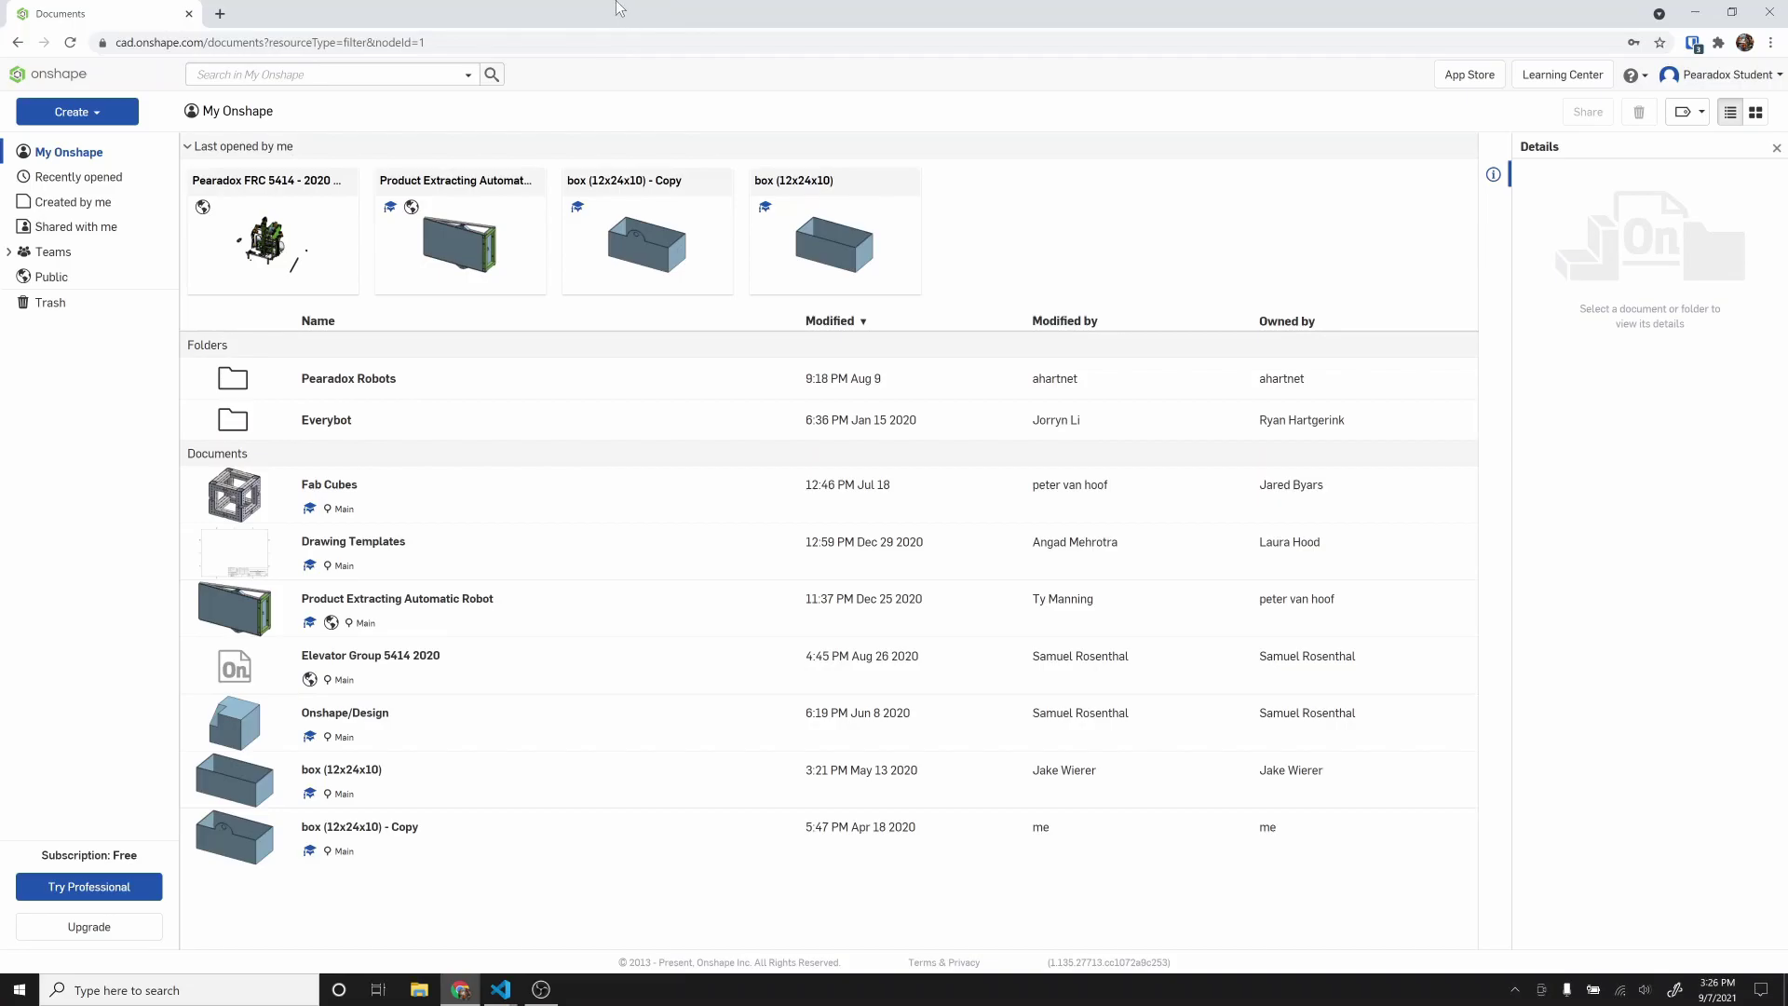
Step: Open the Onshape Fundamentals: CAD learning pathway from the Learning Center's self-paced learning pathways
left_click(1587, 82)
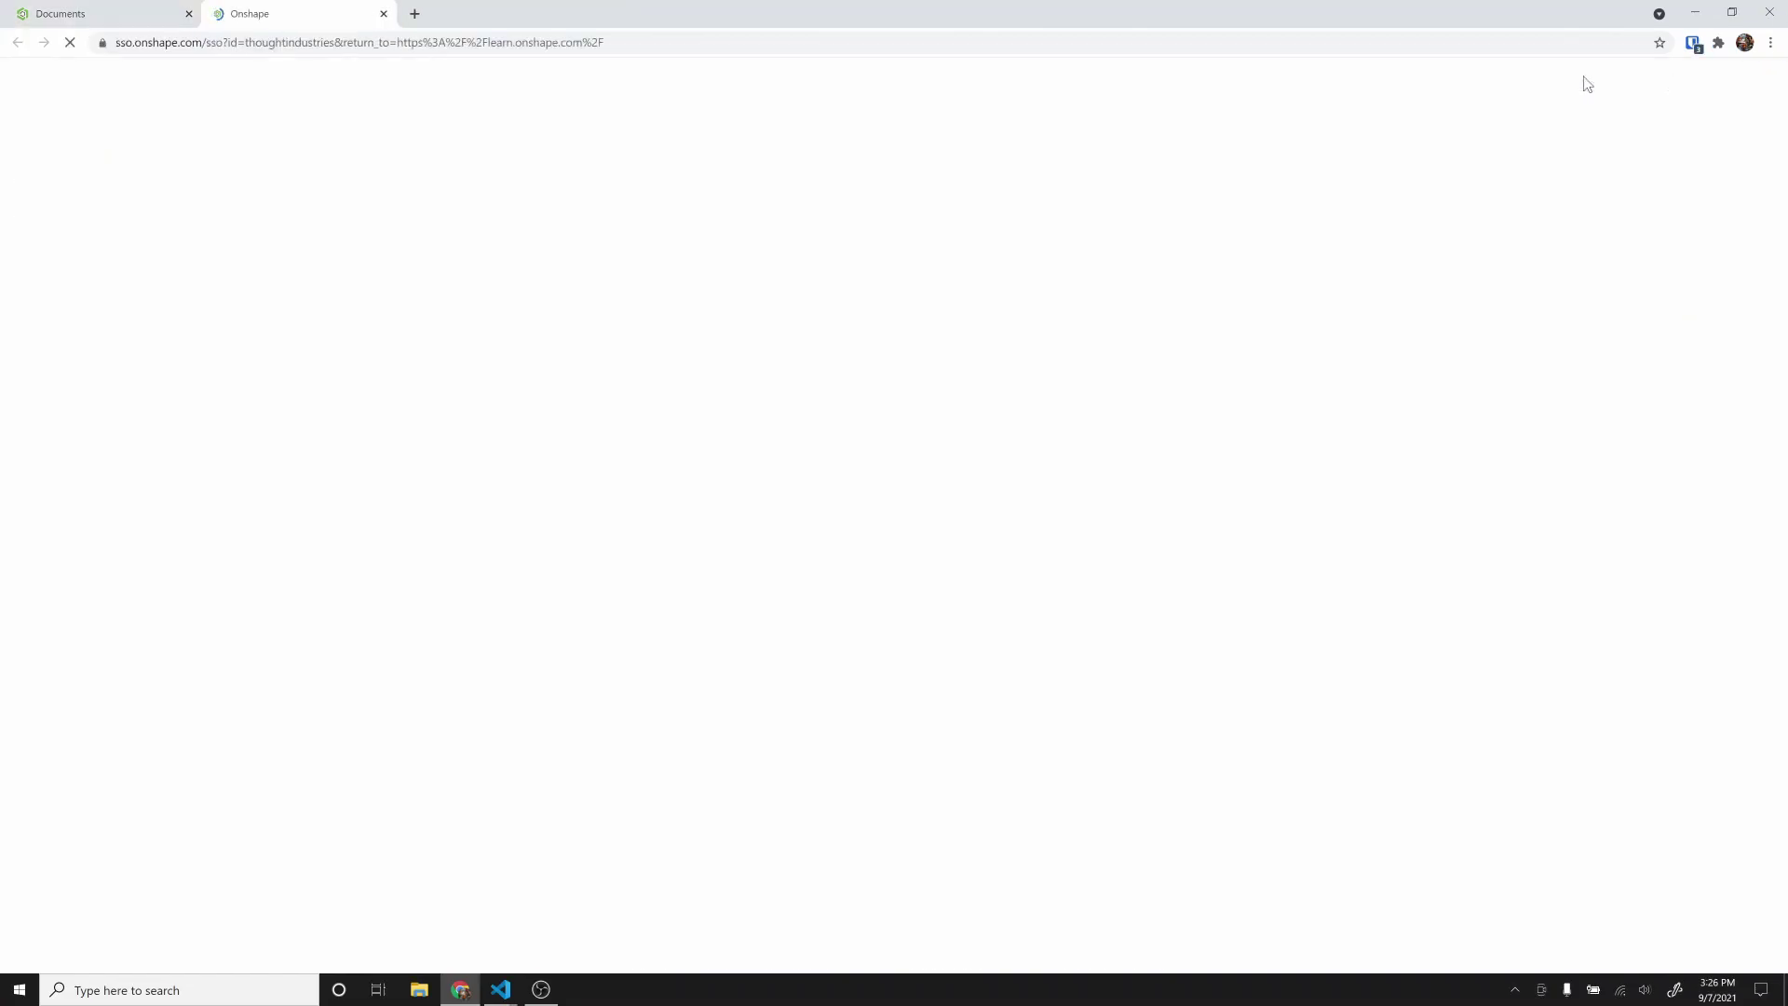
left_click(114, 12)
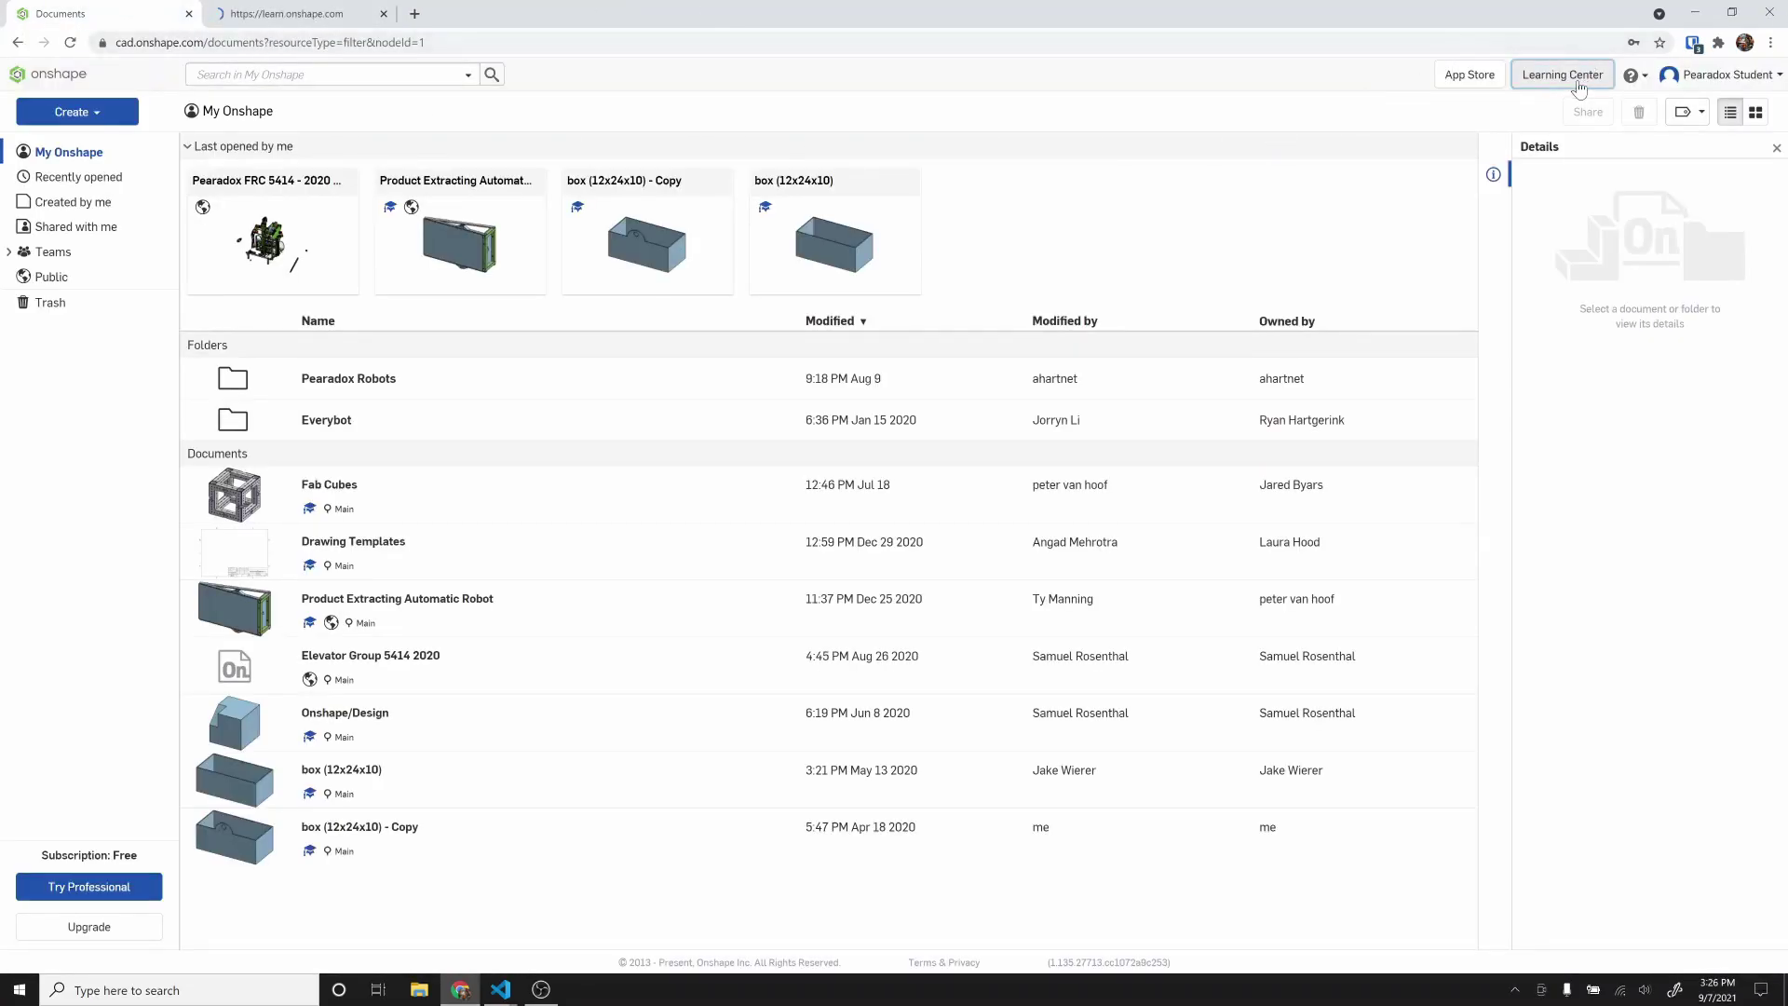
left_click(296, 8)
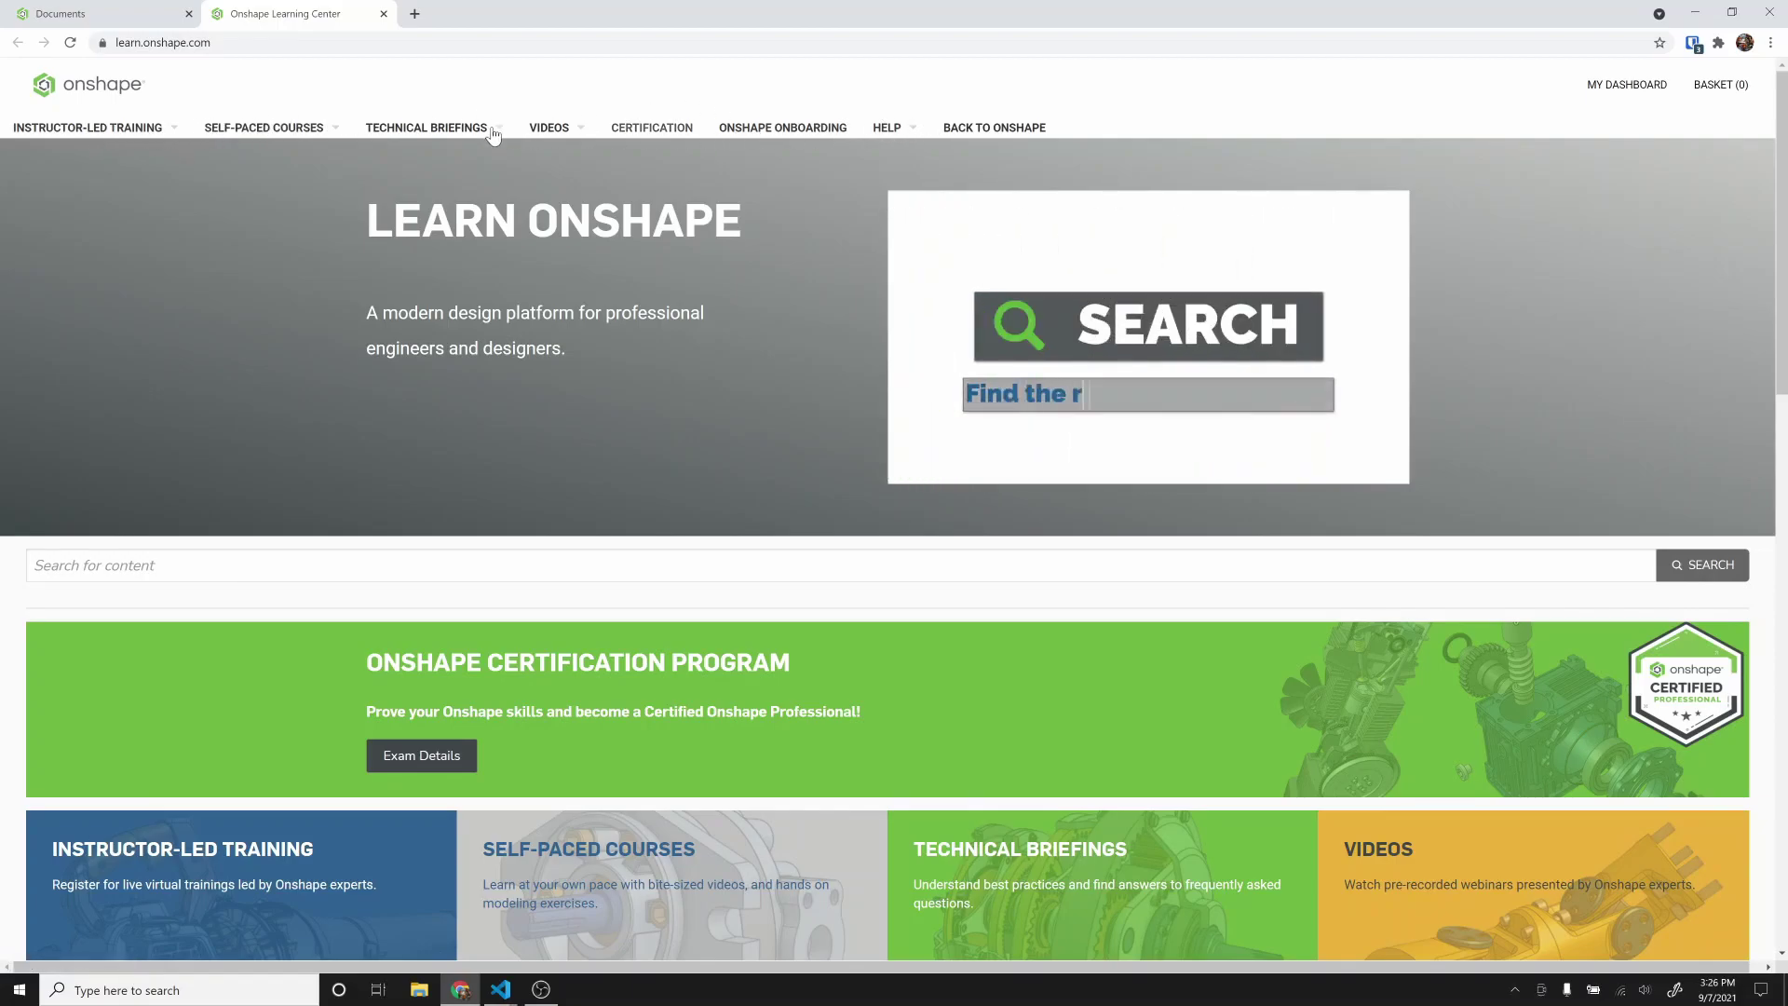
mouse_move(337, 131)
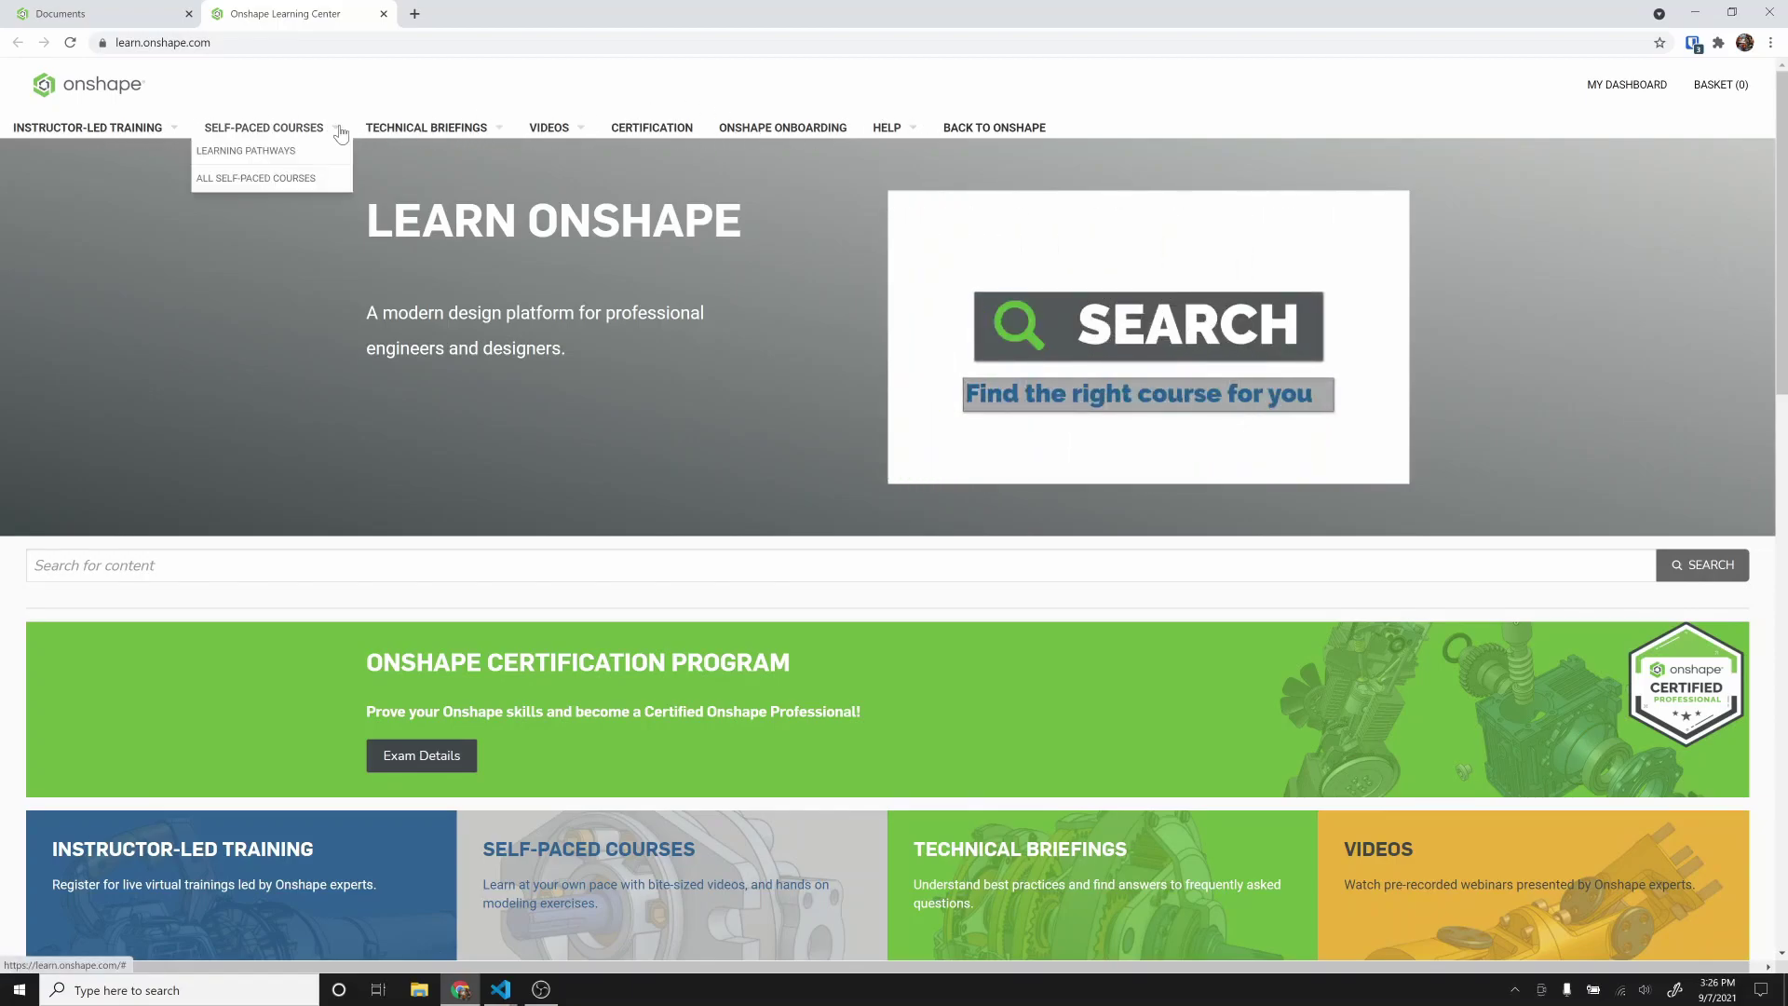
left_click(287, 151)
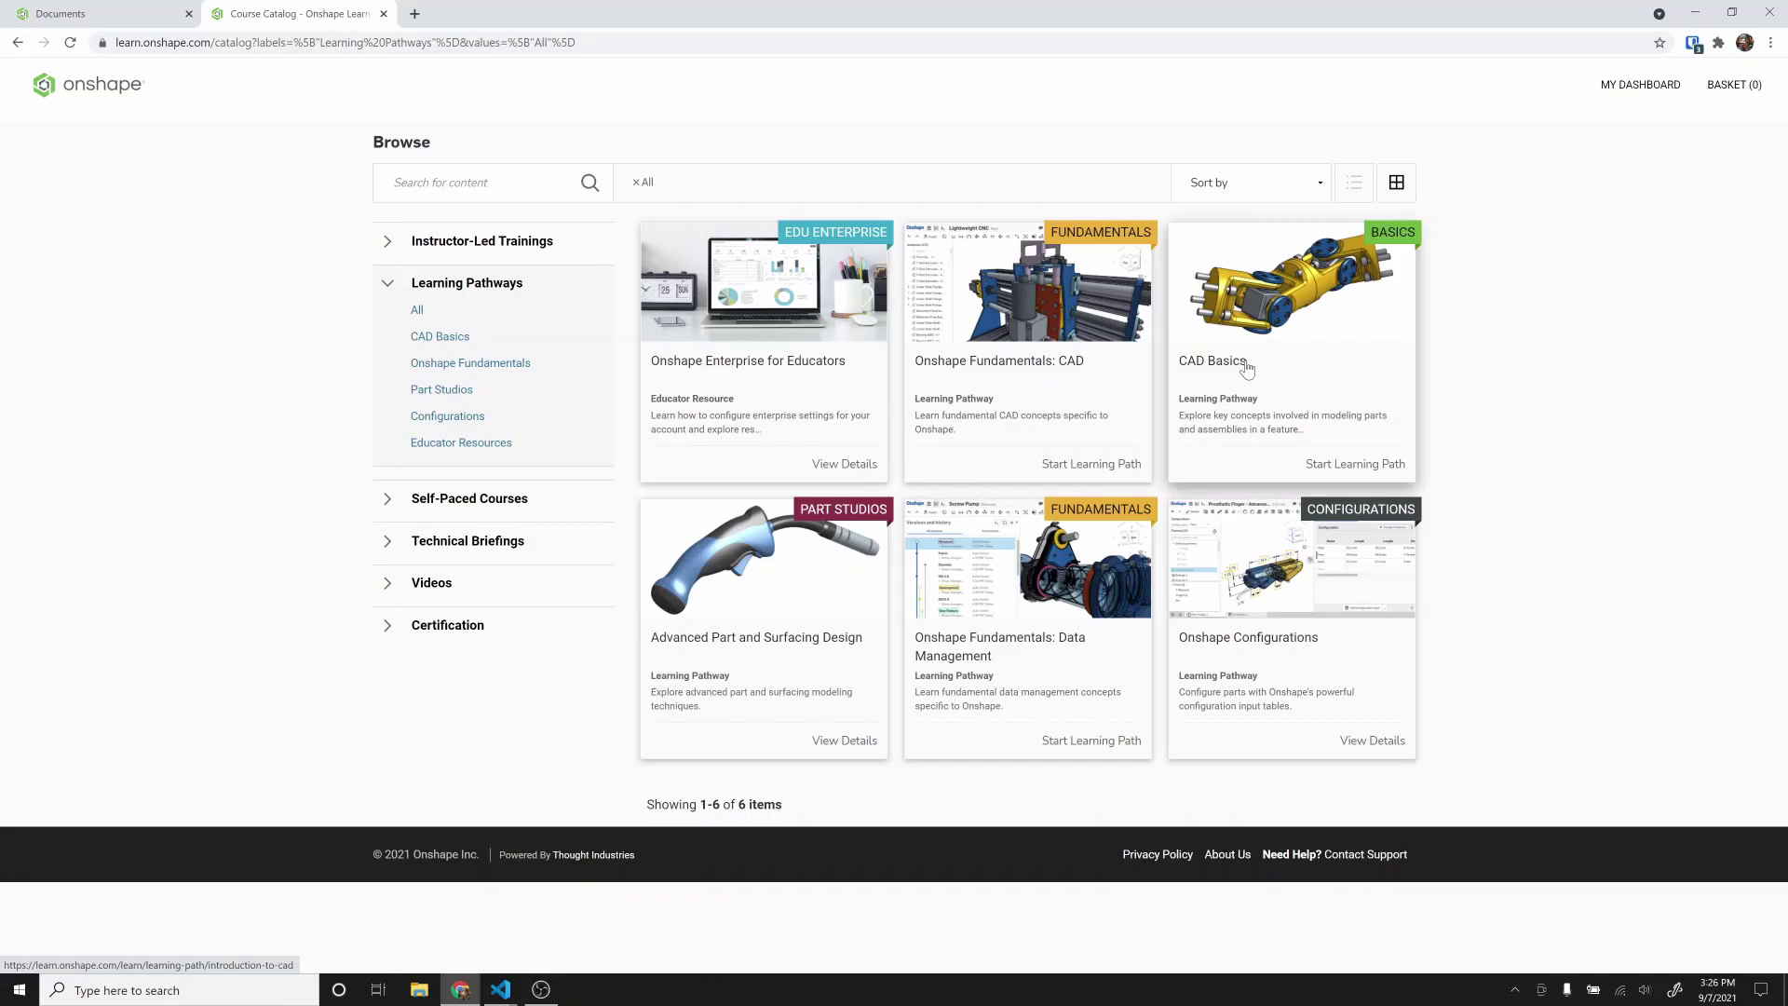
left_click(1007, 370)
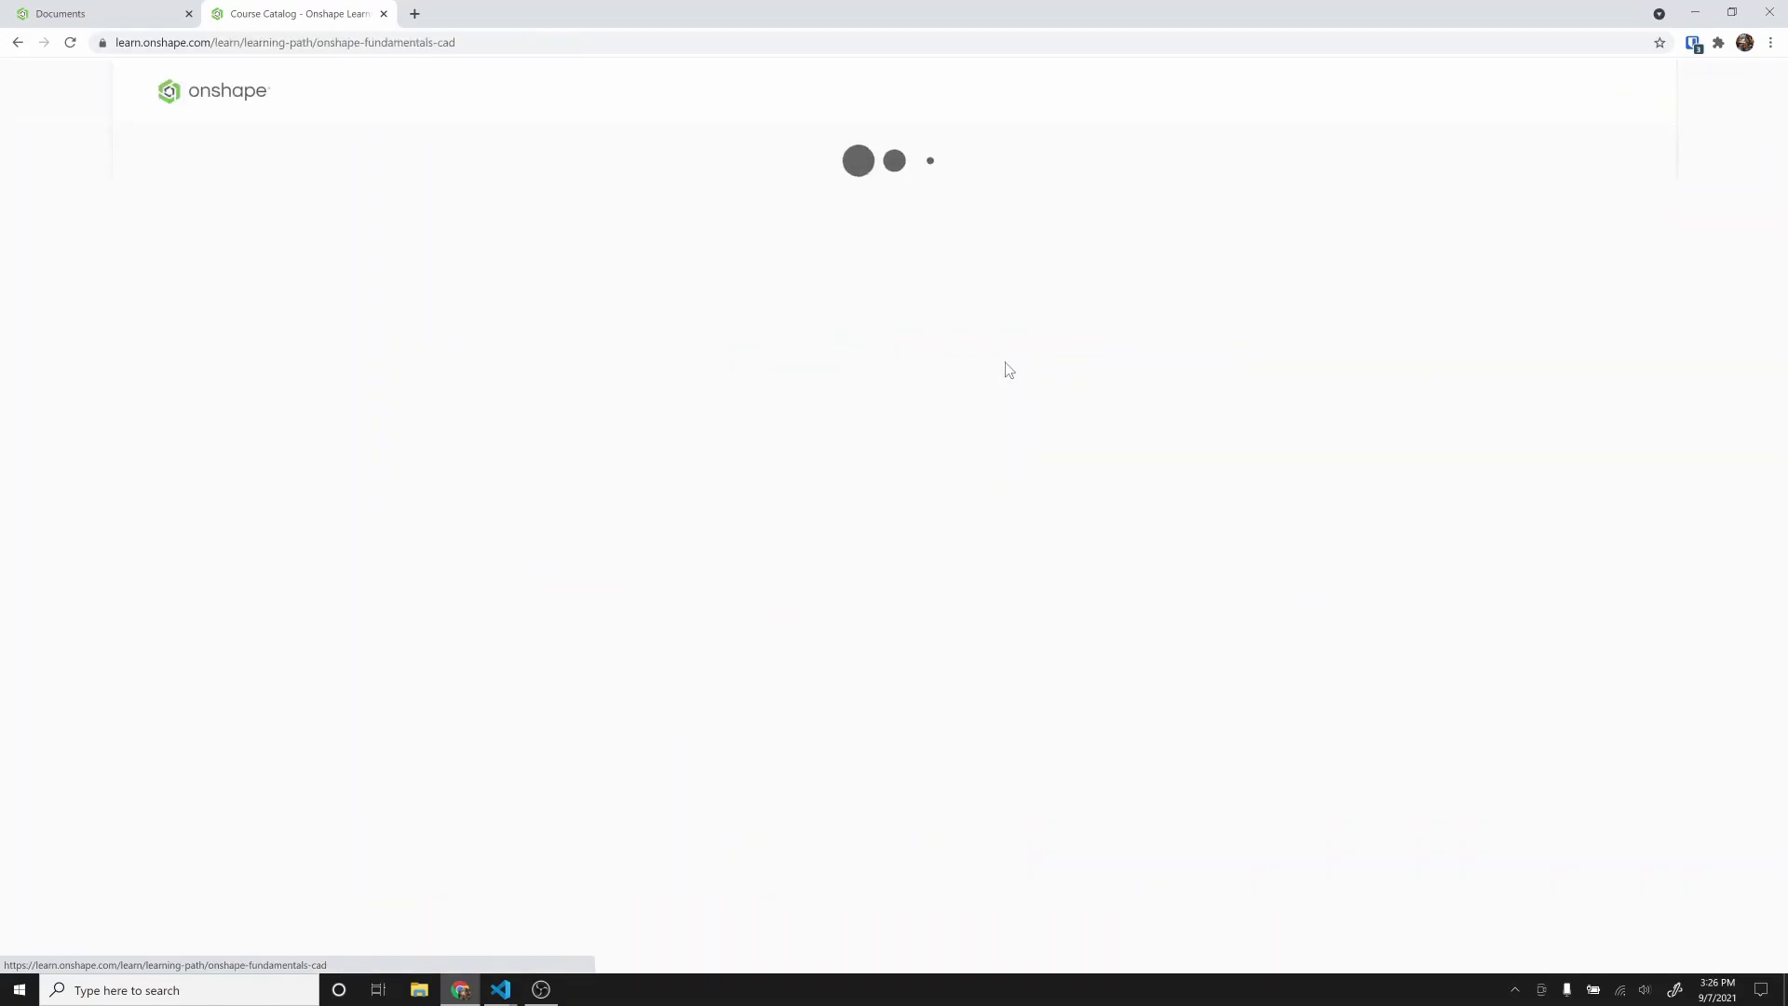
Step: Look through the self-paced courses in the CAD Fundamentals pathway, including Multi-Part Part Studios, Onshape Assemblies and Detailed Drawings
scroll(335, 447, "down", 8)
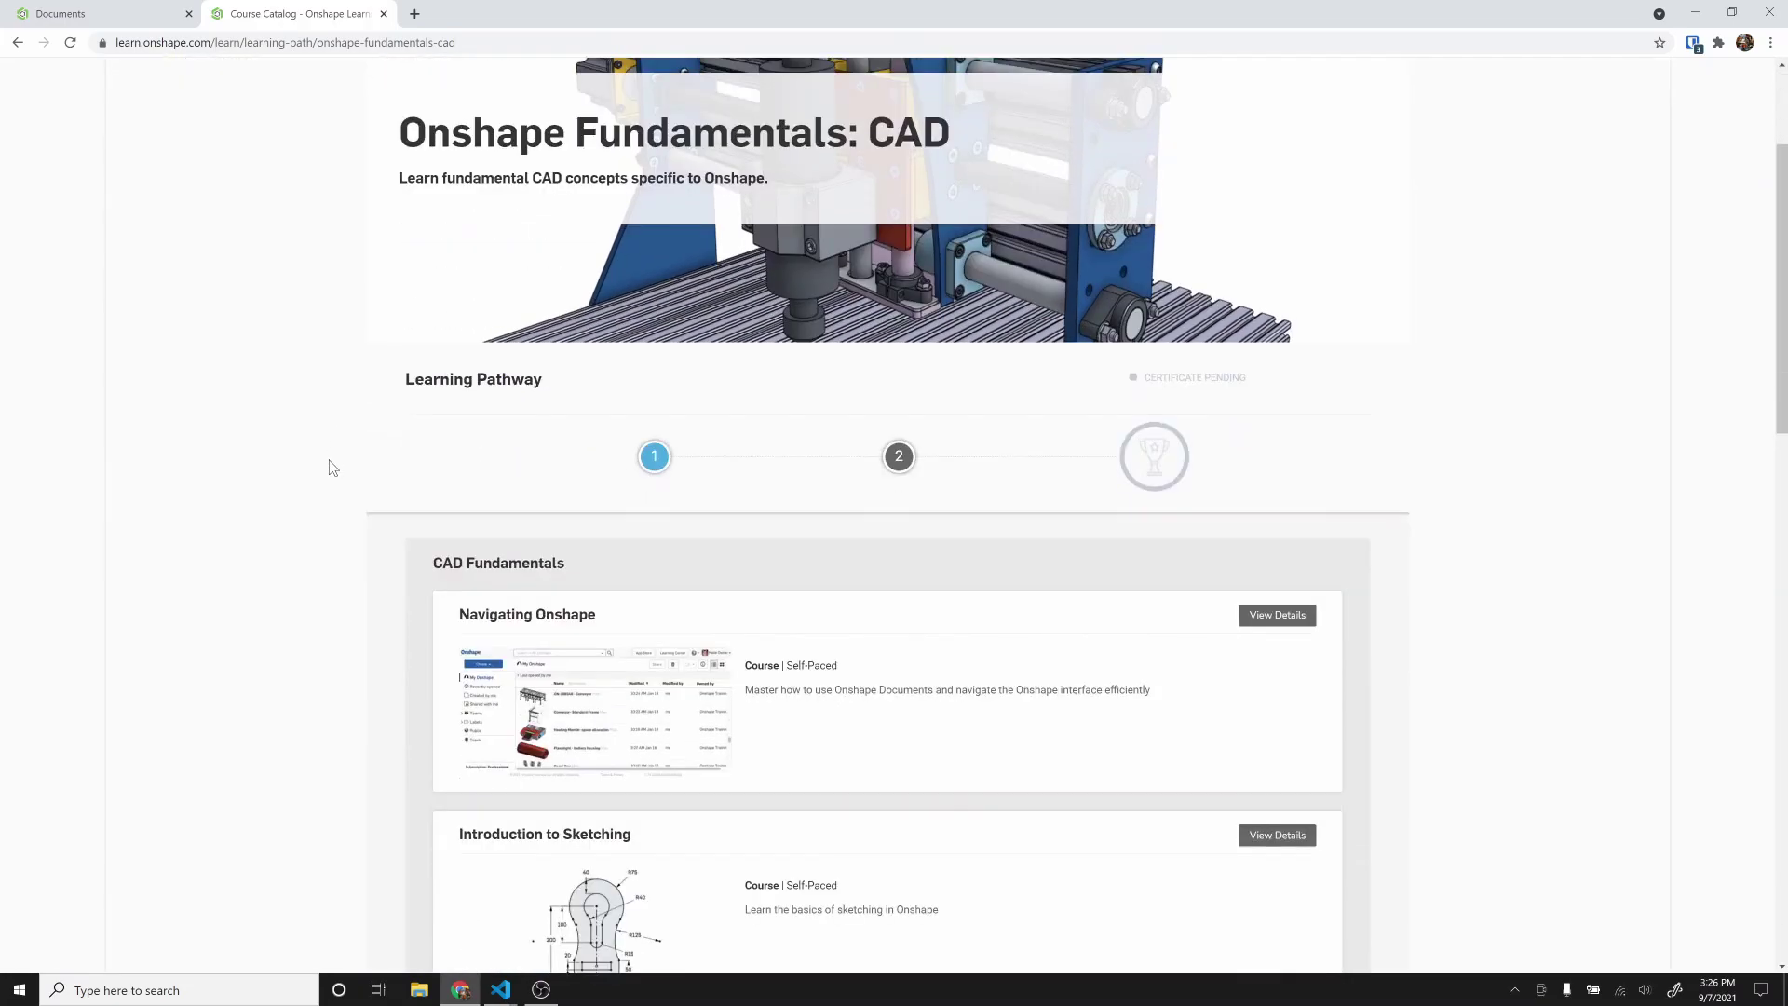
scroll(745, 298, "up", 1)
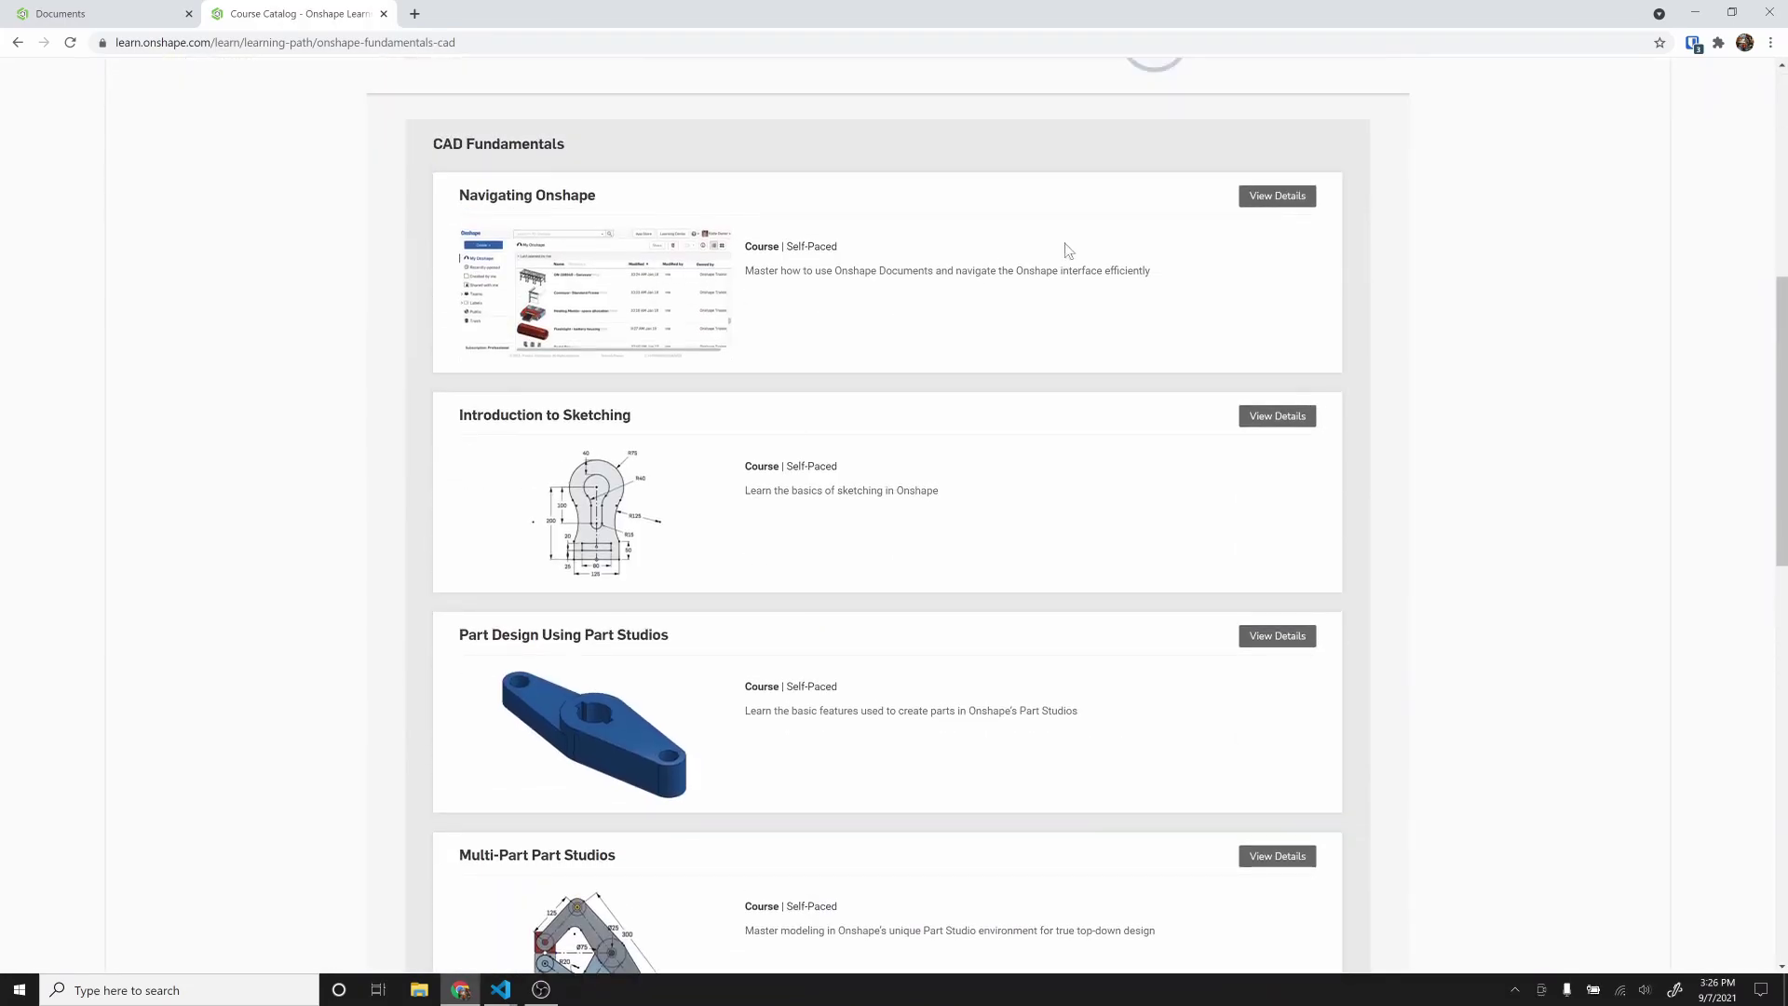
scroll(561, 333, "down", 2)
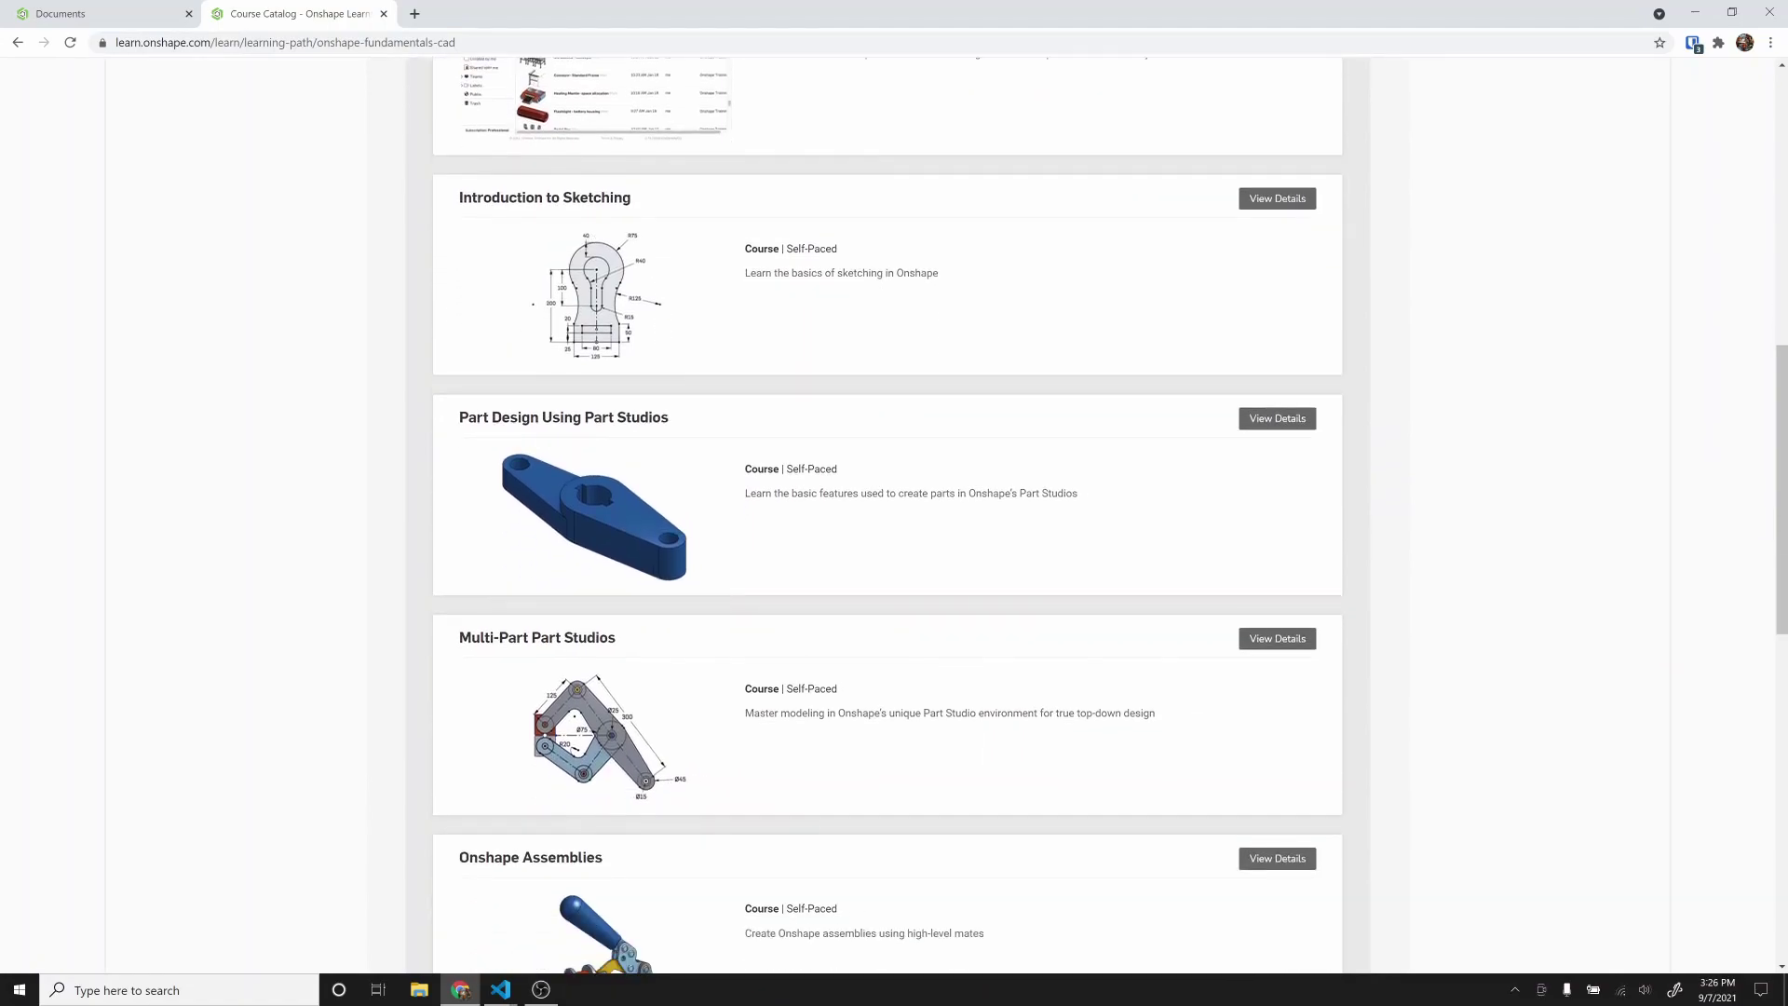
scroll(753, 591, "down", 1)
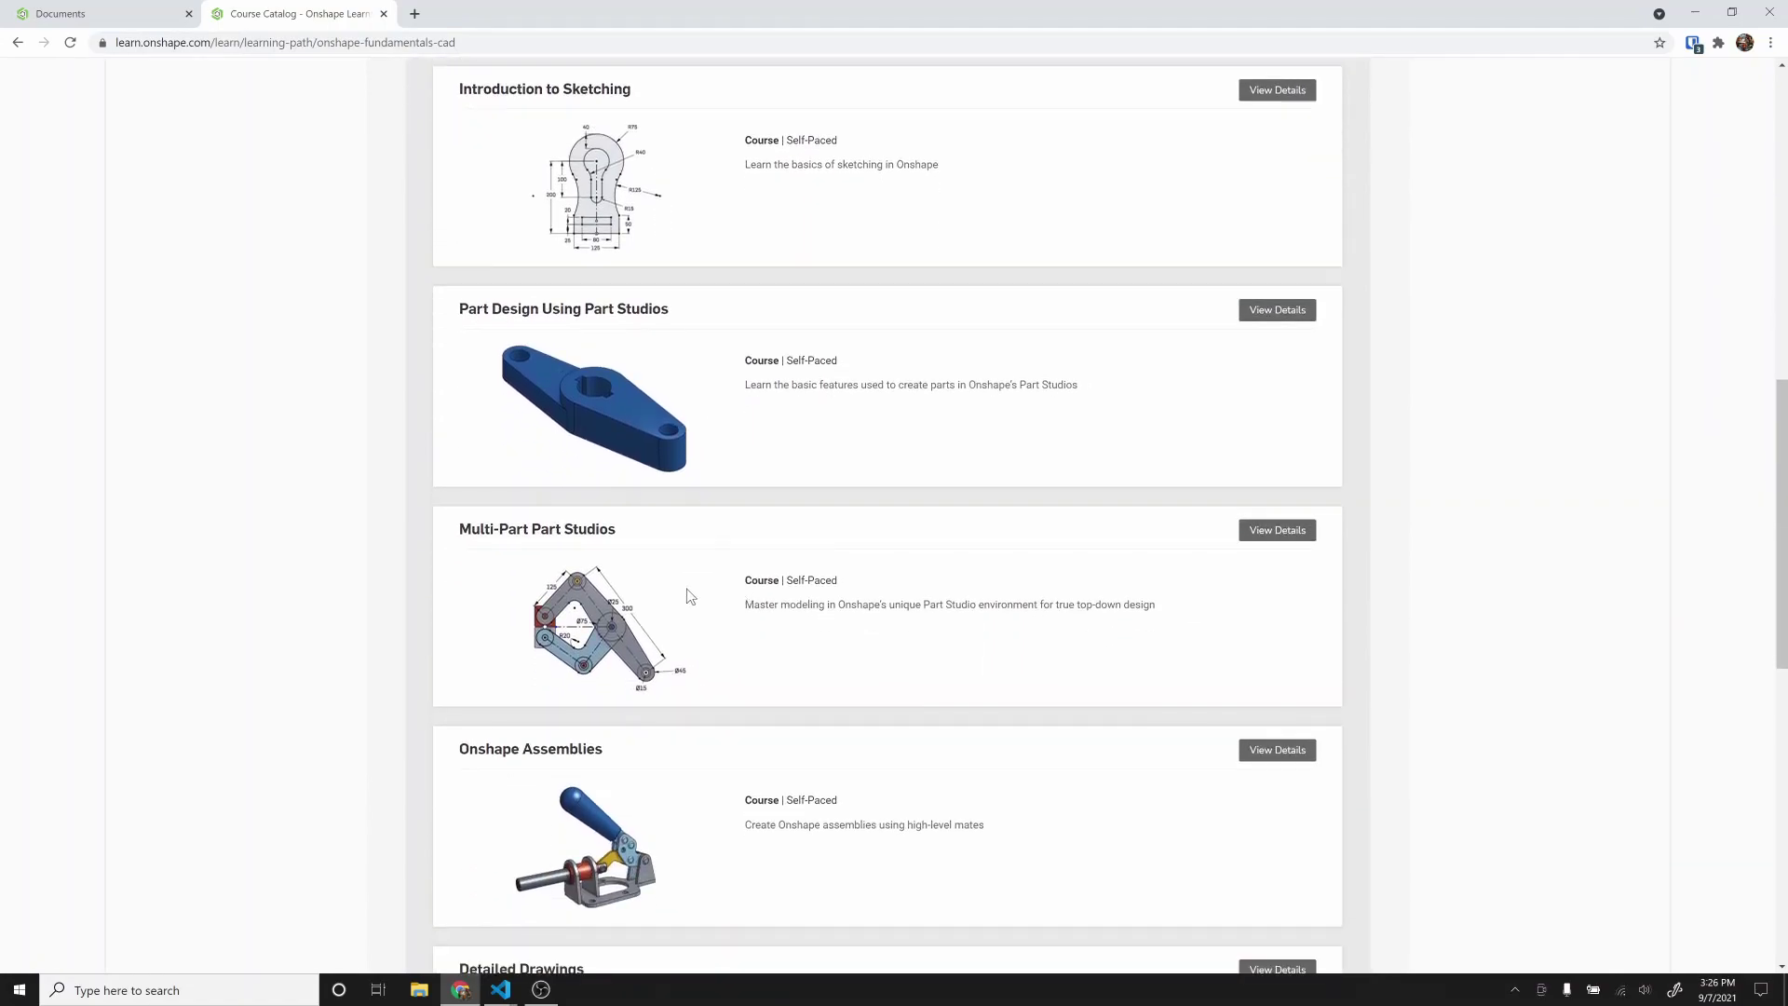
left_click_drag(463, 528, 627, 529)
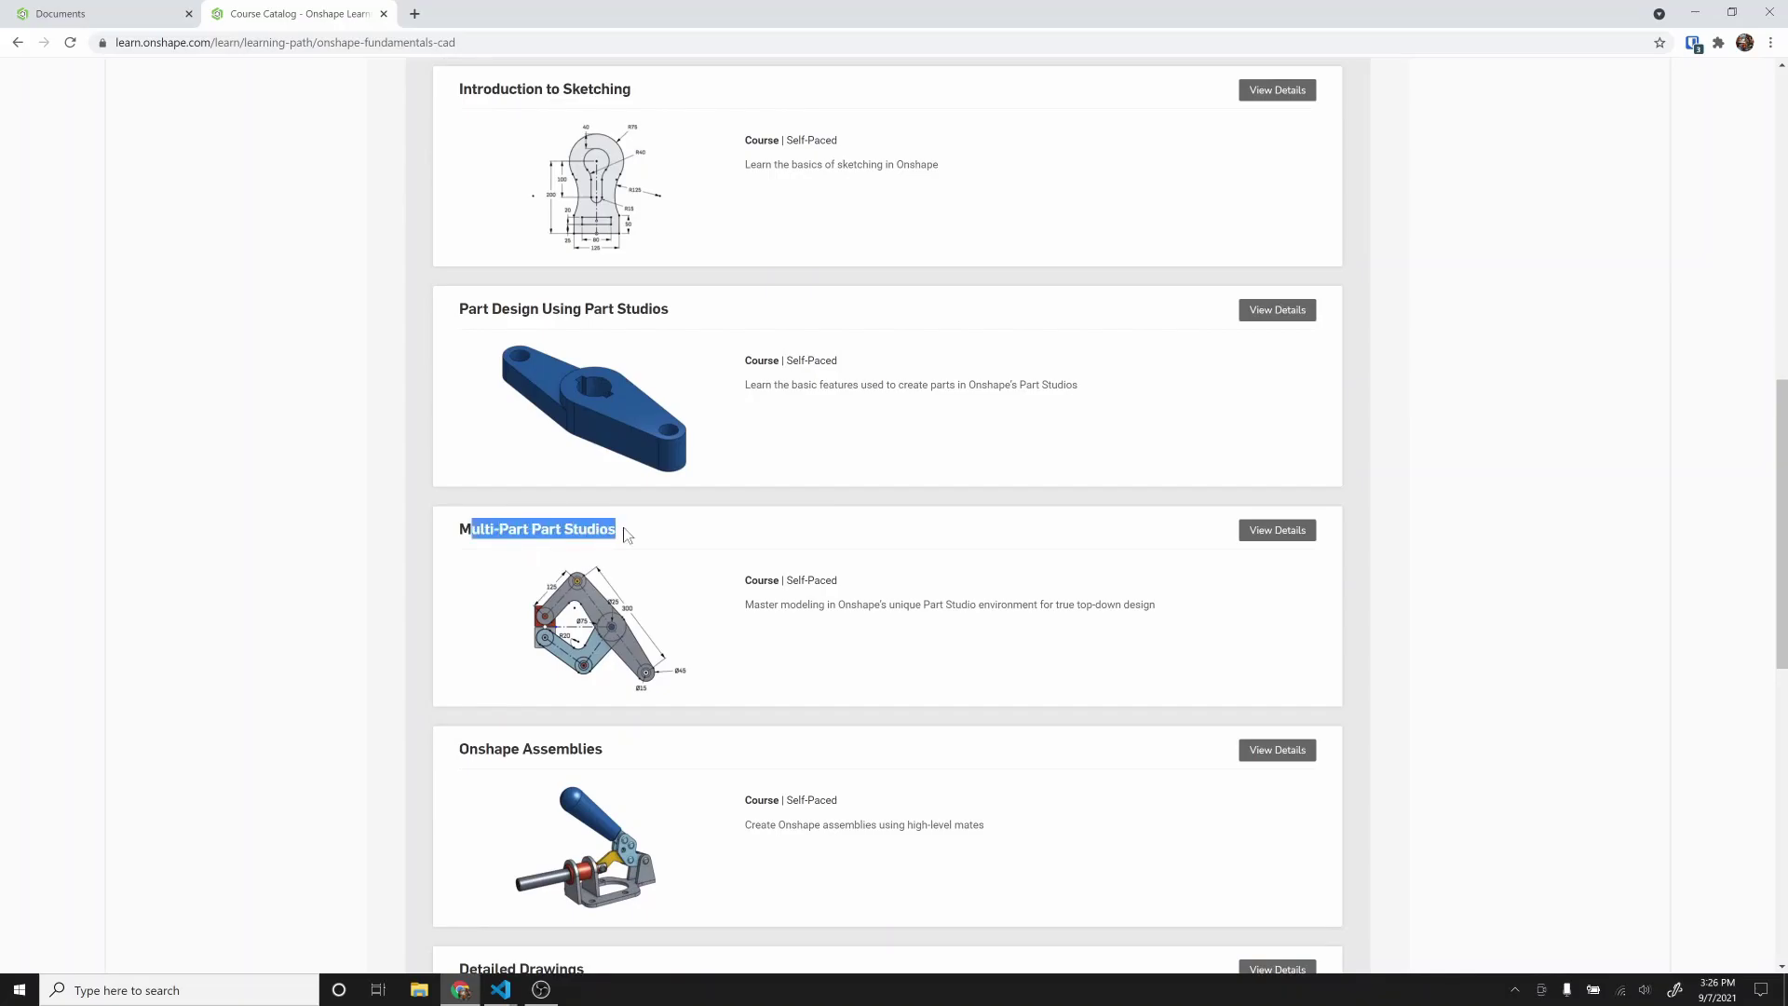
left_click(631, 527)
scroll(799, 569, "down", 3)
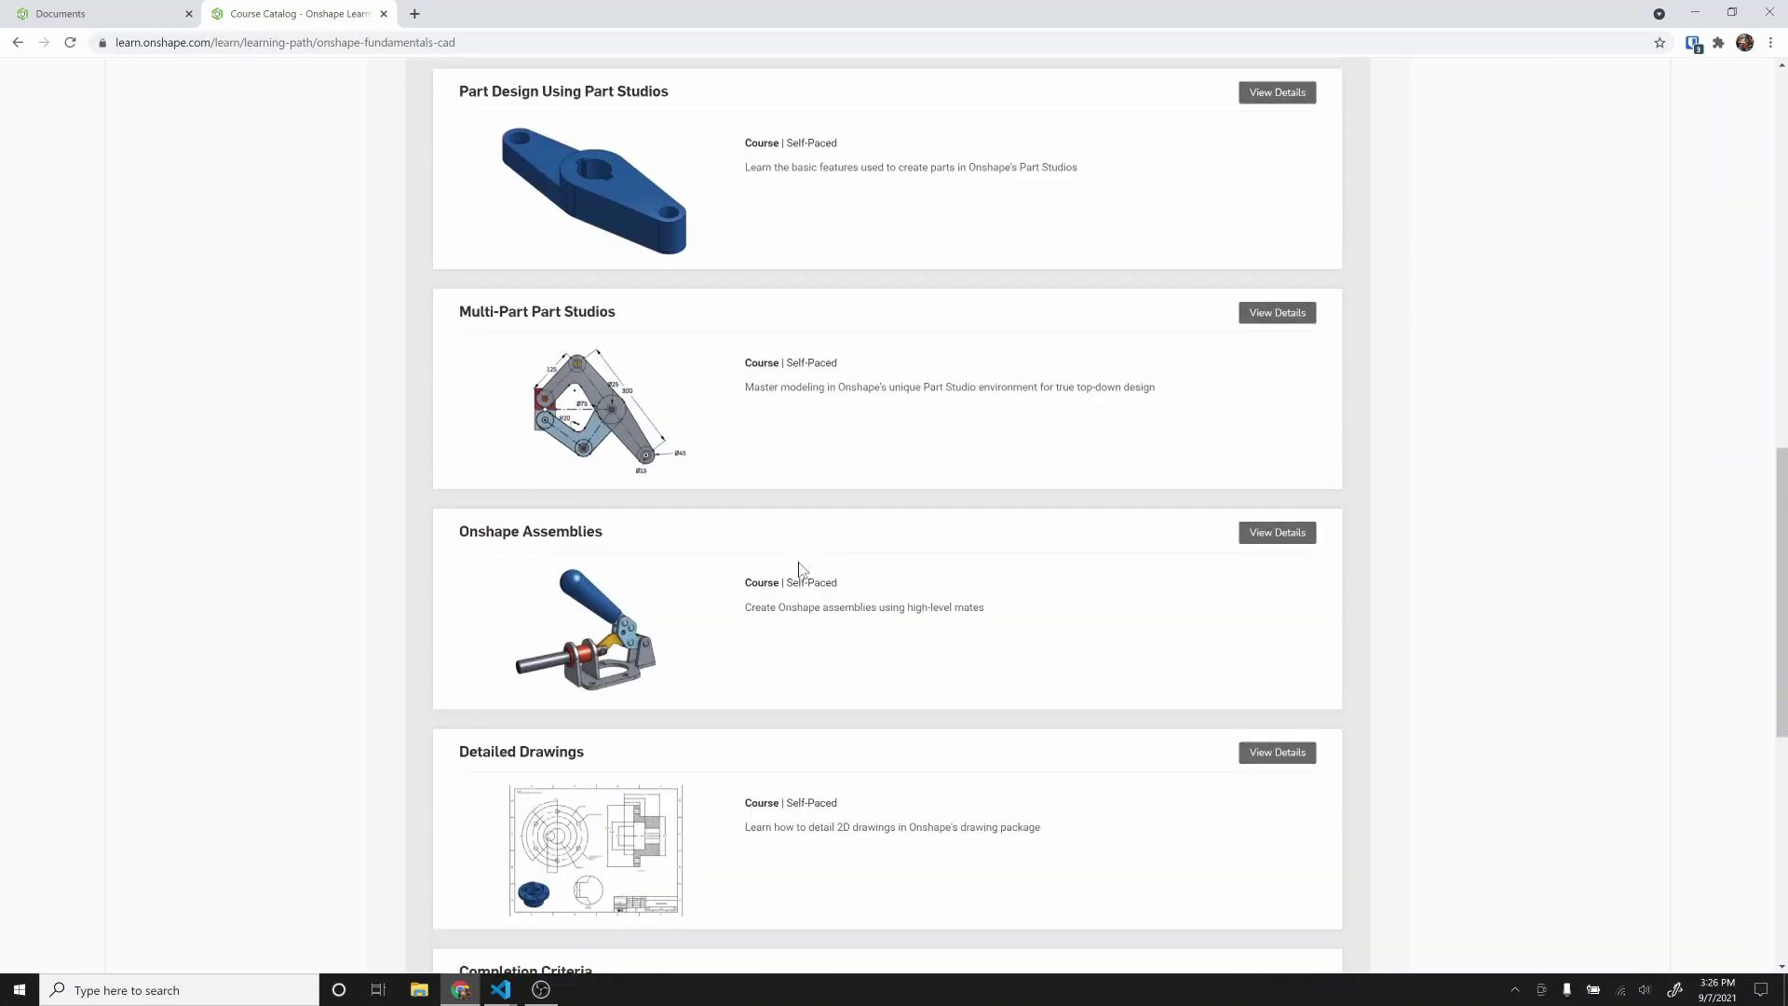
scroll(652, 652, "down", 2)
scroll(719, 643, "up", 2)
scroll(721, 643, "up", 2)
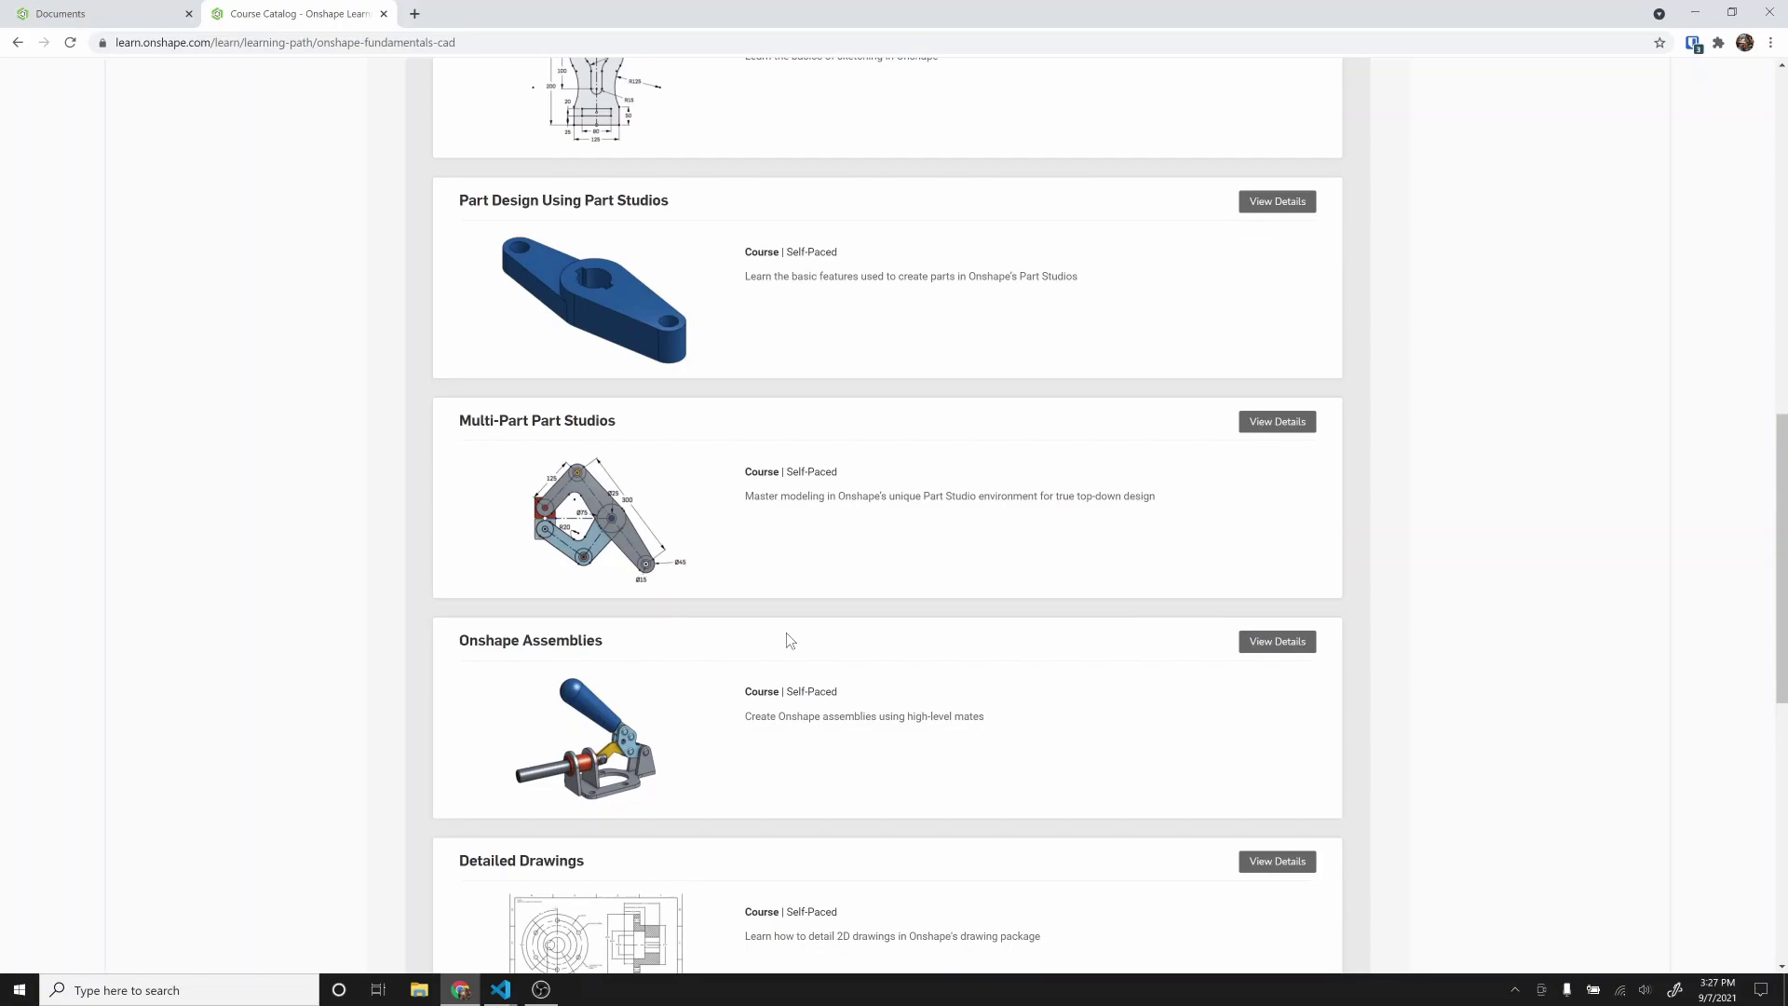
scroll(789, 640, "up", 1)
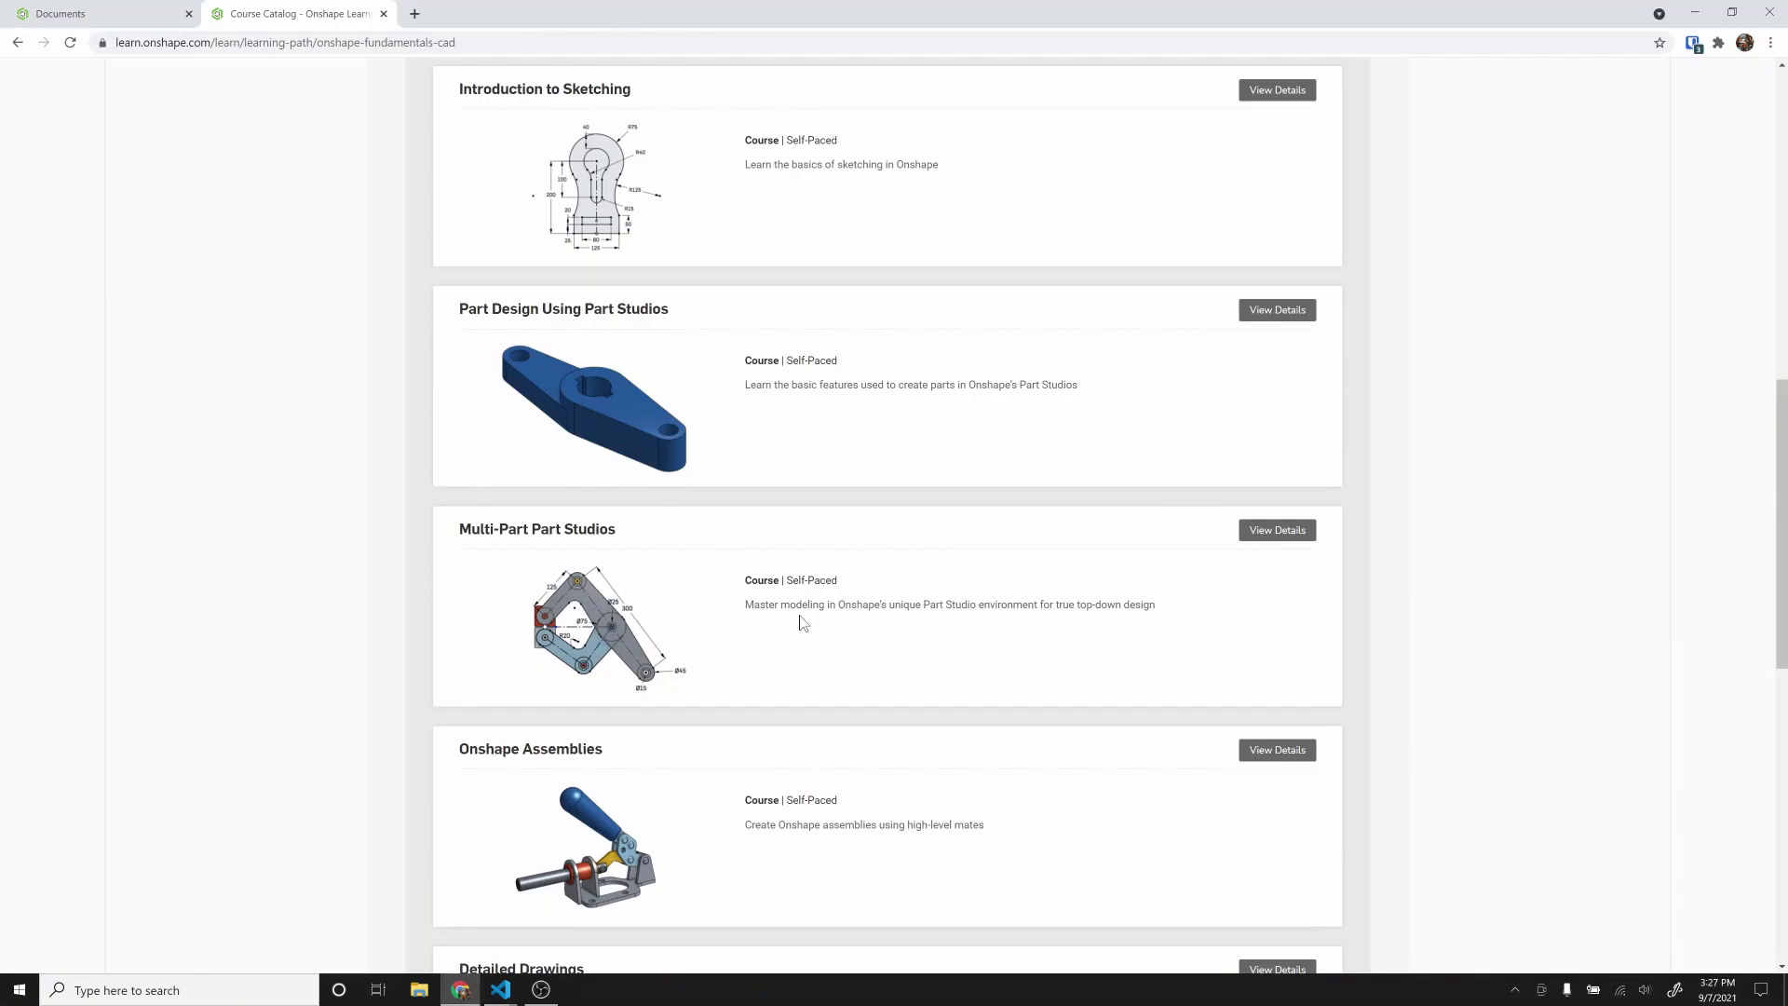
Step: Open the details of the Multi-Part Part Studios course and review what to expect and its syllabus
left_click(1291, 531)
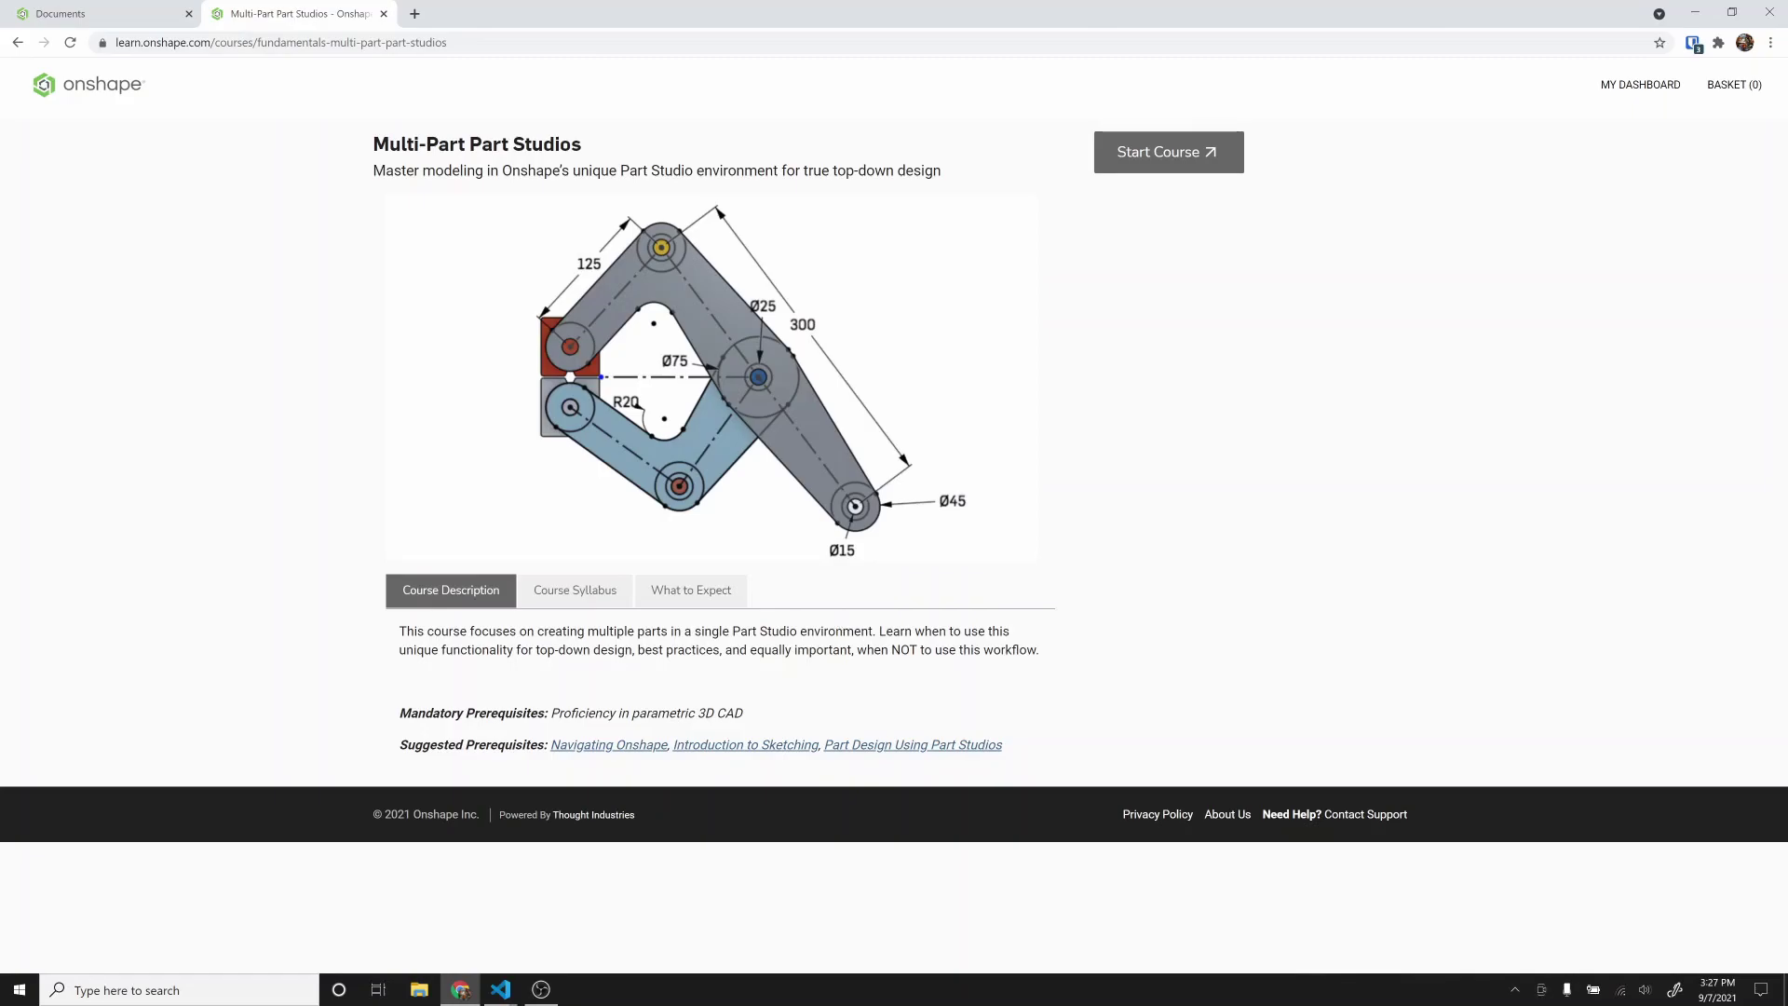
left_click(697, 594)
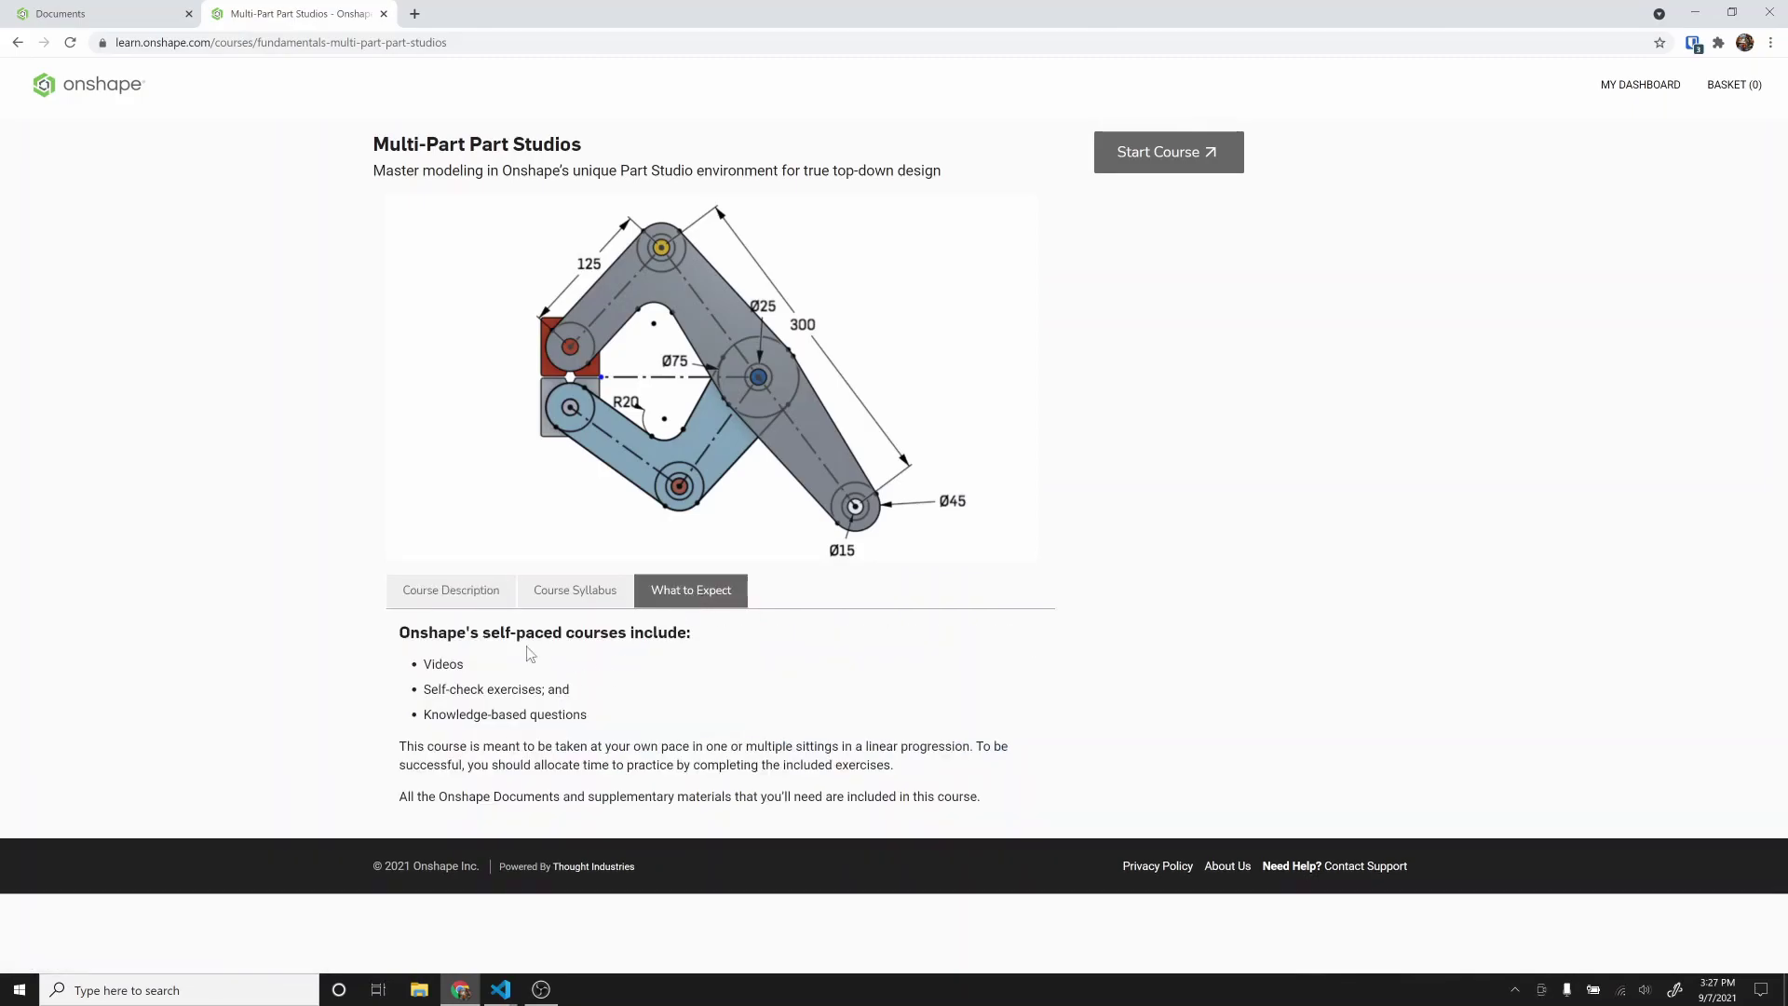
left_click(547, 601)
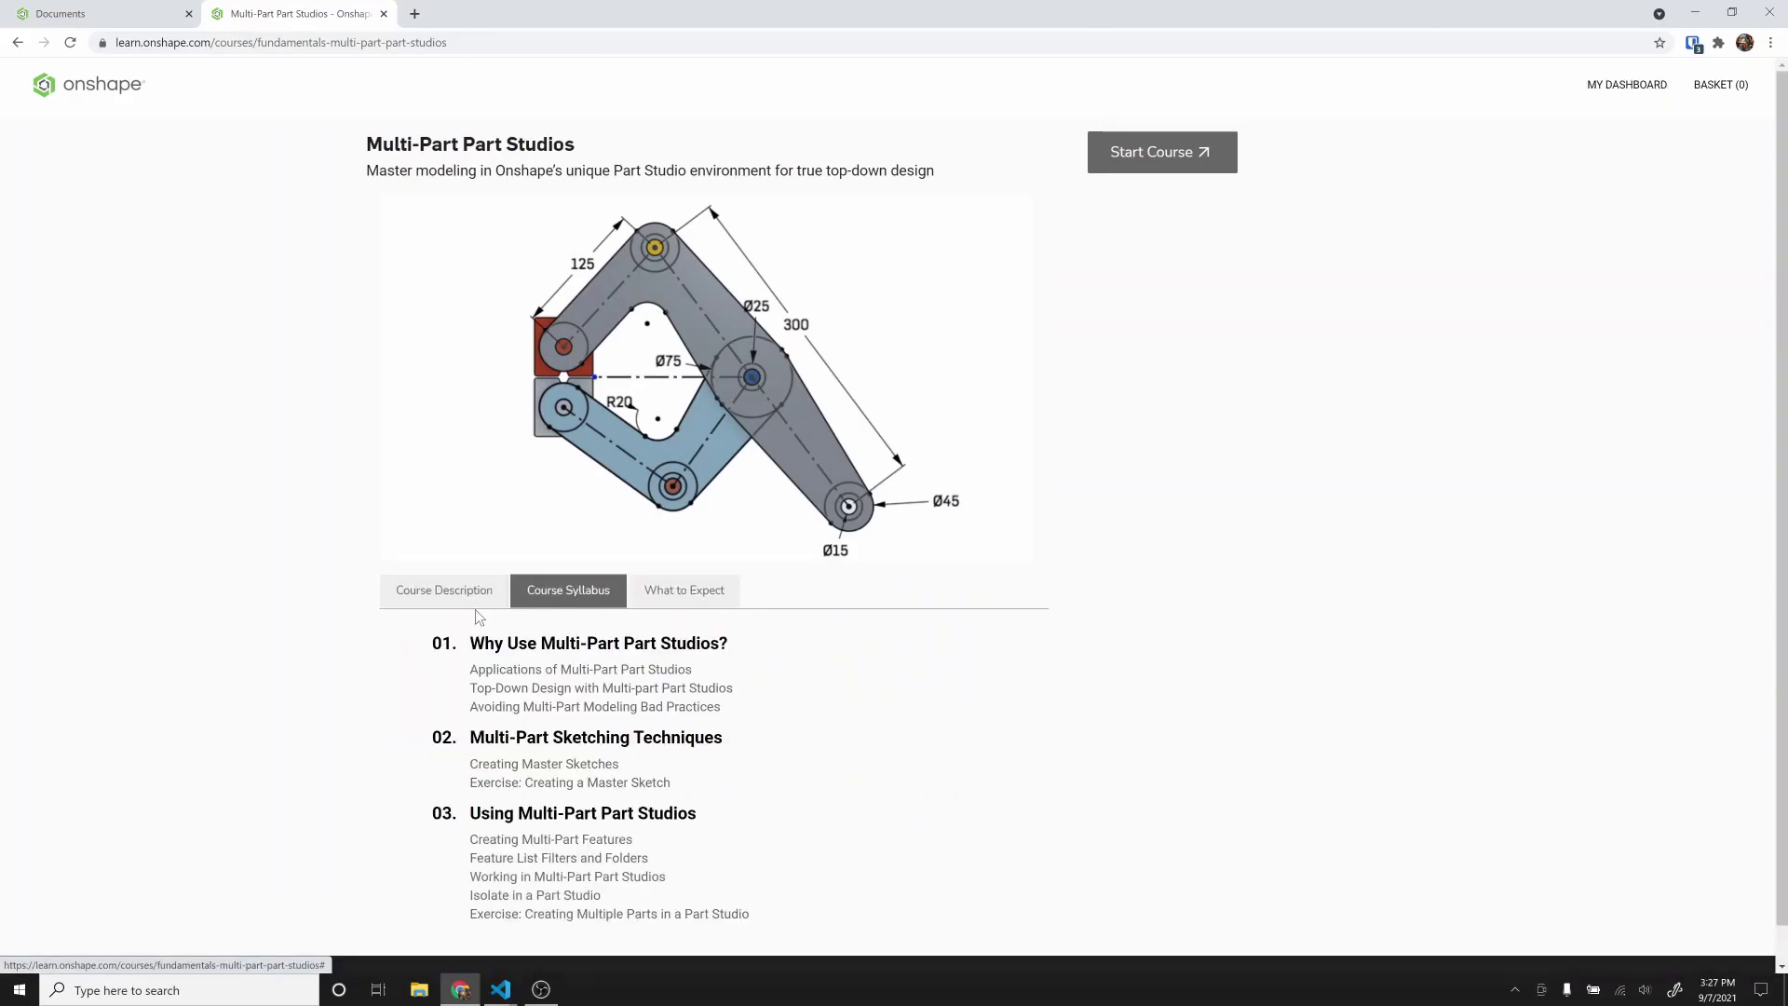
Step: Start the Multi-Part Part Studios course and highlight the opening lines of the first lesson's transcript
left_click(1175, 158)
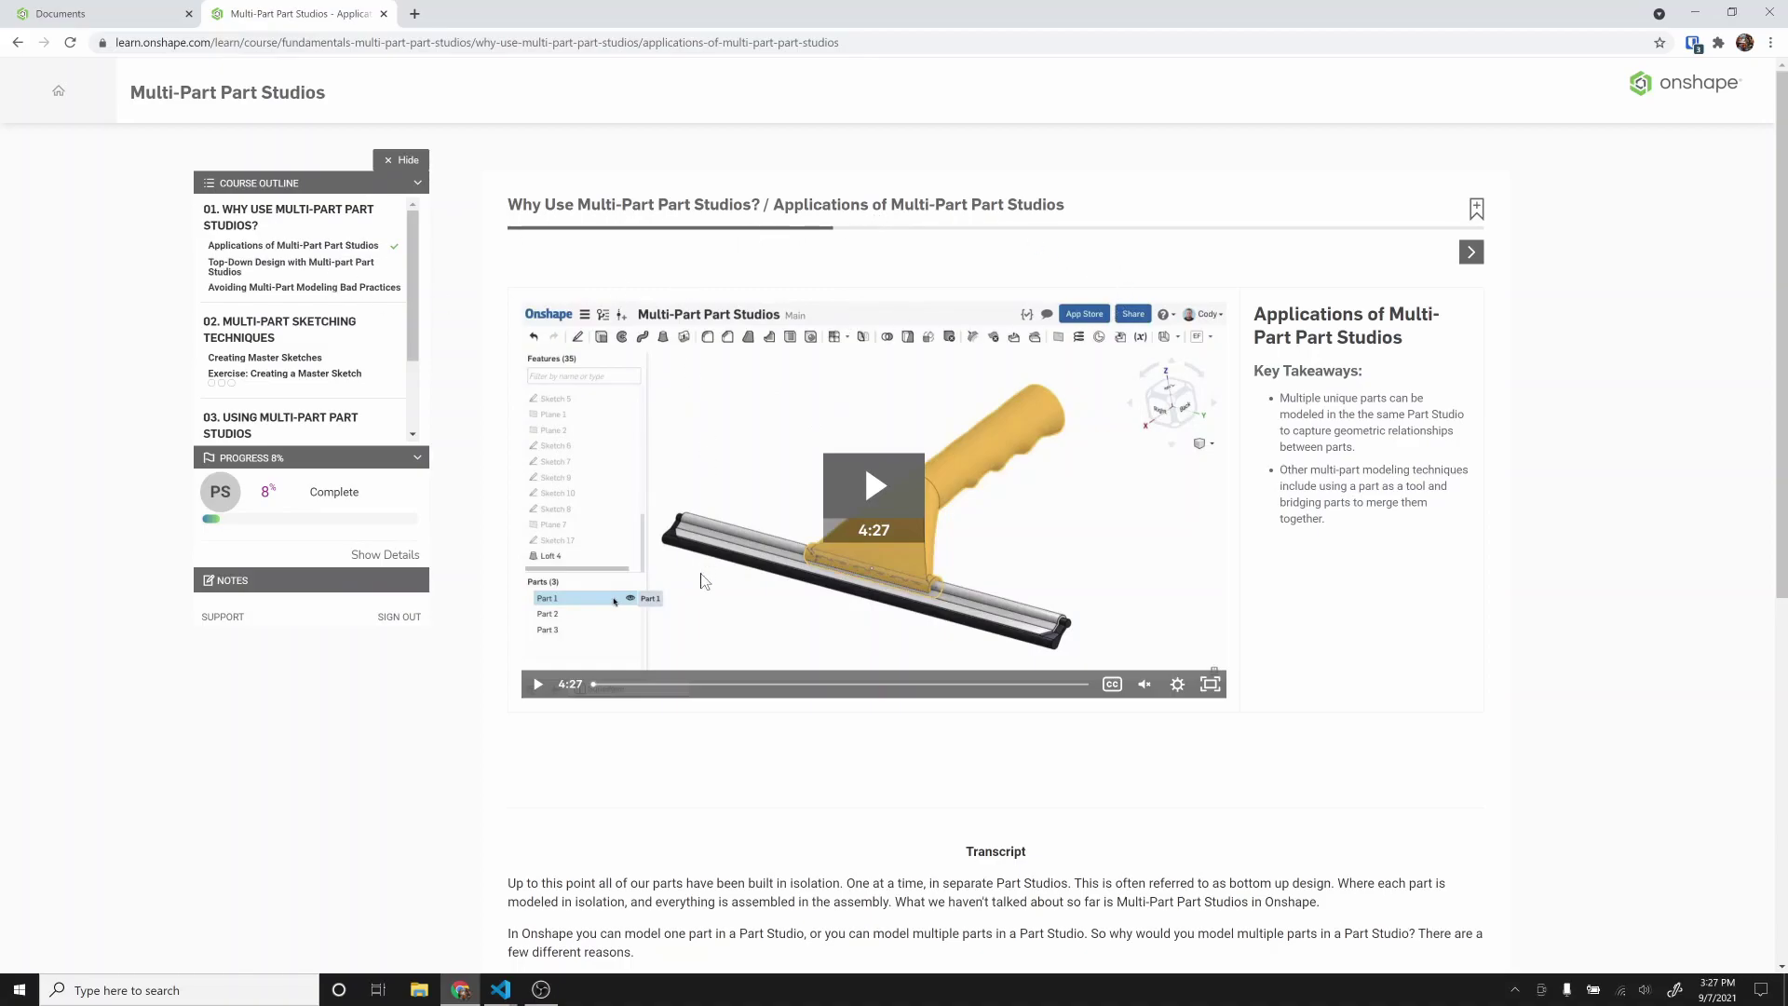
scroll(706, 703, "down", 1)
scroll(706, 703, "down", 1)
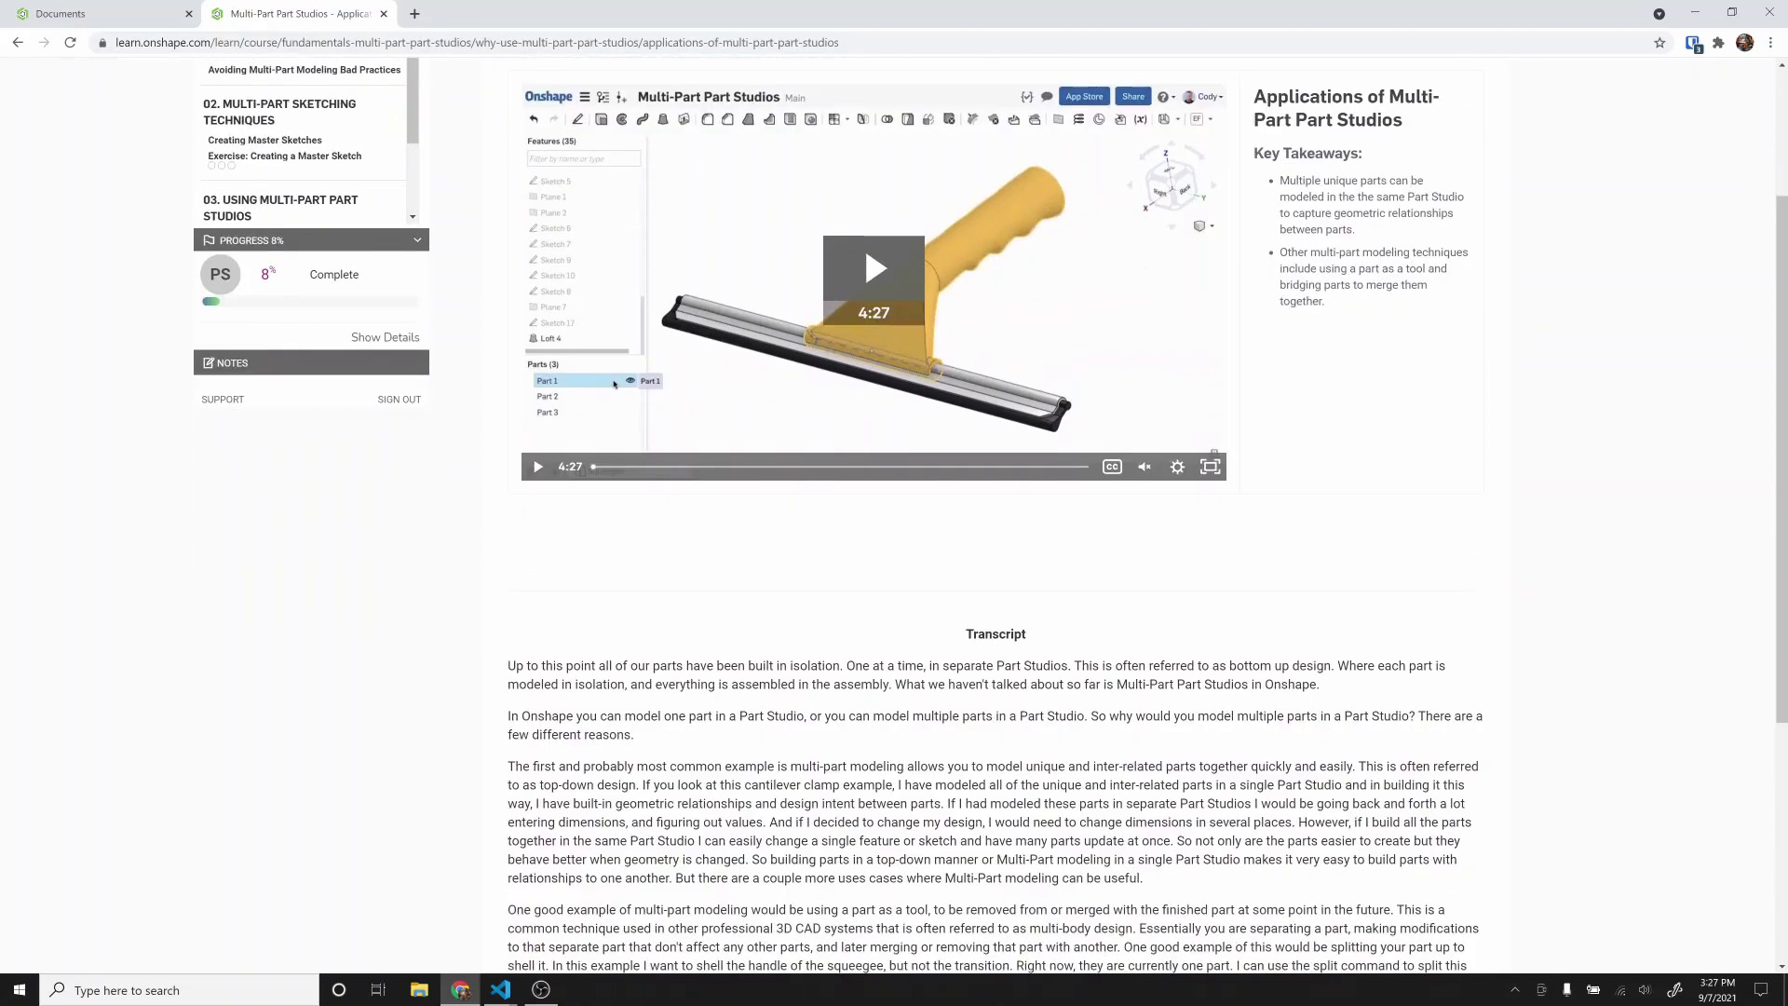
left_click_drag(508, 665, 805, 717)
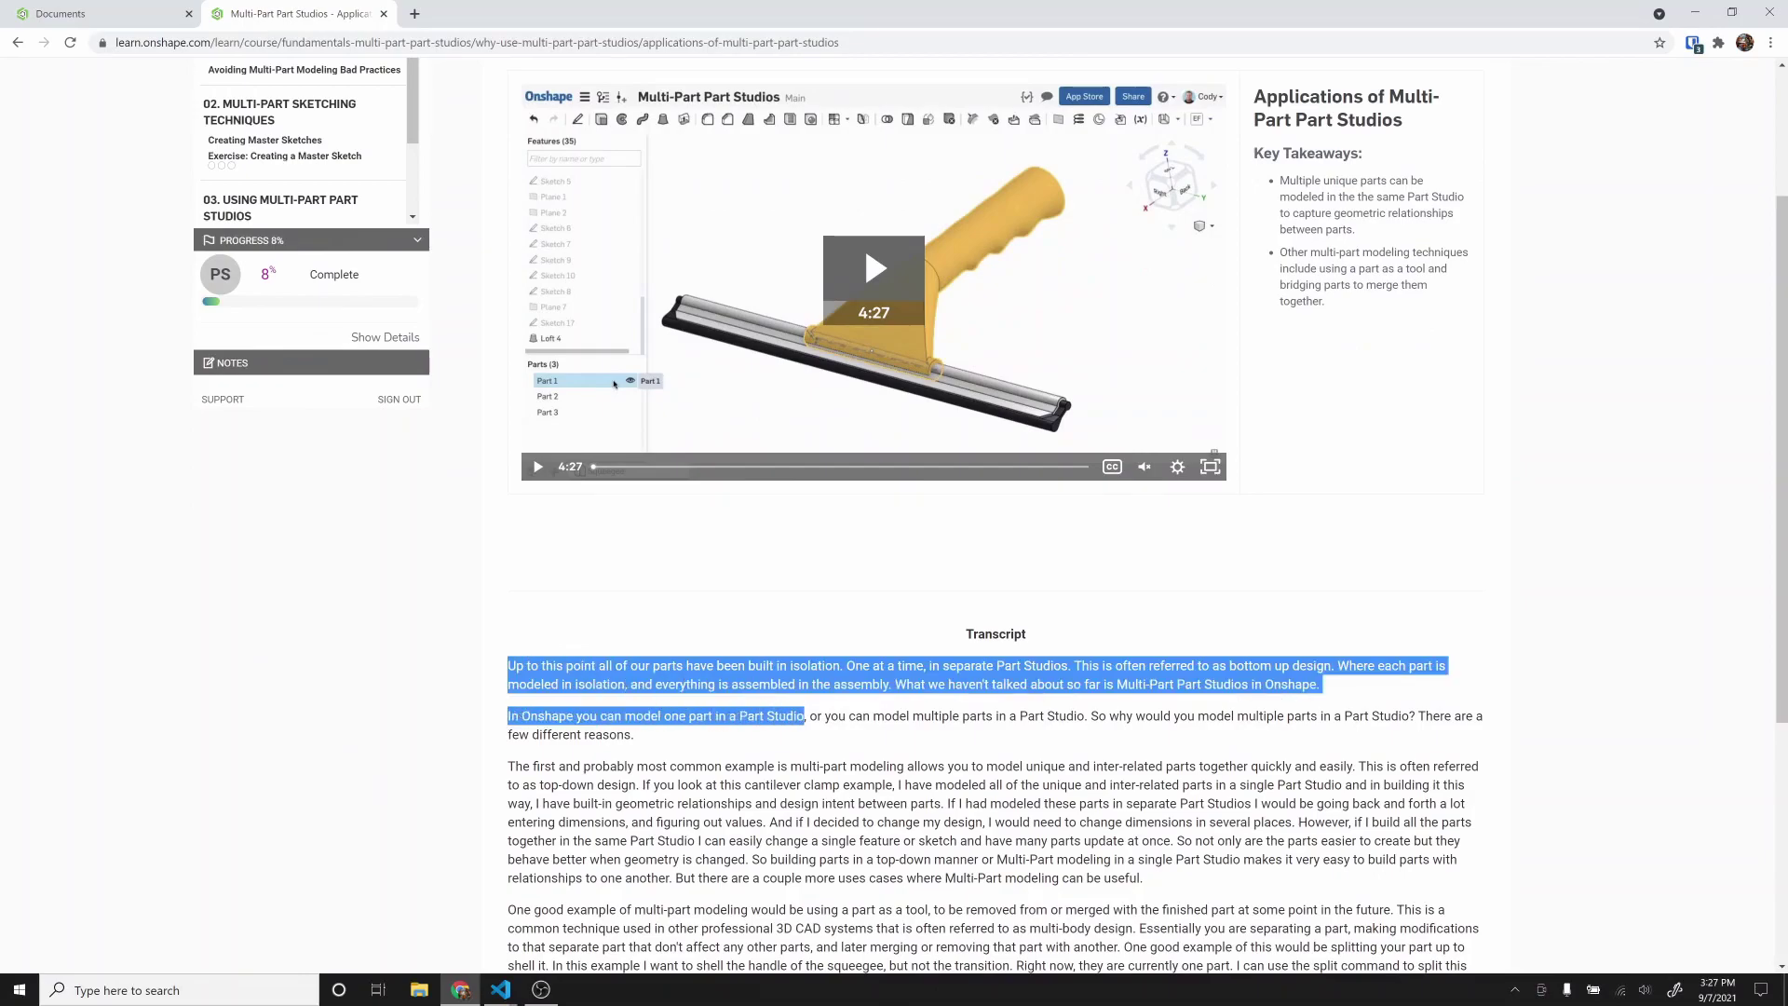
Step: Unmute the Applications of Multi-Part Part Studios lesson video and play it in full screen
scroll(851, 710, "up", 2)
mouse_move(1144, 684)
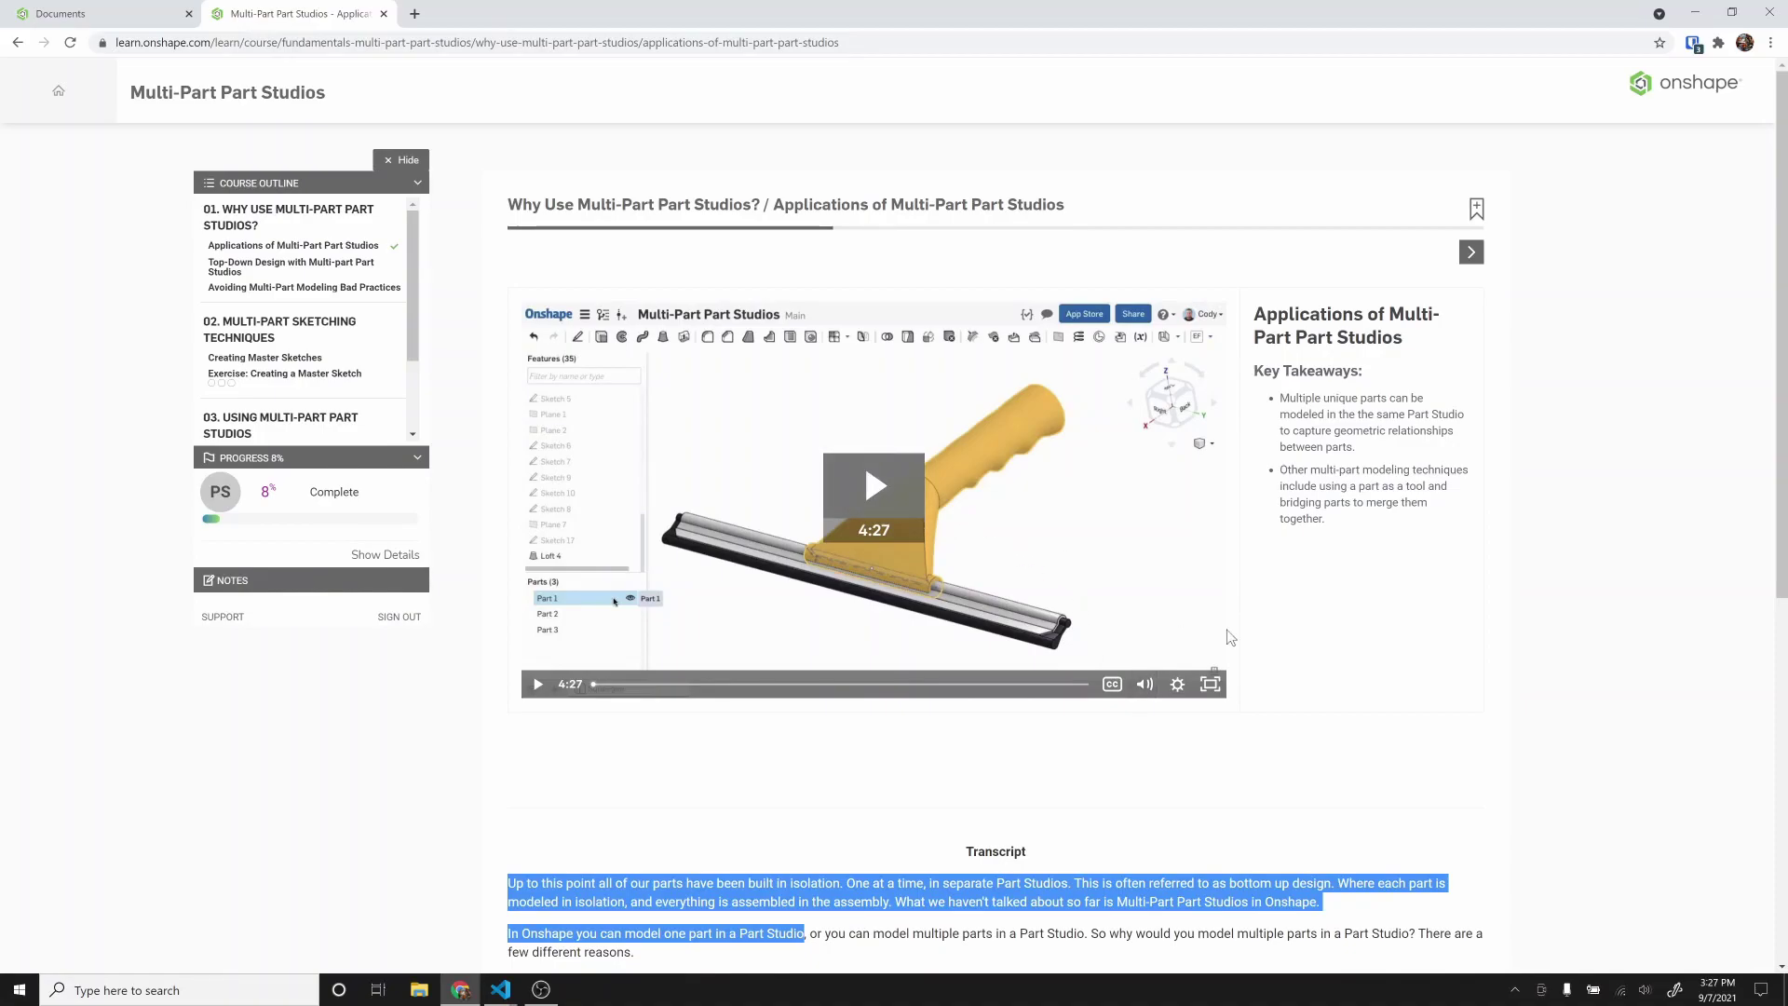
left_click(1213, 689)
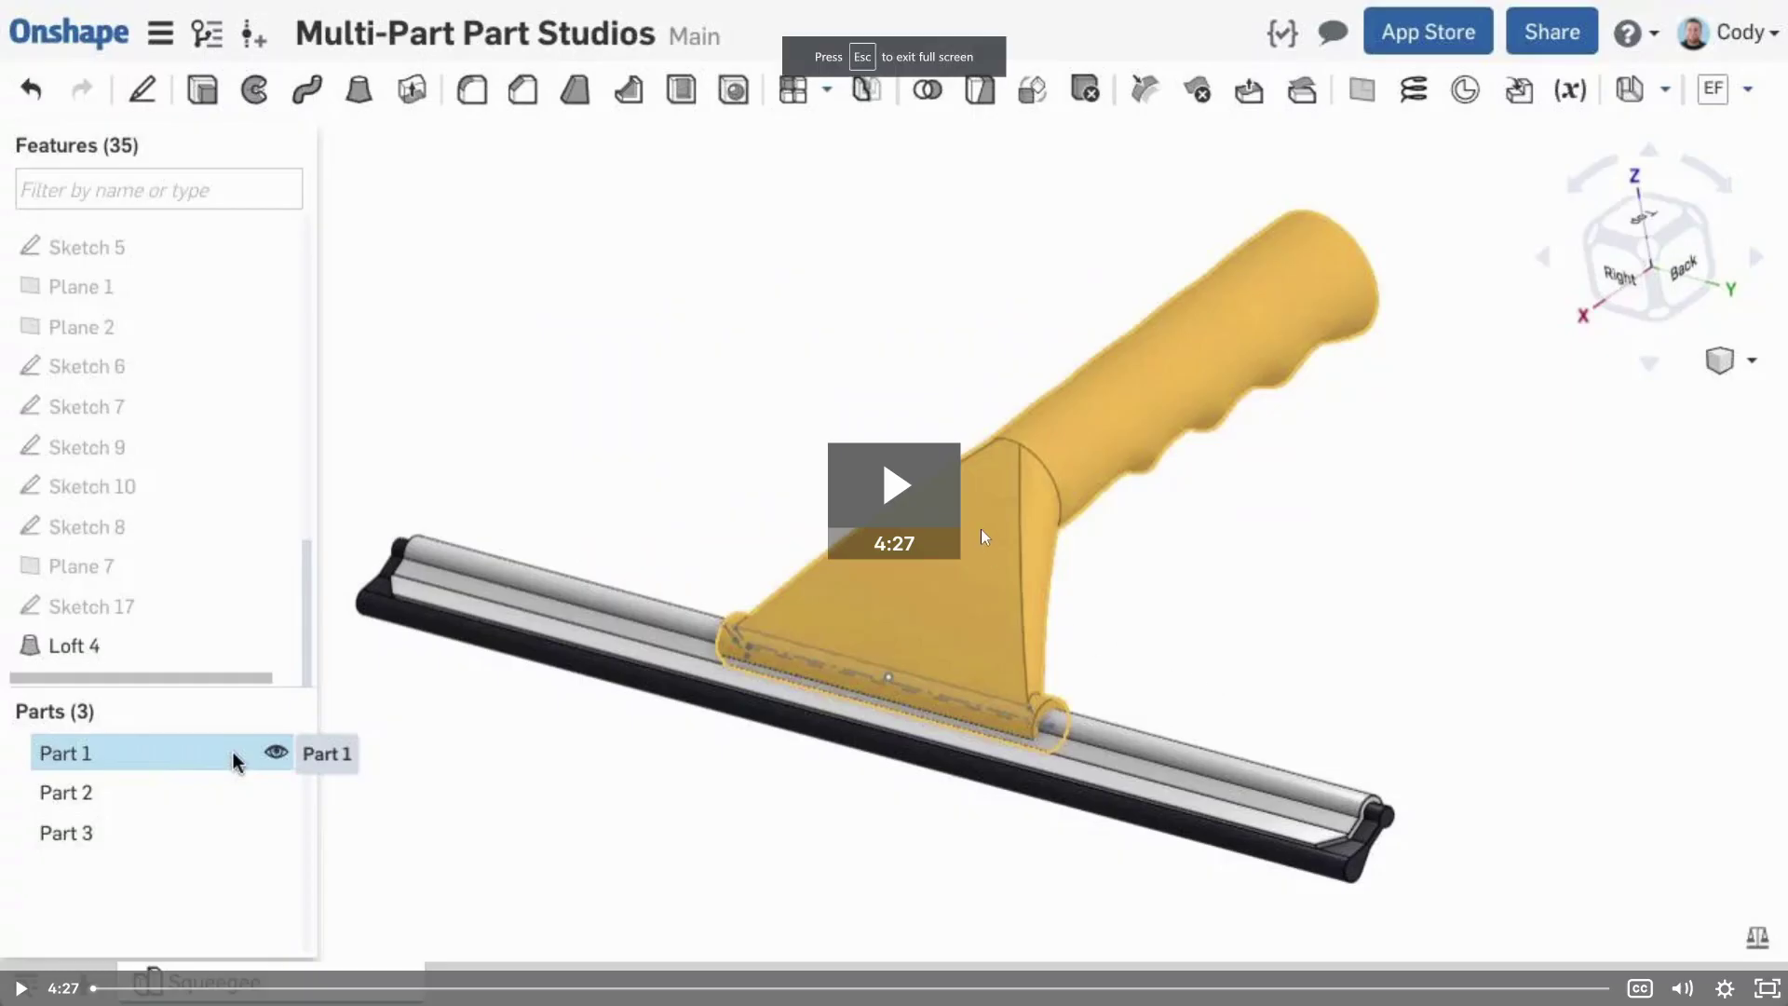
left_click(912, 478)
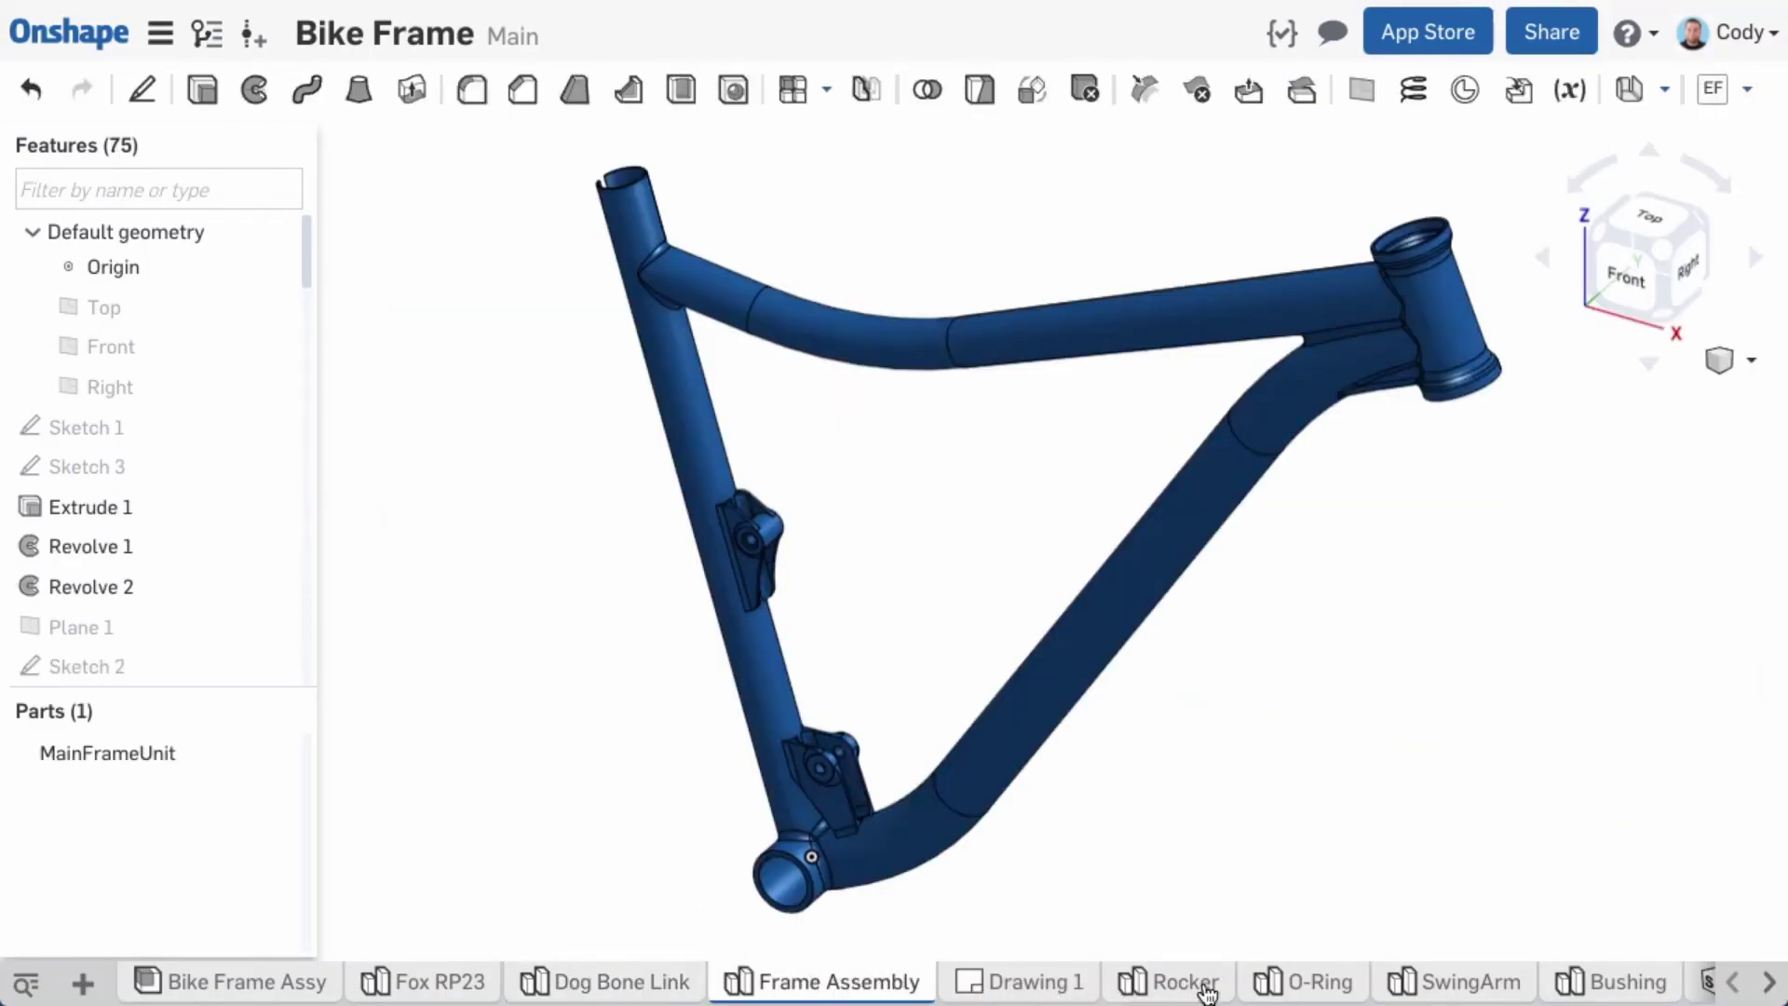
Step: Switch to the SwingArm part studio of the Bike Frame document
left_click(1431, 986)
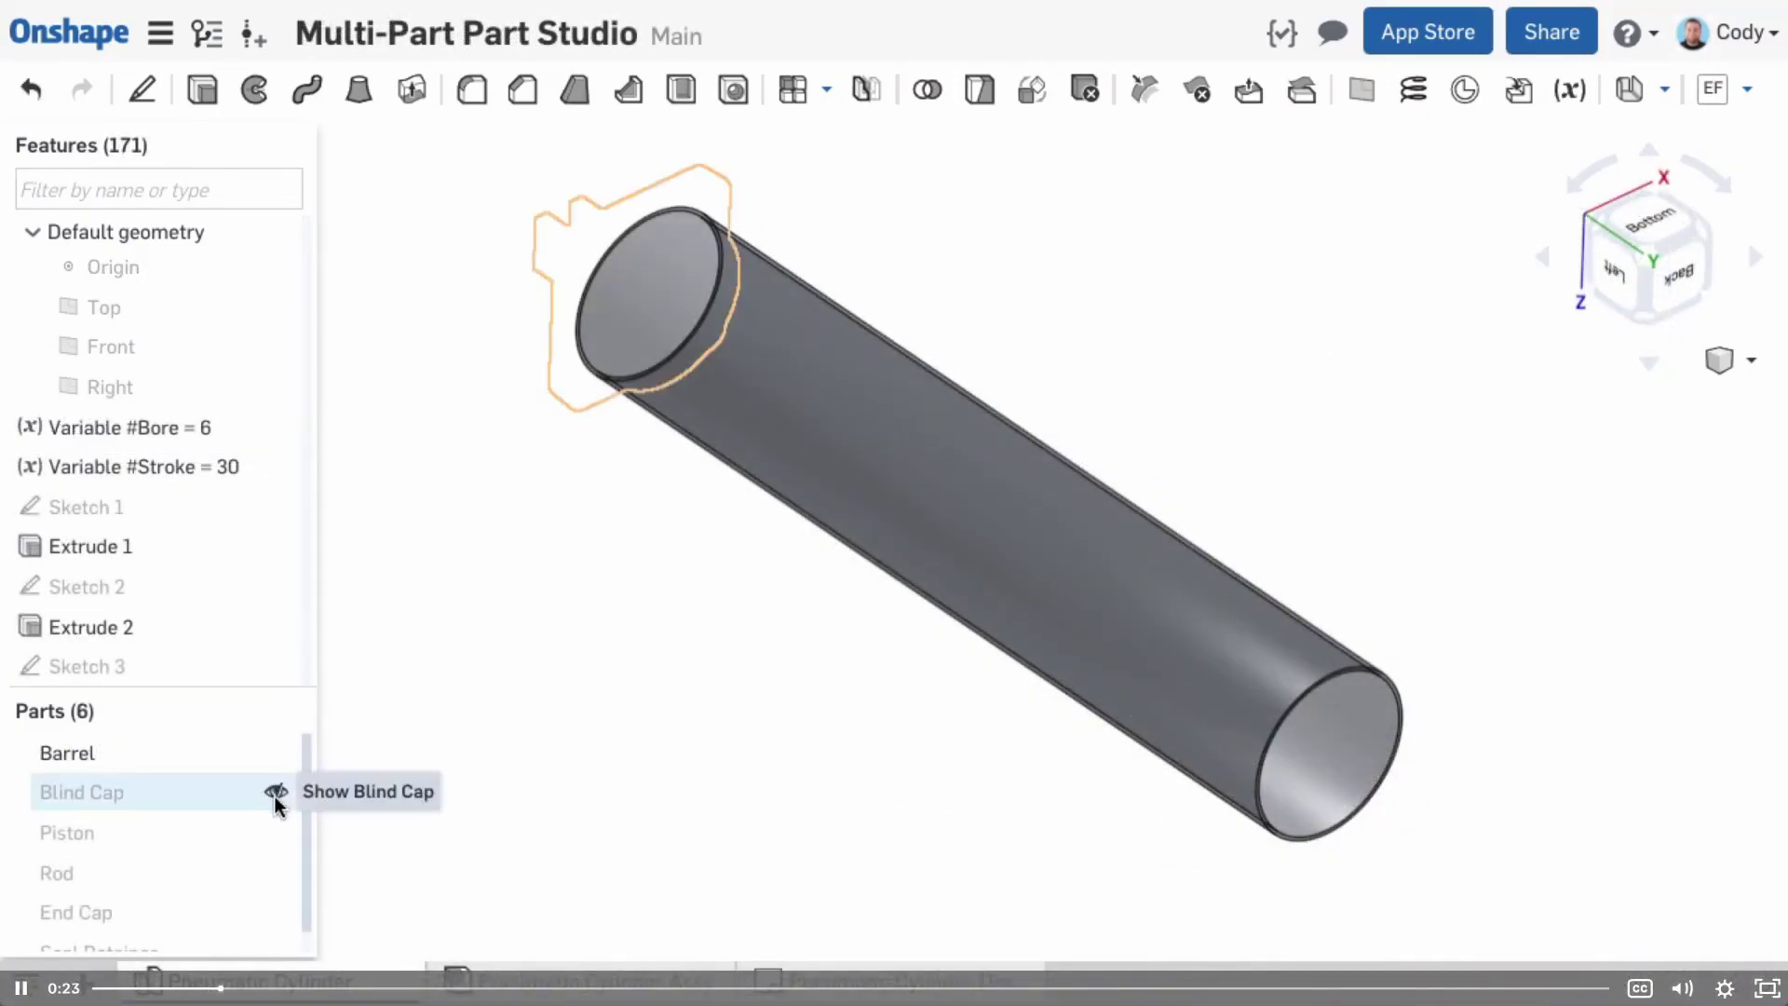
Step: Show the hidden Blind Cap, Piston, Rod and End Cap parts of the Pneumatic Cylinder
left_click(276, 794)
left_click(276, 831)
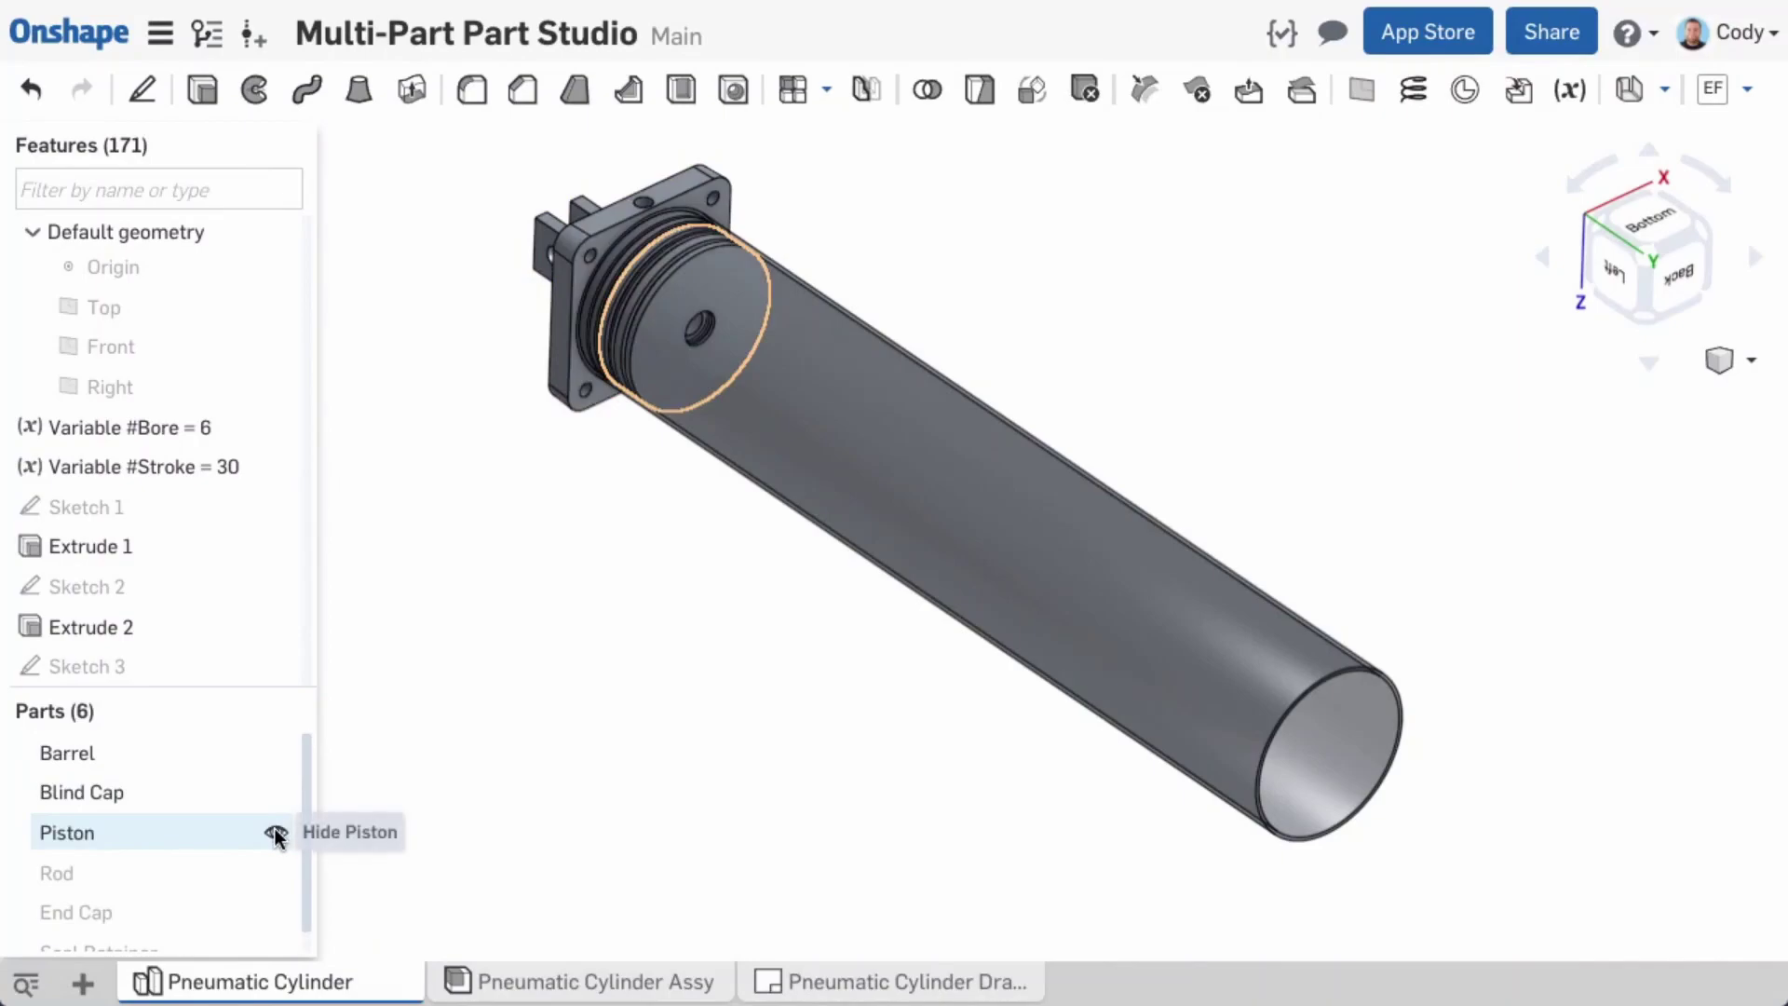
left_click(276, 873)
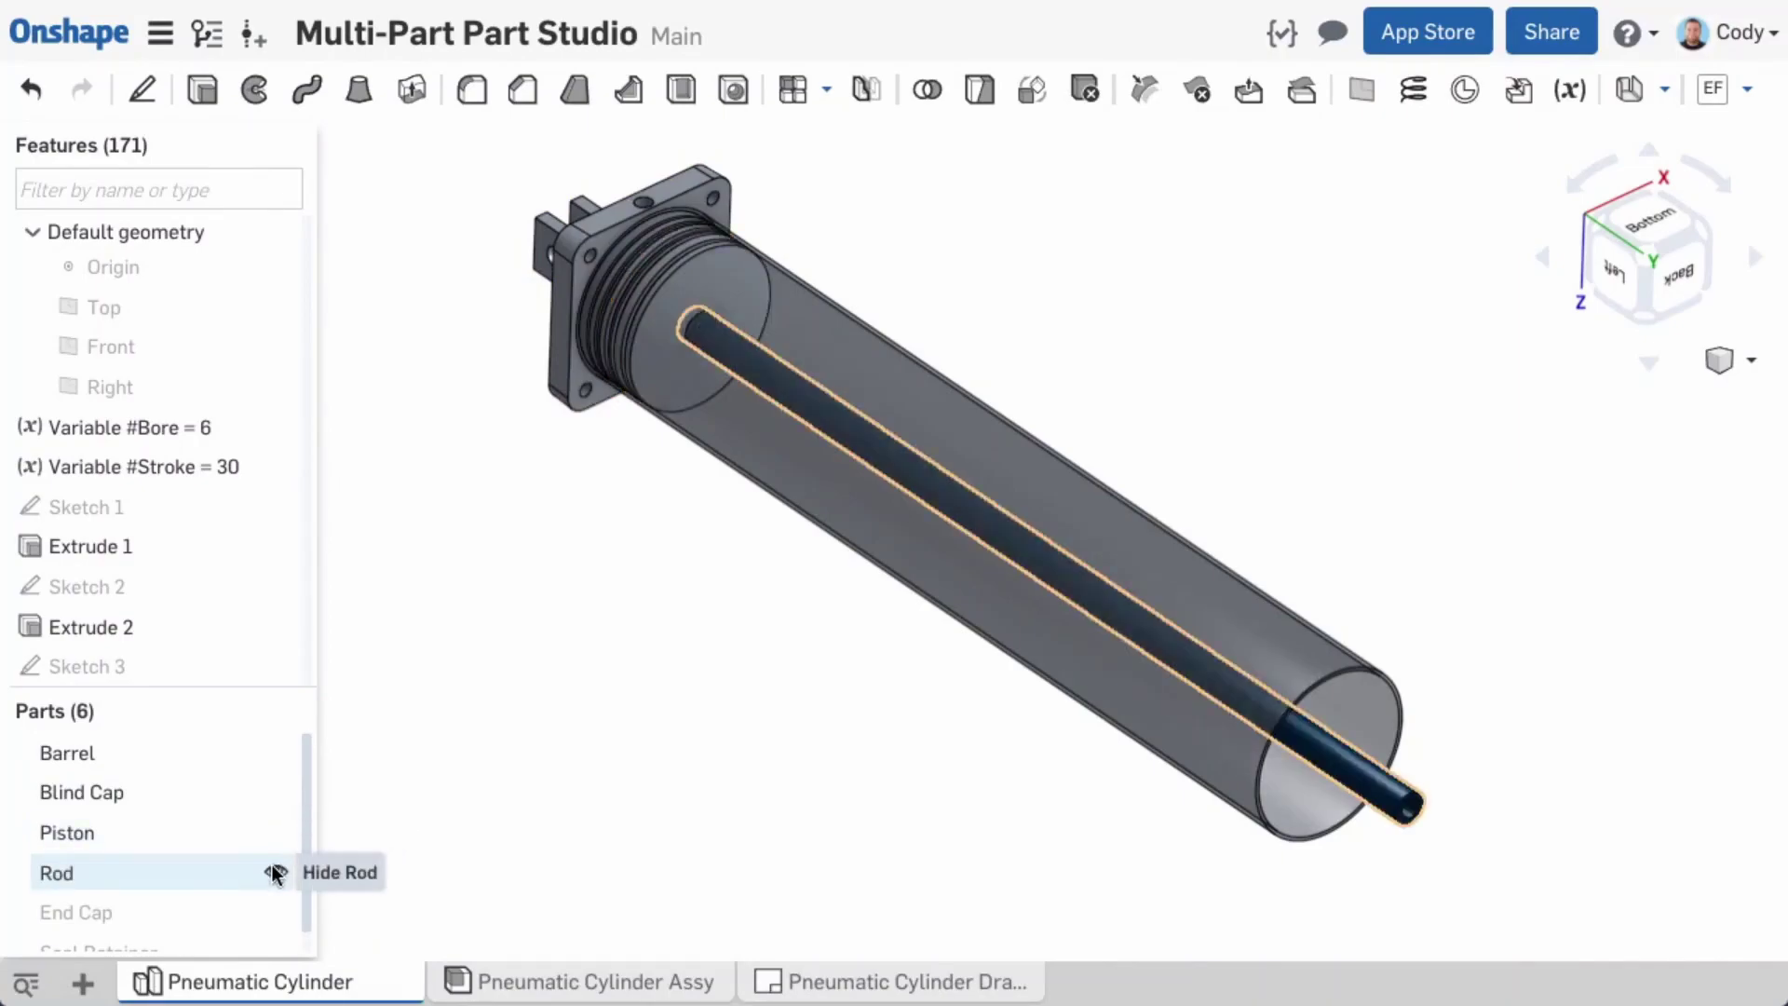
left_click(275, 912)
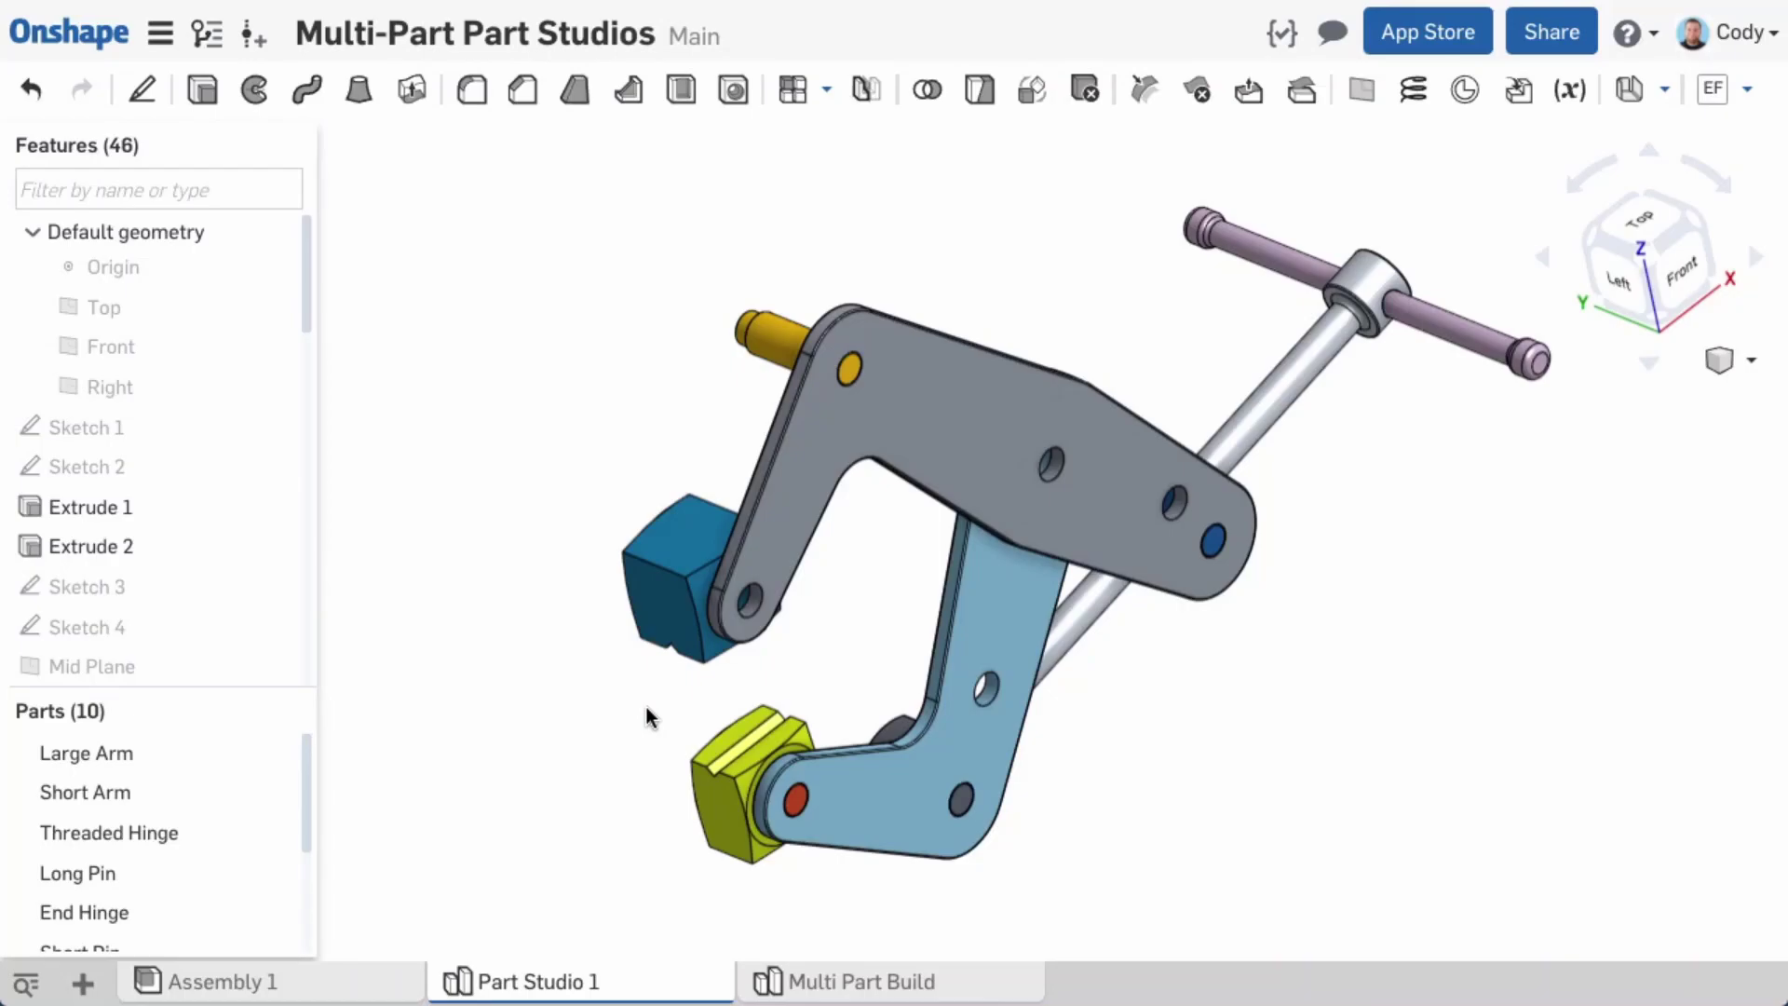
Step: Edit Sketch 1 of the clamp, viewed face-on, and set the outer segment lengths of both the lower and upper arms to 50
mouse_move(649, 717)
right_mouse_down()
mouse_move(328, 698)
mouse_move(635, 704)
right_mouse_up()
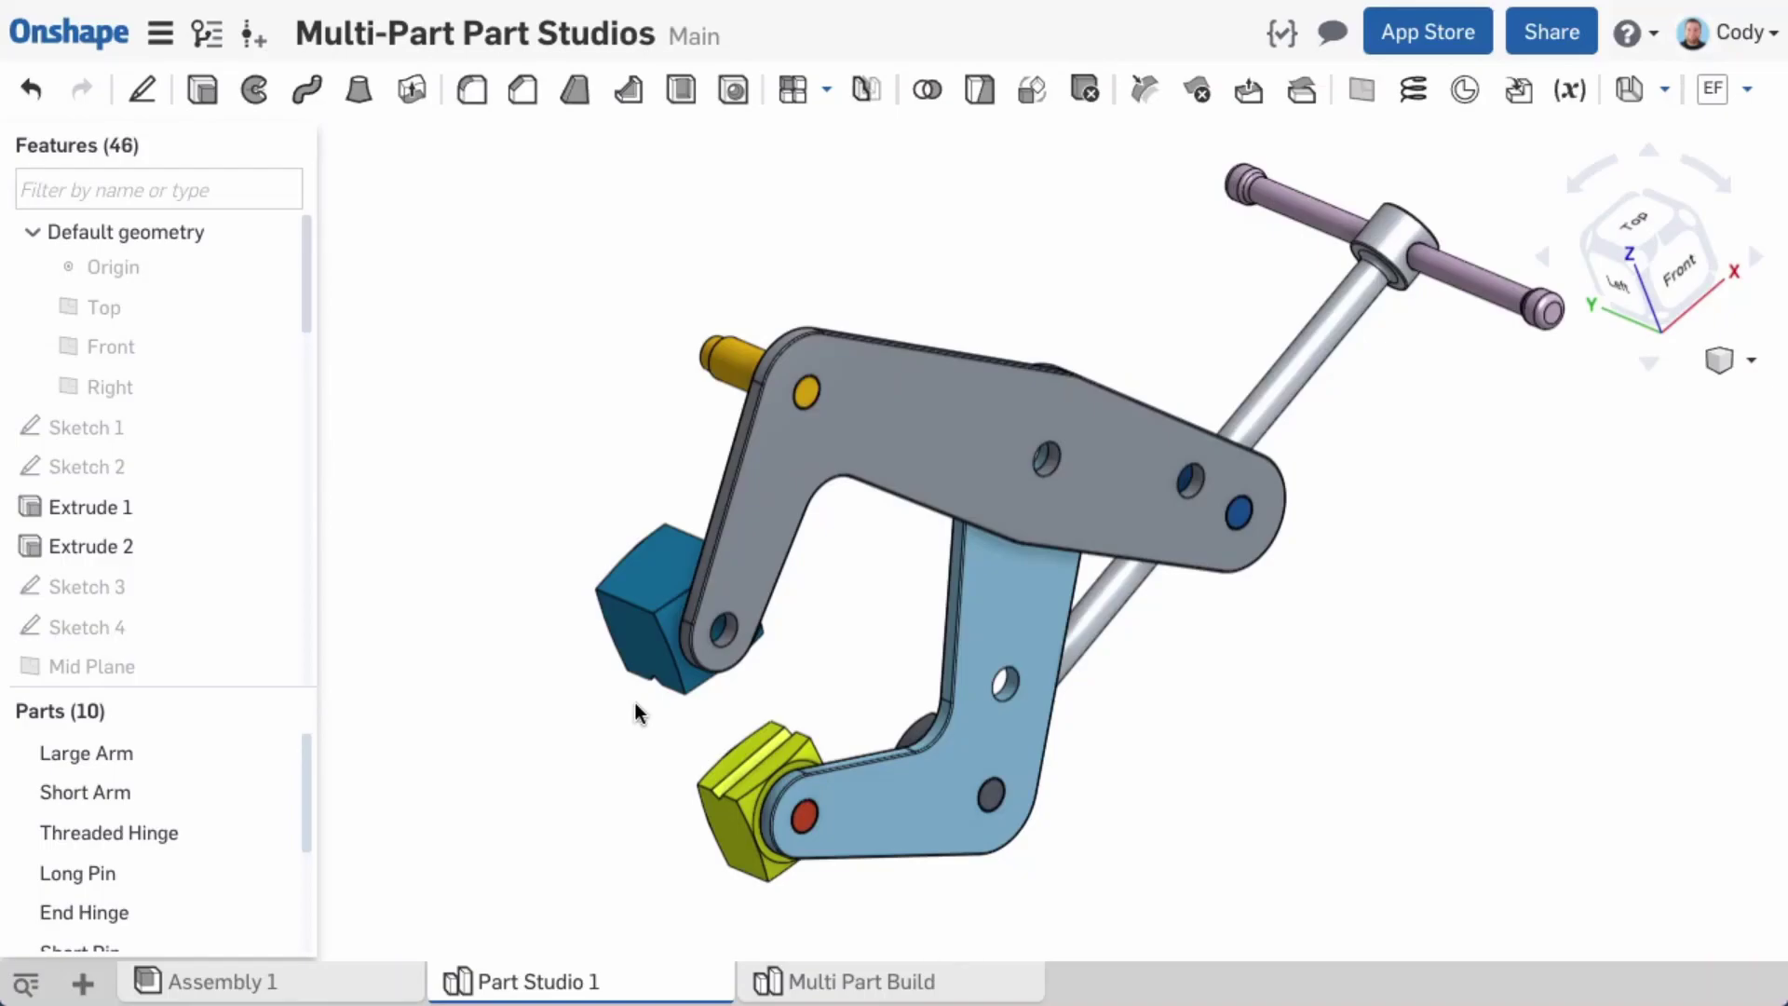
right_click(145, 434)
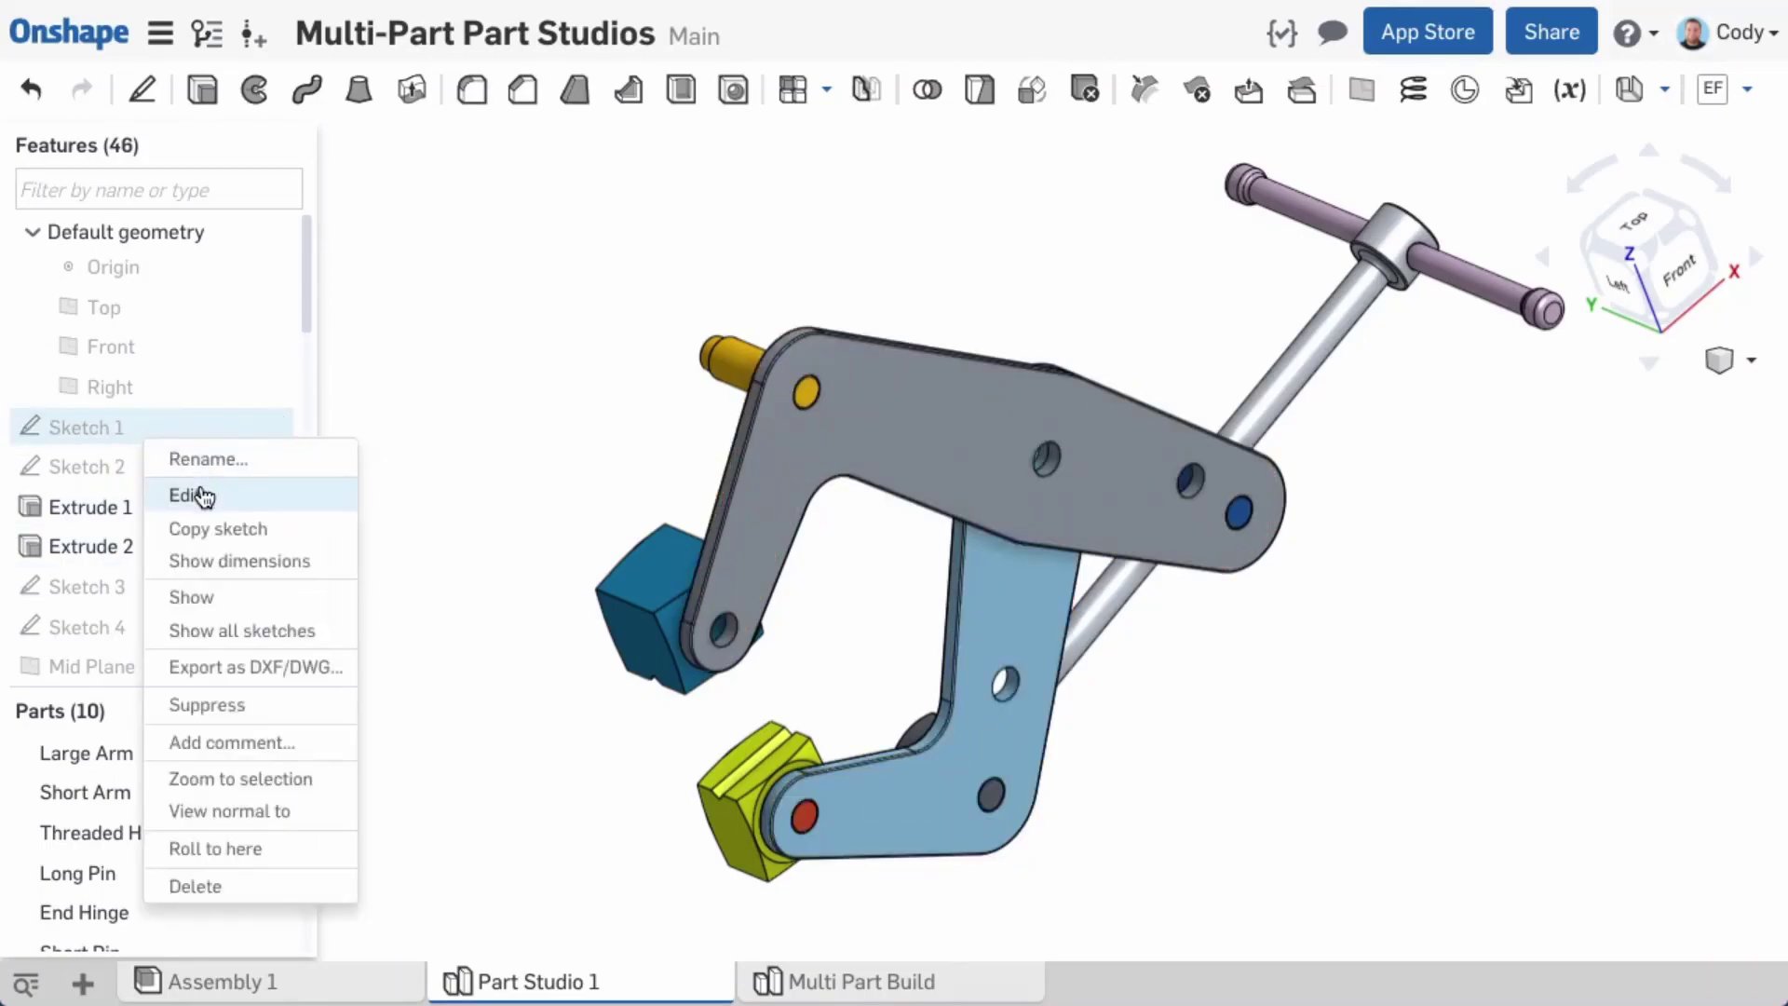
left_click(203, 496)
key("n")
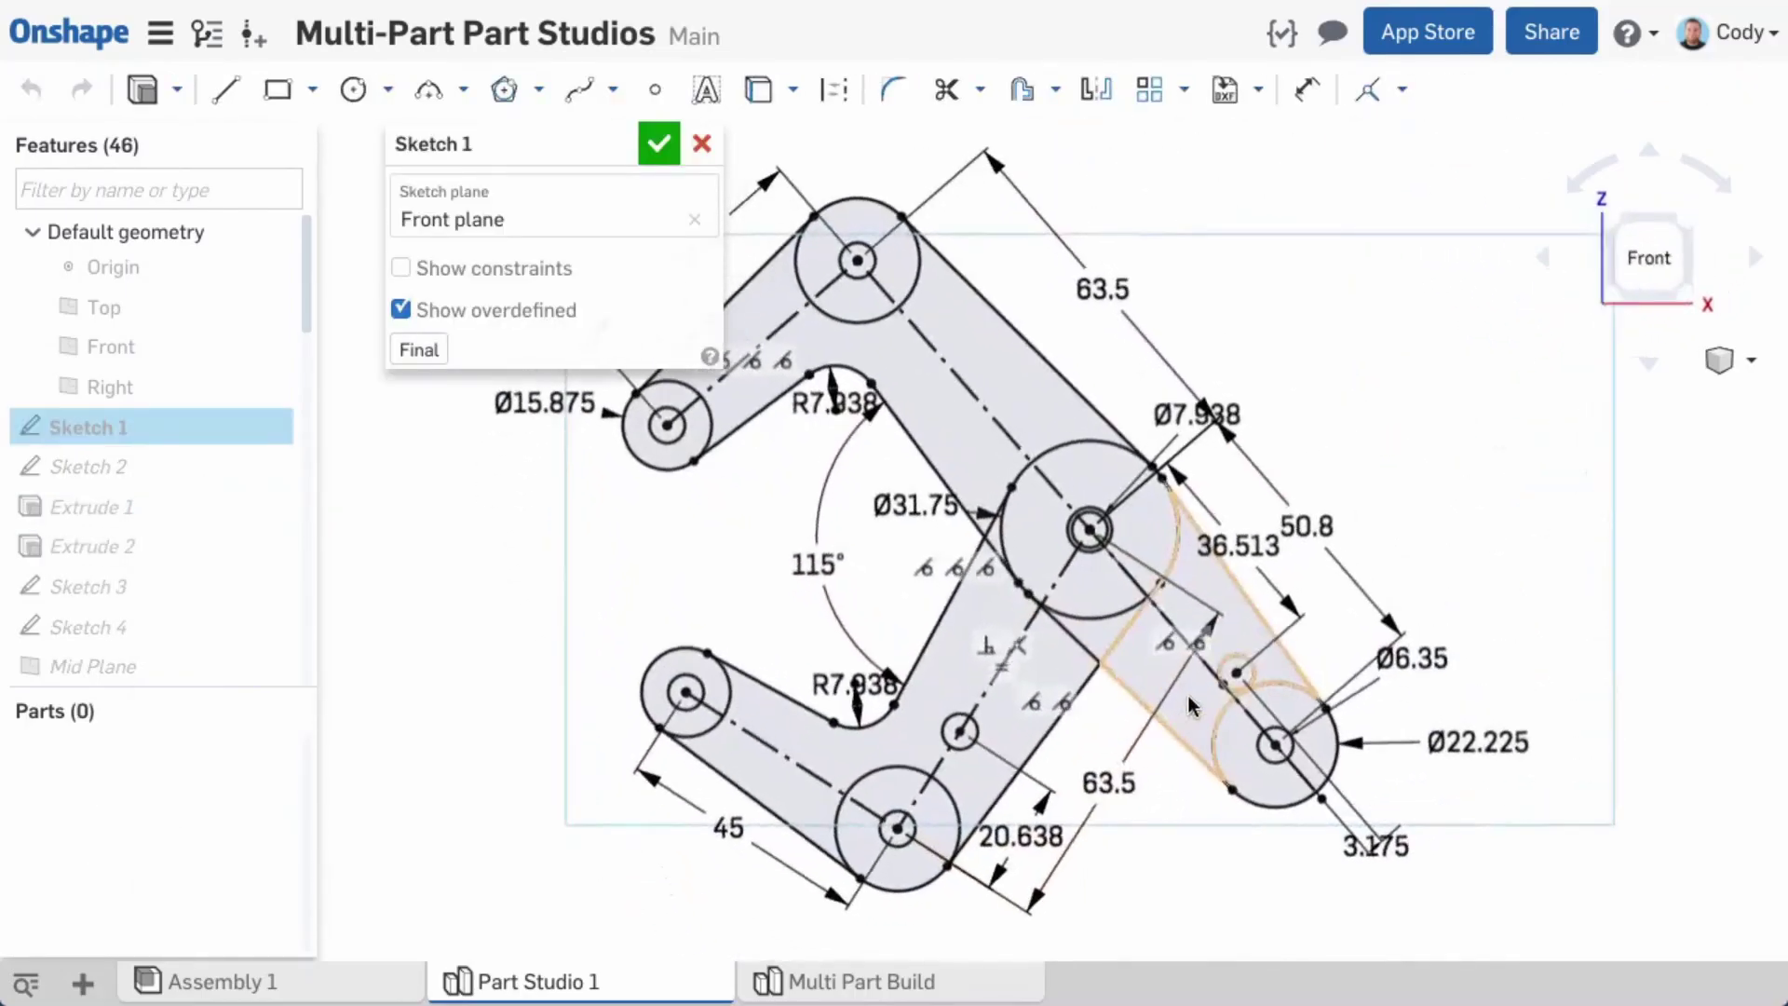
double_click(825, 803)
type("50")
key("Return")
double_click(817, 308)
type("50")
key("Return")
Step: Set the diameter of the large circle at the arms' central pivot to 40 and accept the sketch
double_click(951, 533)
type("40")
key("Return")
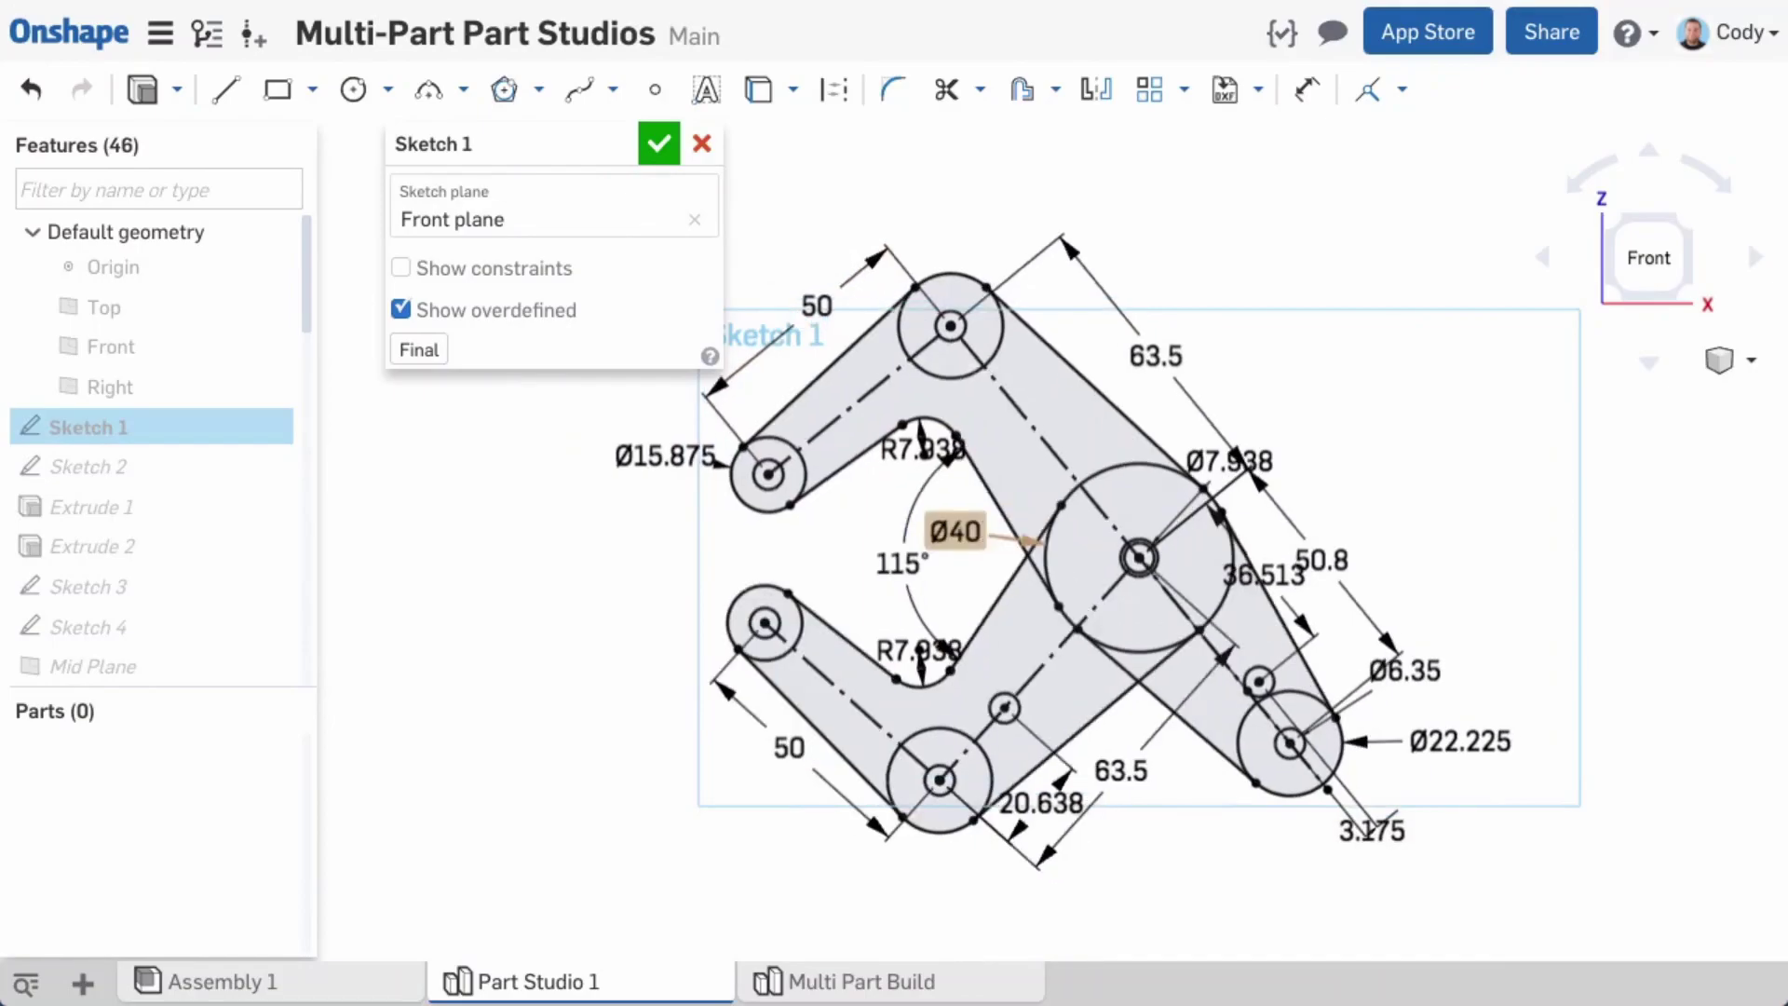
left_click(667, 141)
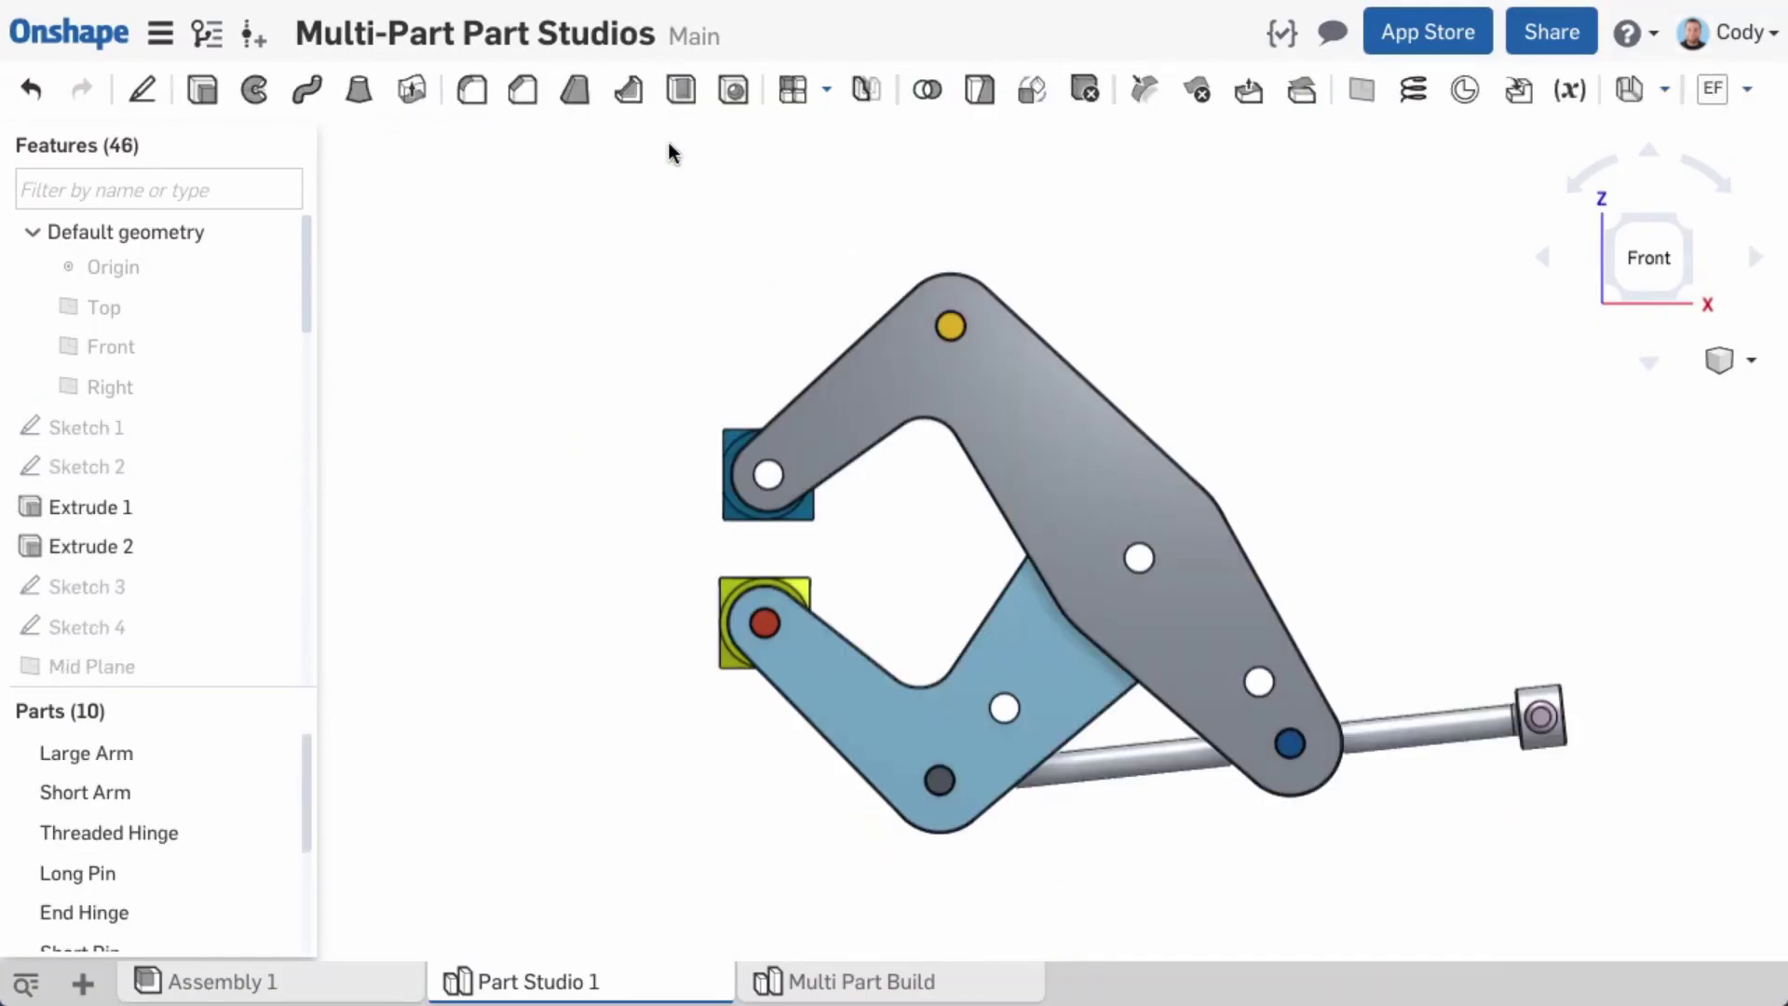
right_click_drag(691, 367, 774, 419)
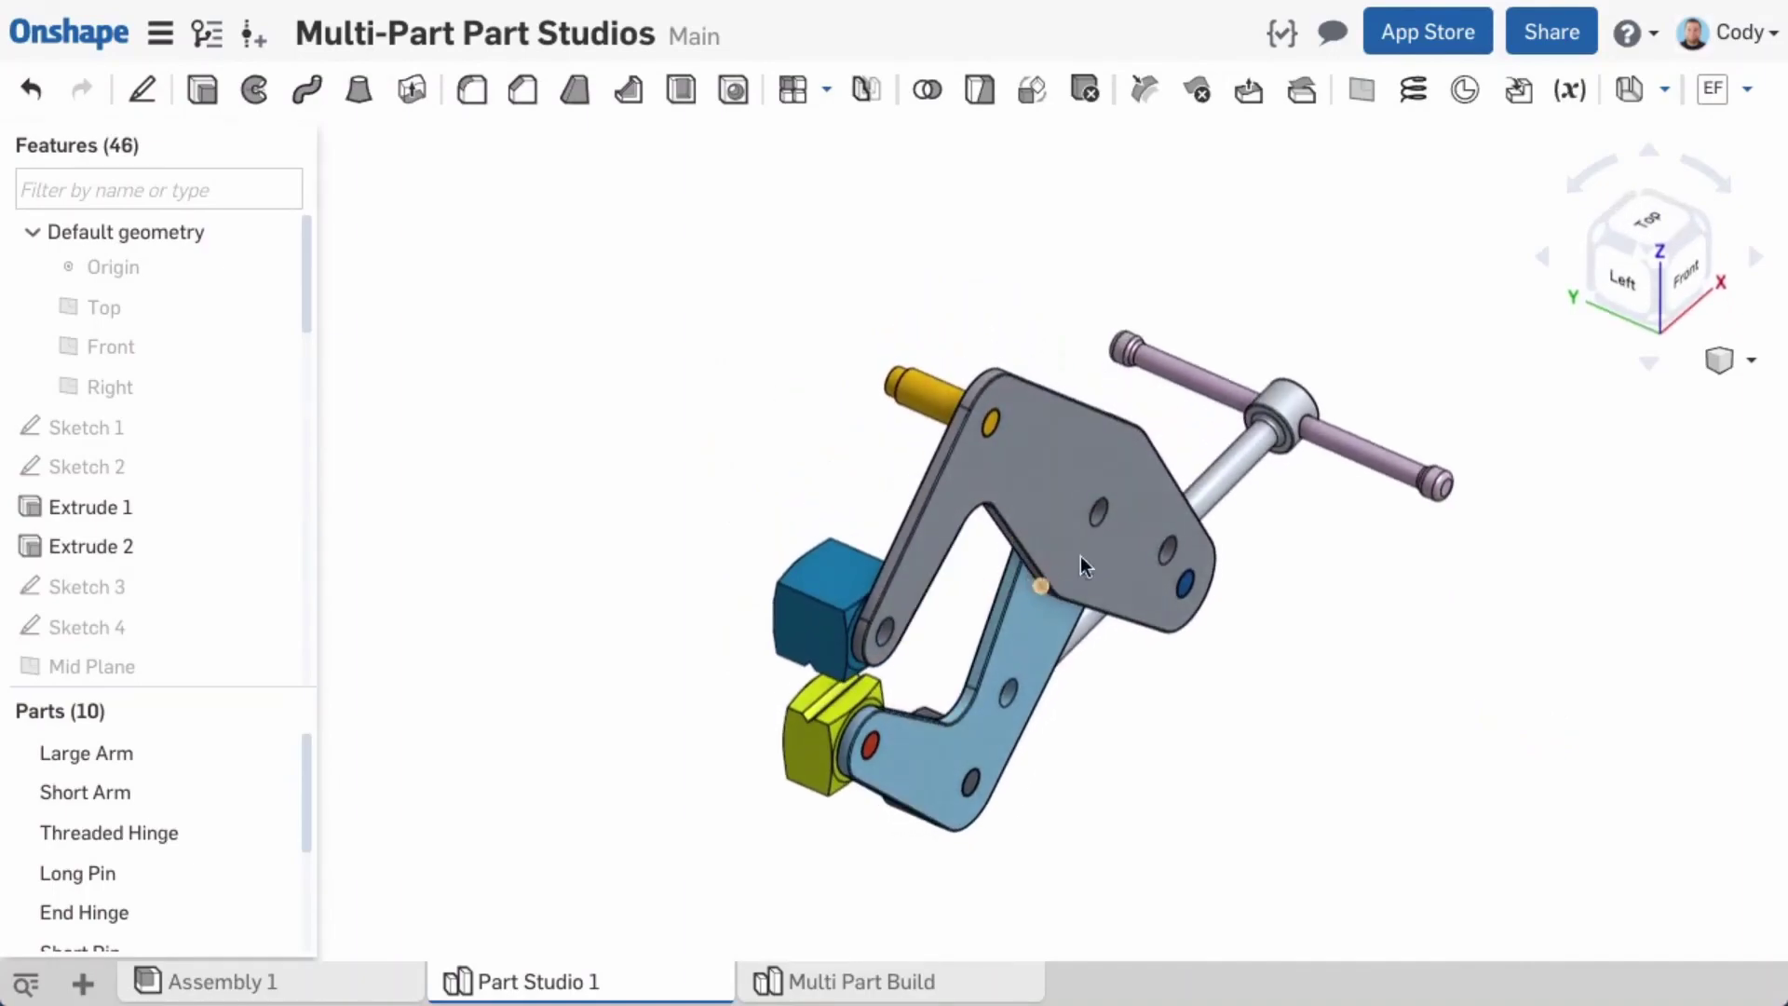
scroll(1090, 546, "up", 5)
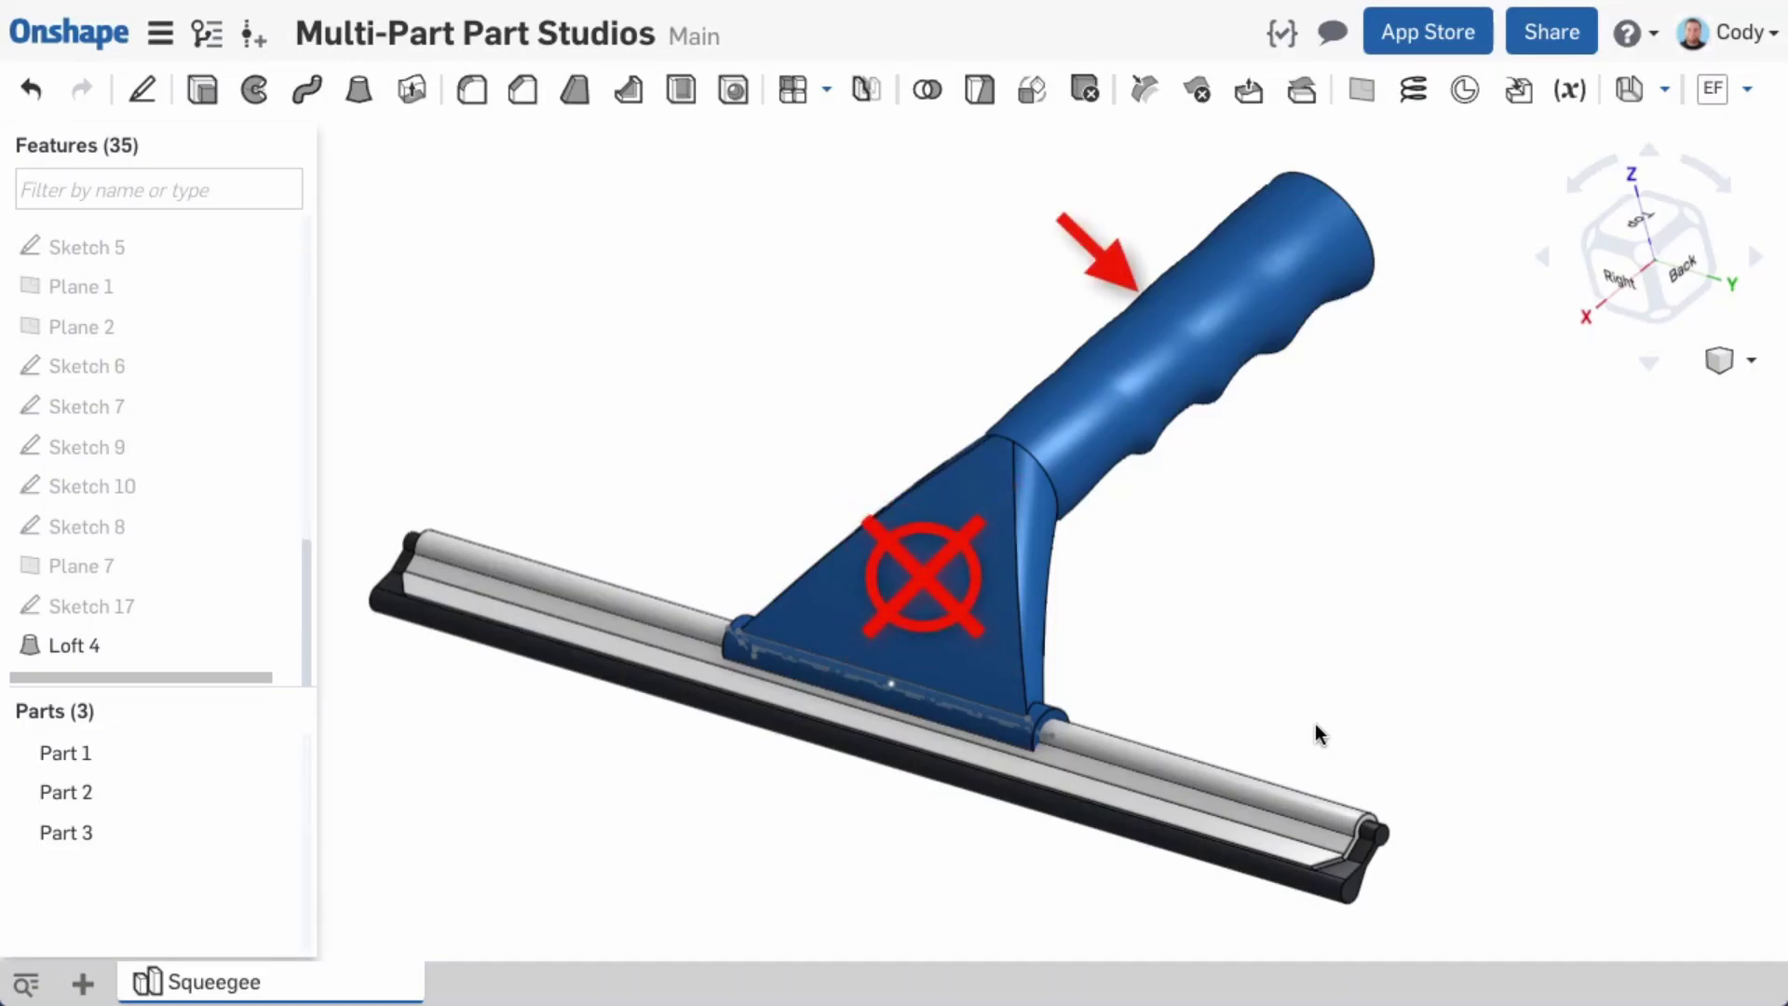
mouse_move(1319, 733)
right_mouse_down()
mouse_move(1102, 758)
mouse_move(1324, 733)
right_mouse_up()
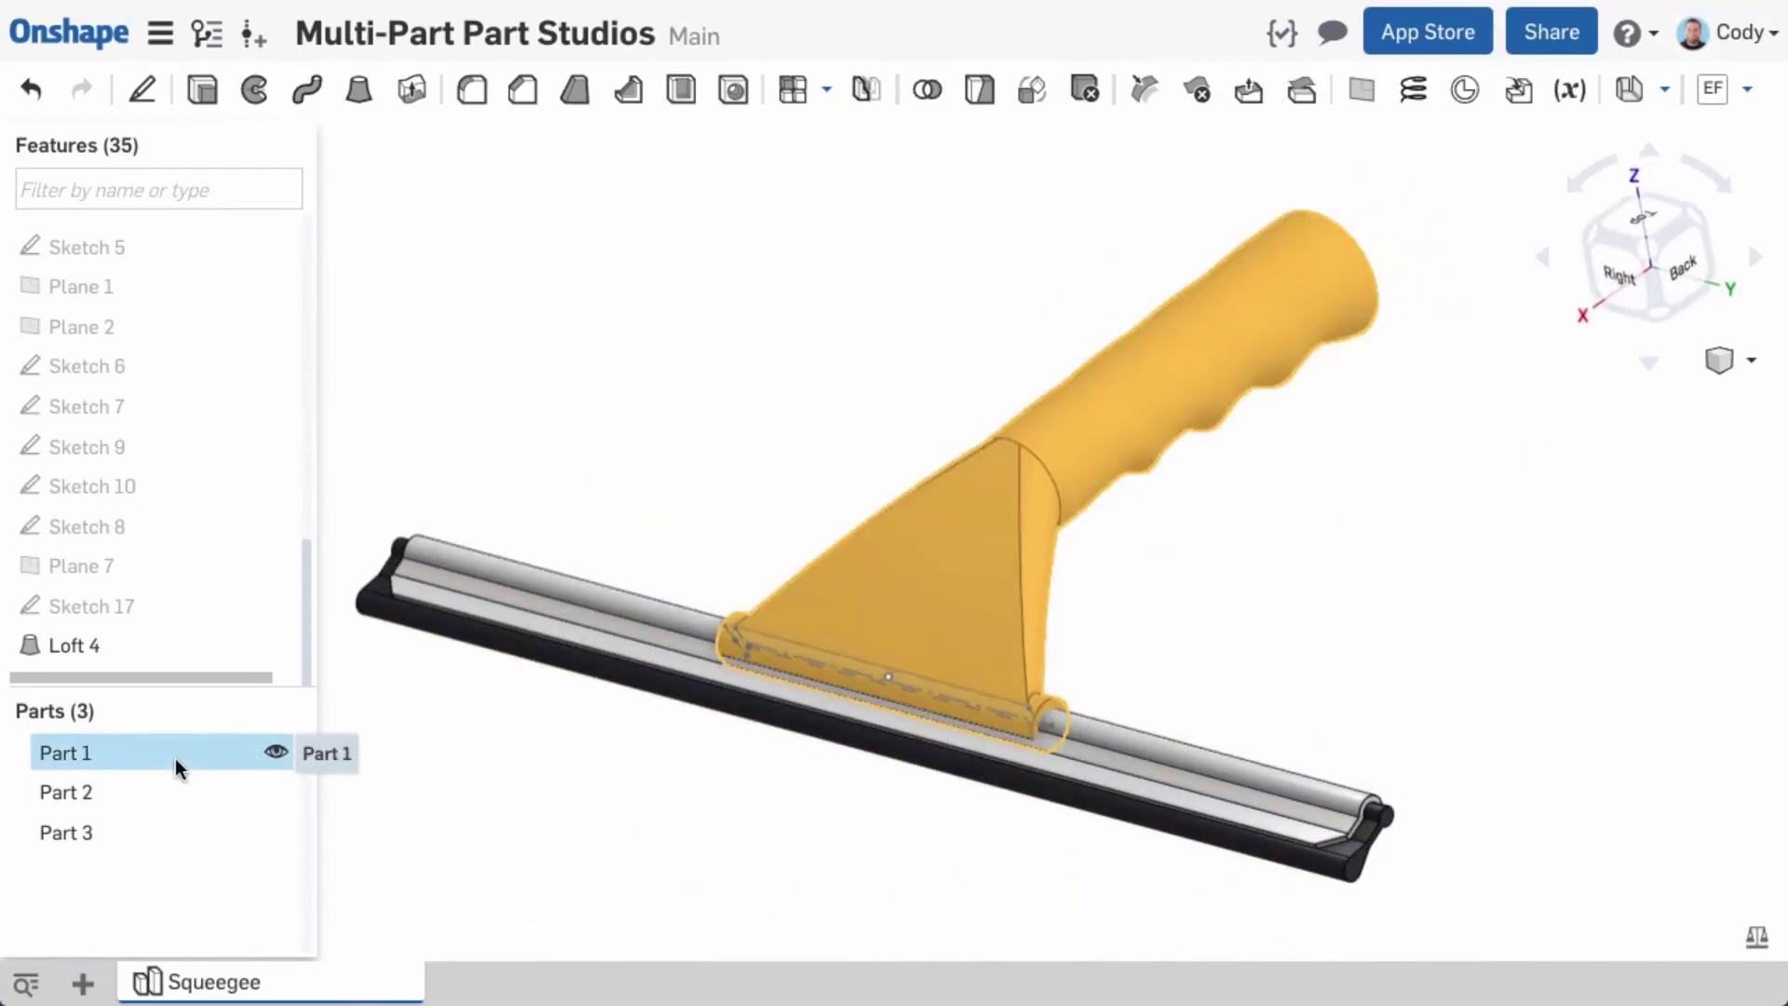
Step: Split the squeegee's one-piece handle body, Part 1, into separate parts using Plane 5
left_click(979, 91)
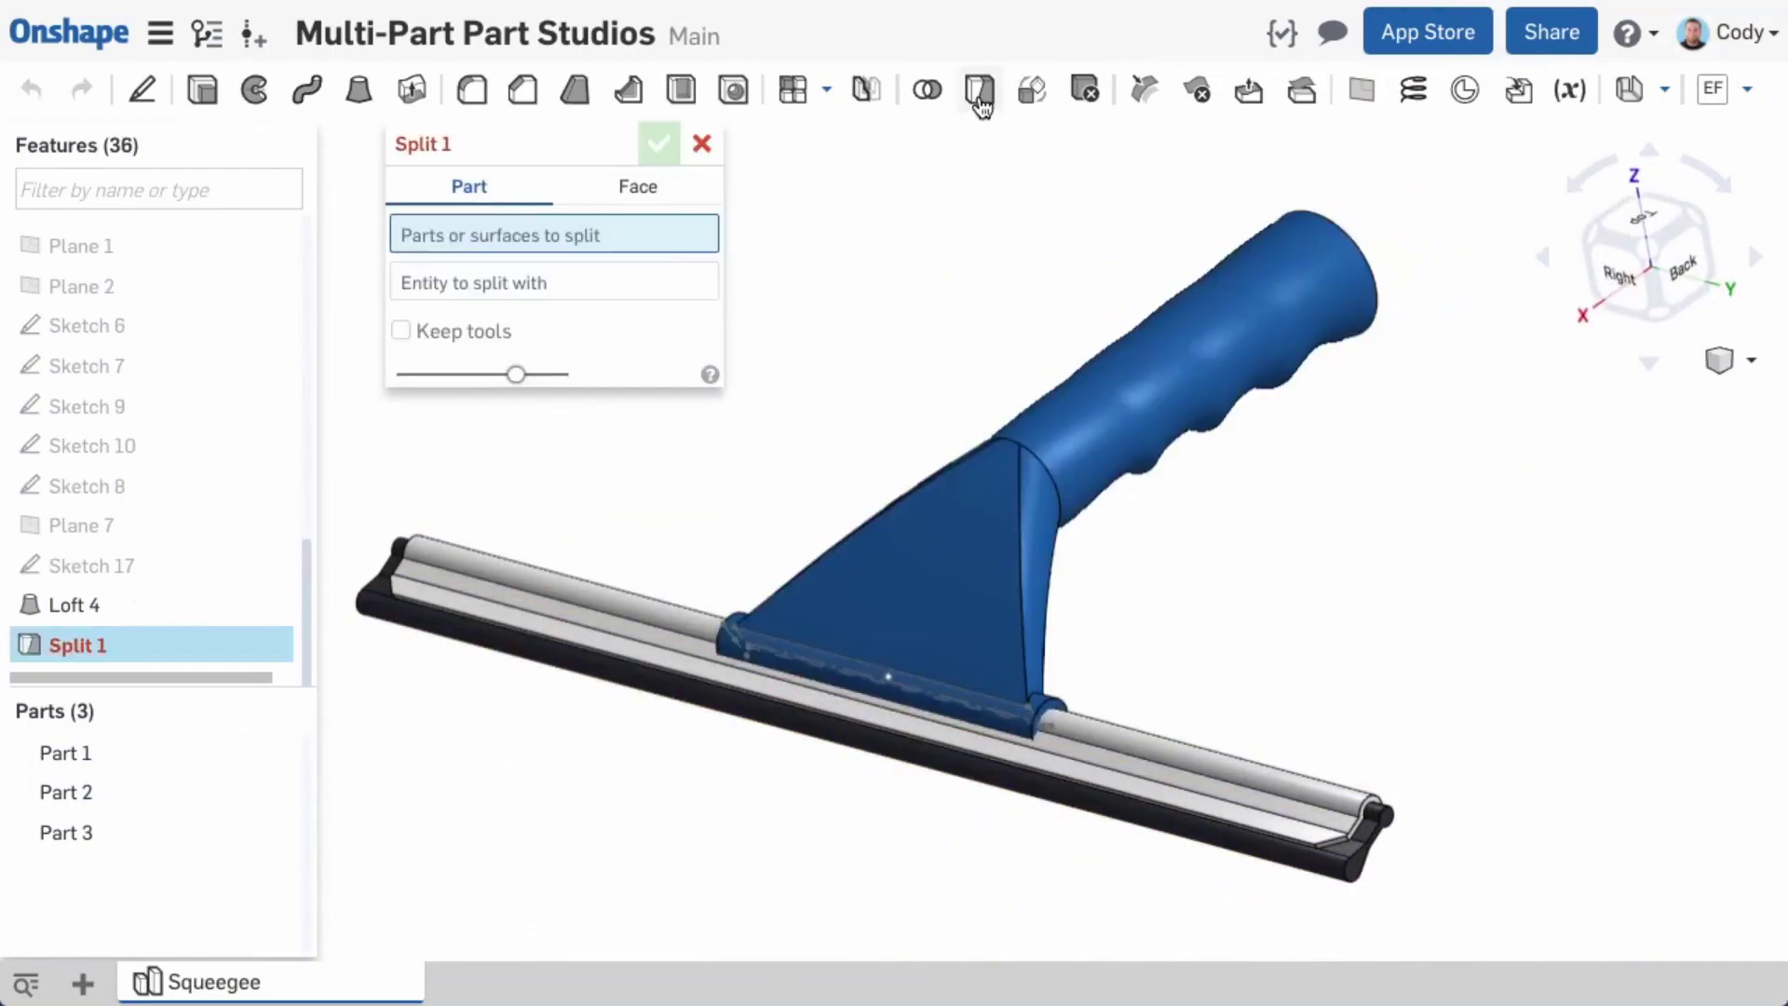
left_click(978, 425)
scroll(103, 387, "up", 10)
left_click(122, 468)
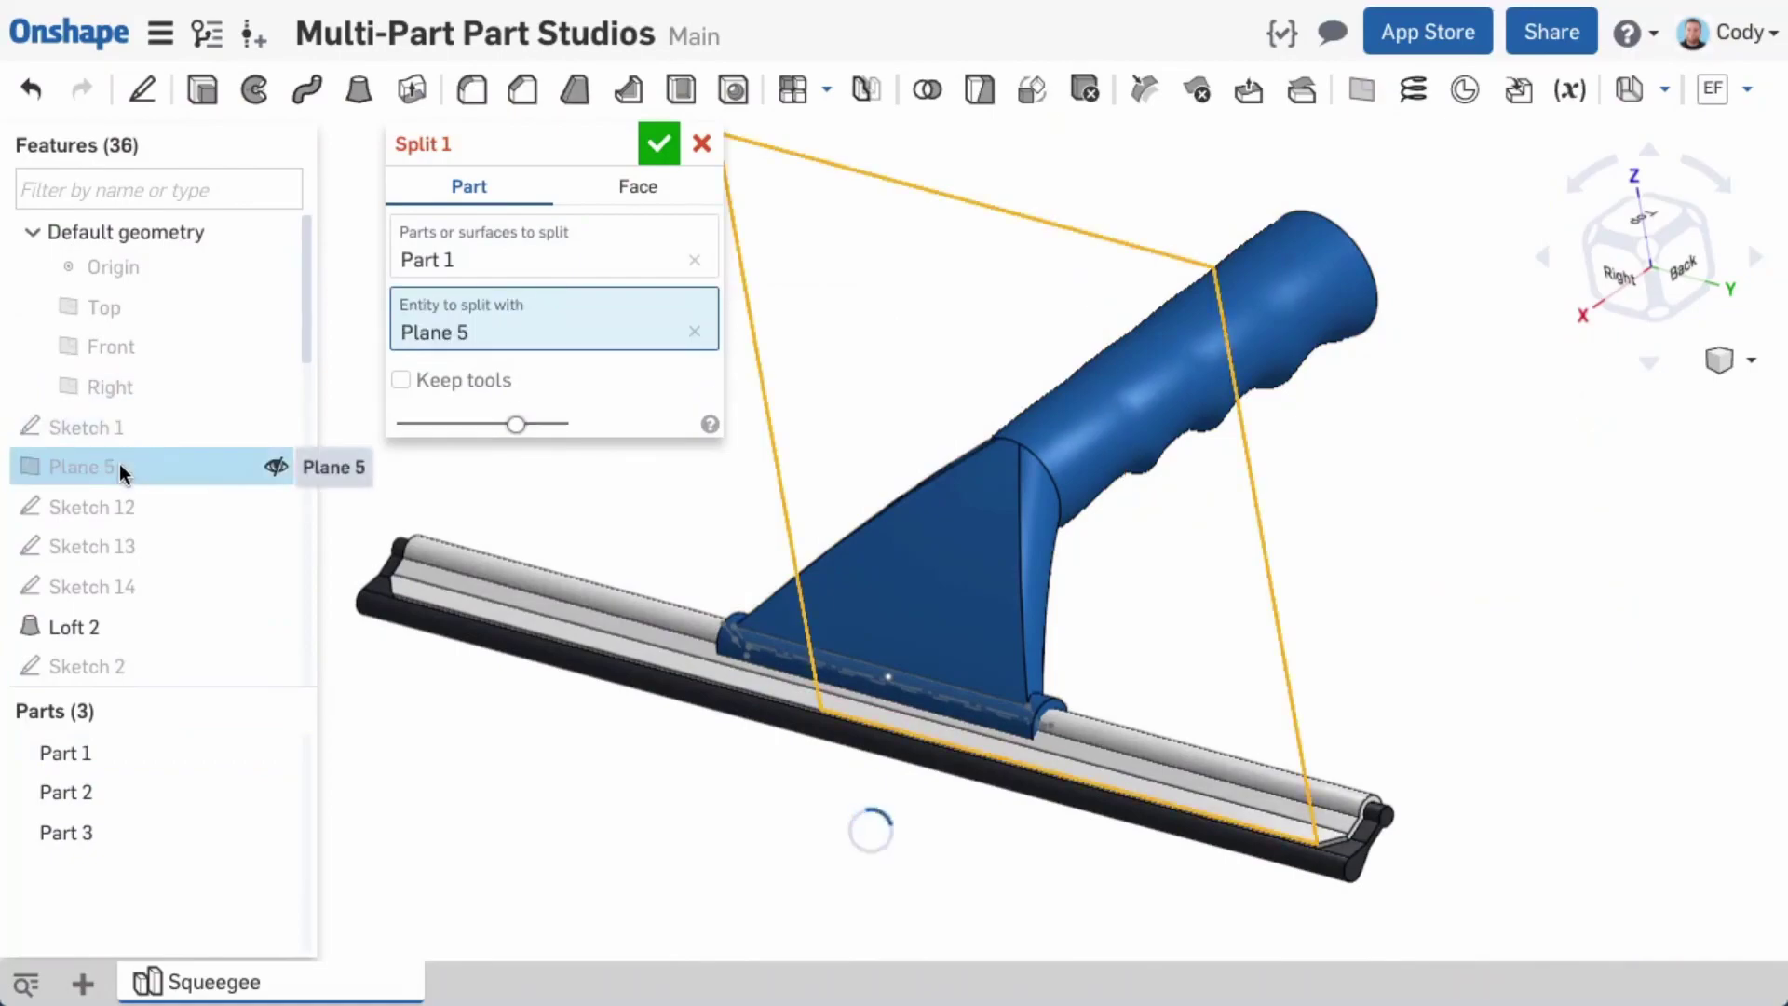
left_click(658, 142)
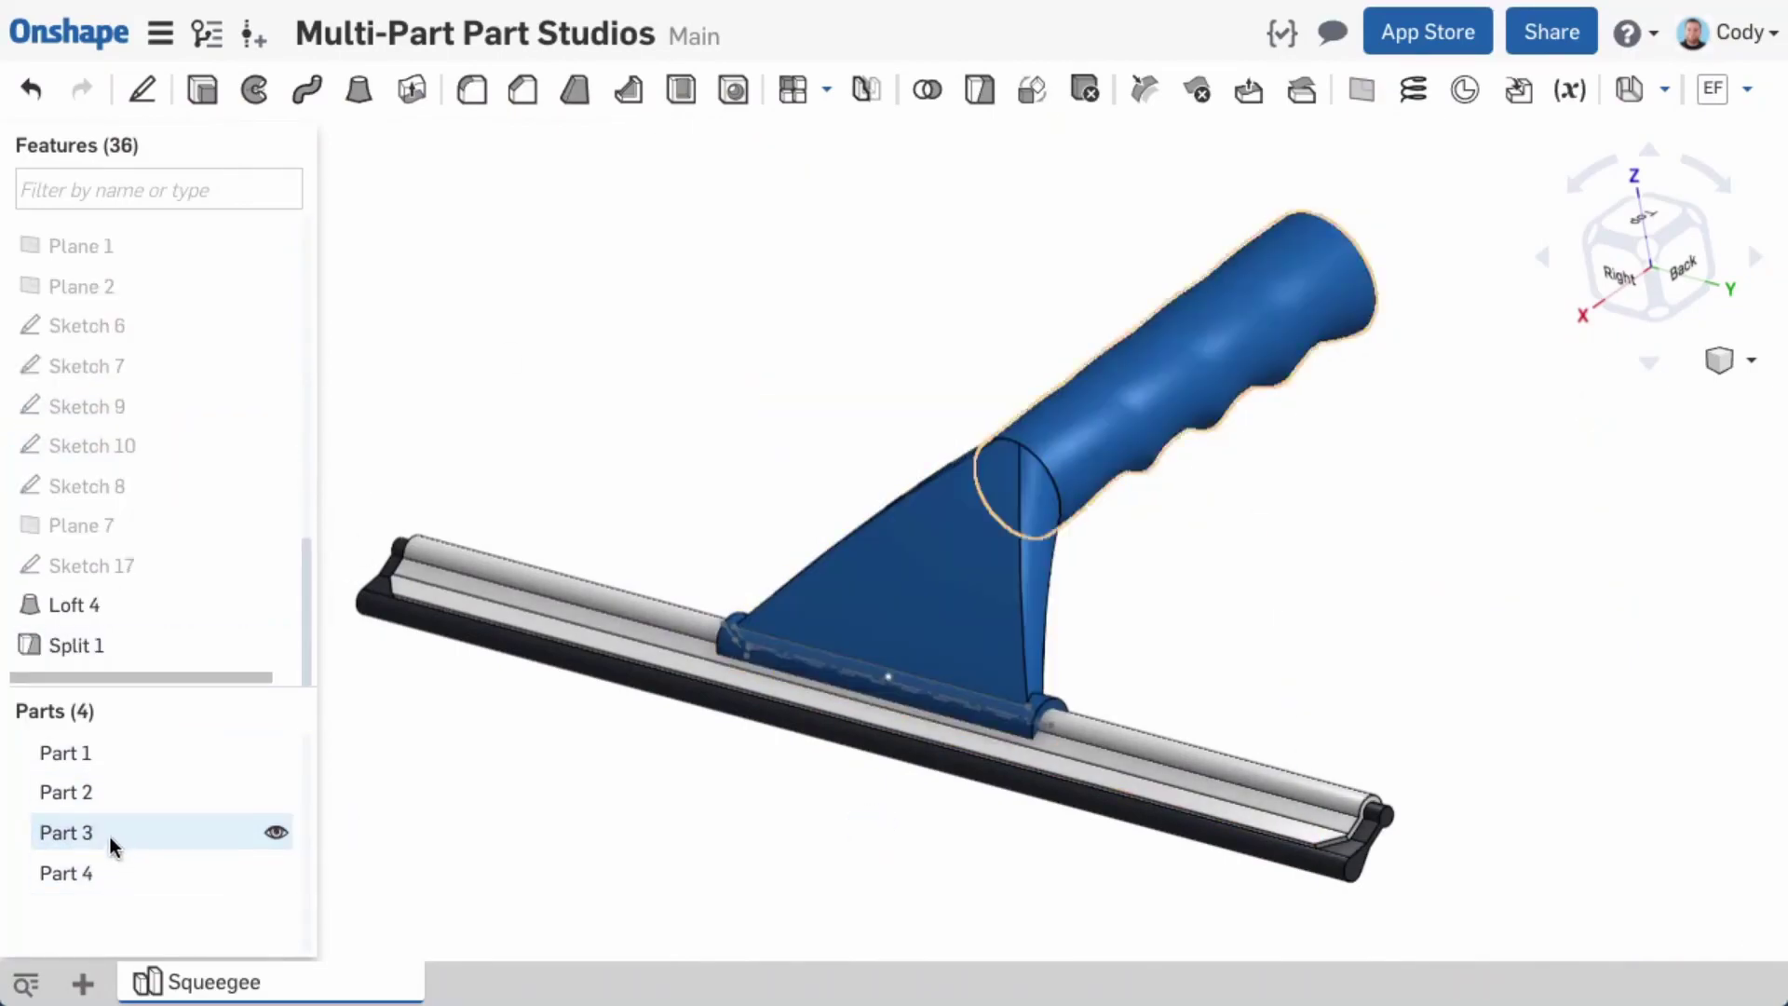
Step: Shell the squeegee's grip with a 2.5 mm wall thickness, removing its outer end face
middle_click_drag(680, 816, 718, 799)
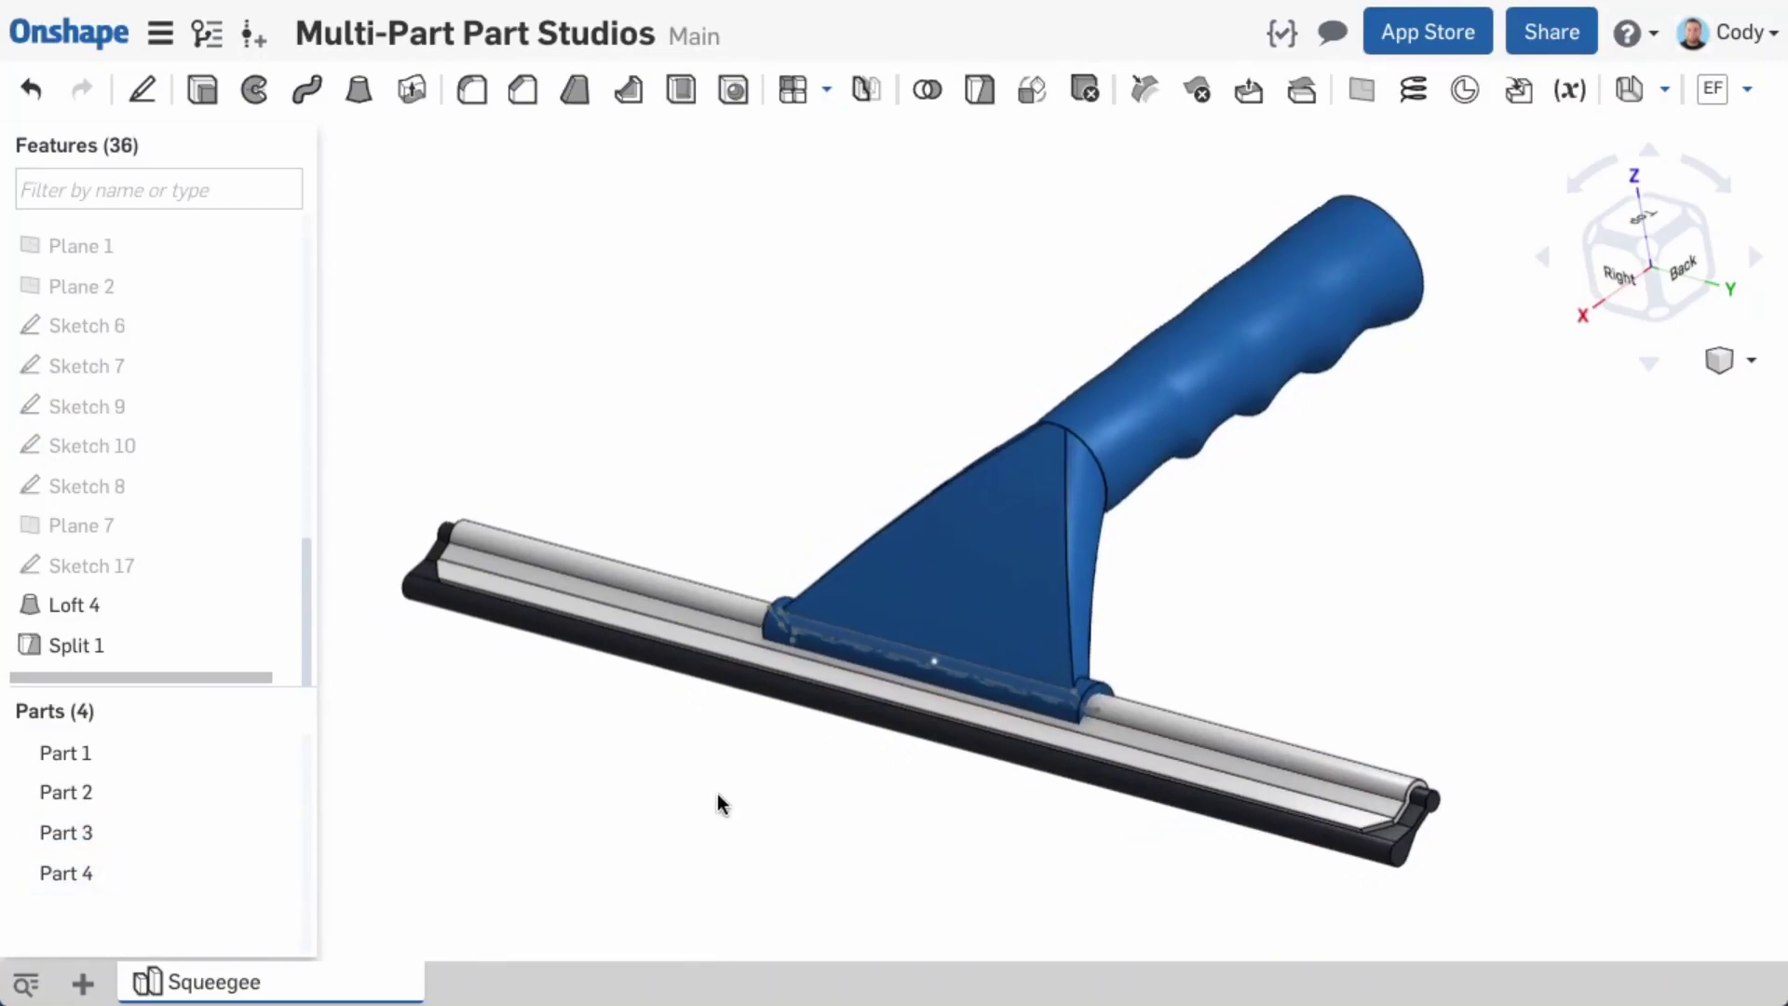
left_click(681, 89)
right_click_drag(918, 207, 1173, 252)
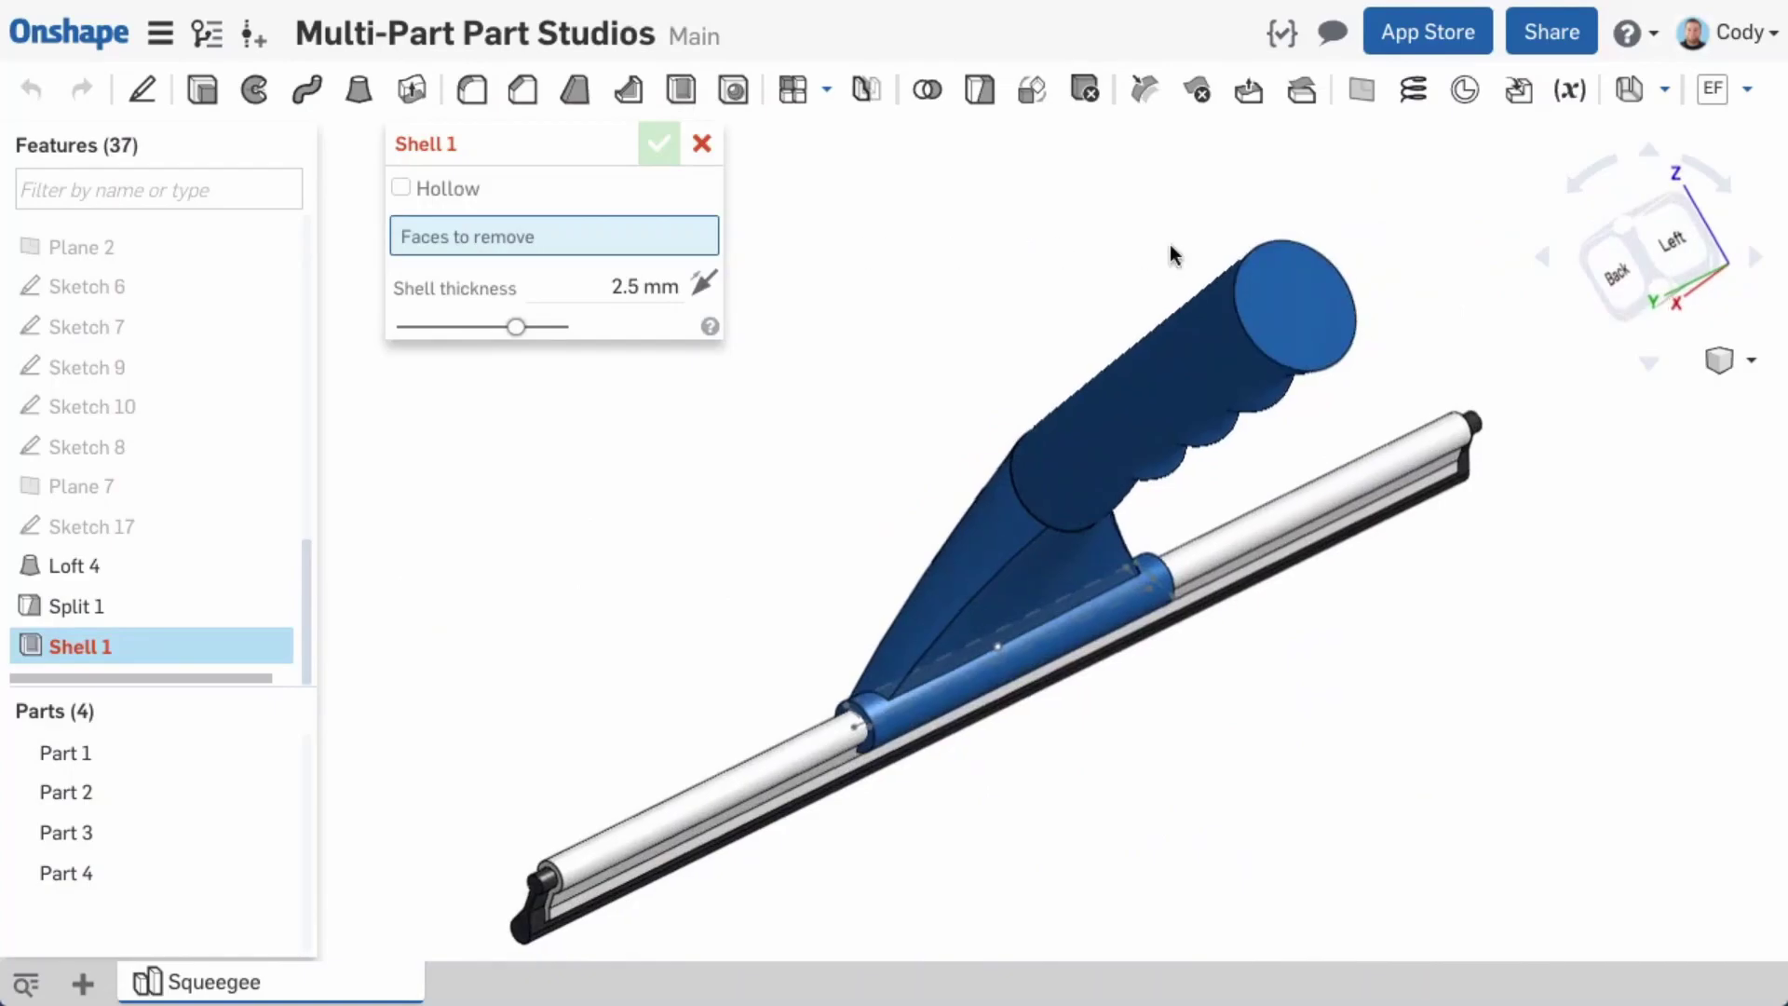
left_click(1304, 305)
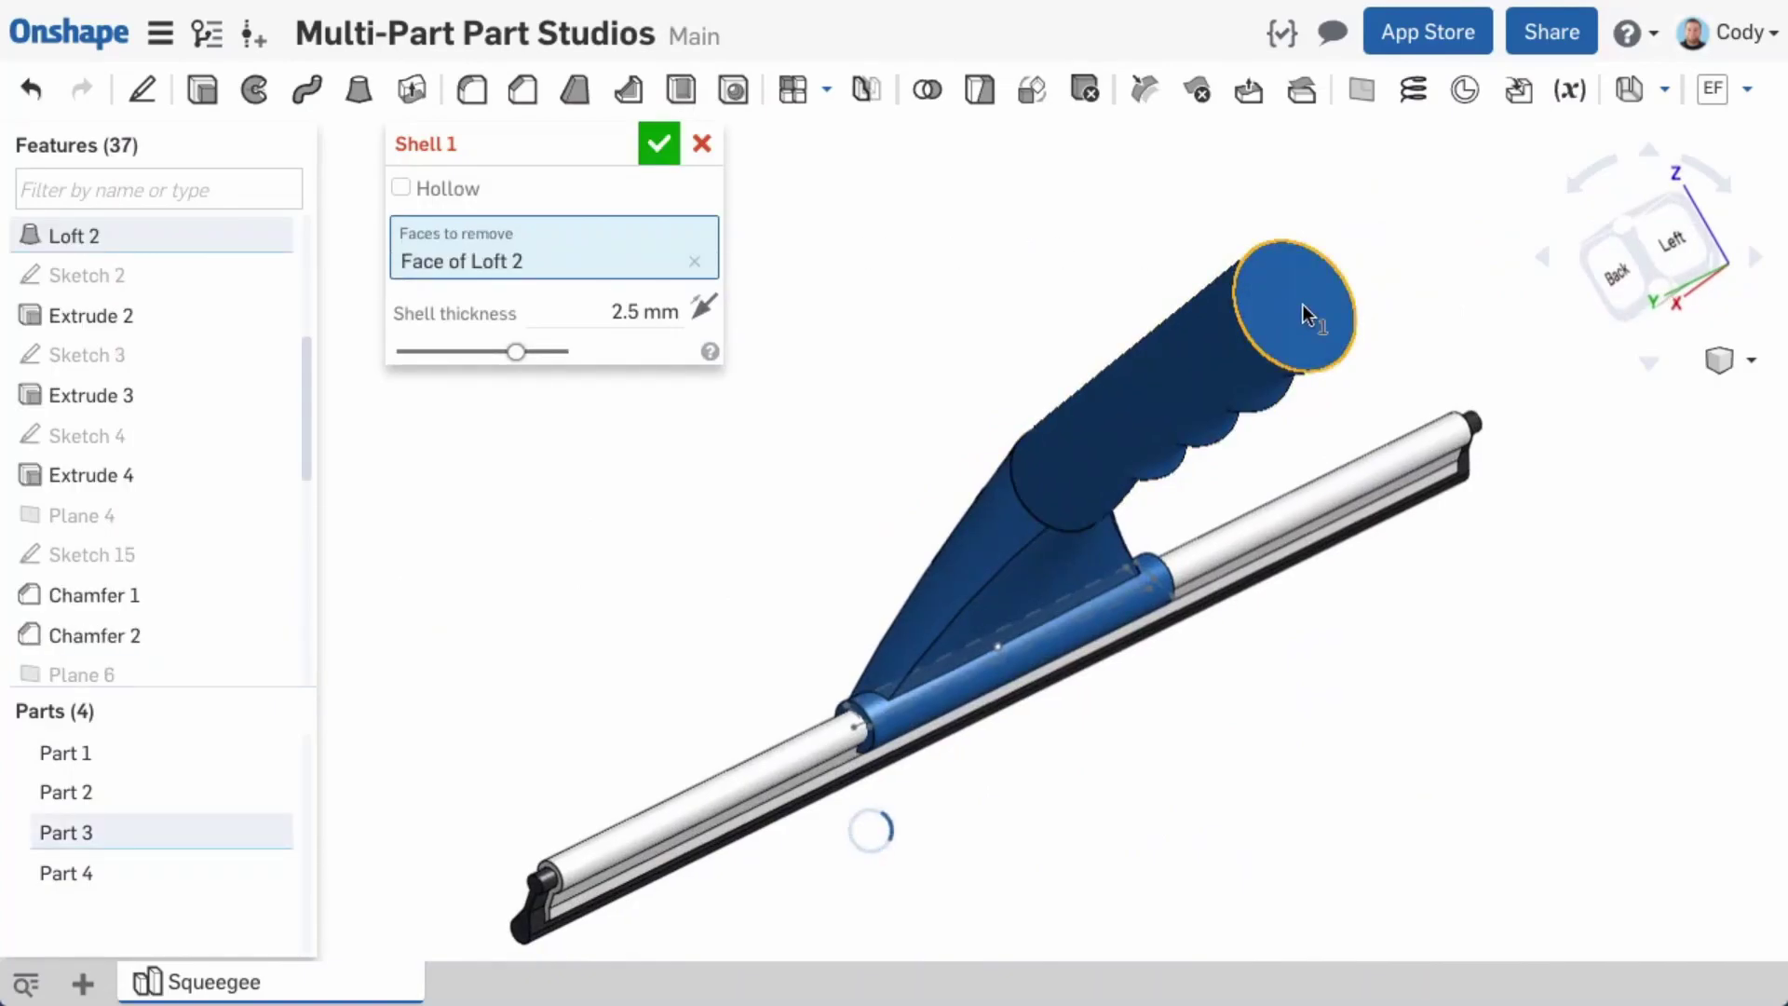
scroll(1304, 304, "up", 5)
right_click_drag(1298, 297, 730, 171)
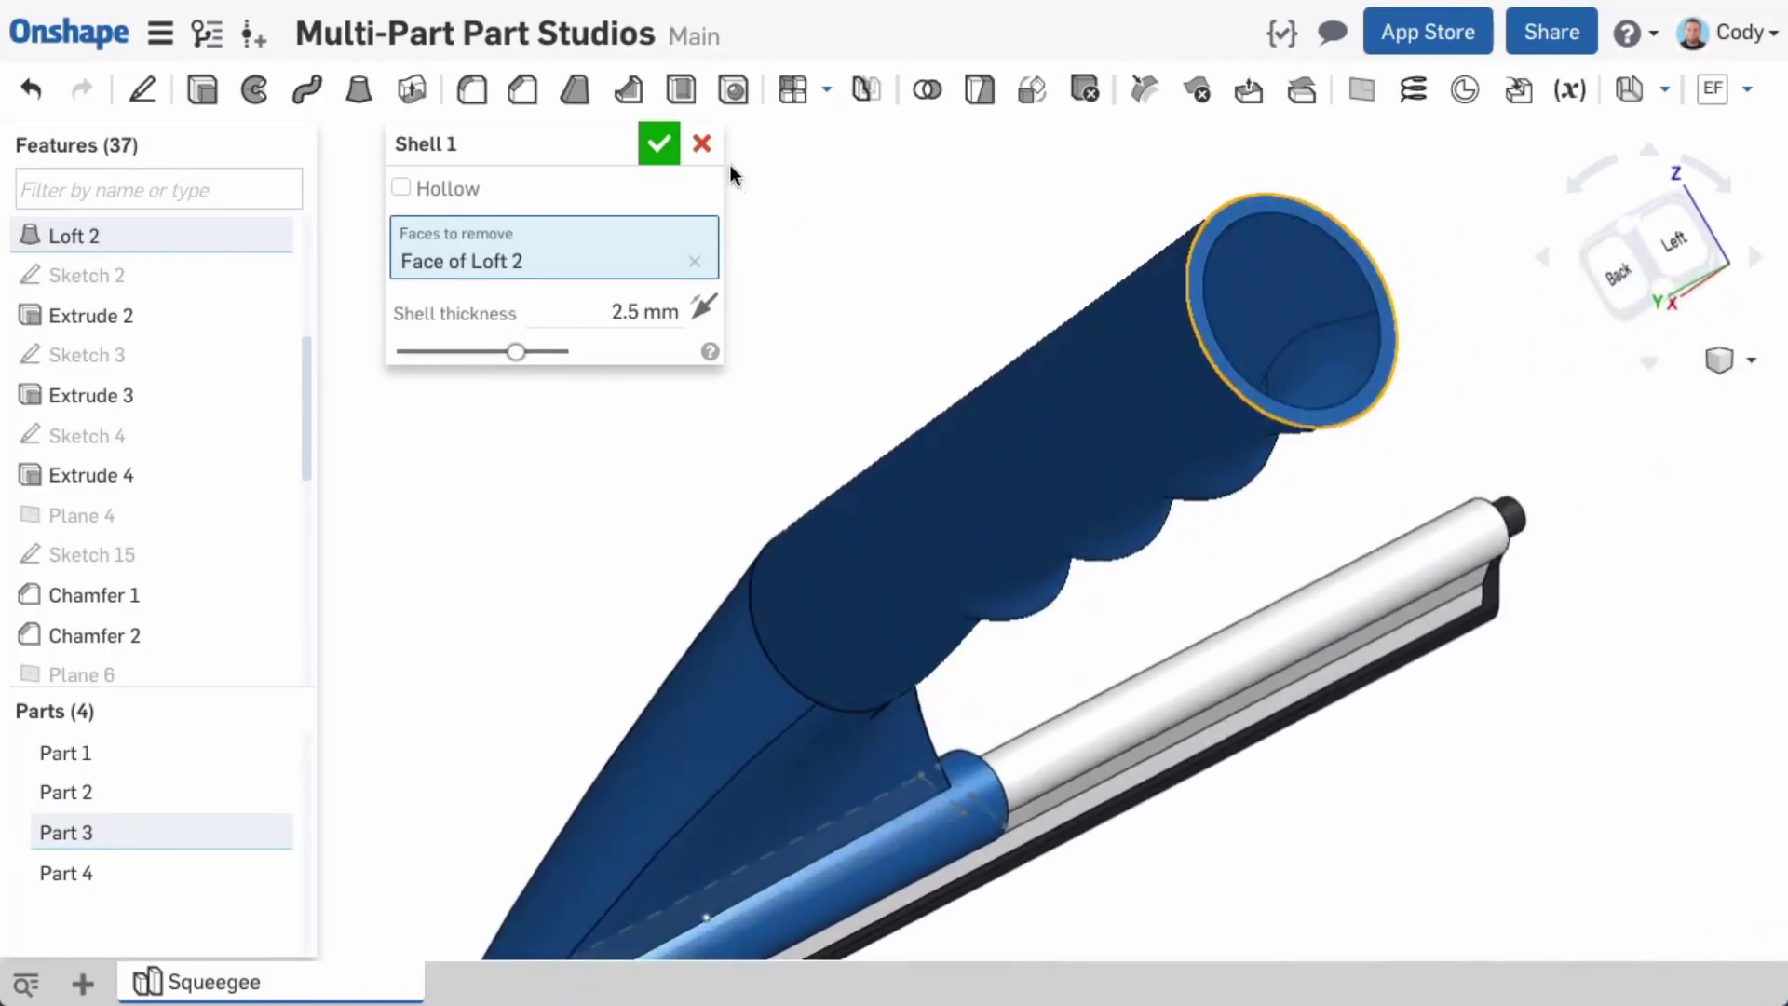
left_click(659, 144)
Step: Unite the shelled grip and the triangular body with a Boolean, and highlight the merged part for checking
right_click_drag(769, 298, 918, 339)
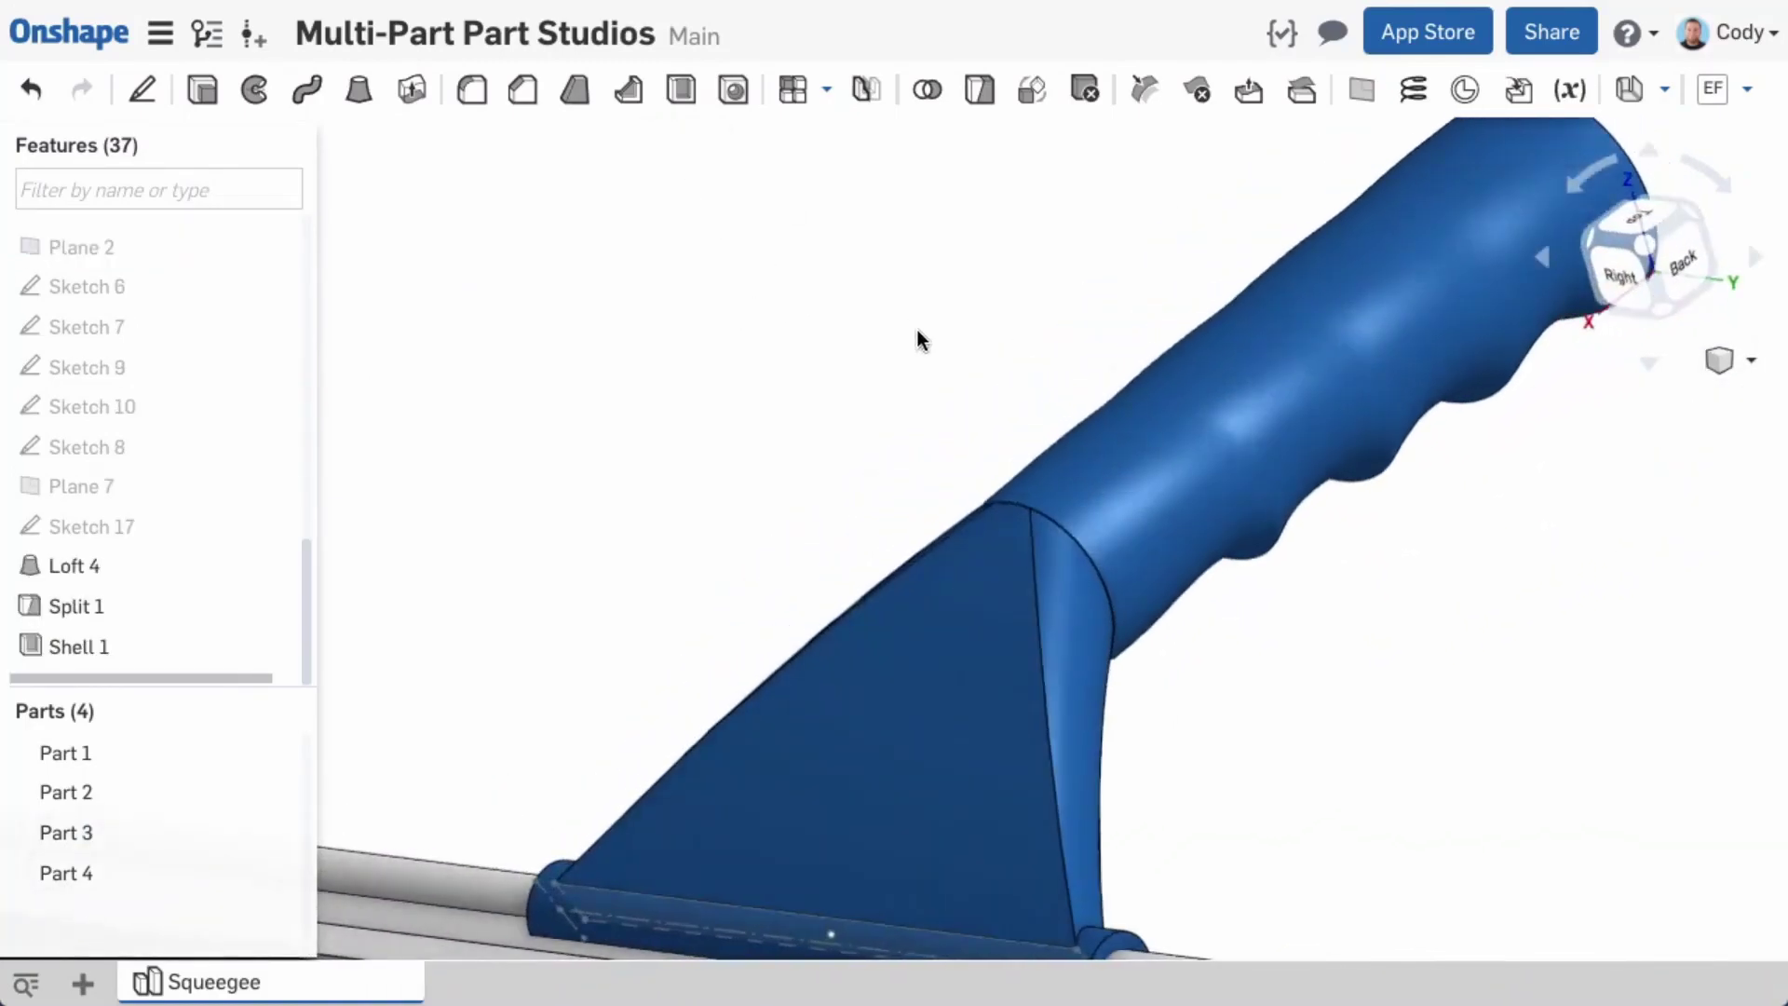
scroll(894, 341, "down", 3)
middle_click_drag(868, 336, 913, 336)
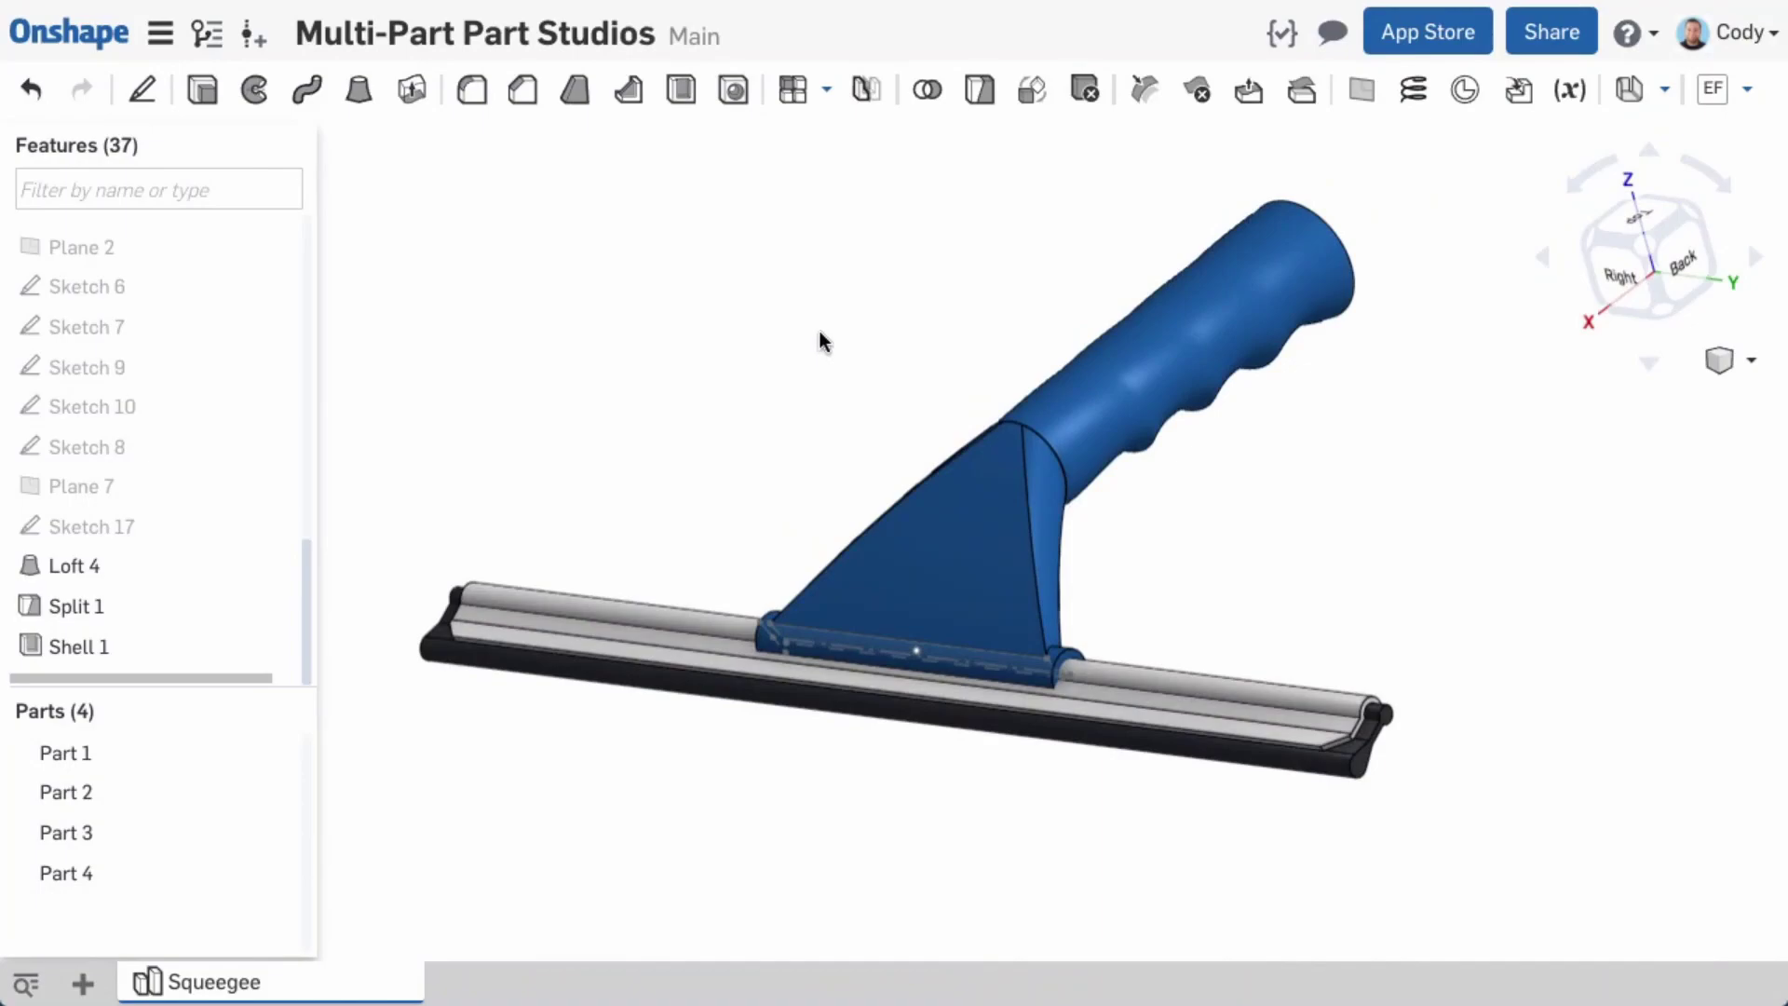
left_click(927, 90)
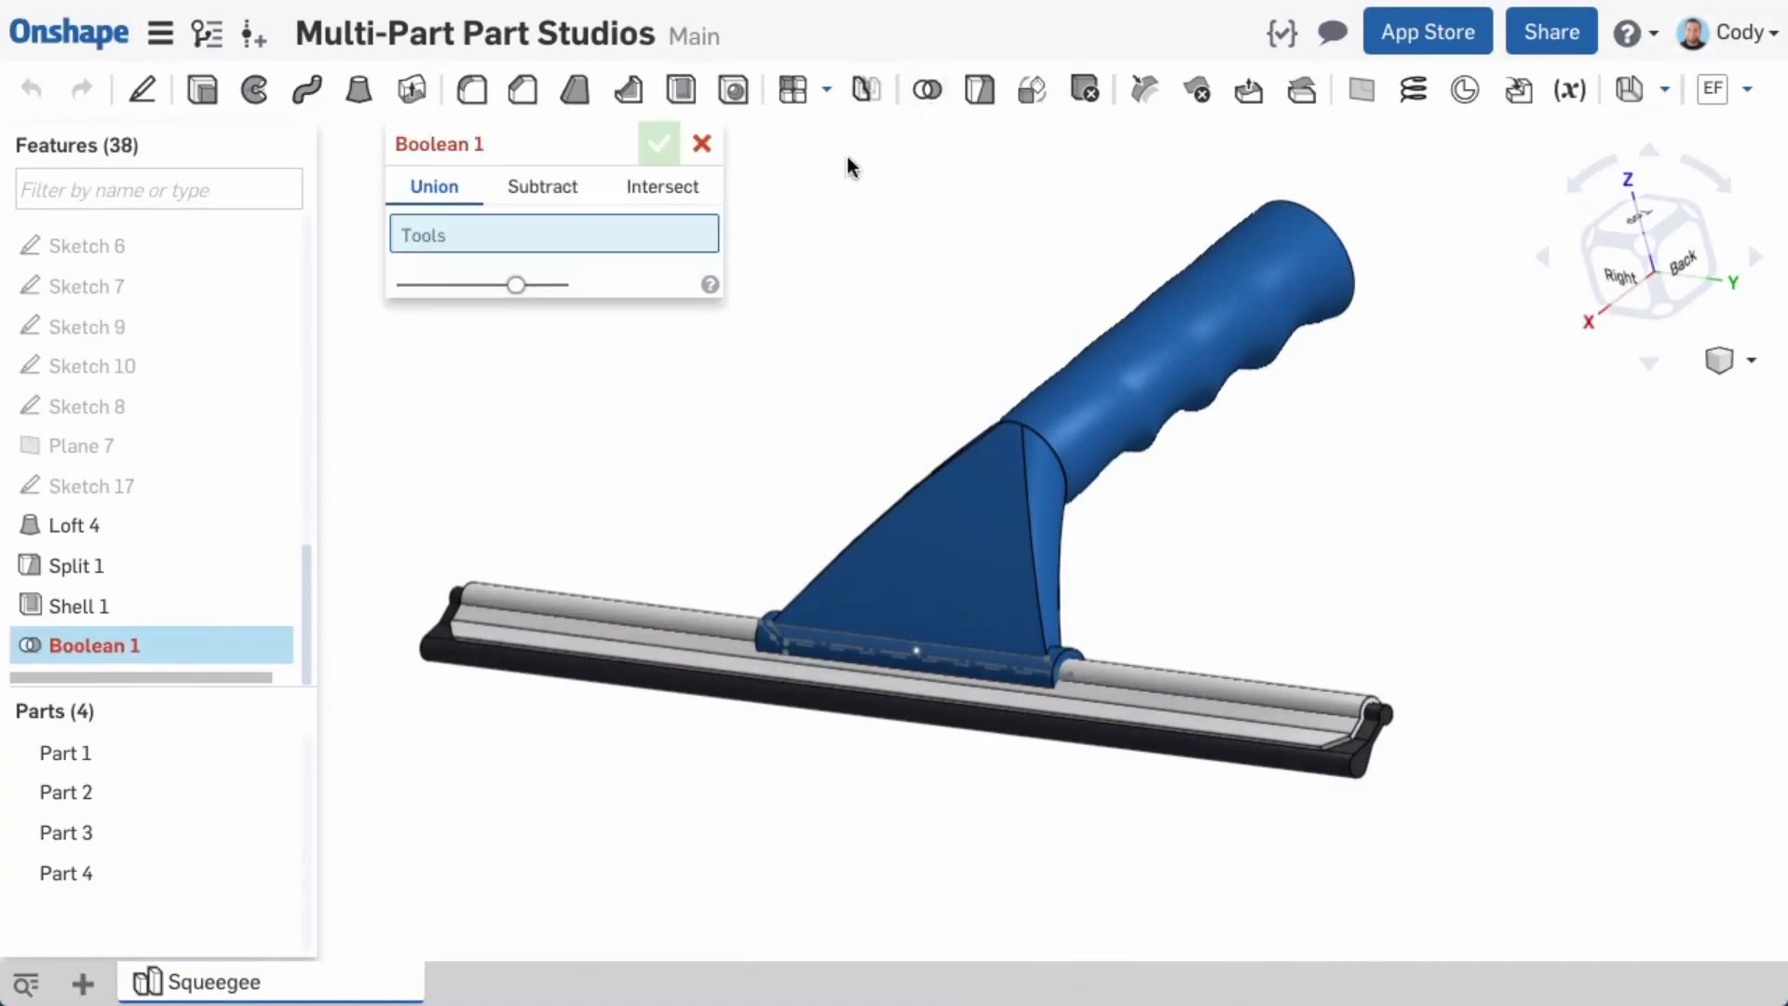
left_click(924, 492)
left_click(1038, 389)
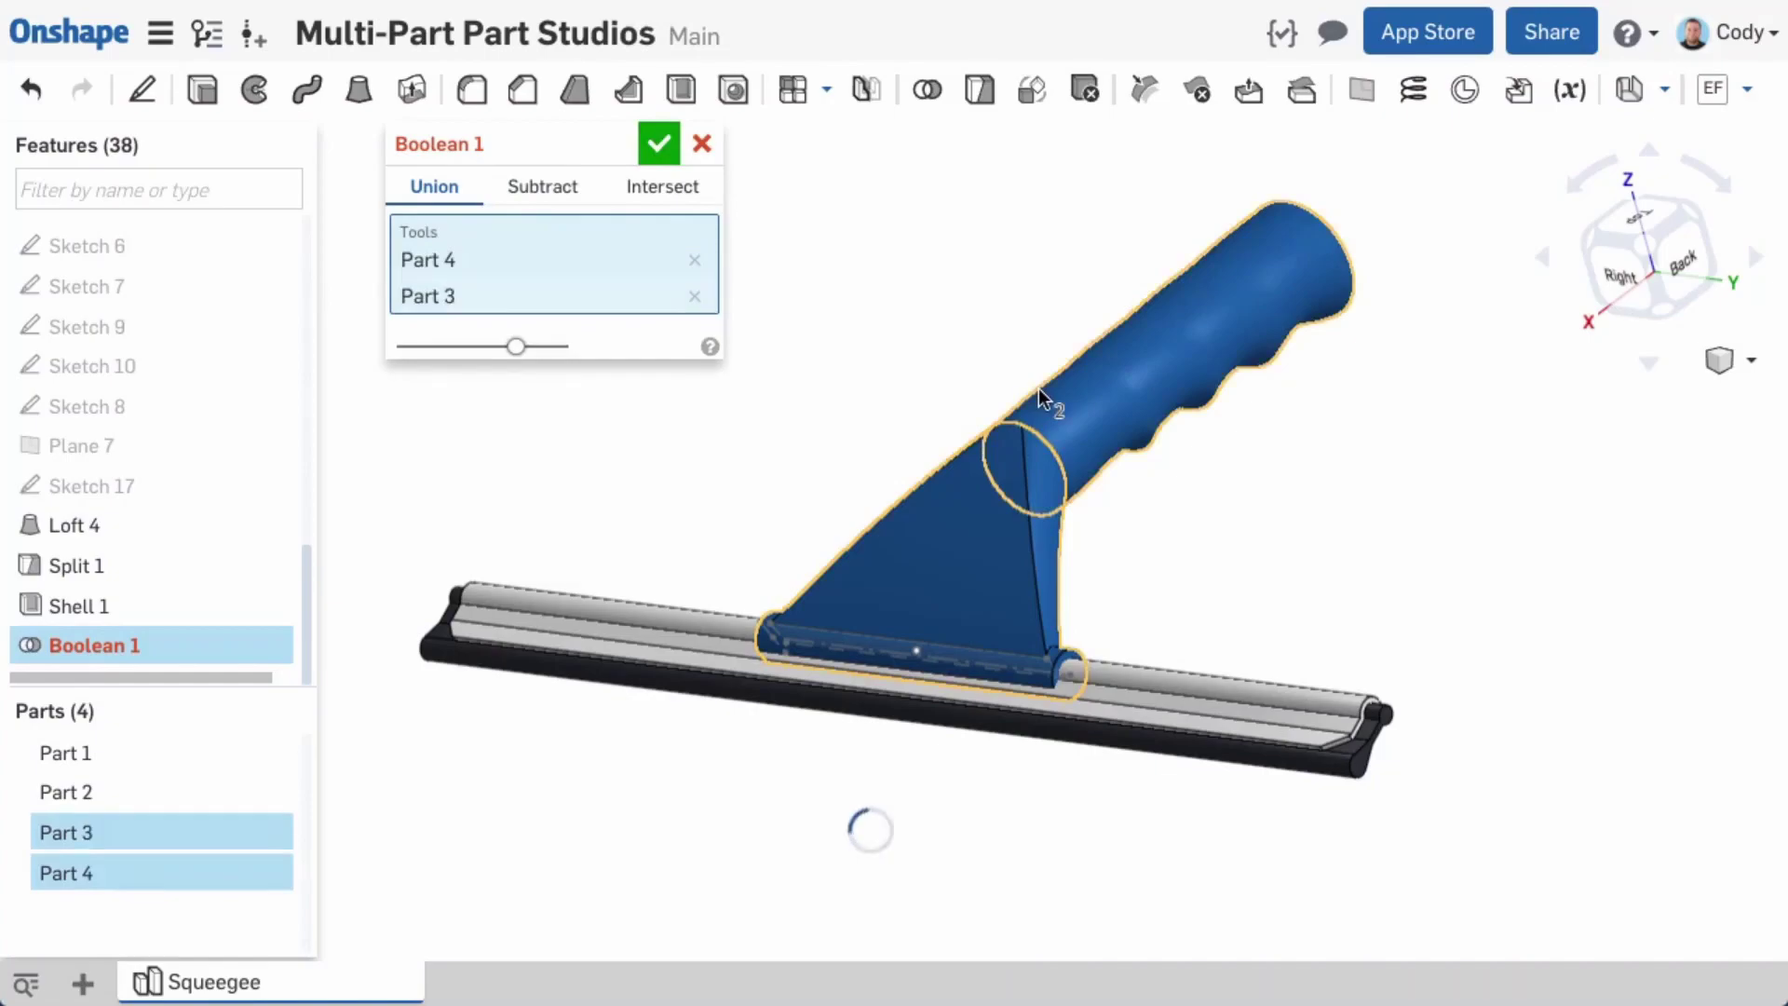
left_click(660, 147)
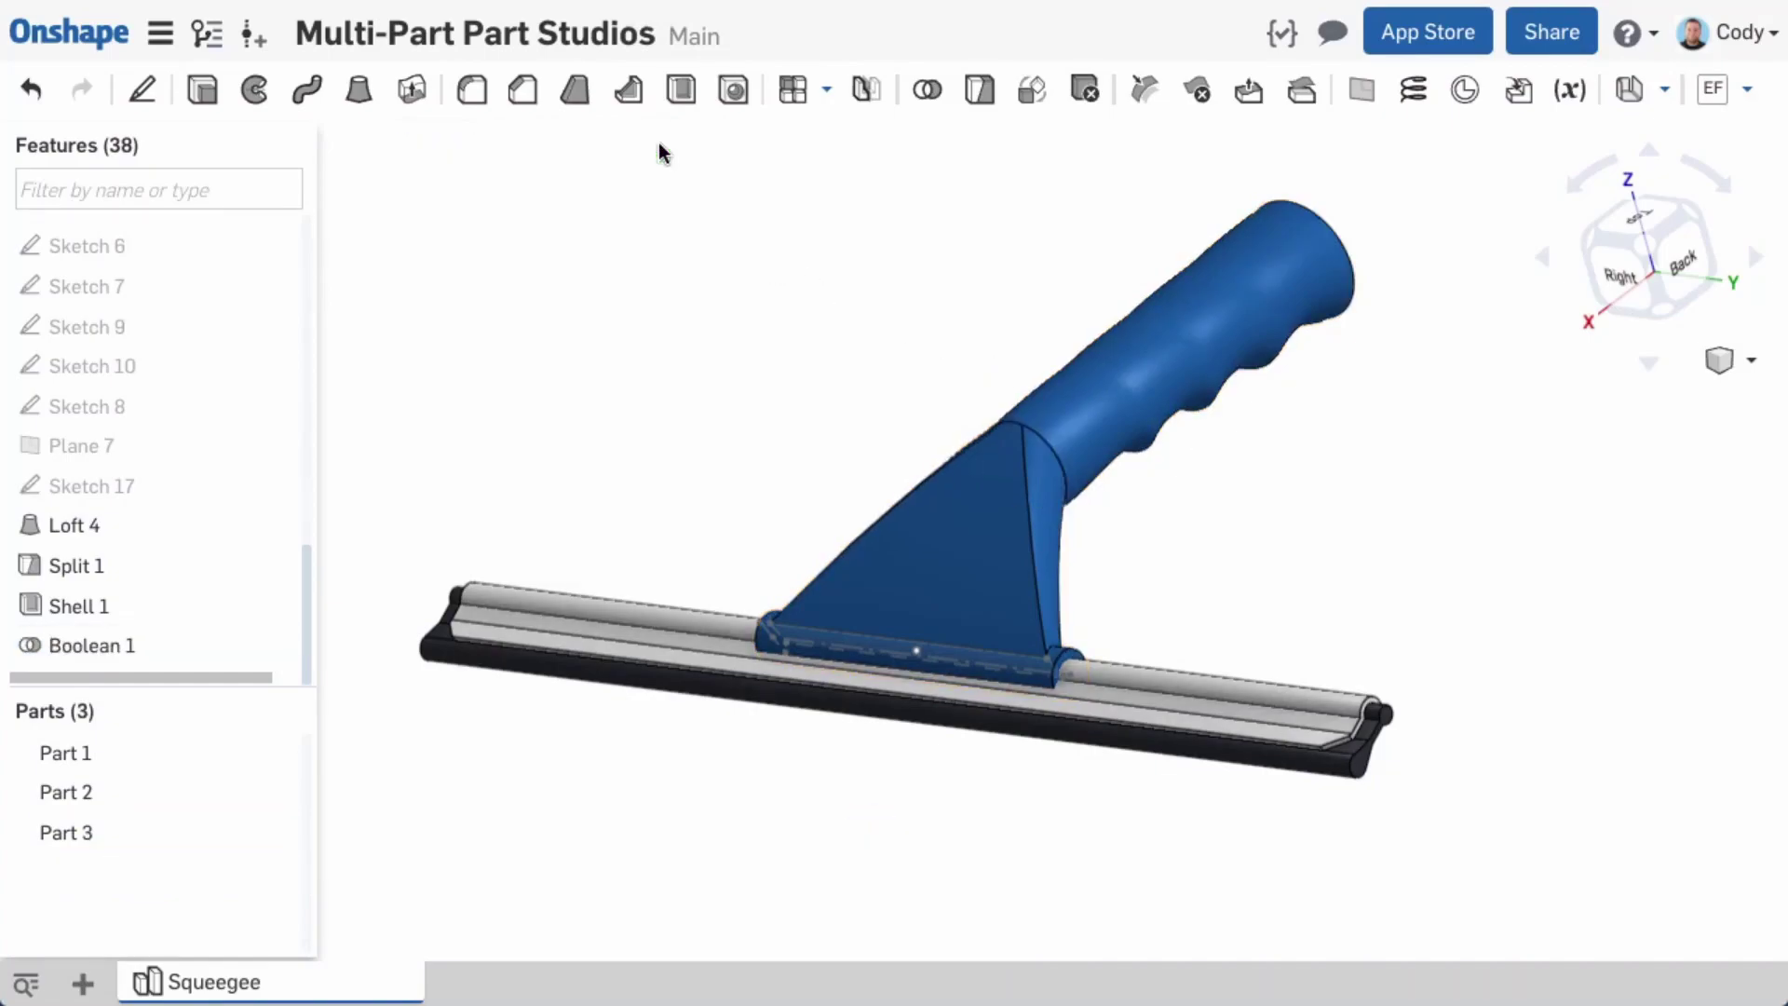
left_click(102, 833)
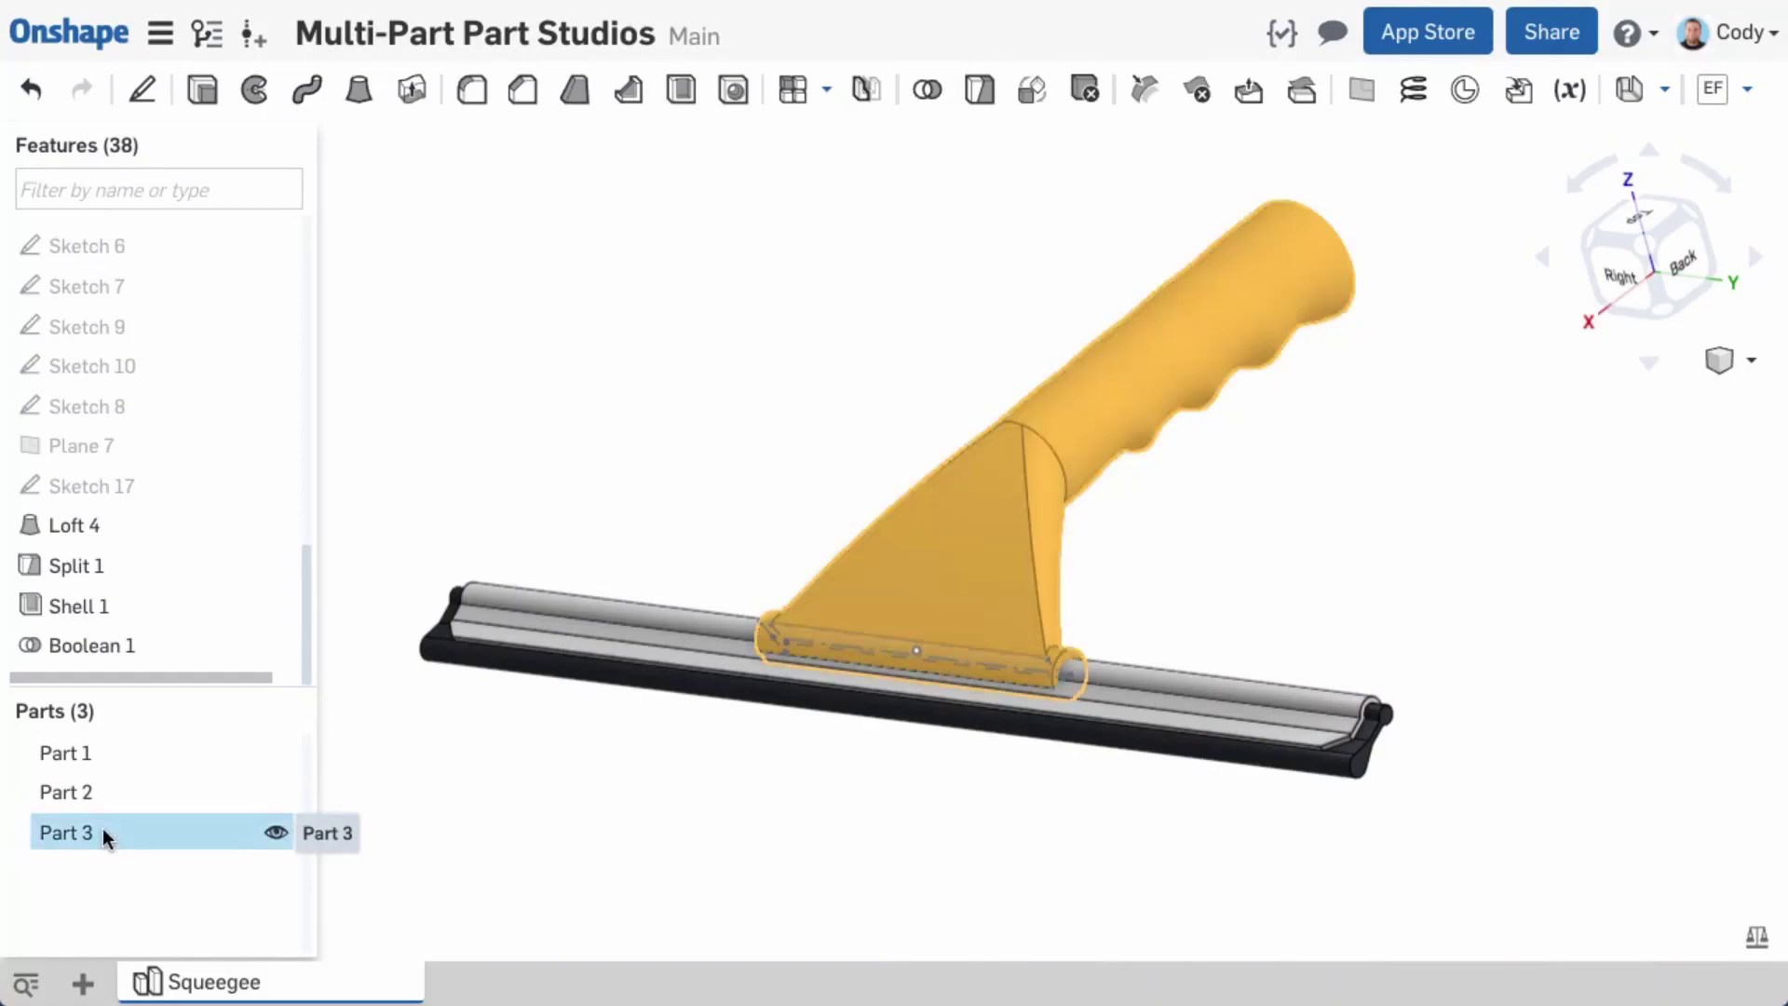
right_click_drag(965, 808, 898, 843)
left_click(898, 839)
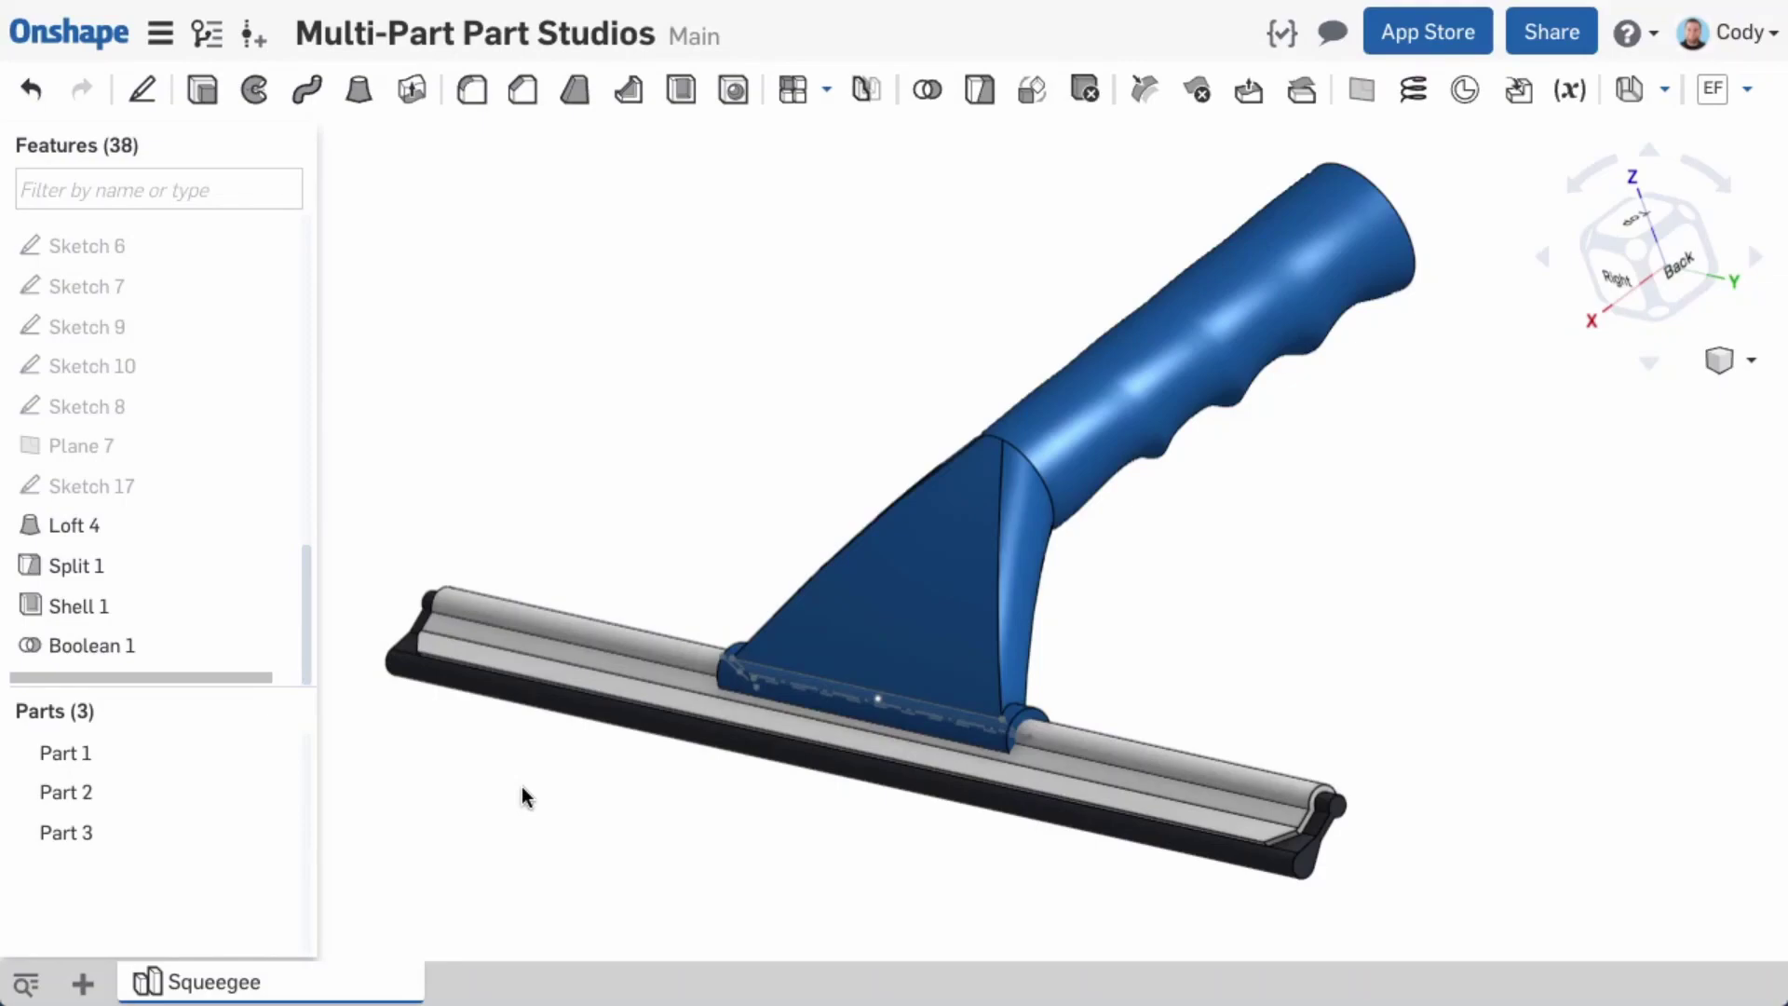
Step: Roll the squeegee's feature history back to just before Loft 4
left_click_drag(262, 678, 257, 539)
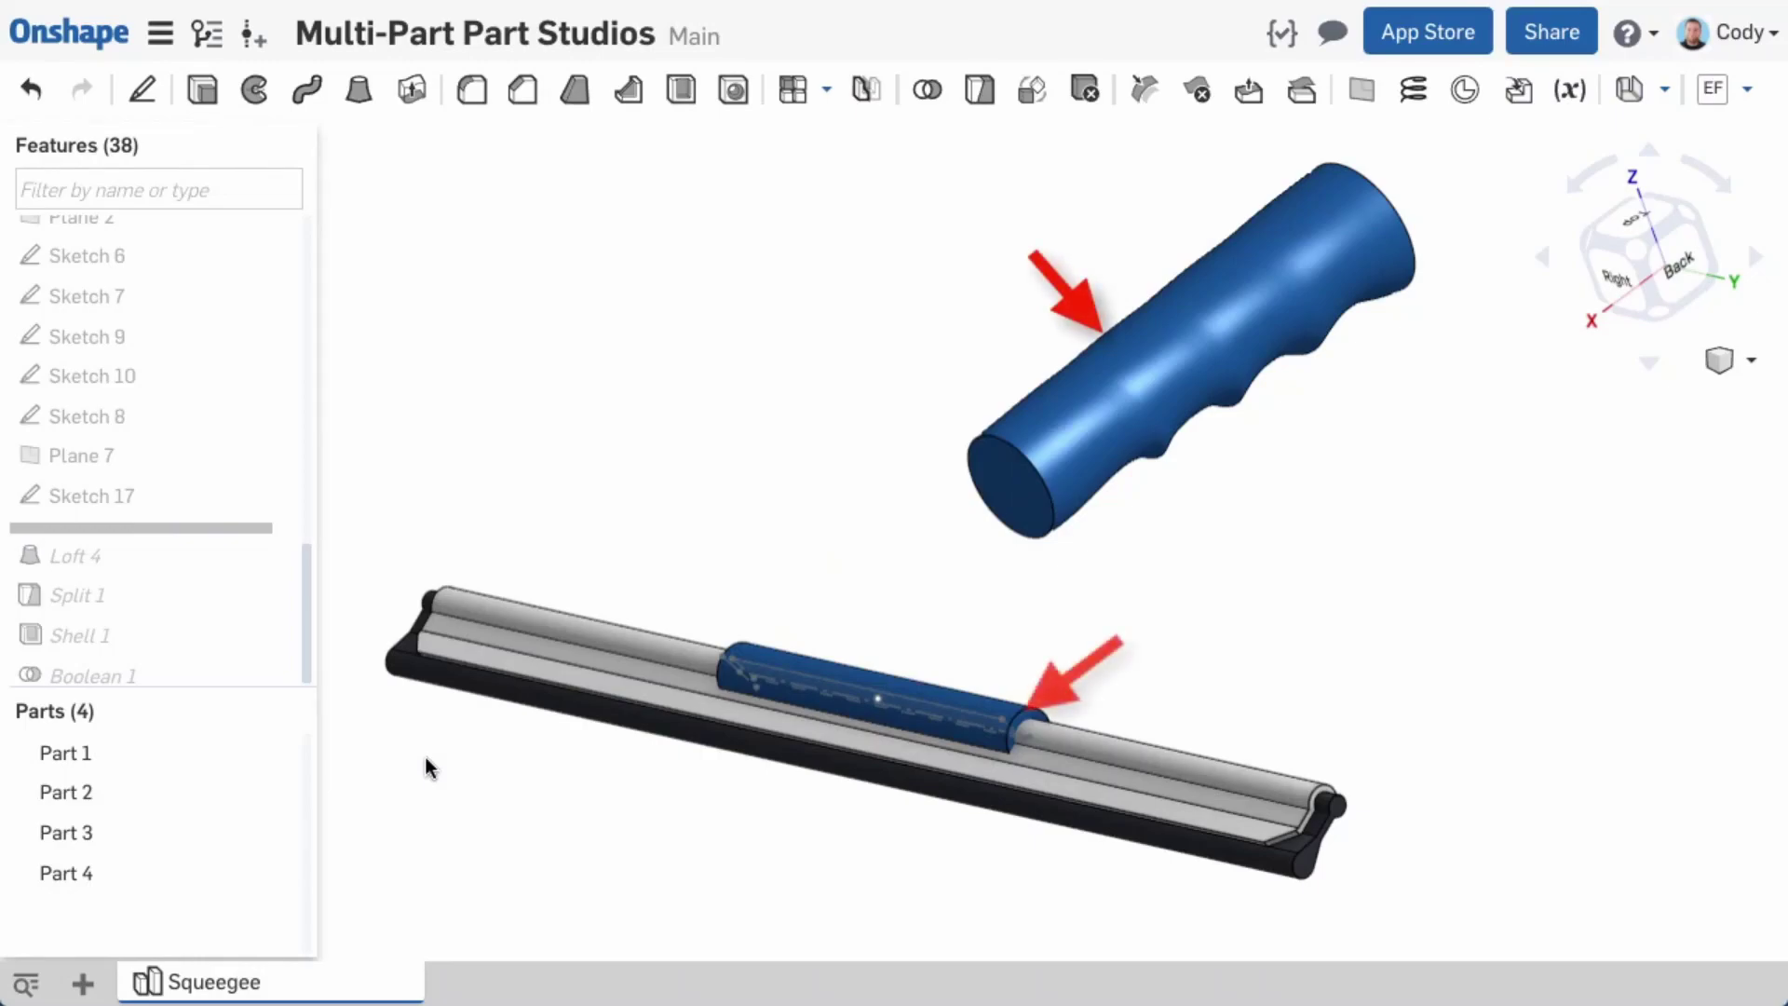
left_click_drag(305, 617, 289, 360)
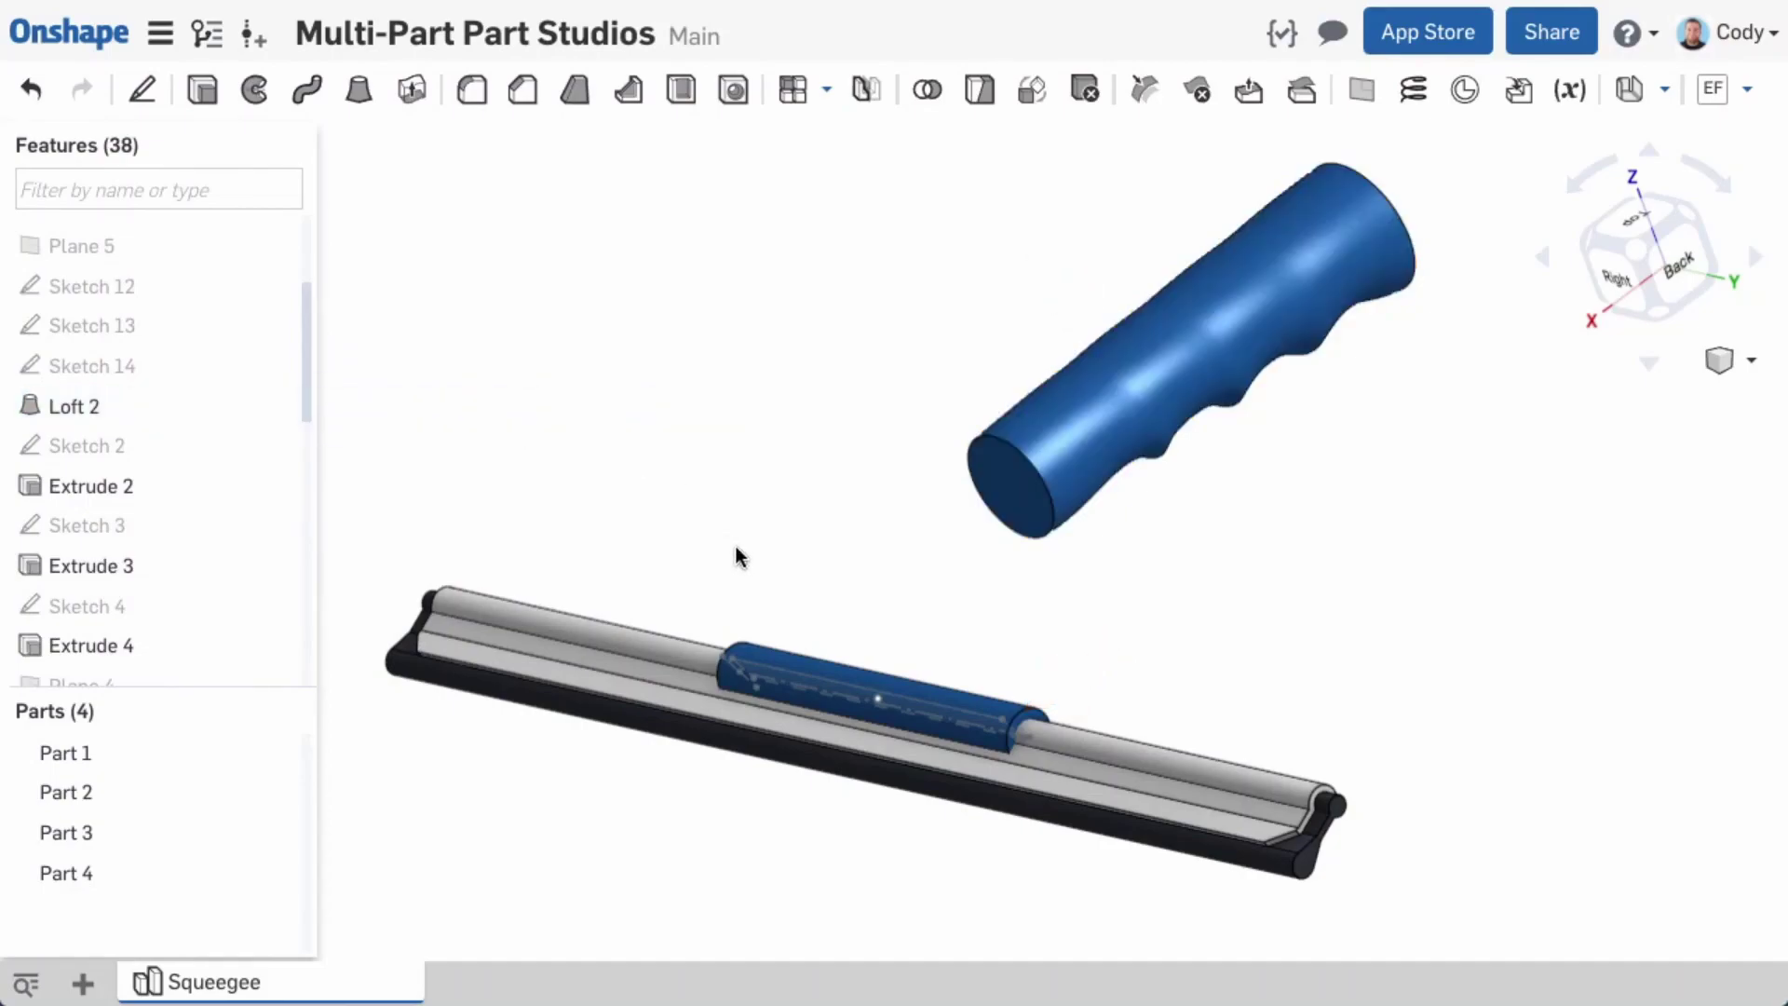
left_click(809, 652)
left_click(635, 478)
Step: Loft from the grip's lower end face to Sketch 16 using Add, with the grip and the lower sleeve as merge scope
left_click(361, 90)
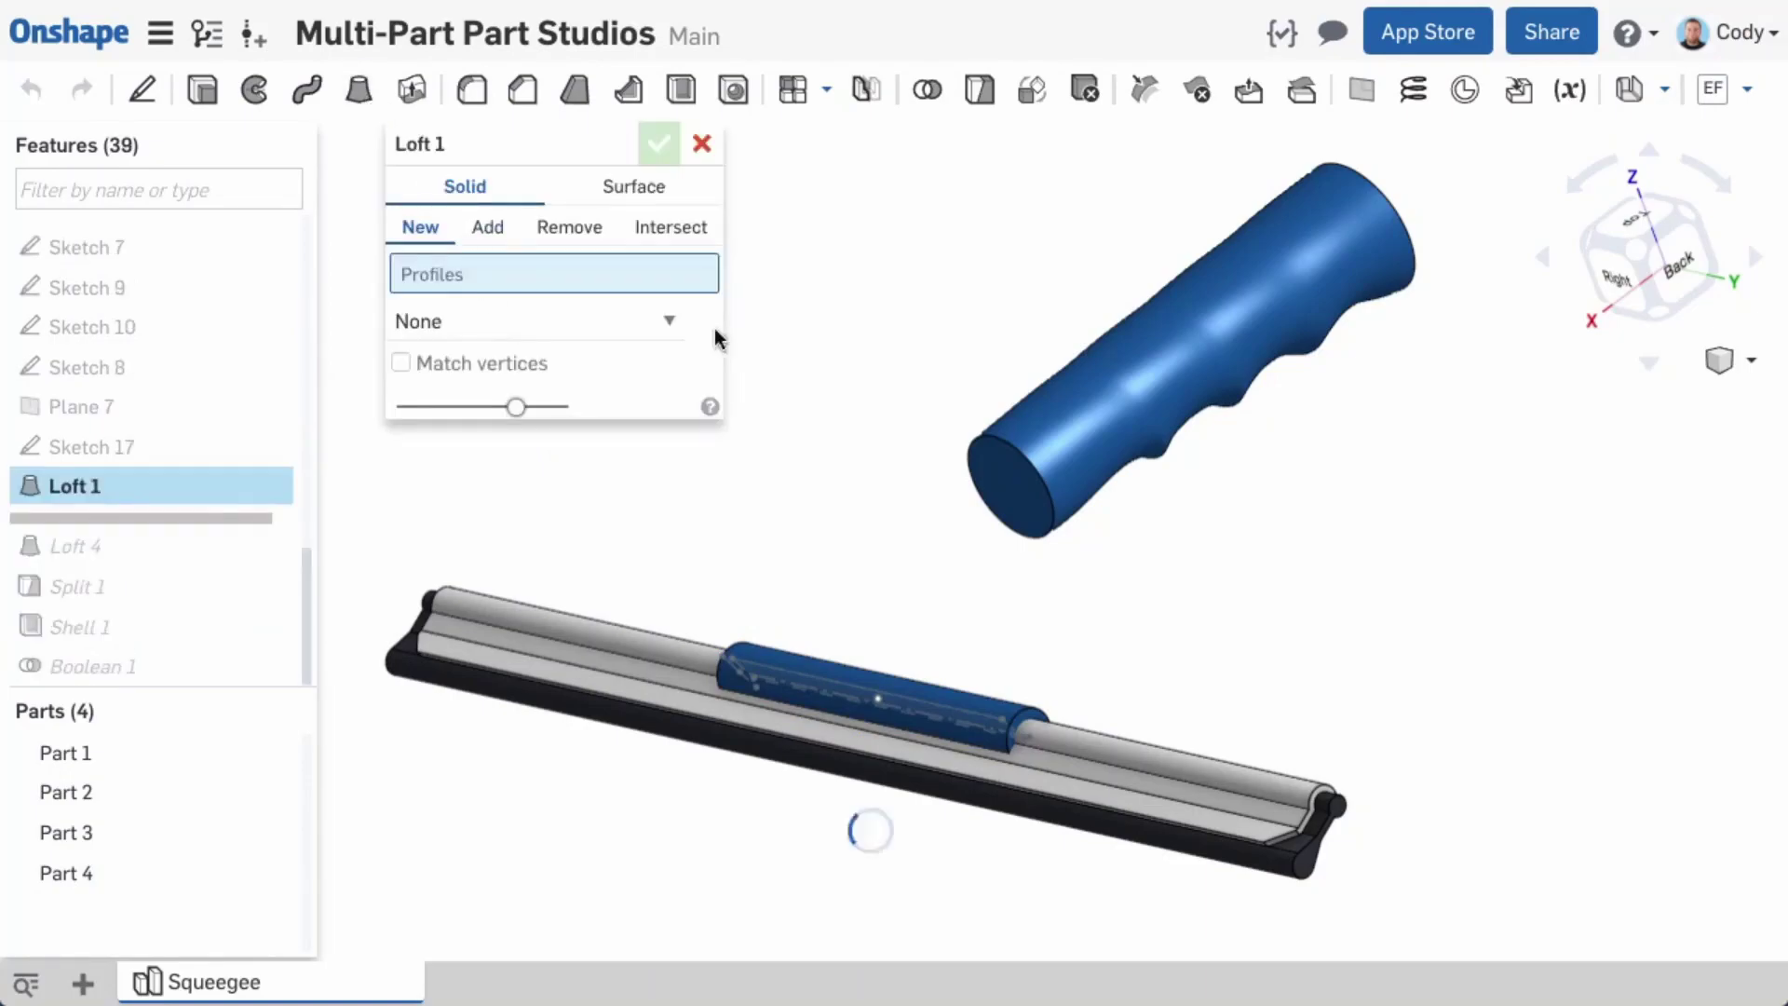
left_click(1012, 486)
left_click_drag(302, 411, 303, 484)
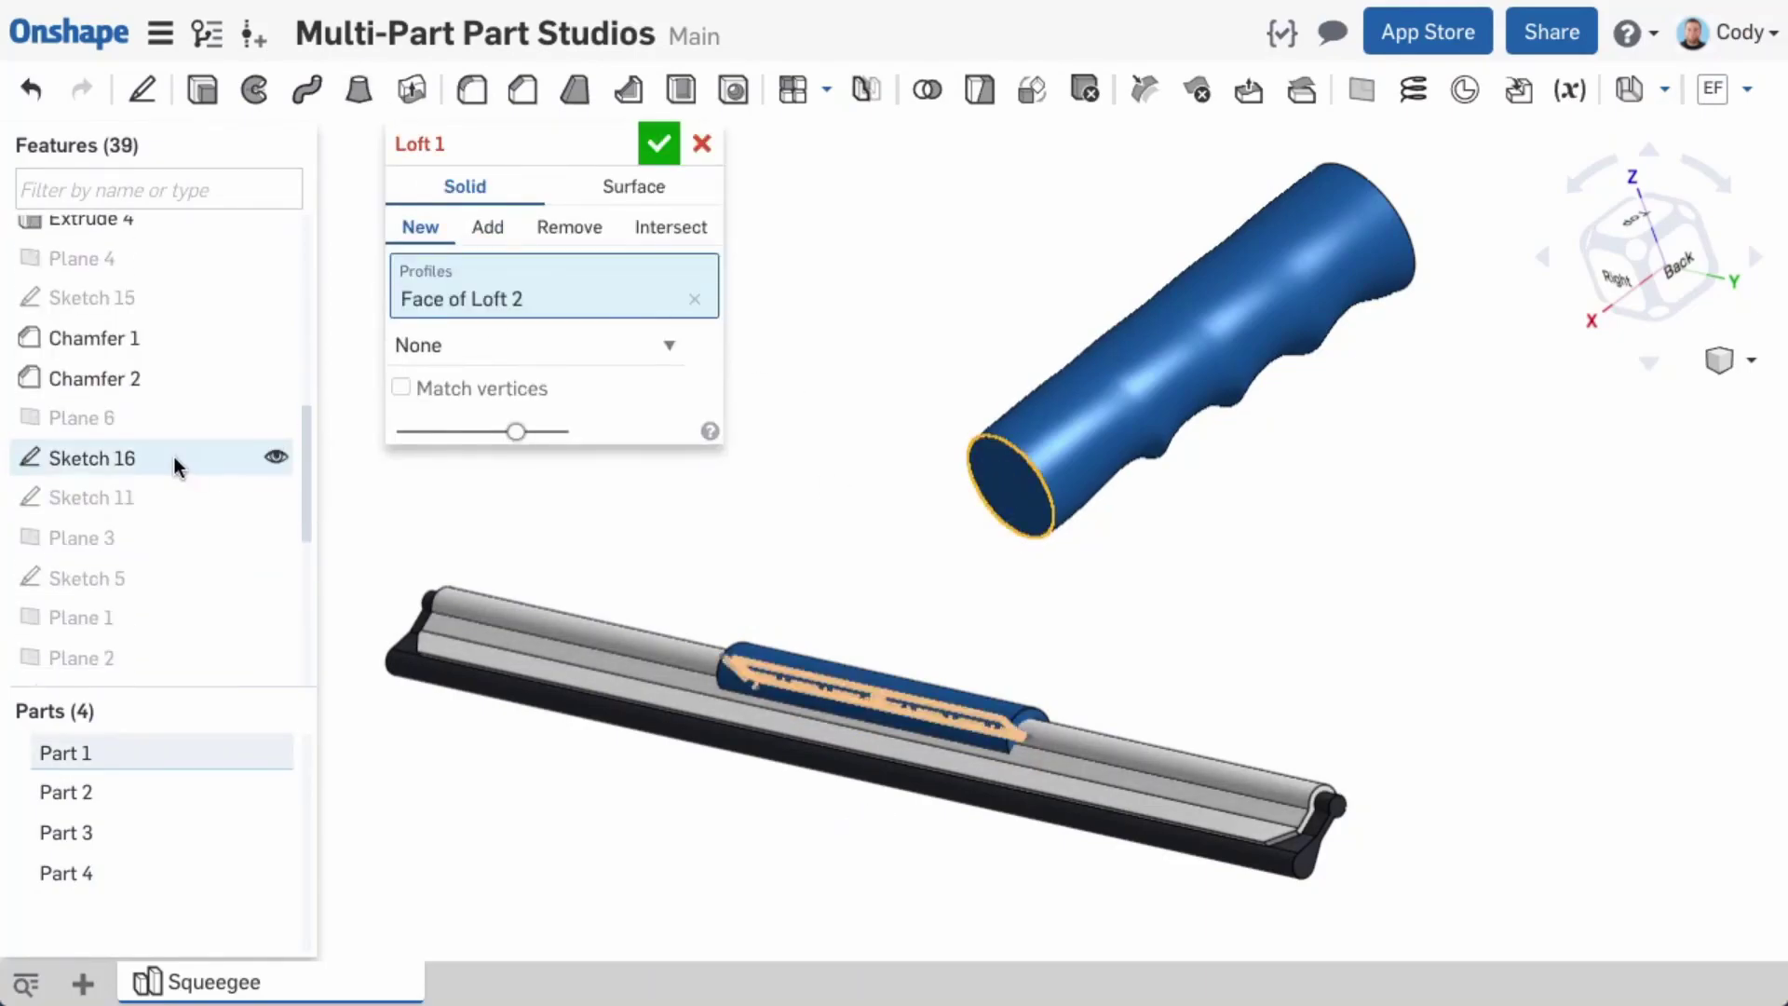
left_click(173, 456)
left_click(487, 227)
left_click(993, 549)
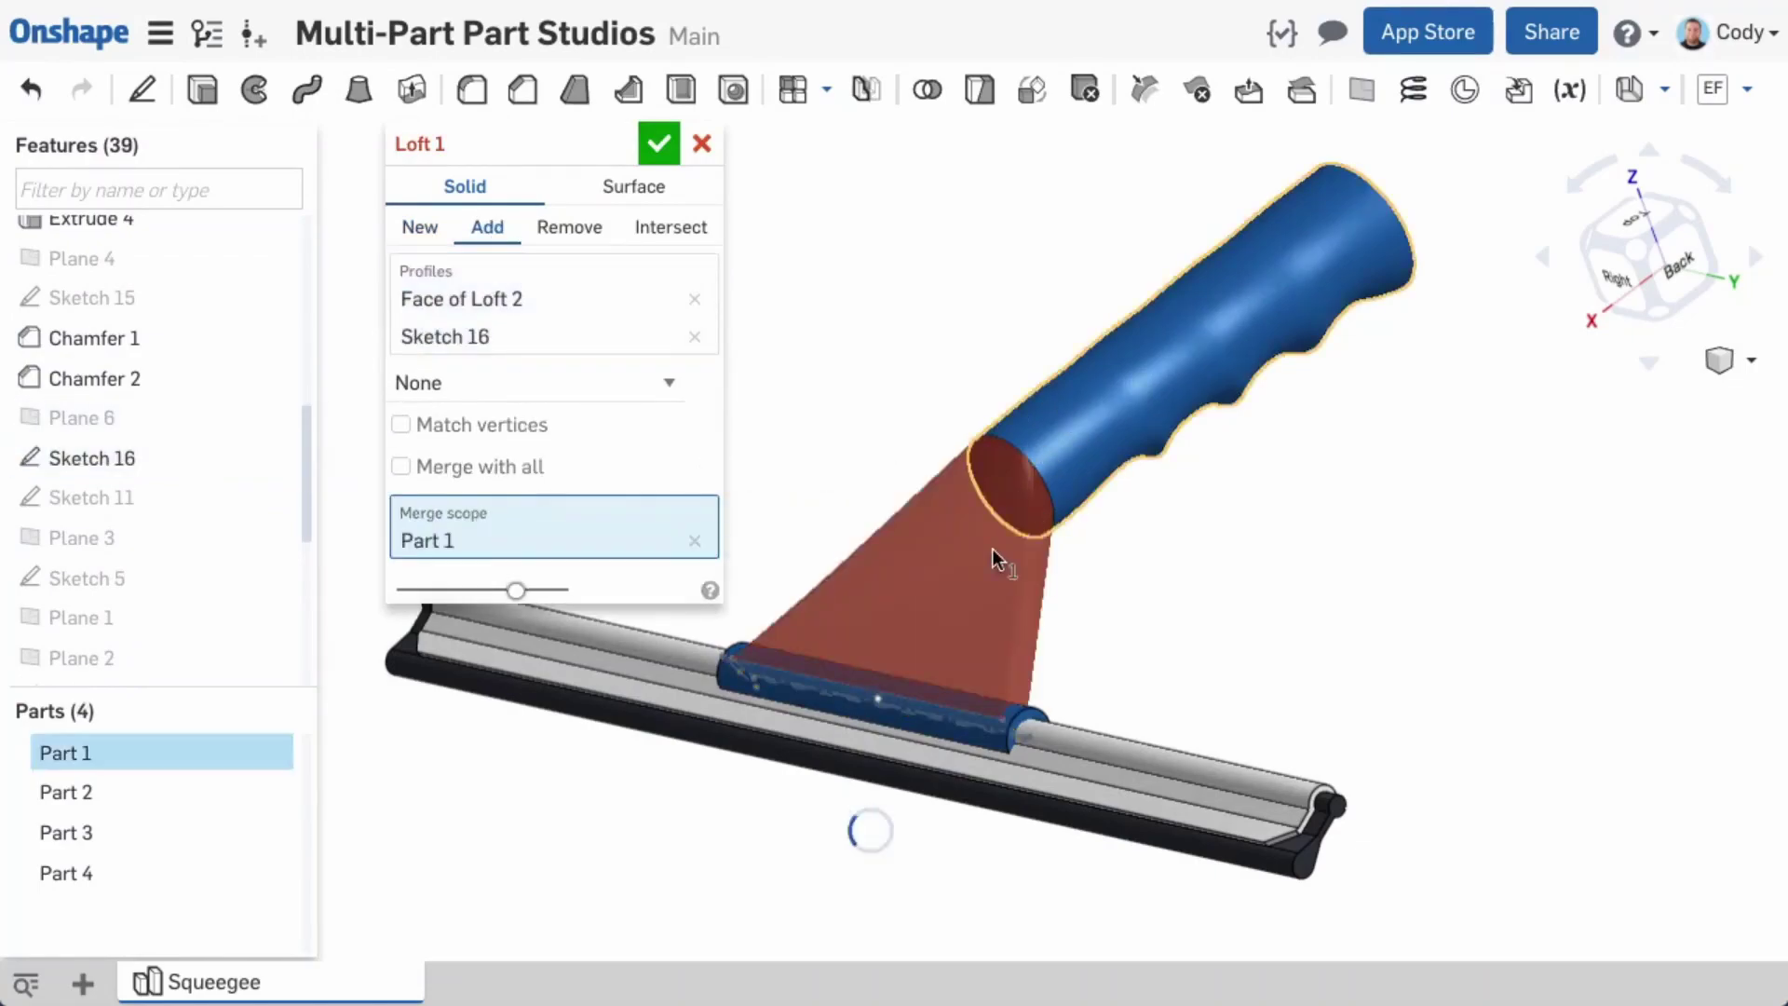
left_click(978, 686)
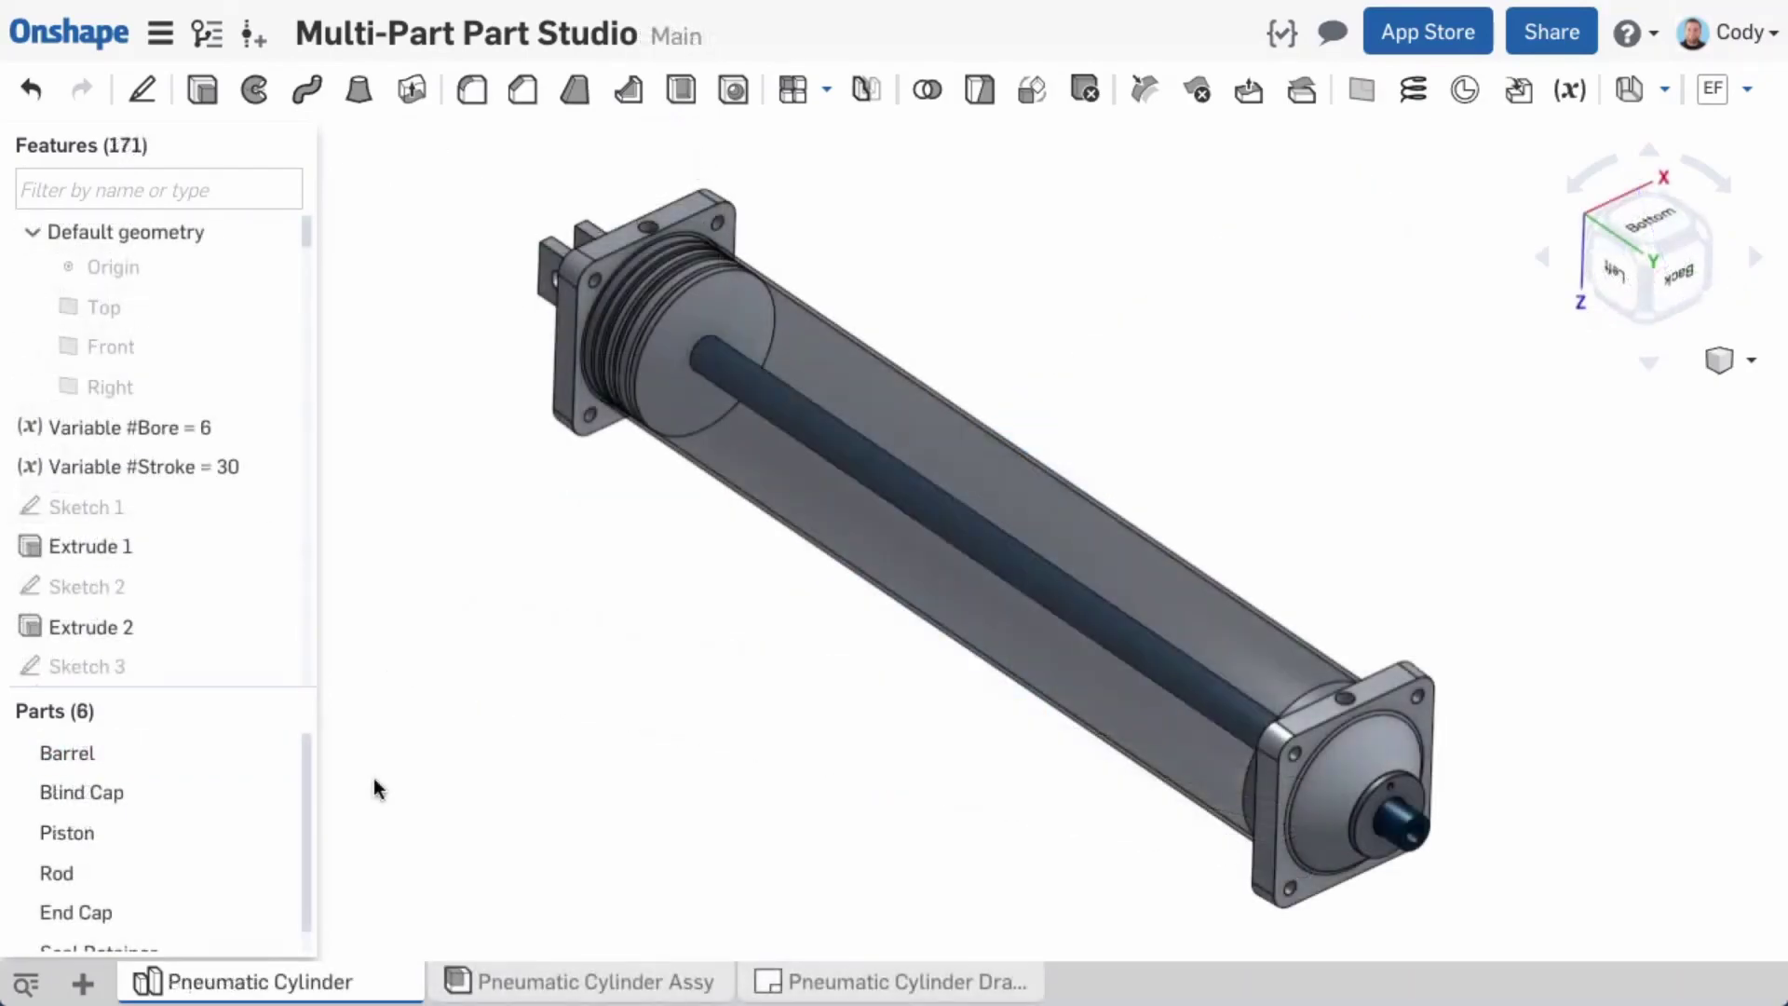
Step: Set the part number of the Pneumatic Cylinder's Barrel to B1523 in its properties and save
right_click(169, 753)
left_click(260, 360)
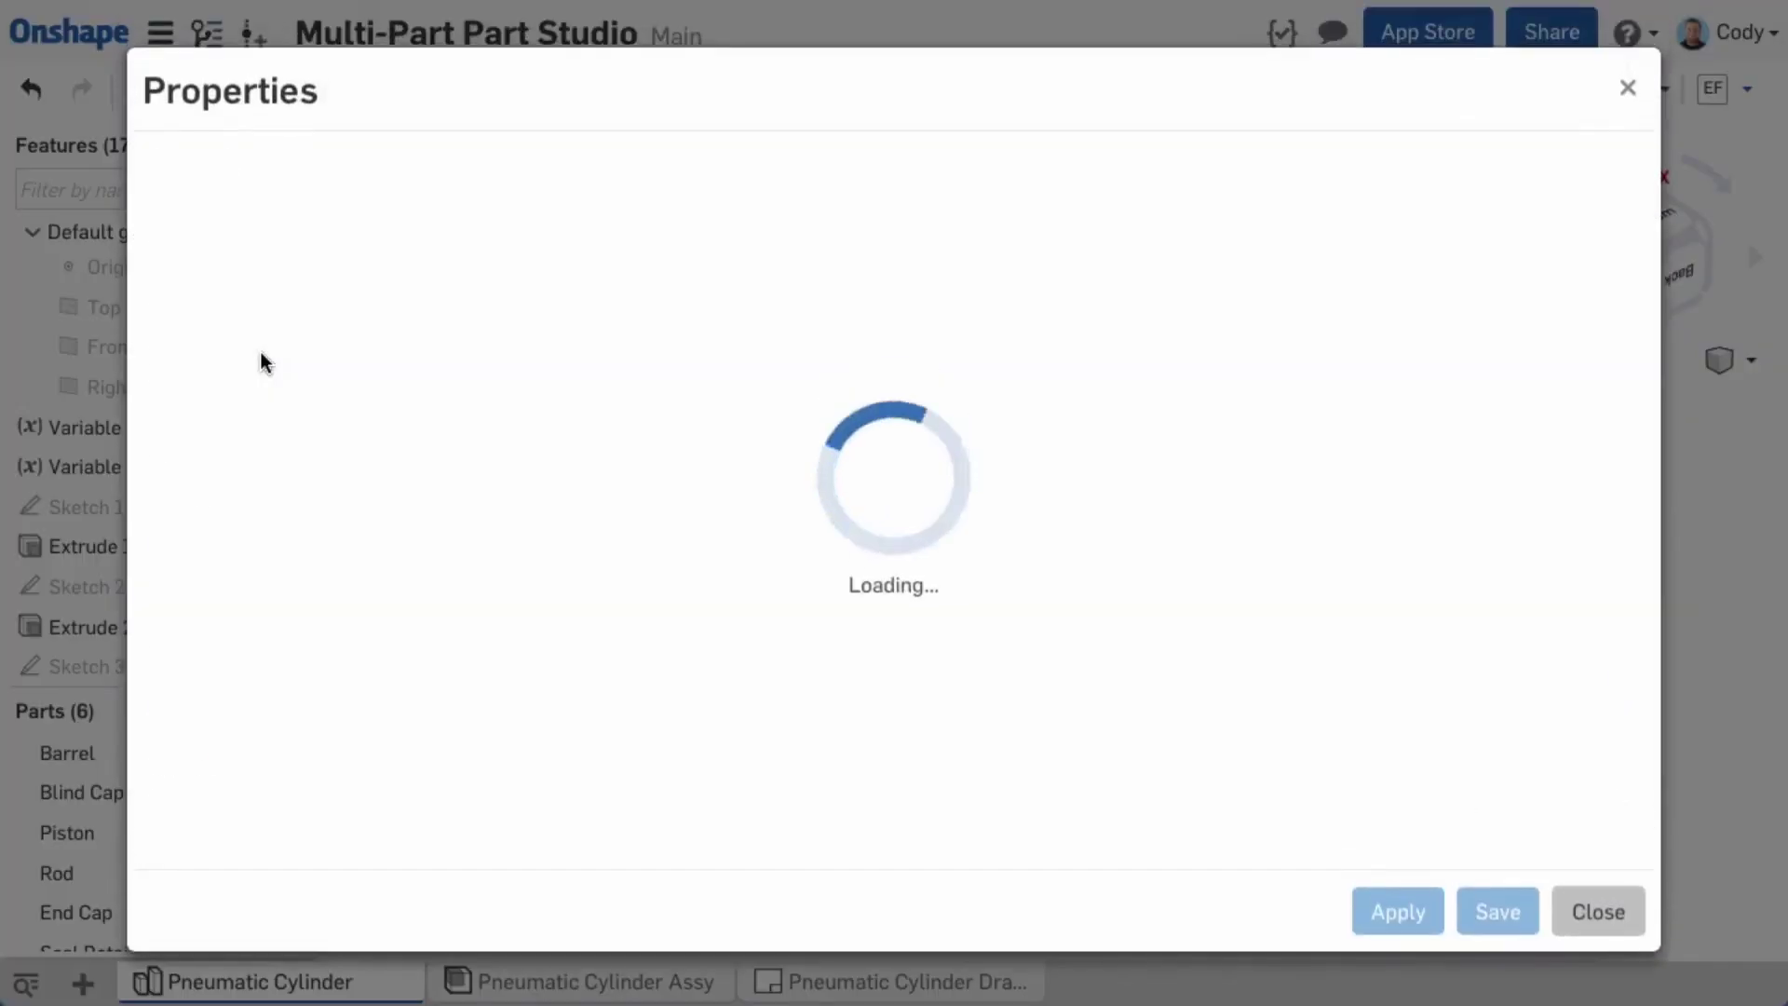
left_click(229, 559)
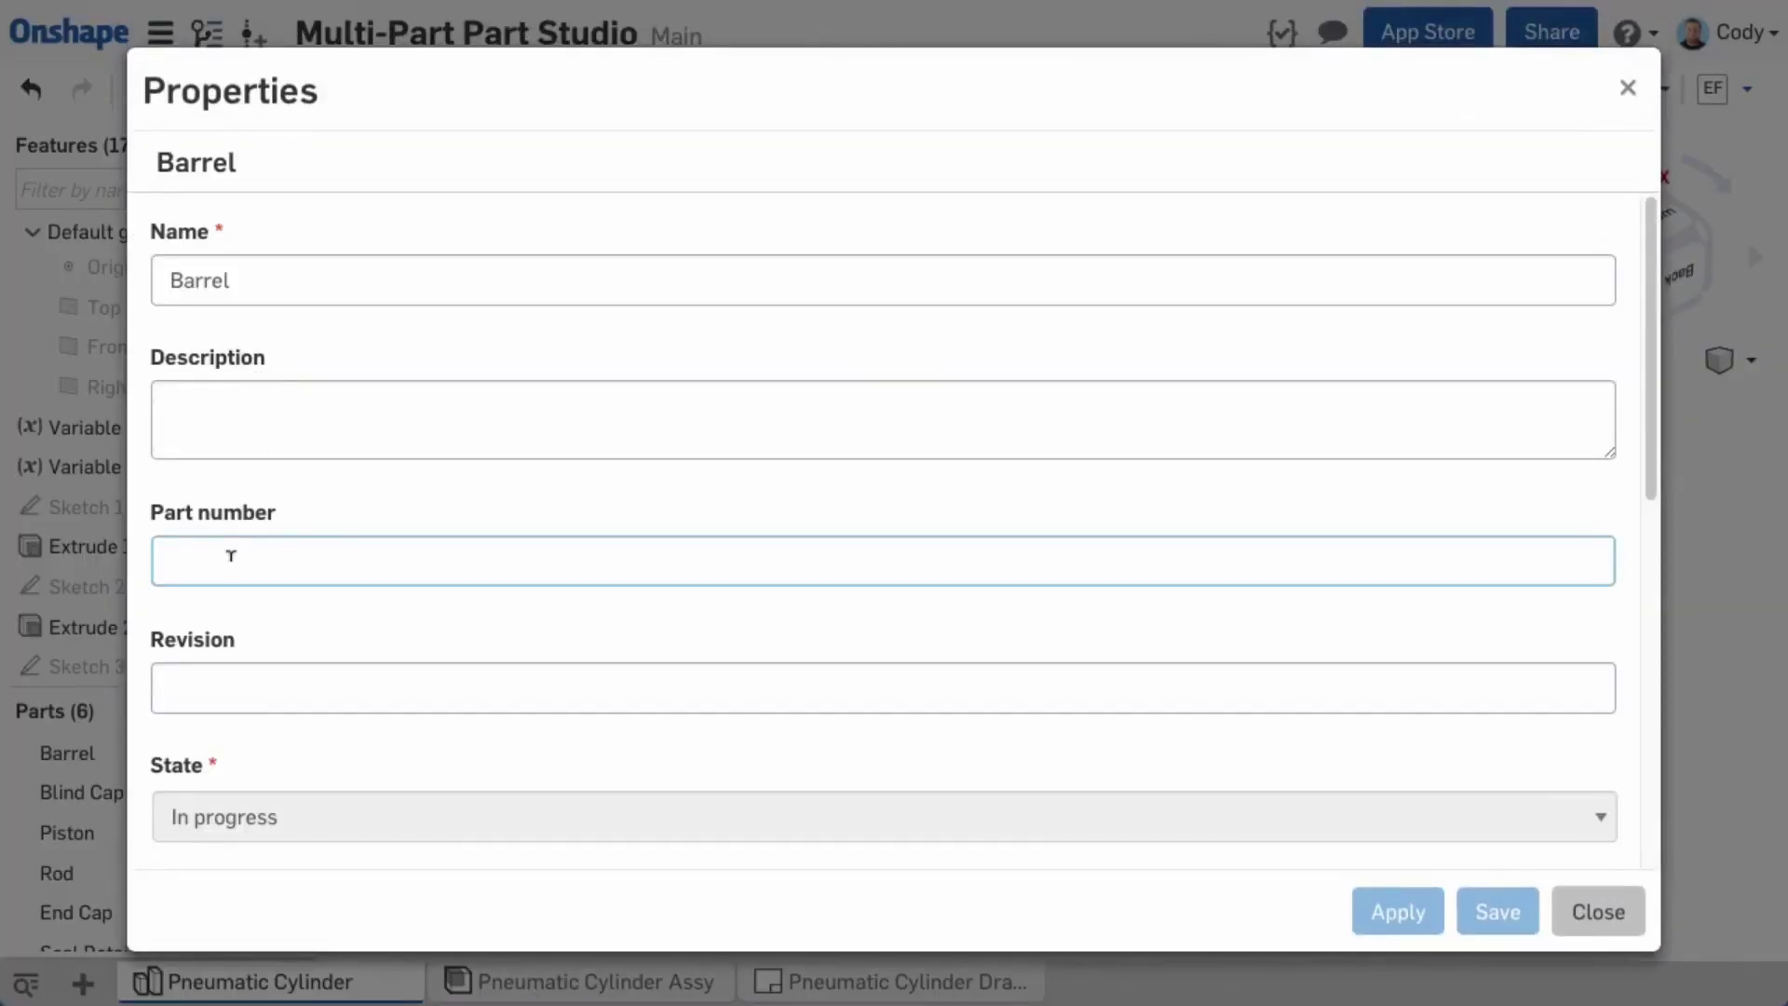
type("B1523")
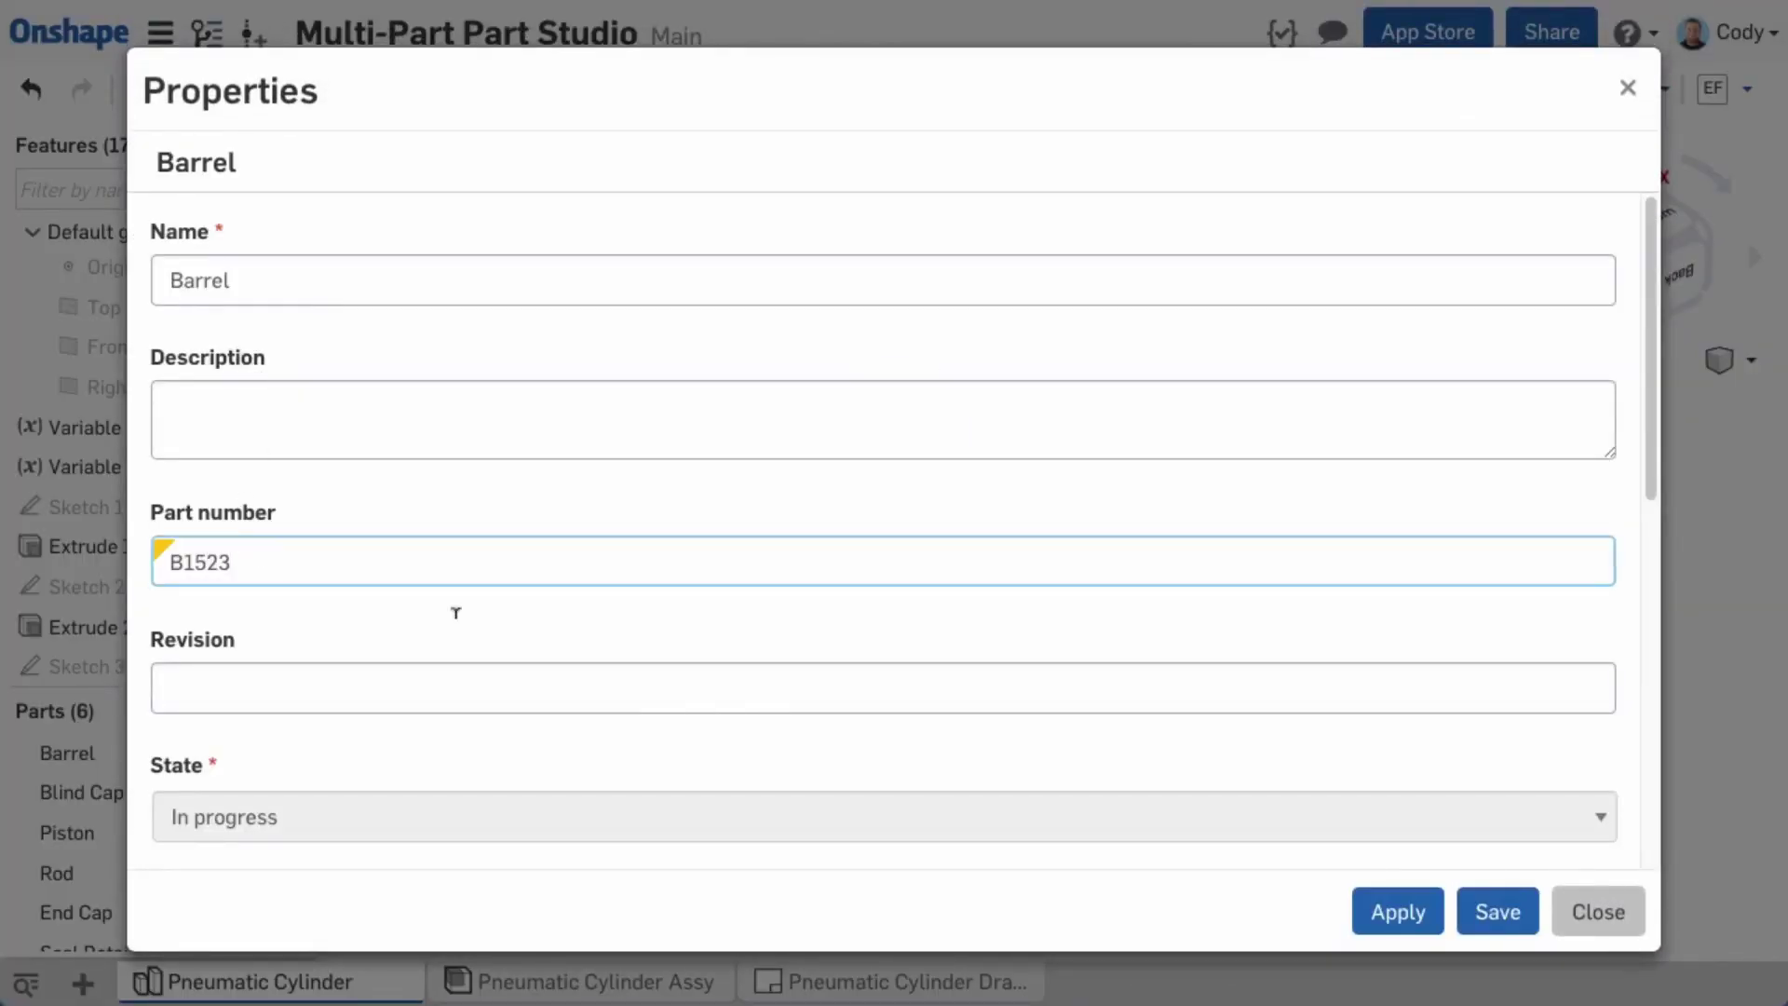
left_click(1476, 912)
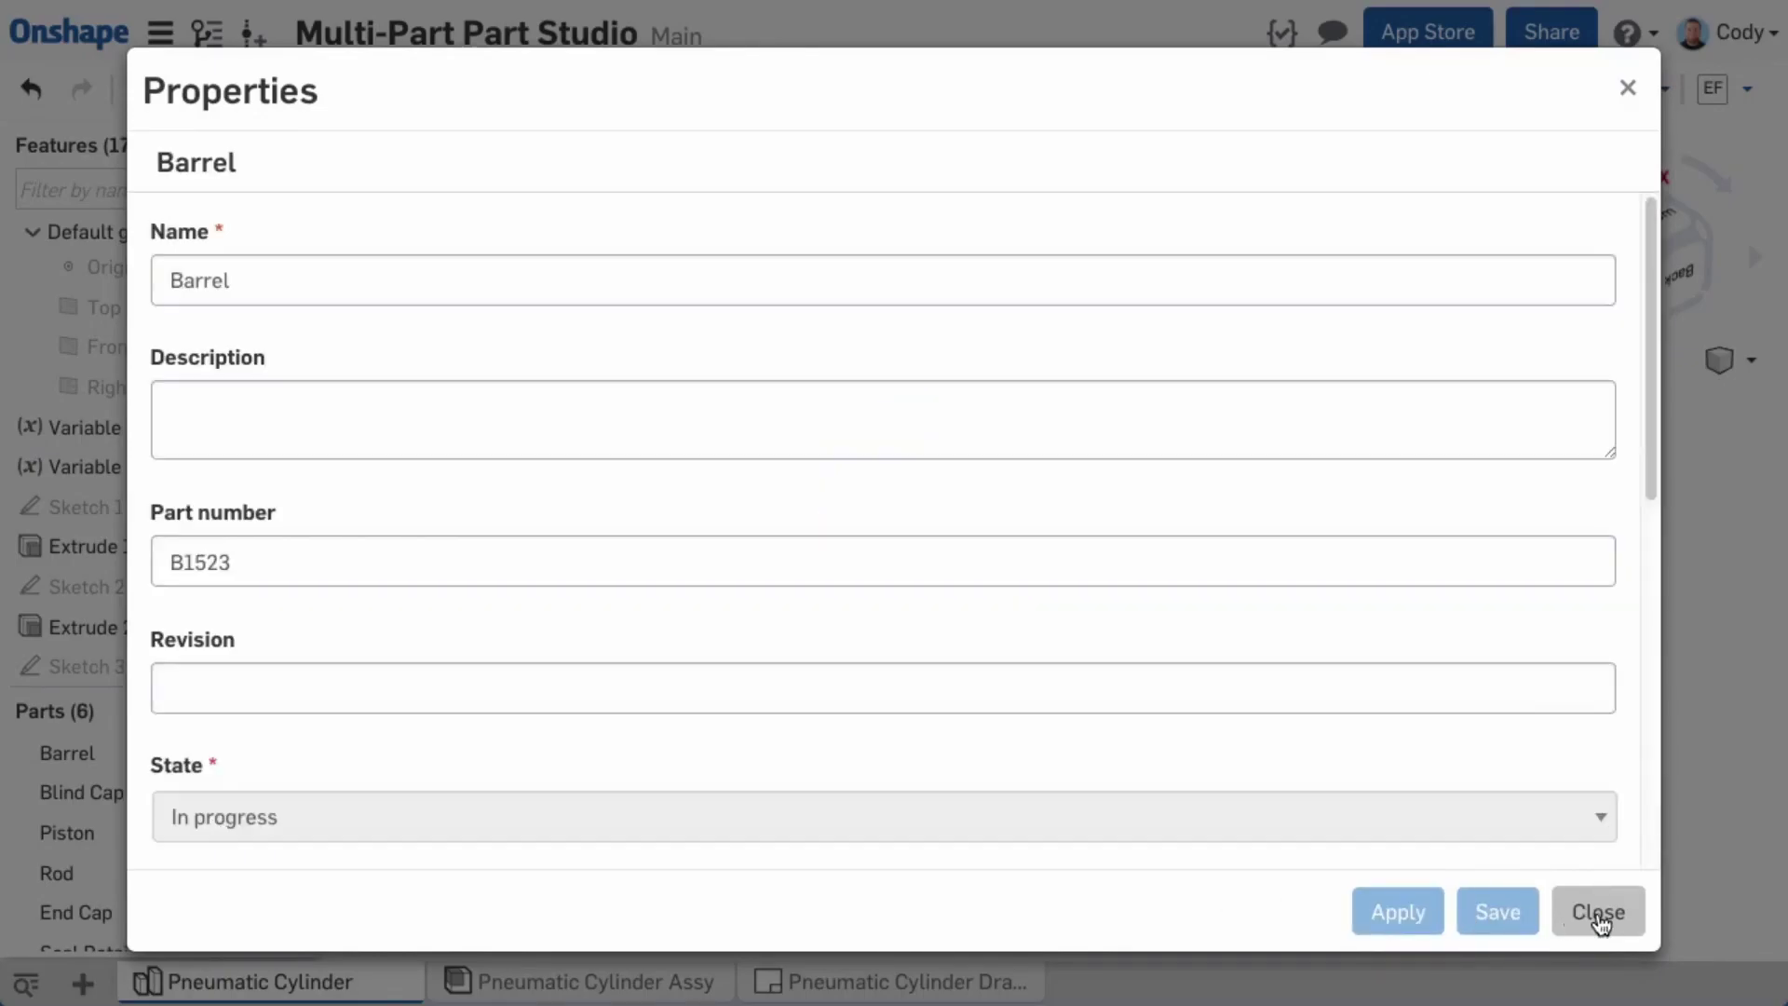
left_click(1574, 917)
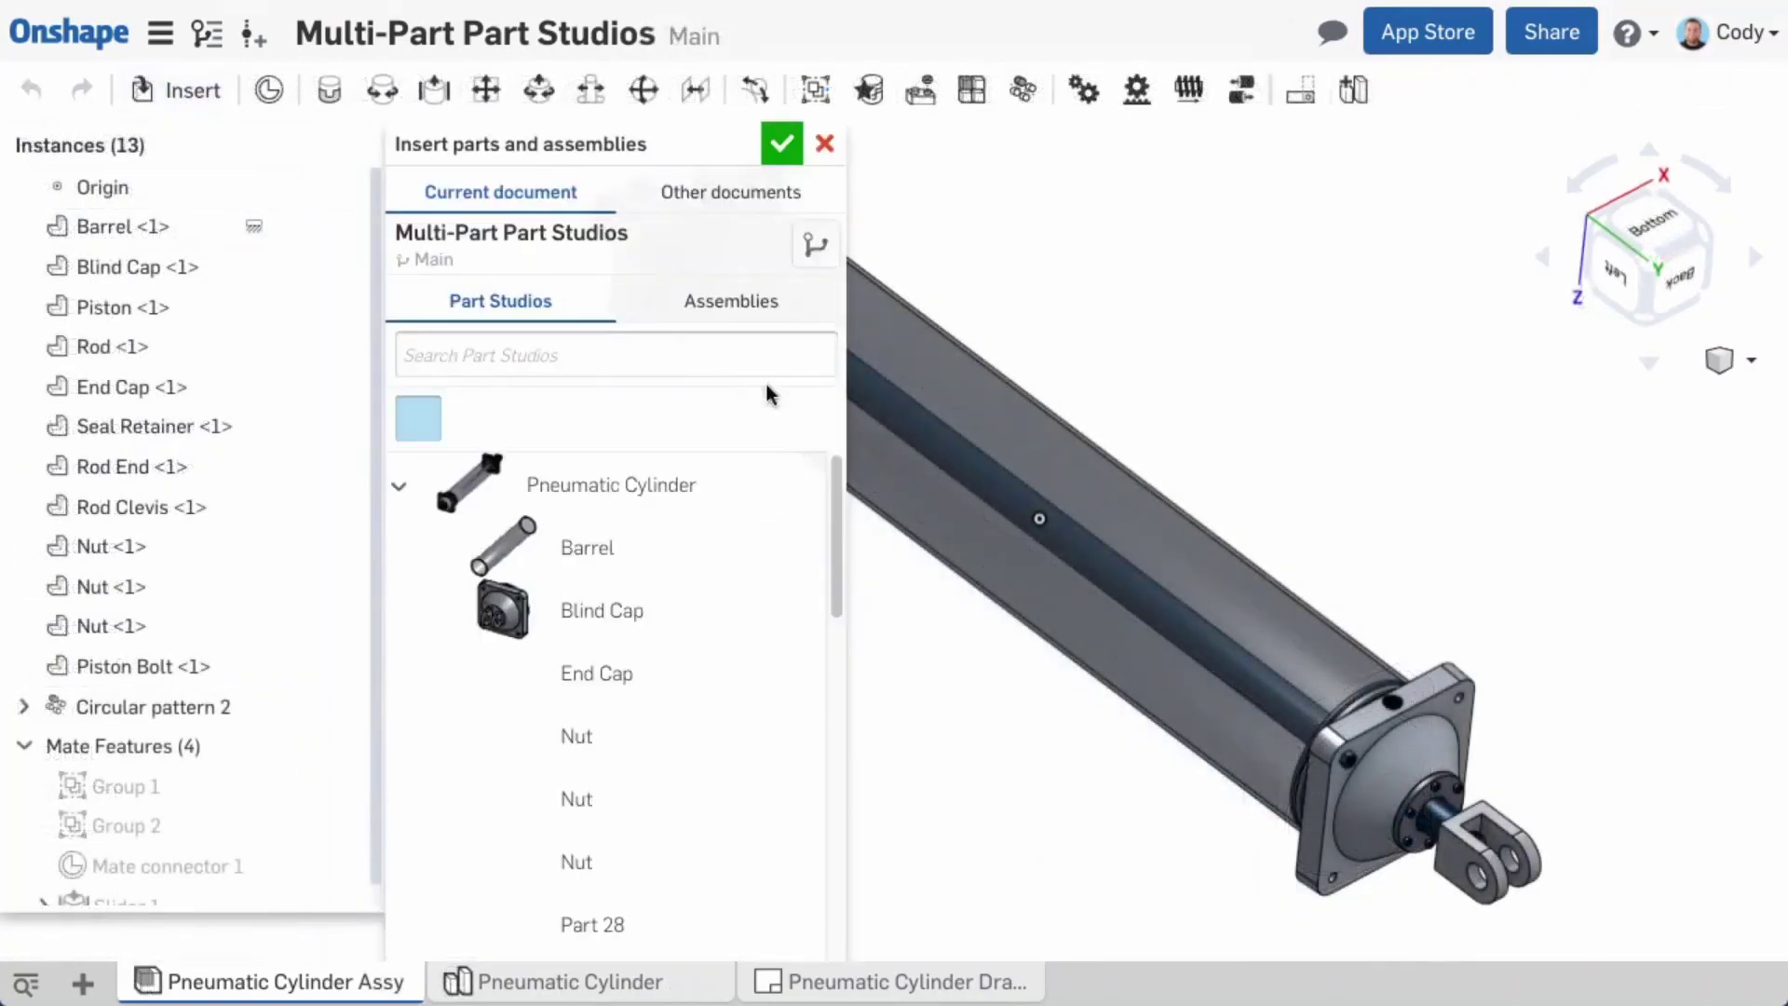
Step: Insert the Tie Rod from the Pneumatic Cylinder part studio into the Pneumatic Cylinder Assy at its modeled position
left_click_drag(836, 513, 840, 867)
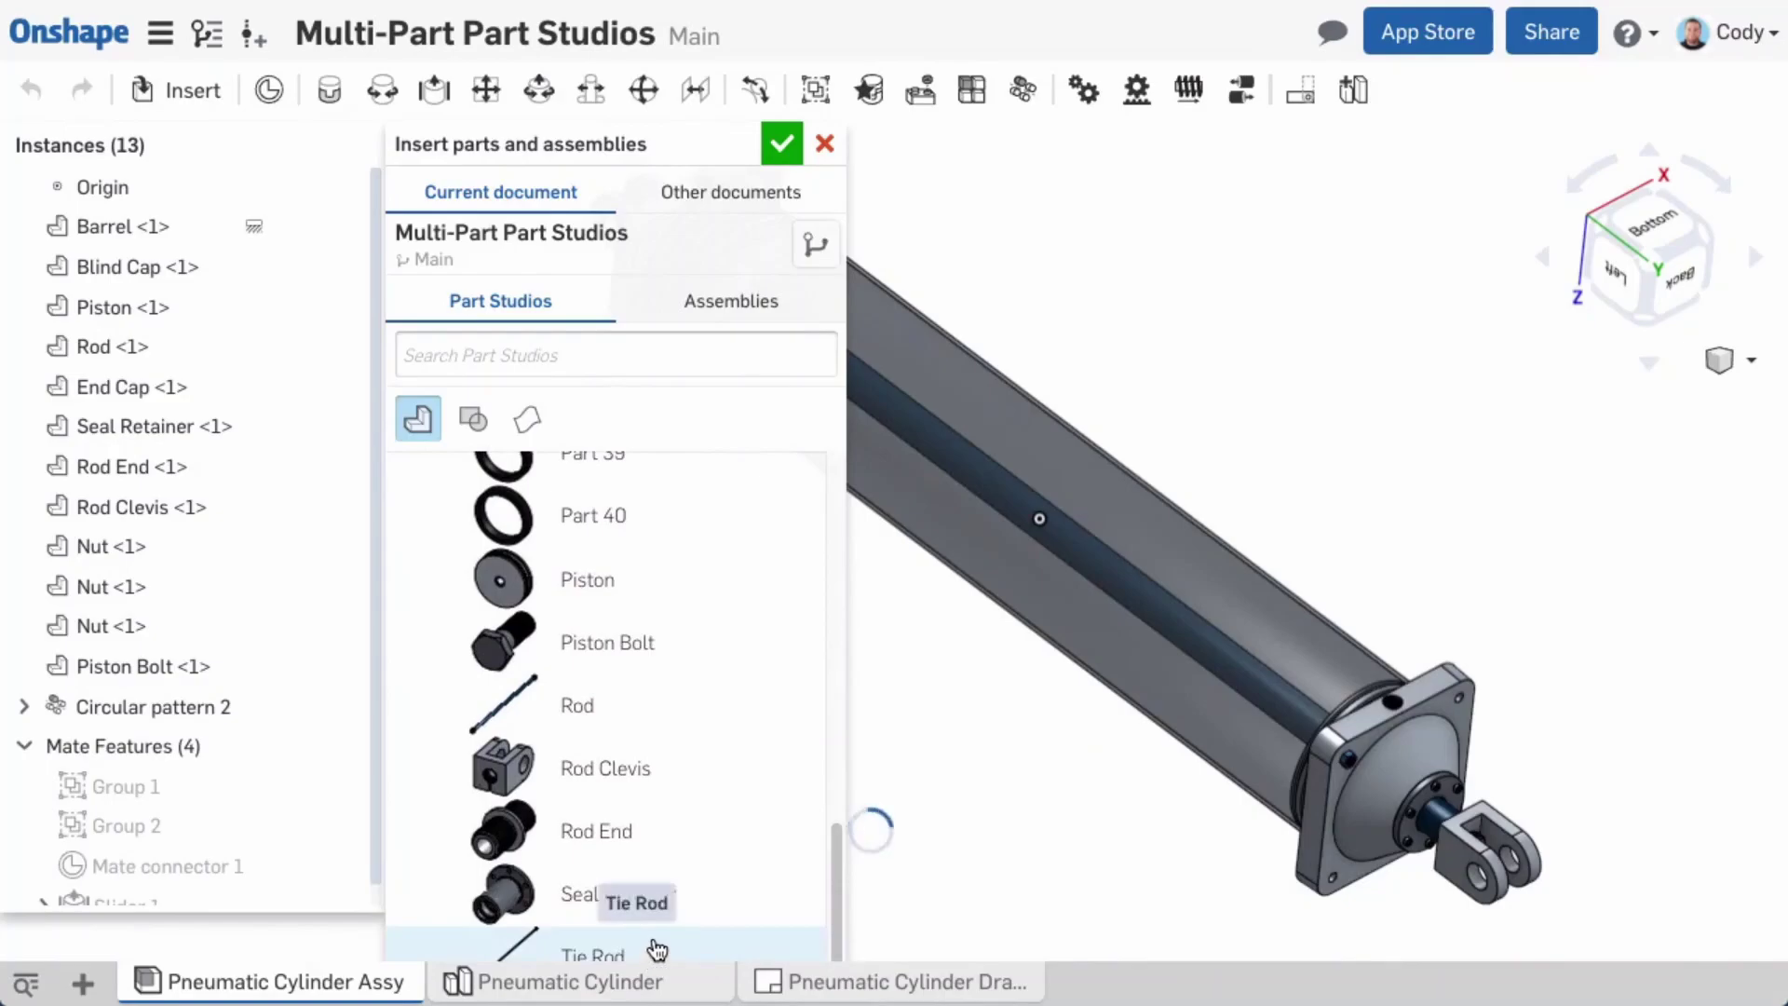
left_click(657, 950)
left_click(781, 143)
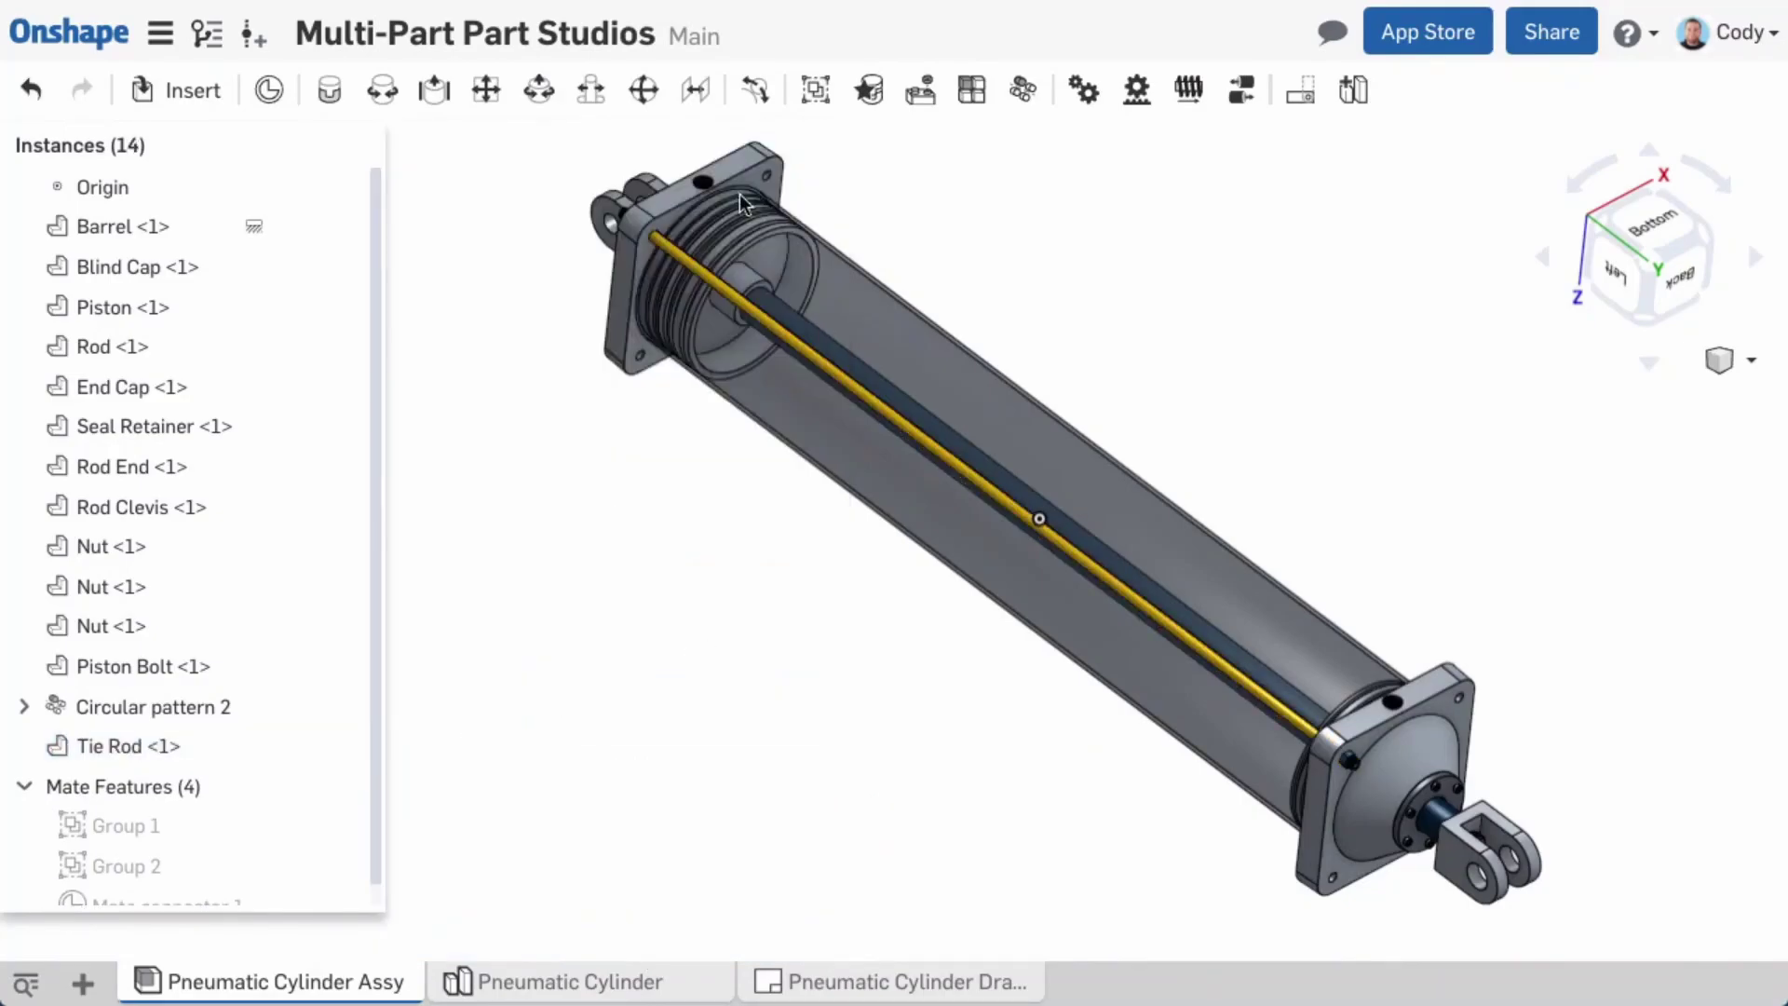
Step: Edit Group 1 of the assembly to include the Tie Rod
right_click(168, 826)
left_click(216, 572)
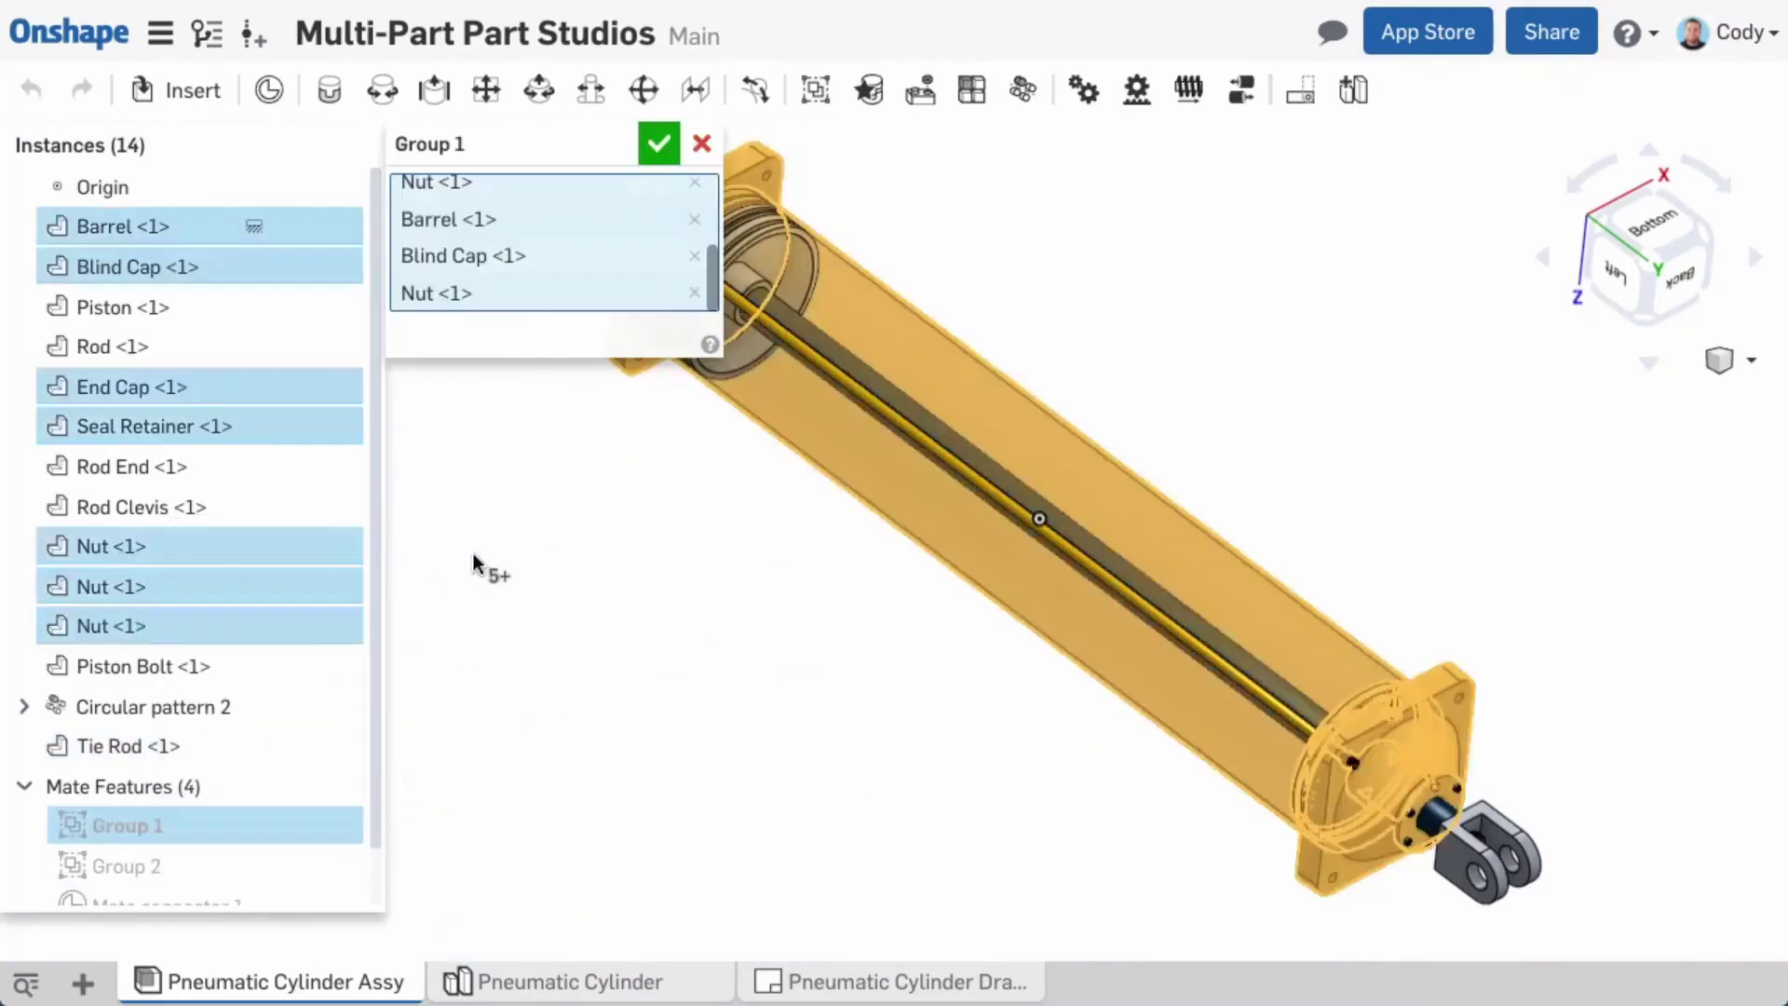
left_click(793, 356)
left_click(659, 143)
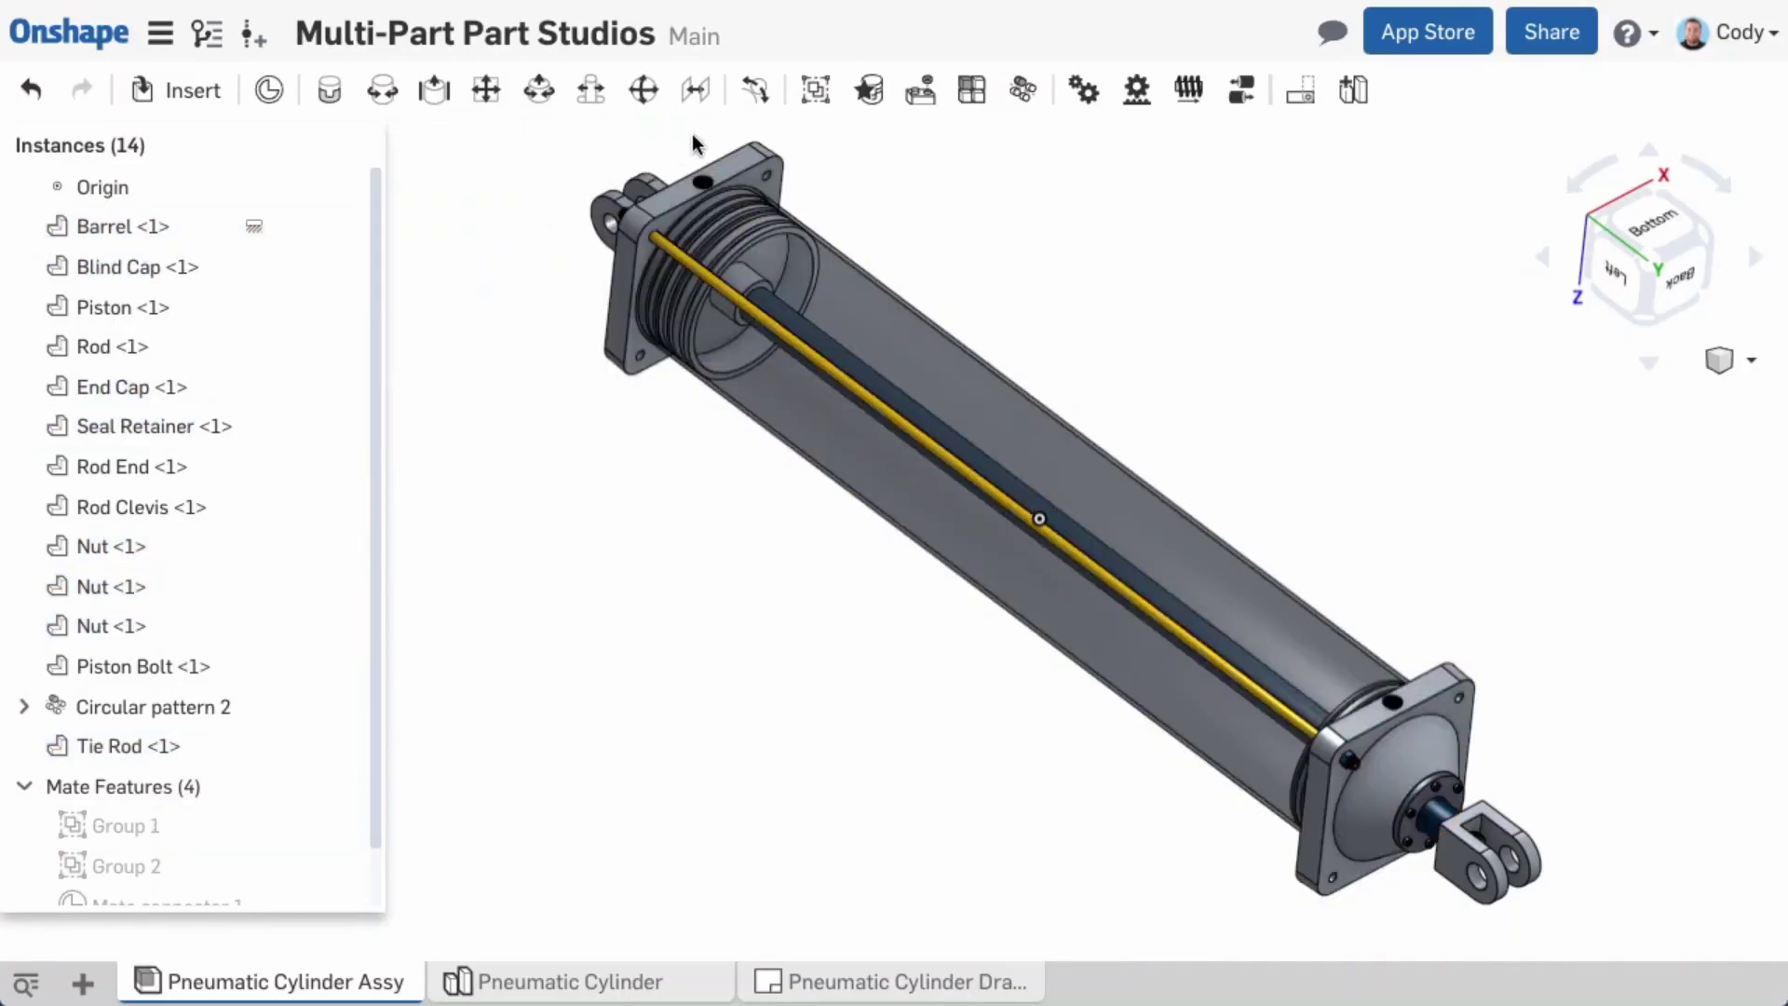
Step: Create a circular pattern of the Tie Rod around the cylinder's axis with 4 equally spaced instances over 360 degrees
left_click(1022, 90)
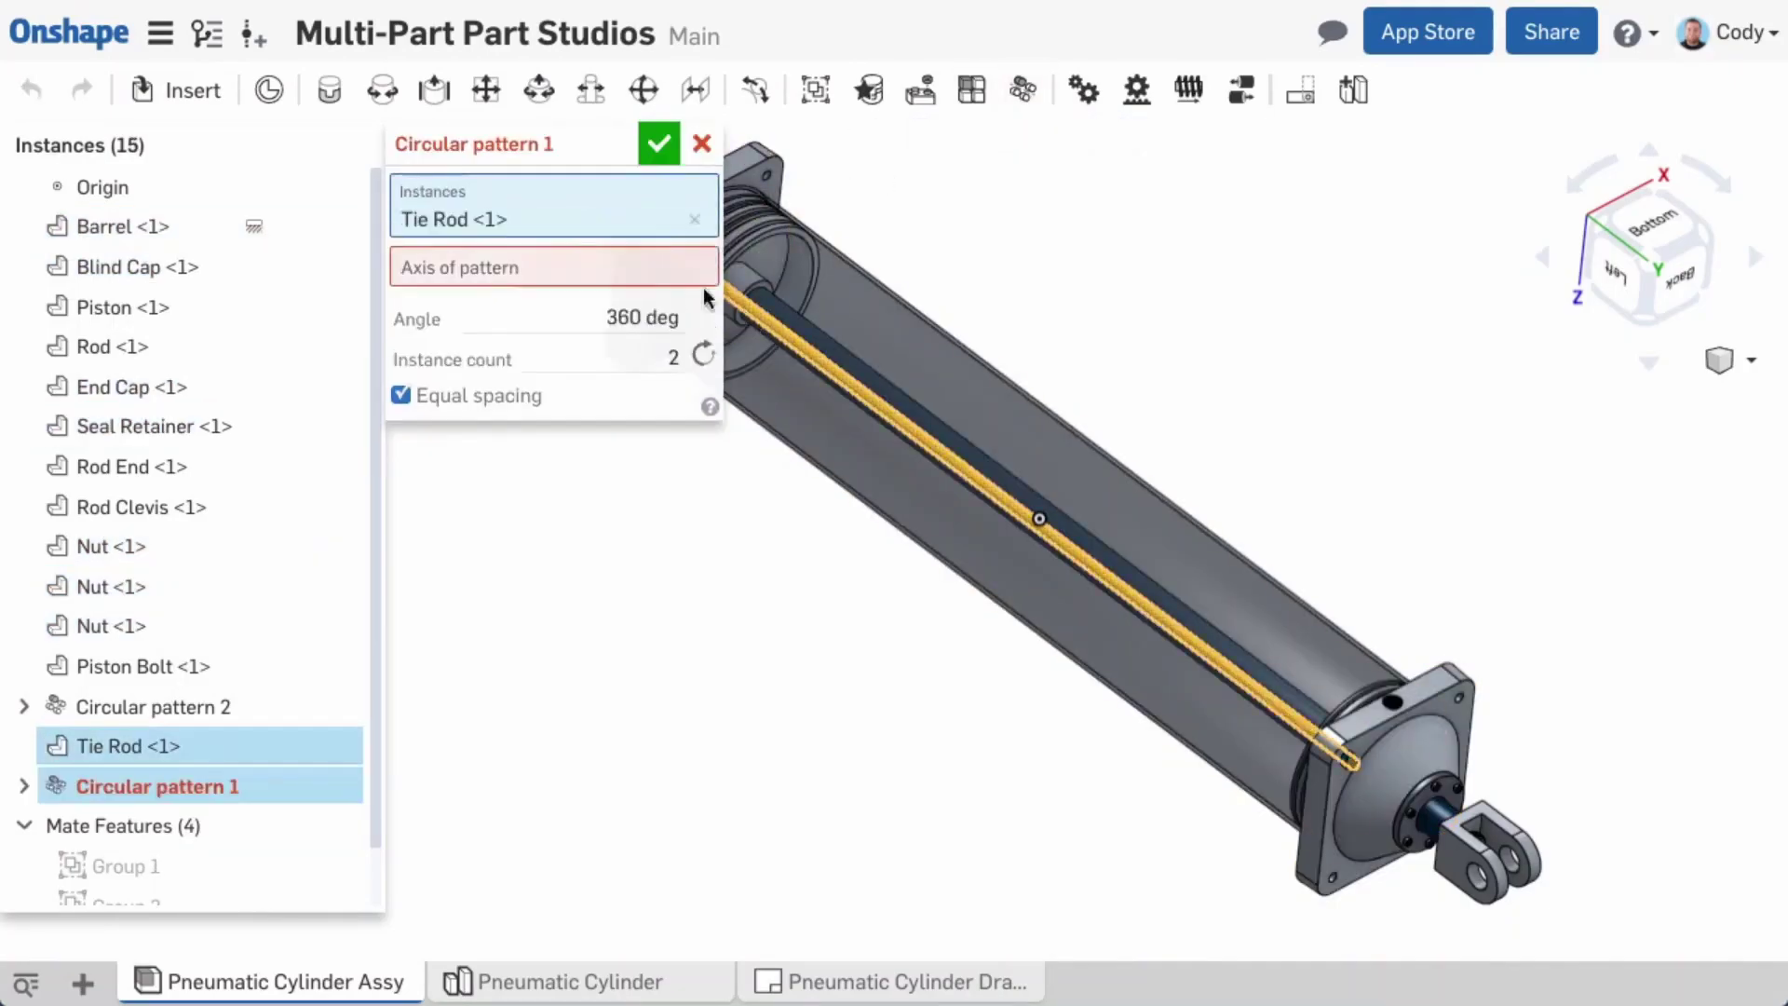
left_click(1402, 722)
double_click(650, 380)
type("4")
right_click_drag(1190, 427, 1191, 407)
key("Return")
key("f")
left_click_drag(1316, 645, 1242, 463)
scroll(1059, 424, "up", 5)
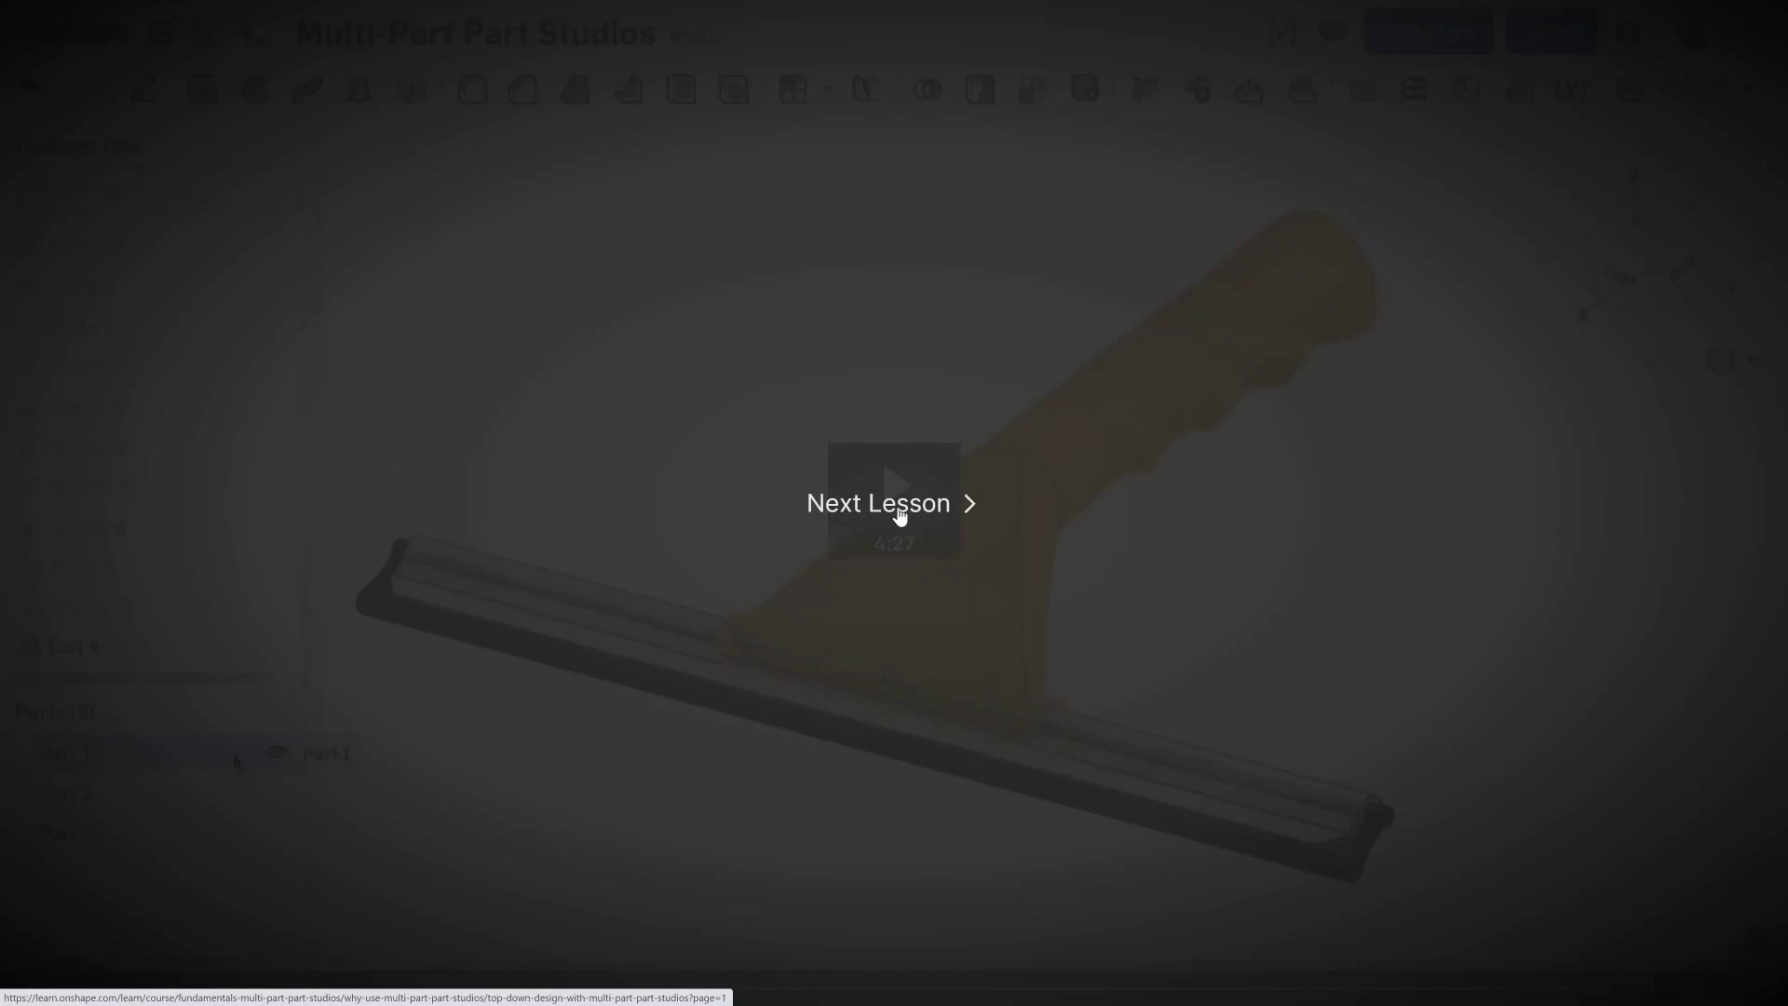
Step: Advance to the lesson Top-Down Design with Multi-part Part Studios and show its video full screen
left_click(899, 513)
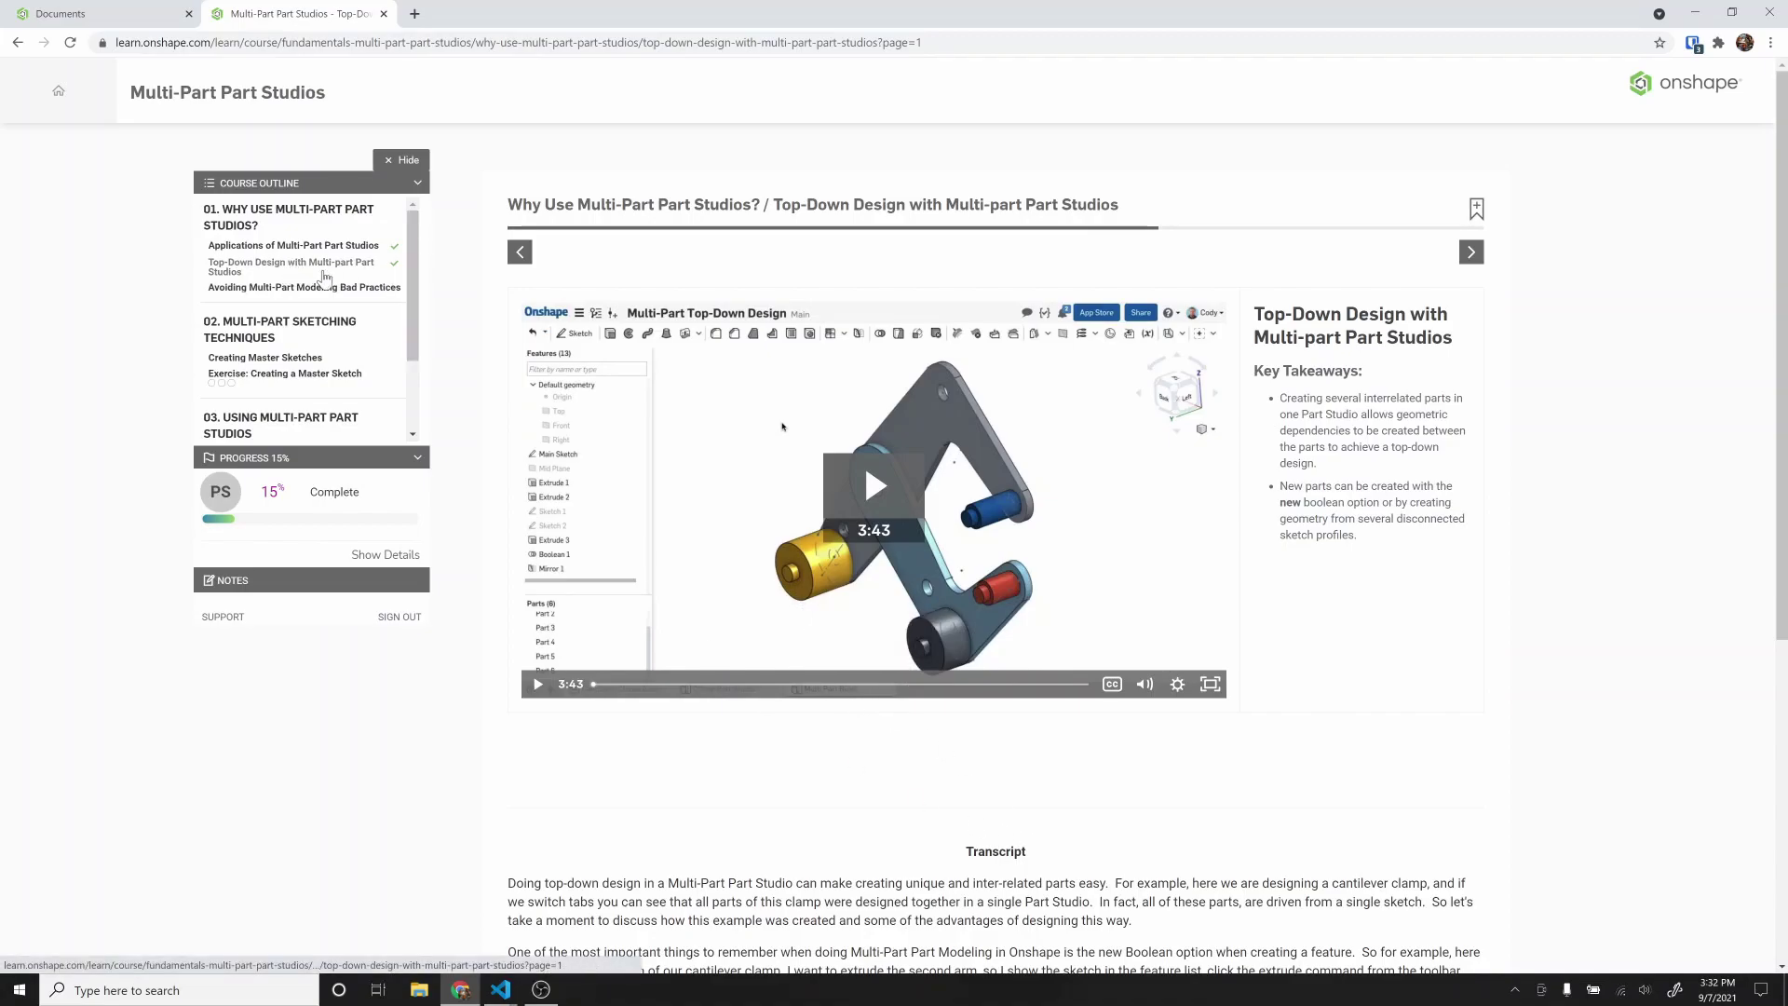
left_click(520, 252)
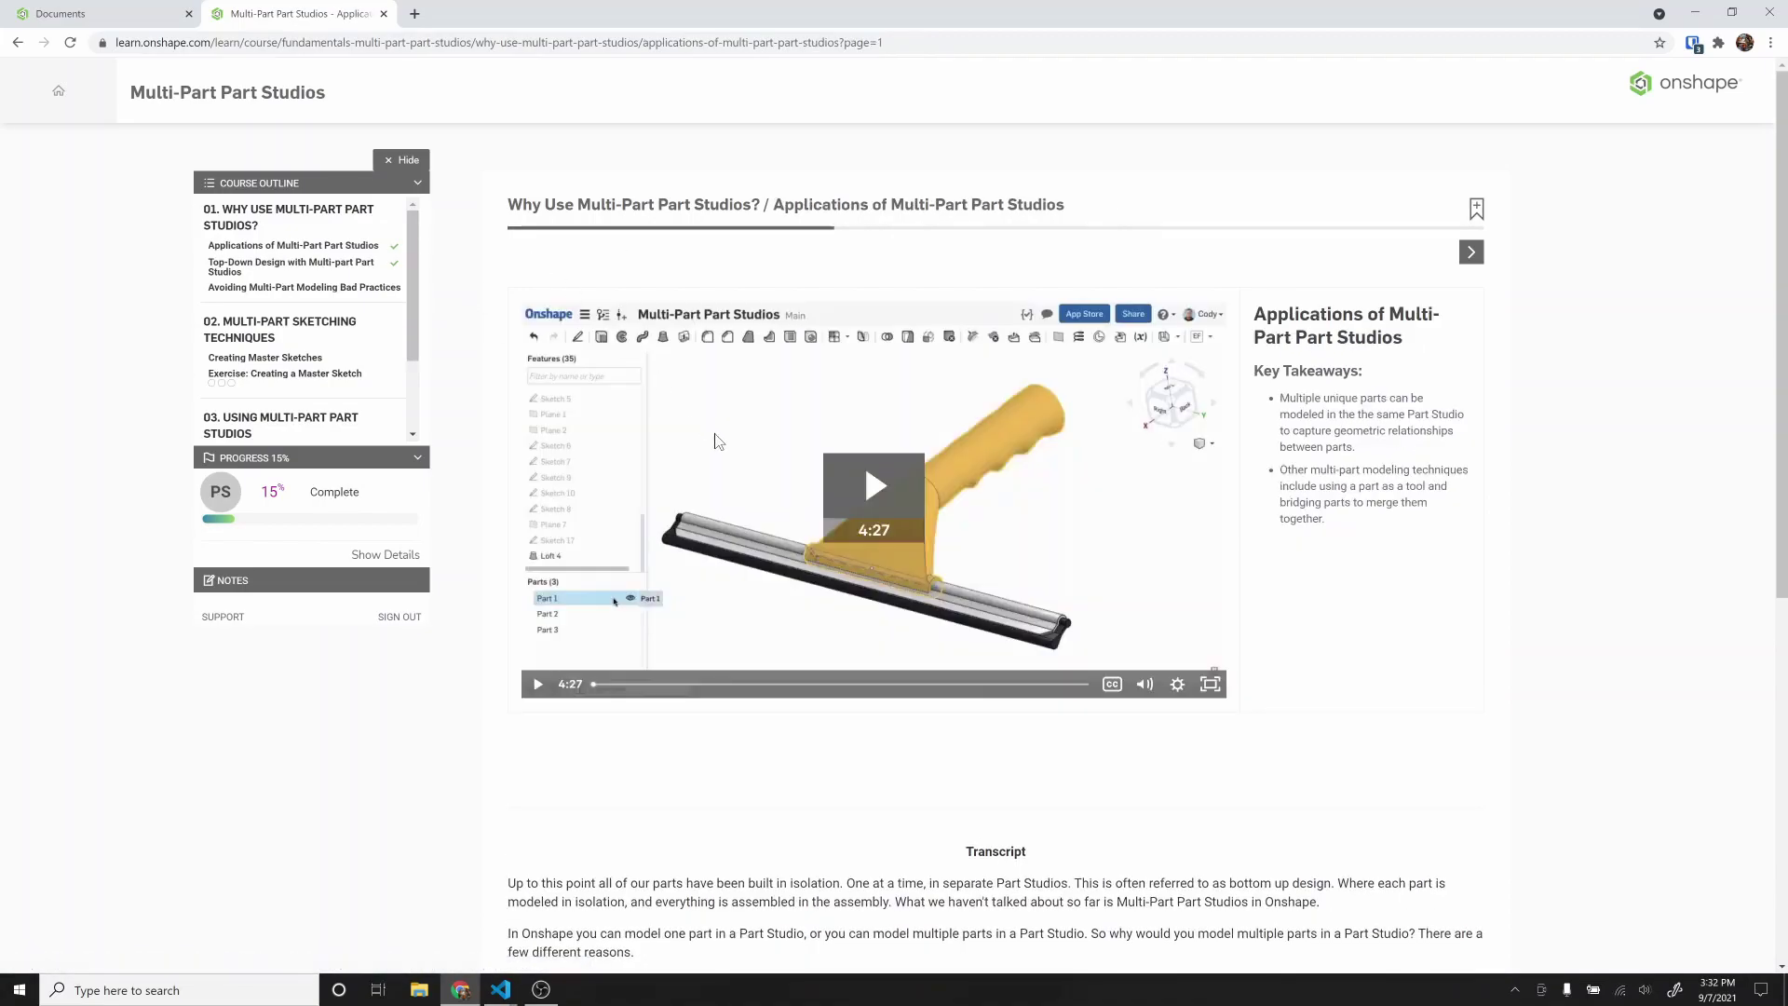
left_click(1470, 252)
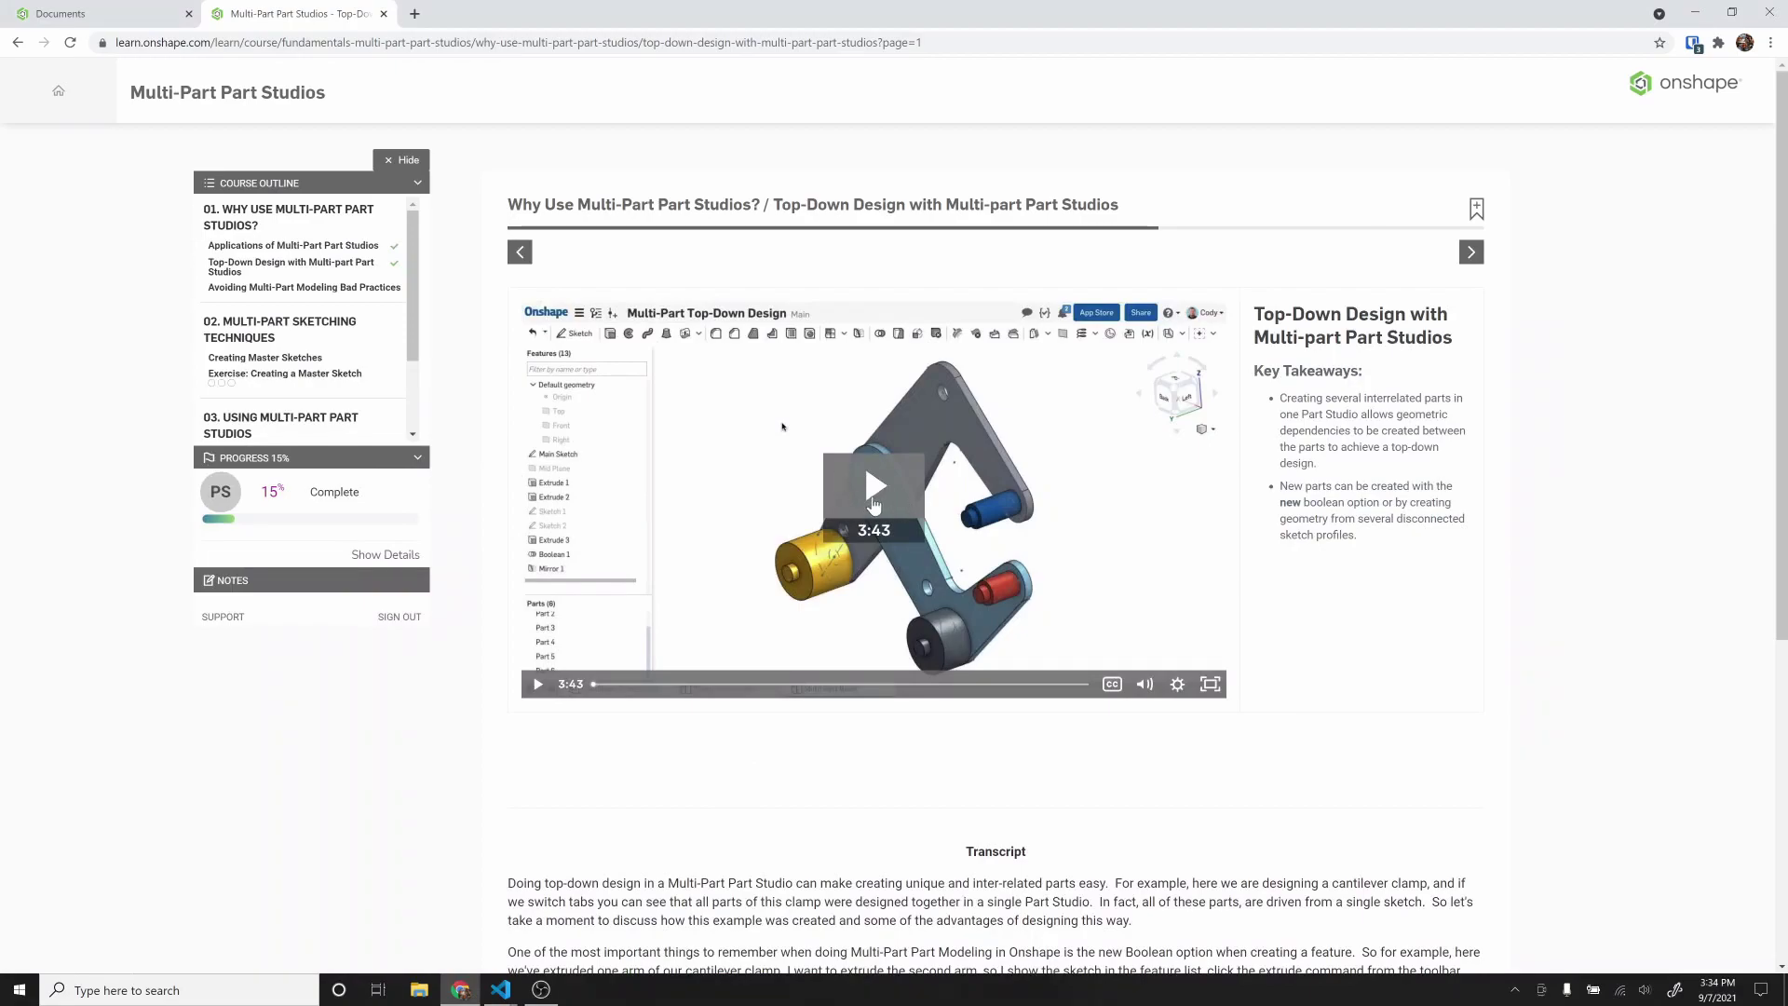
left_click(1209, 685)
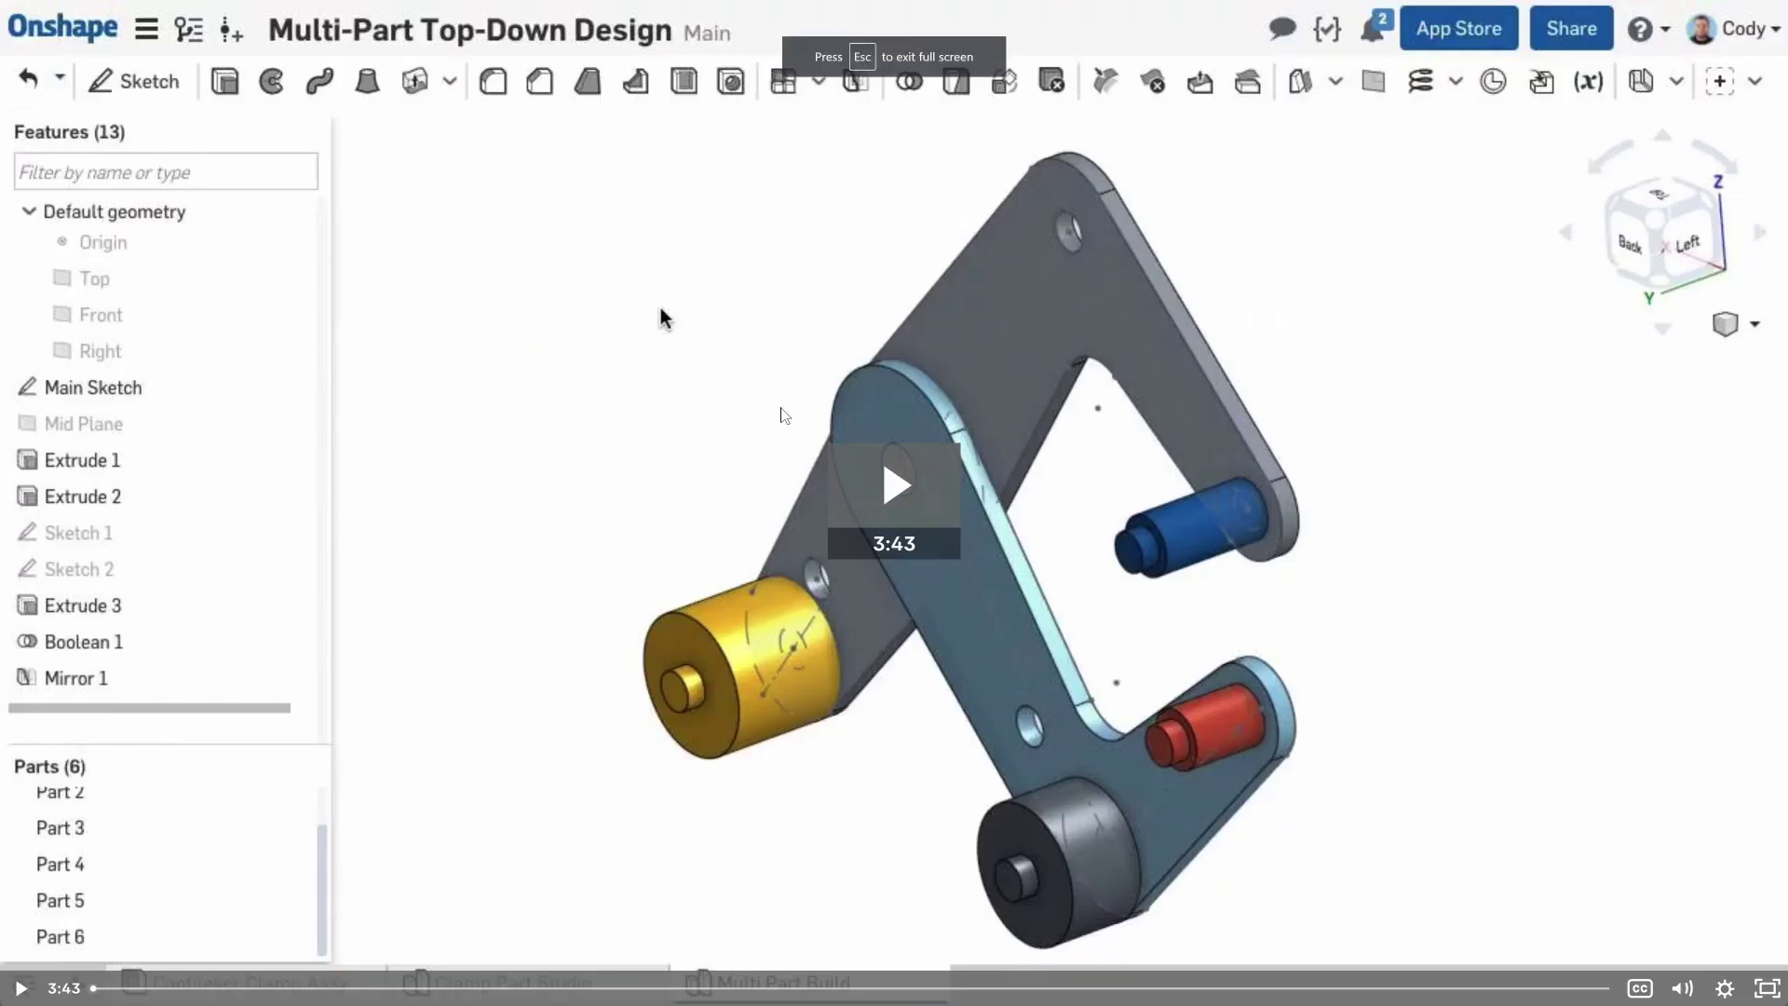
Step: Play the lesson video and examine Sketch 1 of the Clamp Part Studio from the front view
left_click(741, 687)
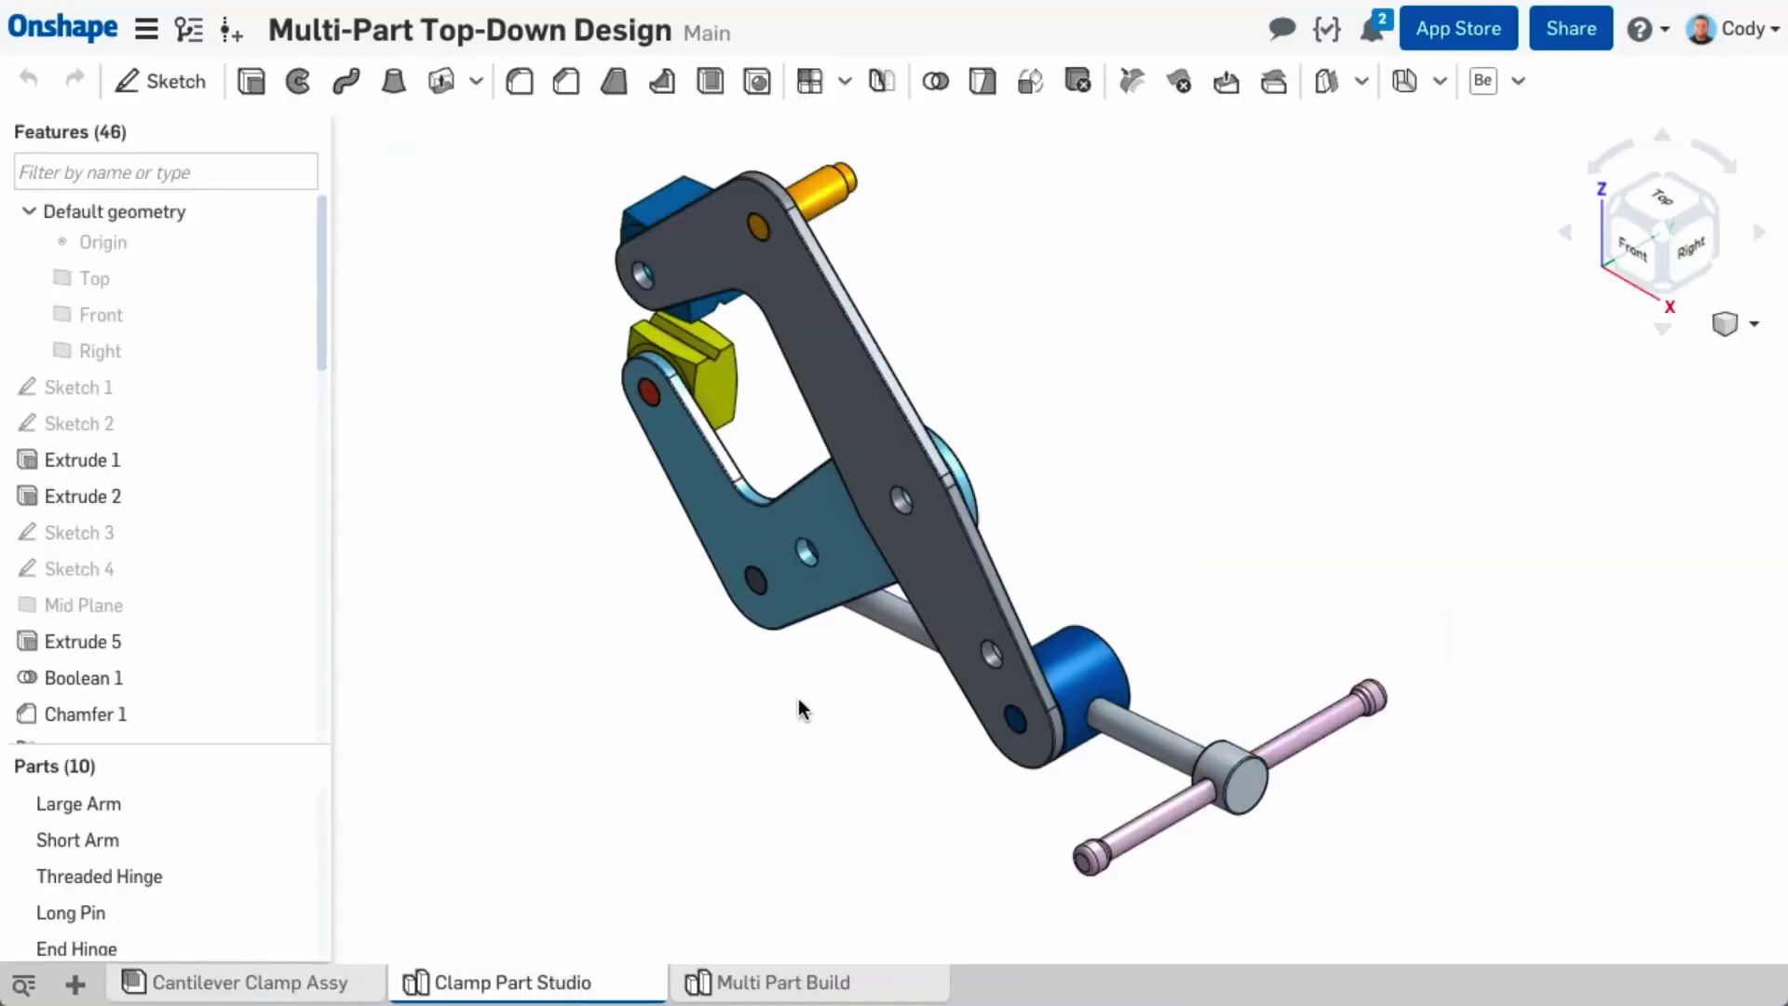
right_click_drag(557, 663, 823, 669)
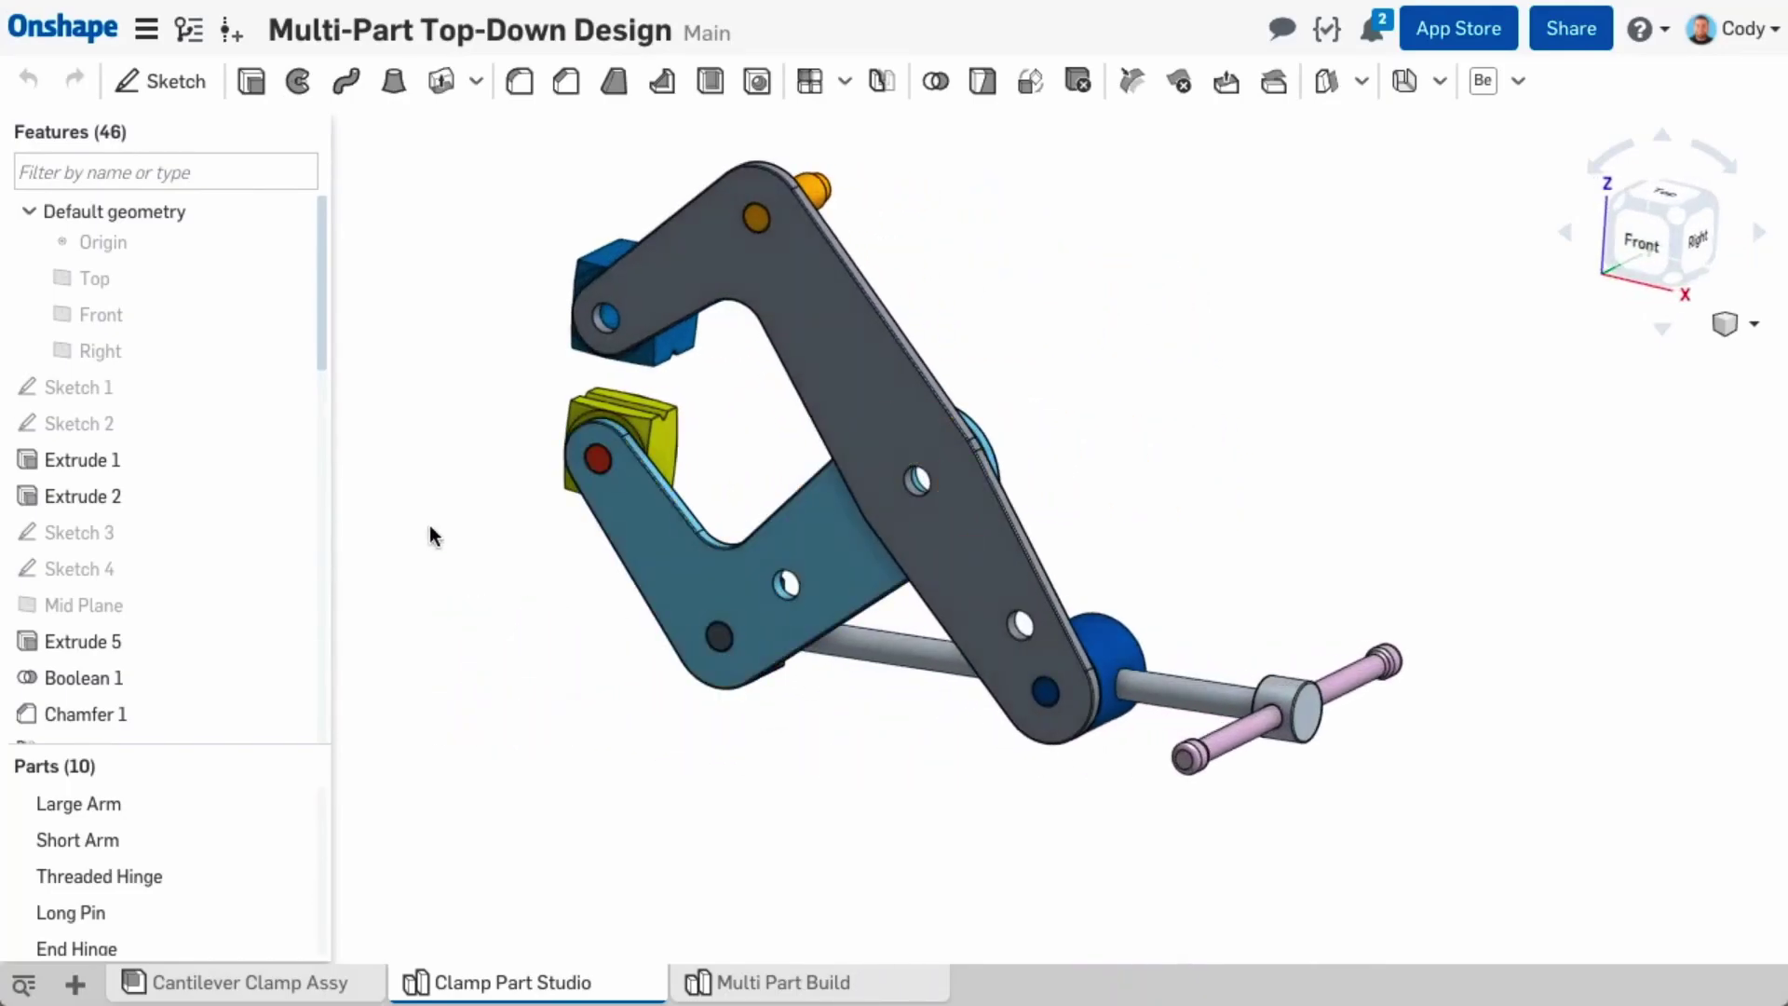
left_click(177, 387)
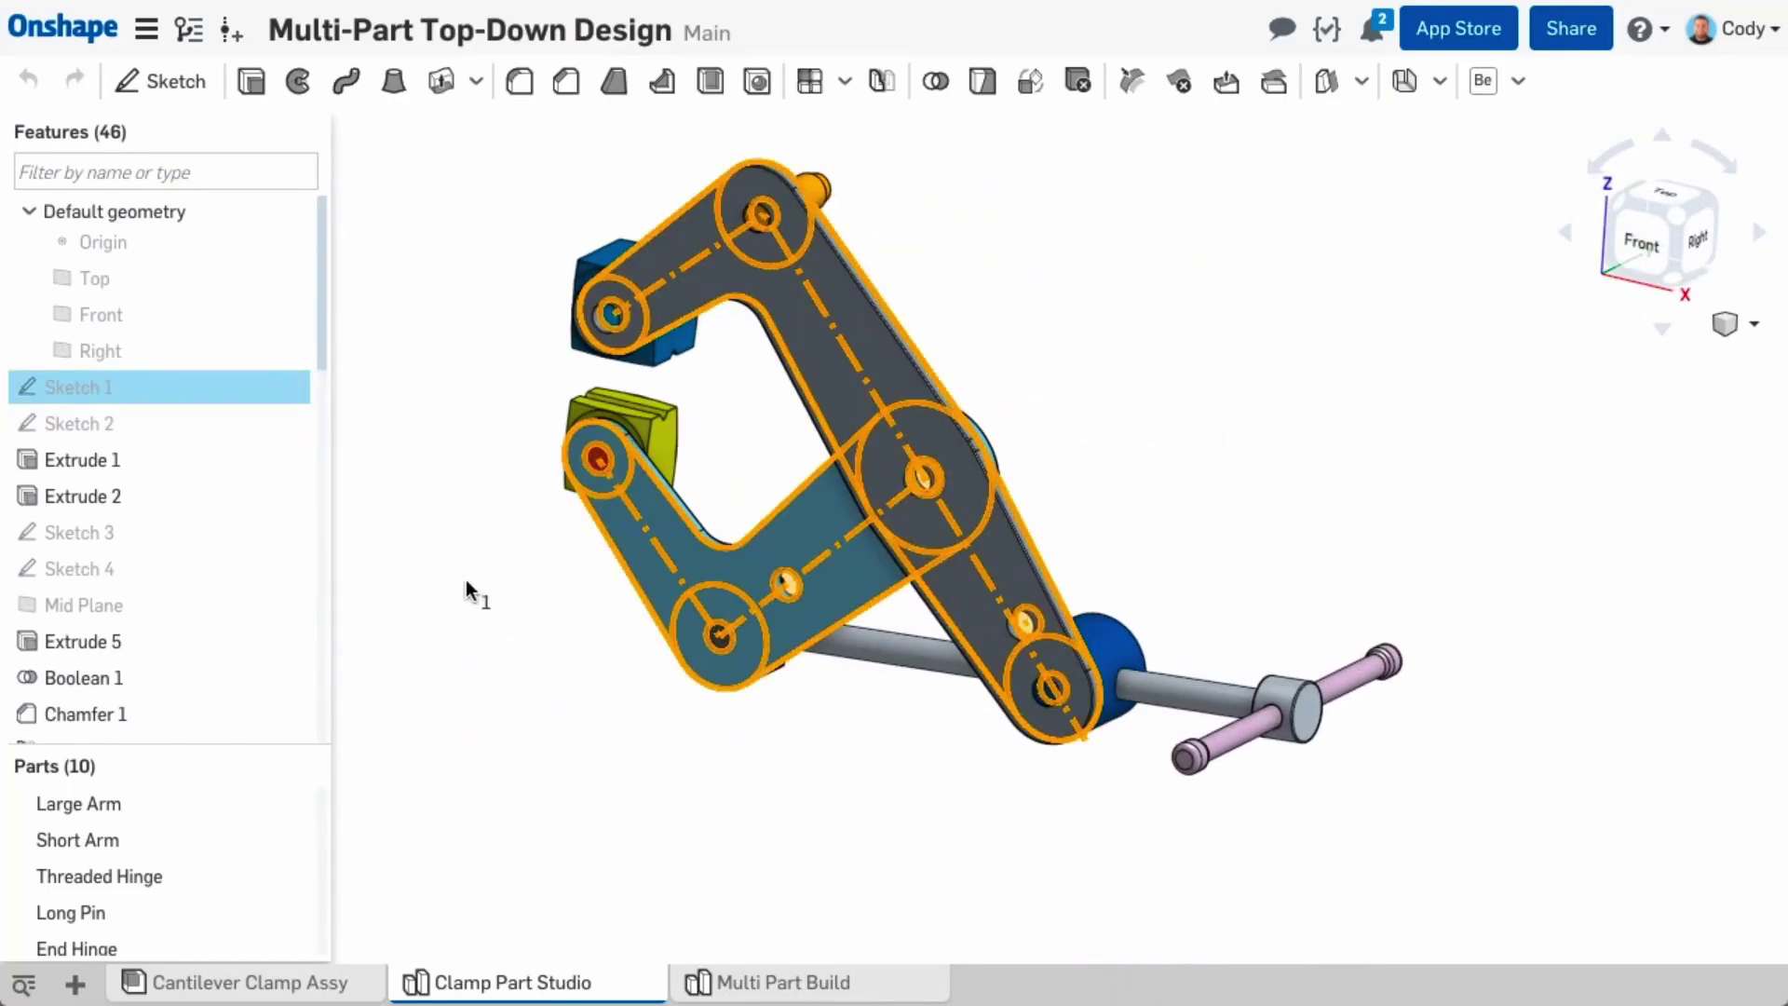
key("1")
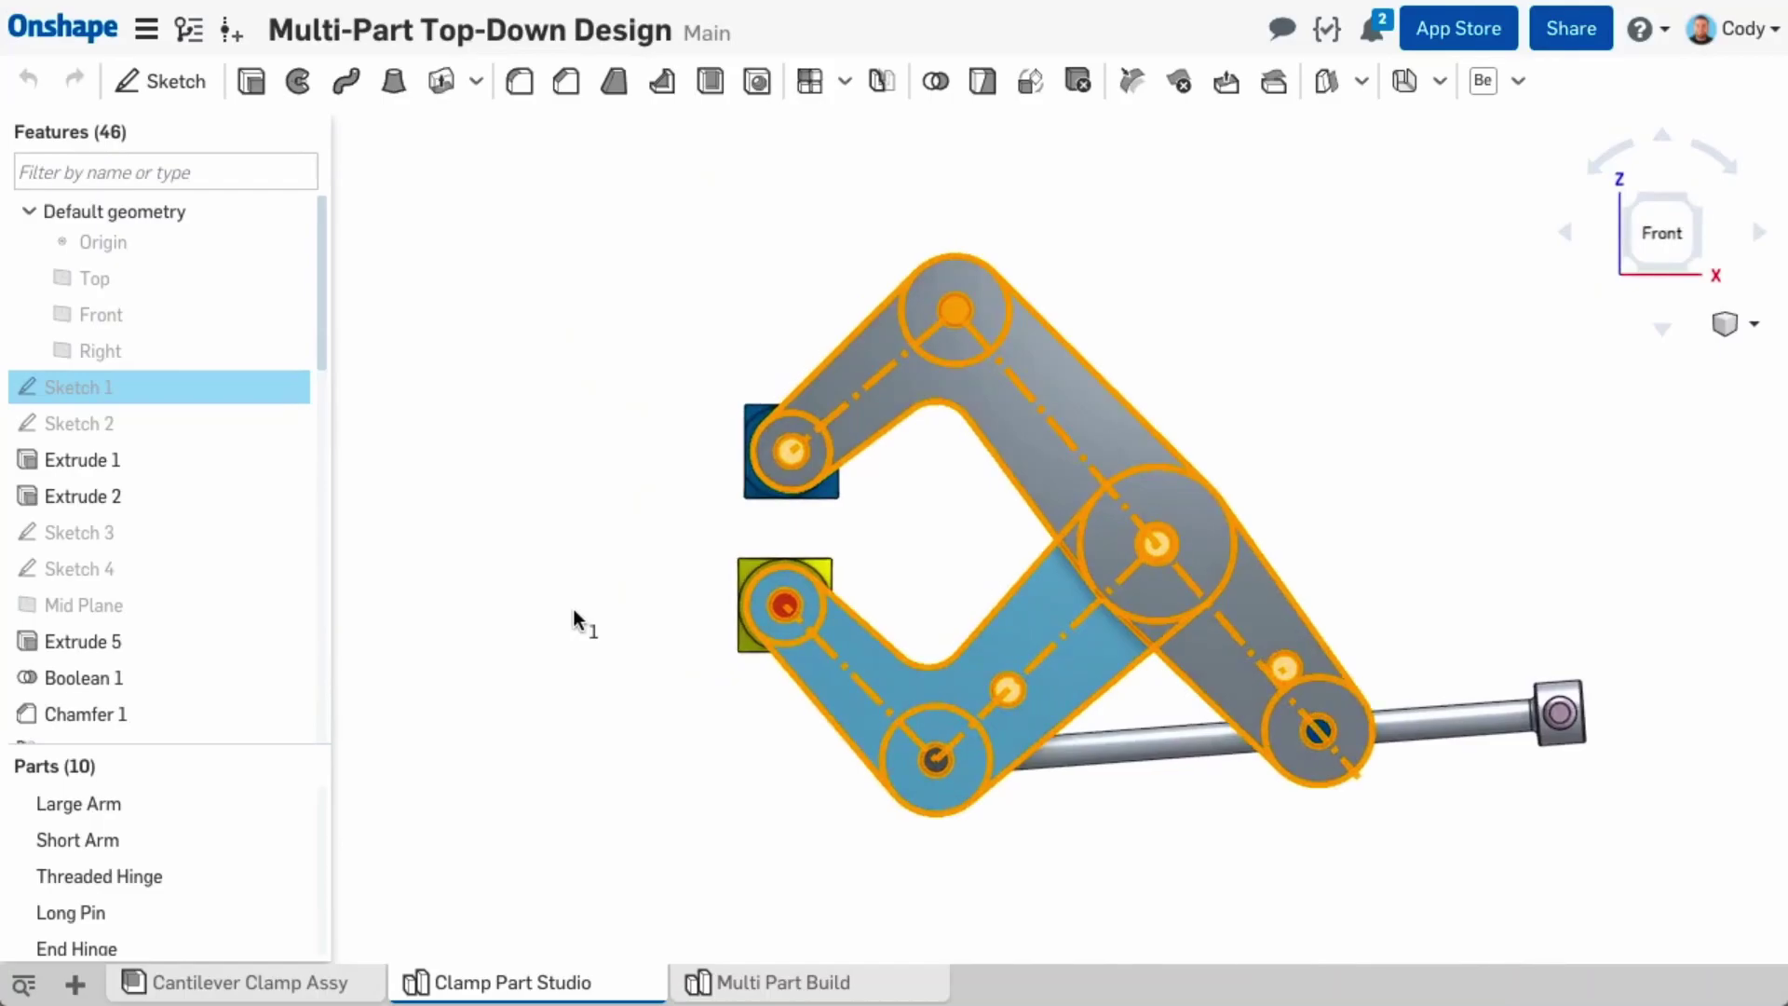
left_click(578, 606)
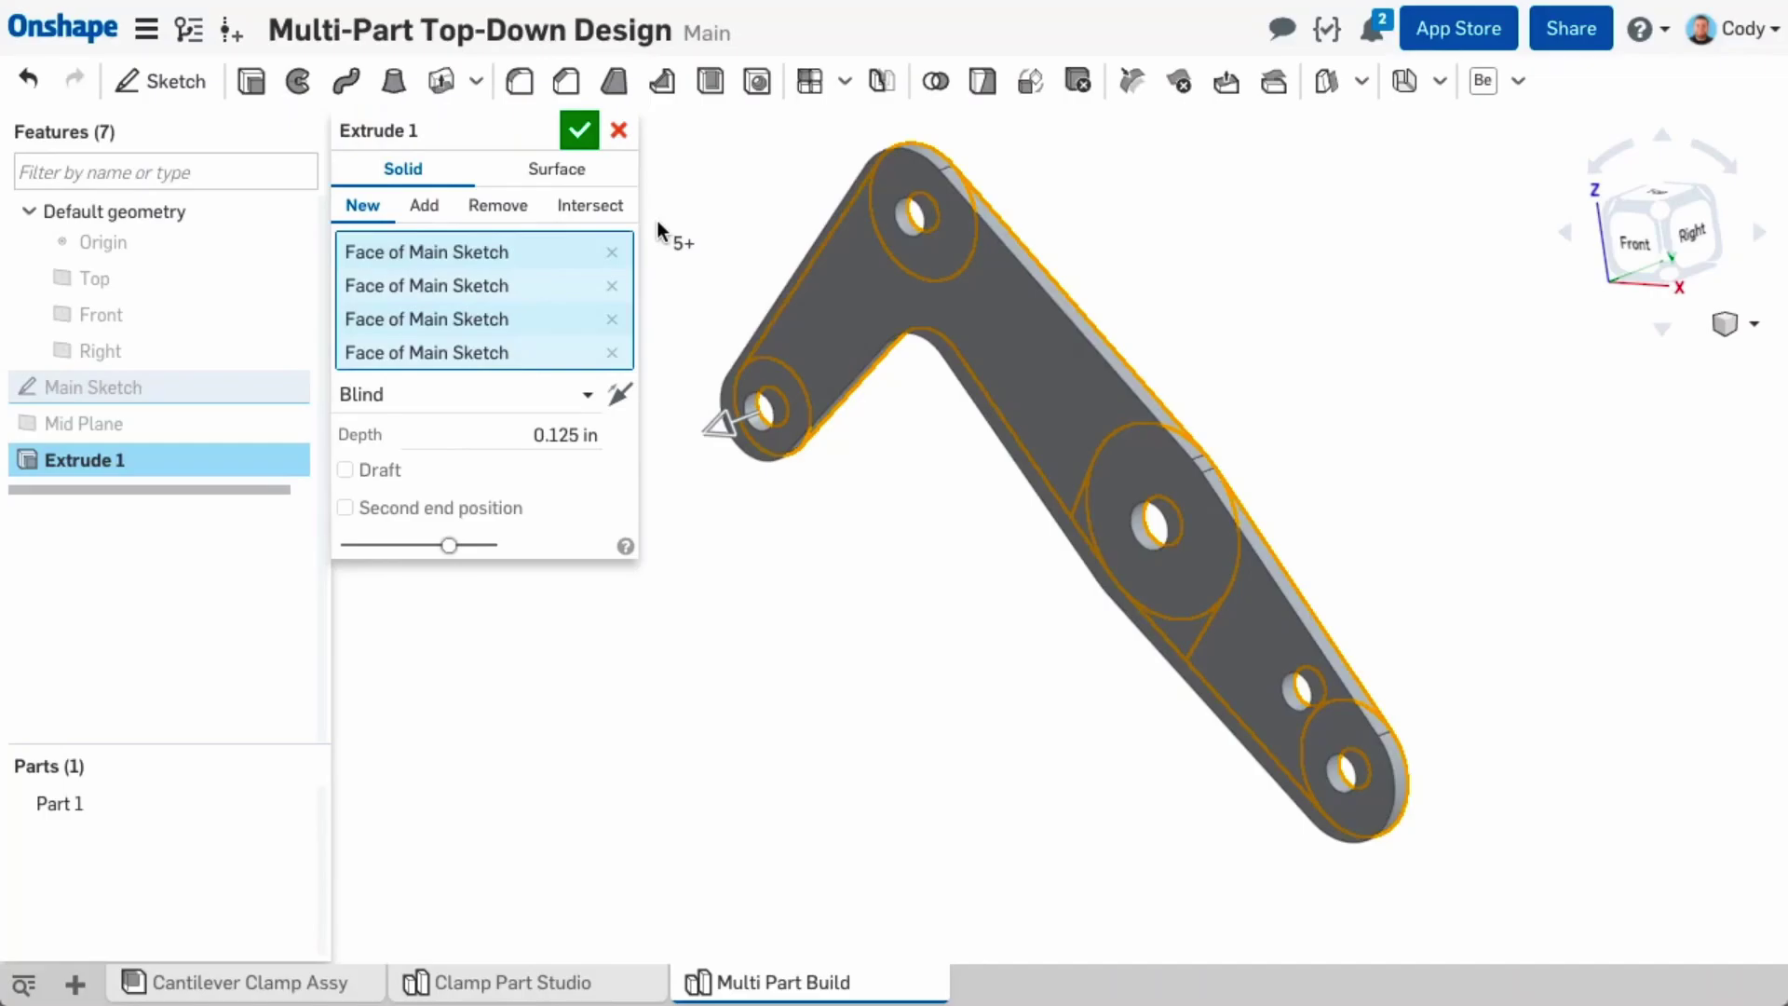
Step: Accept the 0.125 in new-part extrude of the long arm and show the Main Sketch again
left_click(582, 133)
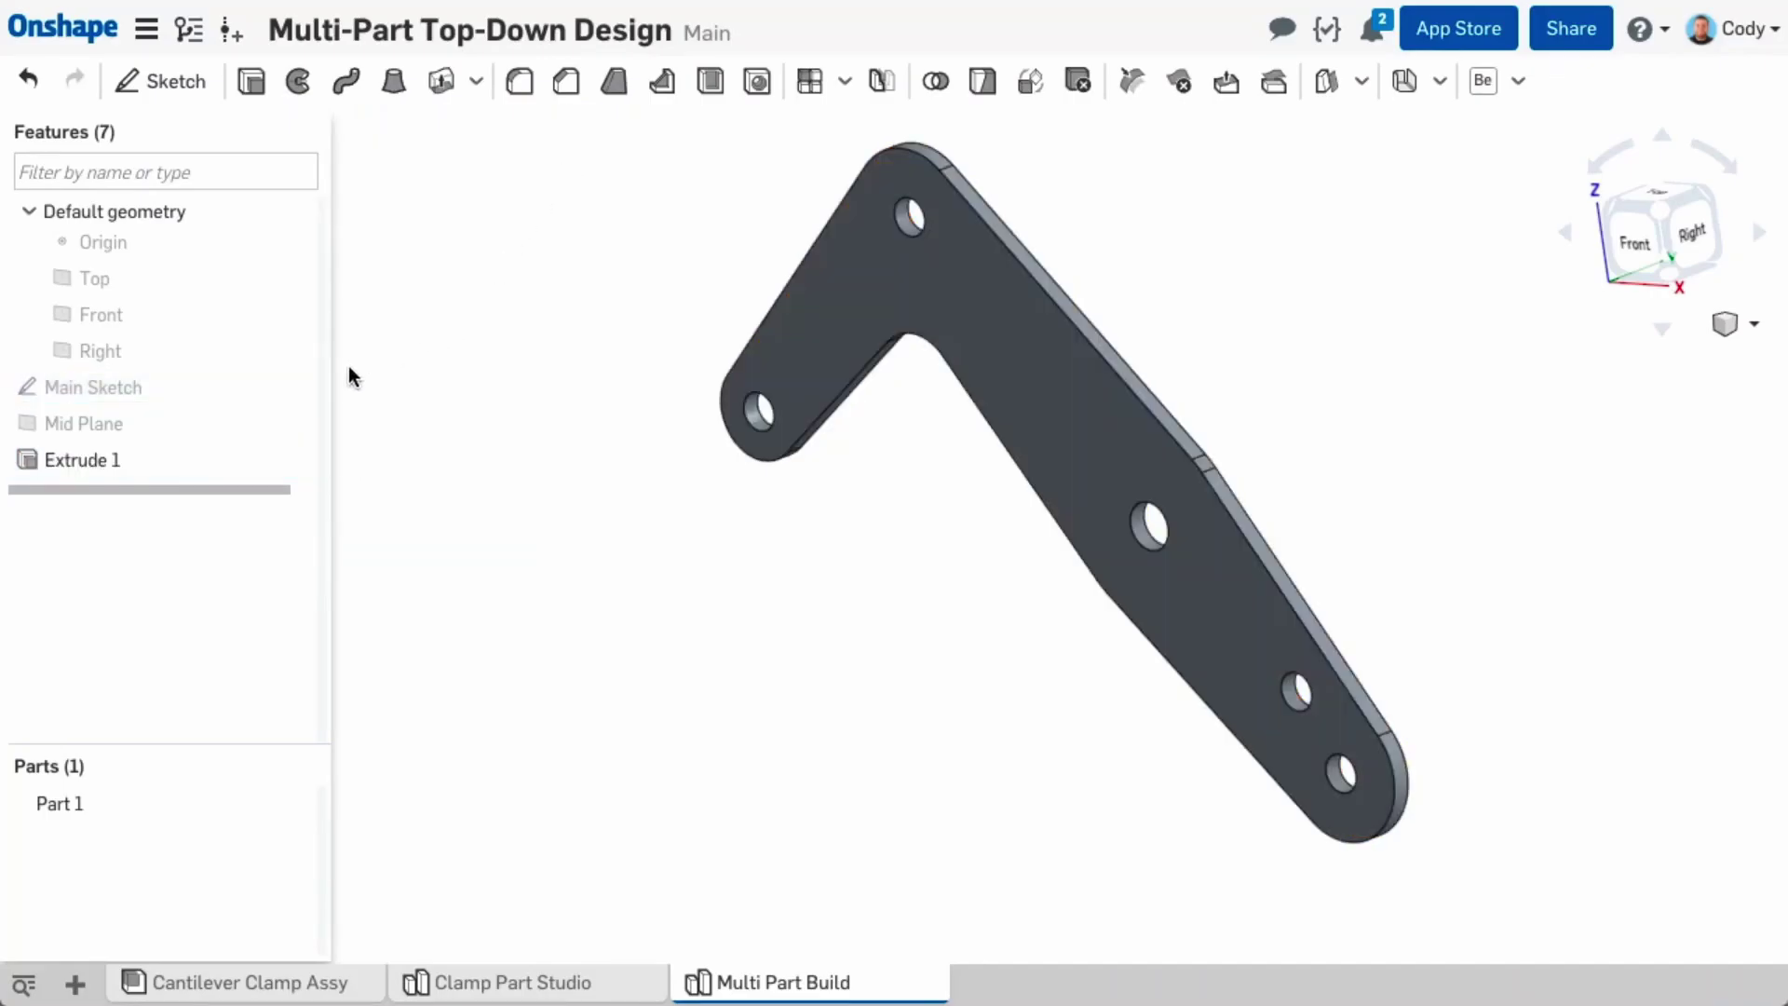
left_click(290, 387)
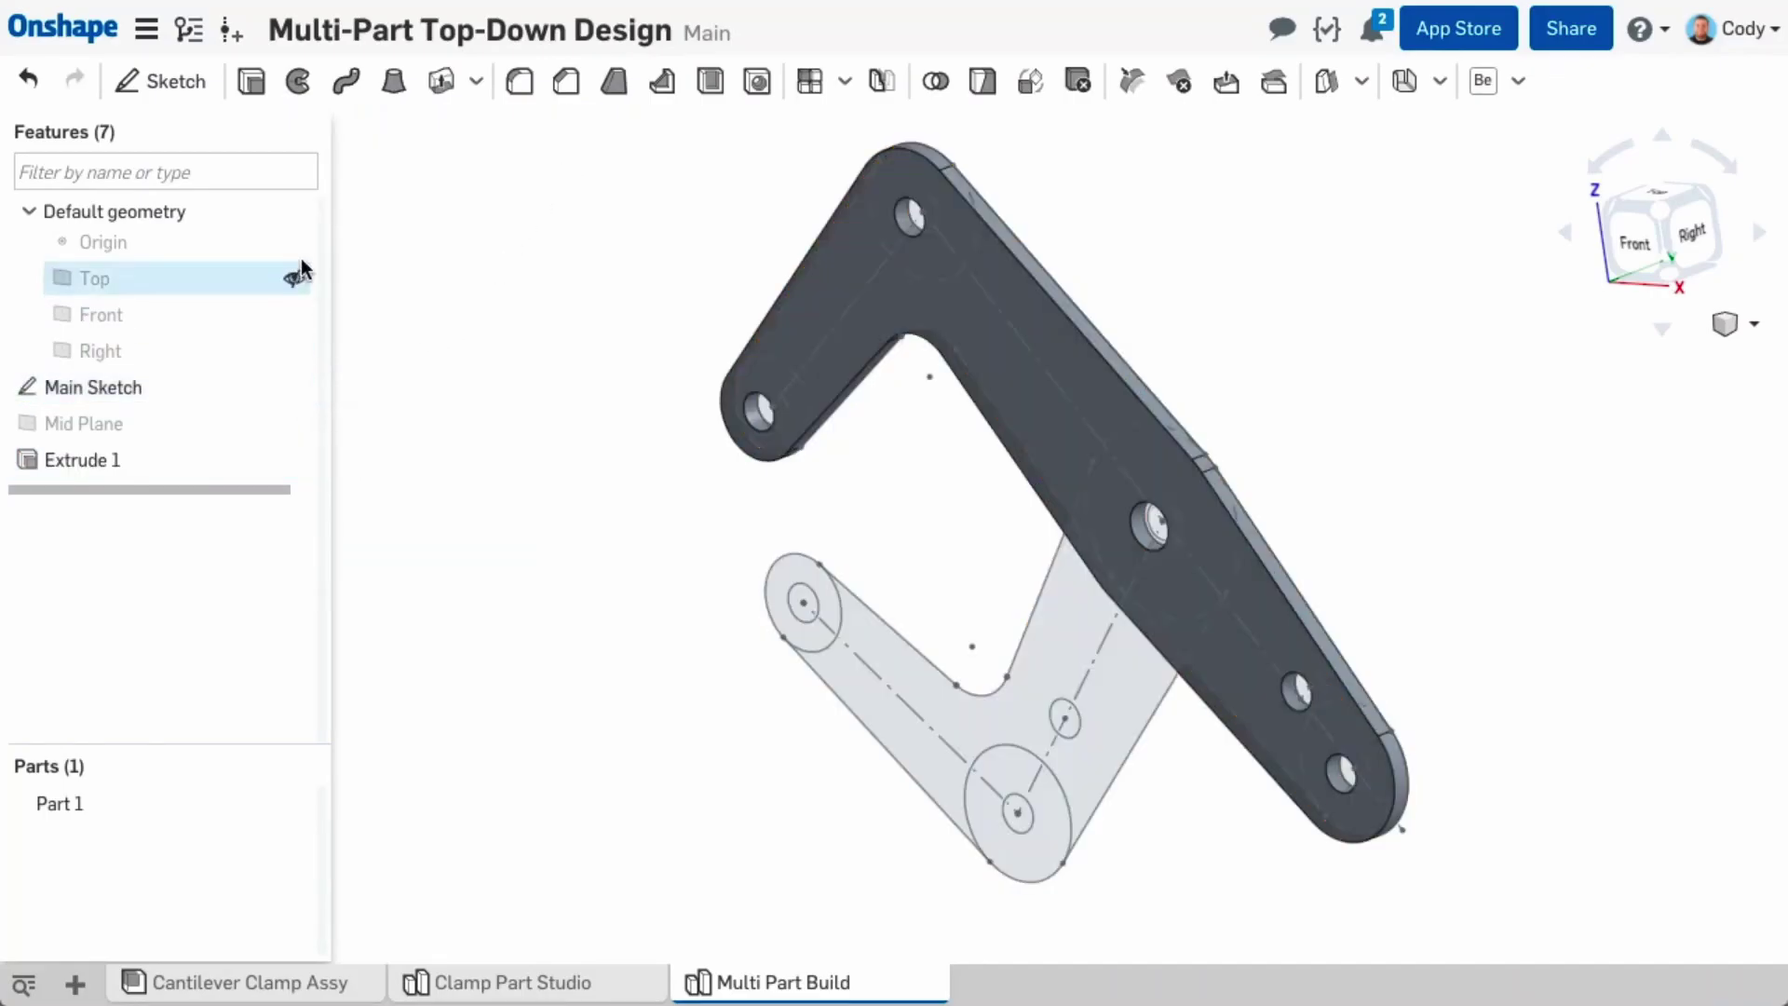
Step: Set up a 0.125 in blind extrude of the short arm's Main Sketch regions, including the overlap around the shared pivot hole
left_click(250, 81)
type(".125")
key("Return")
mouse_move(818, 710)
right_mouse_down()
mouse_move(690, 650)
mouse_move(692, 419)
right_mouse_up()
left_click(728, 459)
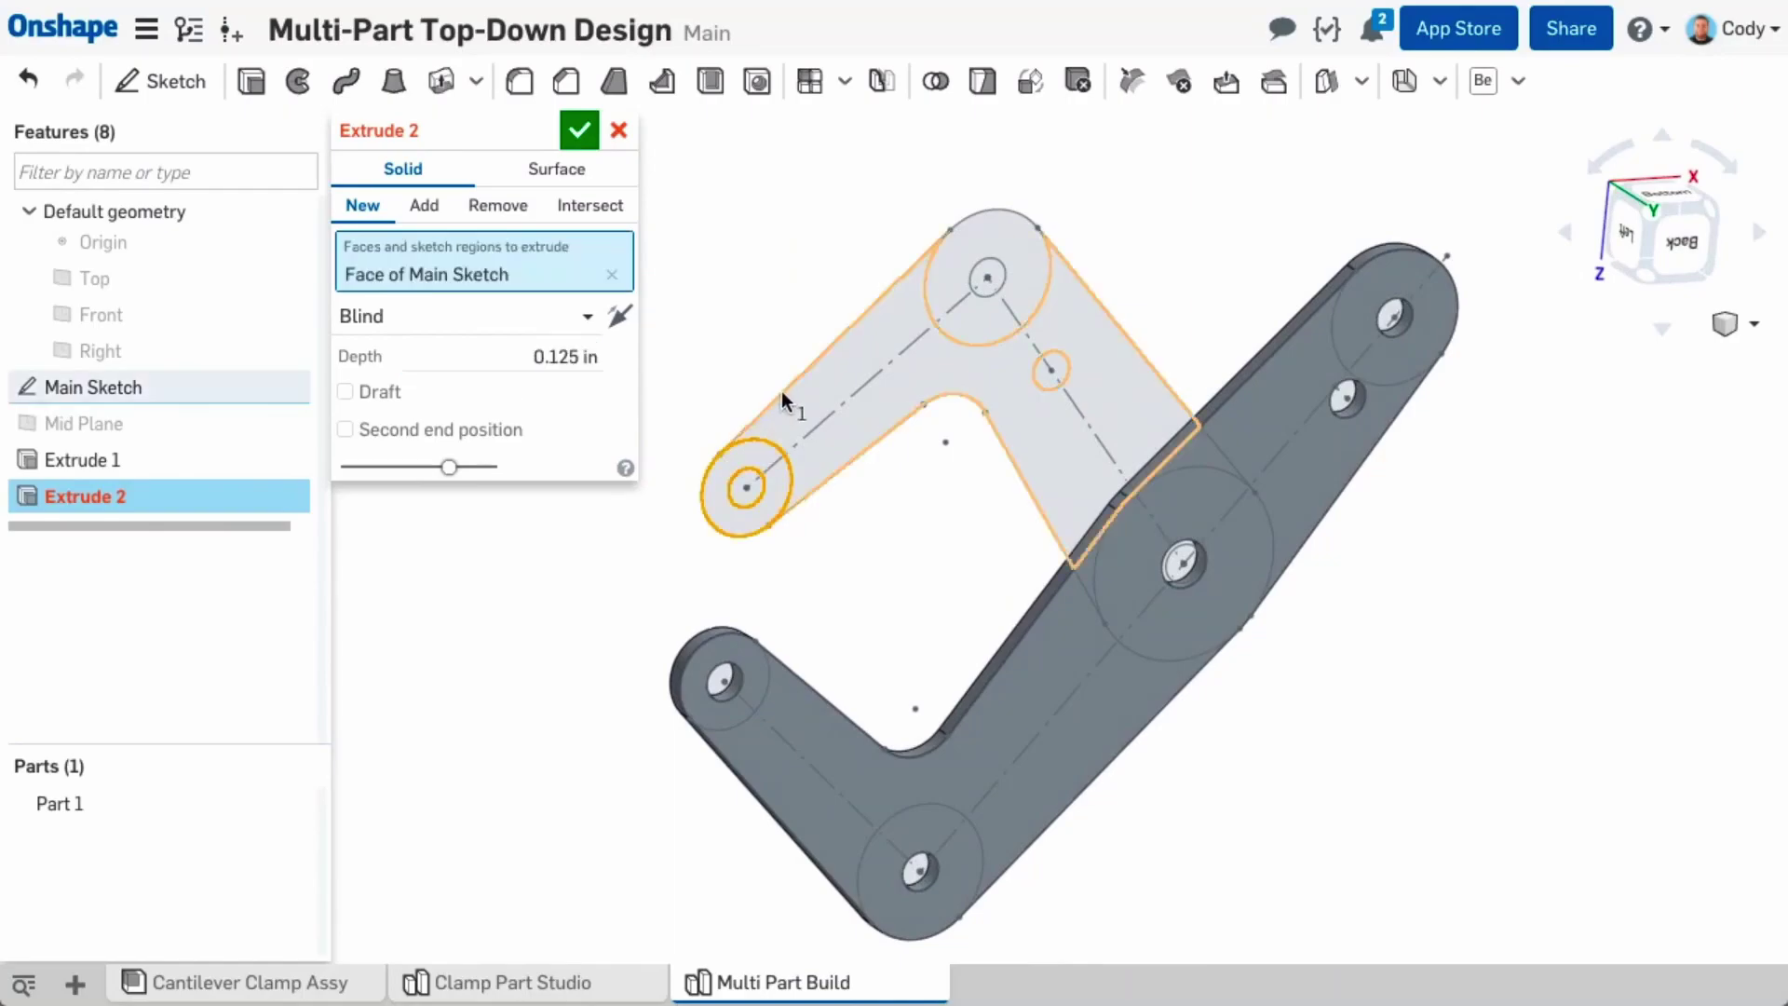
left_click(838, 365)
left_click(1000, 248)
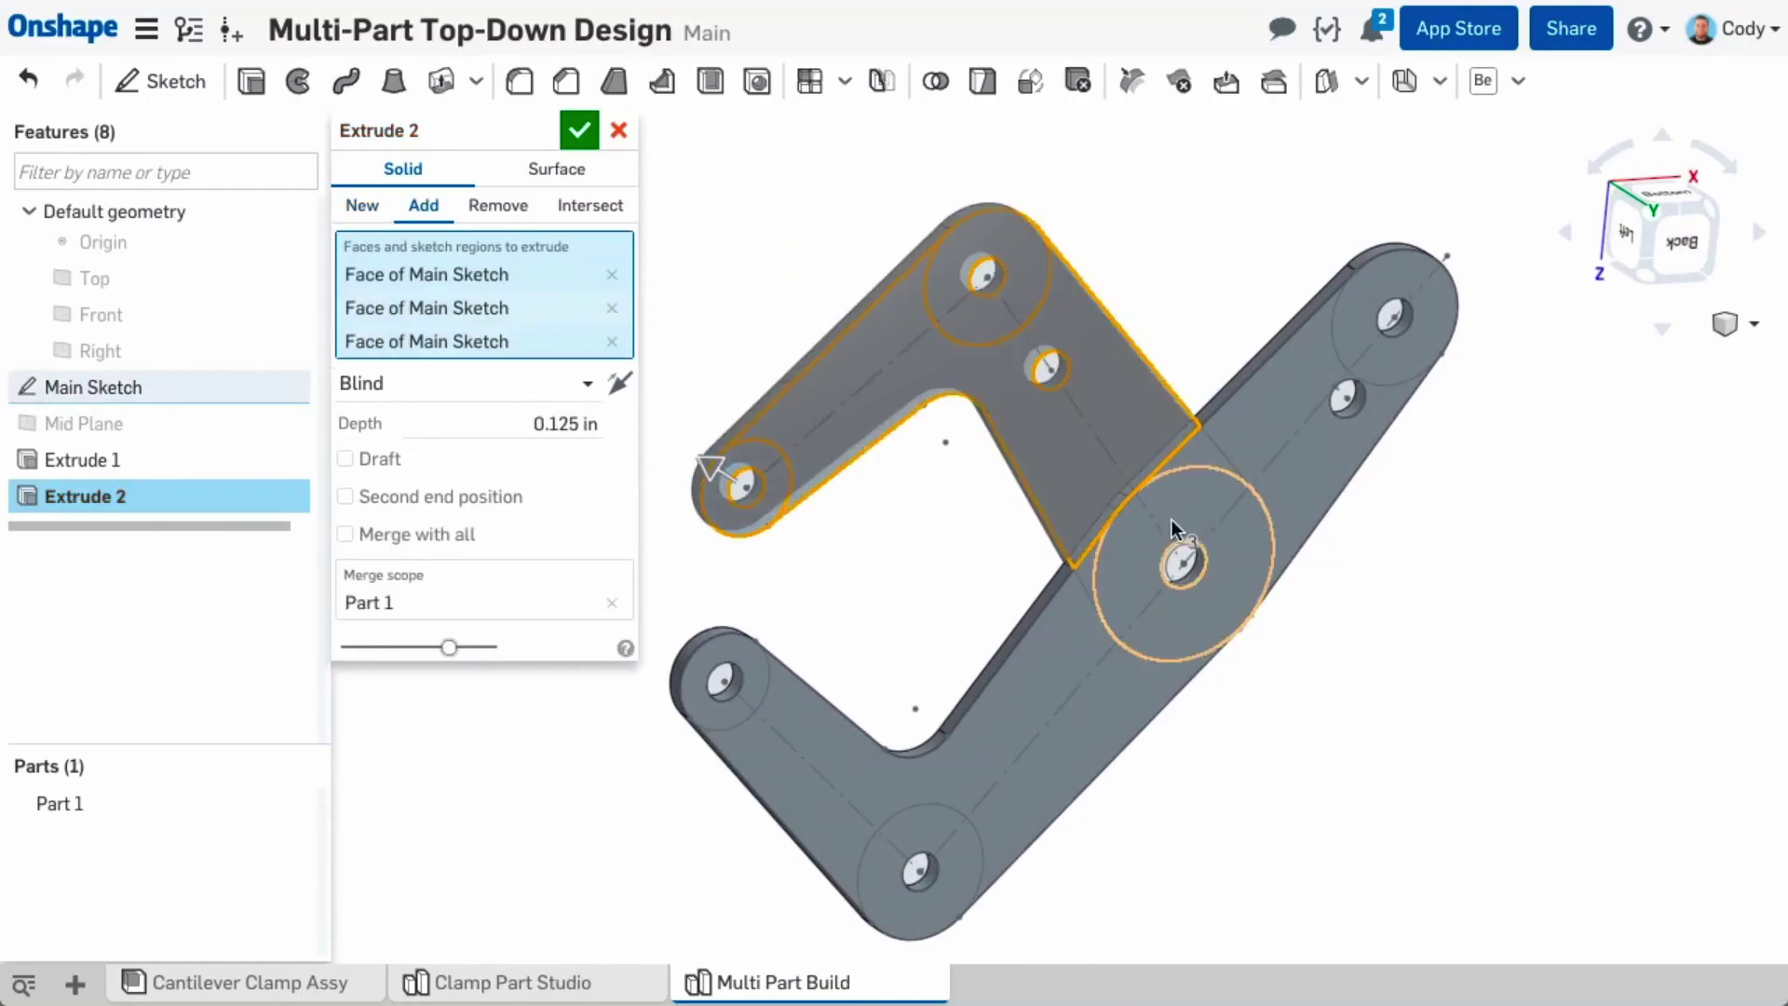
left_click(1085, 567)
left_click(1110, 572)
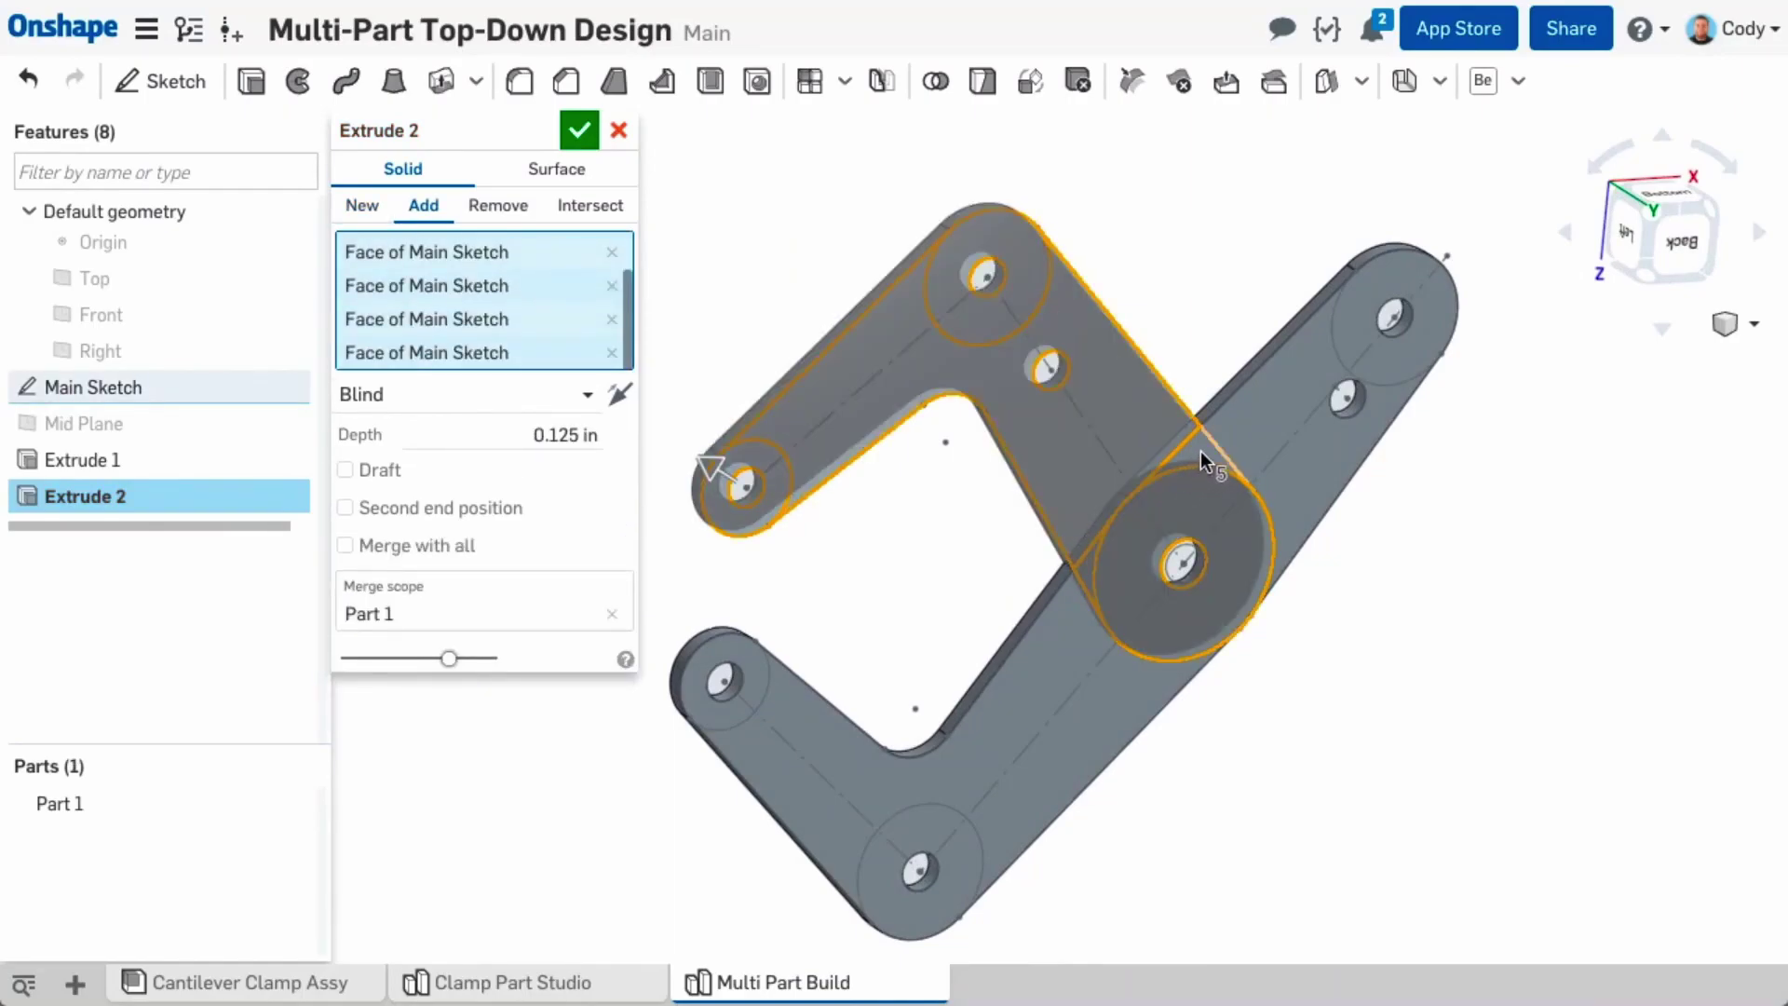
Step: Reverse the short arm's extrude direction and create it as a new part
left_click(620, 393)
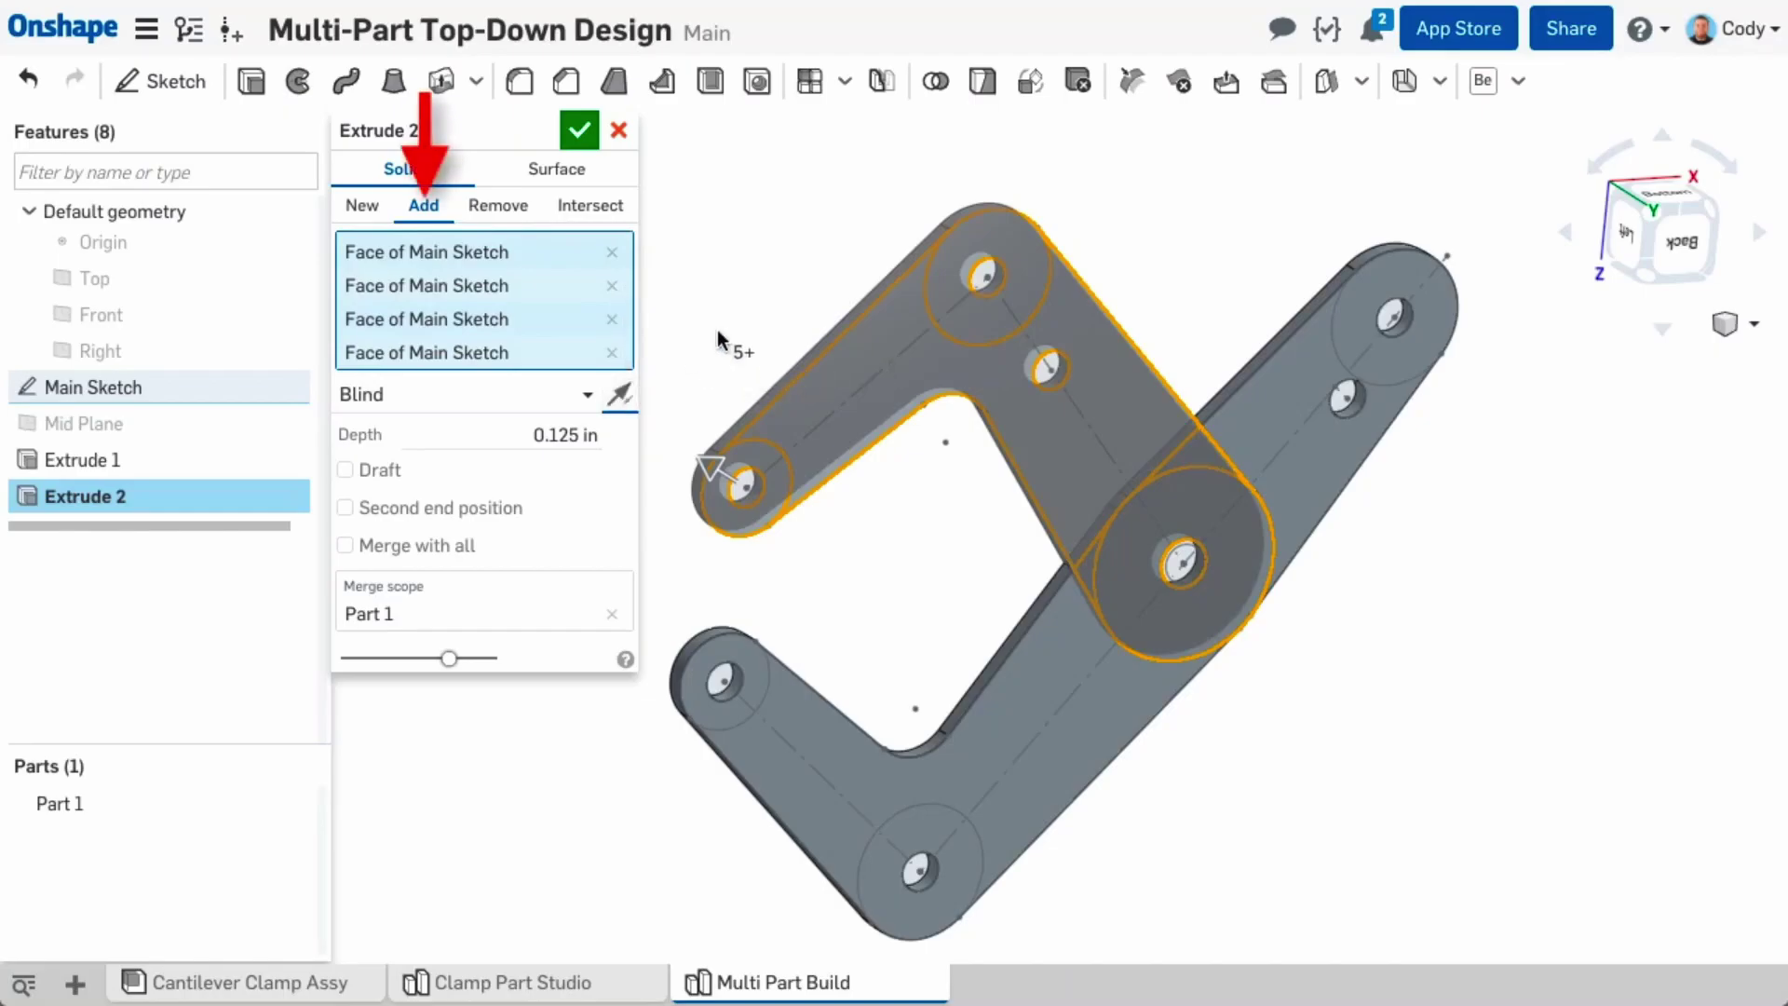
mouse_move(876, 225)
right_mouse_down()
mouse_move(892, 422)
mouse_move(875, 540)
right_mouse_up()
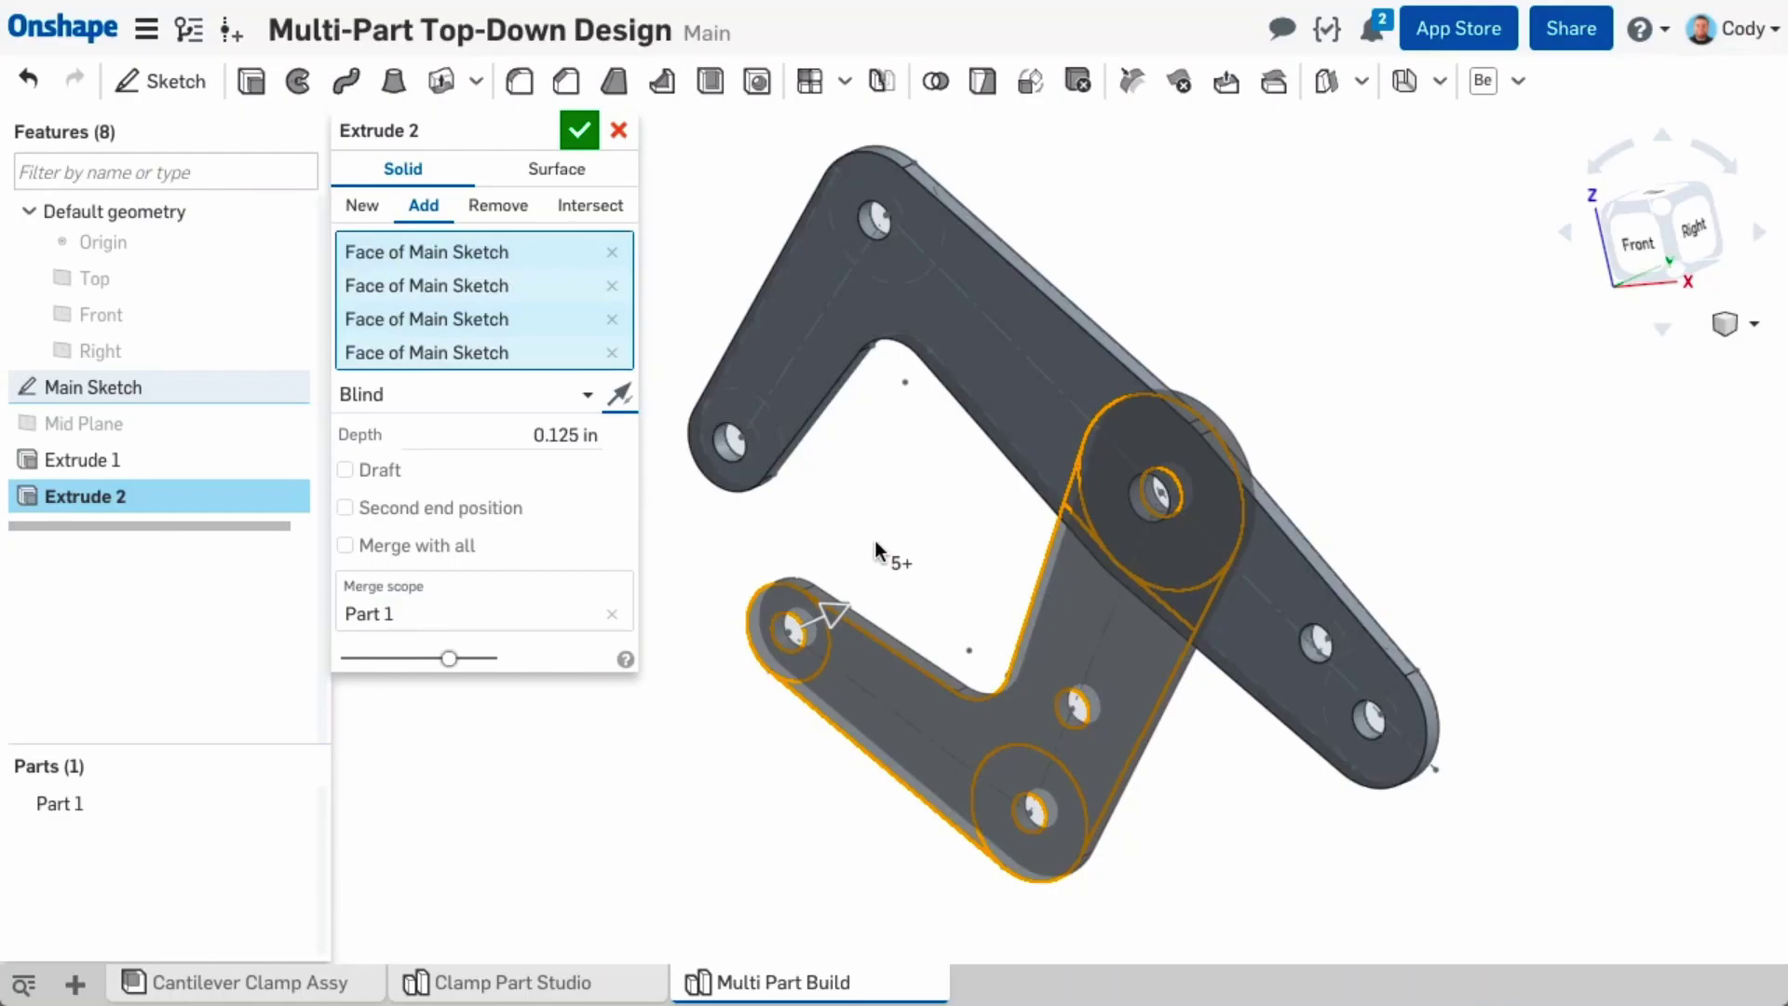
left_click(364, 207)
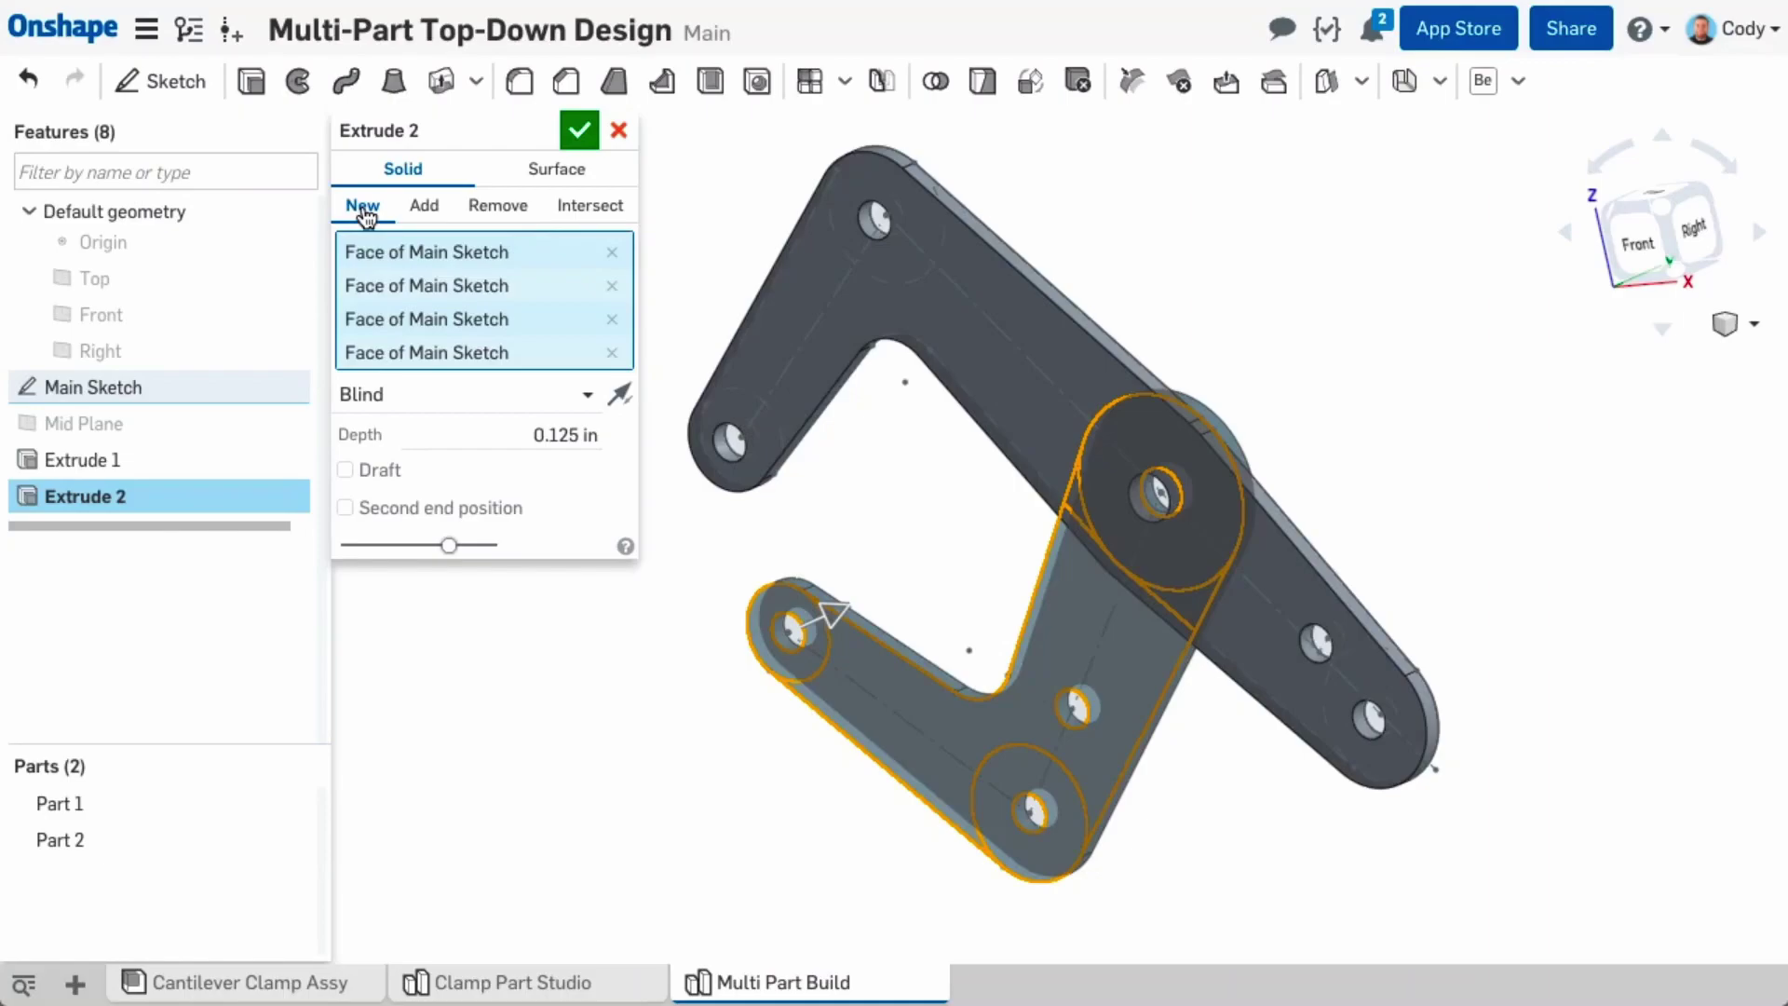
left_click(579, 132)
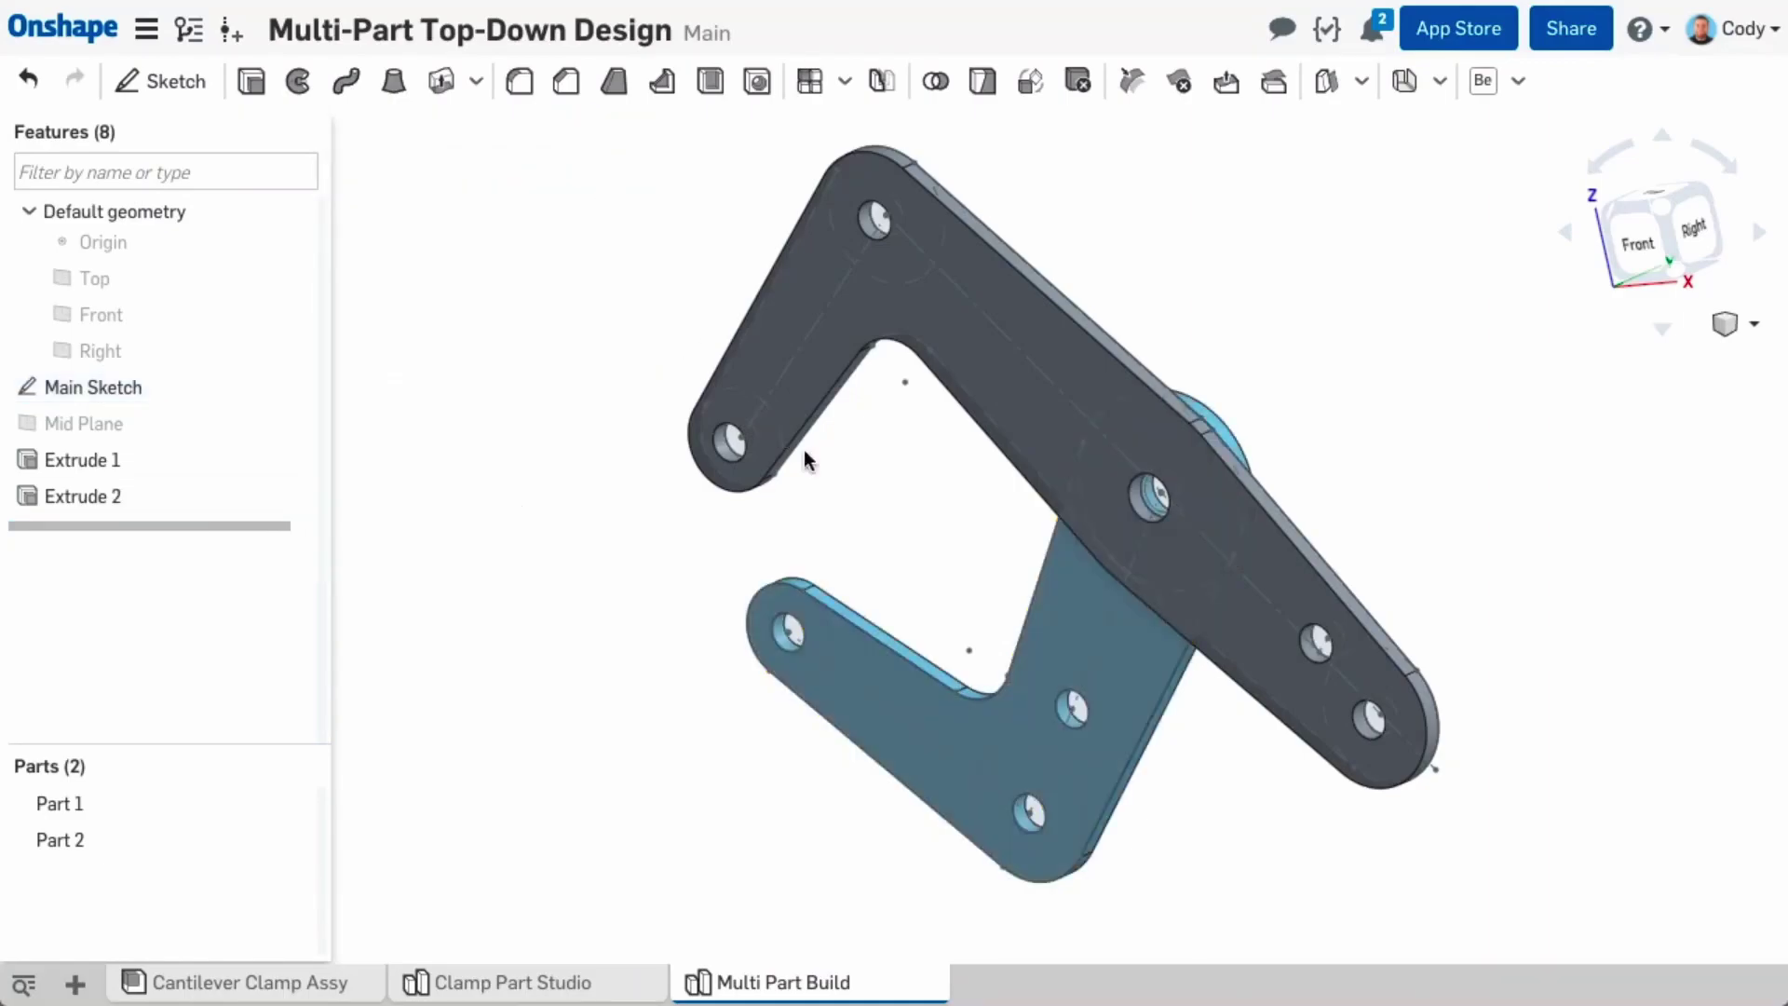
Step: Sketch two circles on the long arm's front face, one around the jaw-end hole and one matching the rounded opposite end
right_click_drag(895, 523, 873, 544)
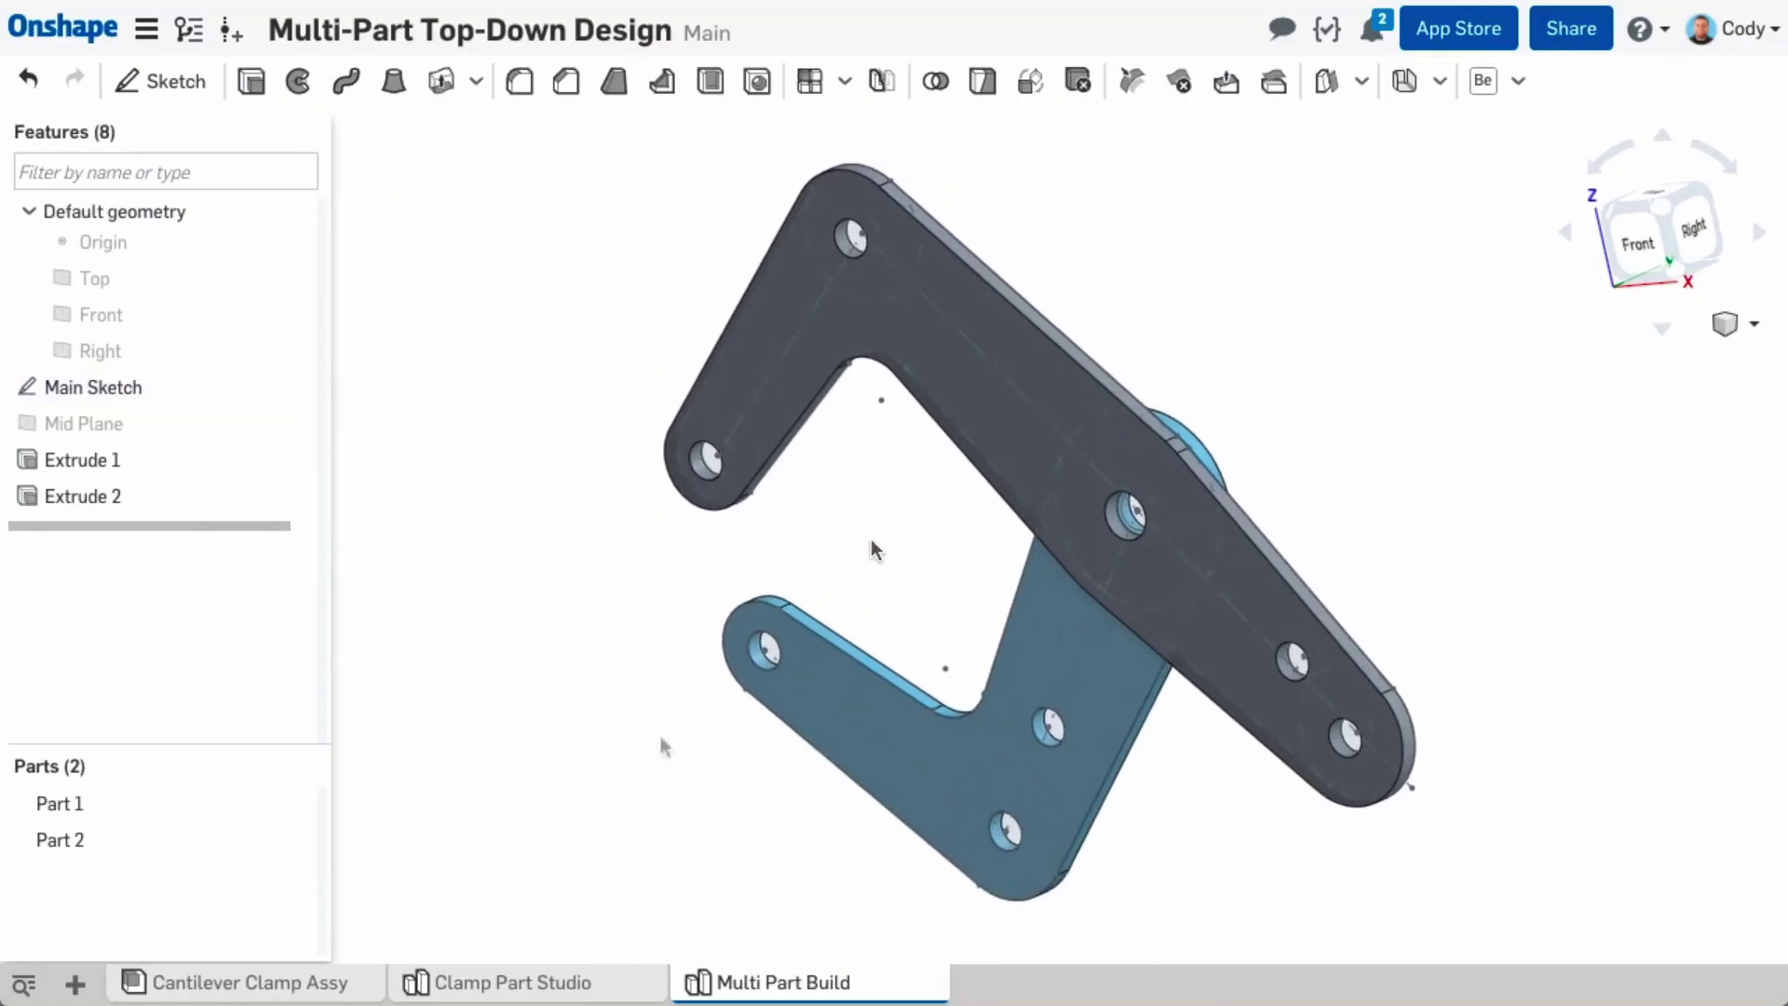
left_click(930, 352)
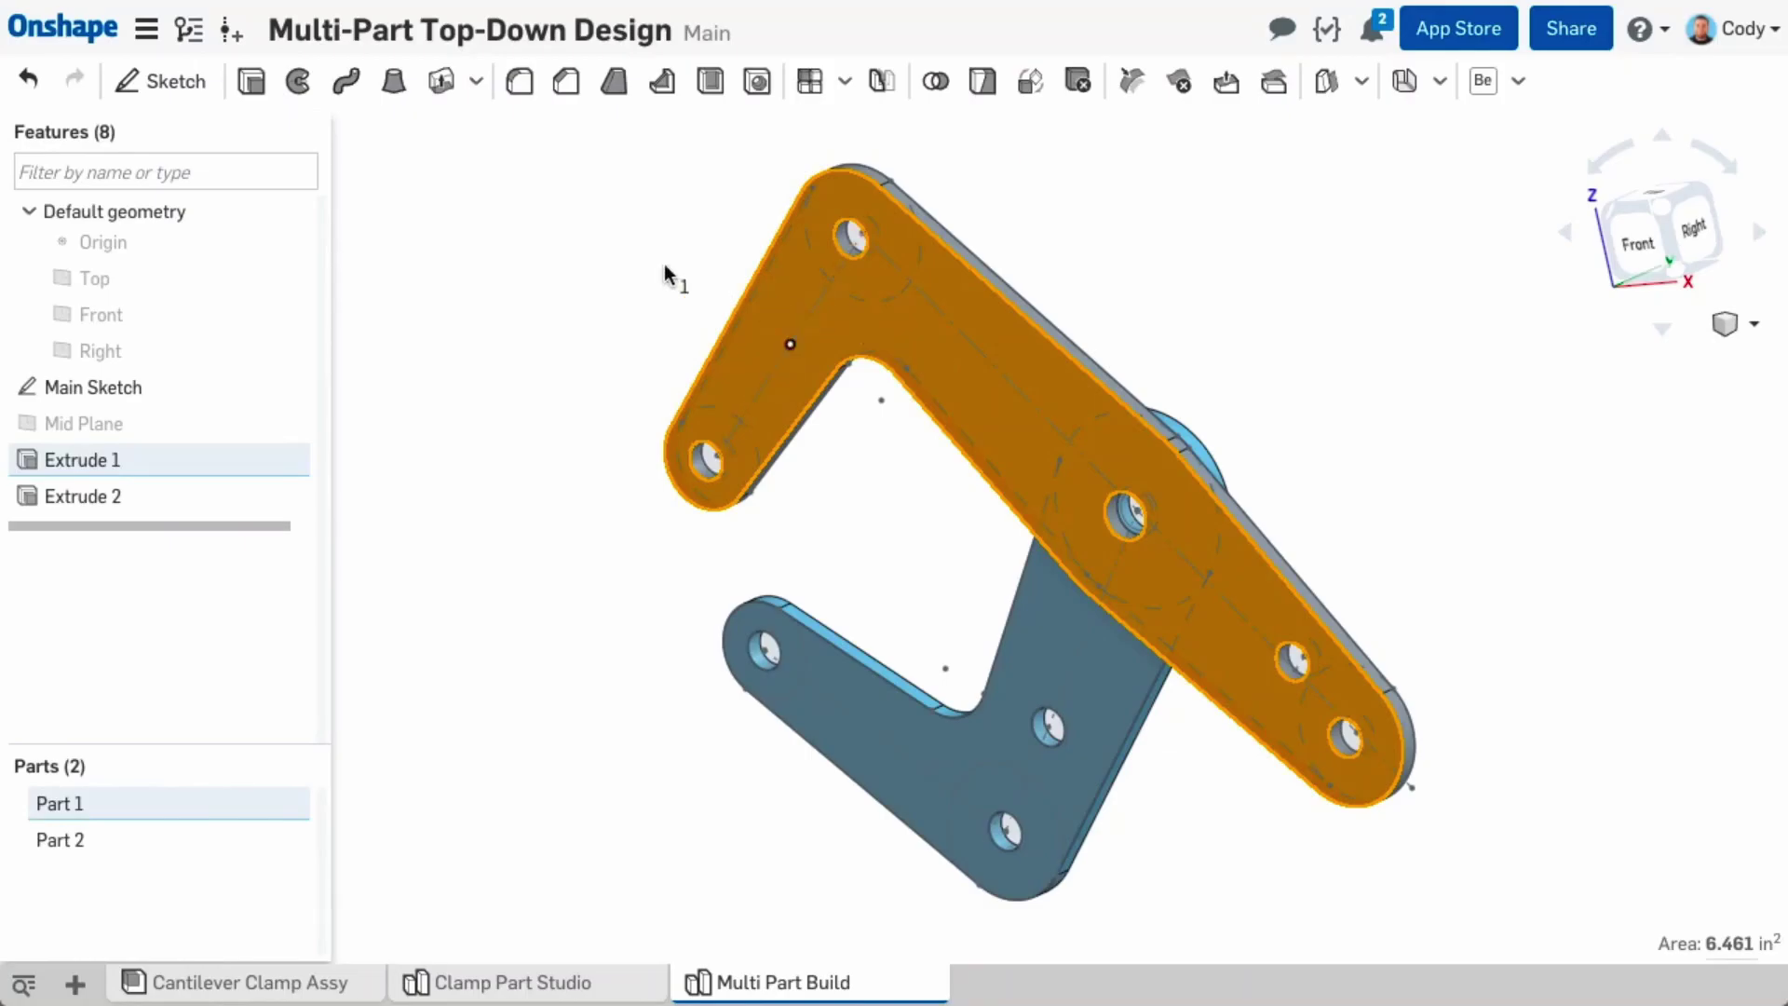
left_click(160, 81)
key("c")
left_click(839, 472)
left_click(865, 498)
left_click(1567, 810)
left_click(1522, 866)
Step: Dimension the circle around the long arm's jaw-end hole to a 0.375 in diameter and finish the sketch
key("d")
left_click(817, 444)
left_click(789, 366)
type("0.375")
key("Return")
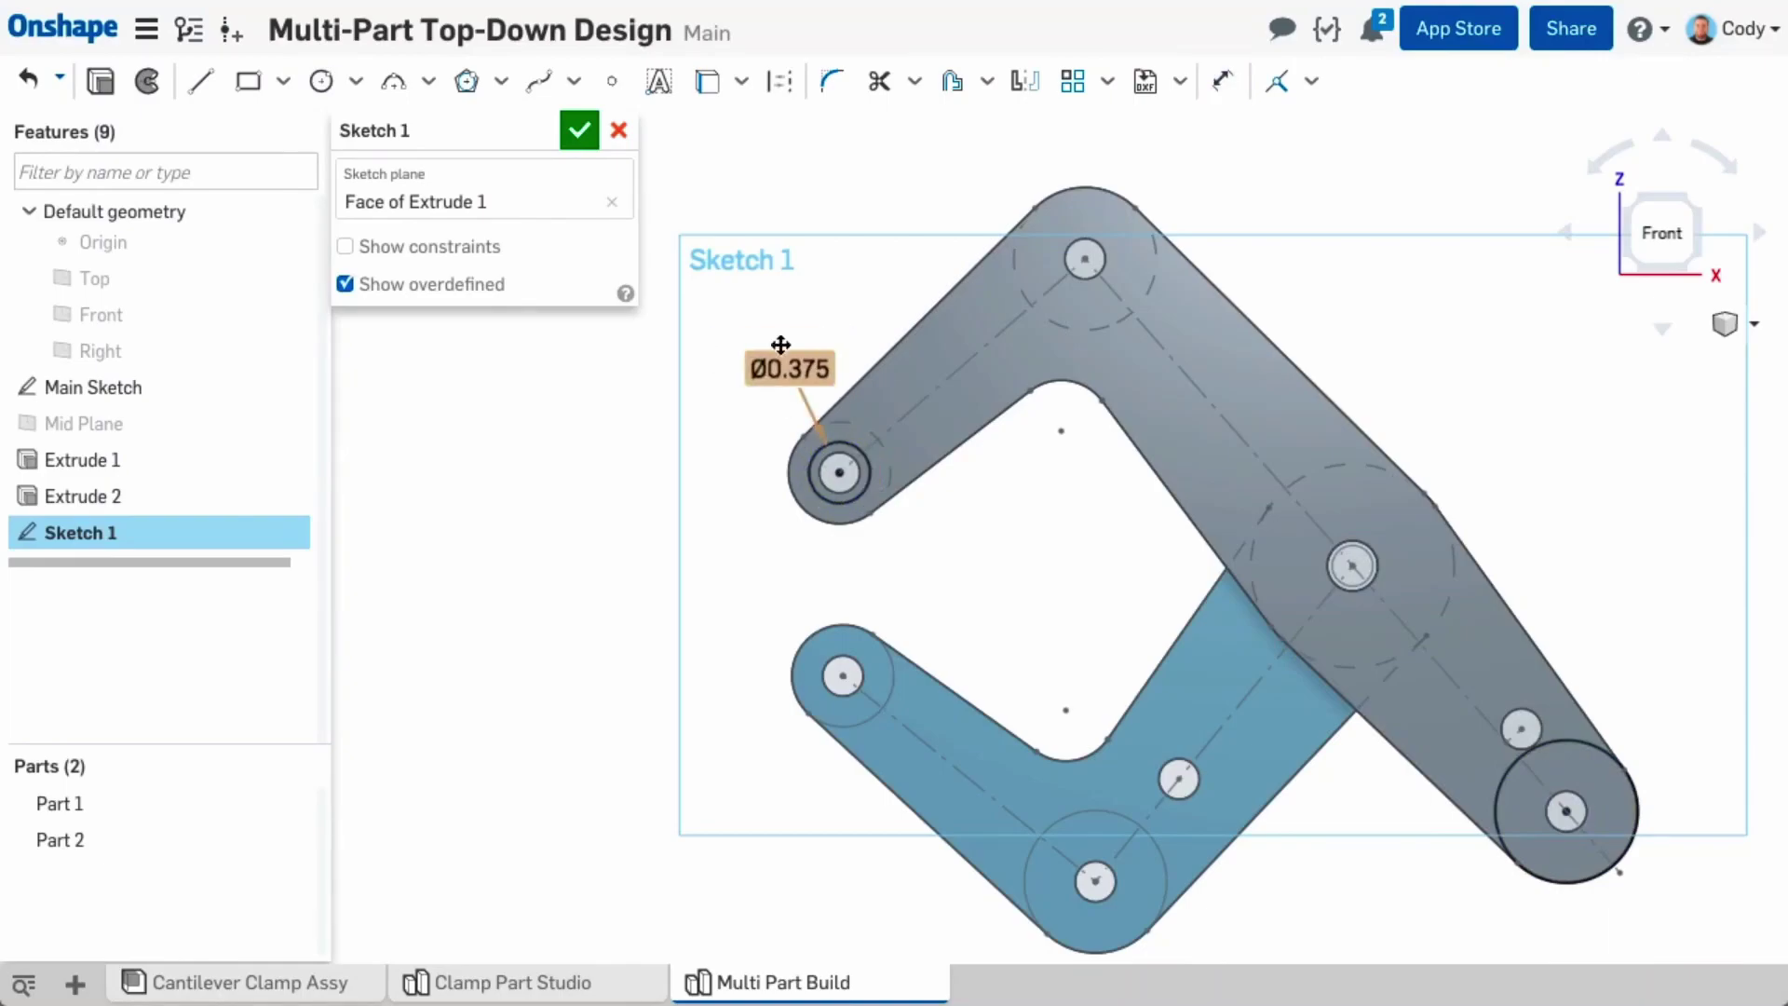
left_click(579, 131)
Step: Sketch two circles on the short arm's front face, centred on its jaw-end hole and its corner hole
left_click(976, 740)
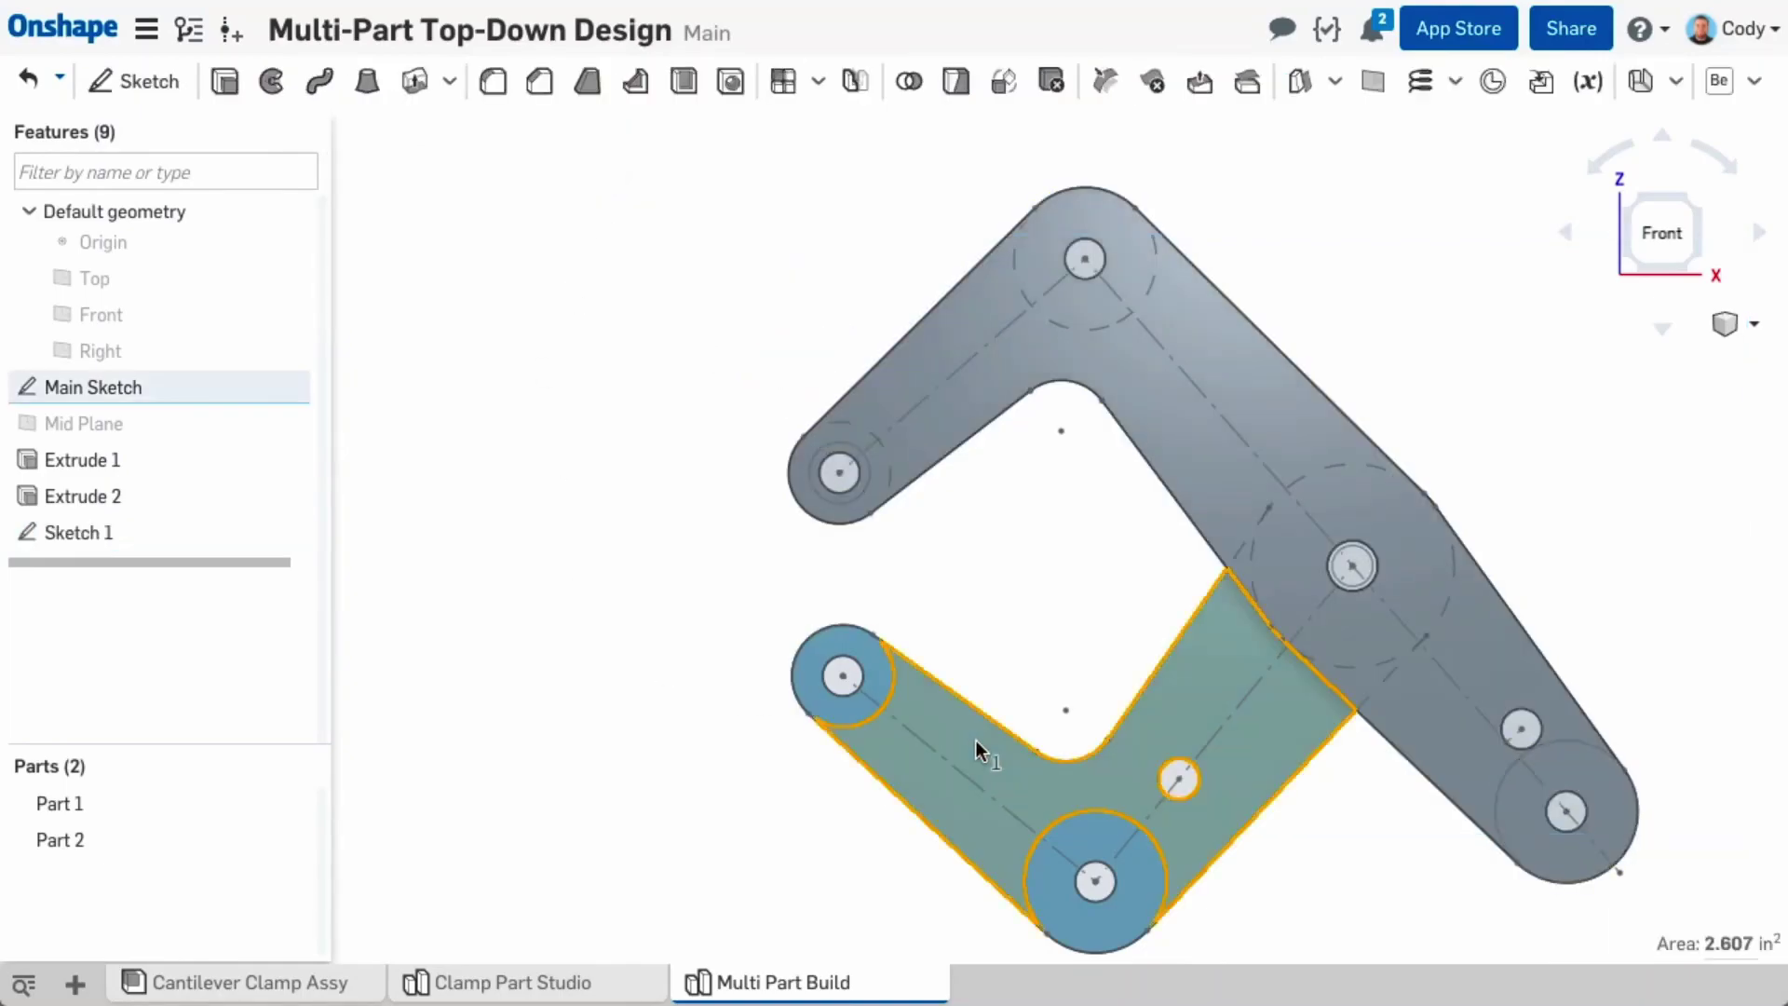
left_click(163, 83)
middle_click_drag(968, 623, 920, 567)
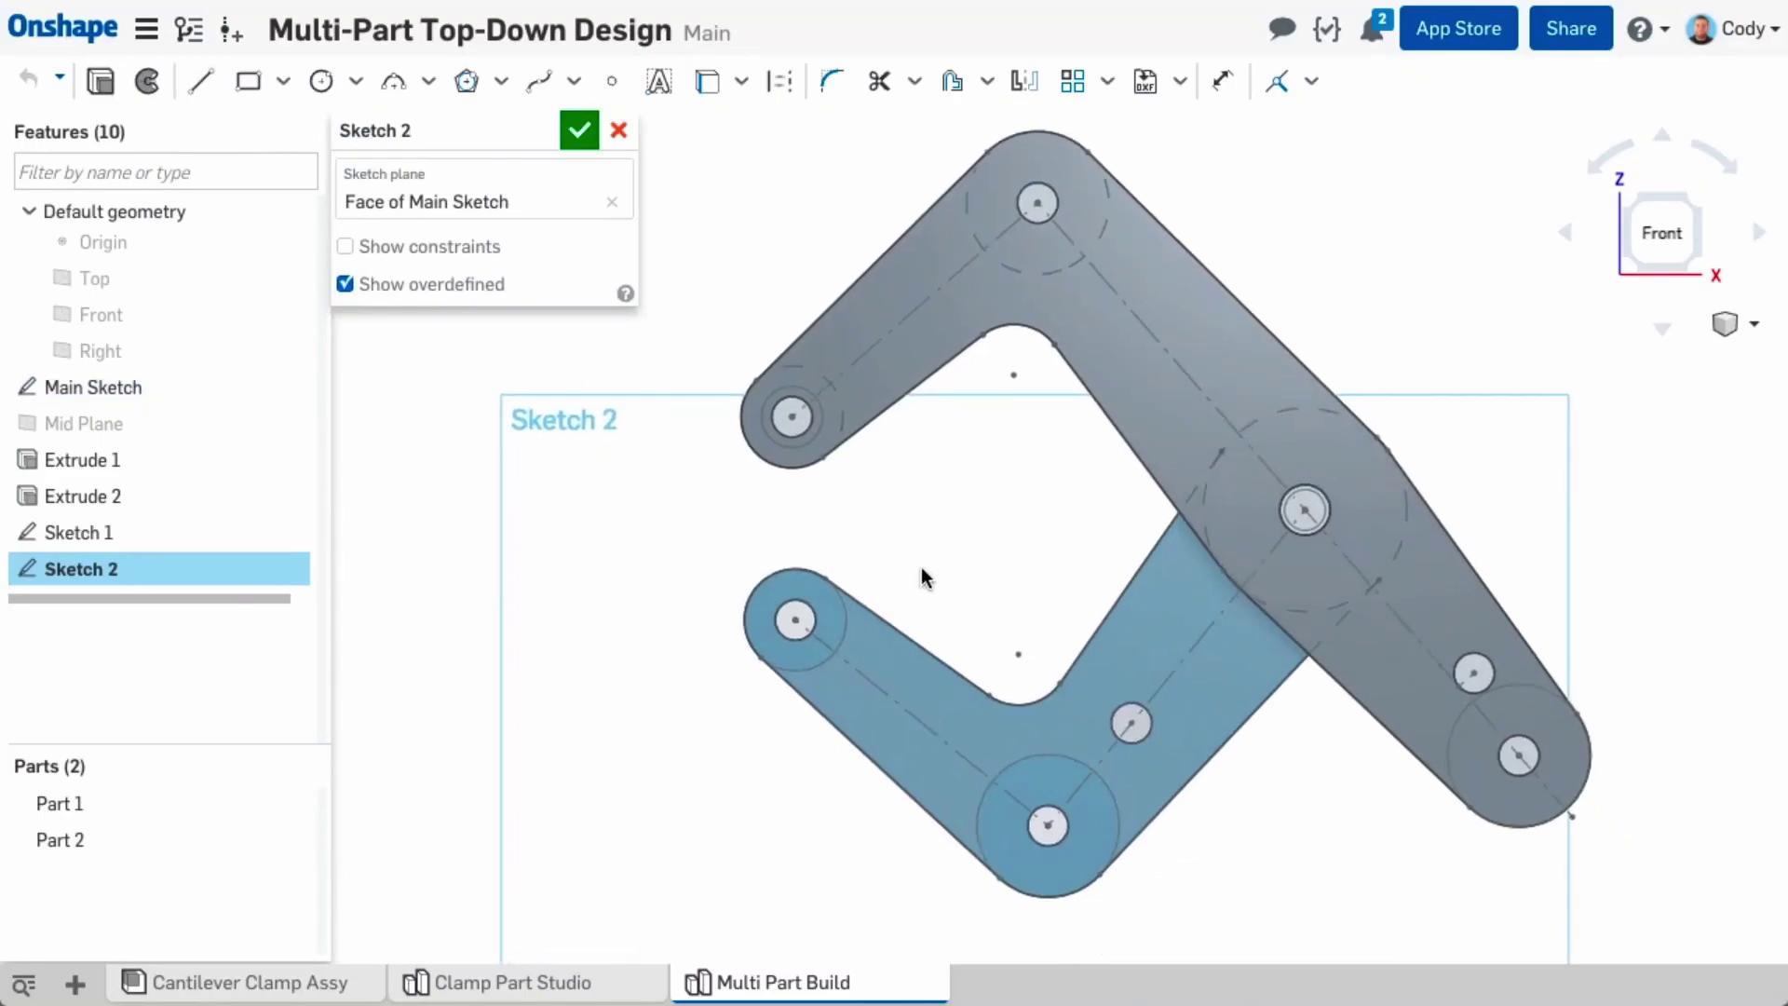
left_click(322, 85)
left_click(796, 618)
left_click(801, 656)
left_click(1048, 824)
left_click(1057, 765)
key("Escape")
Step: Constrain the corner circle coincident with the arm's rounded corner, and the jaw-end circle equal to the long arm's 0.375 in circle and concentric with its hole
left_click(1057, 766)
left_click(1068, 754)
key("i")
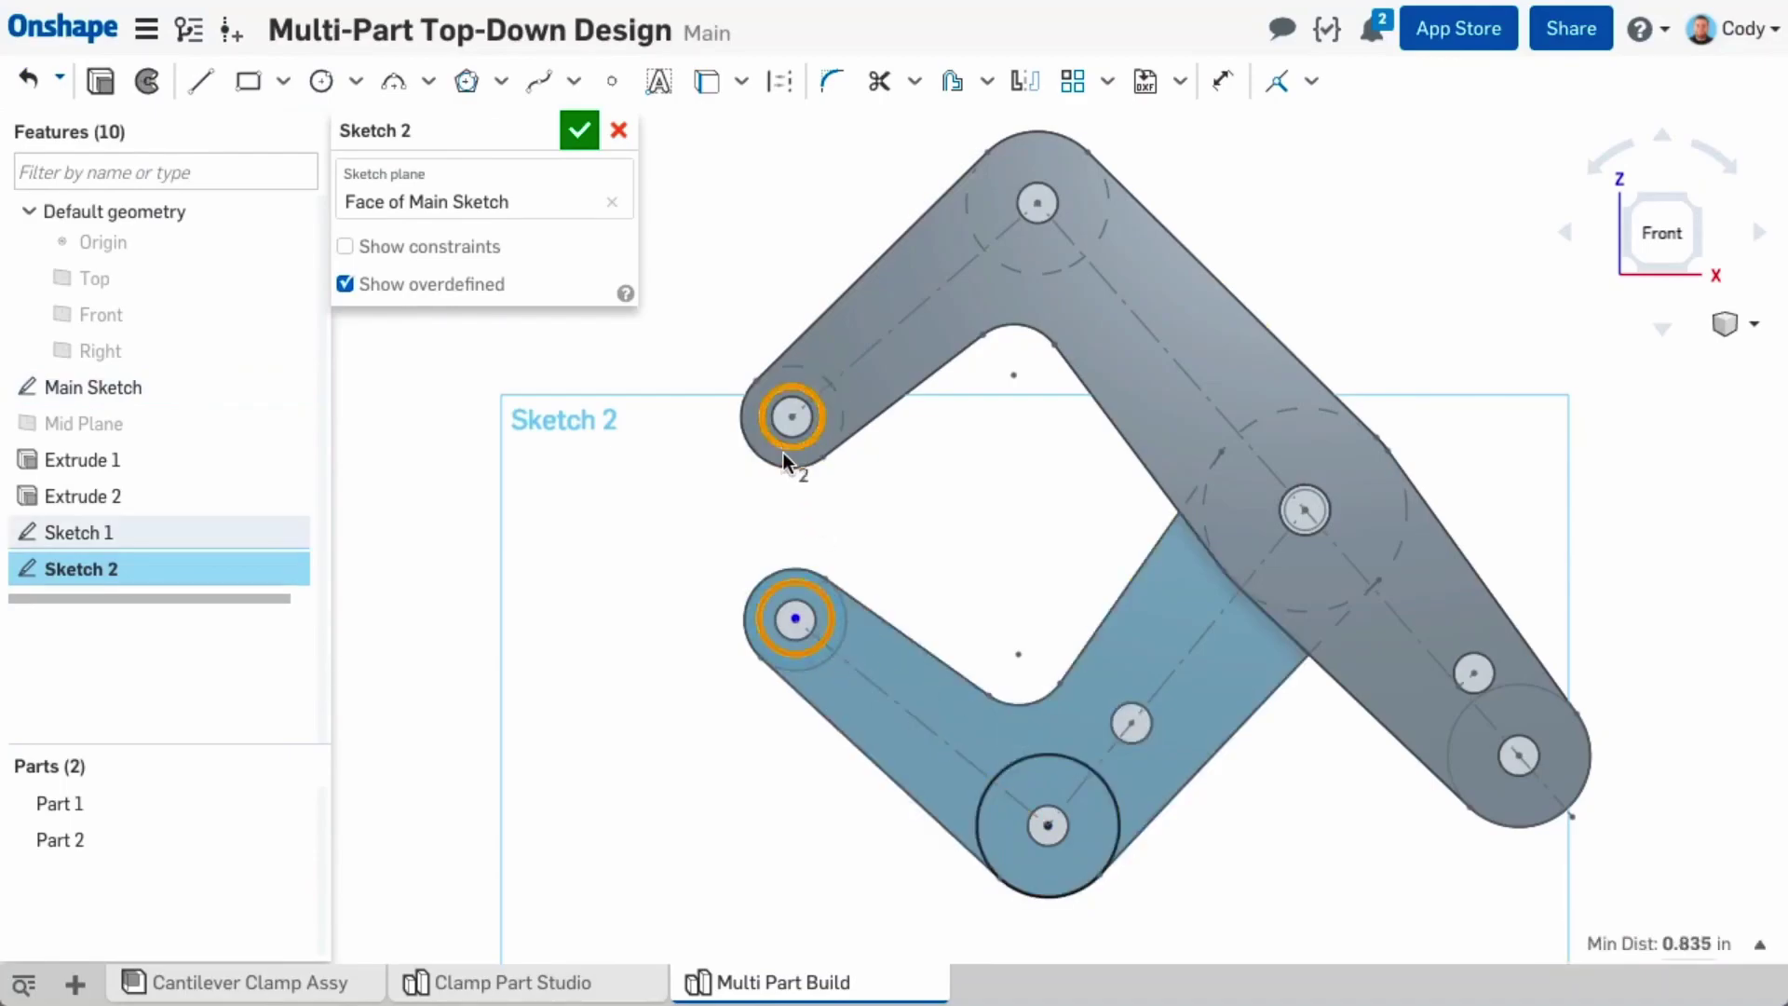
left_click(806, 589)
left_click(1311, 81)
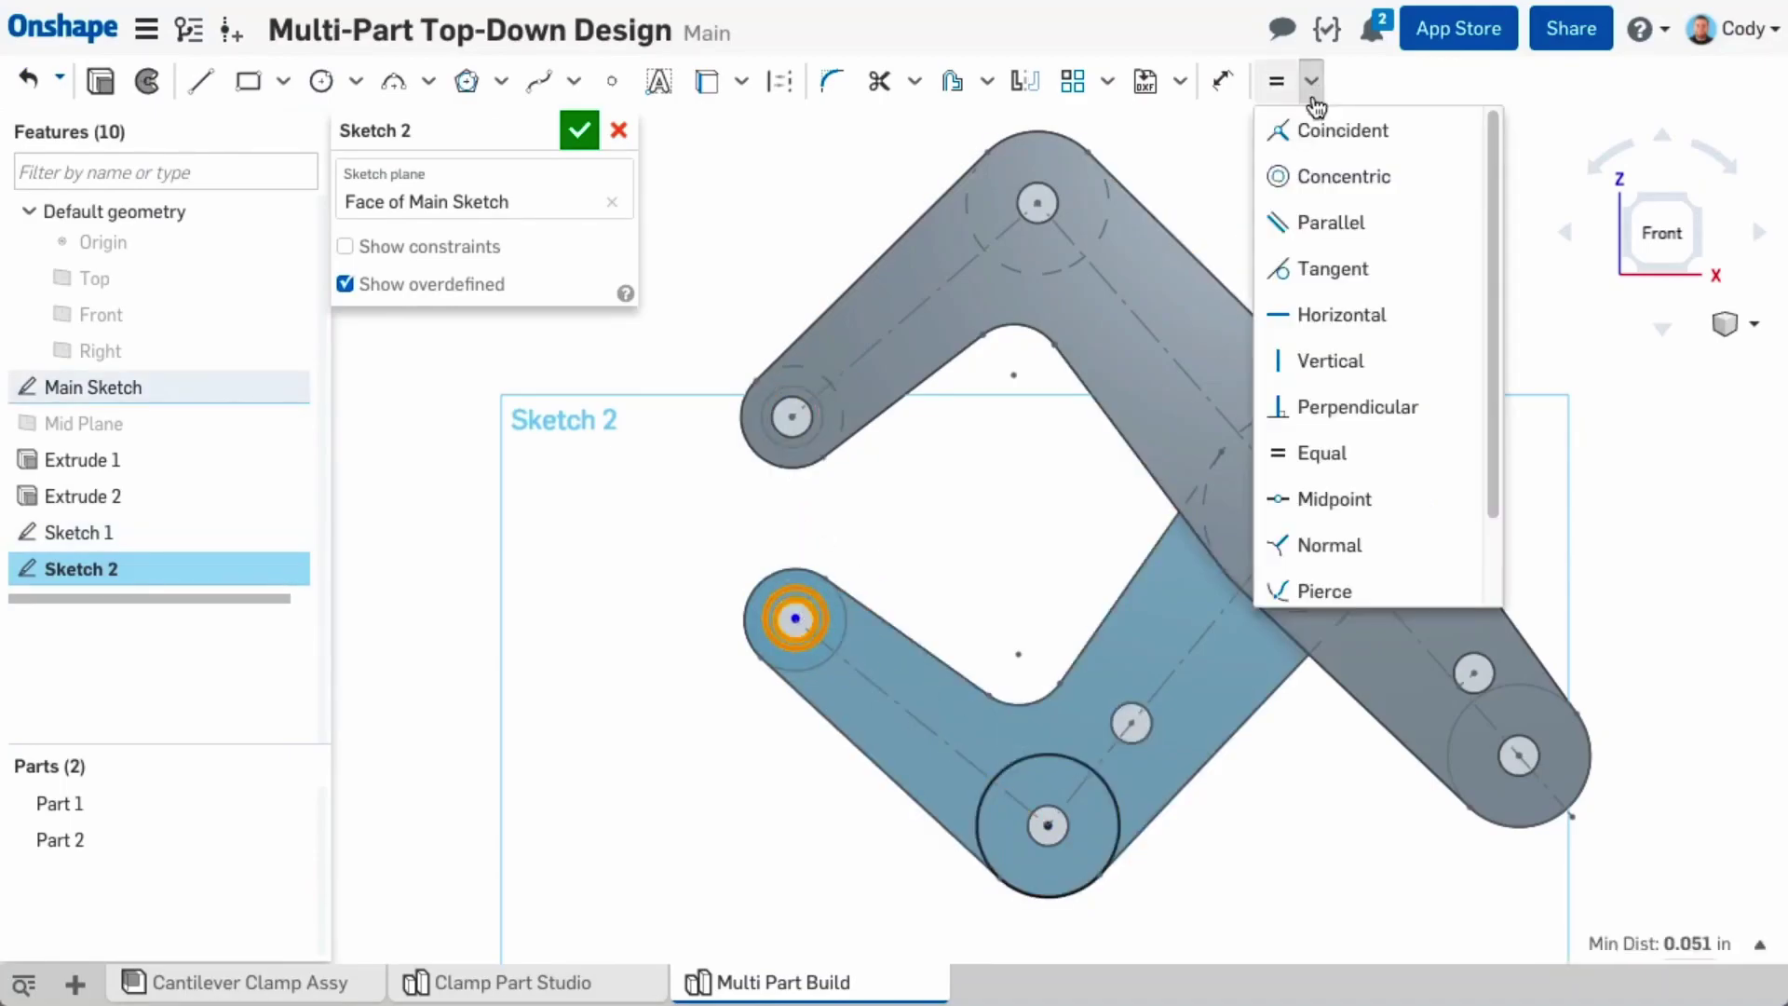
left_click(1327, 172)
left_click(592, 138)
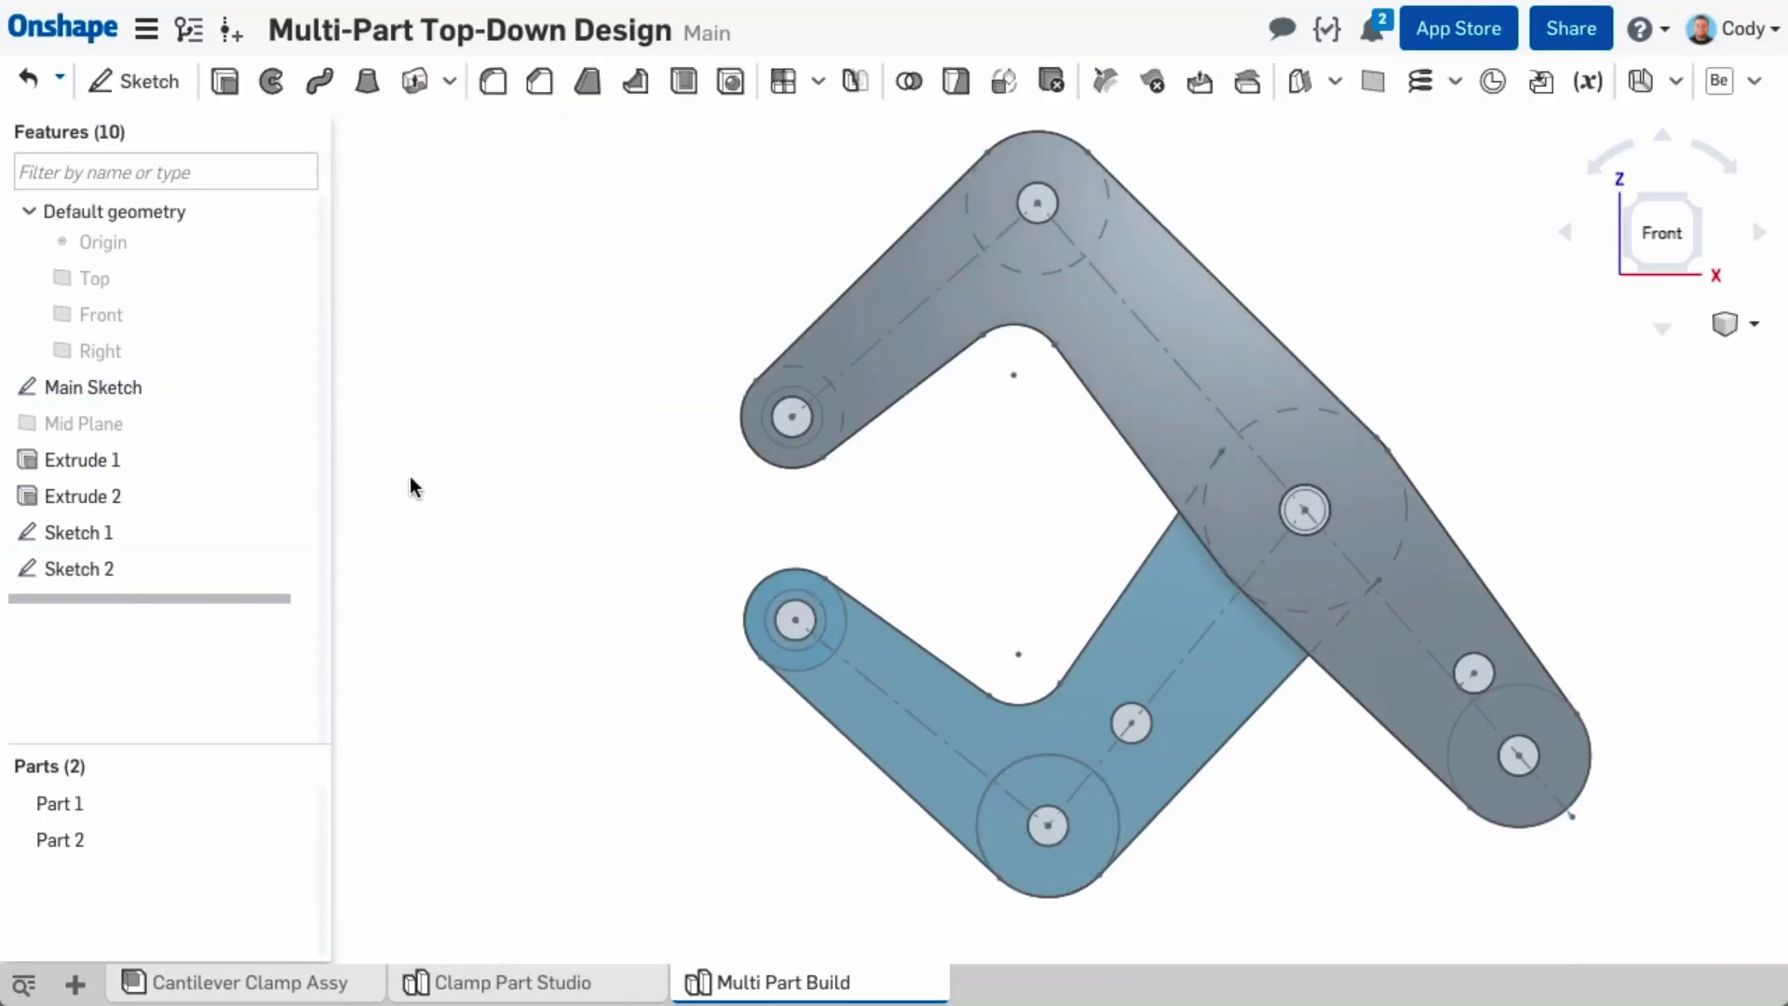
Step: Extrude Sketch 1 and Sketch 2 as new parts in the reversed direction, up to the Mid Plane
key("shift+7")
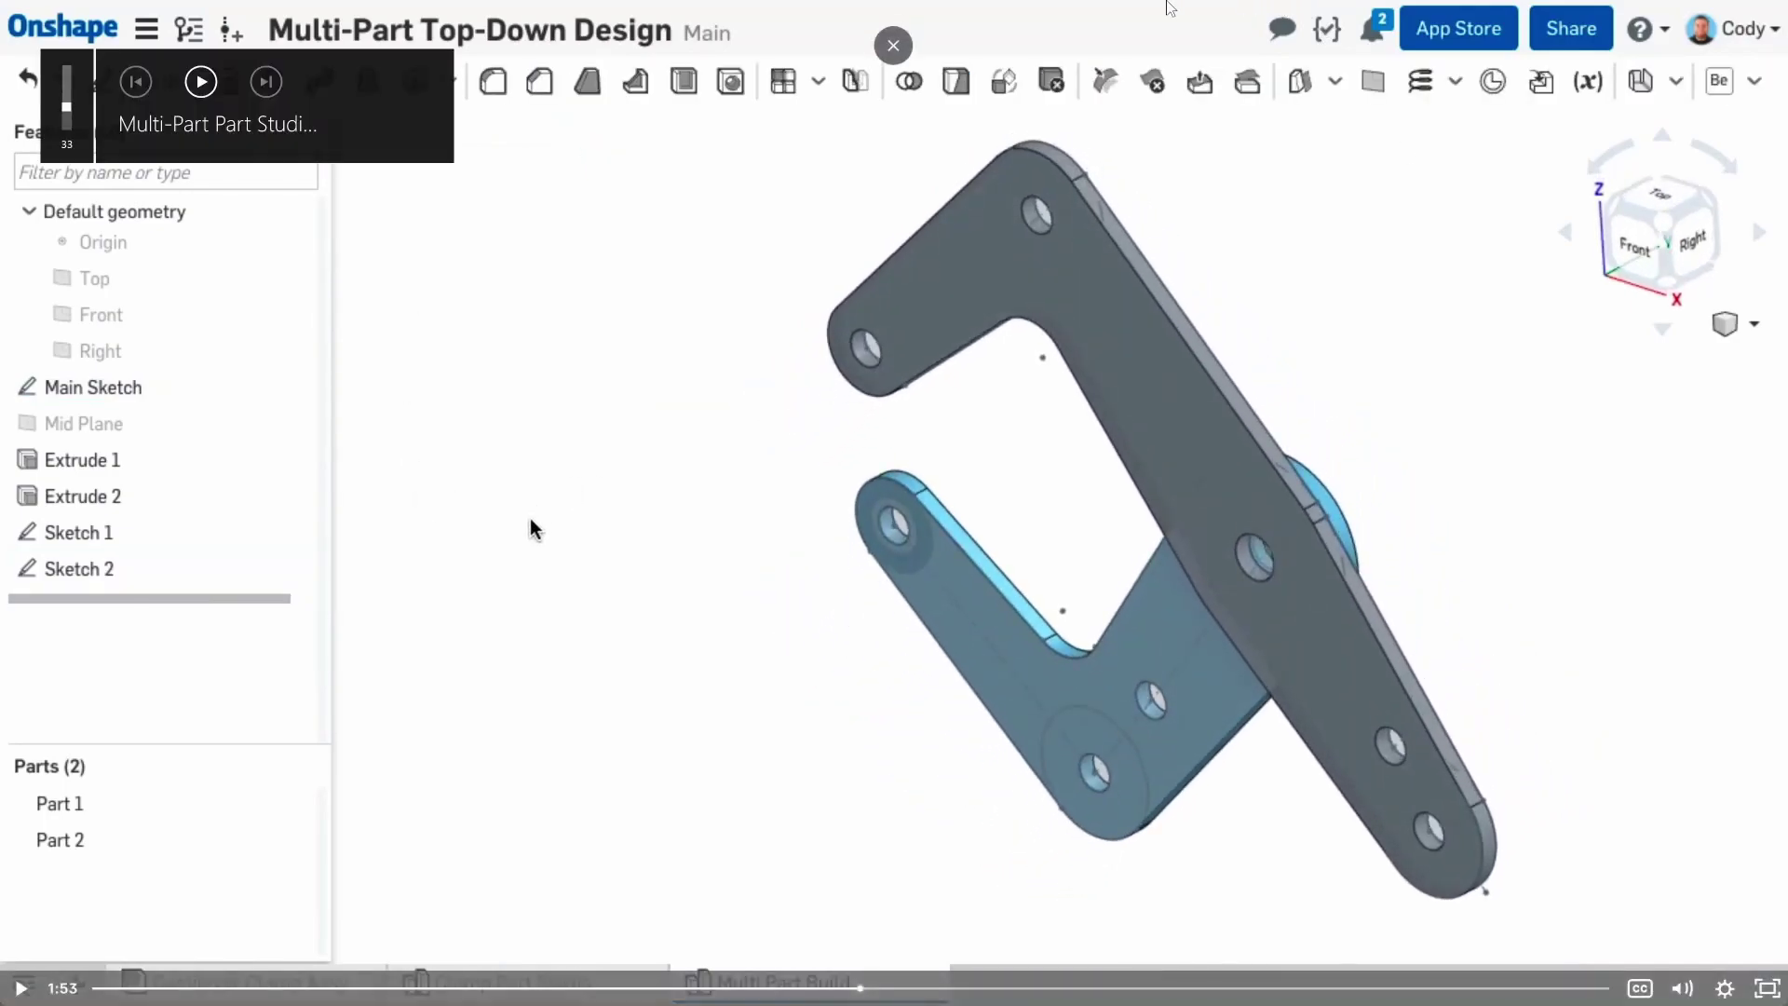
left_click(202, 83)
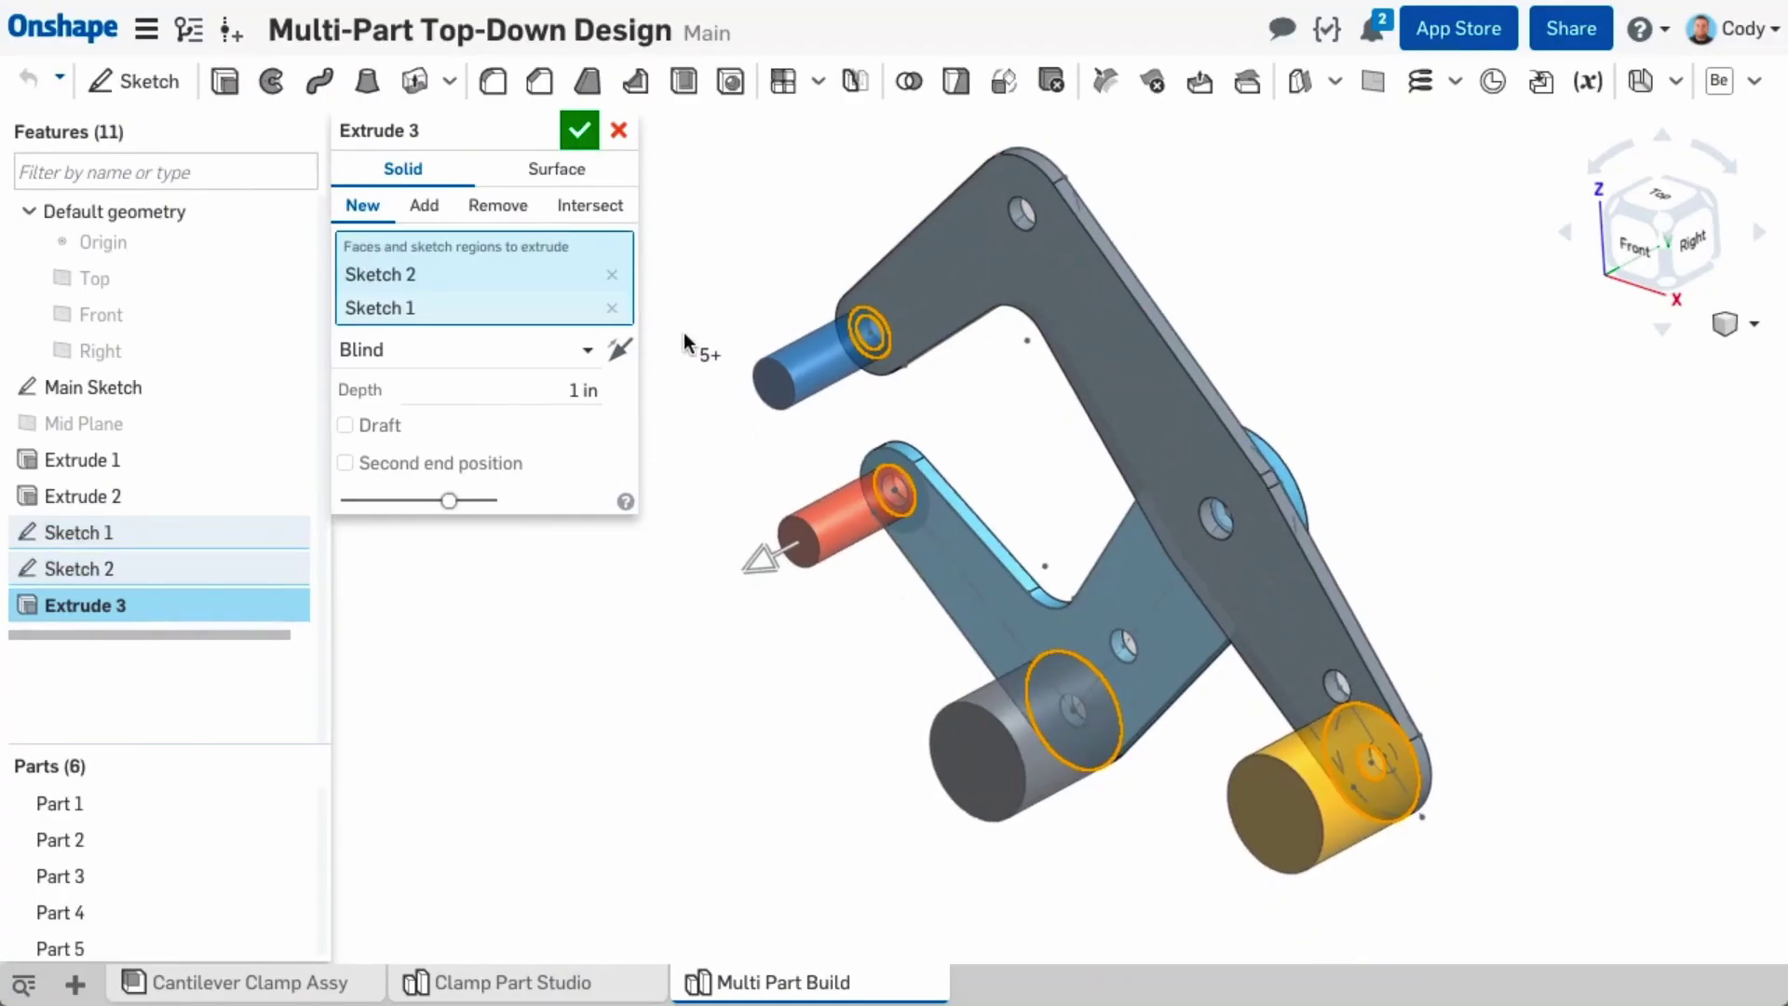
left_click(616, 350)
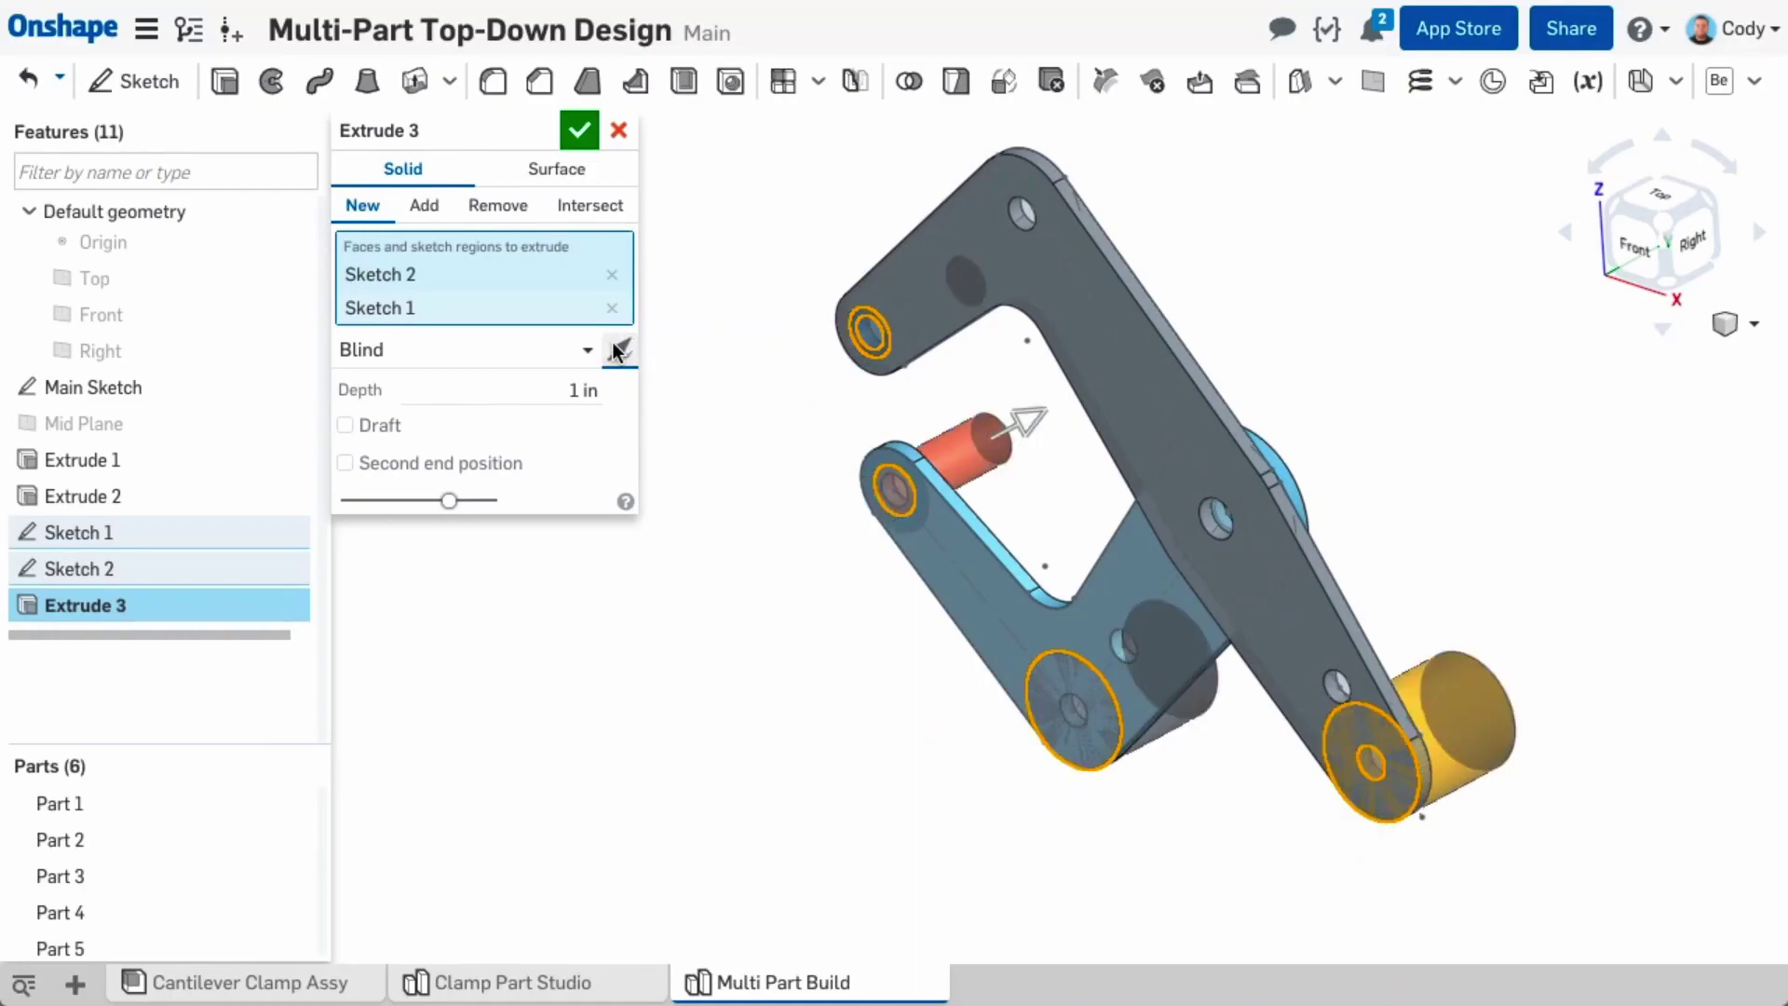
left_click(503, 349)
left_click(458, 504)
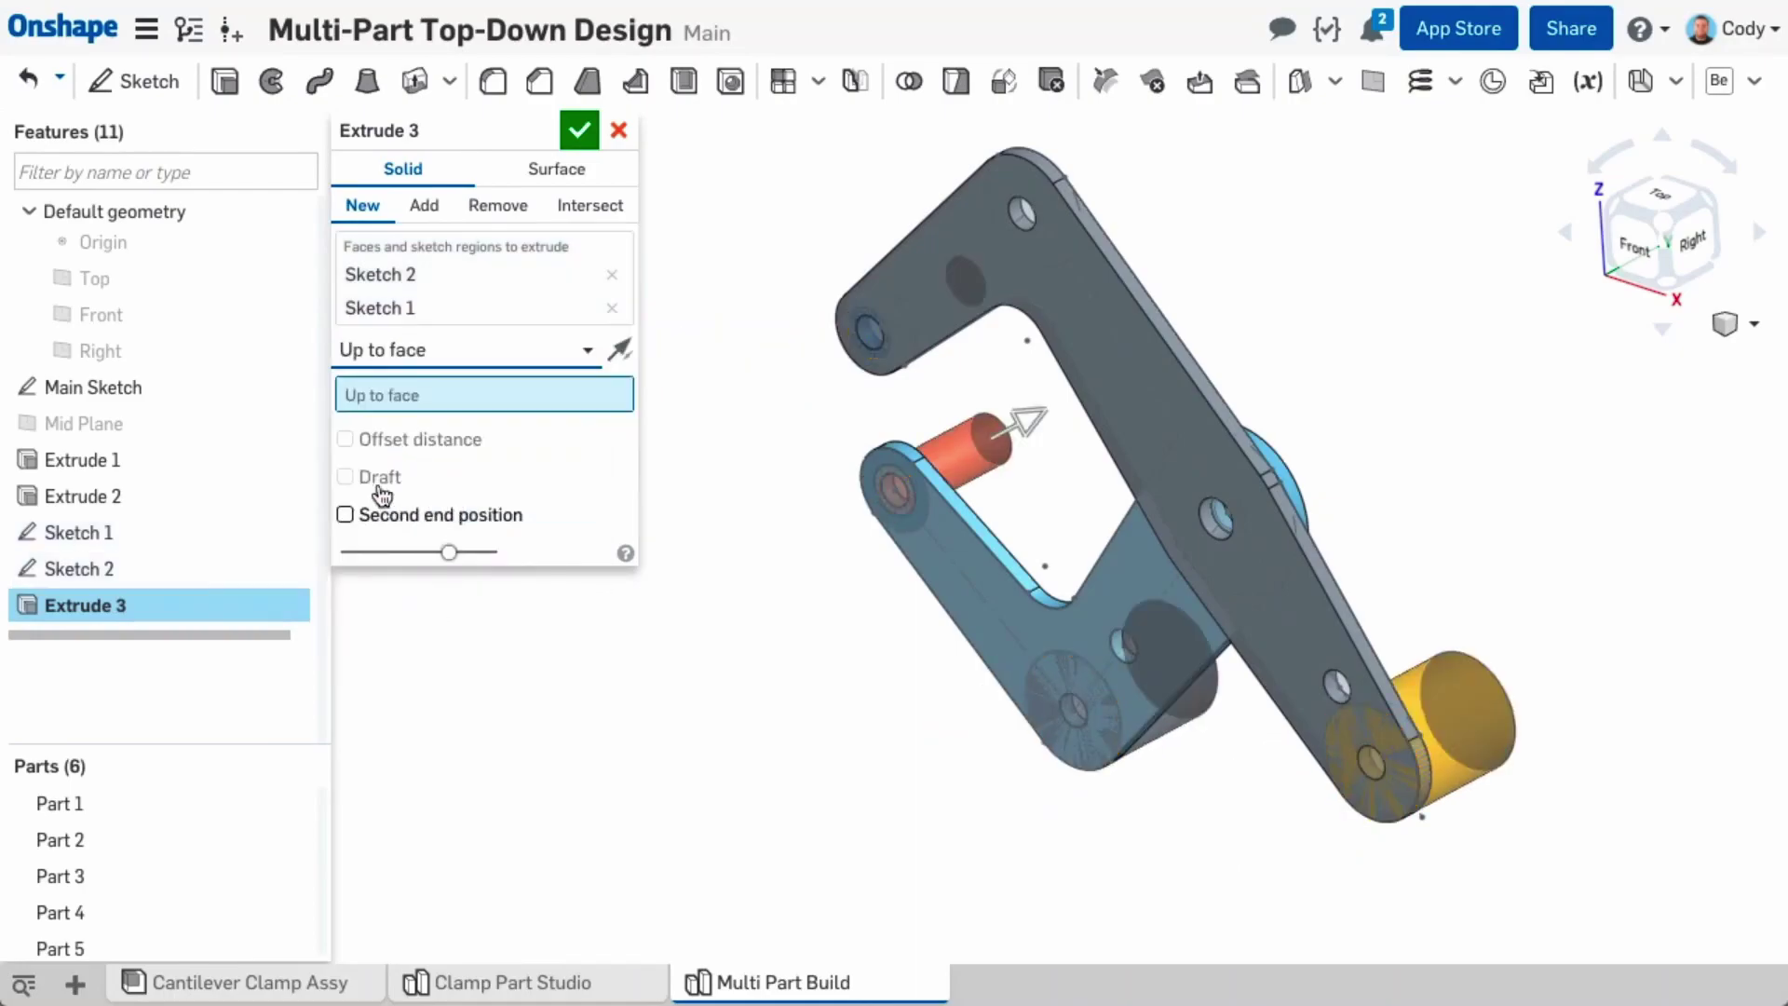
left_click(111, 421)
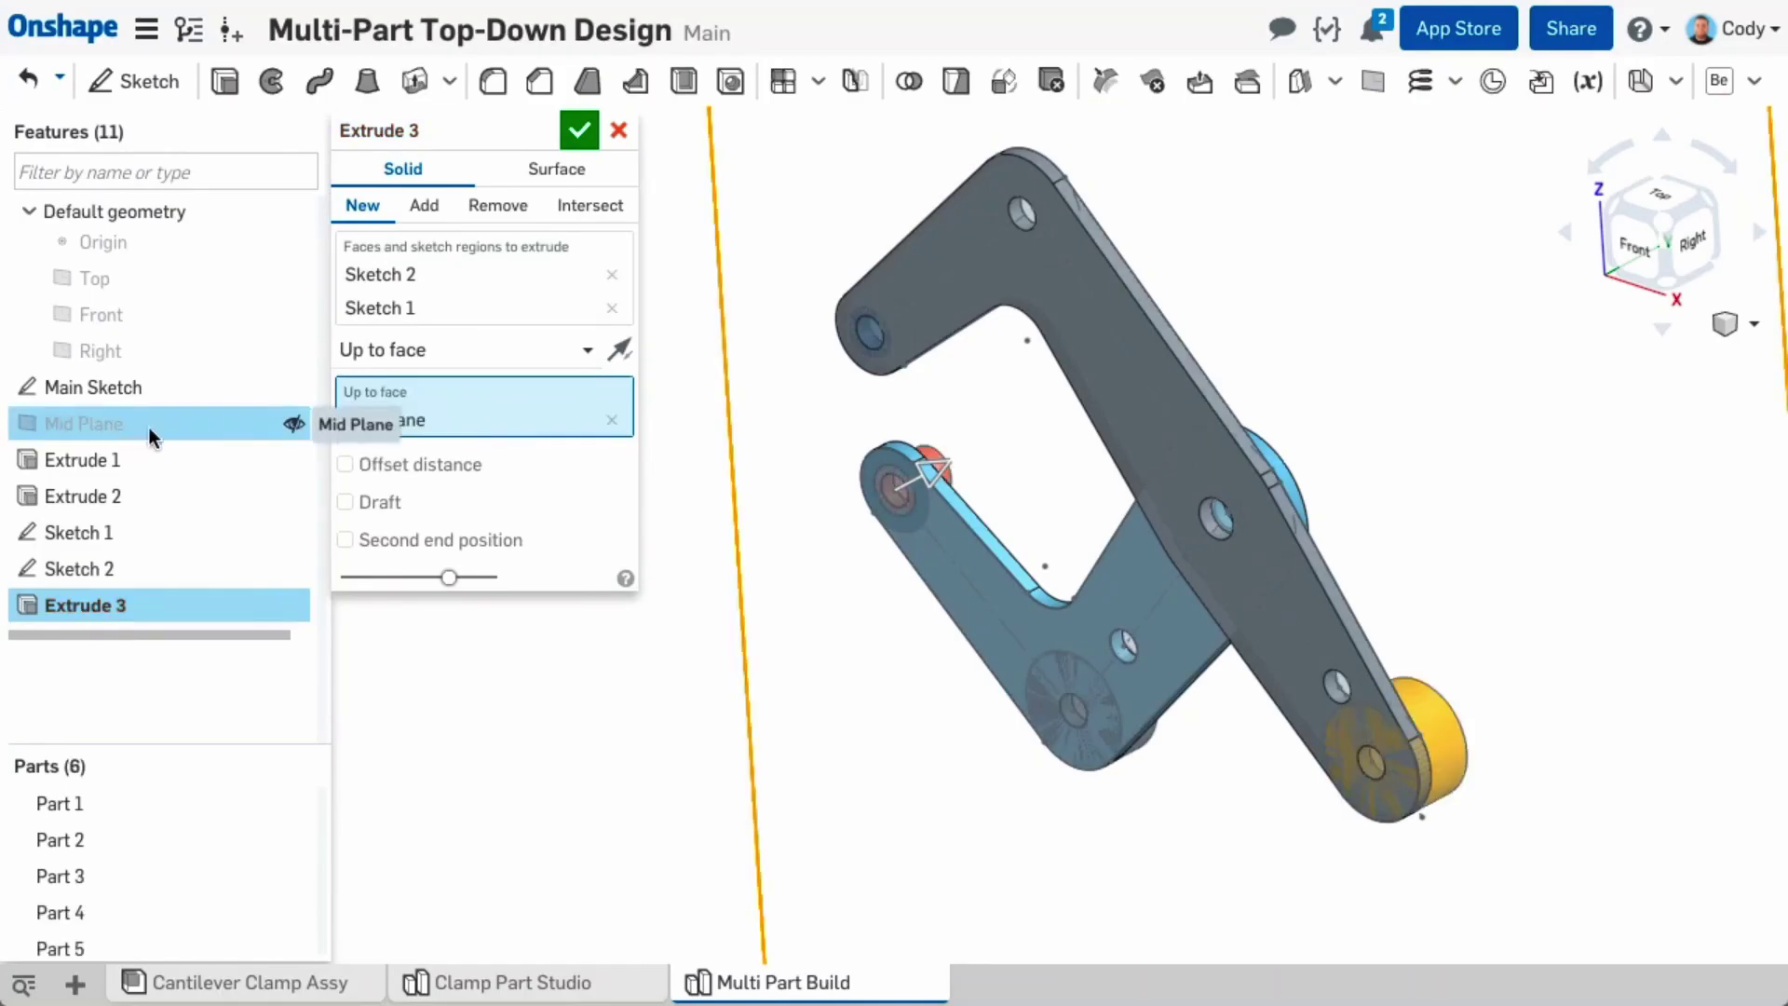
right_click_drag(948, 723, 612, 801)
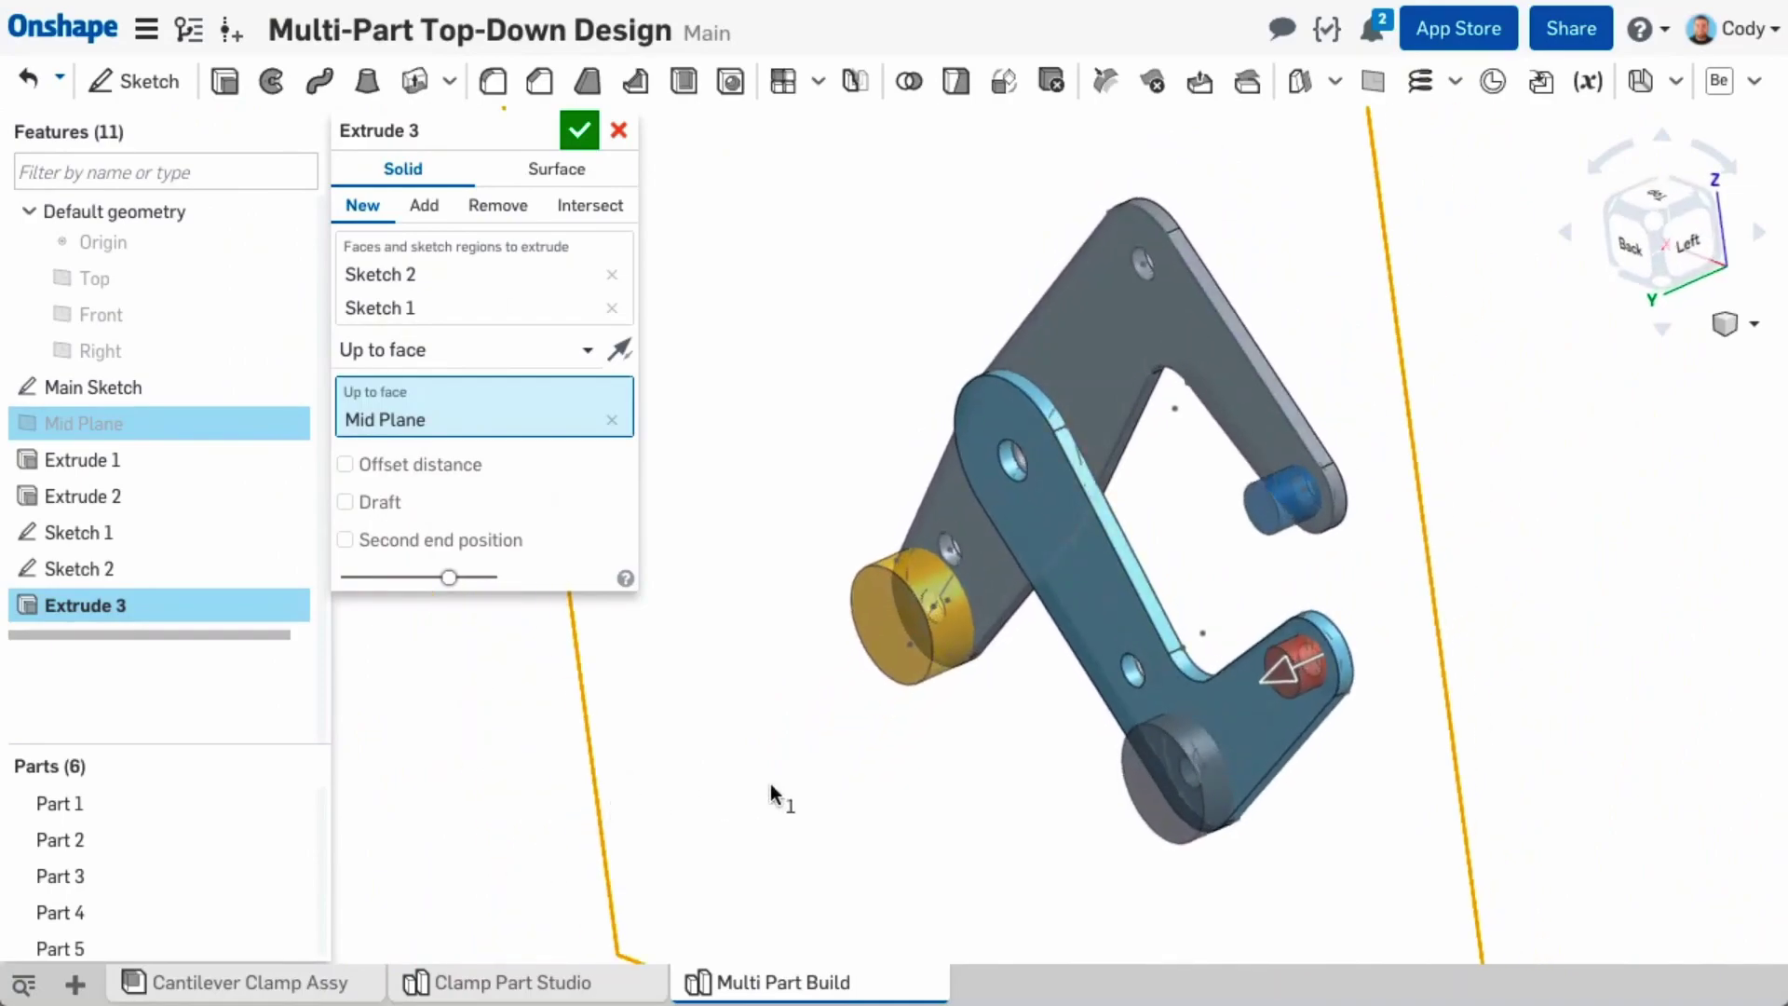
middle_click_drag(885, 776, 859, 773)
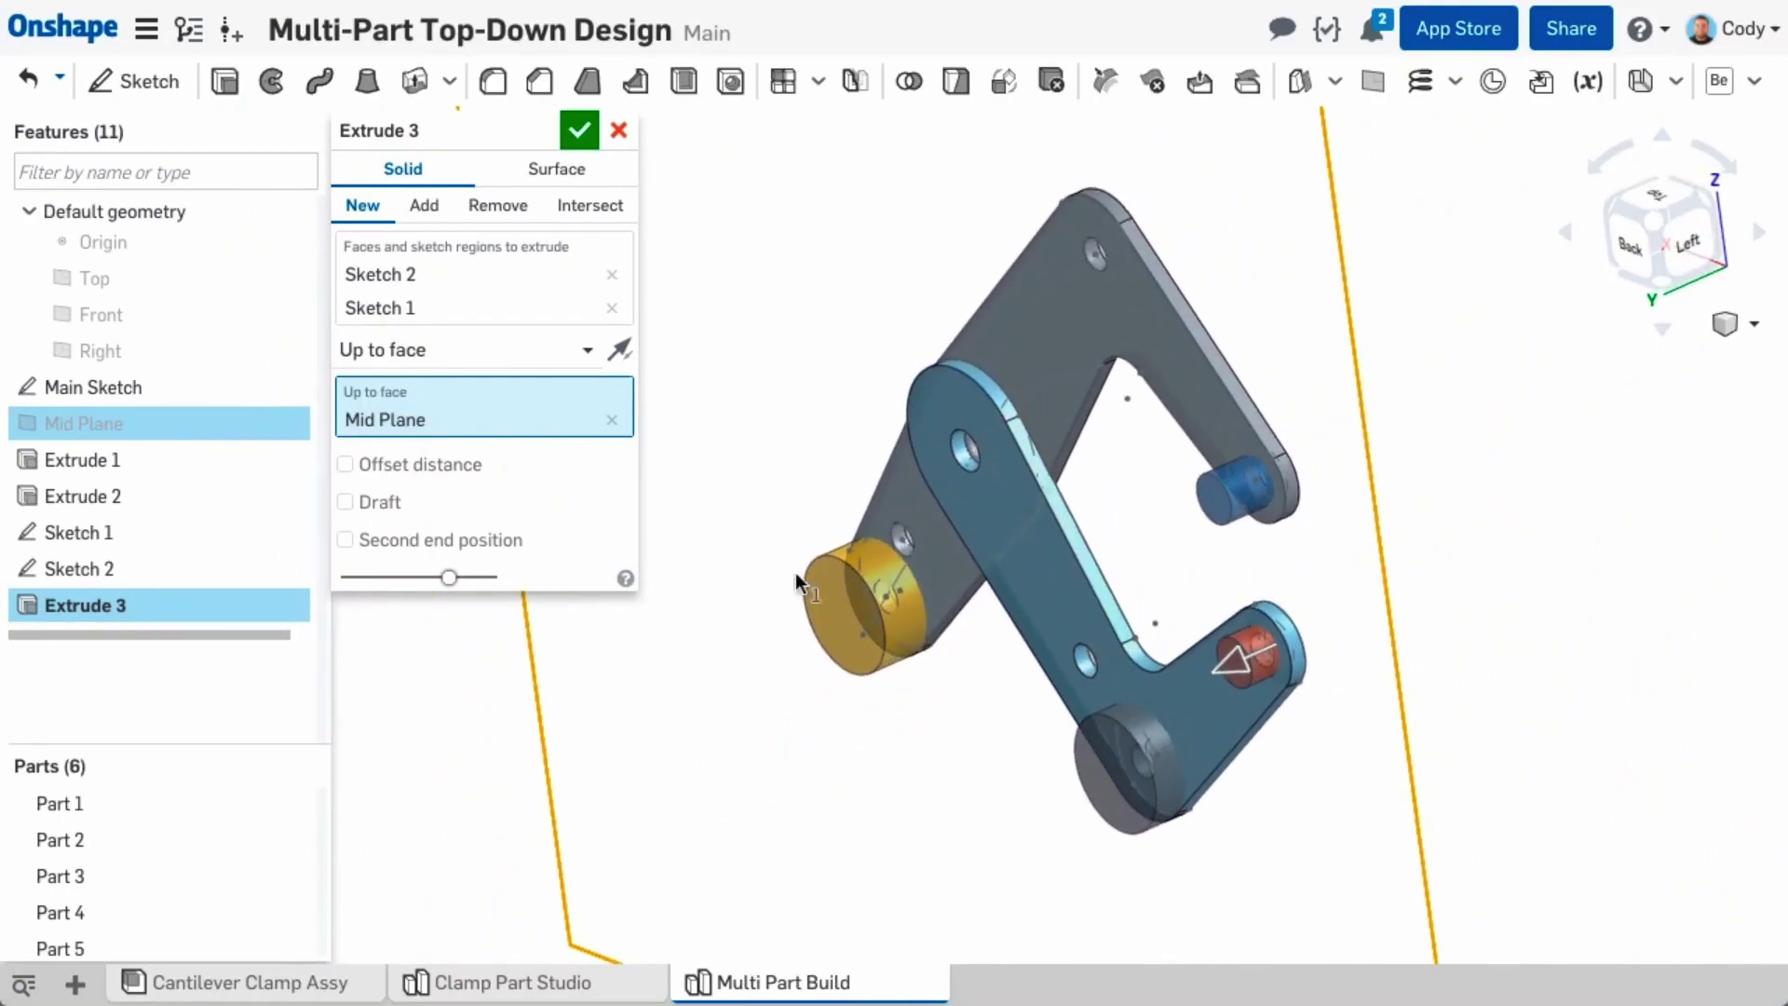
left_click(589, 133)
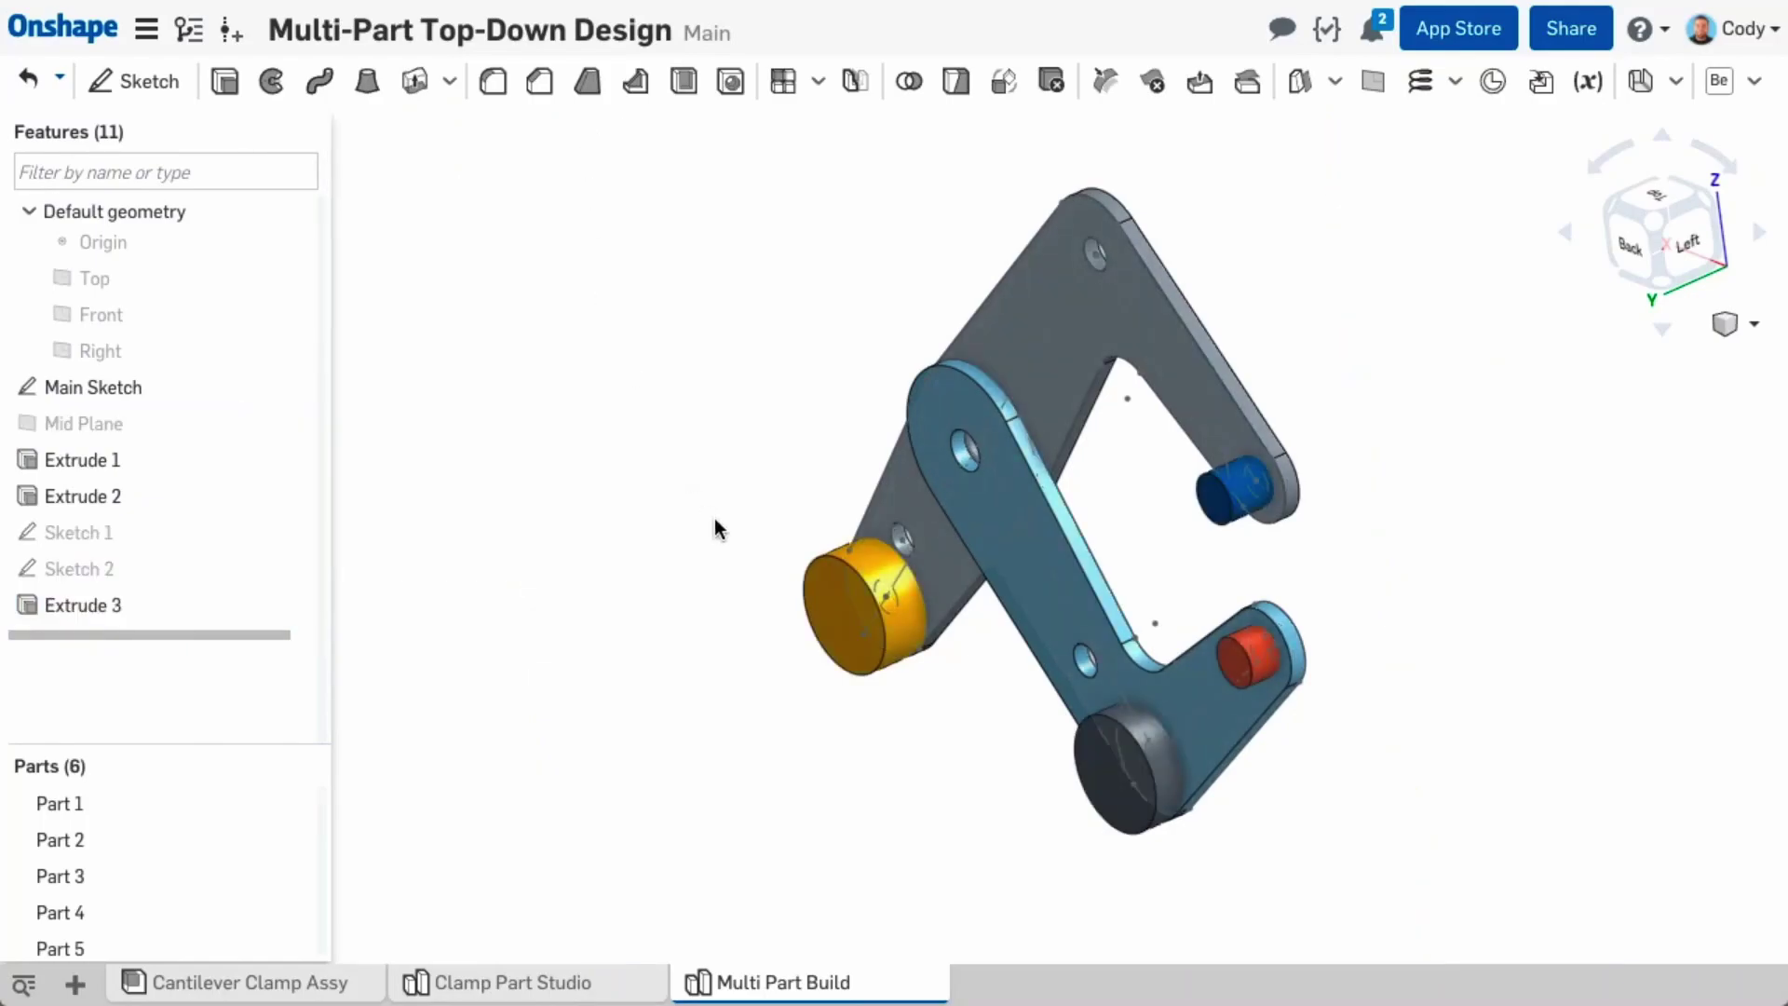
Step: Begin a Boolean subtract with the long arm and the short arm as the tools
middle_click_drag(697, 527, 661, 540)
right_click_drag(1361, 497, 1088, 623)
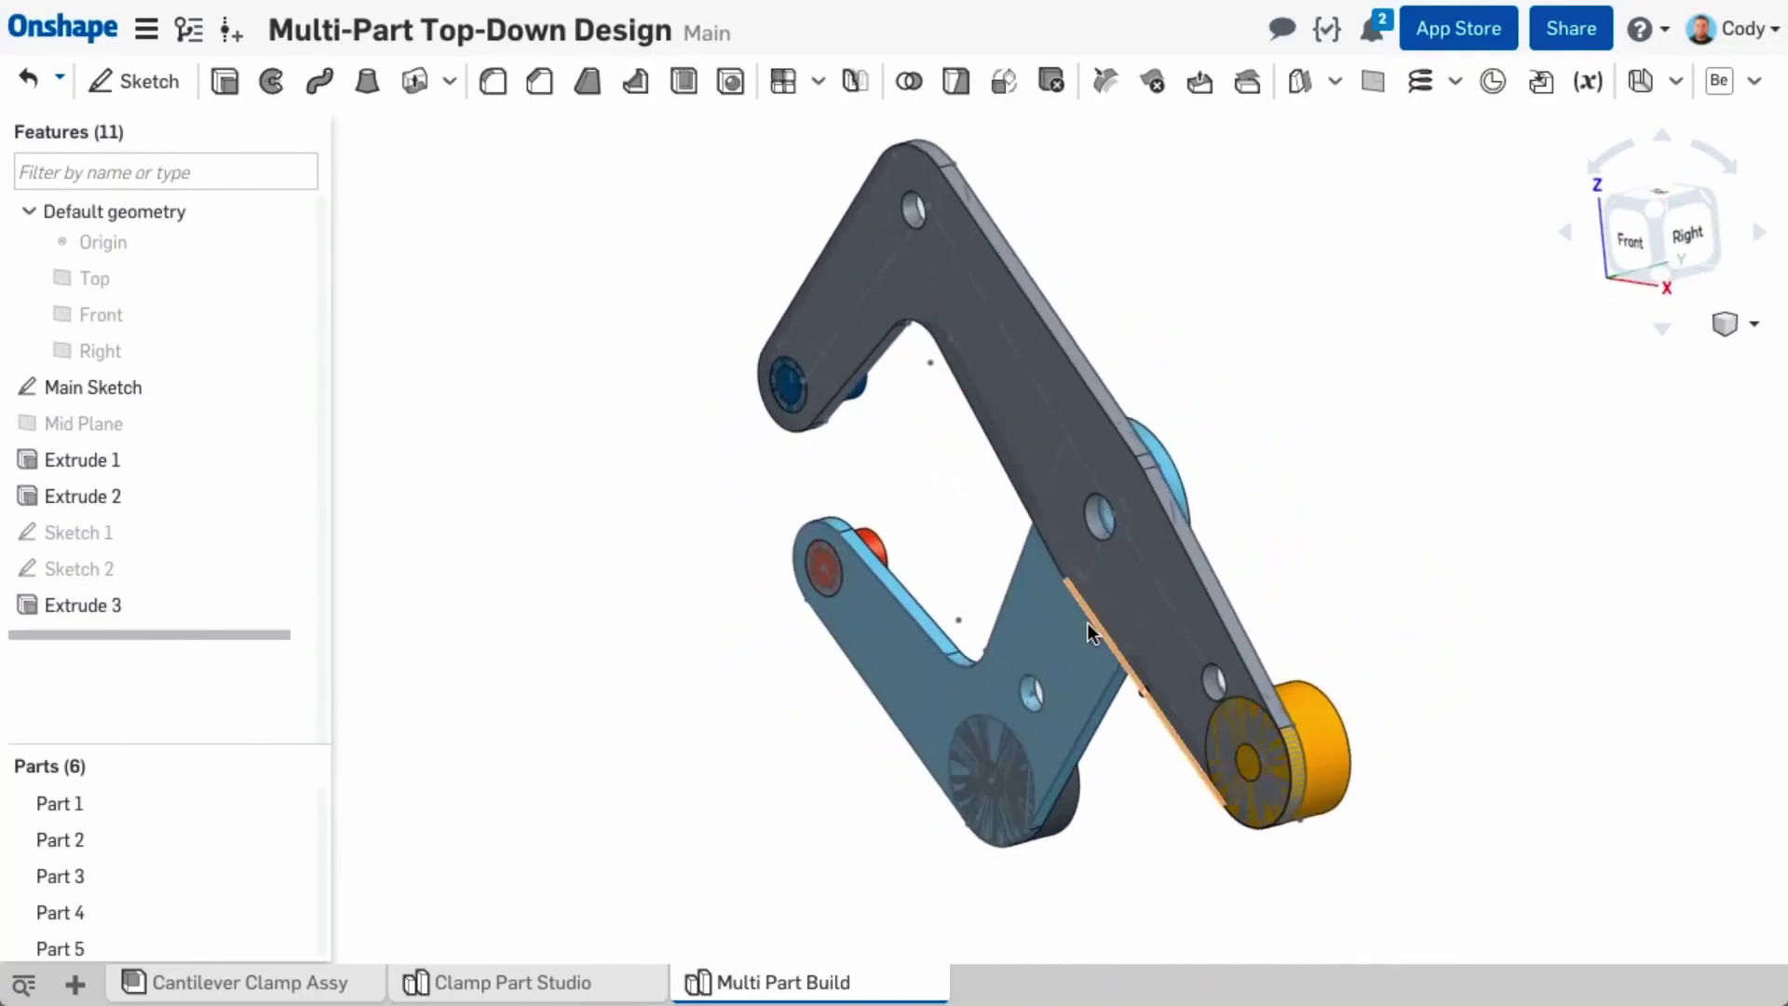
scroll(1088, 623, "up", 3)
middle_click_drag(1069, 635, 1043, 657)
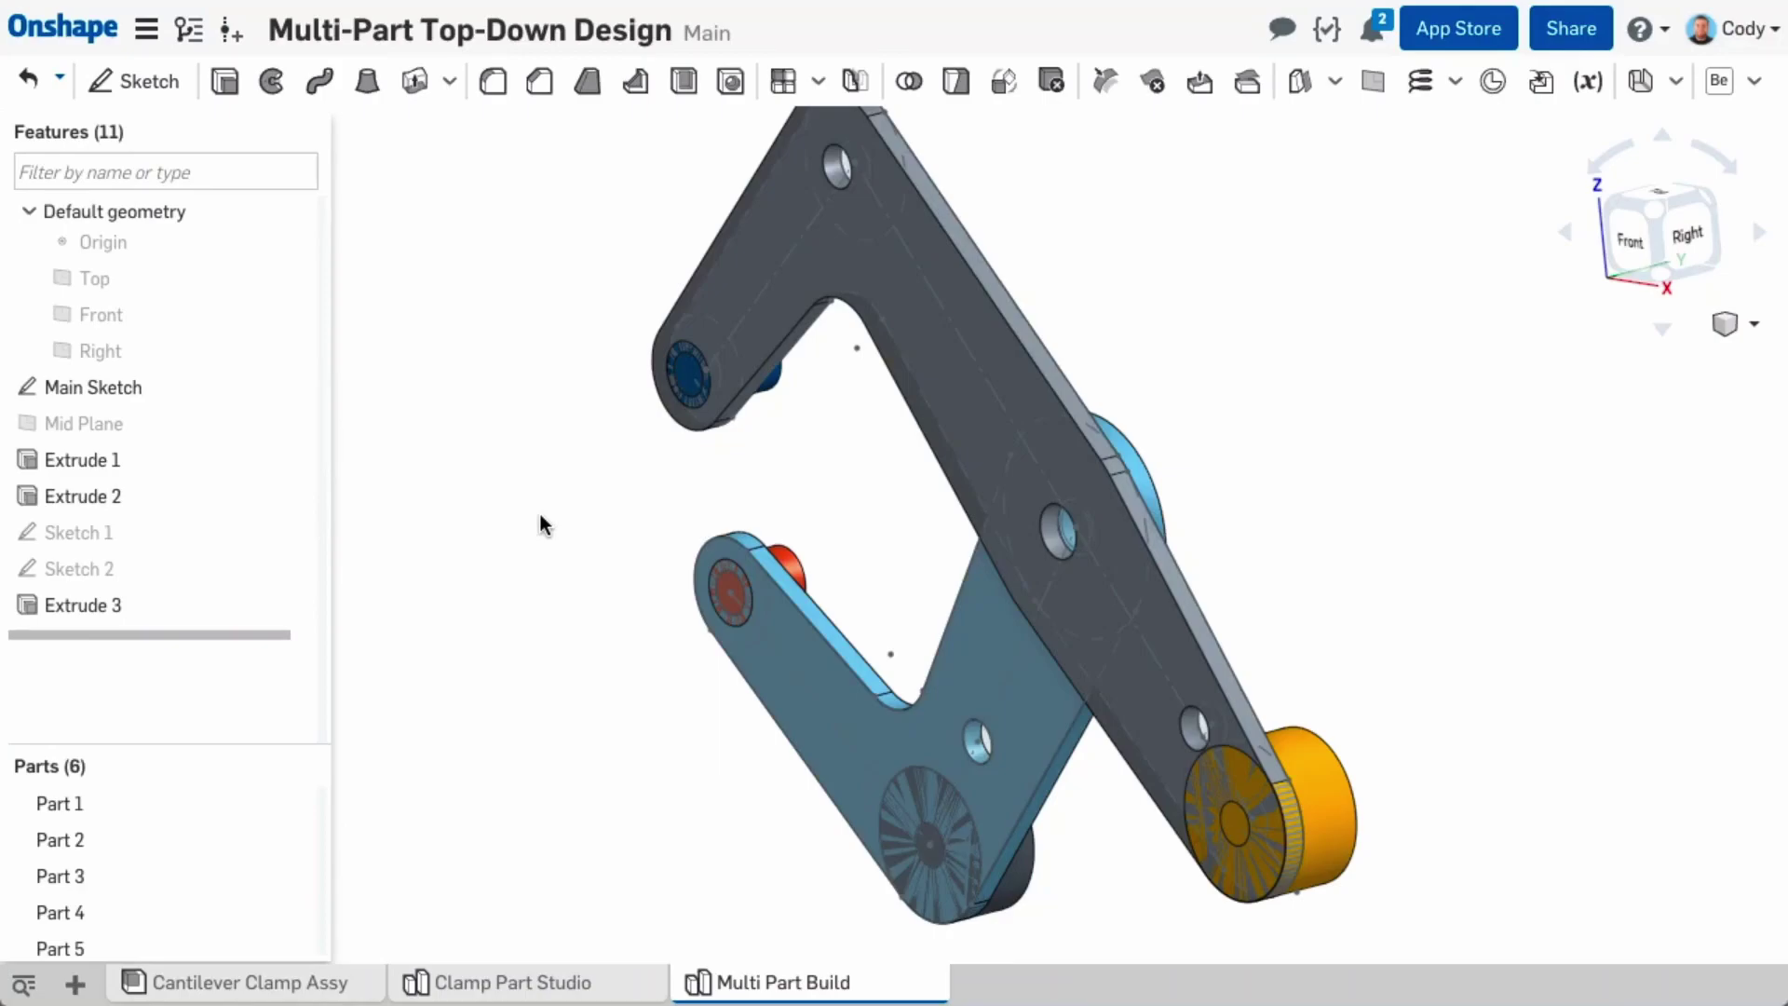
left_click(909, 81)
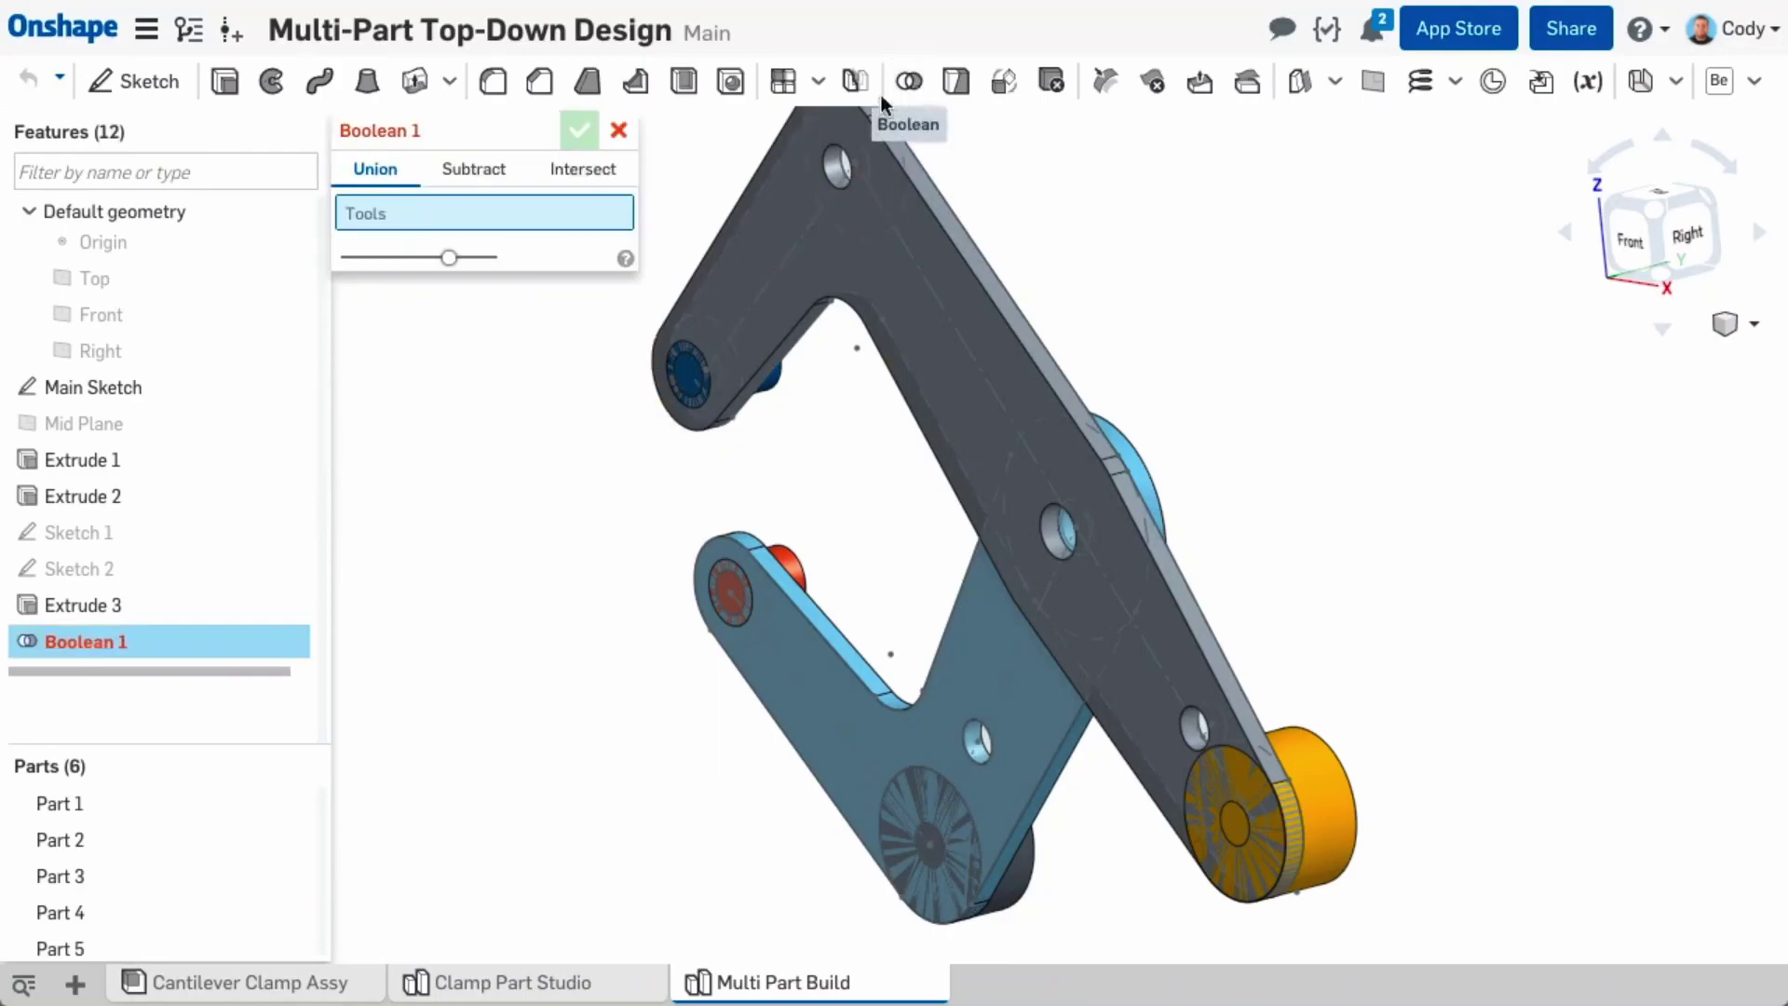
left_click(477, 172)
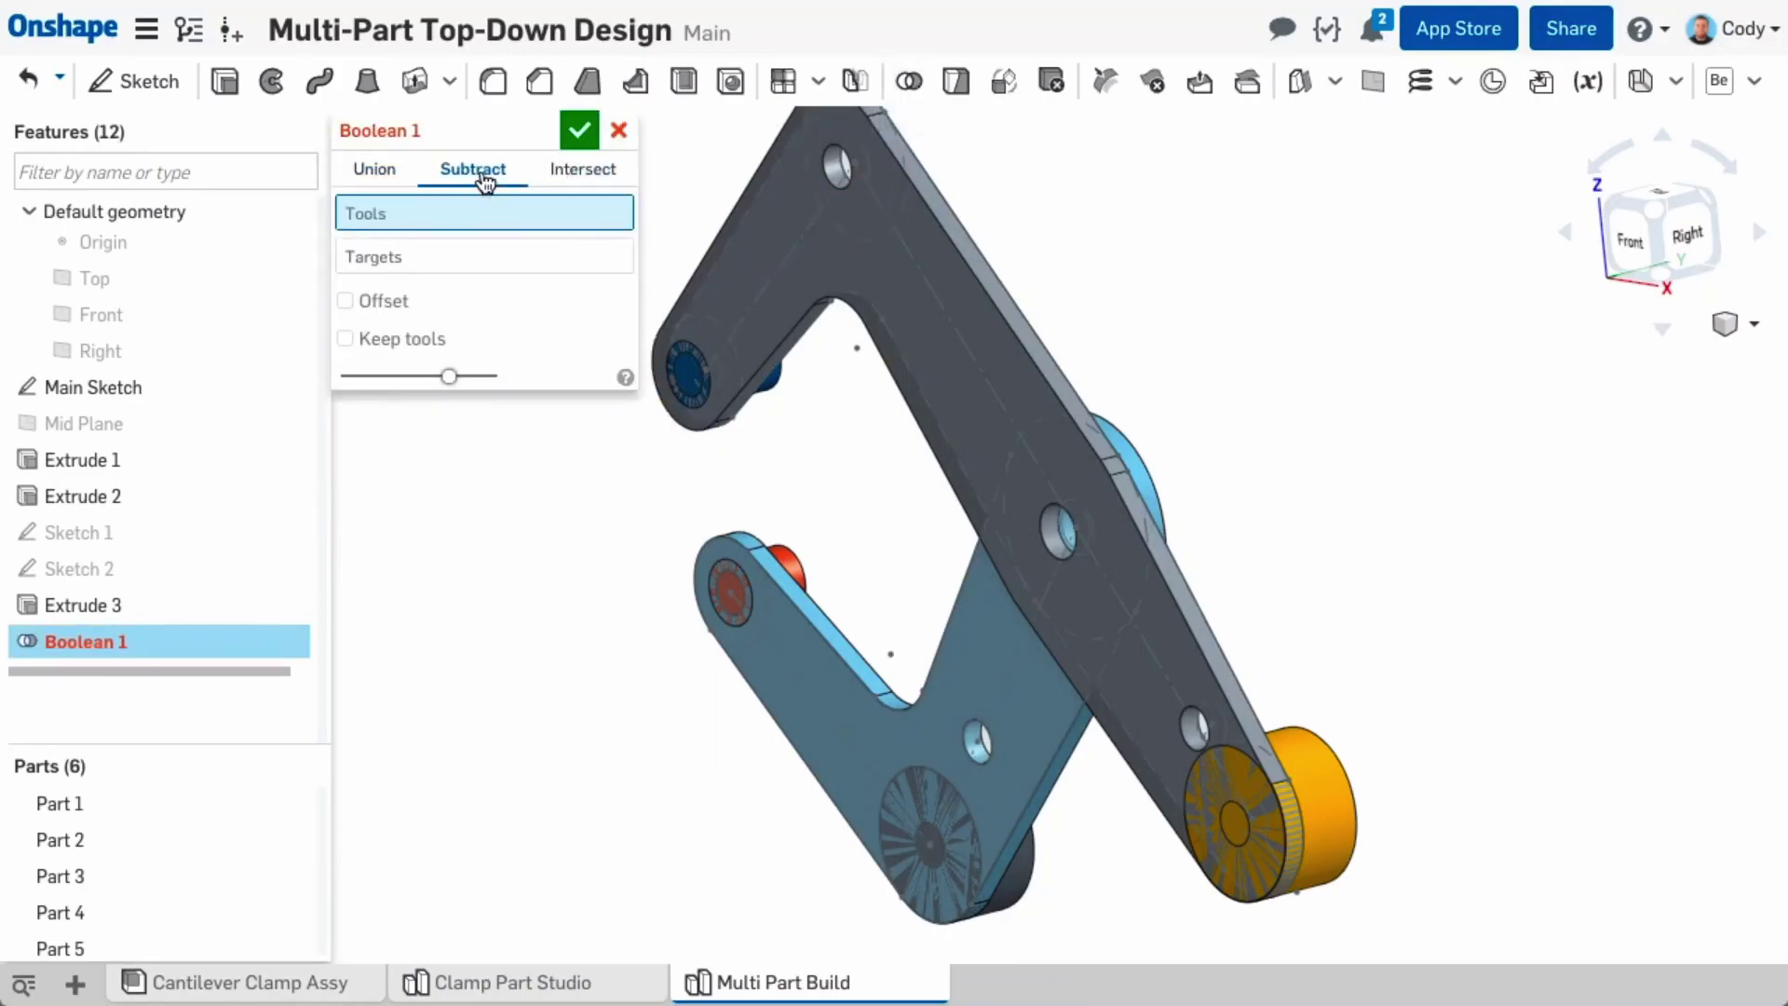
left_click(849, 290)
left_click(820, 697)
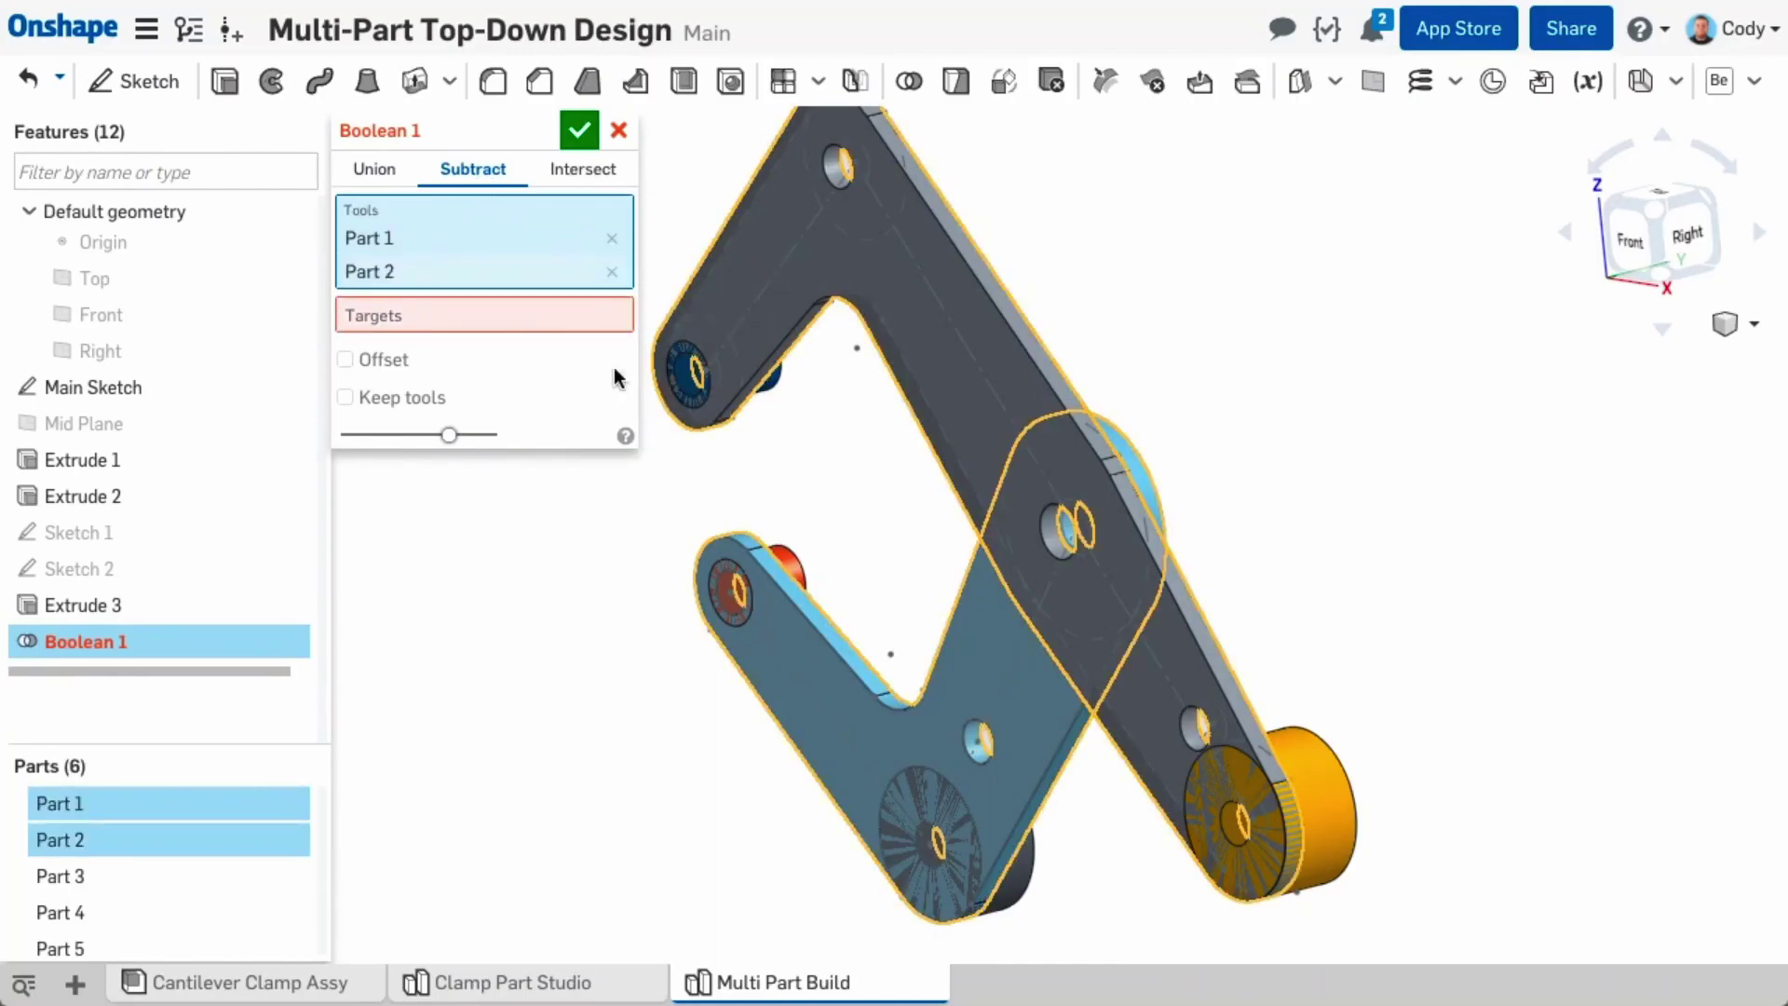
Step: Subtract the arms from the four pins, Parts 3, 4, 5 and 6, keeping the tools
left_click(623, 315)
scroll(769, 545, "up", 2)
scroll(769, 545, "up", 2)
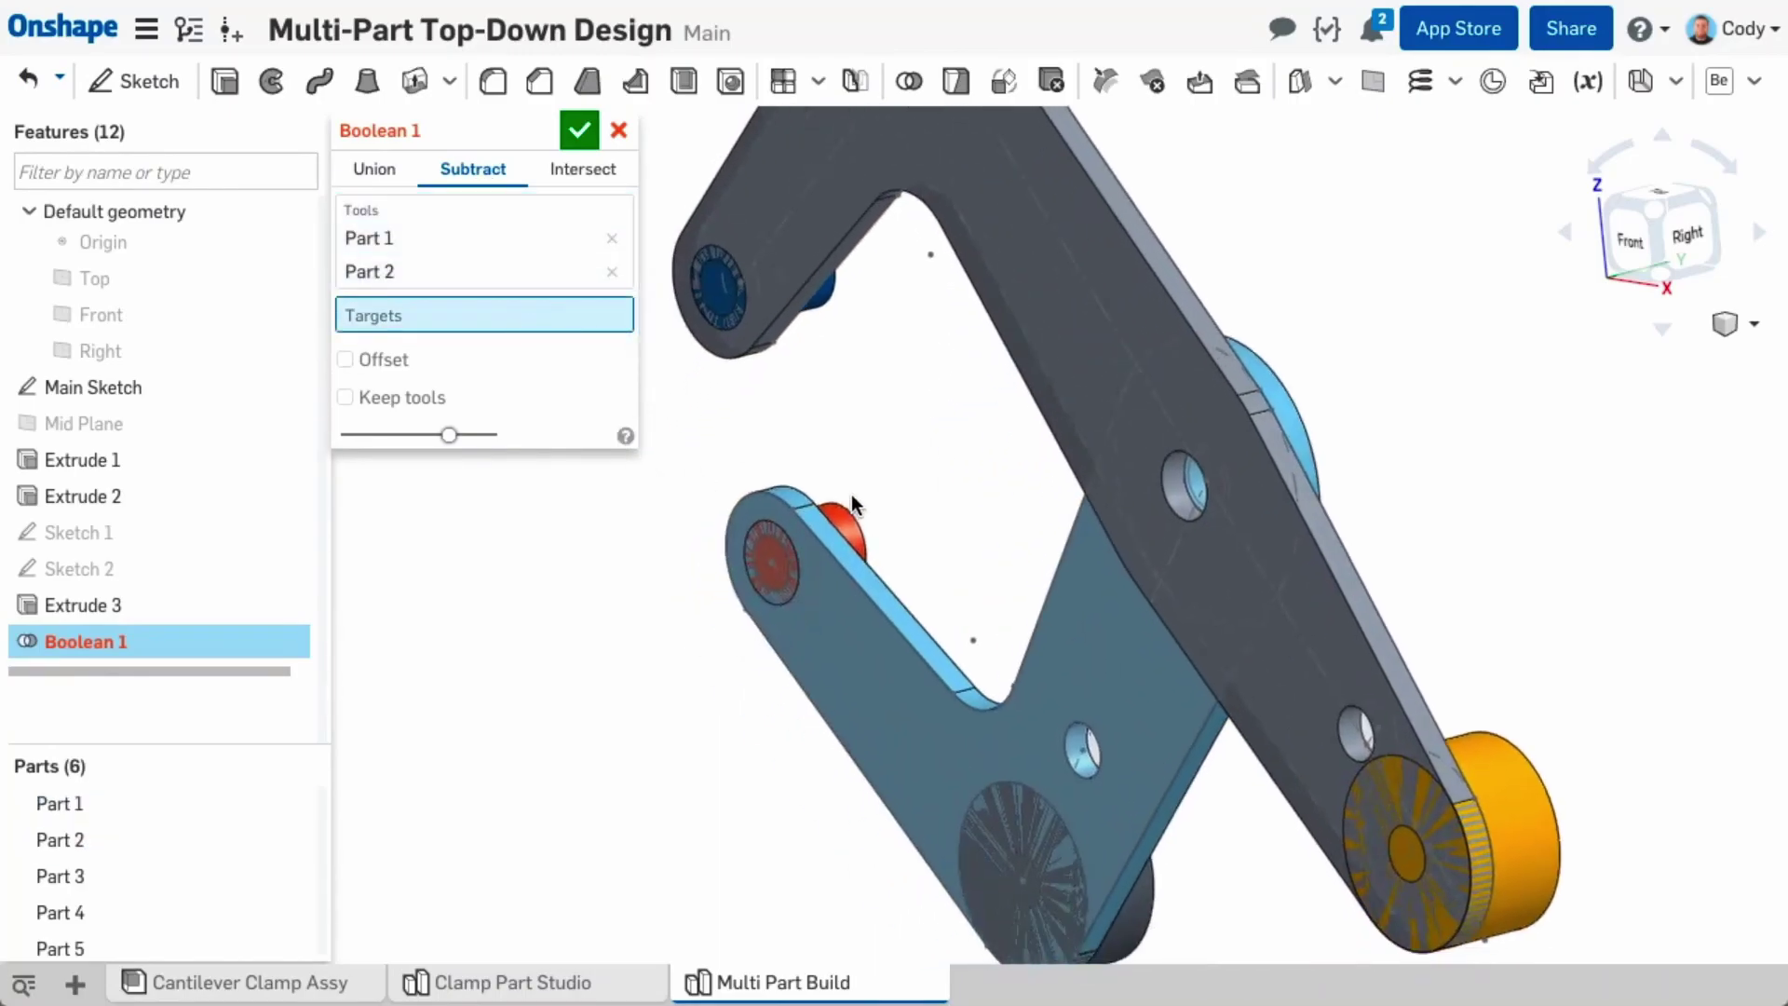
left_click(843, 508)
left_click(821, 291)
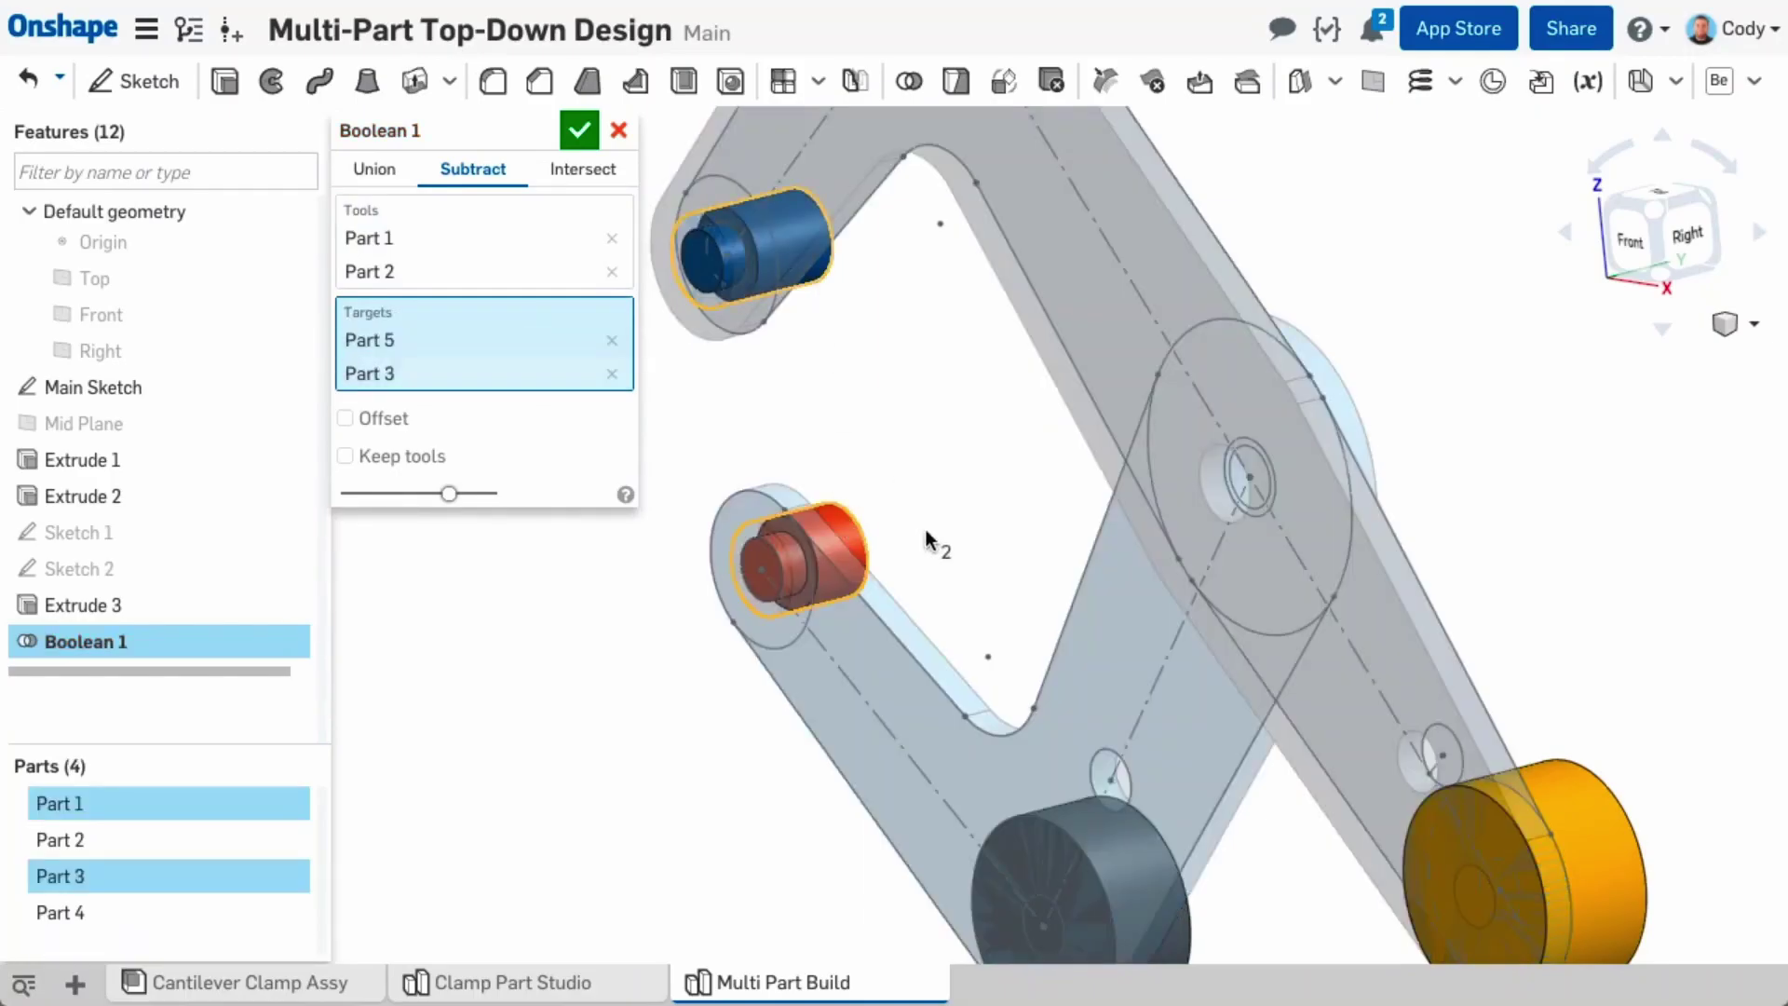
middle_click_drag(930, 543, 932, 457)
left_click(1189, 890)
left_click(1628, 839)
scroll(1628, 838, "down", 5)
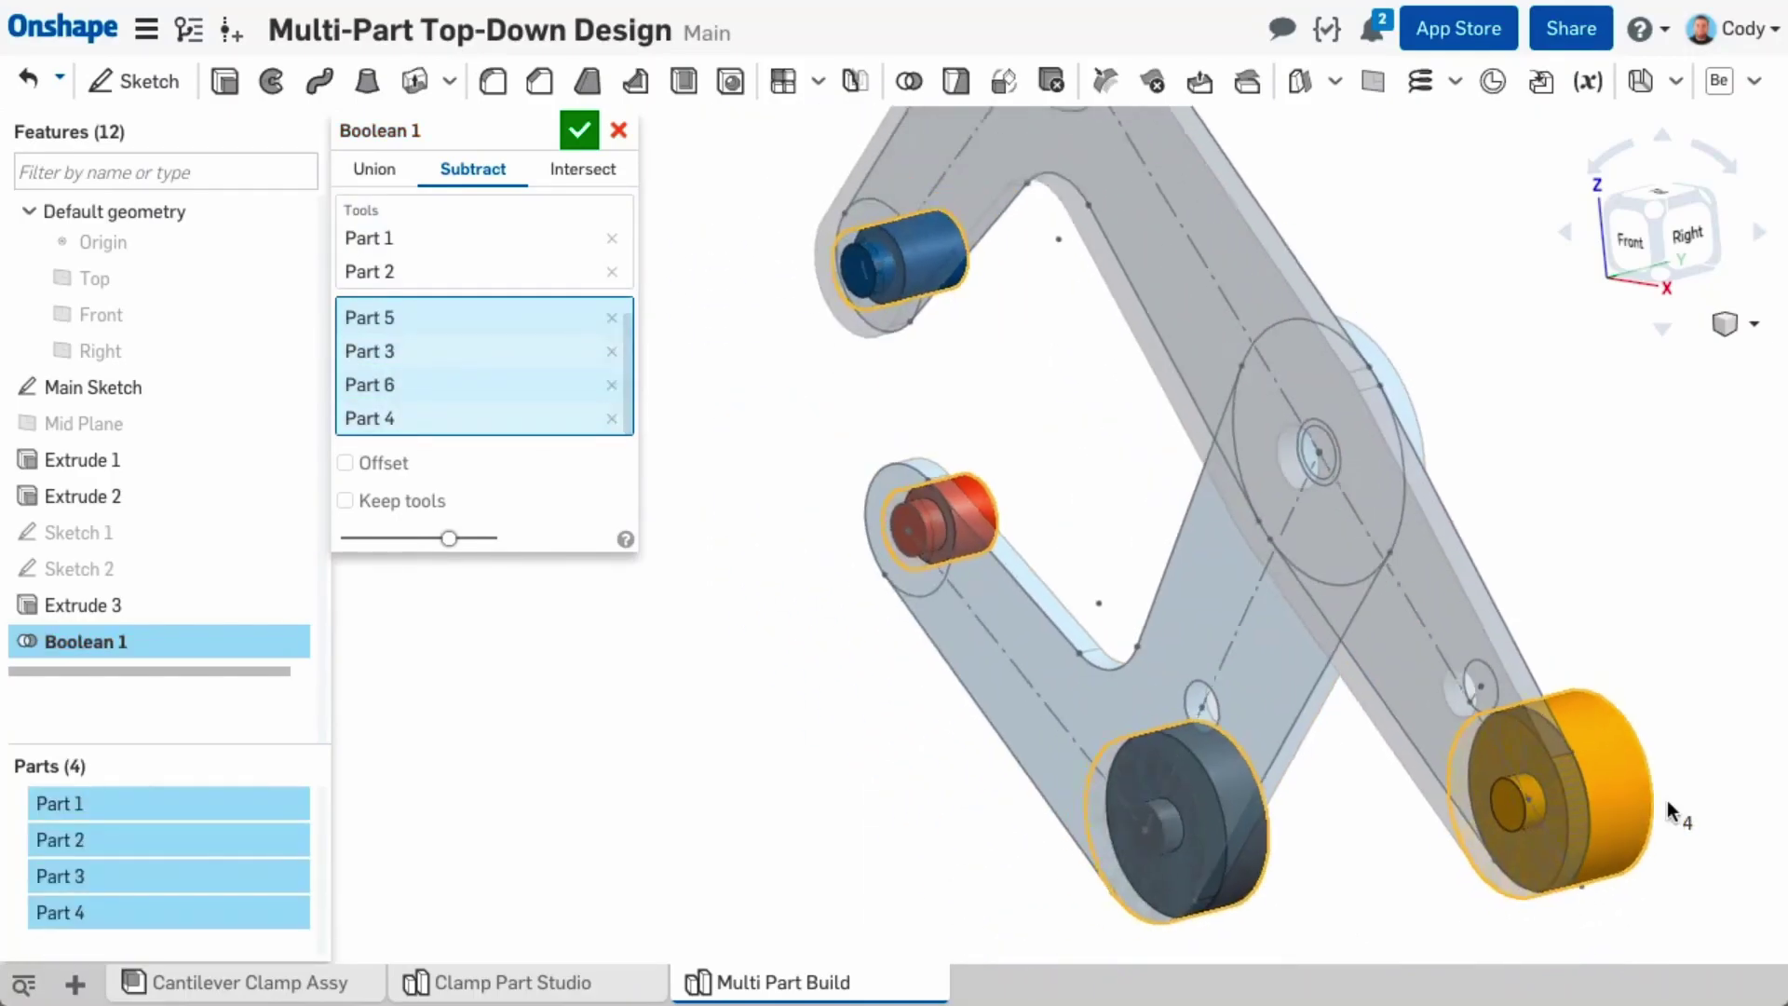
left_click(407, 511)
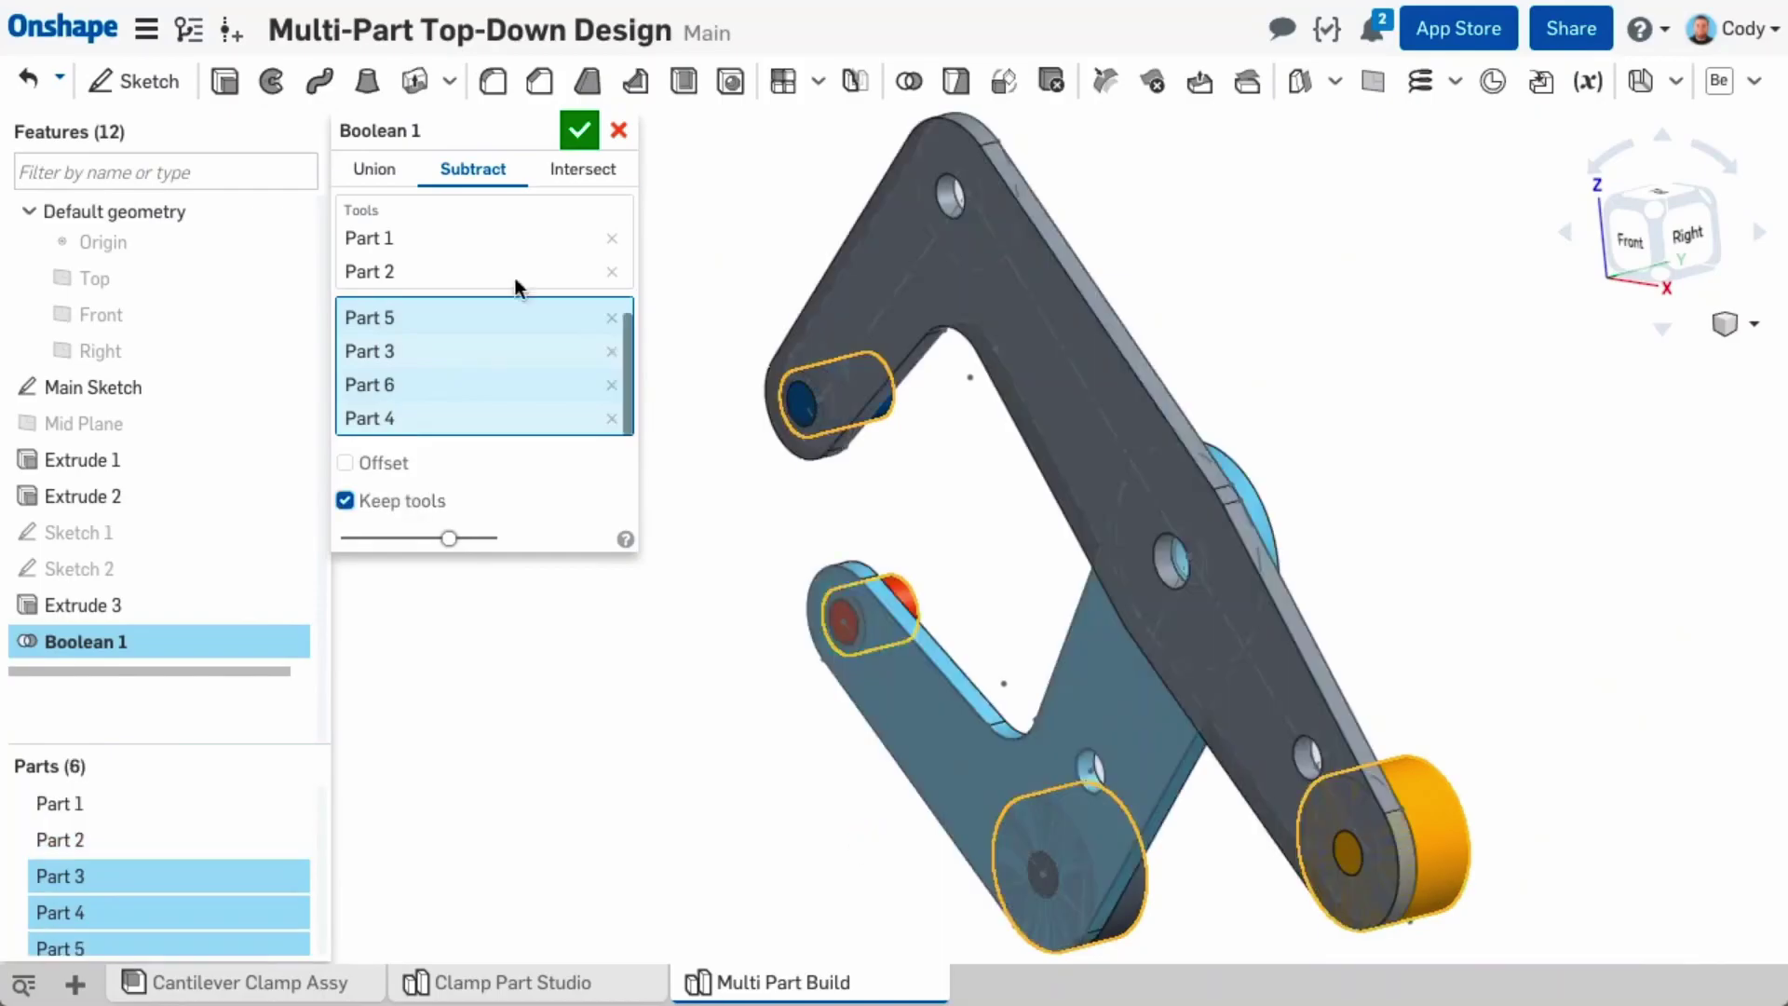
left_click(579, 130)
Step: Temporarily hide the long arm, then the short arm, to inspect the pins where they enter the arms
left_click(293, 804)
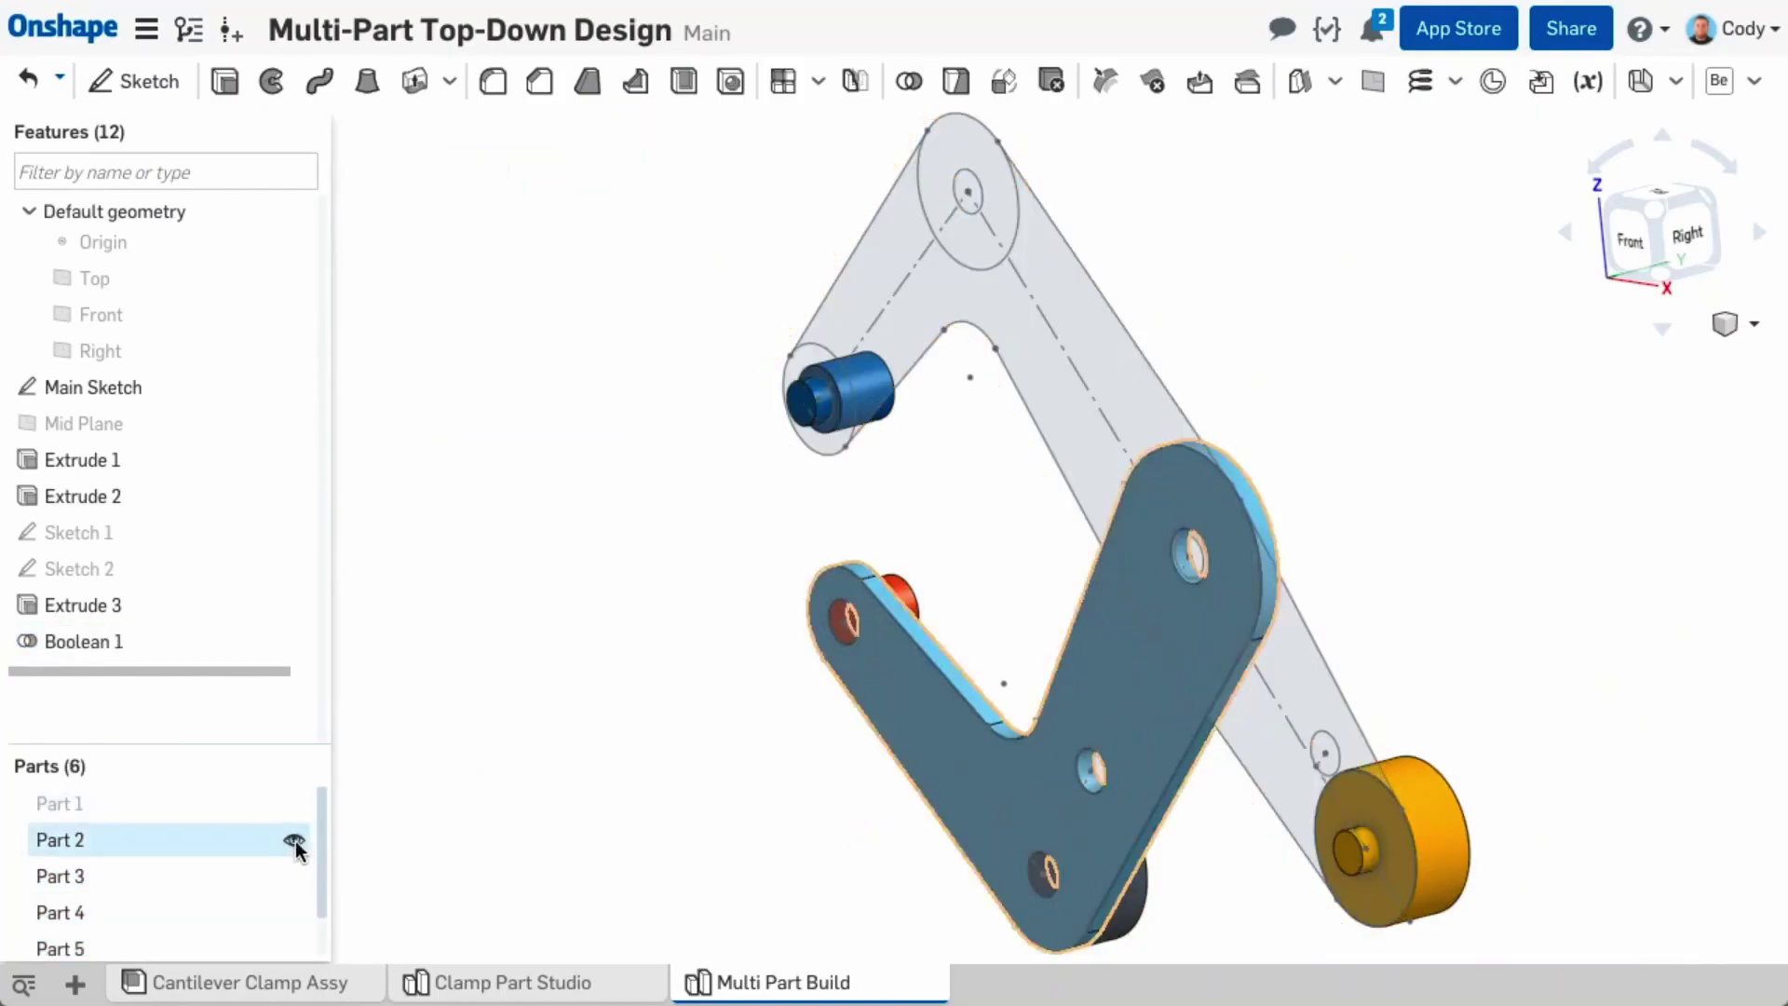
left_click(293, 841)
left_click(293, 840)
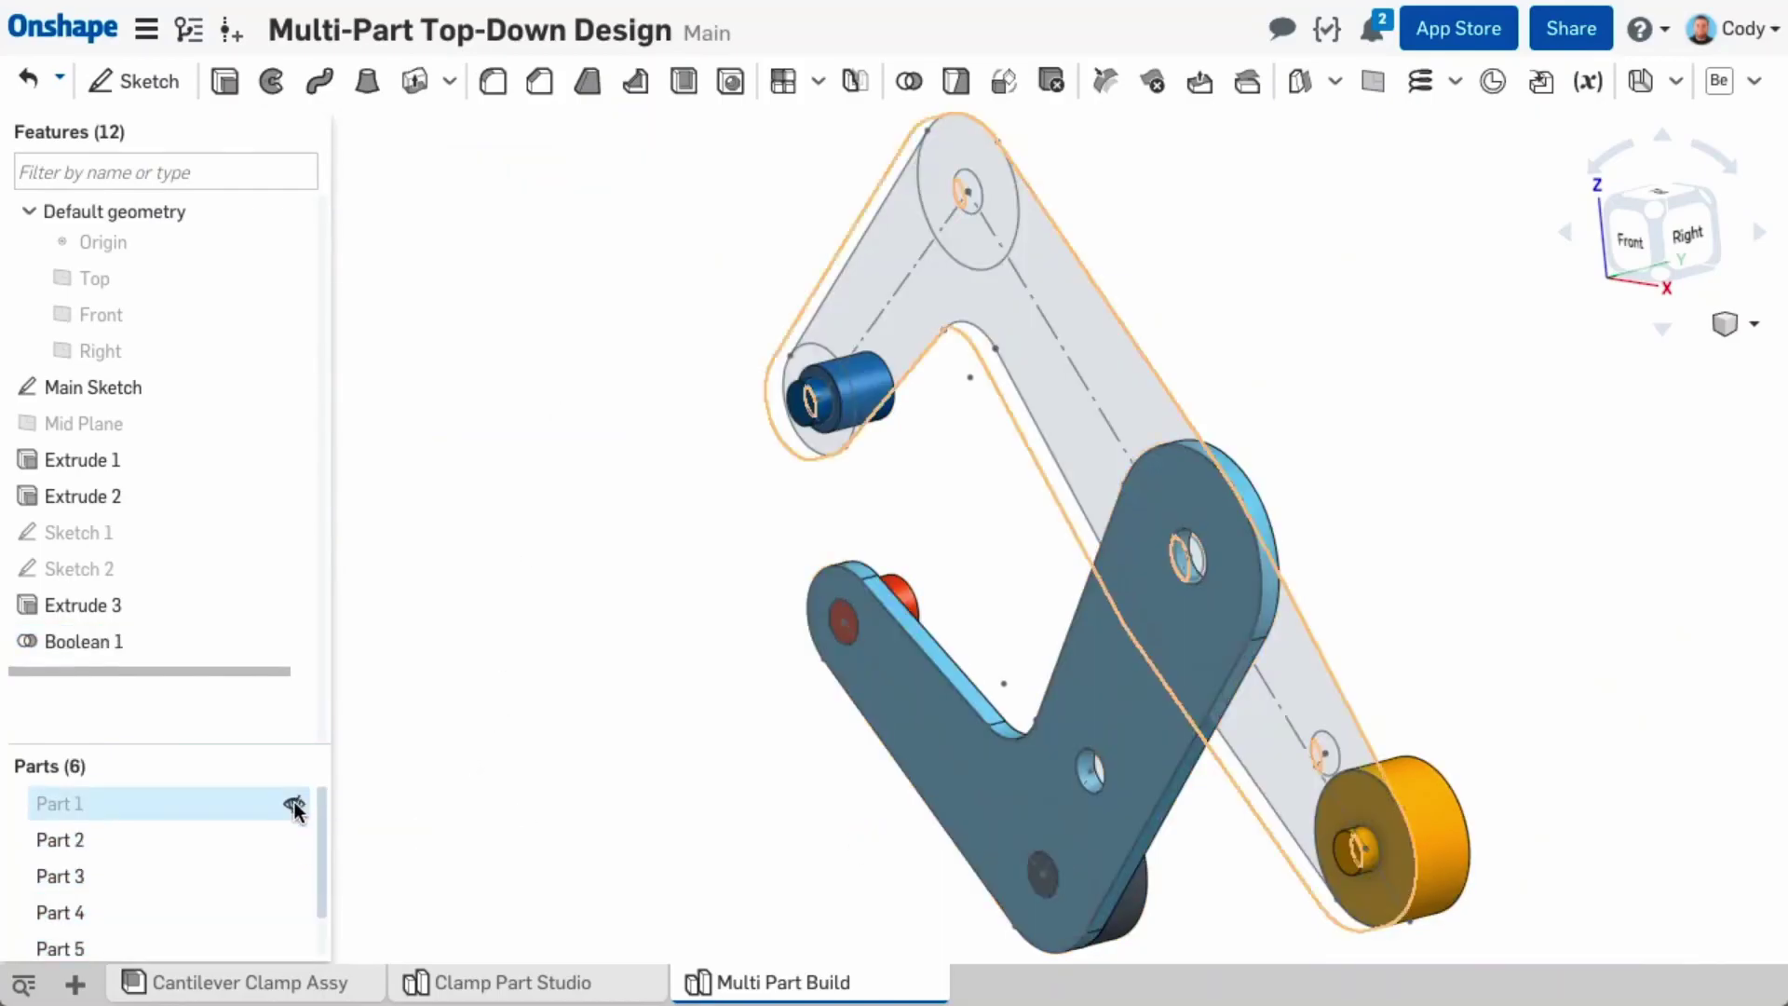
left_click(291, 801)
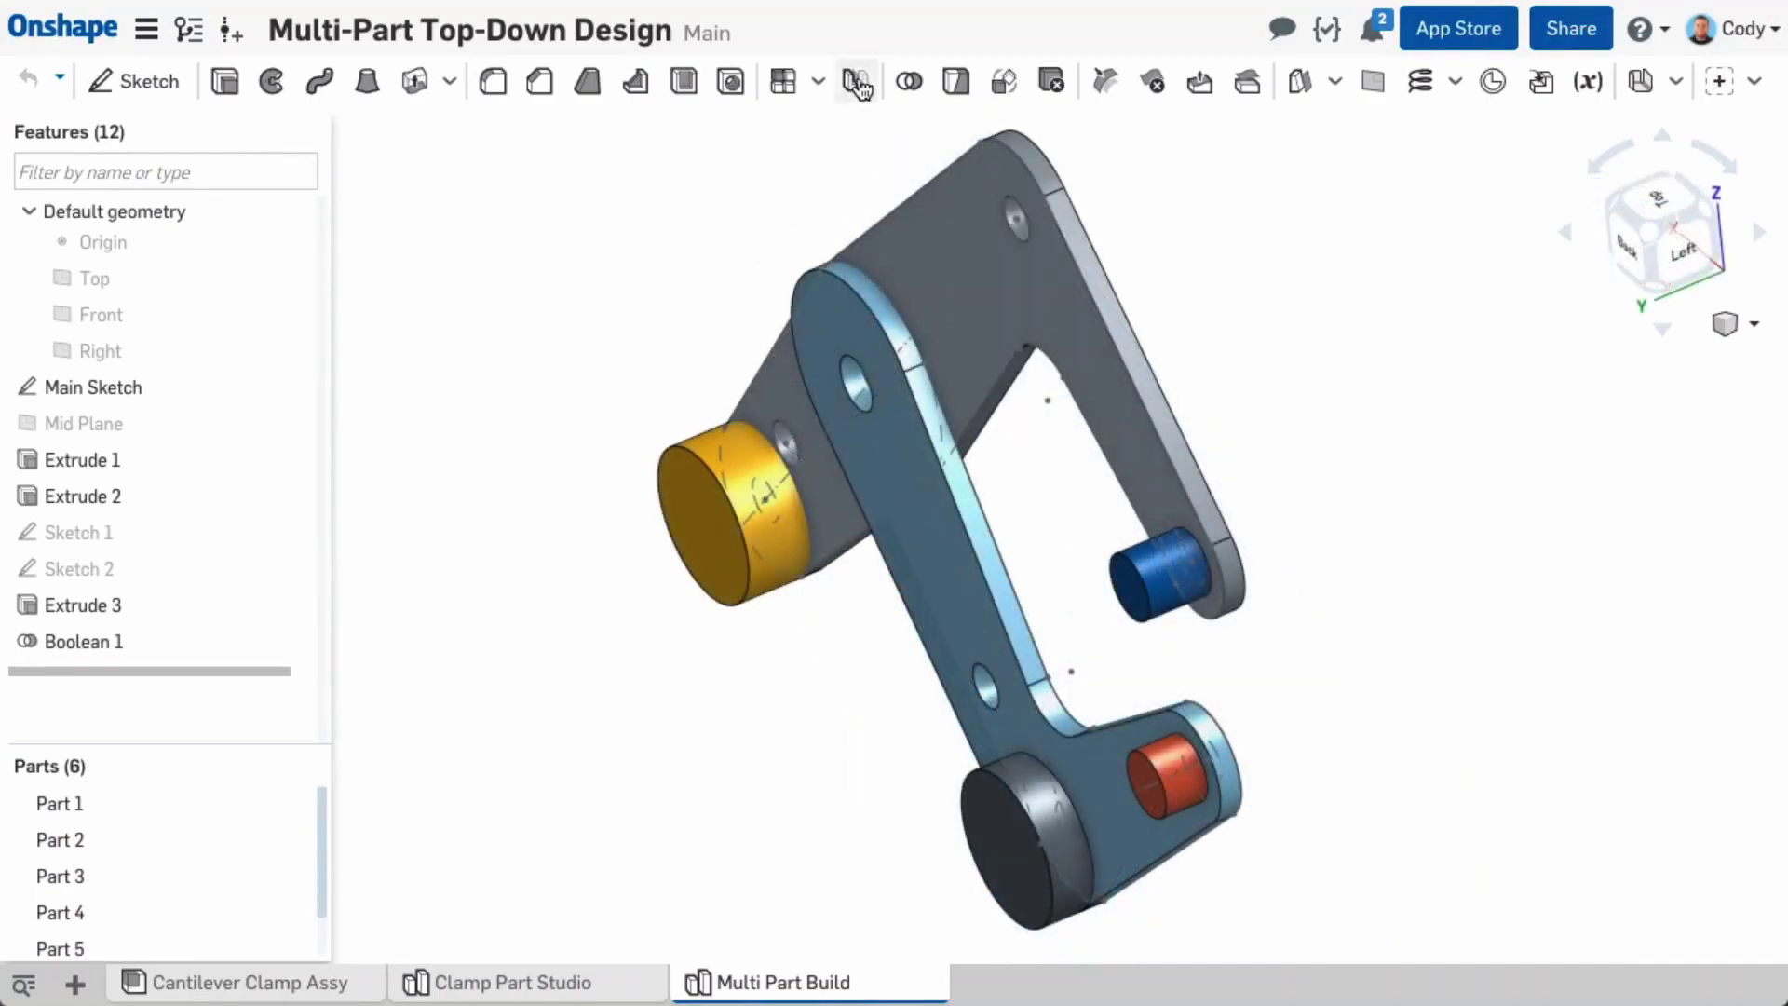
Step: Set up a part mirror of the four pins, Parts 3, 4, 5 and 6, about the Mid Plane
left_click(857, 83)
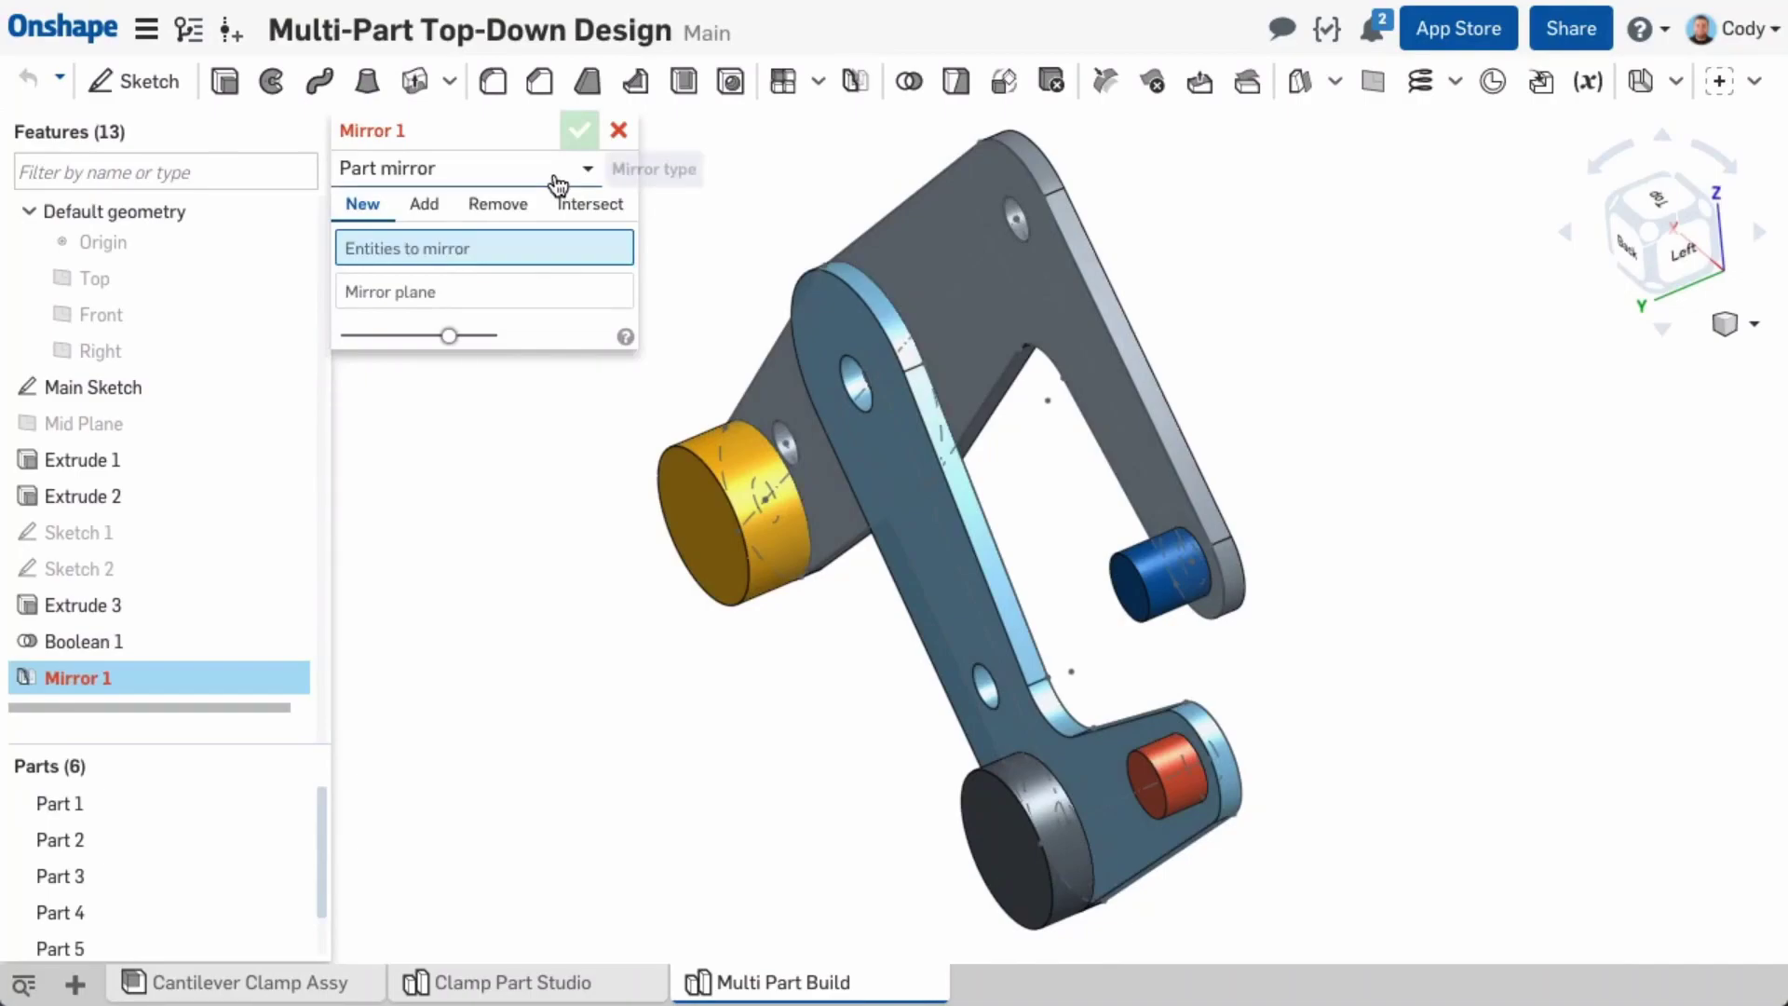
left_click(708, 466)
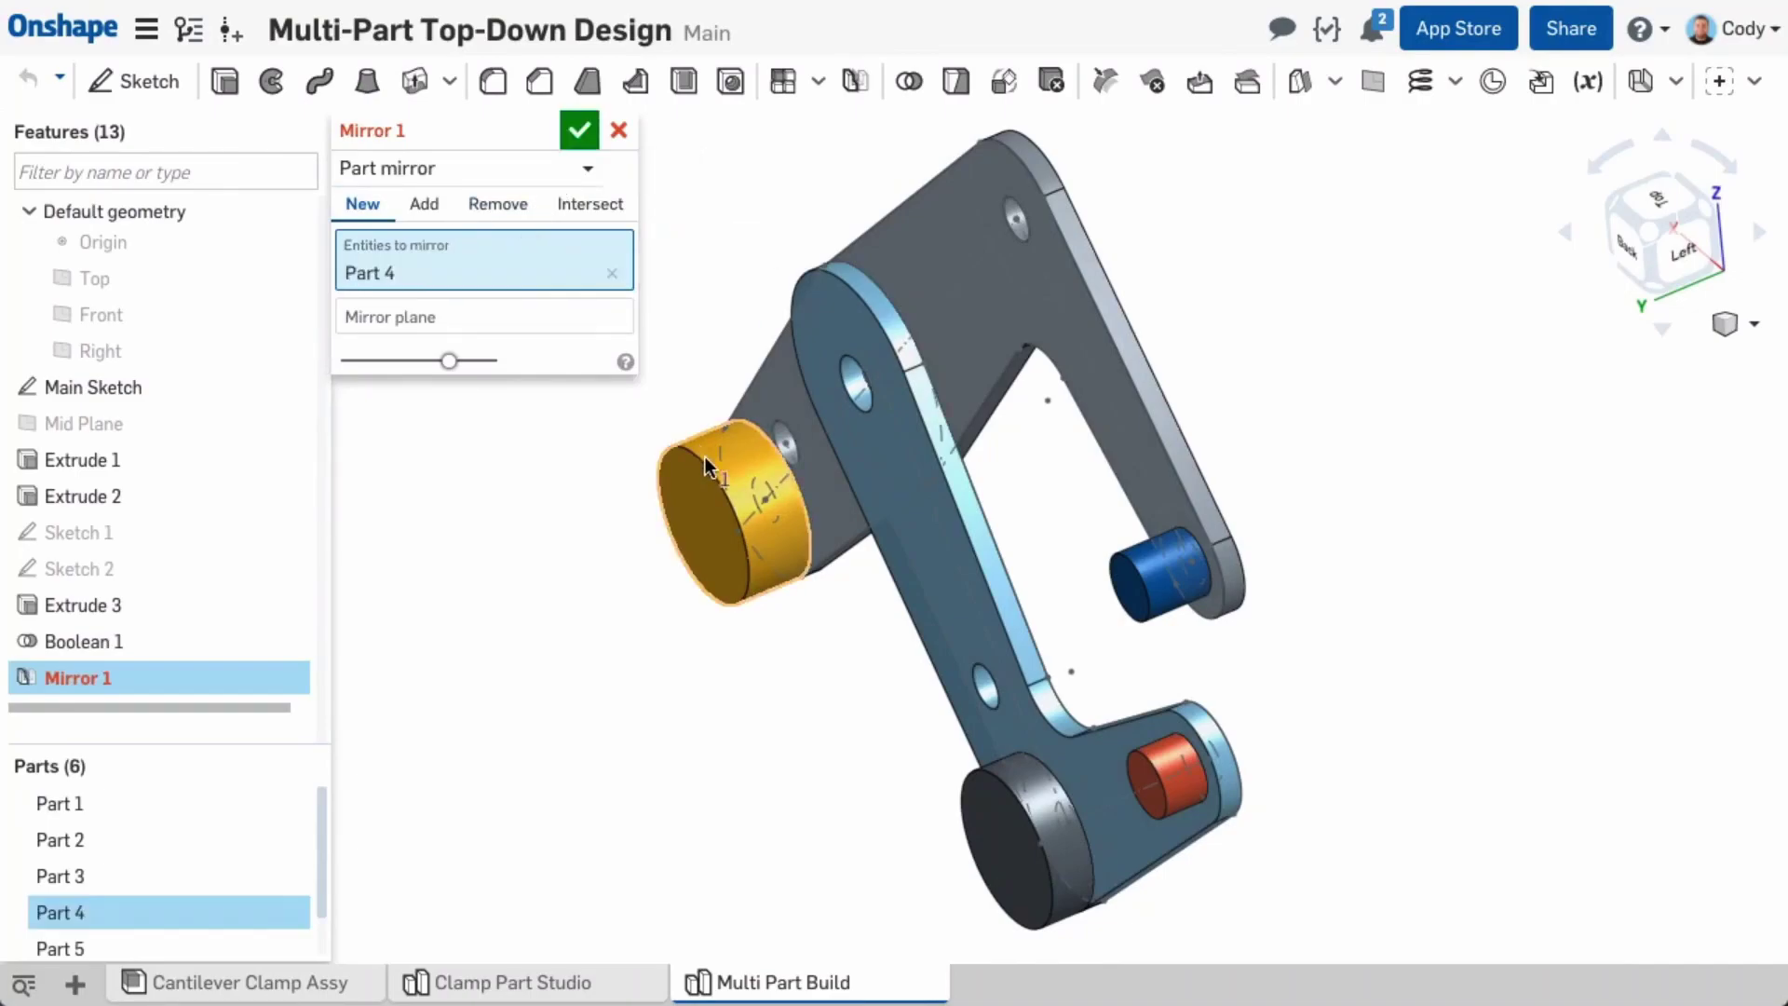
left_click(995, 794)
left_click(1150, 769)
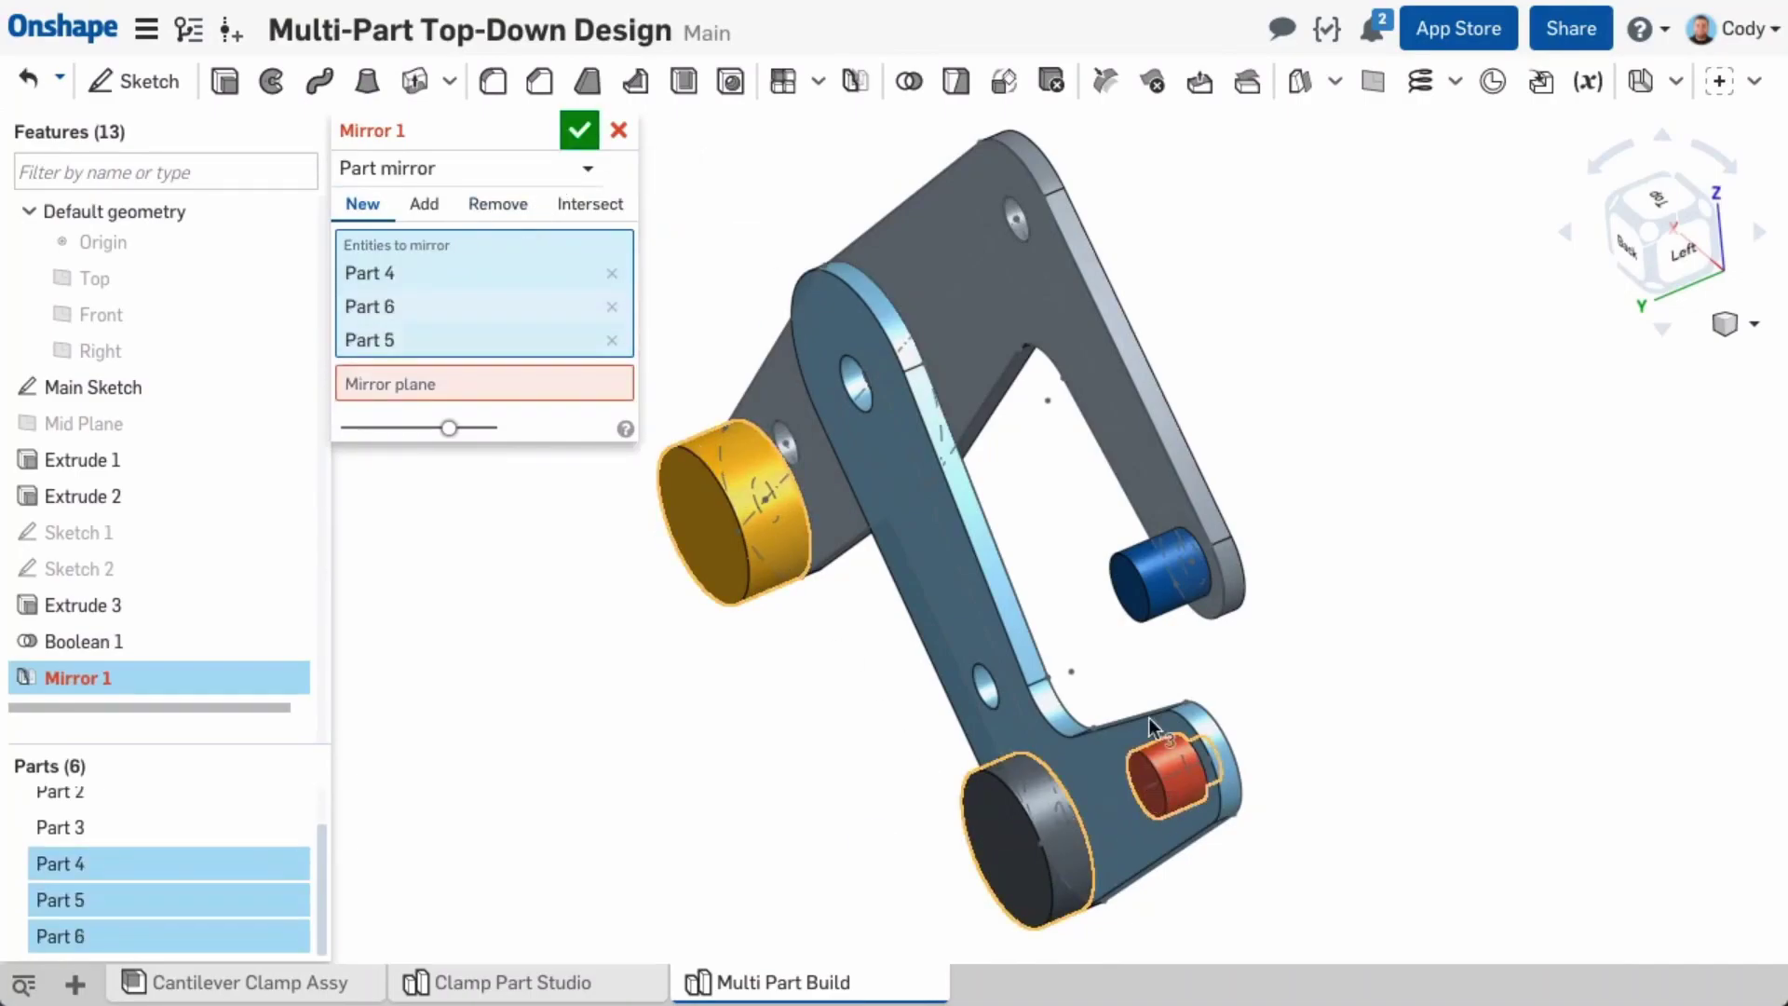
left_click(1149, 603)
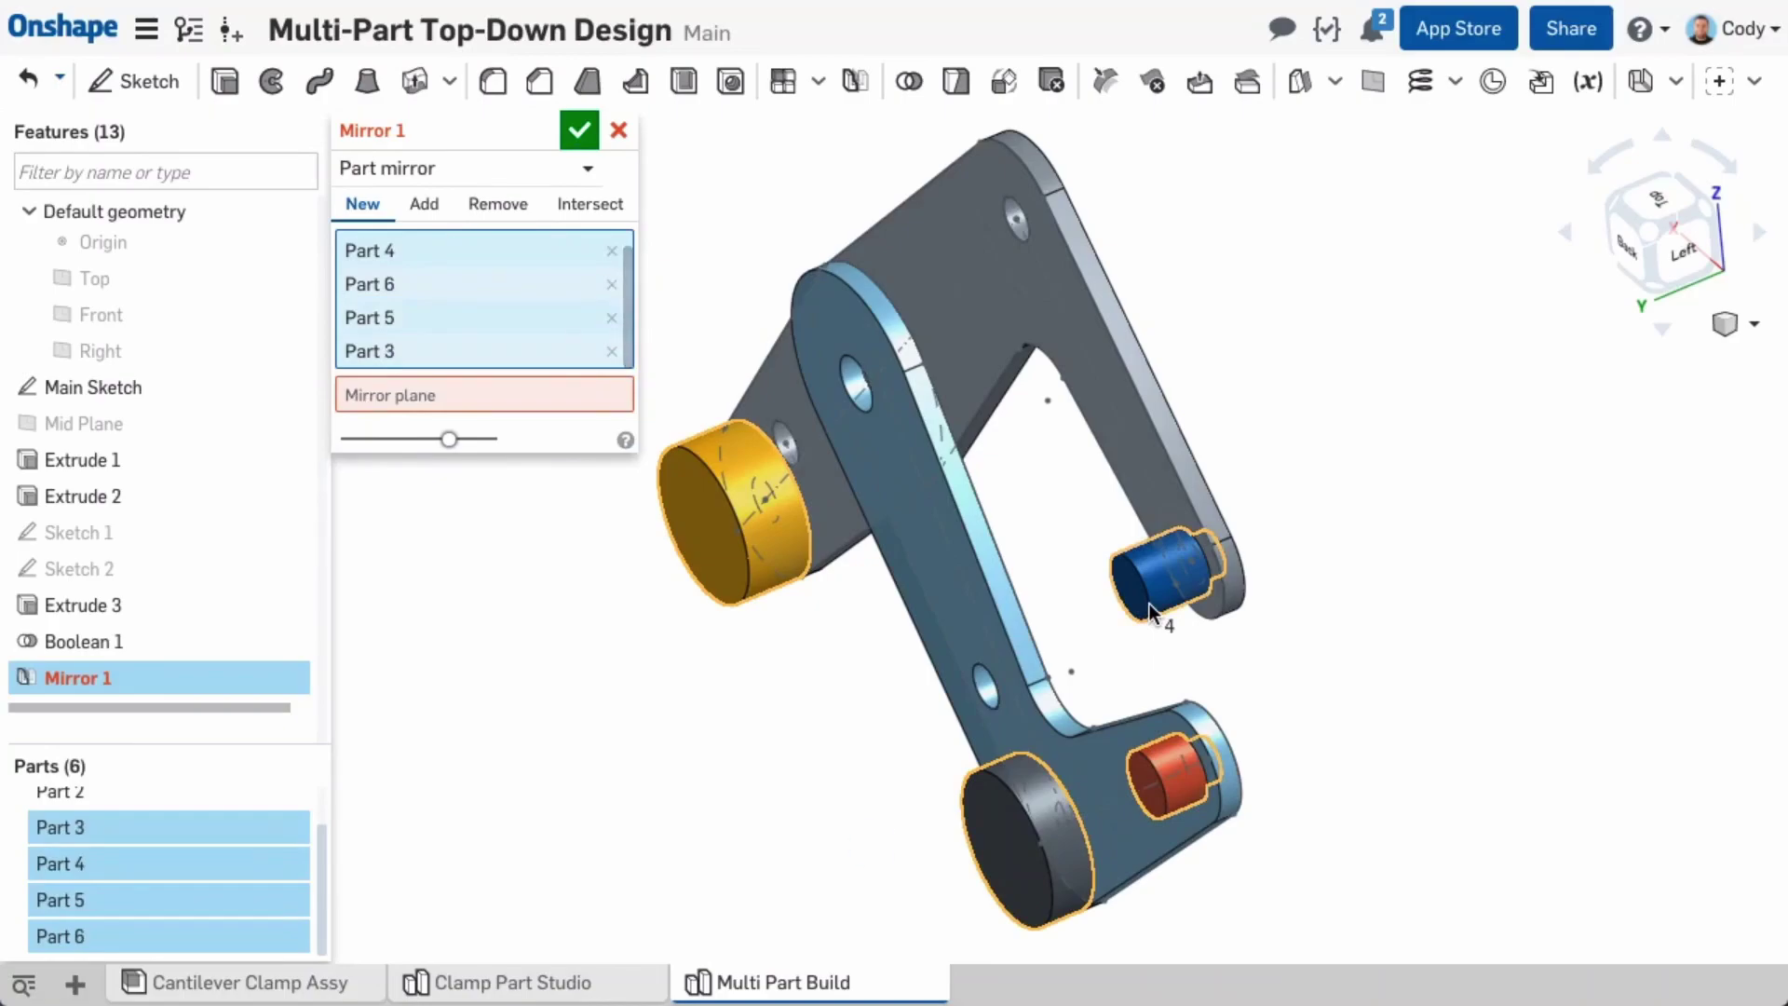
left_click(449, 399)
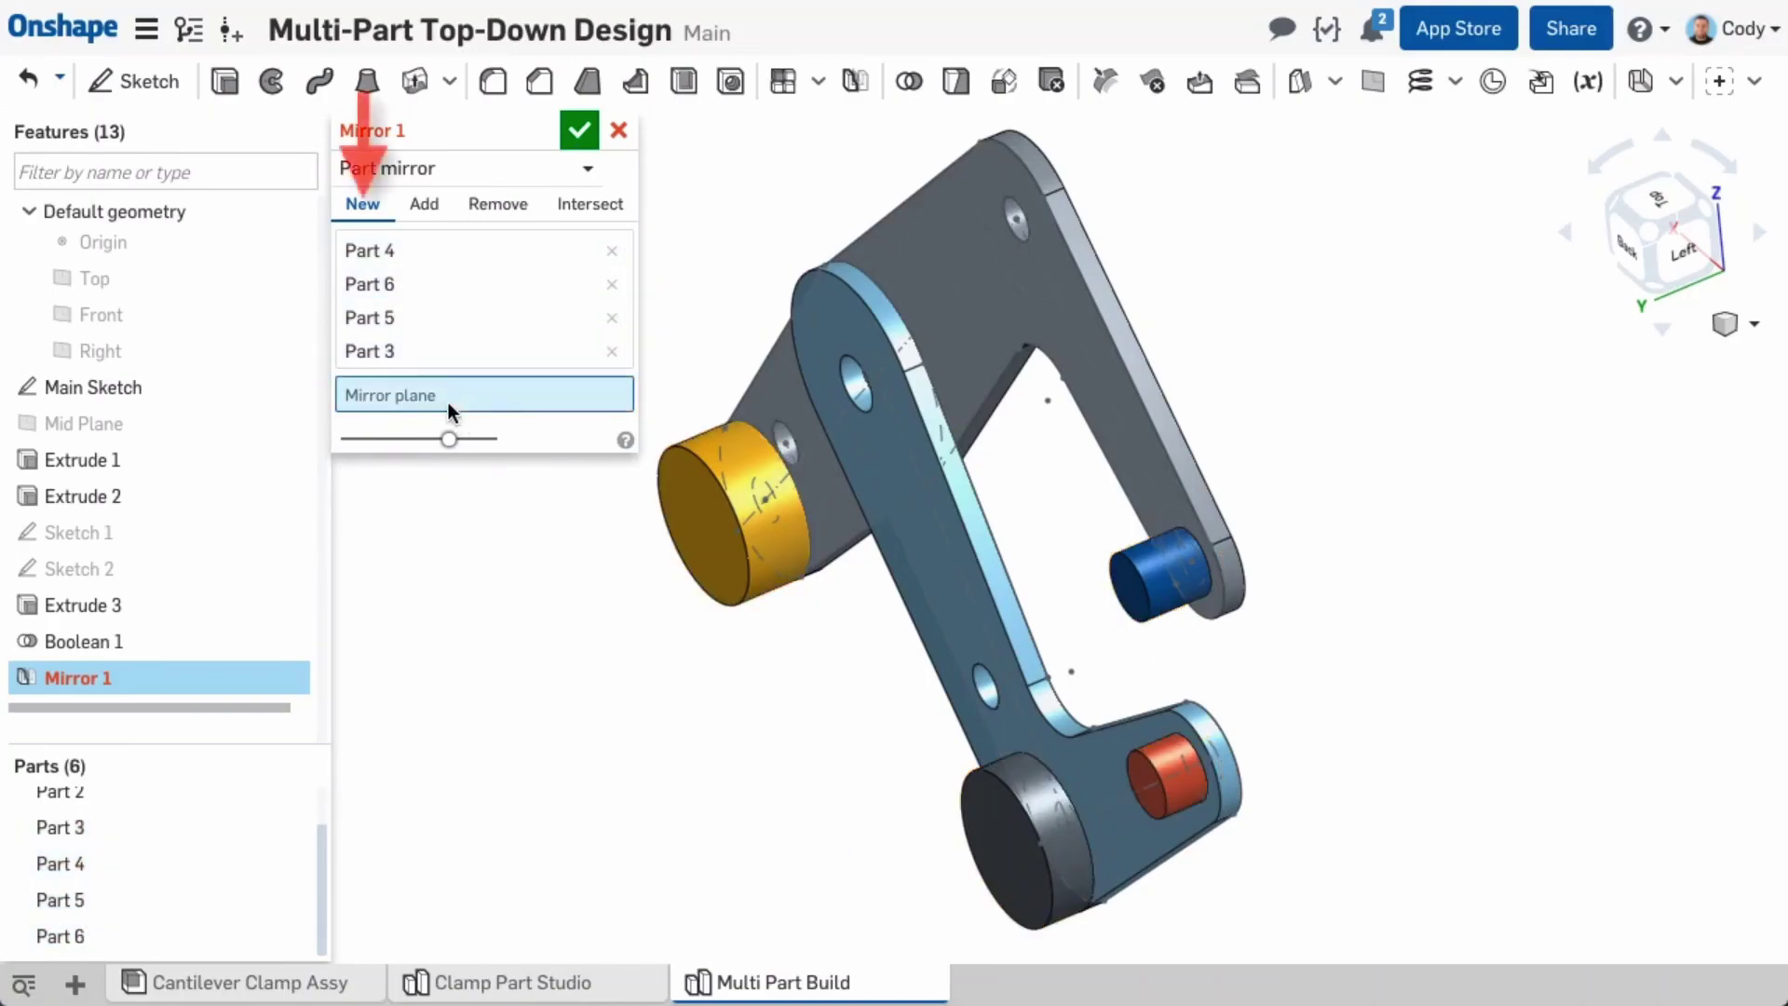
left_click(127, 421)
key("shift+3")
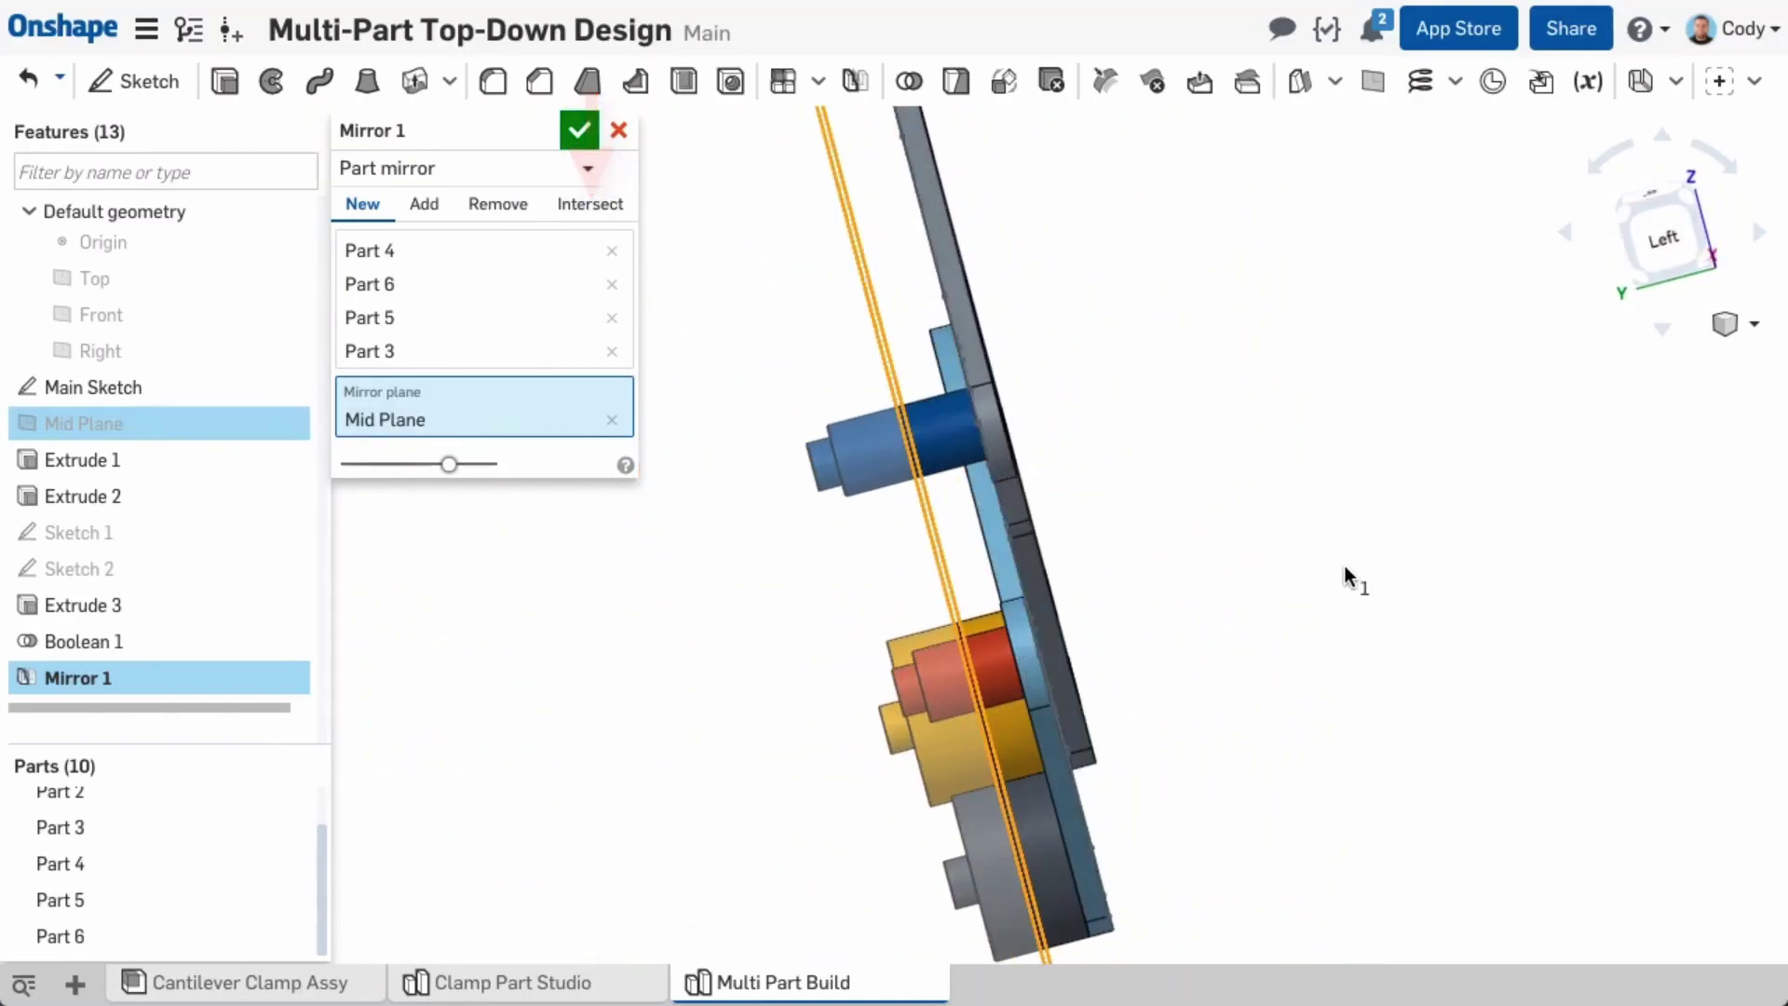
right_click_drag(1345, 566, 1416, 585)
middle_click_drag(1417, 585, 1417, 613)
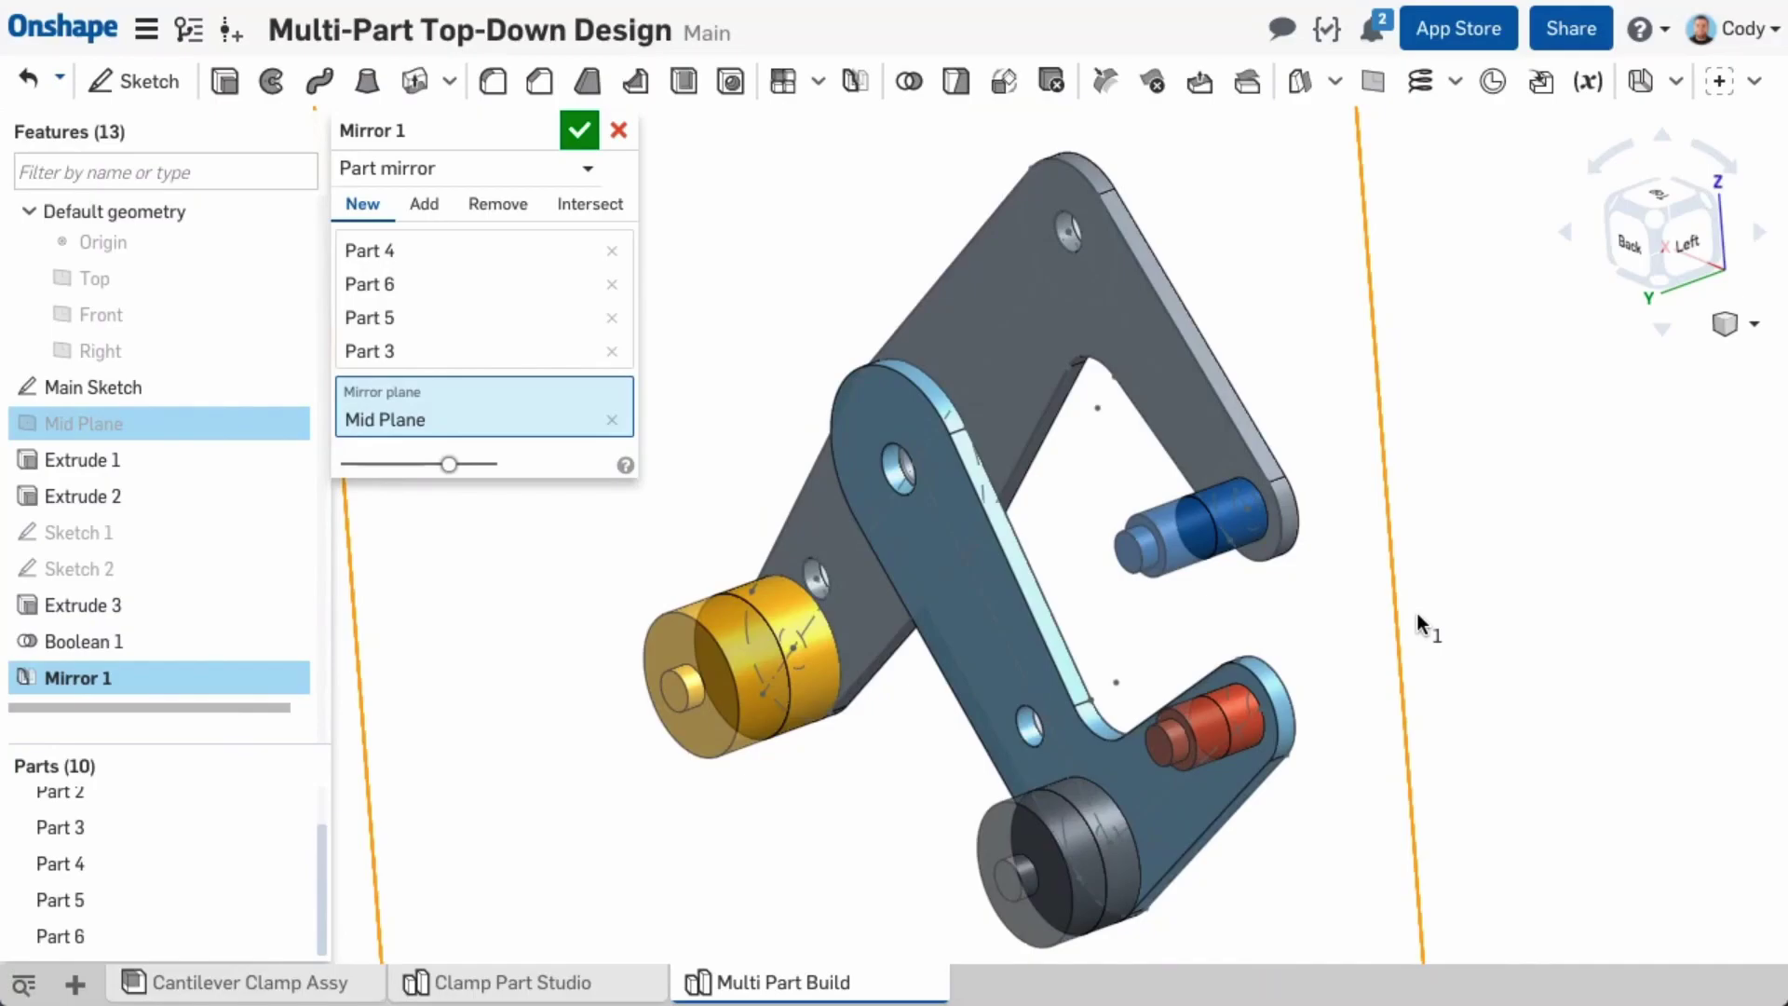
Step: Change the mirror to the Add option with the four original pins as the merge scope, and finish it
left_click(426, 209)
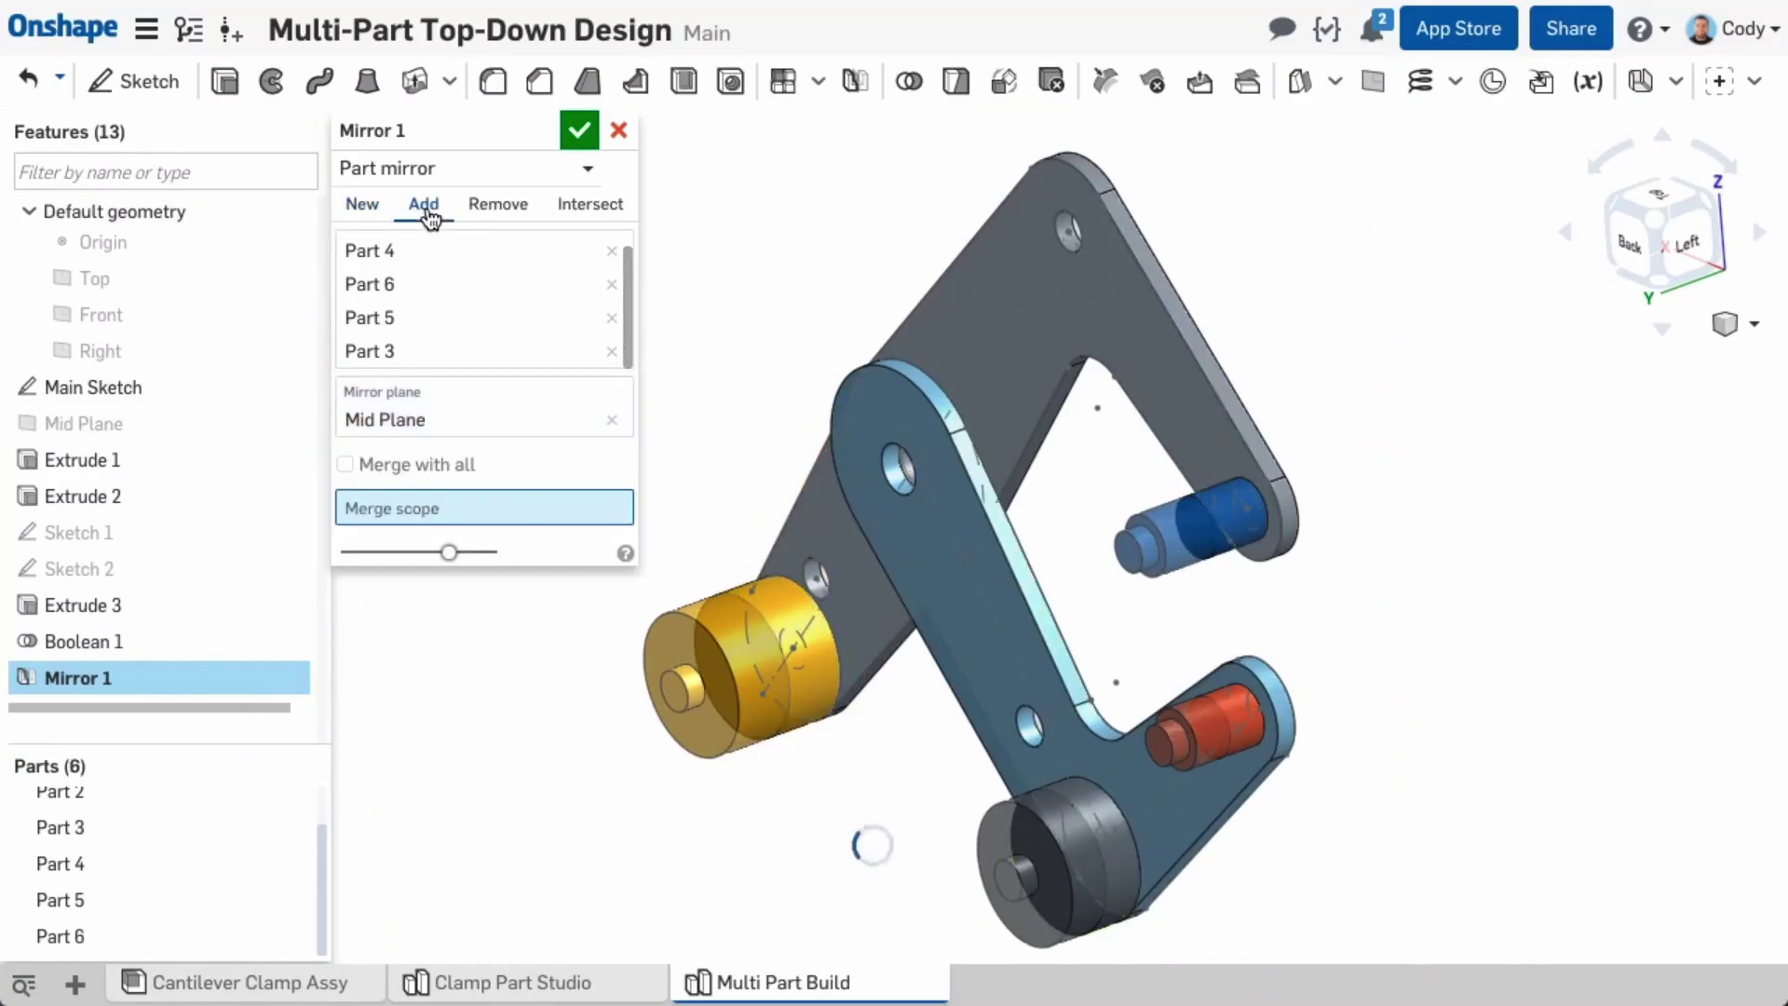
left_click(741, 585)
left_click(1071, 800)
left_click(1226, 700)
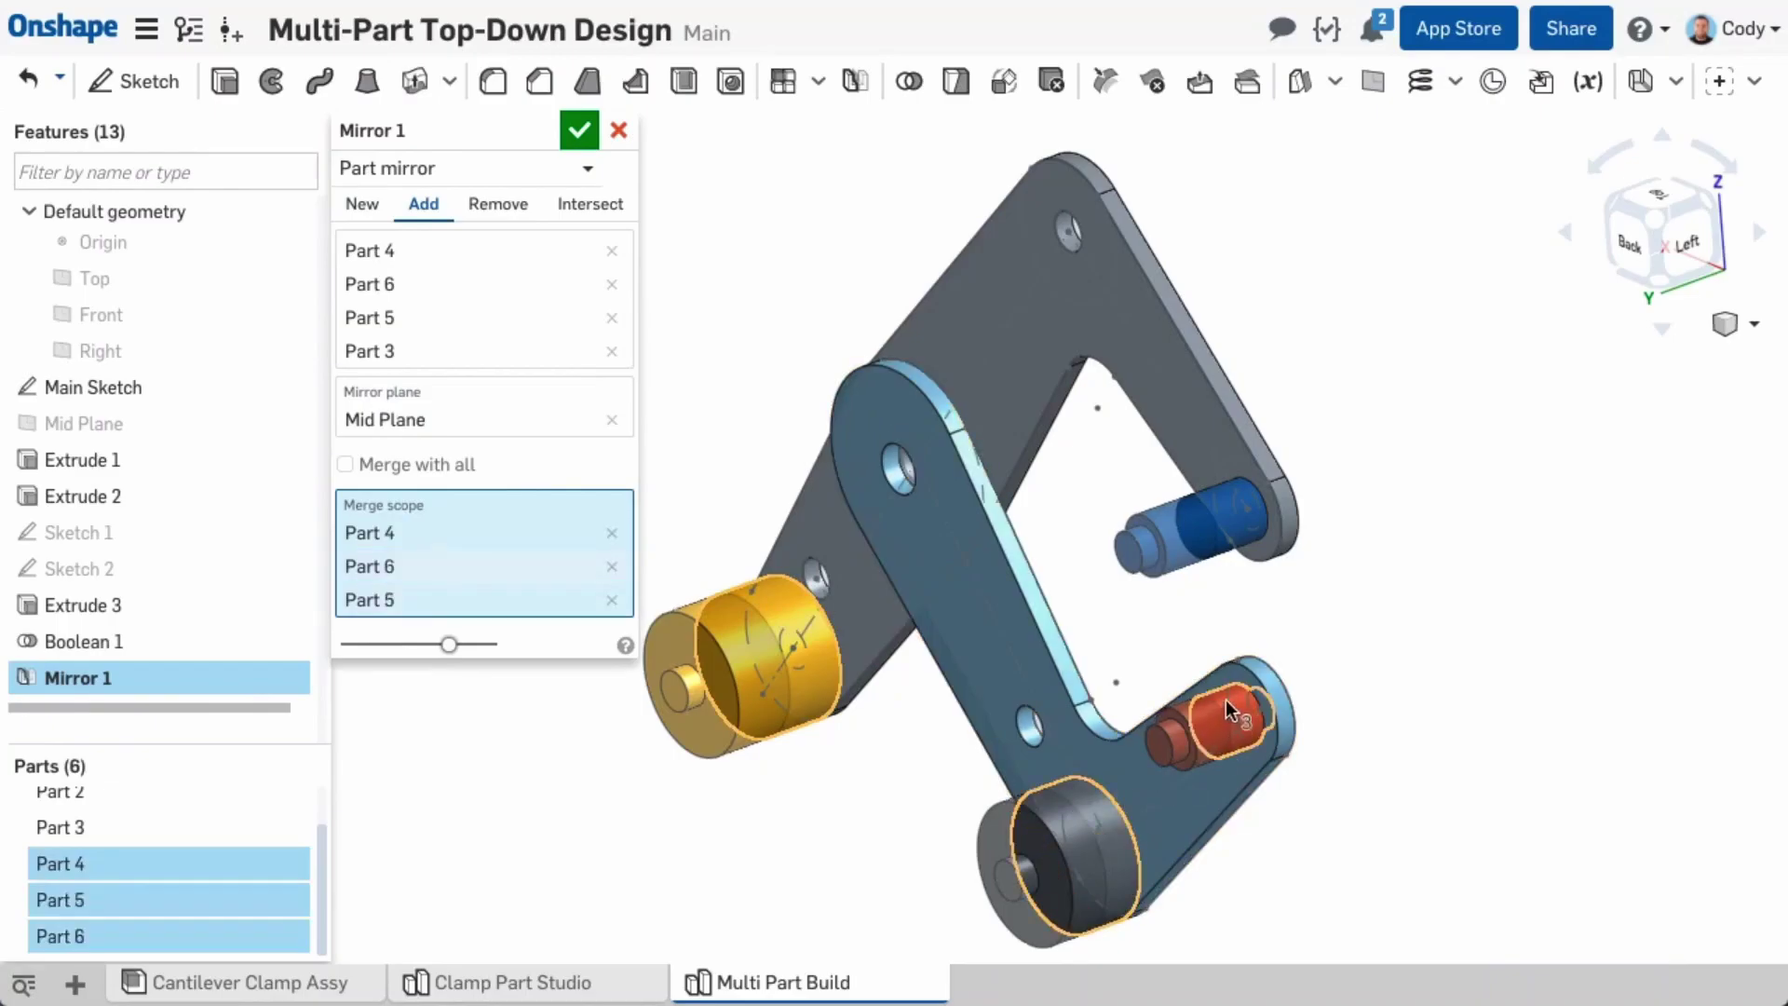
left_click(1233, 515)
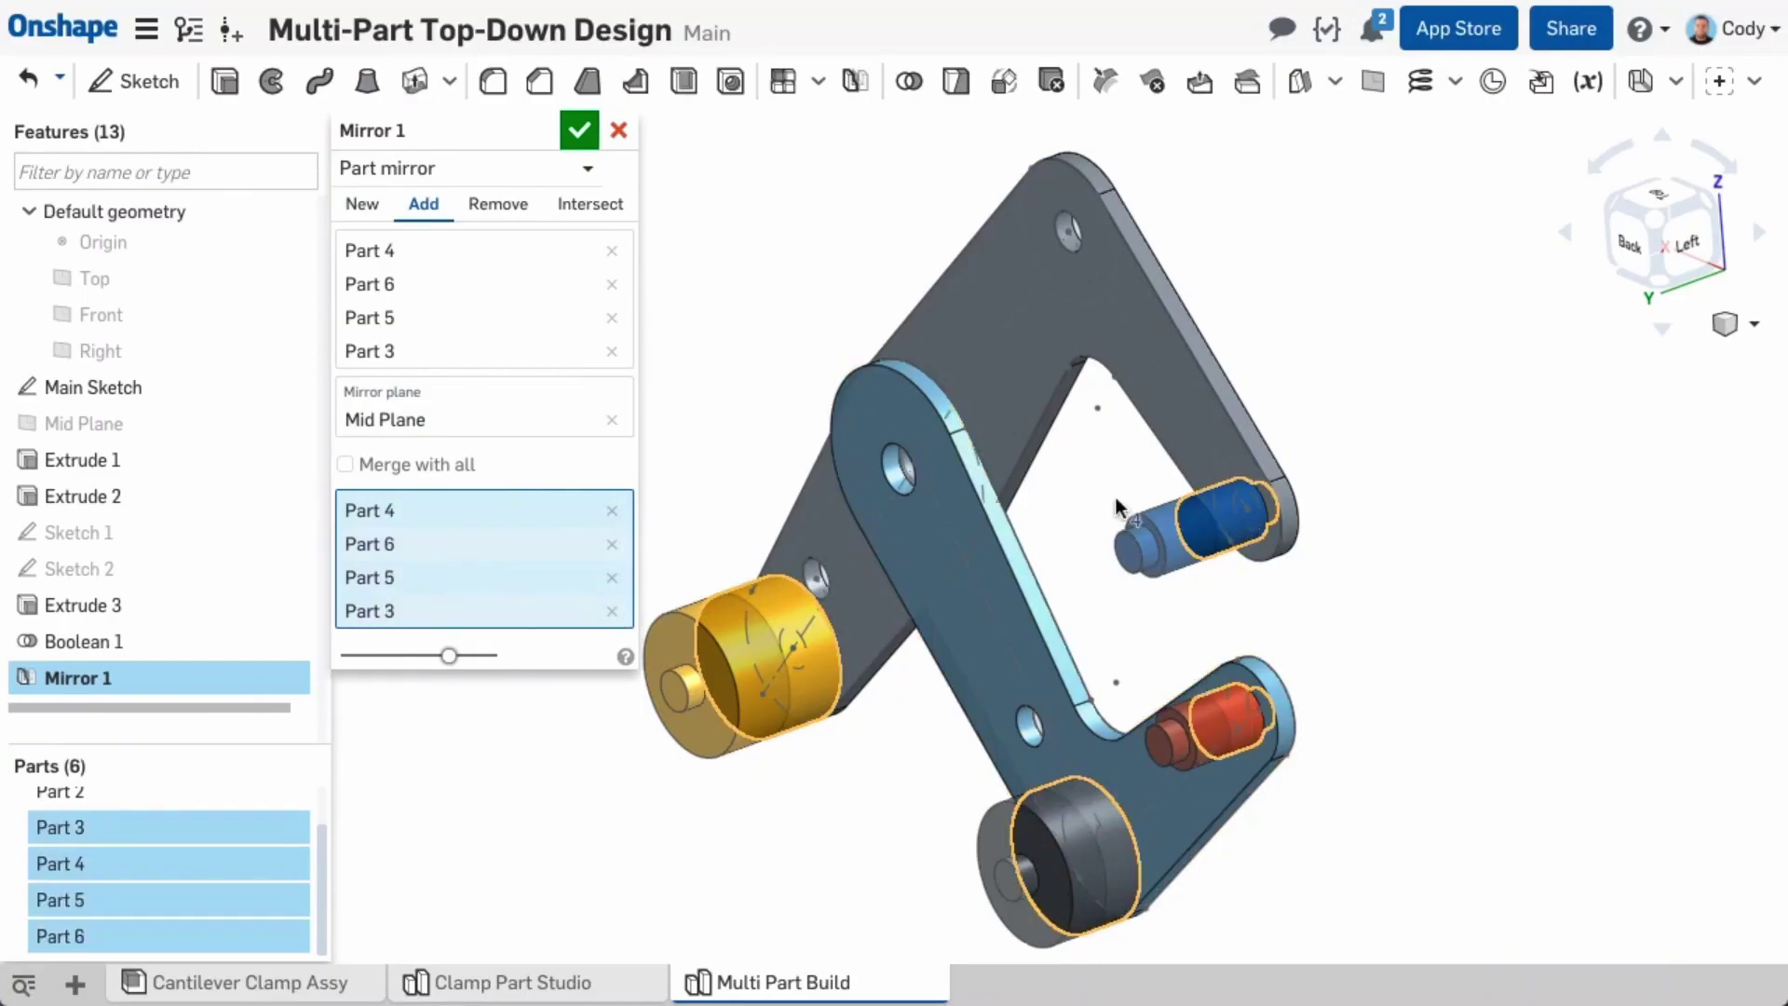
left_click(579, 132)
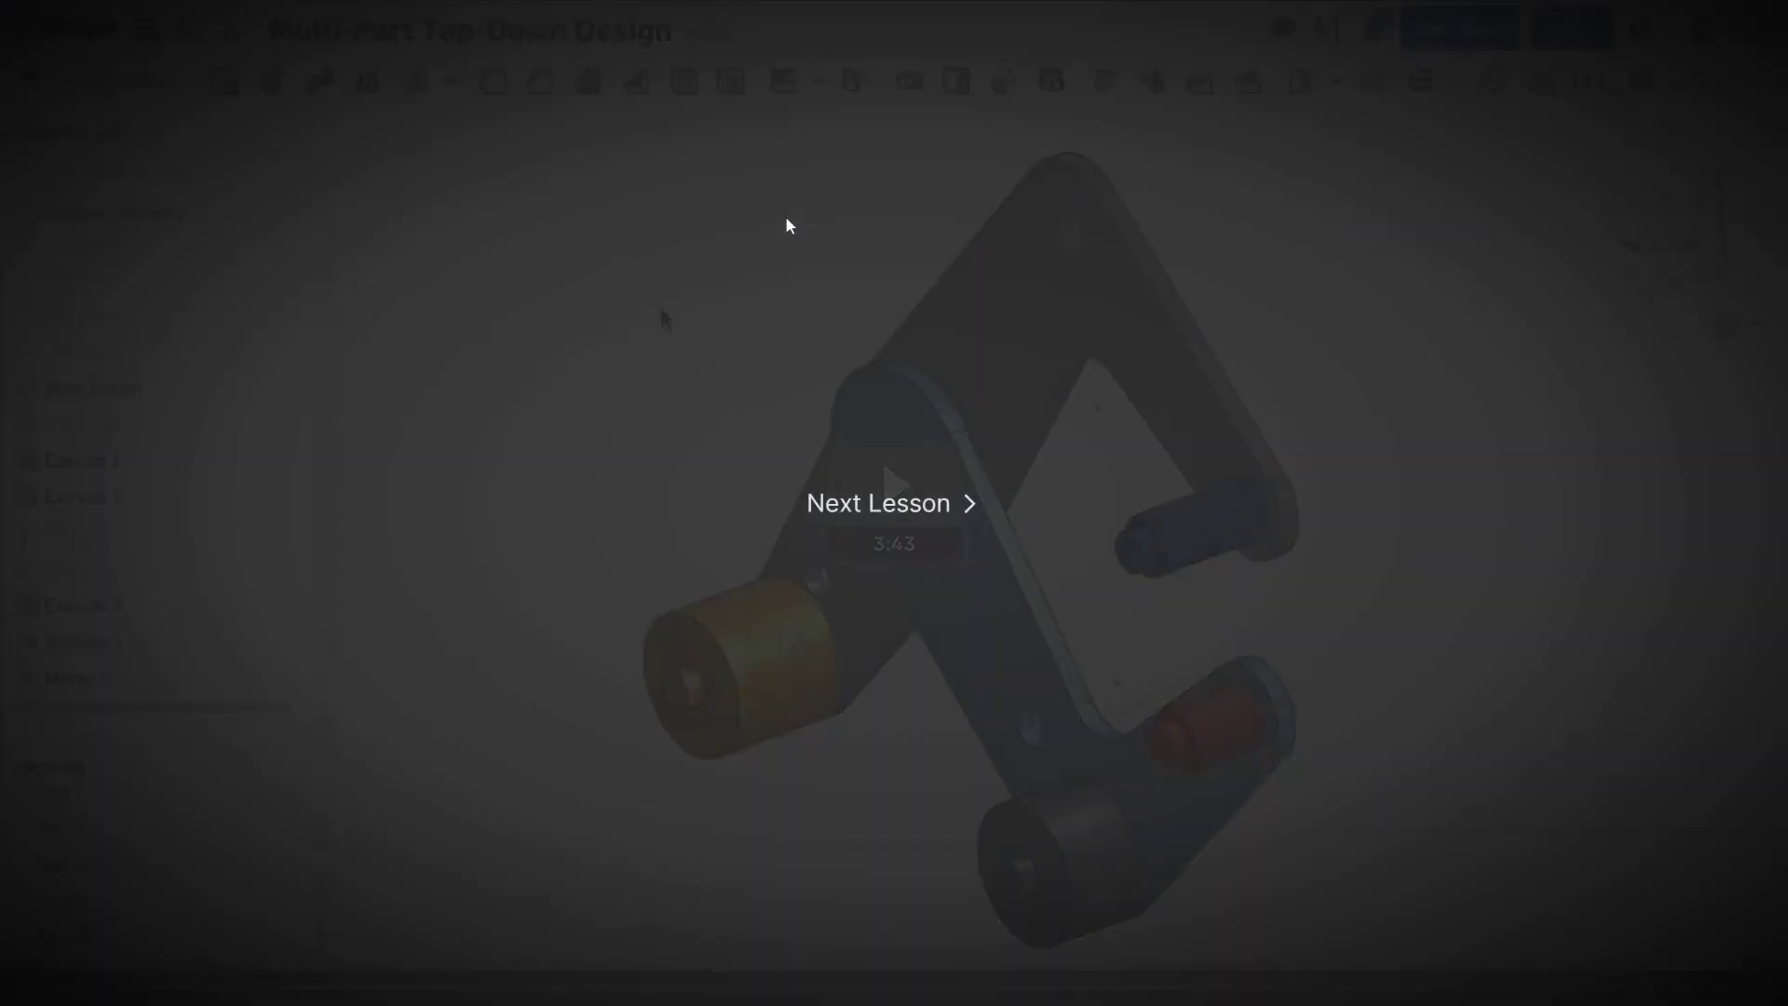
Step: Continue to the Avoiding Multi-Part Modeling Bad Practices lesson and play its video in full screen
left_click(913, 506)
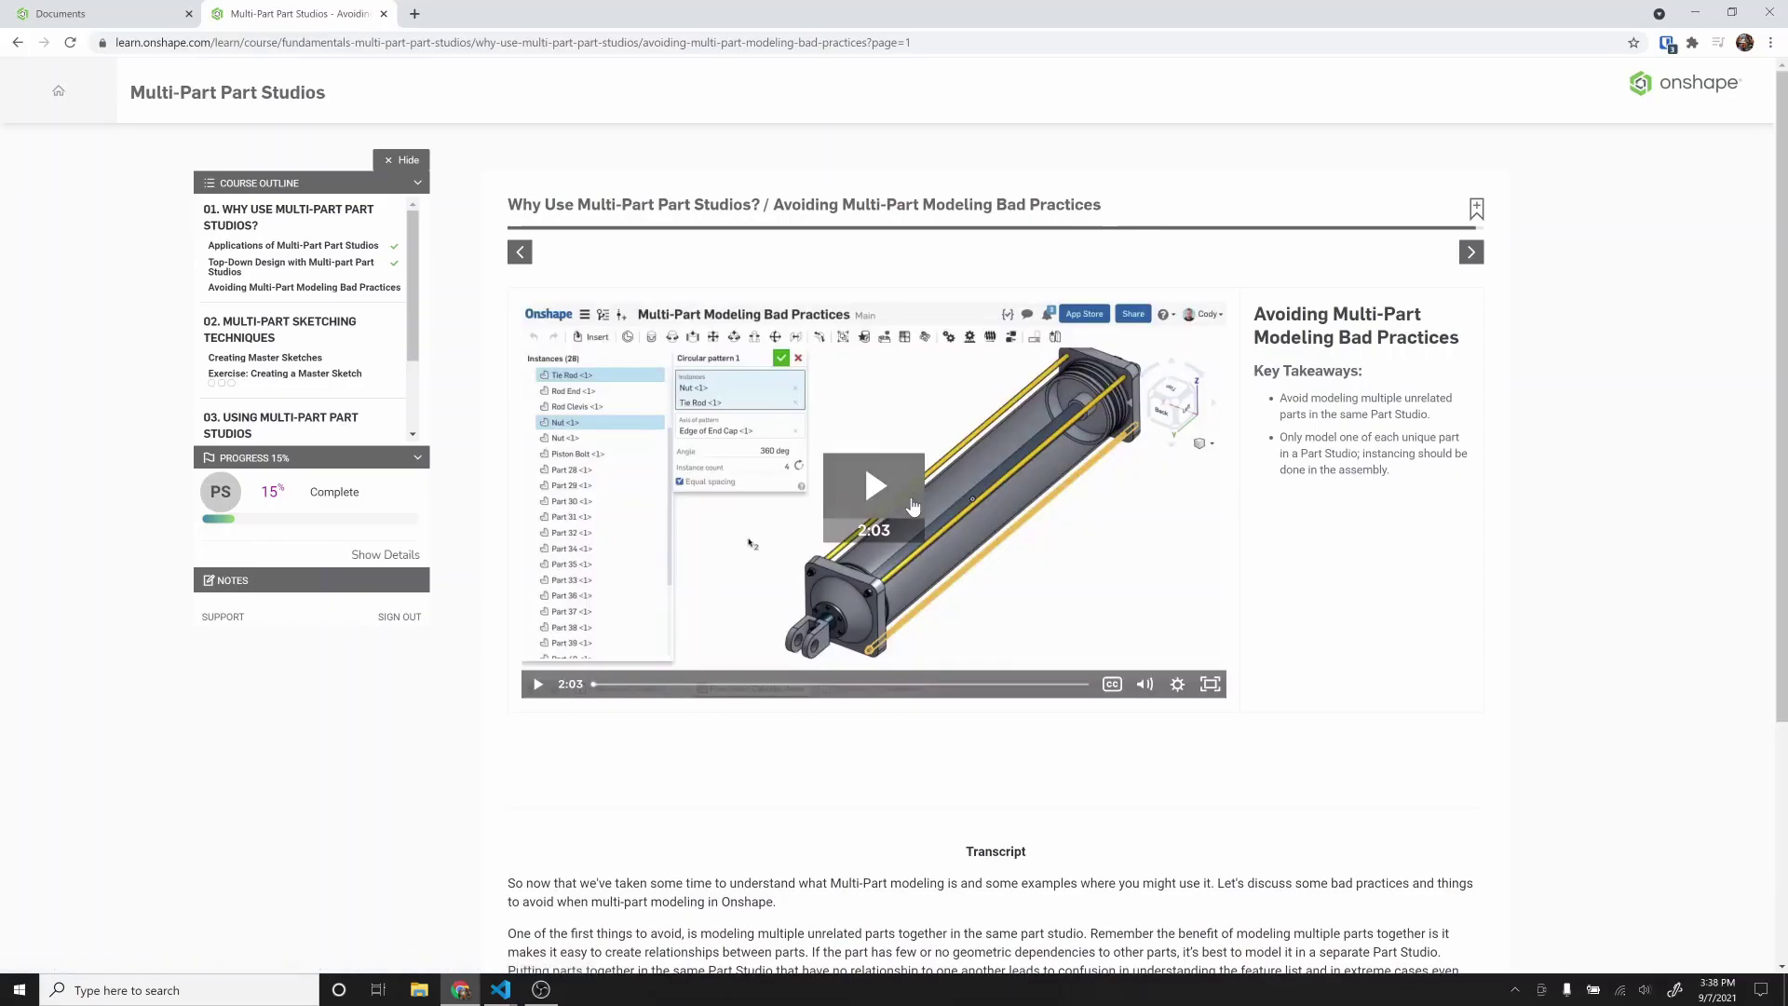
left_click(897, 484)
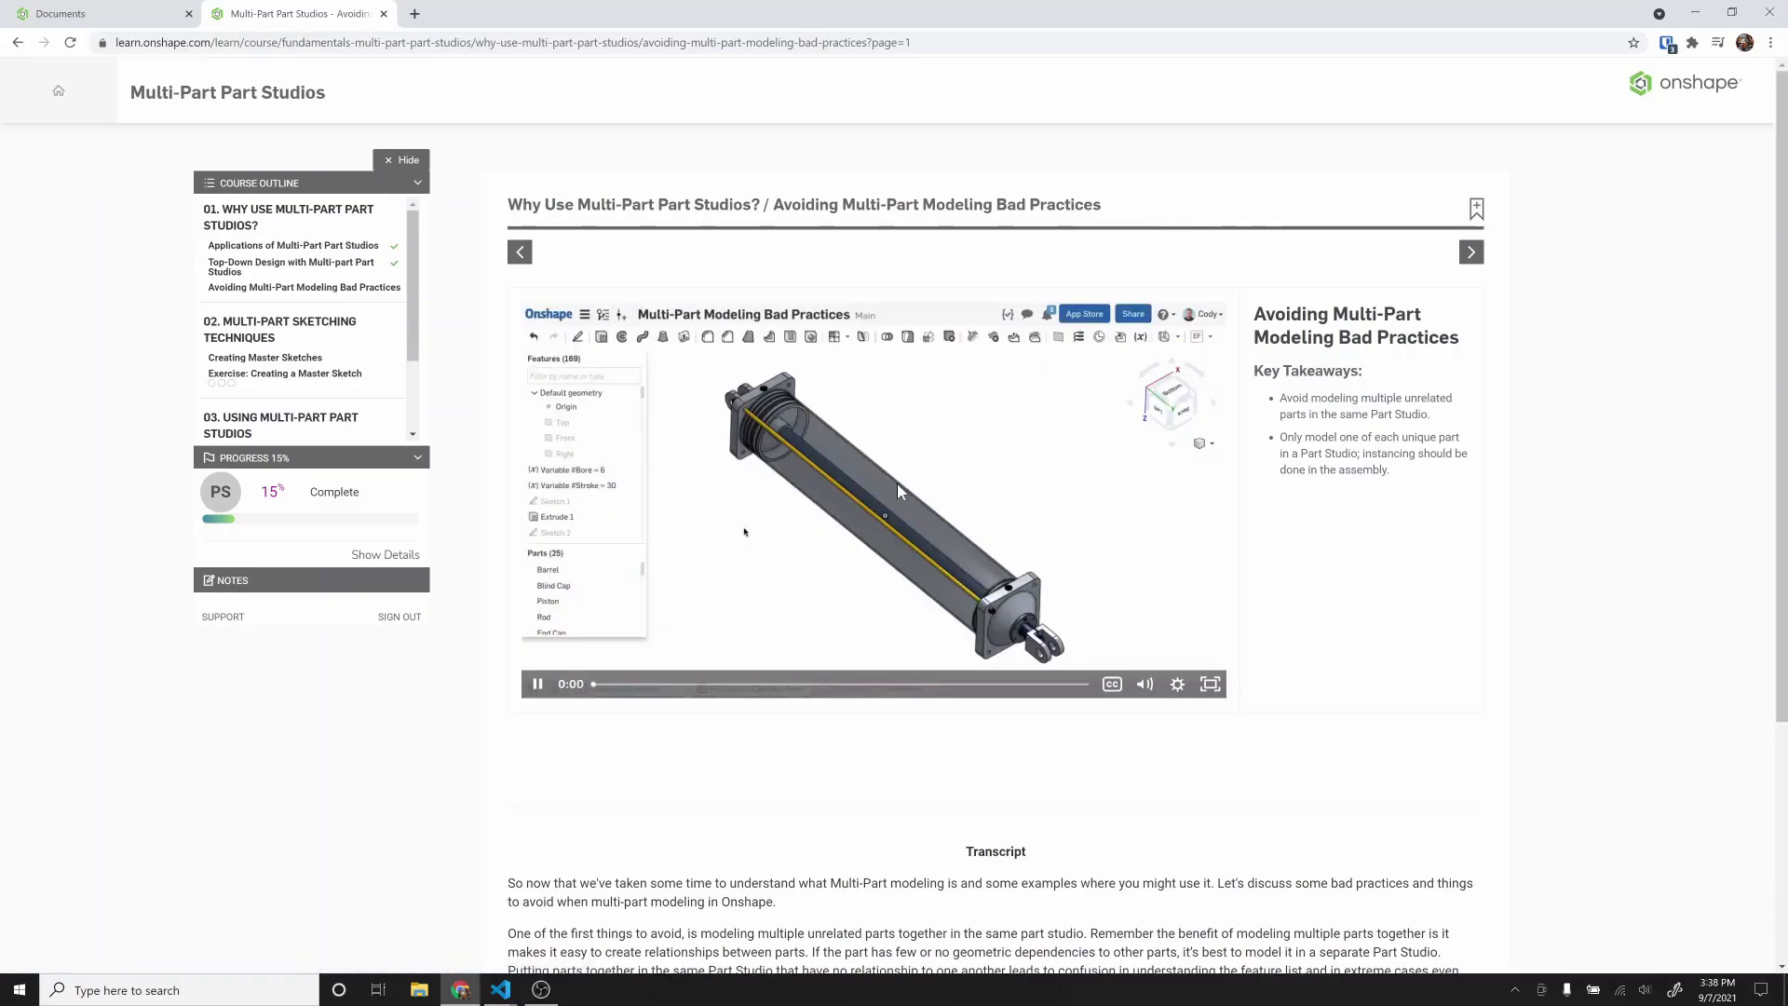
left_click(1210, 684)
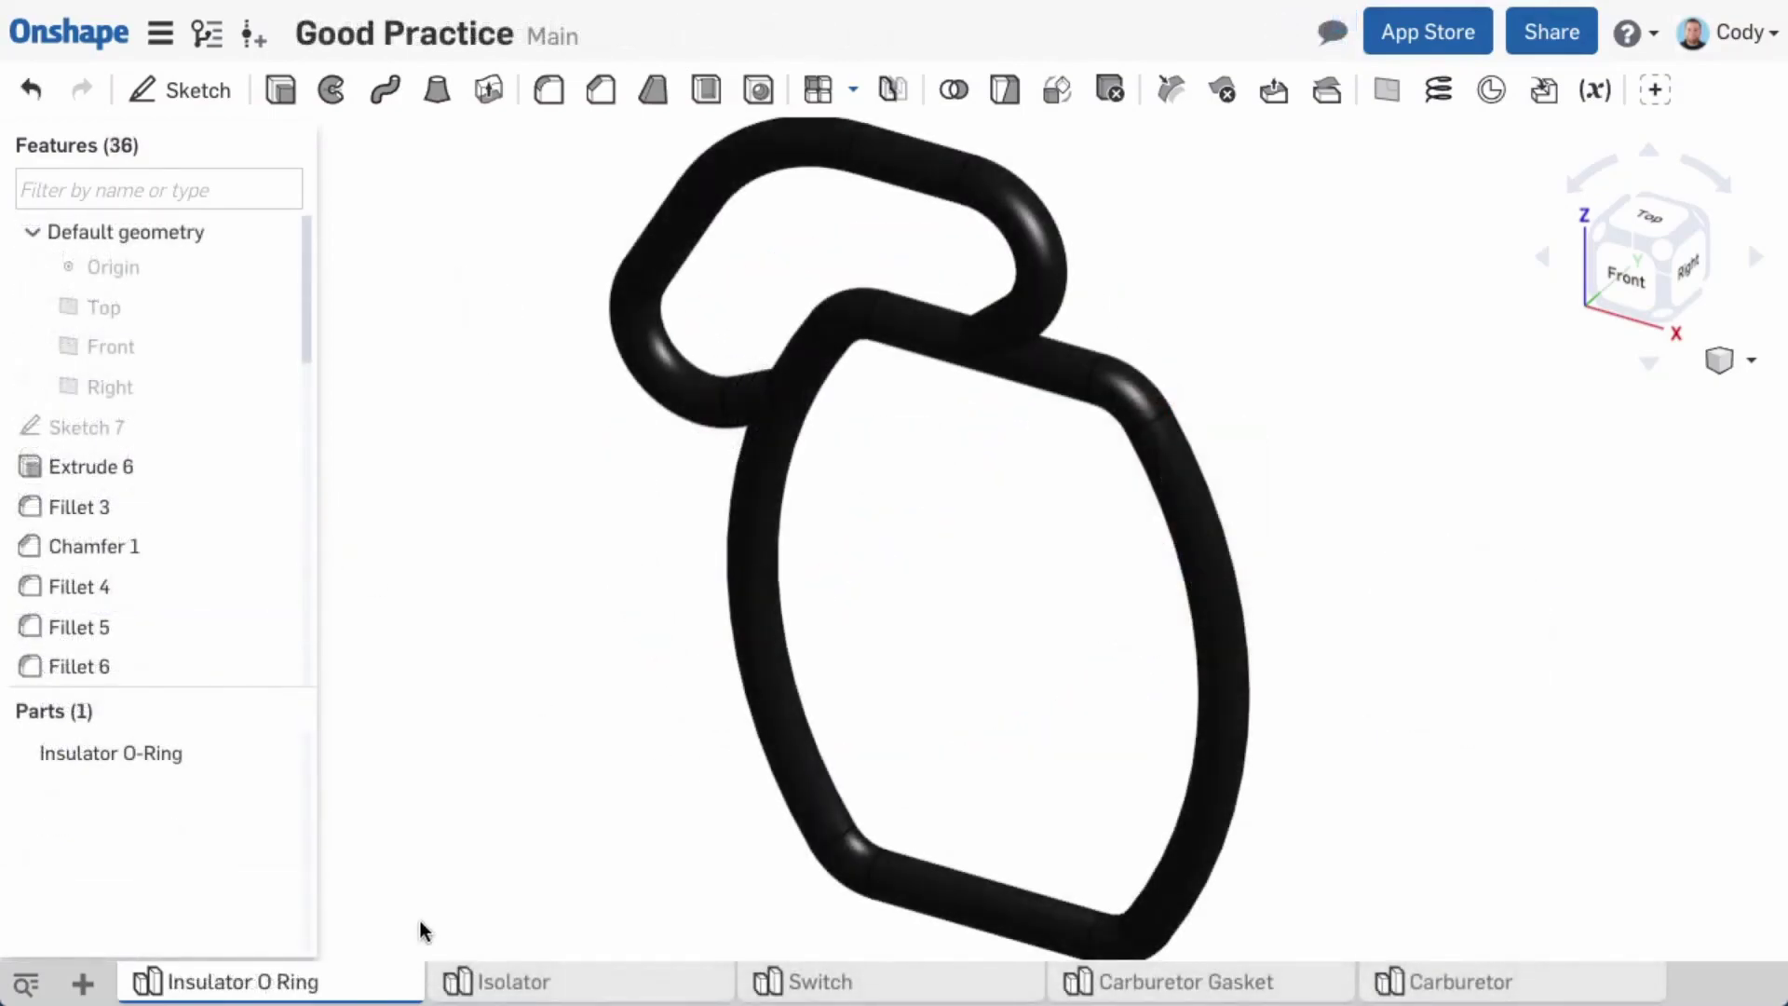
Step: Look through the Isolator, Switch, Carburetor Gasket and Carburetor part studios to examine how each part is modeled separately
left_click(542, 983)
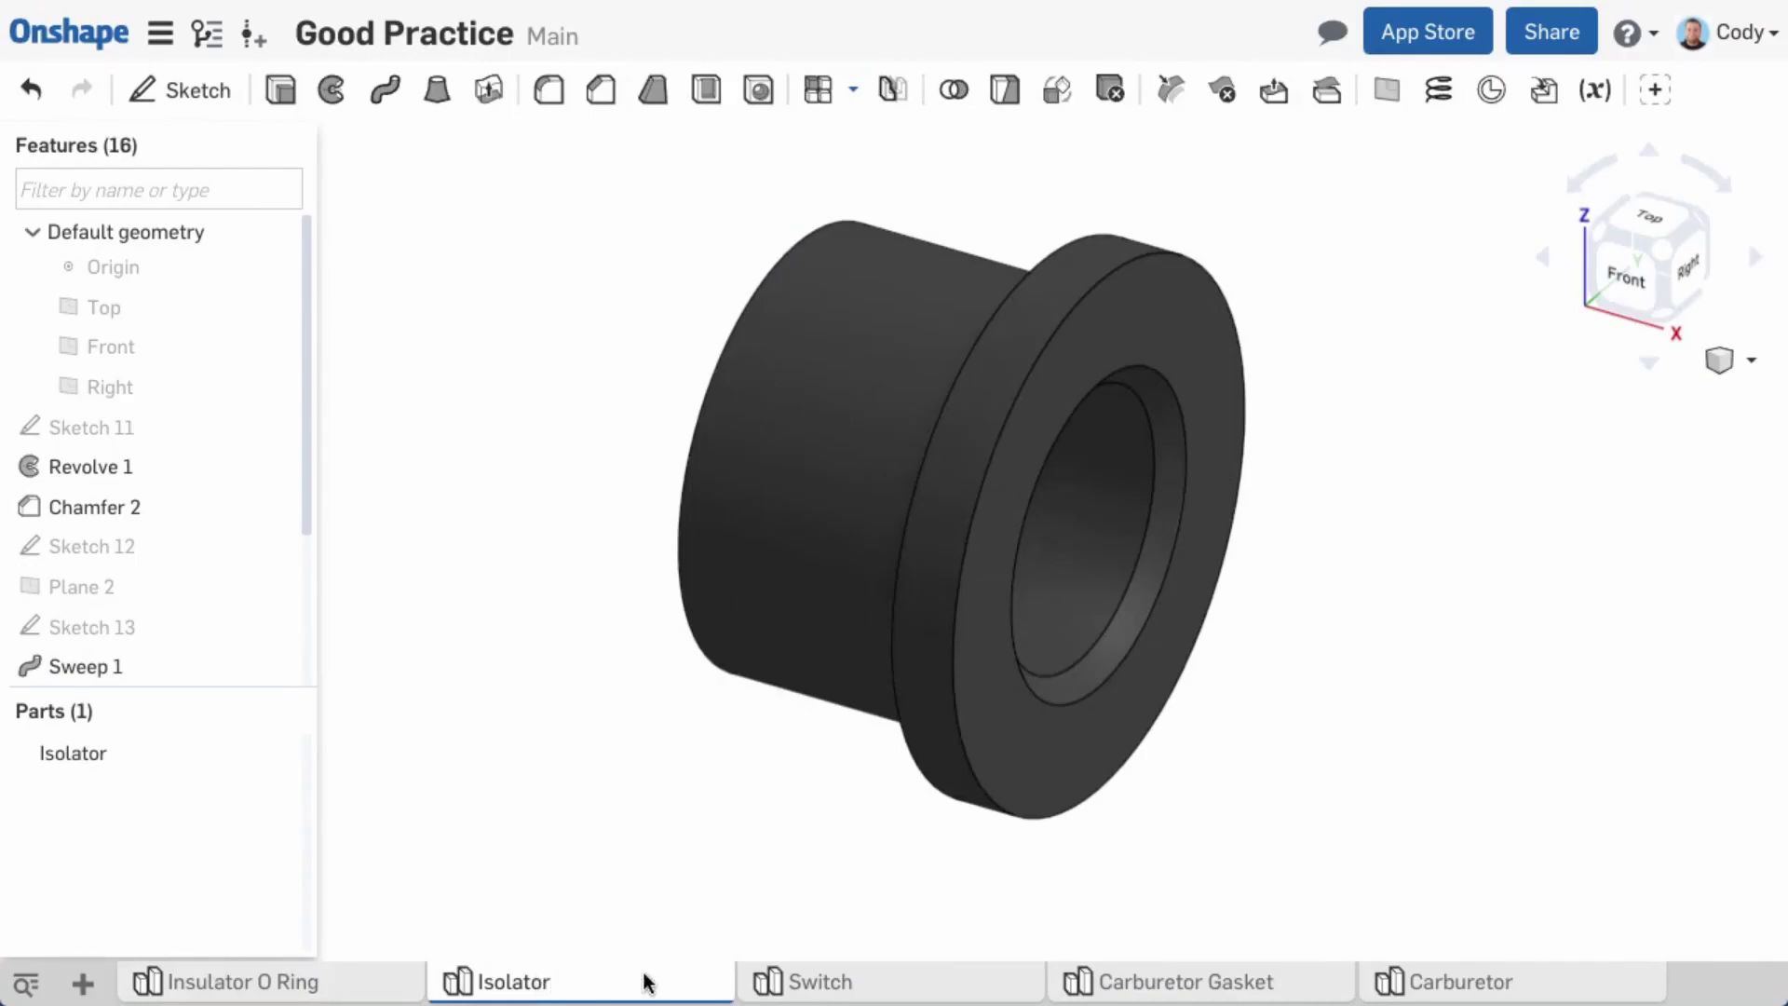
left_click(847, 982)
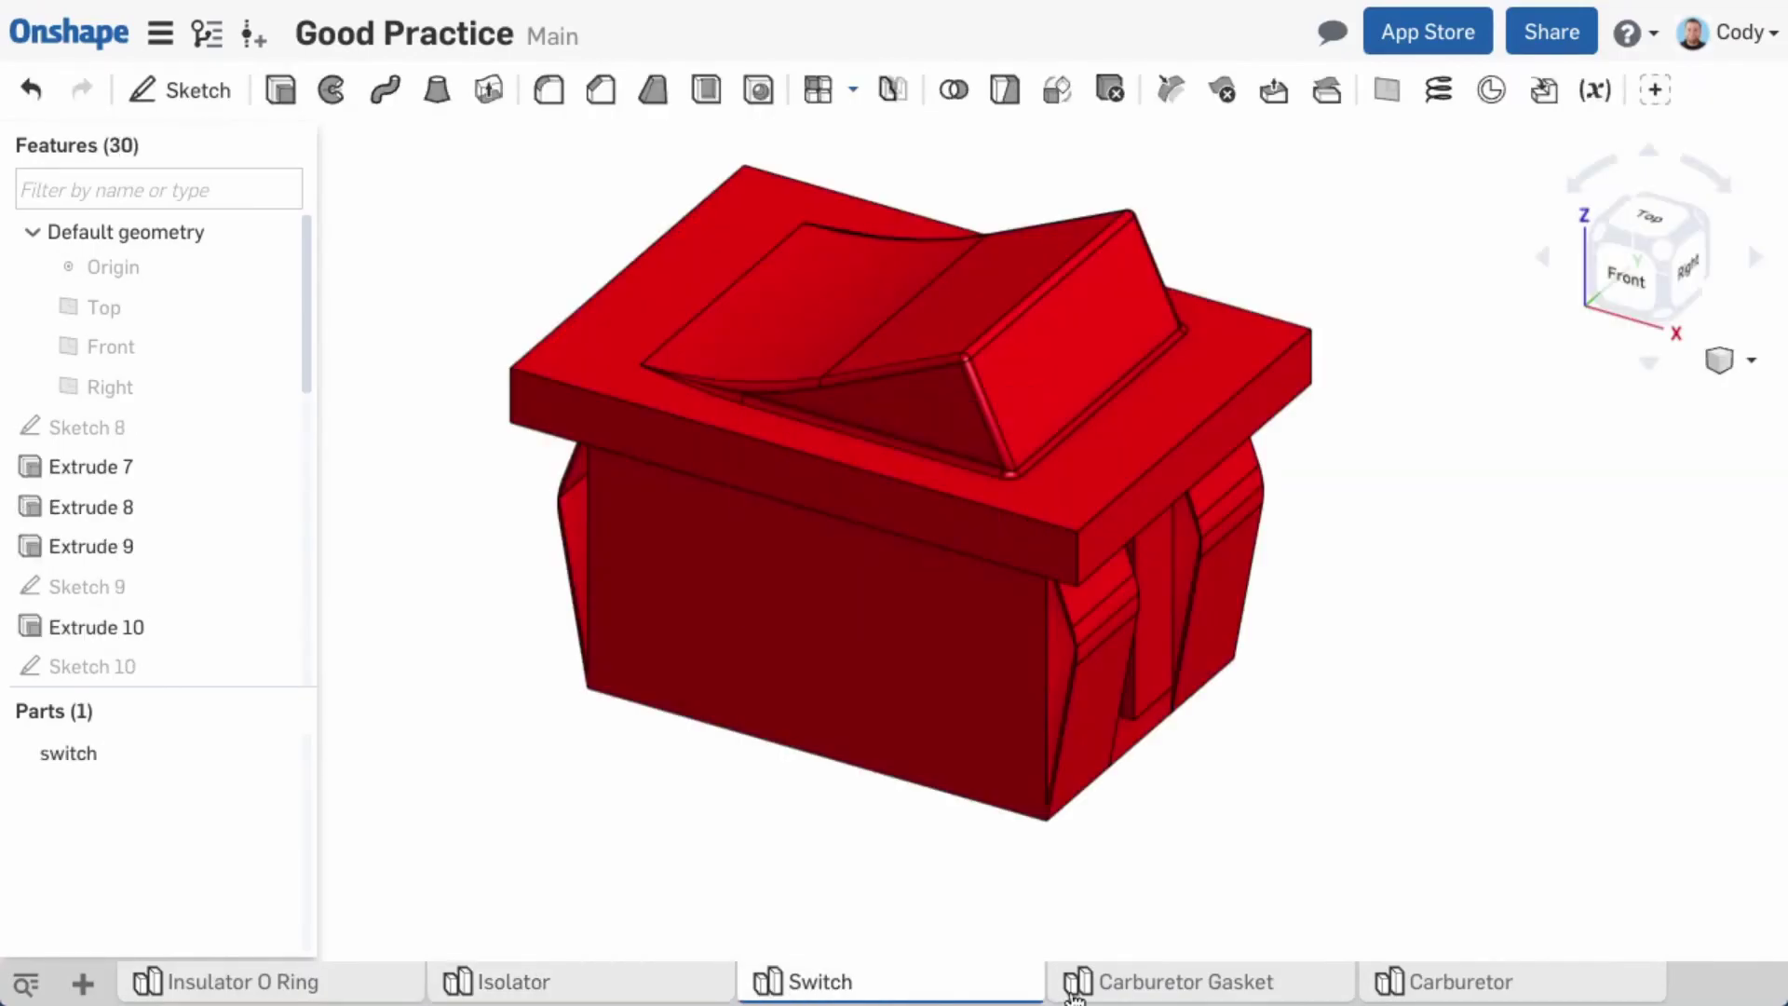
left_click(1199, 992)
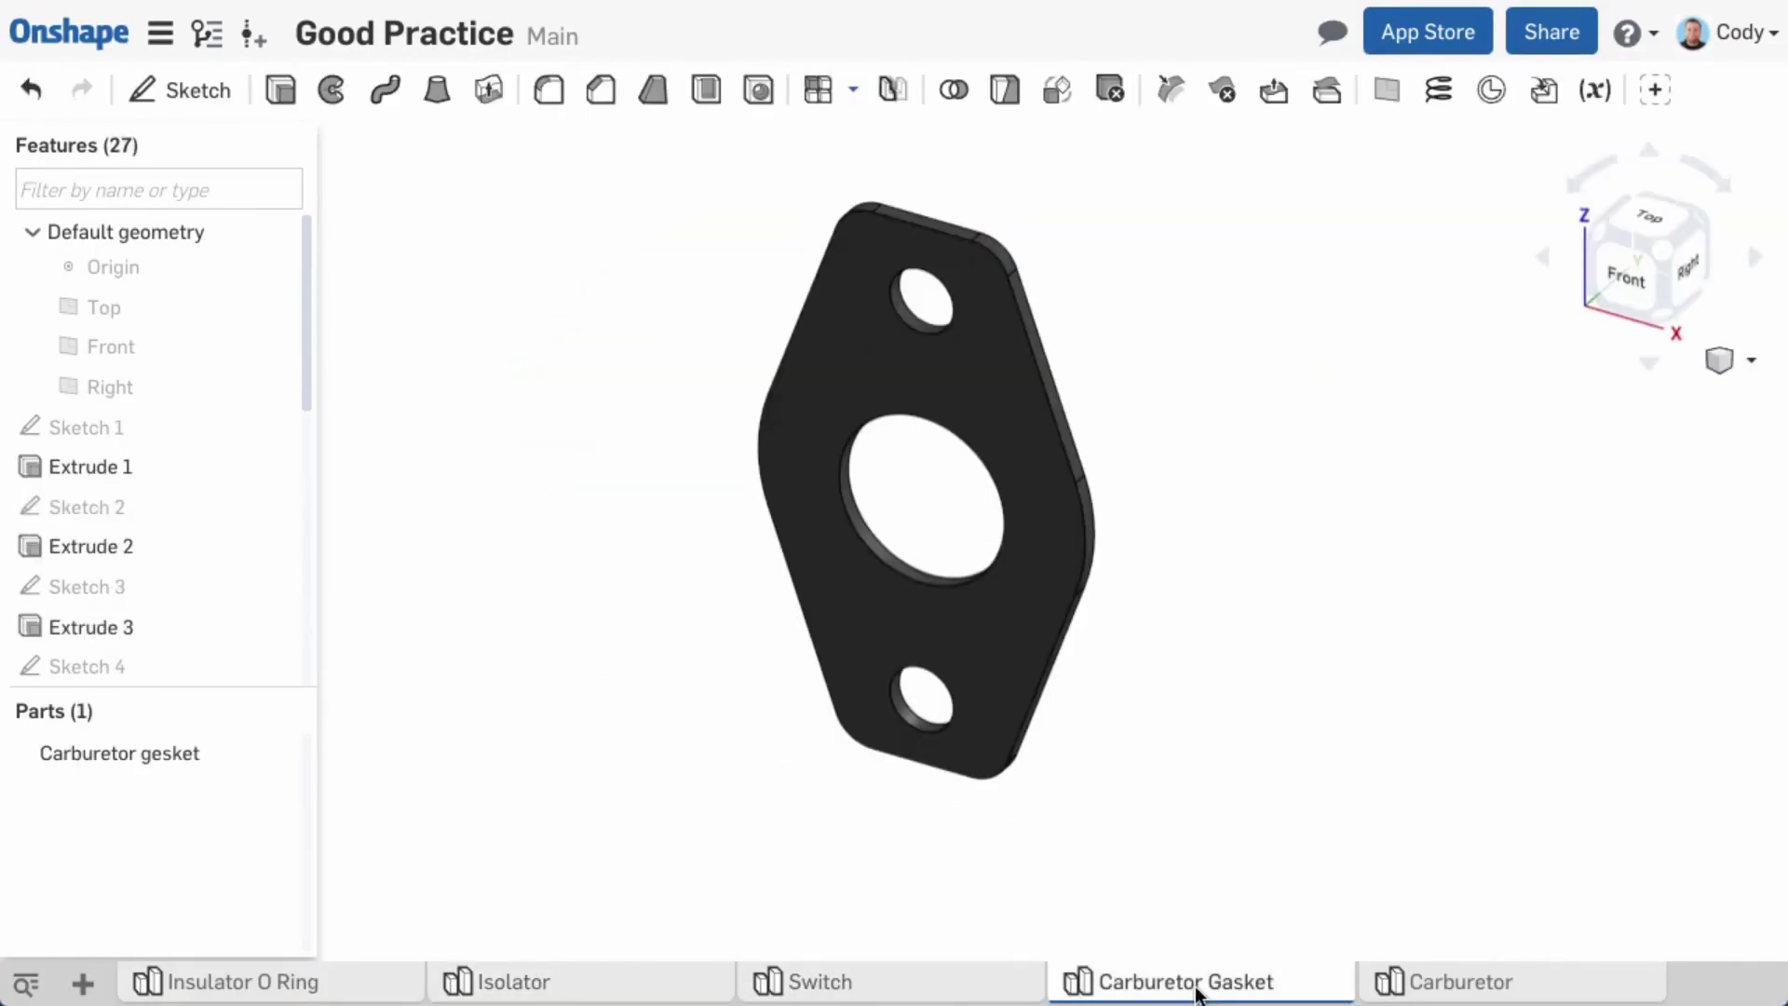
left_click(1415, 982)
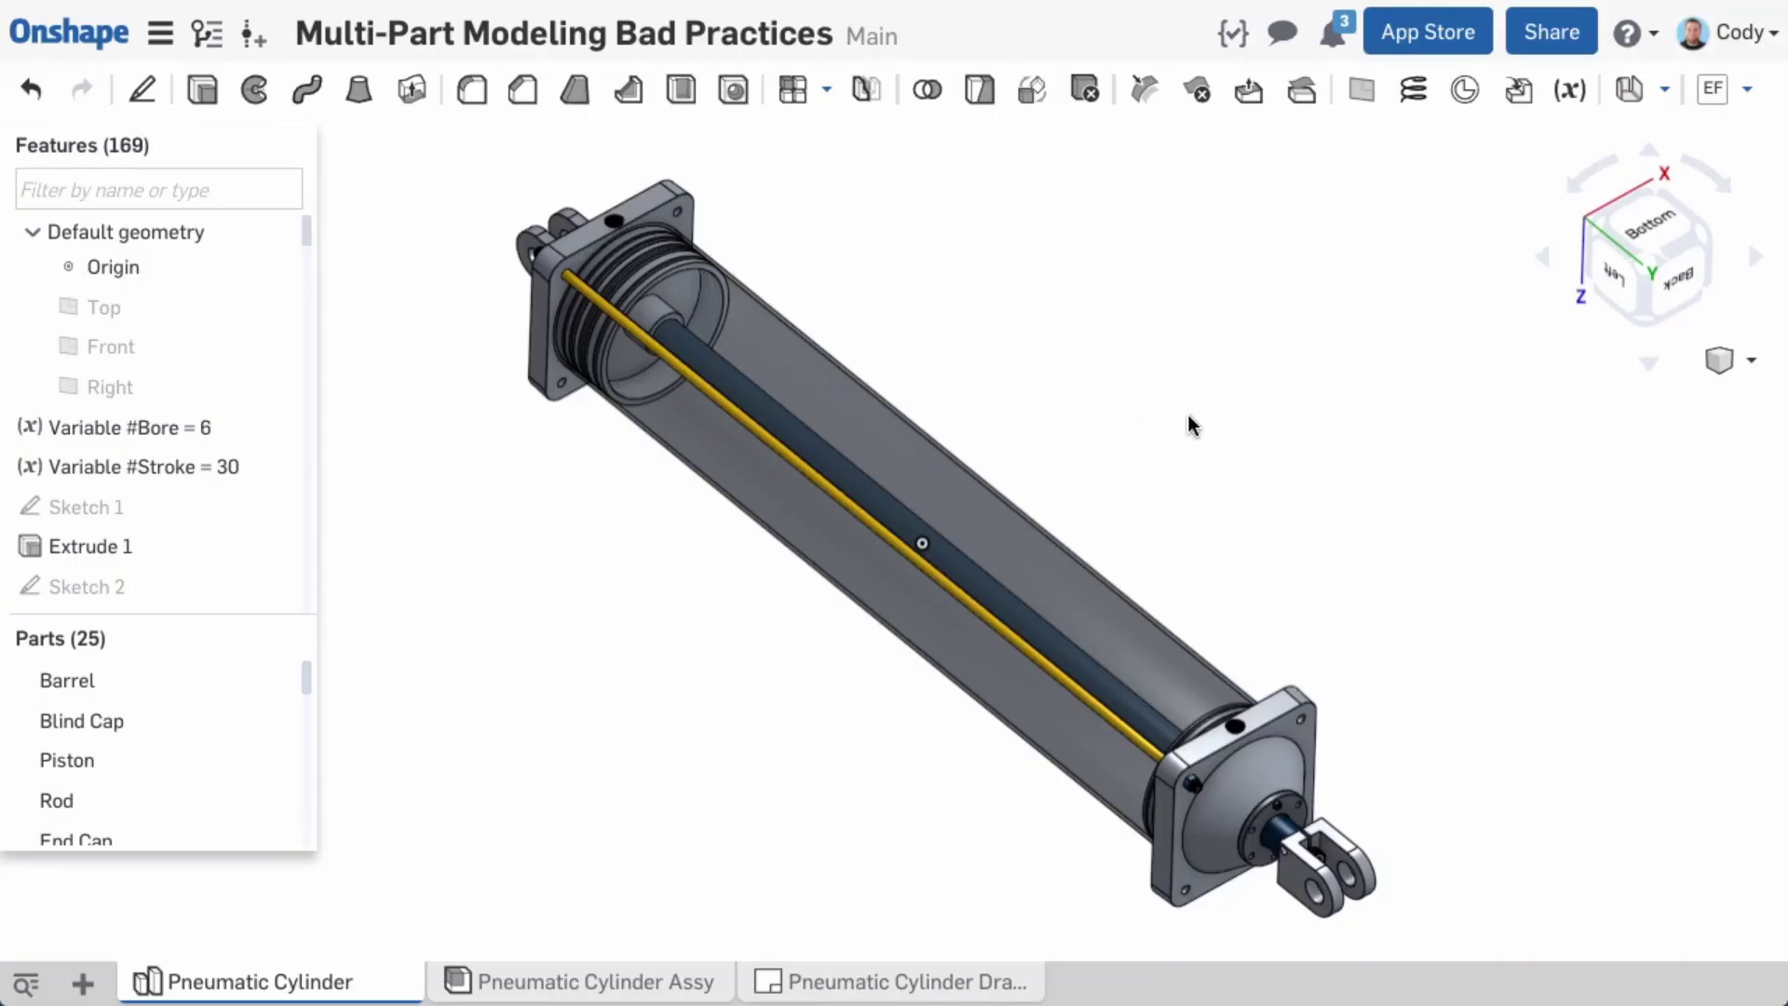
Step: Try a circular part pattern of the Tie Rod about the end cap's circular edge, with 4 equally spaced instances over 360 deg
left_click(827, 89)
left_click(835, 183)
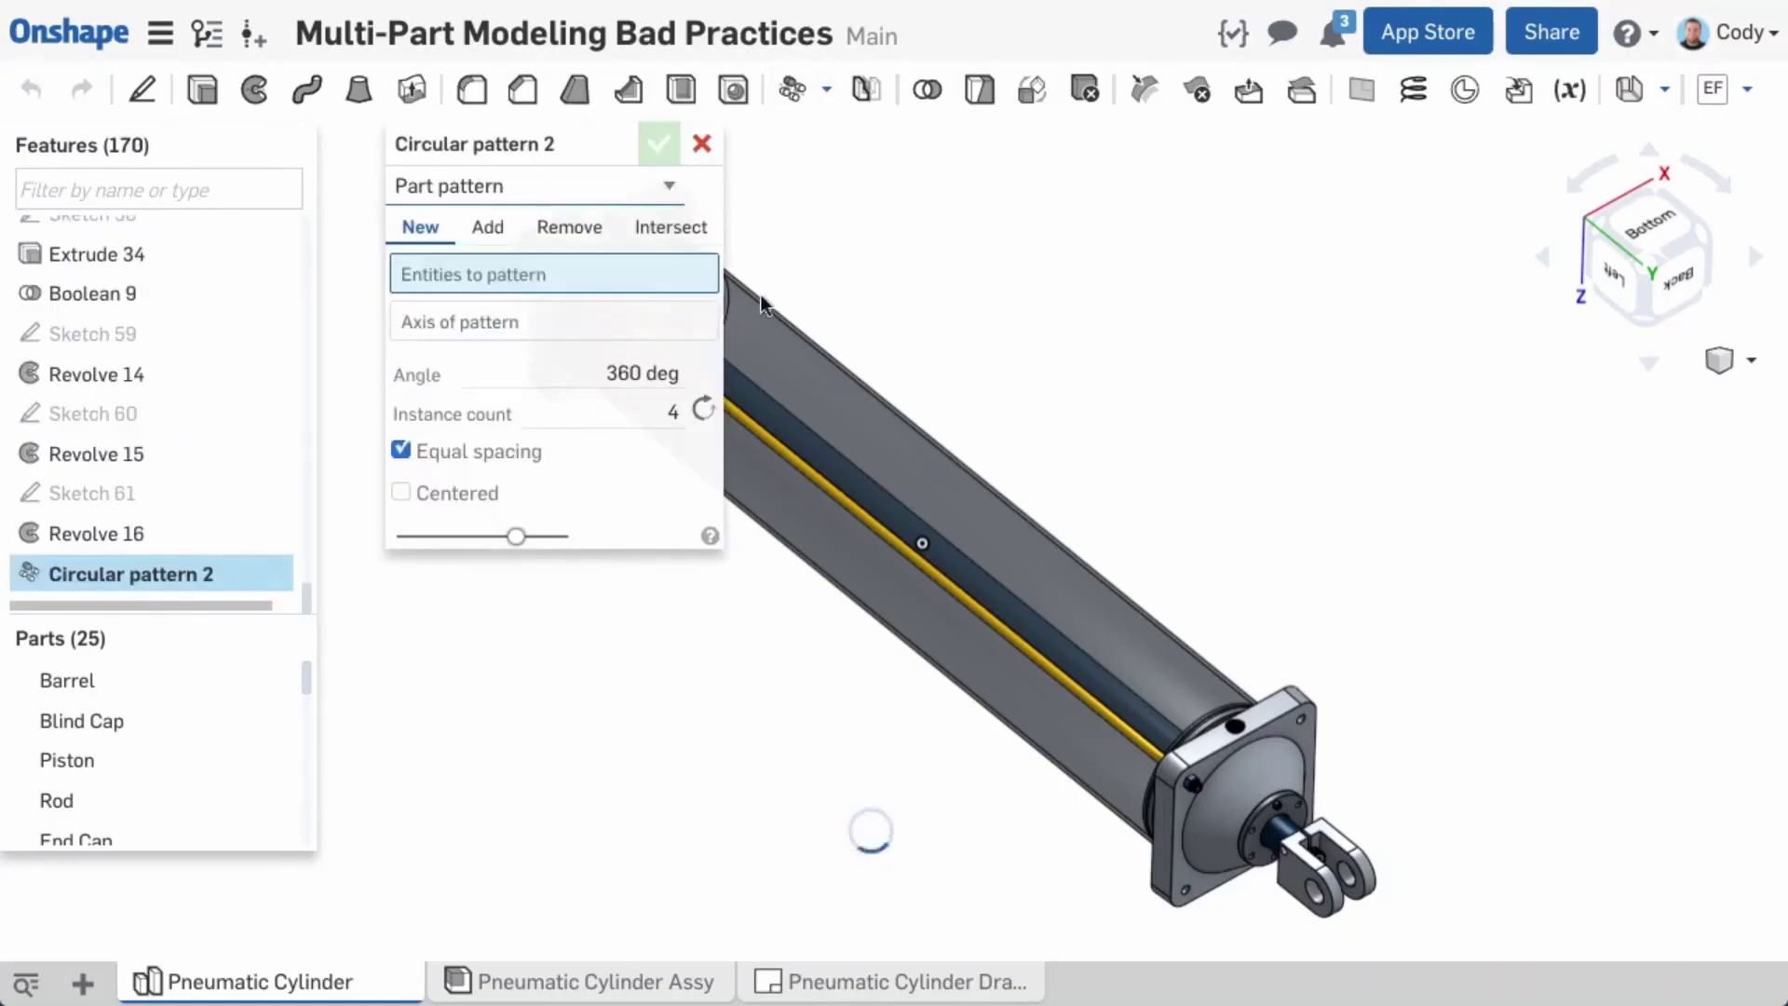
middle_click_drag(761, 300, 980, 276)
left_click(845, 298)
left_click(562, 343)
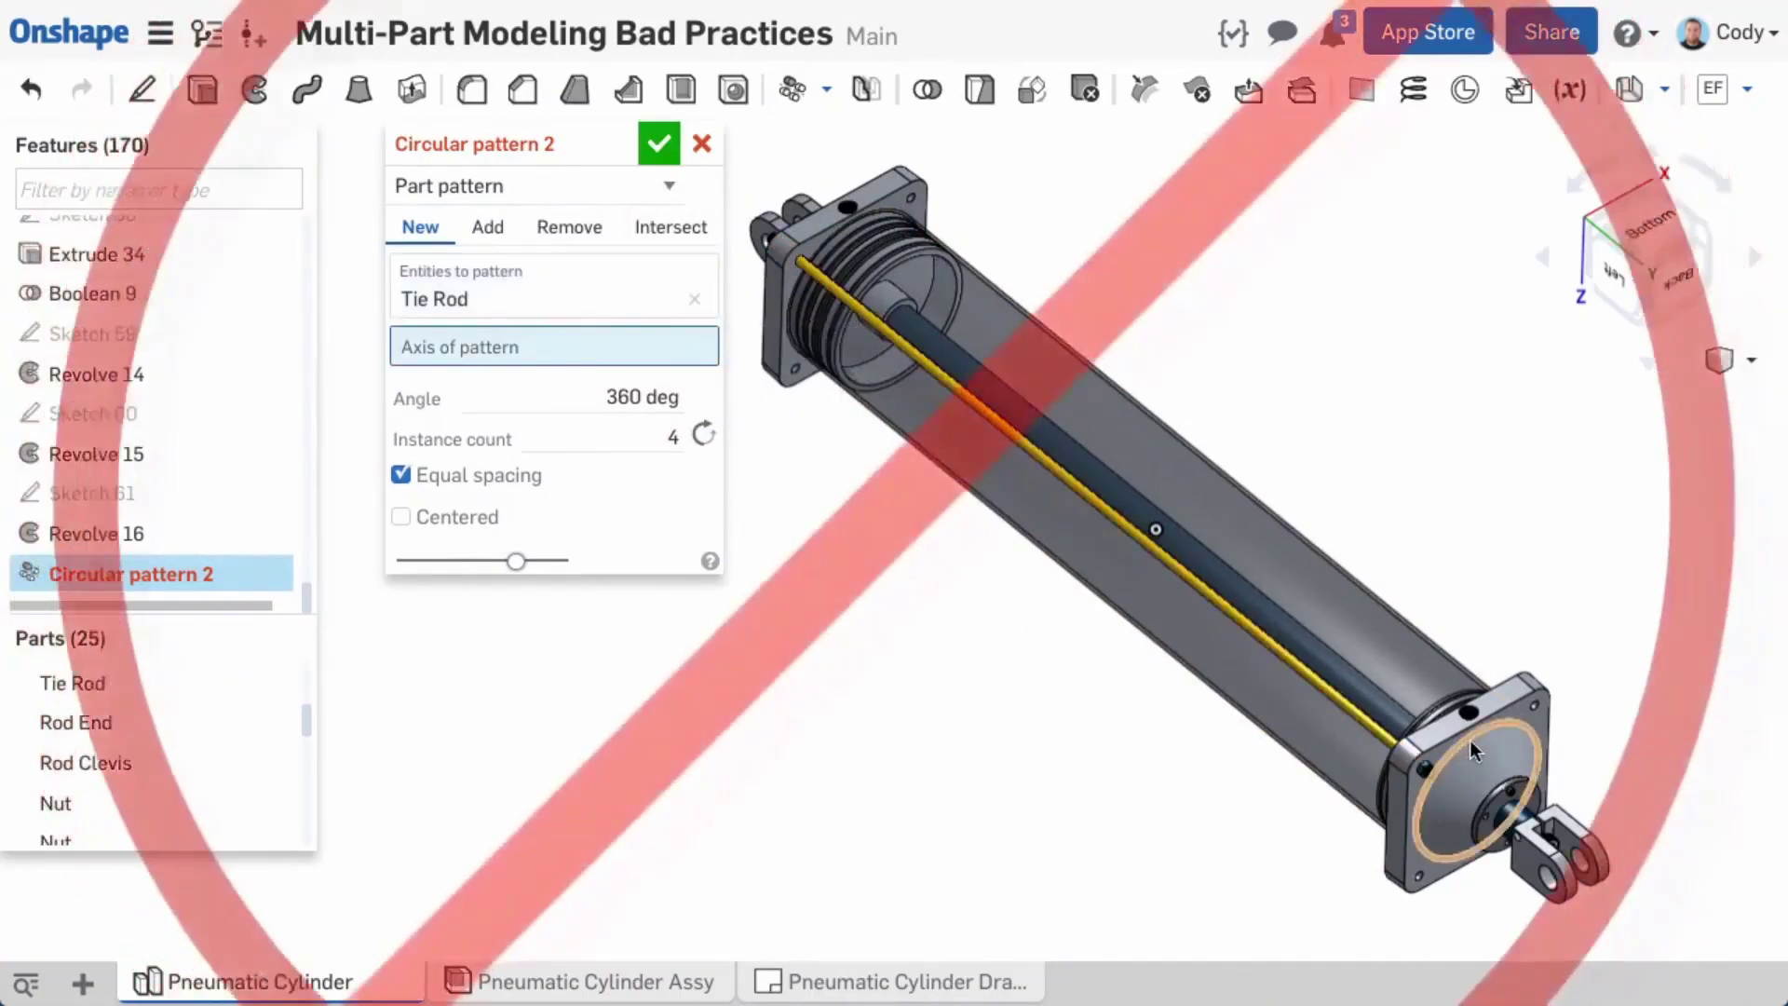
left_click(1472, 750)
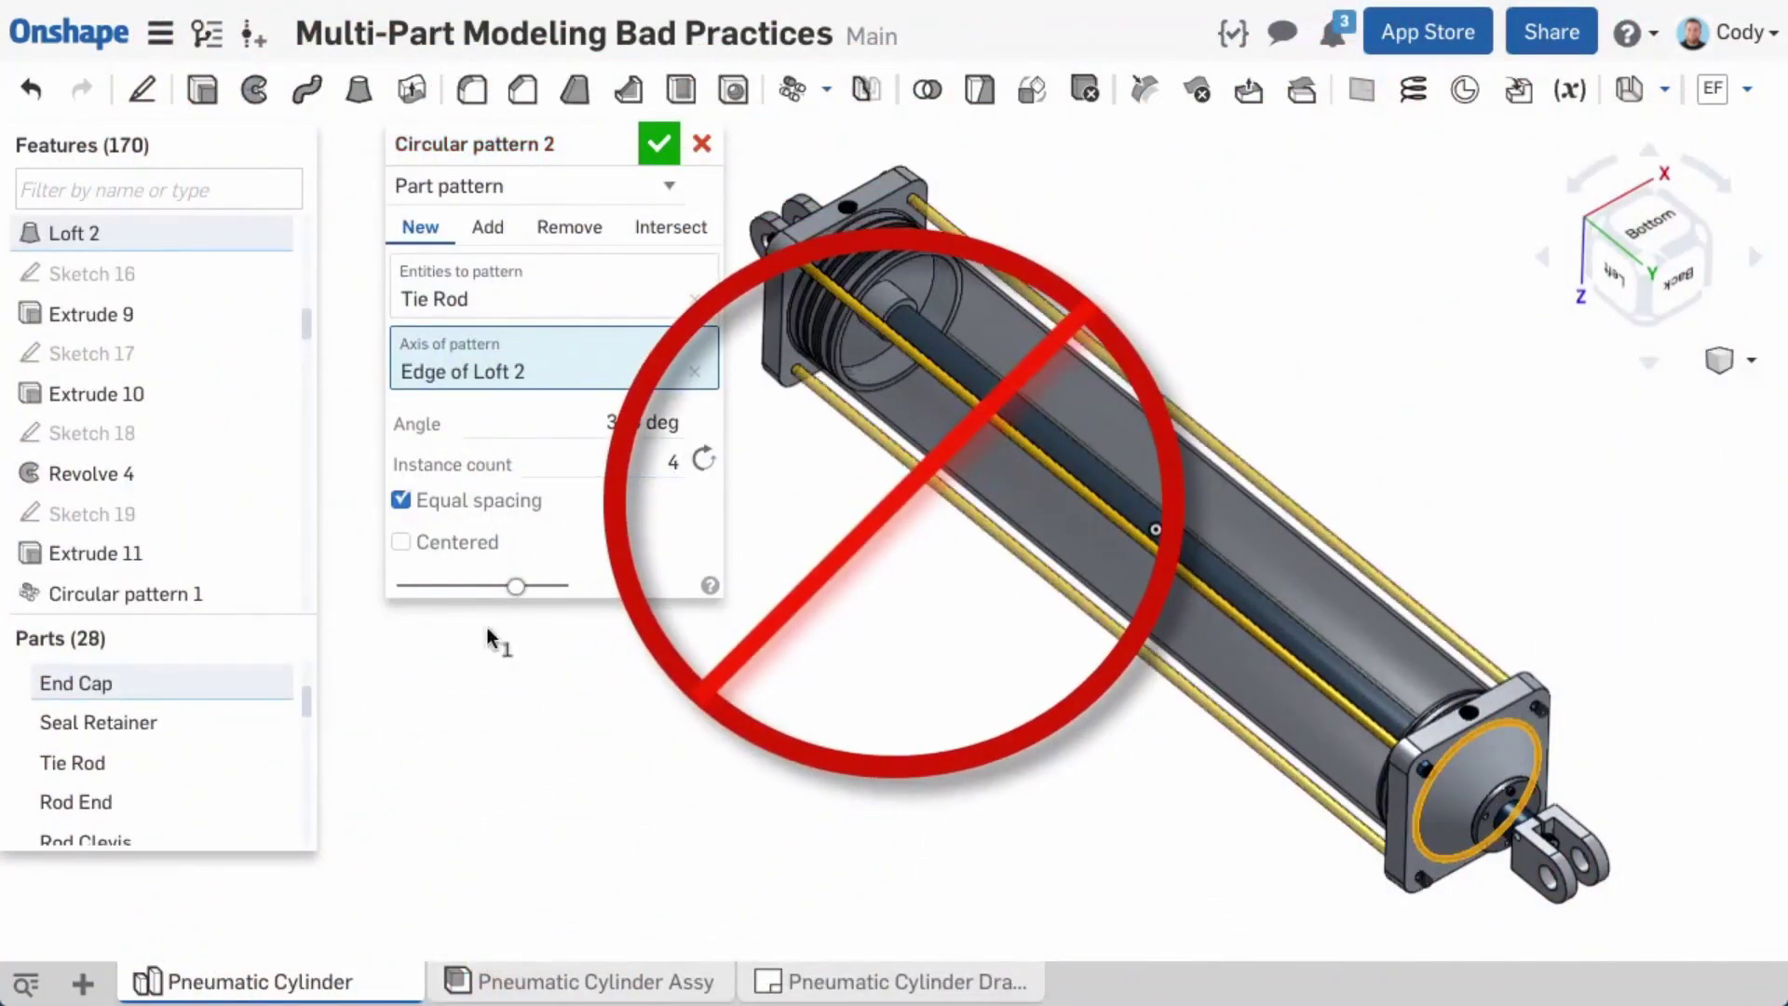
left_click_drag(307, 711, 307, 826)
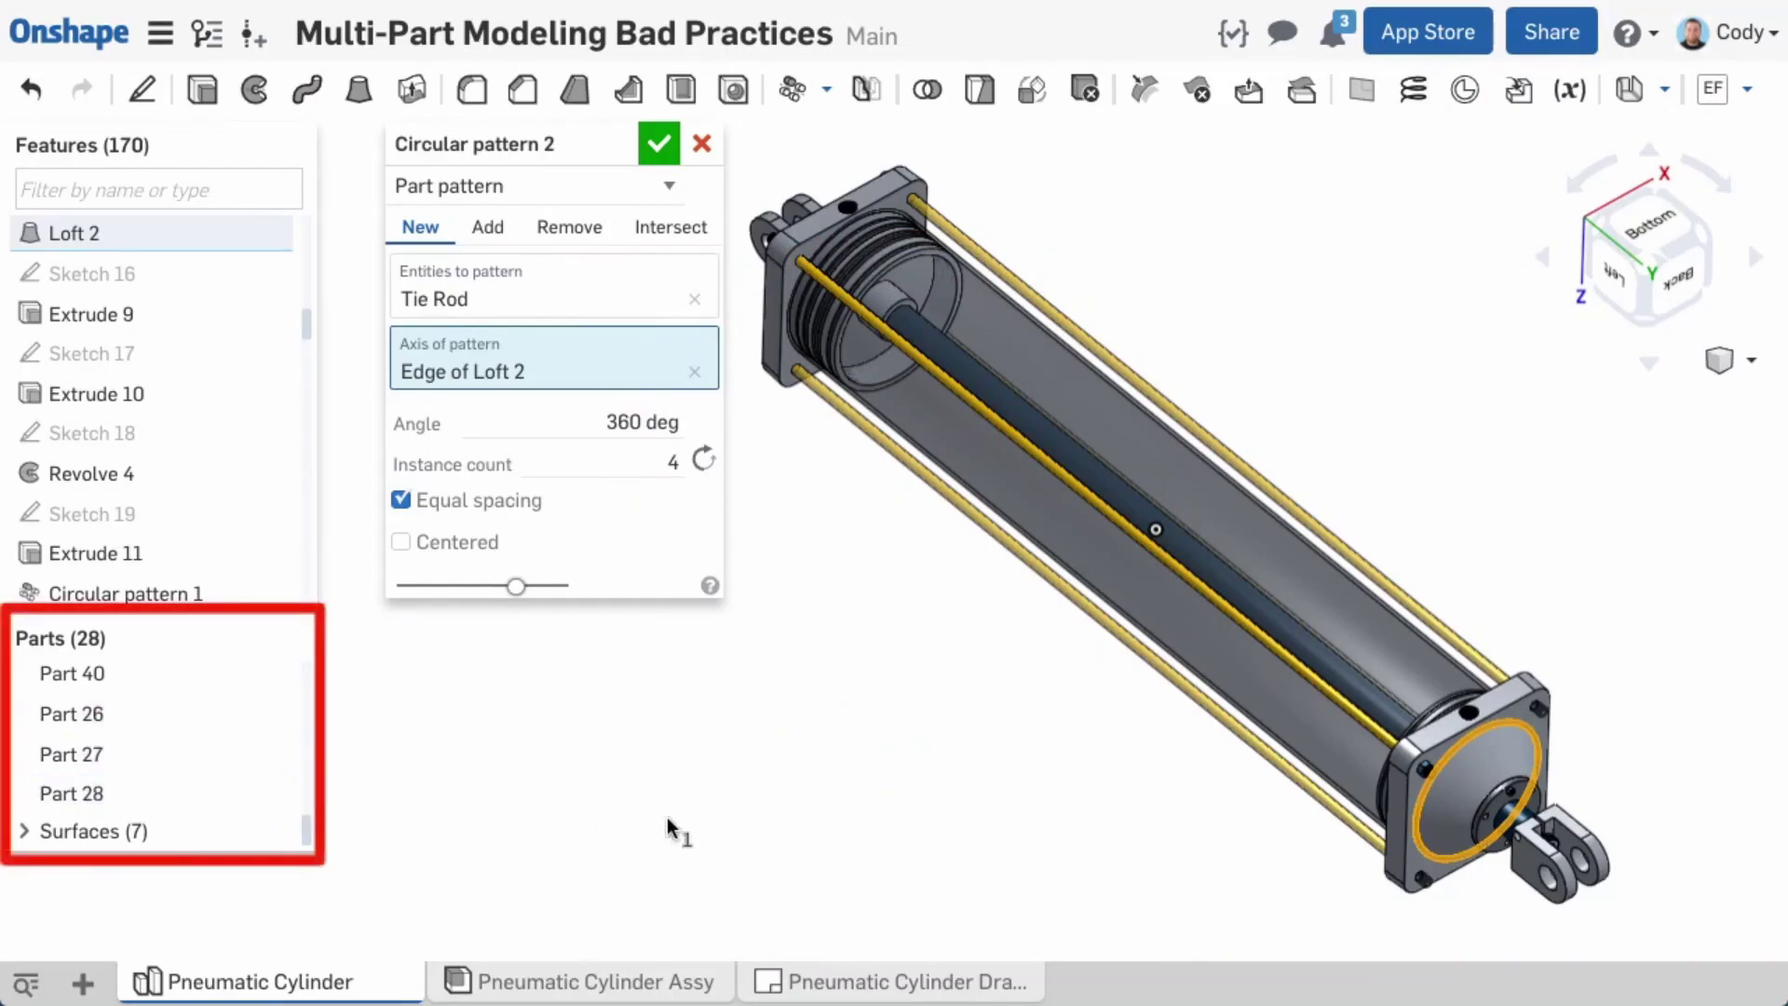
left_click(705, 147)
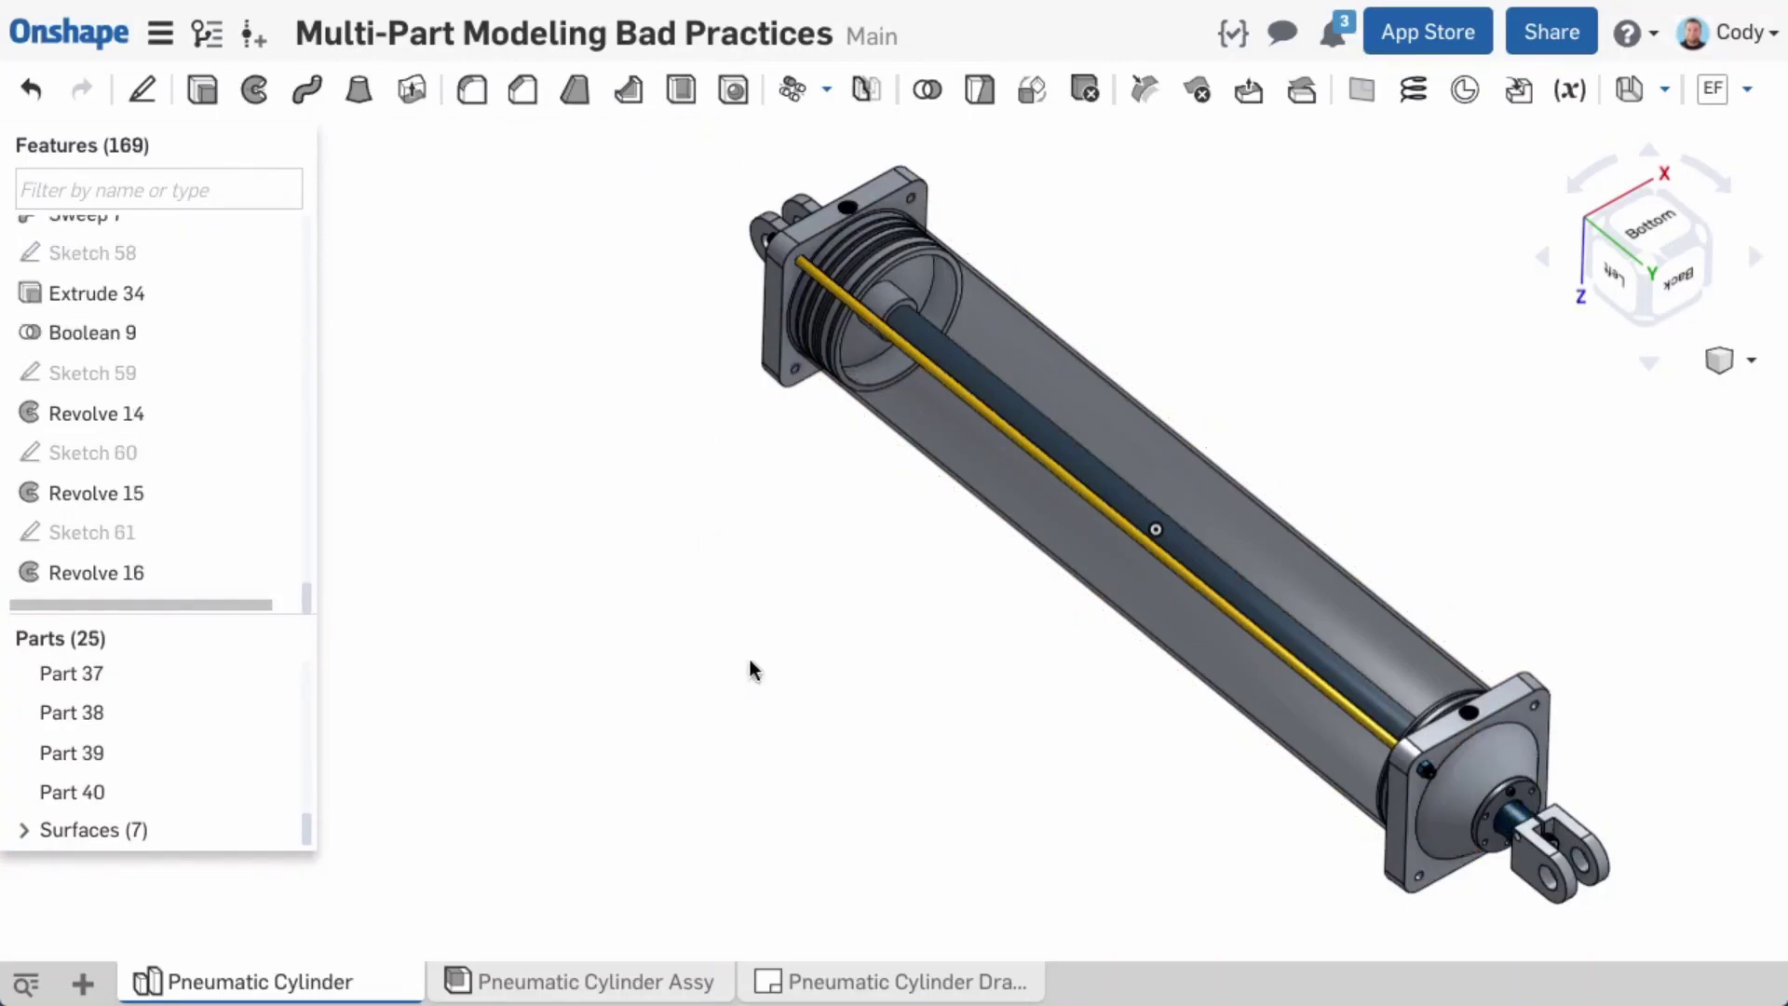
Step: Compare the Pneumatic Cylinder Assy assembly with the Pneumatic Cylinder part studio and its feature list
middle_click_drag(806, 702, 712, 690)
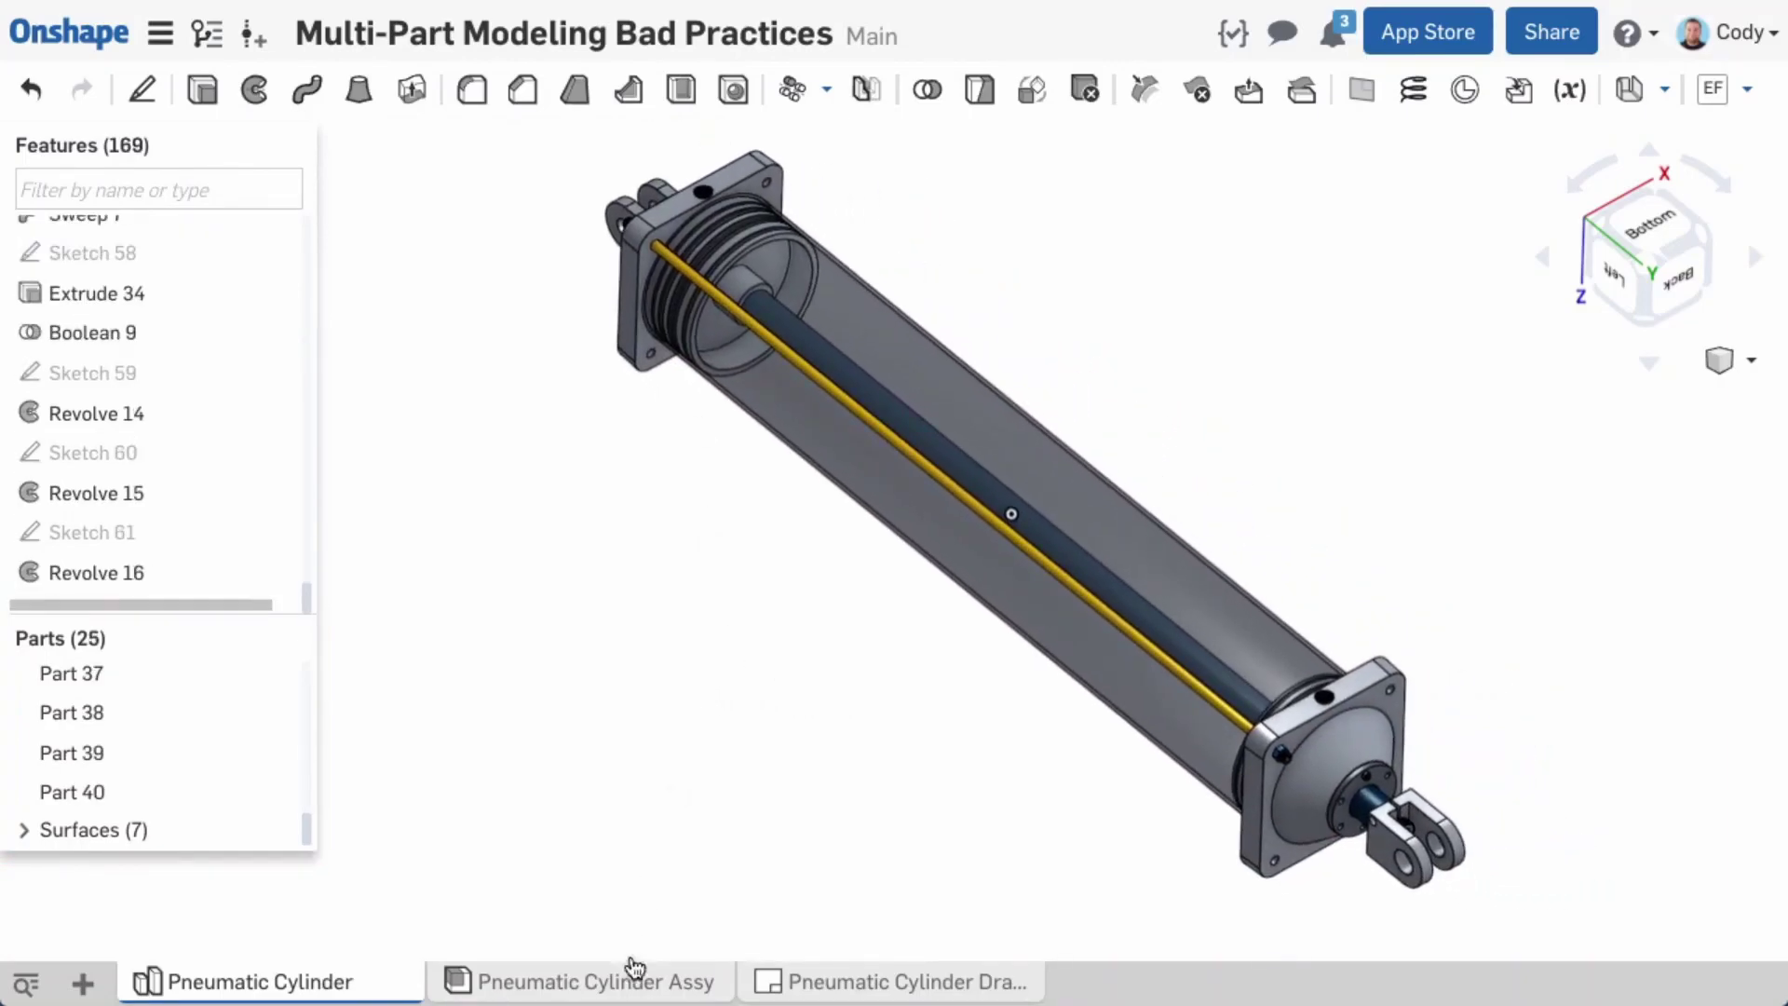
left_click(597, 984)
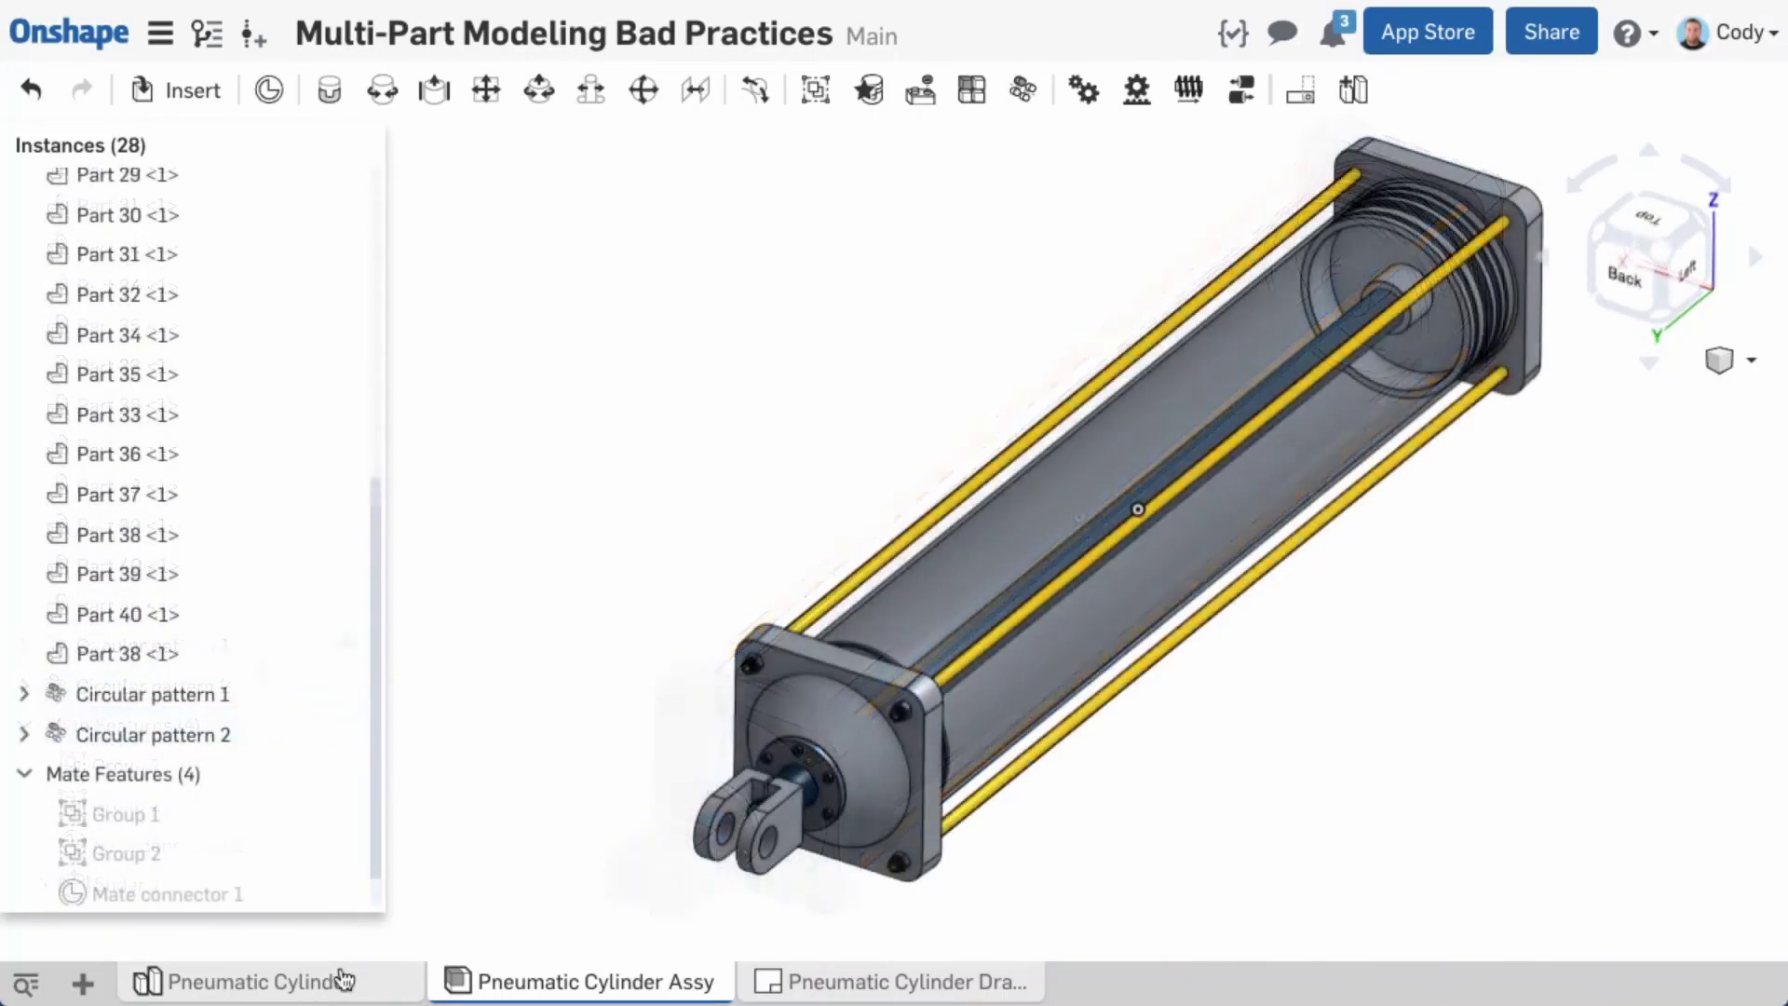
left_click(343, 979)
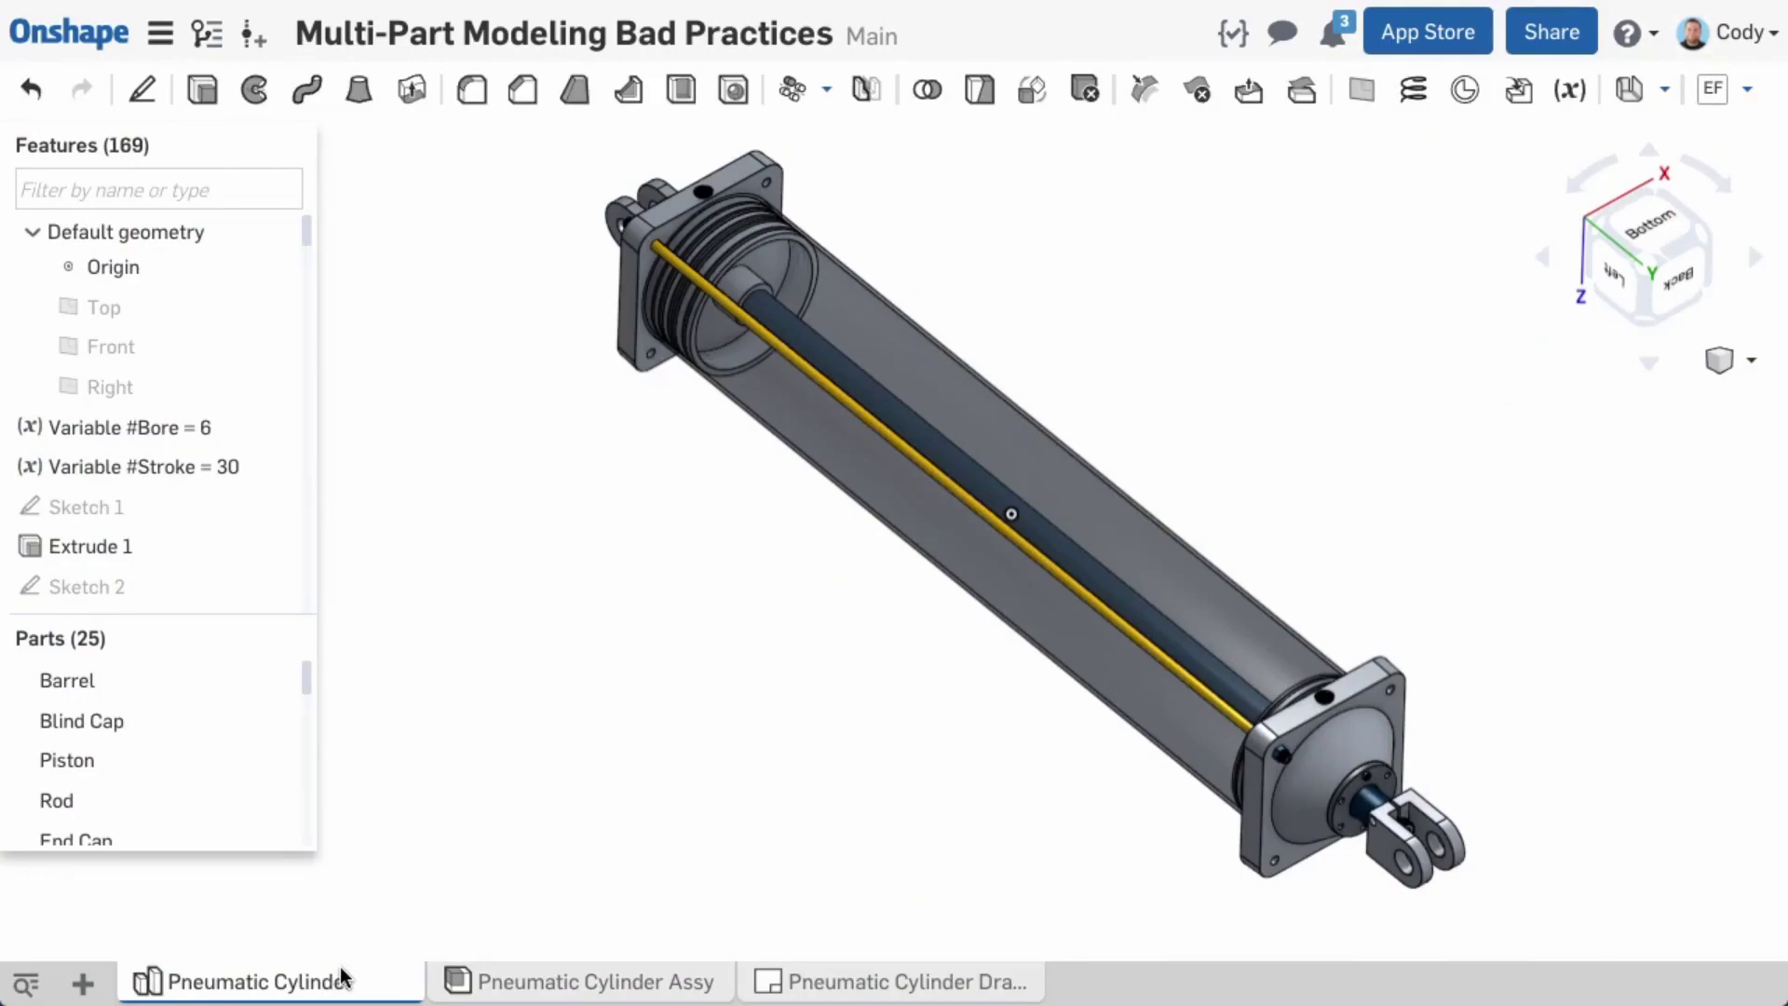
left_click_drag(299, 539, 304, 351)
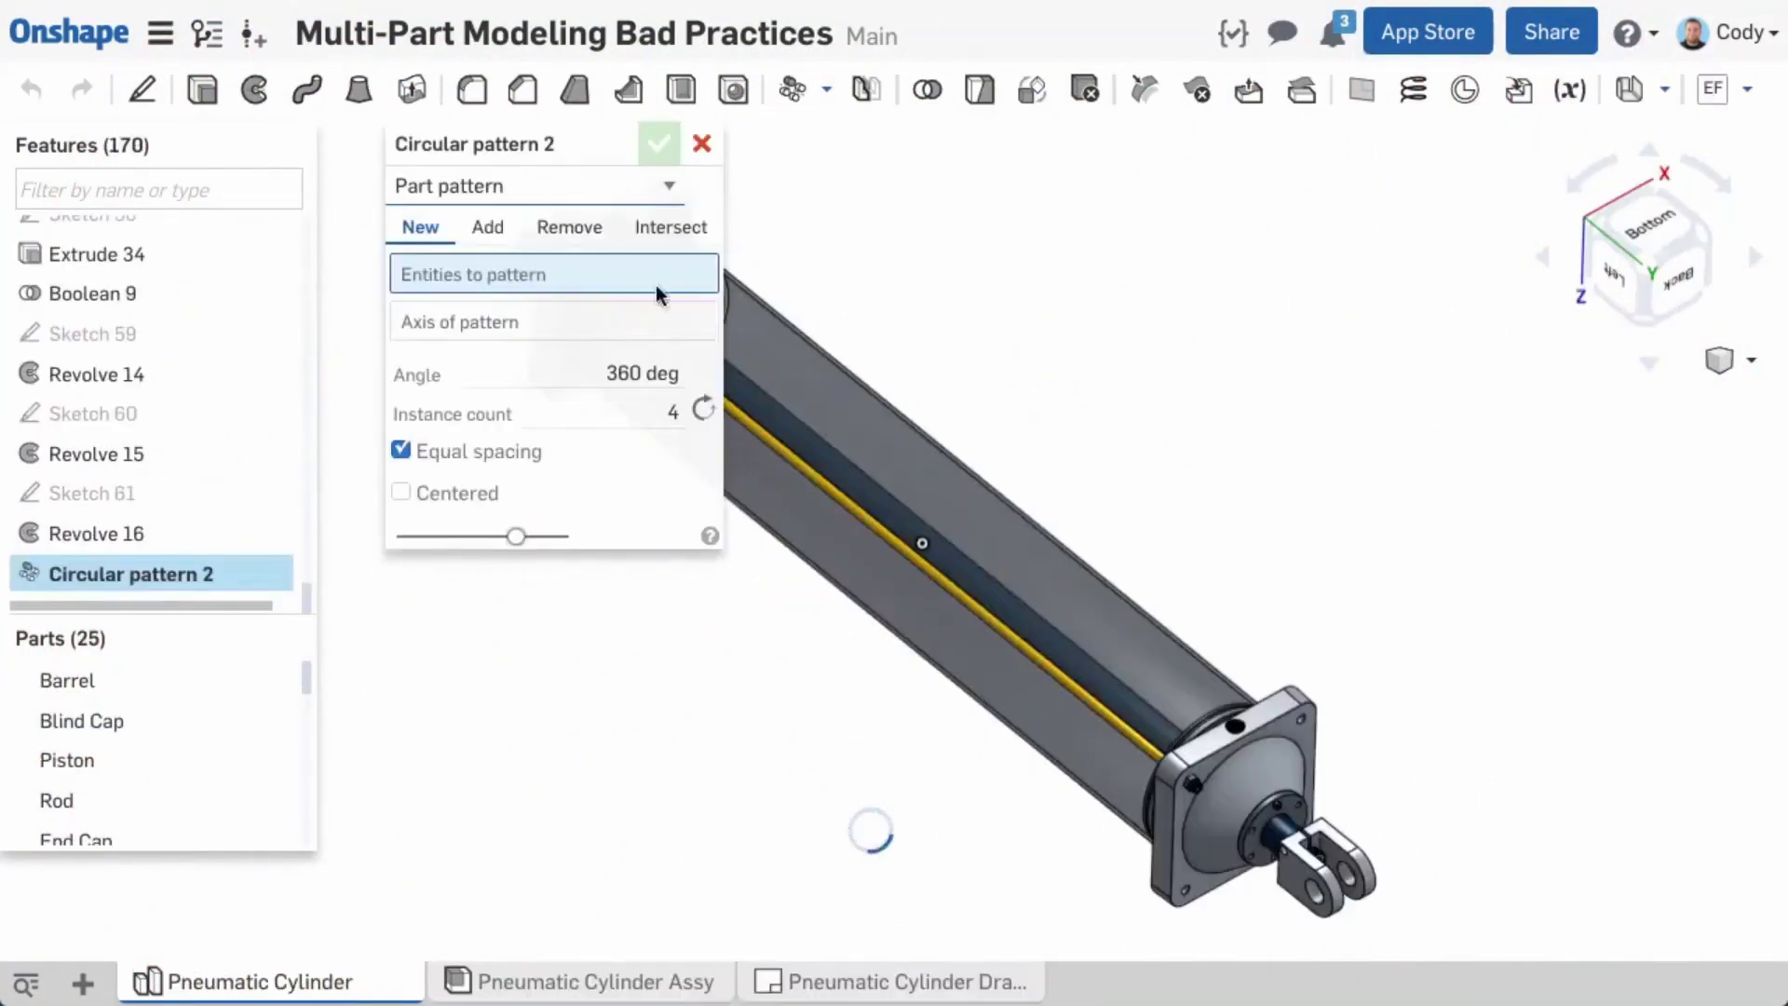
Step: Try patterning the Tie Rod as a part around the edge of Loft 2, with 4 equally spaced instances
left_click(855, 306)
left_click(615, 341)
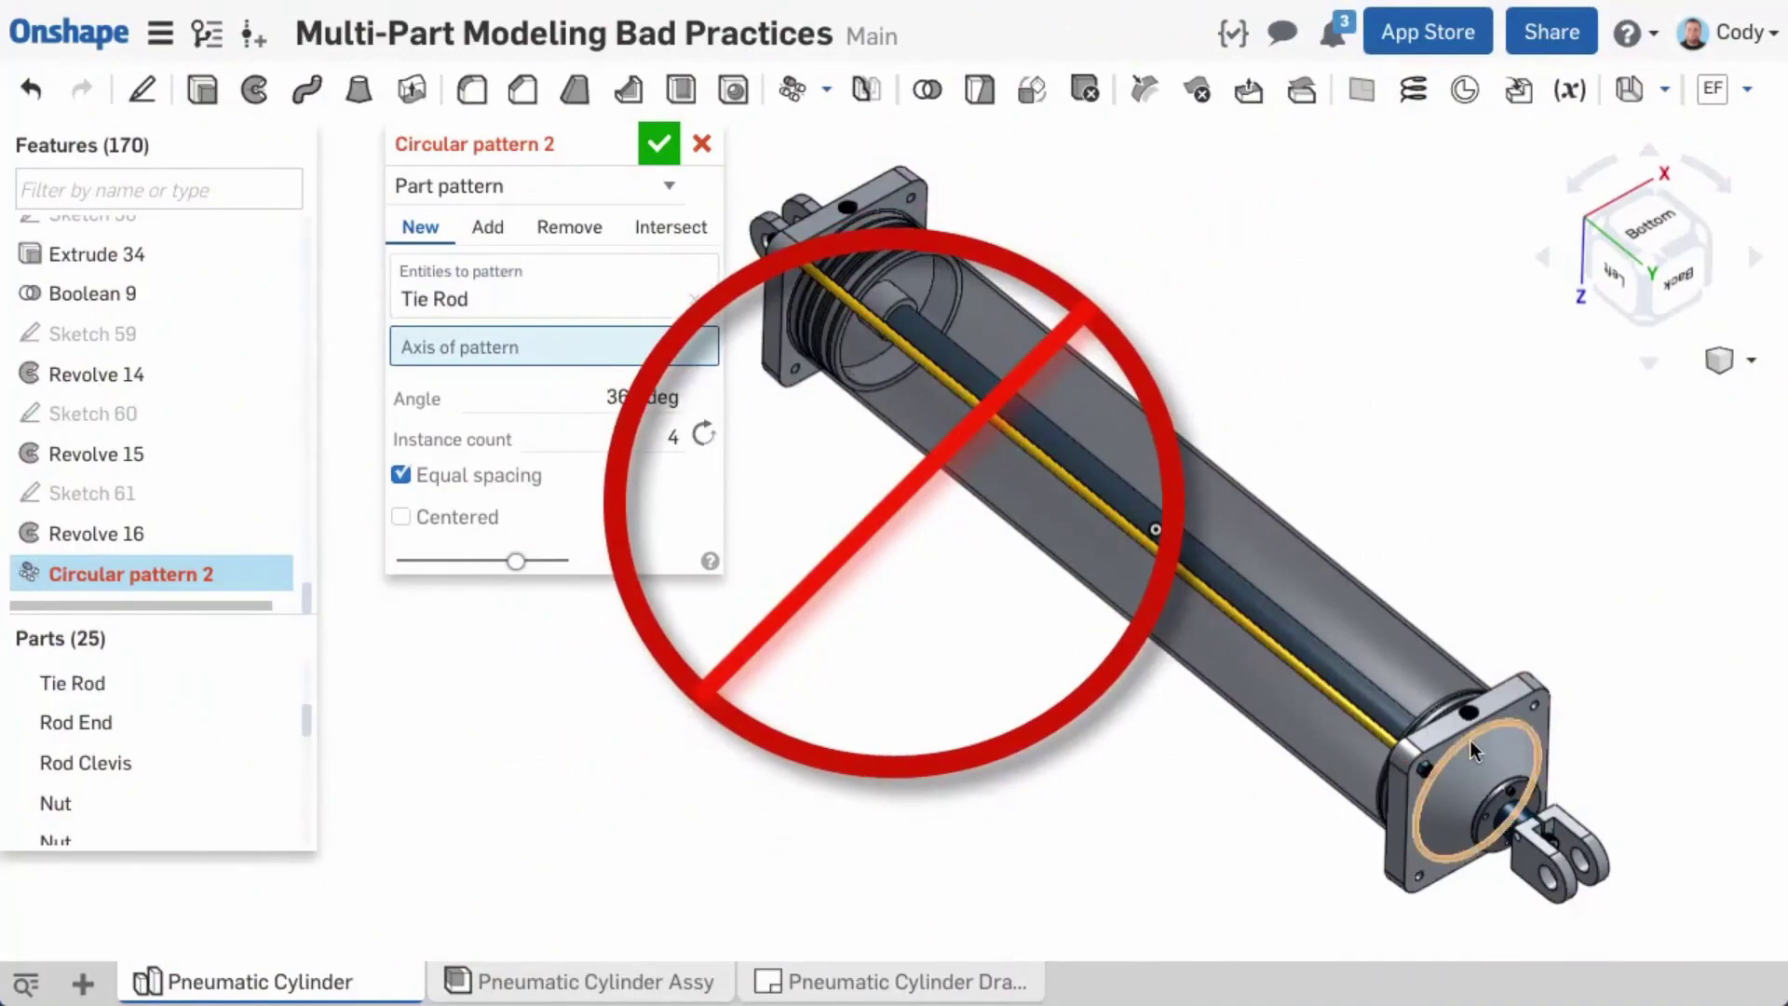
left_click(1470, 734)
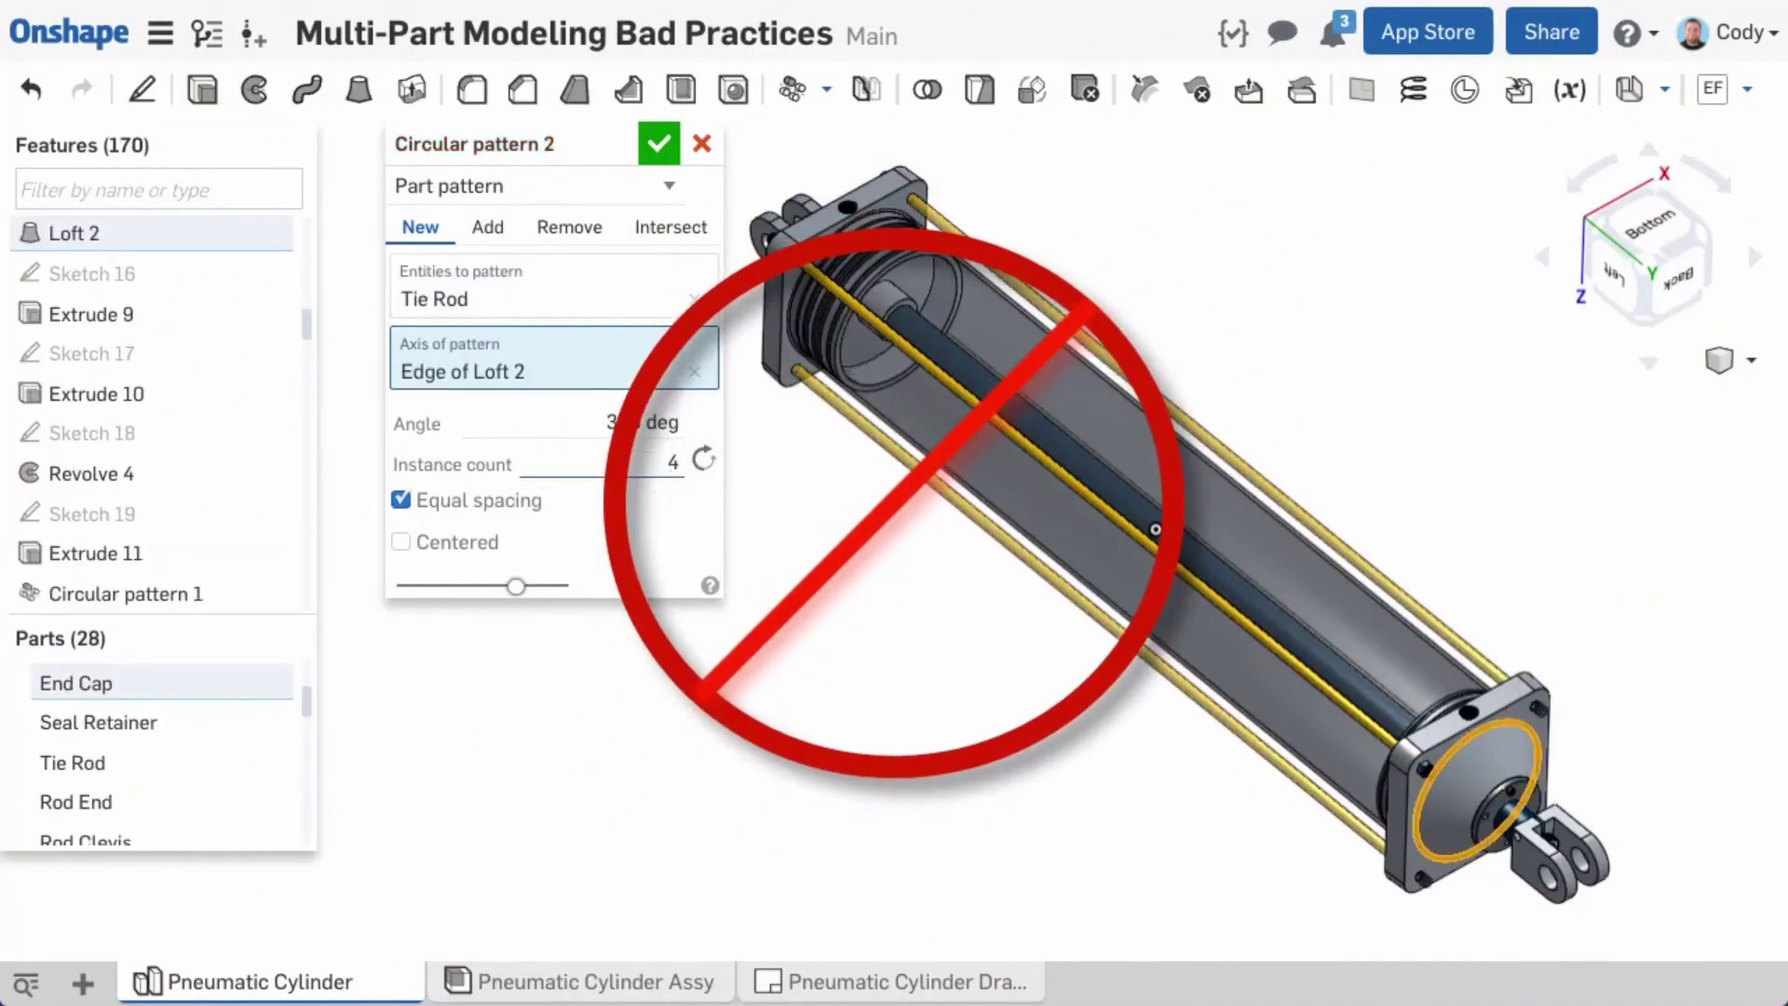
left_click_drag(307, 712, 304, 839)
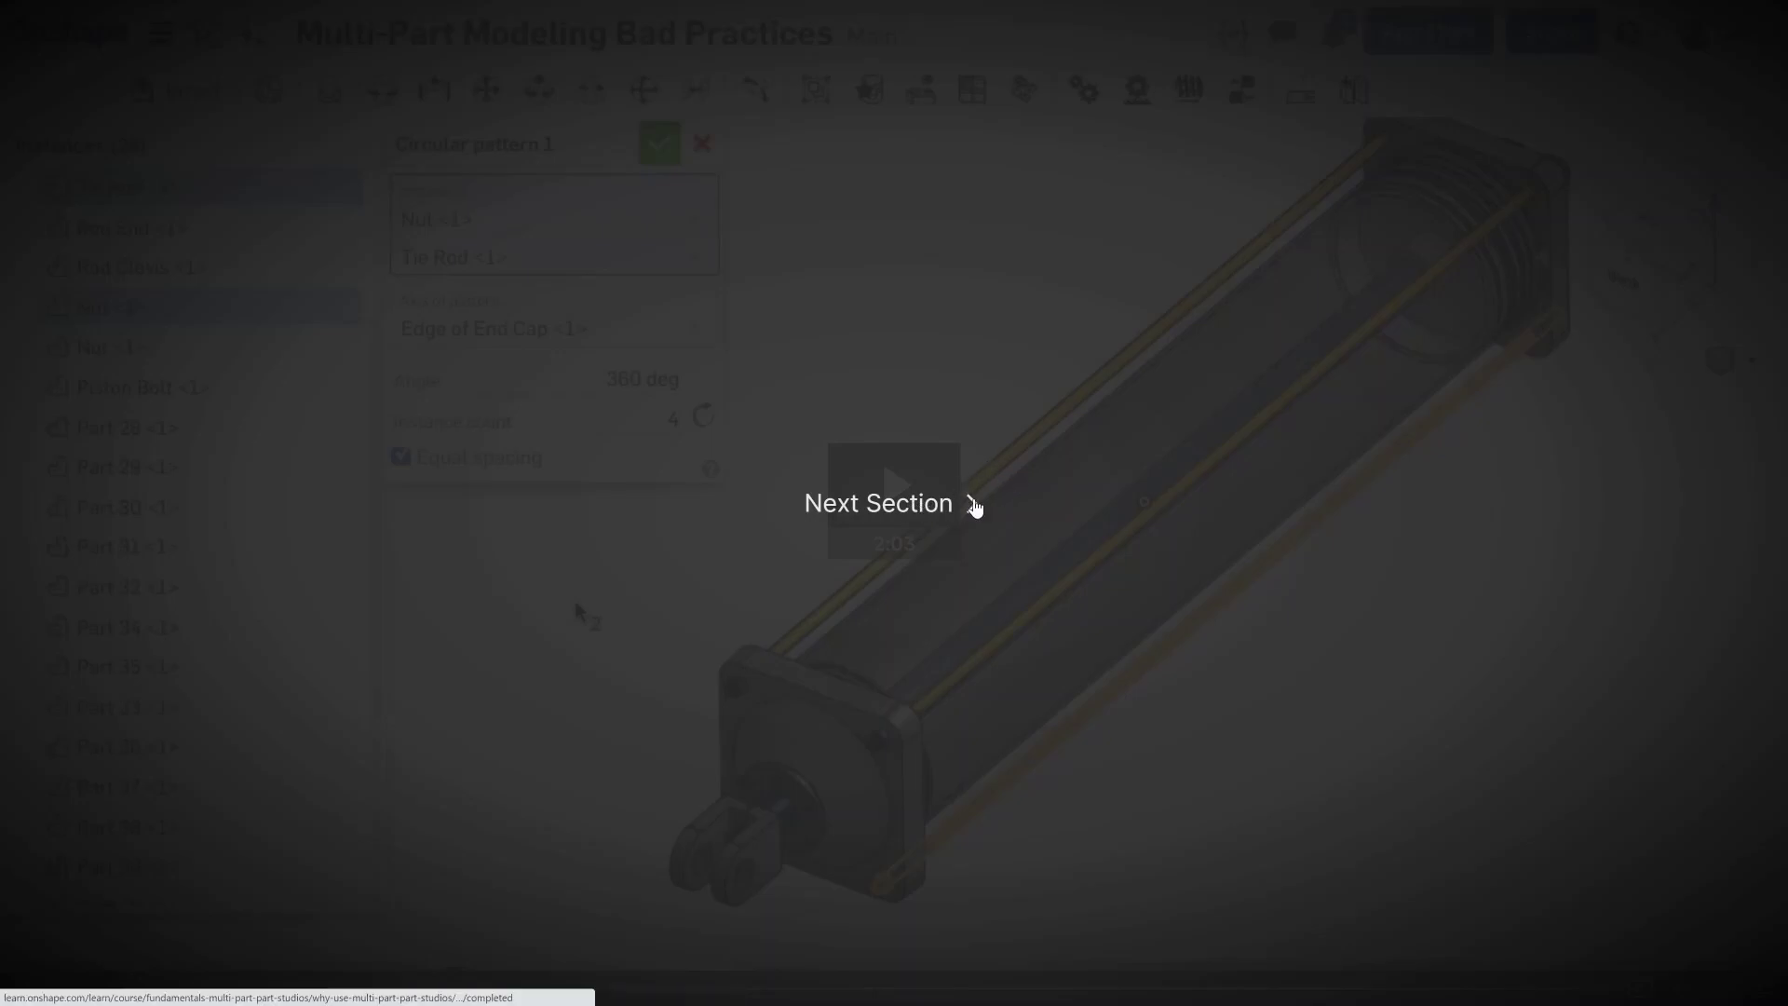
Step: Continue to the Multi-Part Sketching Techniques section and play the Creating Master Sketches video in full screen
left_click(974, 506)
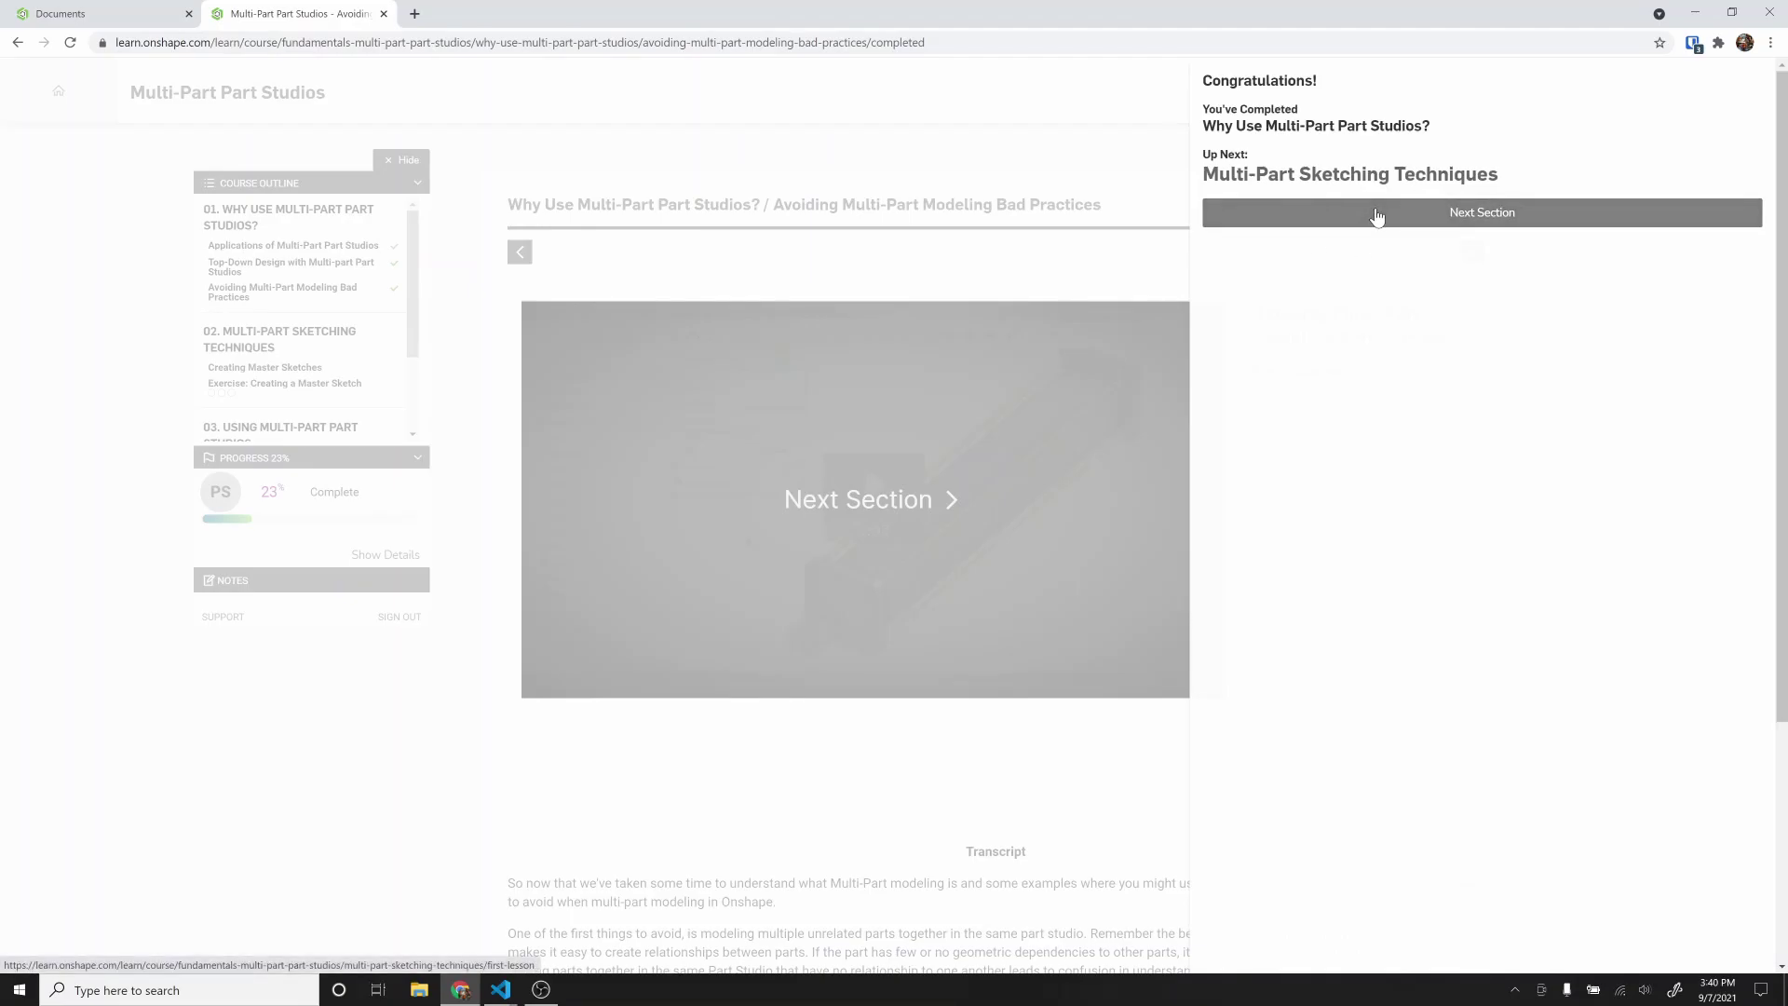
scroll(208, 256, "down", 1)
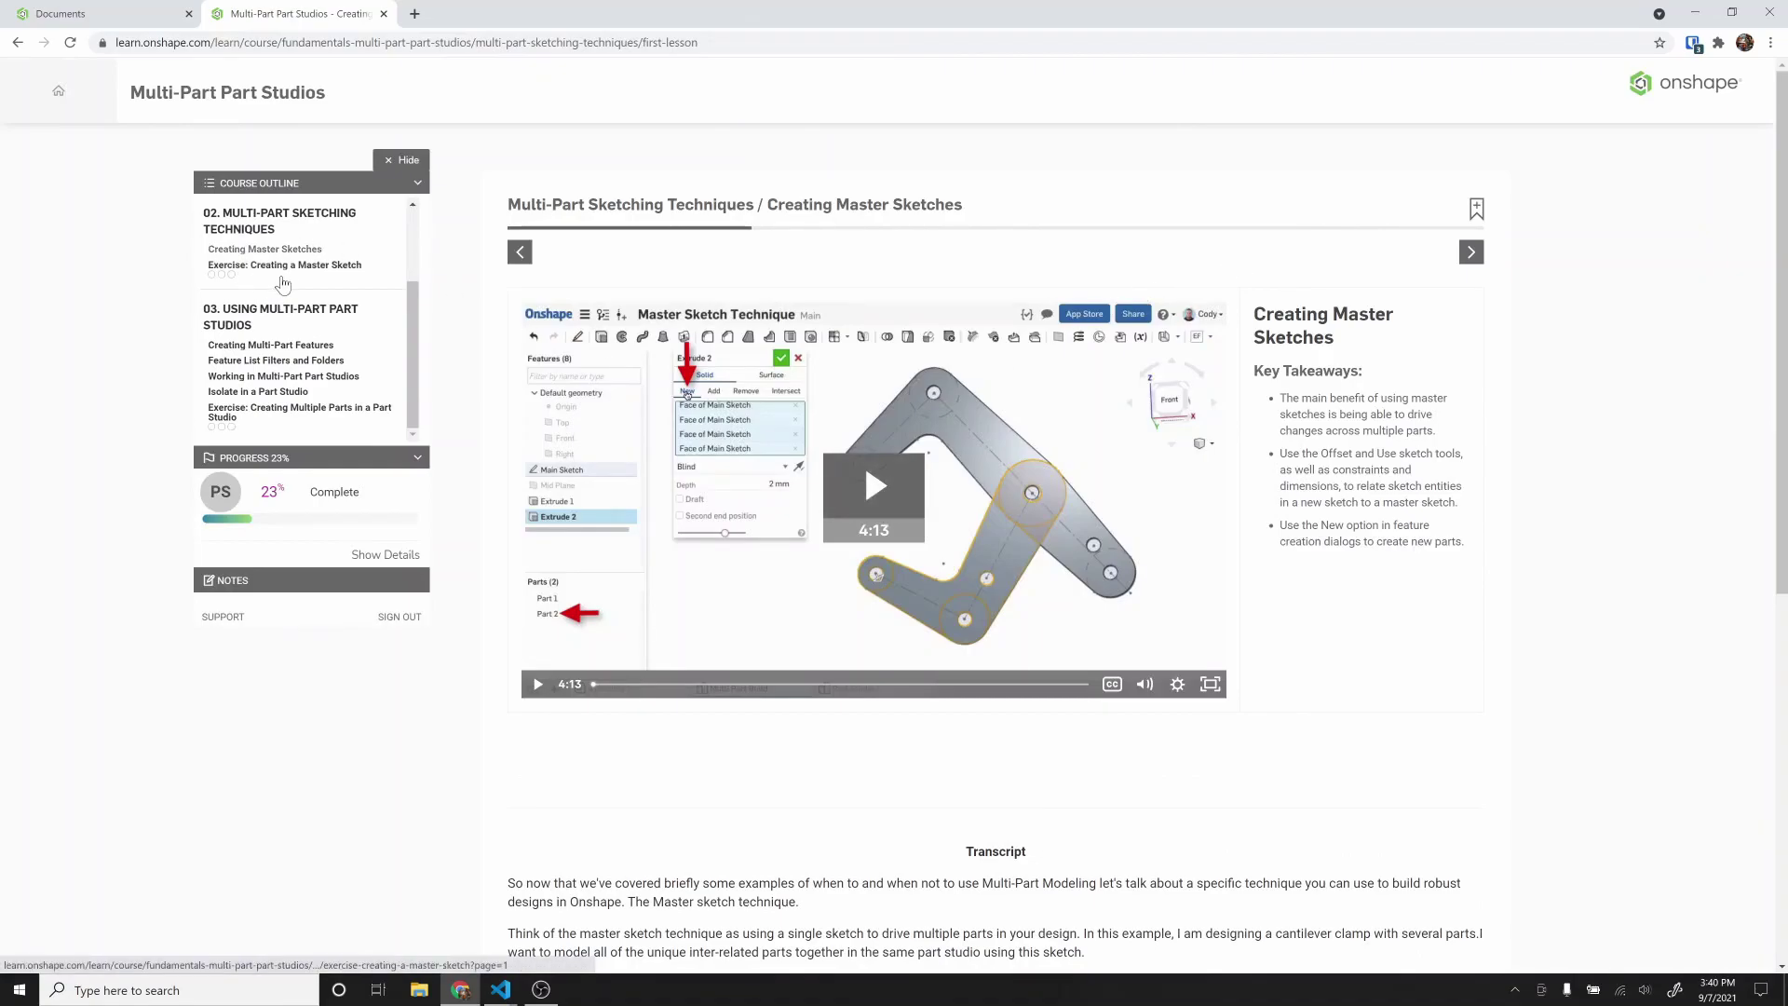
left_click(875, 493)
left_click(1213, 686)
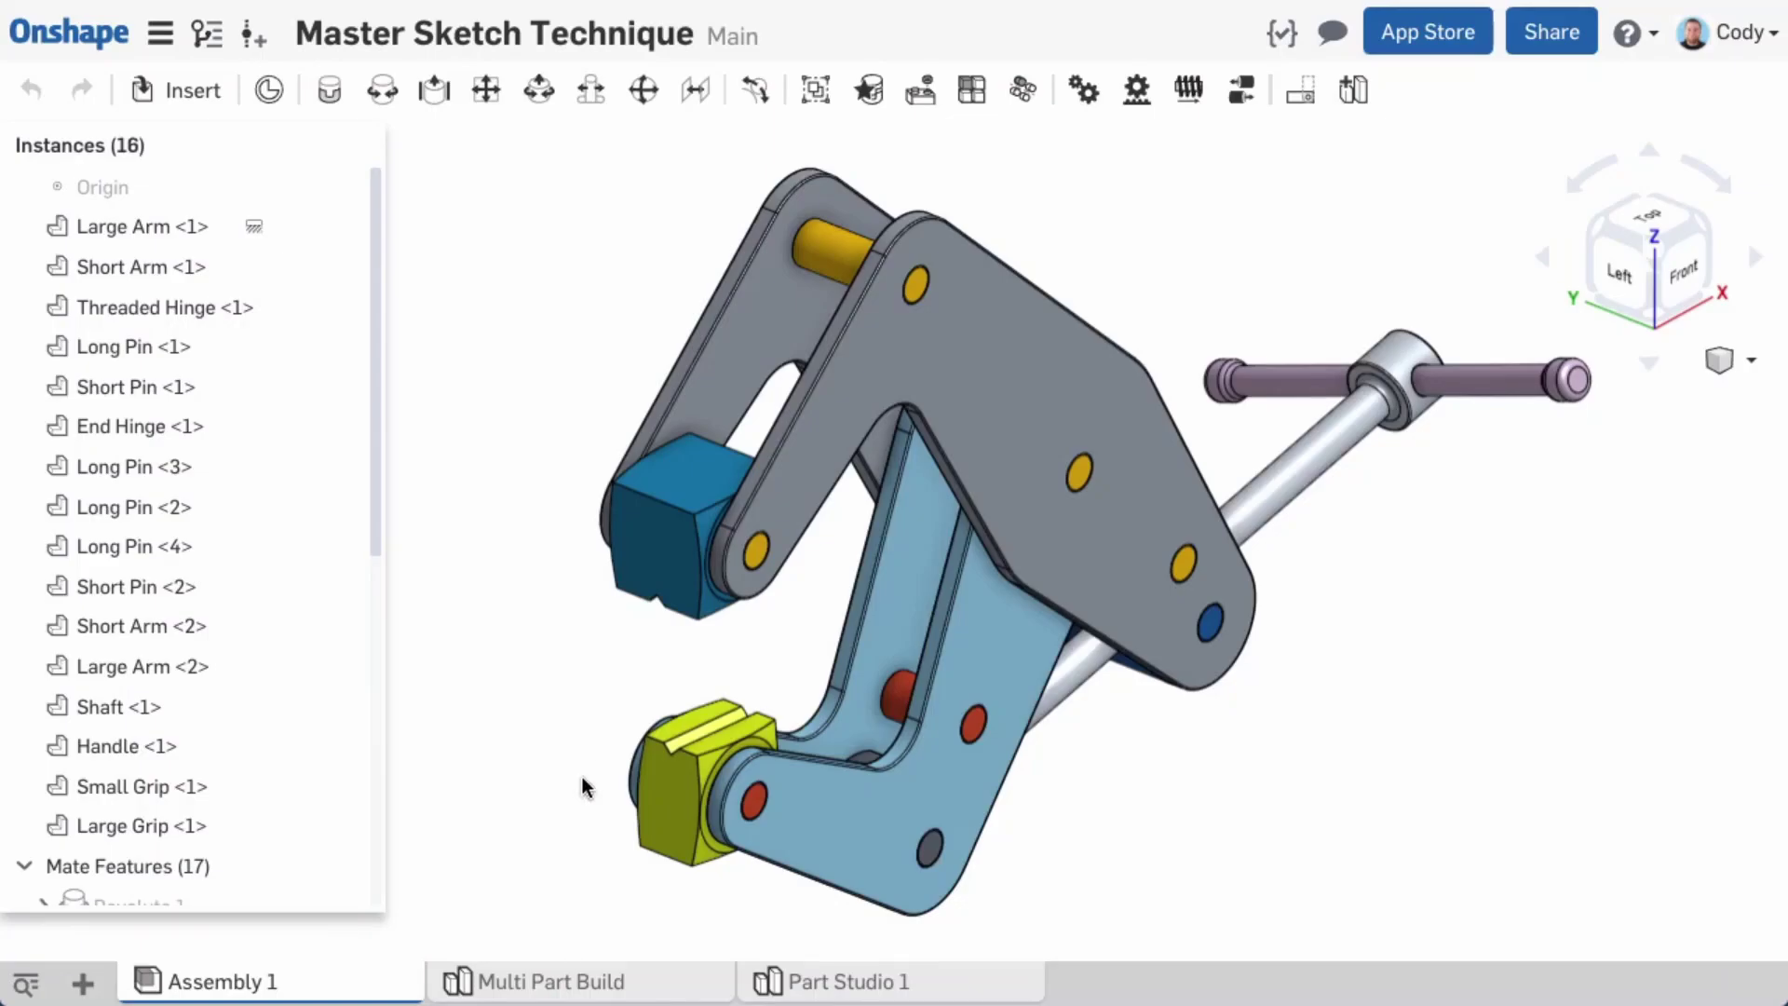
Step: Open the Multi Part Build part studio and examine the Main Sketch's dimensions face-on, then close the sketch
left_click(620, 978)
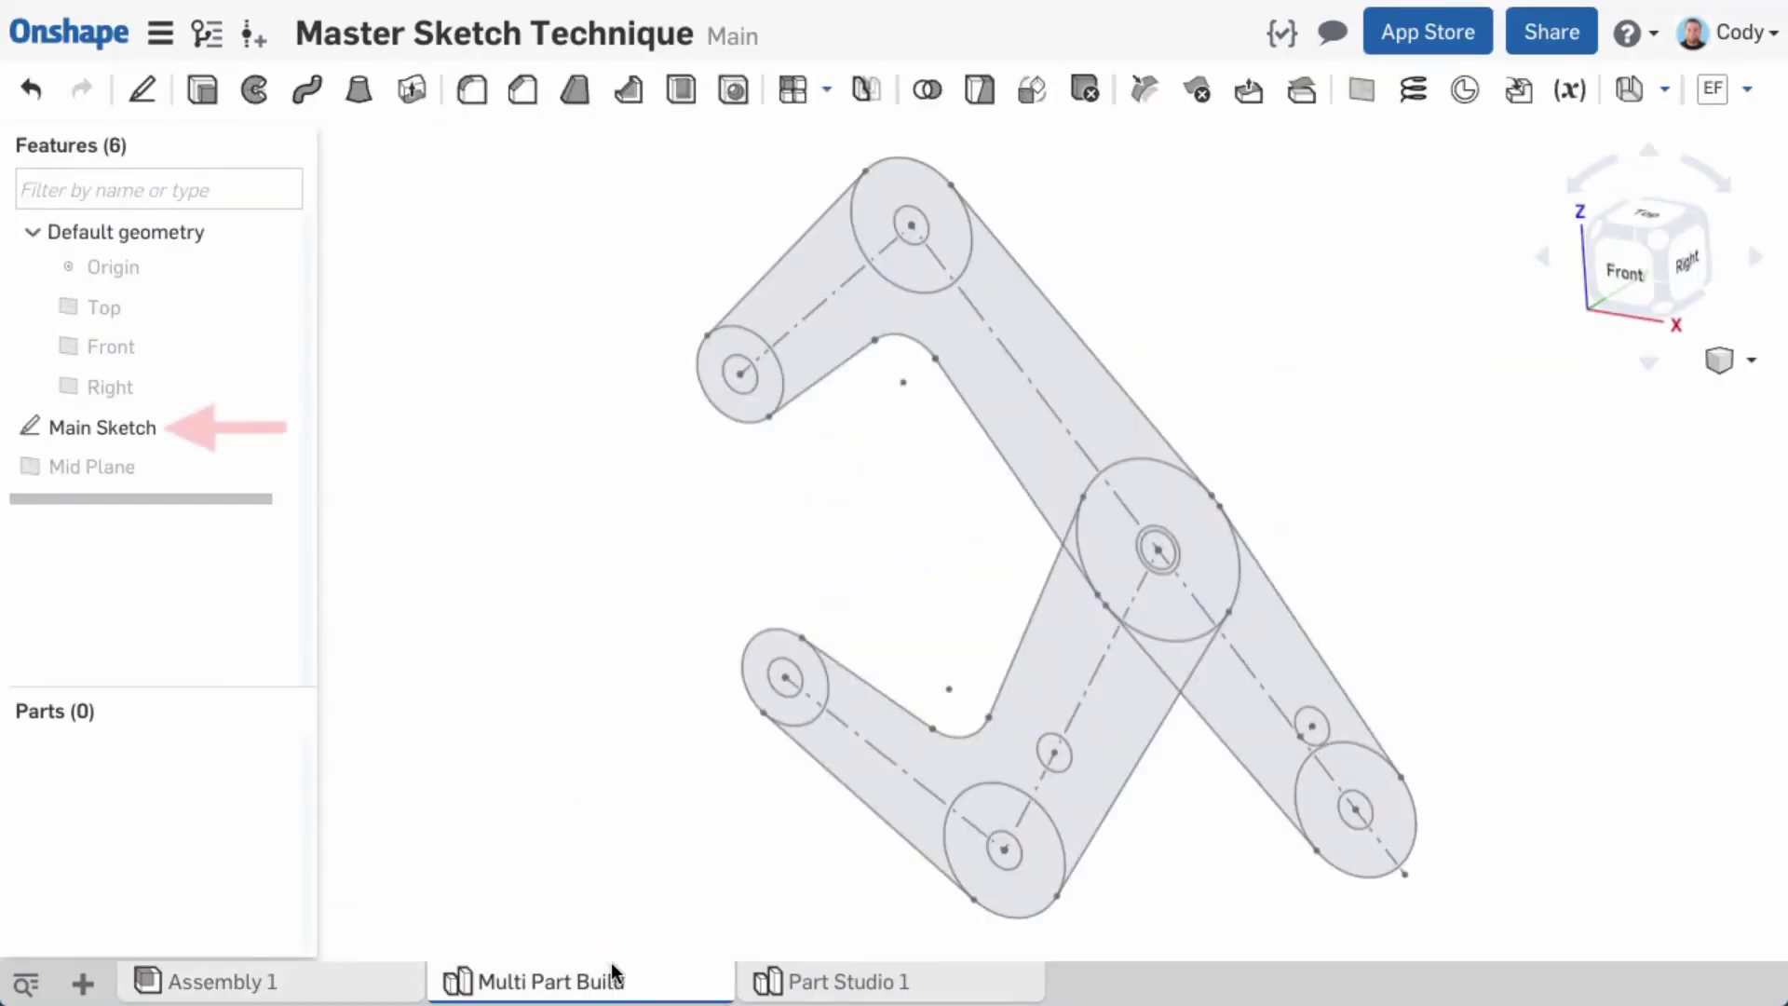
right_click(166, 426)
left_click(208, 473)
key("n")
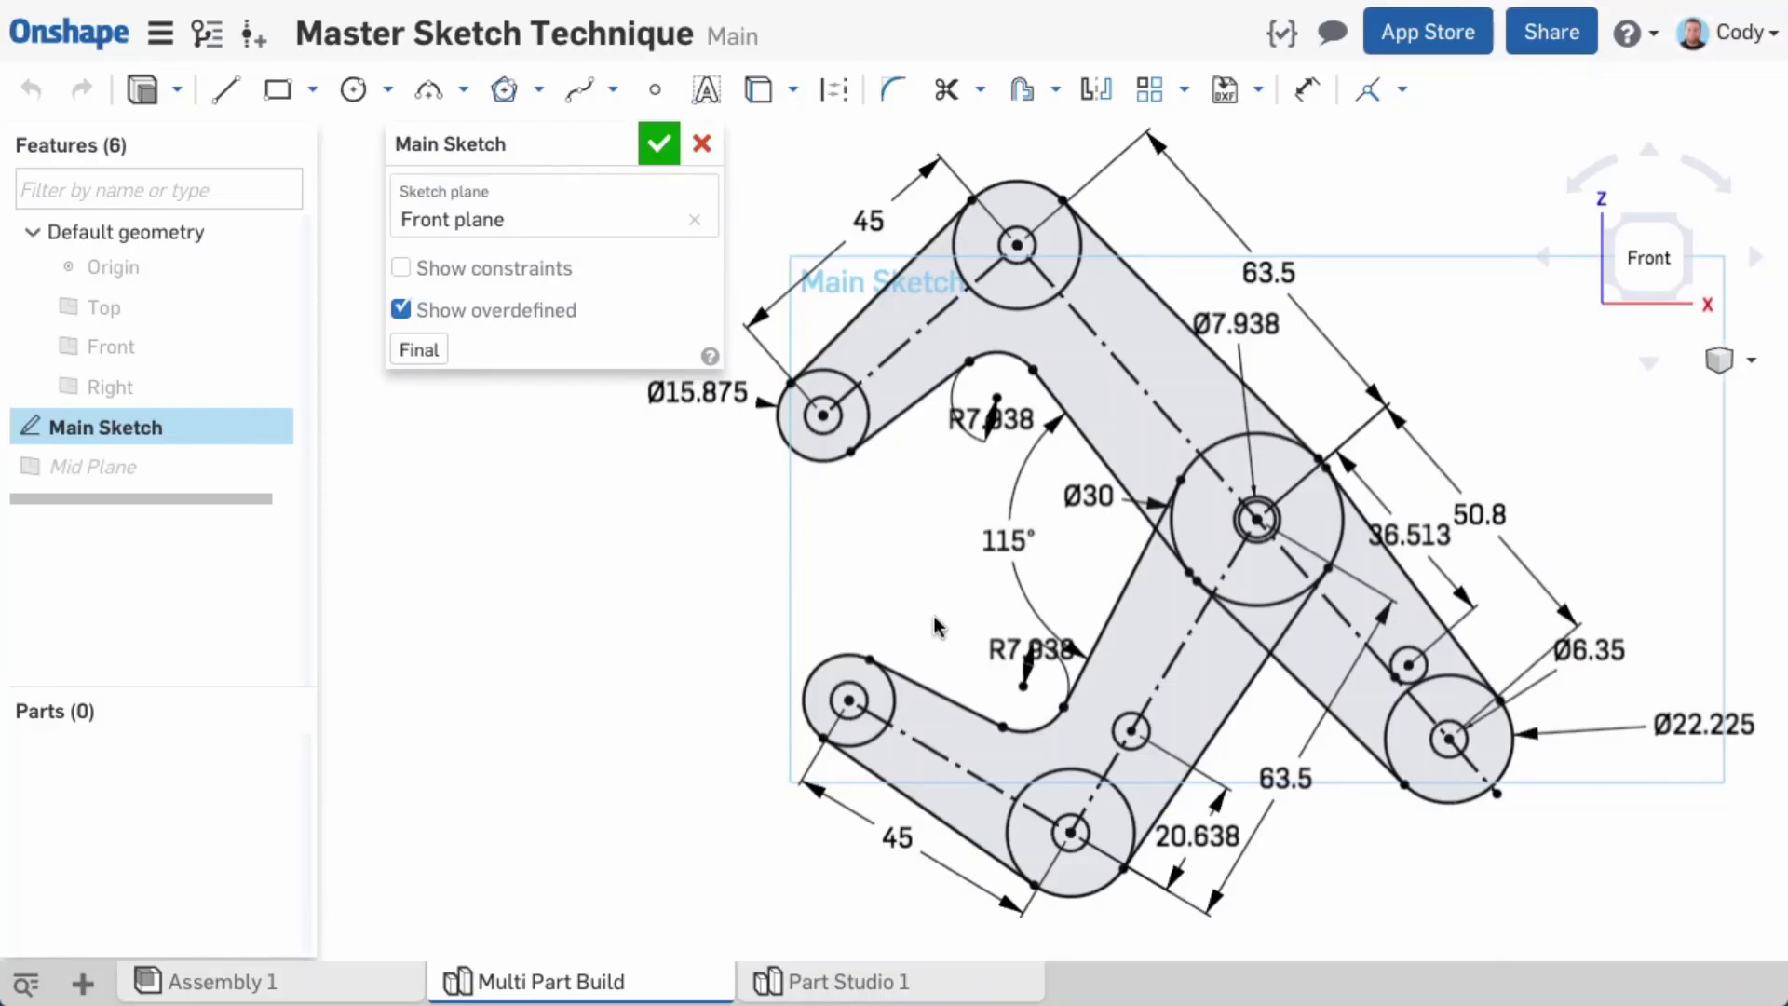
left_click(665, 144)
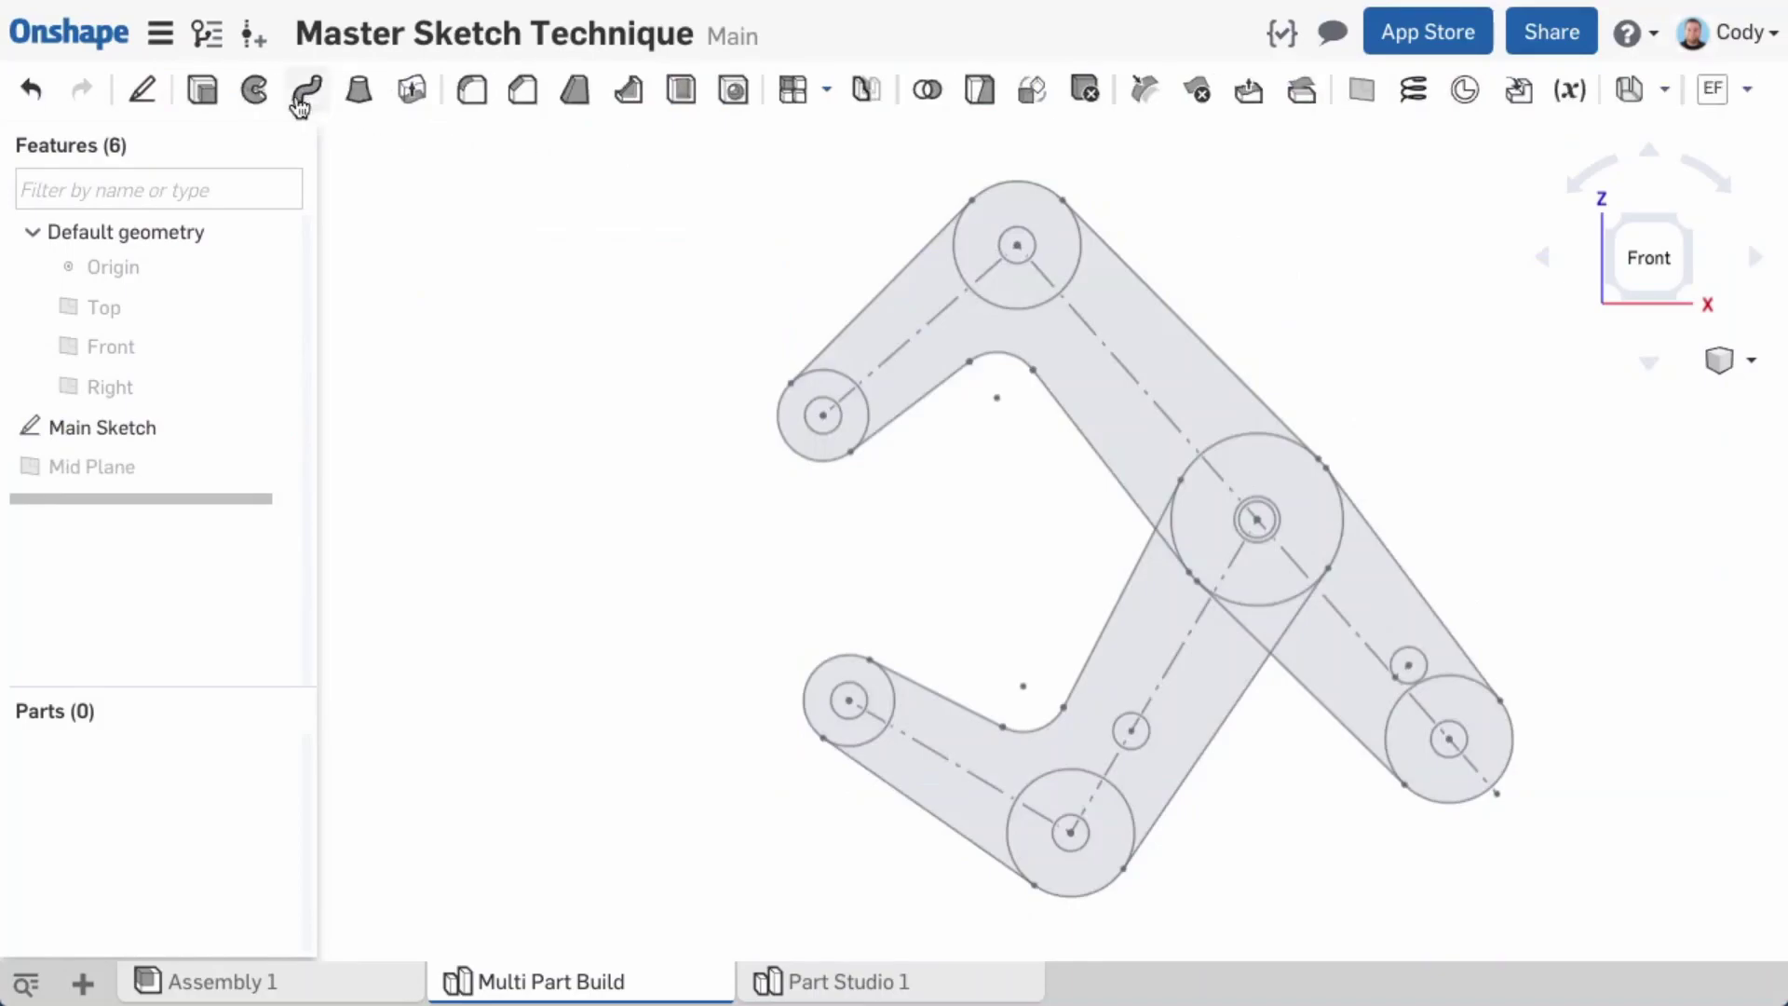
Step: Start a 2 mm blind solid extrude with the Main Sketch regions of the large arm's upper end and bend
left_click(202, 89)
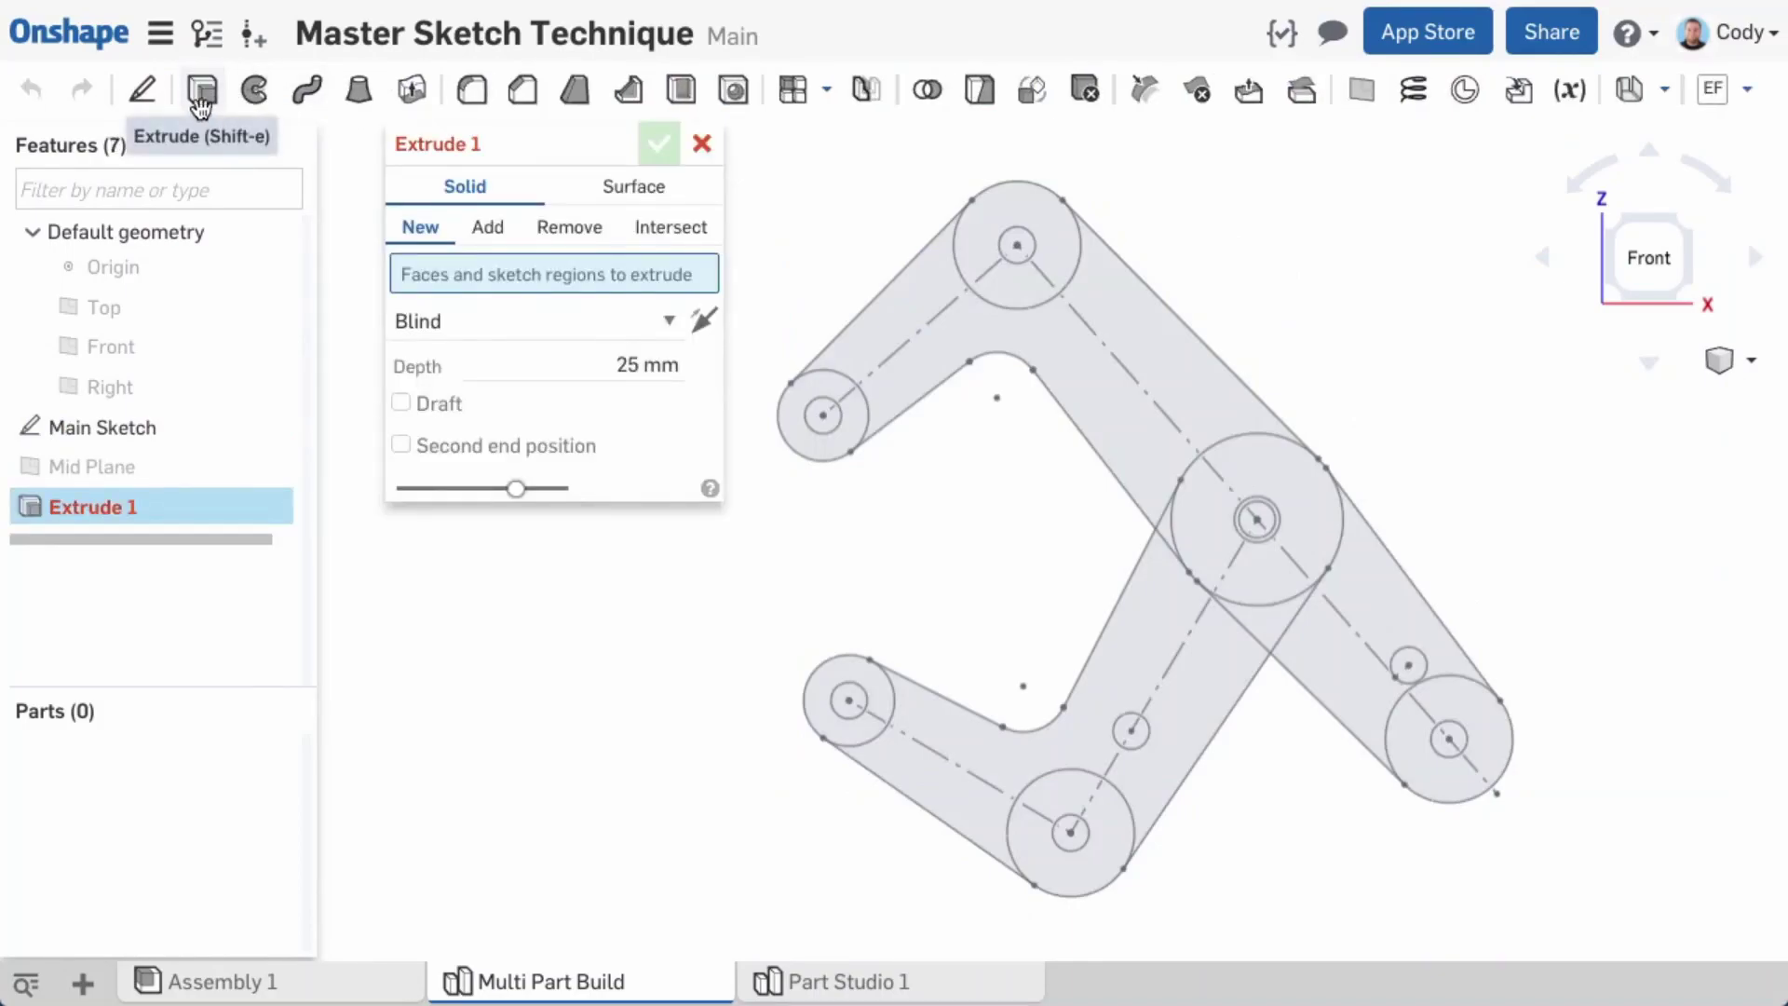
left_click(619, 364)
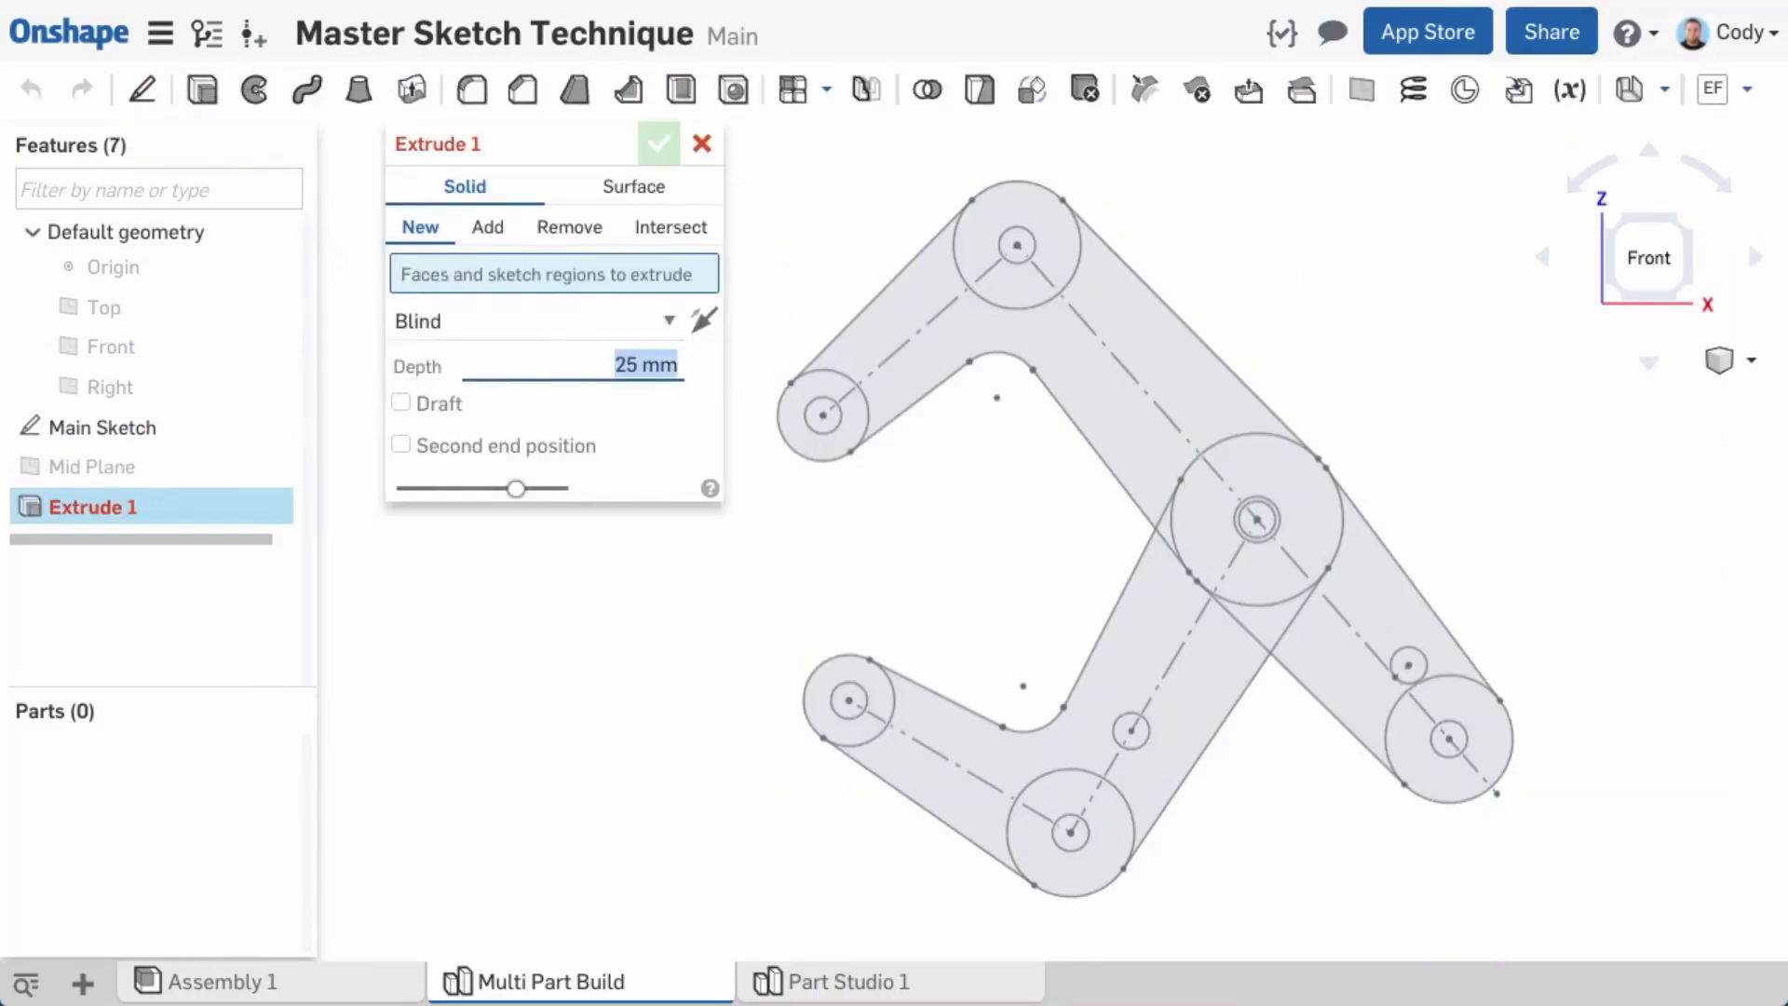
type("2")
key("Return")
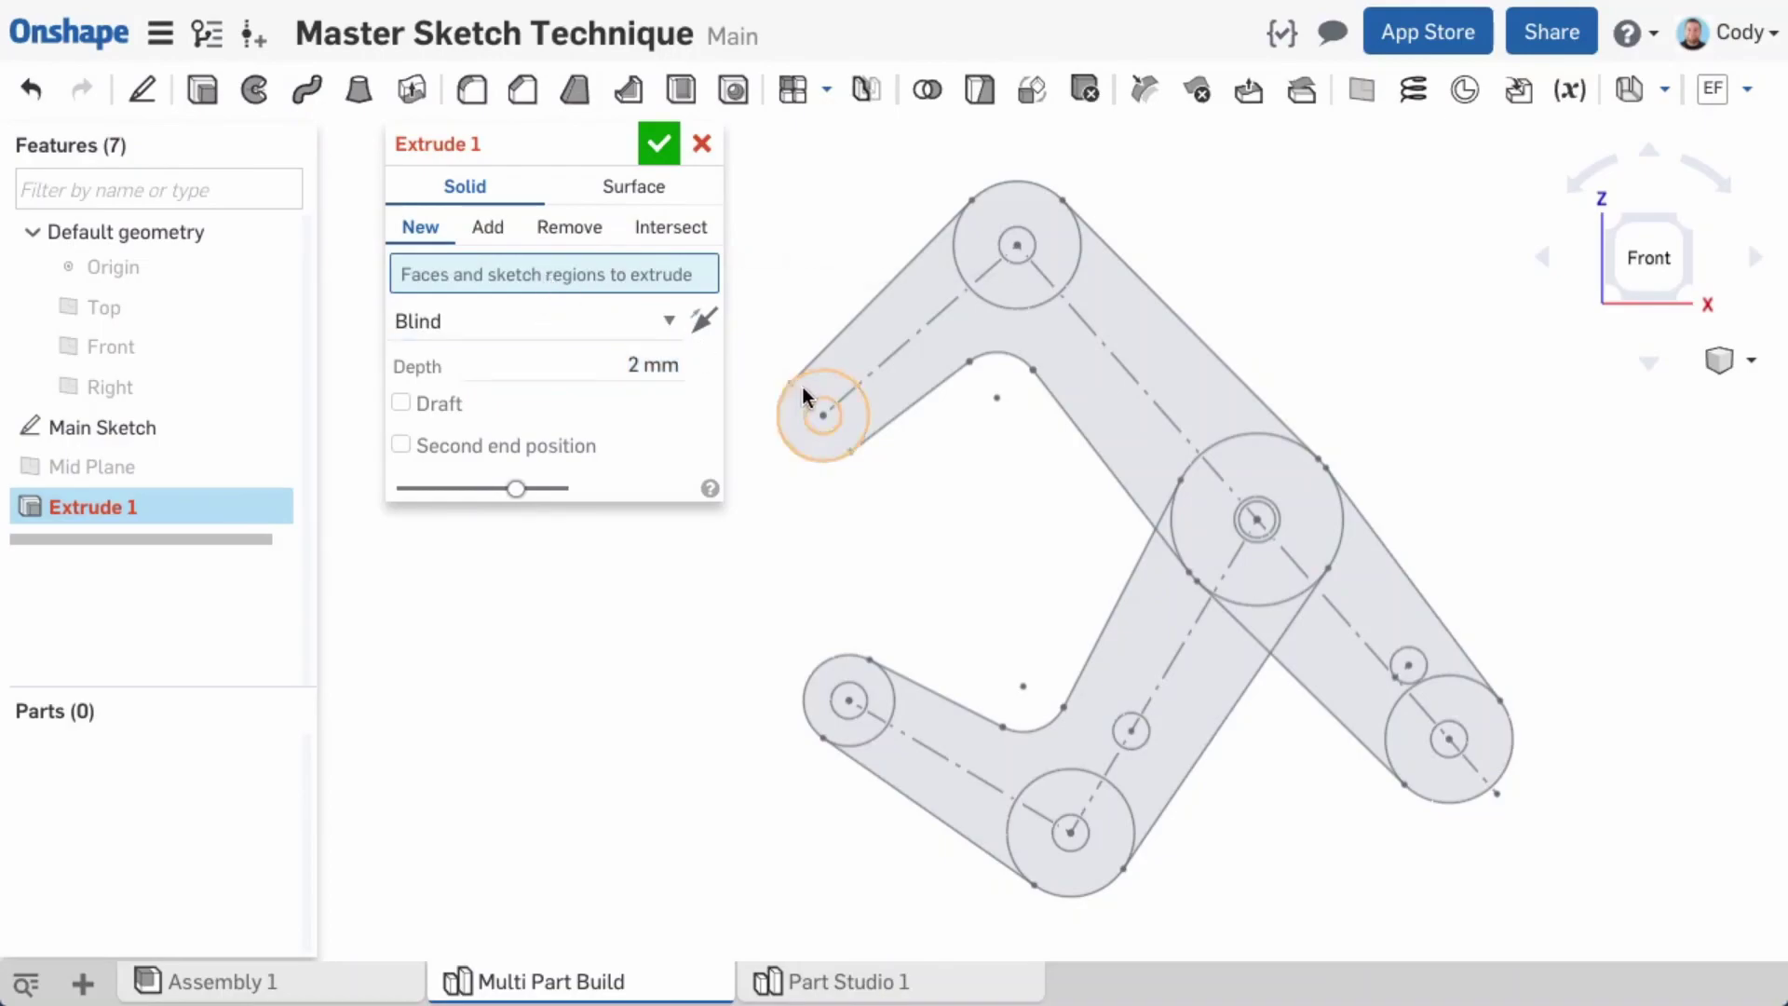
left_click(807, 385)
left_click(858, 333)
left_click(1036, 227)
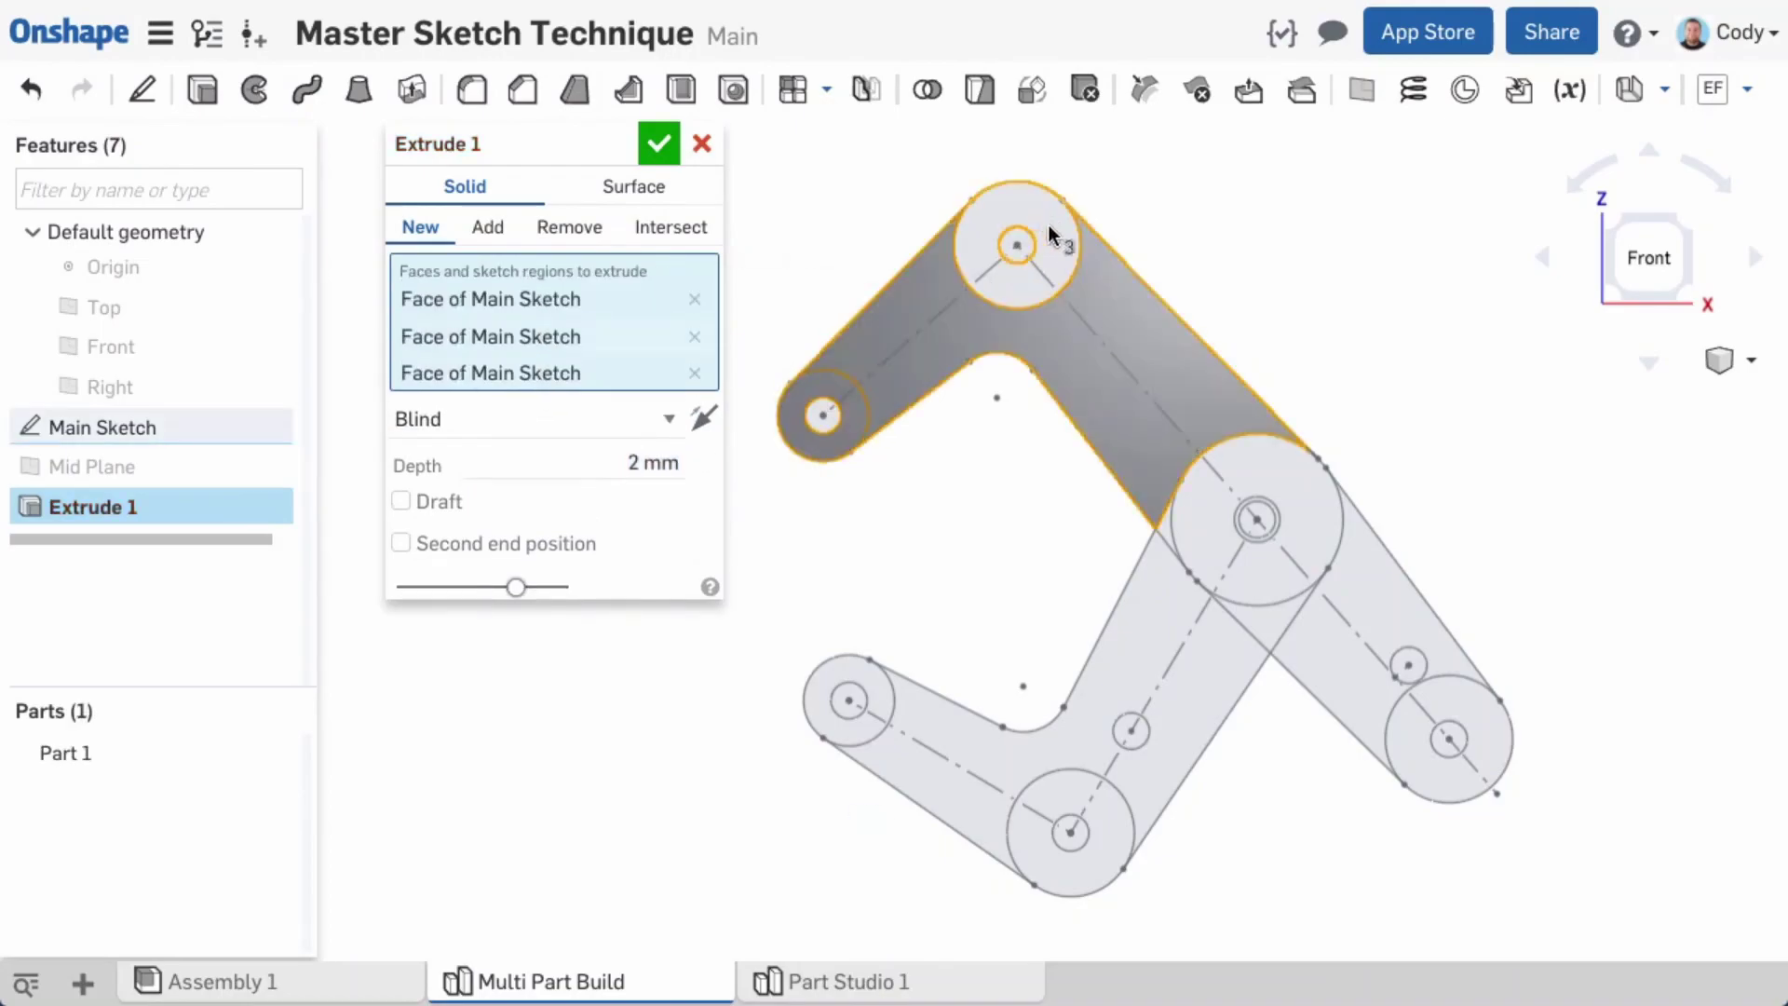
Step: Add the large arm's remaining regions around the pivot, the thin pivot-hole ring and the lower end, and finish the extrude
left_click(1162, 527)
left_click(1188, 540)
left_click(1259, 622)
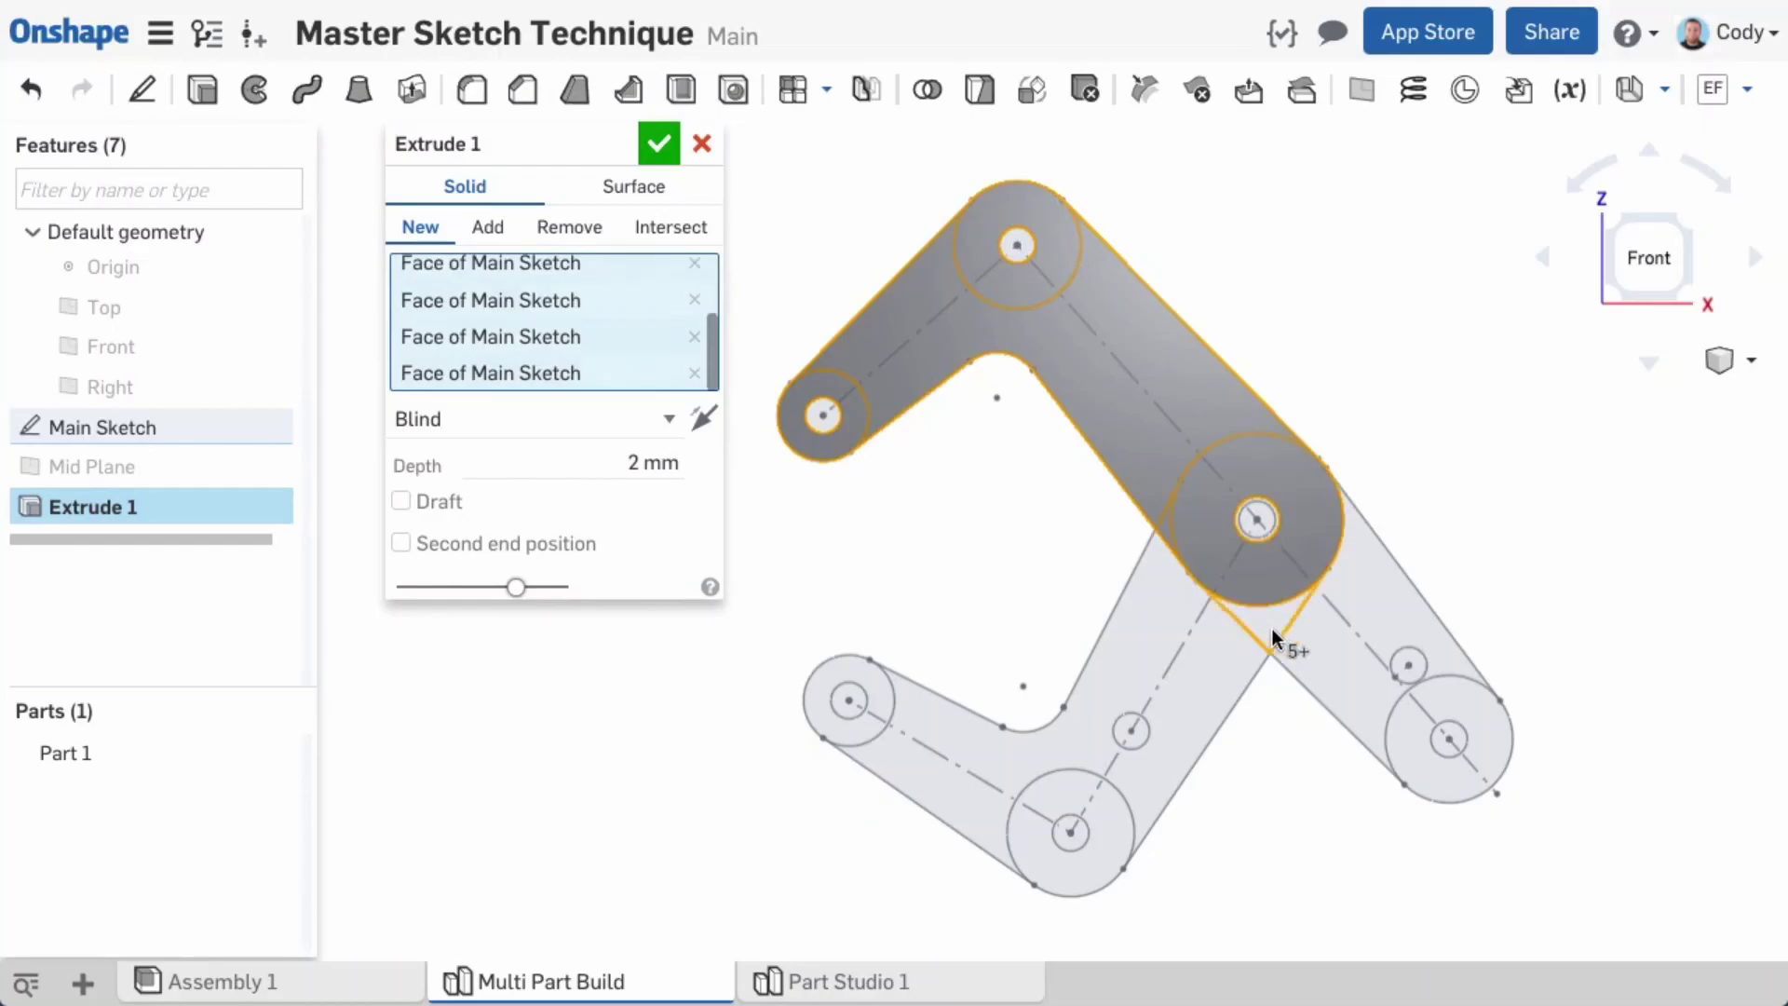
left_click(1396, 709)
left_click(1471, 703)
scroll(1277, 506, "up", 5)
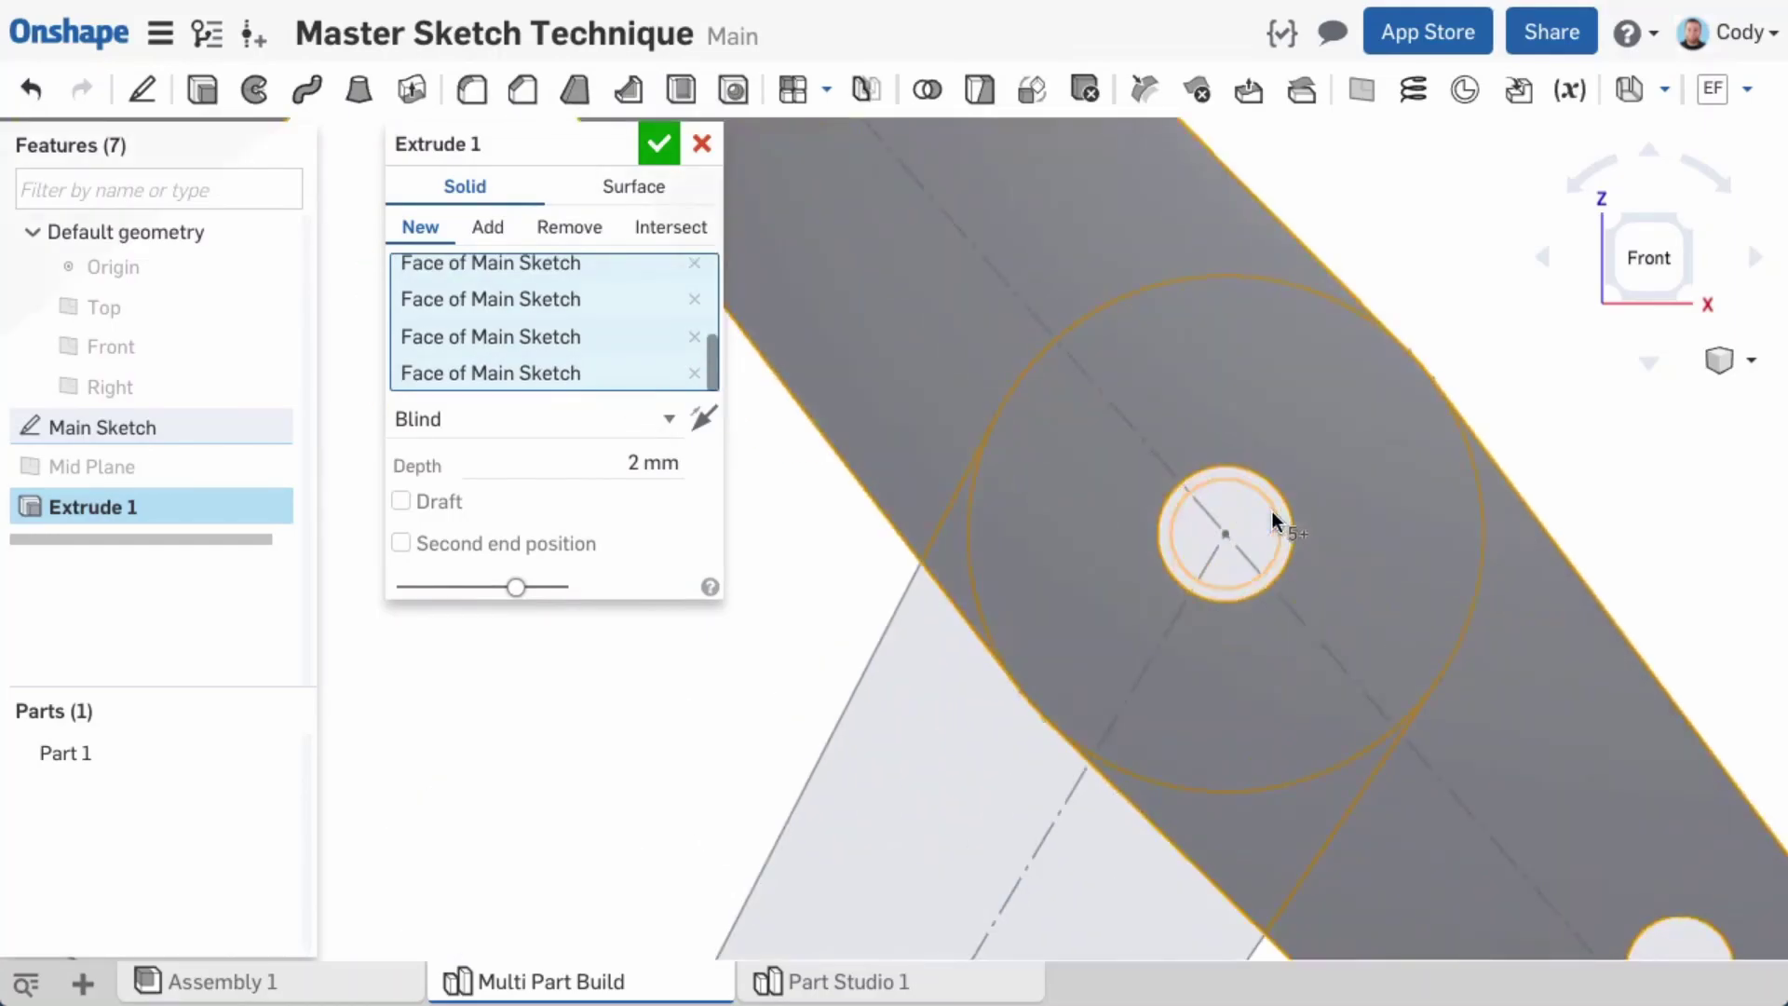
left_click(1282, 506)
scroll(1311, 577, "down", 5)
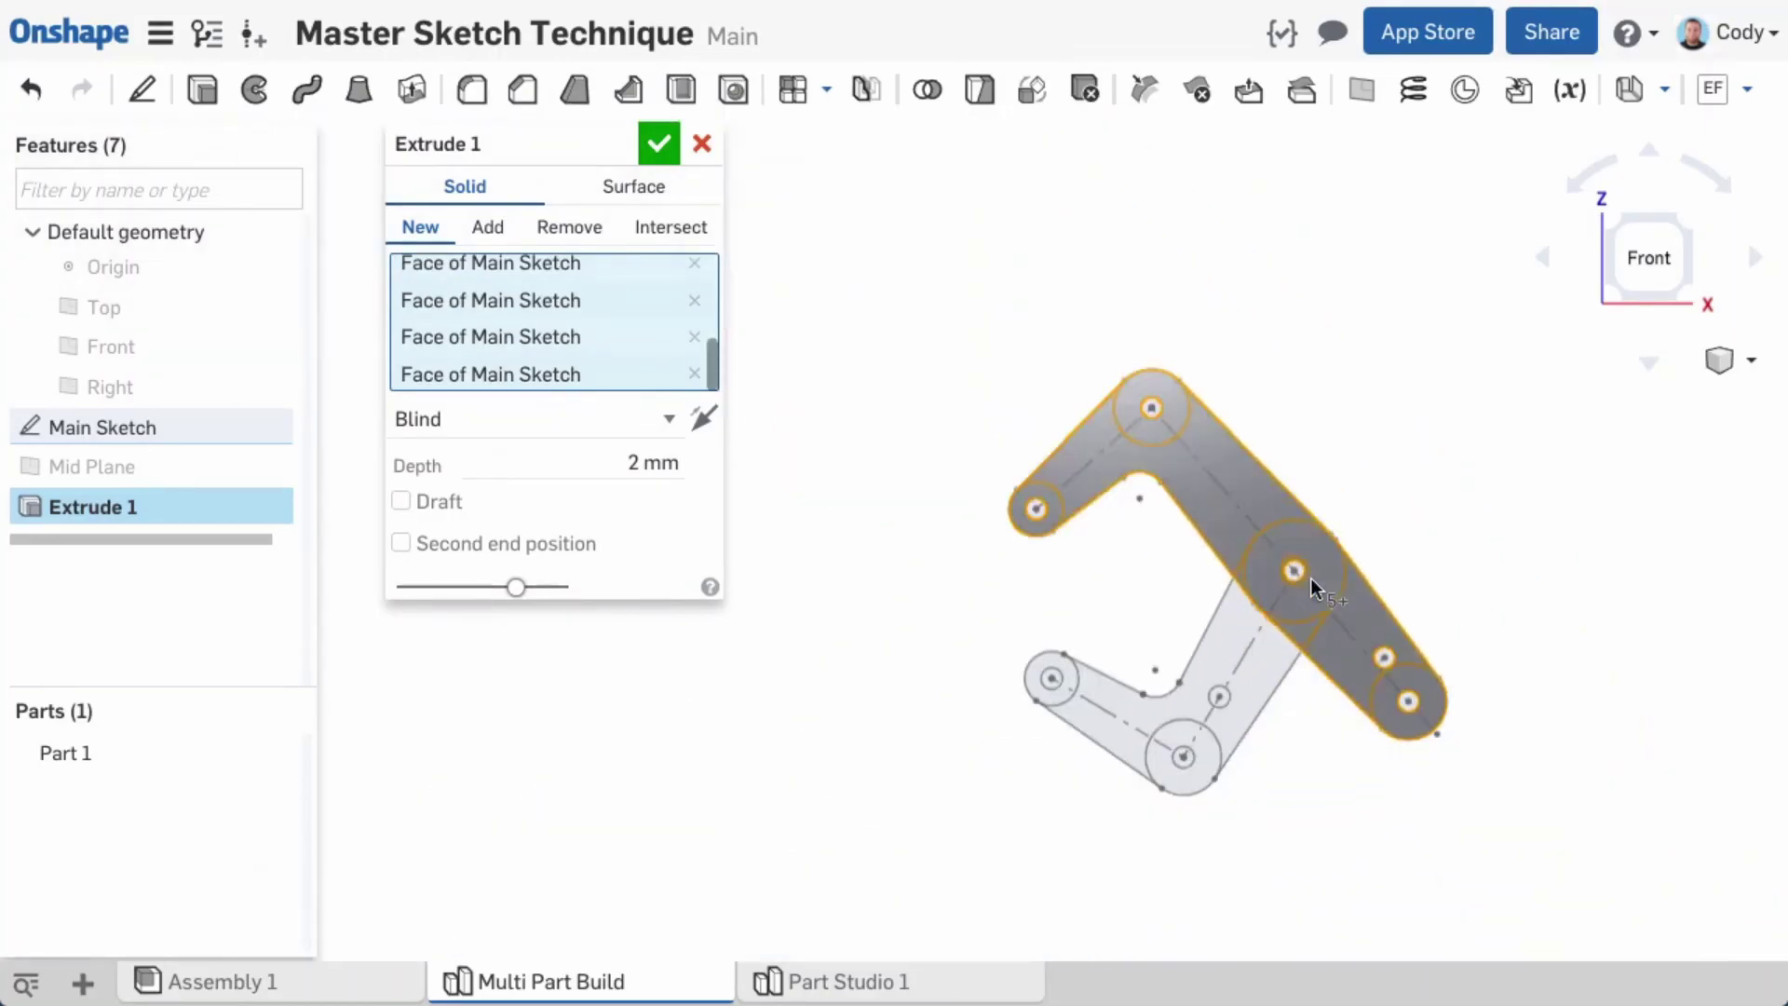
left_click(1294, 589)
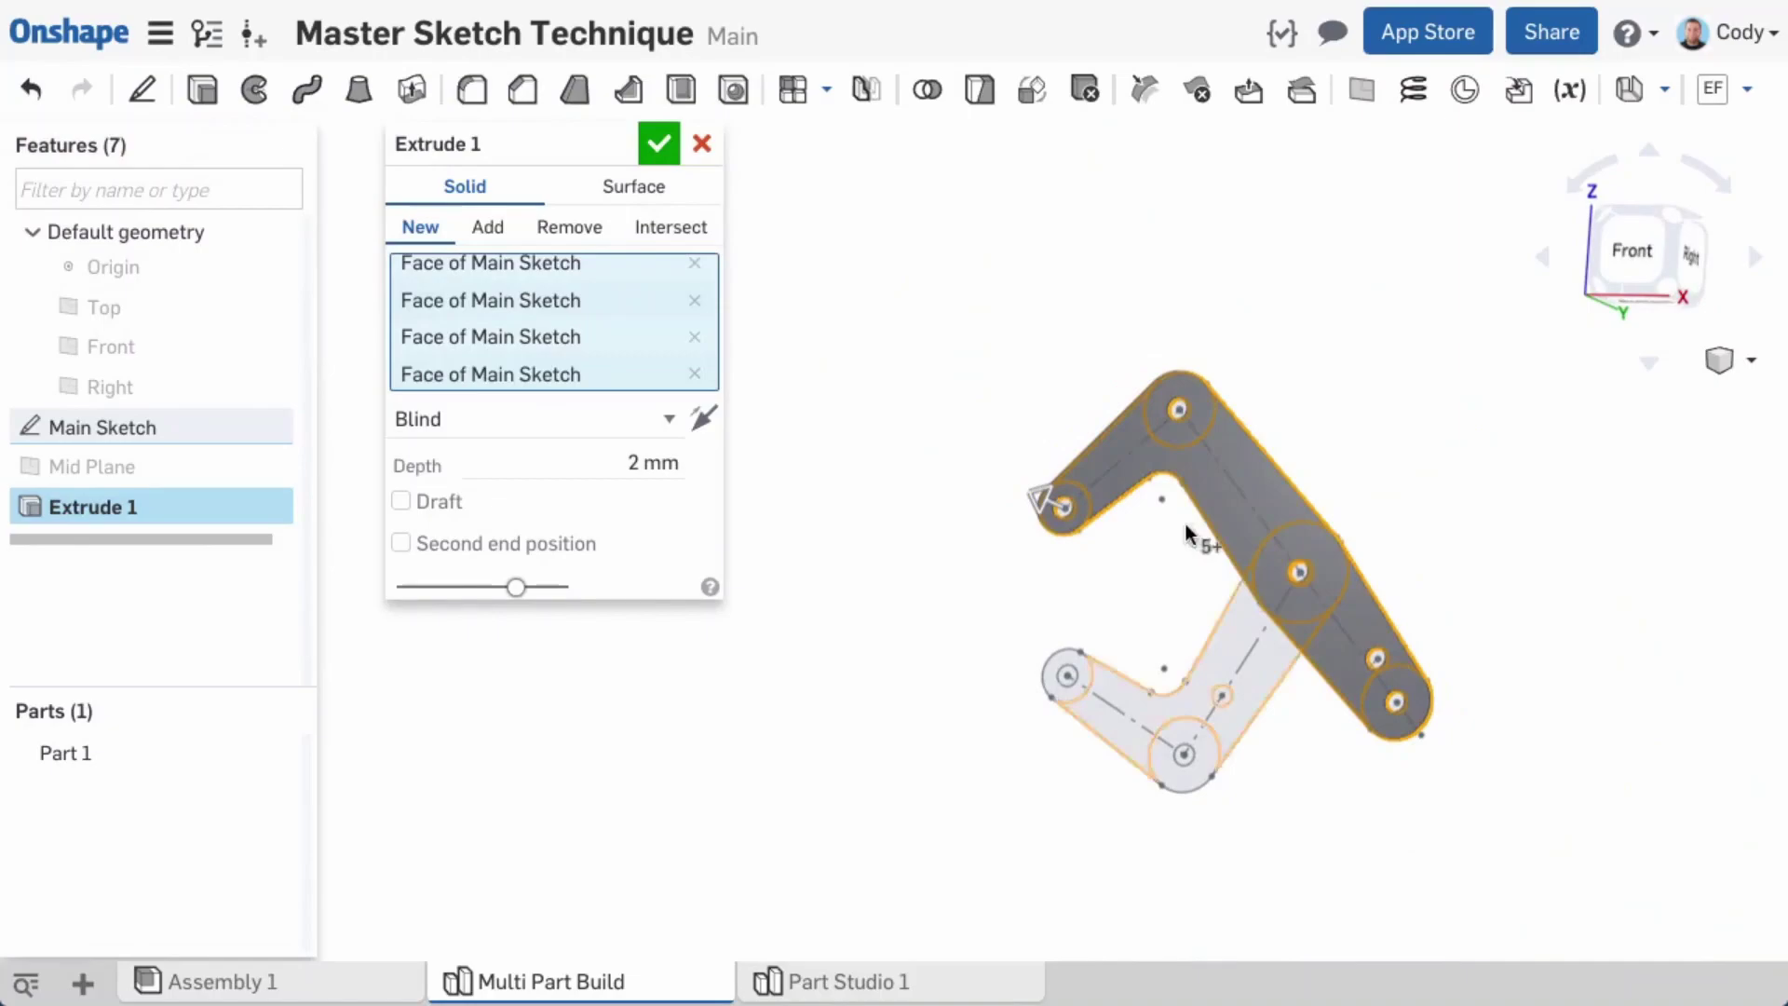
left_click(655, 143)
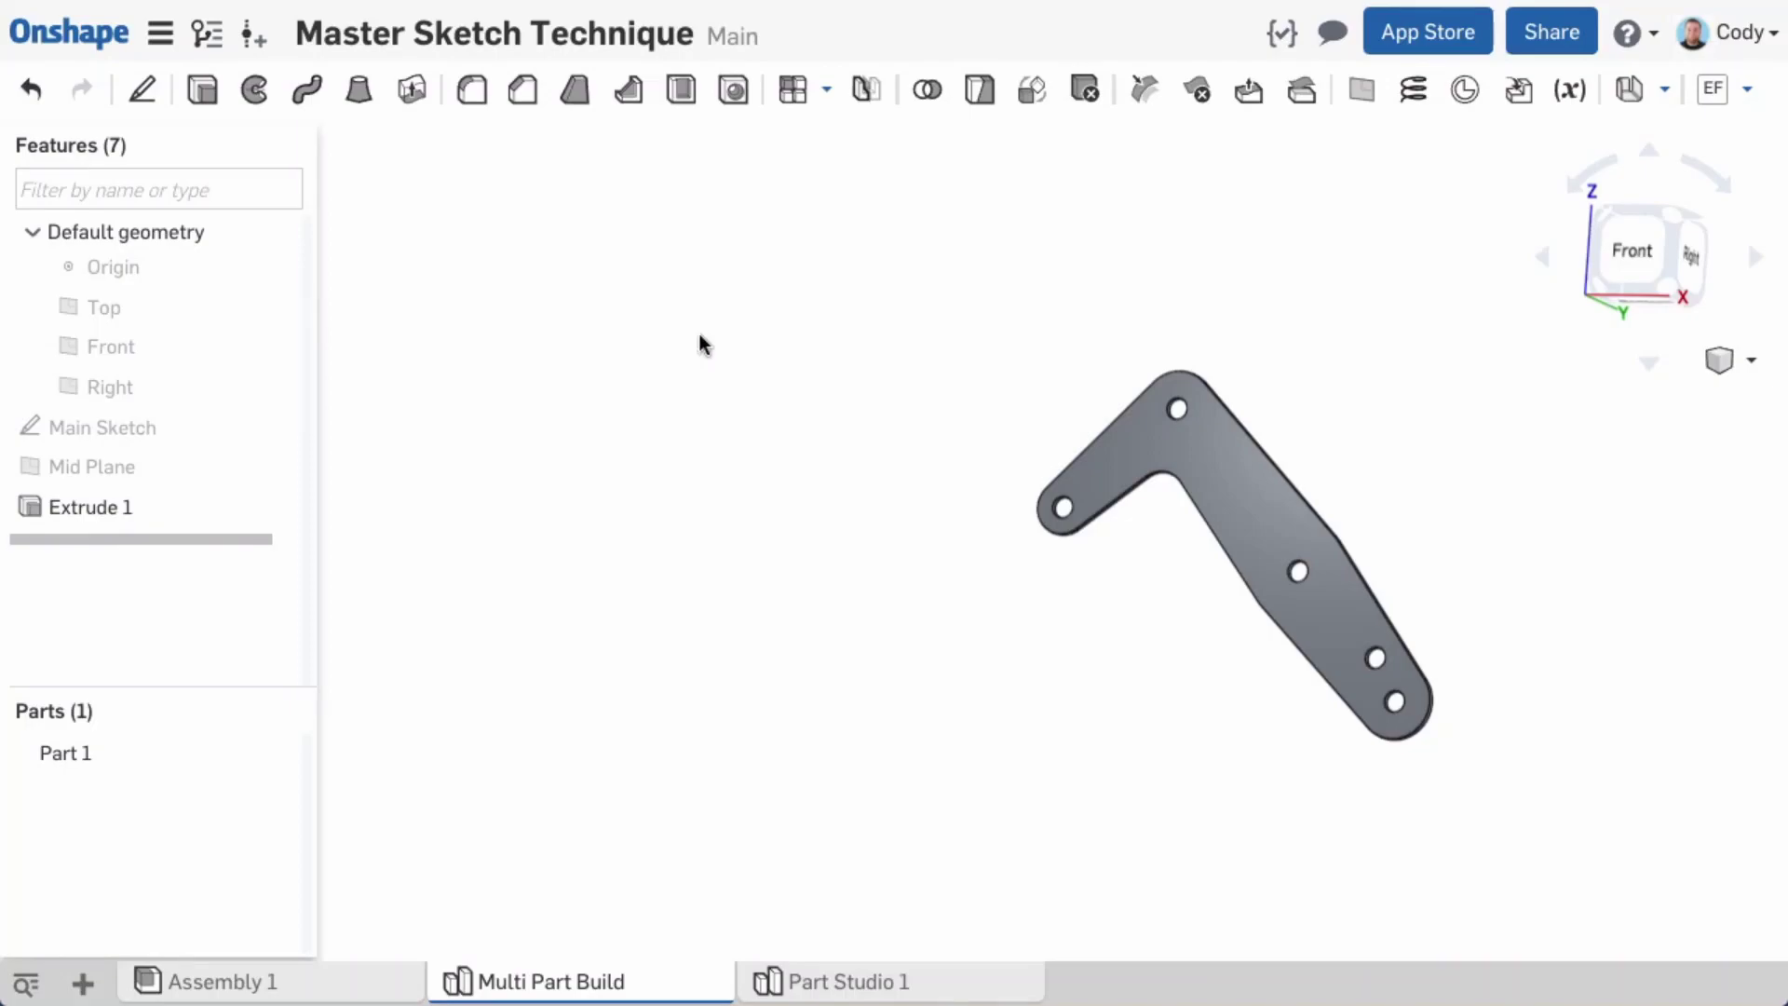
Step: Show the Main Sketch again and start a second blind solid extrude with a depth of 2 mm
left_click(275, 426)
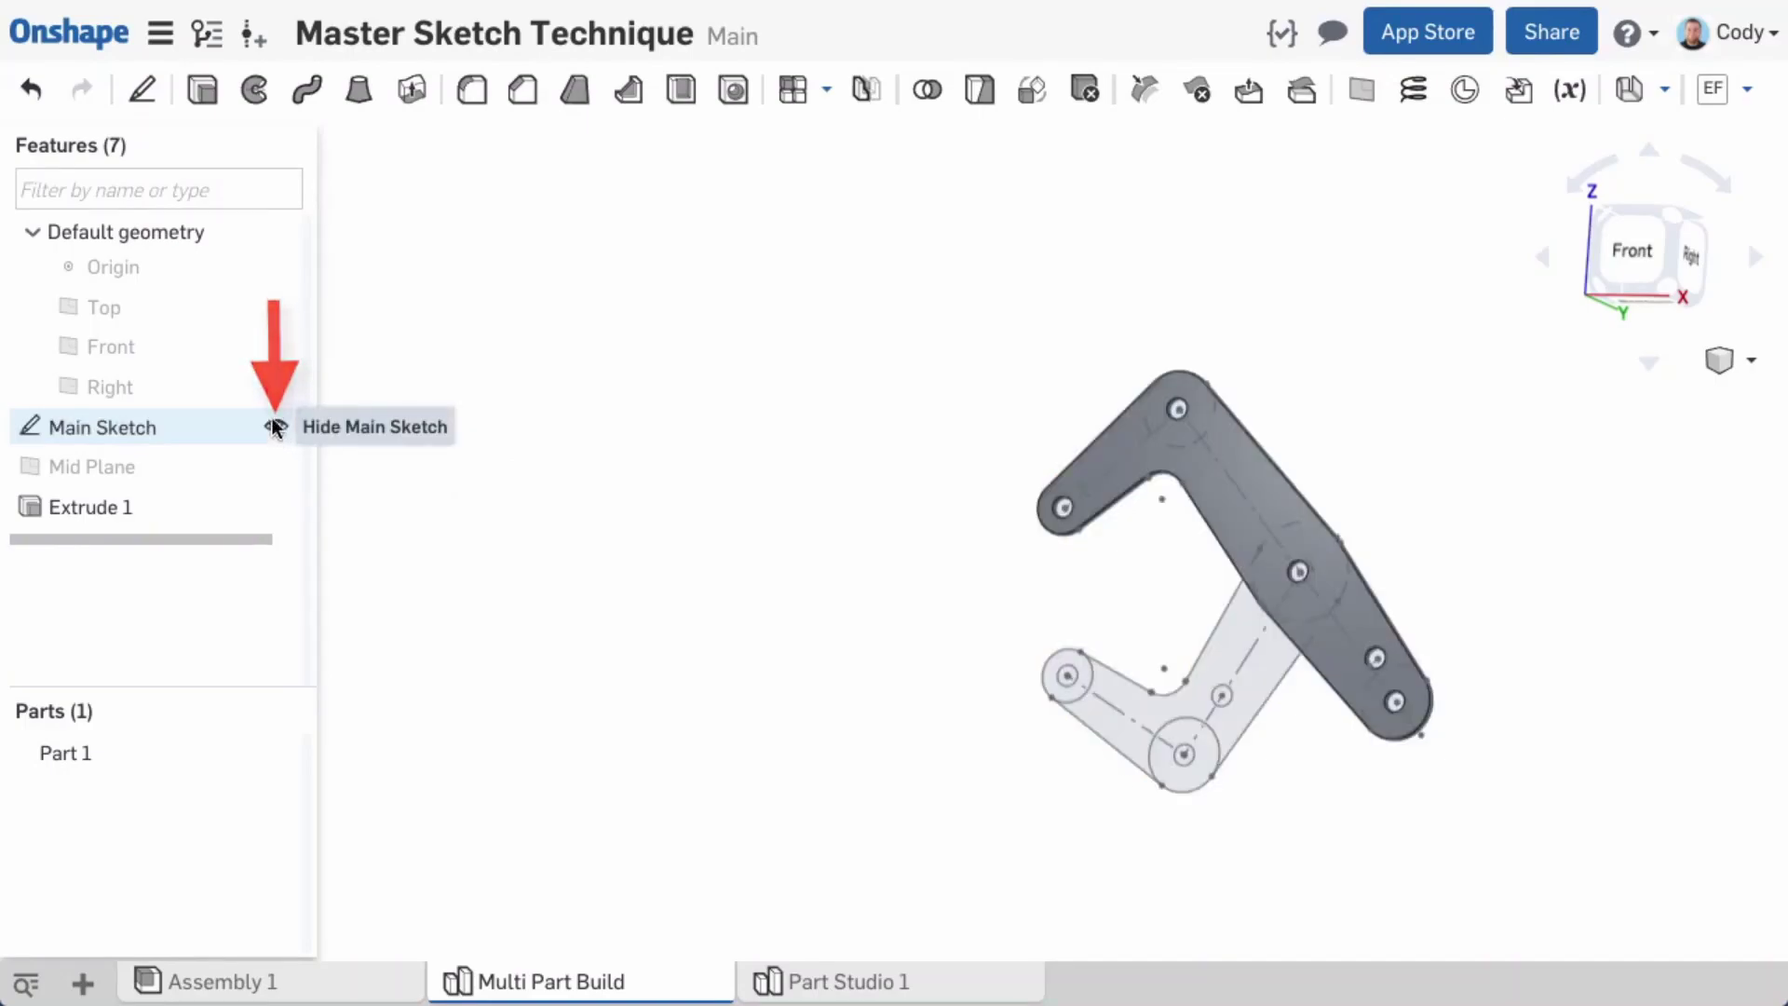
left_click(202, 90)
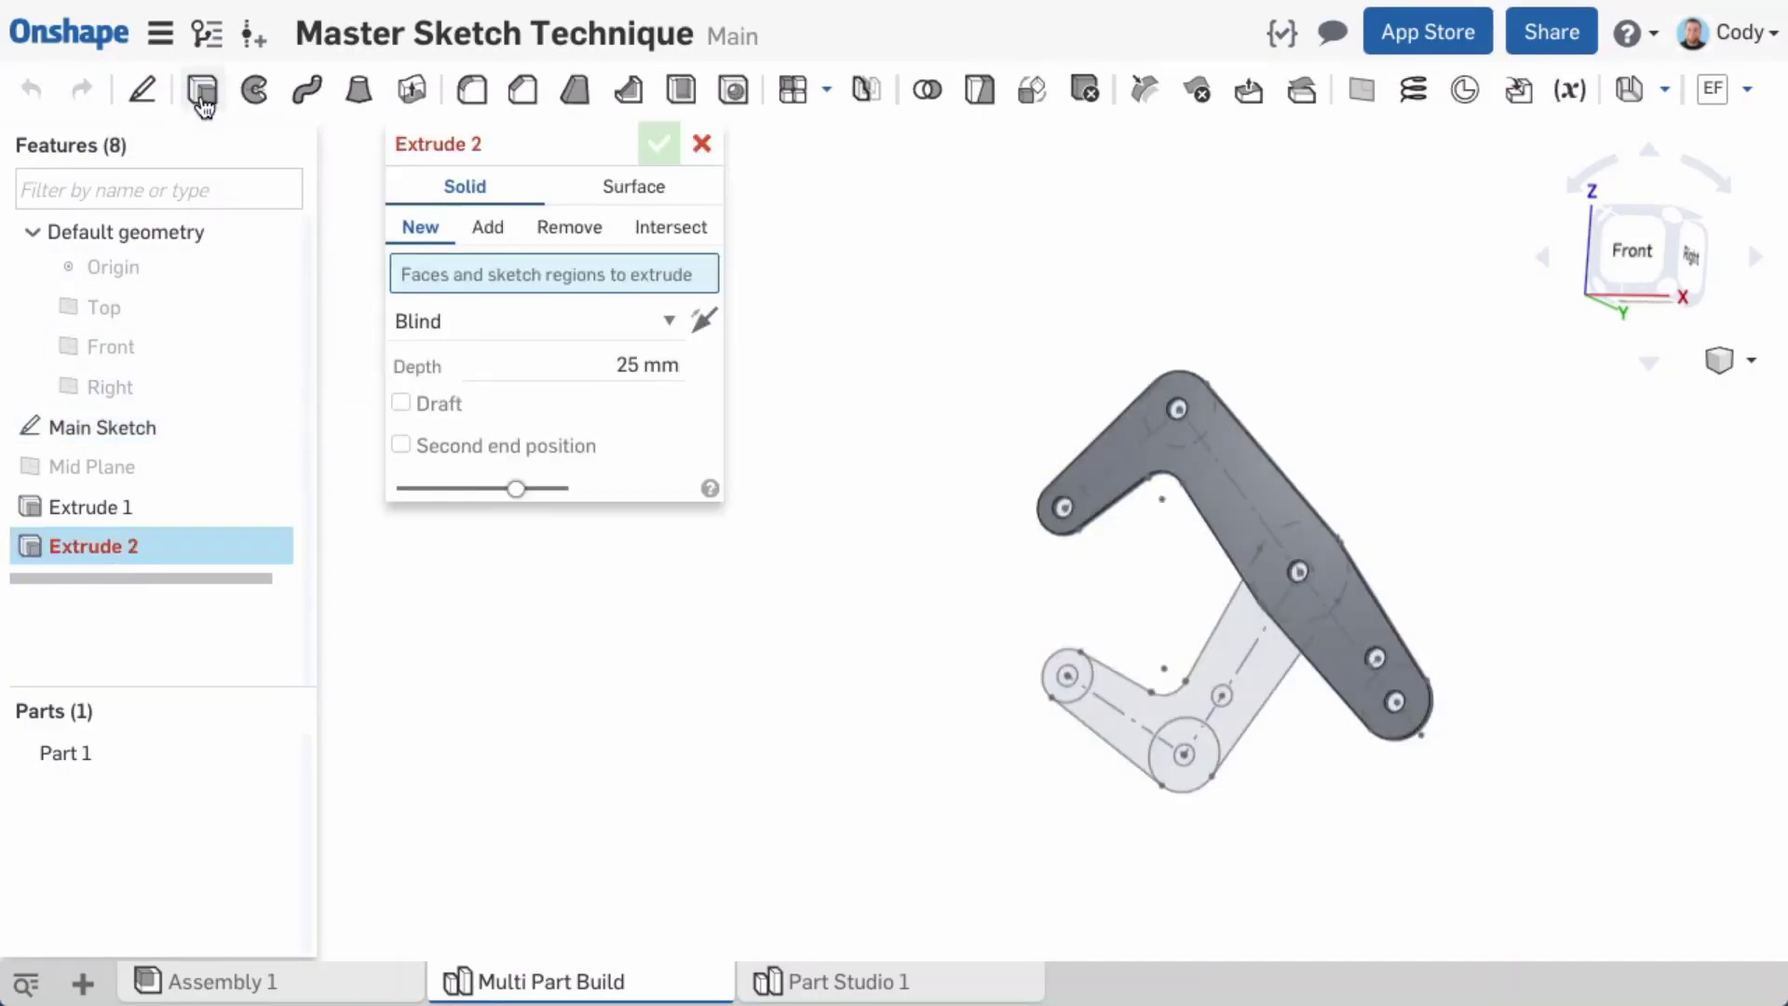
left_click(619, 356)
type("2")
key("Return")
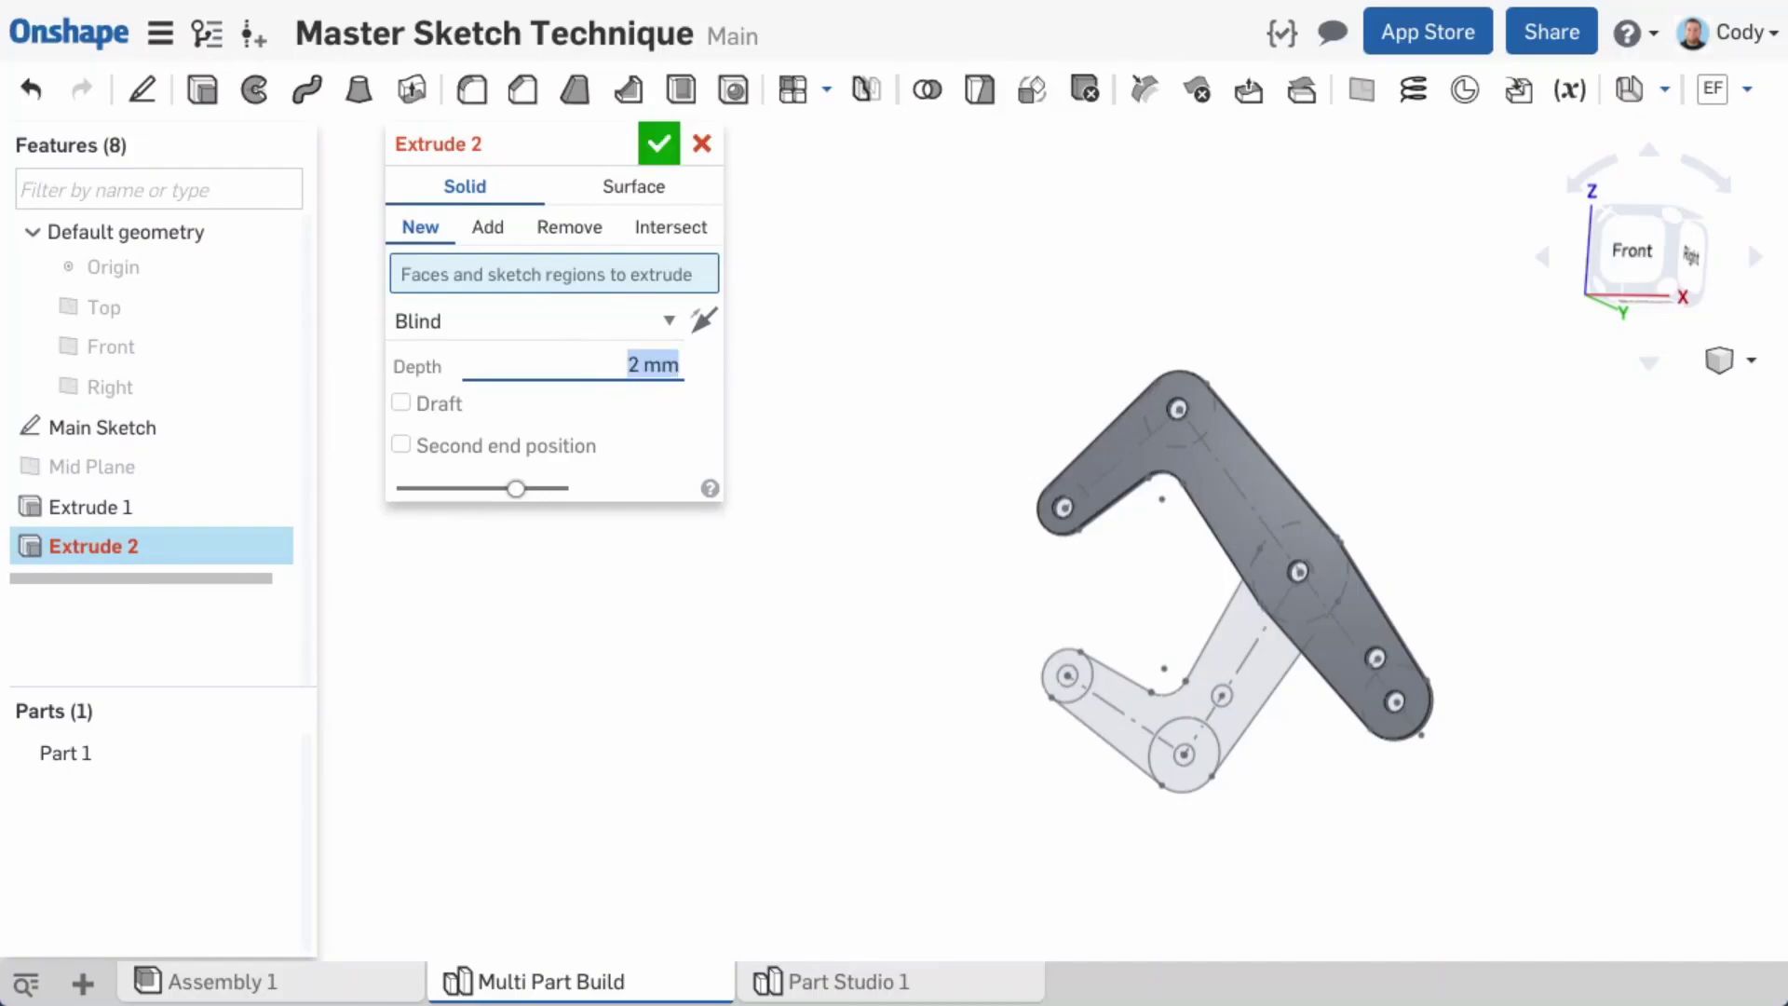
Step: Select the short arm's Main Sketch regions for the extrude, from its free end through the bend to the shared pivot
right_click_drag(907, 740, 914, 495)
scroll(914, 494, "up", 6)
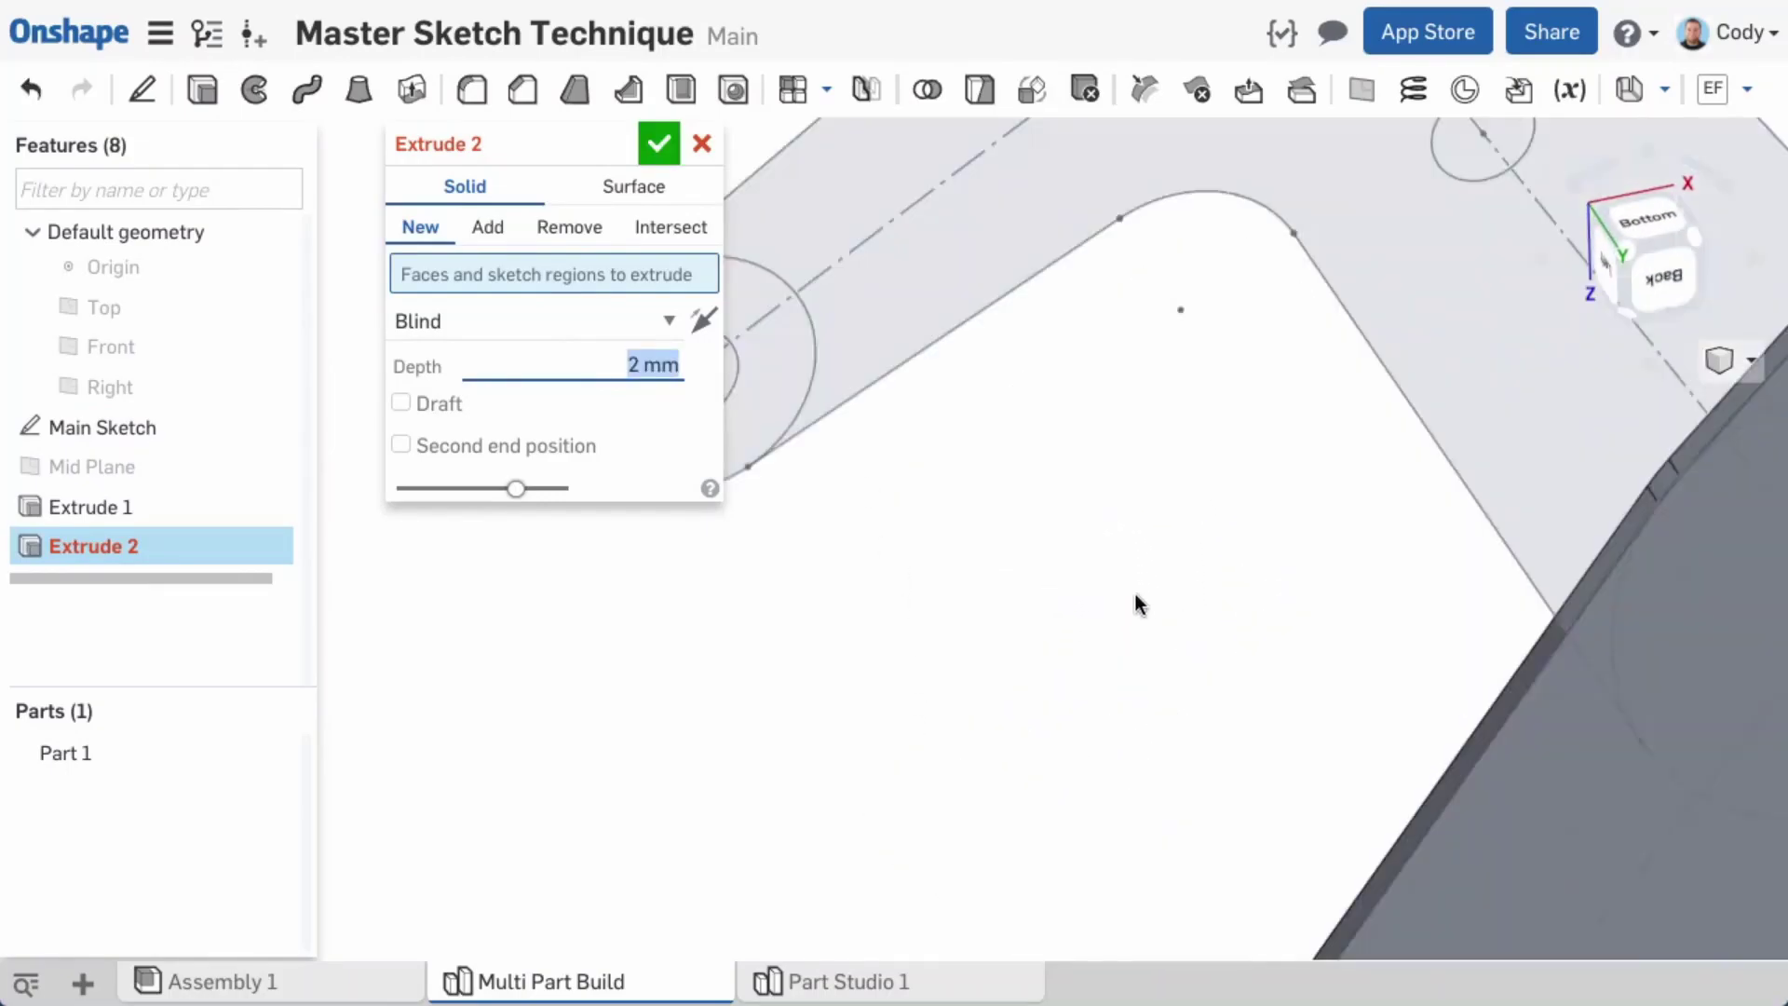
left_click(761, 445)
left_click(891, 391)
scroll(1232, 404, "down", 5)
scroll(1290, 298, "up", 3)
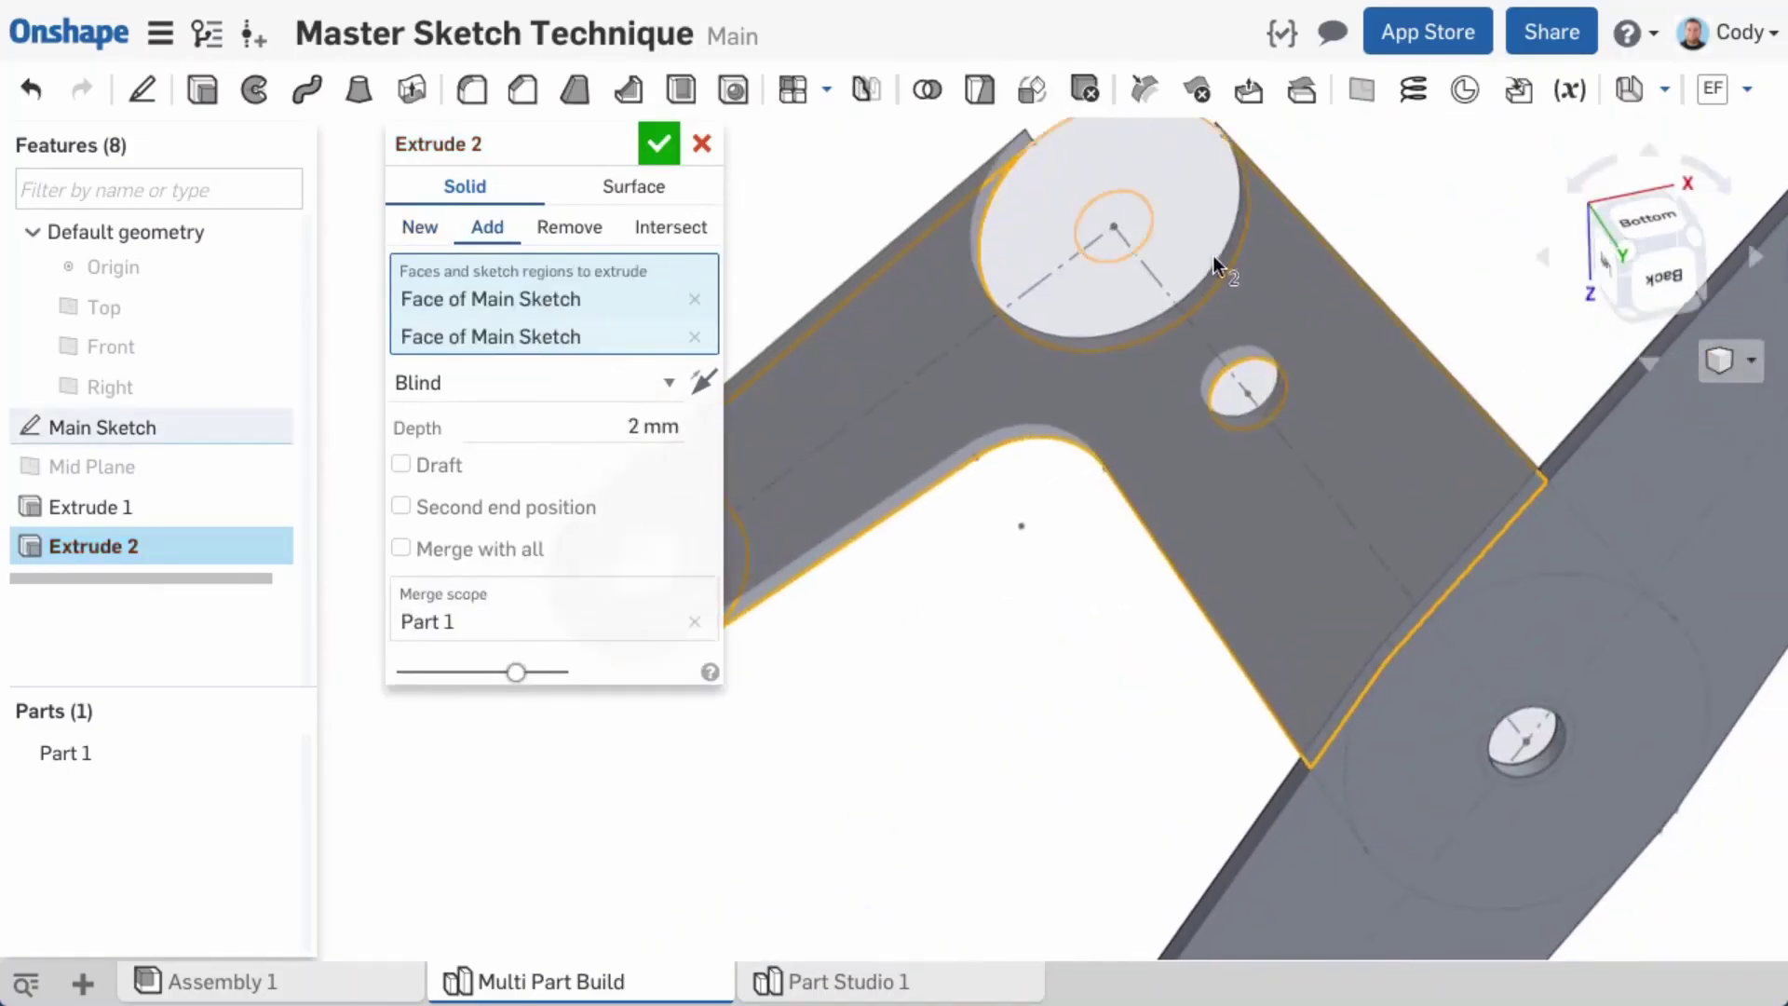
left_click(1204, 266)
left_click(1351, 765)
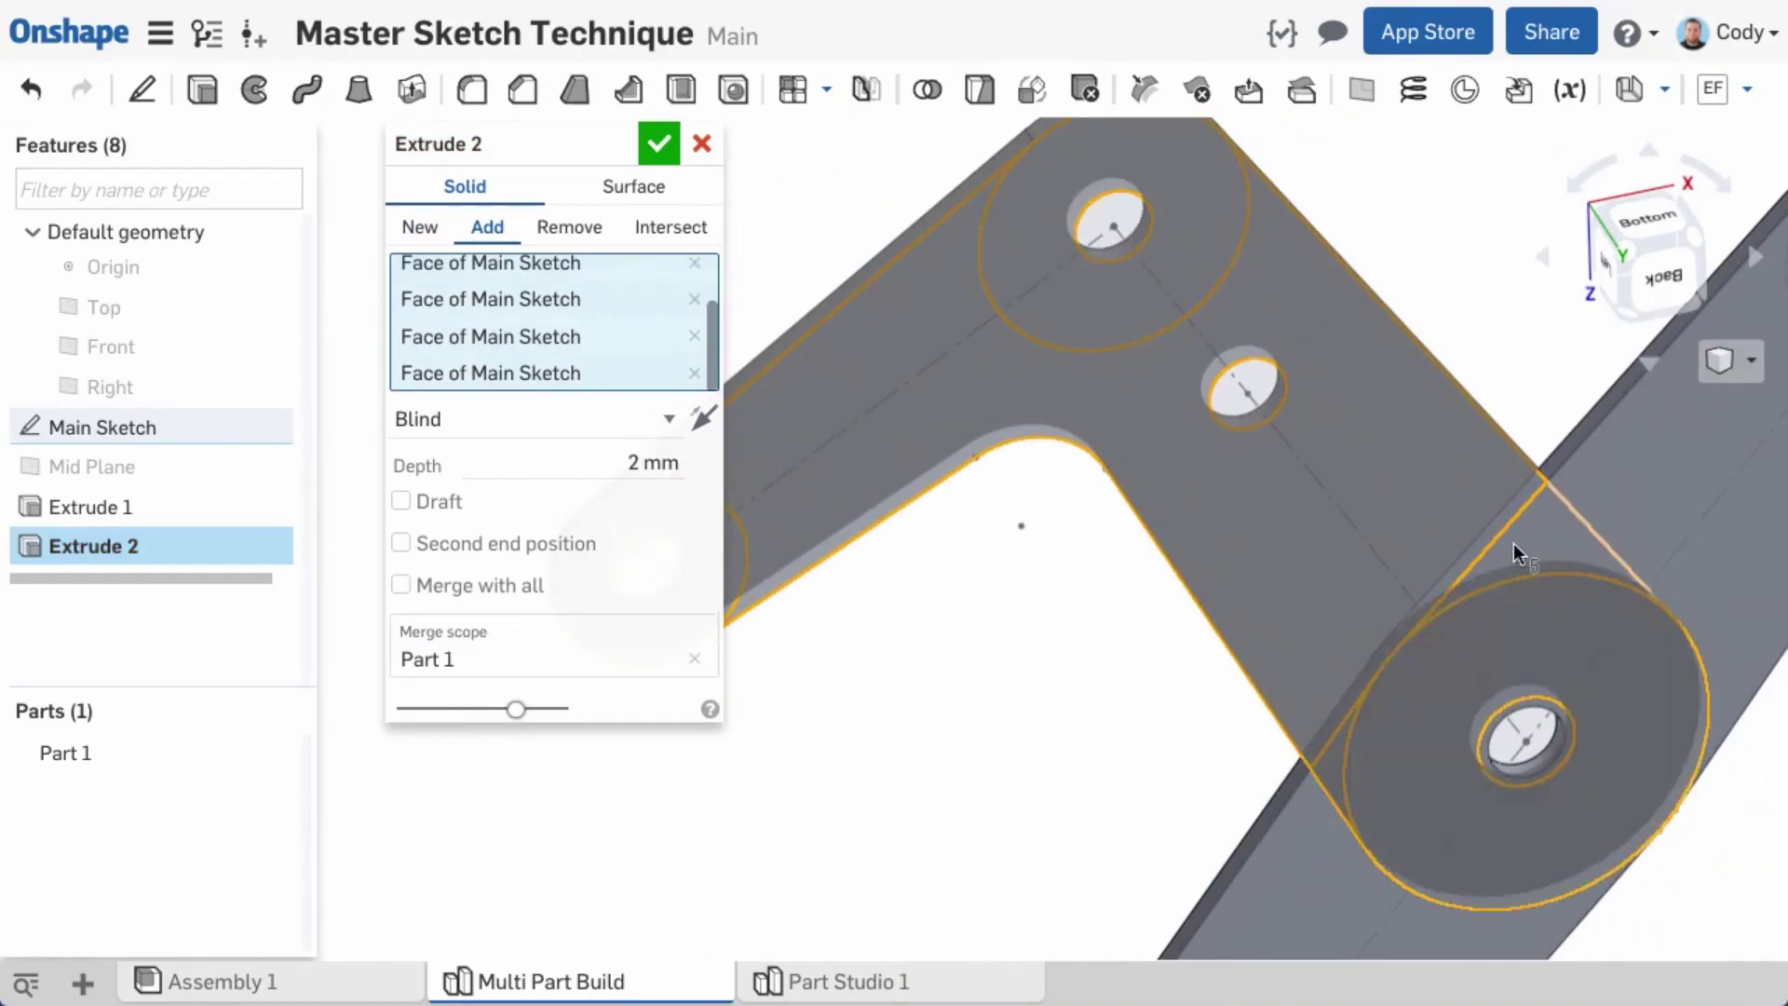
Step: Reverse the extrude direction, set the result to New so the short arm is a separate part, and finish it
scroll(1513, 544, "down", 5)
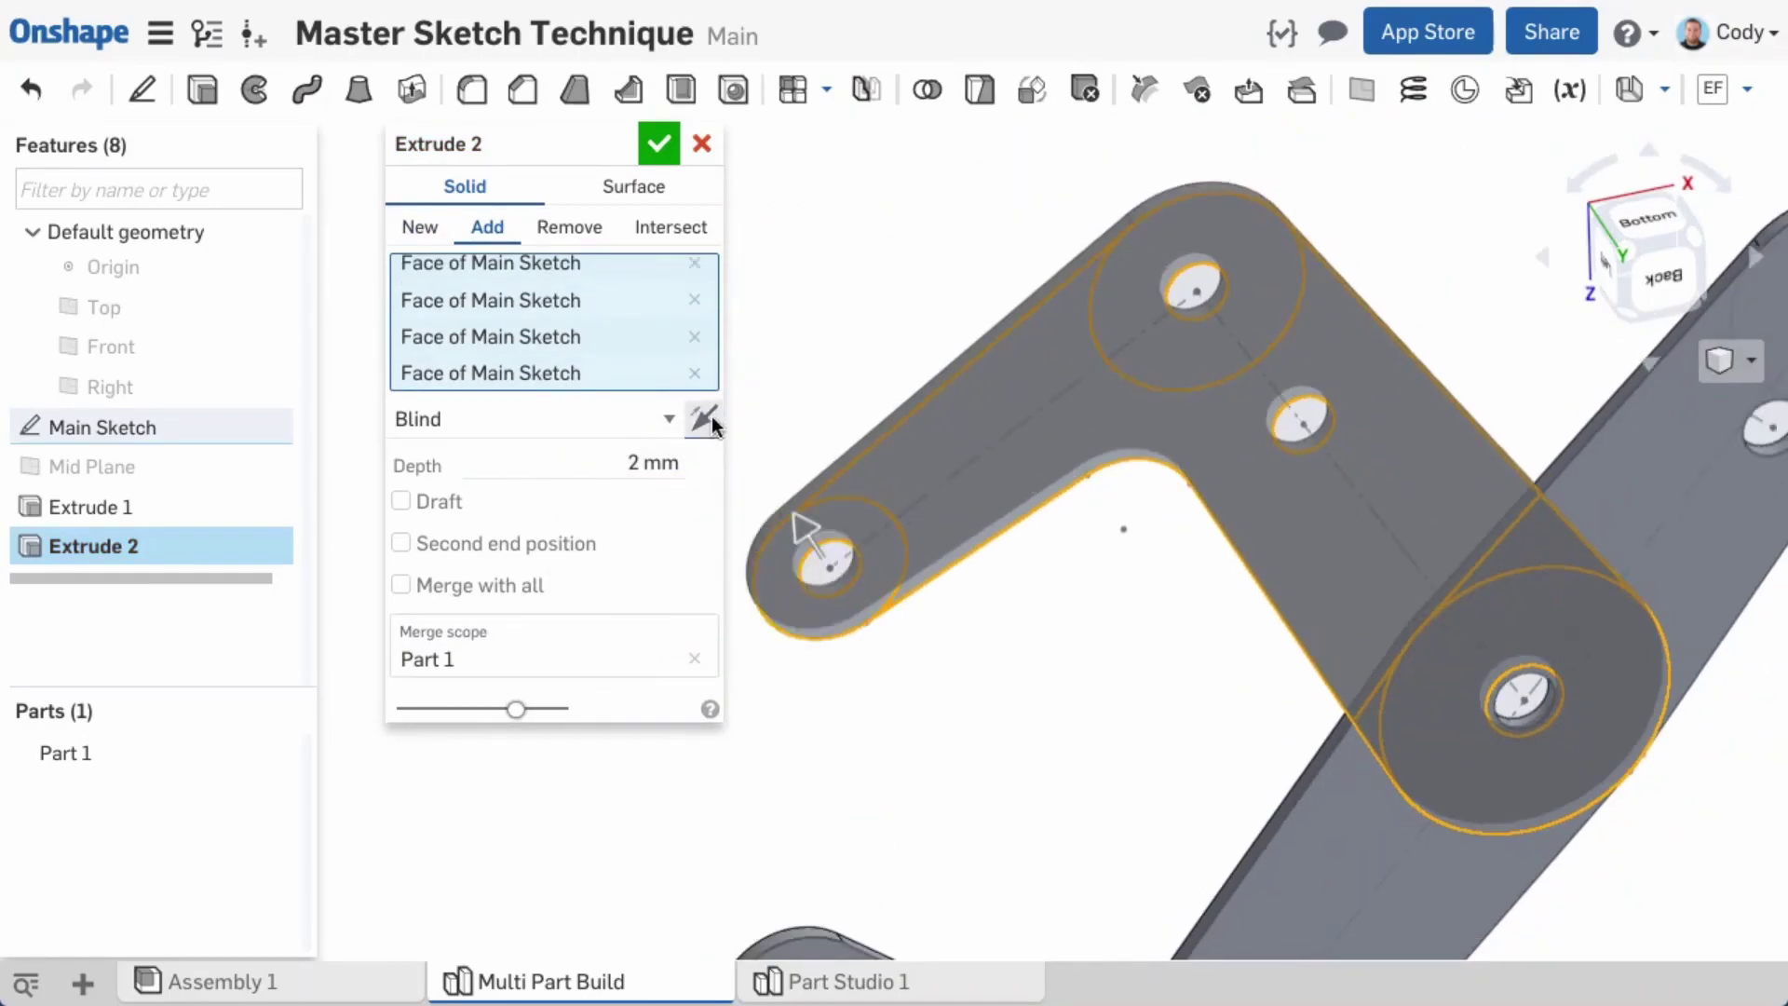
right_click_drag(1430, 396, 1127, 510)
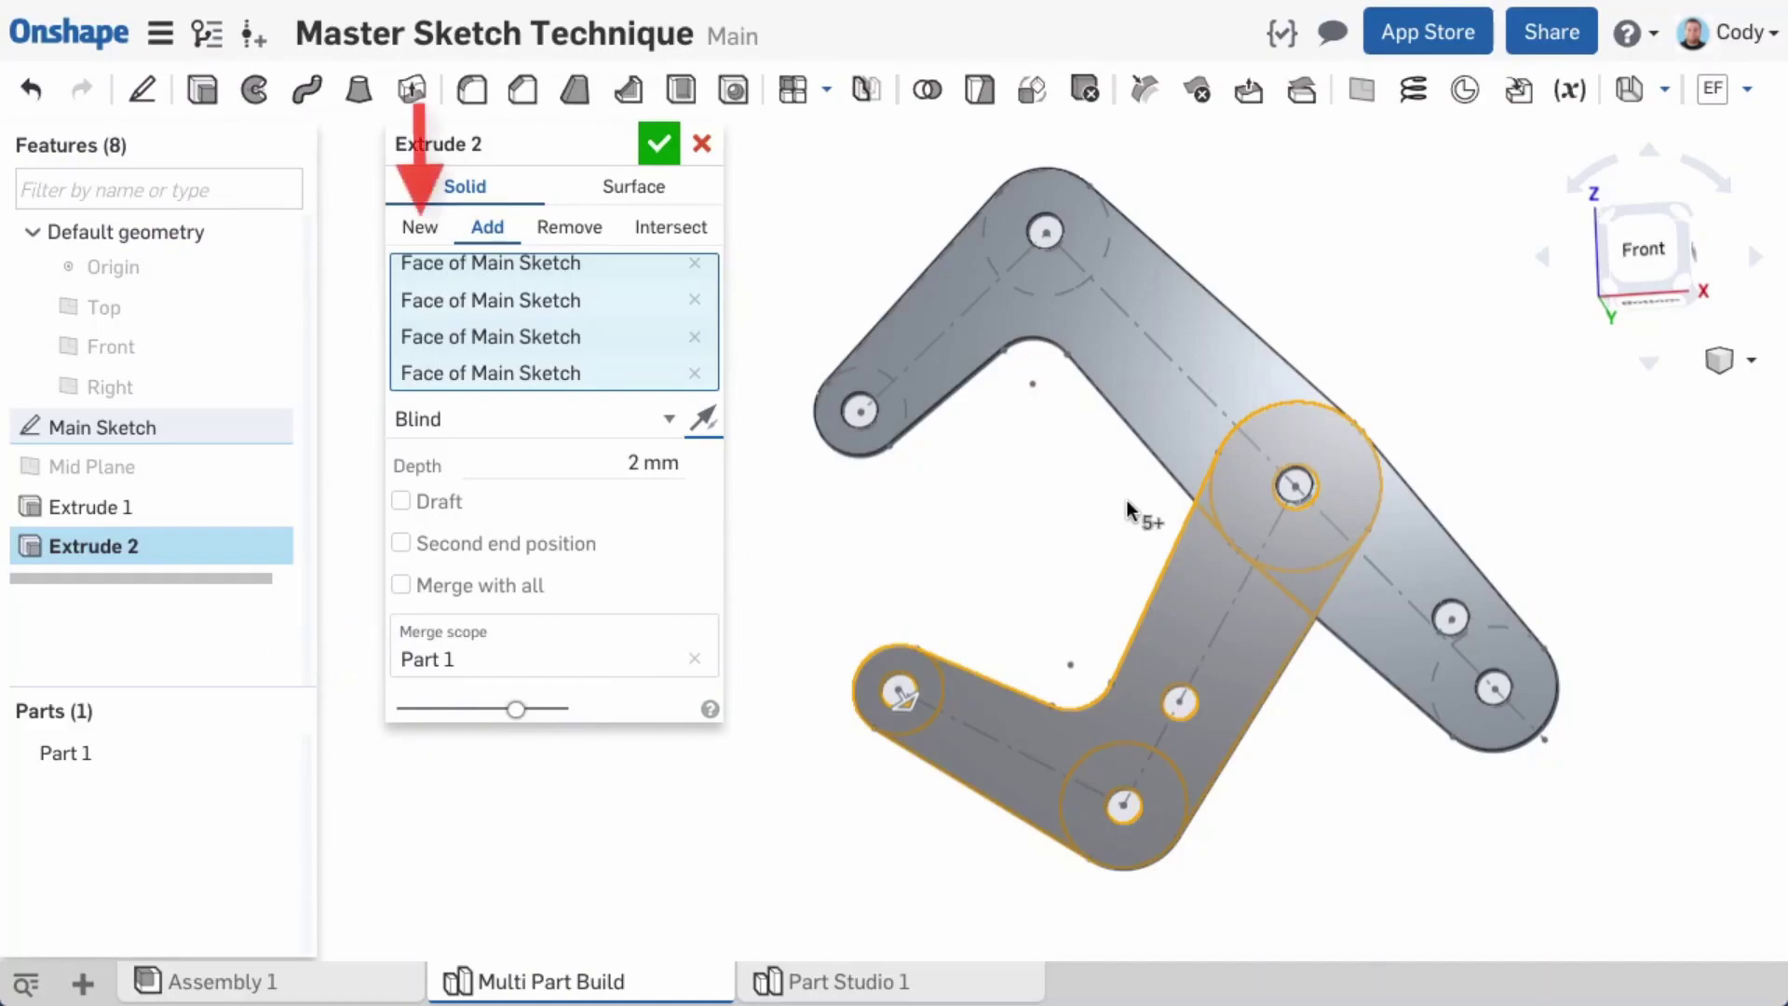
left_click(421, 235)
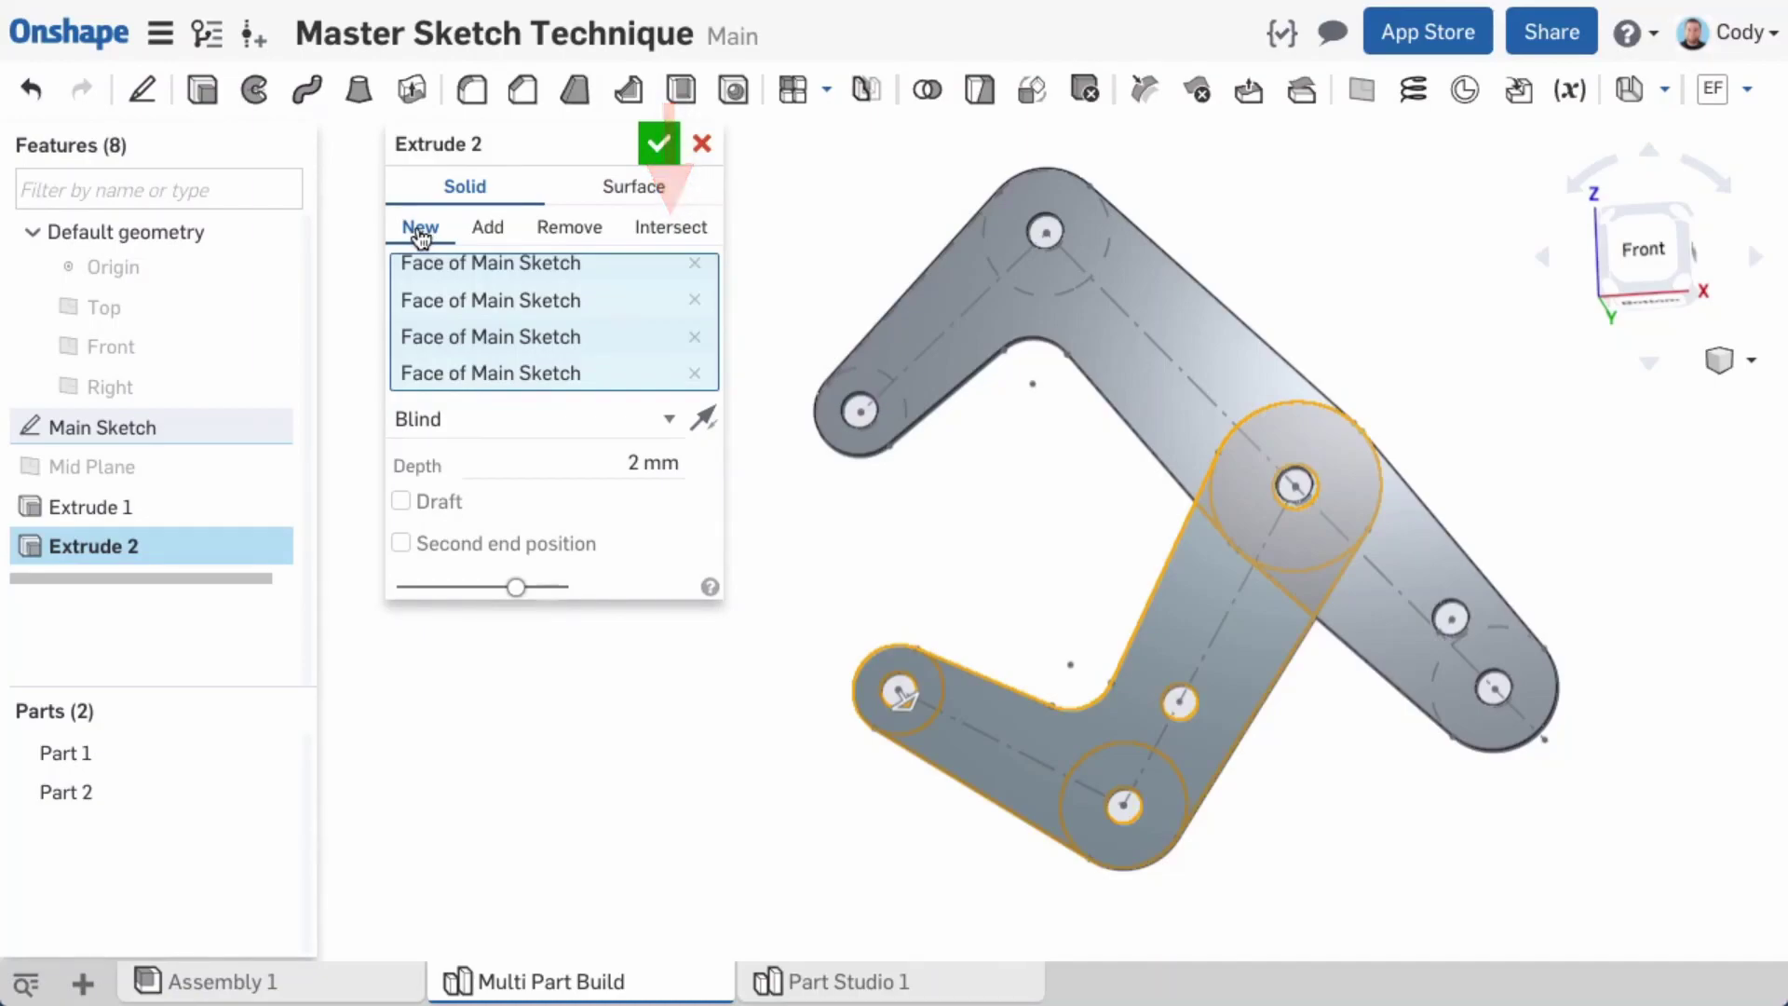
left_click(660, 141)
Step: Start a sketch on the large arm's face and project the 22.225 mm circle at its lower end into it
middle_click_drag(864, 505, 580, 523)
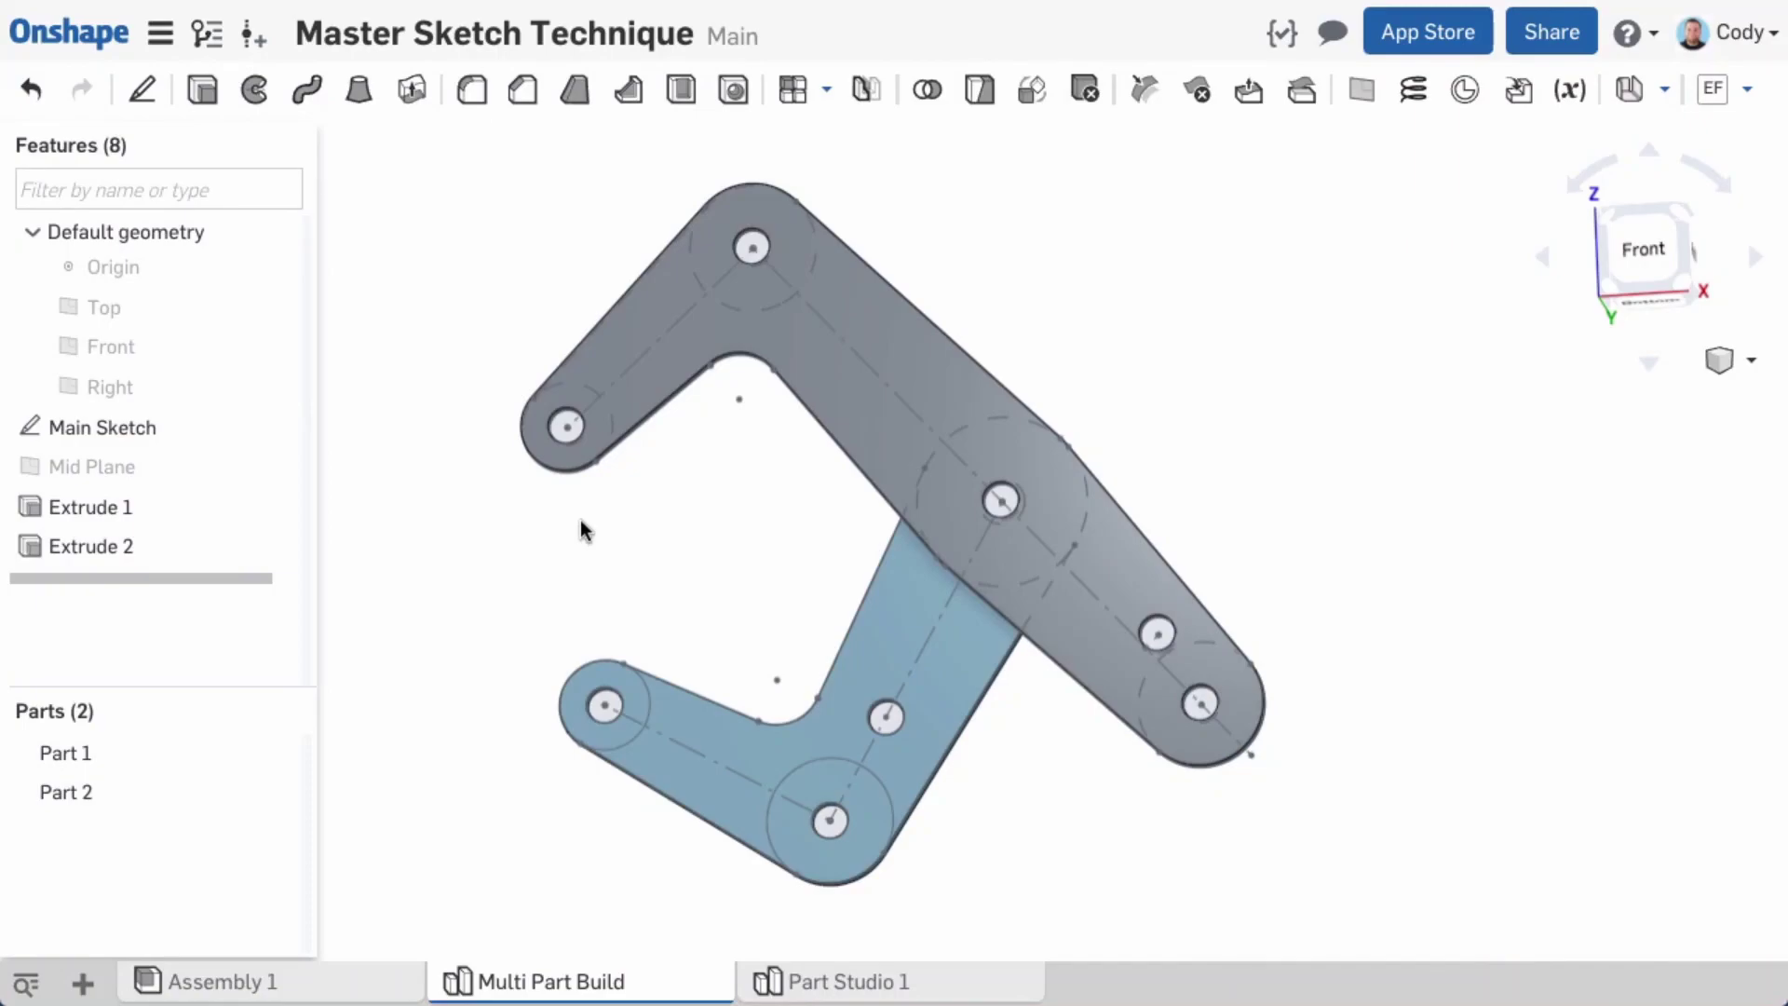
right_click_drag(580, 529, 579, 492)
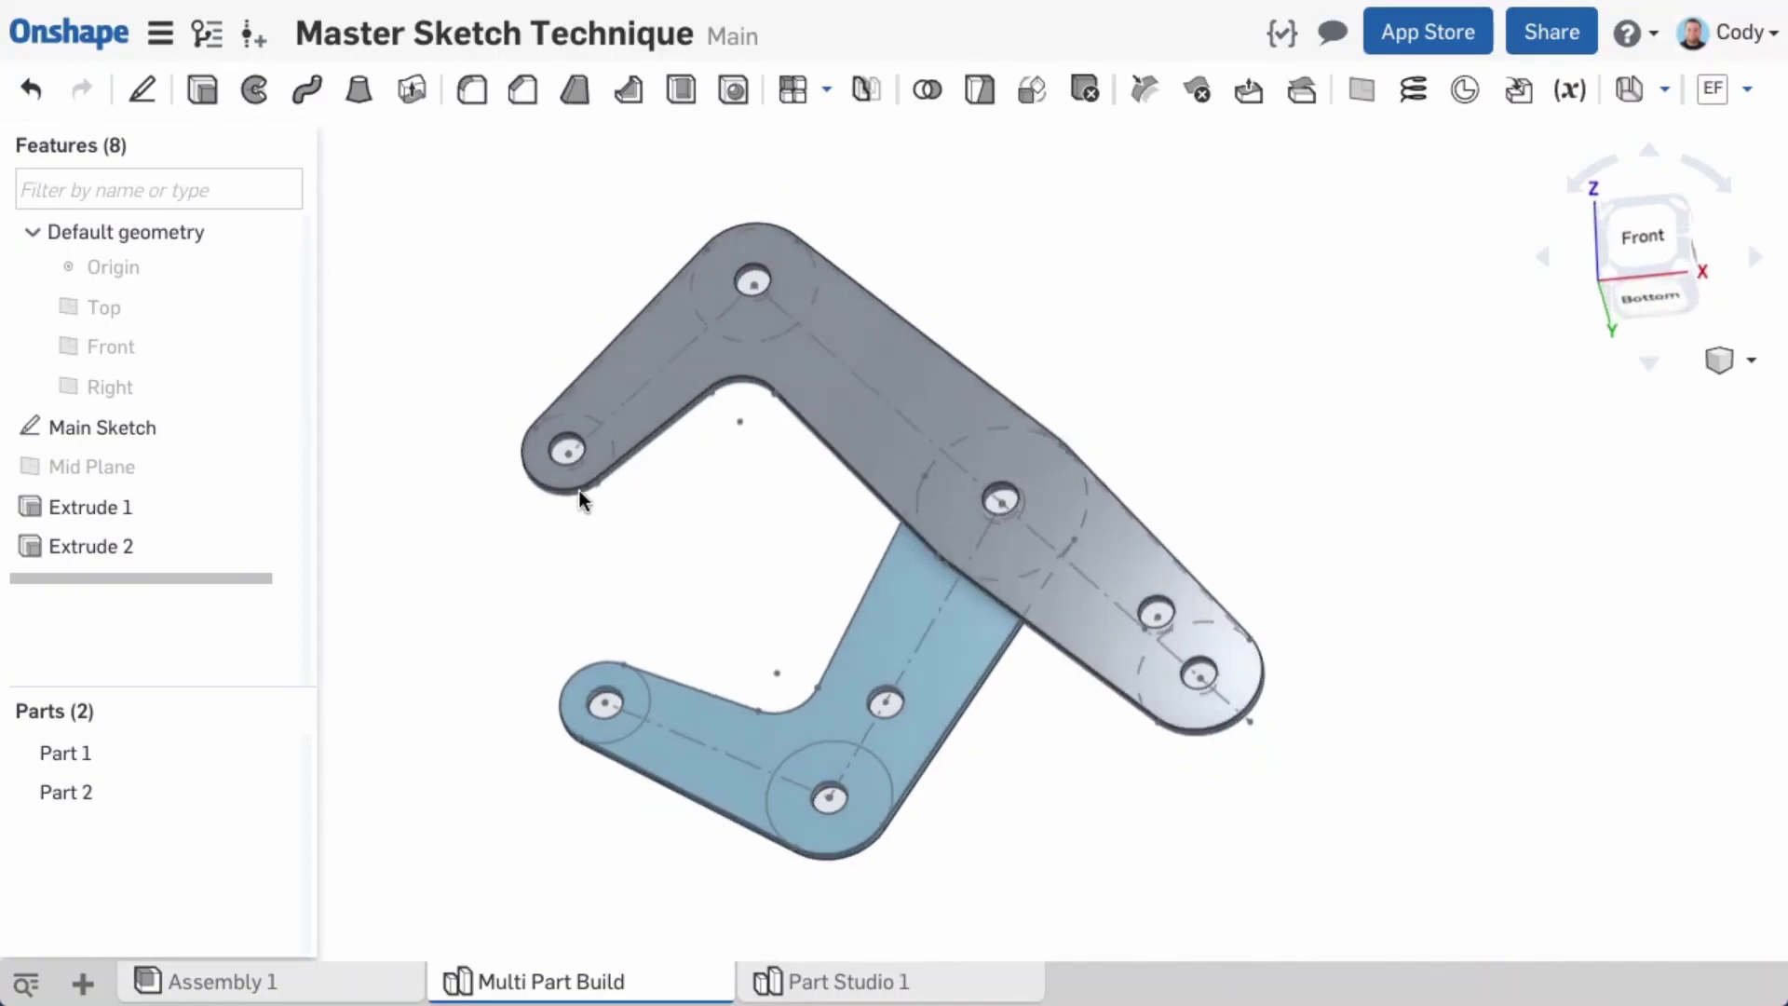
left_click(847, 400)
right_click(847, 404)
left_click(880, 427)
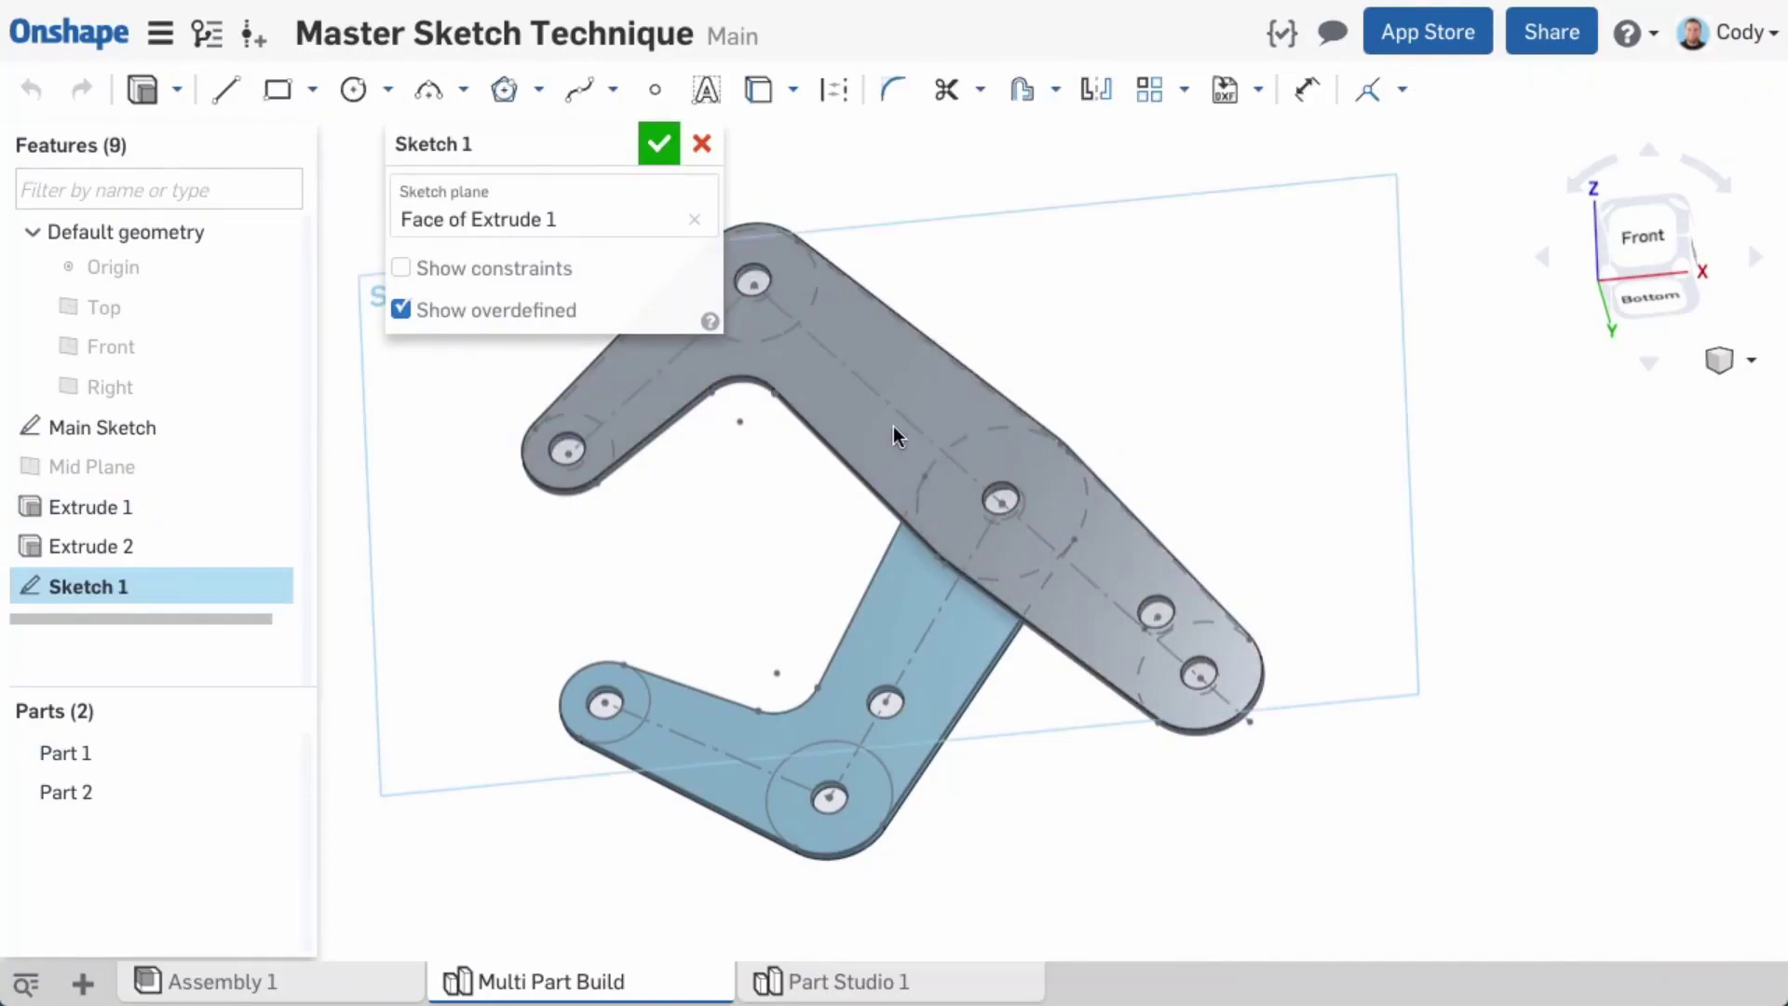
right_click_drag(1116, 671, 1101, 516)
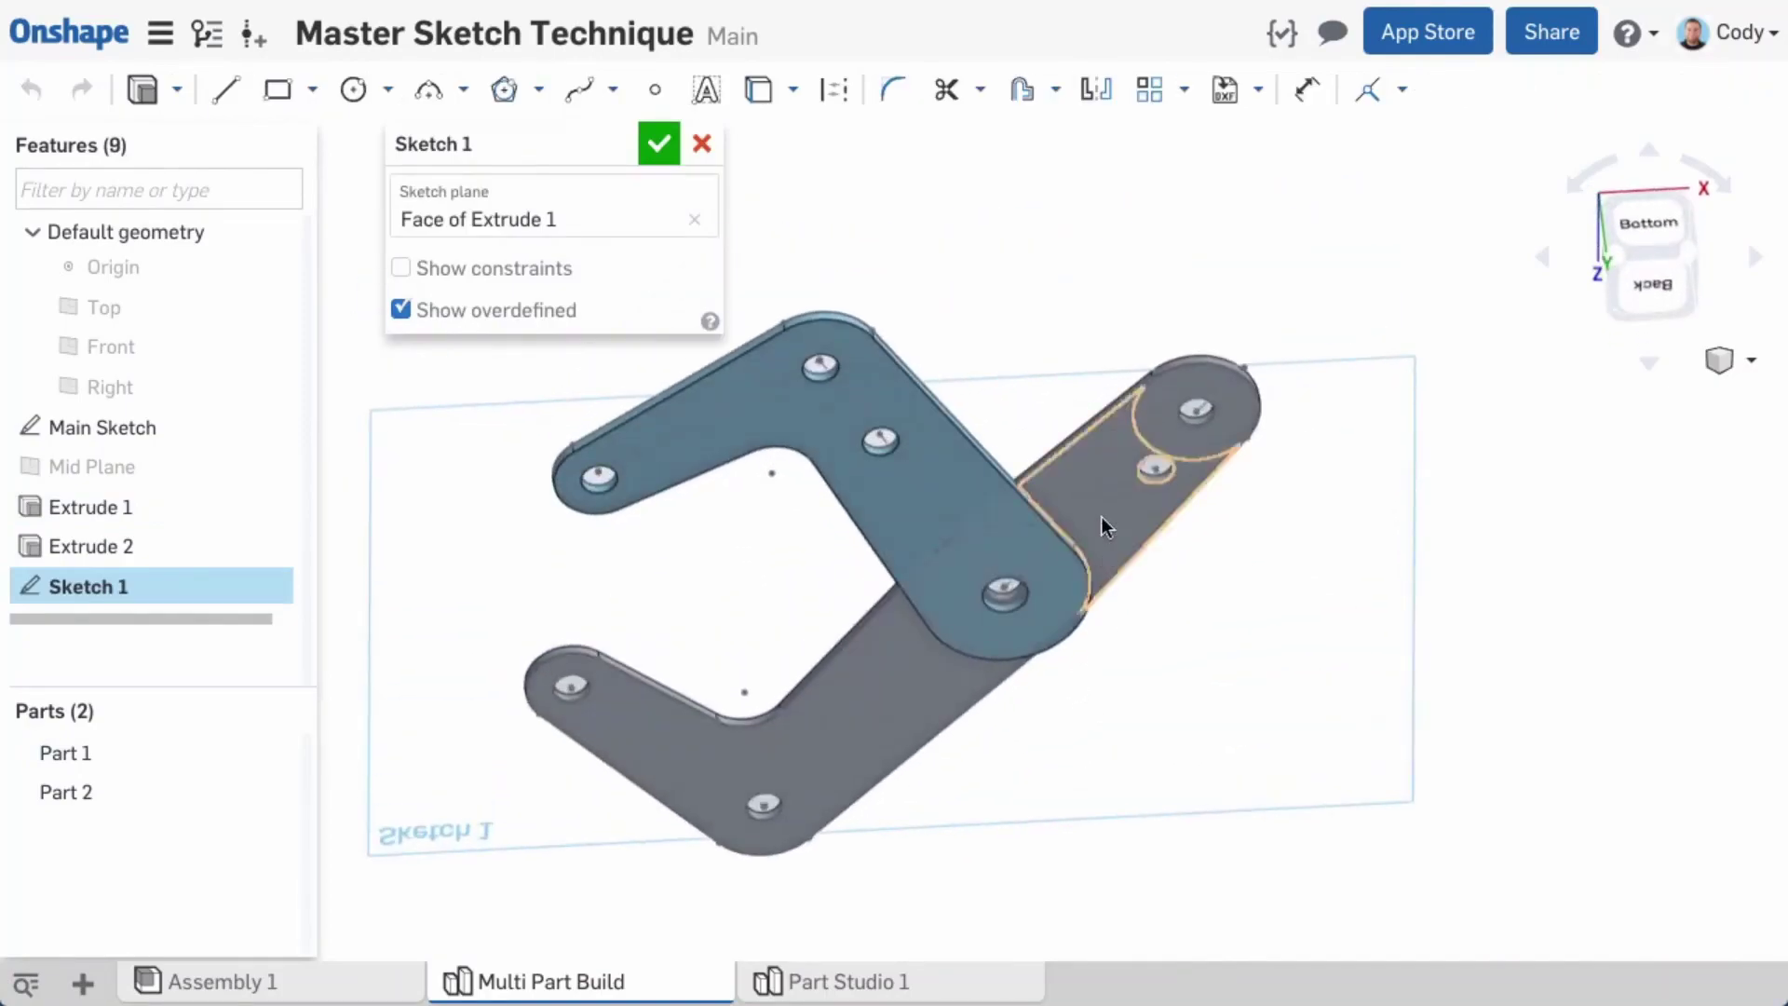
left_click(1135, 423)
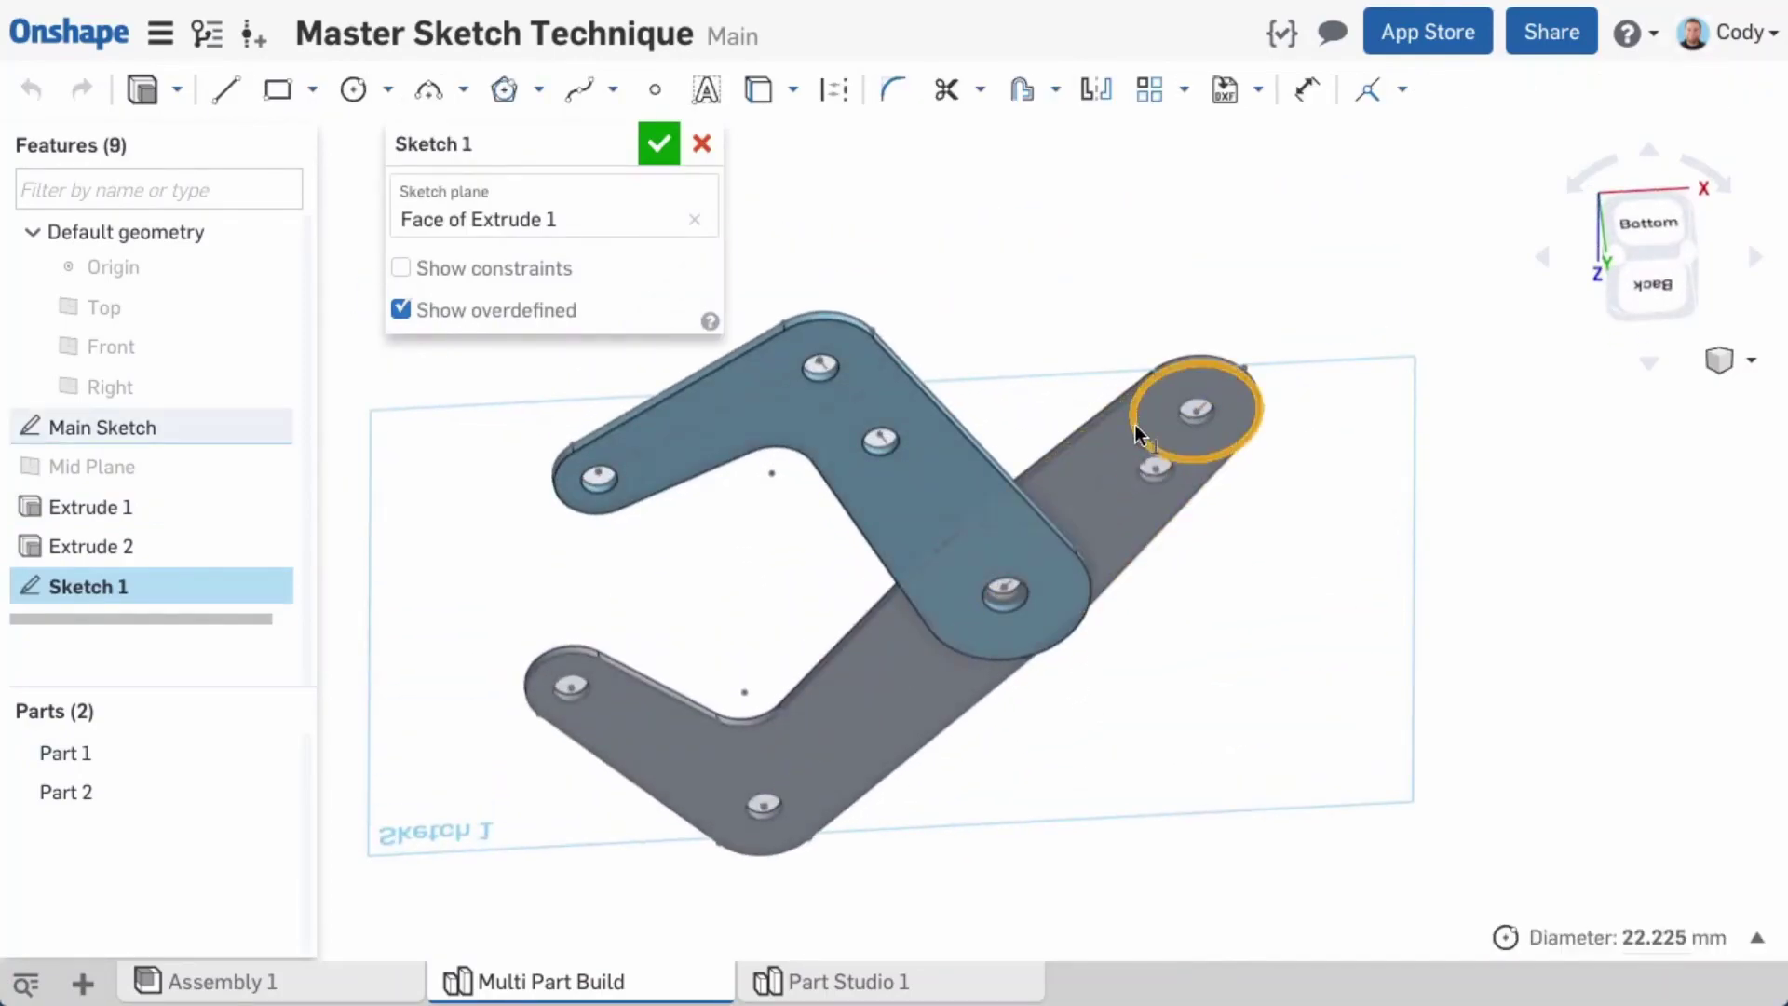
left_click(759, 89)
right_click_drag(982, 195, 987, 468)
middle_click_drag(577, 506, 846, 527)
scroll(849, 541, "up", 5)
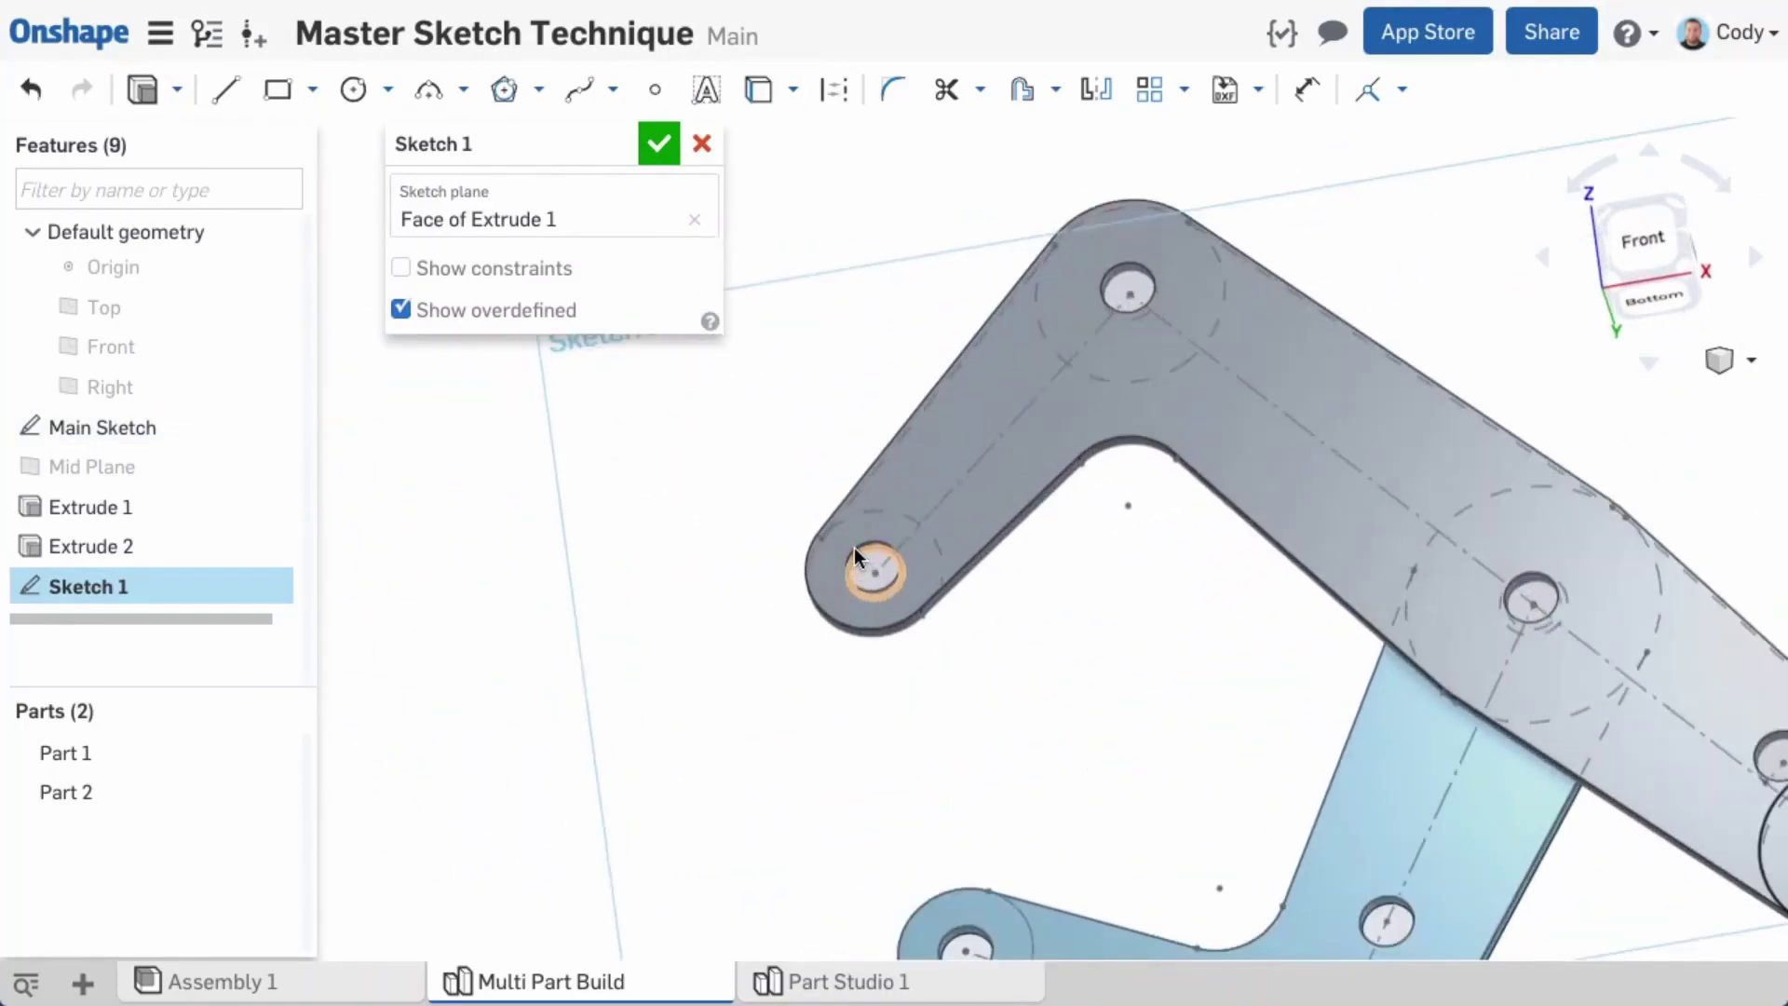
left_click(1022, 90)
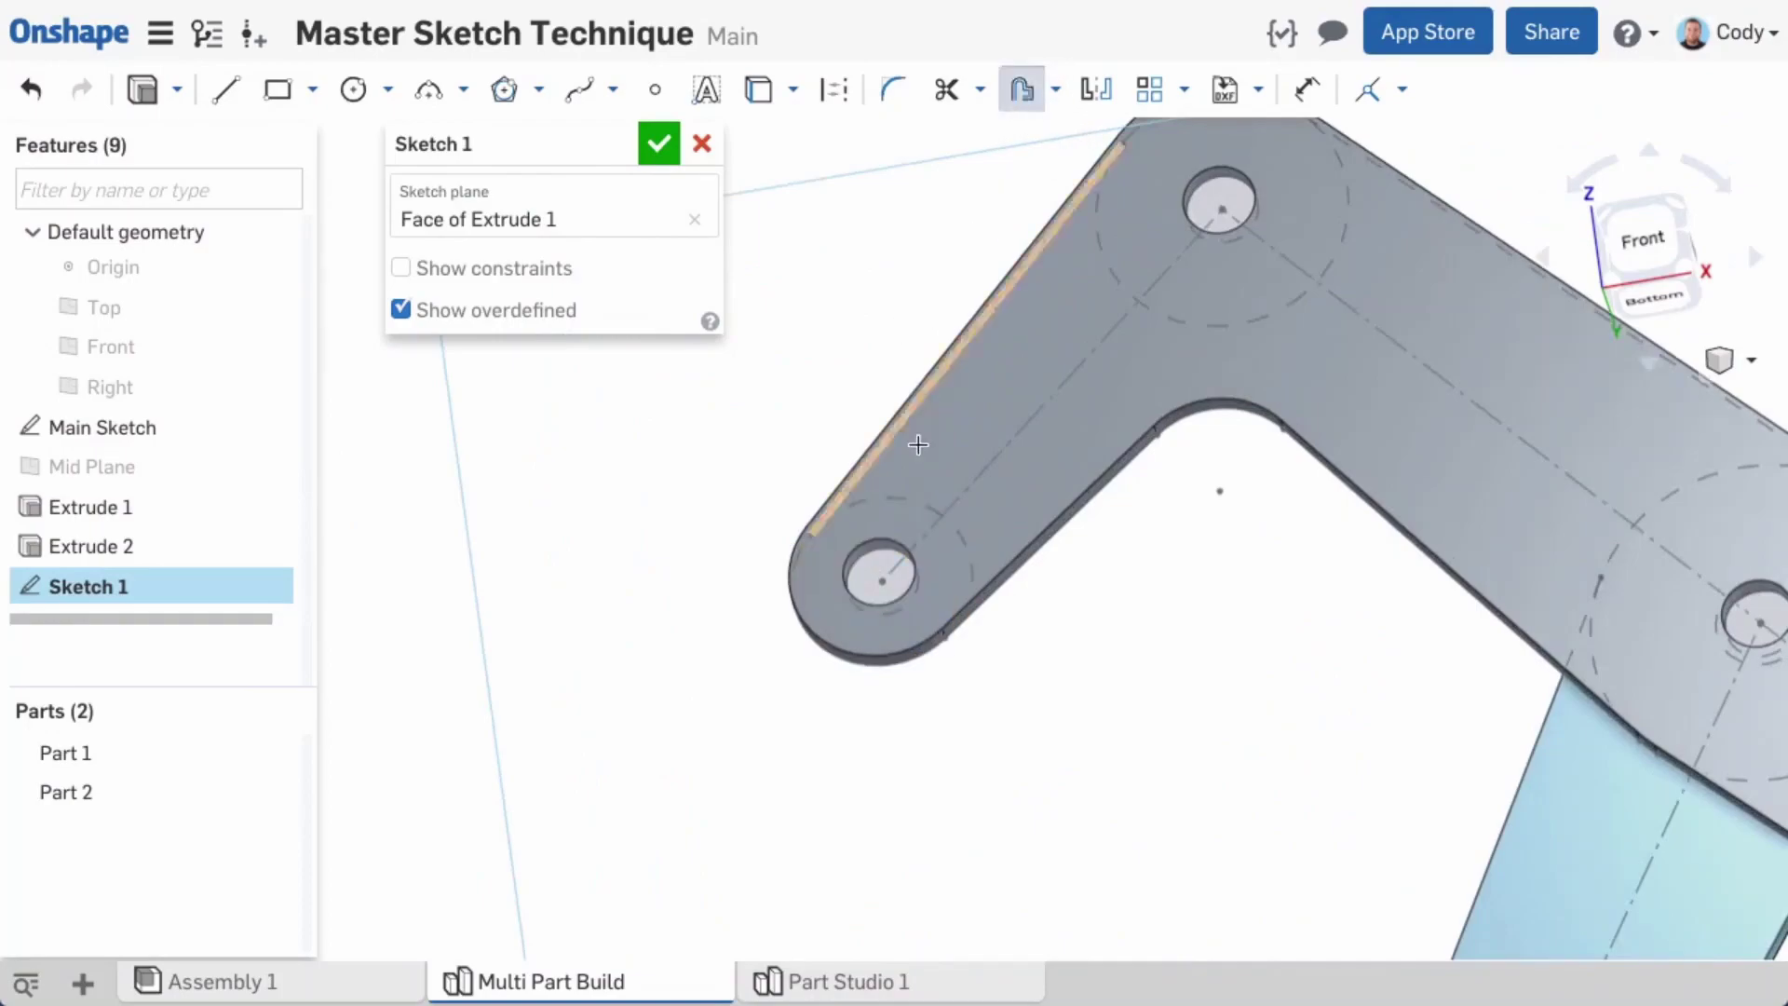
left_click(910, 579)
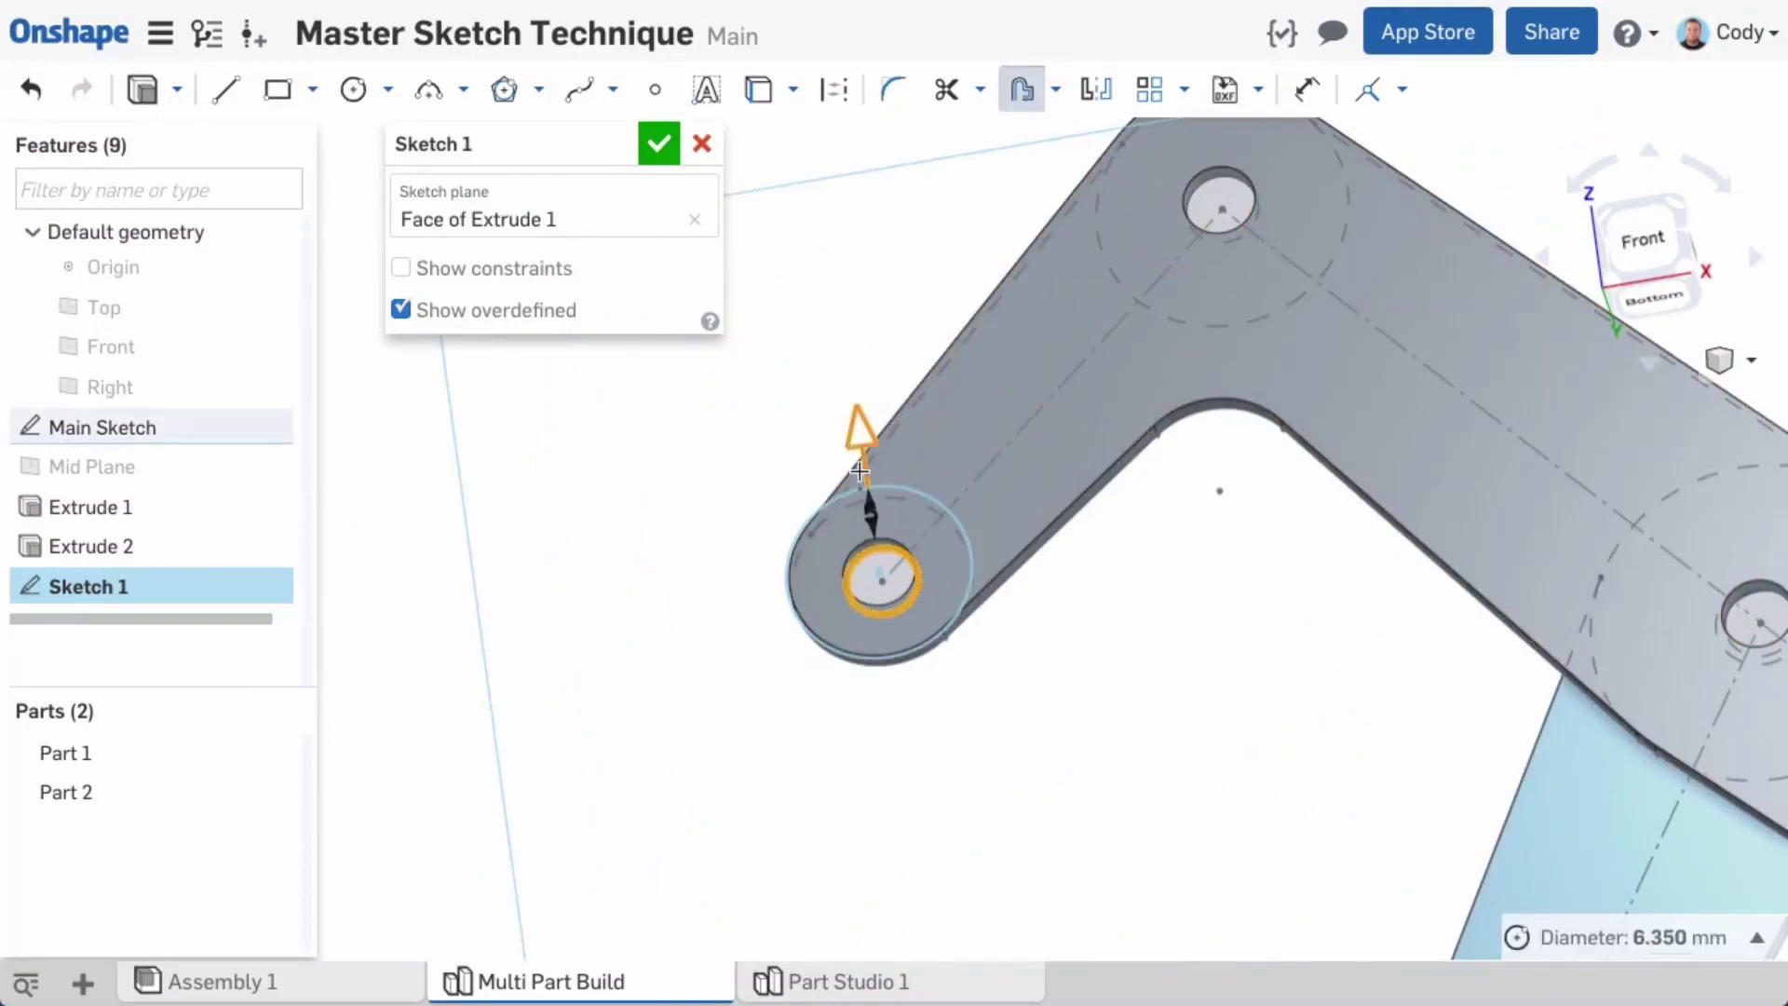
left_click_drag(863, 455, 866, 465)
key("Escape")
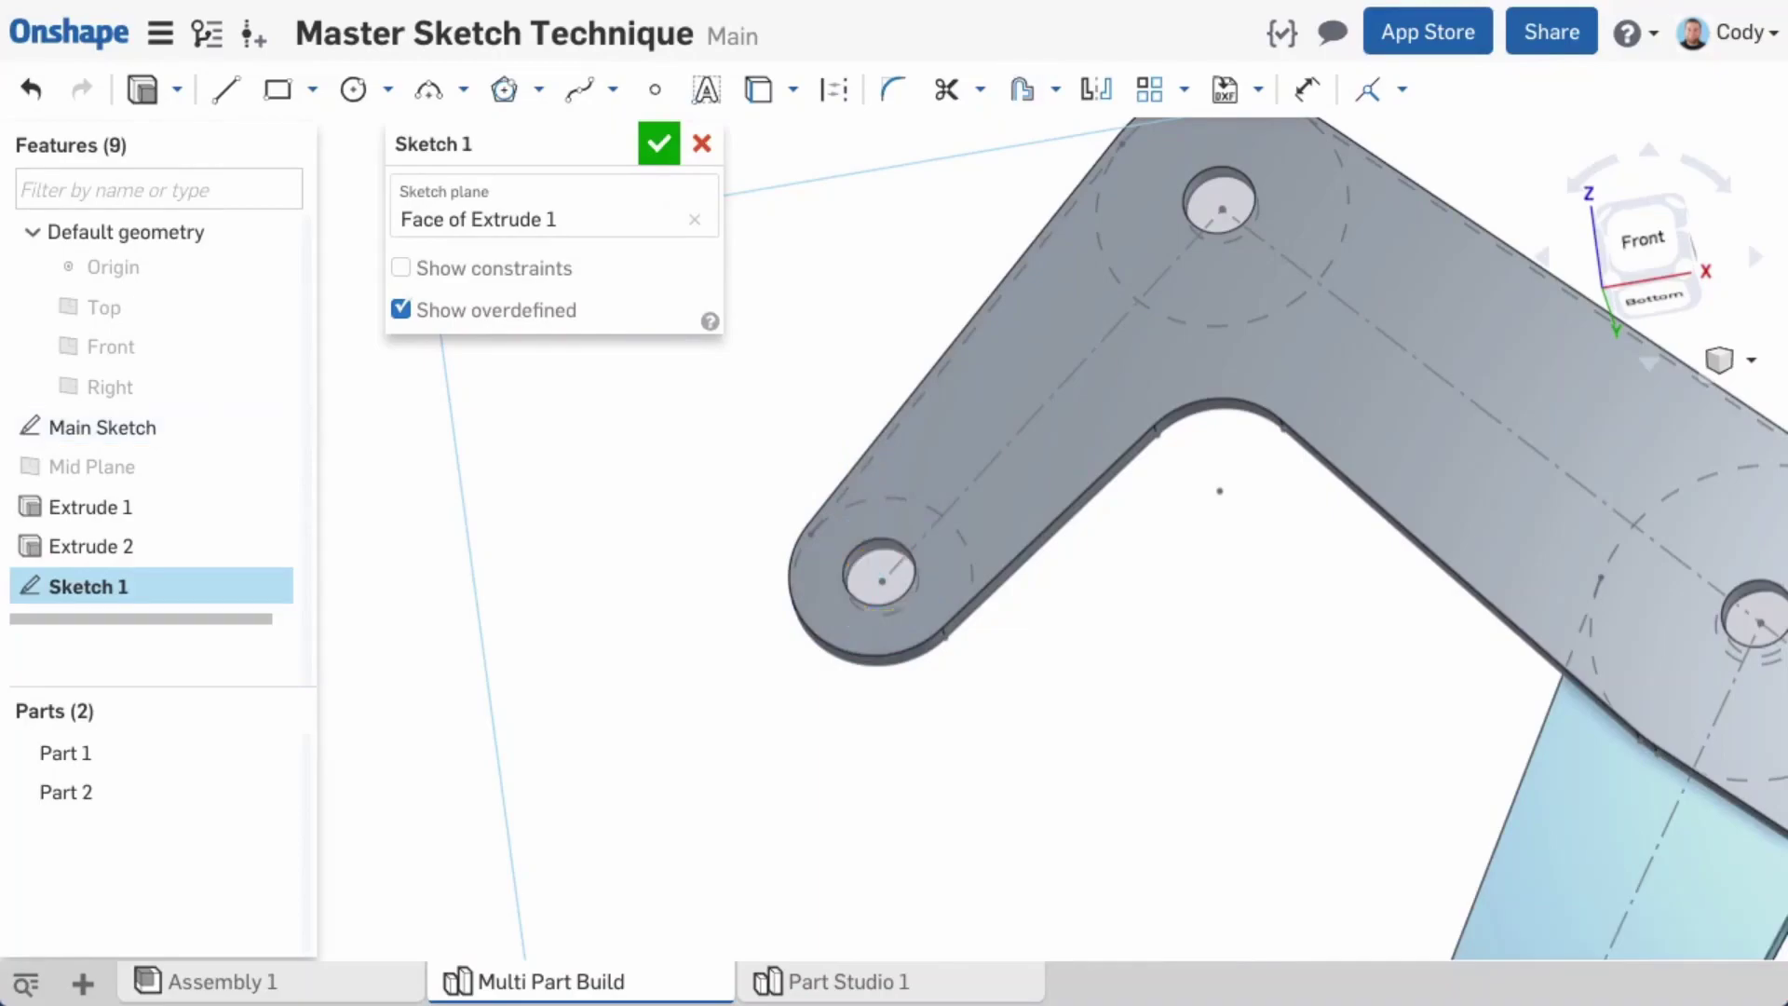
Step: Draw a circle about 8.8 mm in diameter centred on the hole at the large arm's upper free end
key("c")
left_click(876, 574)
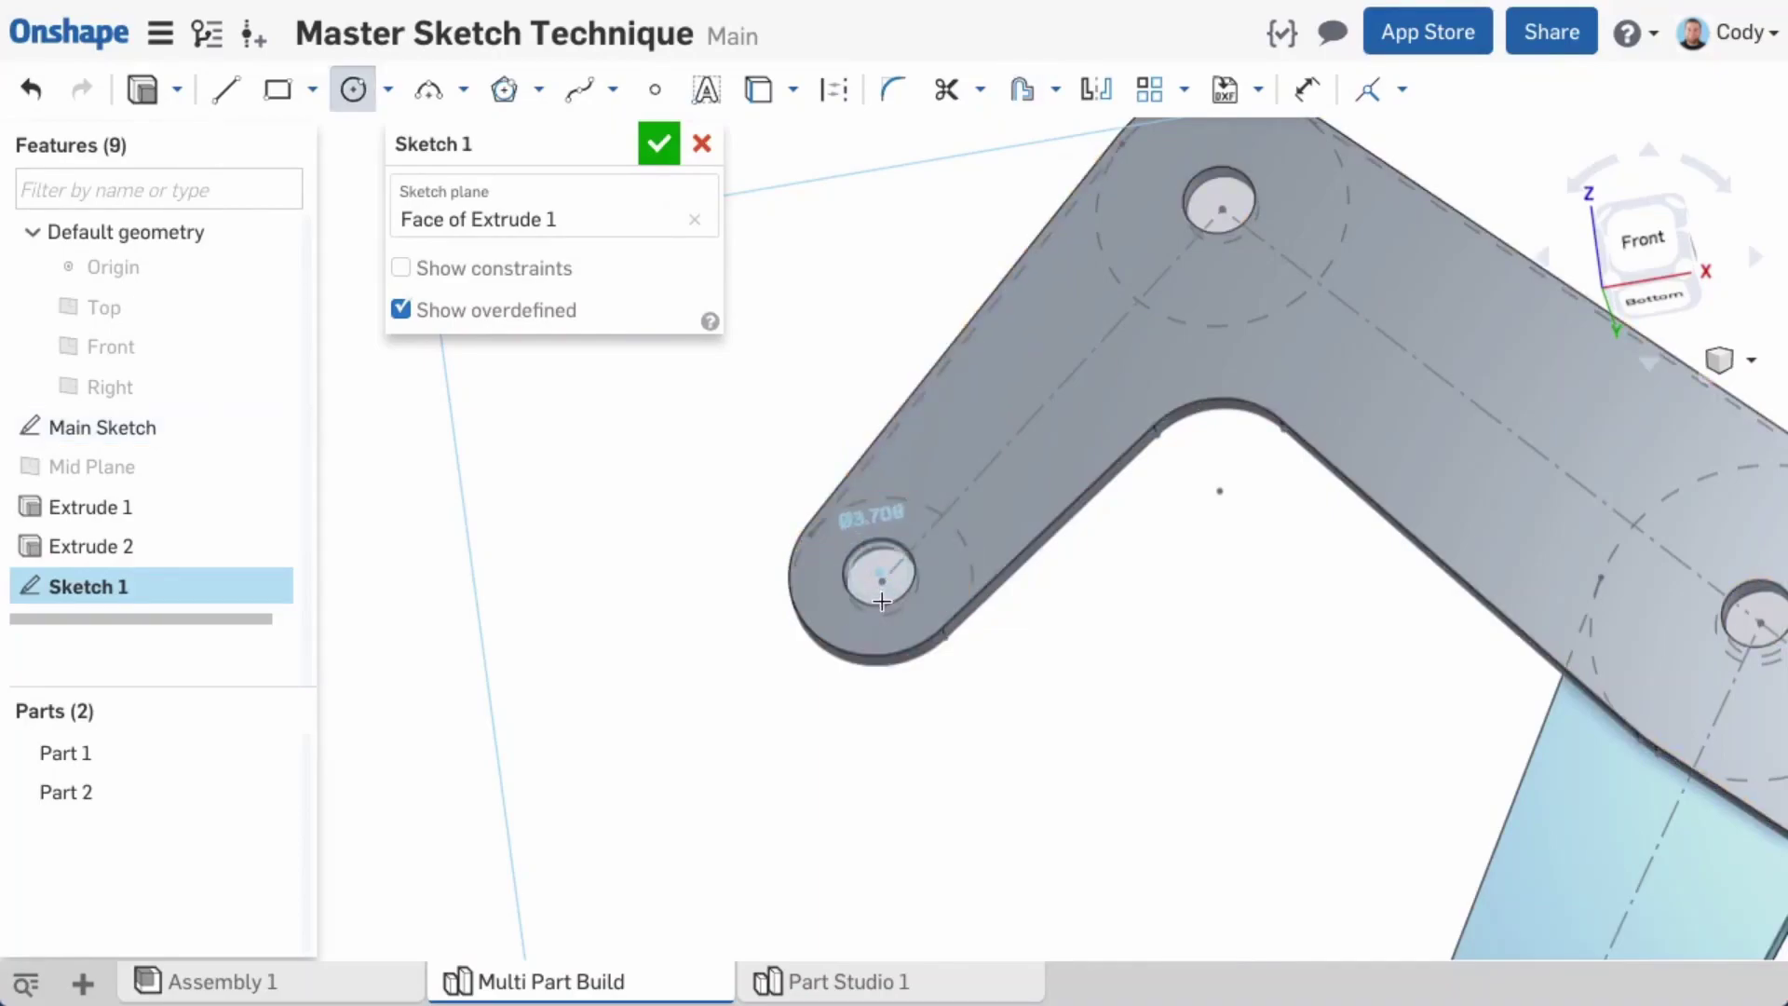
key("n")
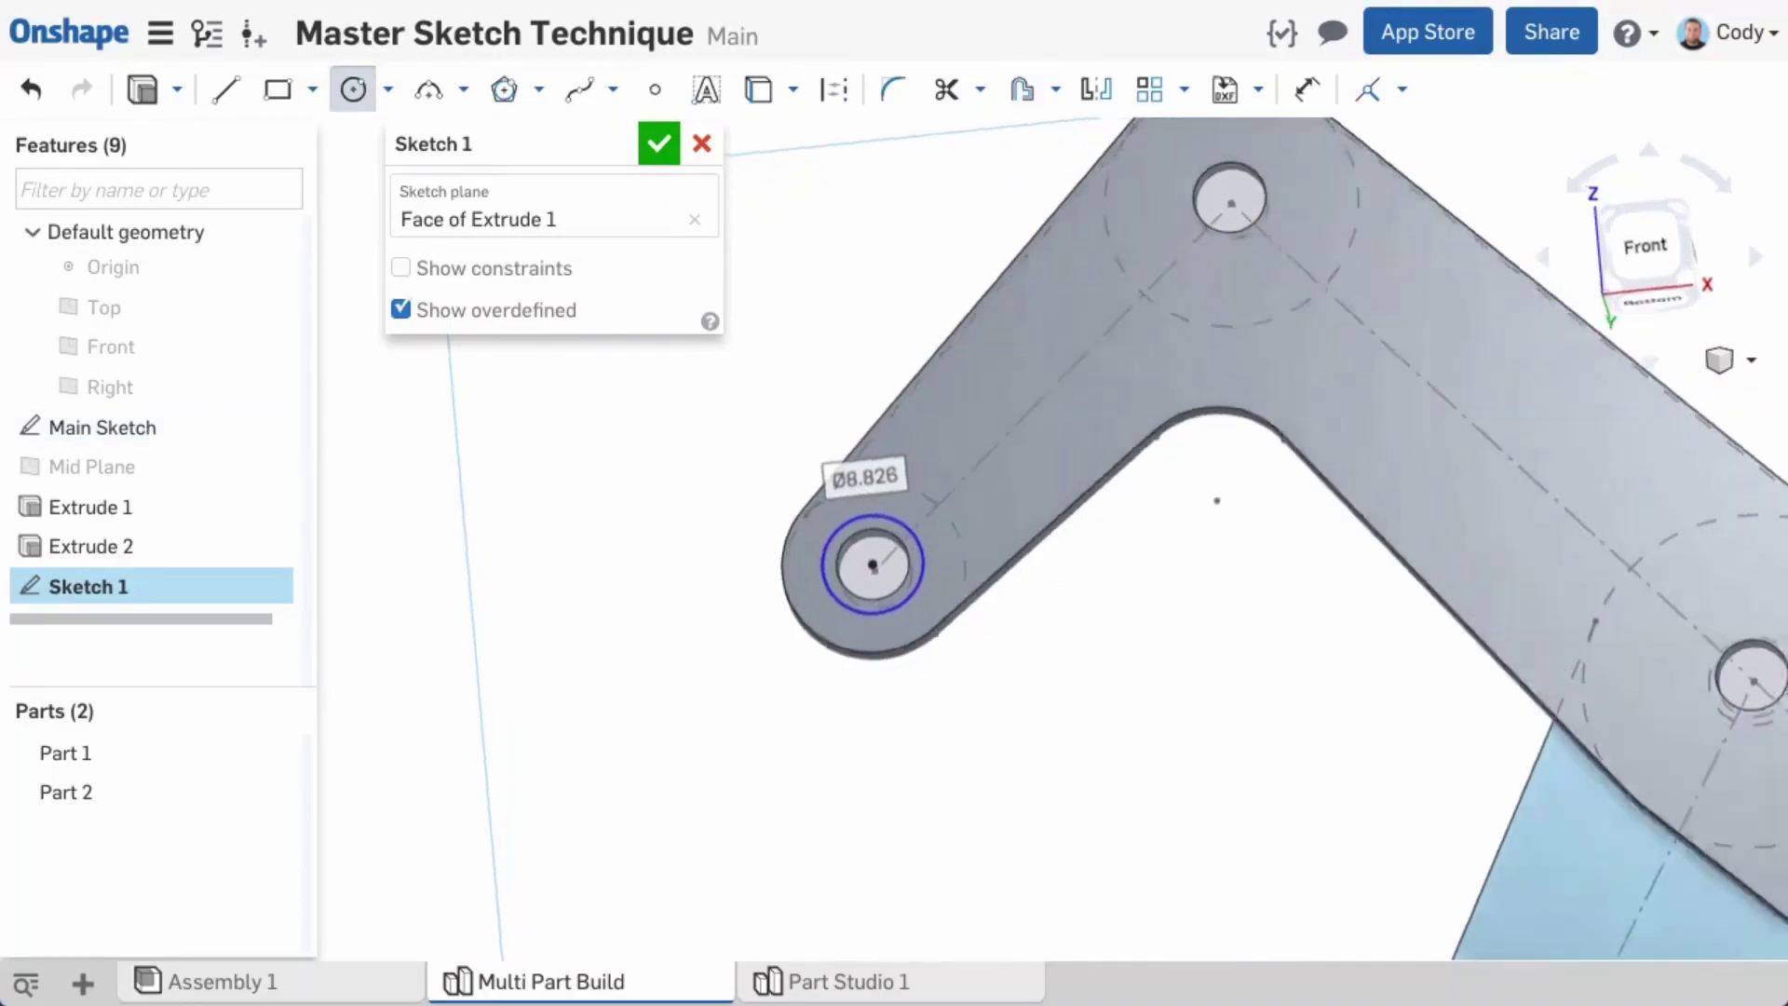
Step: Dimension the gap between the free-end hole's edge and the new circle to 2 mm and finish the sketch
key("o")
left_click(927, 569)
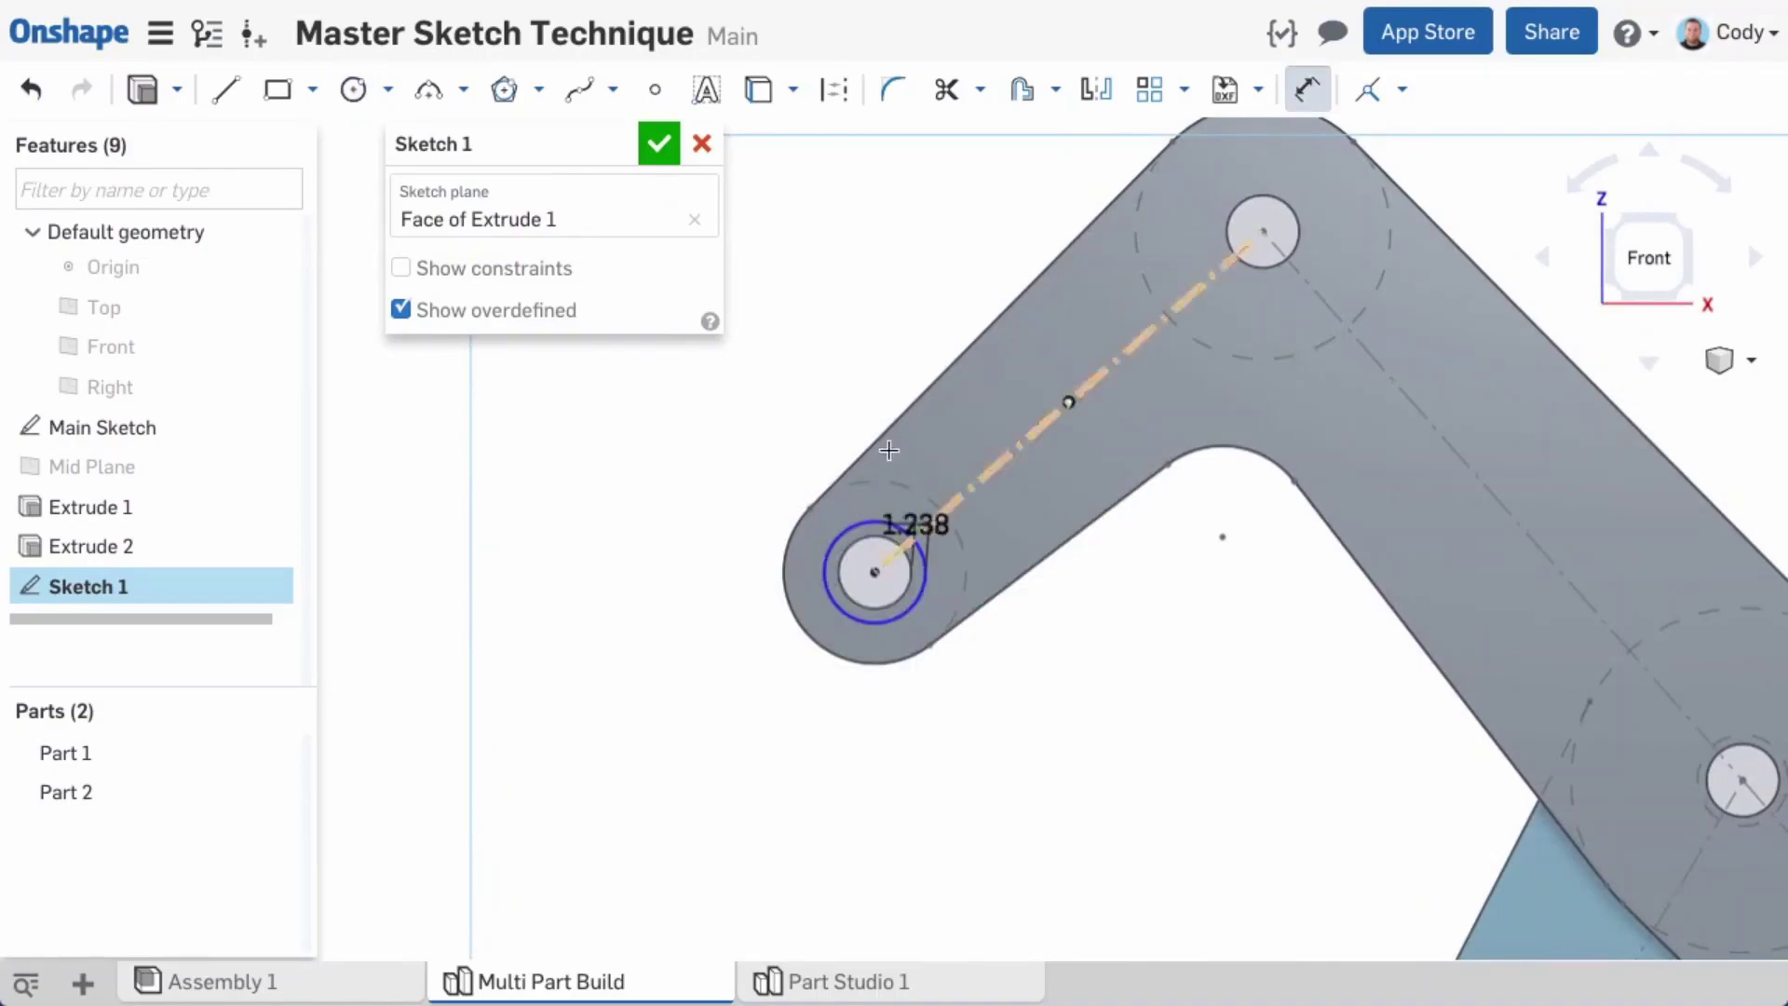
left_click(894, 354)
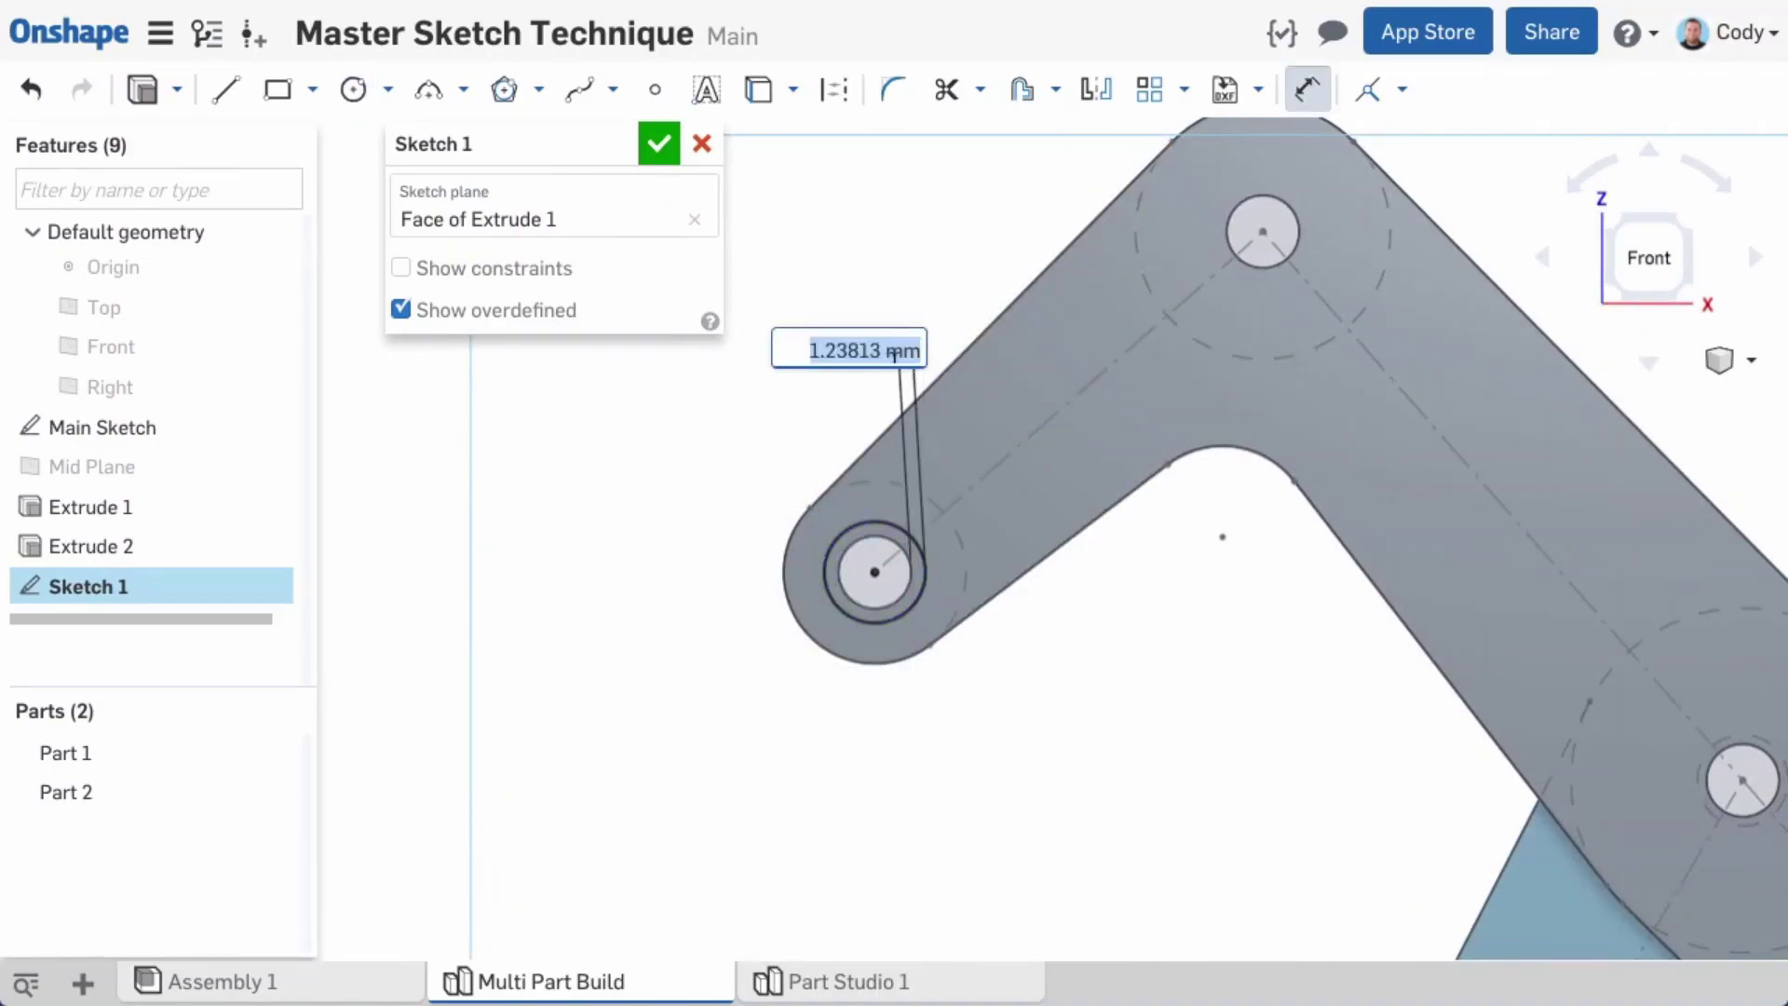
type("2")
key("Return")
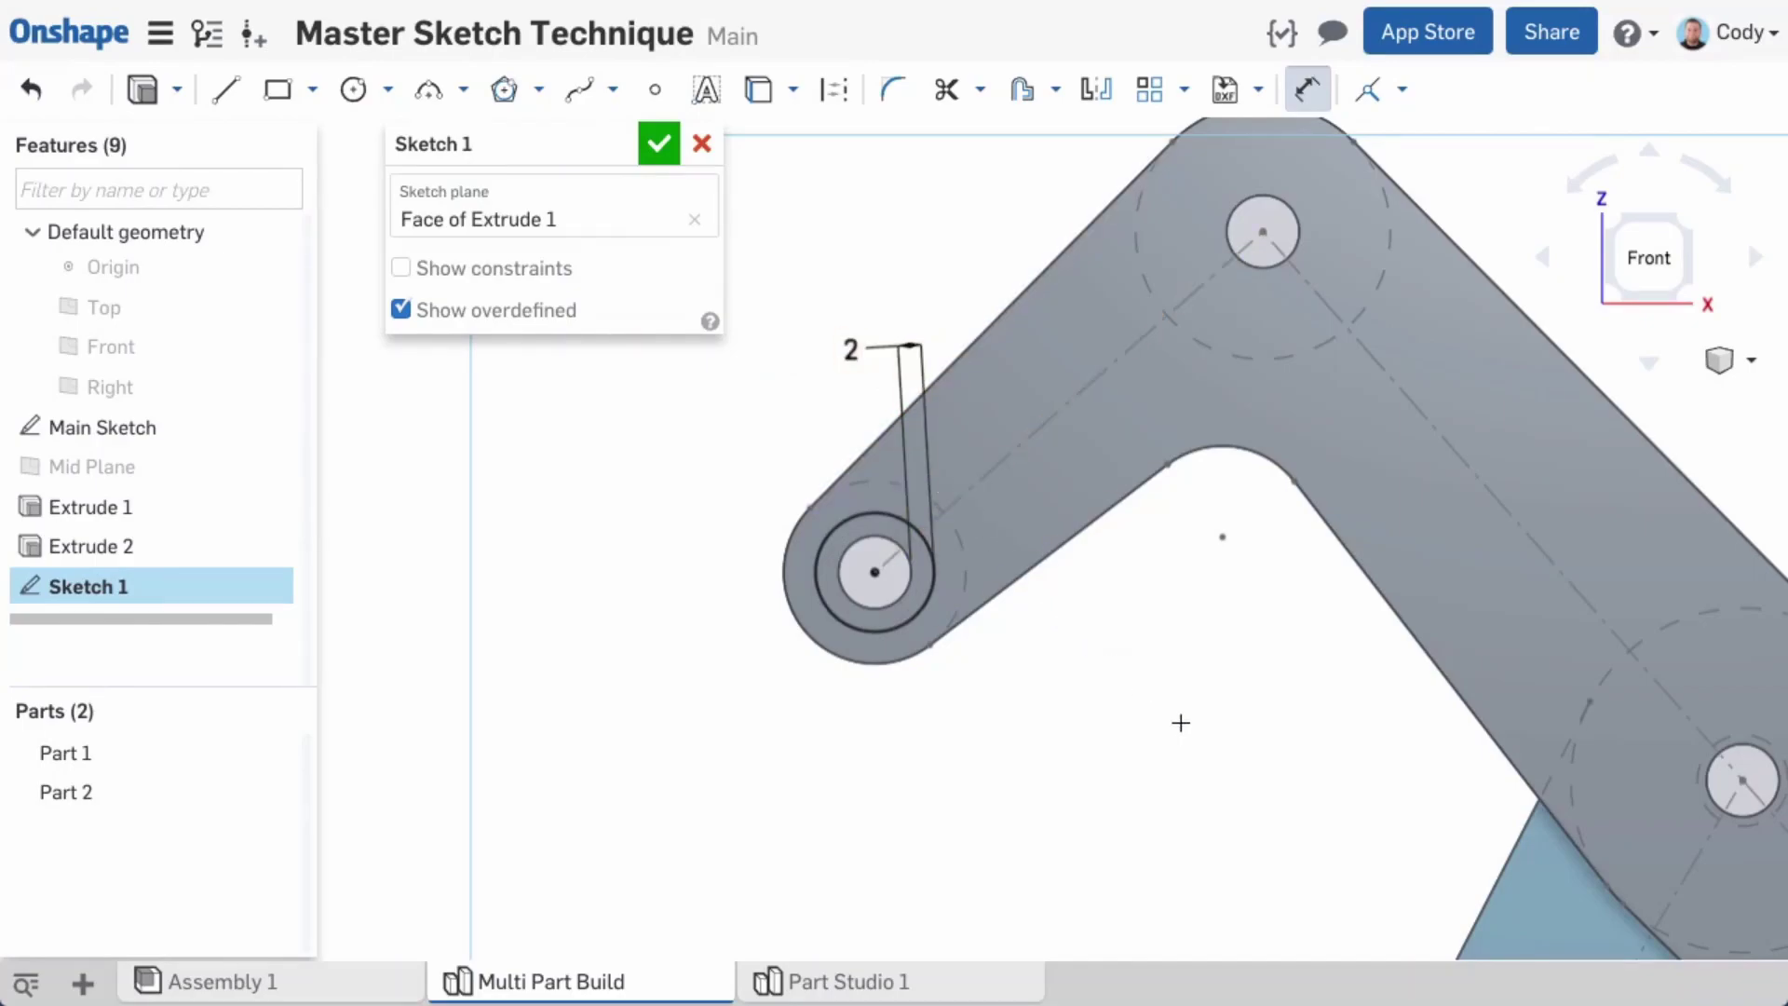
scroll(1142, 695, "down", 3)
middle_click_drag(1205, 735, 1000, 503)
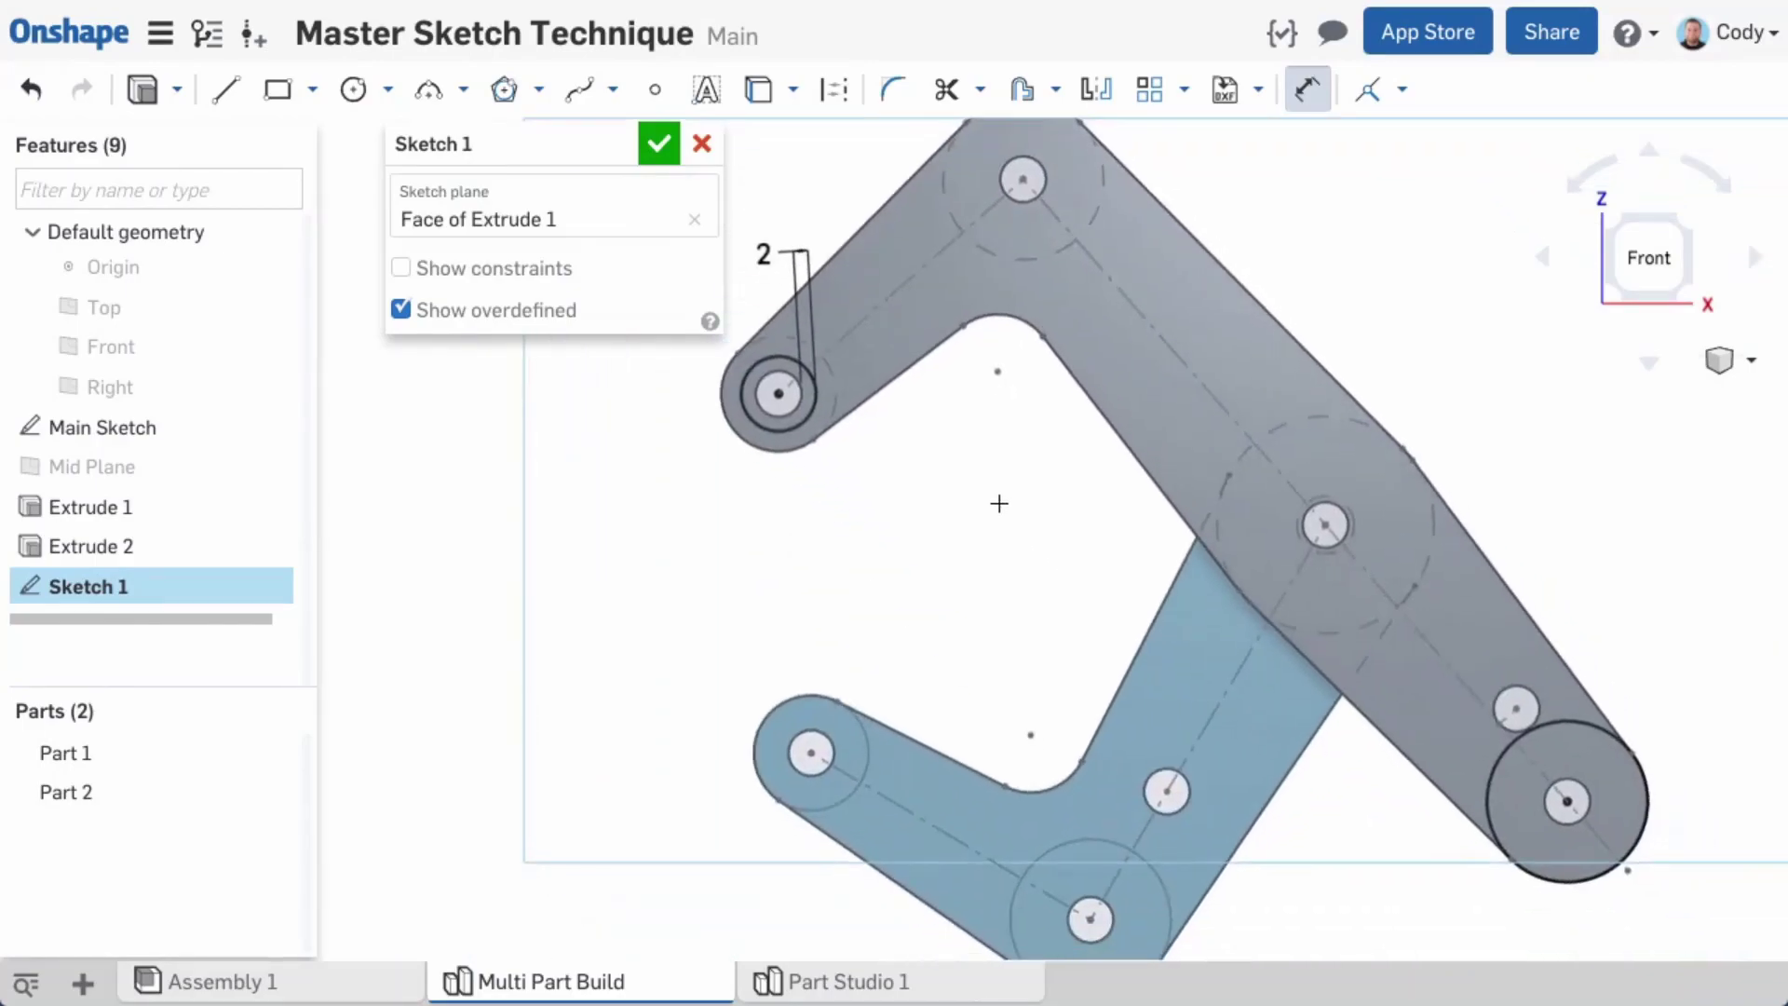
left_click(657, 148)
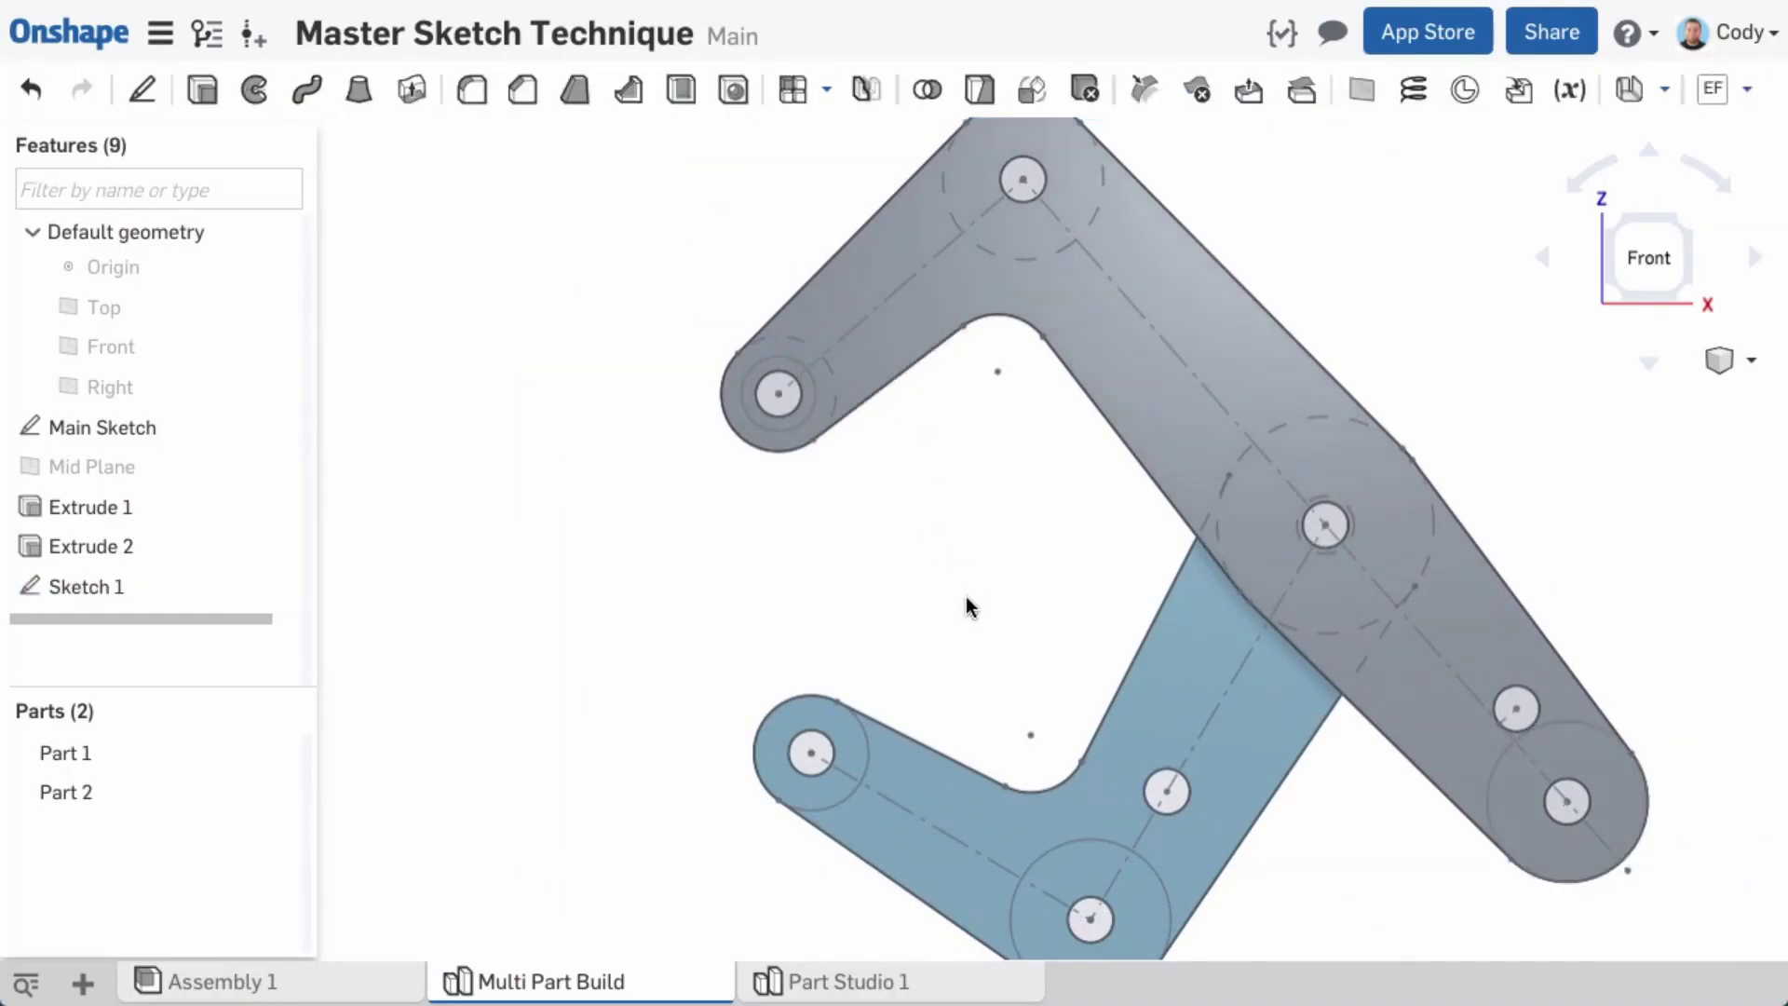
Step: Start a sketch on the short arm's face and project the large circle at its bend into it
right_click_drag(965, 596, 909, 585)
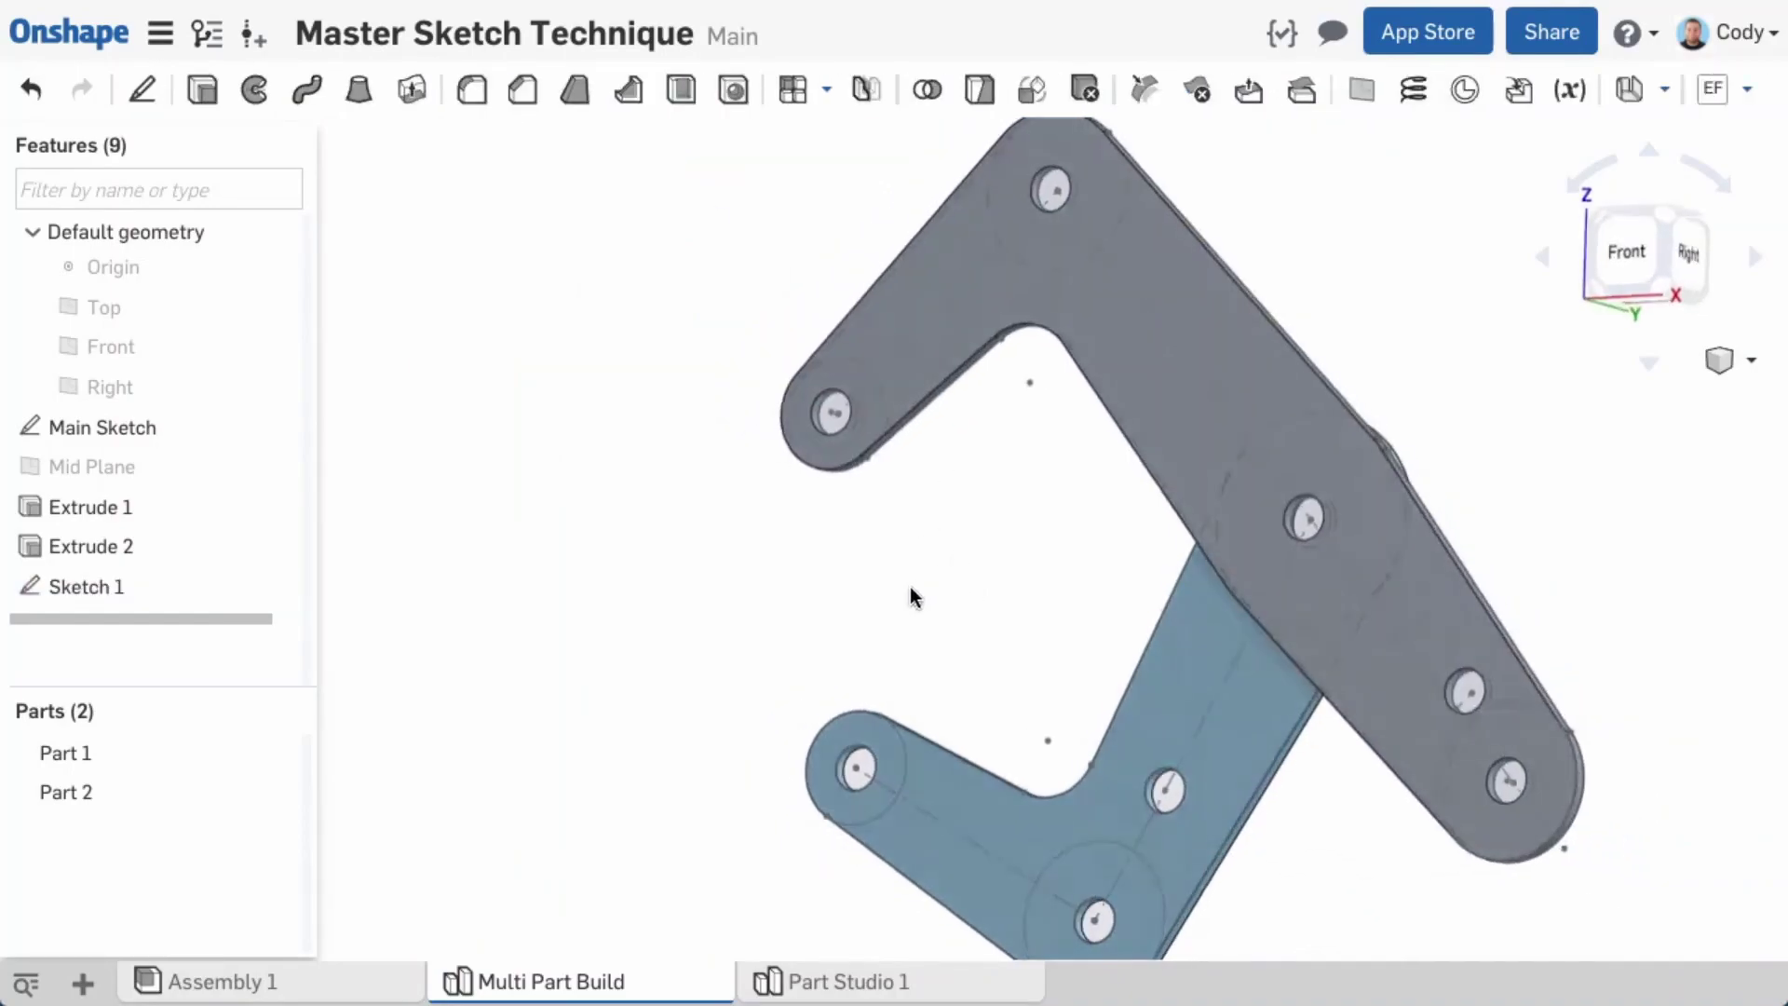
left_click(1181, 695)
left_click(1226, 730)
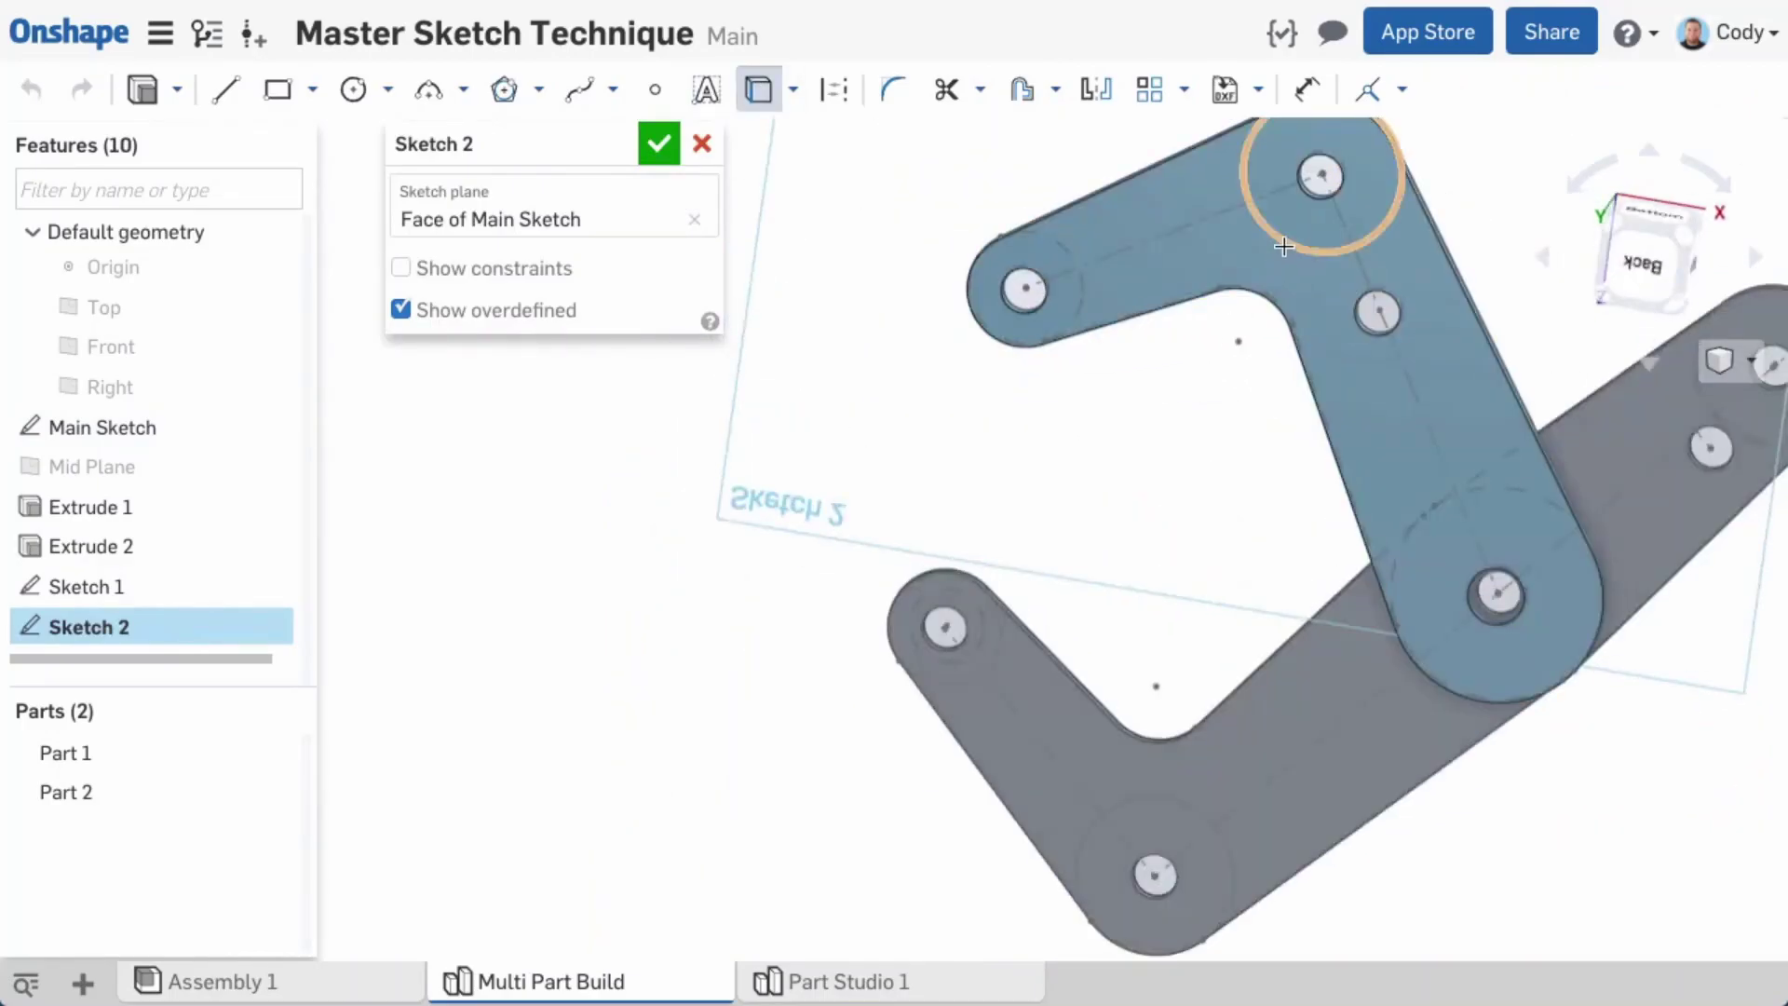
key("n")
Step: Draw a circle around the short arm's free-end hole, constrain it with concentric and equal relations, and finish the sketch
key("c")
left_click(970, 663)
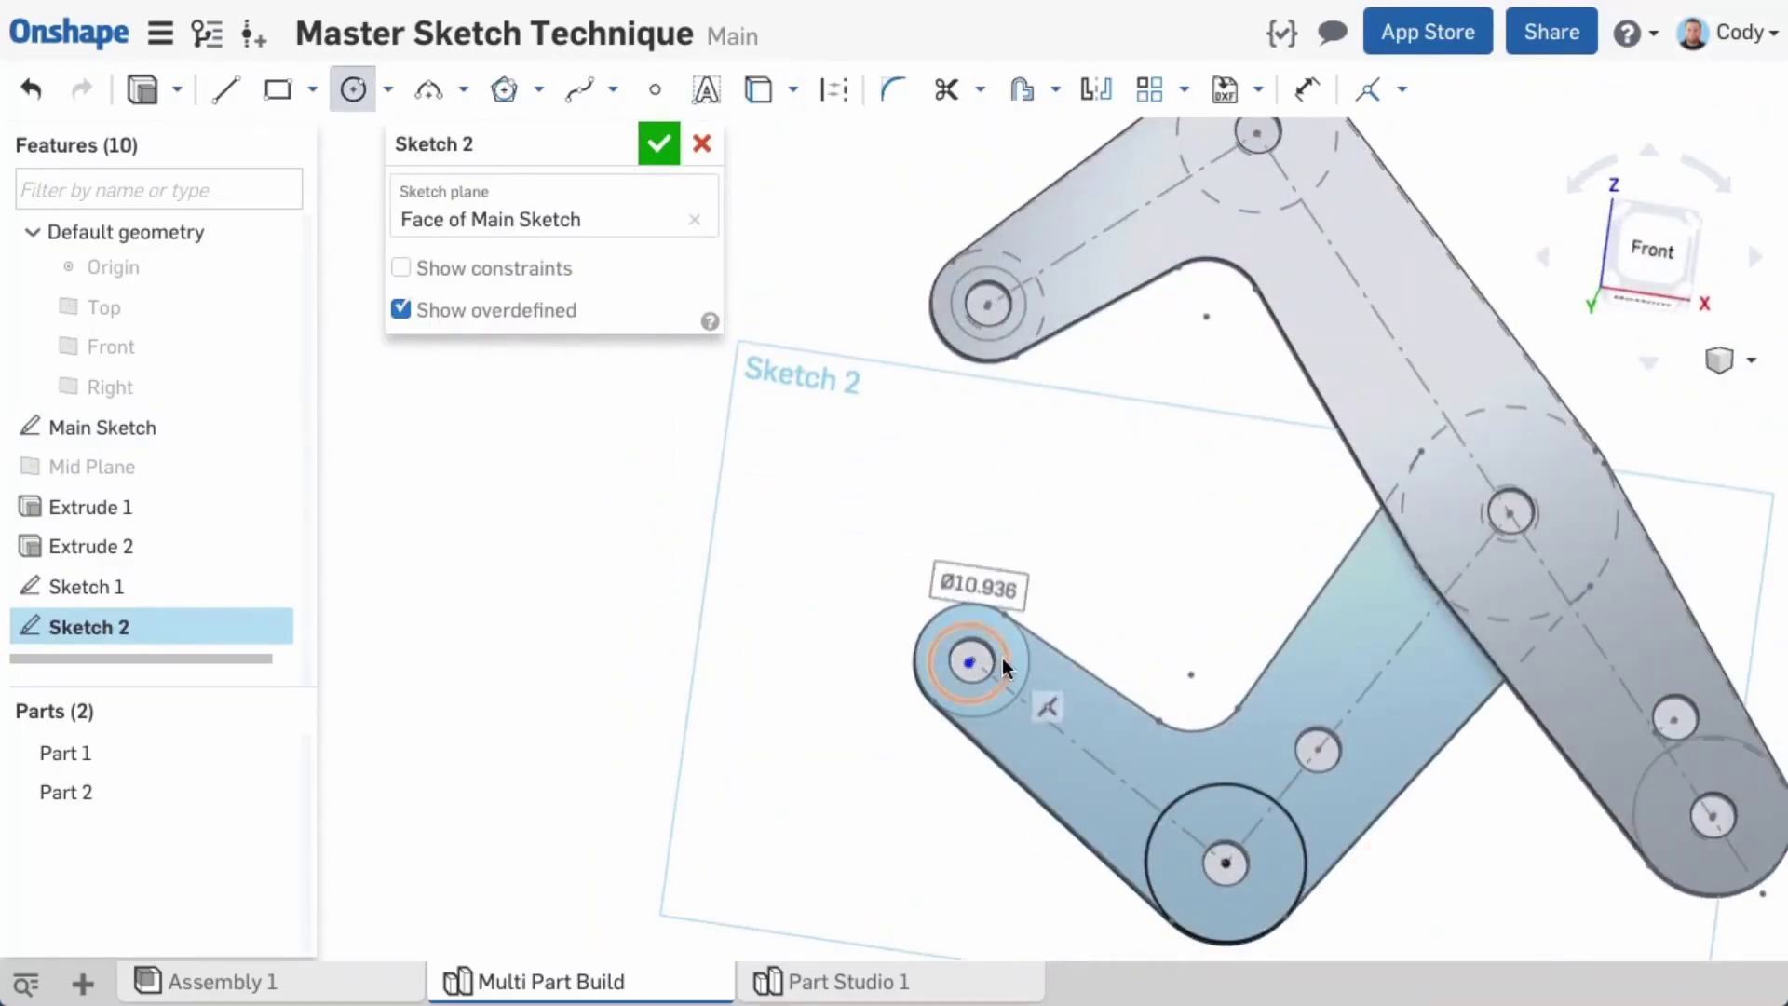
left_click(1006, 643)
key("Escape")
left_click(991, 650)
left_click(1402, 89)
left_click(1418, 461)
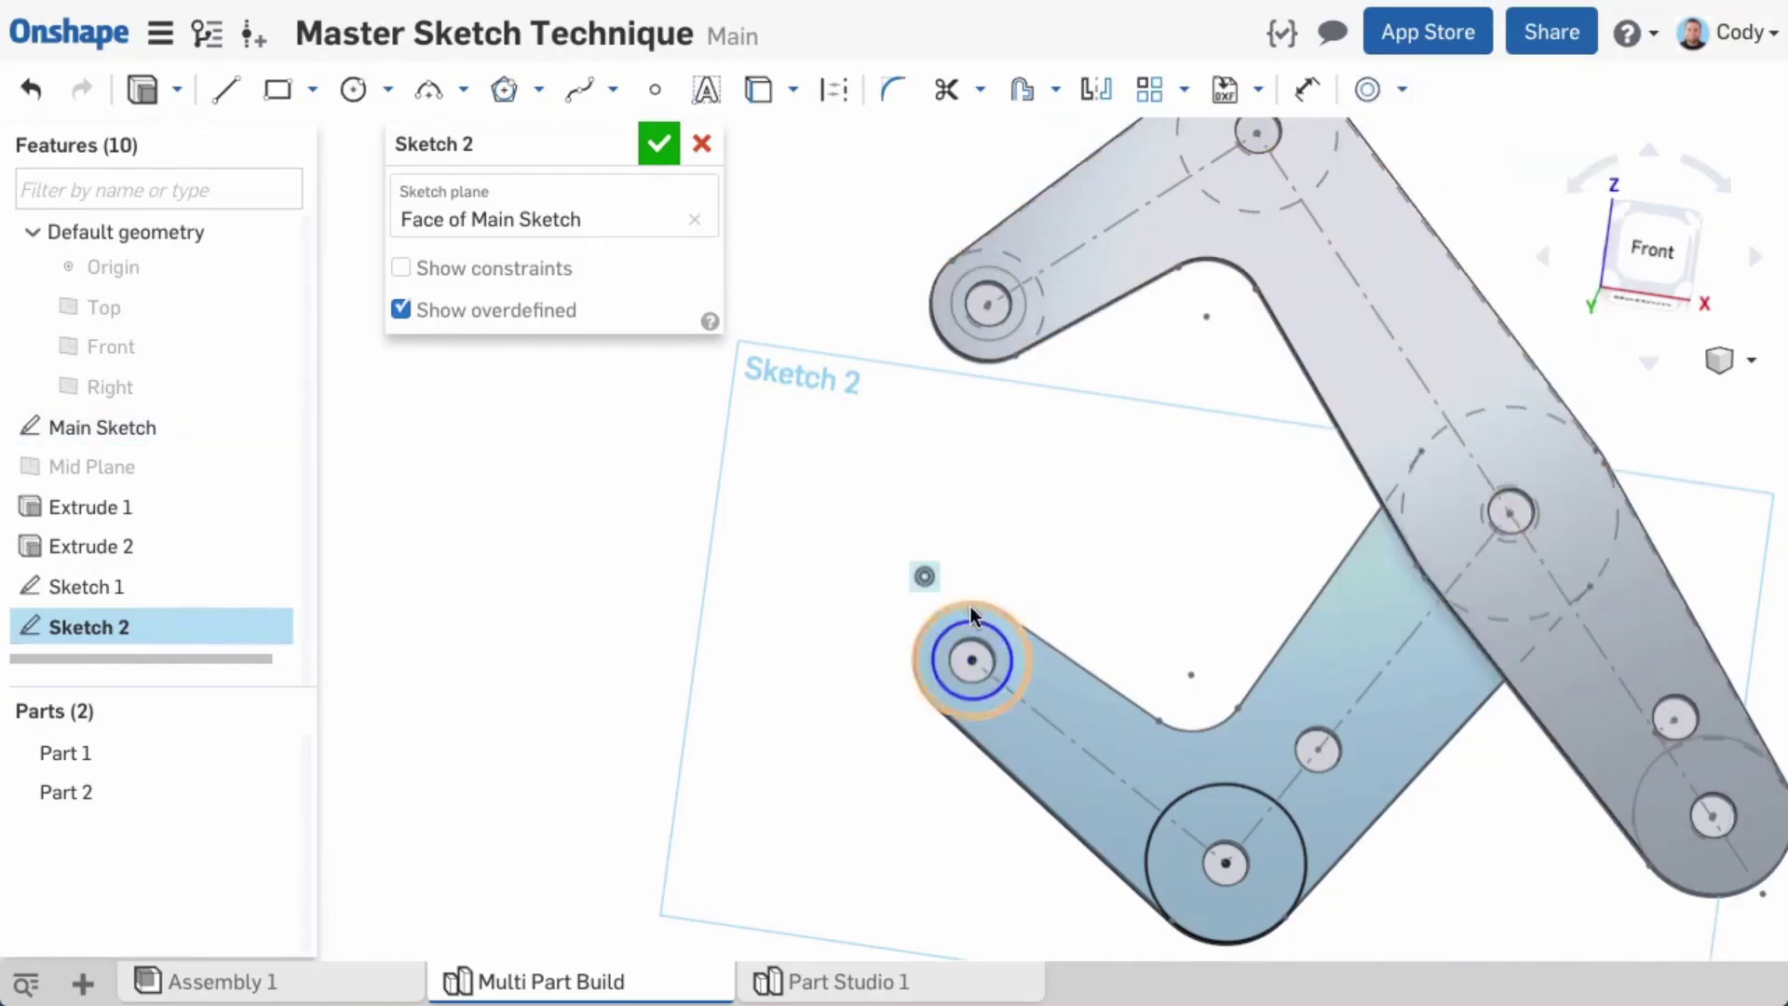
key("n")
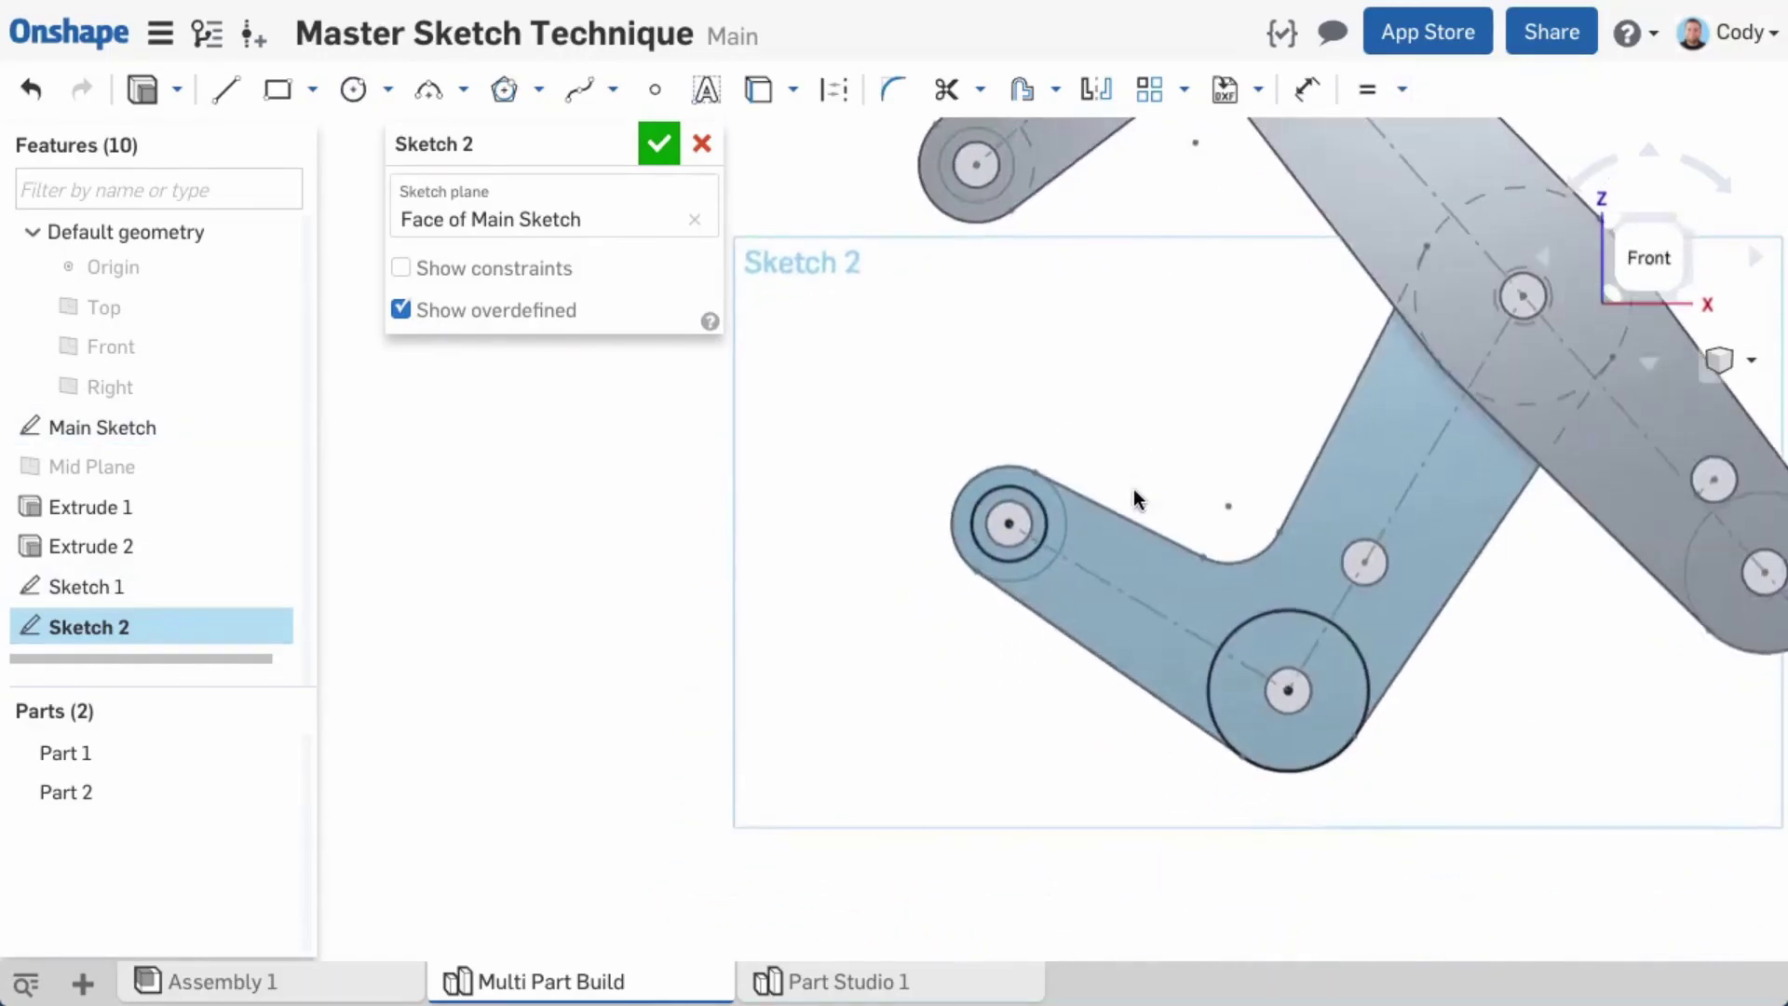
left_click(661, 147)
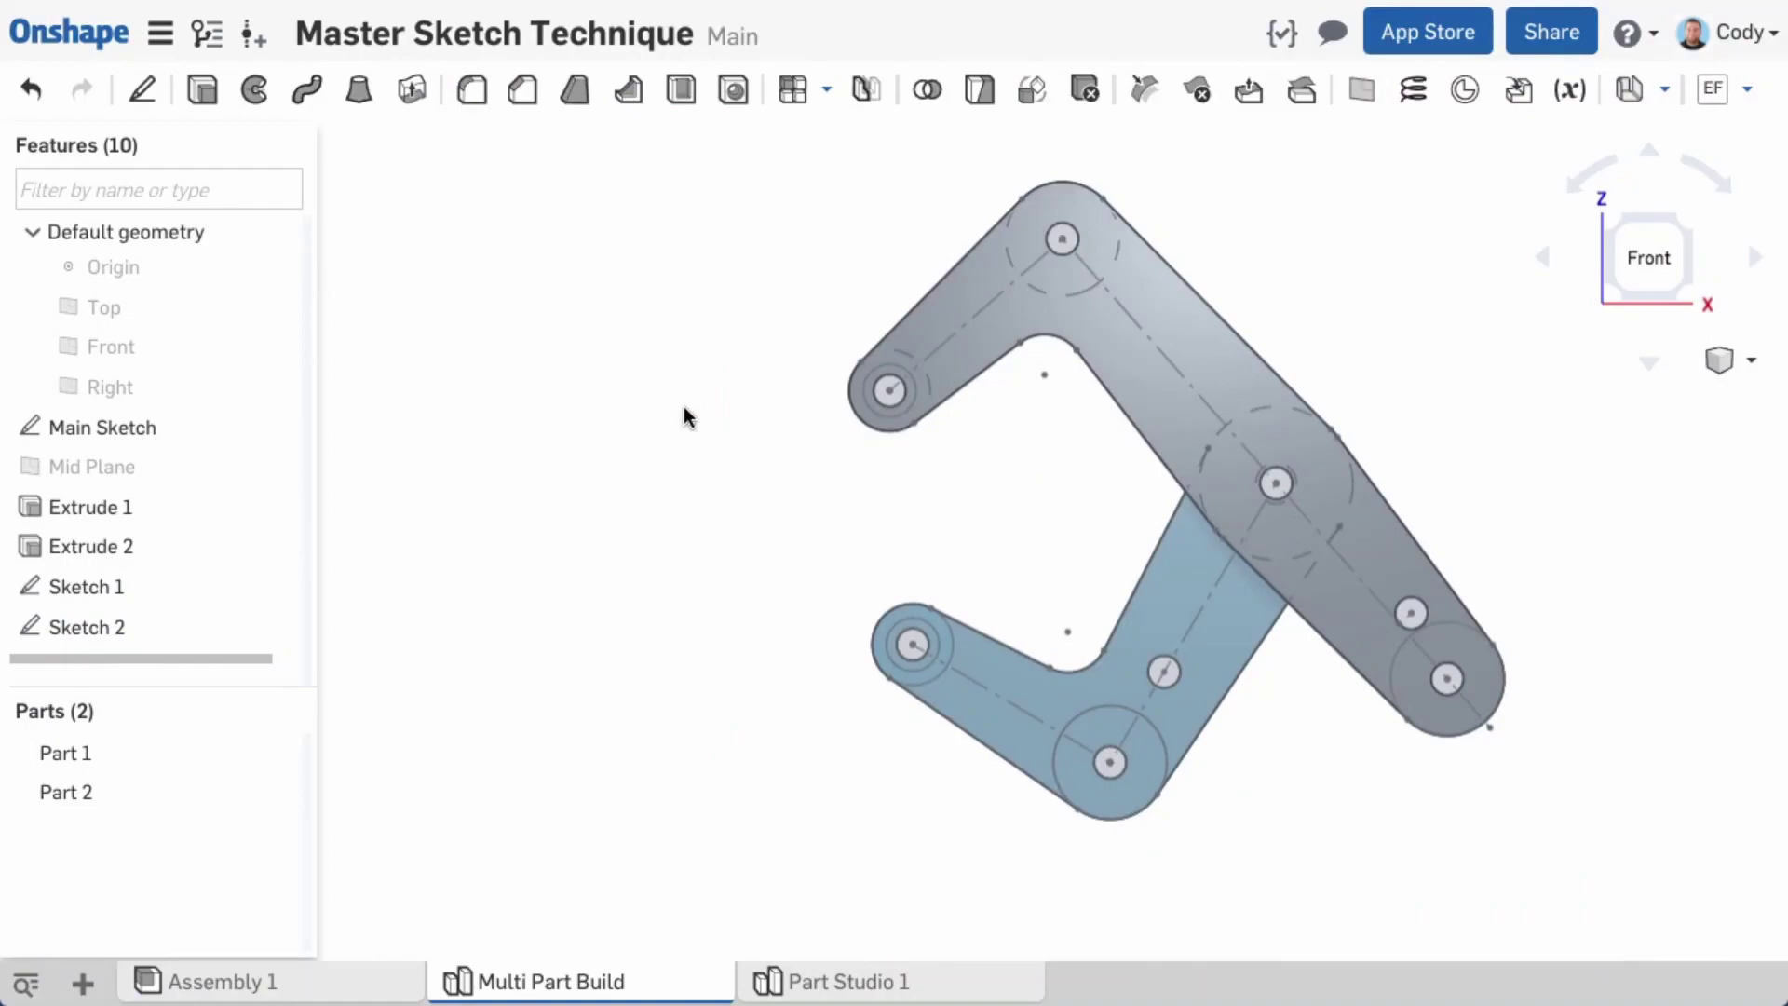
Step: Extrude Sketch 1 and Sketch 2 together as new solid parts, using the Up to face end type with the Mid Plane
left_click(202, 89)
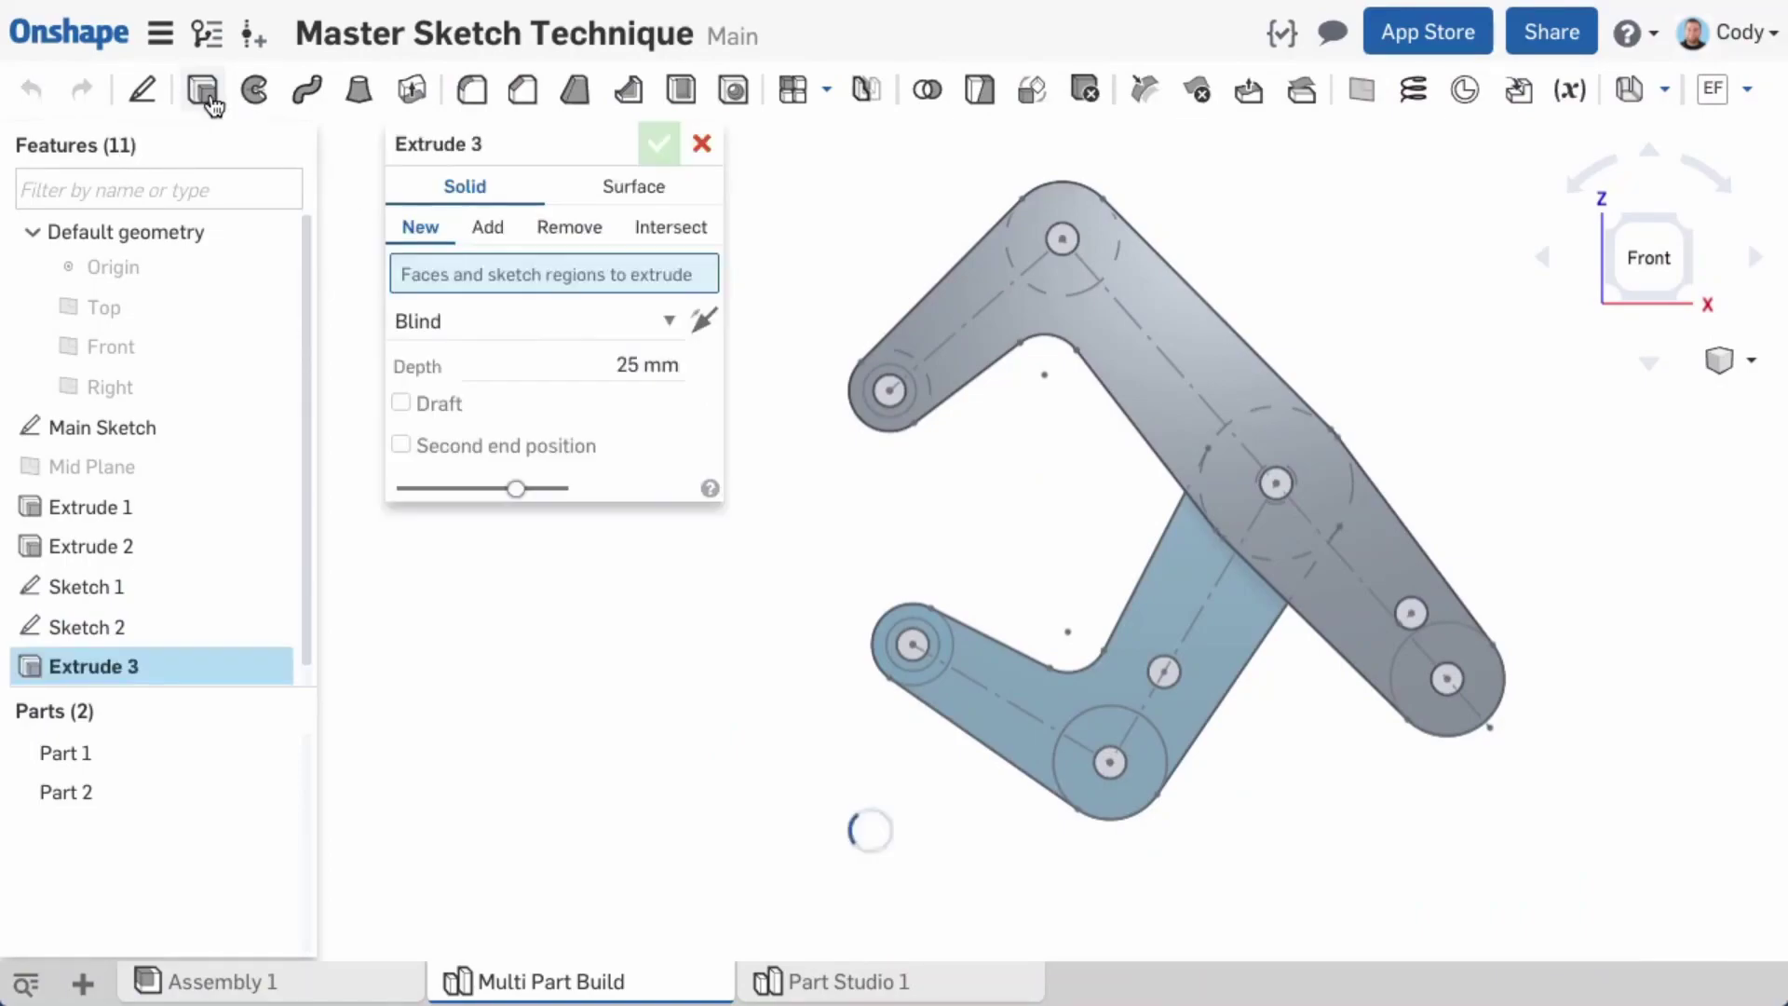
left_click(91, 585)
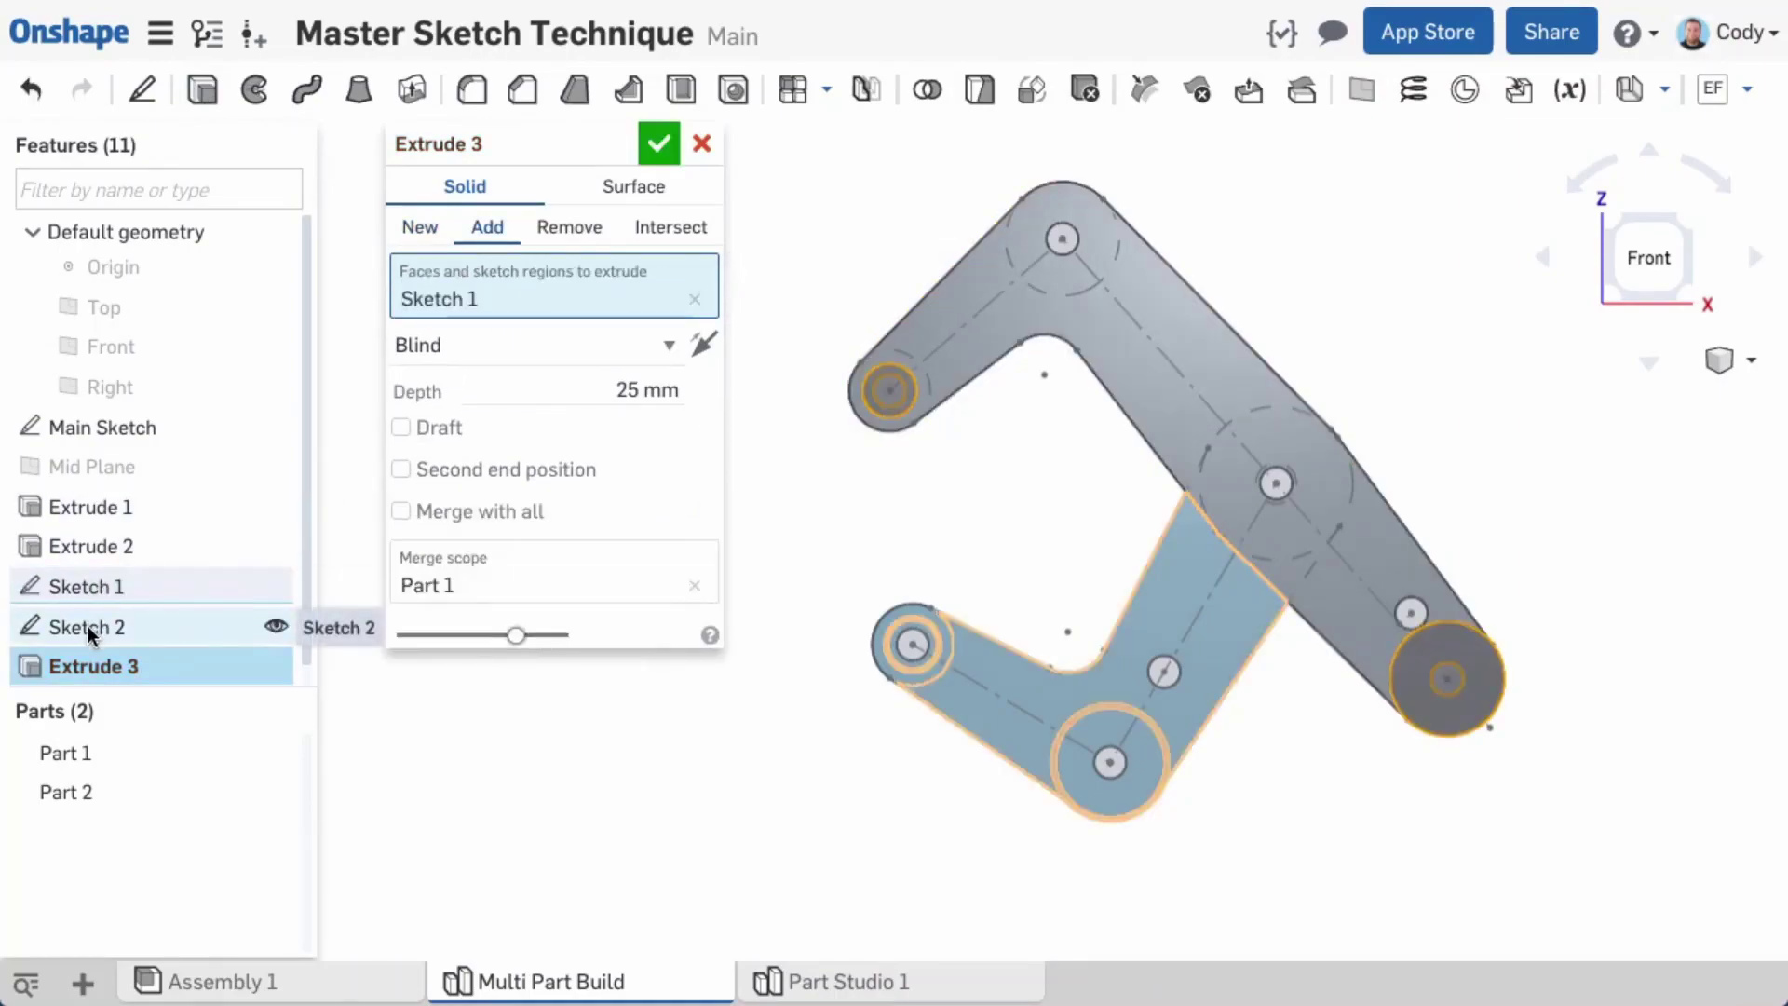
left_click(86, 624)
right_click_drag(638, 750, 671, 639)
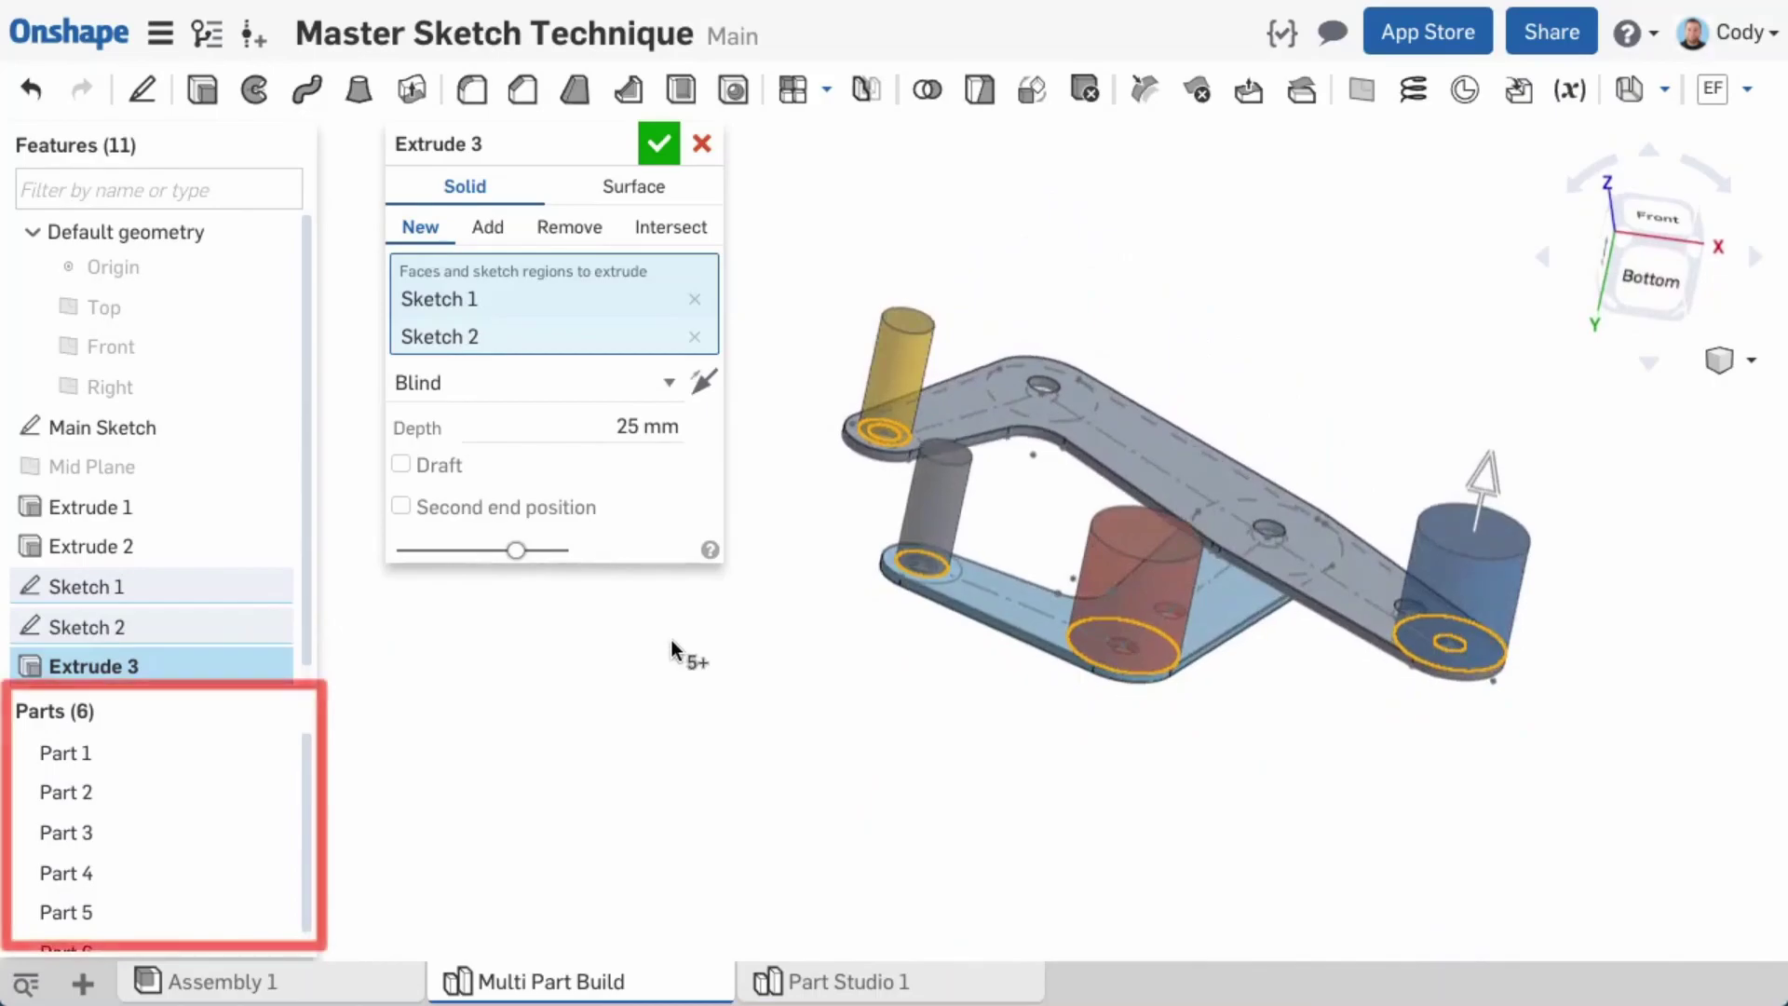
middle_click_drag(889, 712, 855, 790)
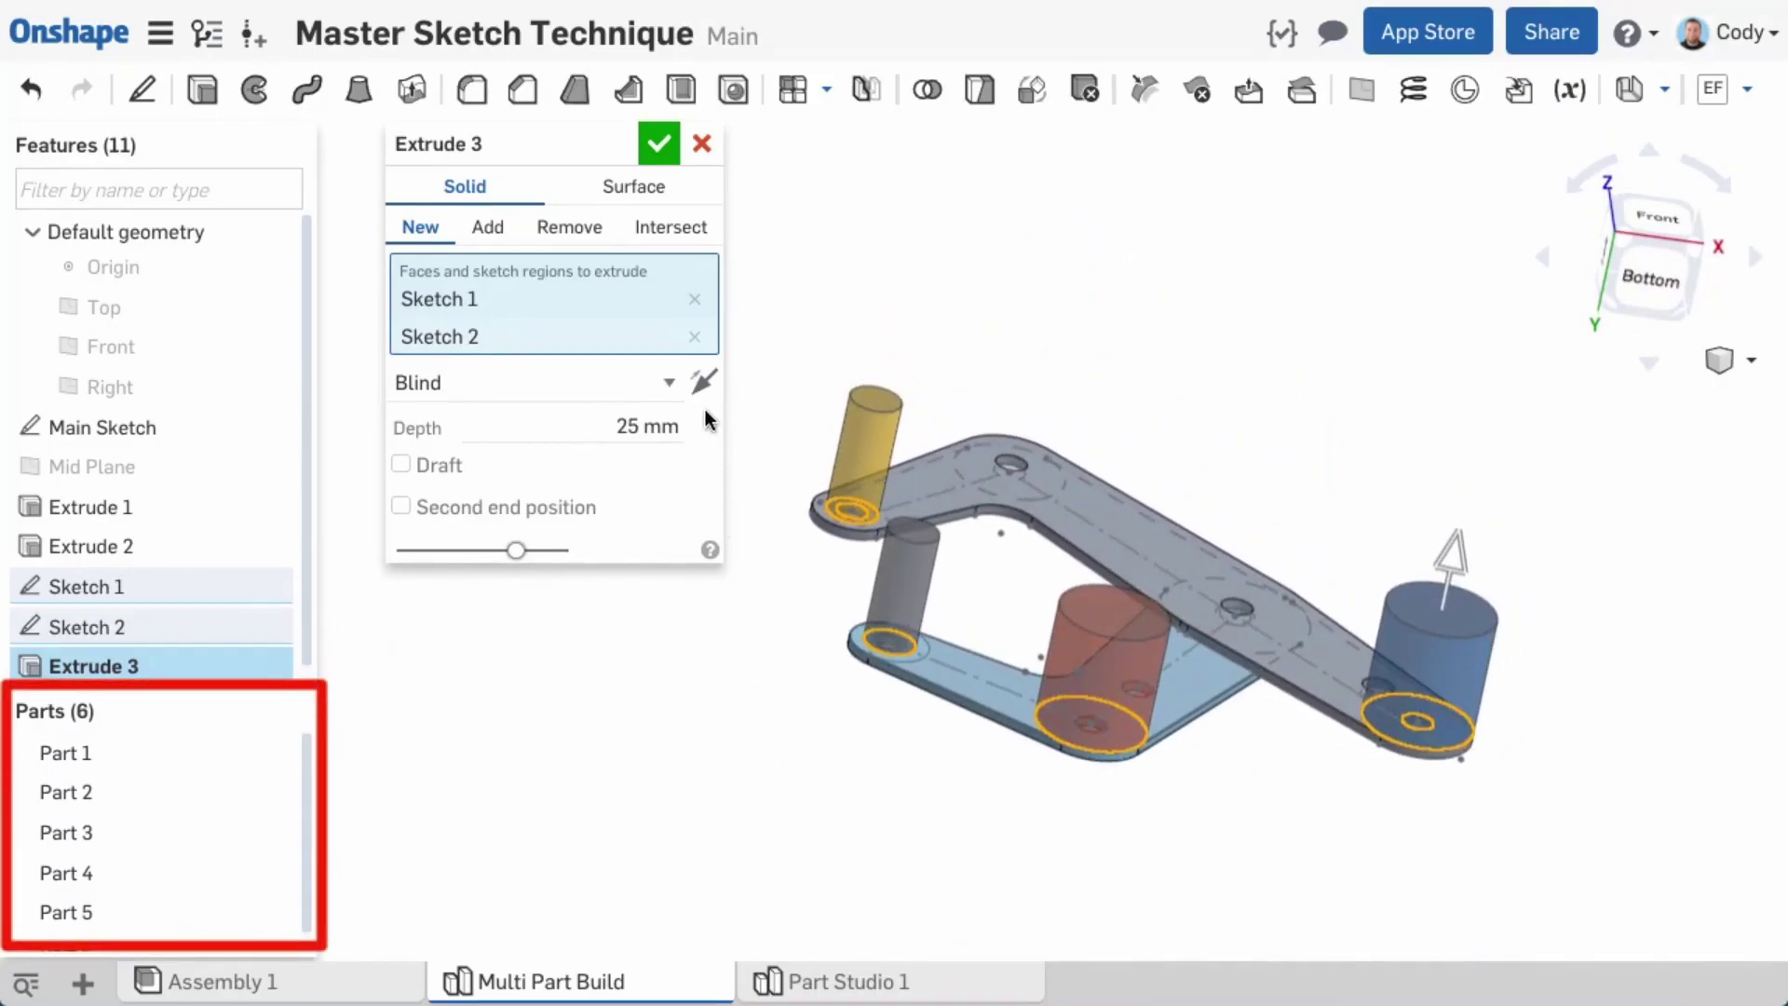
left_click(668, 383)
left_click(572, 460)
left_click(149, 470)
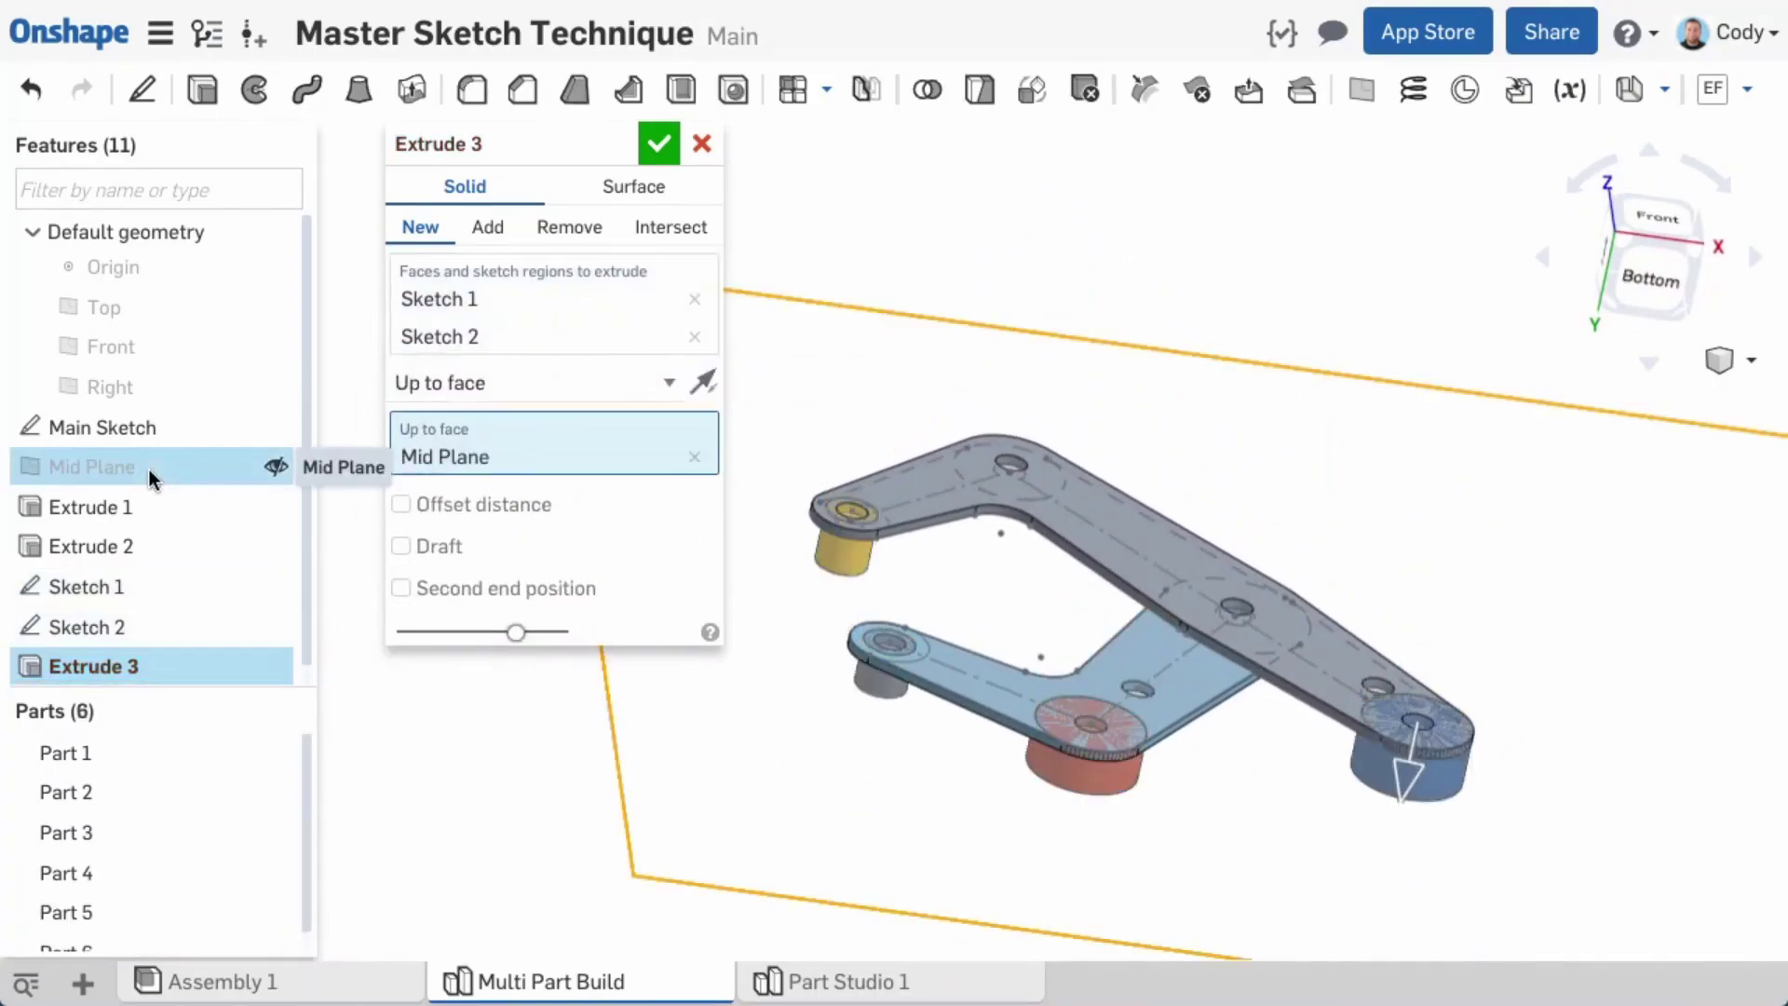
left_click(659, 144)
Step: Start a Boolean Subtract with both arms, Part 1 and Part 2, as the tools and Keep tools enabled
left_click(927, 89)
left_click(554, 186)
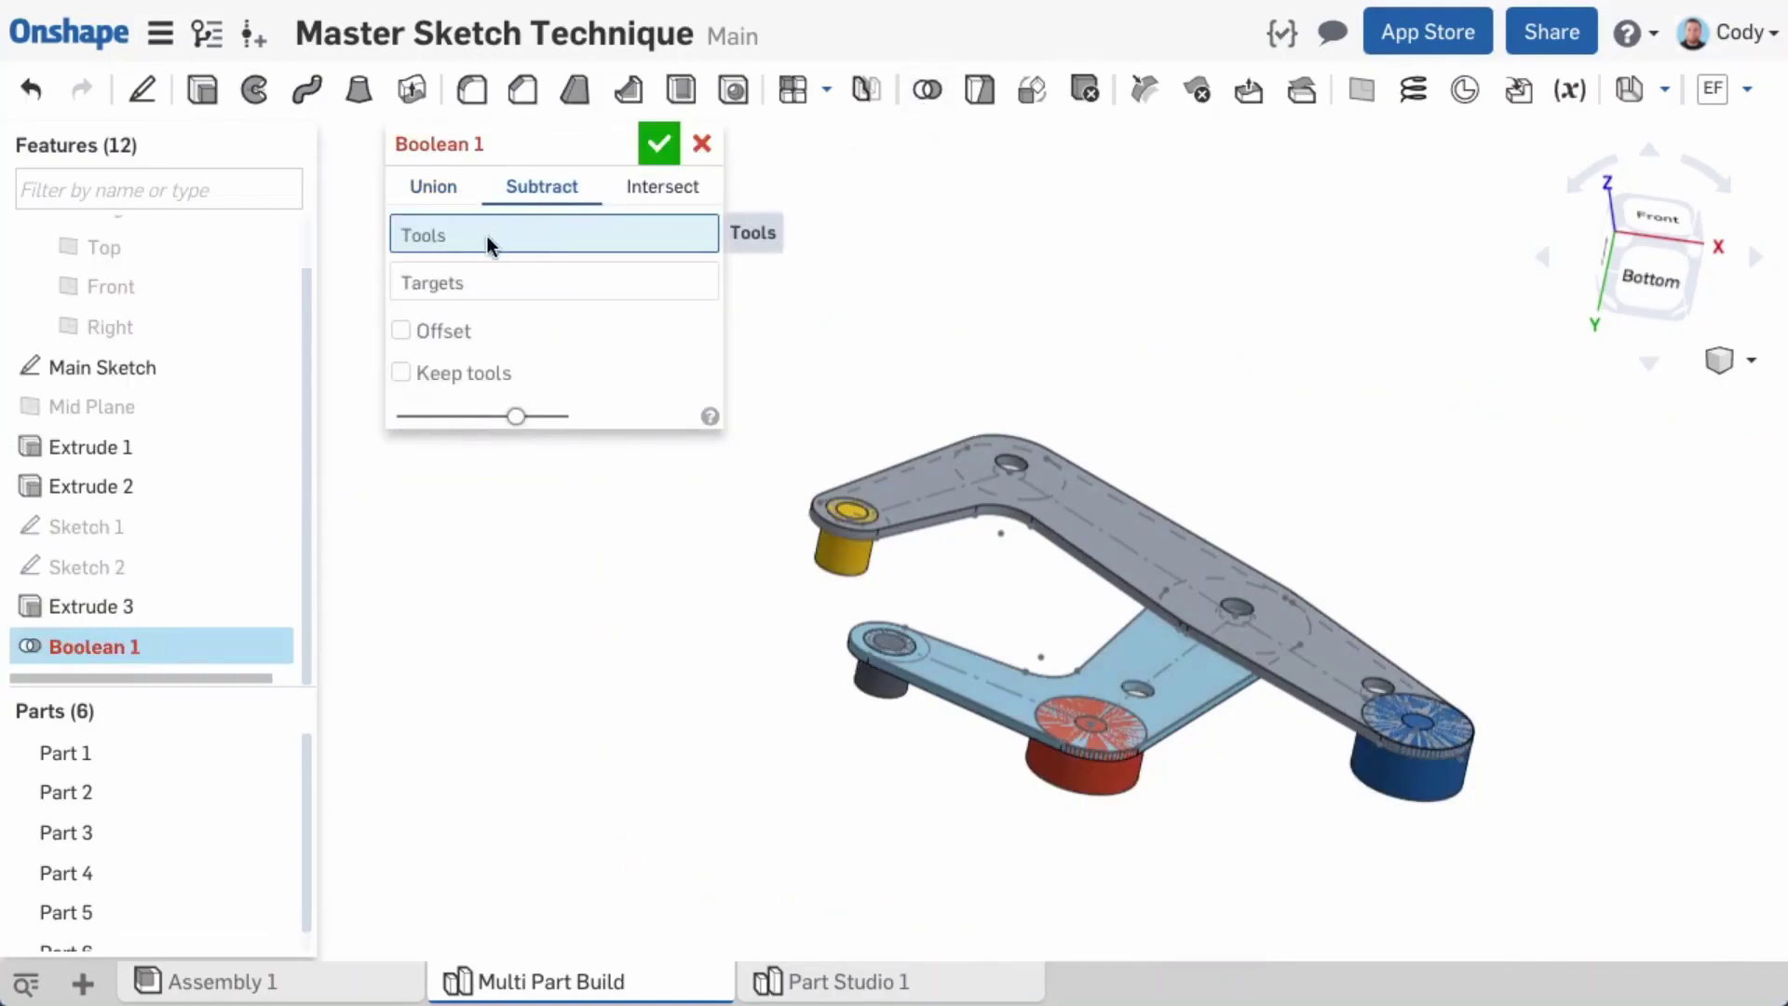
left_click(1138, 687)
left_click(1099, 568)
left_click(419, 432)
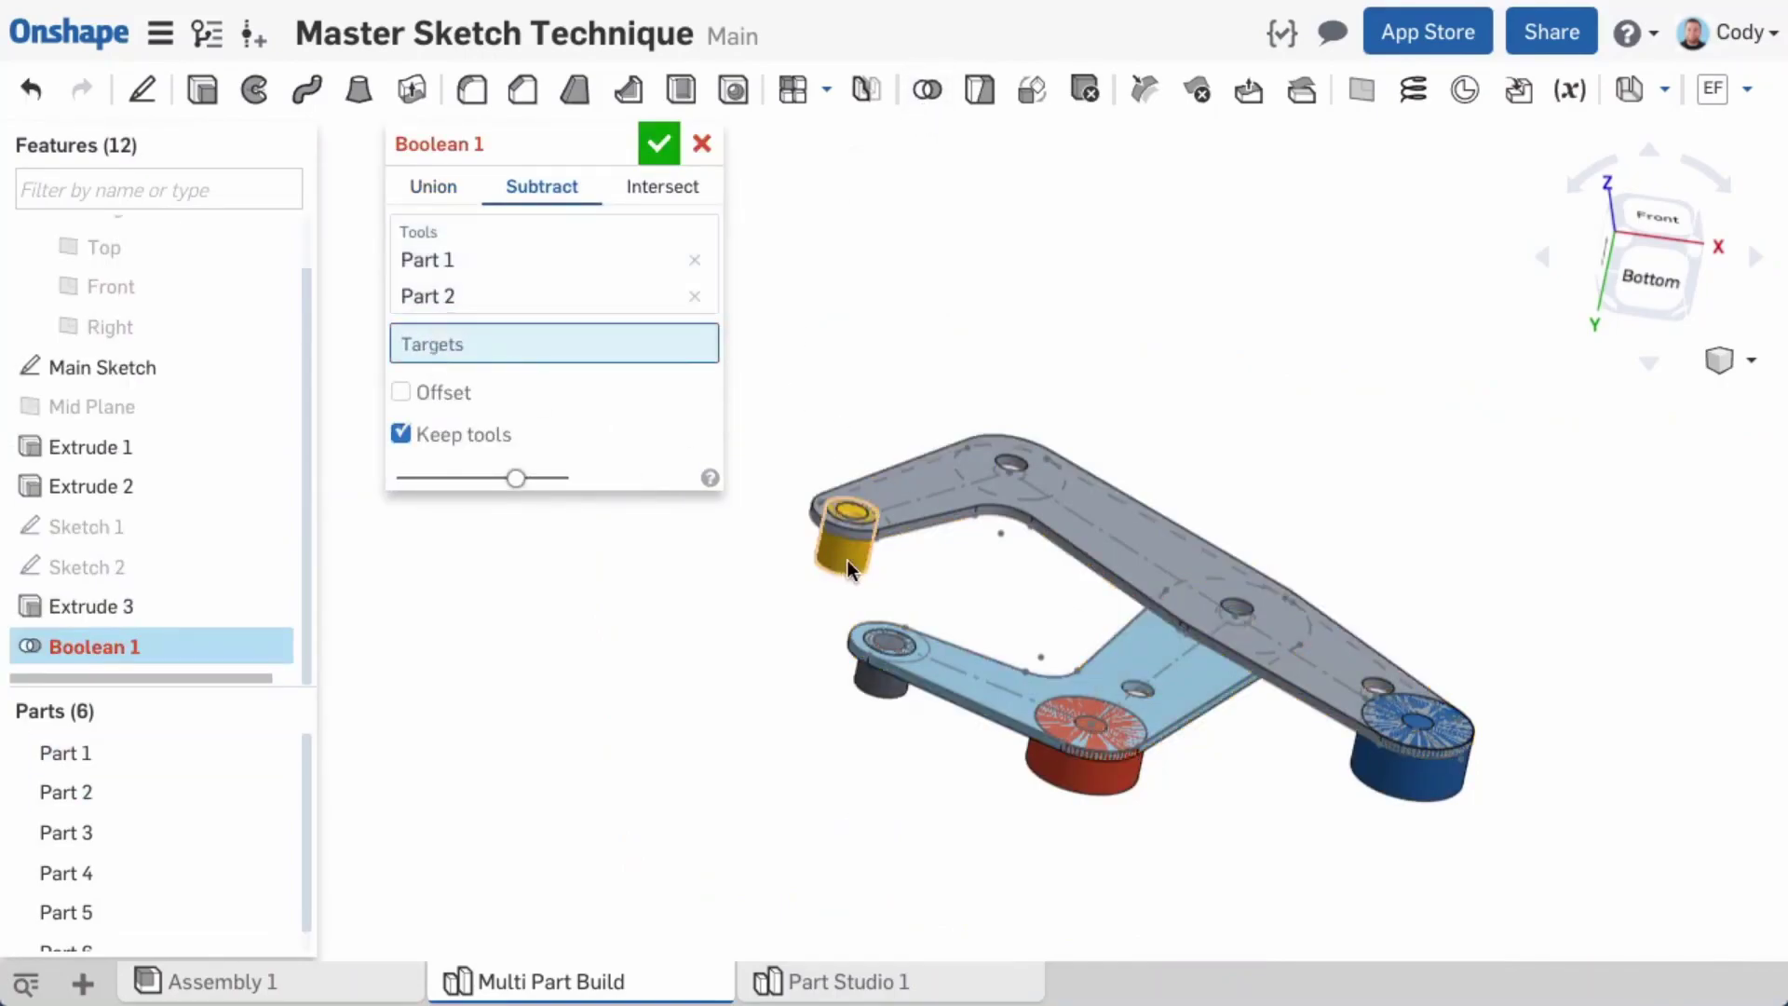
Step: Pick the four new cylinders, Parts 3 to 6, as the subtraction targets and finish the Boolean
left_click(941, 679)
left_click(880, 678)
left_click(1086, 760)
left_click(1408, 797)
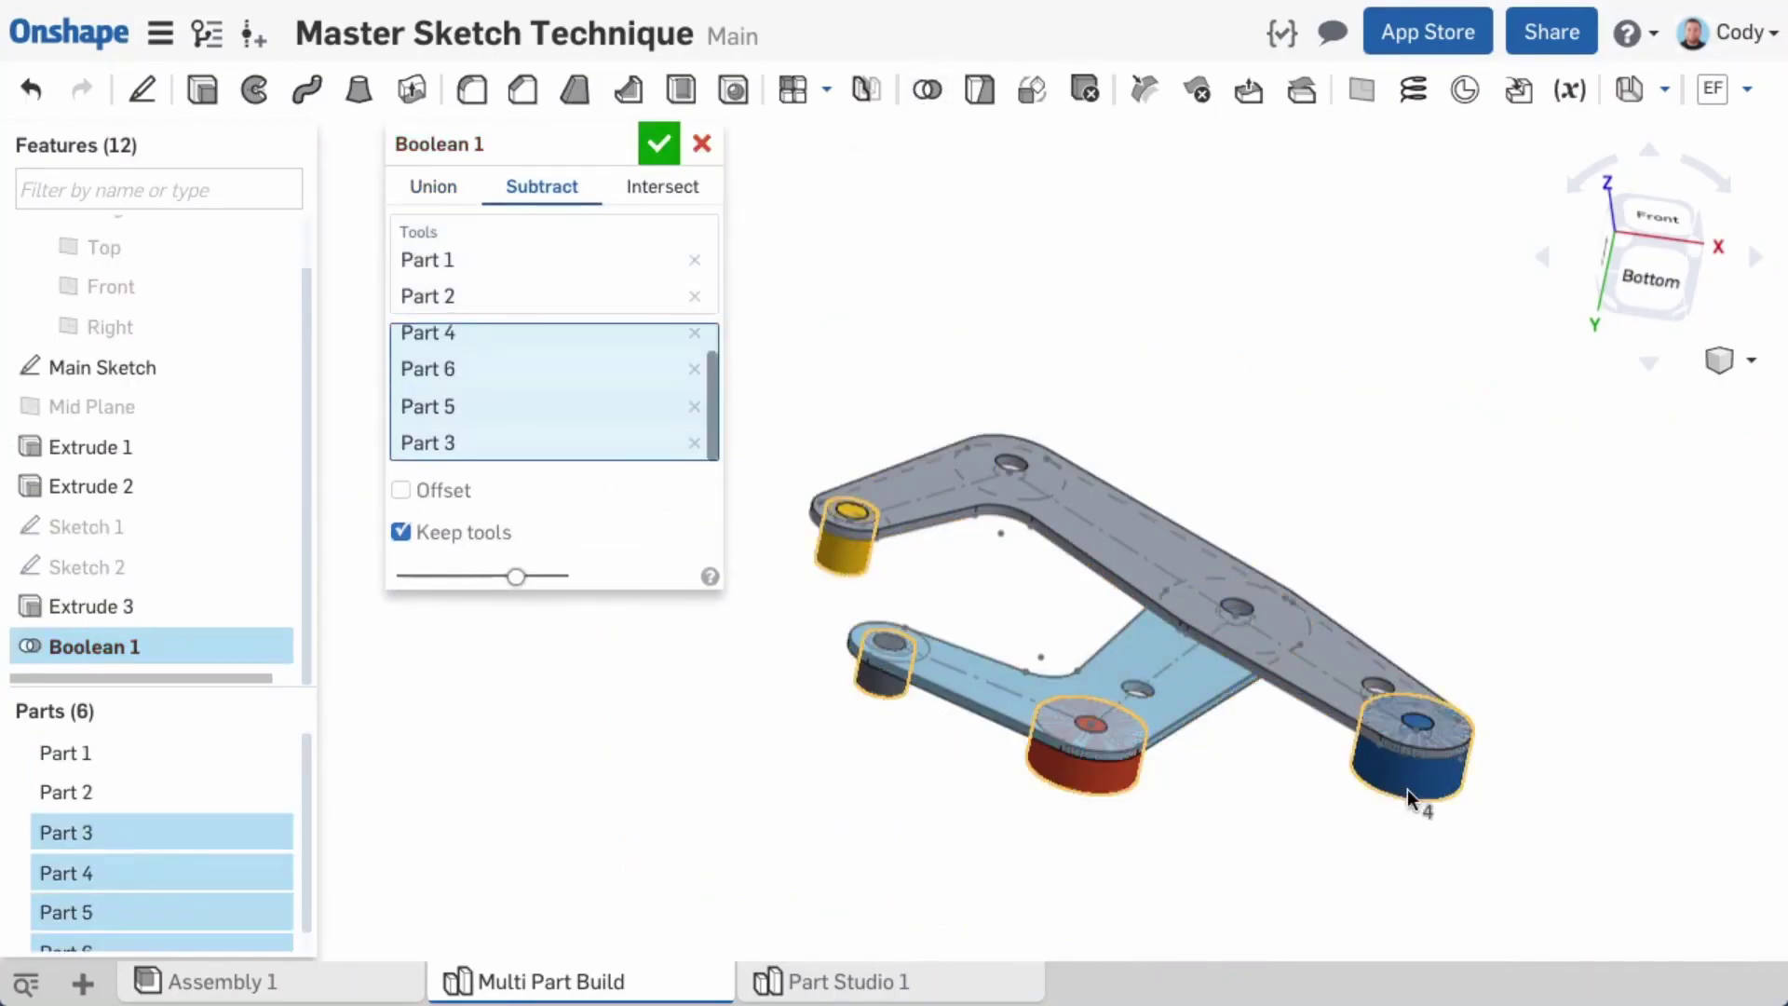
left_click(659, 143)
right_click_drag(1250, 362, 1301, 668)
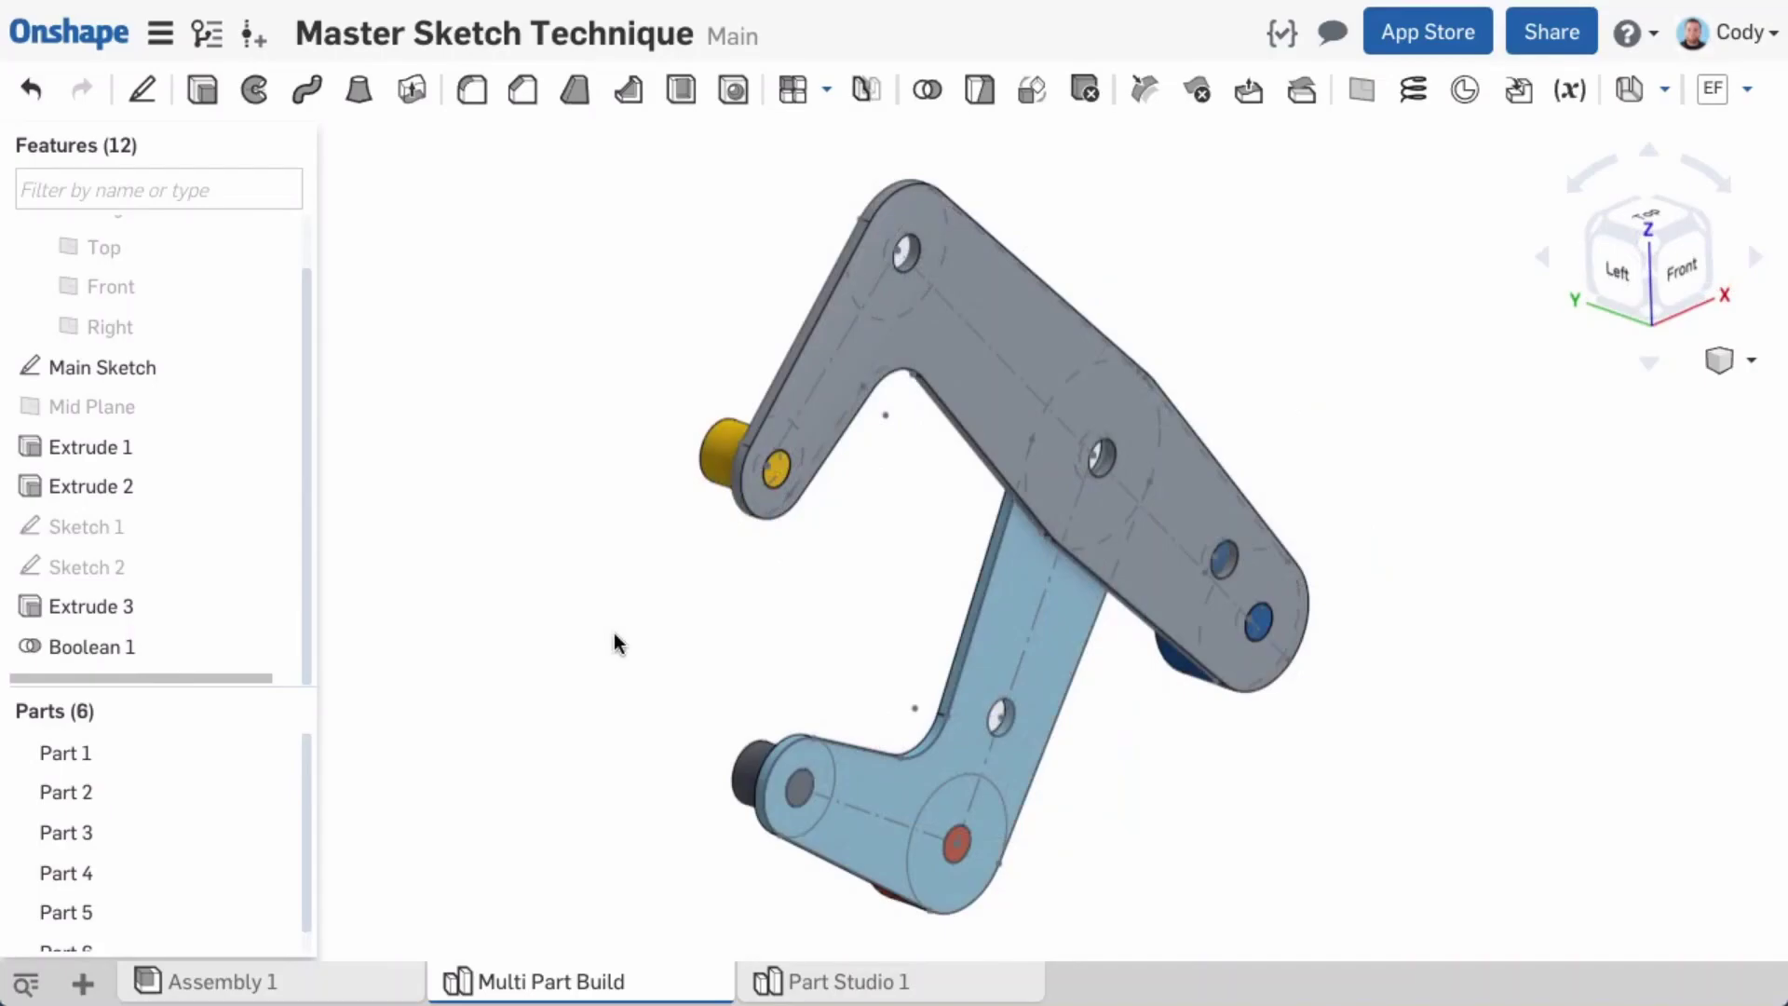
Step: Edit the Main Sketch and set the lengths of both arms' free-end segments to 45 mm
right_click(154, 369)
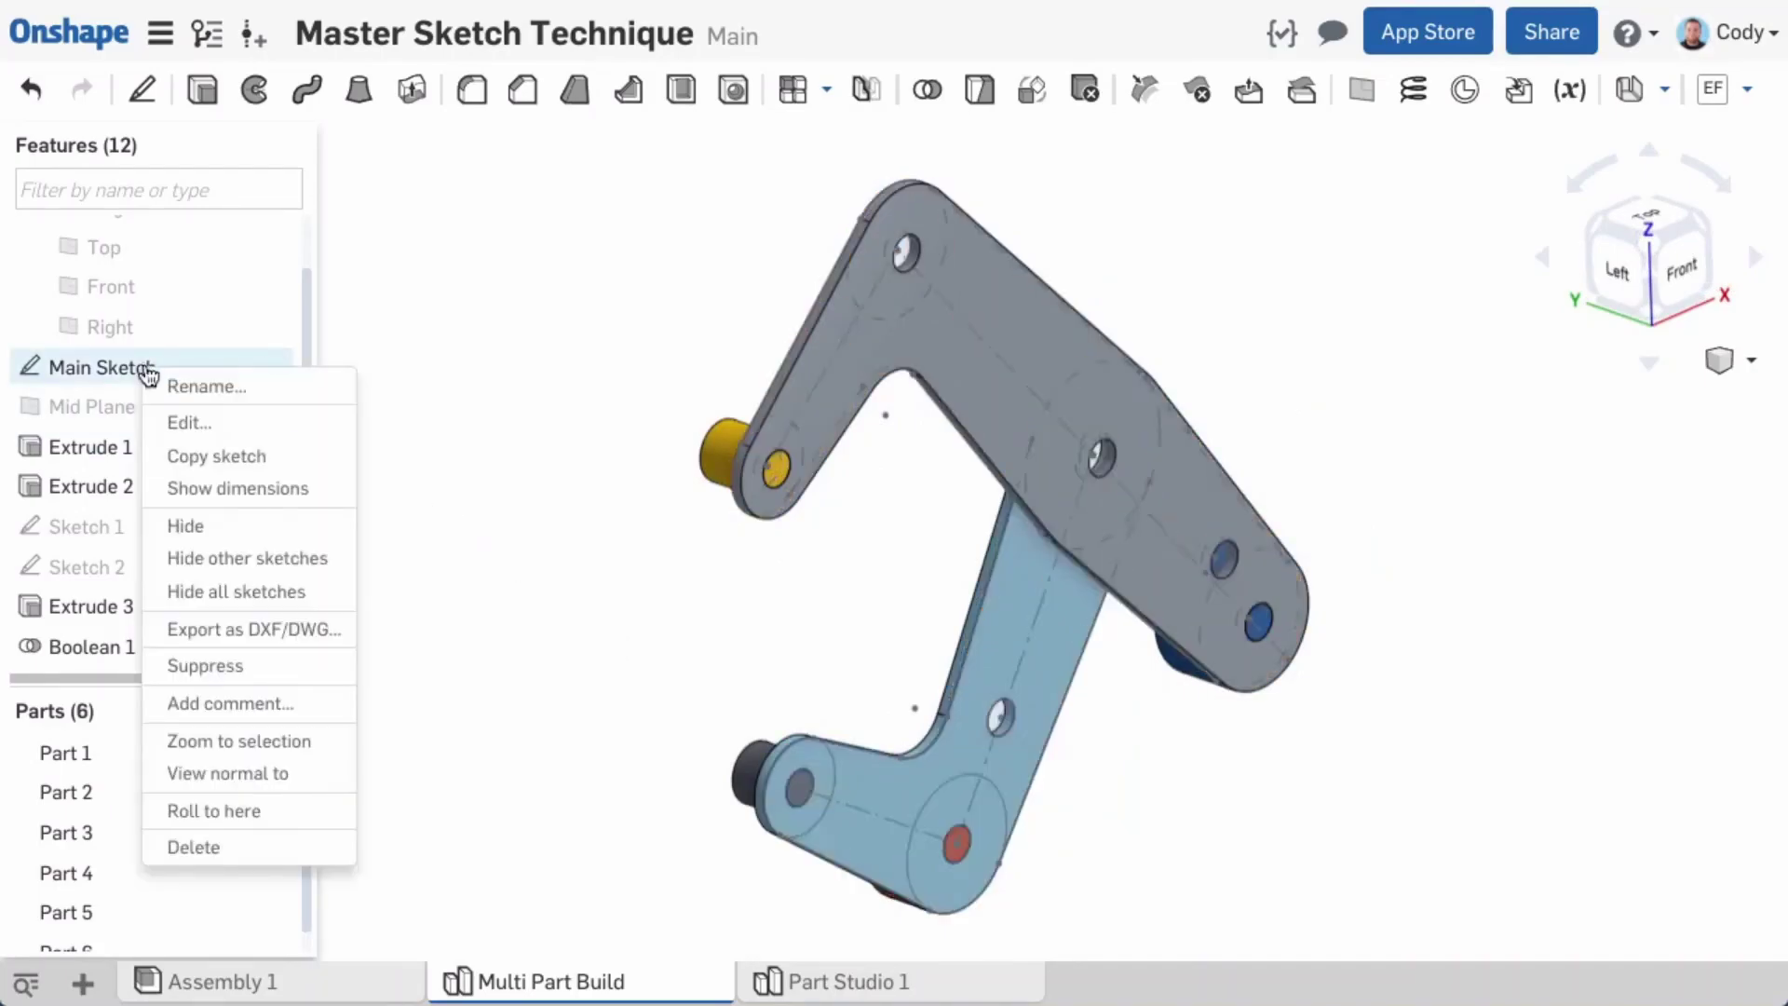
left_click(211, 425)
key("n")
key("Escape")
scroll(994, 609, "down", 1)
middle_click_drag(1005, 615, 1170, 638)
double_click(919, 218)
type("45")
key("Return")
double_click(938, 851)
key("Return")
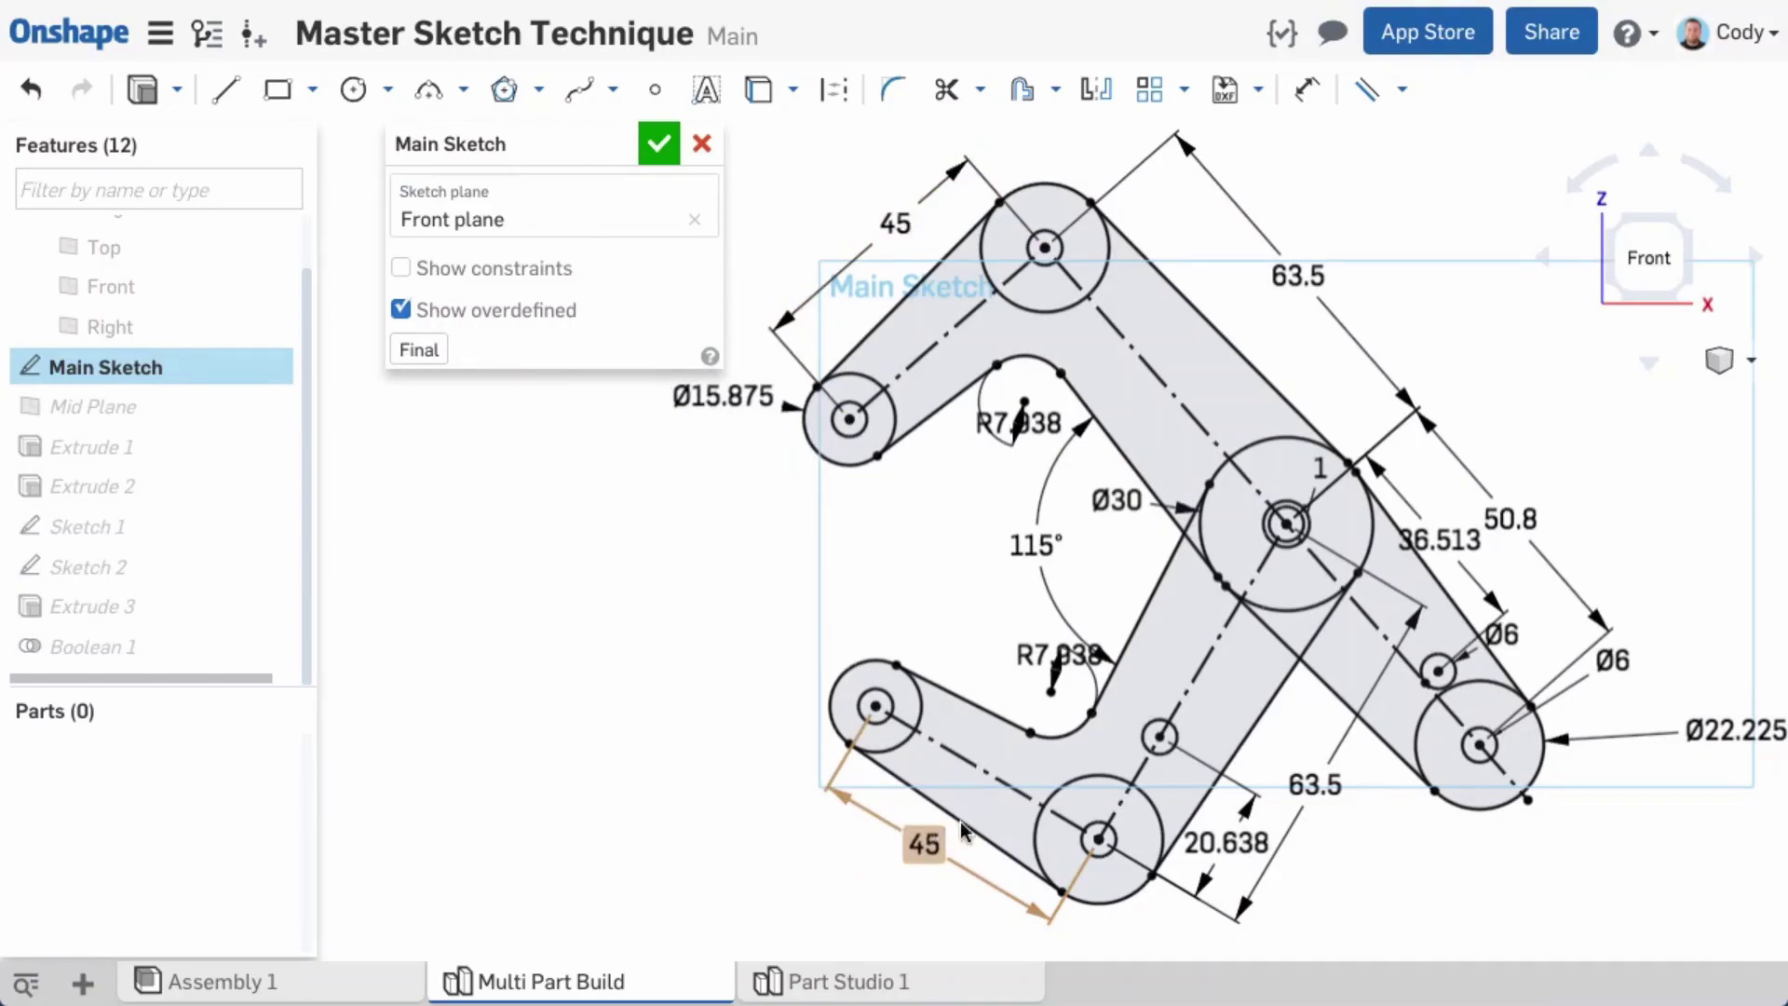
Step: Set the hole diameter at the large arm's lower end to 9 mm and the shared pivot's outer circle to 35 mm
double_click(1613, 659)
type("9")
key("Return")
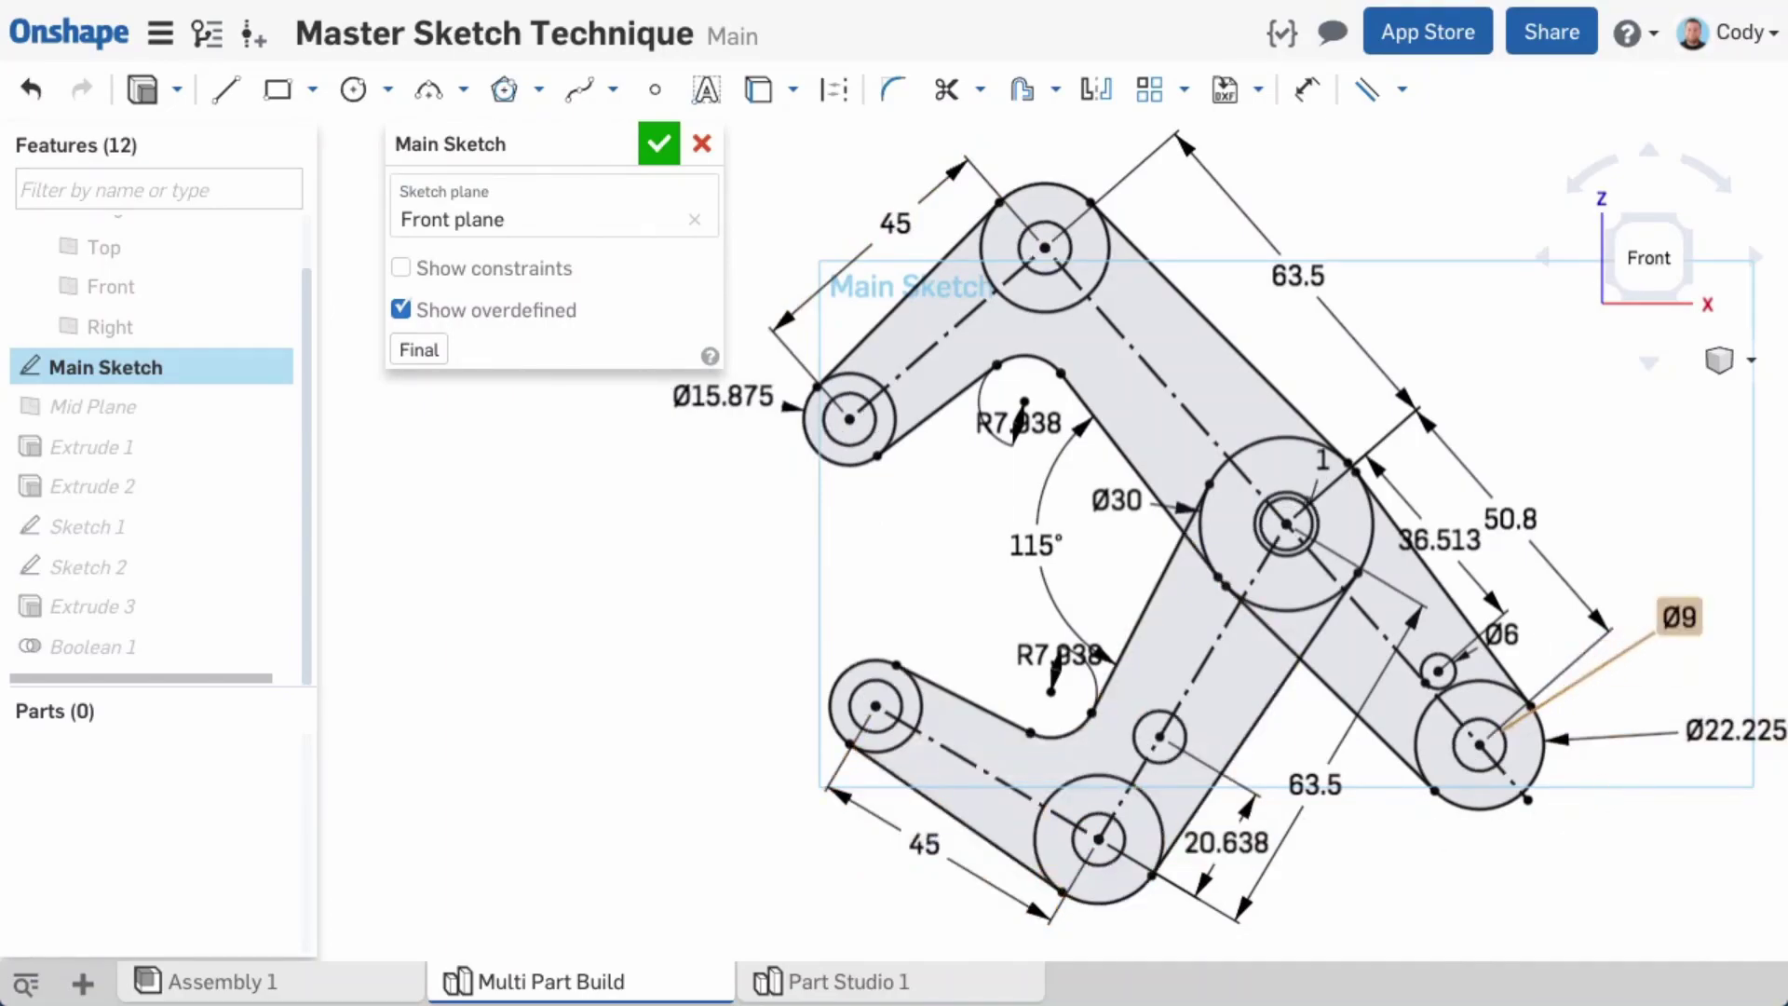
double_click(1117, 500)
type("35")
key("Return")
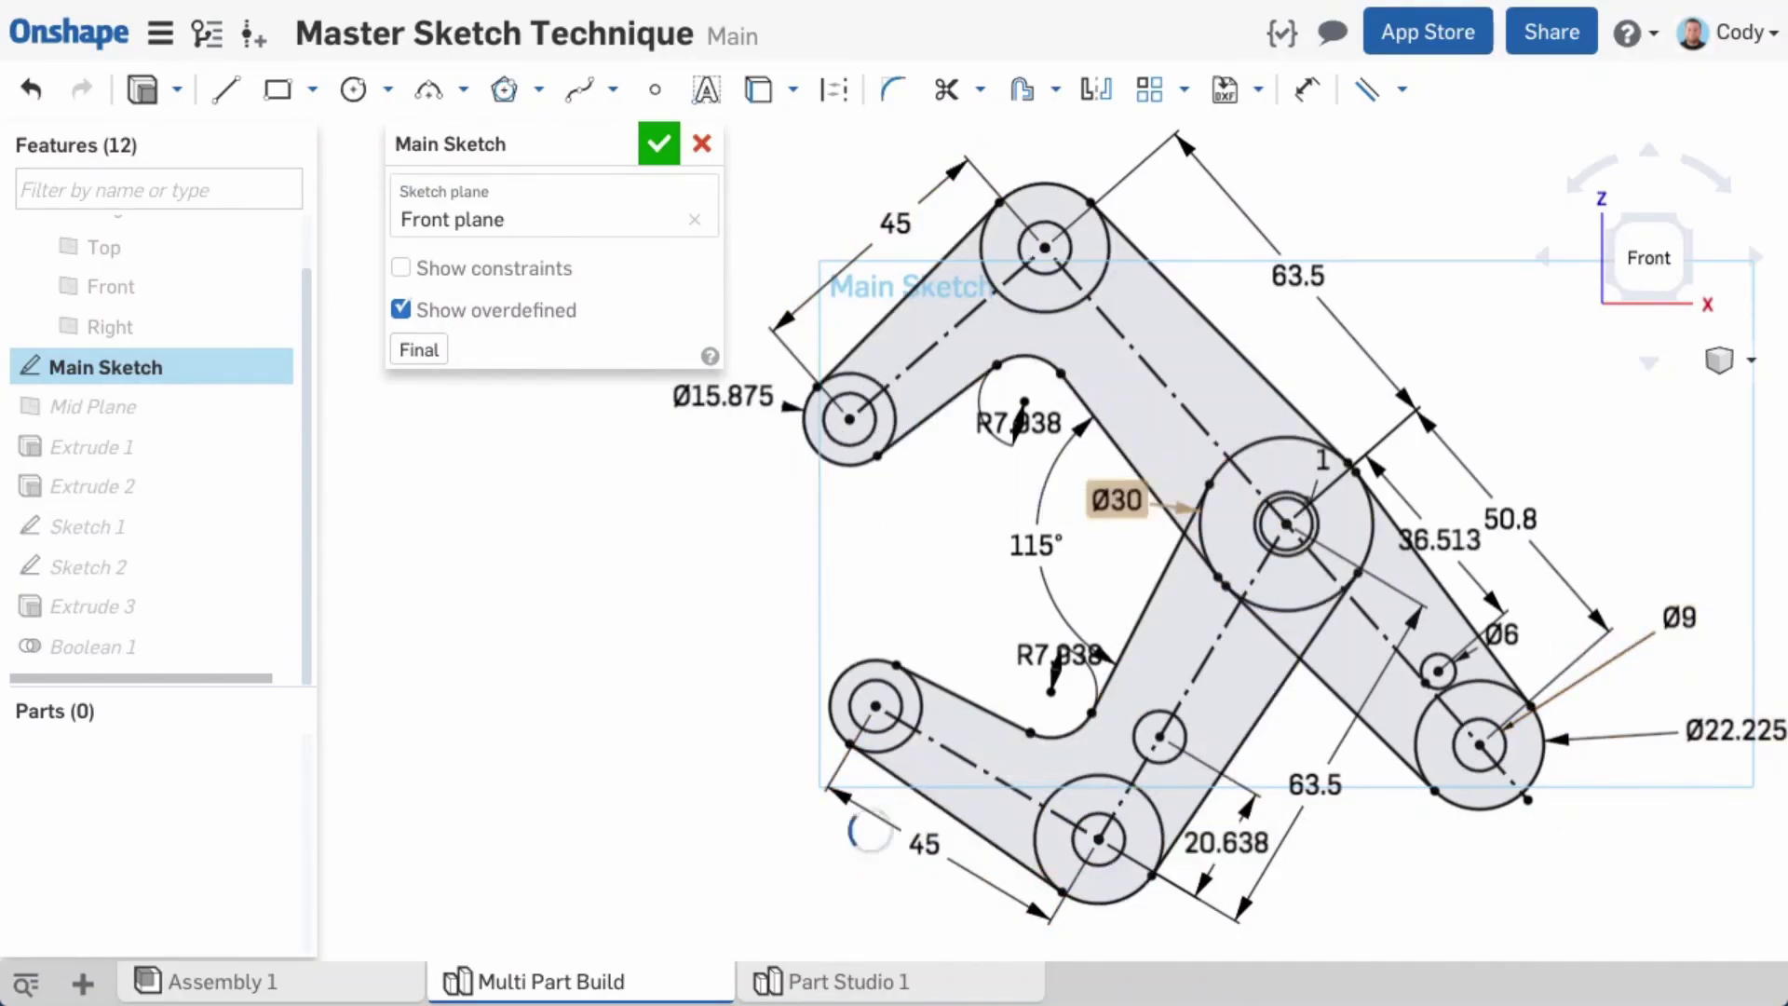
Step: Accept the Main Sketch dimension edits to rebuild the clamp arms and spacers
left_click(659, 145)
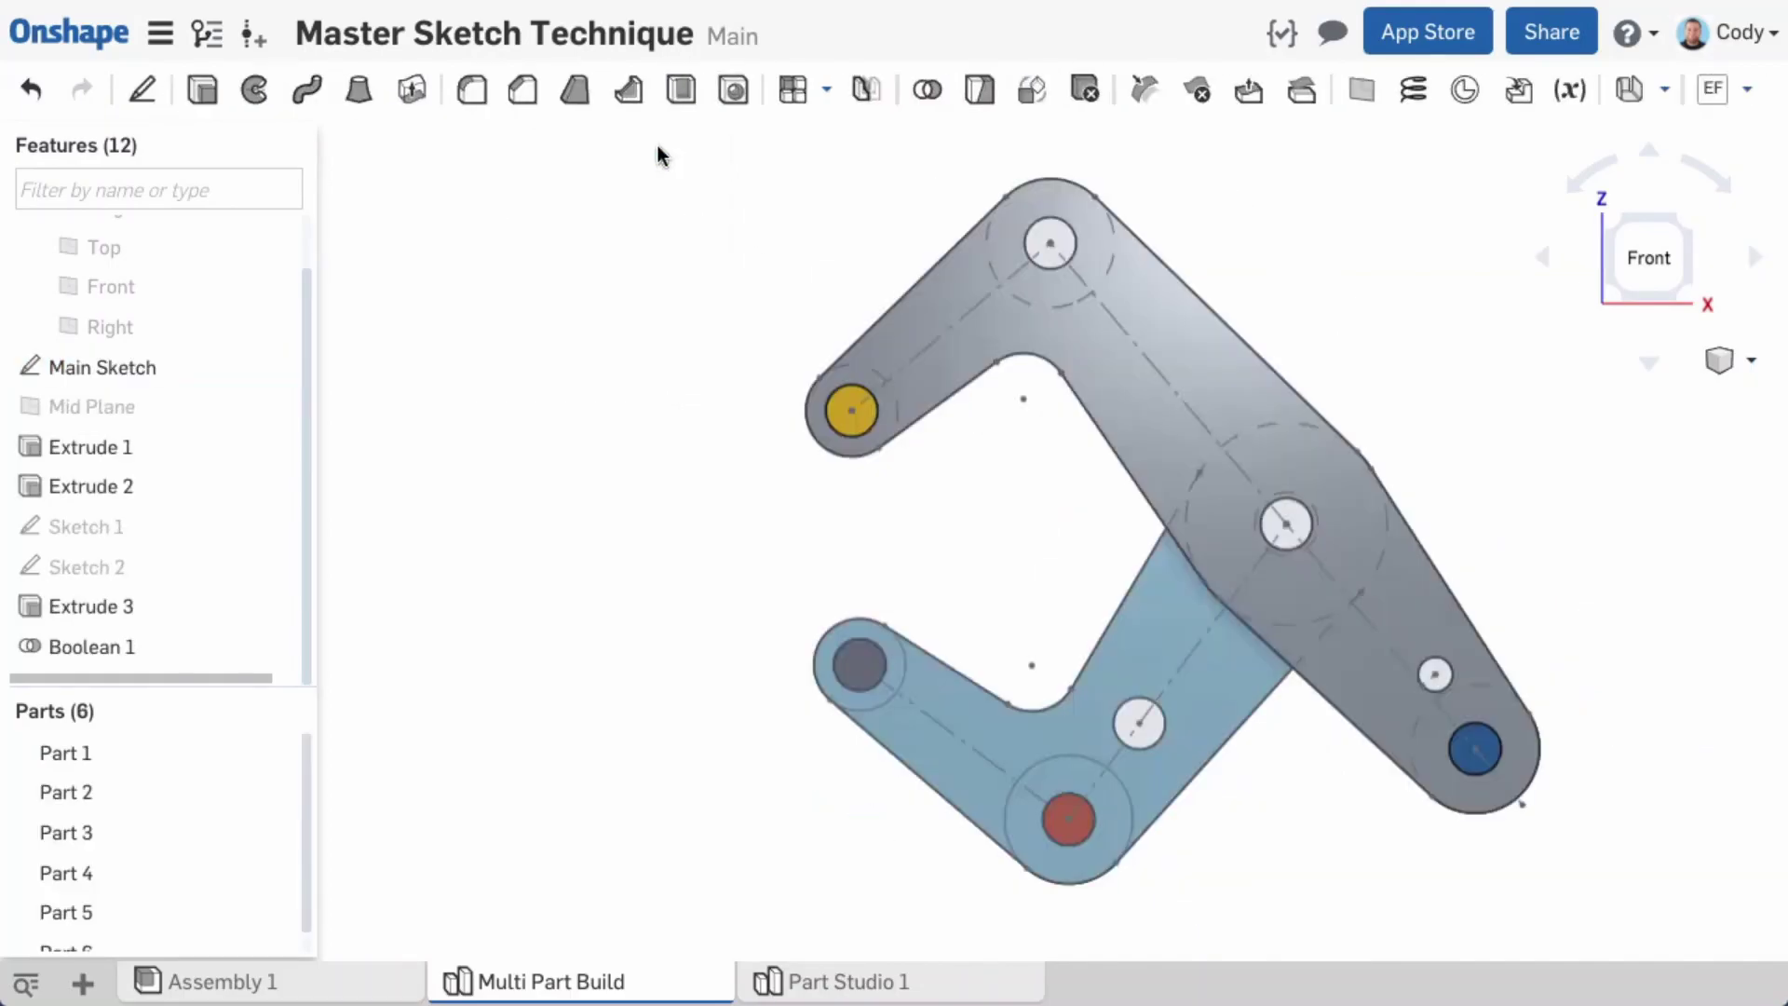
right_click_drag(647, 384, 566, 425)
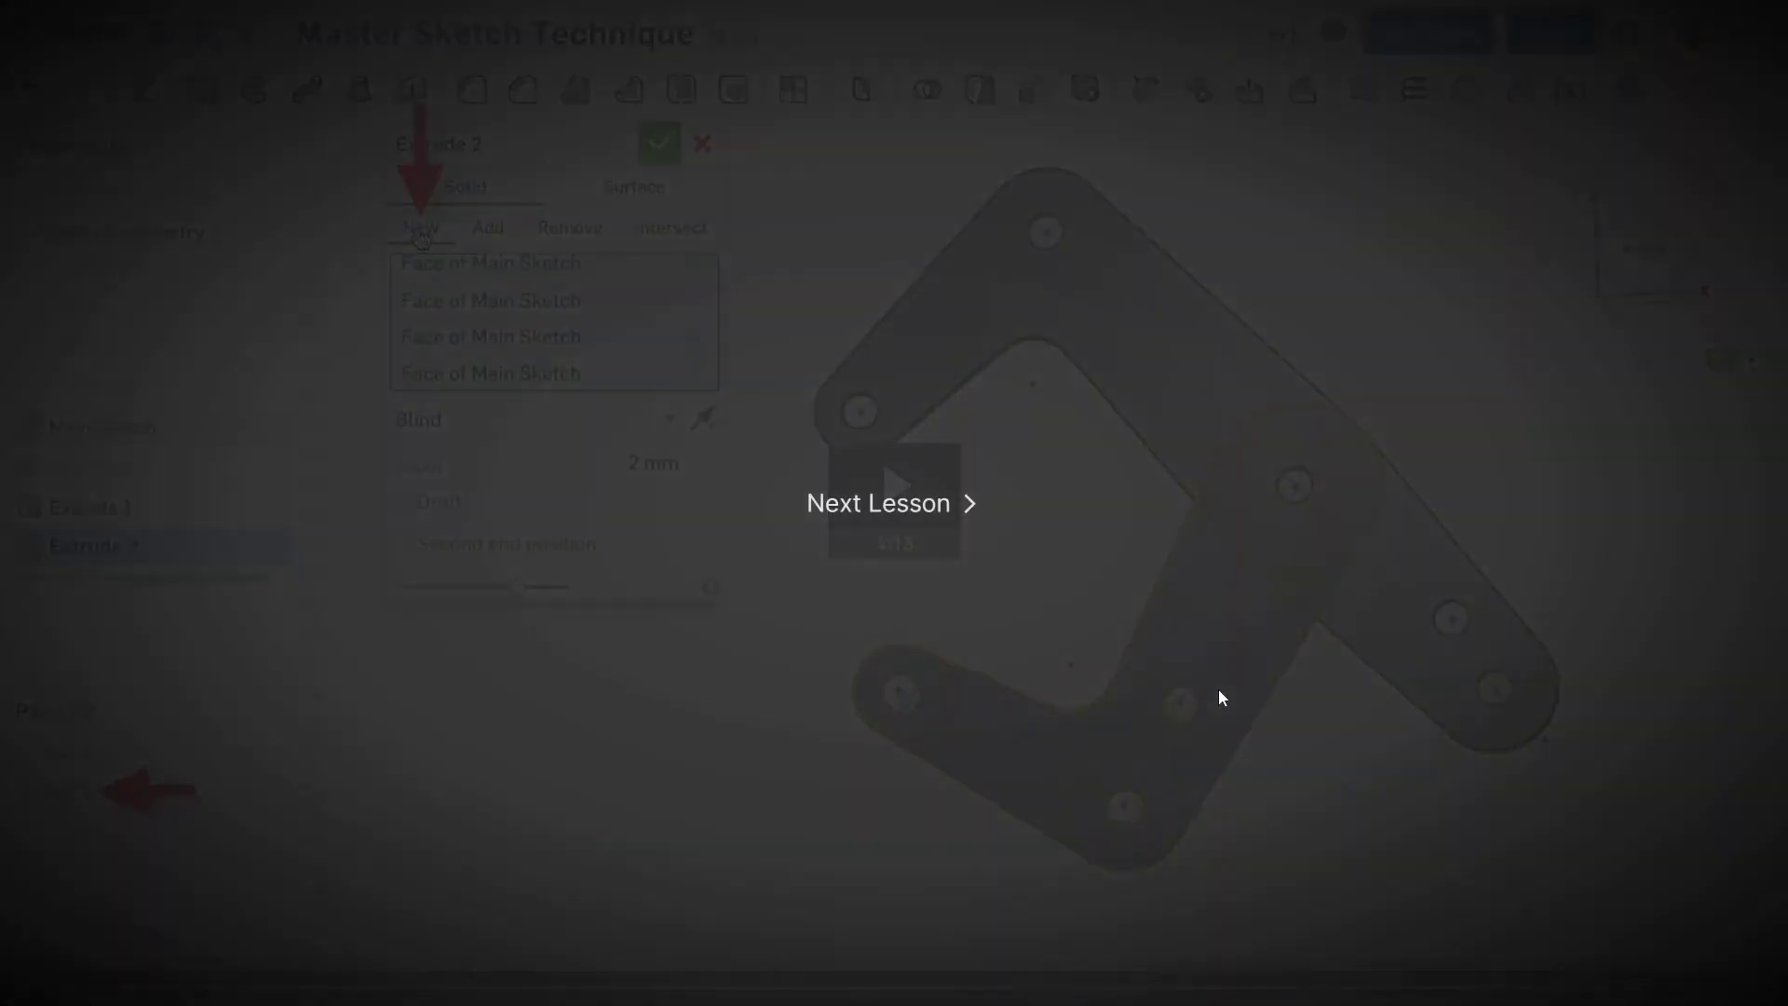
Step: Advance to the next lesson, Exercise: Creating a Master Sketch, and open its step-by-step slides
left_click(897, 514)
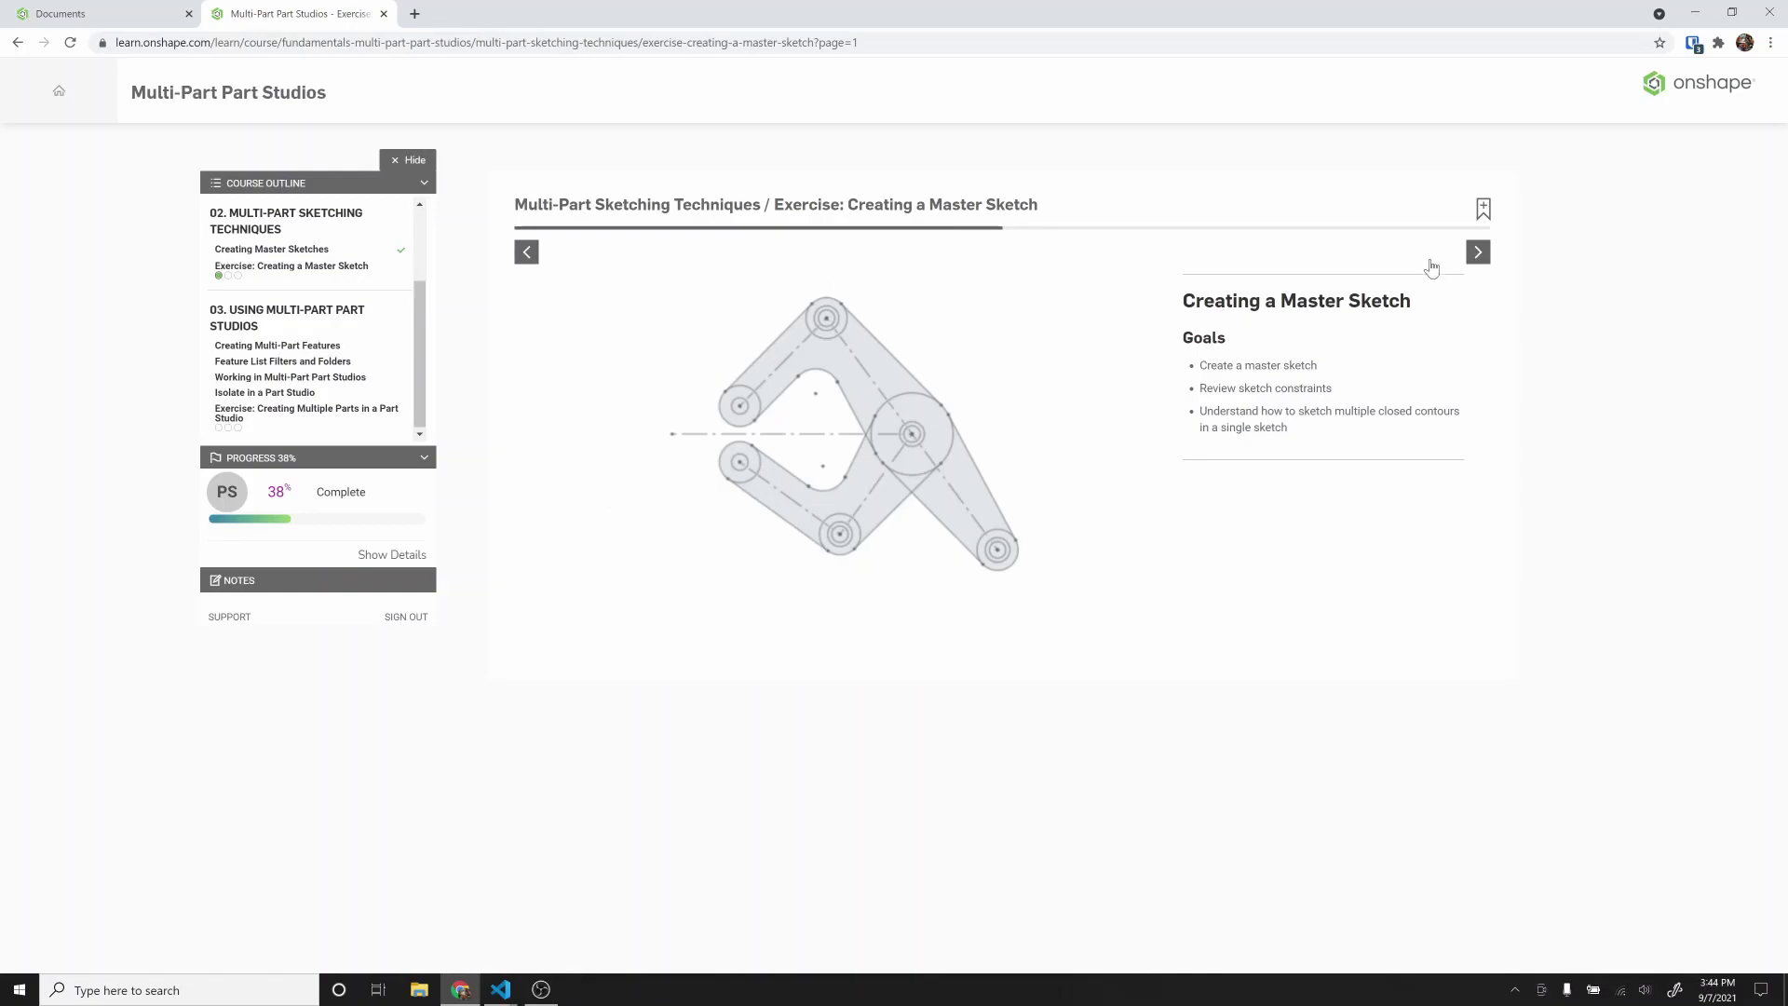
left_click(1479, 254)
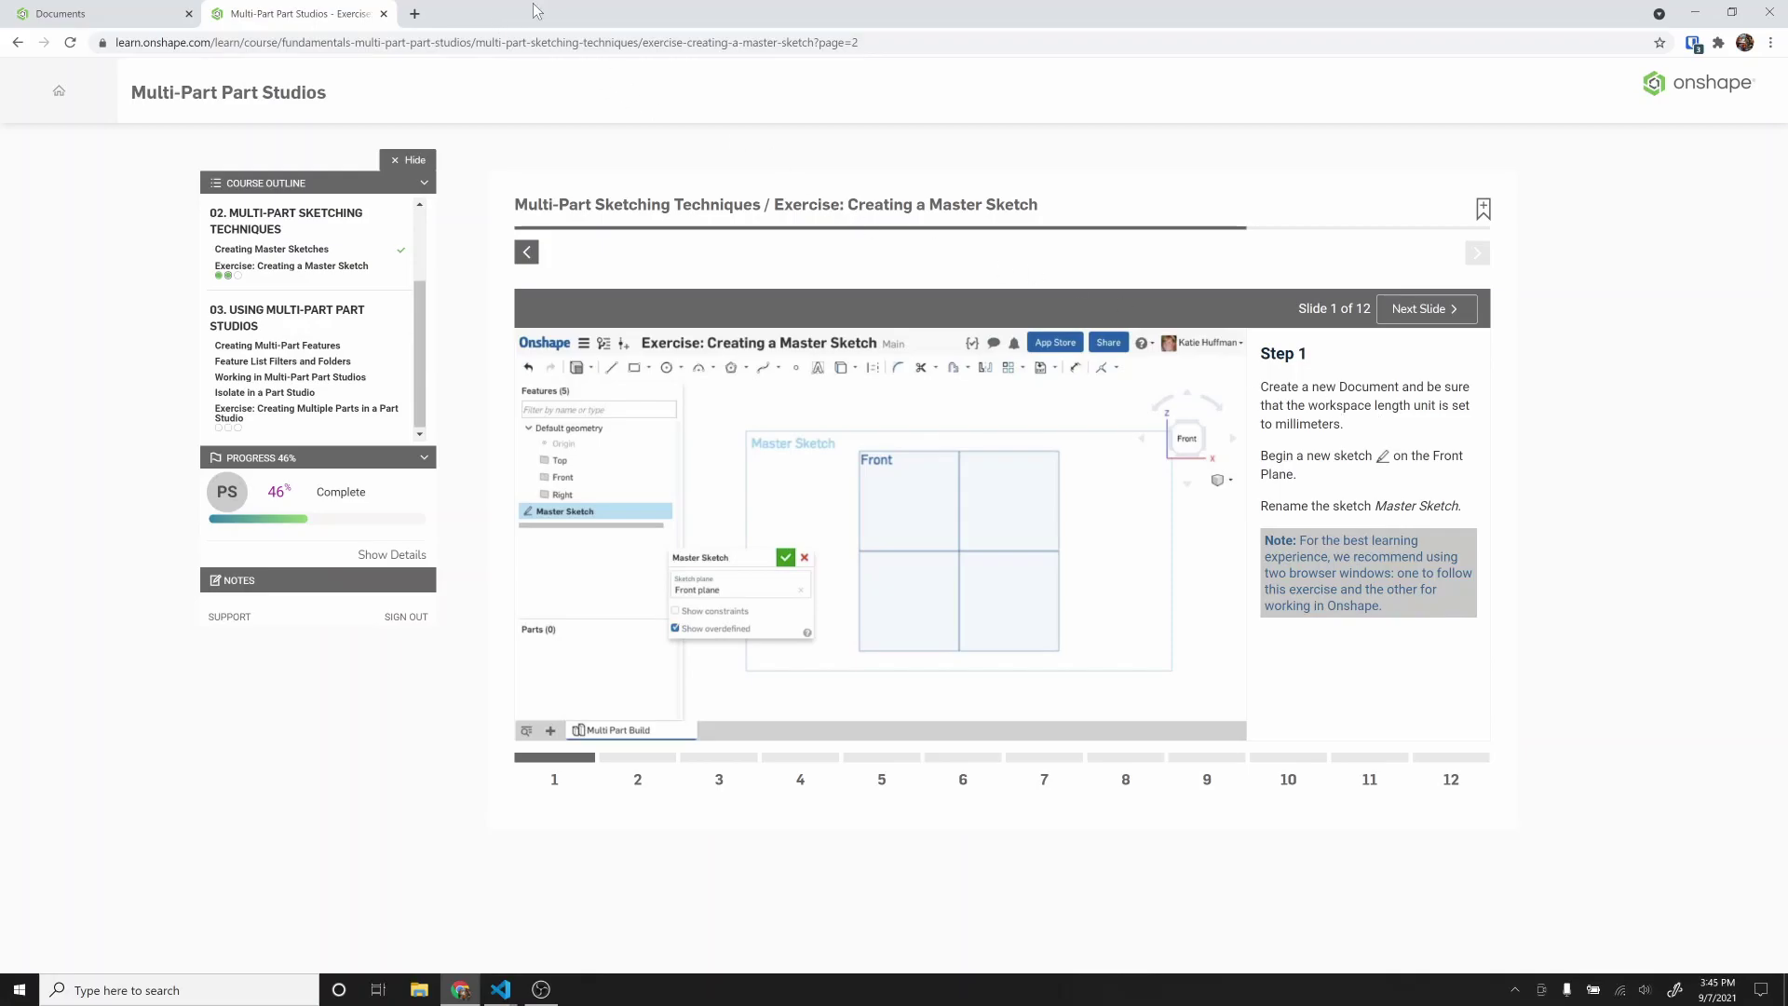
Step: Open a second browser window and arrange it side by side with the exercise instructions
left_click(415, 13)
left_click_drag(458, 13, 1774, 199)
left_click(373, 215)
left_click_drag(1186, 13, 1784, 121)
left_click(252, 228)
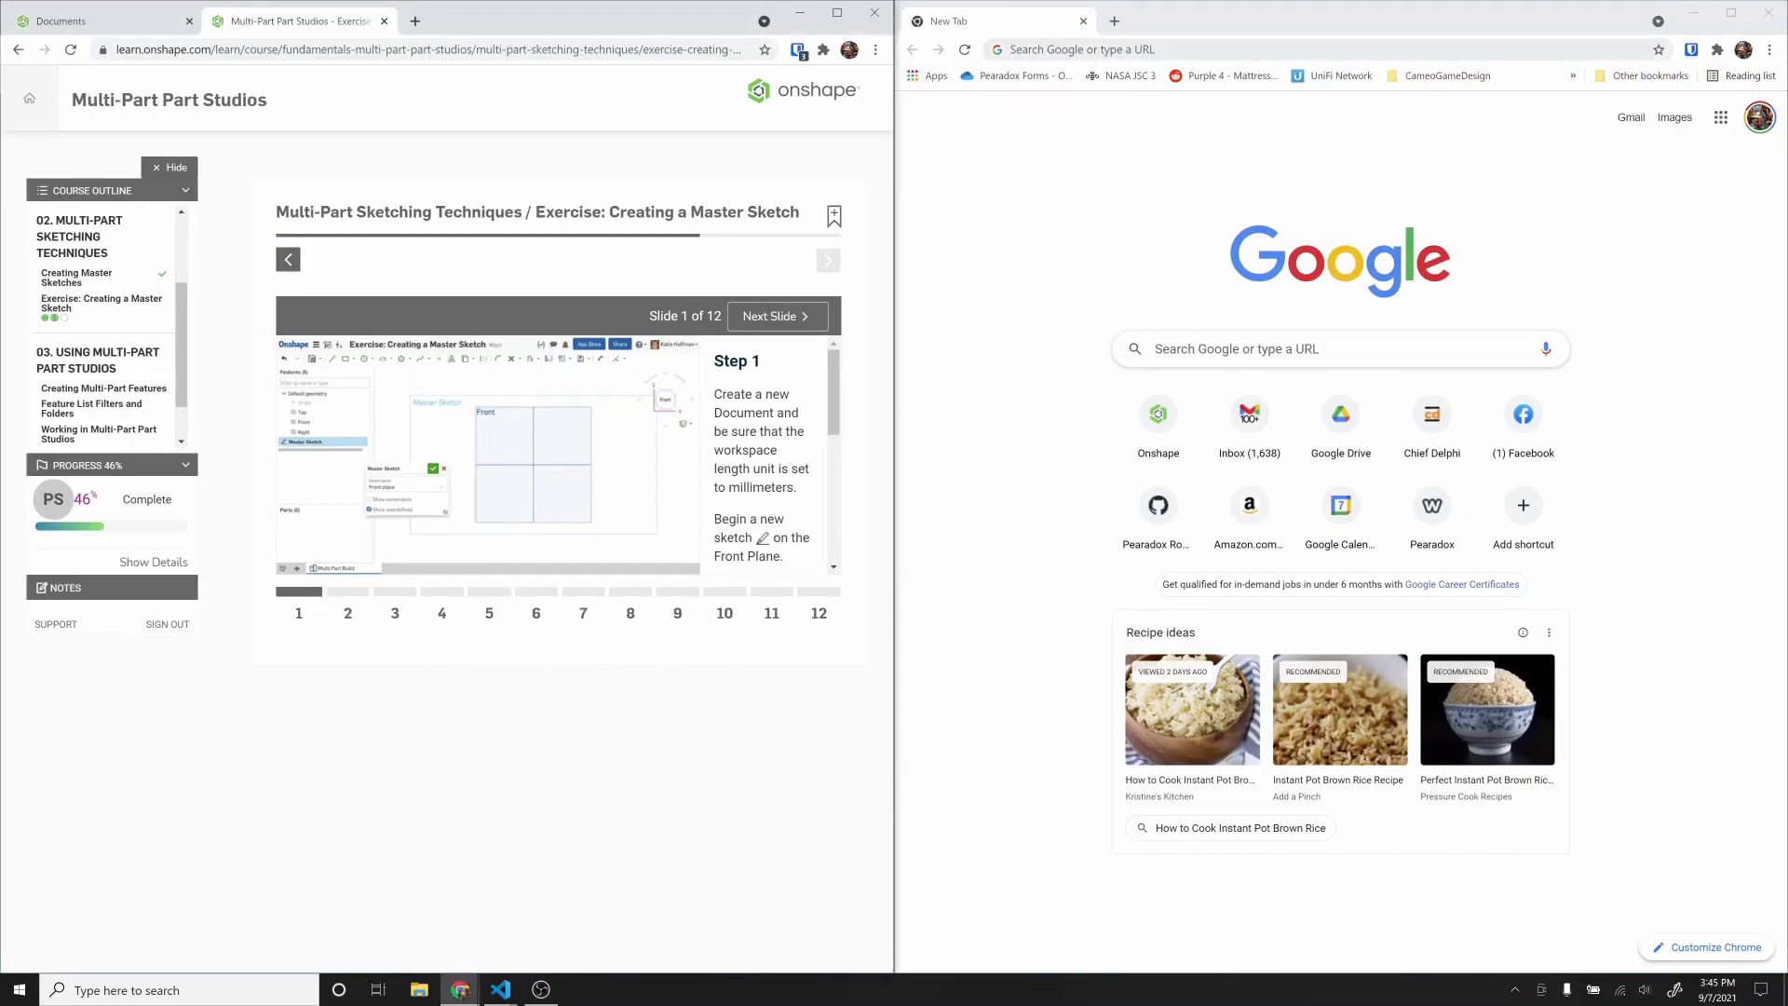
Step: Go to the Onshape site in the second window and open its documents page
left_click(1071, 50)
type("onshape")
key("Return")
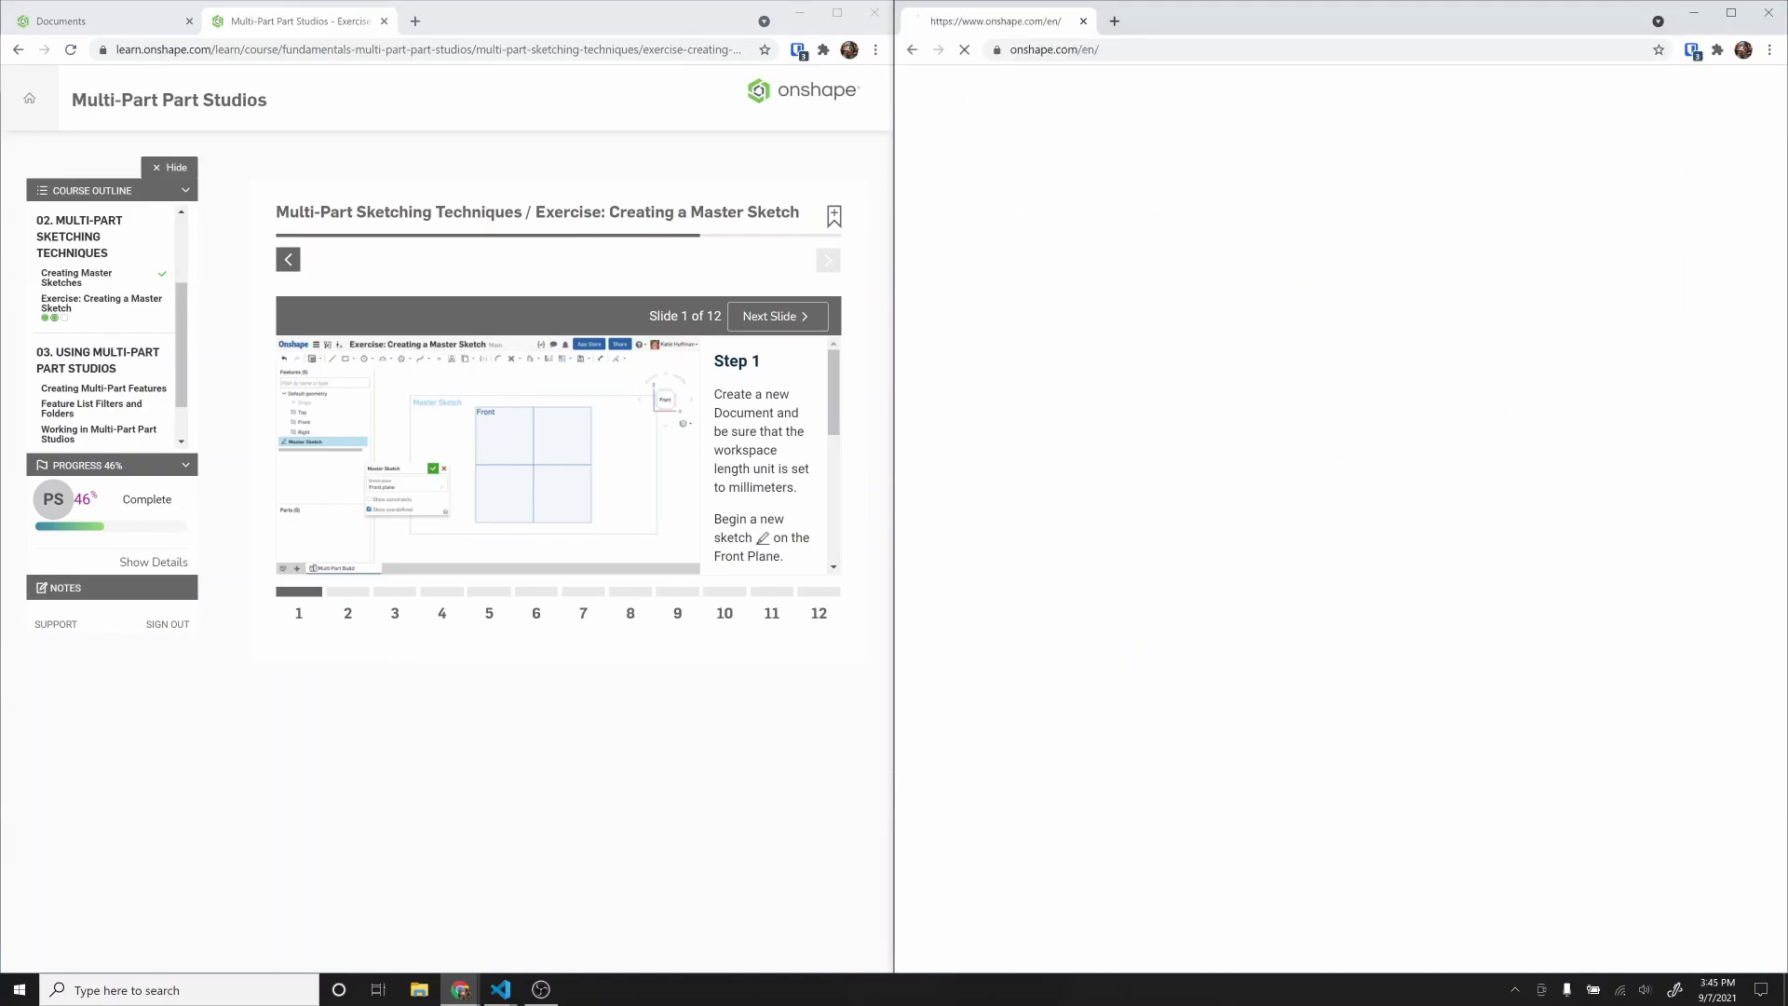
left_click(1692, 105)
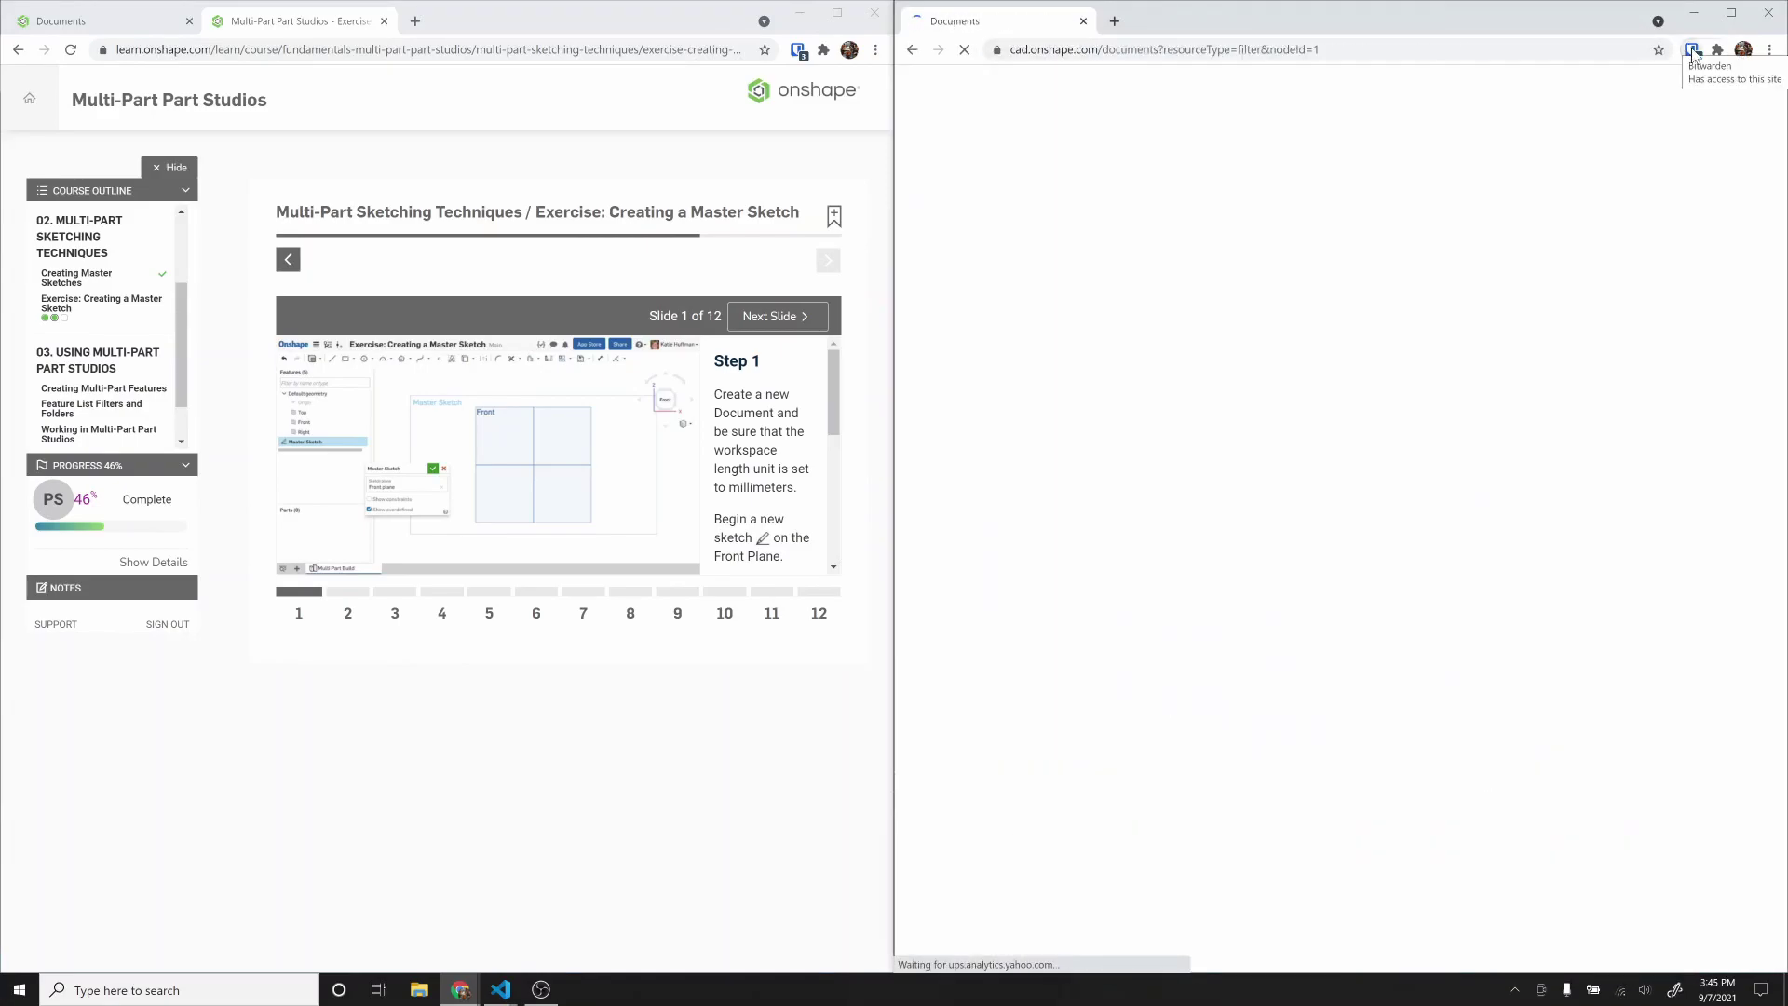
left_click(1692, 49)
left_click(1693, 49)
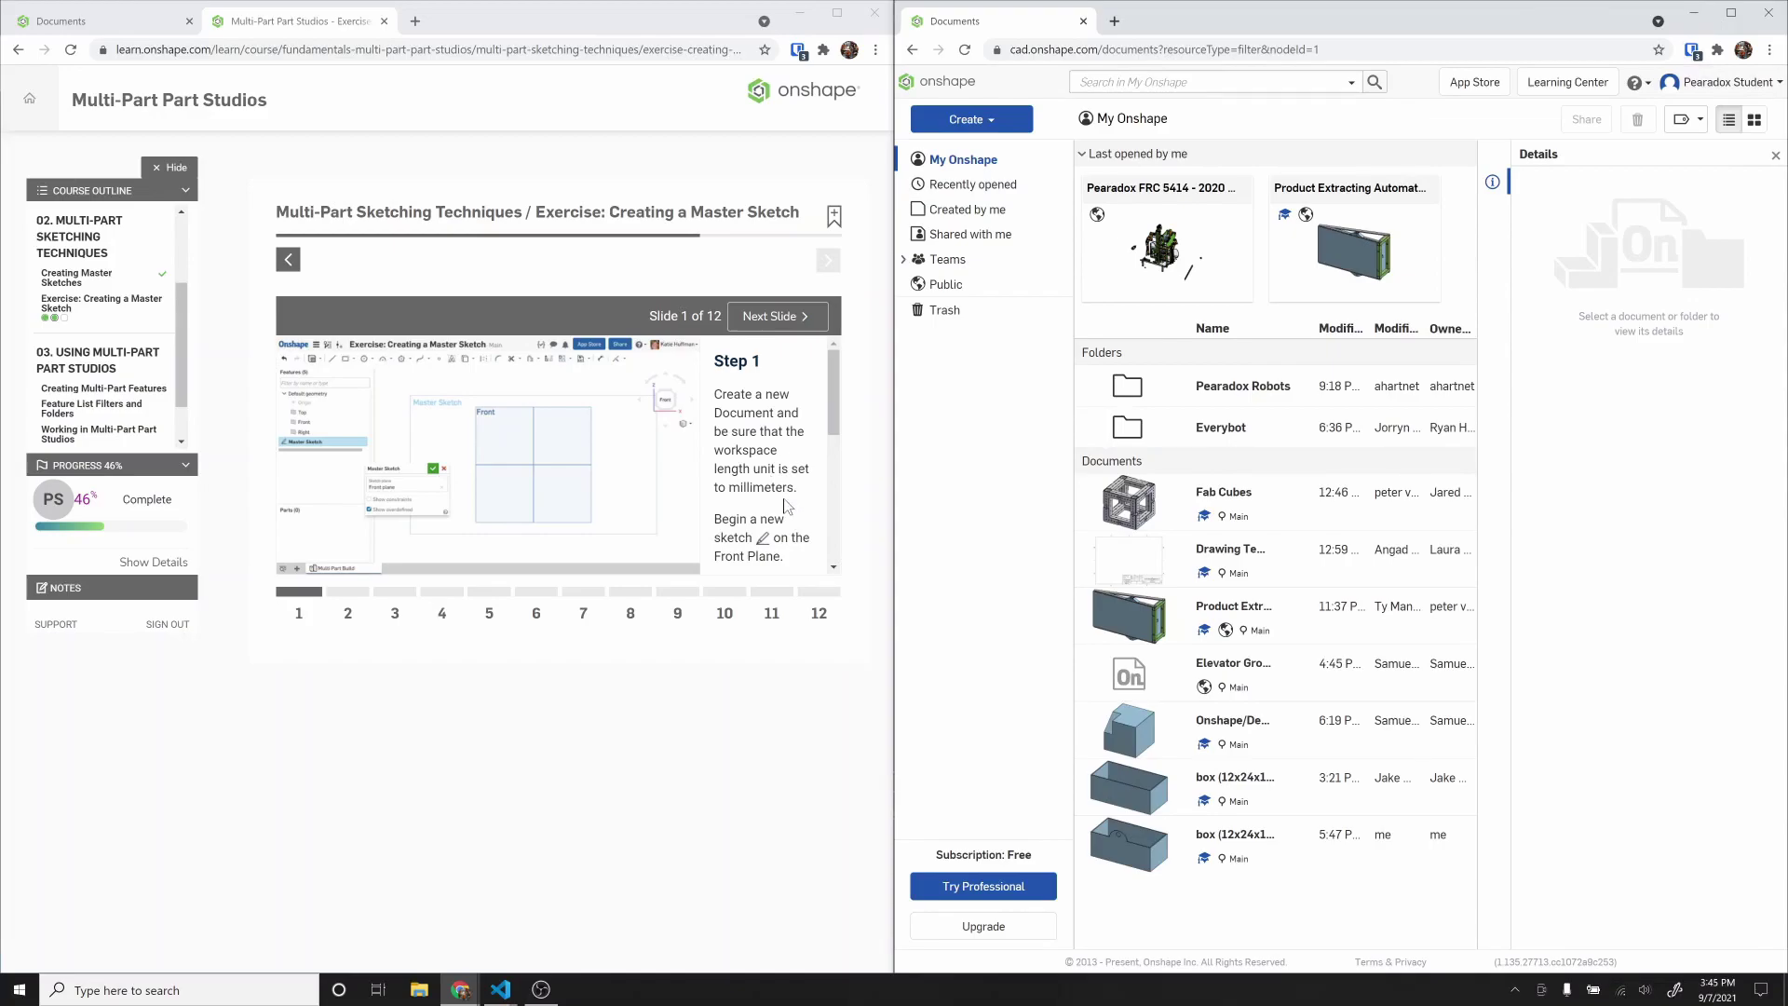
Step: Create a new public document named Multi-Part exercise
scroll(766, 552, "down", 1)
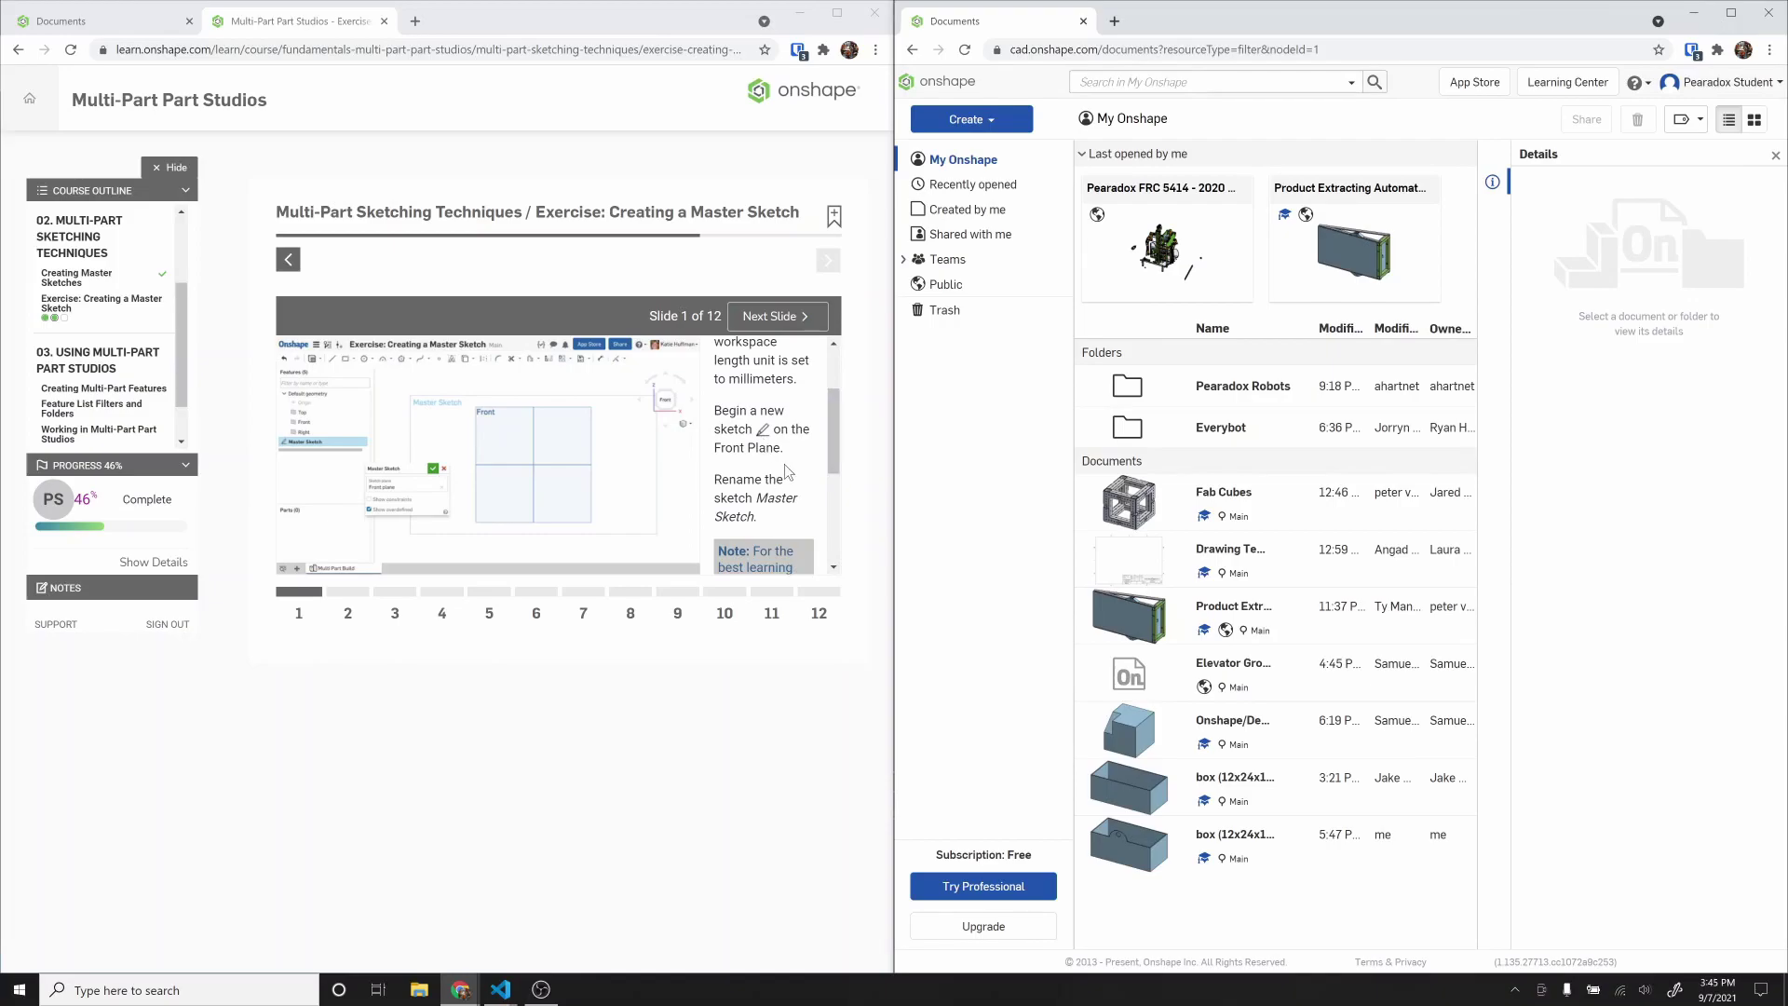
left_click(969, 120)
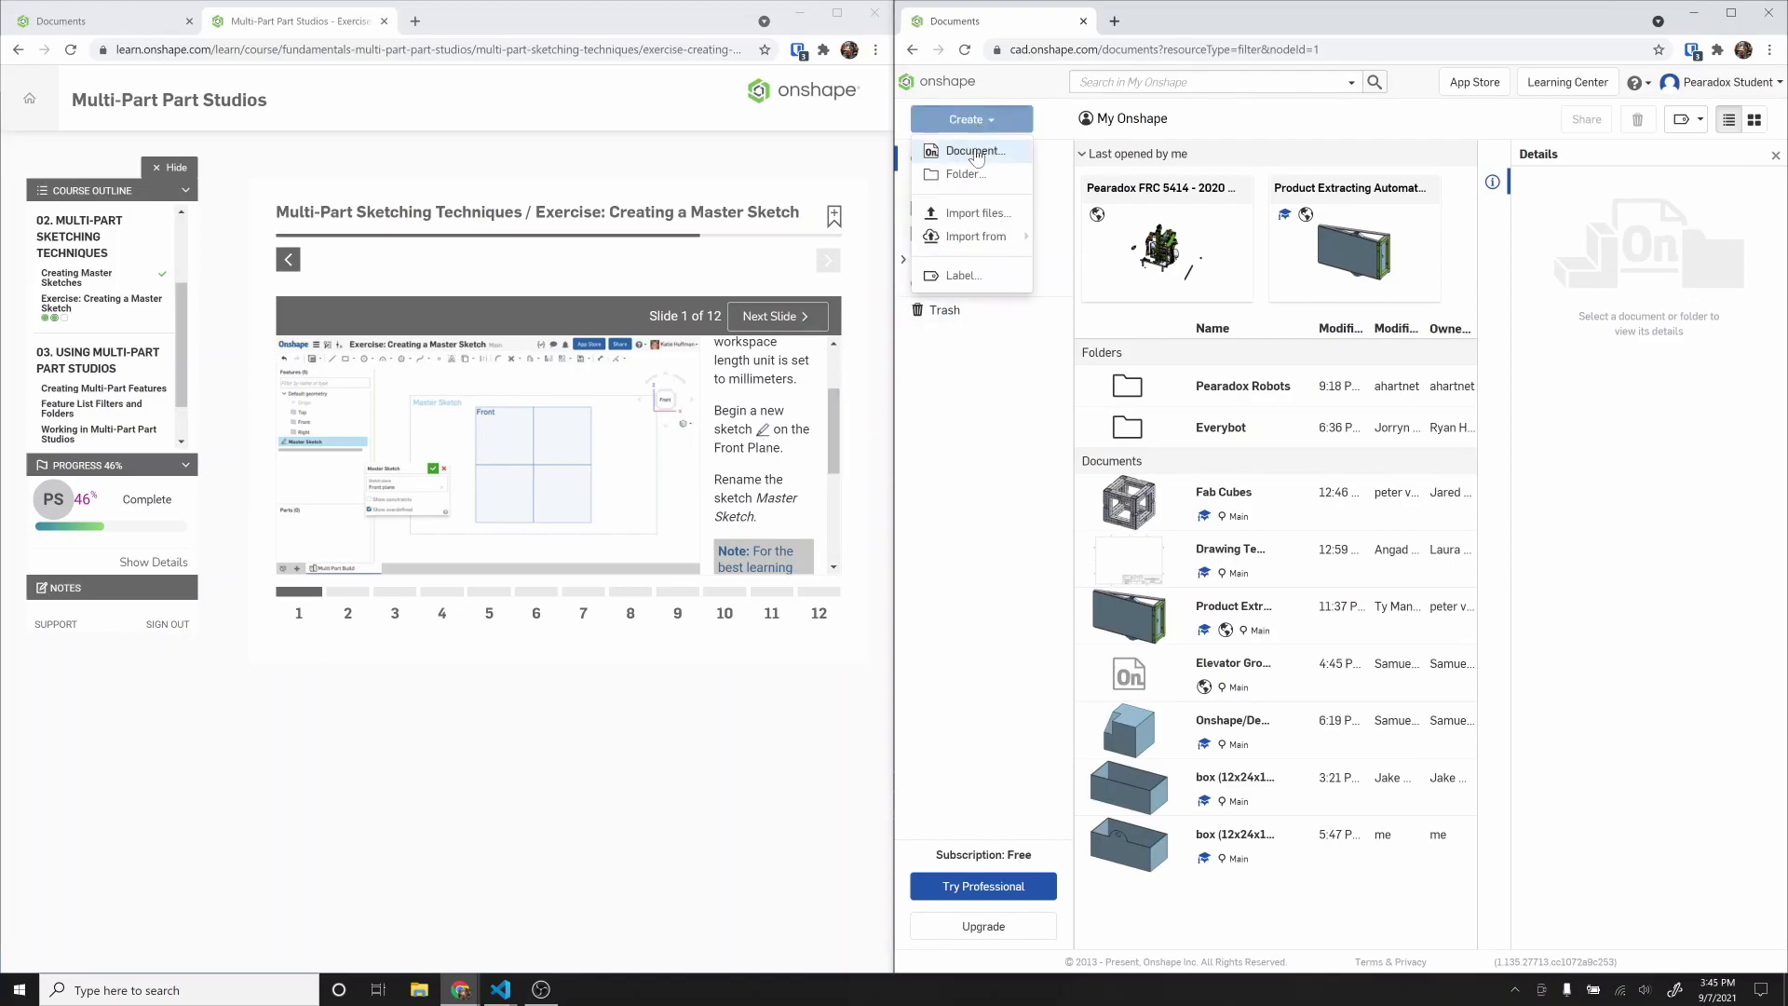
left_click(974, 151)
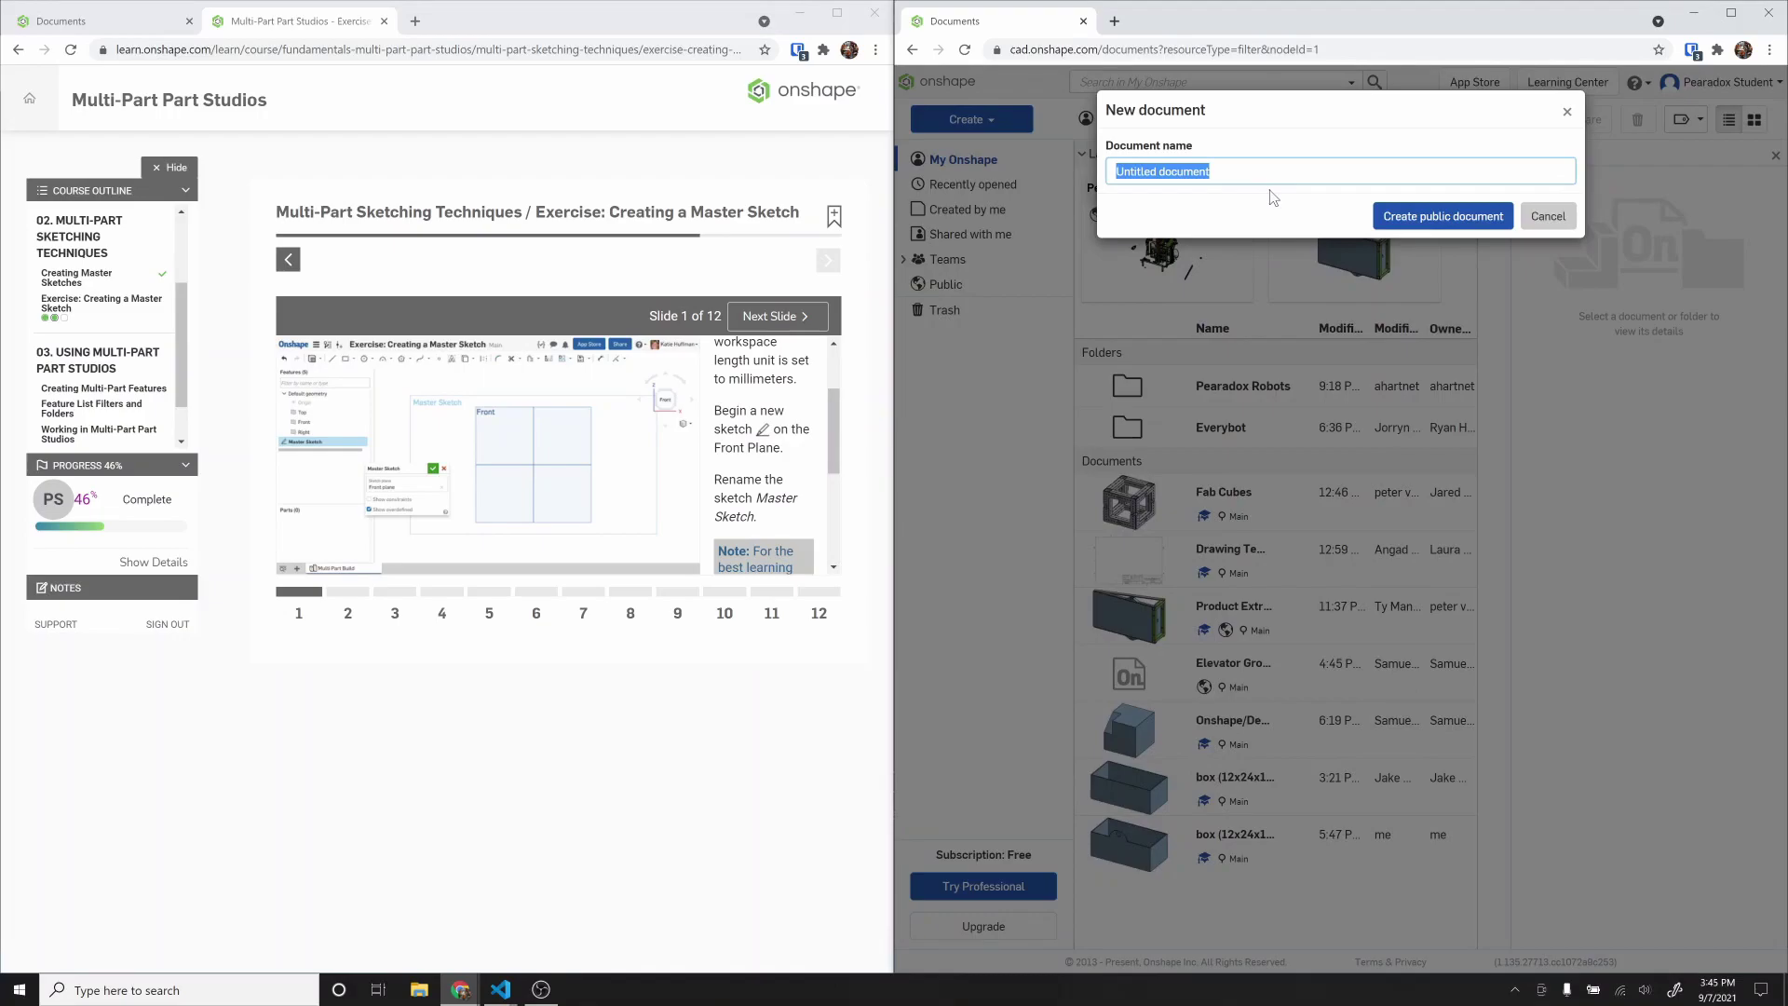
type("Multi-Part exercise")
left_click(1412, 221)
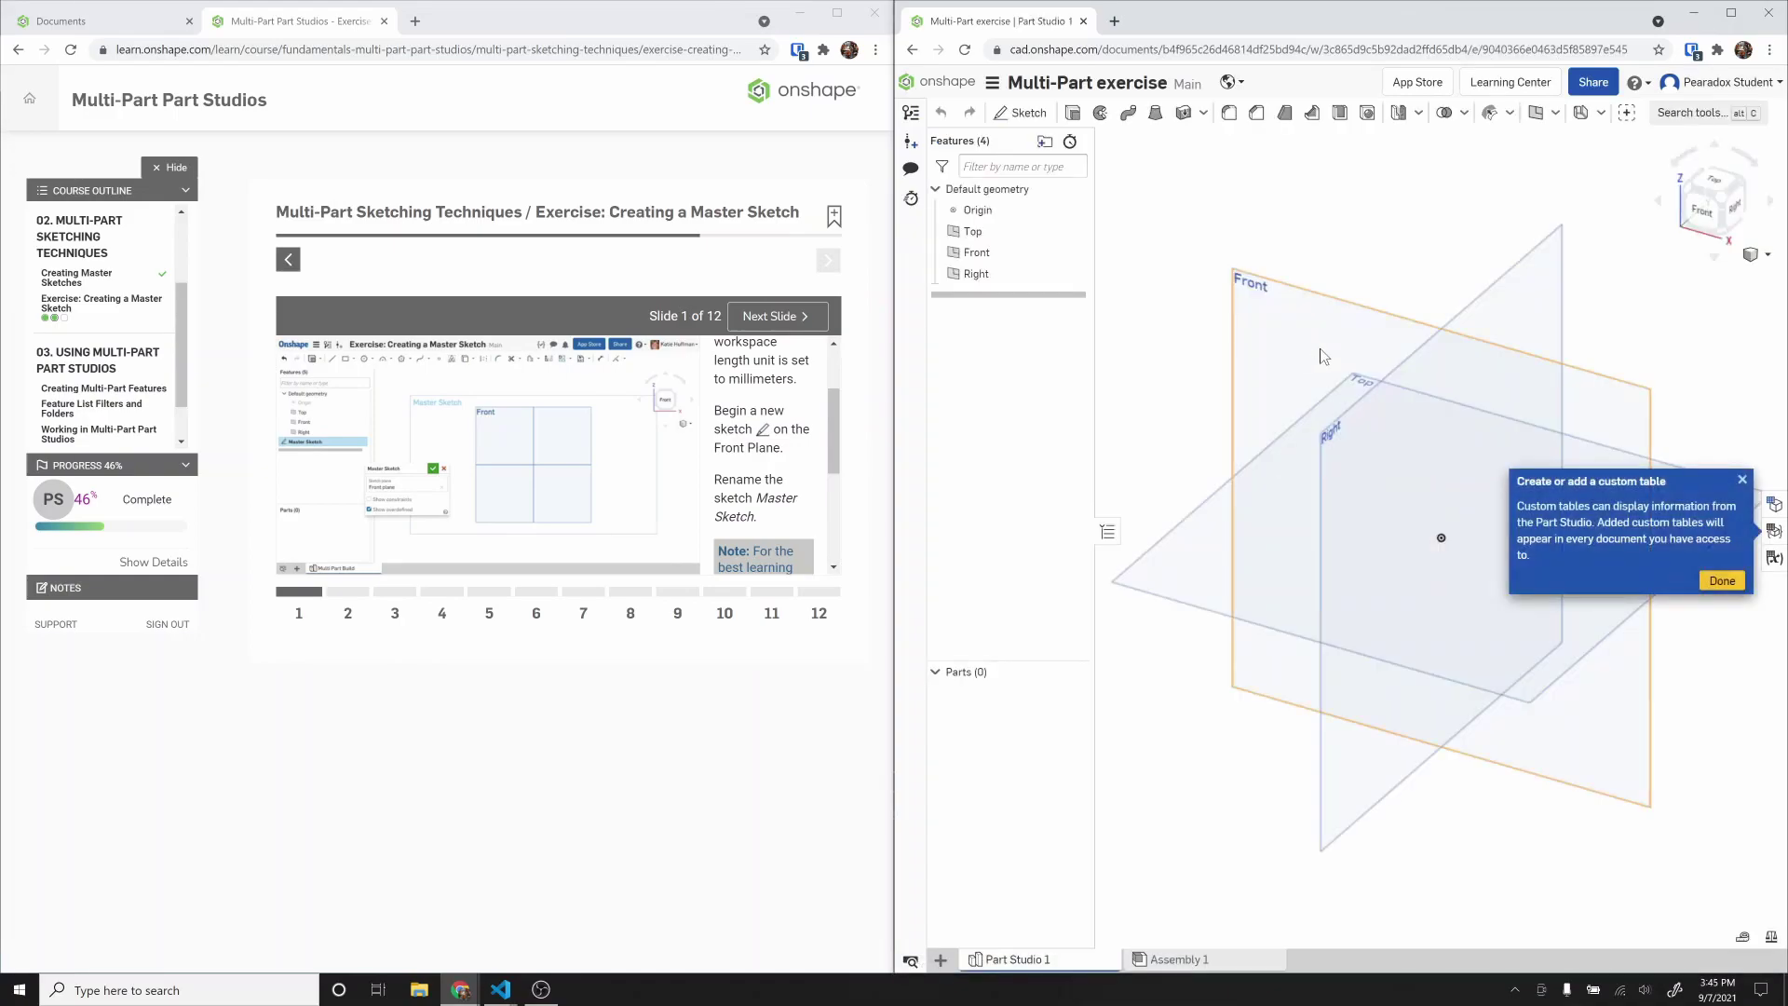
Step: Dismiss the custom table tip and set the workspace's default length unit to Millimeter
left_click(1743, 480)
left_click(992, 83)
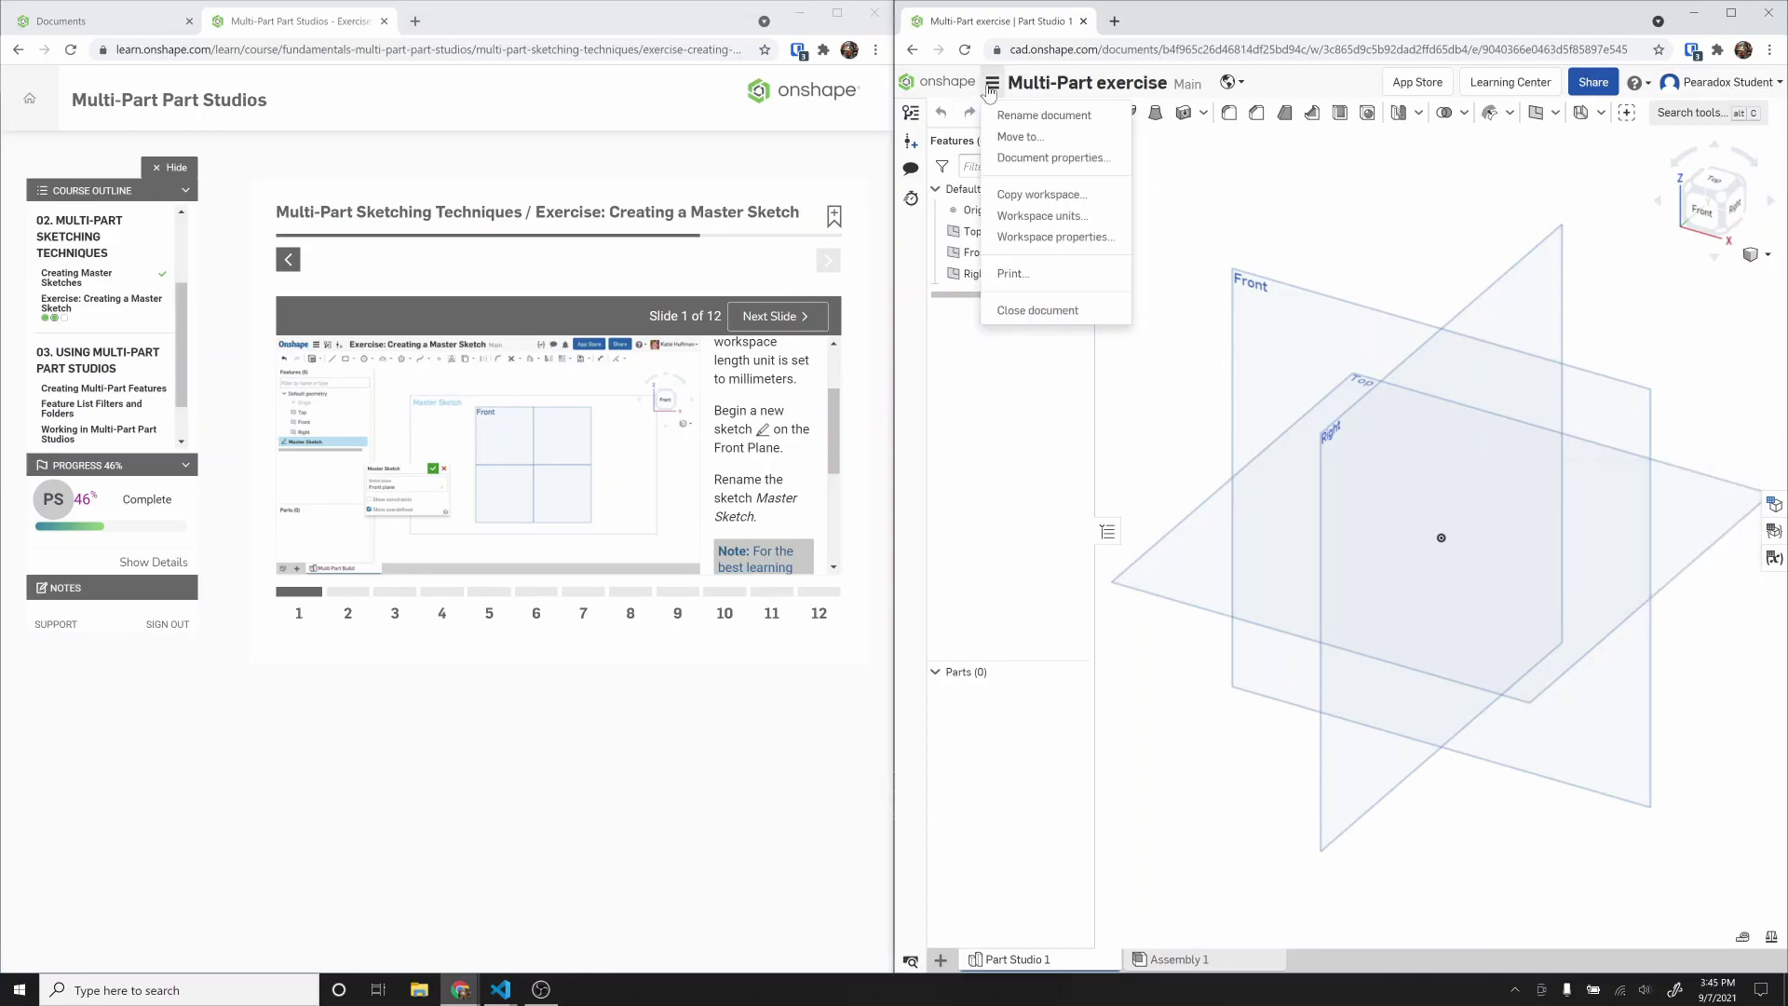
left_click(1062, 219)
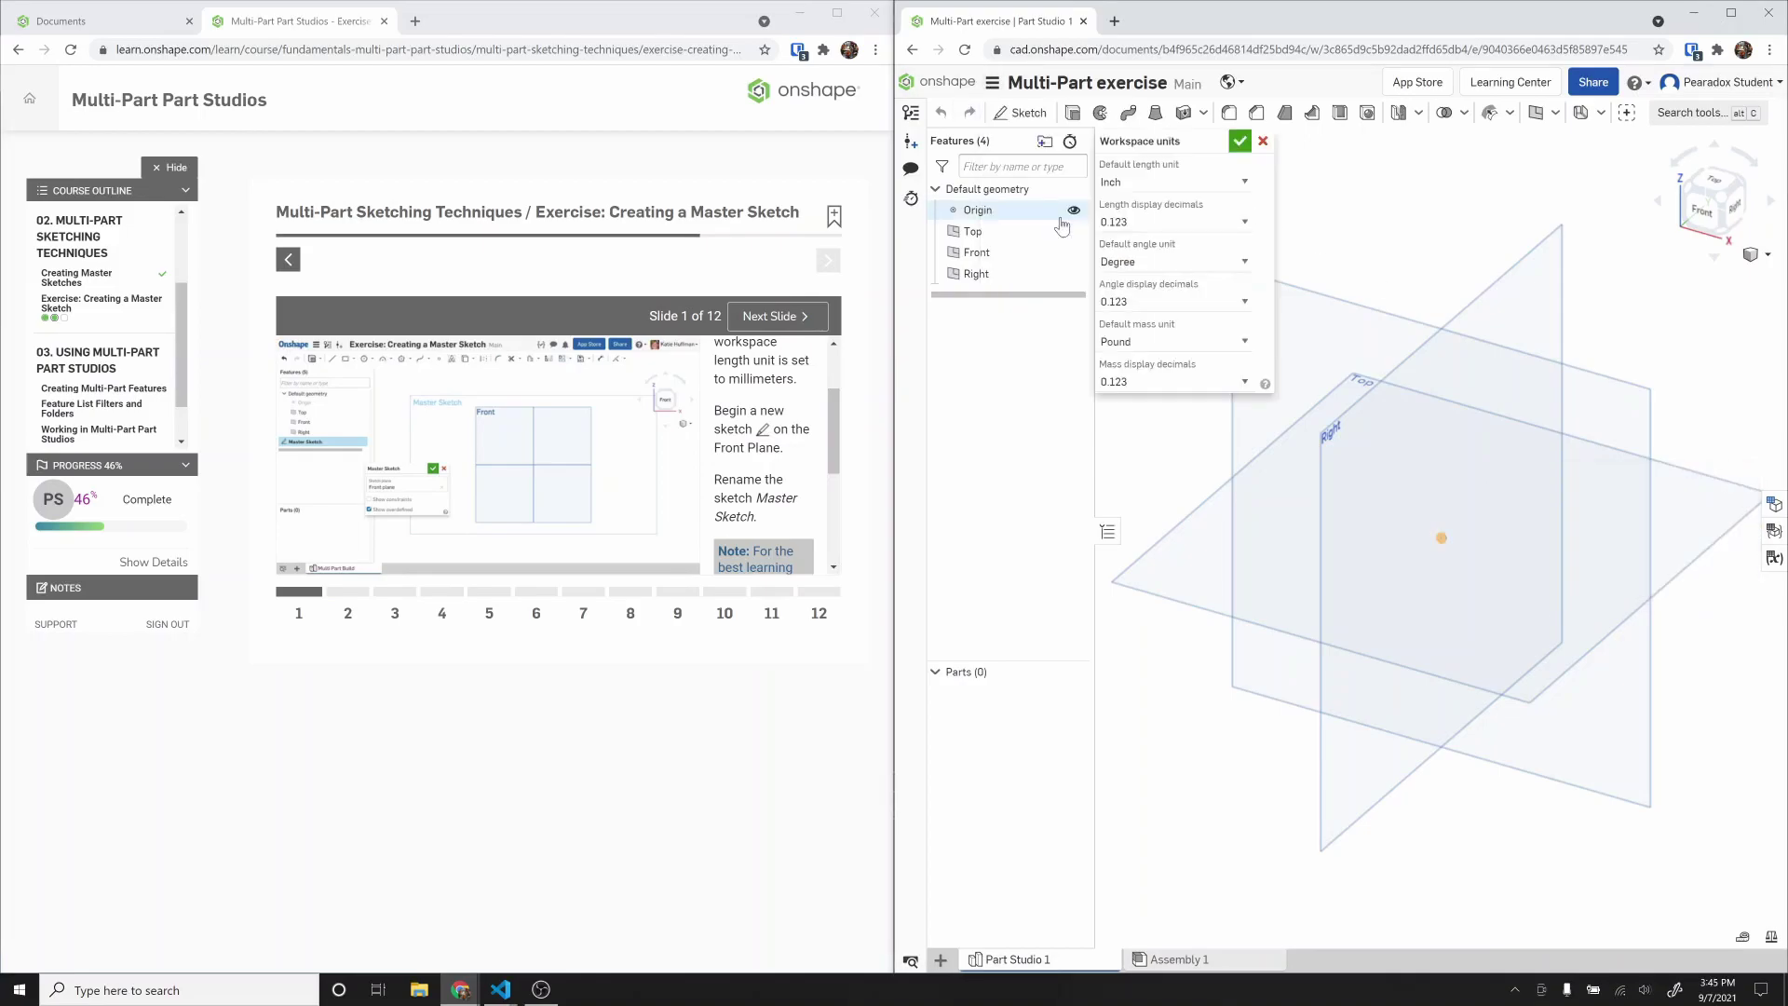
left_click(1157, 183)
left_click(1168, 313)
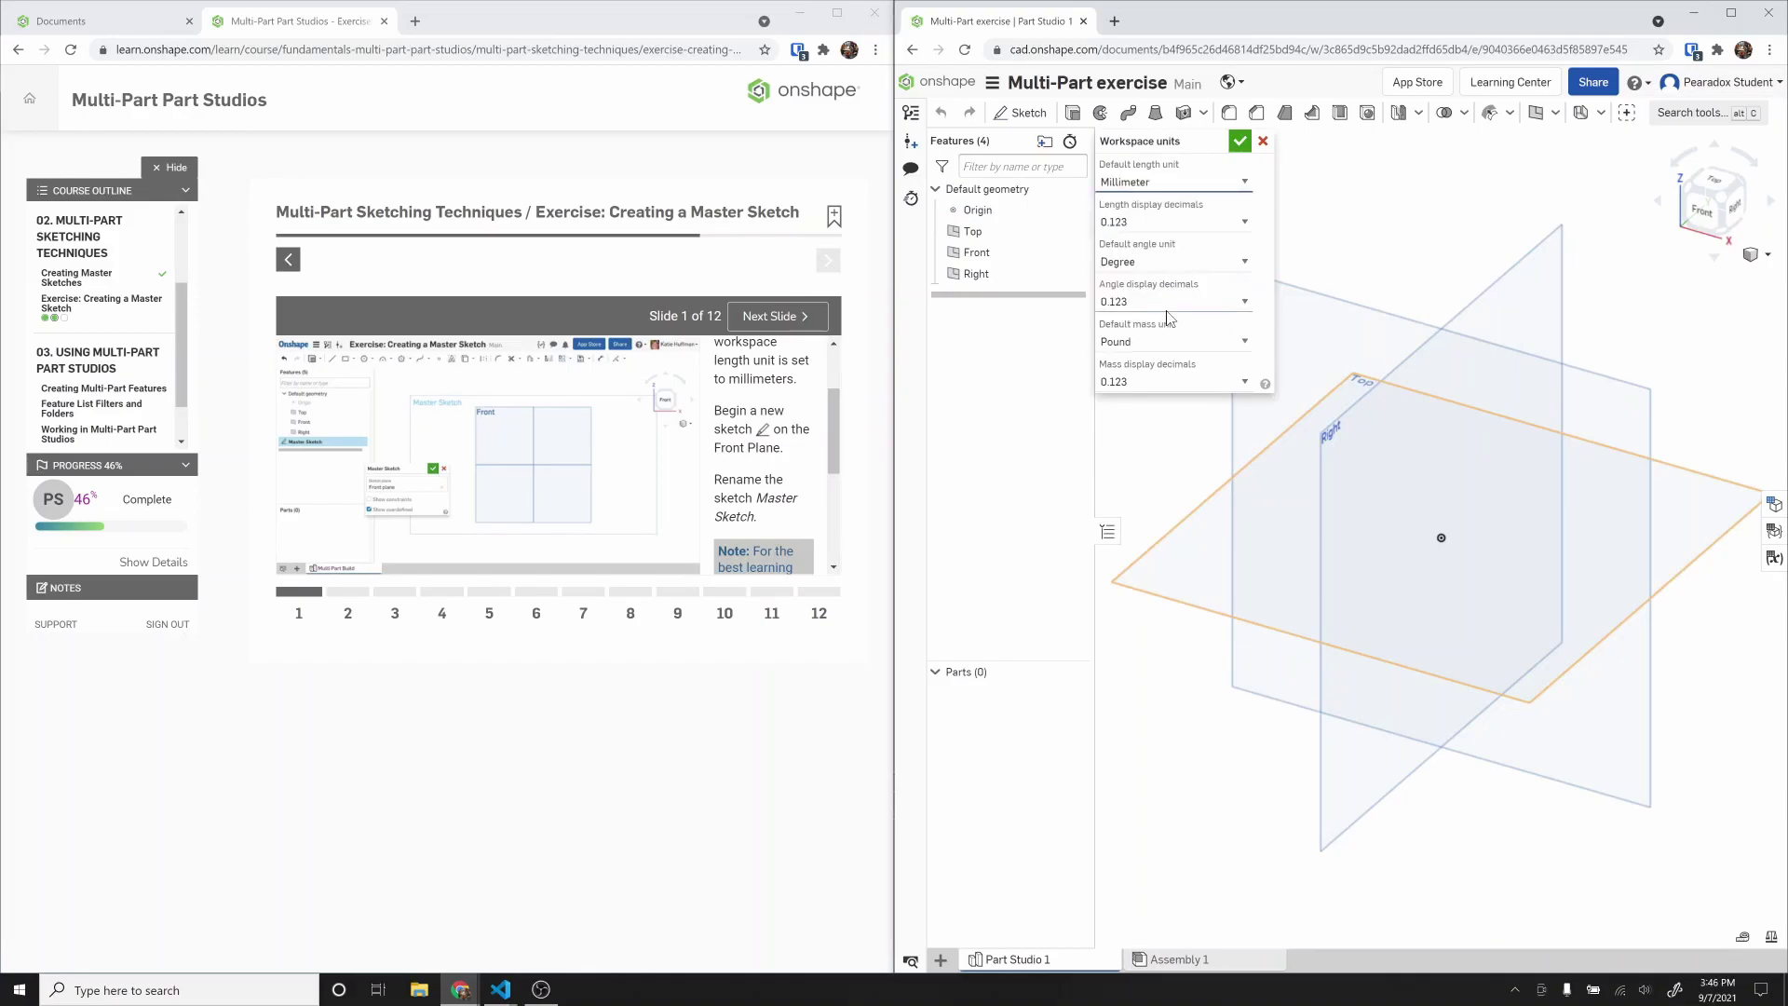
left_click(1239, 141)
Step: Create a sketch on the Front plane and rename it Master Sketch
left_click(1041, 116)
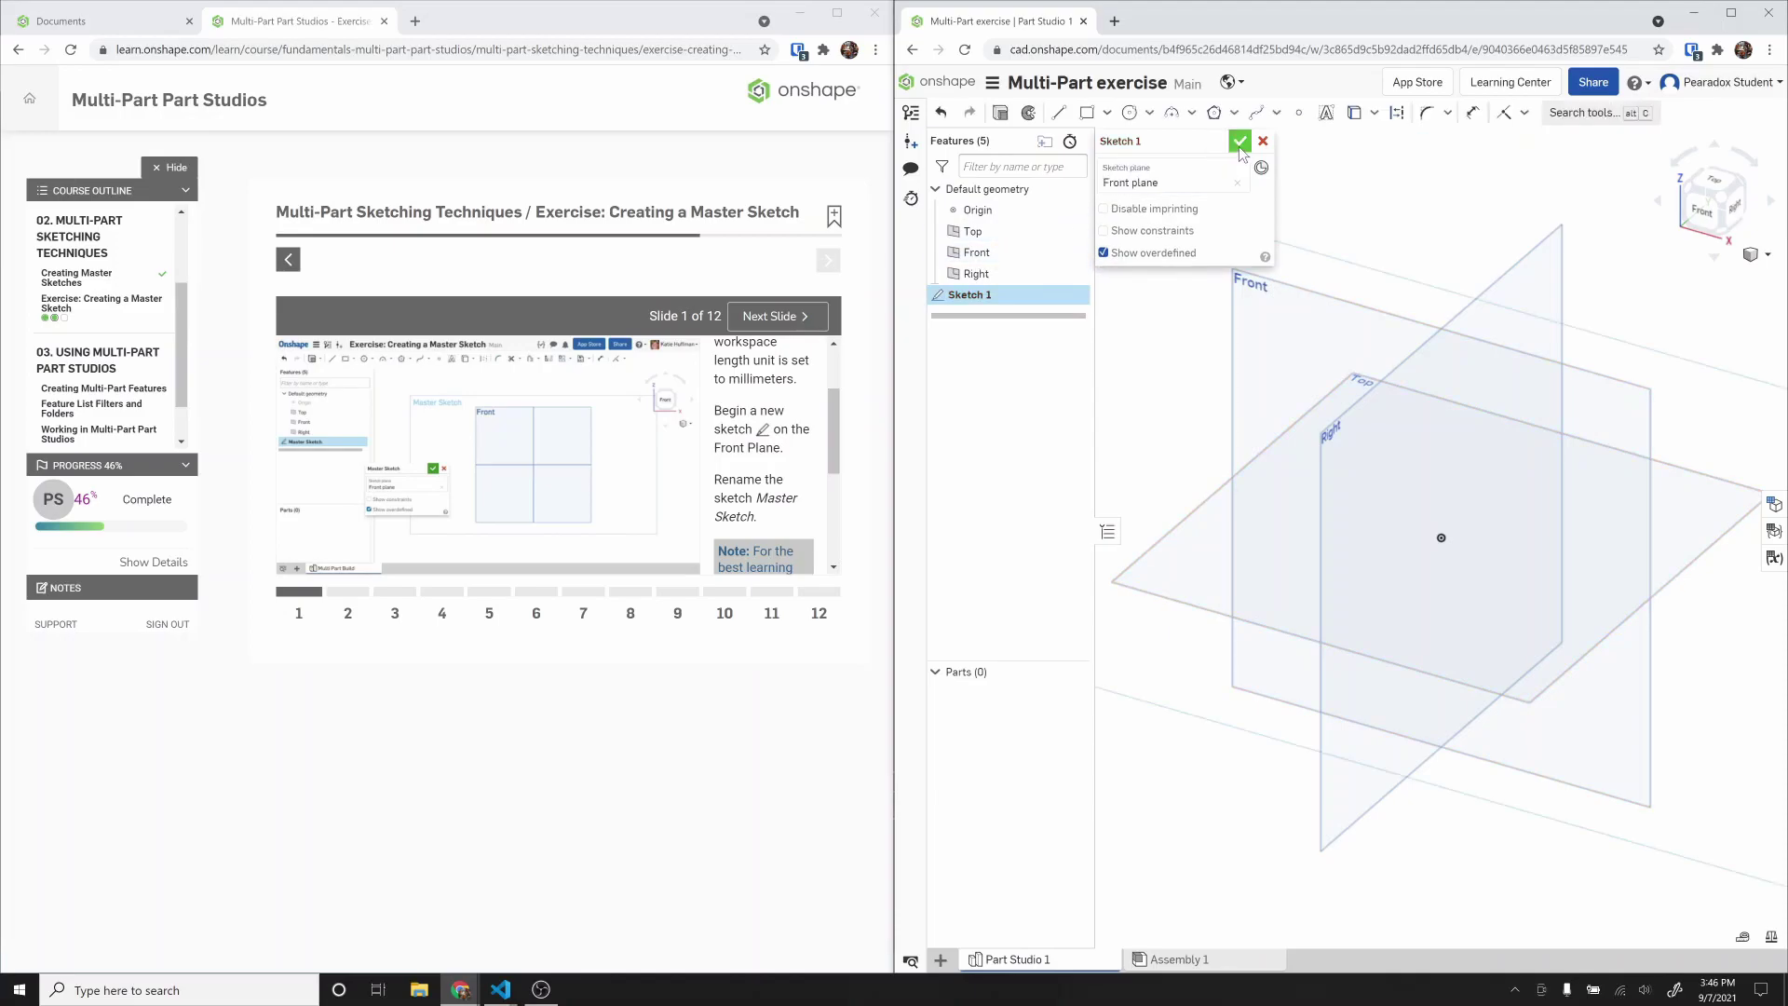
left_click(1238, 145)
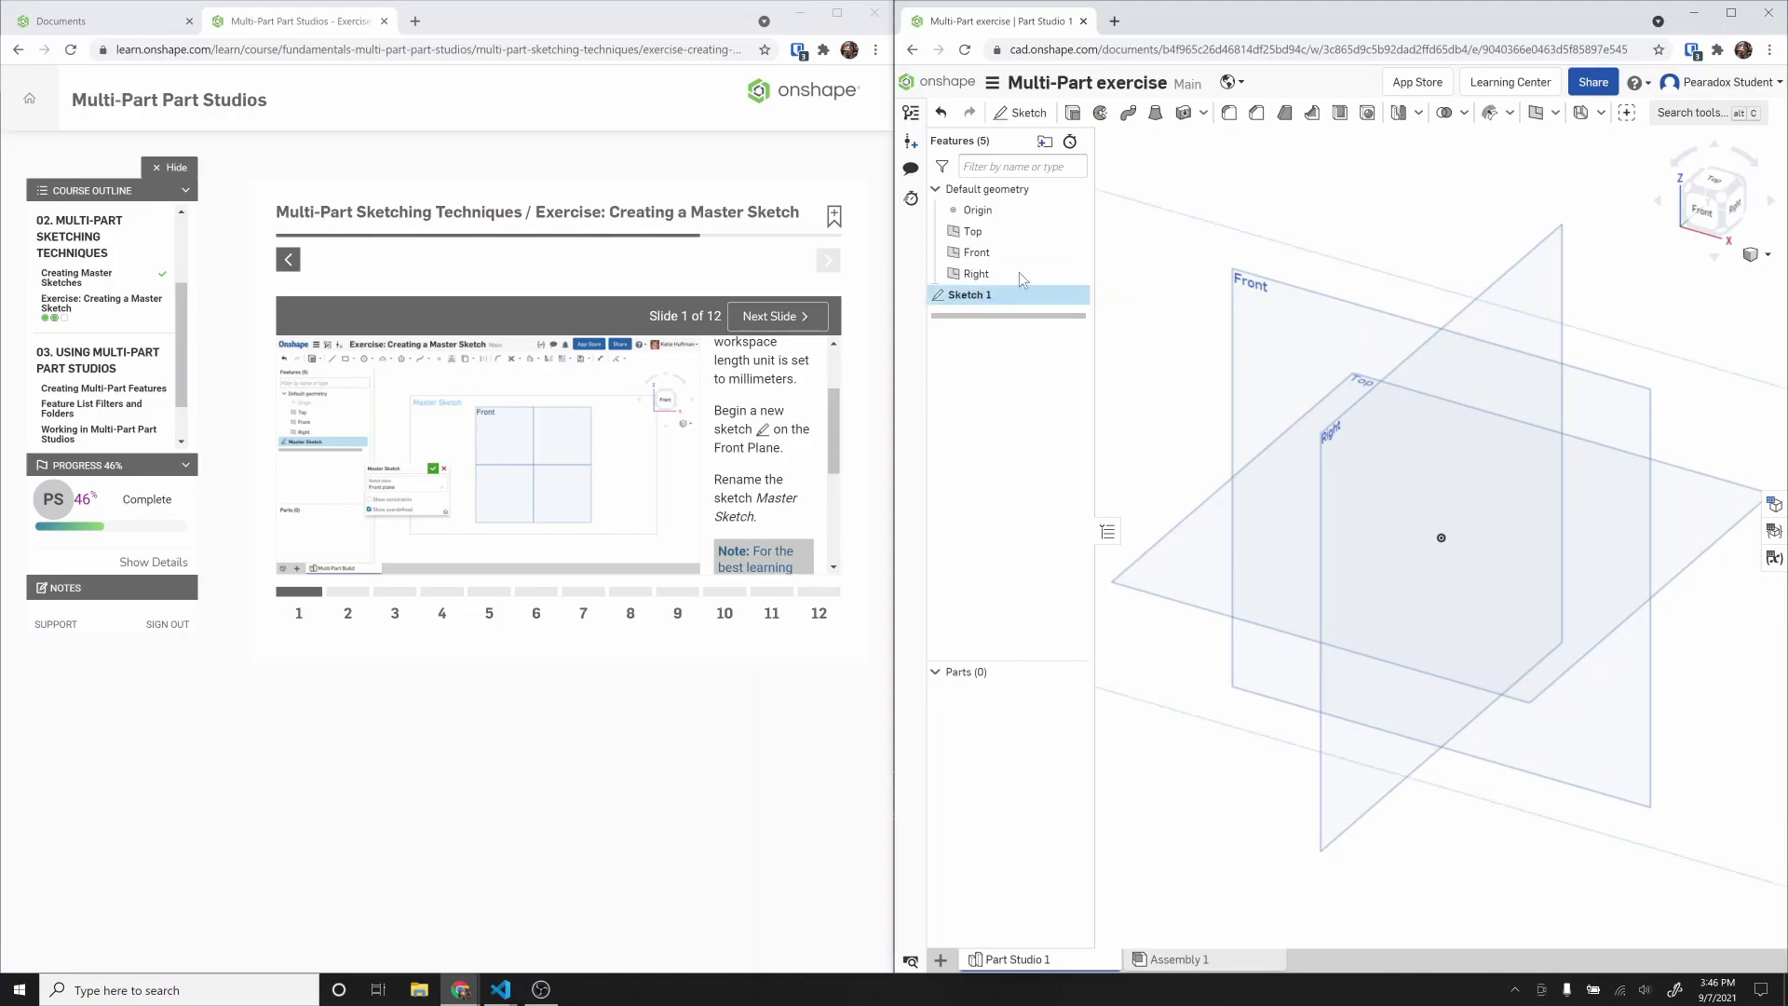
double_click(1002, 297)
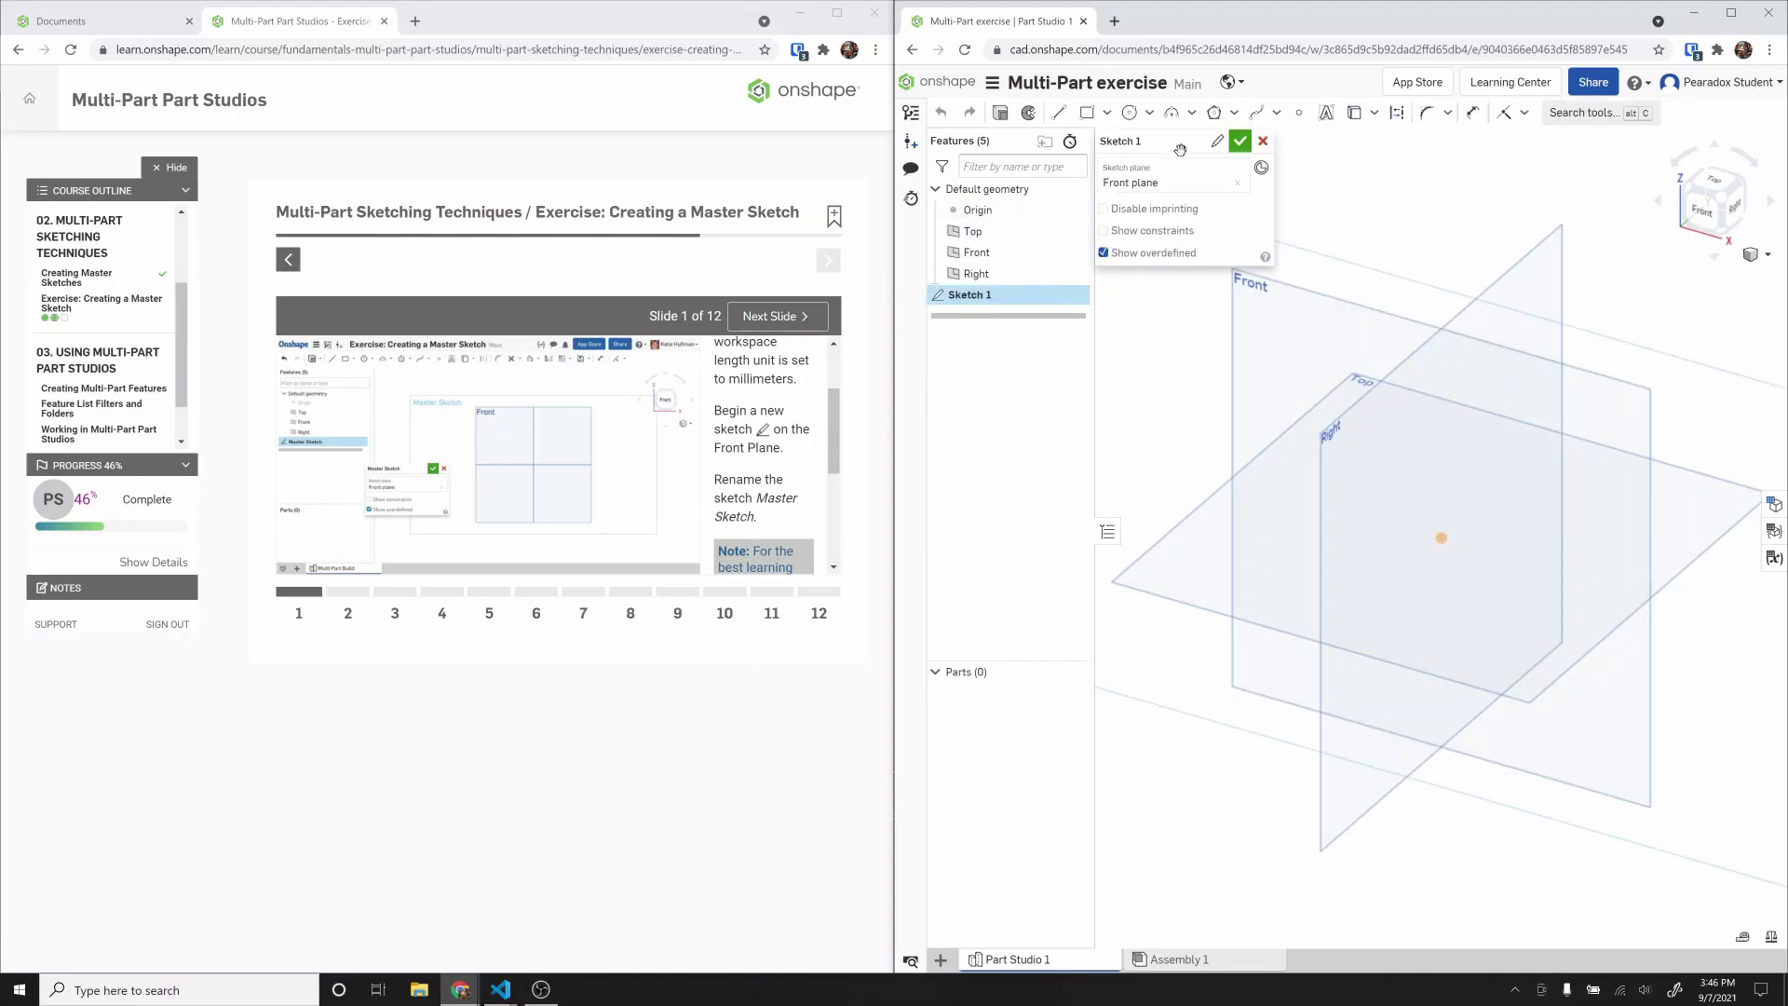
left_click(1218, 140)
type("Master Sketch")
key("Return")
Step: Finish reading the Step 1 note, advance to Step 2 and read its construction line and constraint instructions
scroll(759, 458, "down", 1)
scroll(764, 458, "down", 3)
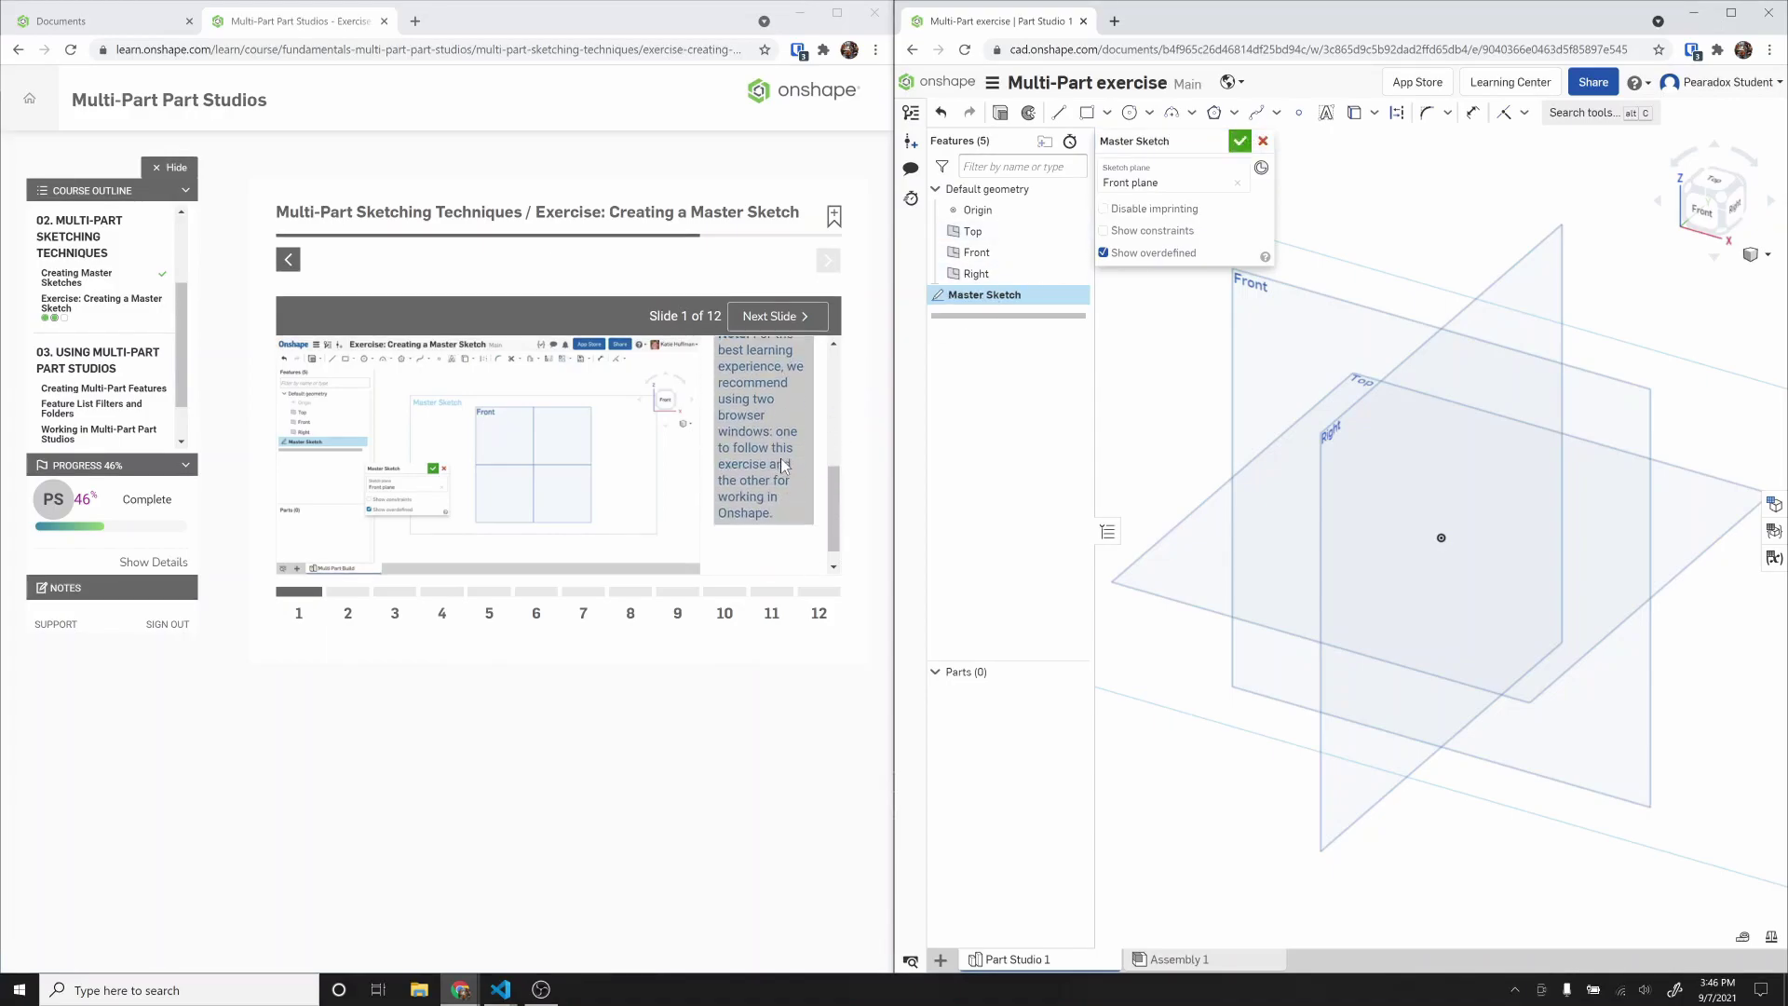
left_click(805, 316)
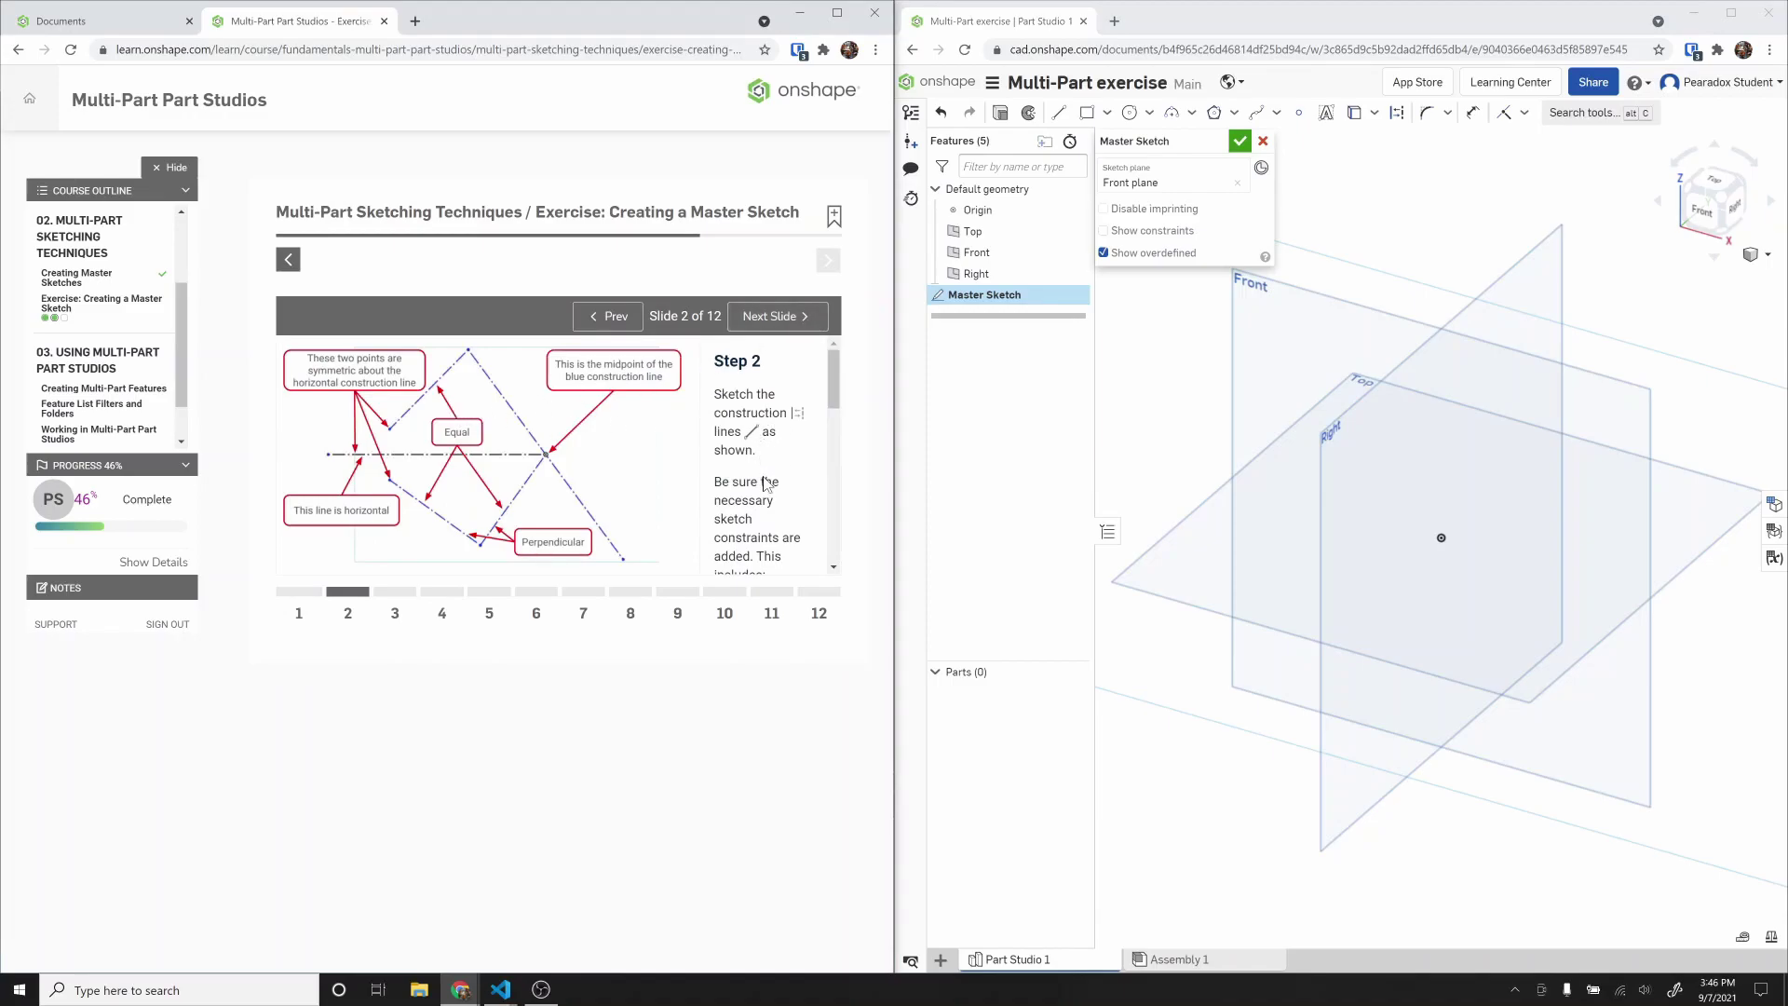
scroll(779, 518, "down", 3)
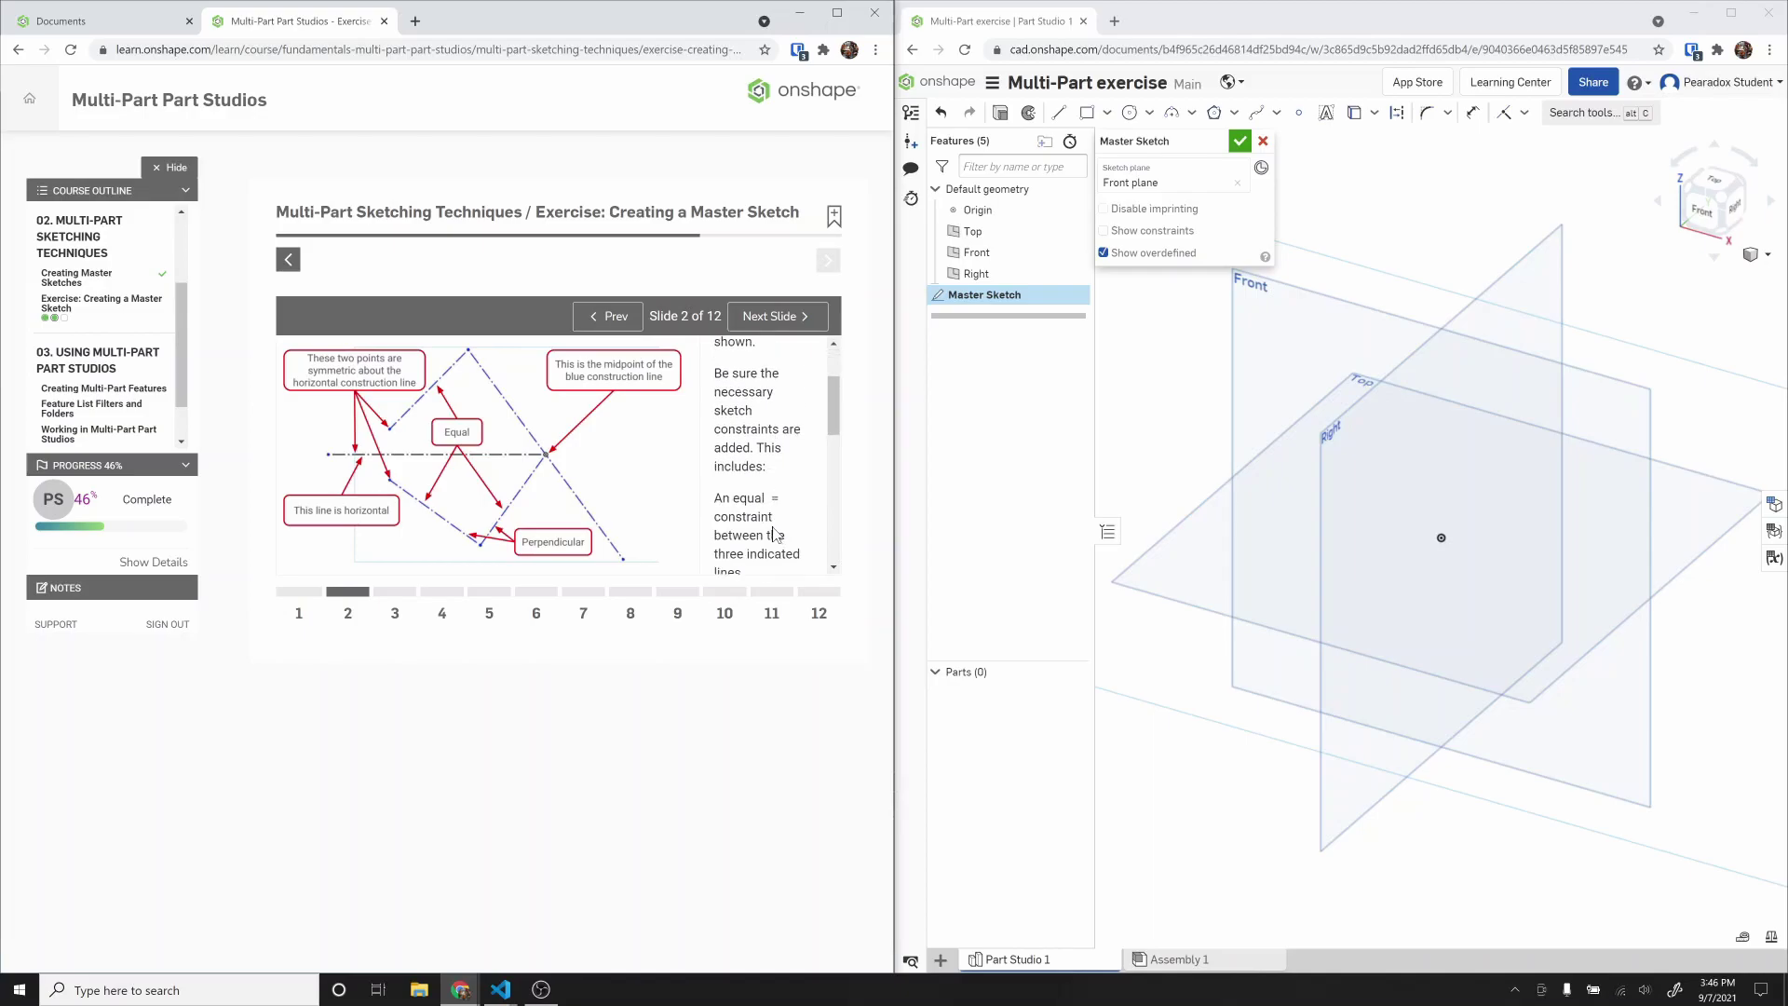
scroll(778, 556, "down", 3)
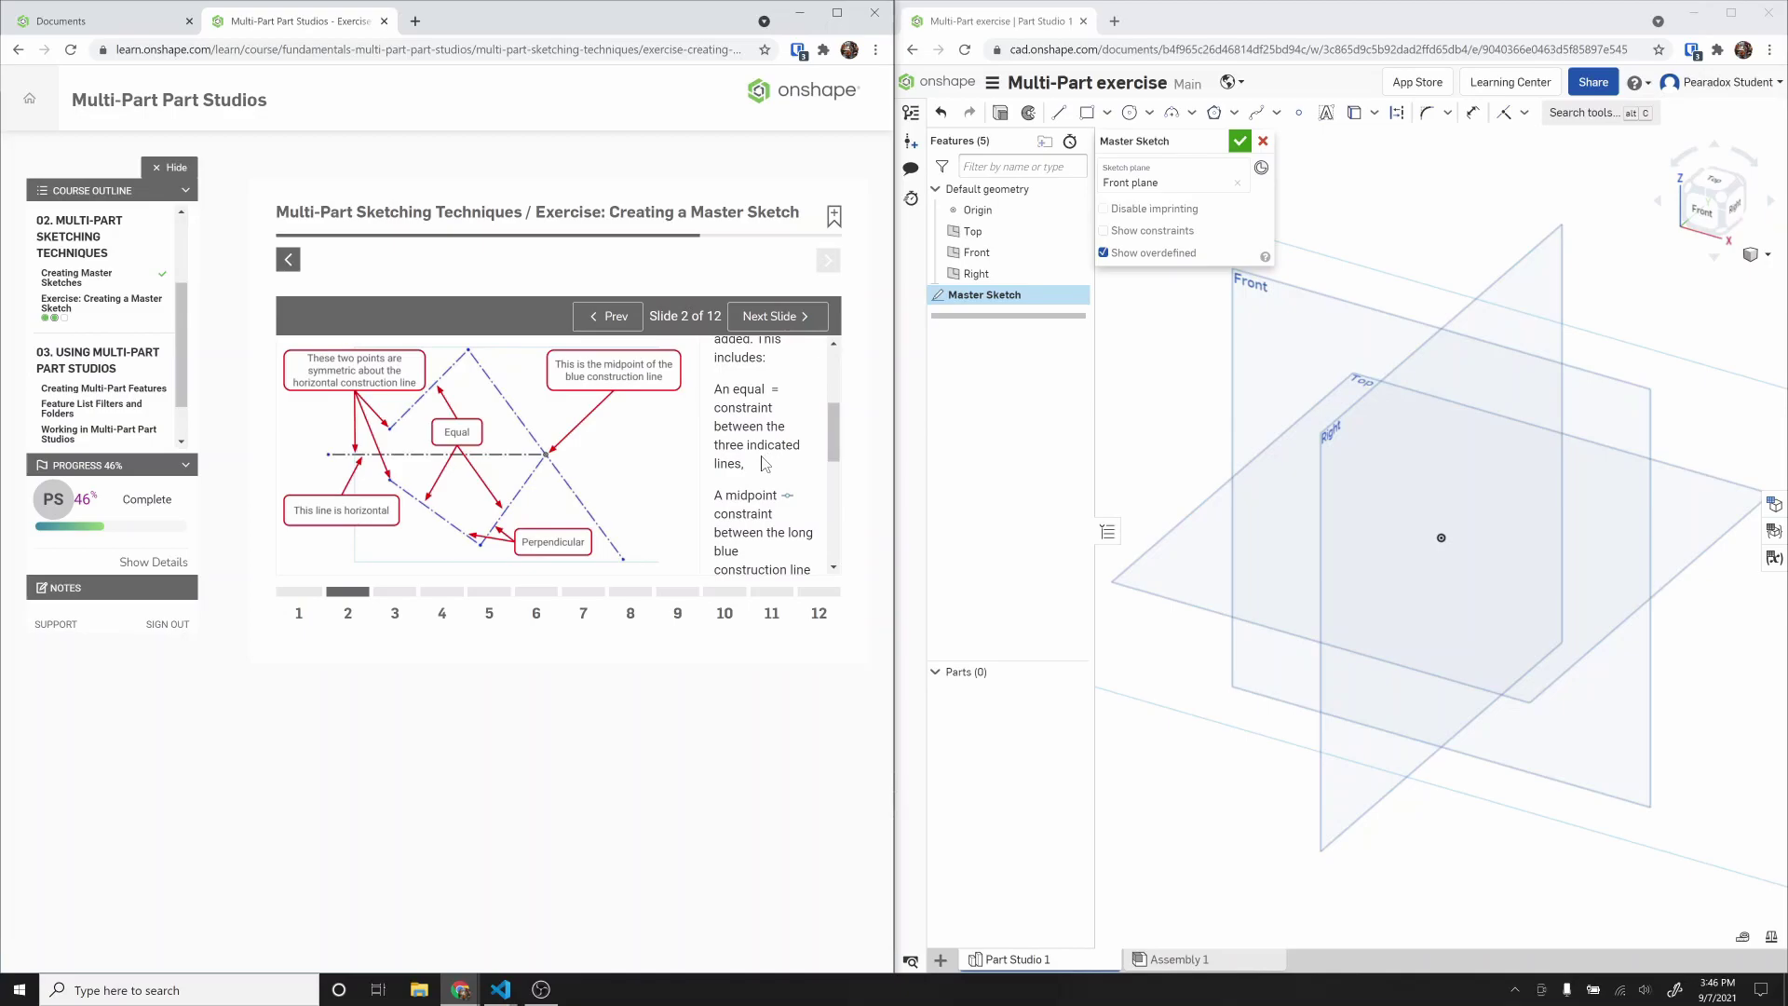
scroll(773, 519, "up", 6)
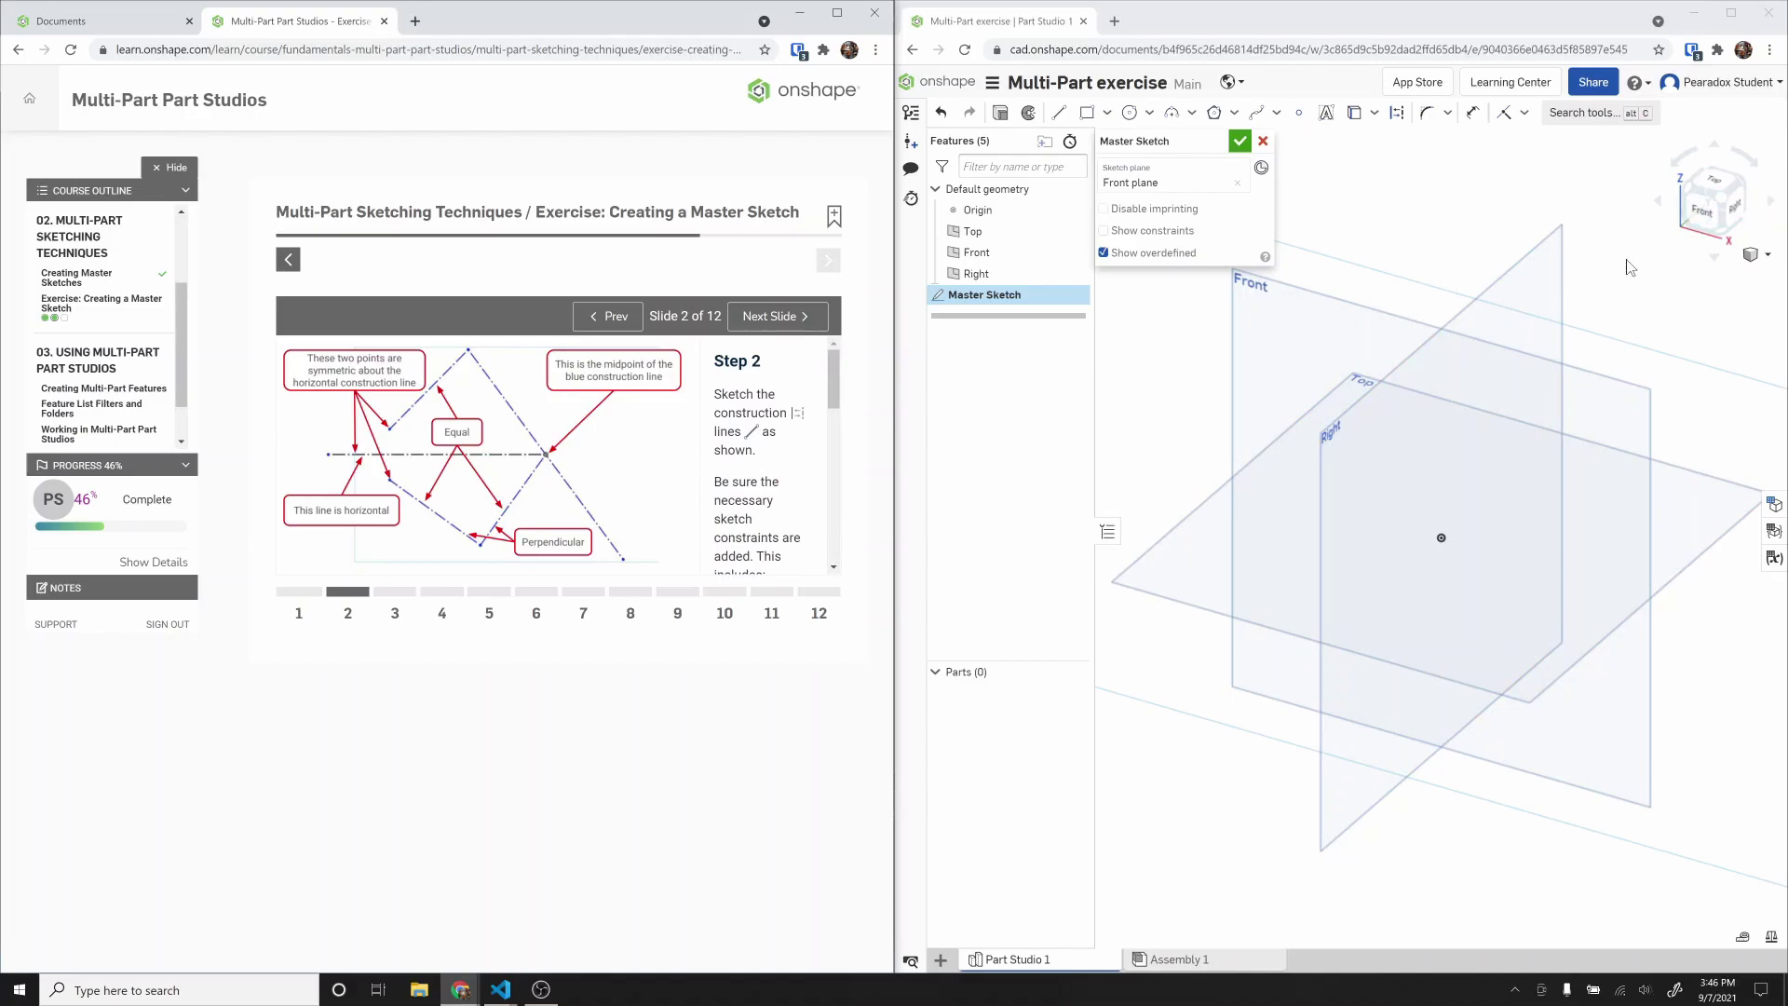
Step: Facing the Front plane, sketch a chain of four construction lines about 33, 58, 55 and 41 mm long in the slide's clamp shape
left_click(1444, 224)
key("n")
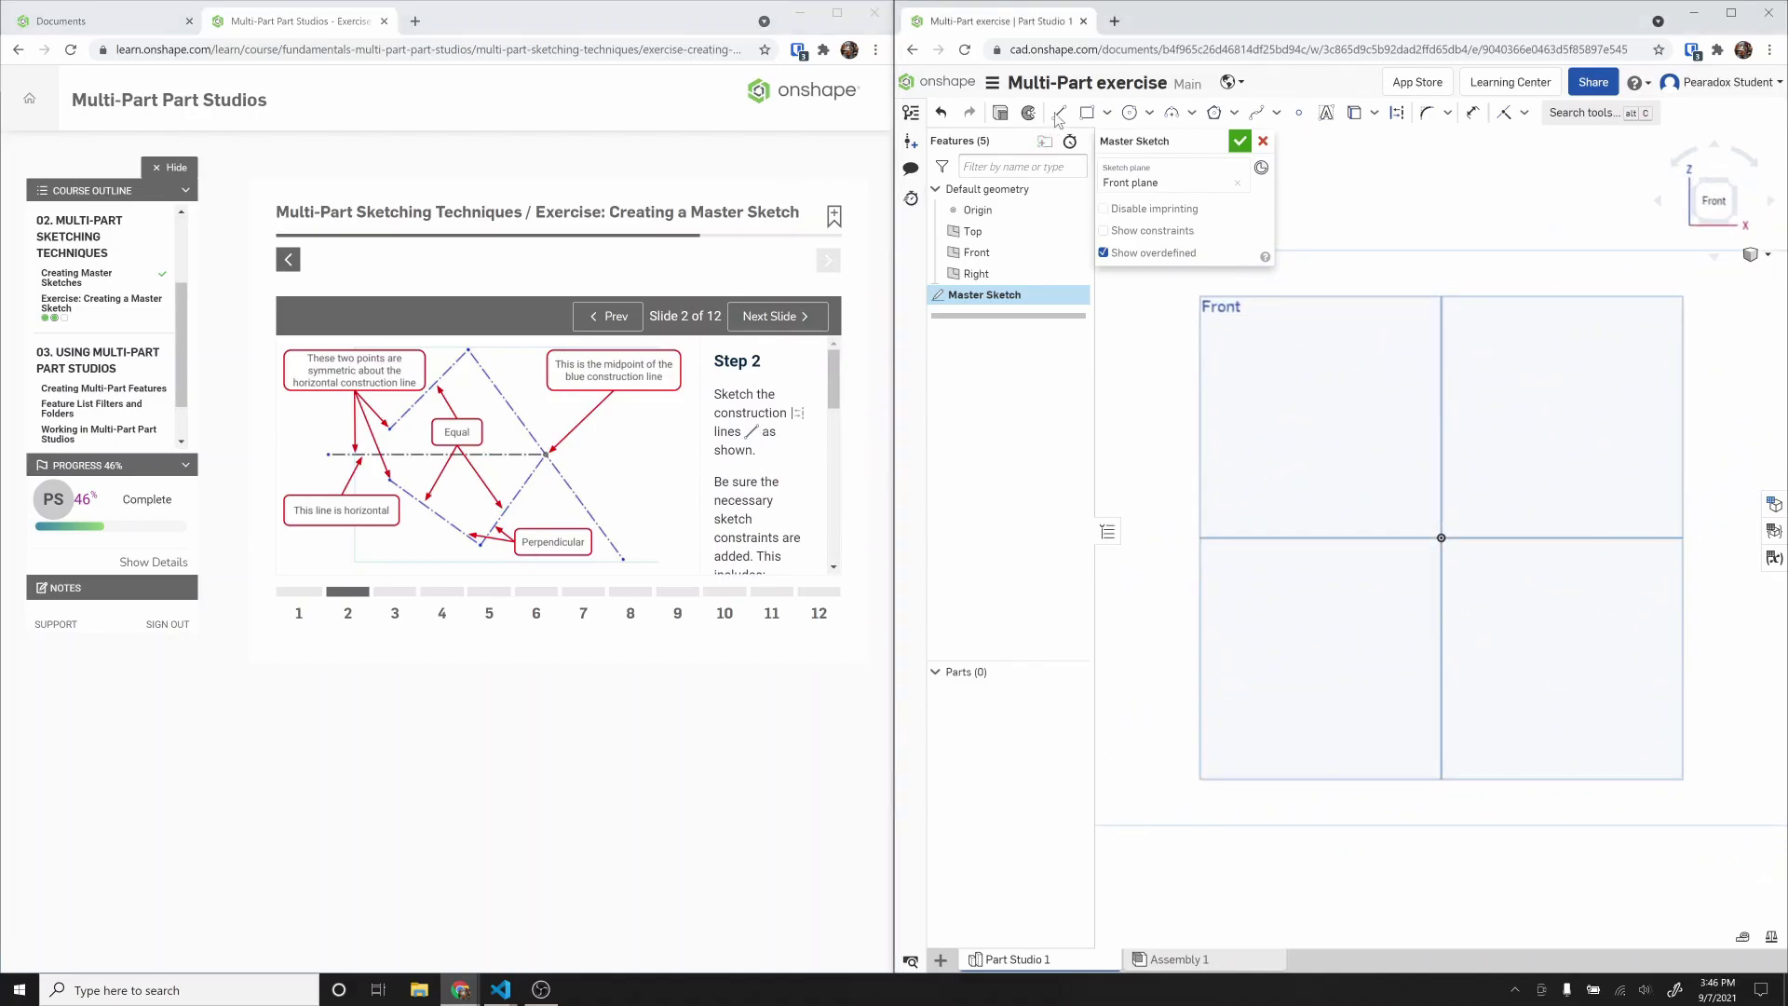
left_click(1059, 112)
left_click(1397, 113)
left_click(1376, 350)
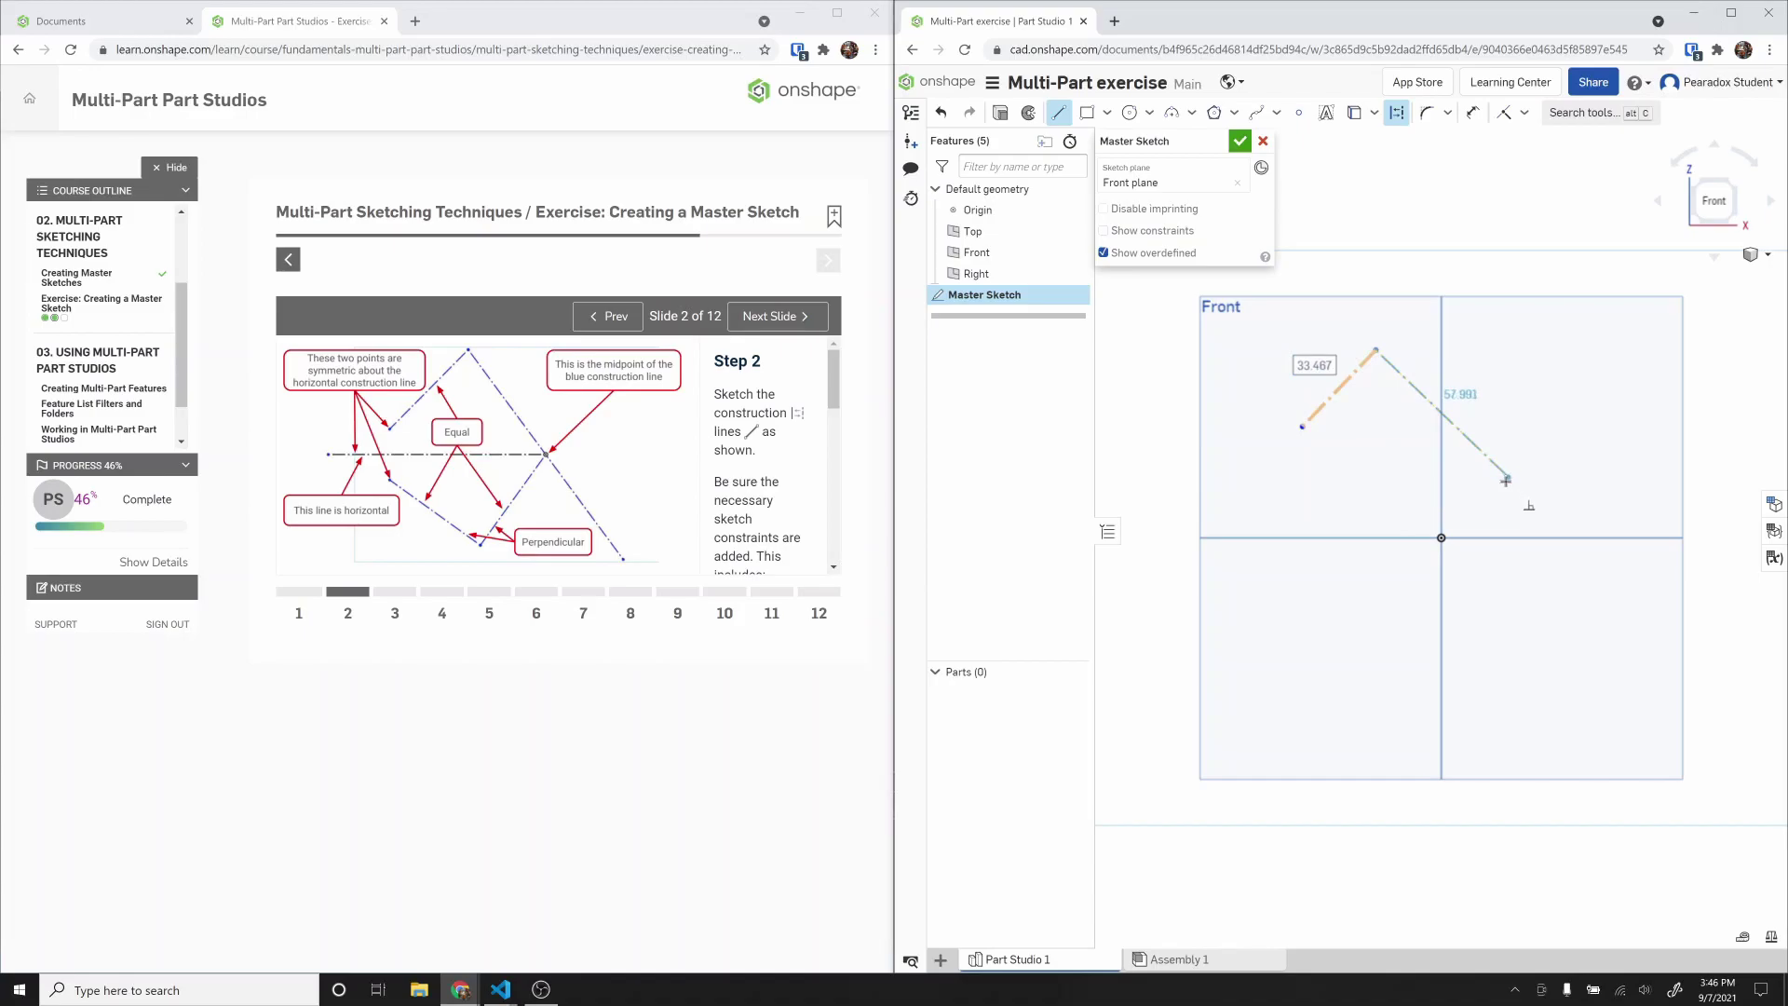
left_click(1508, 478)
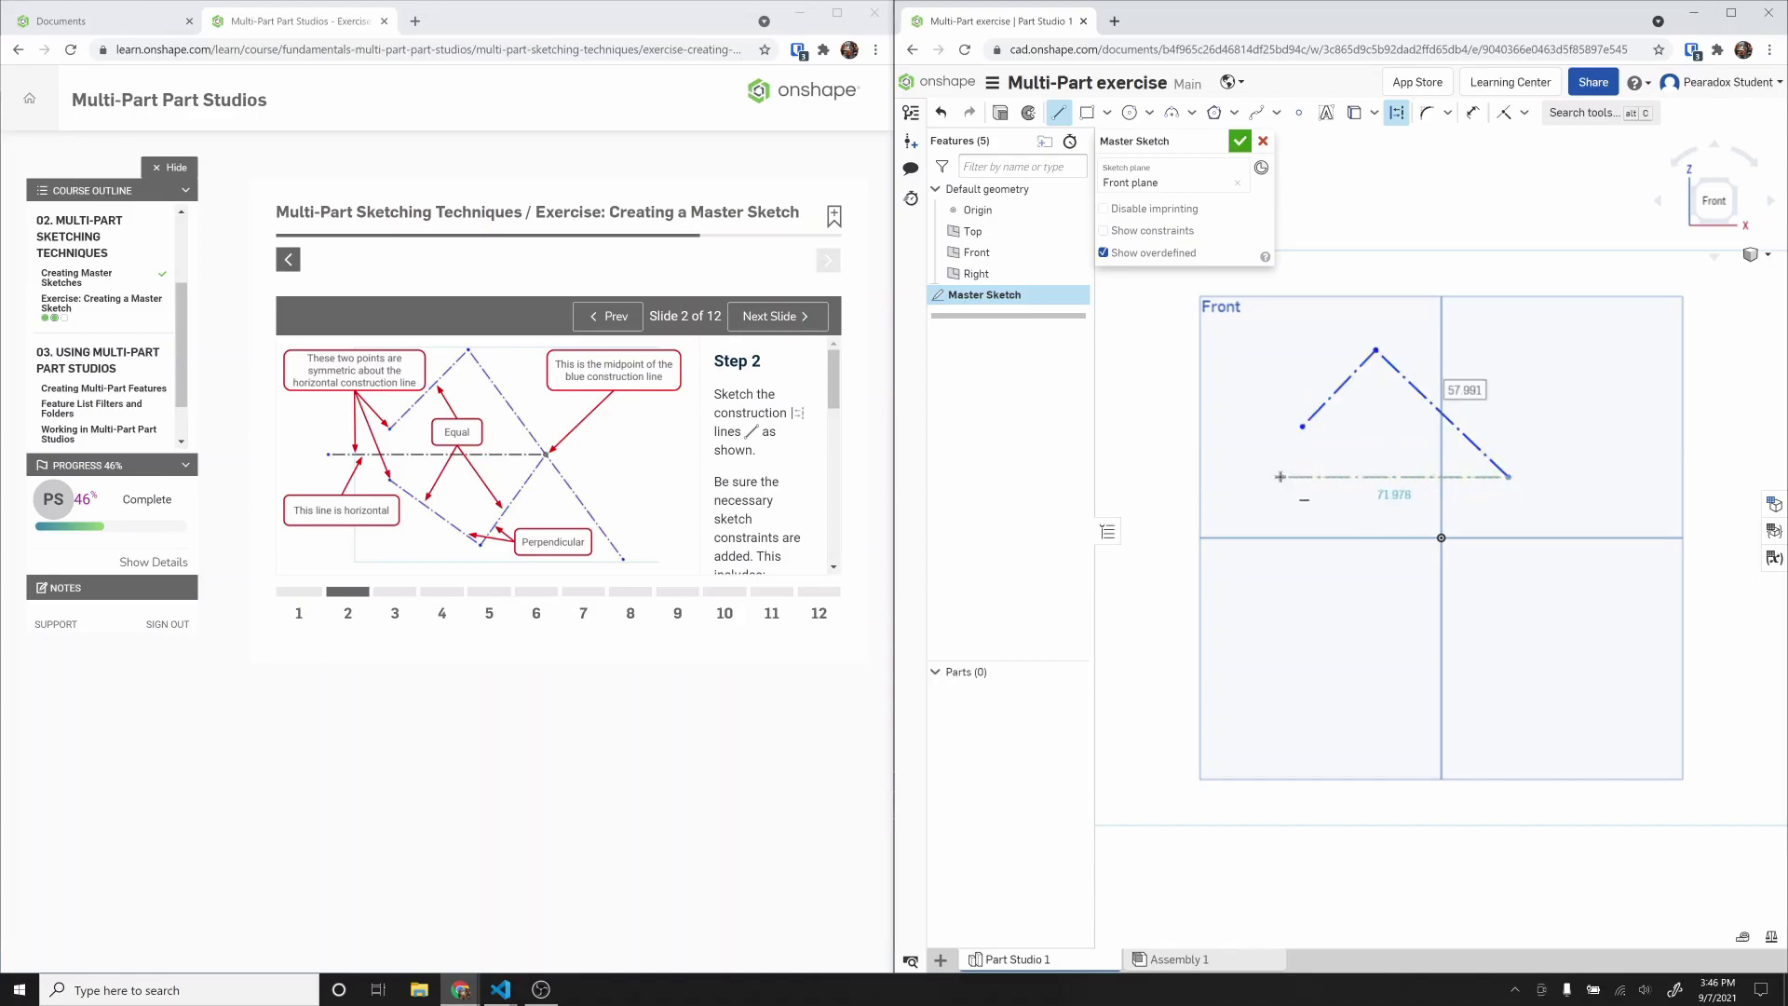
left_click(1411, 620)
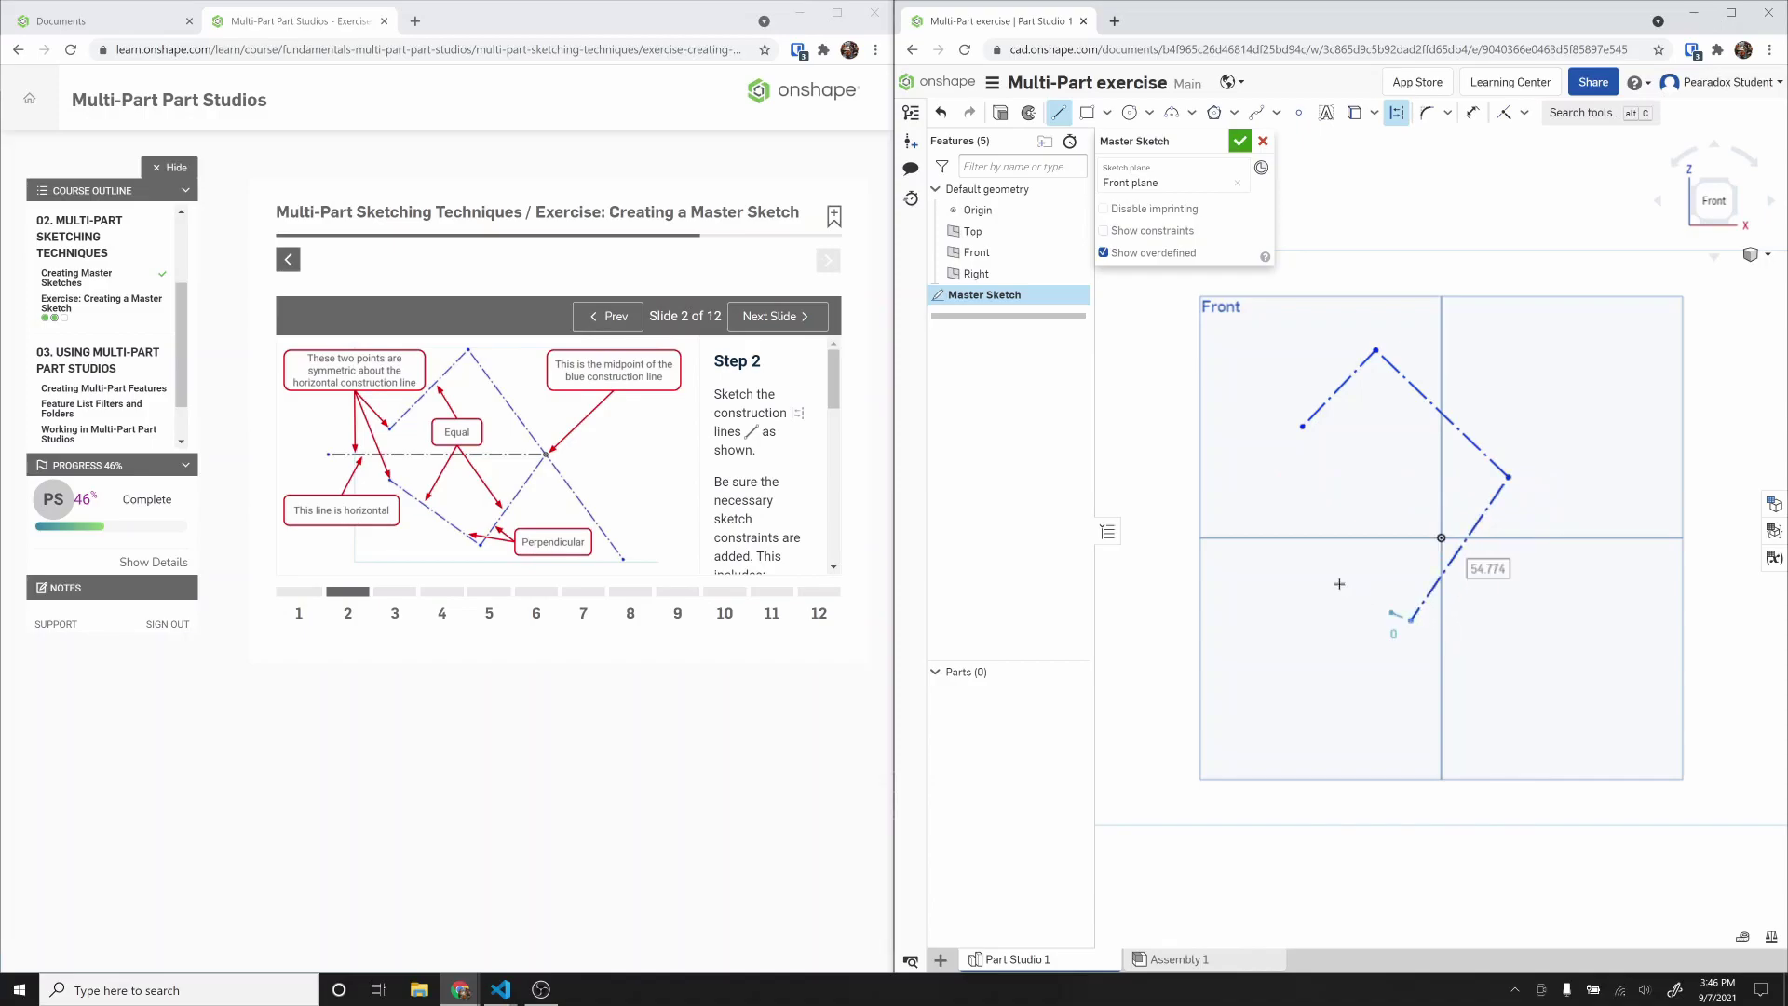
left_click(1296, 558)
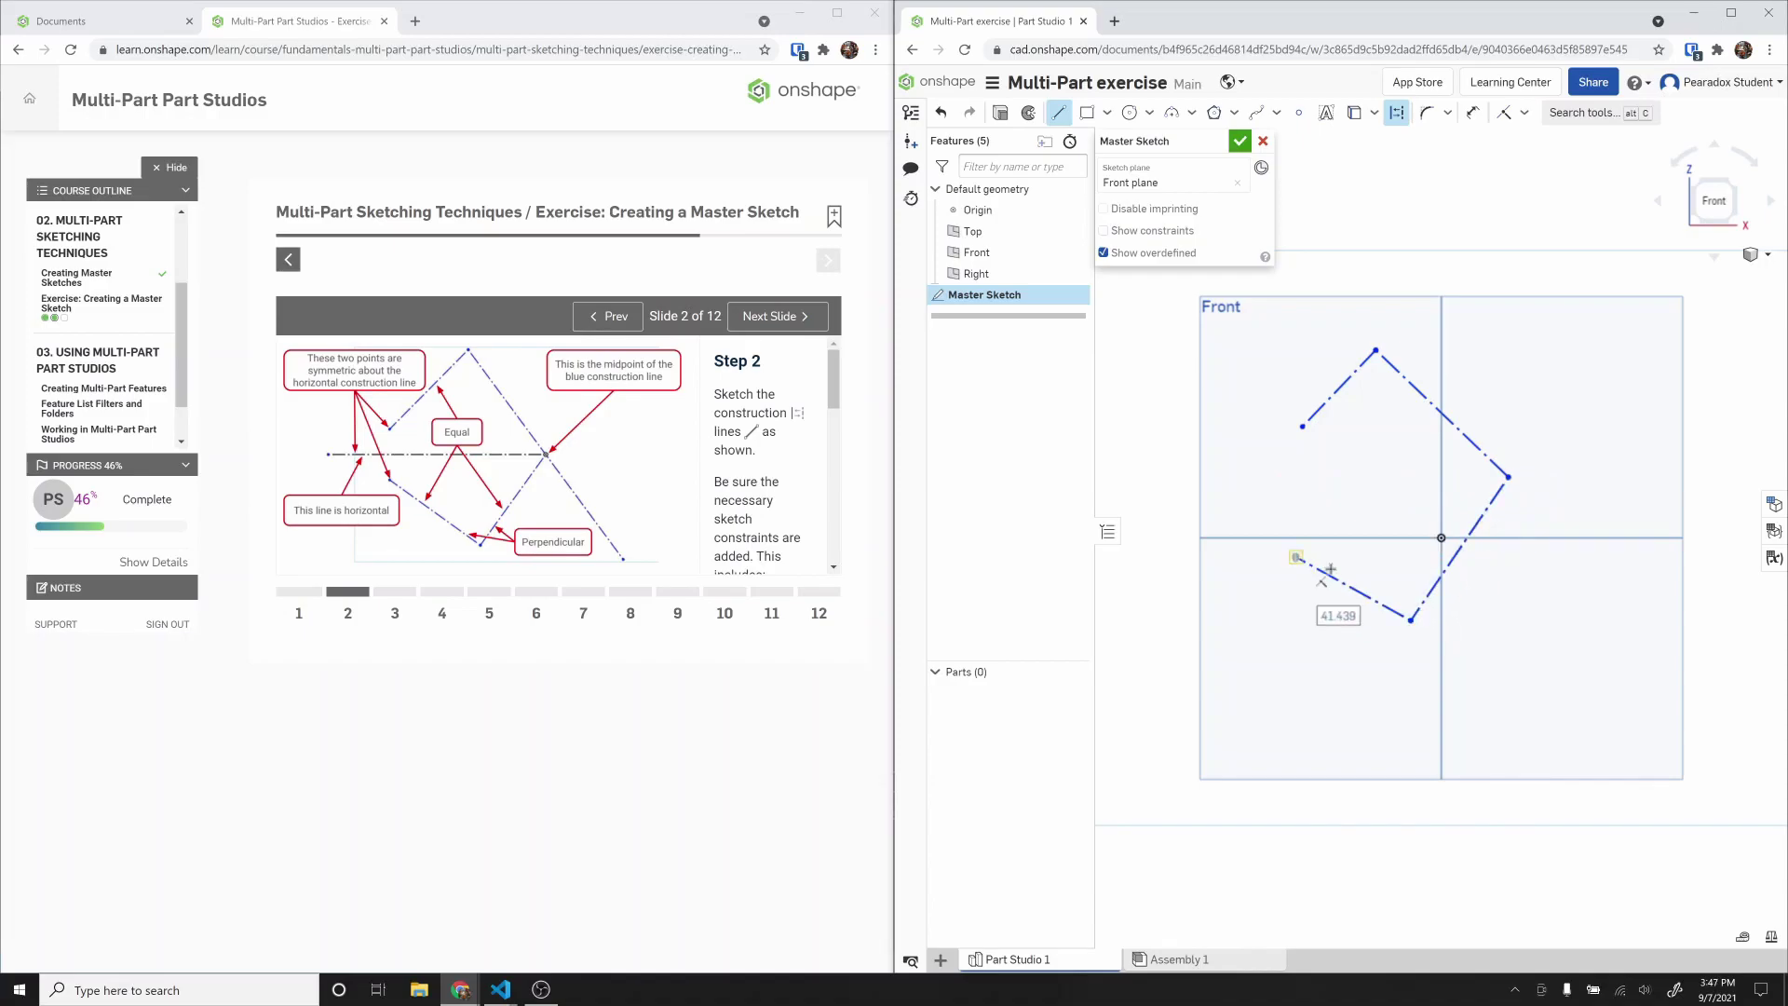
key("Escape")
Step: Replace the upper arm's long construction line with one about 101 mm long, from the top corner through the lower arm's upper endpoint
left_click(1496, 472)
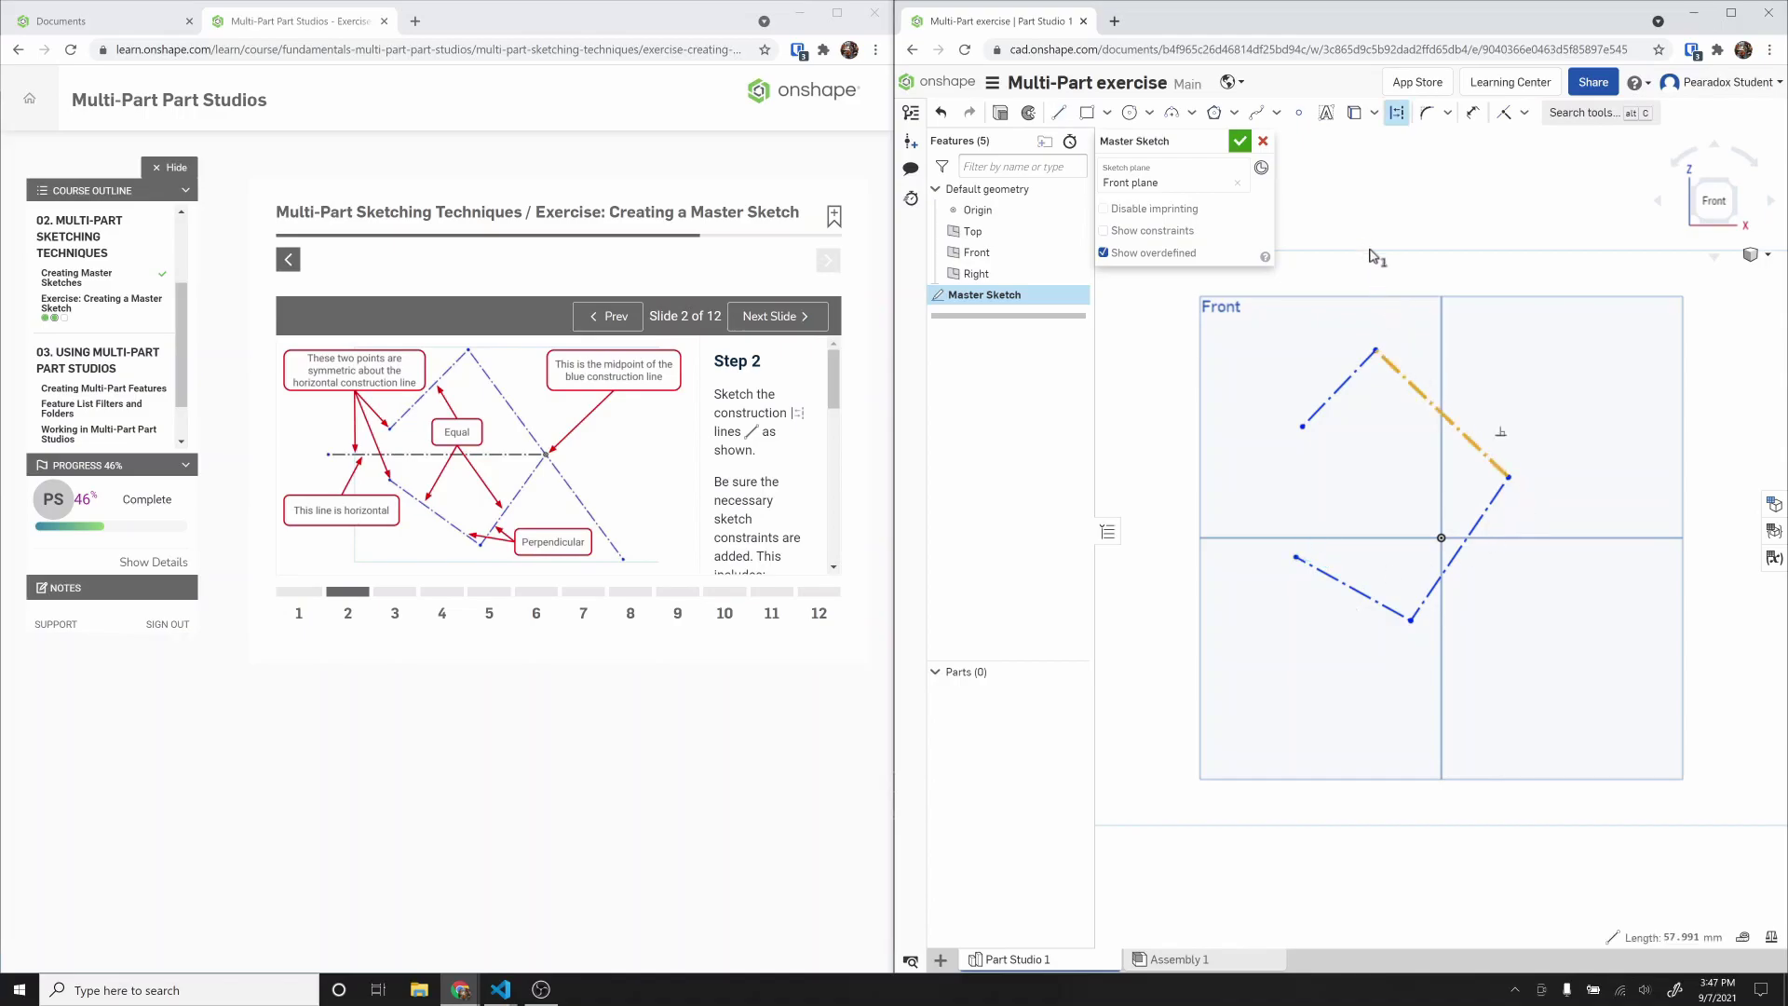
key("Delete")
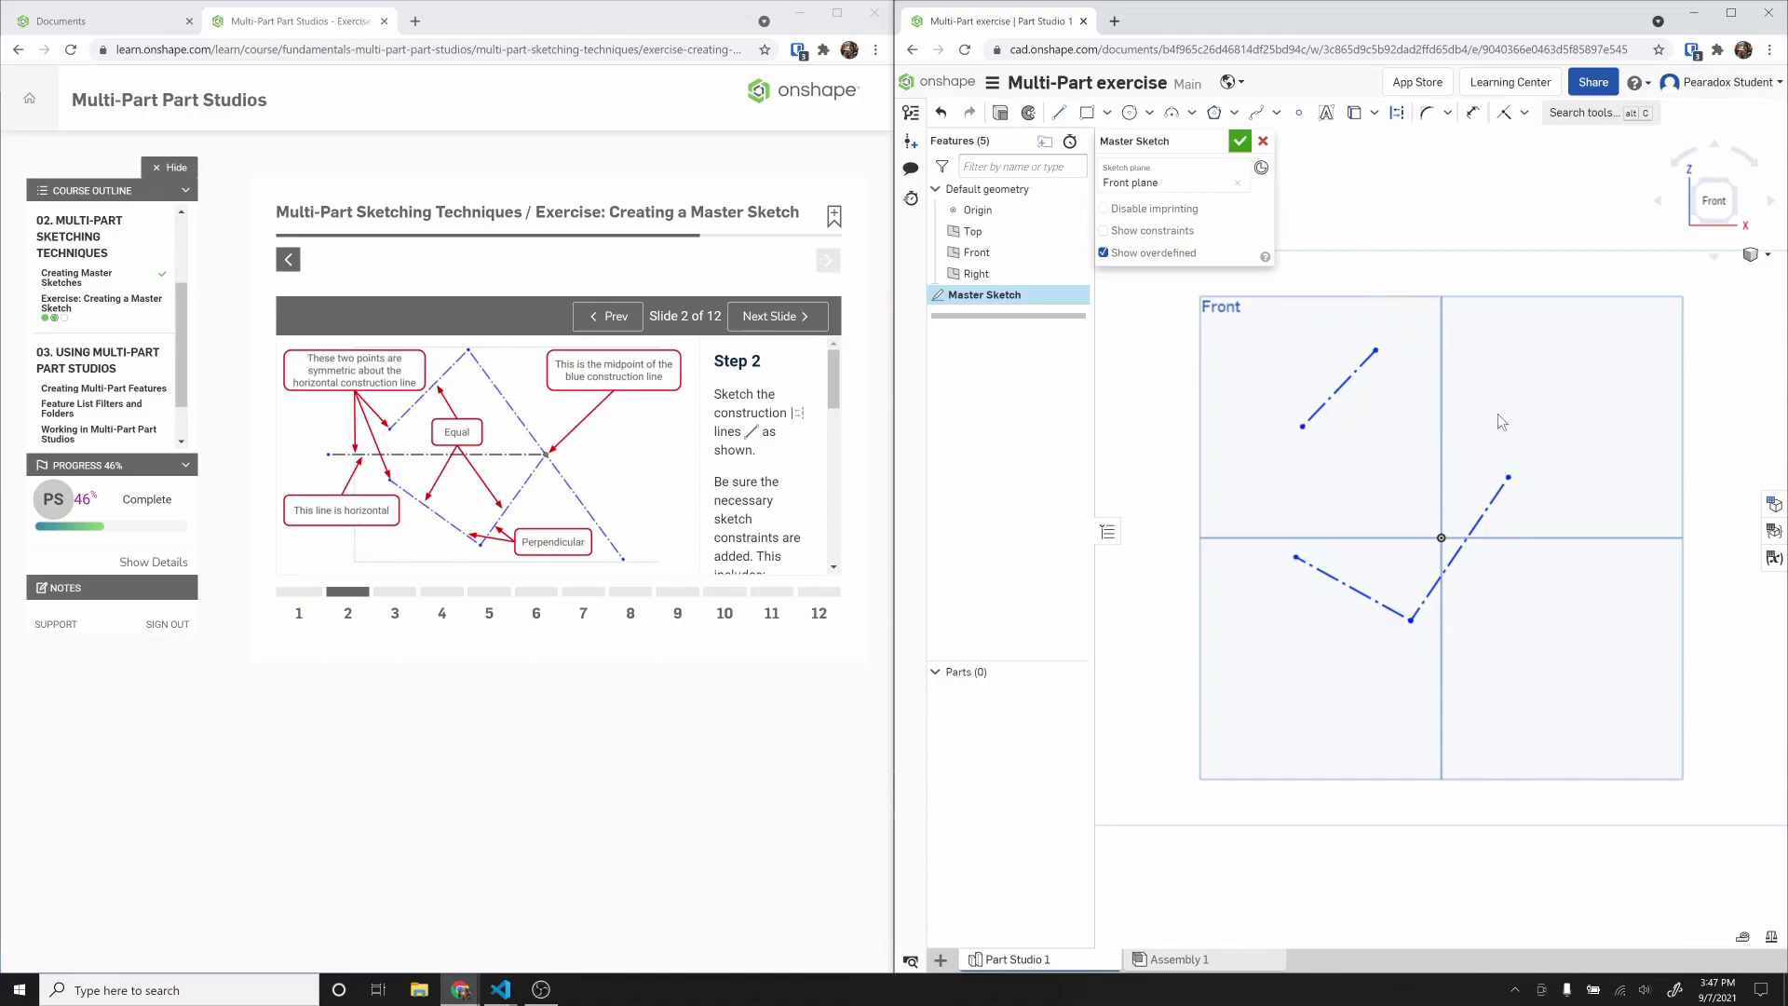
key("l")
key("q")
left_click(1376, 351)
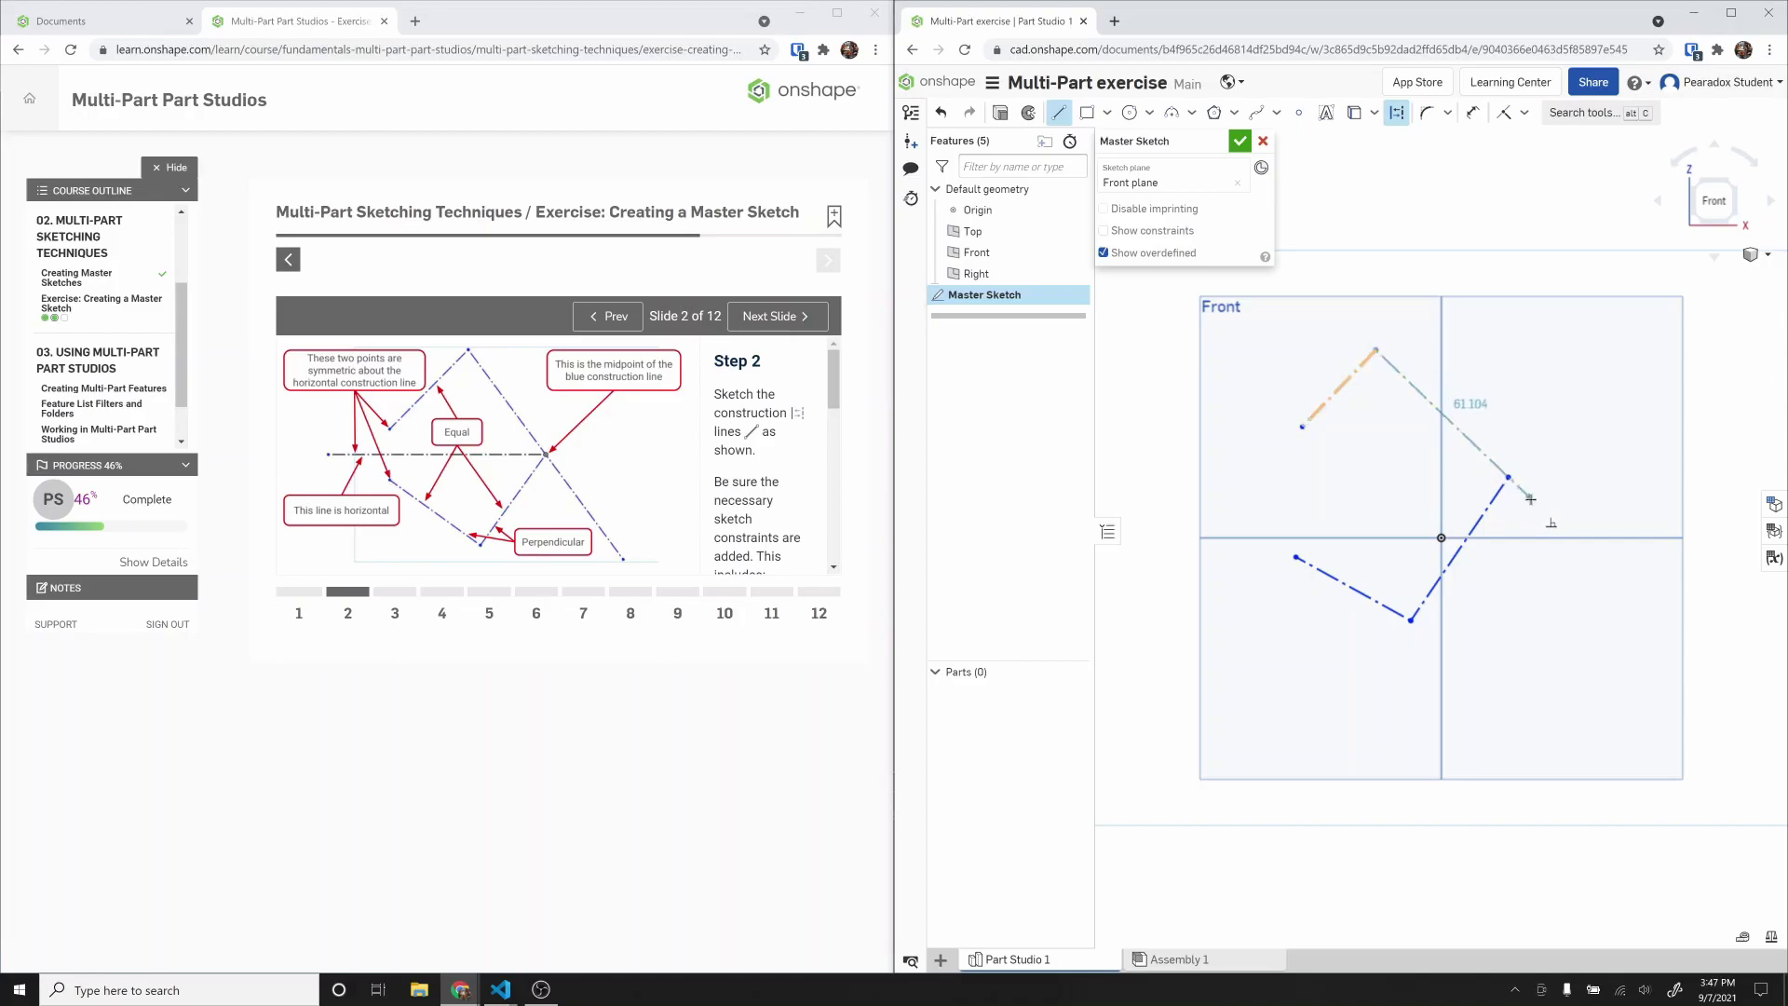
left_click(1607, 573)
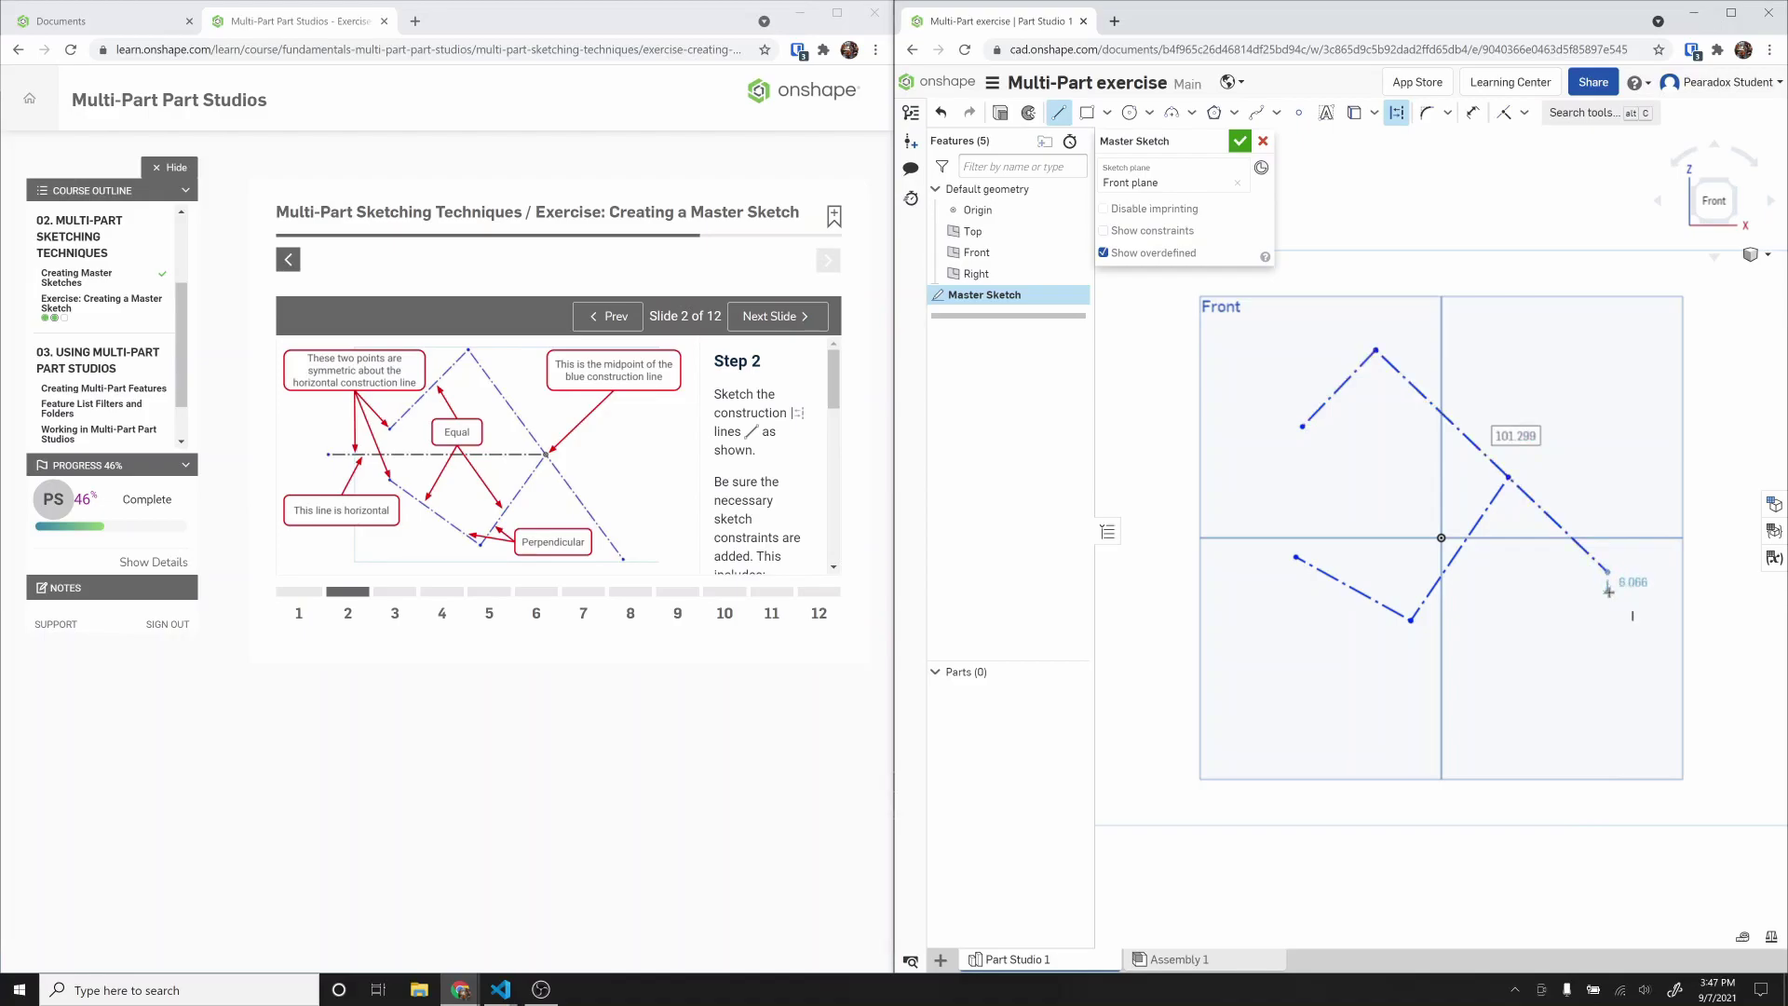
key("Escape")
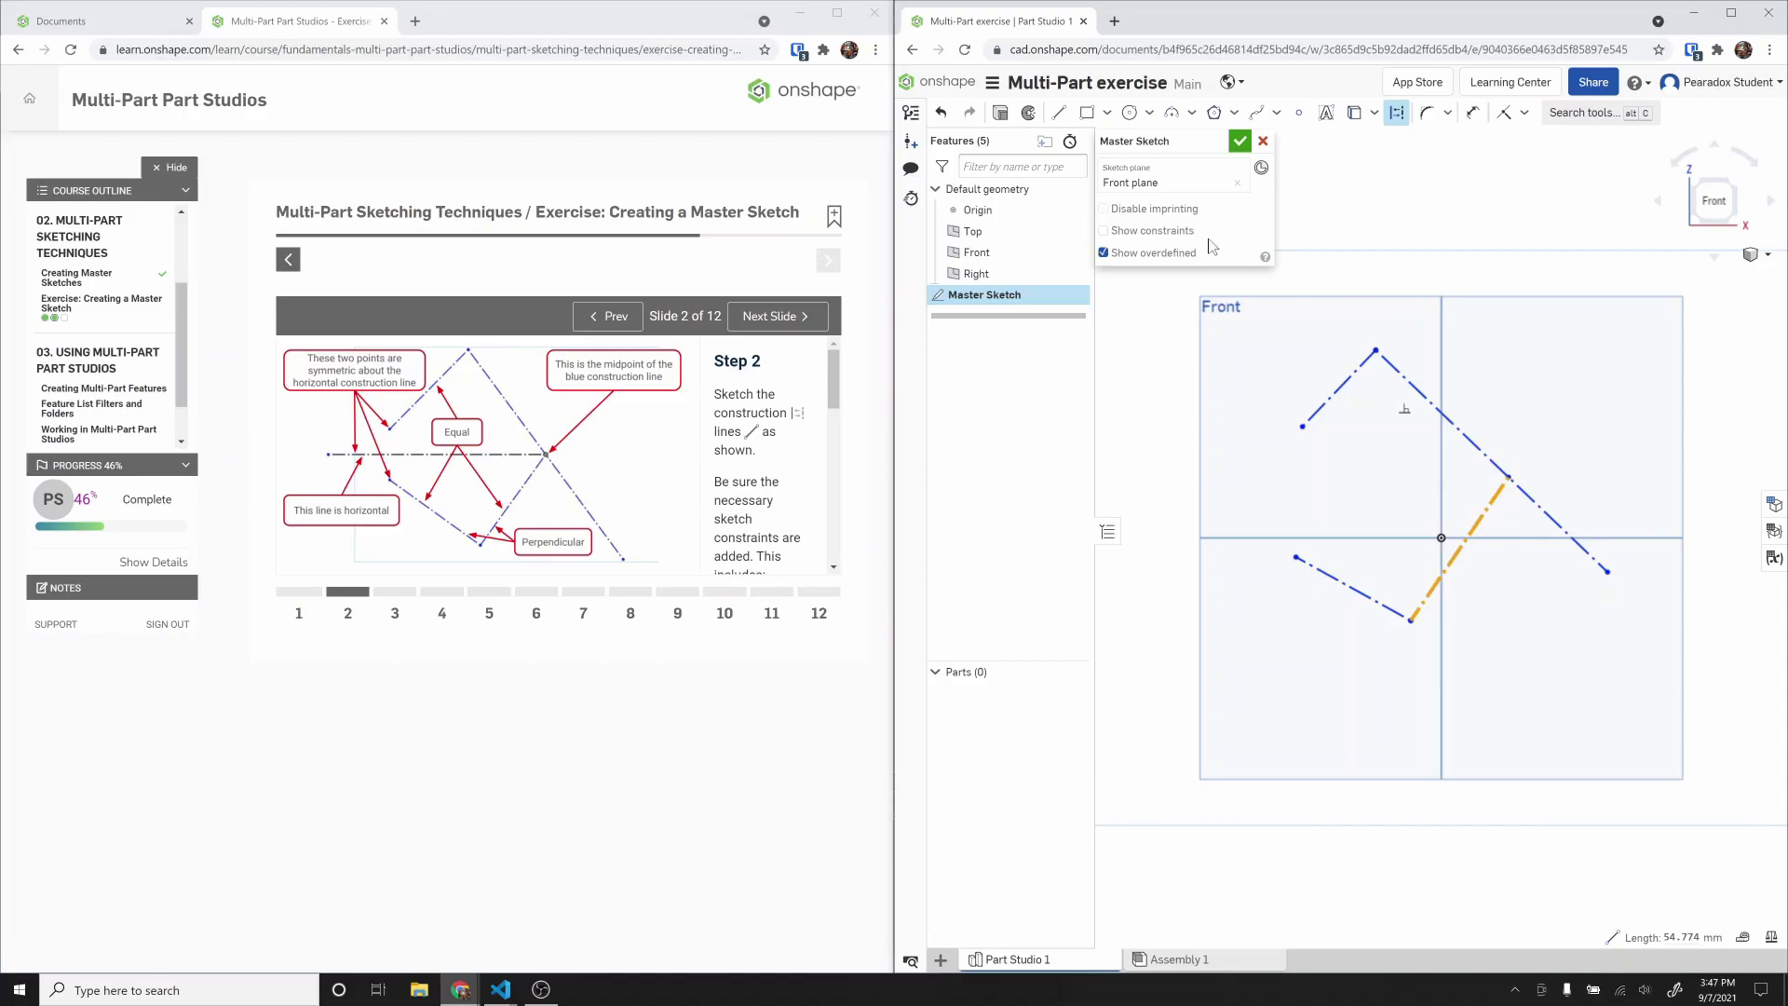
Step: Show the sketch constraints and sketch a horizontal construction line about 86 mm long, leftward from the joint between both arms
left_click(1160, 241)
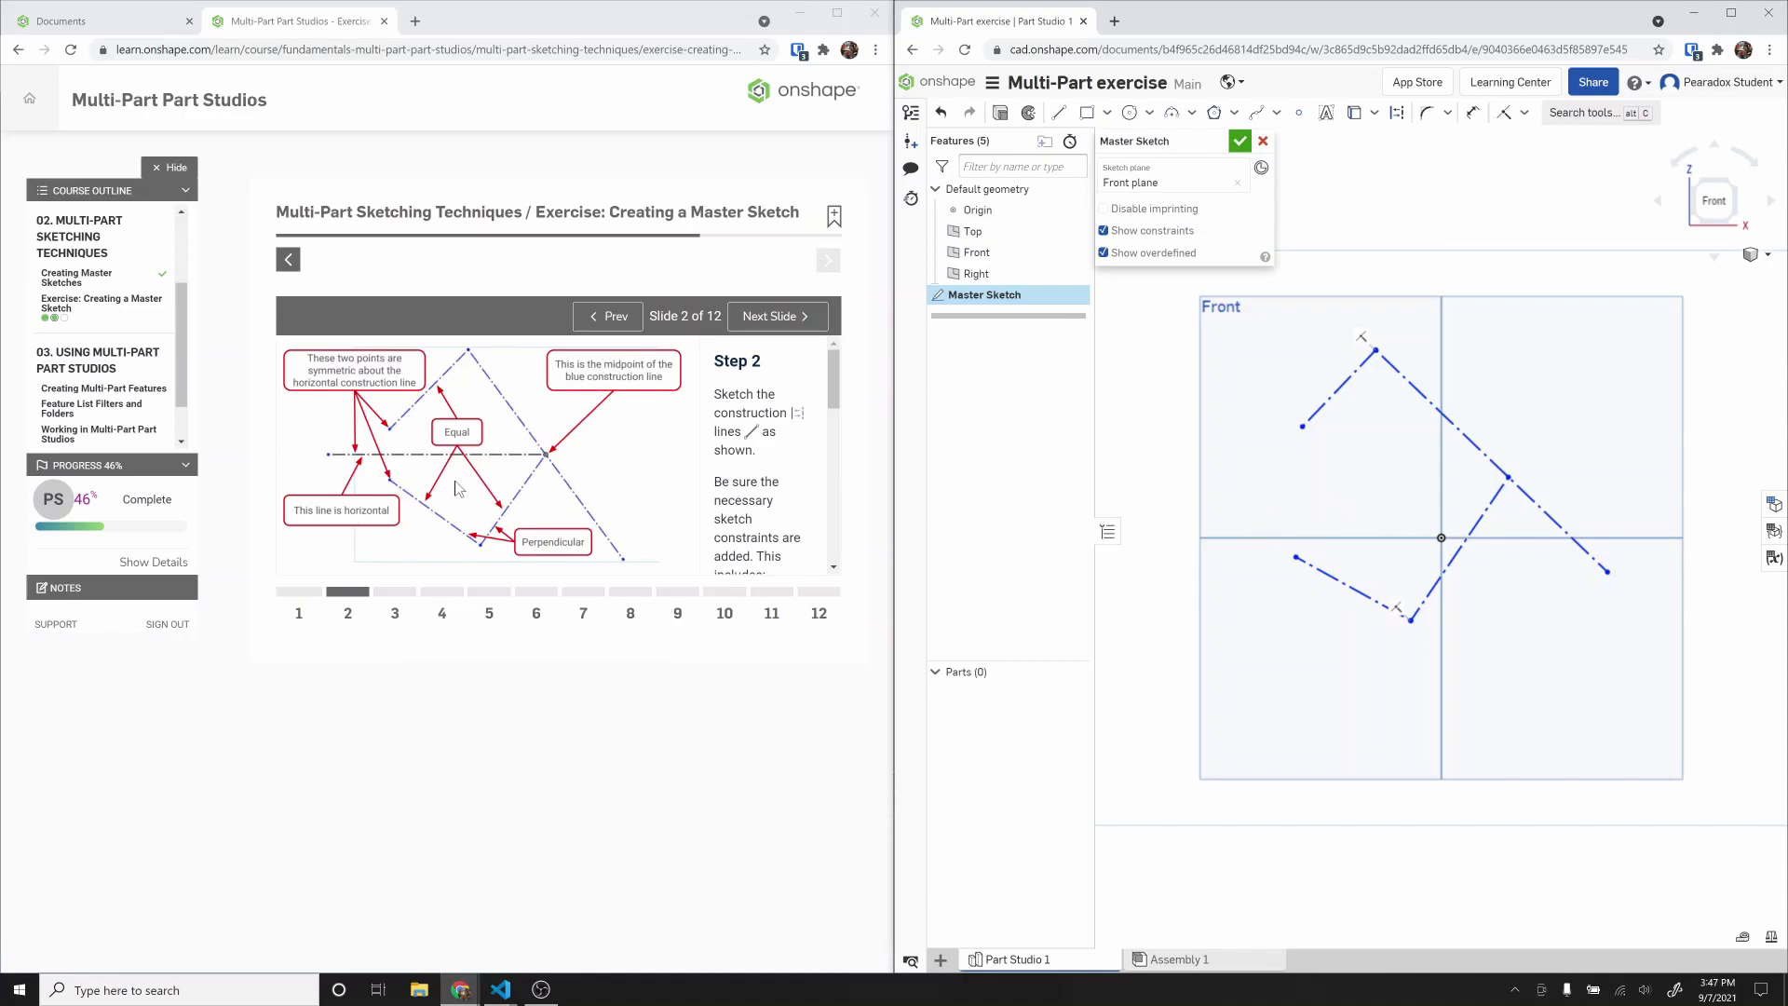
key("l")
left_click(1509, 478)
key("q")
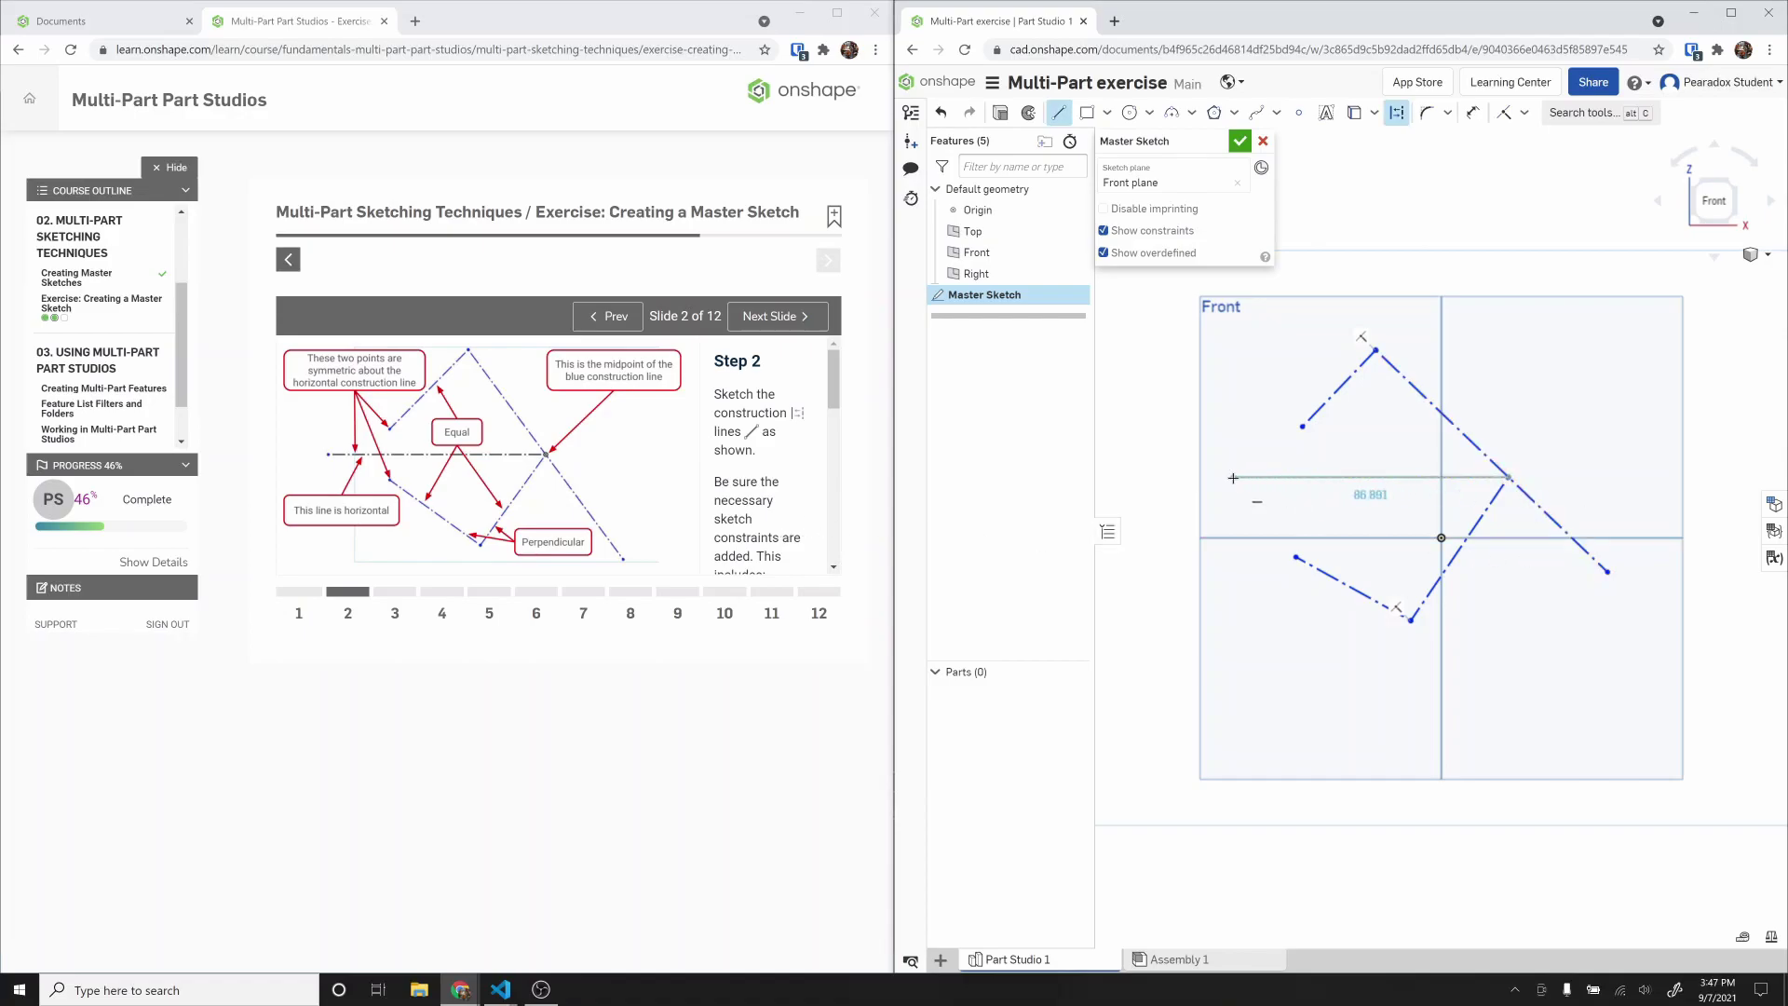
left_click(1237, 476)
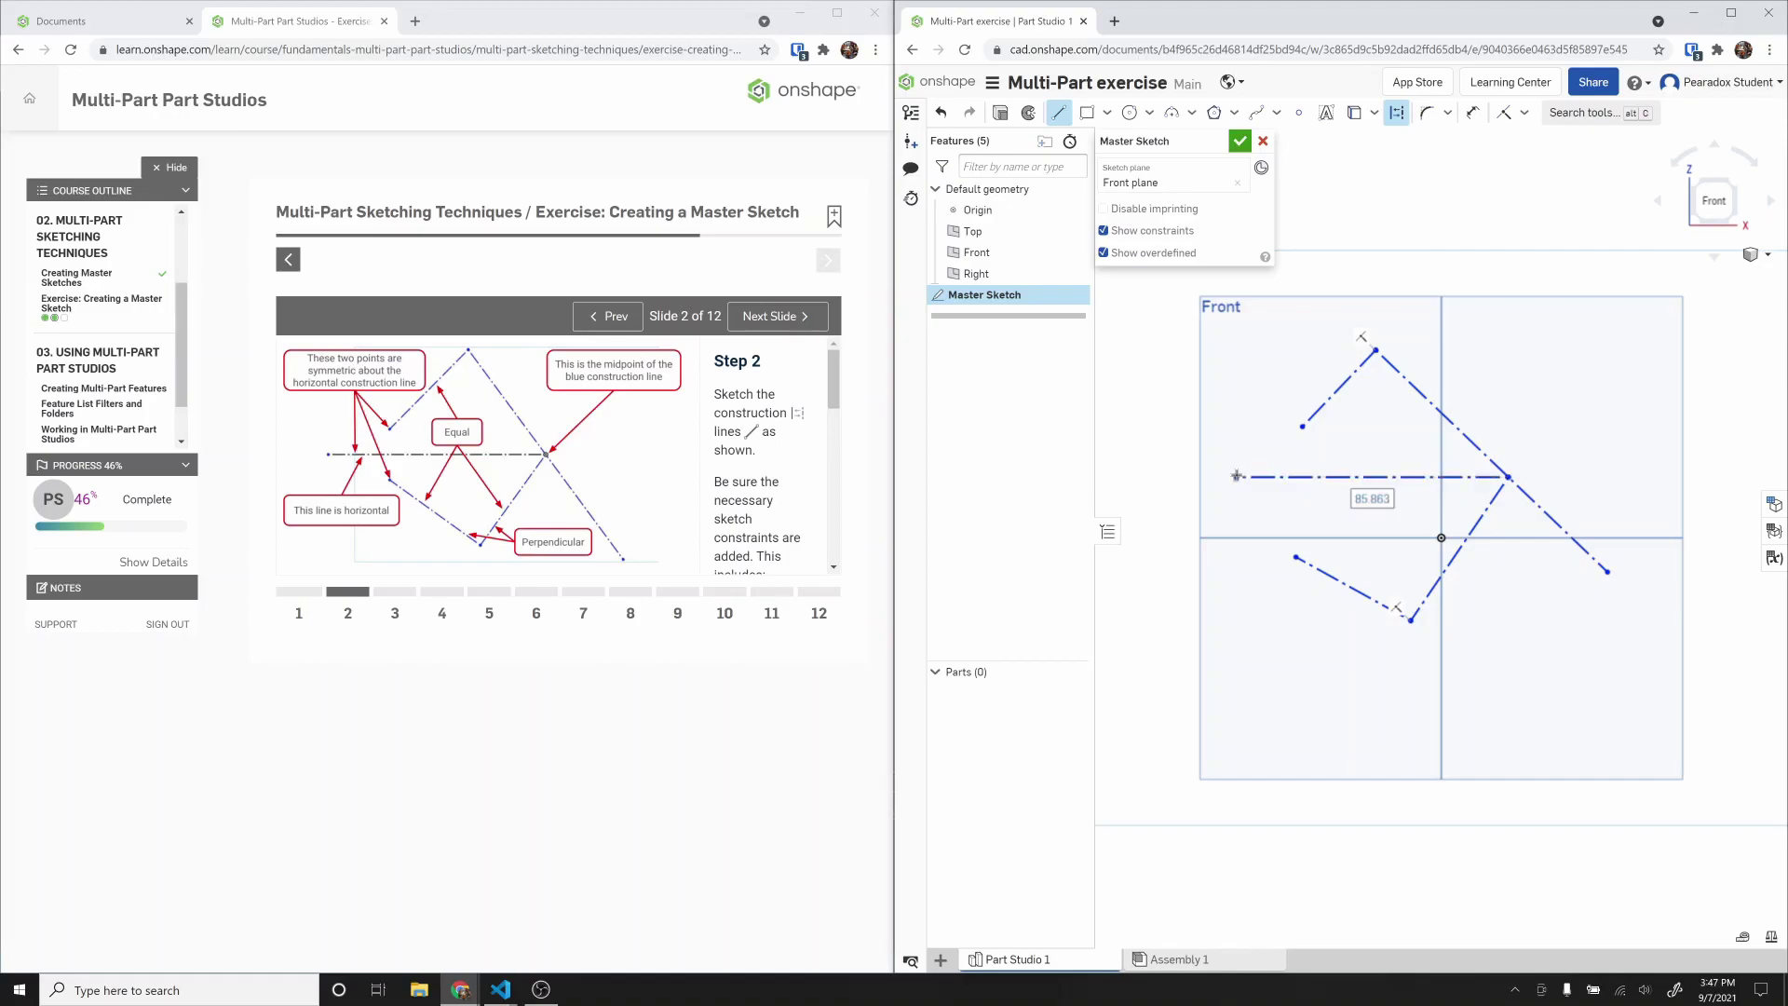
key("Escape")
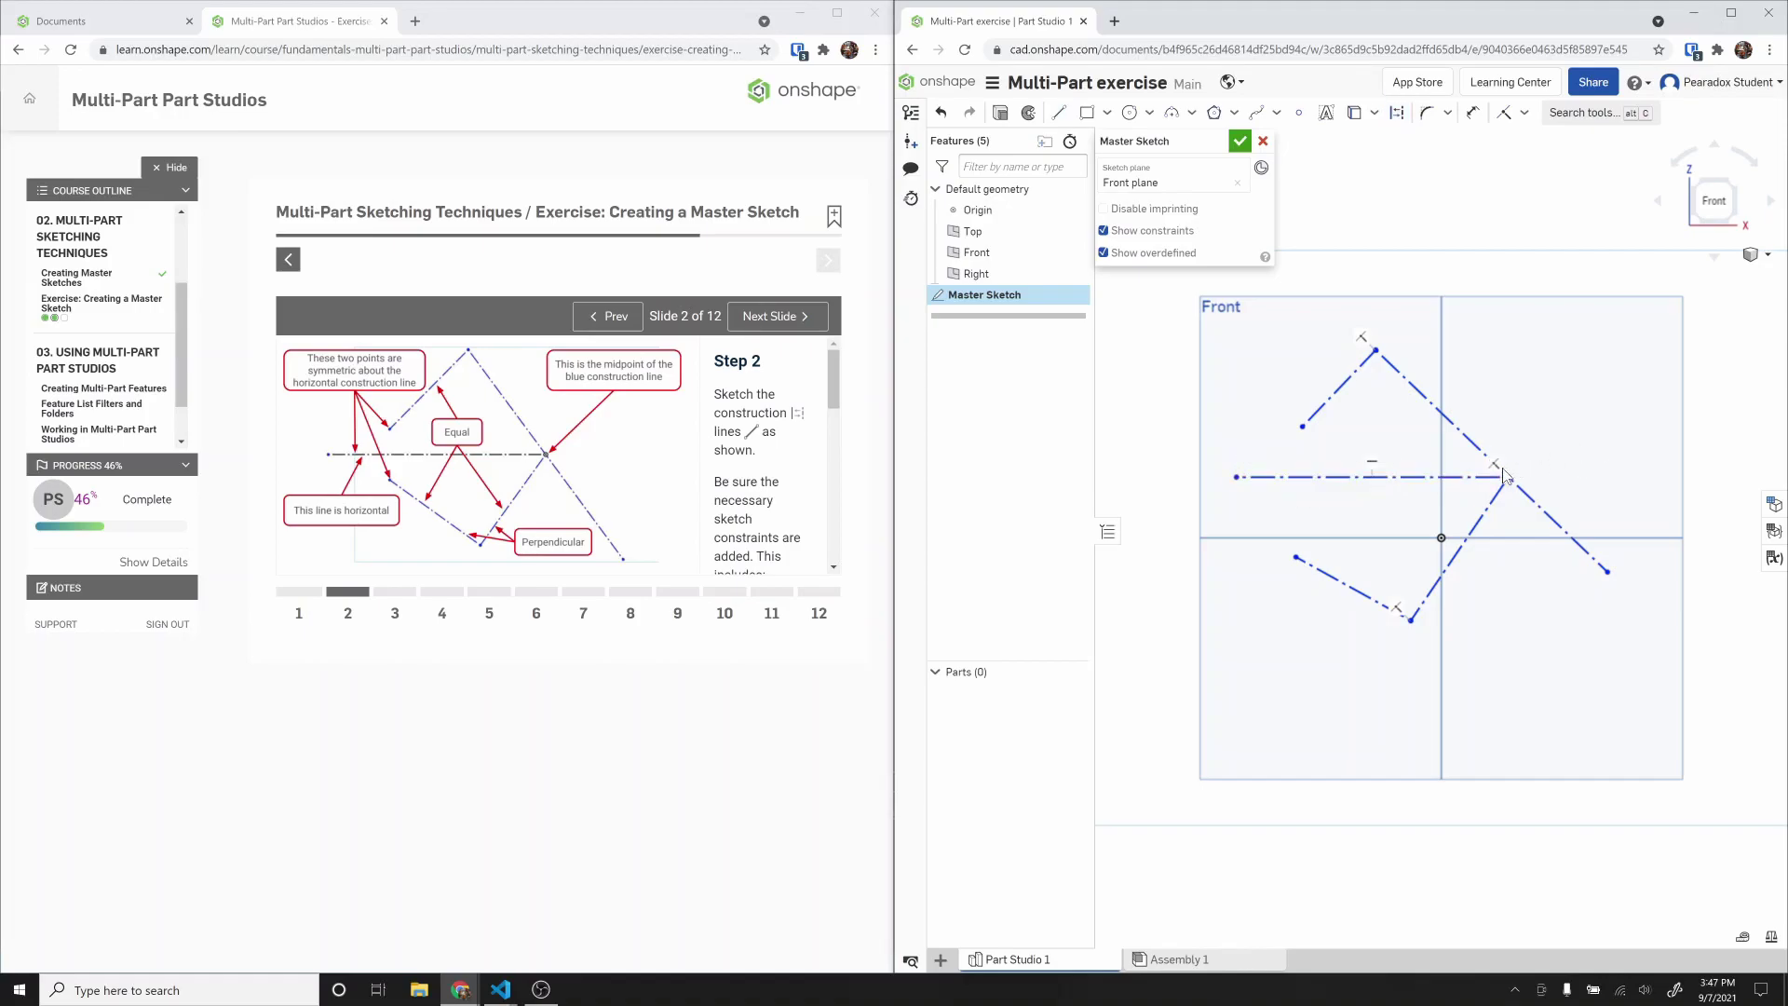
Step: Move the joint's coincident marker clear of the lines and make the lower arm's two construction lines perpendicular
mouse_move(1467, 527)
left_mouse_down()
mouse_move(1518, 583)
mouse_move(1528, 630)
left_mouse_up()
left_click(1524, 113)
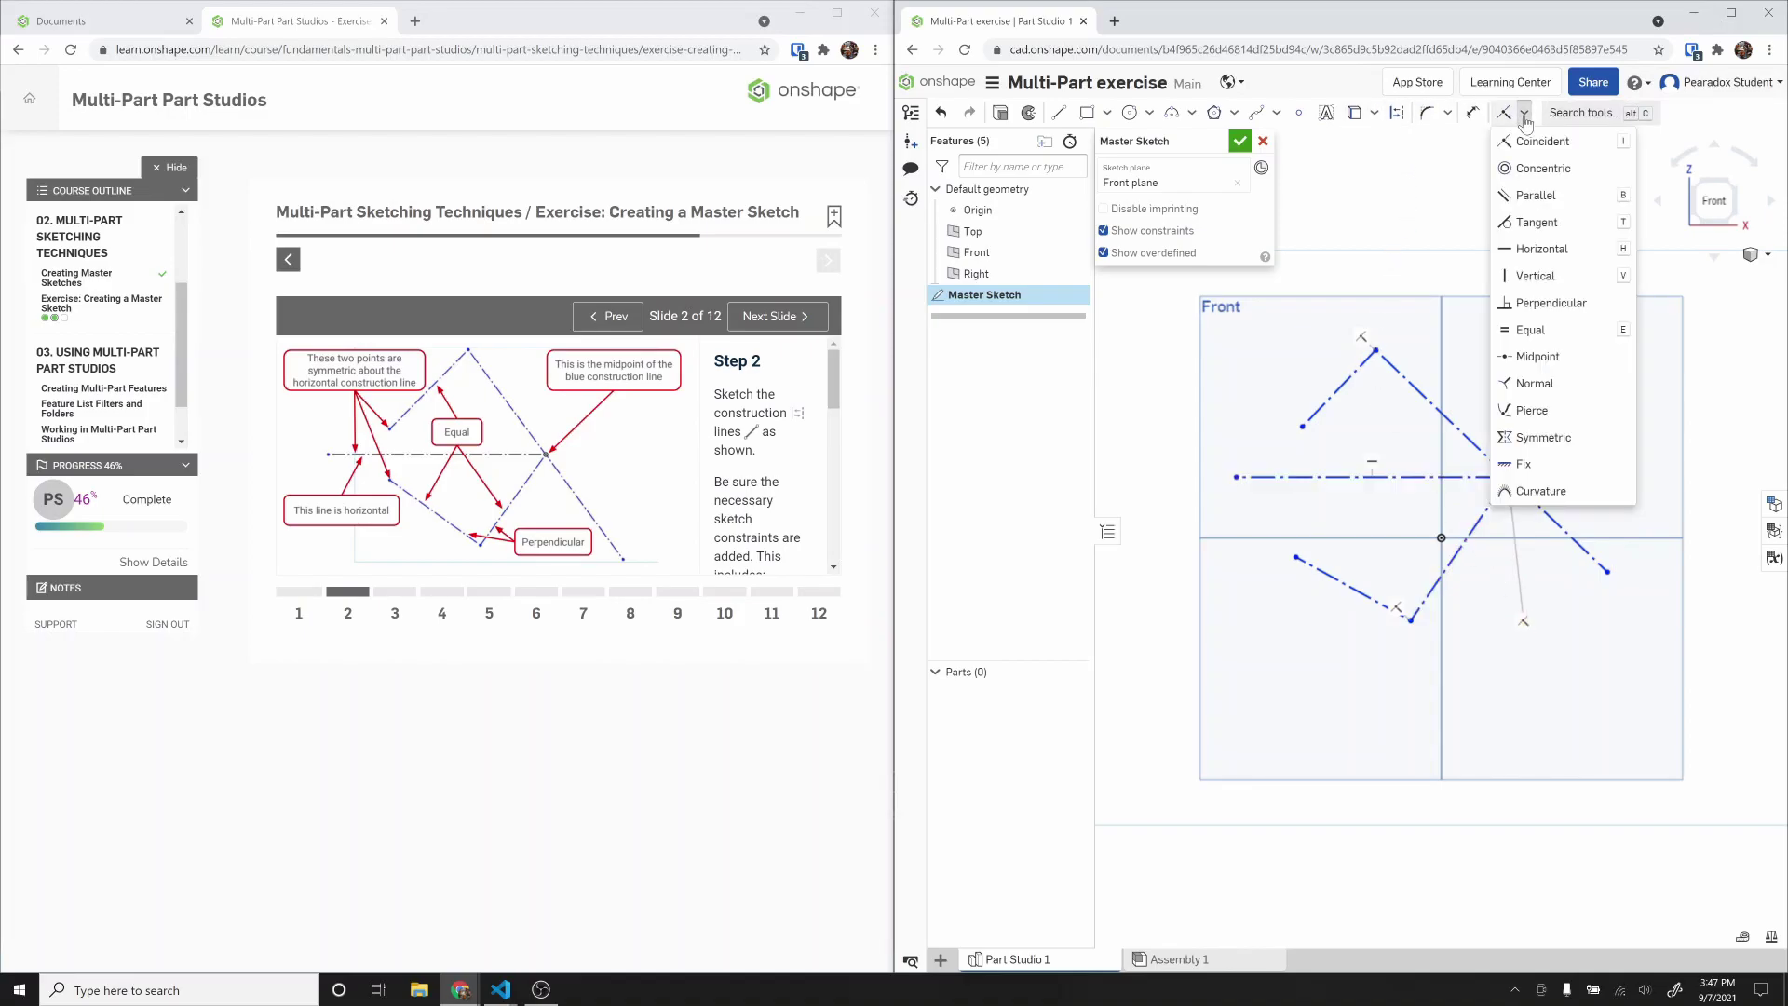
left_click(1562, 302)
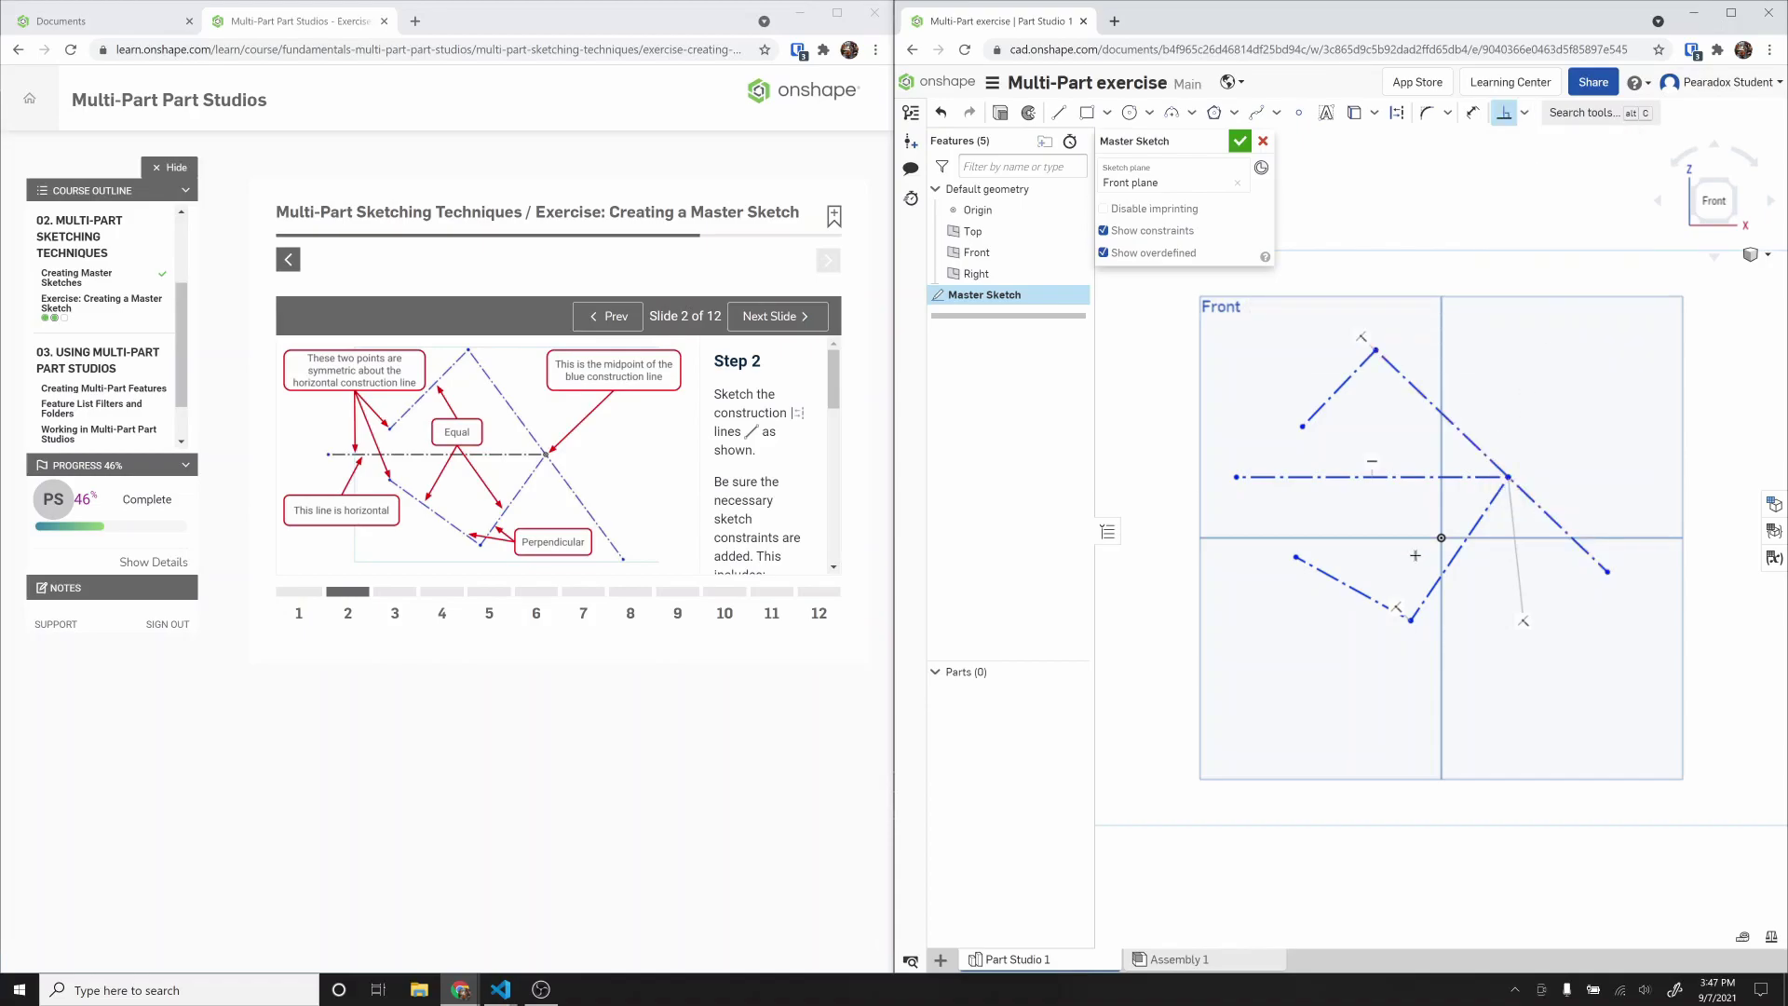
left_click(1360, 592)
left_click(1432, 591)
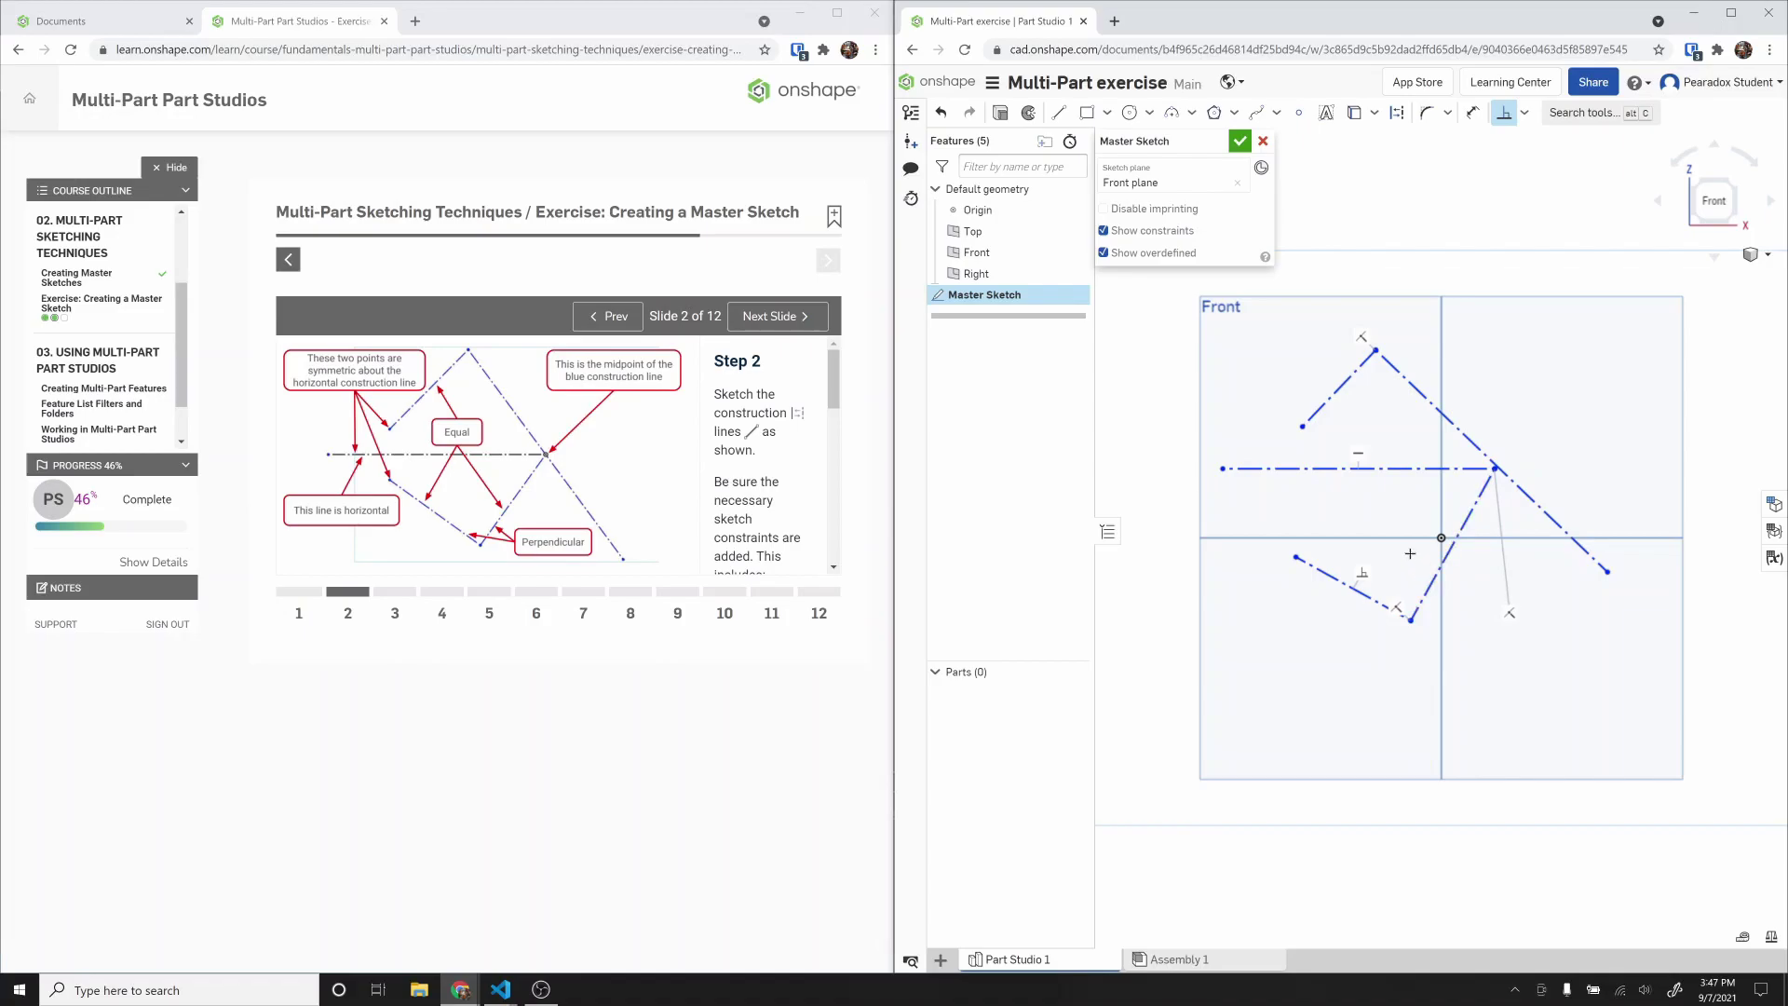
Step: Make the upper arm's short construction line and the lower arm's two construction lines equal in length
left_click(1525, 112)
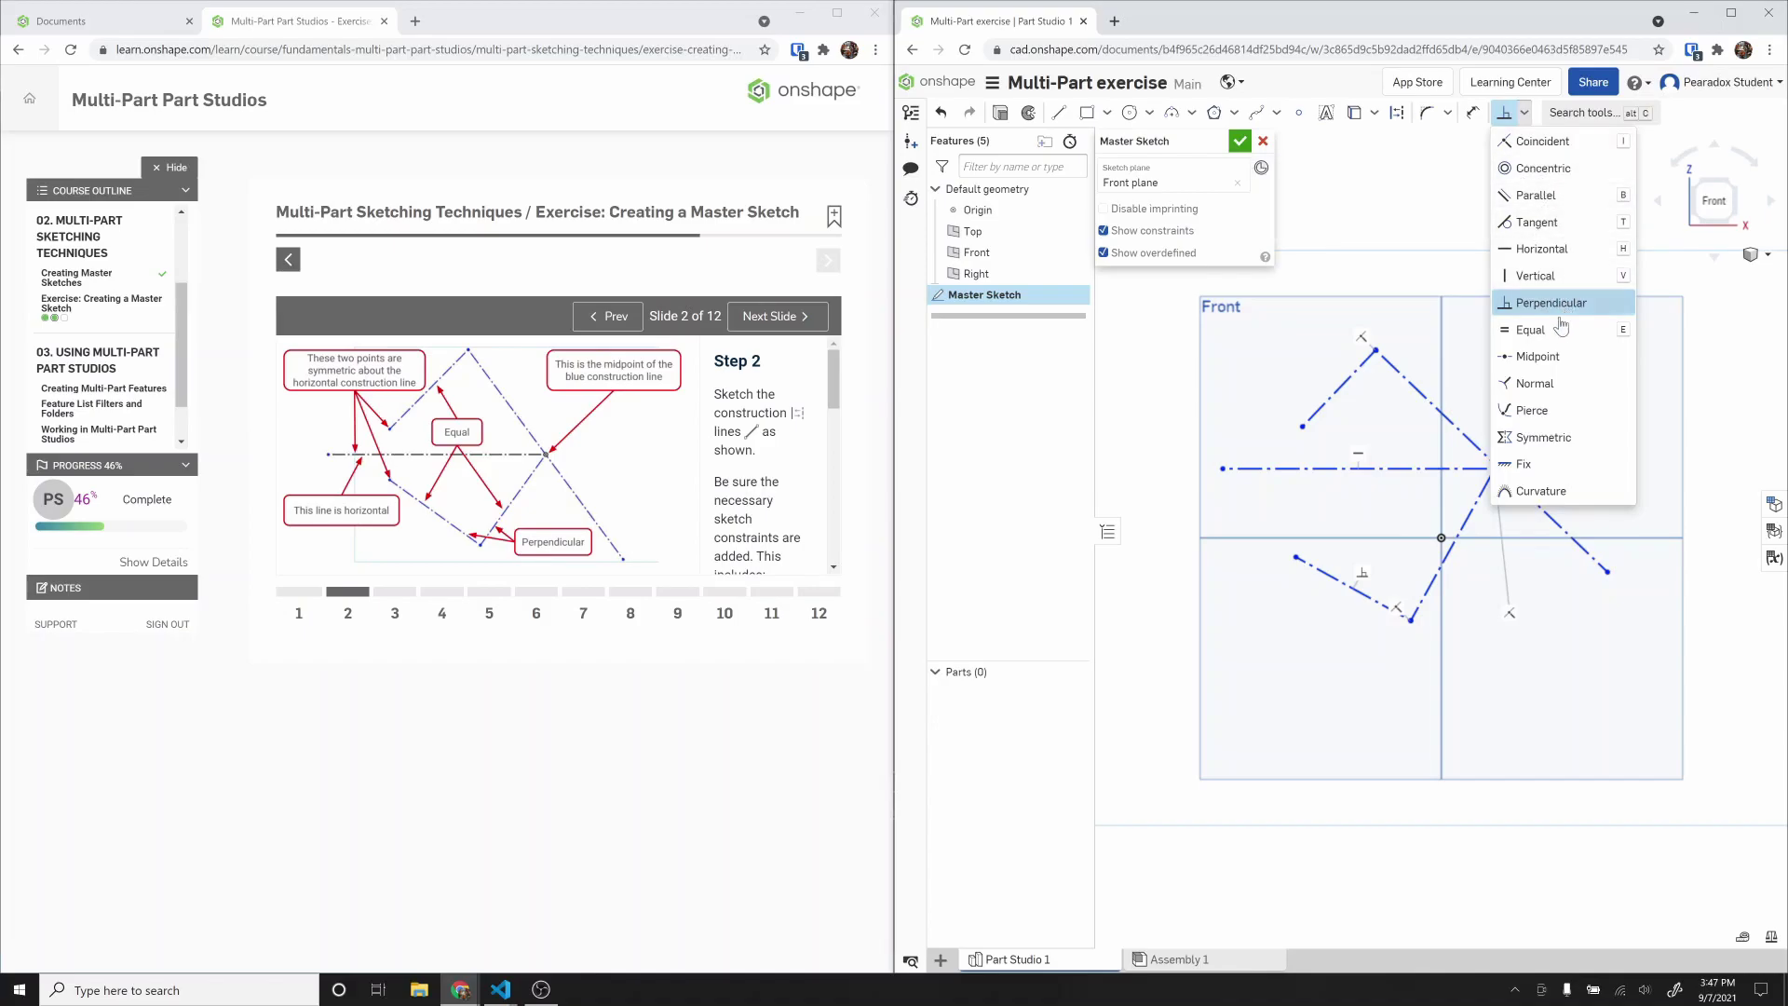
left_click(1532, 330)
left_click(1339, 386)
left_click(1321, 573)
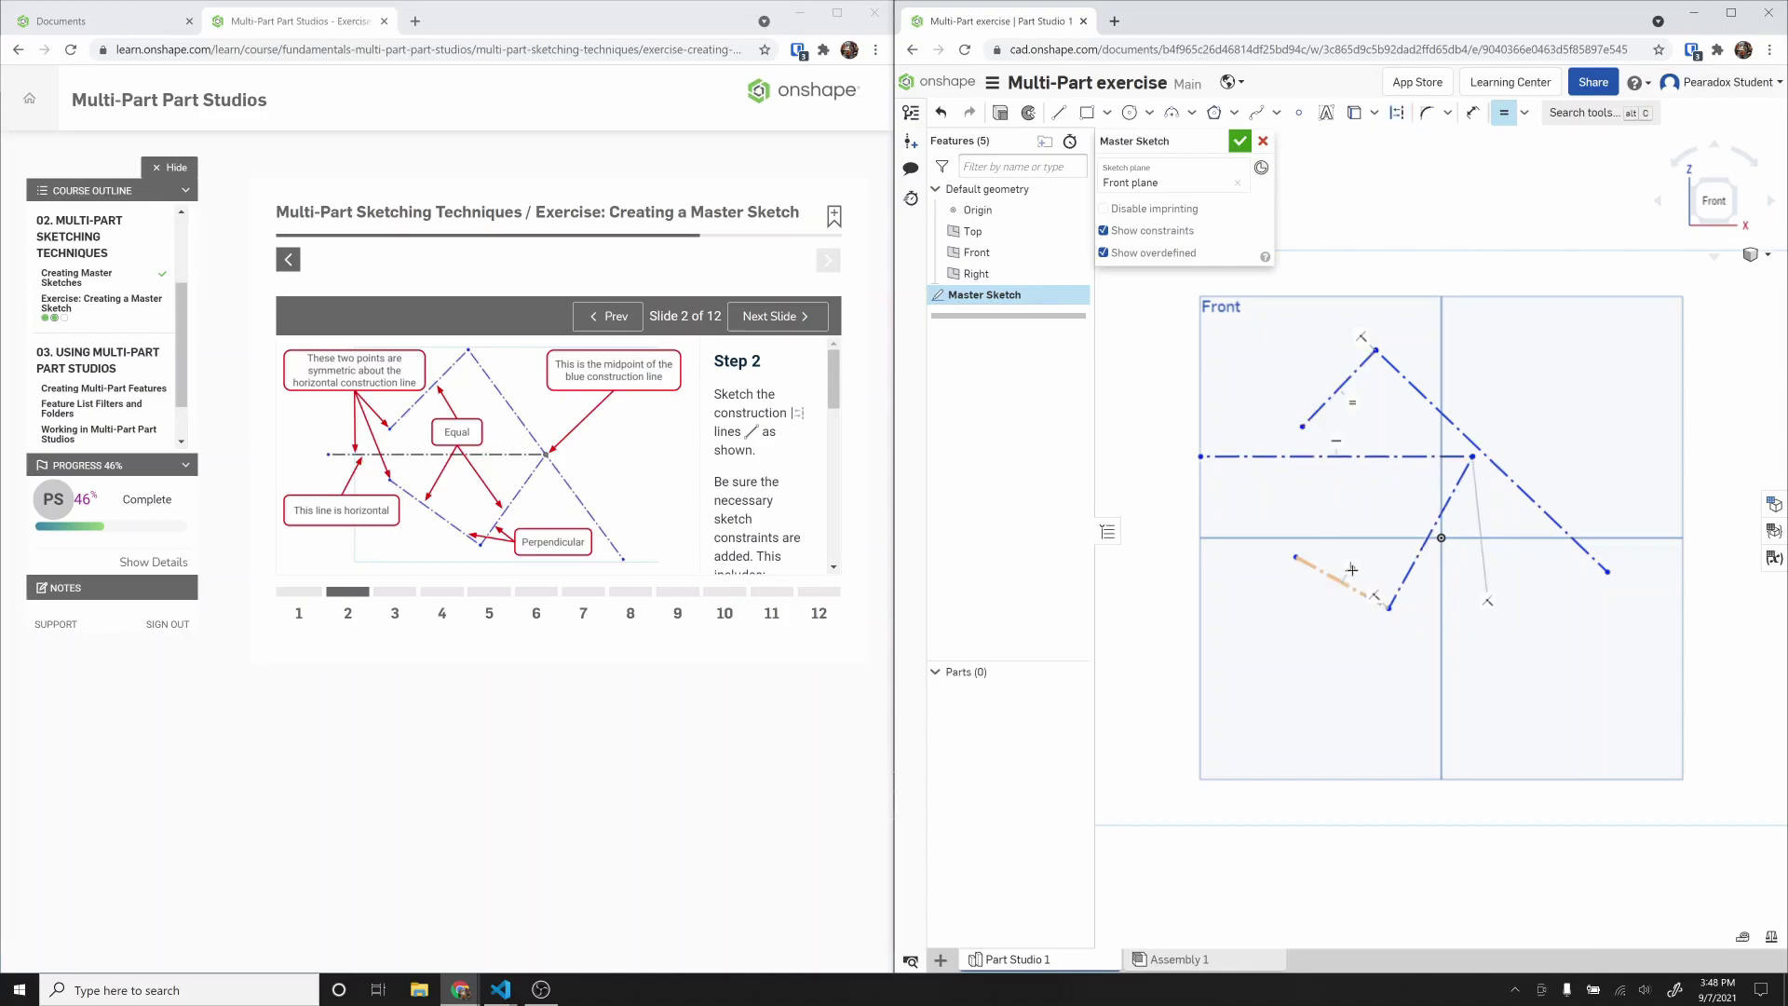
left_click(1336, 578)
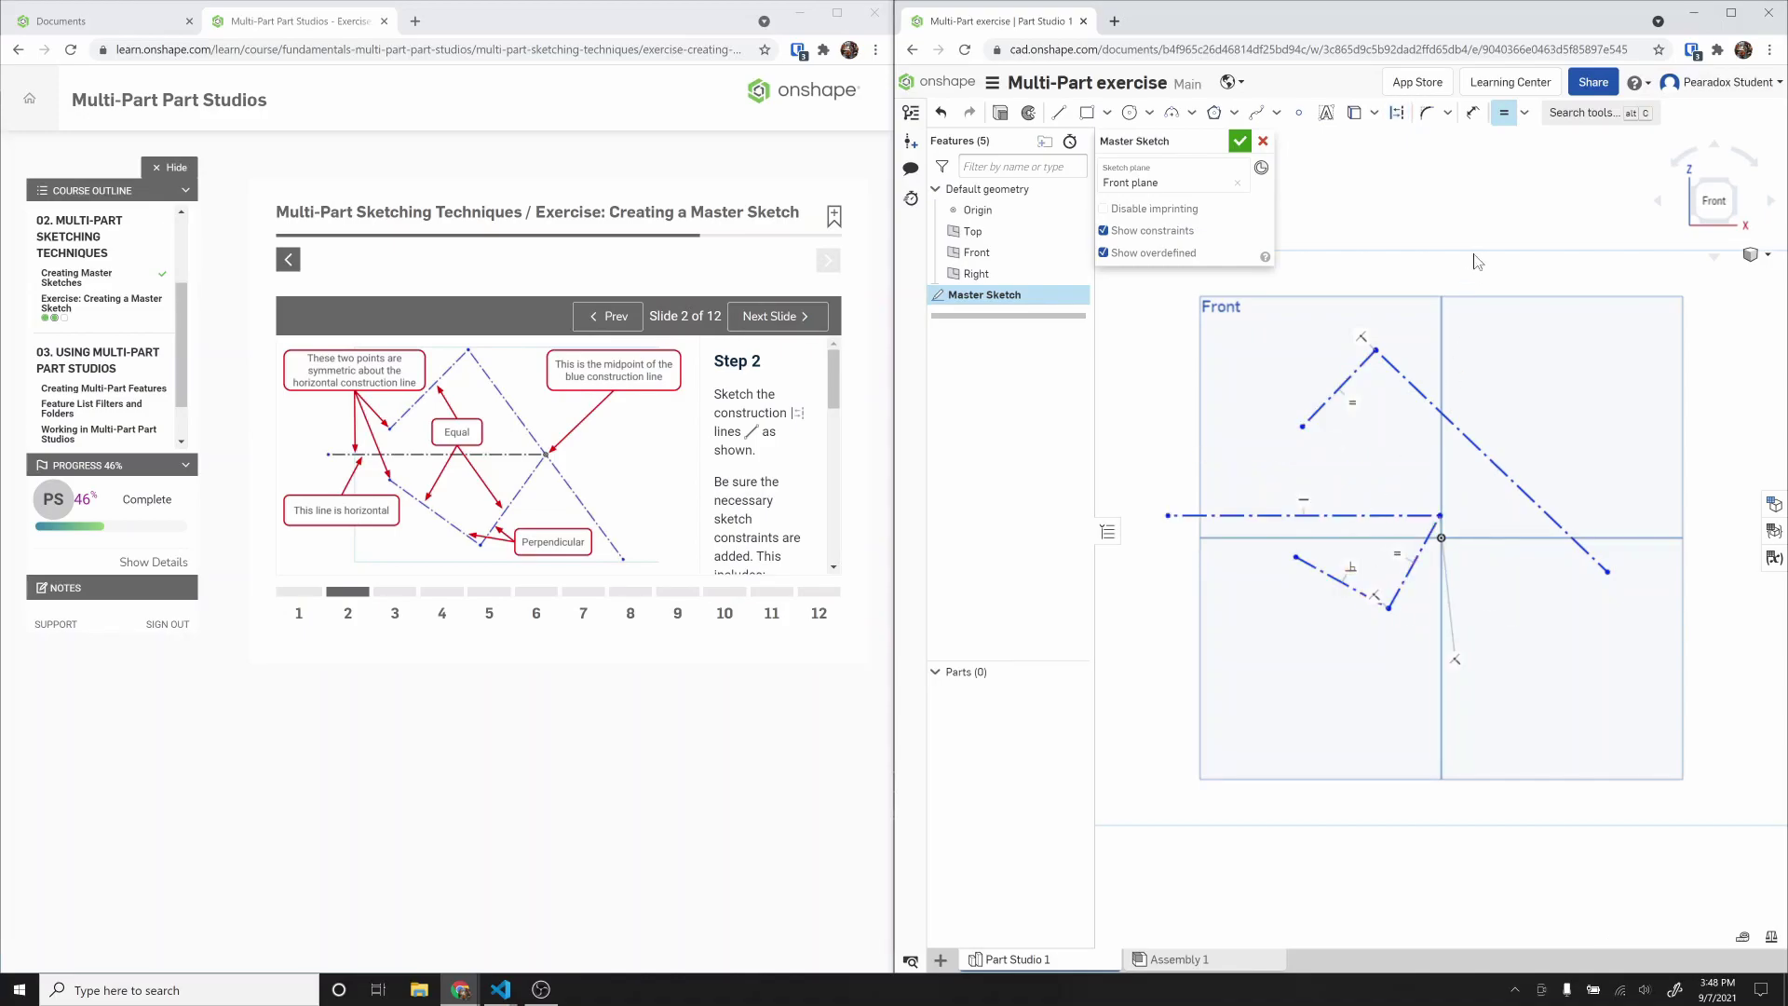
left_click(1524, 112)
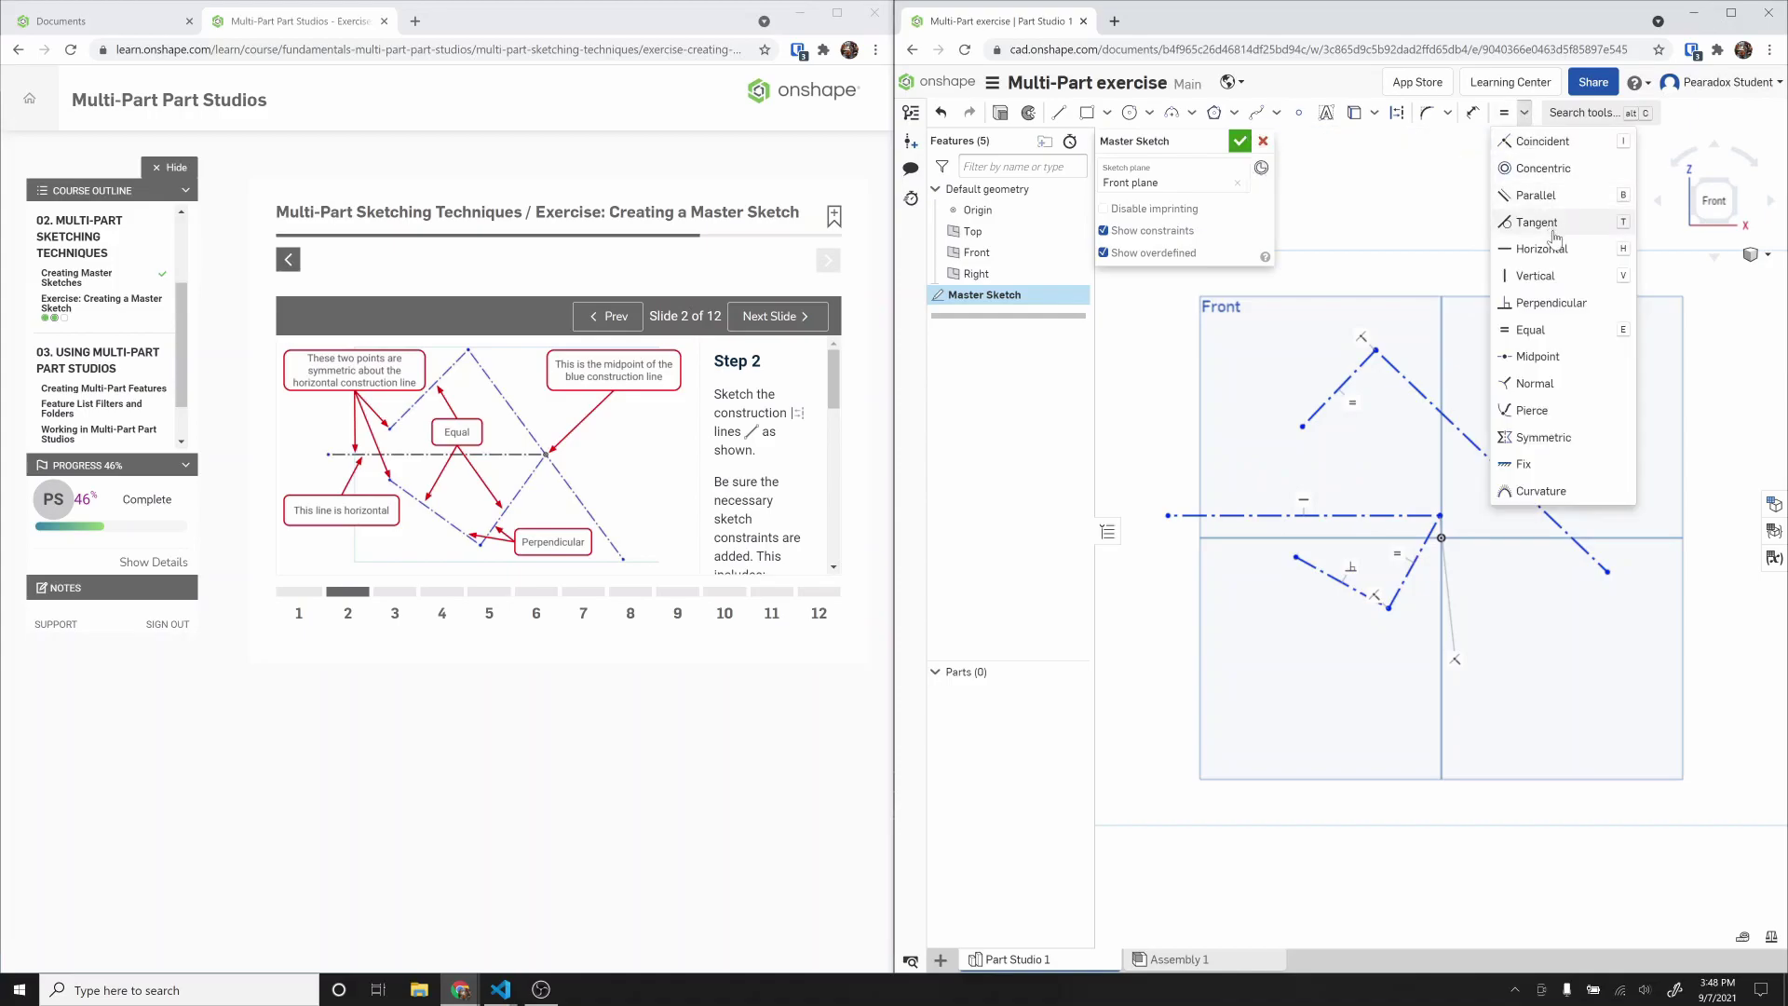
left_click(1565, 358)
left_click(1491, 459)
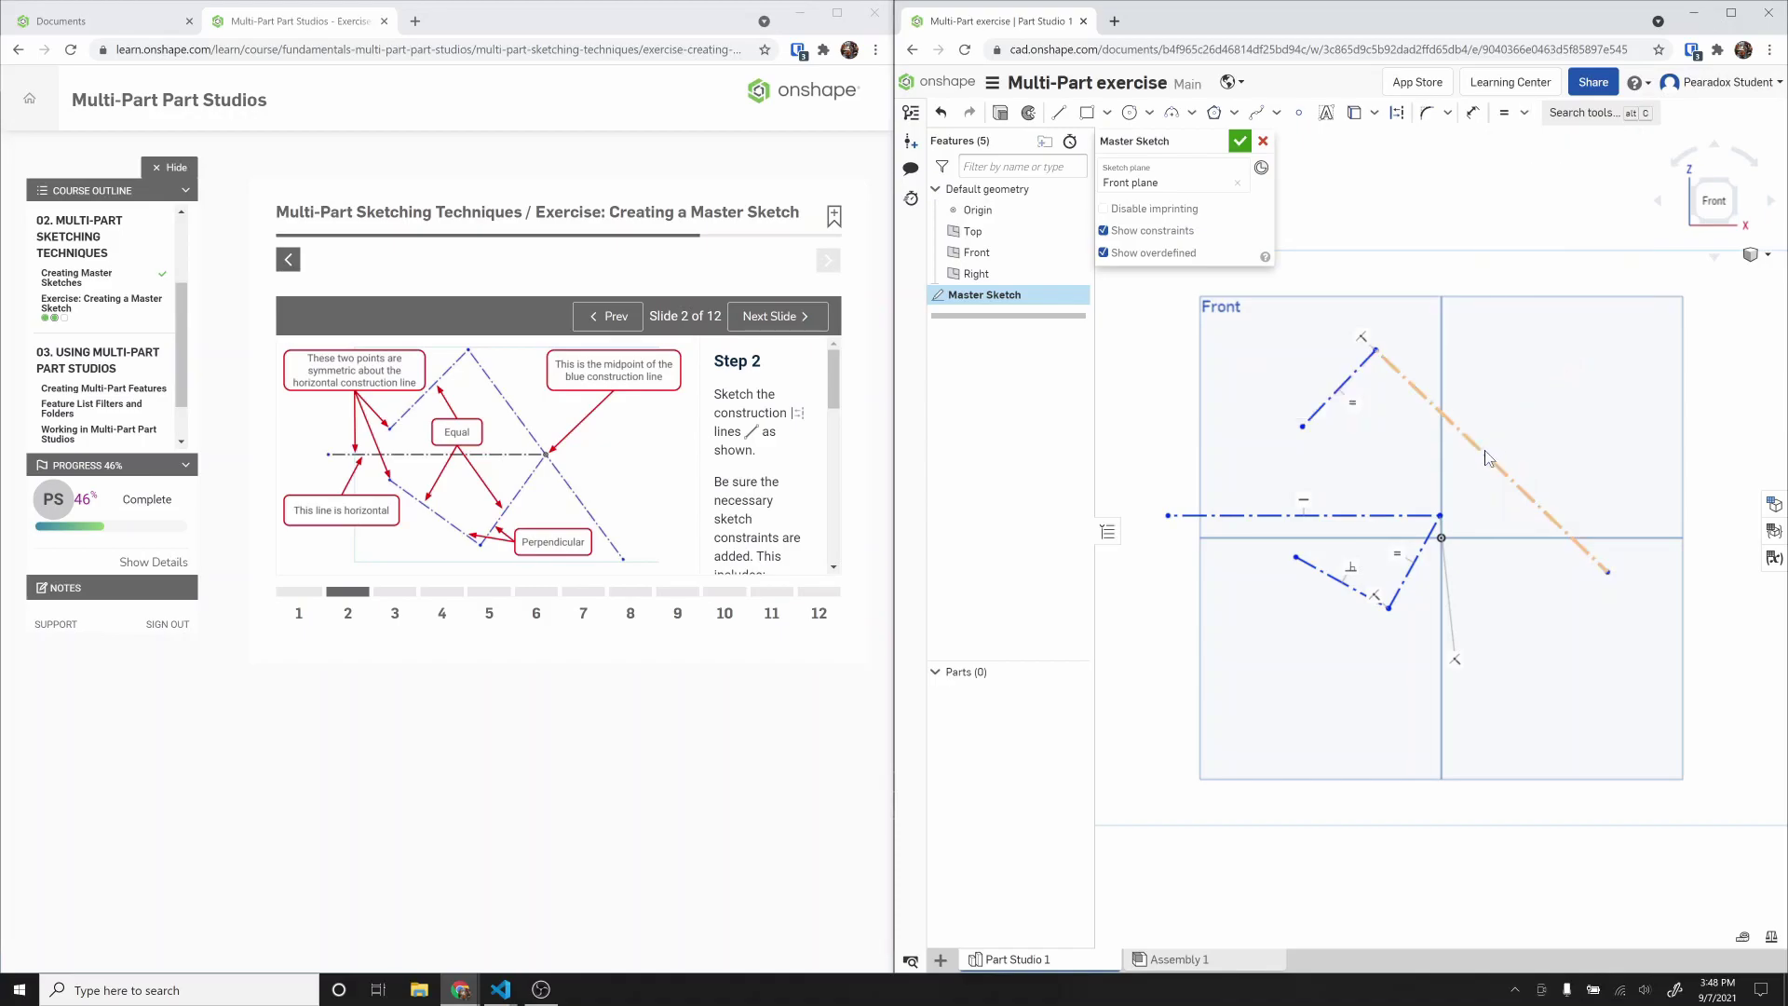
left_click(1525, 113)
left_click(1563, 355)
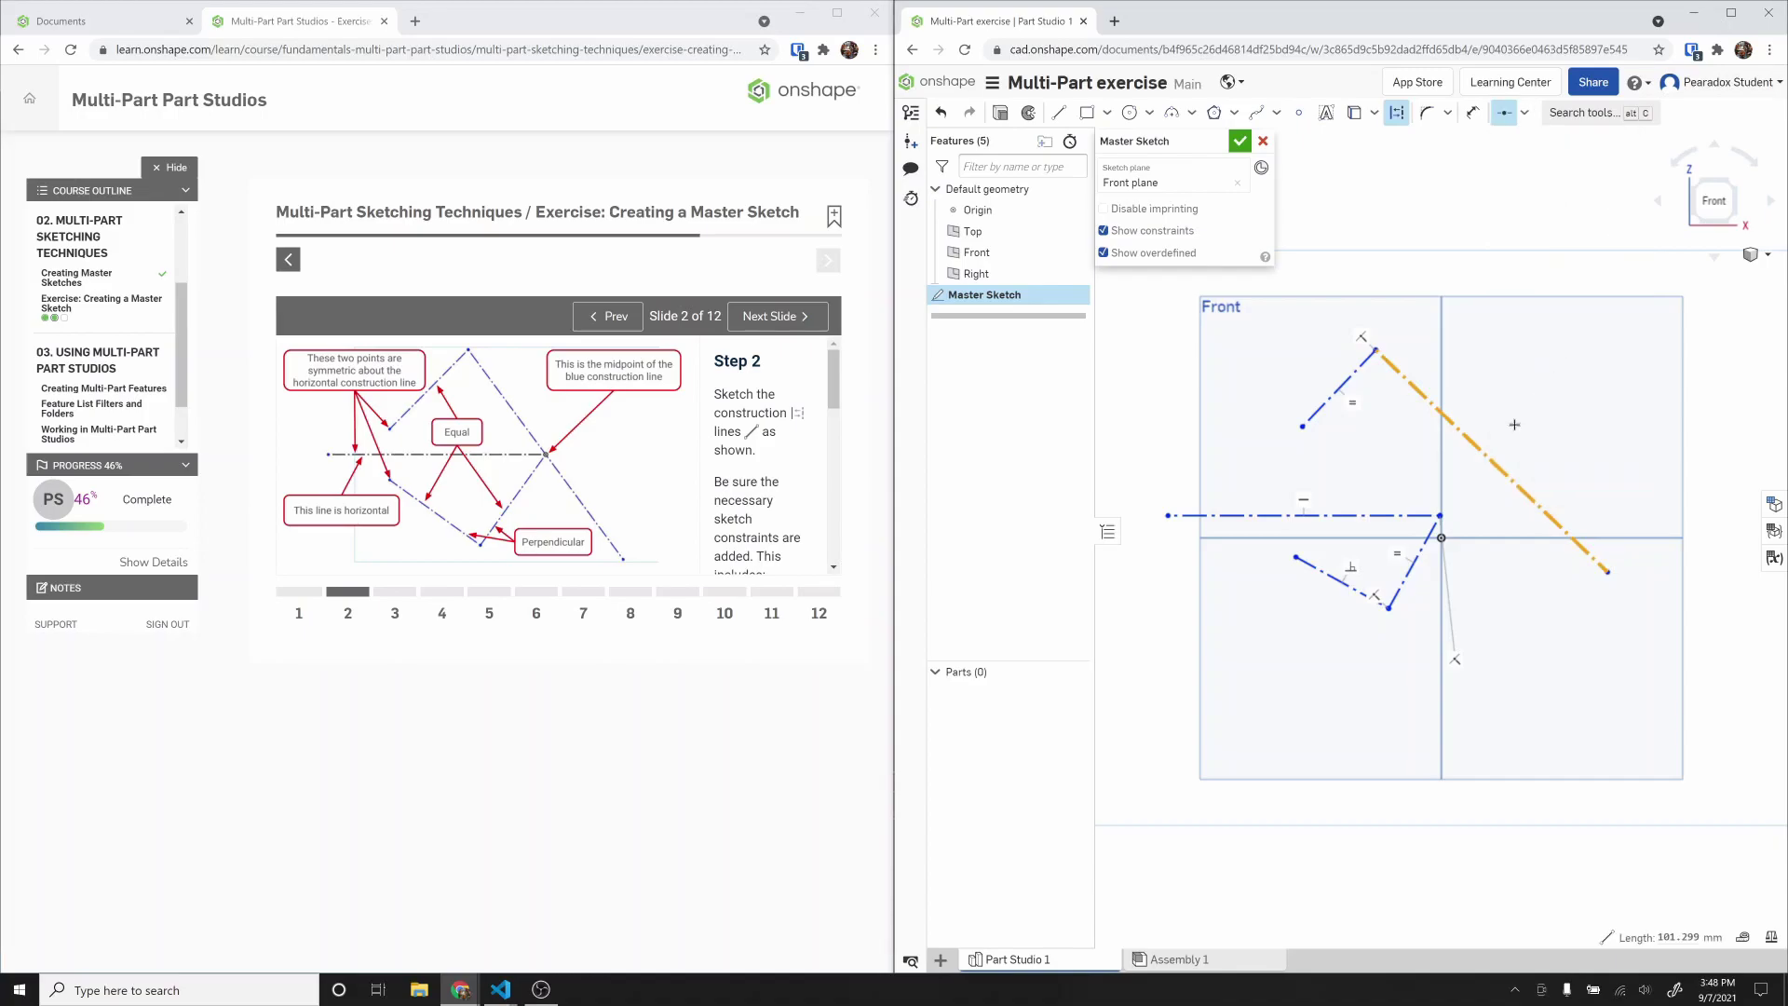
key("Escape")
Step: Constrain a new point to the midpoint of the long diagonal construction line and attach the lower arm's joint endpoint to it
left_click(1299, 116)
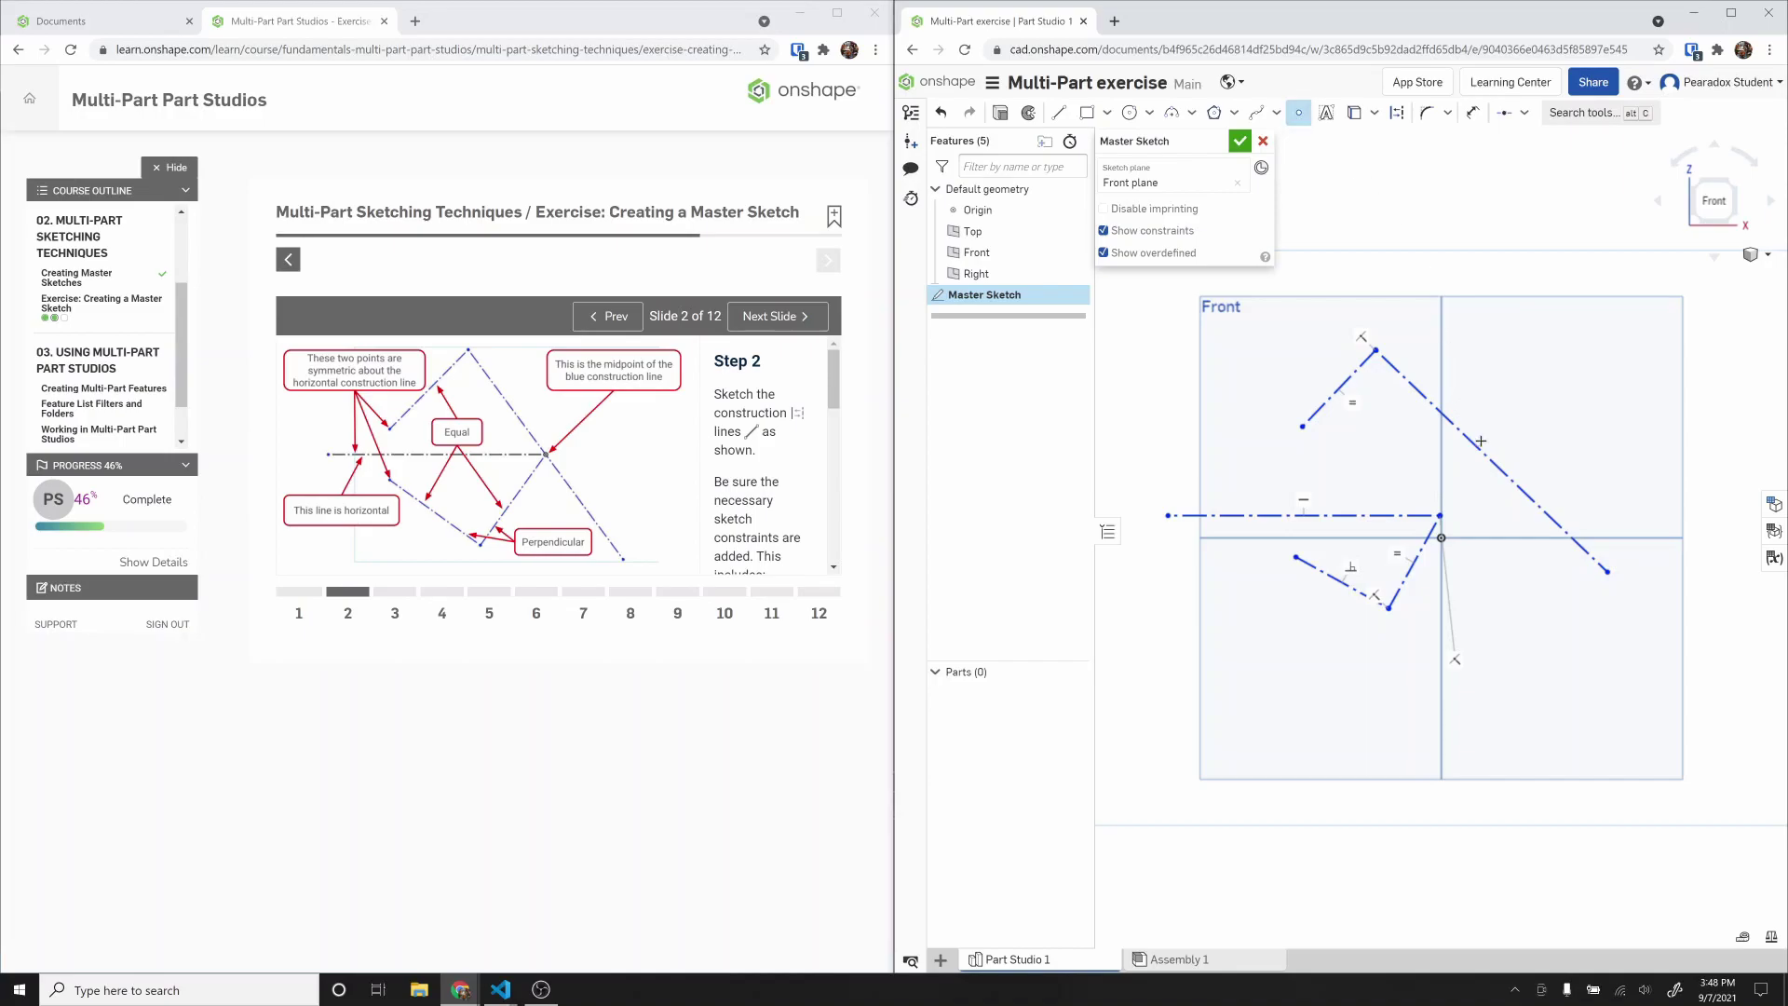
key("Escape")
left_click(1495, 463)
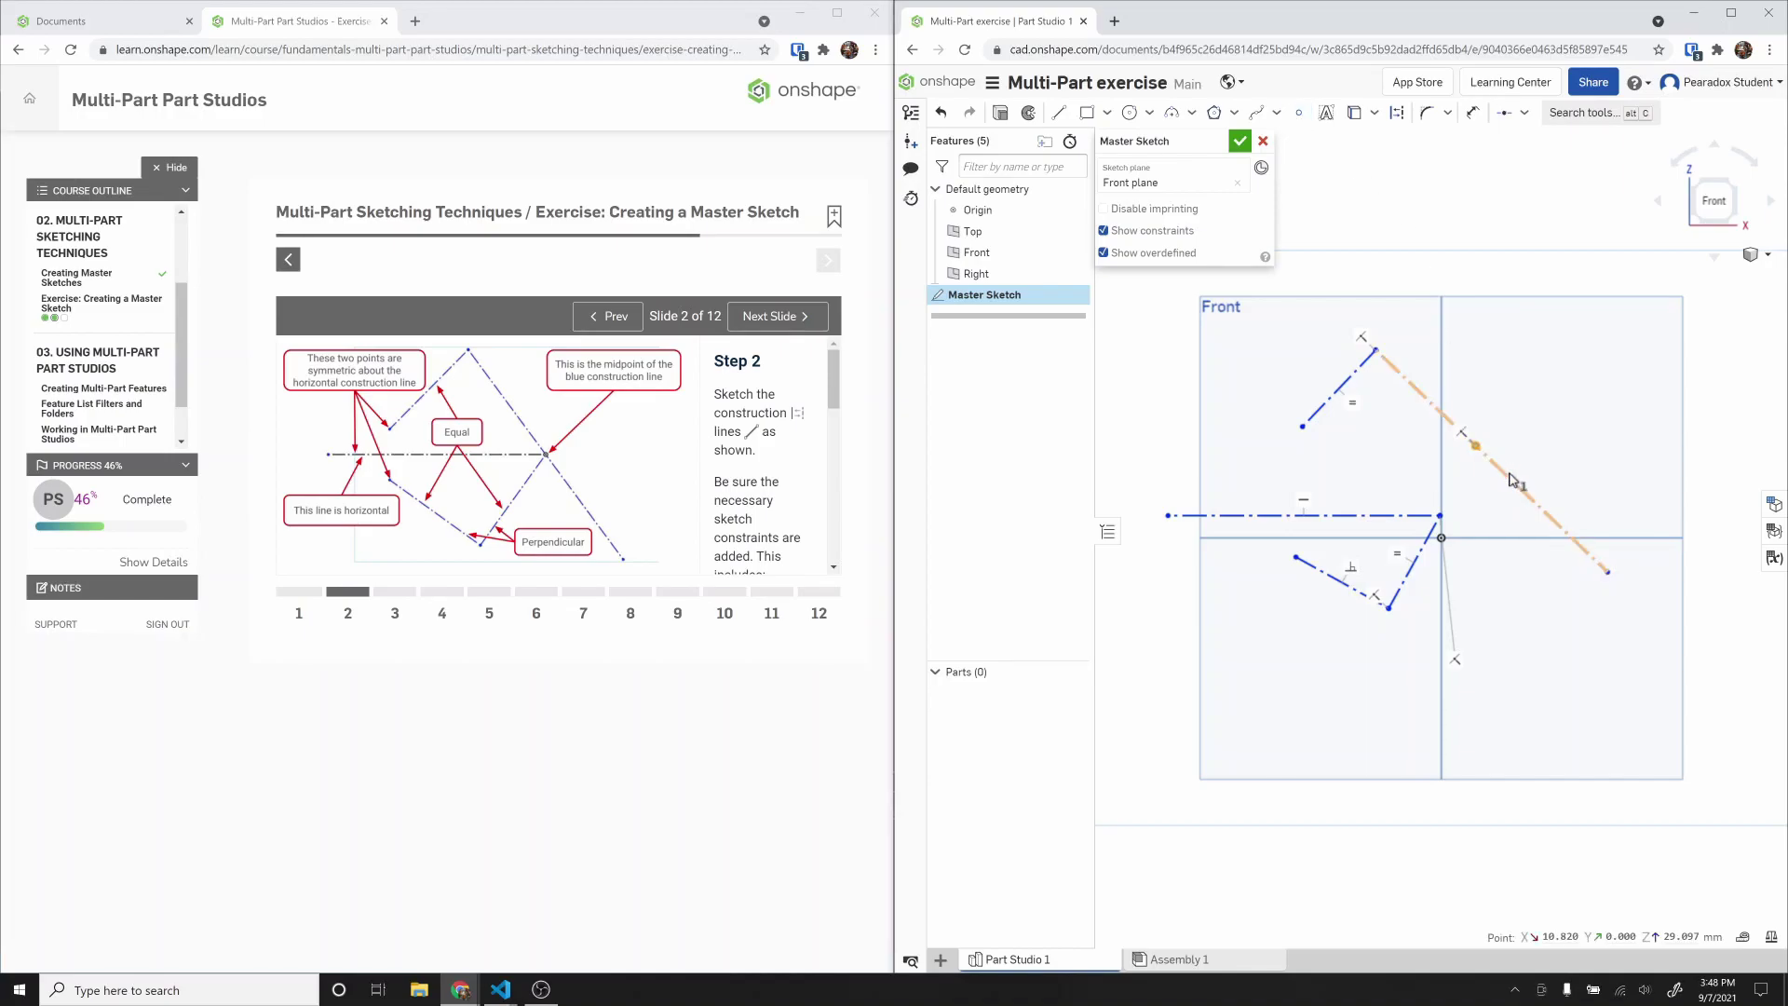
left_click(1506, 114)
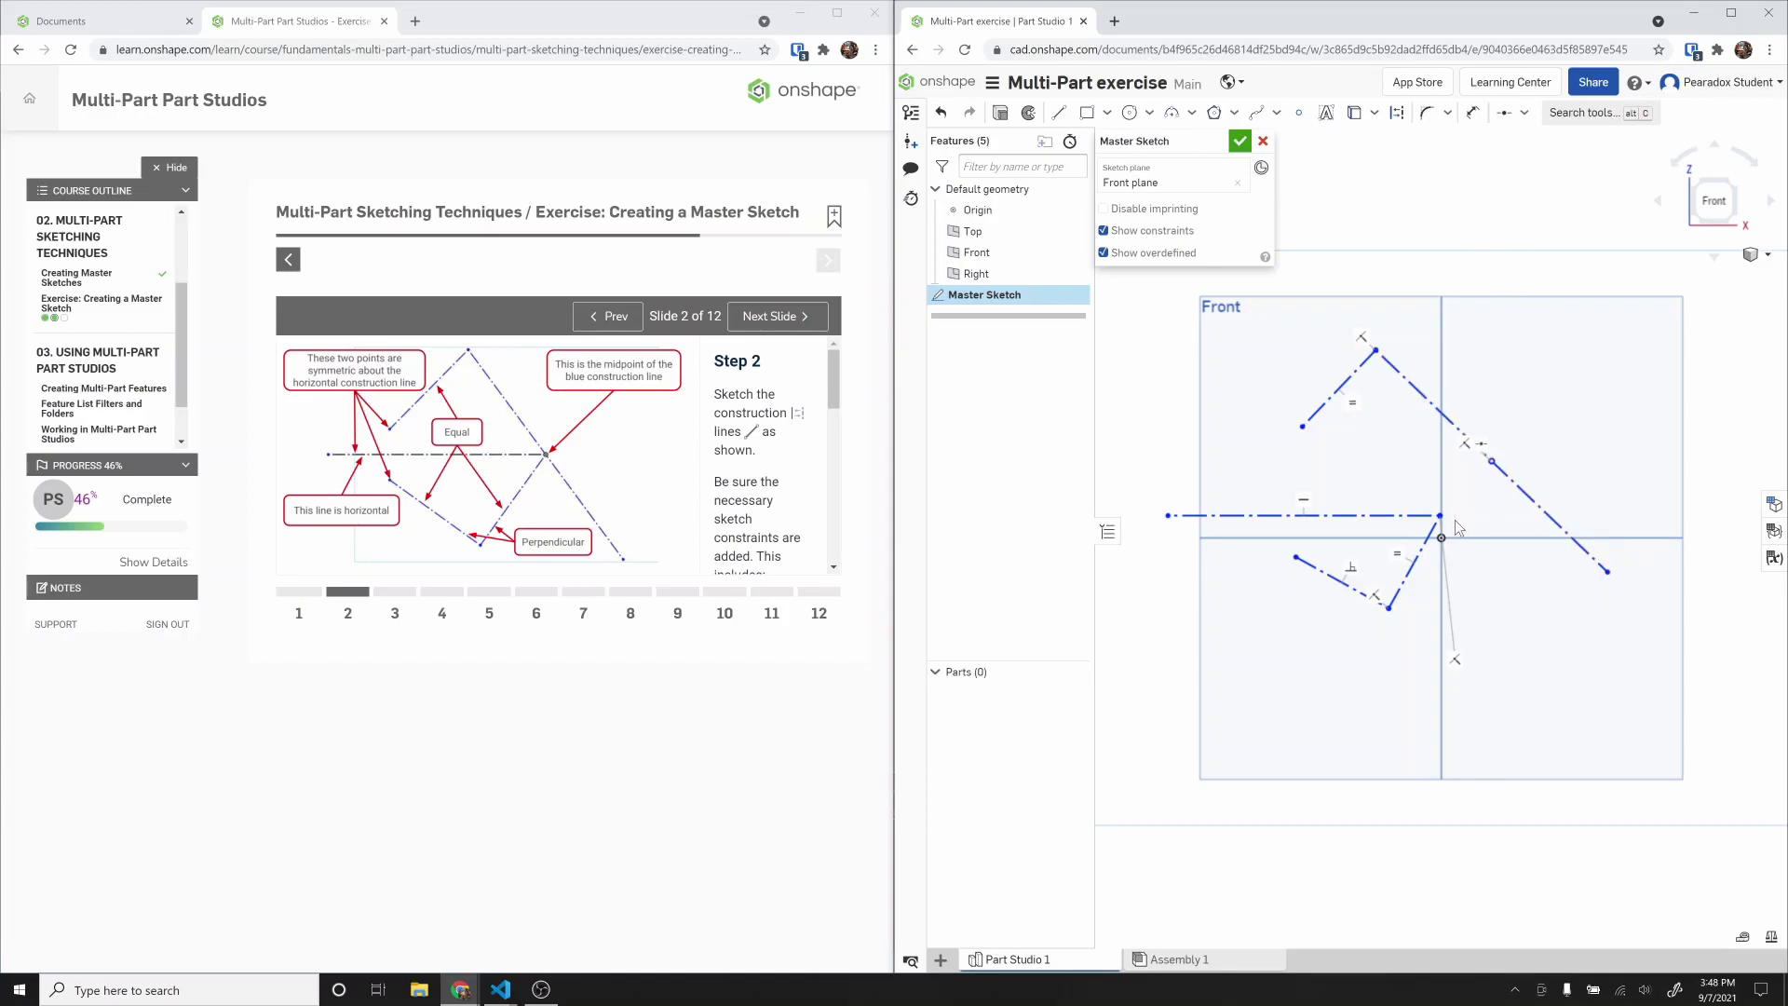
left_click_drag(1443, 517, 1491, 461)
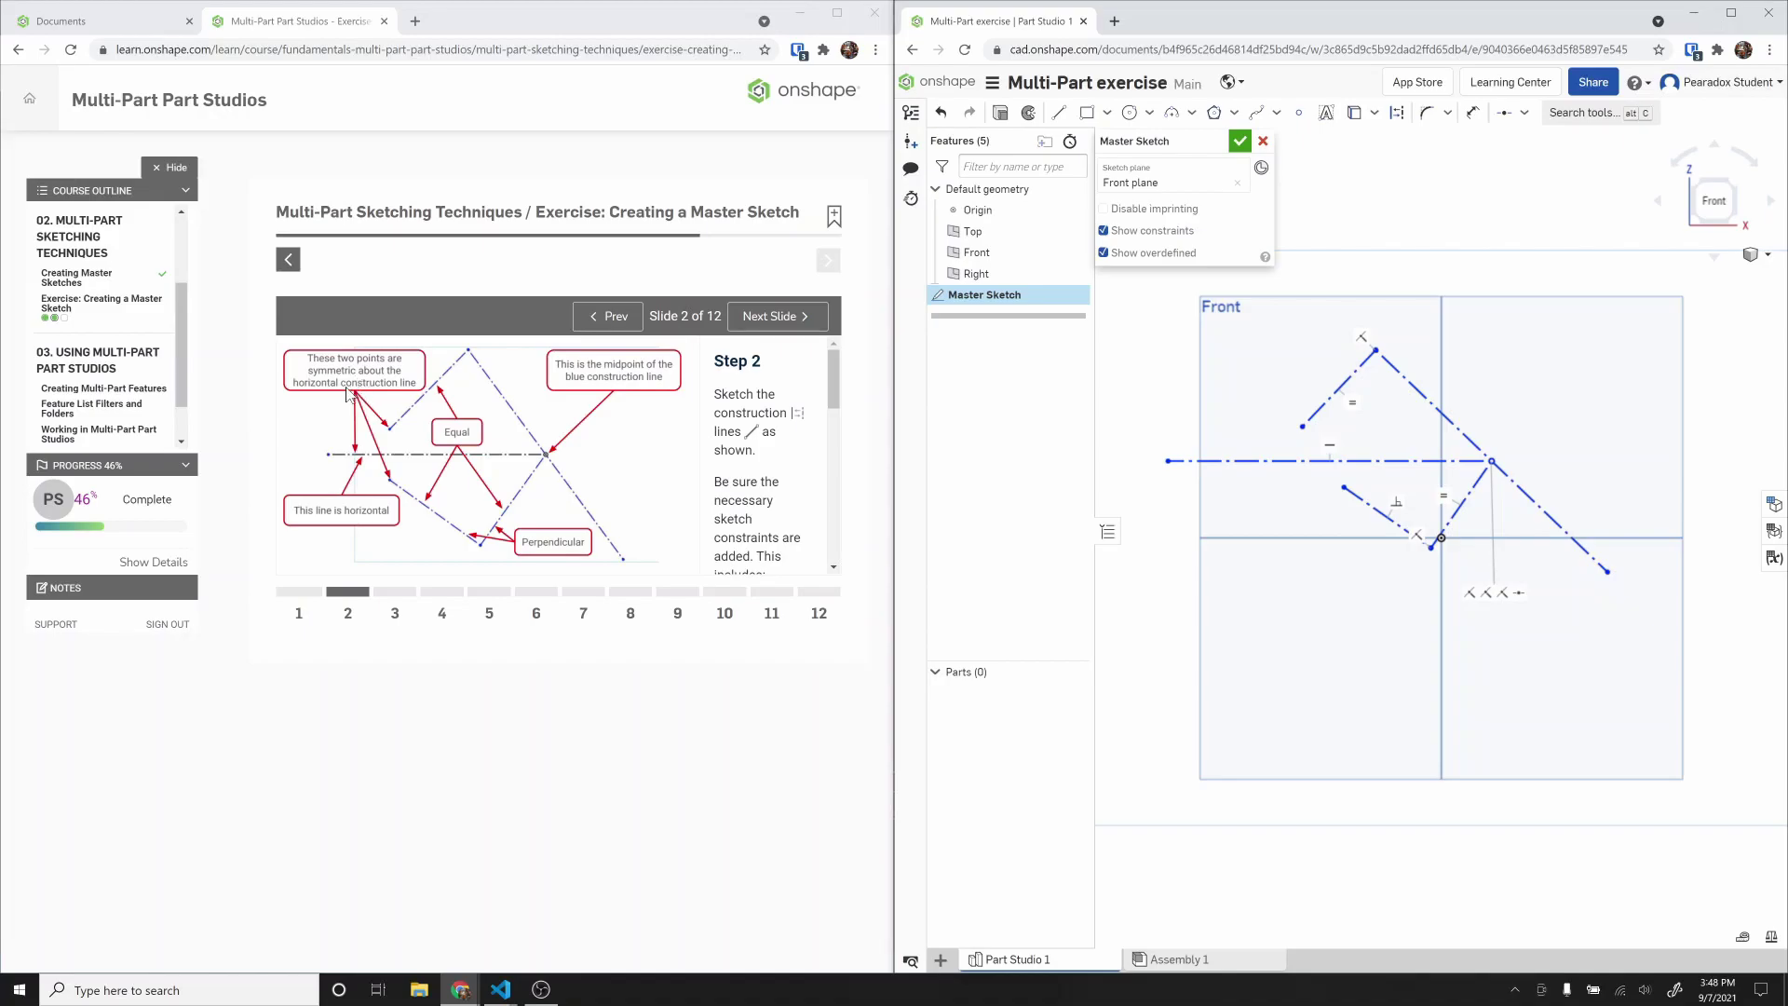
left_click(1525, 112)
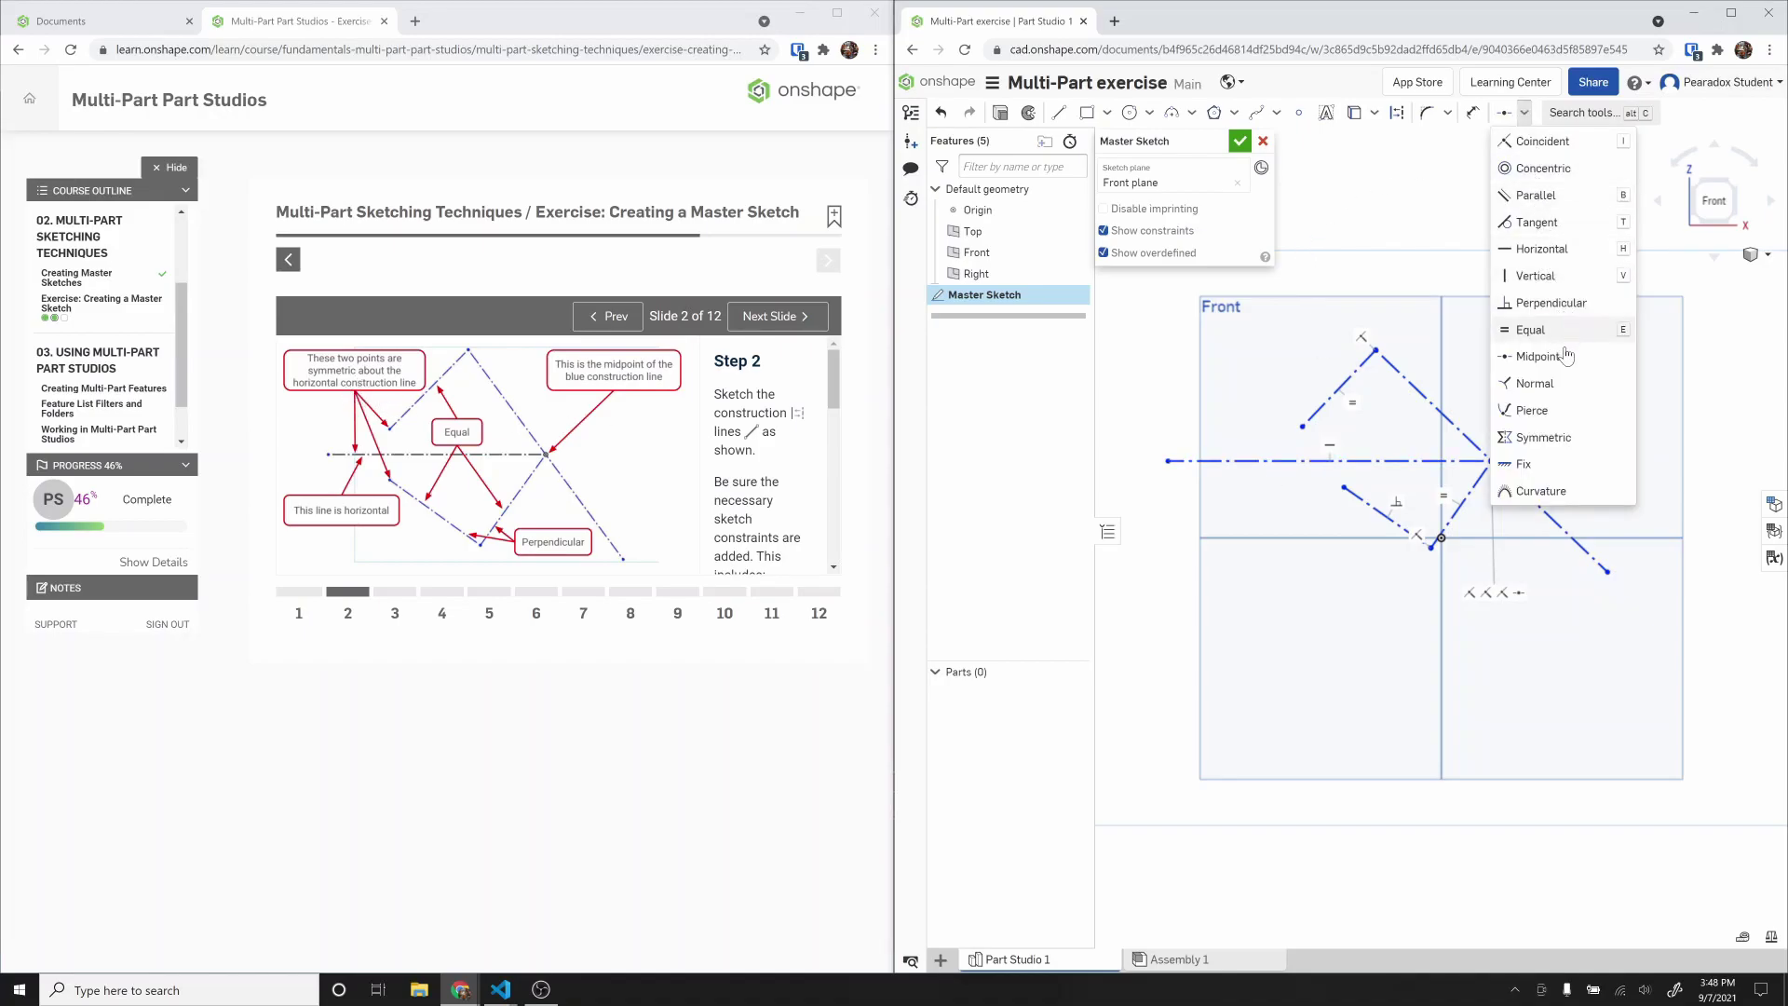
left_click(1546, 437)
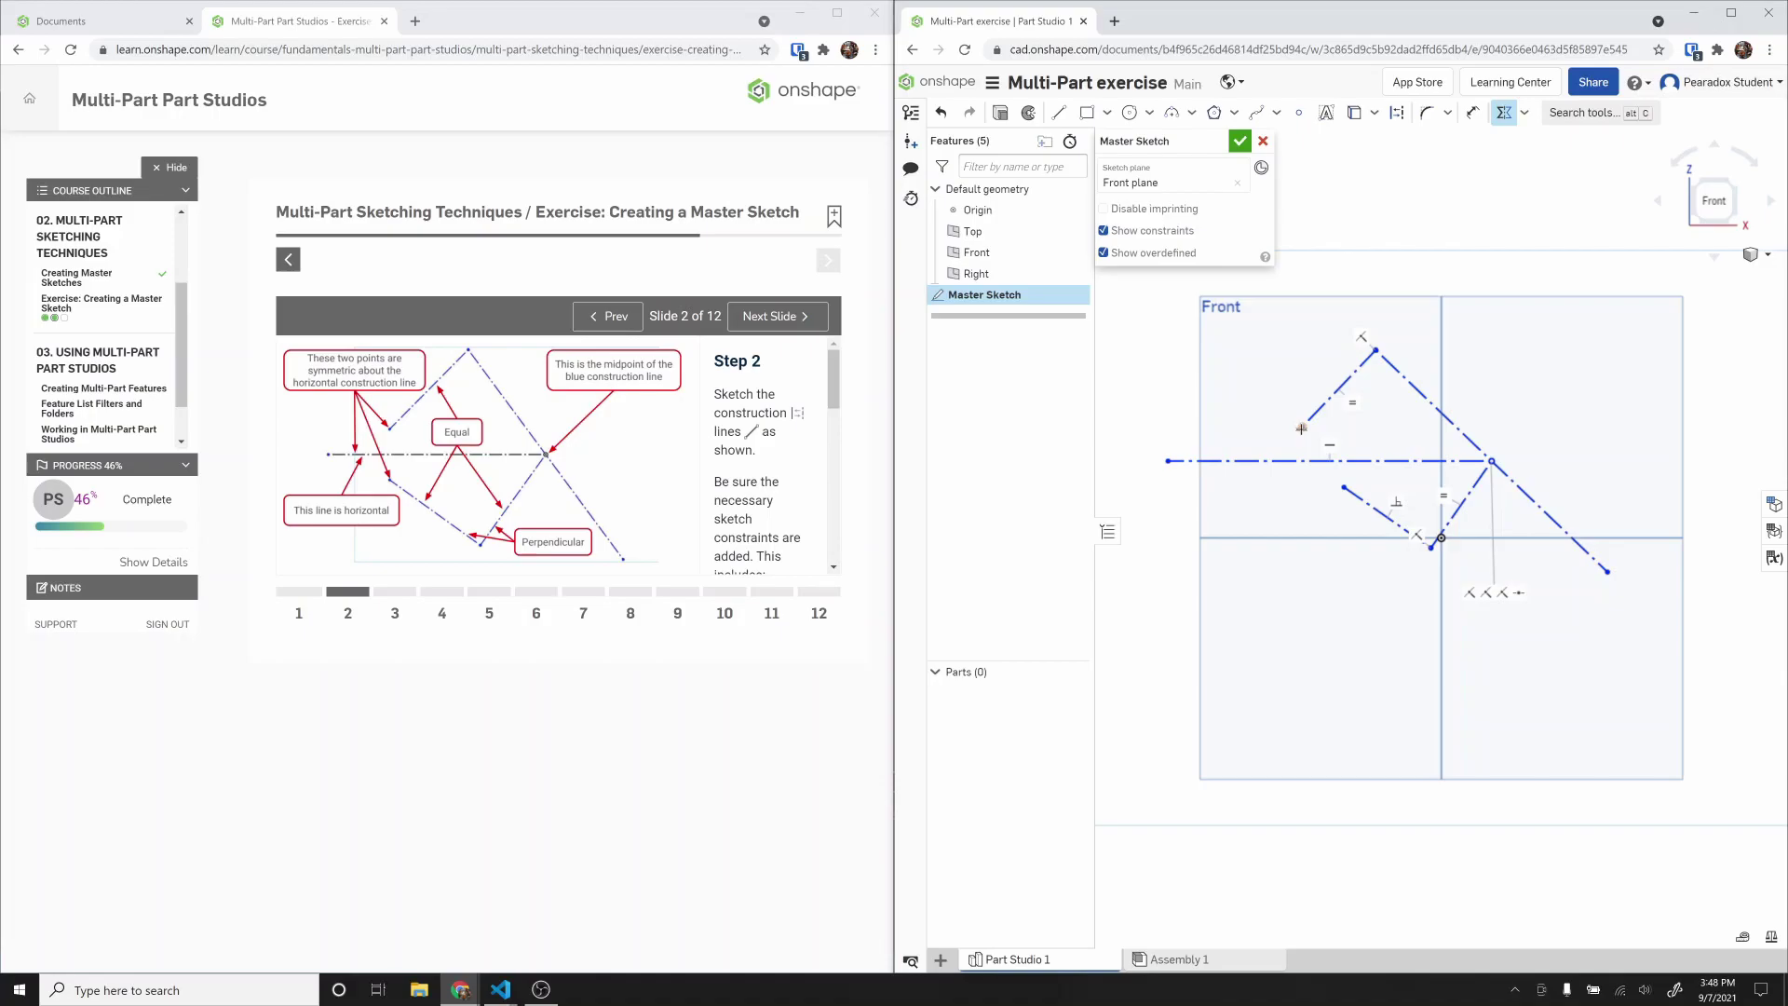
left_click(1524, 112)
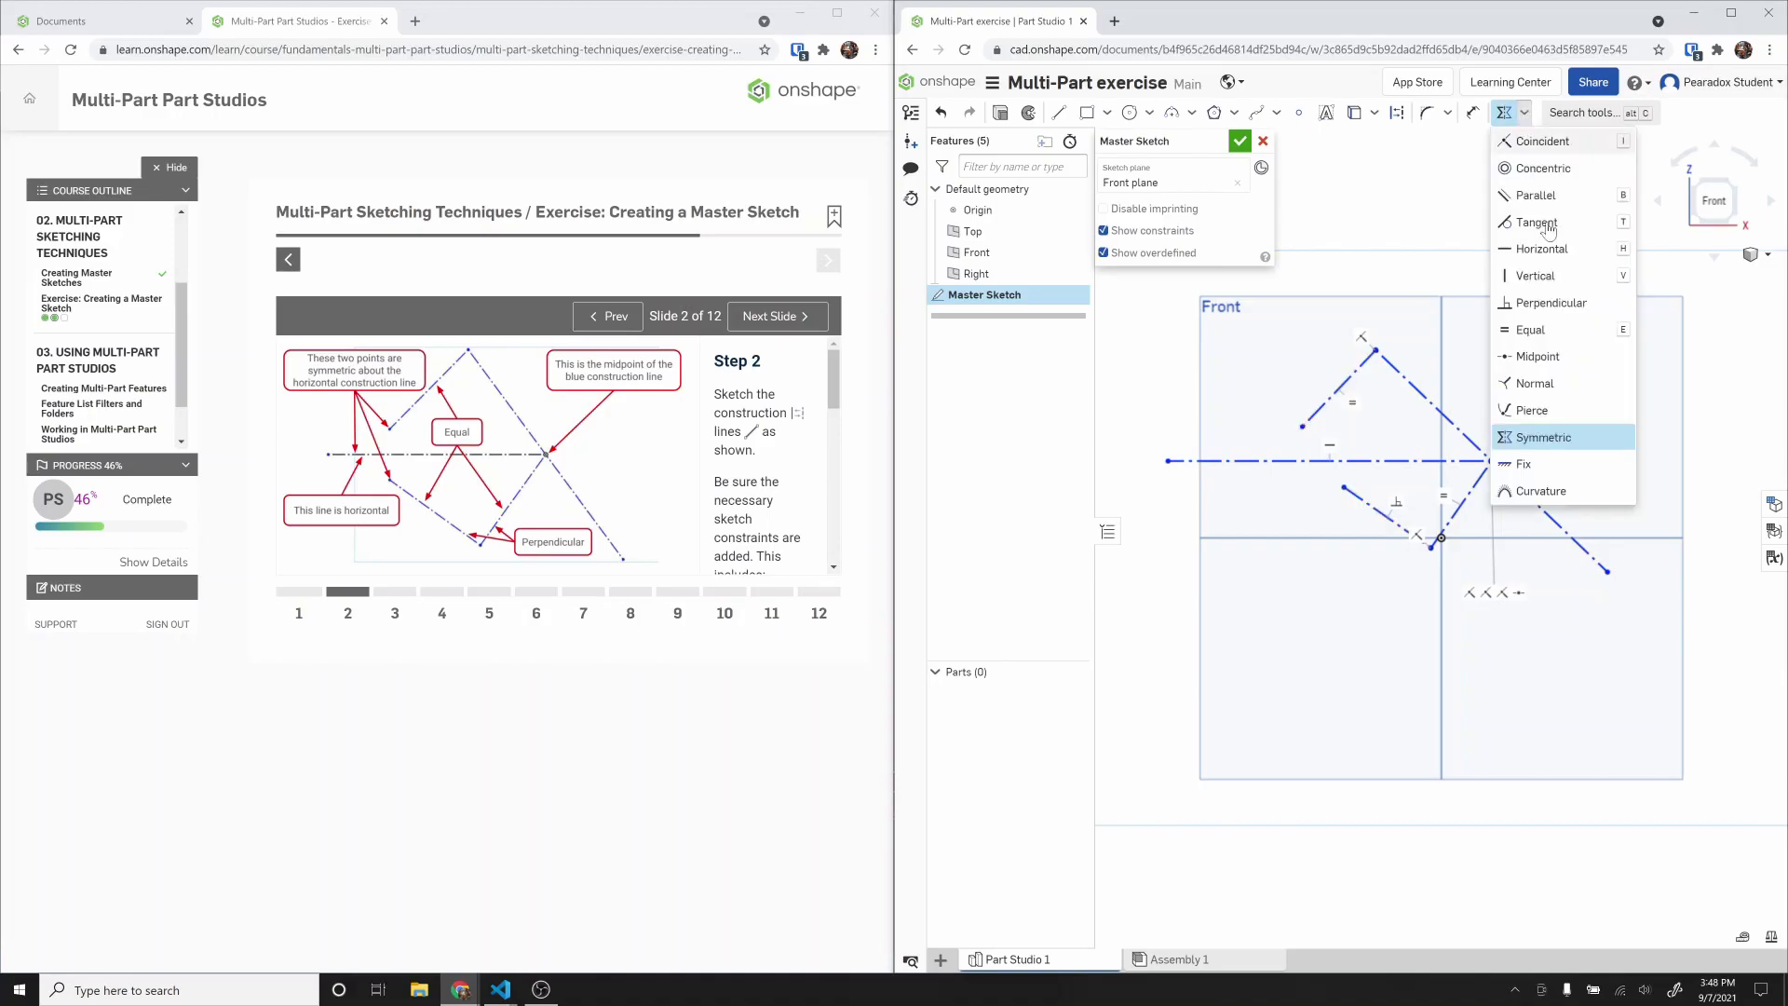
left_click(1556, 445)
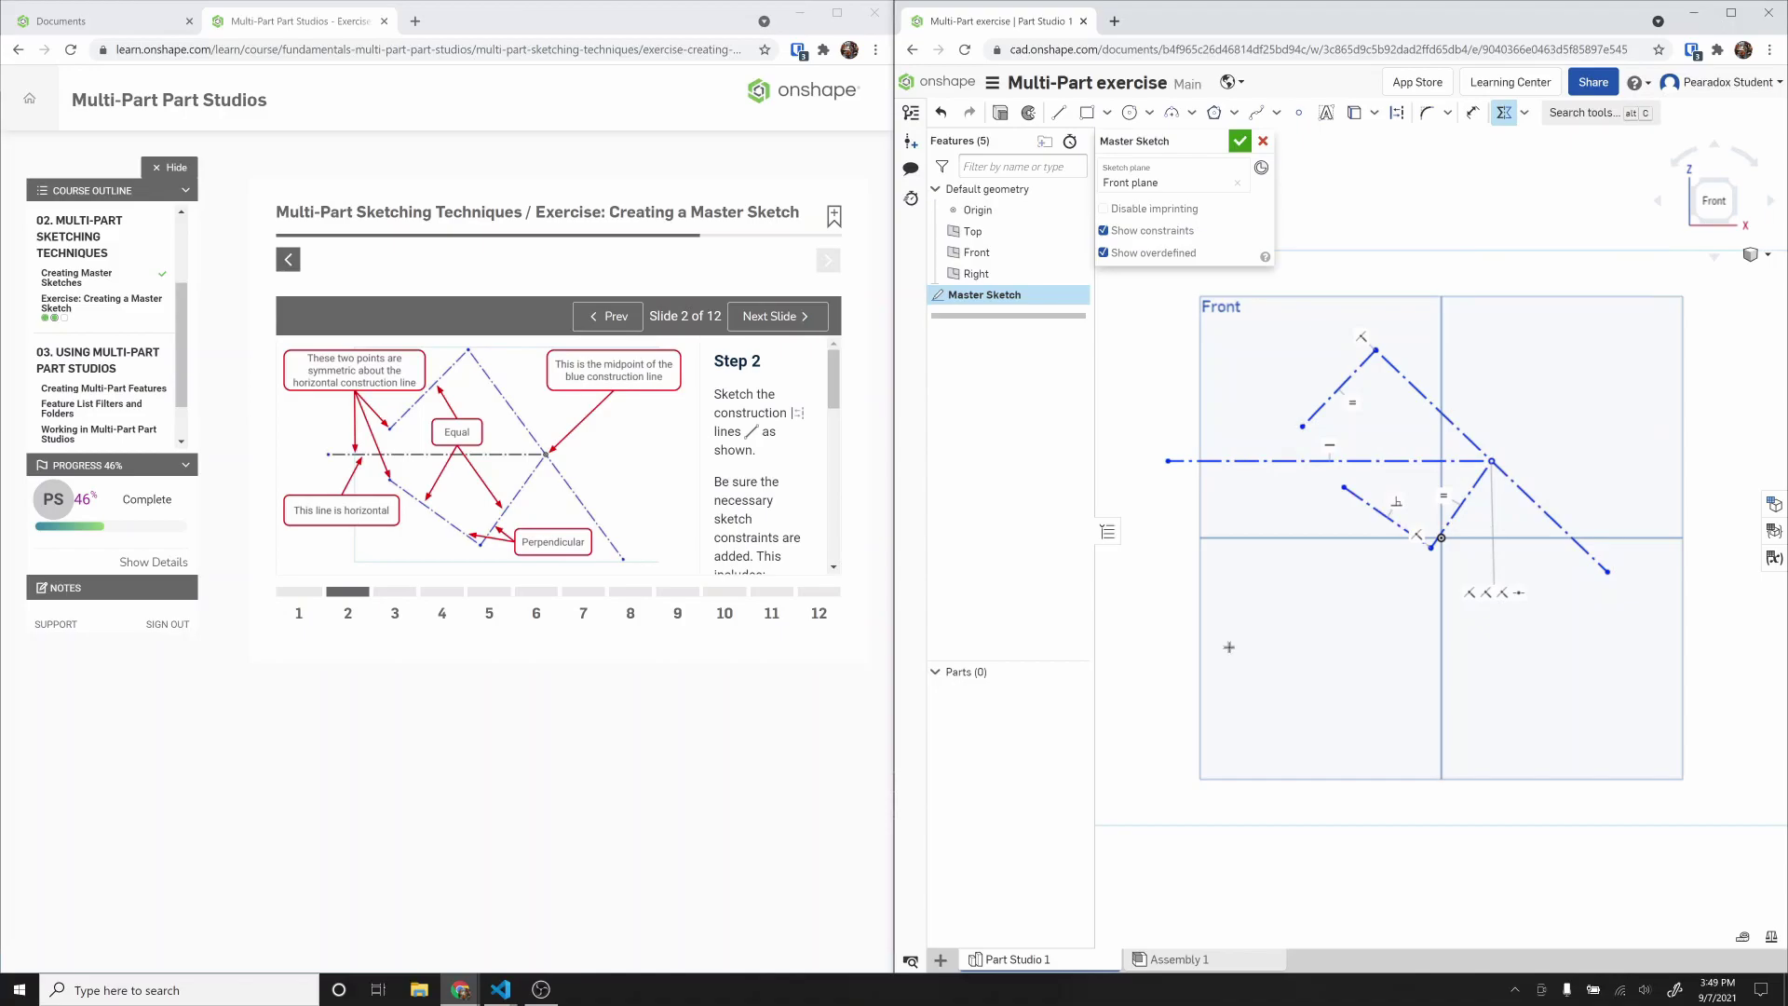
key("Escape")
Step: Make the free left endpoints of the upper and lower arms symmetric about the horizontal construction line
left_click(1246, 463)
left_click(1302, 427)
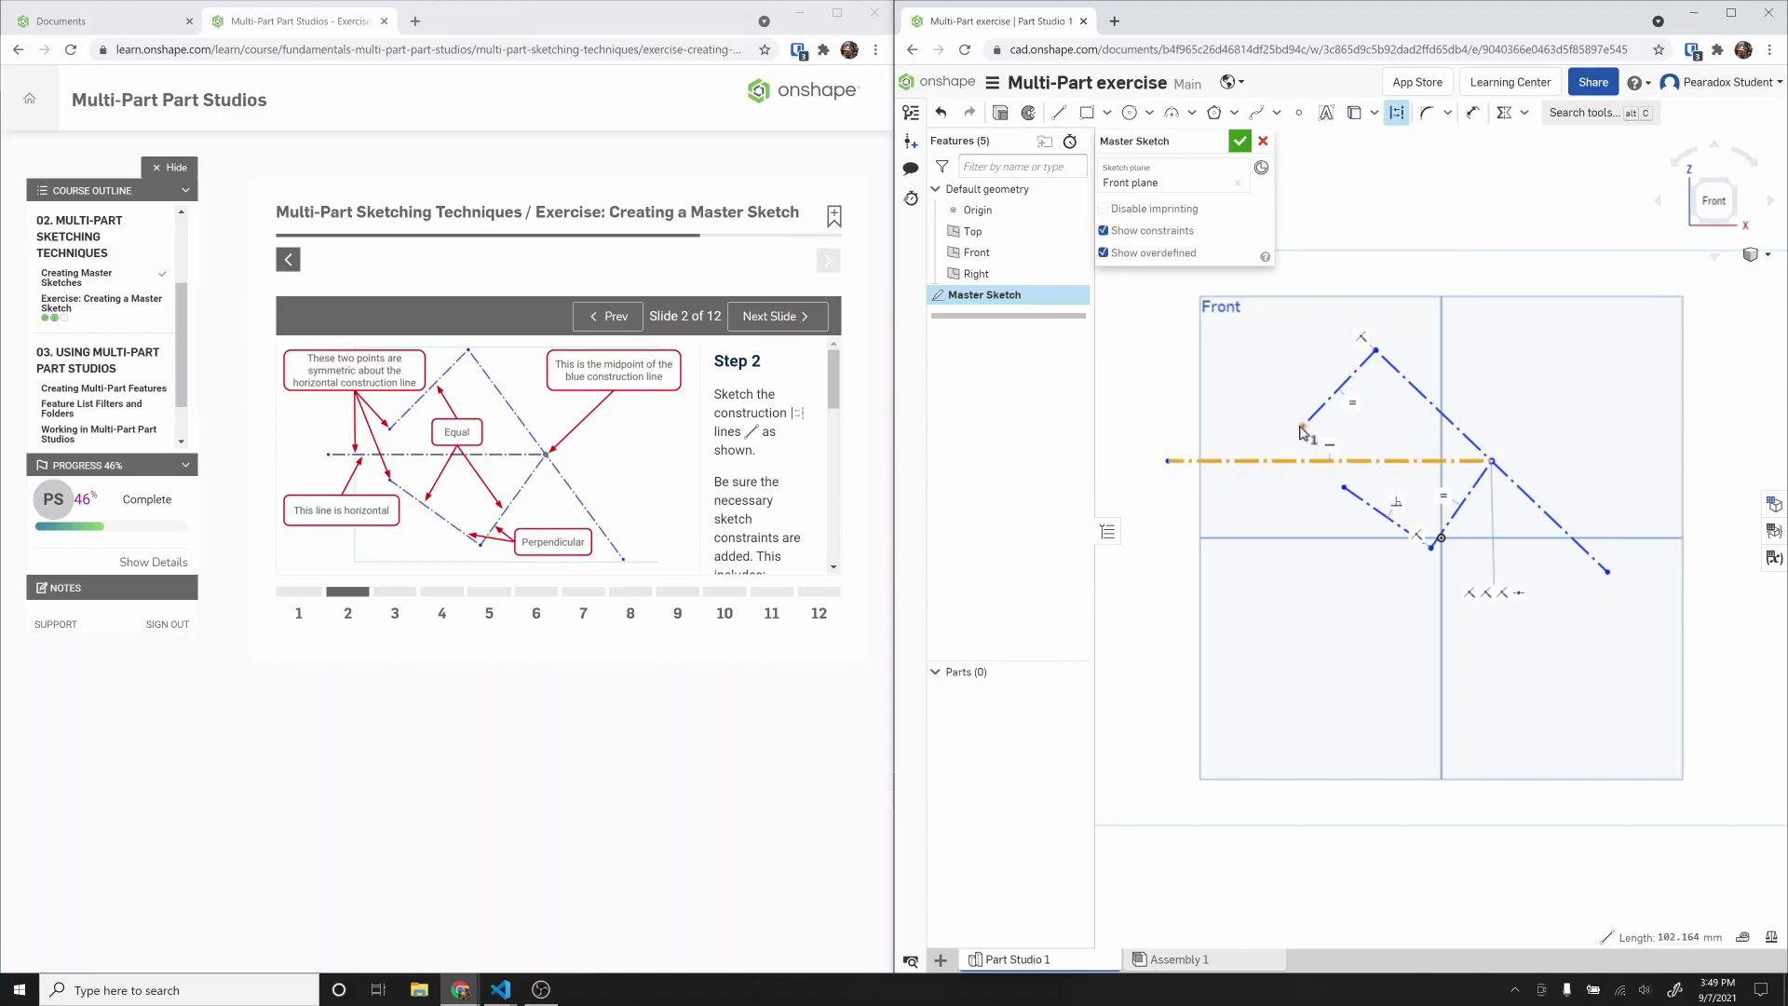
left_click(1344, 489)
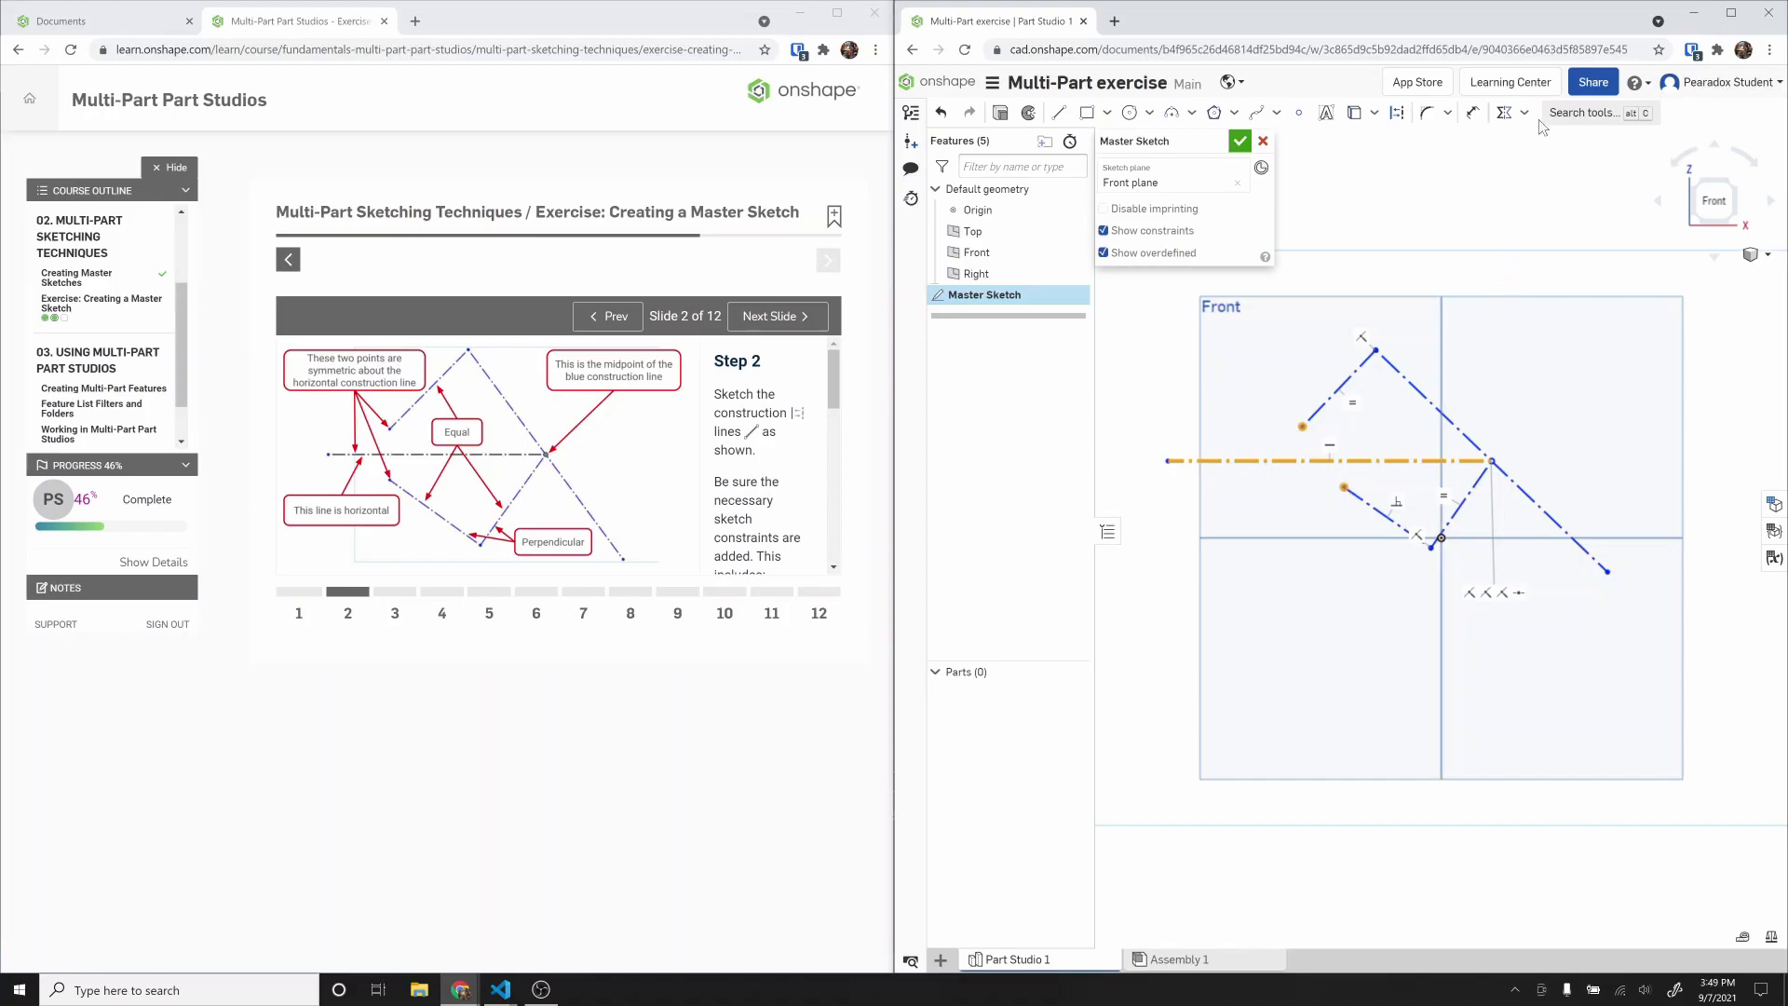
left_click(1508, 119)
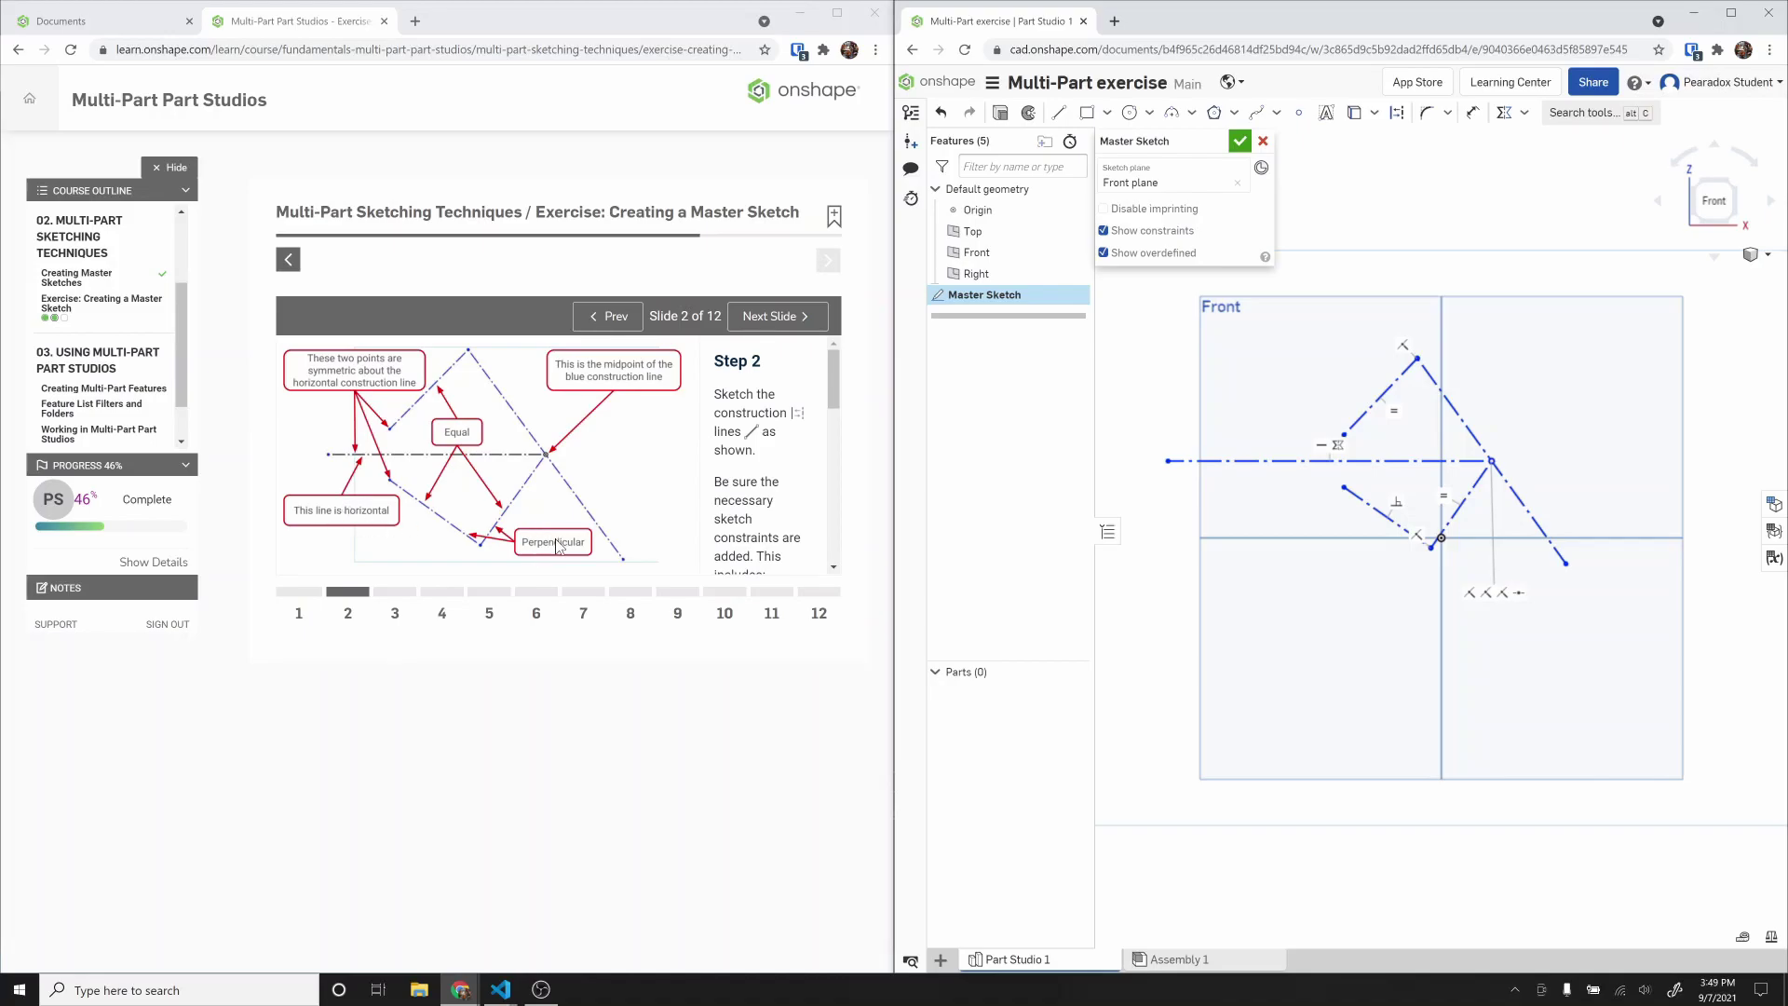
Step: Finish reading the Step 2 instructions, advance to Step 3 and read which circles to sketch and make equal
left_click_drag(831, 389, 824, 547)
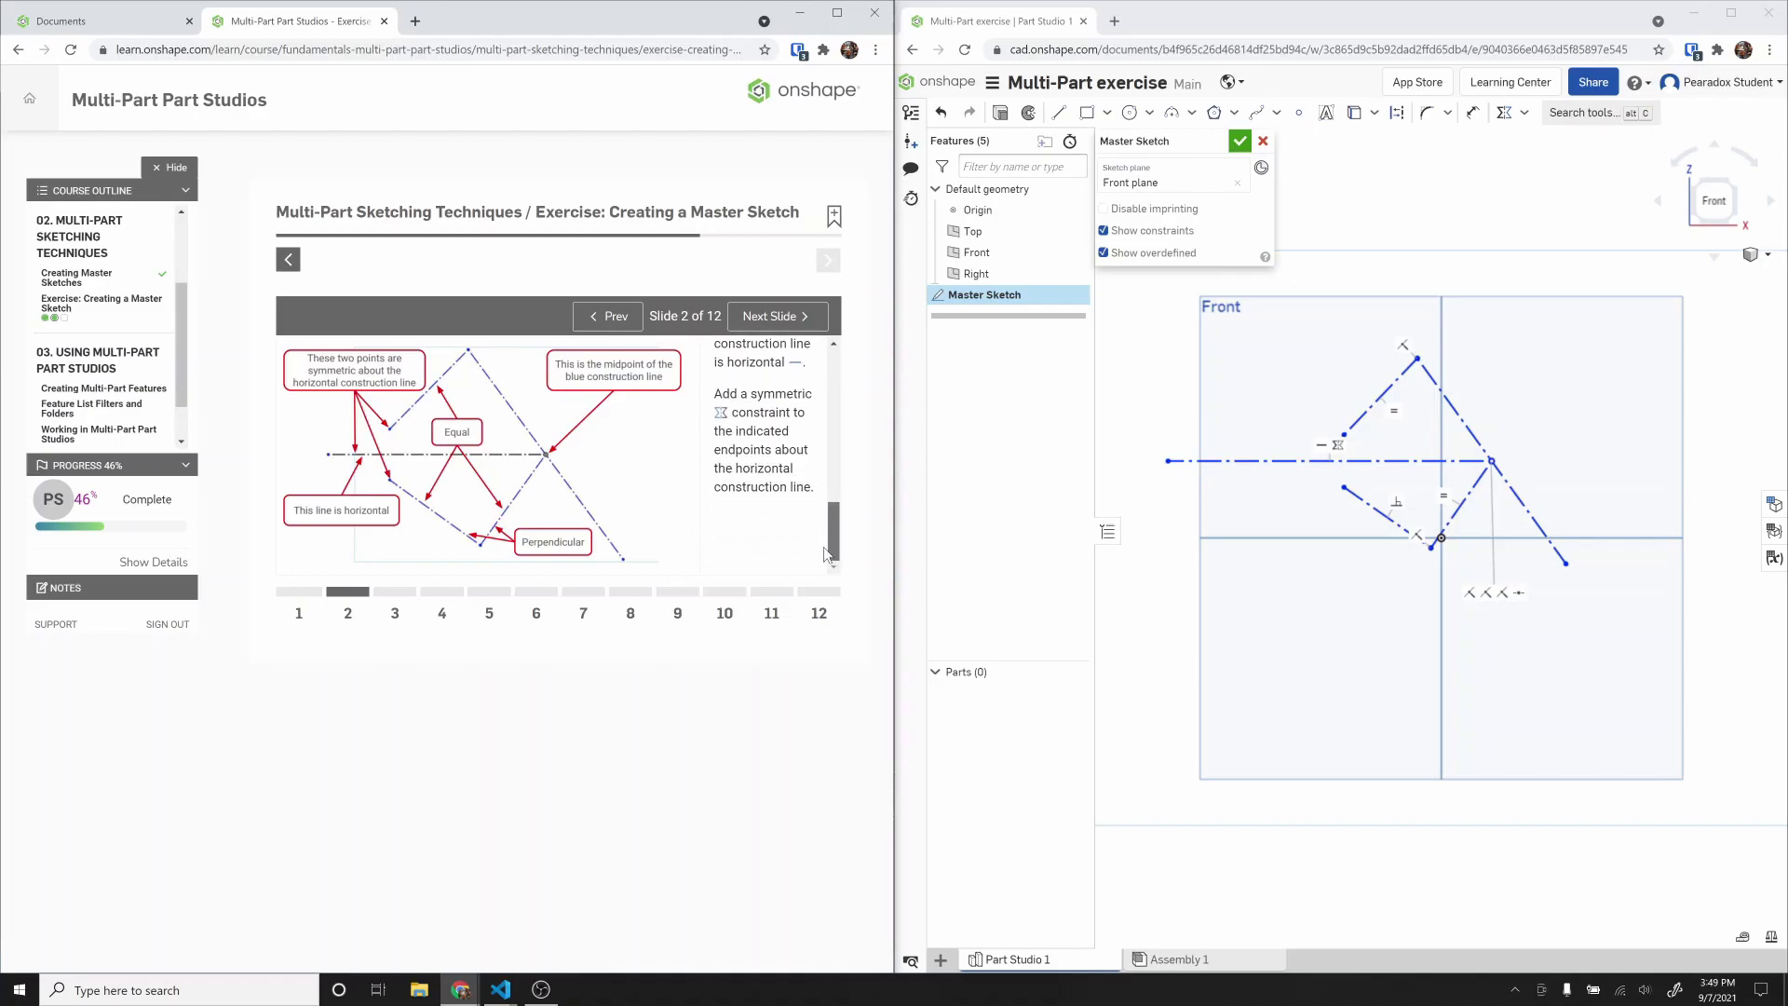
left_click(762, 319)
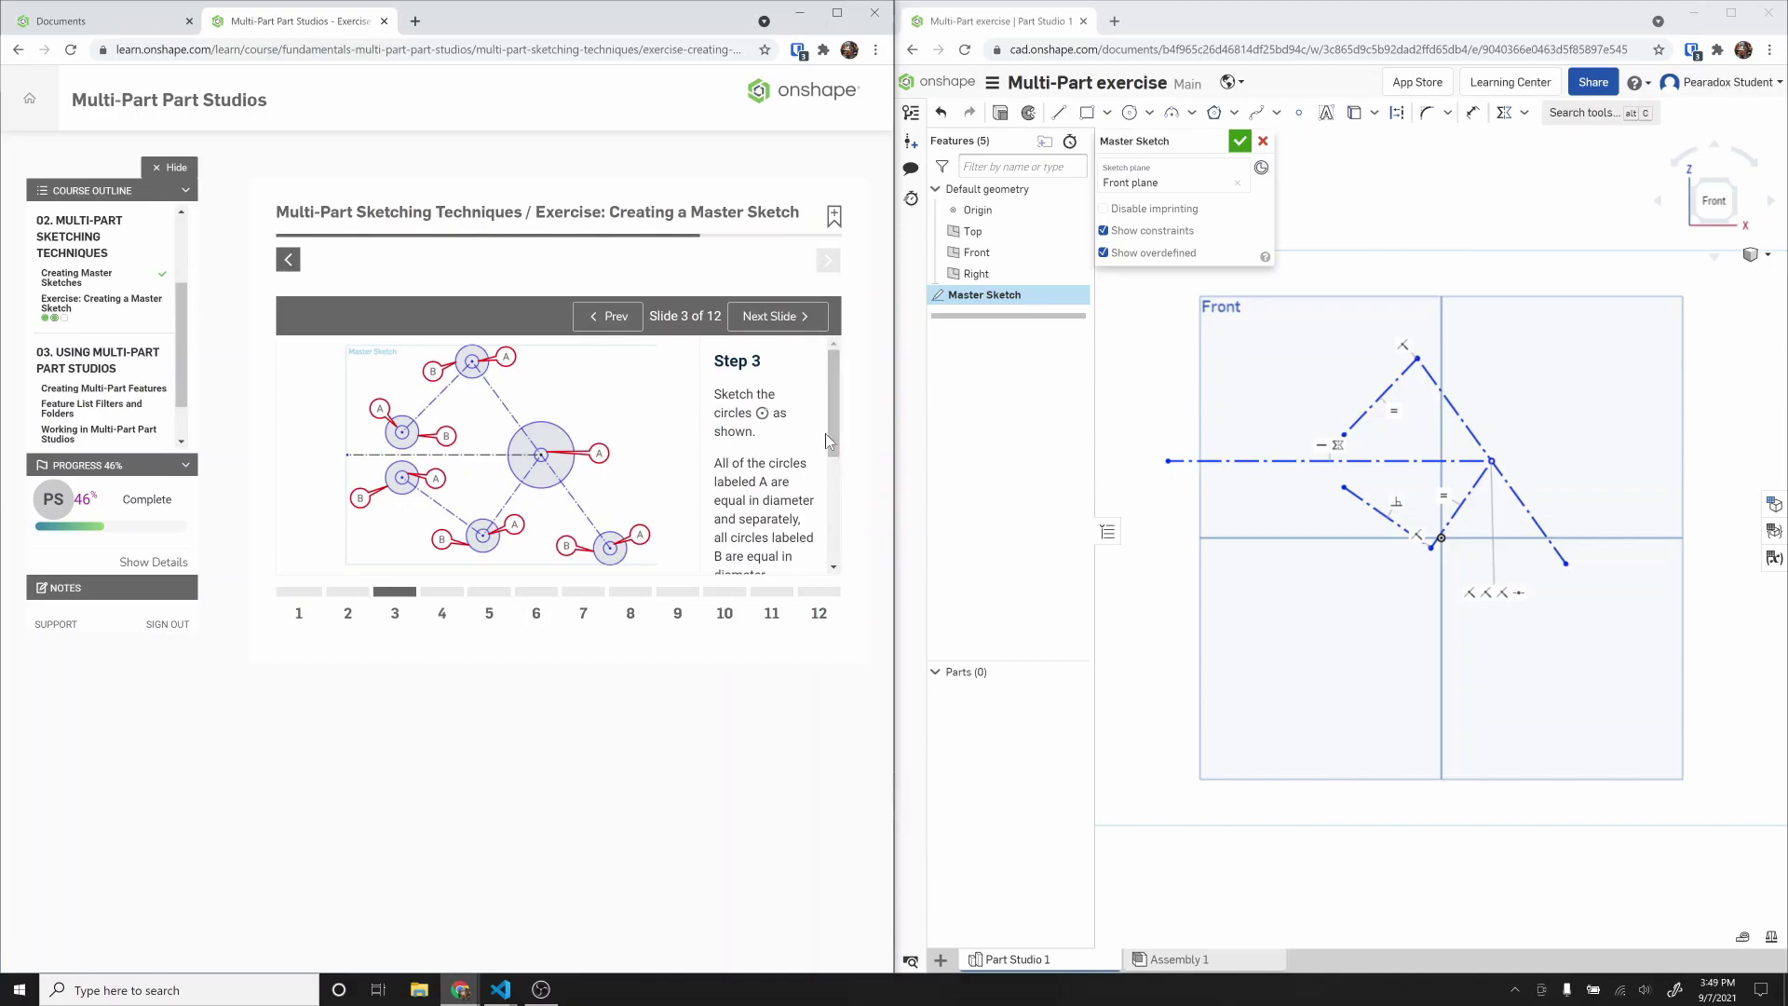
left_click_drag(829, 435, 836, 495)
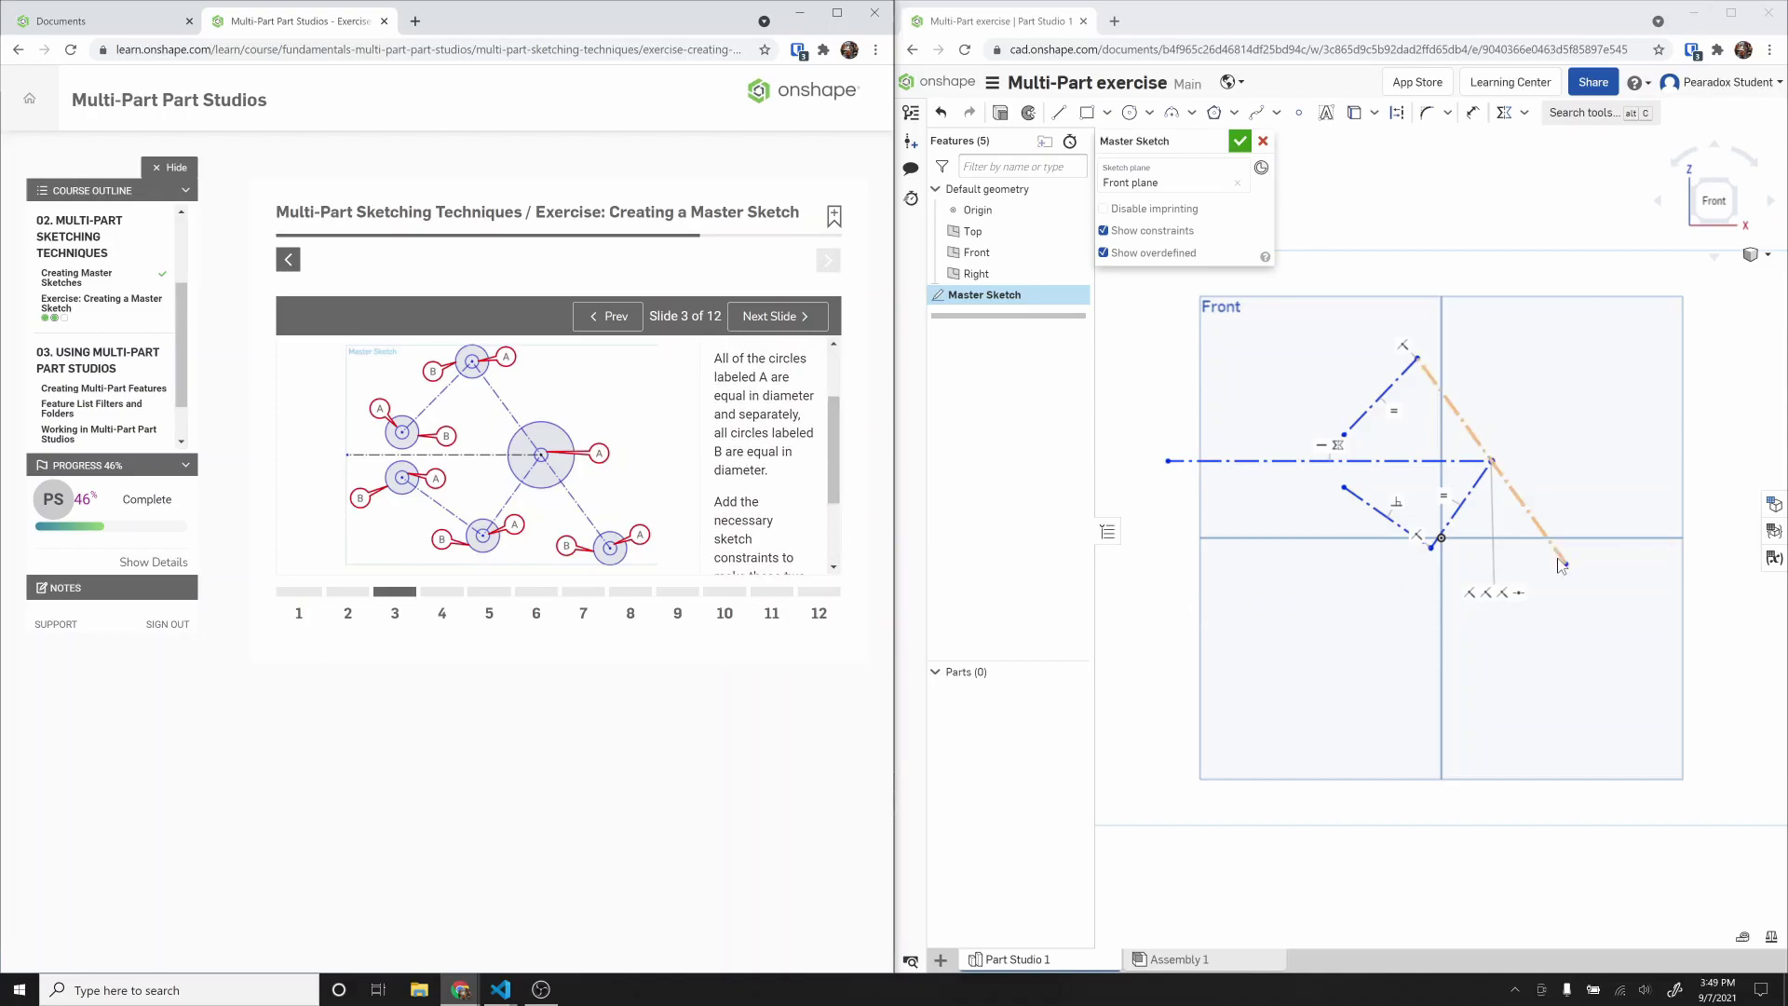
Step: Move the construction lines so the horizontal one passes through the origin, and sketch circles at the upper arm's left end, top corner and joint
left_click(1586, 576)
mouse_move(1567, 564)
left_mouse_down()
mouse_move(1616, 580)
mouse_move(1649, 652)
left_mouse_up()
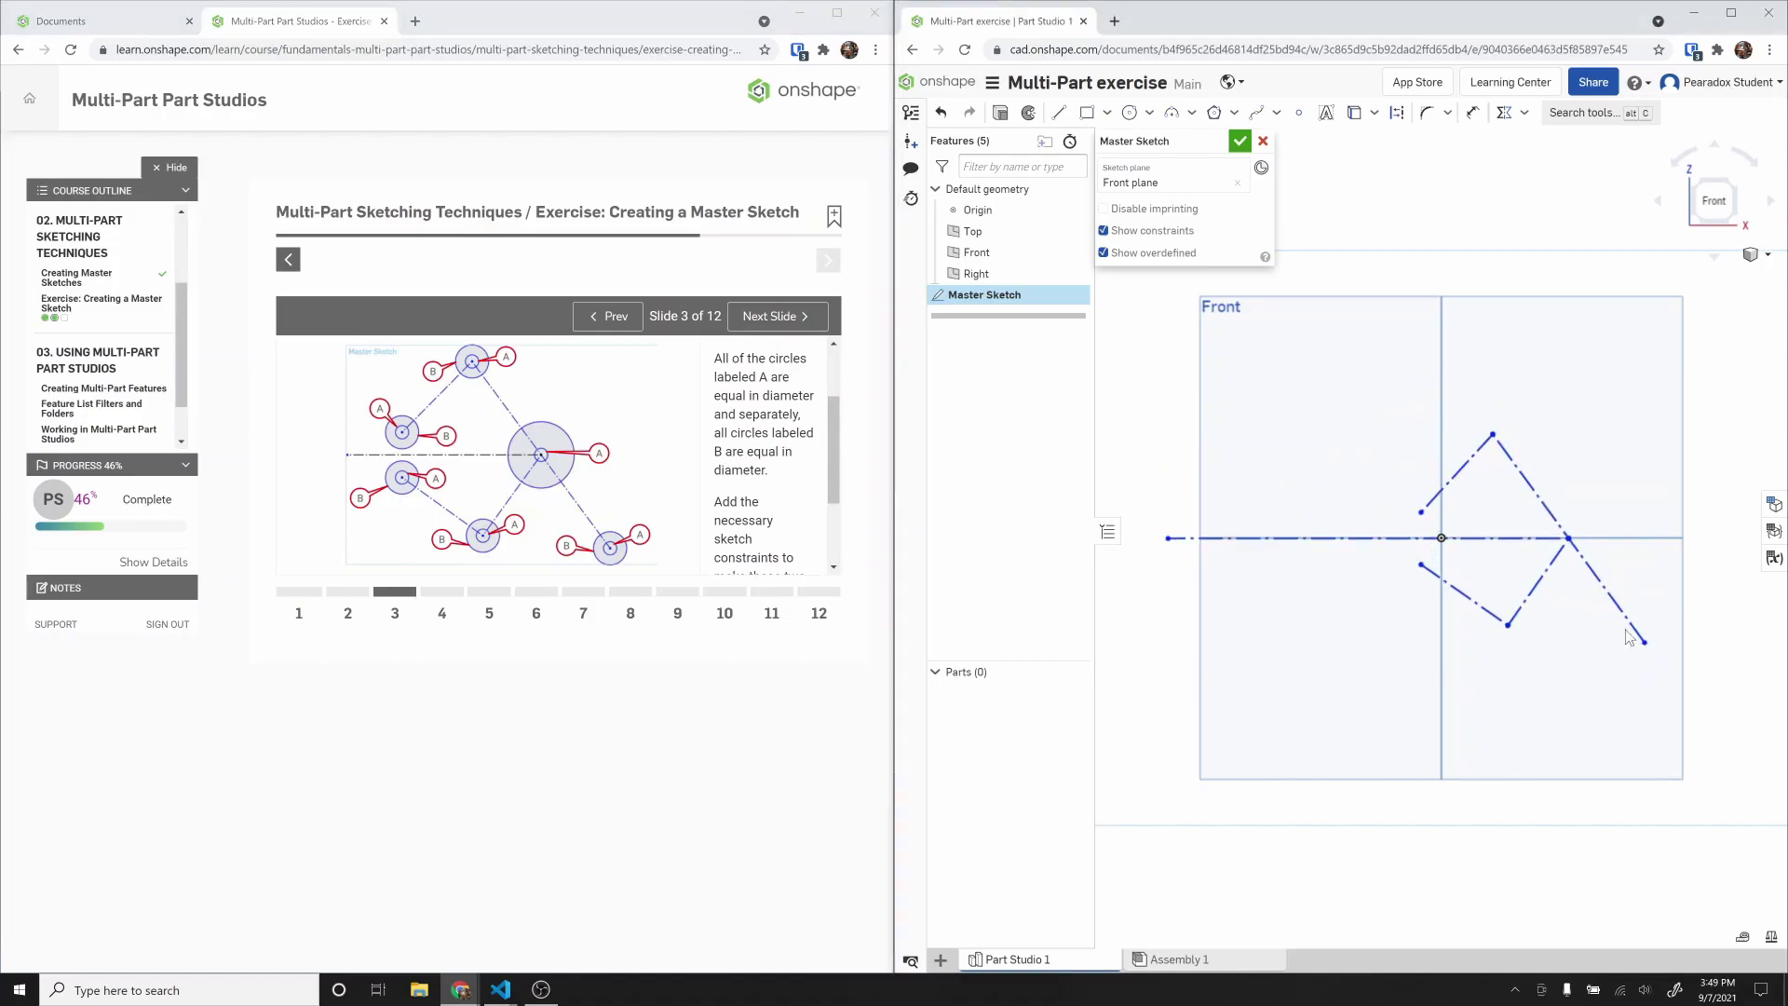
left_click(1130, 113)
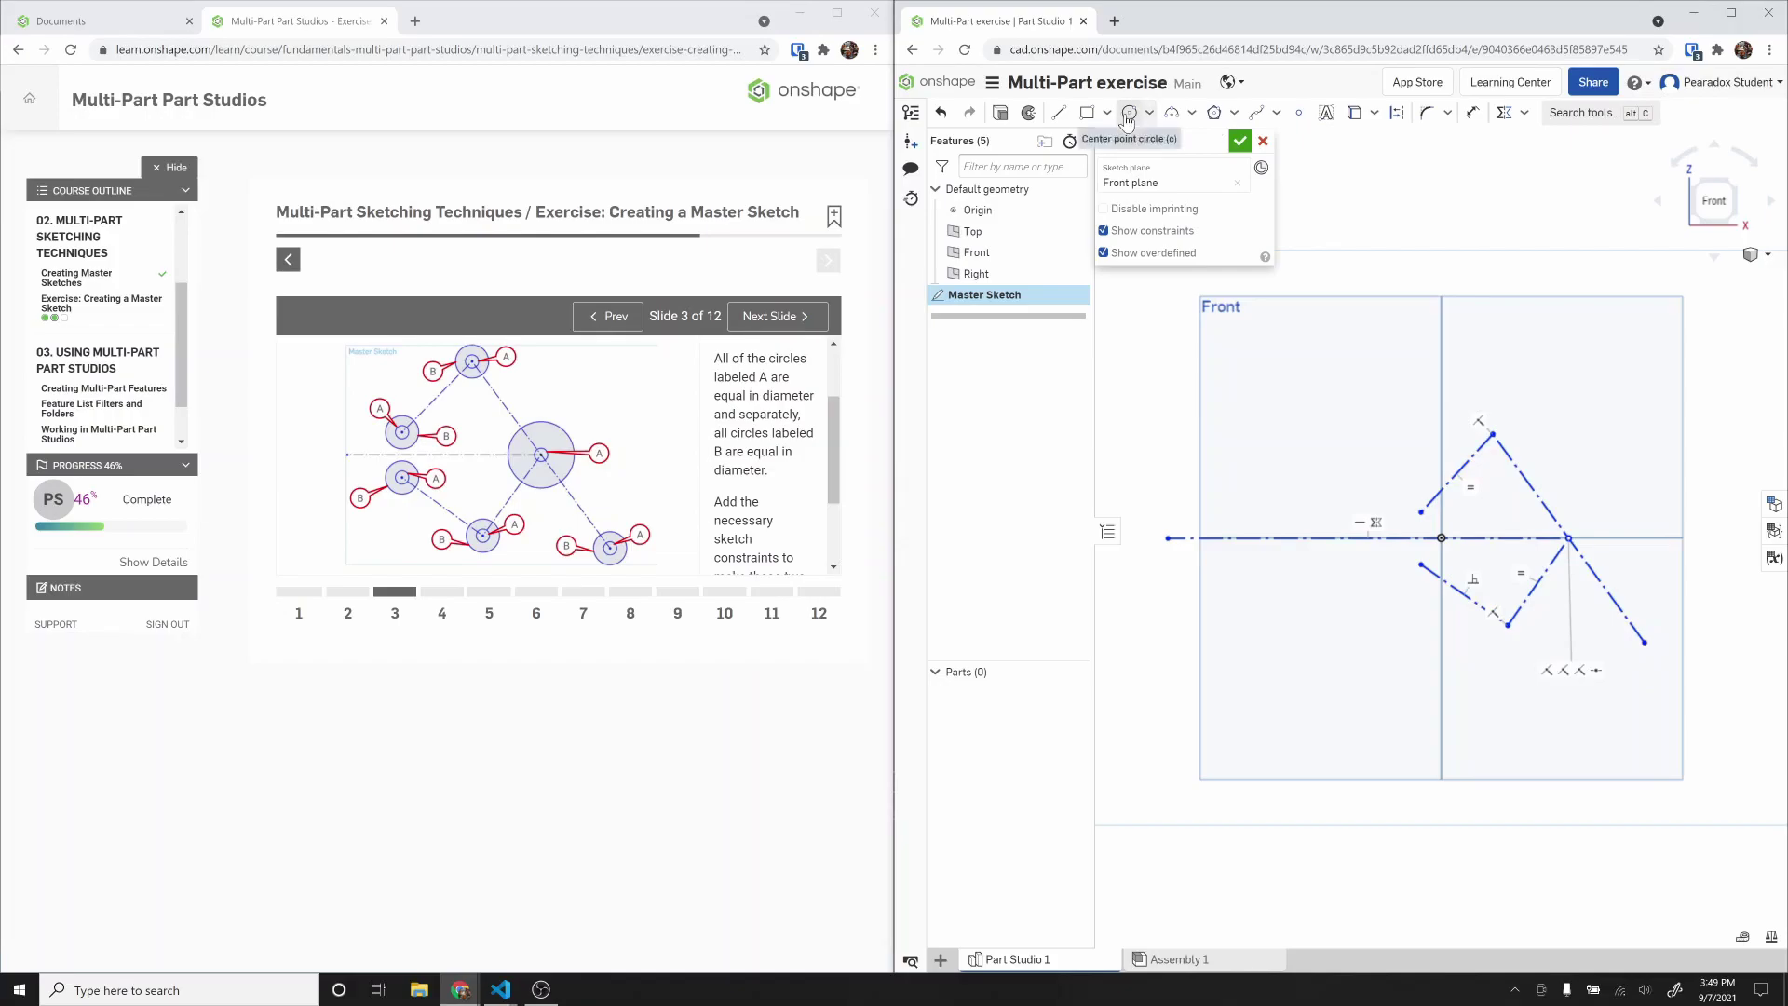
left_click(1419, 512)
left_click(1414, 493)
left_click(1493, 435)
left_click(1508, 420)
left_click(1569, 539)
left_click(1578, 522)
Step: Sketch circles at the lower arm's corner and left end, and one about 11 mm in diameter at the long diagonal's lower end
left_click(1508, 624)
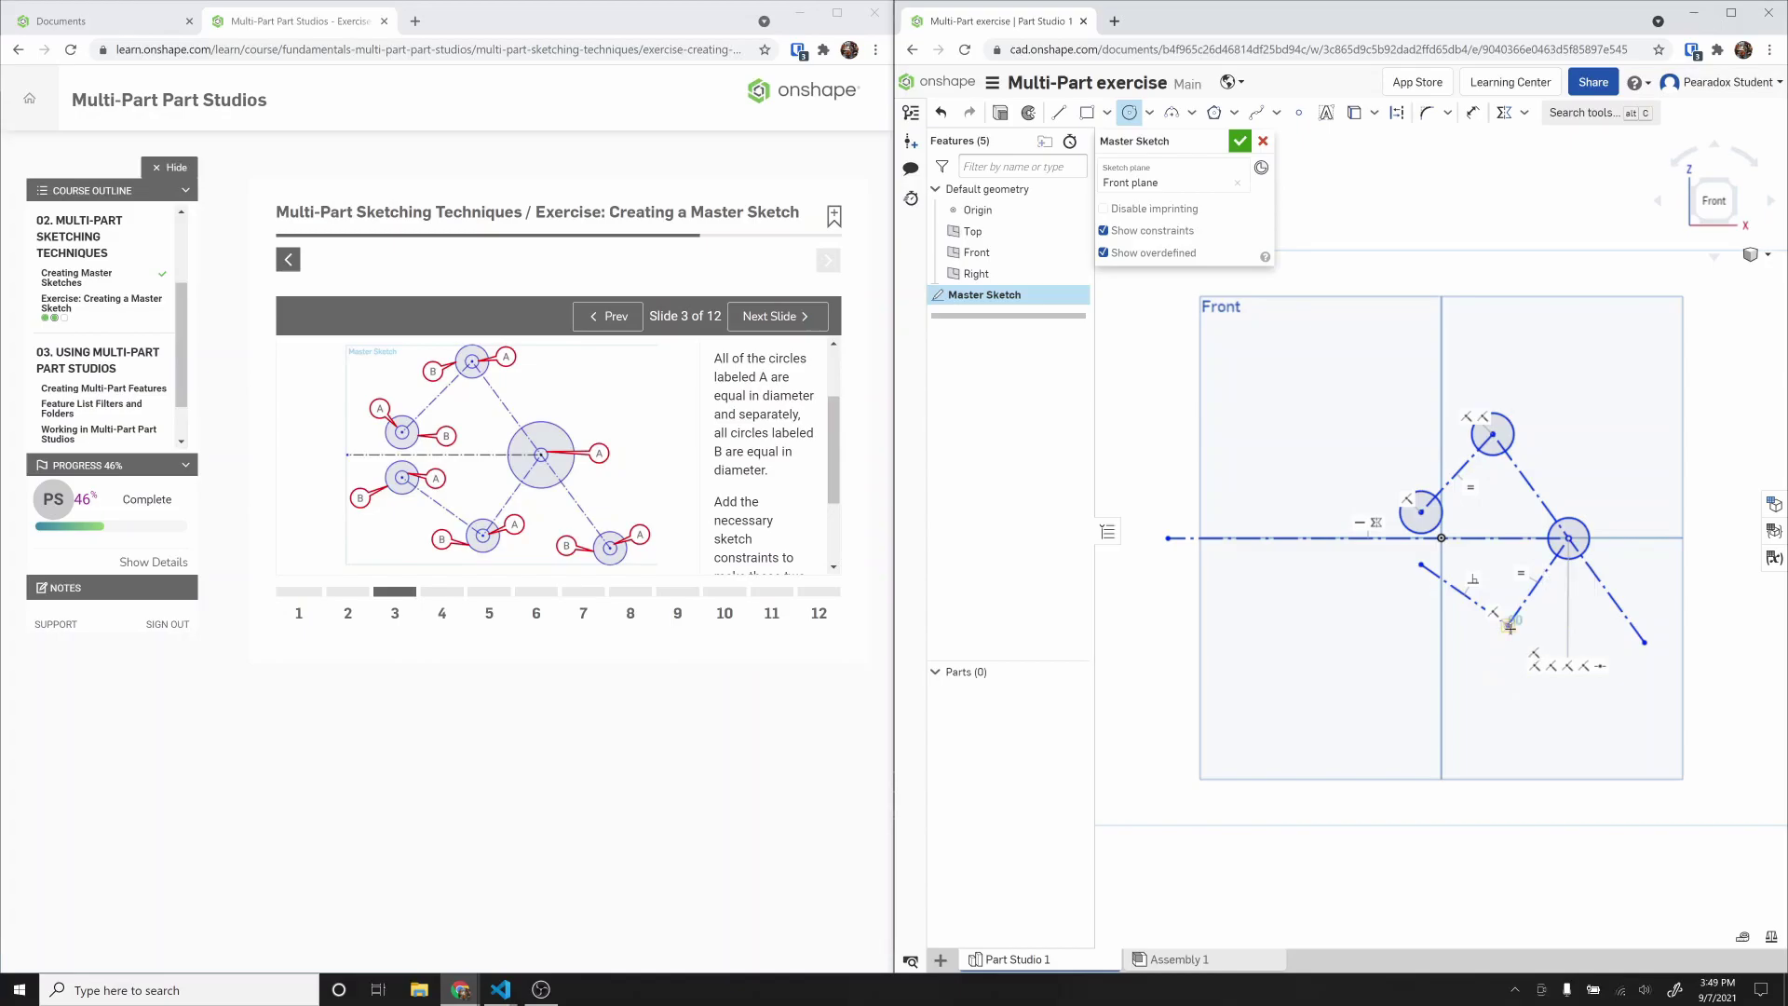
left_click(1496, 611)
left_click(1422, 564)
left_click(1433, 574)
left_click(1645, 642)
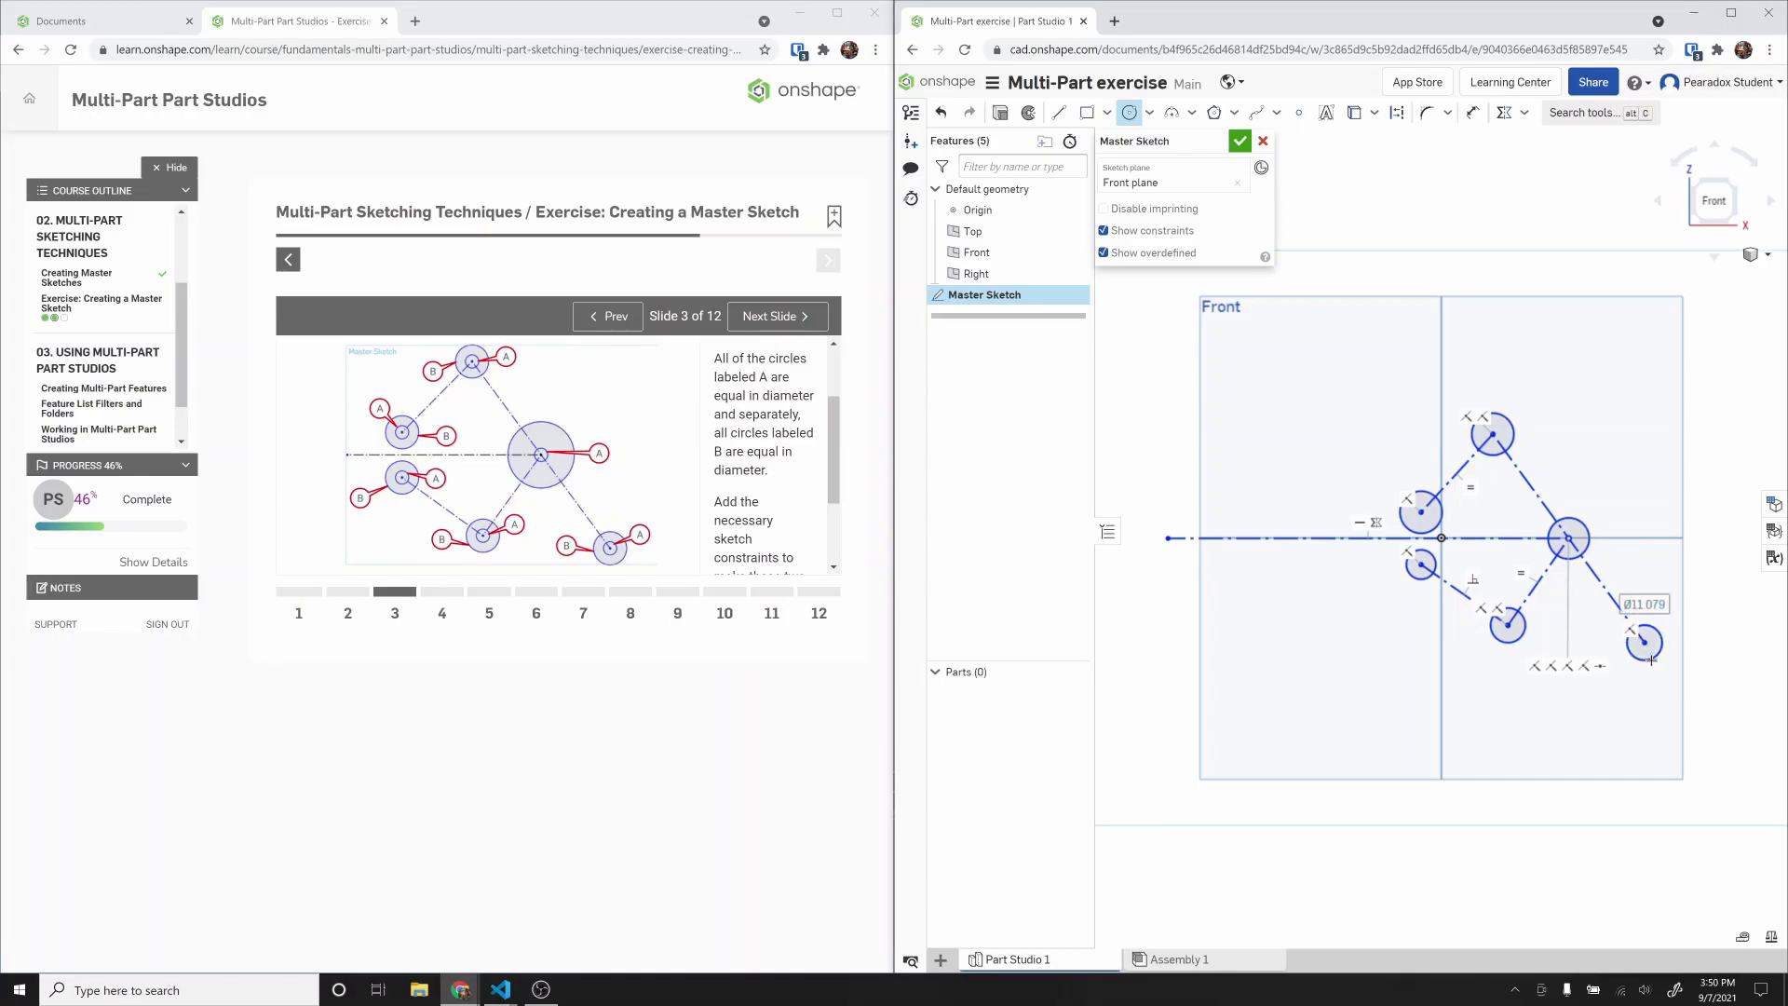
left_click(1651, 660)
key("Escape")
left_click(1524, 112)
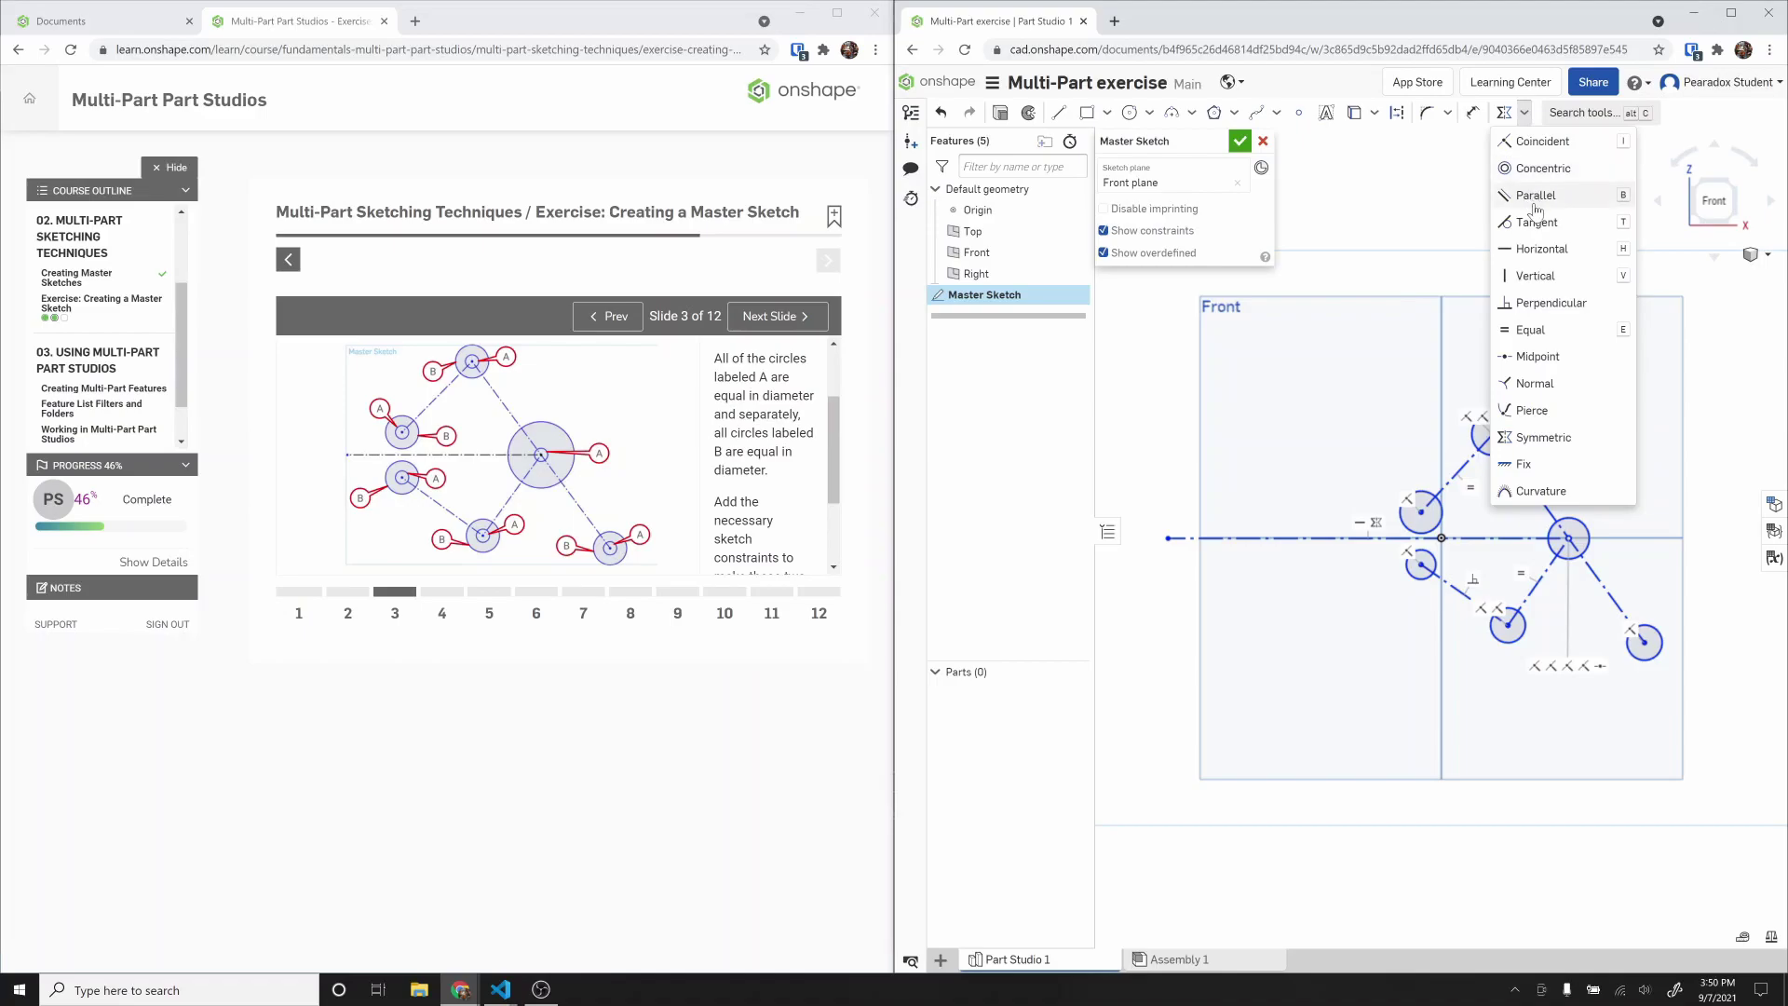
left_click(1546, 331)
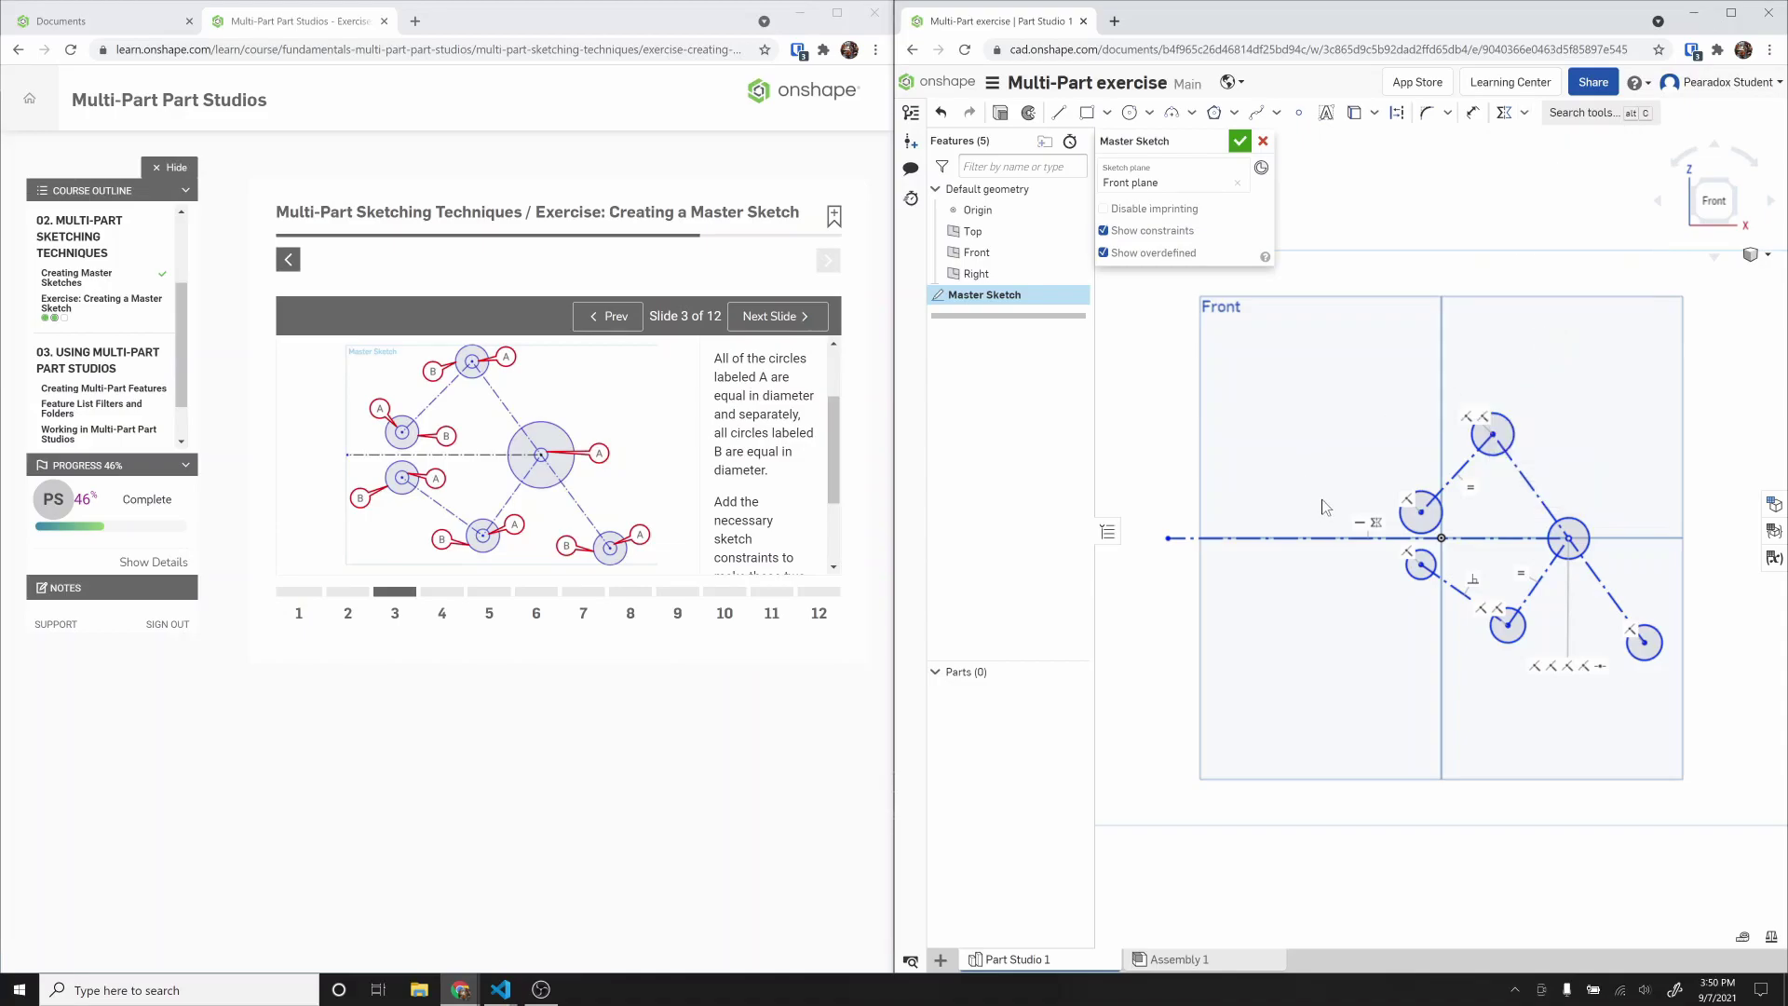
left_click(1427, 517)
left_click(1477, 446)
left_click(1570, 520)
left_click(1417, 577)
key("Escape")
Step: Make the six circles at the arm ends, corners, joint and the long diagonal's lower end equal in diameter
left_click(1441, 526)
left_click(1489, 456)
left_click(1574, 529)
left_click(1510, 622)
left_click(1428, 578)
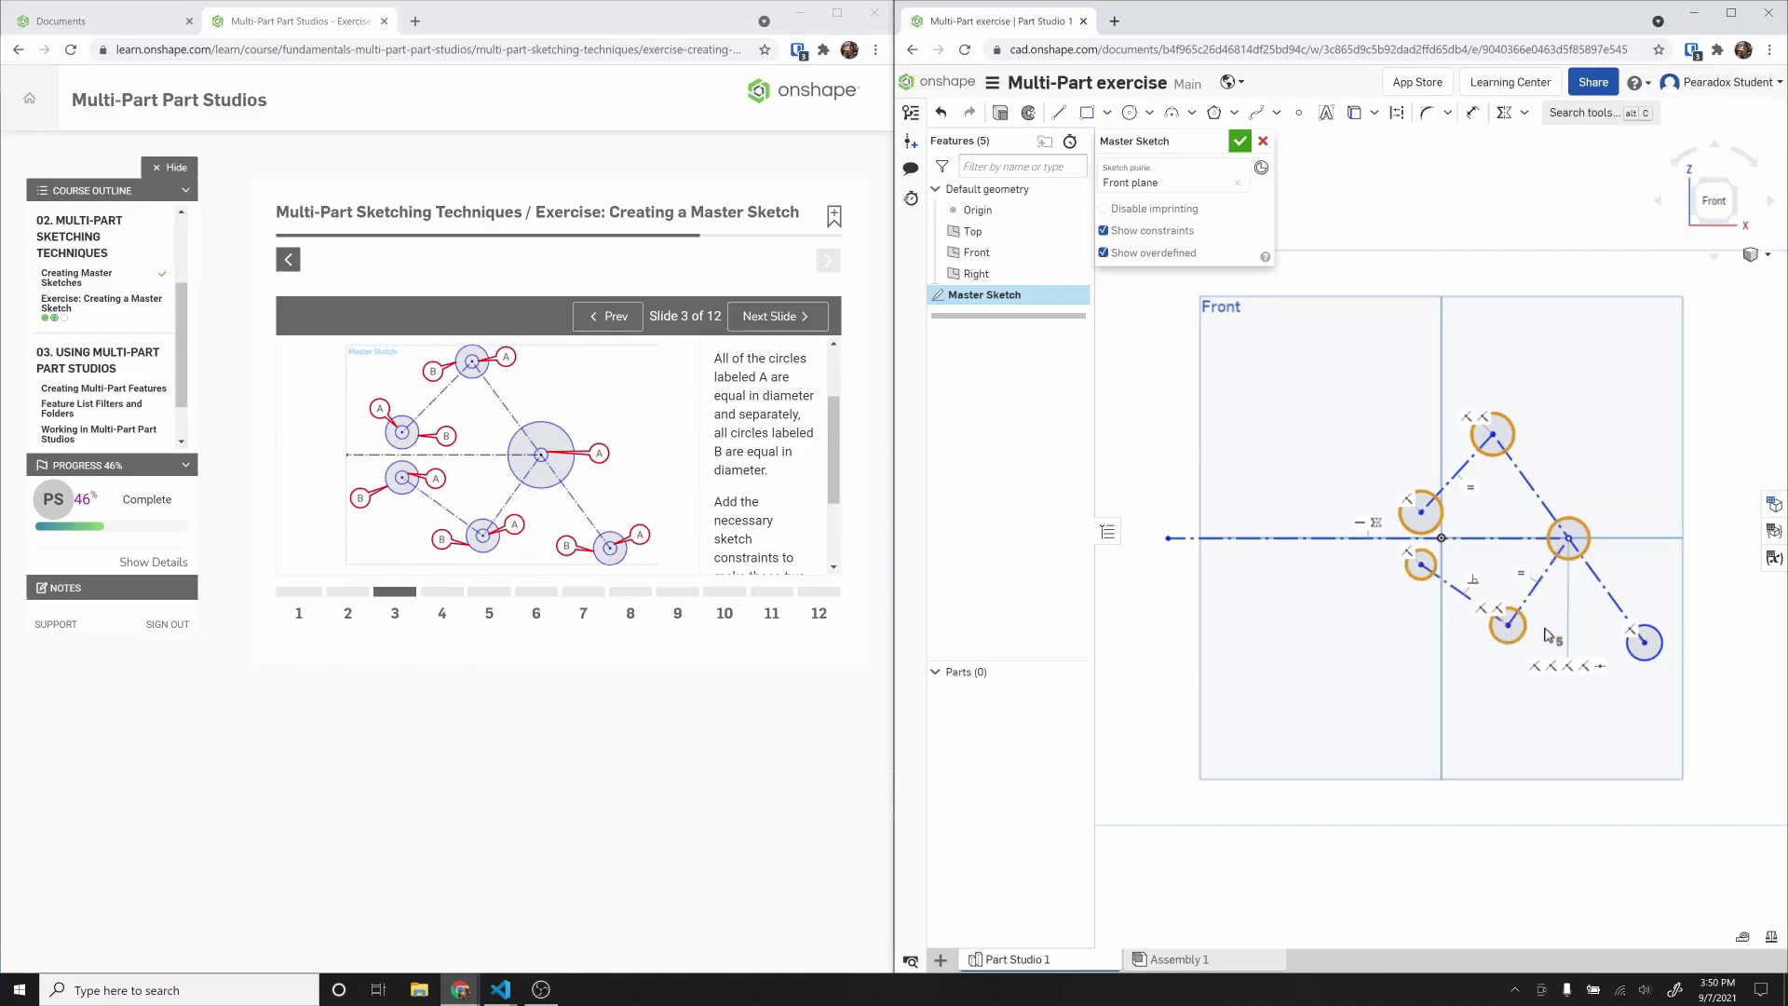
left_click(1644, 642)
left_click(1525, 113)
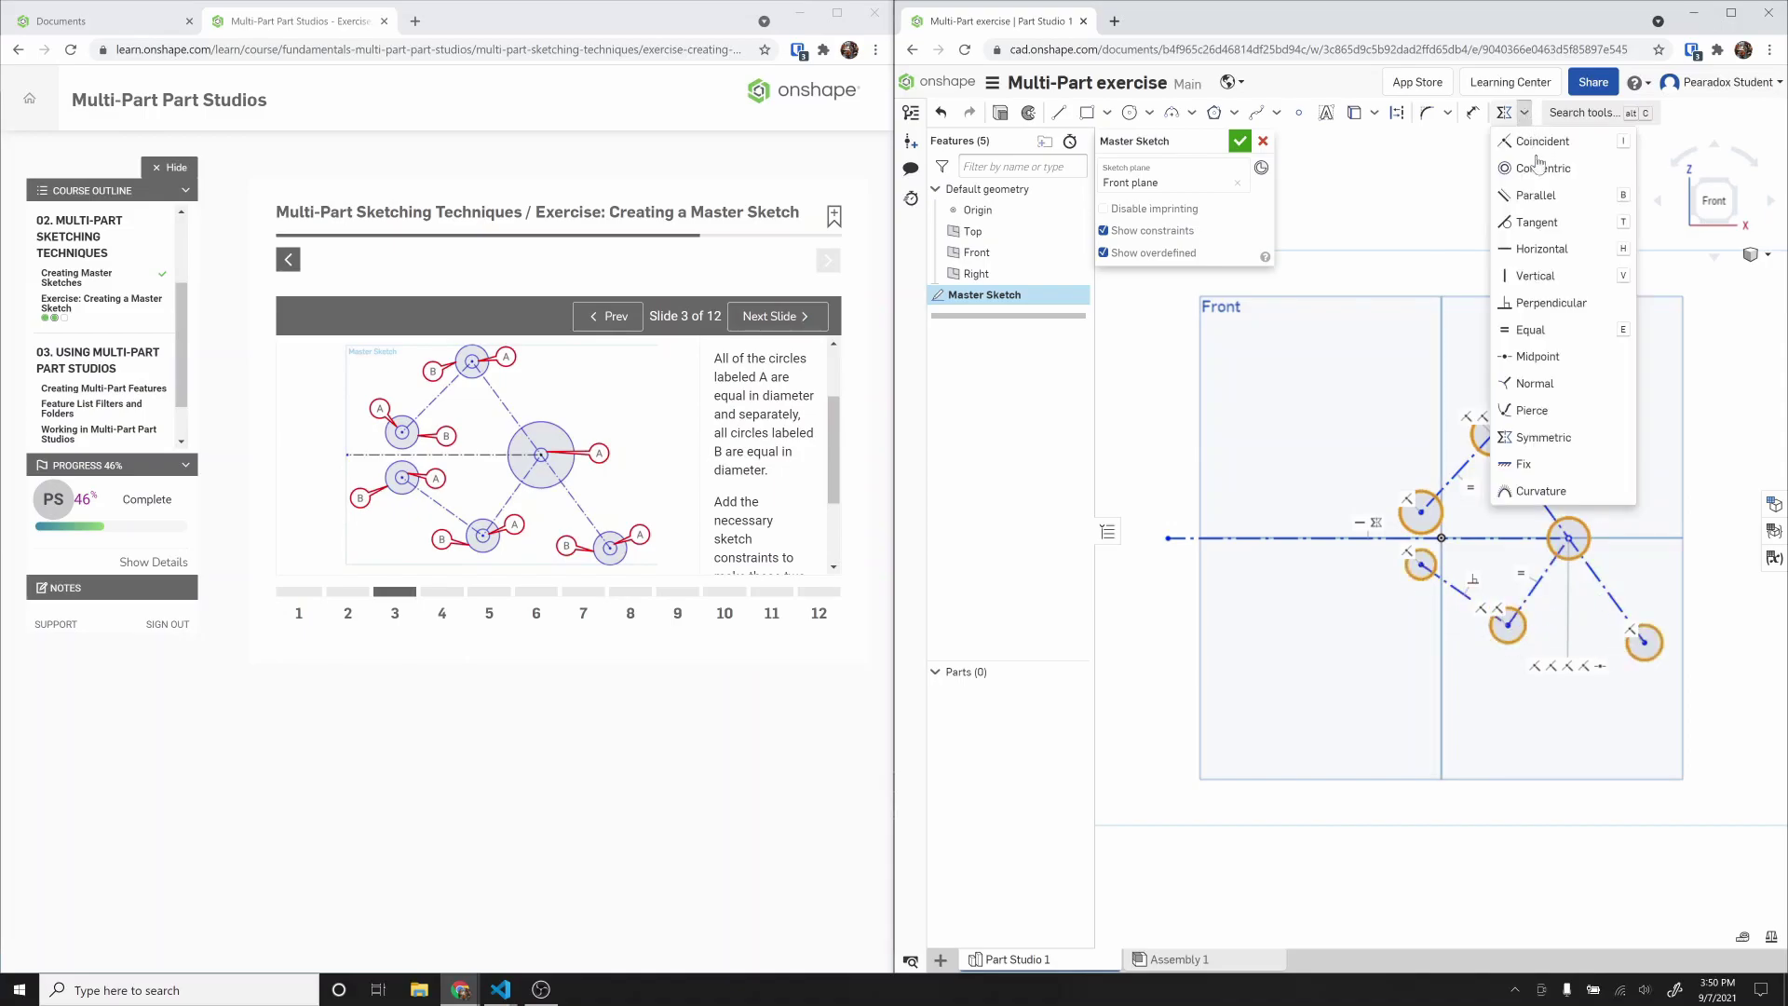
left_click(1532, 330)
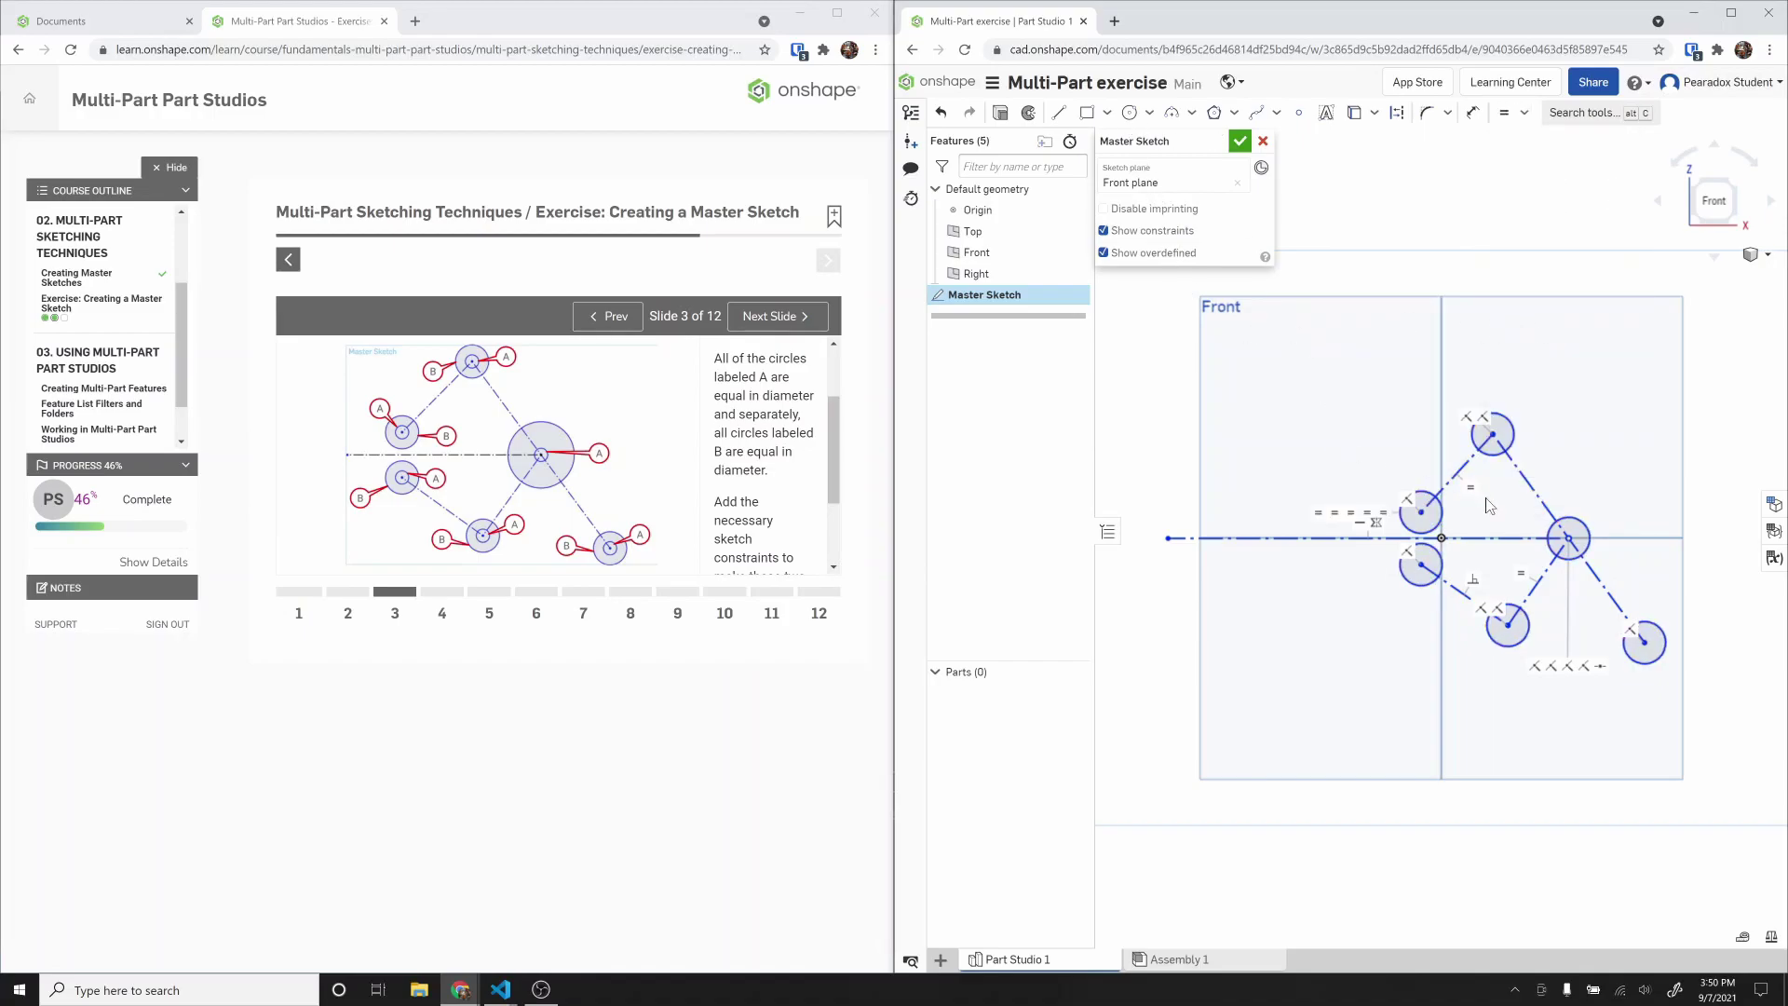
Step: Make the horizontal construction line coincident with the Top plane's edge through the origin, and reposition the upper arm's left end and top corner
left_click_drag(1420, 512, 1405, 527)
left_click(1244, 527)
left_click(1525, 112)
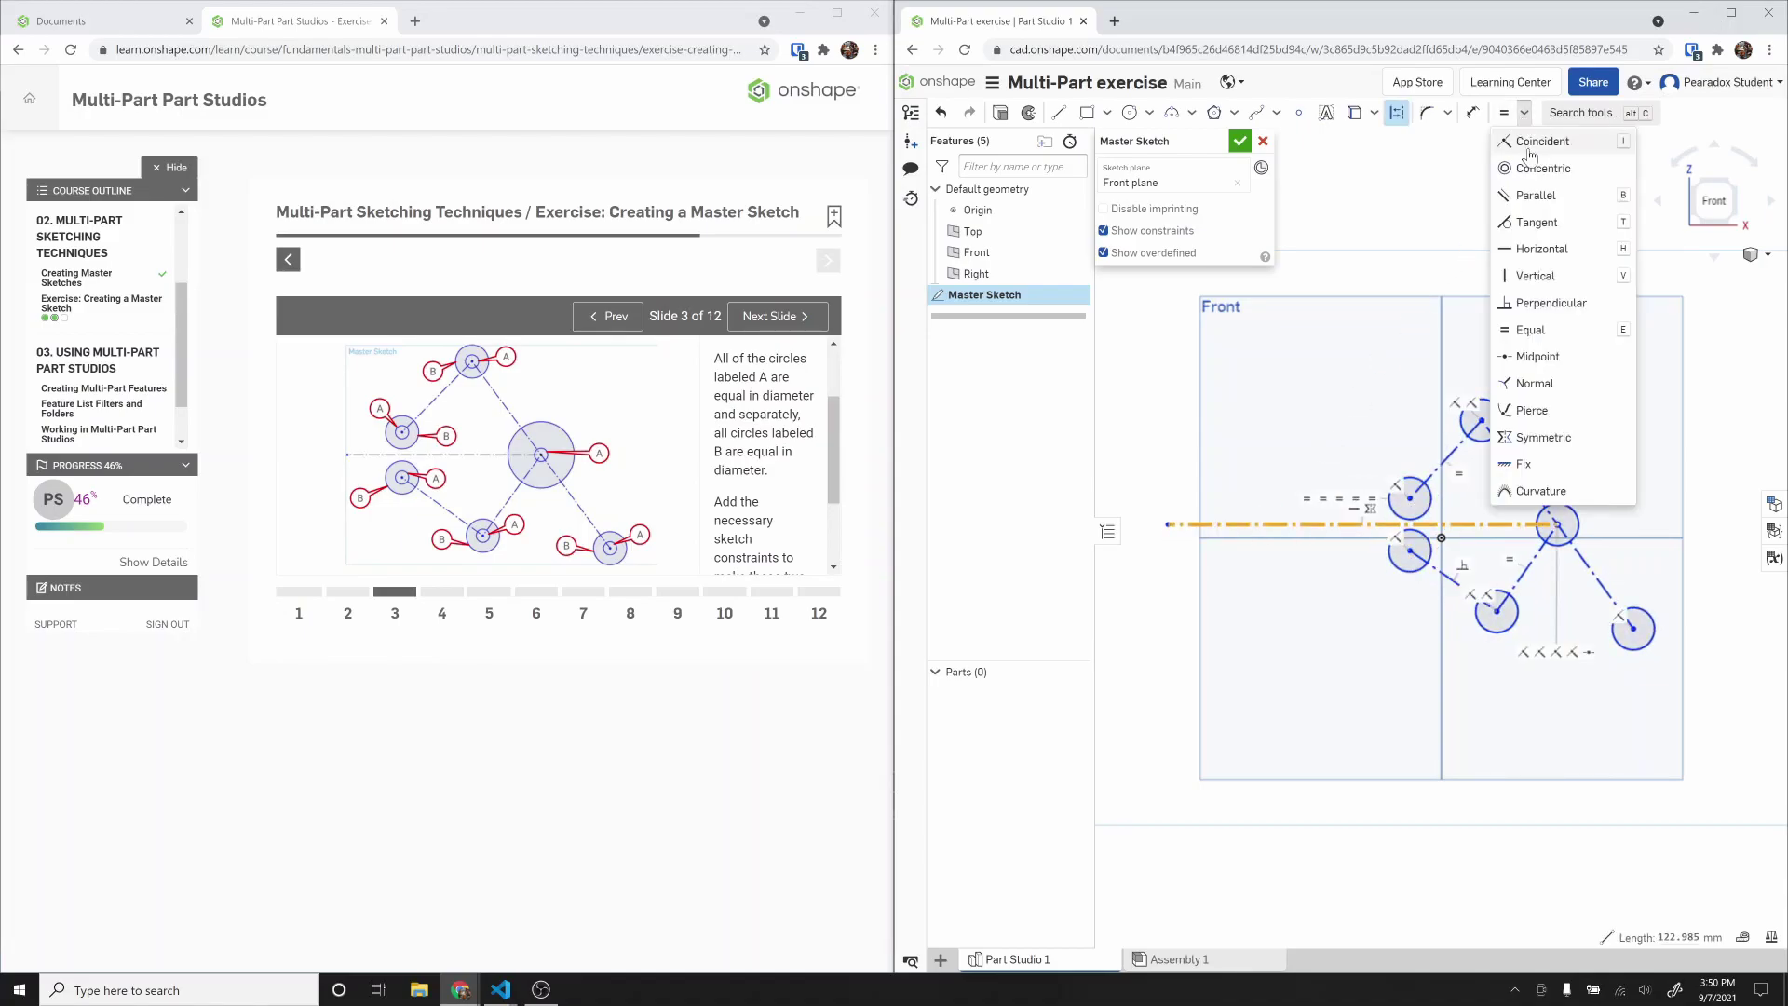
left_click(1531, 144)
left_click(1278, 537)
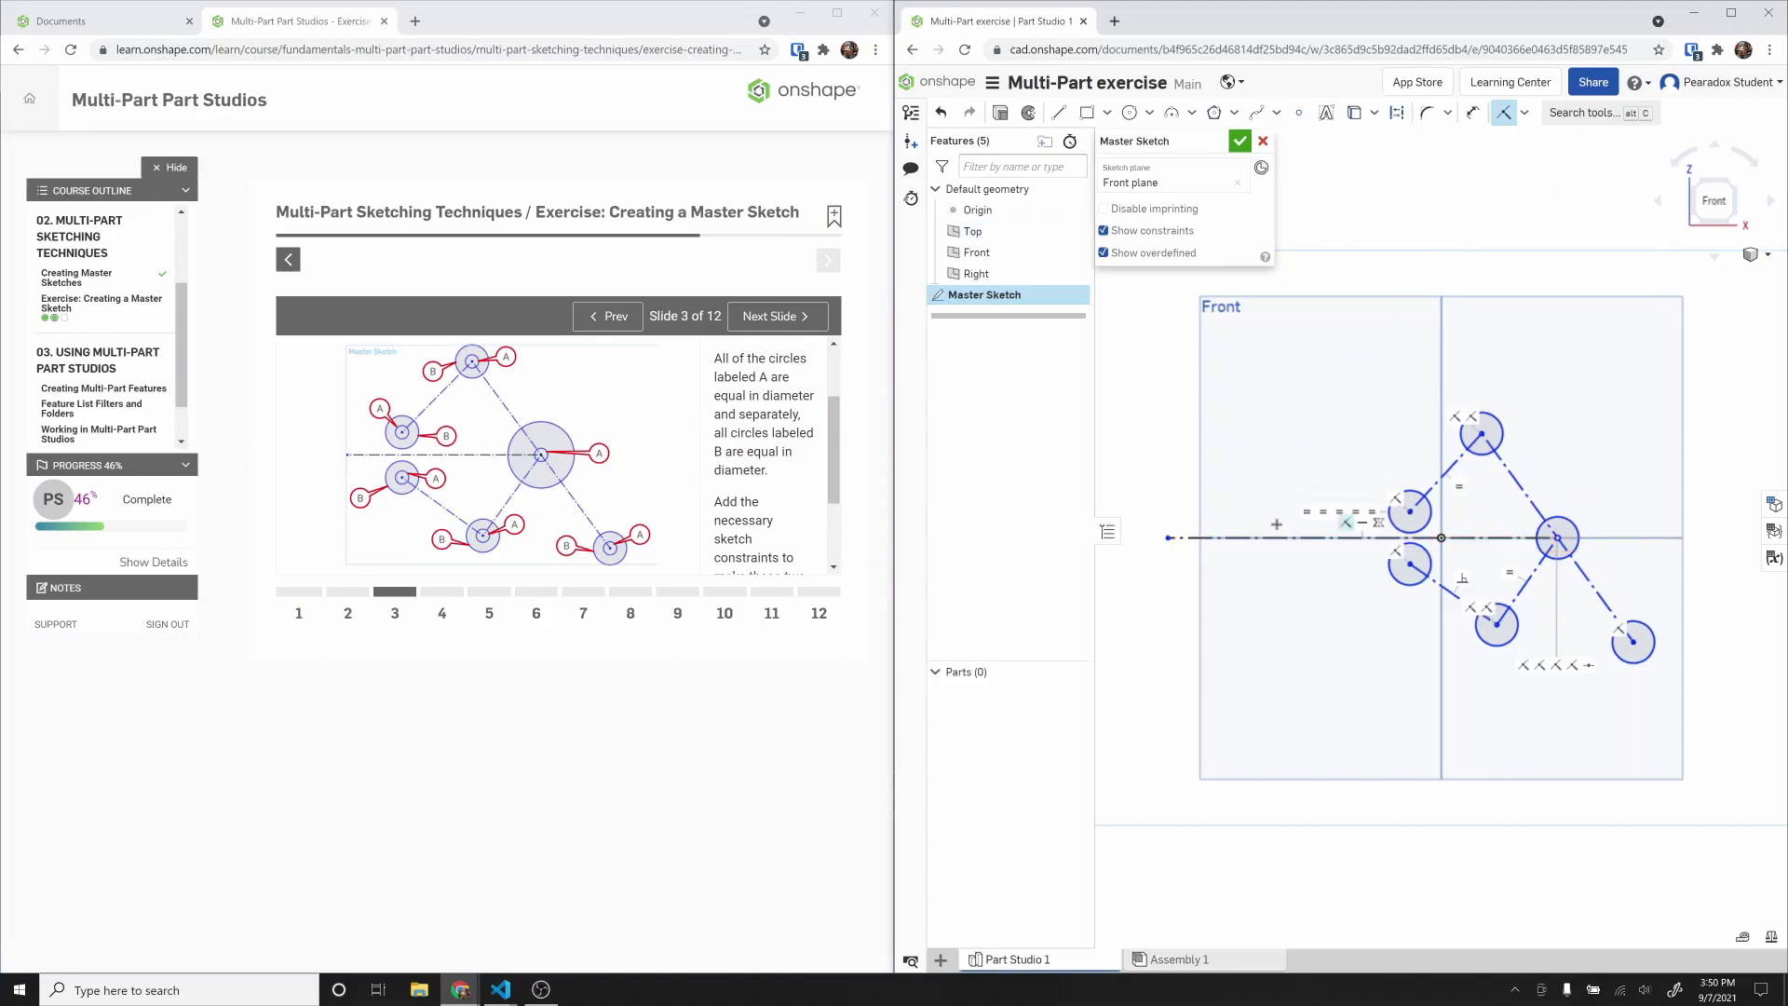
key("Escape")
mouse_move(1409, 511)
left_mouse_down()
mouse_move(1397, 487)
mouse_move(1435, 514)
left_mouse_up()
left_click_drag(1481, 435, 1469, 383)
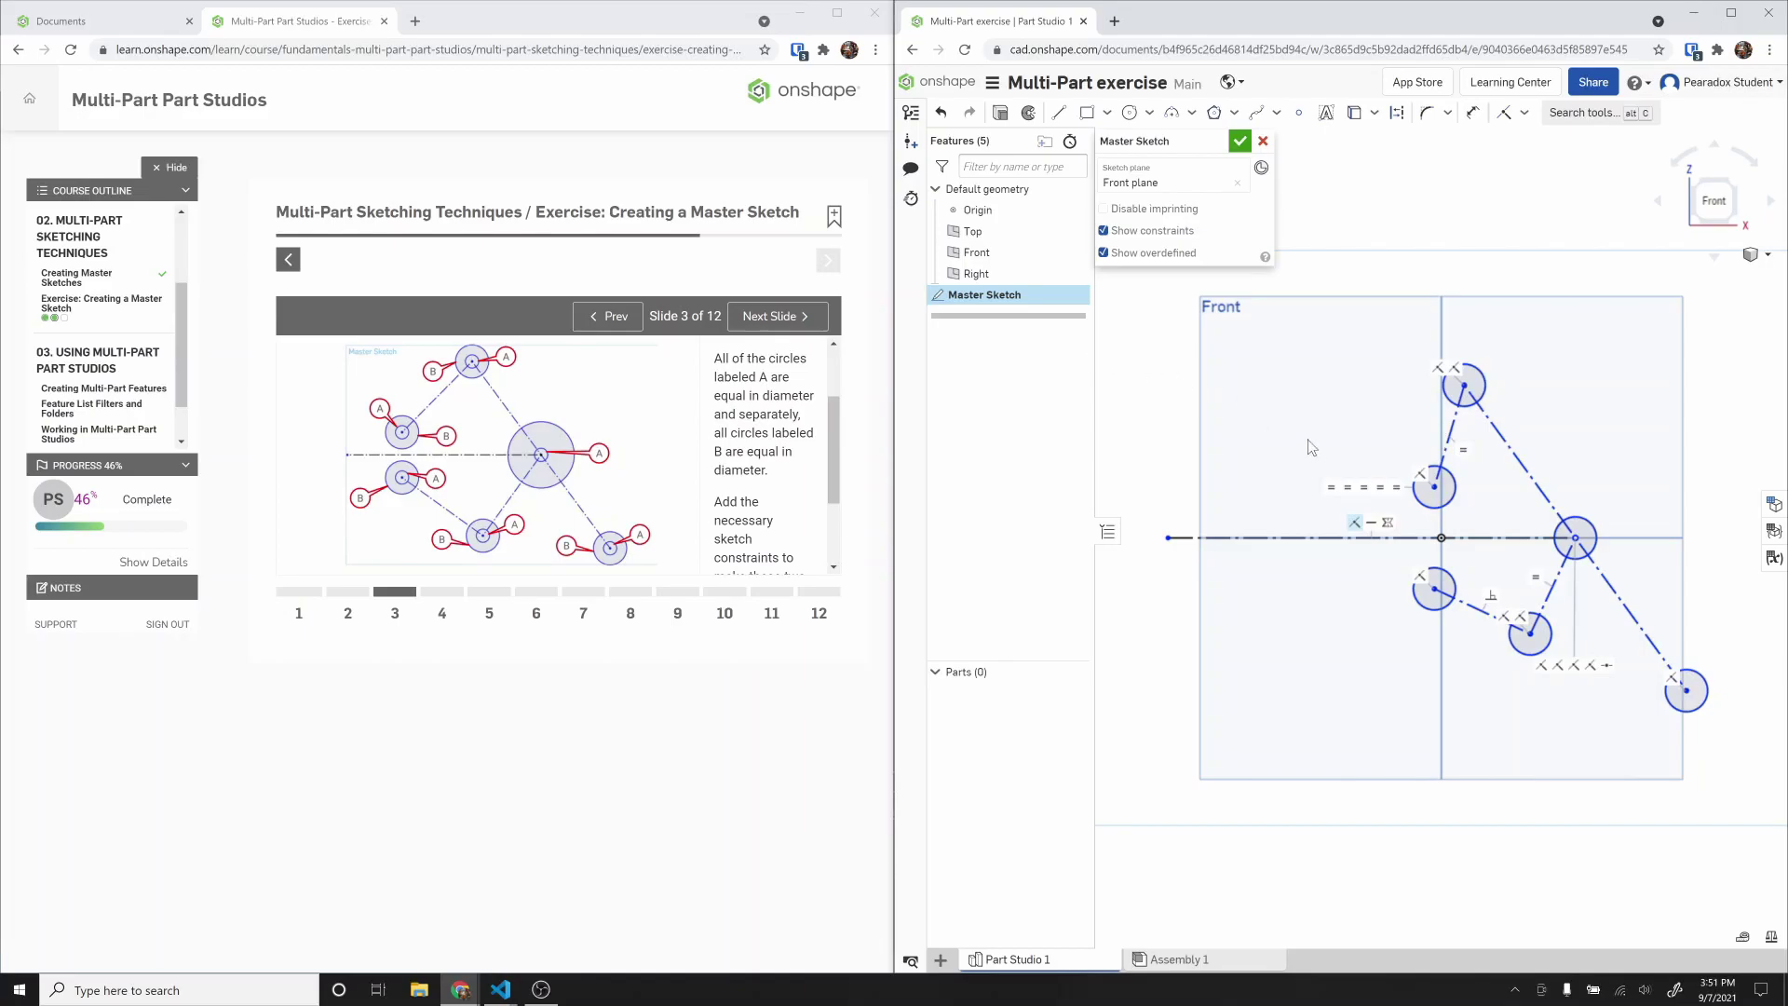
Step: Sketch larger concentric circles about 24 mm in diameter at the upper arm's left end and top corner, and about 23 mm at the joint
left_click(1129, 112)
left_click(1432, 485)
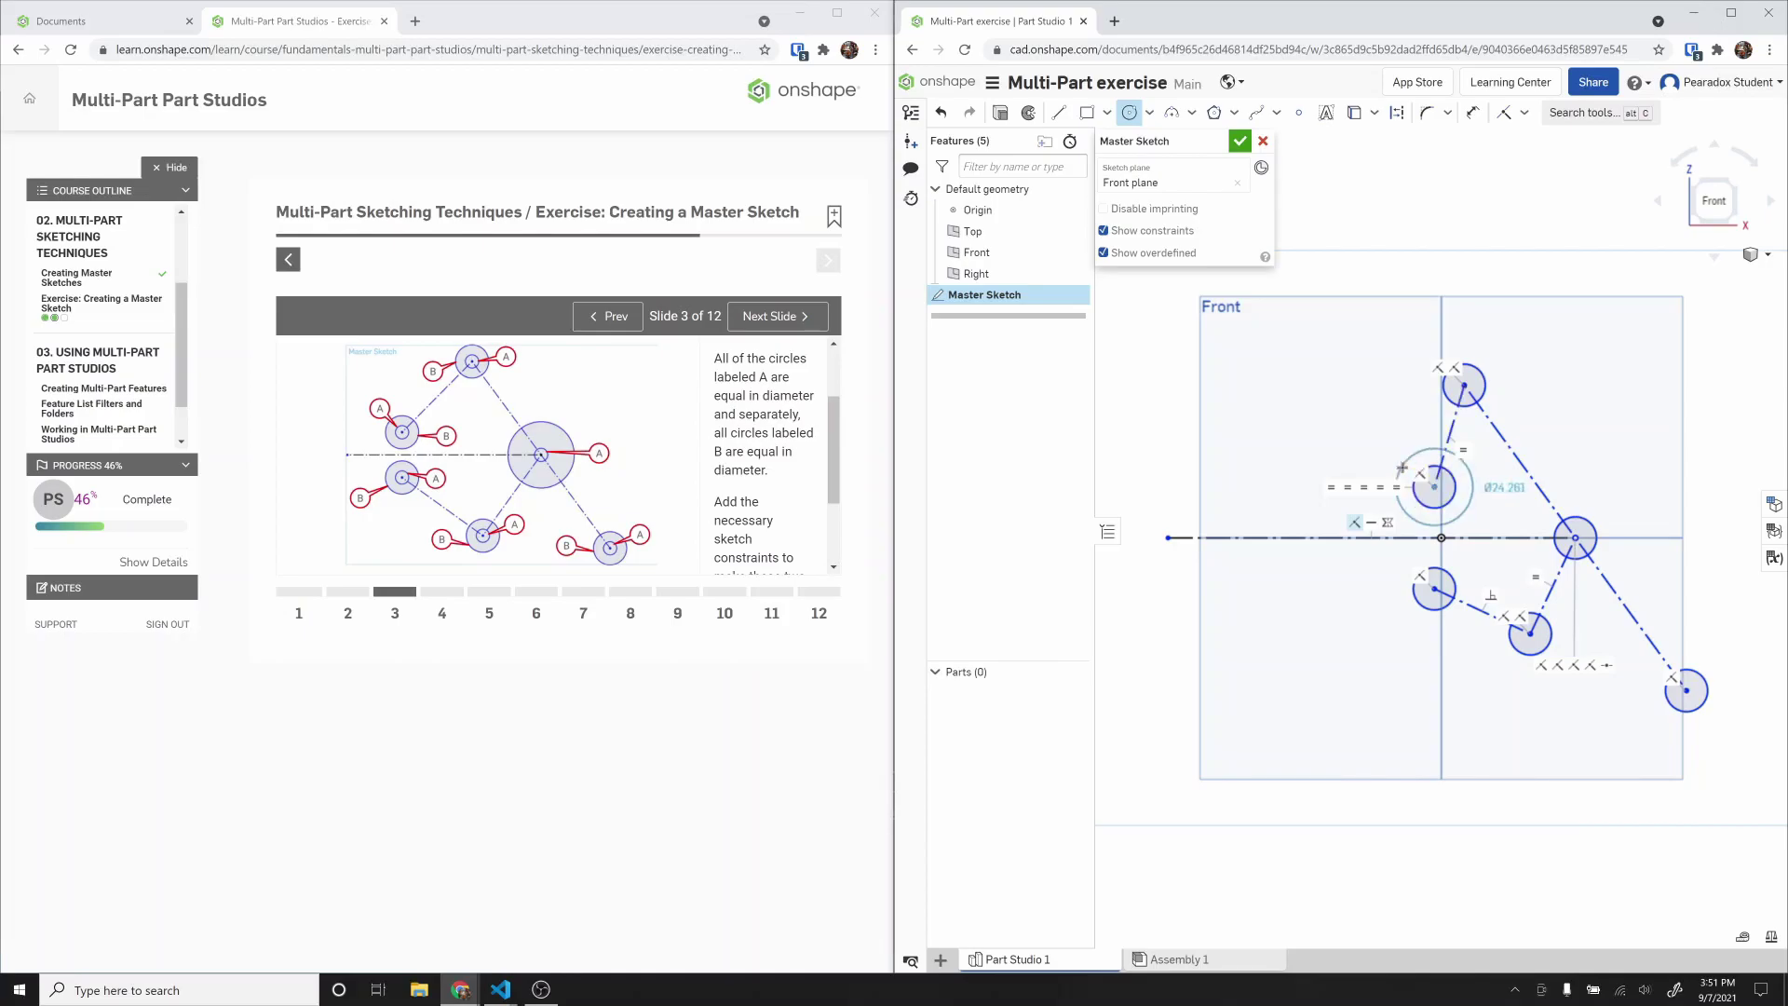
left_click(1402, 467)
left_click(1464, 384)
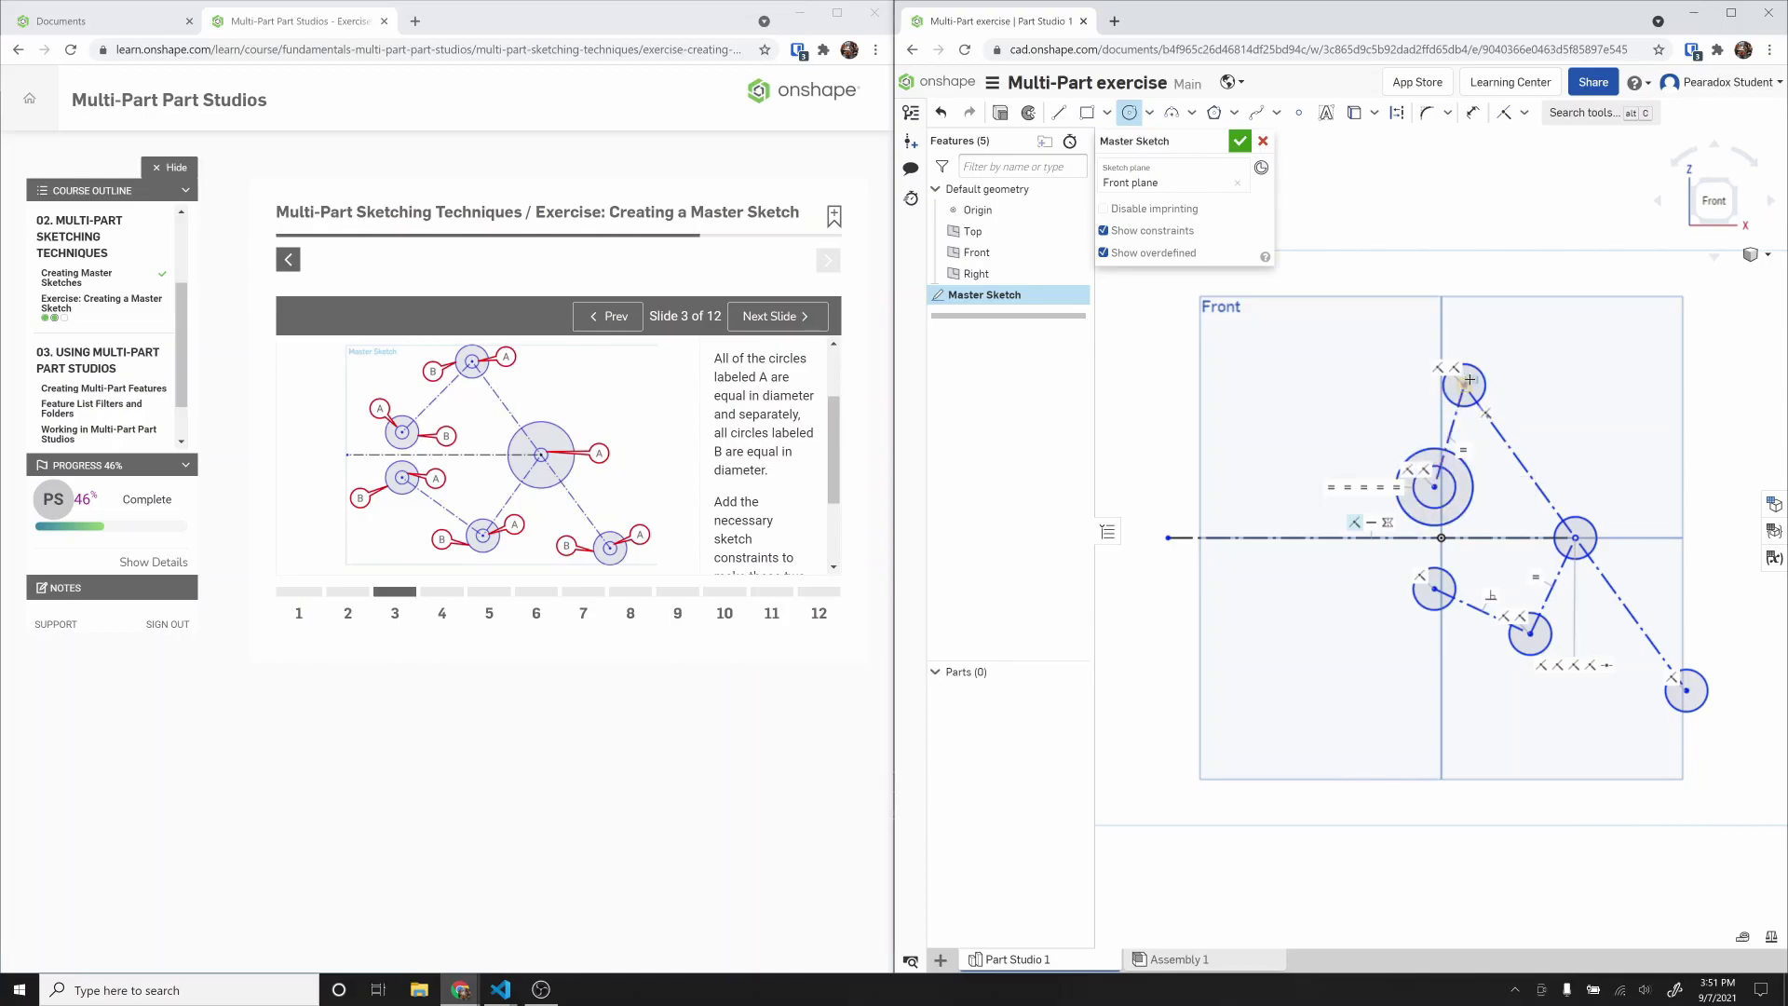
left_click(1487, 354)
left_click(1575, 538)
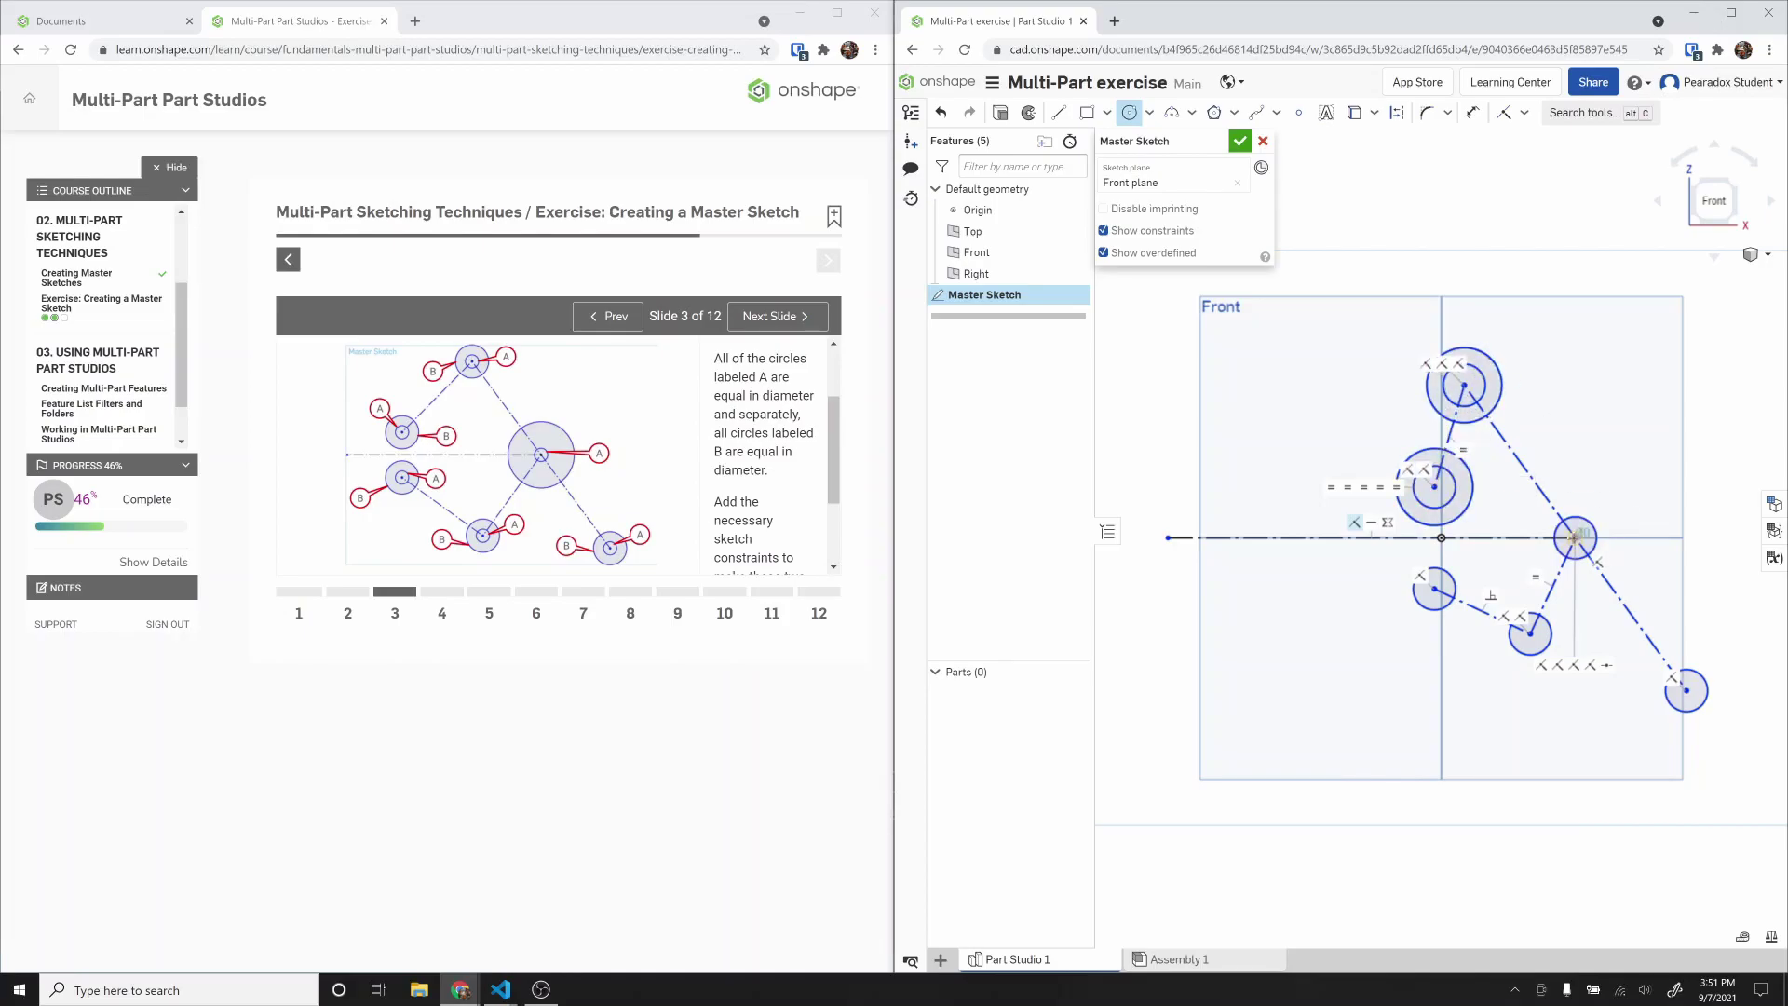
left_click(1602, 513)
Step: Sketch larger concentric circles about 20 mm in diameter at the long diagonal's lower end, about 26 mm at the lower corner, and one at the lower arm's left end
left_click(1686, 690)
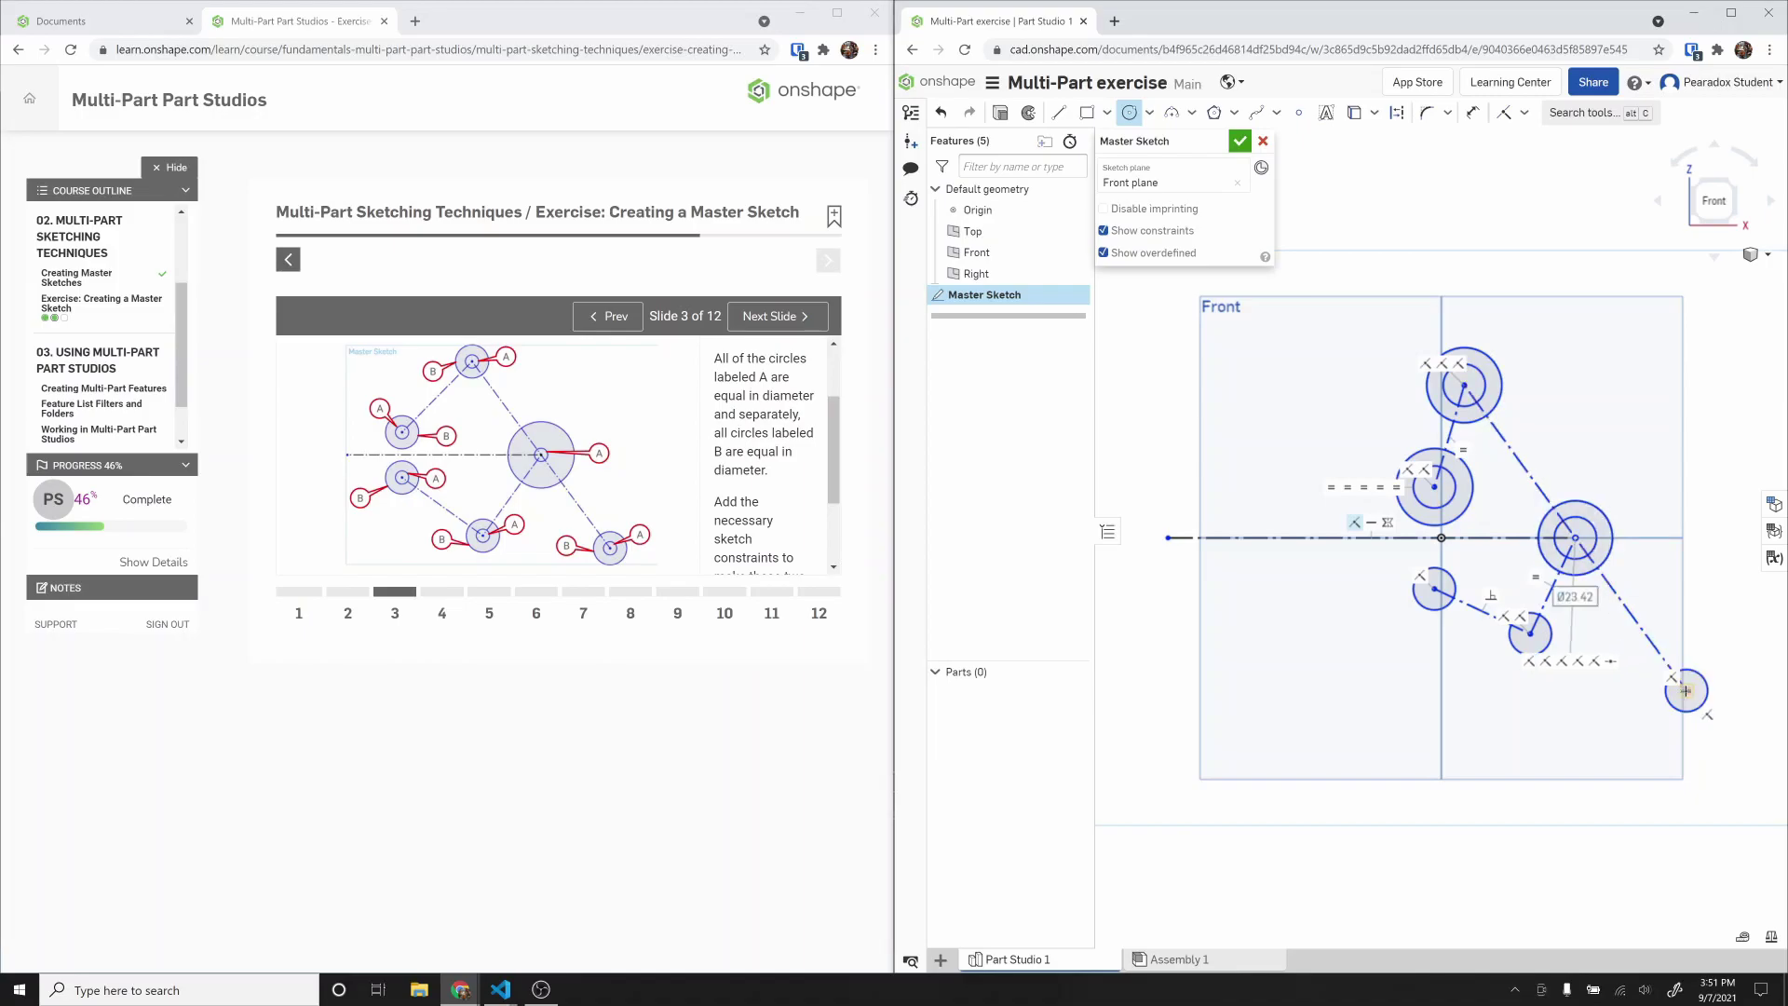
left_click(1710, 667)
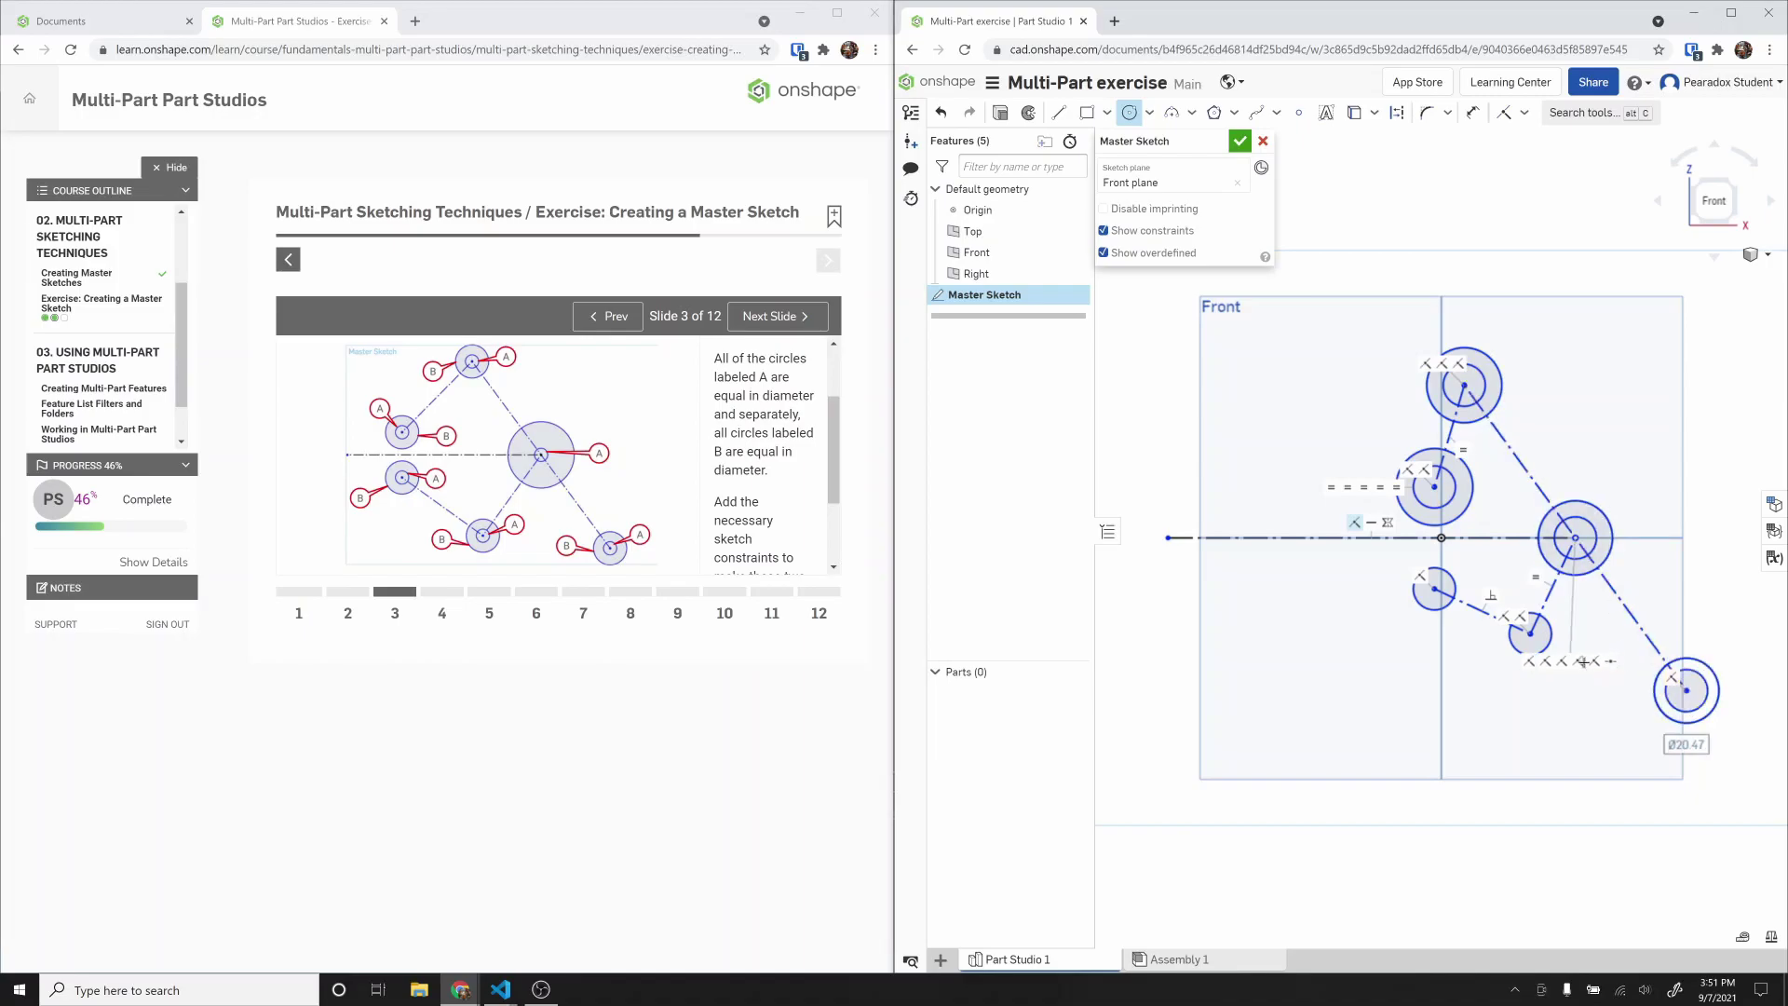
left_click(1531, 635)
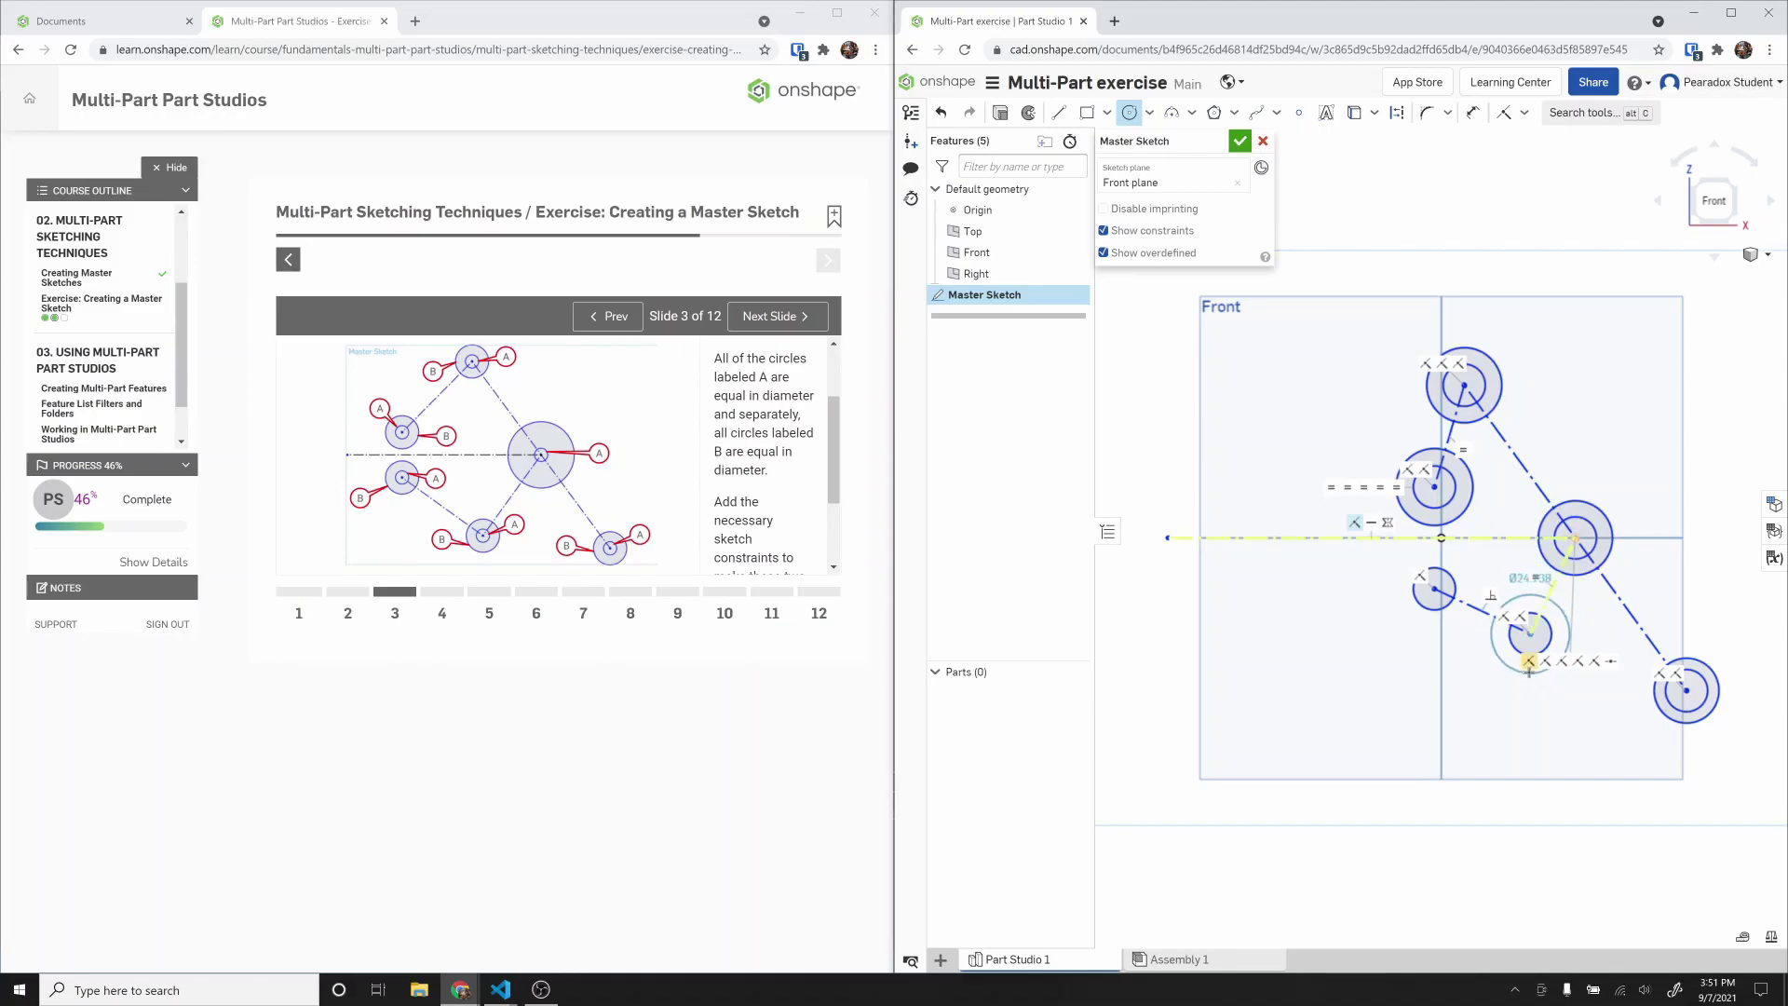
left_click(1536, 676)
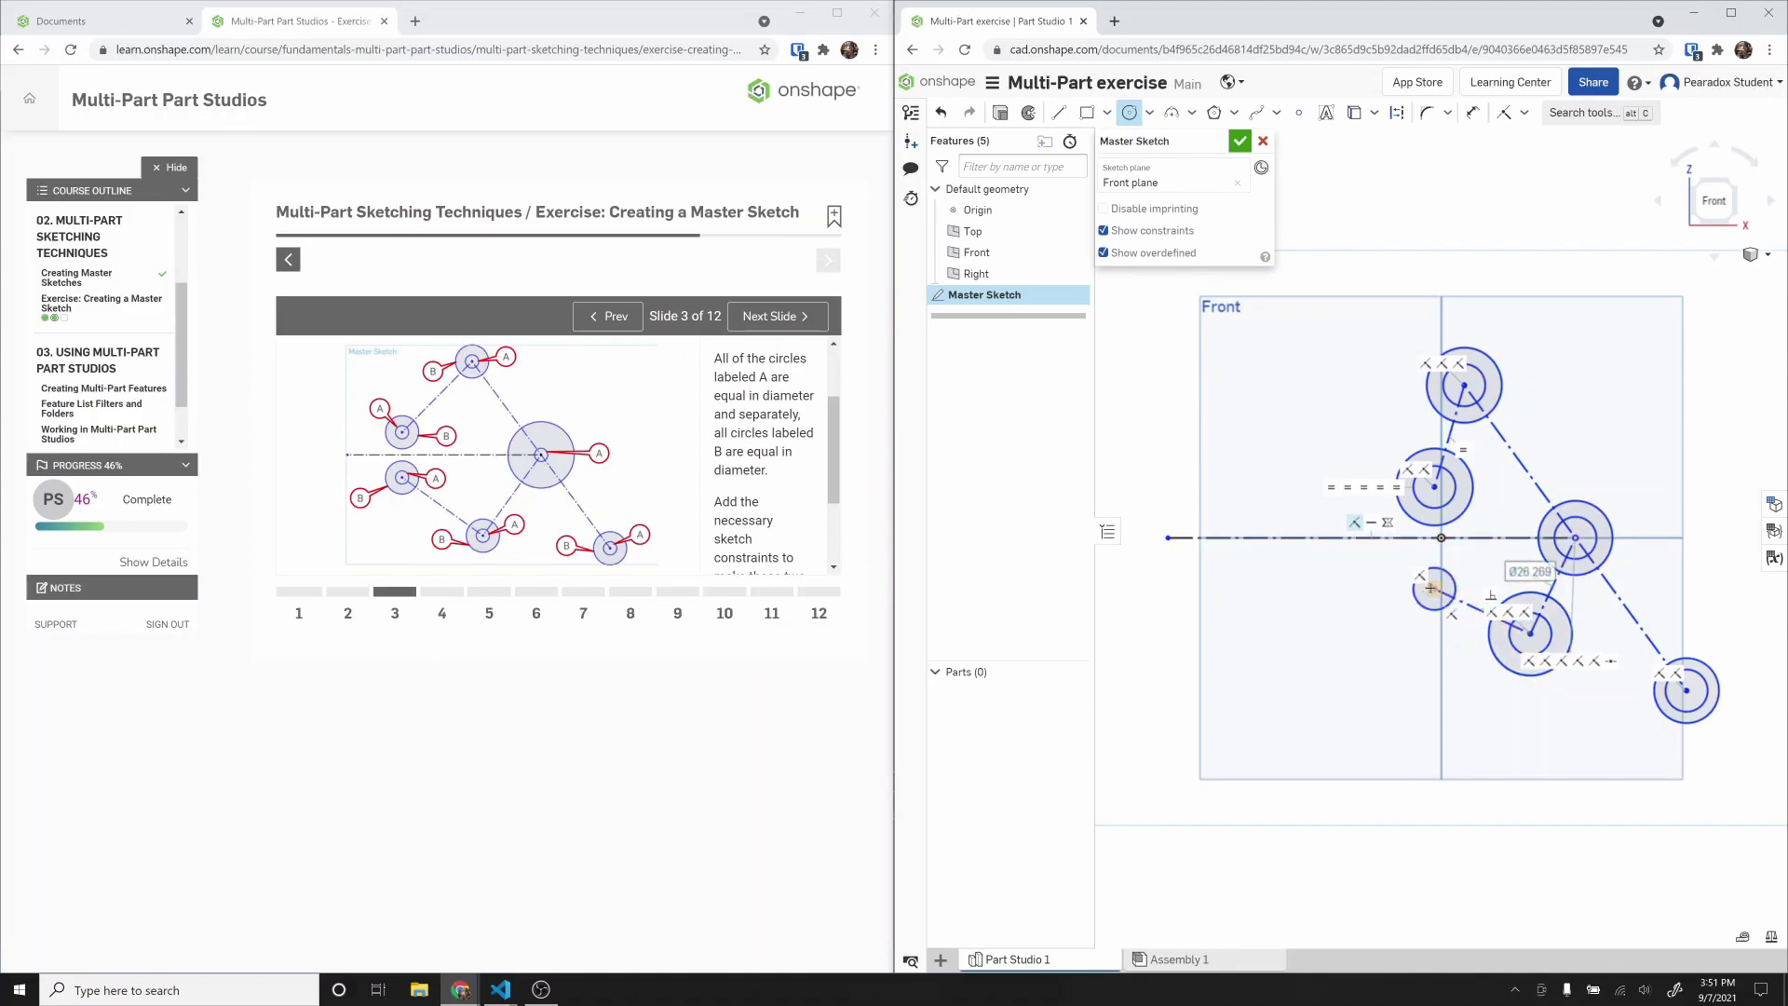
left_click(1434, 590)
left_click(1436, 618)
key("Escape")
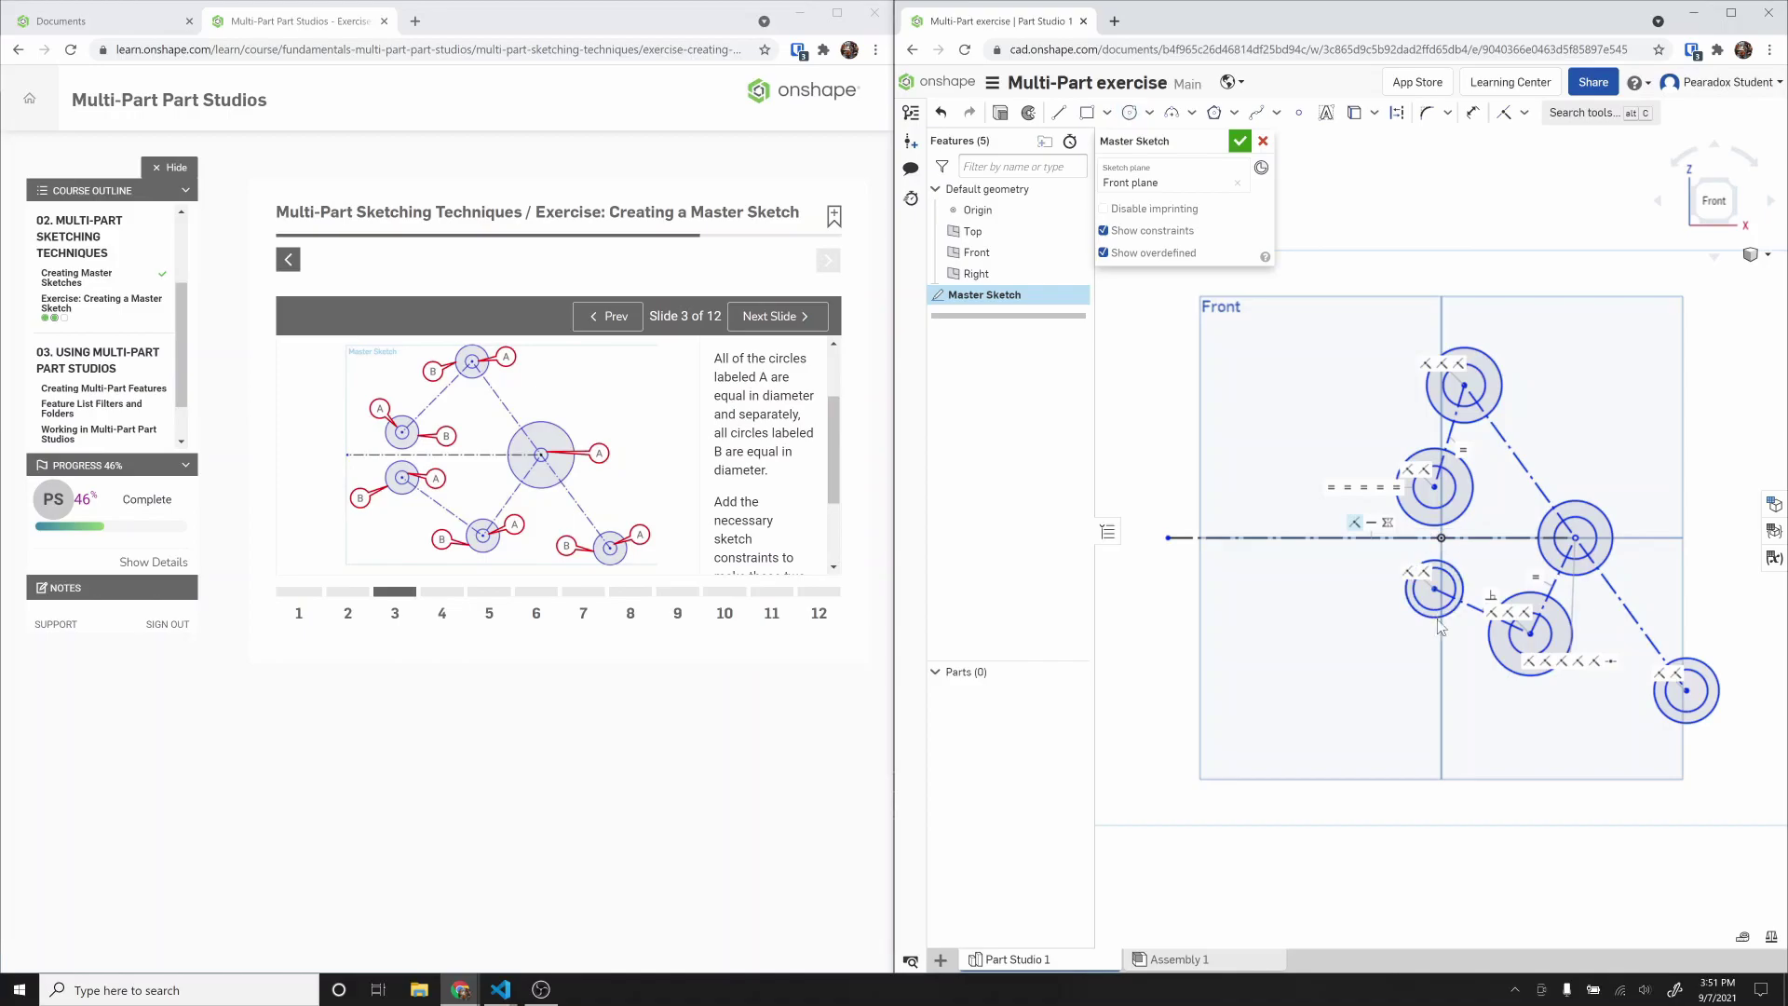
Step: Hide the sketch constraint symbols and make the six outer concentric circles equal in diameter
left_click(1104, 231)
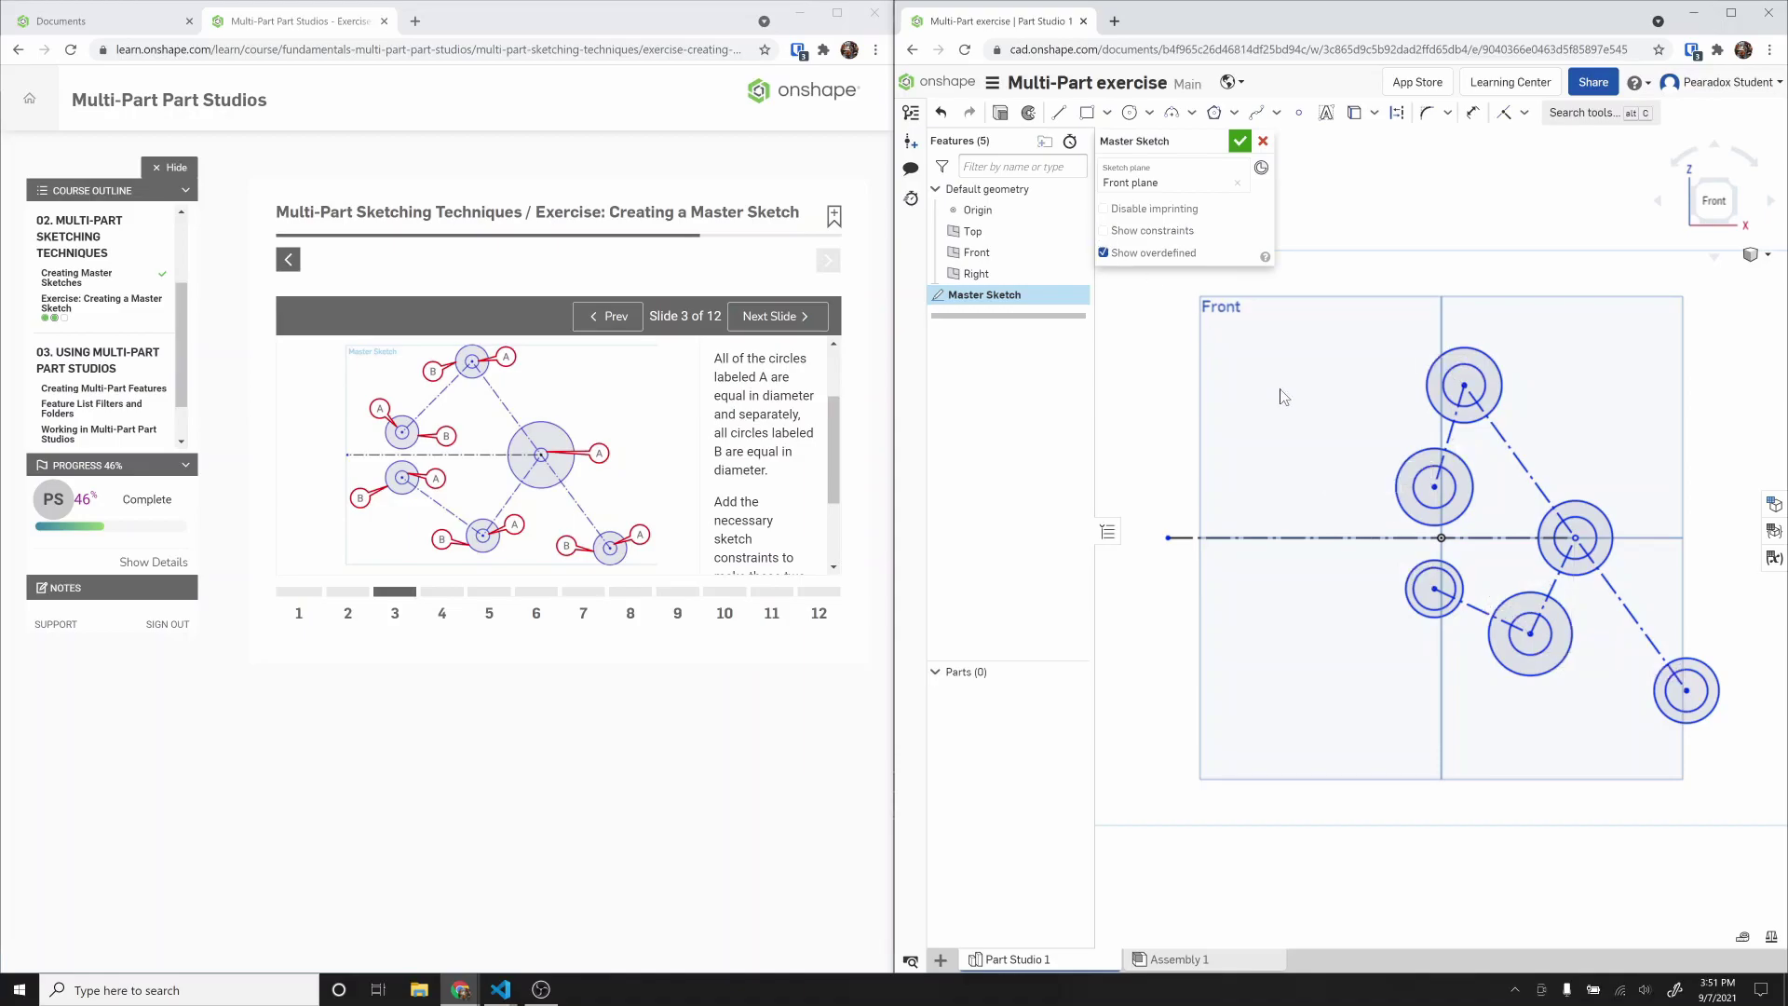
left_click(1473, 487)
left_click(1457, 580)
left_click(1522, 604)
left_click(1542, 523)
left_click(1478, 421)
left_click(1701, 664)
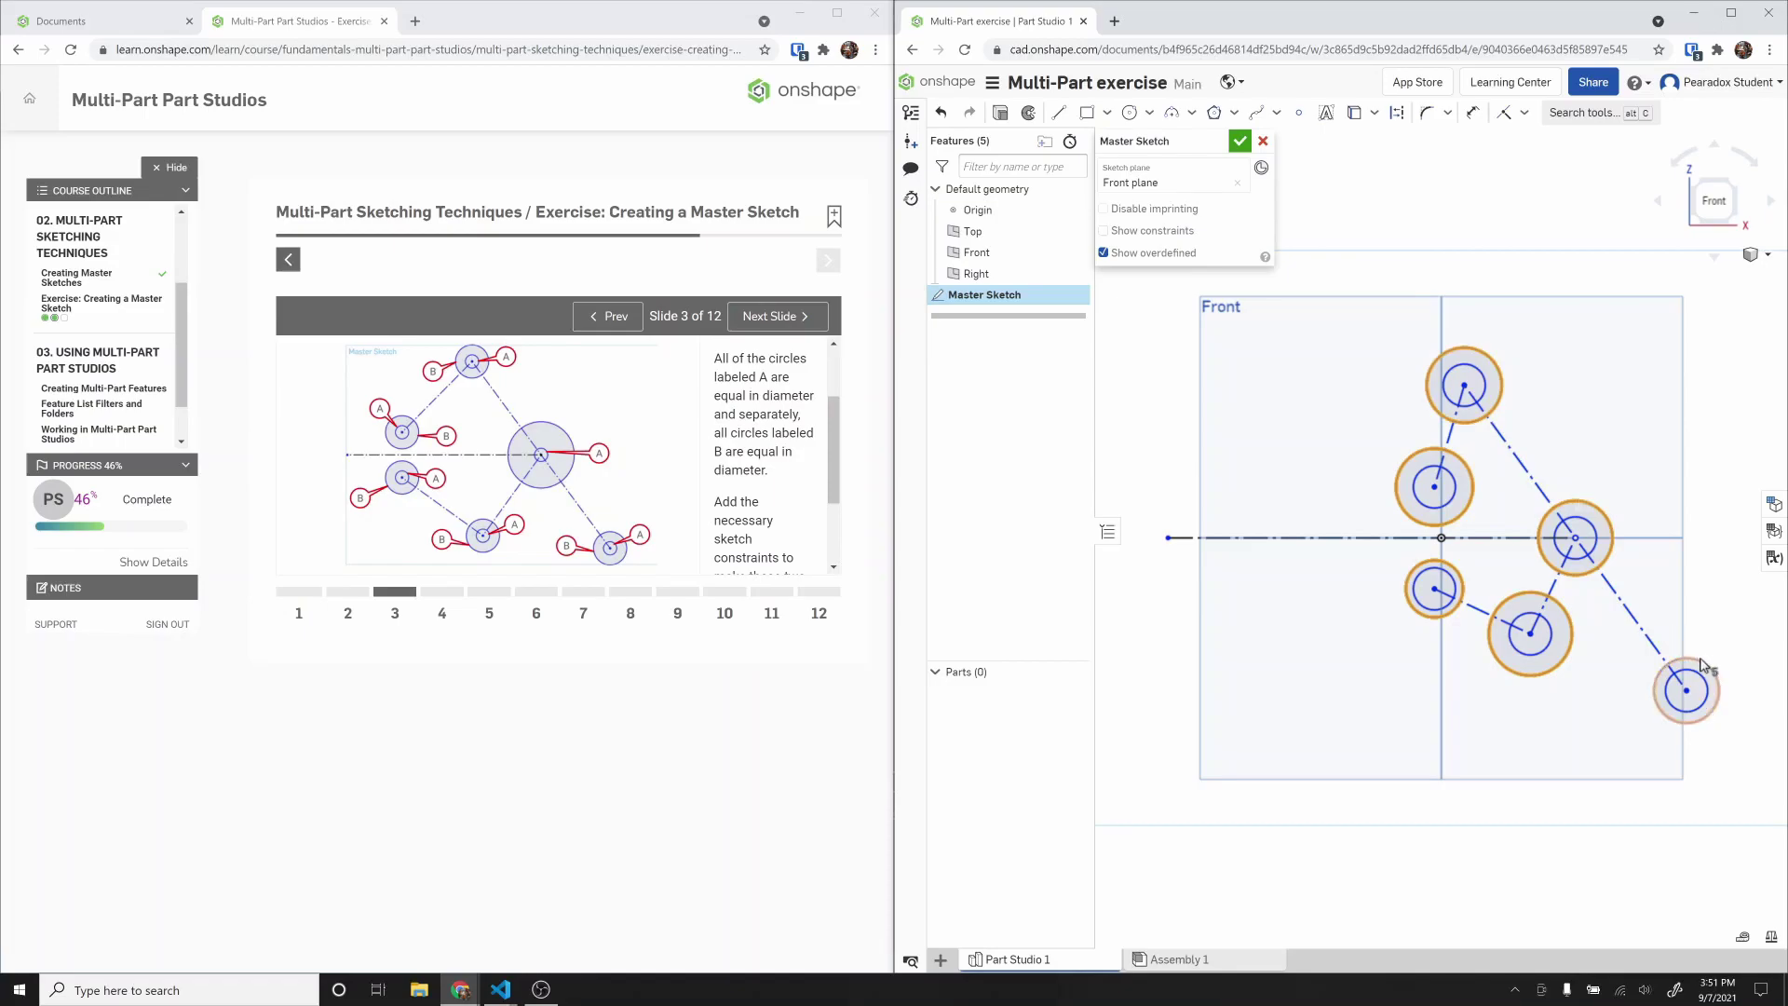
left_click(1524, 113)
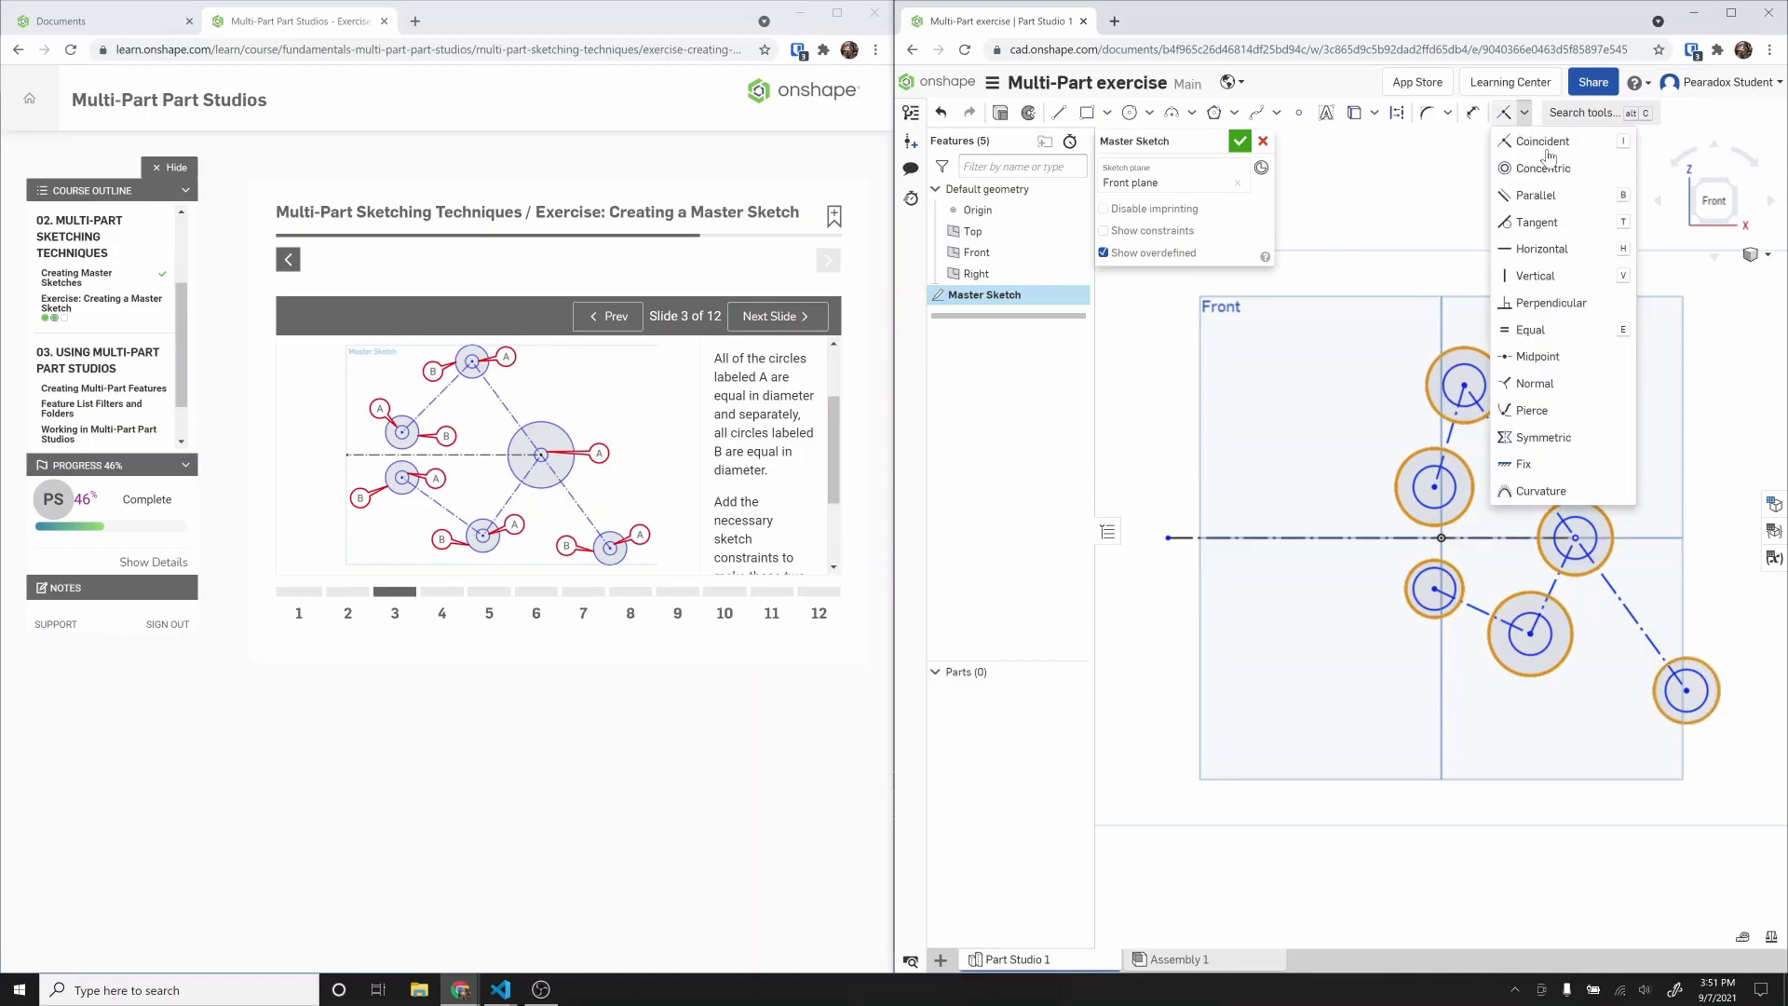
left_click(1542, 331)
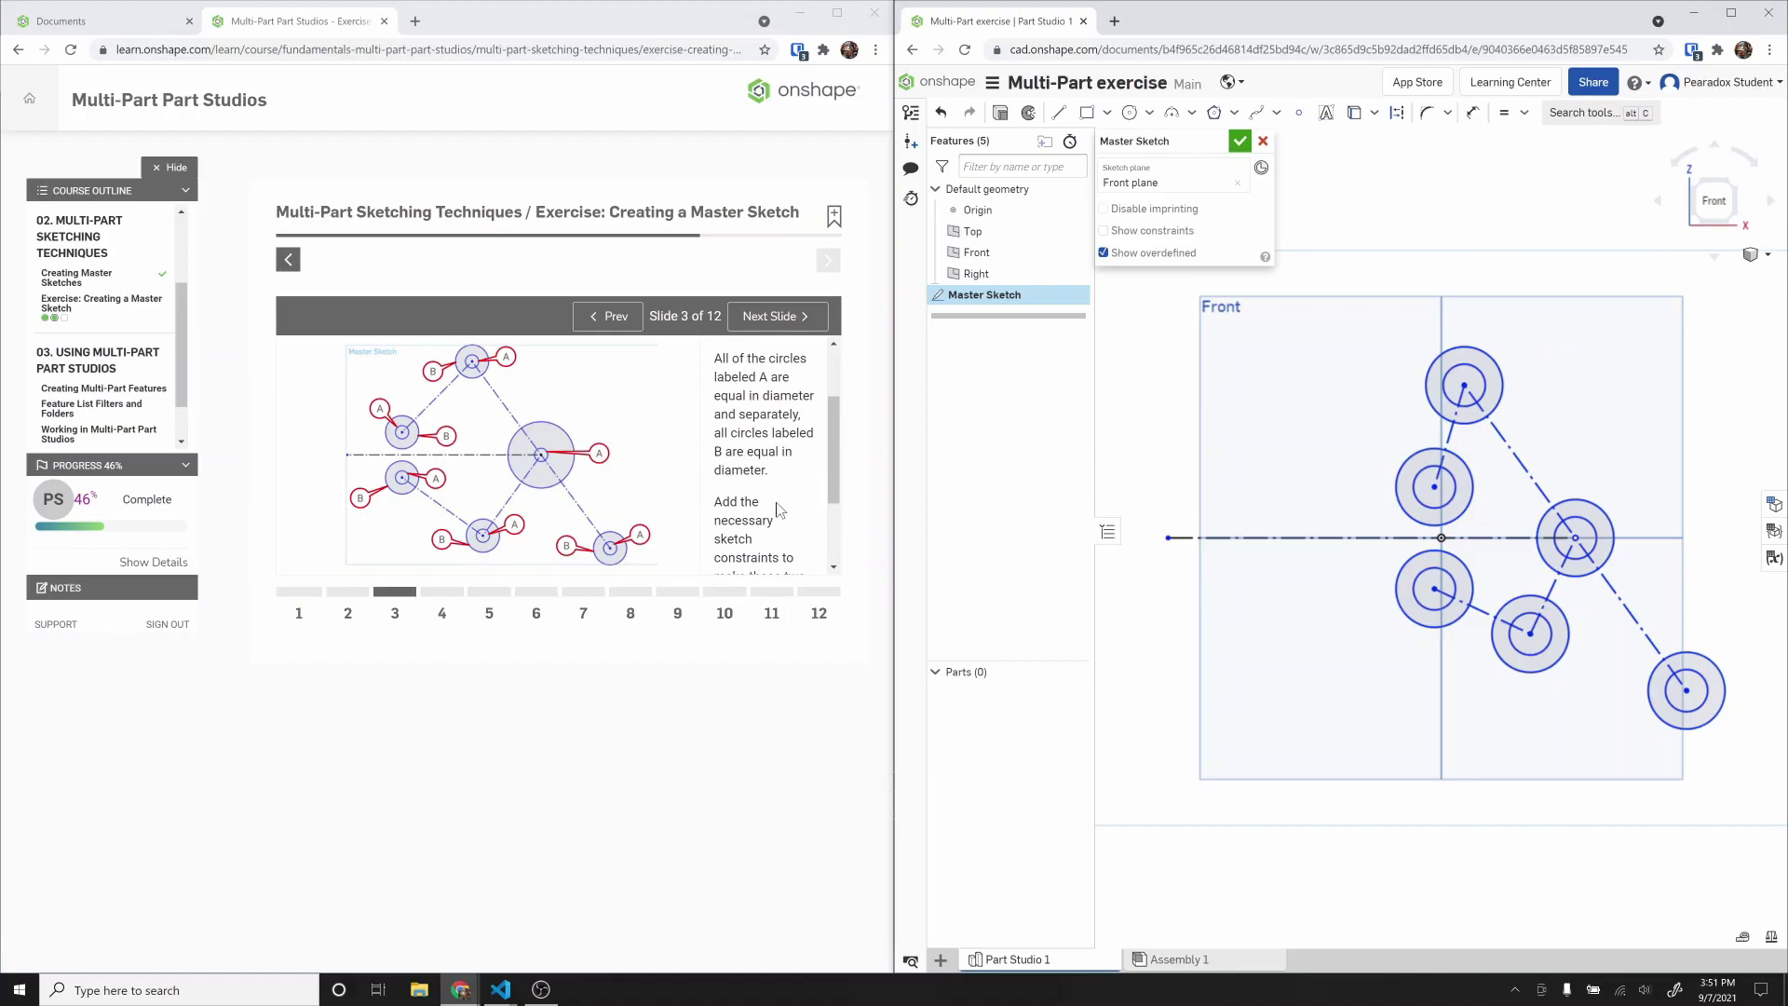
Step: Finish reading the Step 3 instructions, advance to Step 4 and read which dimensions to add
scroll(797, 503, "down", 2)
scroll(796, 523, "down", 1)
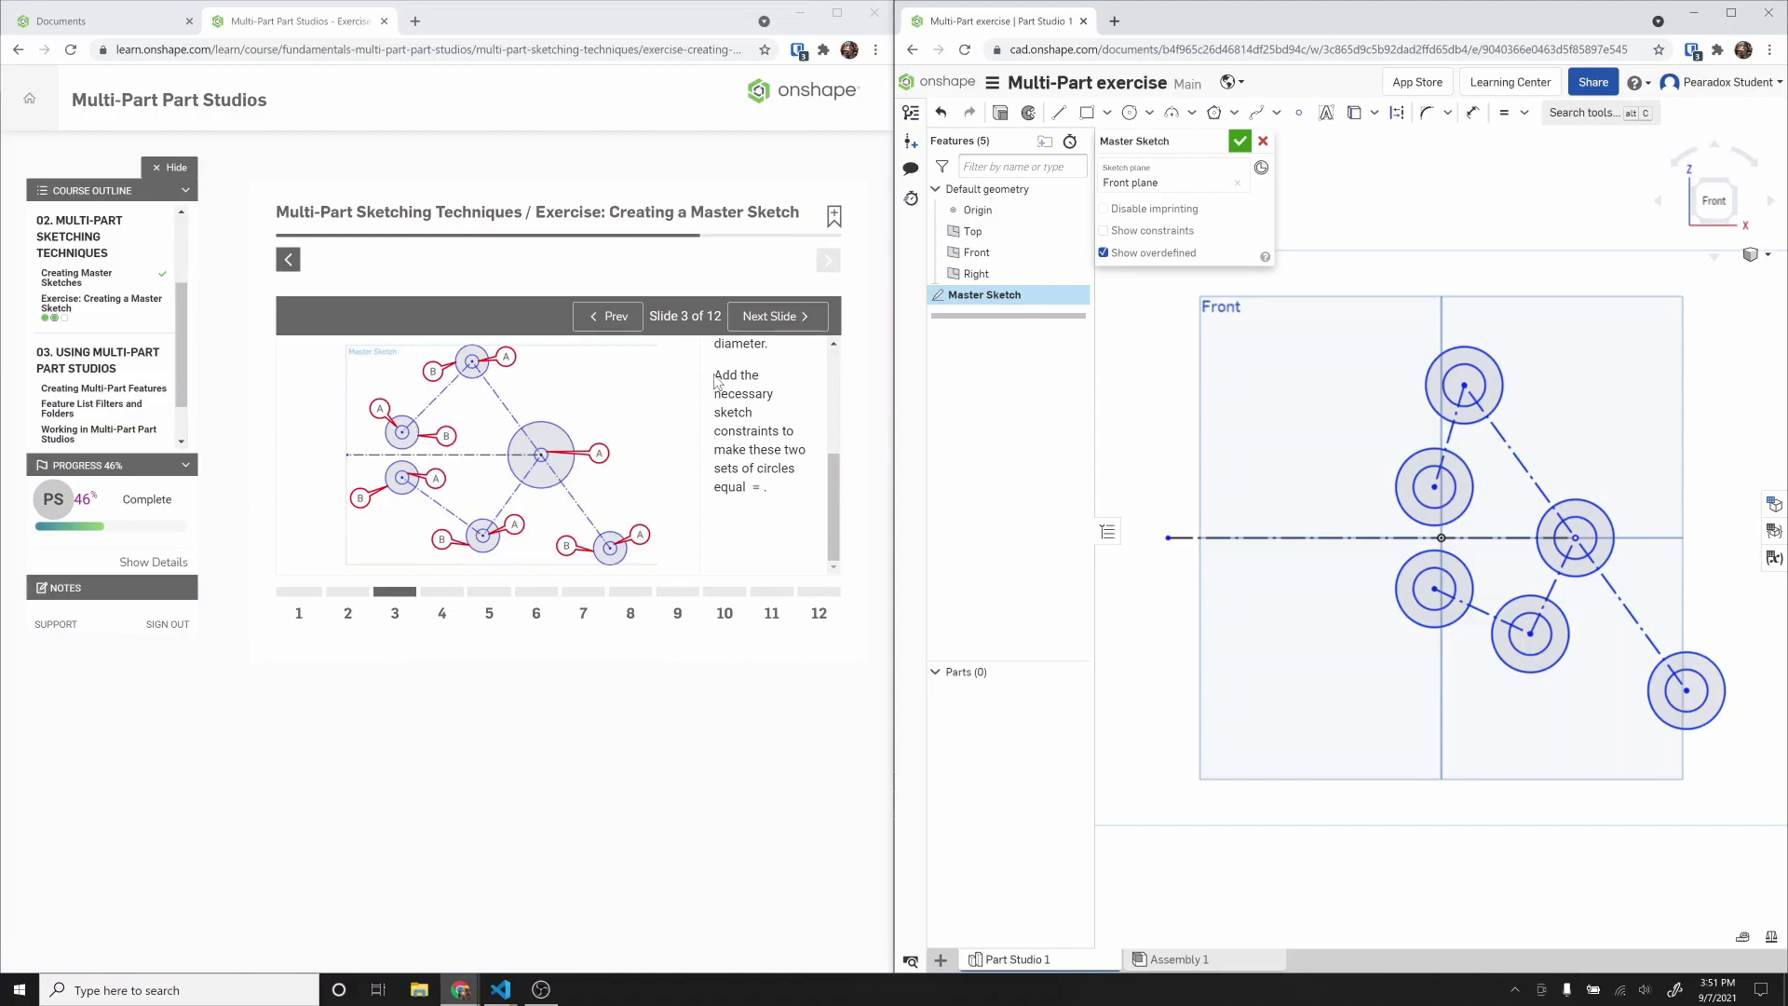
left_click(757, 317)
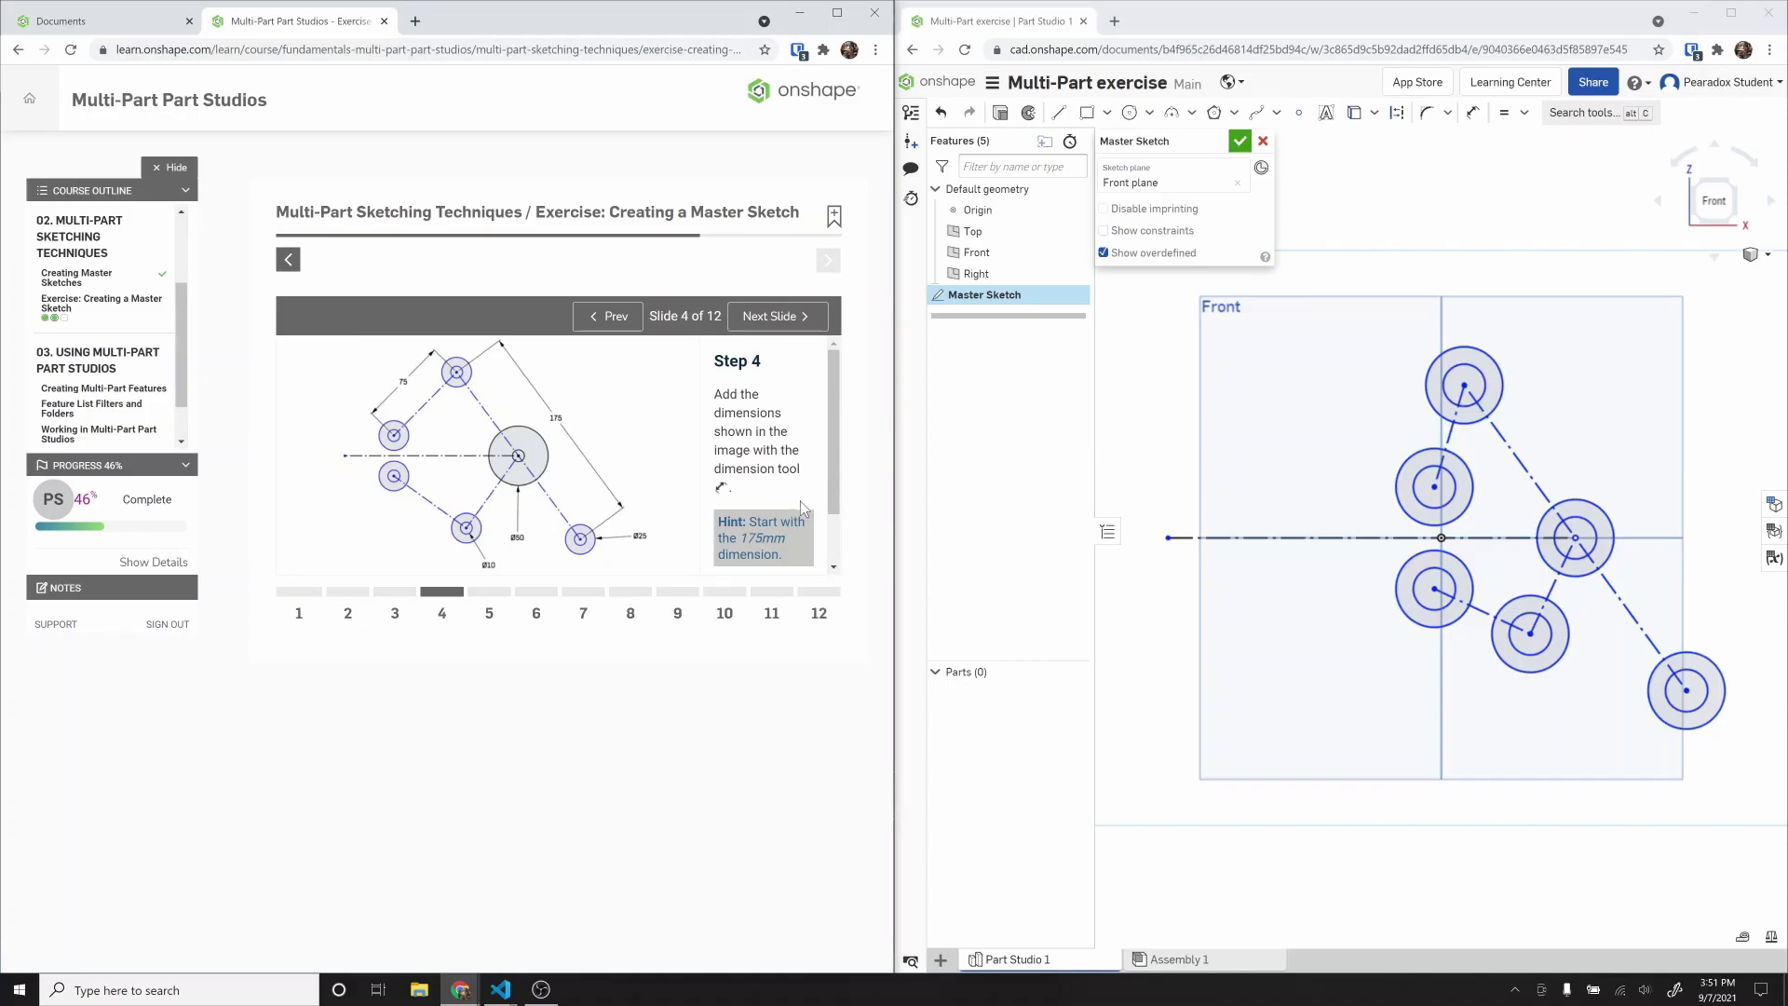
scroll(832, 489, "down", 1)
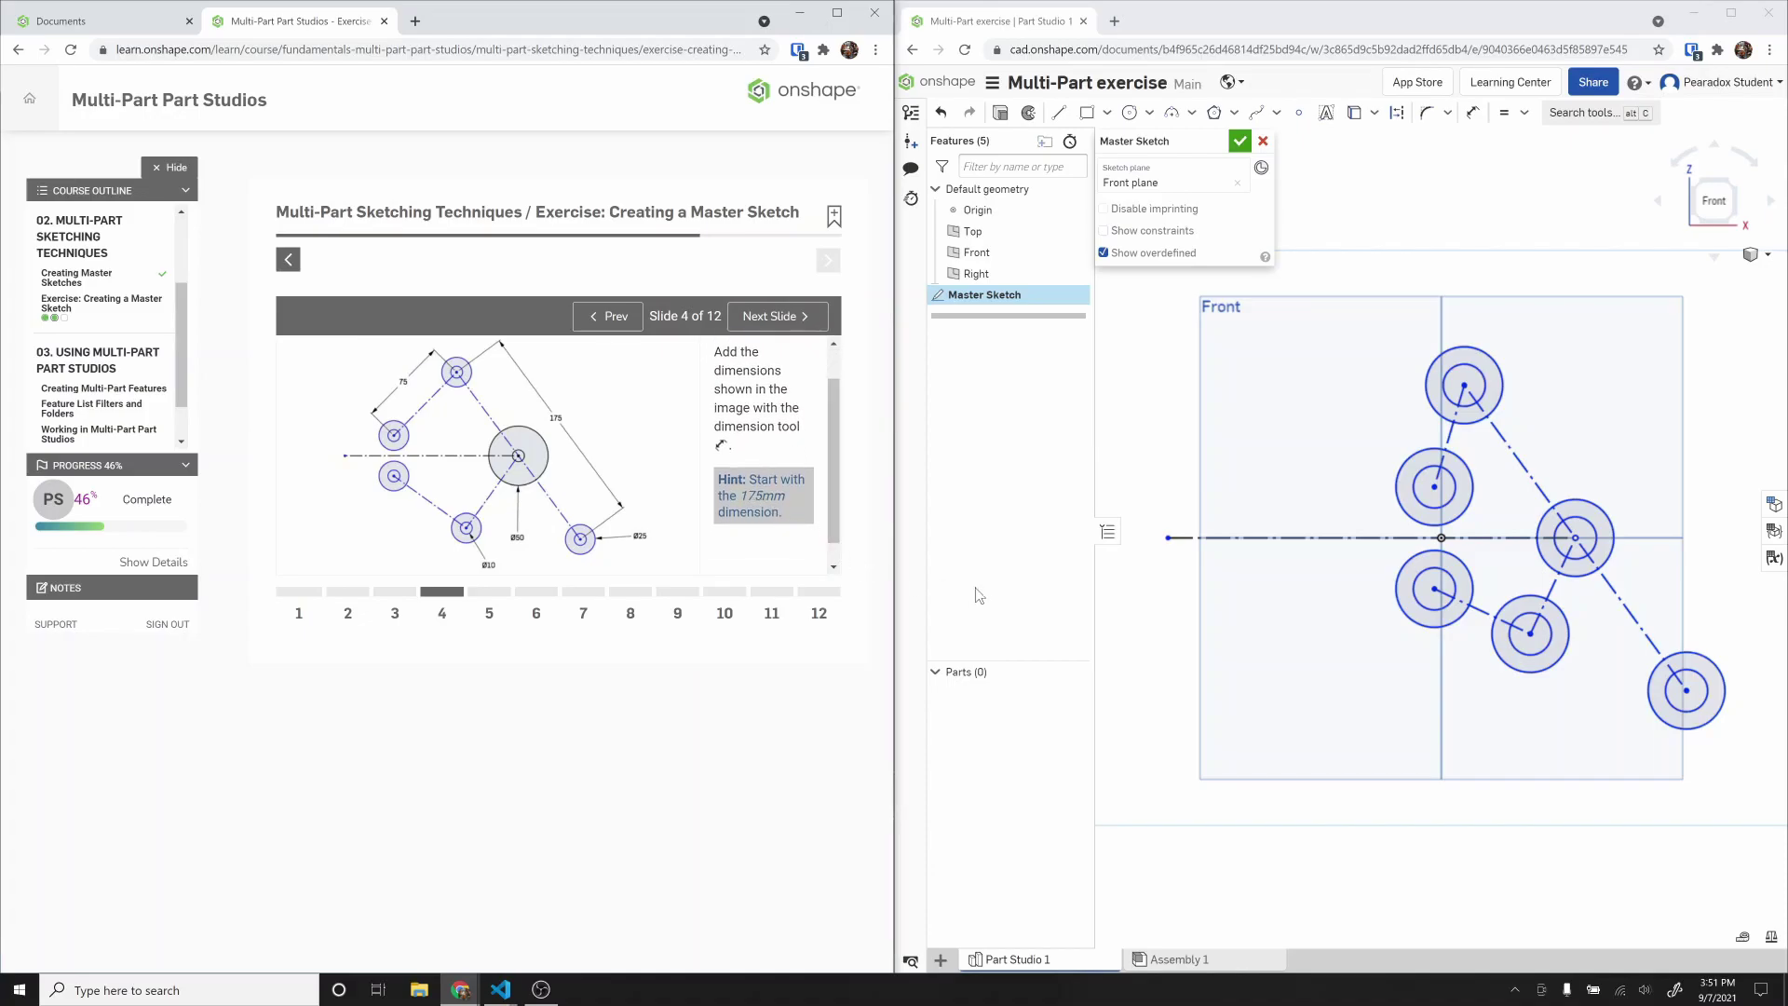
Step: Dimension the long diagonal construction line to 175 mm
left_click(1602, 406)
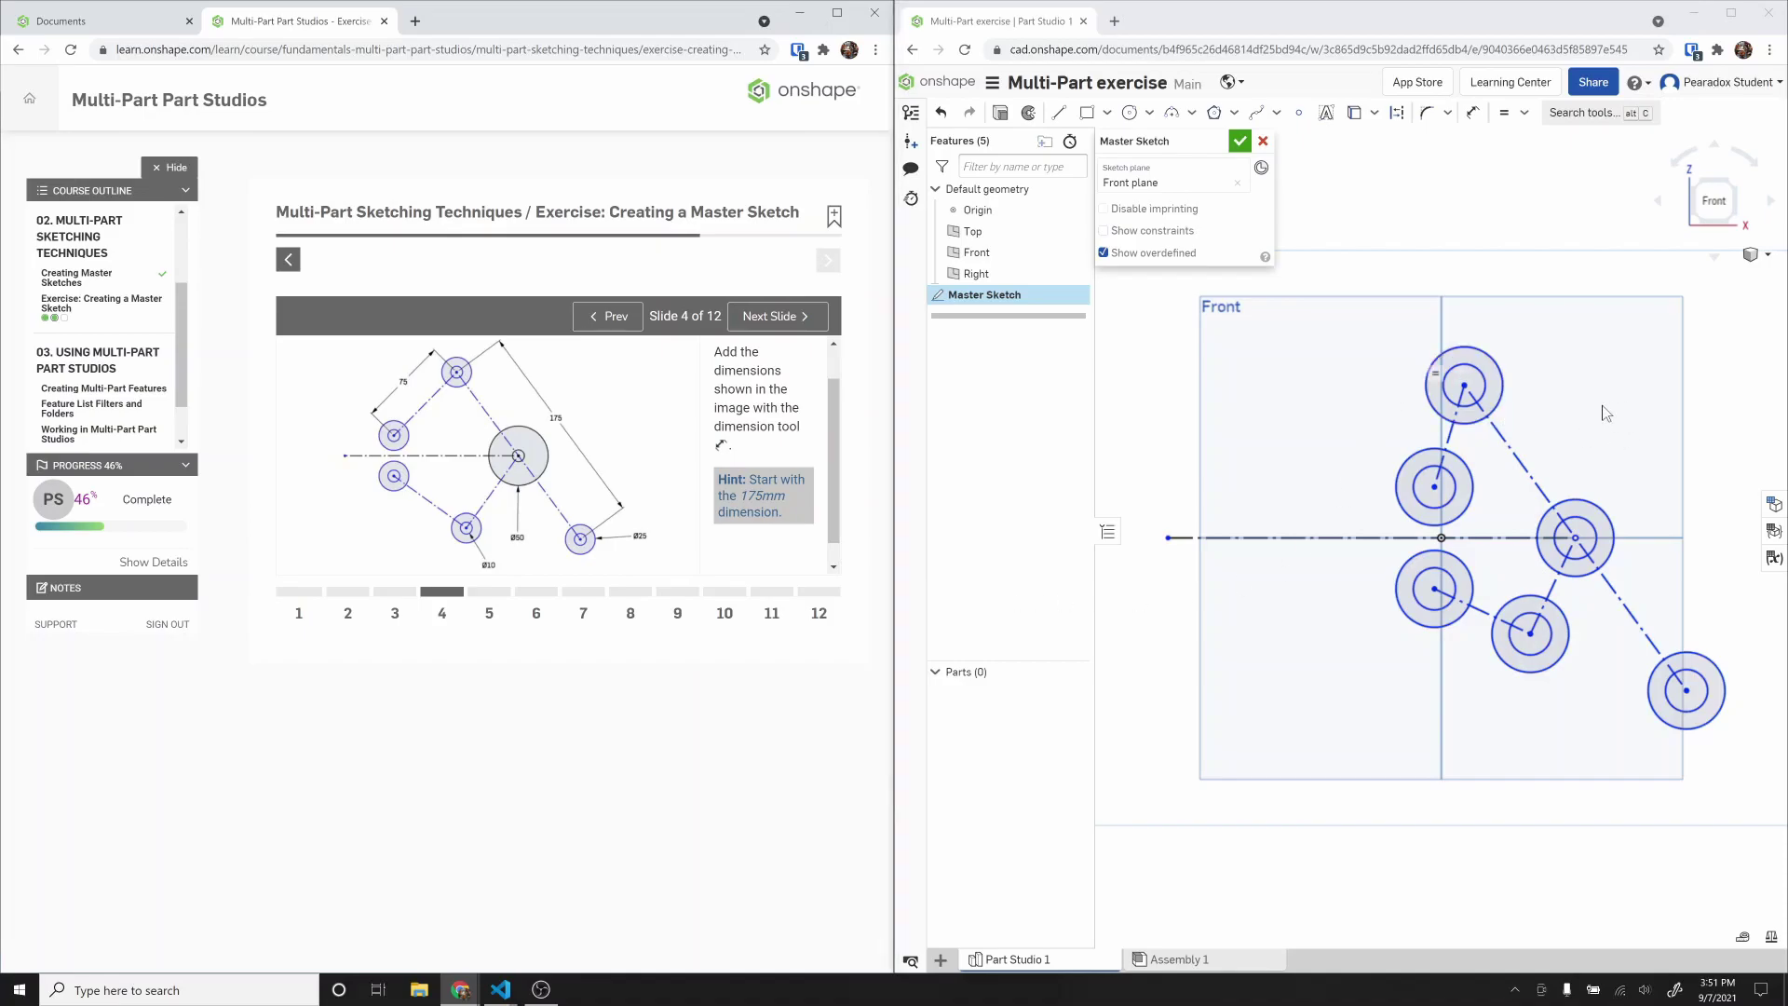
key("d")
left_click(1527, 470)
left_click(1596, 430)
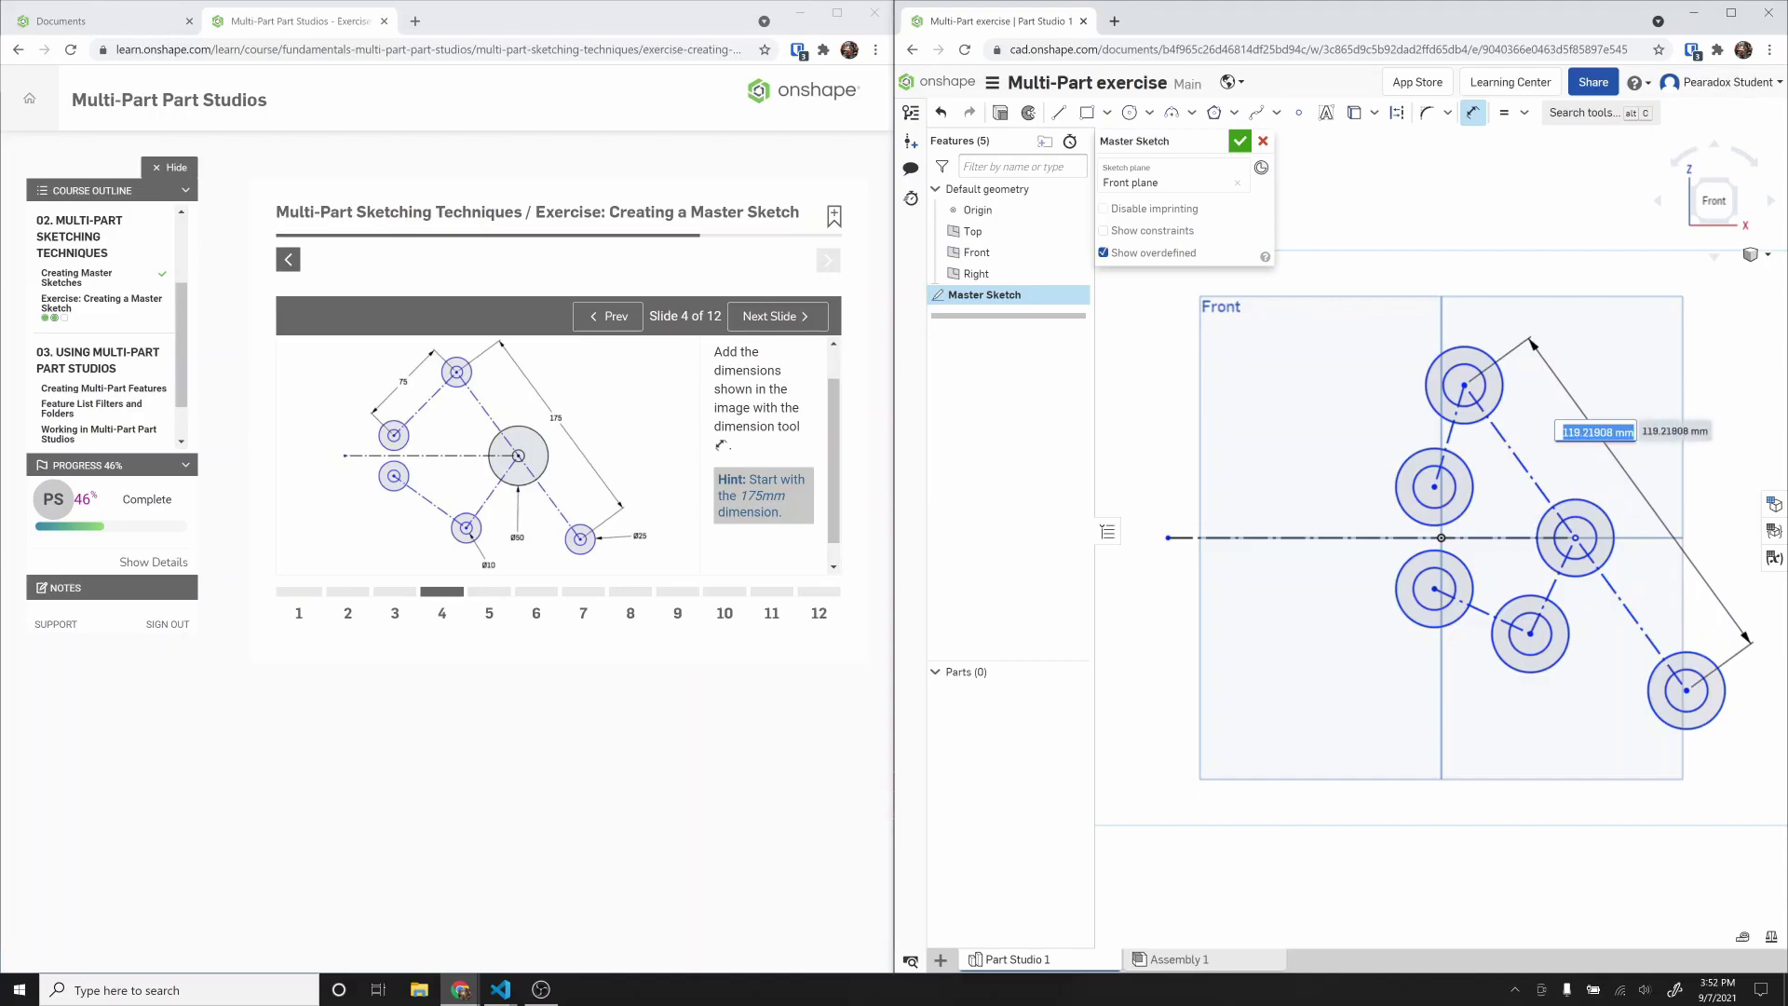
type("175")
key("Return")
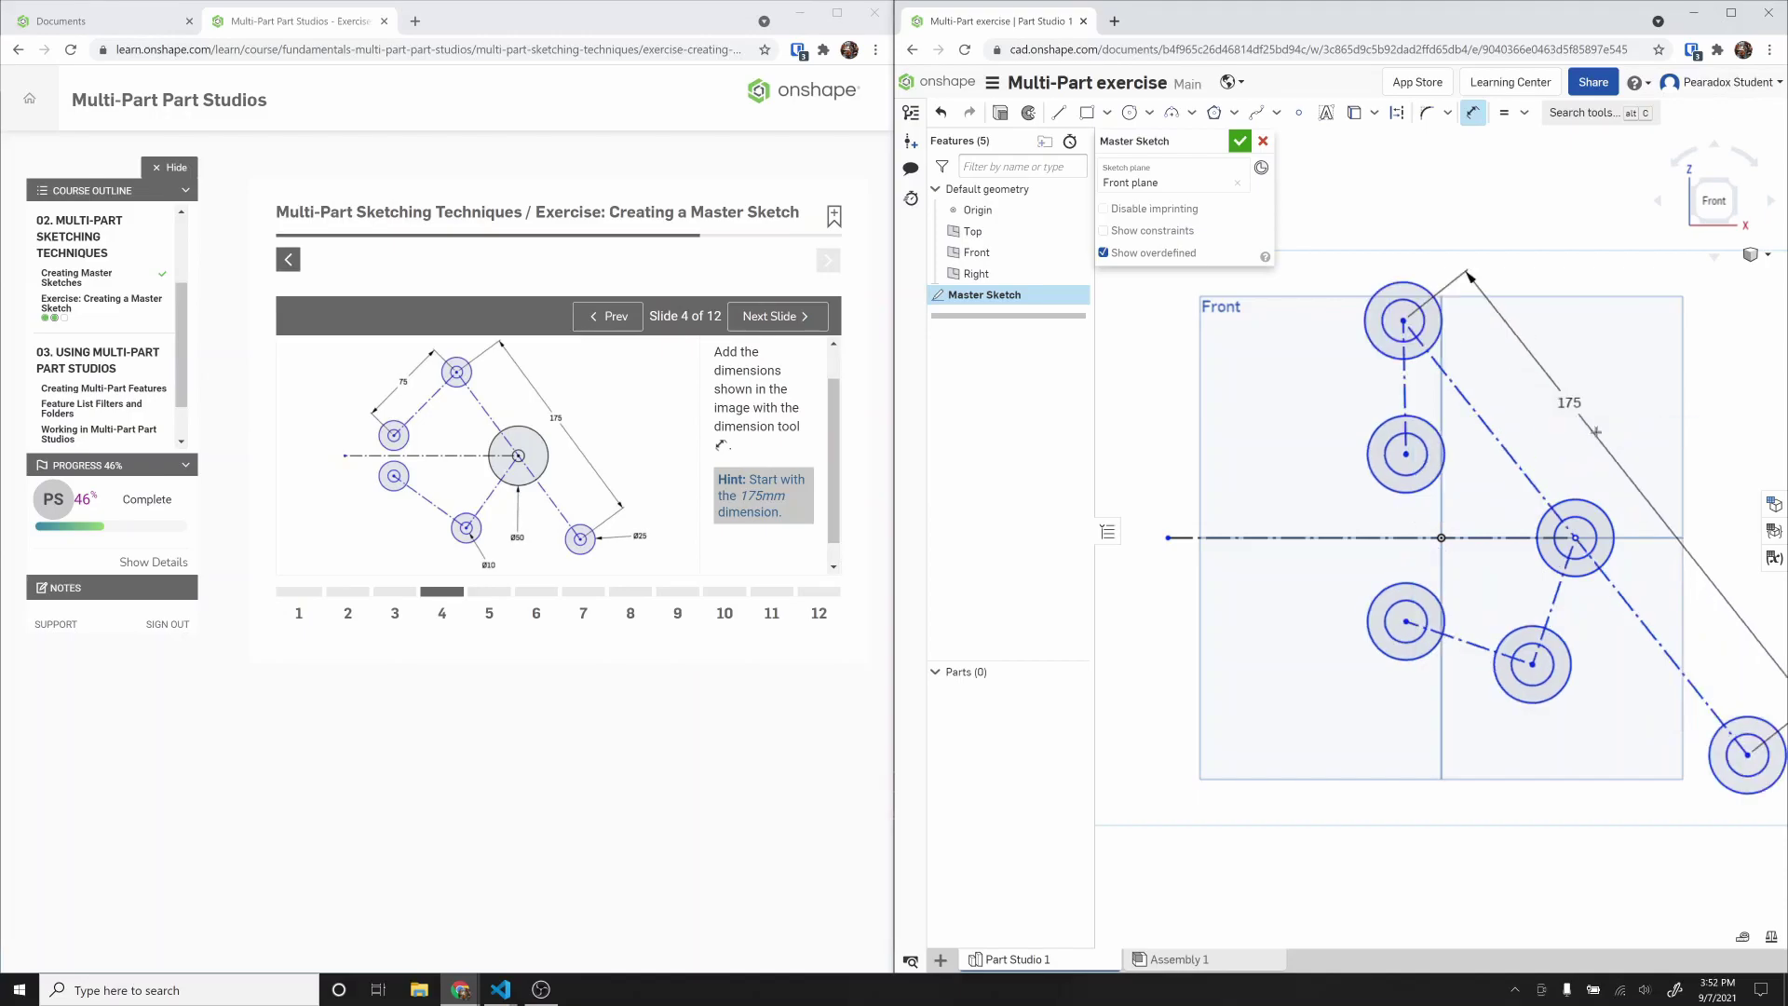
Step: Dimension the upper arm's construction line between the left end and the top corner to 75 mm
left_click(1407, 396)
left_click(1310, 382)
type("75")
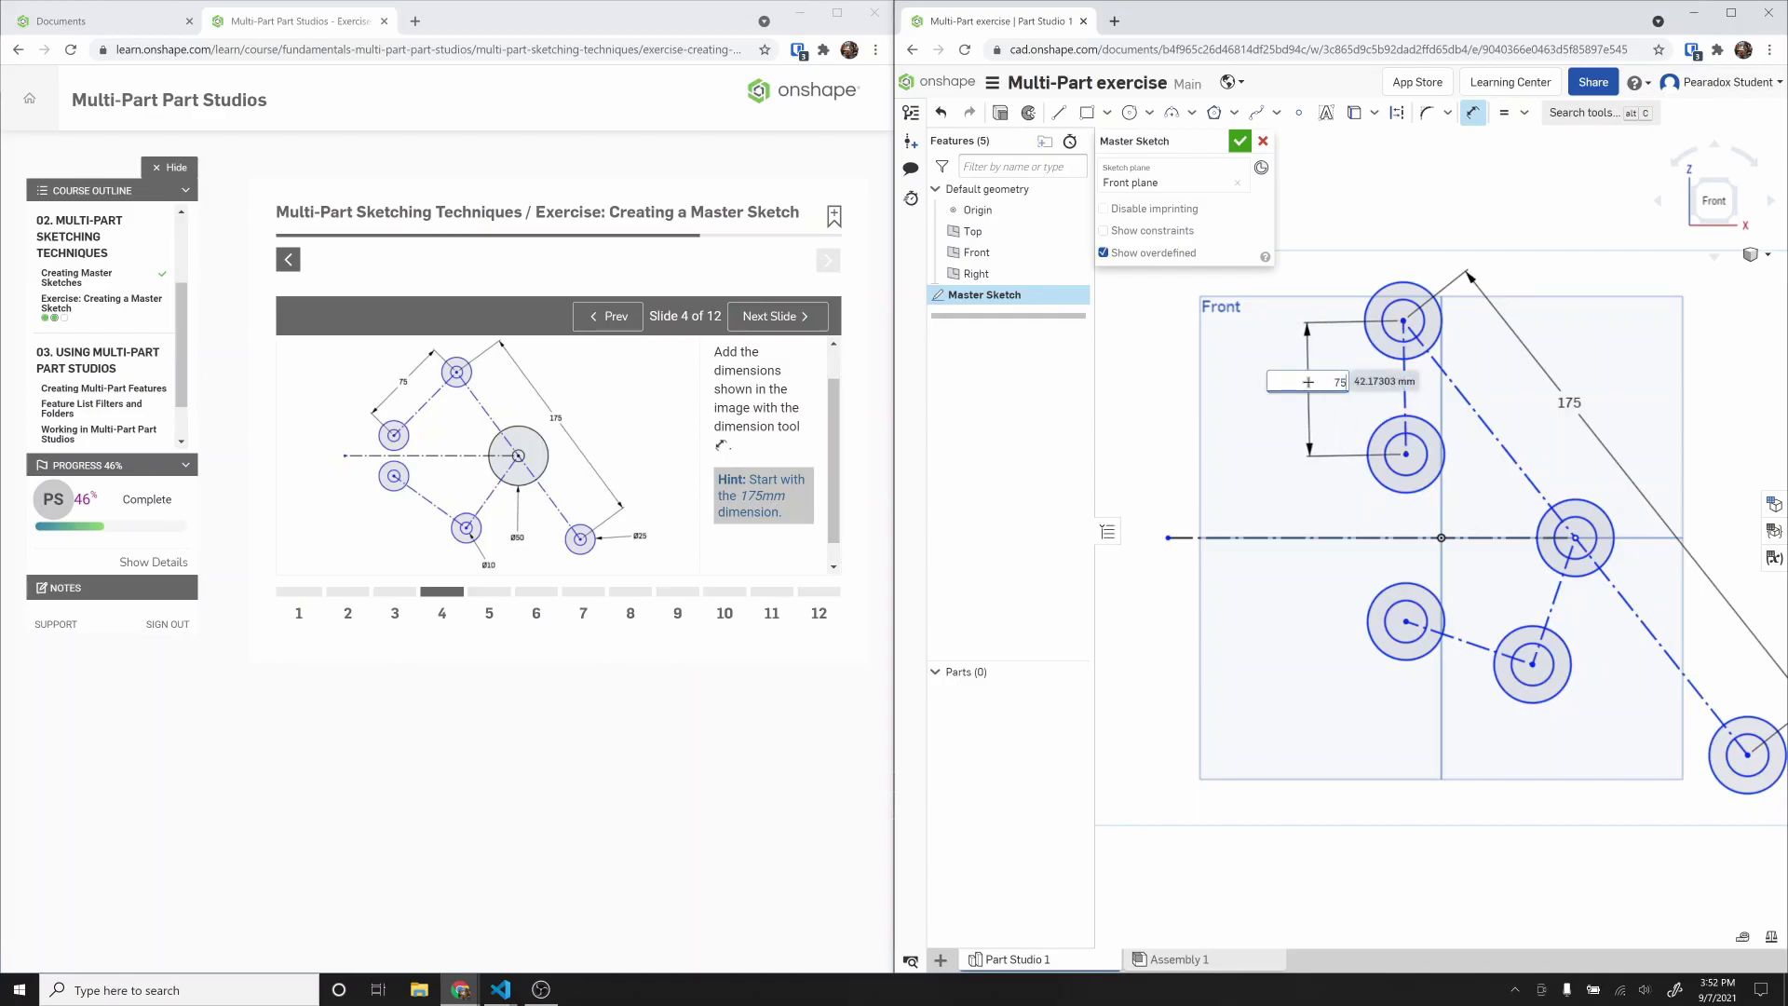
key("Return")
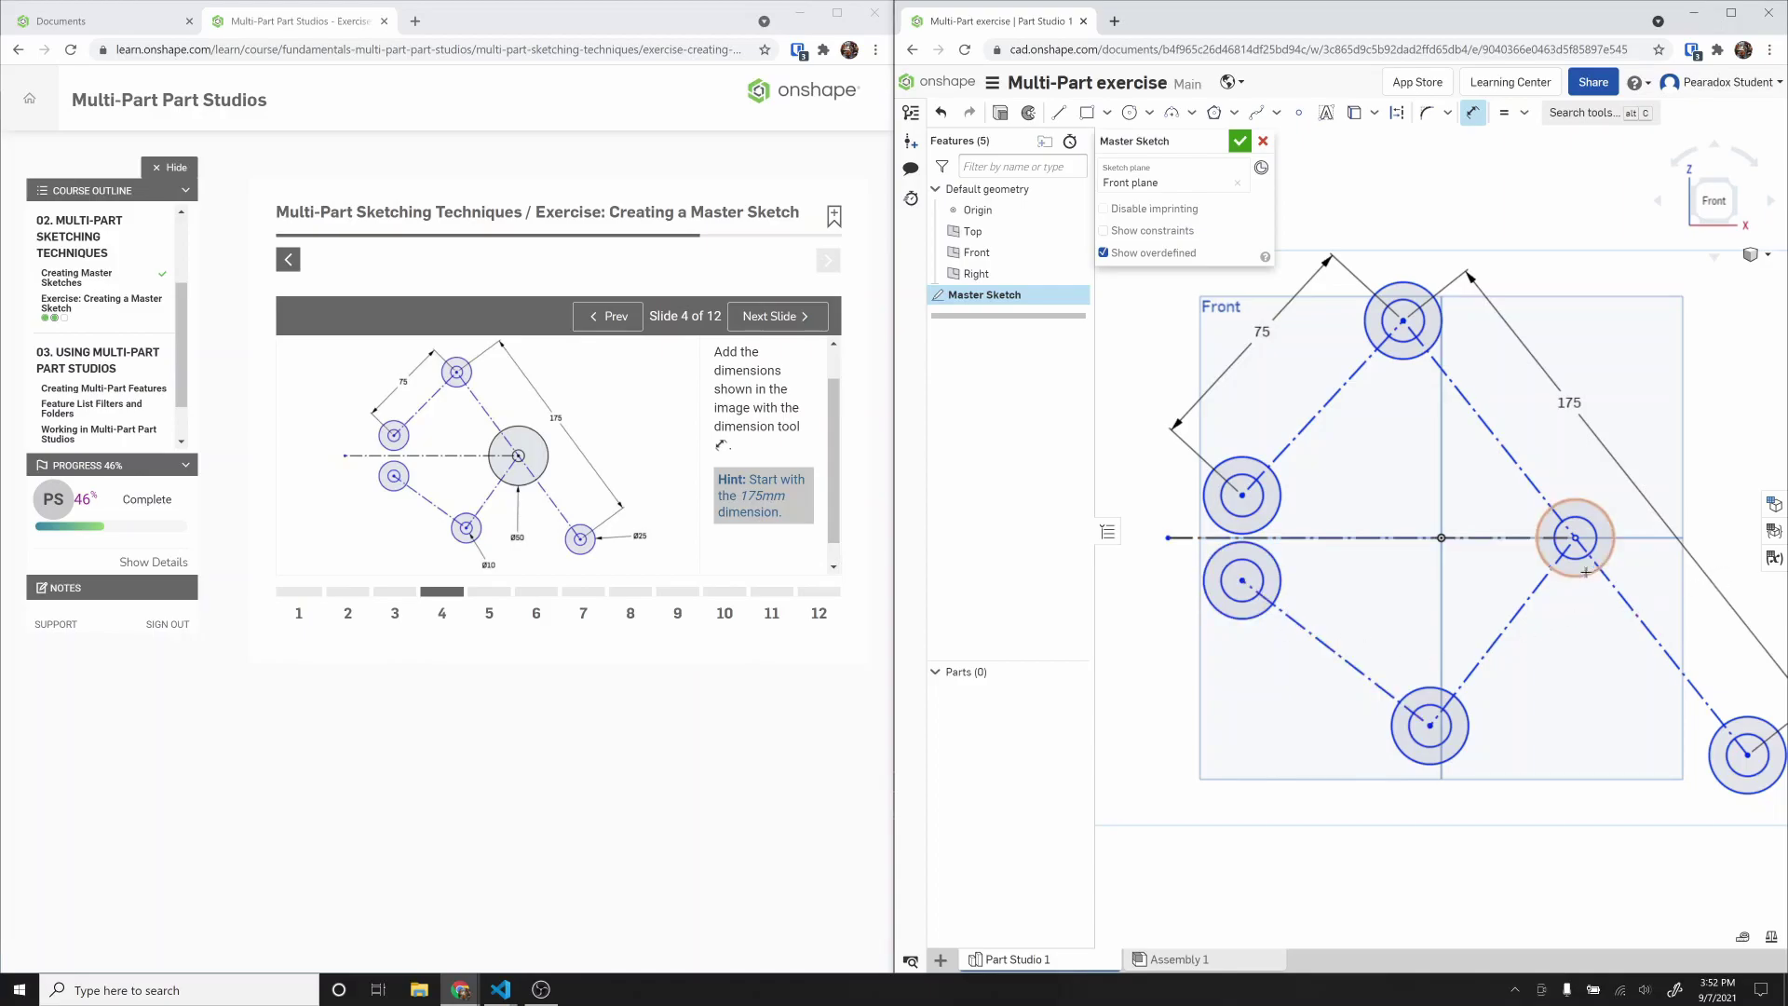
Step: Try to dimension the joint's outer circle to a 50 mm diameter, and undo the entered value
left_click(1579, 576)
left_click(1579, 639)
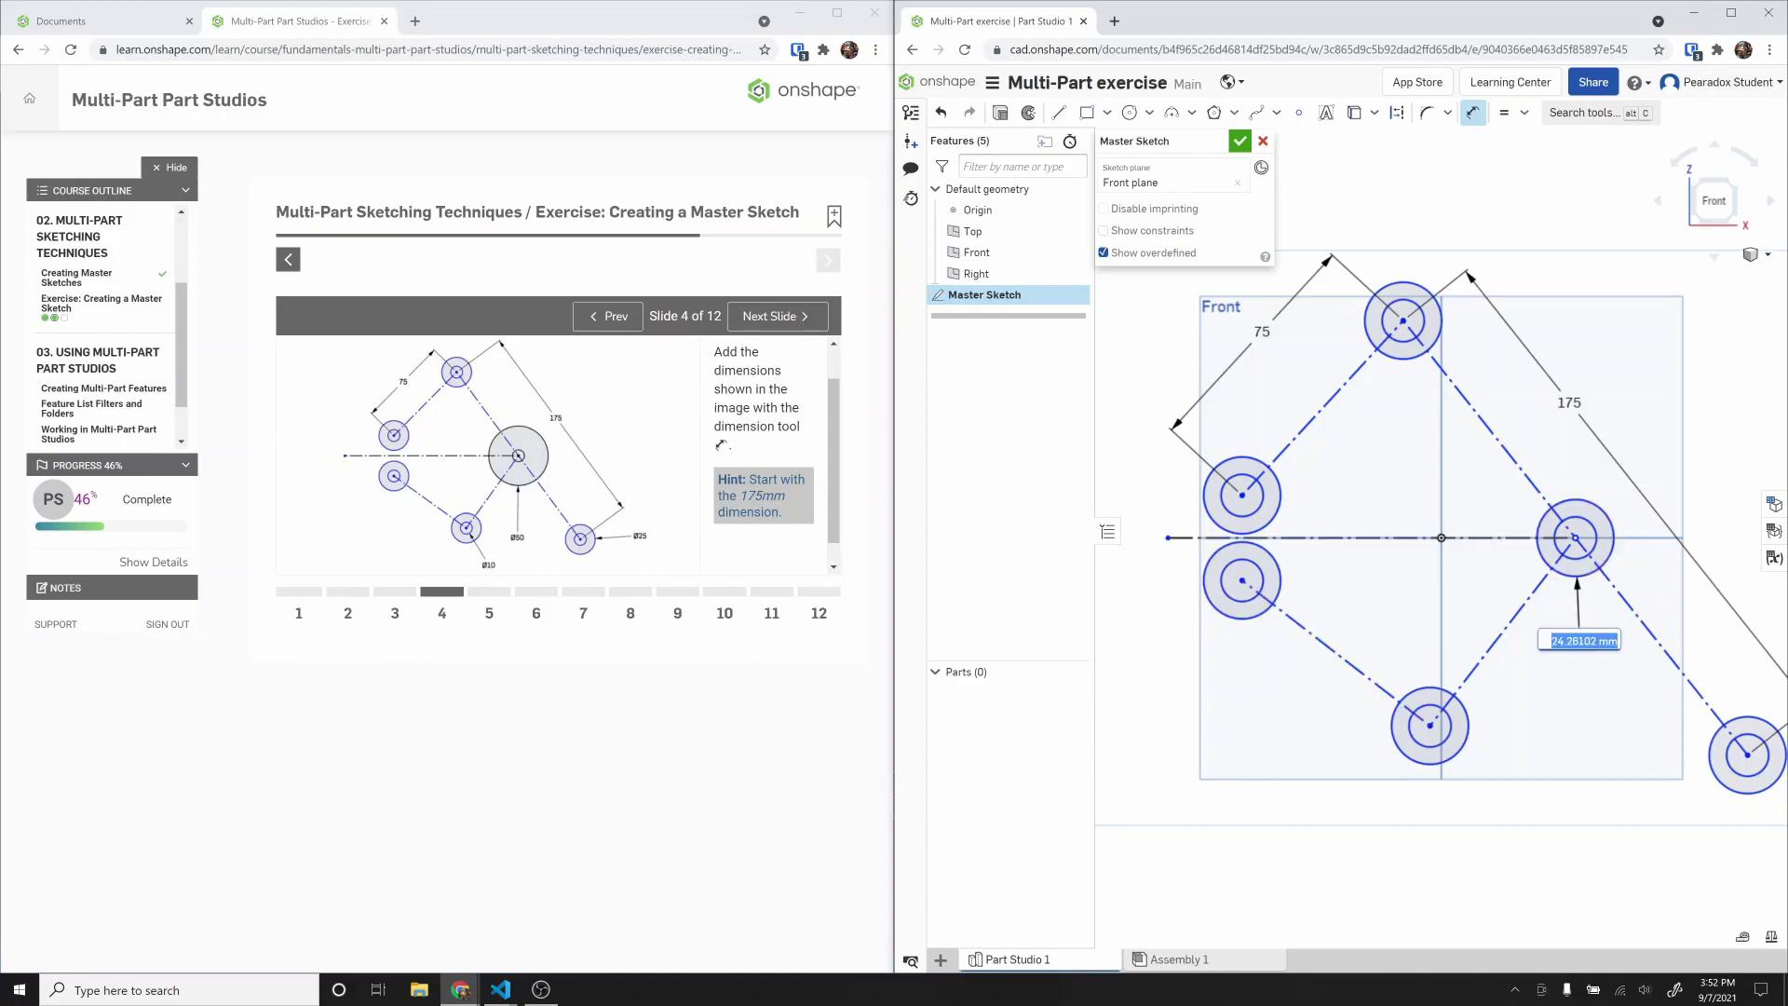
type("6")
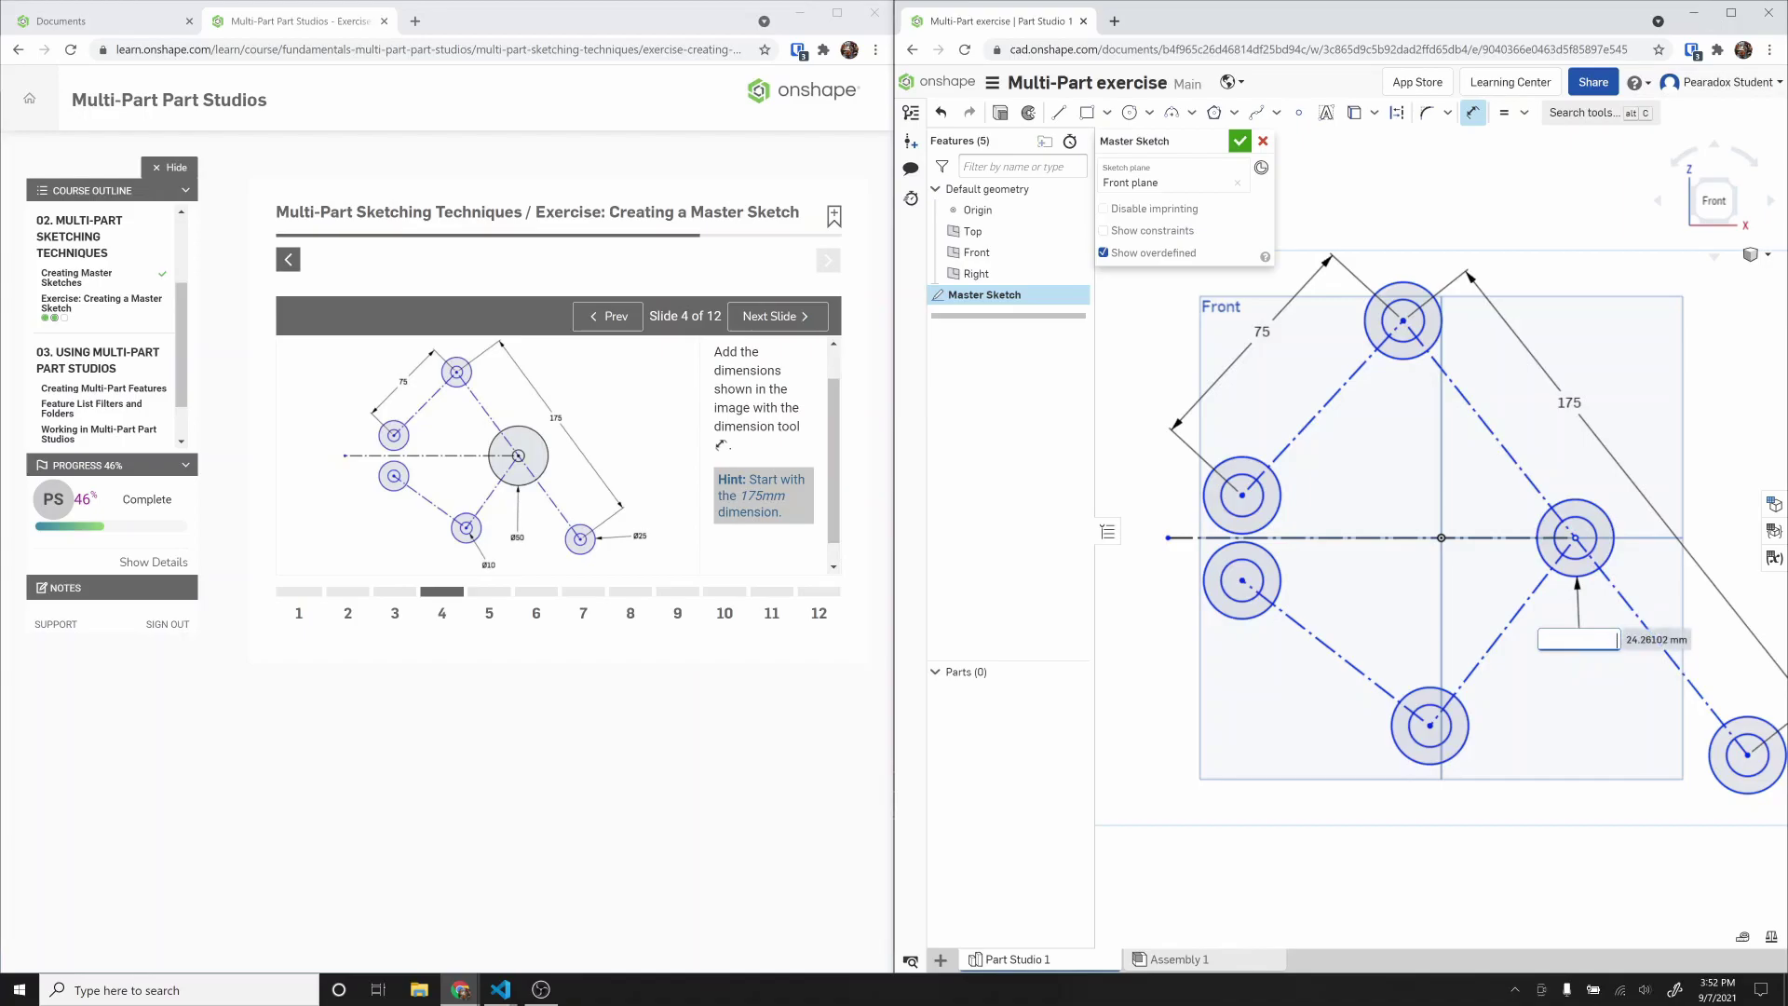
type("0")
key("Return")
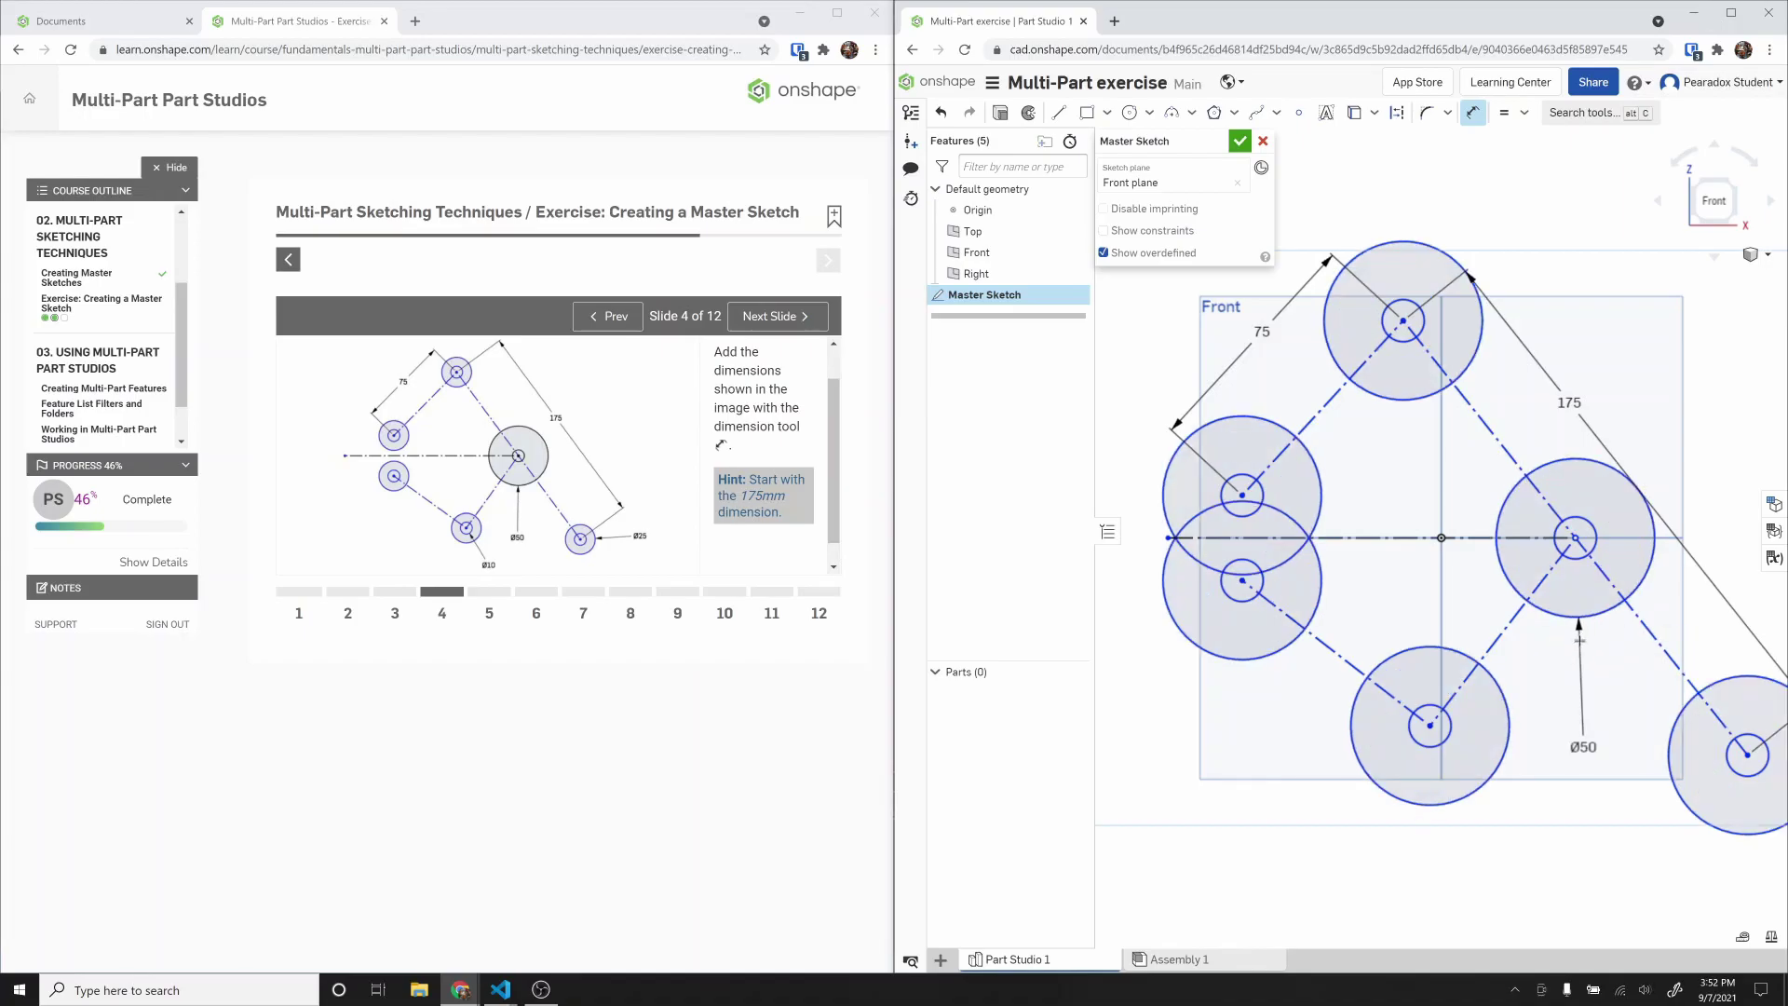
key("Escape")
key("ctrl+z")
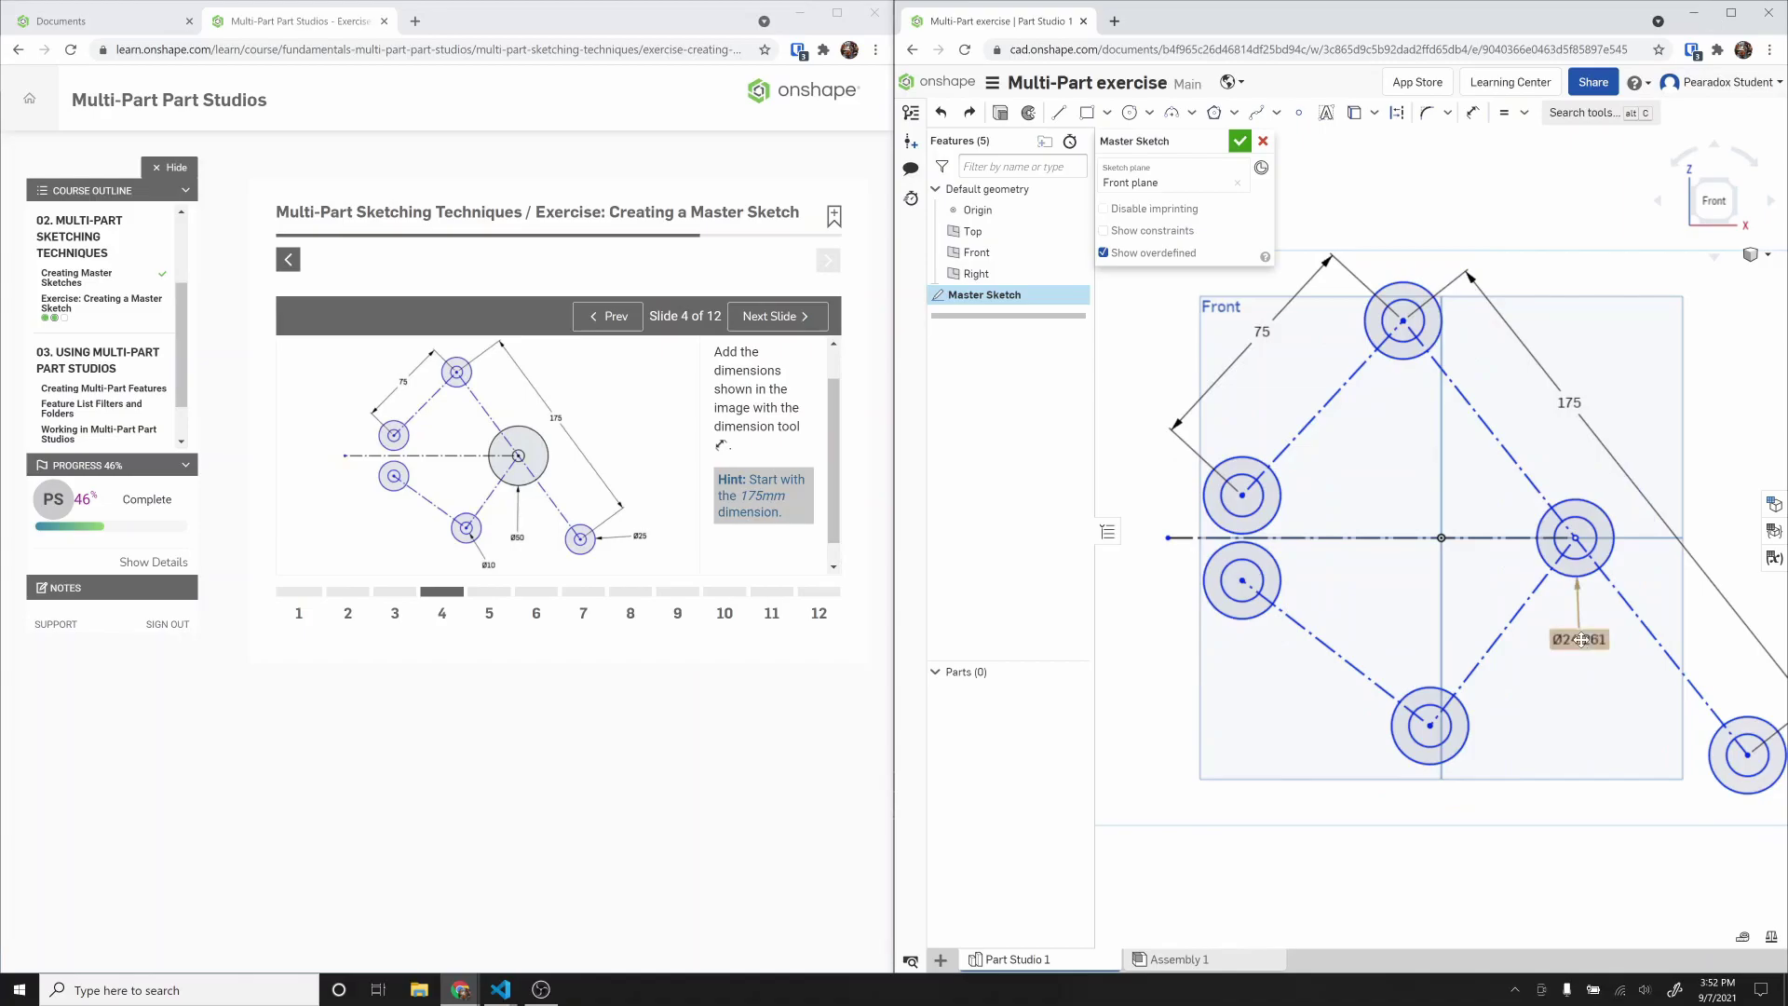
Step: Return to the Step 3 instructions, retry a 50 mm diameter on the joint's outer circle and undo it
left_click(603, 317)
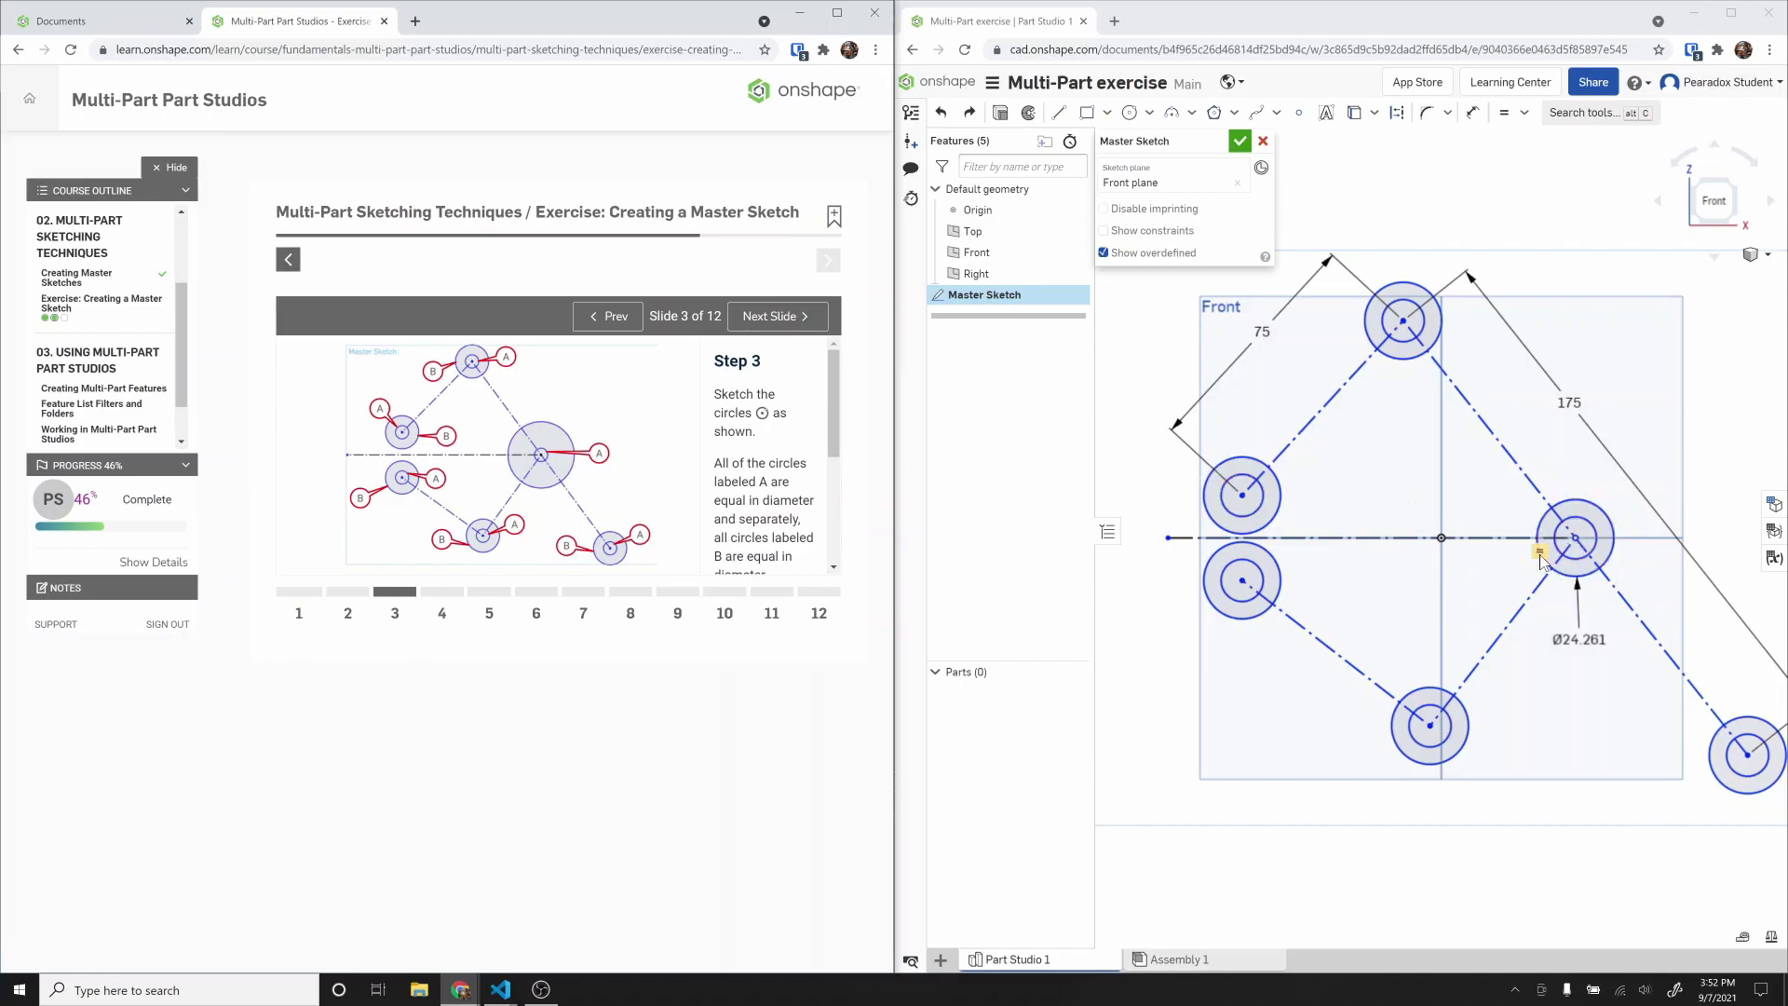
left_click(1541, 556)
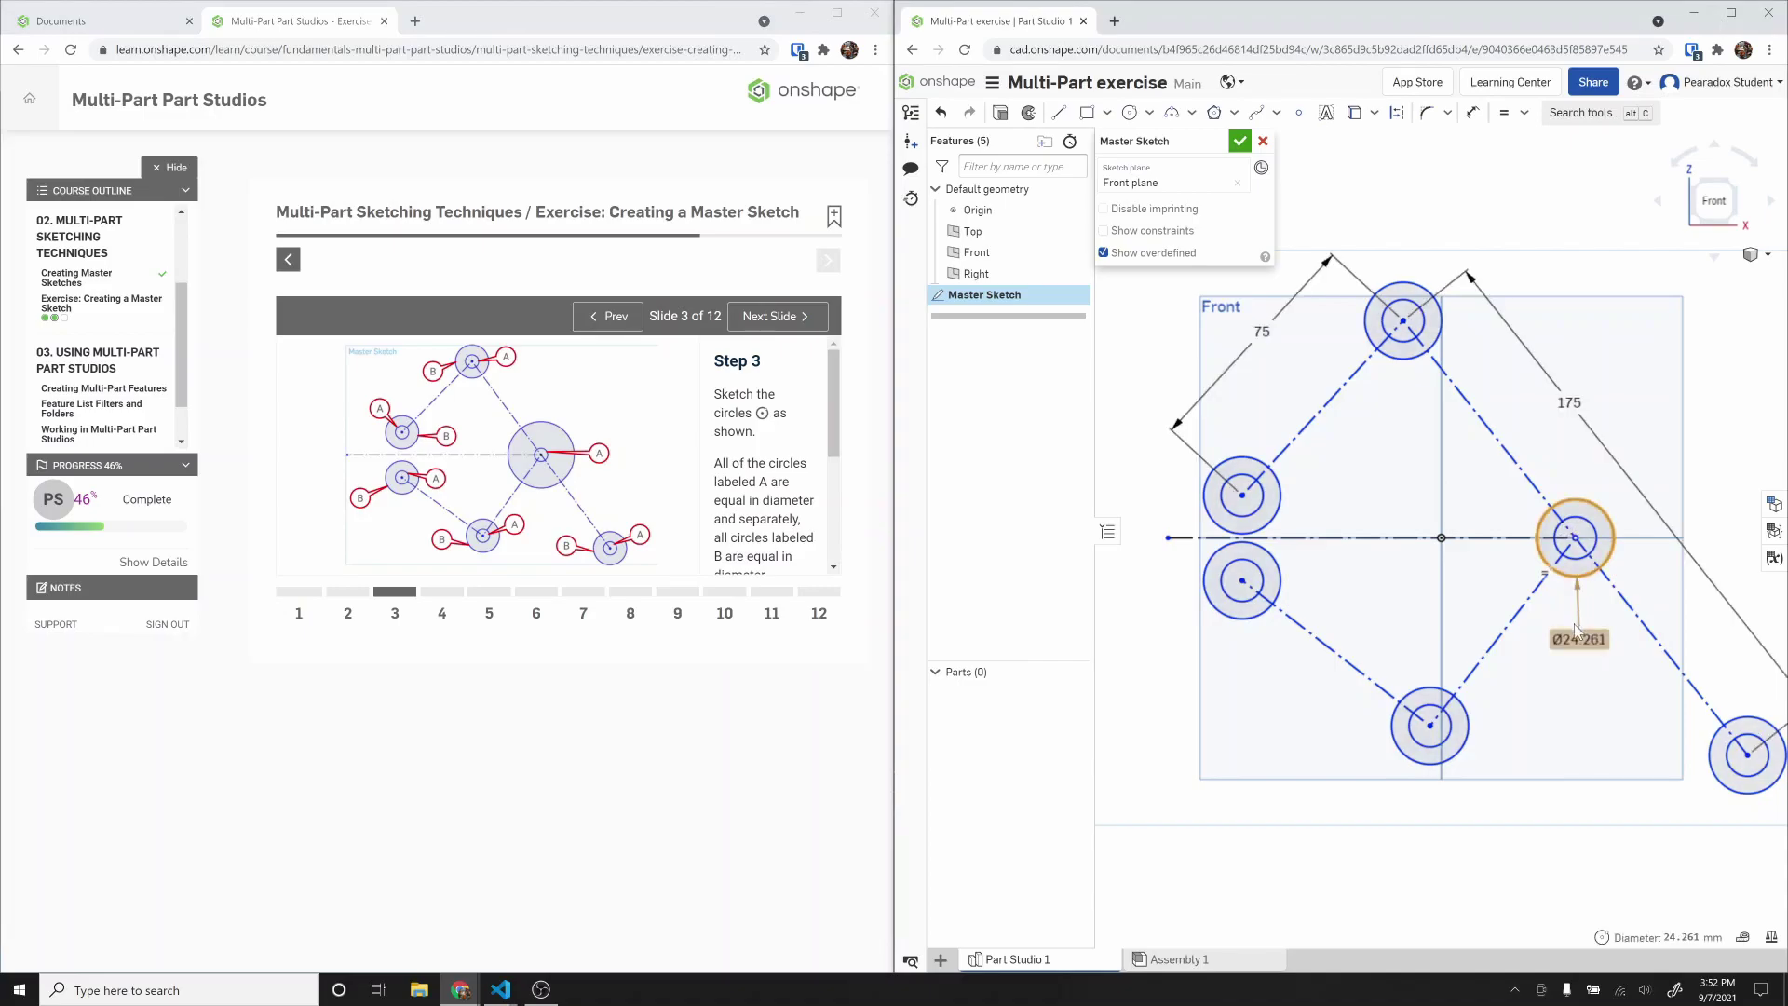
double_click(1580, 639)
type("50")
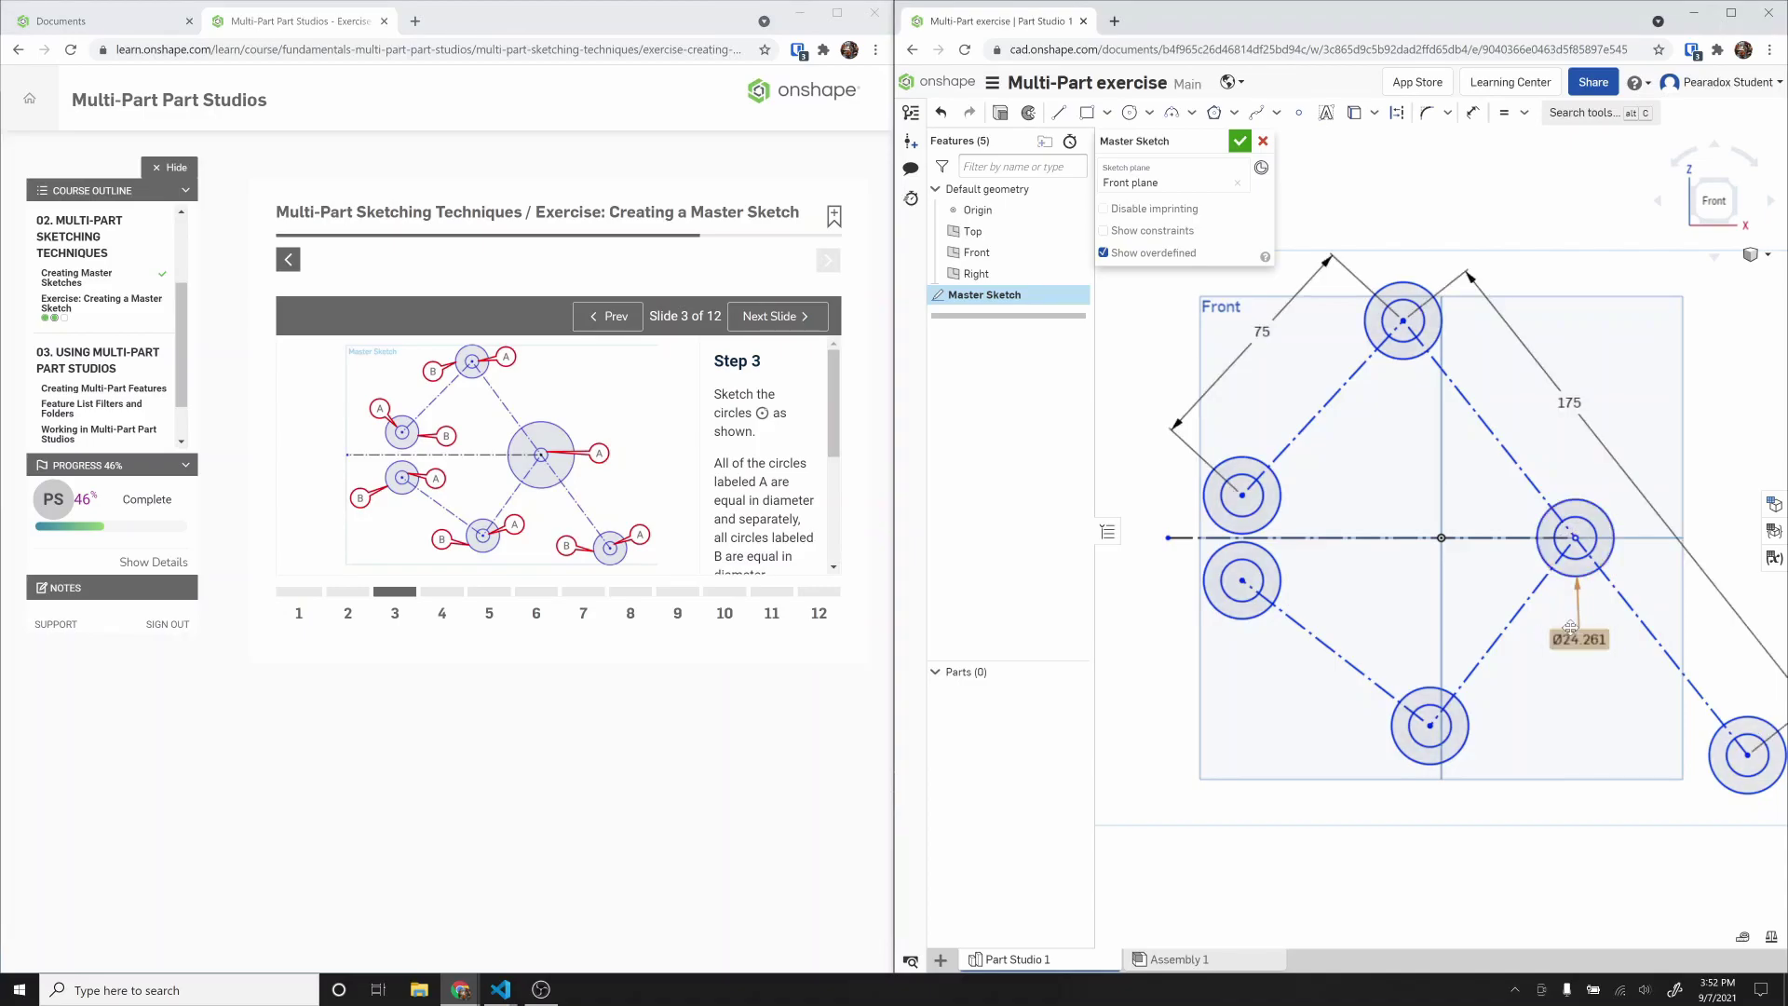
key("Return")
key("ctrl+z")
Step: Delete the joint outer circle's diameter dimension and its equal constraint with the outer circle at the upper arm's left end
key("Delete")
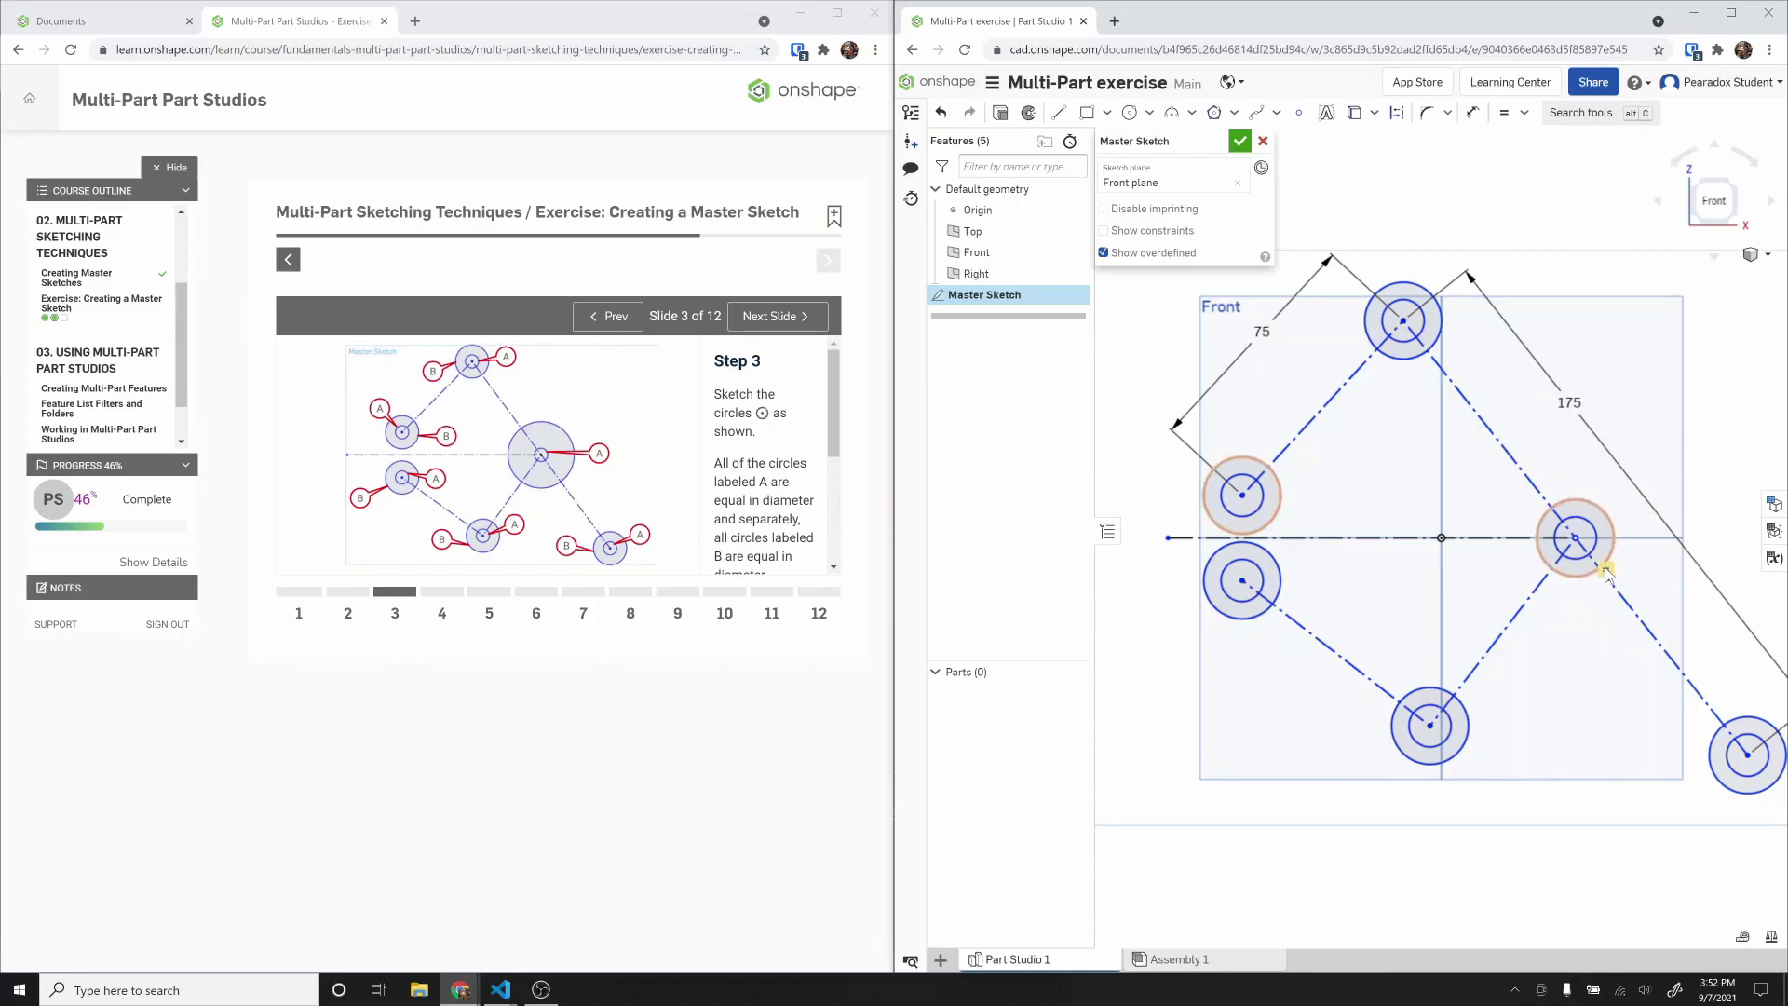
key("Delete")
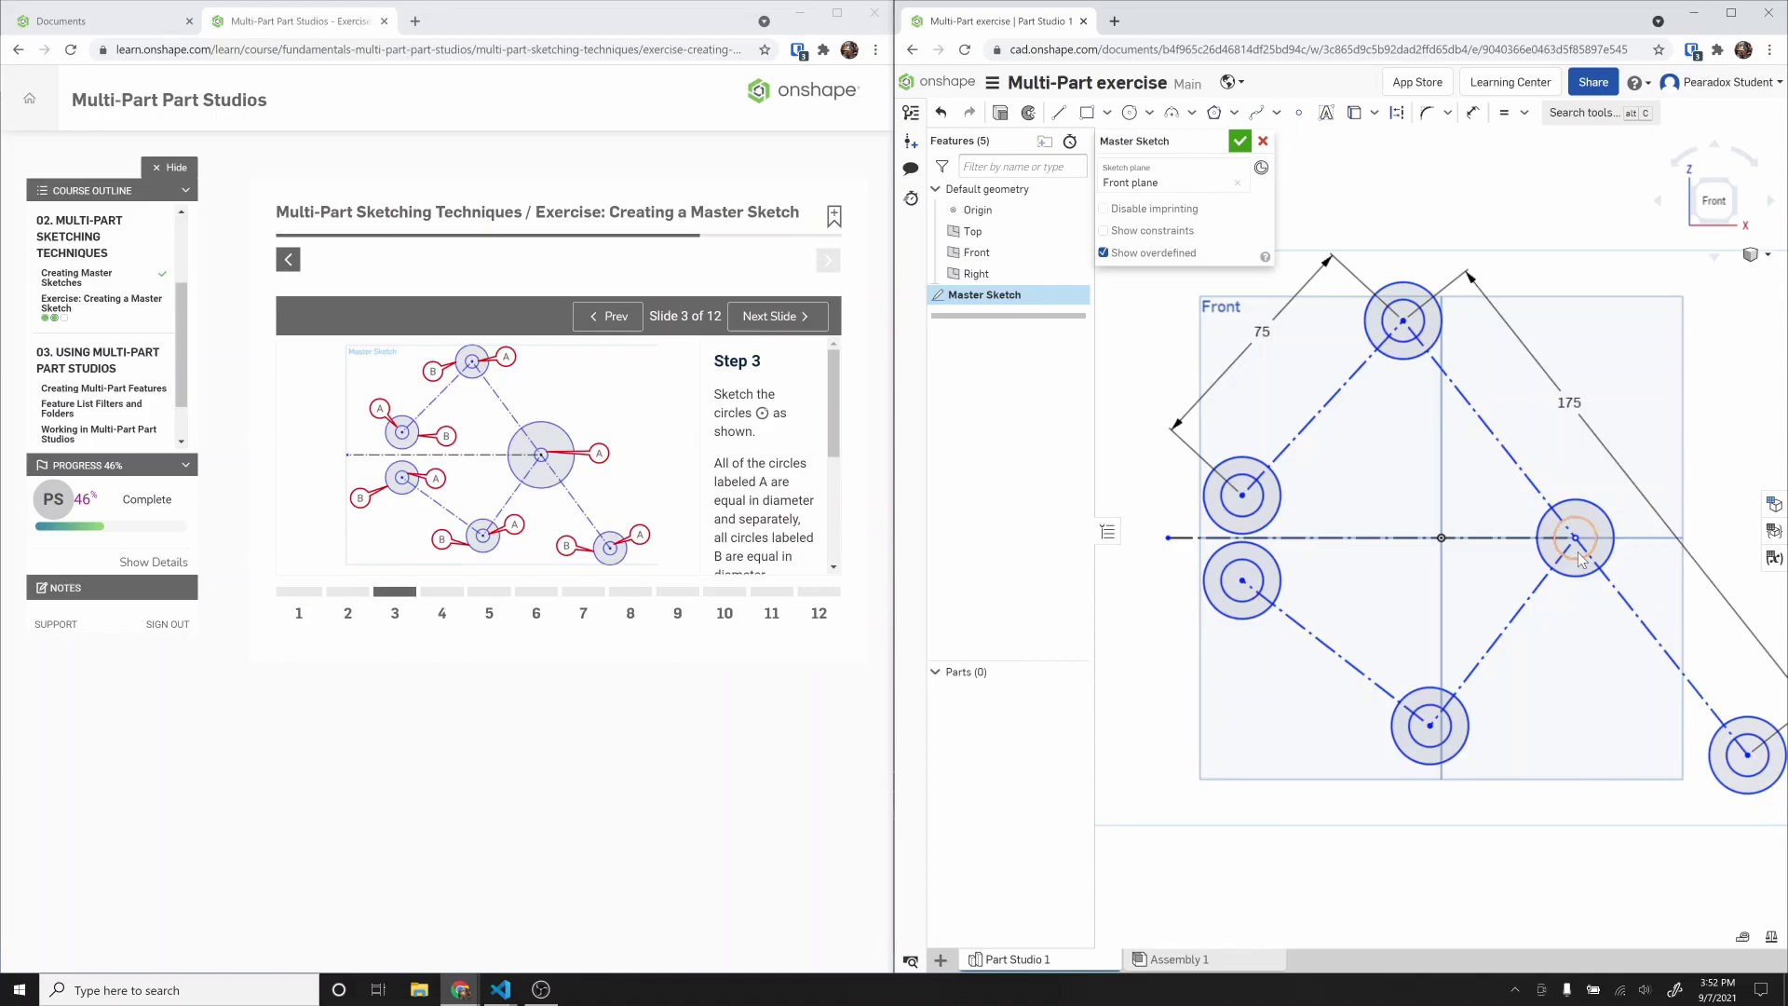
Step: Dimension the outer circle at the arms' joint to a 50 mm diameter
left_click(1504, 112)
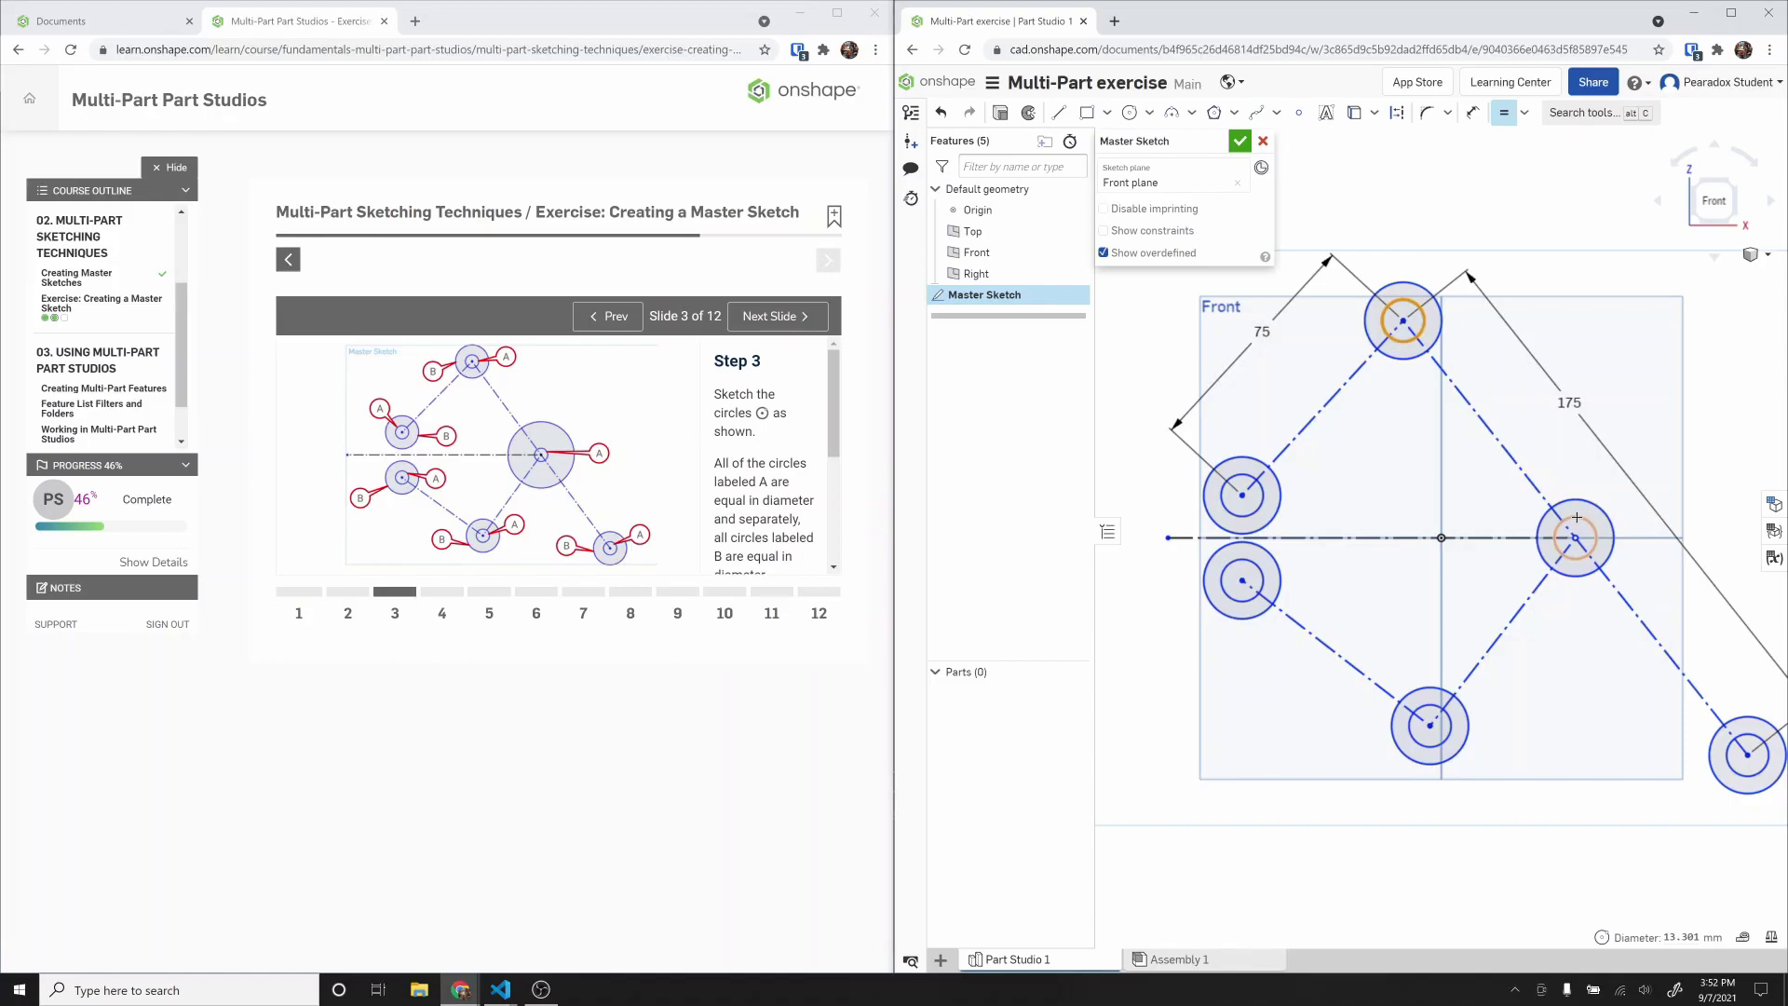
key("Escape")
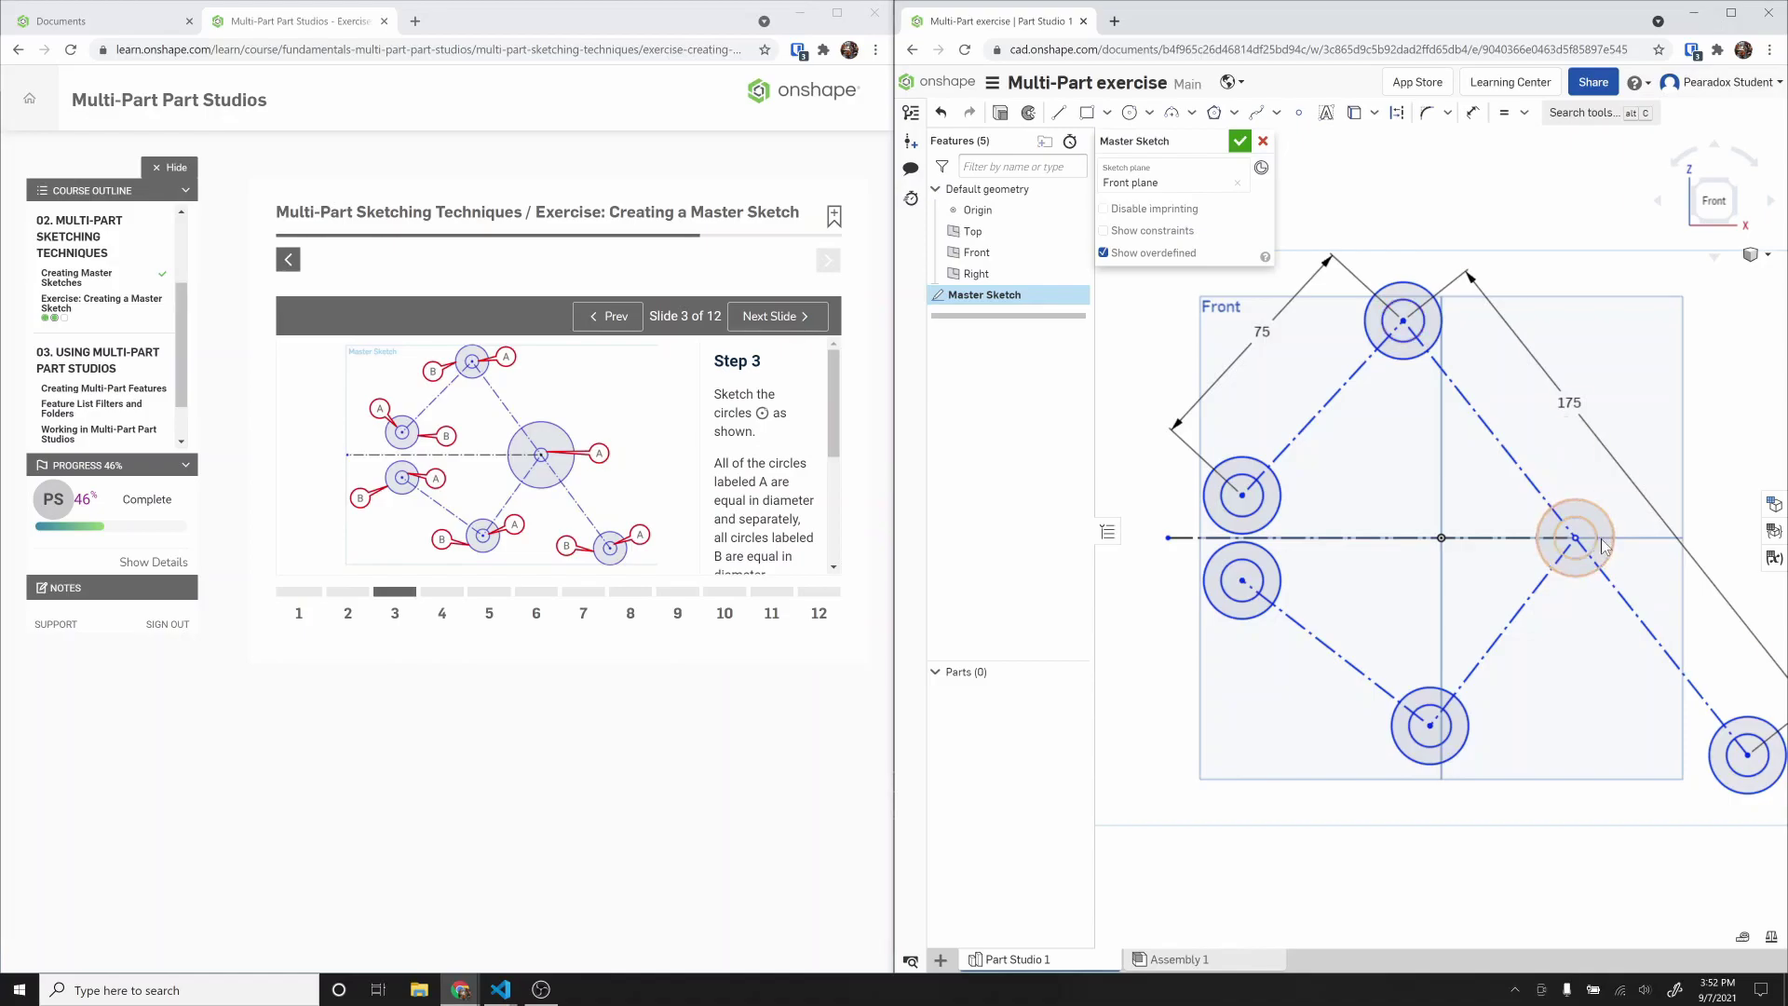
key("d")
left_click(1574, 585)
left_click(1578, 613)
type("50")
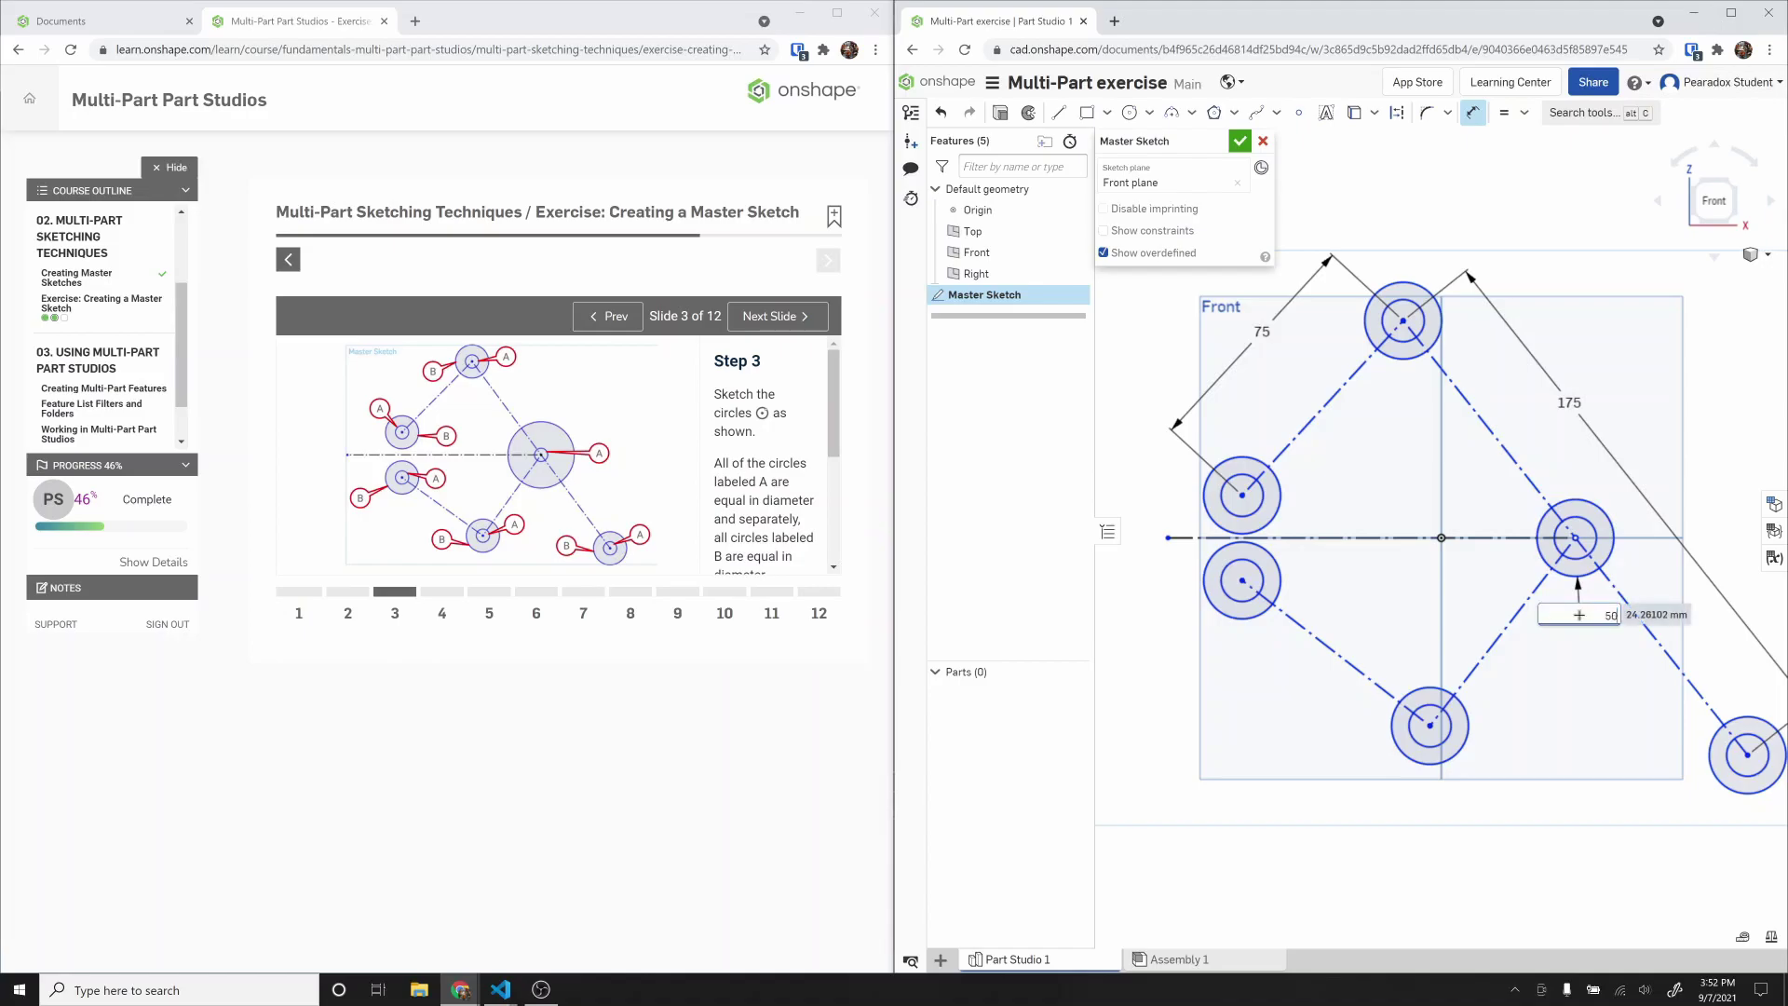
key("Return")
Step: Advance to the Step 4 instructions and dimension the inner circle at the lower arm's bottom corner to a 10 mm diameter
left_click(762, 319)
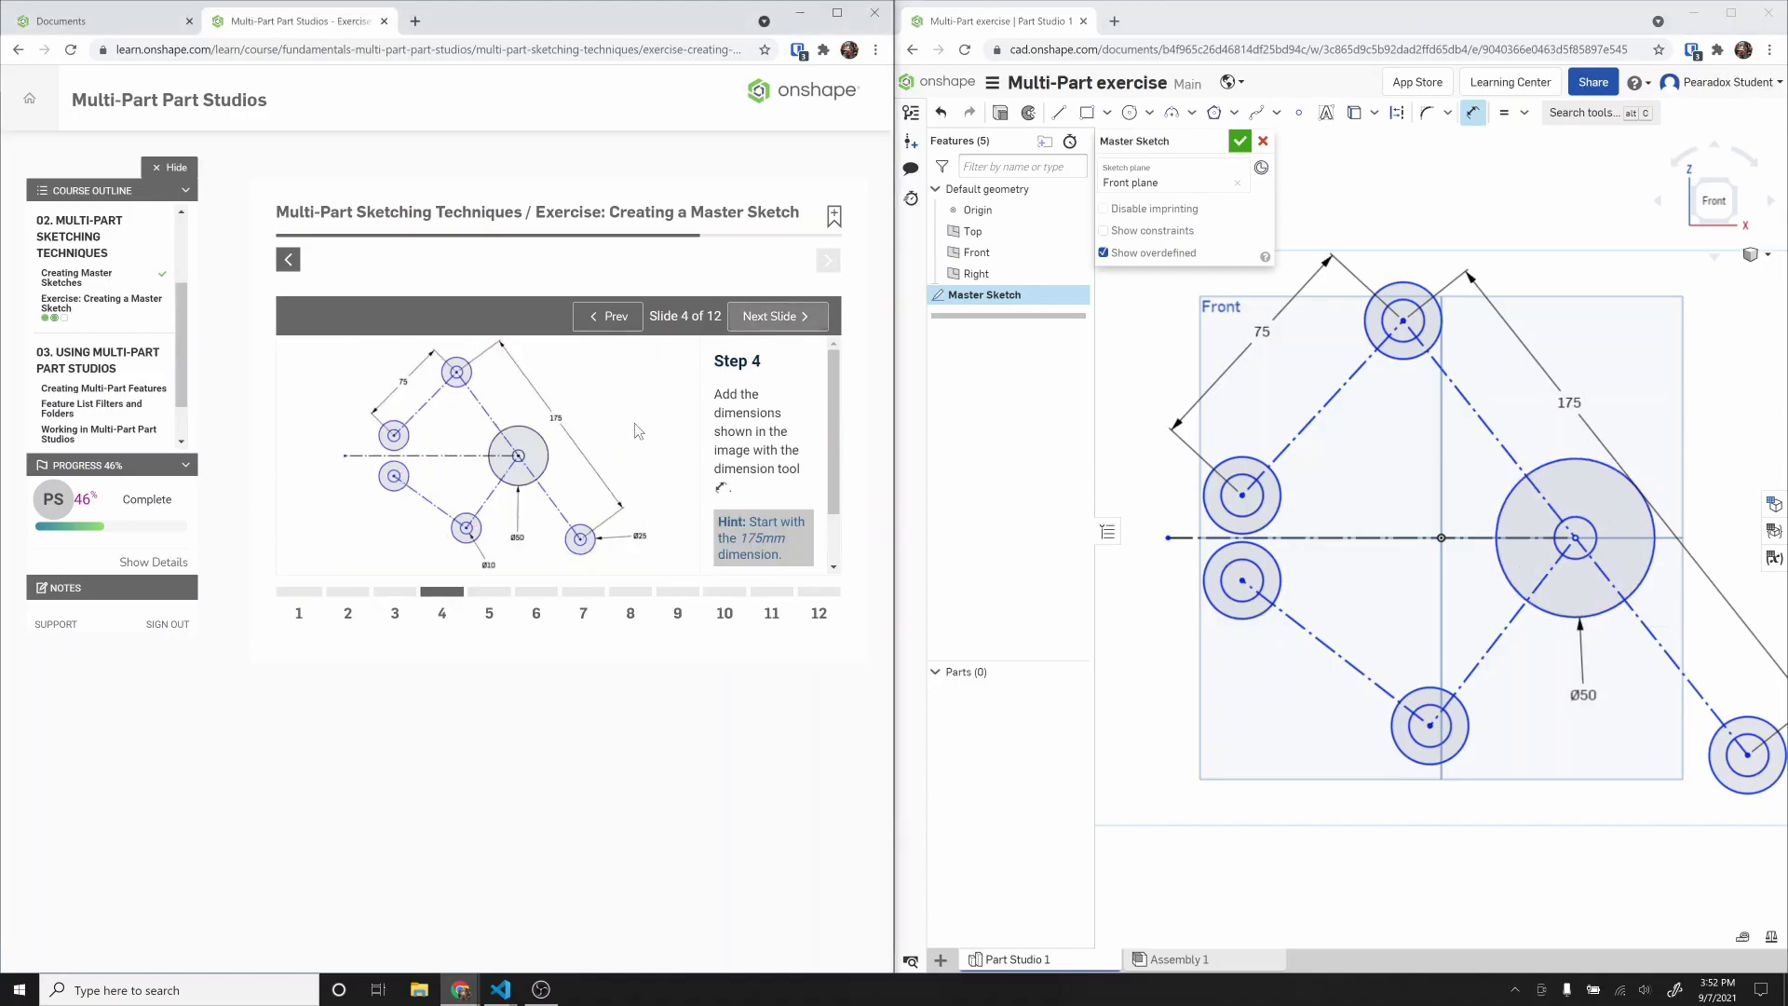
left_click(1451, 735)
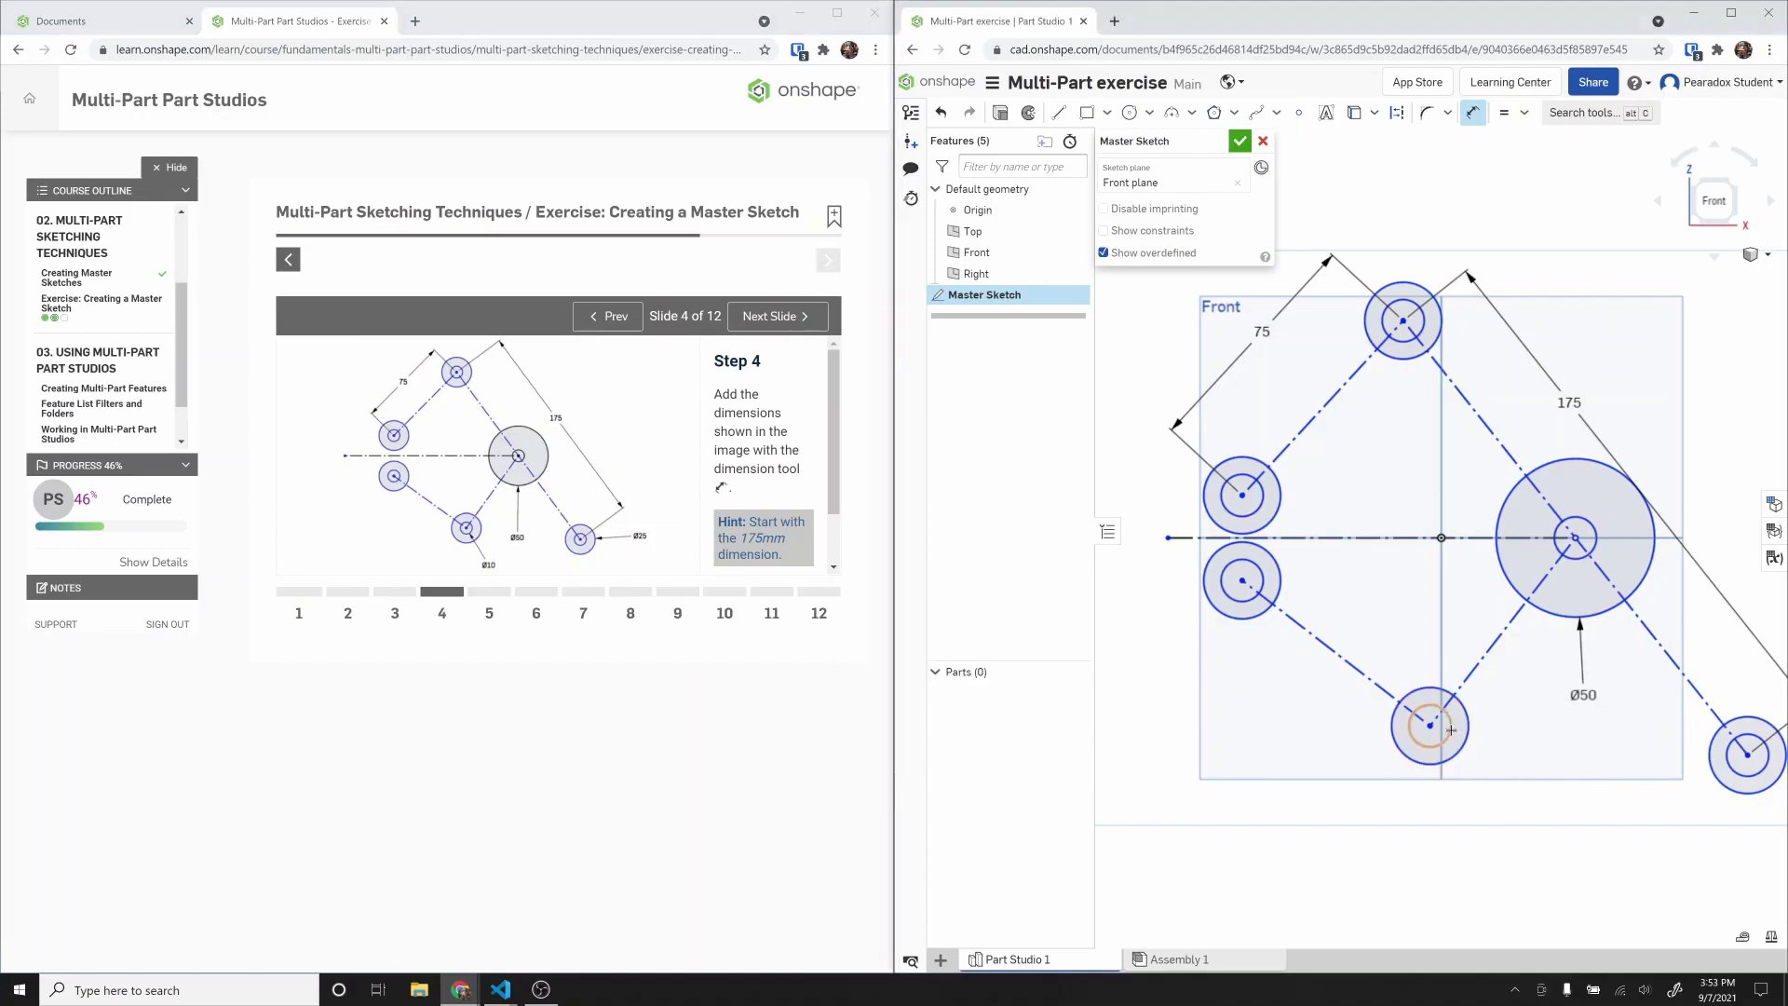
left_click(1519, 772)
type("10")
key("Return")
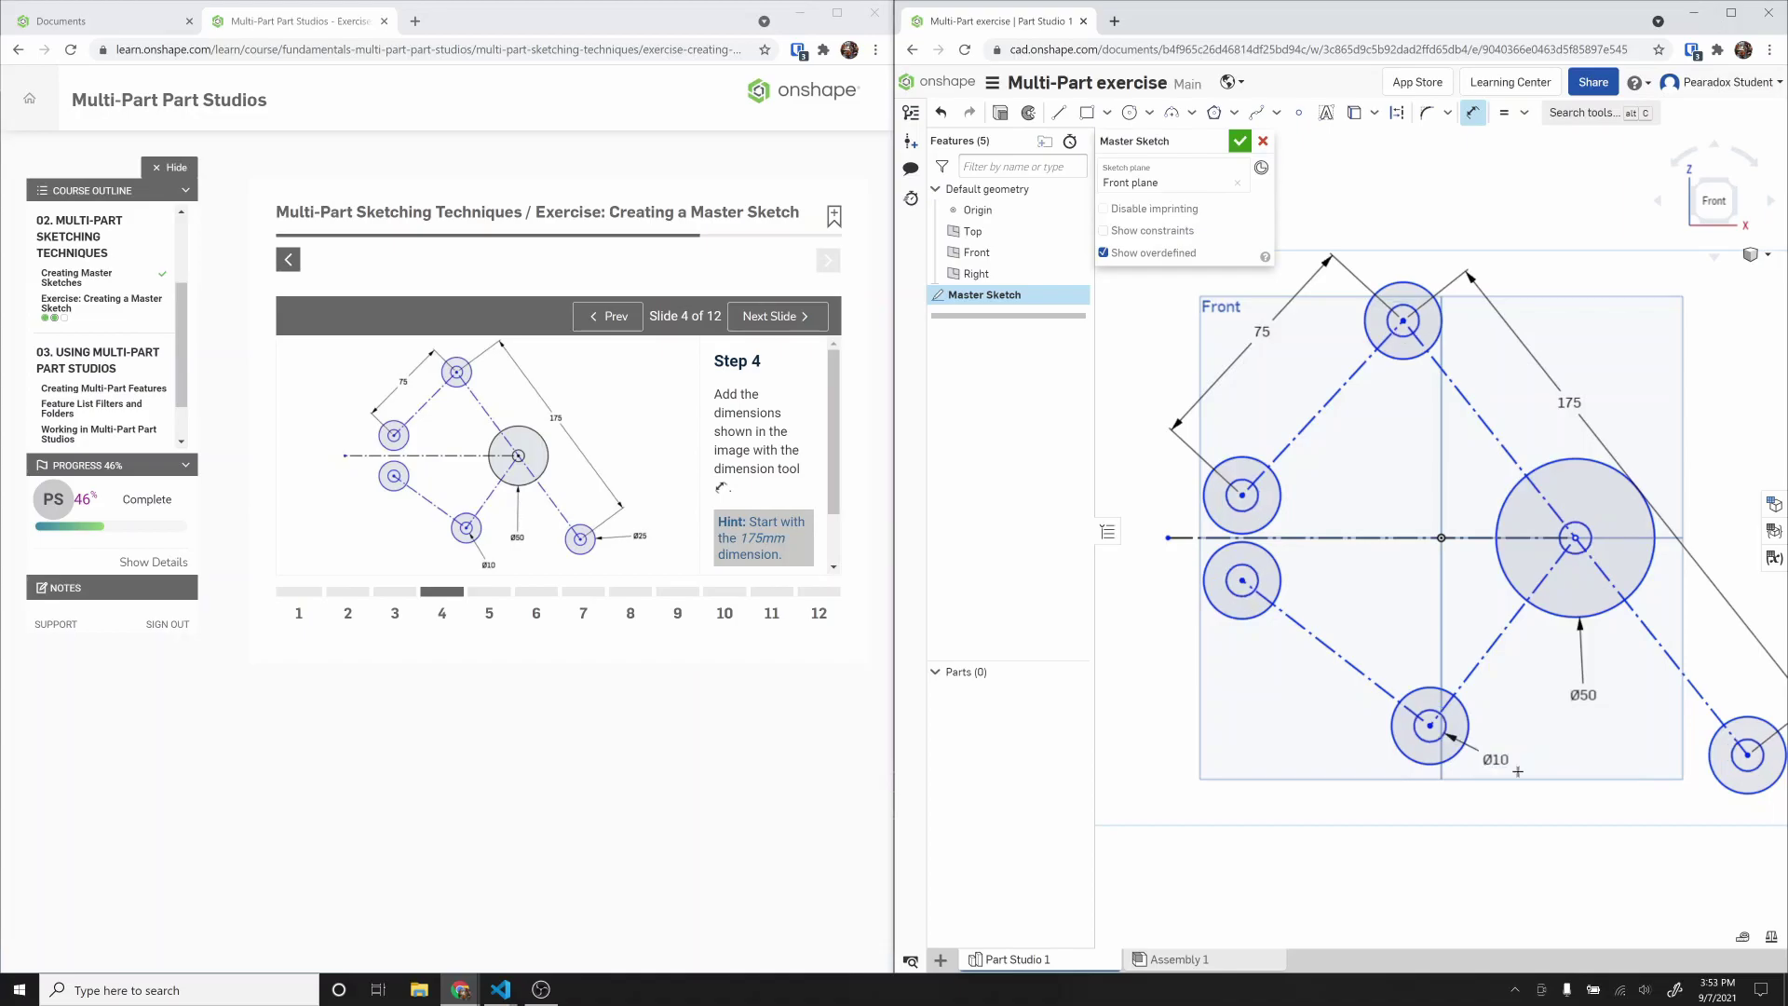
Step: Dimension the outer circle at the long arm's lower right end to a 25 mm diameter
left_click(1710, 752)
left_click(1645, 750)
type("25")
key("Return")
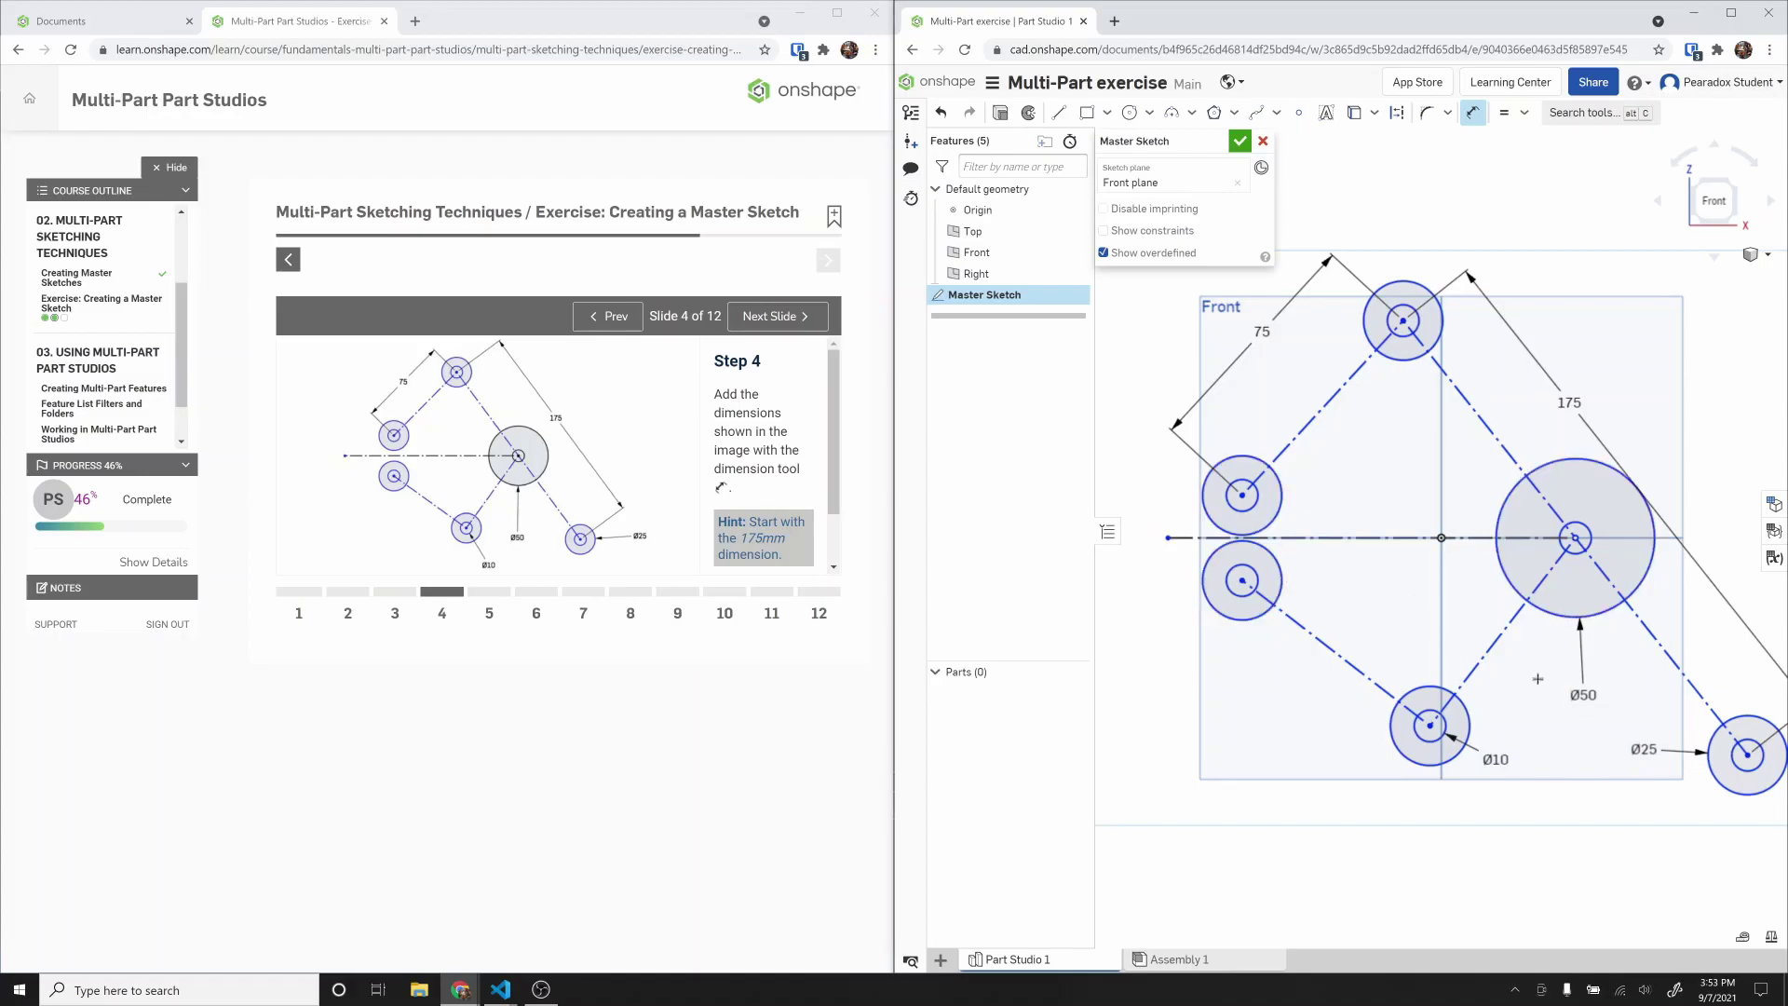
key("Escape")
Step: Advance to the Step 5 instructions and read through the Large Arm tangent line requirements
left_click(773, 316)
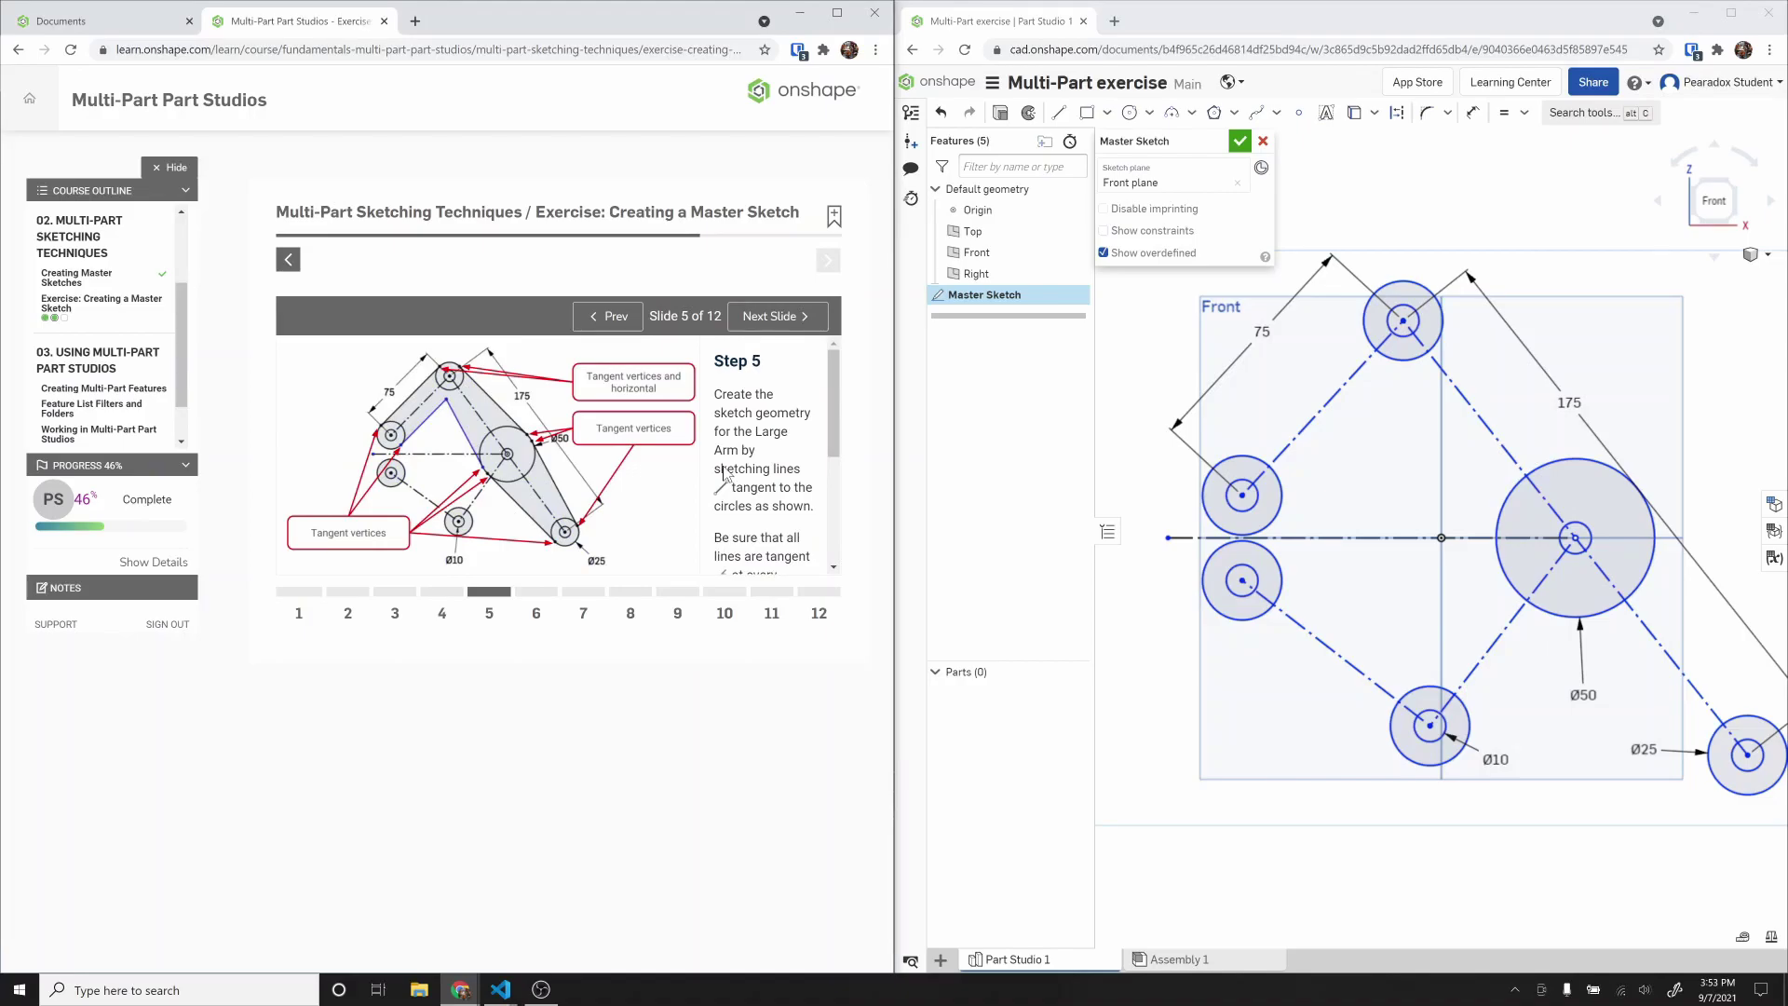
scroll(723, 473, "down", 1)
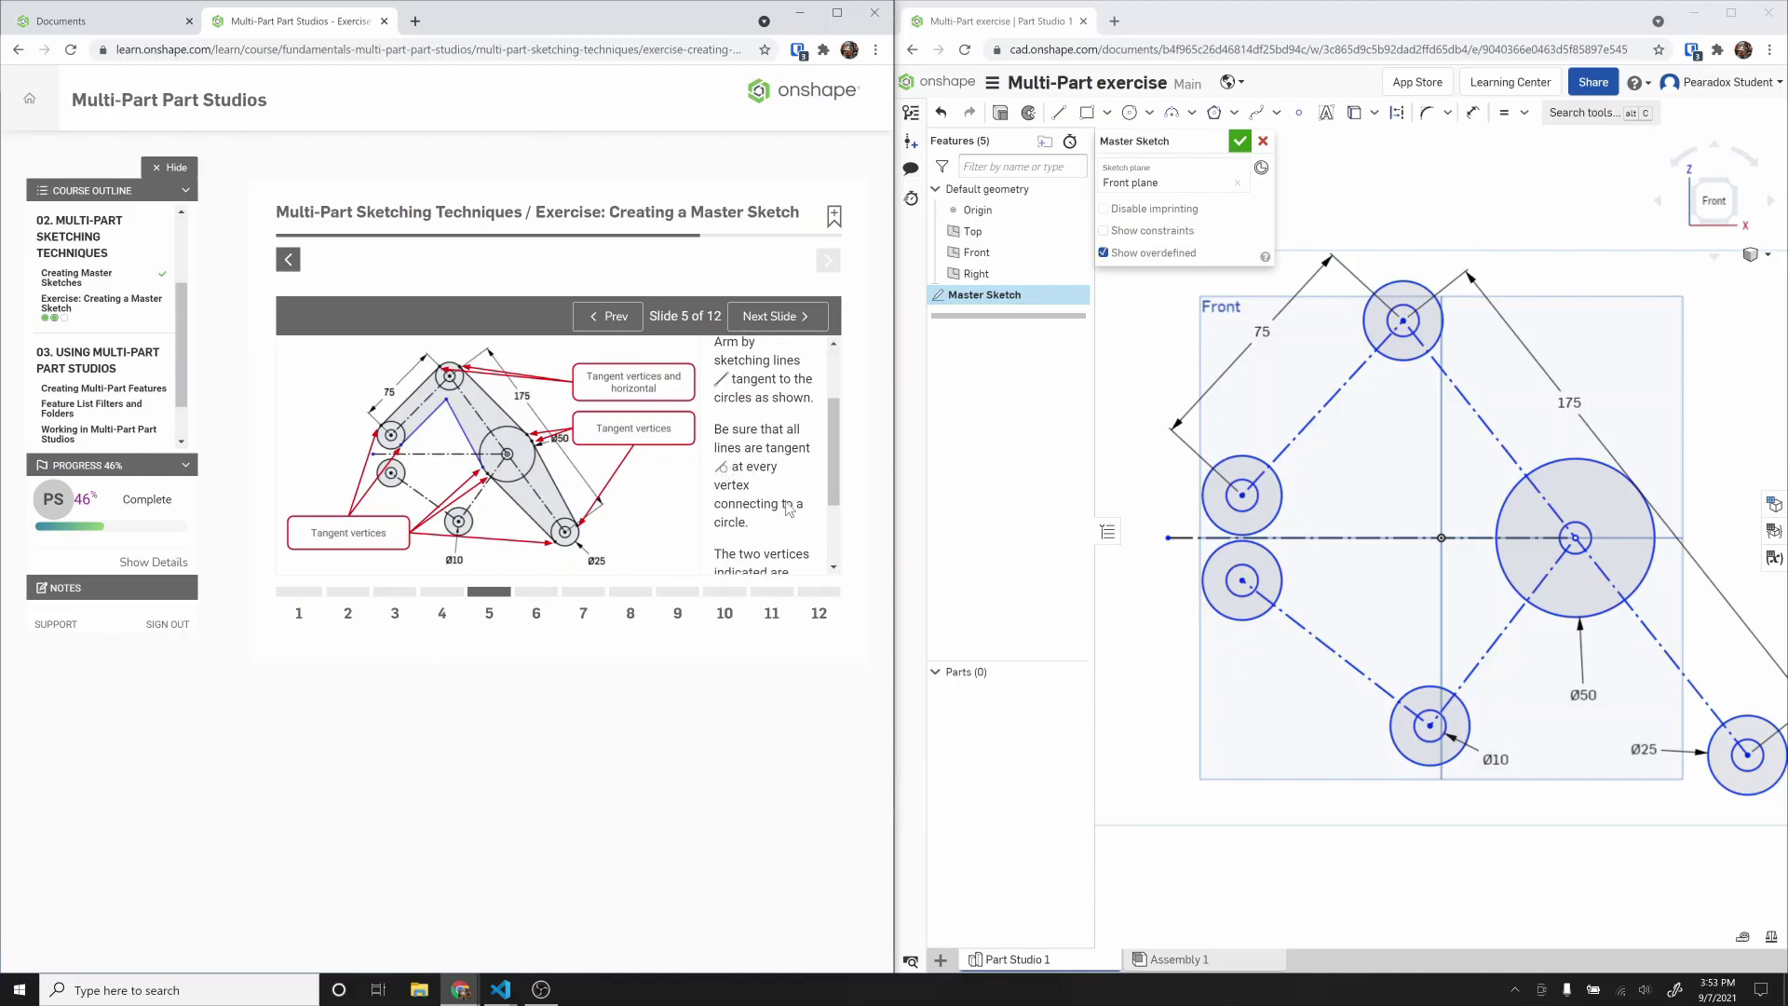
scroll(770, 531, "down", 1)
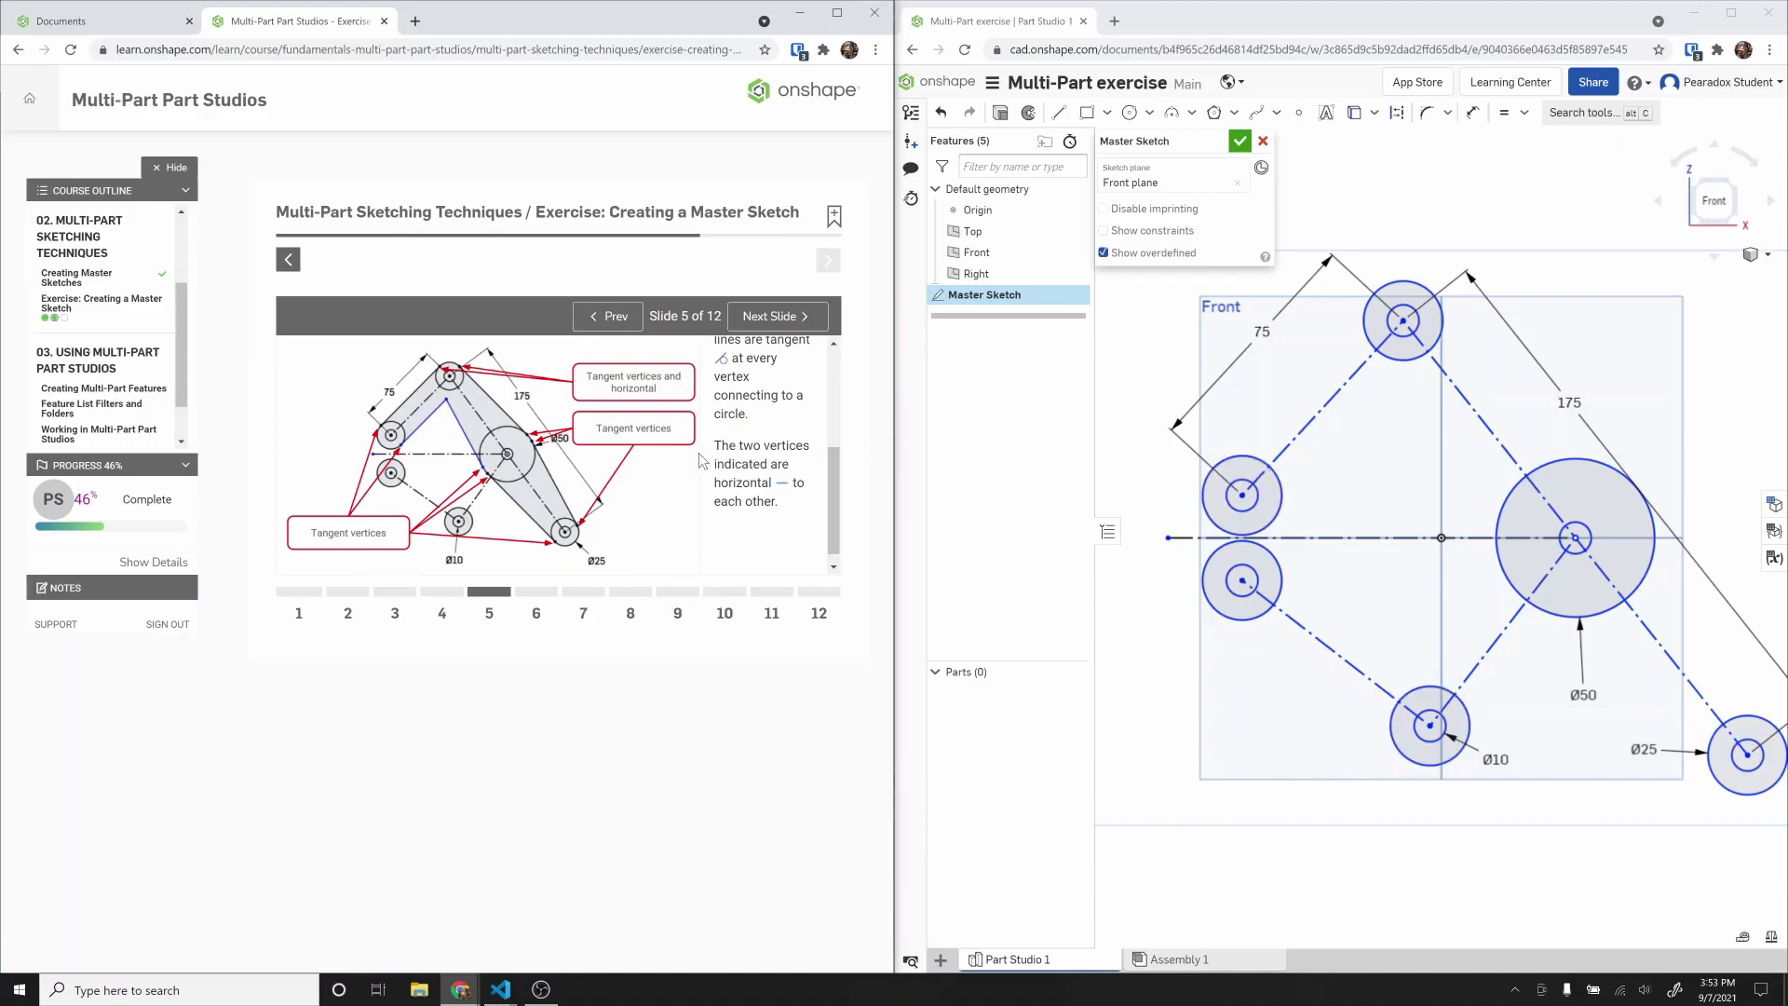
Step: Sketch an outer edge line about 71 mm long from the upper left end's outer circle to the top corner's outer circle
left_click(1412, 473)
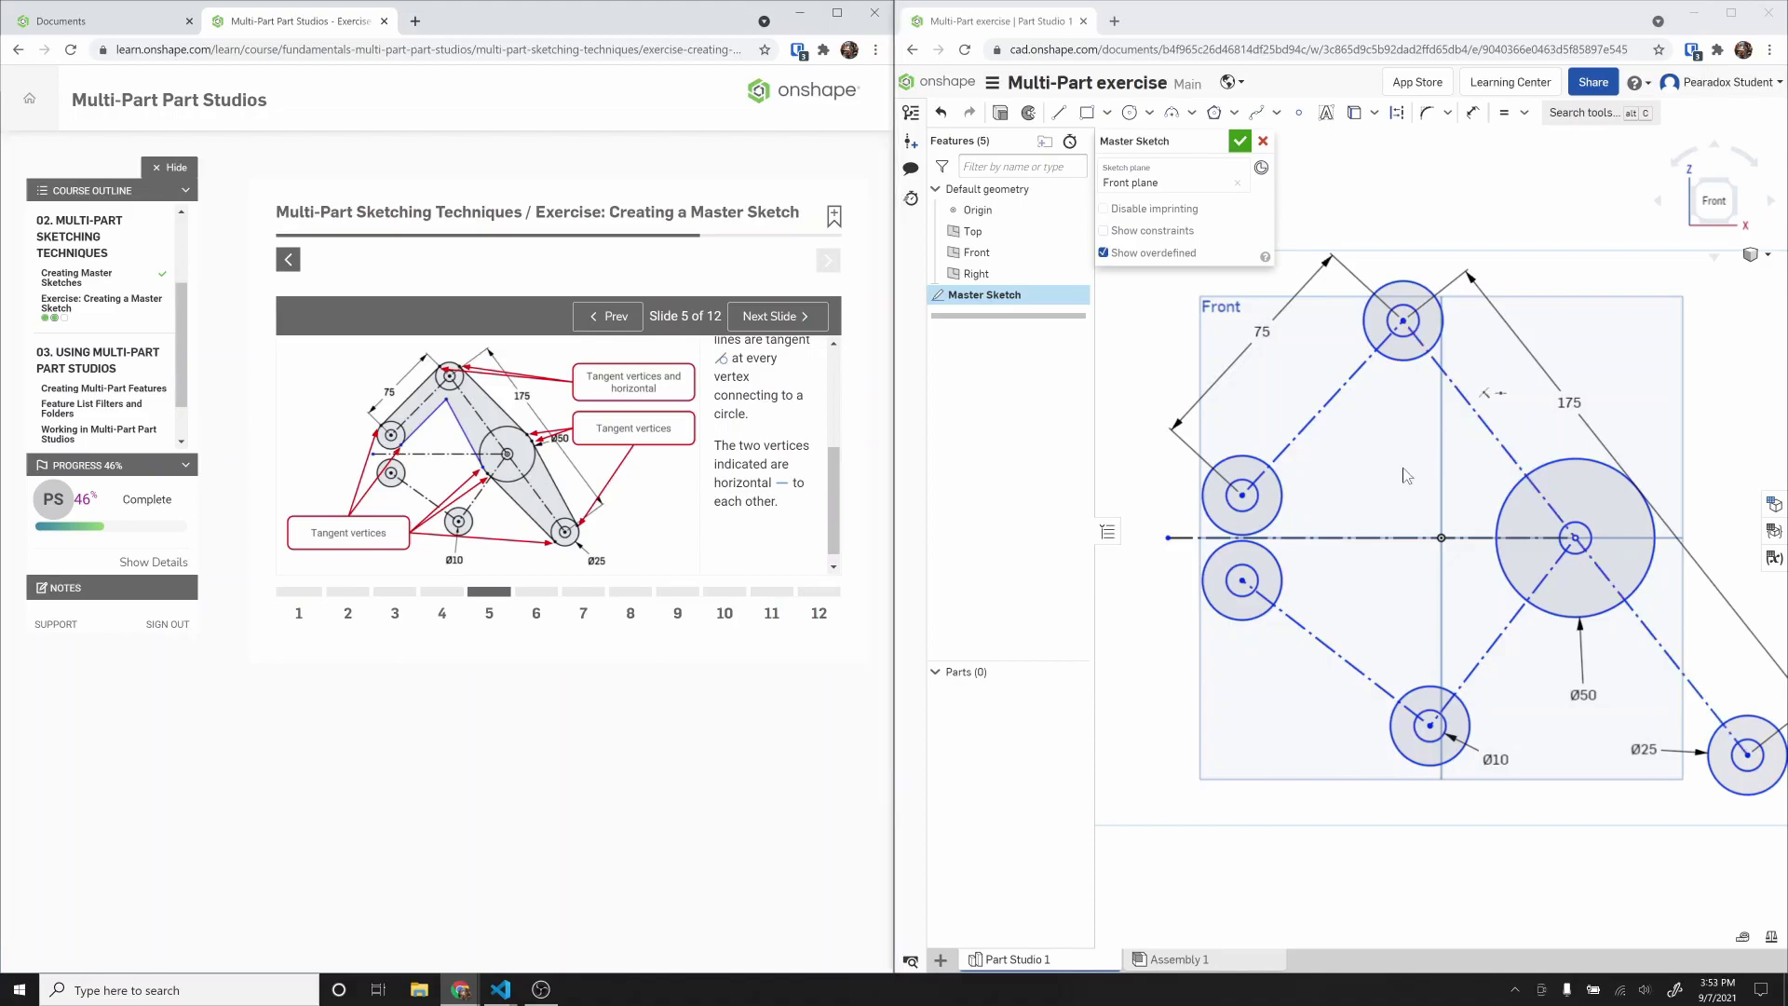
key("l")
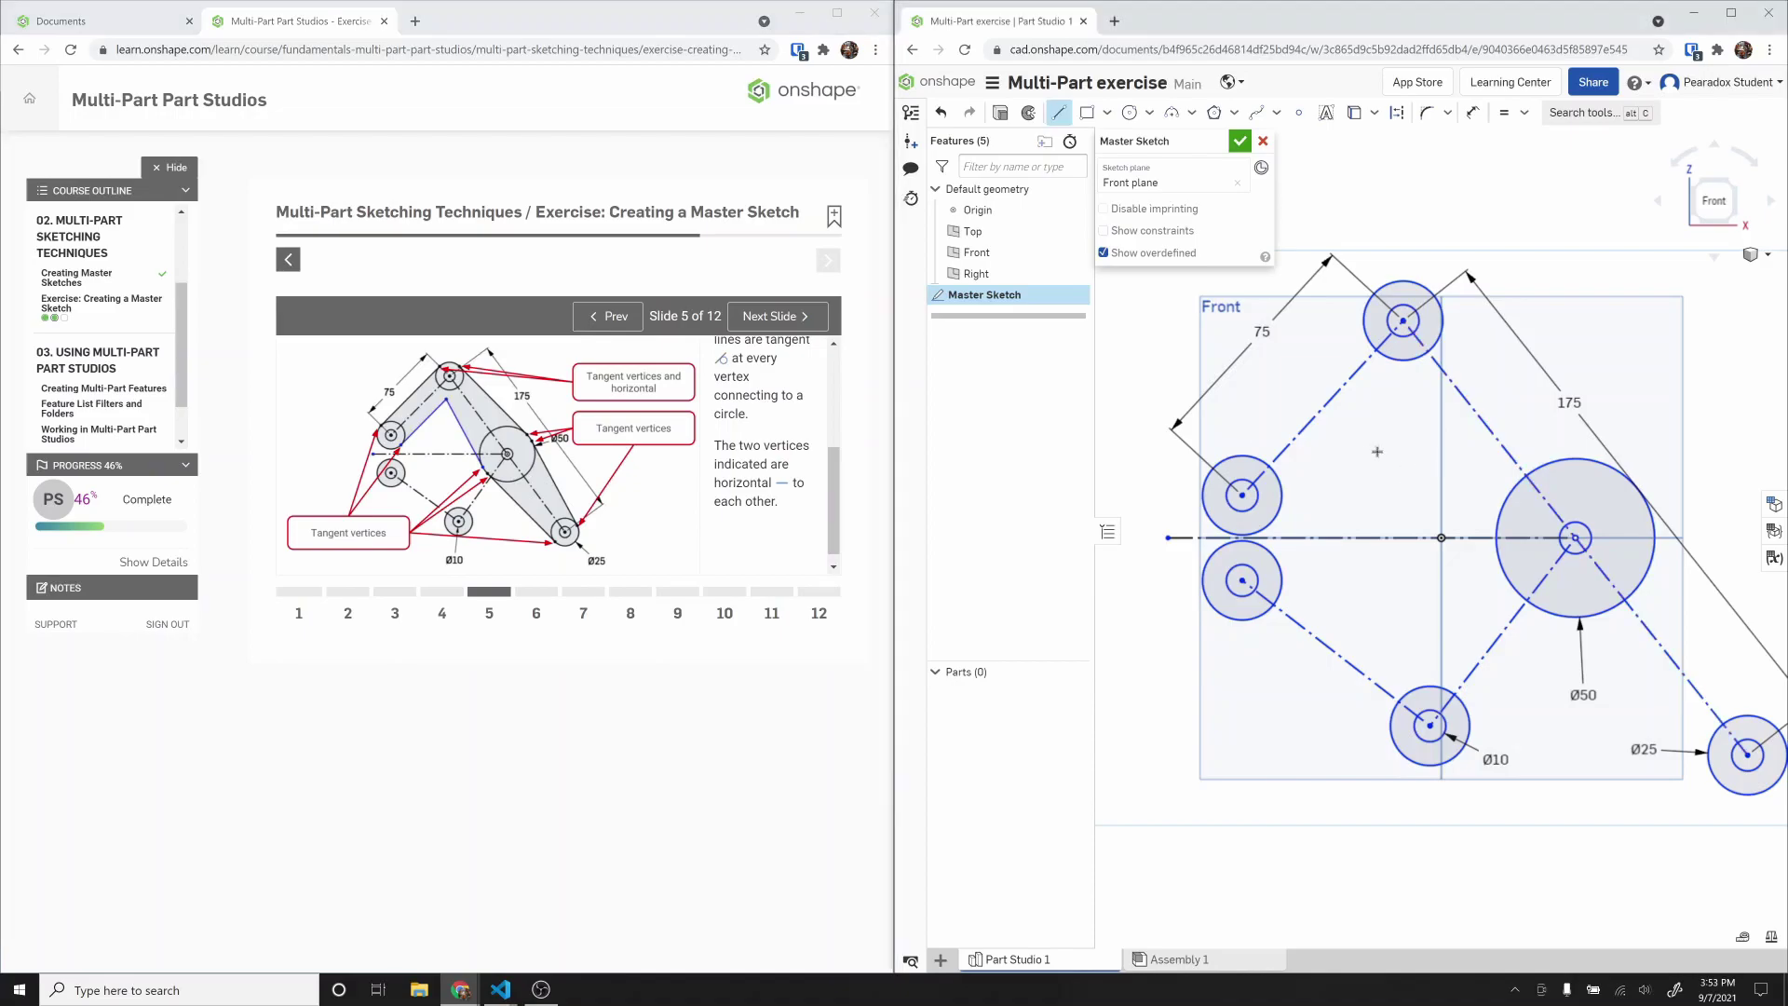
left_click(1236, 449)
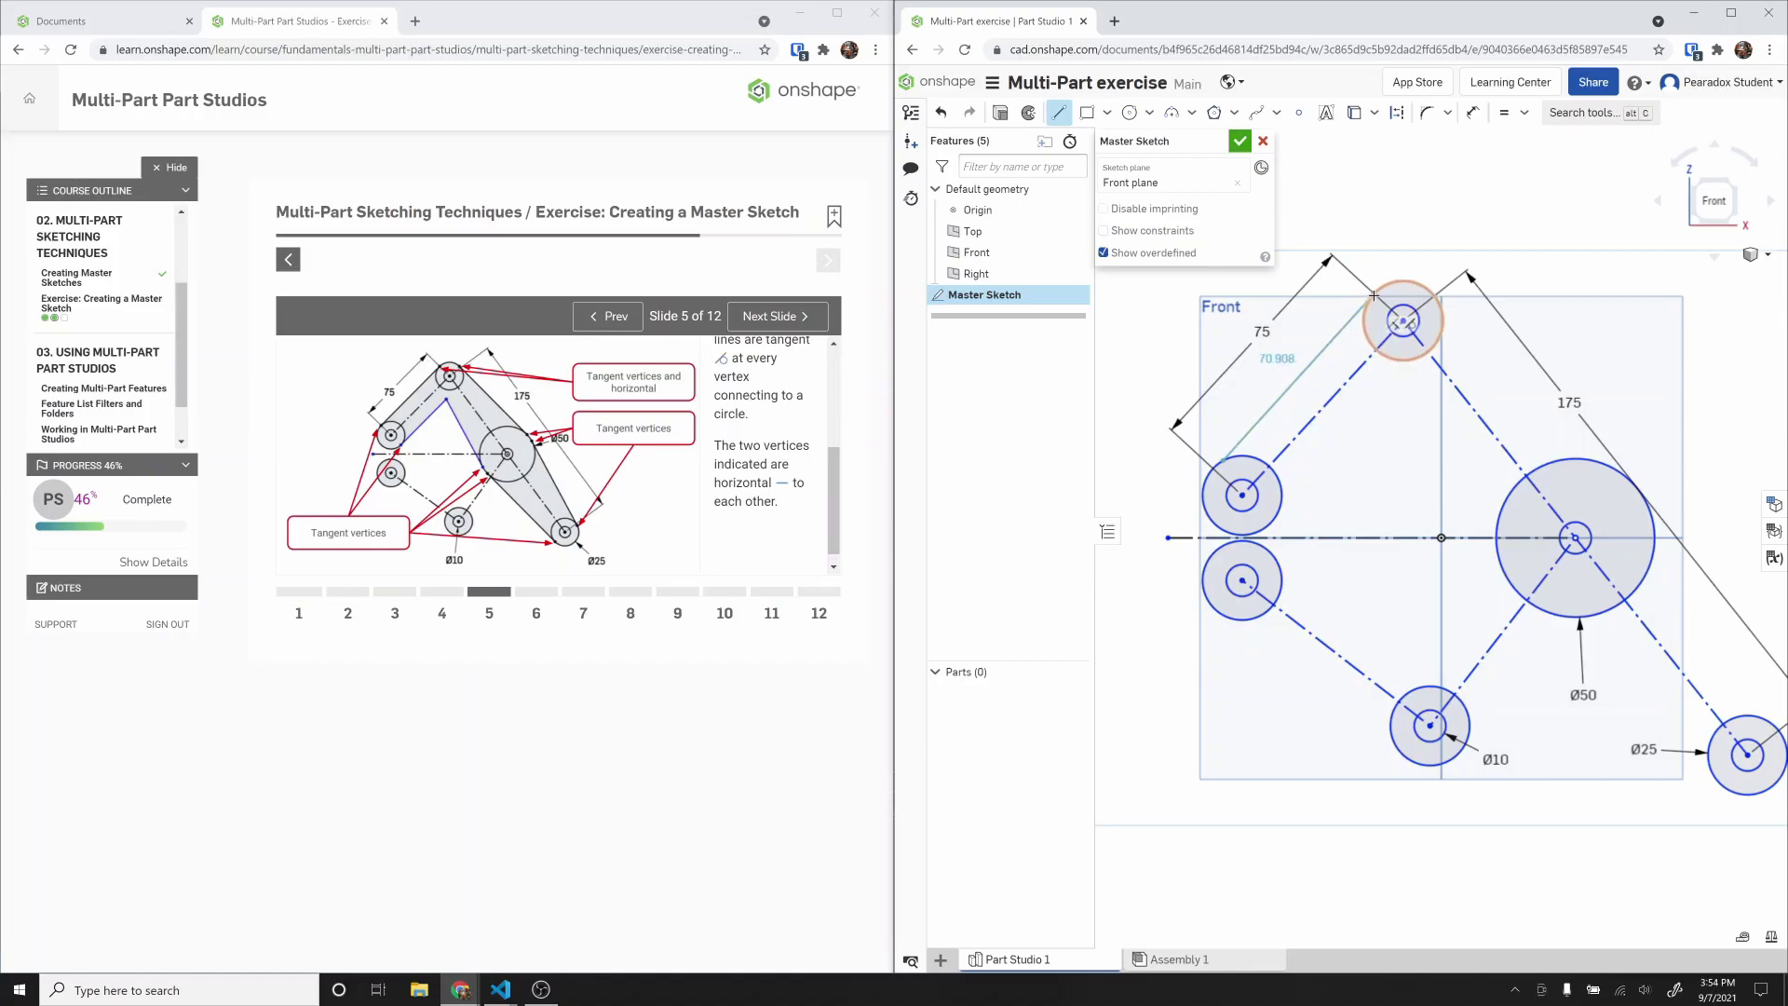
left_click(1373, 295)
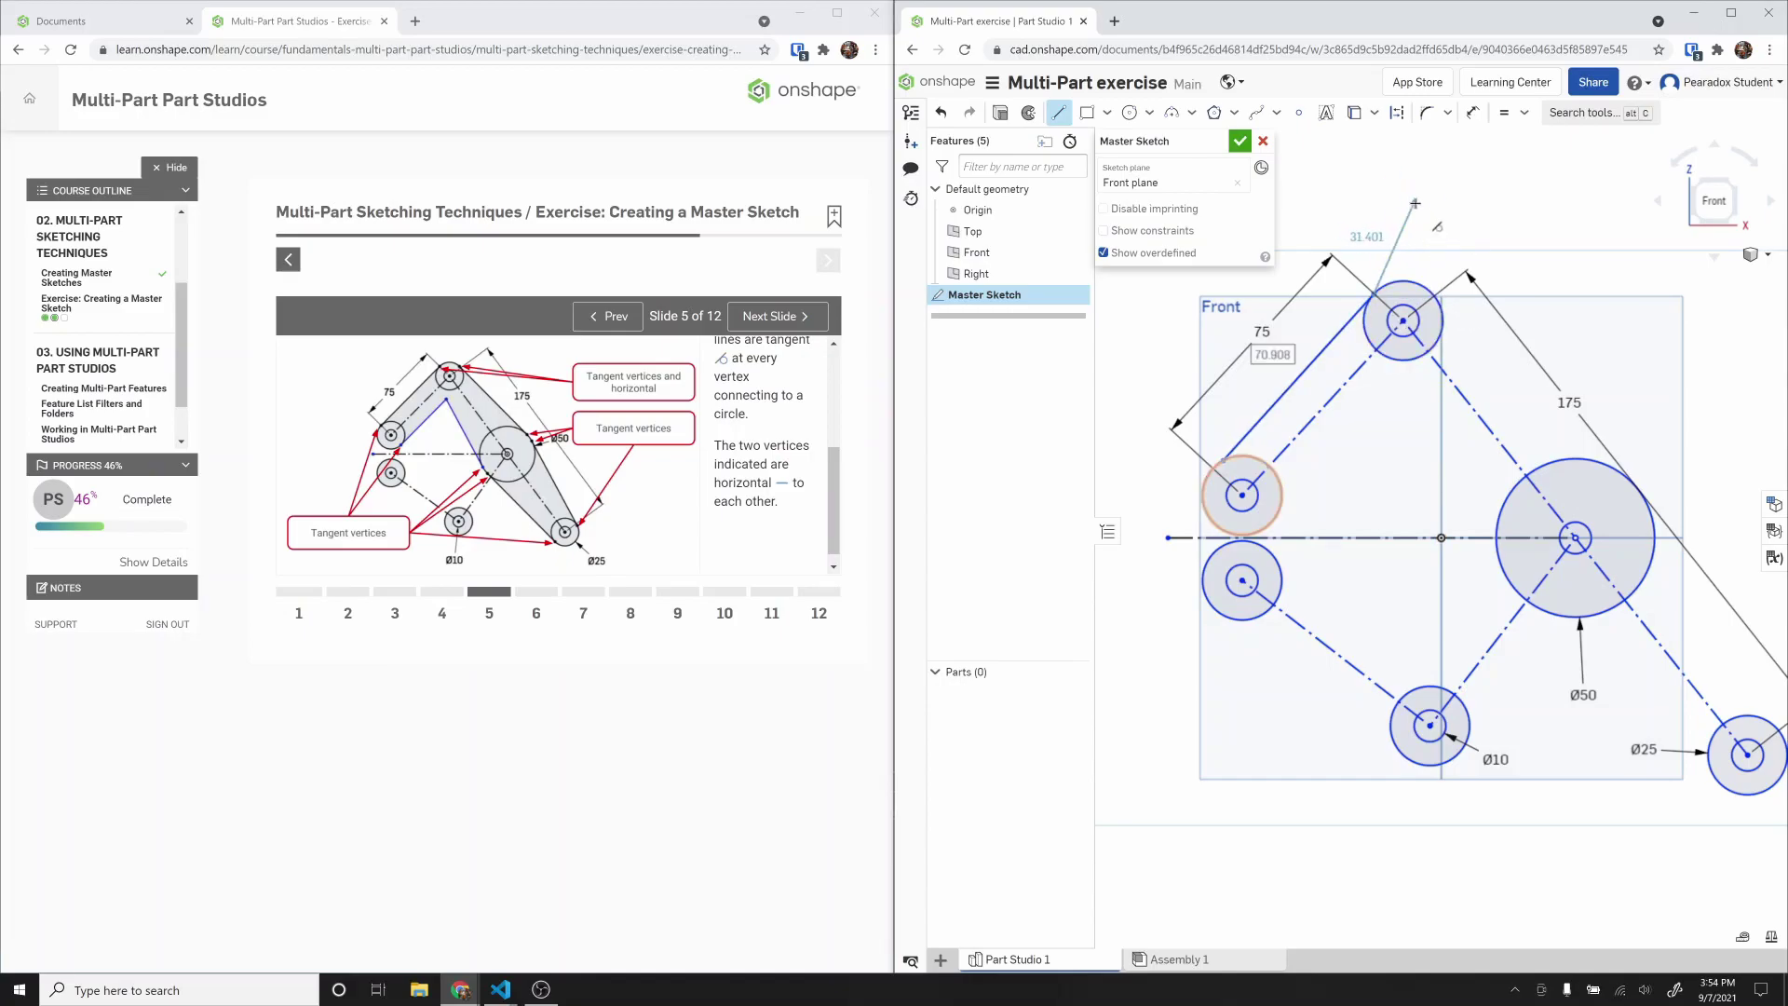
key("Escape")
Step: Sketch a line about 63 mm long from the joint's 50 mm circle to the top corner's outer circle
key("l")
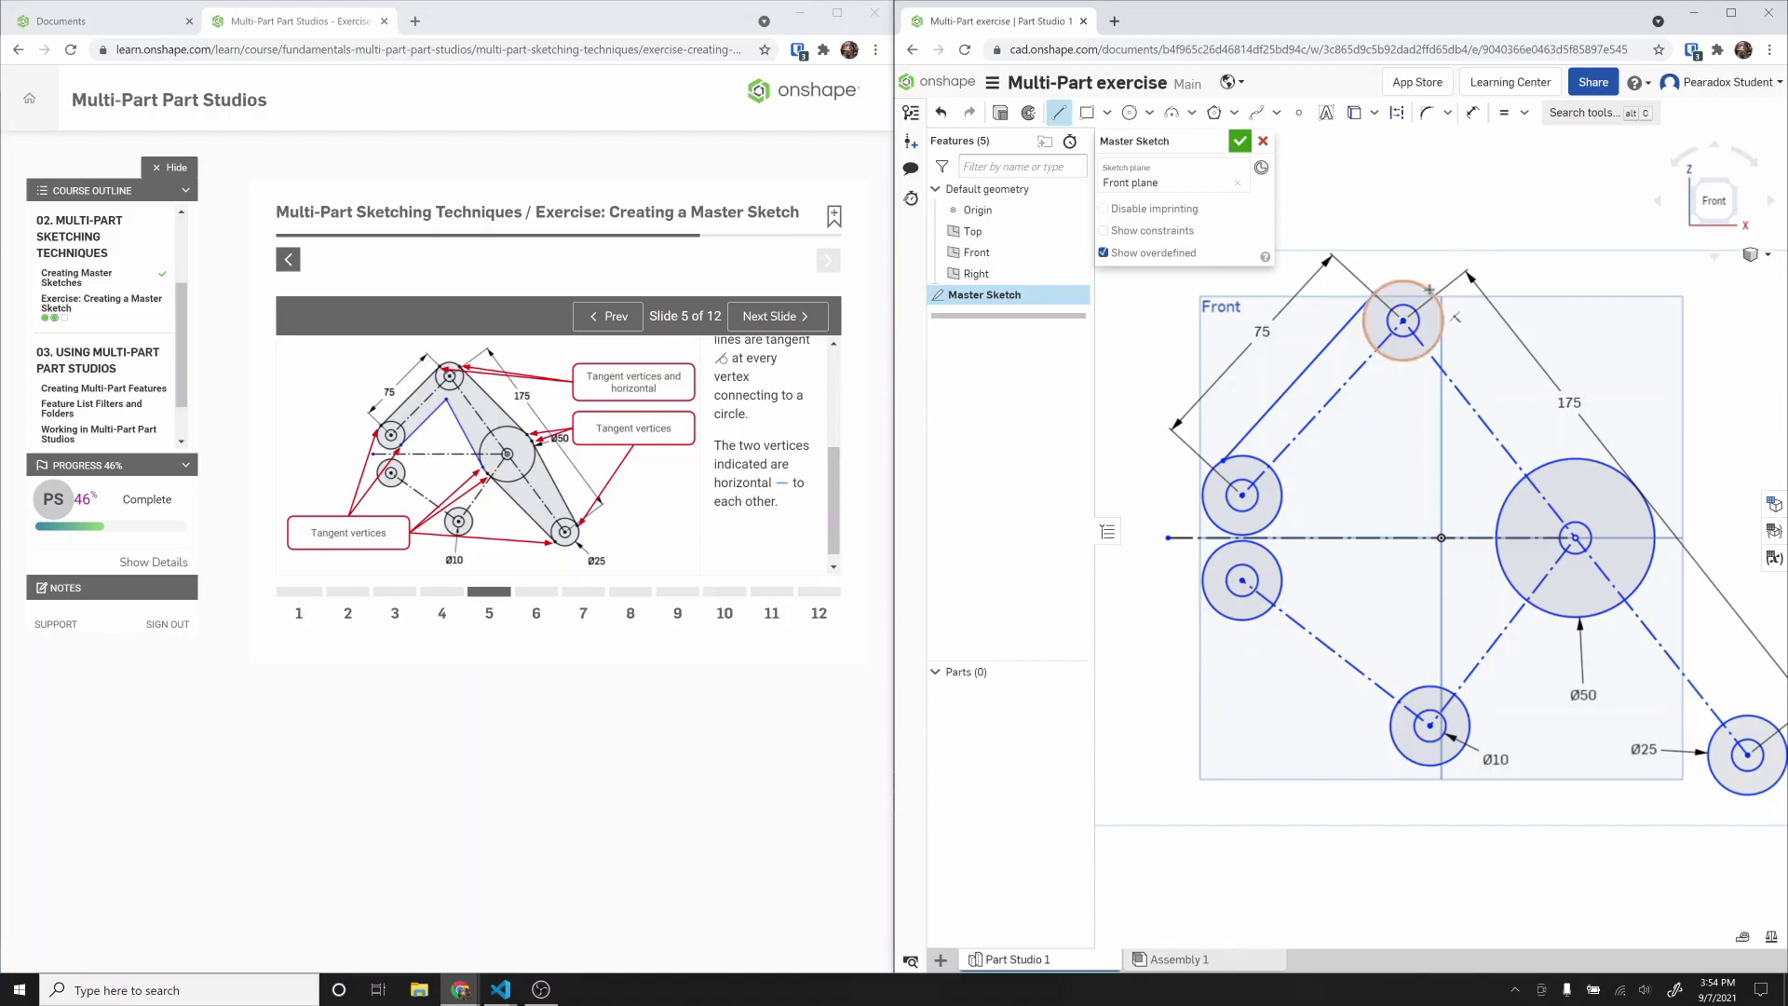
left_click(1565, 456)
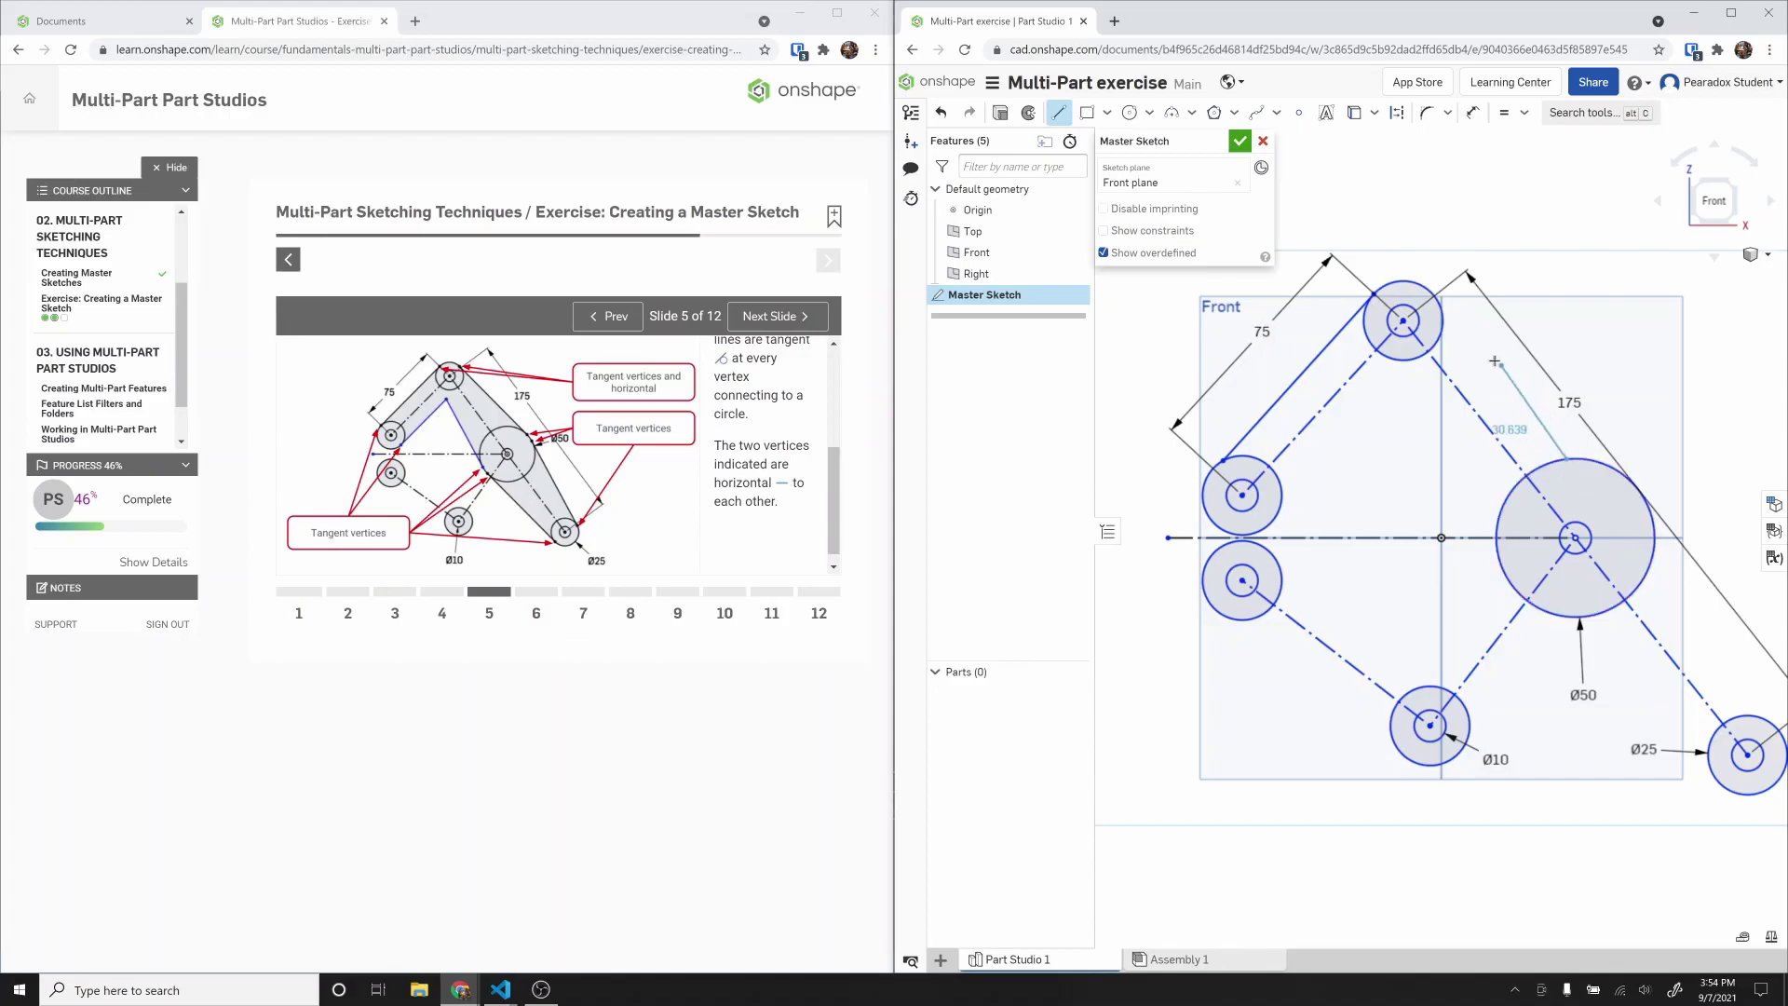
left_click(1442, 302)
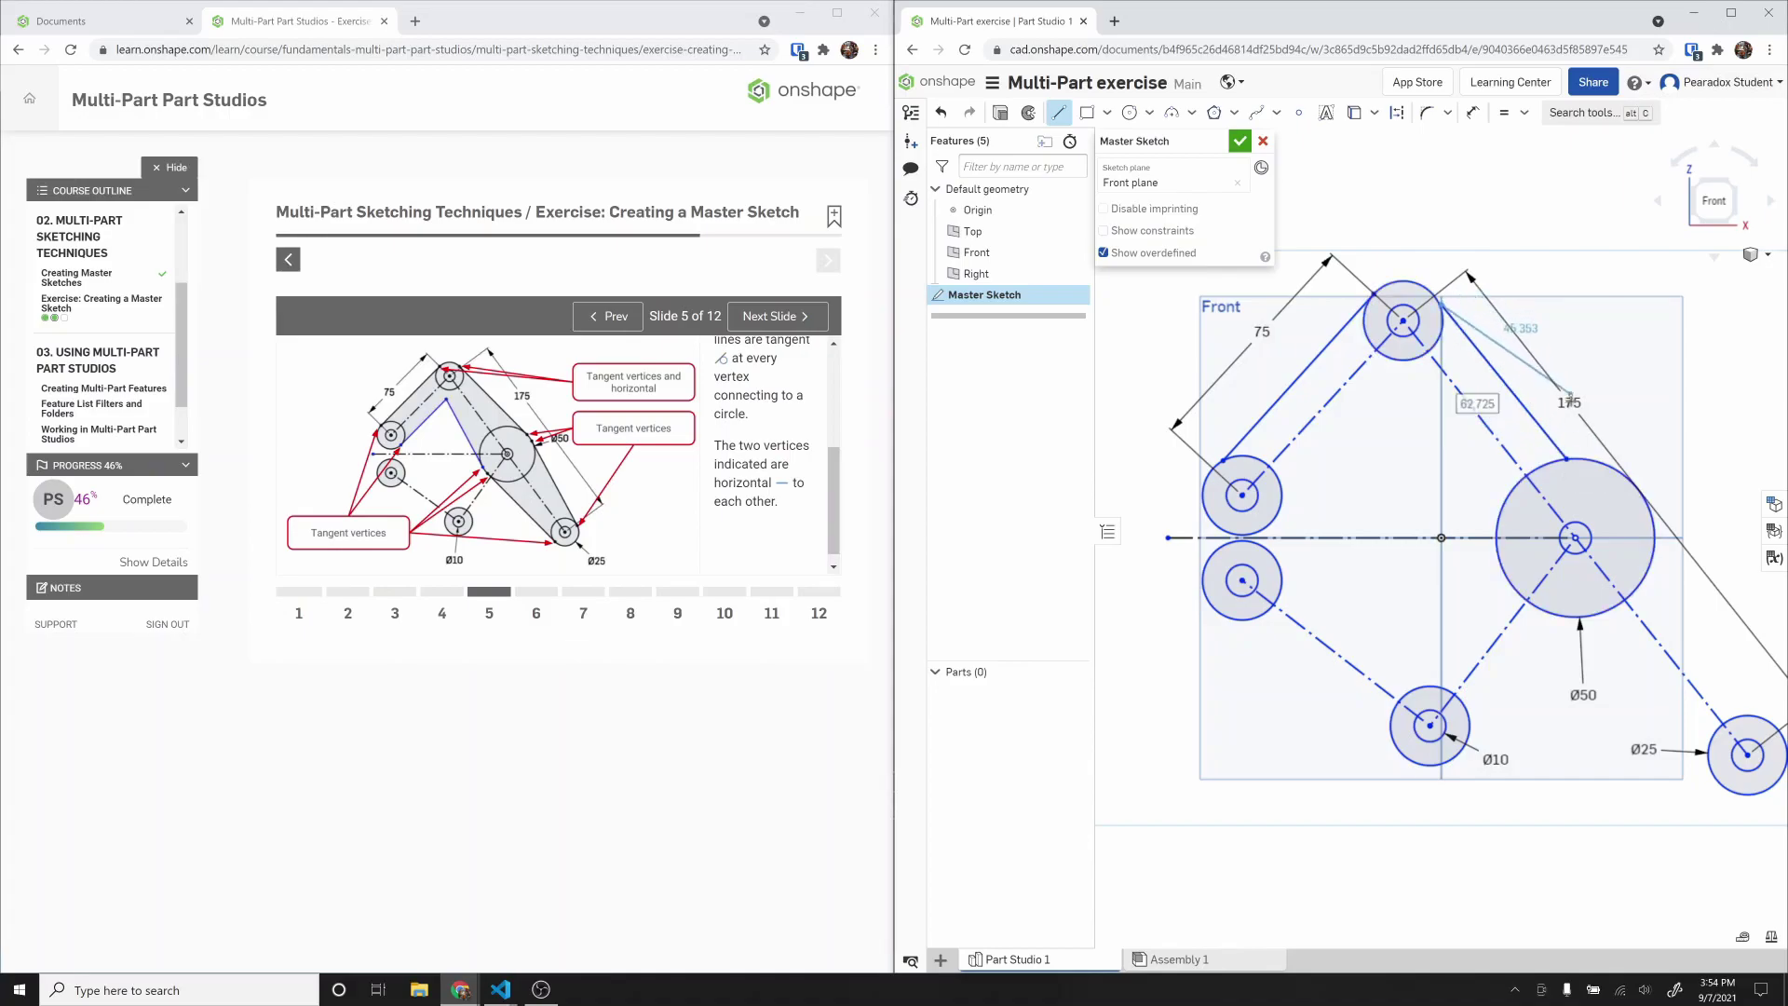
key("Escape")
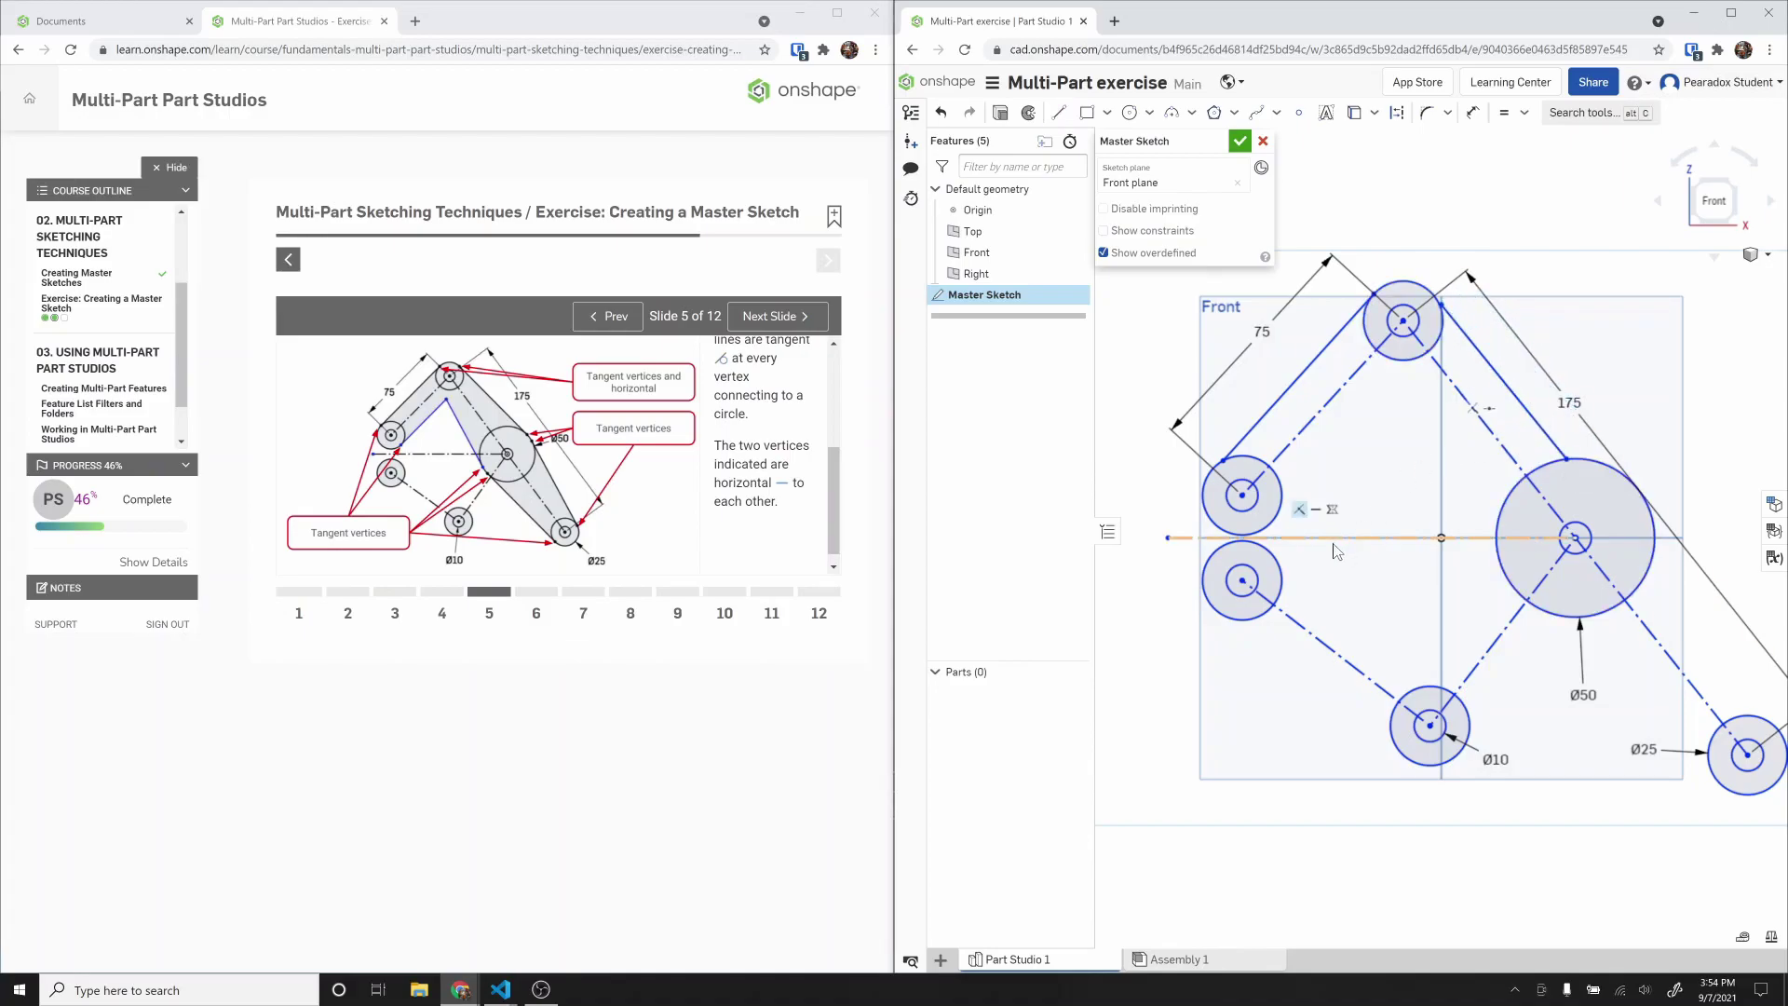
Step: Sketch the arm's inner edges: about 58 mm from the upper left circle to below the top corner, and about 69 mm to the joint's circle
key("l")
left_click(1280, 509)
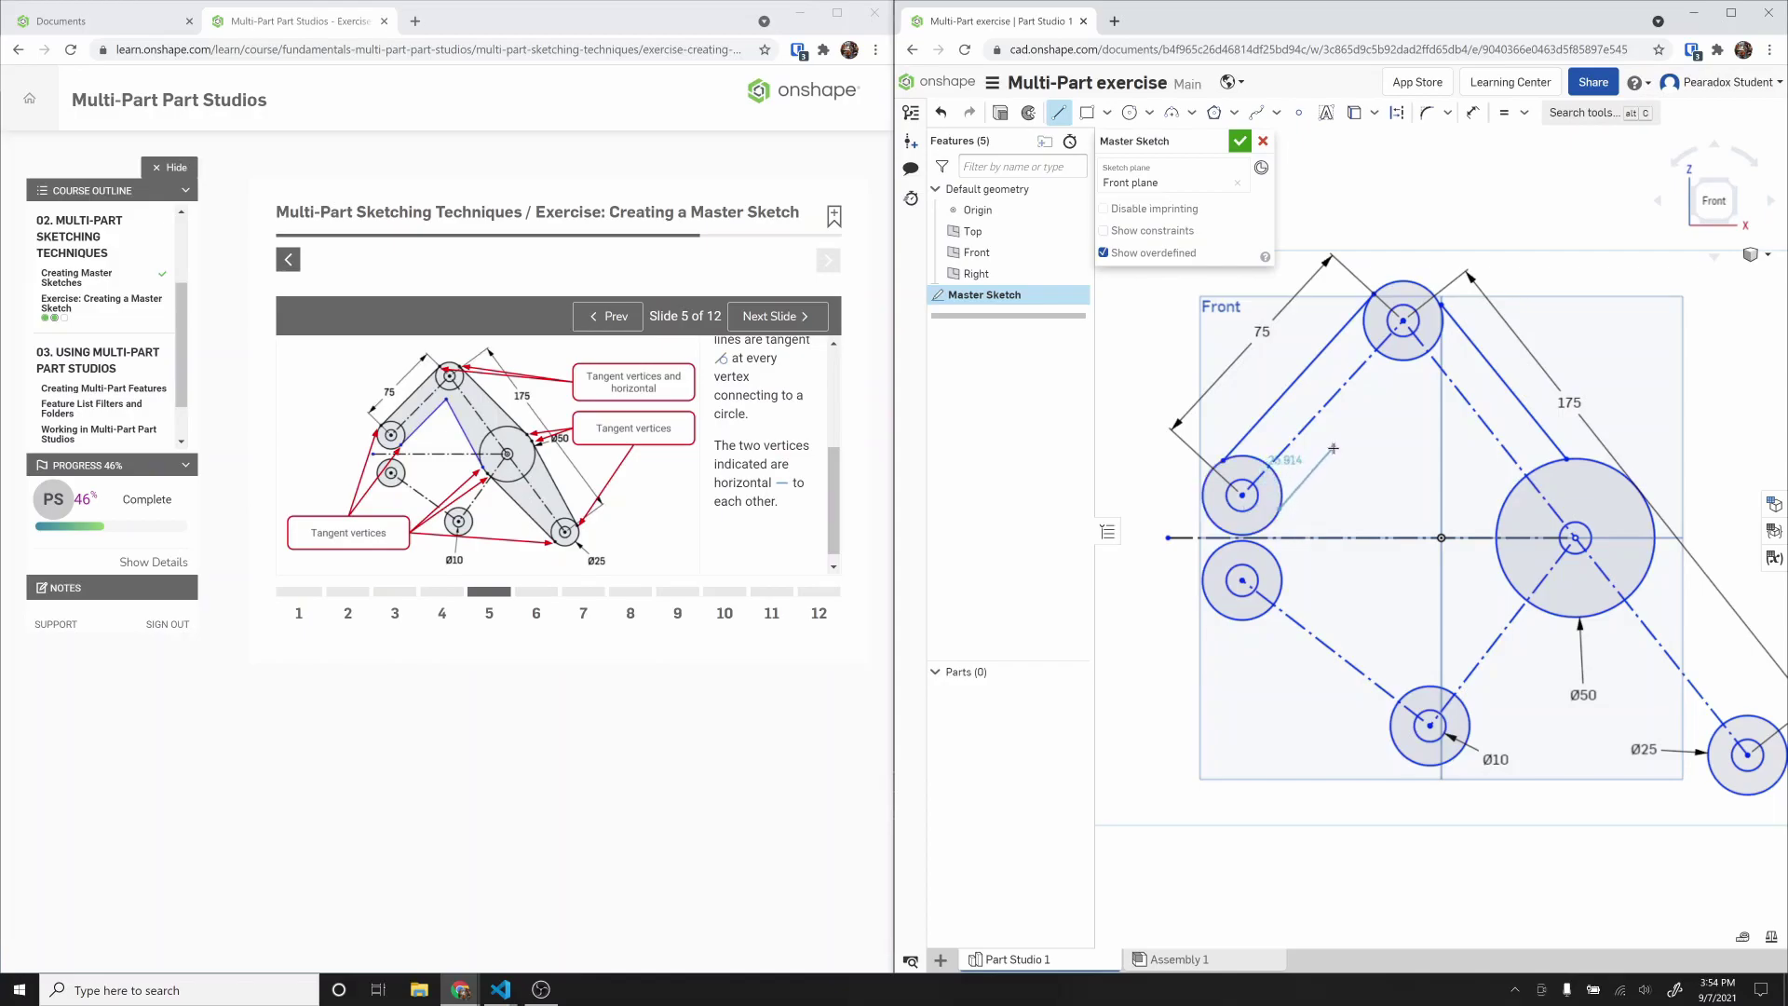
left_click(1402, 383)
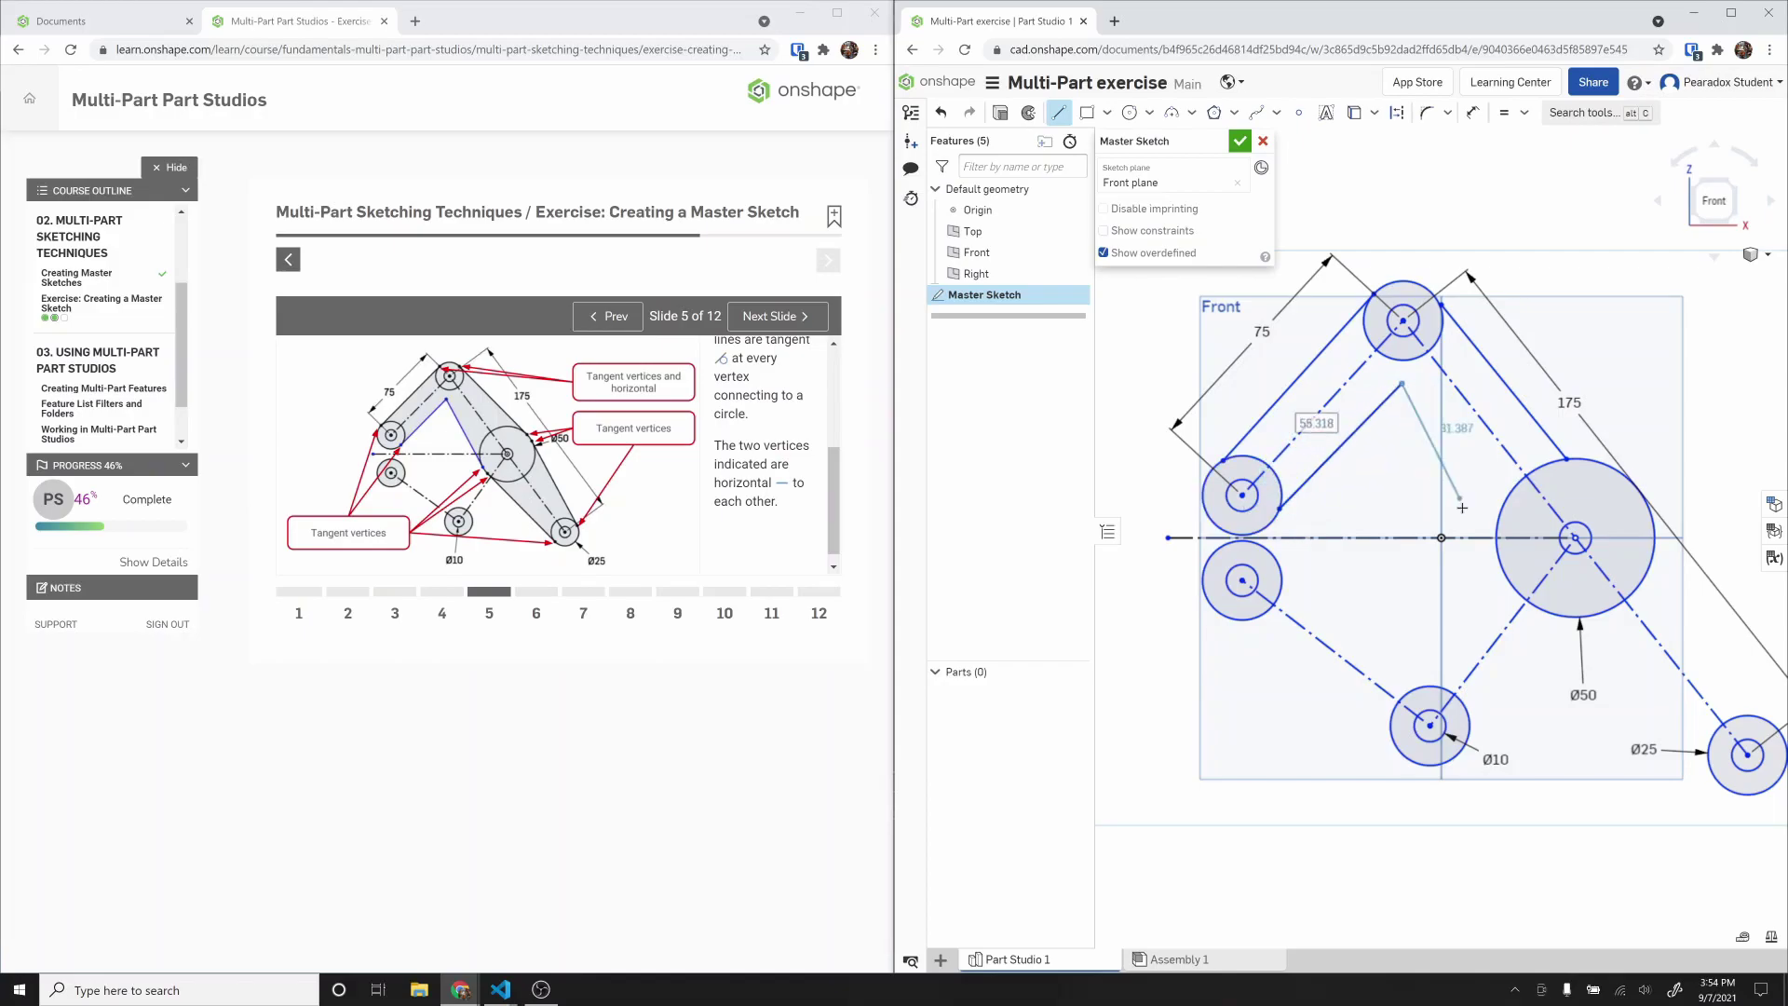
left_click(1504, 576)
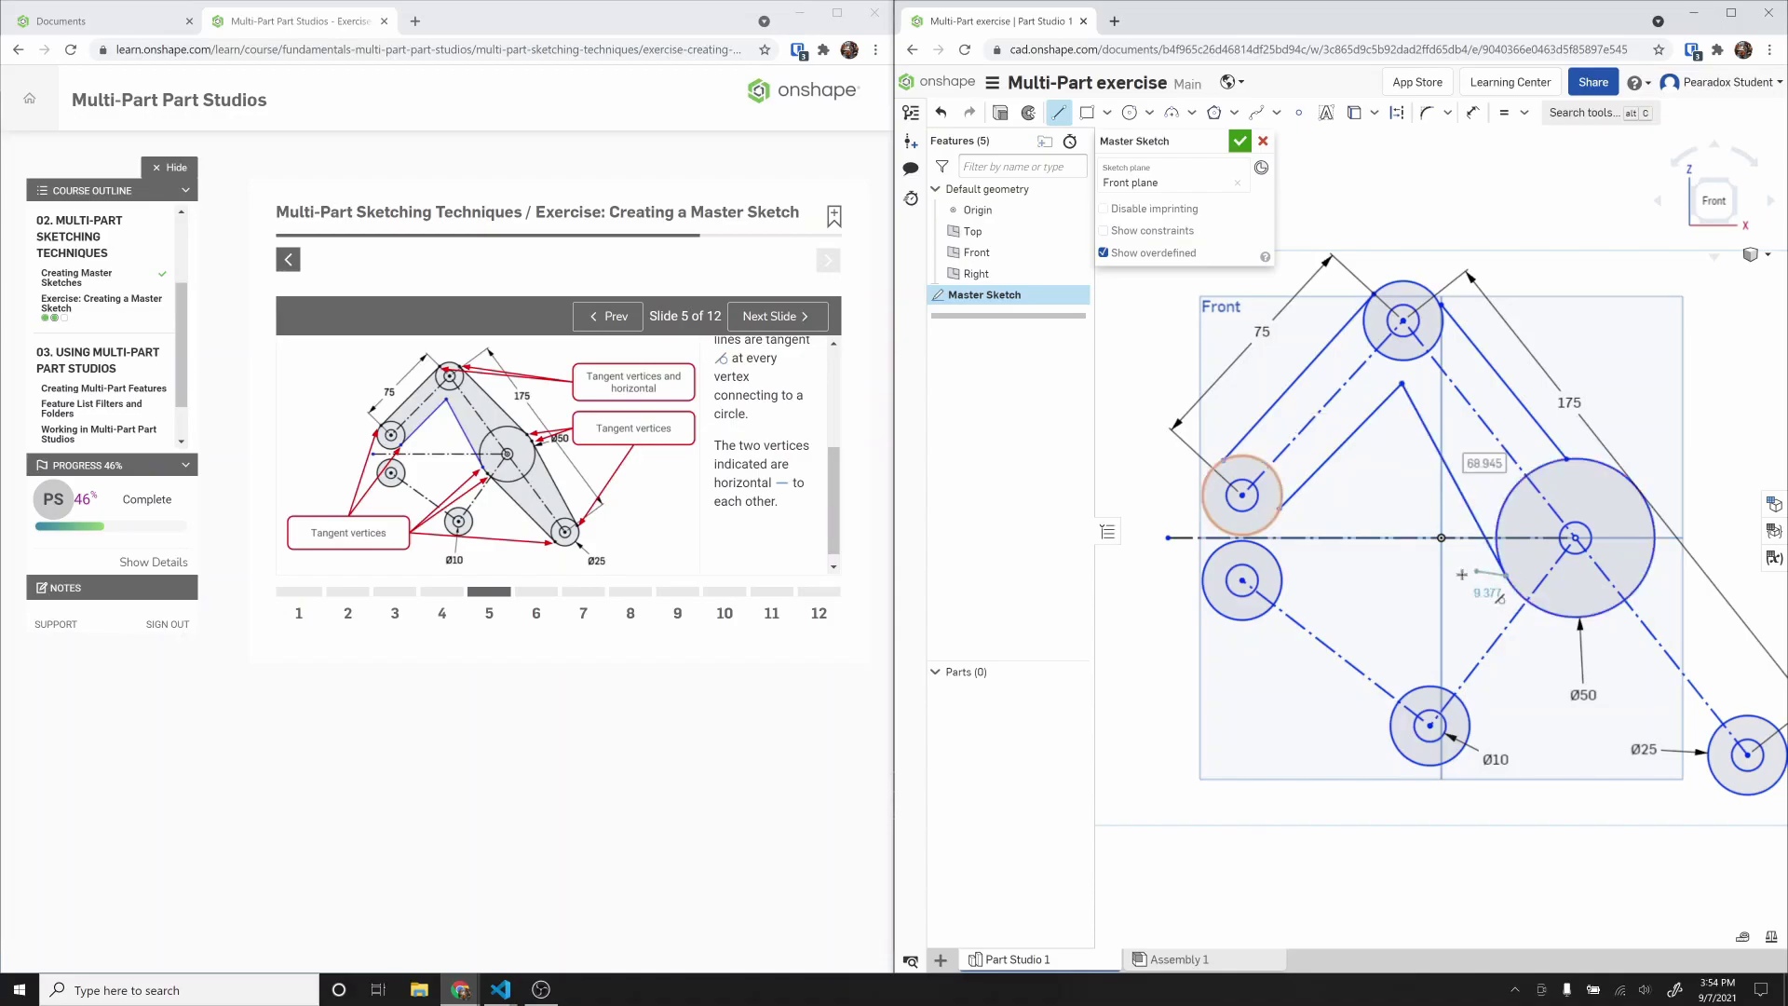
key("Escape")
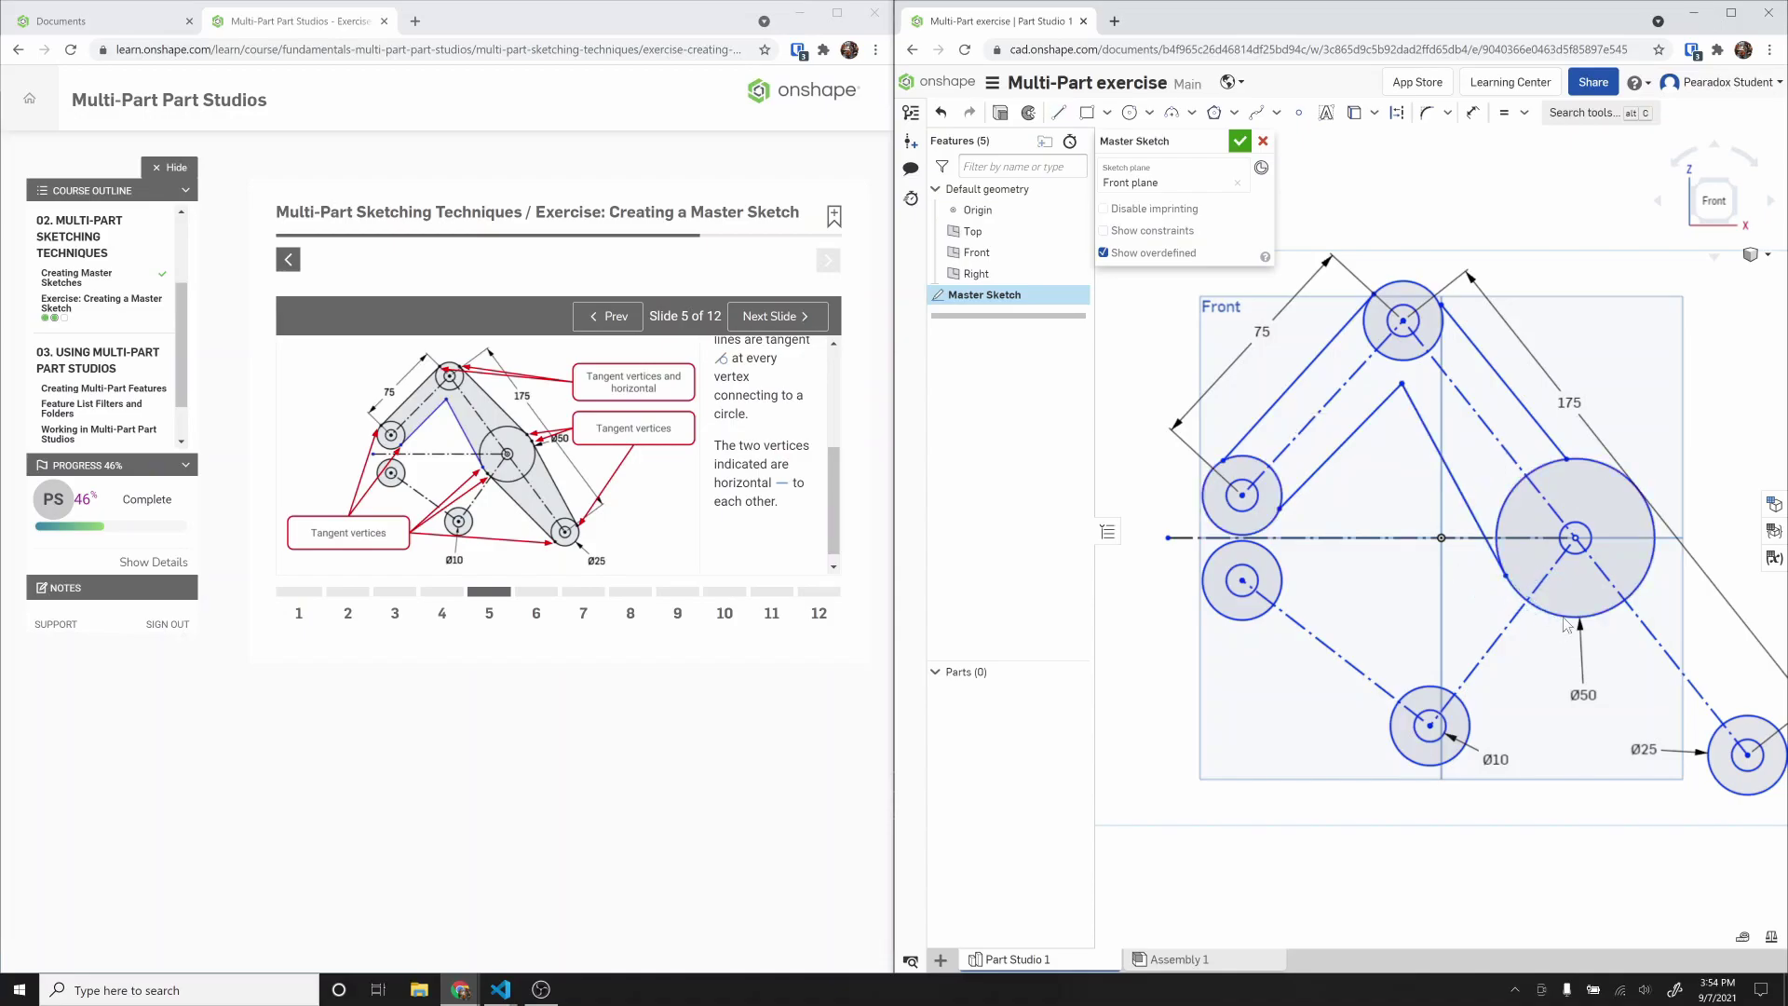
Step: Sketch two lines connecting the joint's 50 mm circle to the lower right end's circle, the lower one about 80 mm long
key("l")
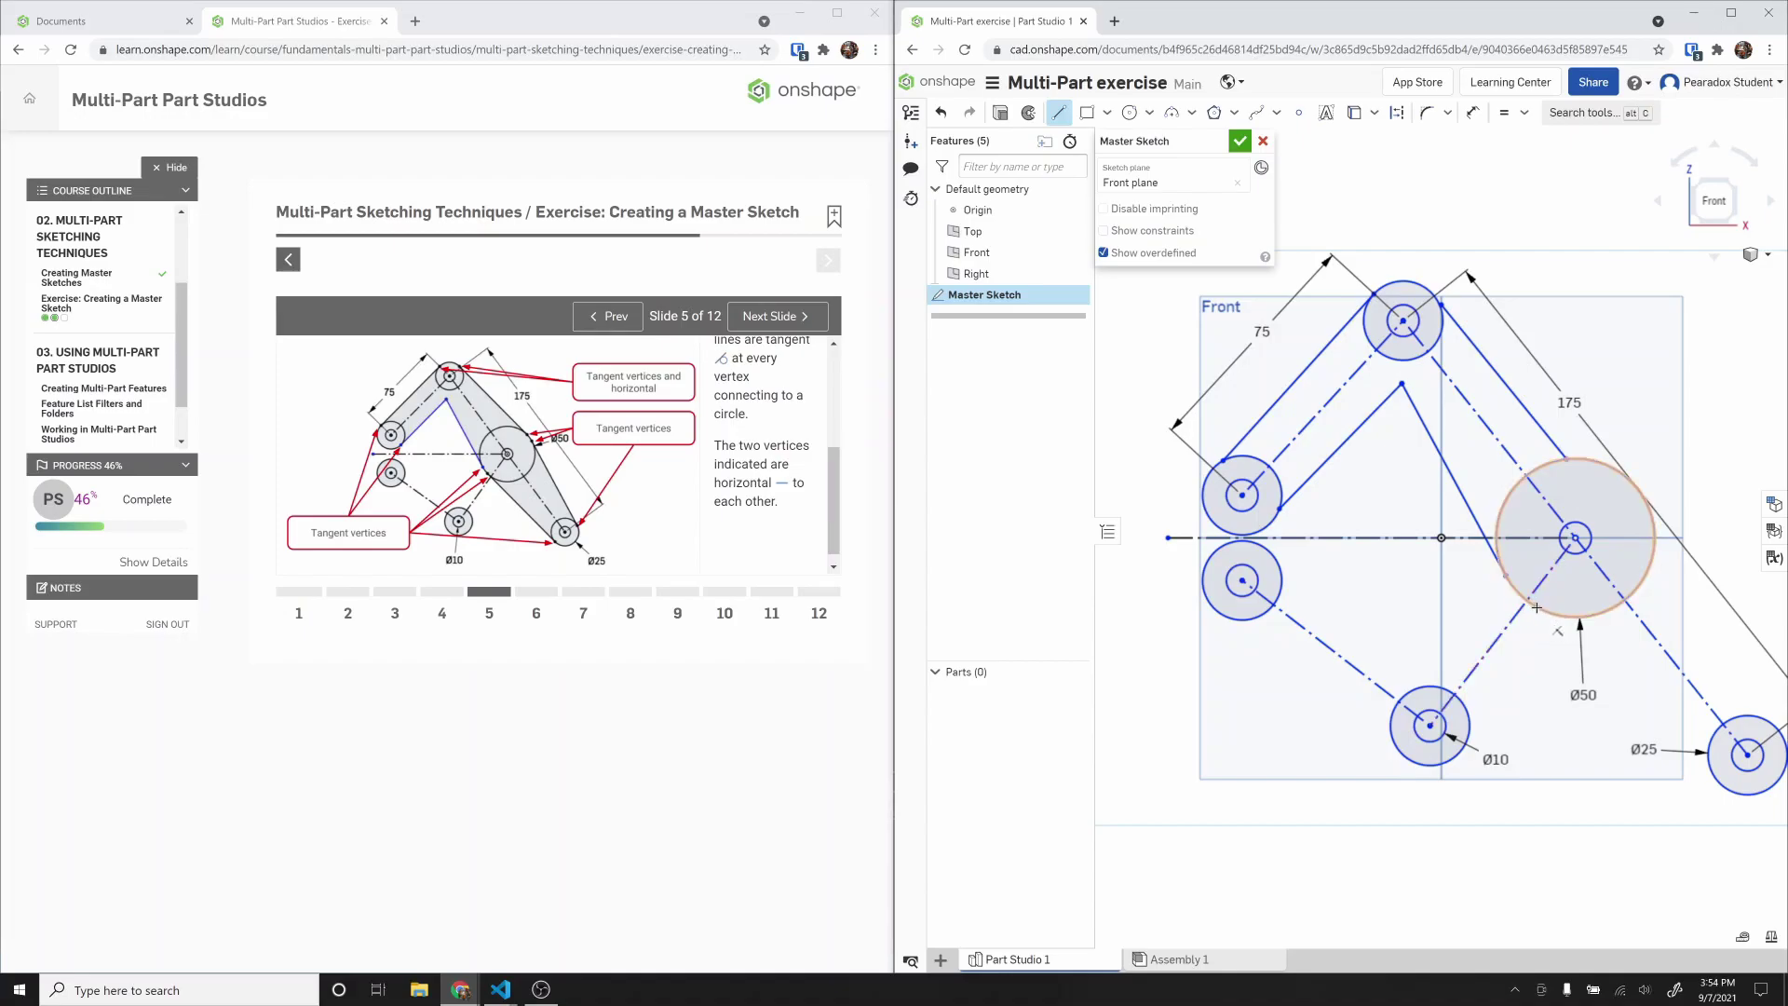
left_click(1557, 623)
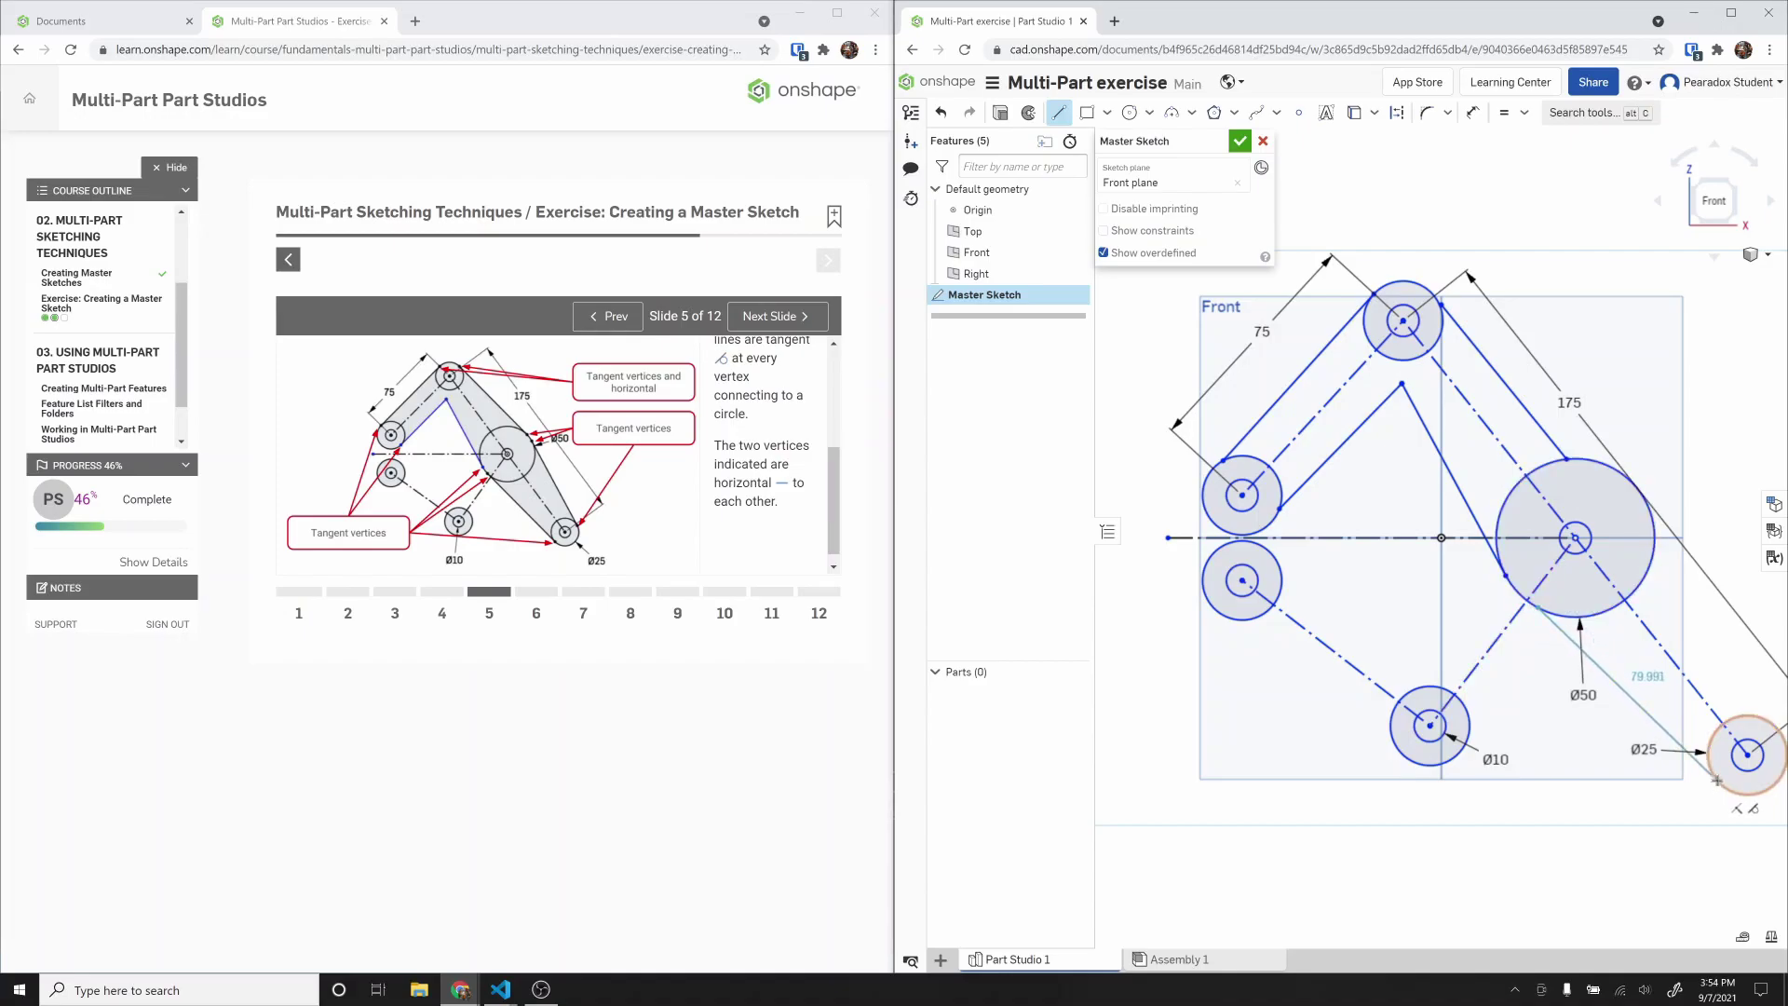
left_click(1720, 768)
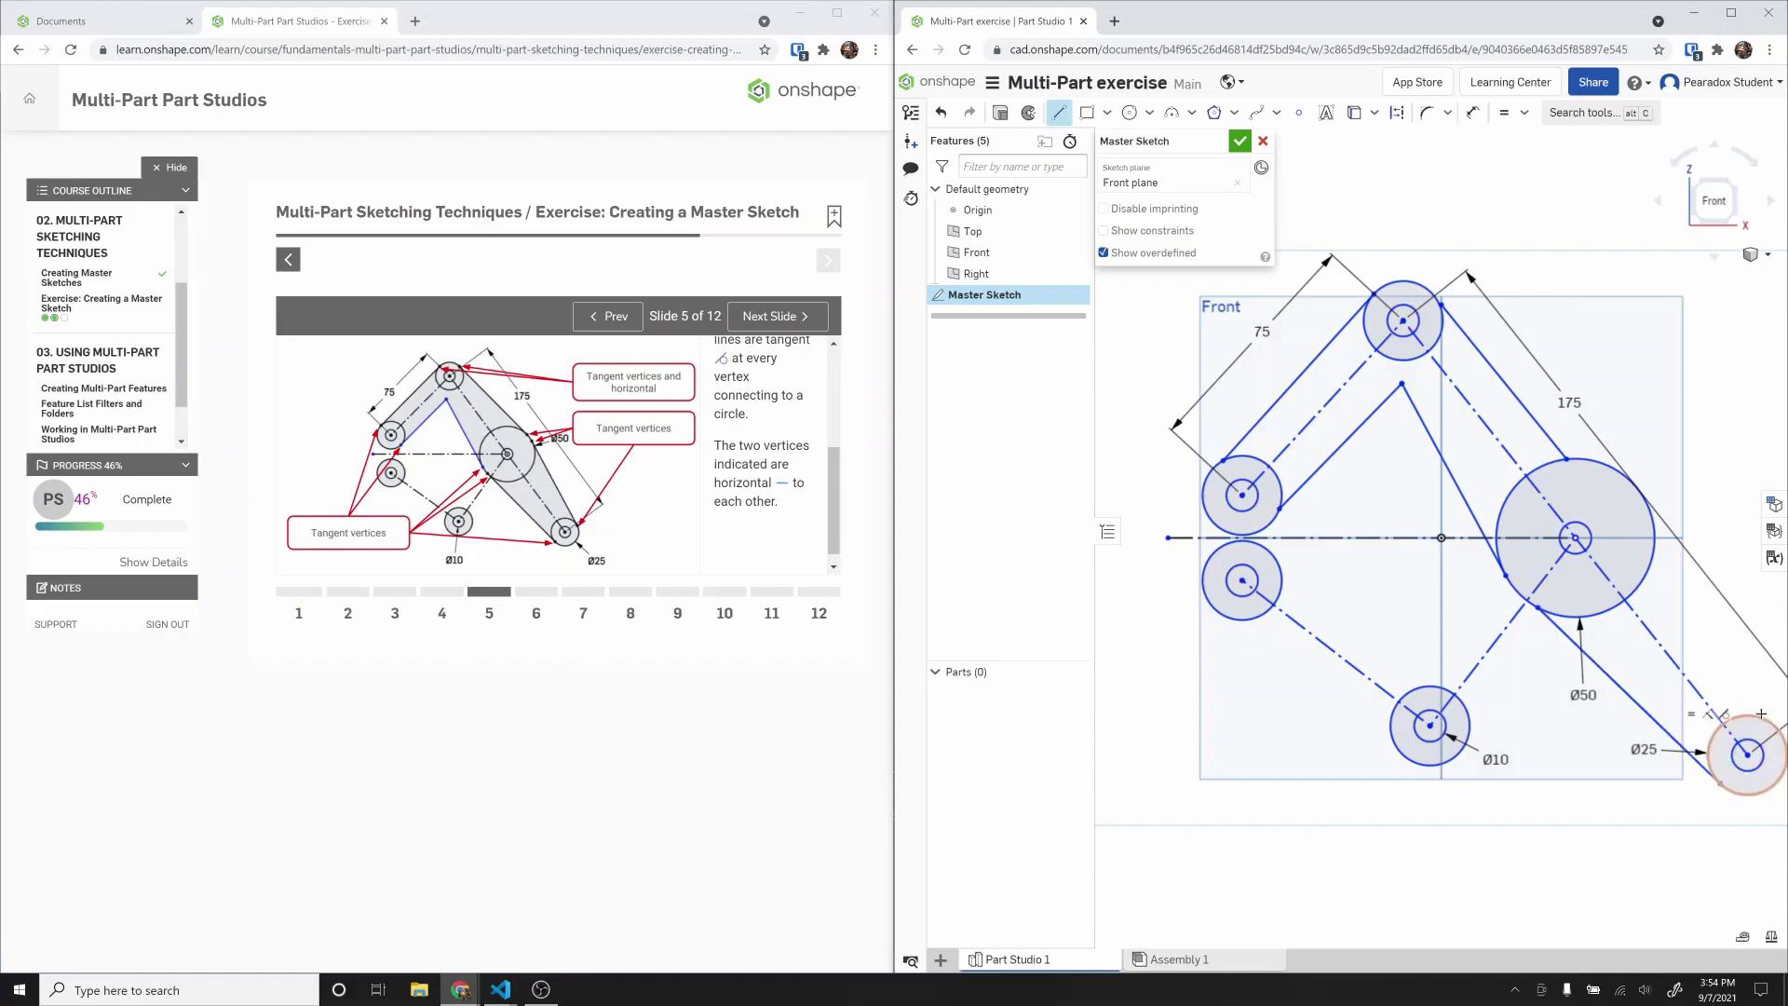
left_click(1771, 720)
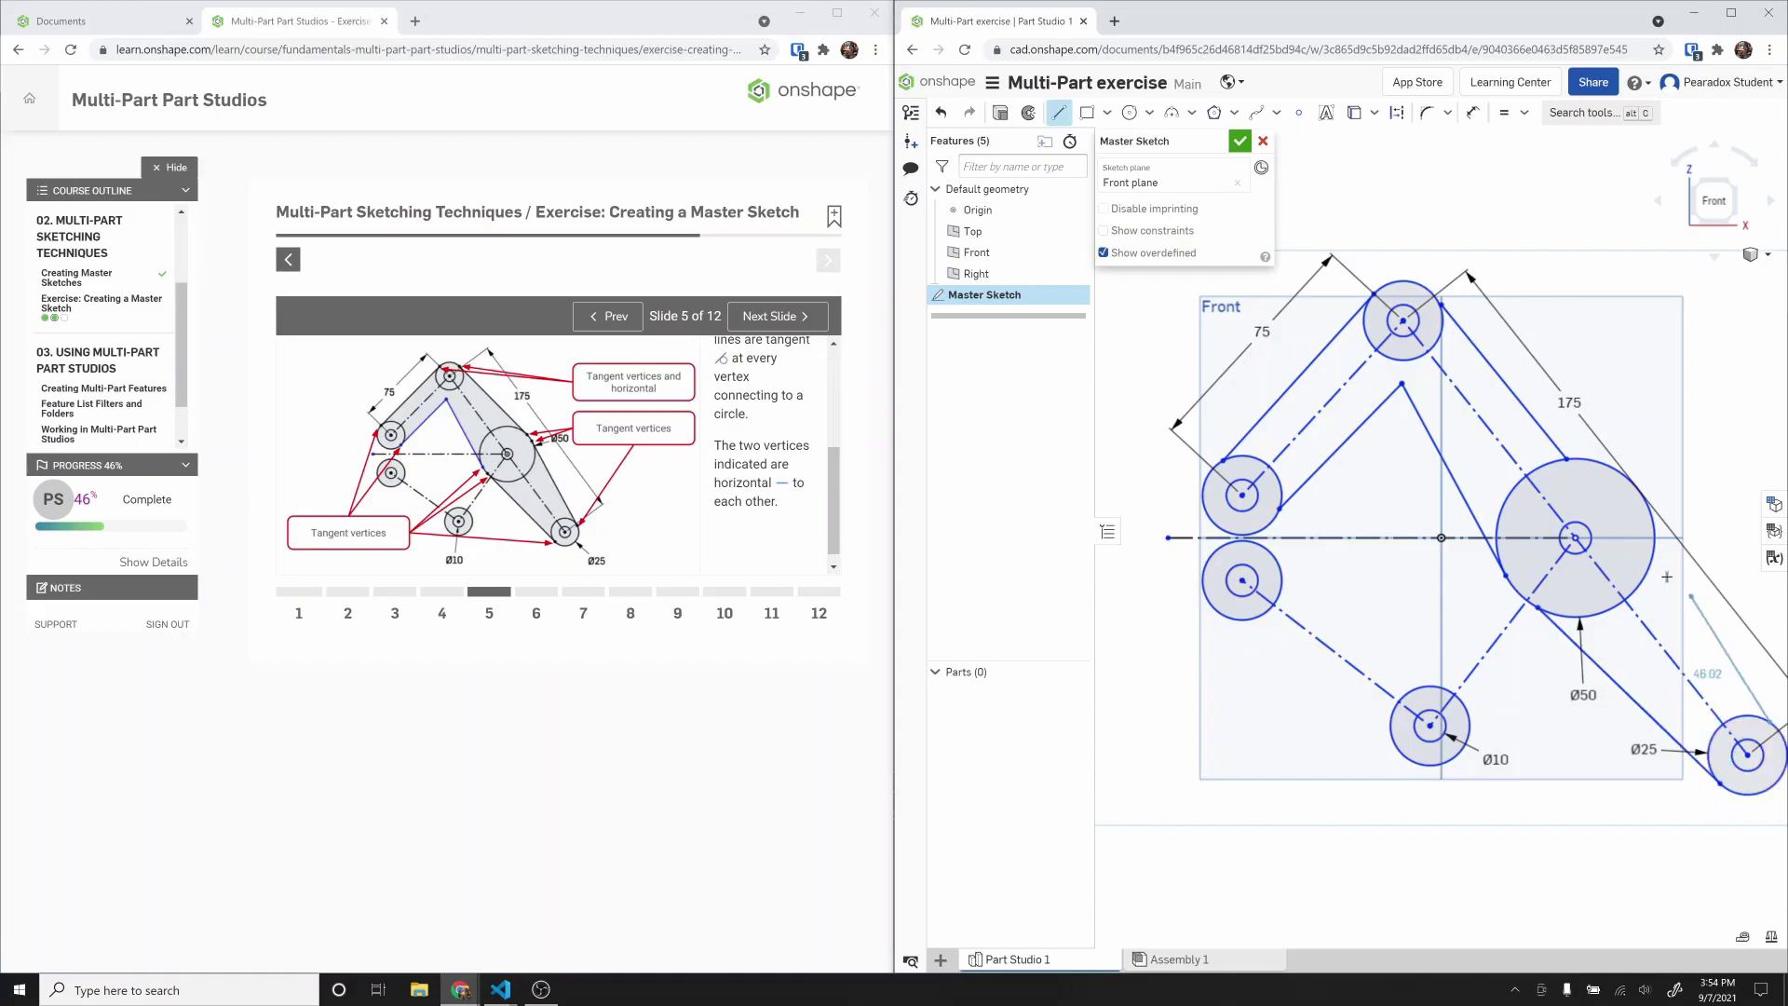
left_click(1657, 543)
key("Escape")
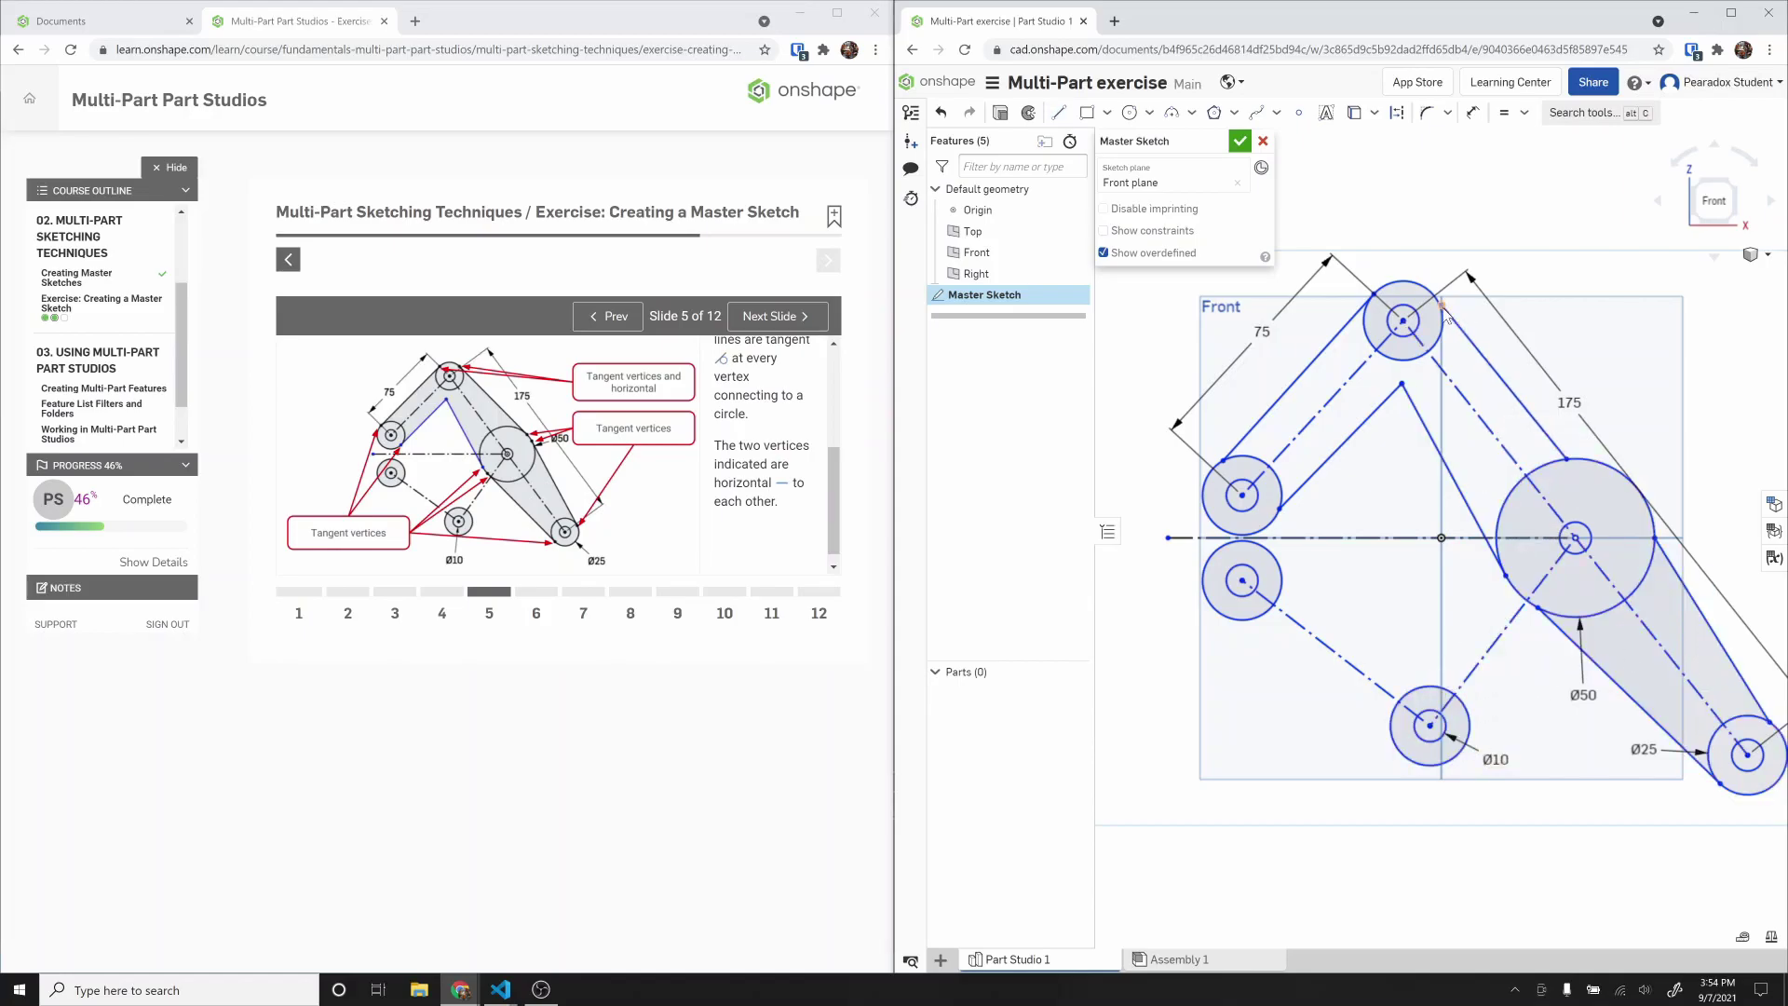
Step: Try moving the end of the outer line between top corner and joint, undo the move and delete that line
left_click_drag(1444, 315, 1463, 335)
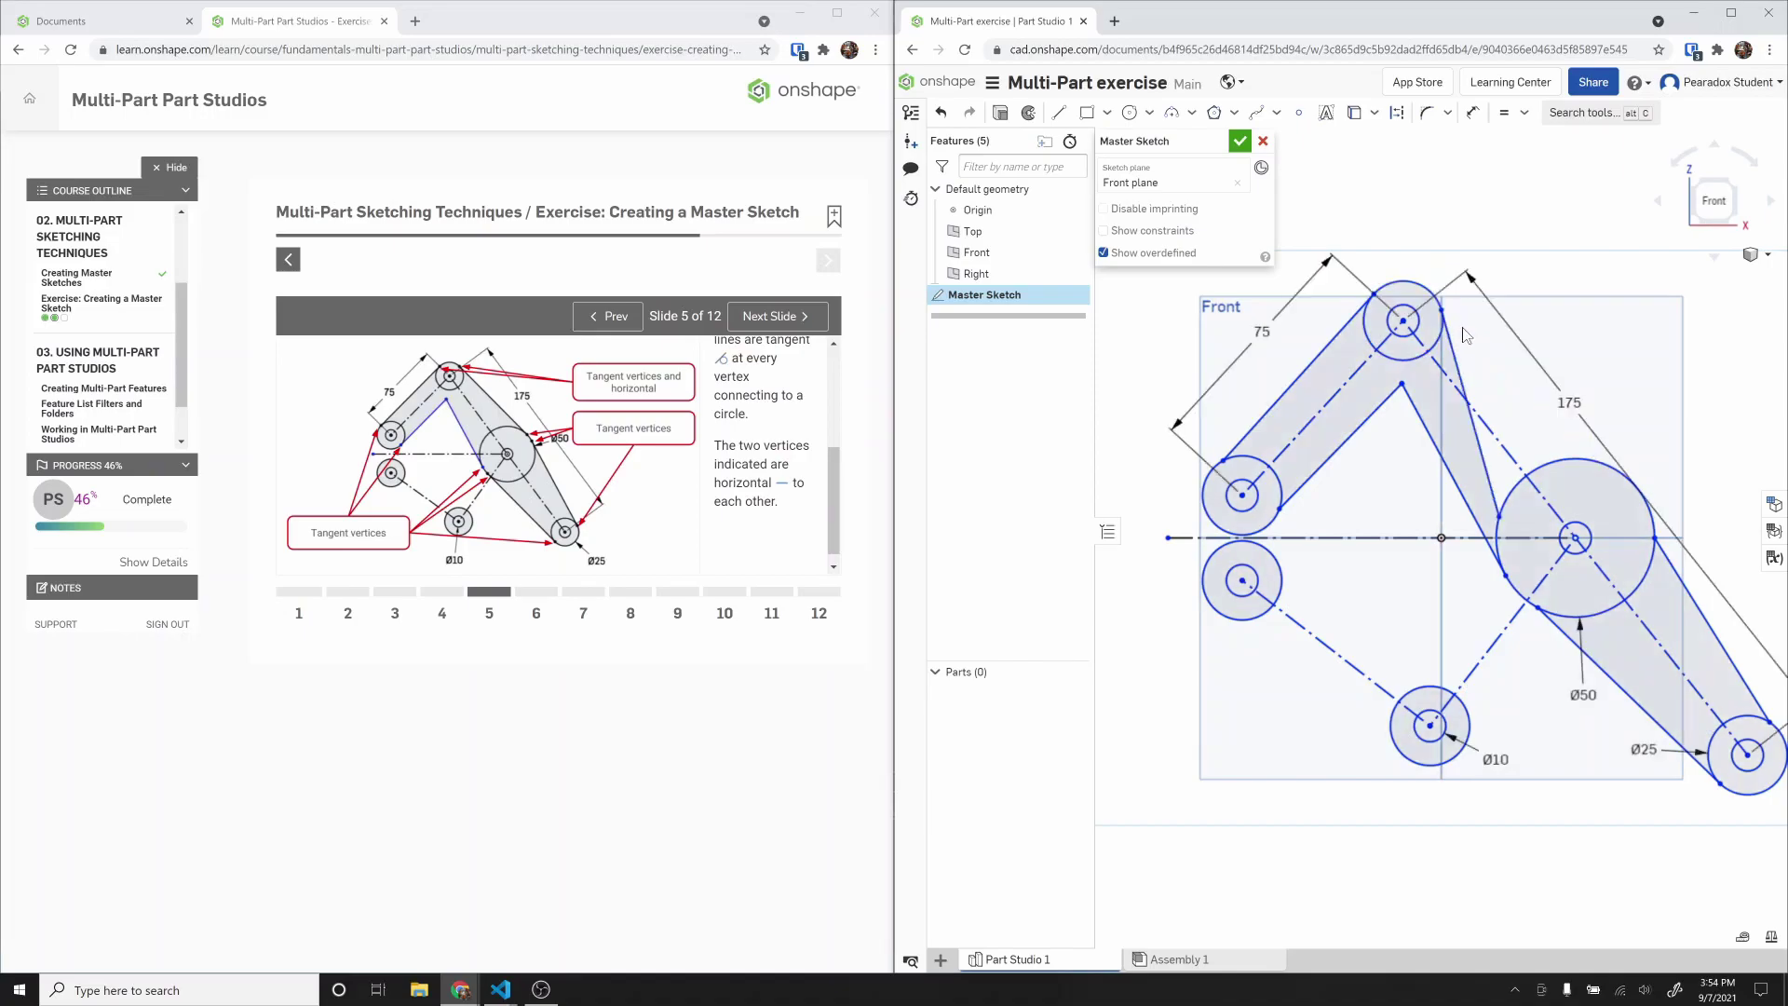
key("ctrl+z")
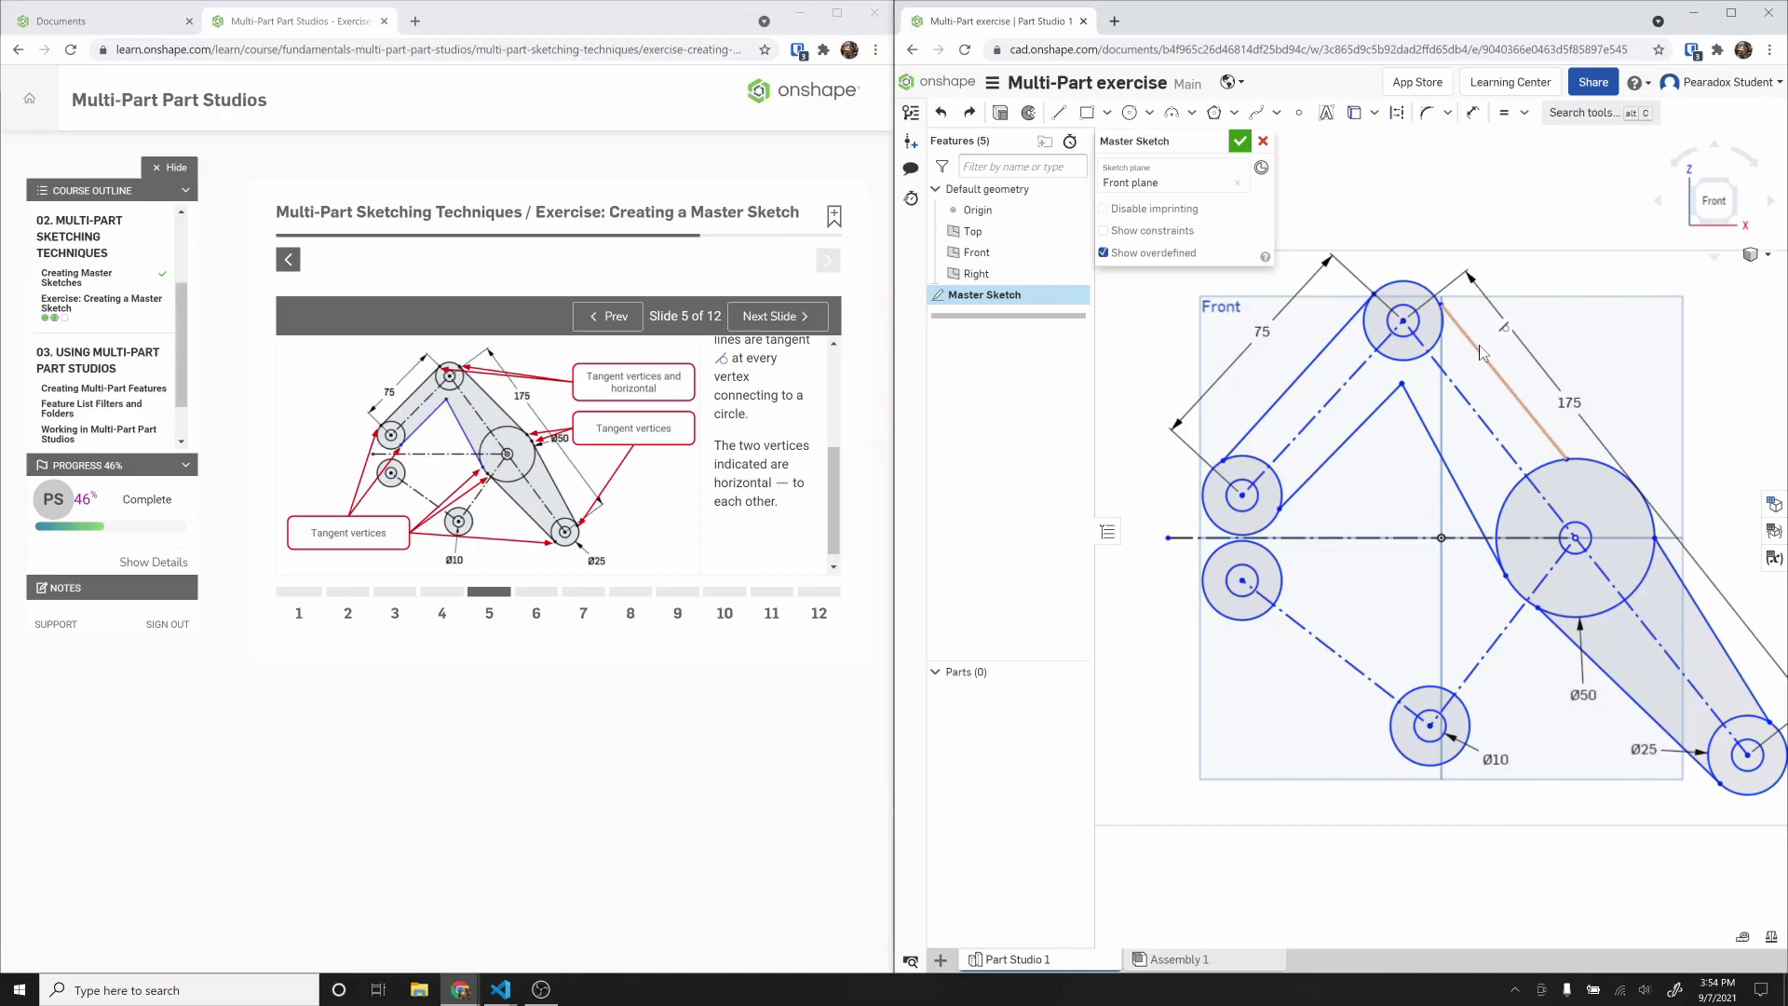
left_click(1497, 375)
key("Delete")
Step: Sketch a replacement line about 73 mm long from the joint's circle to the top corner's outer circle, and undo it
key("l")
left_click(1608, 461)
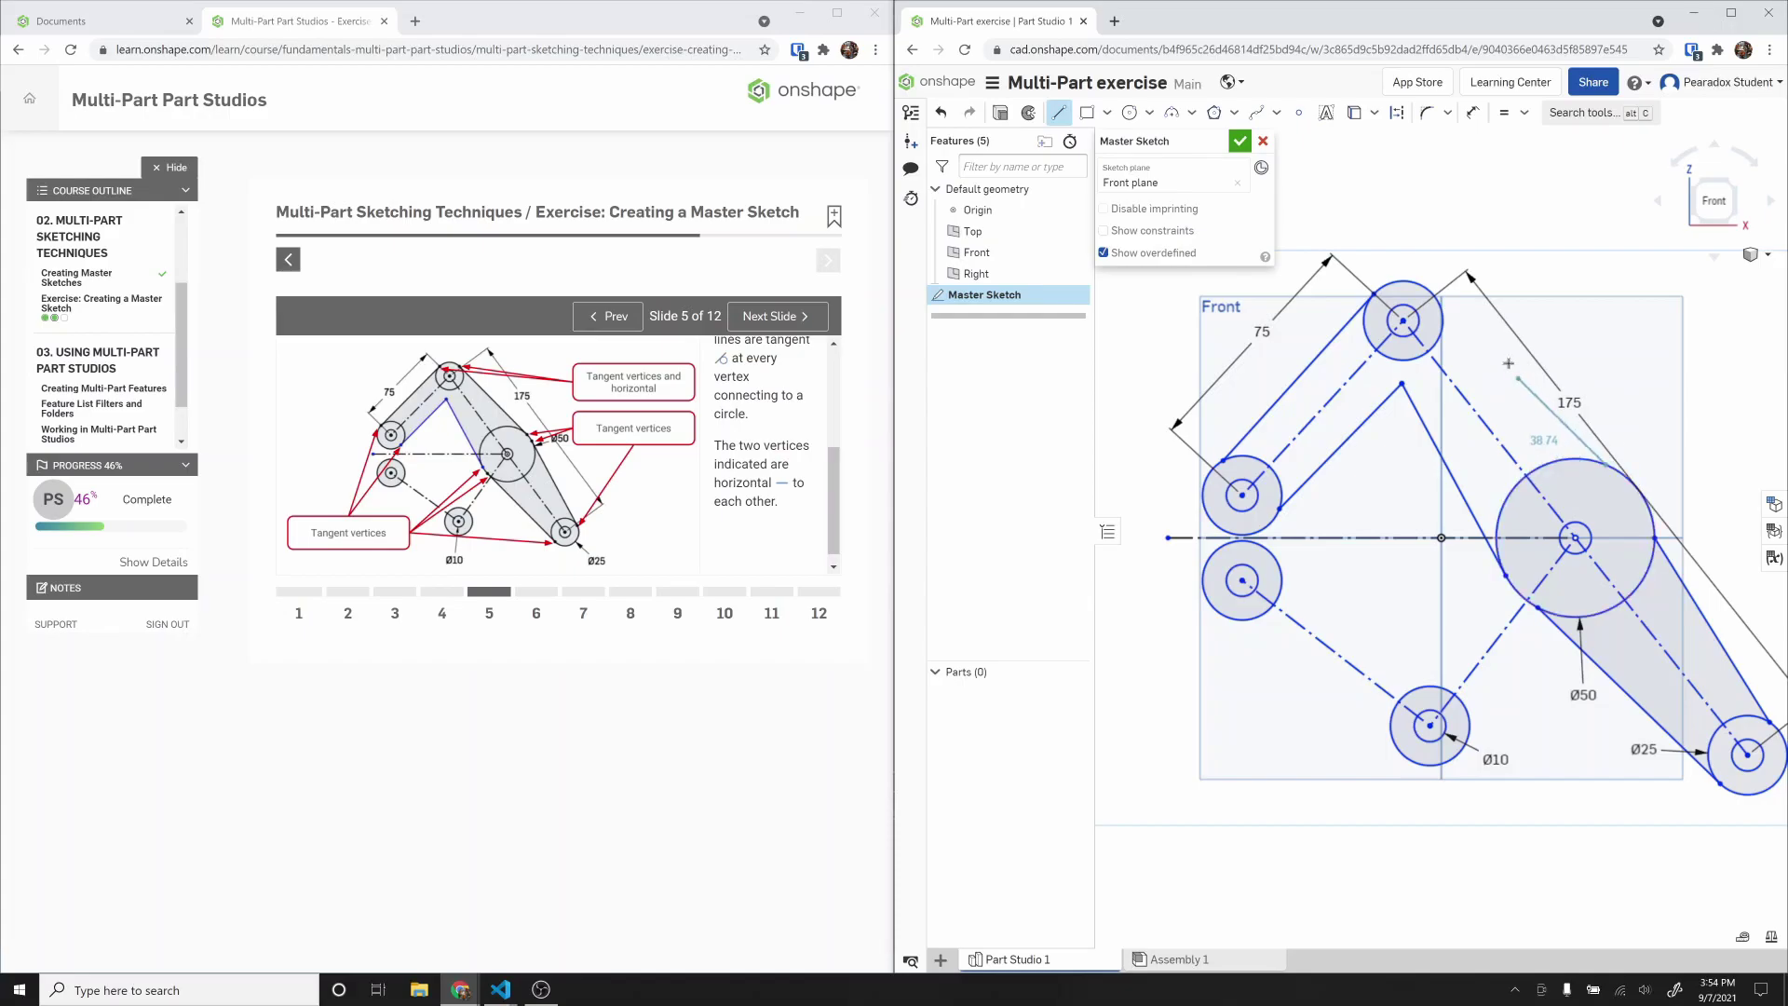
left_click(1440, 301)
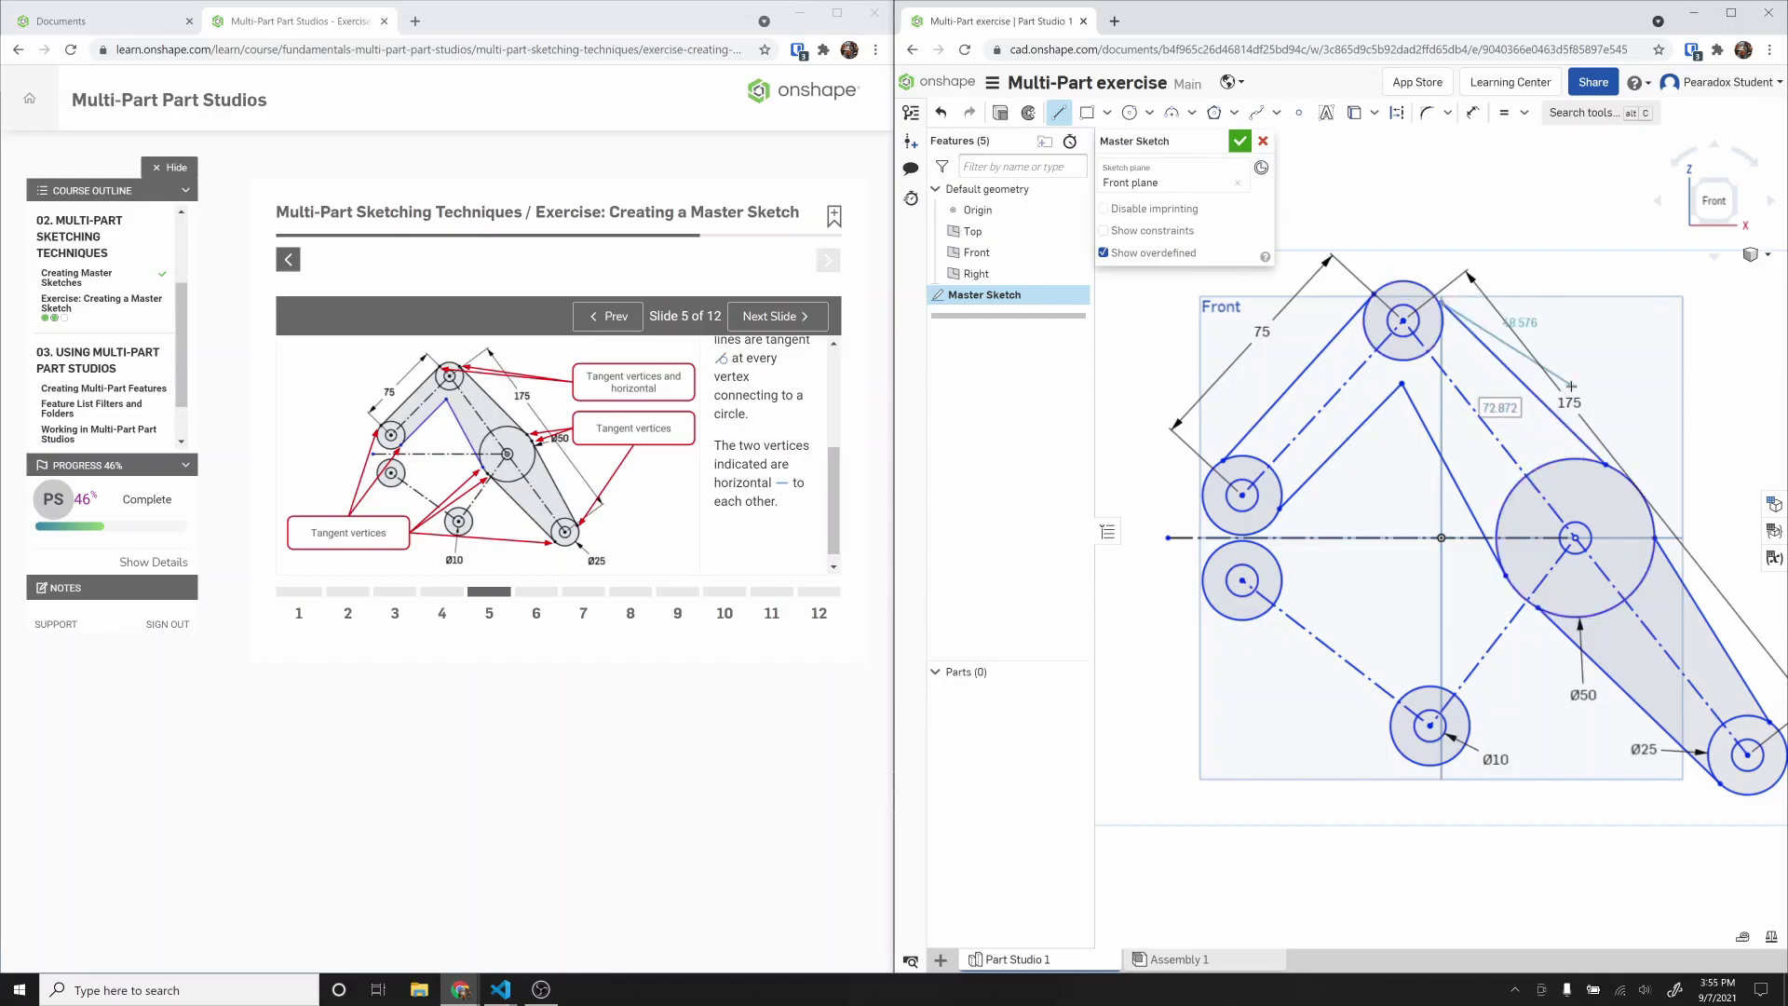
key("ctrl+z")
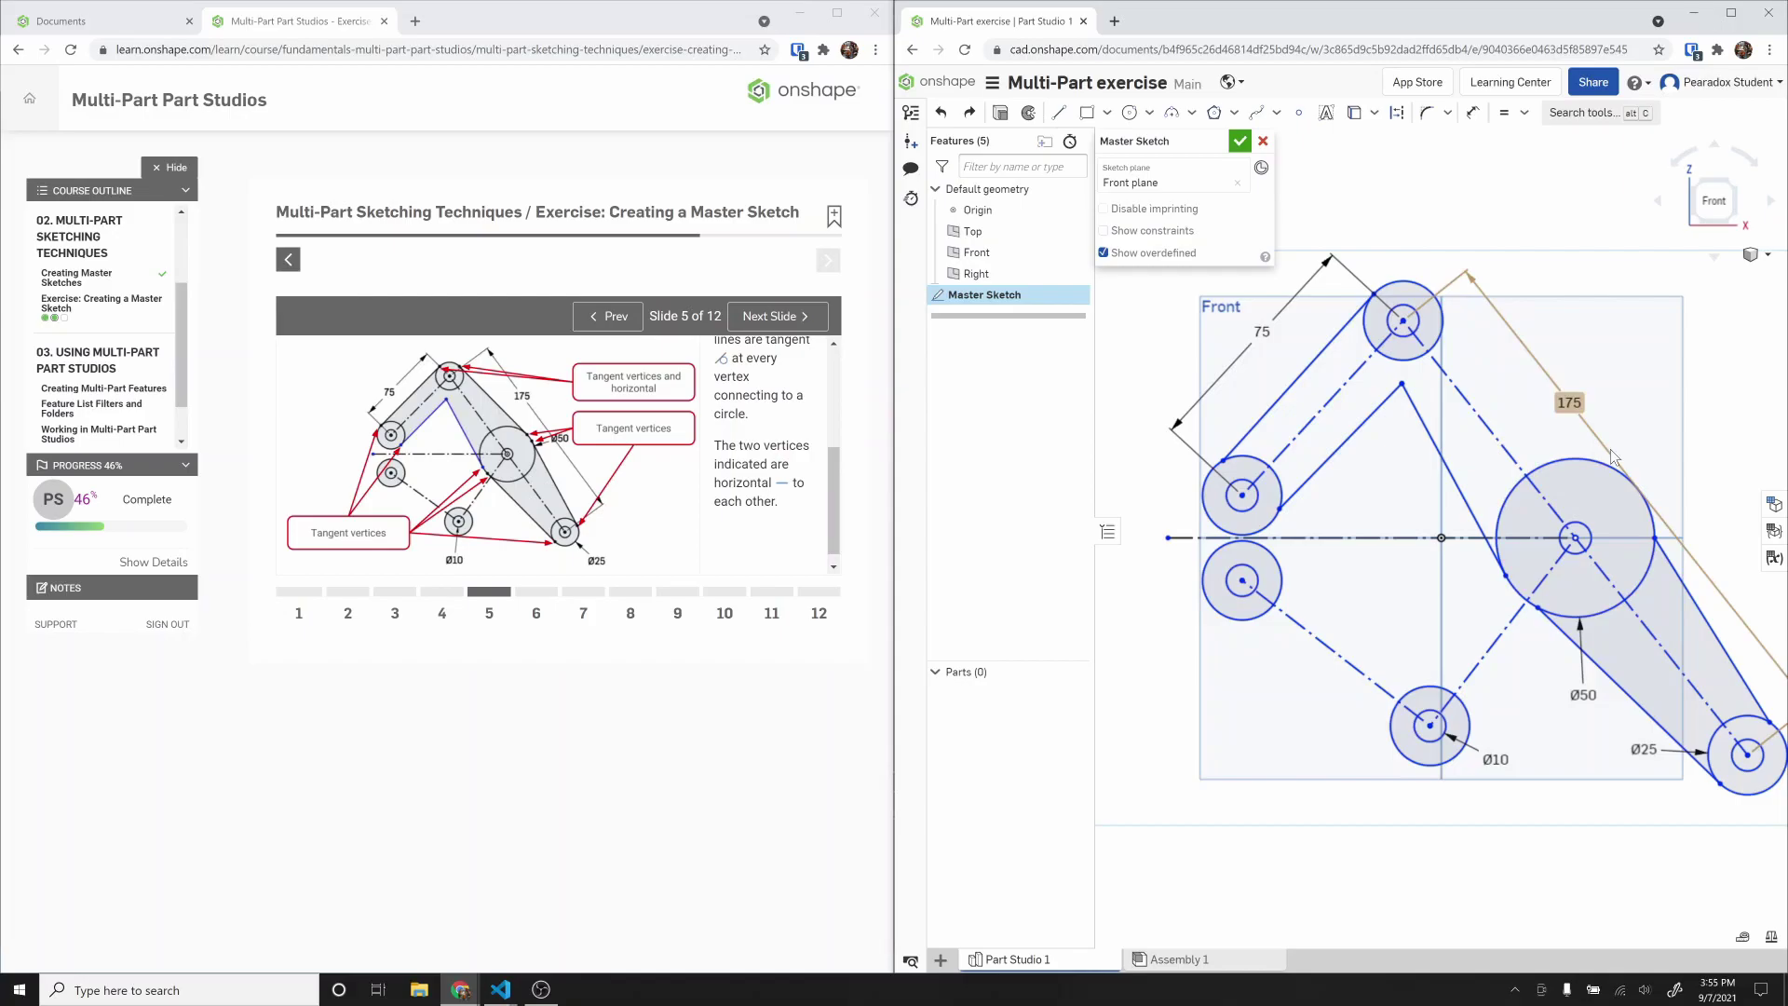
Step: Sketch the arm's missing outer edge line from the joint's 50 mm circle to the top corner's outer circle
key("l")
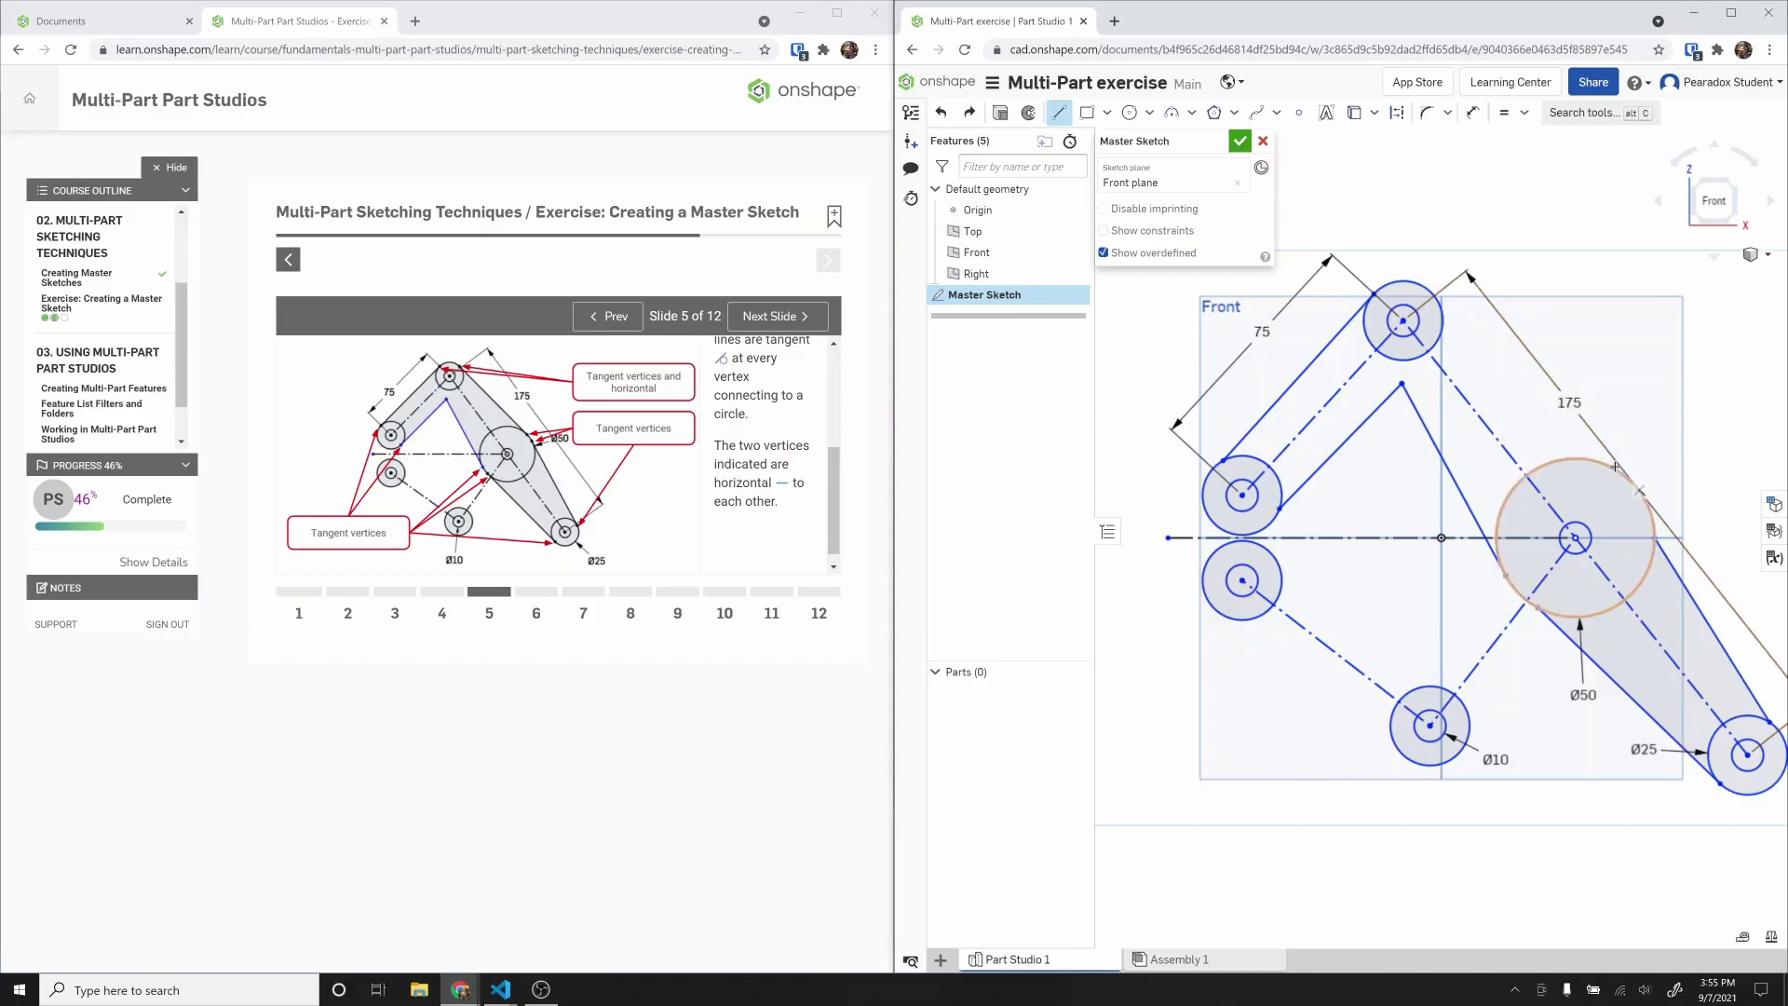
left_click(1610, 468)
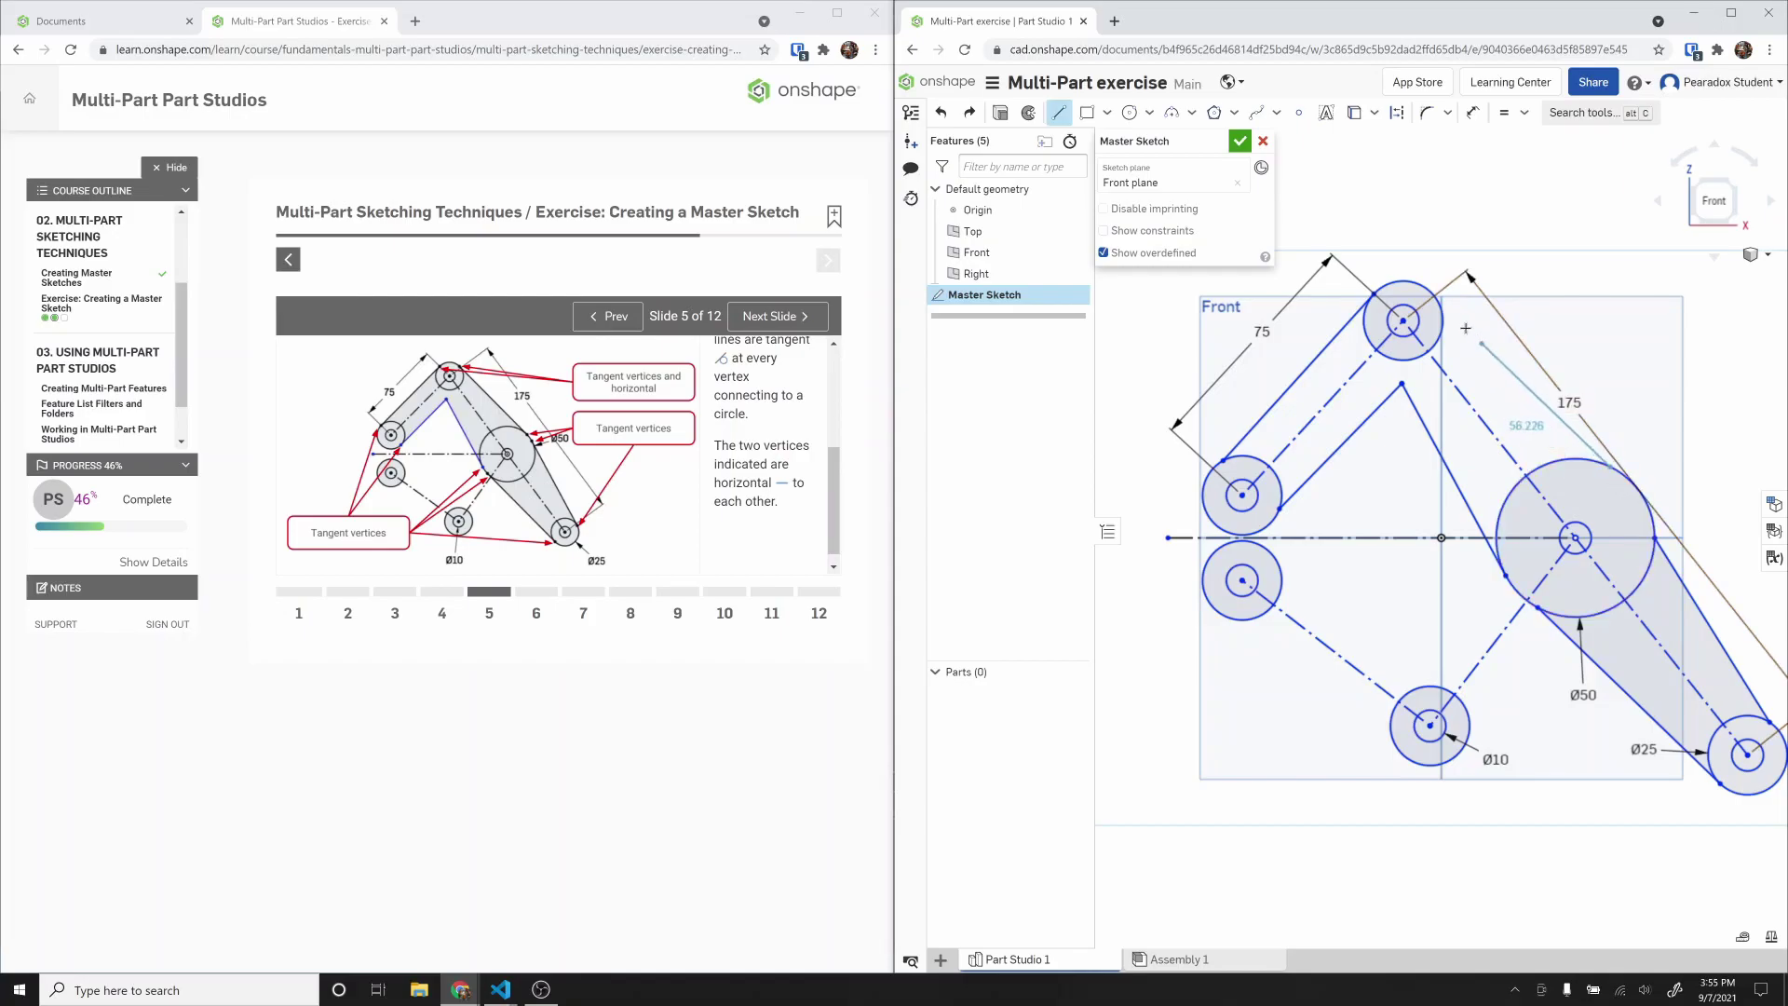
left_click(1431, 295)
key("Escape")
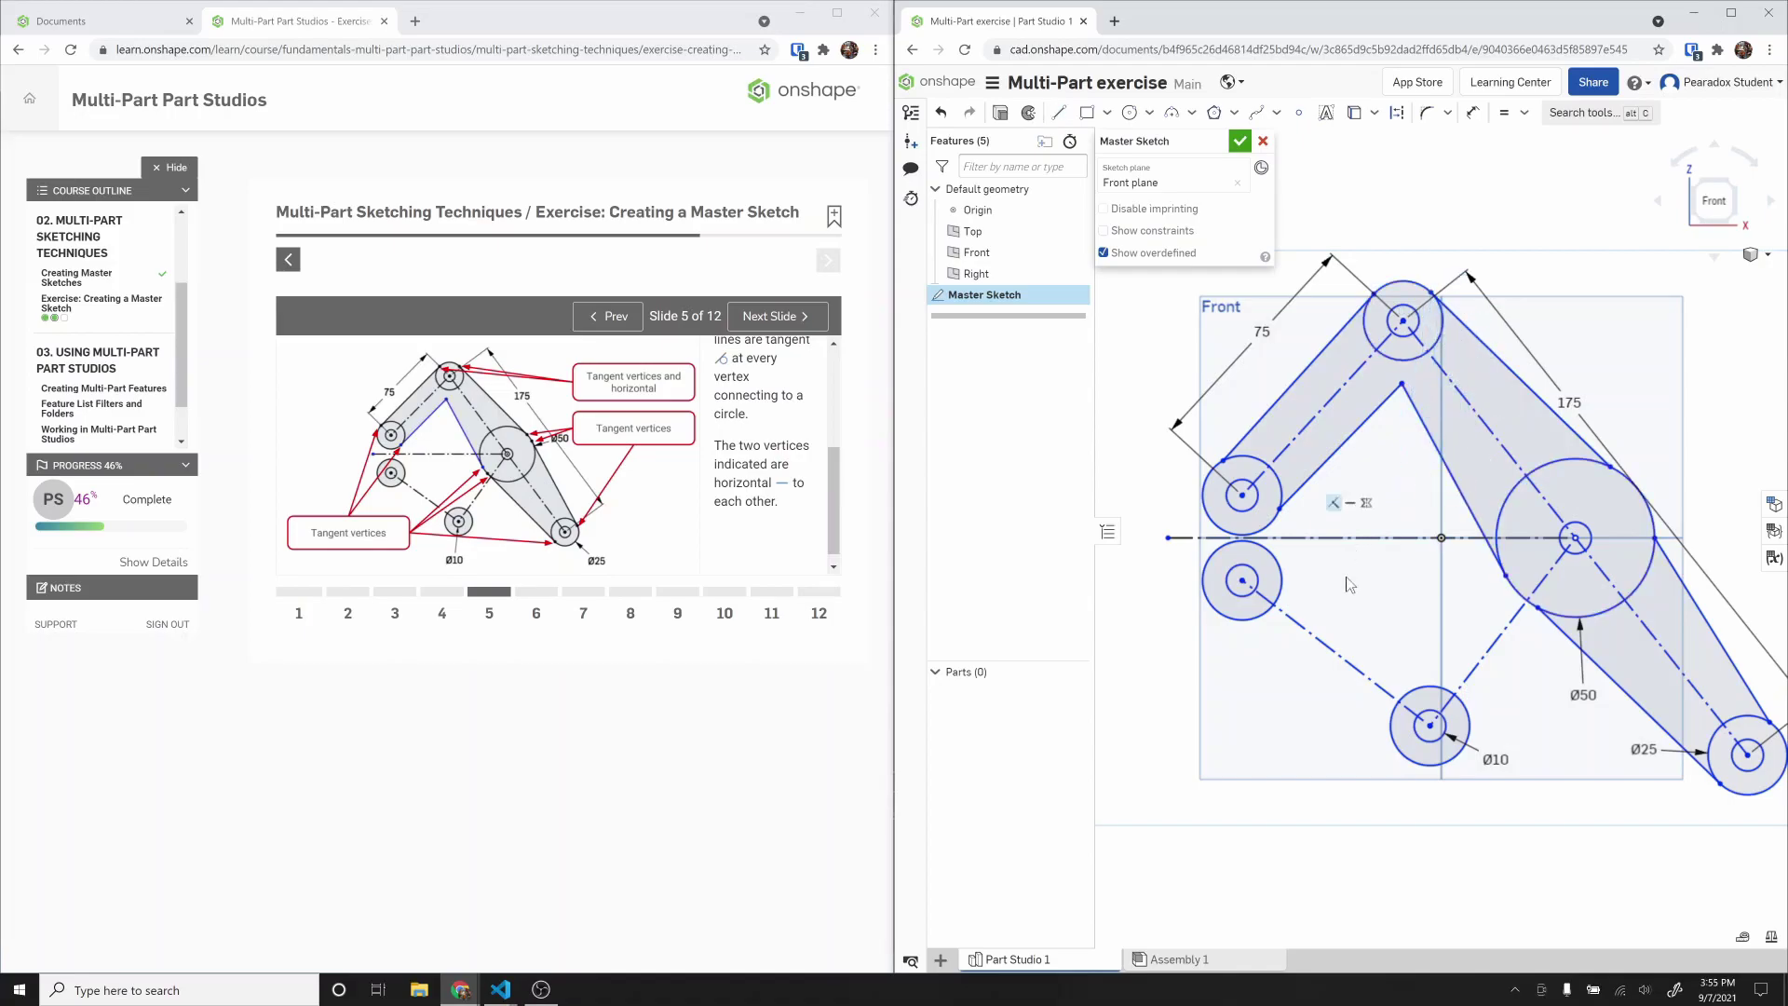
Step: Review the exercise's Step 4 slide and return to the Step 5 instructions for the Large Arm
key("l")
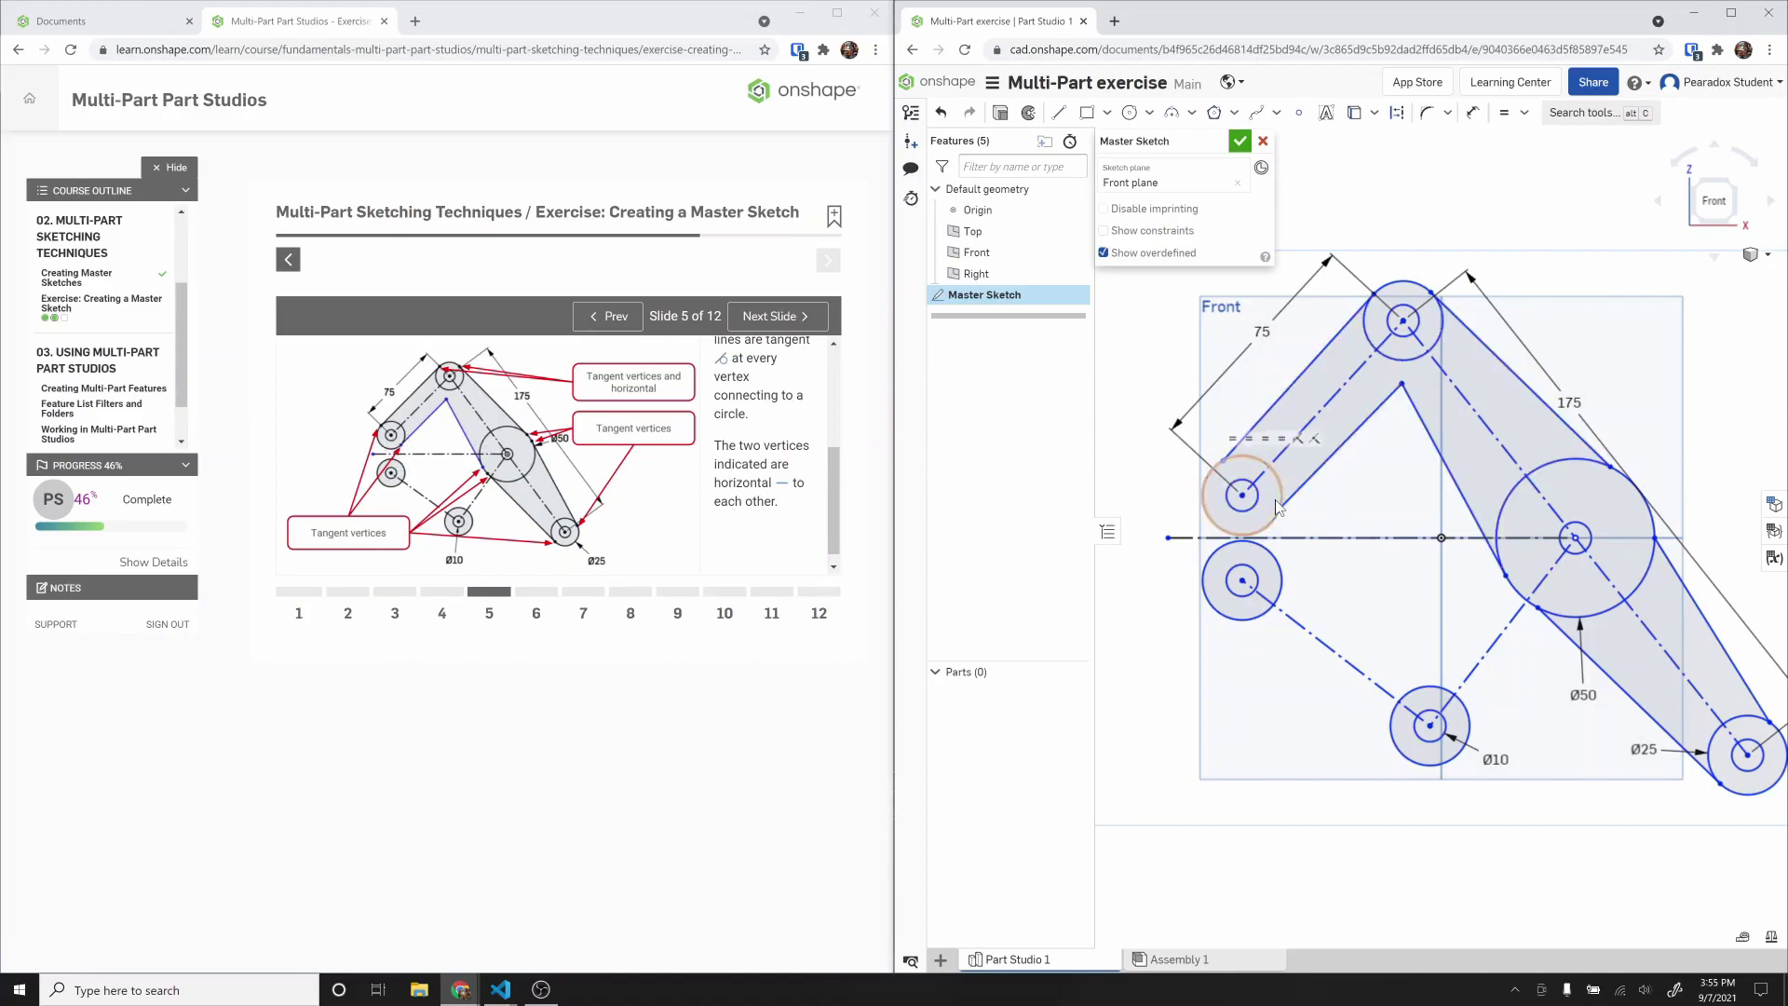
left_click(613, 319)
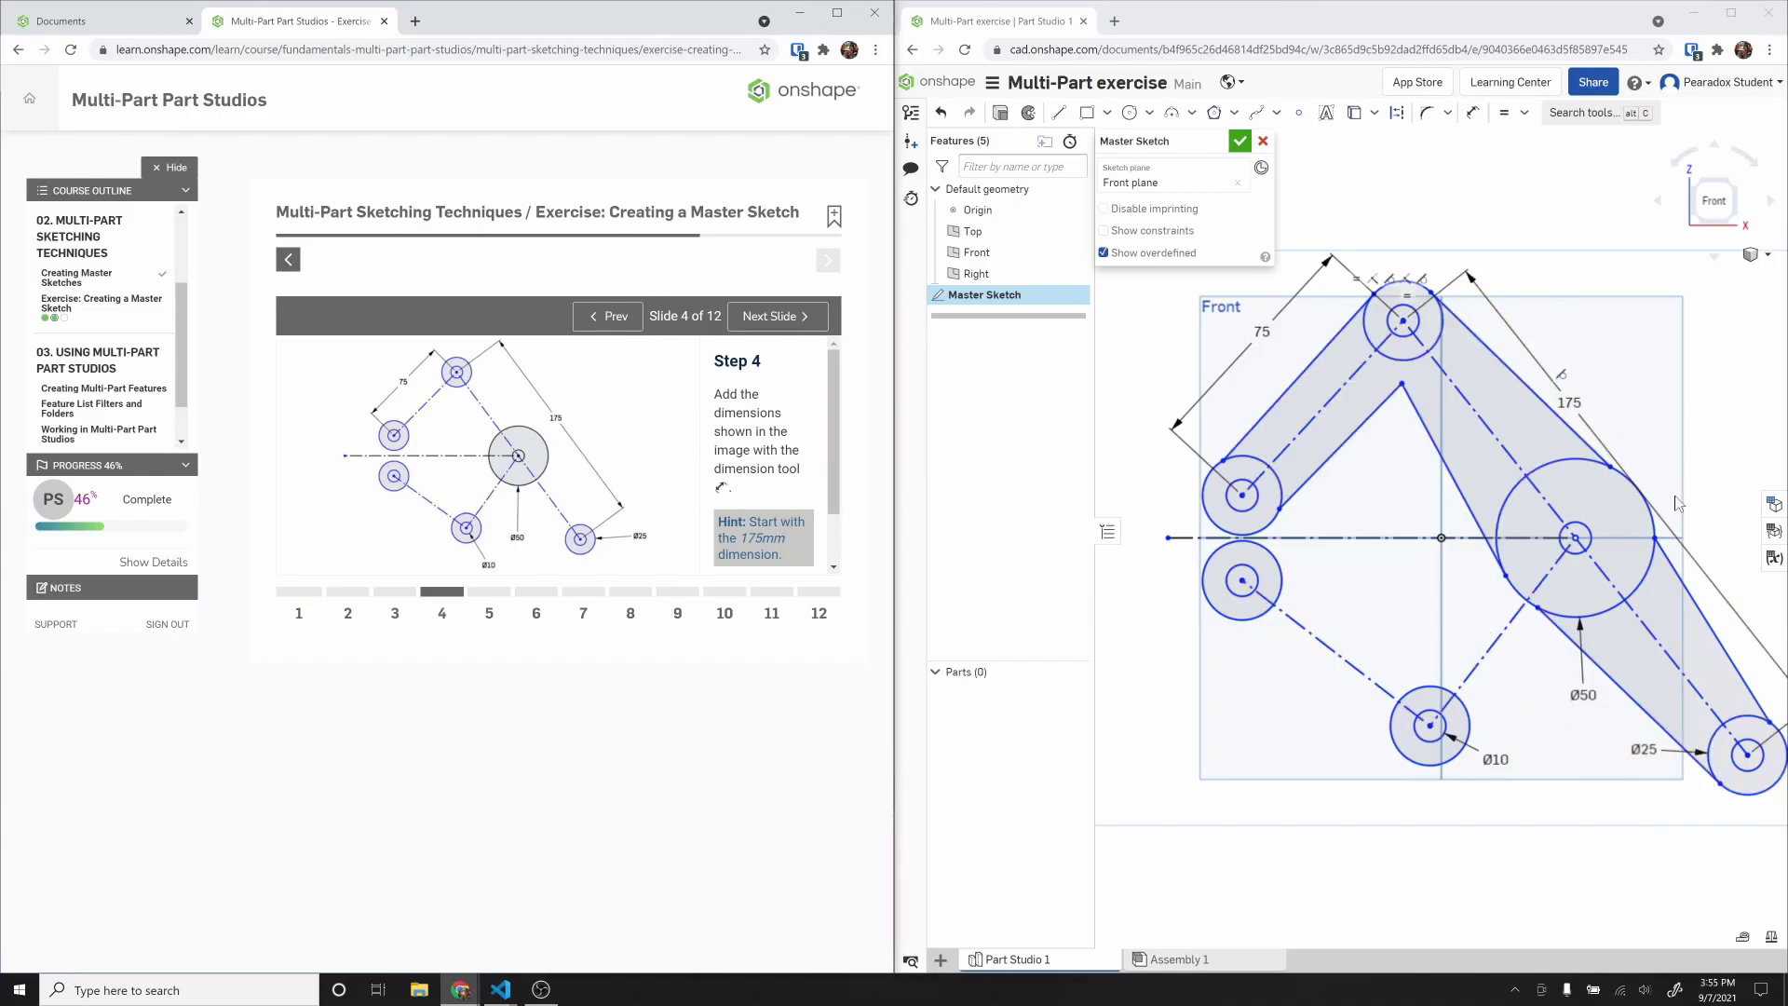
left_click(792, 318)
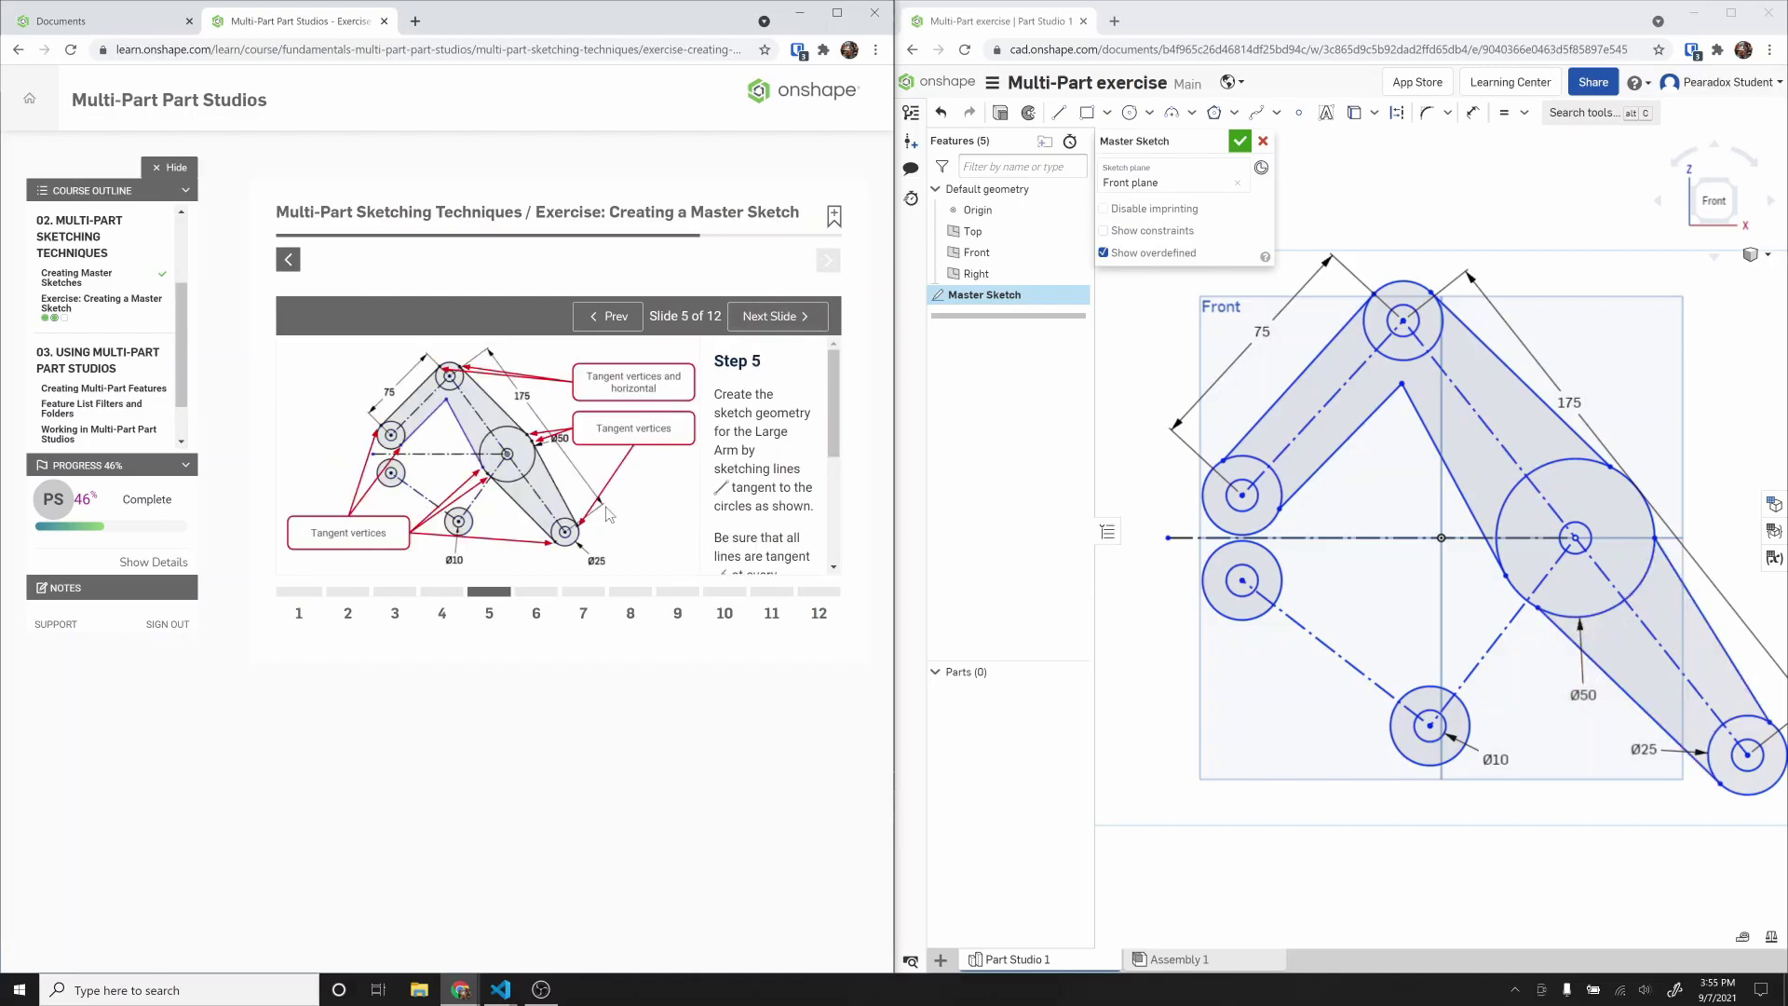
Step: Apply tangent constraints between the upper left end's outer circle and the two arm edge lines that meet it
left_click(1524, 113)
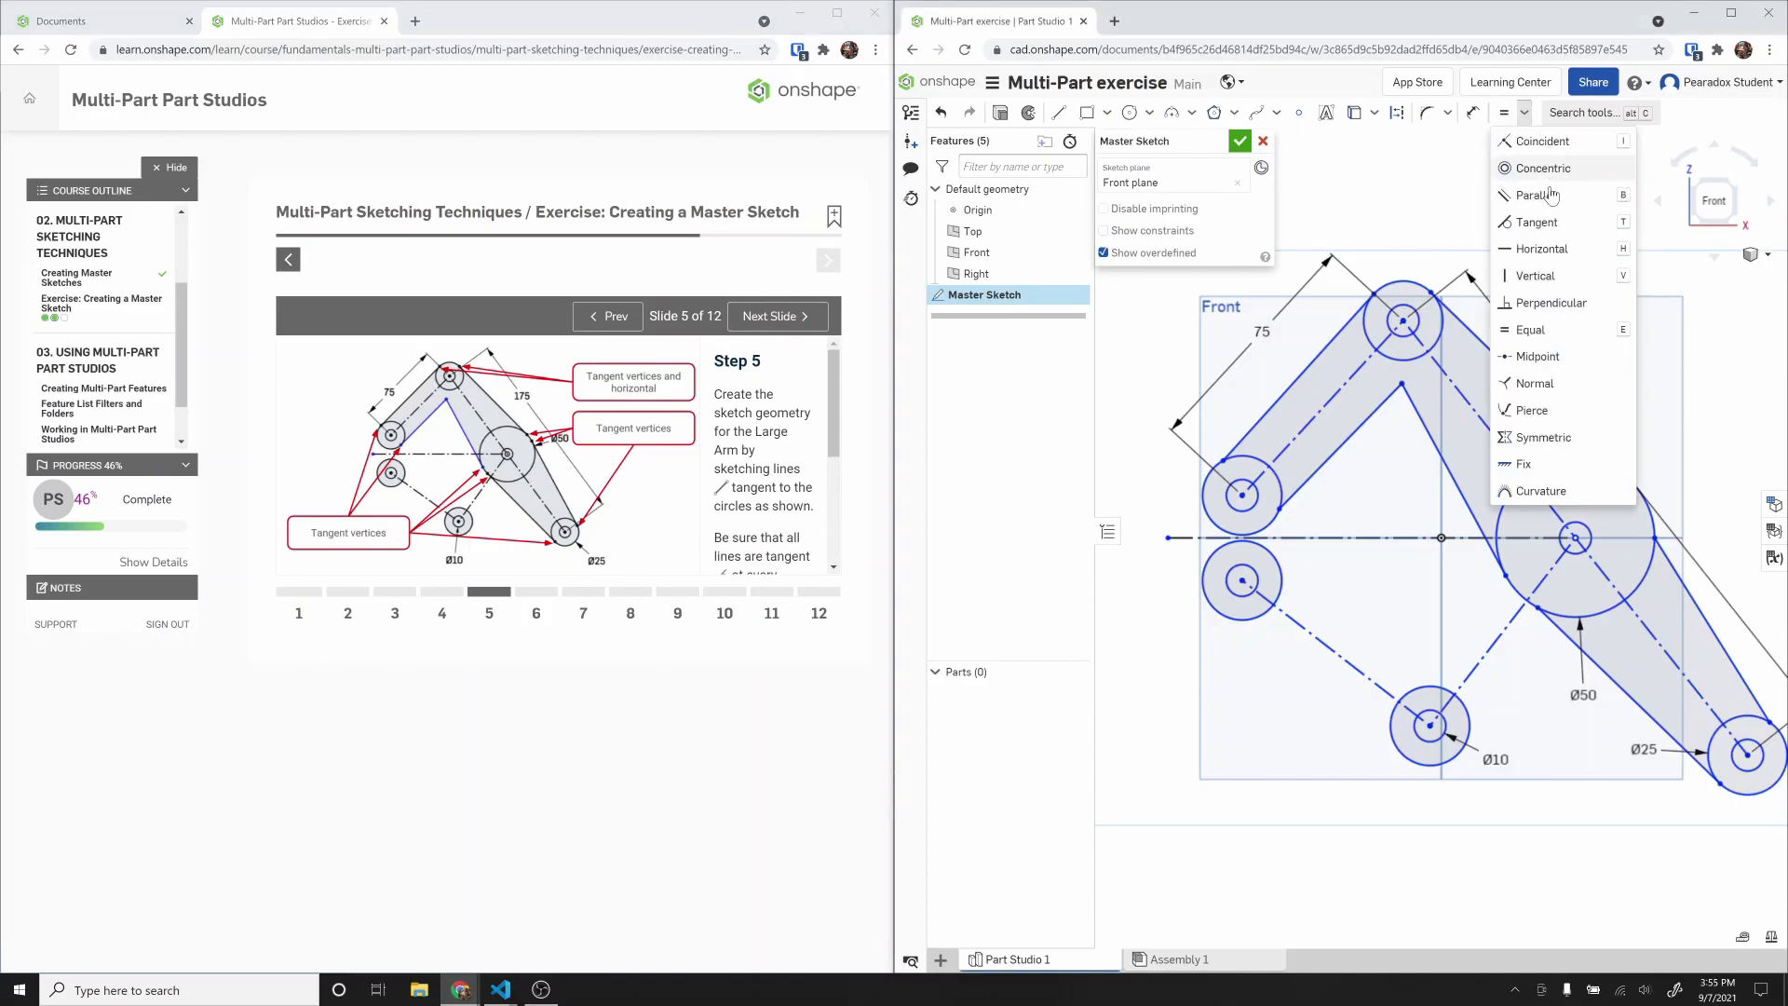
left_click(1536, 222)
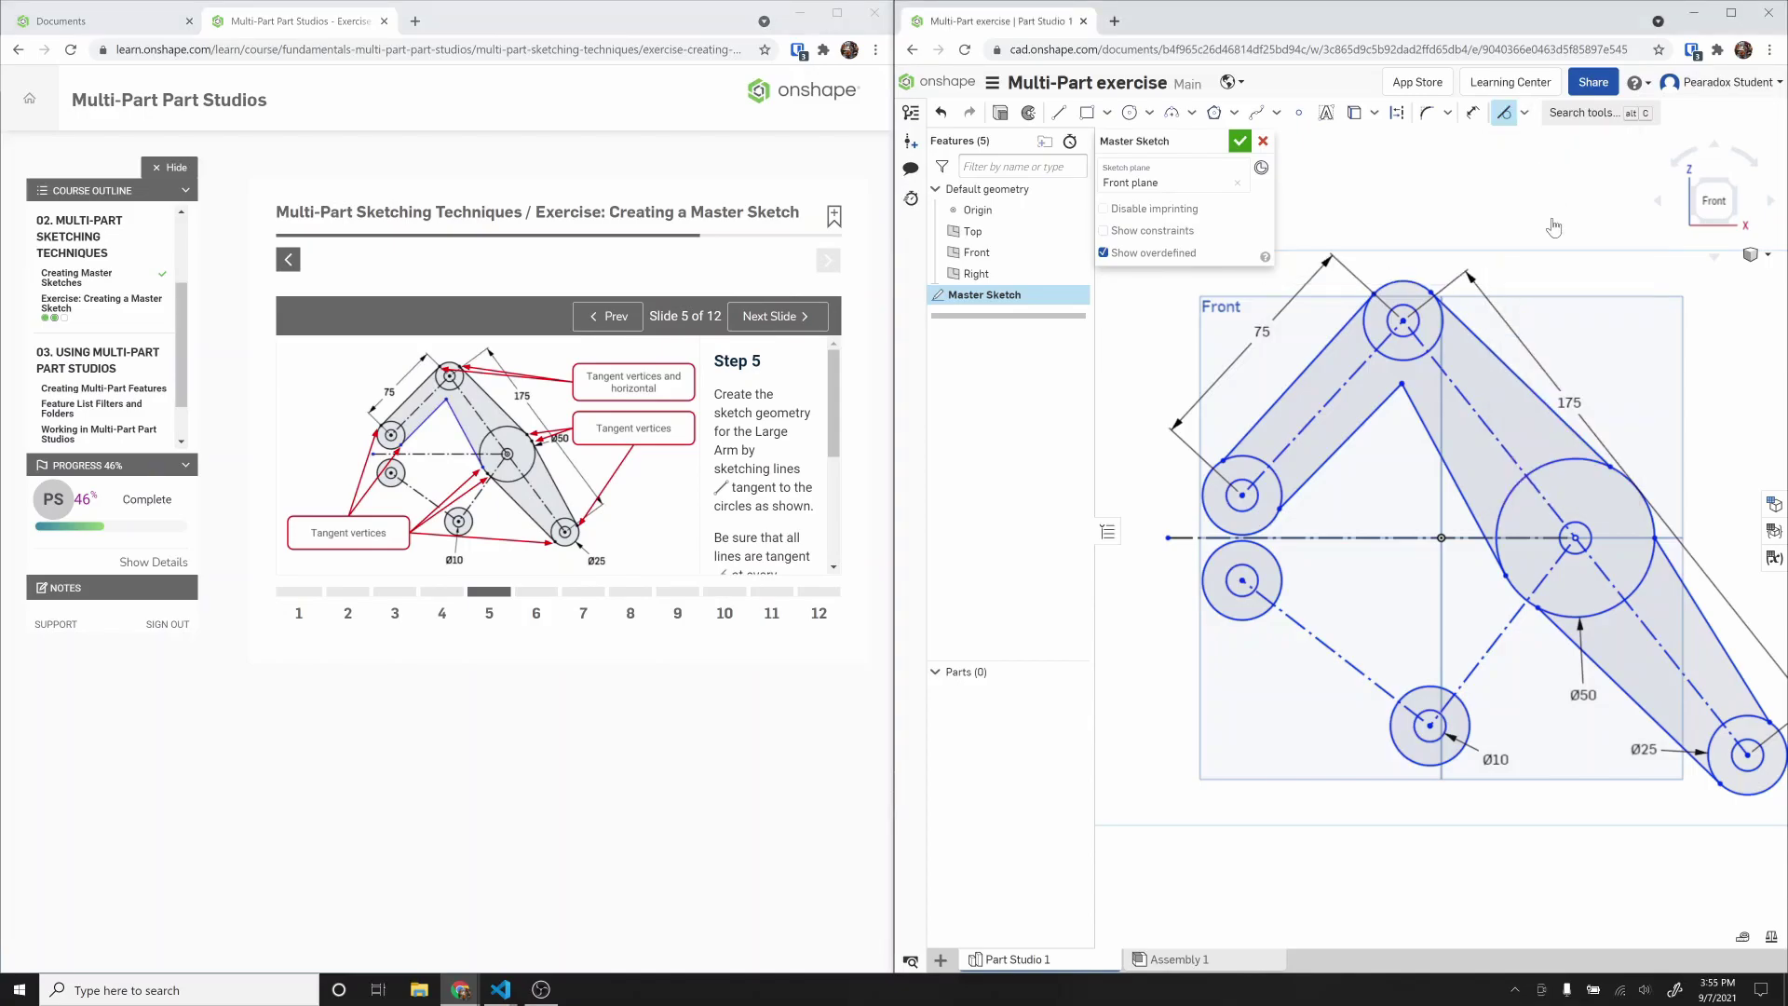
left_click(1239, 456)
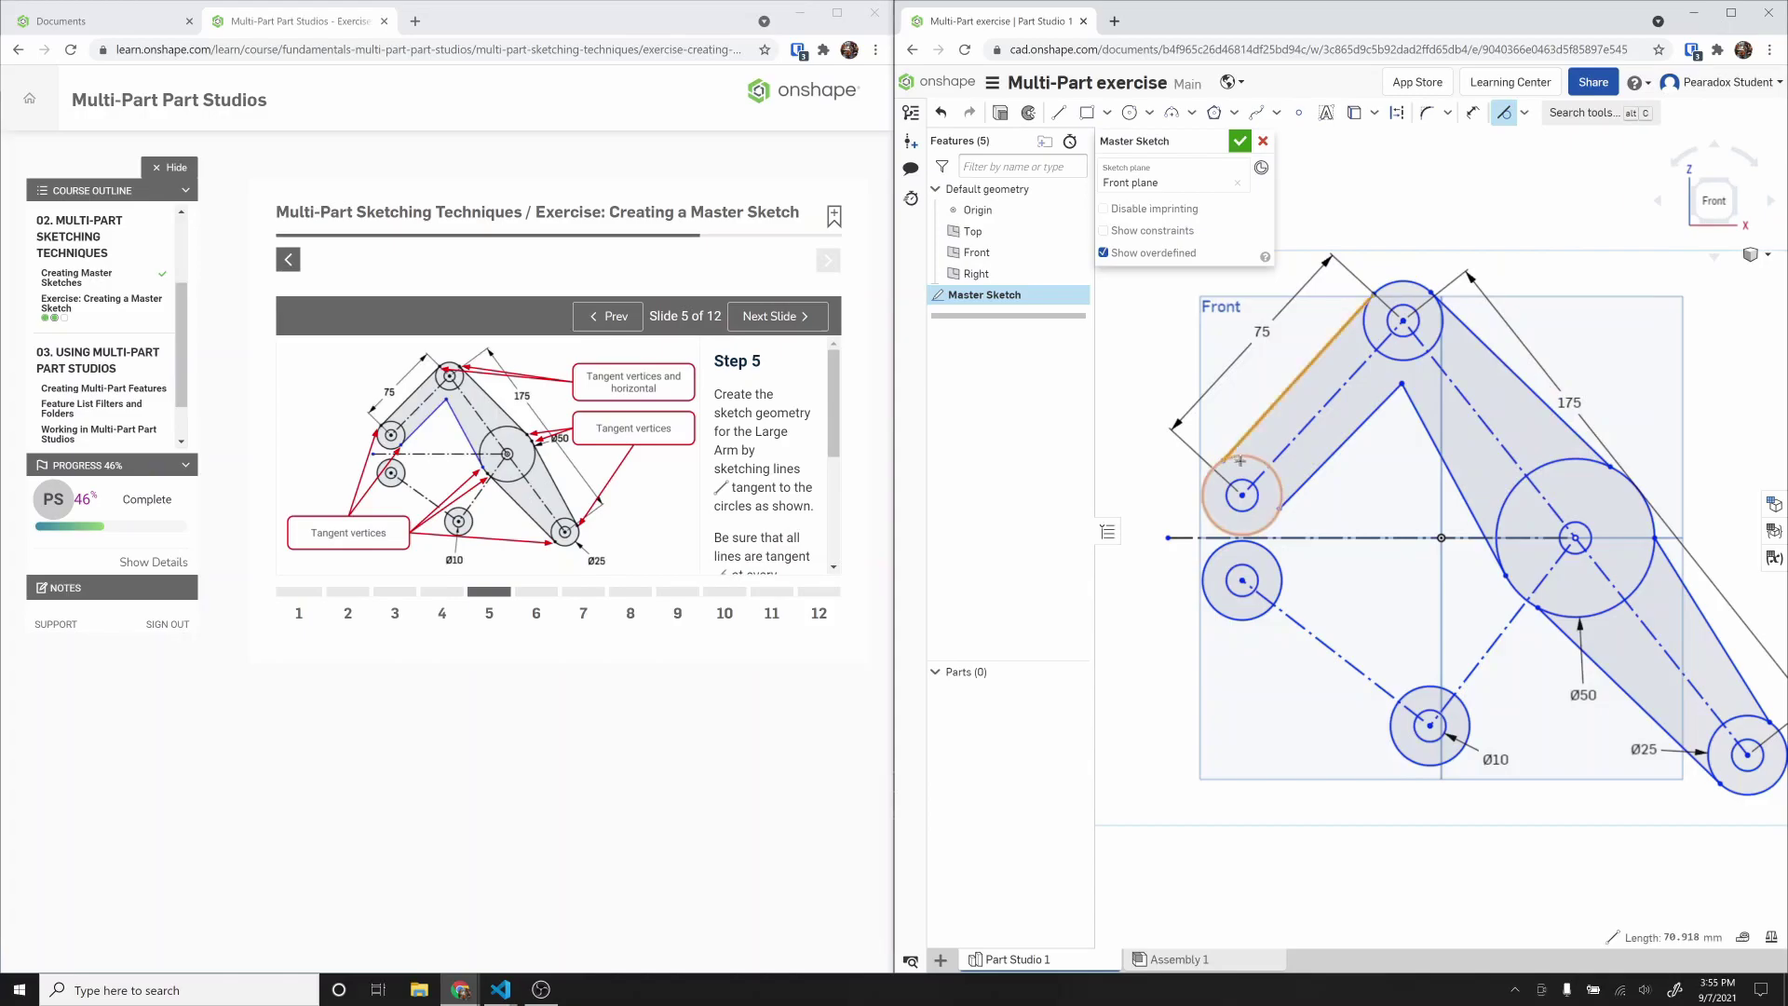
left_click(1239, 454)
left_click(1286, 497)
left_click(1281, 491)
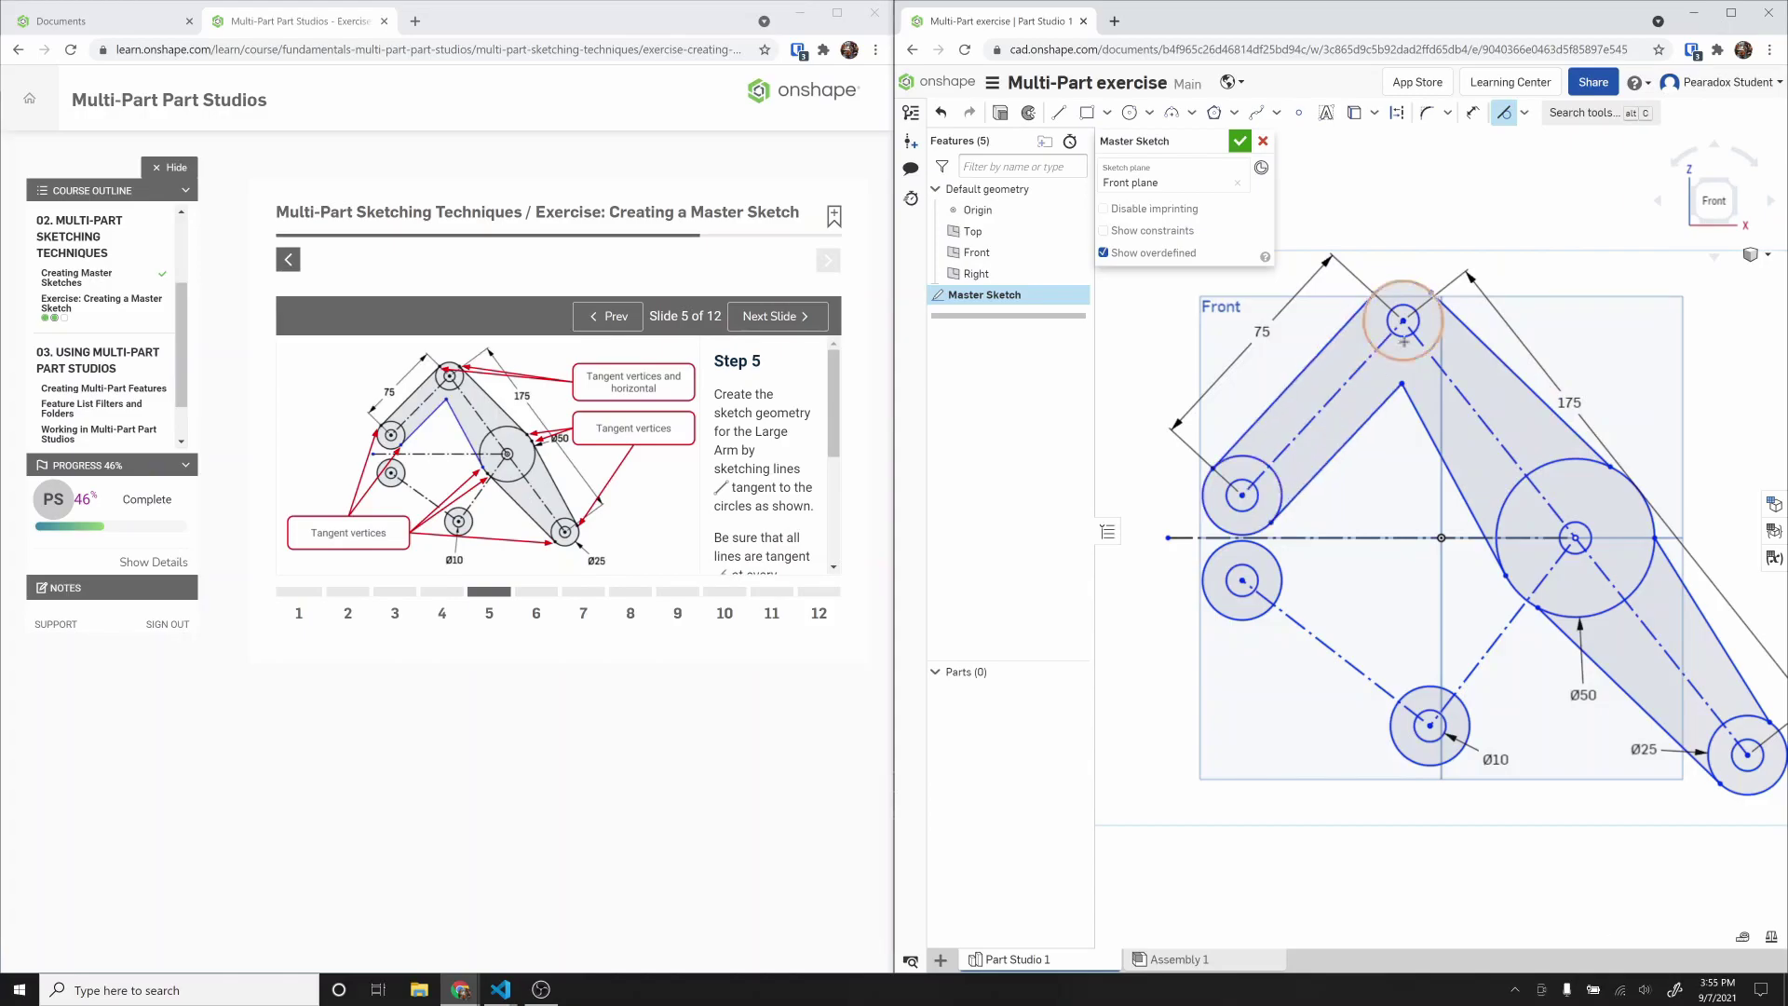
Step: Make the arm's outer edge lines tangent to the outer circle at the top corner
left_click(1363, 321)
left_click(1437, 307)
left_click(1439, 305)
left_click(1450, 309)
Step: Make the outer line from the top corner and the lower arm's underside line tangent to the joint's 50 mm circle
left_click(1558, 462)
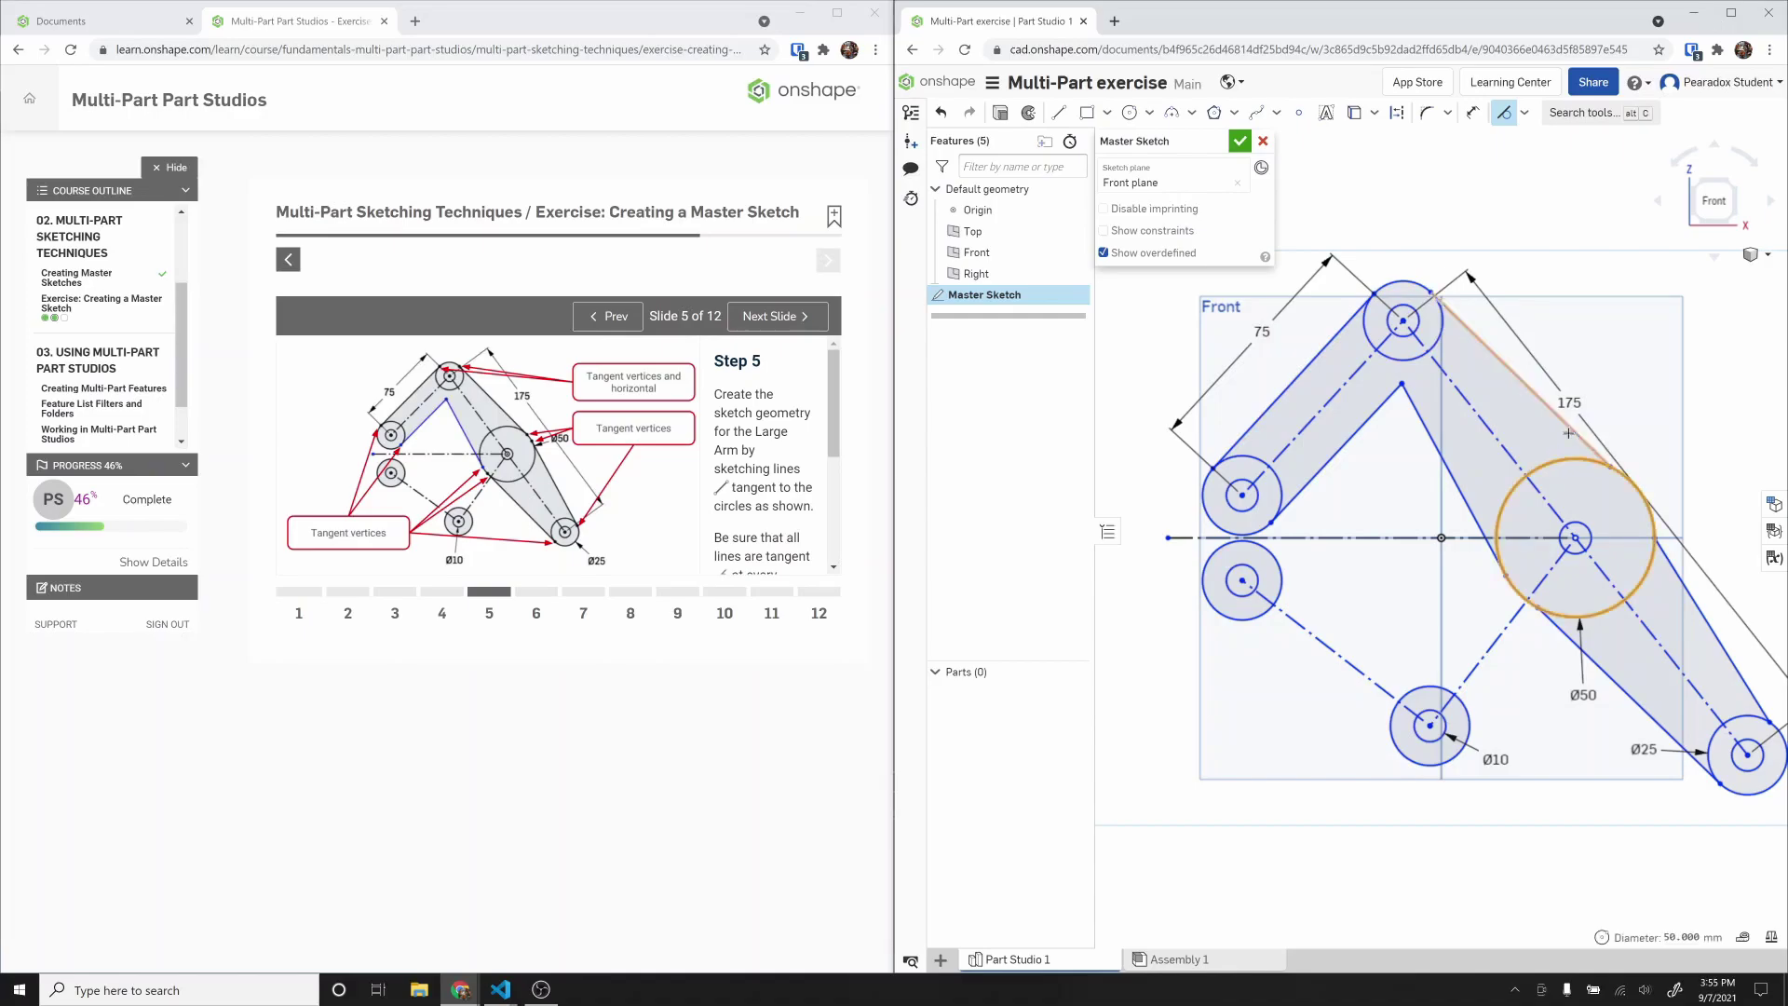
left_click(1568, 432)
left_click(1497, 535)
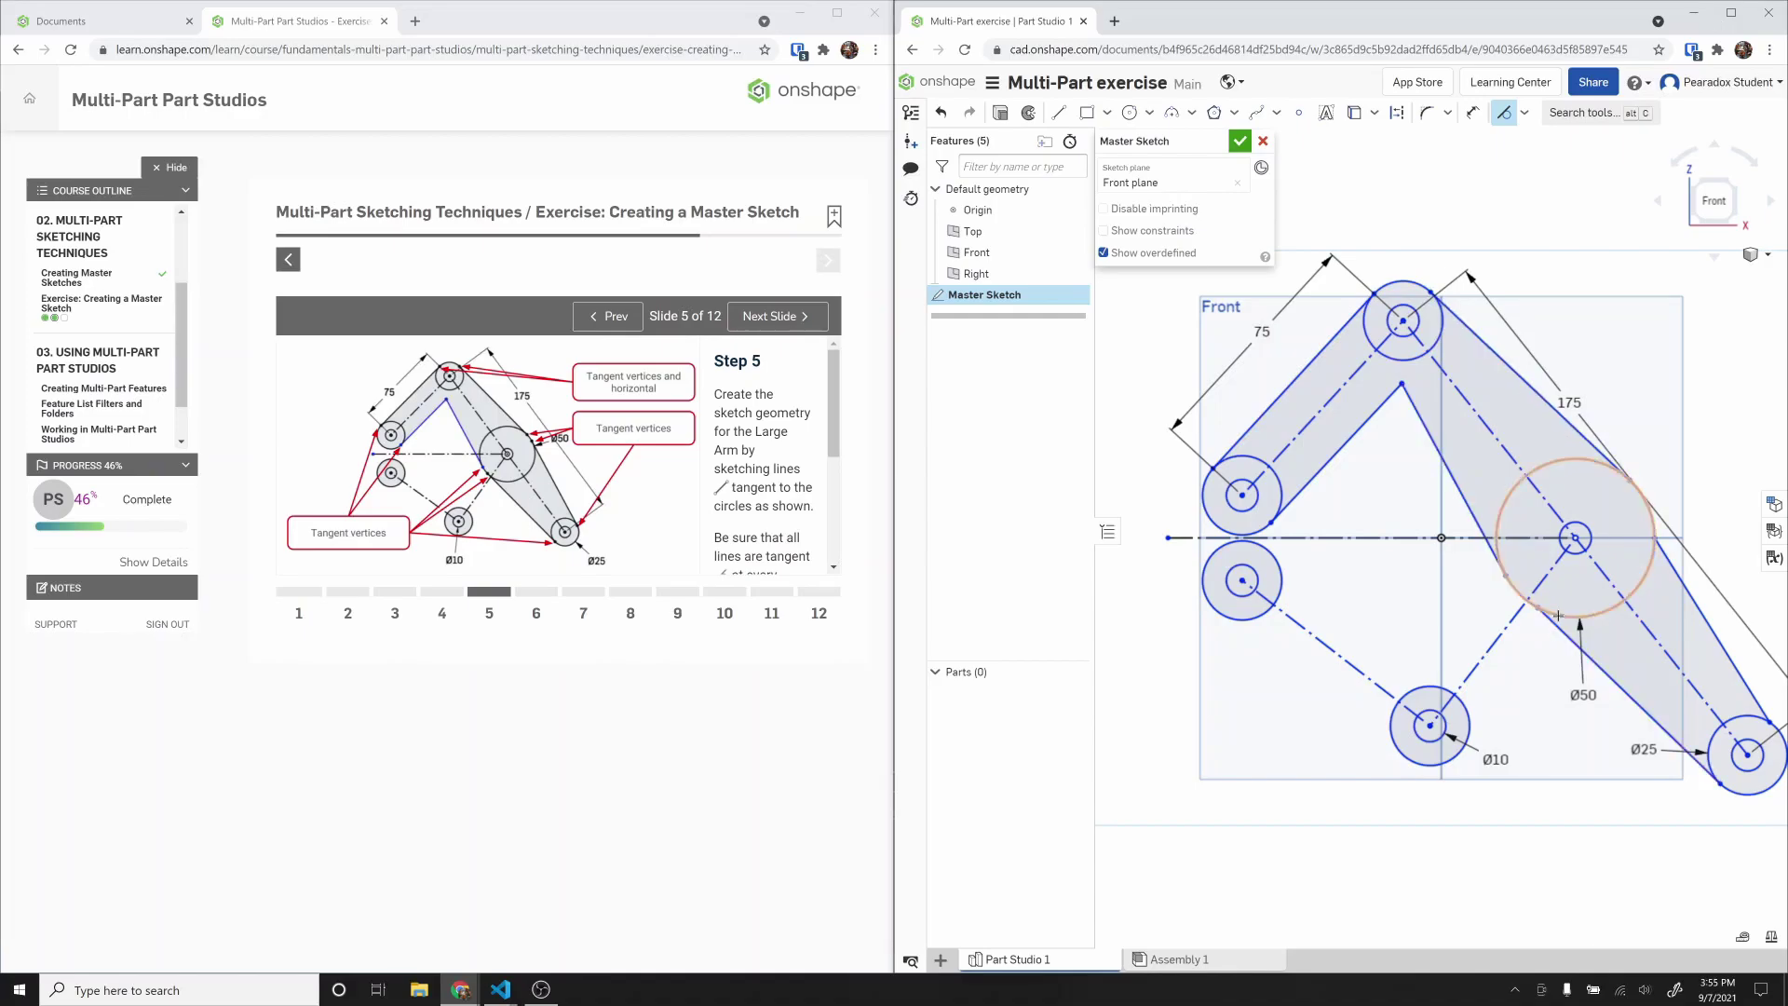
left_click(1560, 626)
Step: Try to make the lower arm's outer edge line tangent to the joint's 50 mm circle, and undo the constraint
left_click(1648, 569)
left_click(1672, 565)
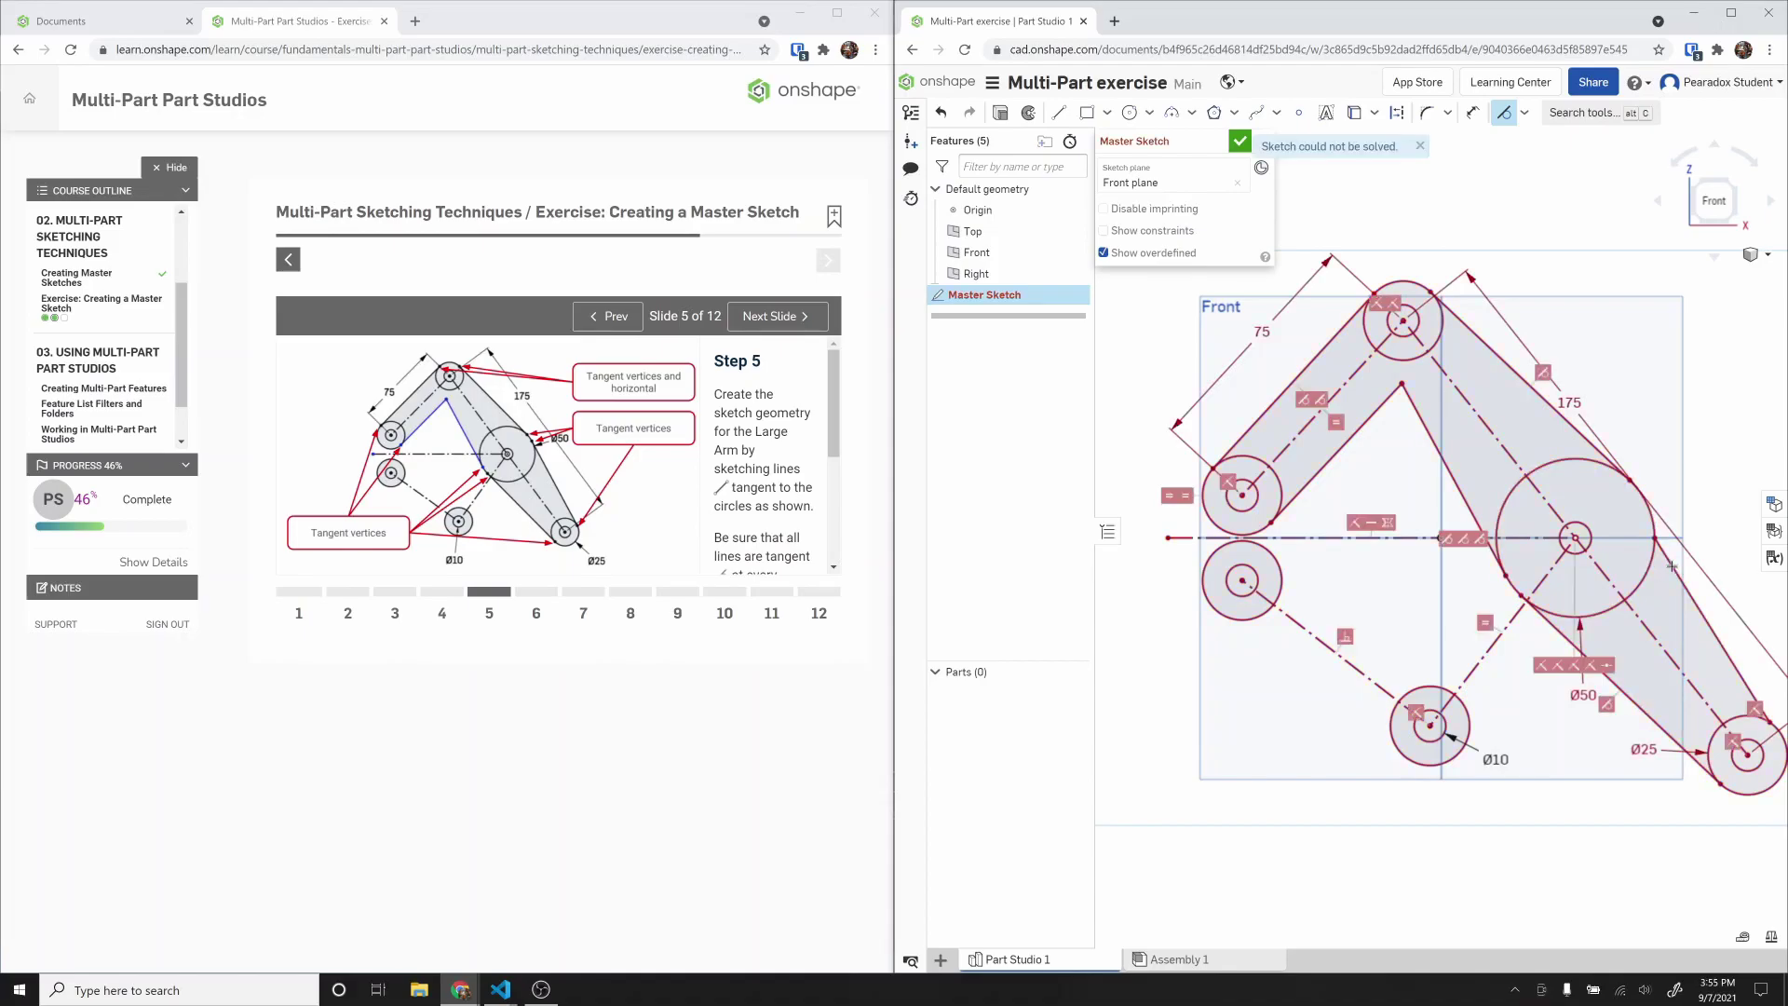
key("ctrl+z")
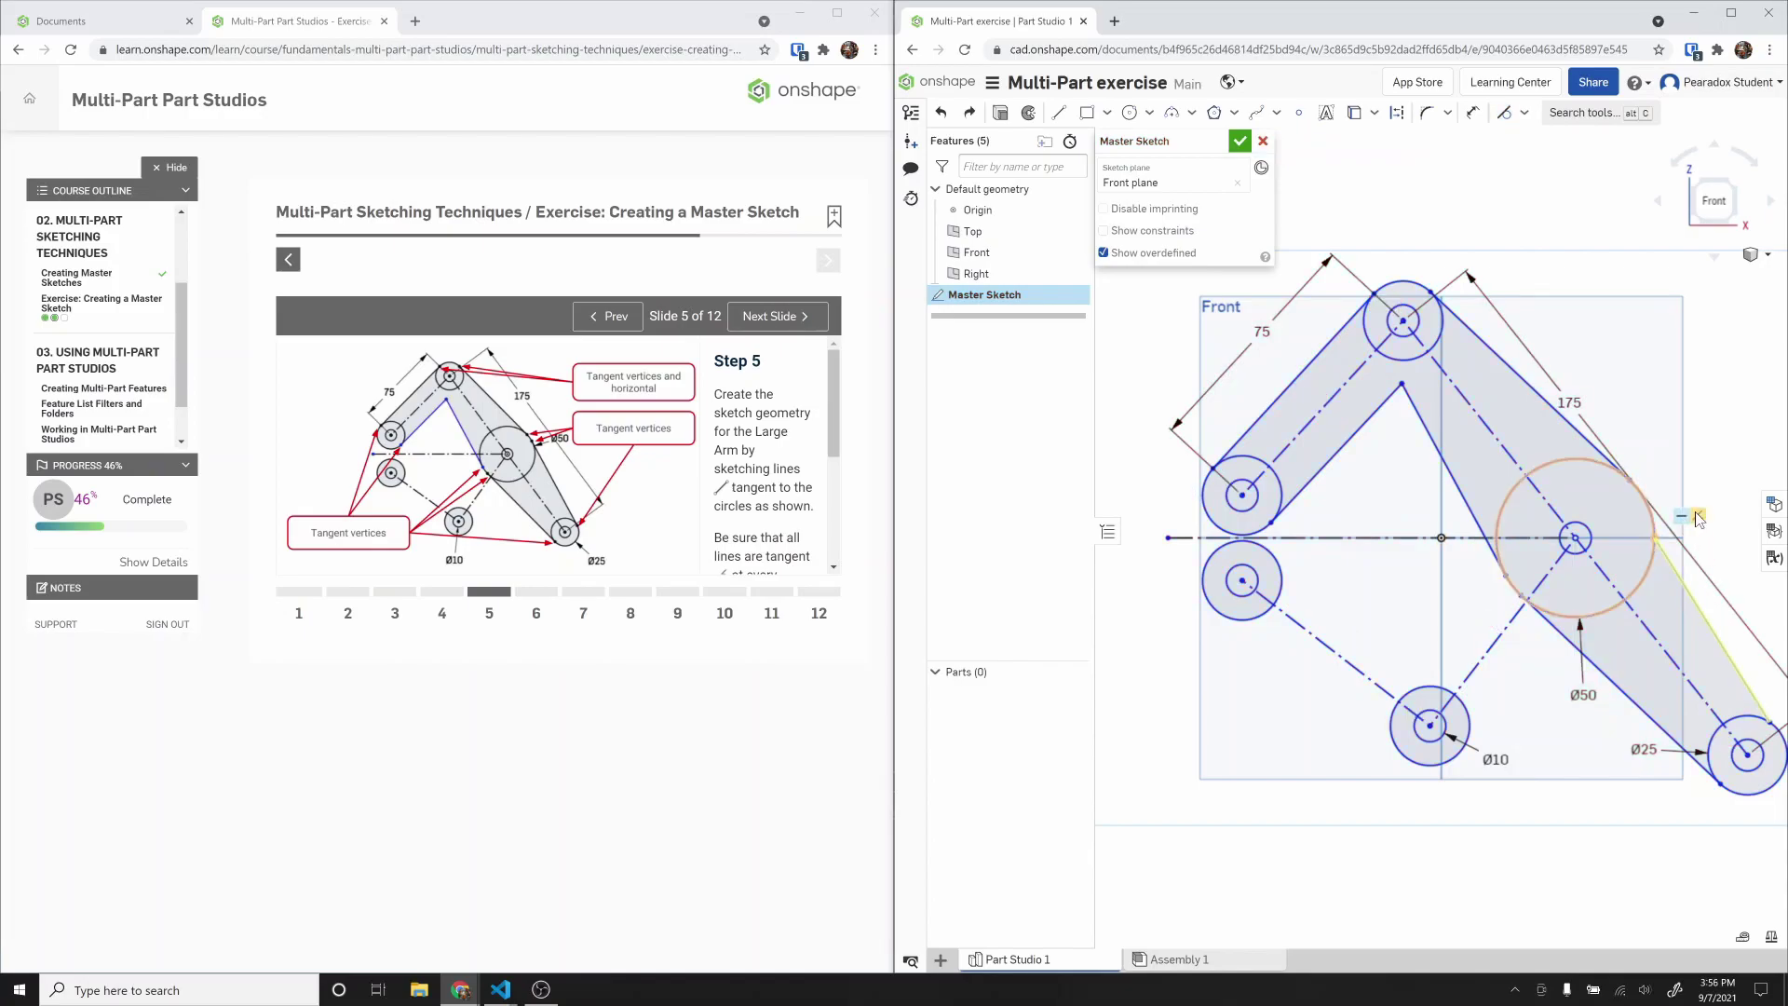
Step: Delete the lower arm's outer edge line and sketch a replacement about 73 mm long from the 25 mm end circle to the joint's circle
left_click(1677, 591)
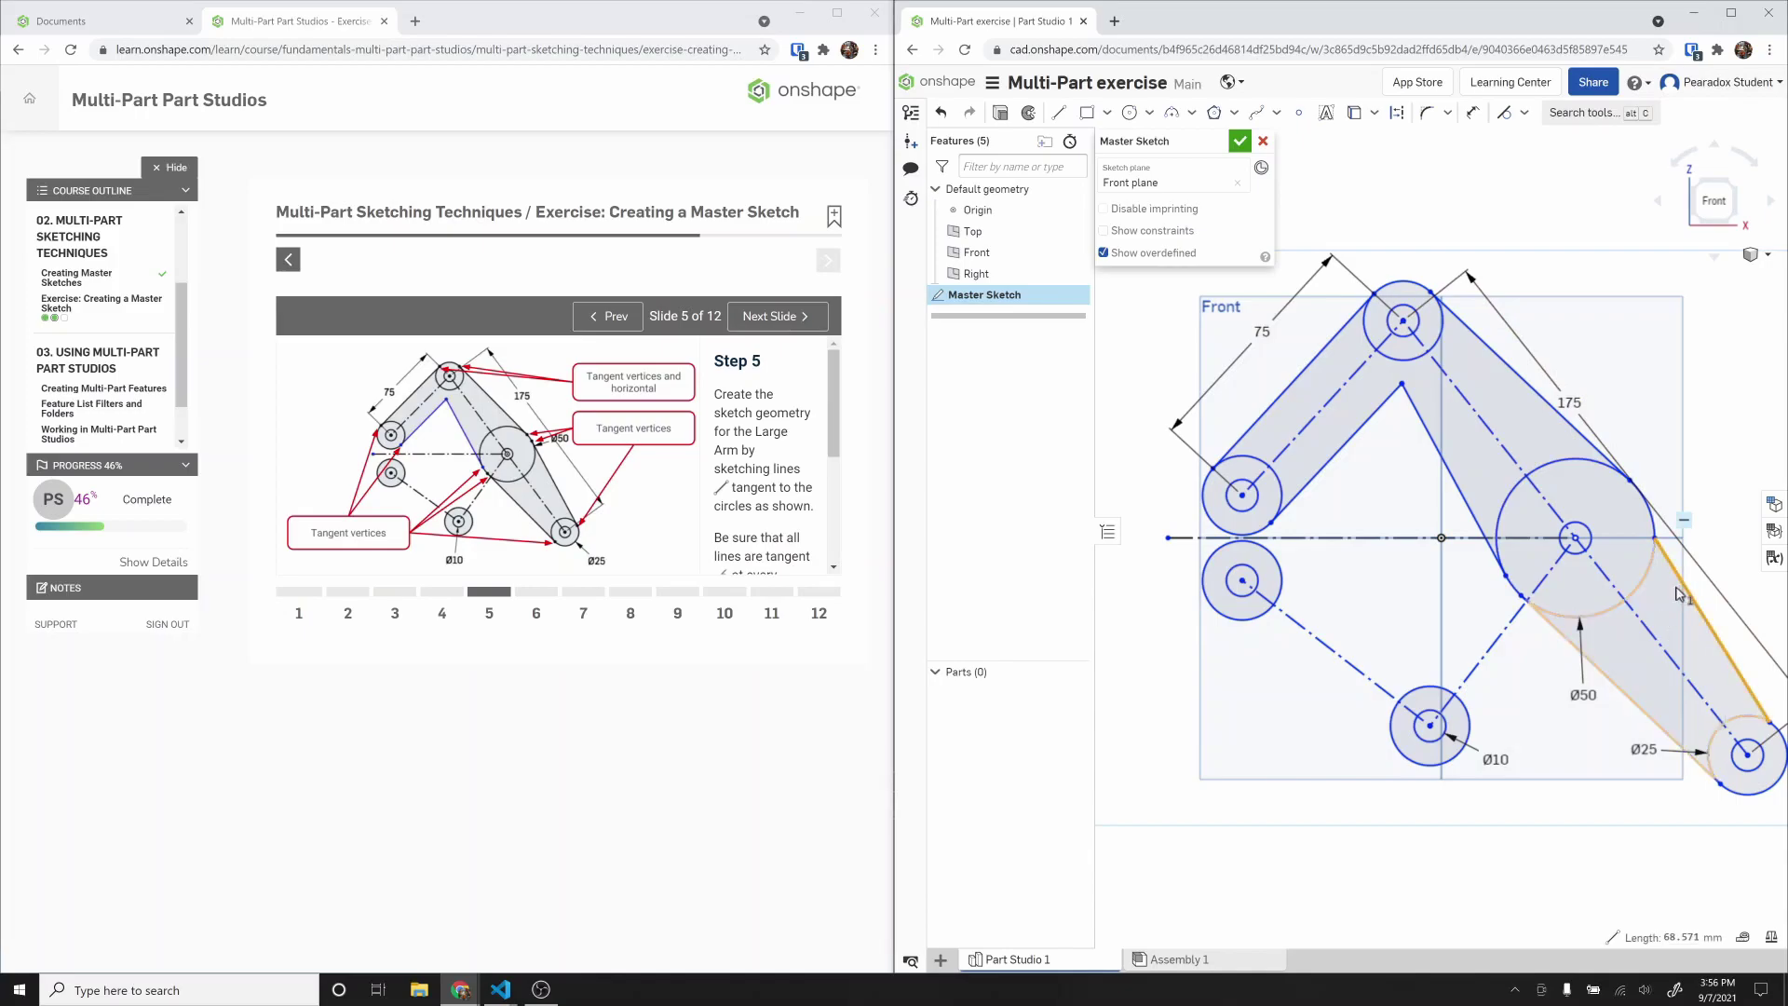
key("Delete")
key("l")
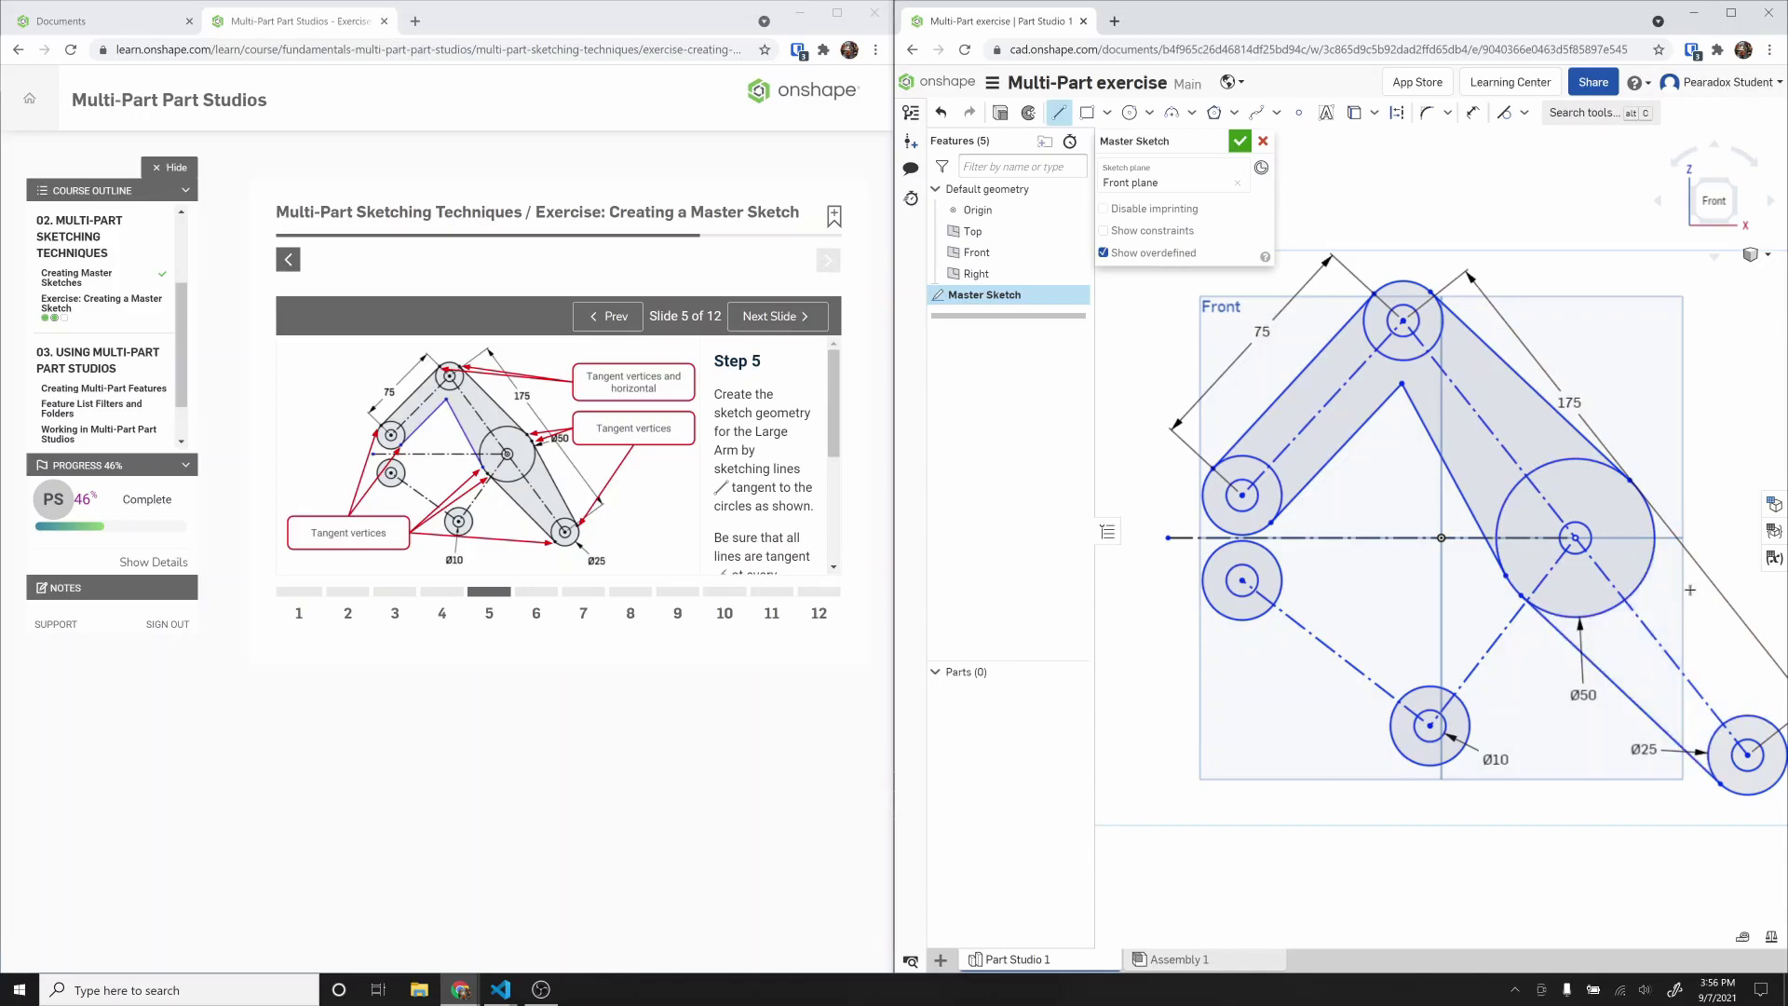
left_click(1773, 716)
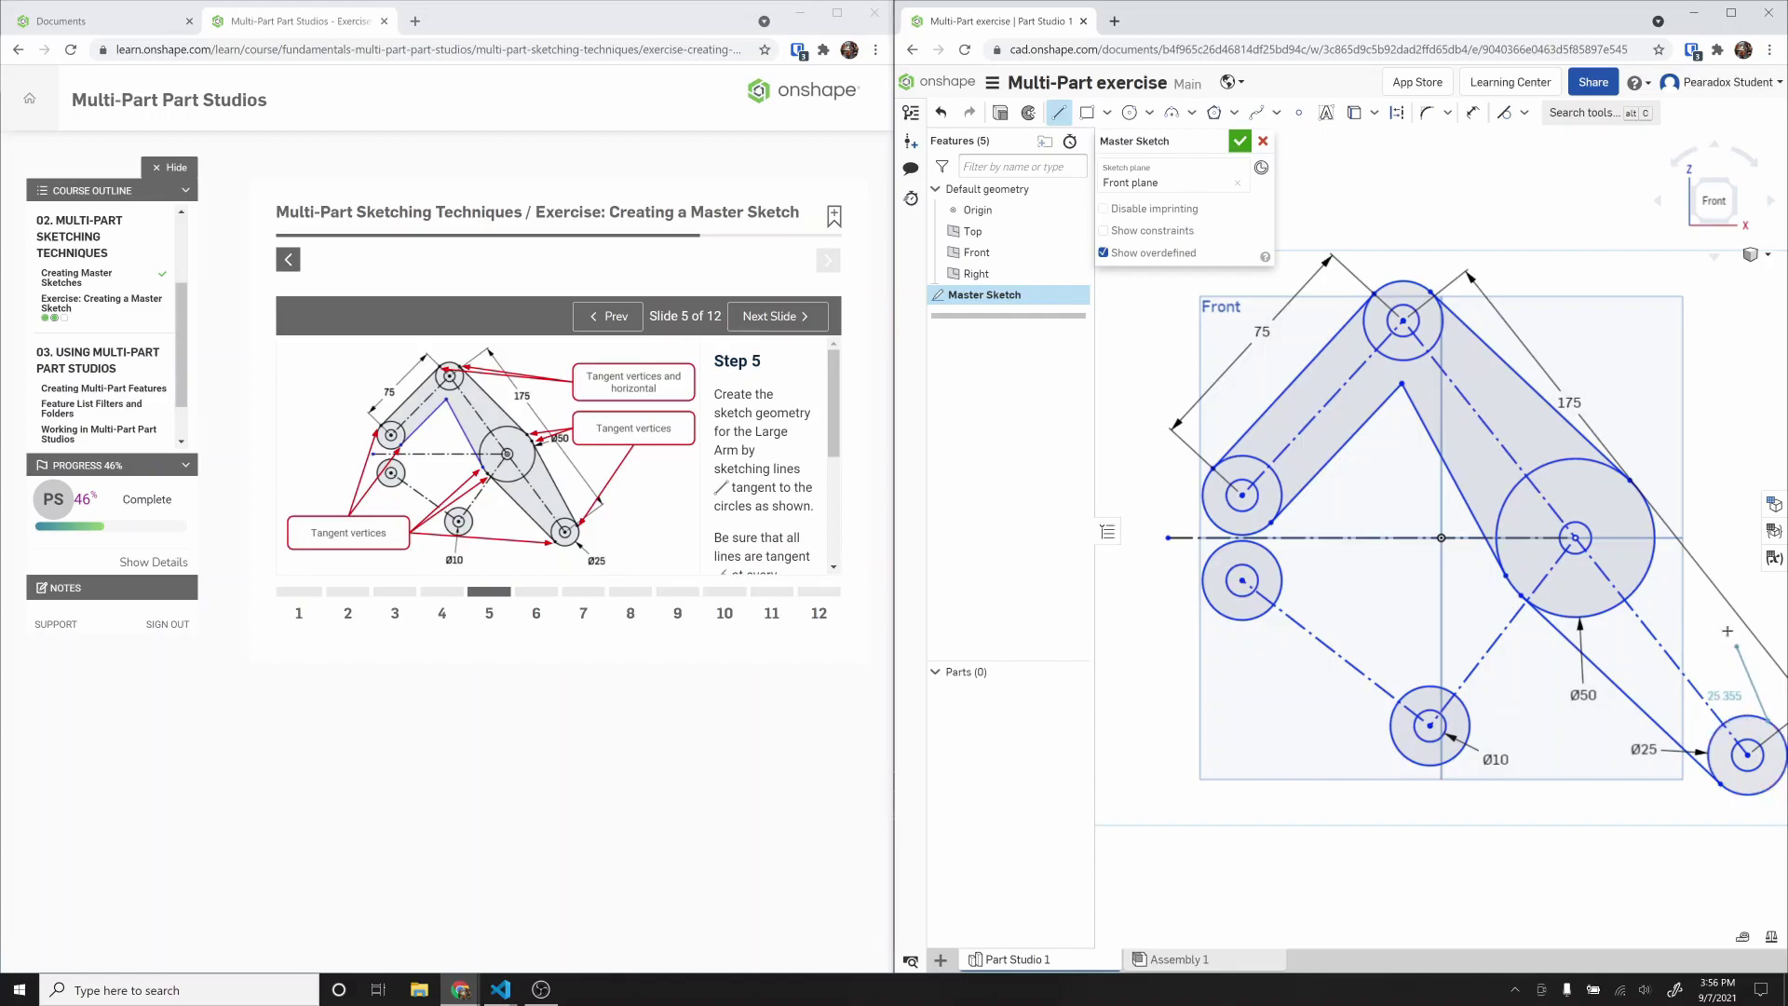
left_click(1653, 522)
key("Escape")
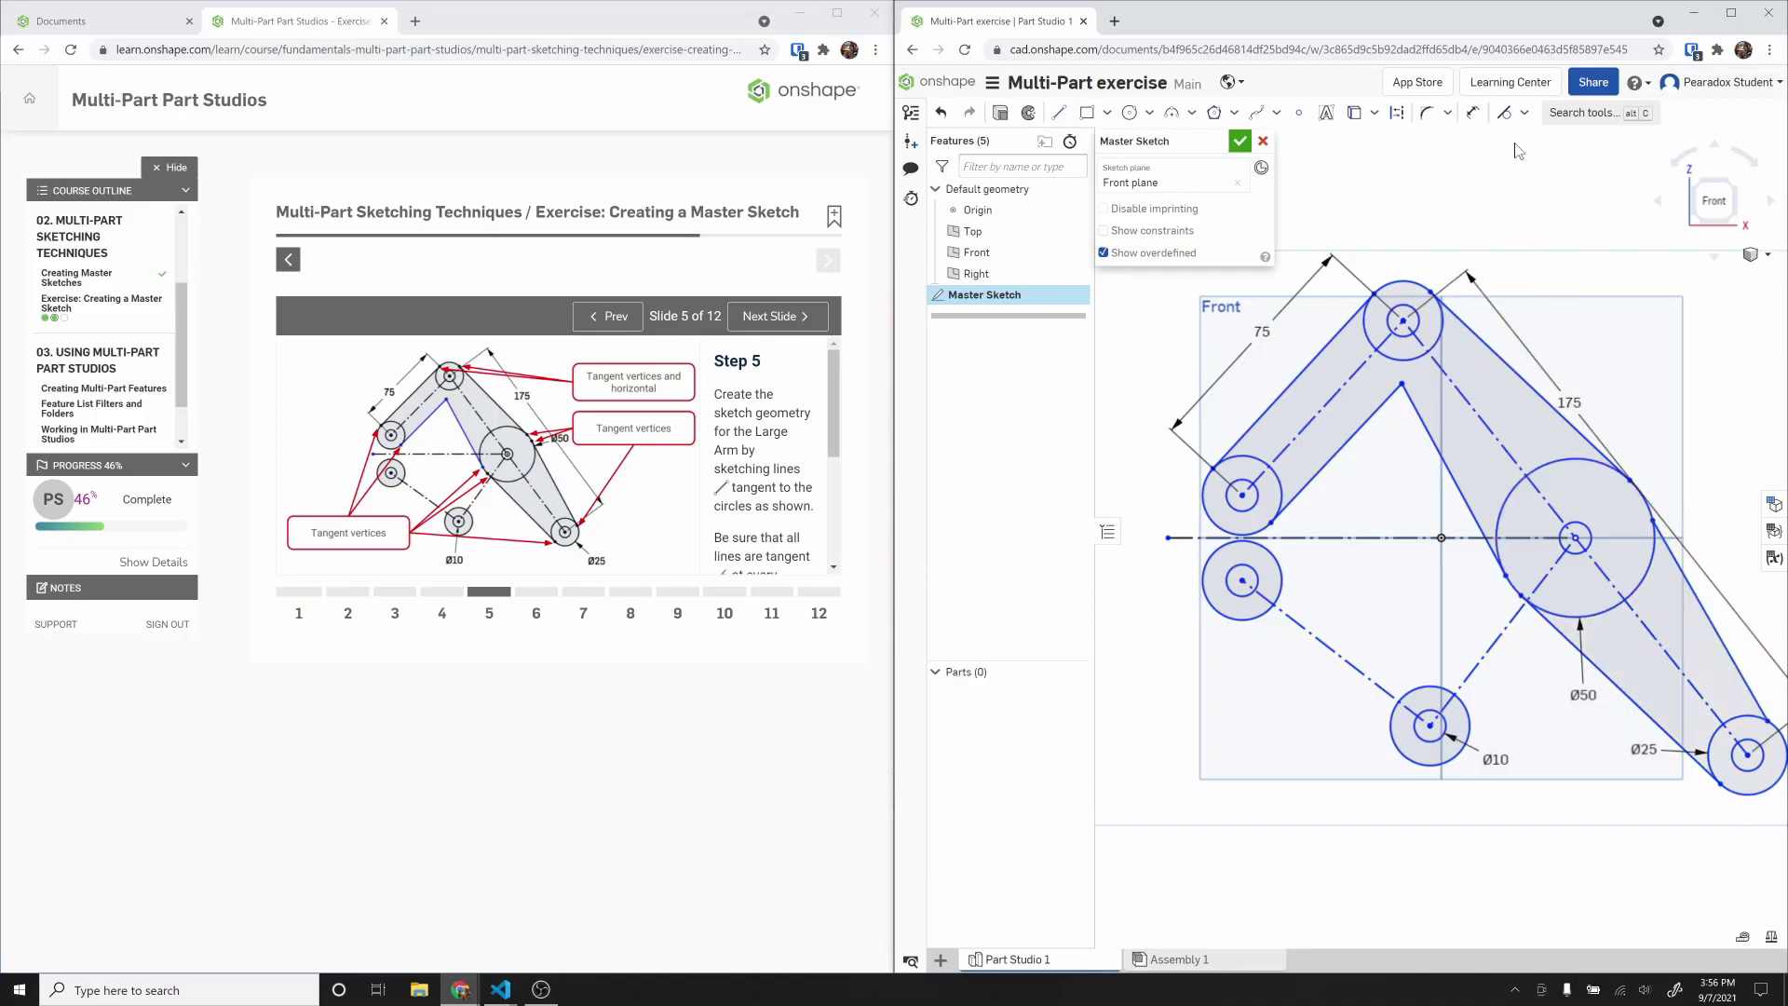
Step: Make the replacement outer edge line tangent to the joint's 50 mm circle
left_click(1509, 115)
left_click(1667, 548)
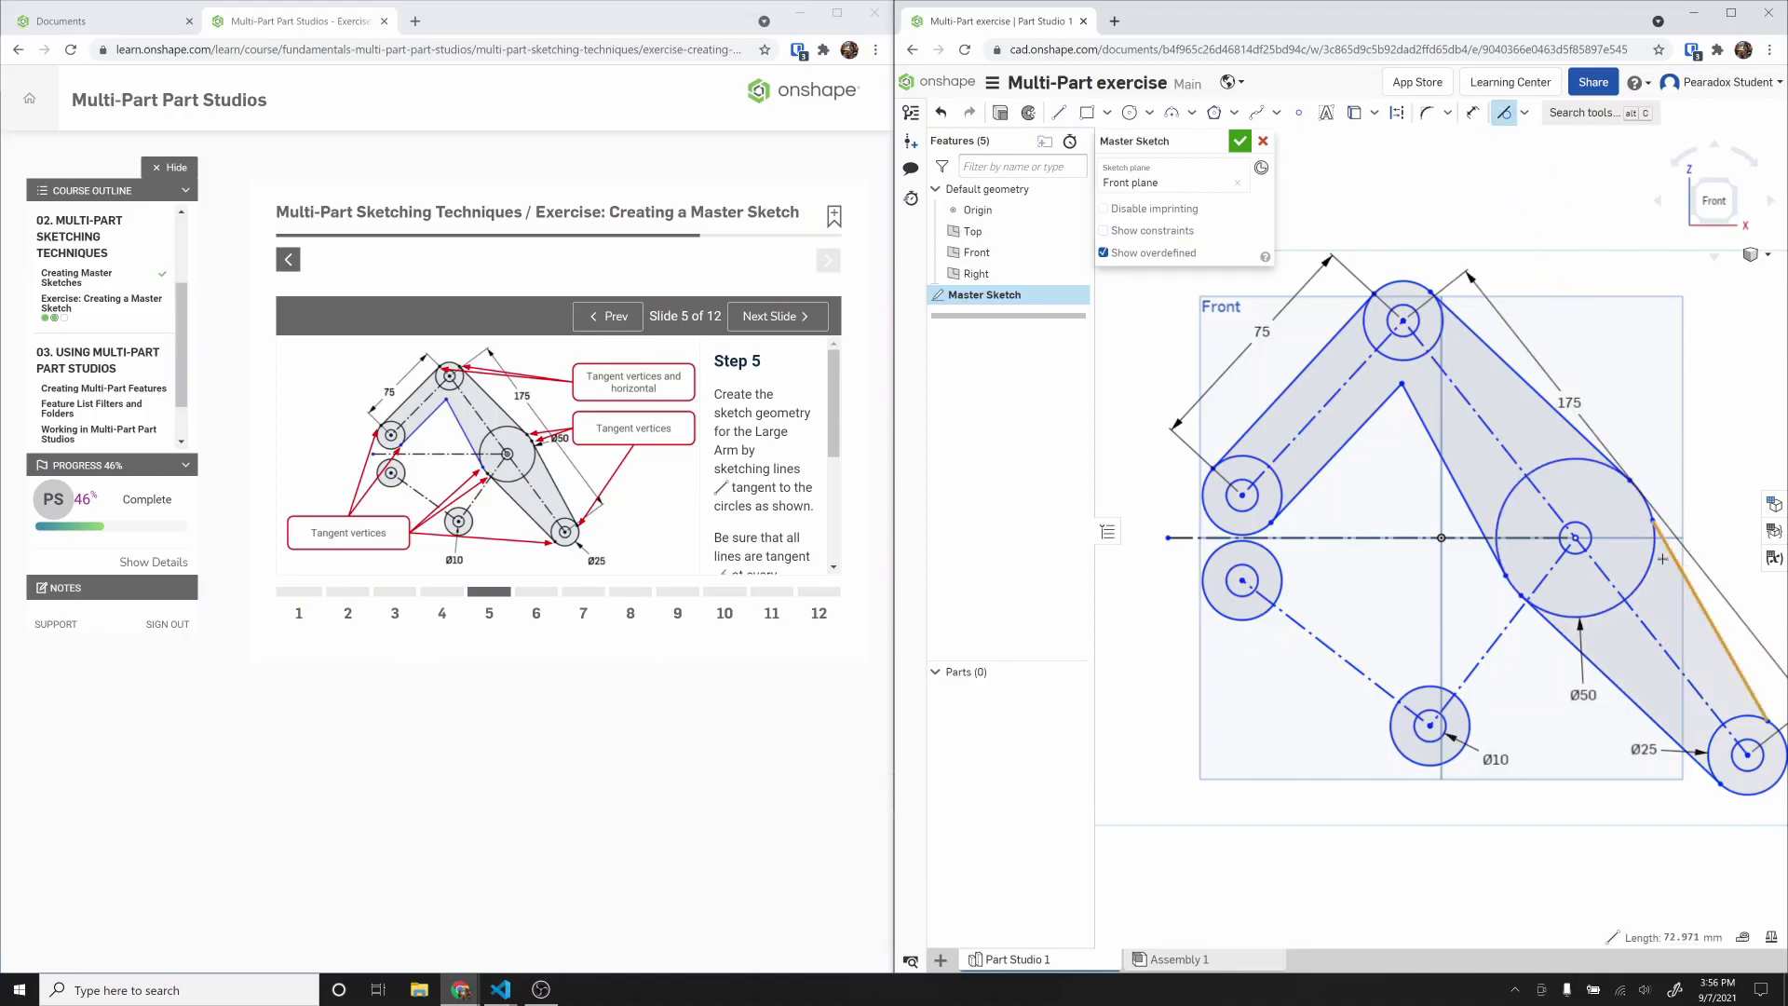
Step: Make the large arm's lower outer line tangent to the Ø50 and Ø25 circles it joins
left_click(1656, 560)
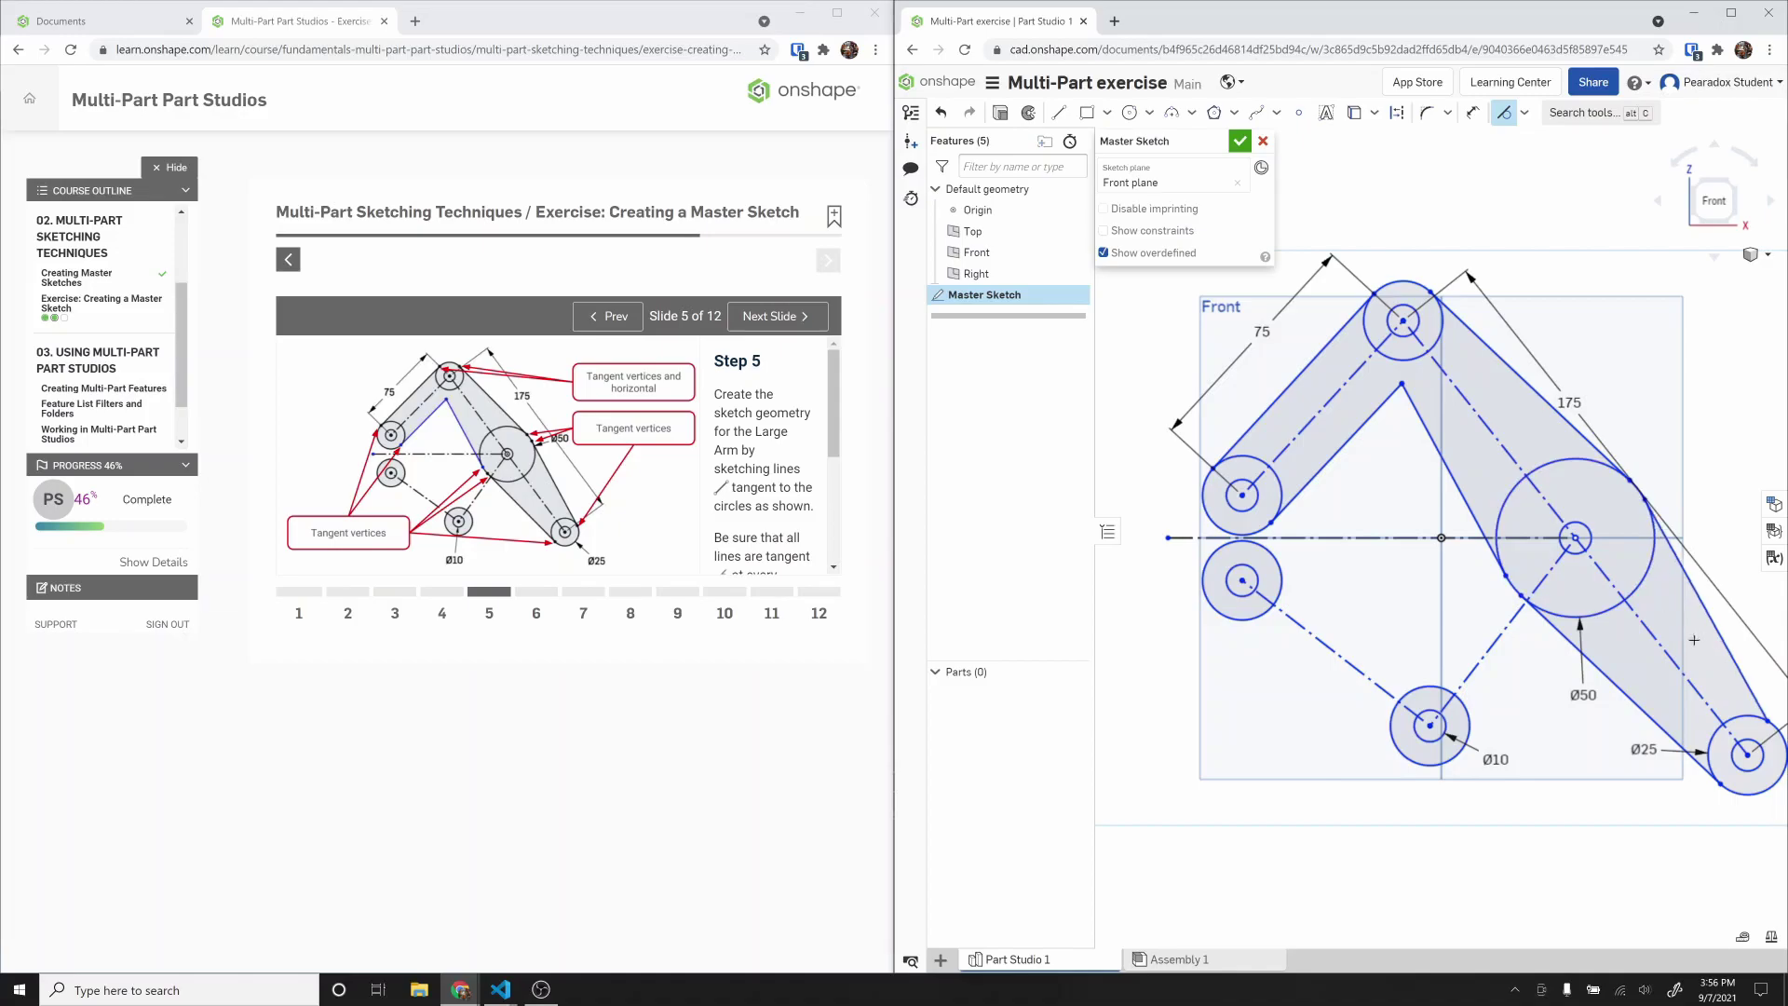
left_click(1750, 711)
left_click(1750, 715)
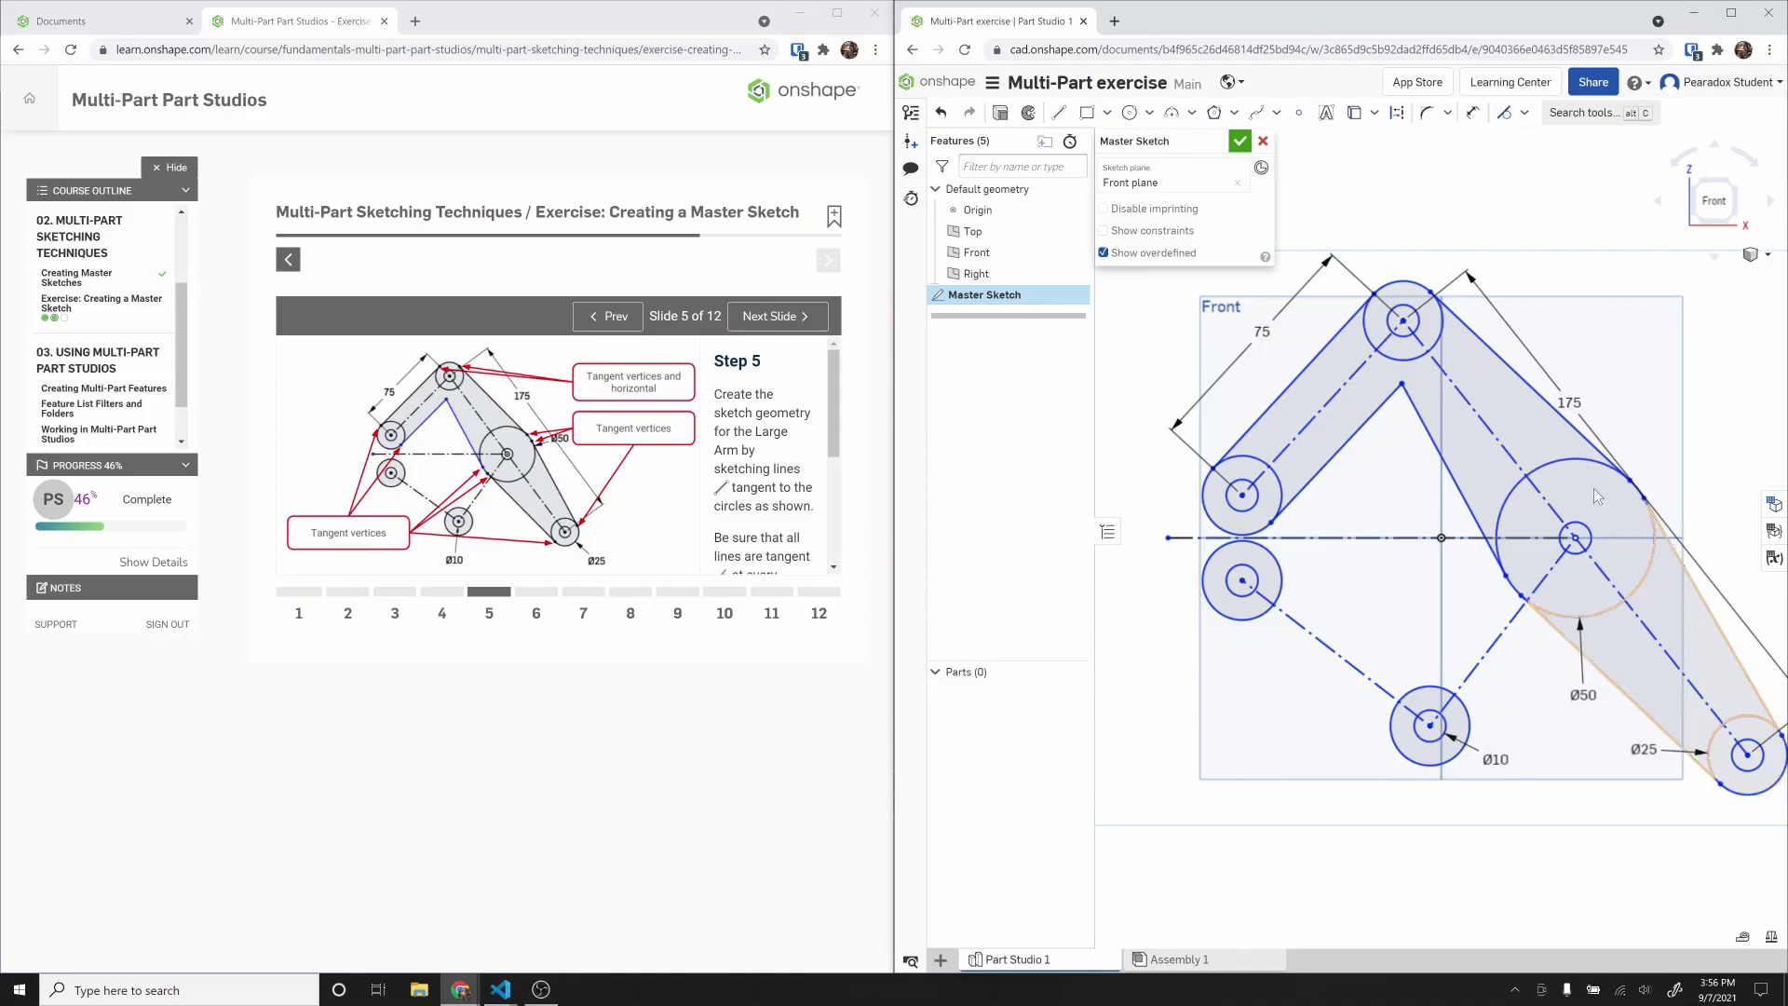
left_click(1501, 117)
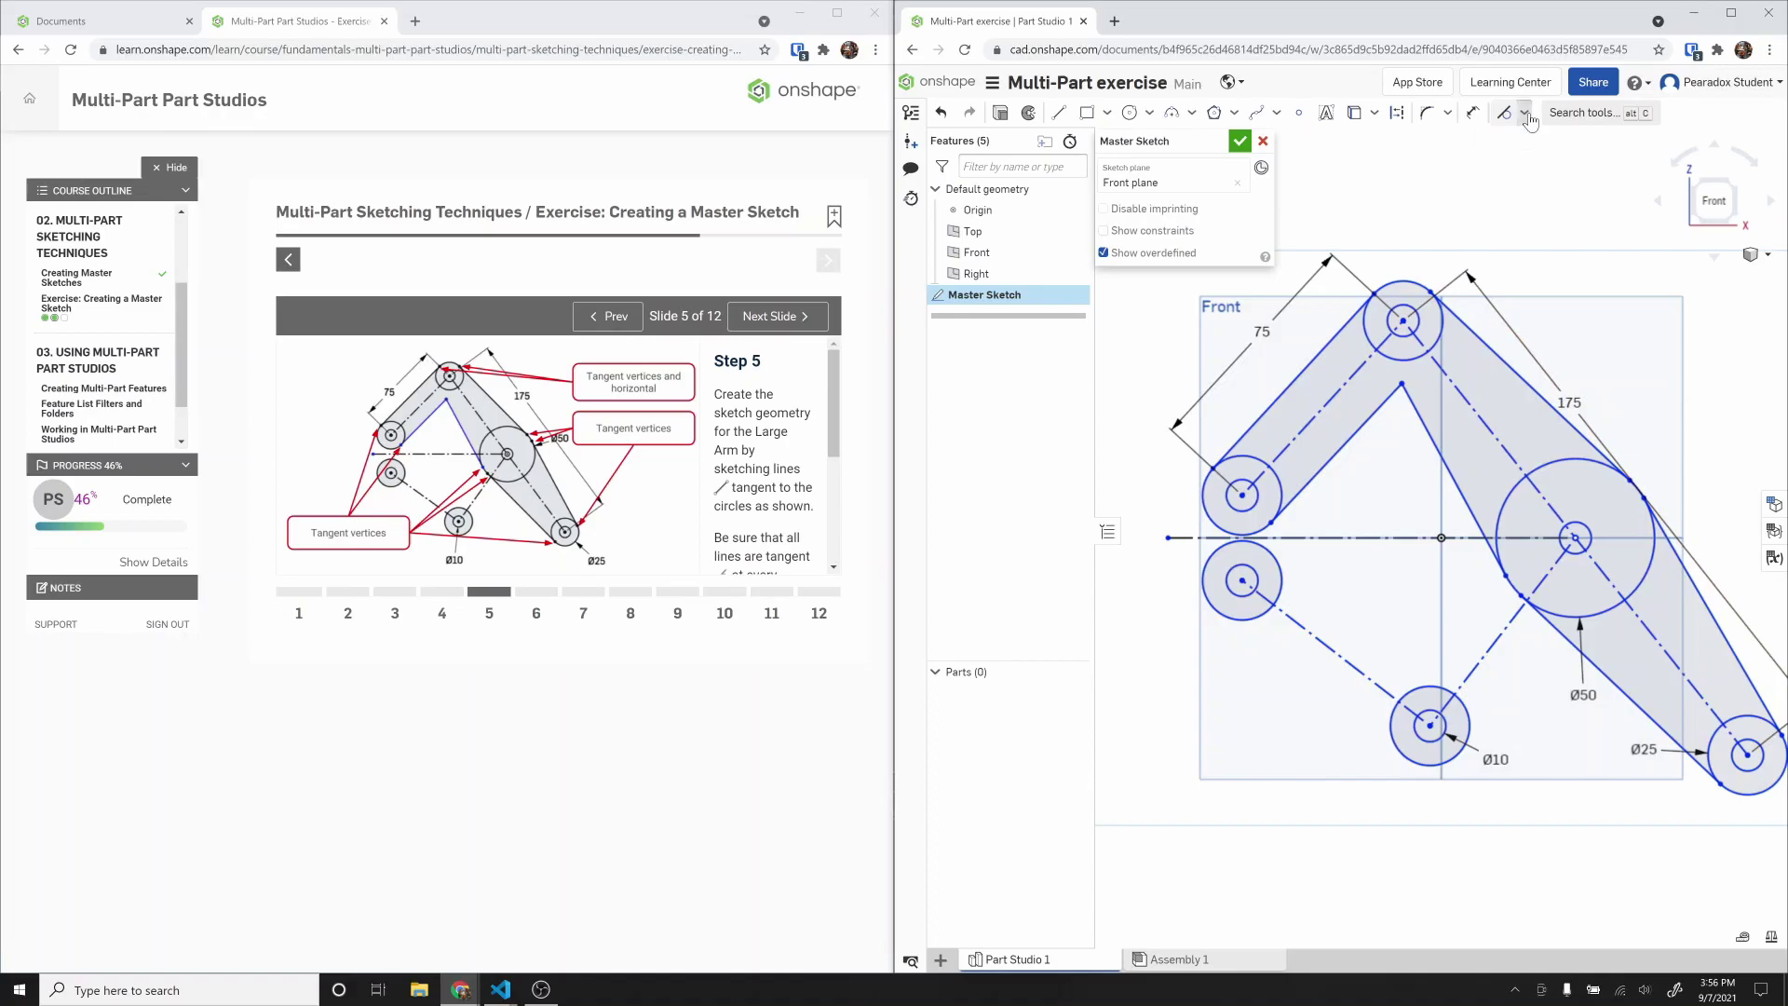
Step: Apply a horizontal constraint between the two tangent vertices on the circle at the large arm's apex
left_click(1524, 113)
left_click(1546, 263)
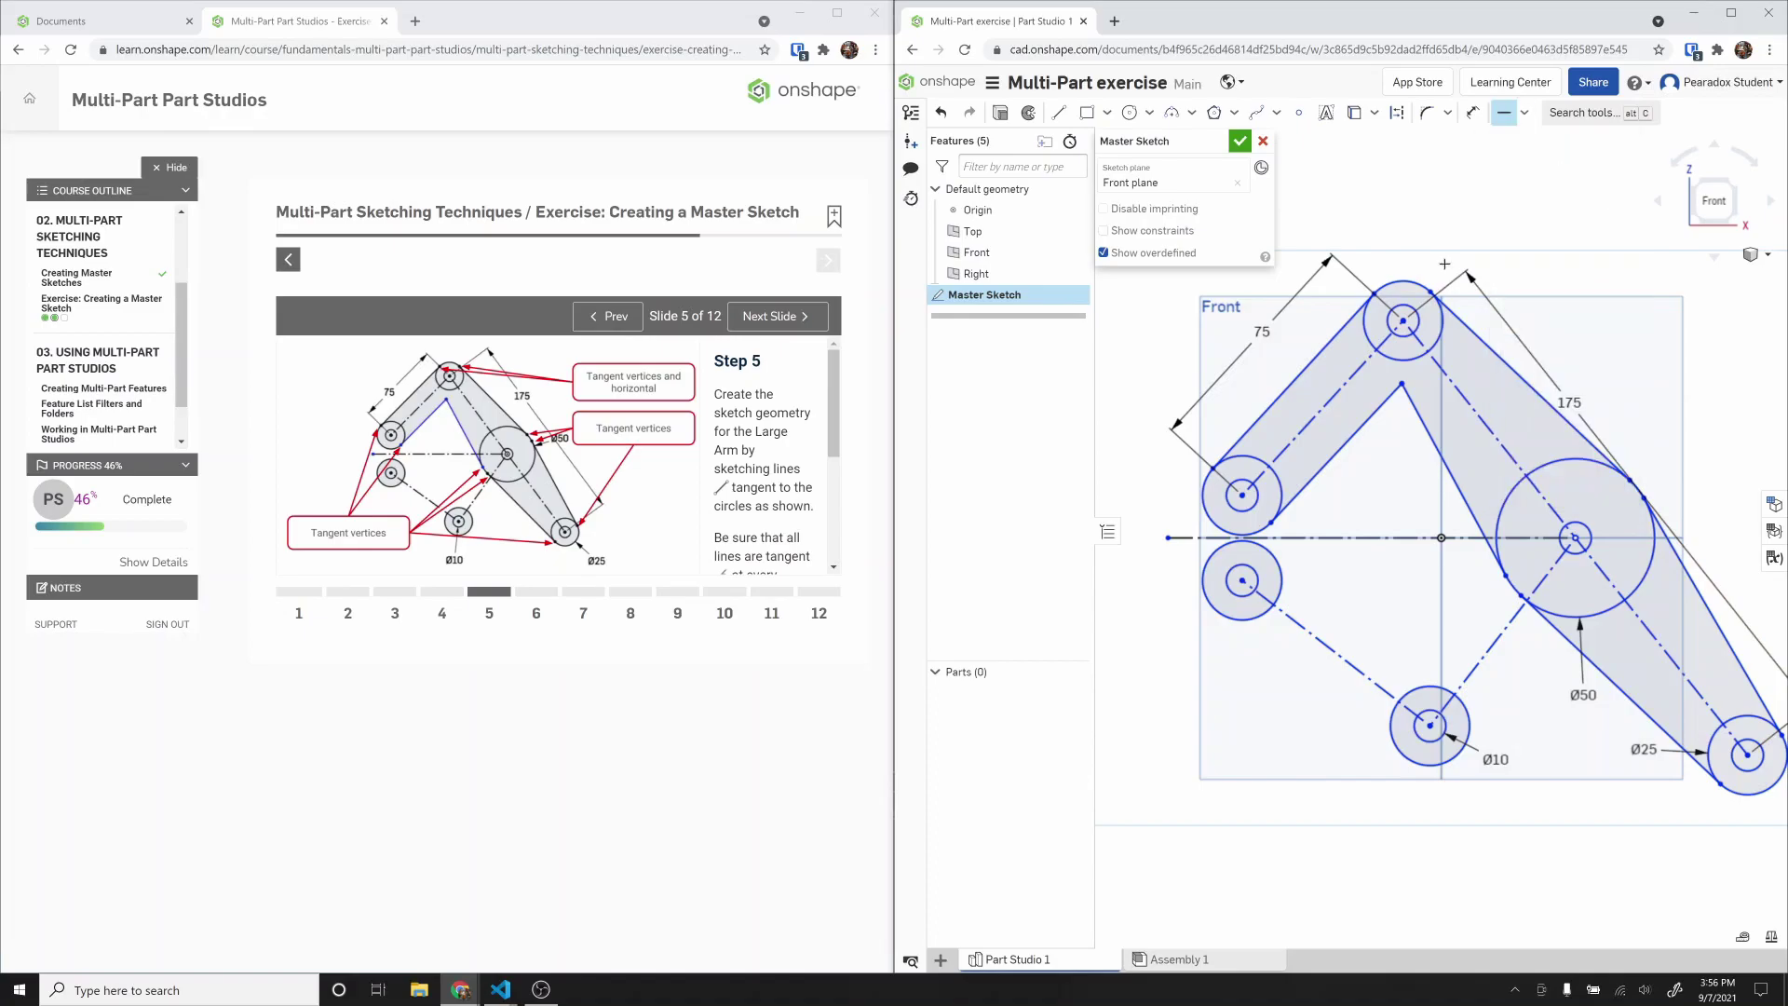
left_click(1394, 302)
left_click(1451, 303)
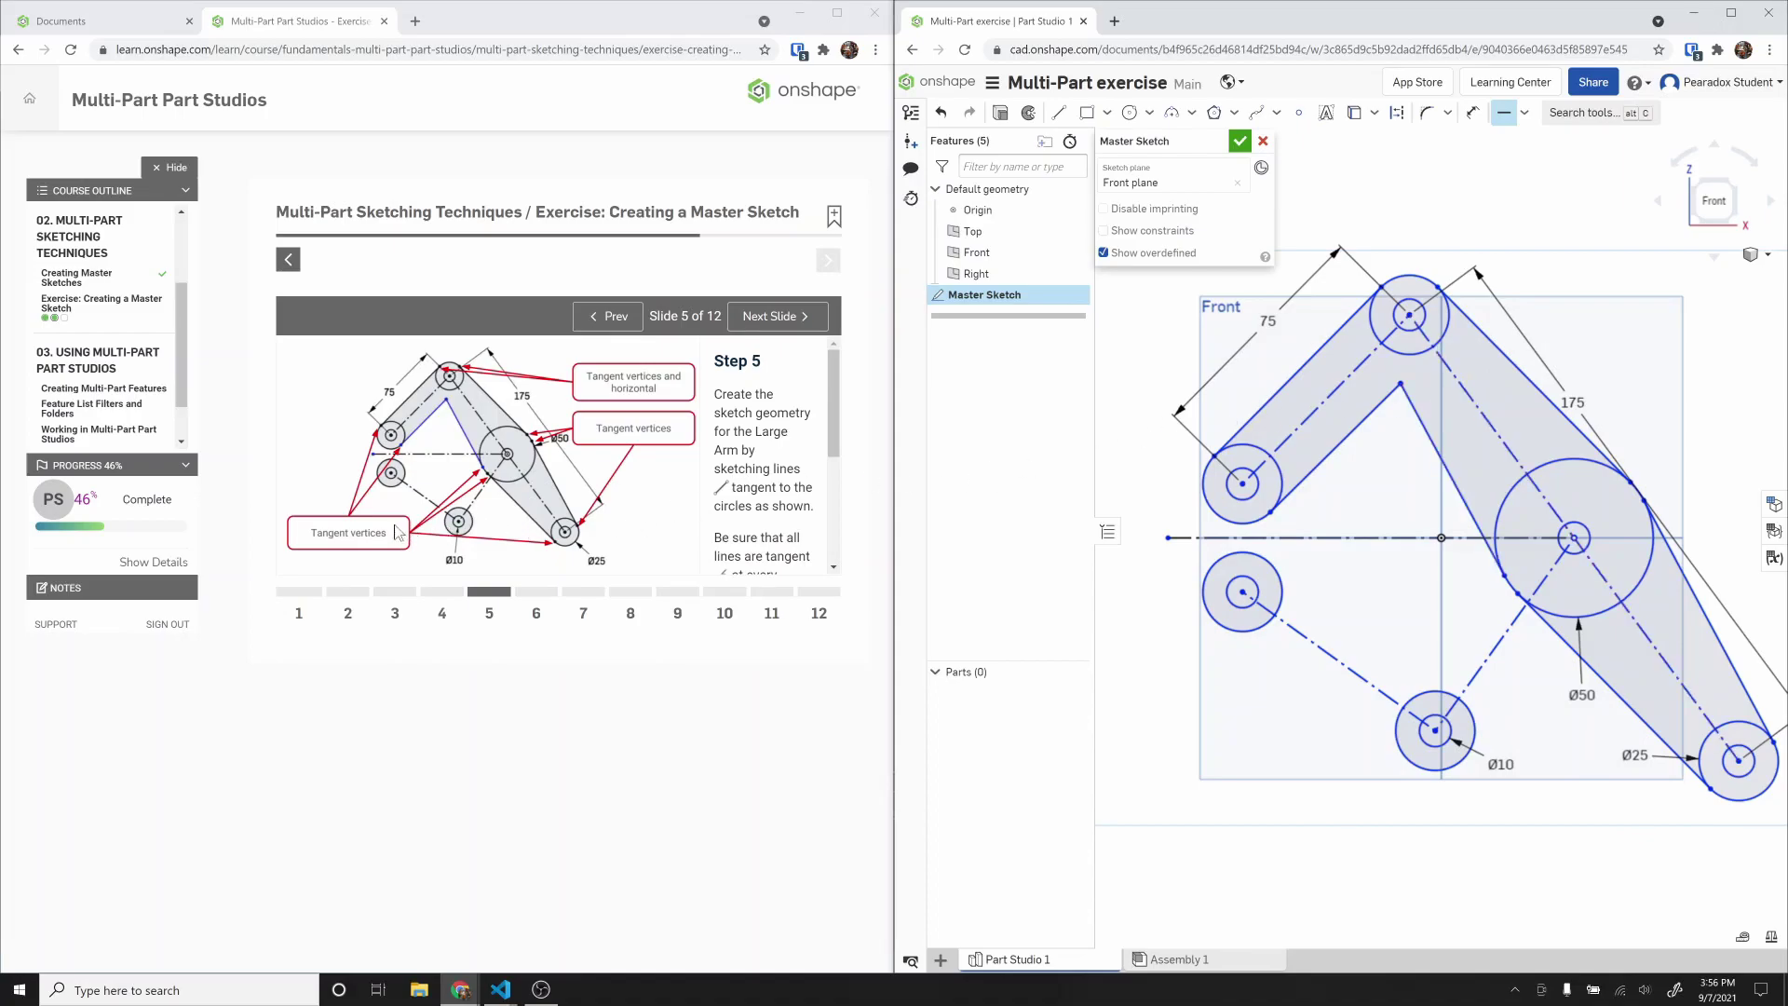
key("Escape")
Step: Advance the exercise to Step 6 and make the large arm's short inner line parallel to its 75 mm centerline
left_click(770, 317)
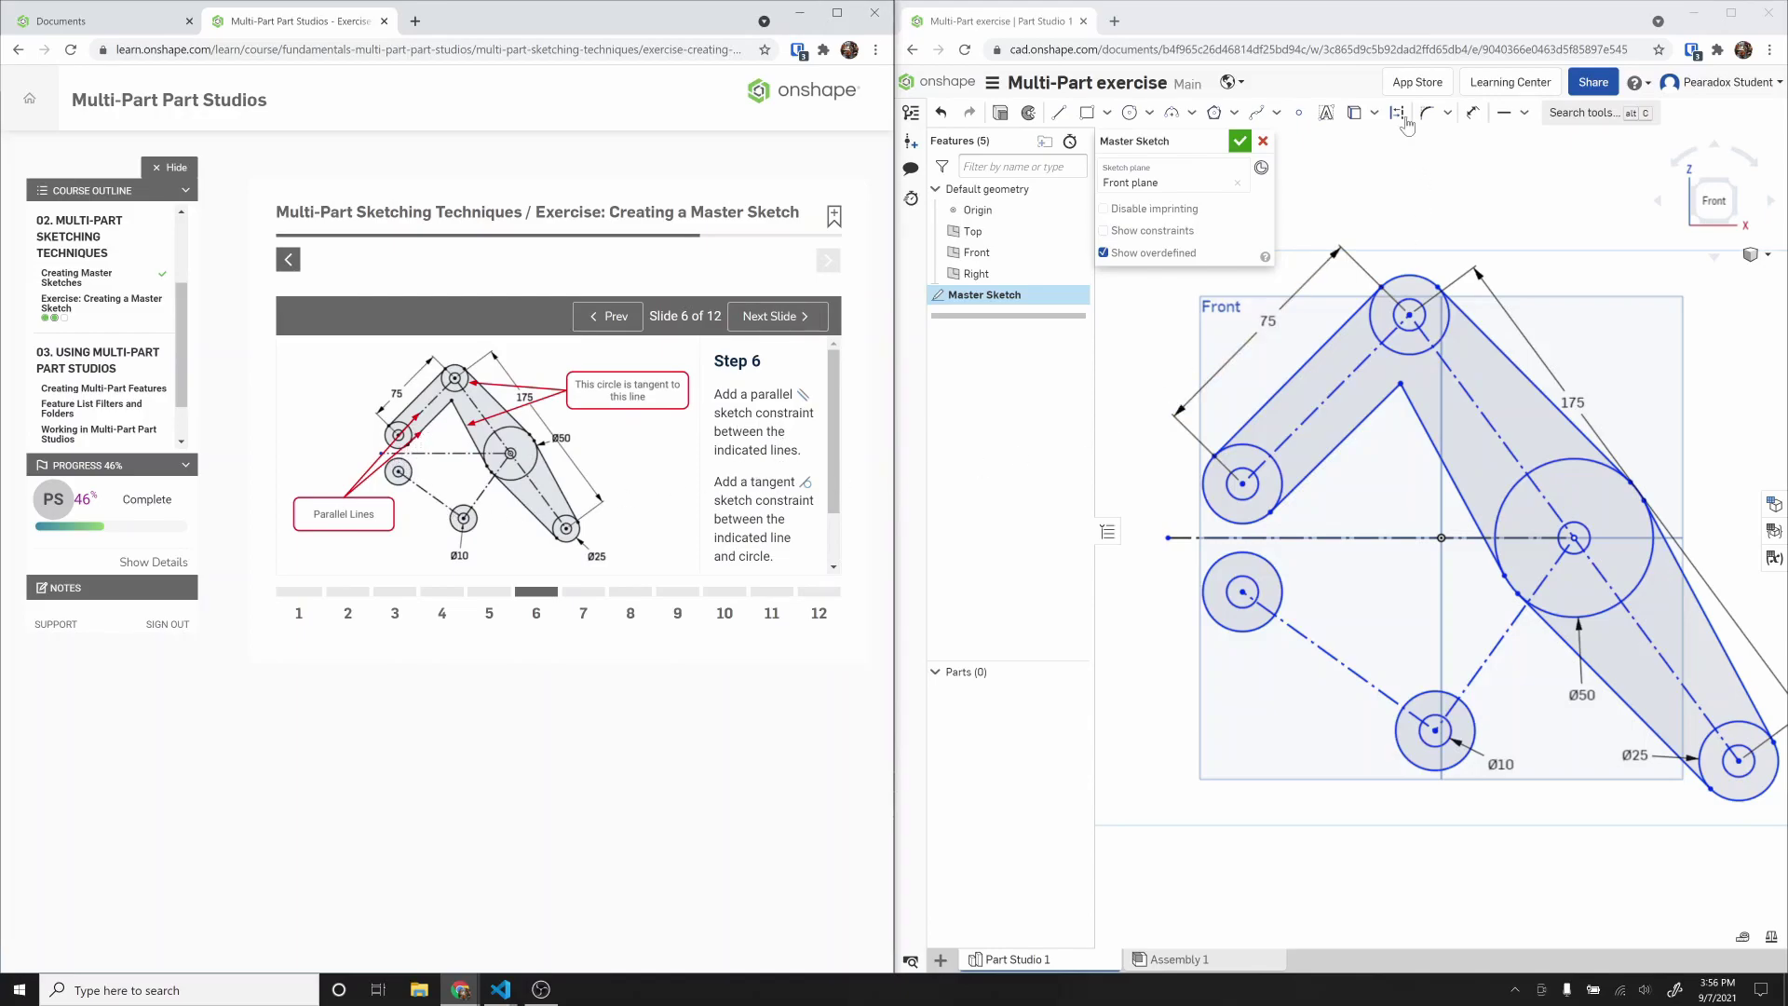
left_click(1523, 115)
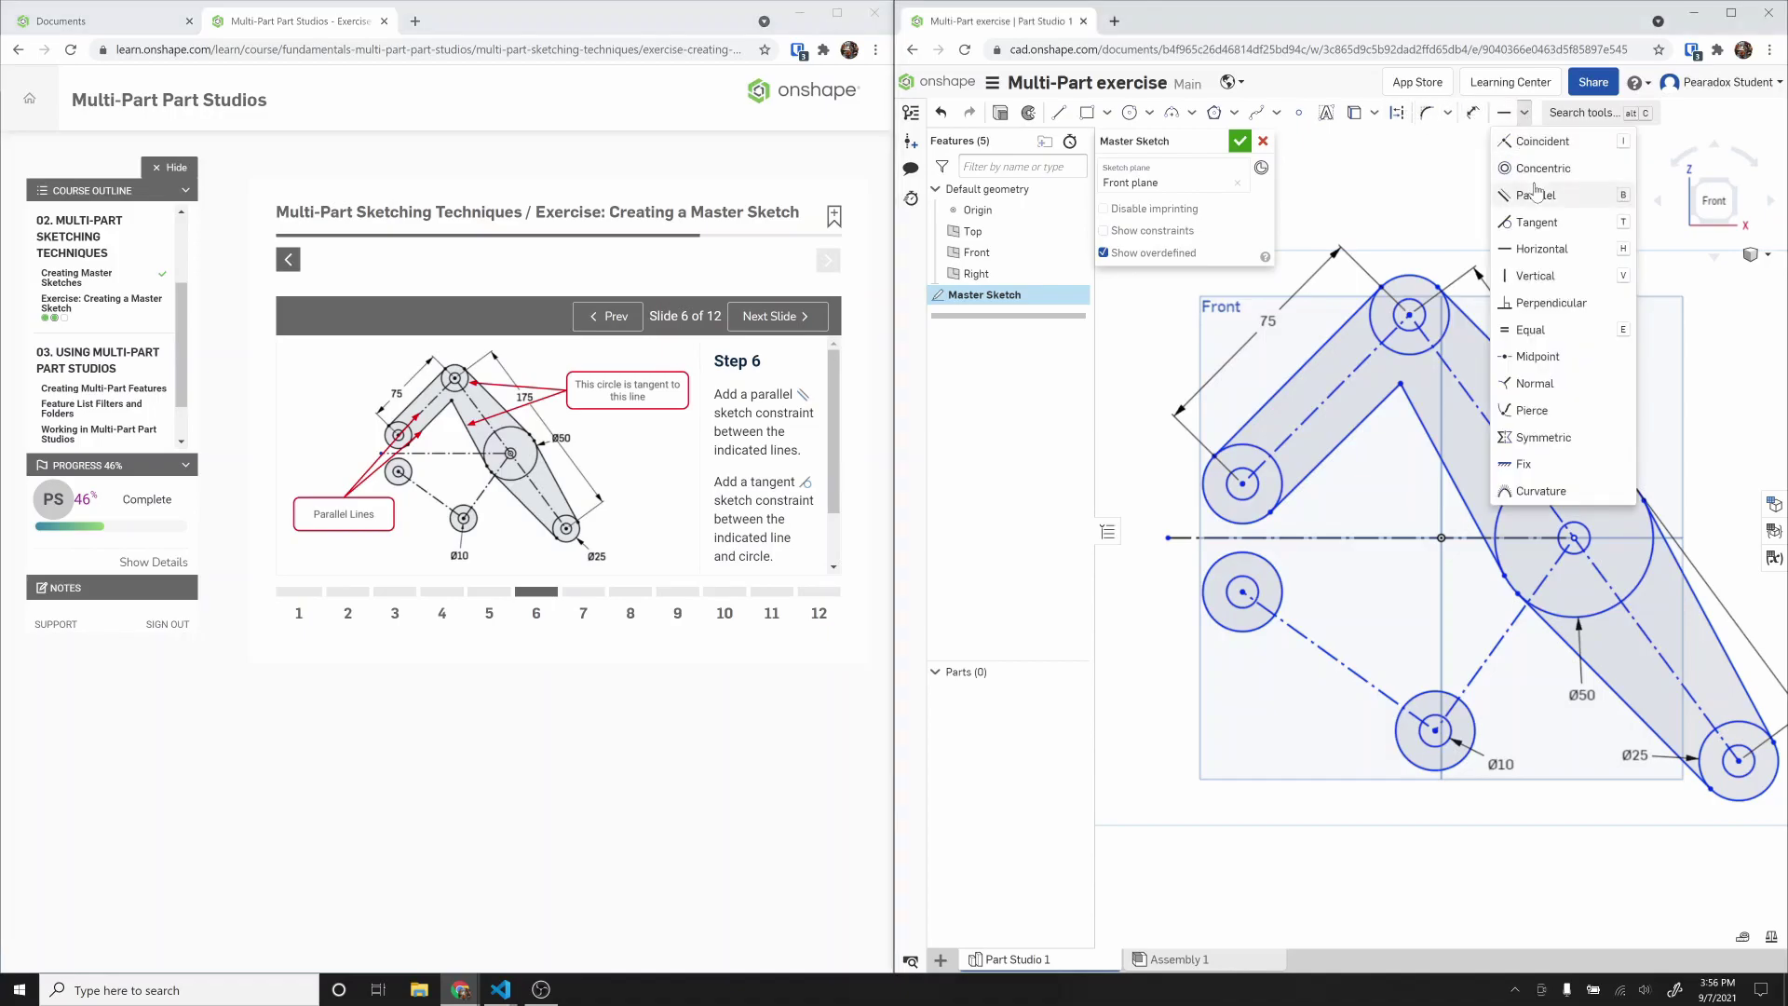
left_click(1537, 193)
left_click(1334, 389)
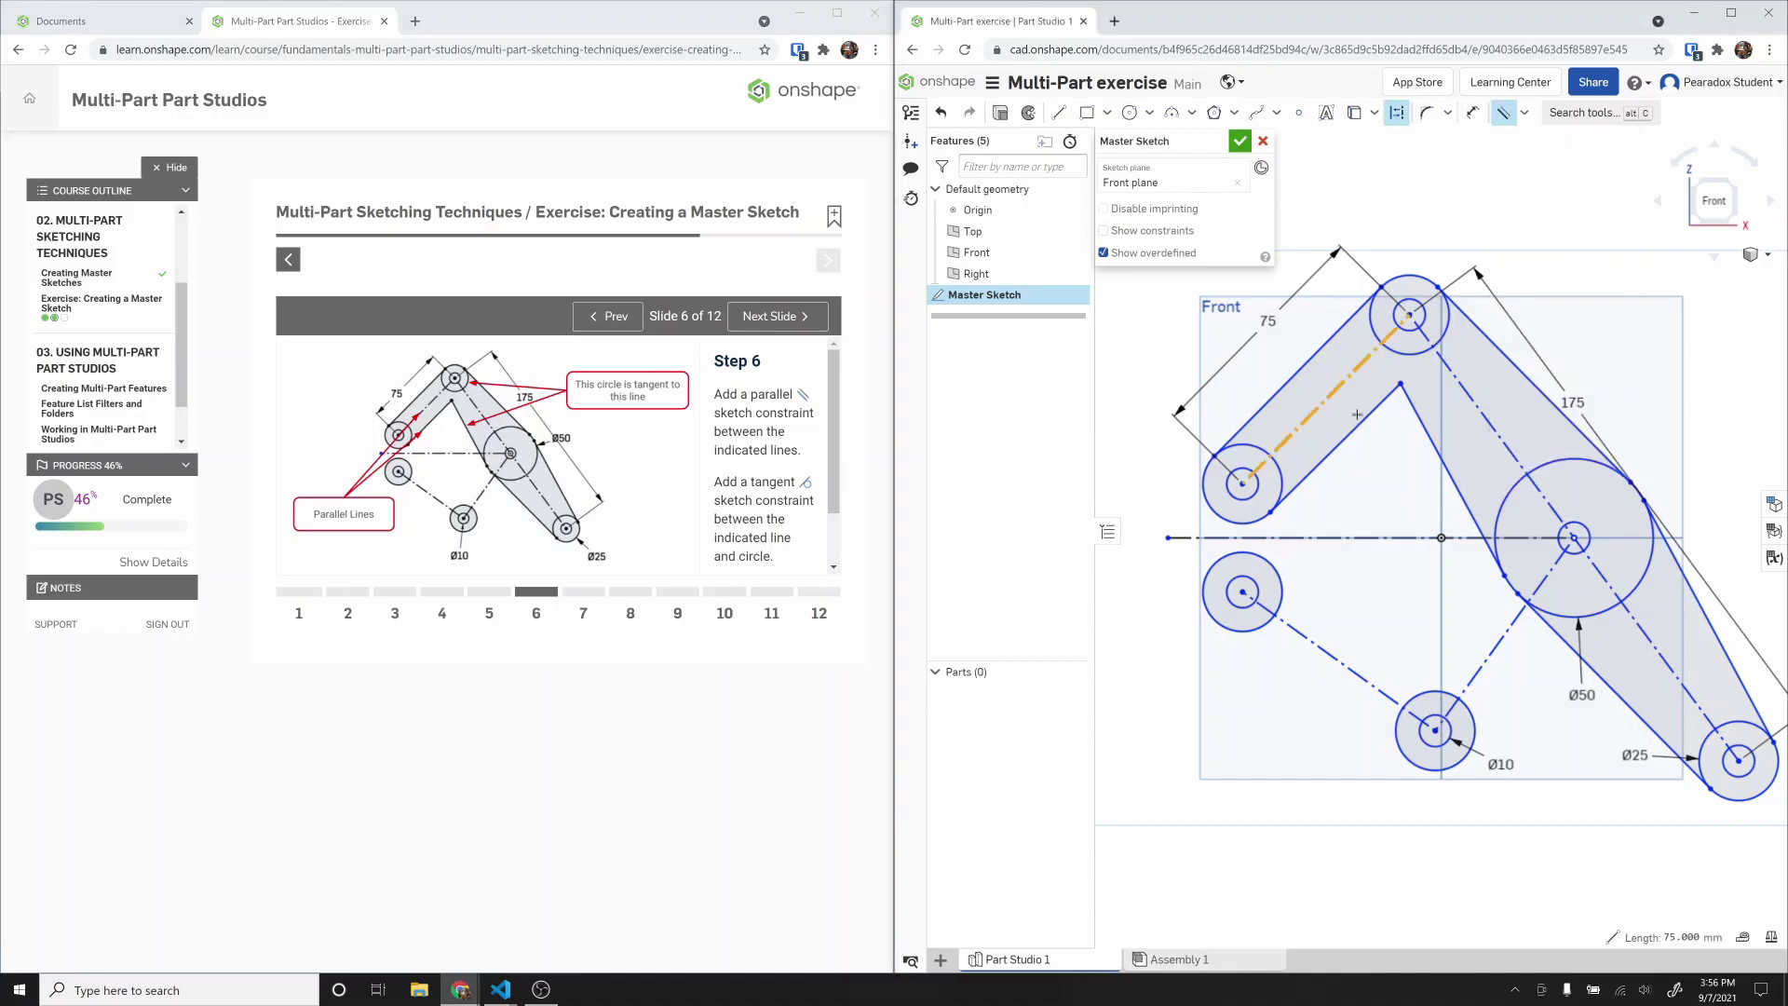
left_click(1361, 421)
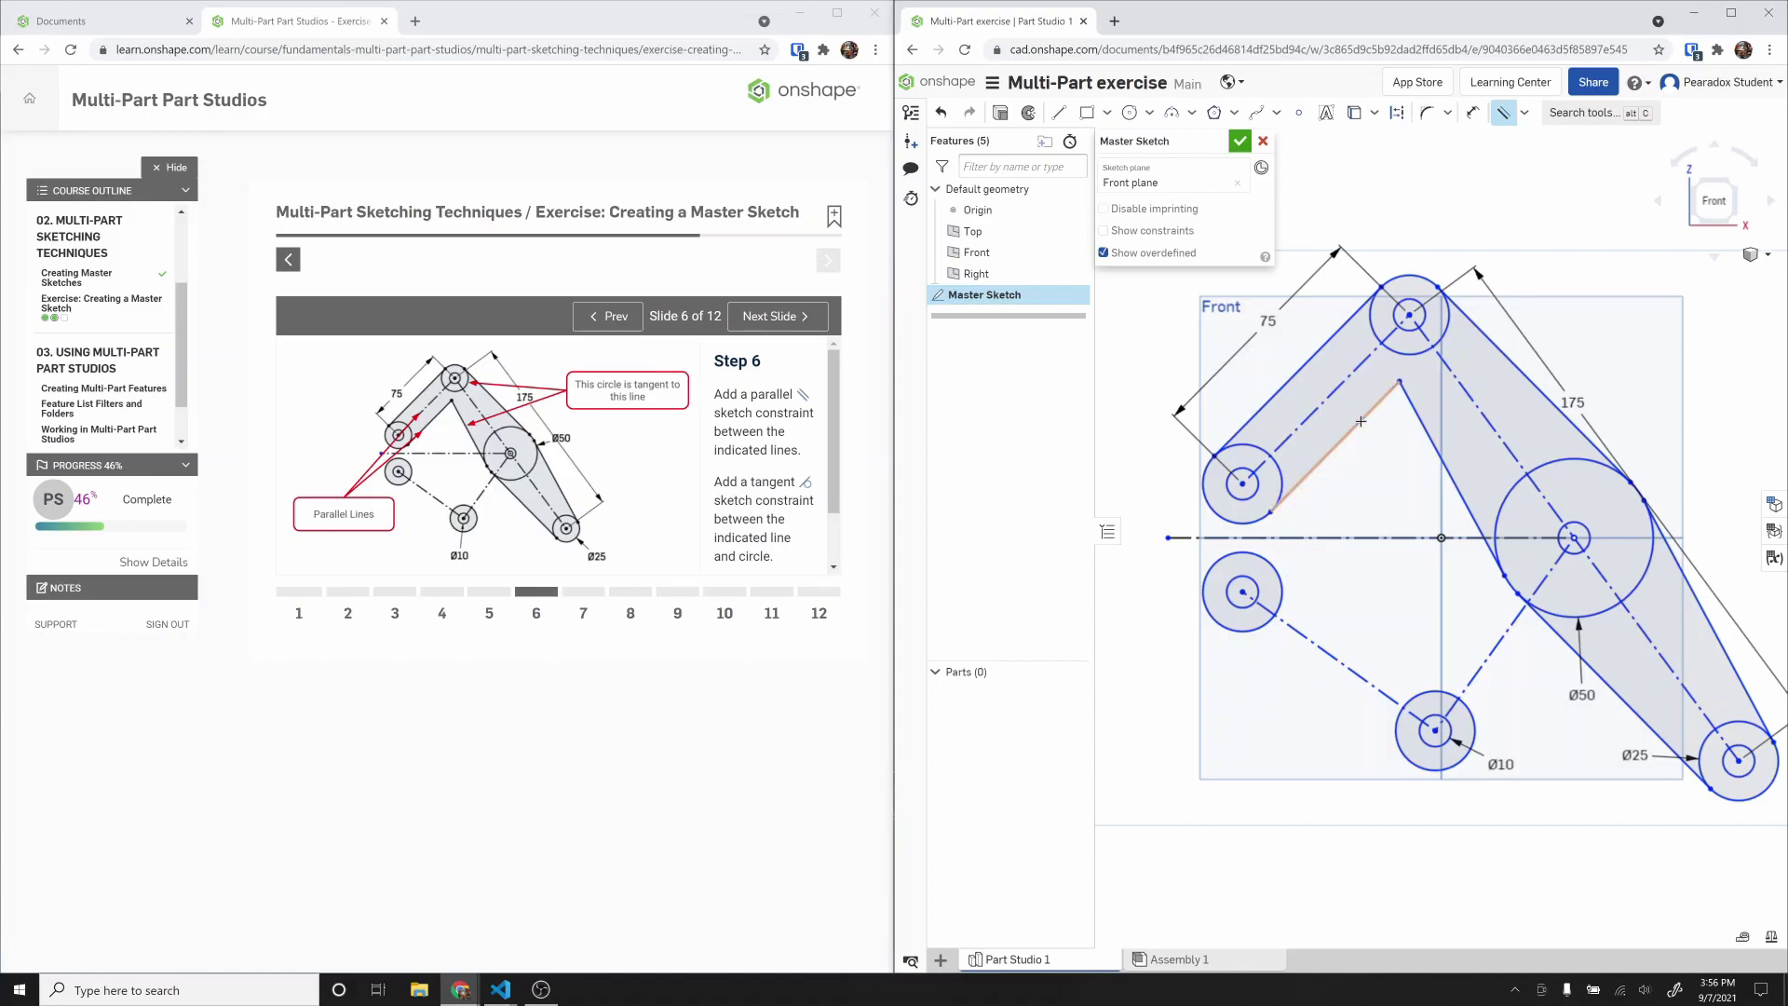
key("Escape")
Step: Make the large arm's long inner line tangent to the outer circle at the arm's apex
left_click_drag(830, 486, 831, 508)
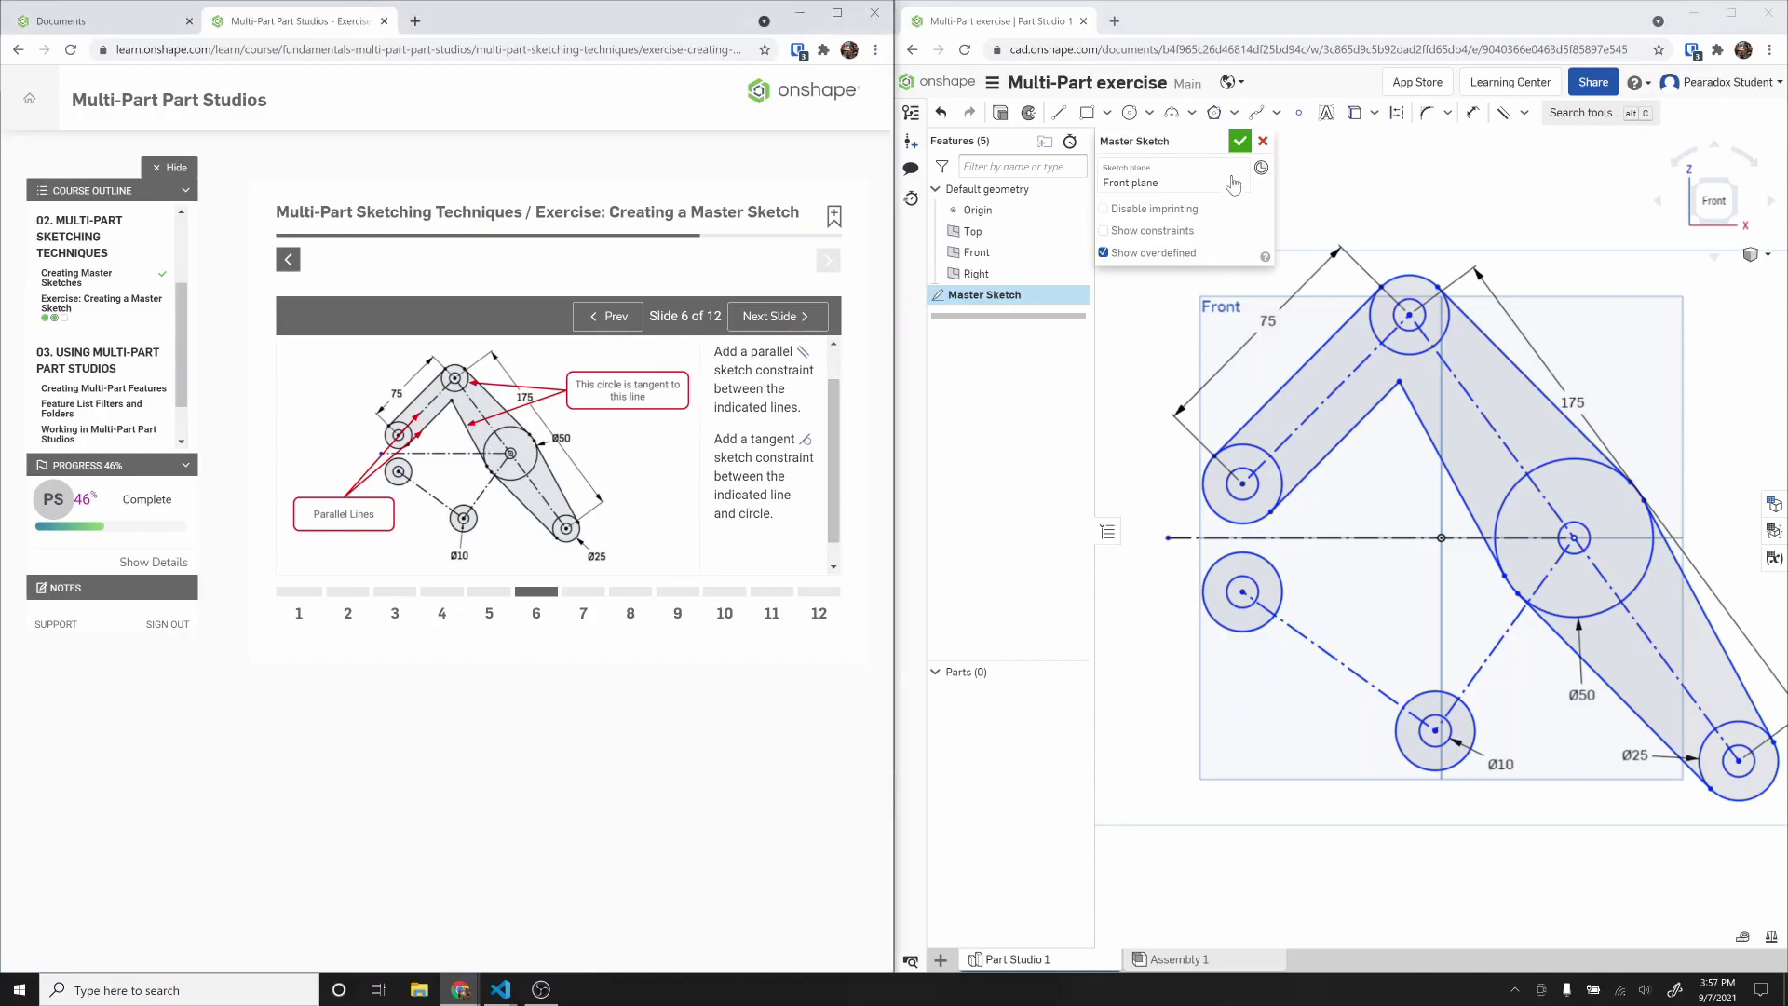
left_click(1523, 113)
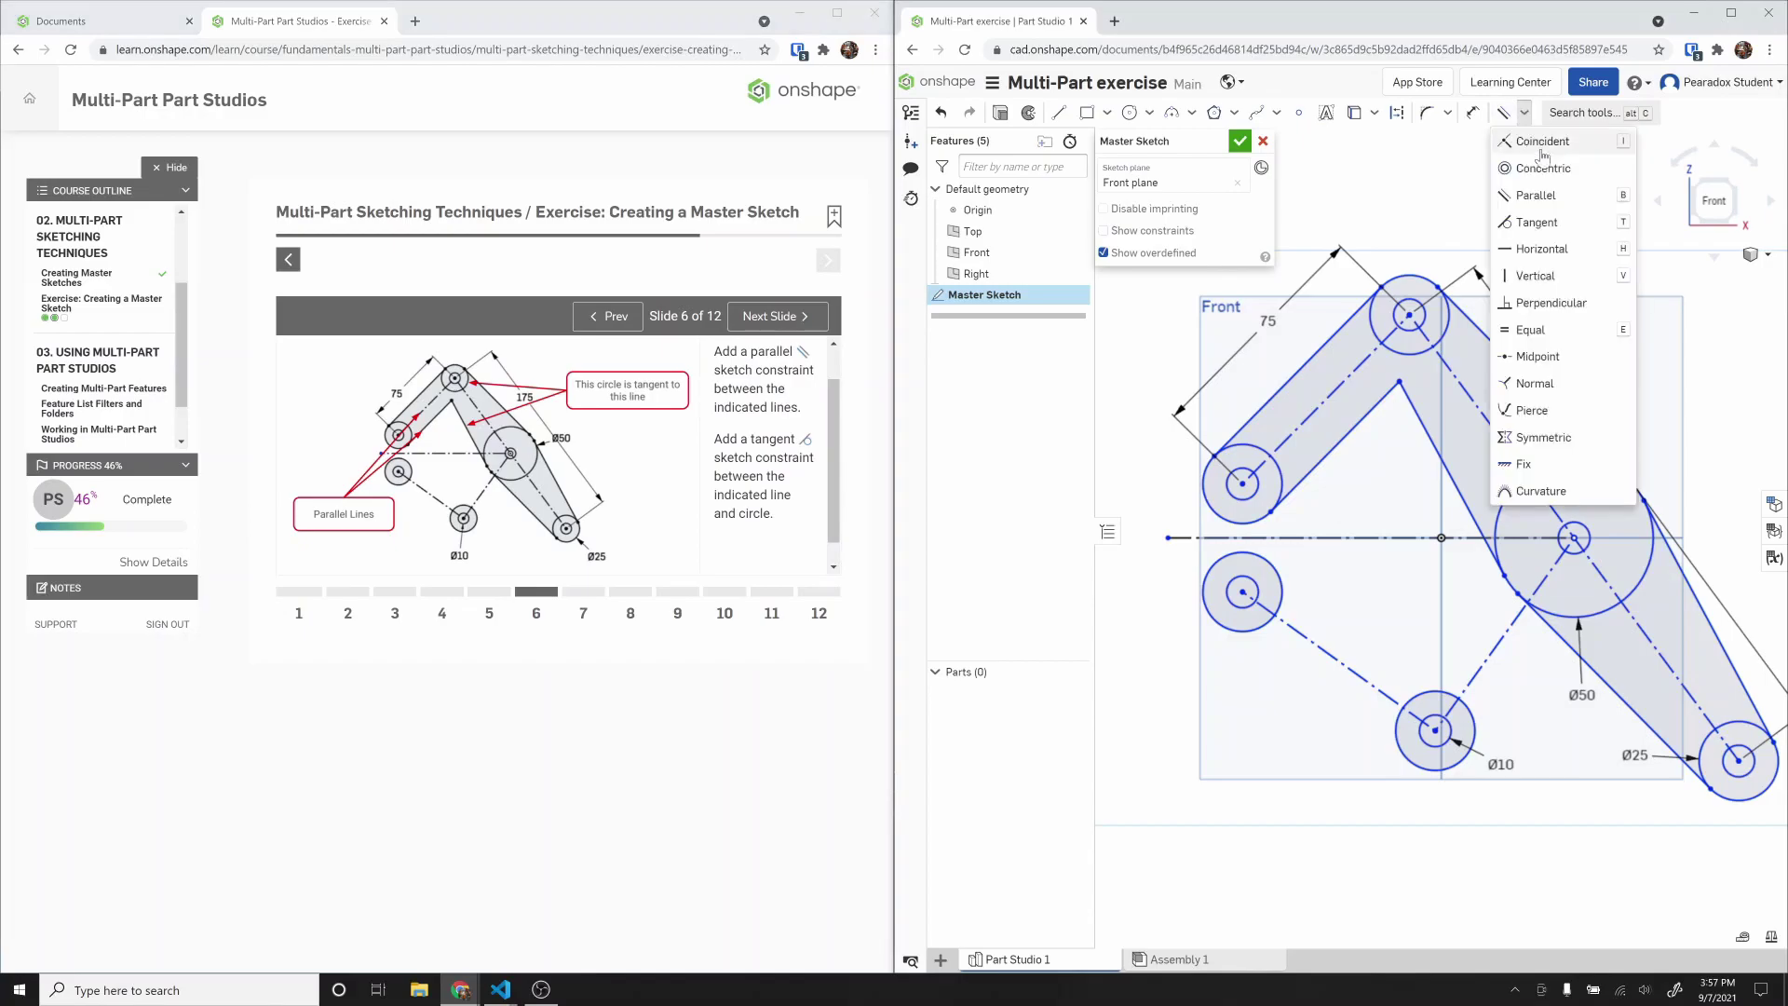
left_click(1543, 225)
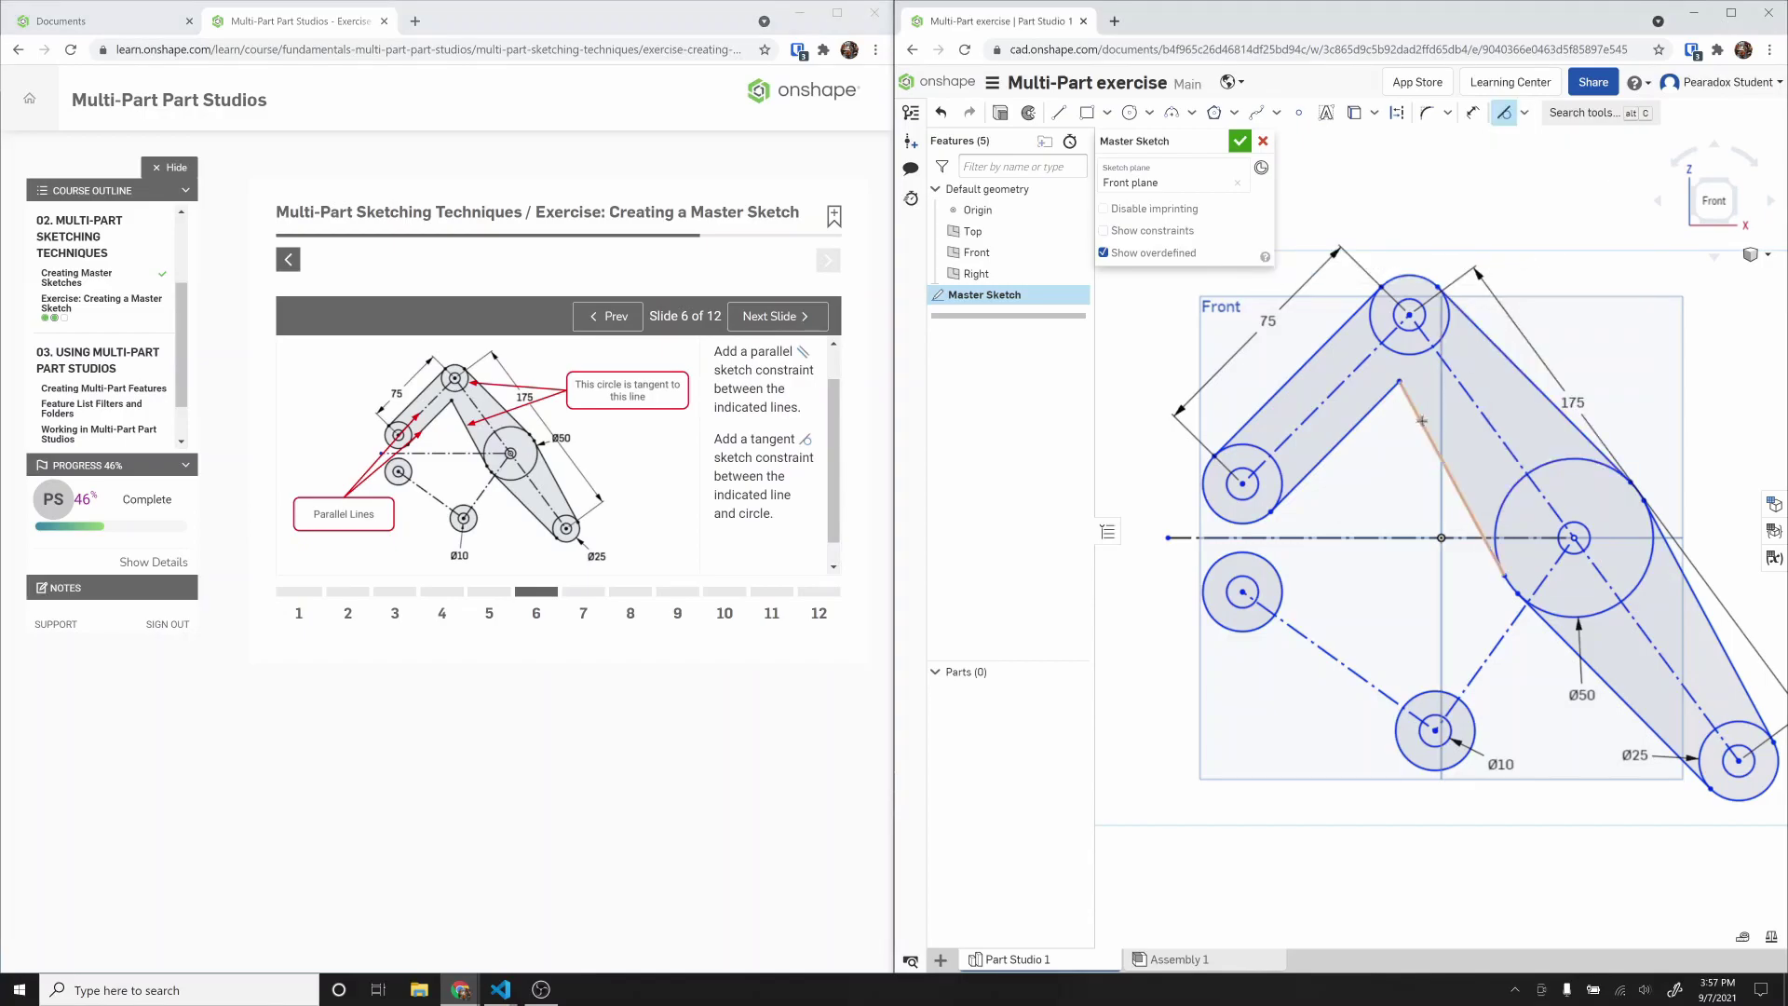
left_click(1421, 420)
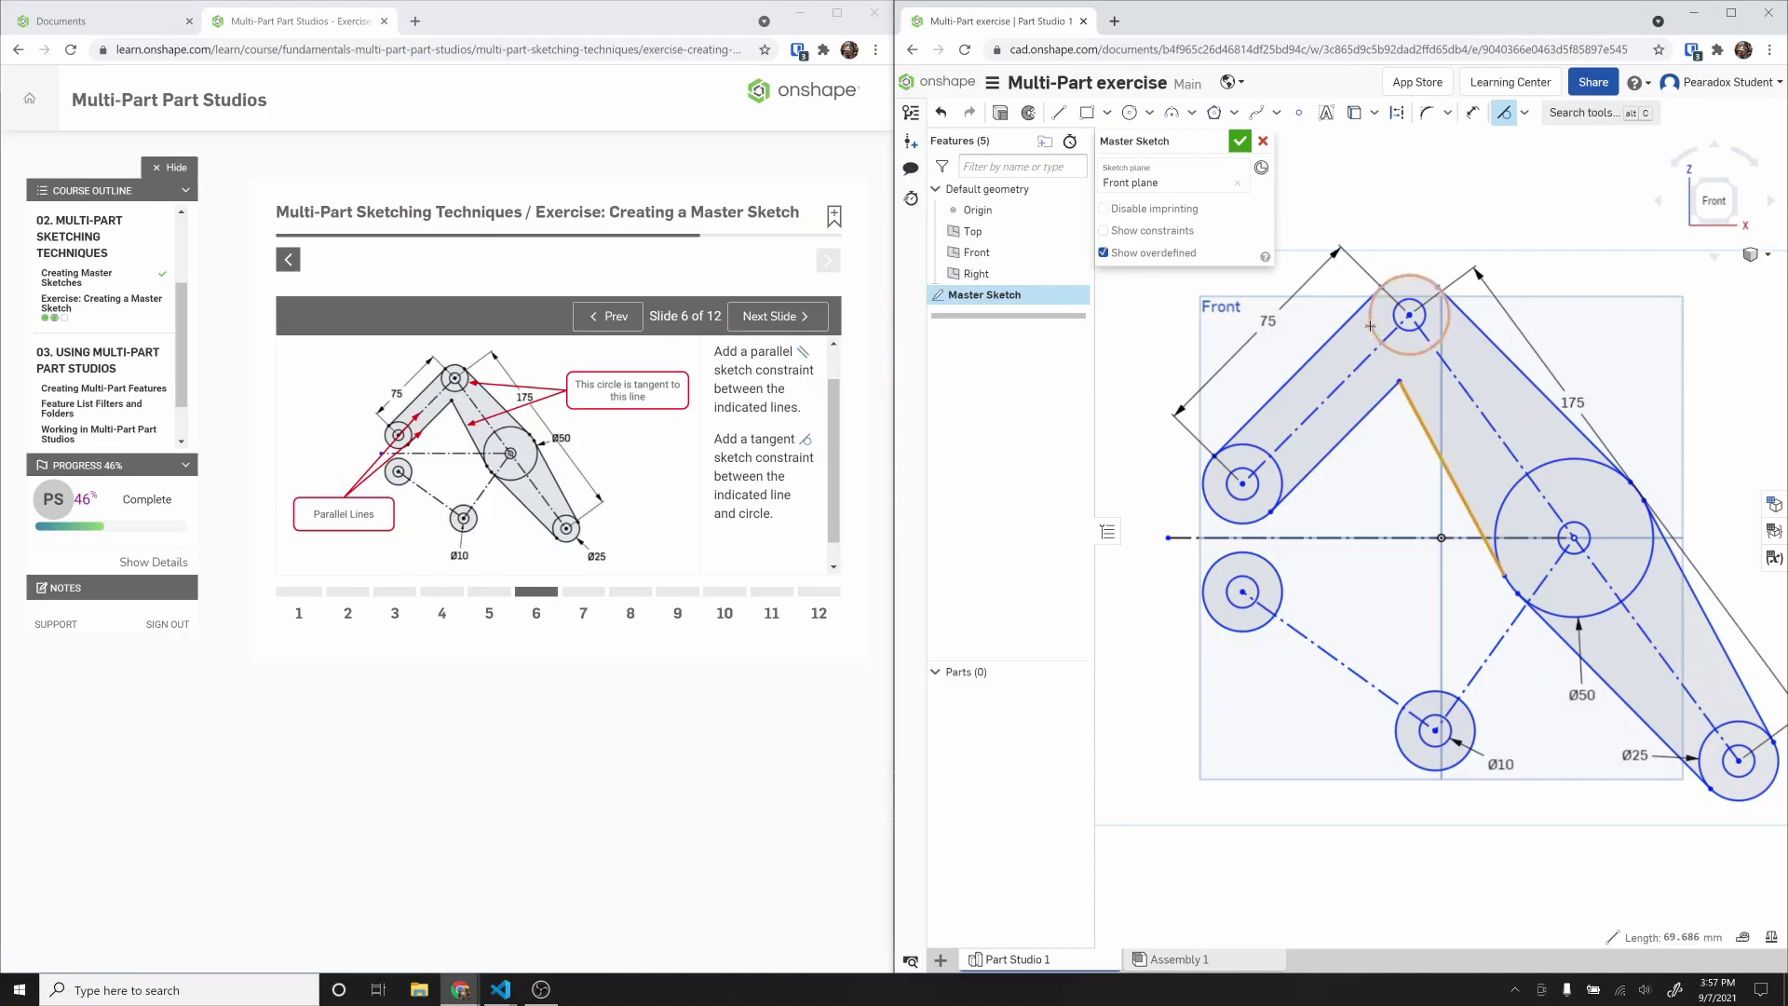
left_click(1370, 325)
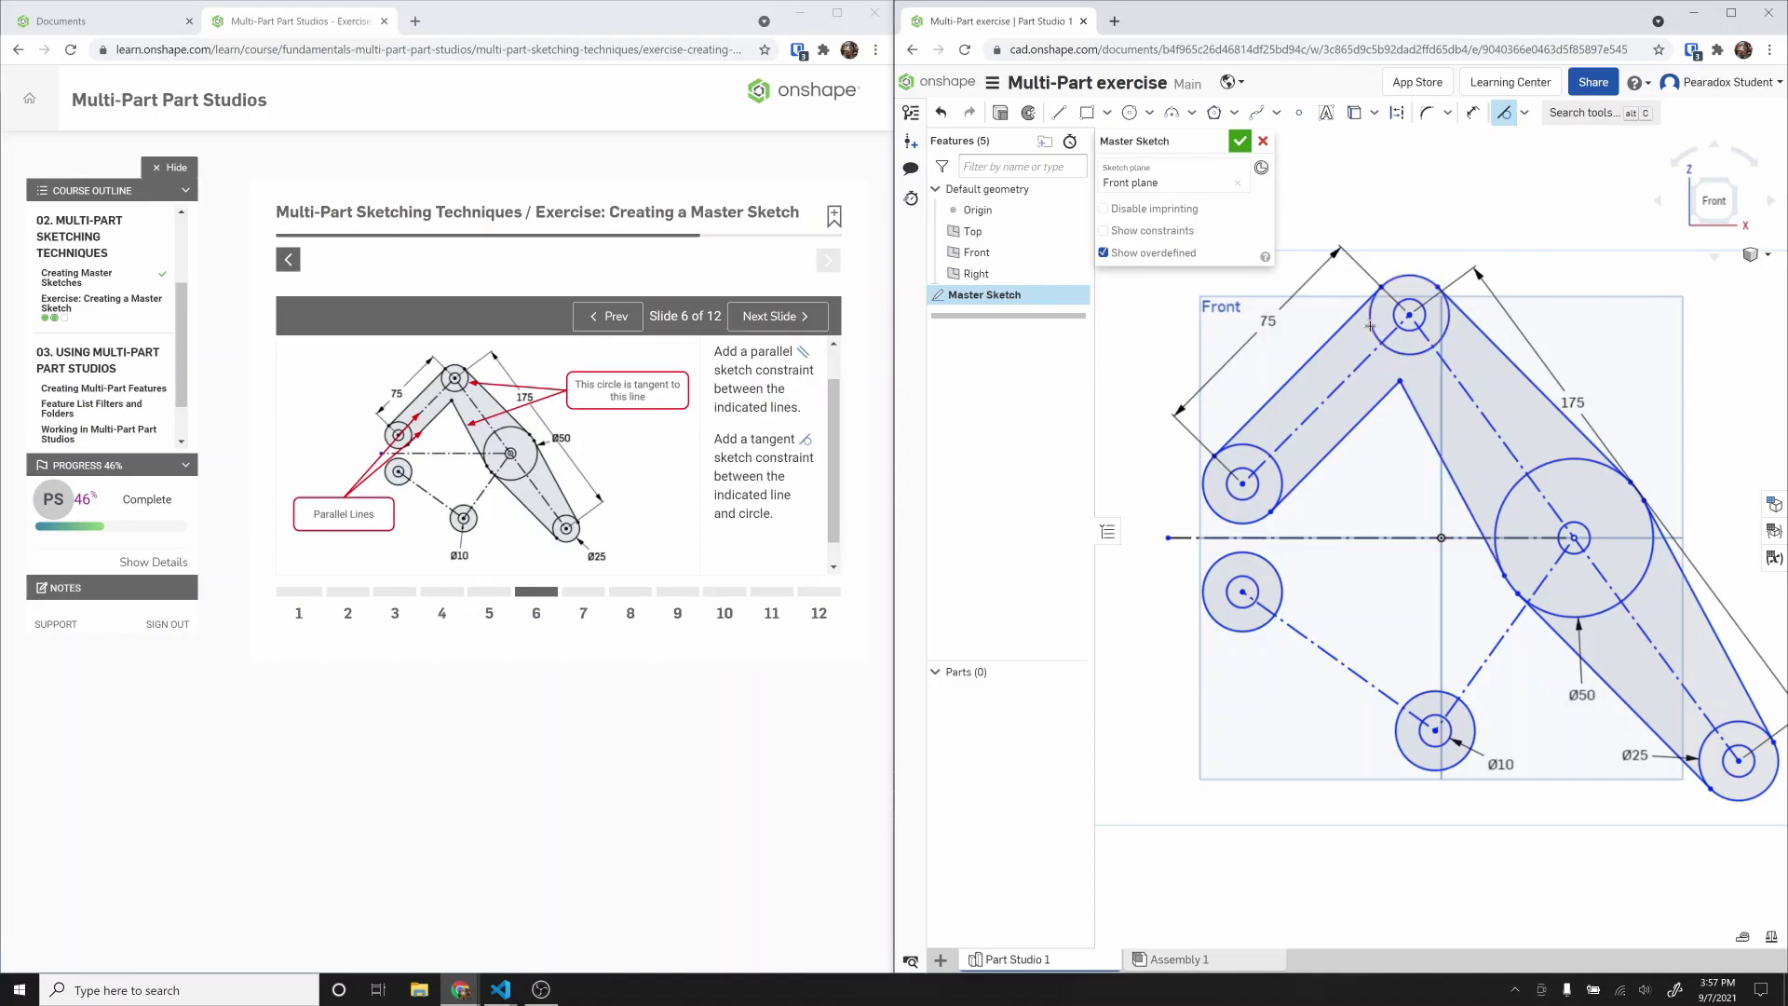
key("Escape")
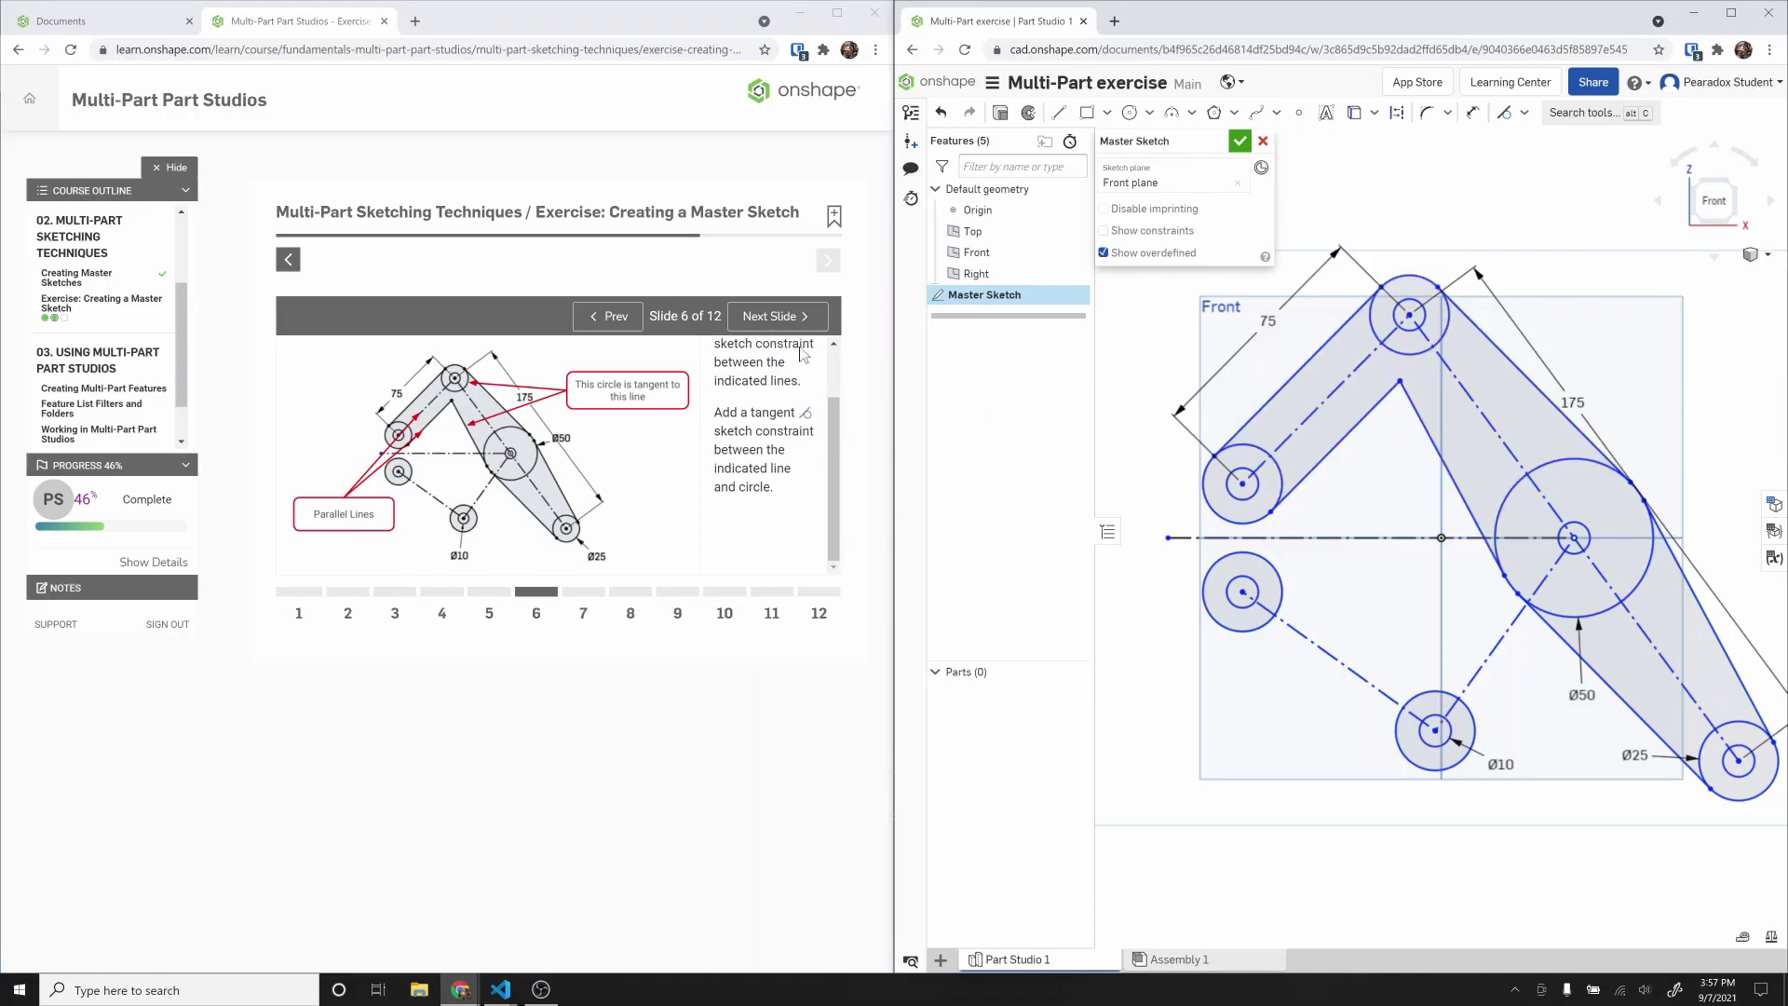
Step: Advance the exercise to Step 7 and sketch the small arm's lower outer line from its end circle to the elbow circle around the Ø10 hole
left_click(780, 320)
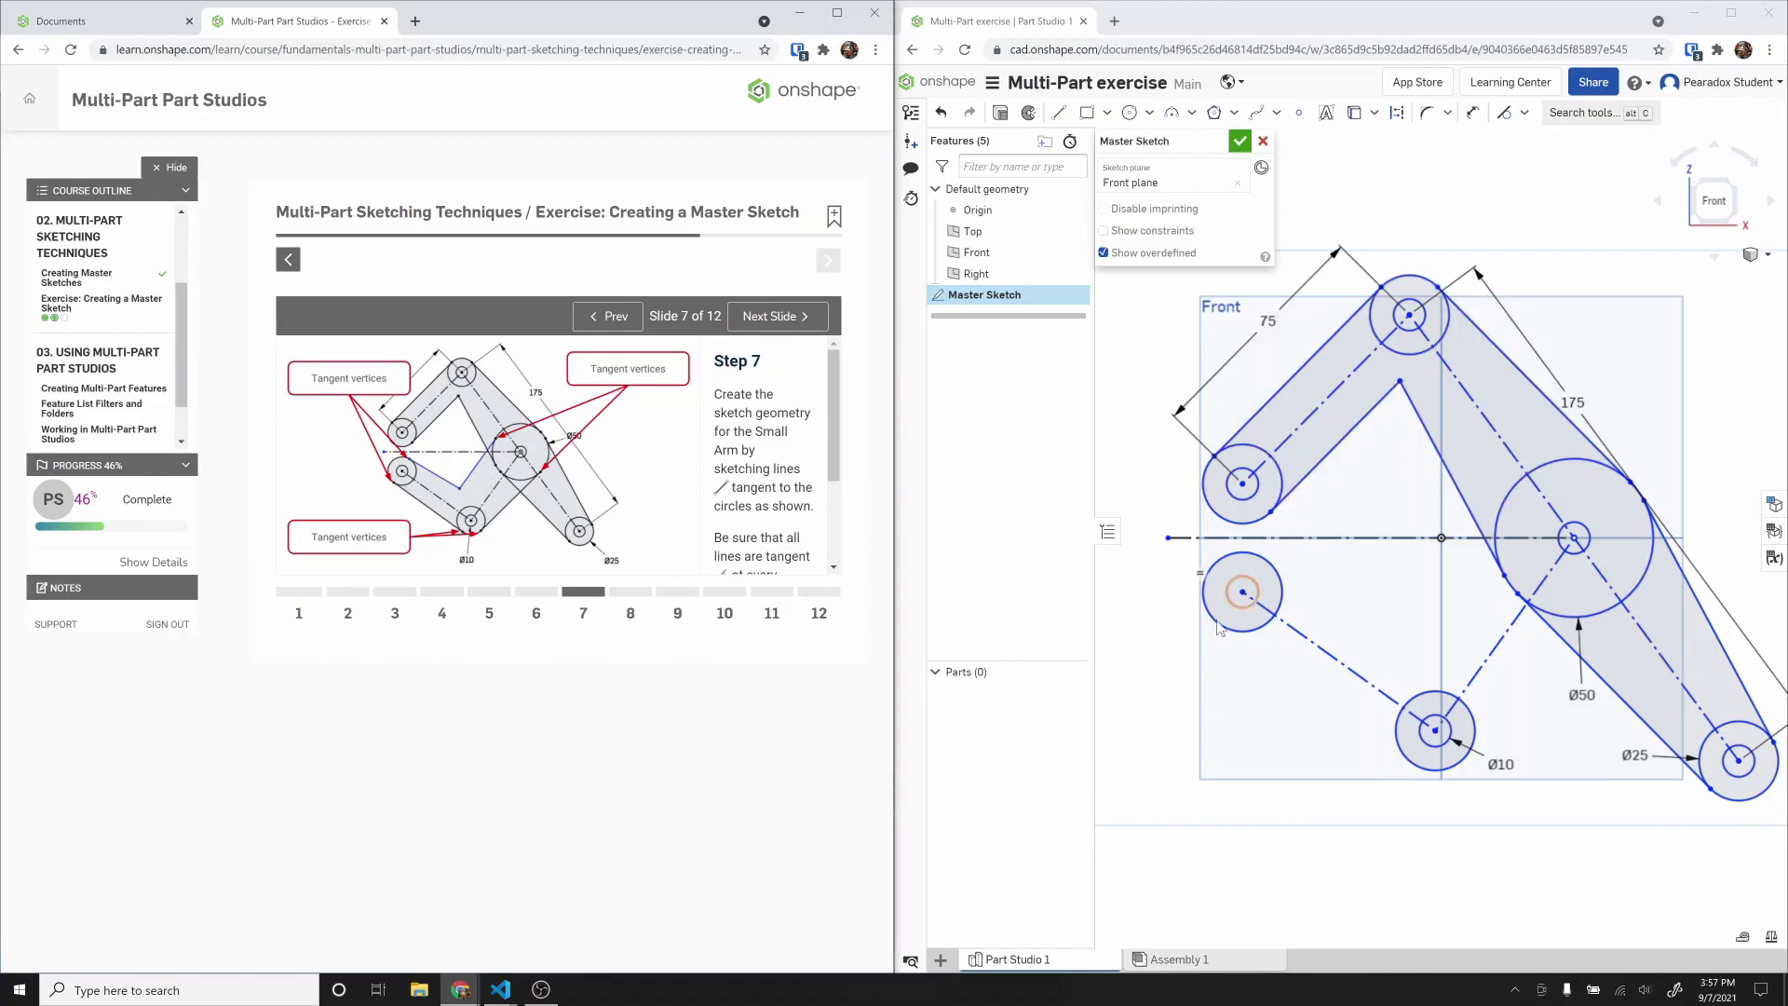
left_click(1203, 698)
key("l")
left_click(1228, 629)
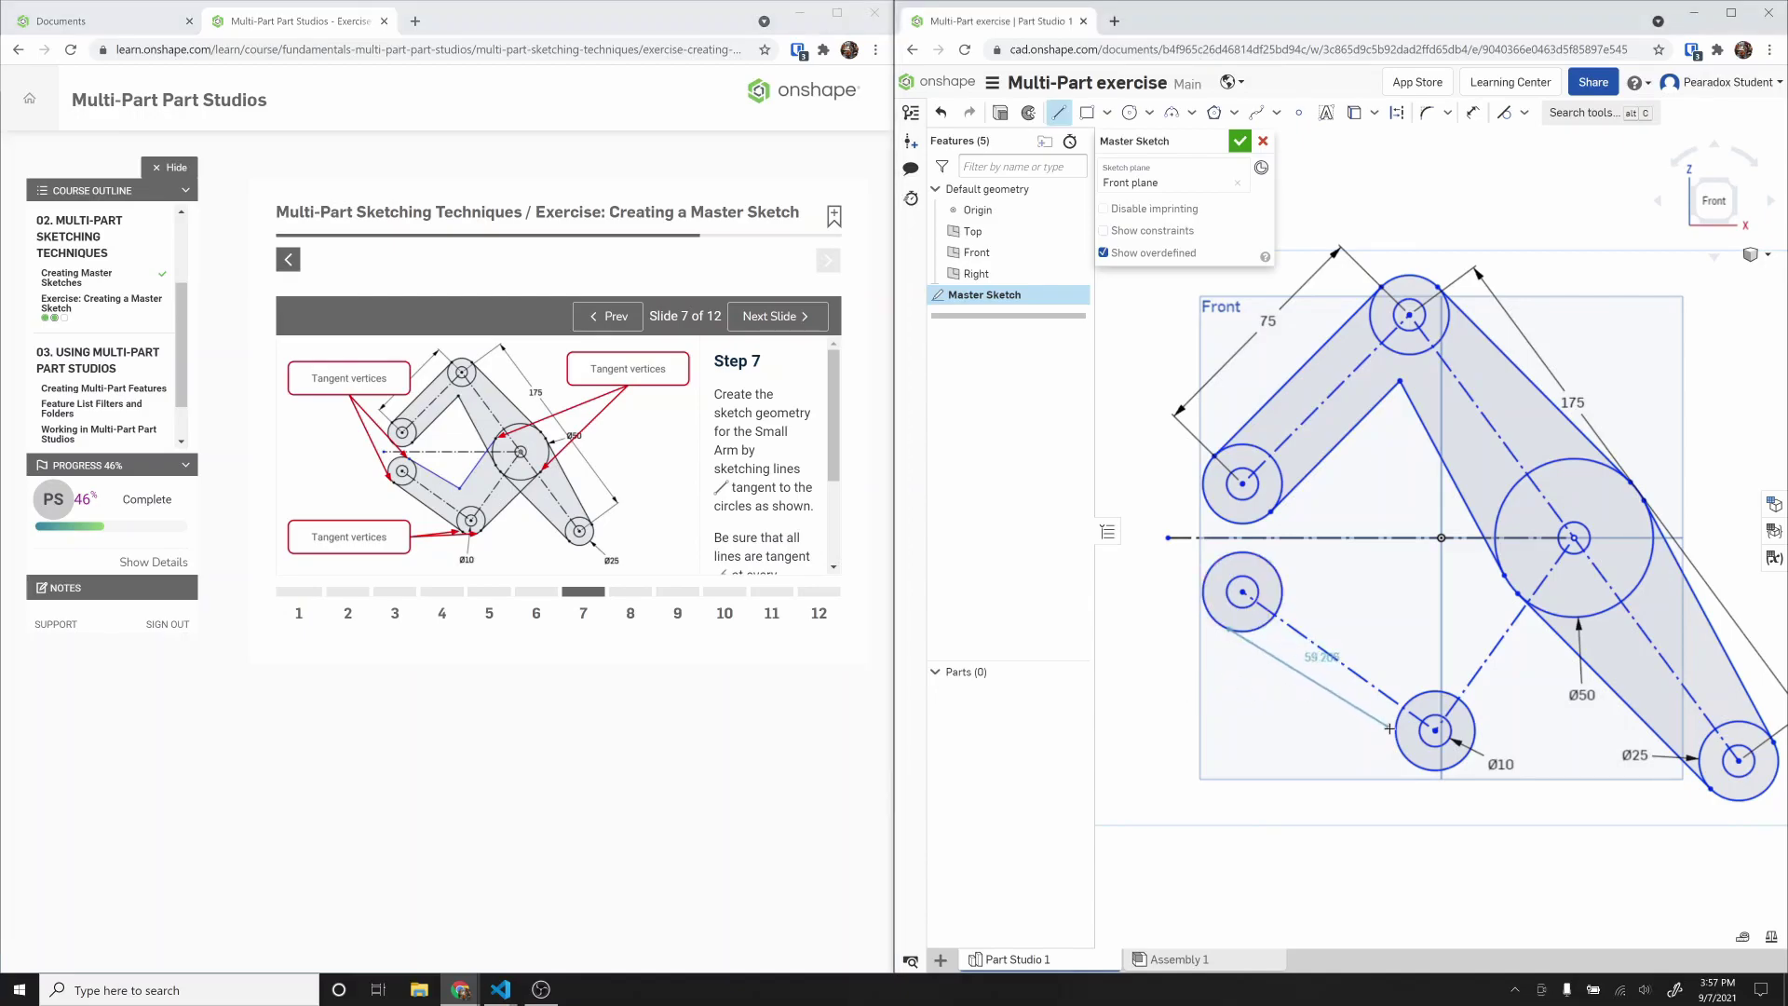
left_click(1397, 725)
key("Escape")
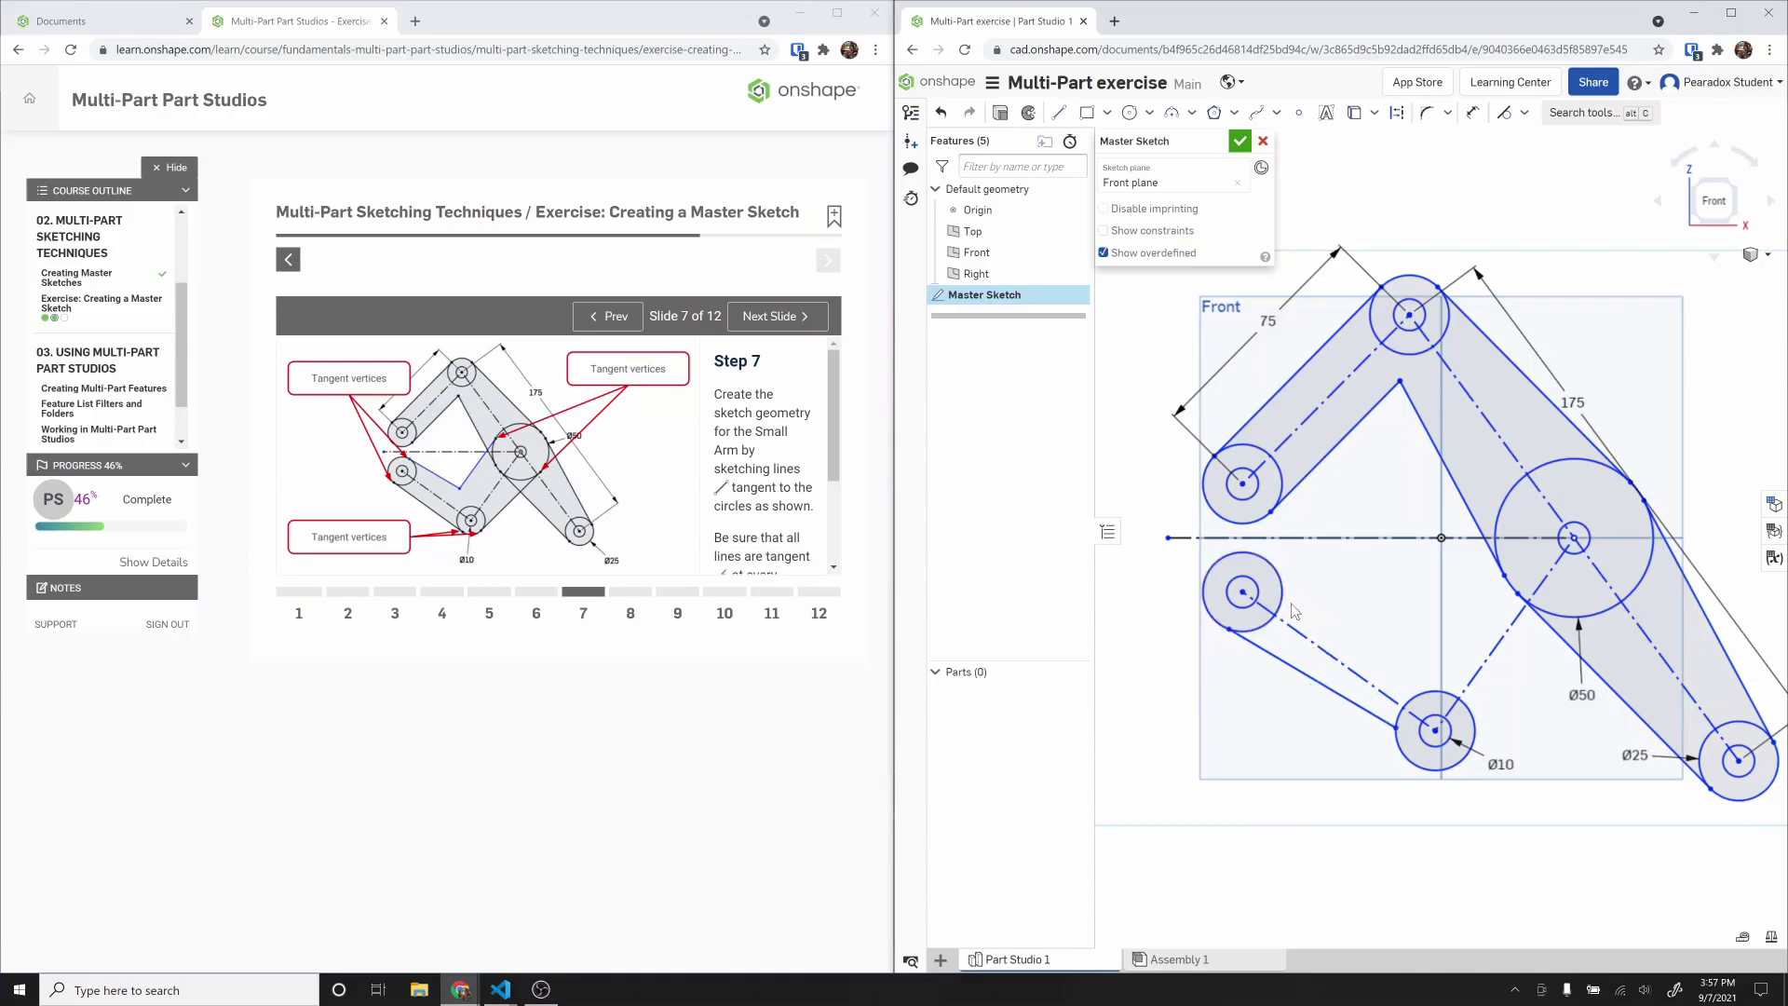
Step: Sketch an inner line about 57 mm long from the small arm's end circle to its elbow circle
left_click(1283, 587)
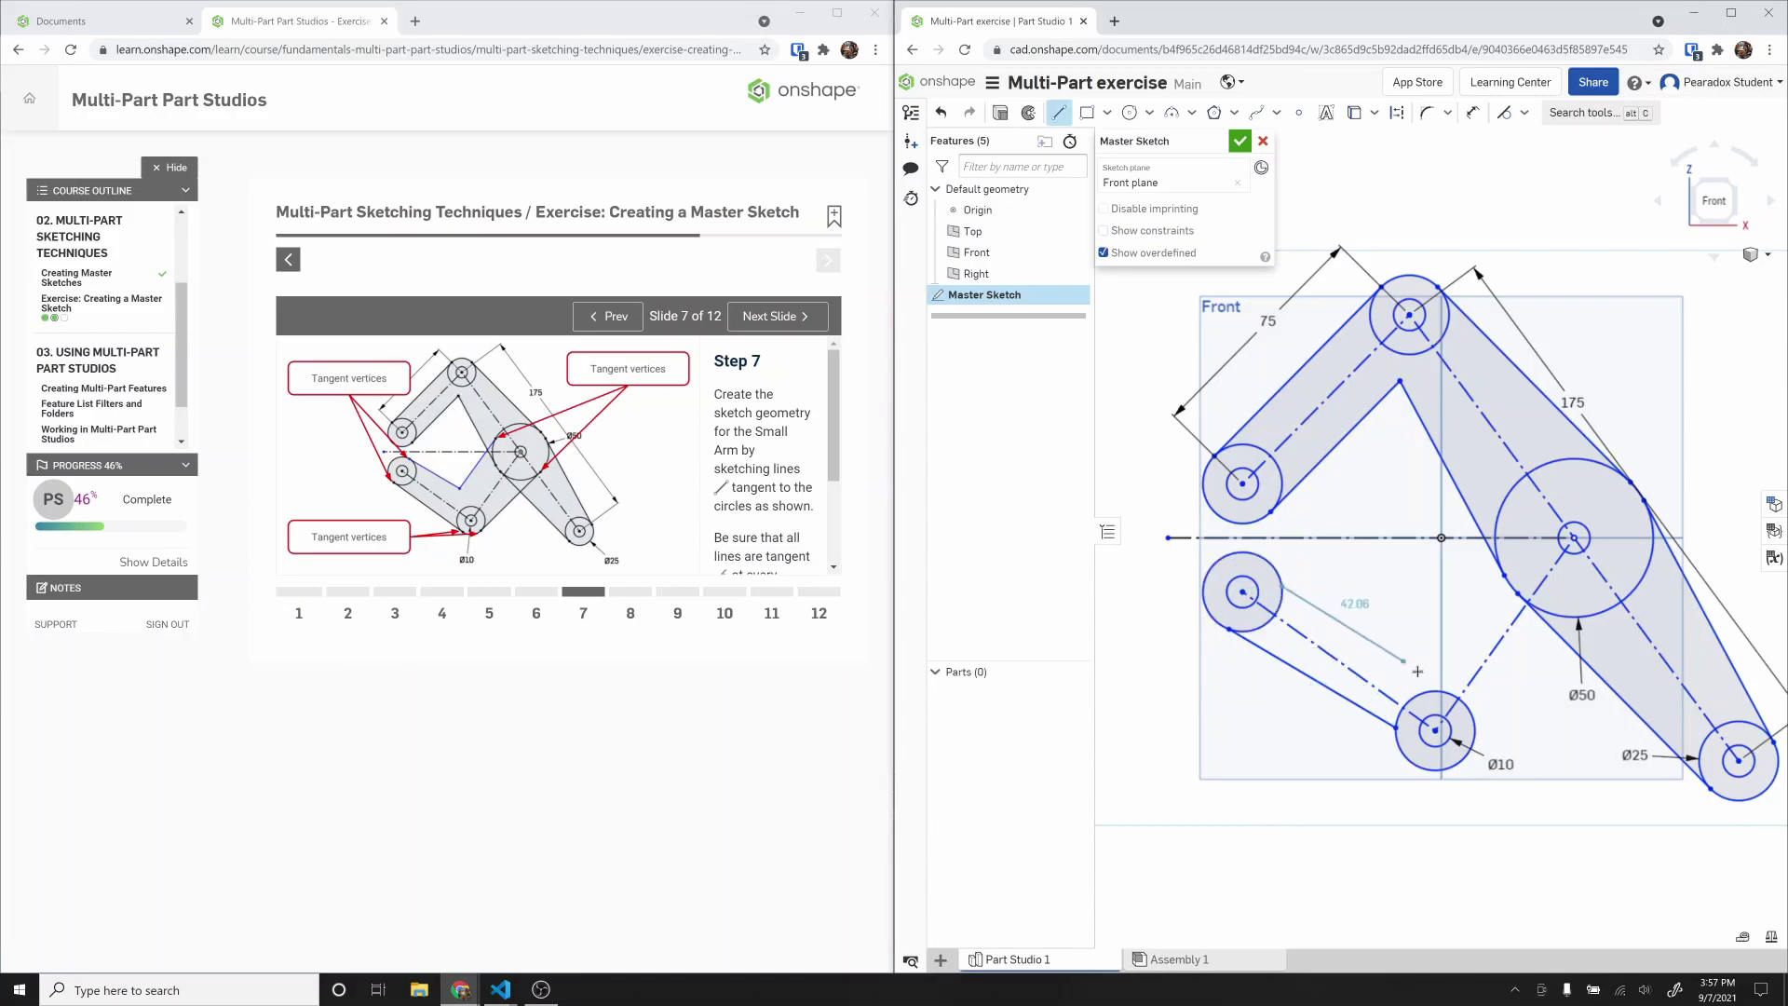
left_click(1428, 691)
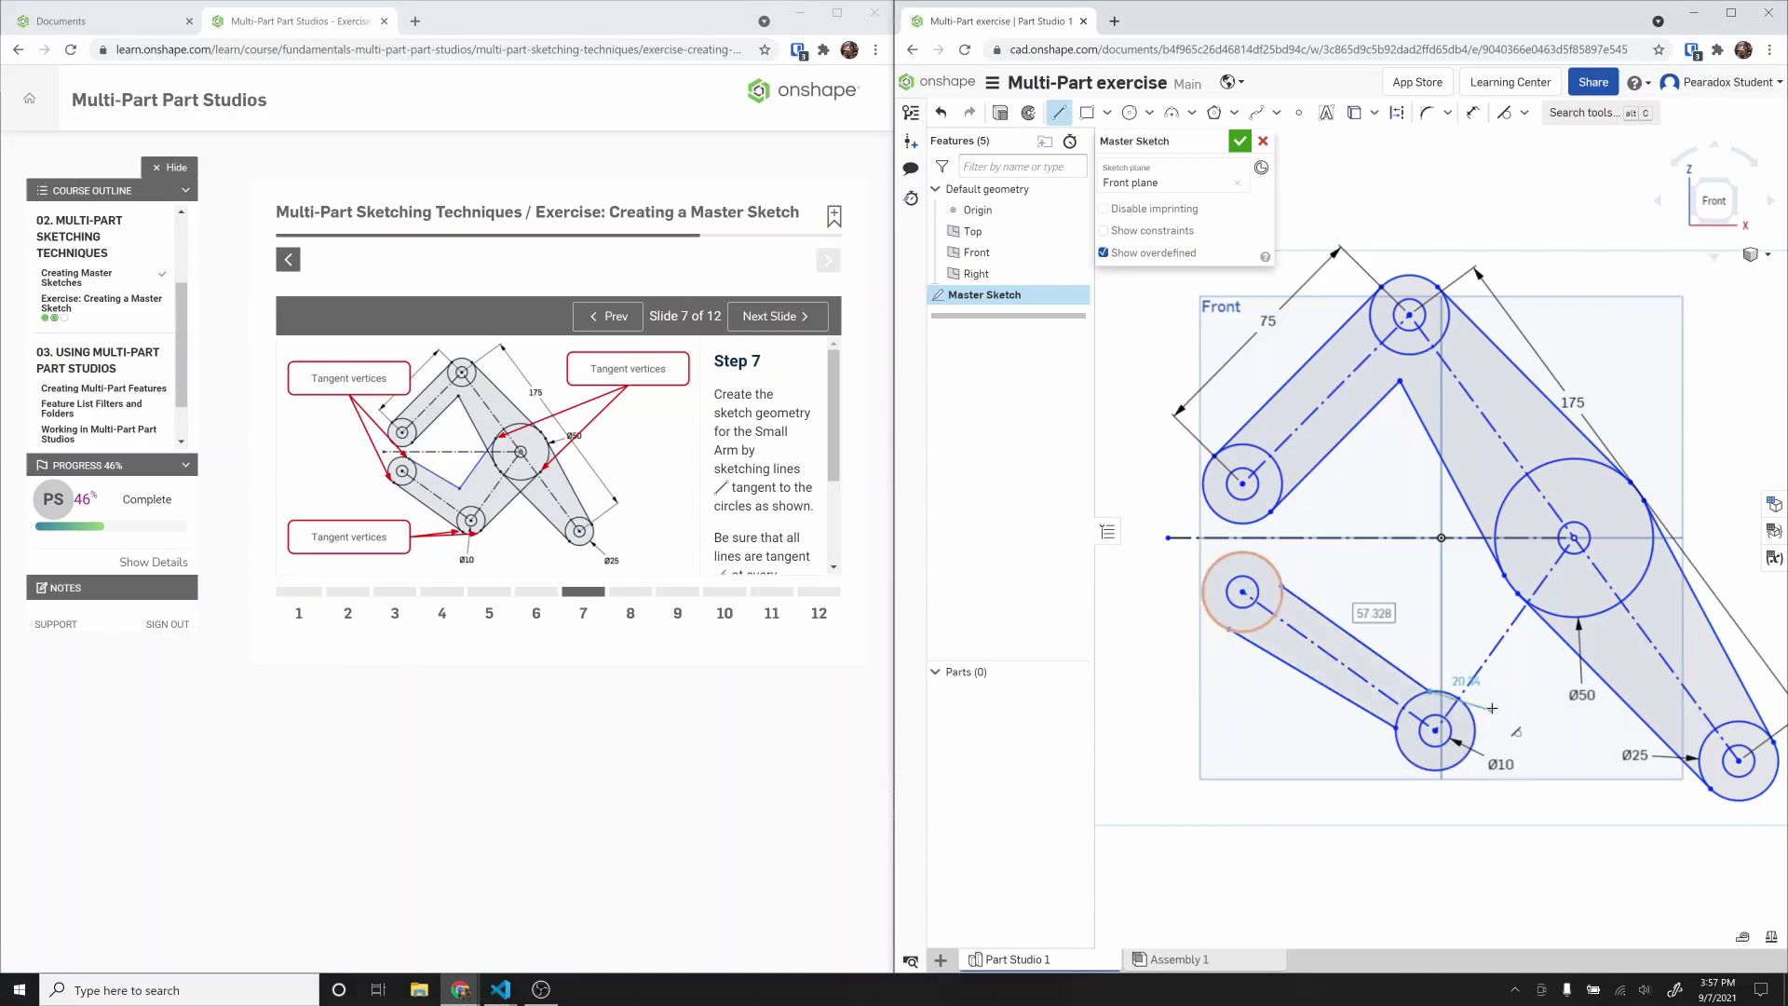
key("Escape")
Step: Sketch the small arm's second outer line from its elbow circle to the Ø50 circle
key("l")
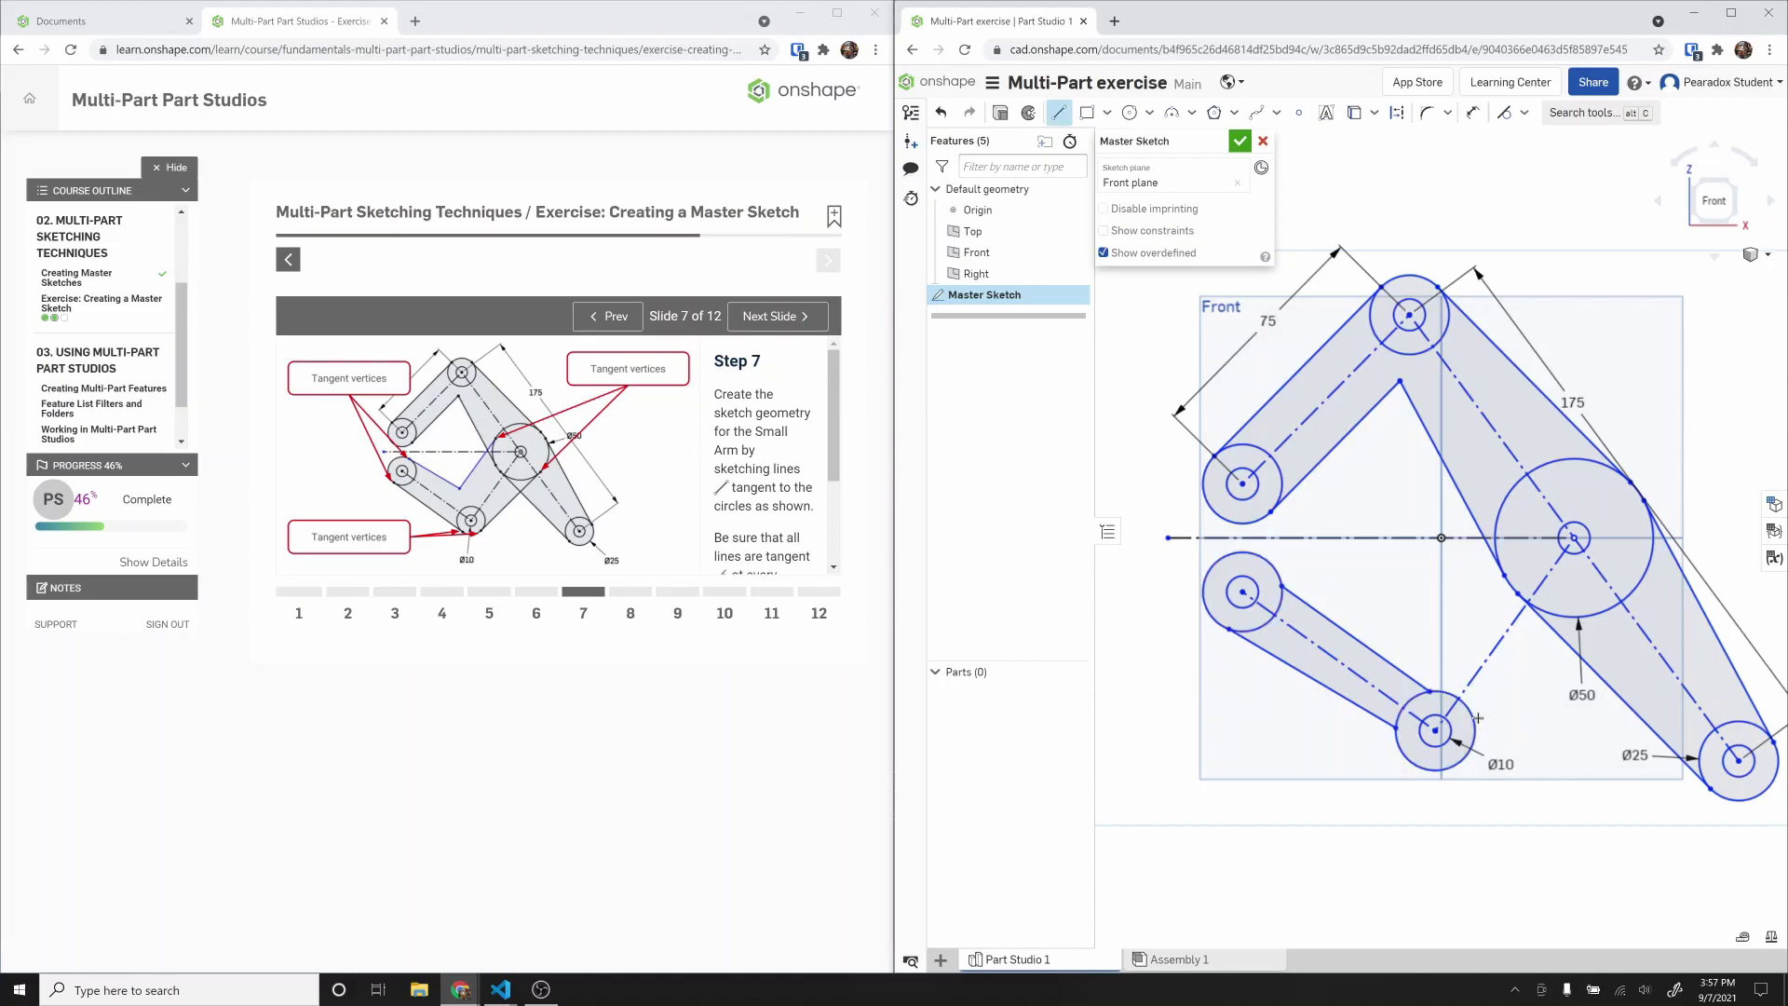
left_click(1475, 725)
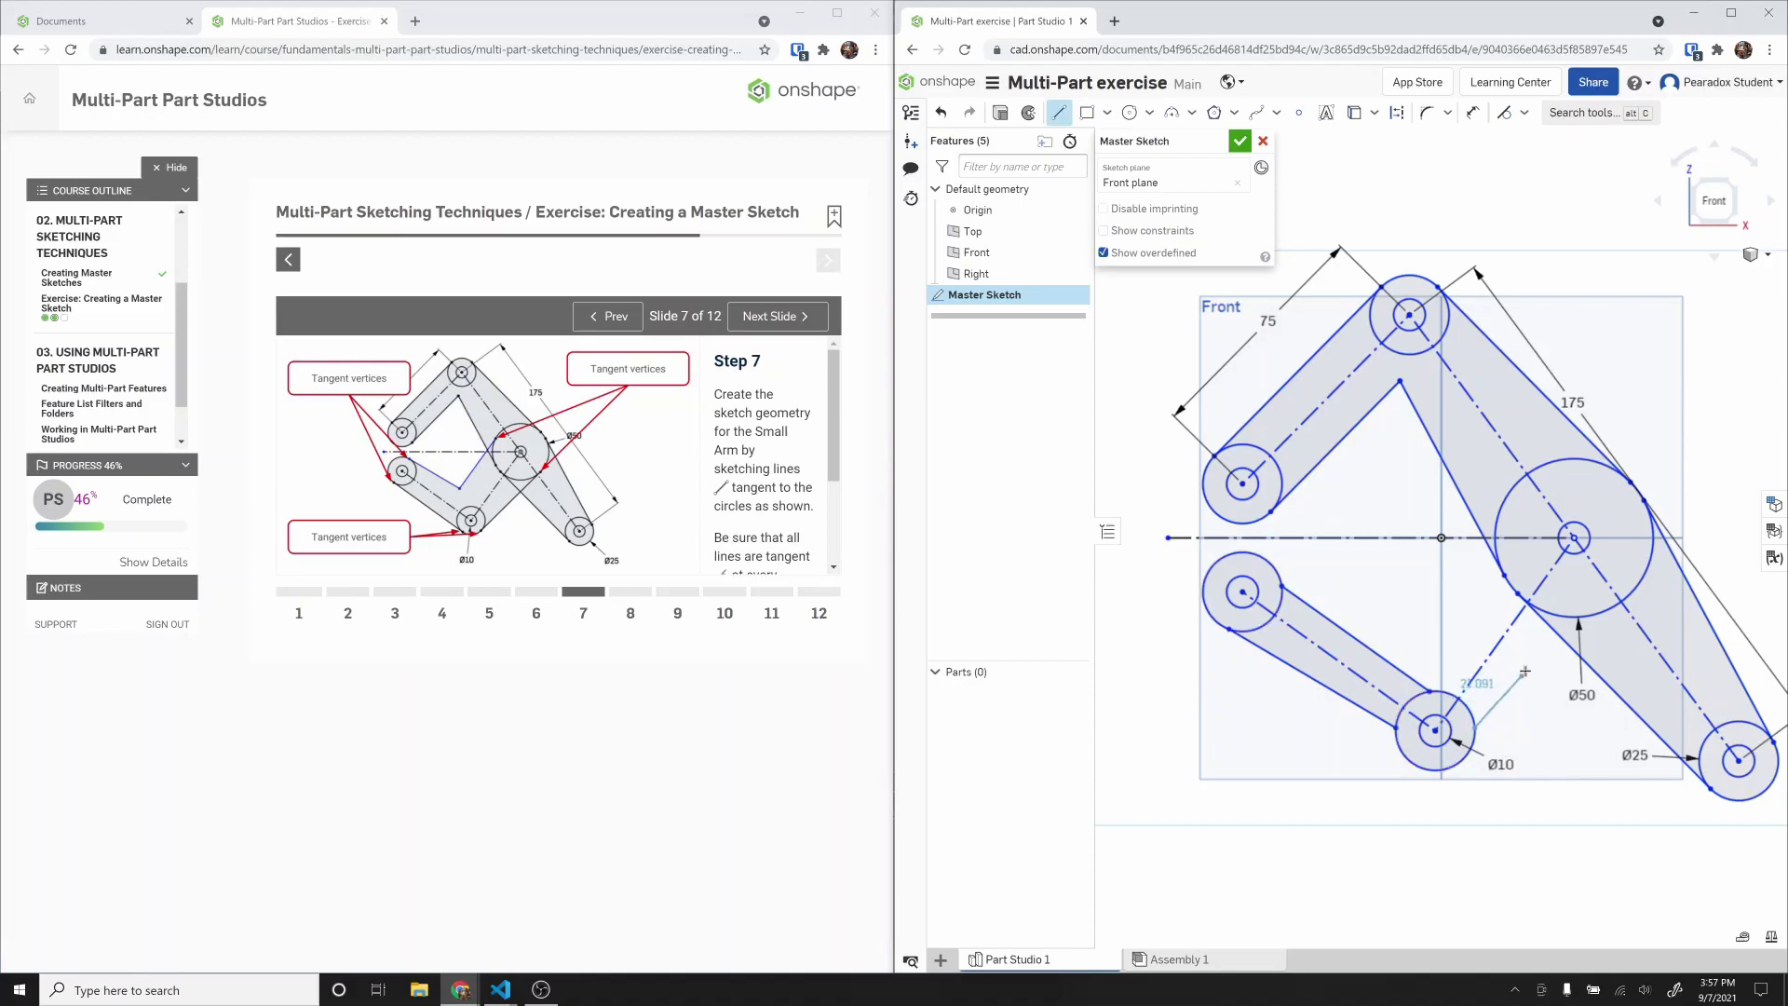
left_click(1556, 620)
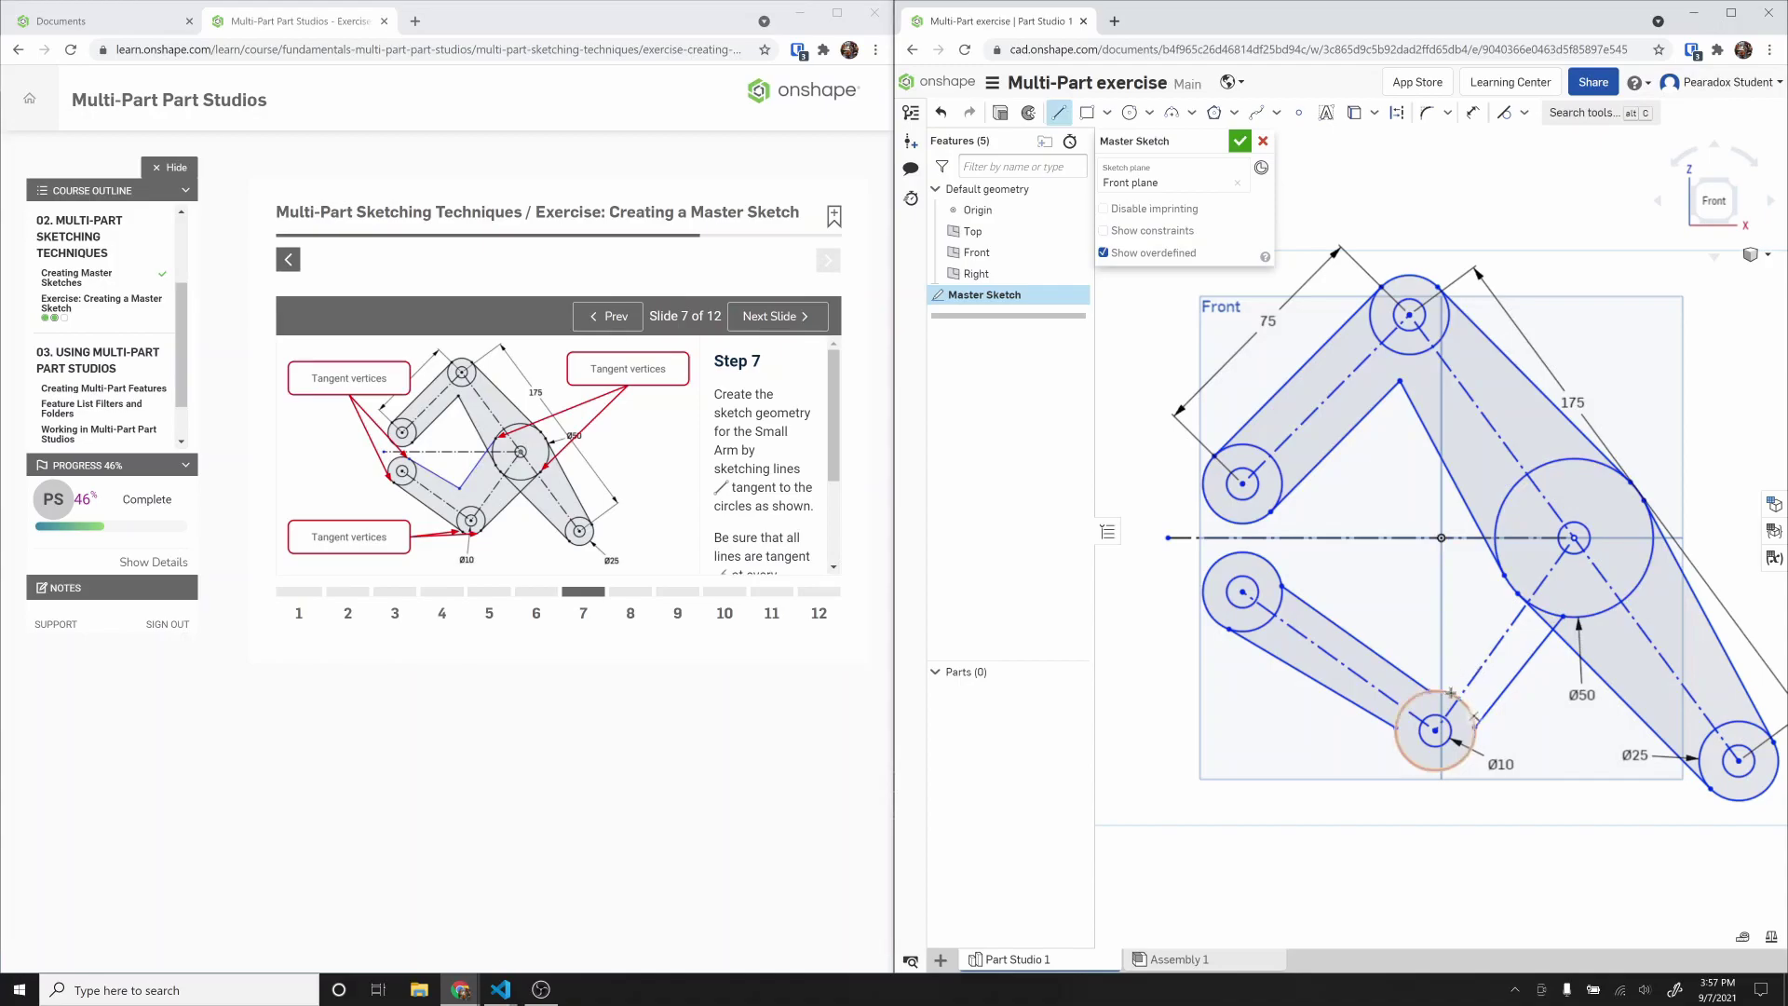
Step: Sketch an inner line about 58 mm long from the elbow circle to the Ø50 circle and try to make it tangent
left_click(1451, 692)
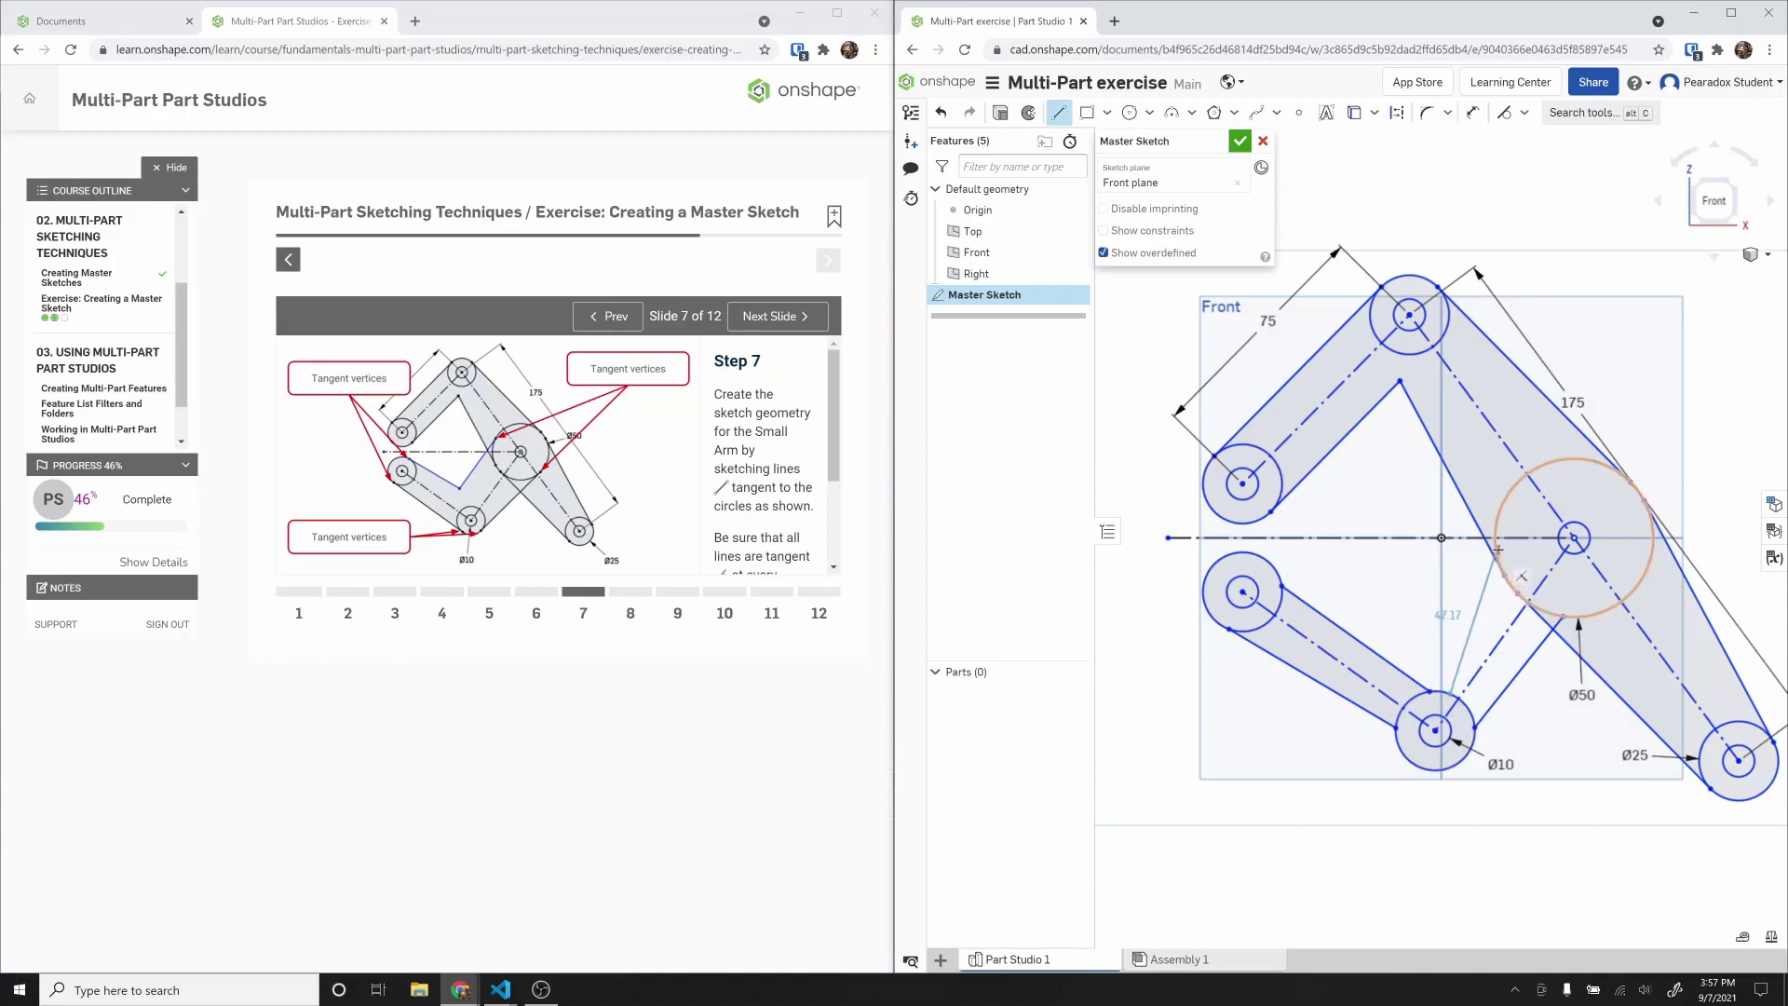
left_click(1500, 513)
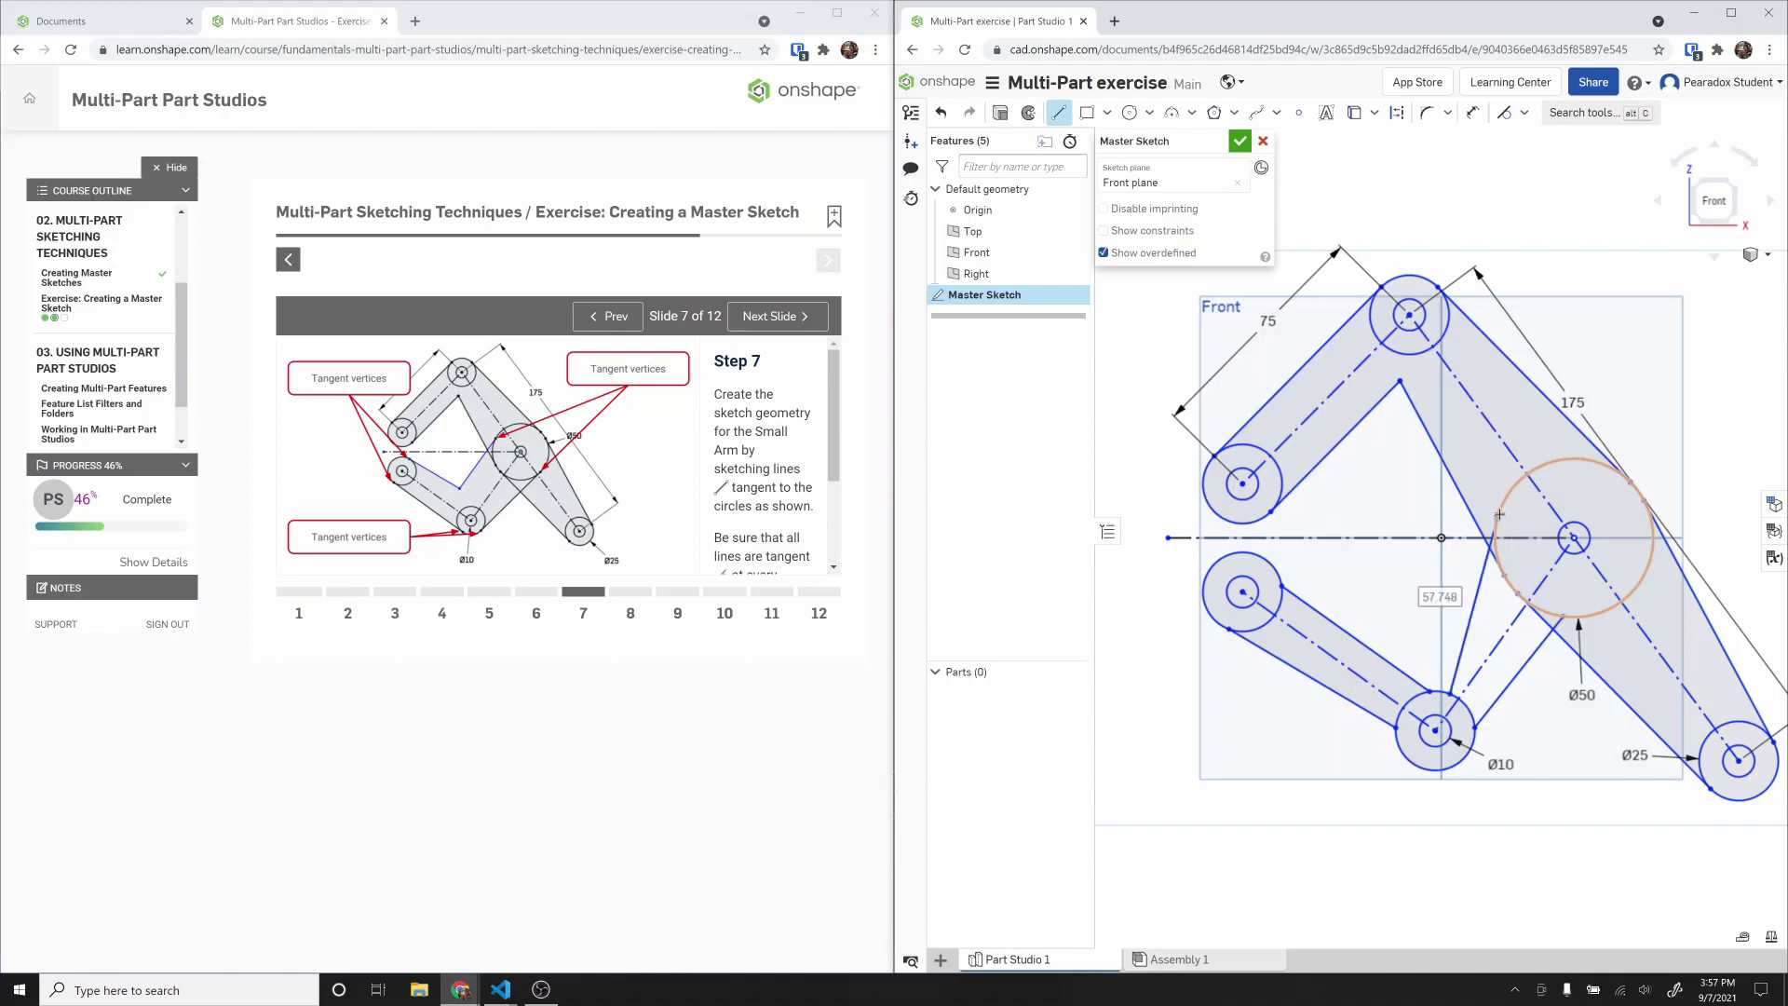
key("F1")
left_click(1278, 21)
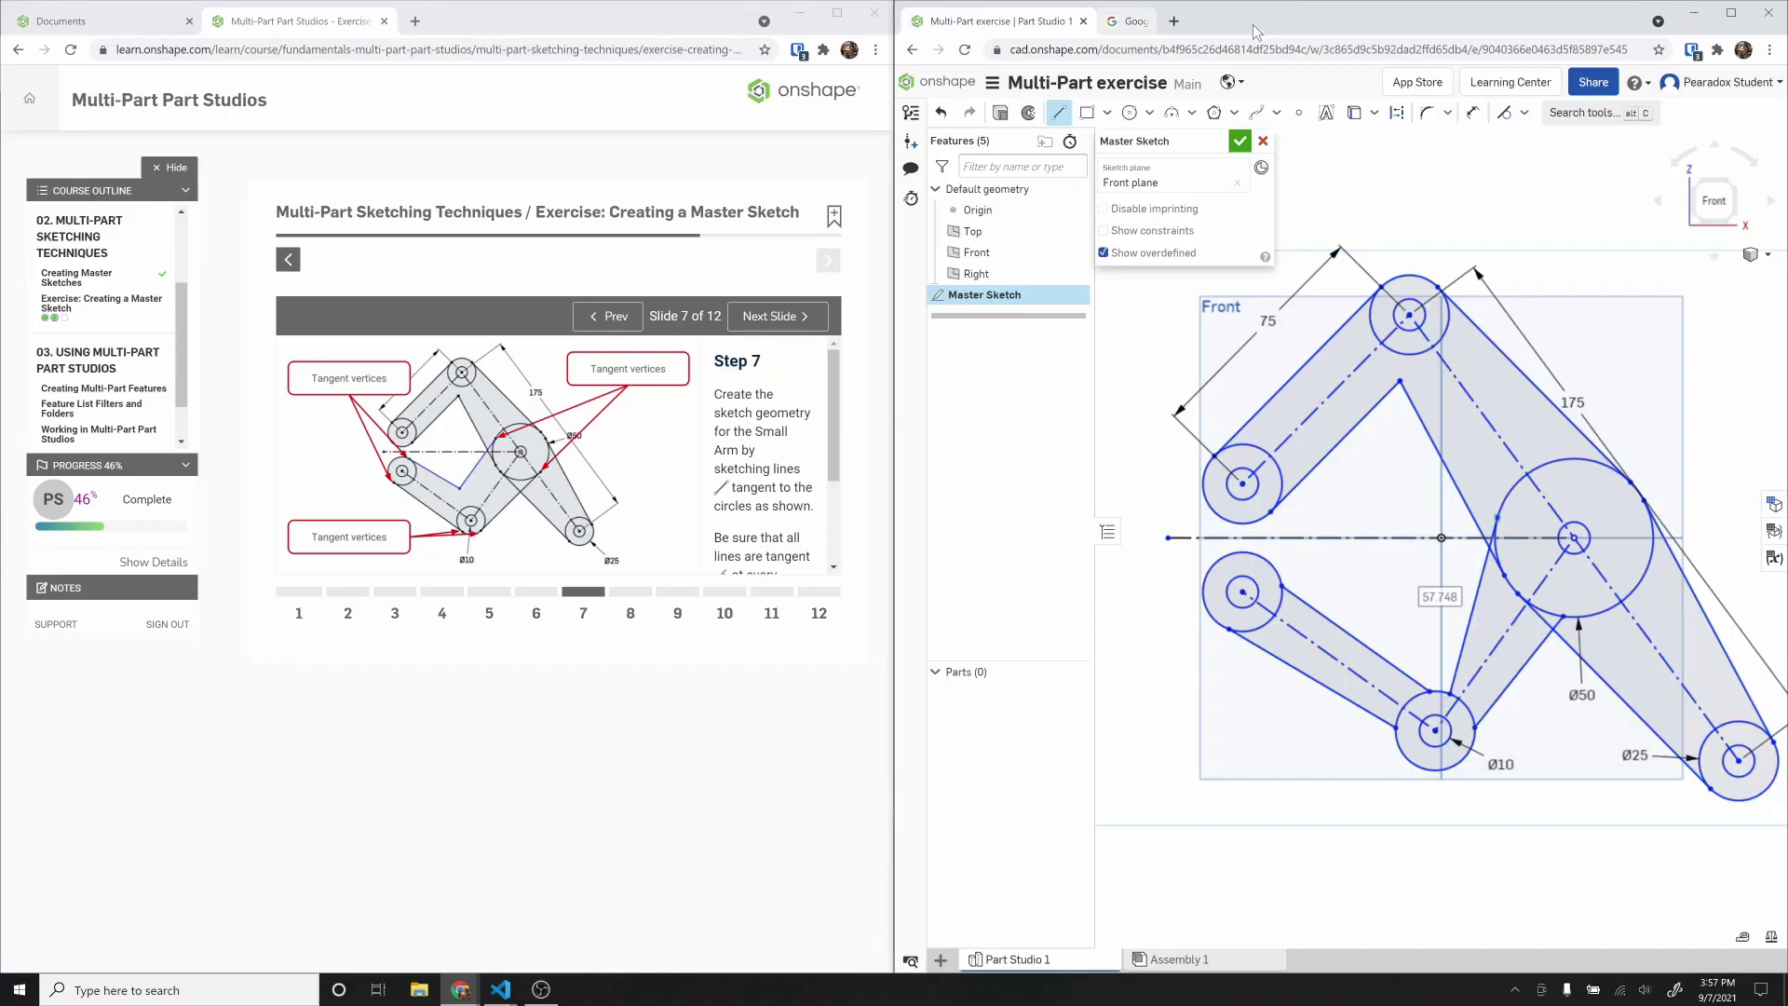
left_click(1504, 113)
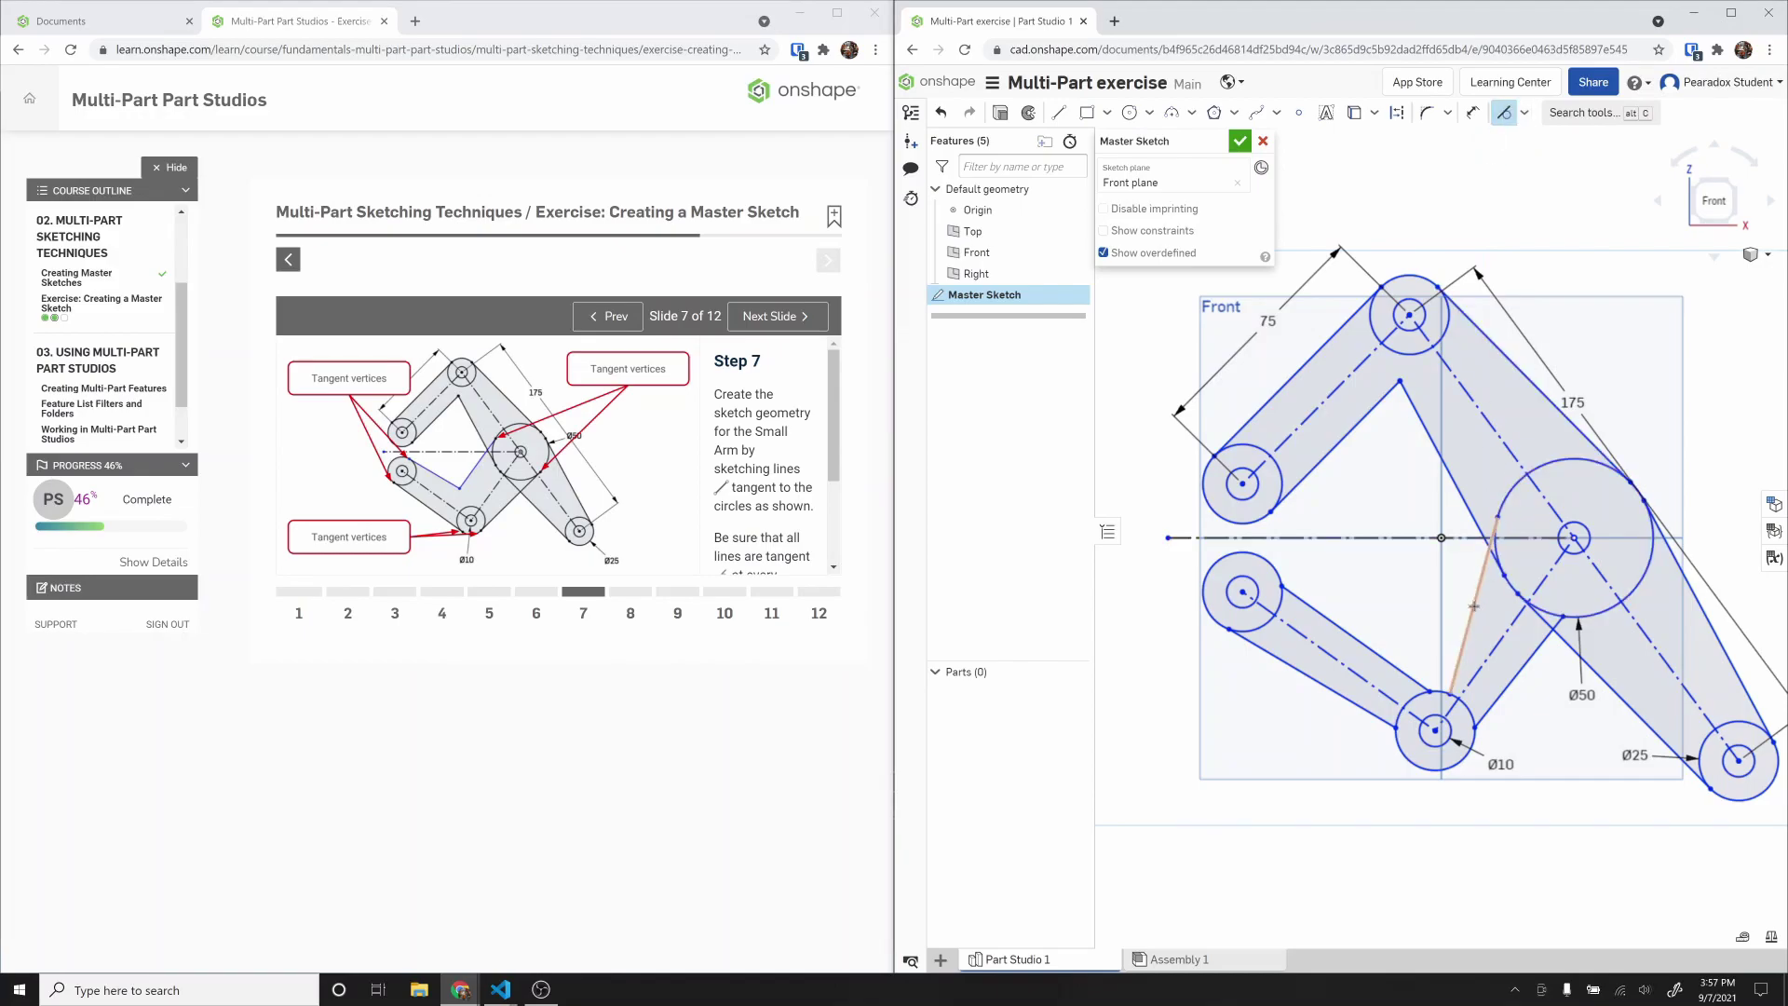
left_click(1450, 693)
key("Escape")
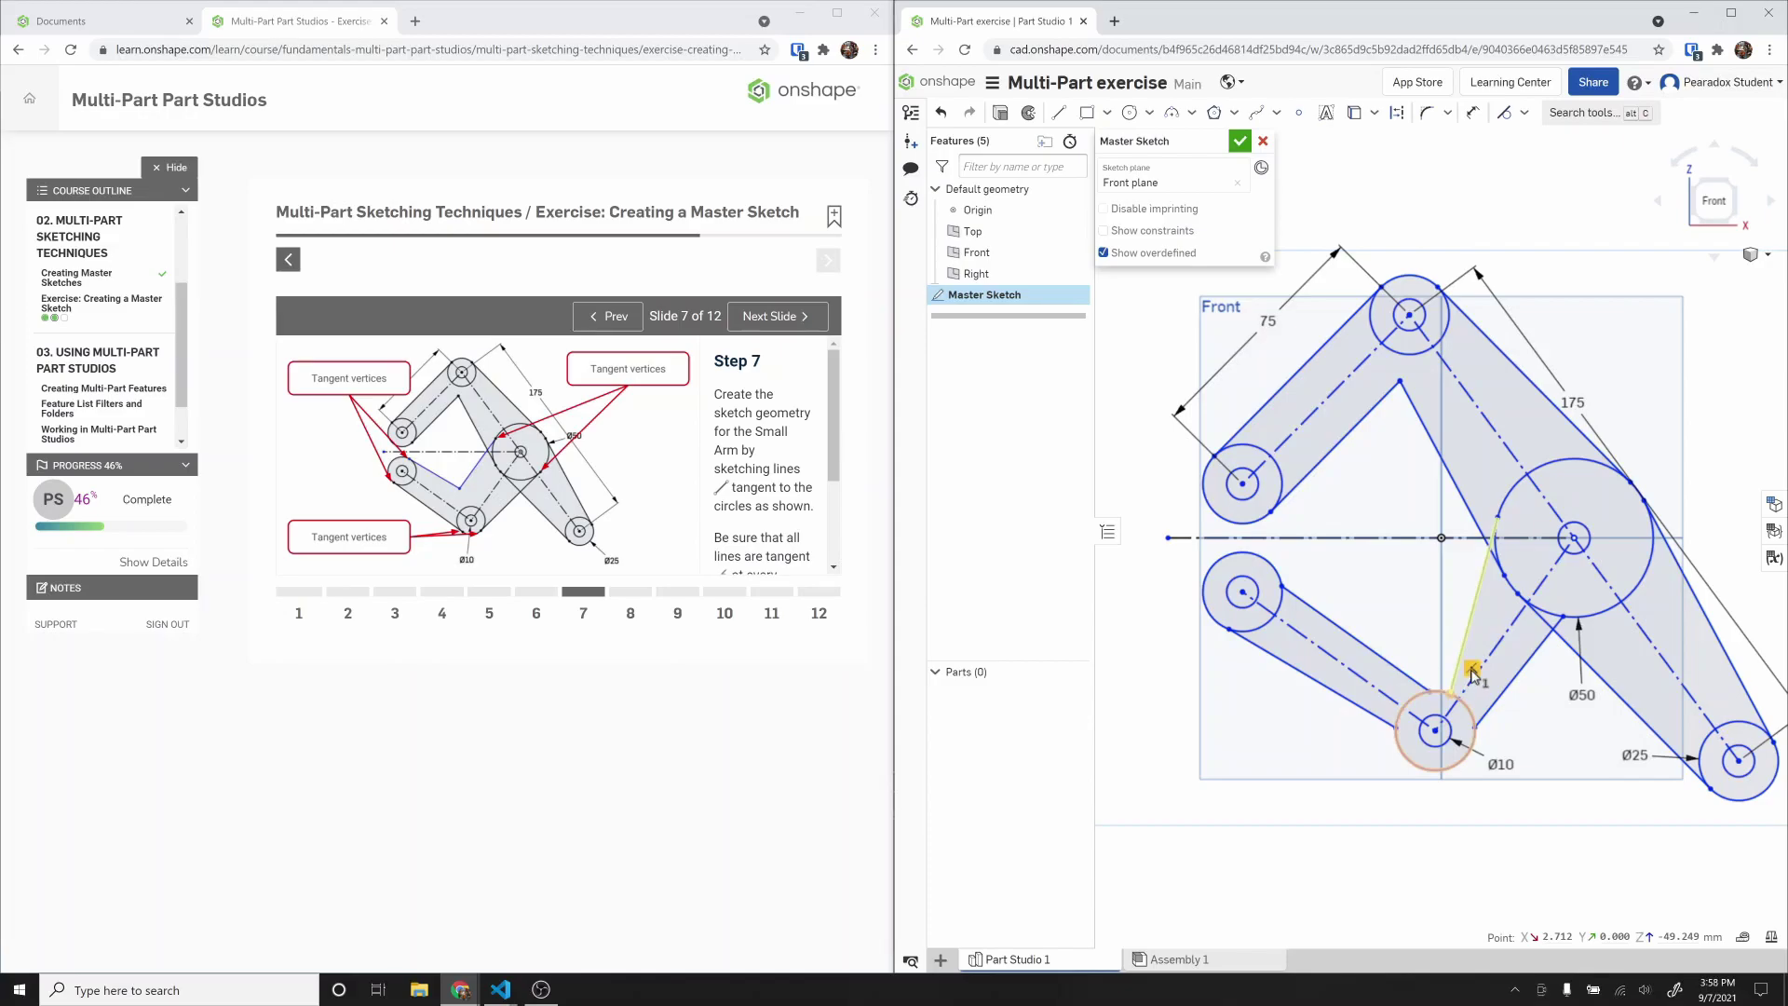
Step: Delete the small arm's two inner lines that end on the elbow circle
left_click(1380, 663)
key("Delete")
left_click(1461, 650)
key("Delete")
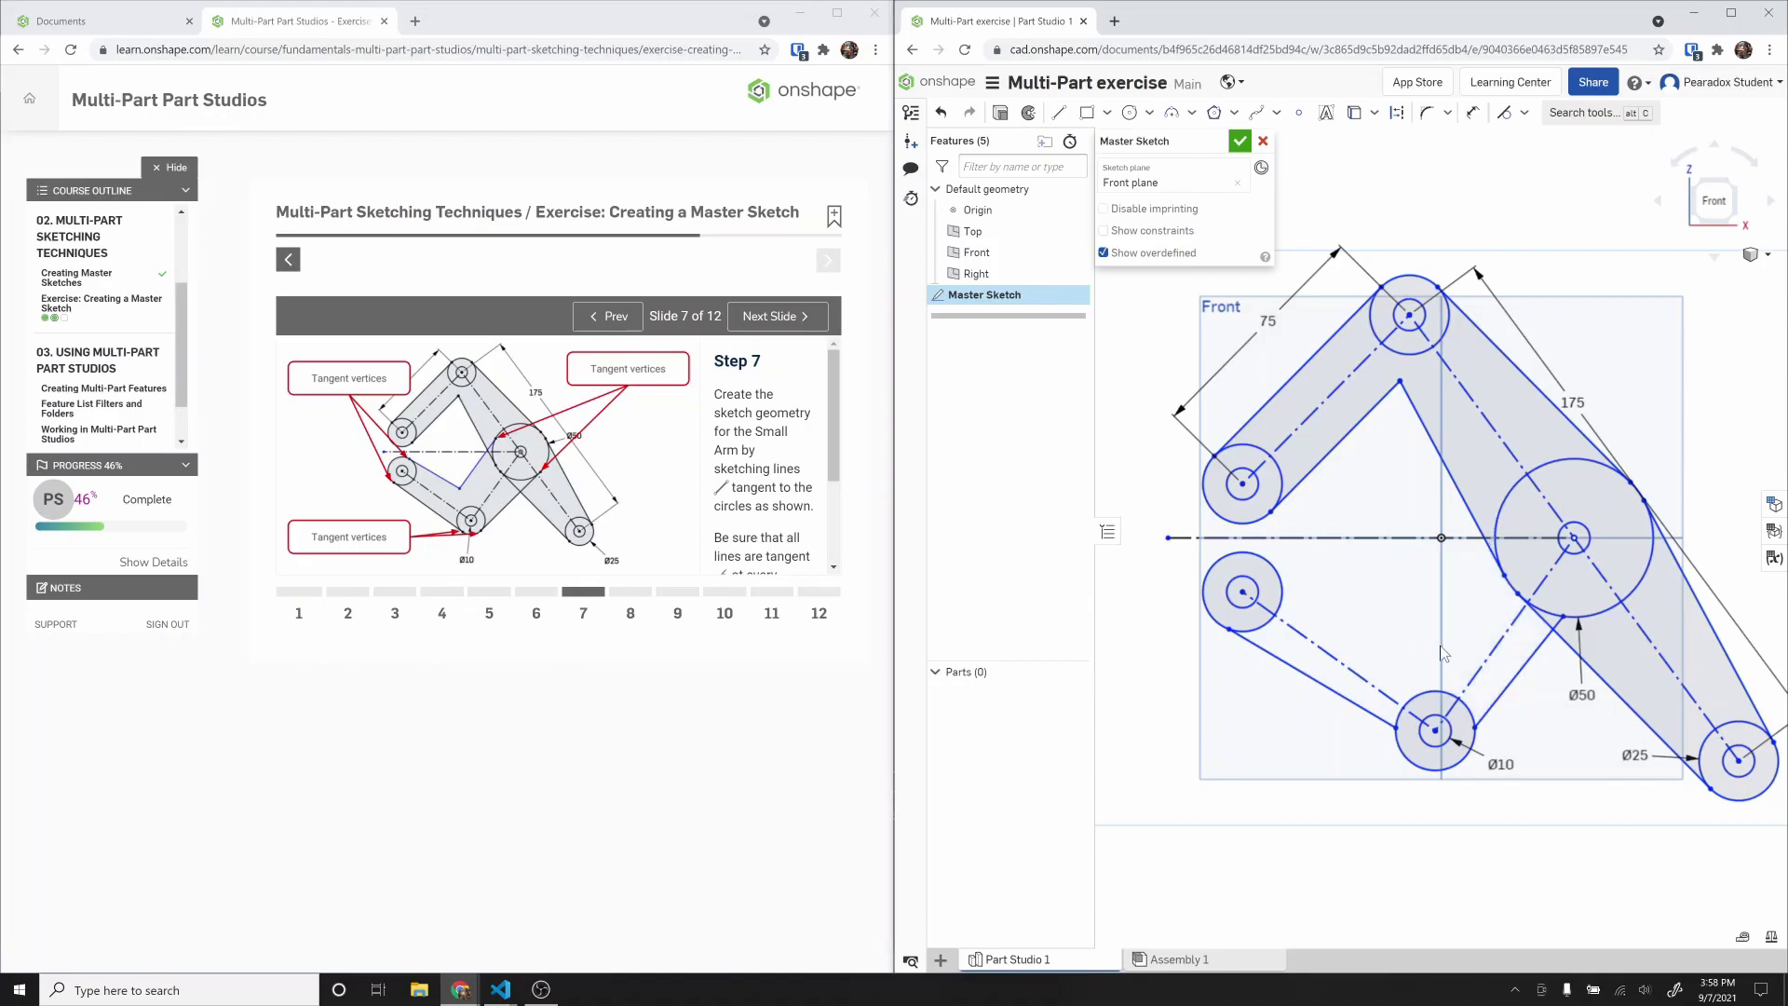
Step: Sketch two connected inner lines, about 55 mm and 54 mm long, from the small arm's end circle through a corner above the elbow to the Ø50 circle
key("l")
left_click(1276, 565)
left_click(1416, 665)
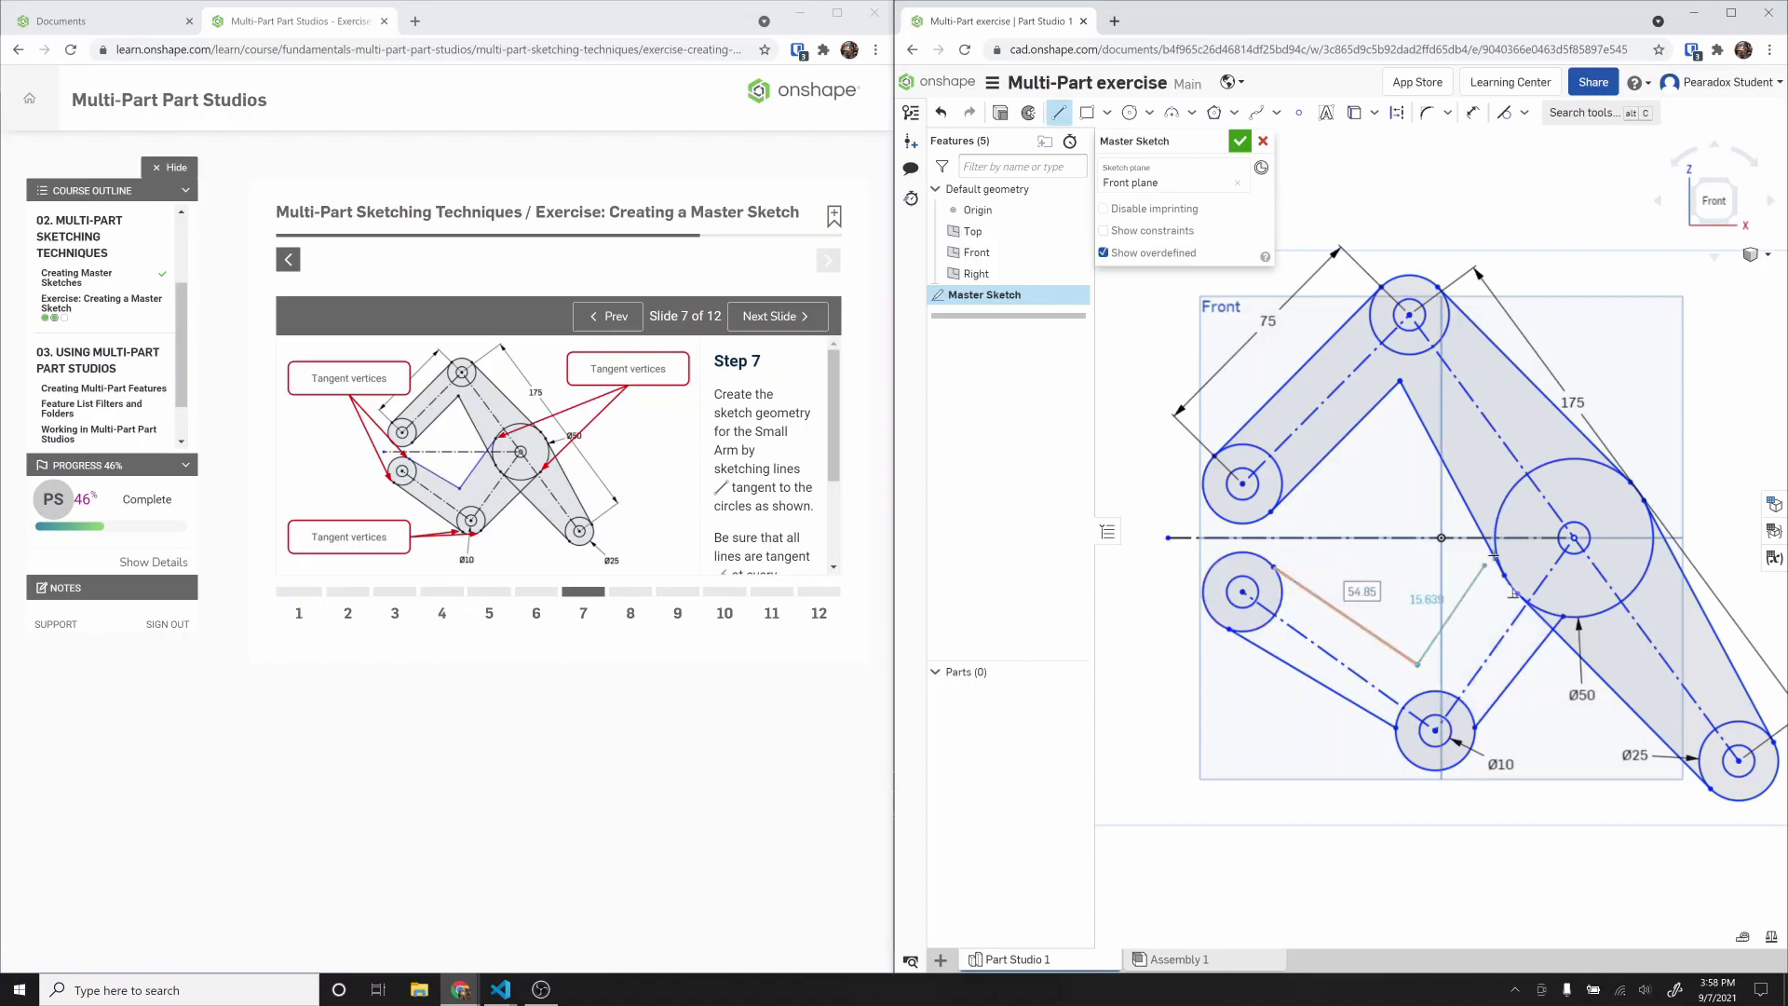
left_click(1498, 529)
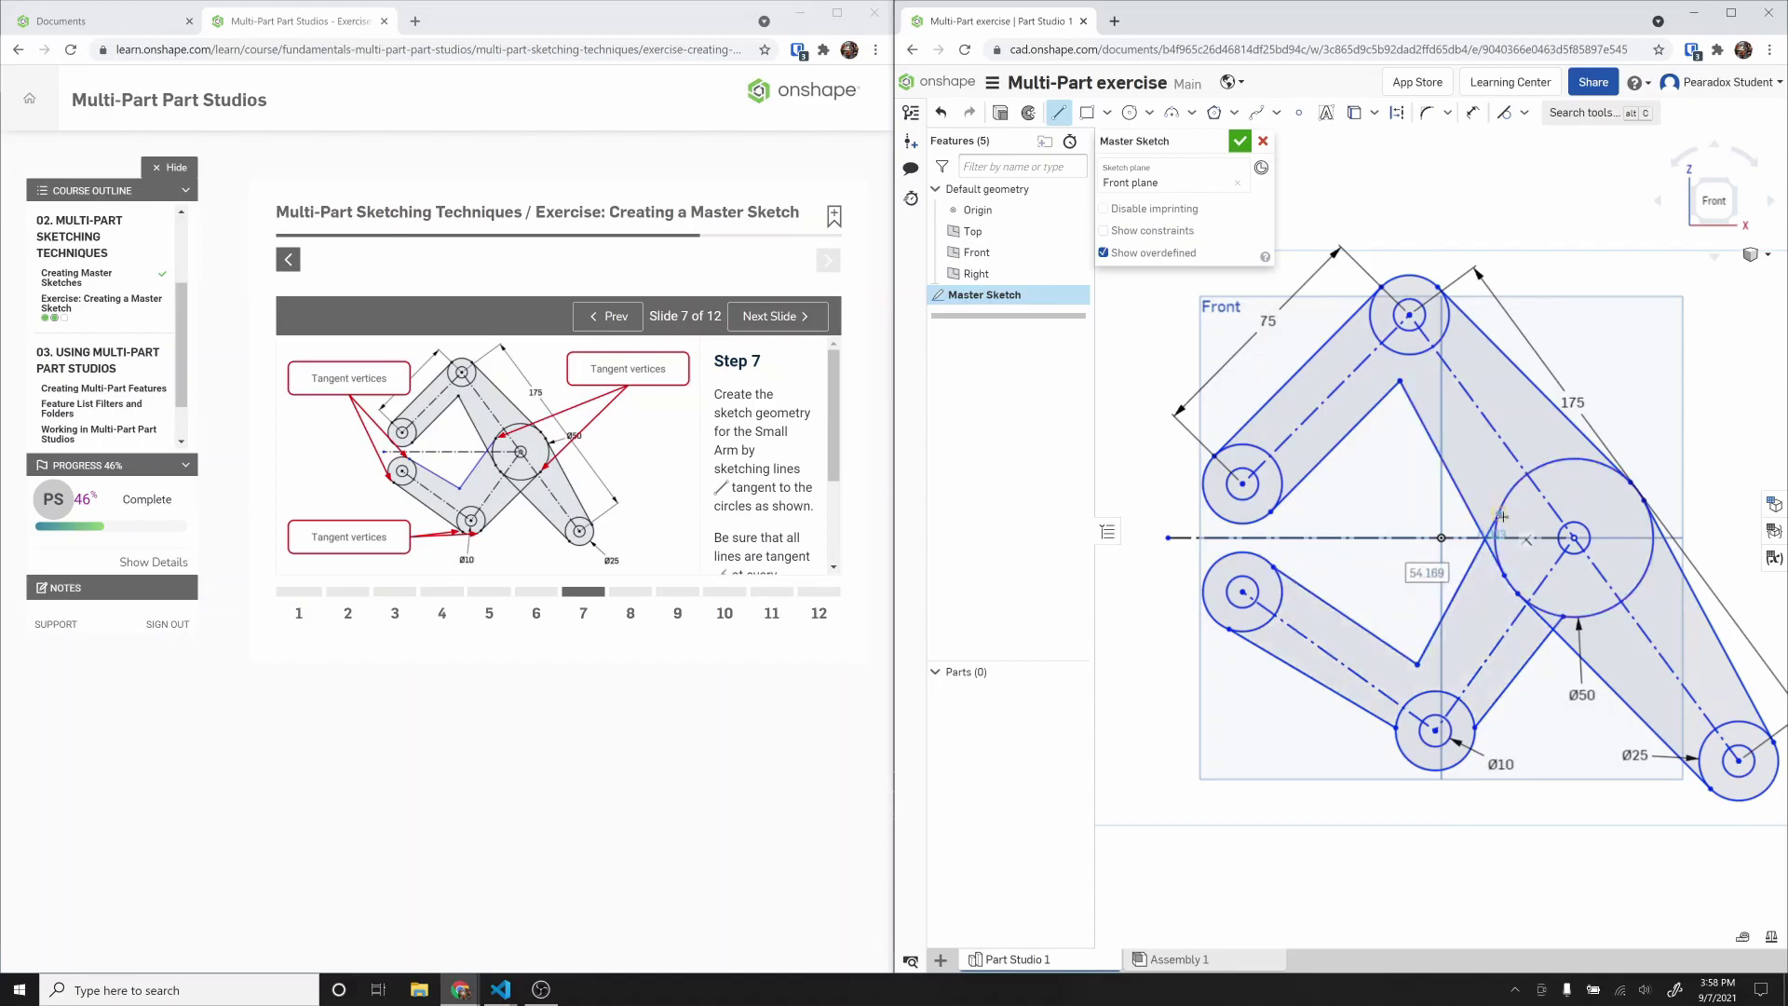
key("Escape")
Step: Make the small arm's outer lines tangent to the circles they join and its inner line tangent to the Ø50 circle
left_click(1502, 114)
left_click(1256, 627)
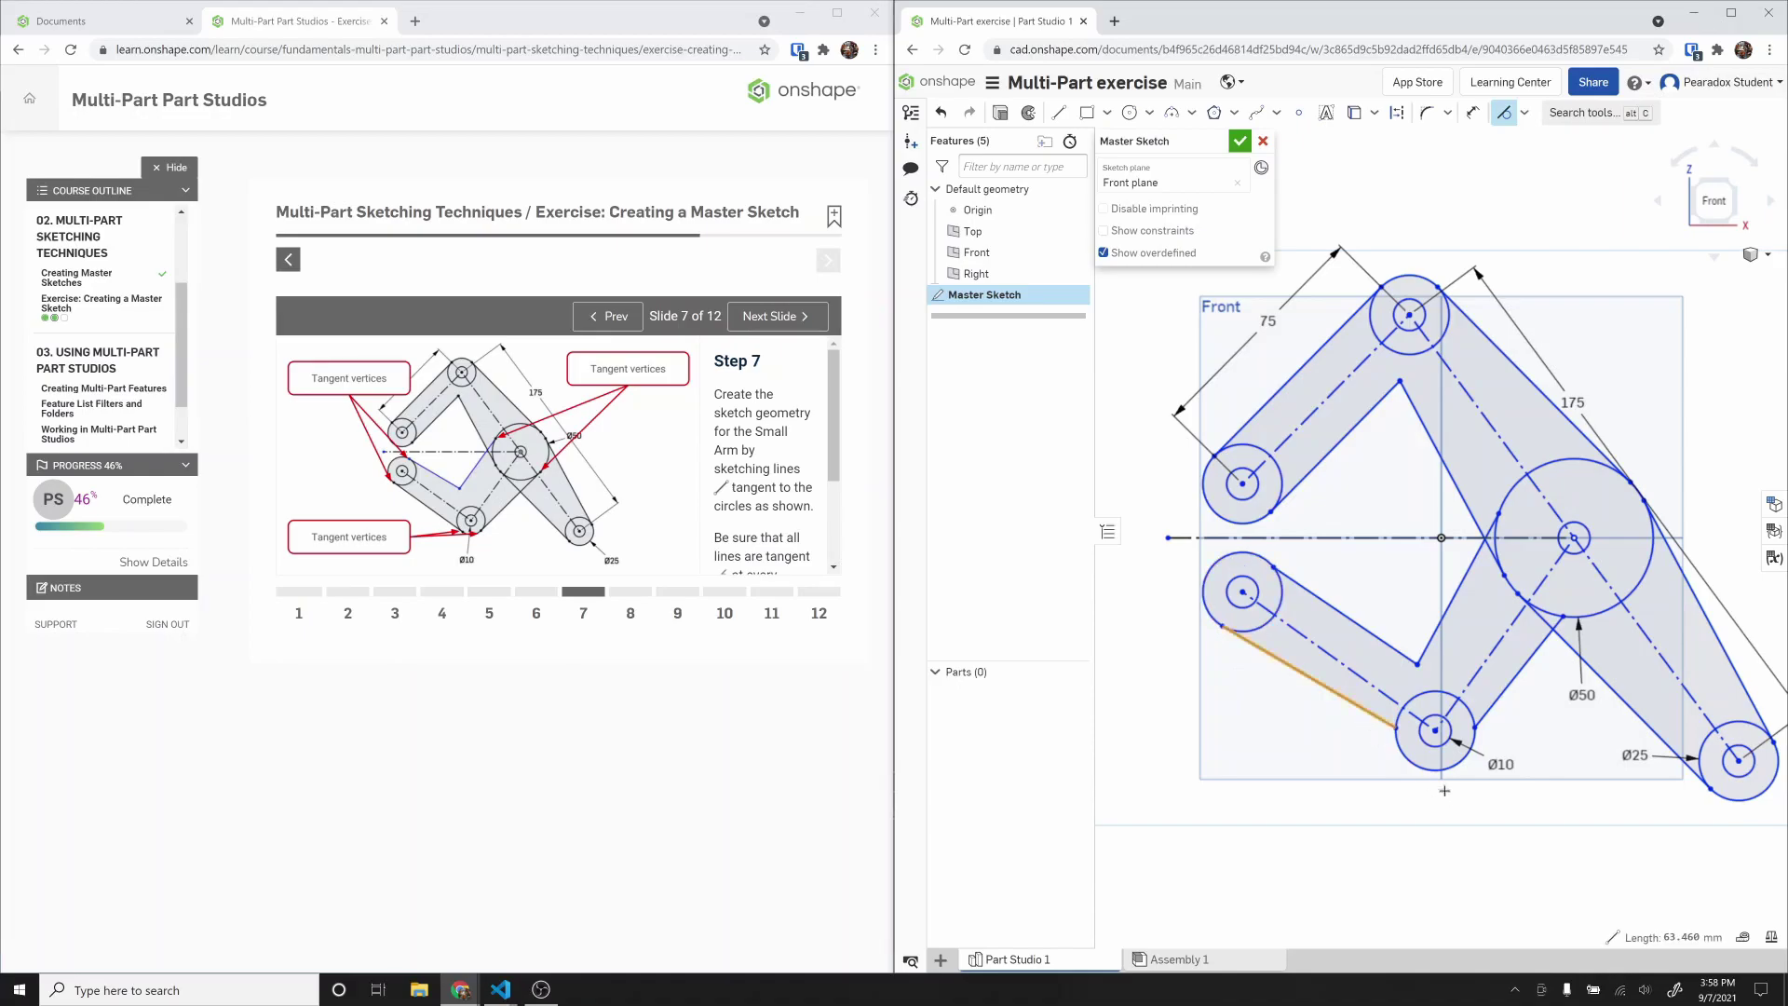
left_click(1416, 769)
left_click(1485, 713)
left_click(1471, 715)
left_click(1530, 660)
left_click(1519, 596)
left_click(1466, 567)
left_click(1495, 508)
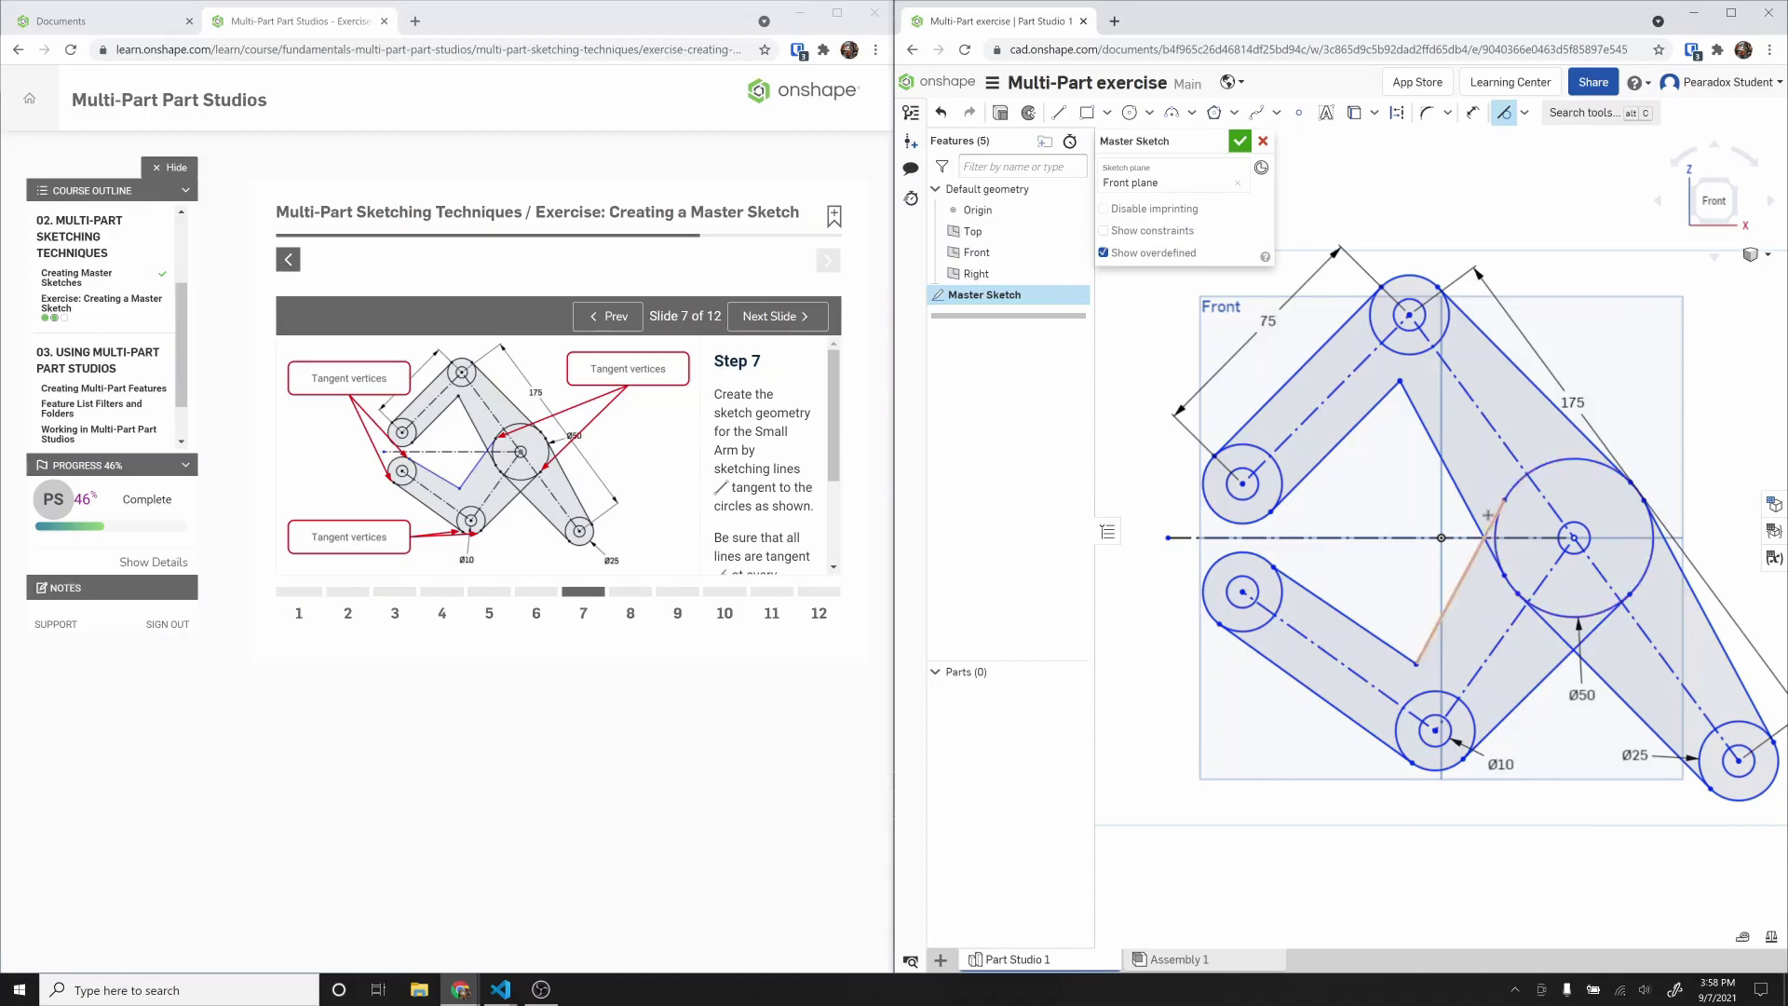
key("Escape")
Step: Advance the exercise to step 8 and make the small arm's inner forearm line parallel to its centerline
left_click(836, 428)
scroll(836, 428, "down", 2)
left_click(746, 320)
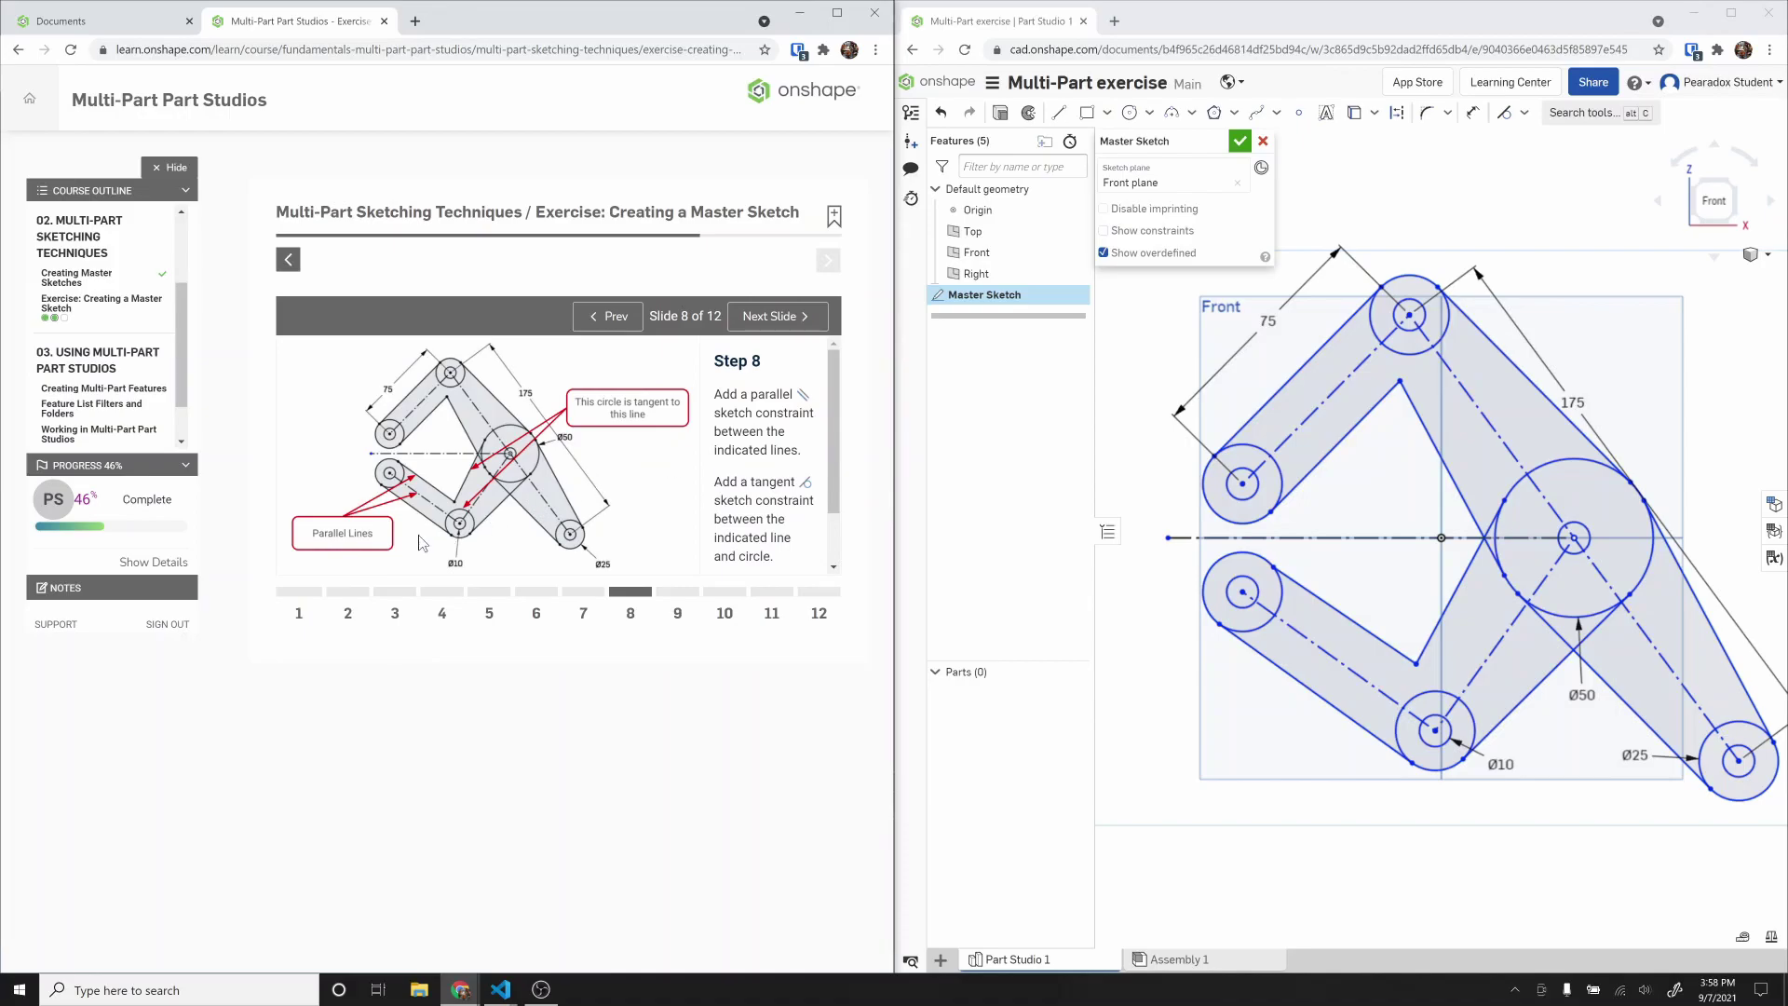
left_click(1524, 113)
left_click(1537, 192)
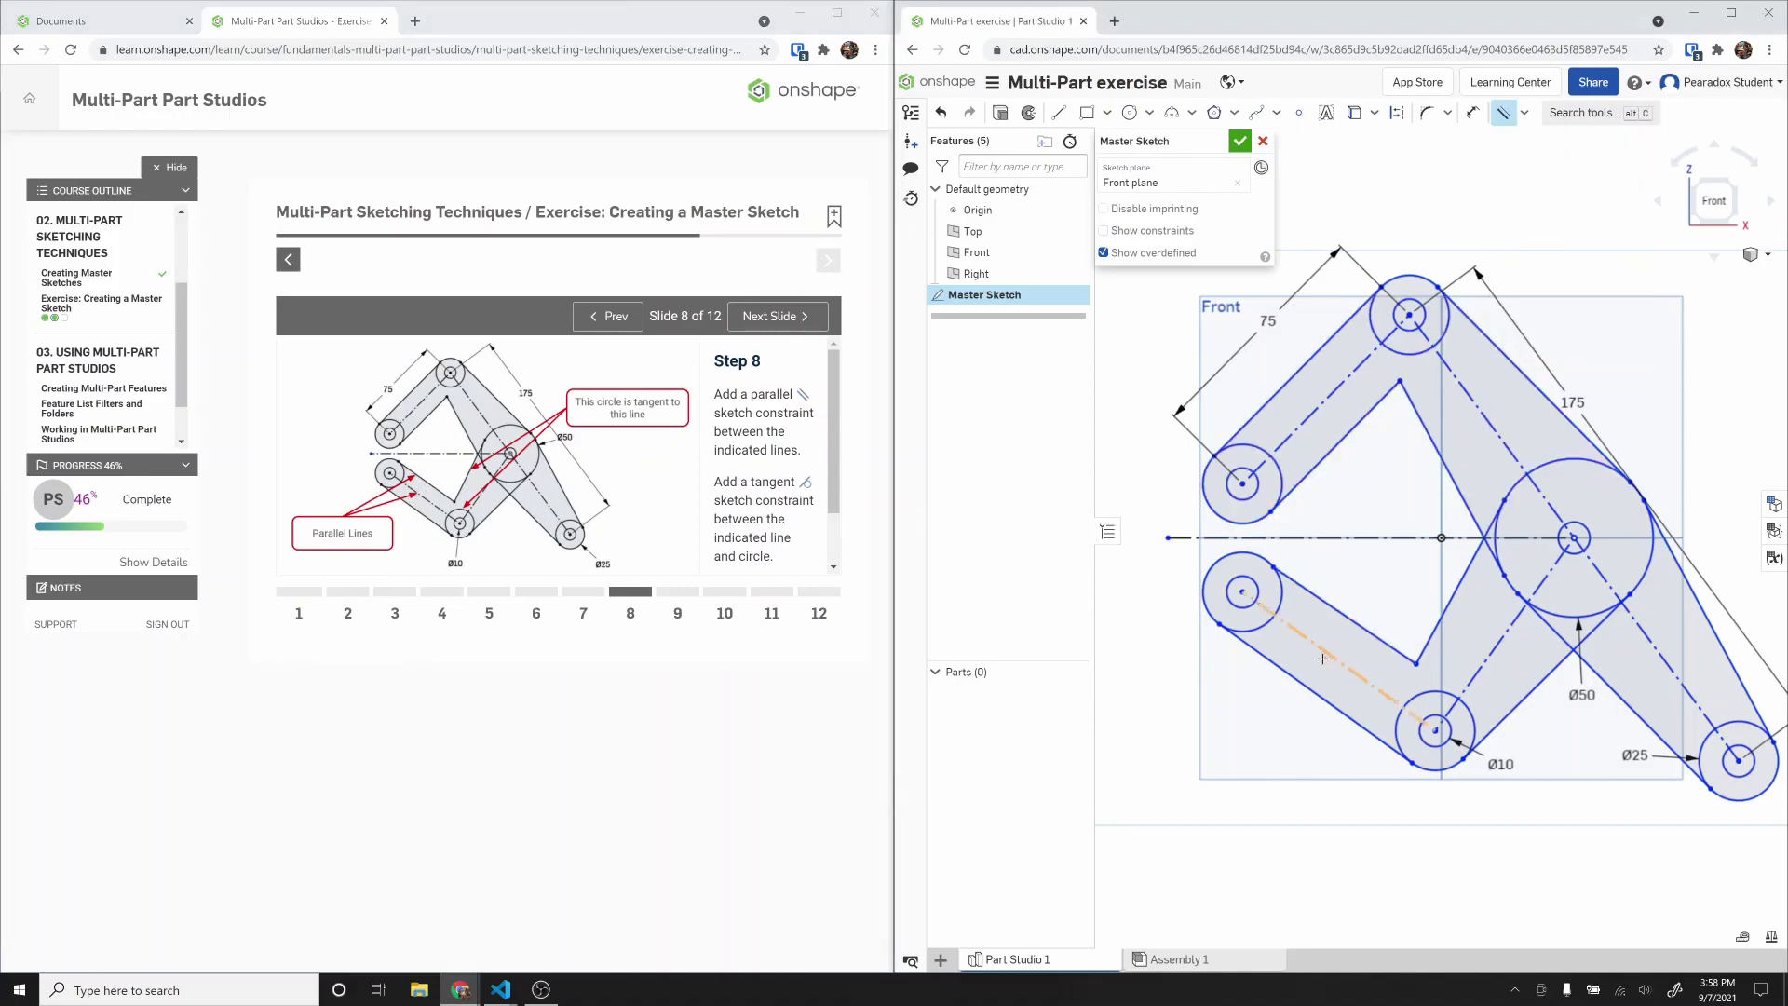
left_click(1331, 655)
left_click(1347, 617)
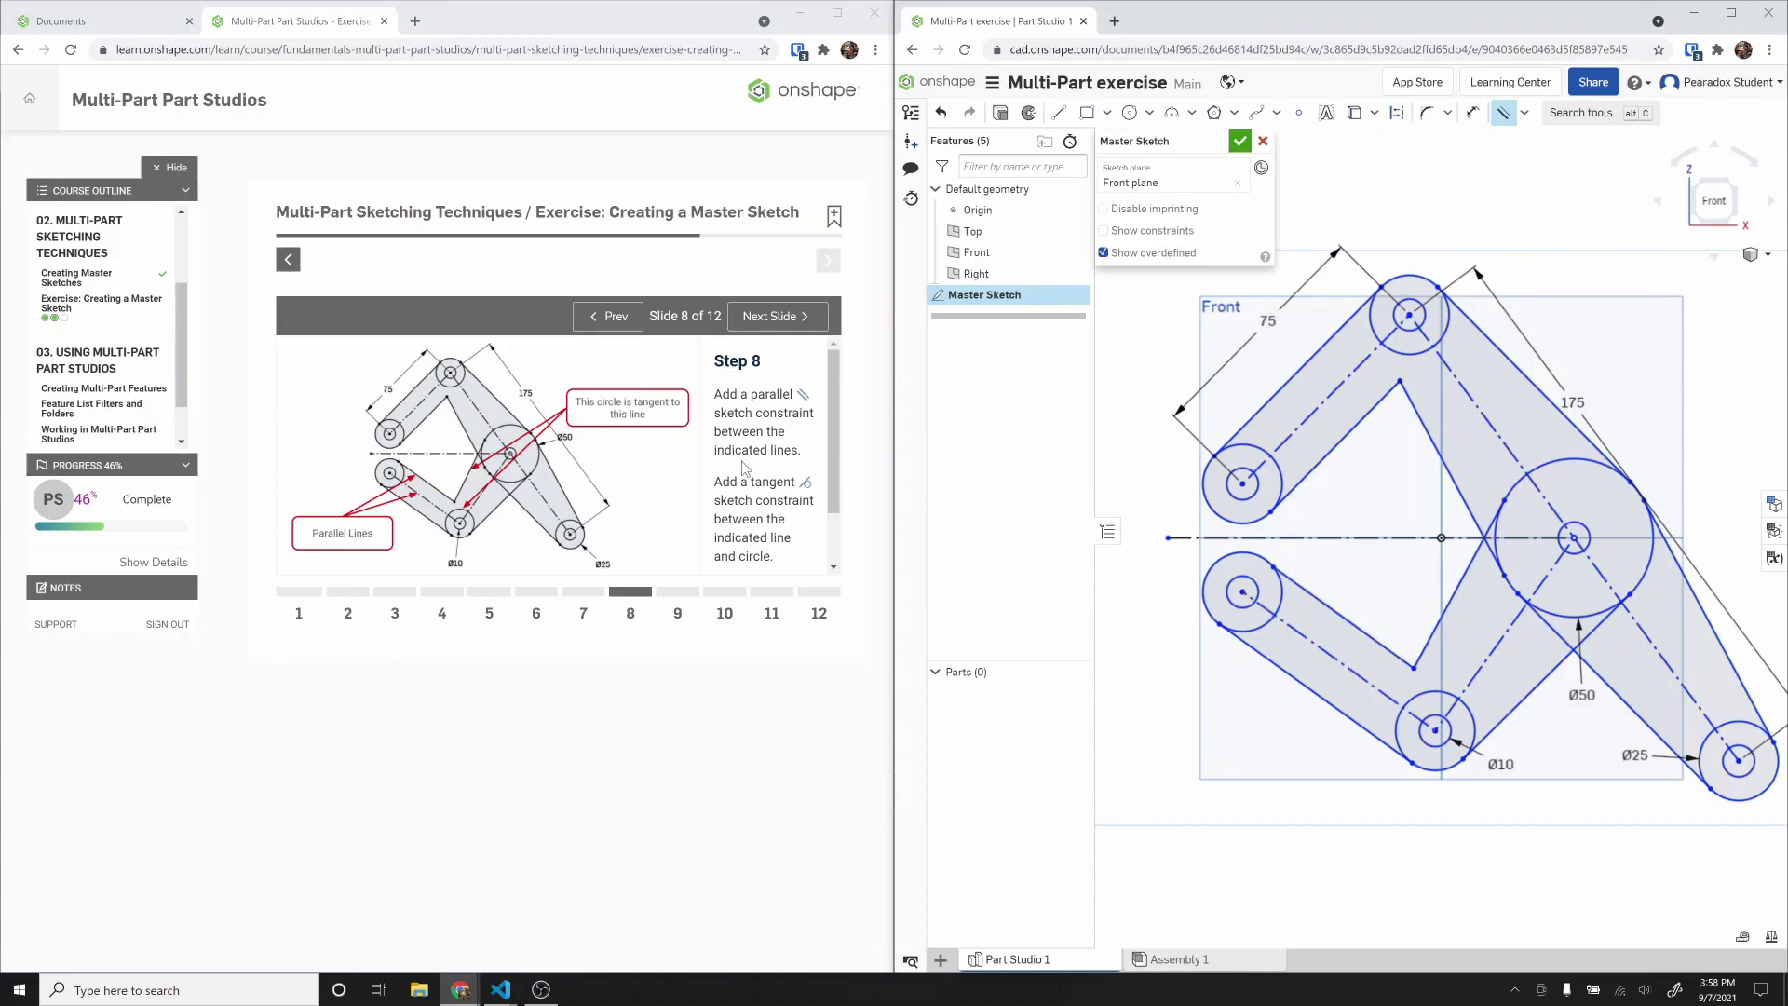
Step: Make the small arm's inner line that runs to the Ø50 circle tangent to the outer elbow circle
left_click(1524, 112)
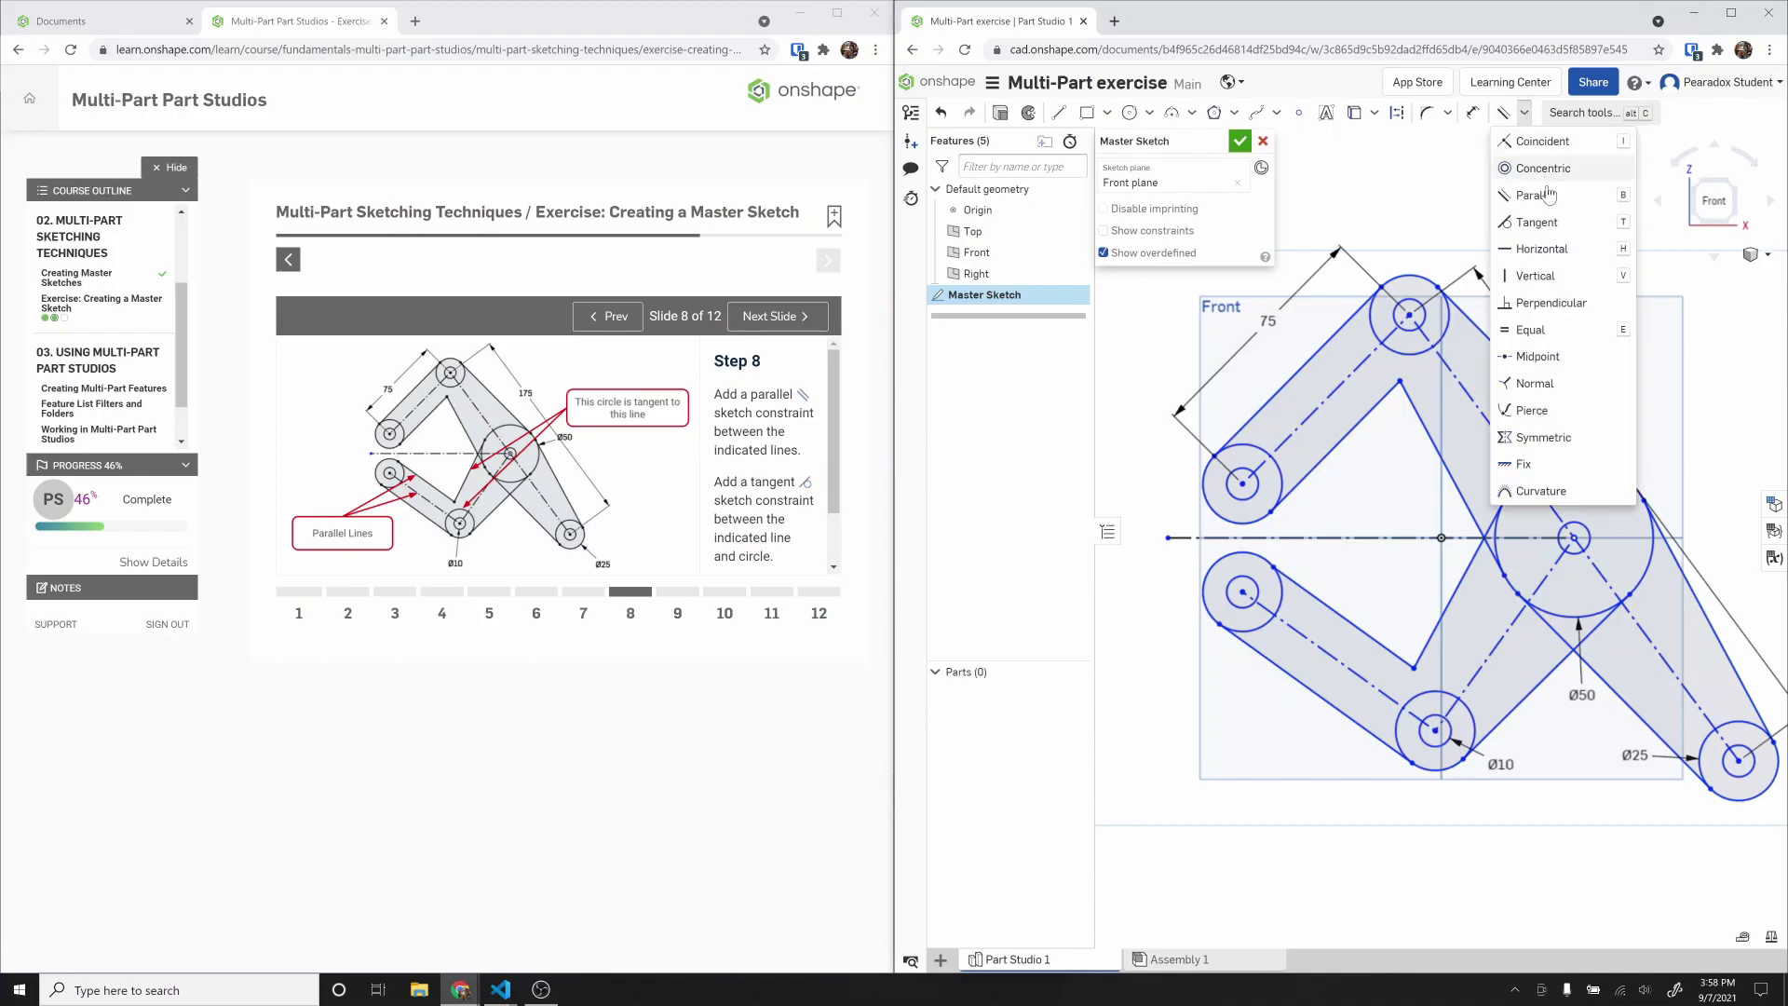
left_click(1558, 227)
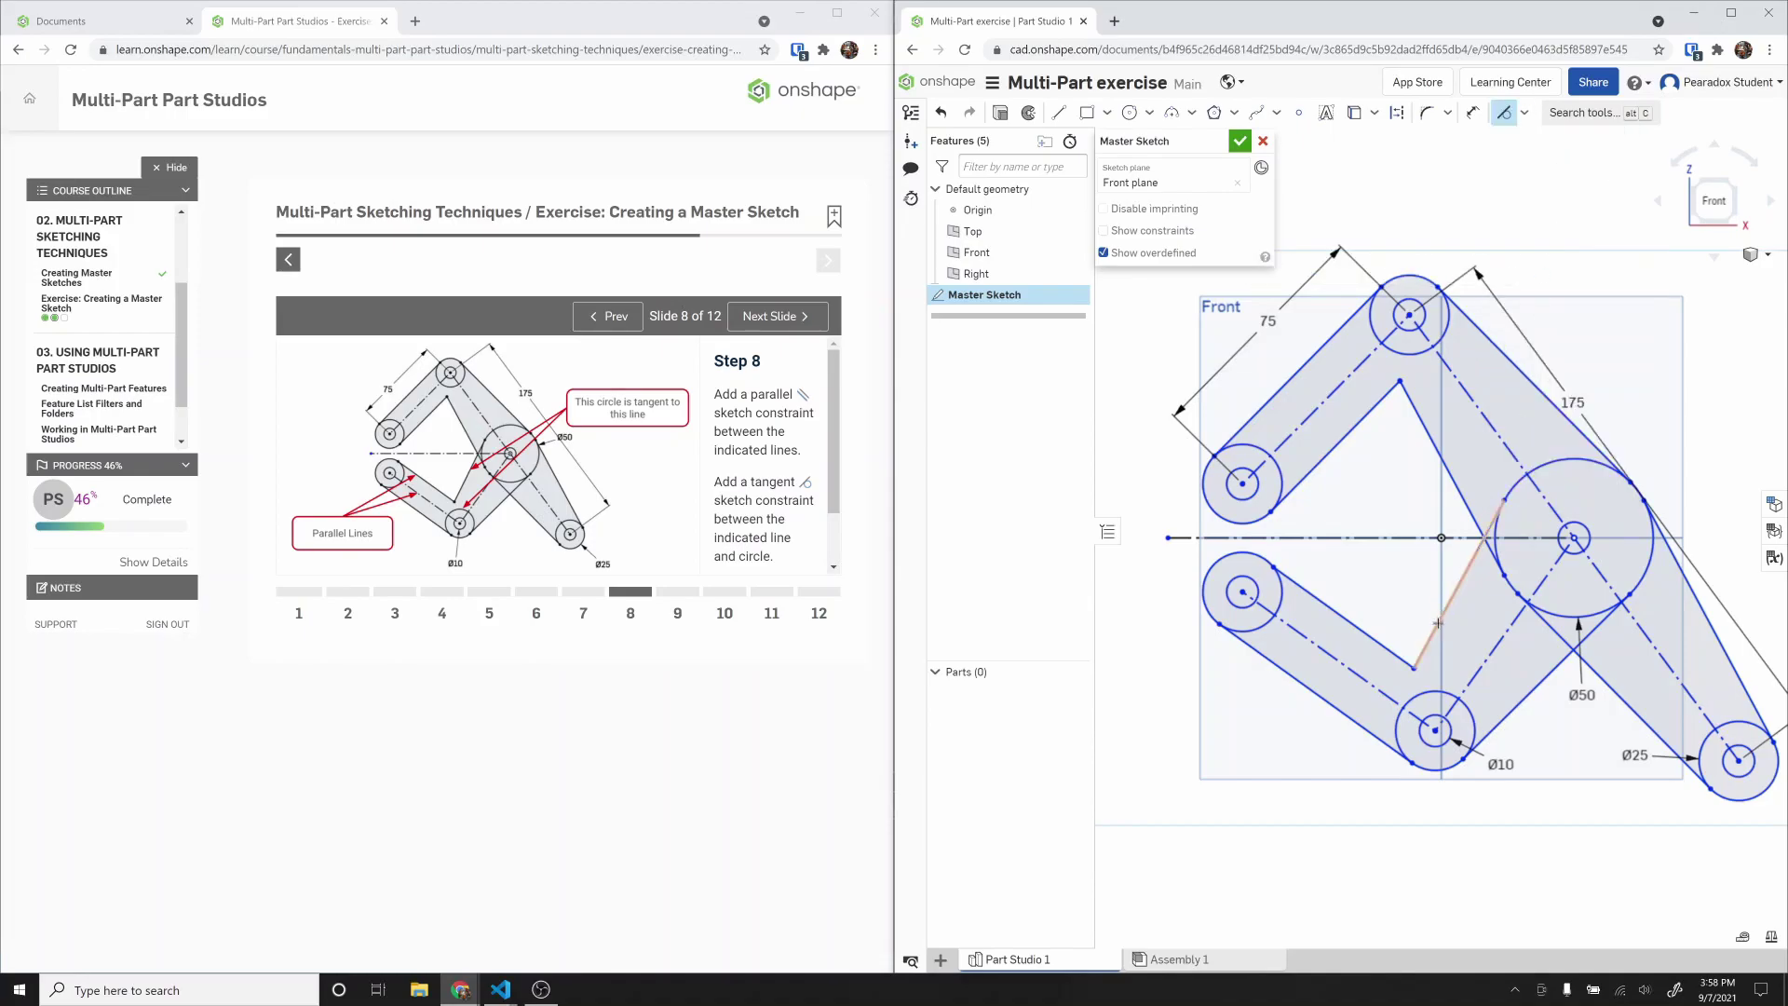
left_click(1439, 629)
left_click(1446, 694)
Step: Following exercise step 9, fillet the sharp inner corners of both arms with a 15 mm radius
left_click(834, 424)
left_click(782, 317)
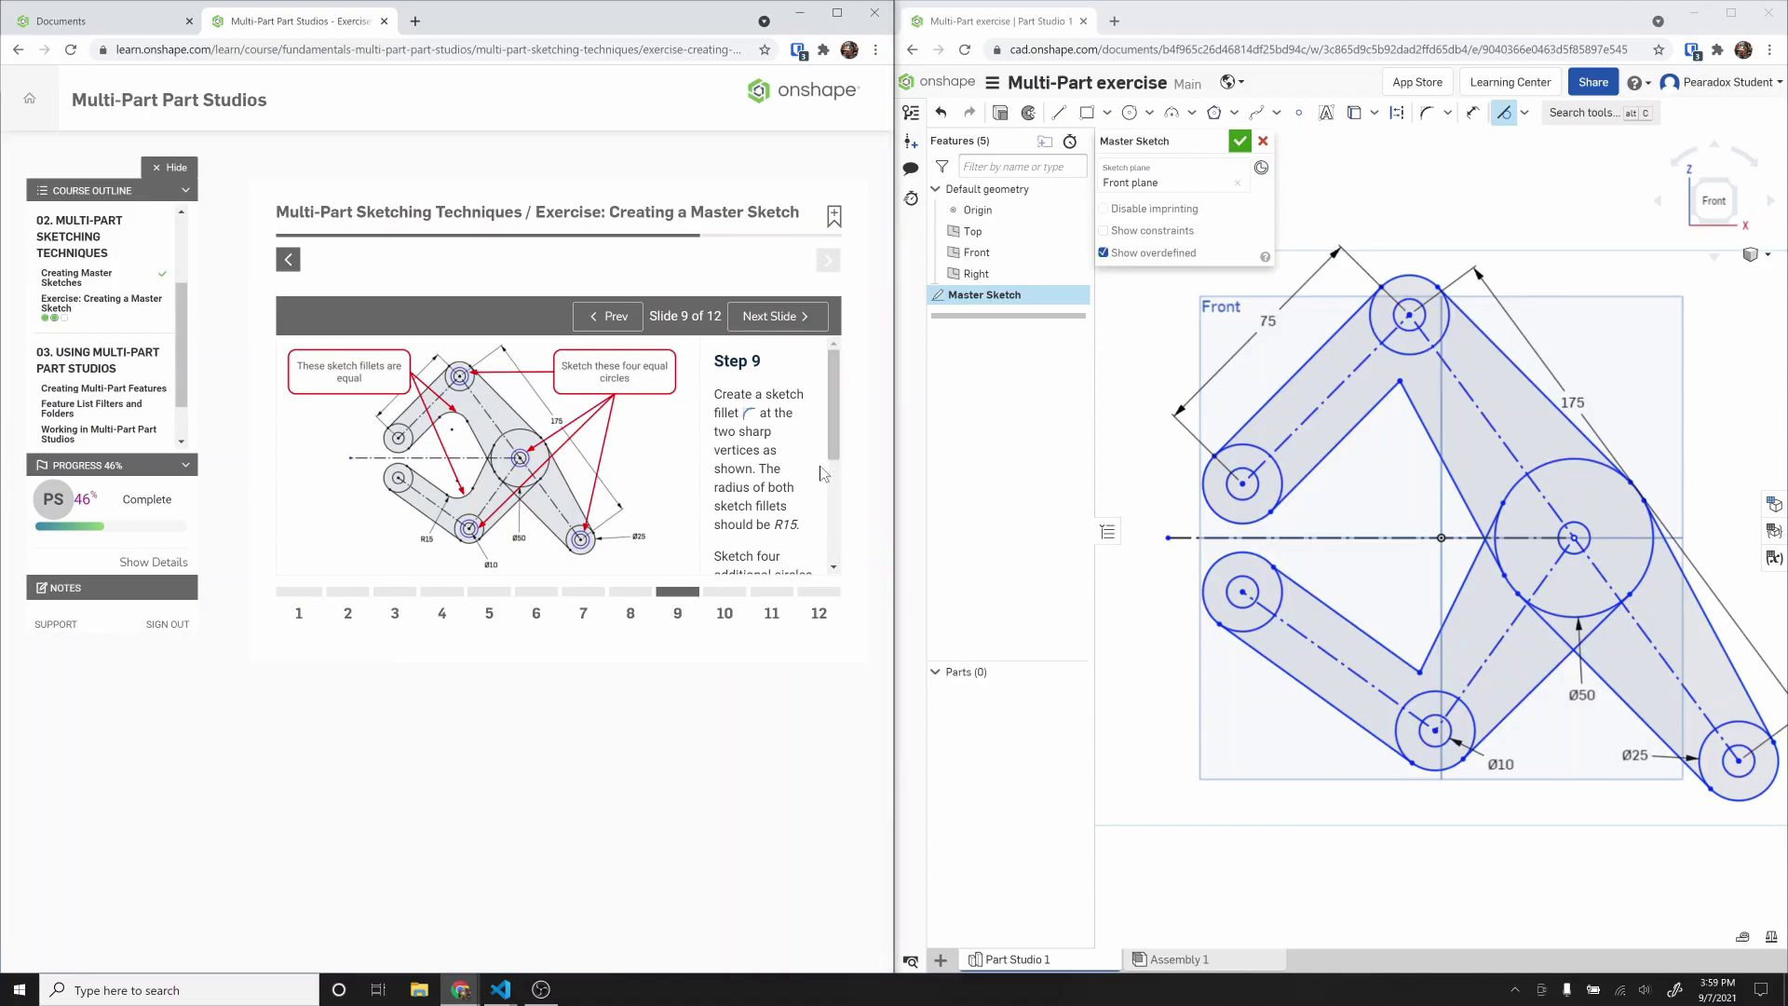
scroll(834, 463, "down", 1)
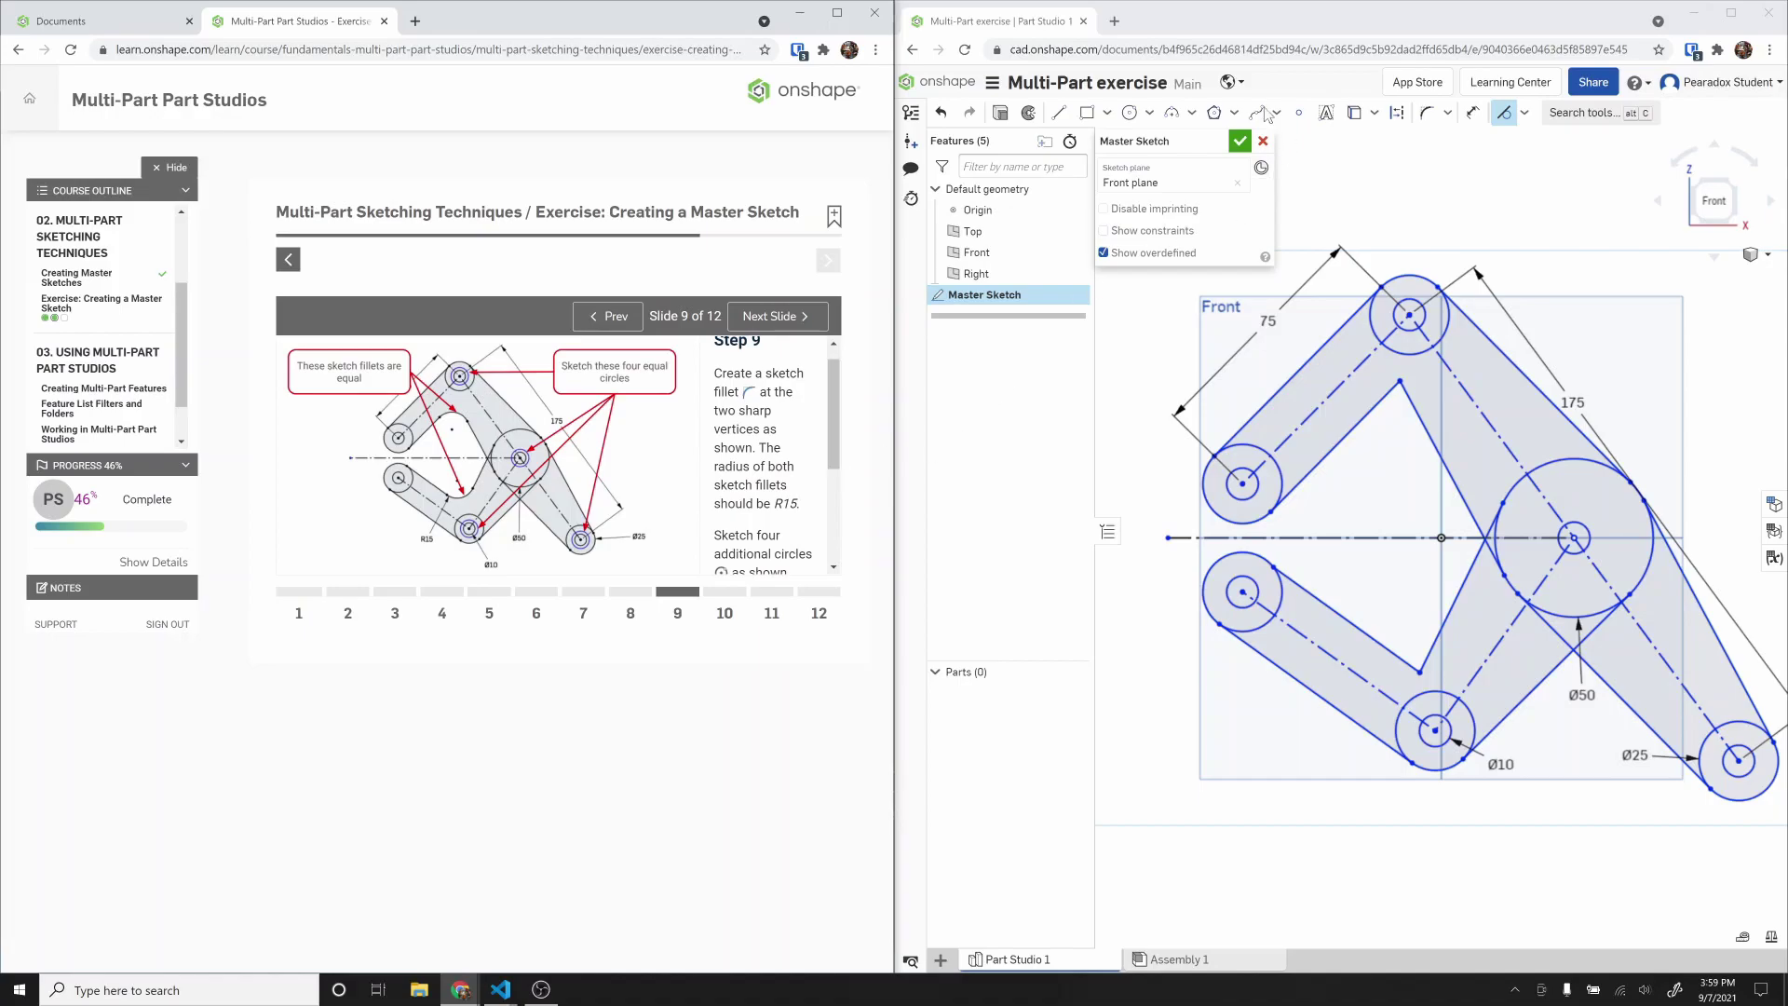
left_click(1431, 115)
left_click(1397, 386)
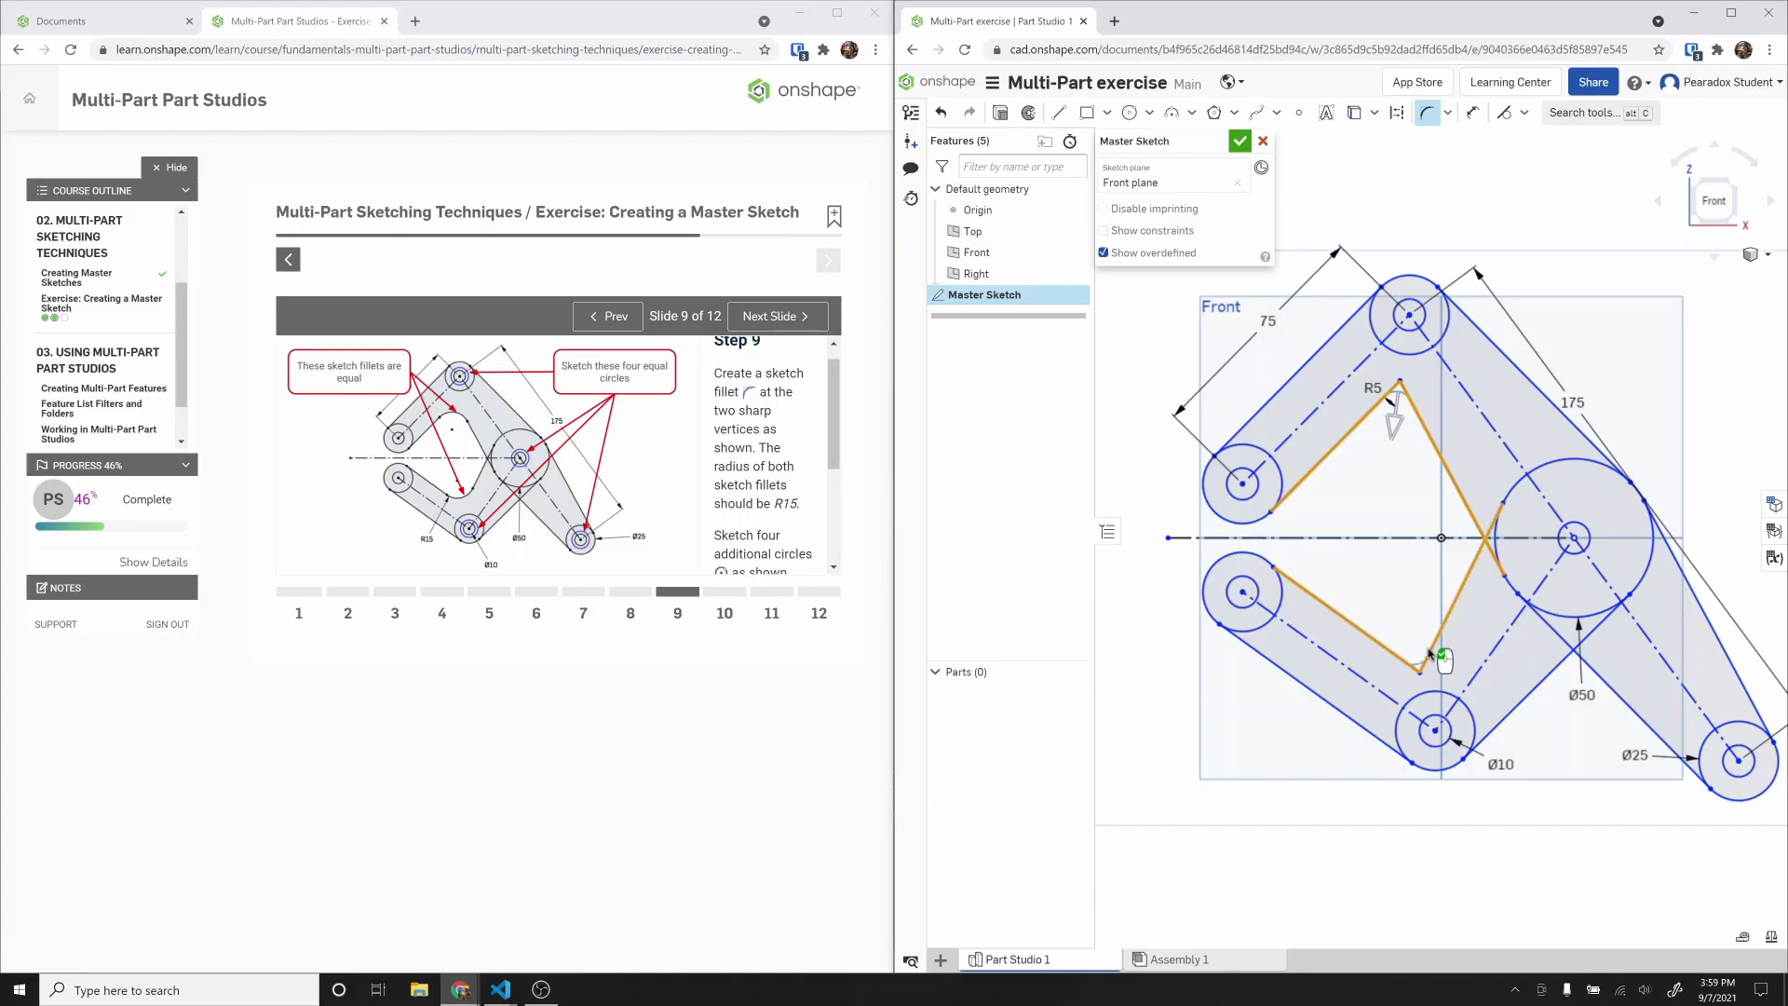
double_click(1378, 395)
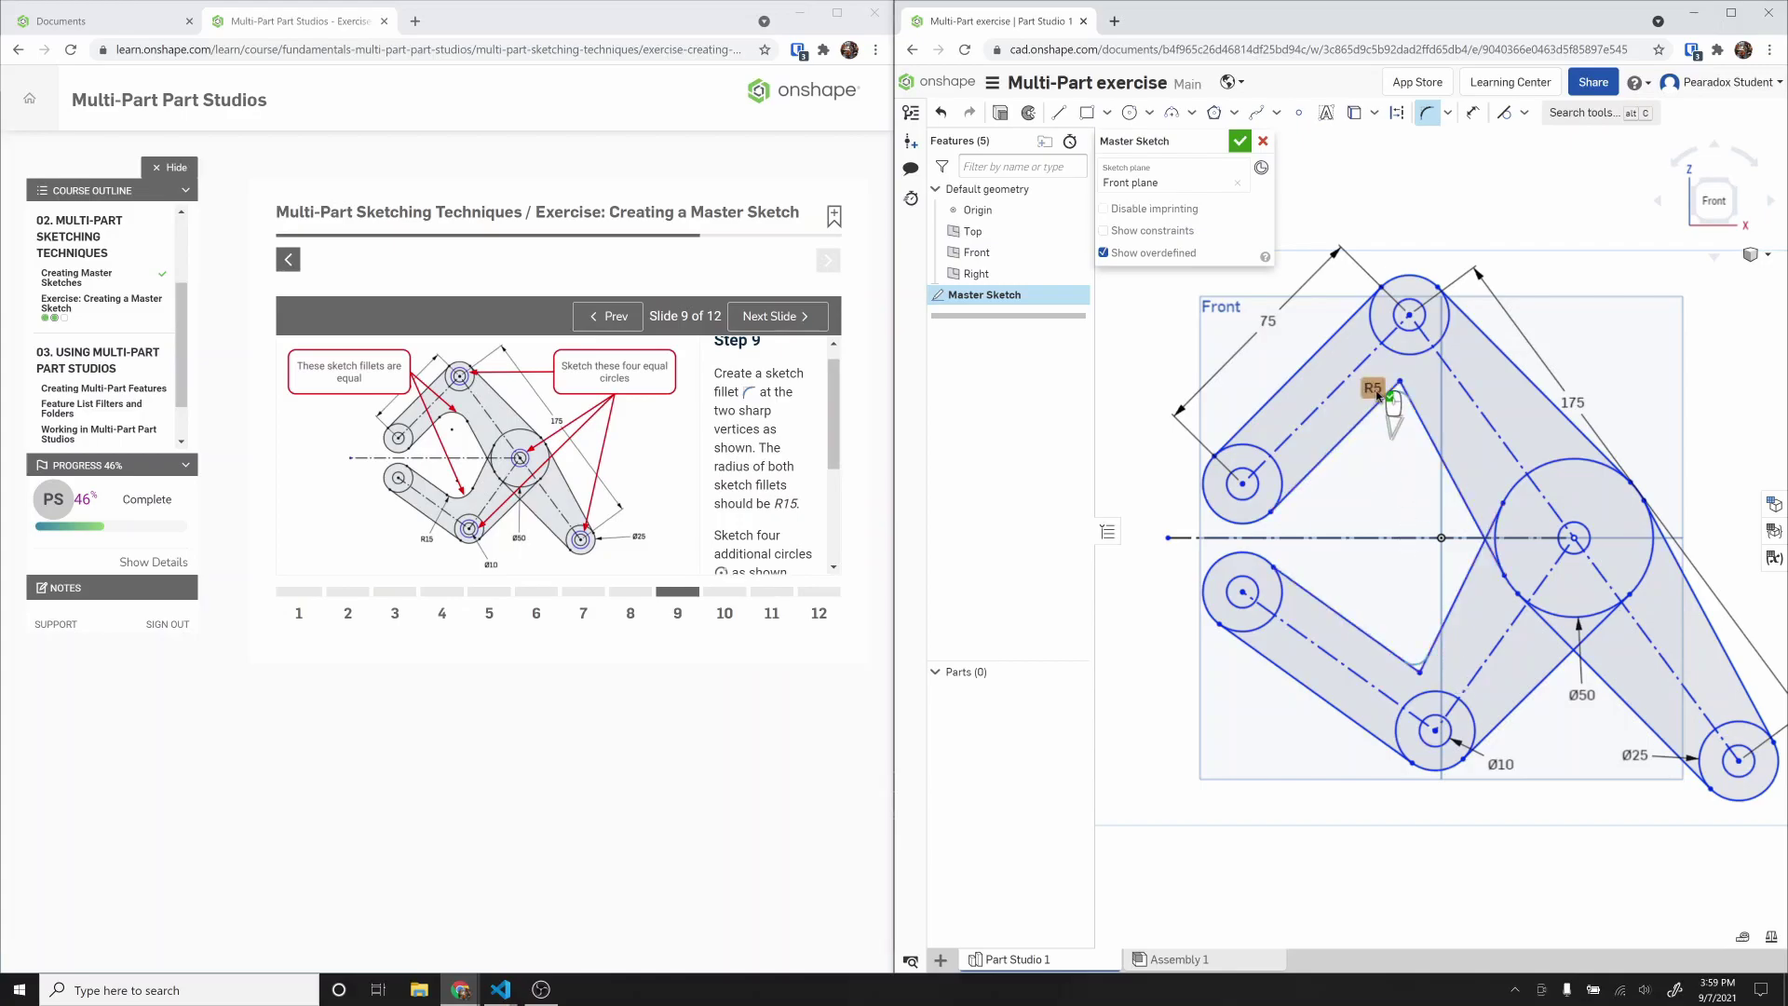
type("15")
key("Return")
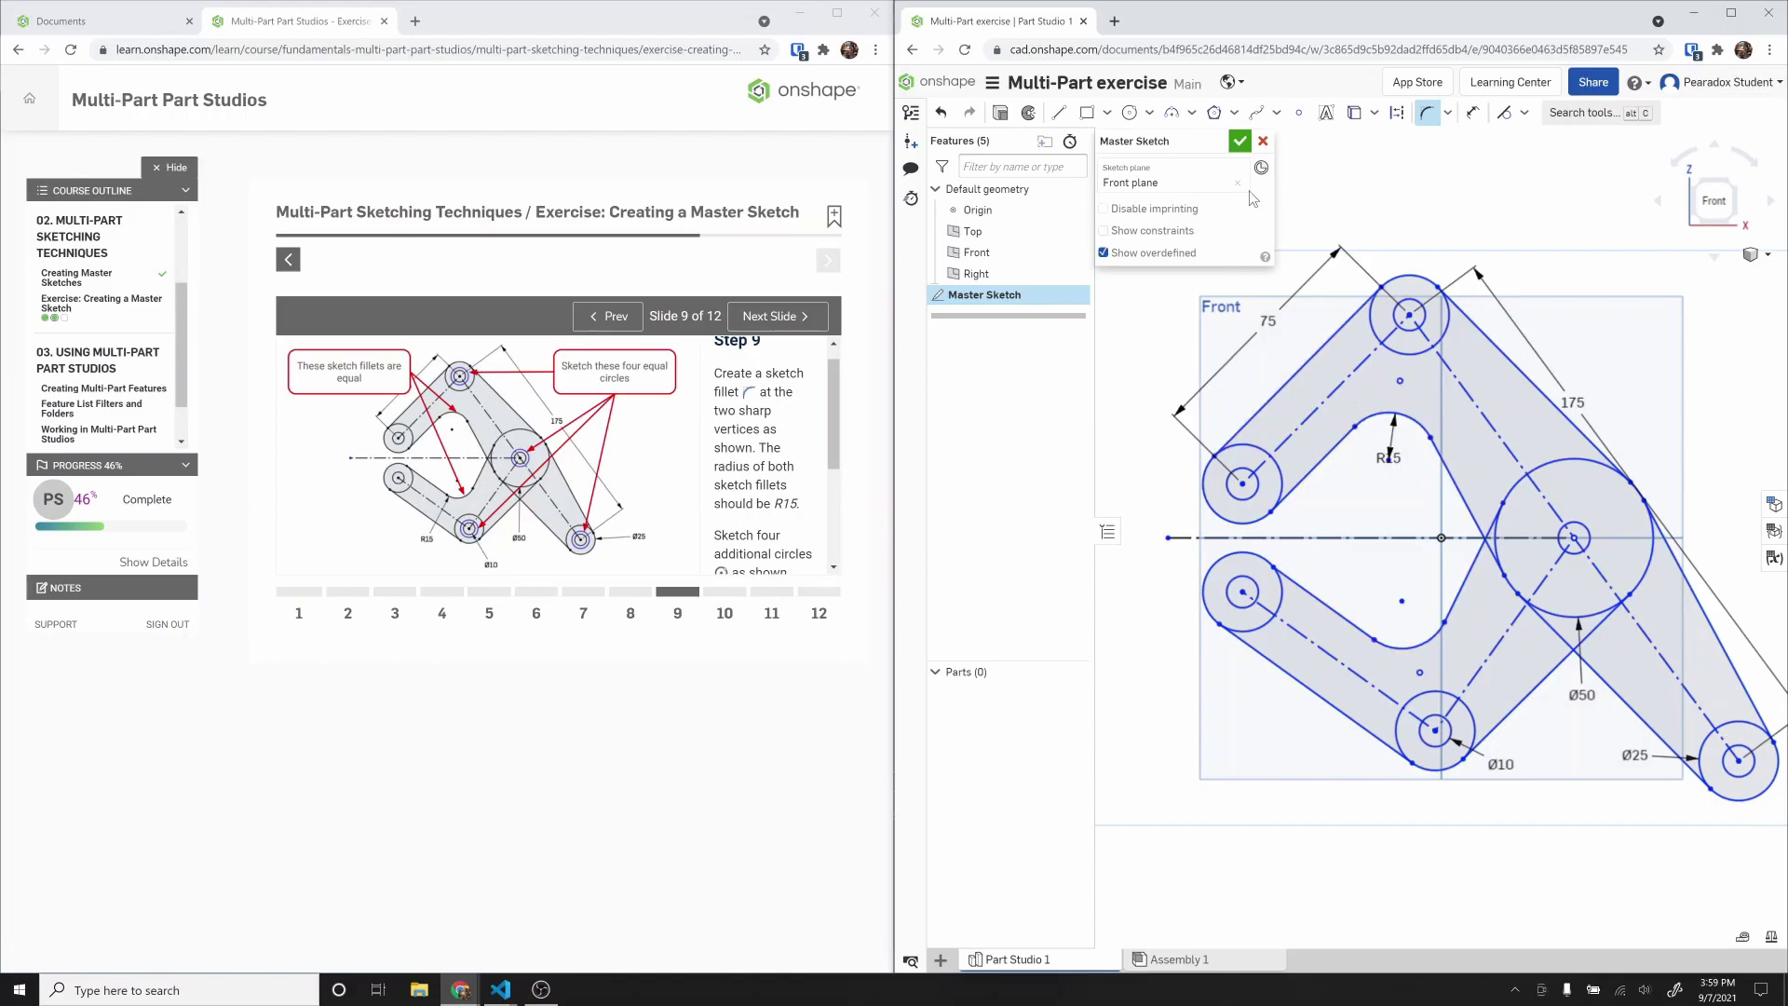
Step: Sketch four pin circles centered on the large arm's elbow, the Ø50 circle, the small arm's elbow and the large arm's Ø25 end
left_click_drag(840, 425, 837, 507)
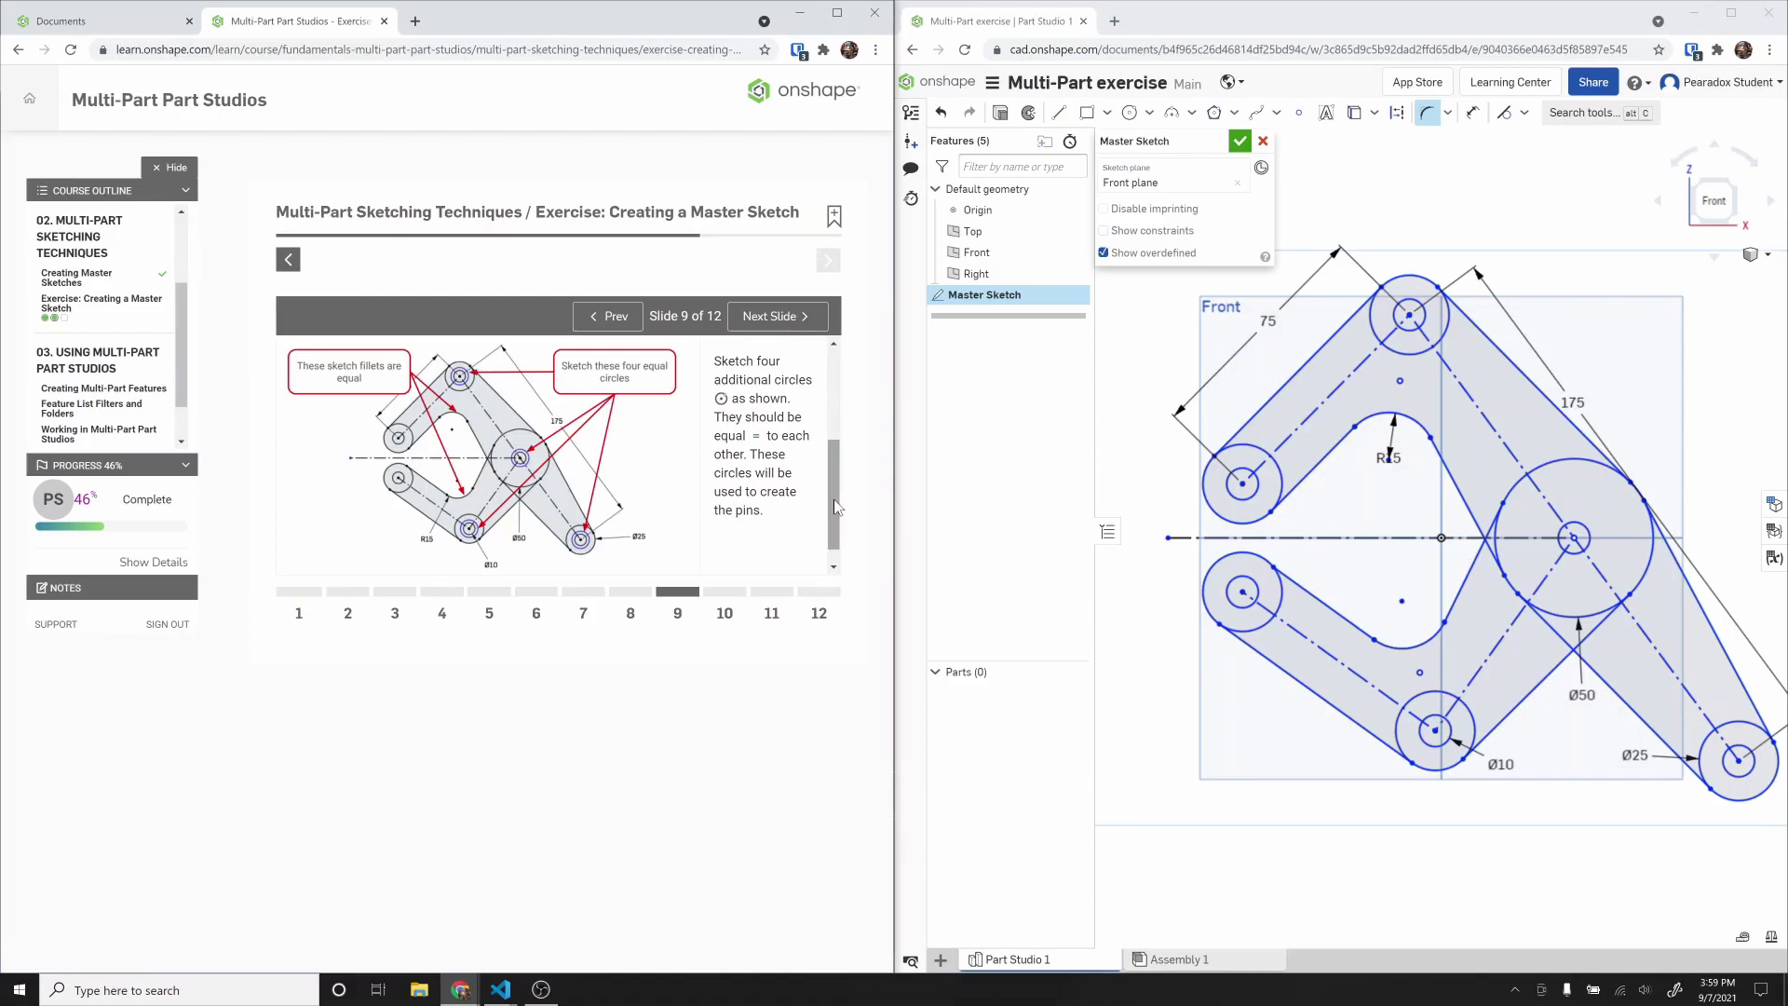
left_click(1129, 113)
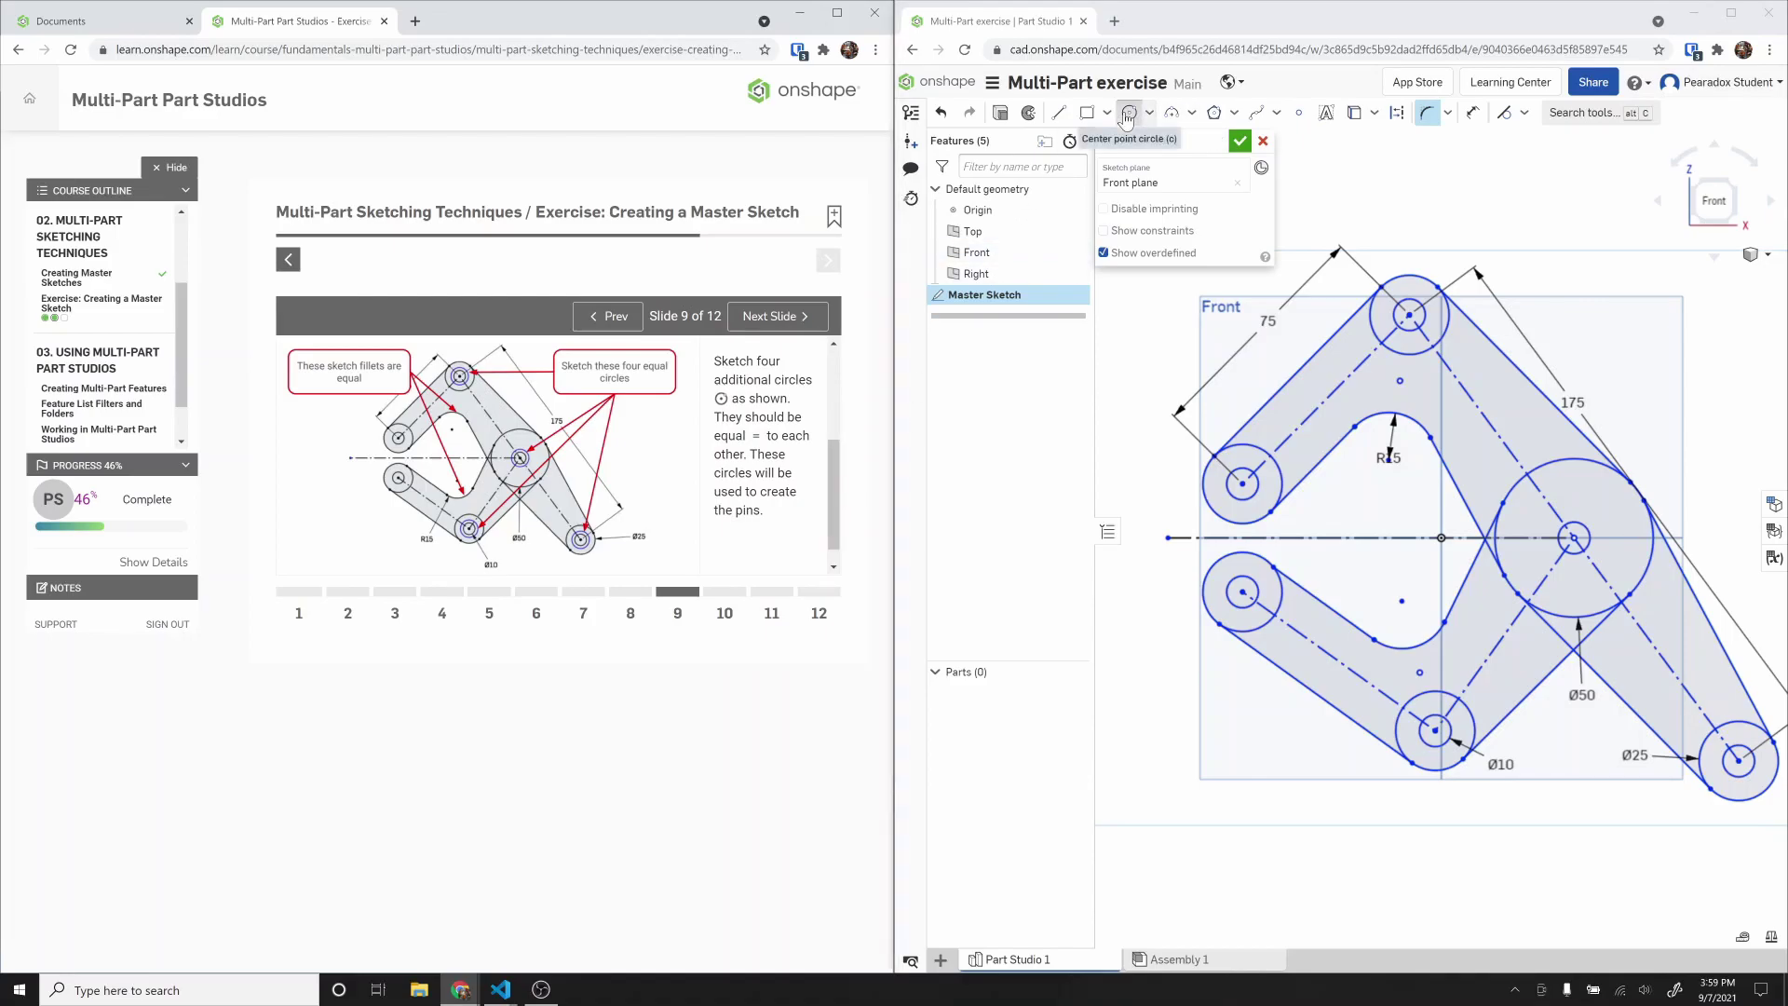
left_click(1410, 315)
left_click(1432, 326)
left_click(1574, 538)
left_click(1601, 549)
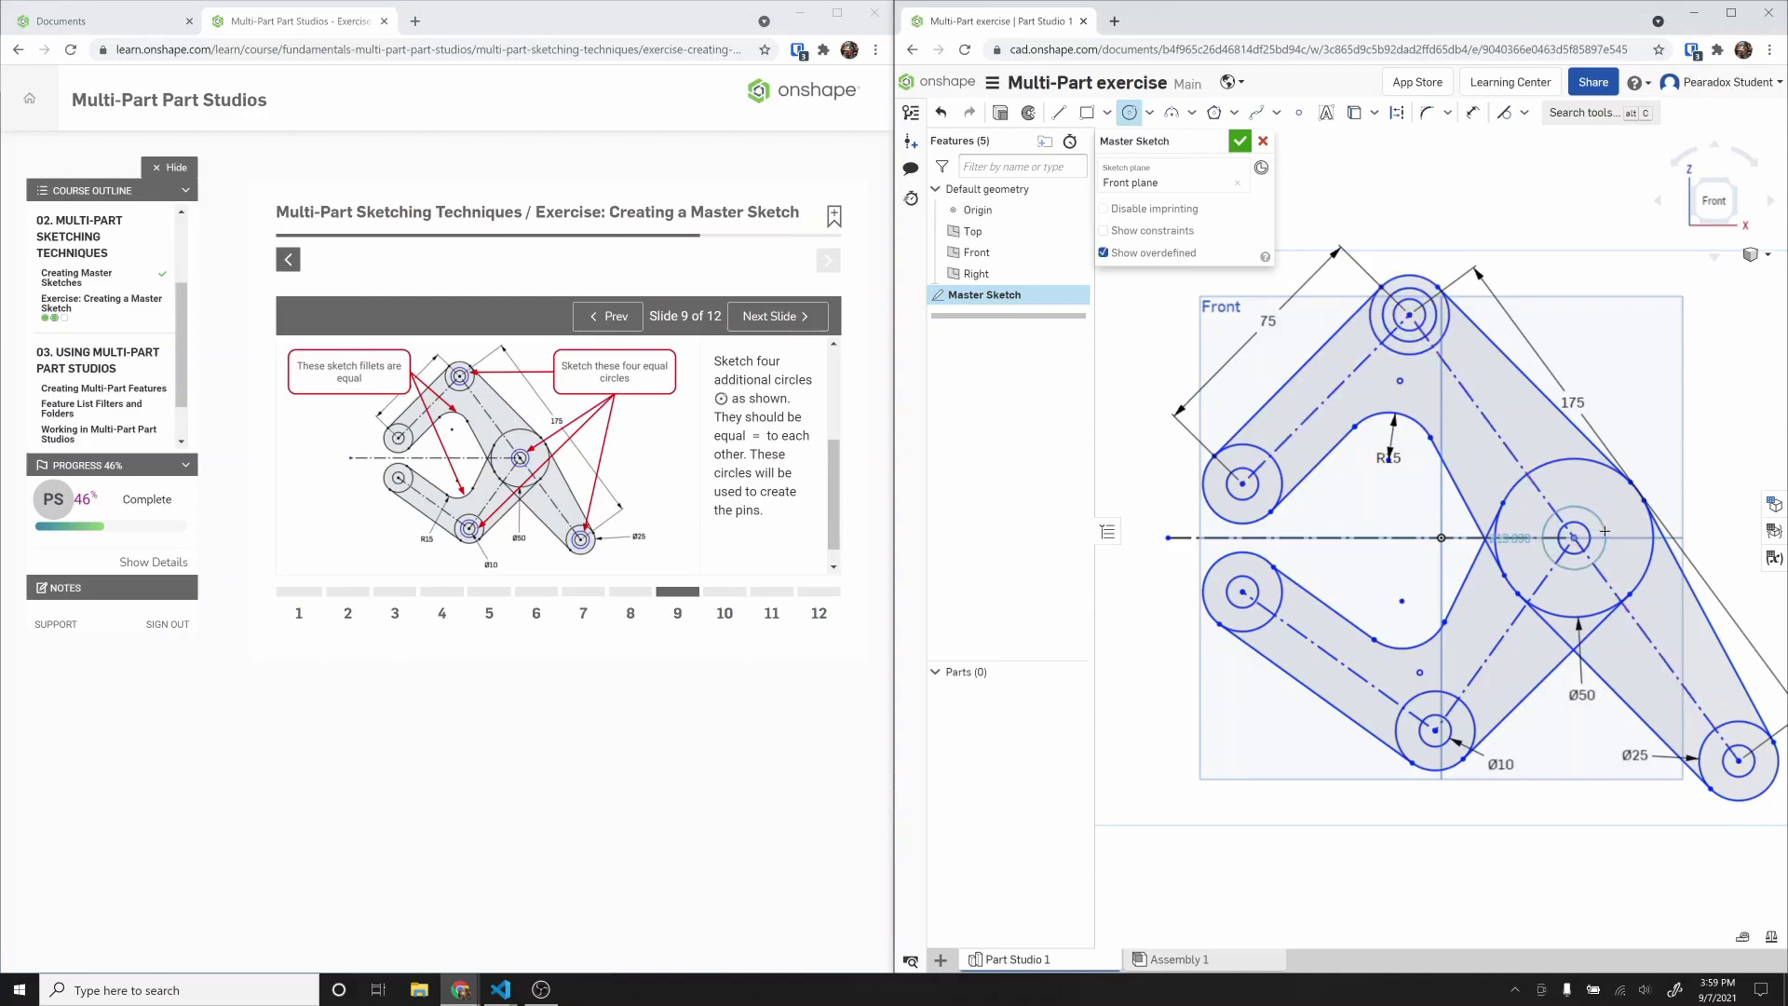
left_click(1435, 730)
left_click(1452, 746)
left_click(1738, 762)
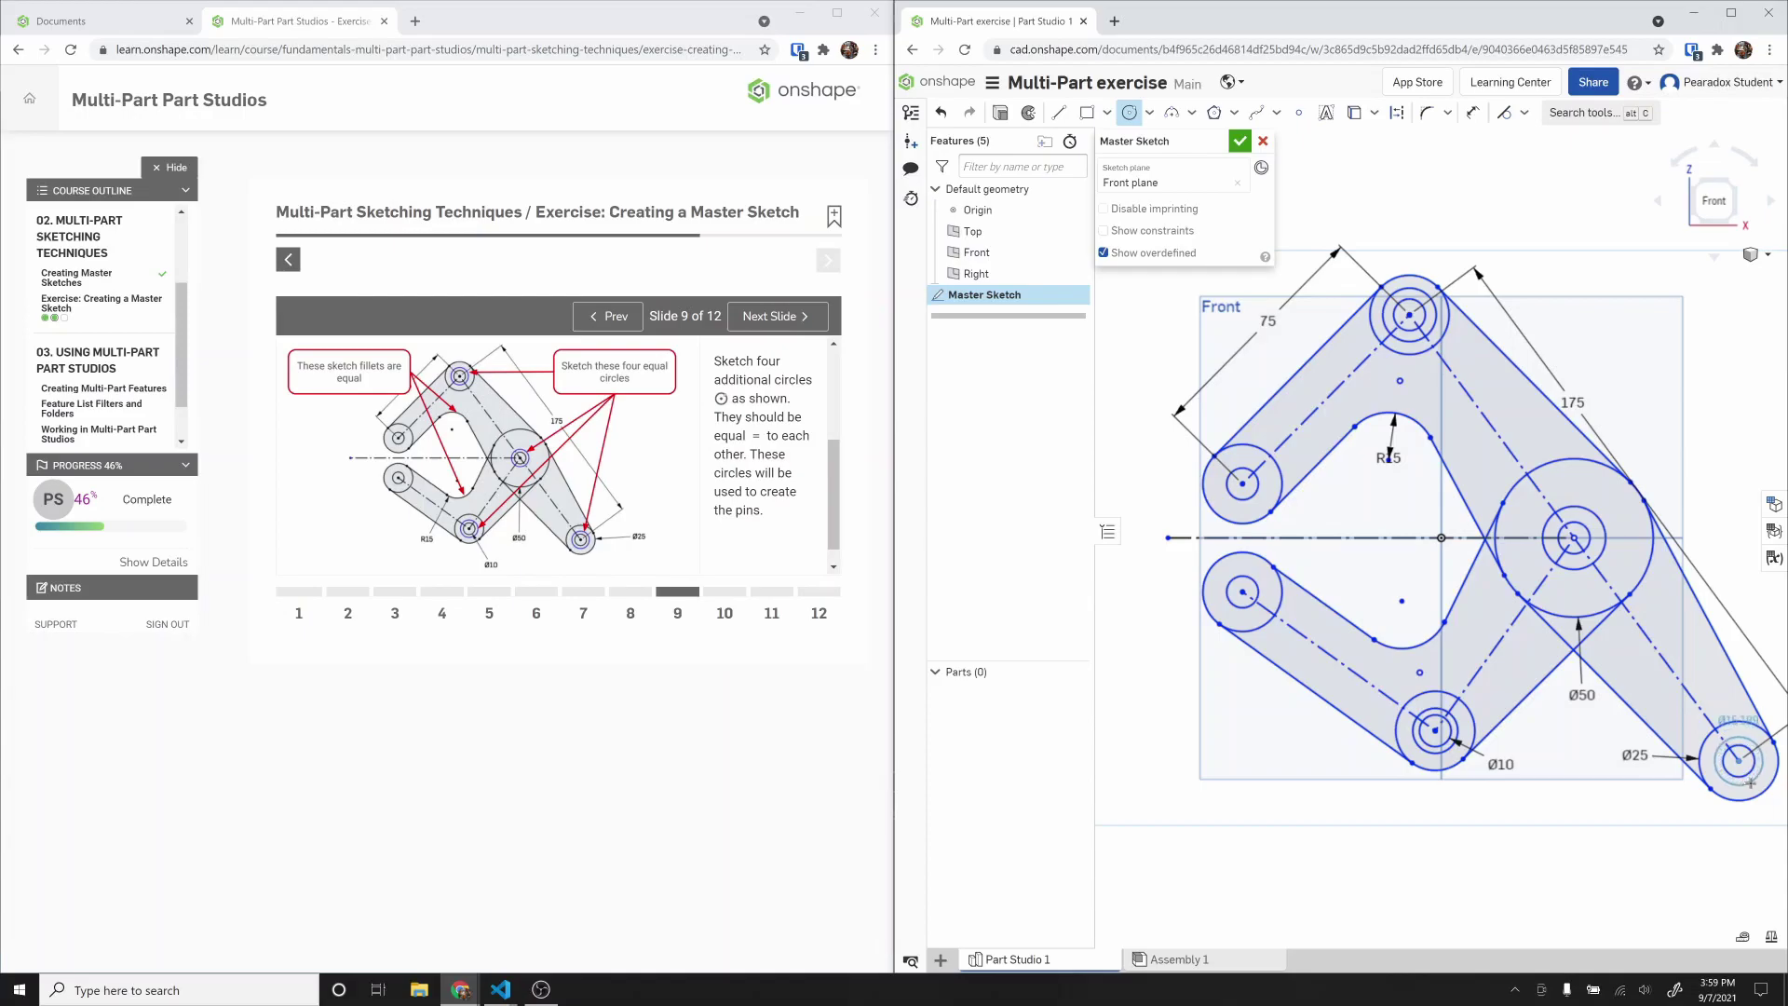
left_click(1755, 779)
key("Escape")
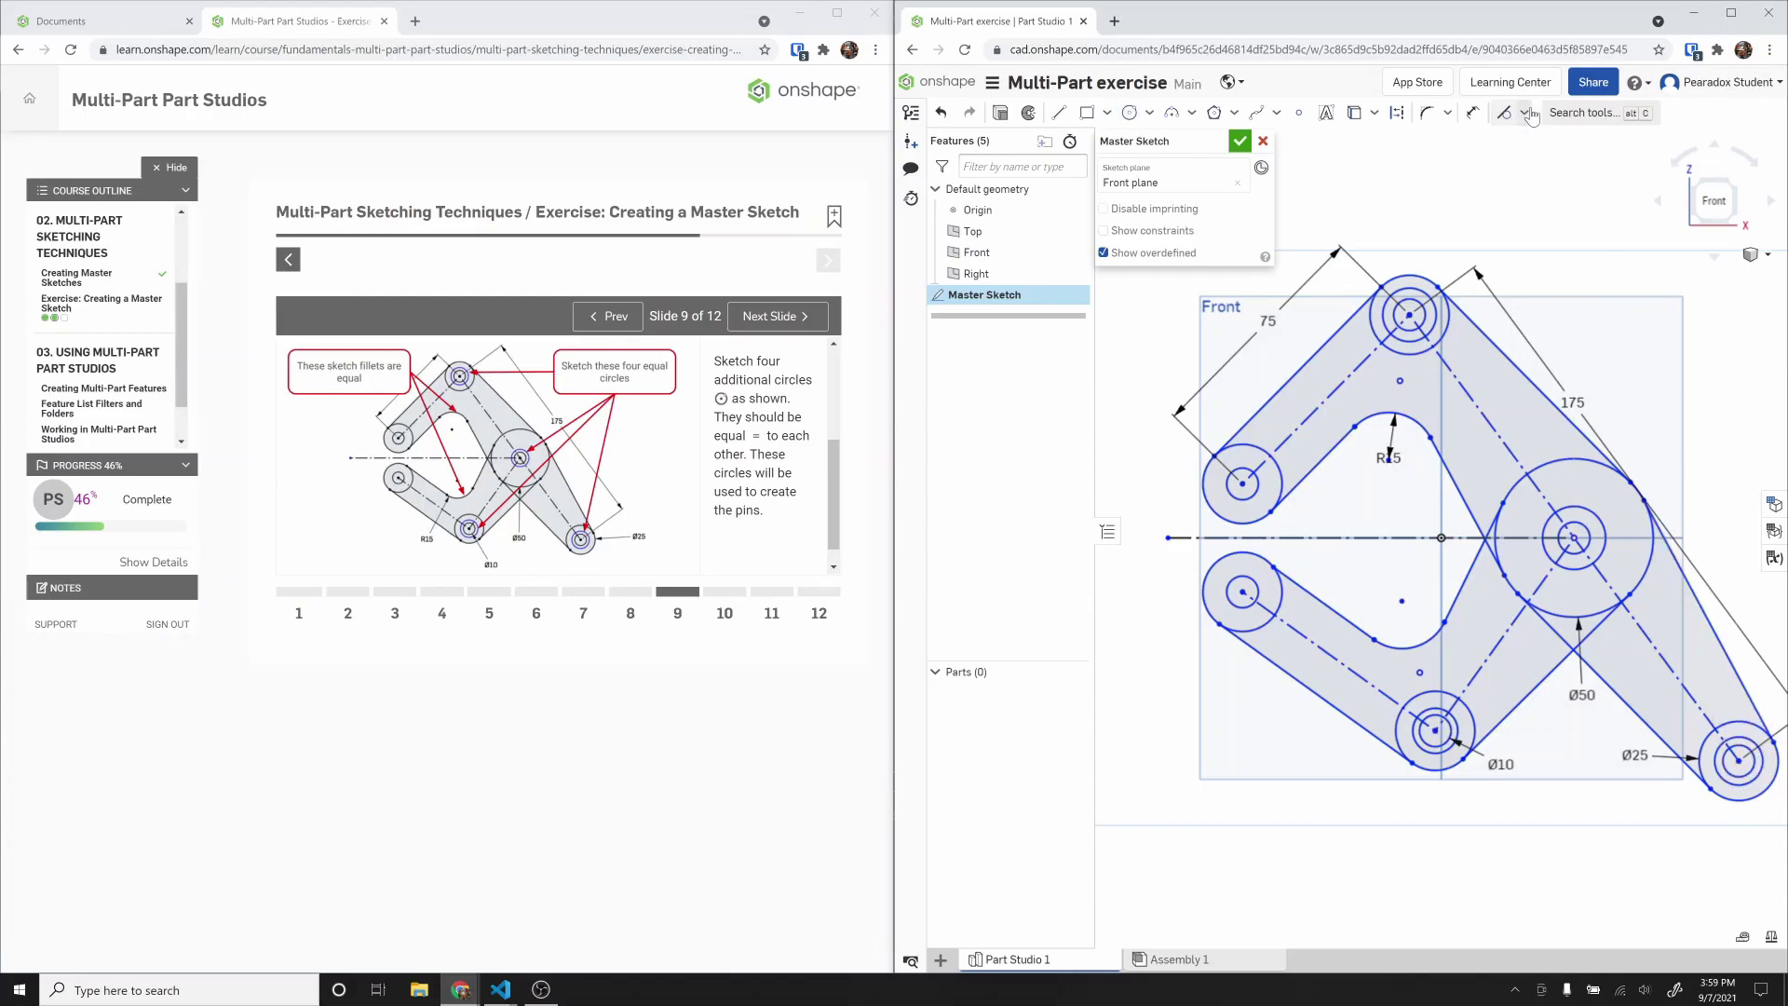
Step: Apply equal constraints so that the four new pin circles share the same diameter
left_click(1528, 114)
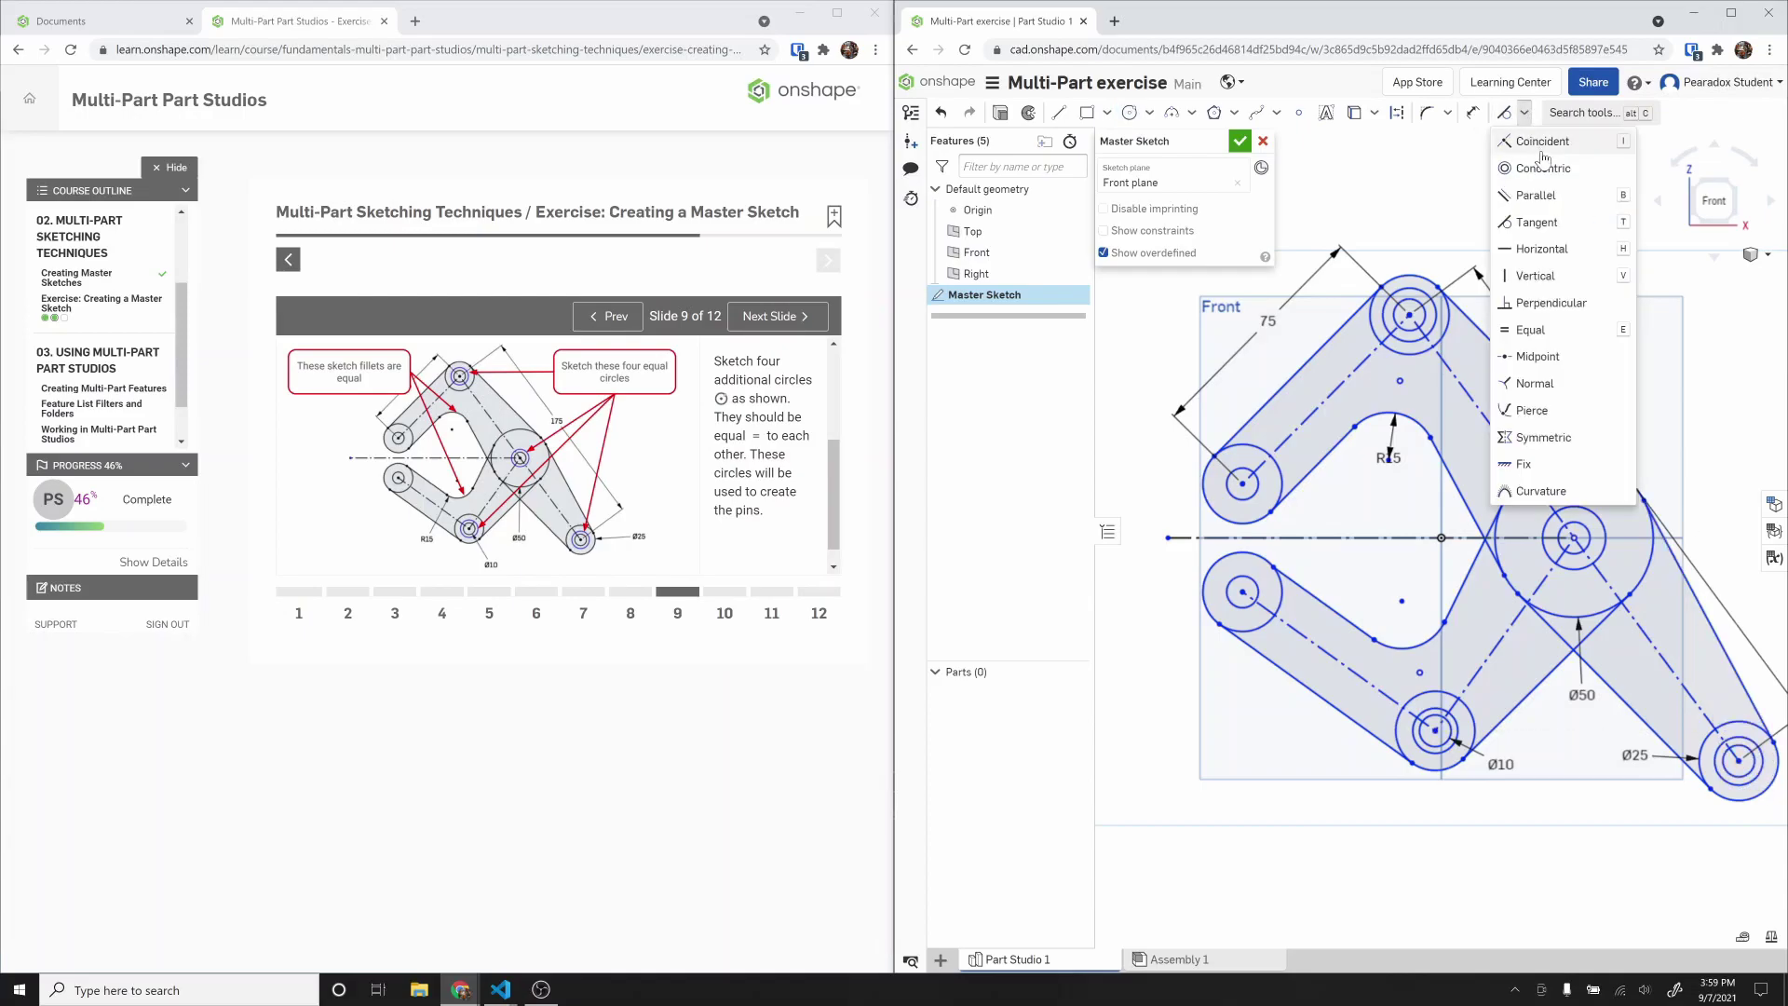
left_click(1540, 332)
left_click(1430, 331)
left_click(1578, 506)
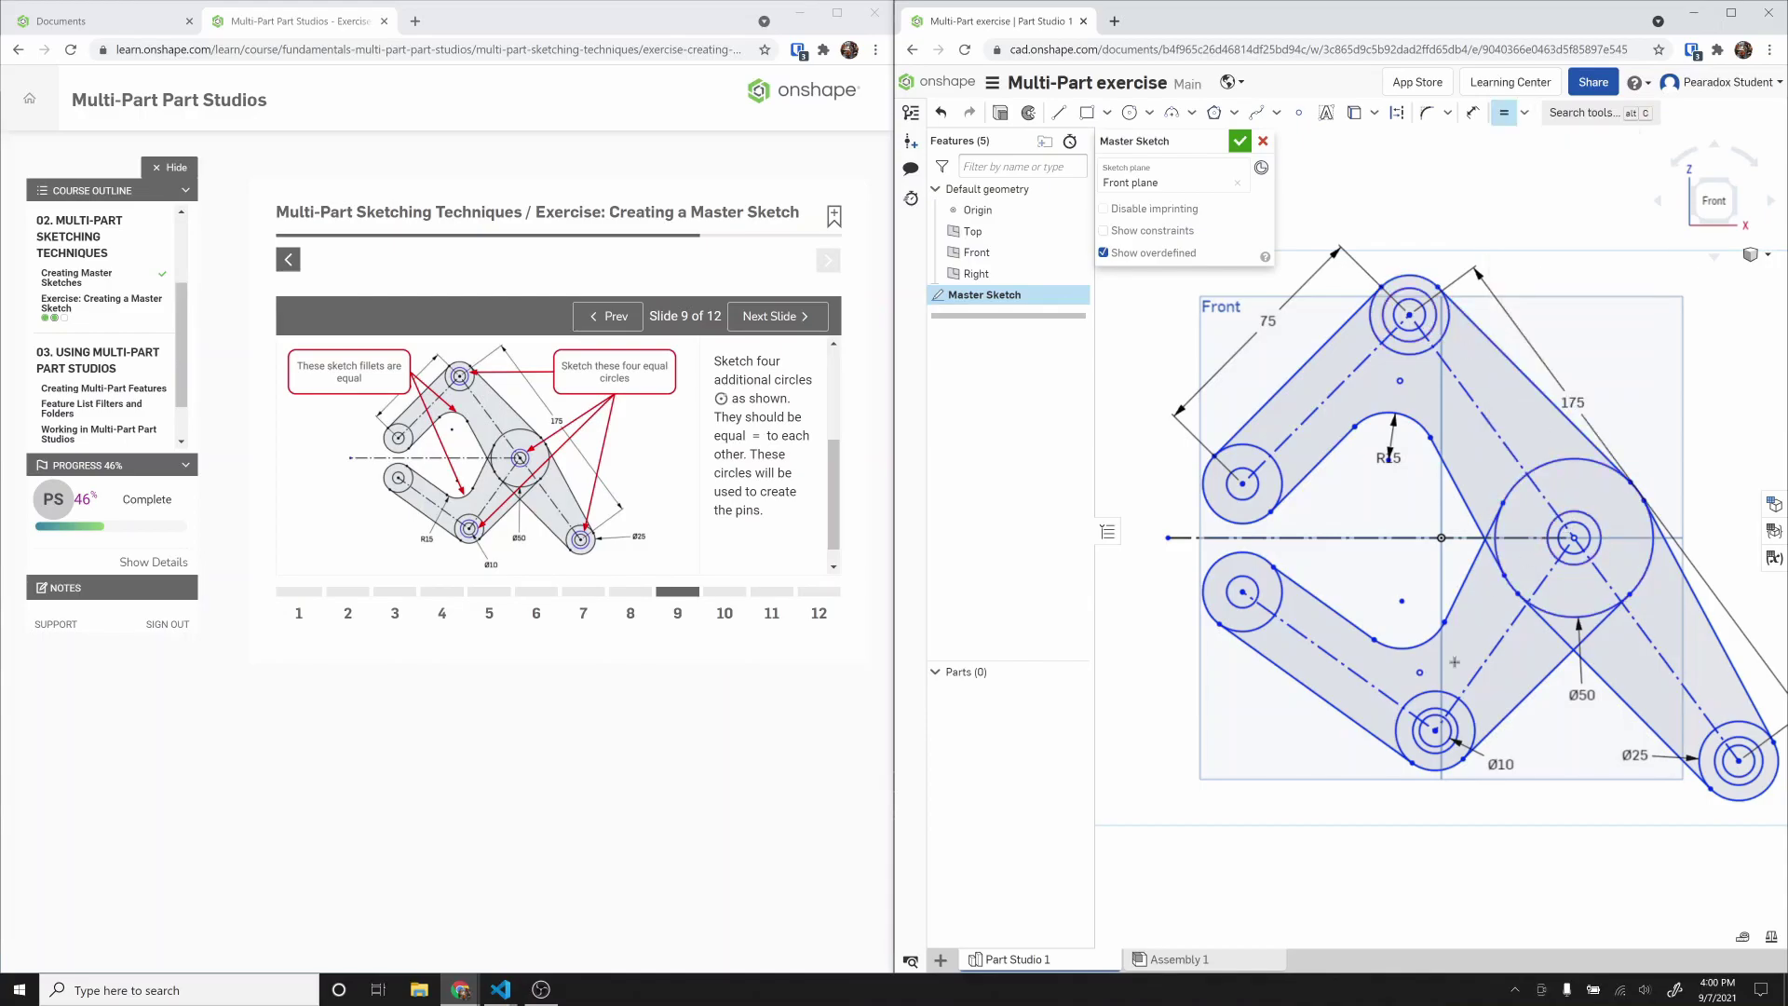
left_click(1441, 713)
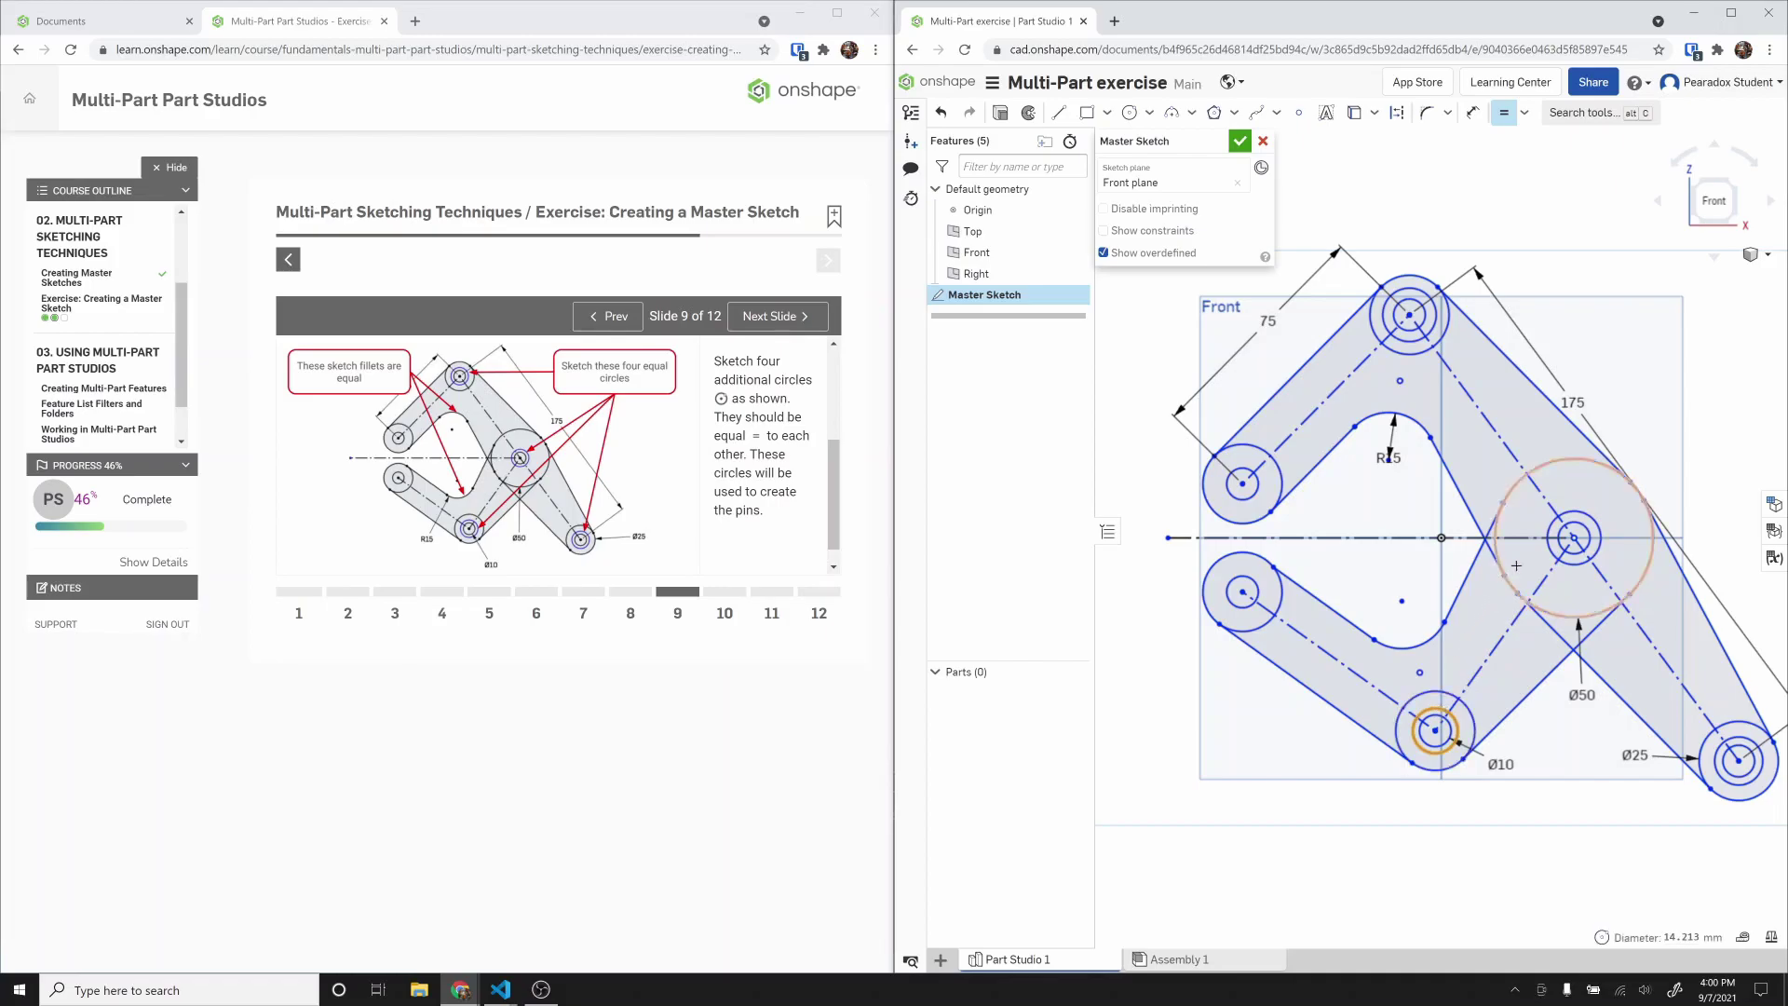
left_click(1551, 547)
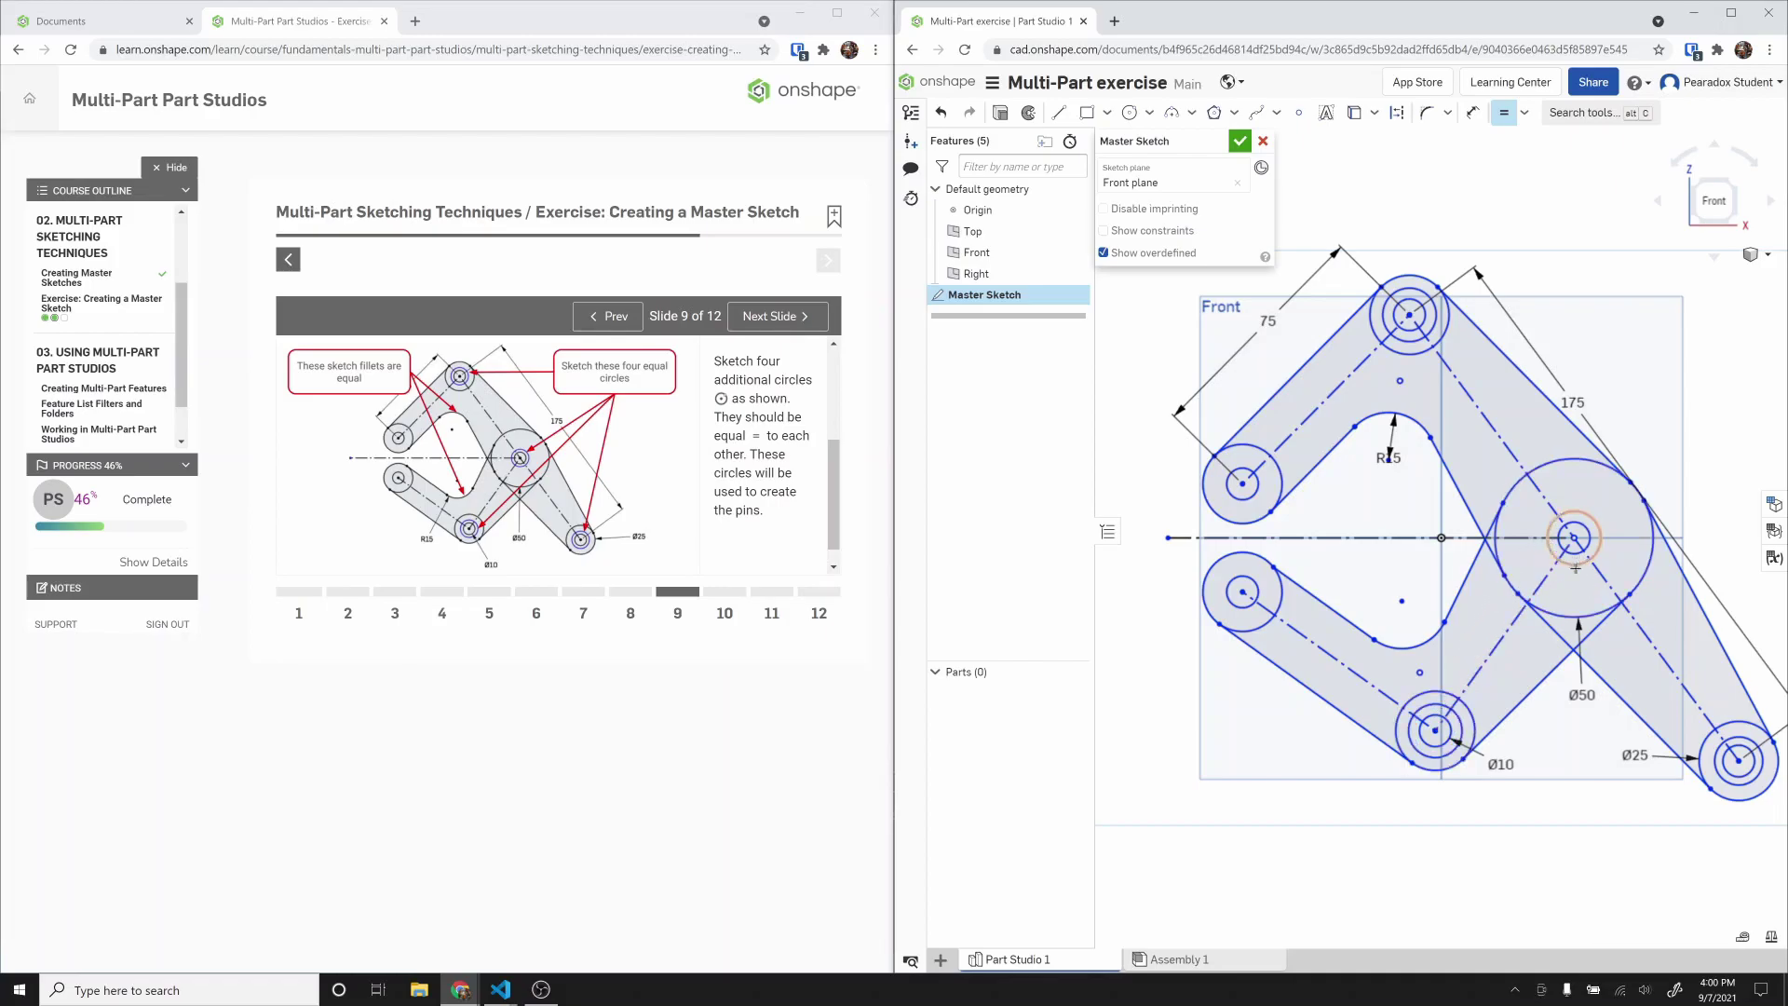
left_click(1726, 748)
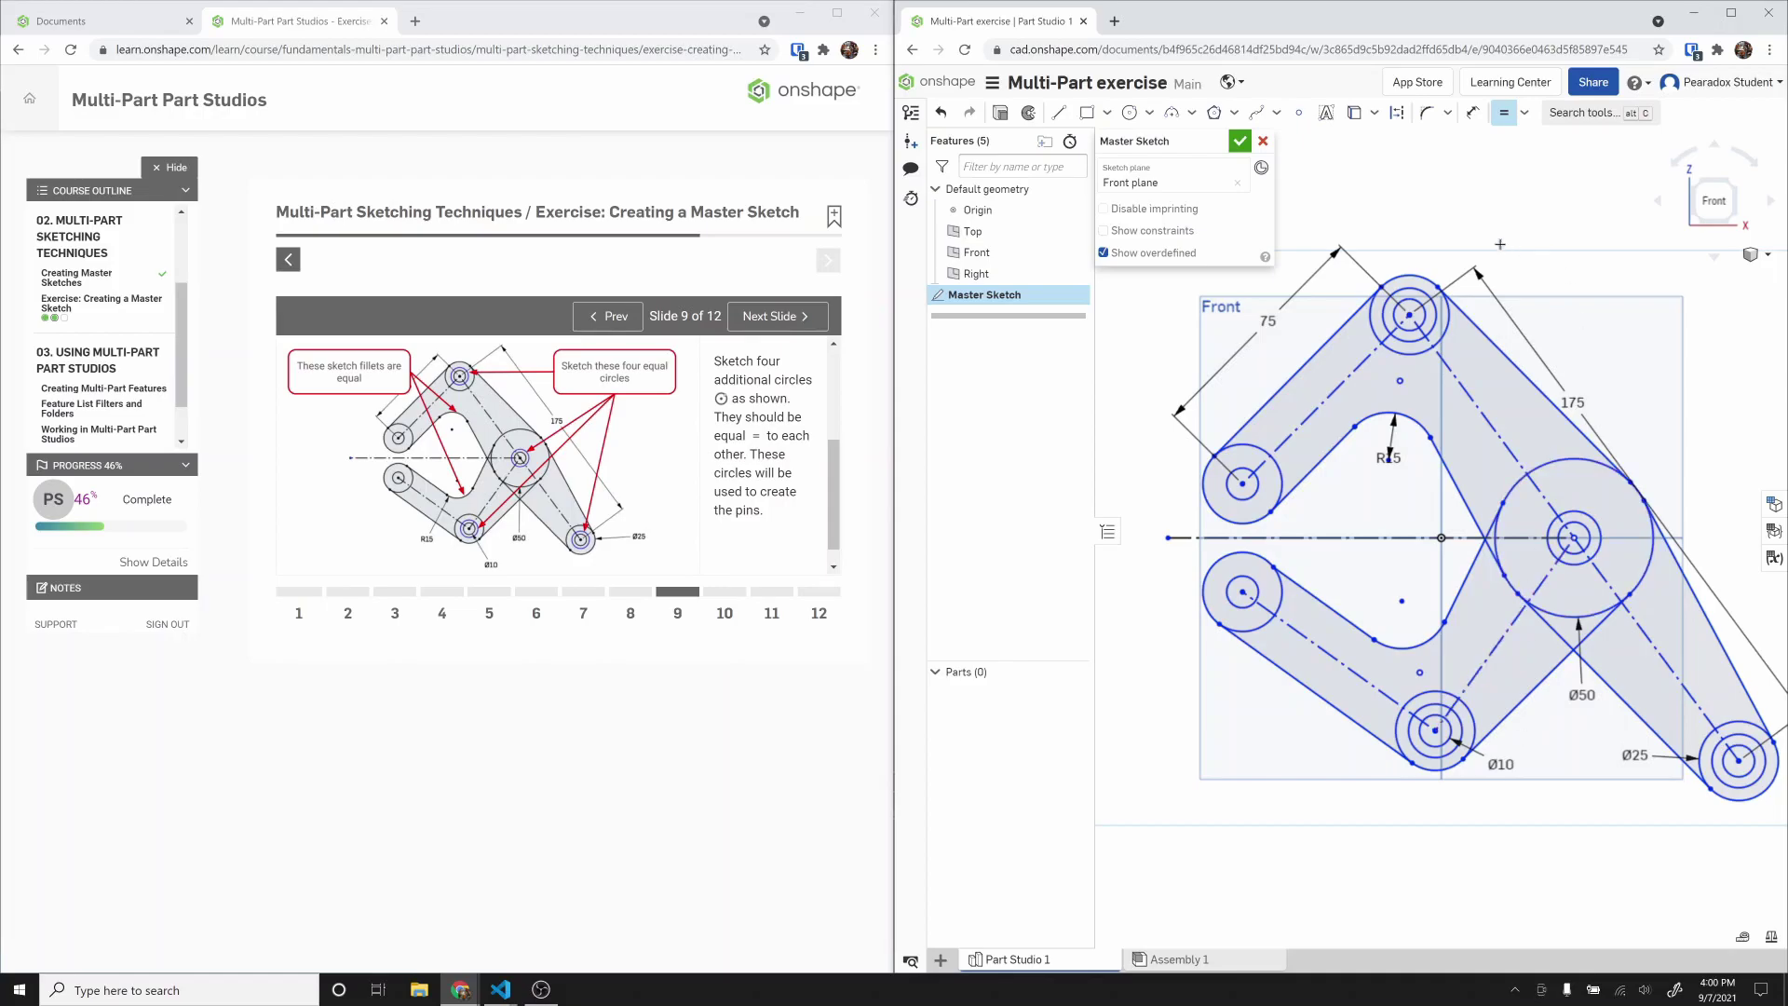
key("Escape")
Step: Move the center of the Ø50 circle onto the origin to anchor the sketch
scroll(1341, 233, "down", 2)
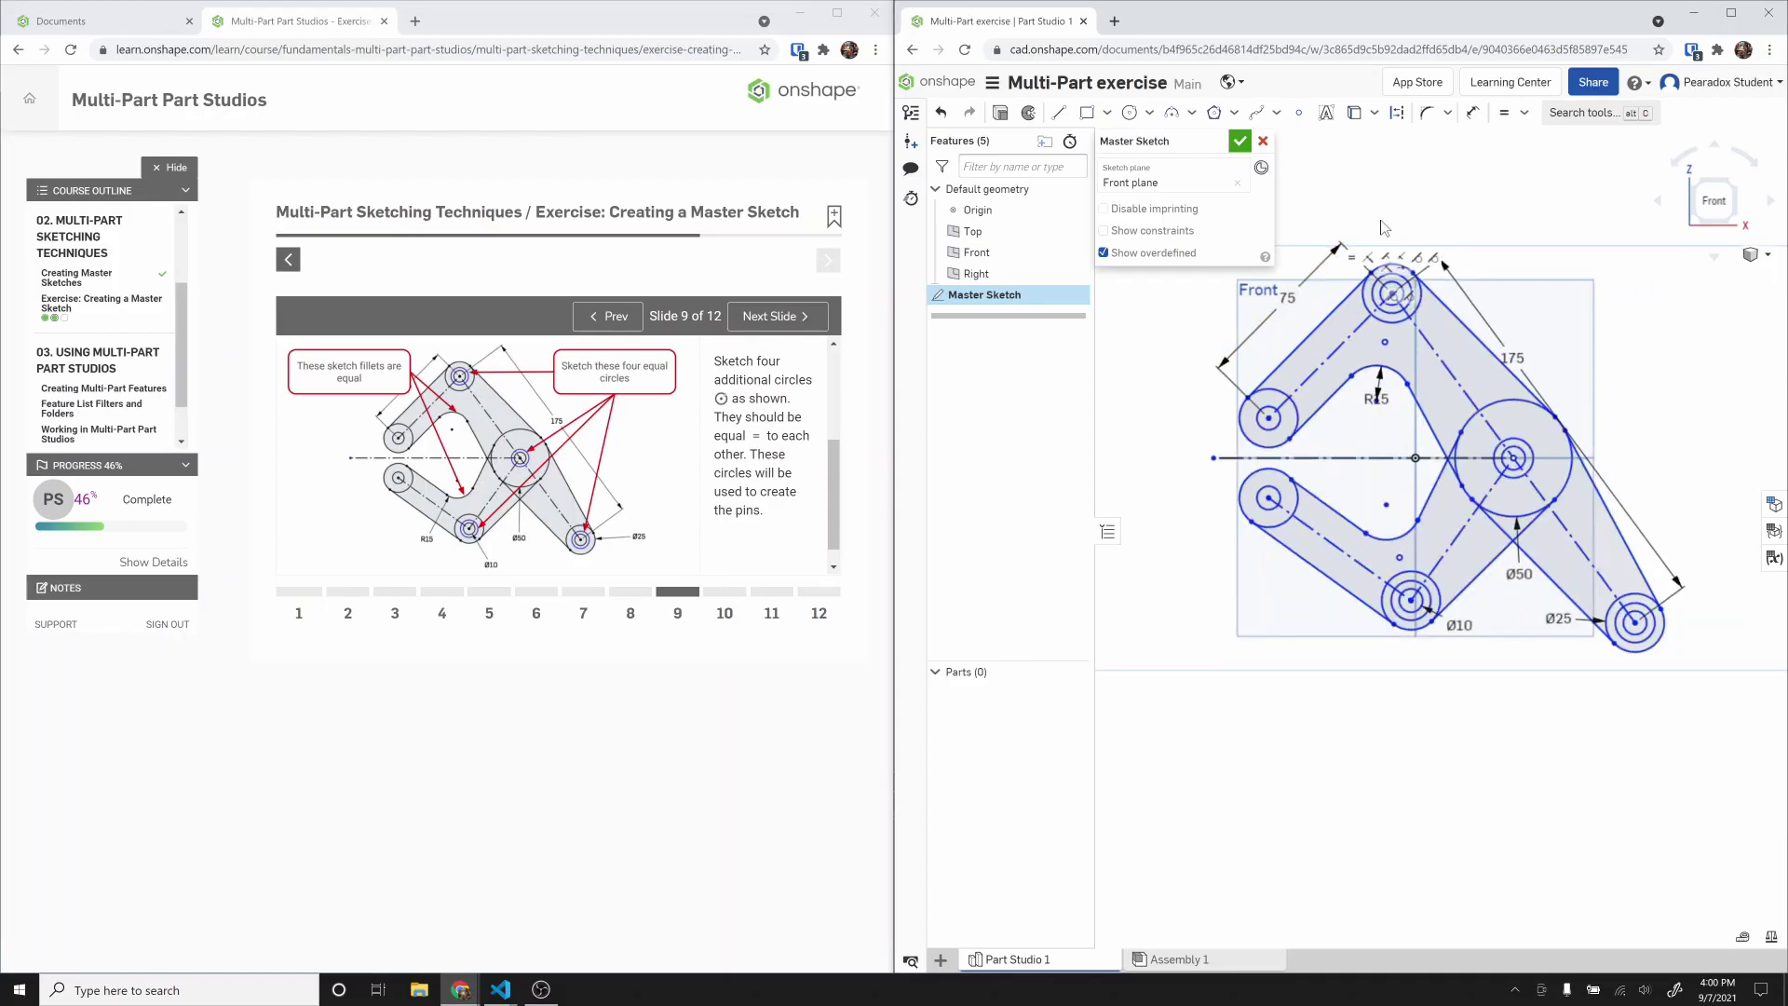
left_click_drag(1512, 457, 1418, 462)
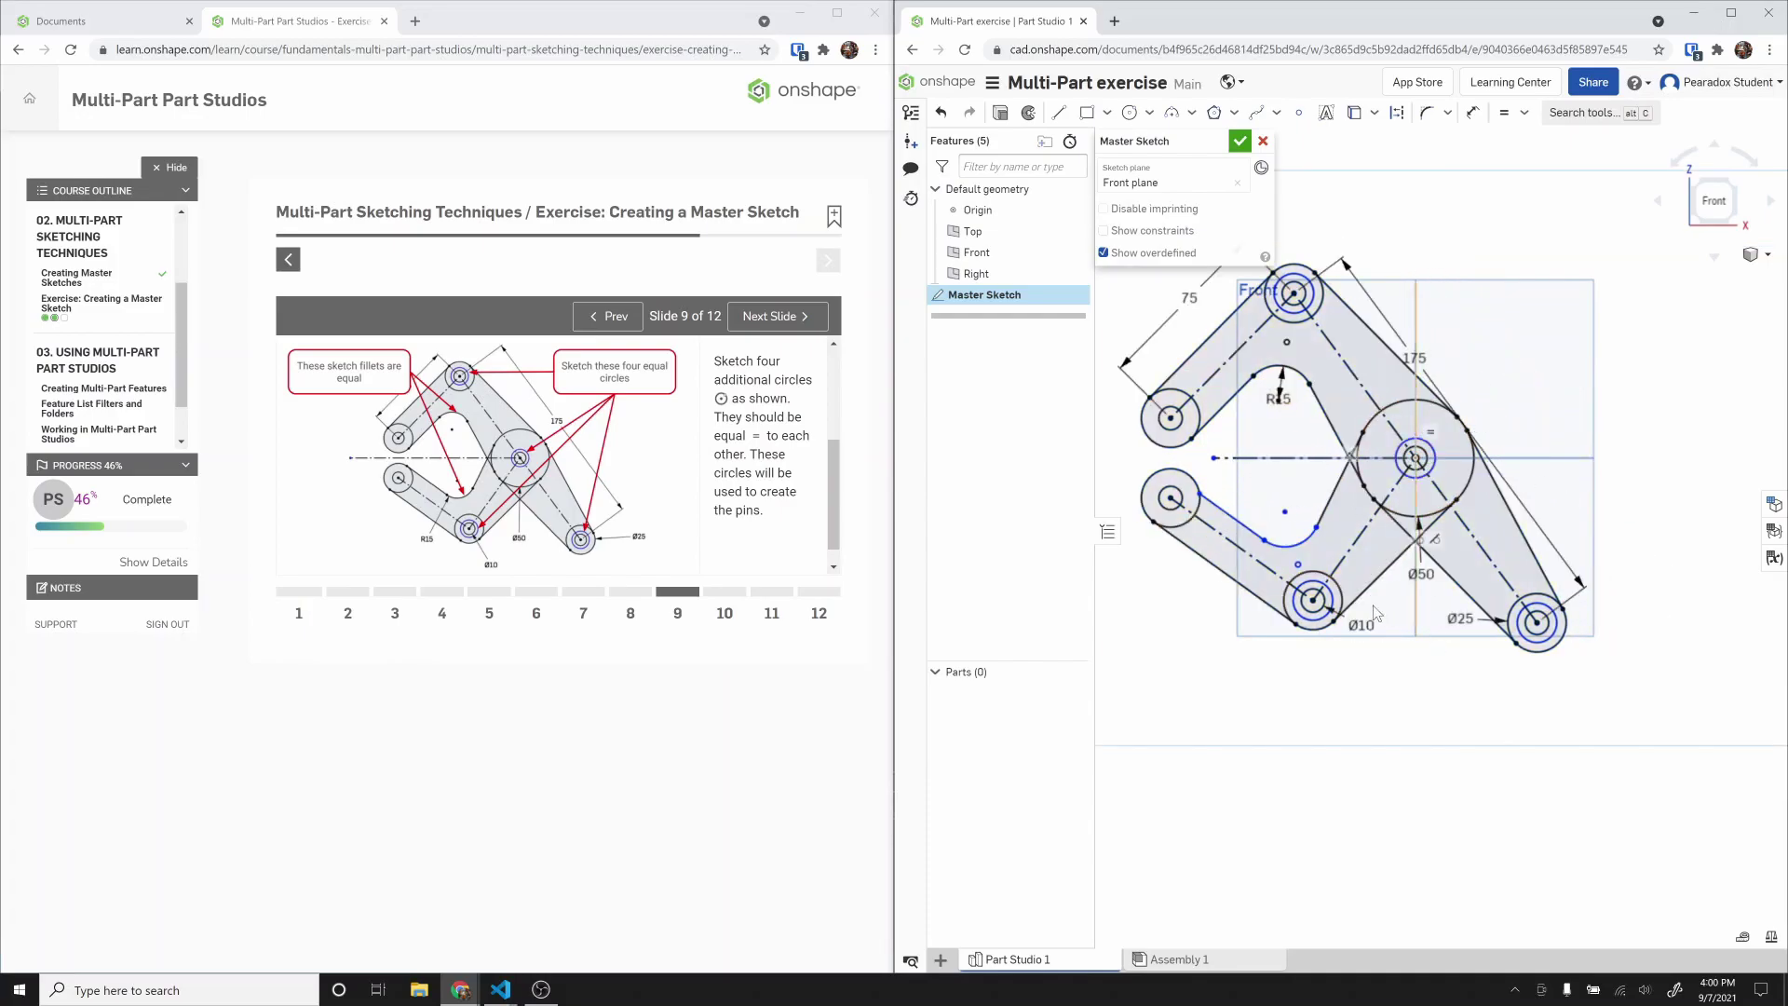
Step: Make the small arm's inner forearm line tangent to the arm's end circle
scroll(1401, 659, "up", 2)
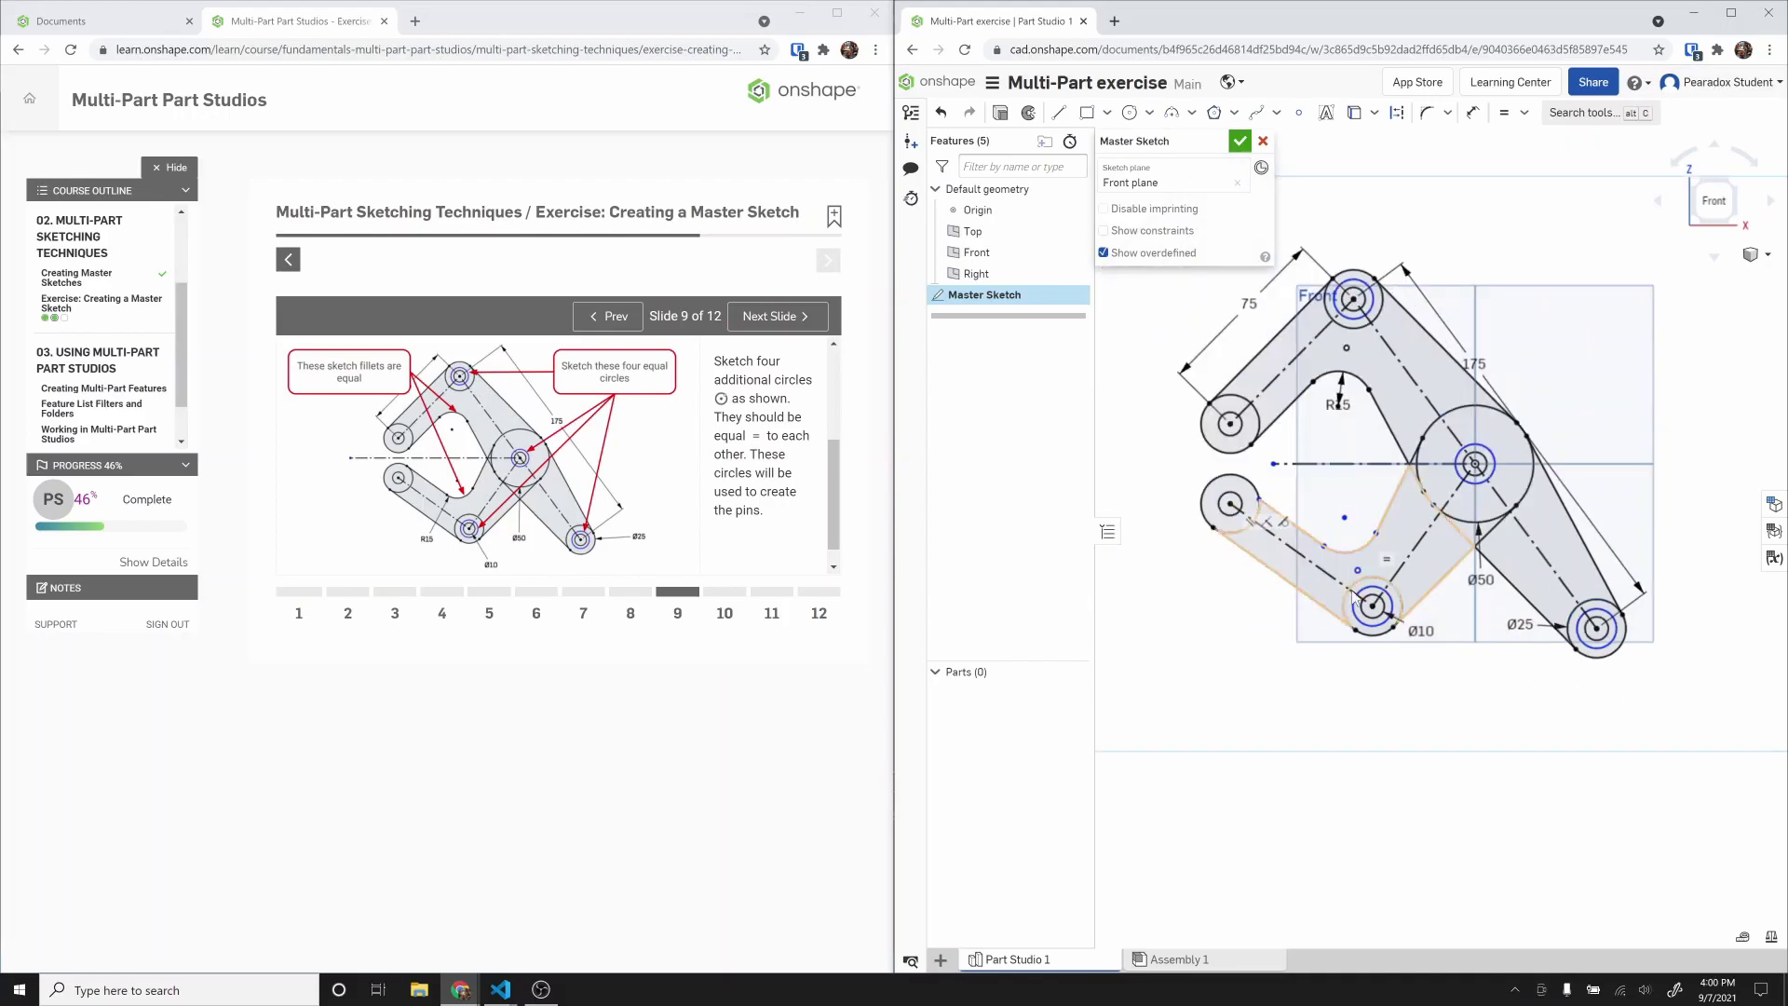
scroll(1602, 680, "down", 4)
scroll(1380, 533, "up", 4)
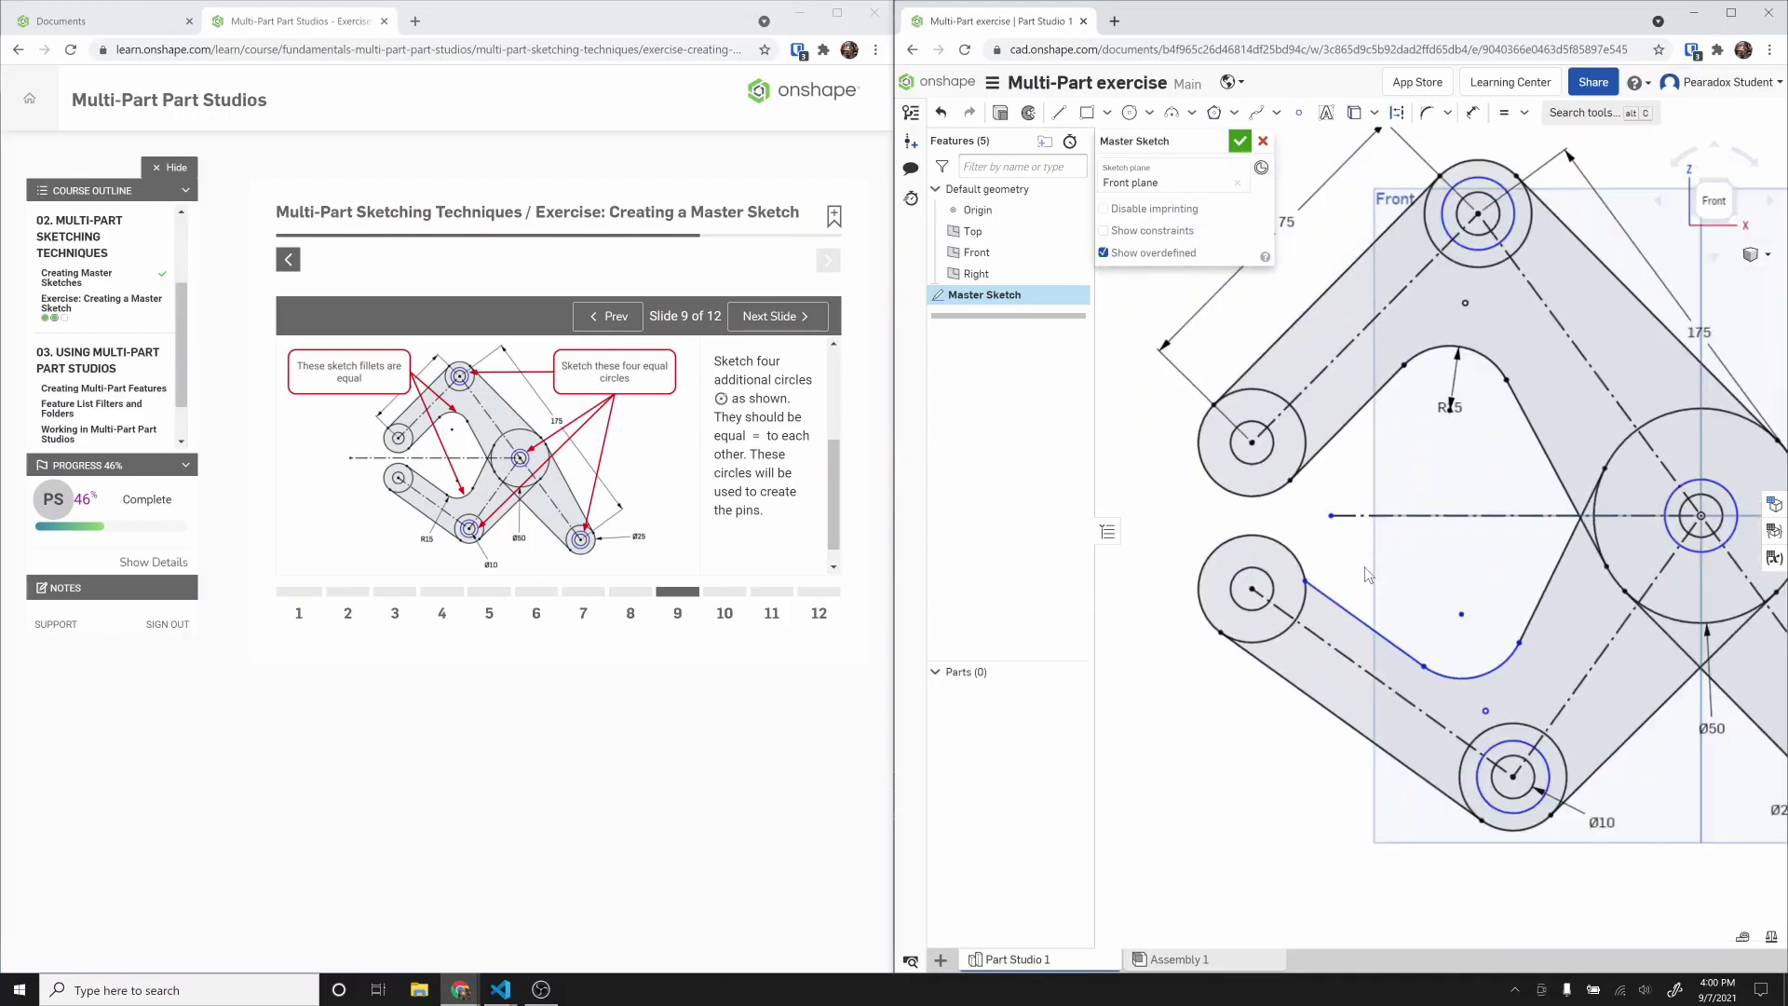
scroll(1497, 177, "down", 2)
left_click(1525, 113)
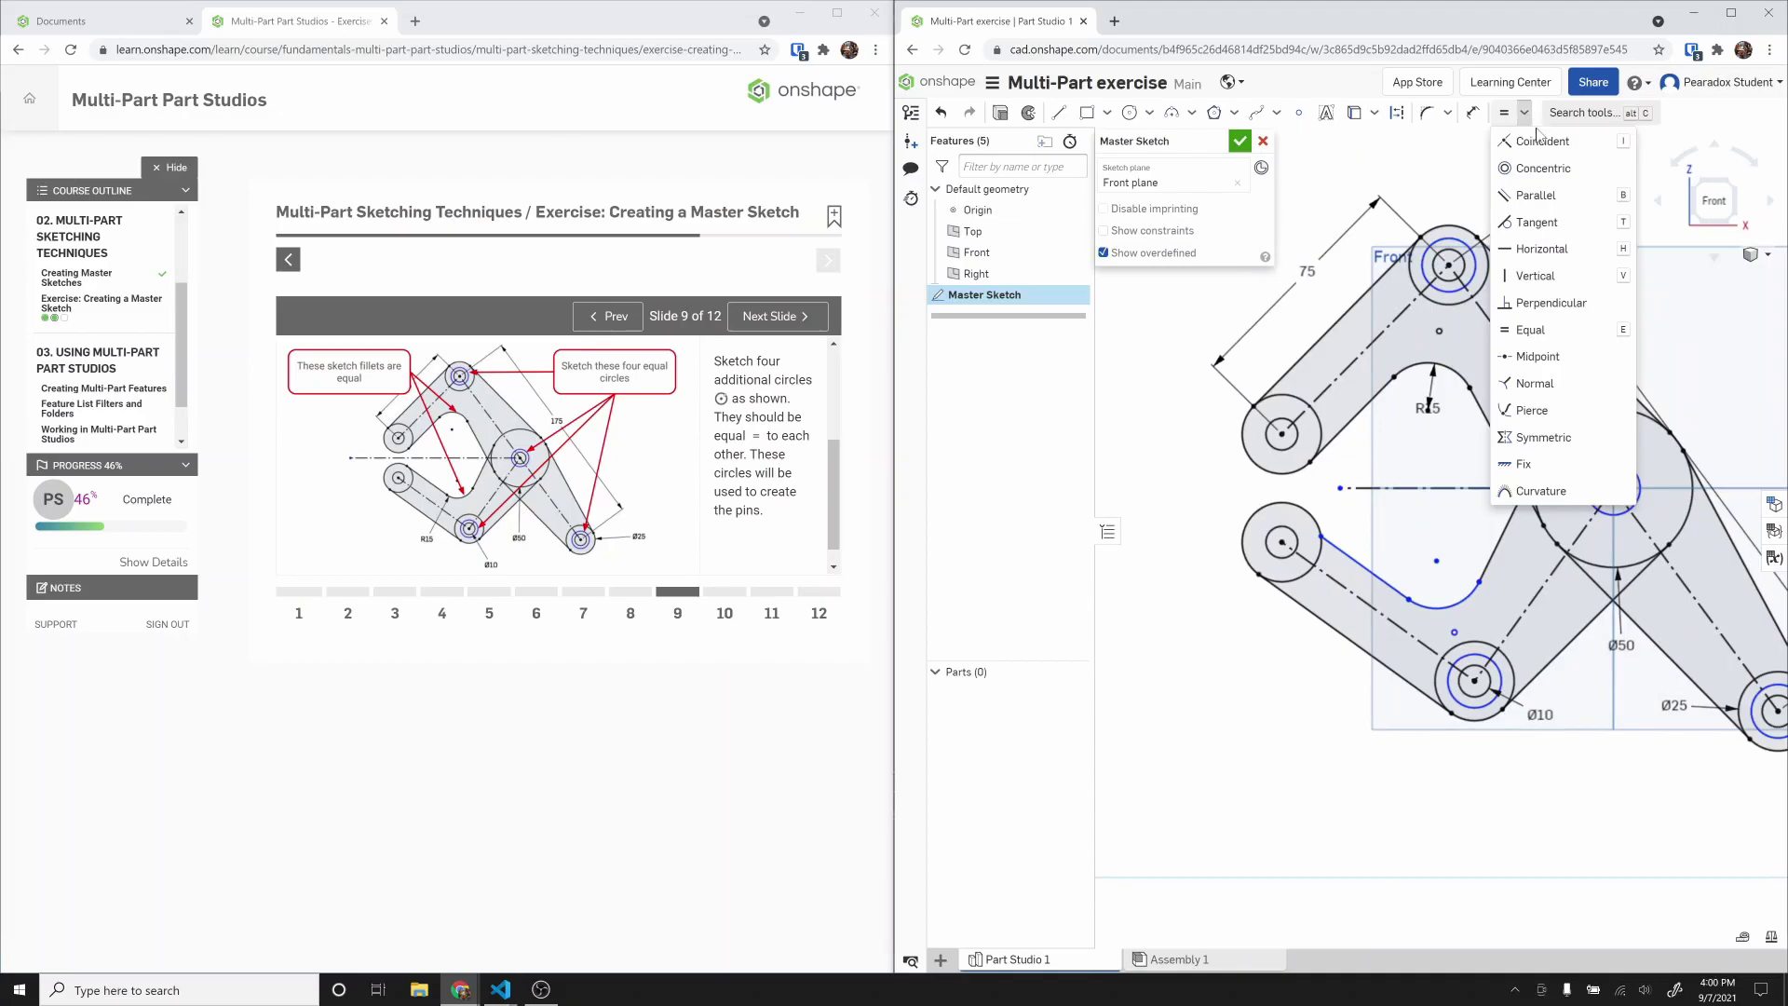
left_click(1532, 224)
left_click(1364, 568)
left_click(1316, 526)
key("Escape")
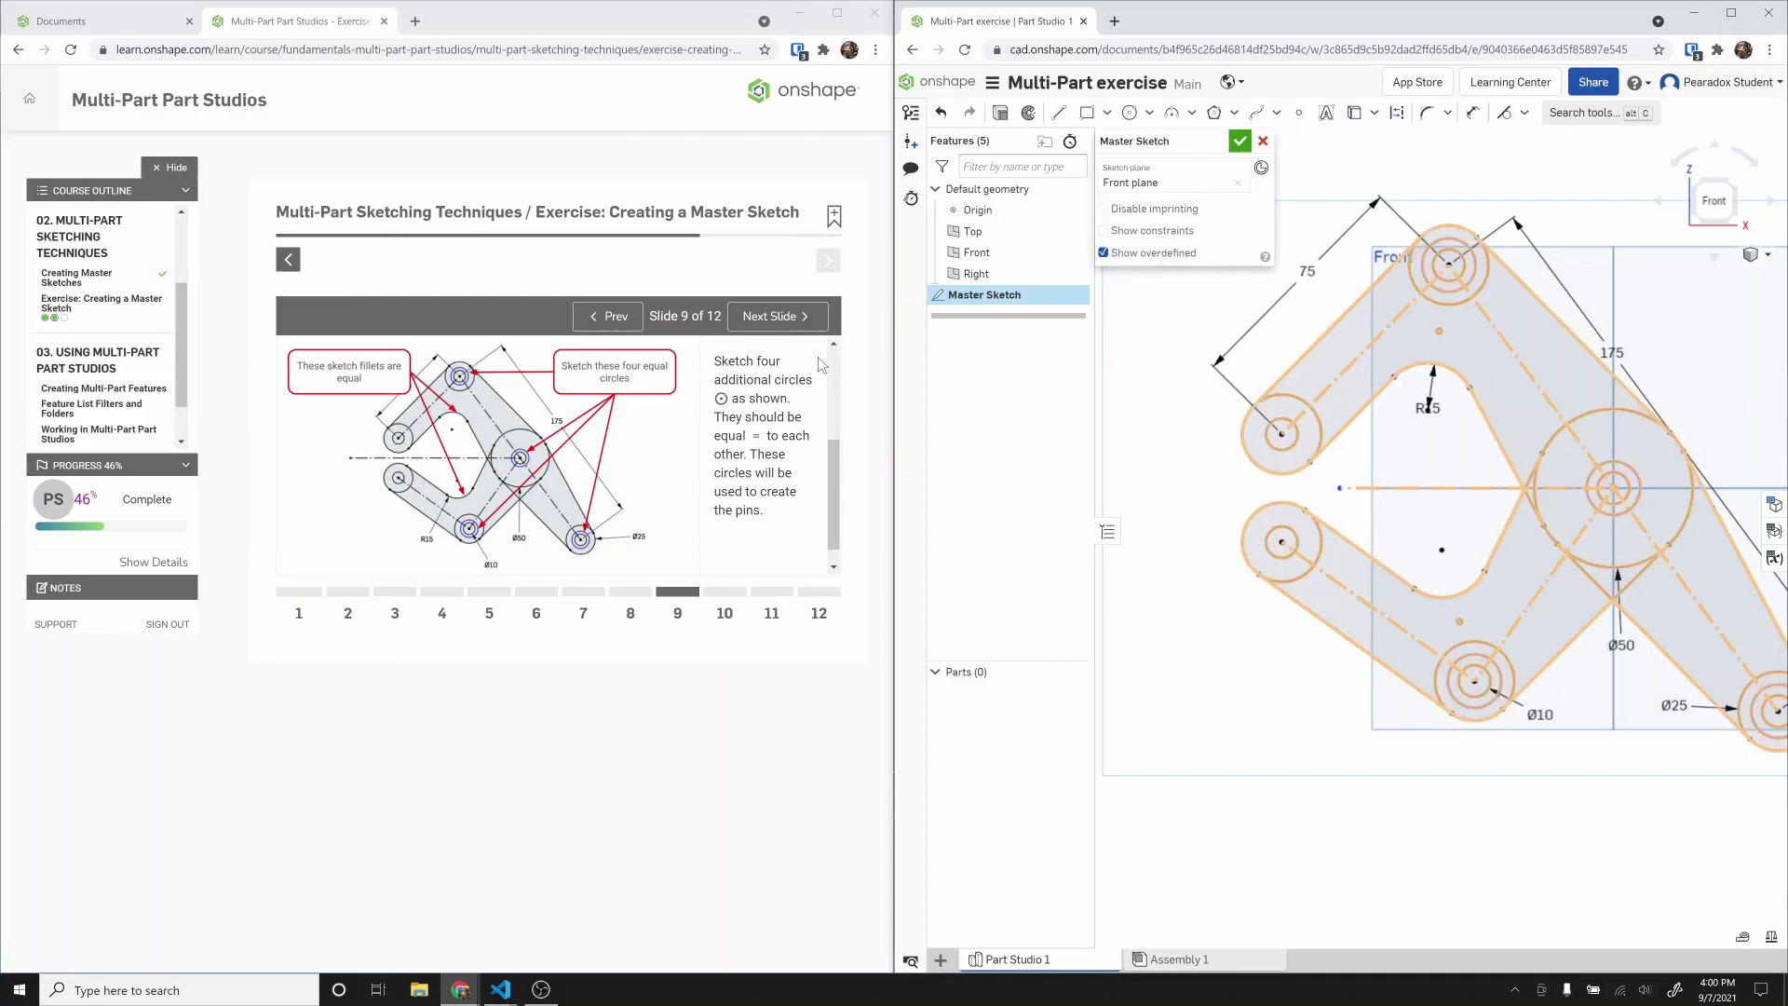
Step: Following exercise step 10, dimension the pin circle at the small arm's elbow to a 15 mm diameter
left_click(781, 317)
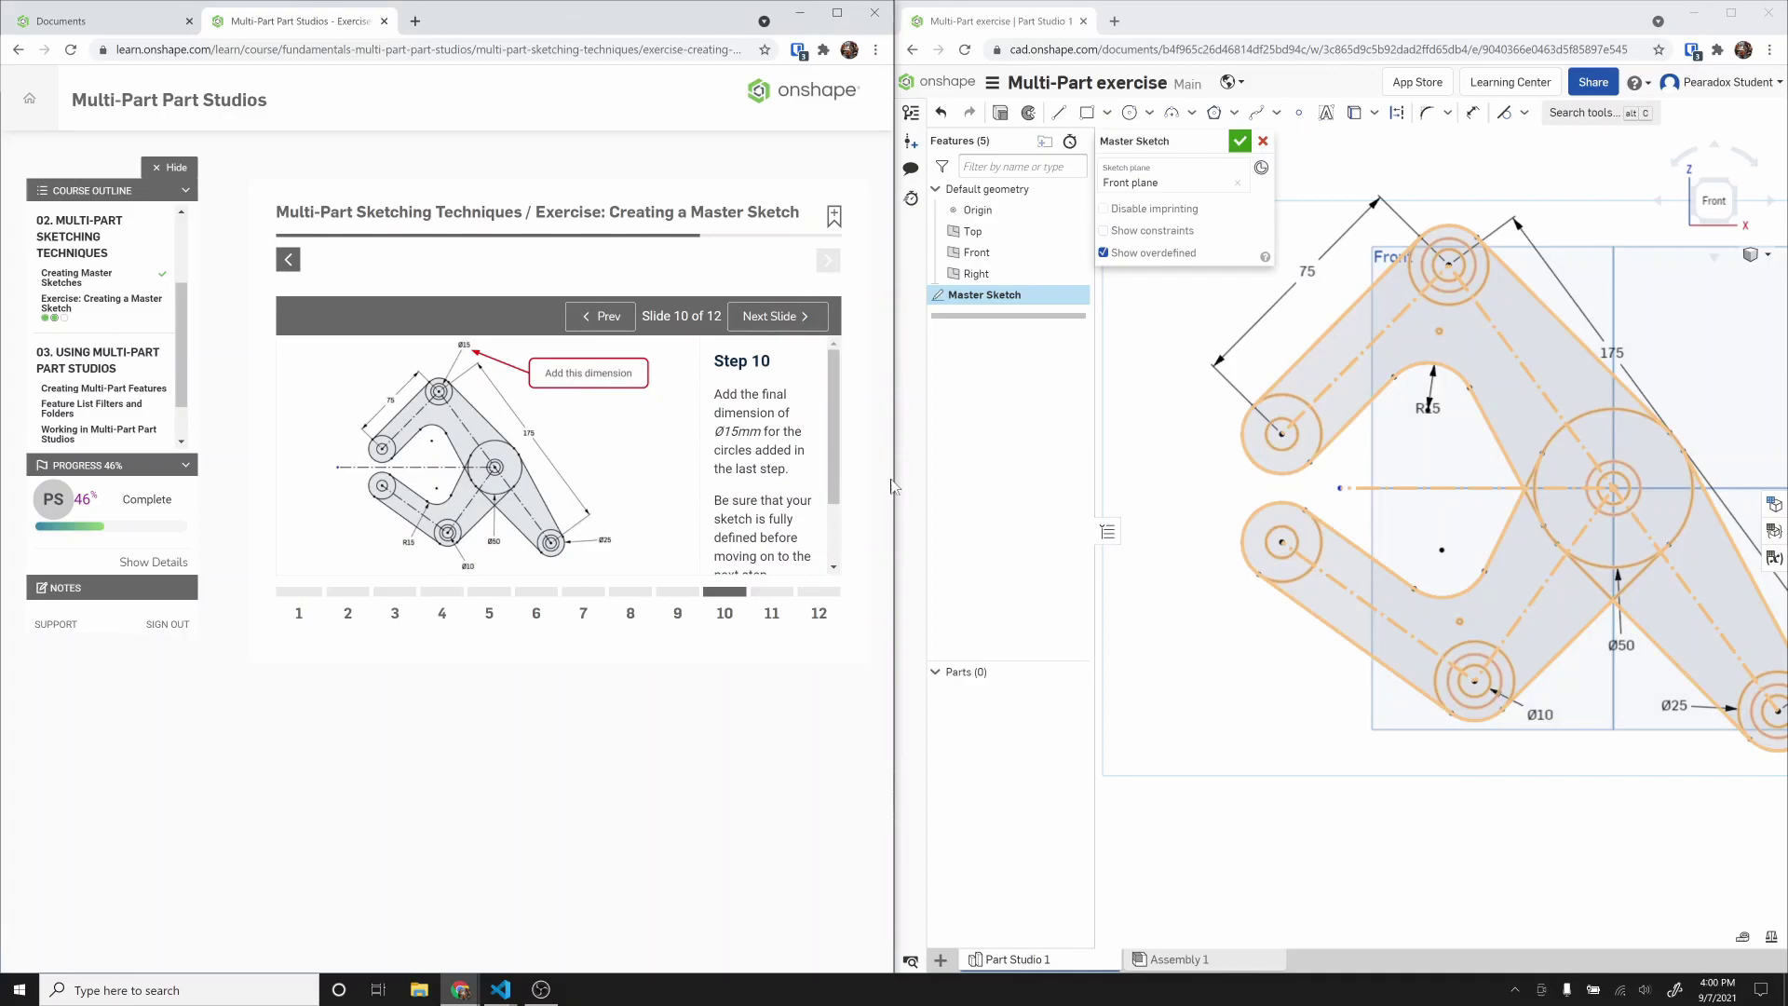
left_click(1211, 590)
key("d")
left_click(1439, 760)
key("Return")
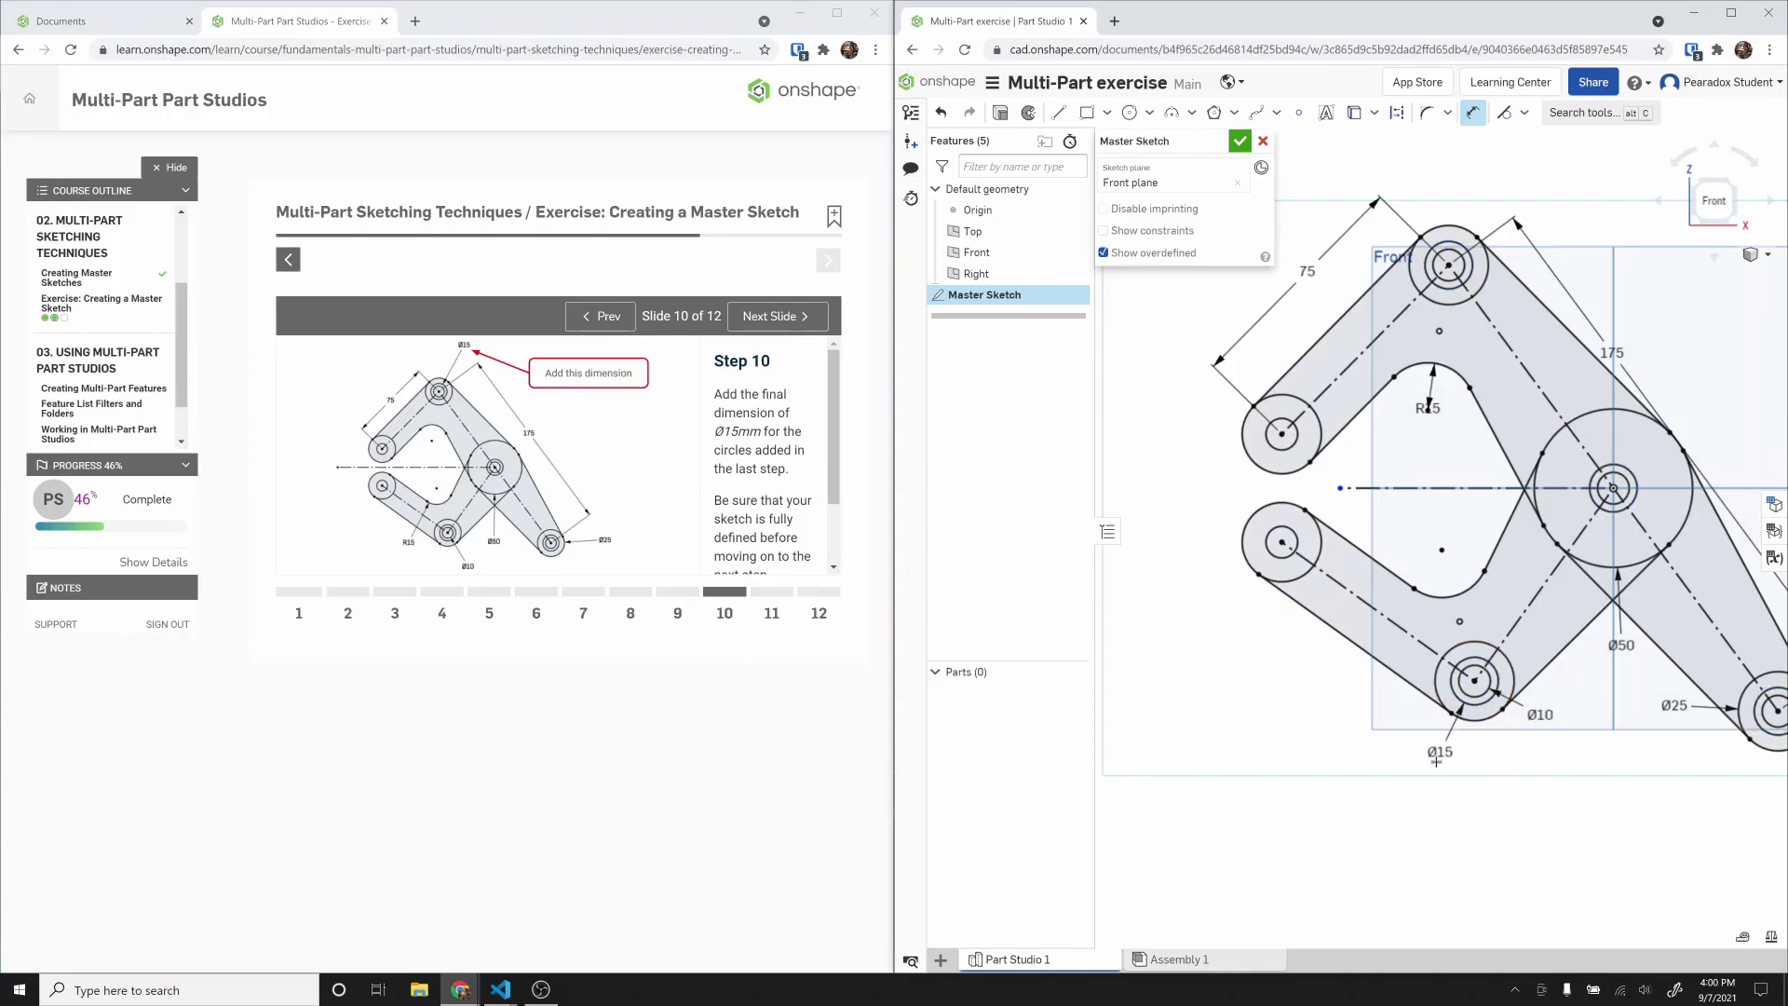
Step: Fit the whole sketch in view, advance the exercise to step 11 and accept the Master Sketch
left_click_drag(836, 445, 829, 512)
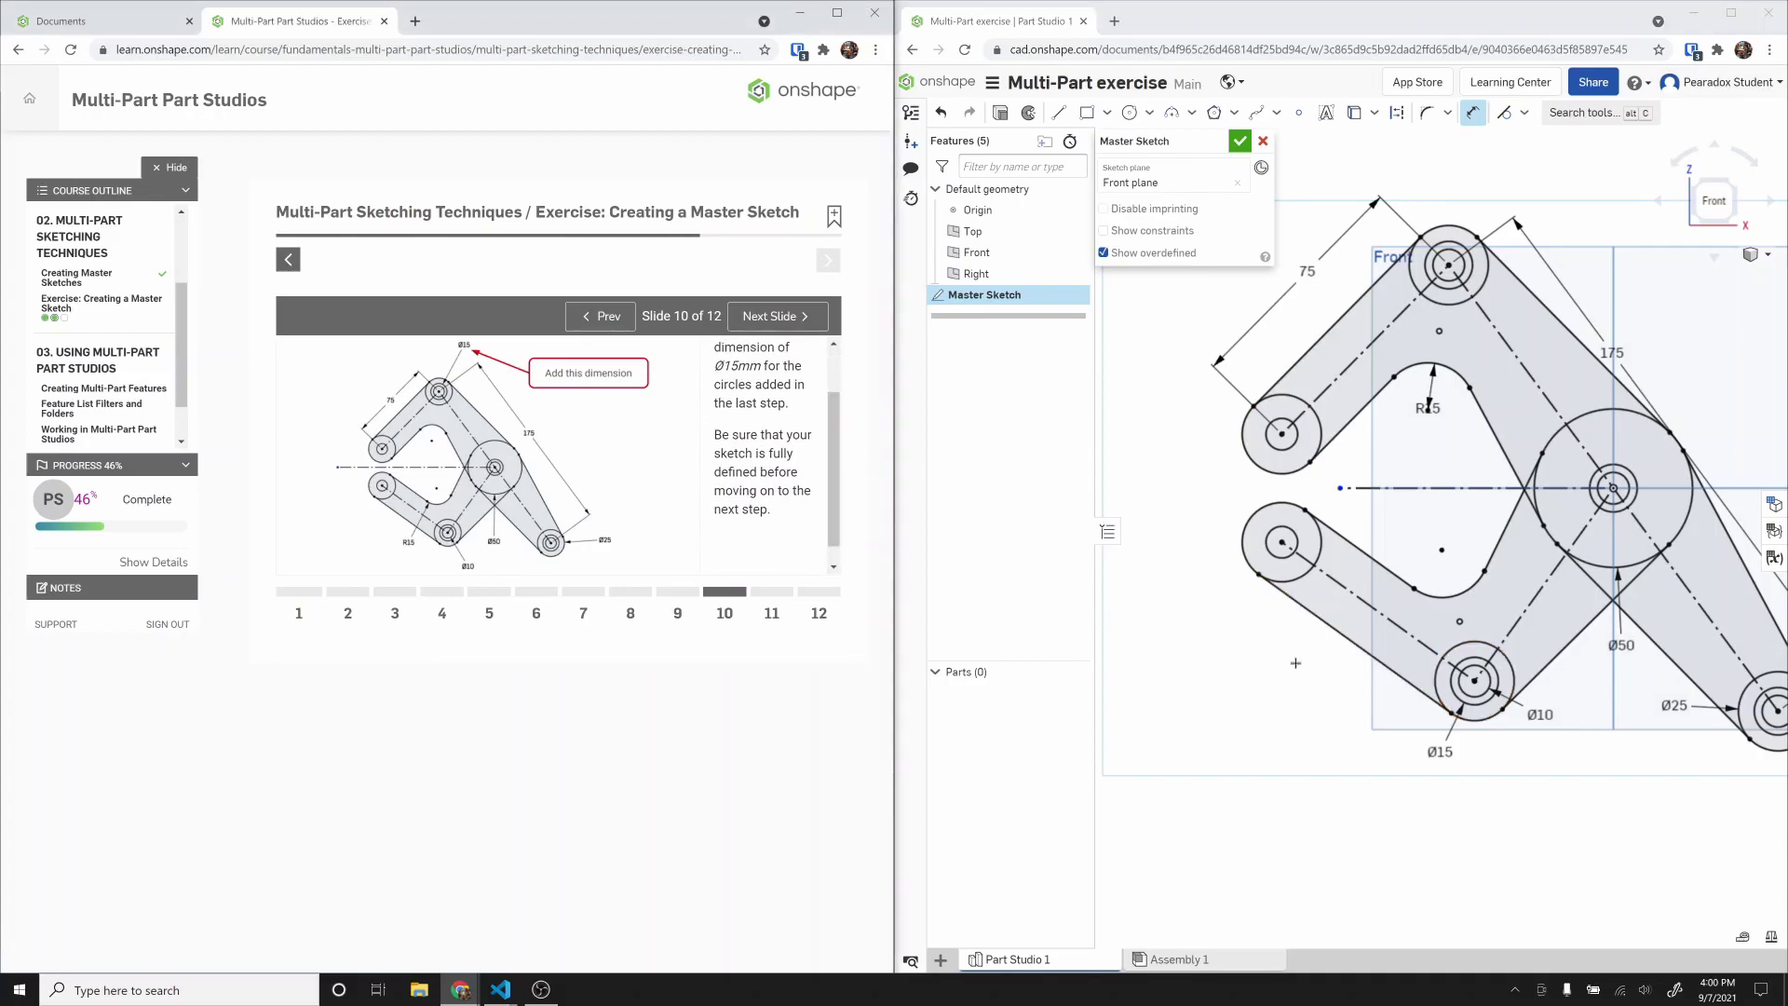
key("f")
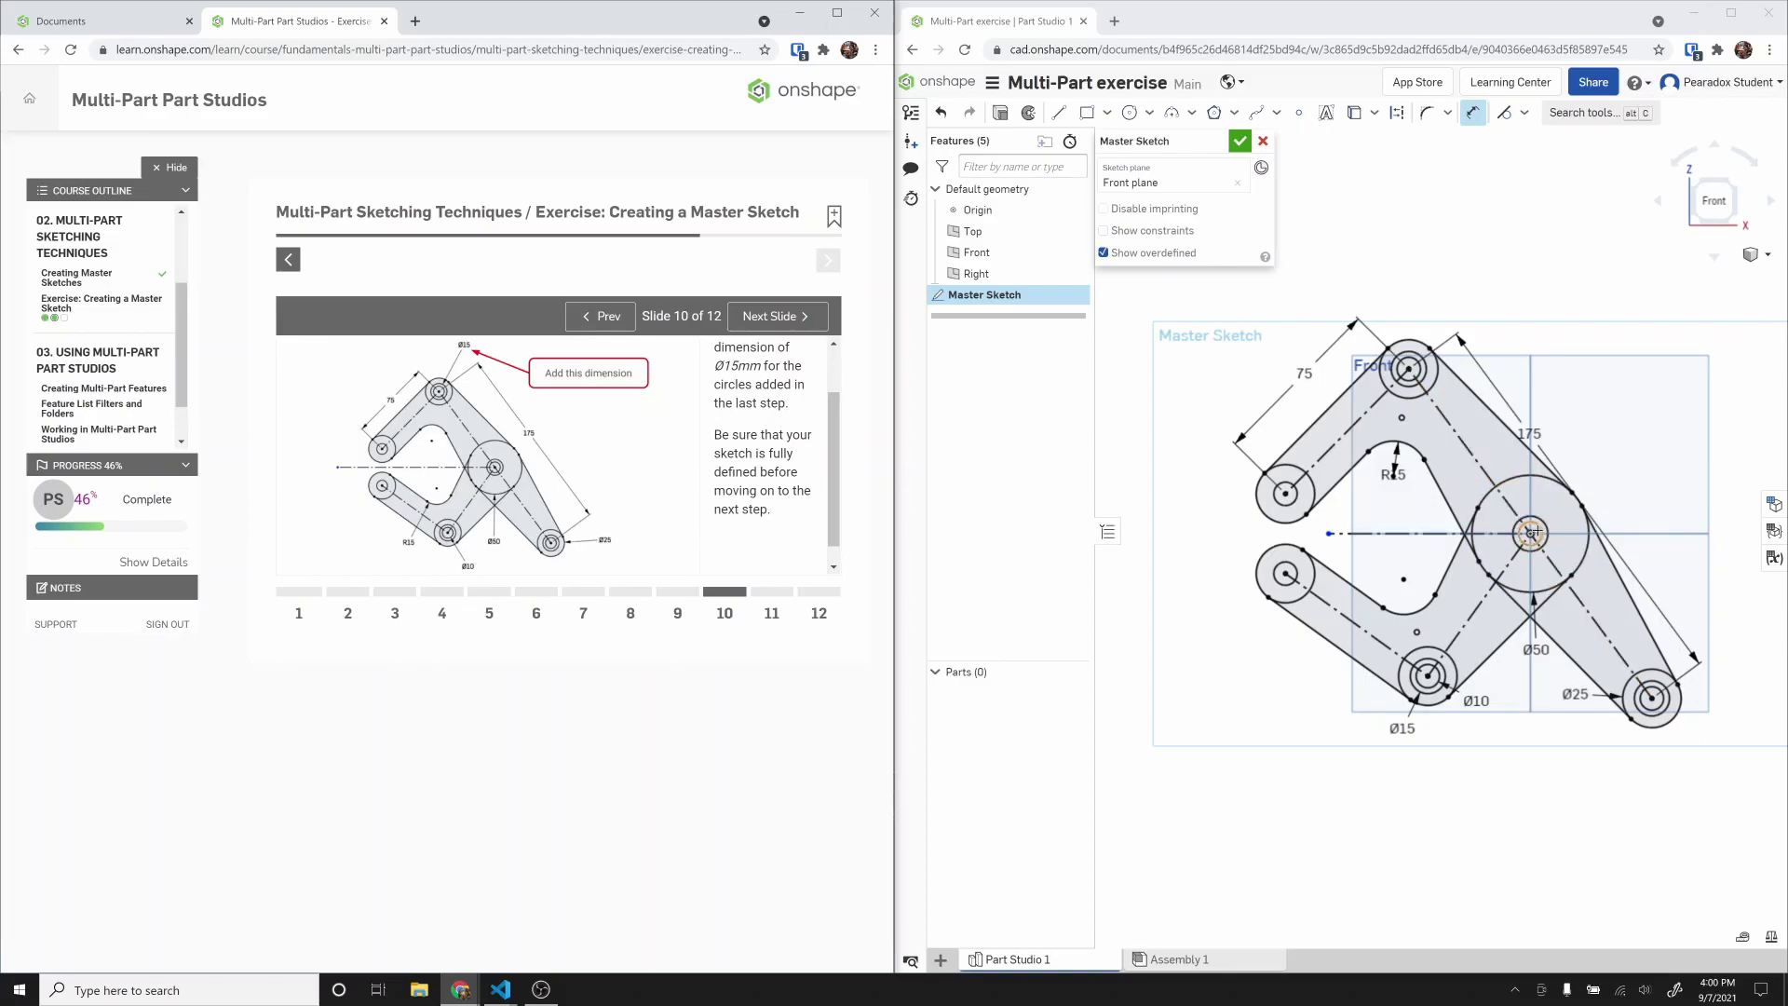
left_click(791, 320)
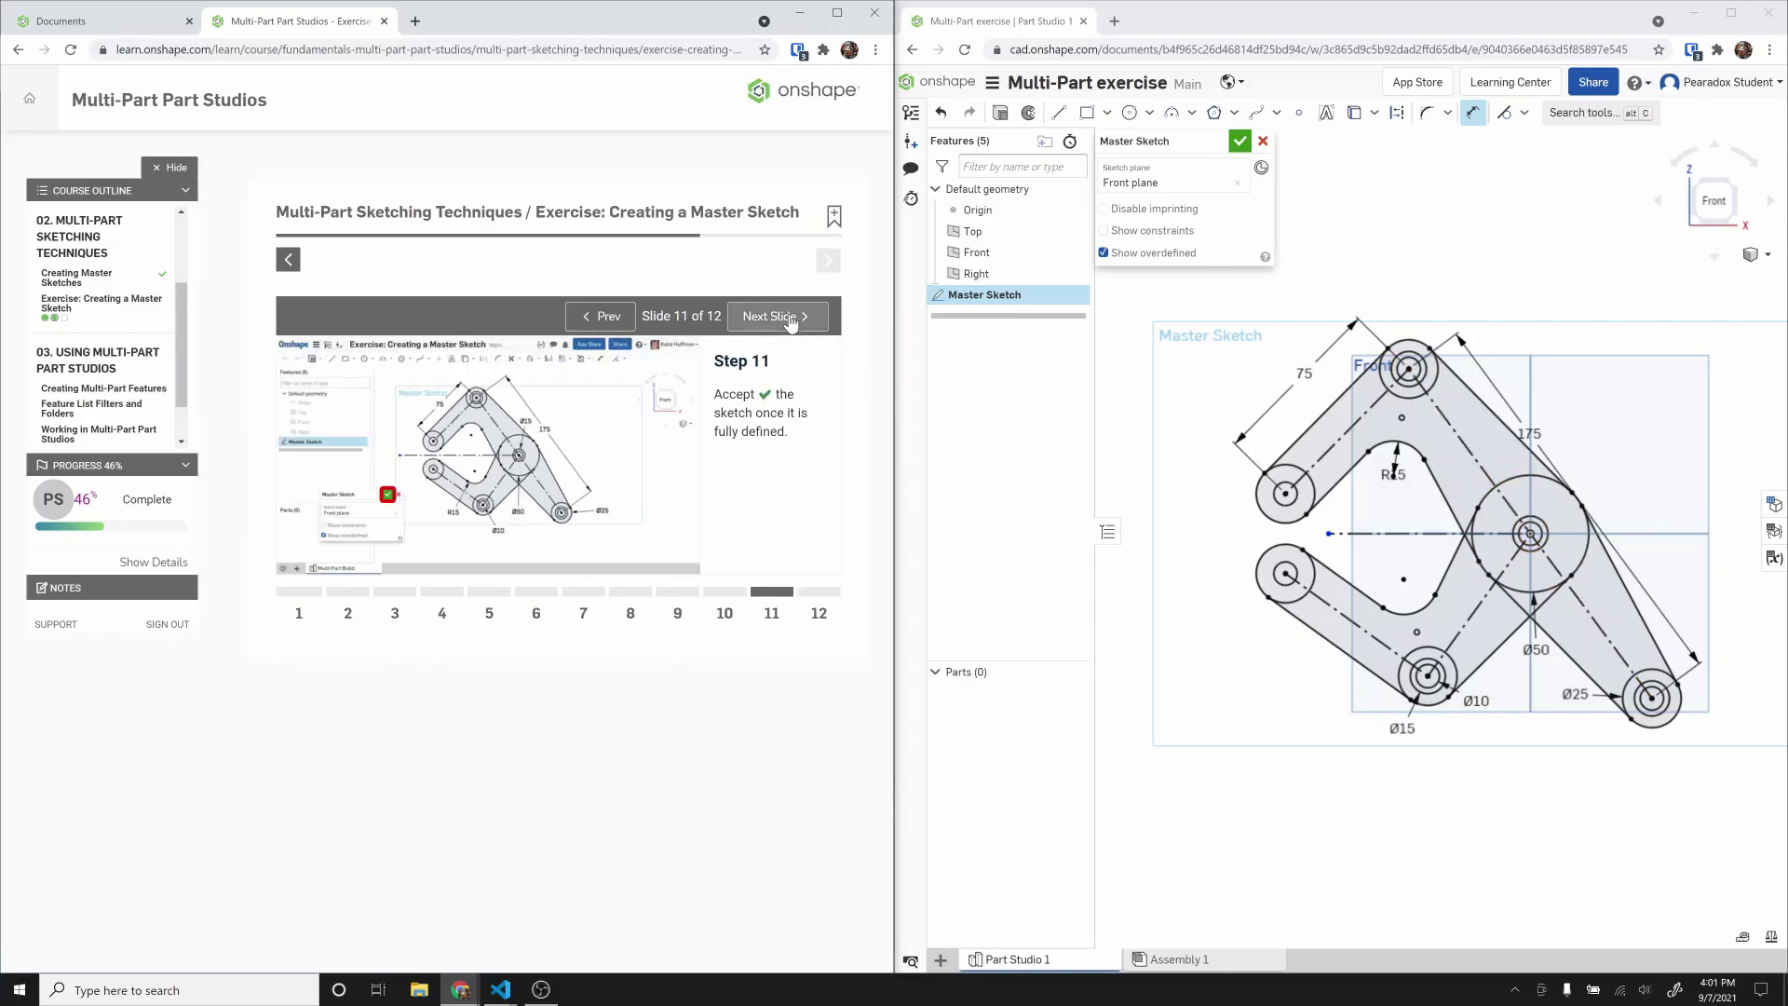
left_click(1241, 141)
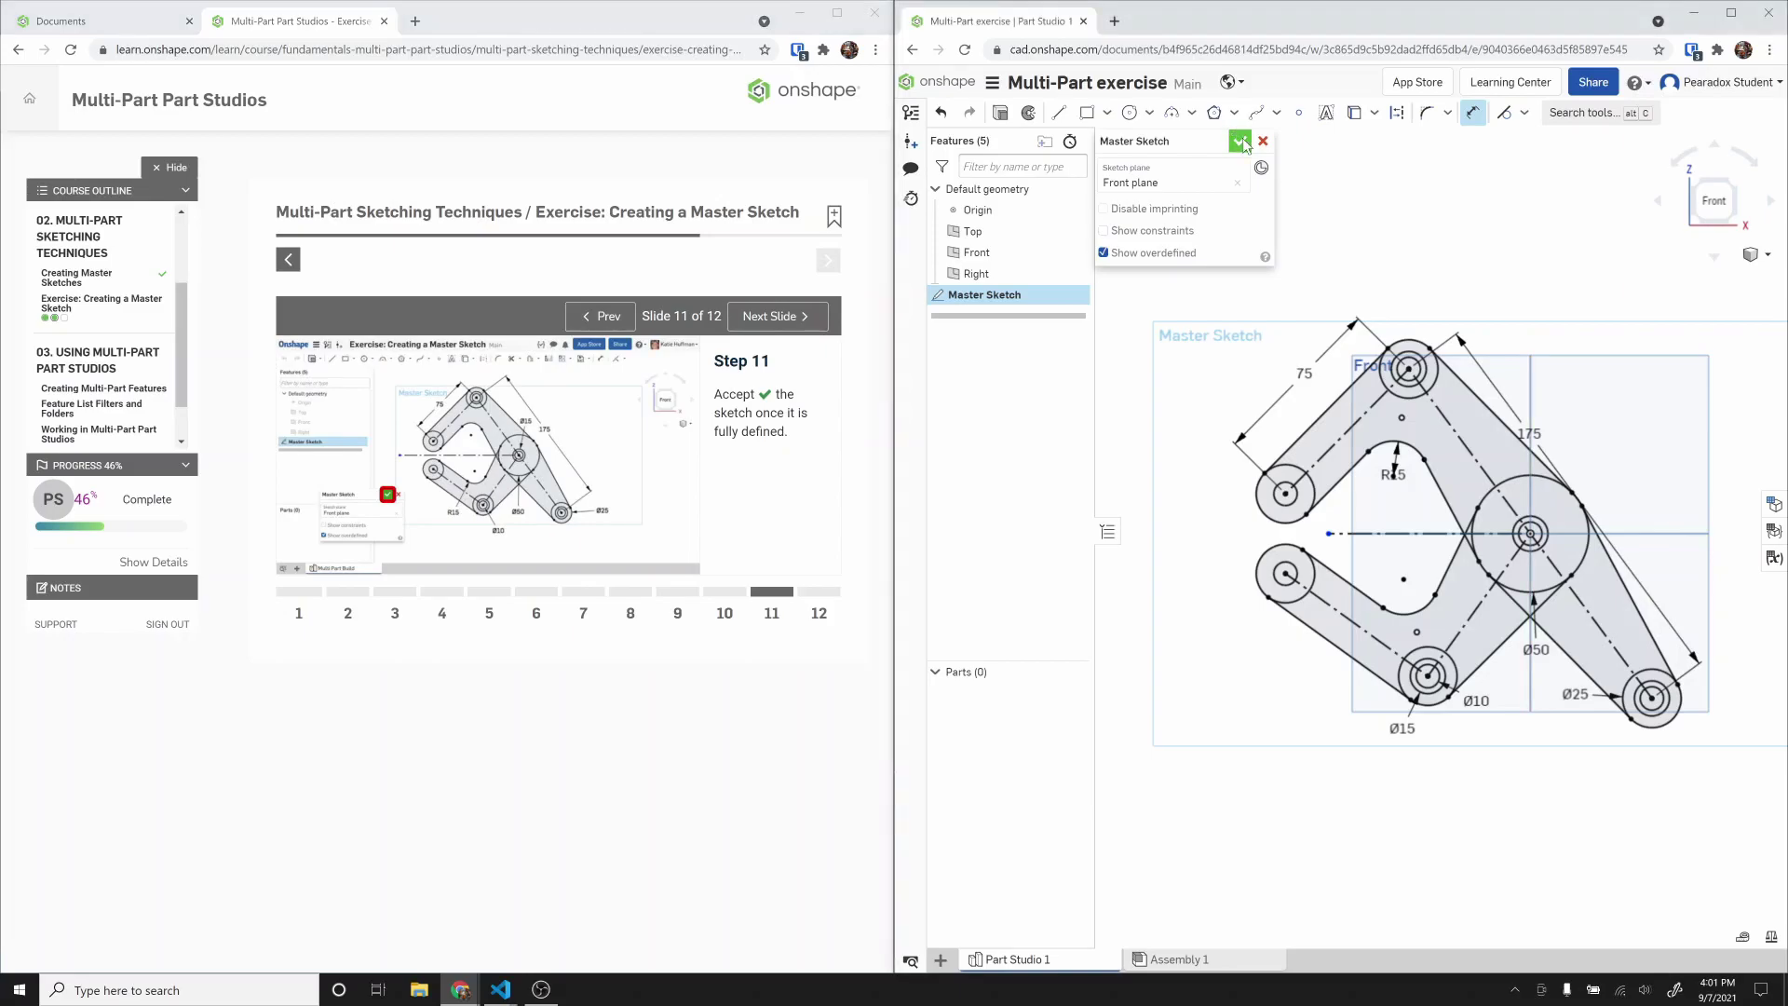
left_click(1240, 141)
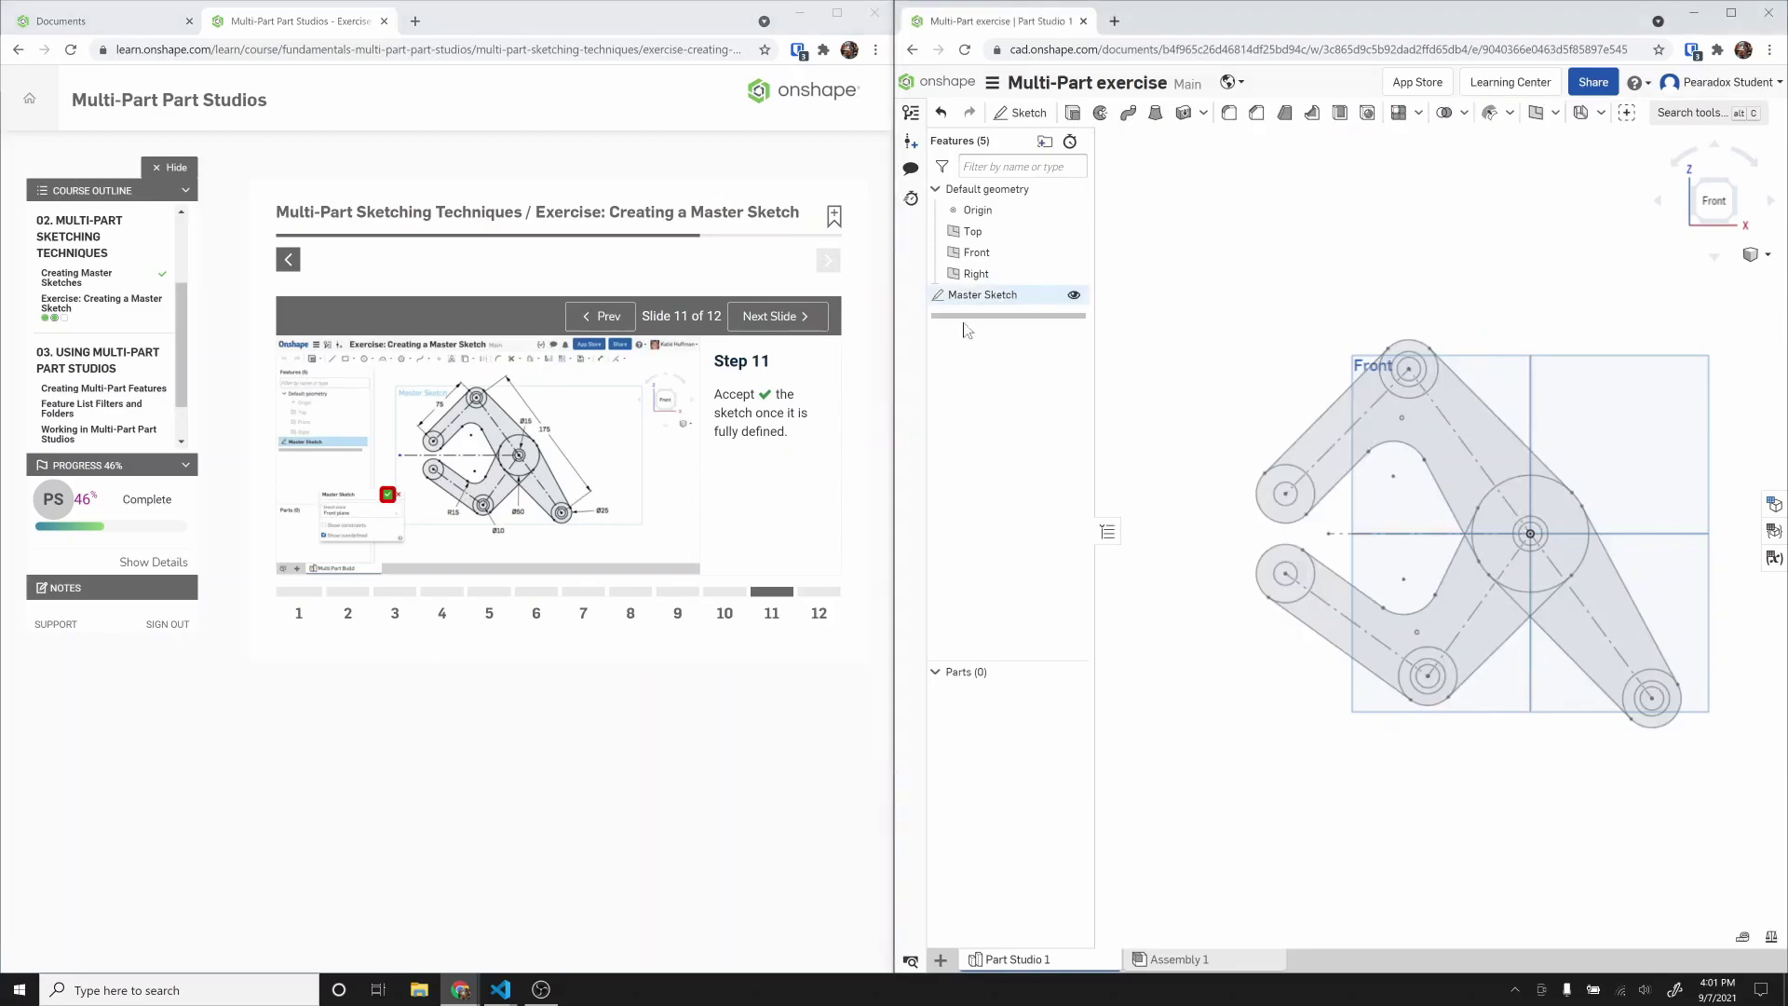
Step: Open slide 12 of the exercise, read which sketch regions' area to check, and clear the selection in the model
left_click(773, 317)
left_click_drag(831, 373, 850, 449)
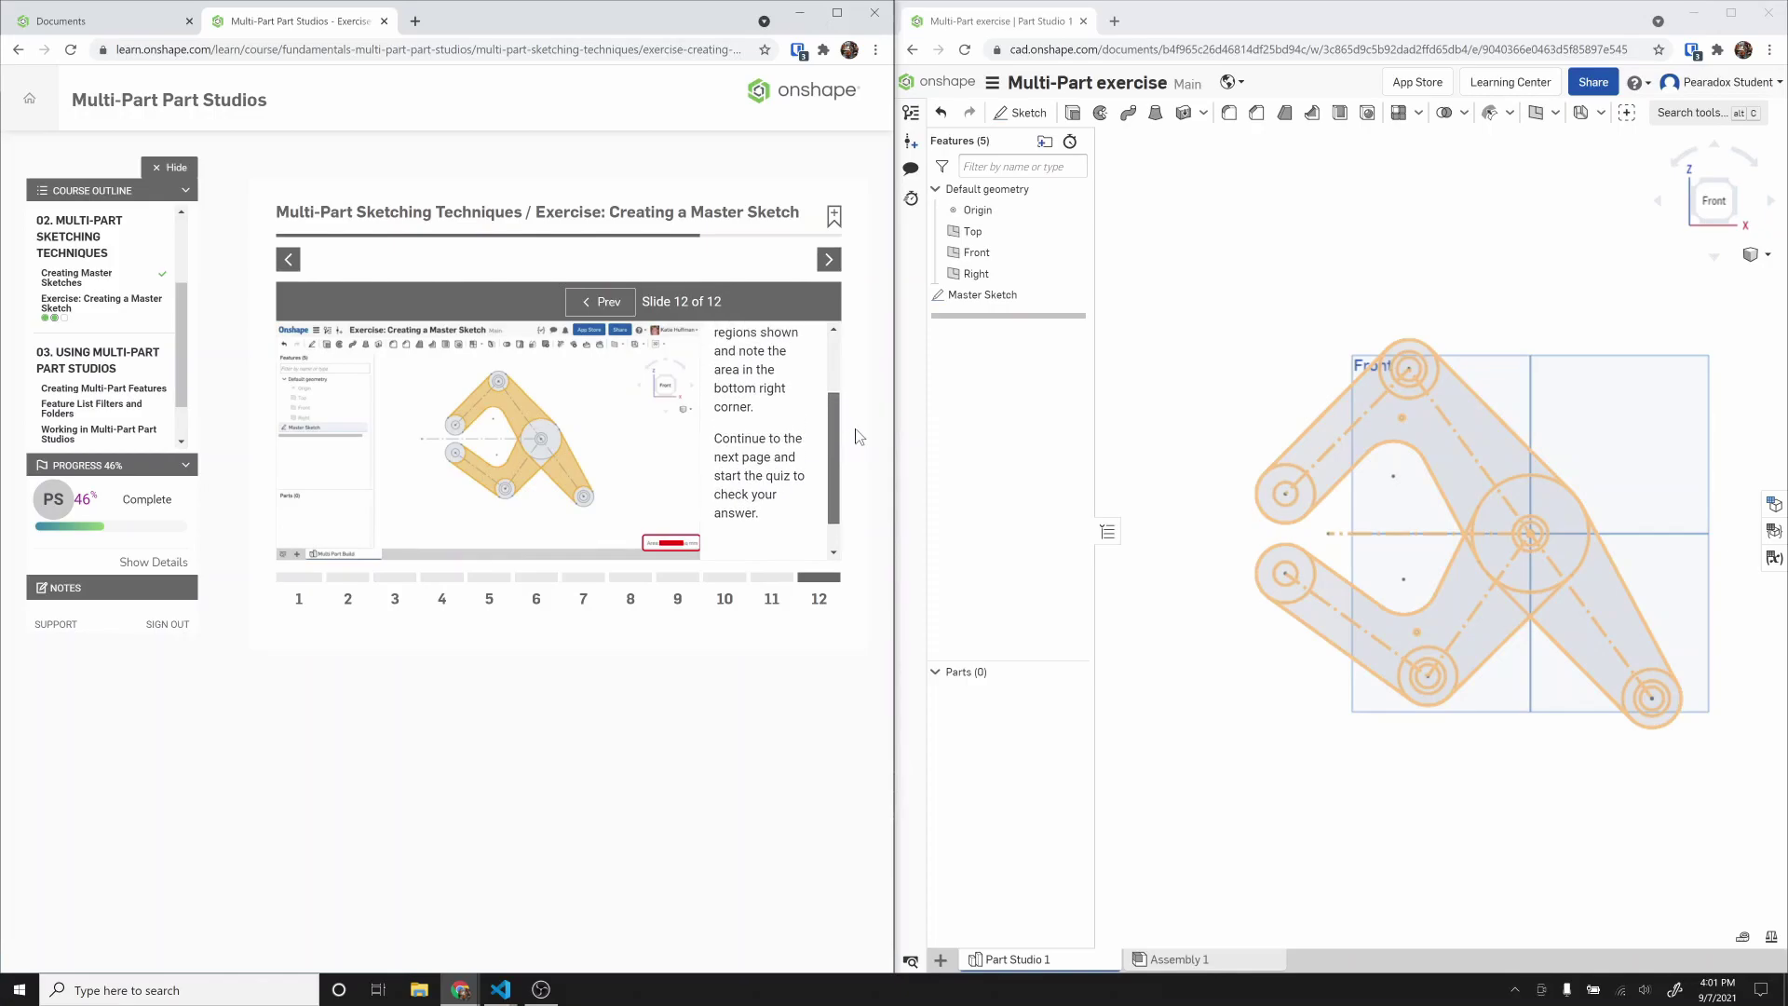
left_click(1263, 418)
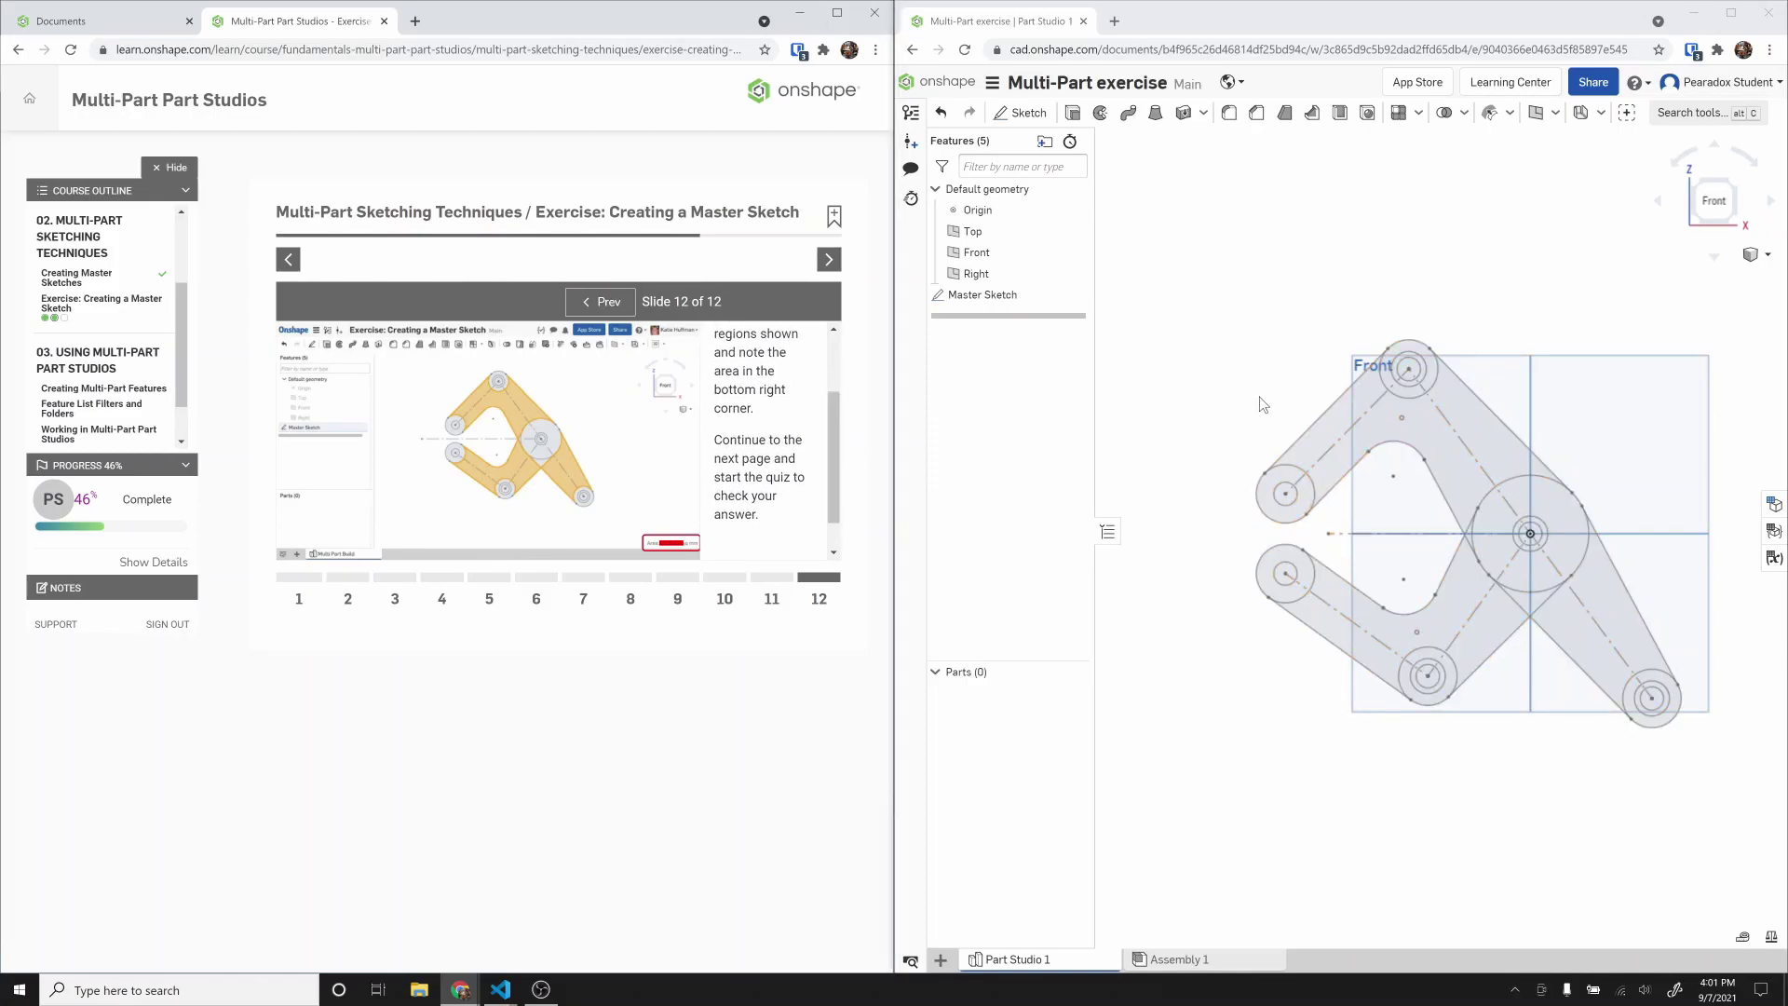
Step: Select the large and small arm regions of the Master Sketch shown in the exercise and measure their combined area
left_click(1445, 454)
left_click(1470, 585)
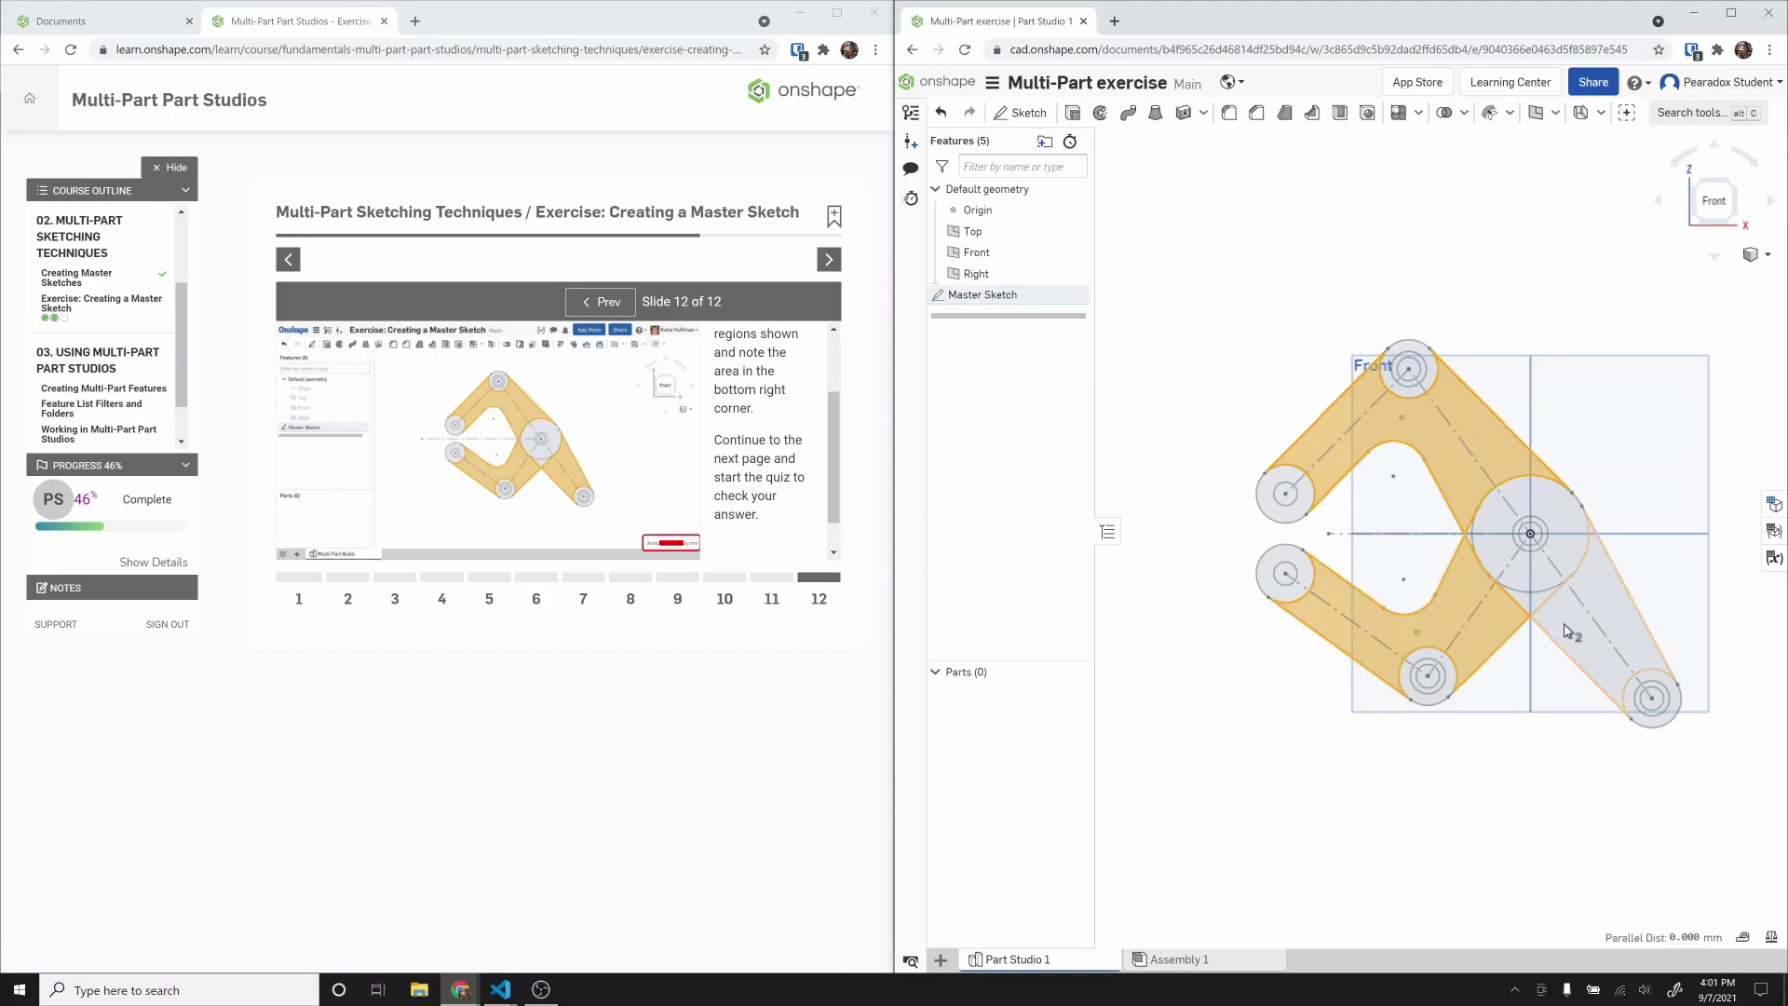
left_click(1565, 631)
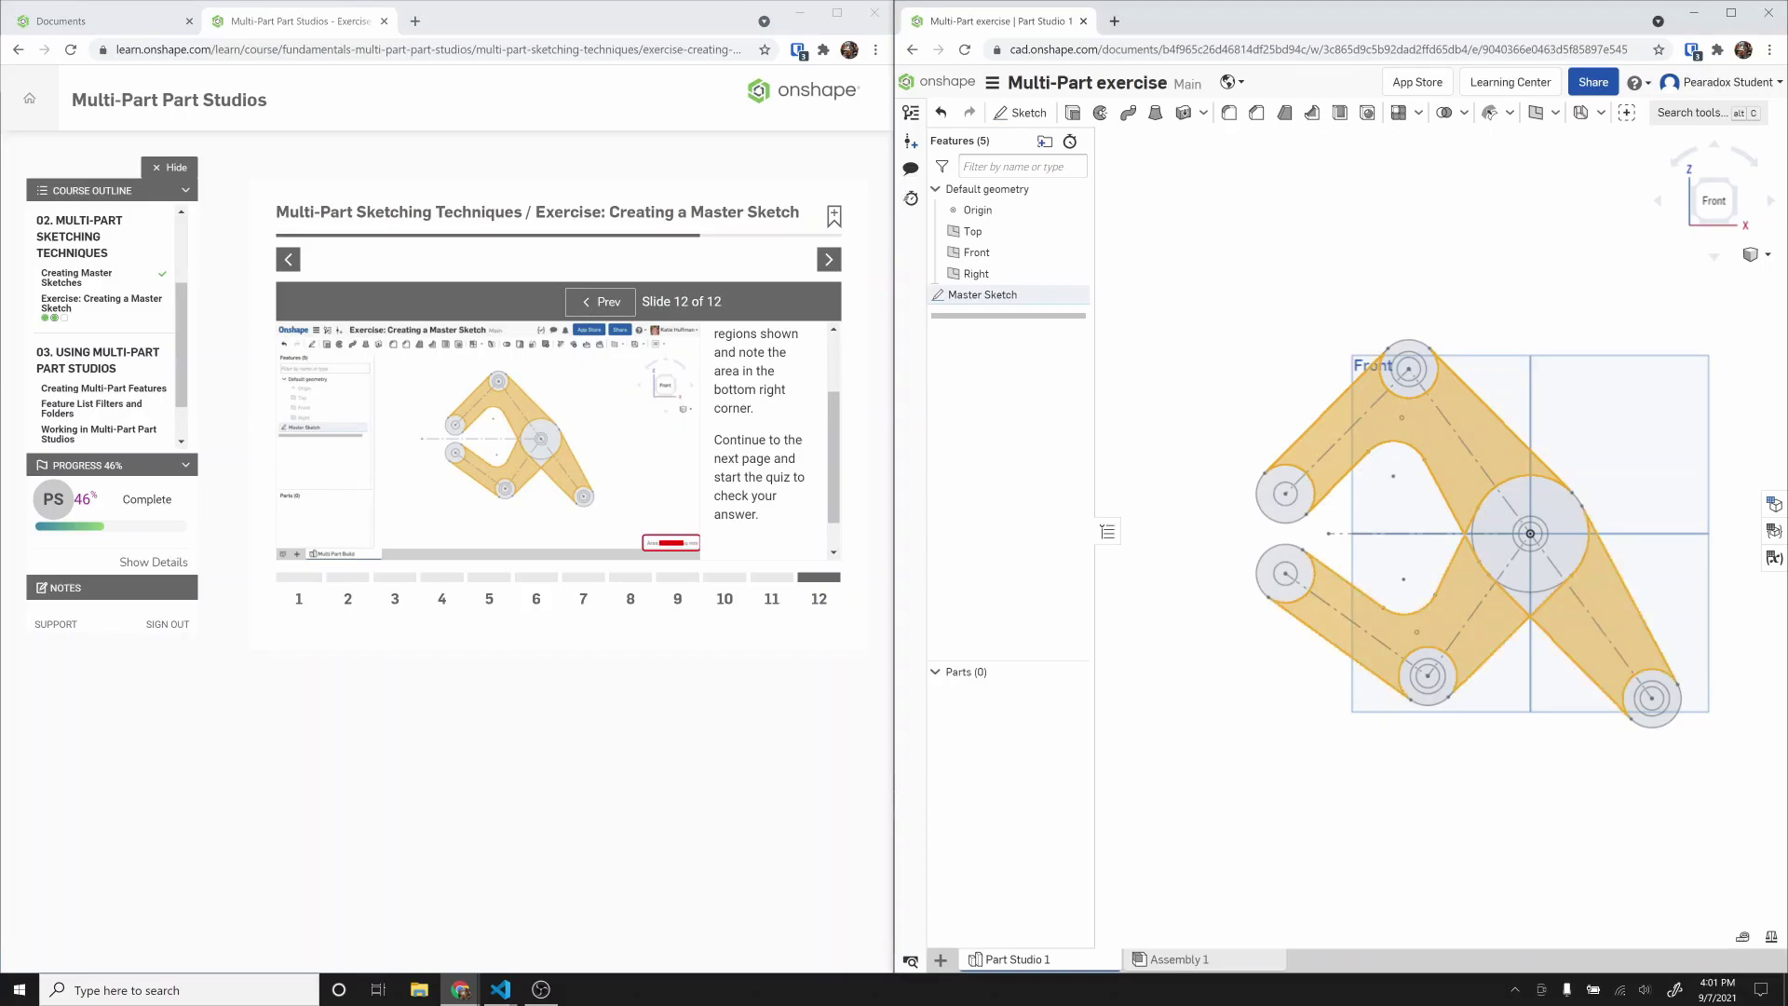
left_click(1772, 940)
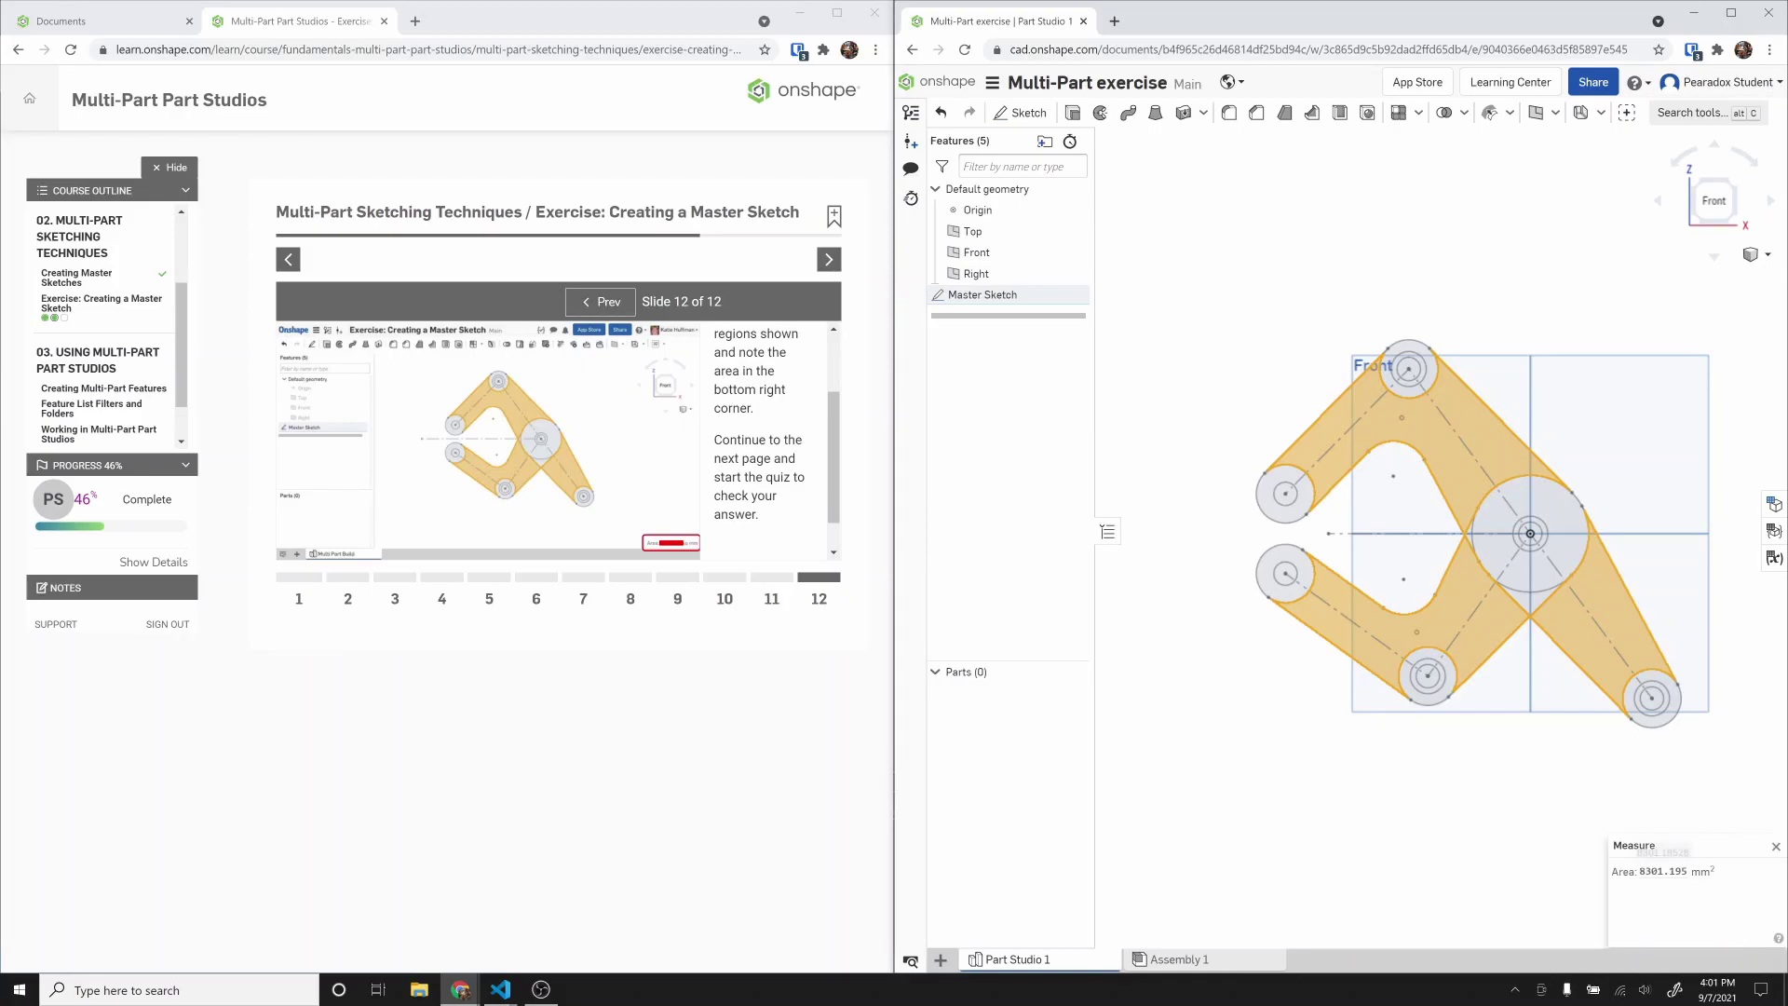
left_click_drag(1639, 871, 1682, 871)
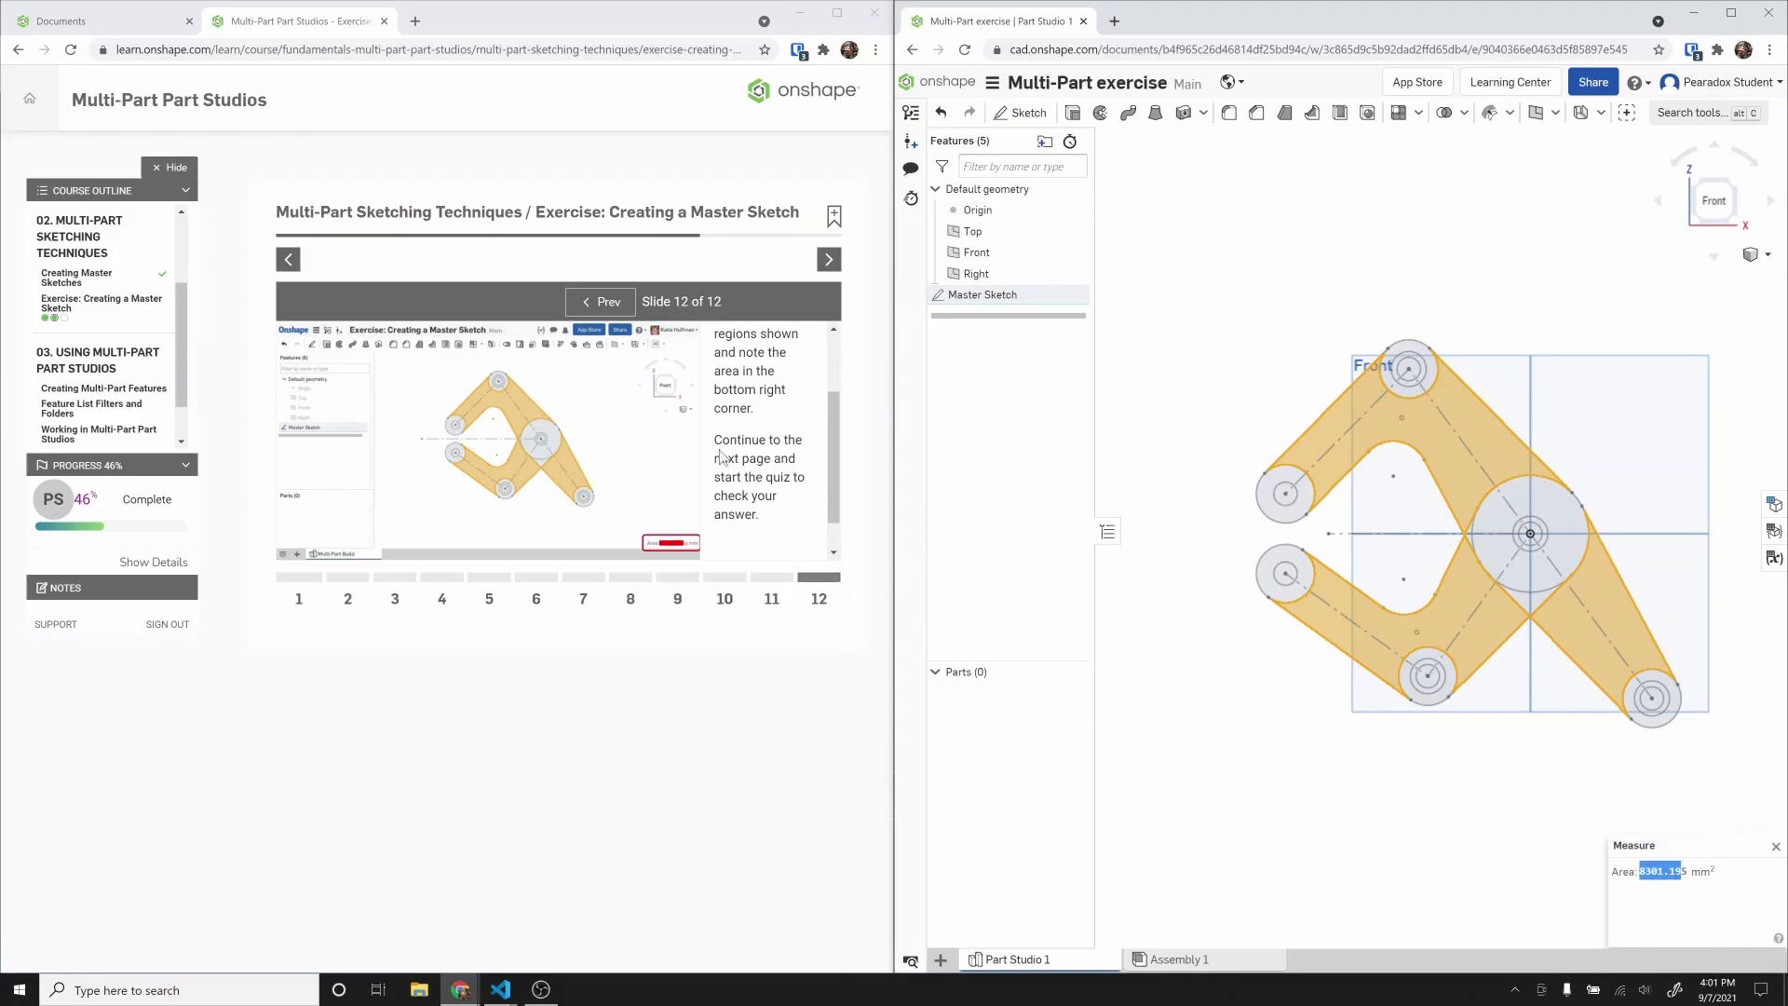
Step: Start the exercise's self-check quiz, answer the region area question with 8301.195 sq mm and submit it for results
left_click(827, 261)
left_click(532, 452)
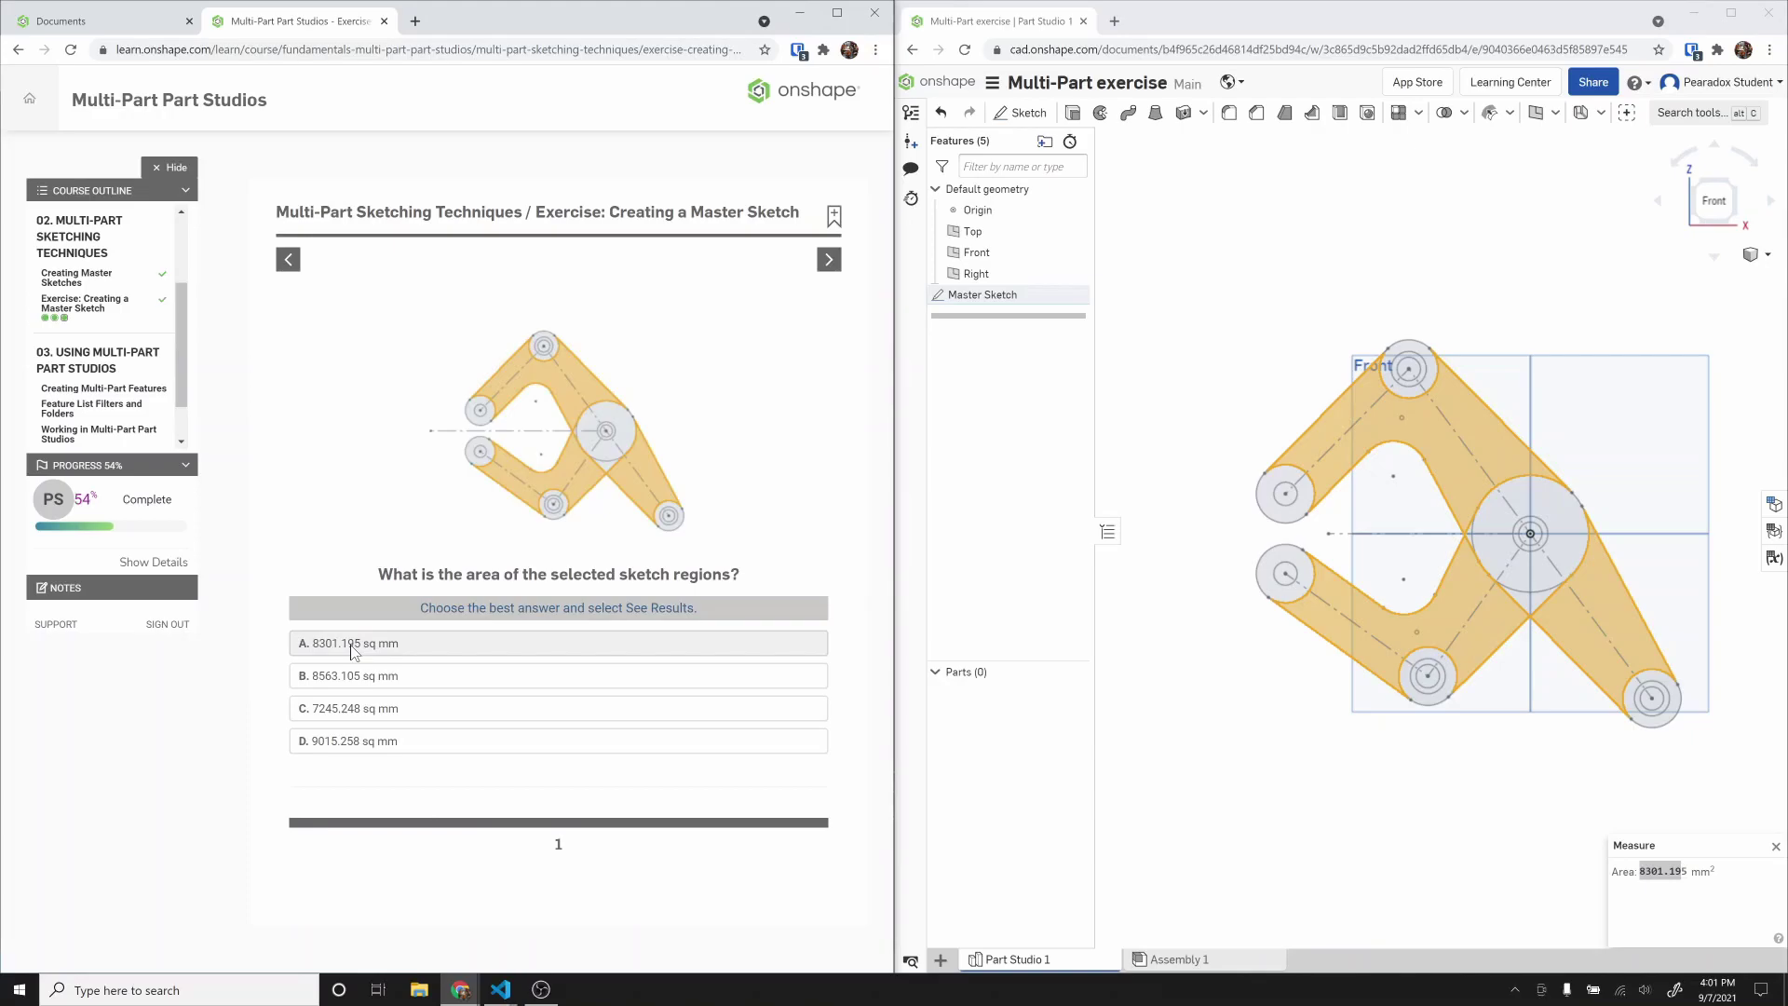
left_click(358, 649)
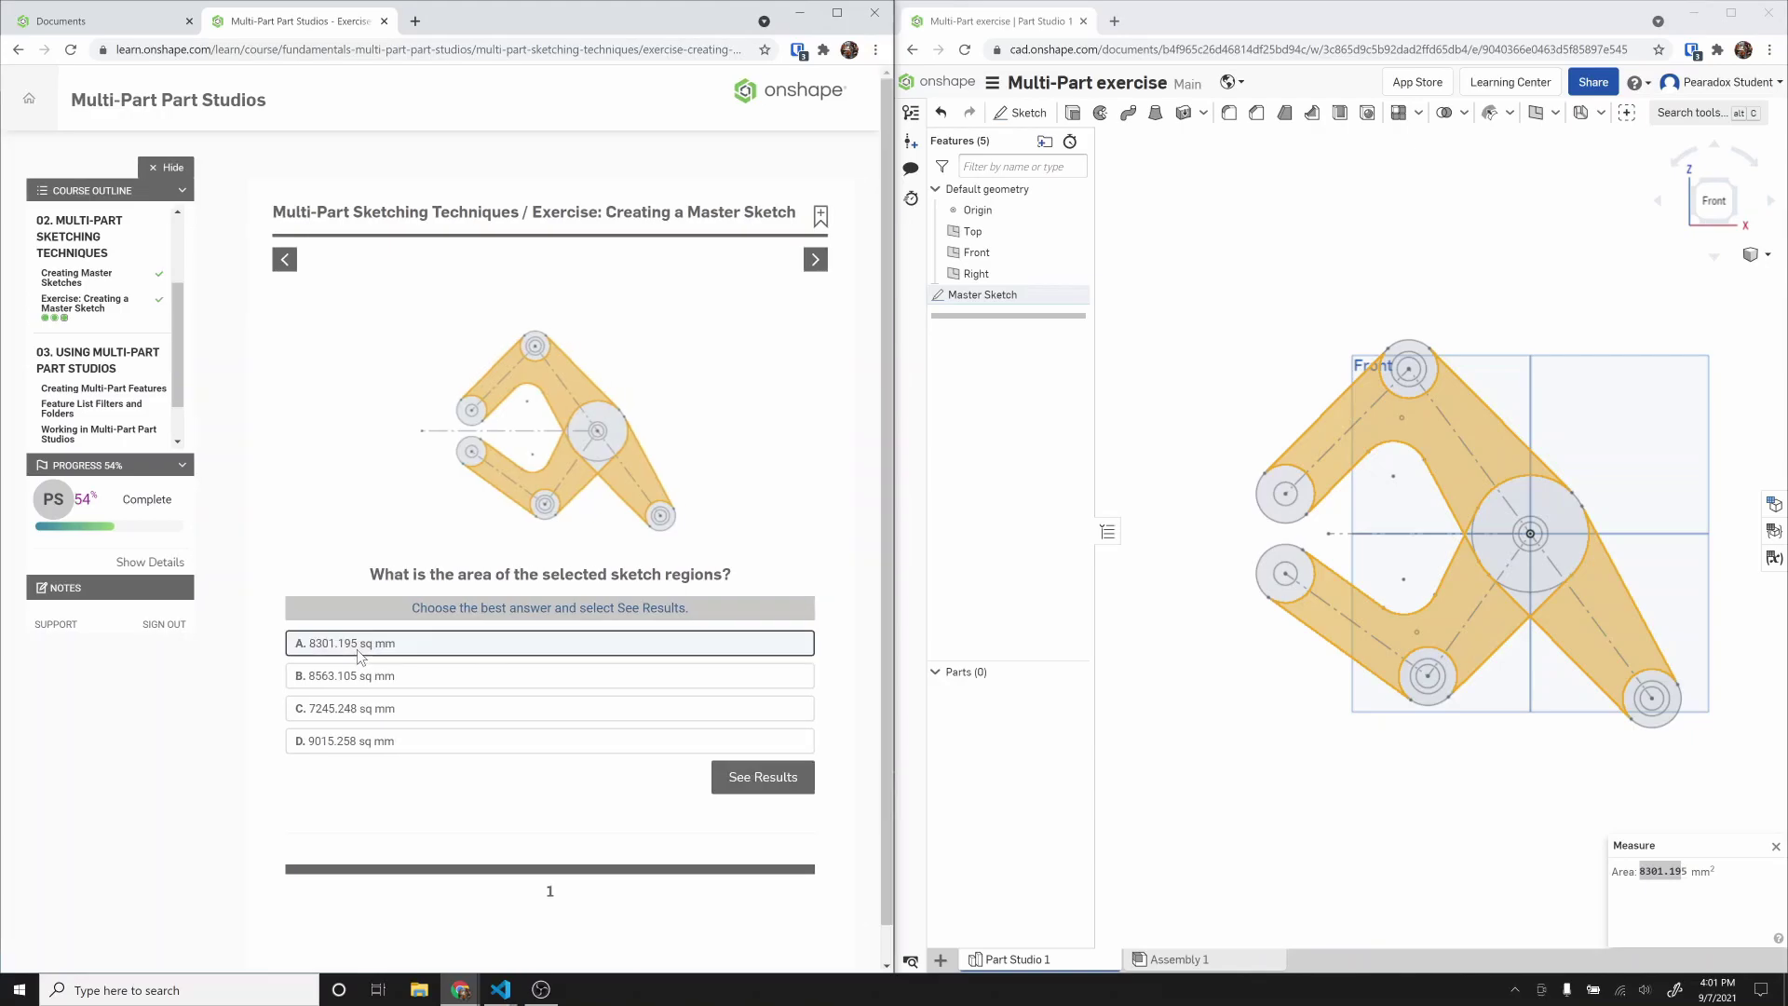
left_click(754, 778)
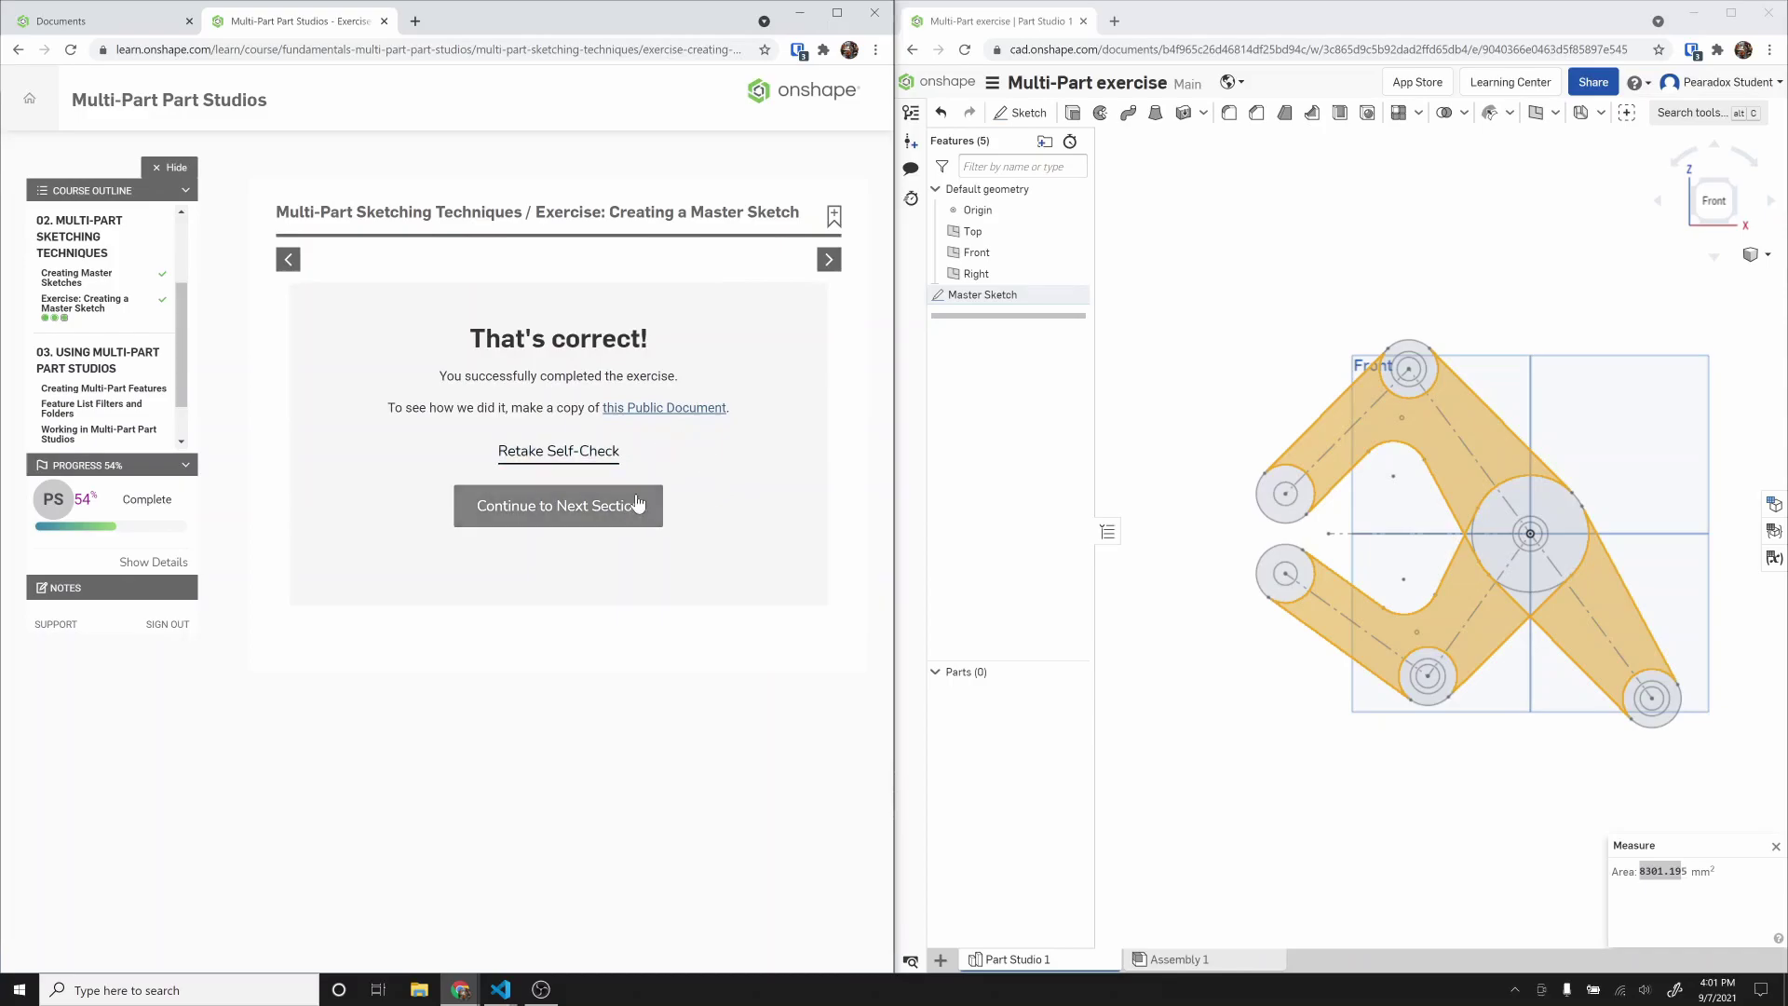
Step: Continue to the Using Multi-Part Part Studios section, maximize the course window and play the Creating Multi-Part Features video full screen
left_click(614, 513)
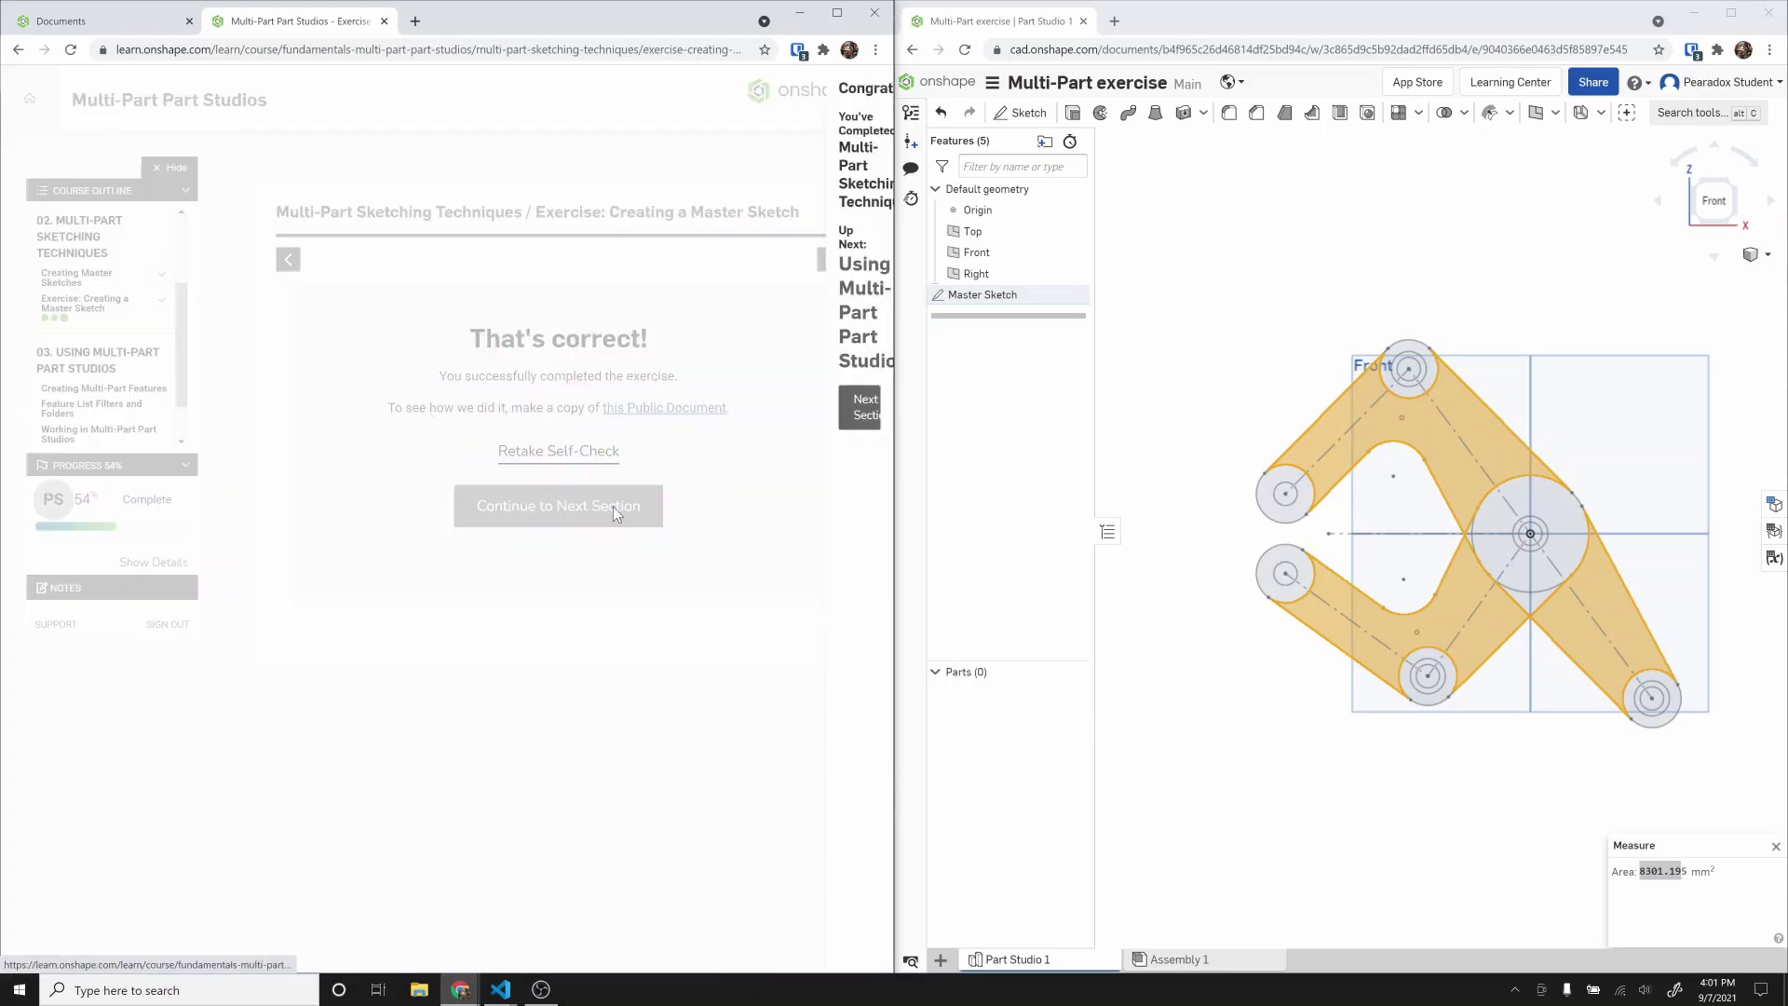
left_click(773, 221)
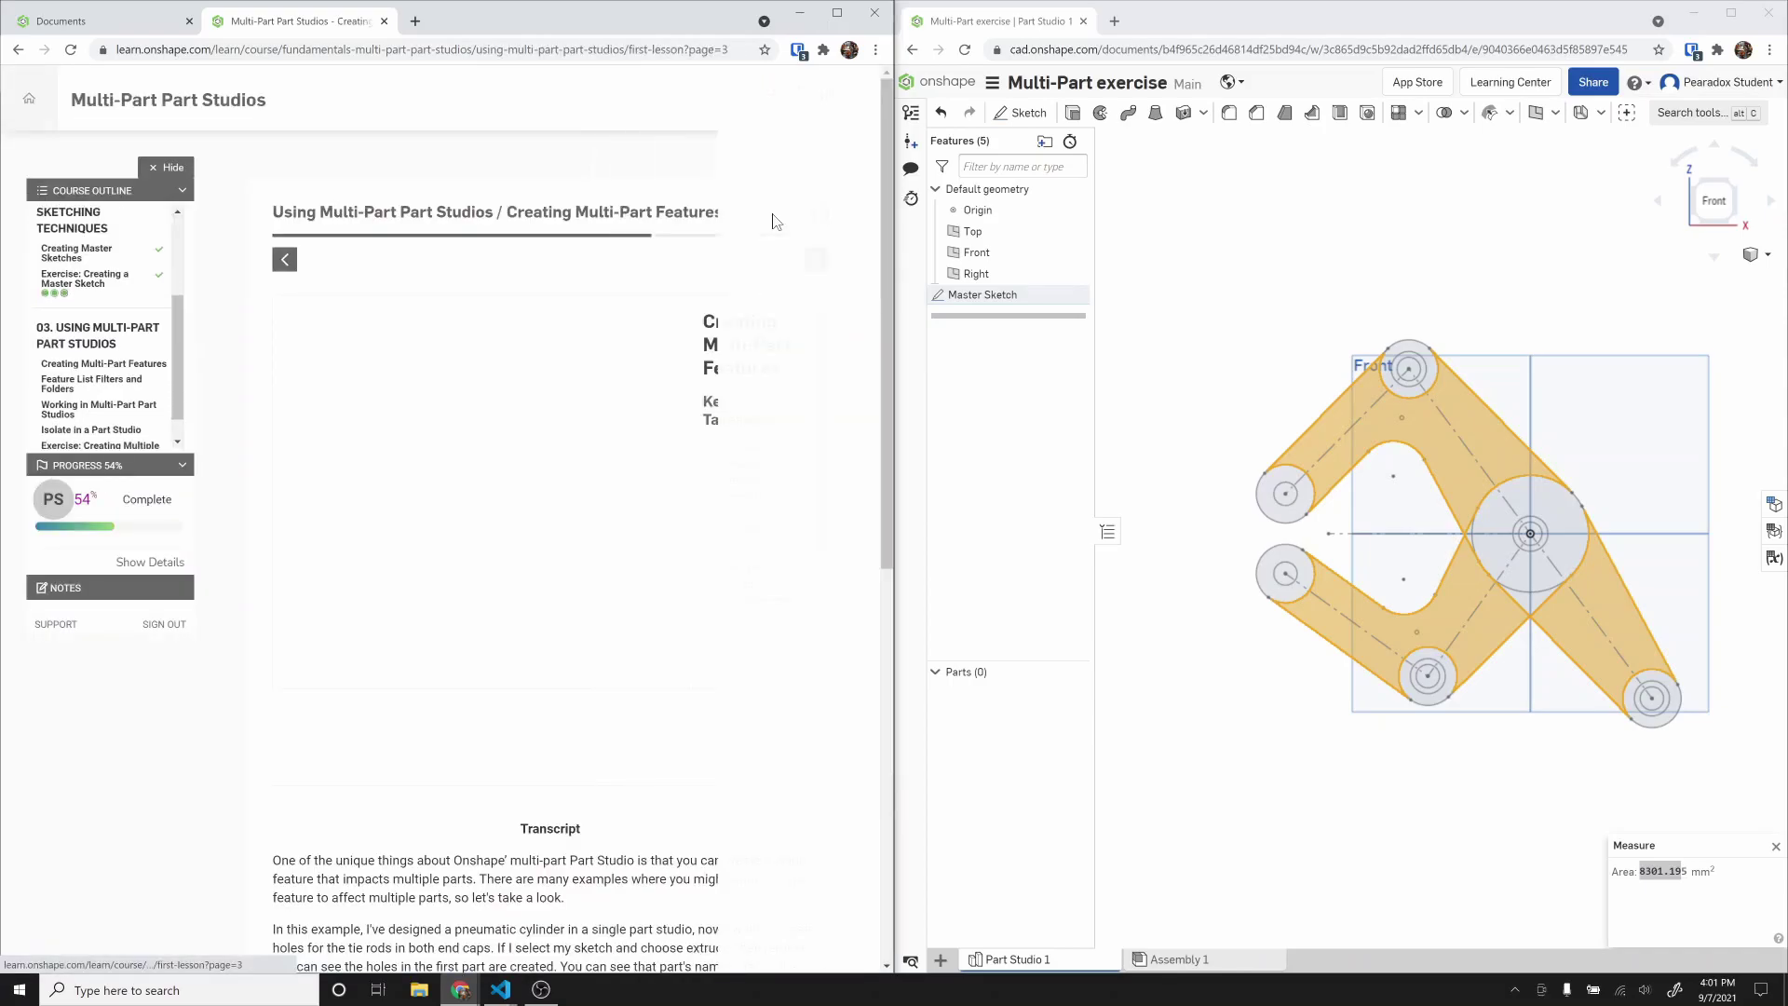
left_click(841, 17)
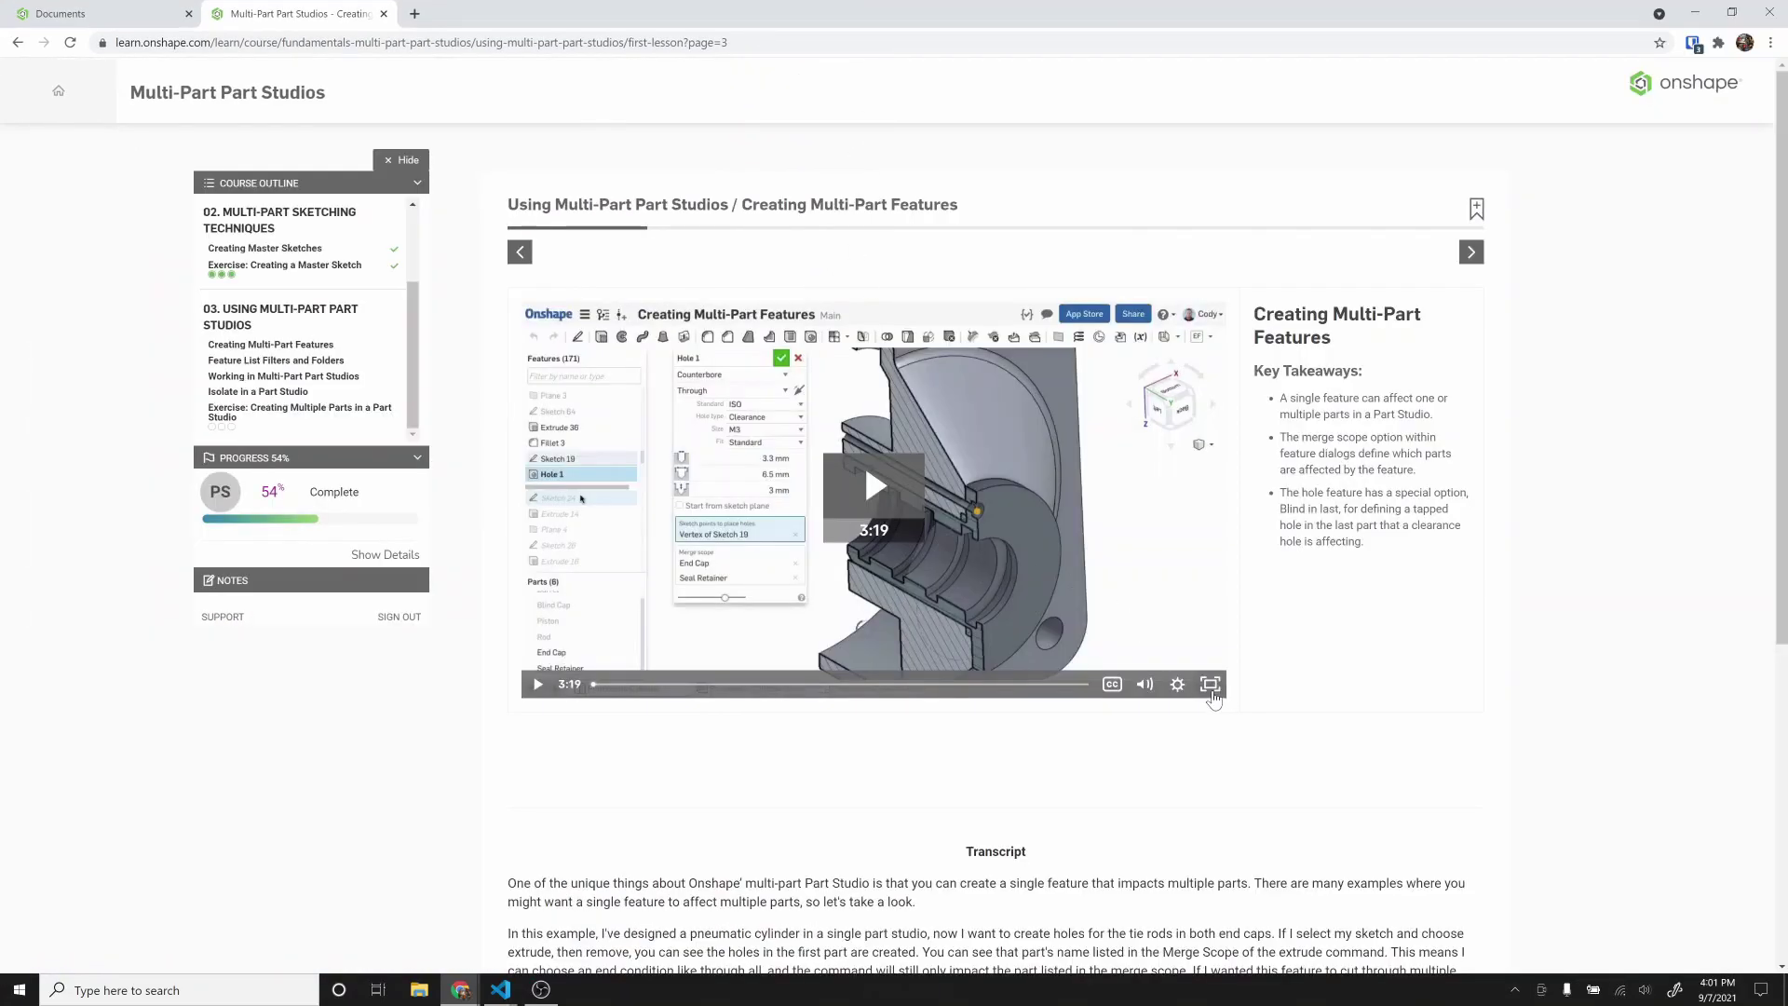
left_click(1210, 685)
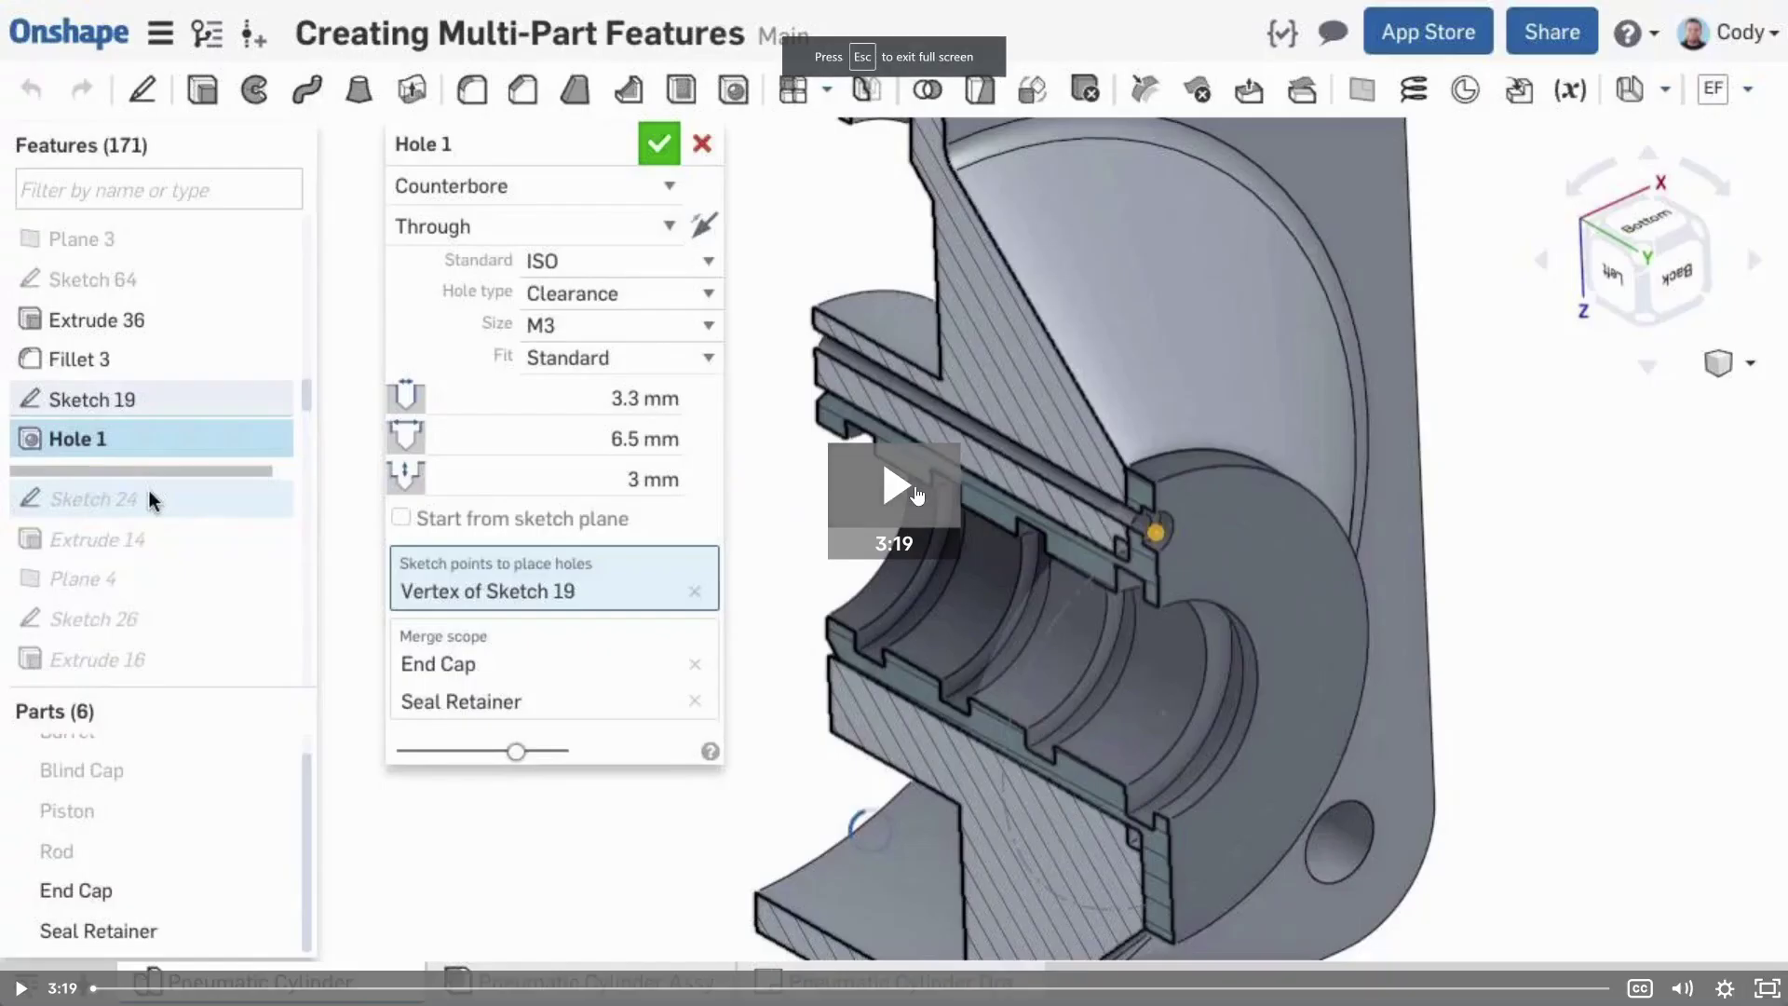
left_click(916, 492)
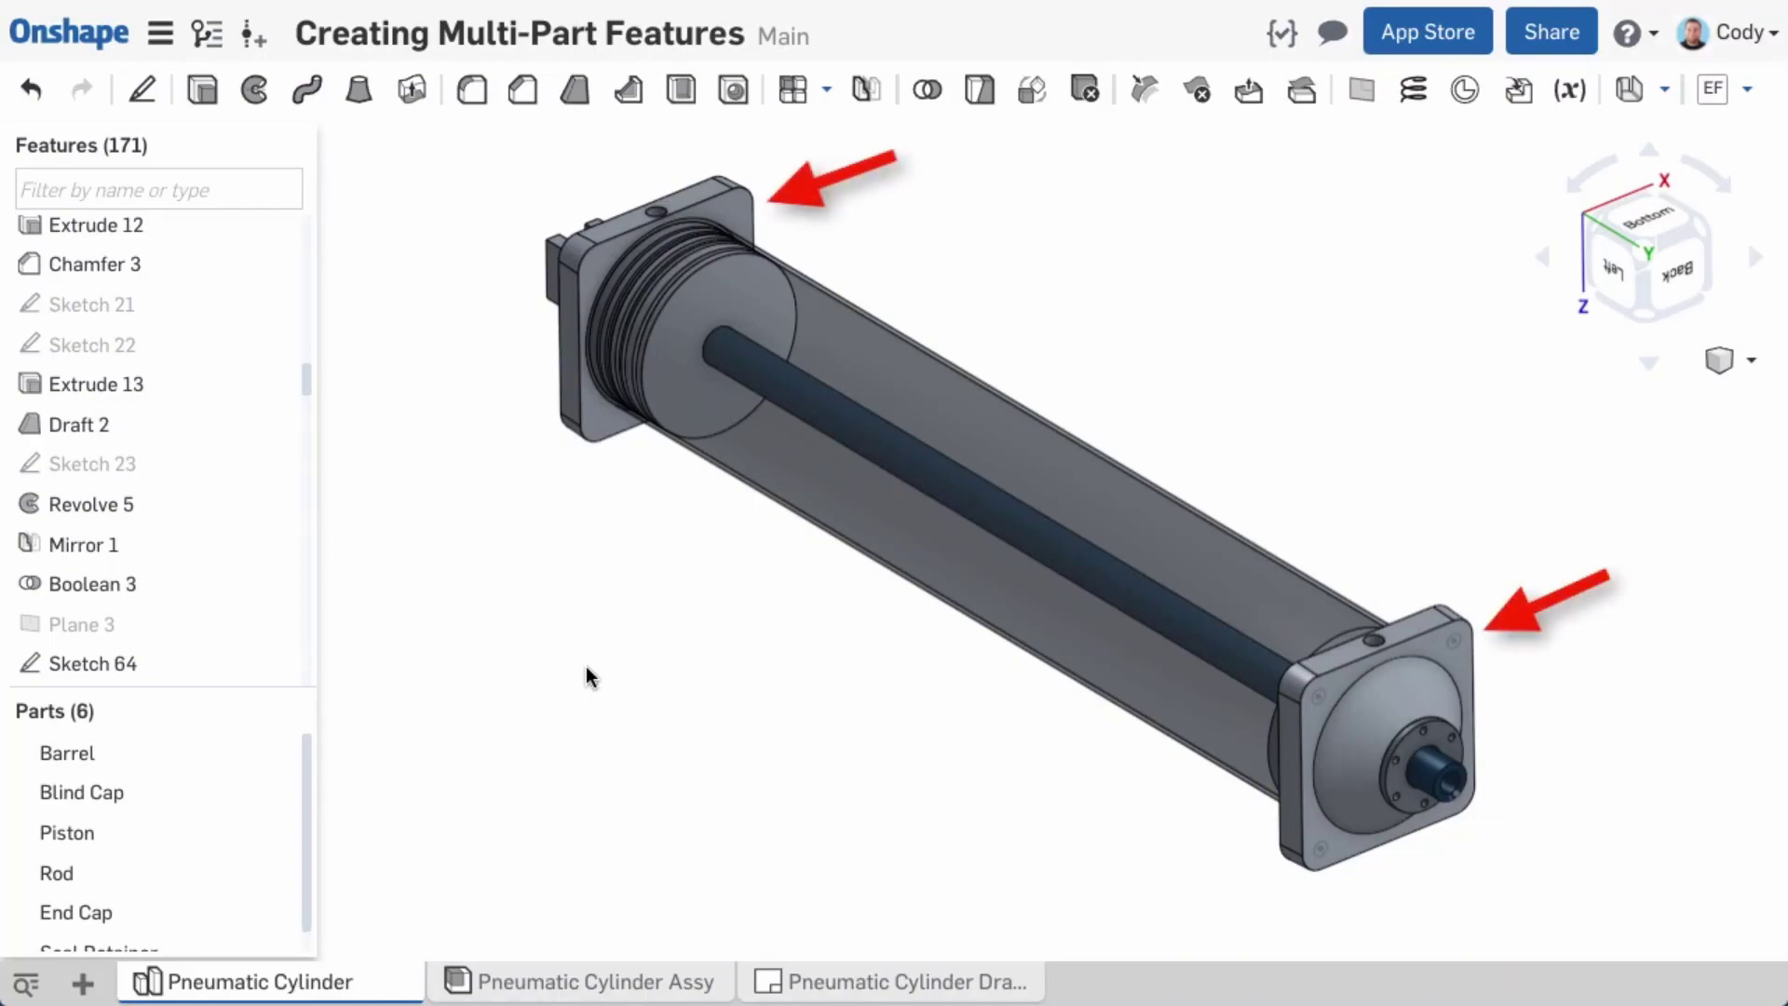
Step: Set up an extrude of Sketch 64 on the End Cap that removes material with the Through all end type
left_click(225, 663)
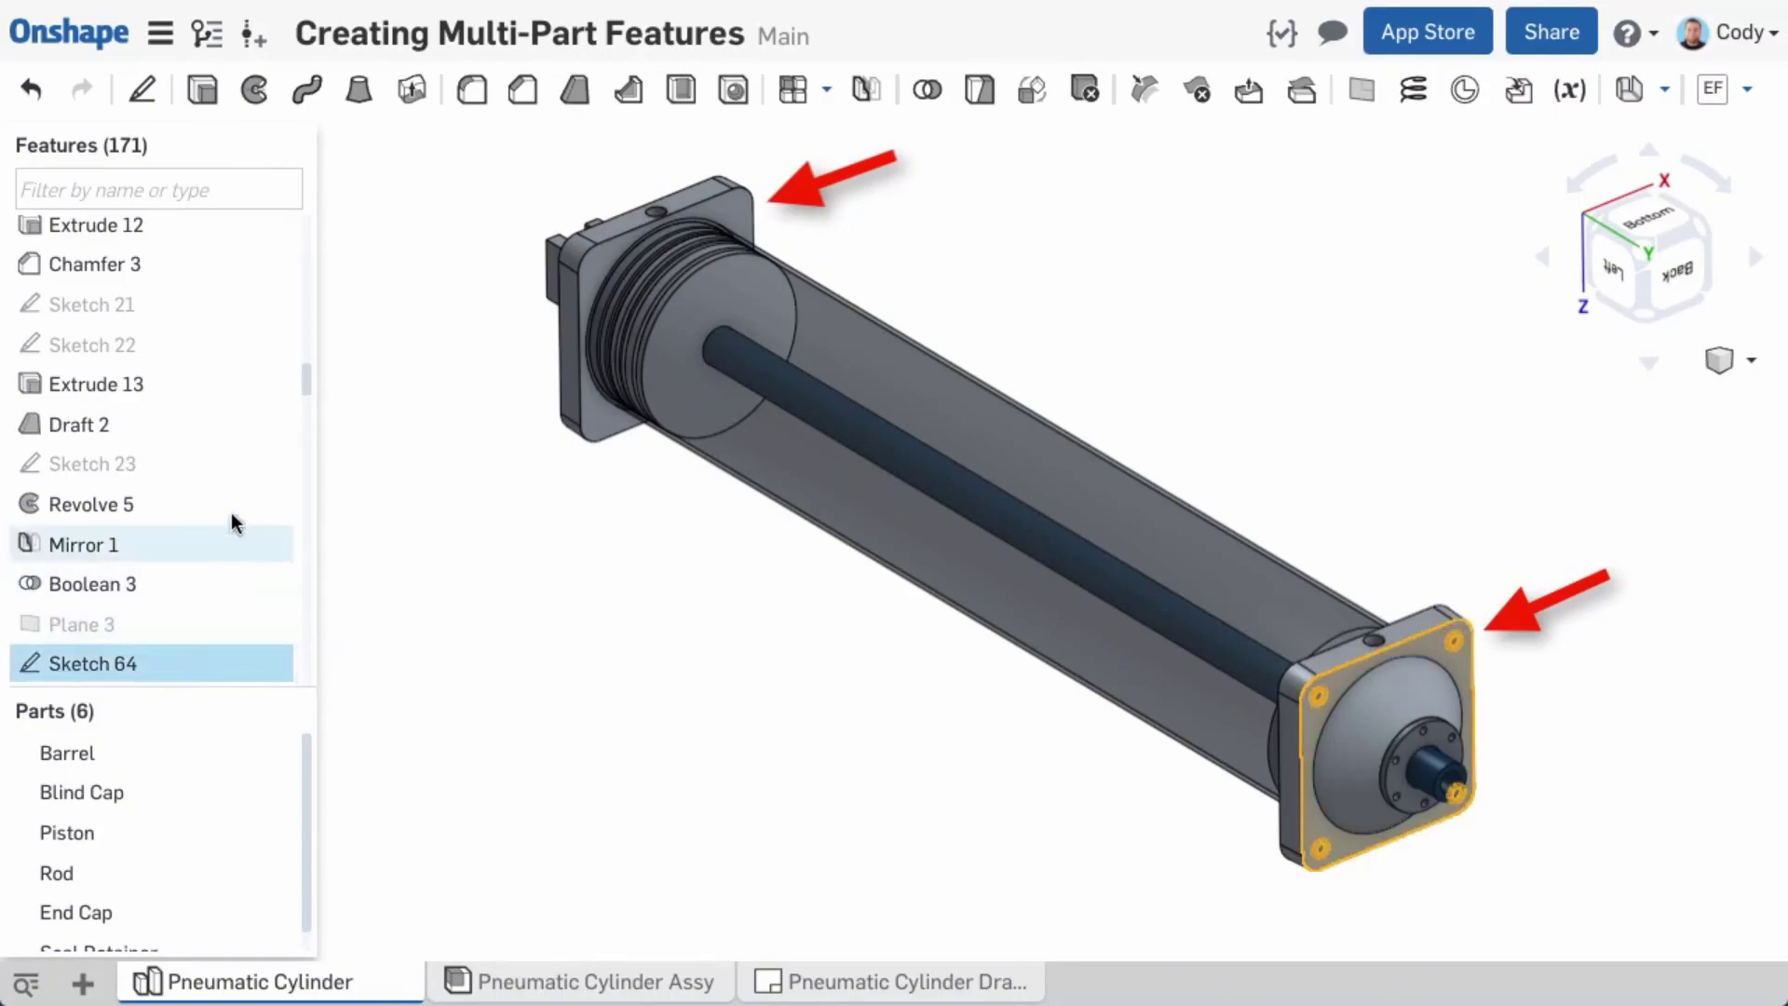
left_click(202, 90)
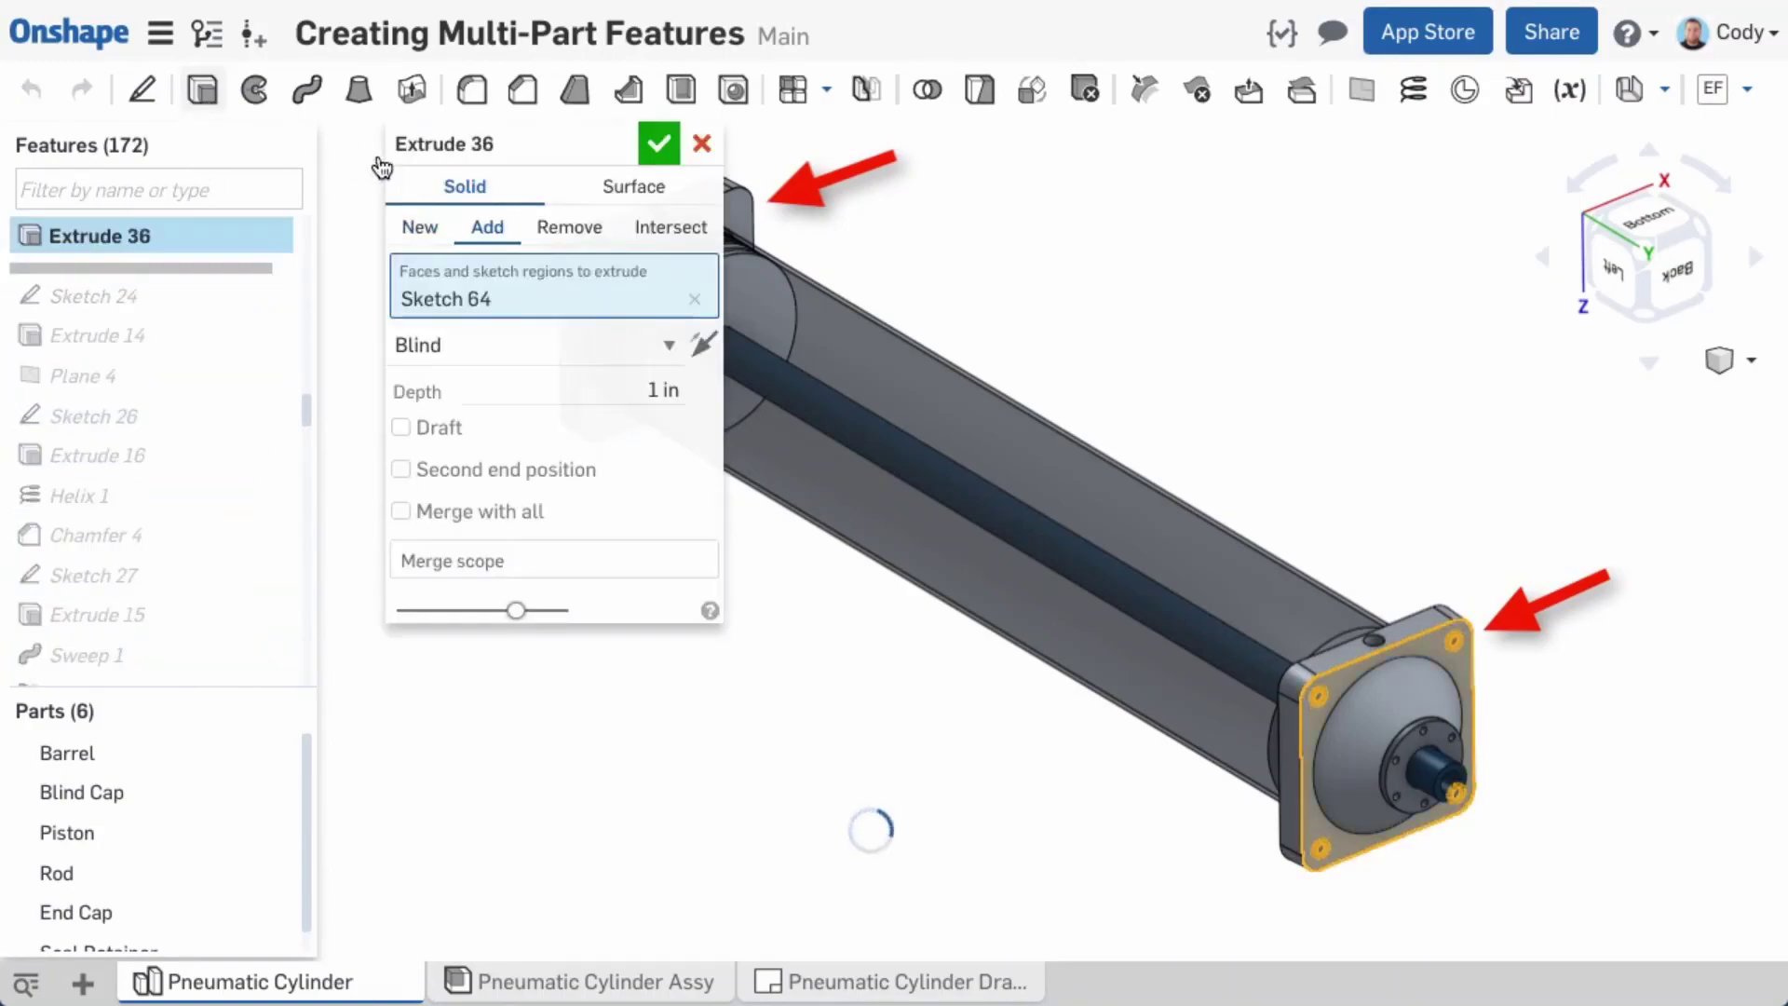
left_click(556, 228)
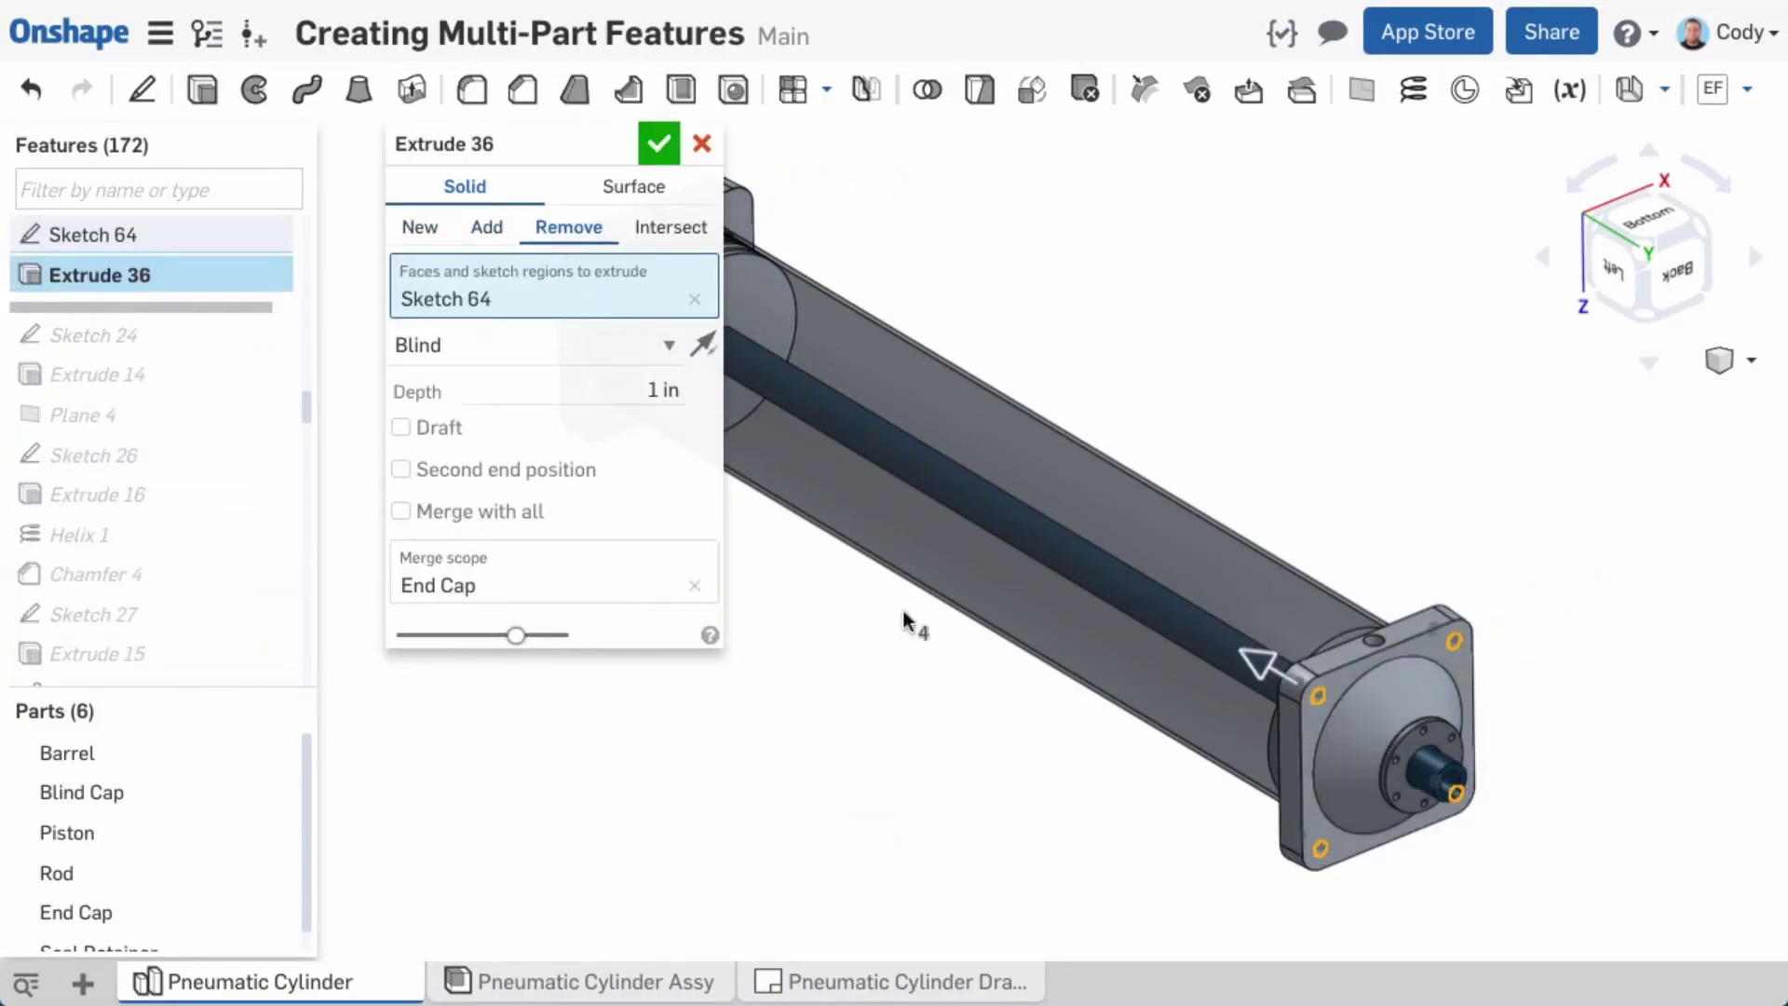
scroll(1207, 829, "up", 3)
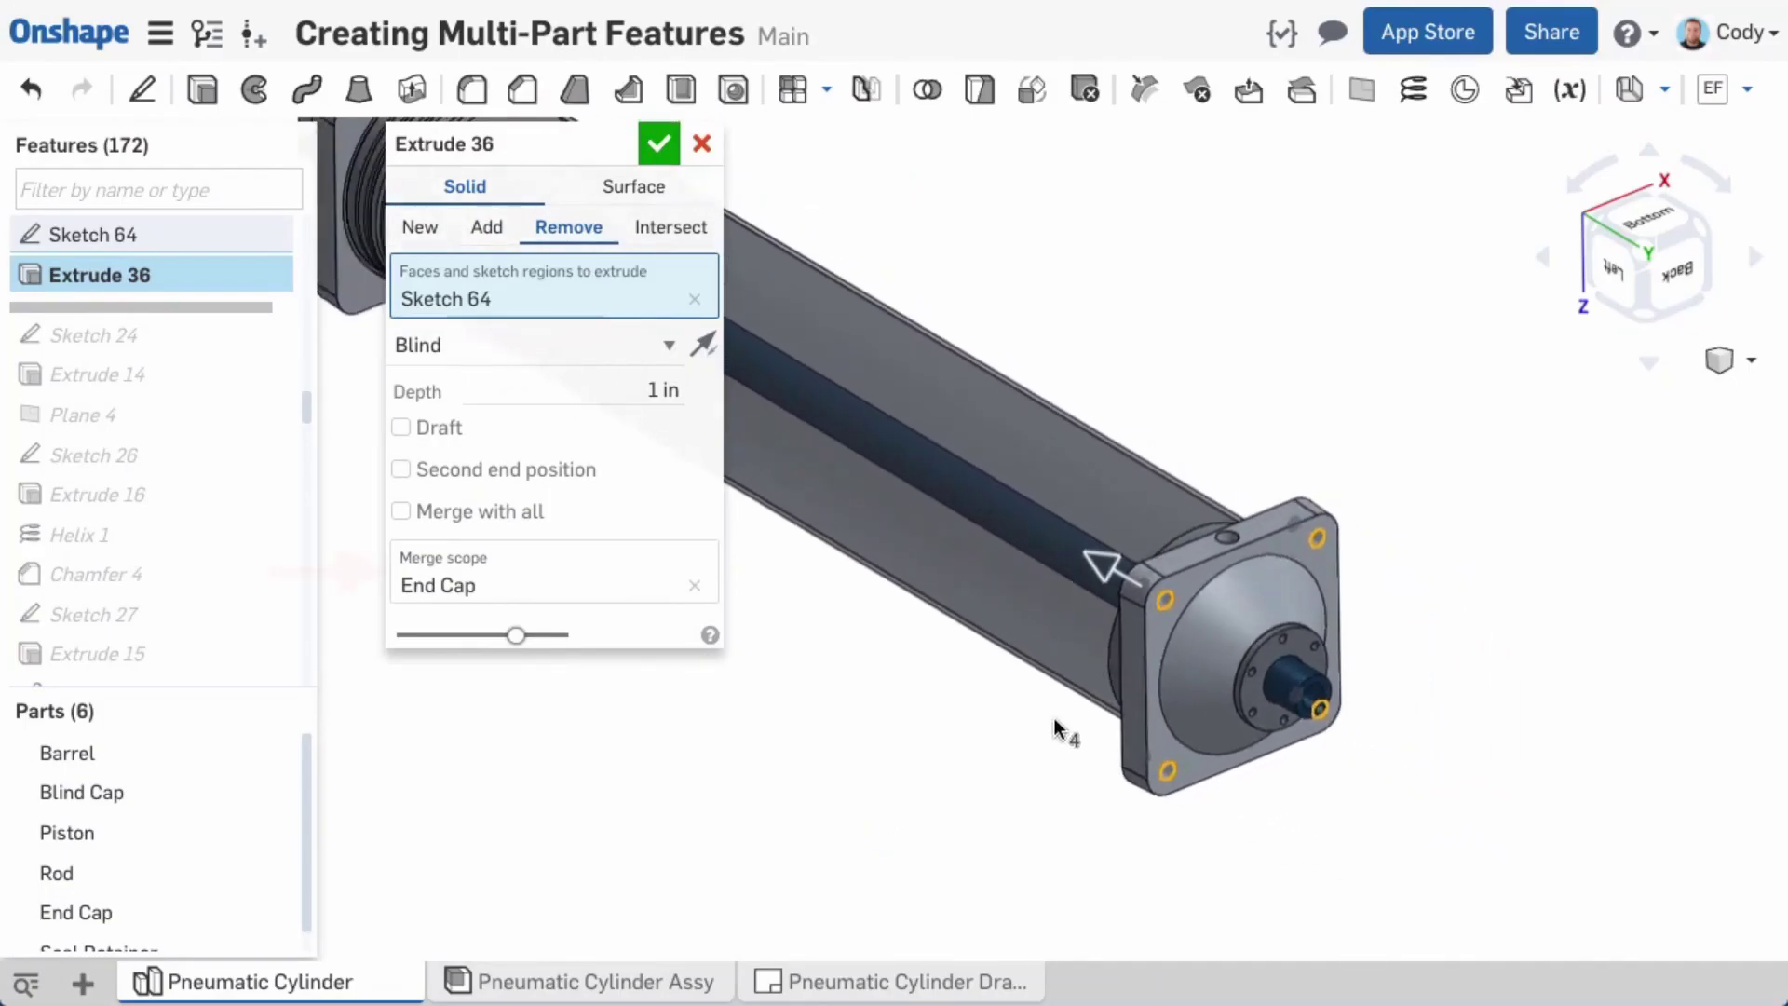
scroll(1048, 740, "up", 5)
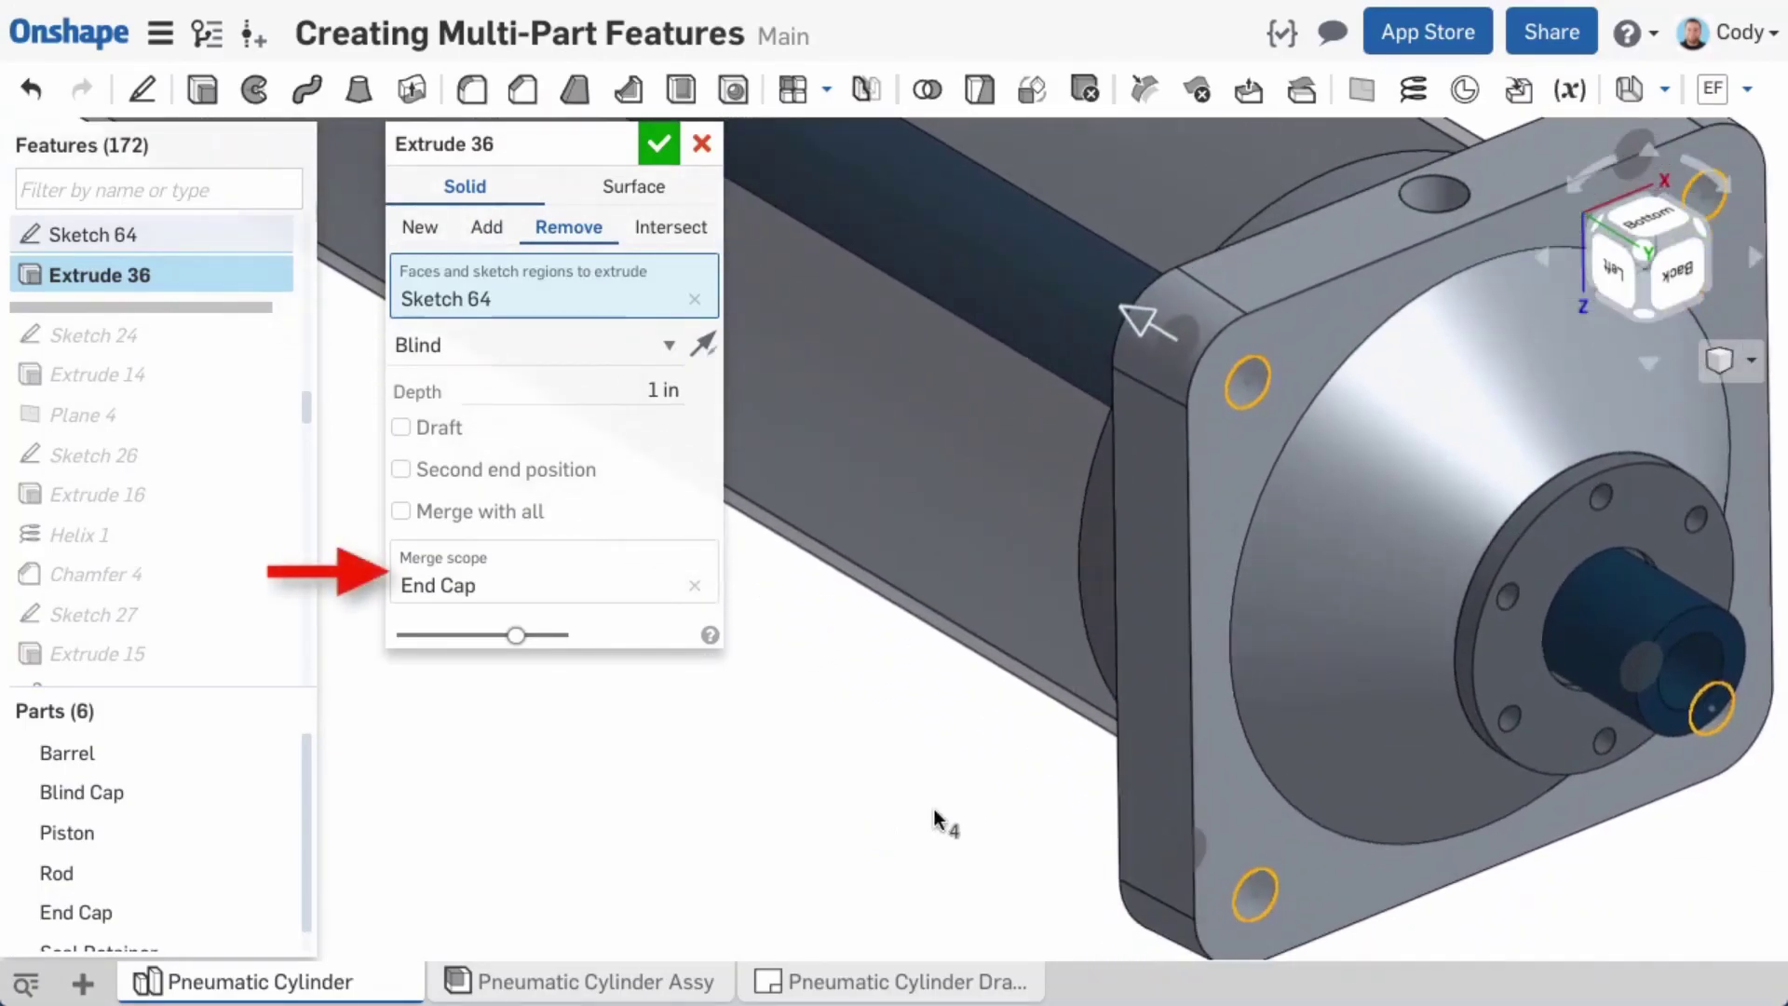
mouse_move(927, 820)
right_mouse_down()
mouse_move(1074, 818)
mouse_move(931, 817)
right_mouse_up()
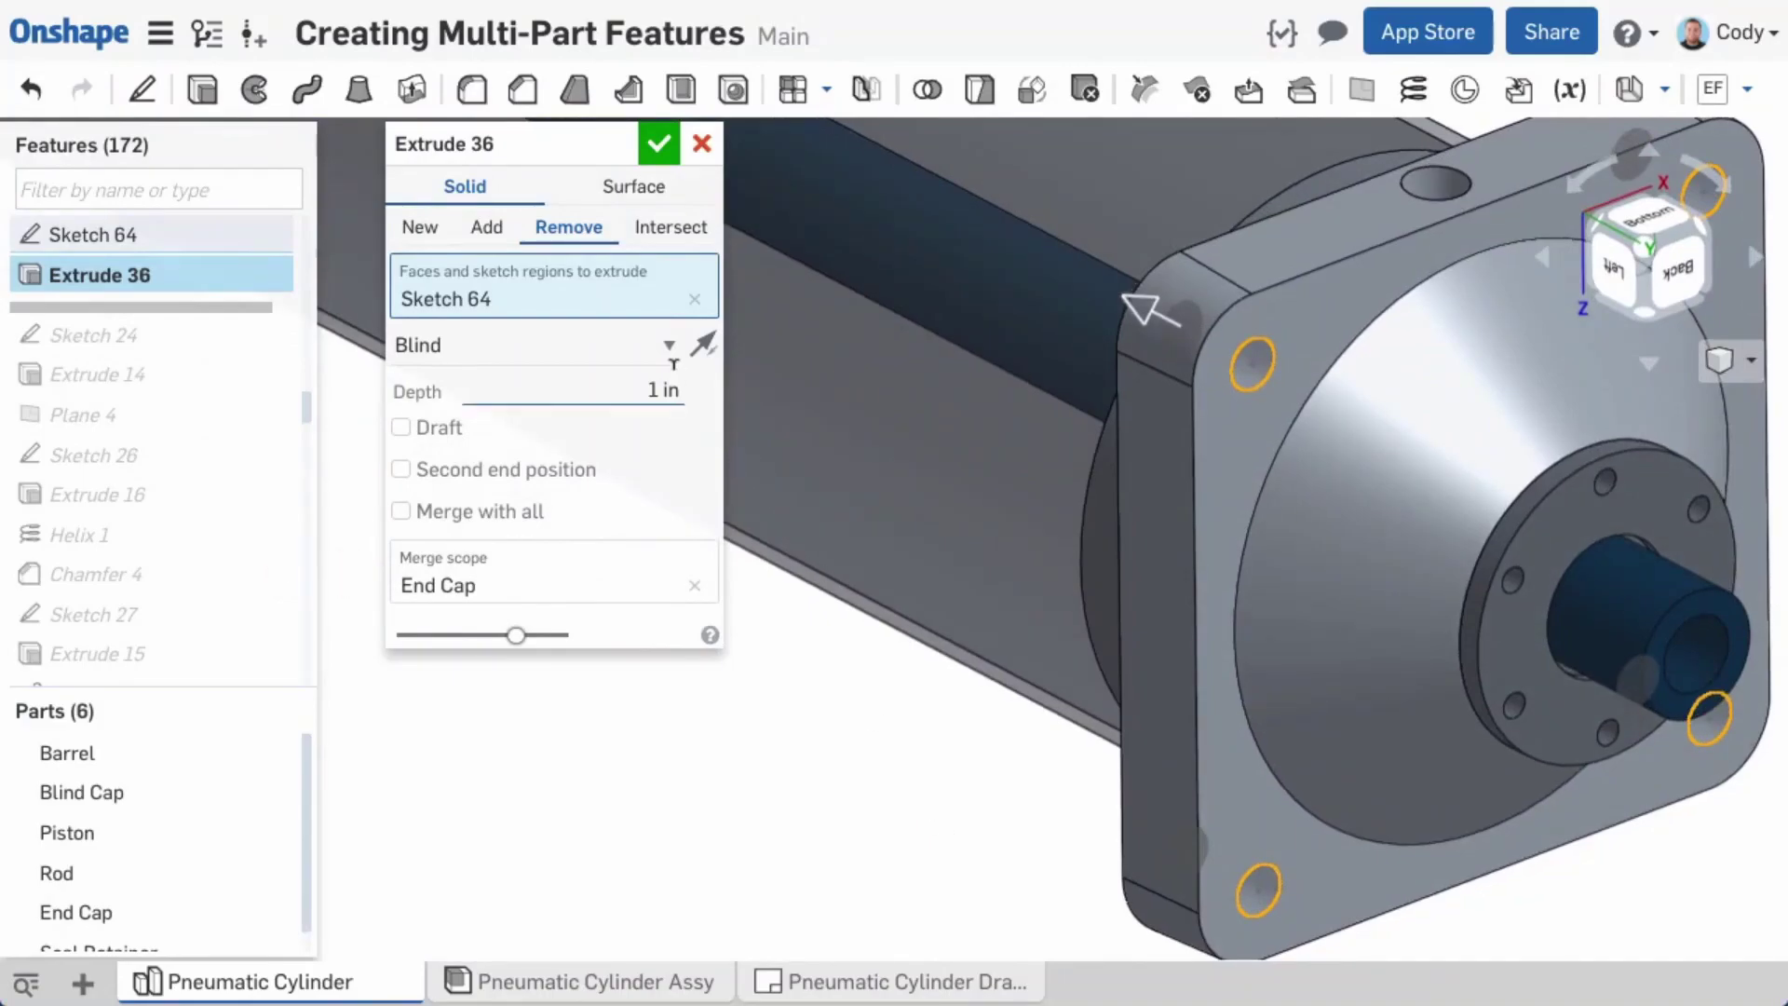
left_click(649, 346)
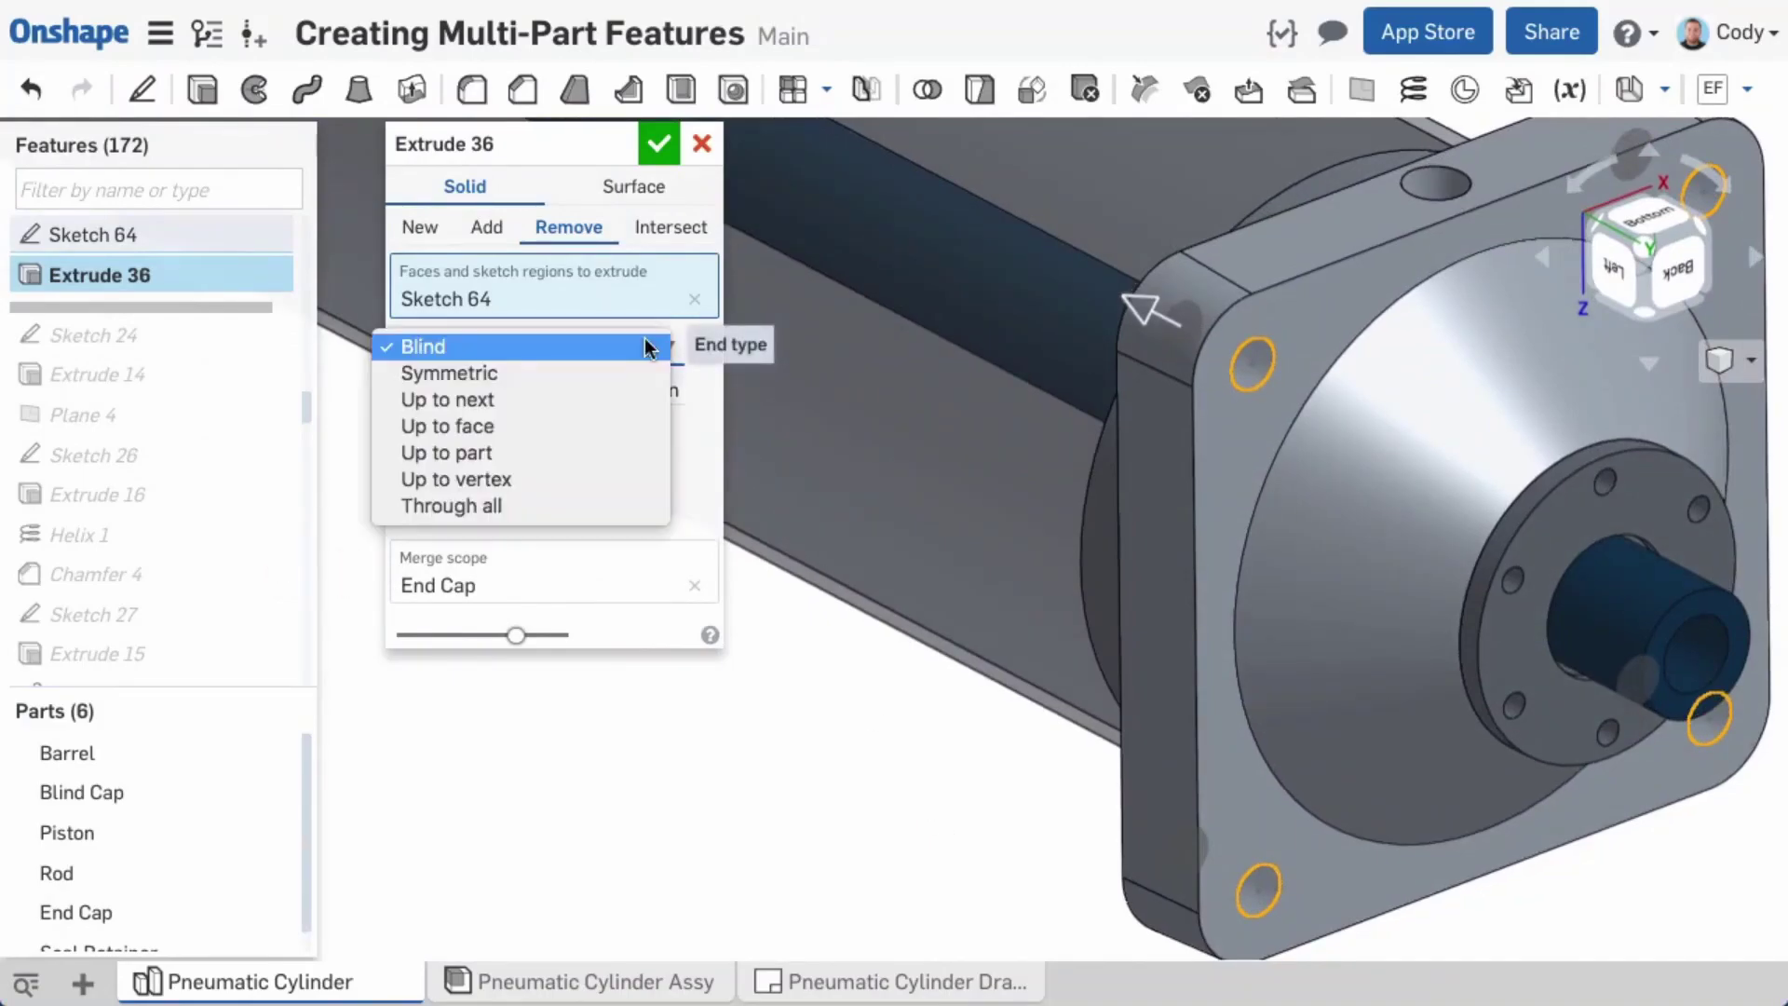
left_click(601, 506)
Step: Add the Blind Cap to the extrude's merge scope so the tie rod holes cut both caps, and accept the feature
scroll(895, 641, "down", 5)
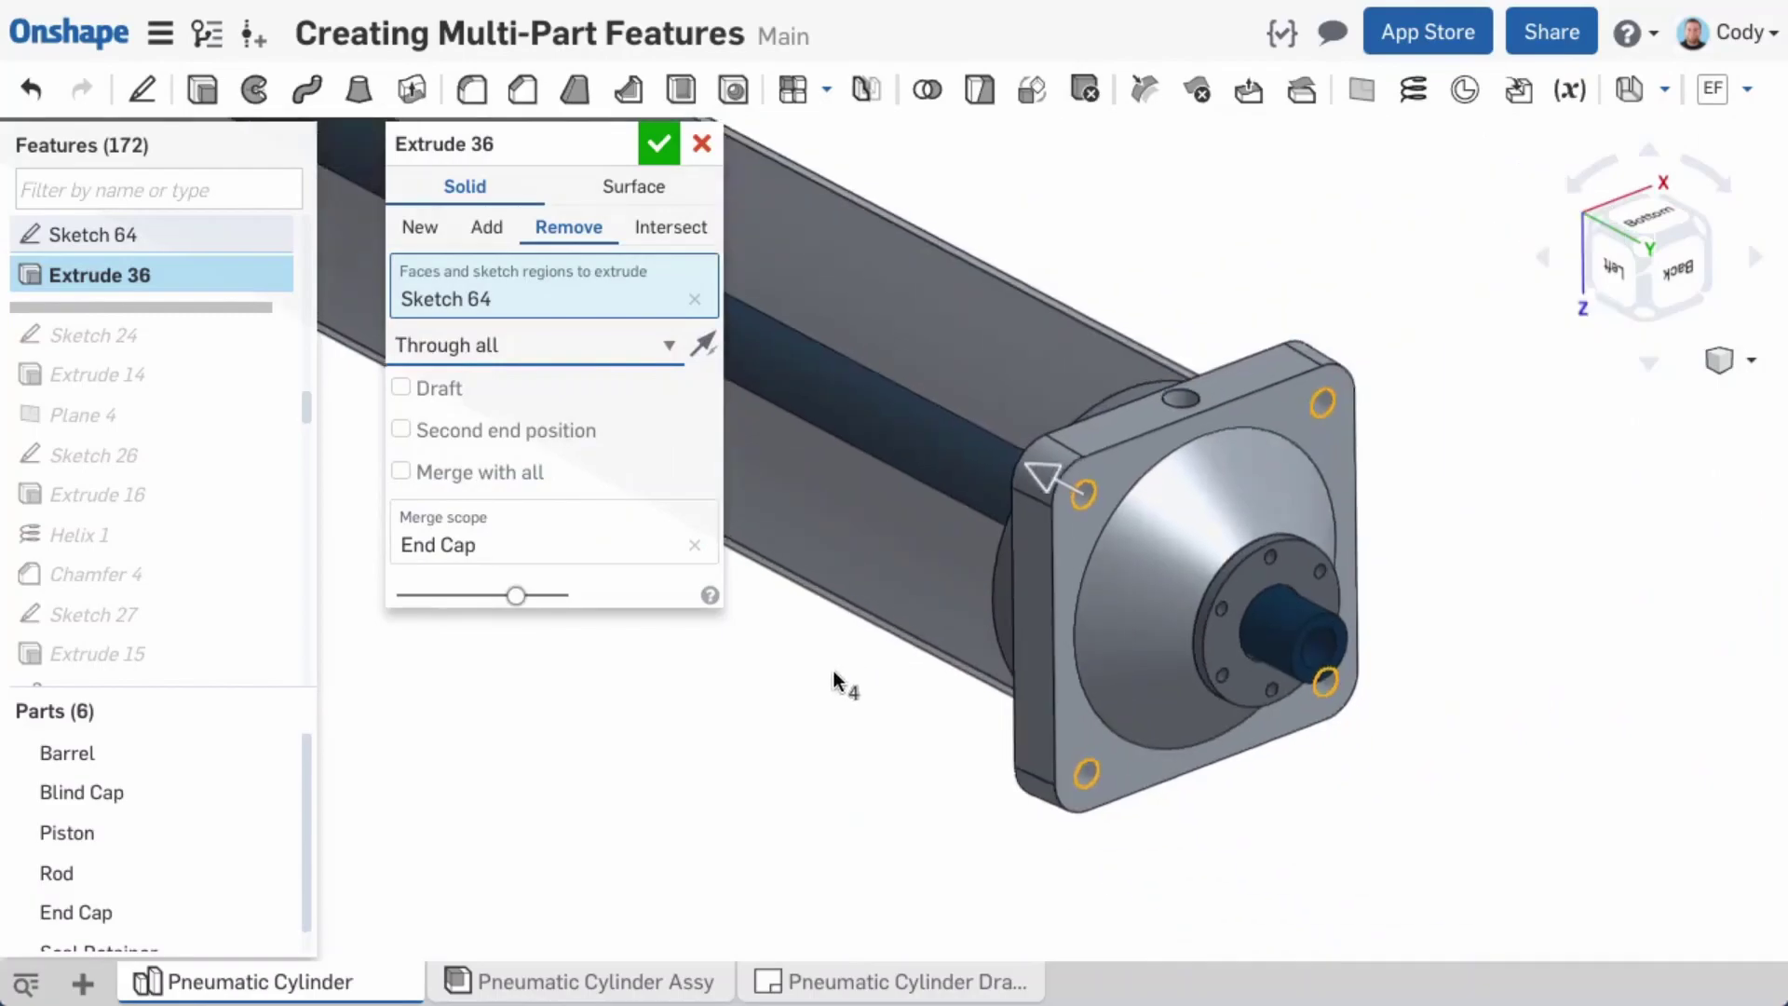
middle_click_drag(835, 682, 1249, 766)
scroll(1249, 767, "down", 3)
middle_click_drag(1015, 669, 1211, 783)
scroll(816, 293, "up", 6)
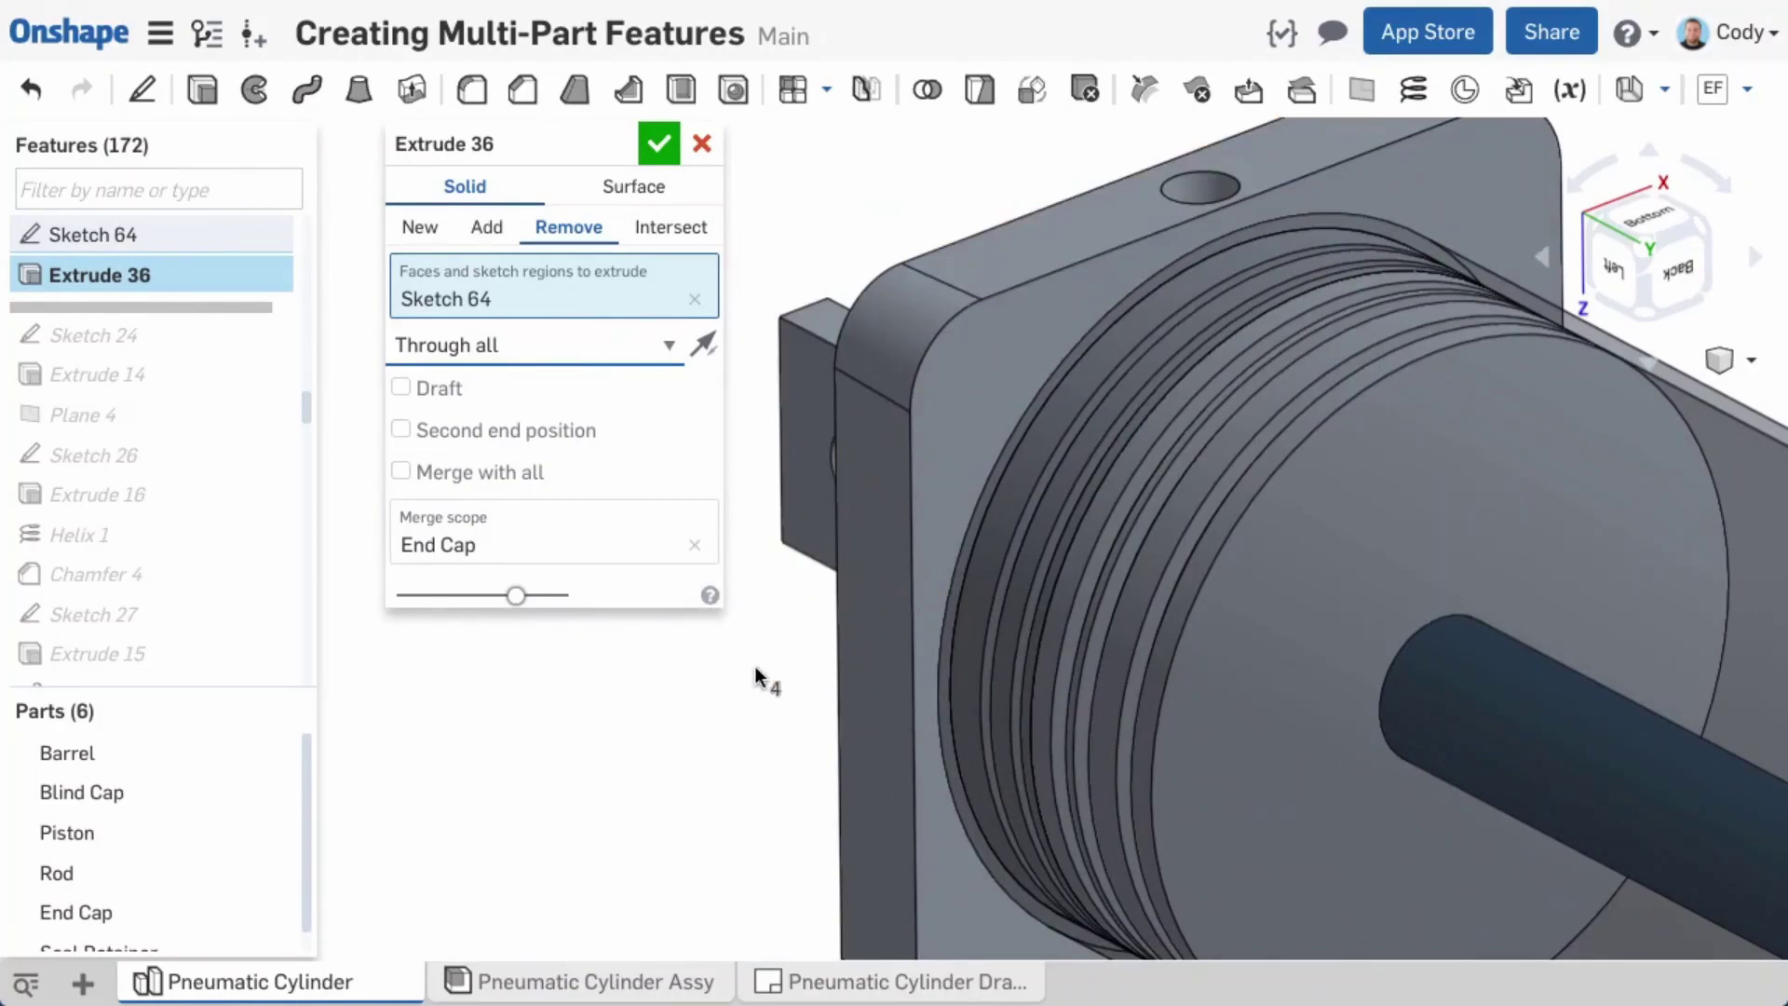
left_click(507, 545)
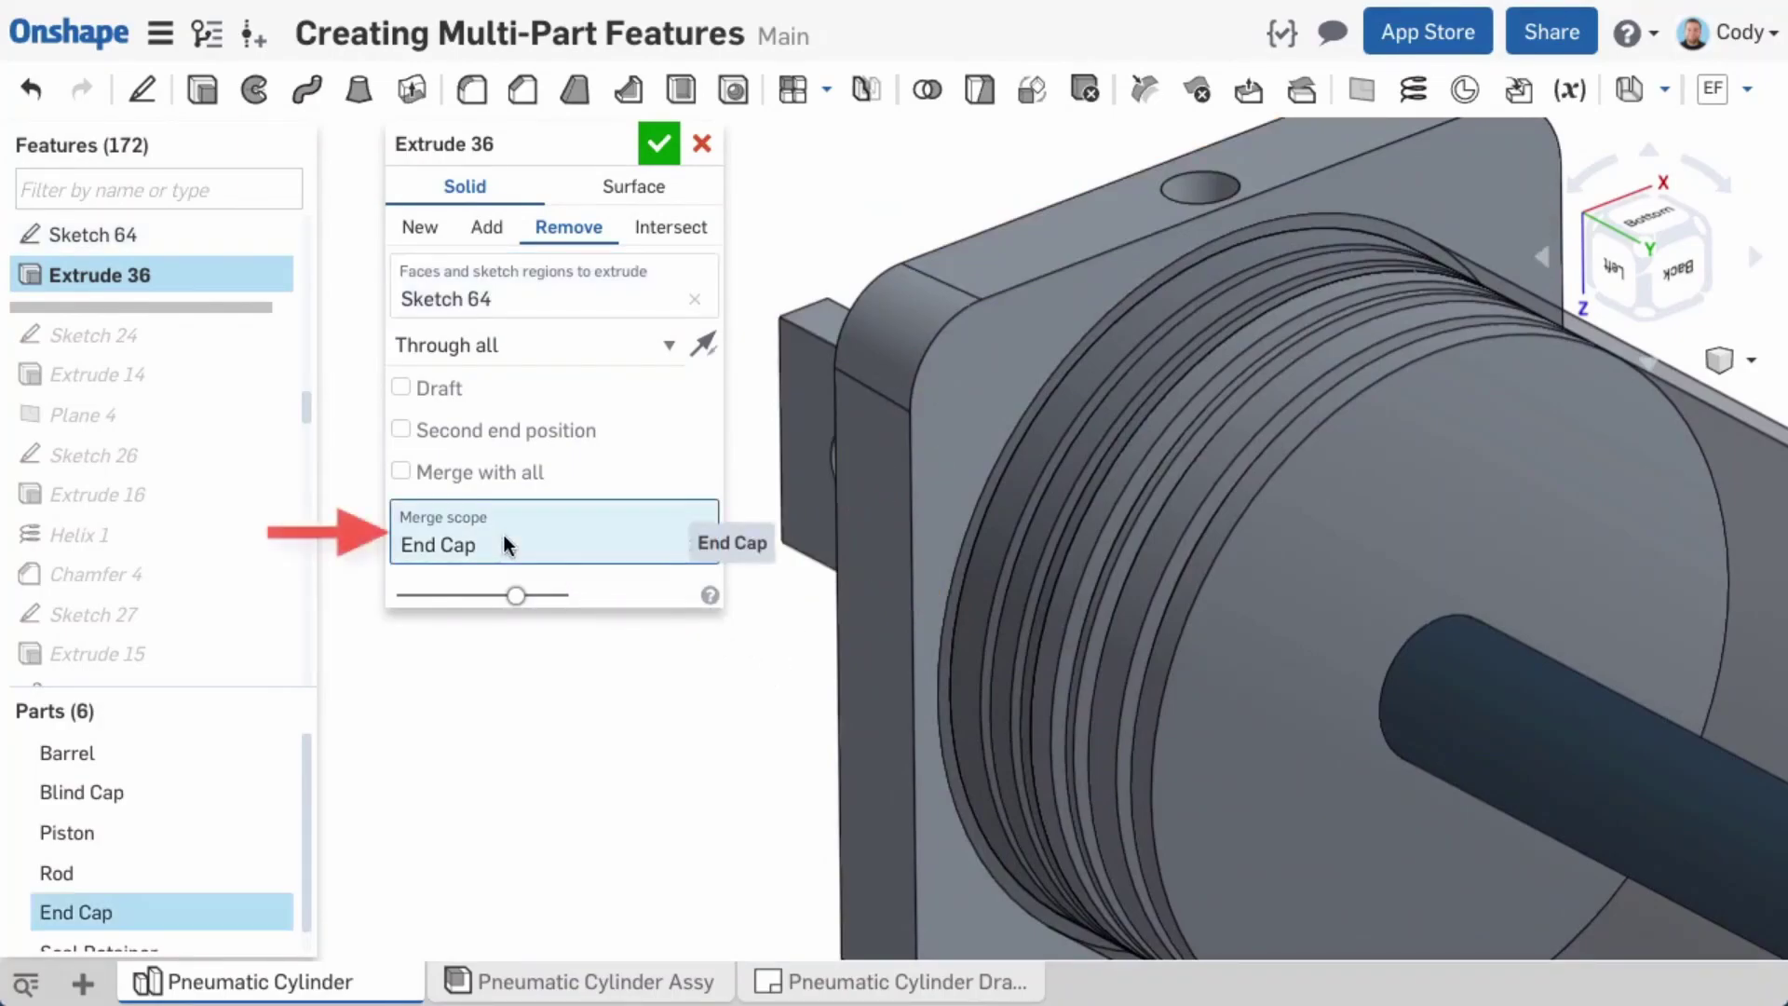
left_click(959, 393)
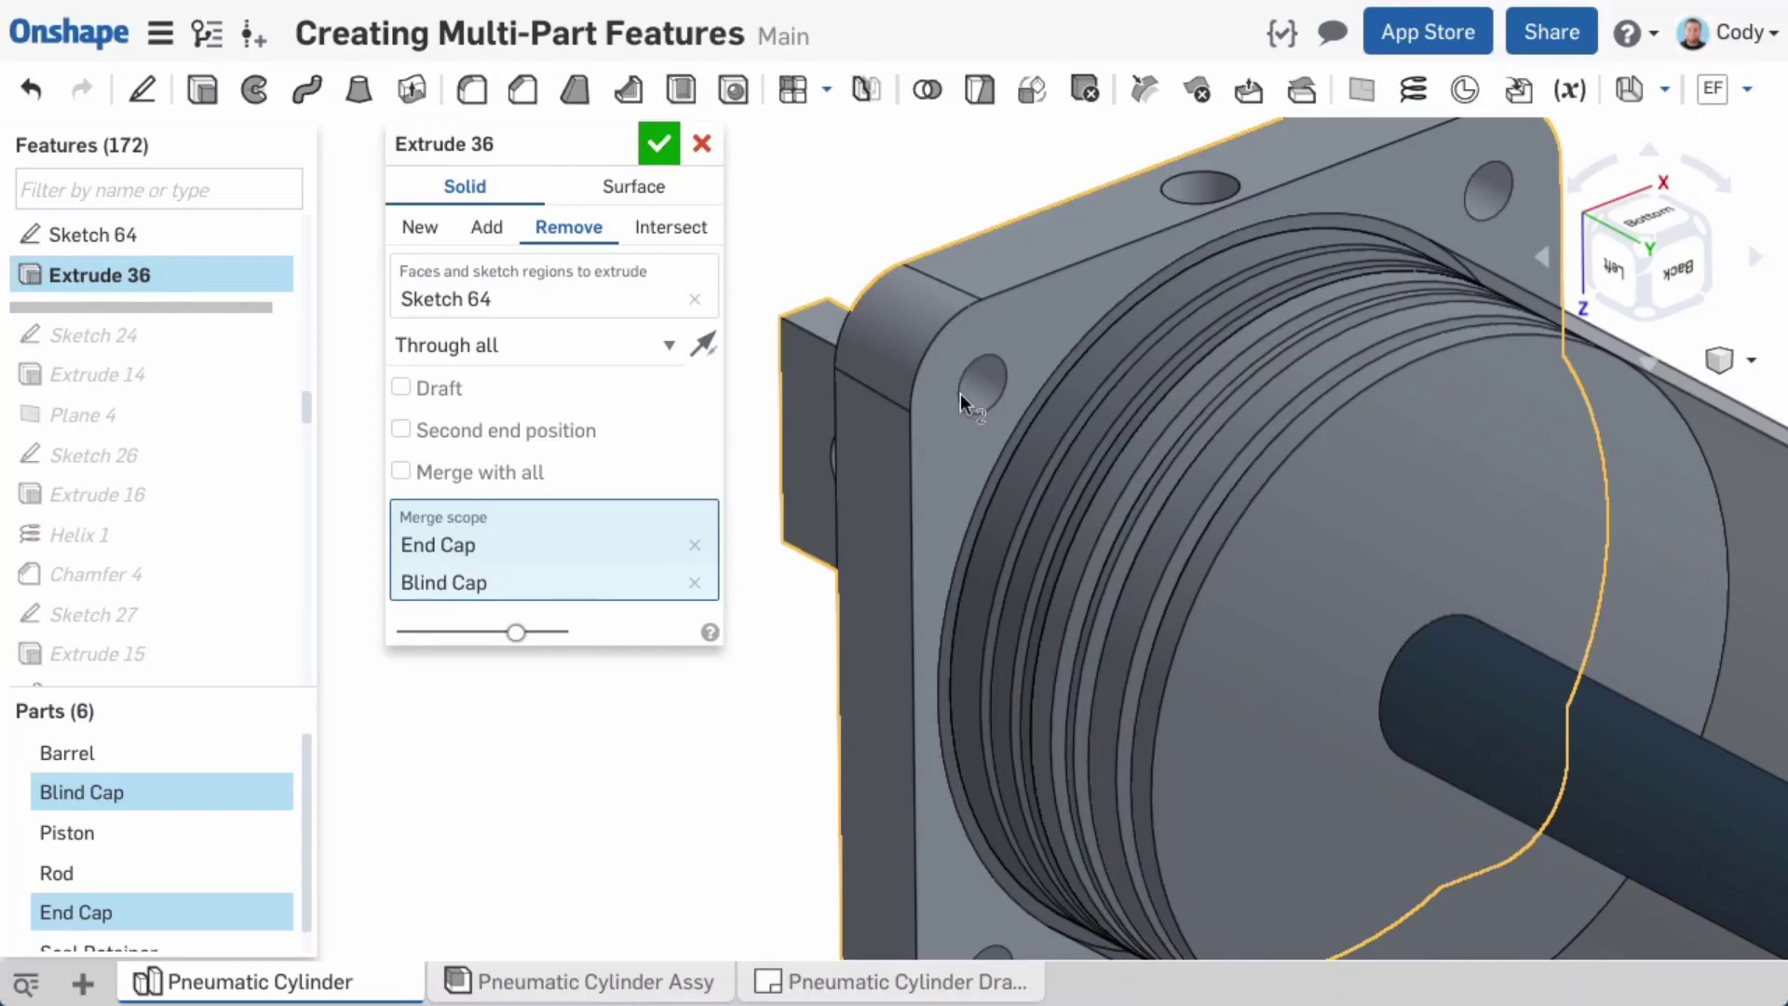
scroll(960, 393, "down", 5)
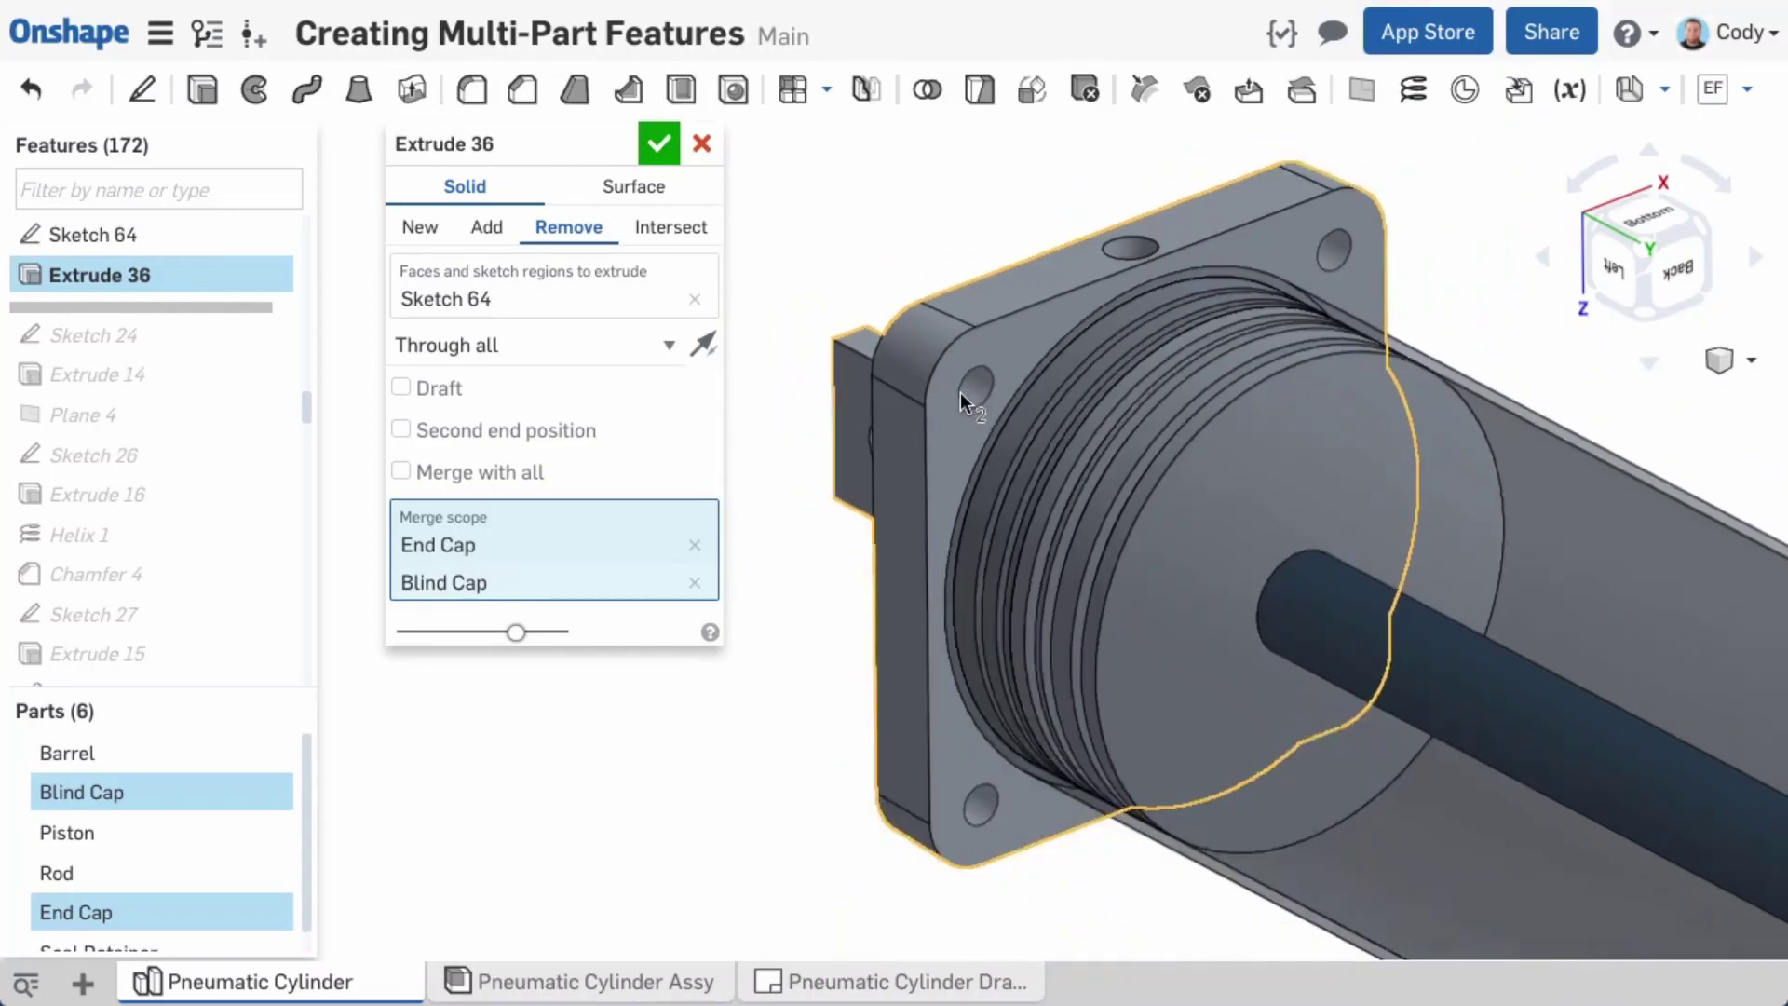
scroll(987, 428, "down", 5)
right_click_drag(968, 410, 1243, 580)
scroll(1270, 618, "up", 2)
middle_click_drag(1295, 629, 1209, 567)
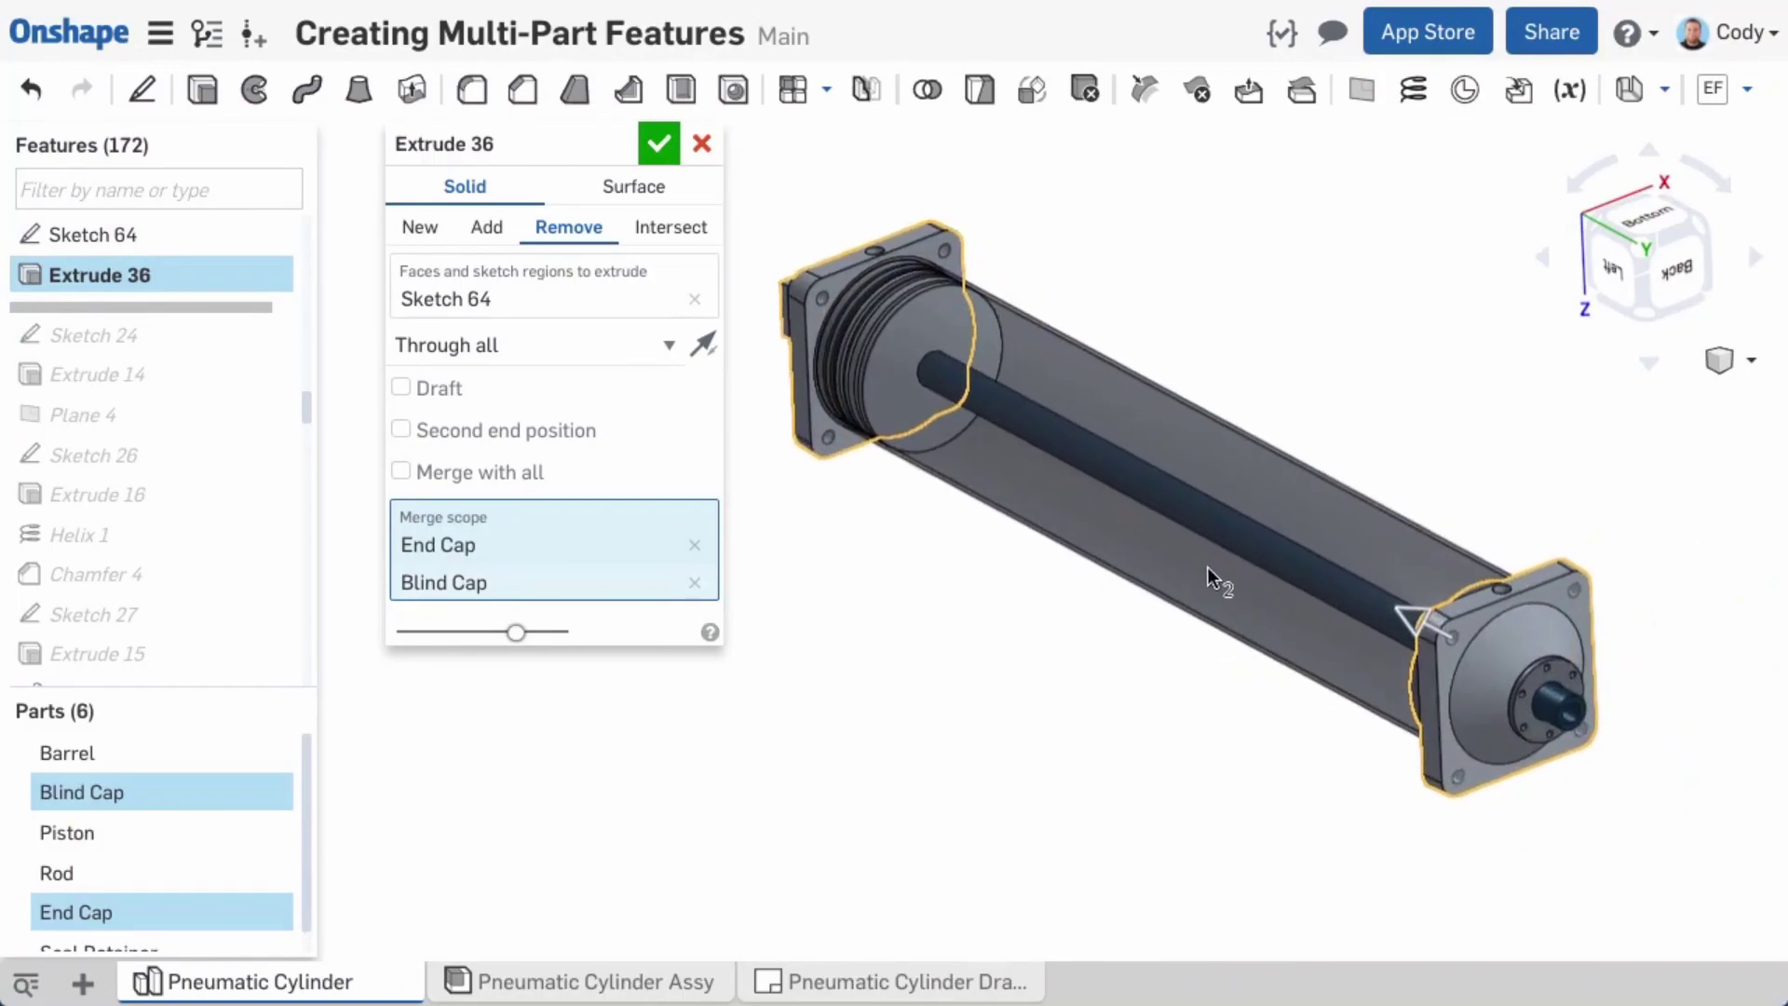
left_click(658, 146)
Step: Fillet the circular edges at the base of the End Cap's and Blind Cap's lofted domes with a 10 mm radius
scroll(885, 521, "up", 2)
scroll(927, 536, "up", 1)
middle_click_drag(927, 536, 871, 568)
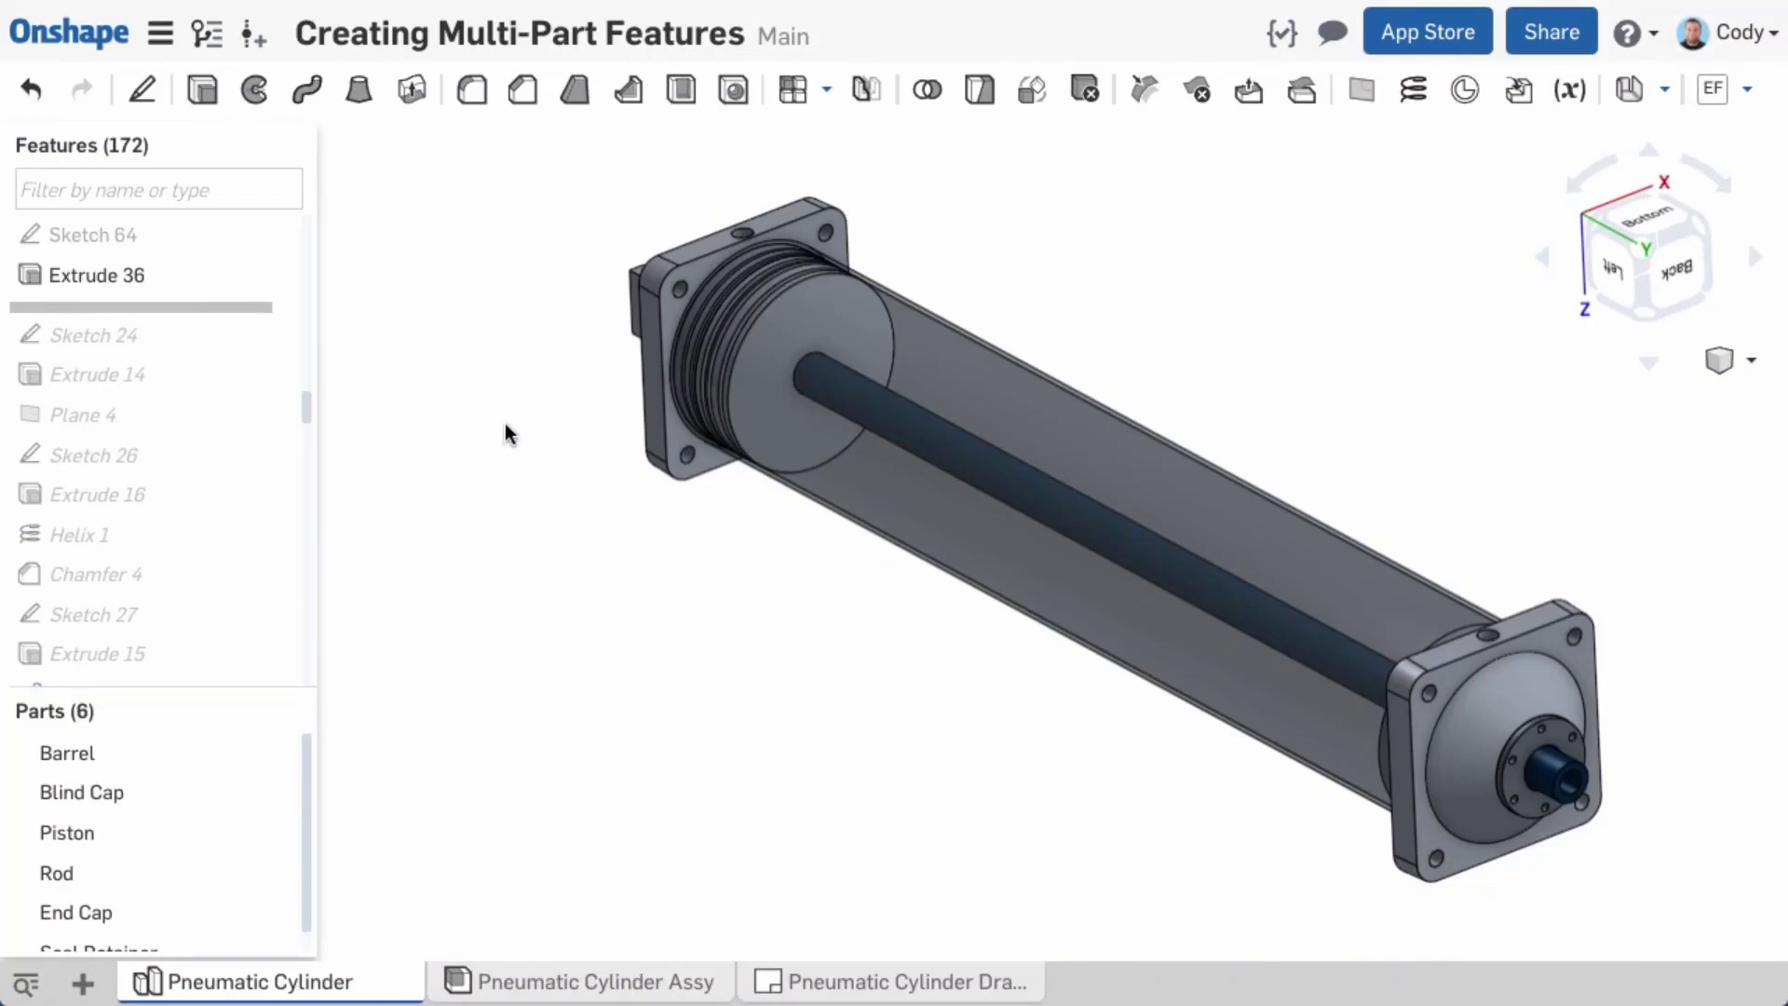
left_click(470, 90)
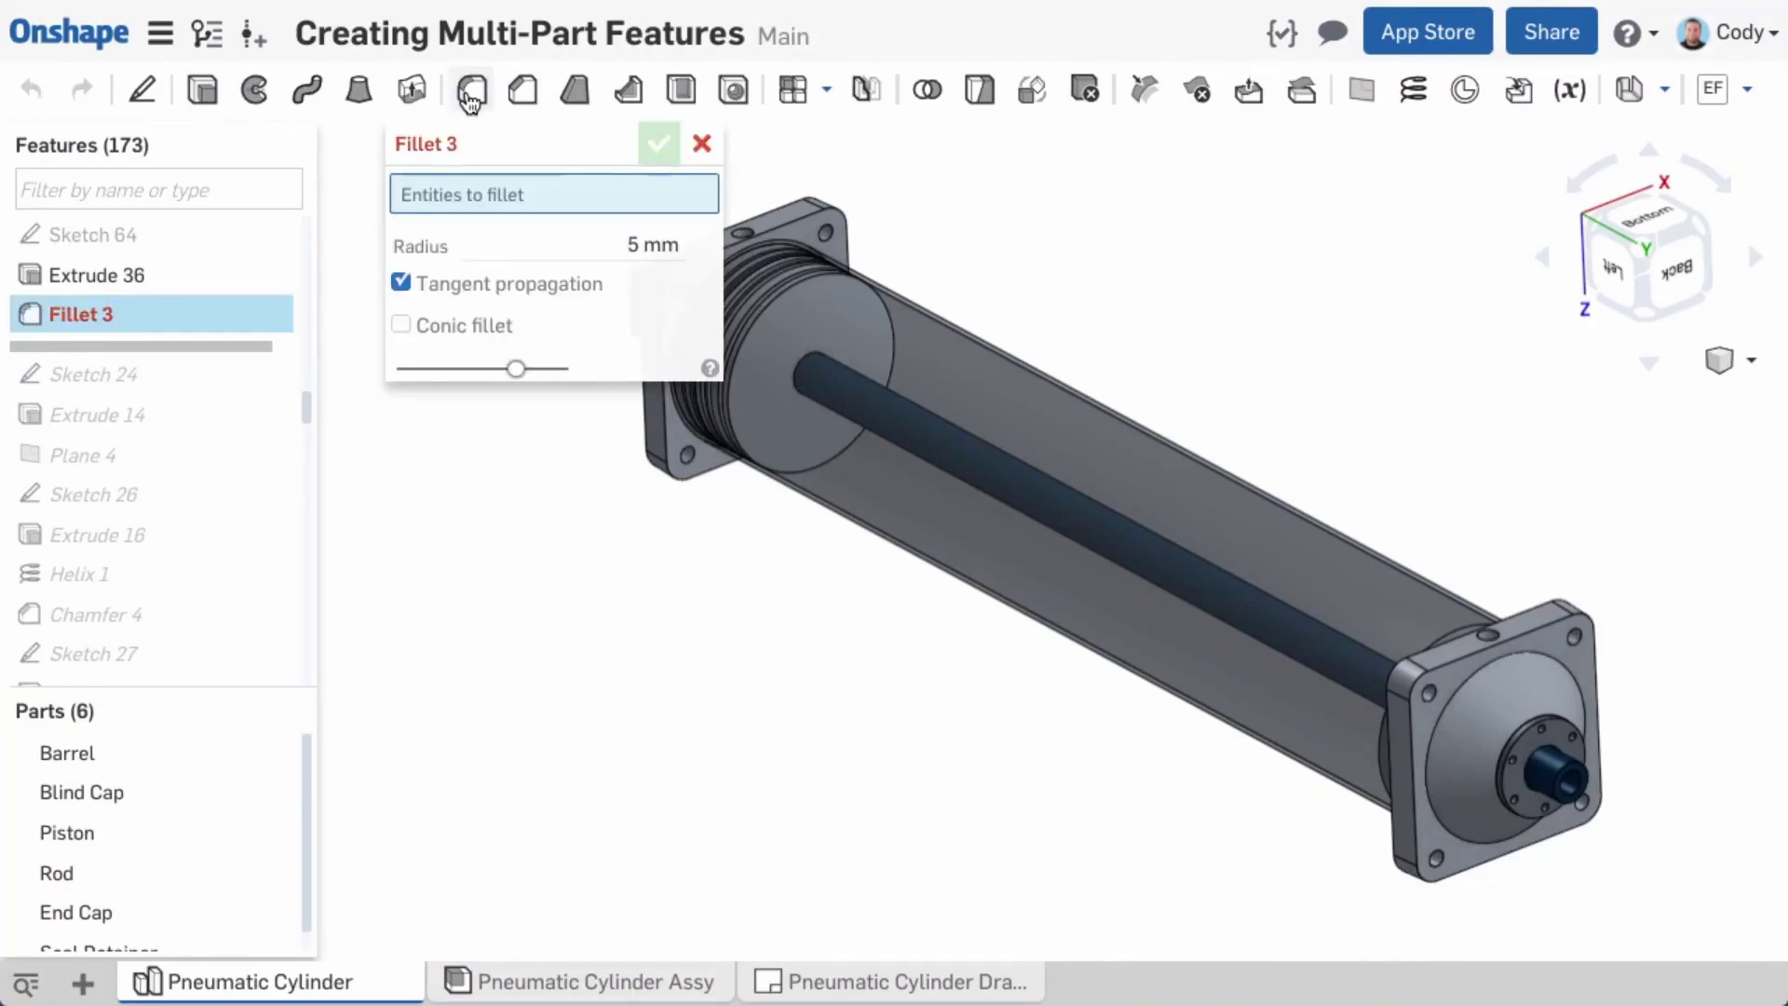
type("10")
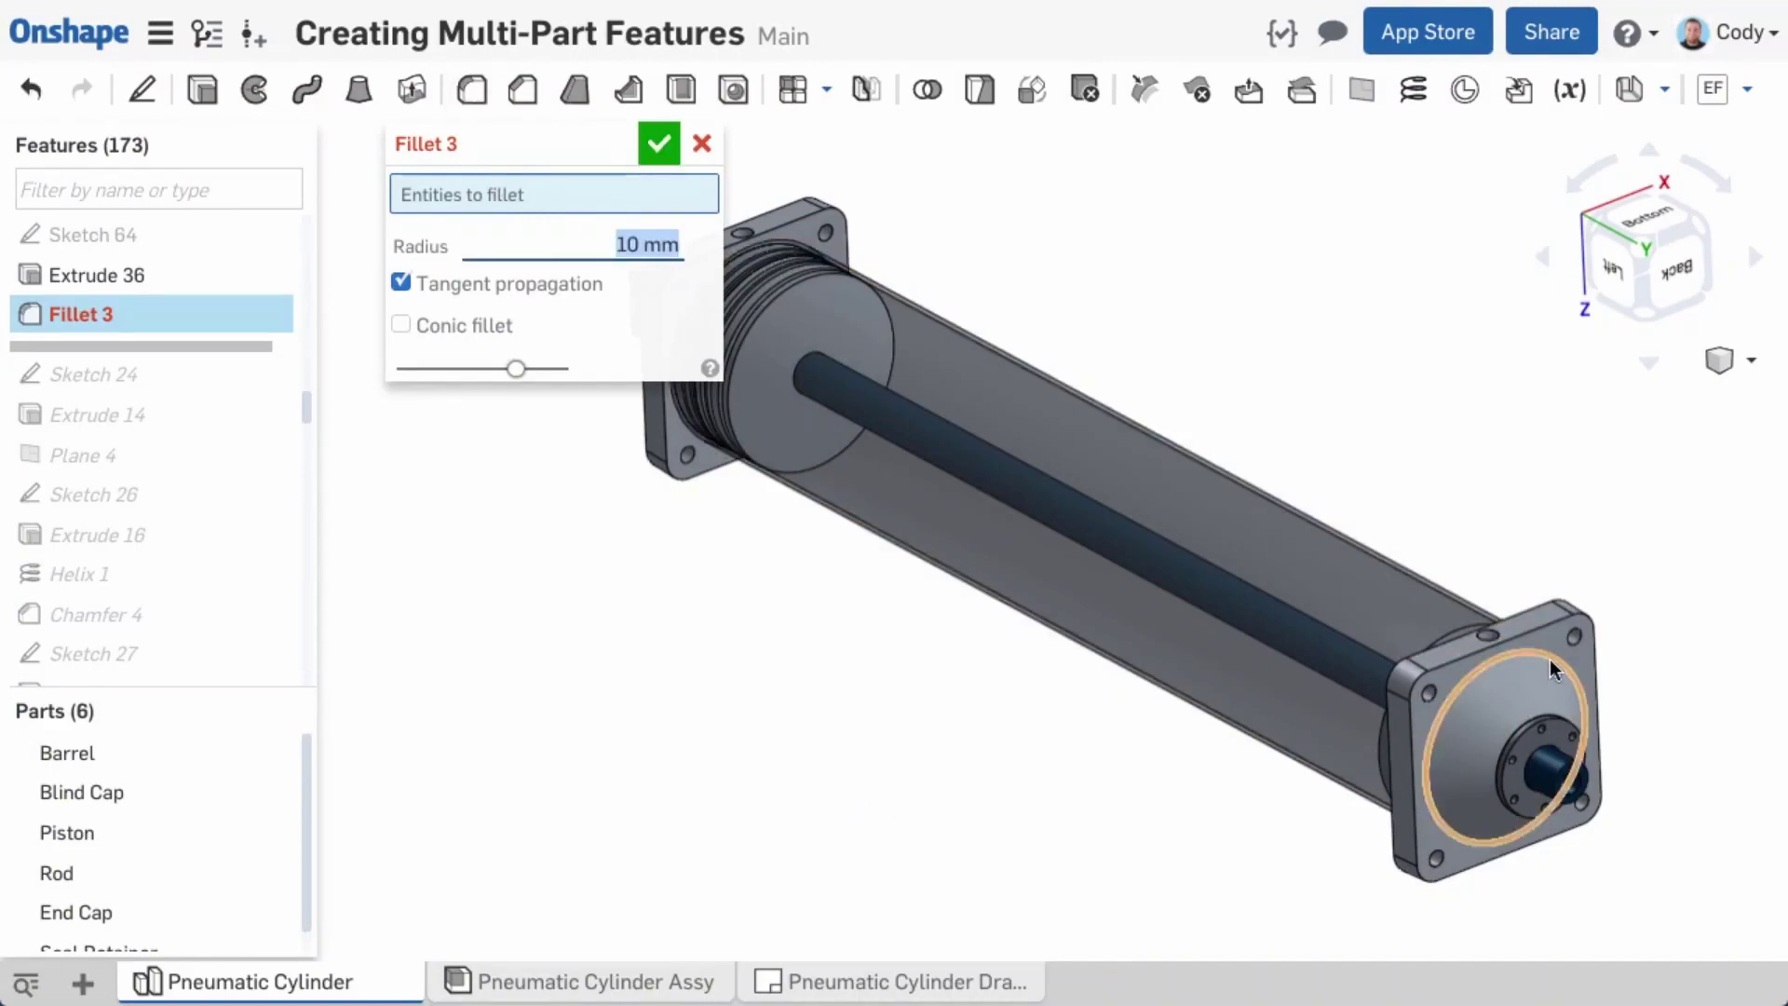
left_click(1551, 669)
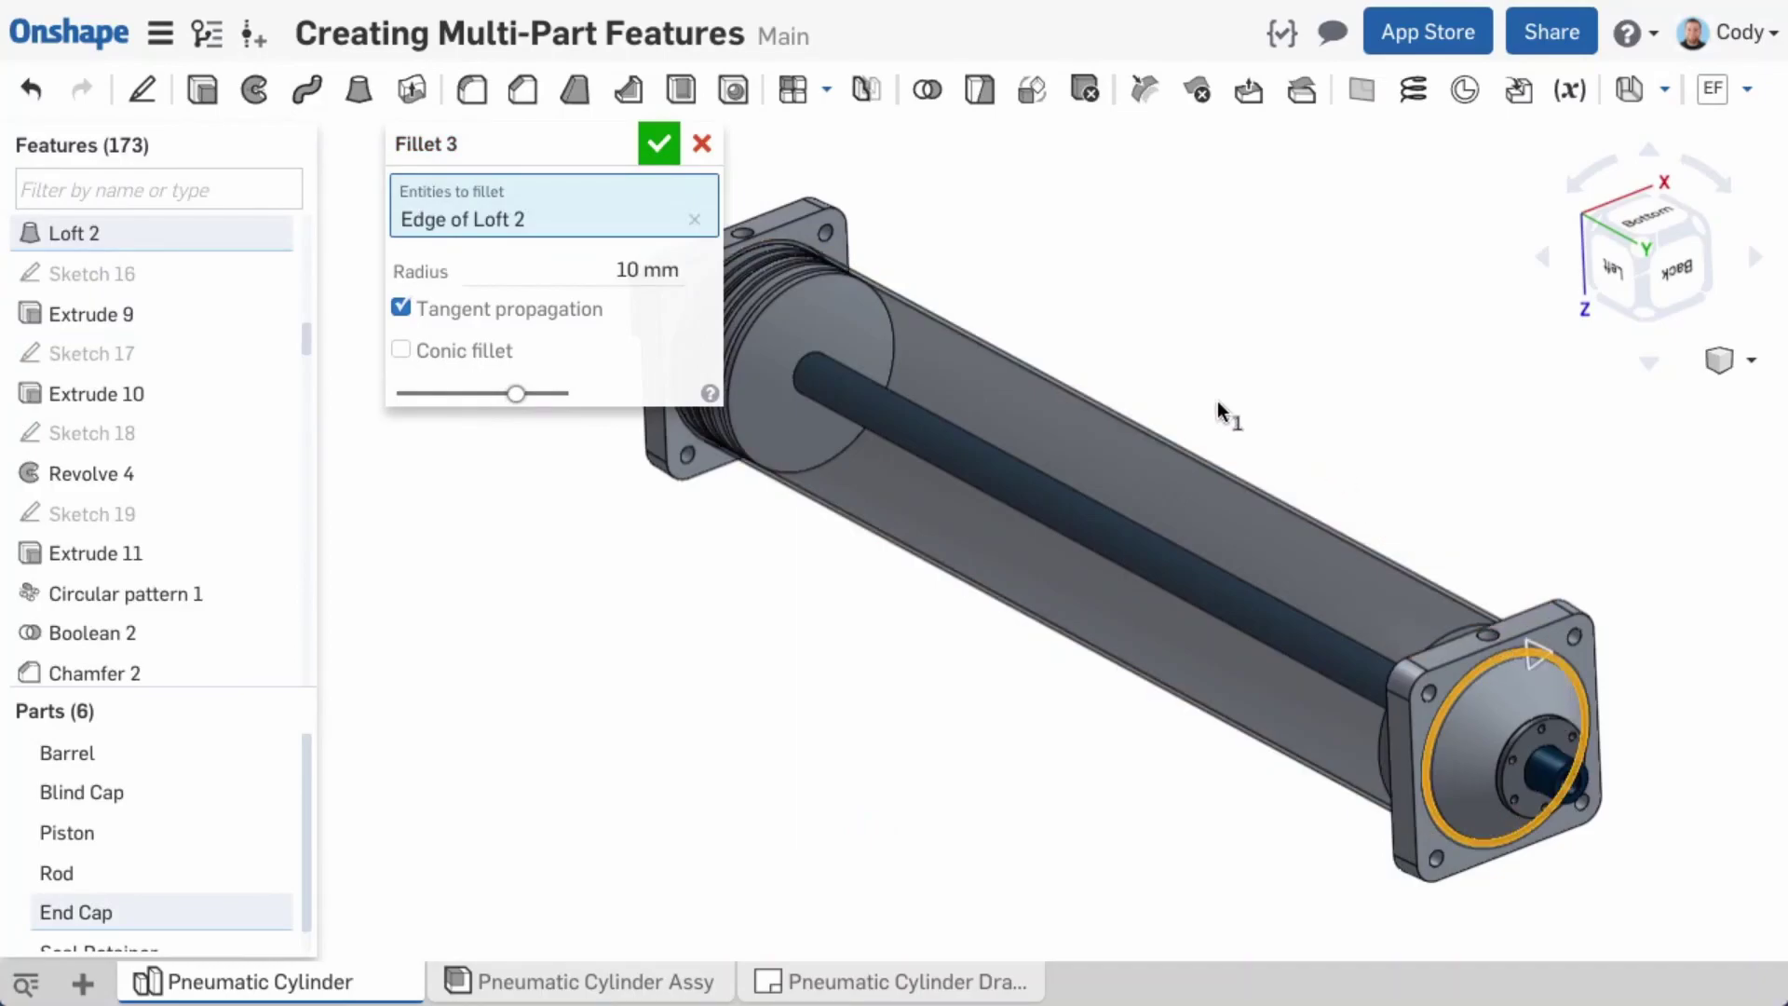
right_click_drag(1137, 319, 1297, 345)
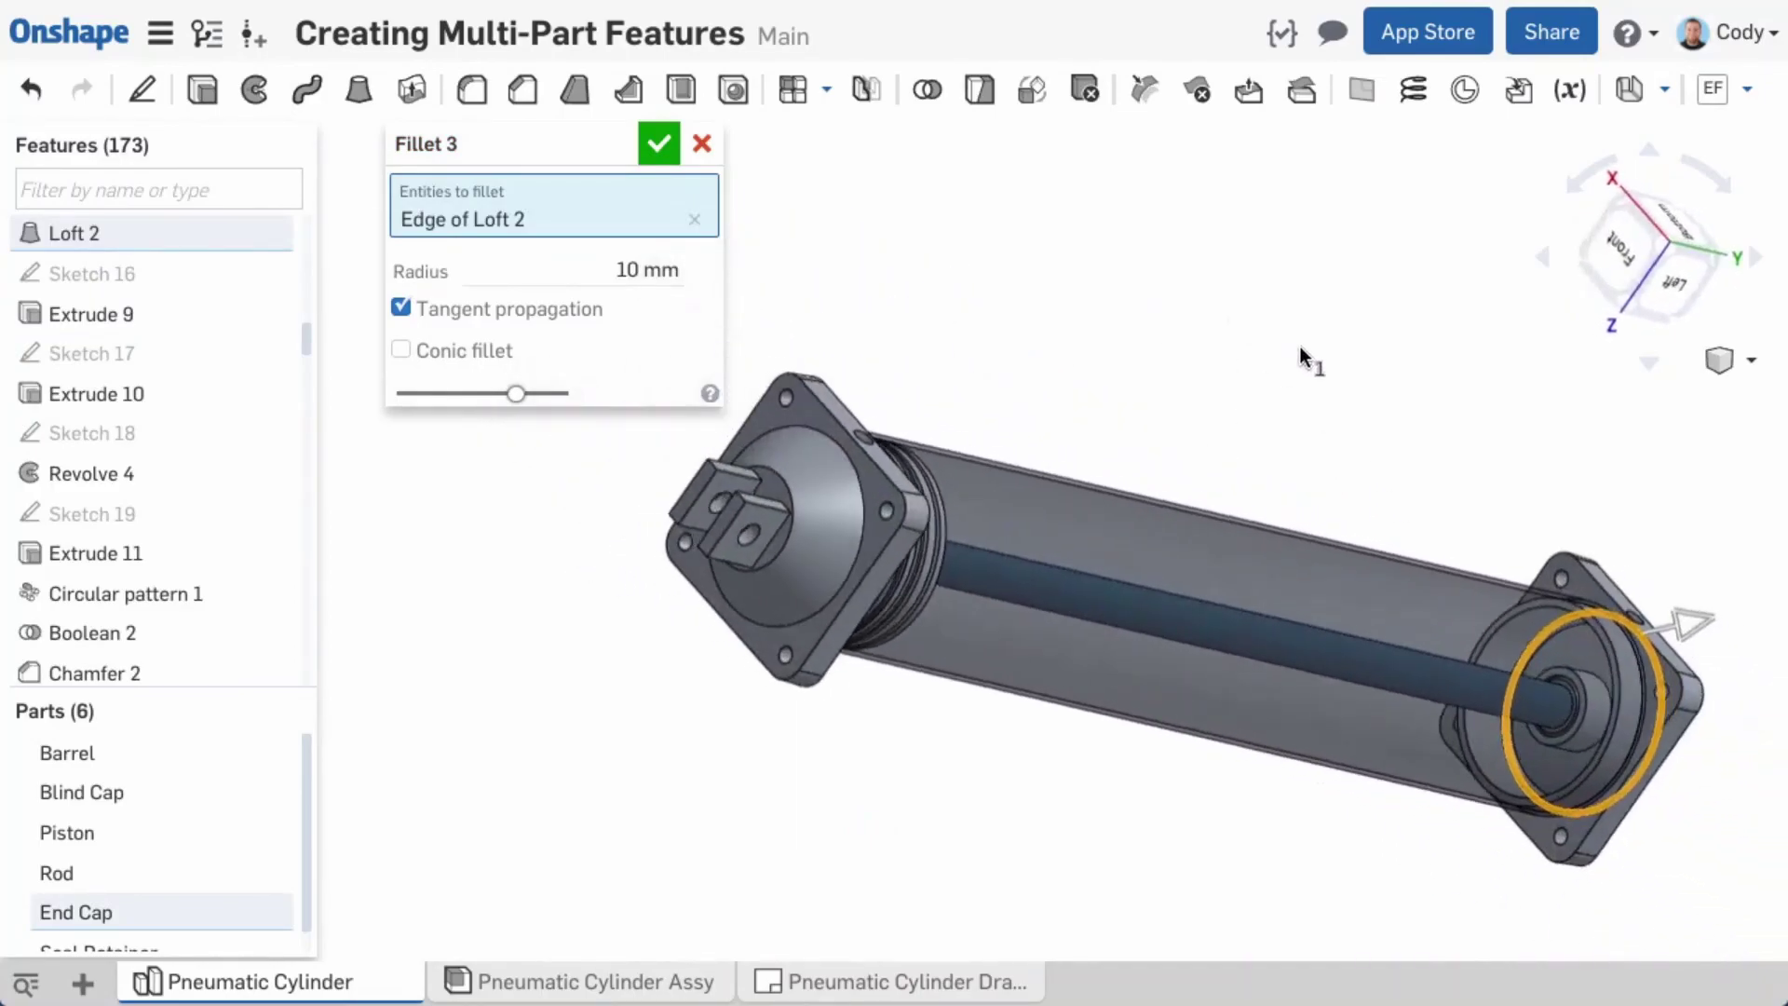
left_click(853, 456)
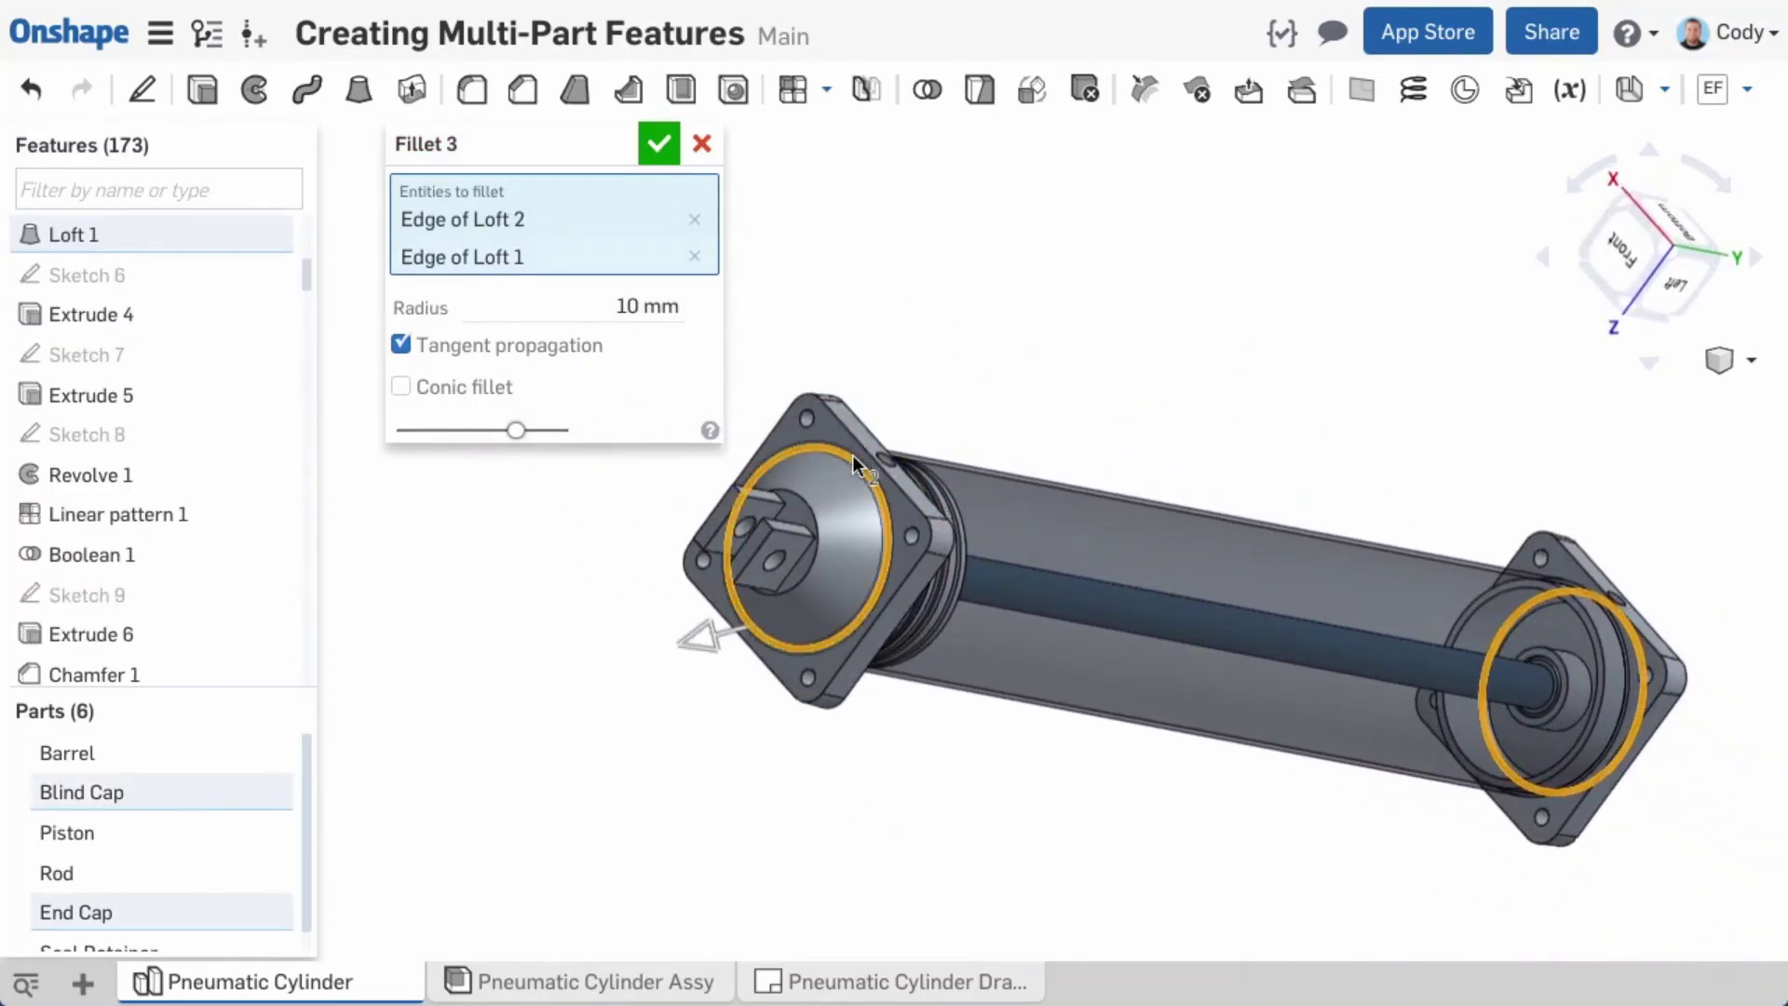
left_click(658, 143)
Step: Edit the fillet on the two caps, set its radius to 5 mm and accept it
scroll(888, 522, "up", 5)
right_click_drag(979, 573, 1294, 618)
scroll(1043, 560, "down", 3)
right_click(203, 242)
left_click(303, 302)
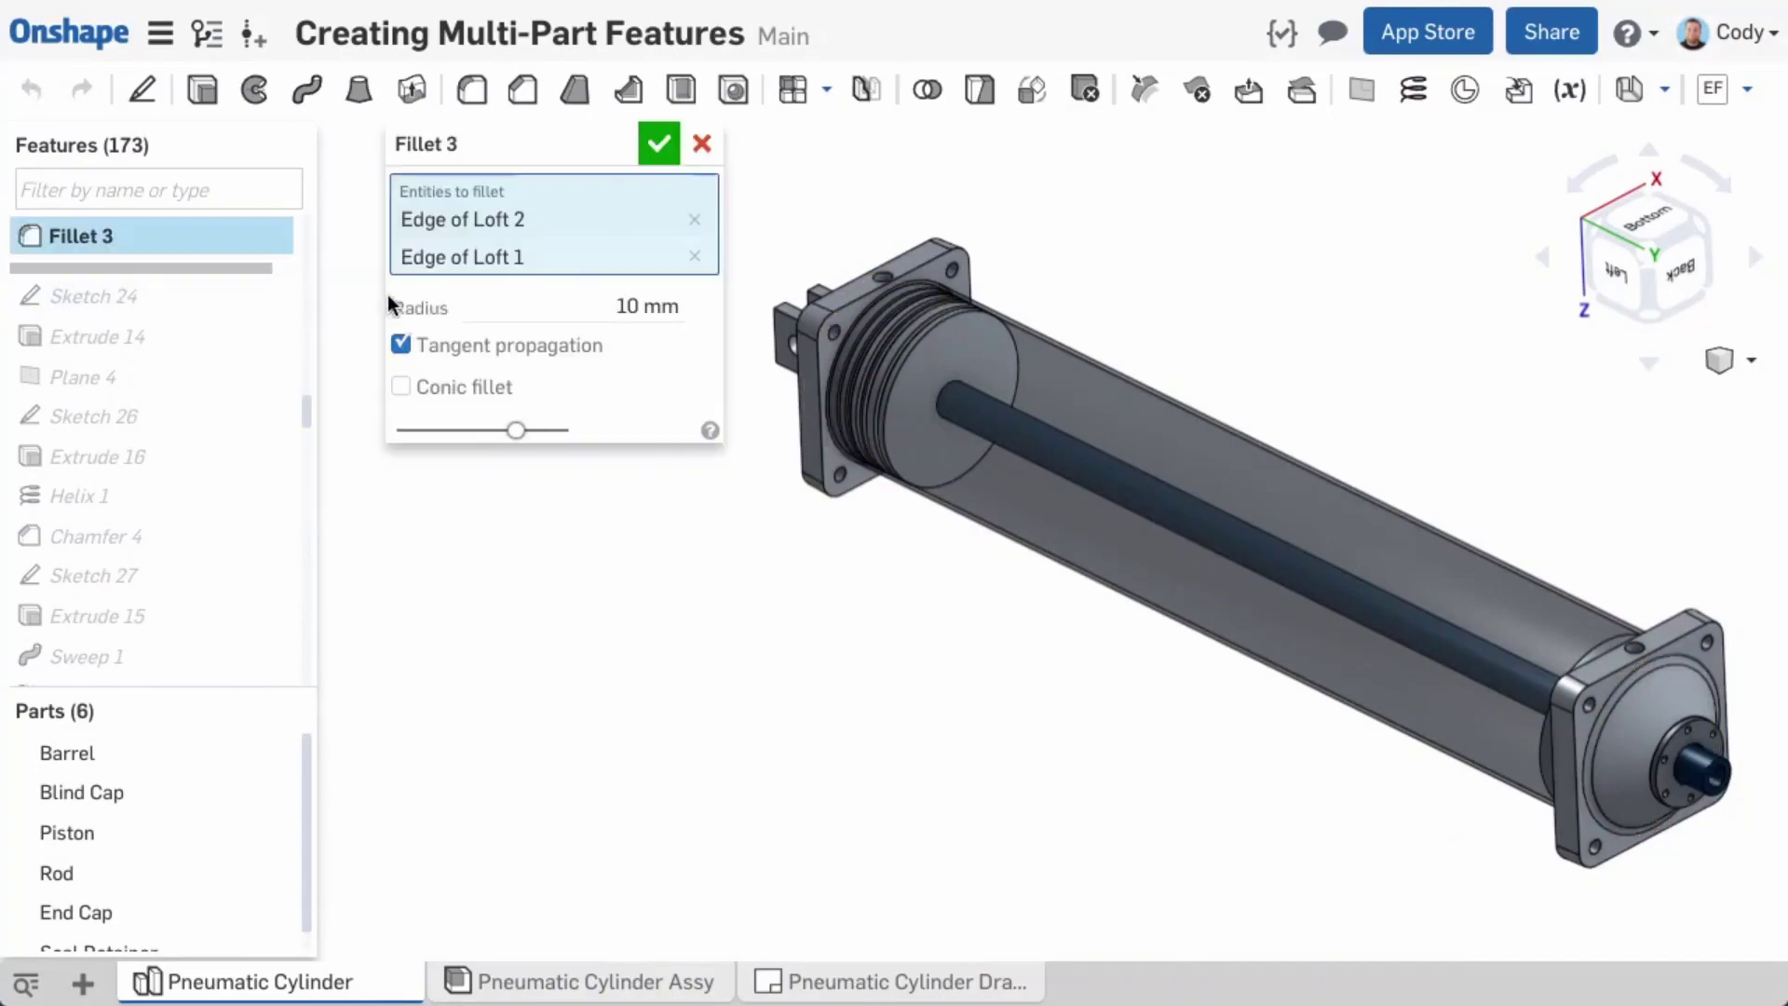
left_click(700, 318)
type("5 mm")
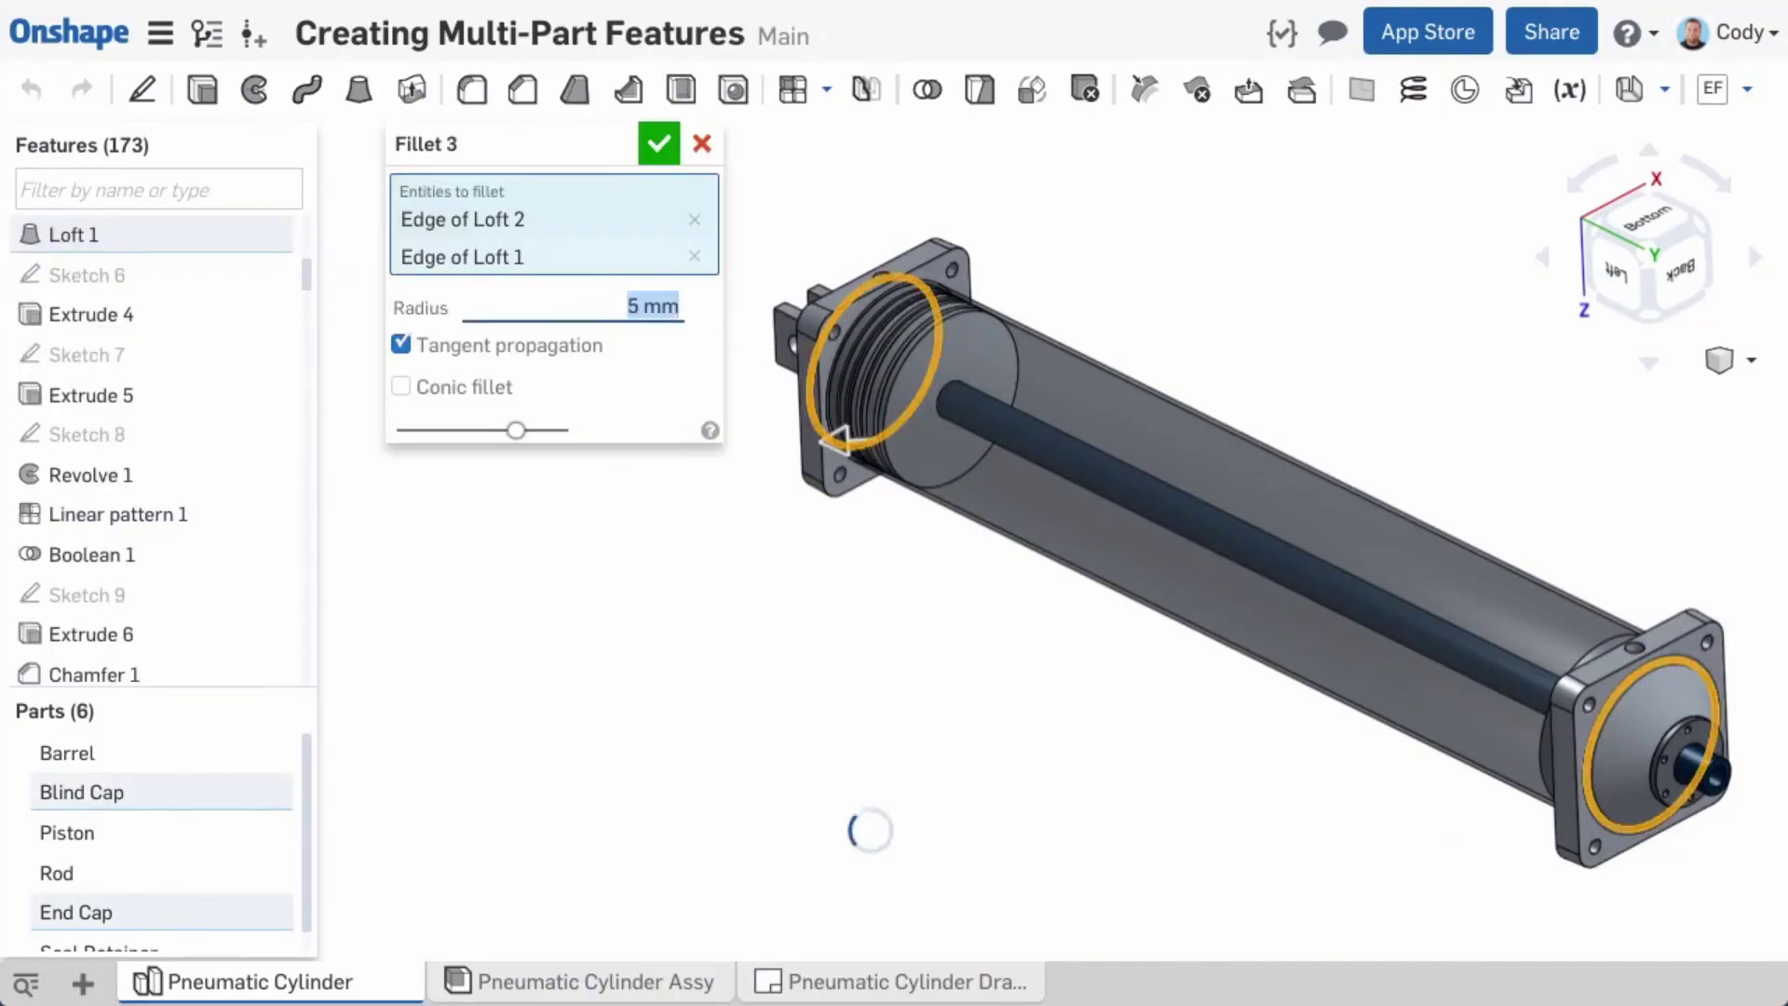
left_click(659, 144)
Step: Hide all parts except the End Cap and the Seal Retainer
key("f")
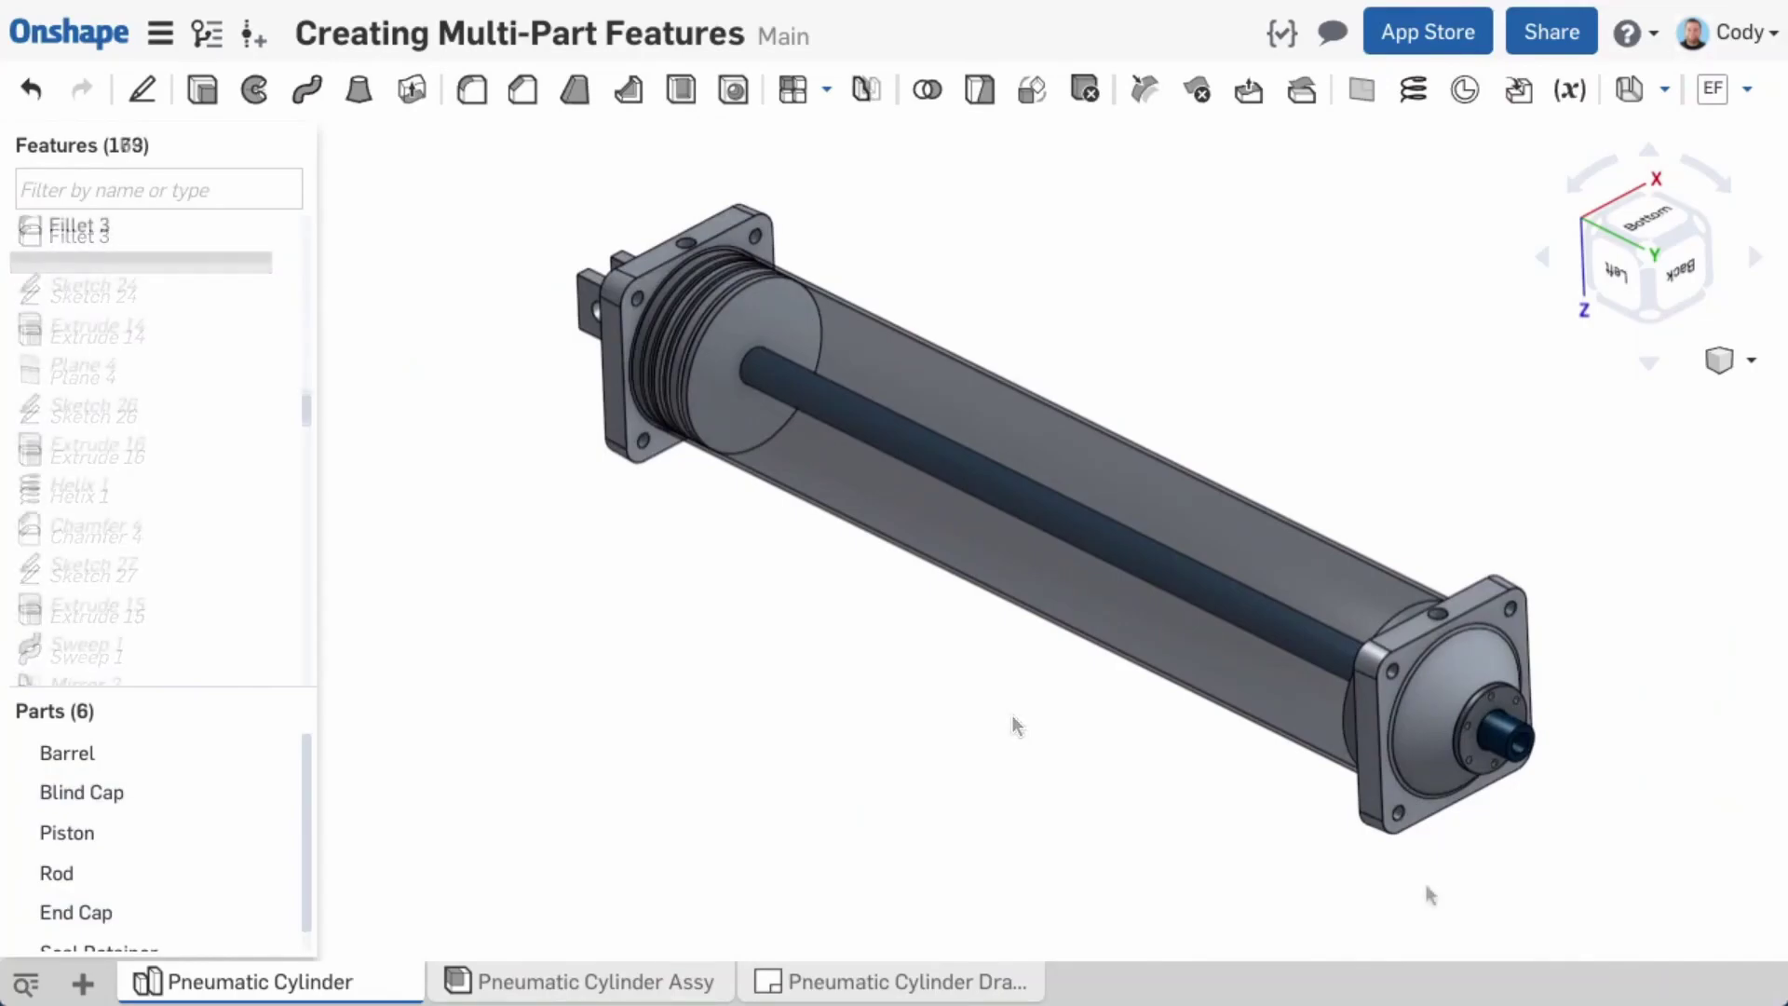
left_click(1439, 754)
scroll(1468, 745, "up", 5)
left_click(1467, 746)
right_click(1467, 745)
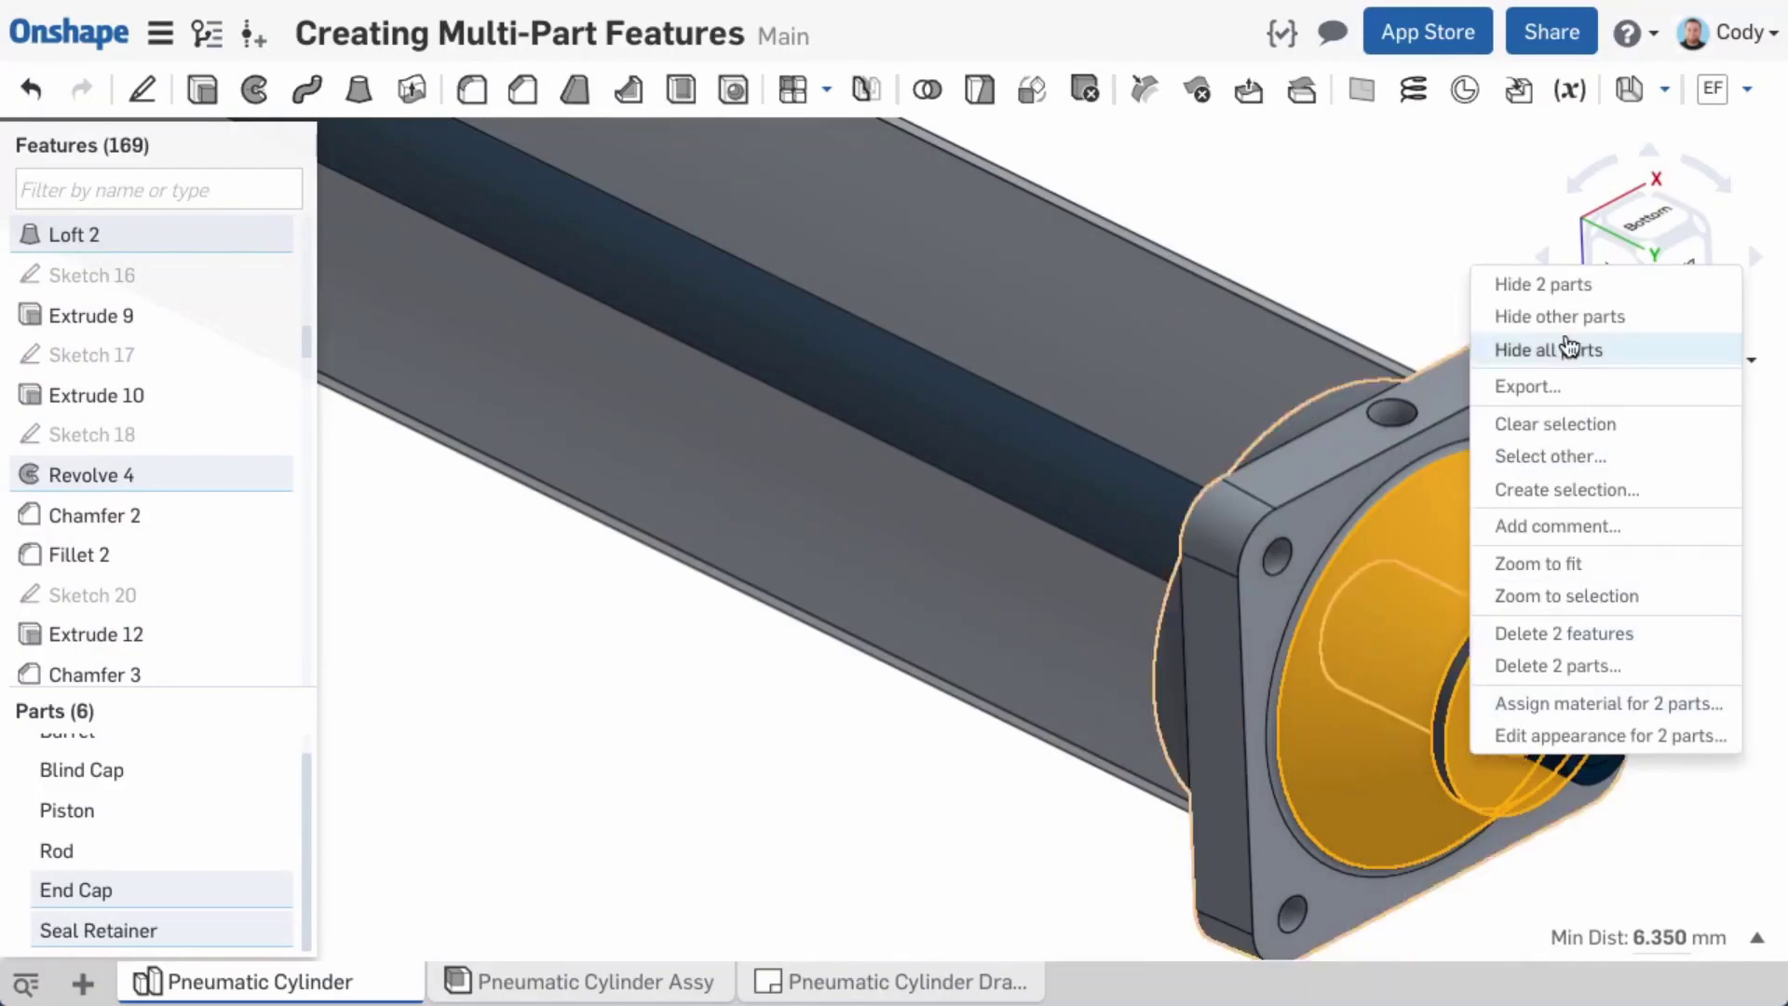
left_click(1560, 317)
left_click(1357, 630)
scroll(1398, 445, "up", 2)
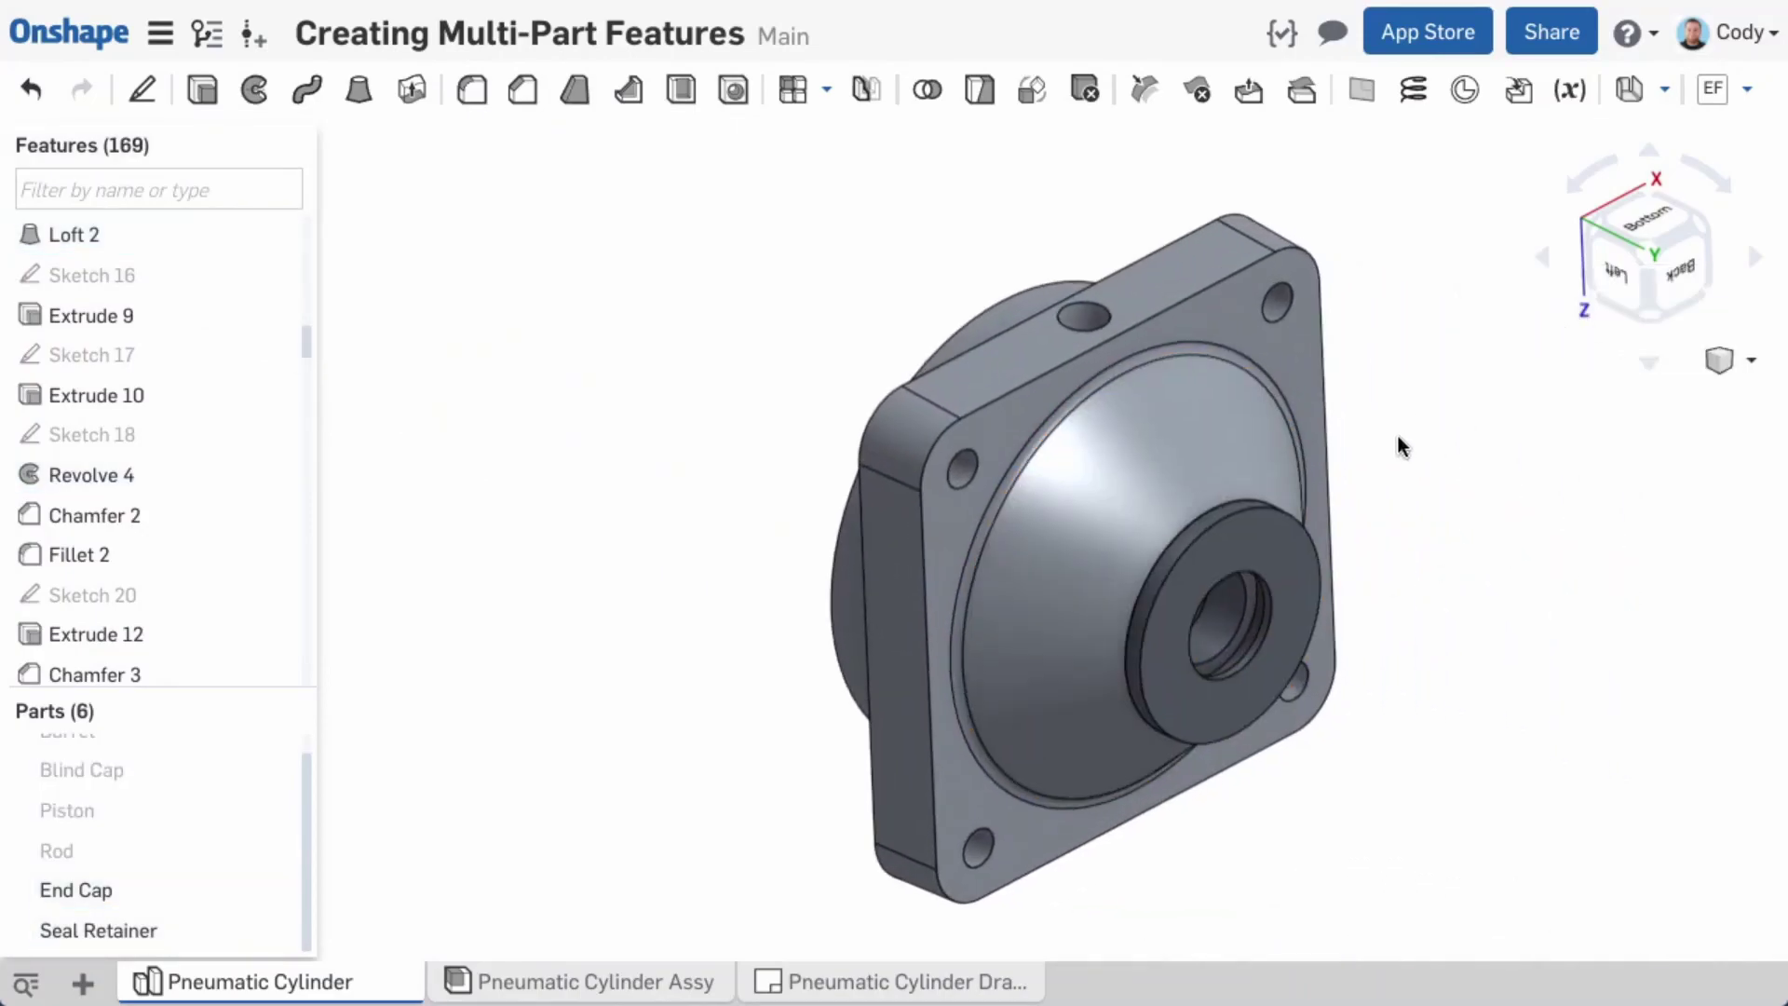
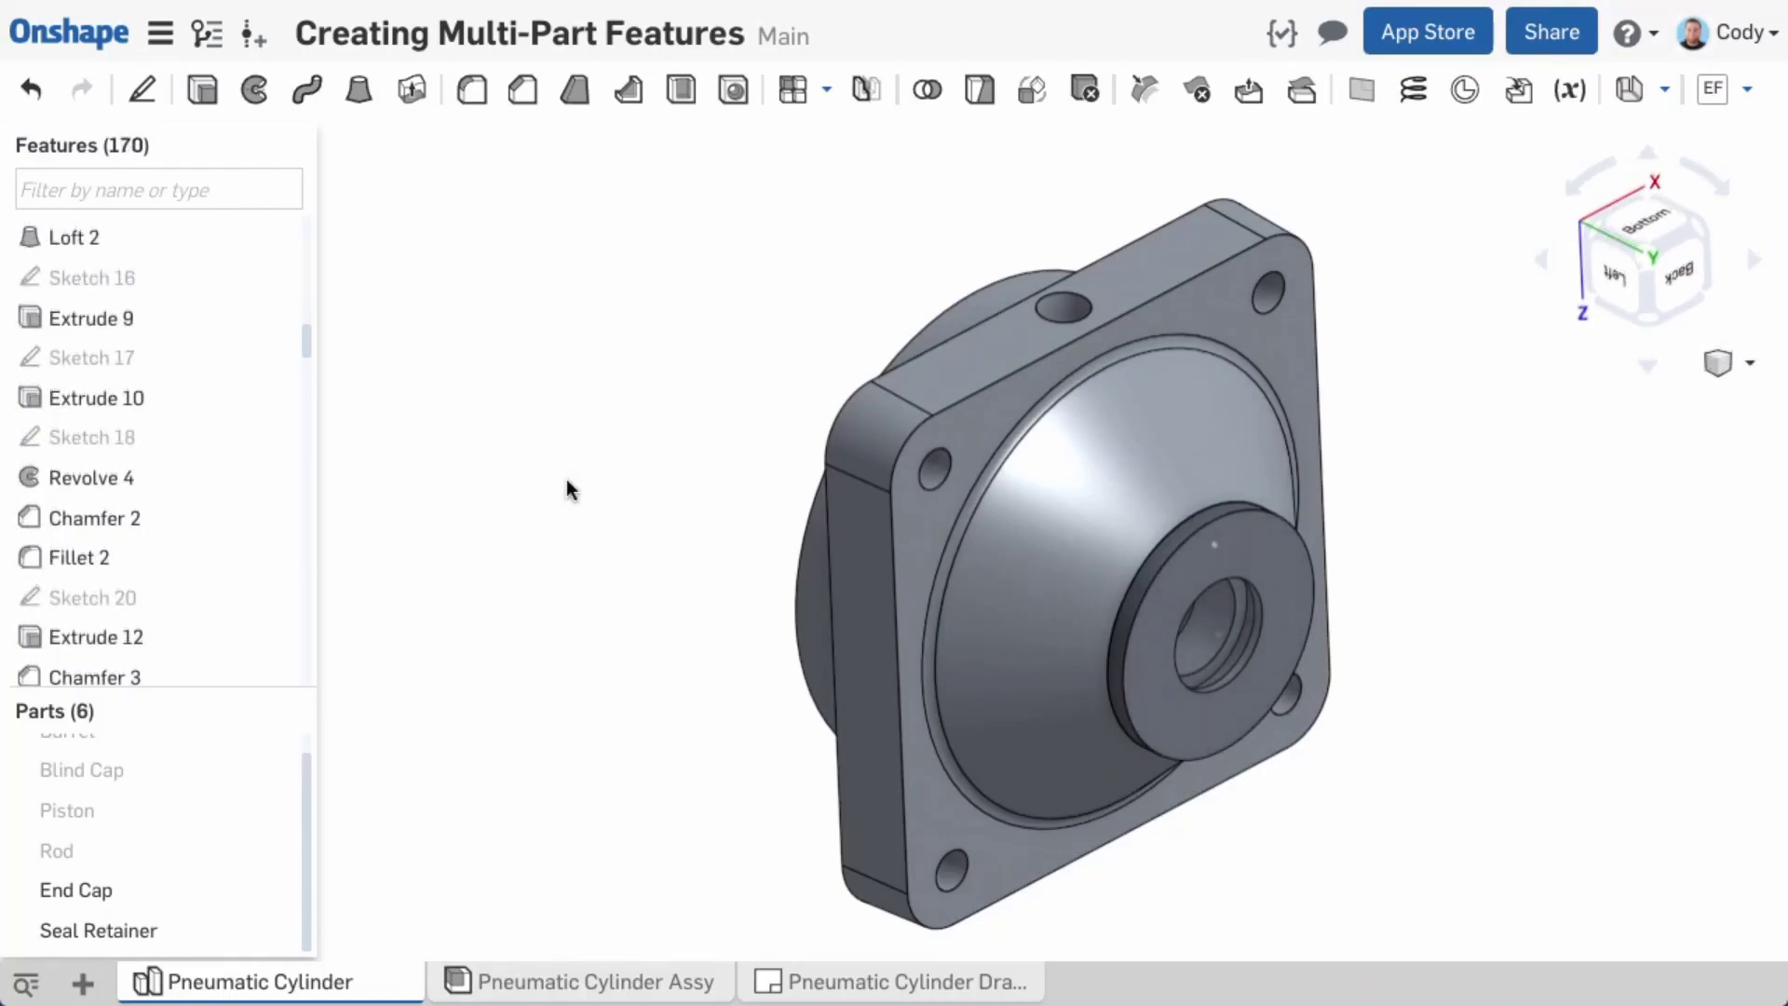
Step: Start a Hole feature as a Through counterbore with the ISO standard, Clearance type, M3 size and Standard fit
left_click(734, 89)
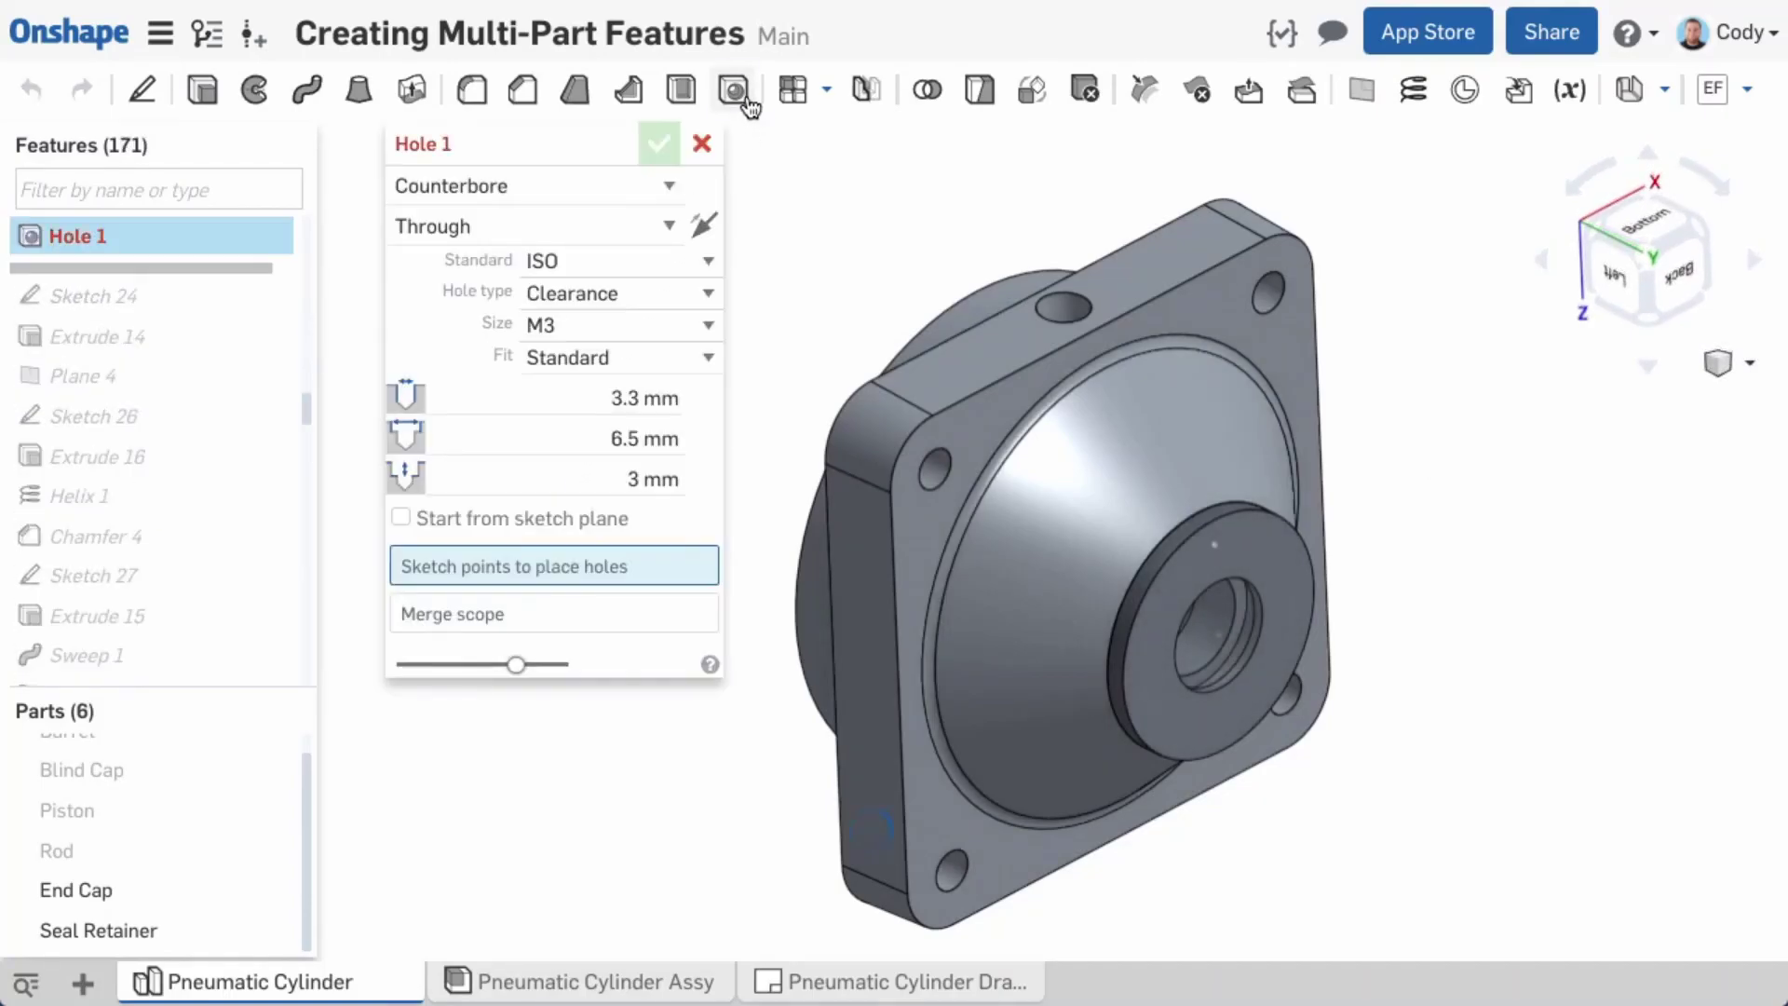
left_click(508, 185)
left_click(508, 186)
left_click(501, 219)
left_click(501, 220)
left_click(554, 261)
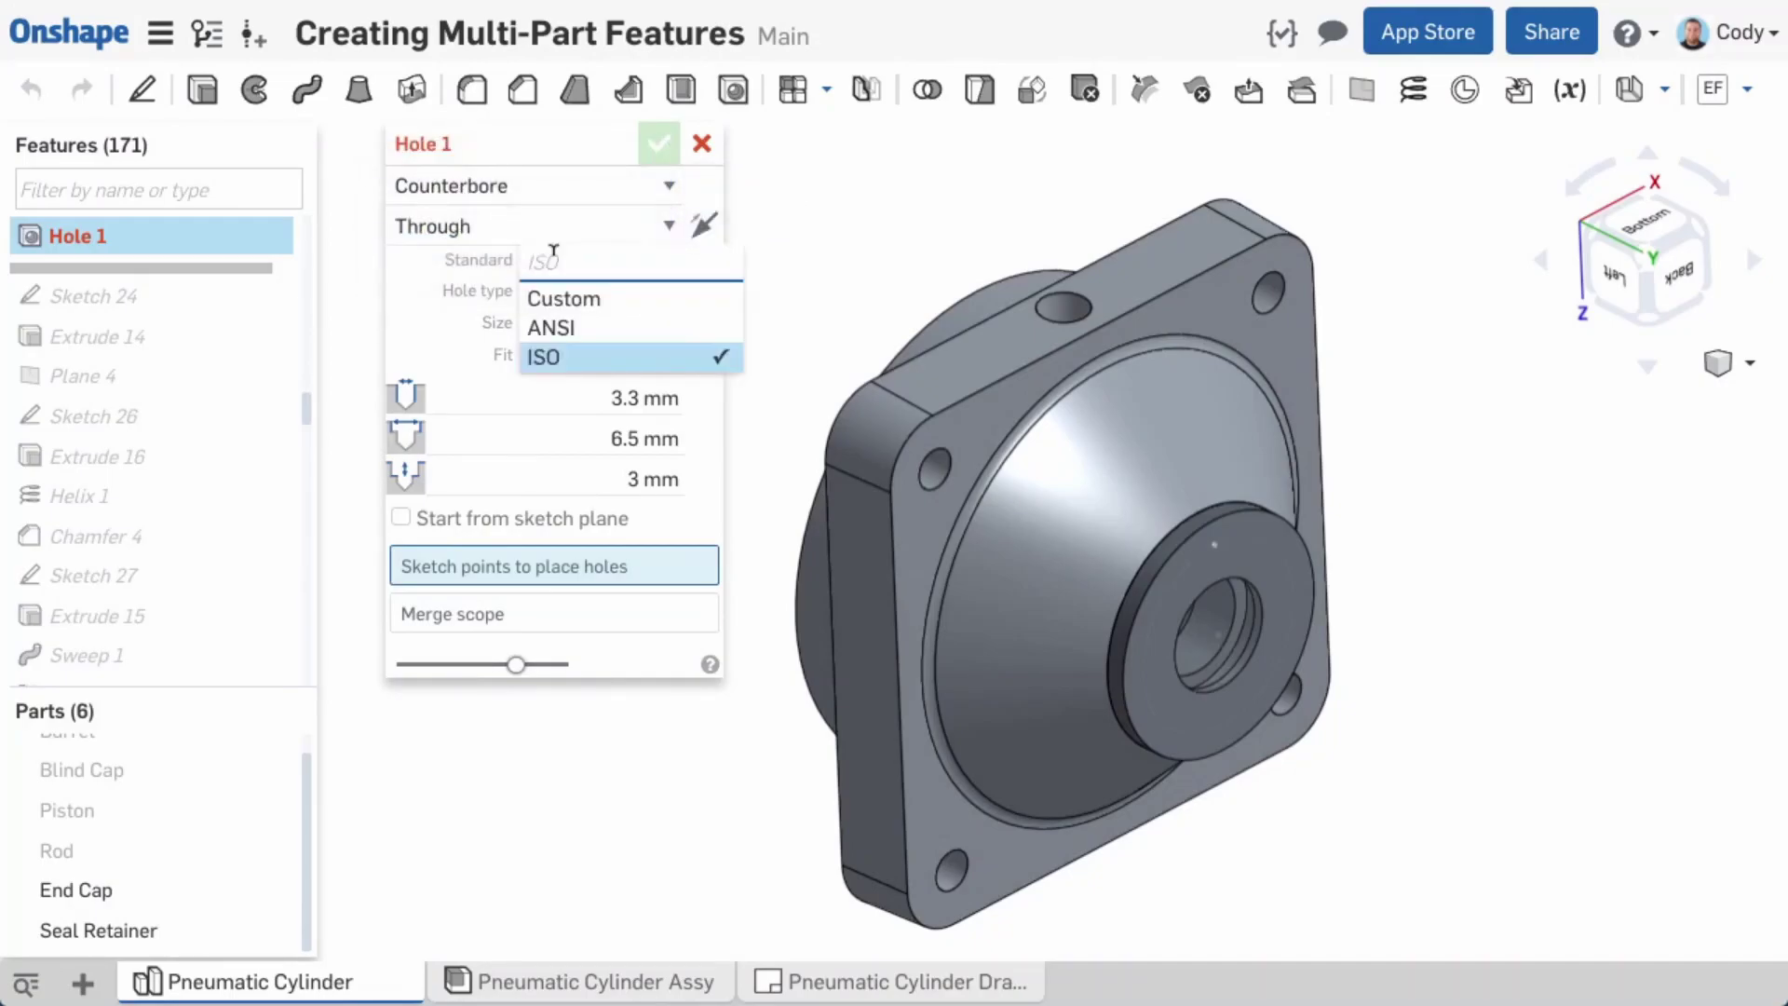
left_click(503, 281)
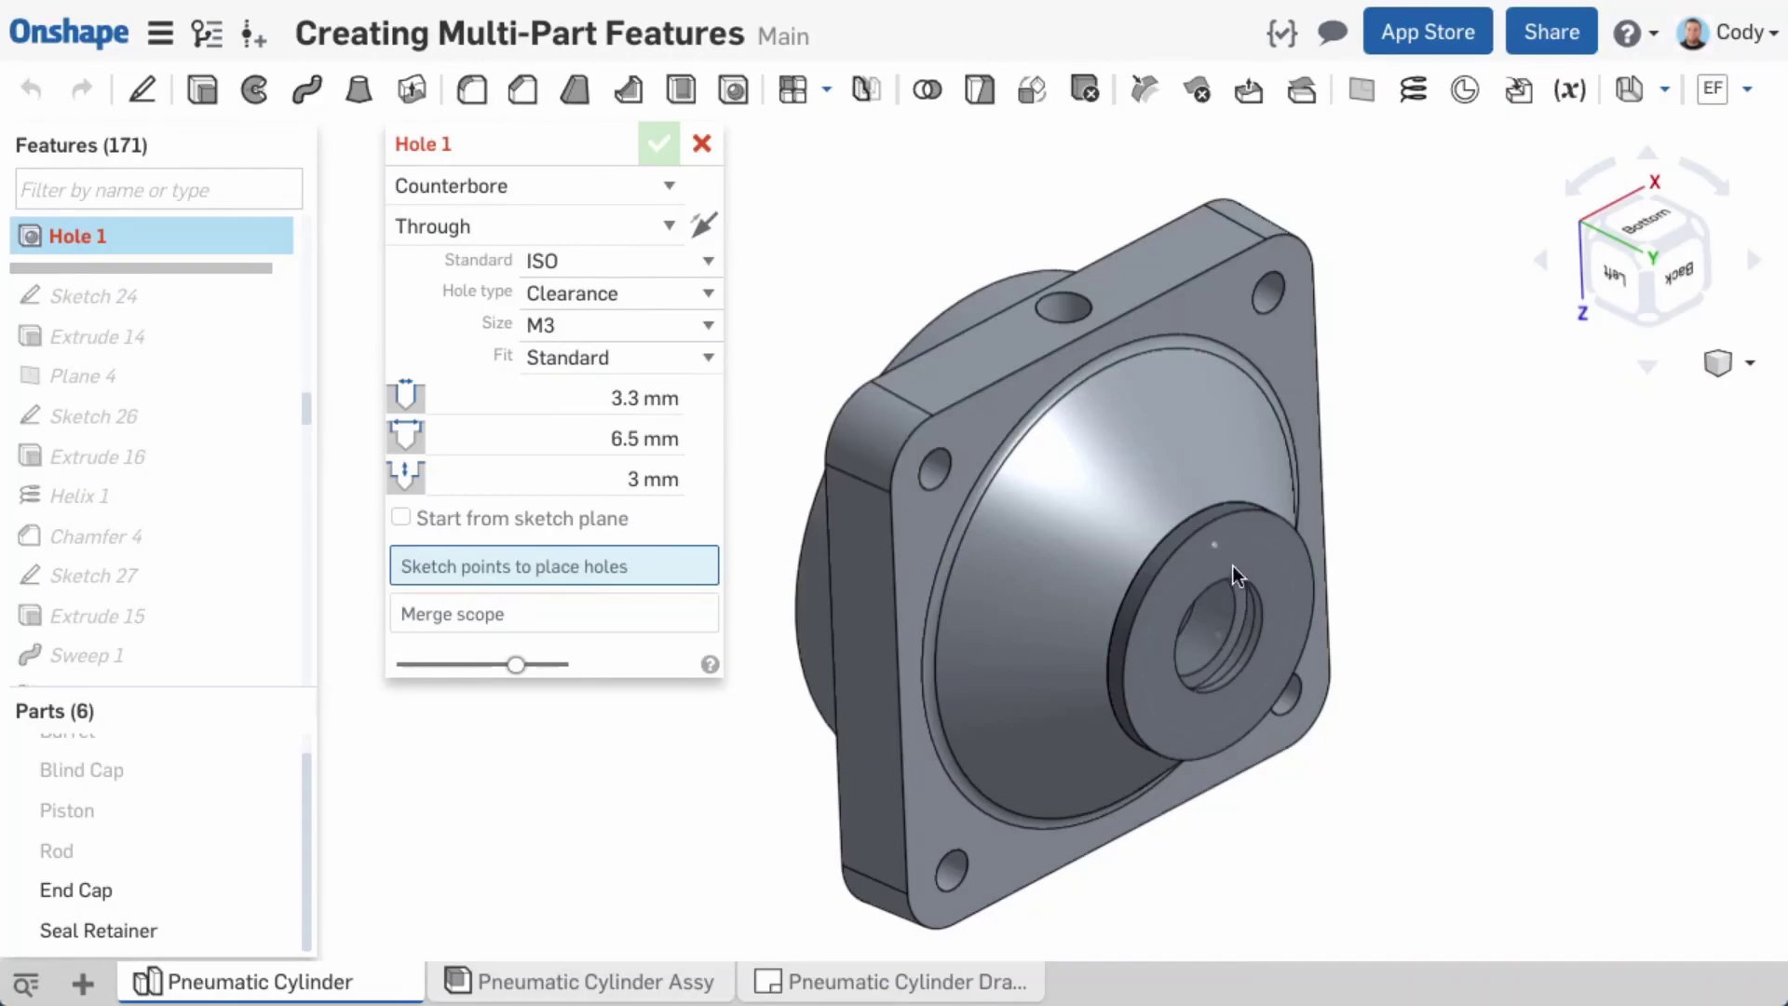
Step: Place the hole on the Sketch 19 point on the Seal Retainer's face, with End Cap and Seal Retainer as merge scope, and accept it
scroll(1229, 568, "down", 5)
left_click(1197, 536)
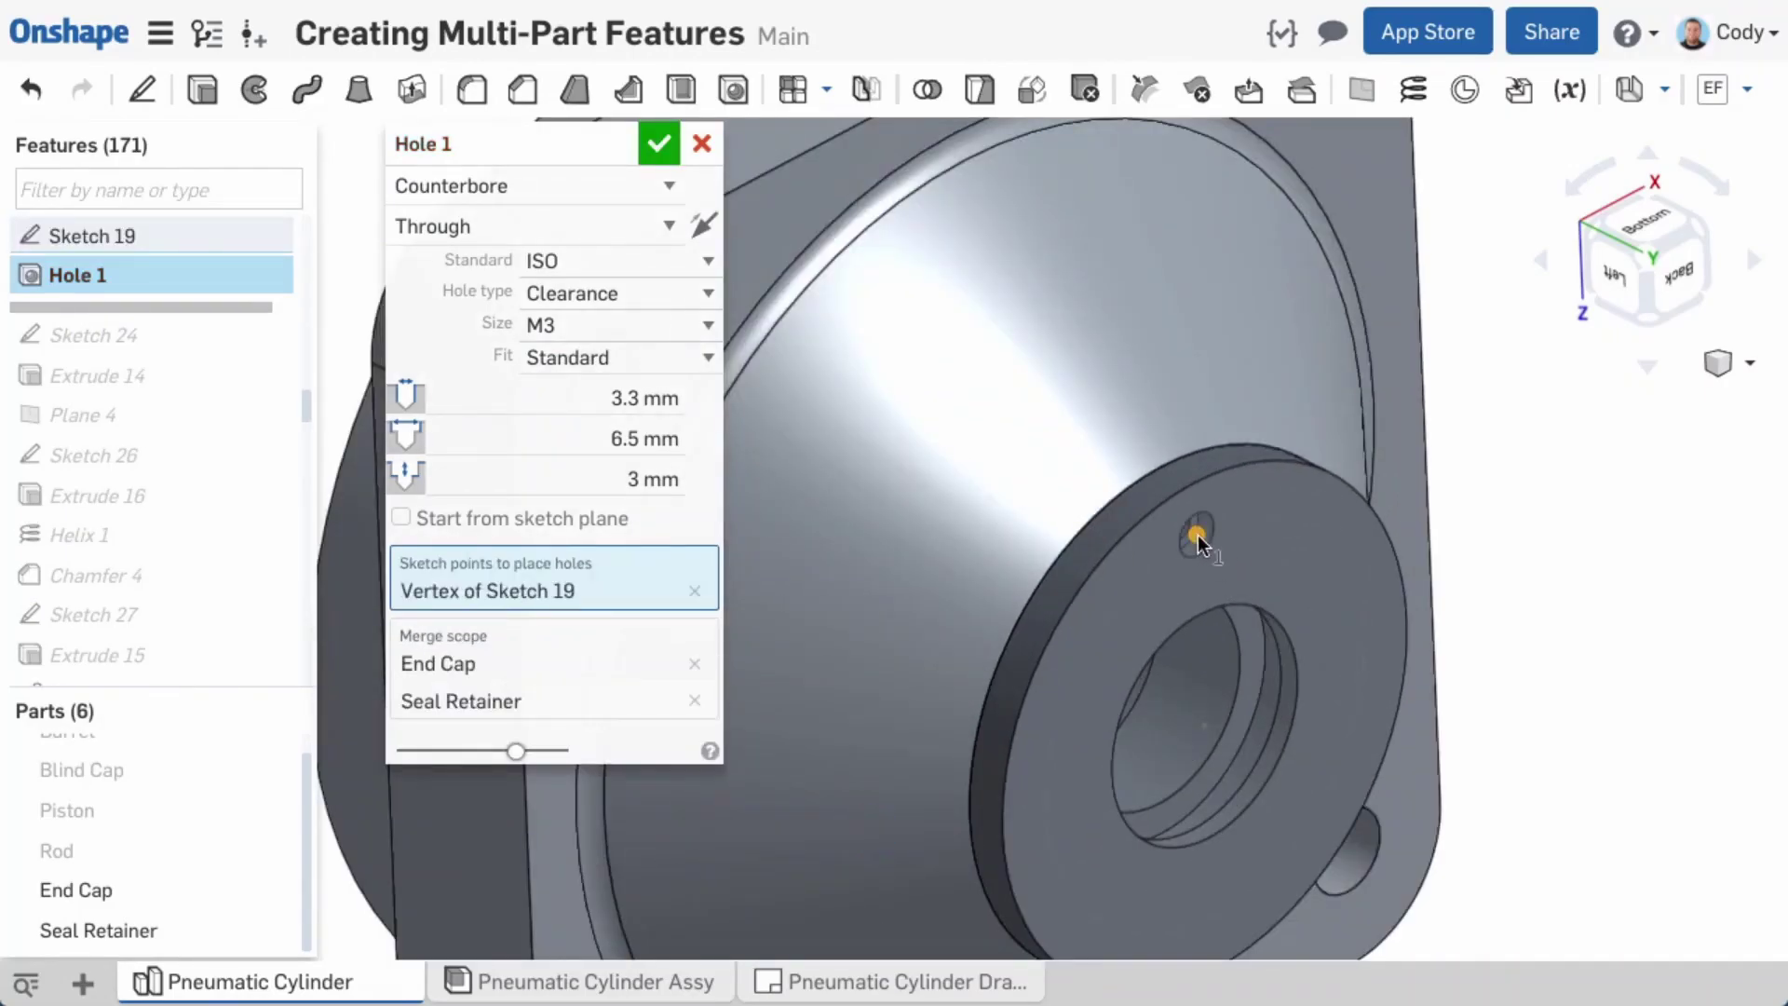
left_click(490, 664)
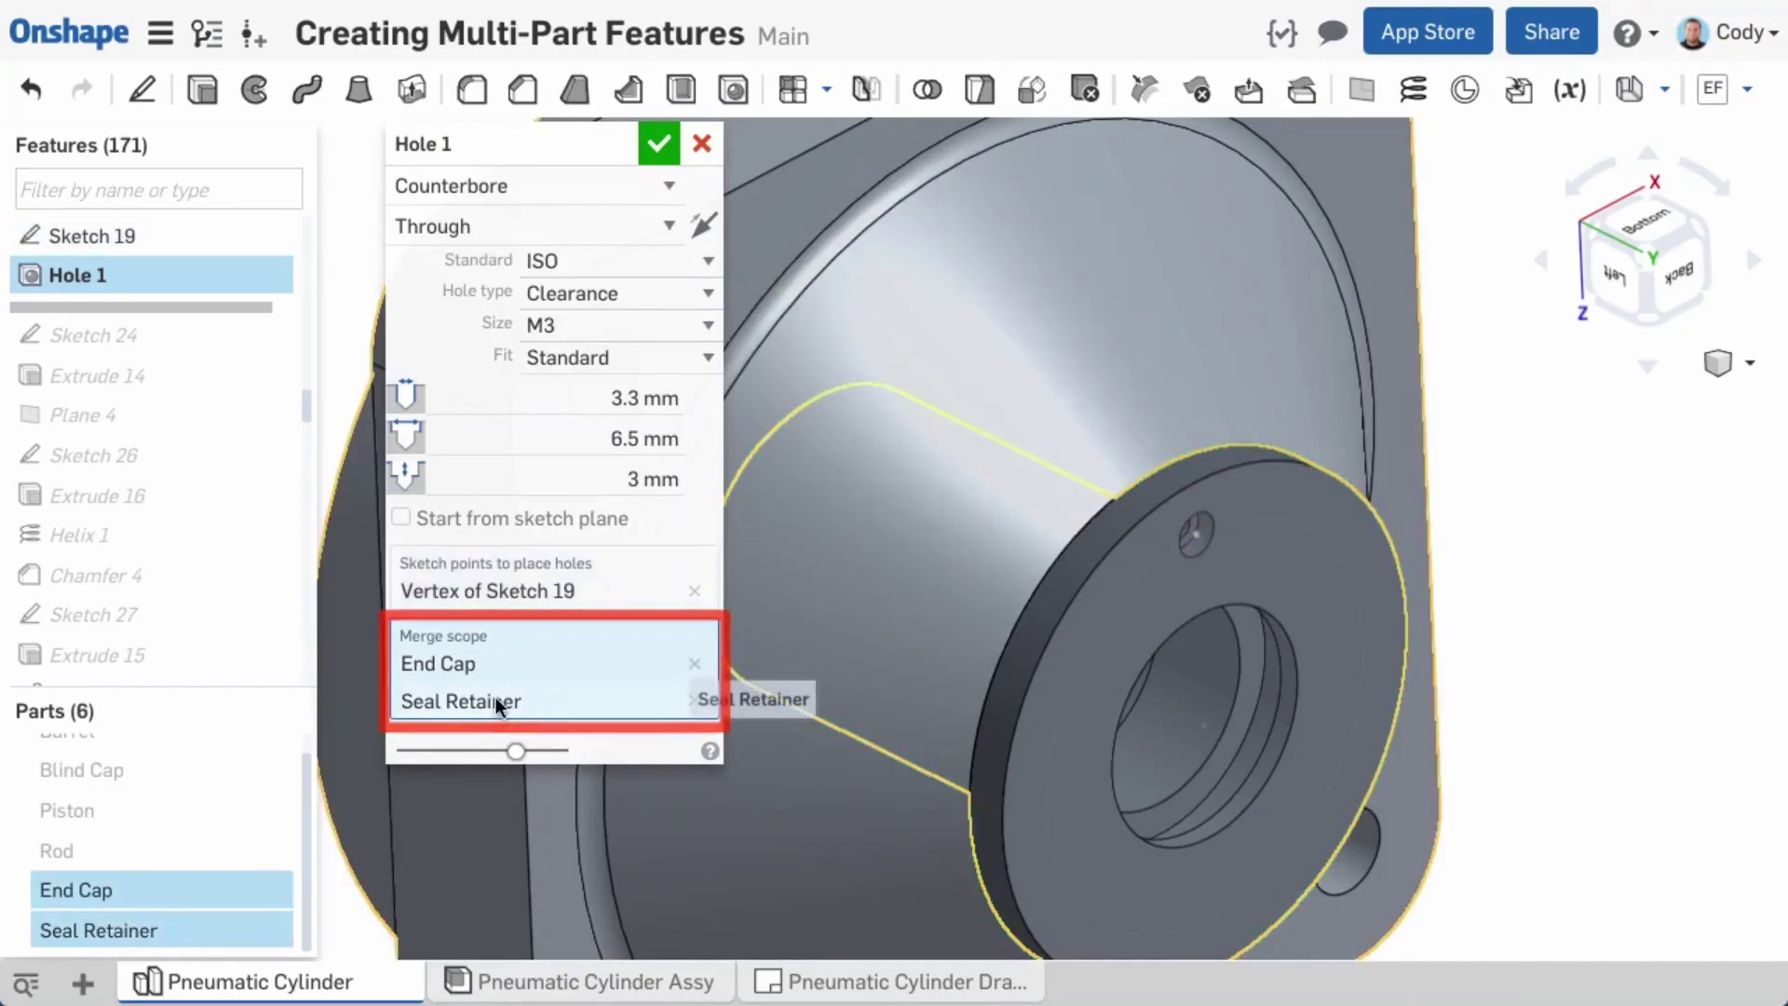
left_click(659, 144)
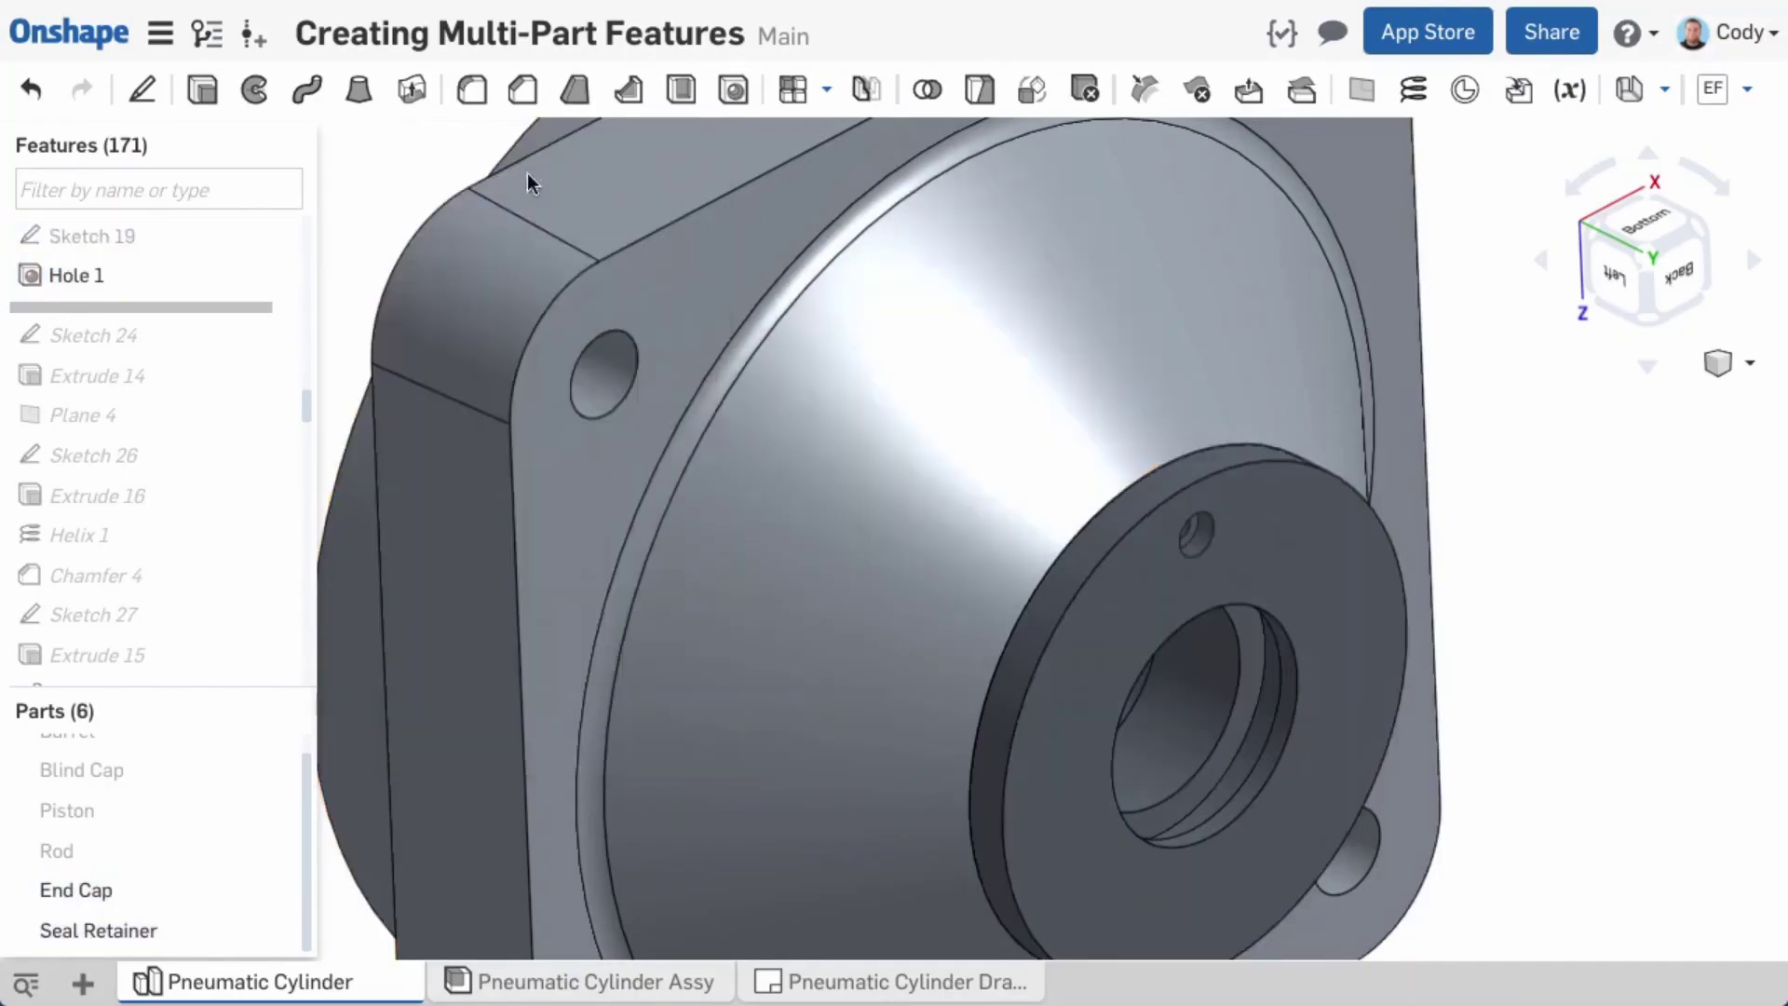
Step: Turn on a section view along the Right plane to inspect the hole inside the End Cap and Seal Retainer
scroll(140, 279, "up", 15)
left_click(140, 386)
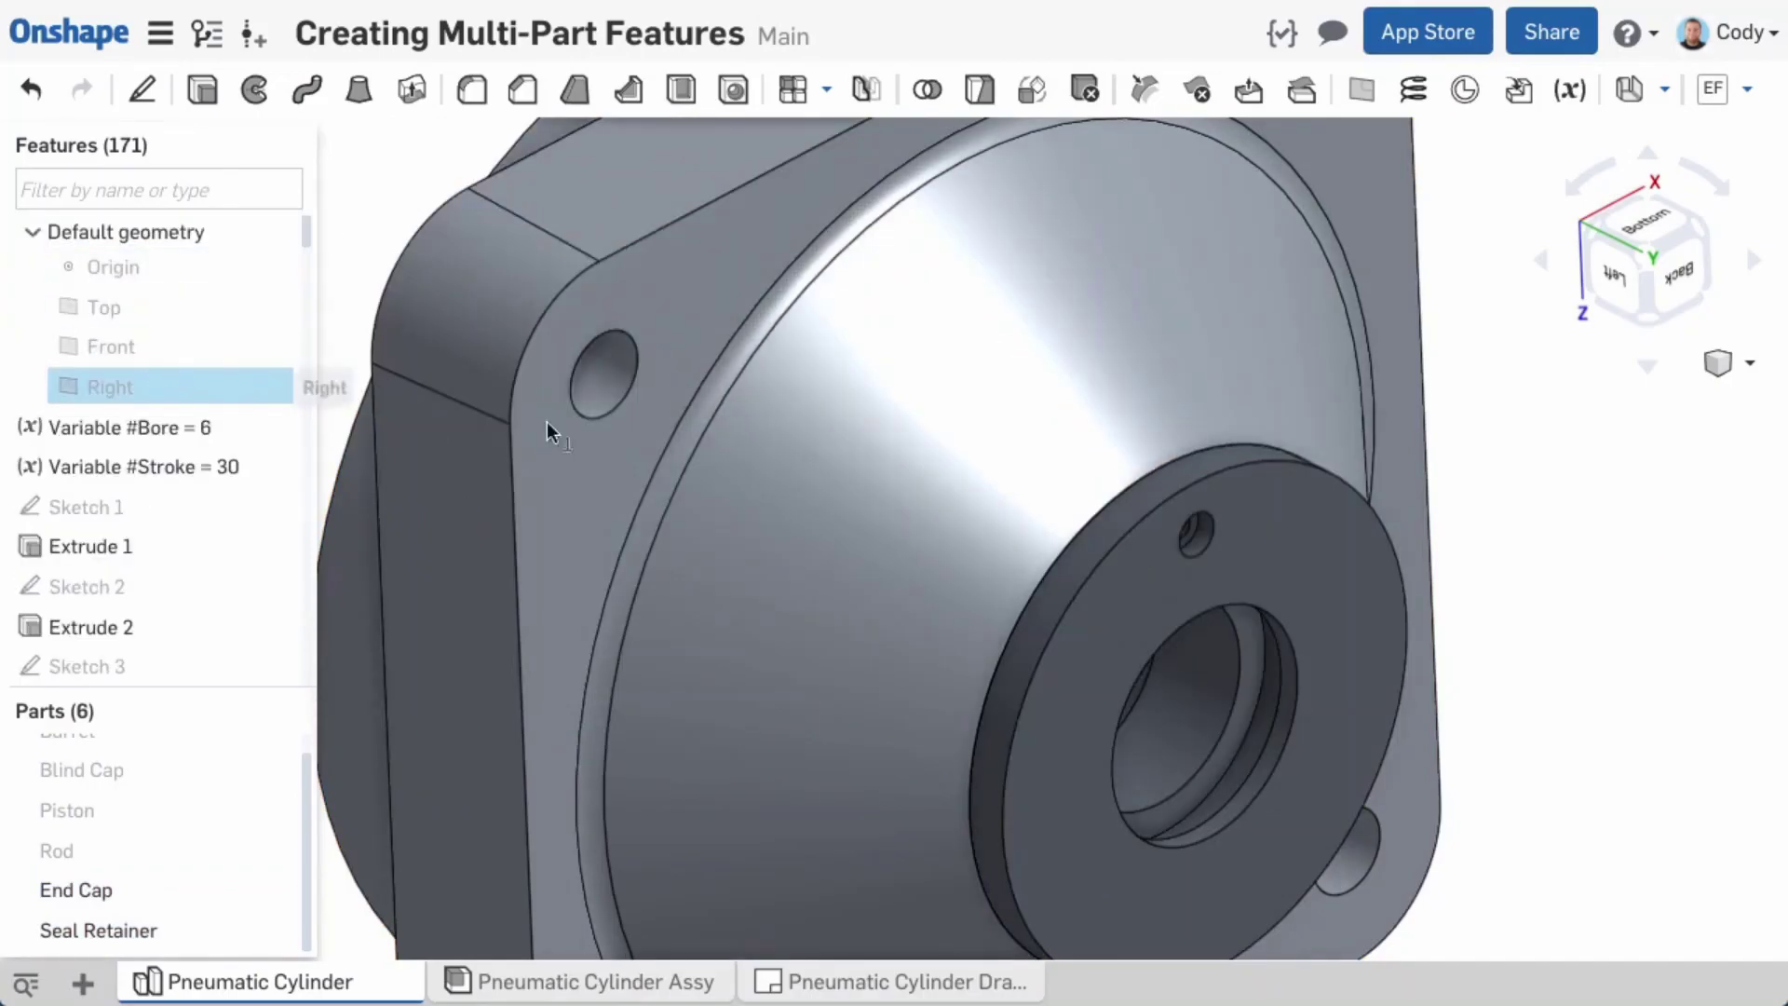
left_click(1729, 378)
left_click(1609, 910)
mouse_move(1535, 657)
right_mouse_down()
mouse_move(1429, 500)
mouse_move(1483, 468)
mouse_move(1451, 466)
mouse_move(1425, 495)
mouse_move(1465, 631)
right_mouse_up()
left_click(1477, 775)
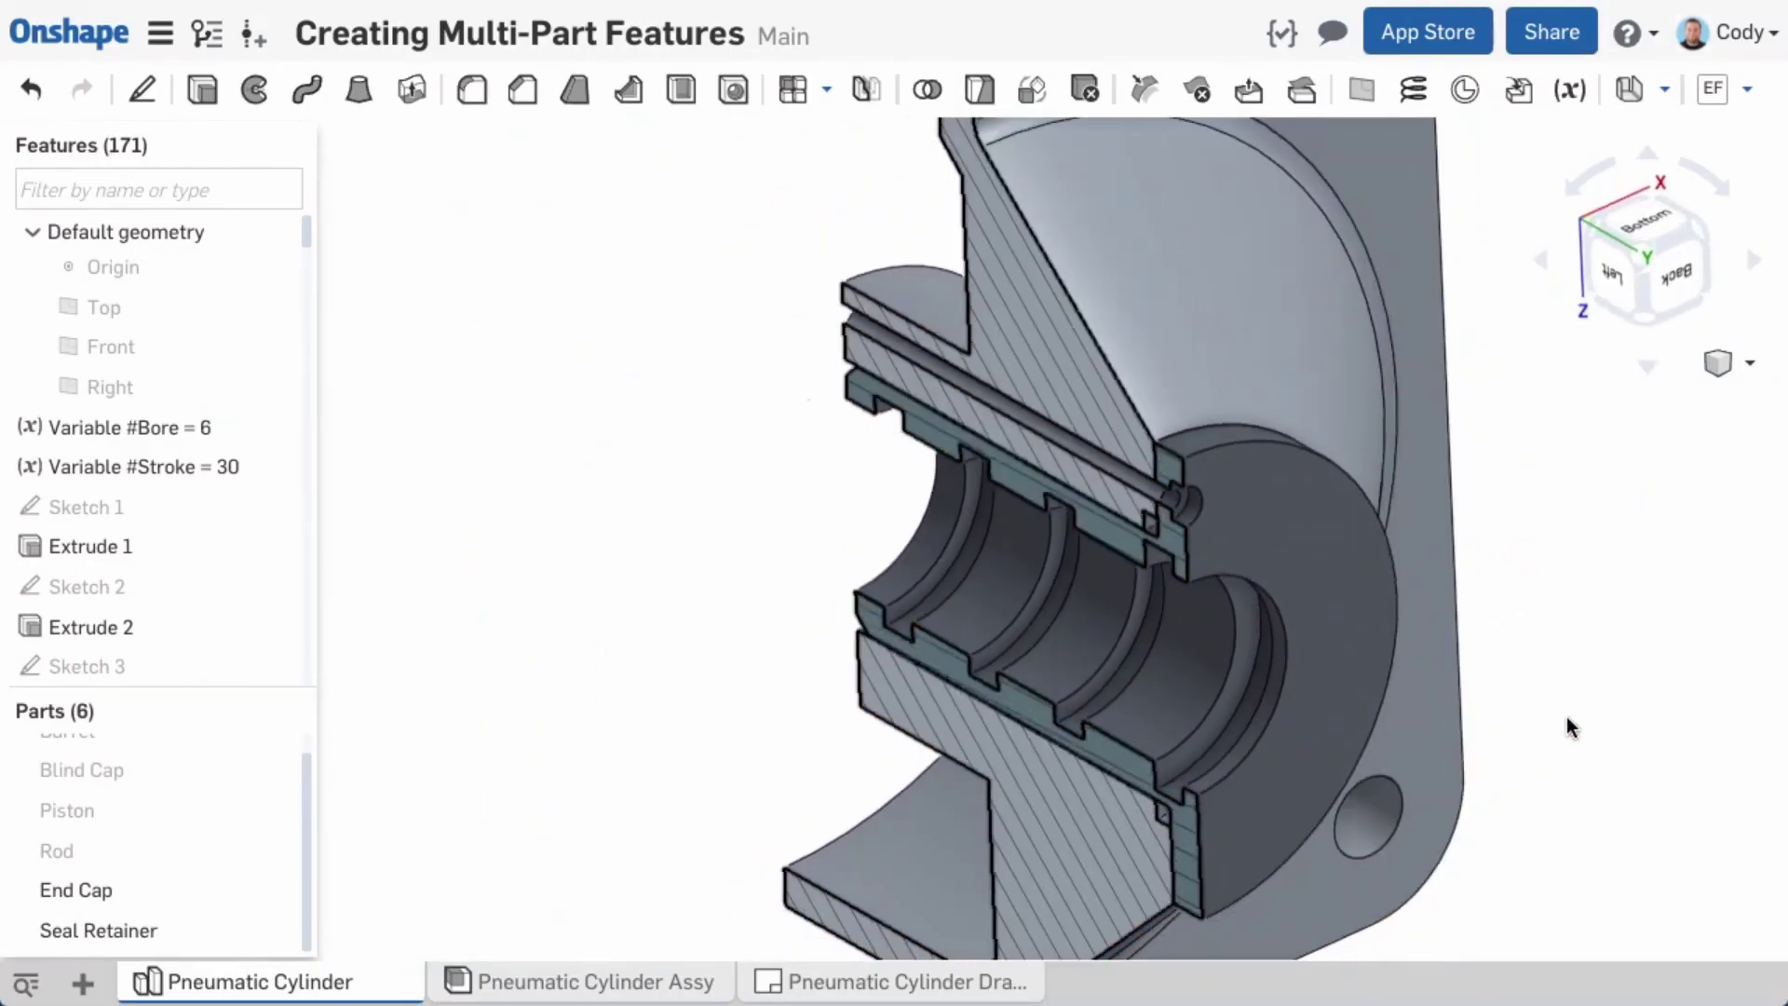
Step: Edit Hole 1, change its termination to Blind in last and accept the feature
scroll(232, 559, "down", 15)
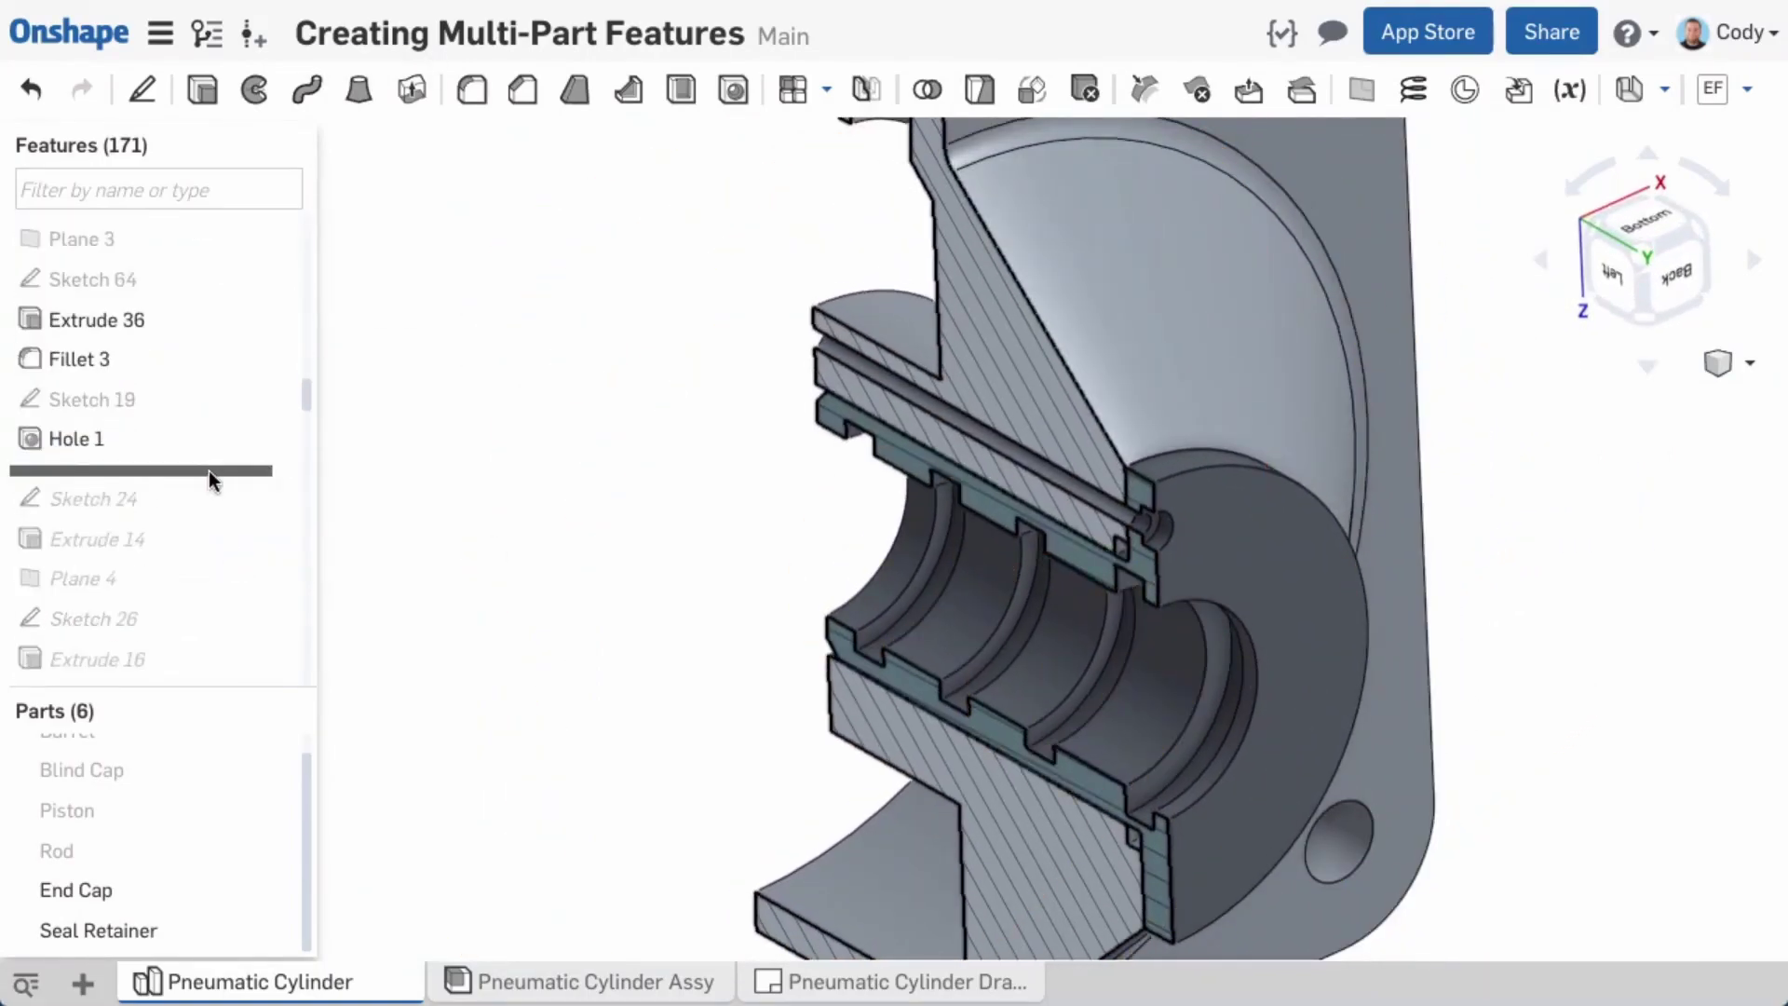
right_click(103, 439)
left_click(121, 491)
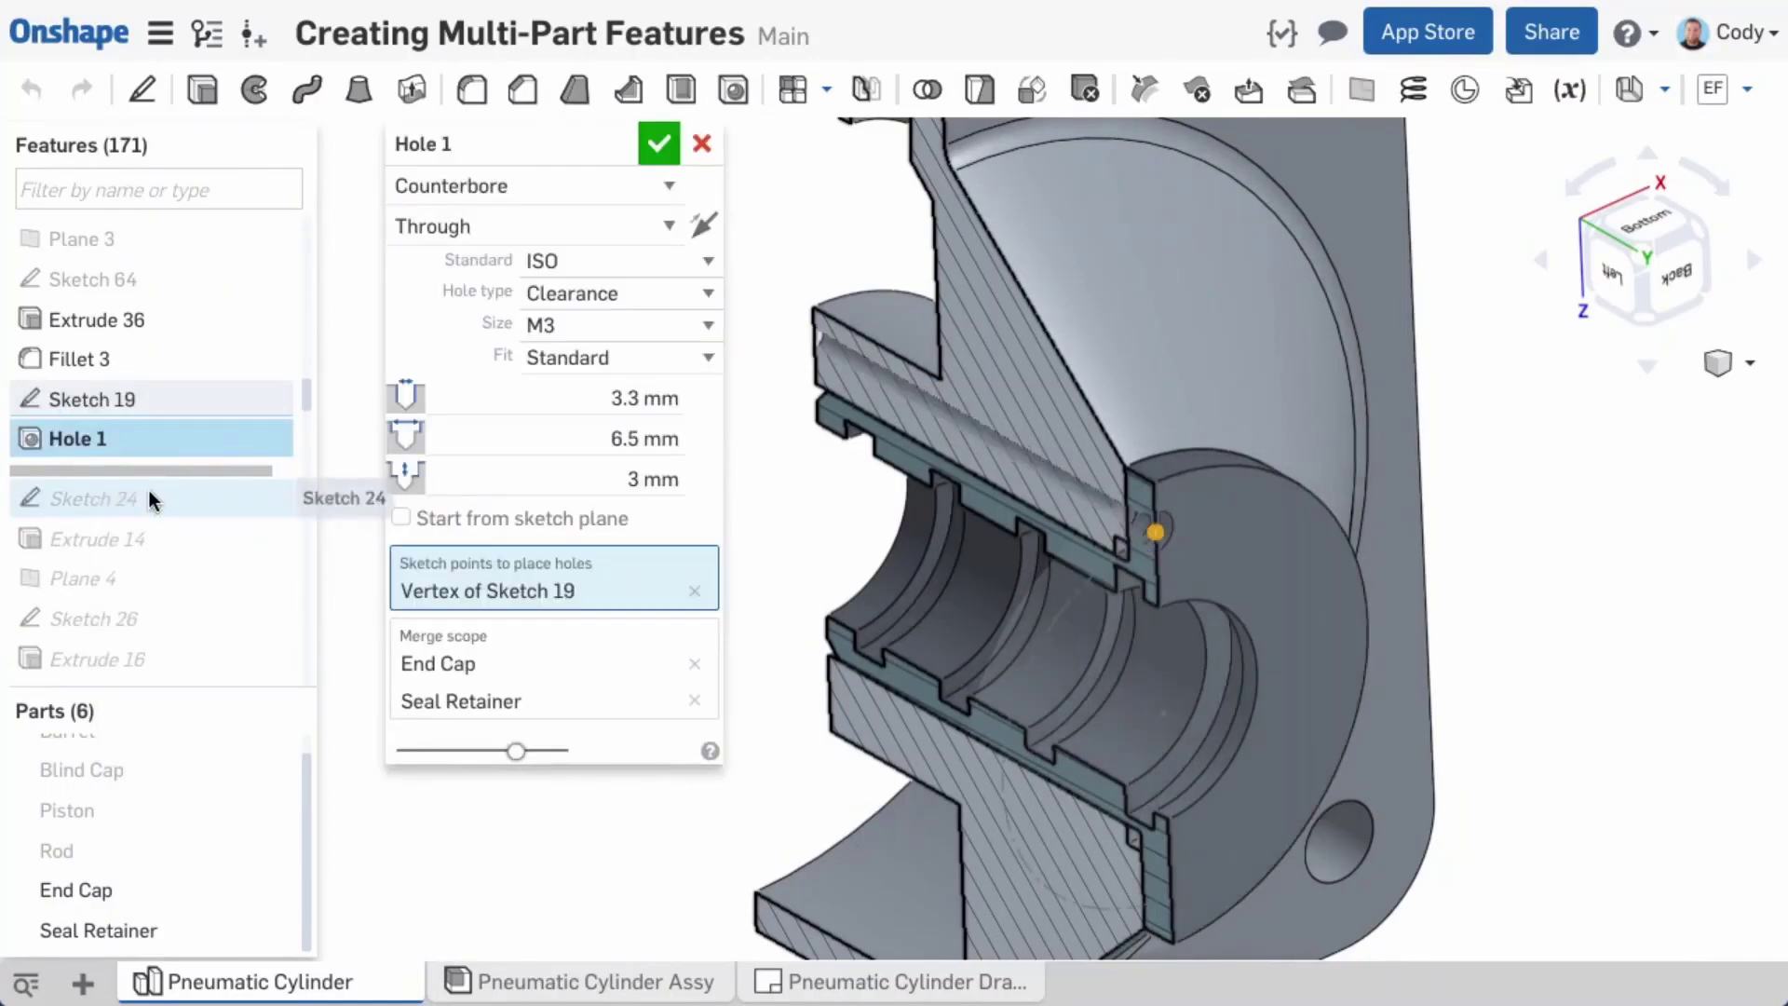
middle_click_drag(792, 503, 907, 523)
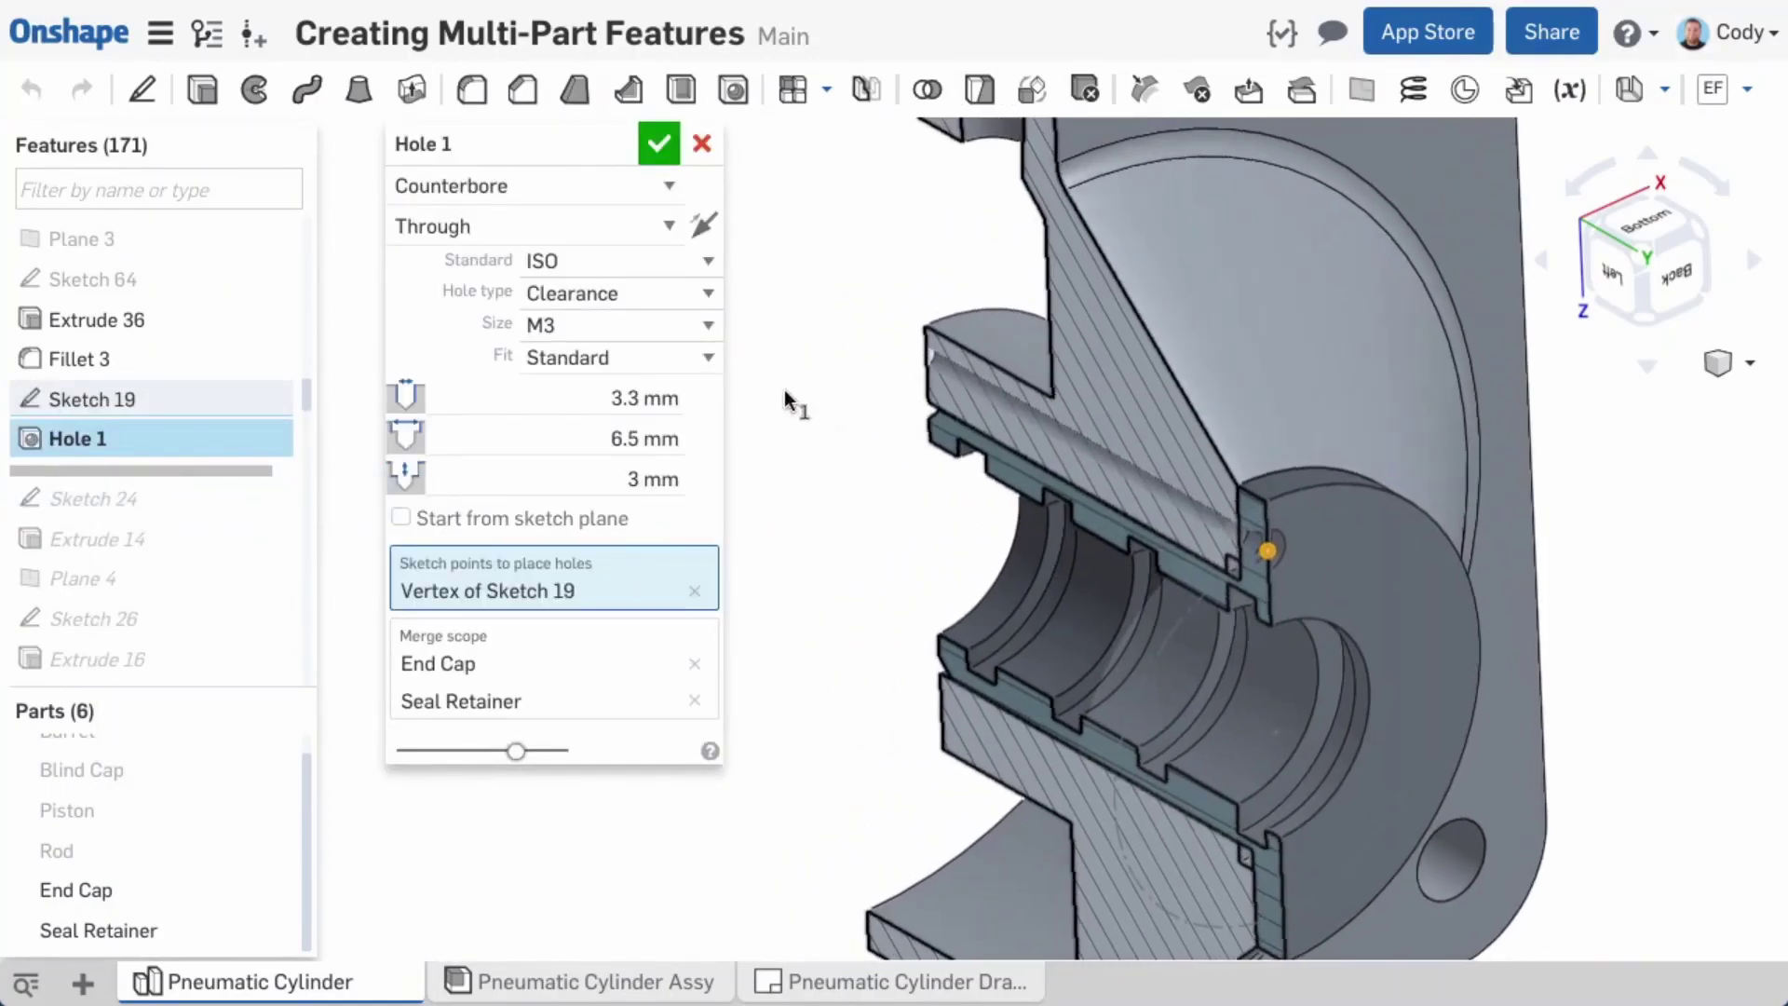
left_click(463, 227)
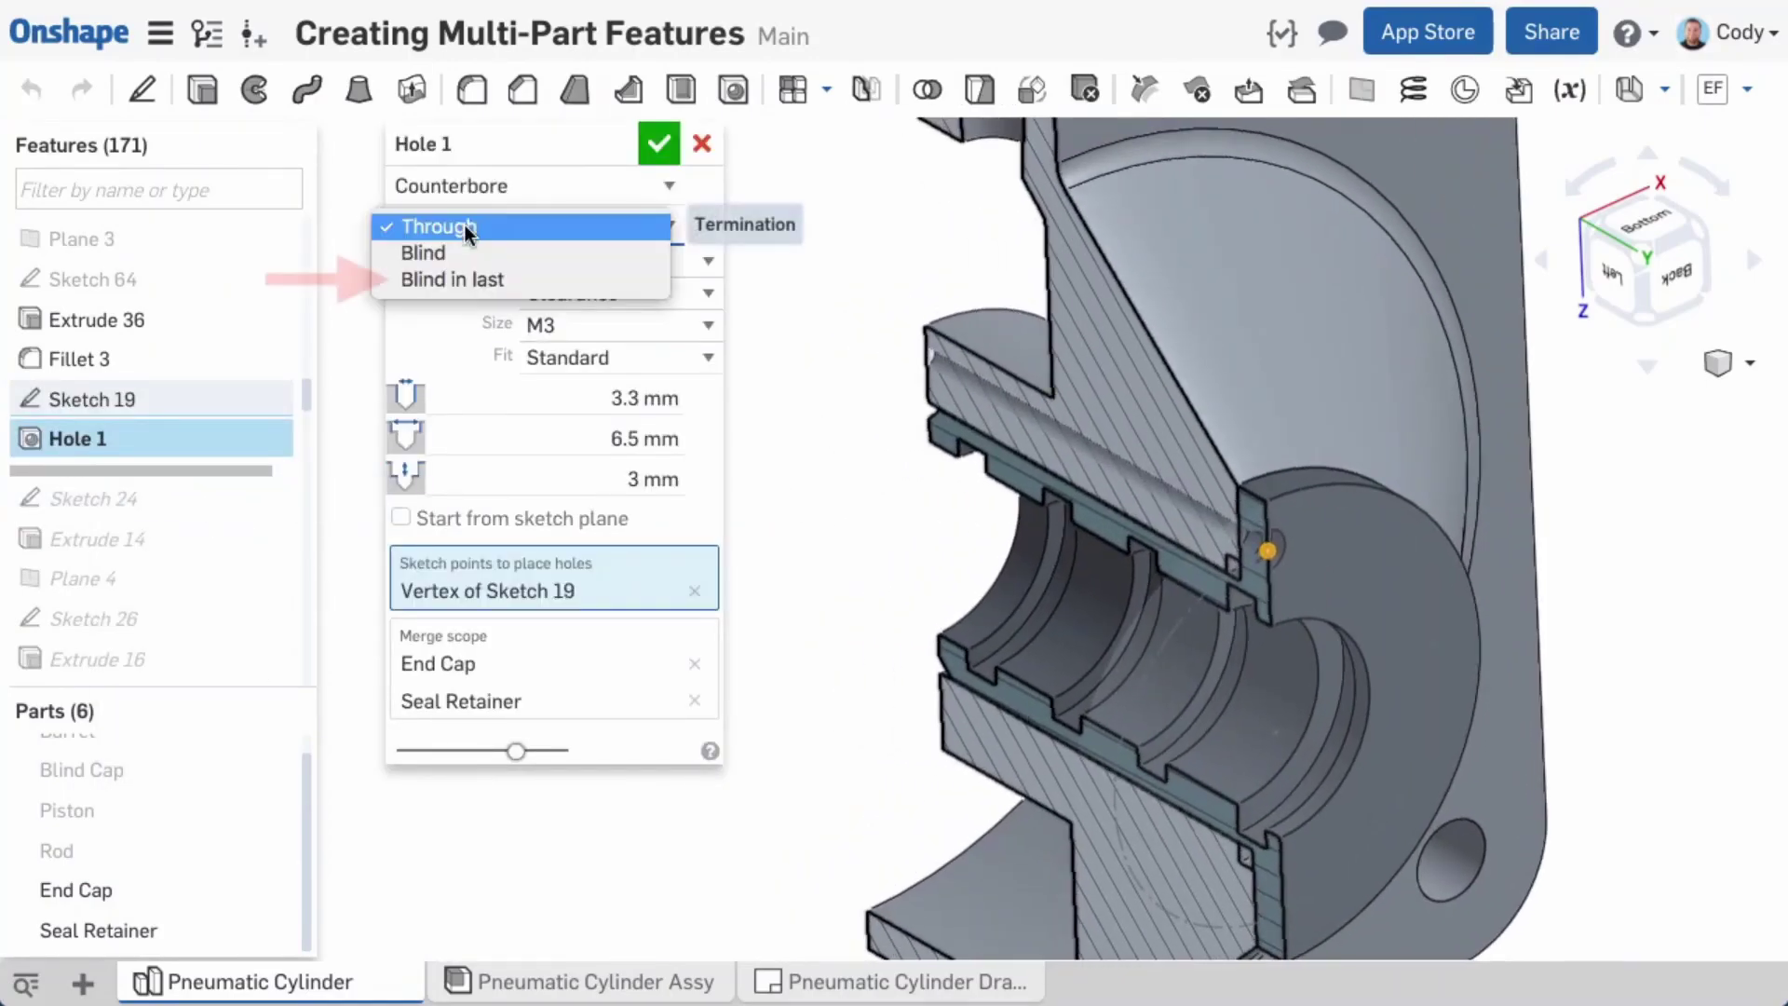
left_click(515, 280)
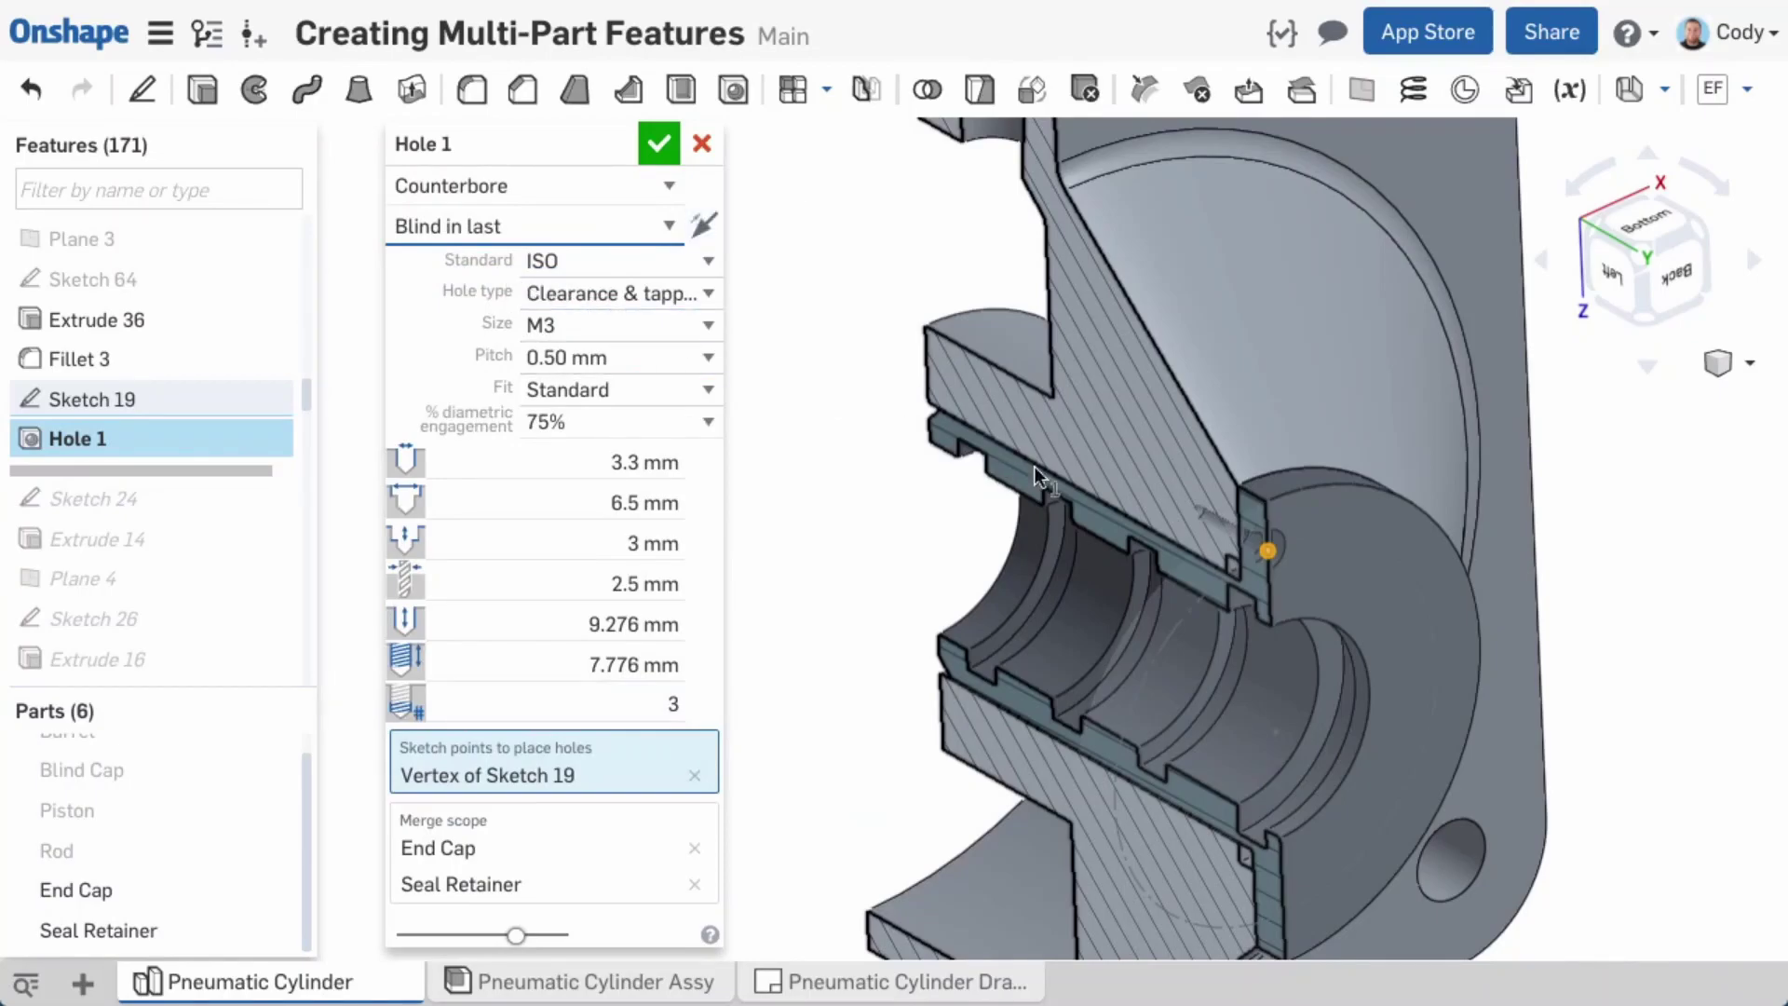
scroll(1216, 538, "up", 3)
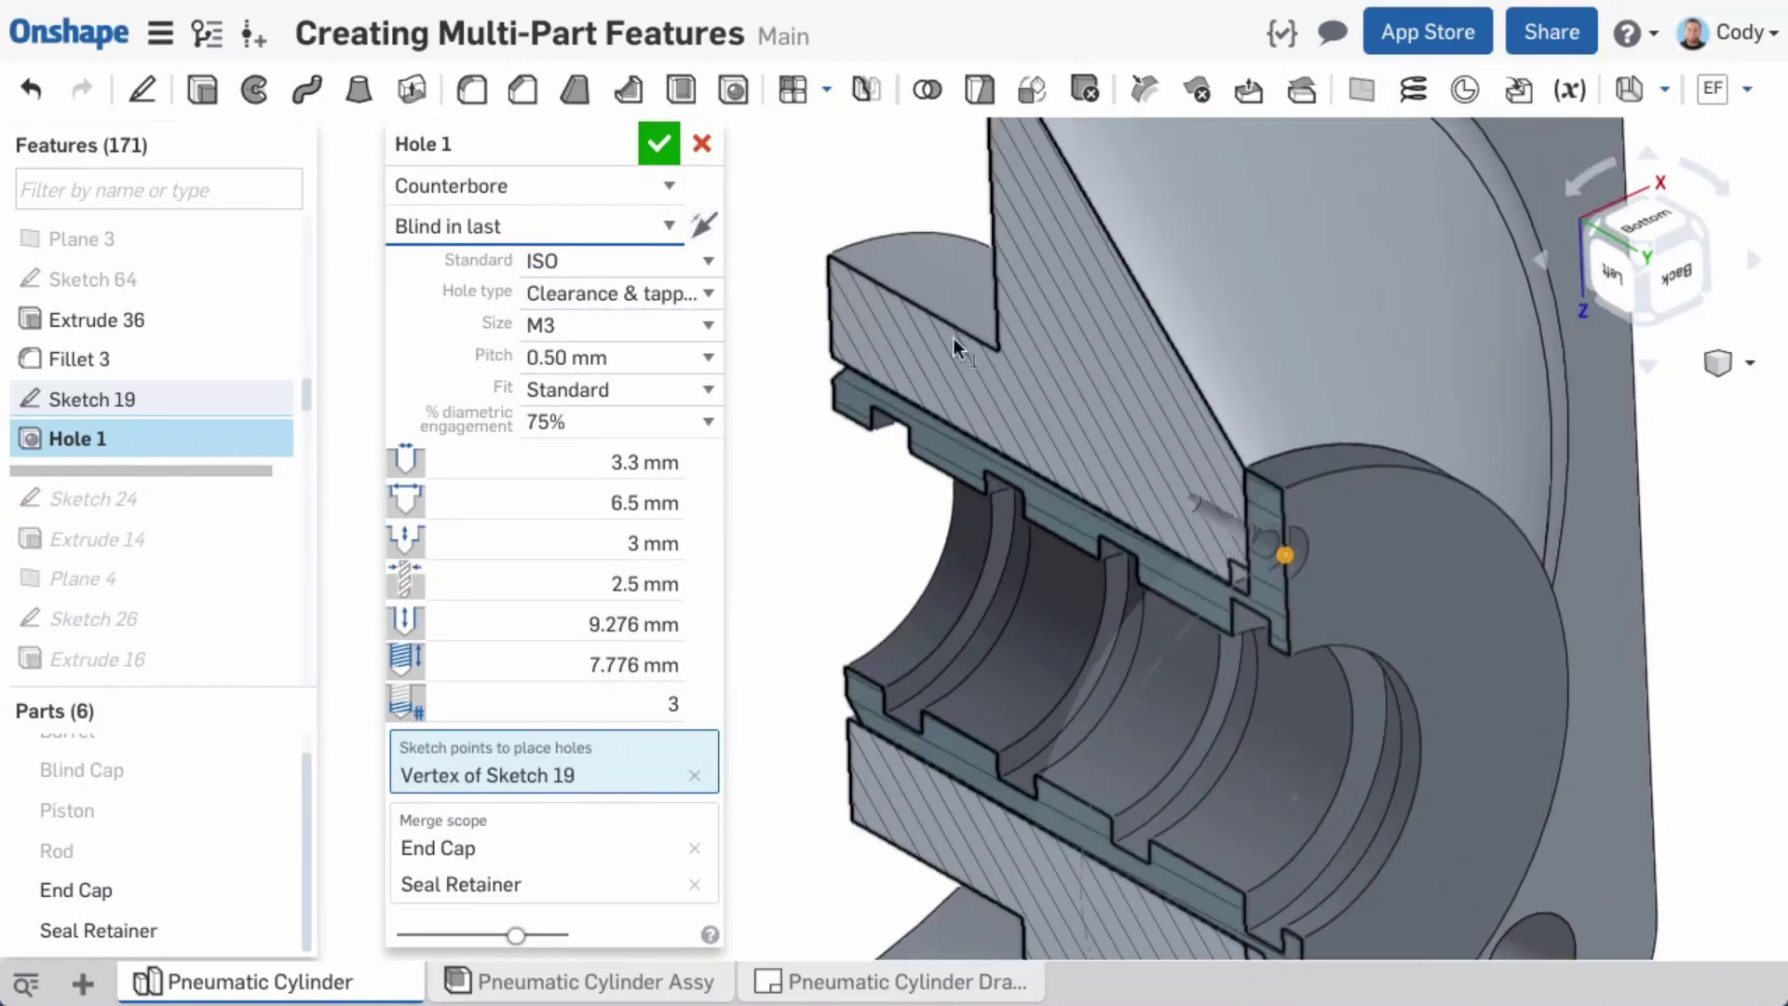
left_click(659, 146)
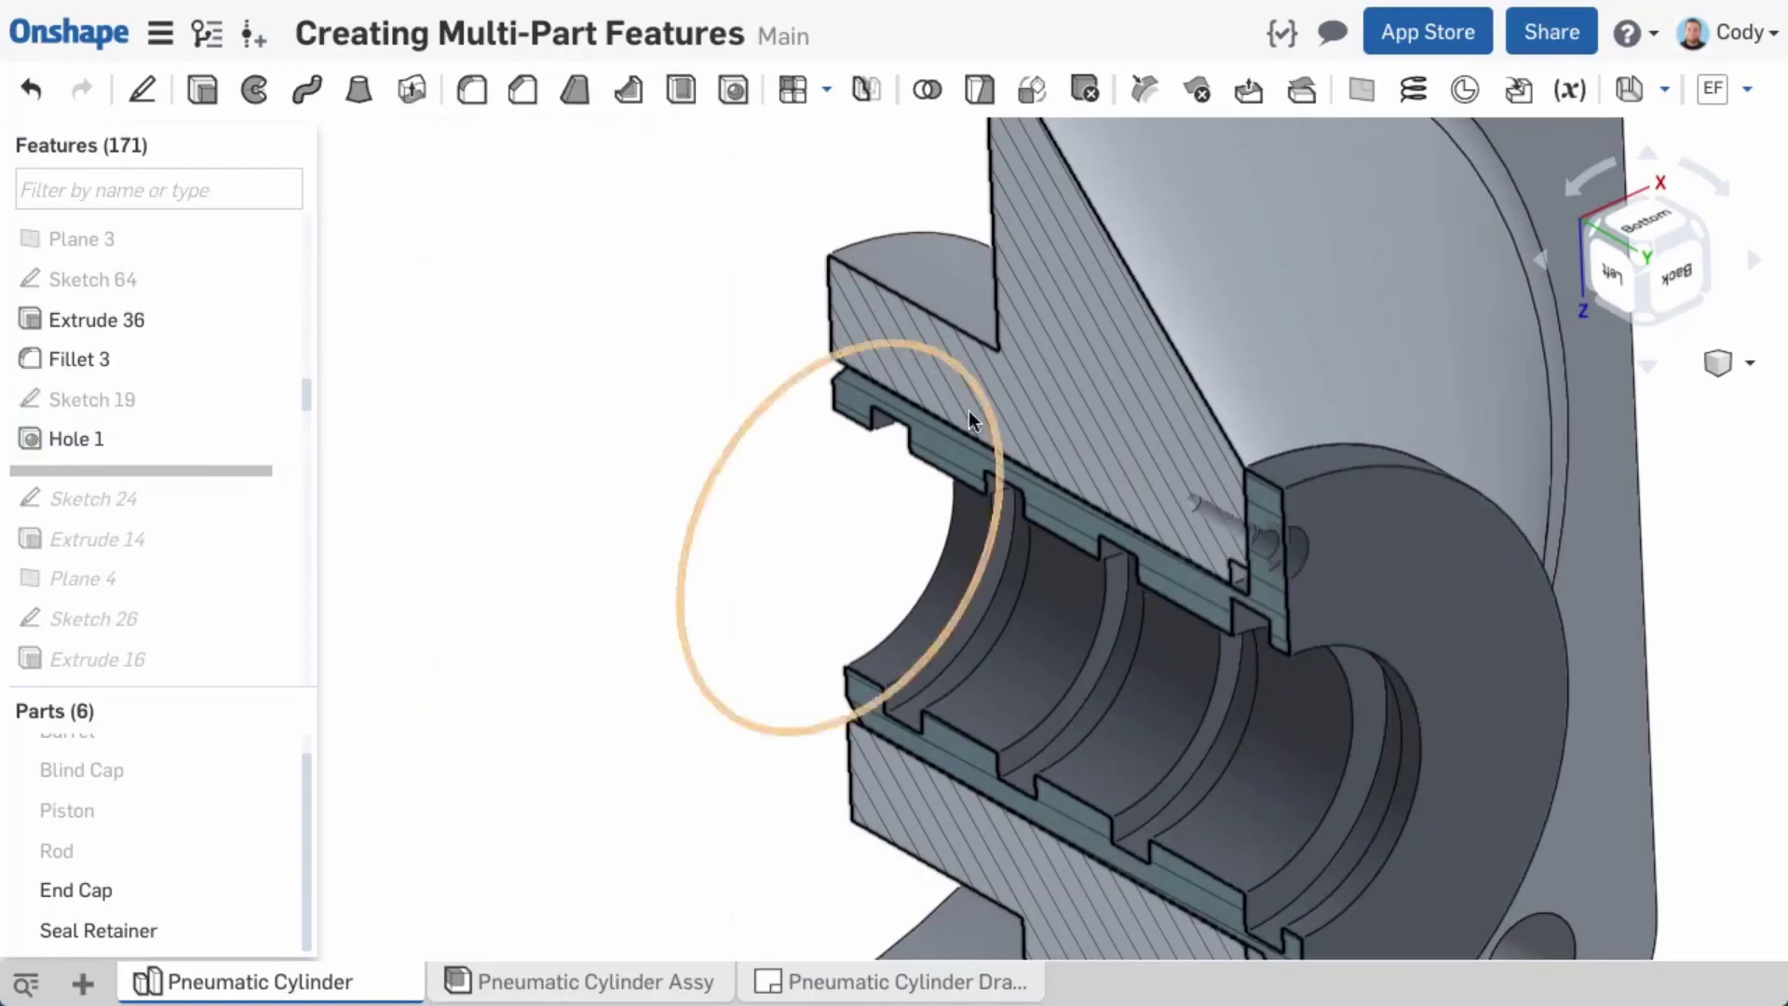
scroll(1214, 549, "up", 3)
scroll(1259, 533, "up", 3)
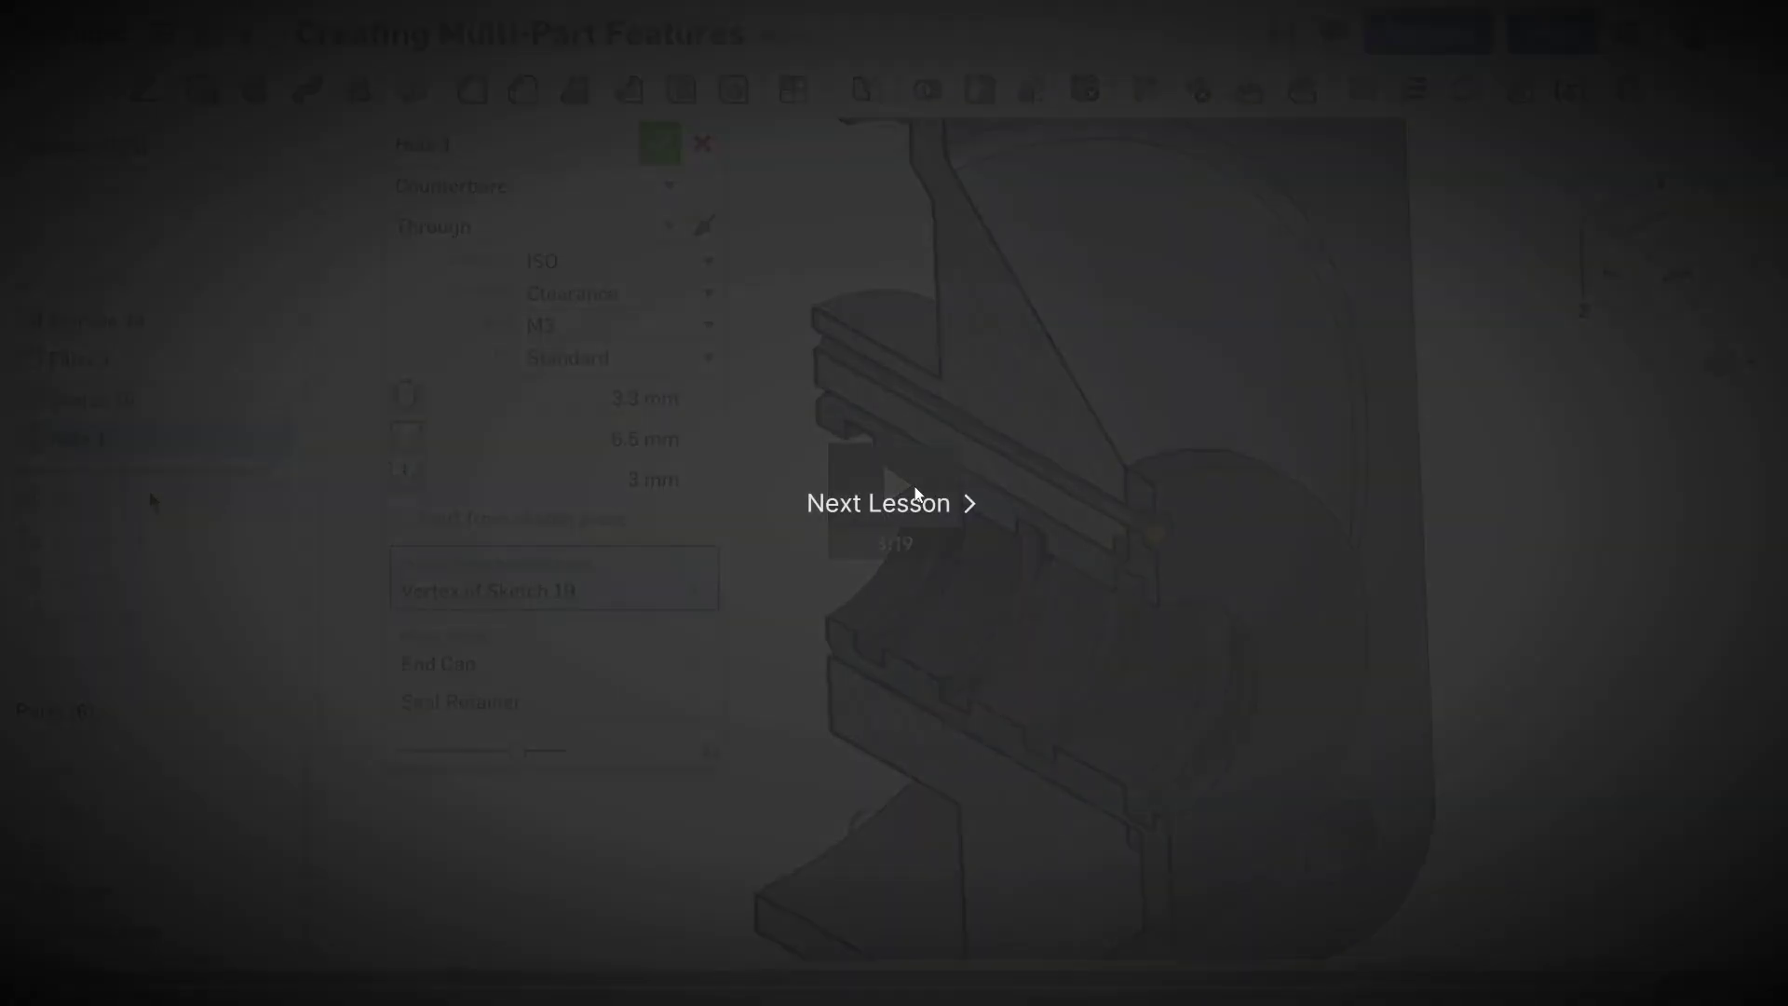
Step: Go to the next lesson, Feature List Filters and Folders, and play its video in full screen
left_click(916, 501)
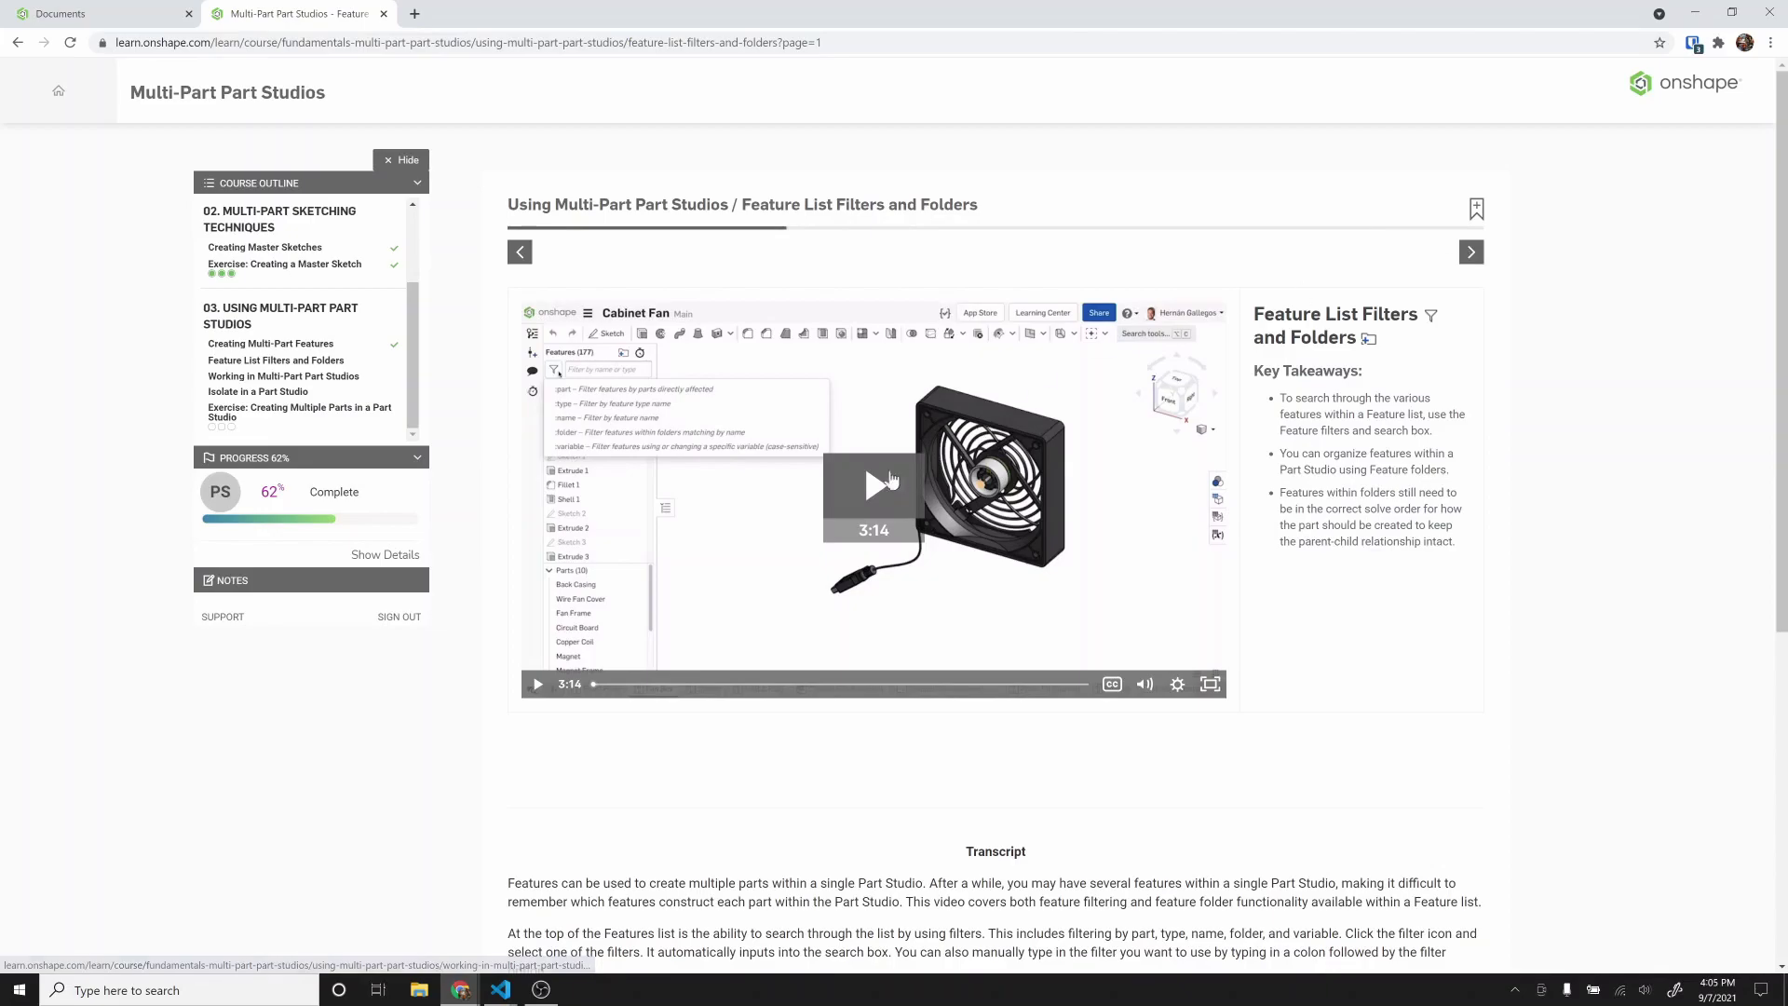
left_click(879, 485)
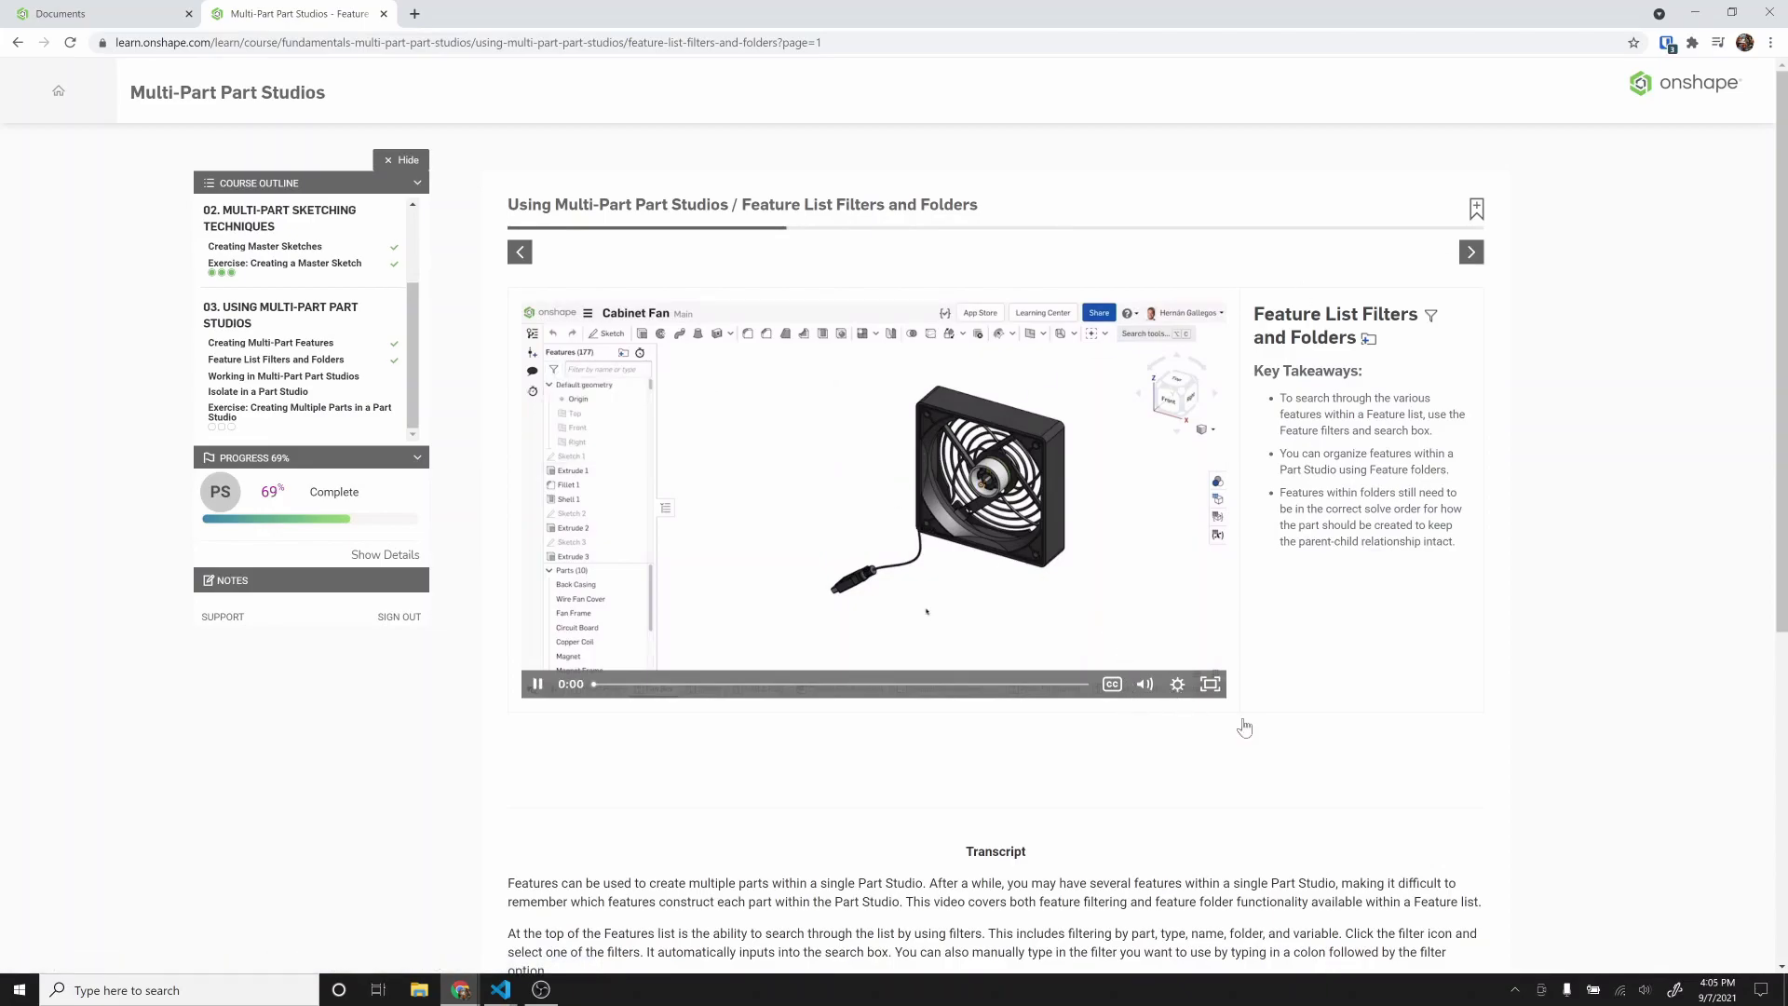
left_click(1210, 684)
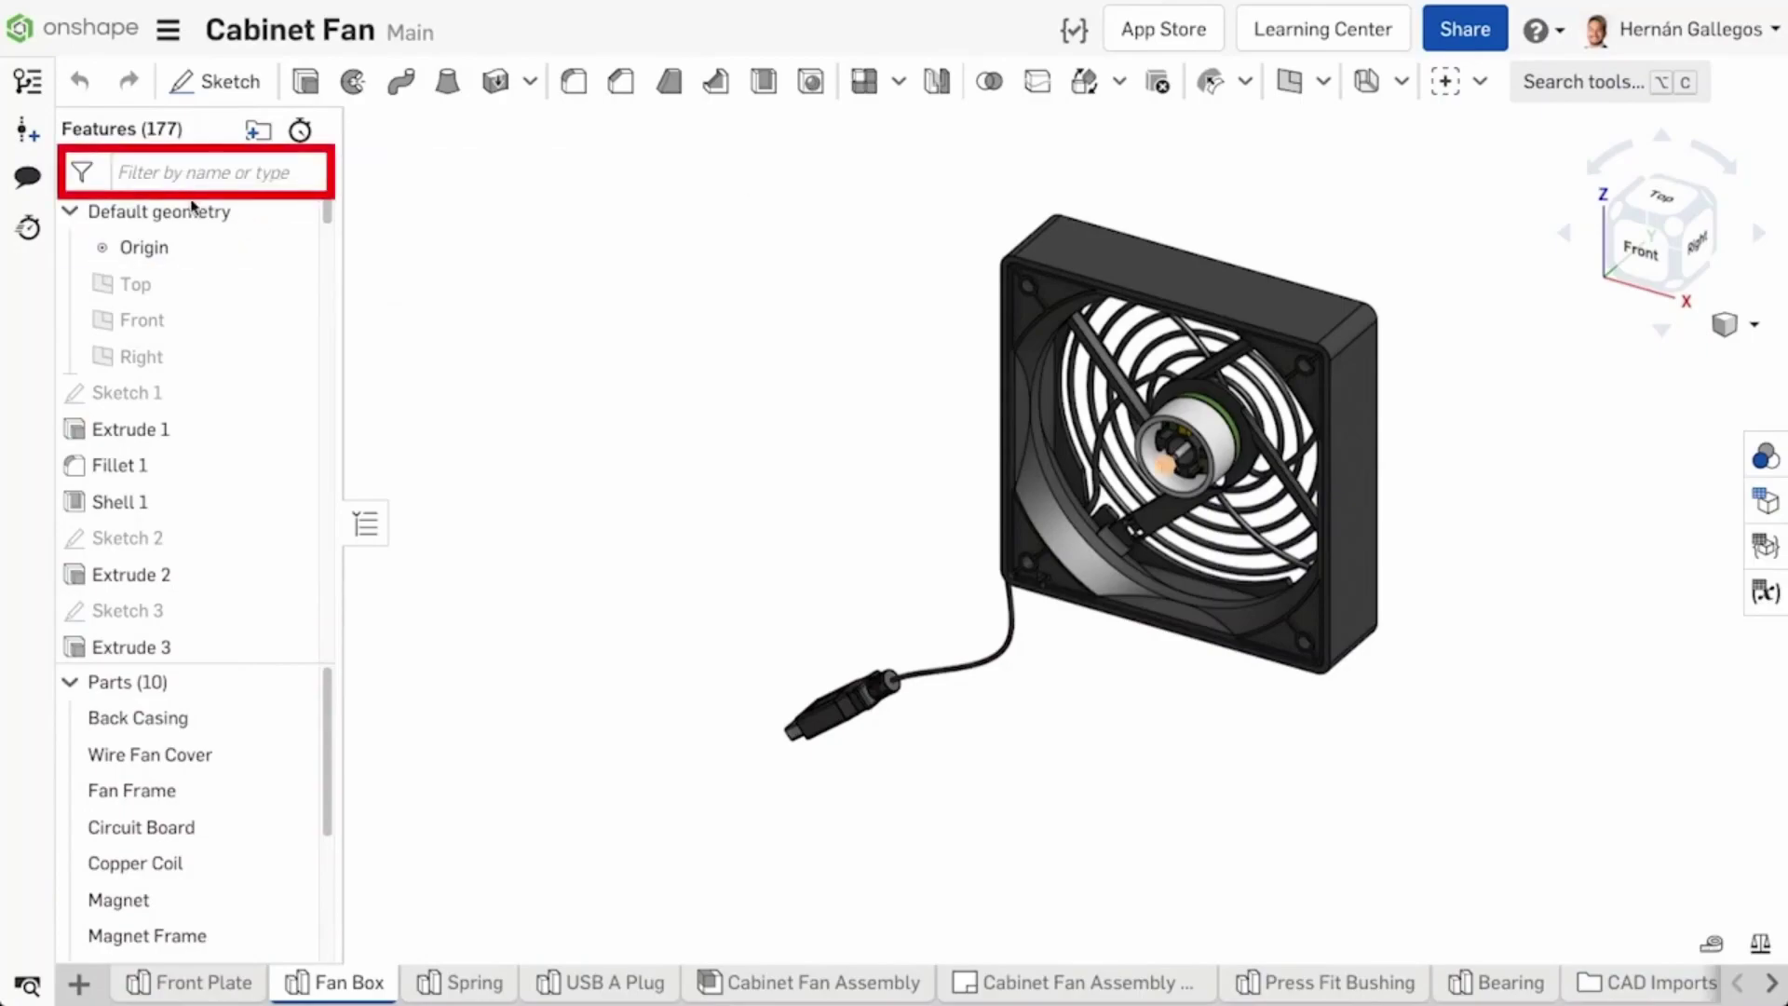
Step: Choose the :part filter for the Fan Box feature list and clear it again
left_click(85, 177)
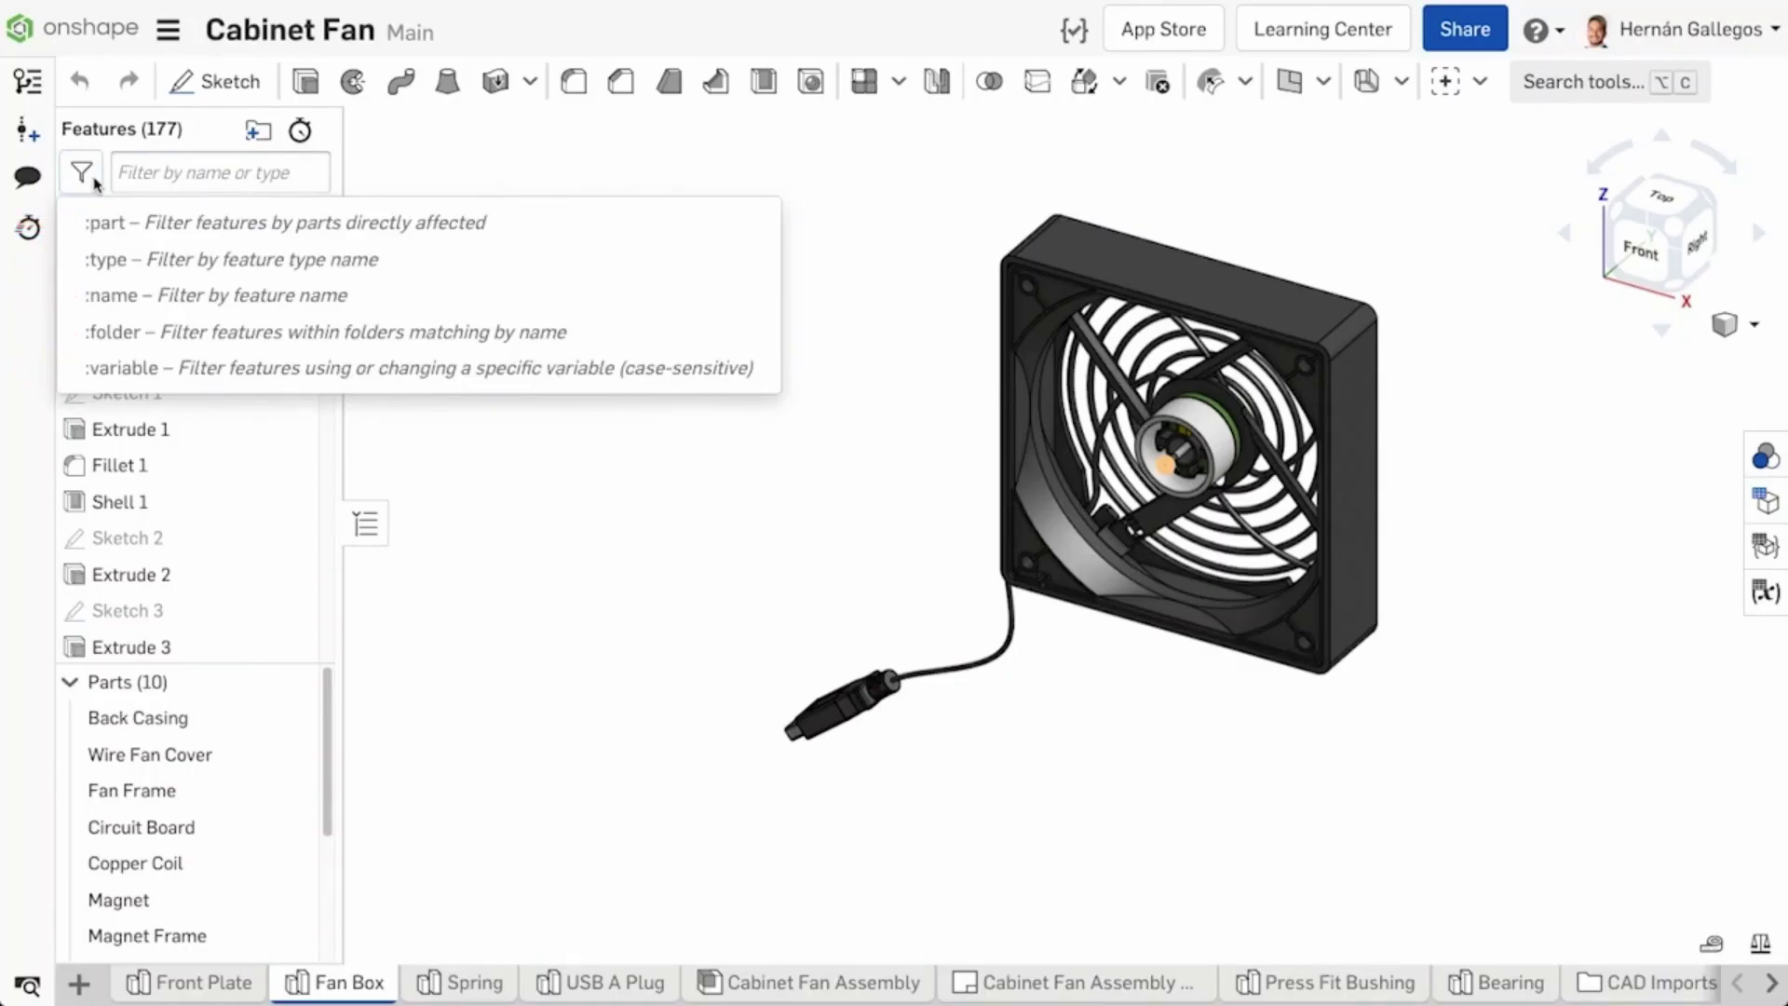
left_click(140, 221)
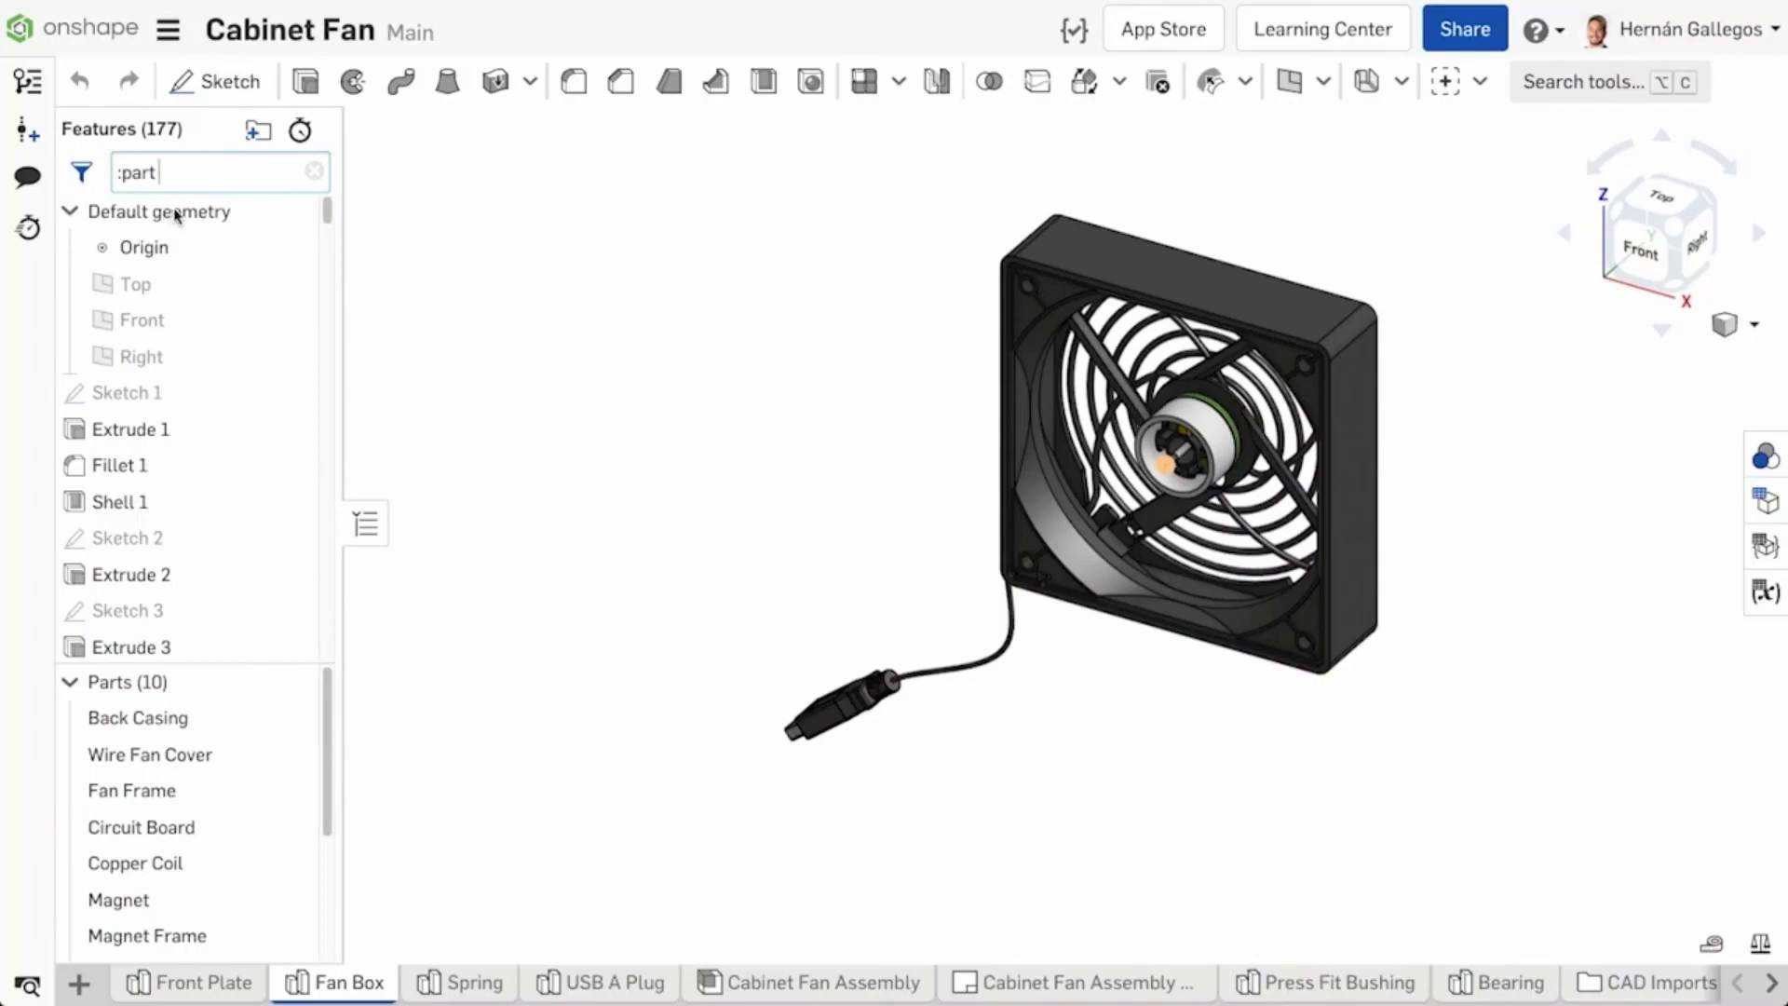
left_click(315, 171)
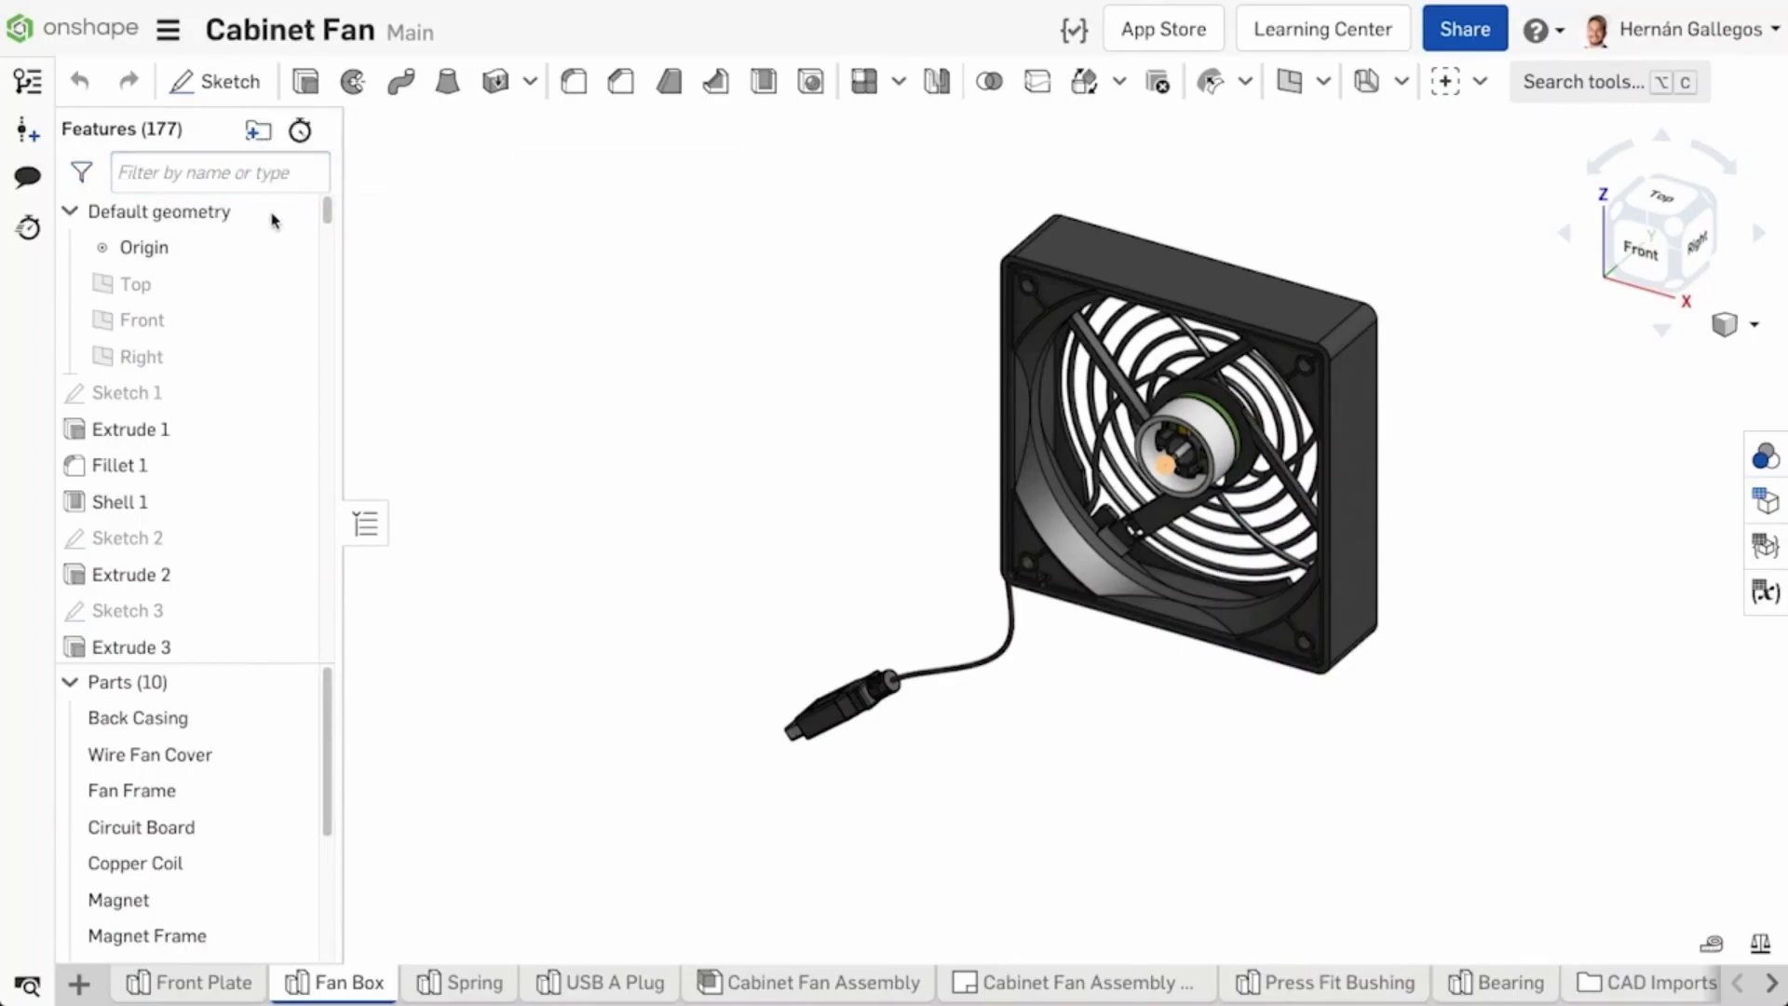
Step: Filter the feature list by feature type with ":type extrude" and look through the extrudes
left_click(252, 171)
type(":")
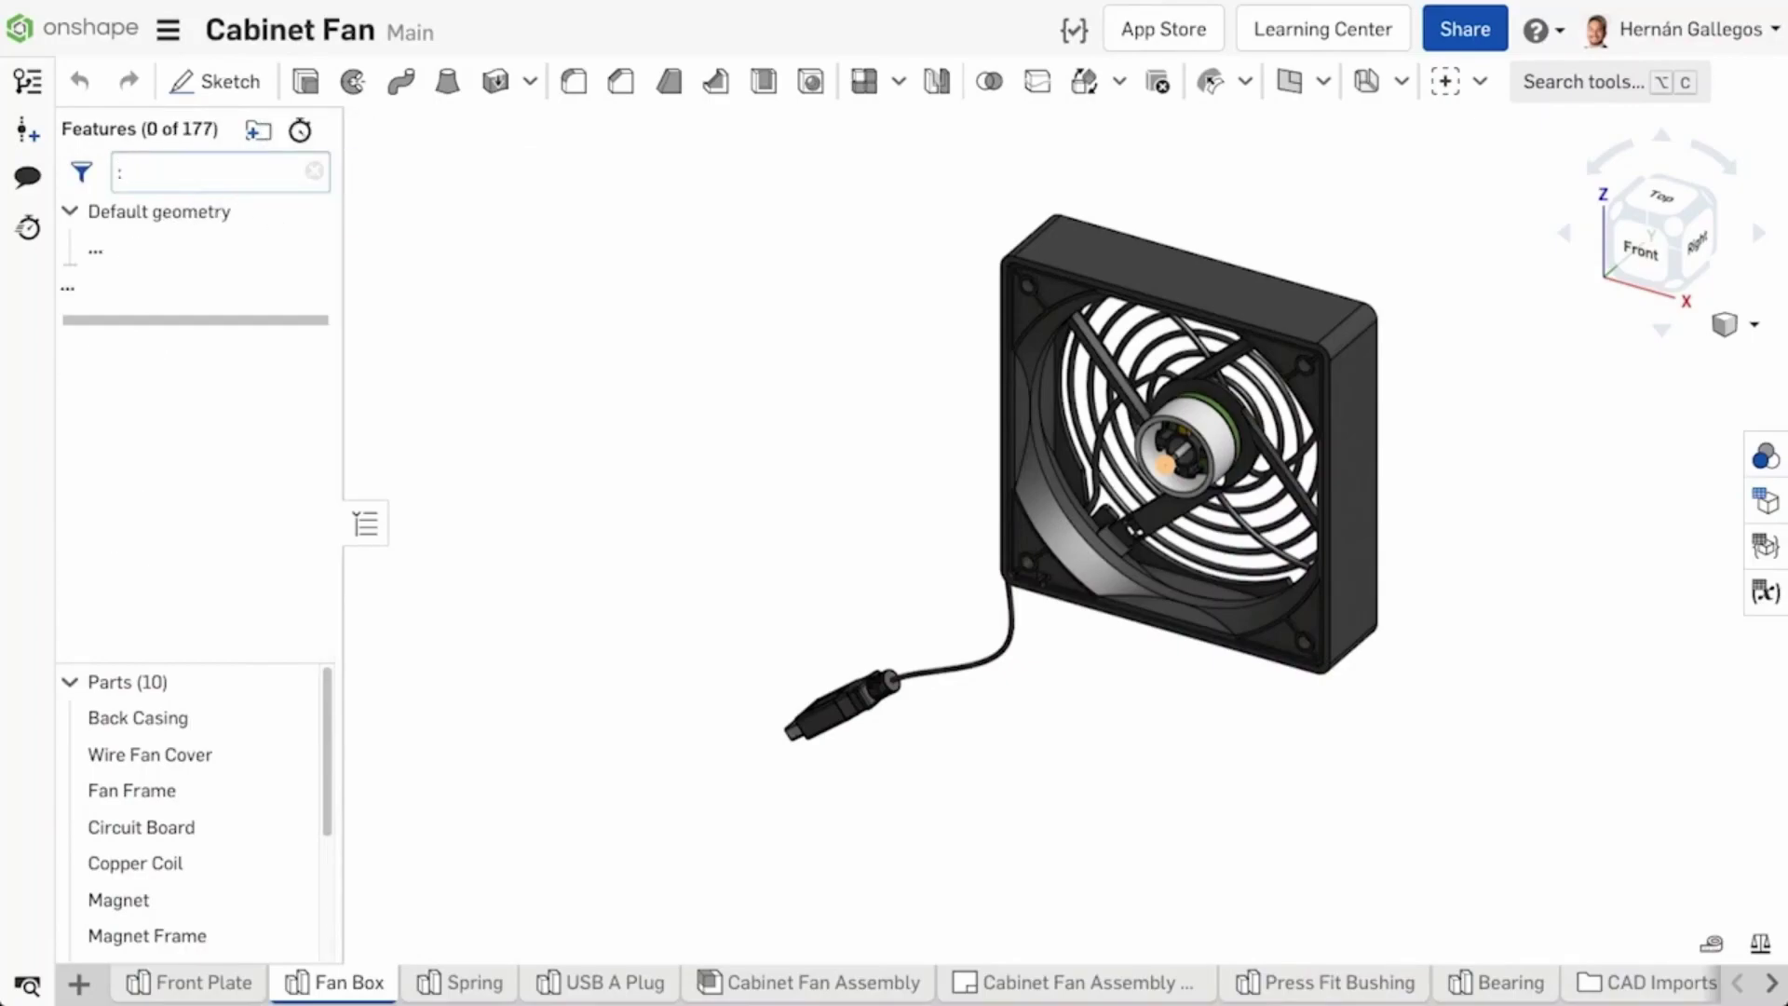
type("type")
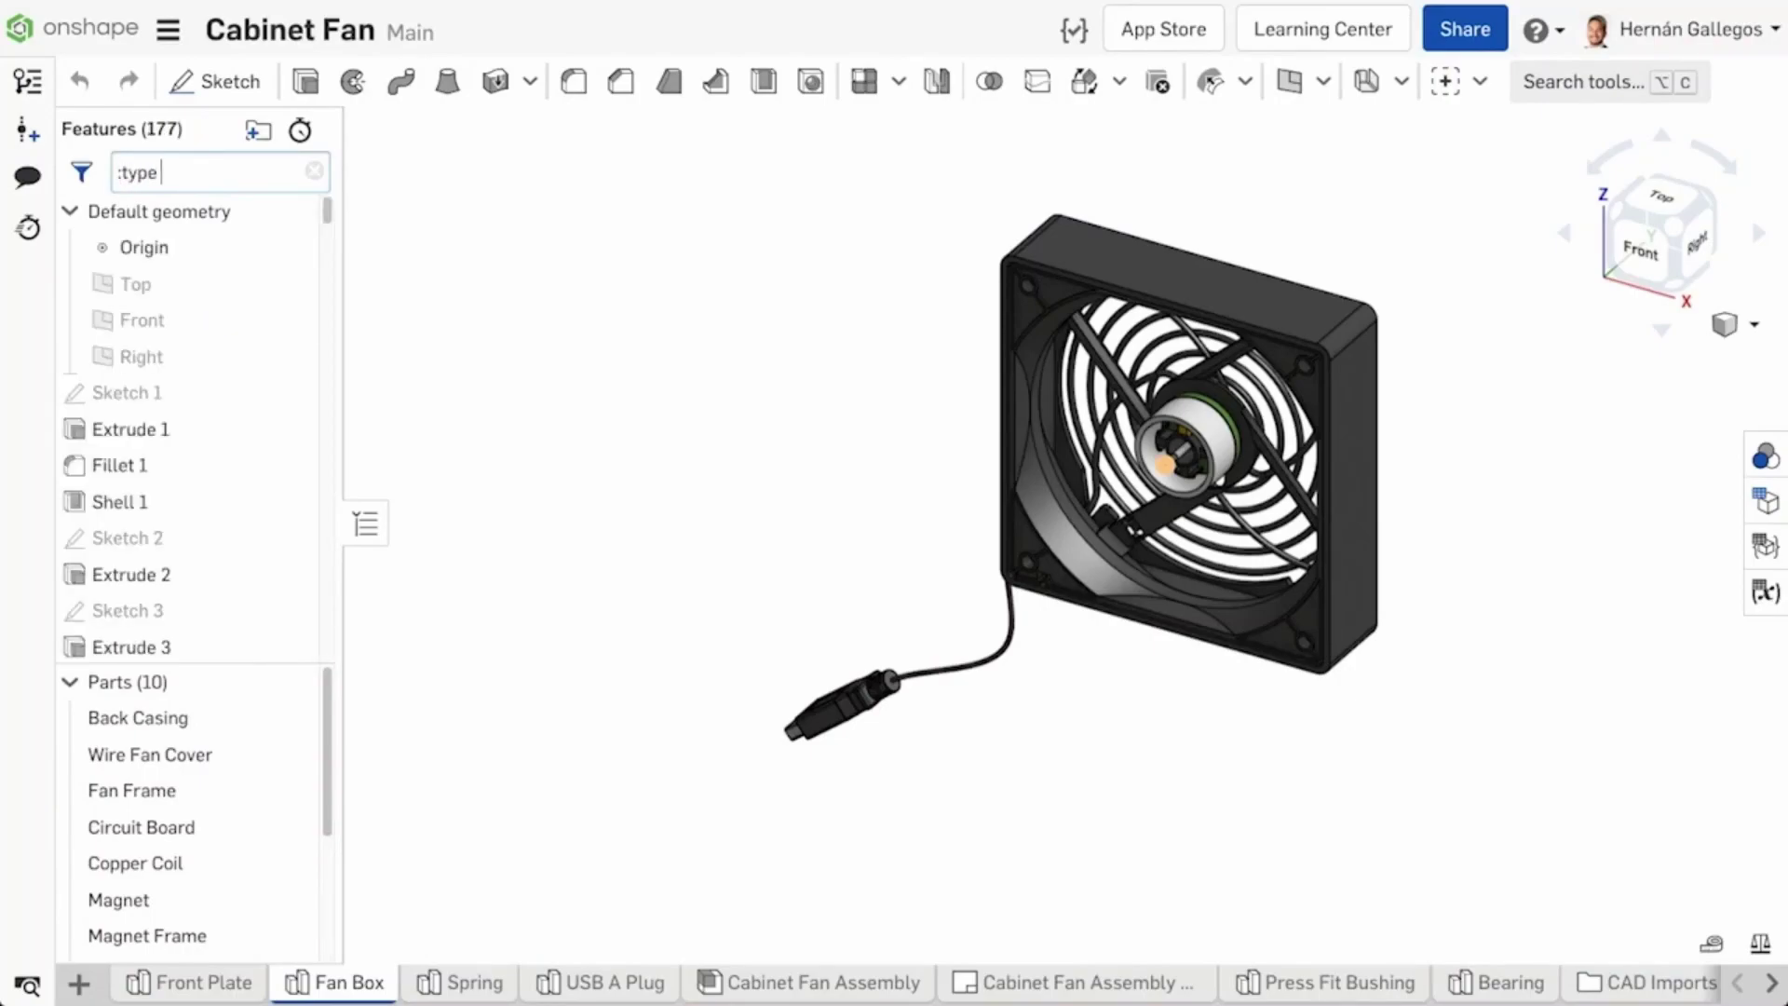
type(" extrude")
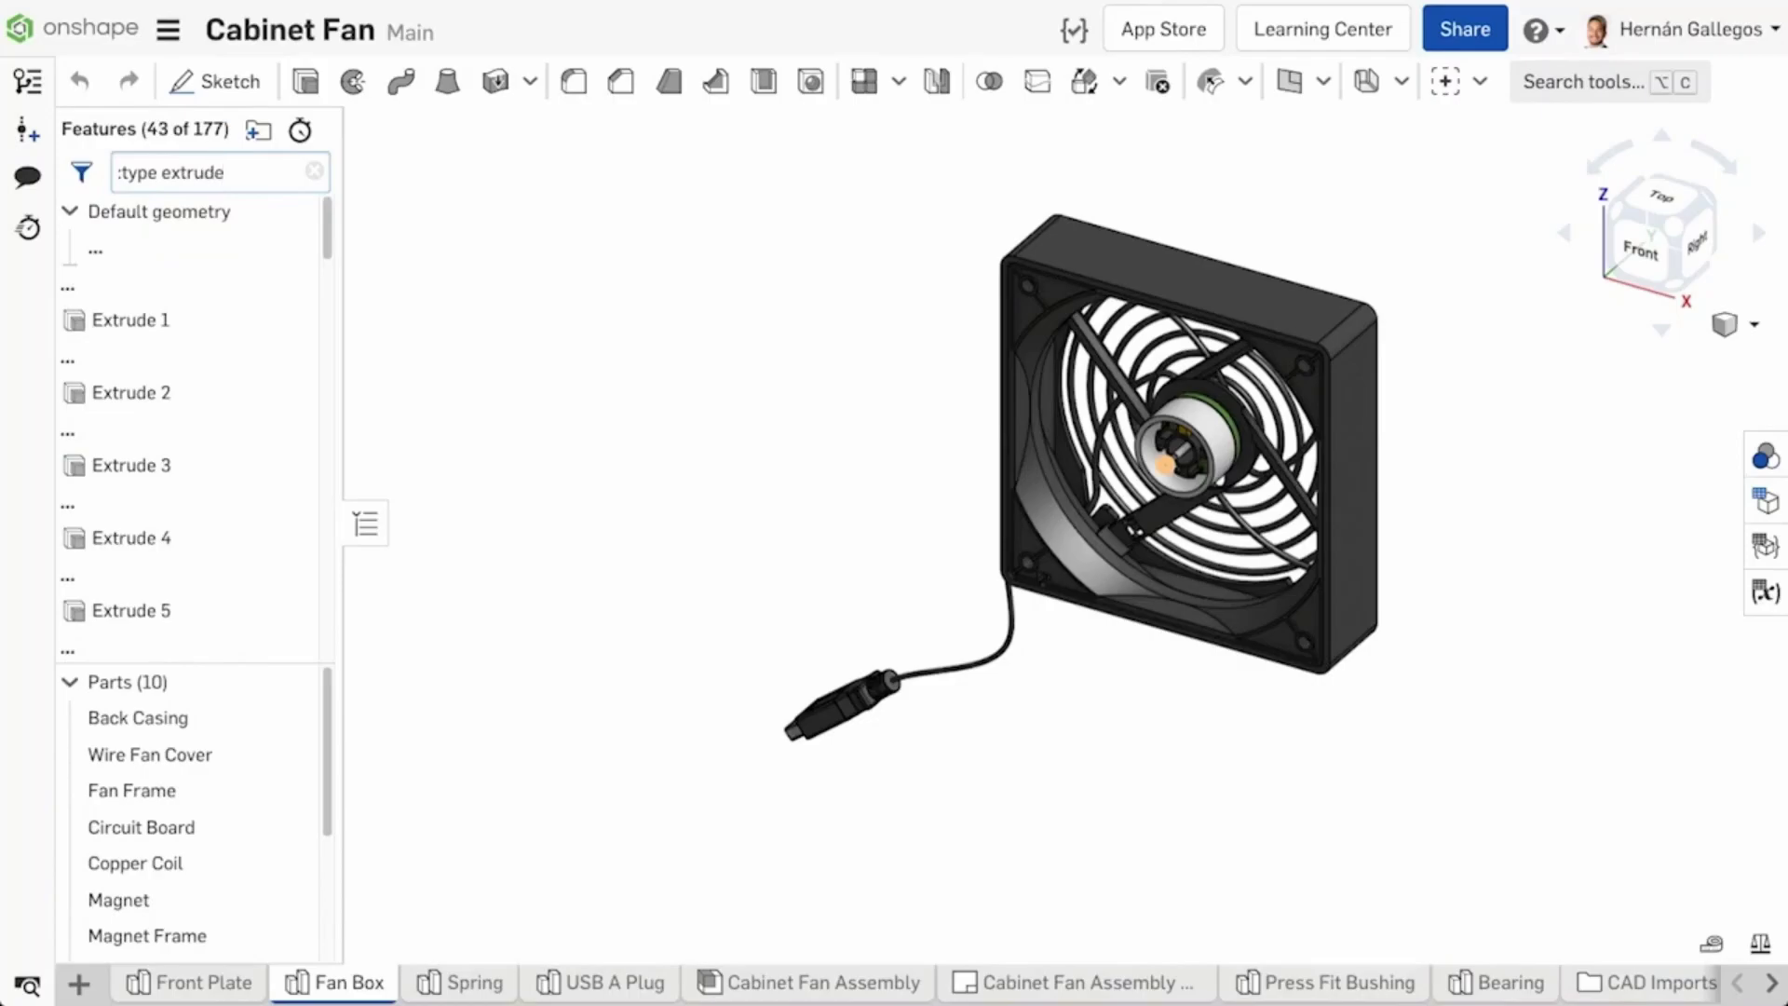
mouse_move(326, 233)
left_mouse_down()
mouse_move(326, 381)
mouse_move(328, 226)
left_mouse_up()
Step: Replace the type filter with ":part Back Casing" and look through the features that affect that part
key("BackSpace")
key("BackSpace")
key("BackSpace")
key("BackSpace")
key("BackSpace")
key("BackSpace")
key("BackSpace")
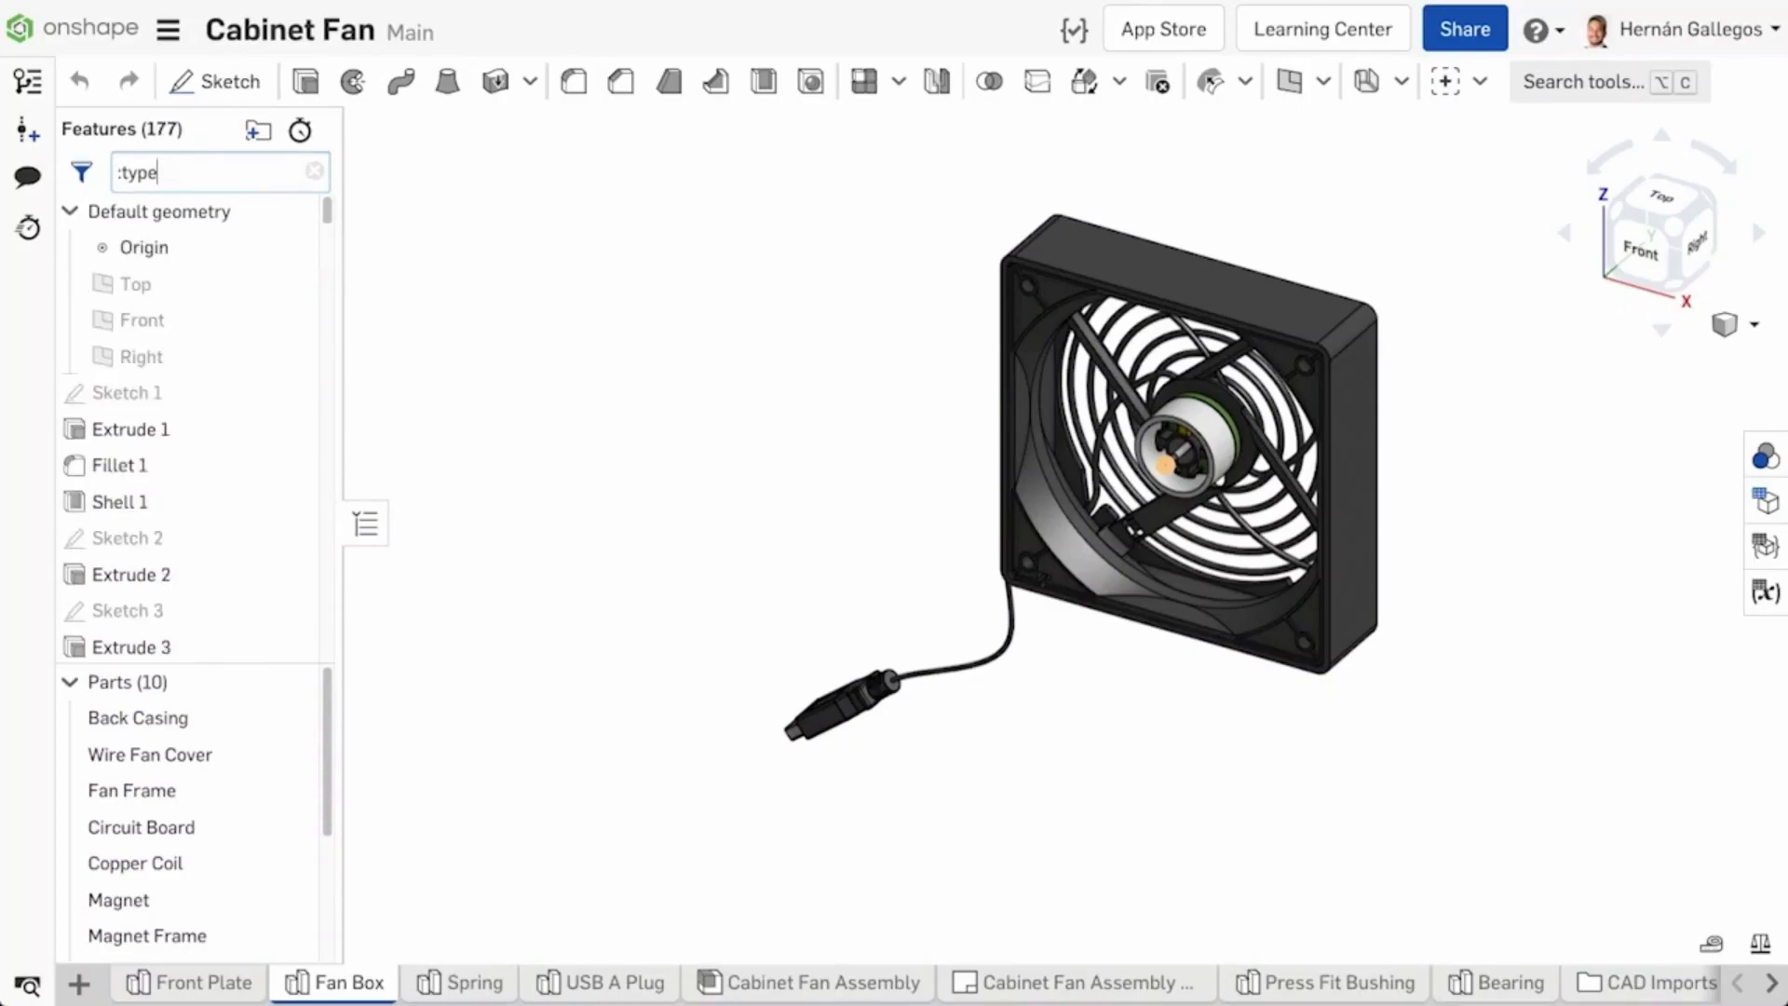
key("BackSpace")
type("p")
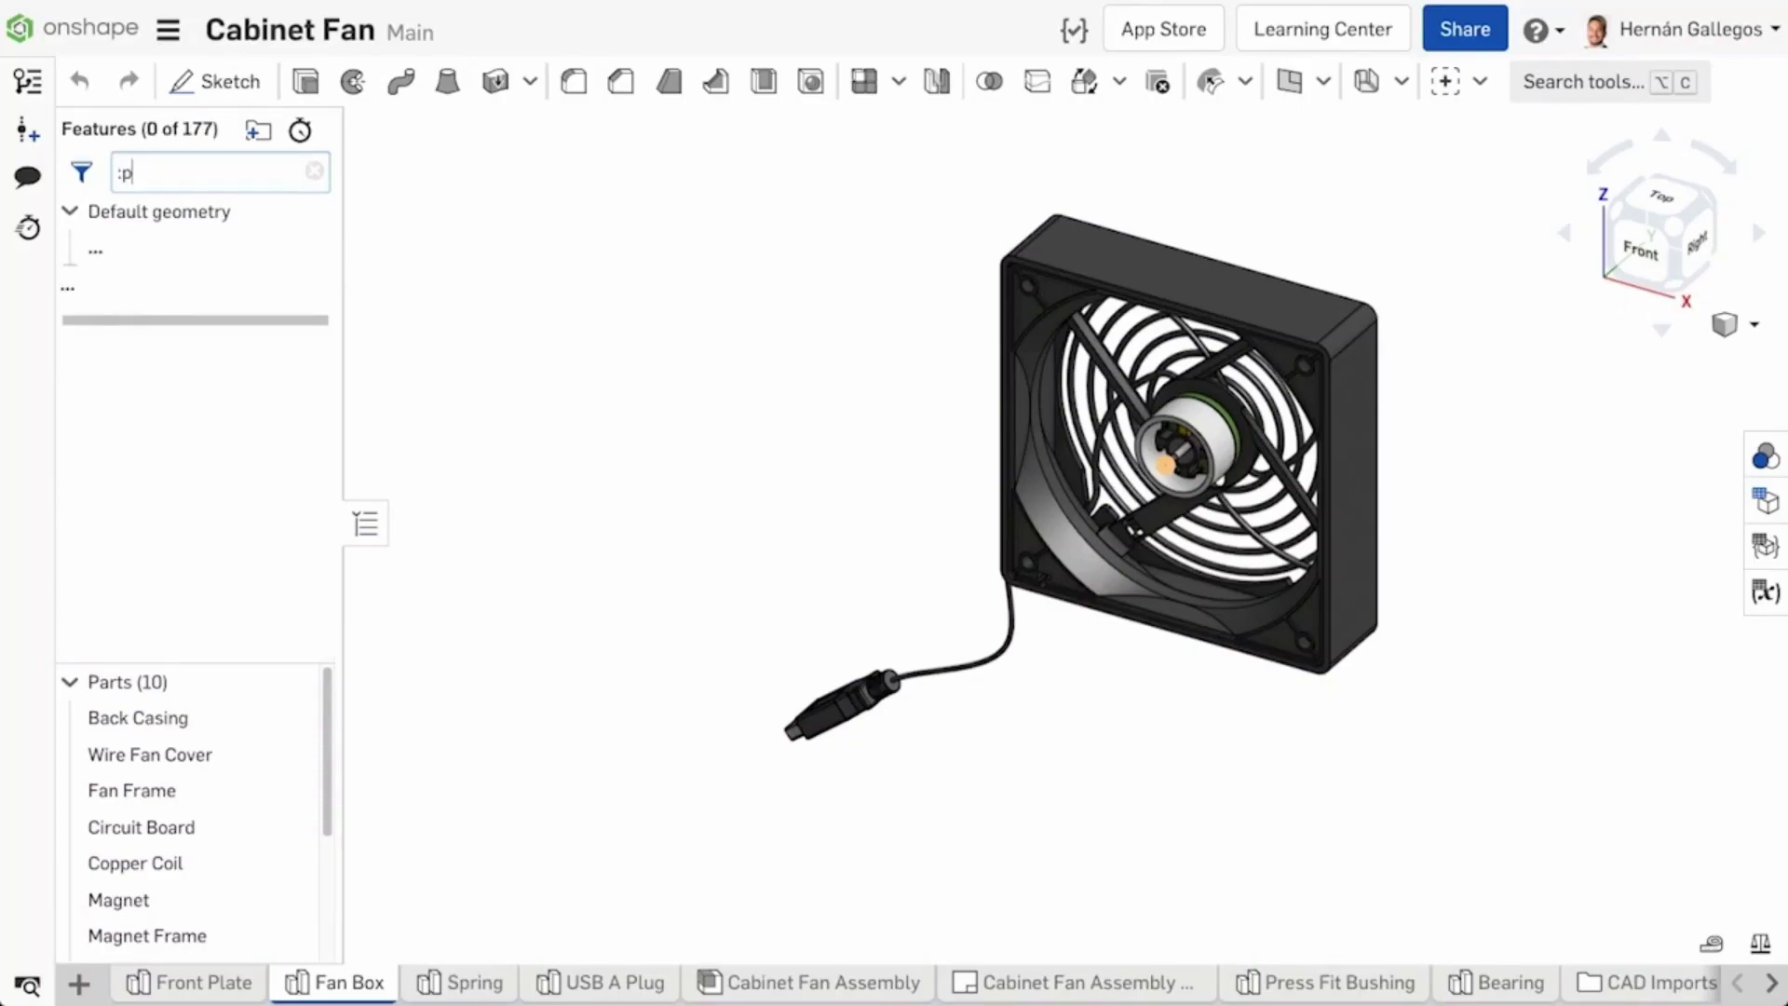
type("art")
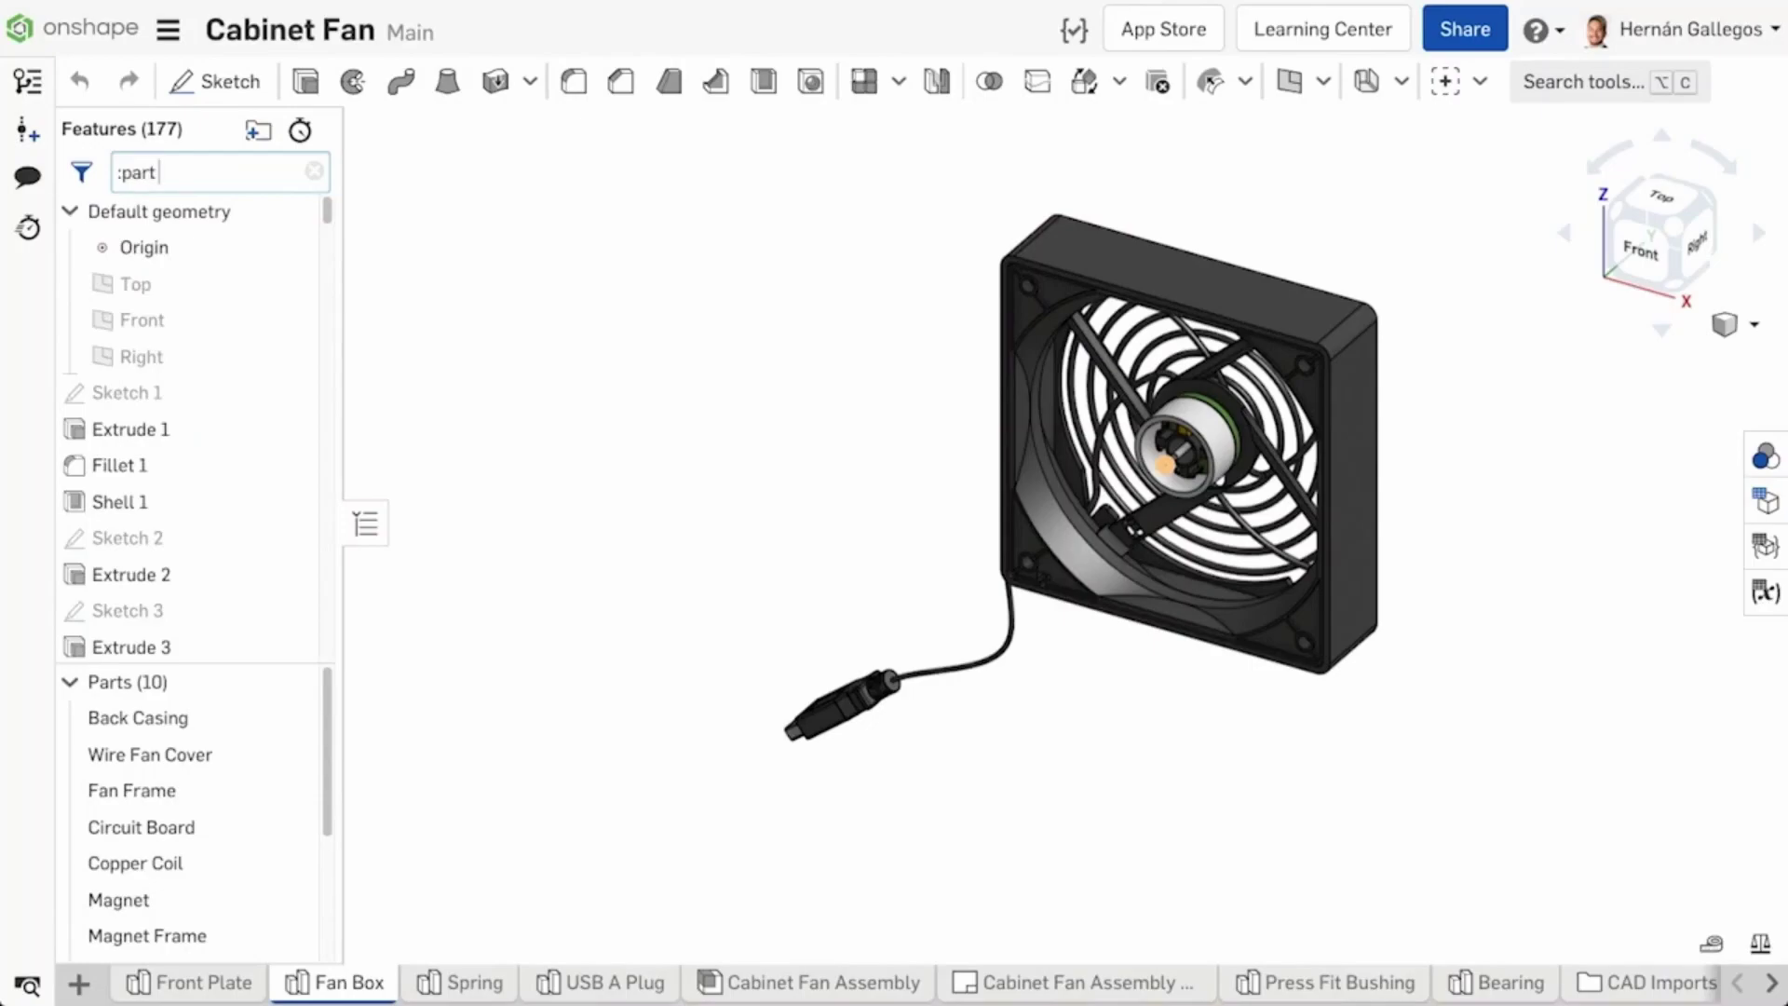
type(" Back Casing")
scroll(220, 298, "down", 1)
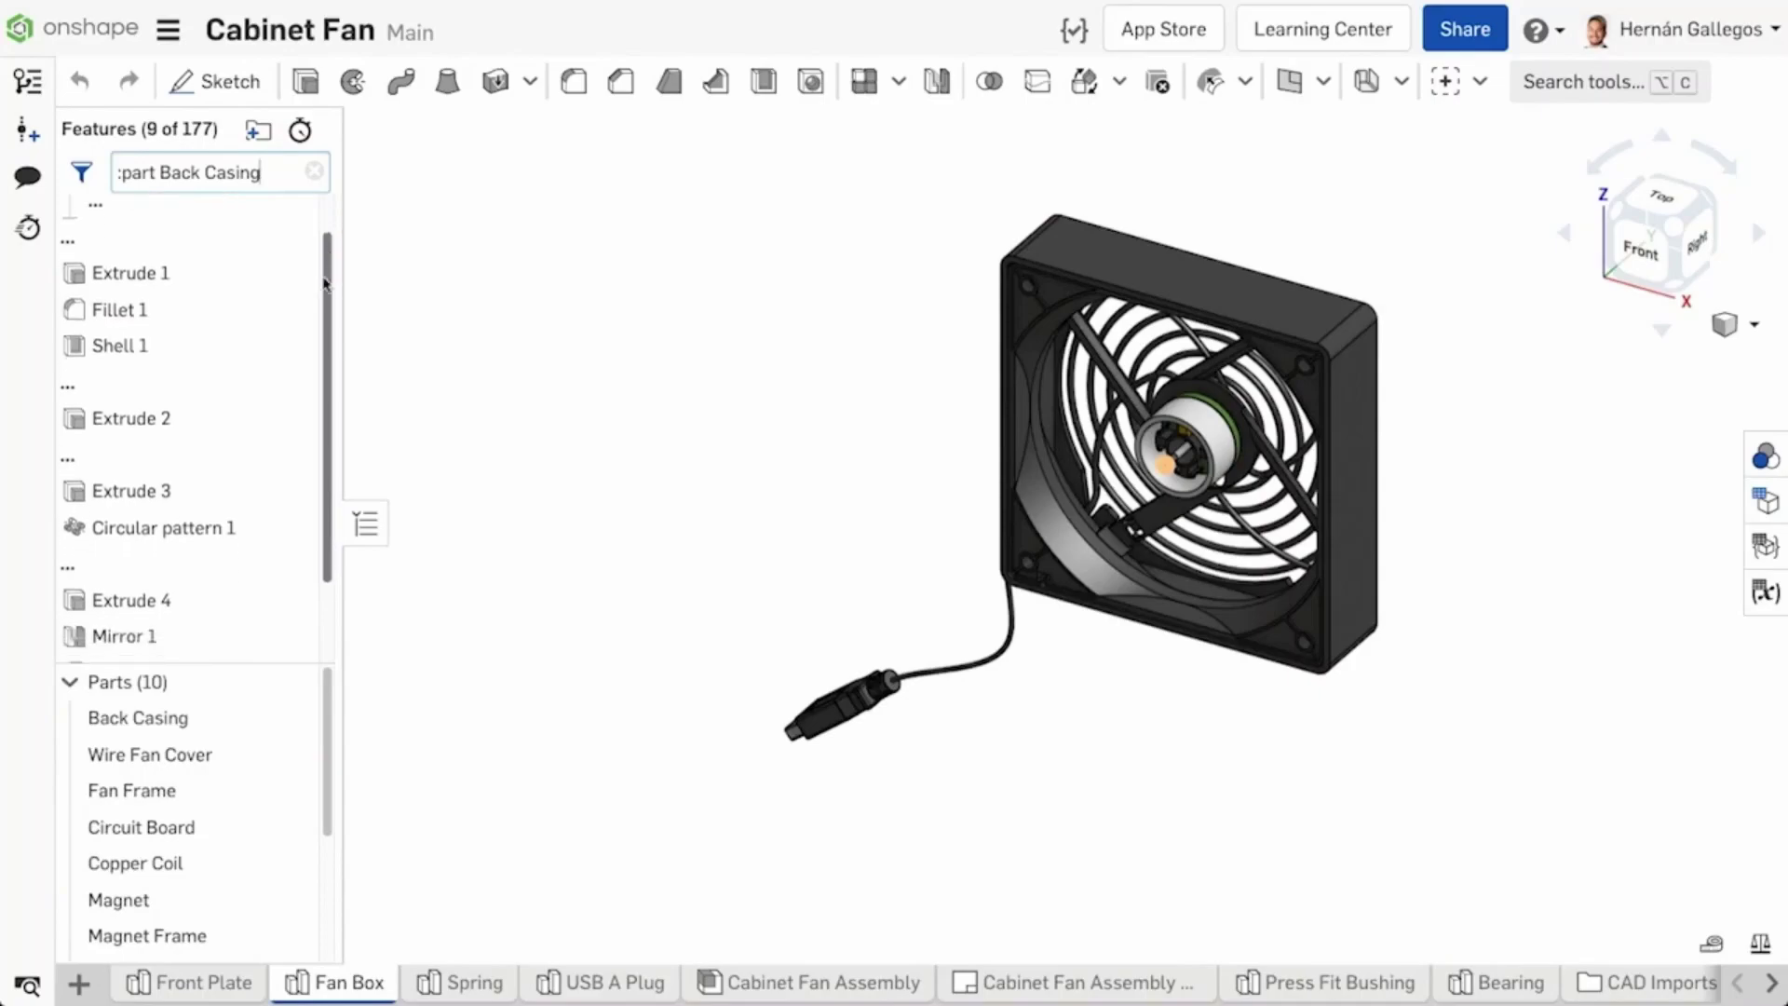
left_click_drag(328, 419, 345, 334)
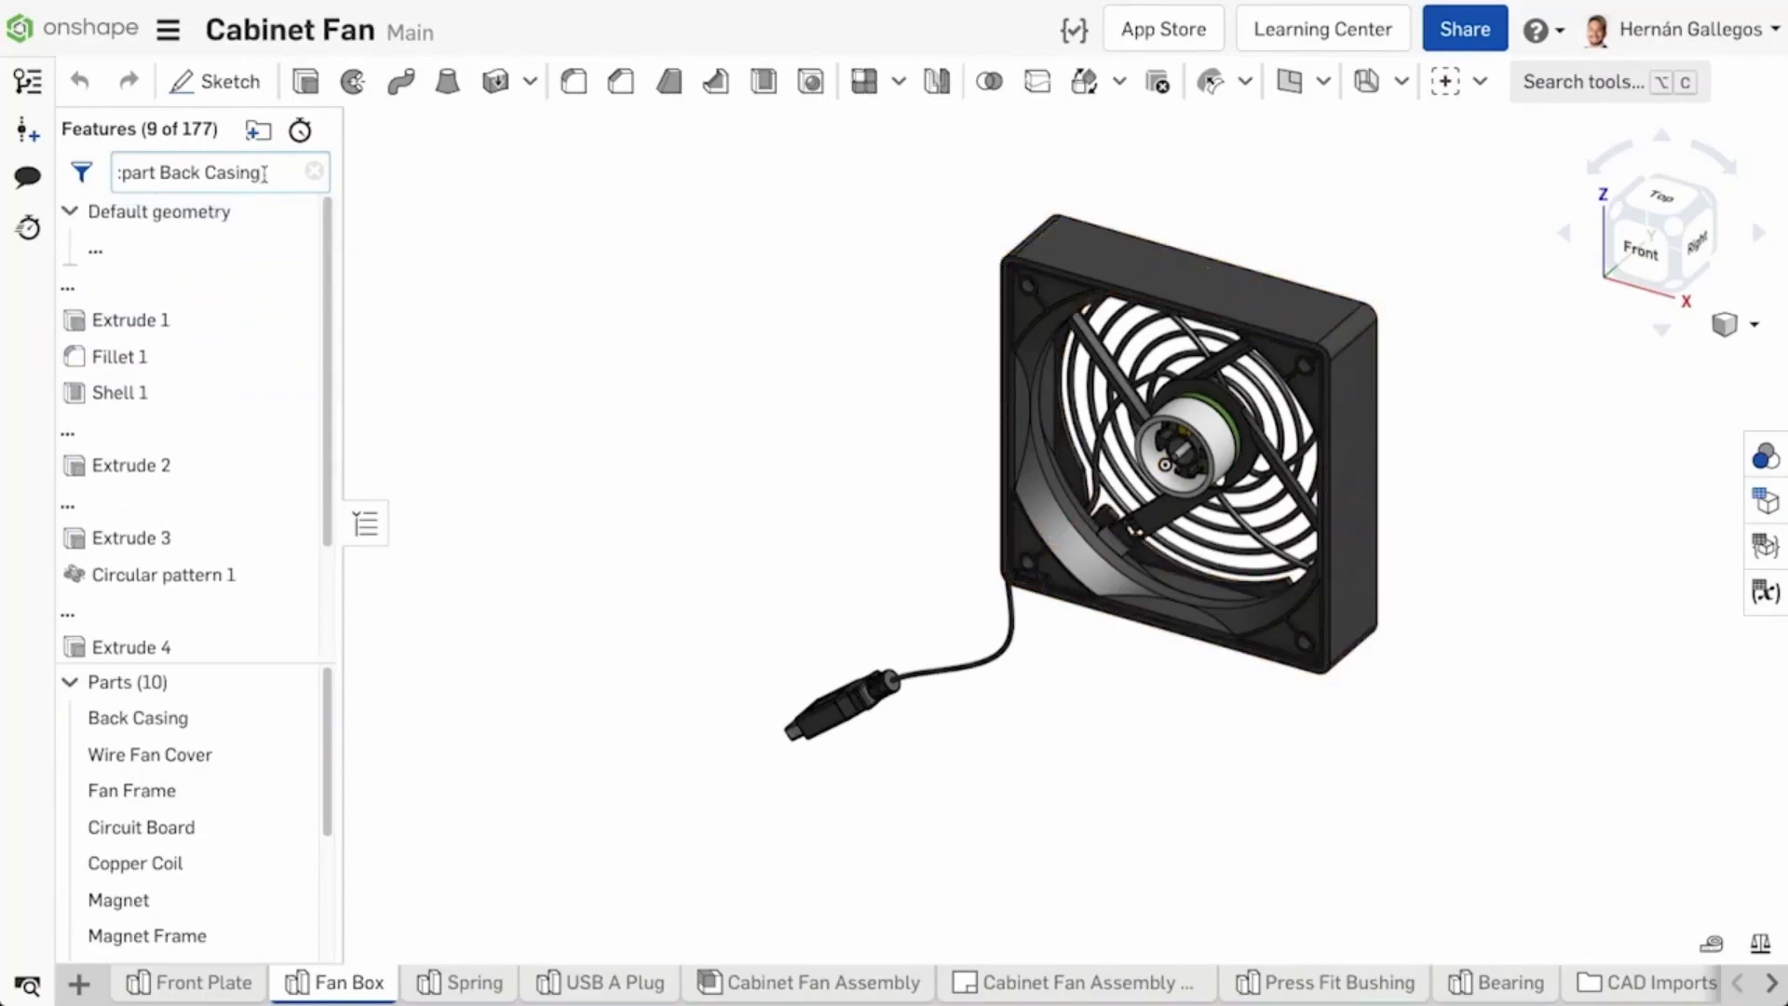
Step: Replace the part filter with ":allparts" in the feature list
left_click_drag(266, 172, 110, 182)
type(":allparts")
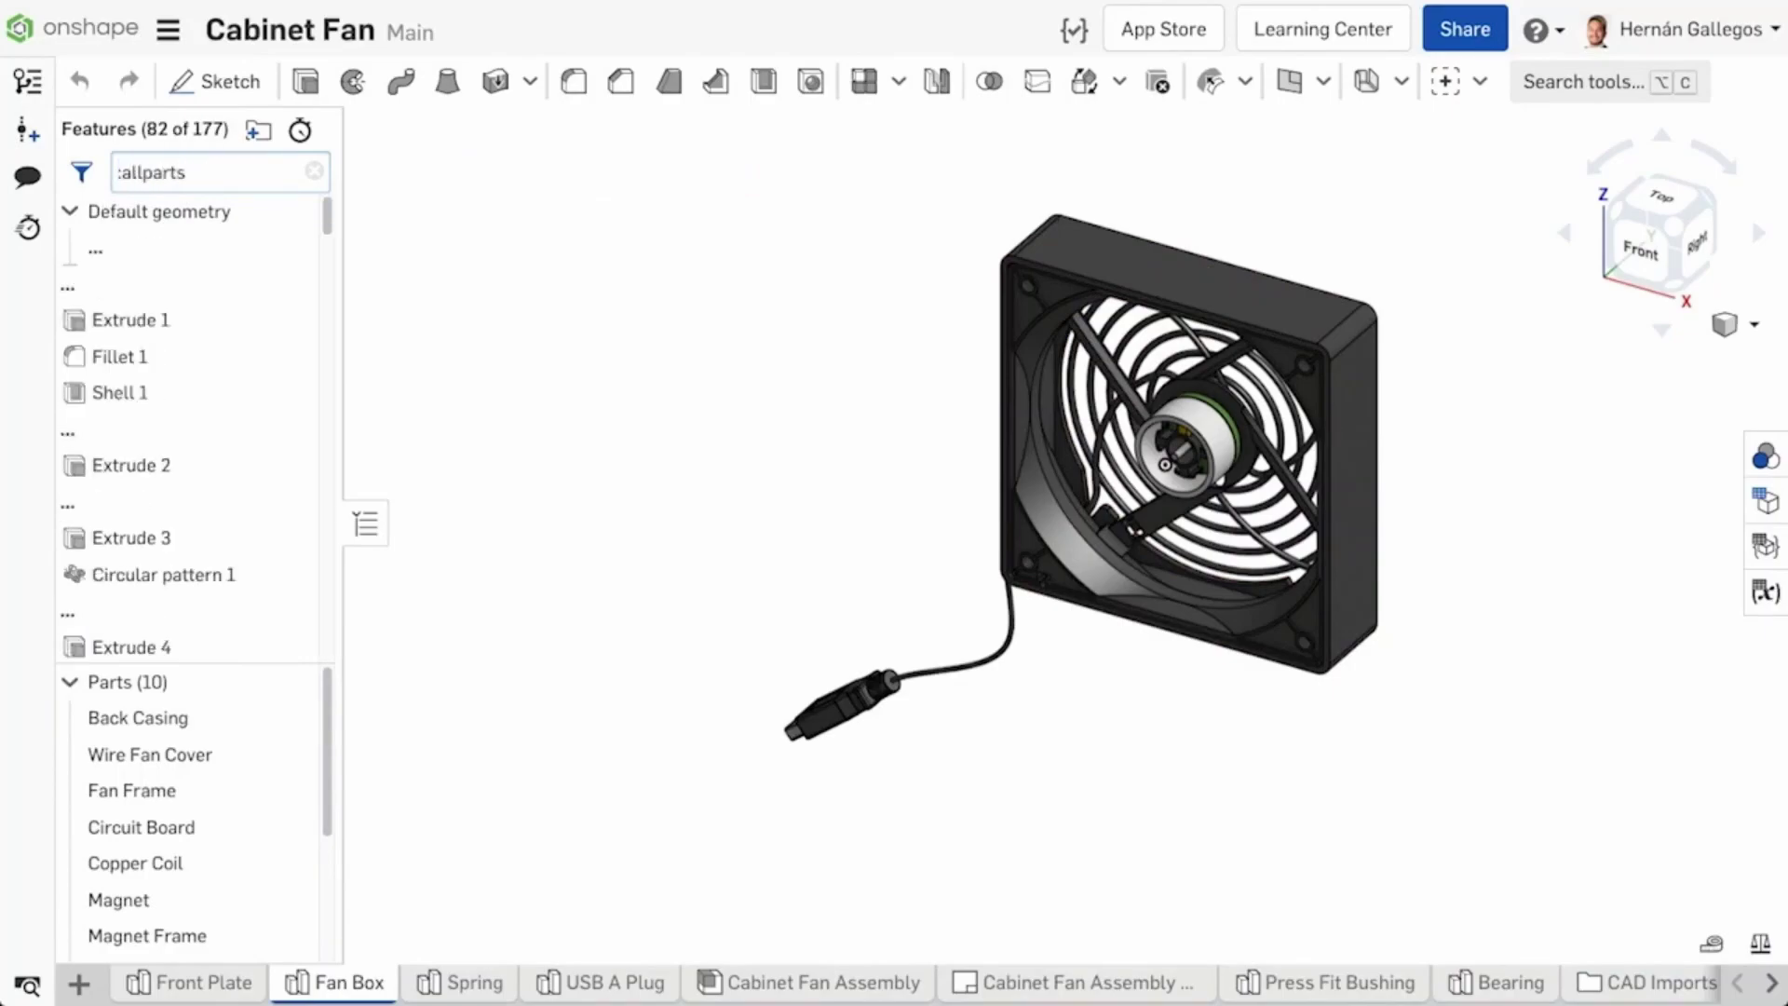
Step: Inspect the definition of Extrude 28 in the filtered feature list, close it unchanged, and clear the ":allparts" filter
left_click_drag(313, 220, 317, 435)
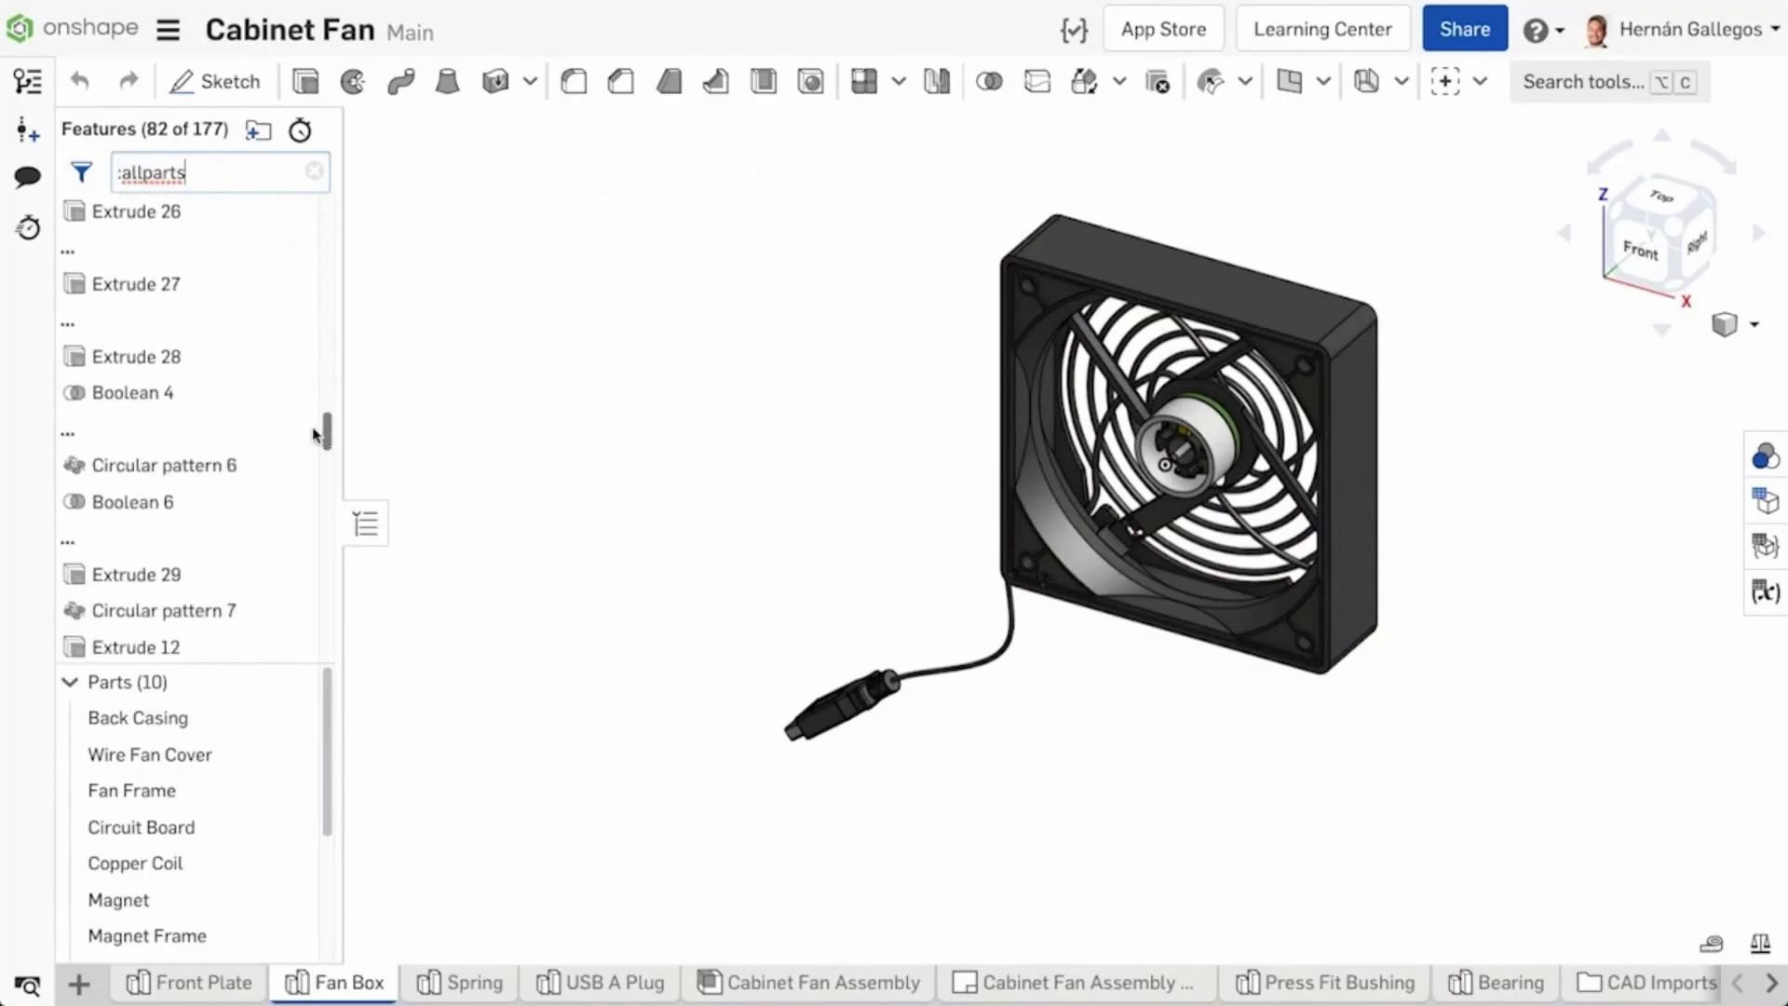
double_click(257, 359)
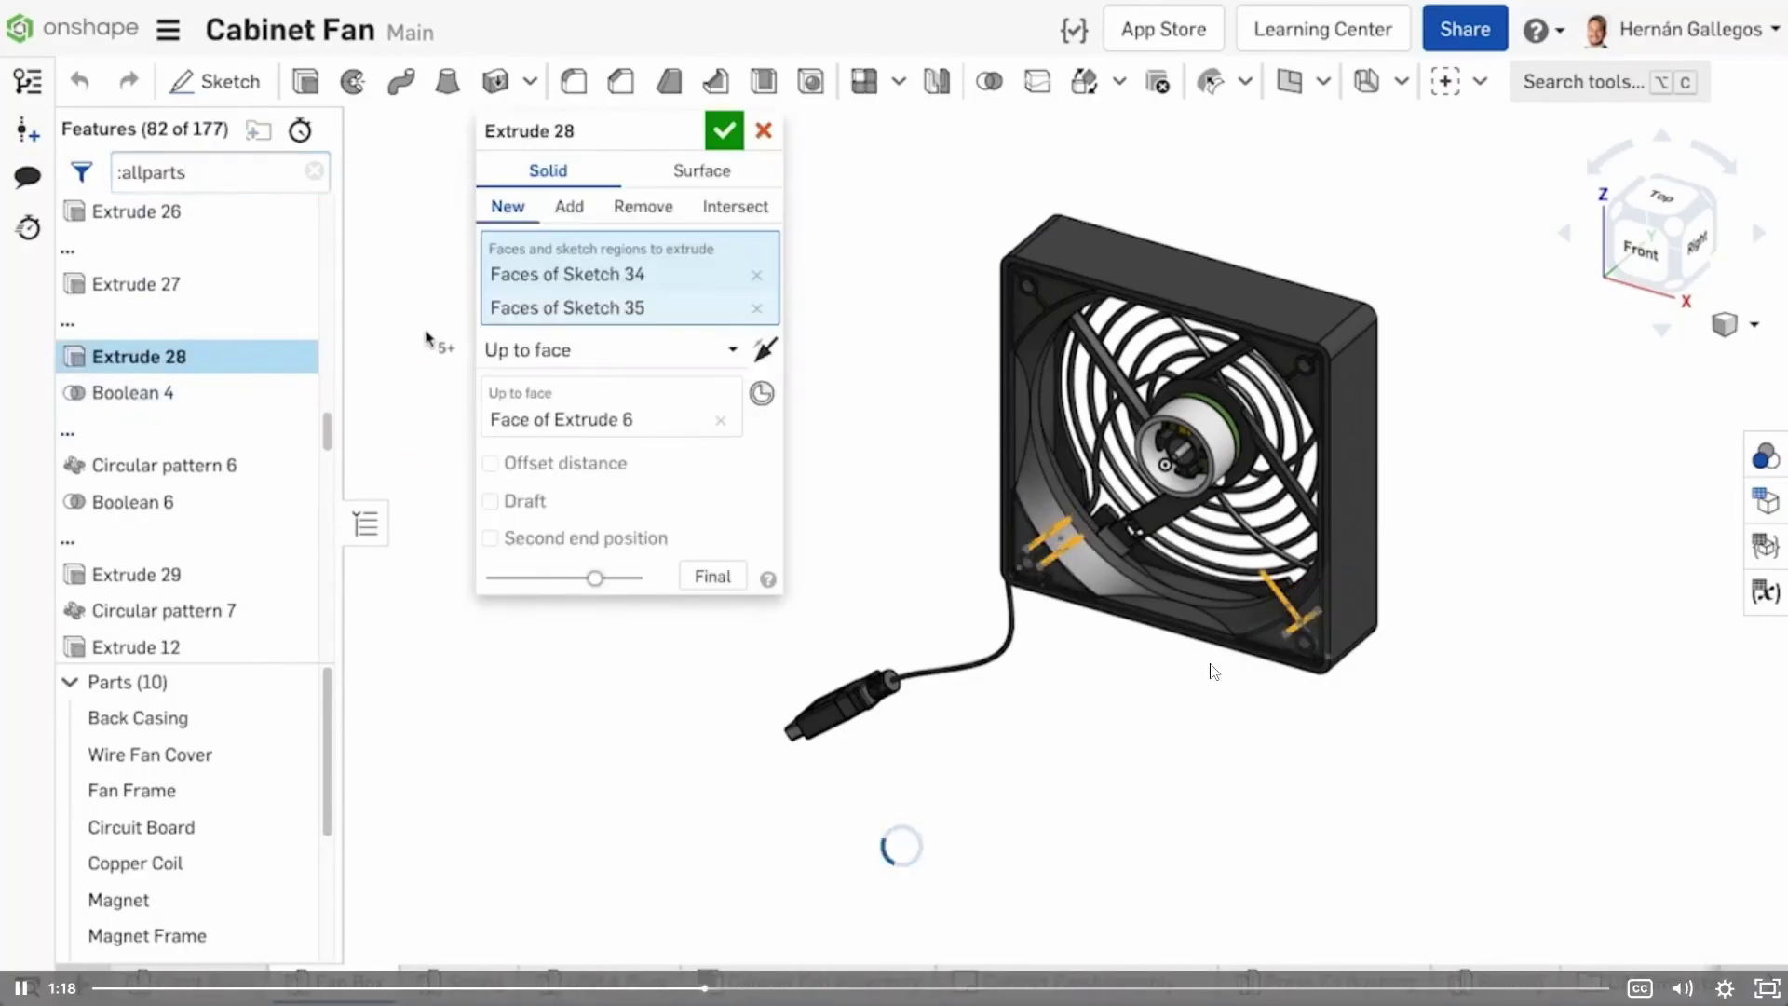
left_click(721, 137)
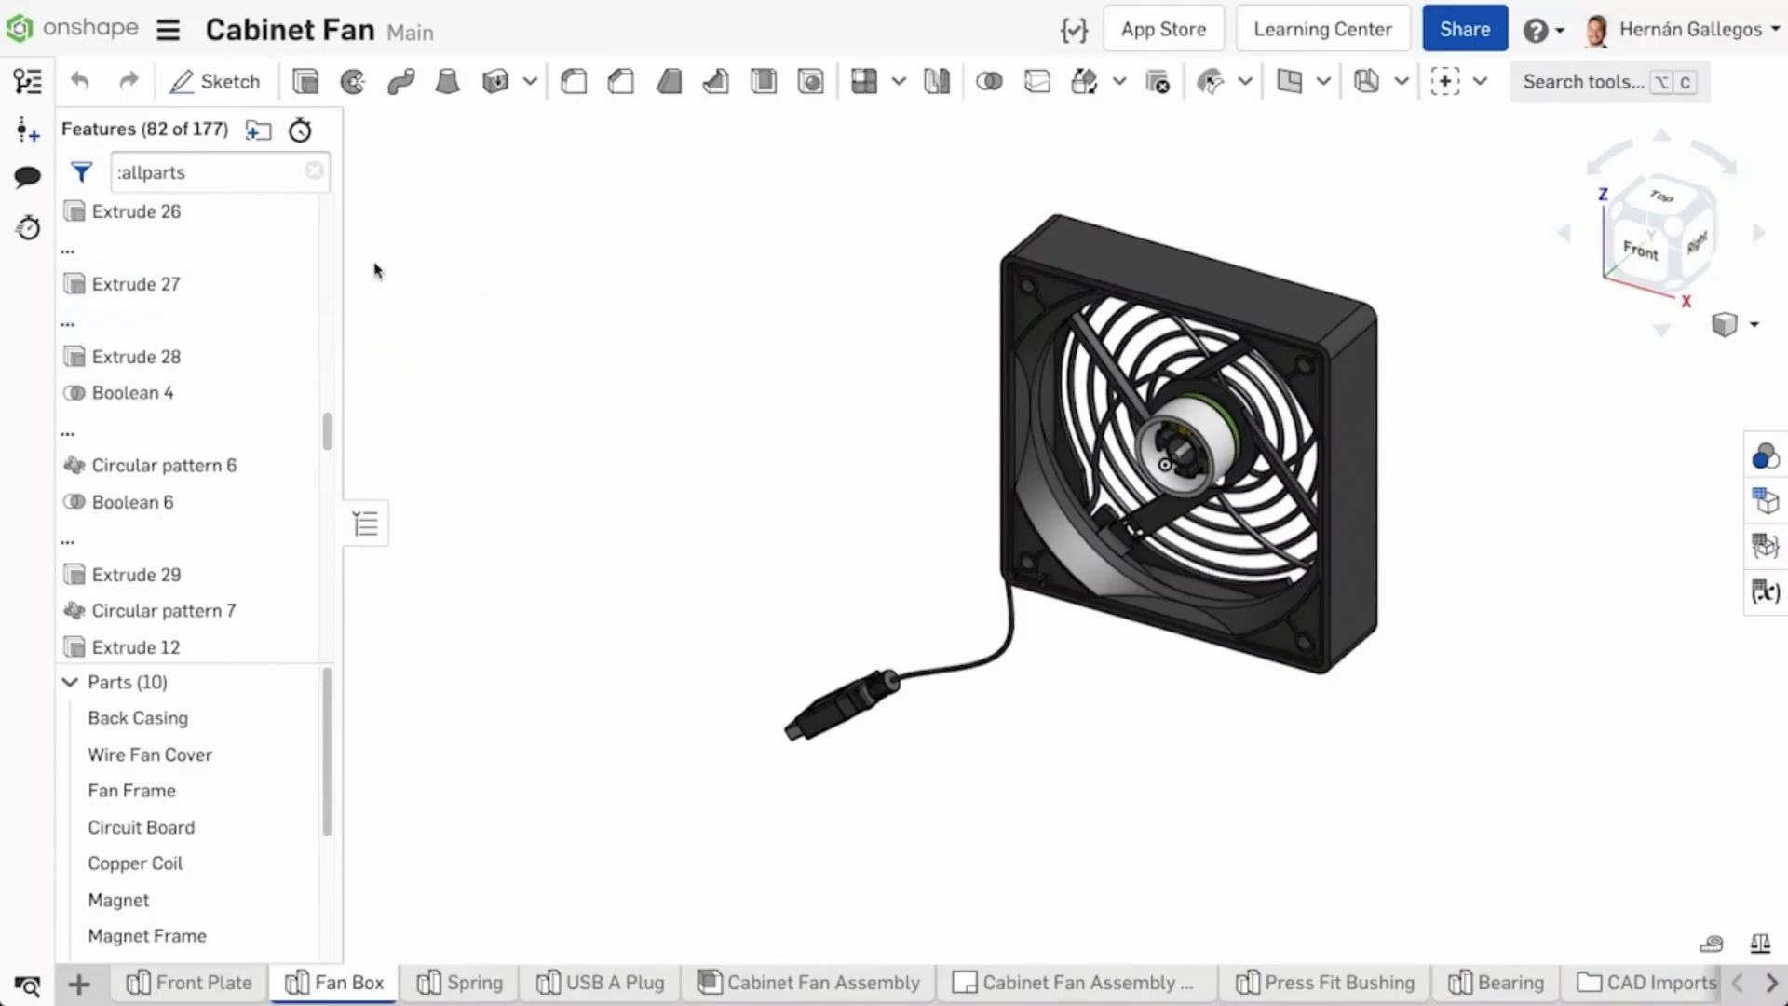
left_click(315, 171)
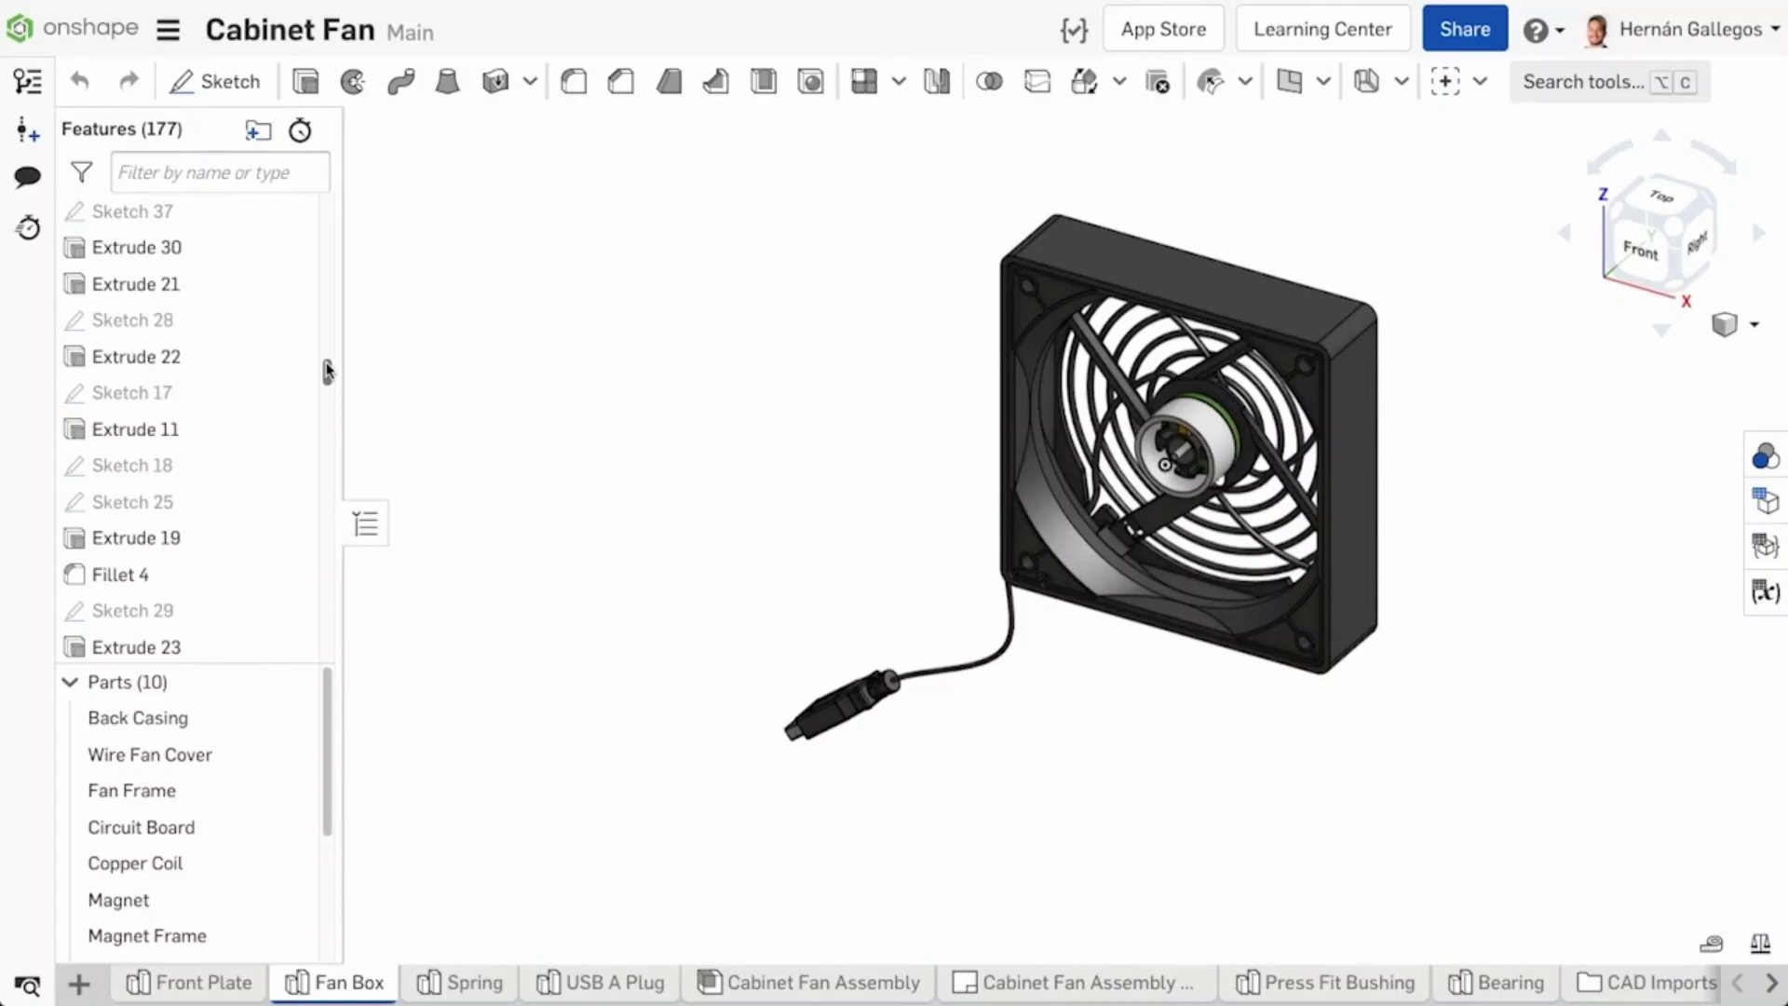
Step: Group Sketch 1 through Shell 1 into a feature list folder named "Back Casing", and expand and collapse it to check its contents
mouse_move(327, 372)
left_mouse_down()
mouse_move(335, 417)
mouse_move(332, 224)
mouse_move(367, 192)
left_mouse_up()
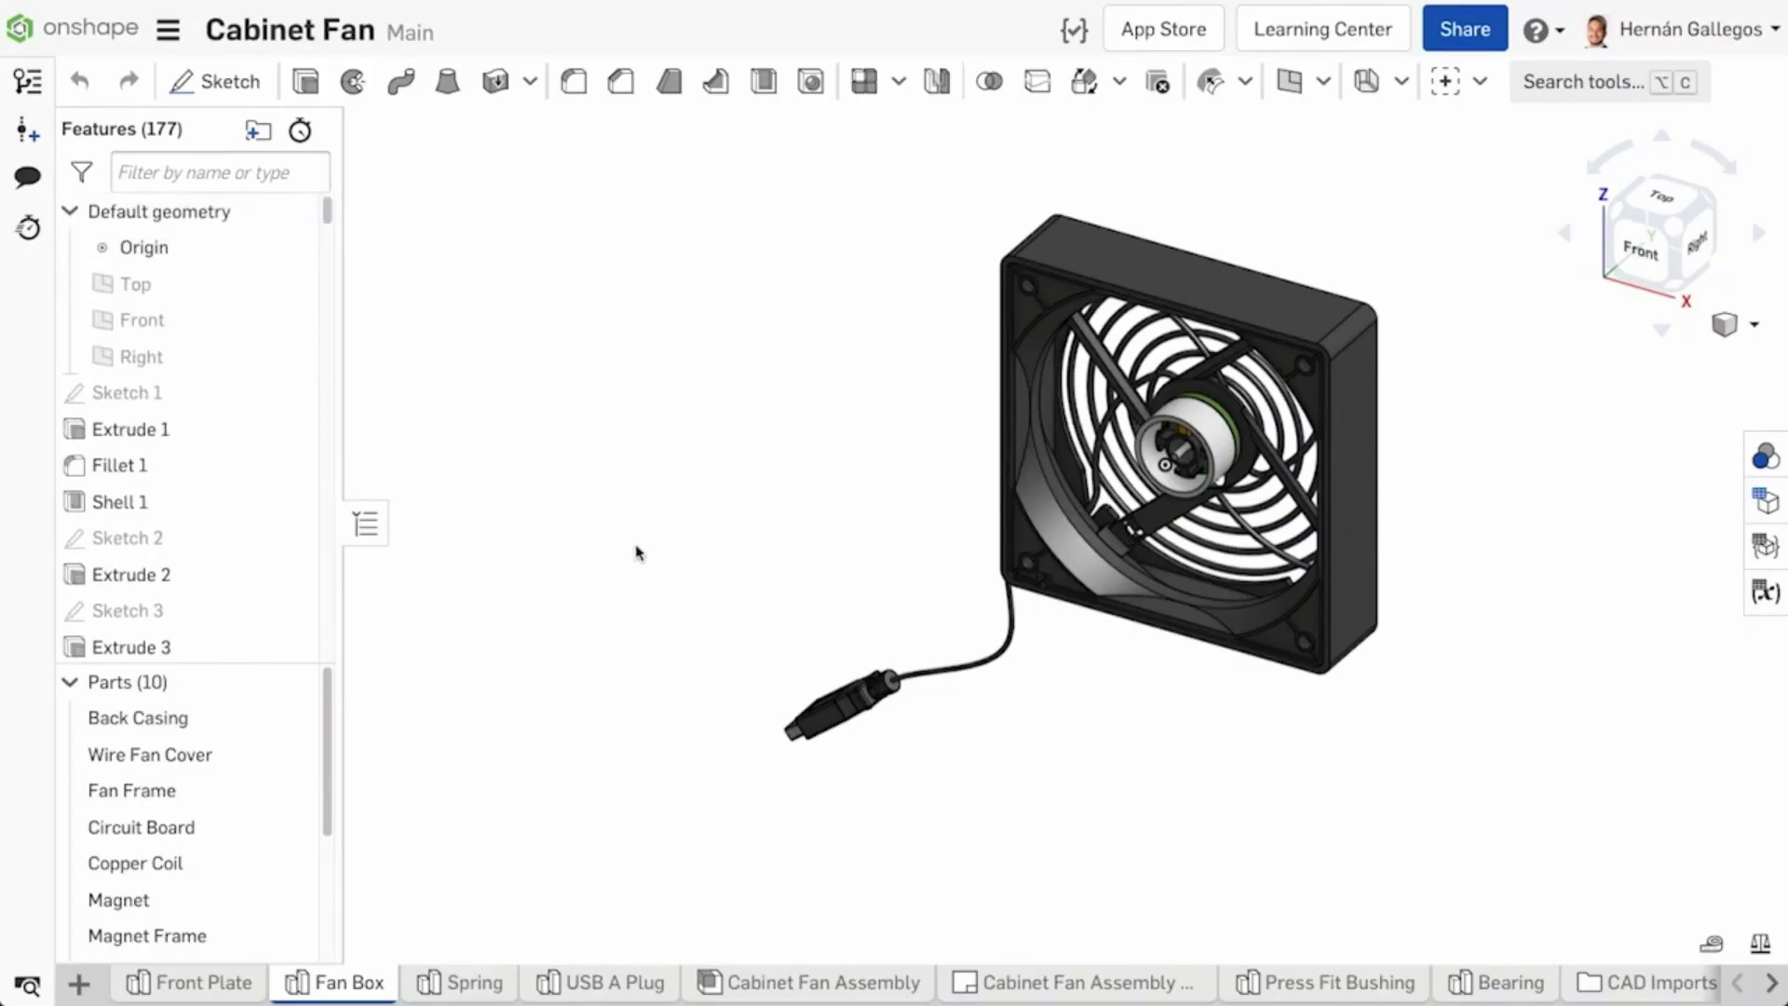
left_click(184, 399)
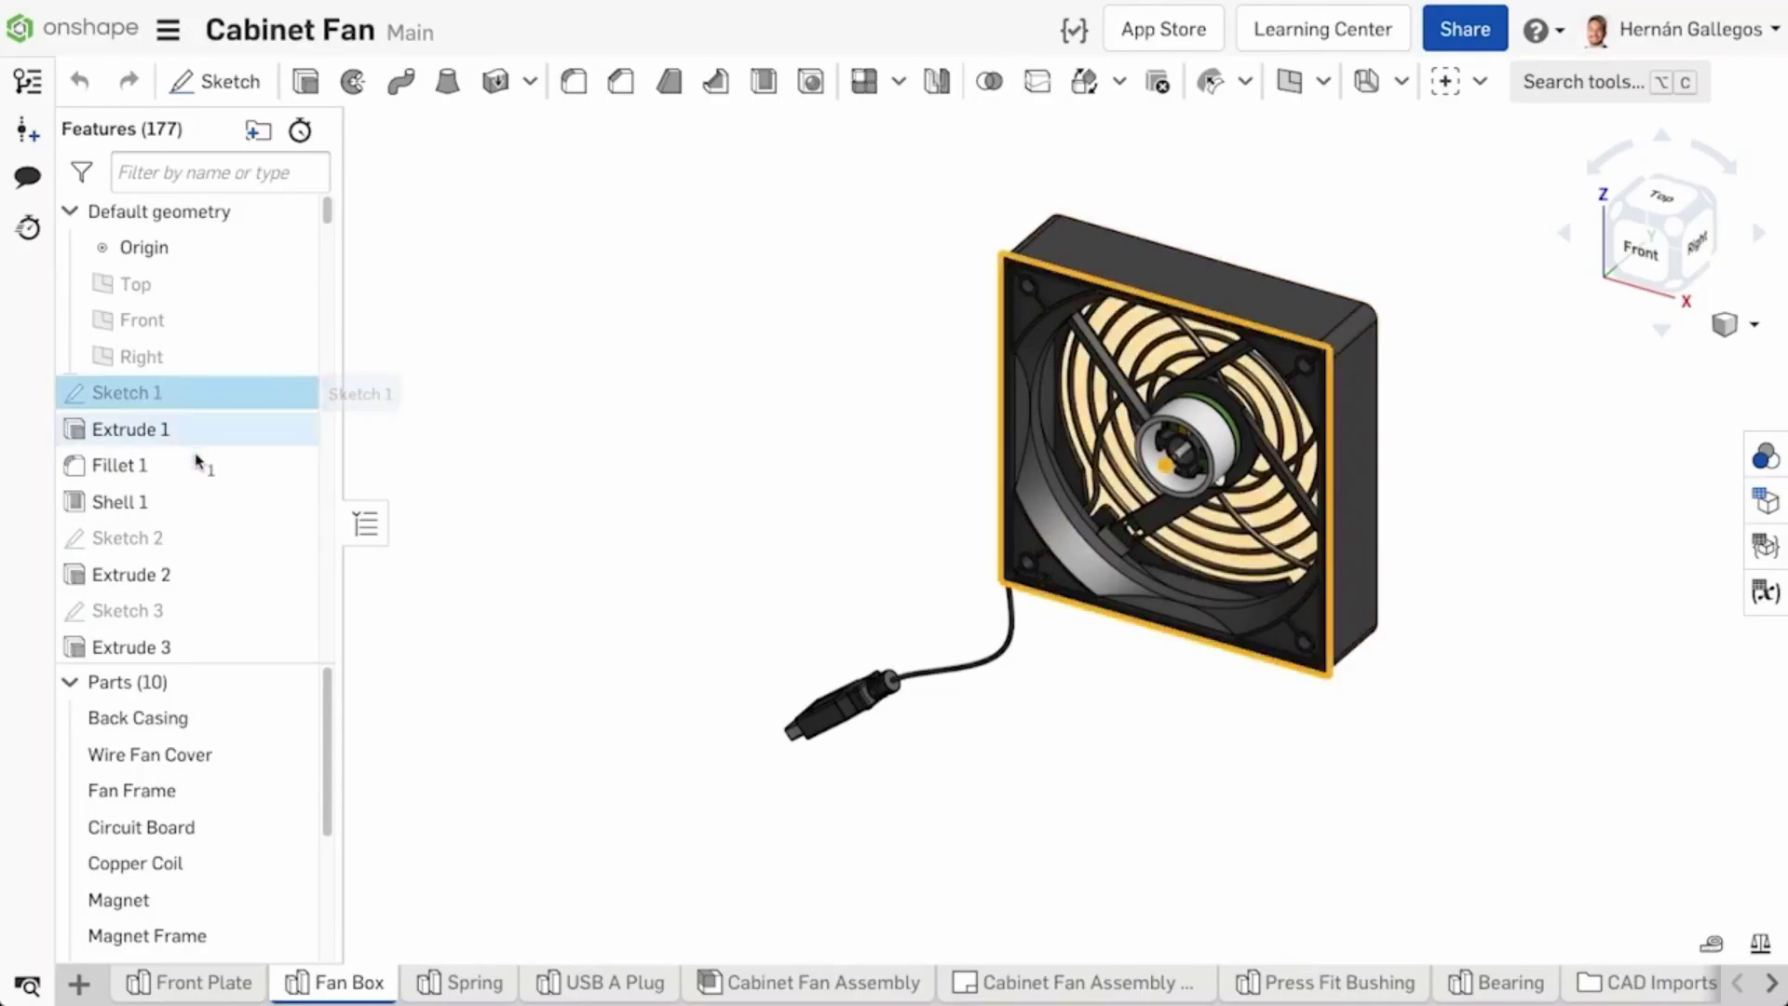
left_click(207, 503, "shift")
right_click(211, 504)
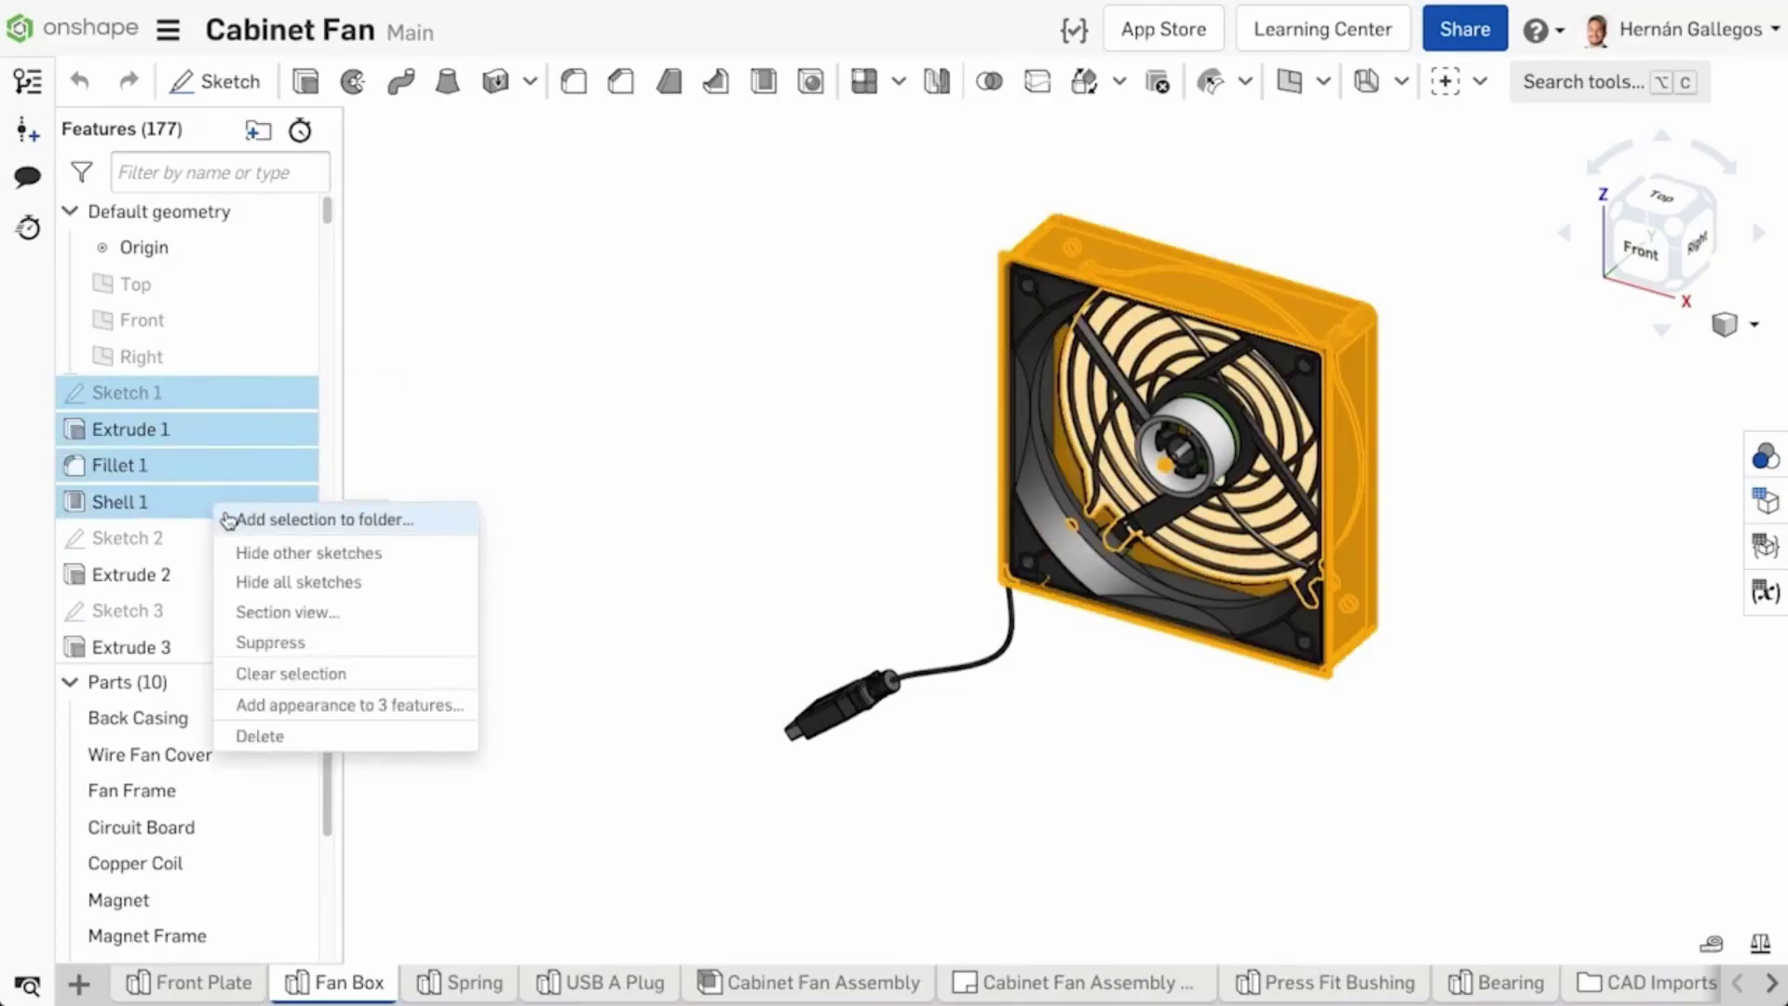
left_click(280, 520)
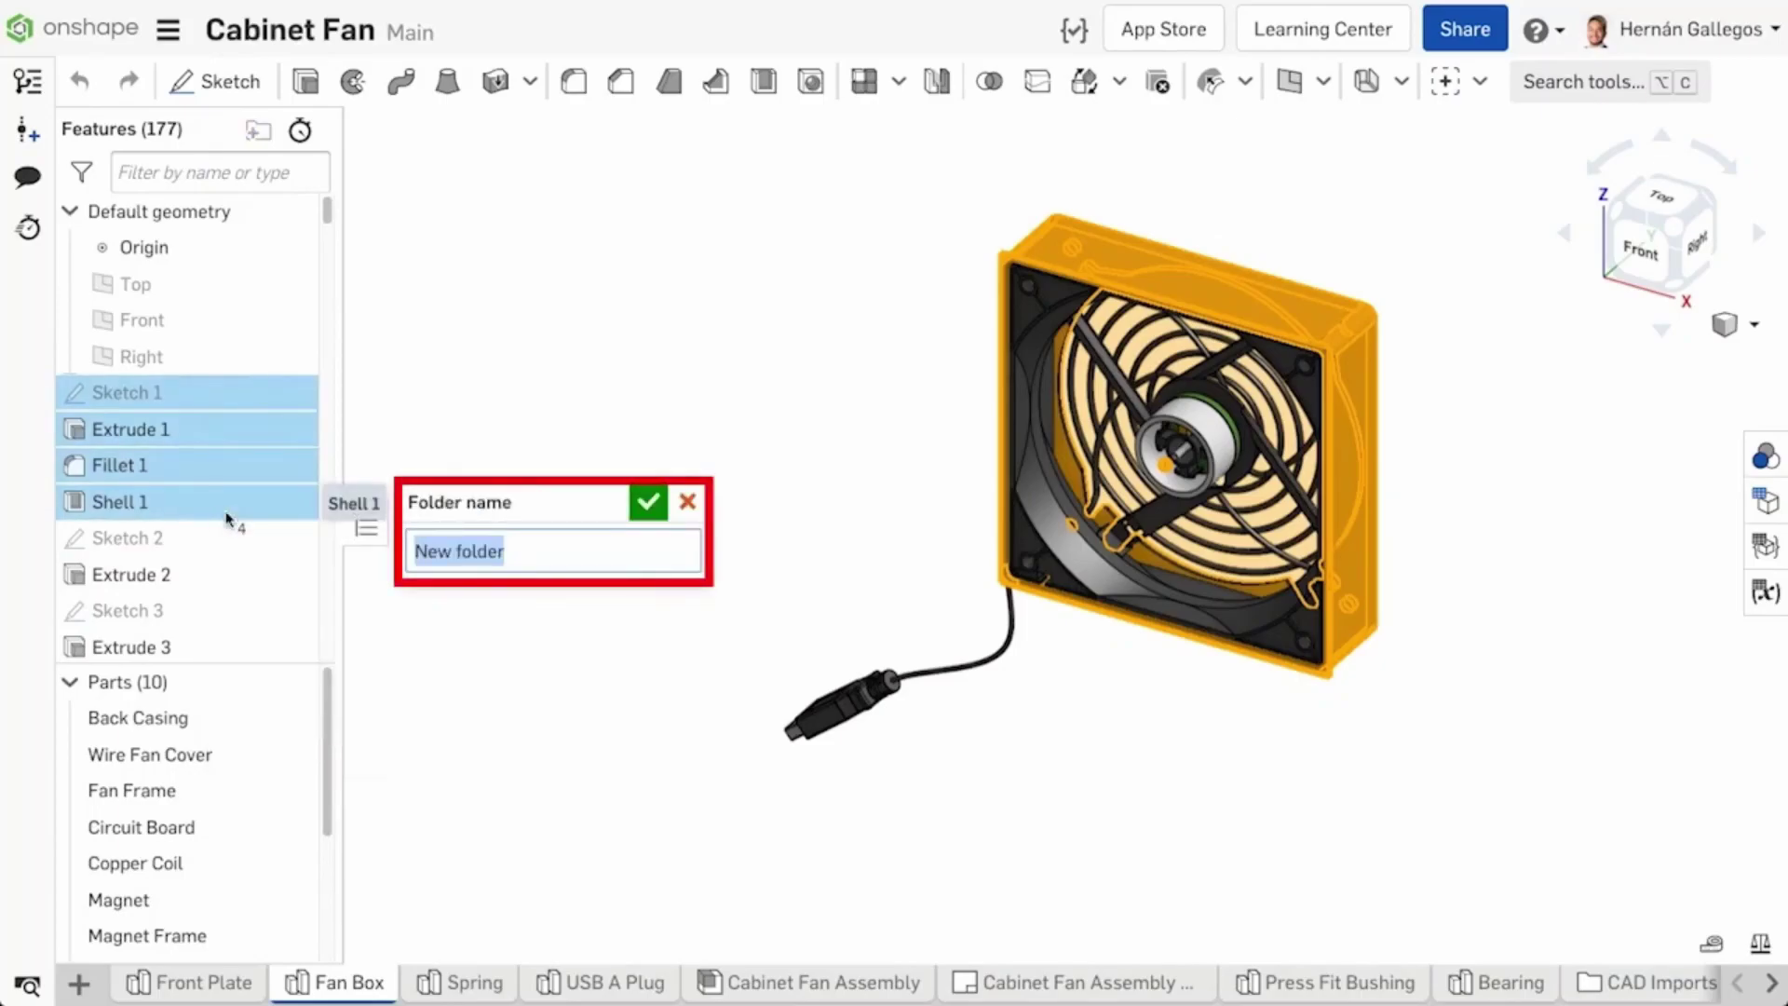
type("Back Casing")
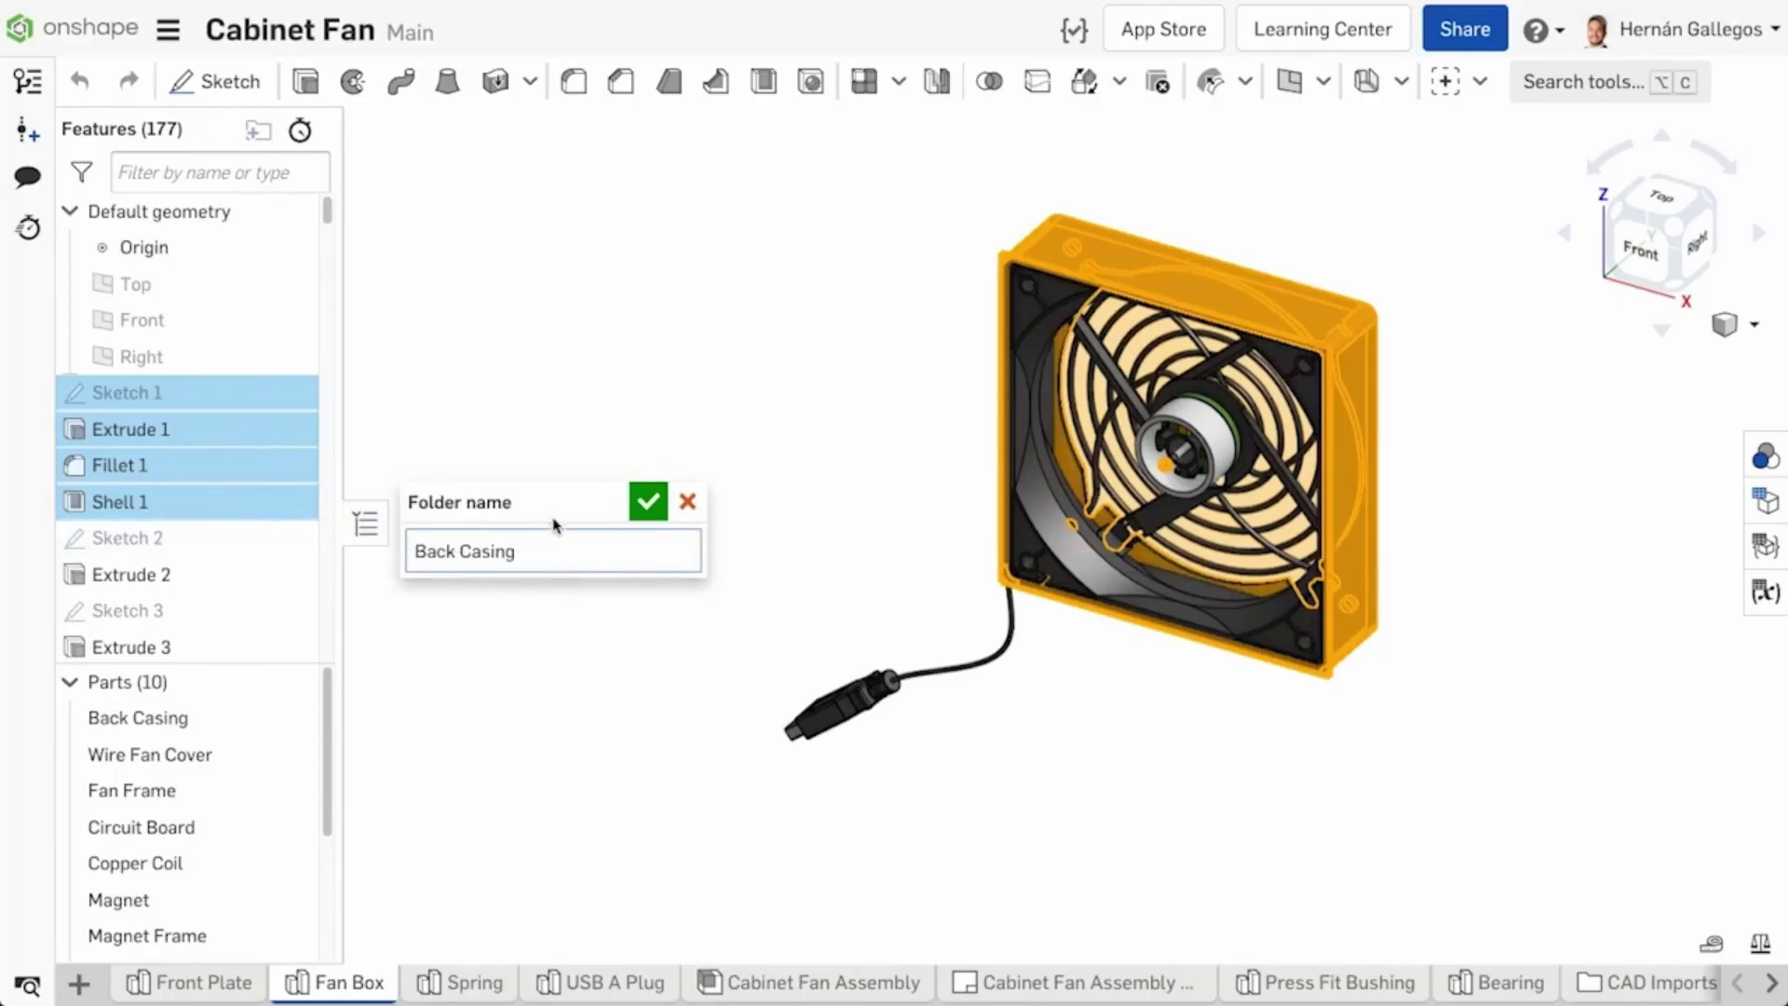
left_click(650, 503)
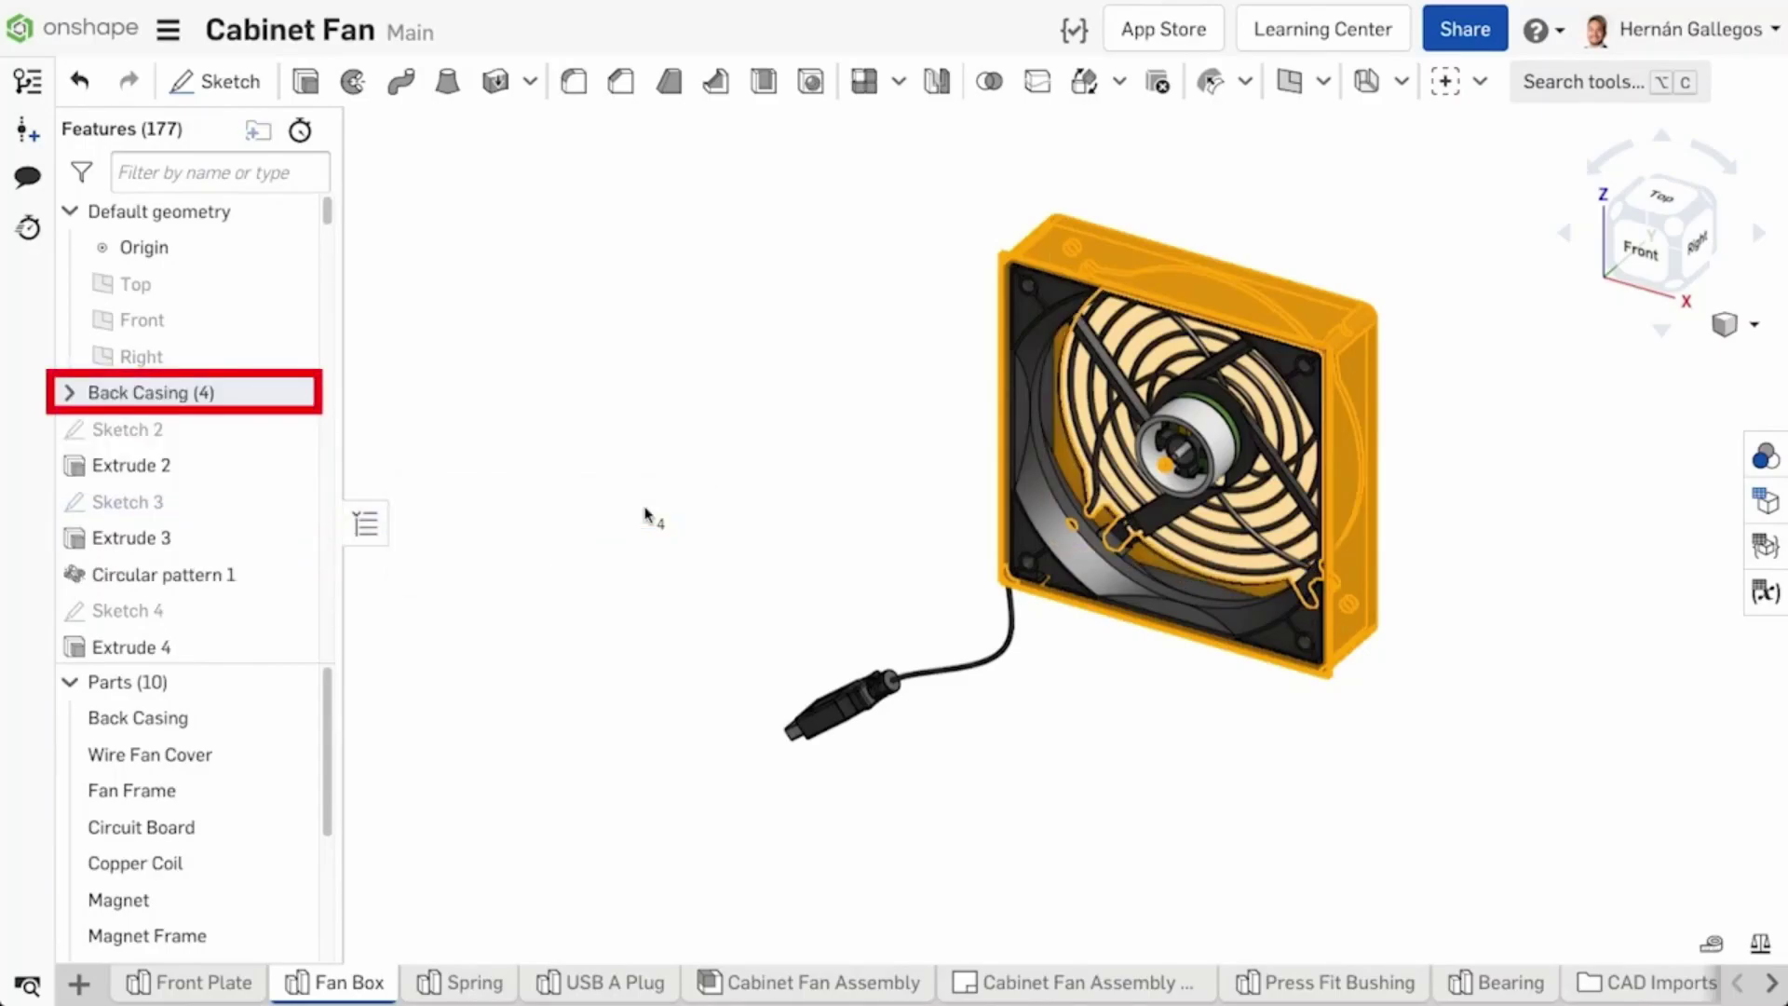
left_click(415, 434)
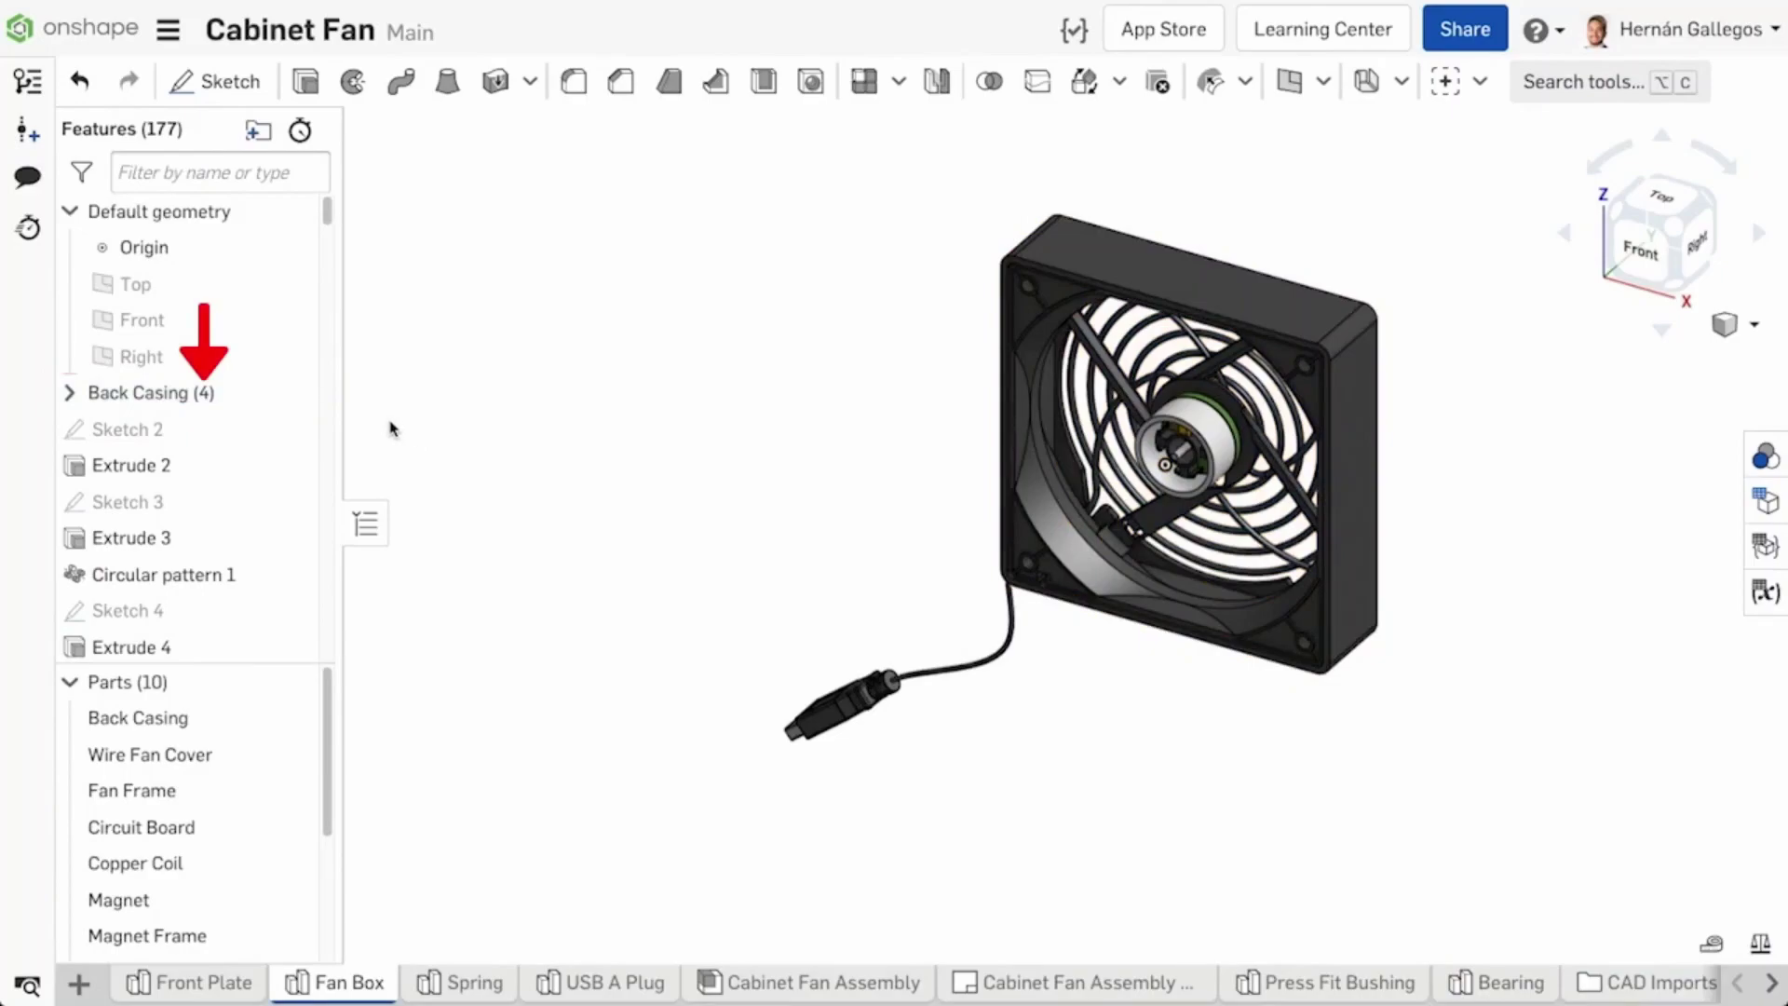
left_click(69, 395)
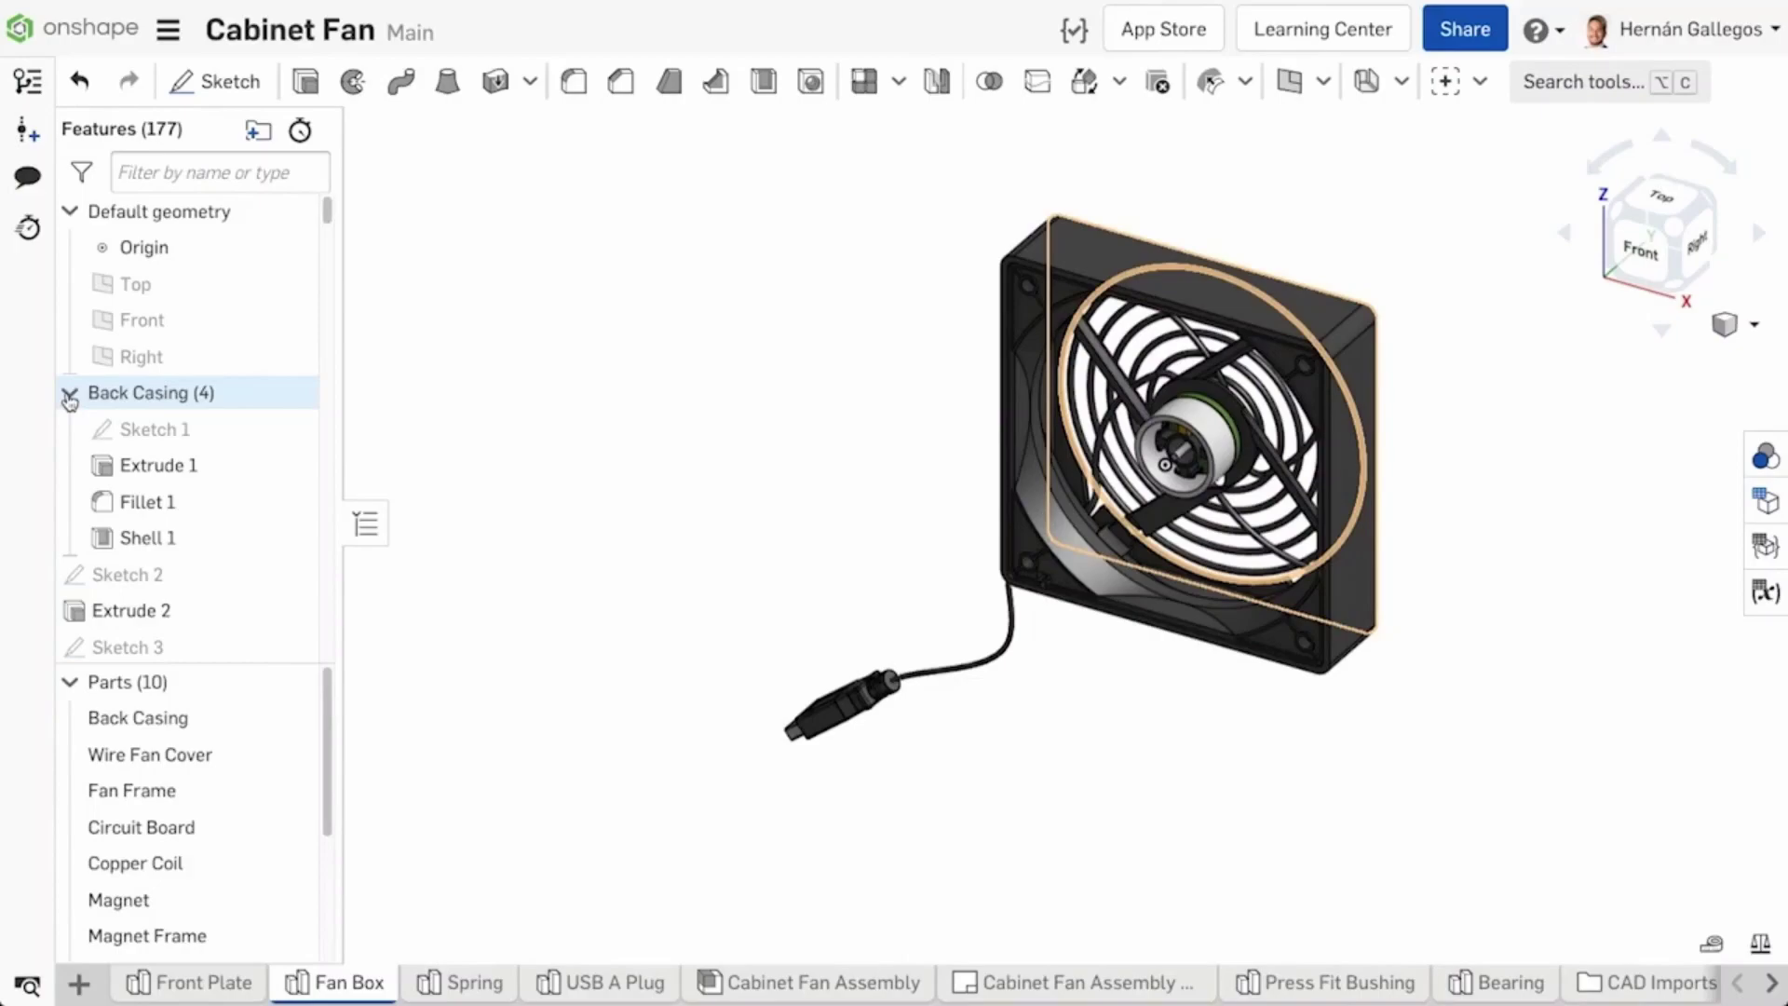
left_click(69, 395)
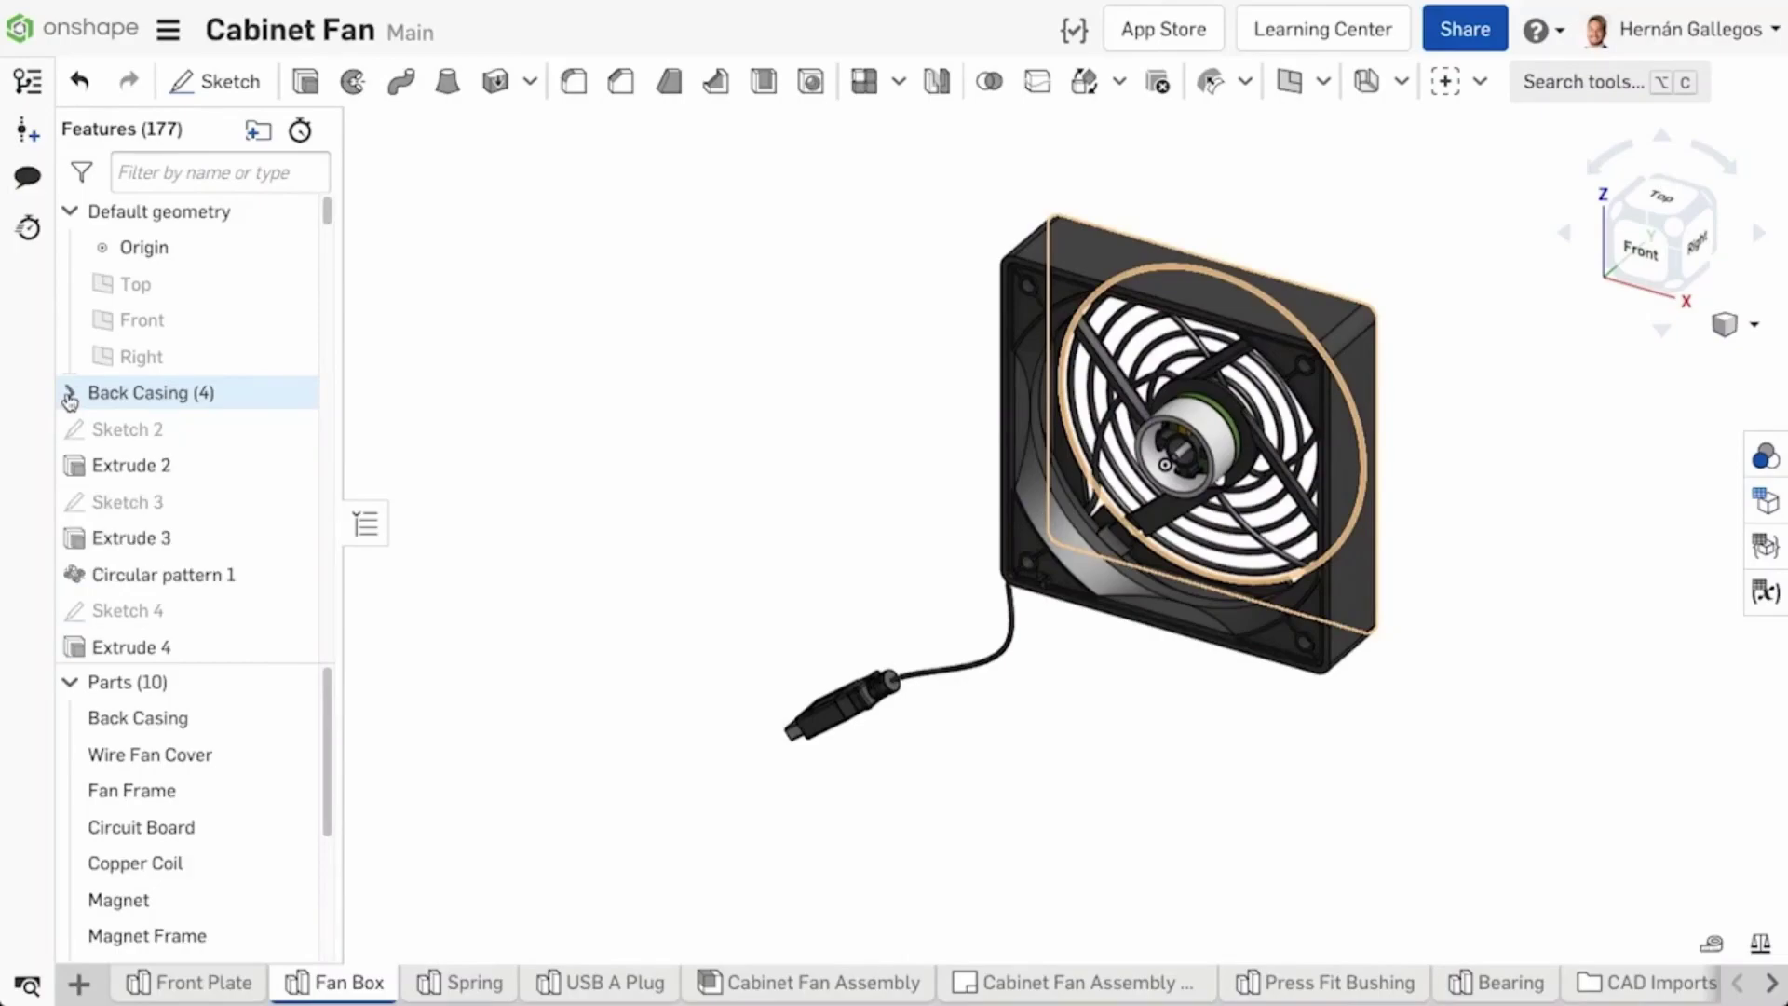
Step: Create a new feature list folder named "Wire Fan Cover" without selecting any features first
left_click(253, 134)
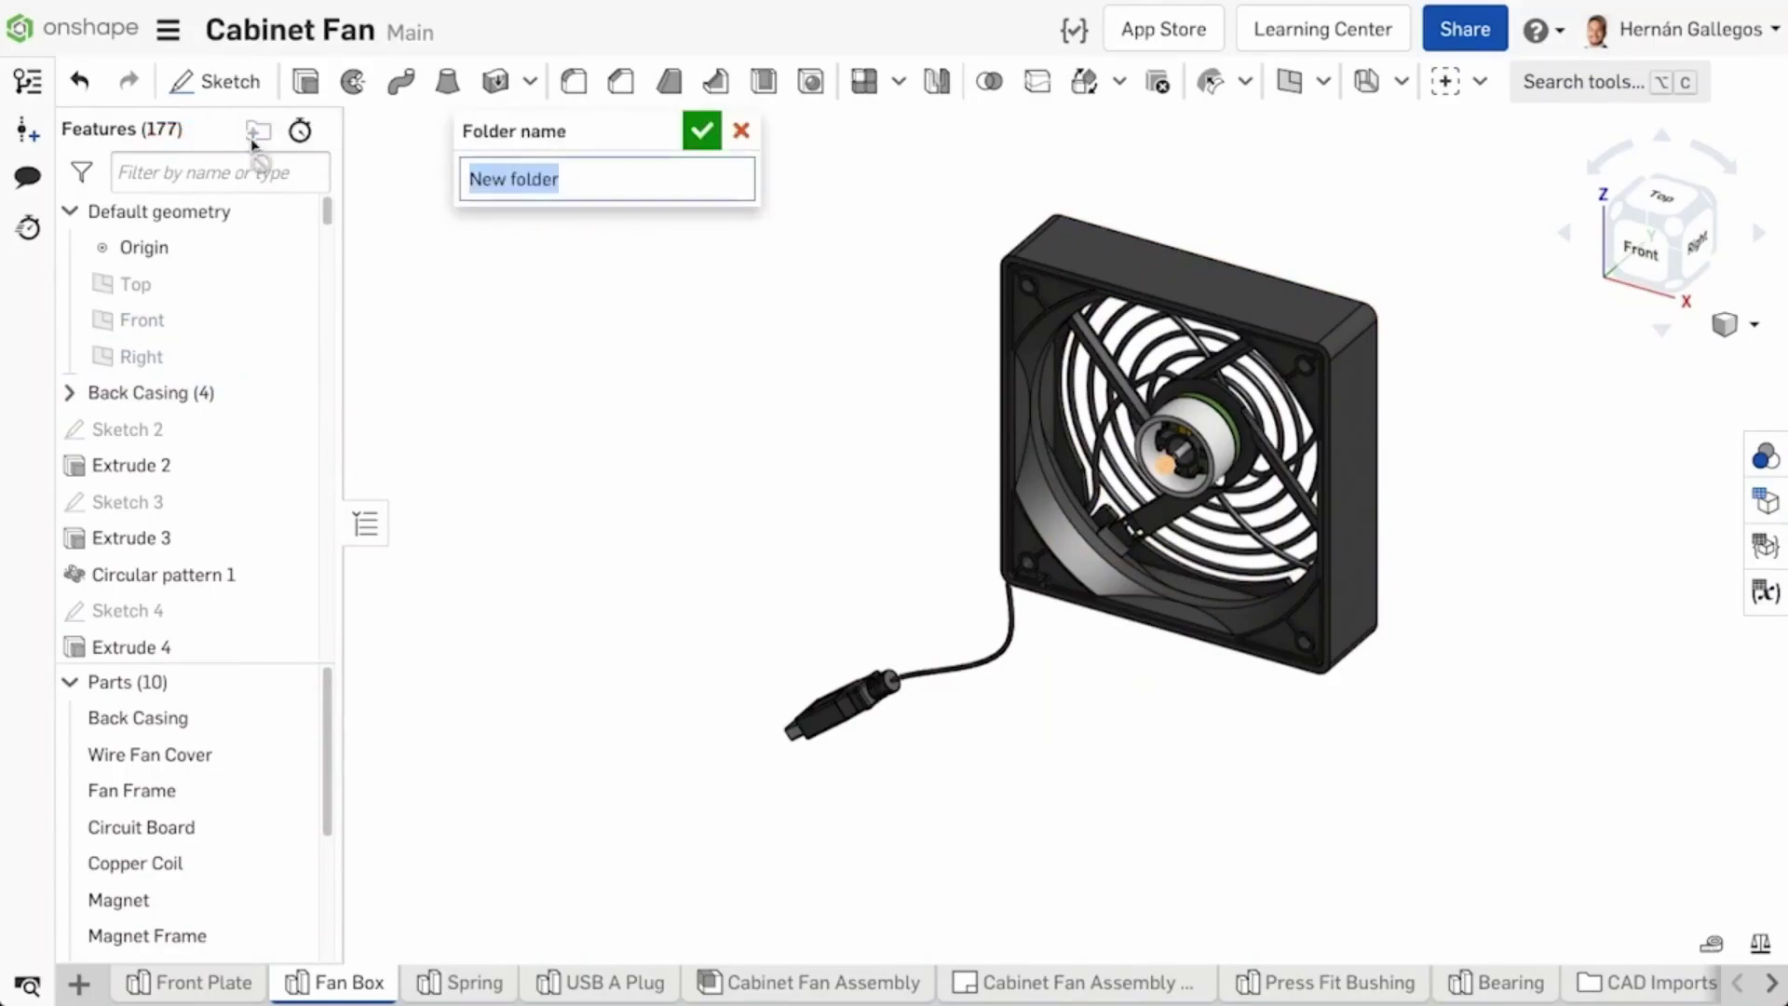
type("Wire Fan Cover")
key("Return")
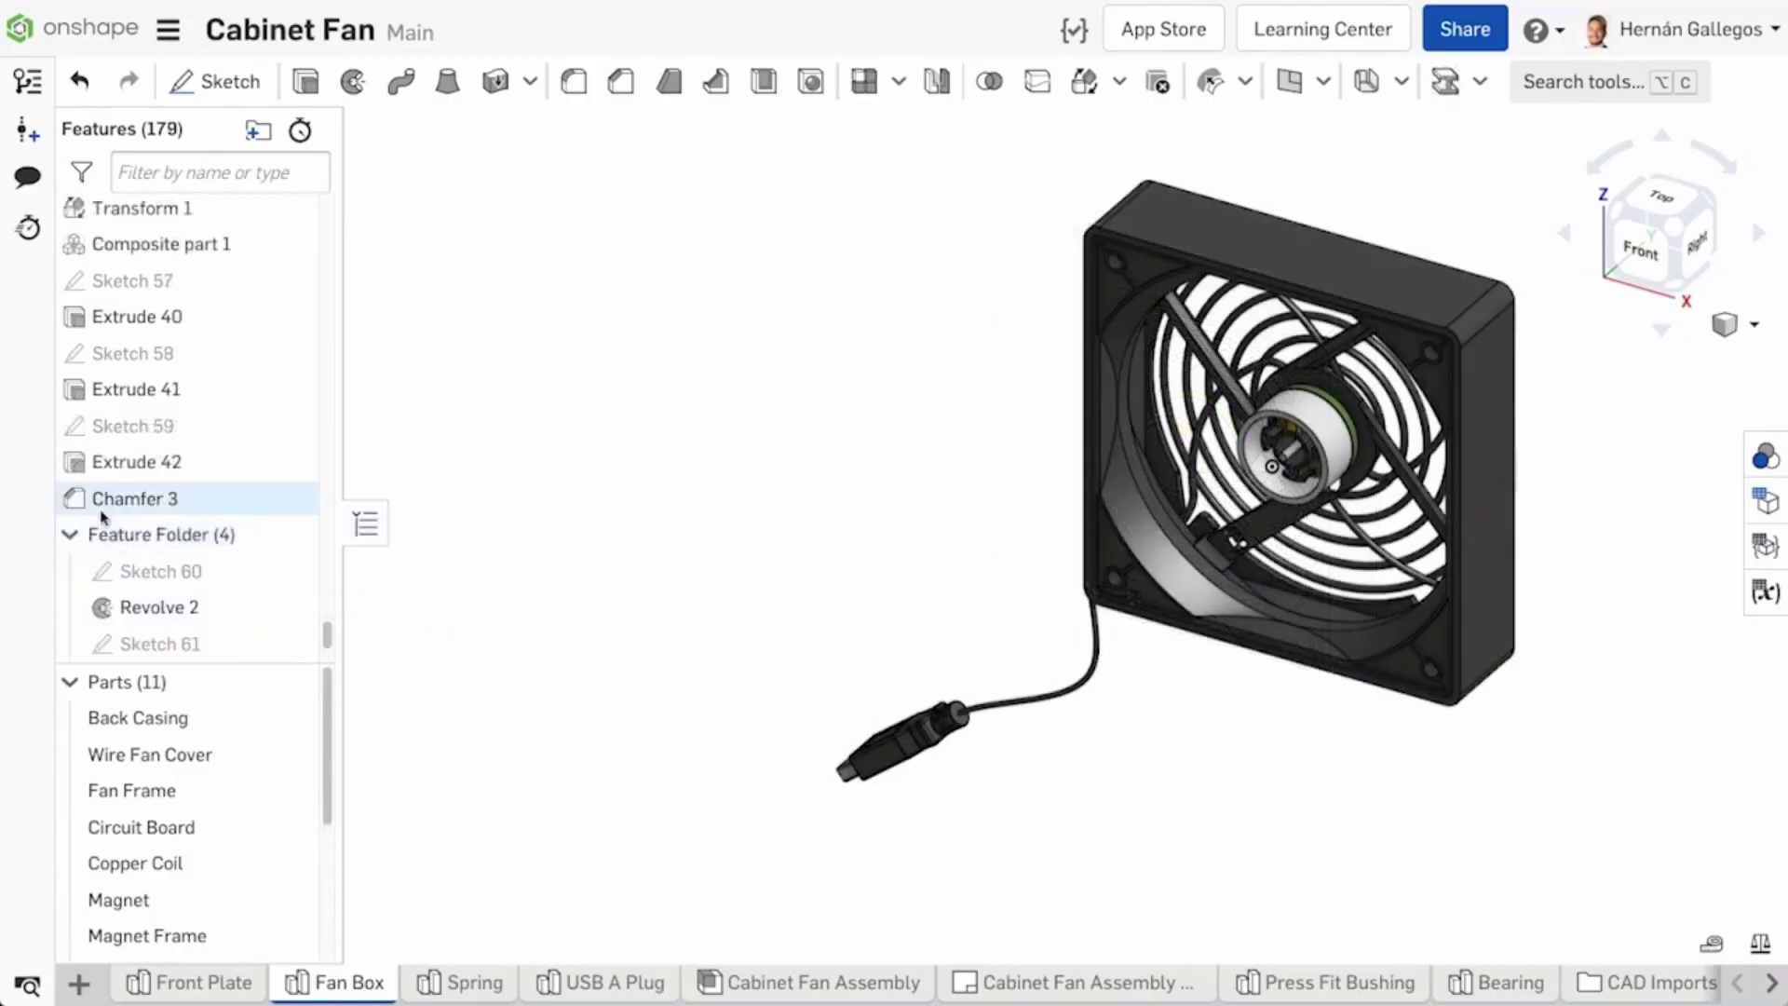
Step: Move Chamfer 3 into the folder named Feature Folder and back out above it
left_click_drag(103, 517, 131, 568)
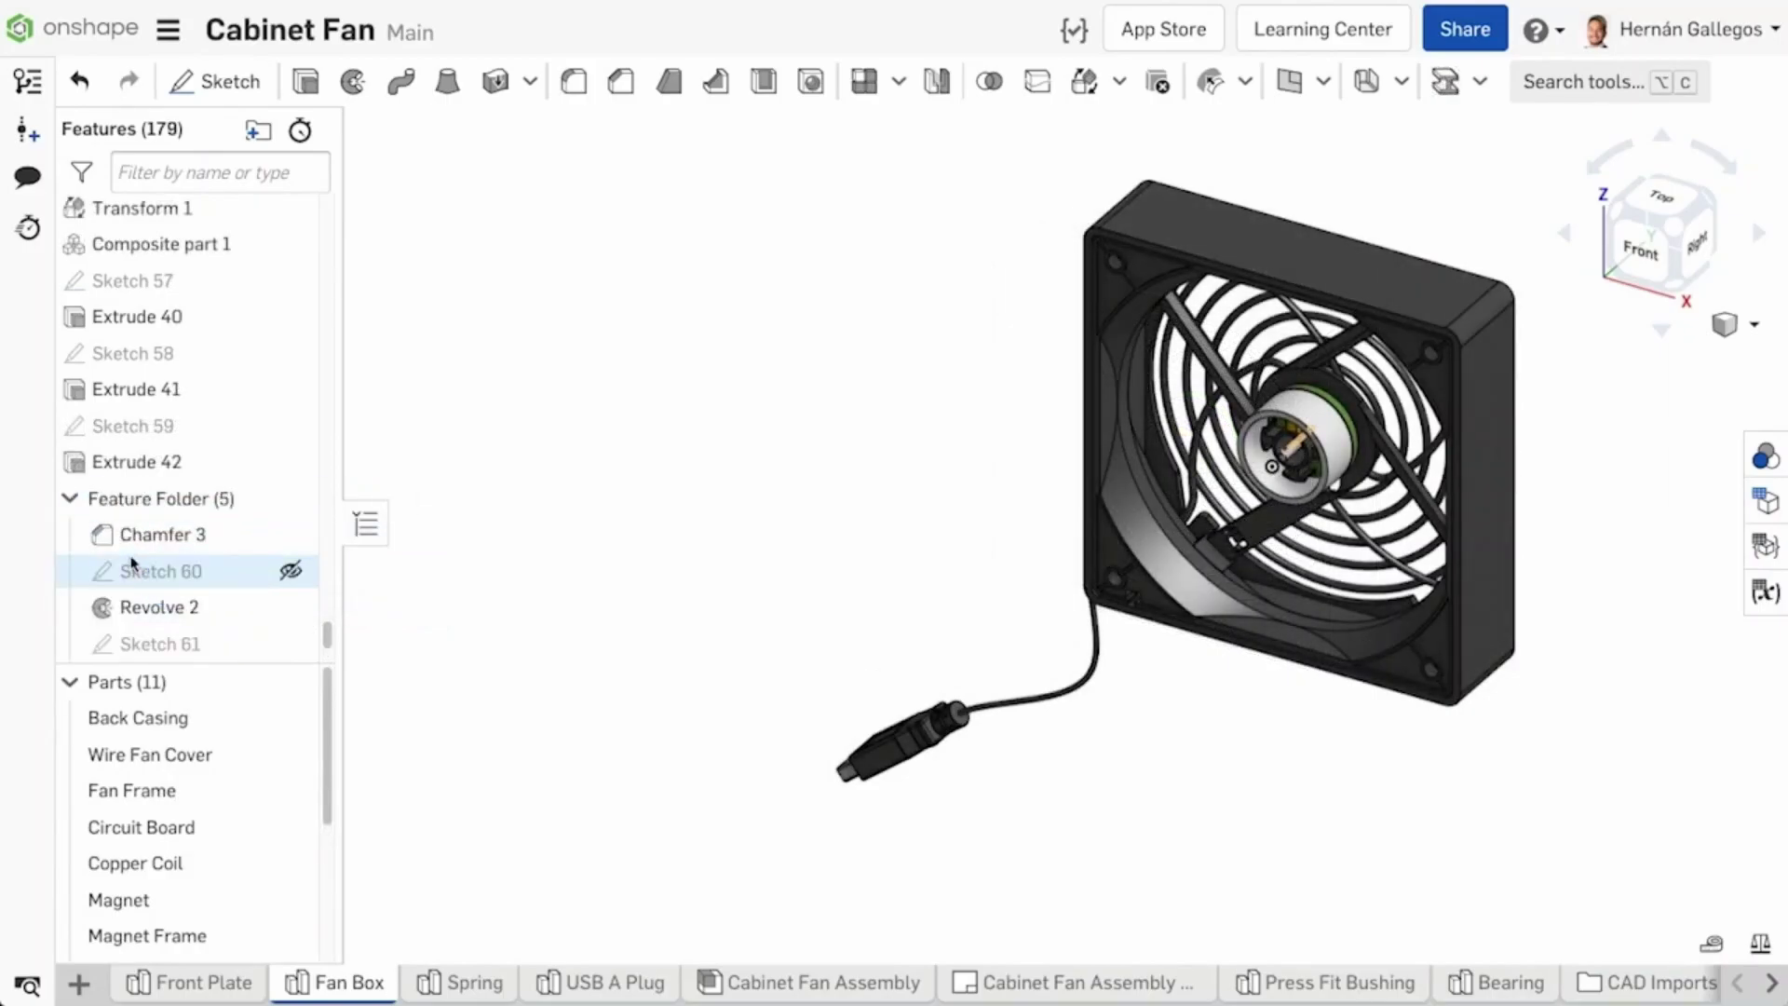
left_click_drag(147, 535, 154, 496)
Step: Unpack the folder named Feature Folder so its features return to the main feature list
scroll(158, 517, "down", 2)
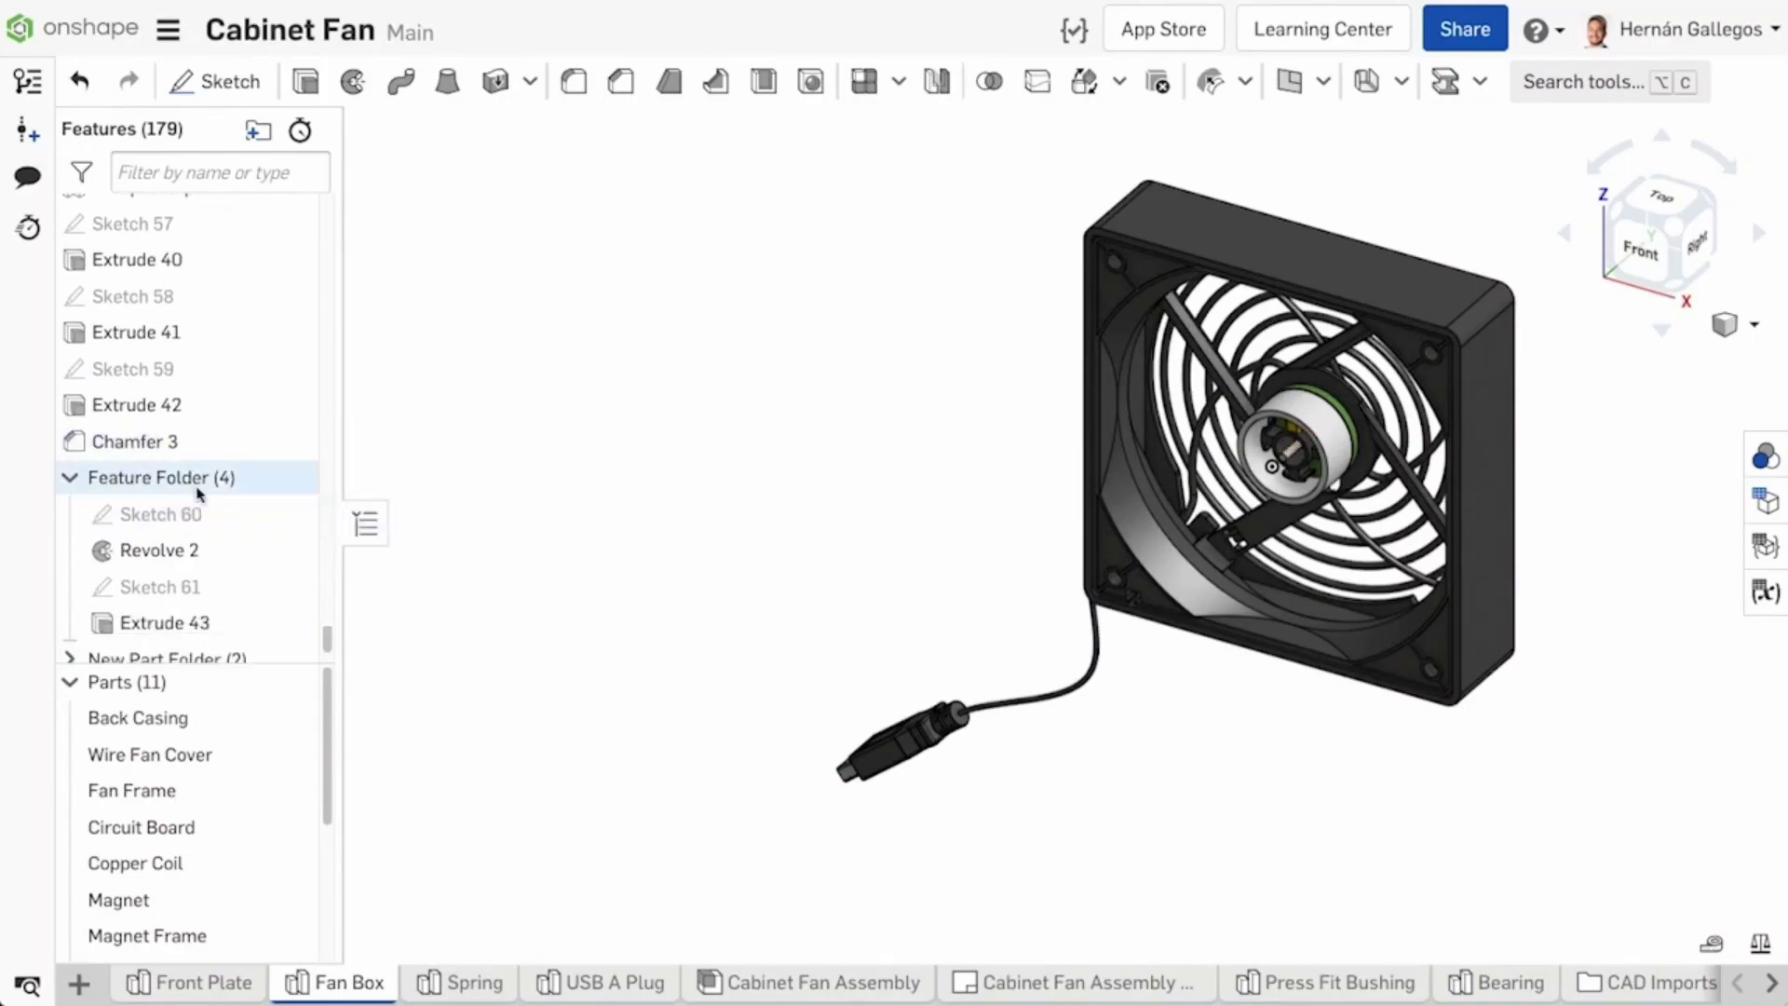
right_click(199, 484)
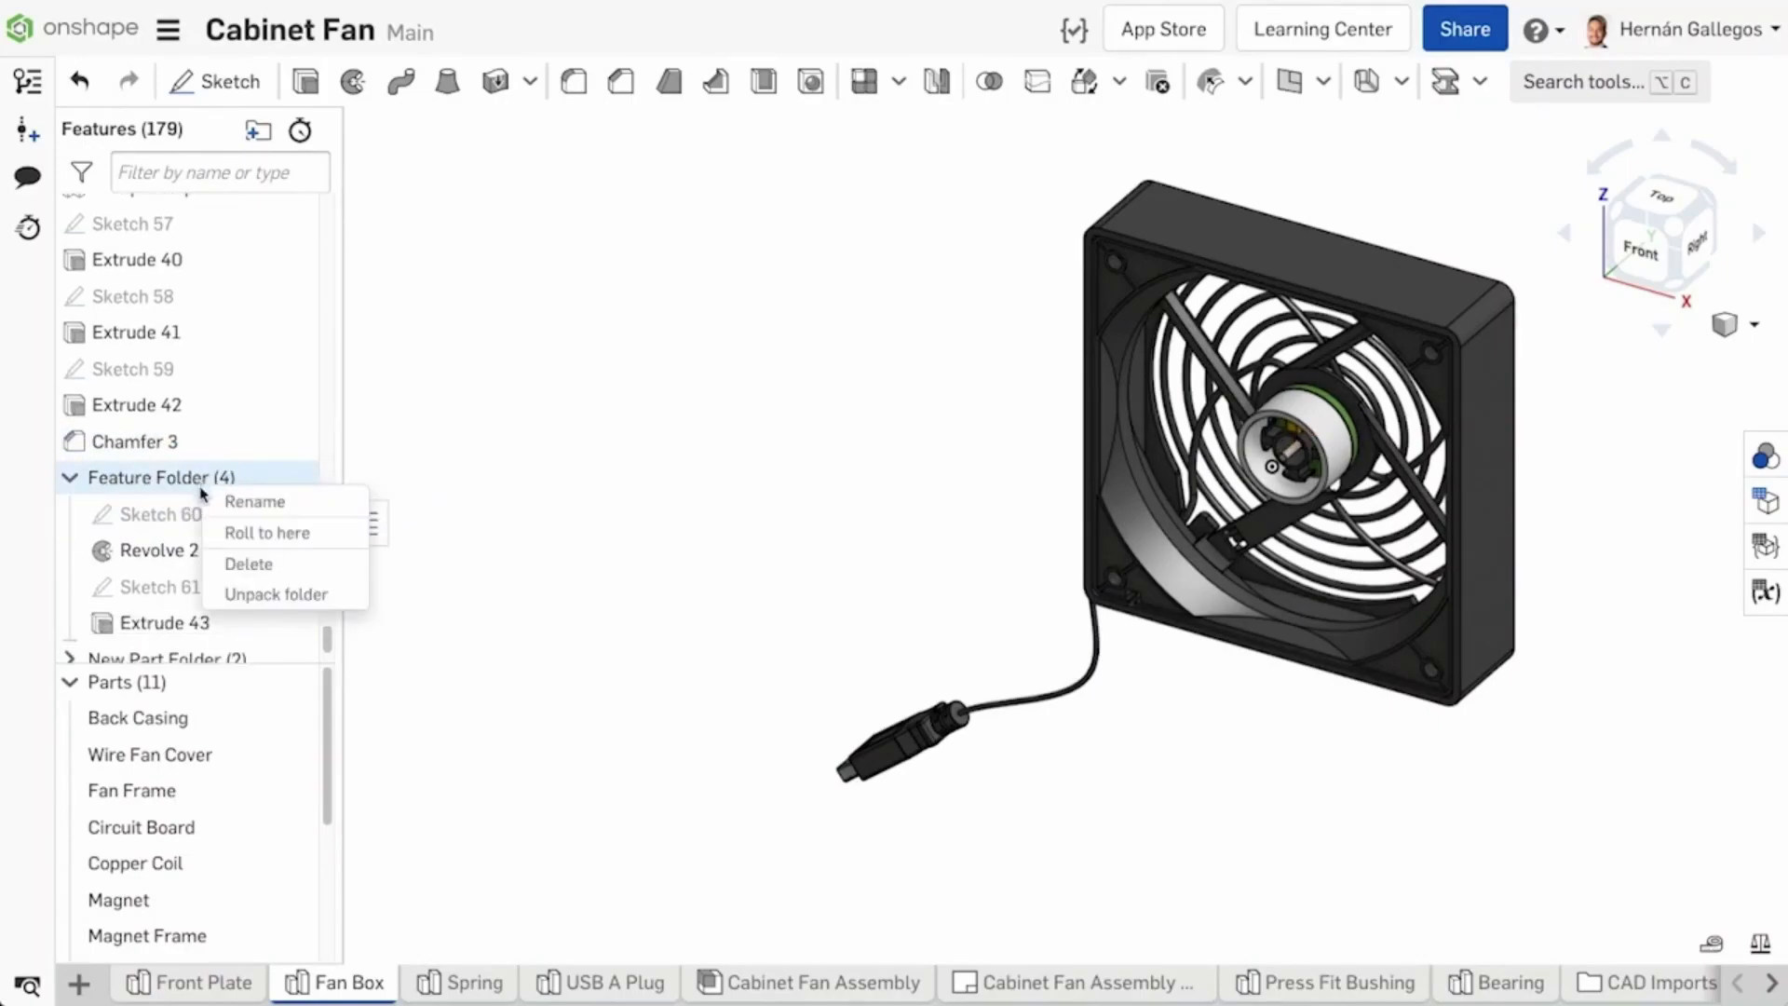
left_click(250, 596)
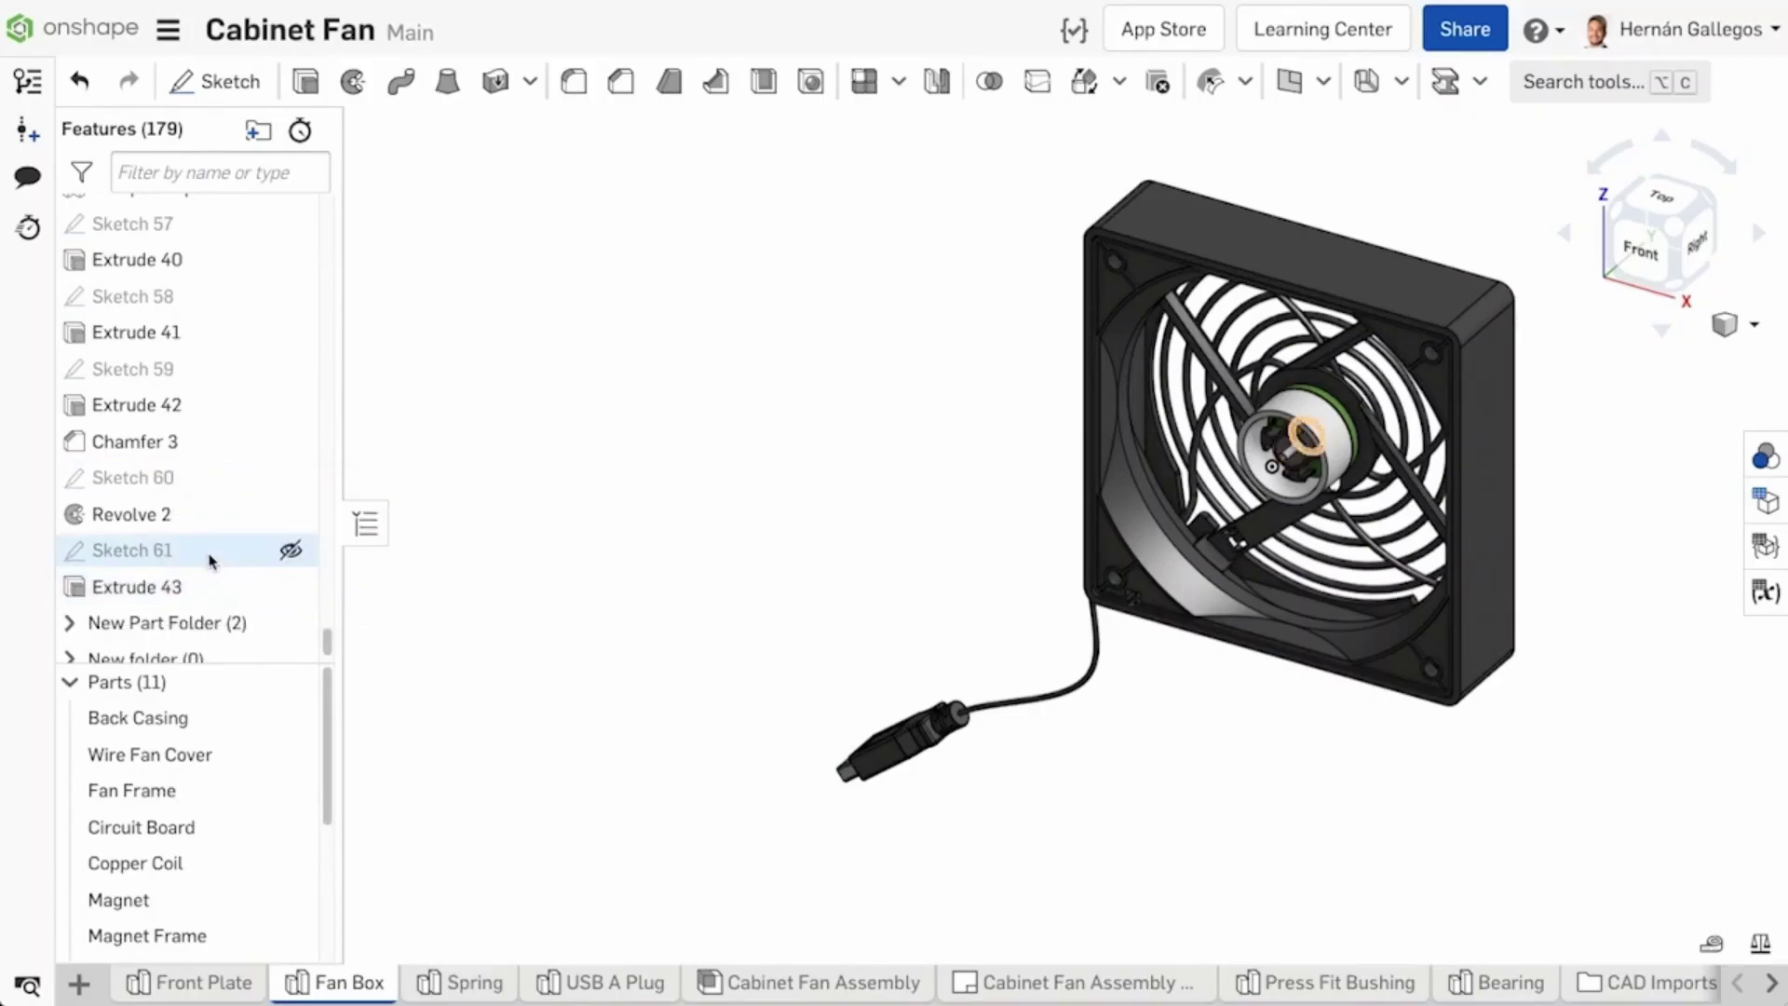
Step: Expand the New Part Folder at the end of the feature list and delete it together with its contents
scroll(209, 557, "down", 2)
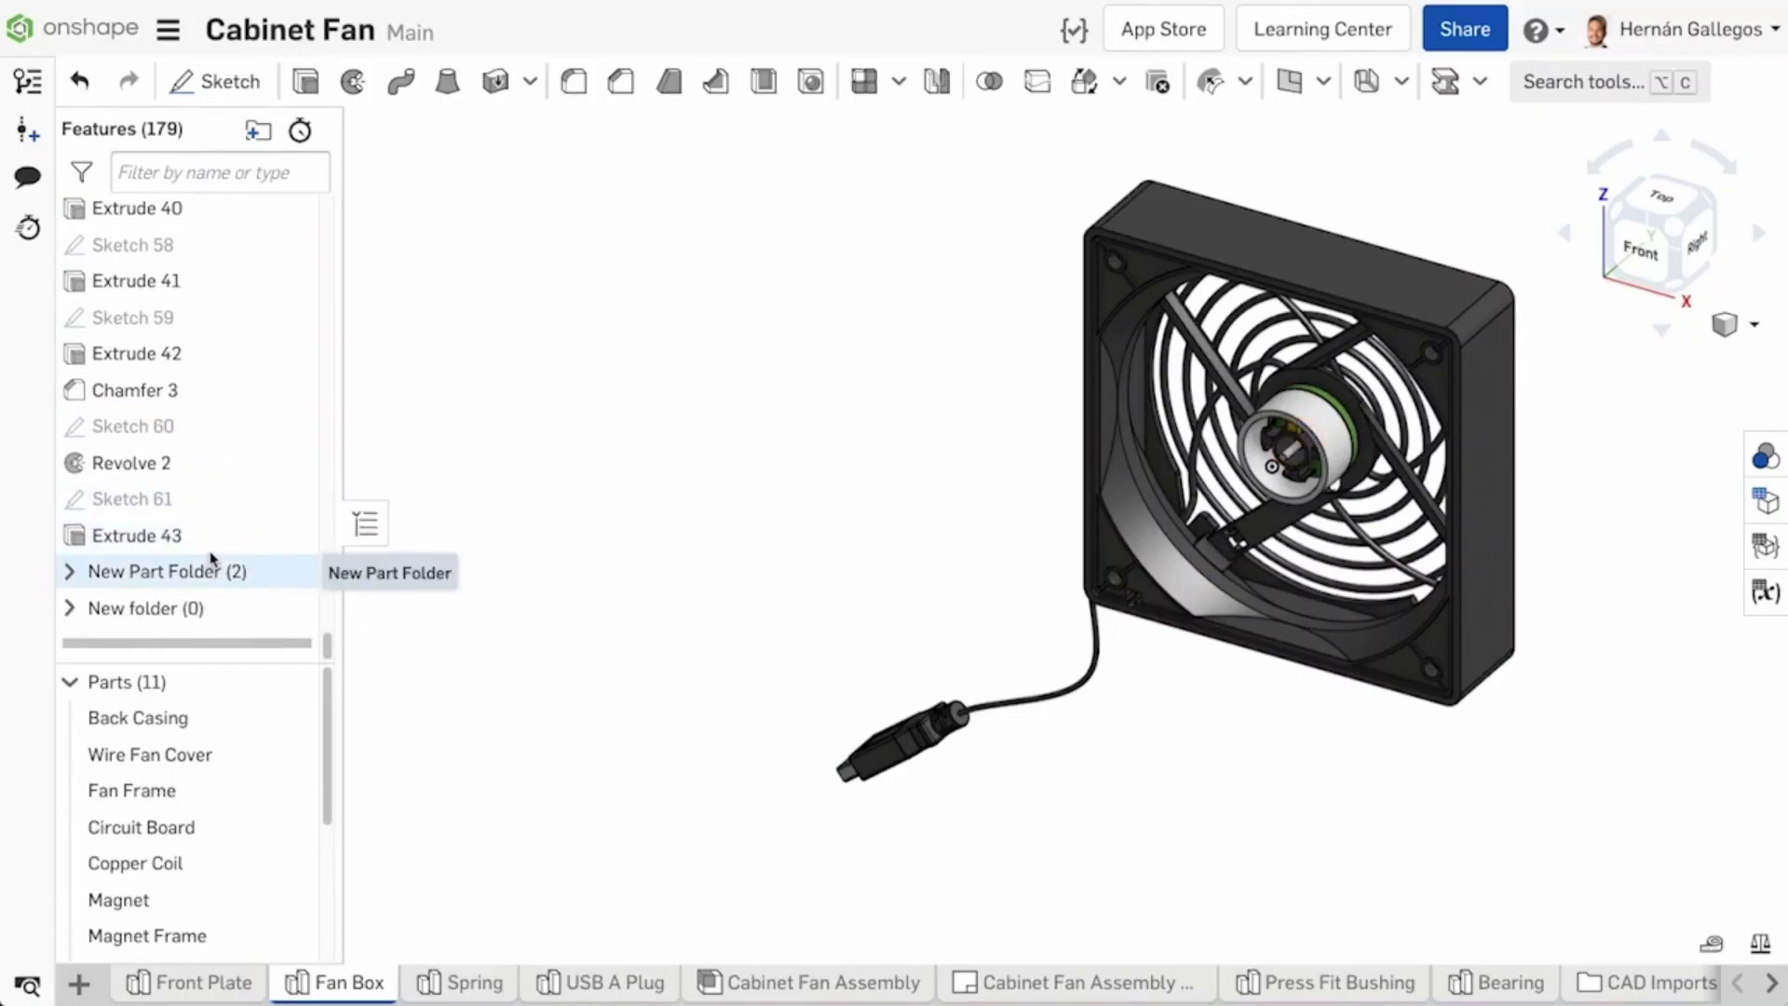
left_click(104, 570)
scroll(158, 549, "down", 2)
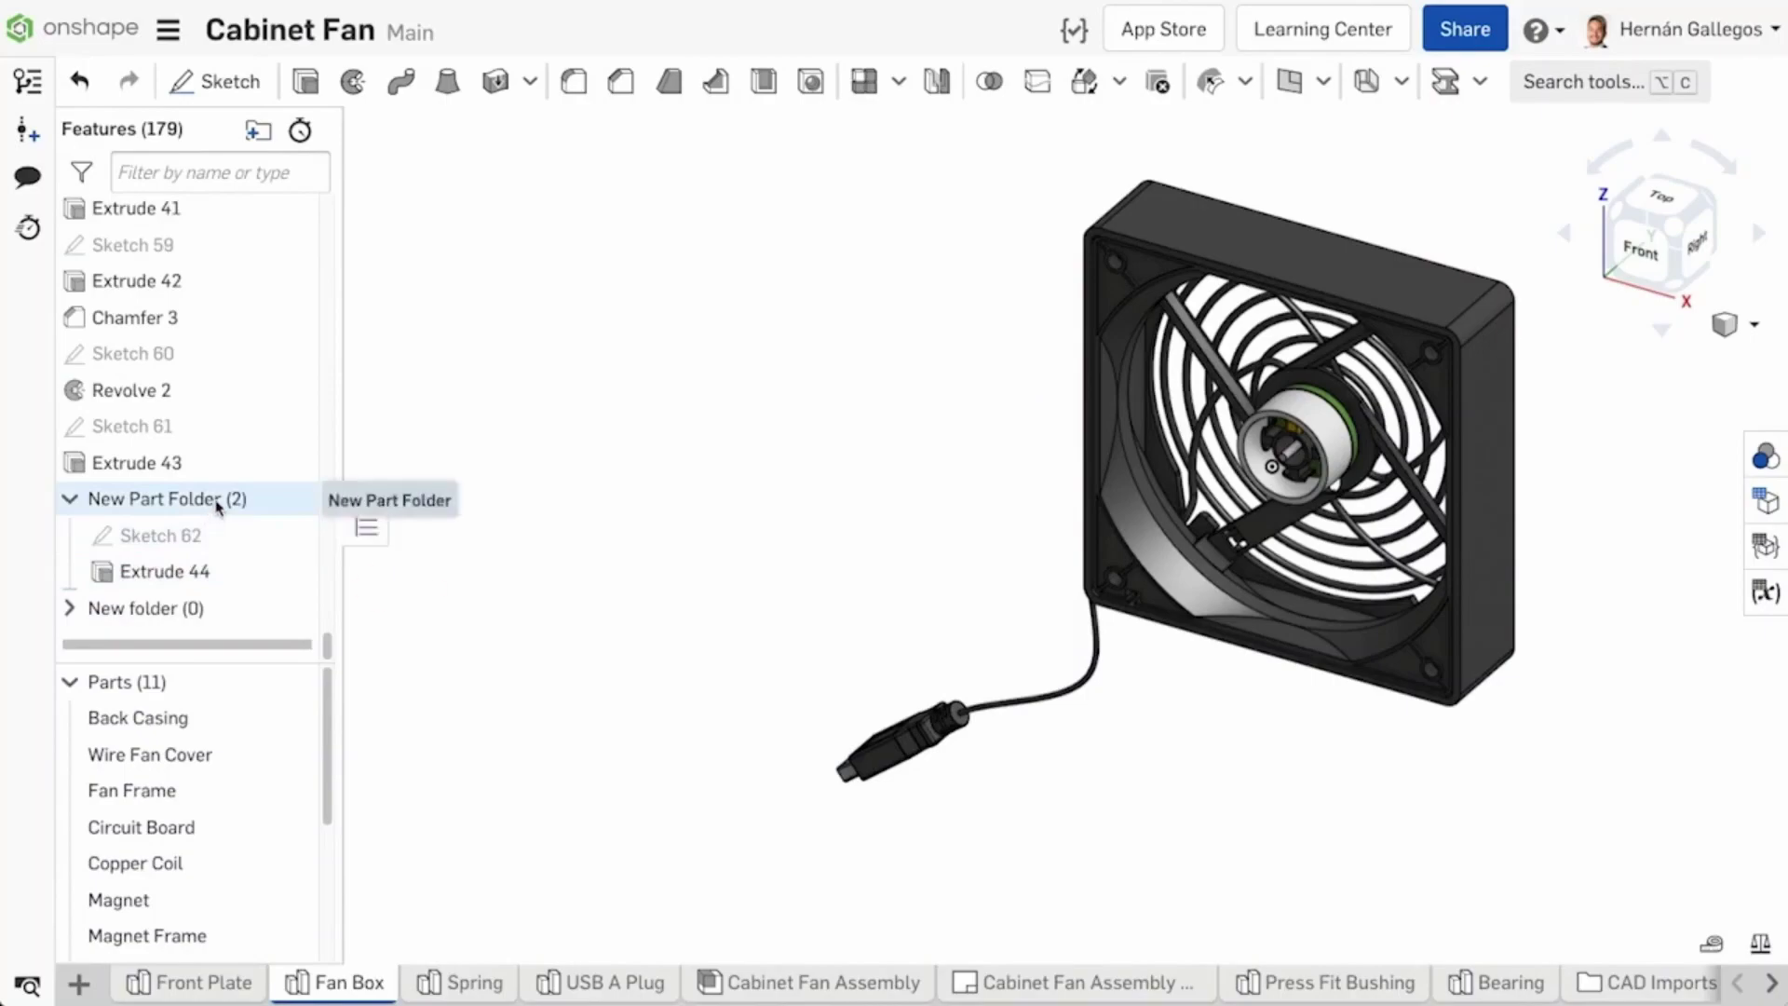
right_click(221, 501)
left_click(264, 584)
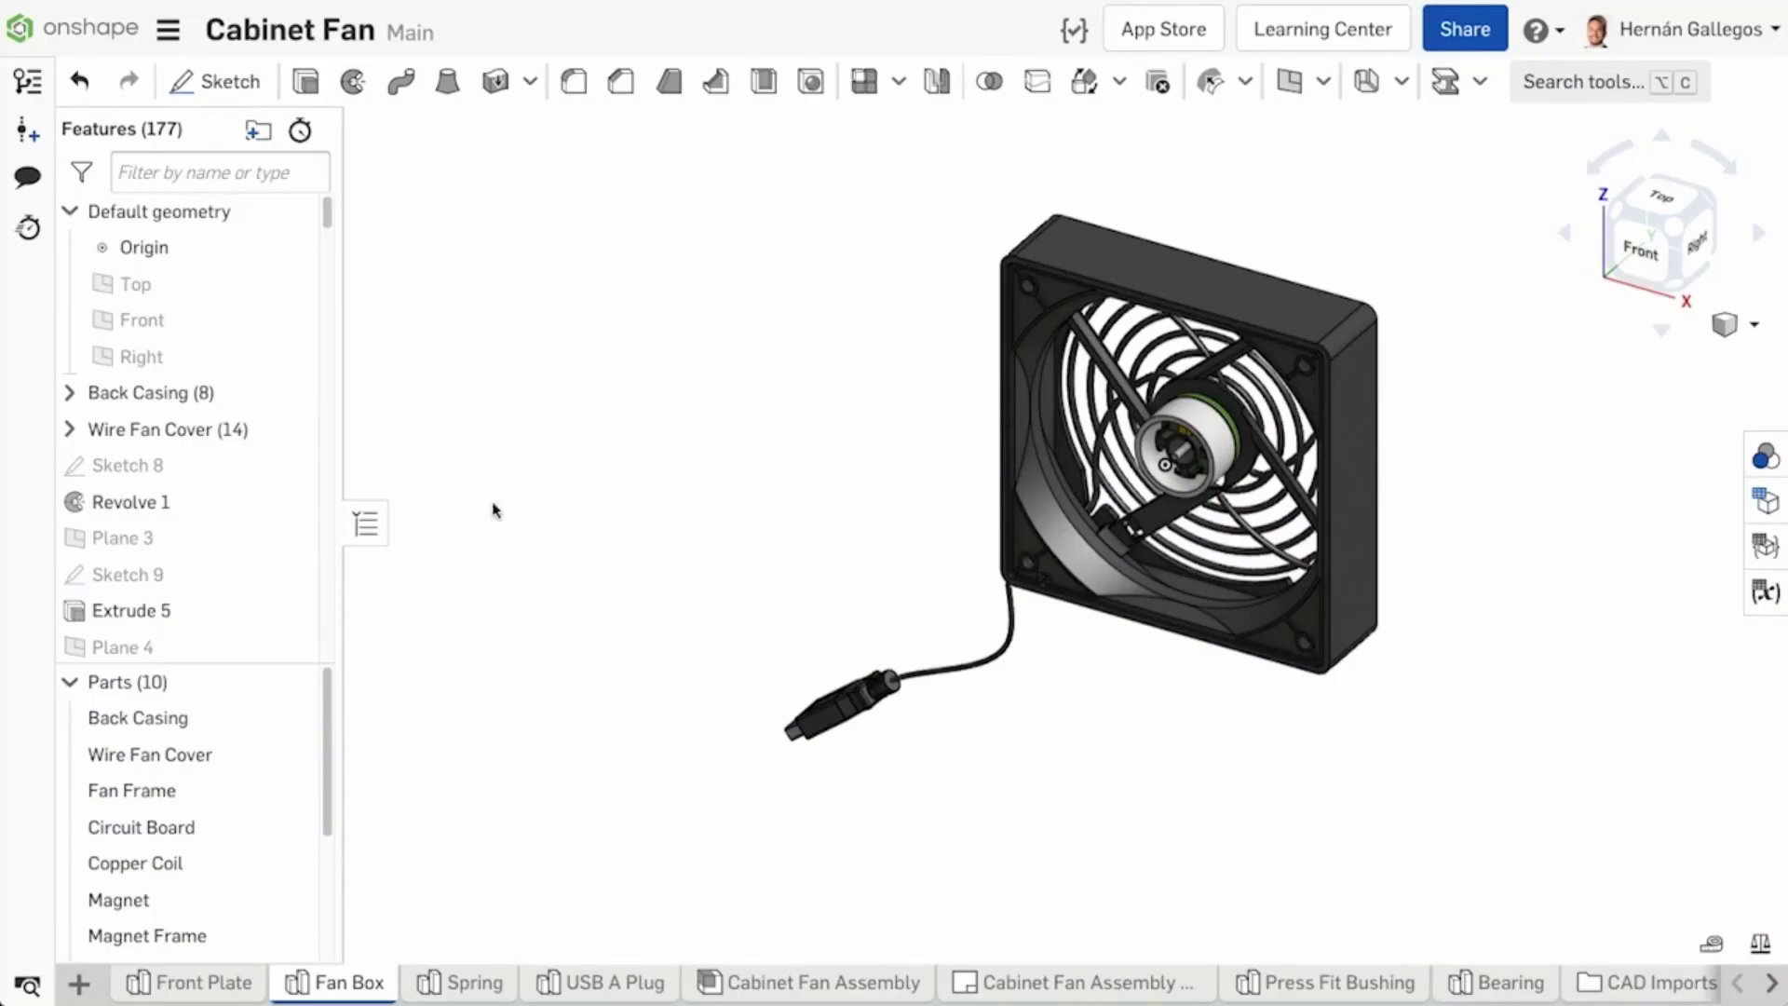
Step: Try moving the Wire Fan Cover folder above the Back Casing folder, look through its features, and undo the move
left_click_drag(238, 432, 229, 389)
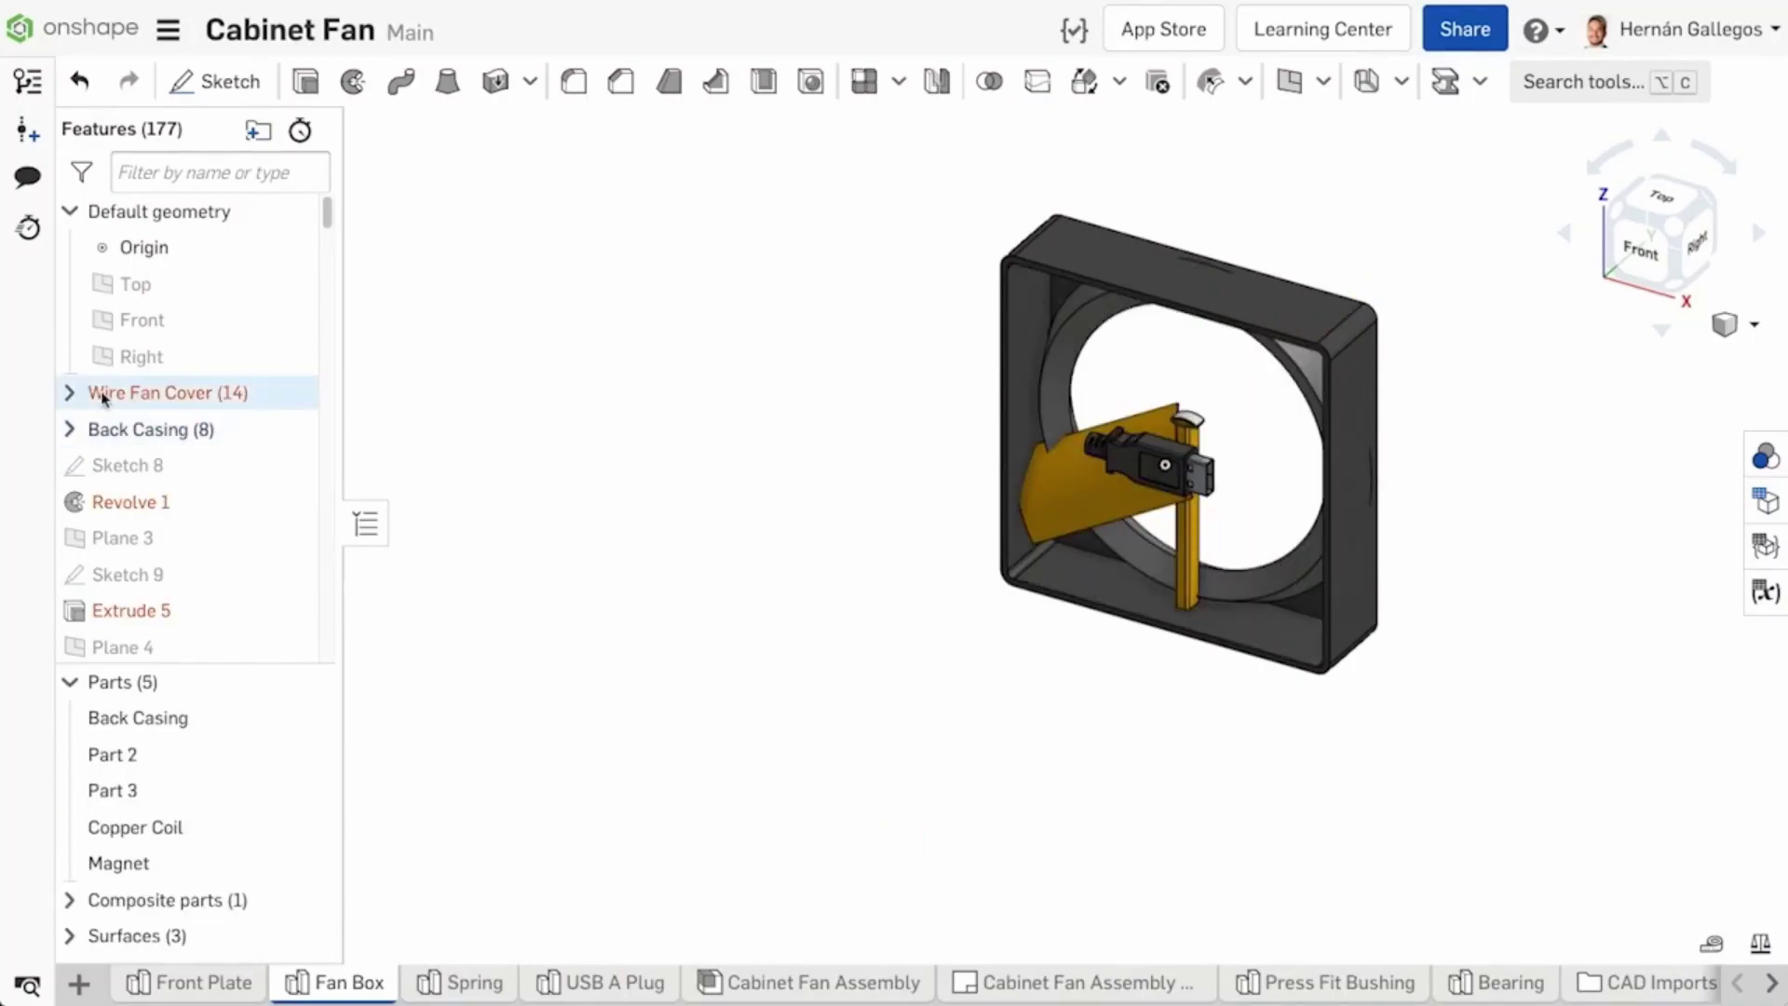
left_click(69, 392)
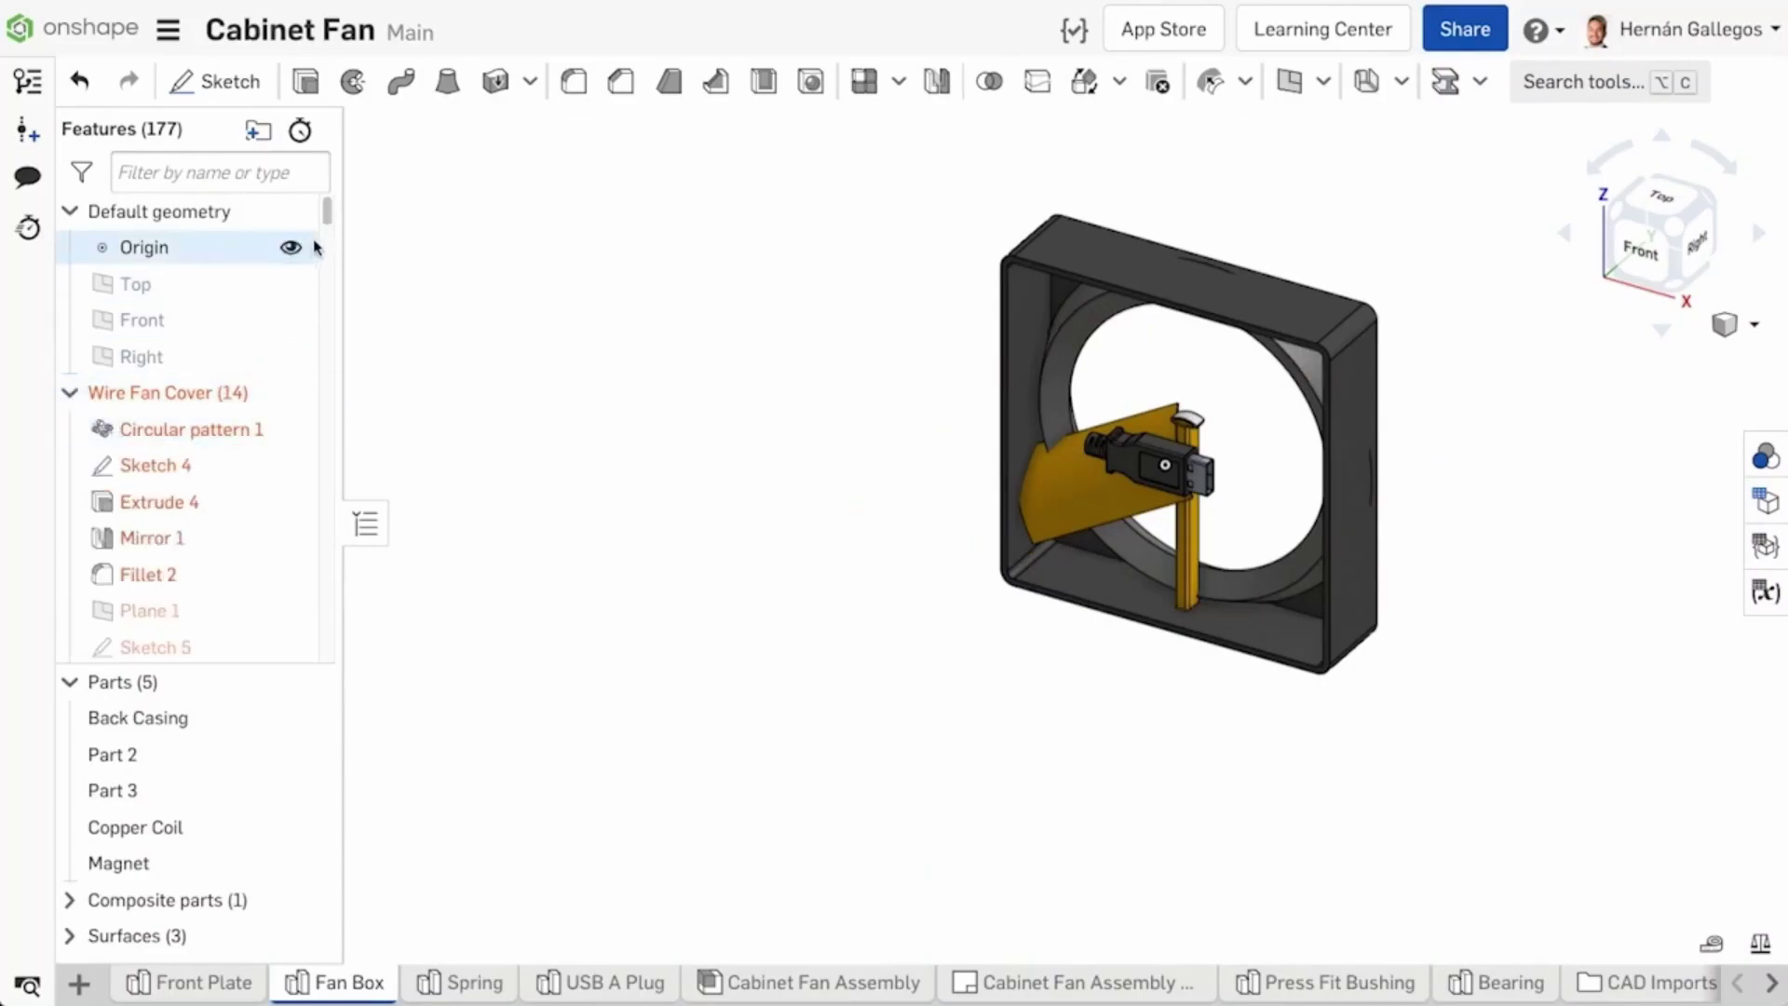
scroll(324, 244, "down", 3)
left_click_drag(326, 244, 331, 215)
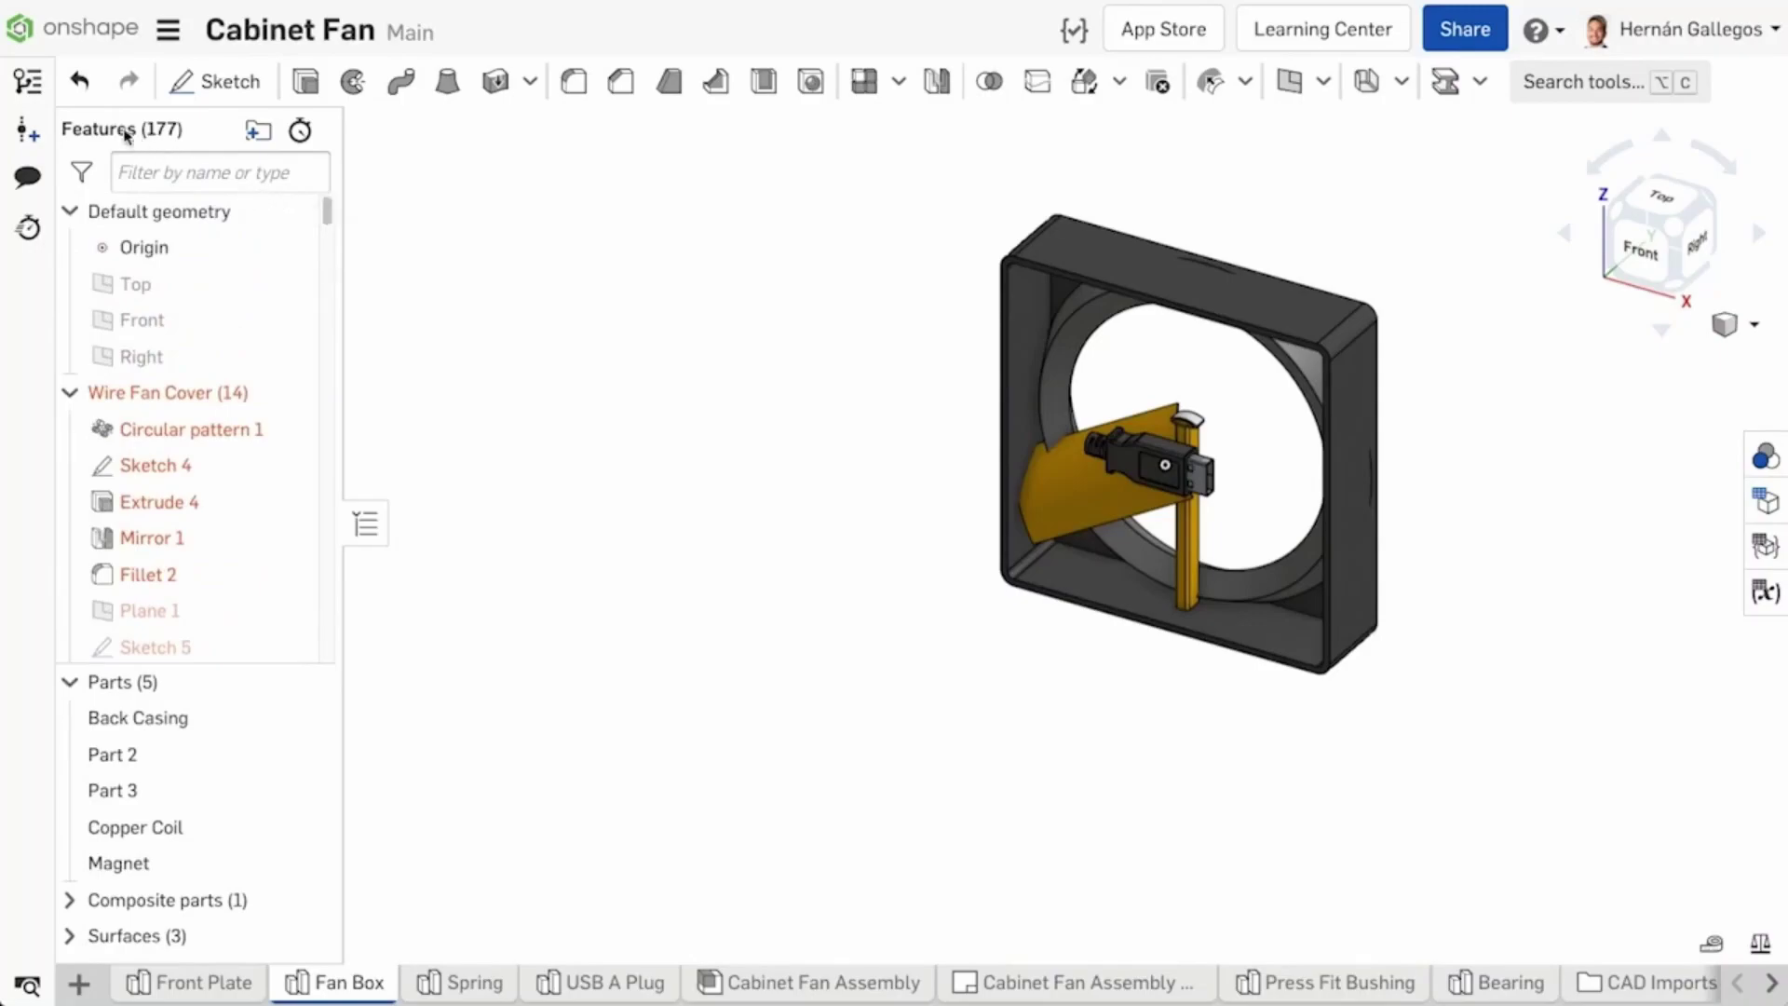
left_click(79, 81)
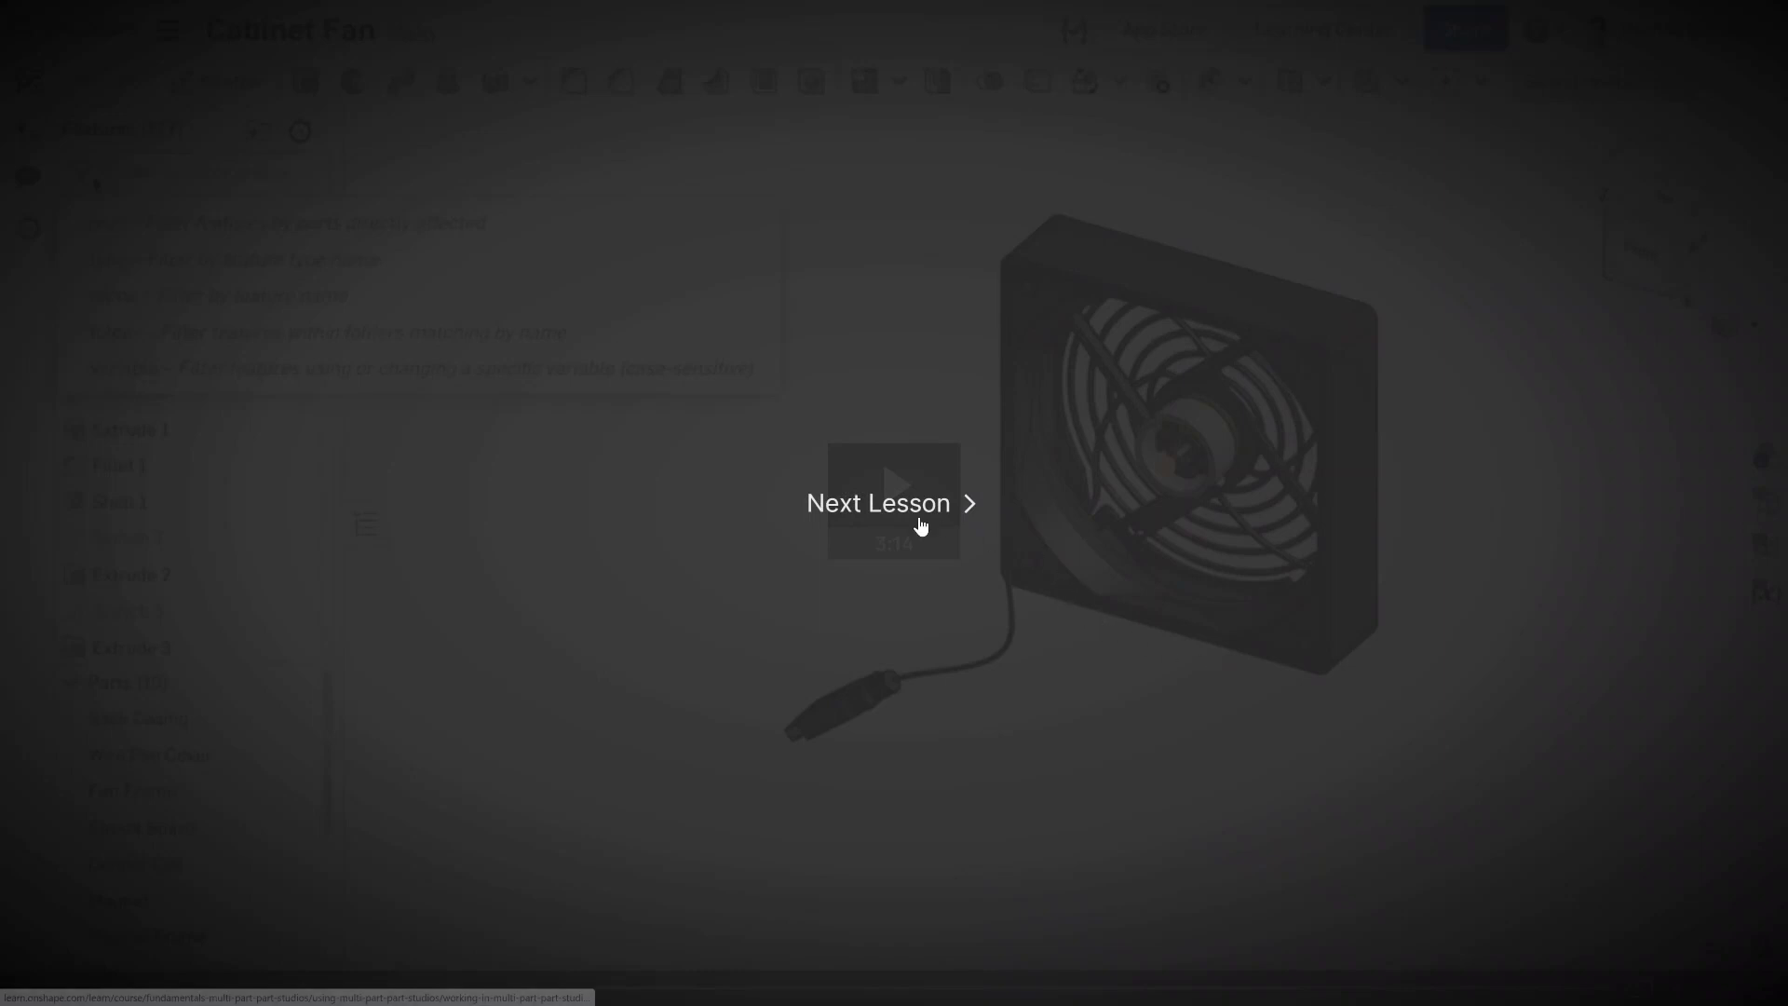
Step: Open the next lesson, Working in Multi-Part Part Studios, and play its video in full screen
left_click(918, 518)
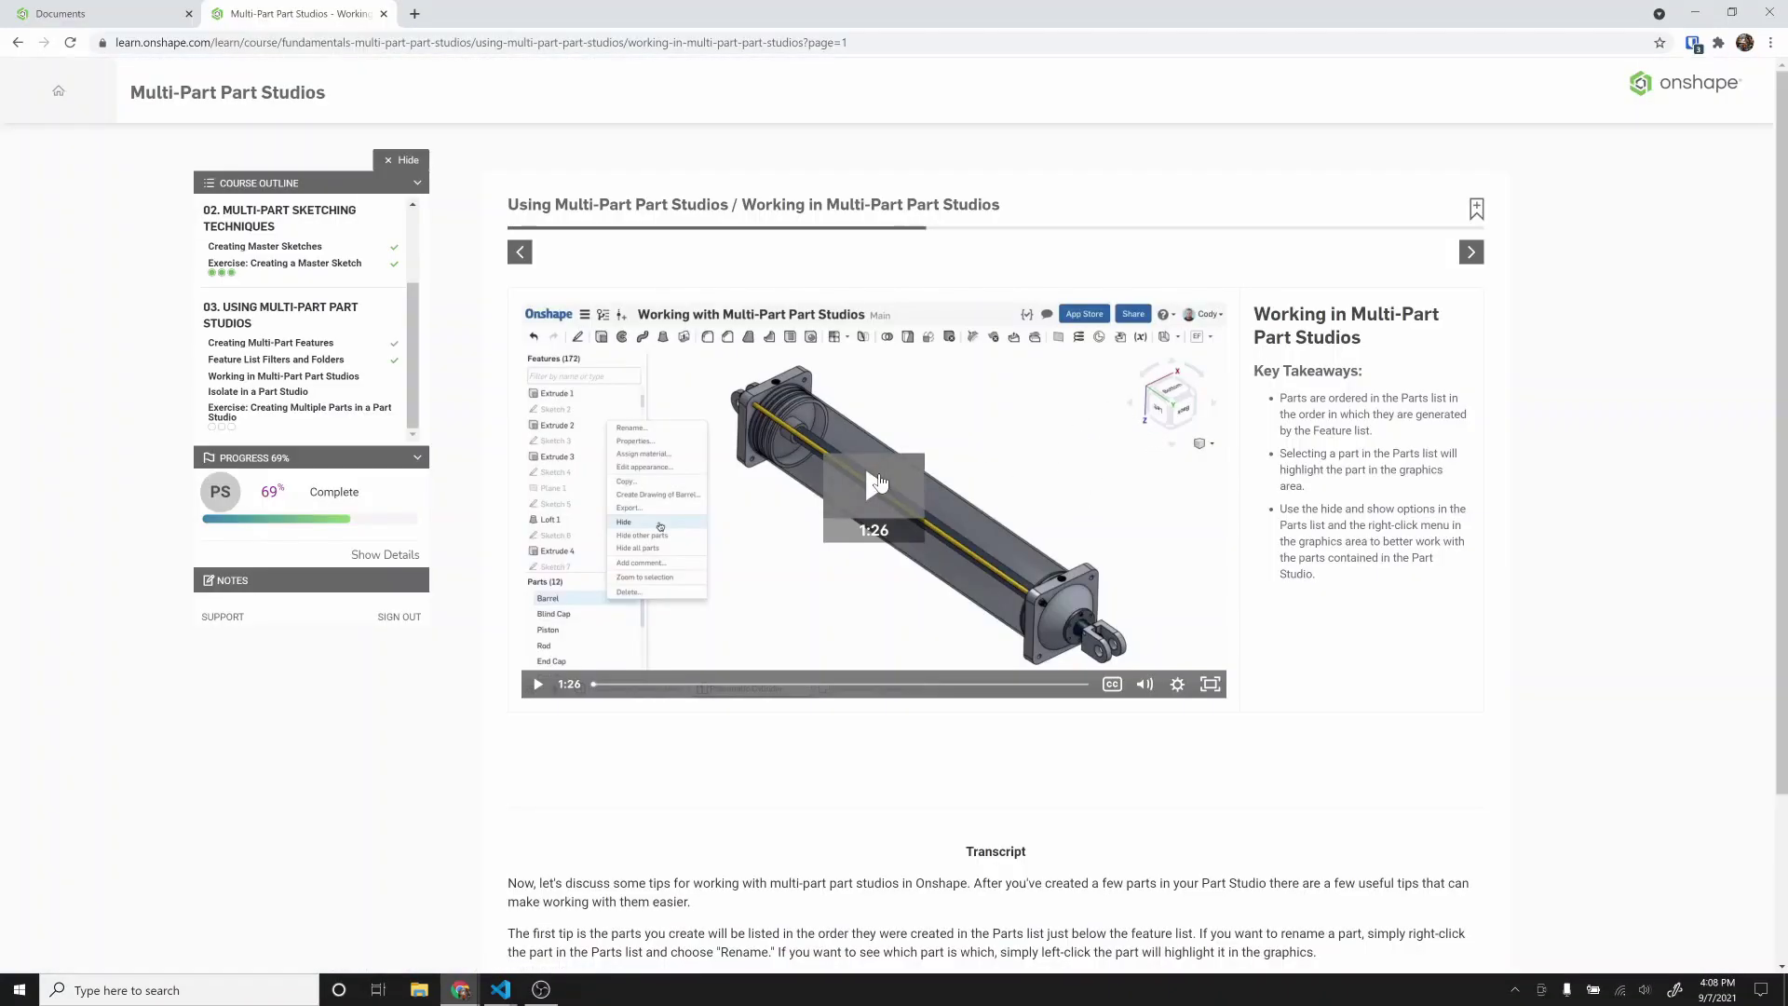
left_click(880, 482)
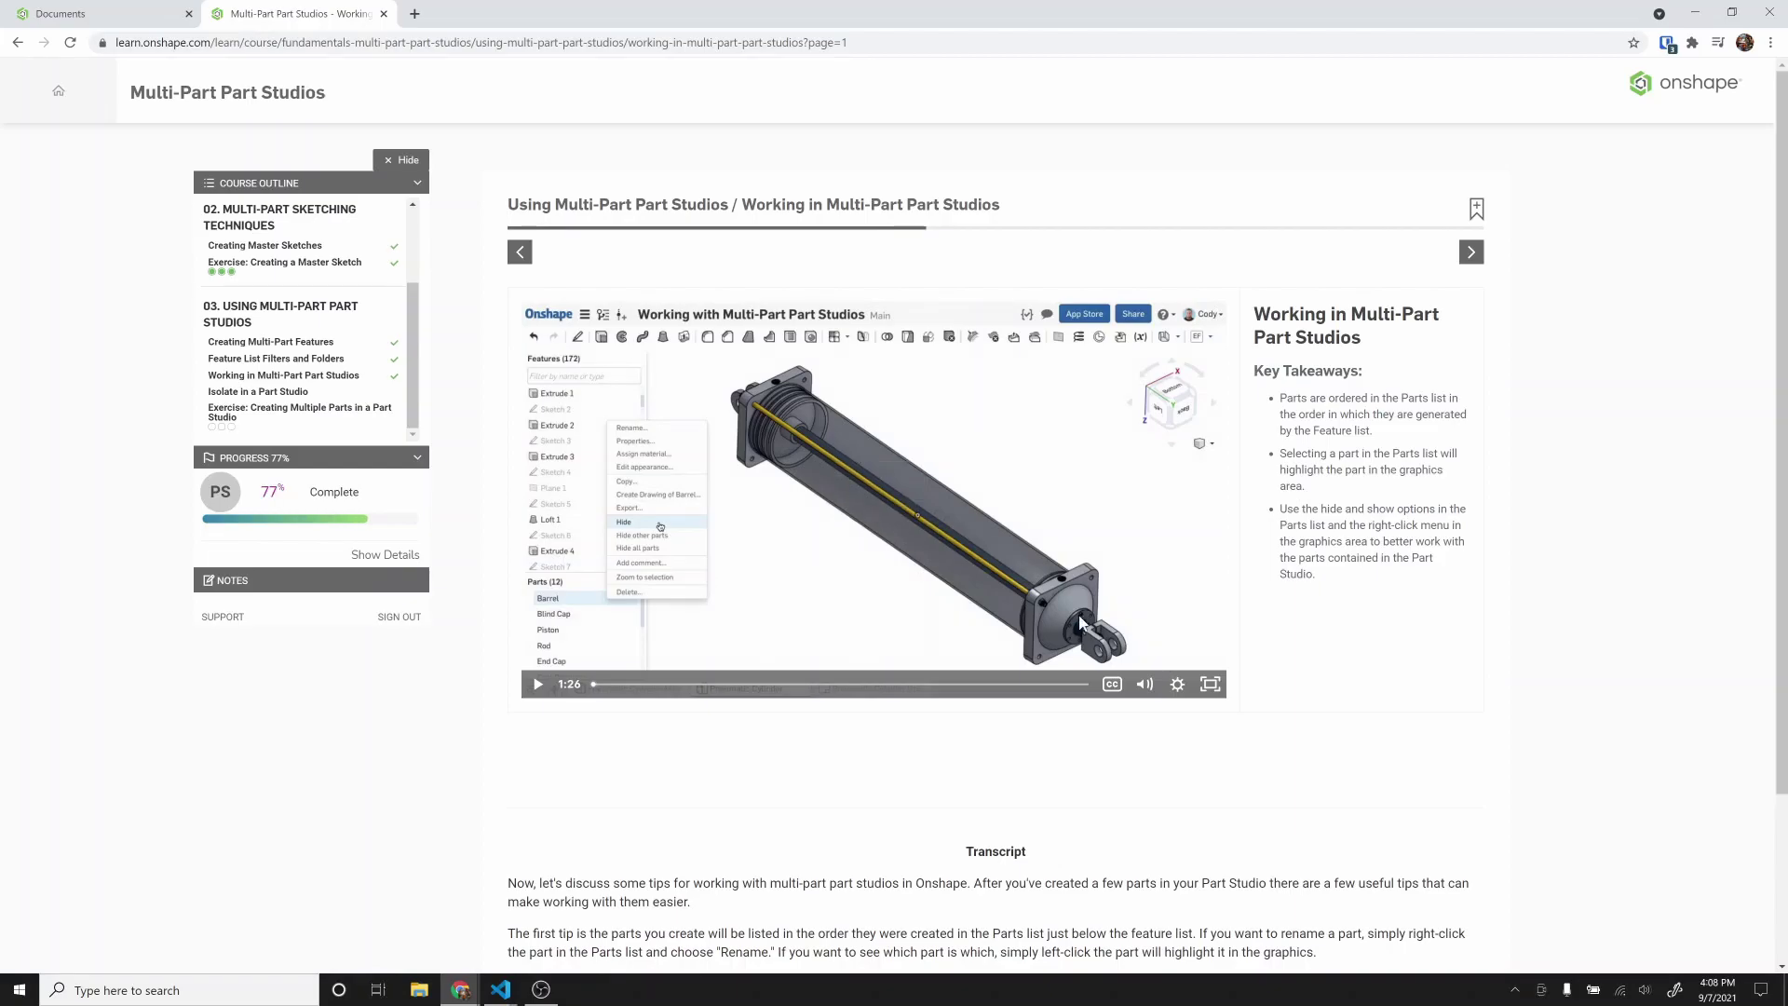
left_click(1210, 684)
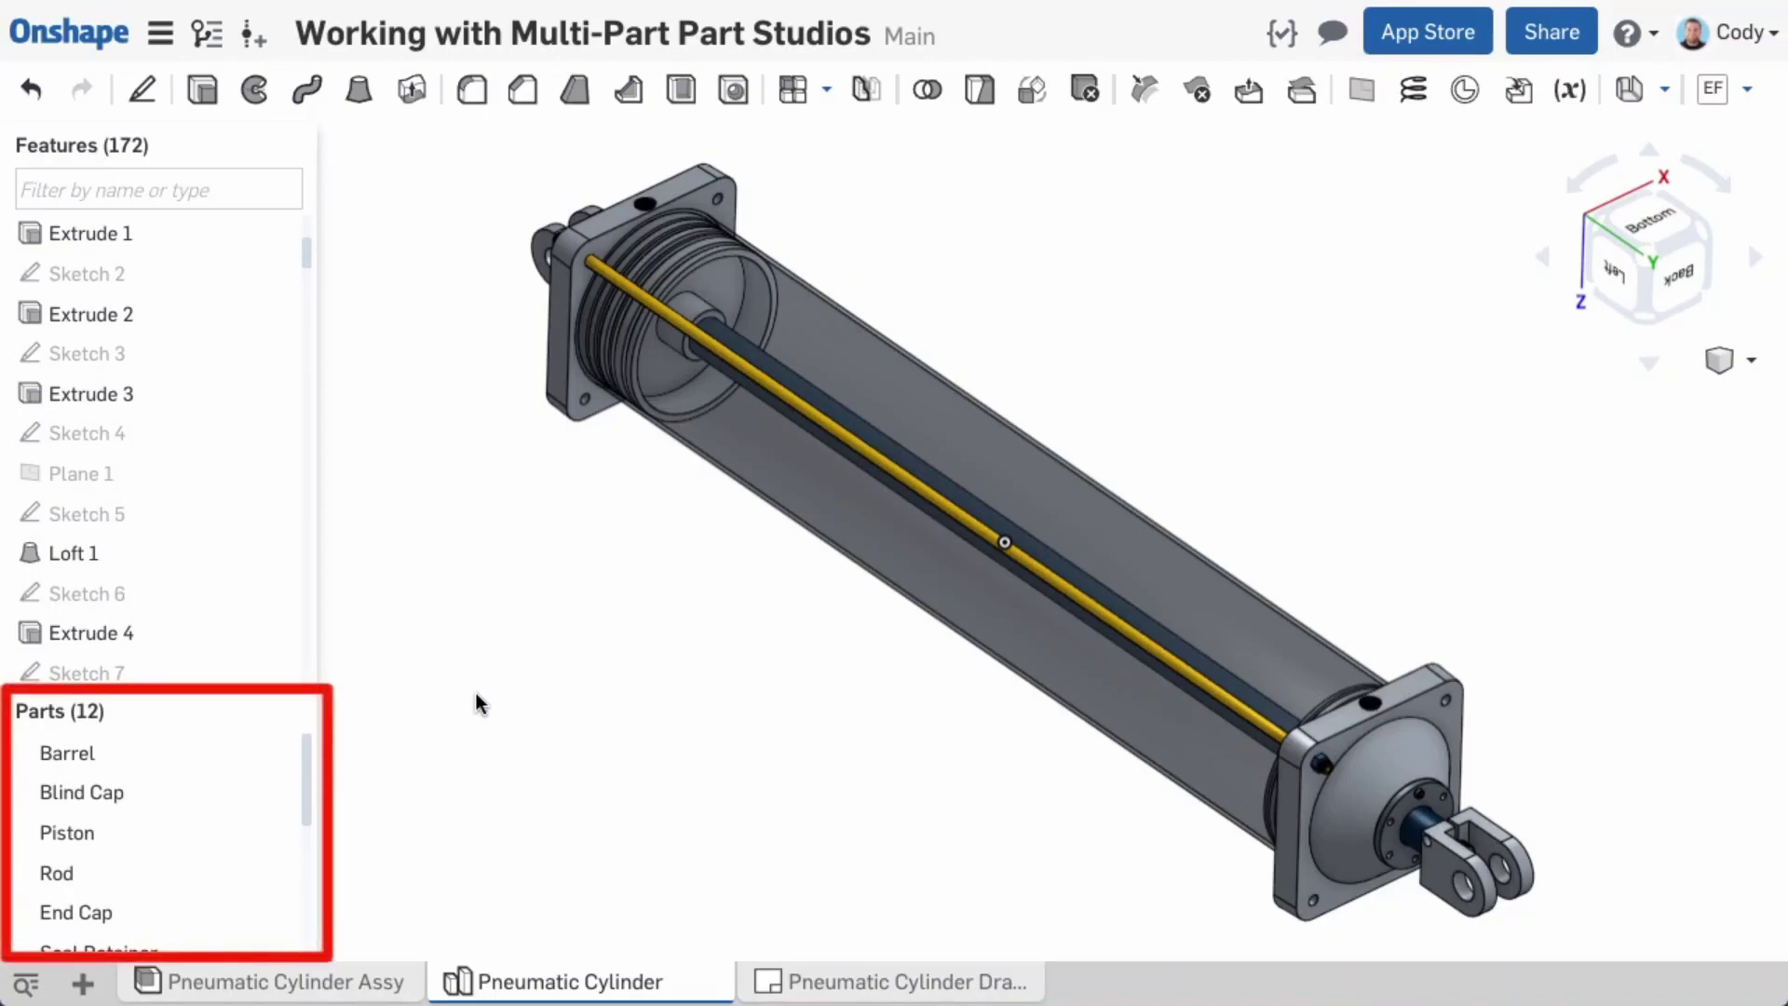
Step: Rename Part 12 in the Parts list as "Piston Bolt"
left_click_drag(310, 745, 299, 876)
right_click(153, 901)
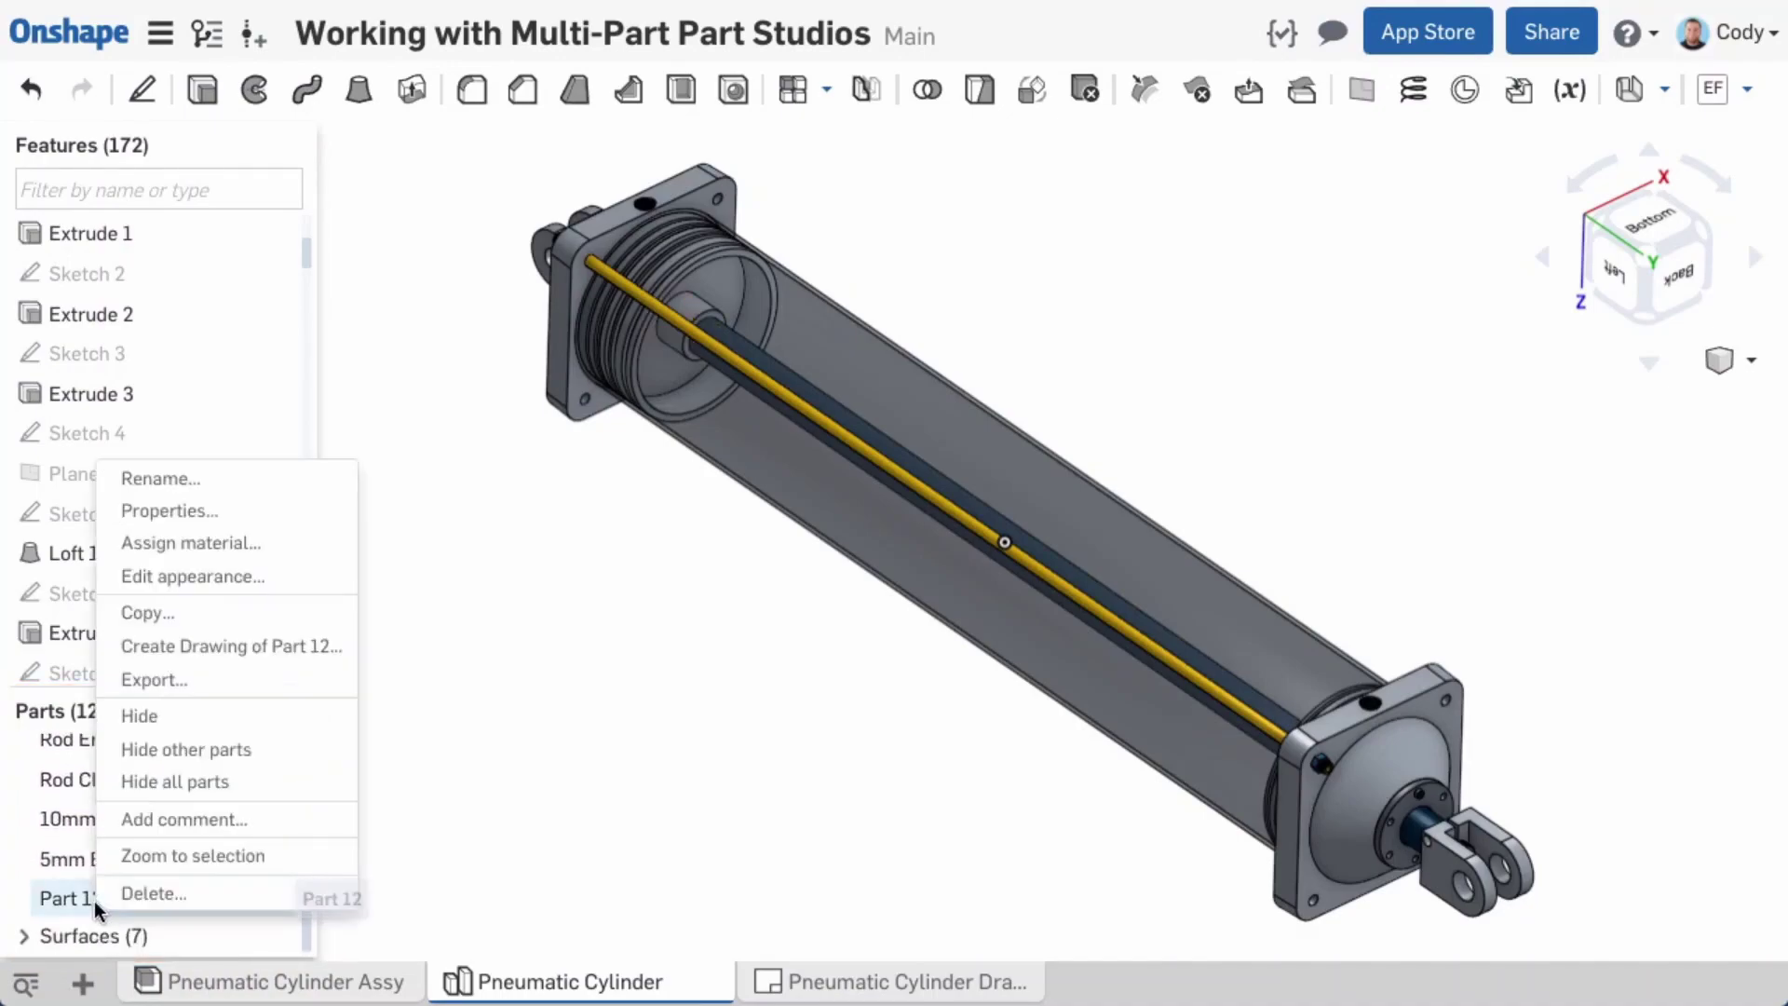
left_click(185, 480)
type("Piston Bolt")
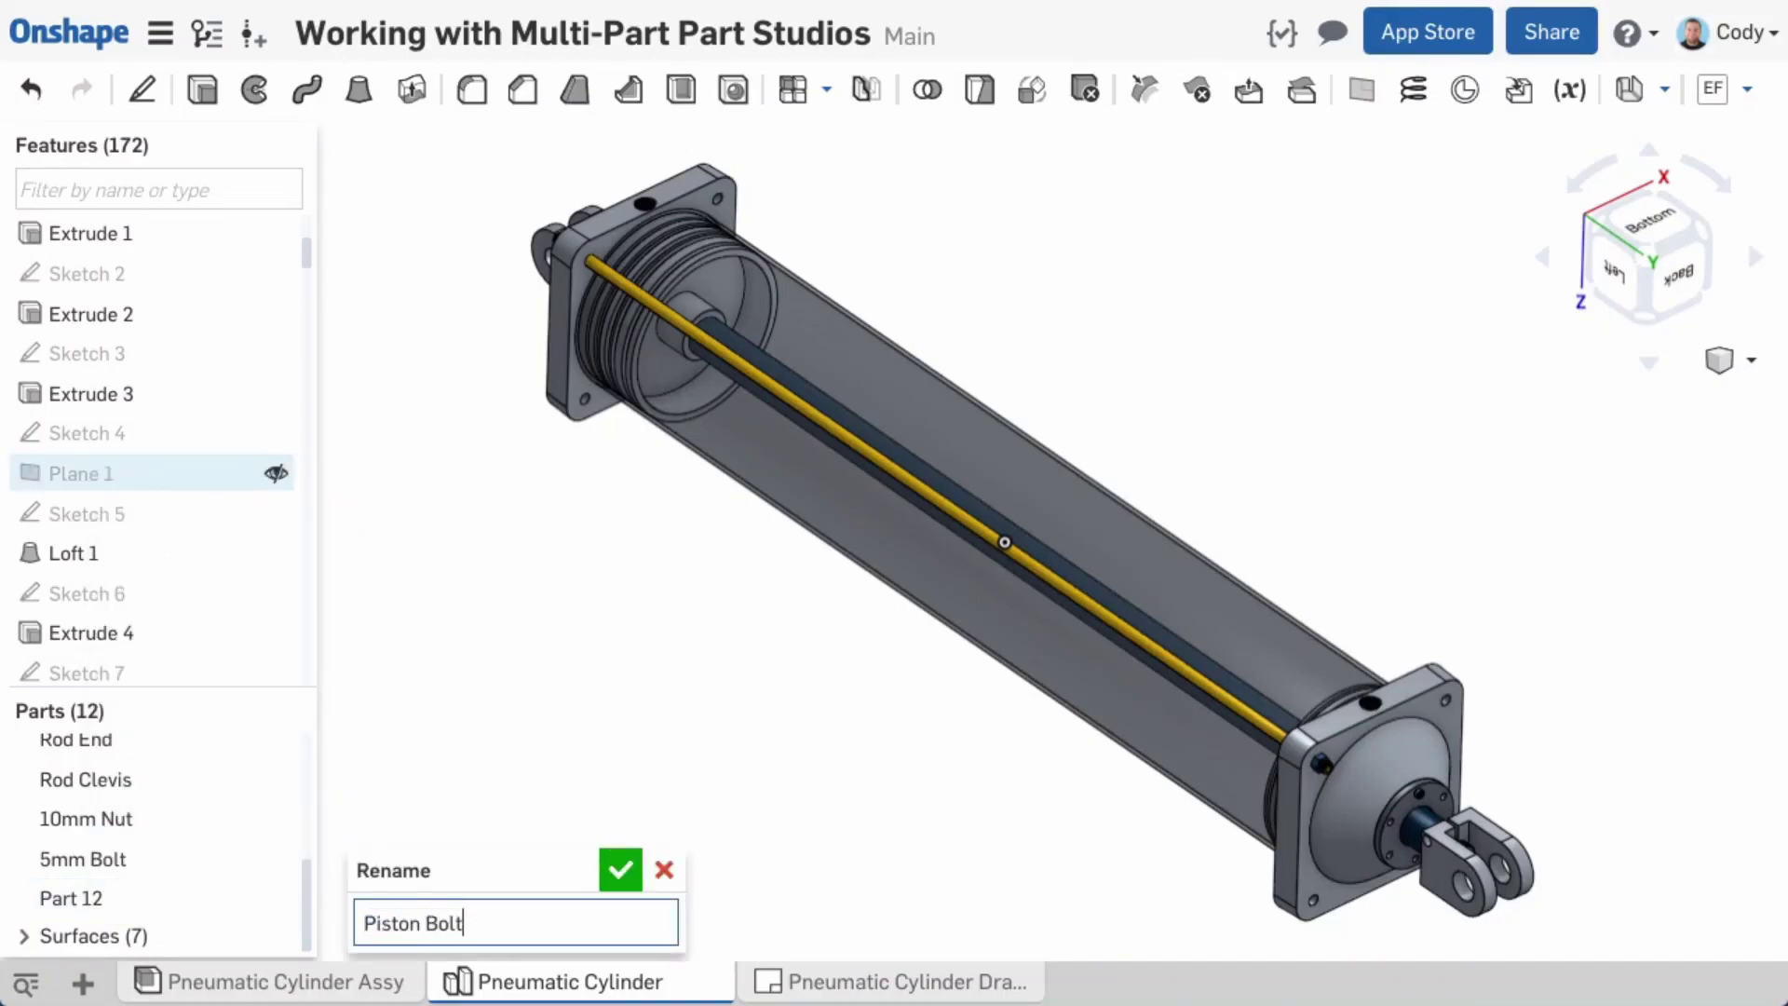
key("Return")
Step: Highlight the Barrel part in the model from the Parts list, clear the selection, and hide the part
scroll(219, 847, "up", 3)
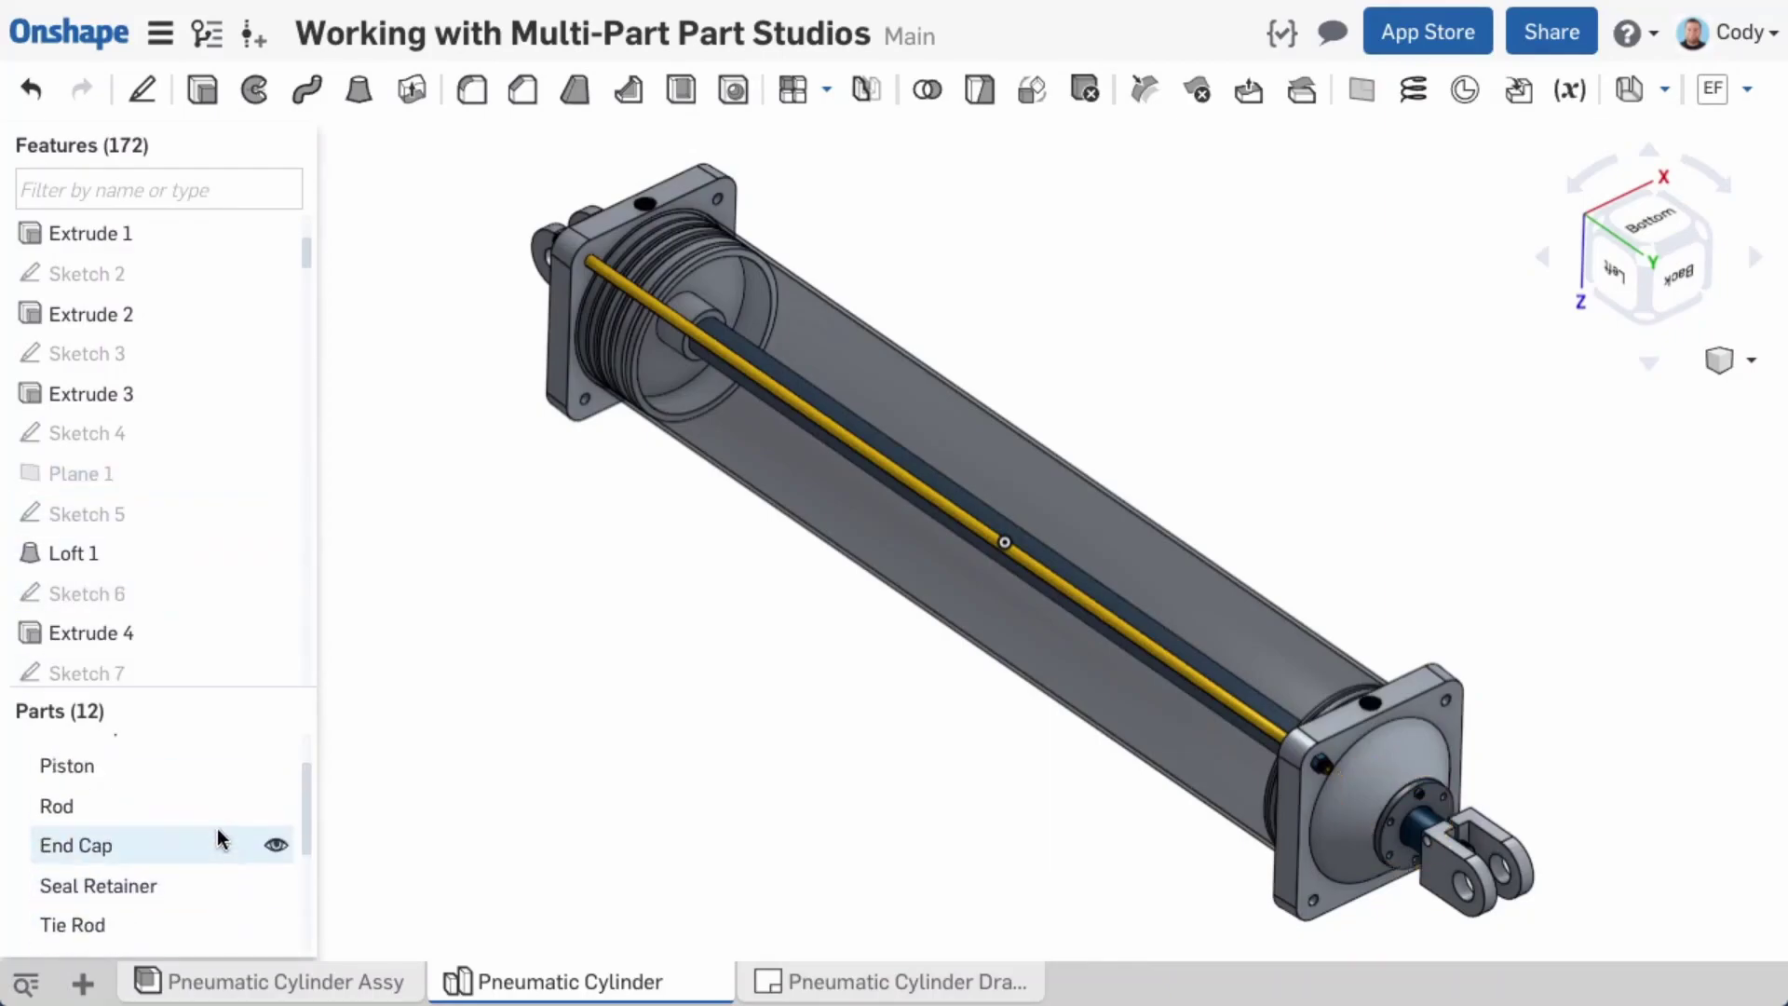
scroll(227, 830, "up", 1)
left_click(116, 753)
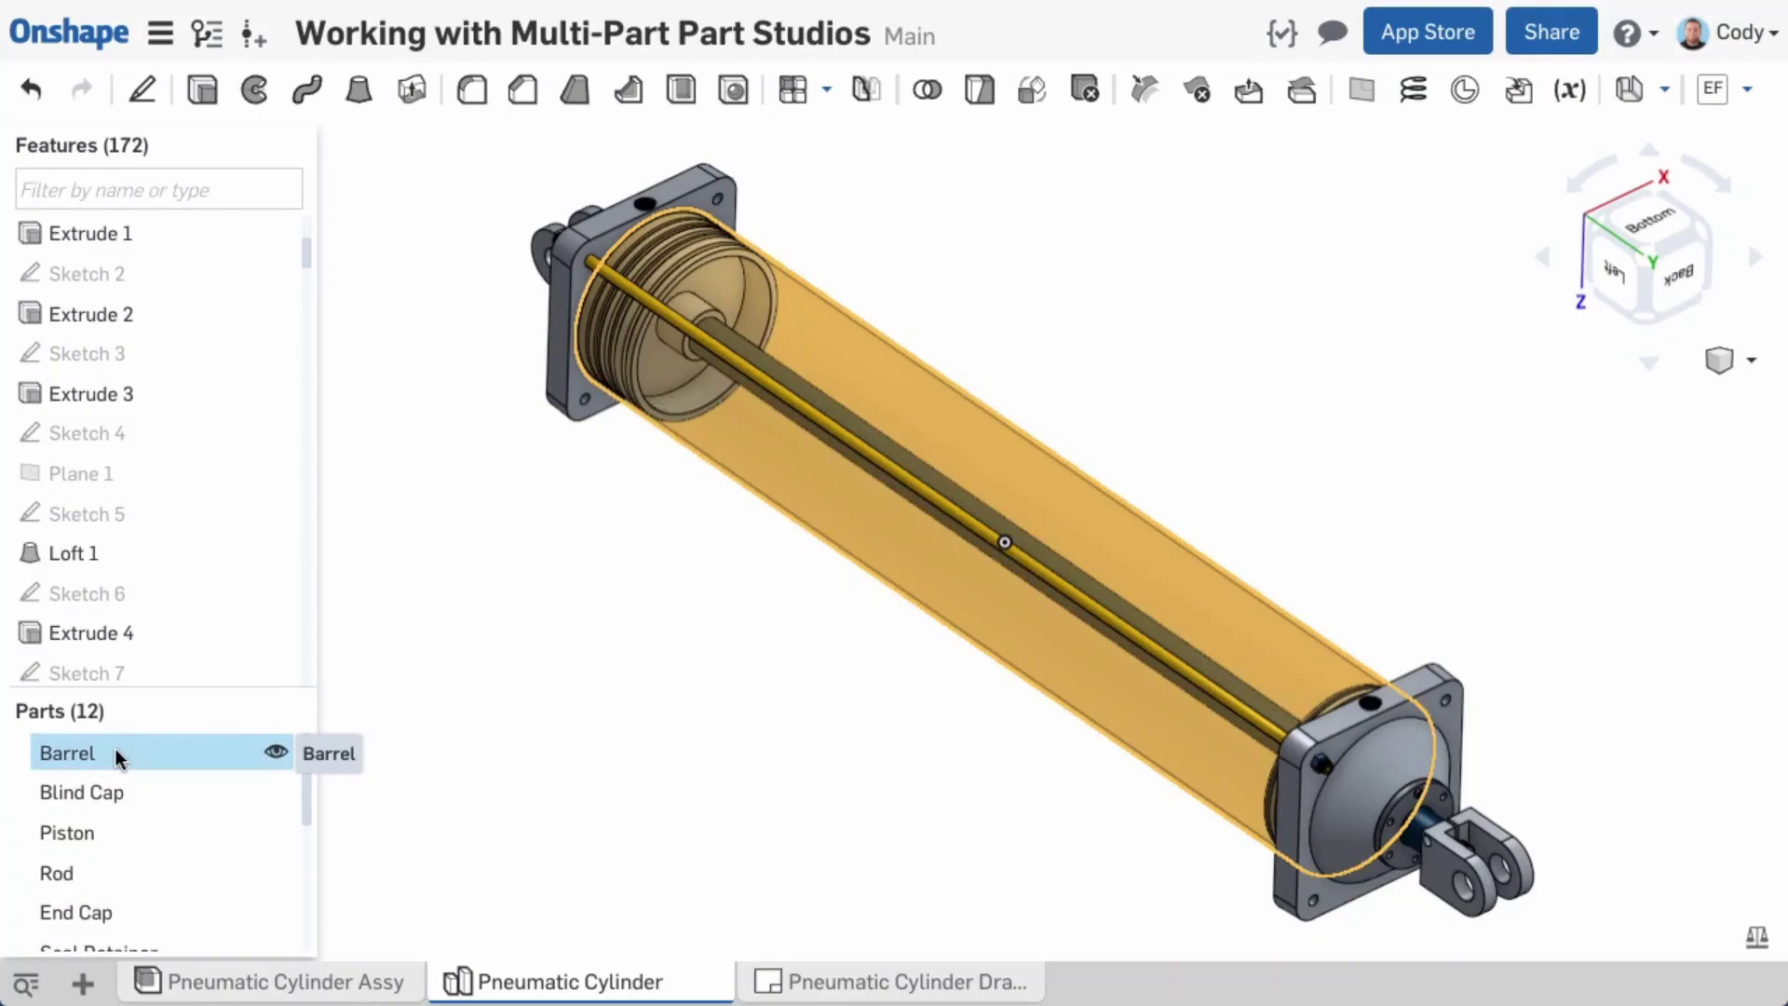
left_click(224, 752)
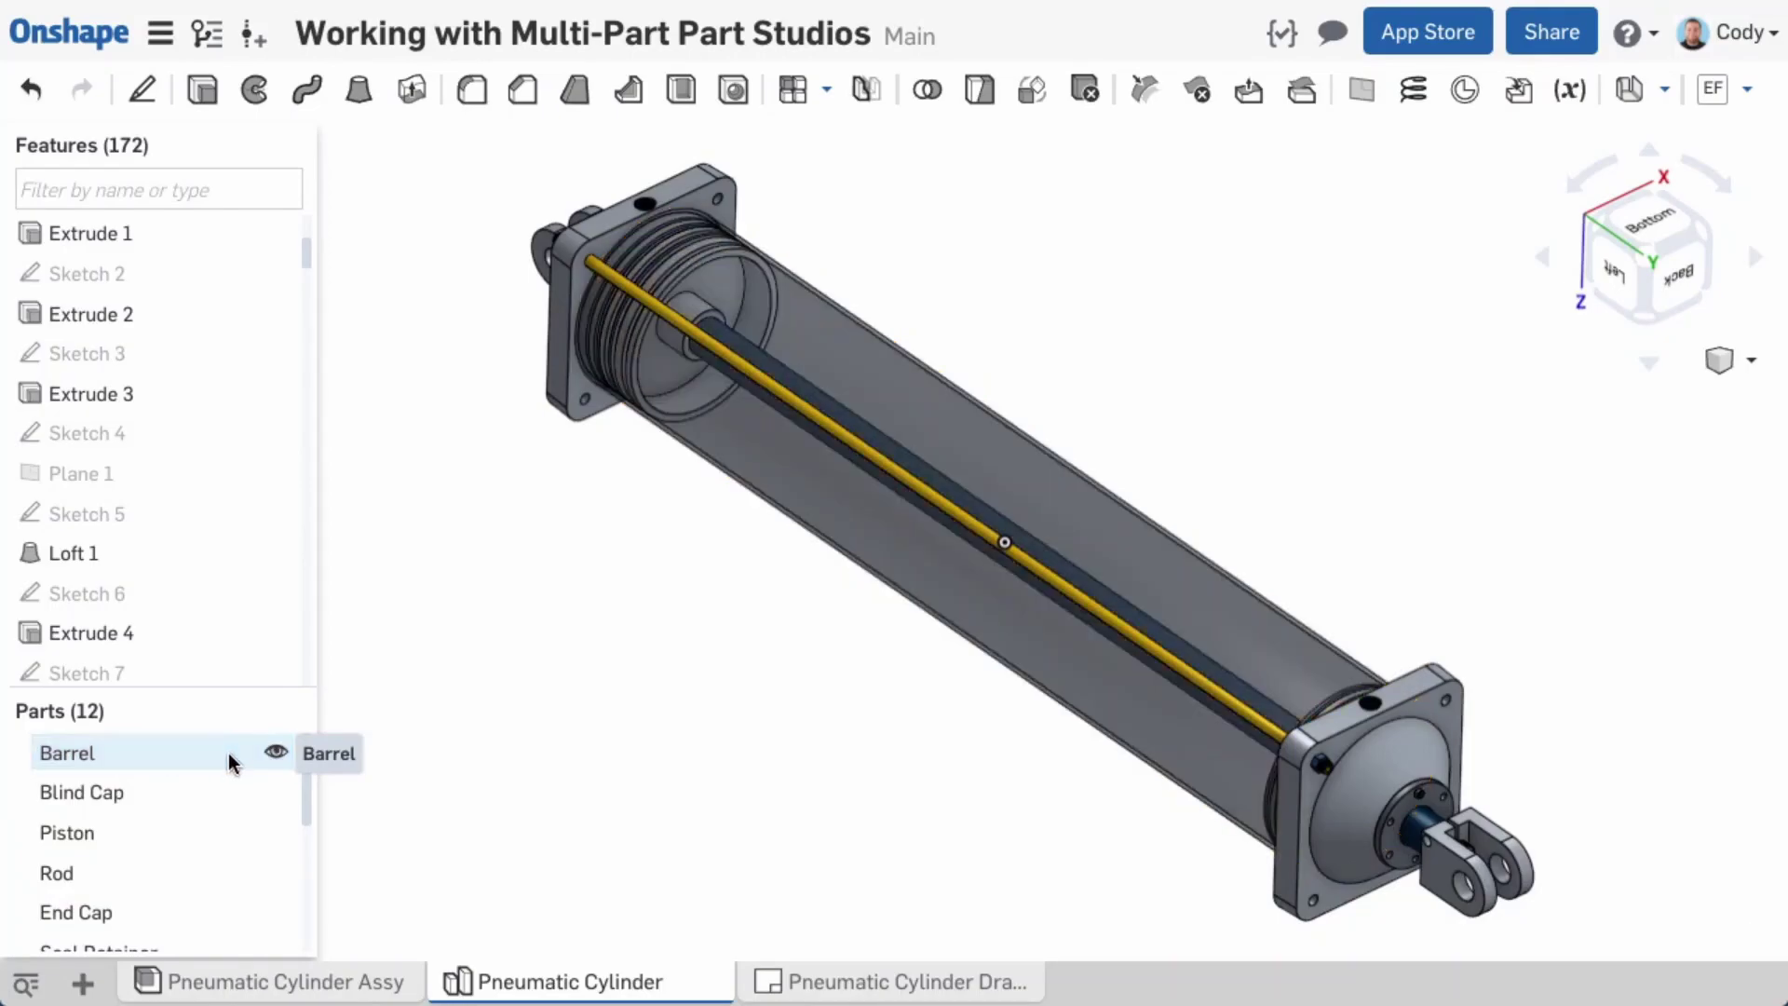
left_click(276, 753)
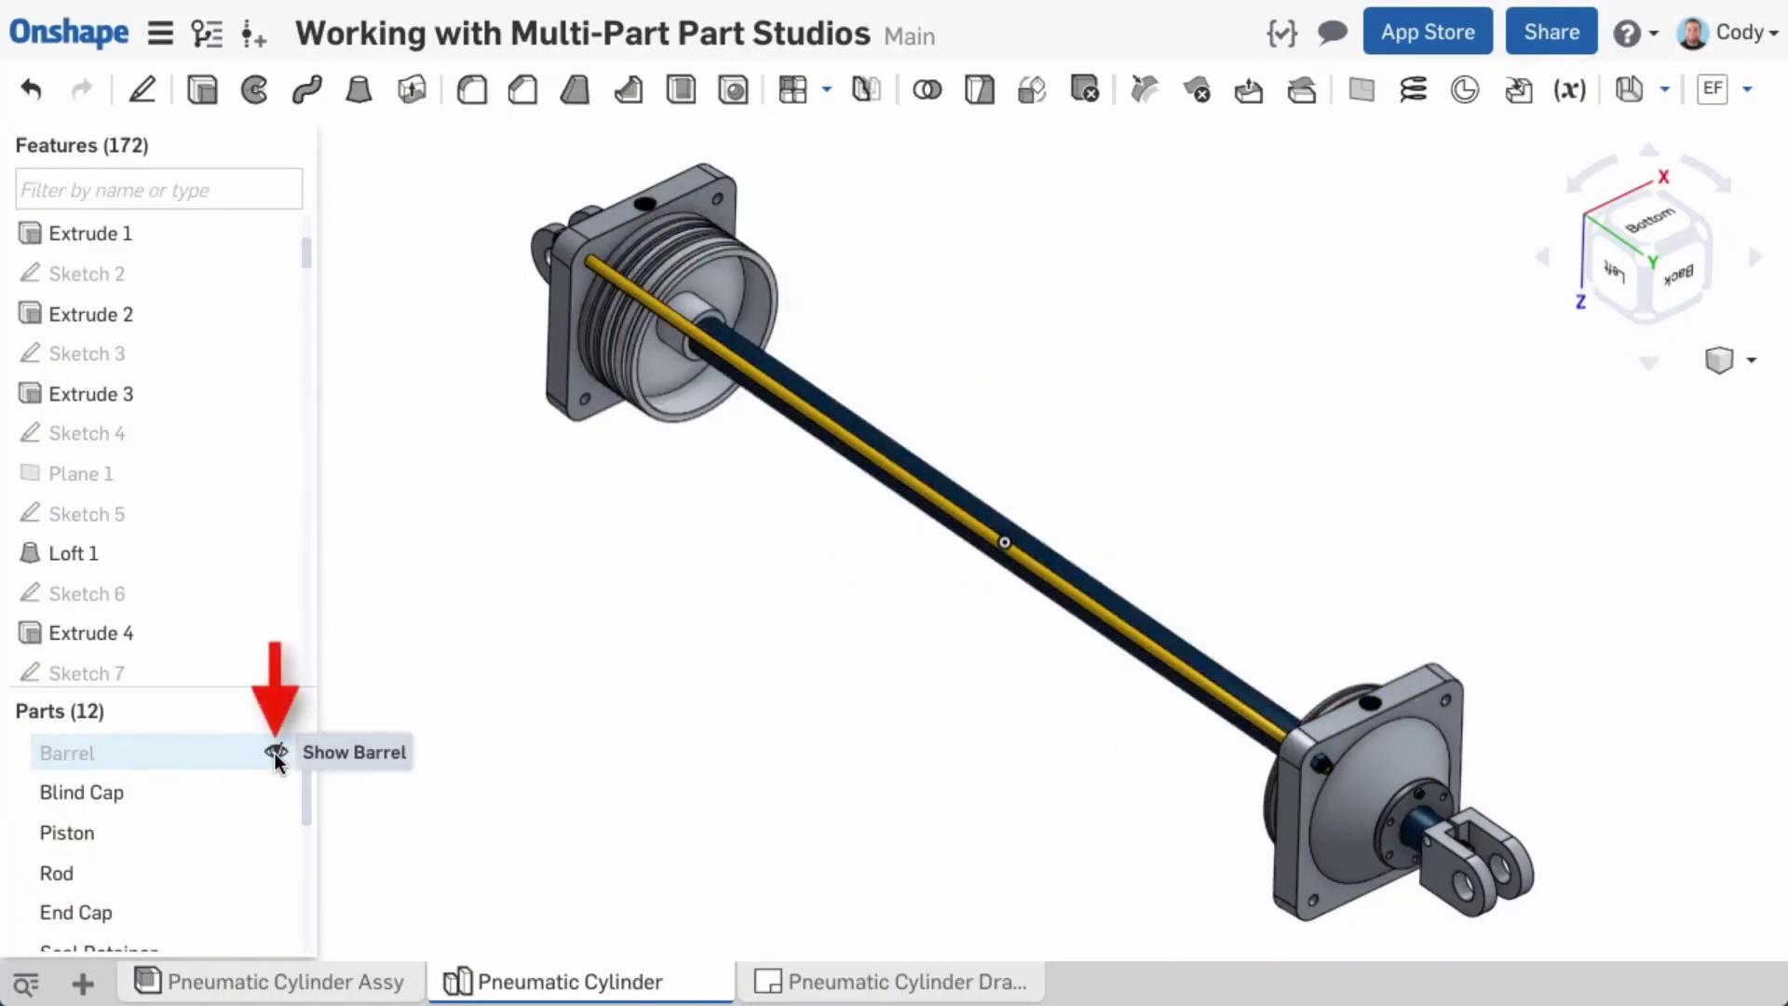
Step: Show the Barrel part and hide it again from the Parts list
left_click(276, 753)
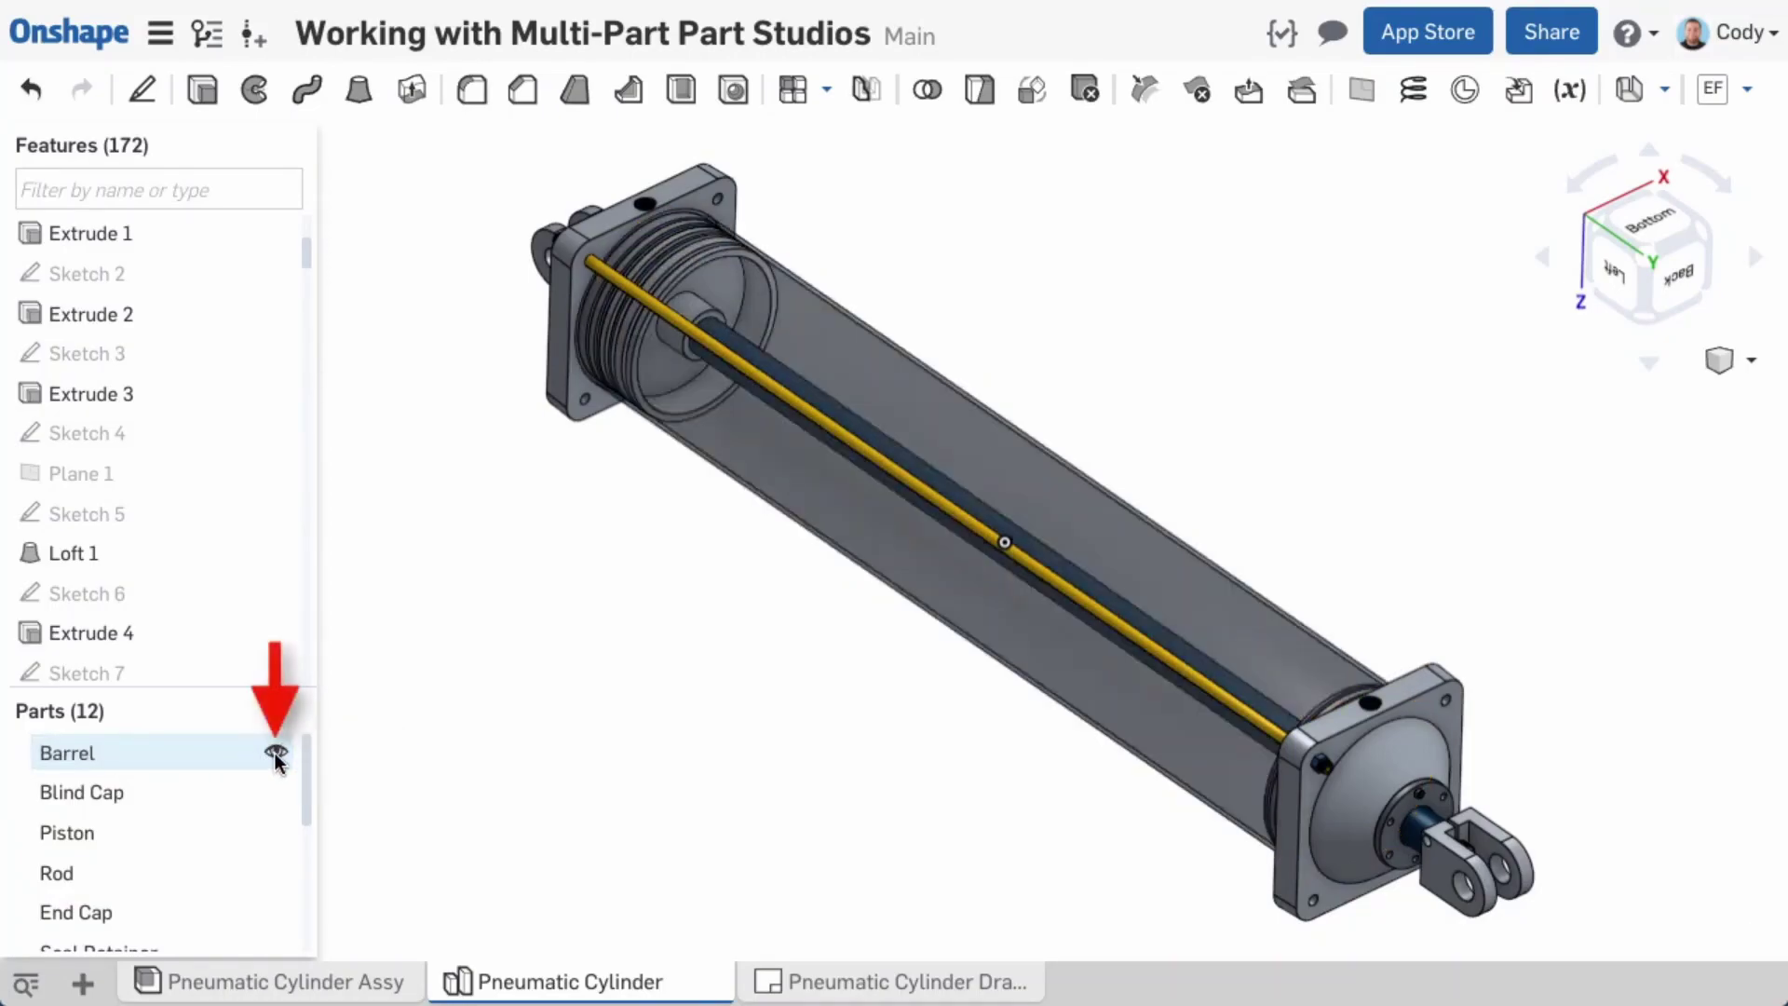
right_click(221, 753)
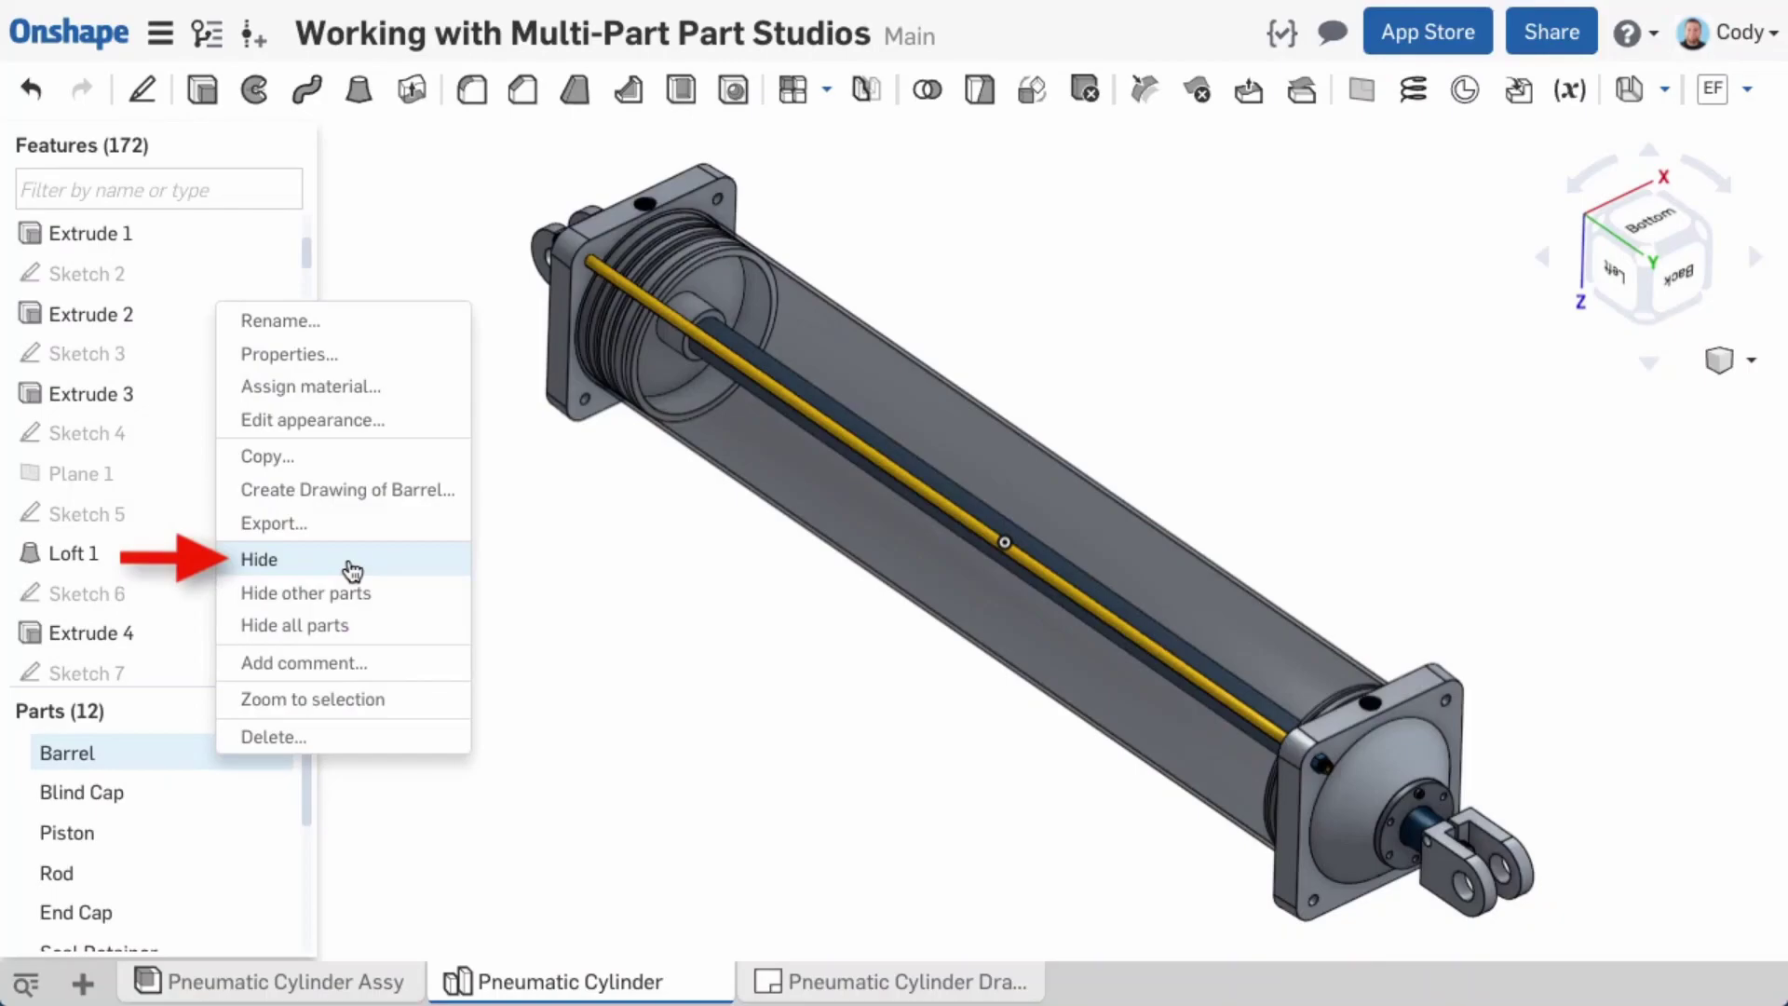
left_click(352, 560)
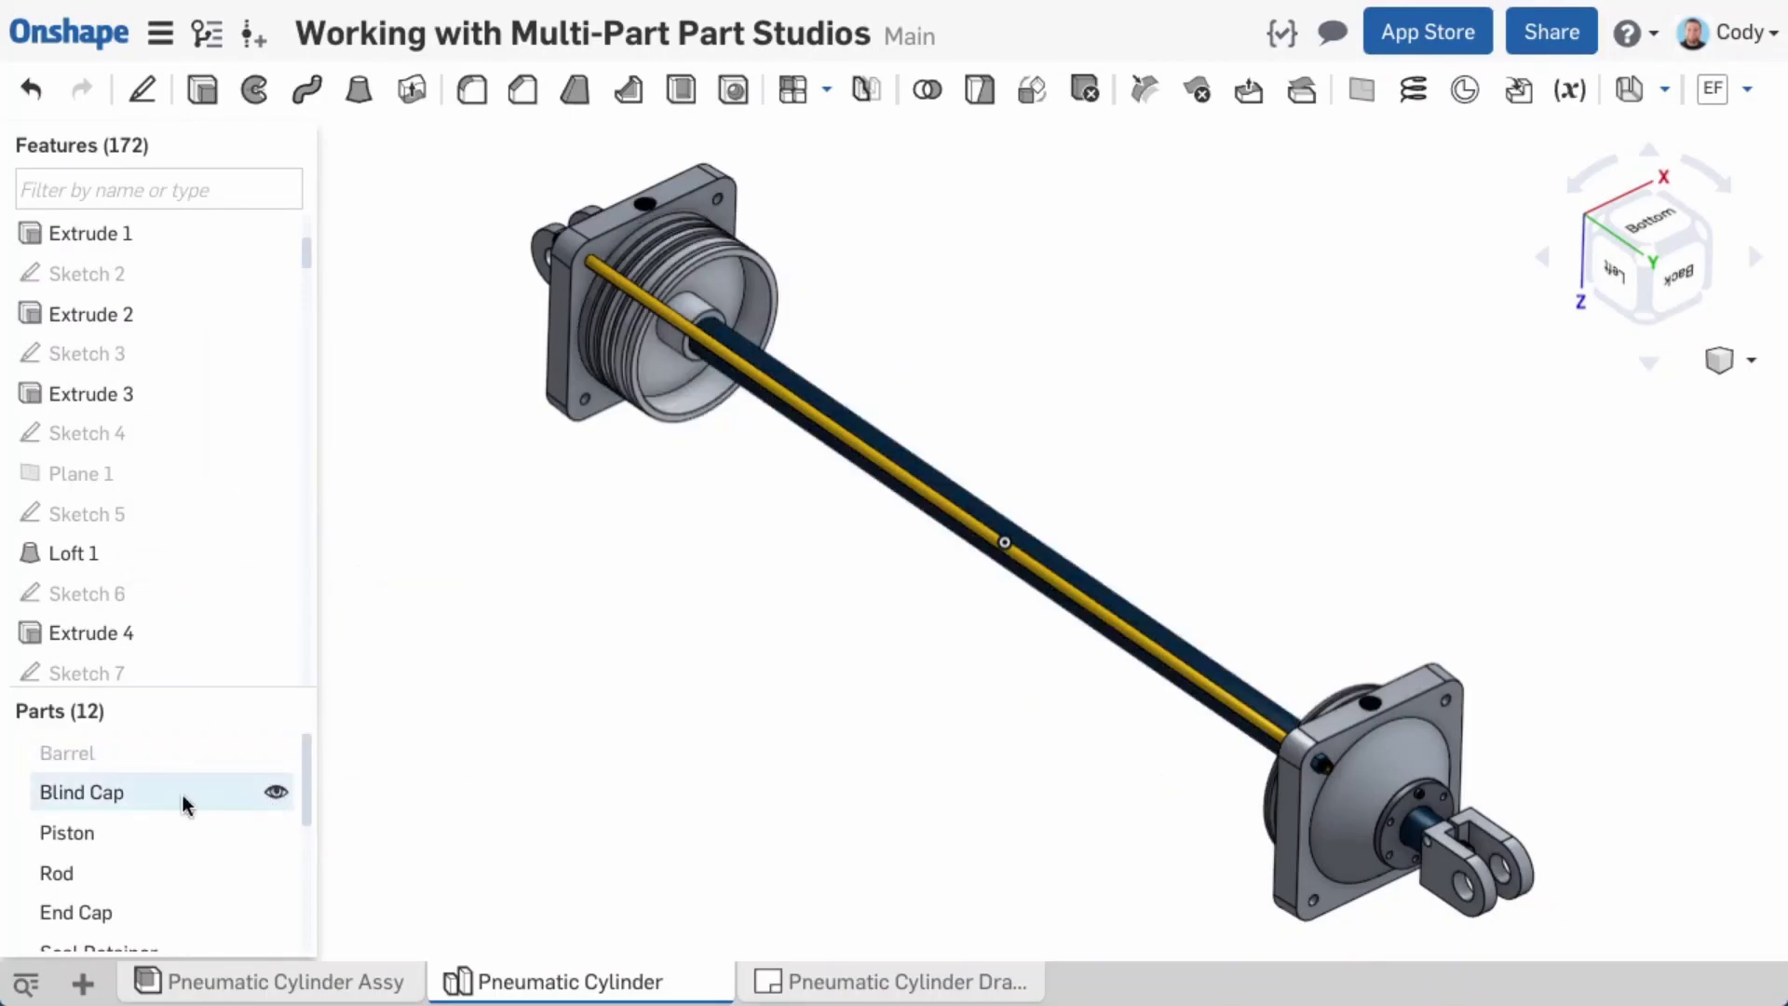
Step: Hide every part except the Blind Cap, fit it in the view, and hide all parts
right_click(149, 796)
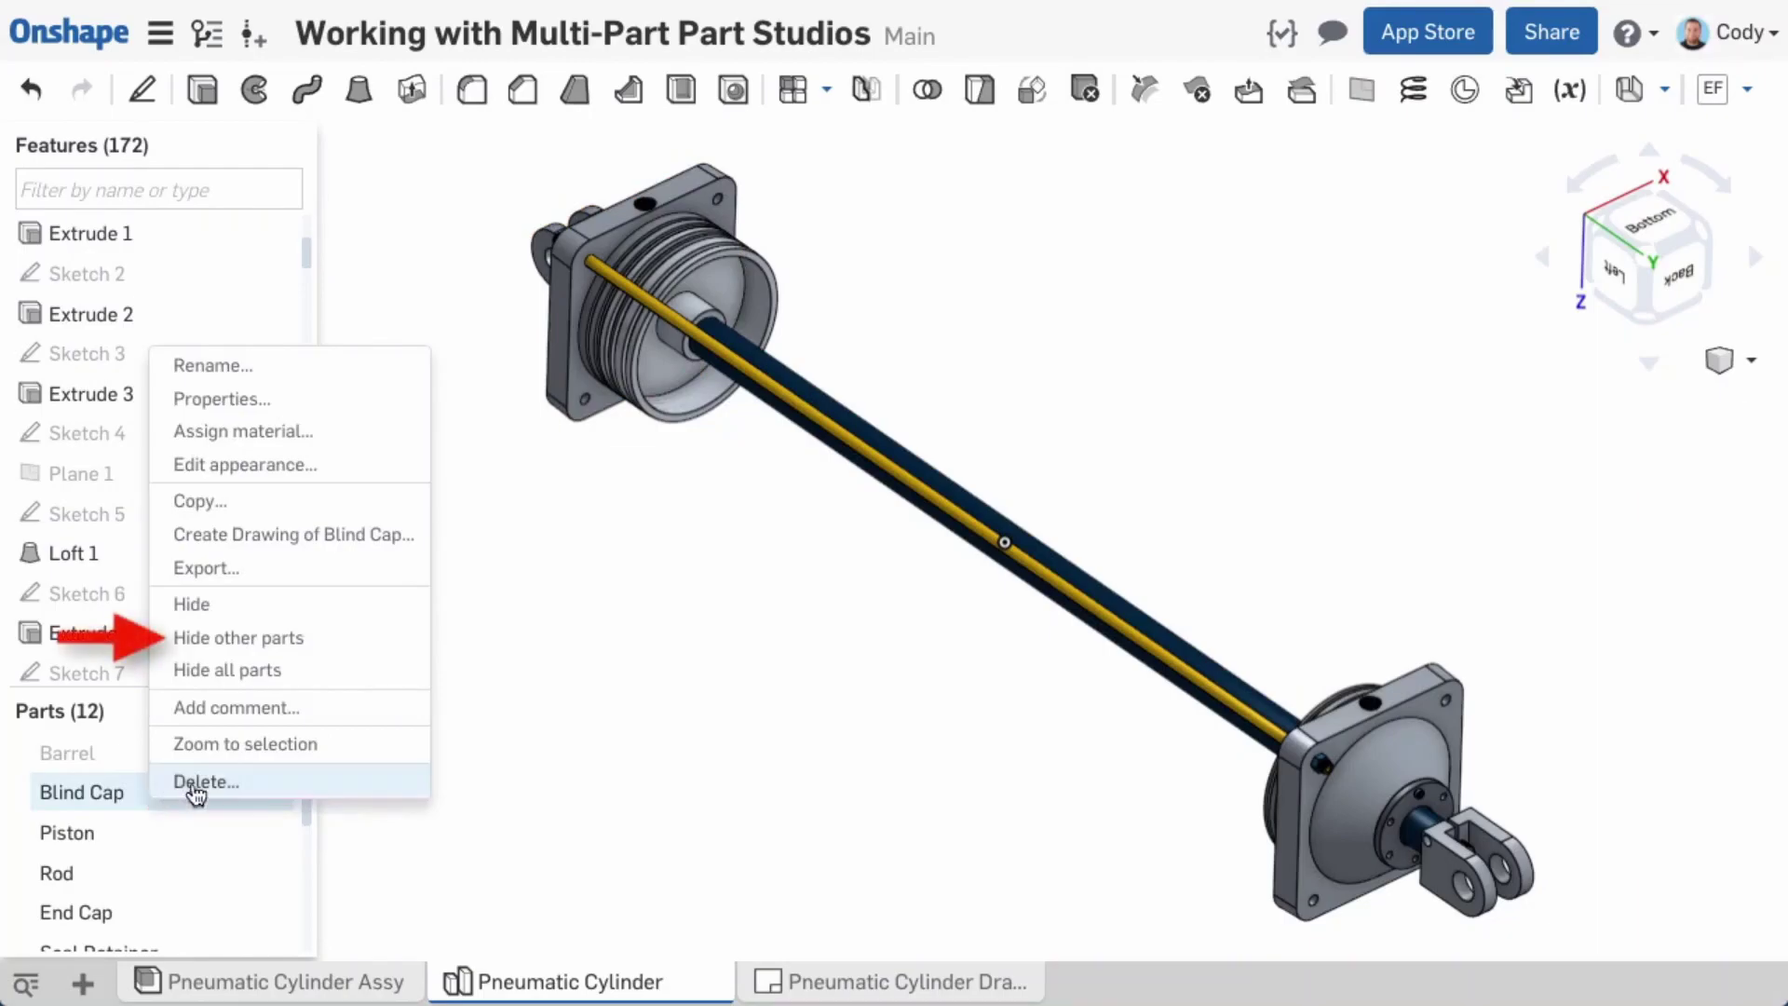
left_click(327, 641)
key("f")
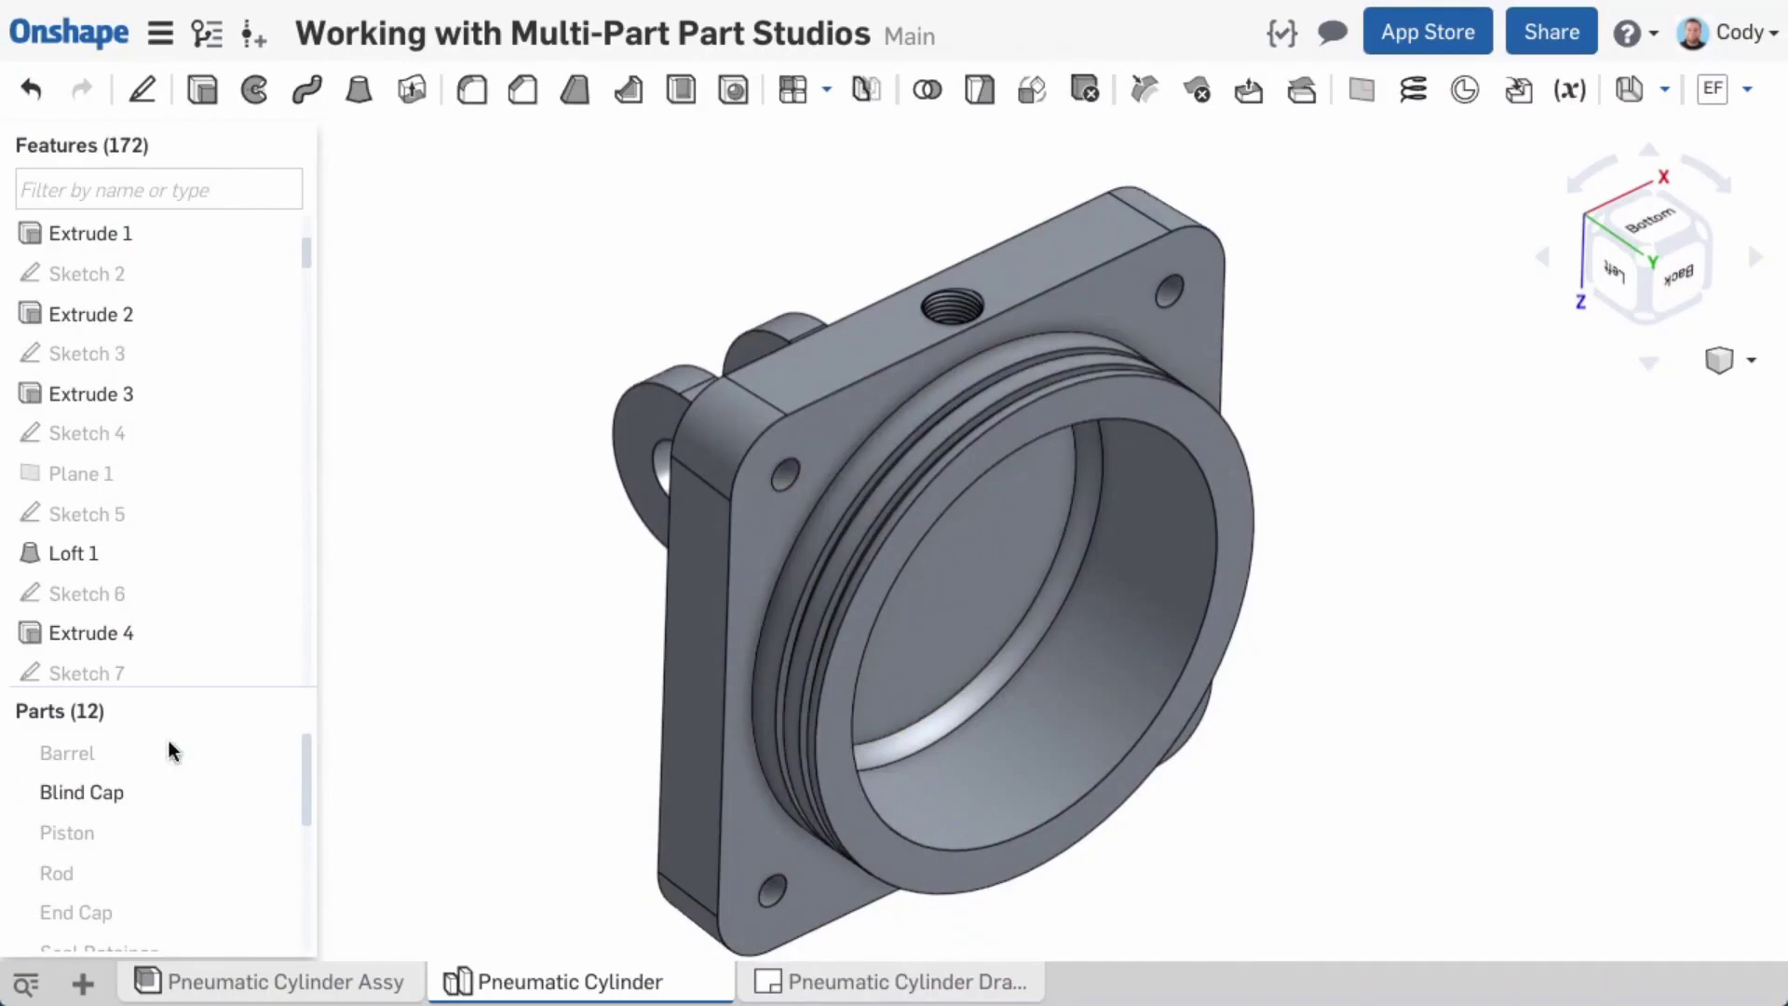
right_click(75, 791)
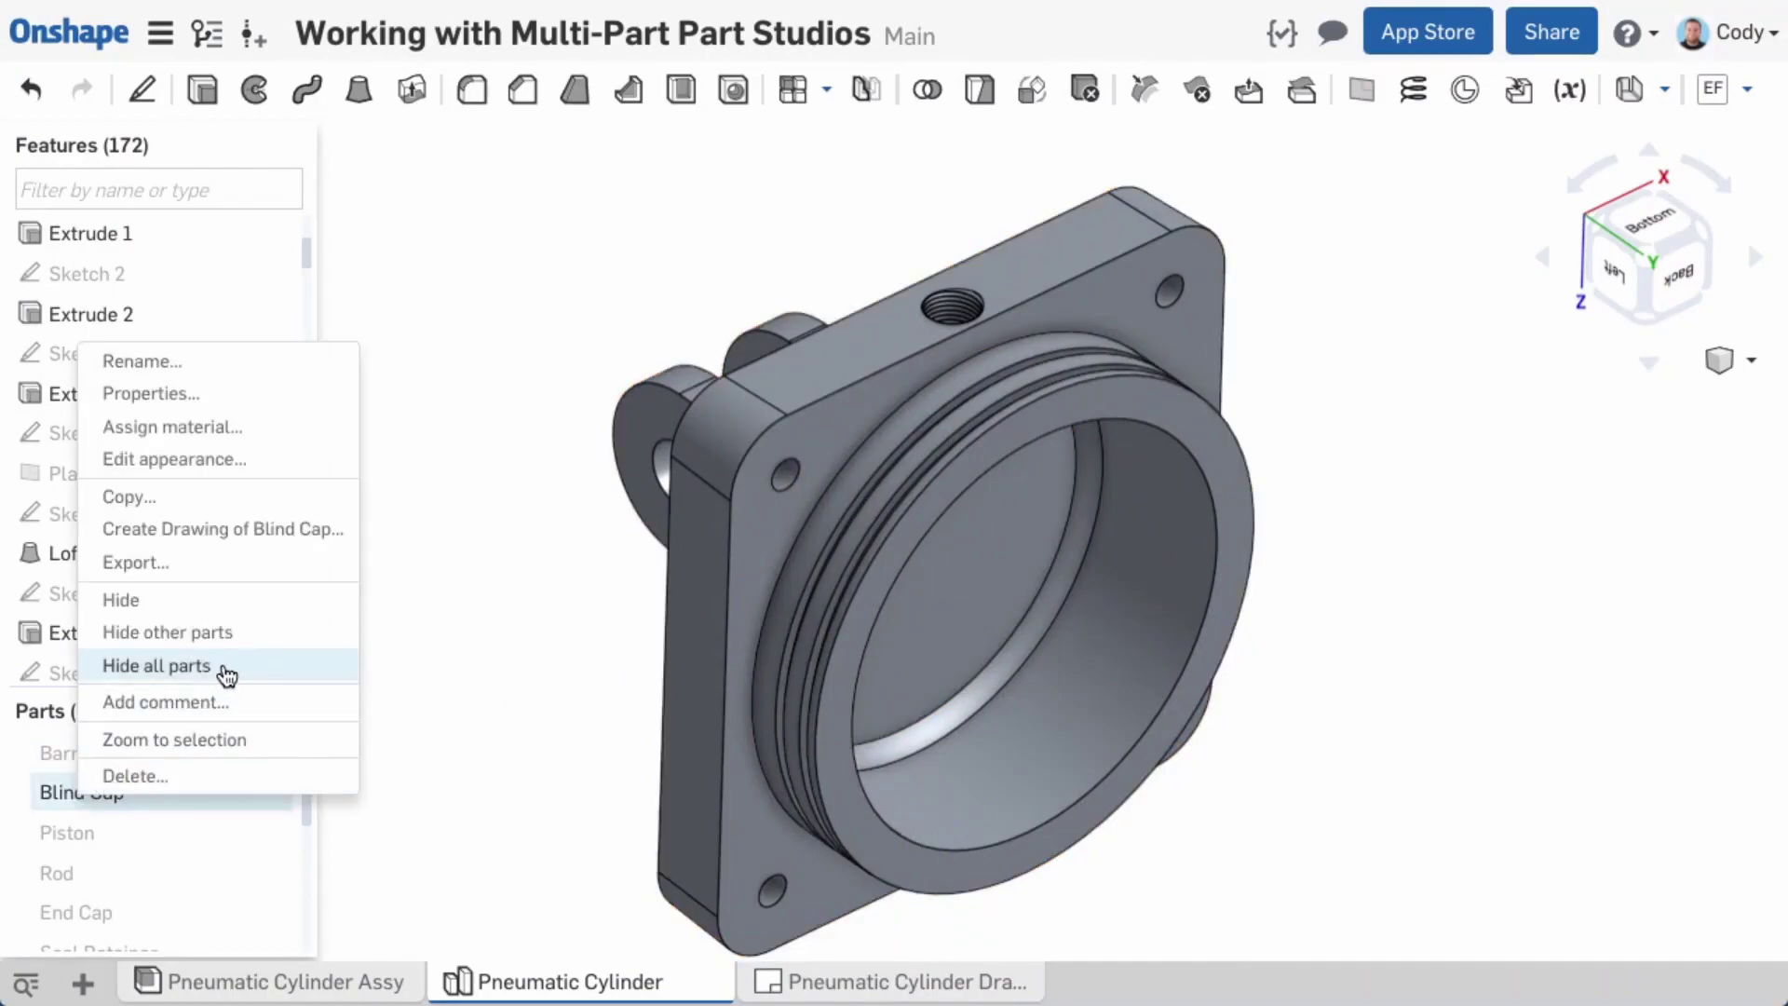
left_click(224, 666)
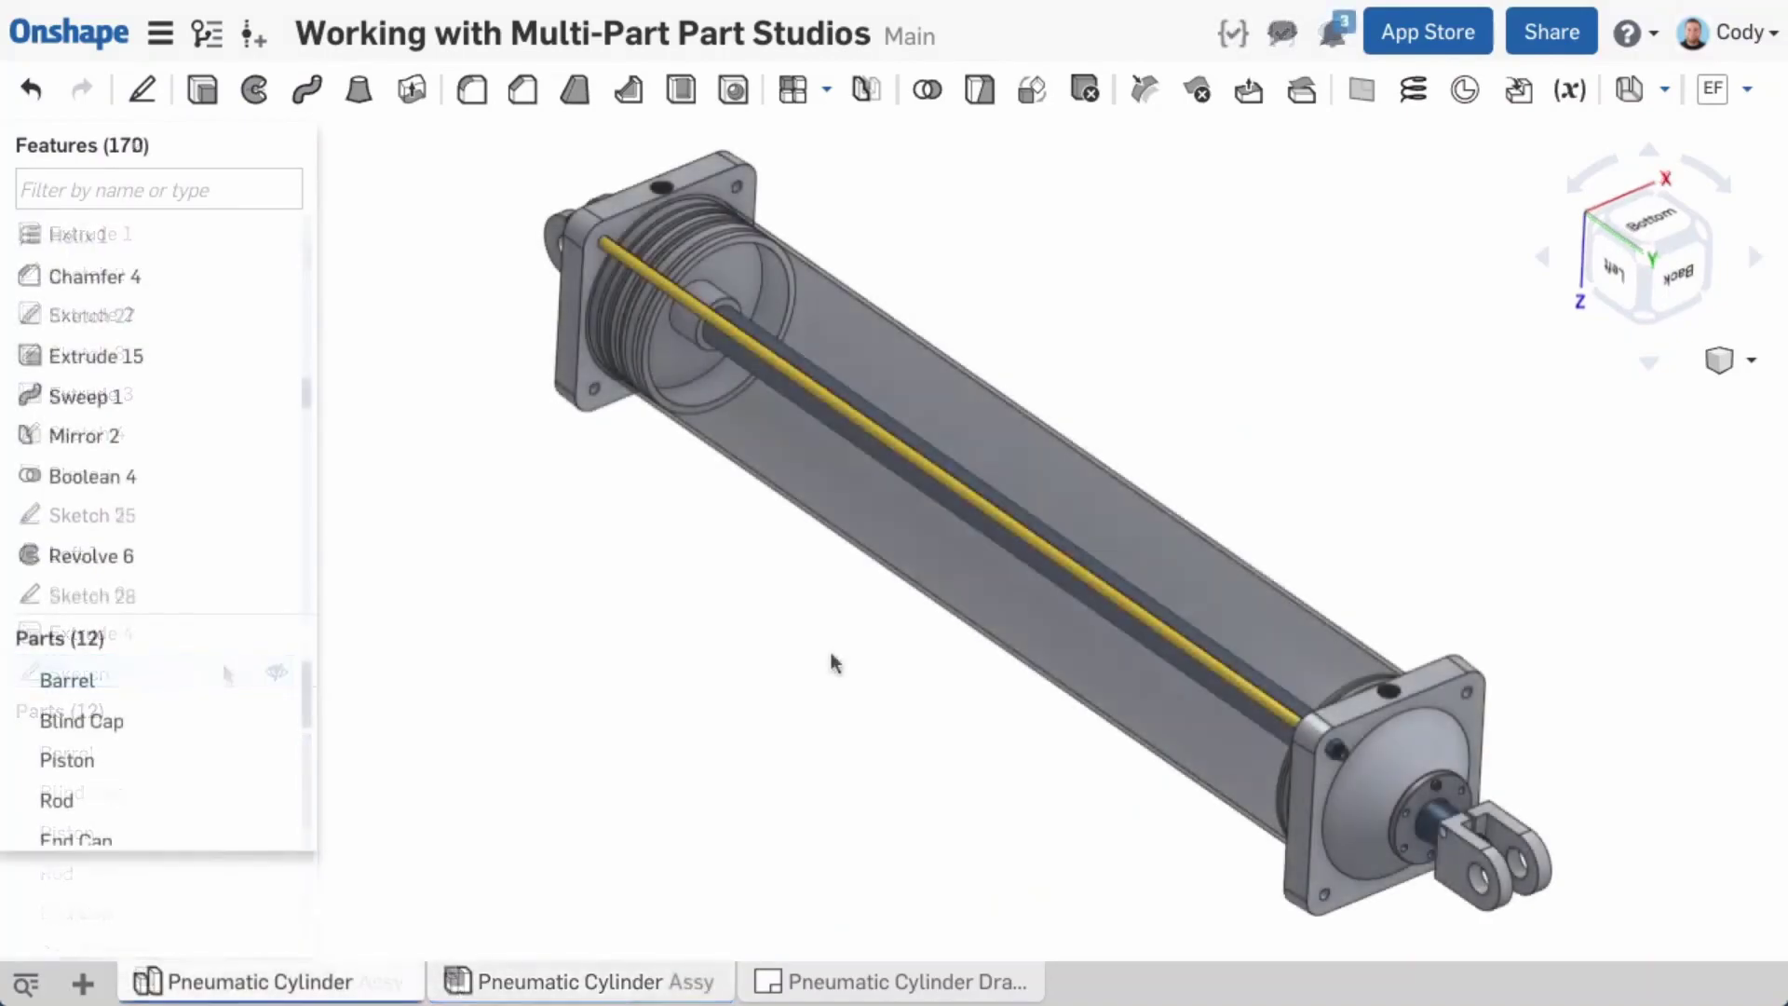
Step: Hide the Barrel directly in the model, and hide all parts other than the Blind Cap
right_click(885, 522)
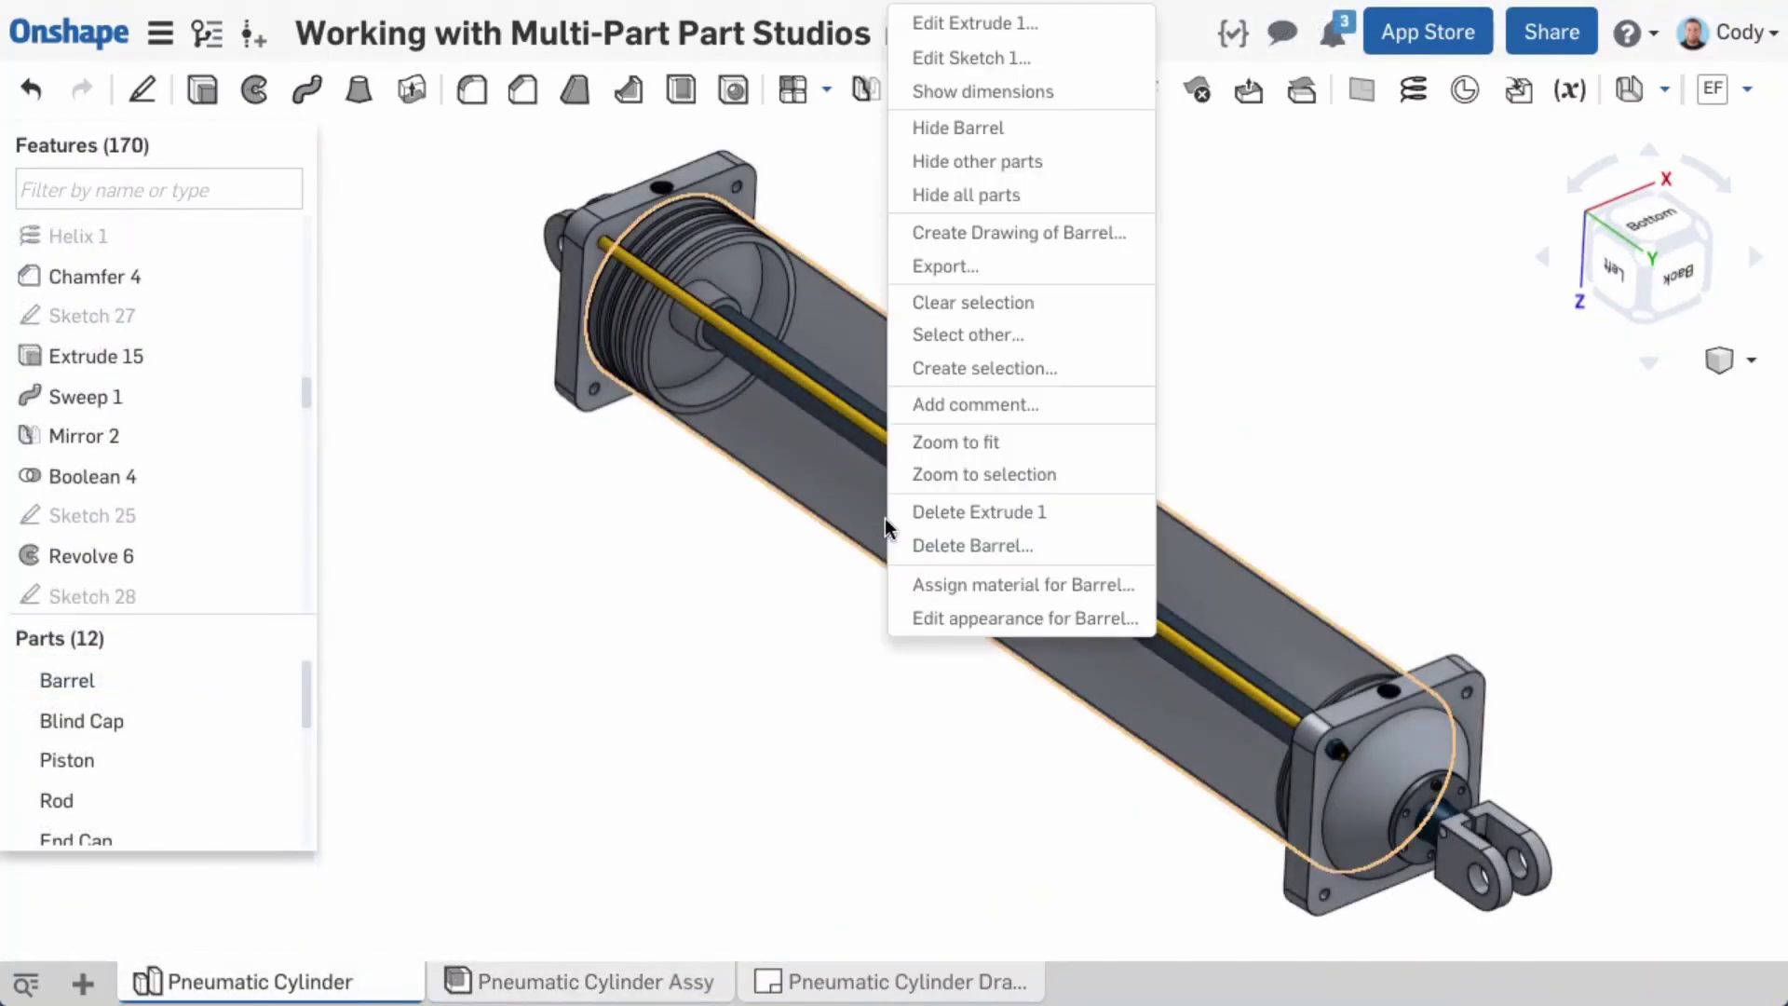
left_click(1026, 137)
scroll(1081, 409, "up", 3)
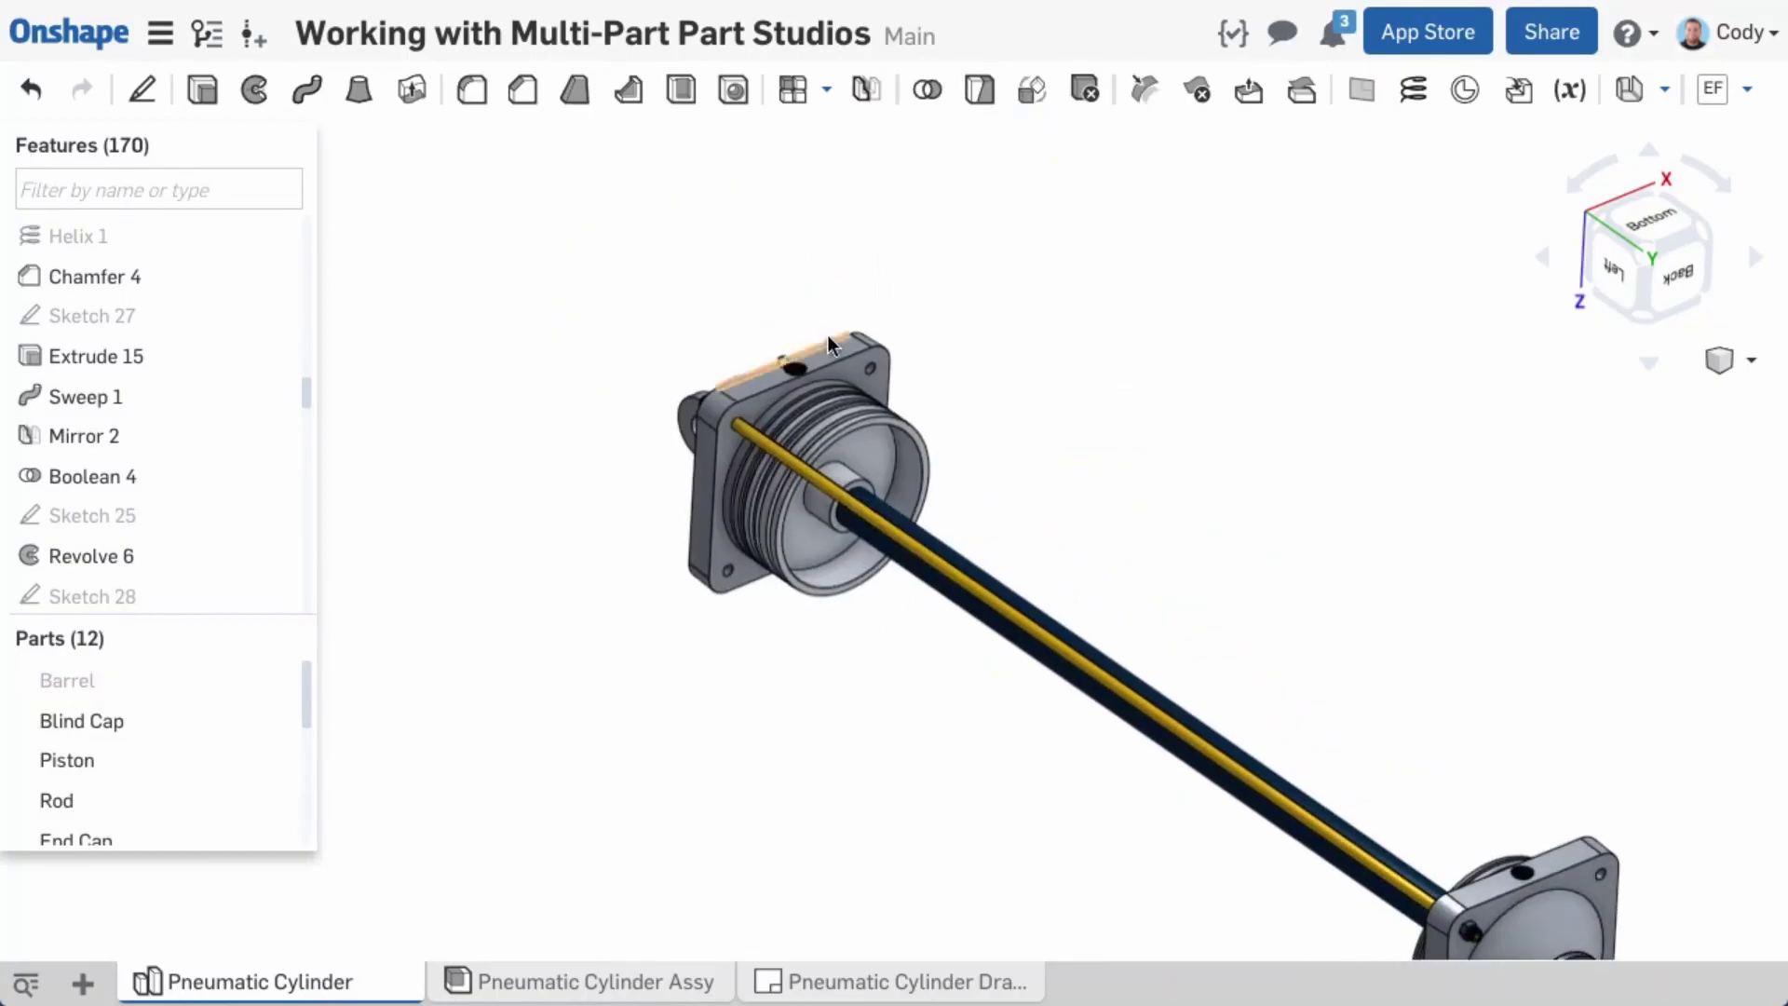
right_click(838, 340)
left_click(969, 233)
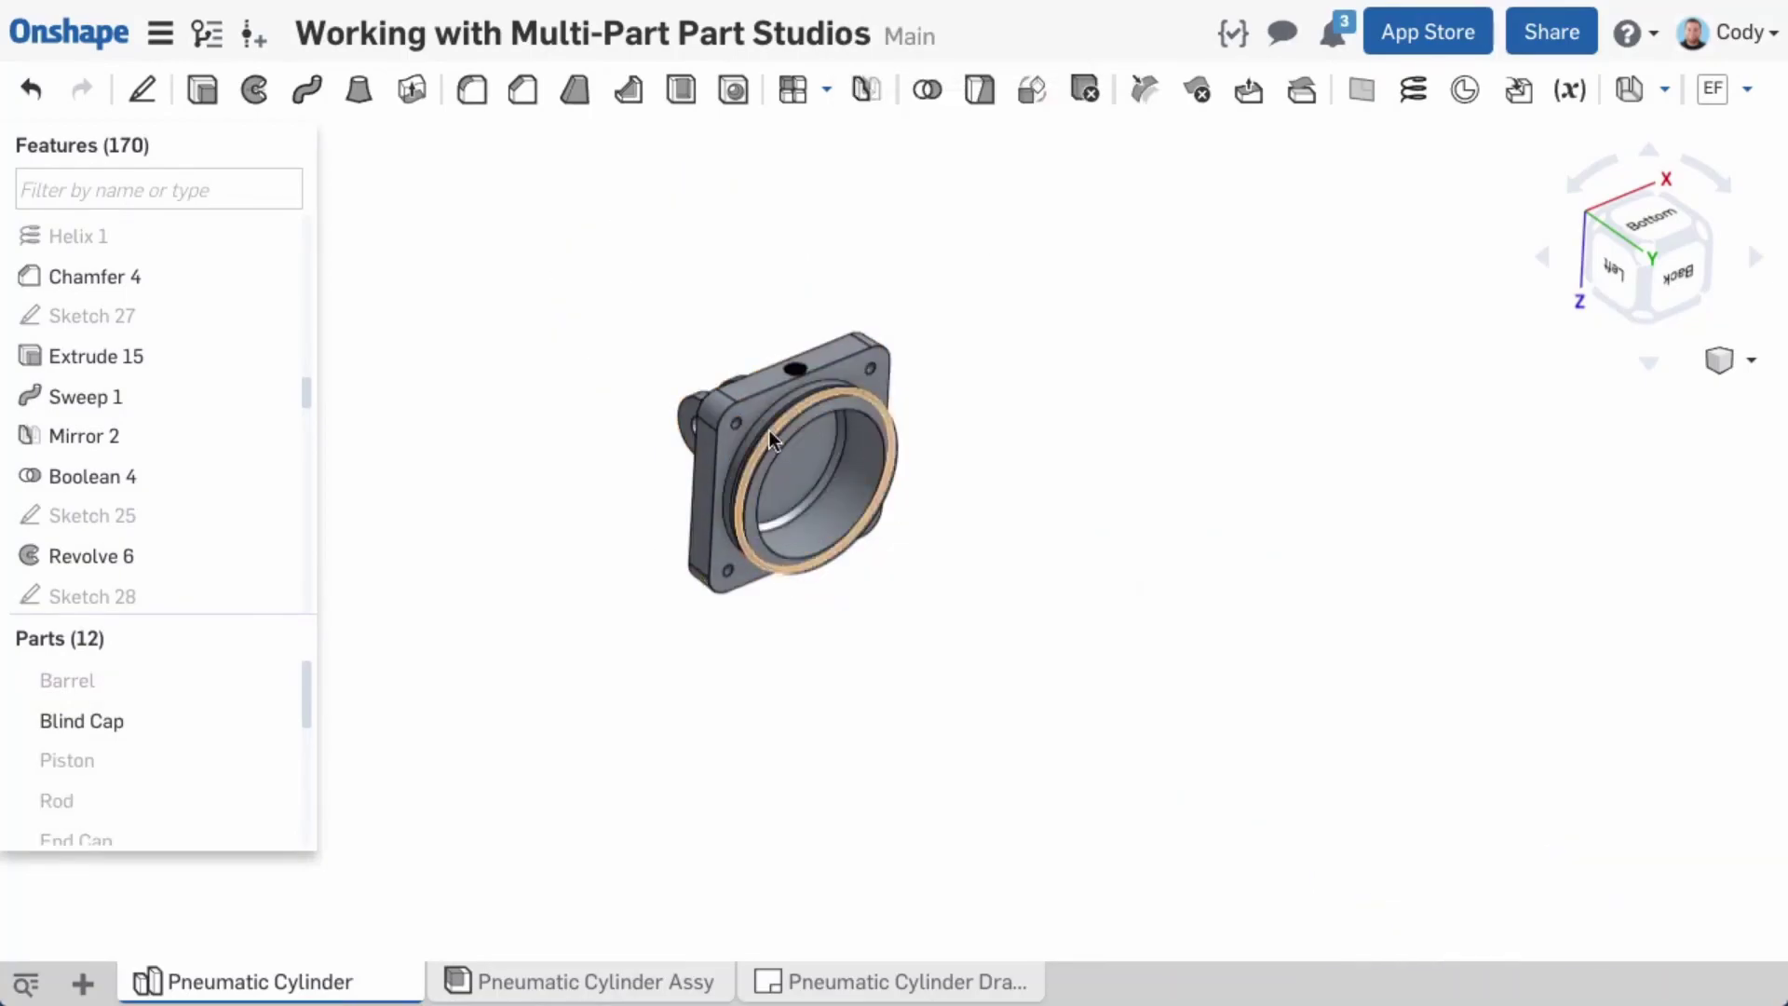
key("f")
Step: Hide all parts from the graphics area and show all parts of the pneumatic cylinder again
right_click(1040, 286)
left_click(1117, 330)
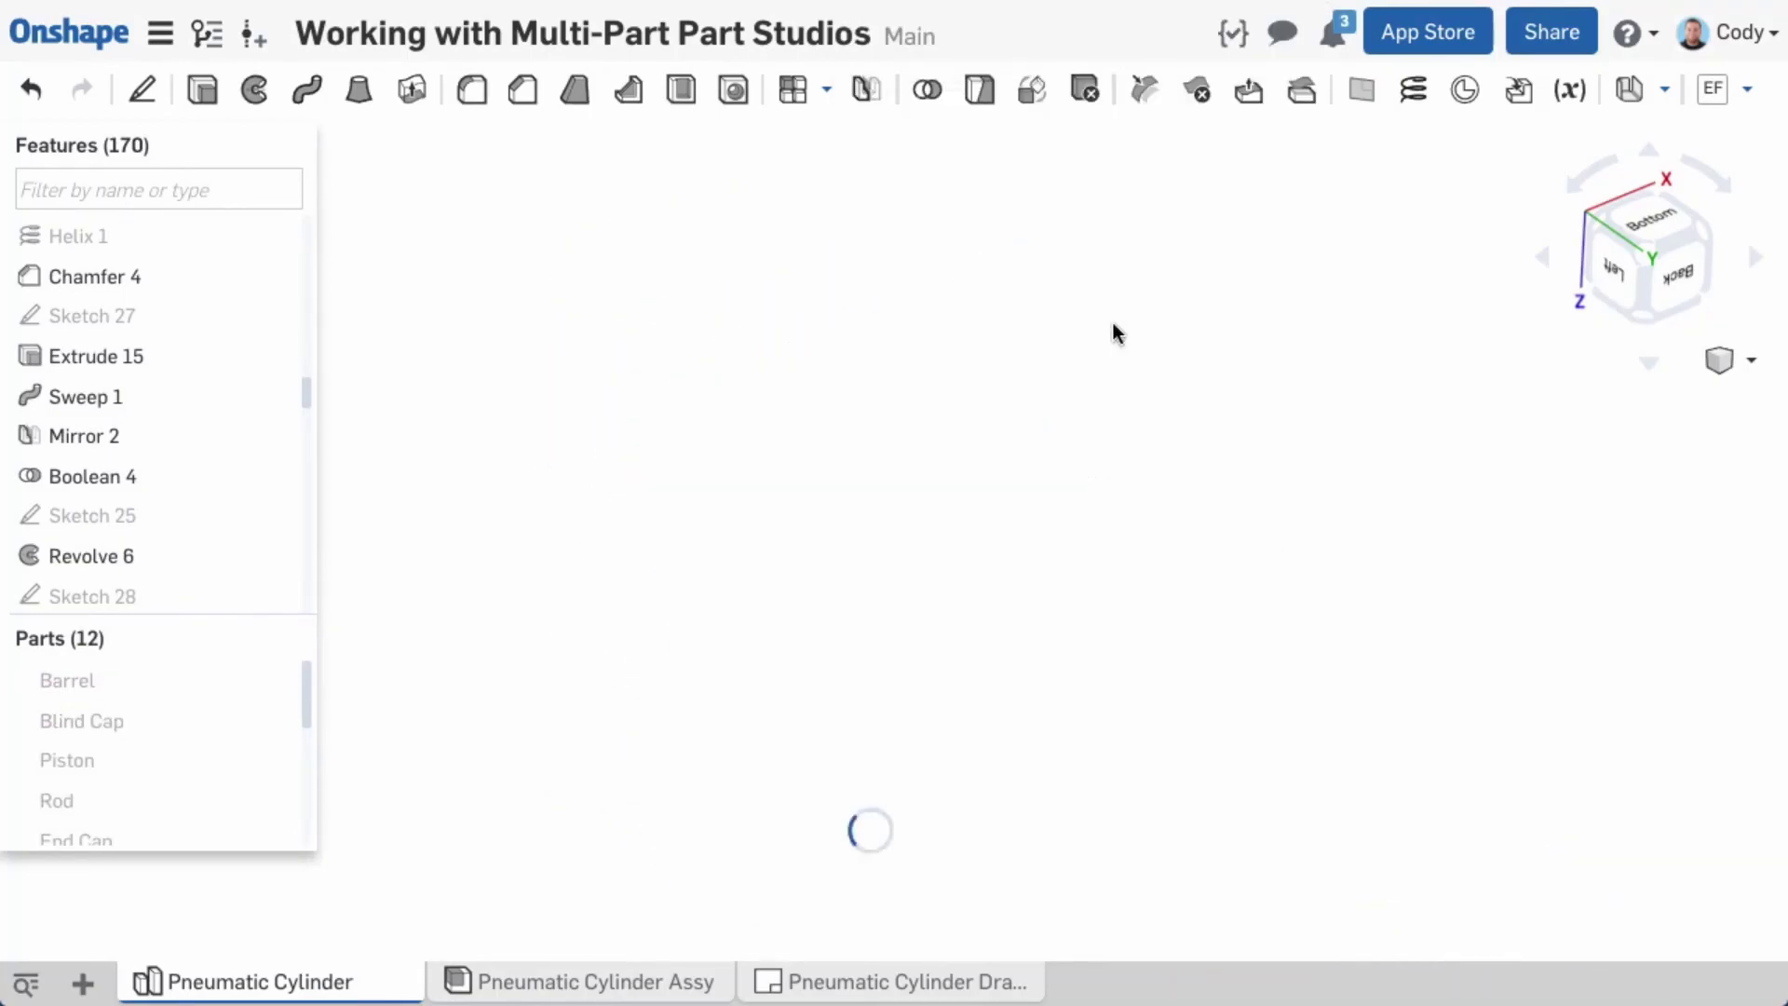
right_click(550, 251)
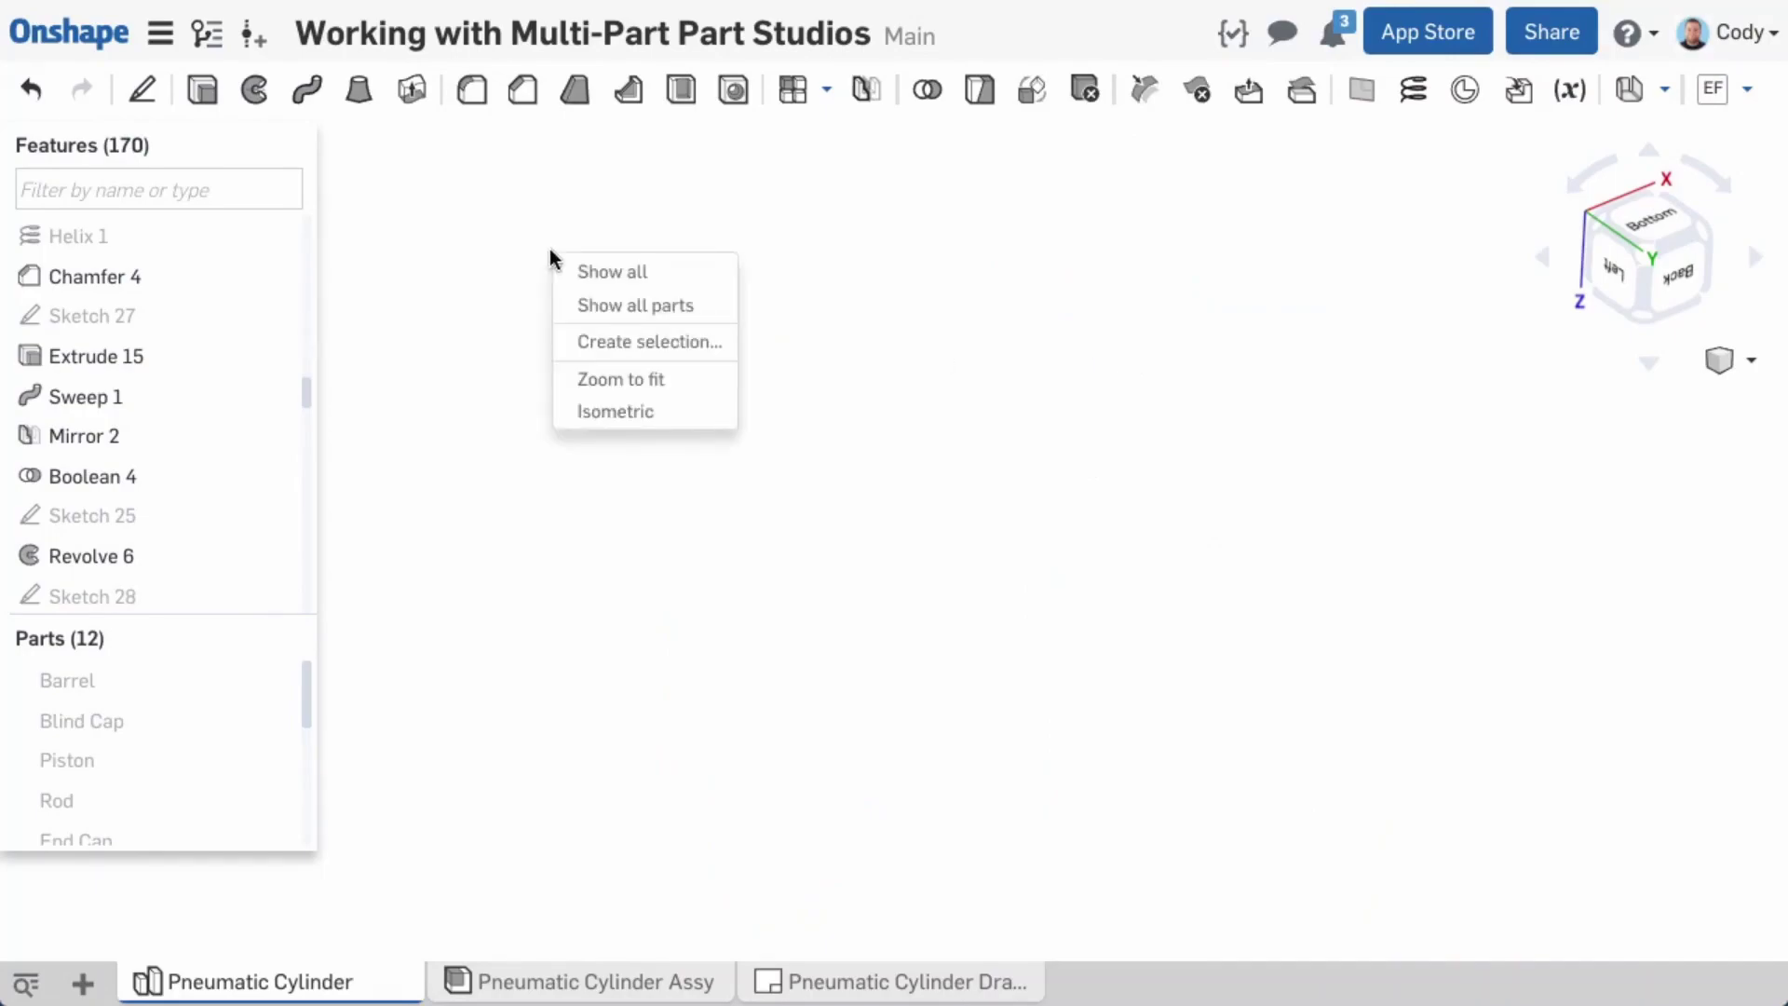
left_click(579, 305)
scroll(672, 488, "down", 5)
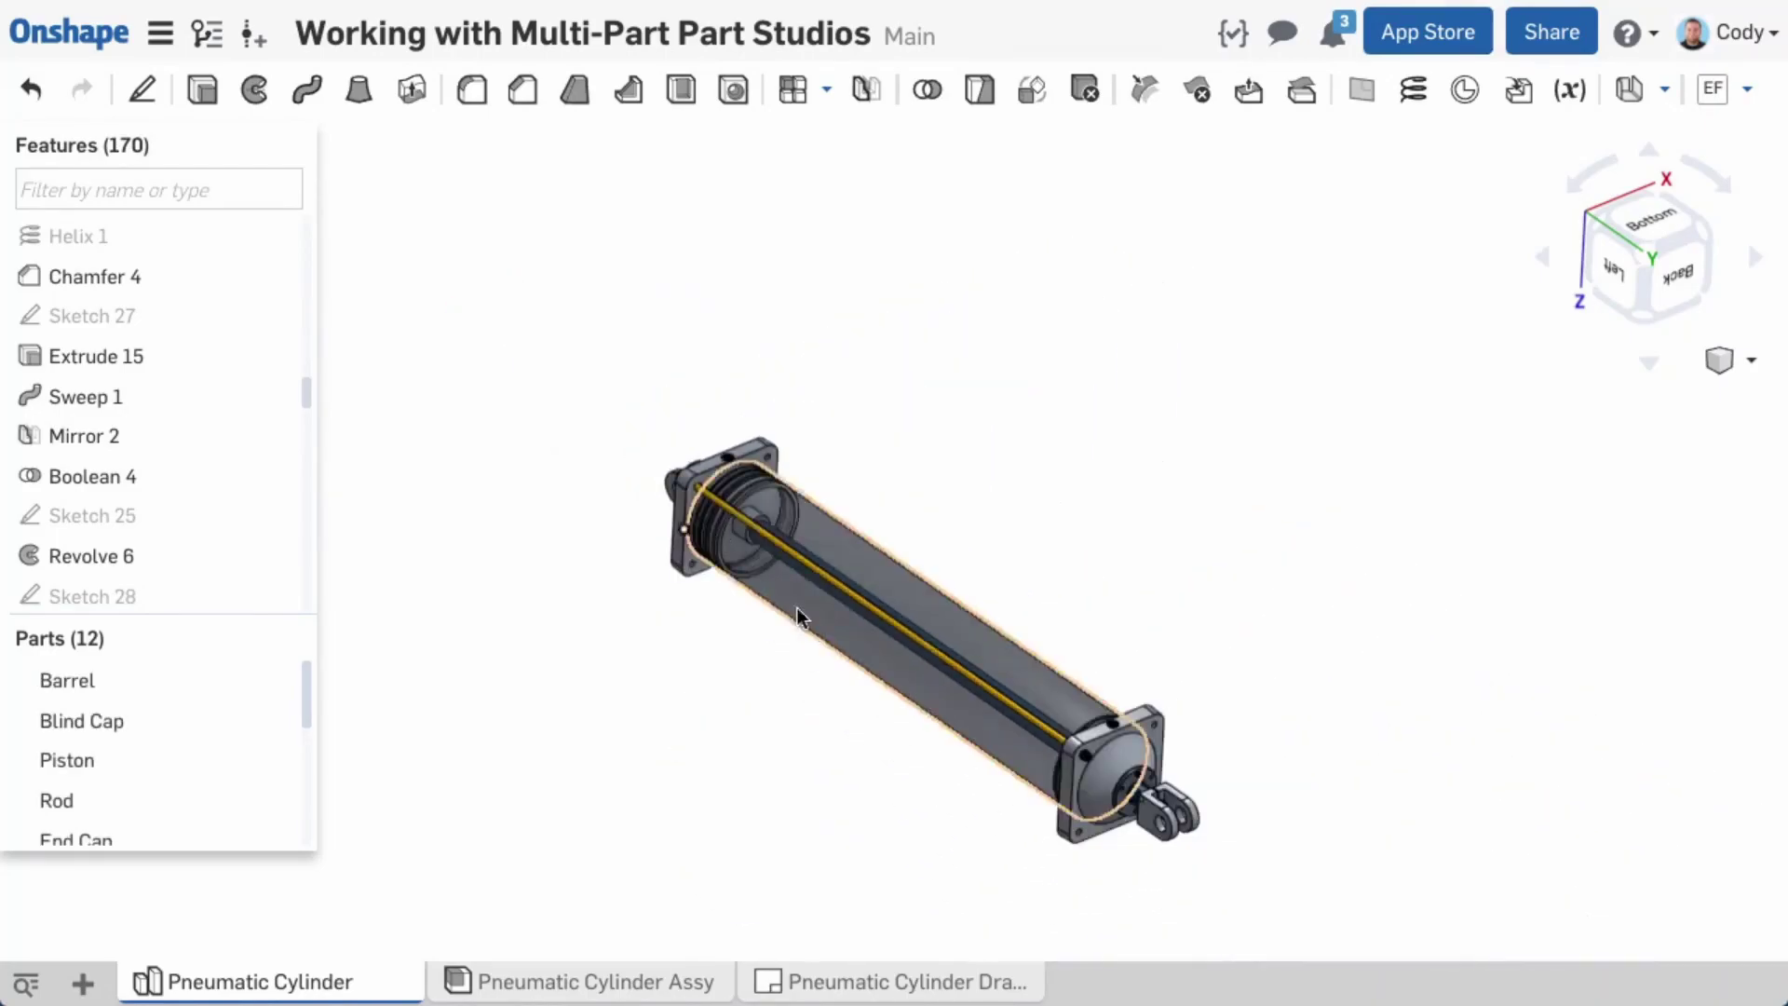
middle_click_drag(810, 622, 862, 567)
scroll(879, 576, "up", 4)
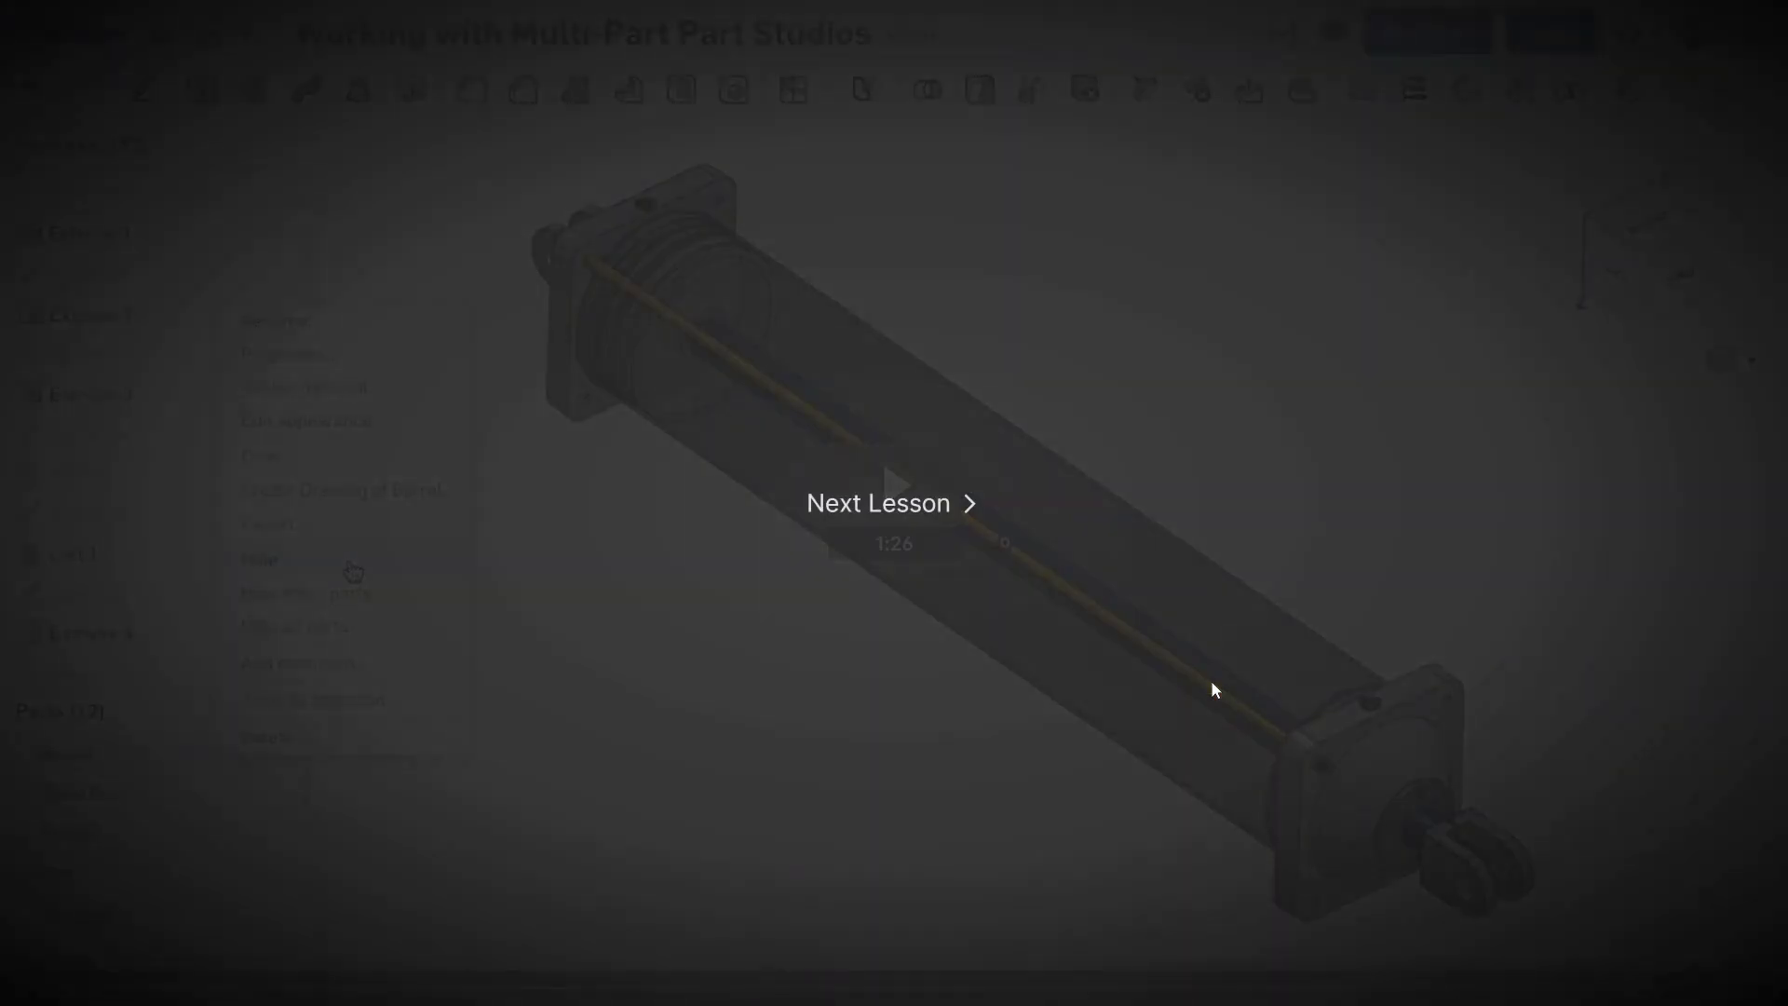
Step: Open the next lesson, Isolate in a Part Studio, and play its video in full screen
left_click(932, 504)
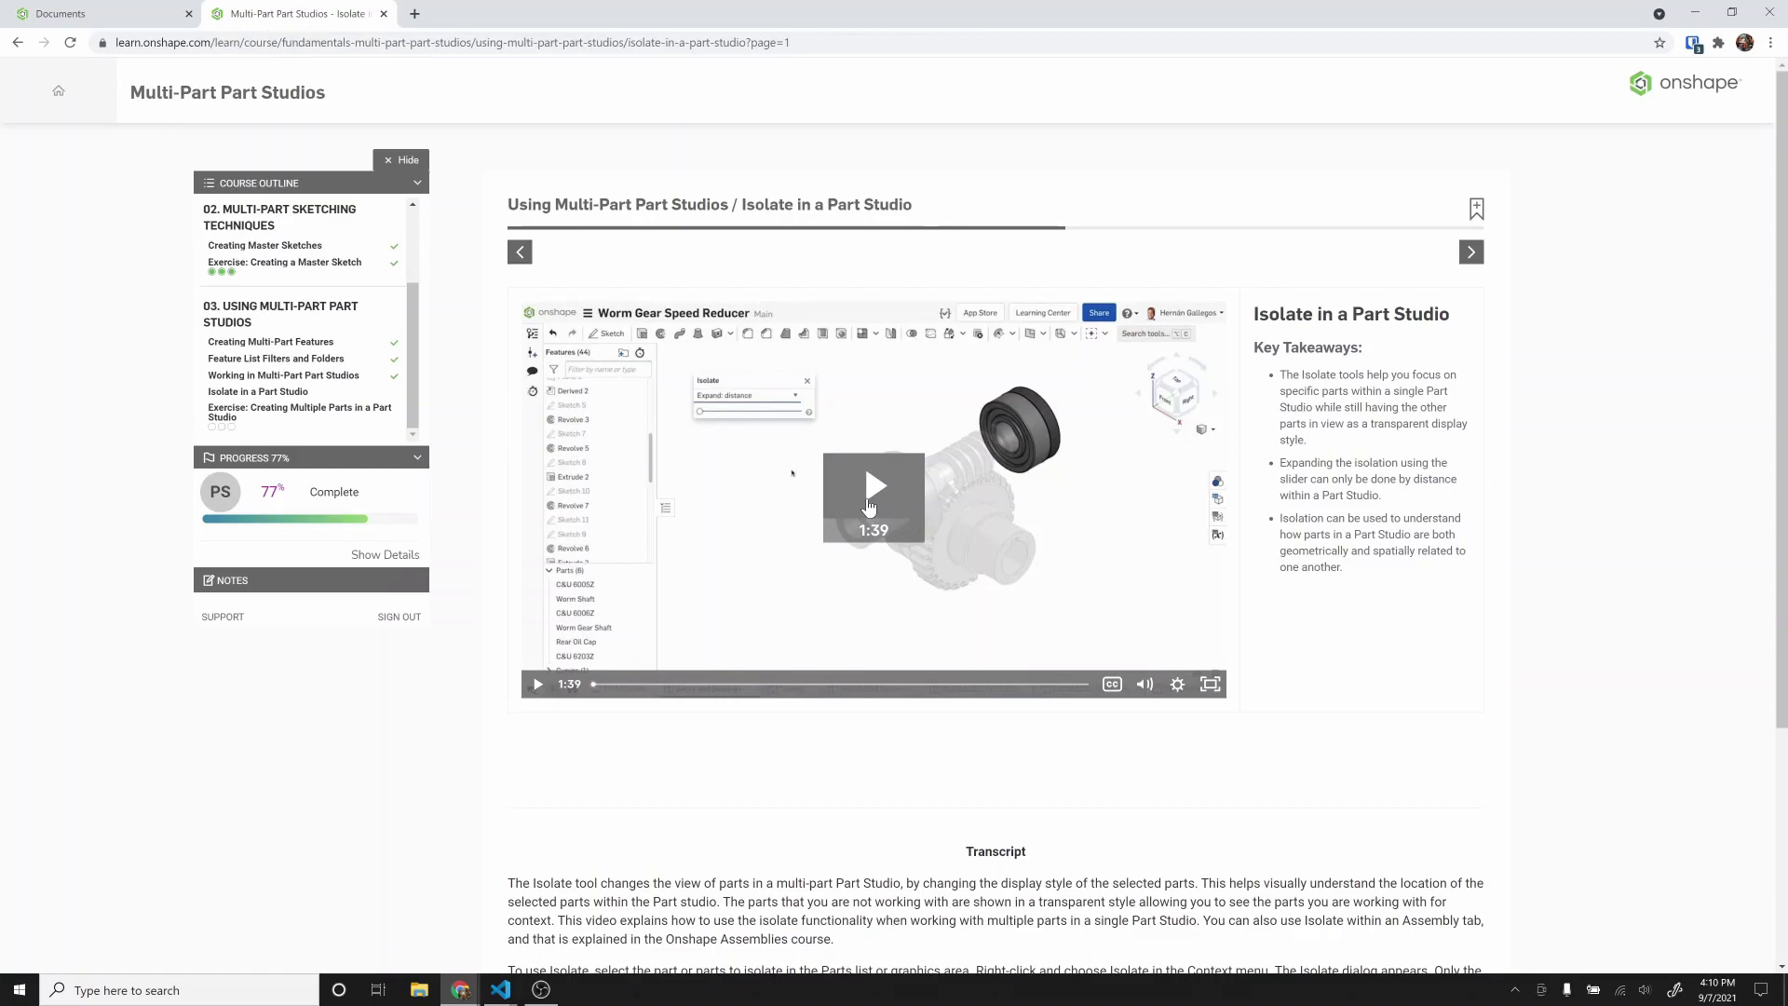
scroll(410, 424, "down", 3)
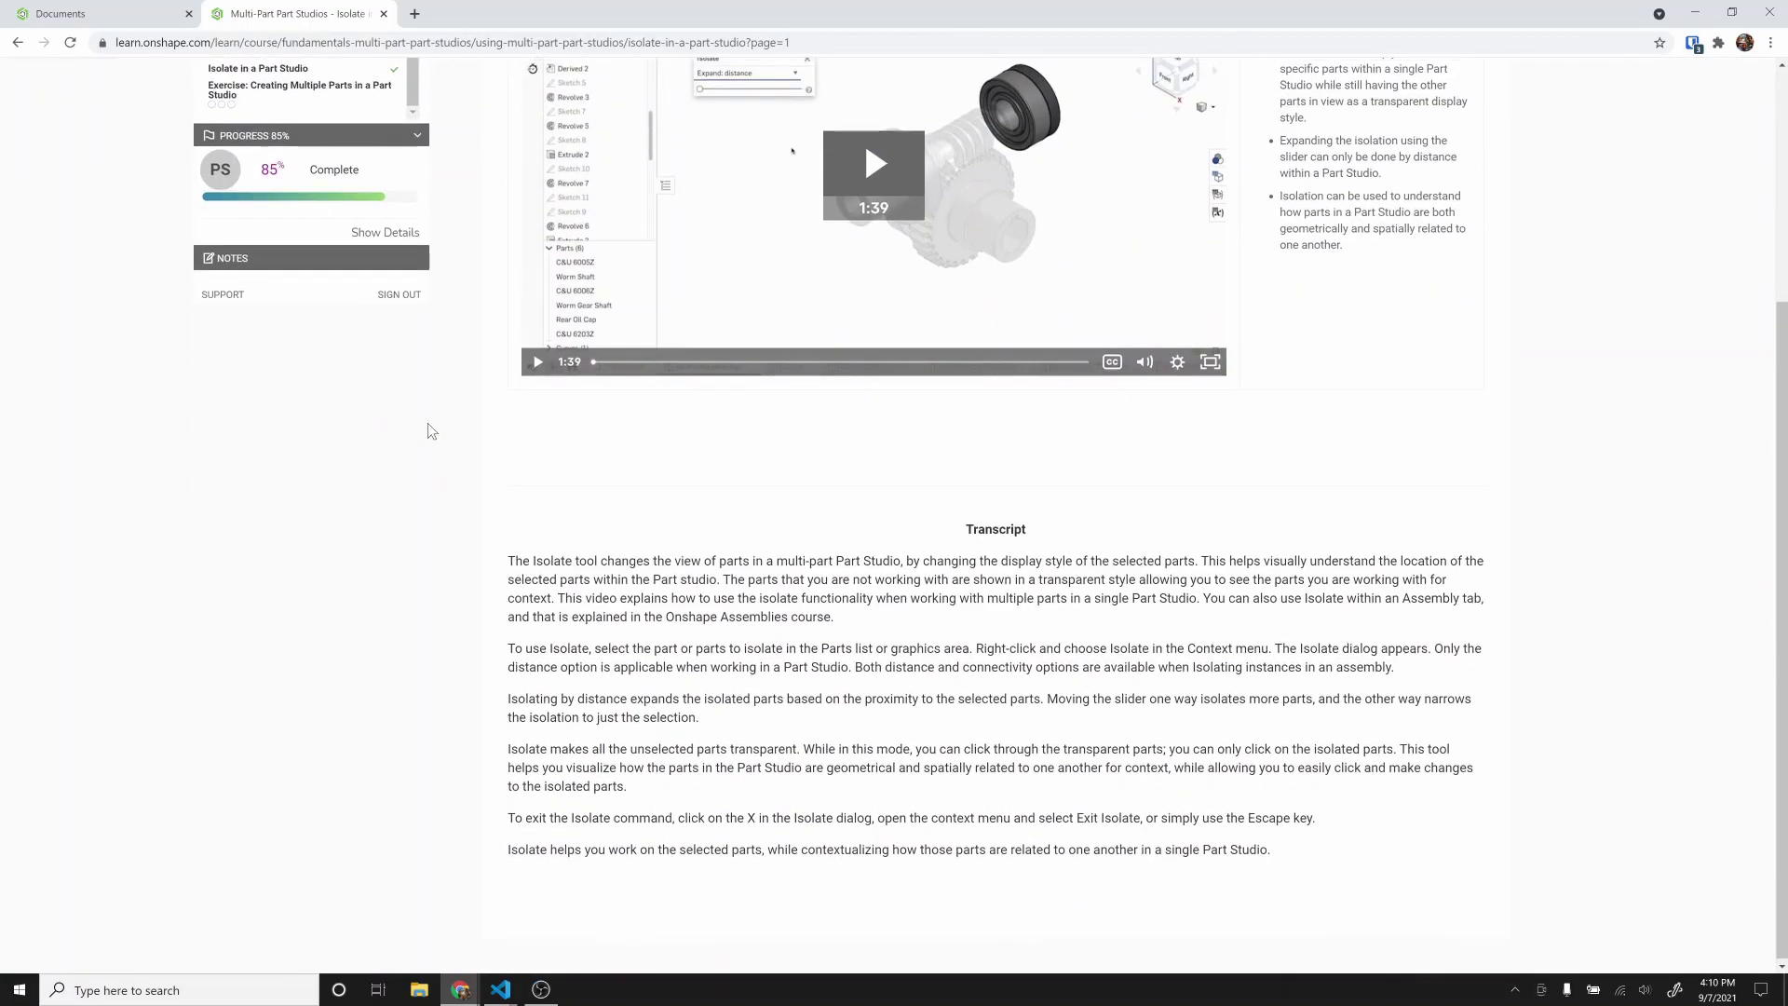
scroll(414, 410, "up", 3)
left_click(889, 506)
left_click(1210, 684)
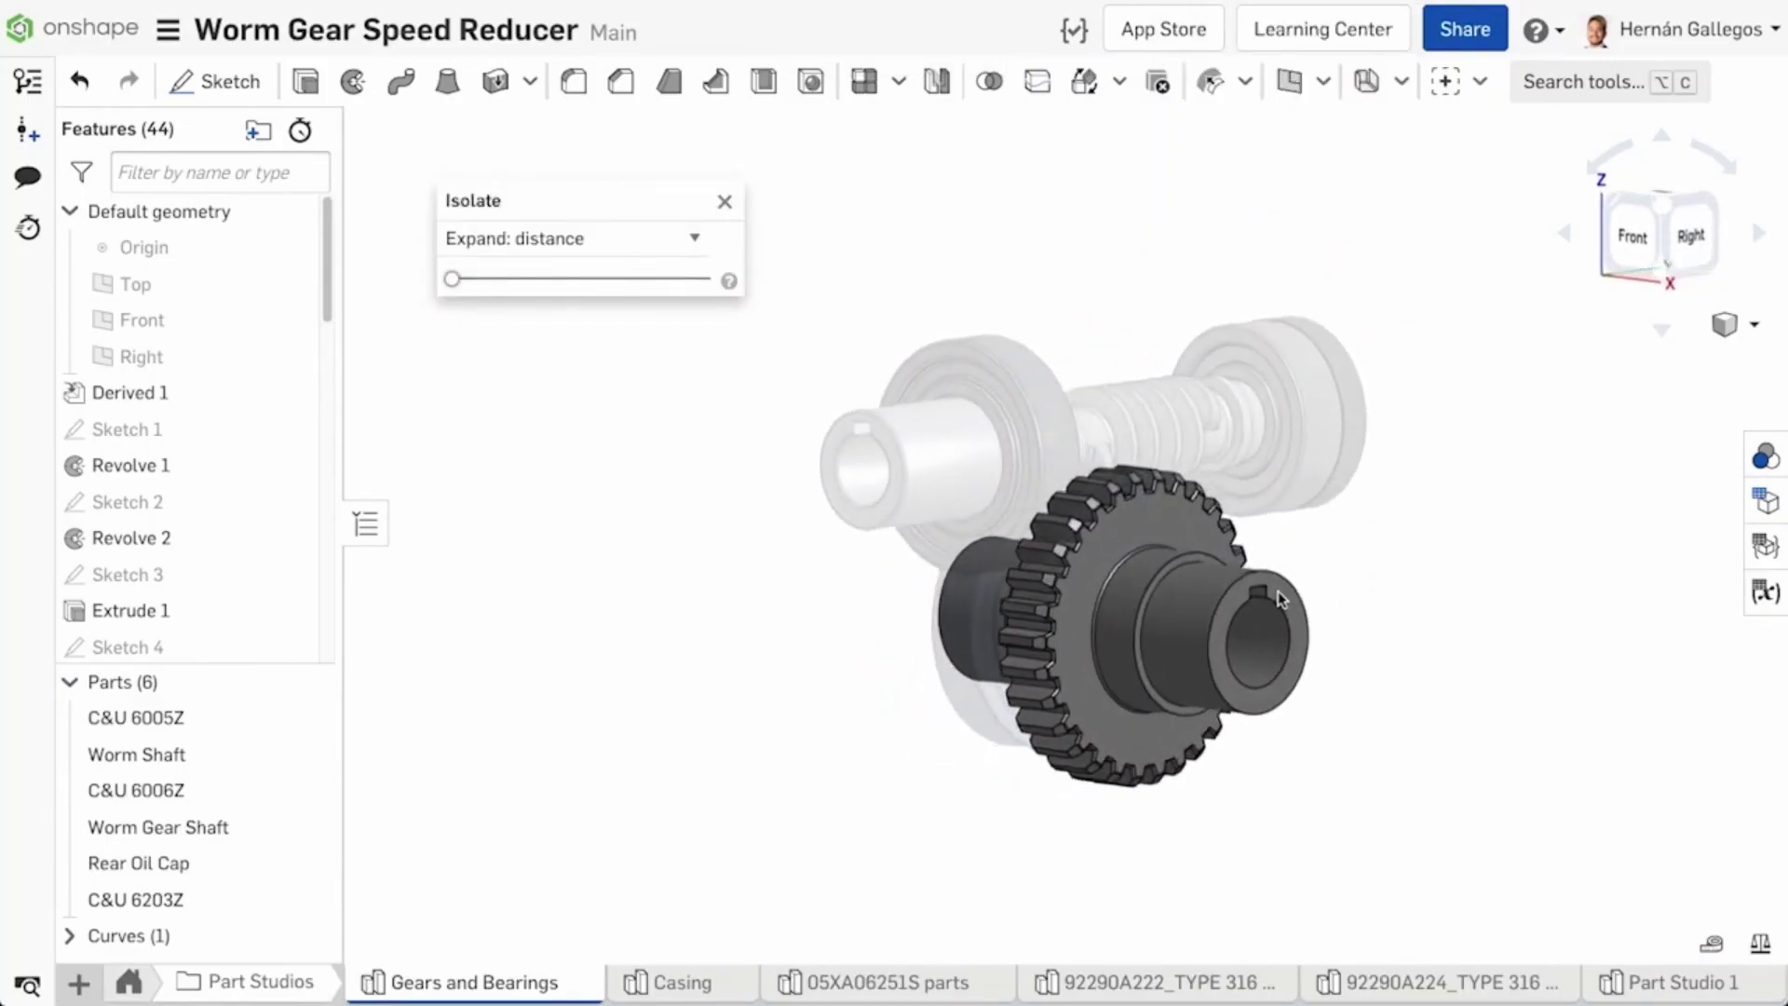
Step: Expand the Worm Gear Shaft isolation by distance to include the bearing behind the gear, and exit Isolate
right_click_drag(1304, 660, 1435, 626)
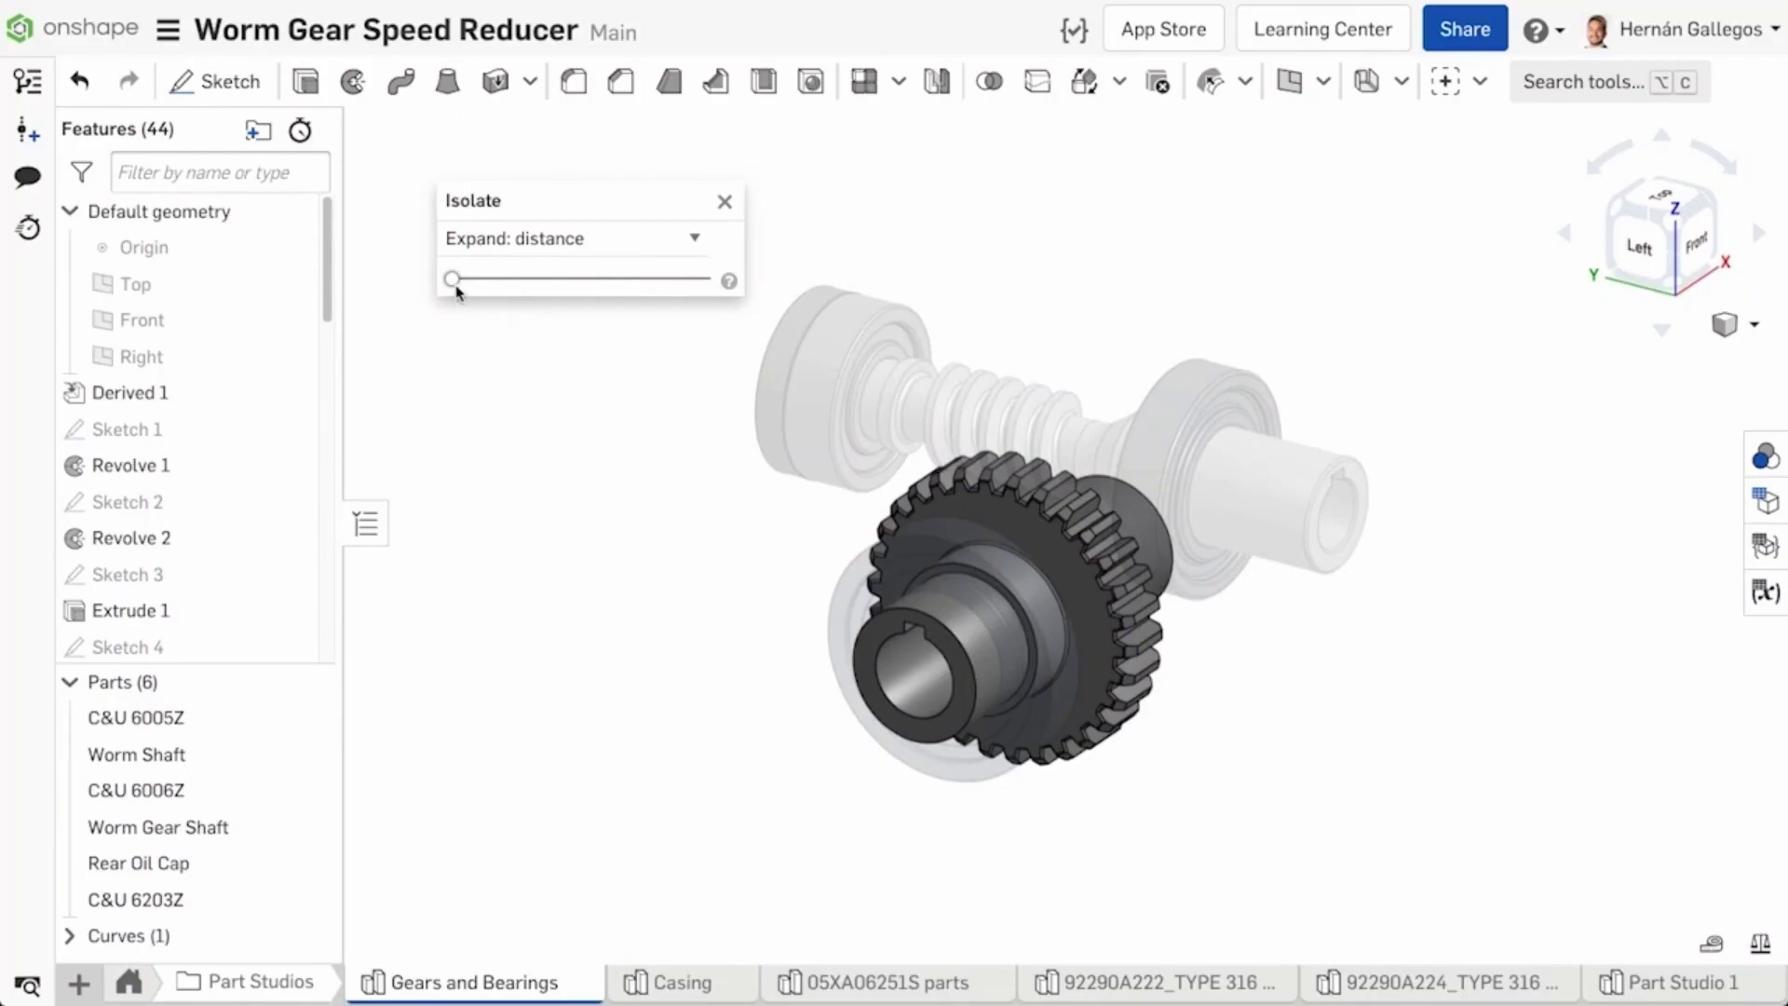
left_click_drag(454, 279, 559, 292)
right_click_drag(643, 431, 471, 423)
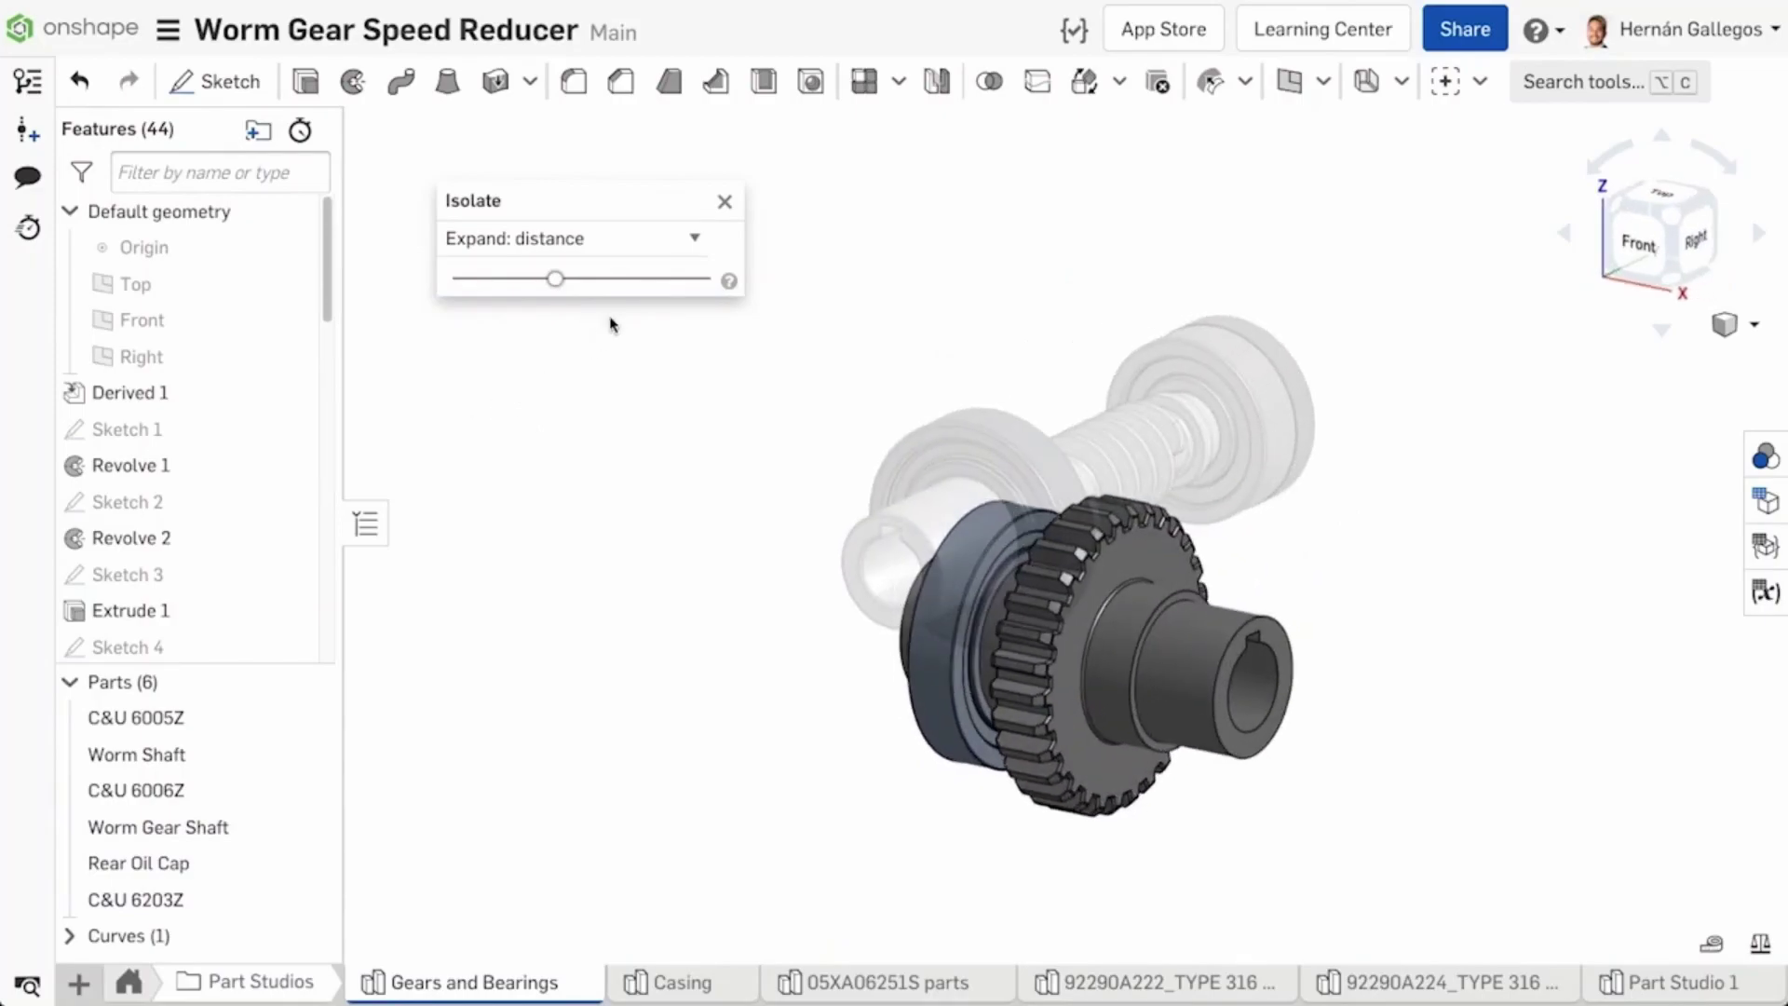
left_click(725, 201)
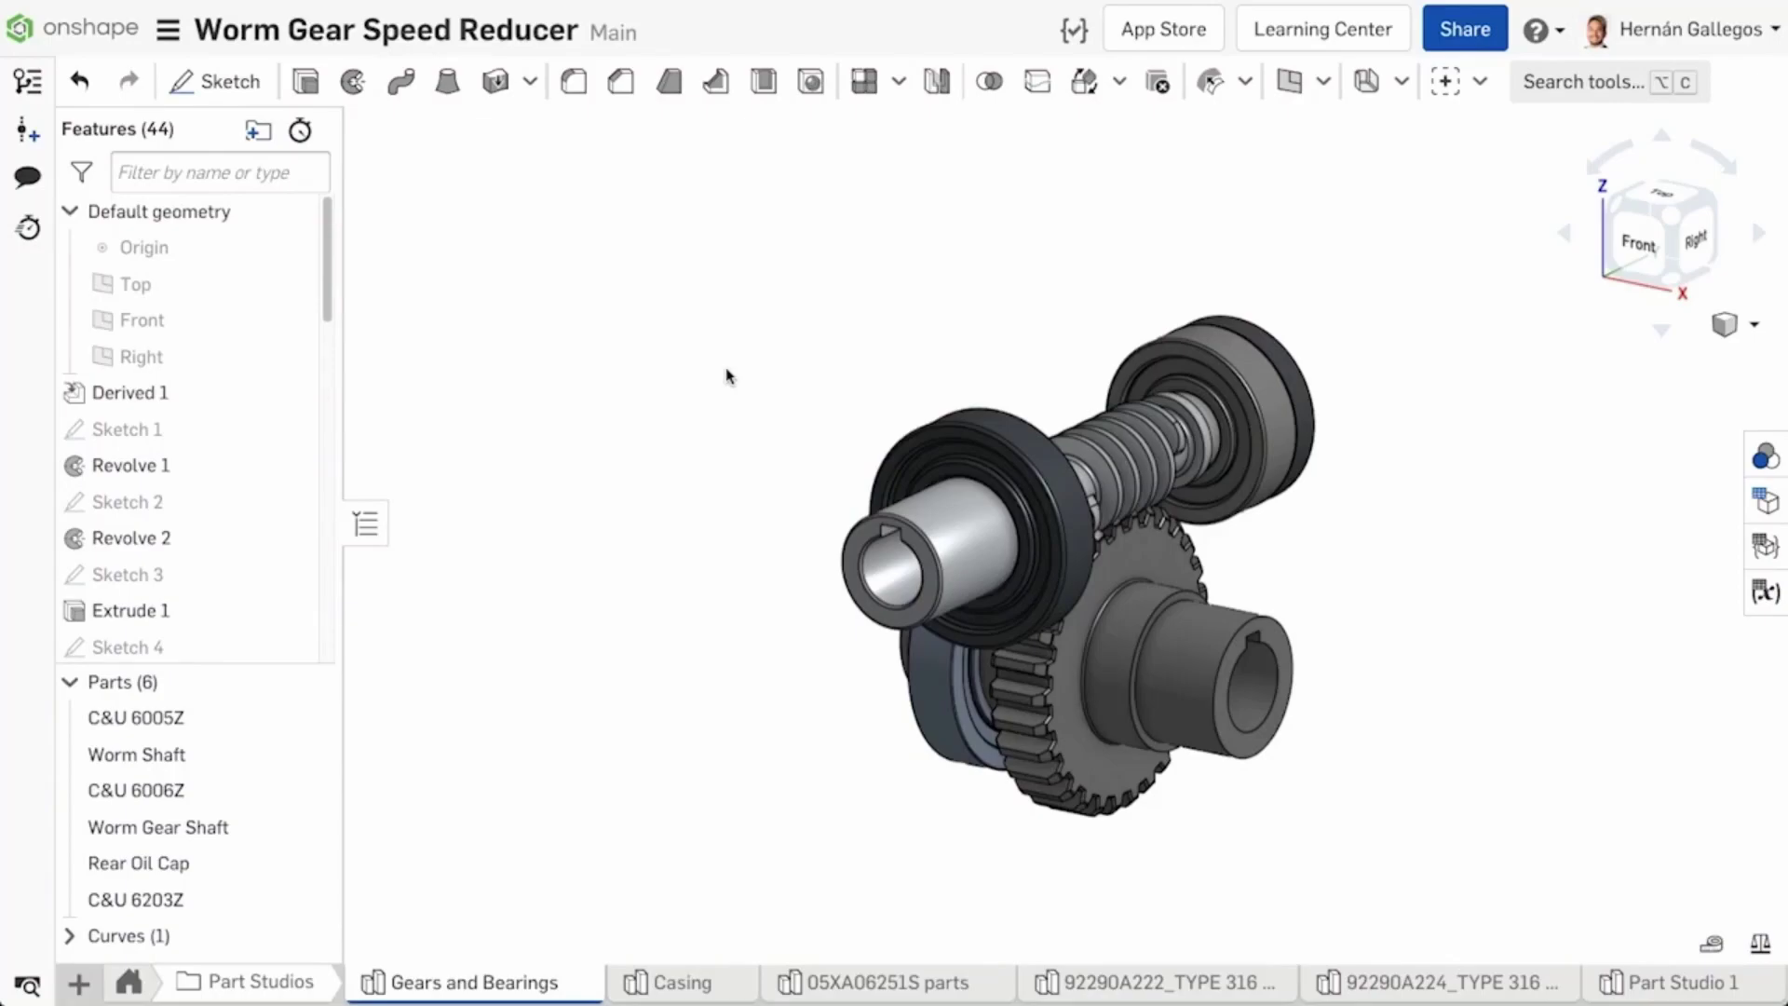
Step: In the isometric view, select the C&U 6203Z bearing and the Rear Oil Cap and isolate them
key("shift+7")
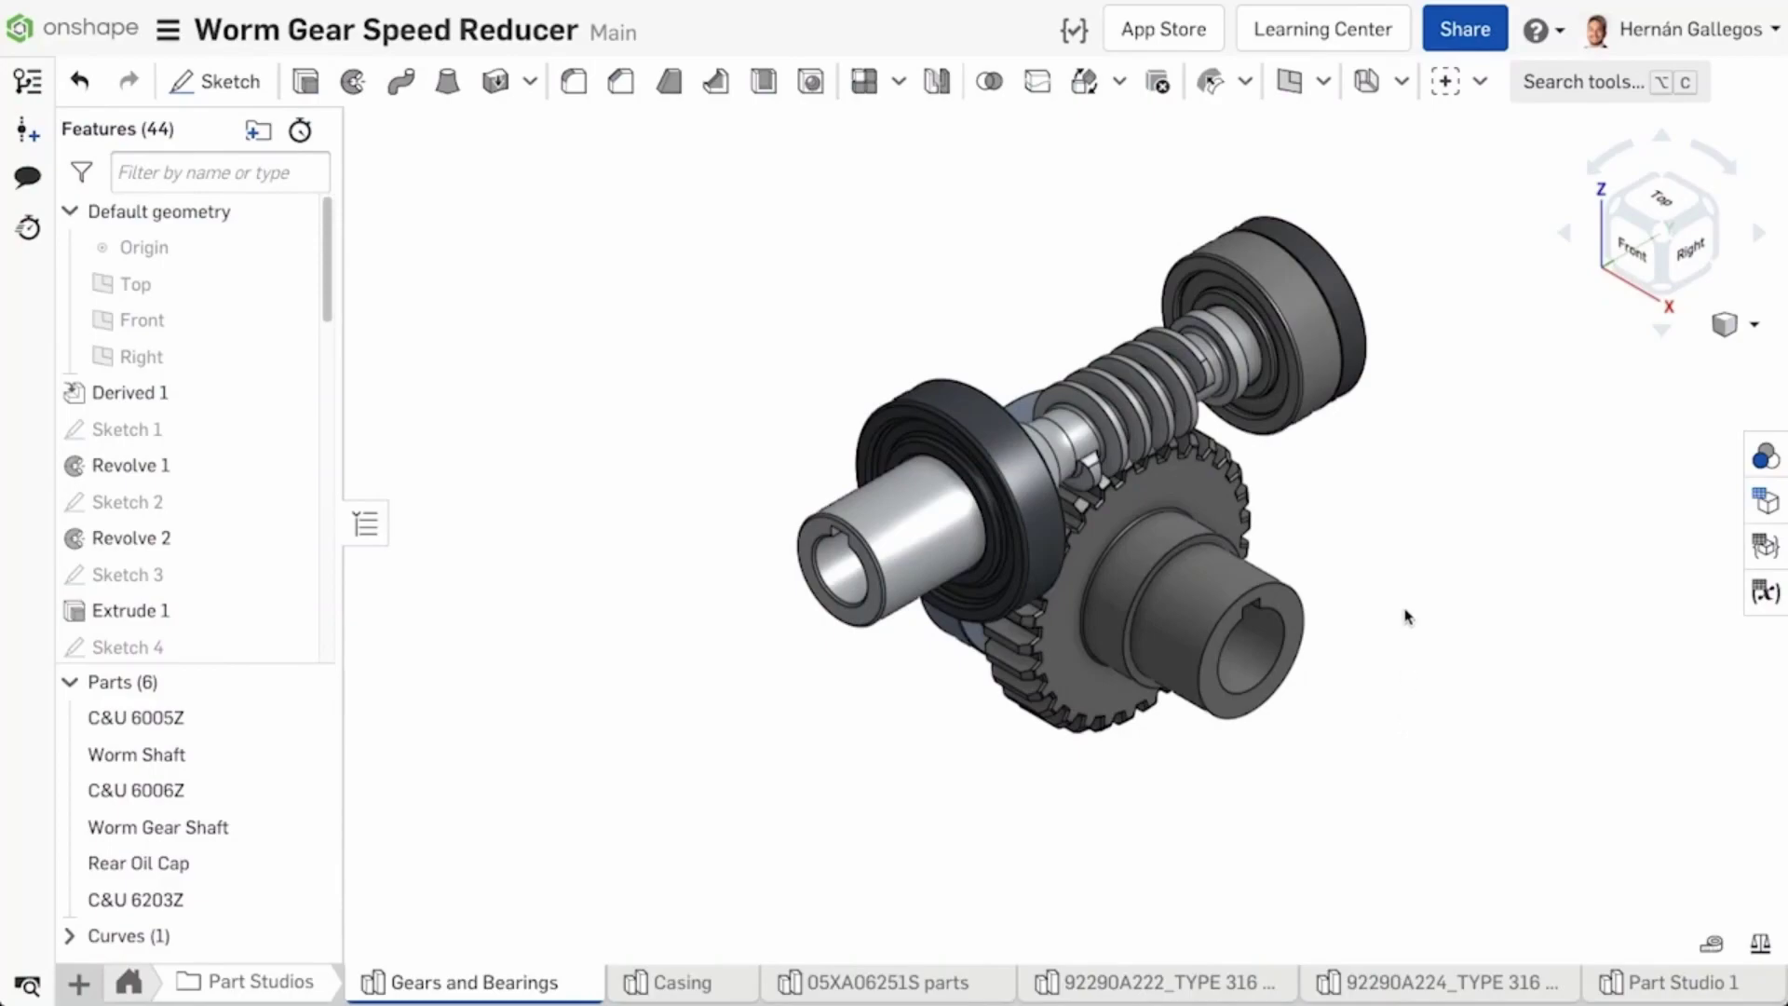
left_click(1344, 382)
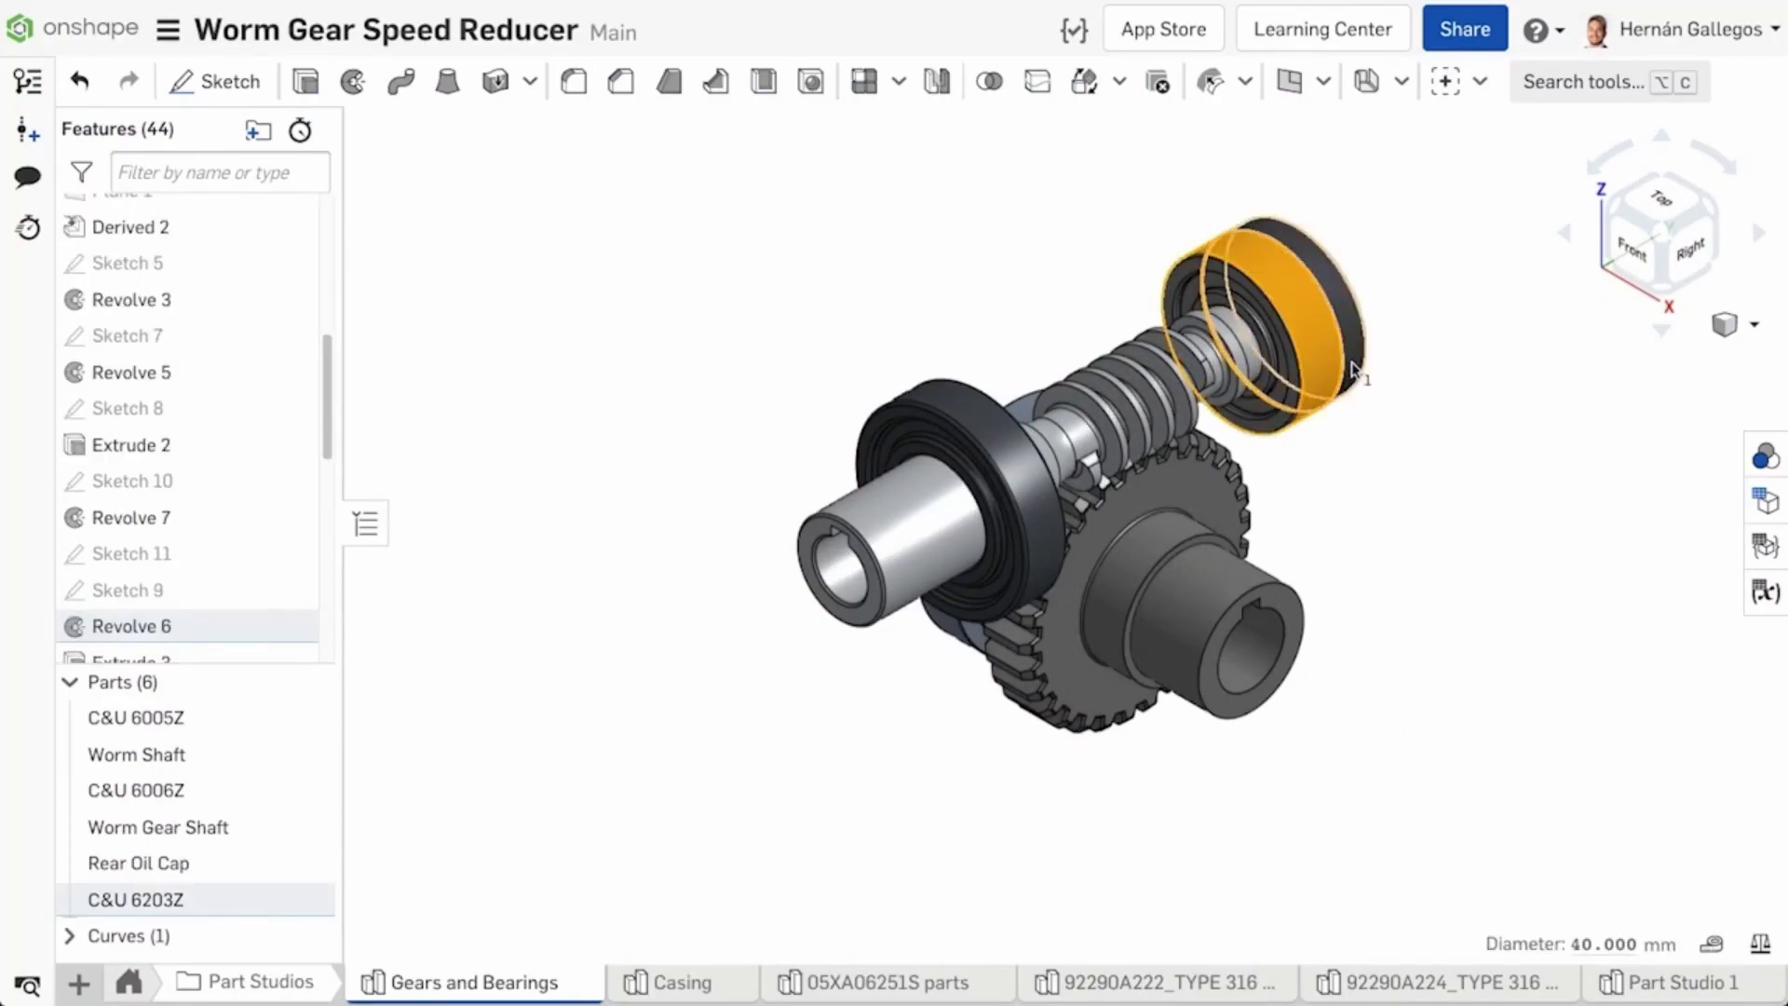
left_click(1352, 360)
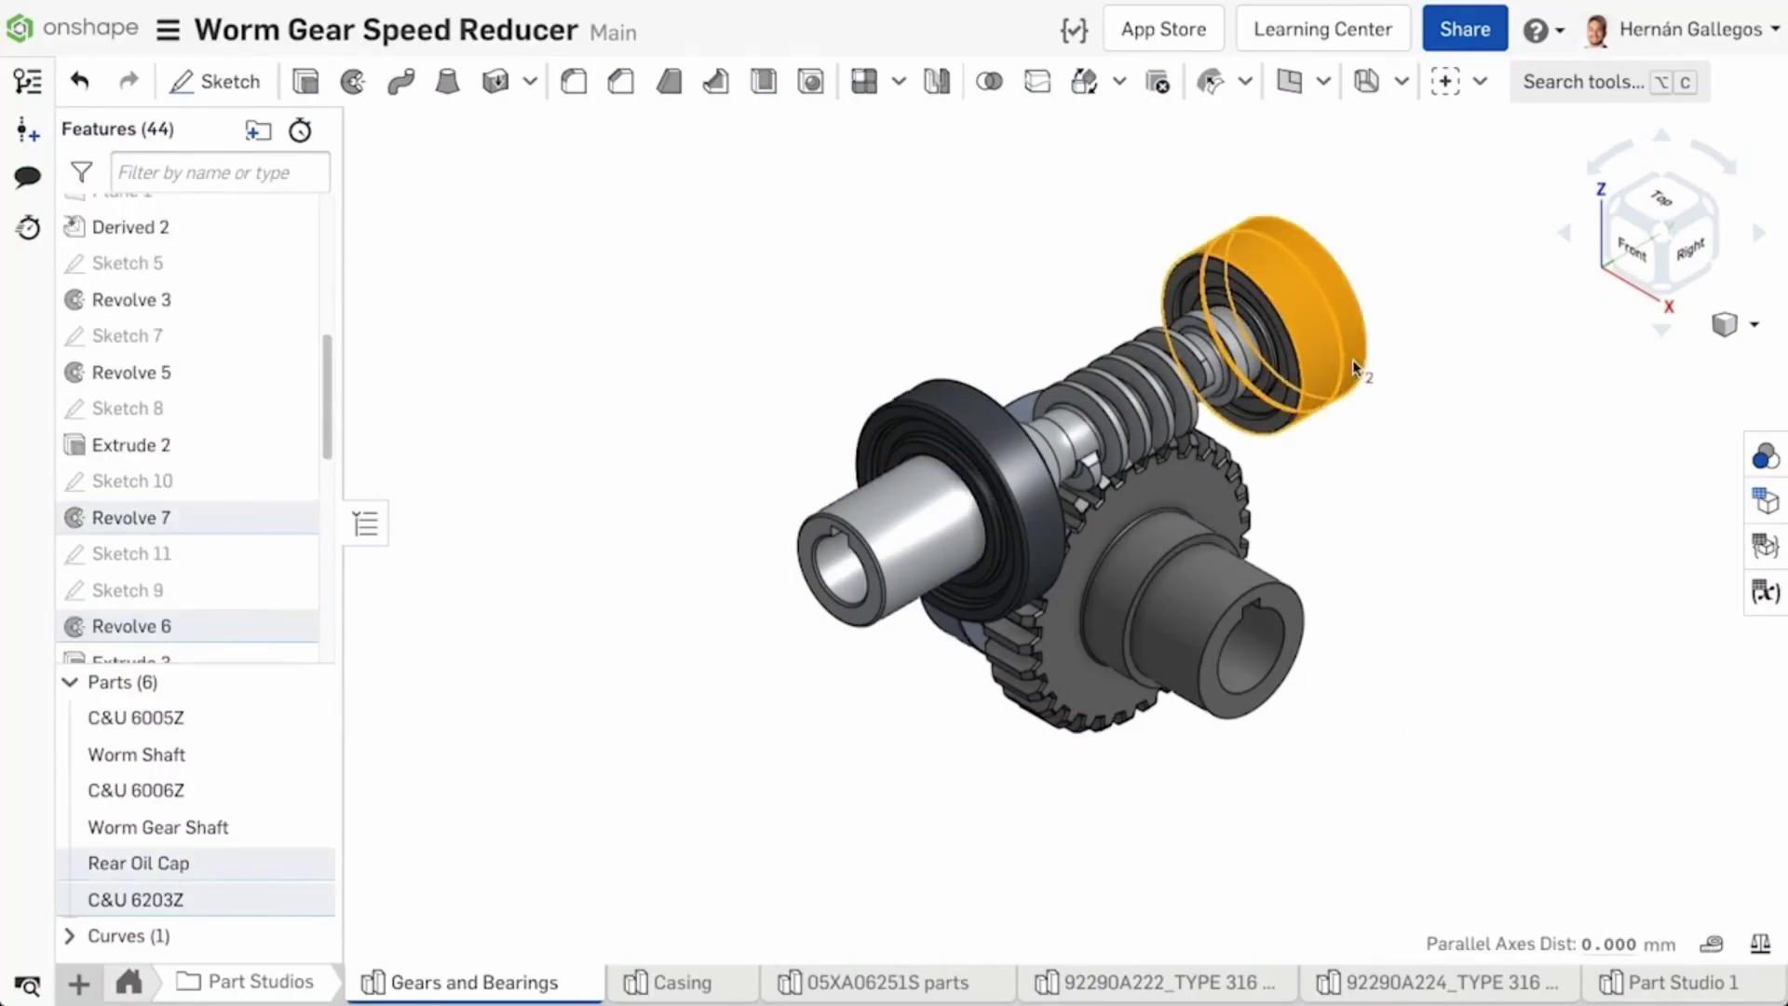
right_click(1353, 360)
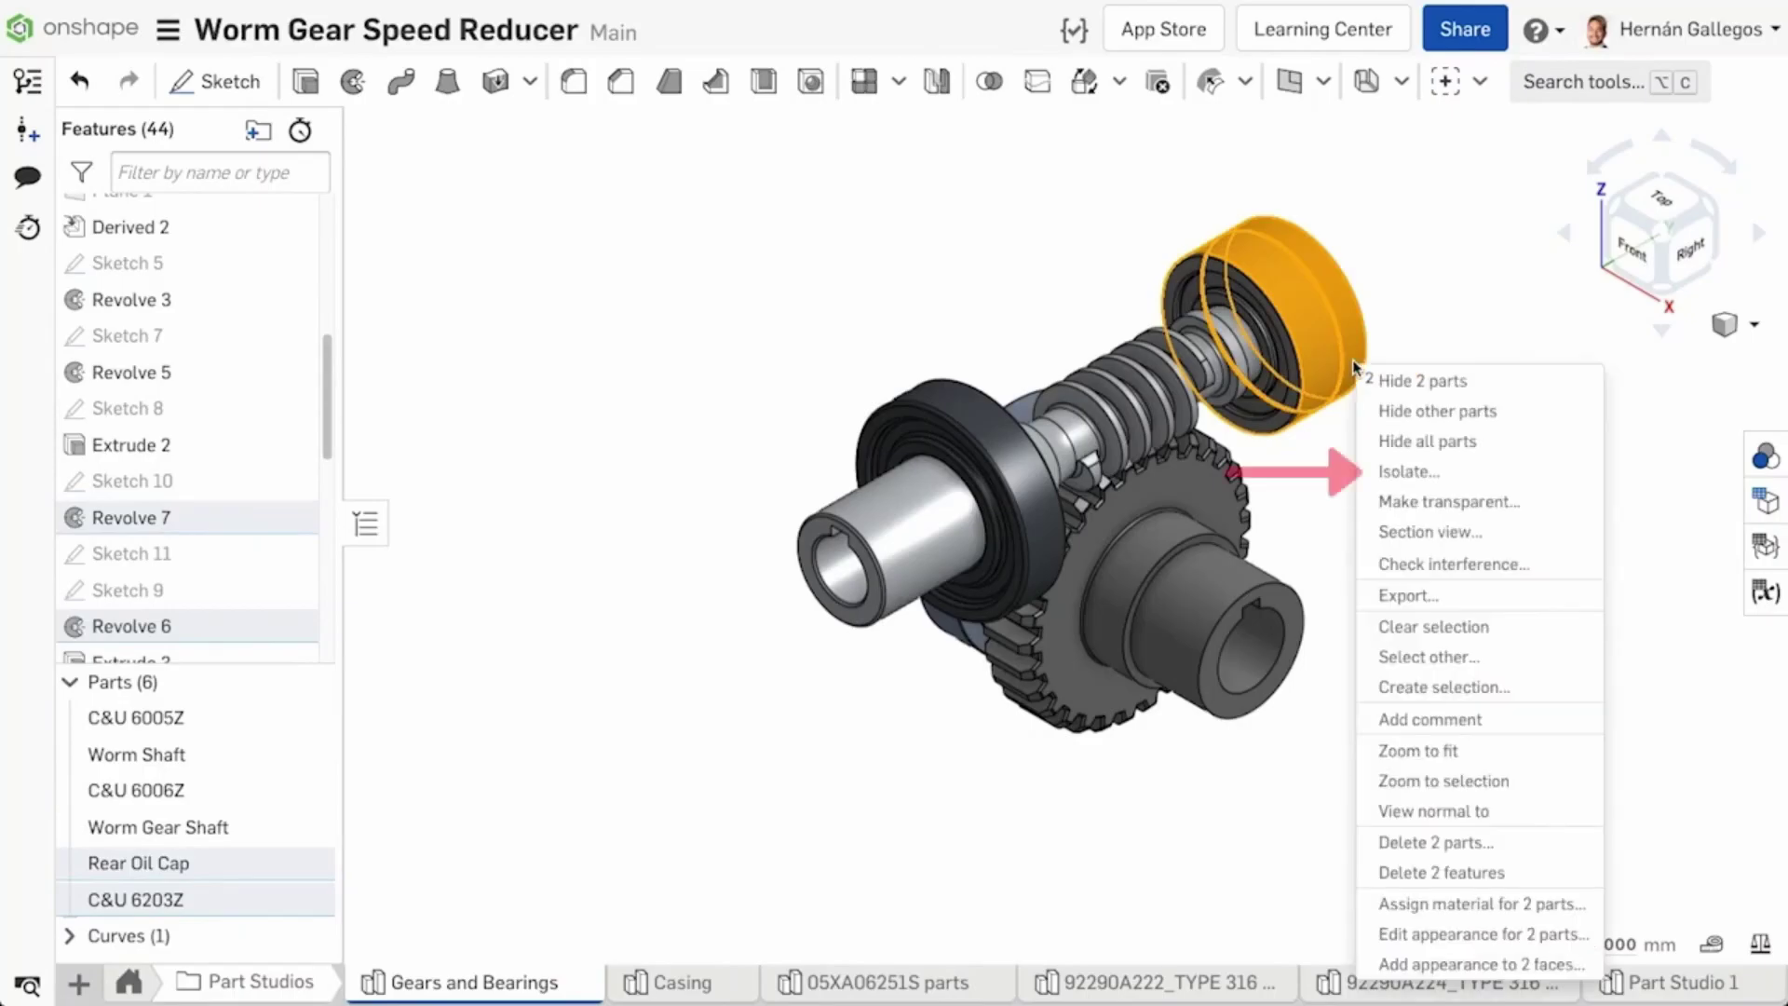
left_click(1373, 473)
left_click(1369, 475)
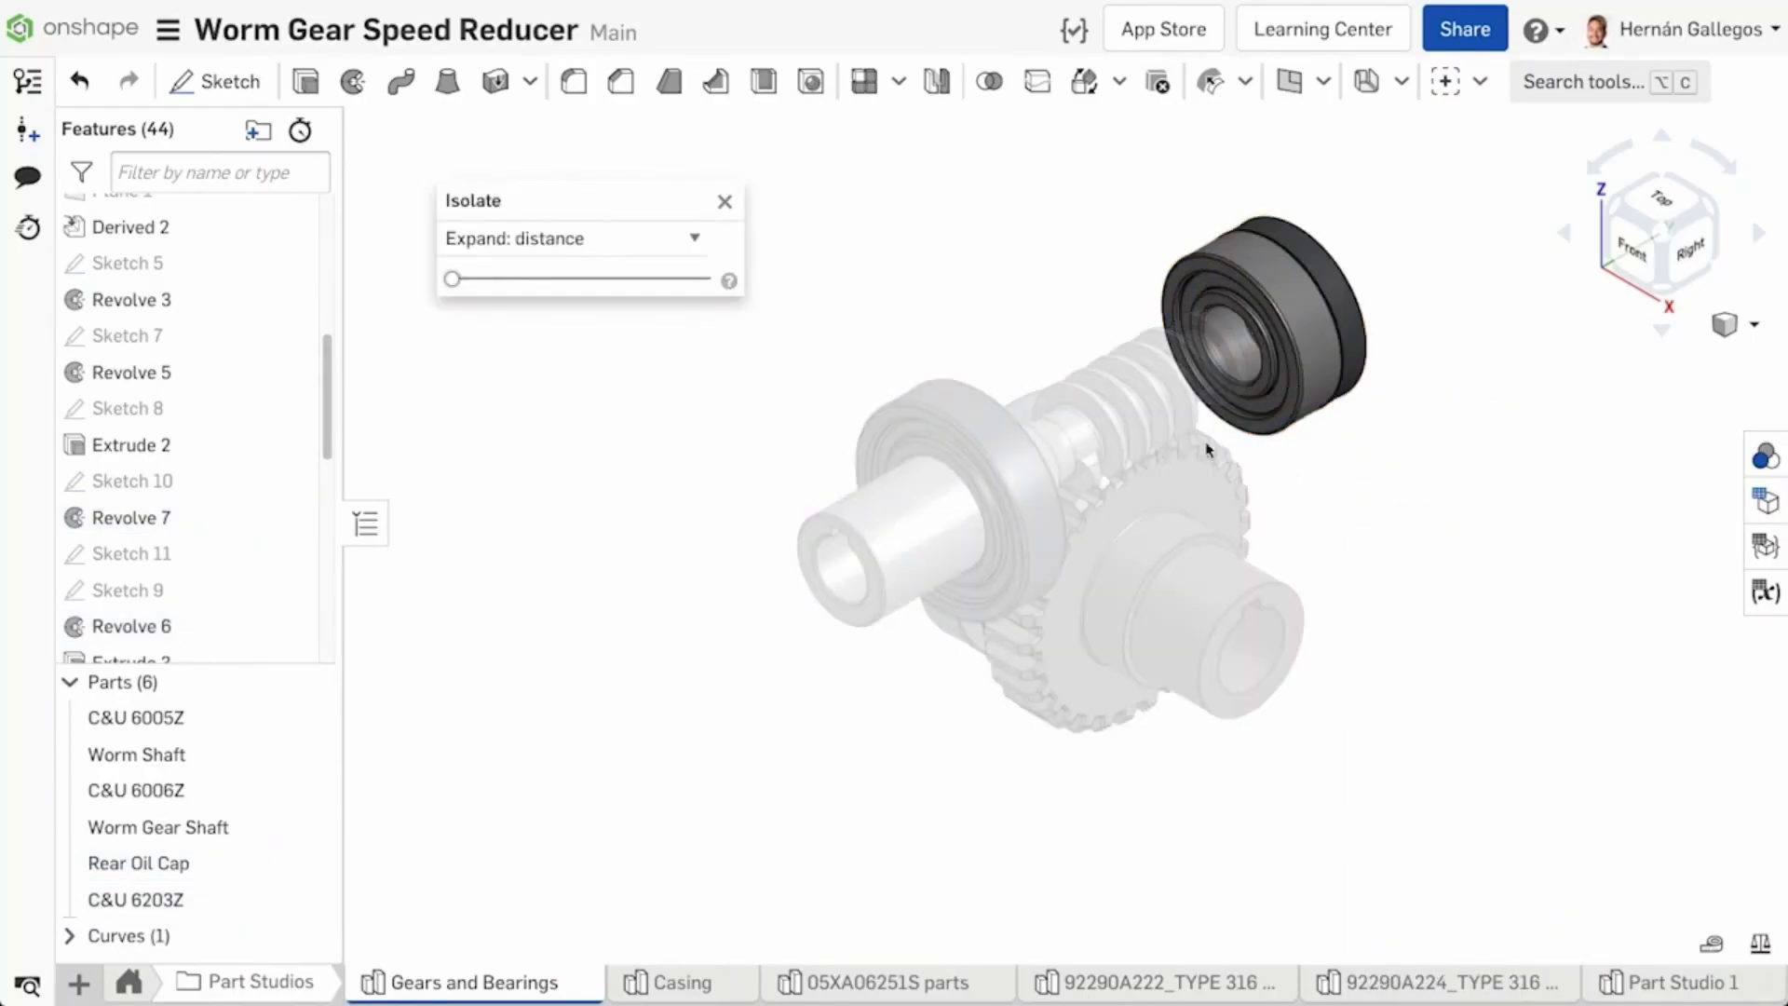
Step: Keep the isolation on Expand: distance, widen it to nearby parts, and narrow it back to the two selected parts
left_click(695, 241)
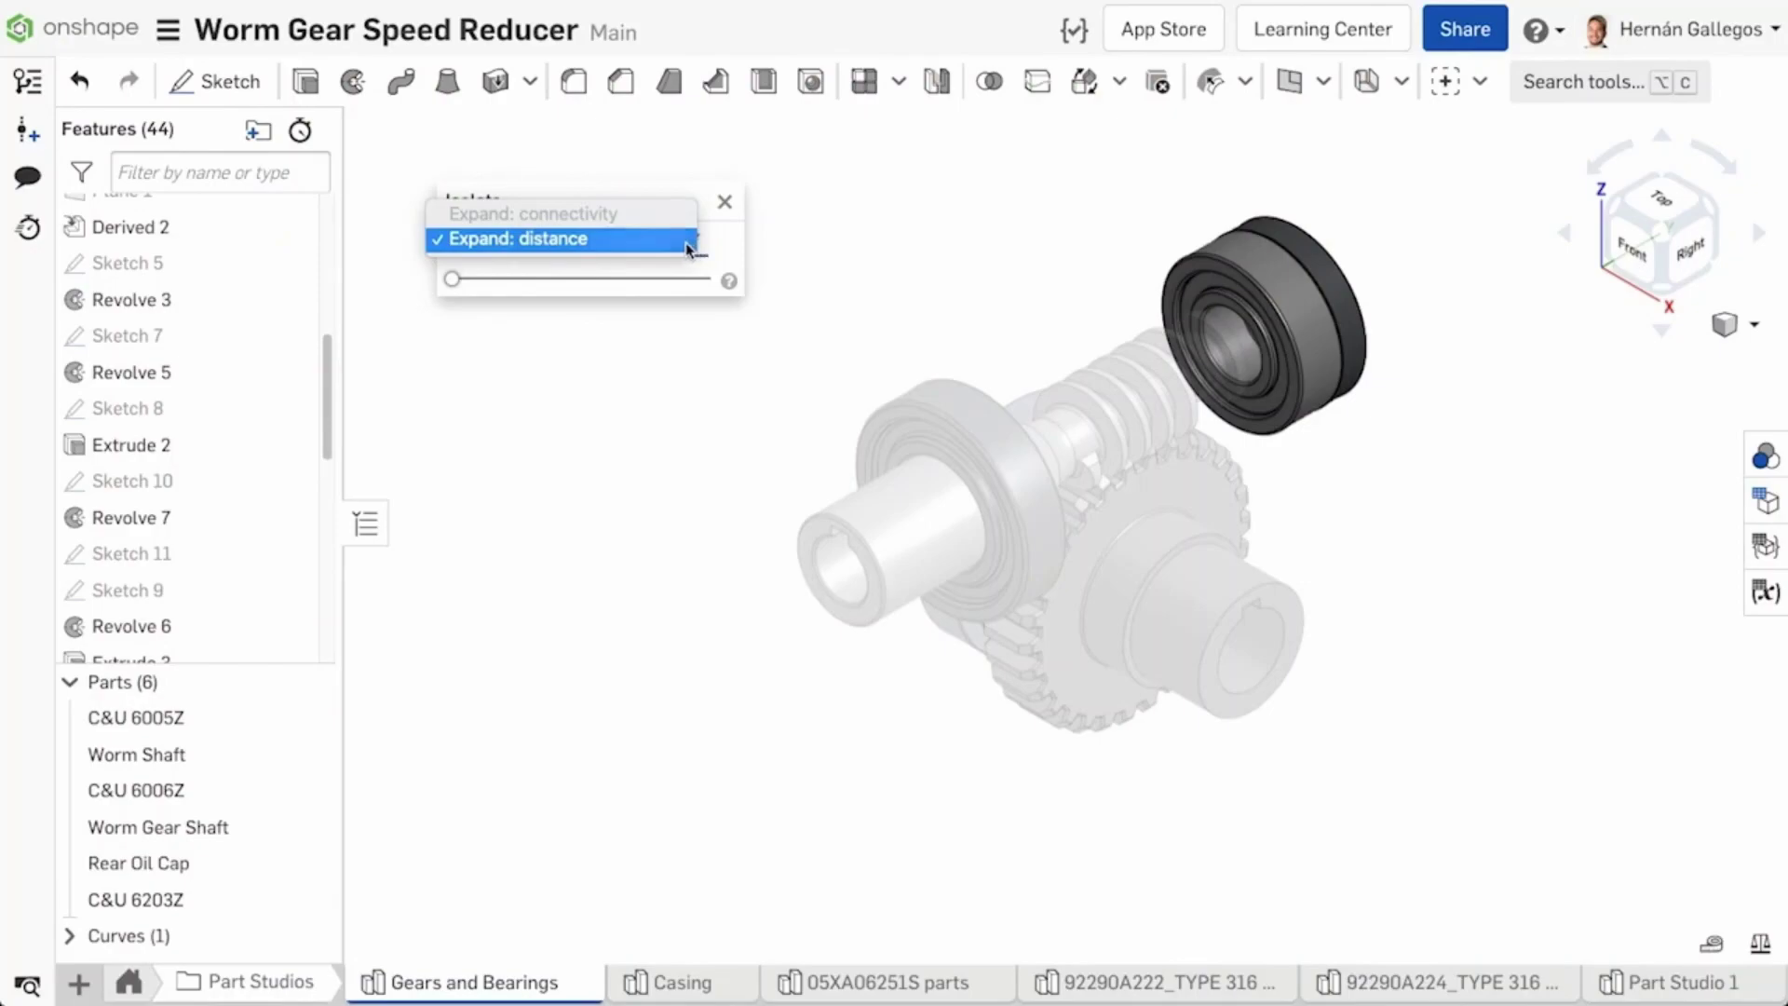
left_click(688, 241)
right_click_drag(683, 429, 677, 415)
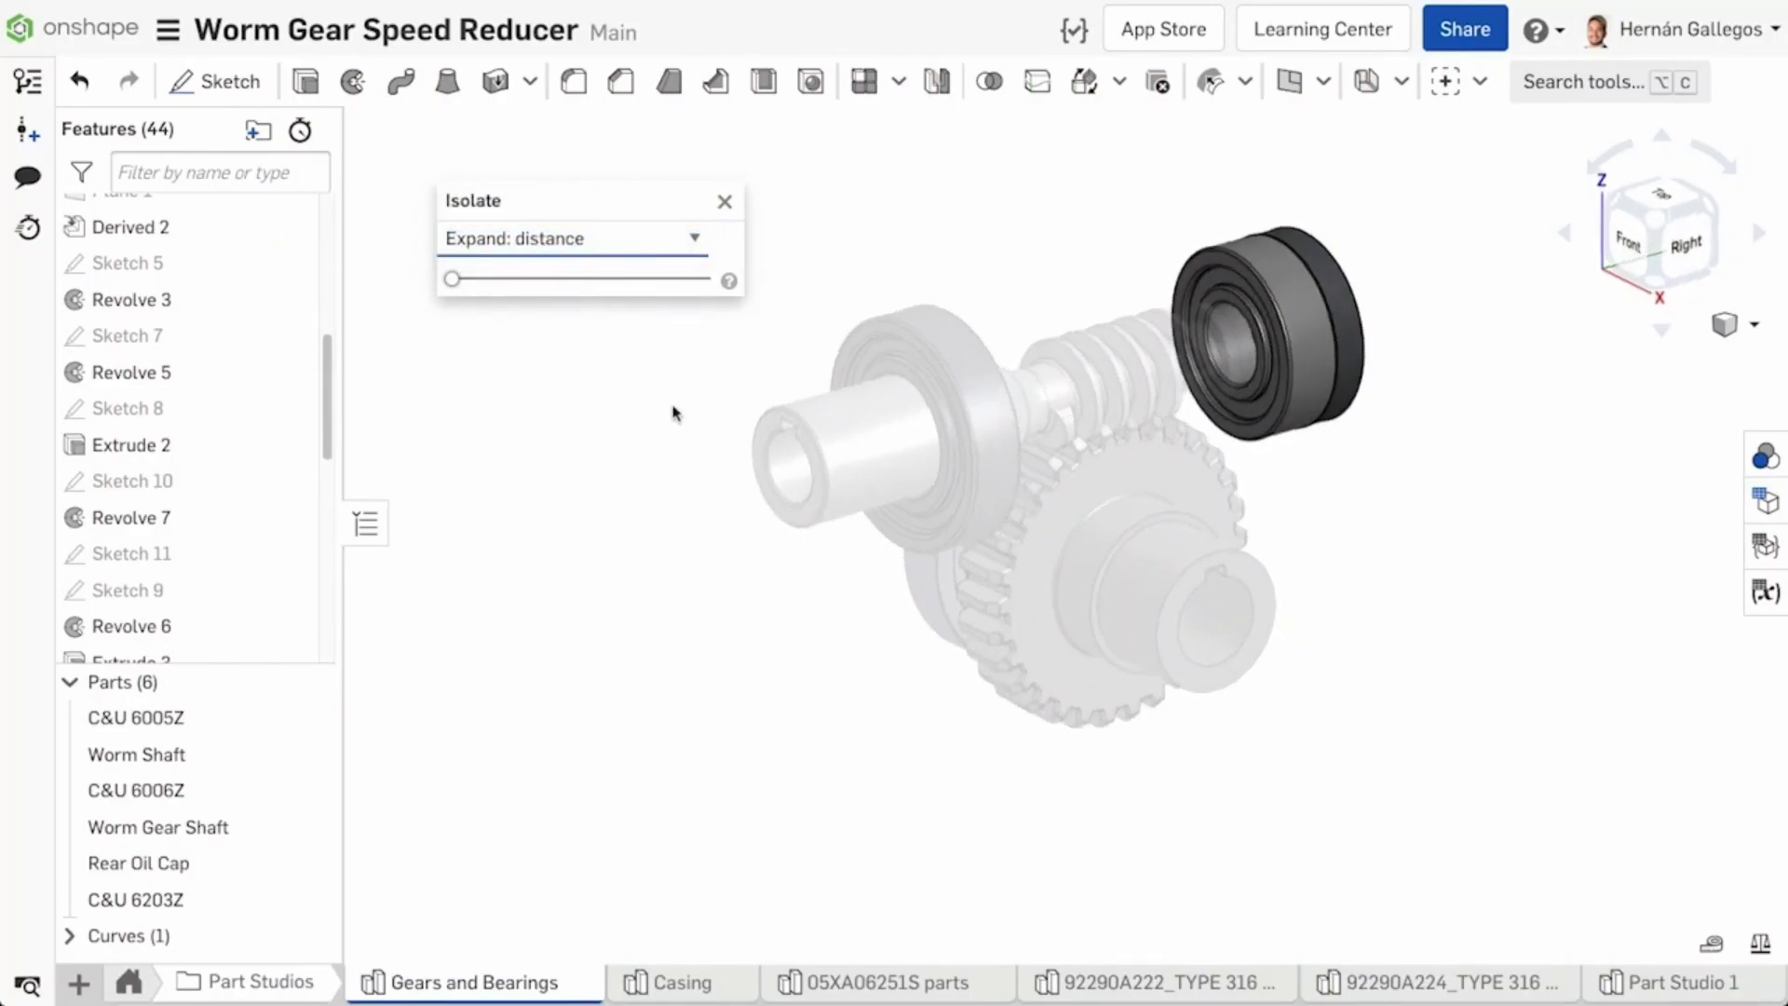
middle_click_drag(667, 407, 731, 448)
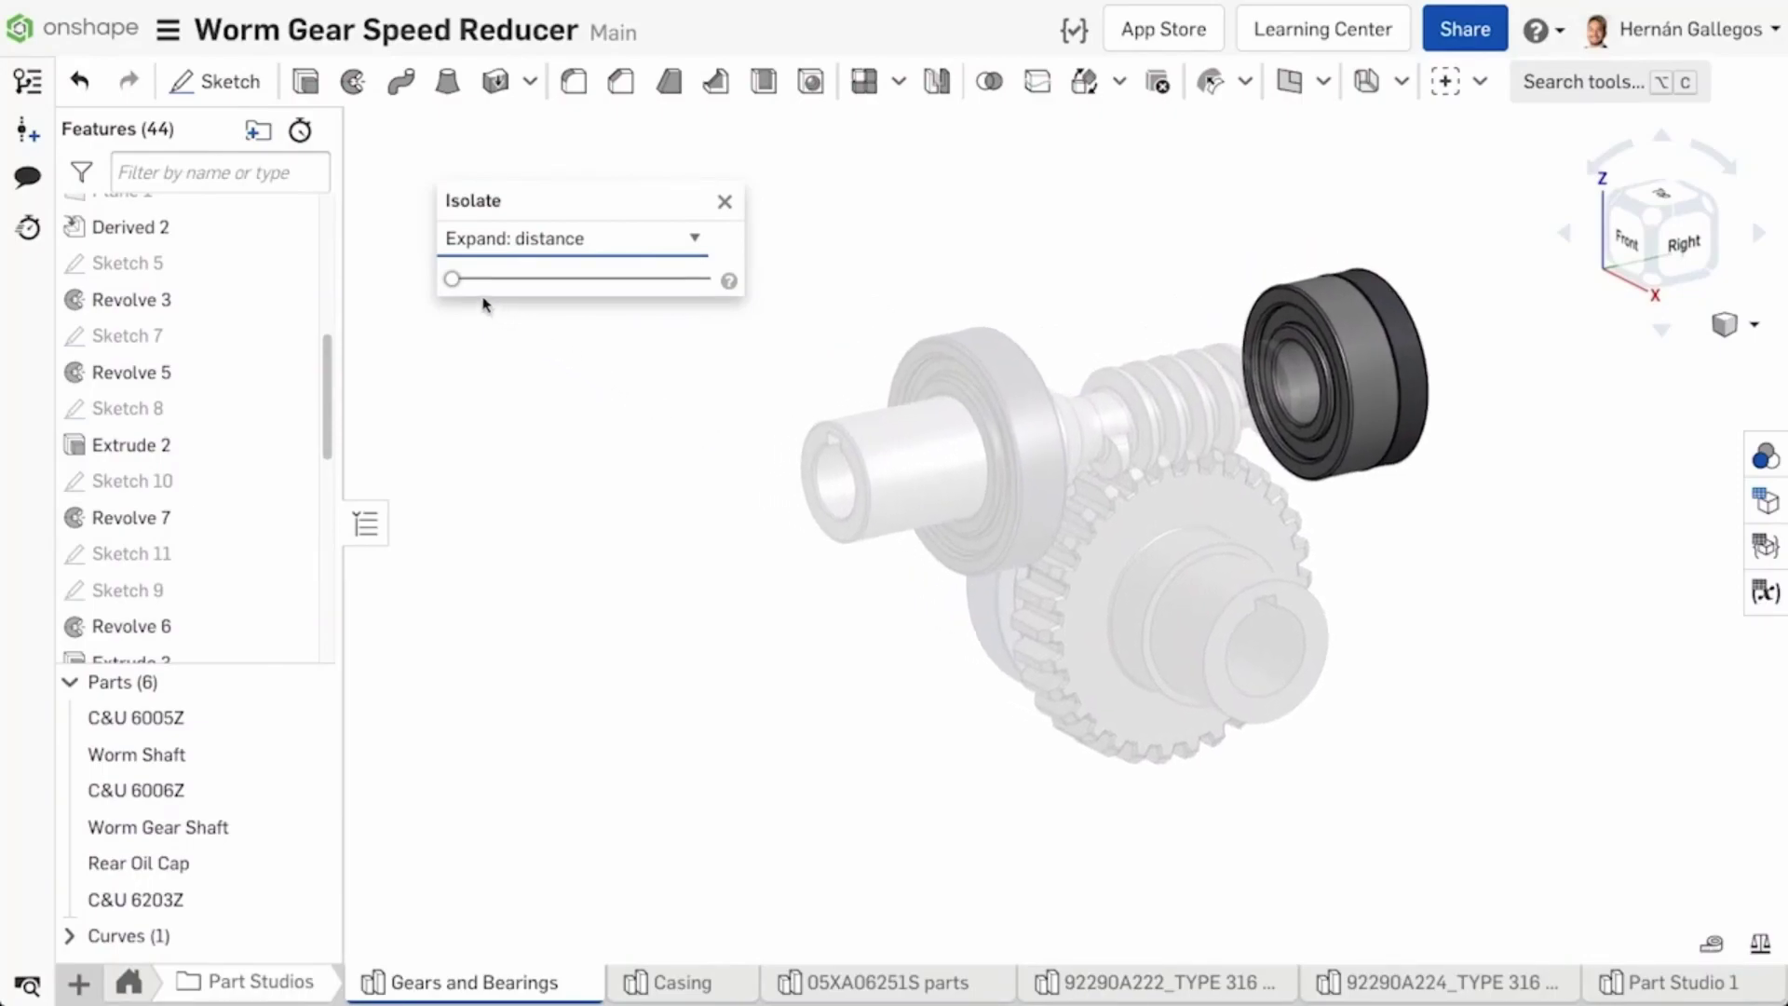
left_click_drag(463, 281, 556, 279)
right_click_drag(745, 401, 684, 400)
left_click_drag(556, 279, 450, 299)
right_click_drag(863, 515, 839, 552)
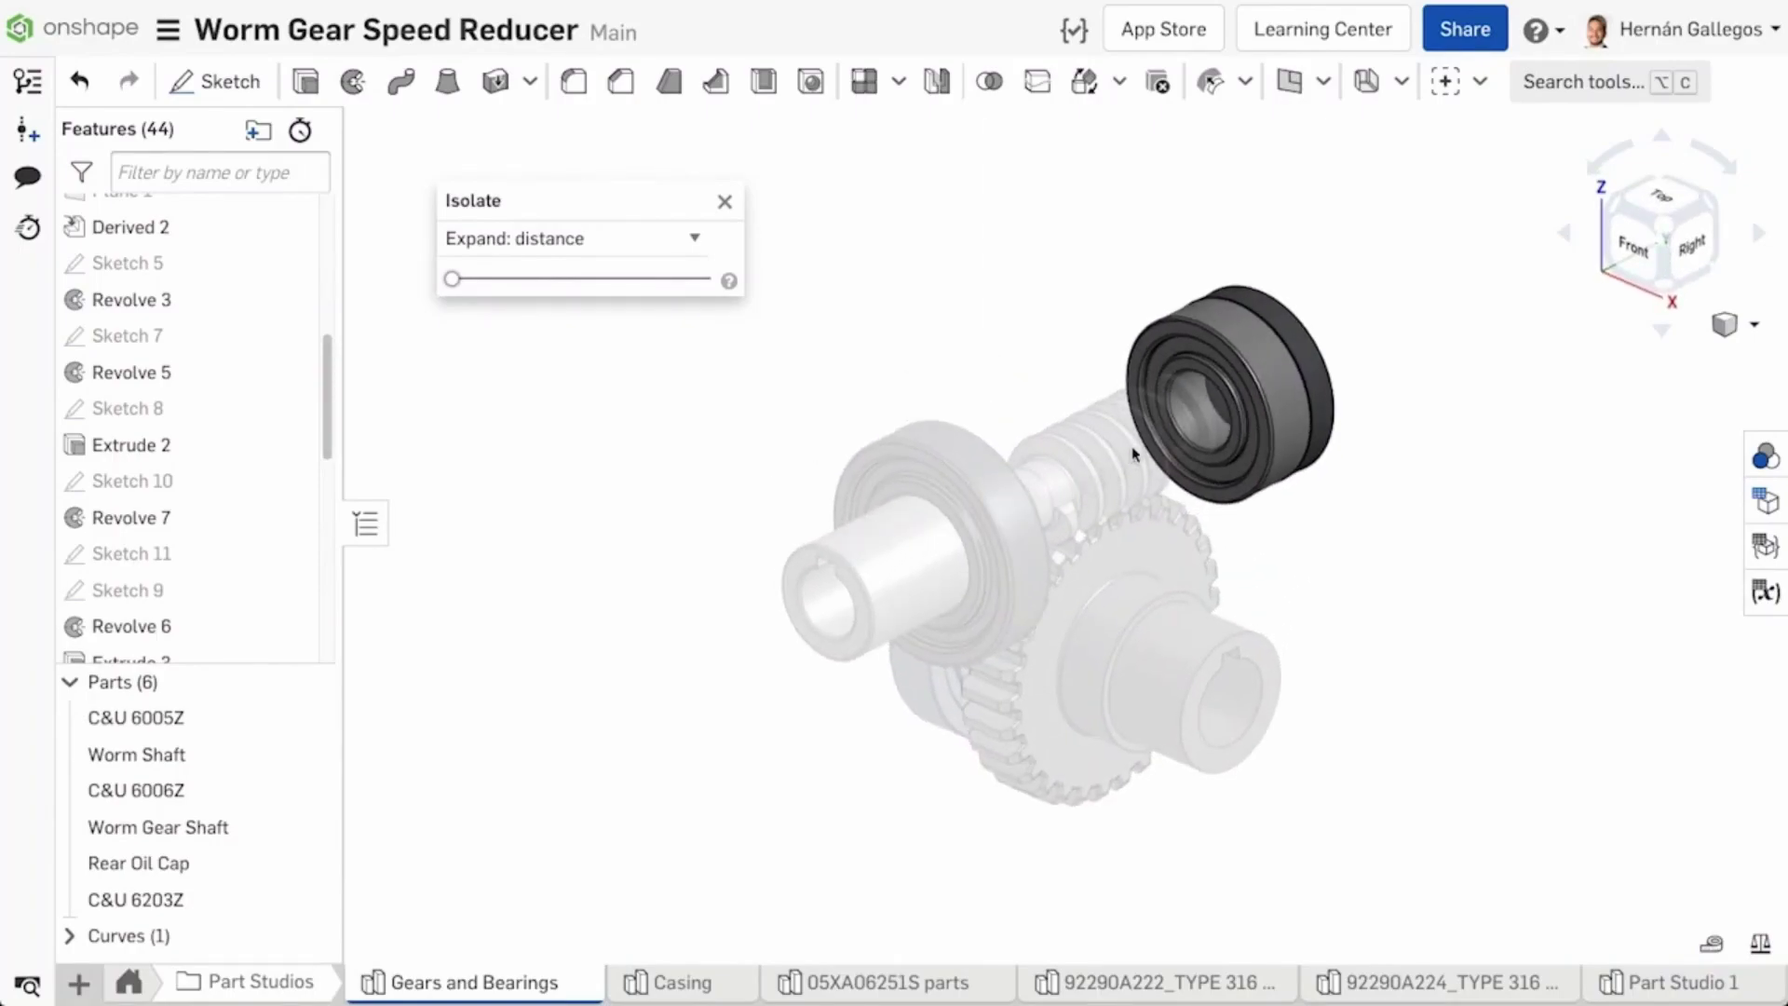
Step: Select several front ring faces of the isolated C&U 6203Z bearing through the transparent parts, and clear the selection
scroll(1139, 445, "up", 3)
left_click(1155, 434)
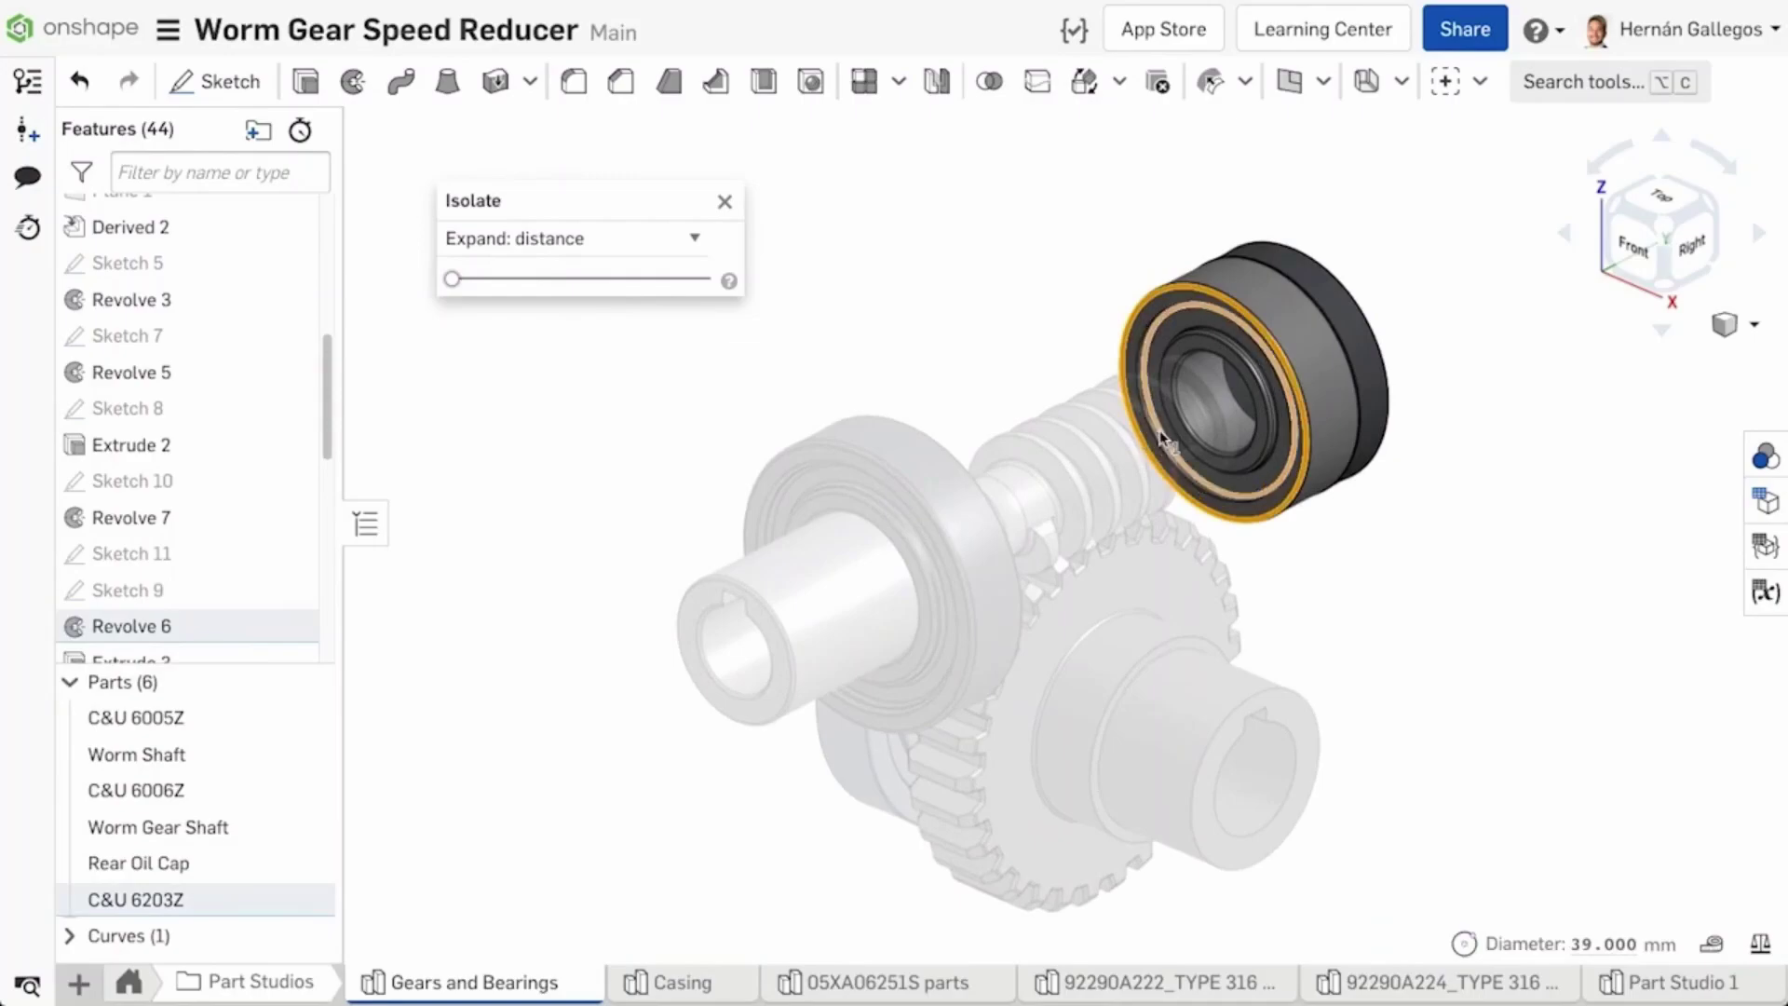
left_click(1170, 434)
left_click(1180, 438)
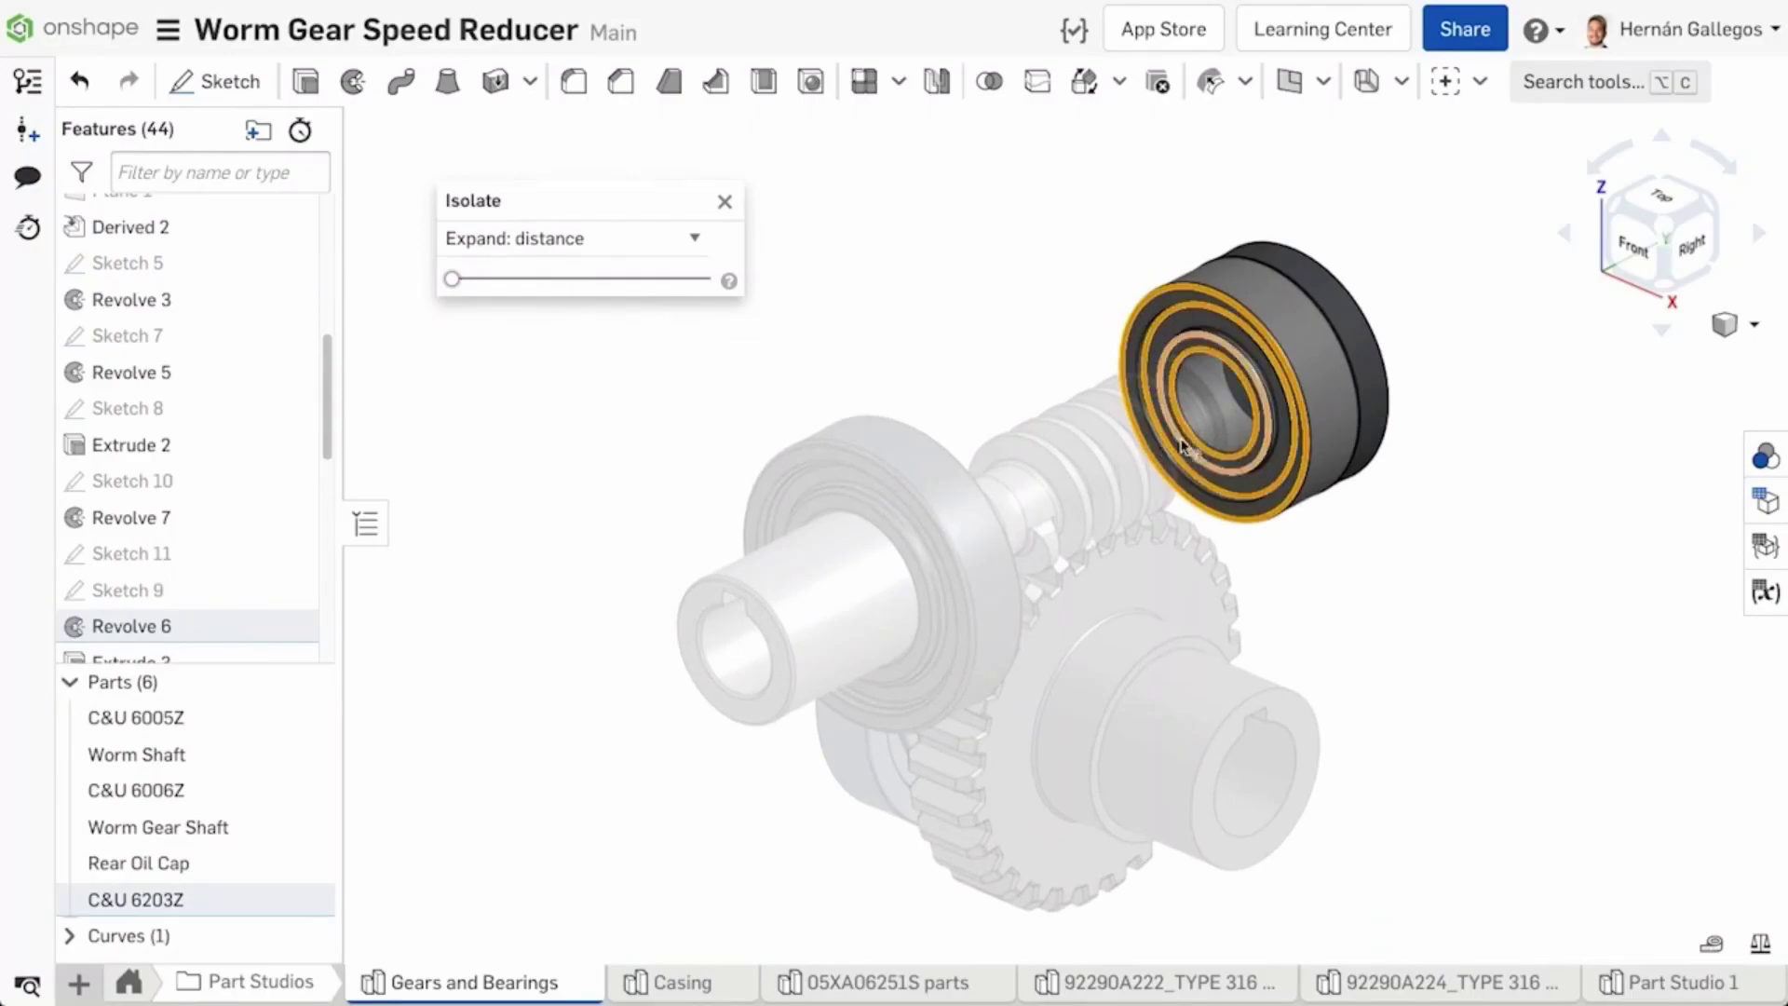
left_click(1273, 565)
Step: Inspect the isolated C&U 6203Z bearing and Rear Oil Cap from several directions, return to the isometric view, and review the Exit isolate option
key("shift+4")
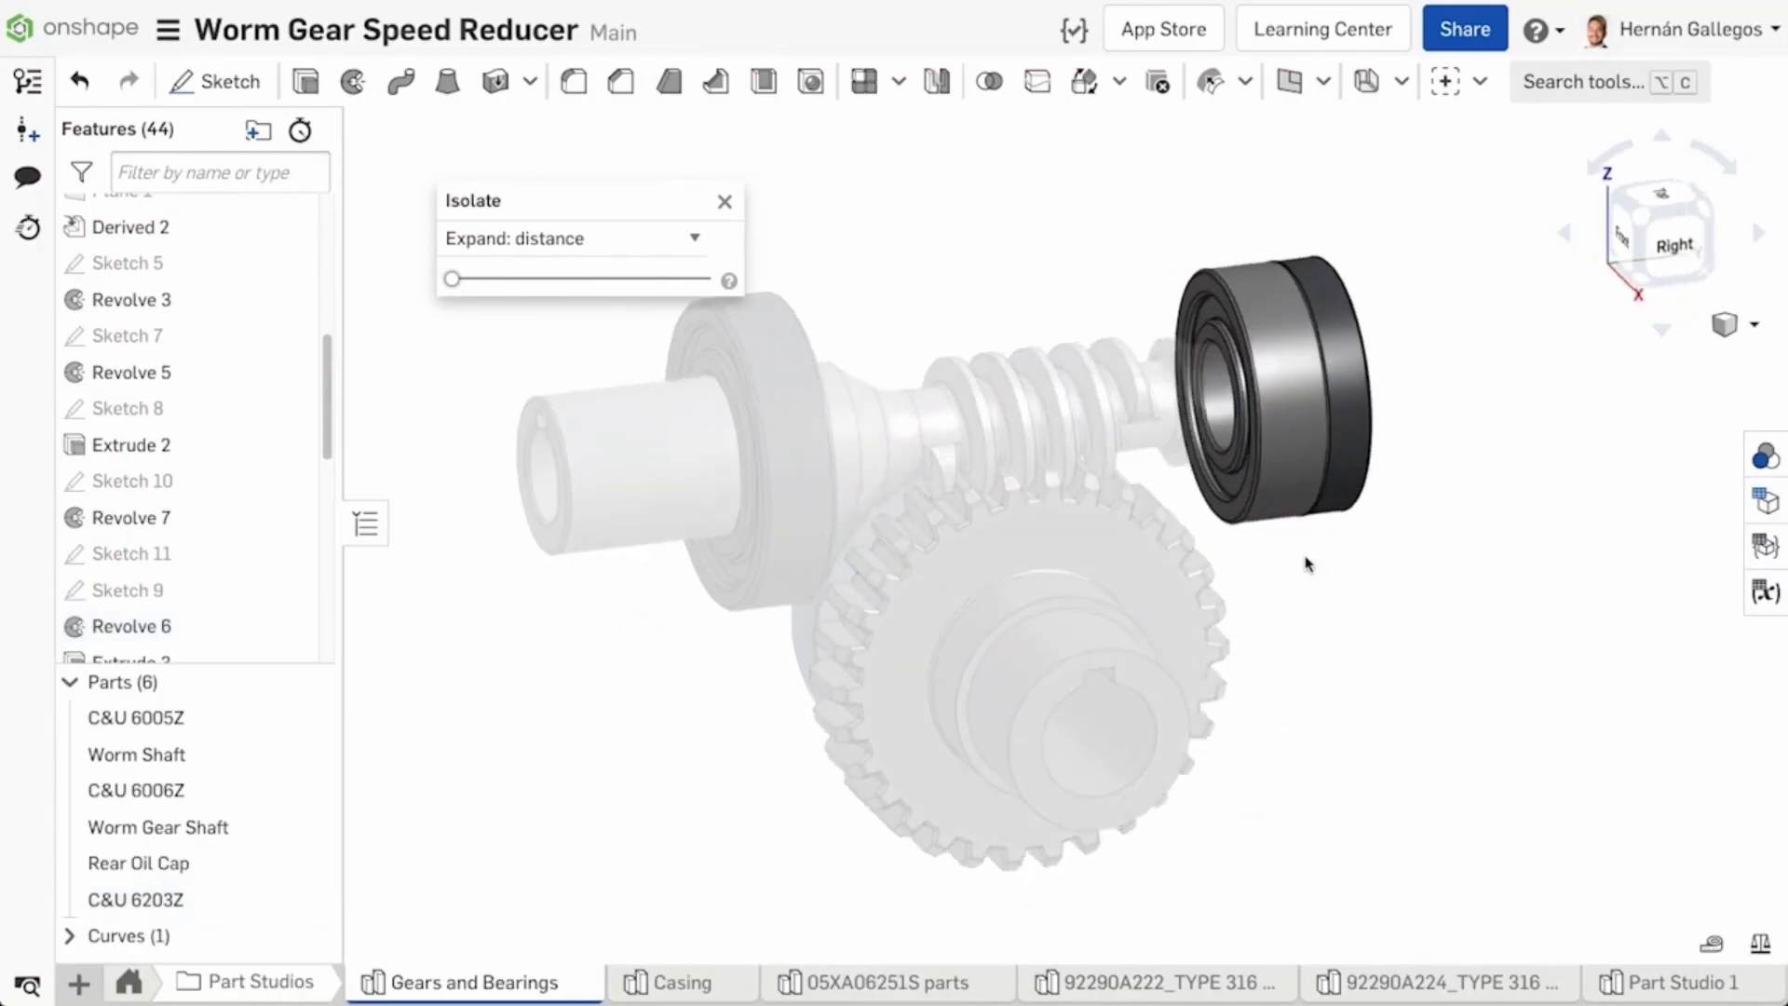
right_click_drag(1273, 531, 1174, 559)
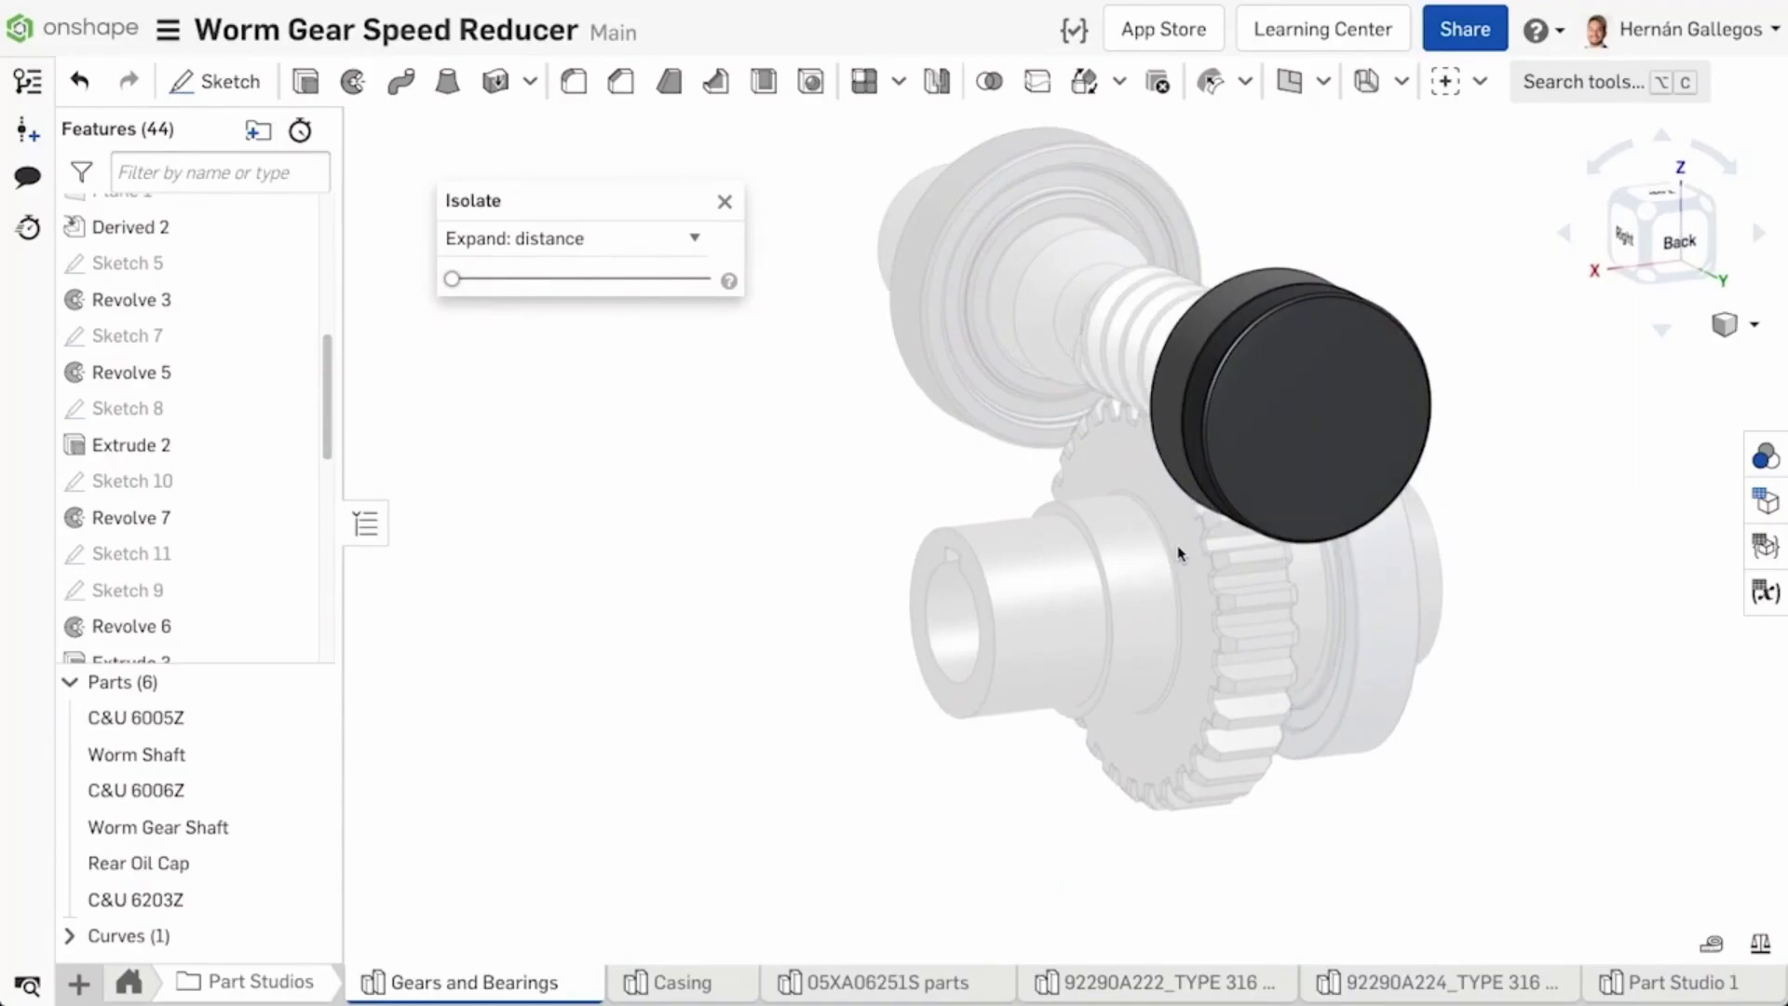
key("shift+4")
key("shift+7")
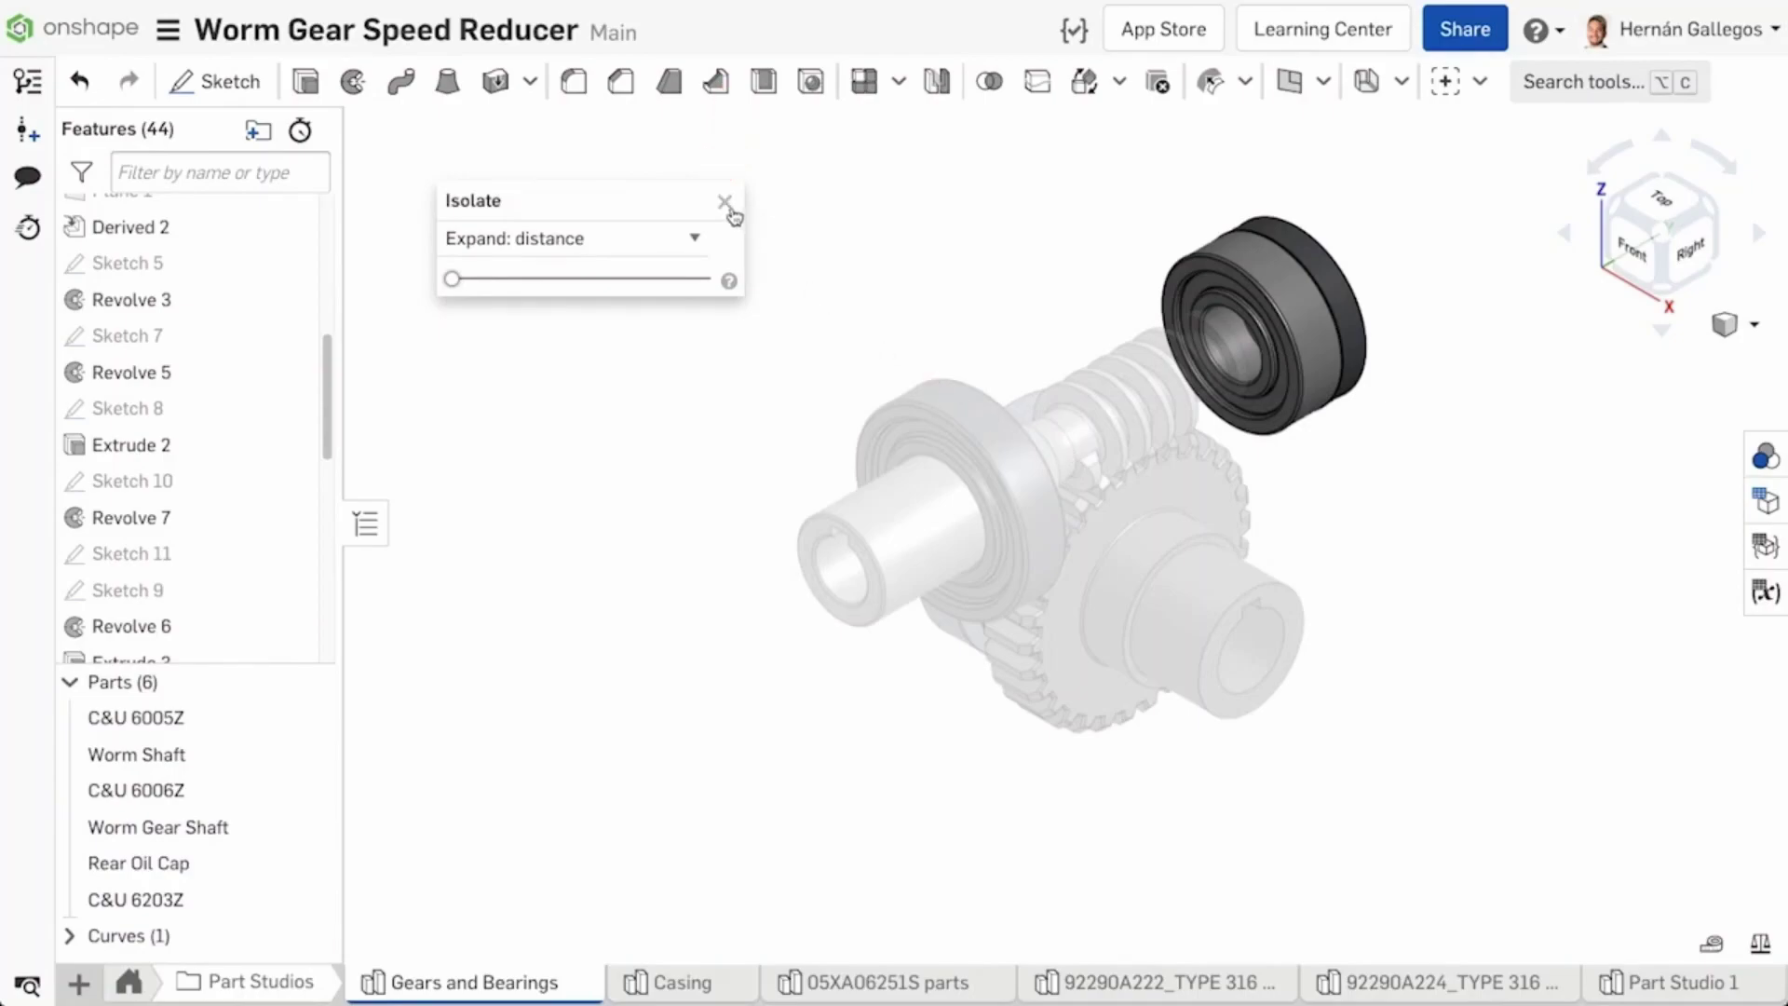
right_click(966, 304)
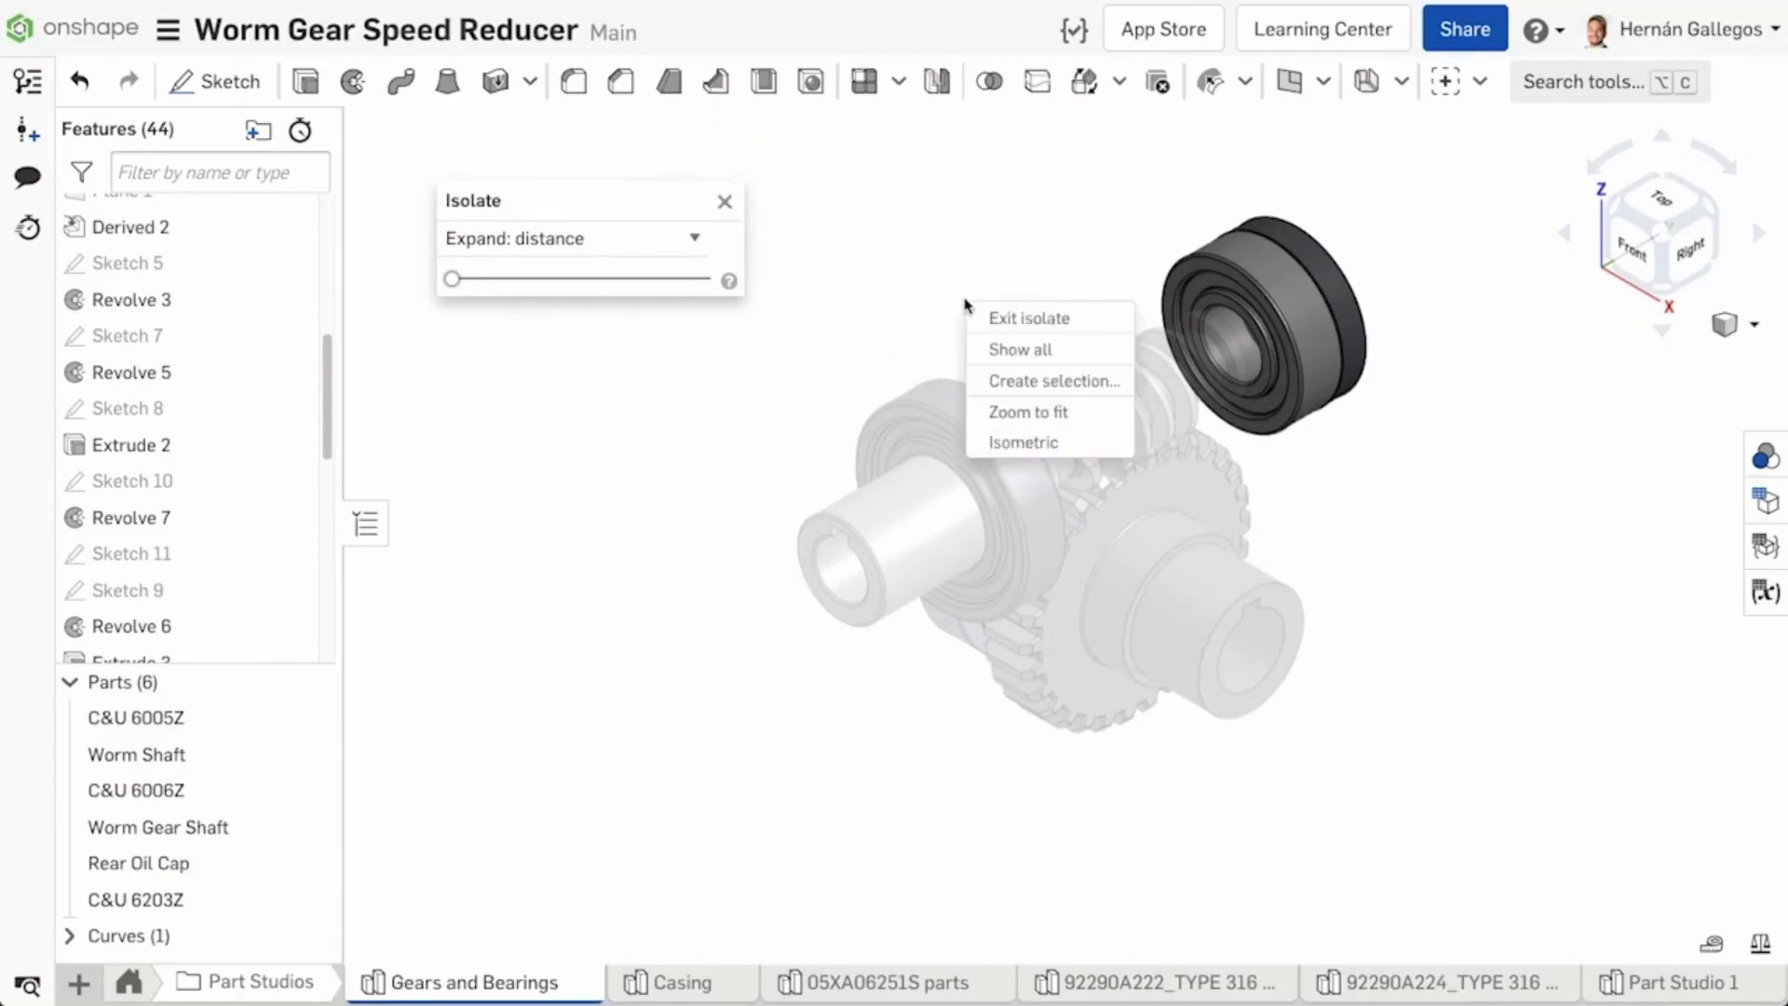
key("Escape")
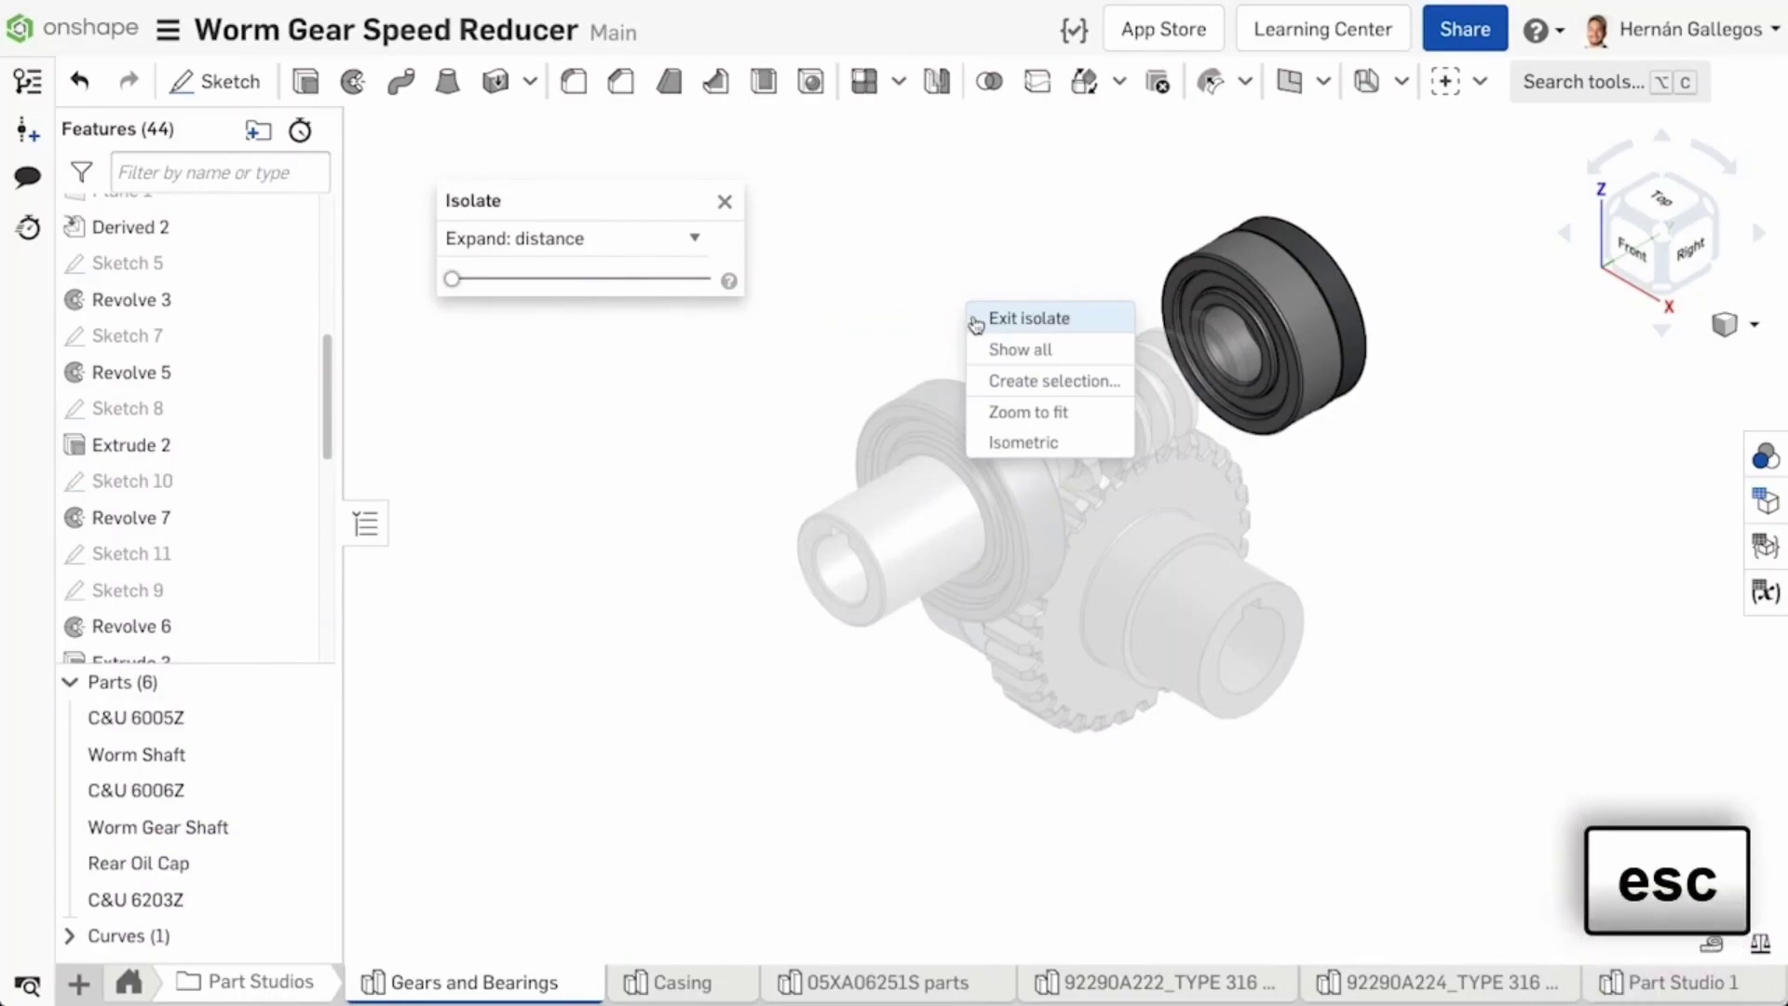
left_click(905, 310)
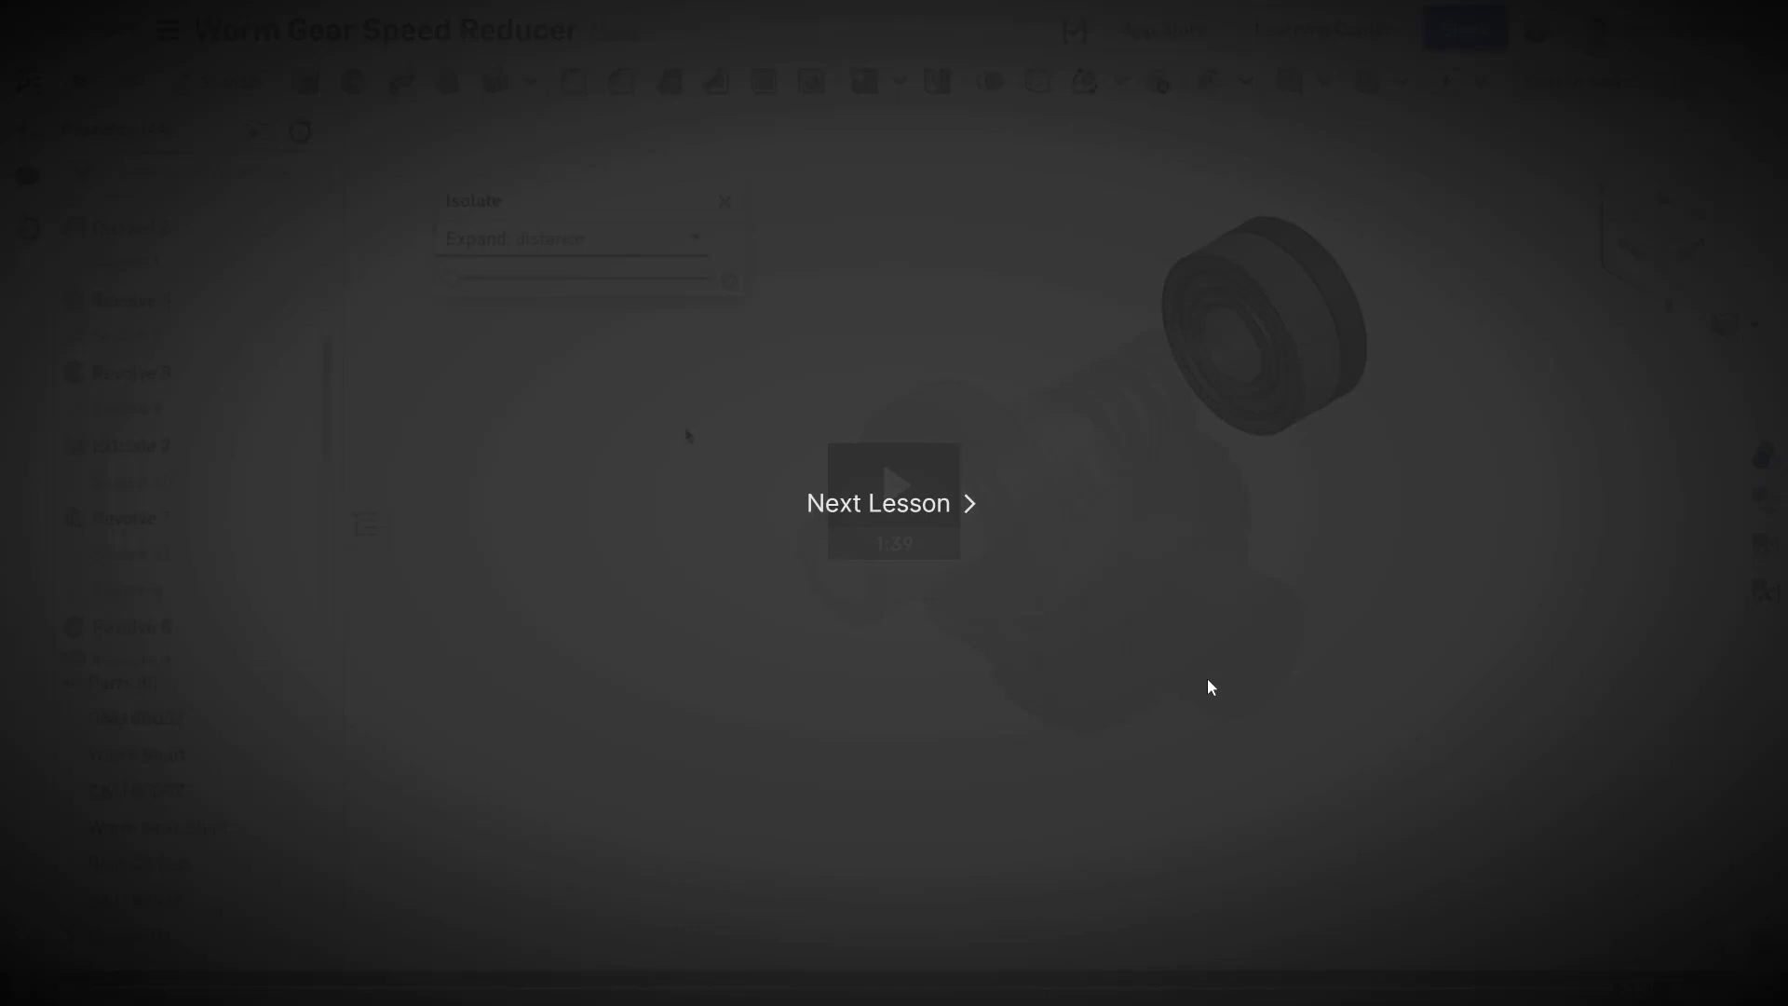
Step: Go to the Creating Multiple Parts in a Part Studio exercise and open the public document linked in its first step
left_click(942, 511)
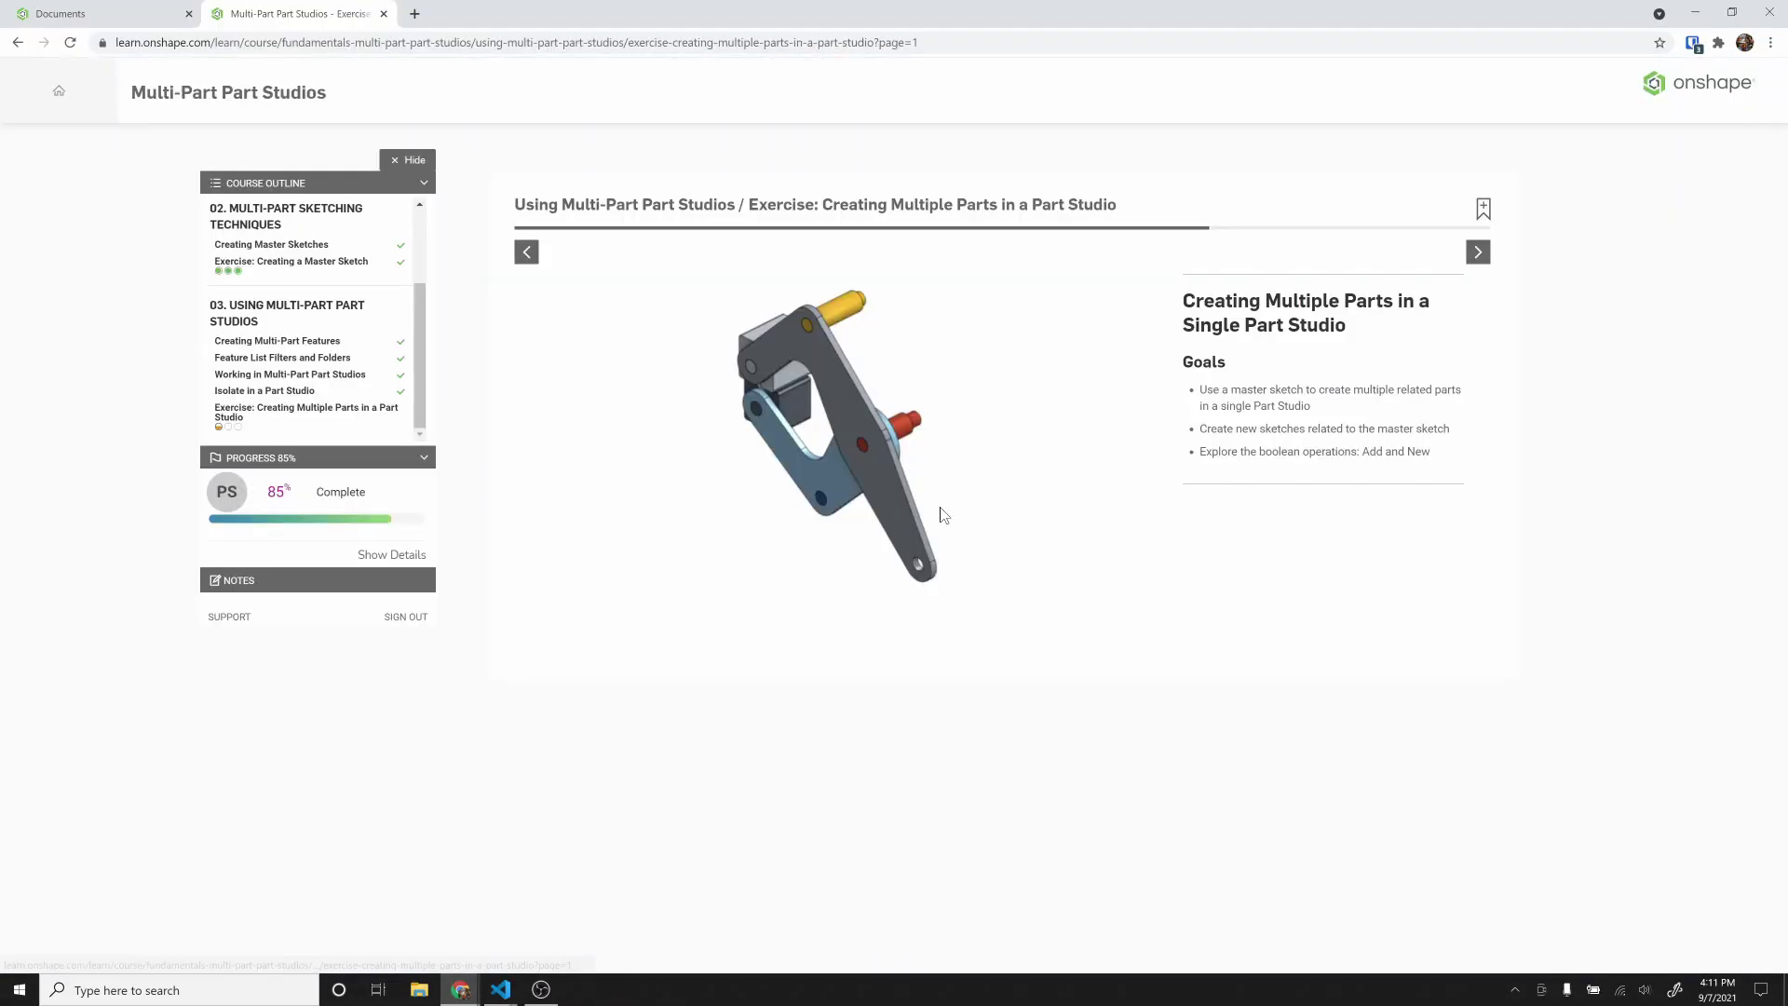
left_click(1479, 254)
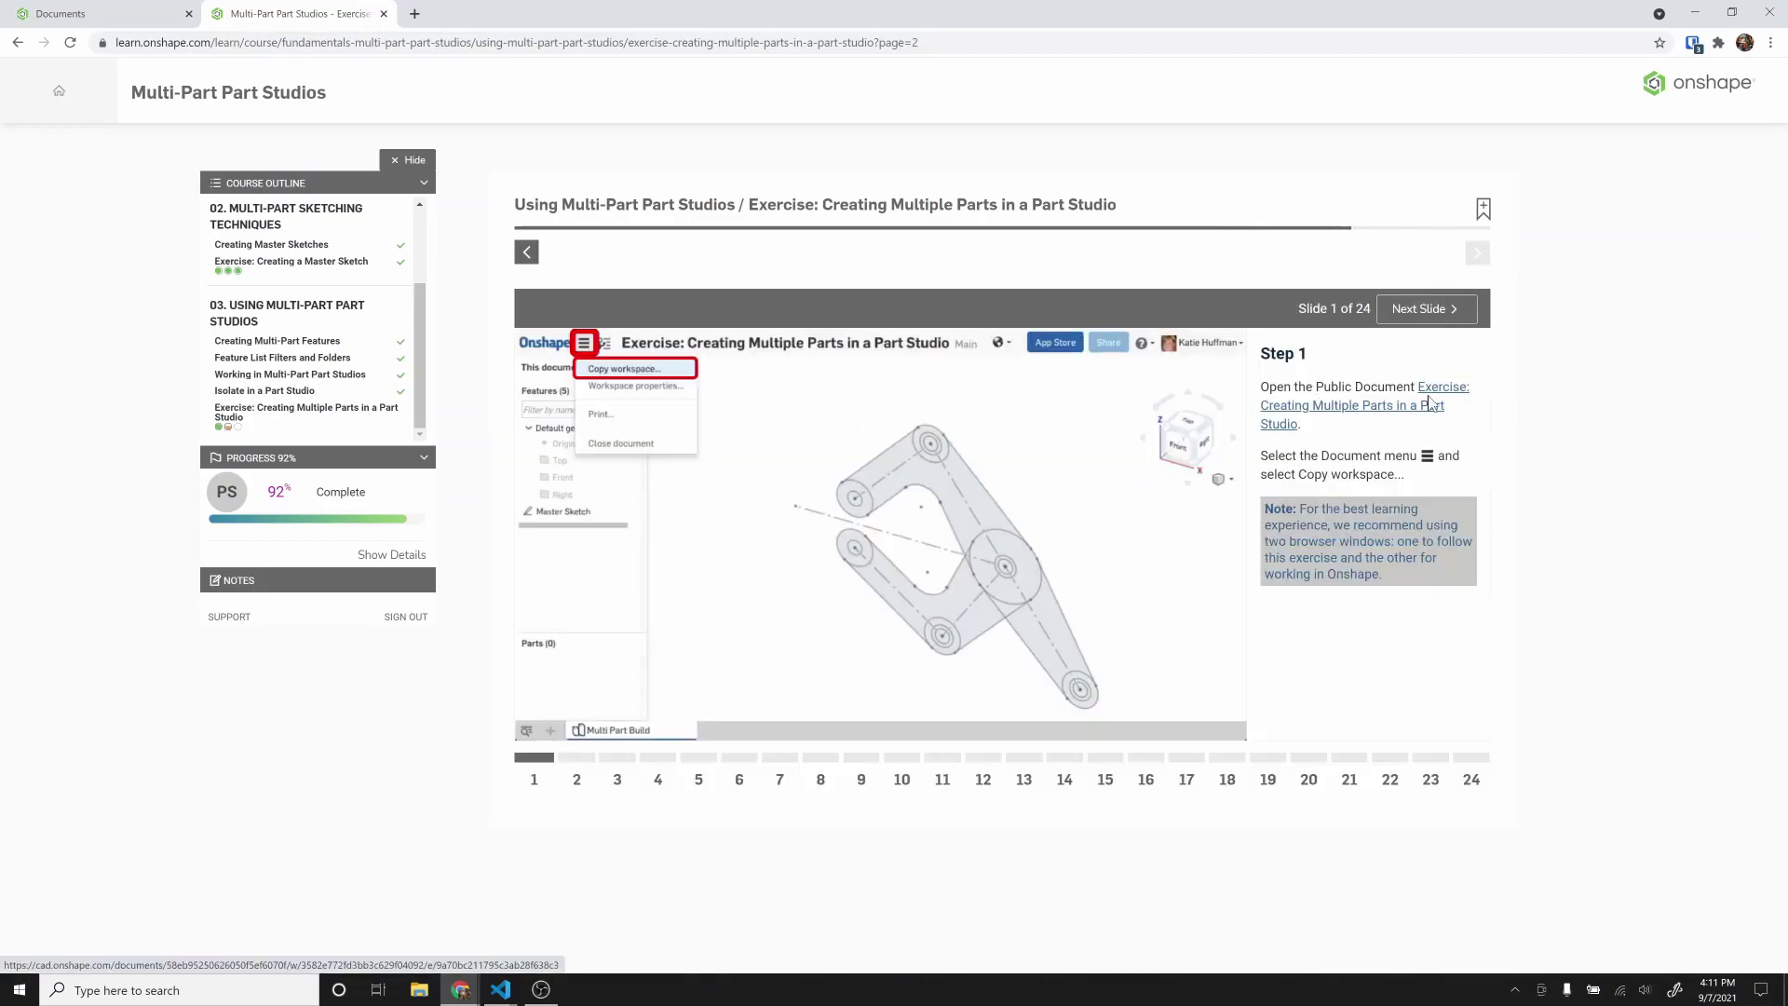
left_click(1391, 414)
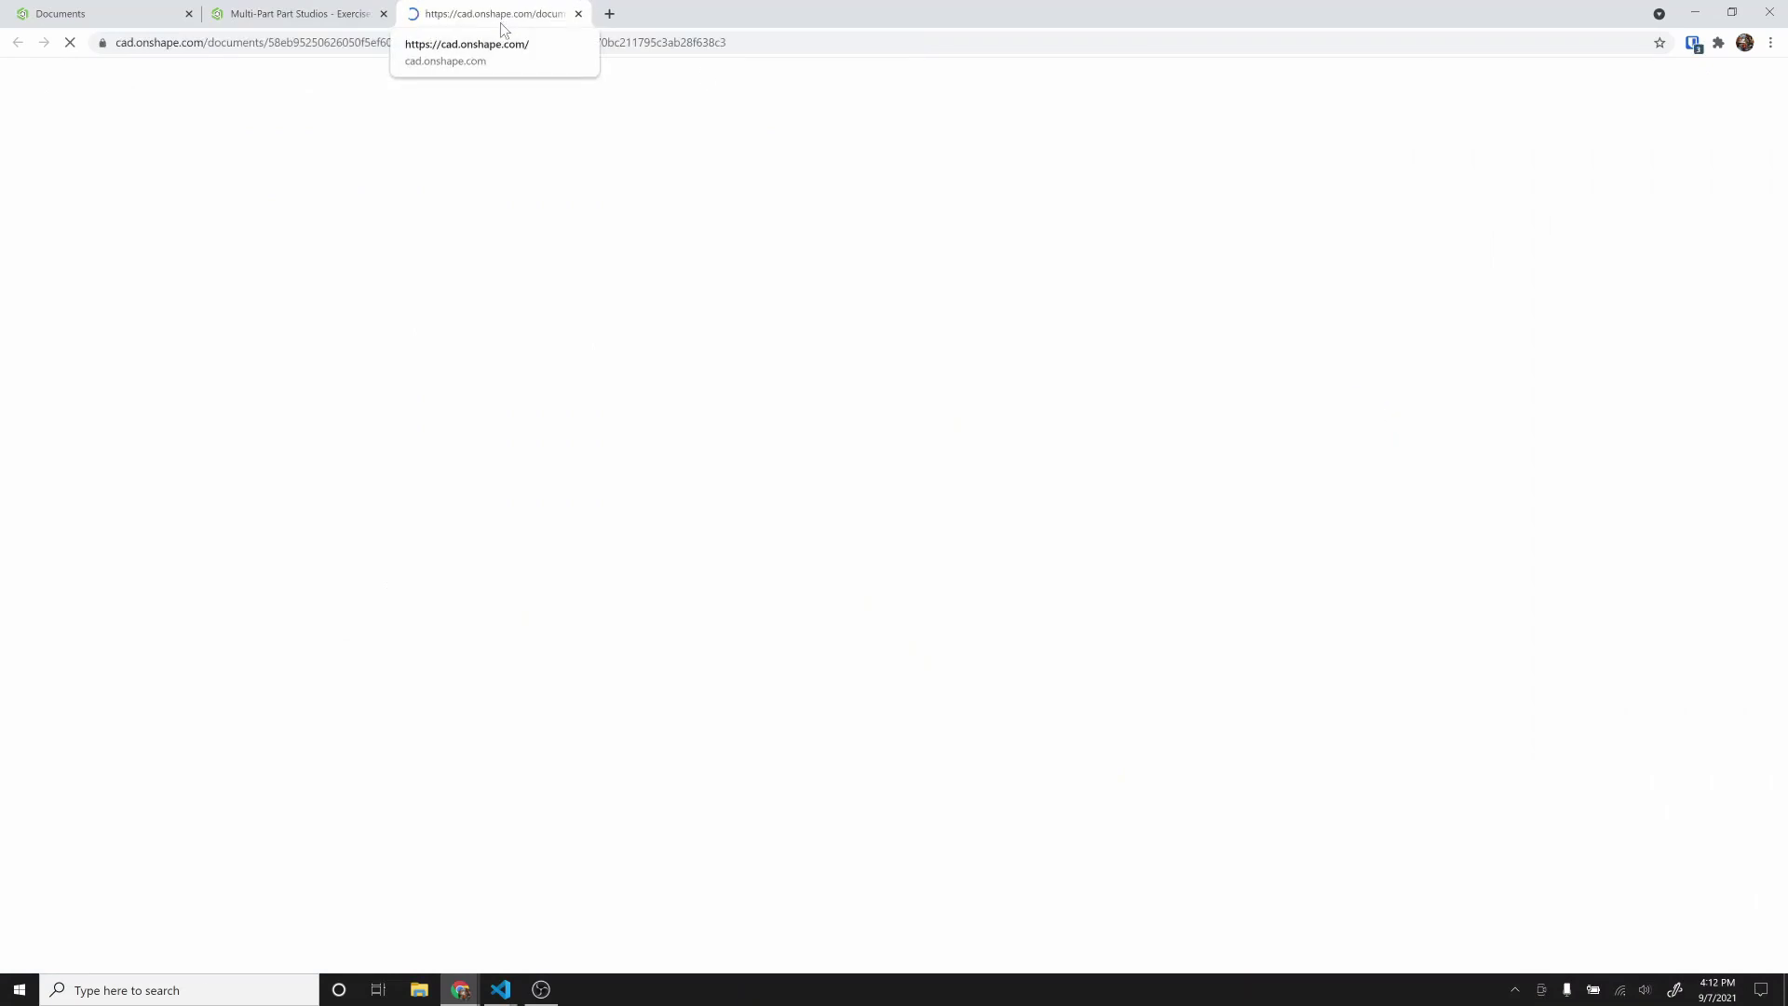
Step: Move the exercise document into its own browser window and place it side by side with the course page
left_click_drag(498, 13, 1787, 321)
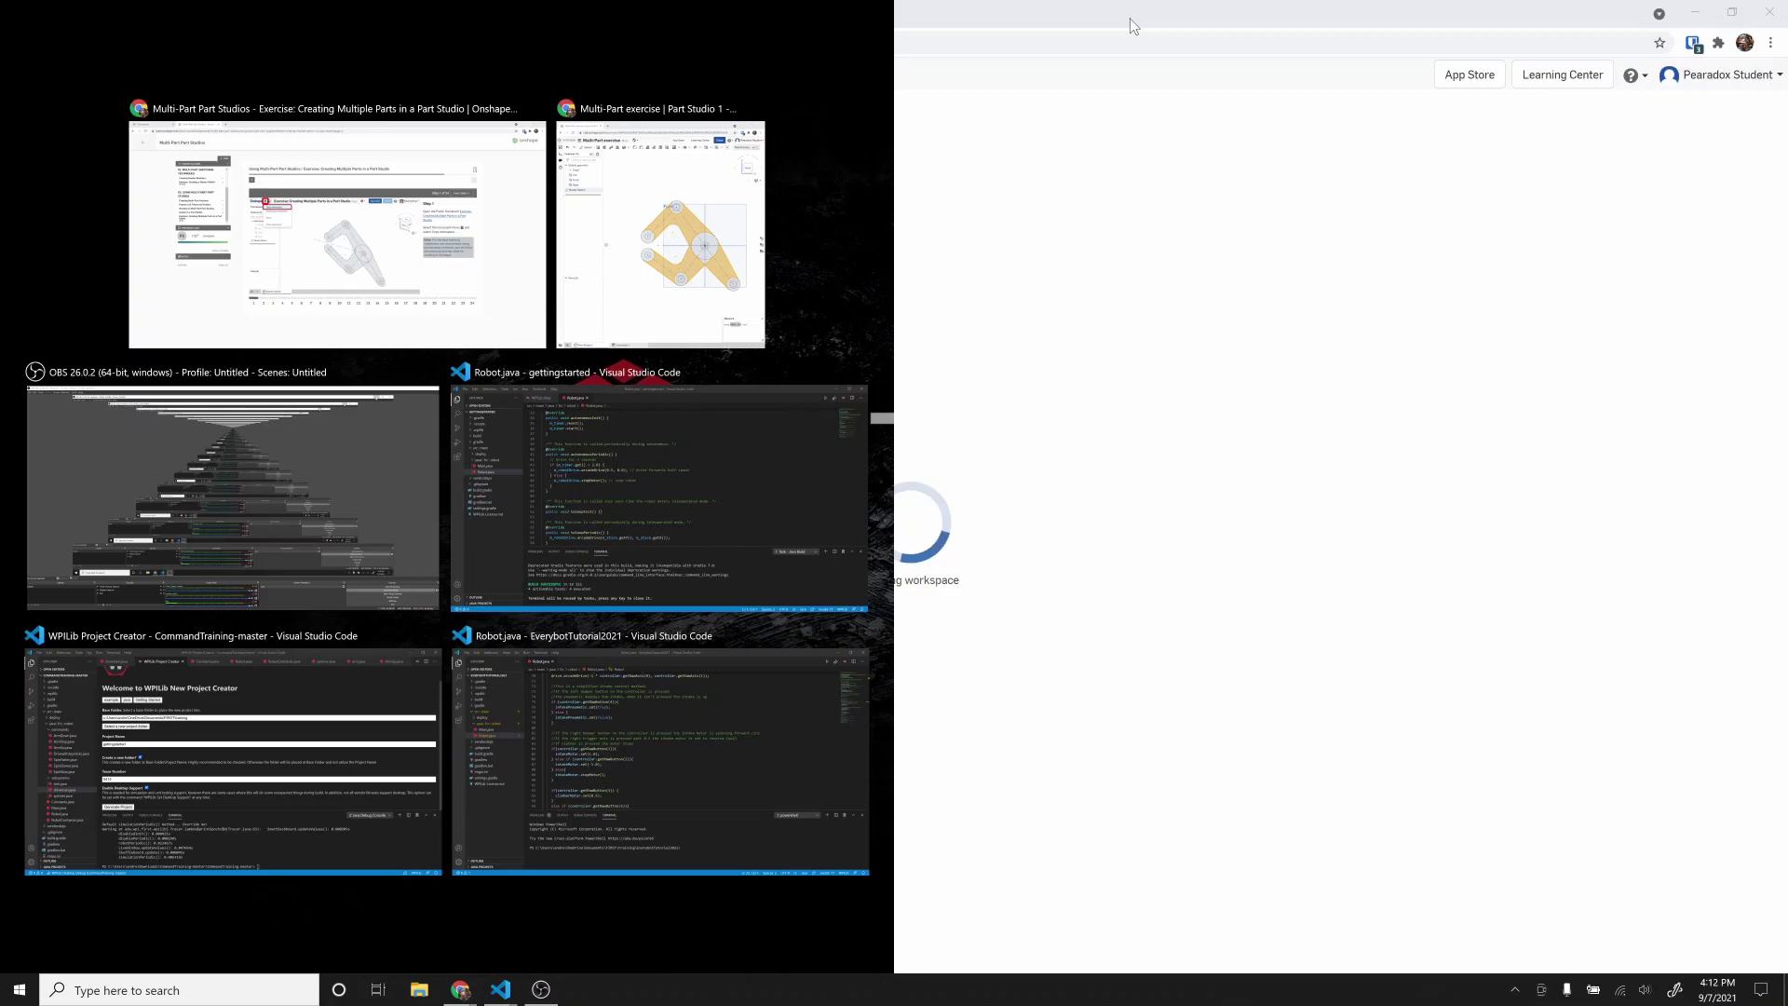
left_click_drag(1132, 26, 1786, 217)
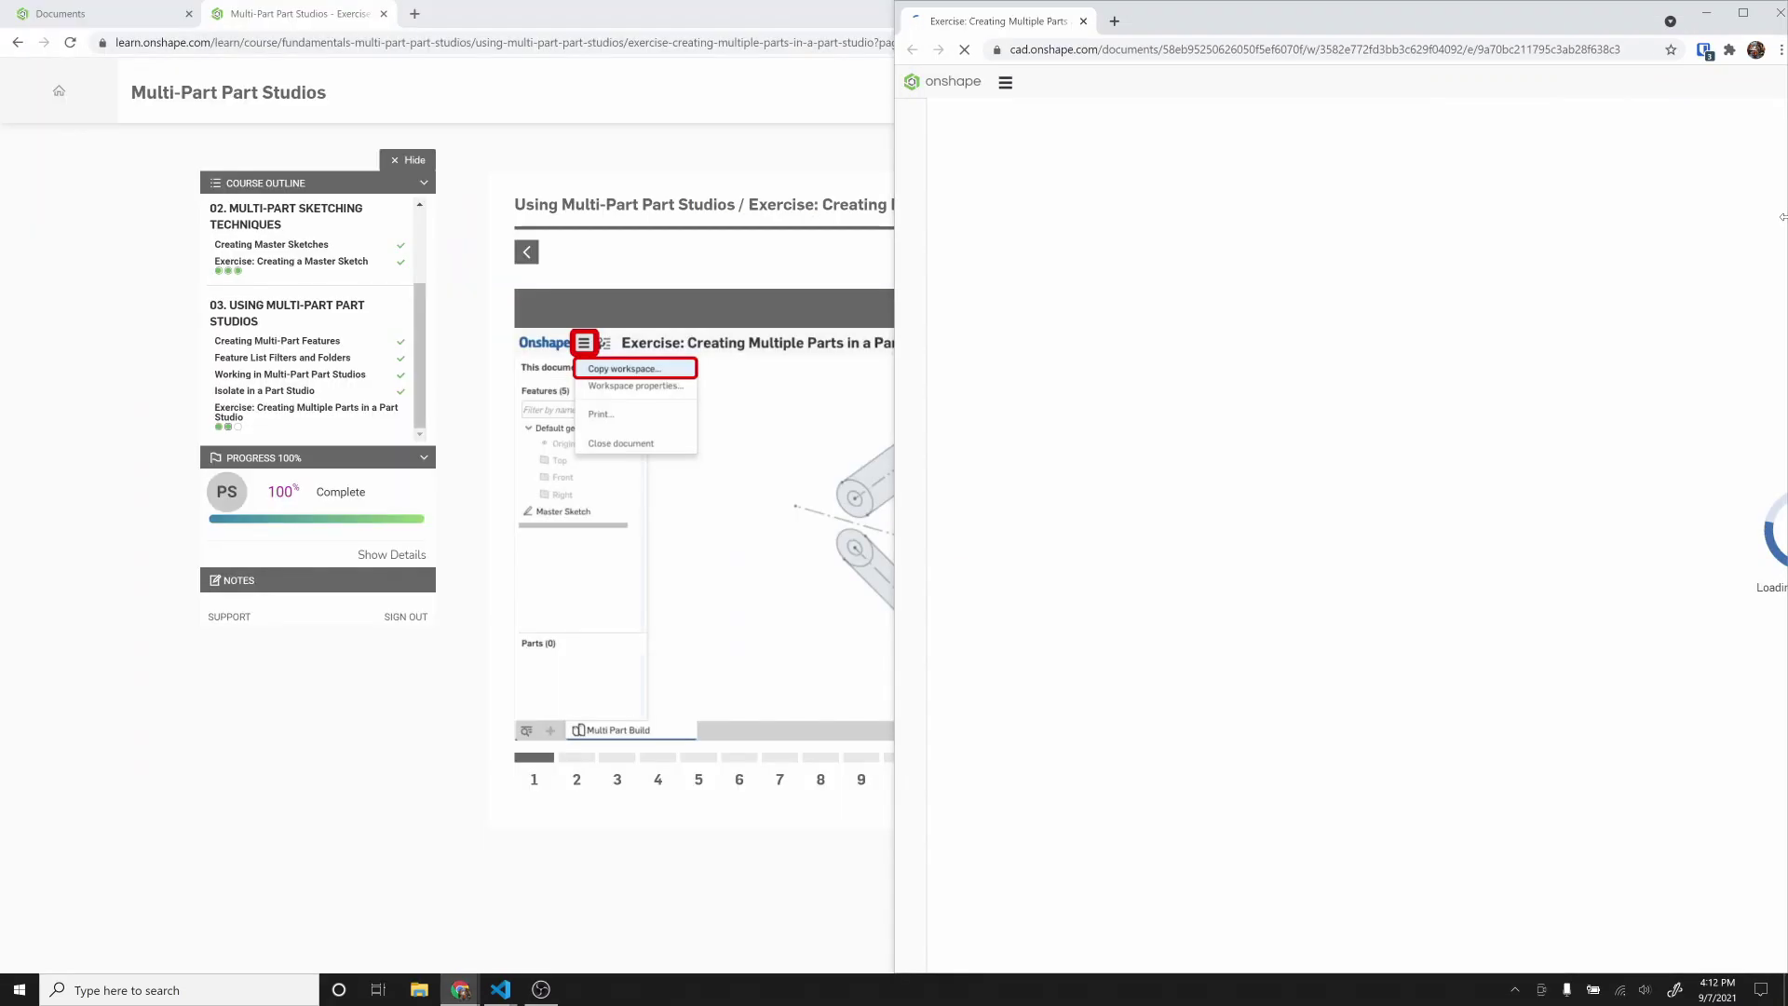
double_click(526, 17)
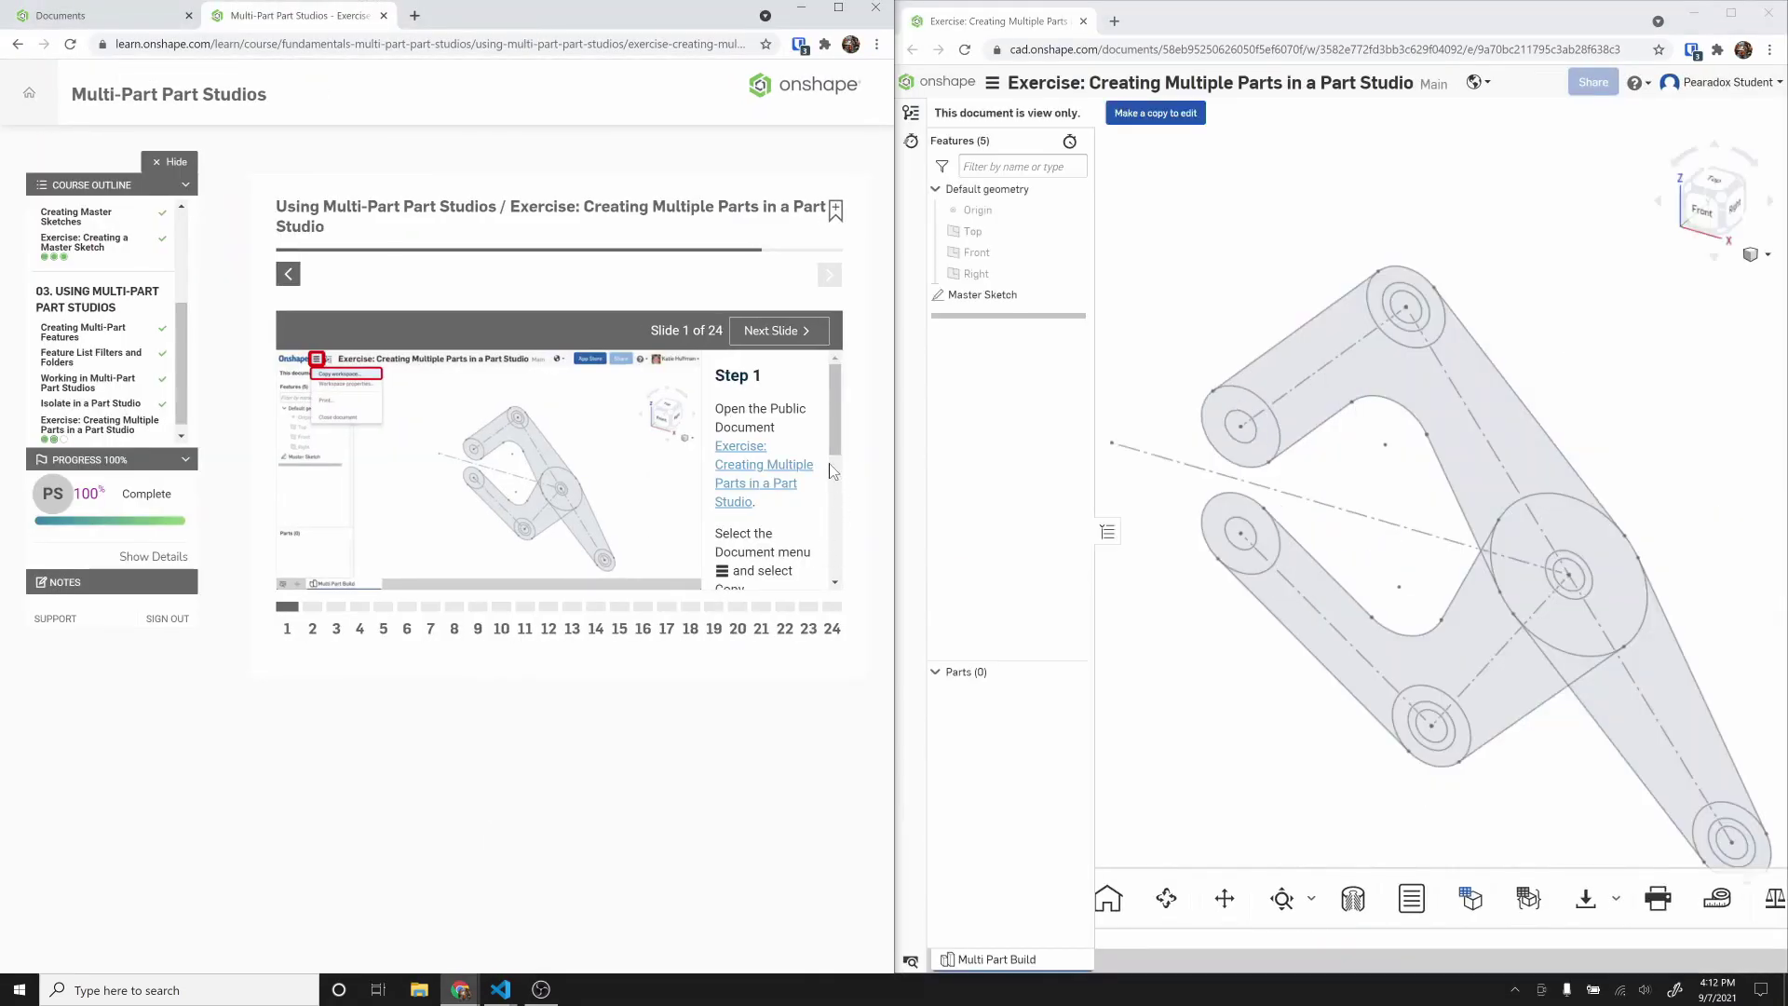
Step: Copy the document's workspace to a new public document named "Exercise: Creating Multiple Parts in a Part Studio - Copy"
scroll(838, 466, "down", 1)
left_click_drag(837, 456, 831, 479)
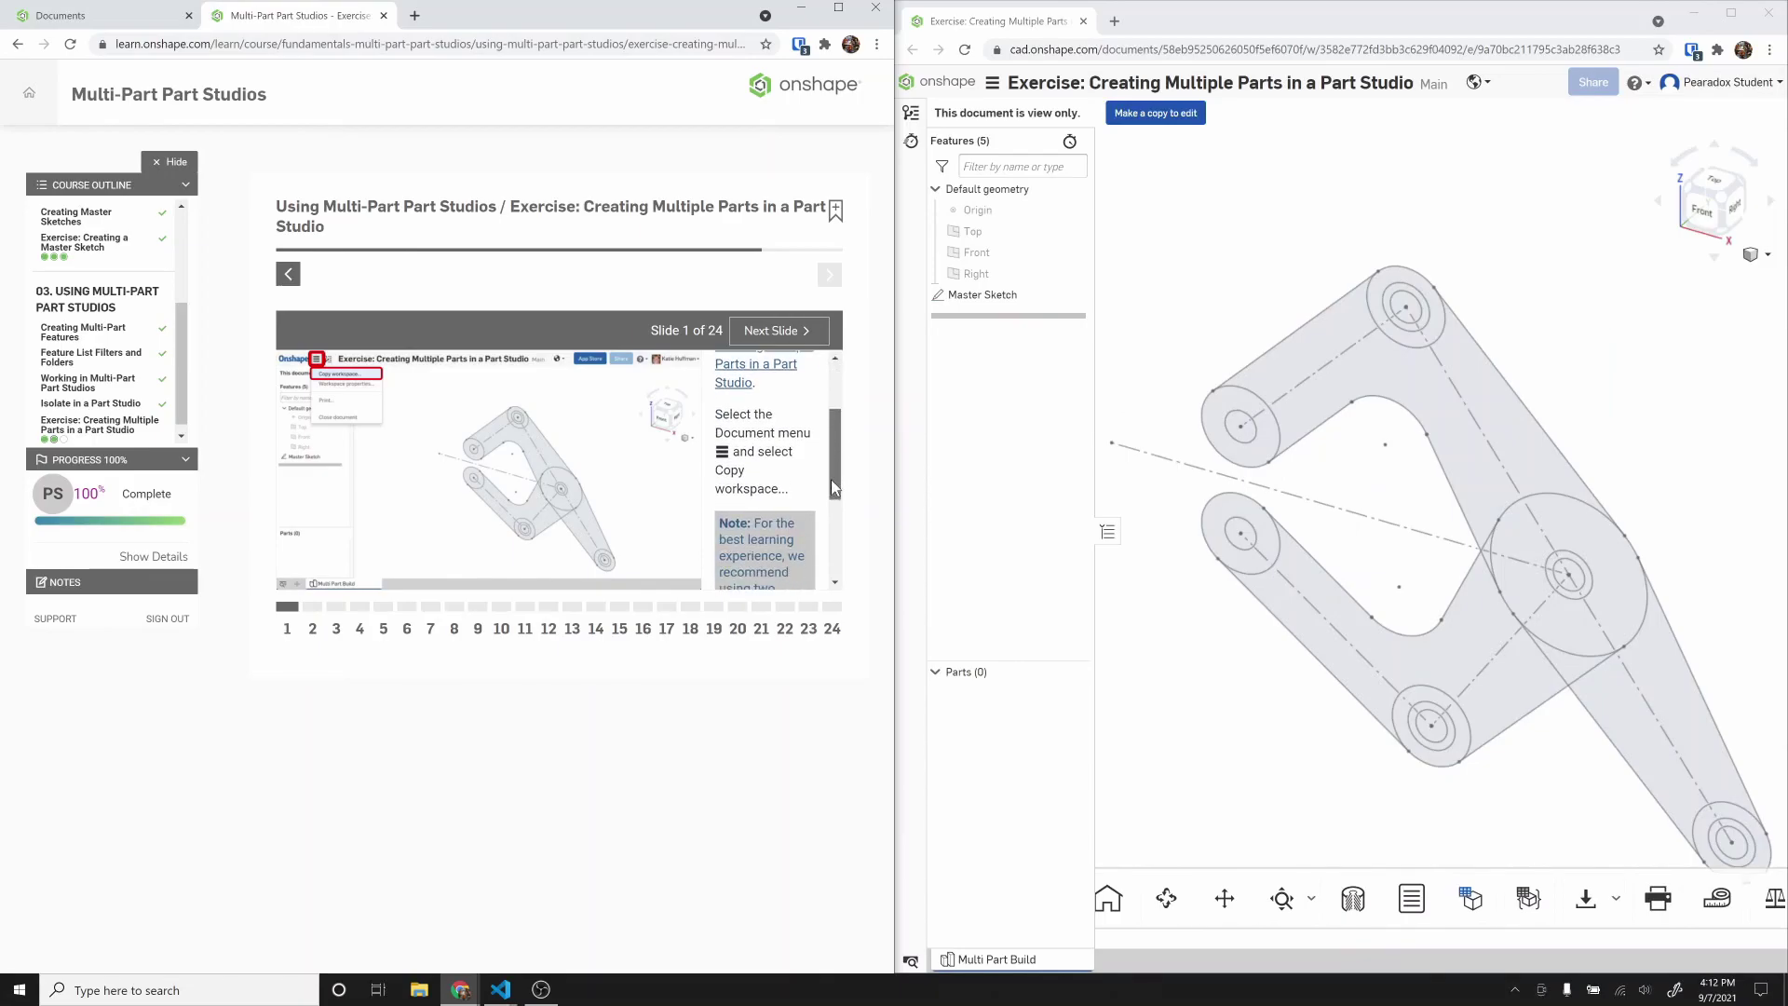
left_click(992, 82)
left_click(1018, 121)
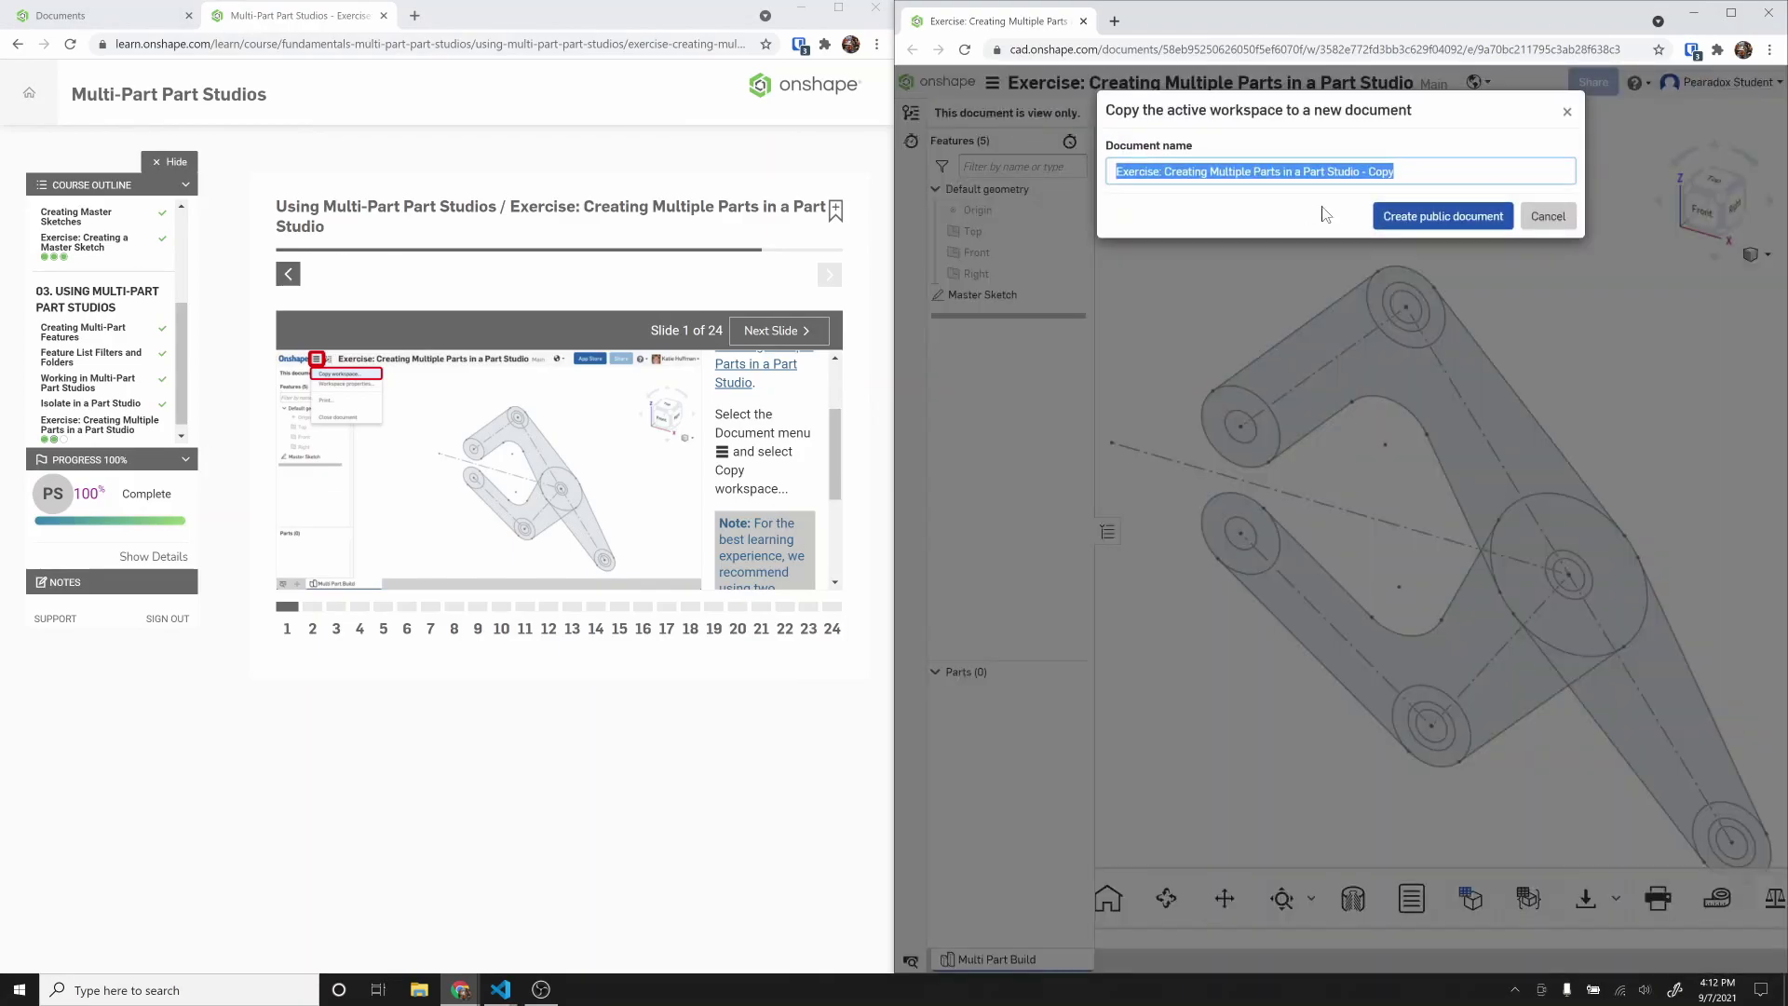
left_click(1470, 217)
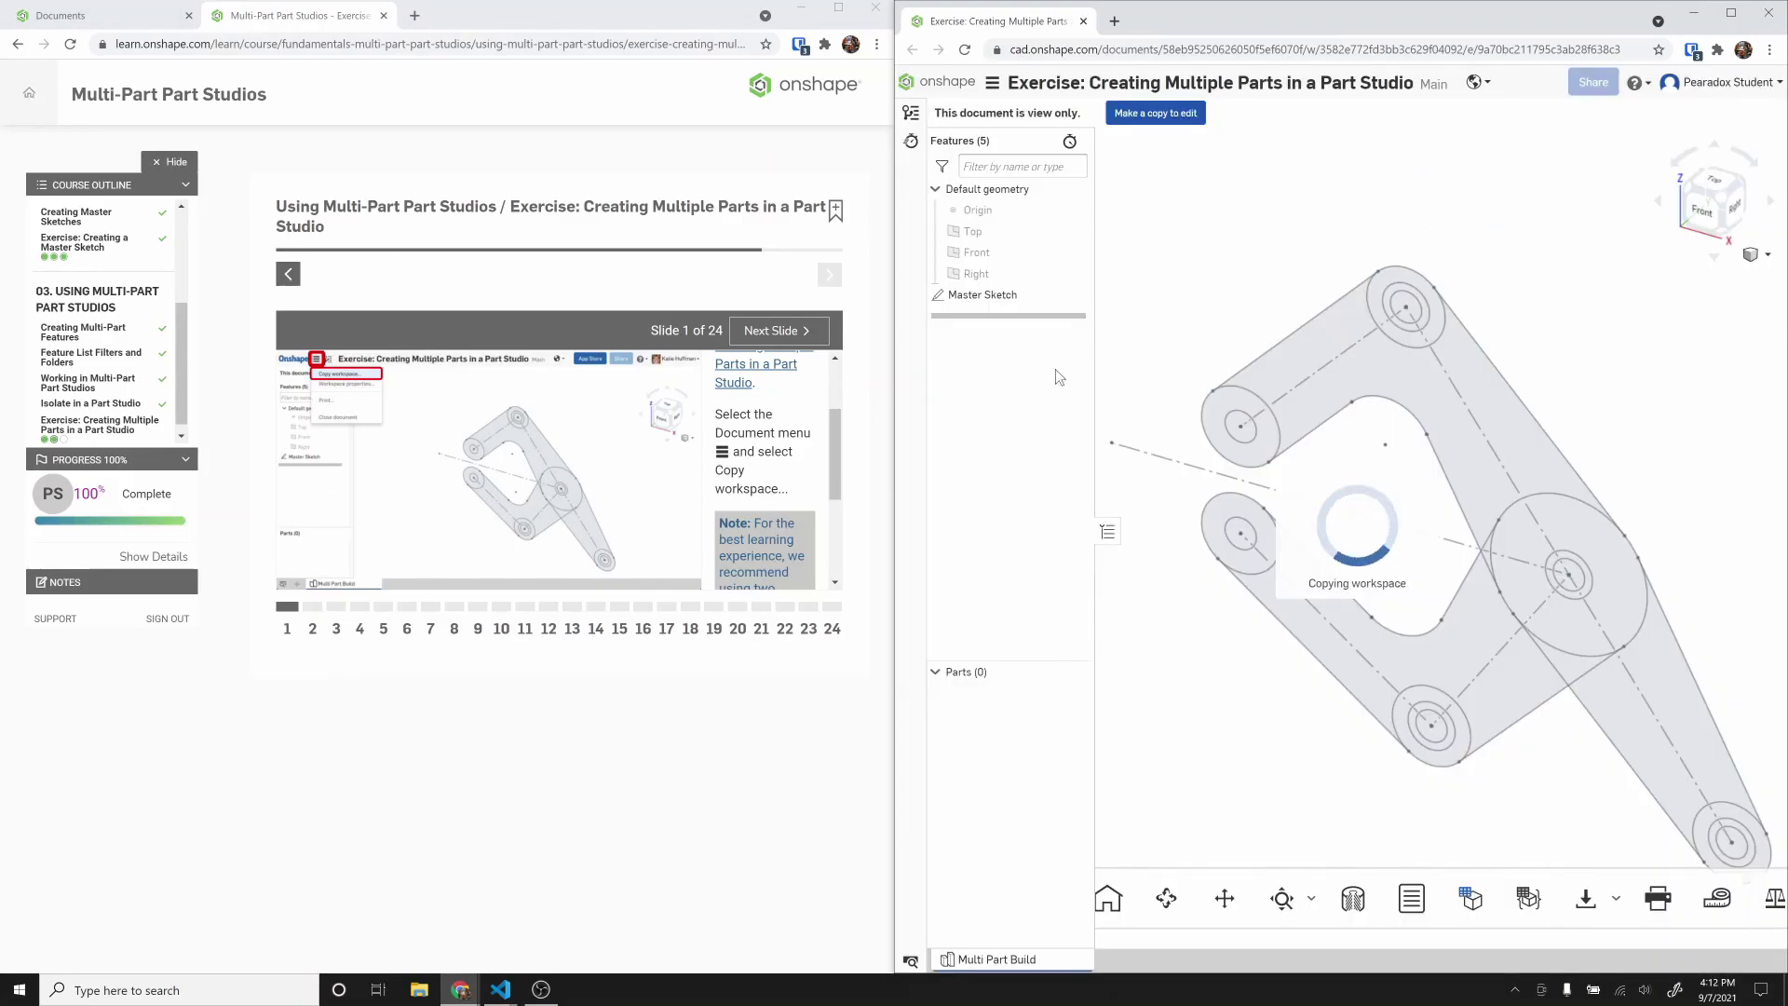
Step: Finish reading the first exercise slide, advance to slide 2, and read its extrude instructions
left_click_drag(837, 486, 837, 550)
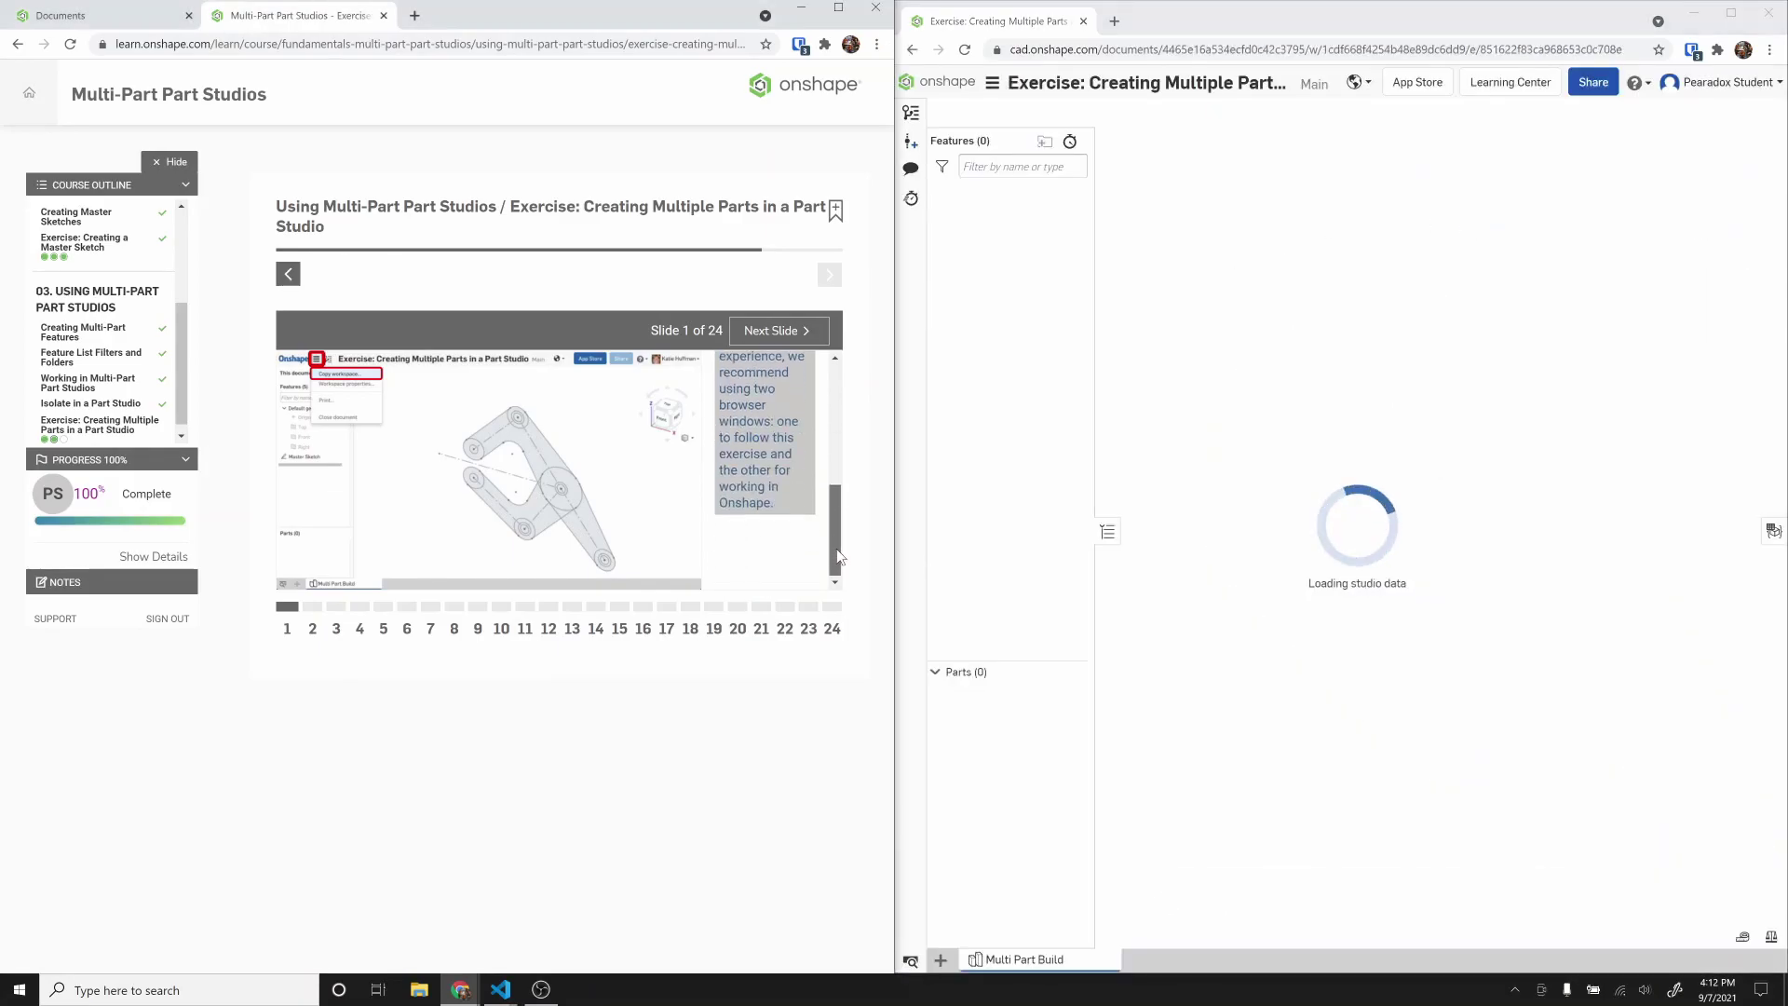
left_click(781, 335)
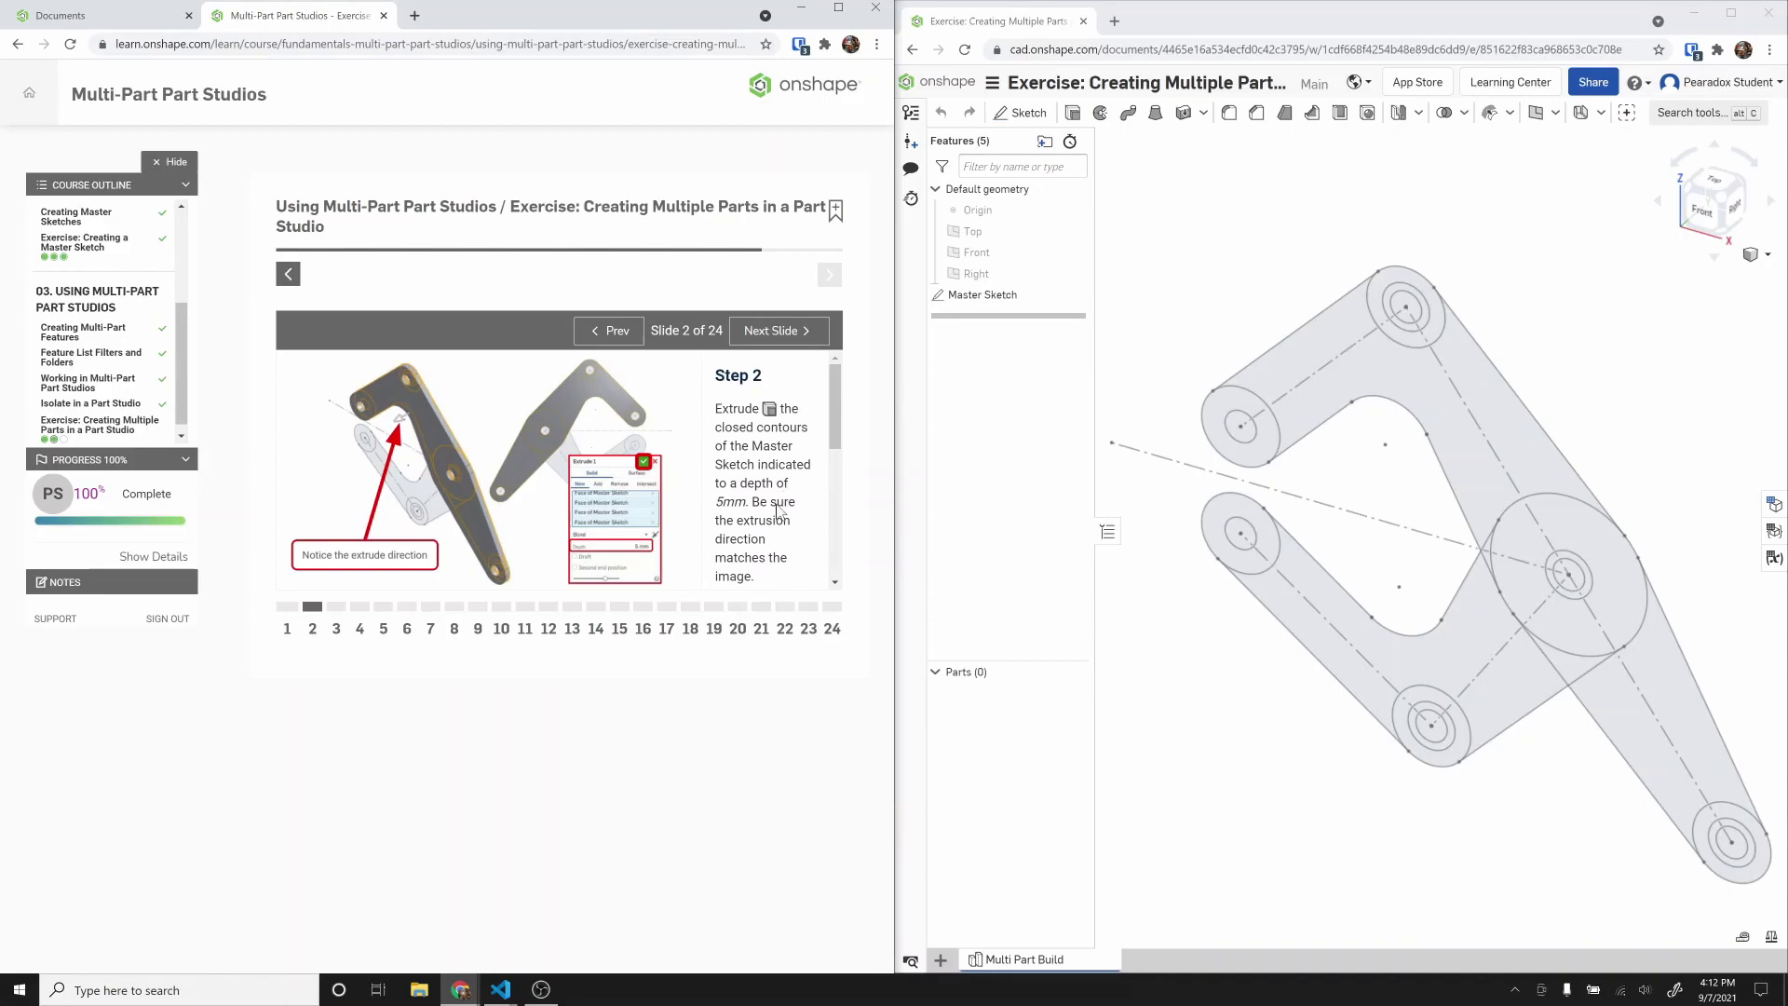
scroll(781, 543, "down", 2)
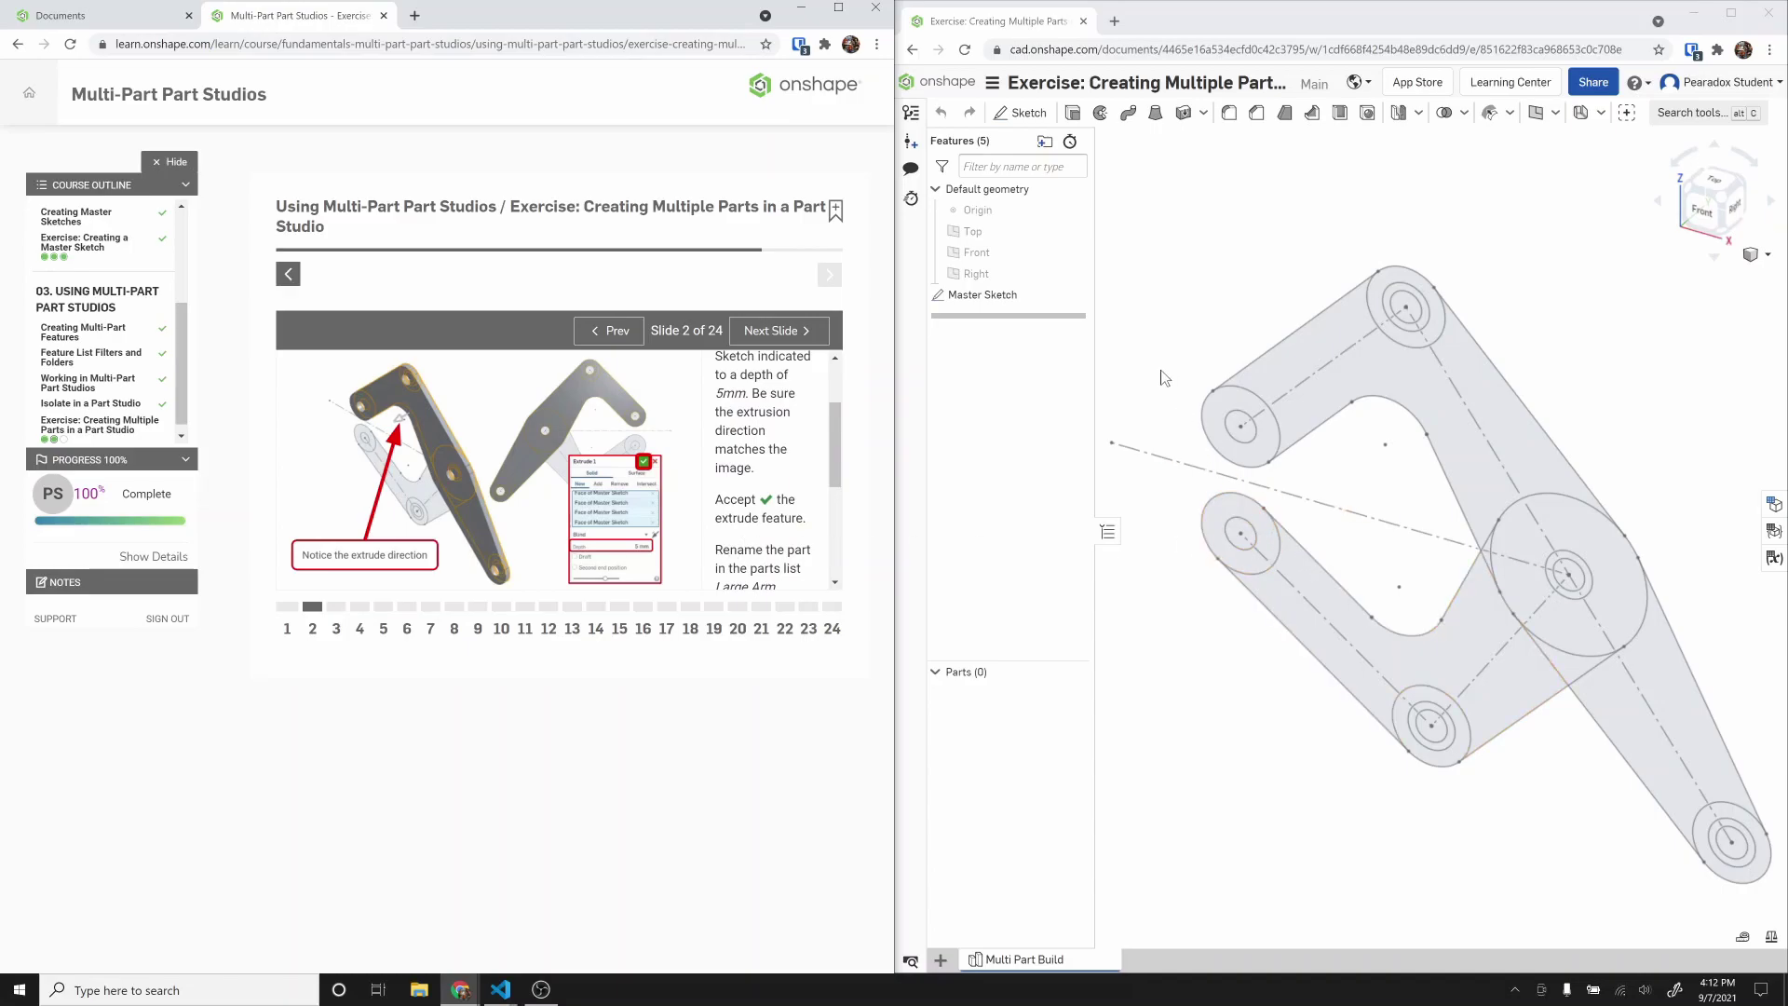
Step: Start a new solid Extrude and select the Master Sketch contours forming the large arm, leaving out the smallest circles at the pivots
left_click(1072, 113)
left_click(1334, 372)
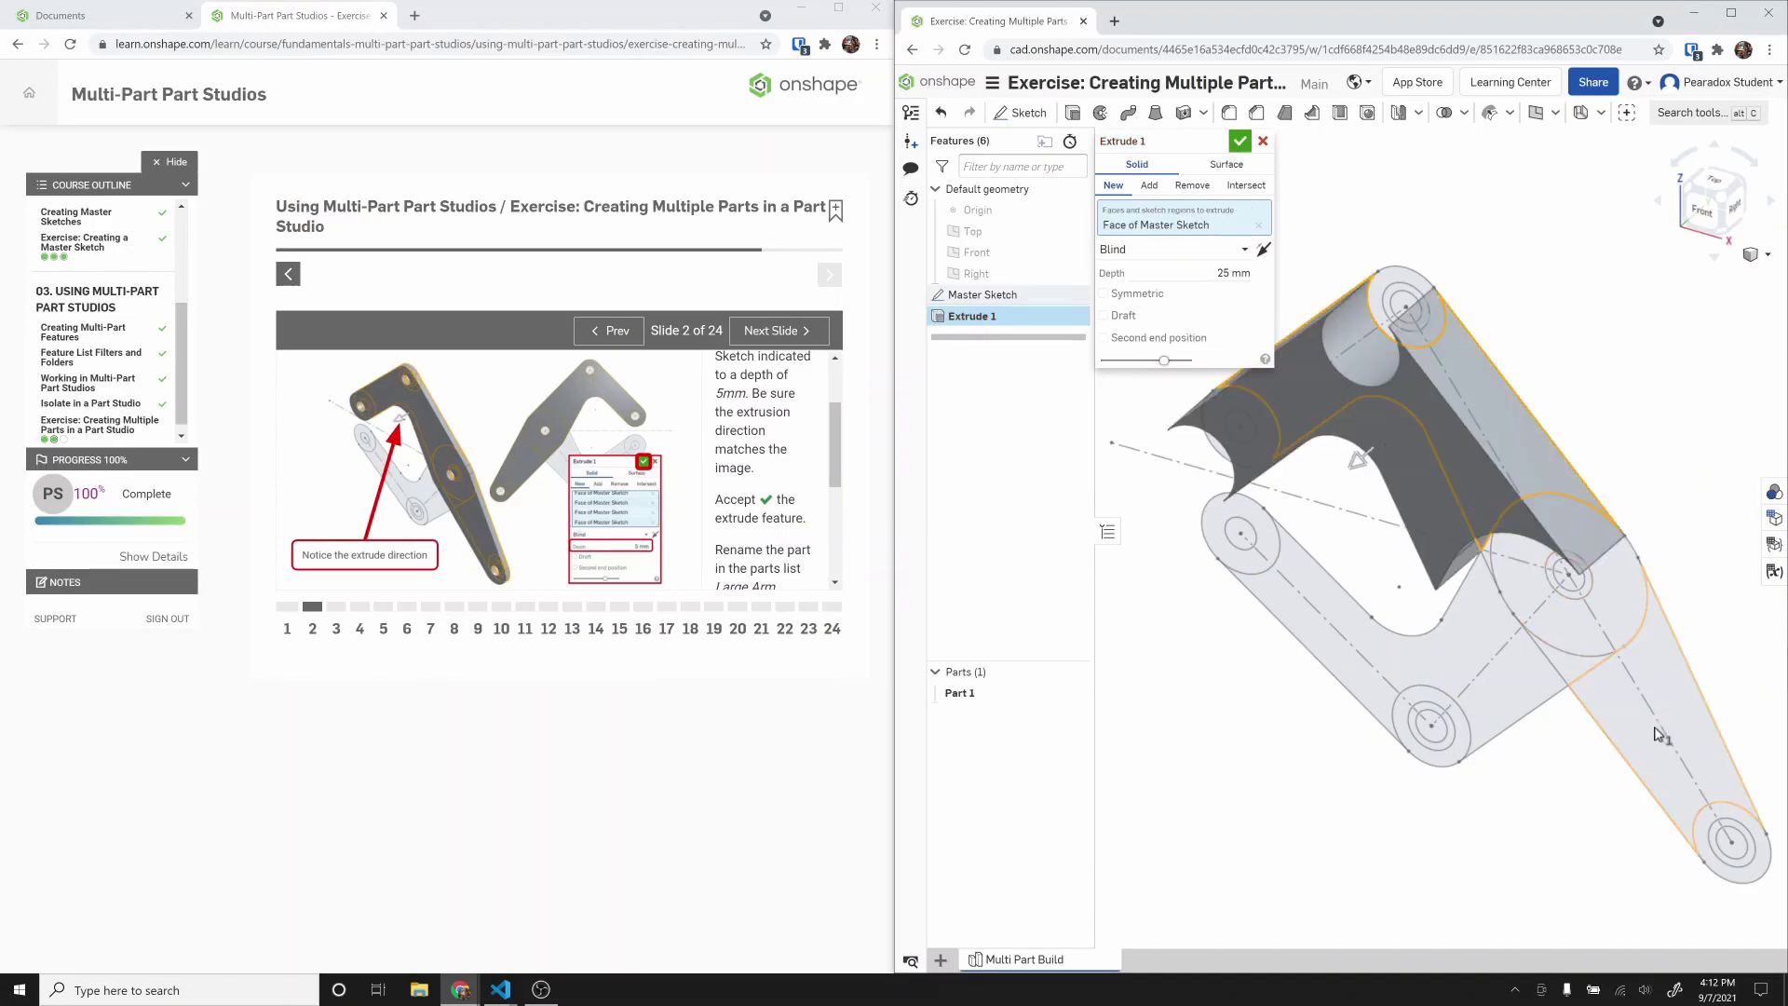
left_click(1572, 576)
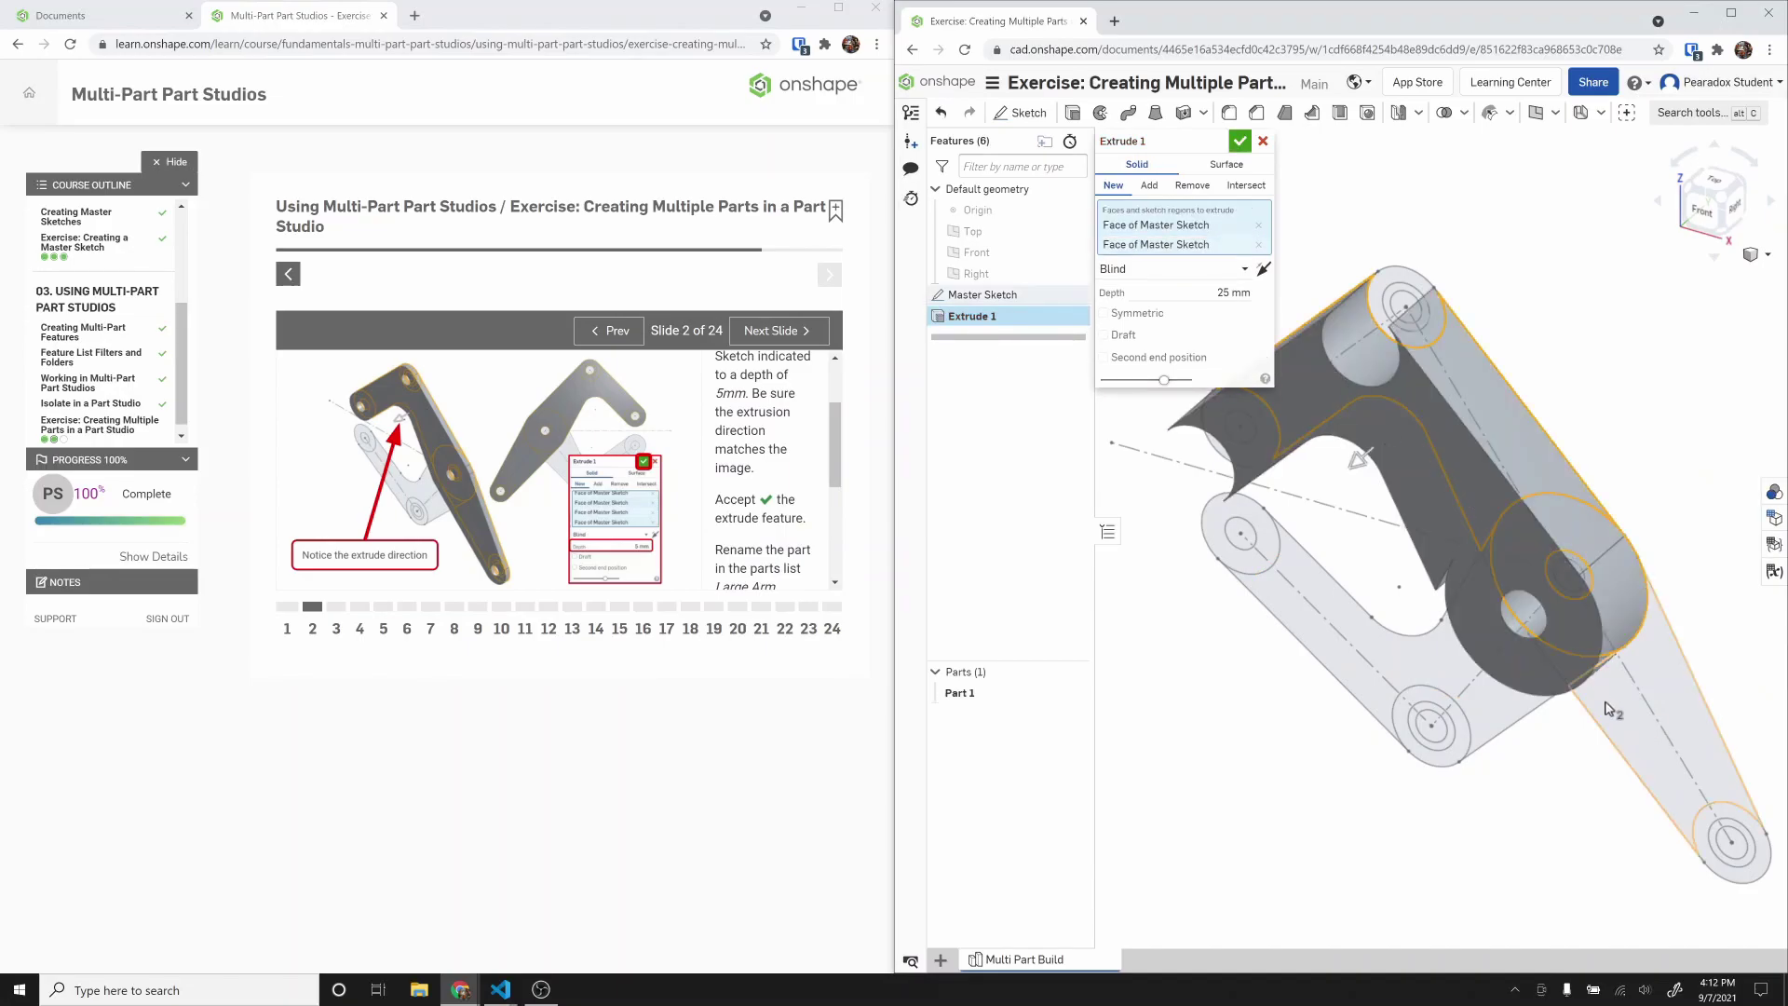
left_click(1689, 832)
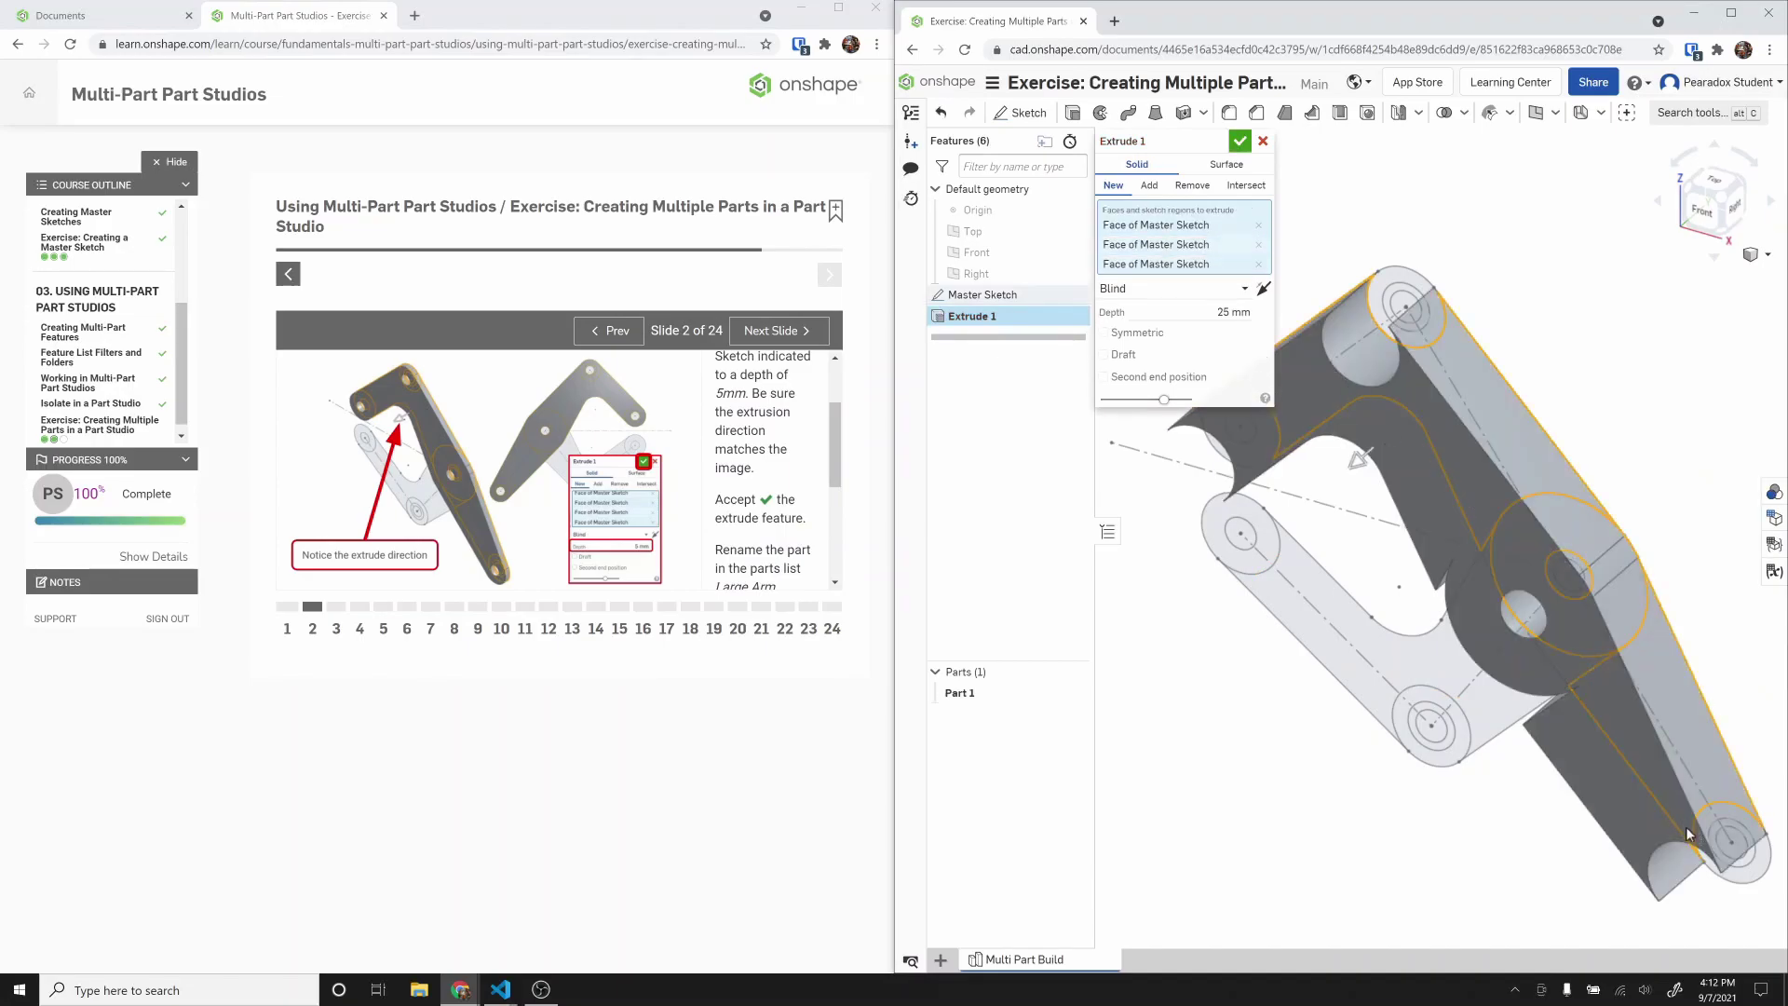
left_click(1727, 876)
right_click_drag(1719, 875, 1732, 862)
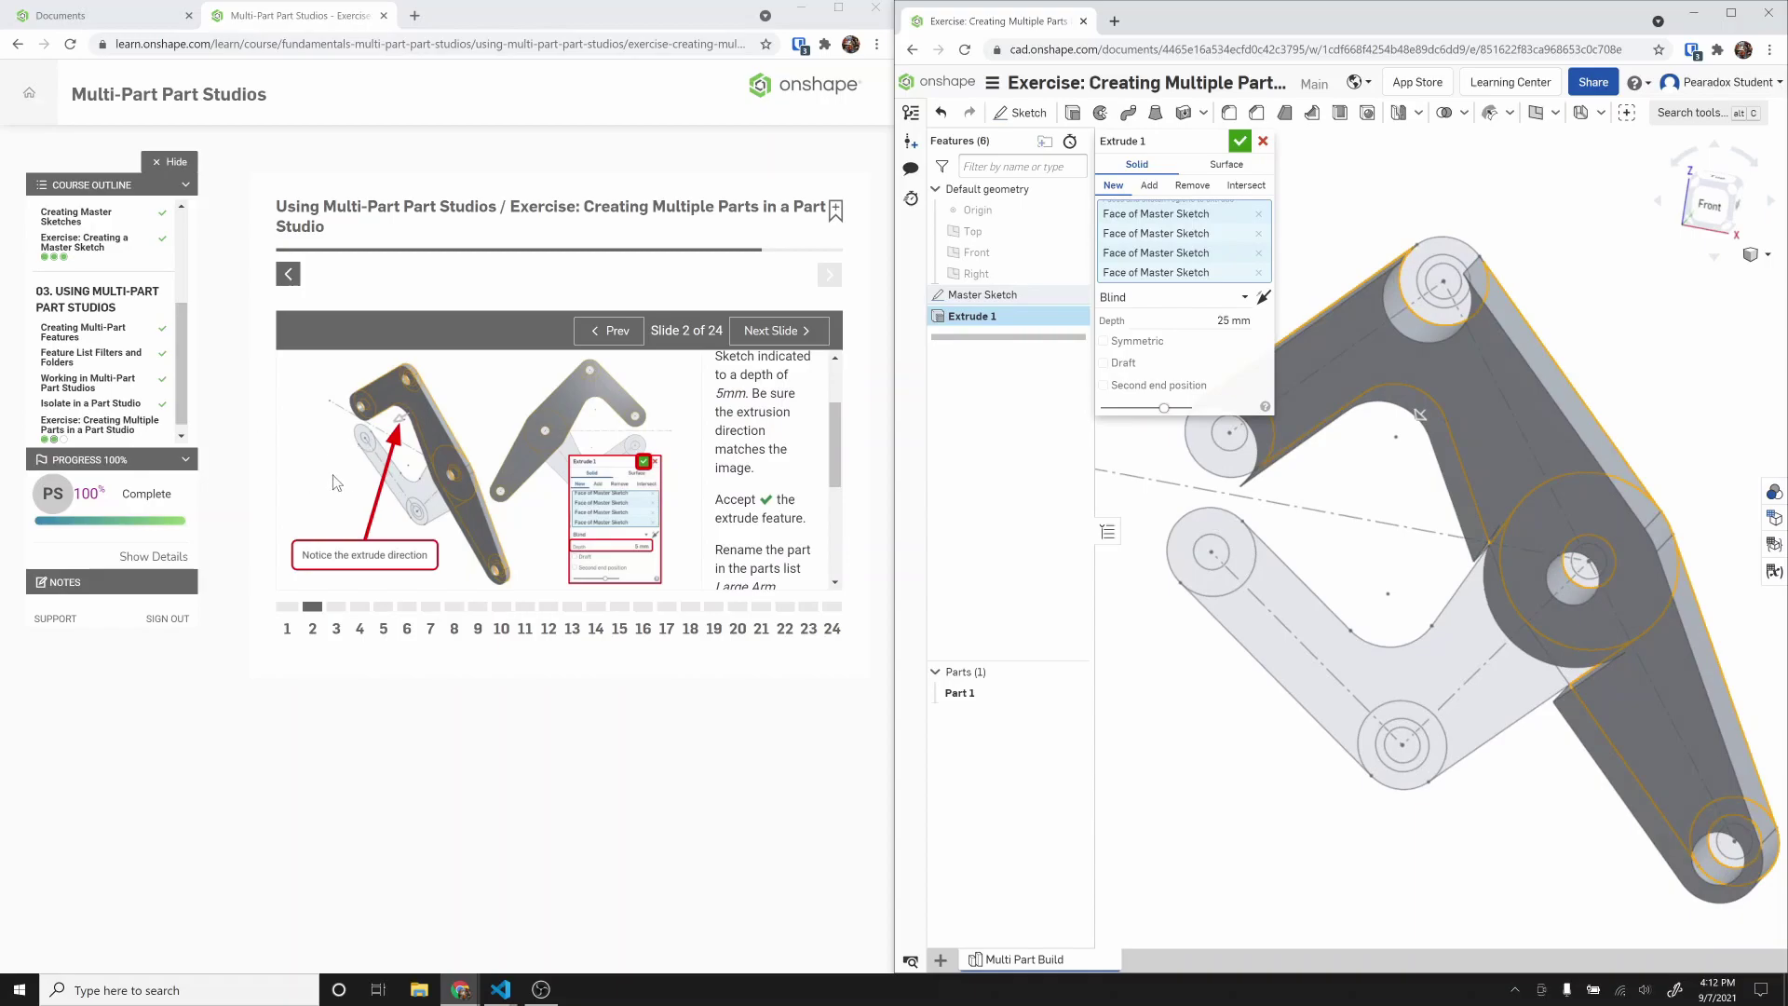
left_click(1428, 289)
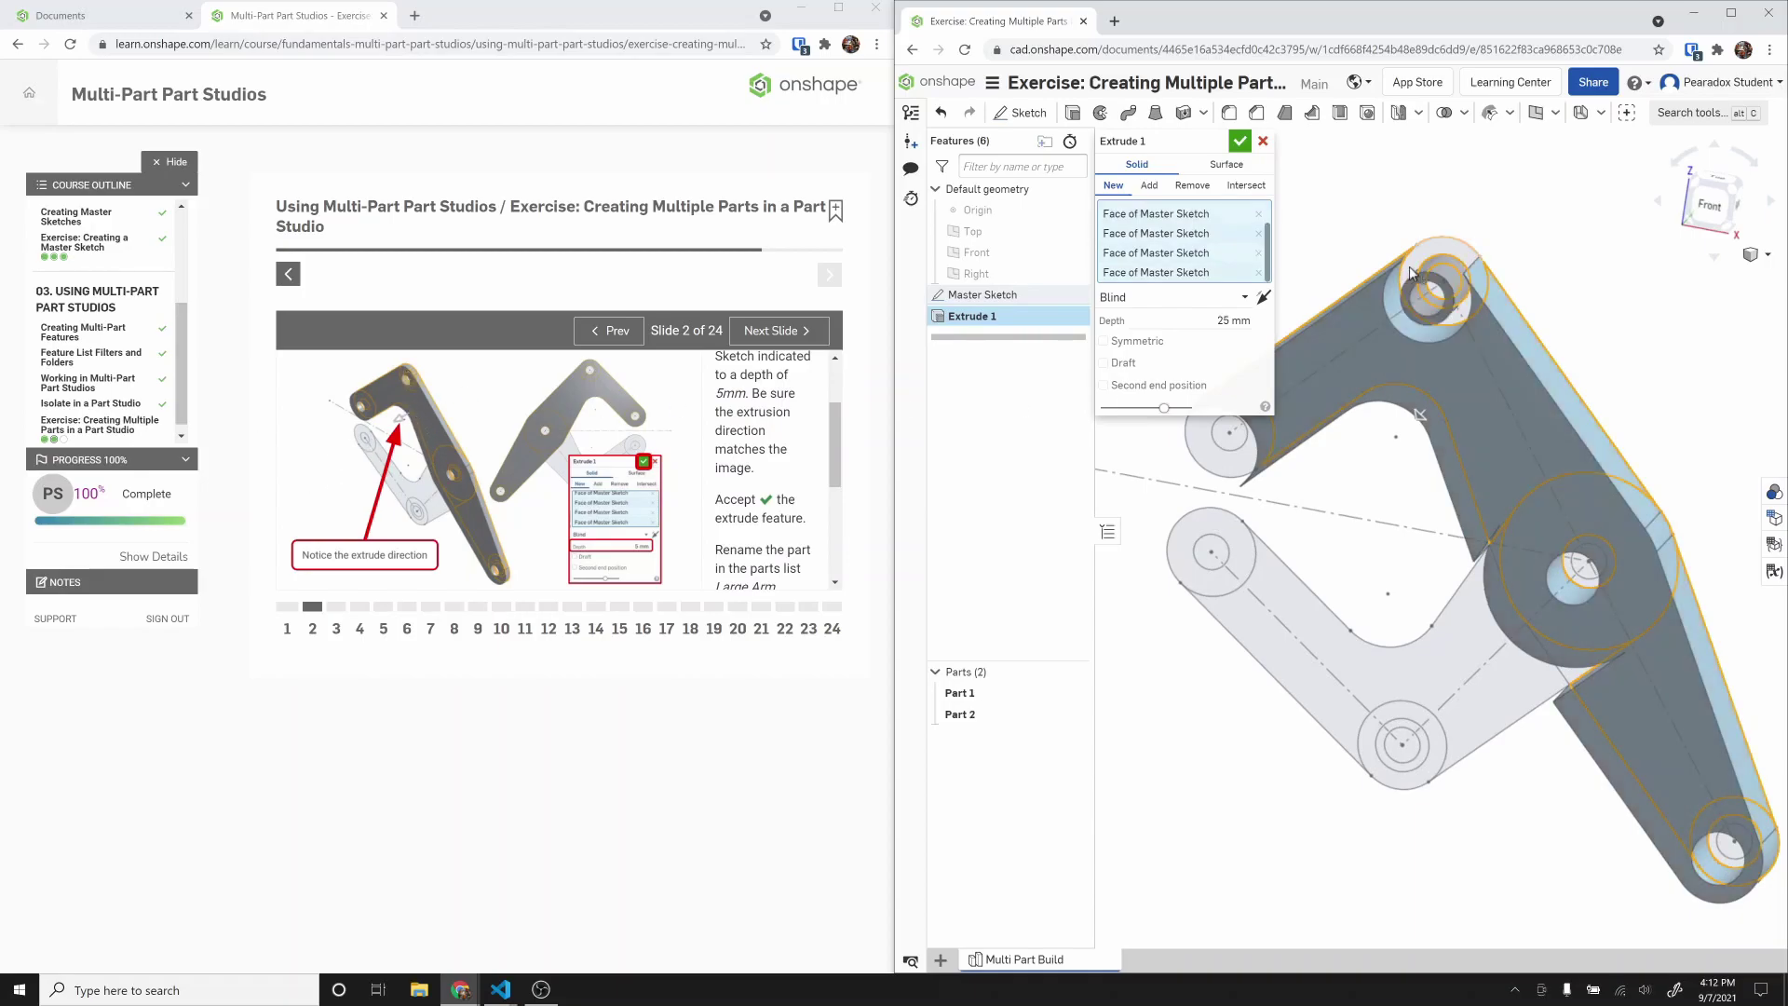
left_click(1419, 264)
left_click(1229, 466)
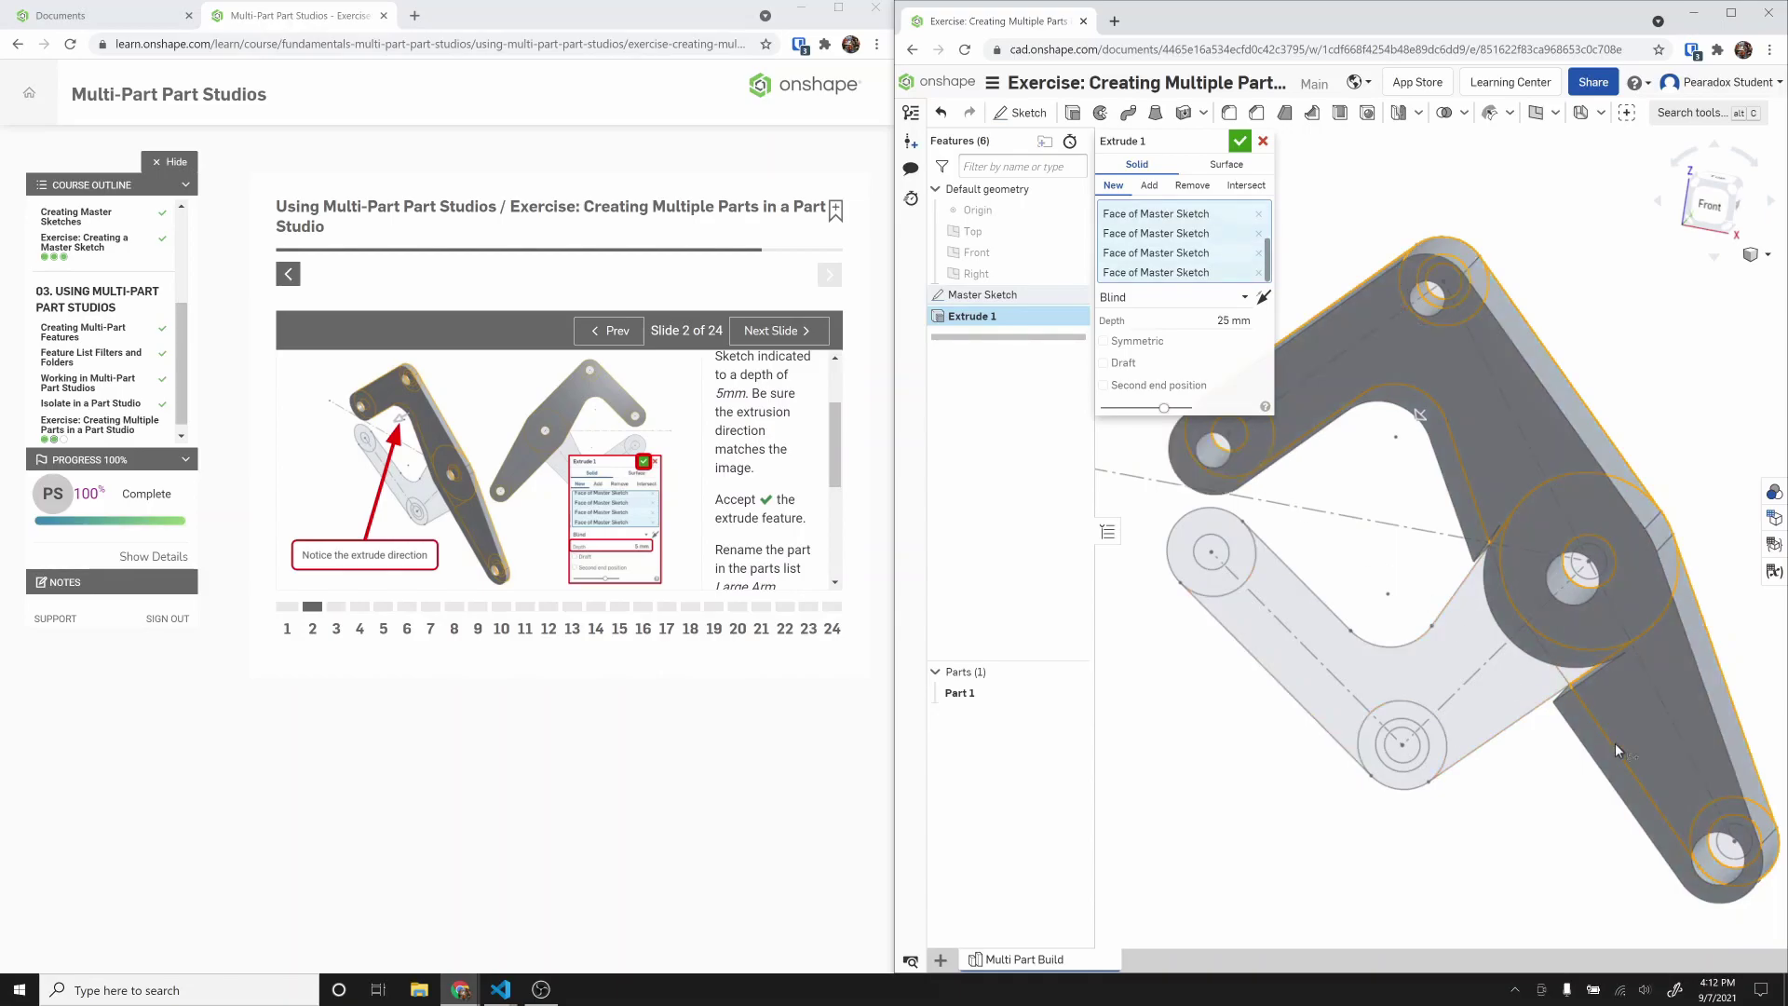
right_click_drag(1707, 806, 1542, 609)
Step: Set the blind extrude depth to 5 mm, check the direction against the exercise image, and accept the feature
left_click(1234, 320)
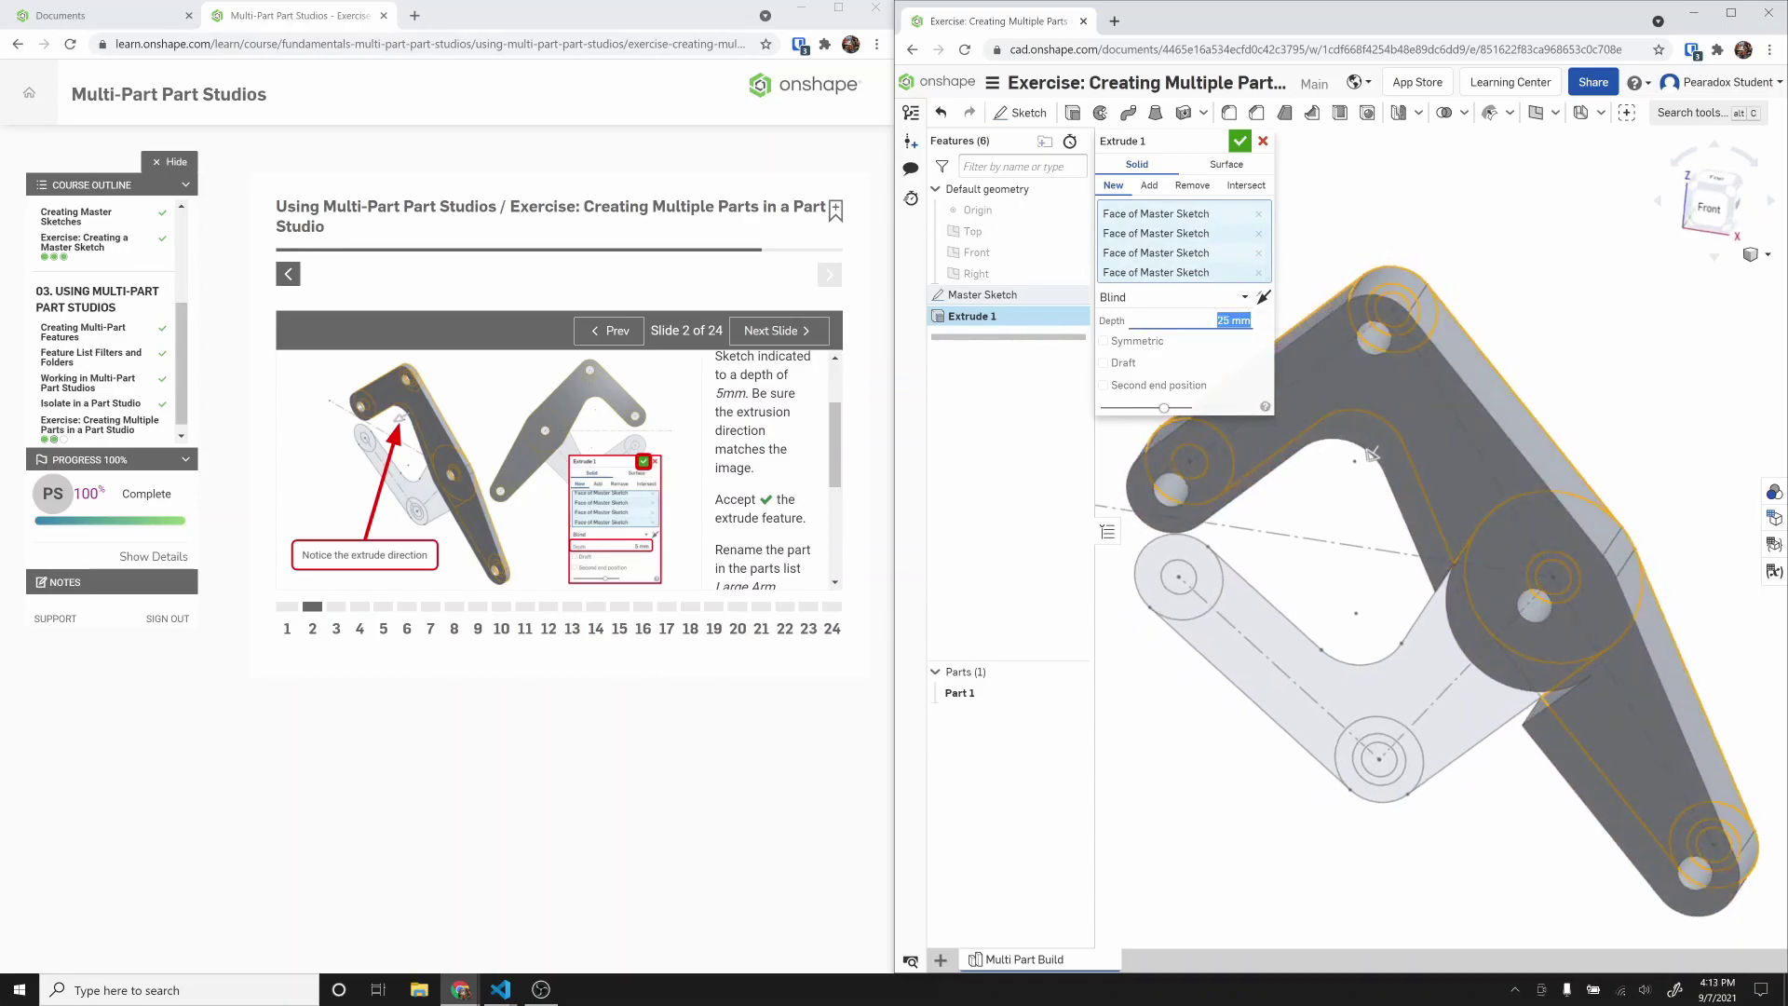
type("5")
key("Tab")
right_click_drag(1387, 437, 1361, 436)
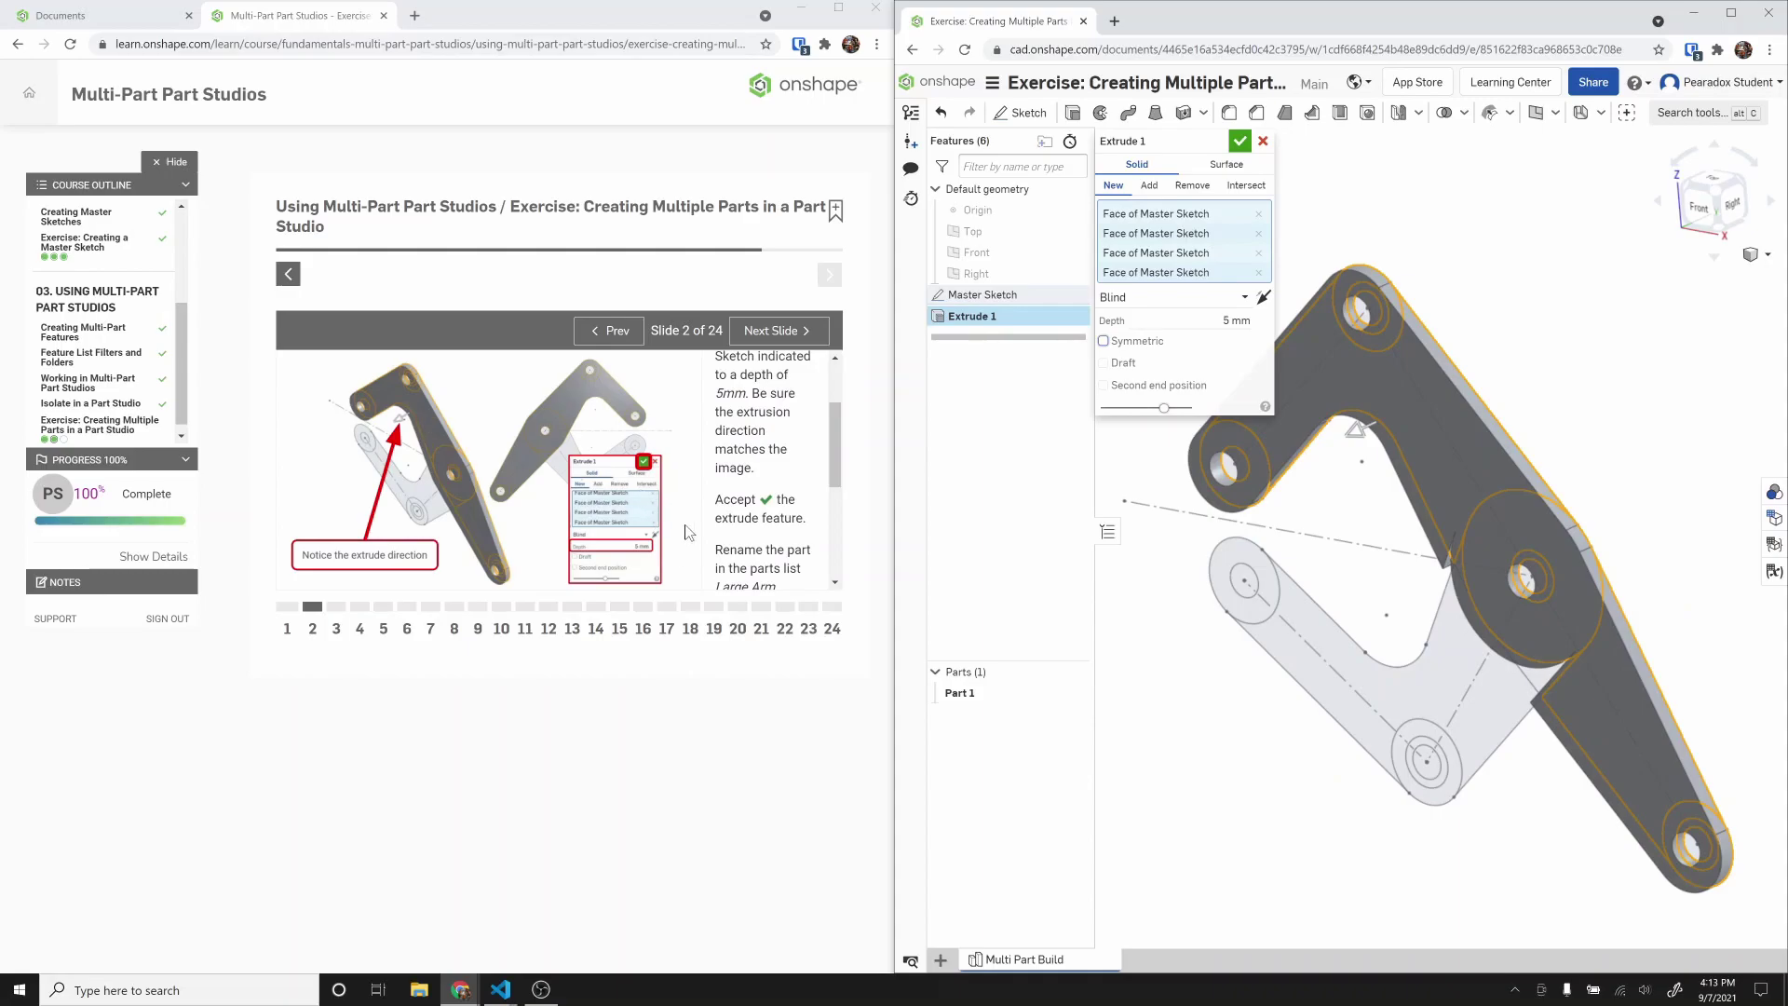
scroll(736, 526, "down", 1)
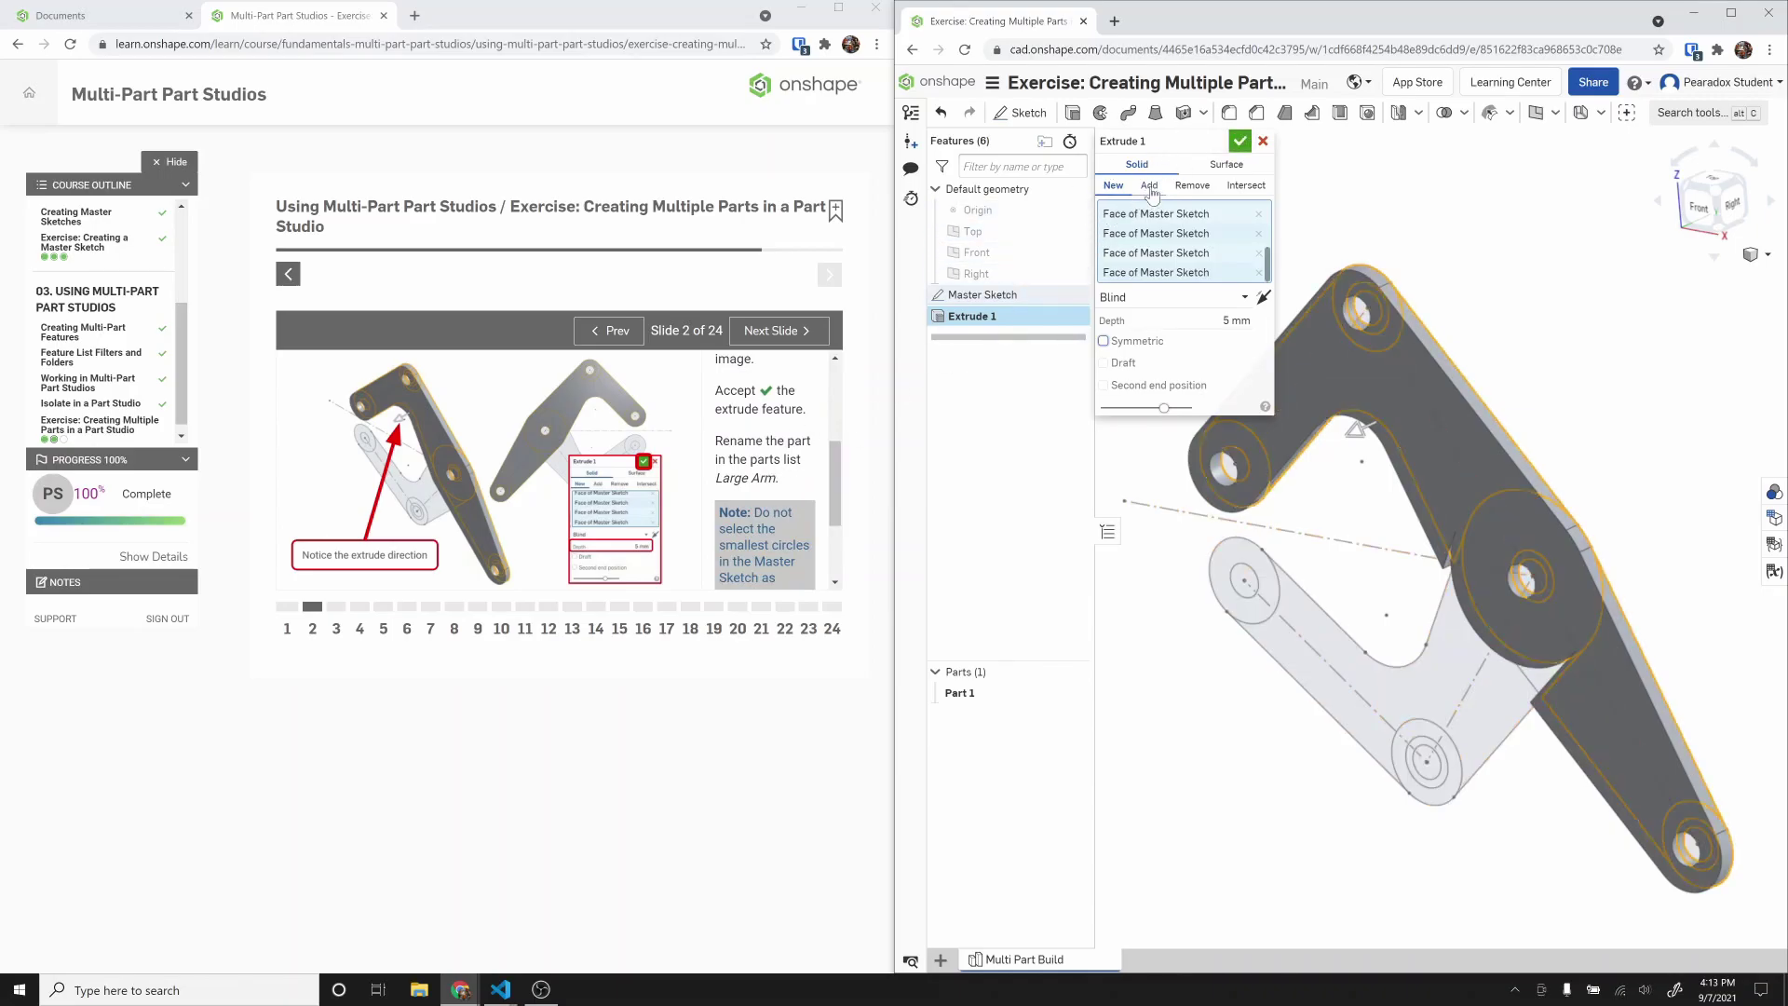
left_click(1240, 143)
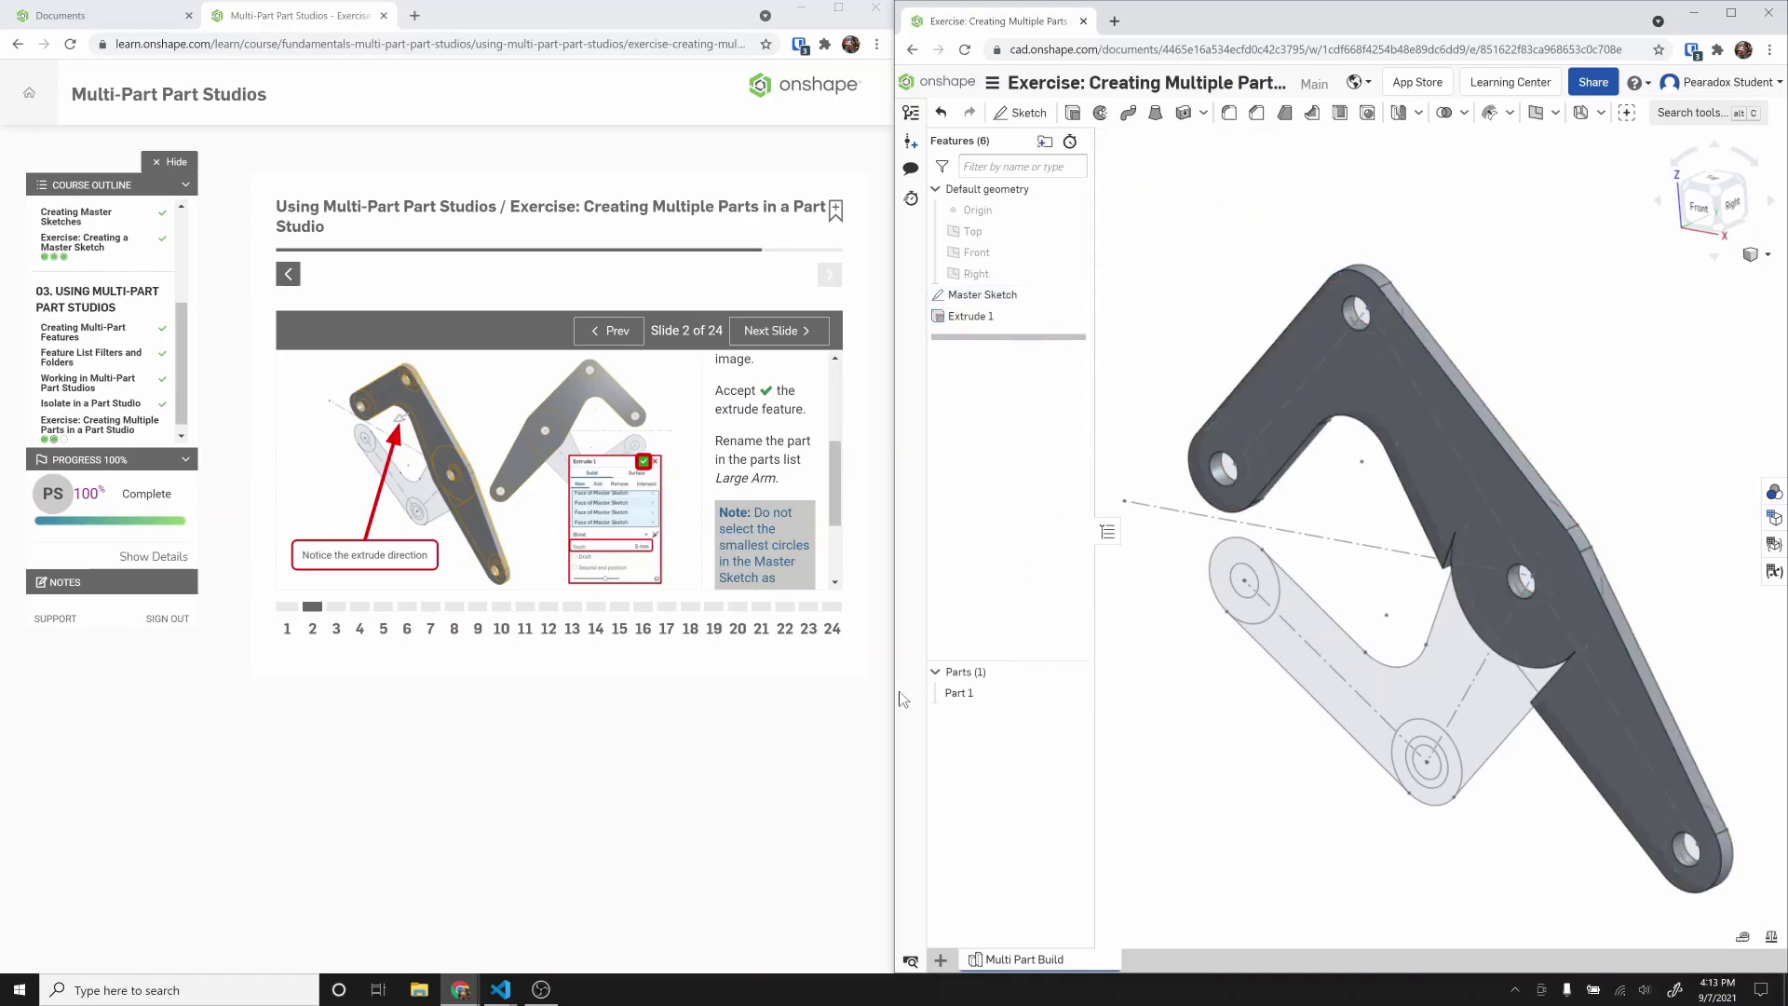
Step: Rename the extruded part in the parts list to Large Arm
right_click(941, 698)
left_click(1008, 708)
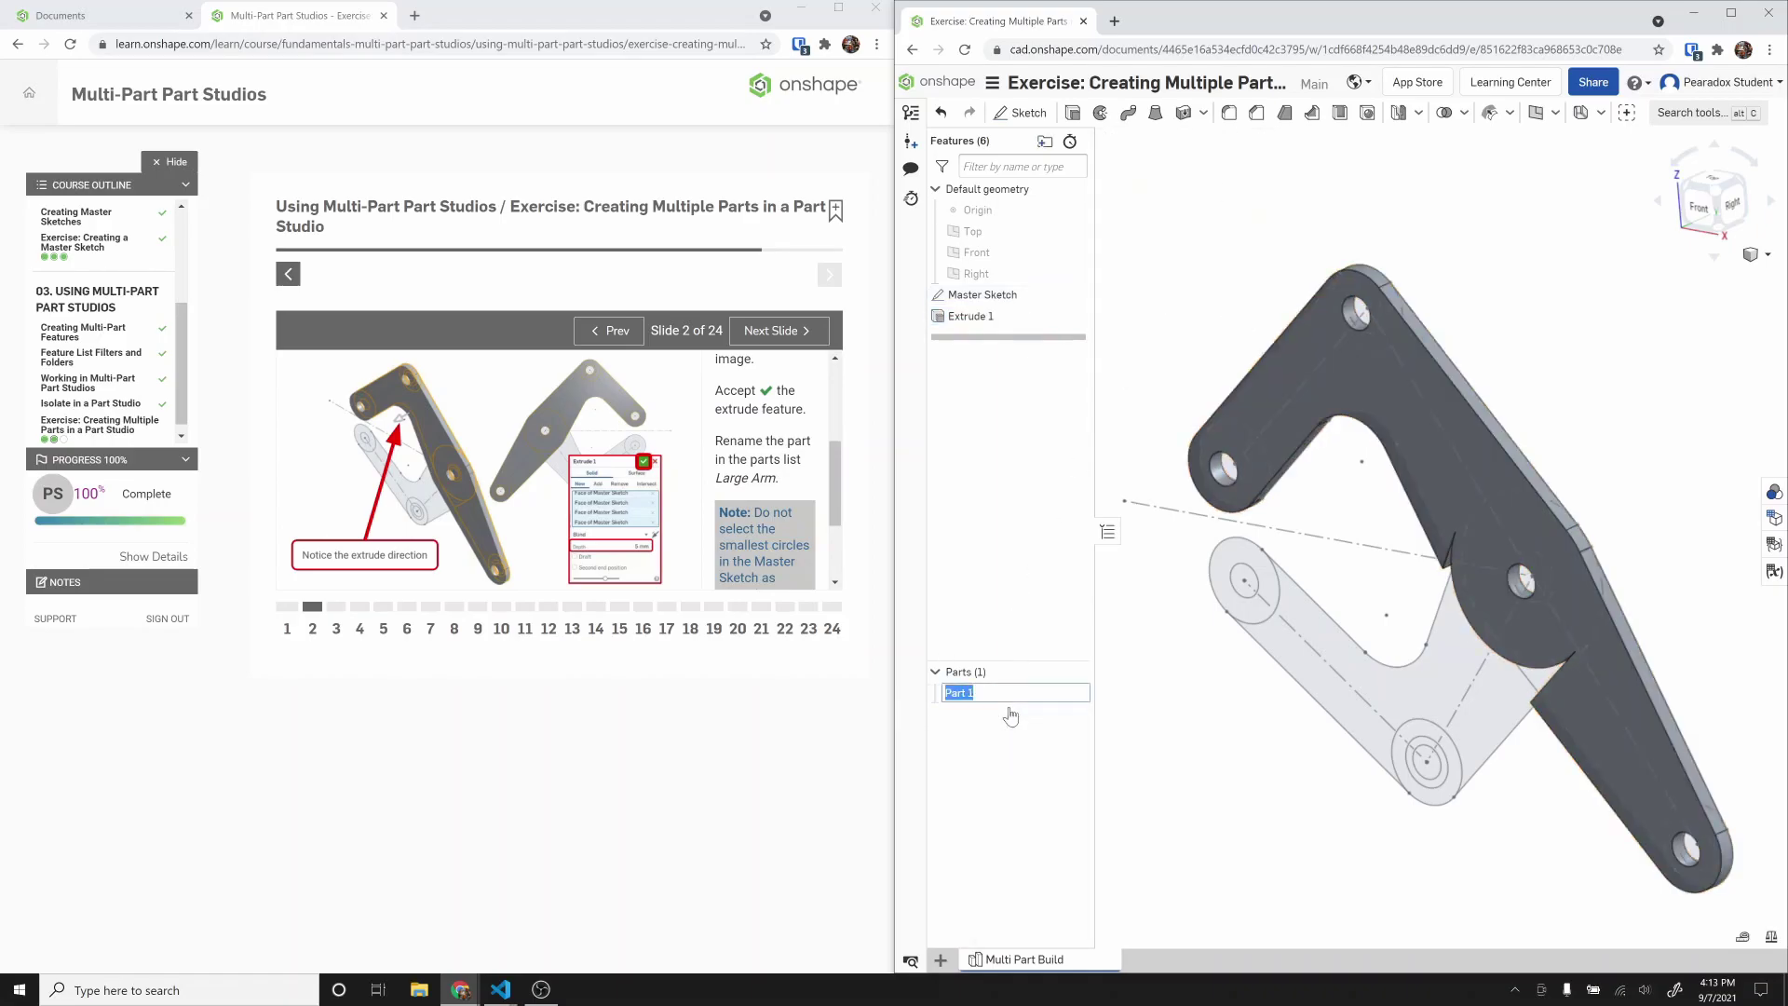
type("Large Arm")
key("Return")
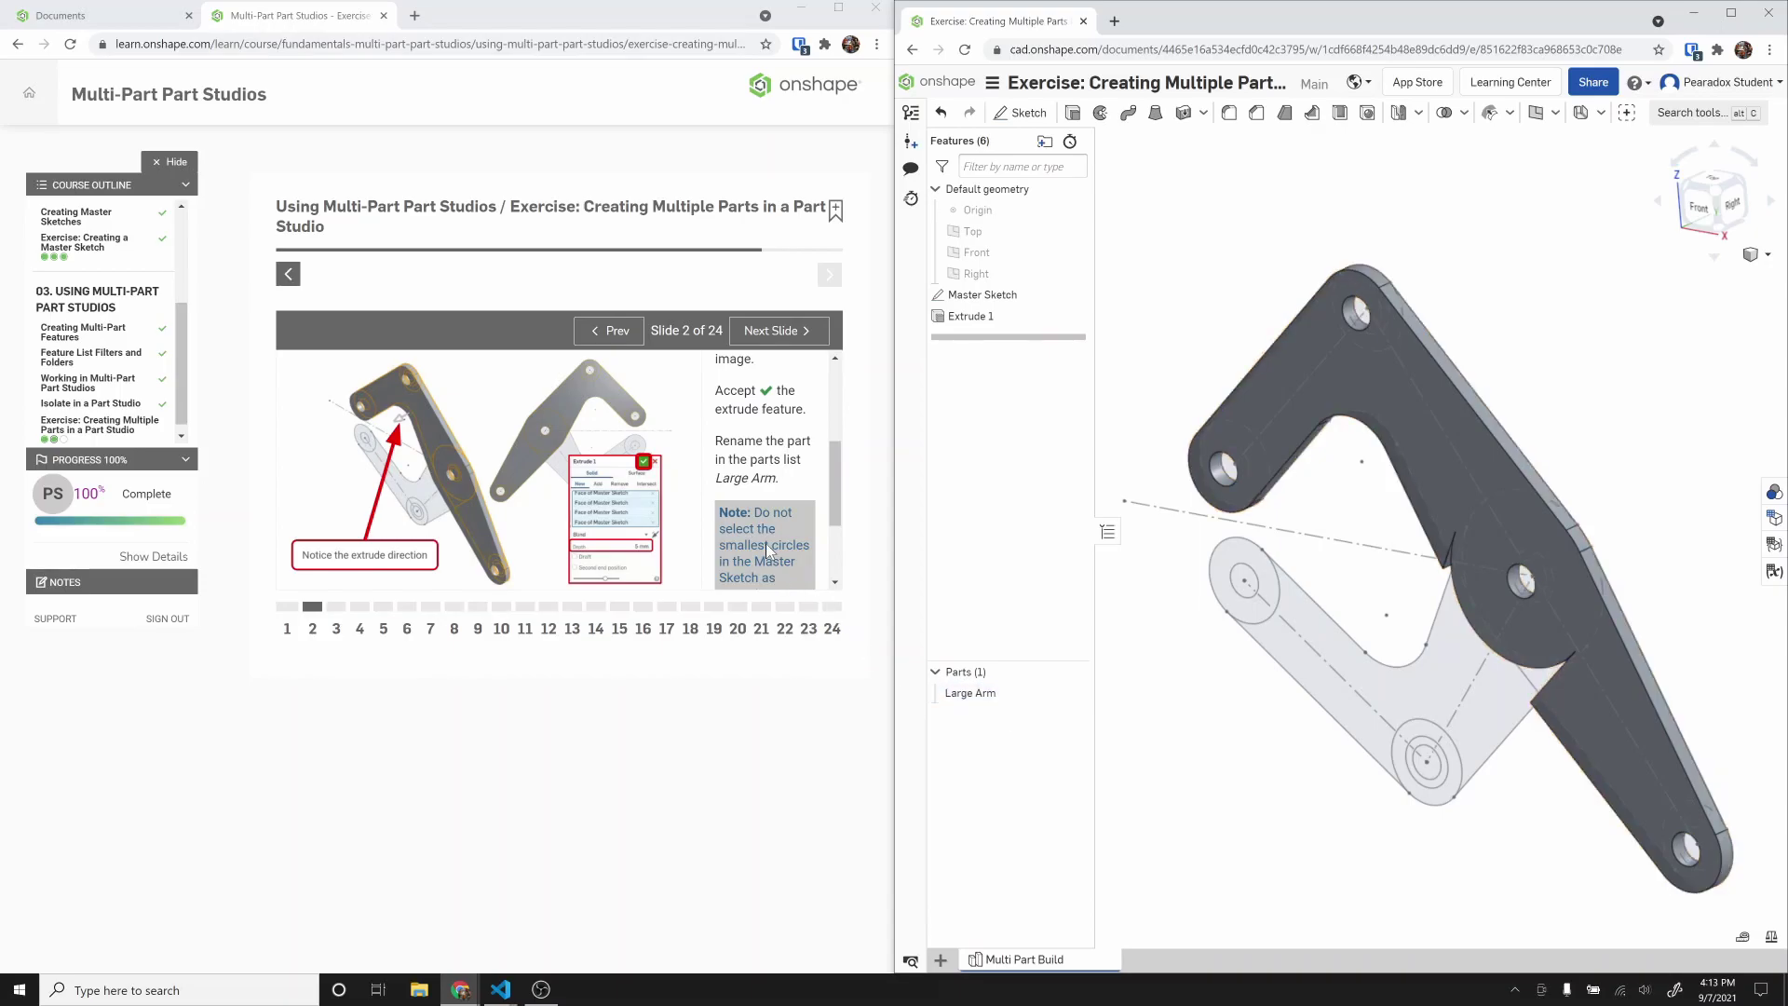
Step: Edit Extrude 1 to include the missing Master Sketch region beside the central pivot circle, accept it, and advance the exercise to slide 3
left_click_drag(835, 522, 839, 562)
right_click_drag(1154, 569, 1195, 561)
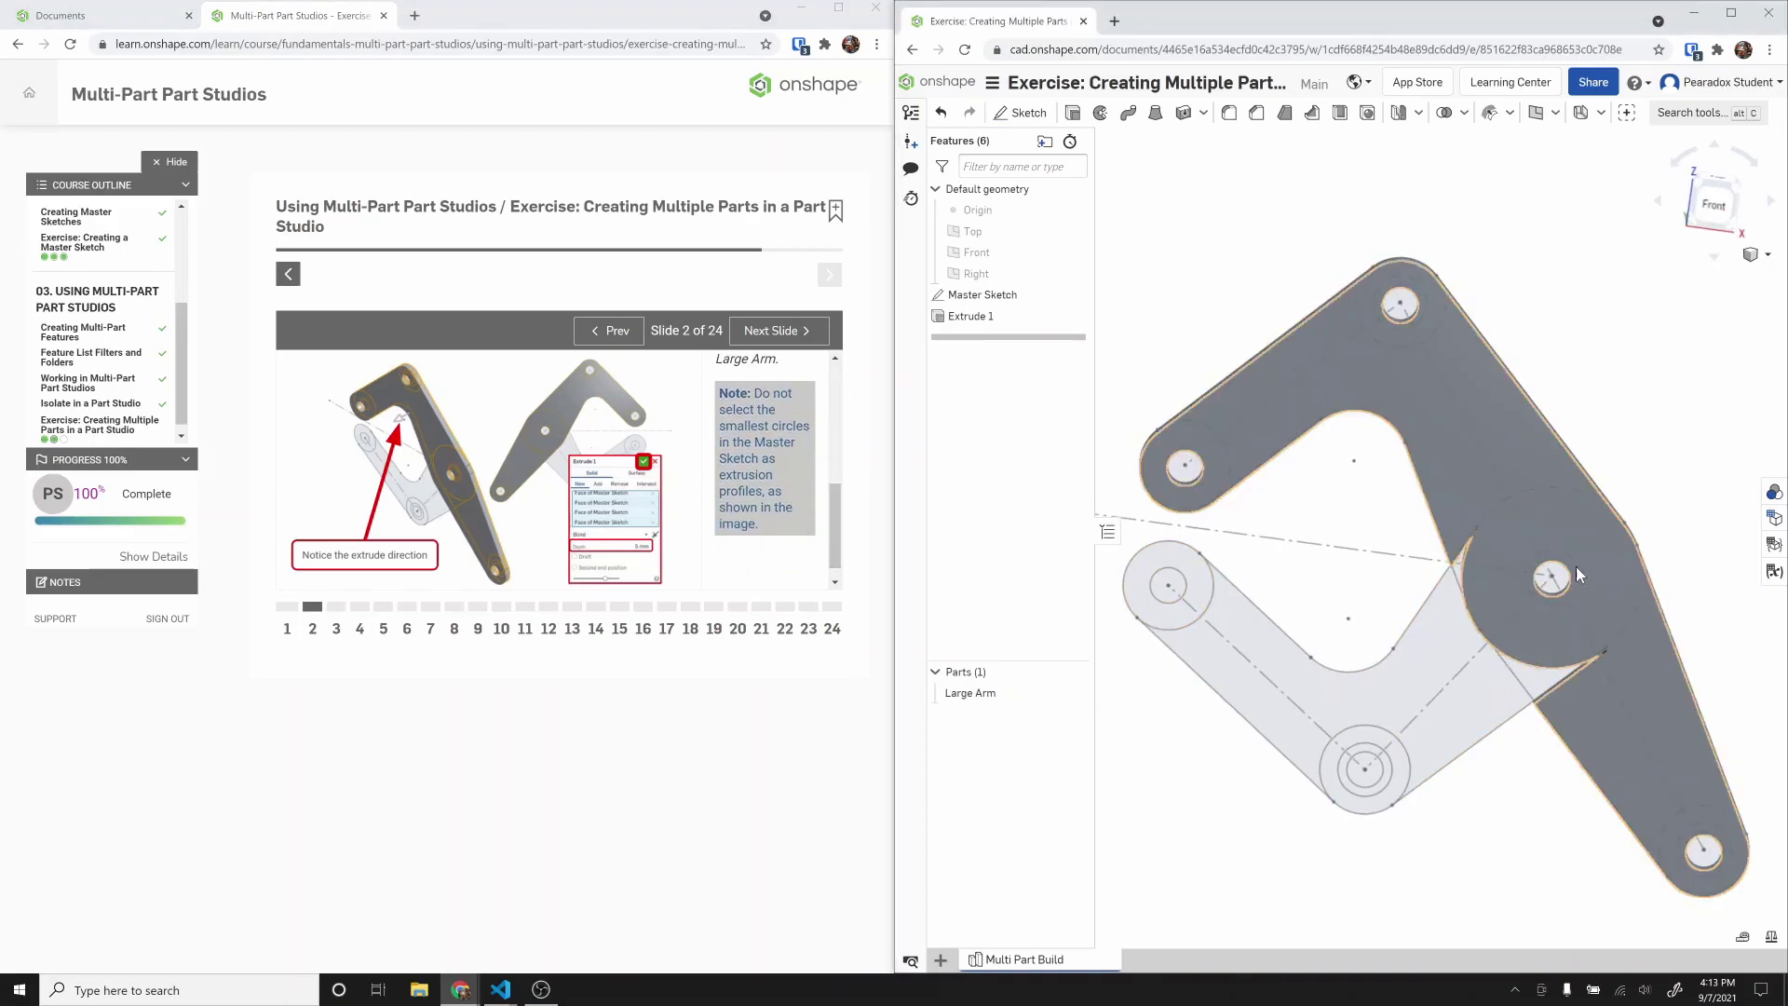
left_click(971, 318)
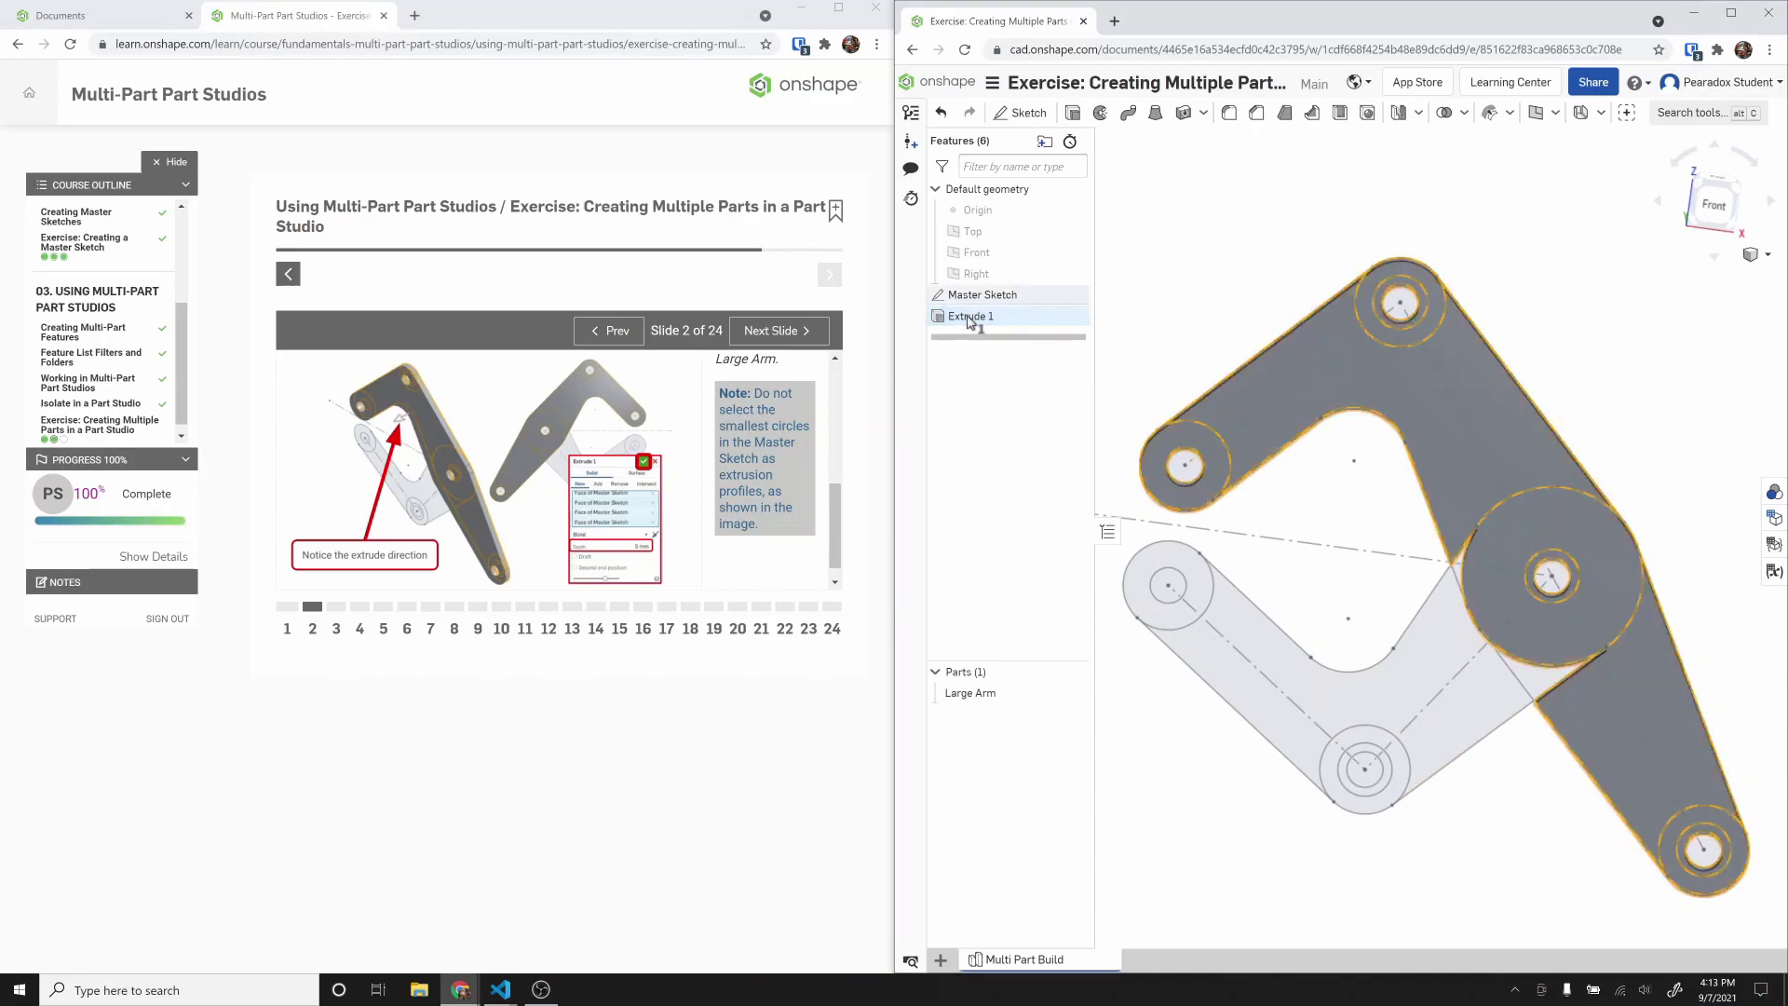
double_click(971, 318)
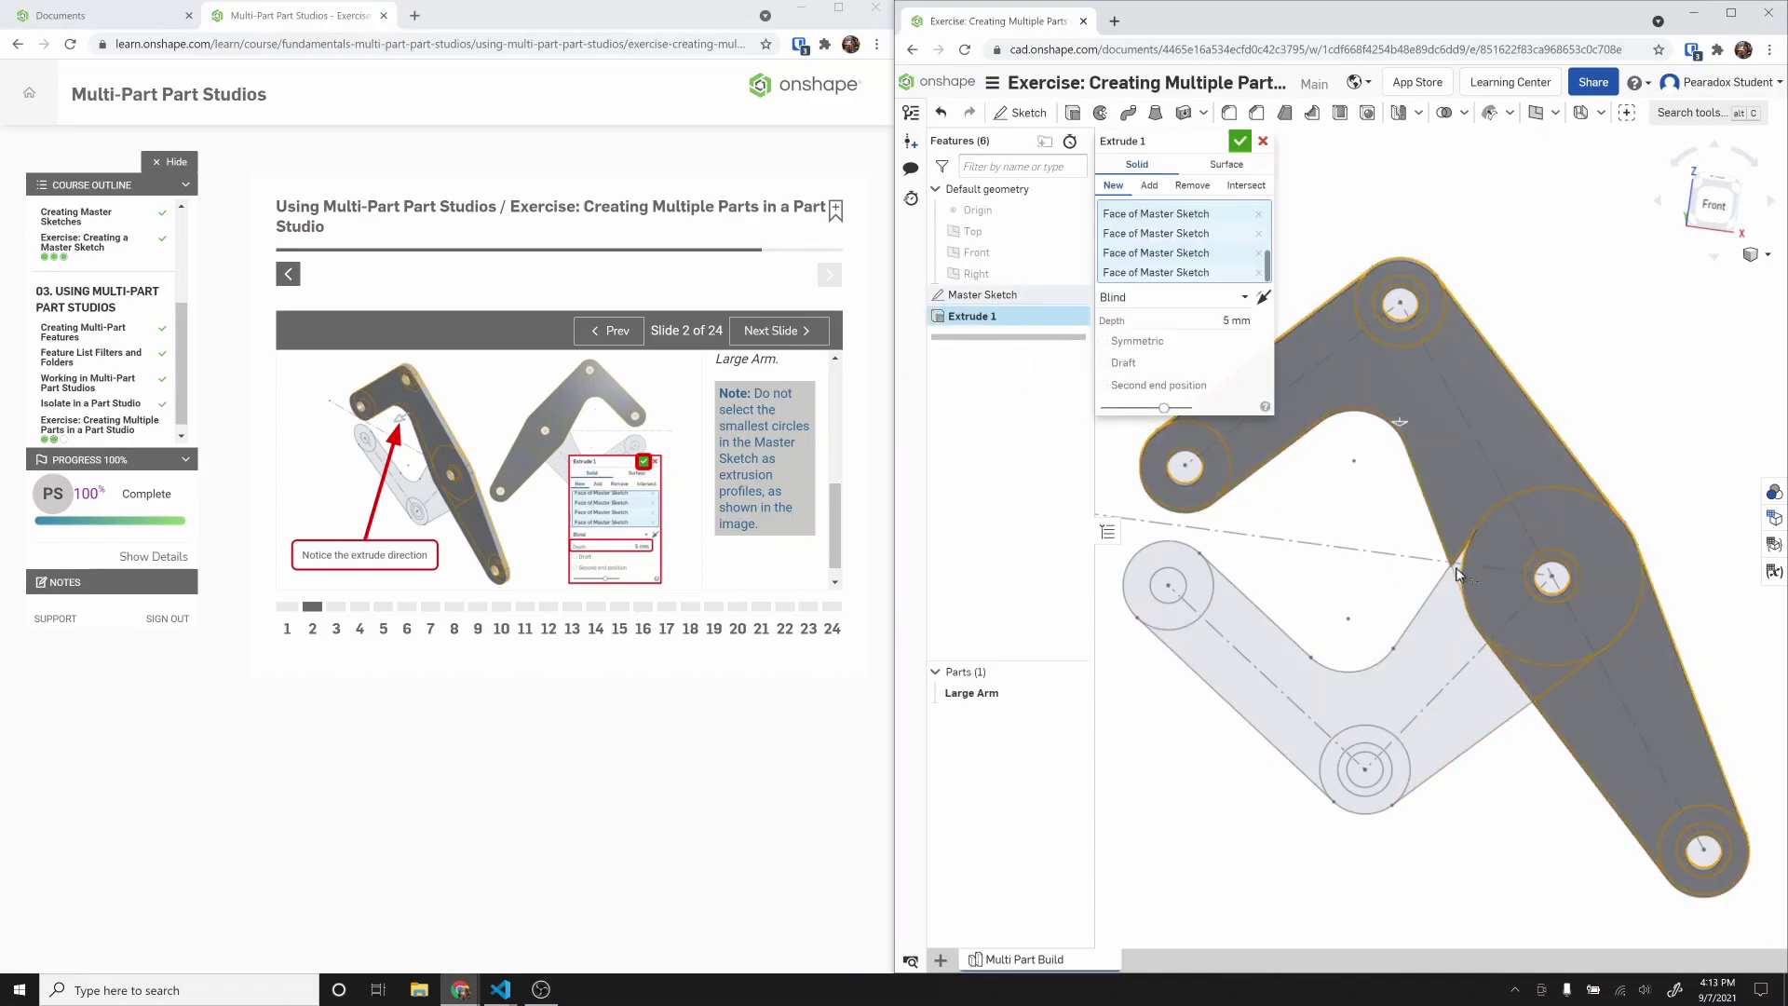
left_click(1239, 141)
right_click_drag(1455, 499, 1444, 503)
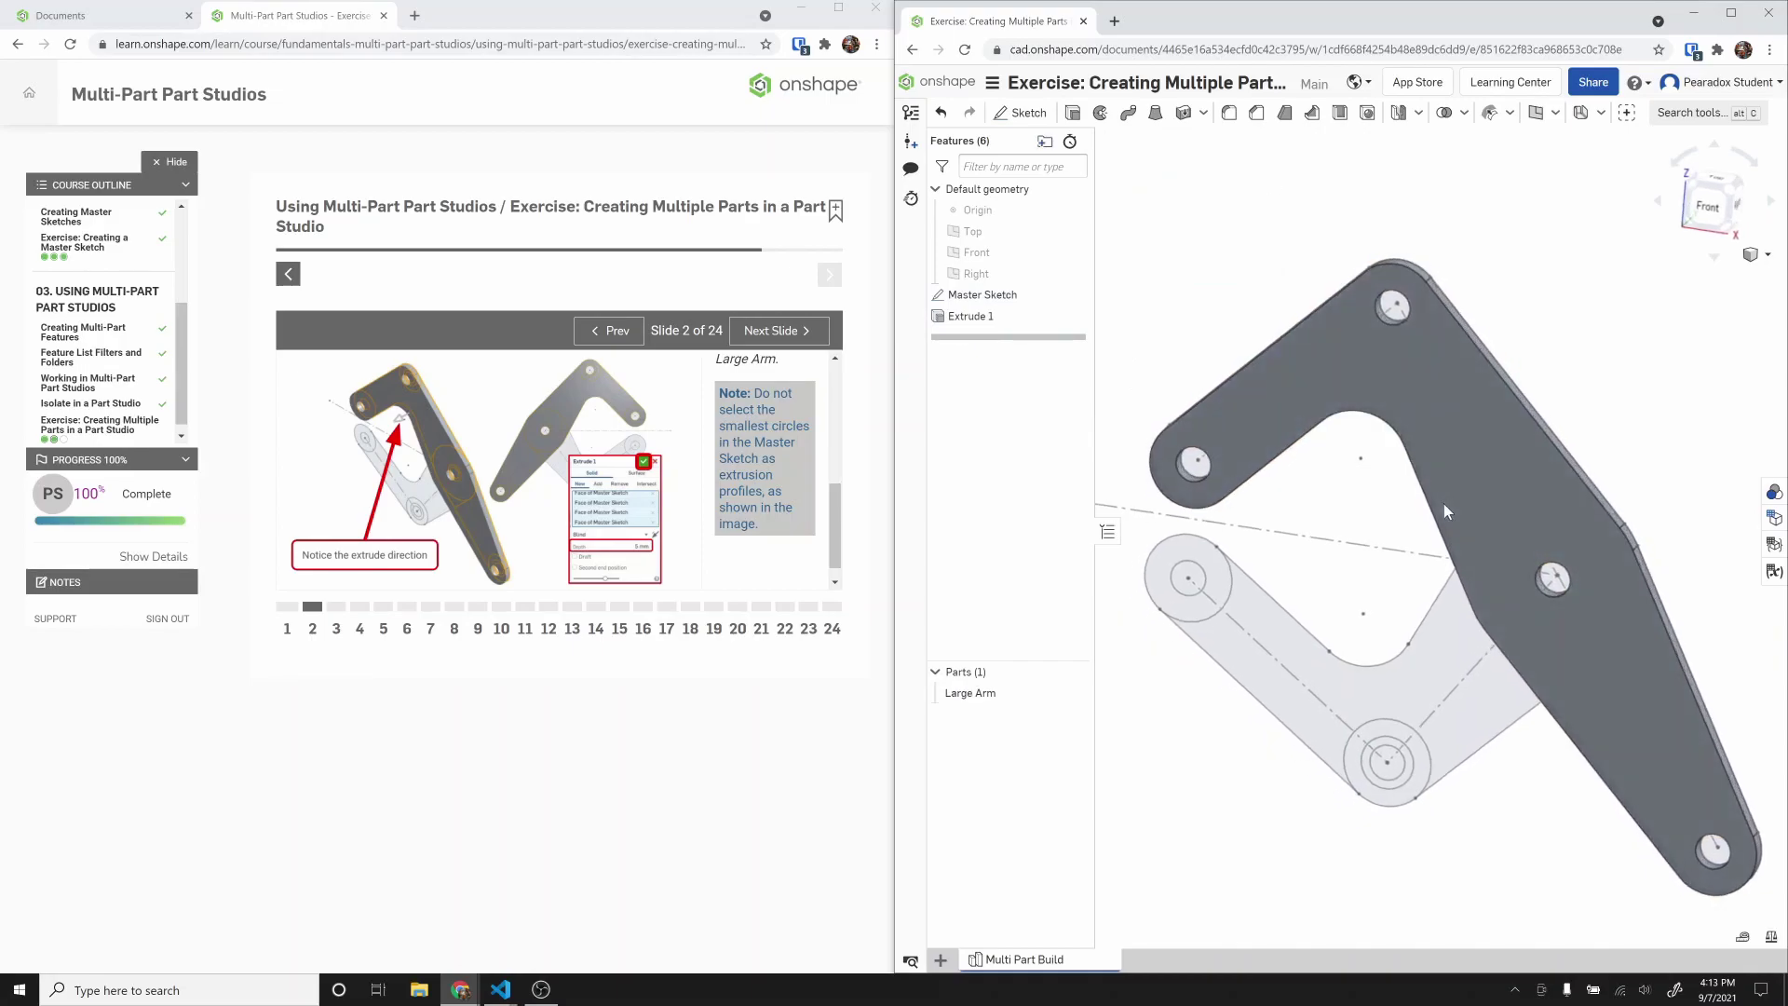
left_click(772, 332)
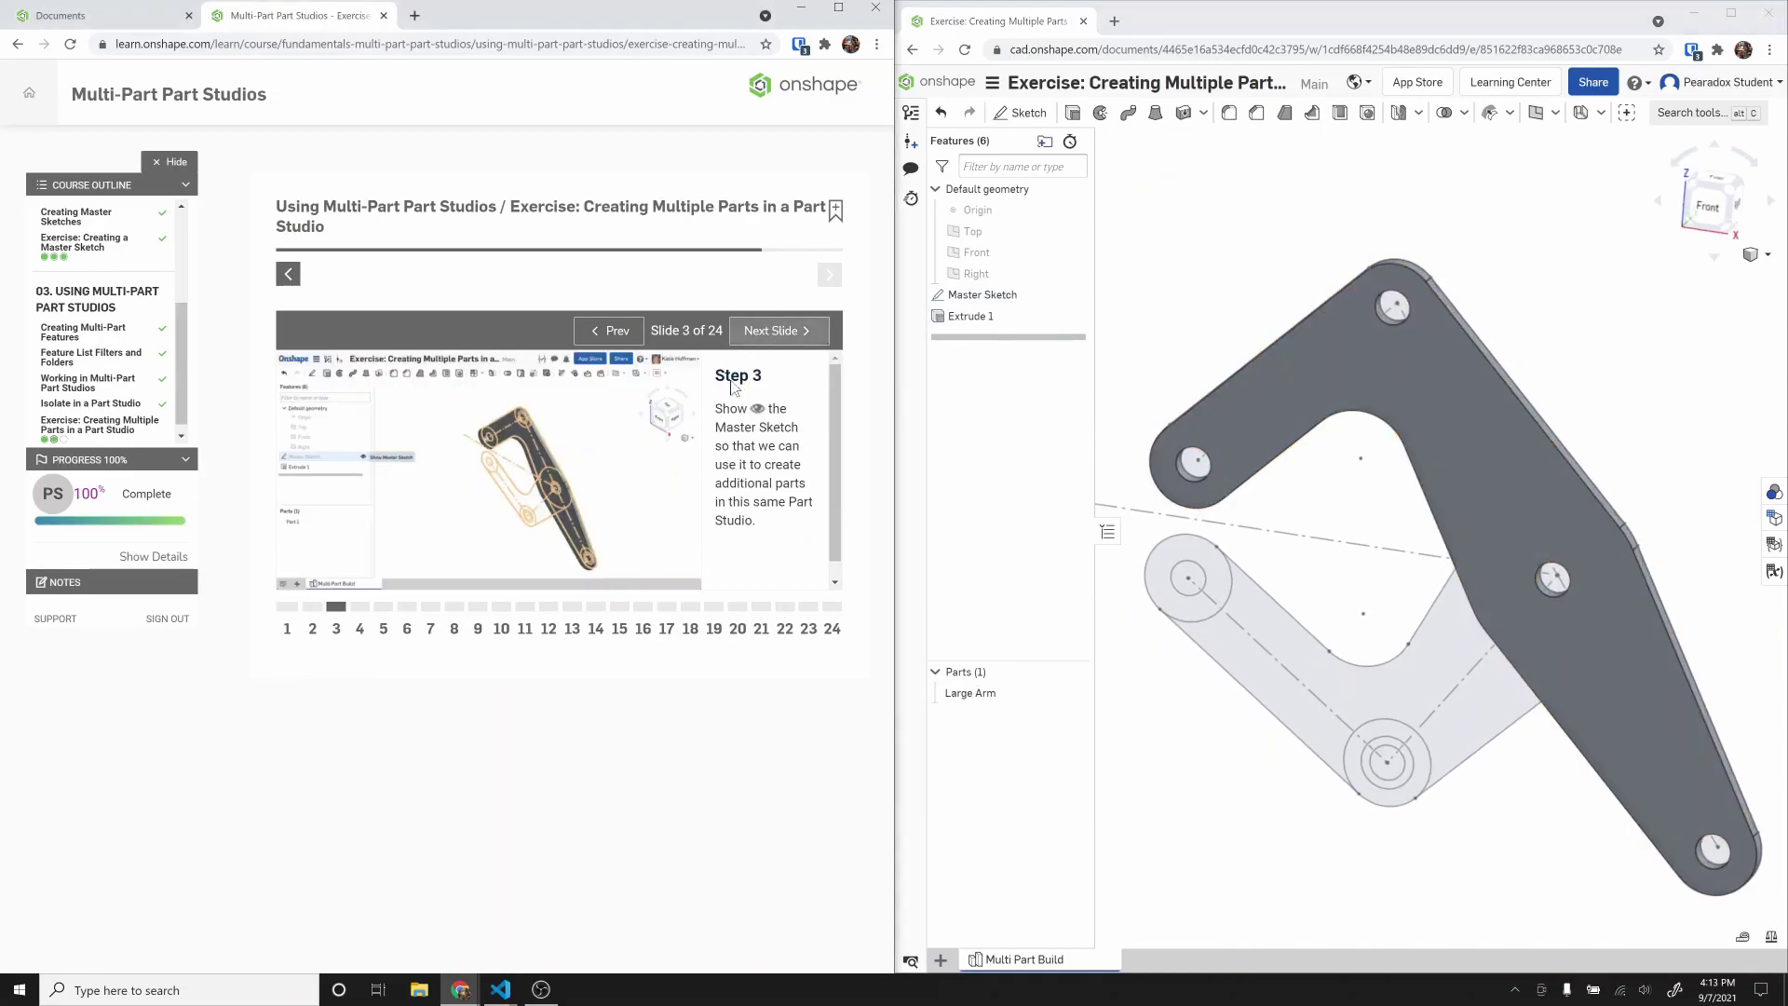
Step: Show the Master Sketch and advance the exercise to slide 4, reading the small arm extrude instructions
left_click(1075, 295)
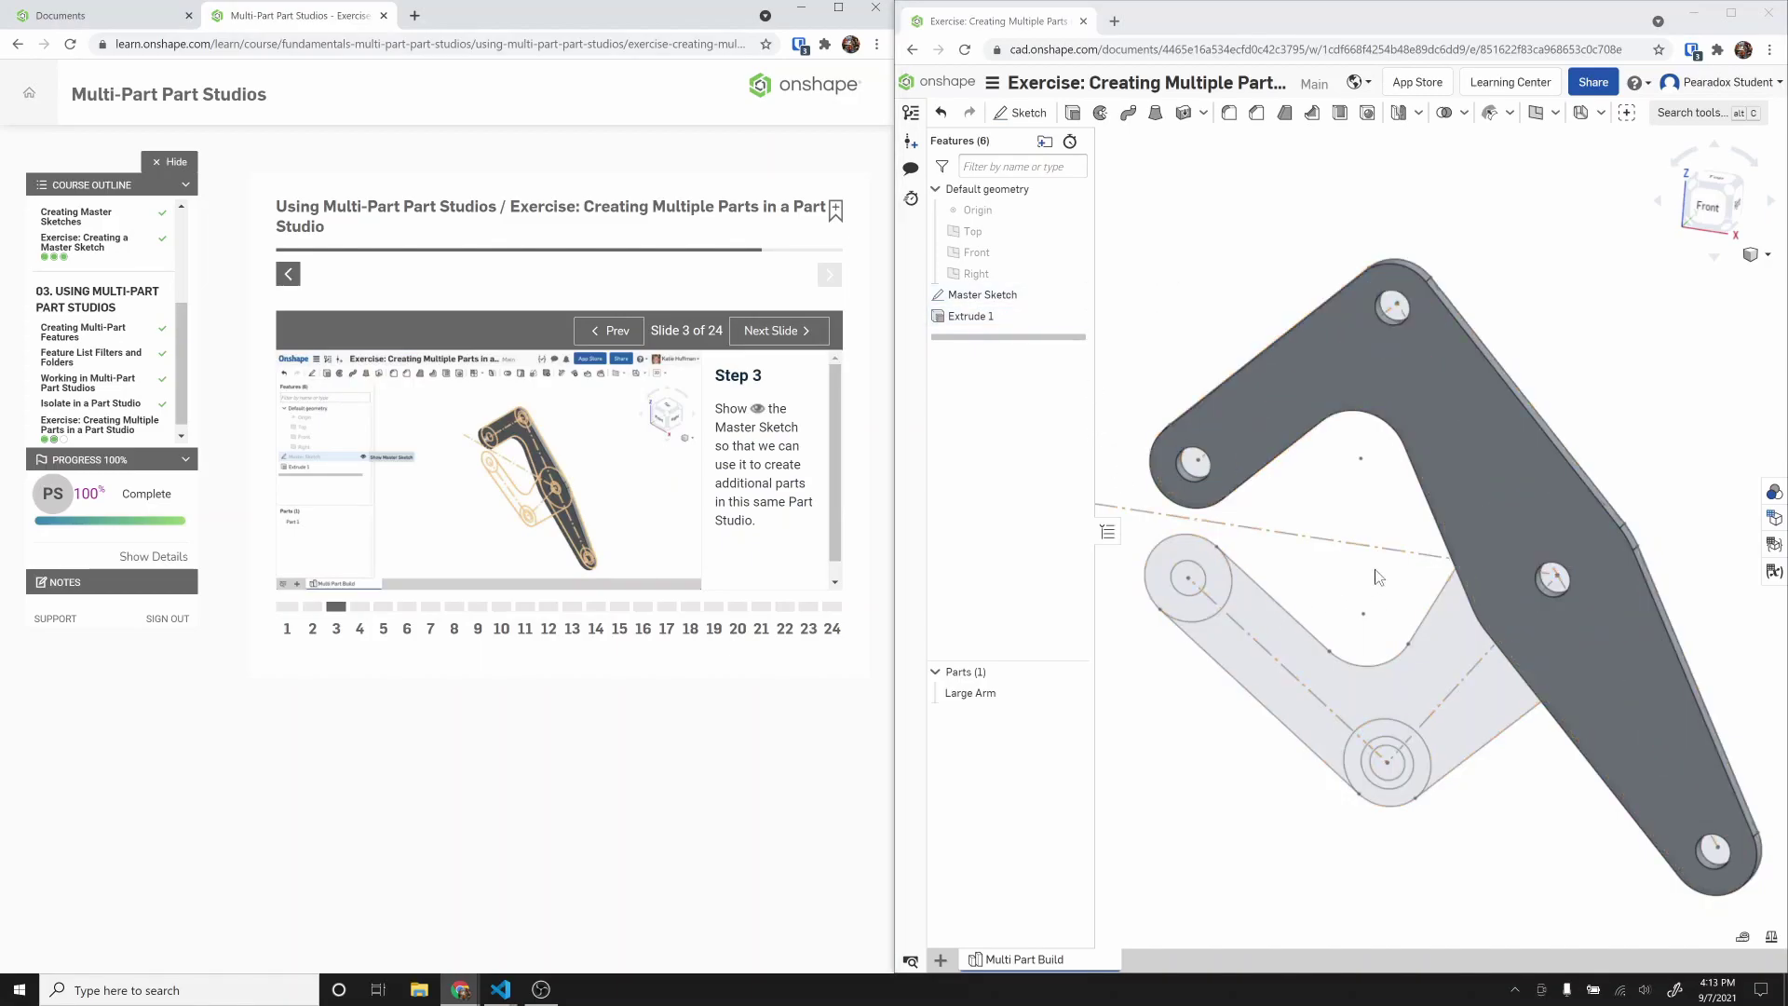
right_click_drag(1379, 578, 1376, 583)
scroll(824, 493, "down", 1)
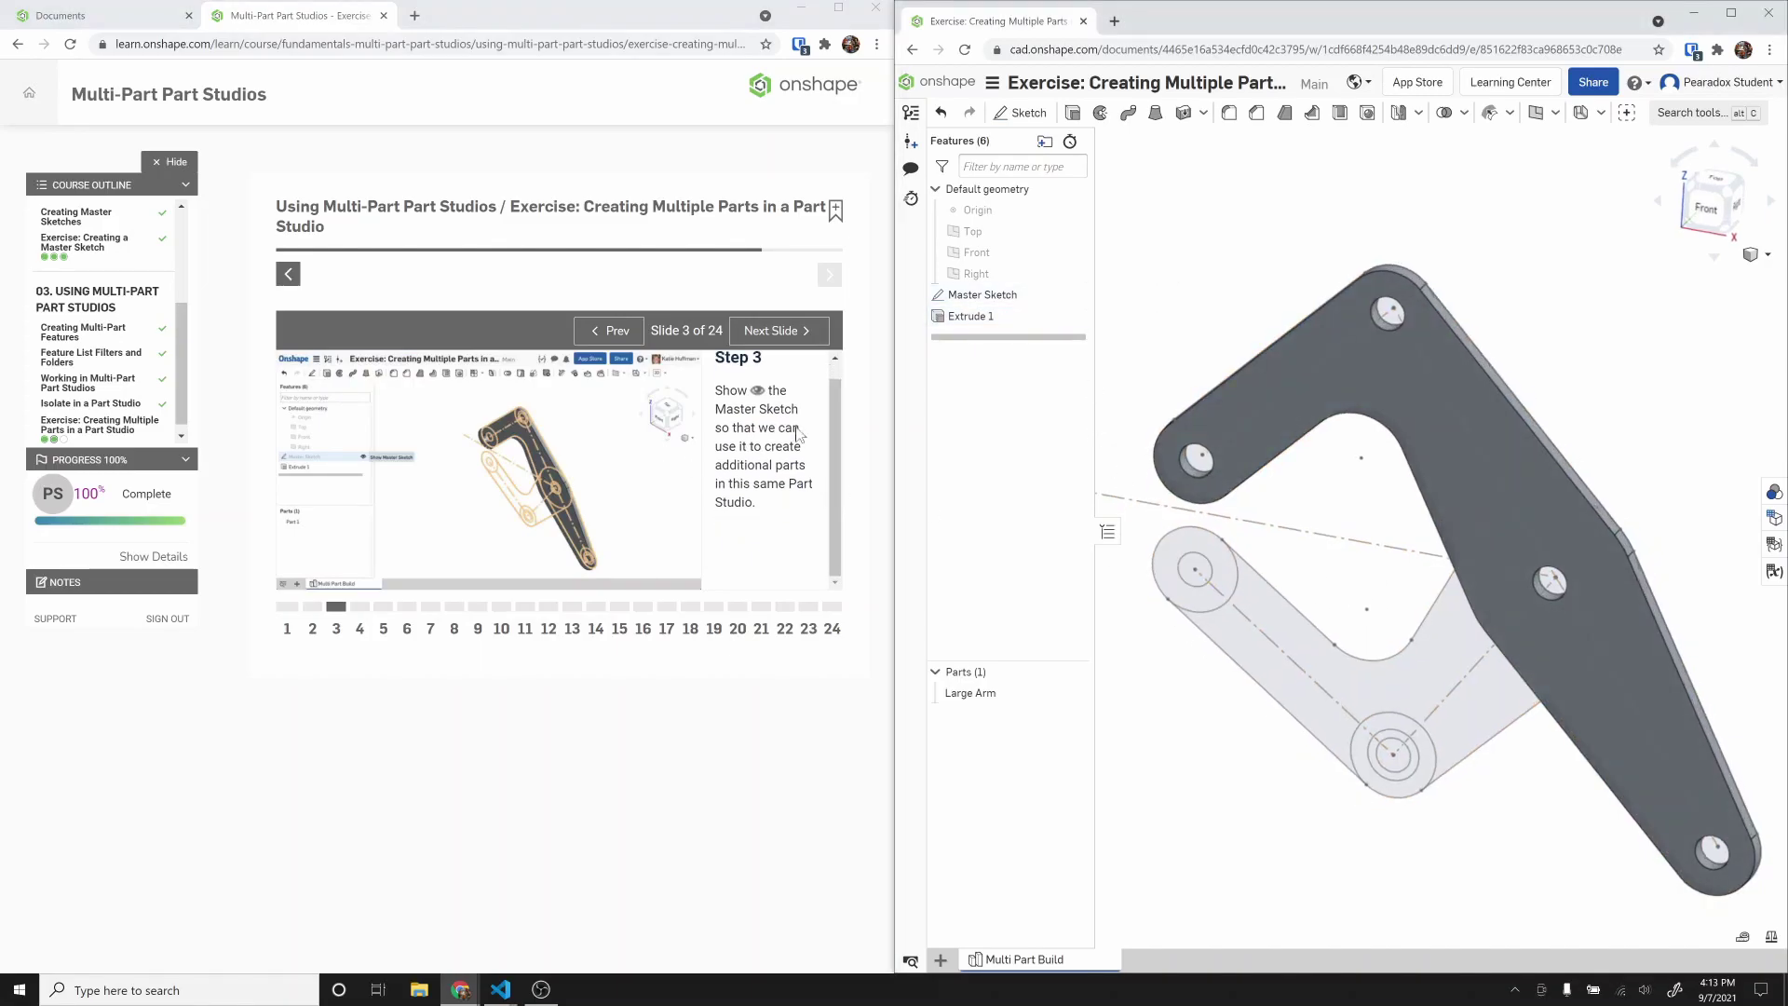
left_click(790, 333)
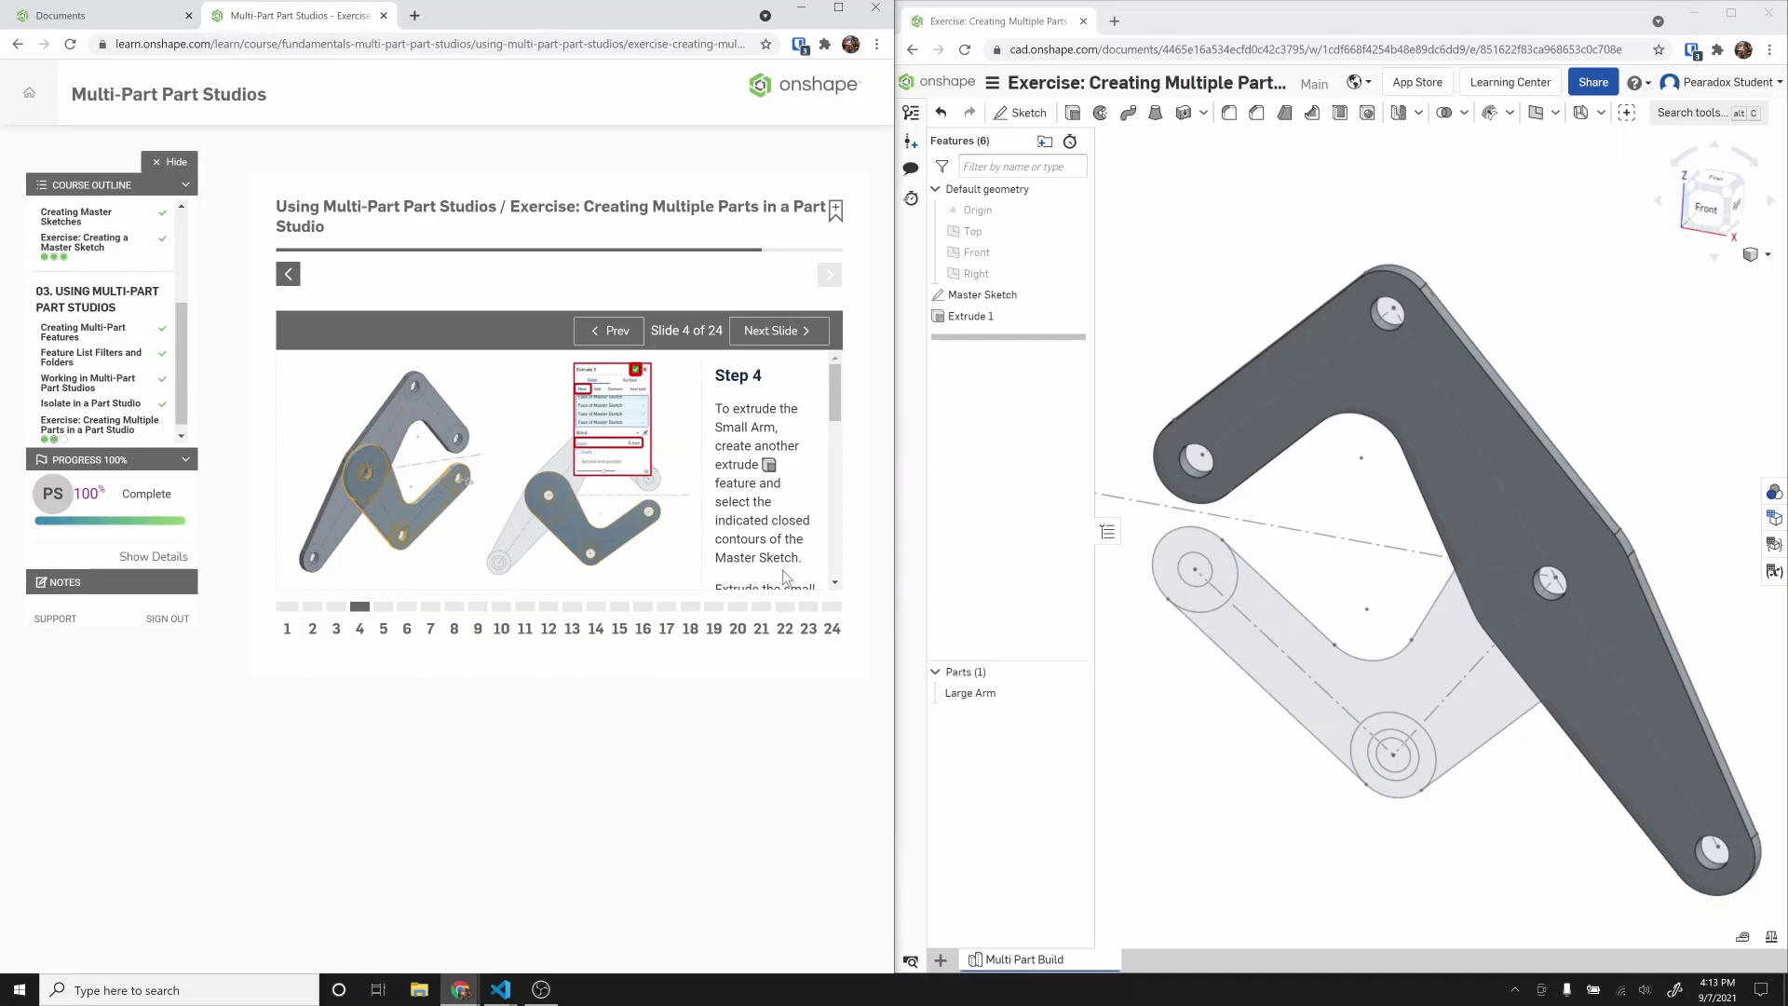
scroll(778, 558, "down", 2)
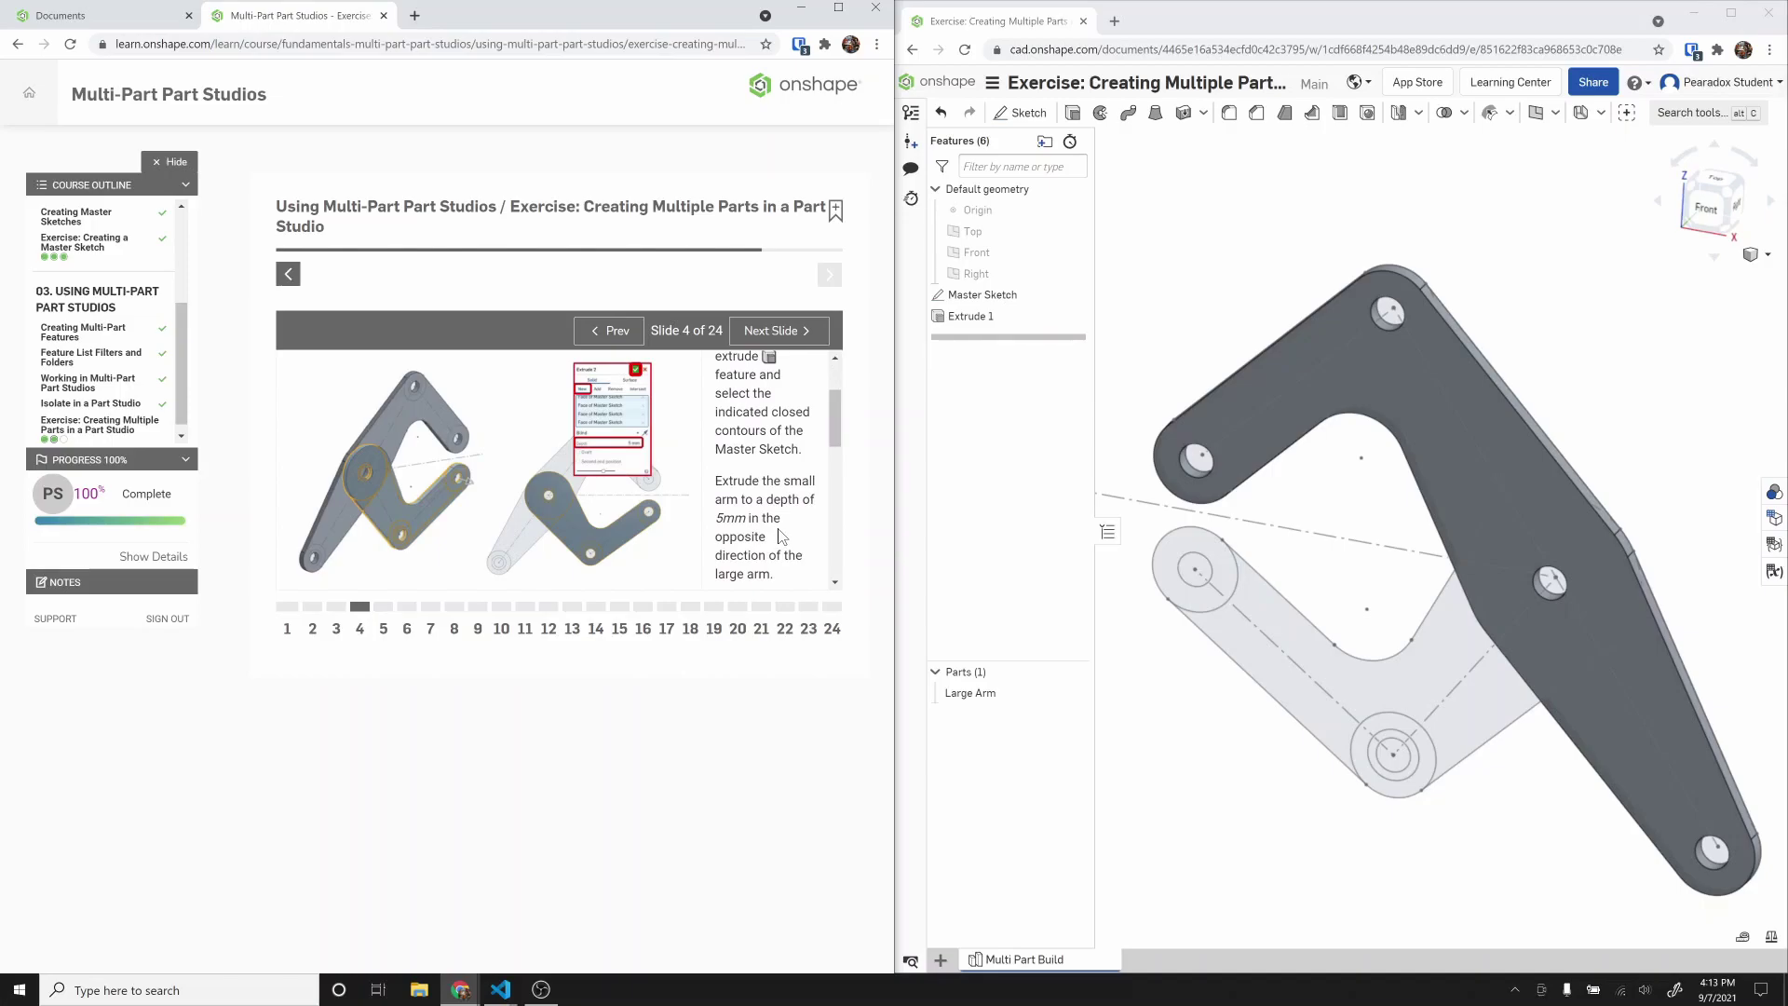
scroll(780, 537, "down", 2)
Step: Start a new solid Extrude and select the Master Sketch contours forming the small arm, leaving out the smallest circles at the pivots
right_click_drag(1234, 573, 1189, 686)
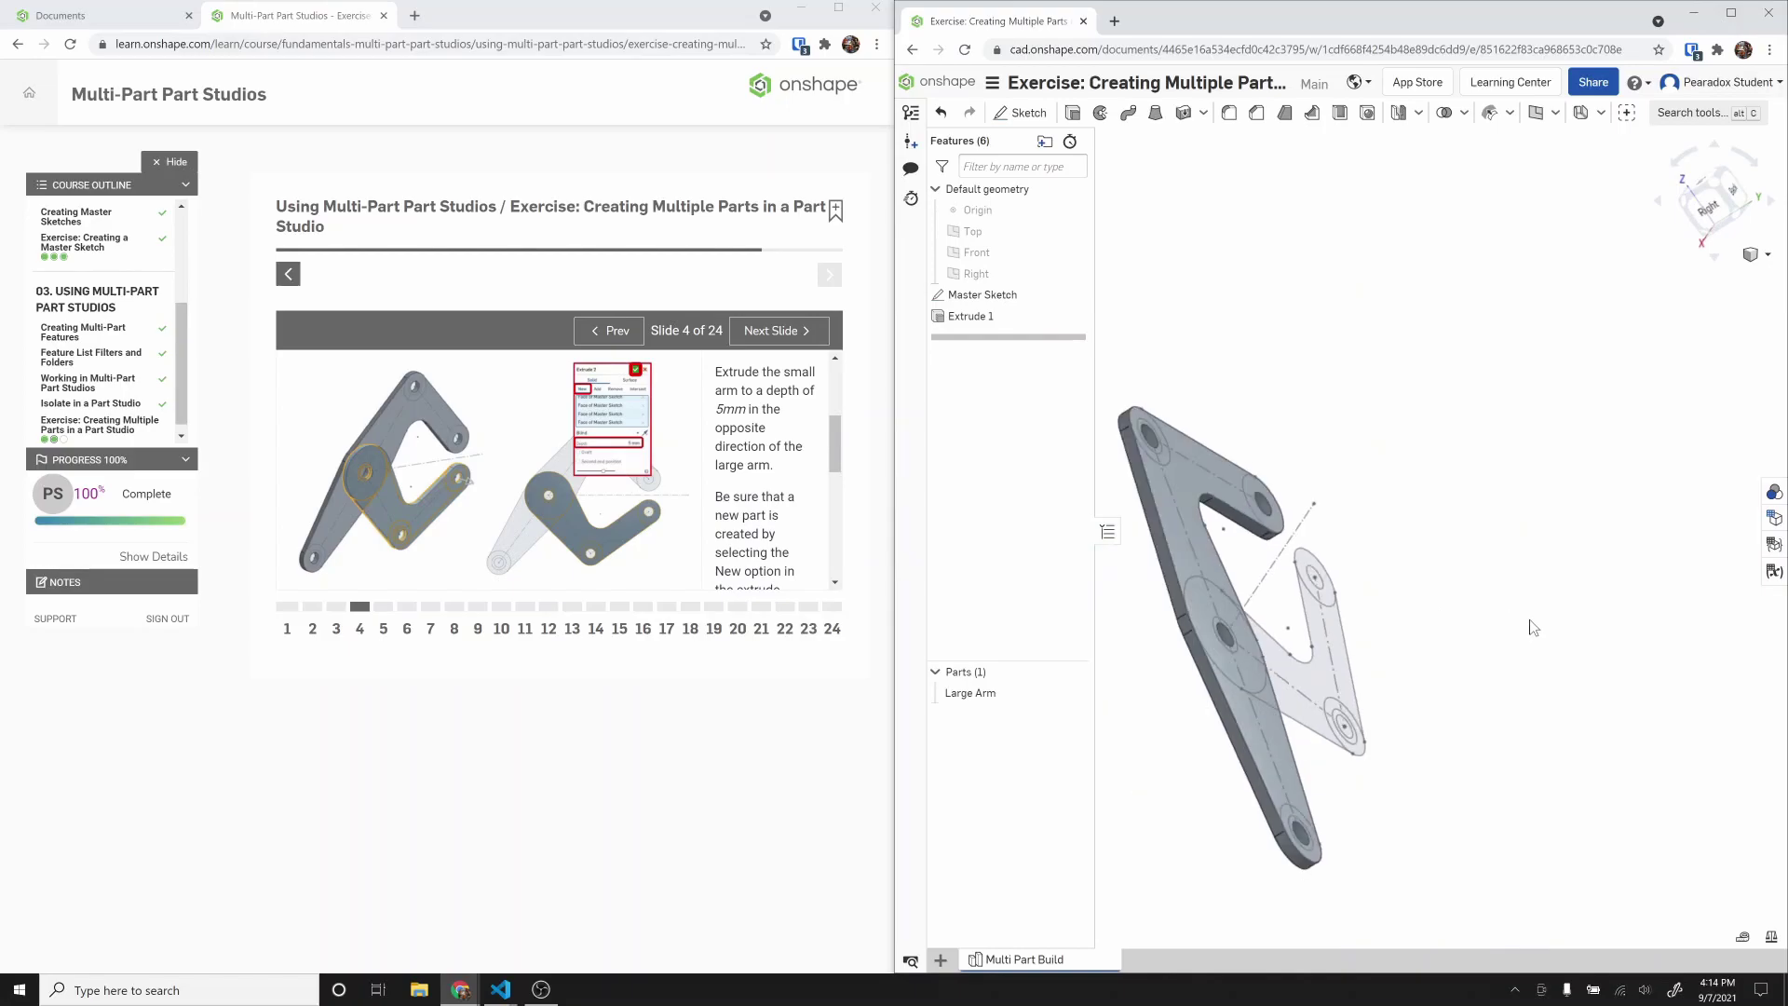
right_click_drag(1534, 627, 1521, 624)
left_click(1073, 113)
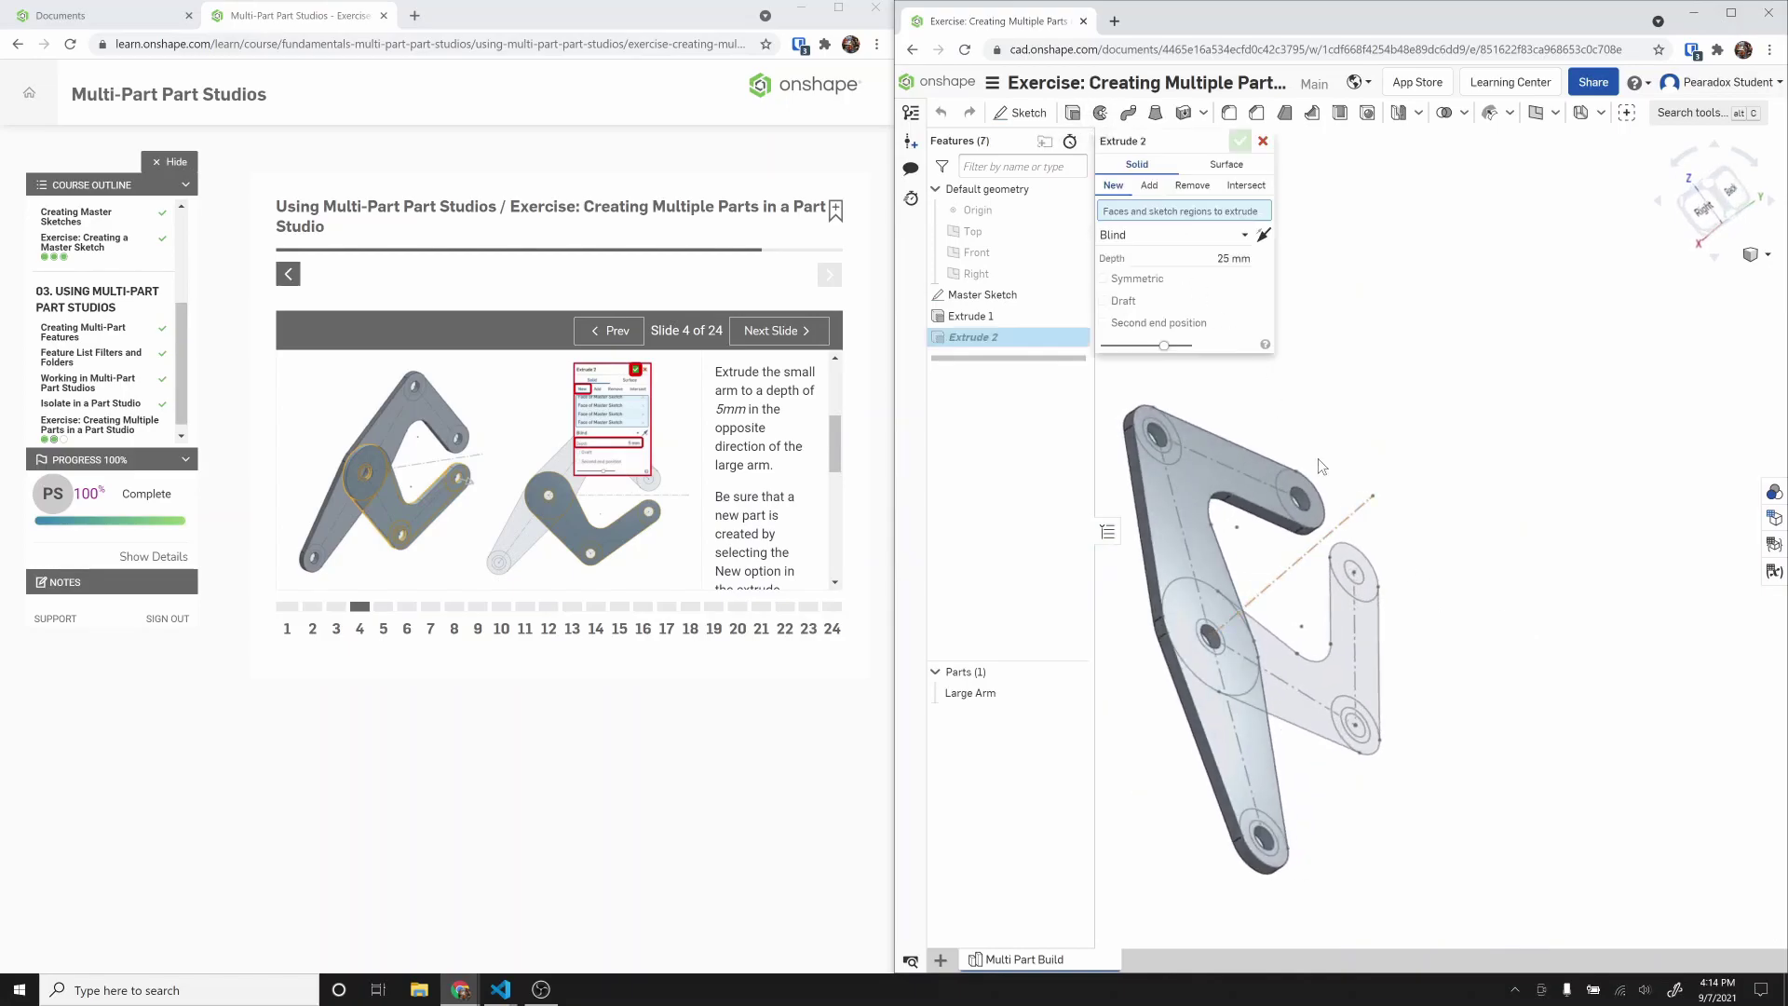
left_click(1377, 596)
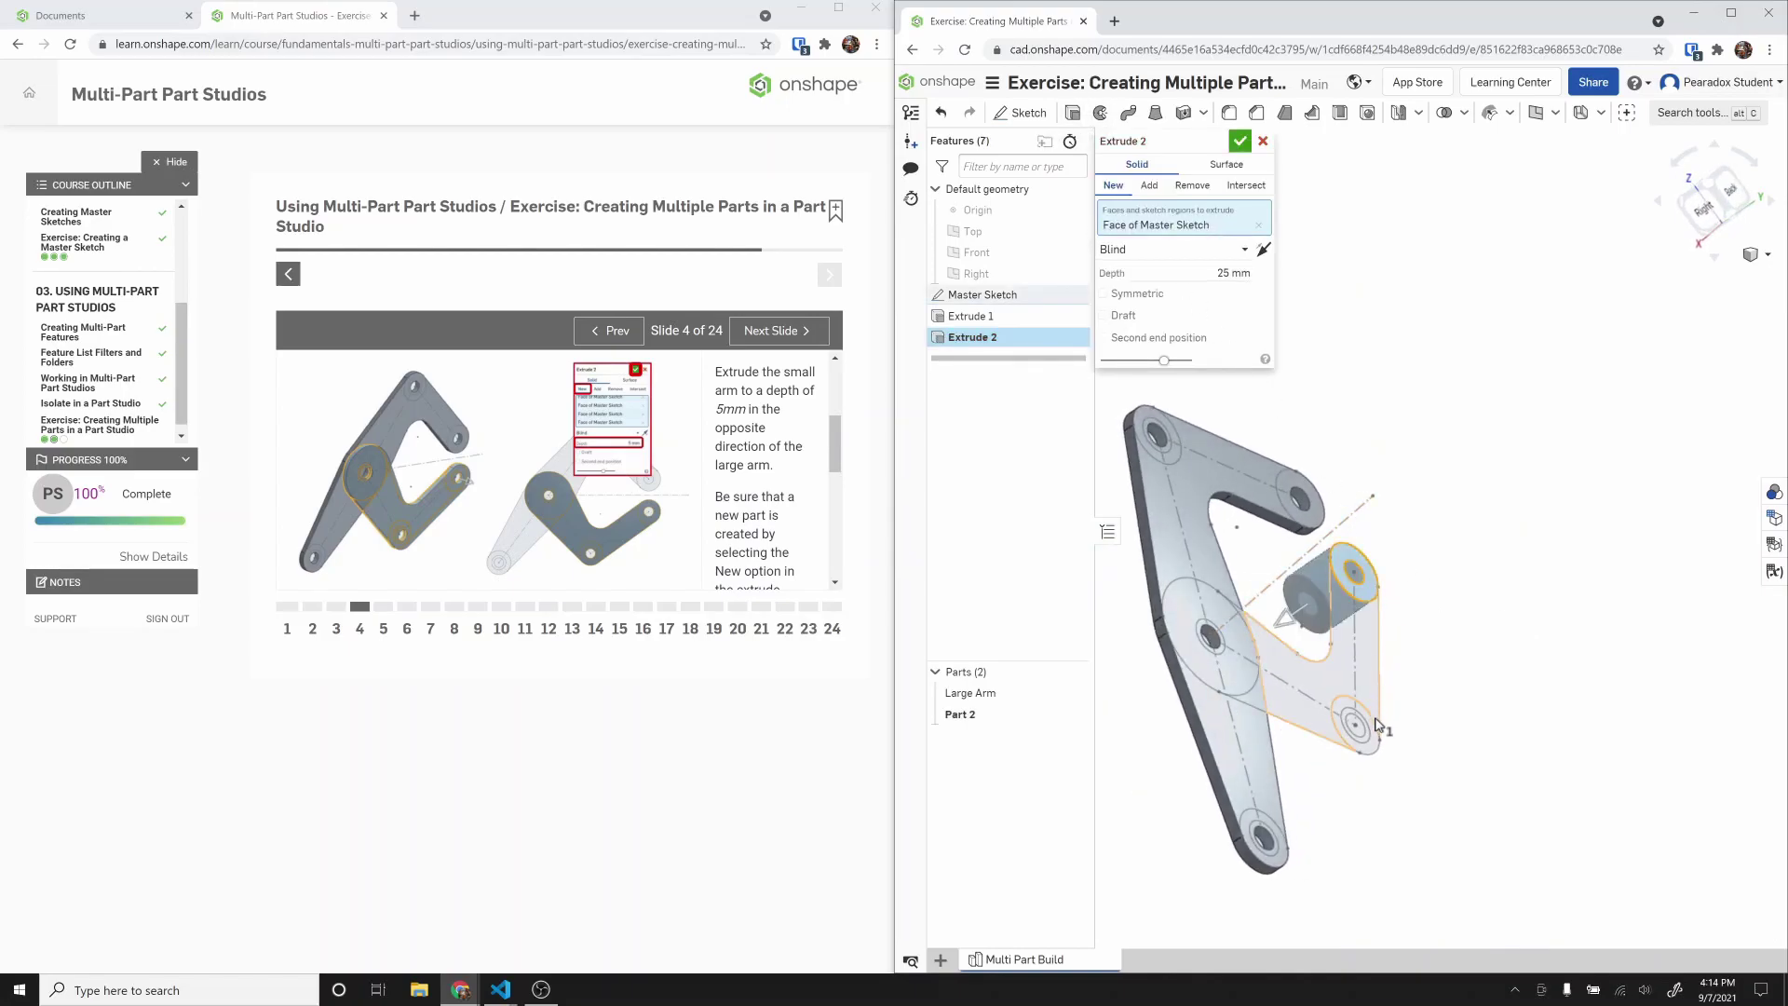
scroll(1374, 731, "up", 5)
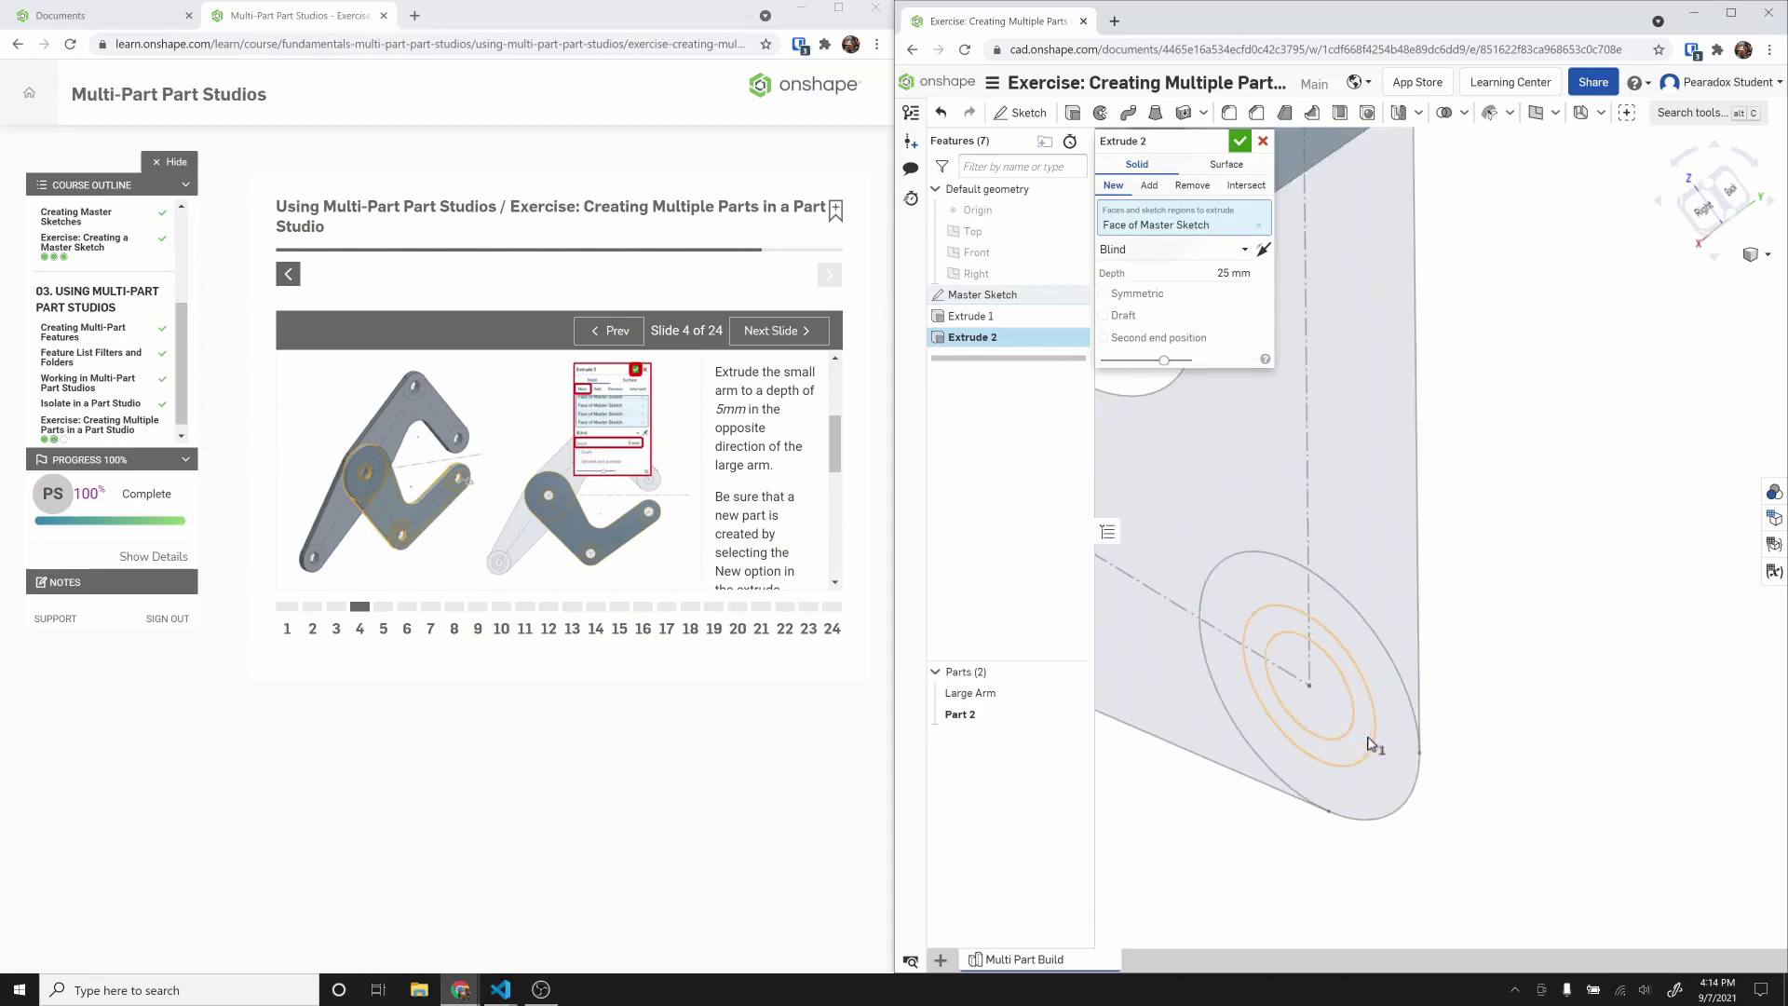
left_click(1370, 742)
left_click(1390, 748)
scroll(1391, 750, "down", 5)
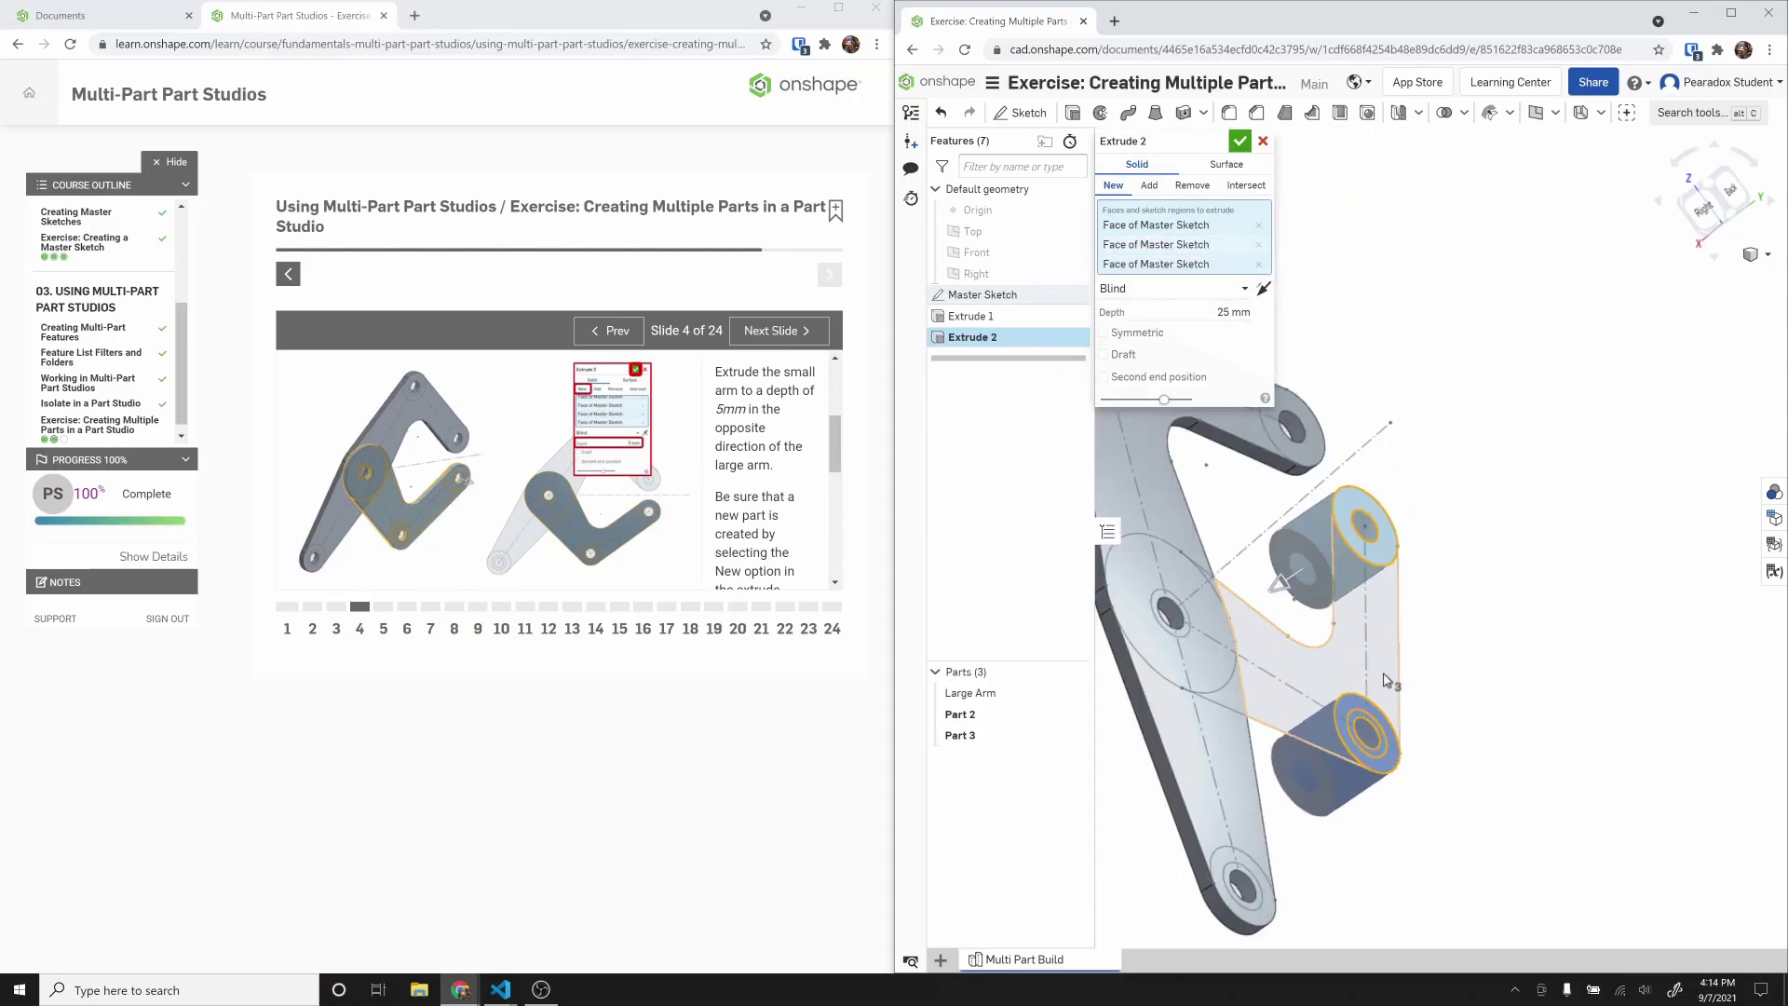
left_click(1175, 622)
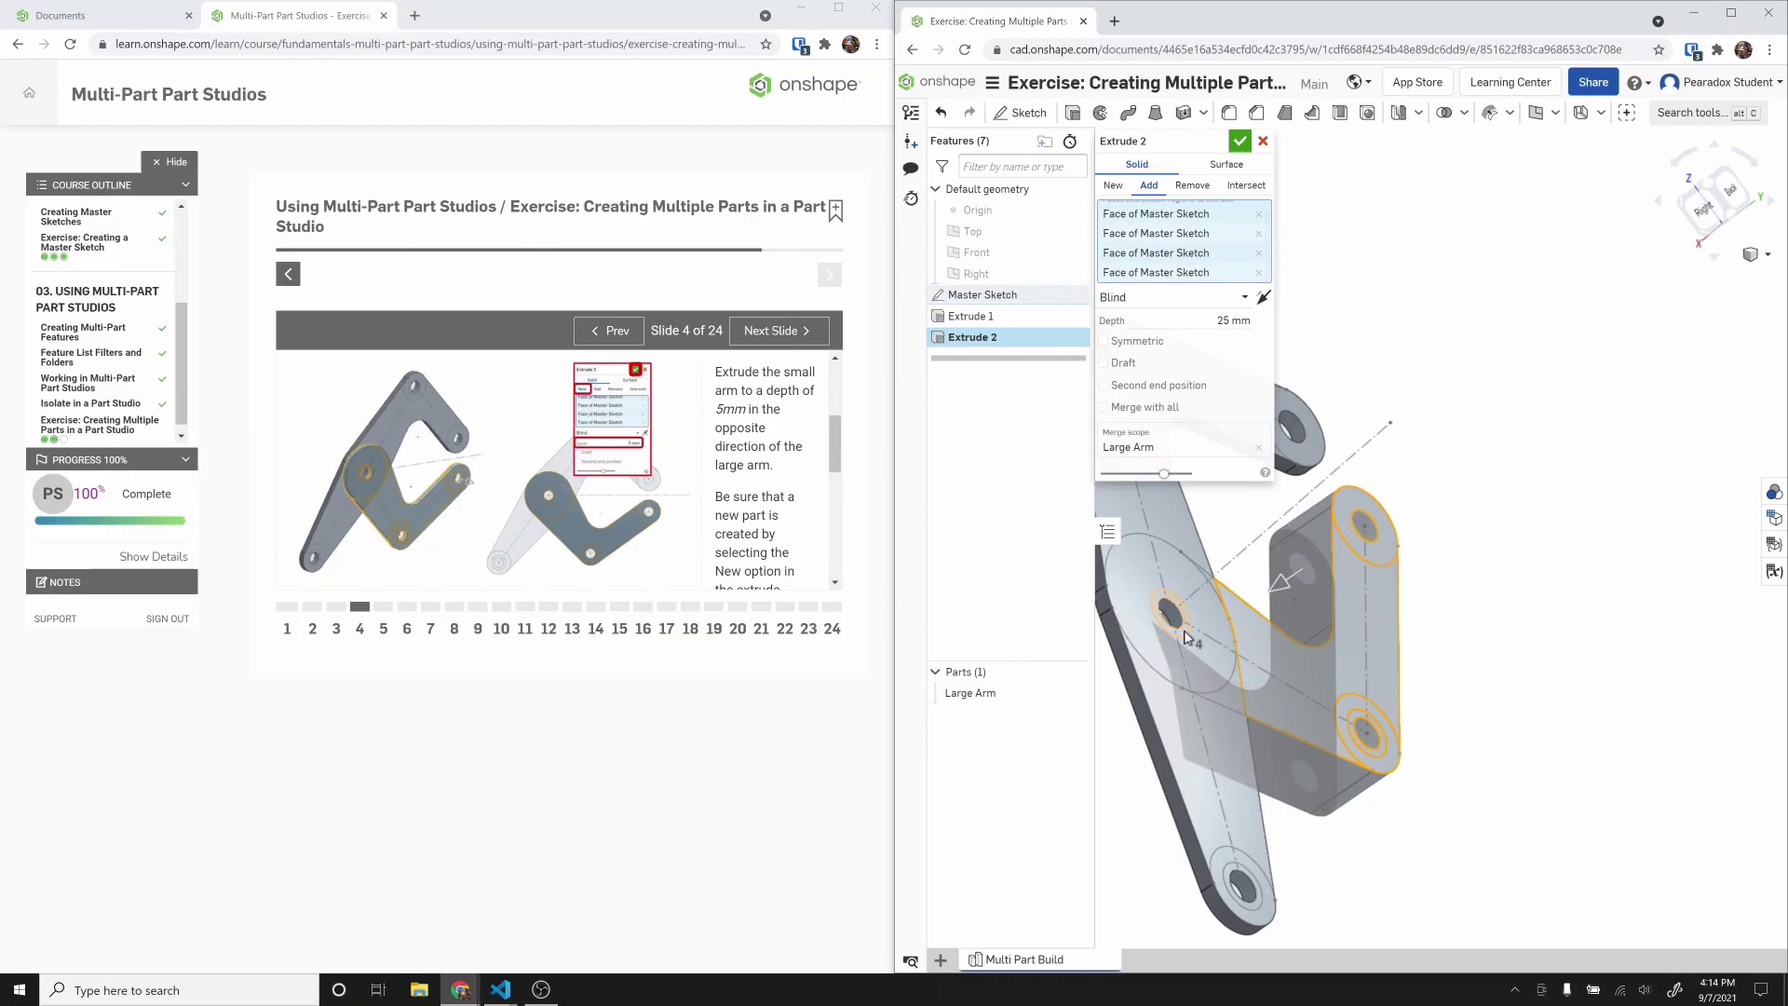
Step: Flip the extrude to the side opposite the large arm and set it to create a New part
left_click(1264, 297)
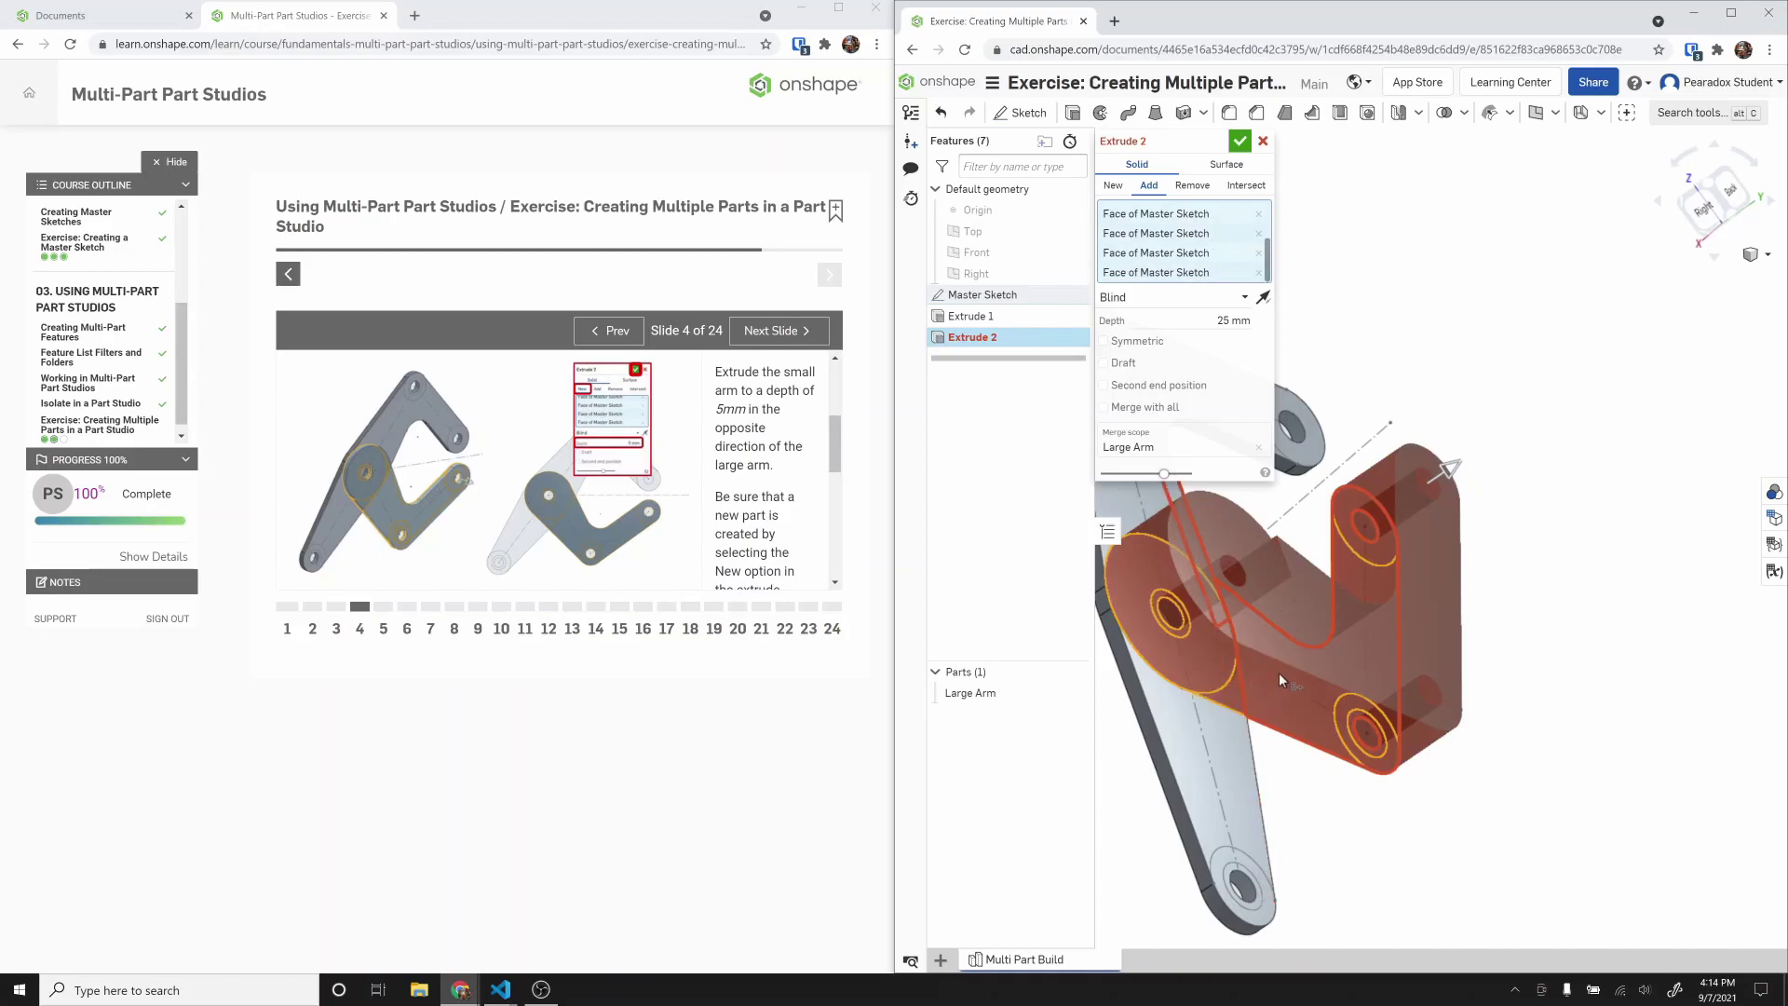
right_click_drag(1267, 679, 1242, 718)
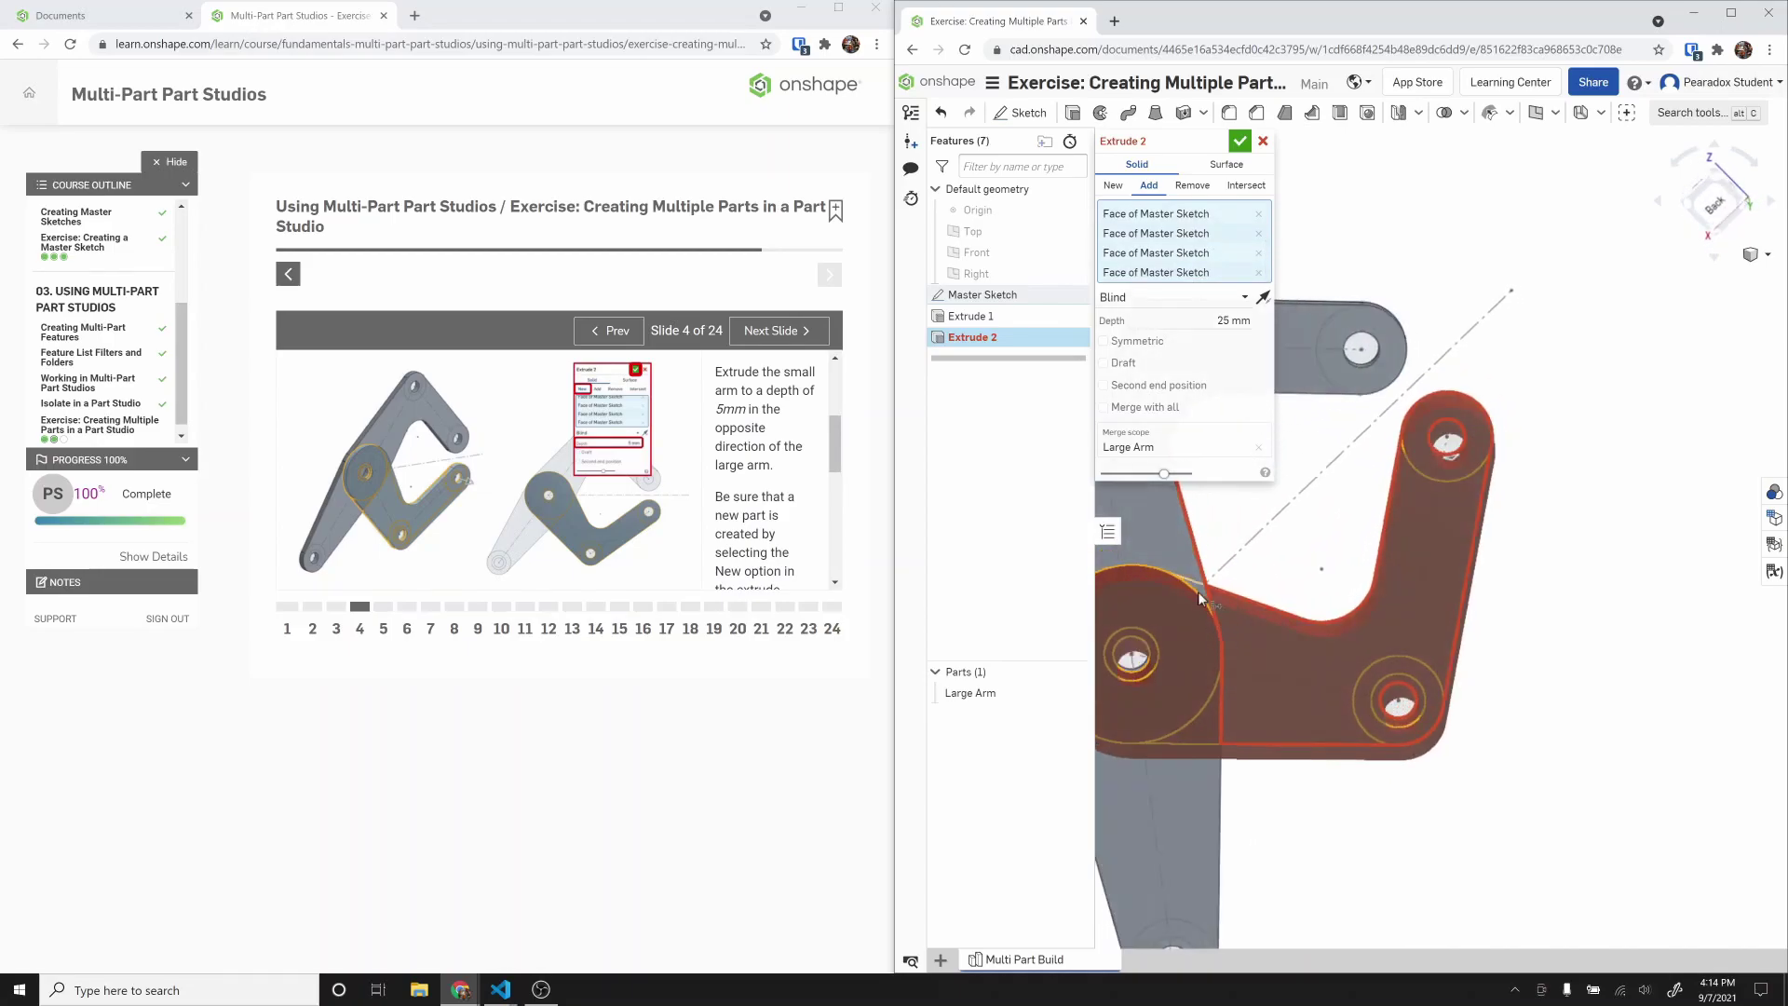
left_click(1113, 186)
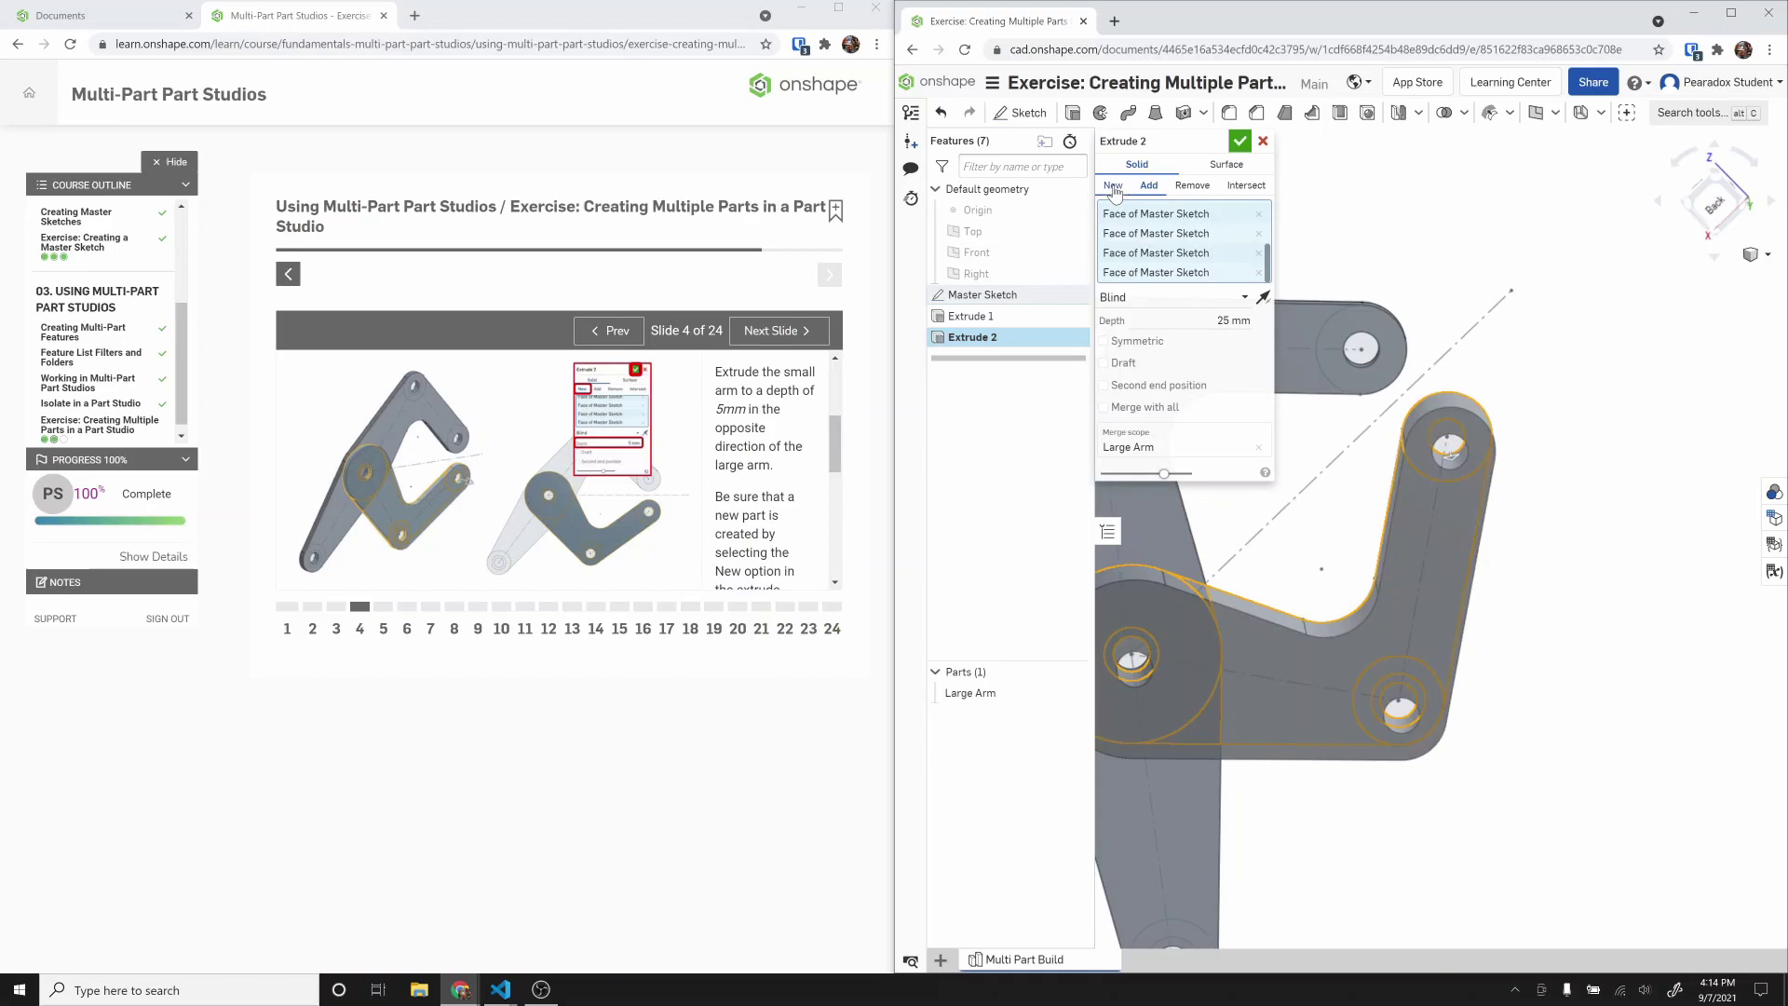
right_click_drag(1320, 523, 1388, 484)
Step: Set the small arm's blind extrude depth to 5 mm and accept the feature
left_click(1234, 321)
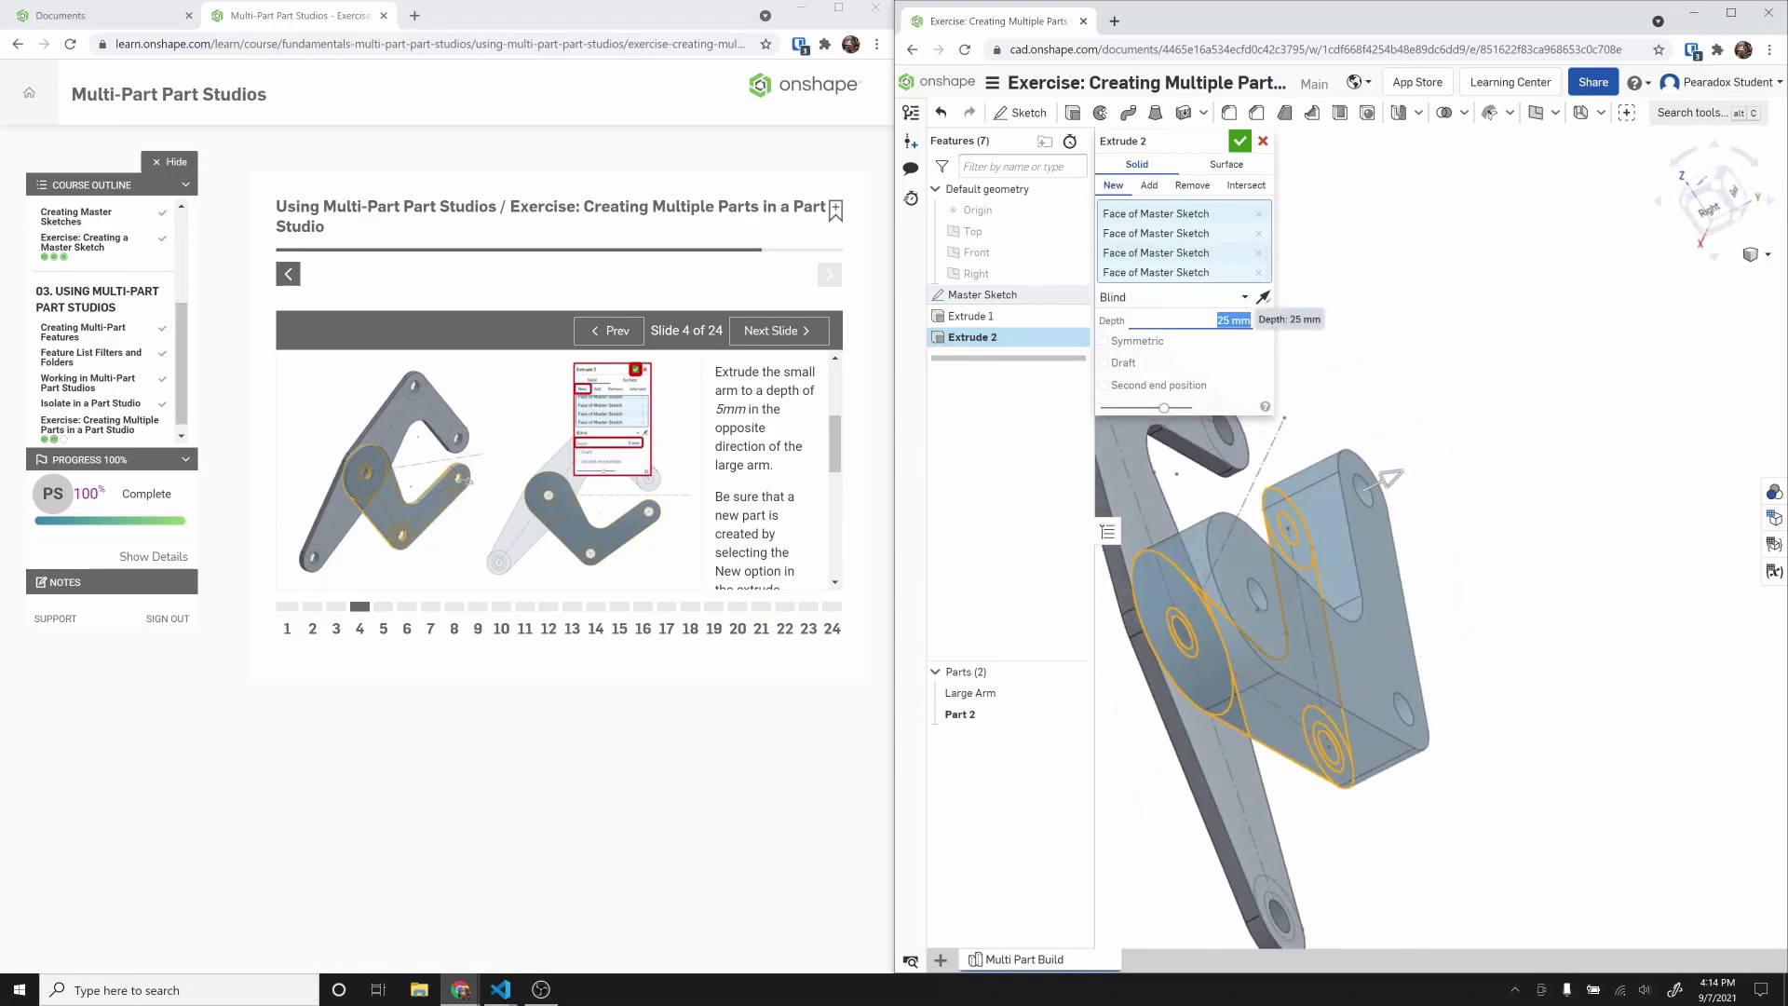
type("5")
key("Return")
right_click_drag(1394, 654, 1295, 503)
left_click(1239, 140)
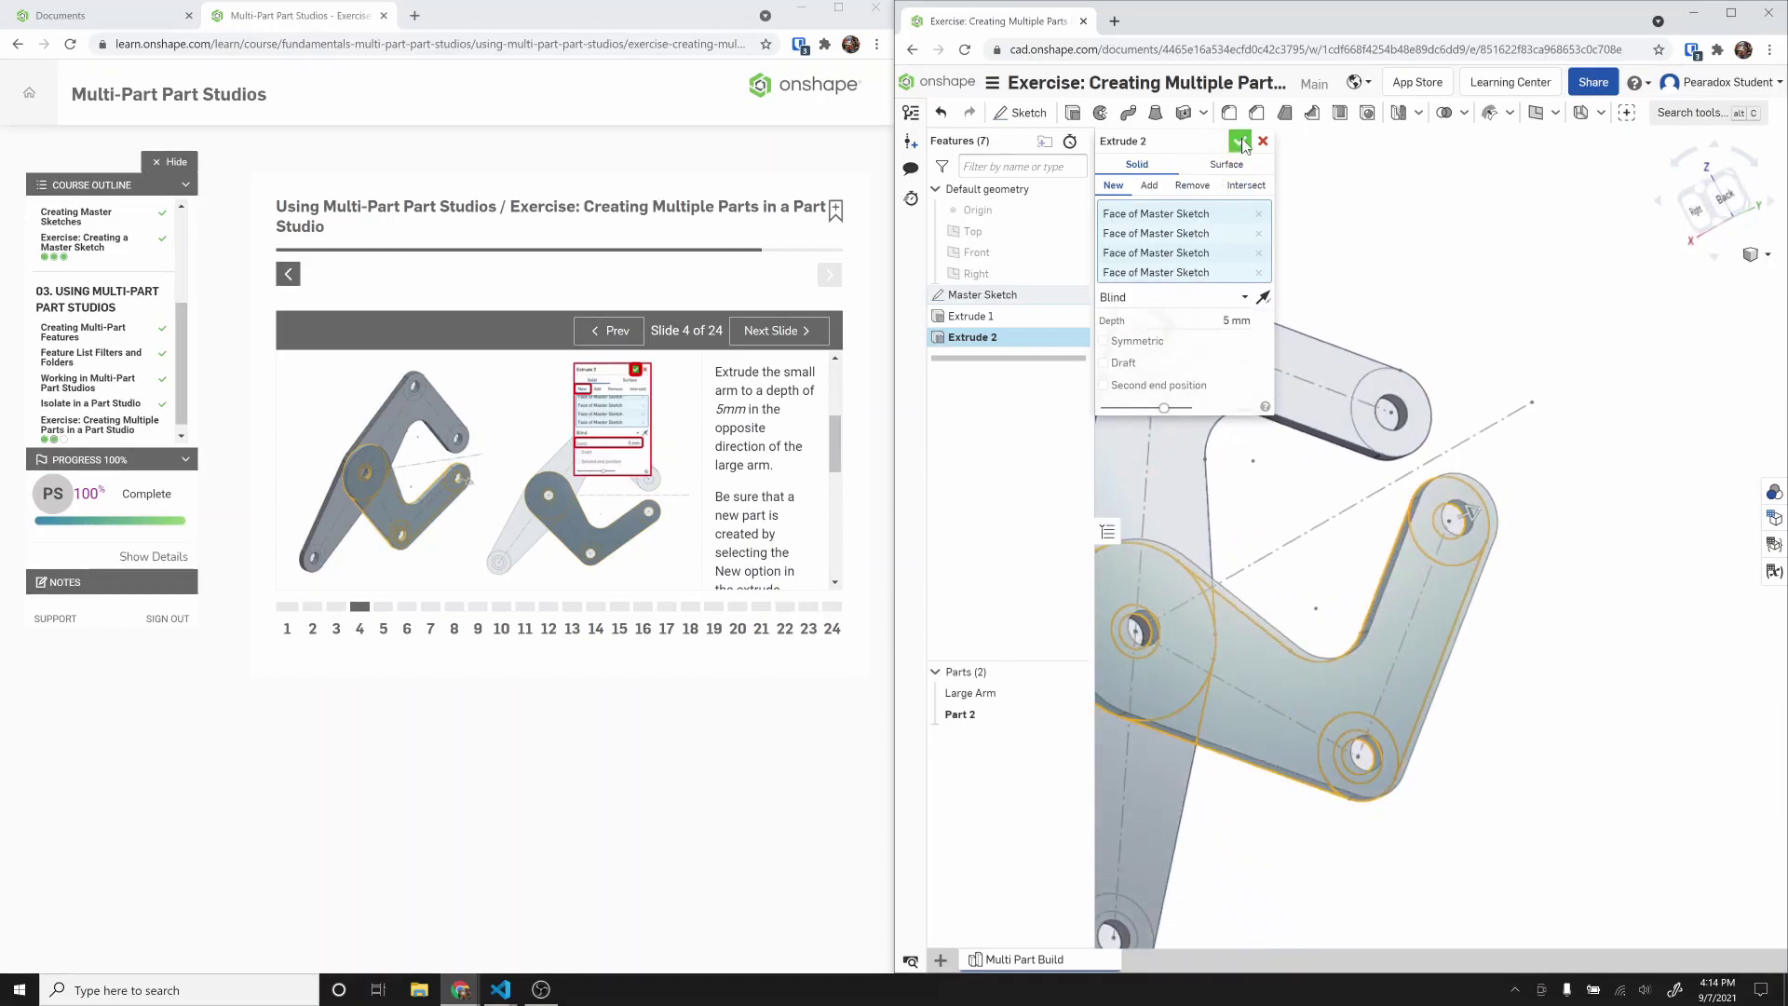
right_click_drag(1547, 610, 1523, 606)
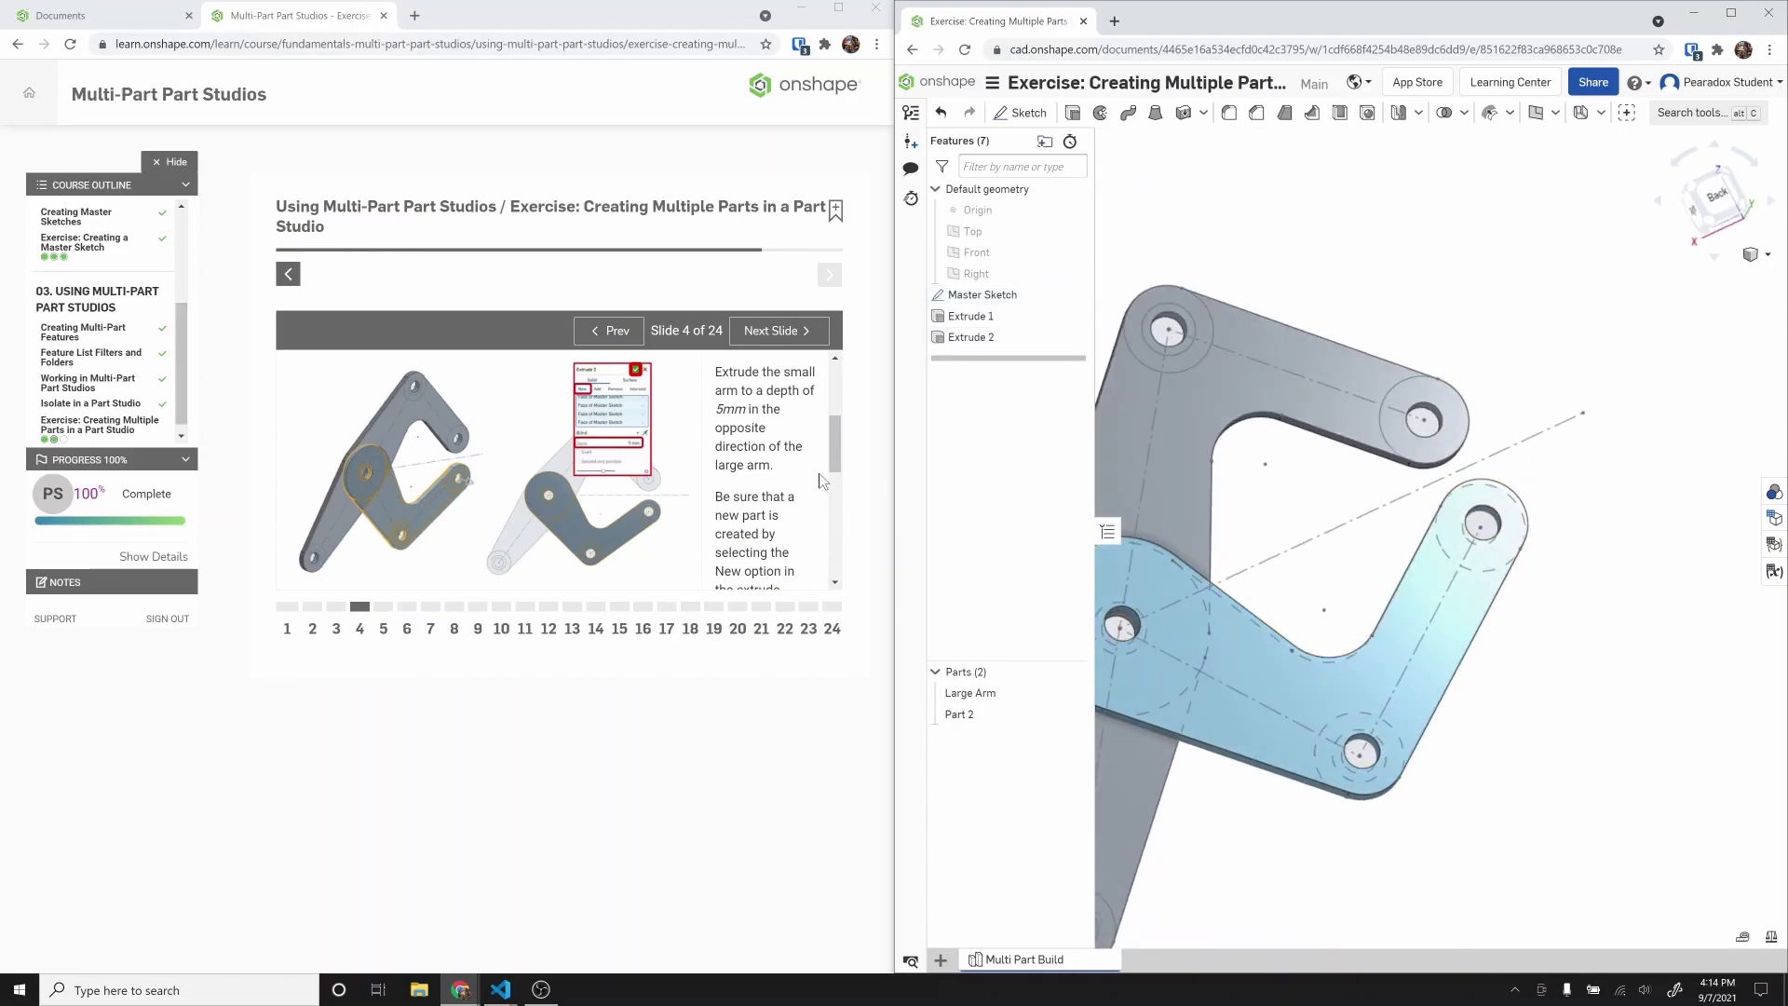
Step: Rename the newly extruded part to Small Arm and advance the exercise to slide 5
left_click_drag(831, 442, 840, 518)
right_click(970, 717)
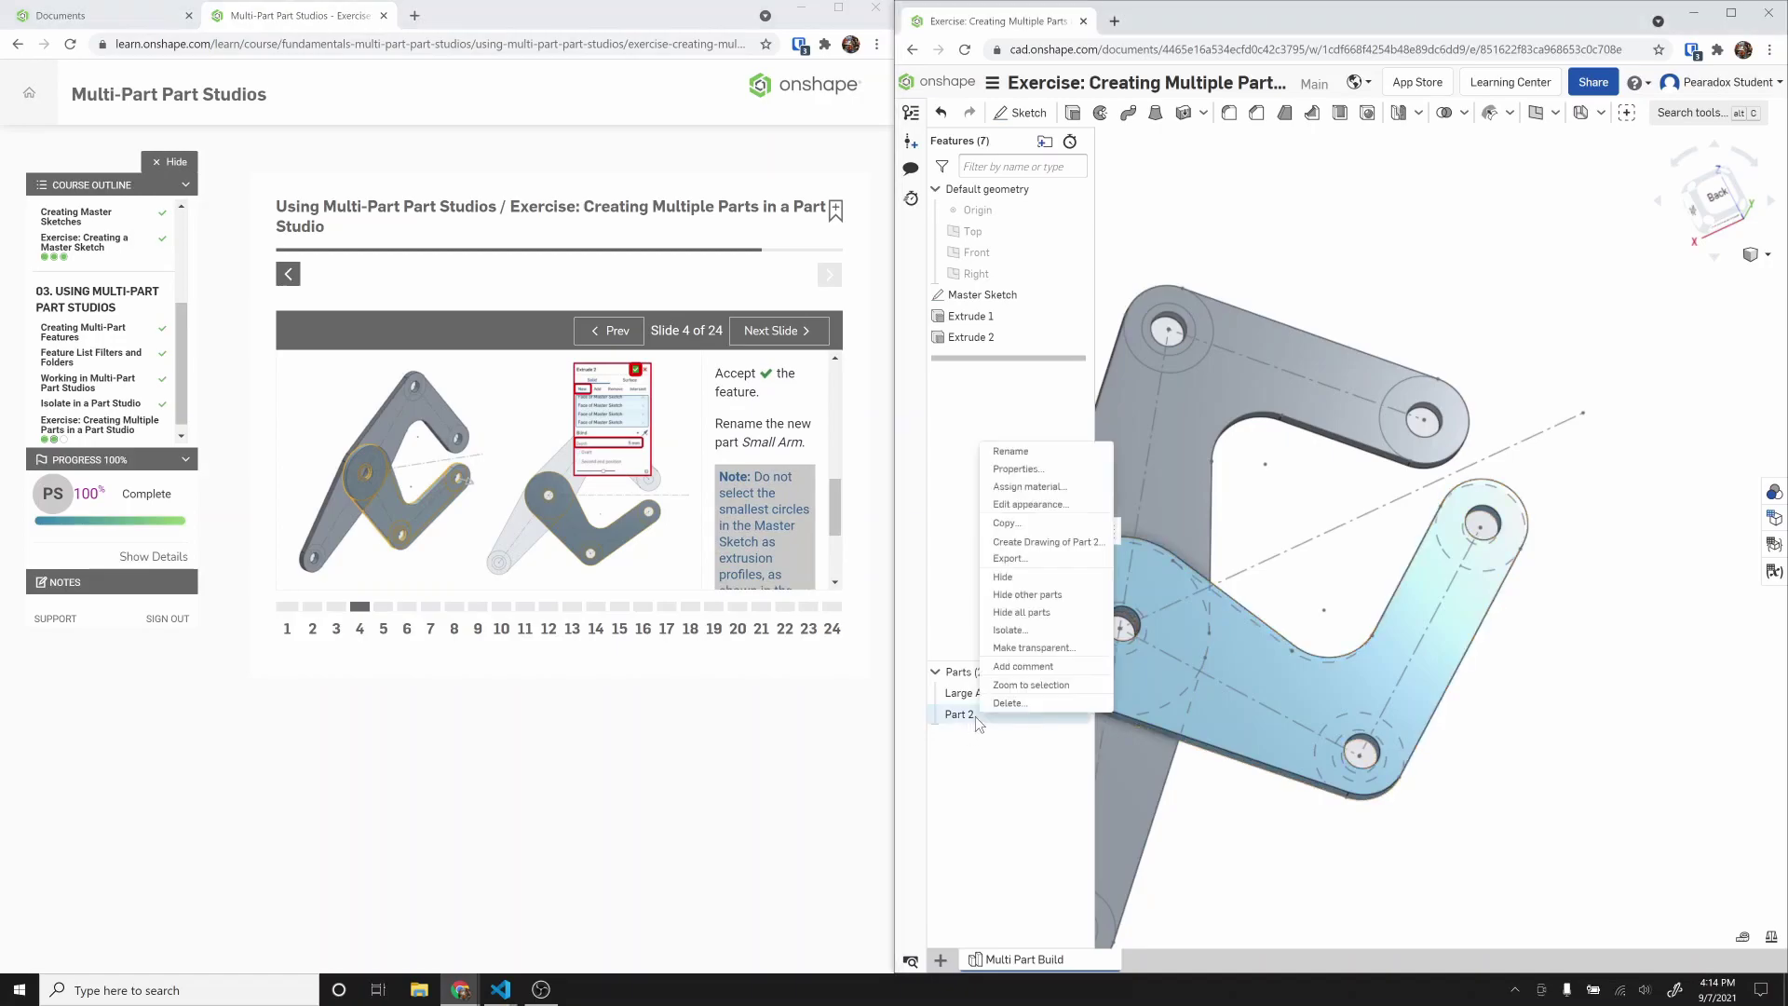
left_click(1011, 451)
type("Sn")
key("Return")
left_click(752, 333)
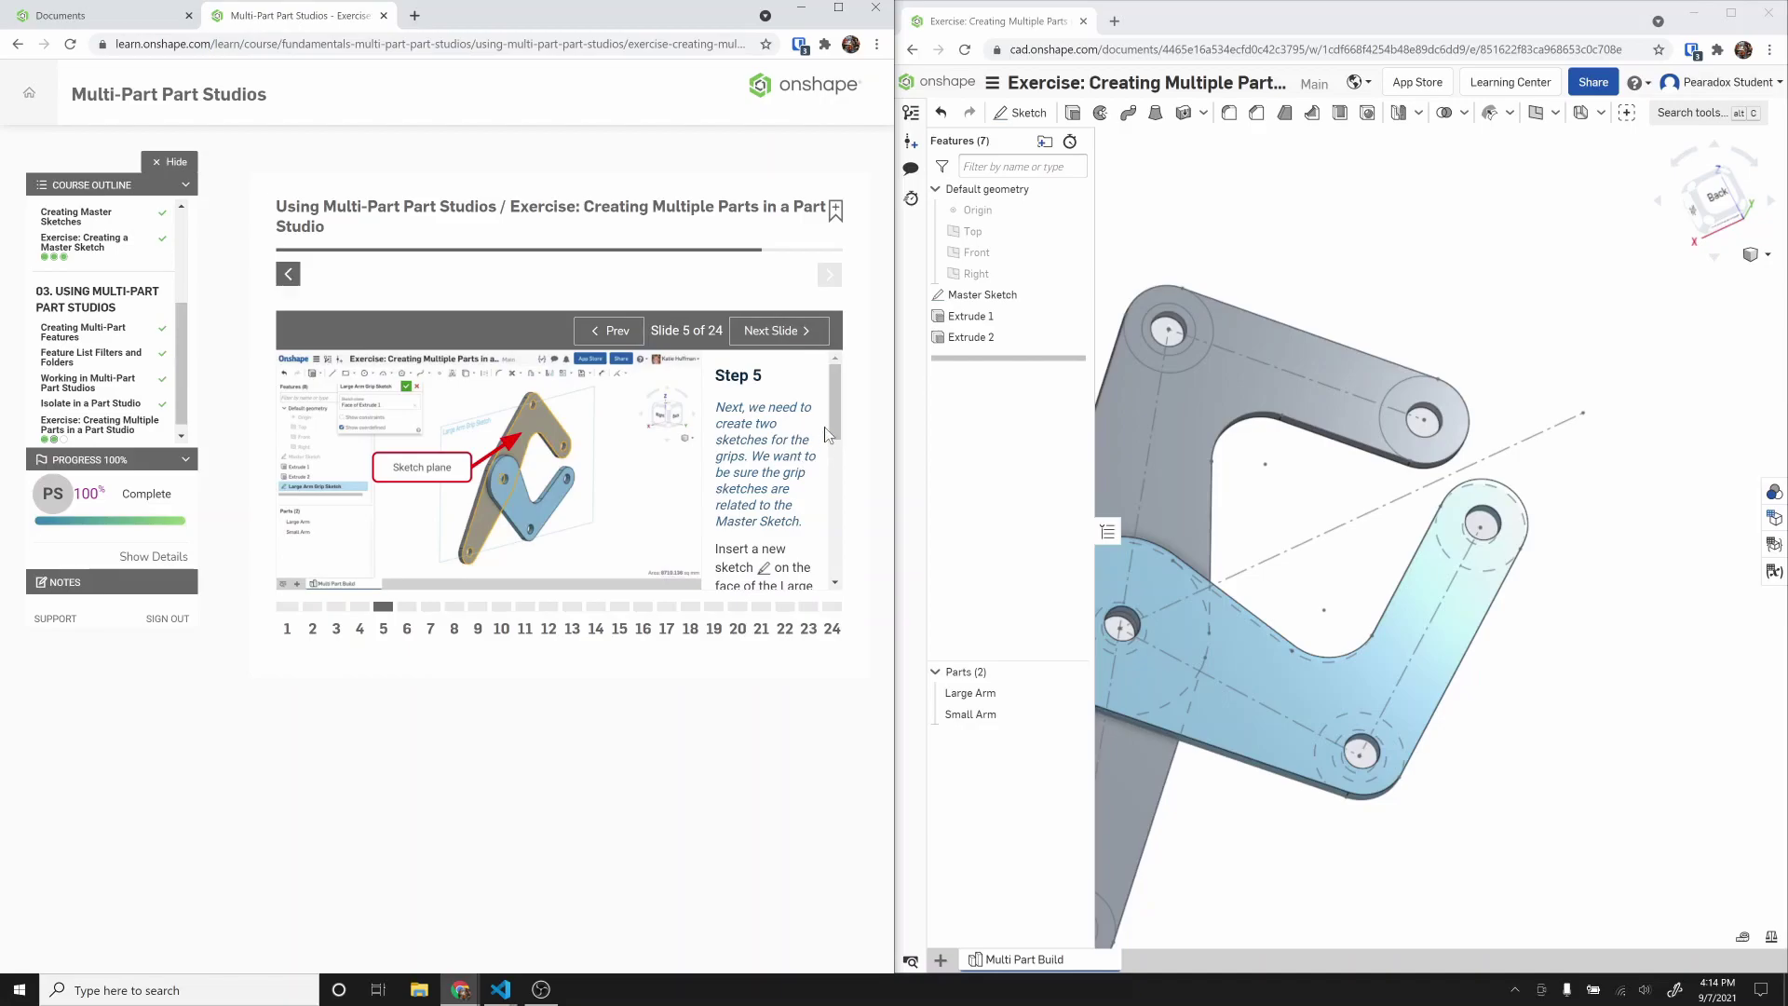
Step: Read the grip sketch instructions and start a new sketch on the exposed front face of the Large Arm
scroll(835, 438, "down", 1)
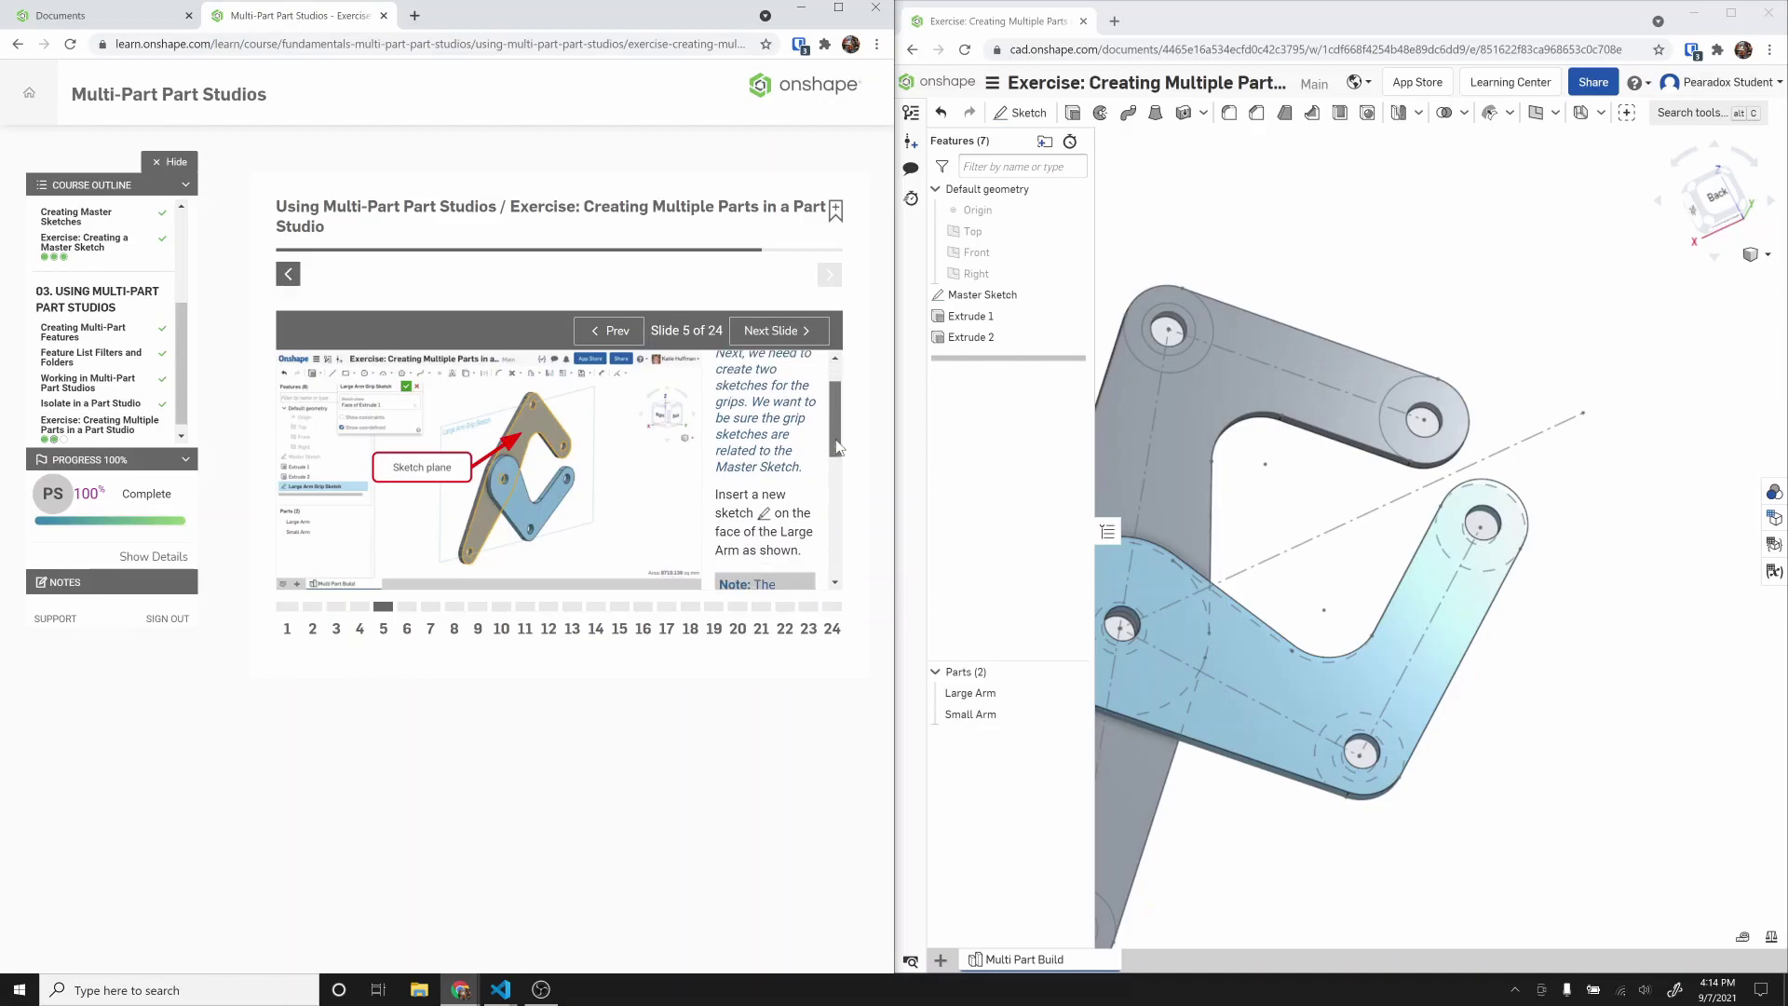
scroll(837, 447, "down", 1)
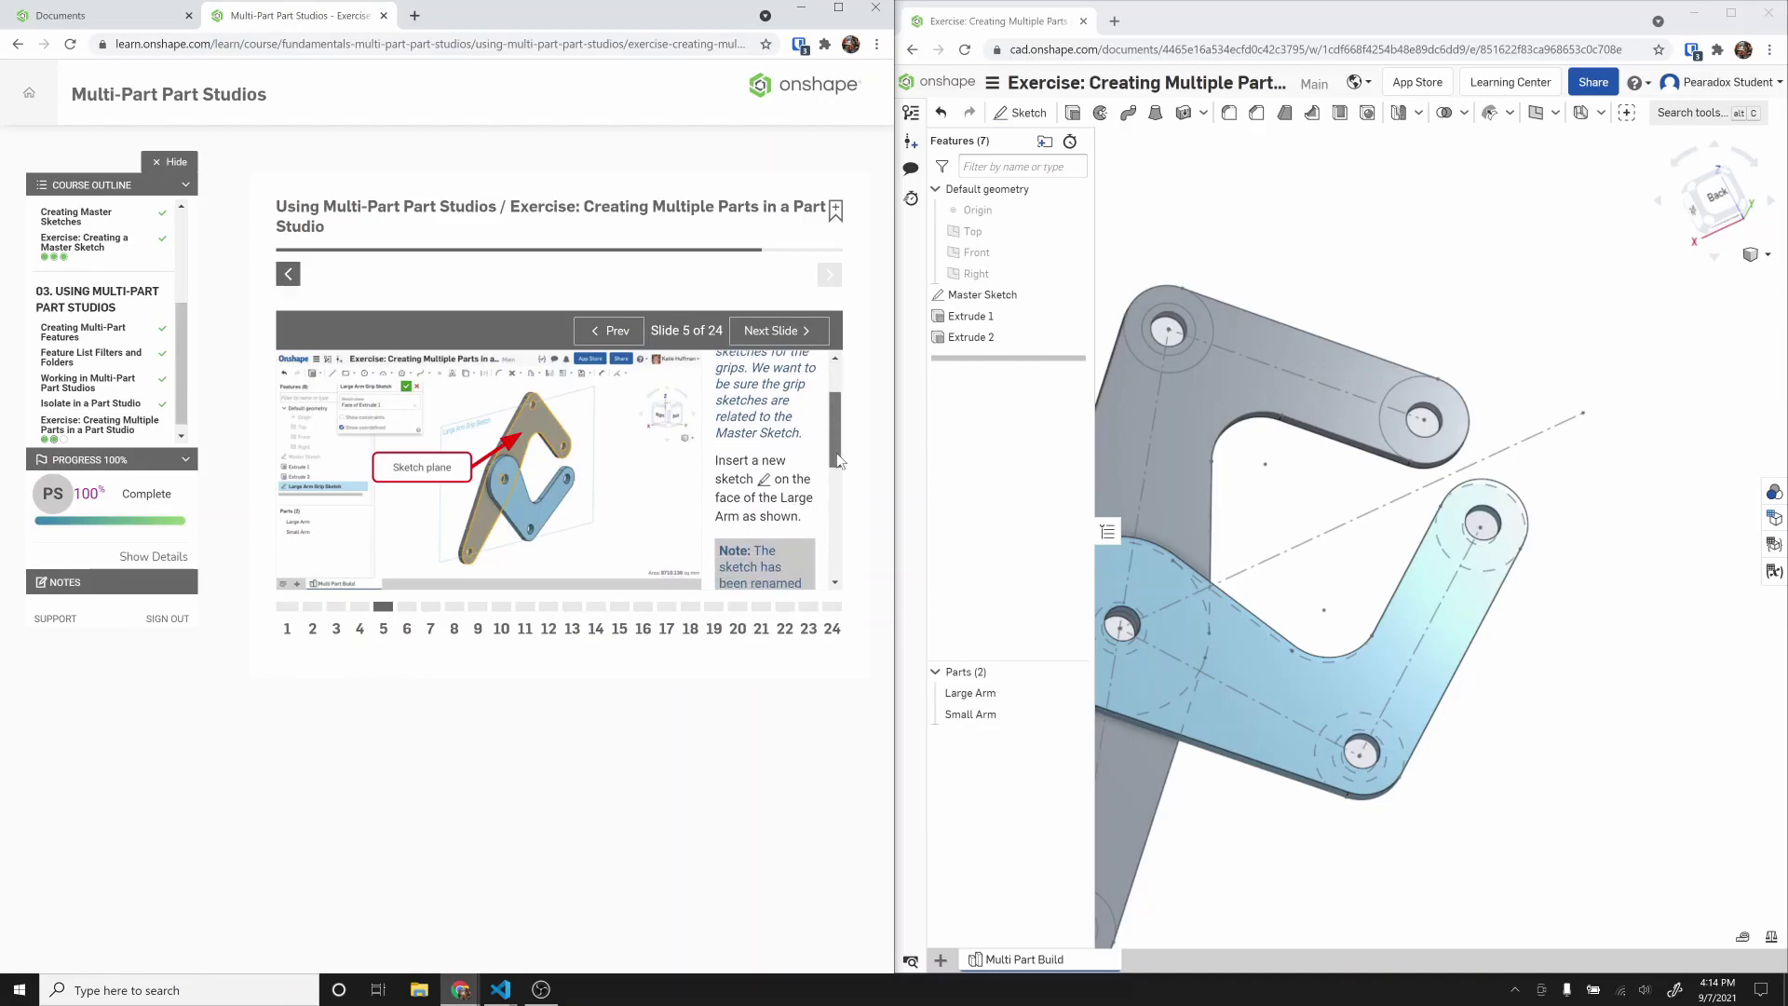
scroll(836, 453, "down", 1)
mouse_move(1574, 235)
right_mouse_down()
mouse_move(1625, 291)
mouse_move(1529, 362)
mouse_move(1549, 349)
mouse_move(1450, 455)
mouse_move(1397, 410)
mouse_move(1332, 395)
mouse_move(1328, 414)
right_mouse_up()
left_click(1020, 111)
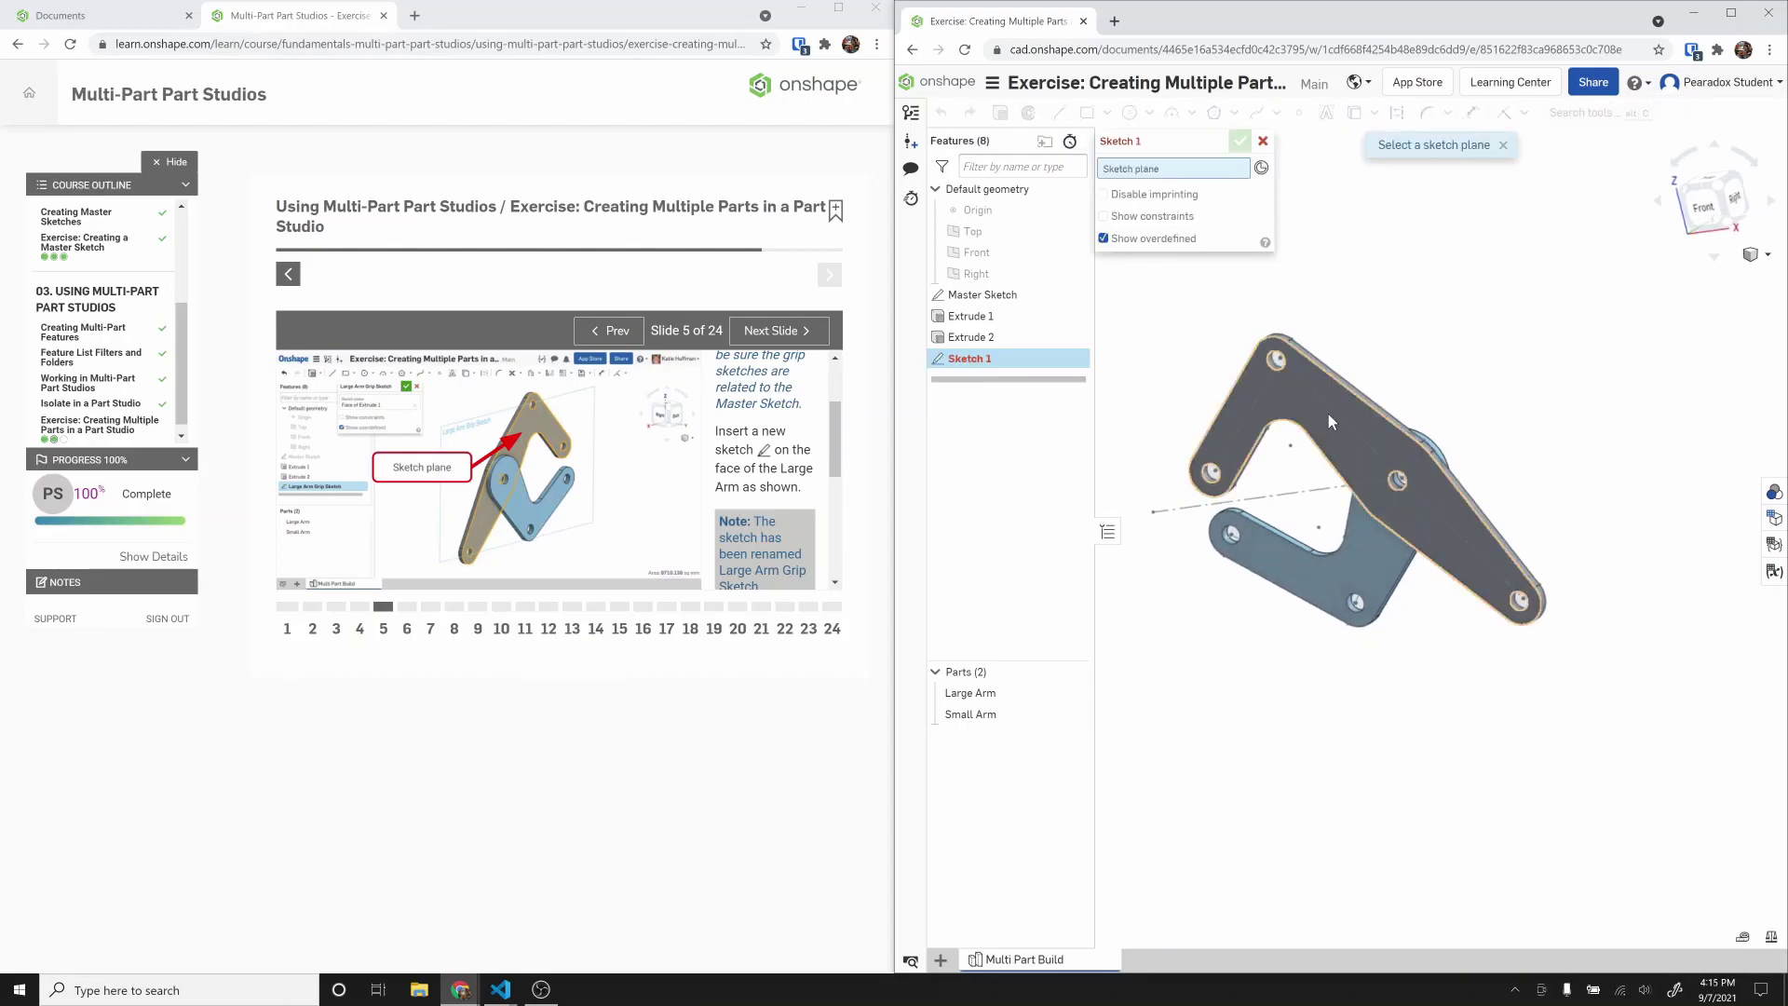
left_click(1329, 416)
Step: Check the hint in the exercise notes and hide the Master Sketch
left_click_drag(833, 449, 839, 532)
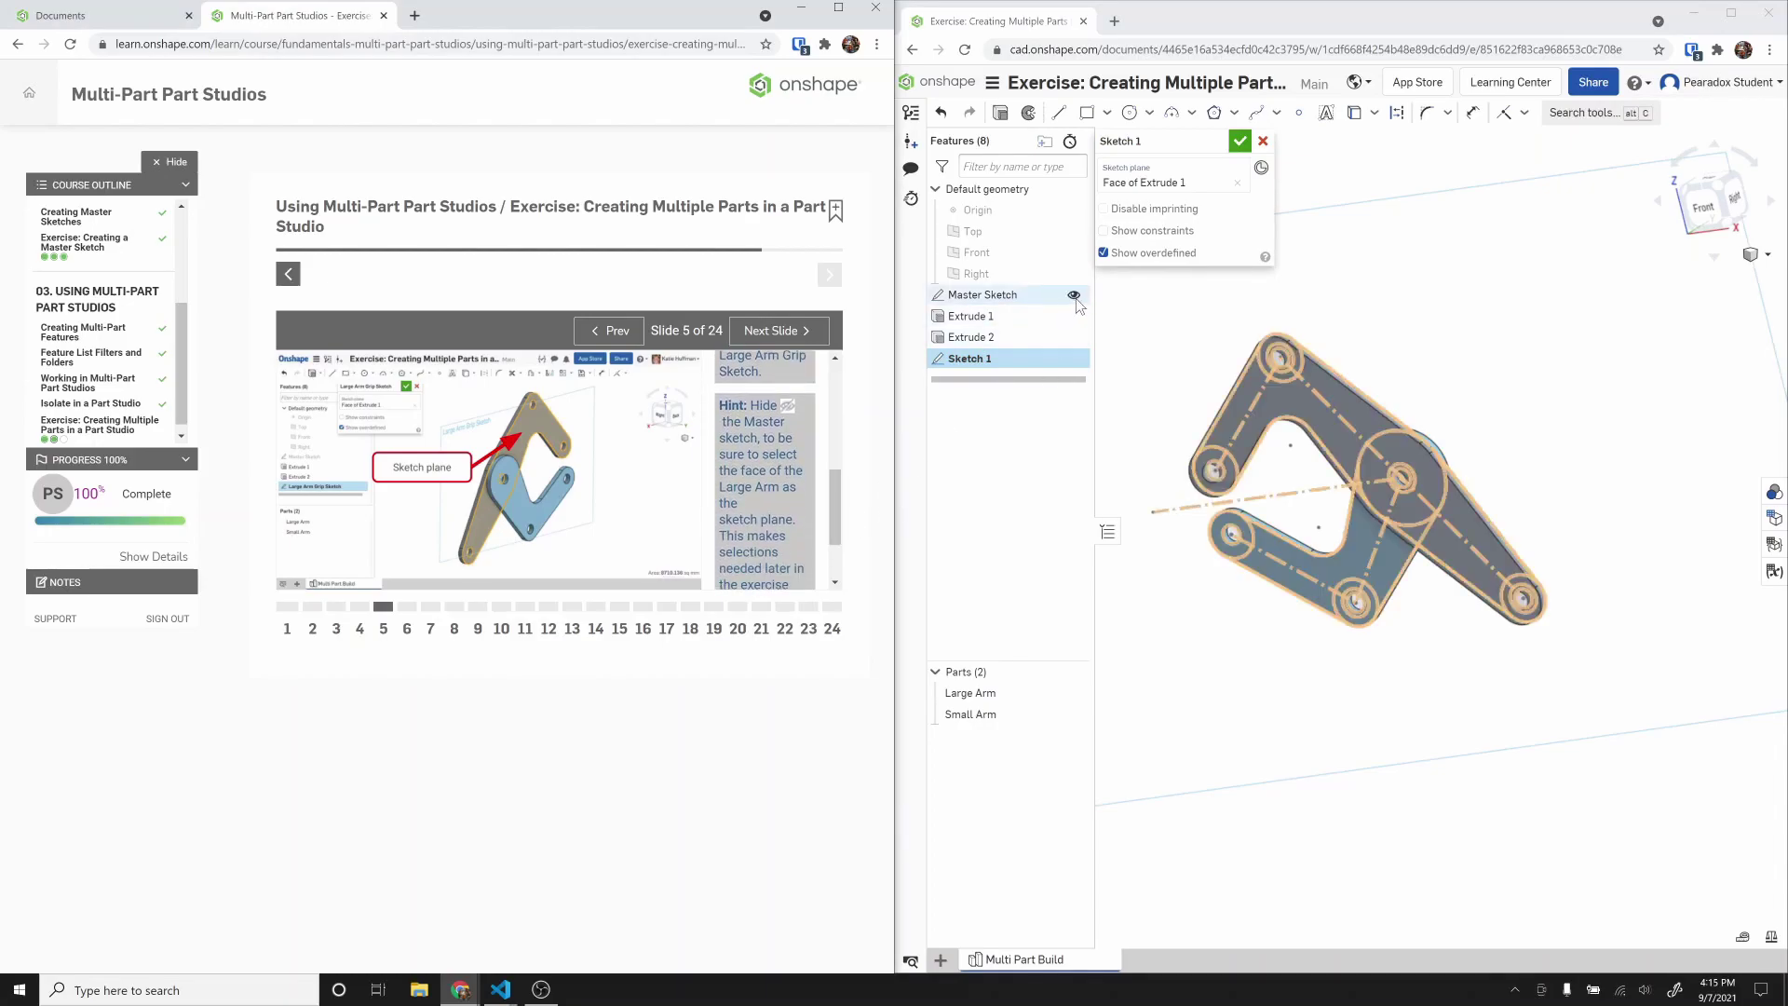
left_click(1074, 297)
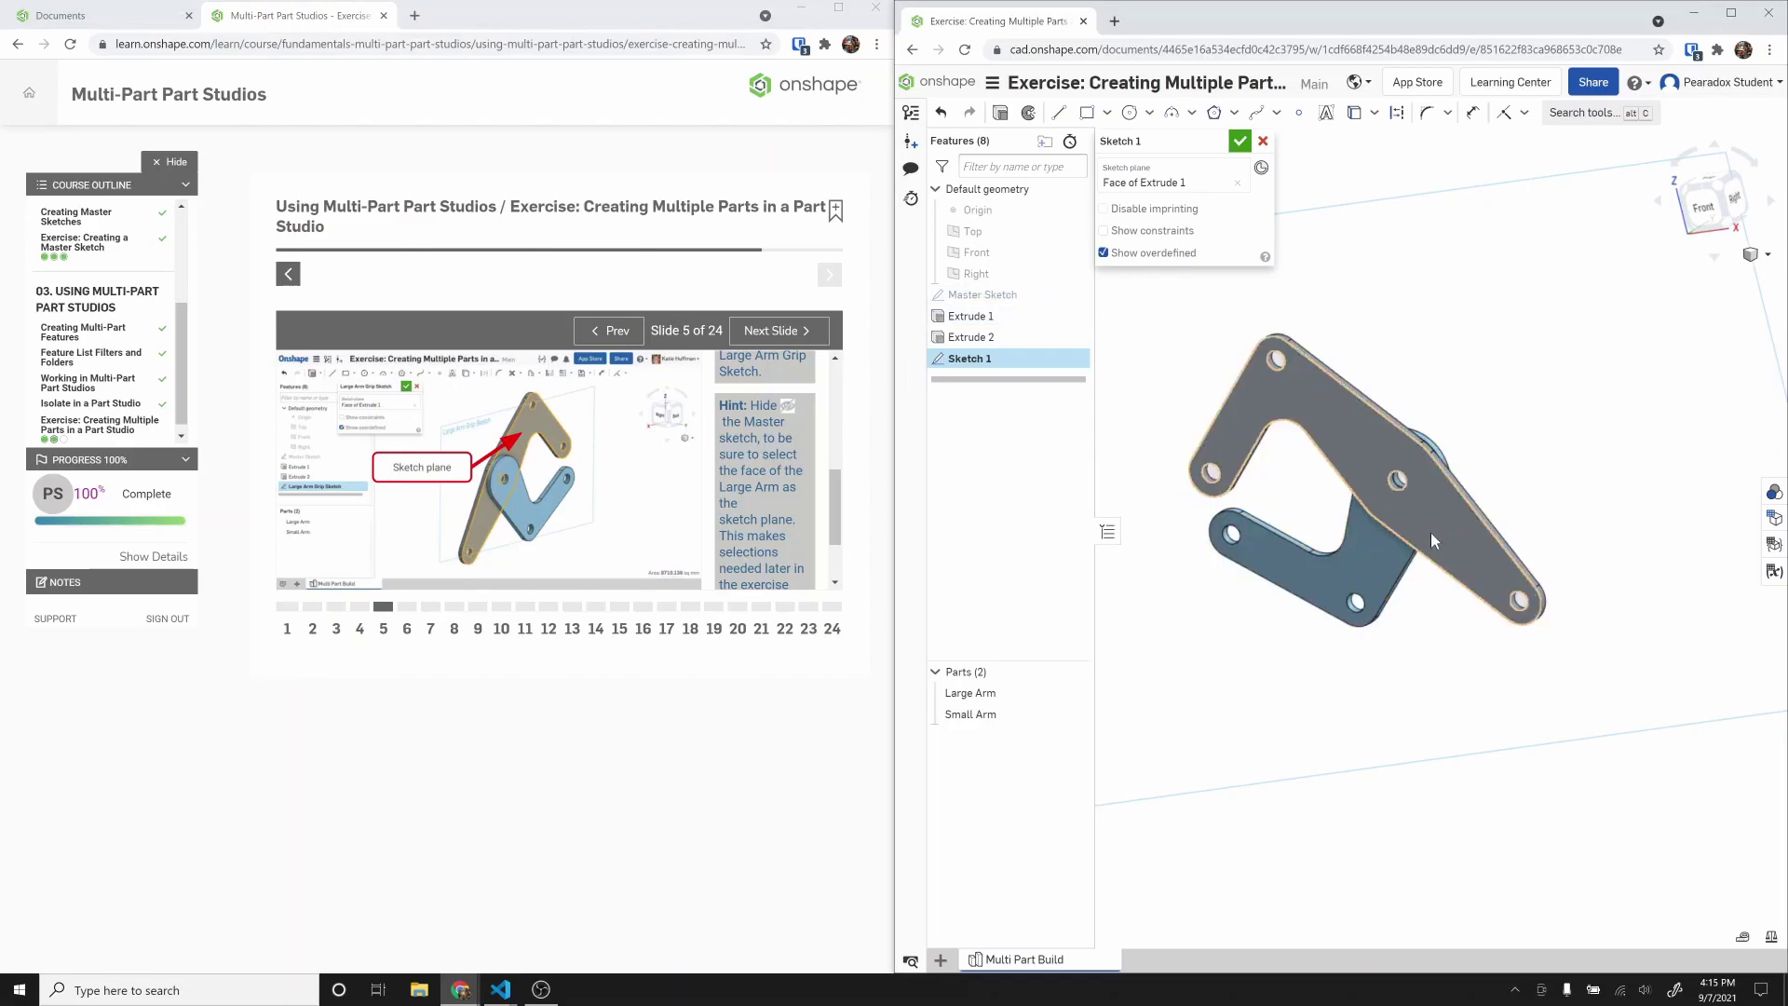
left_click_drag(836, 508, 835, 486)
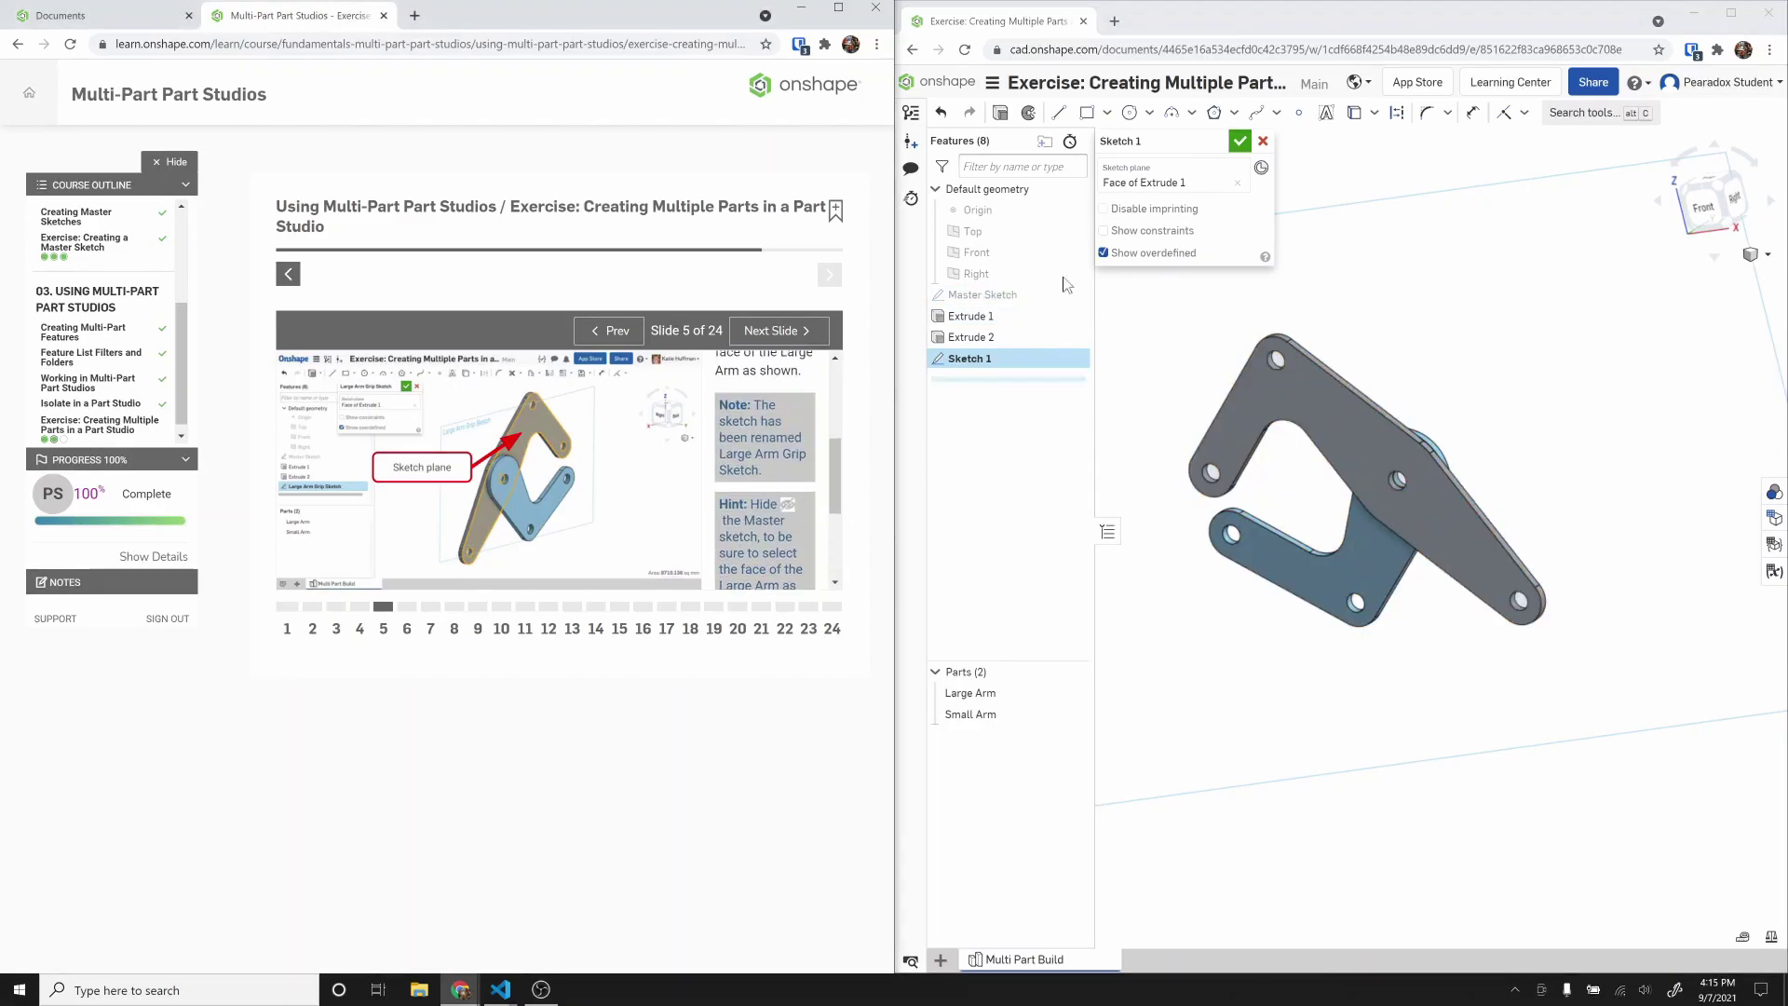
Step: Rename the new sketch to Large Arm Grip Sketch and advance the exercise to the slide 6 instructions
left_click(1221, 151)
left_click(1219, 146)
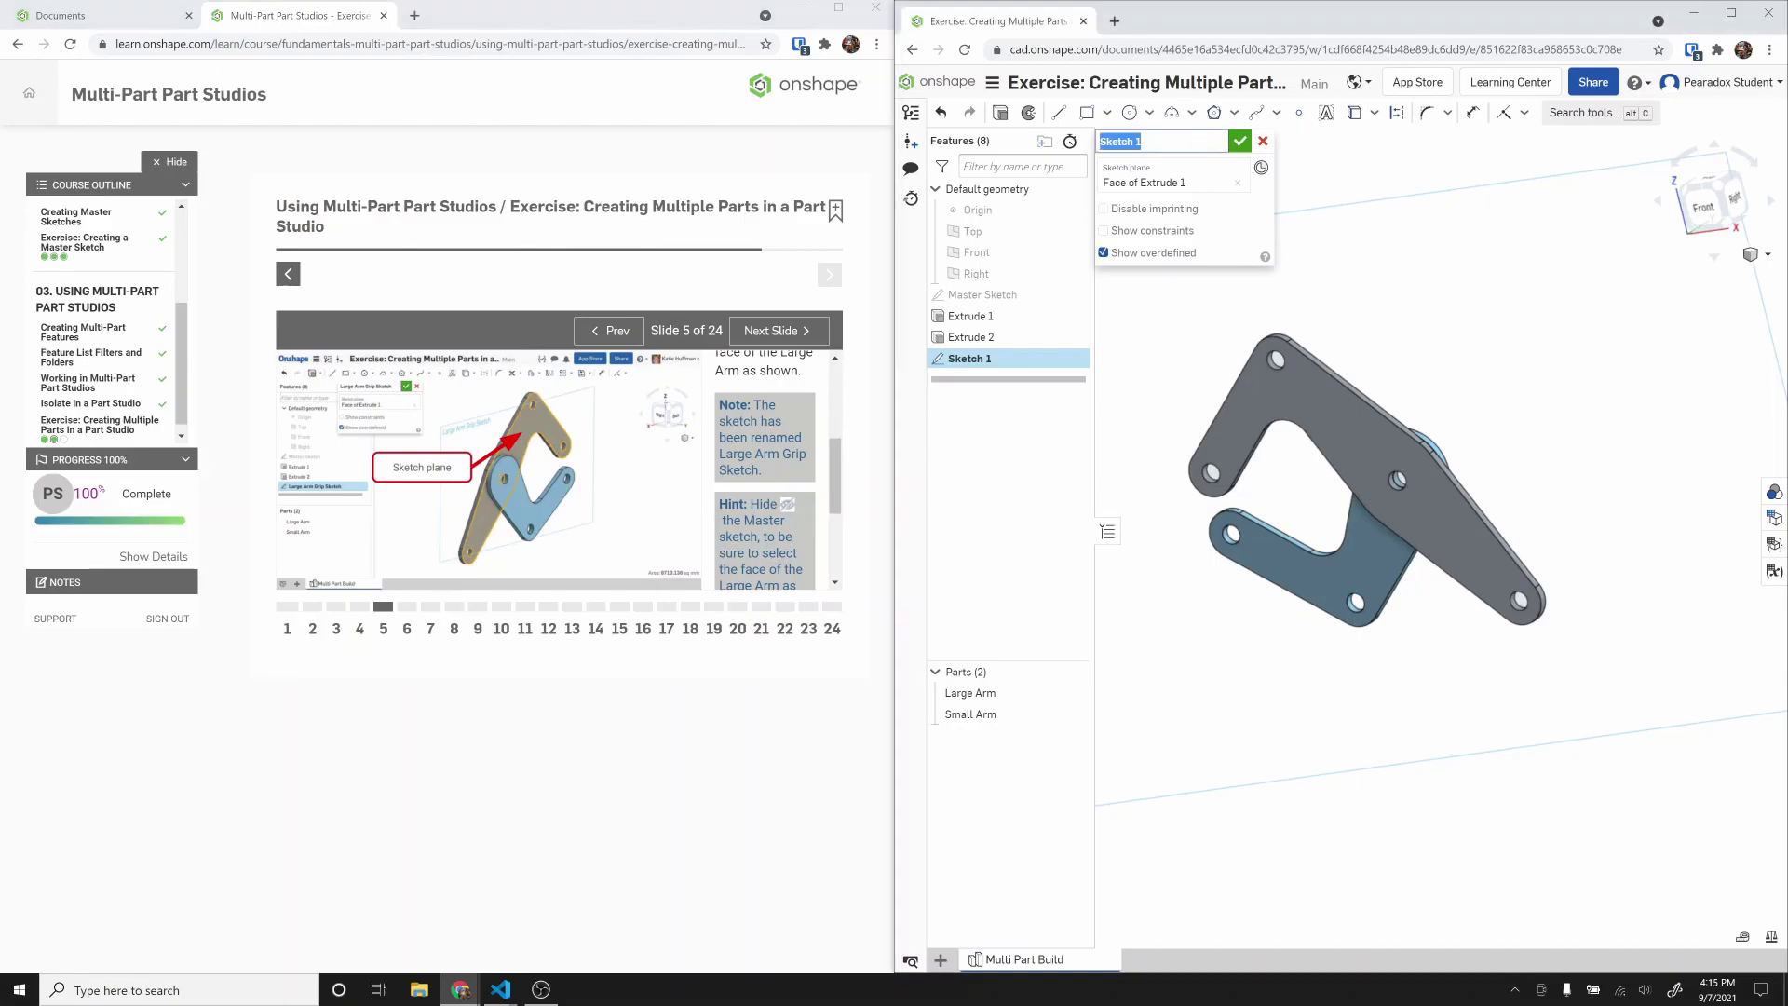
type("Large Arm Grip")
left_click(777, 332)
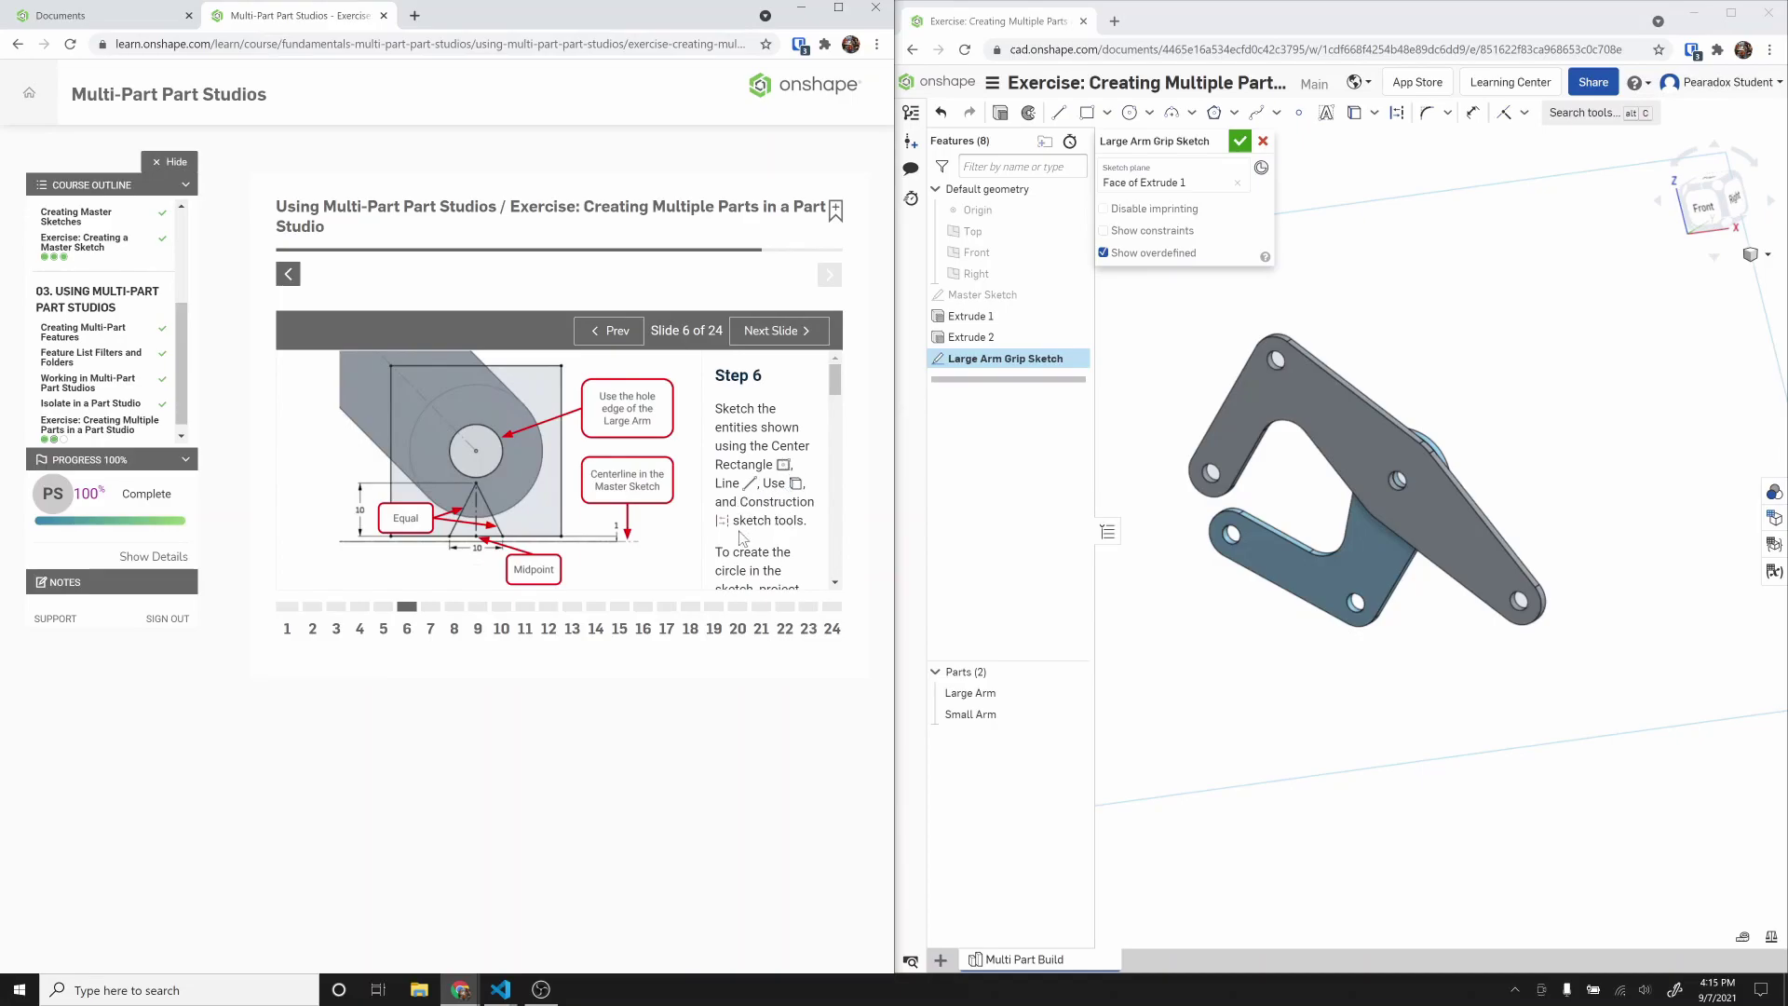
left_click_drag(836, 386, 831, 419)
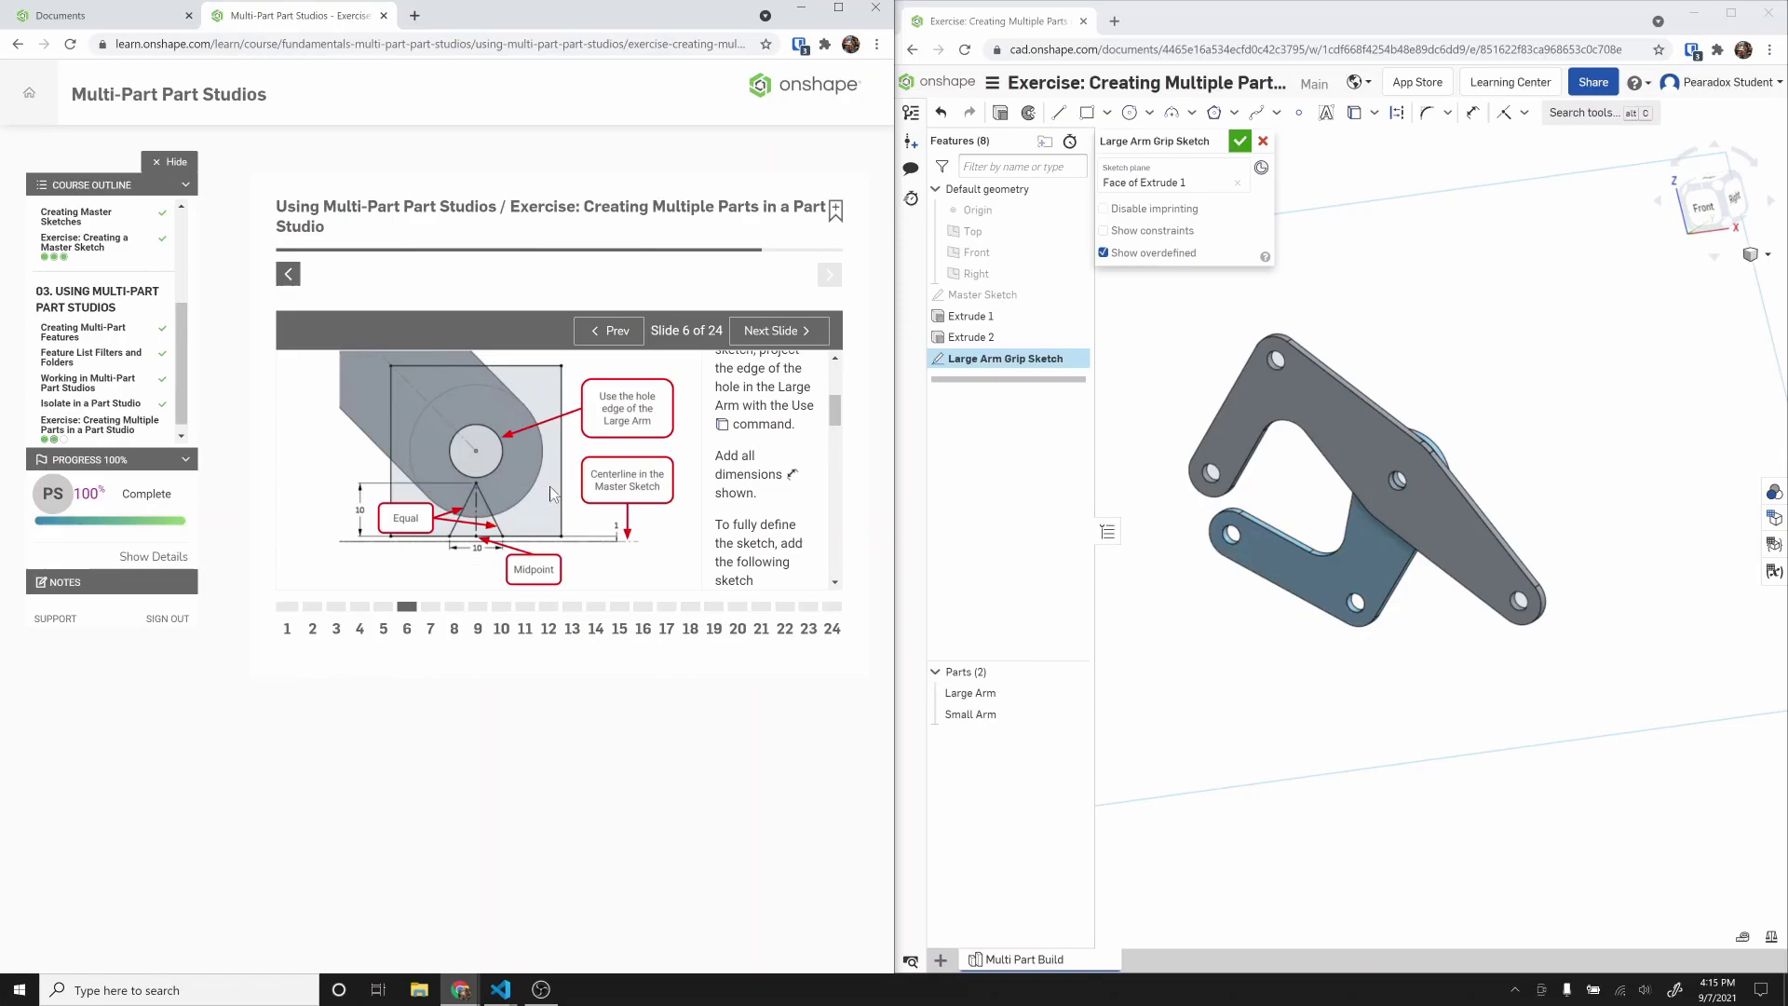
Step: In front view, sketch a corner rectangle about 39.5 mm wide around the hole at the Large Arm's lower end
right_click_drag(1523, 623, 1550, 613)
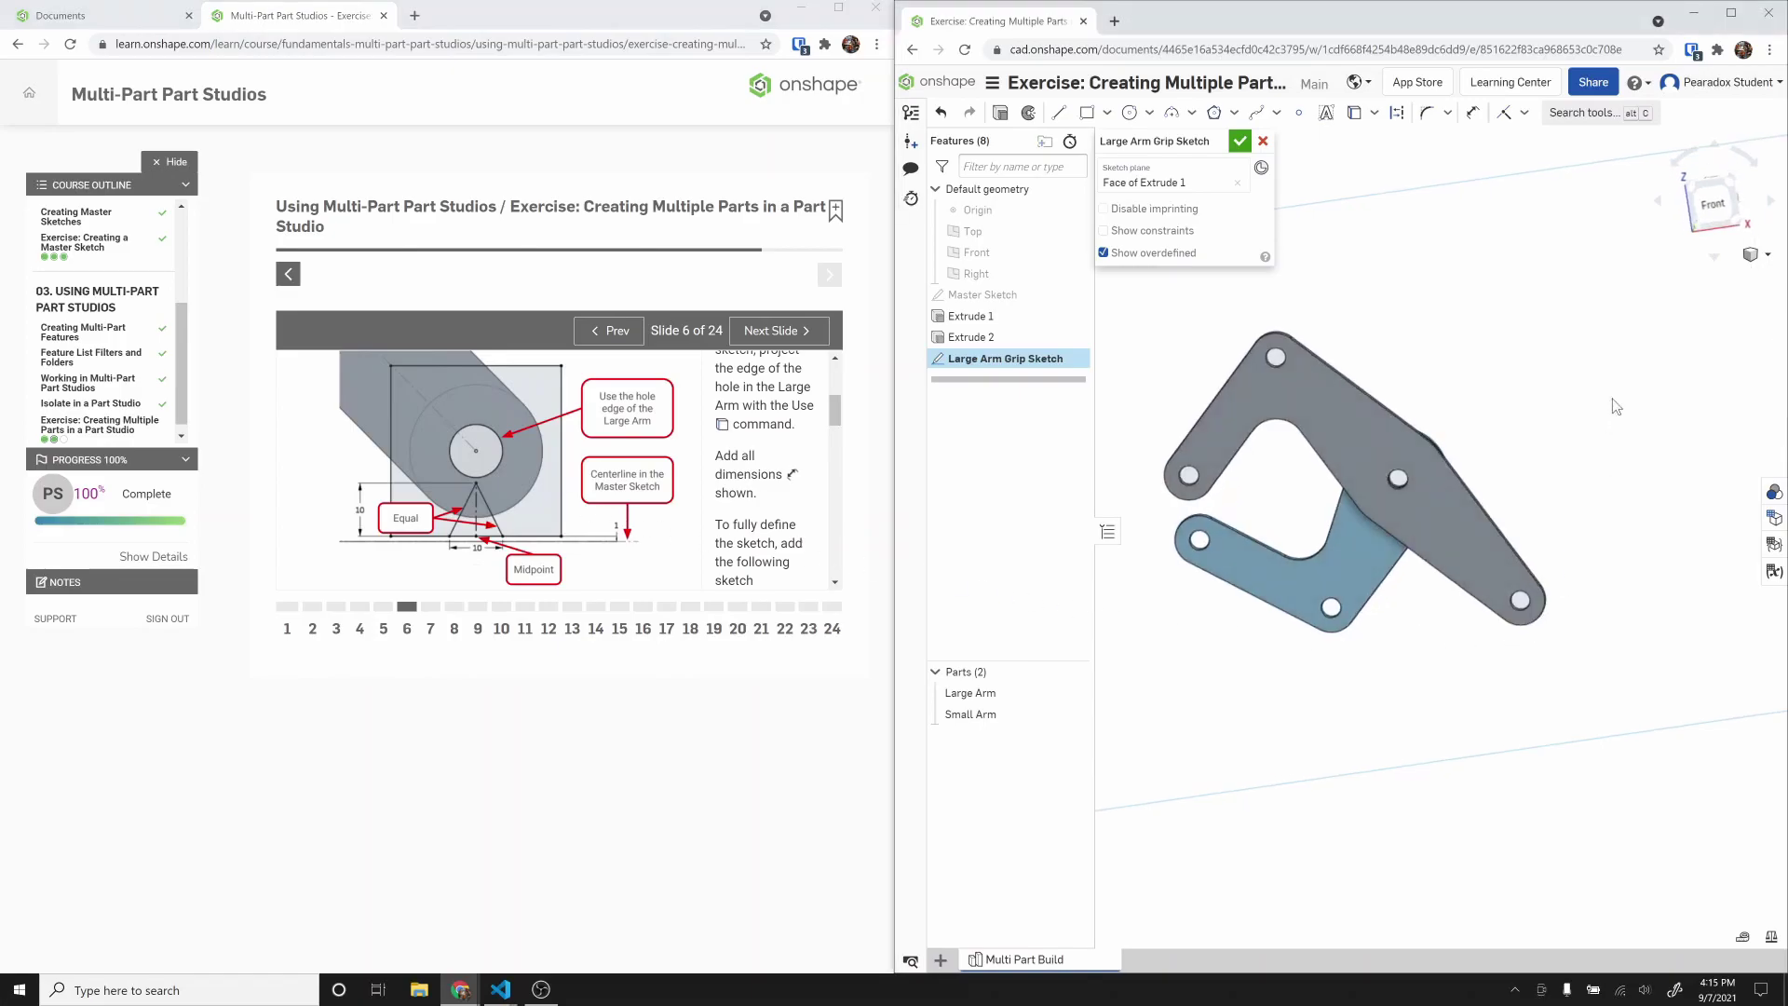
left_click(1720, 207)
scroll(1494, 626, "up", 3)
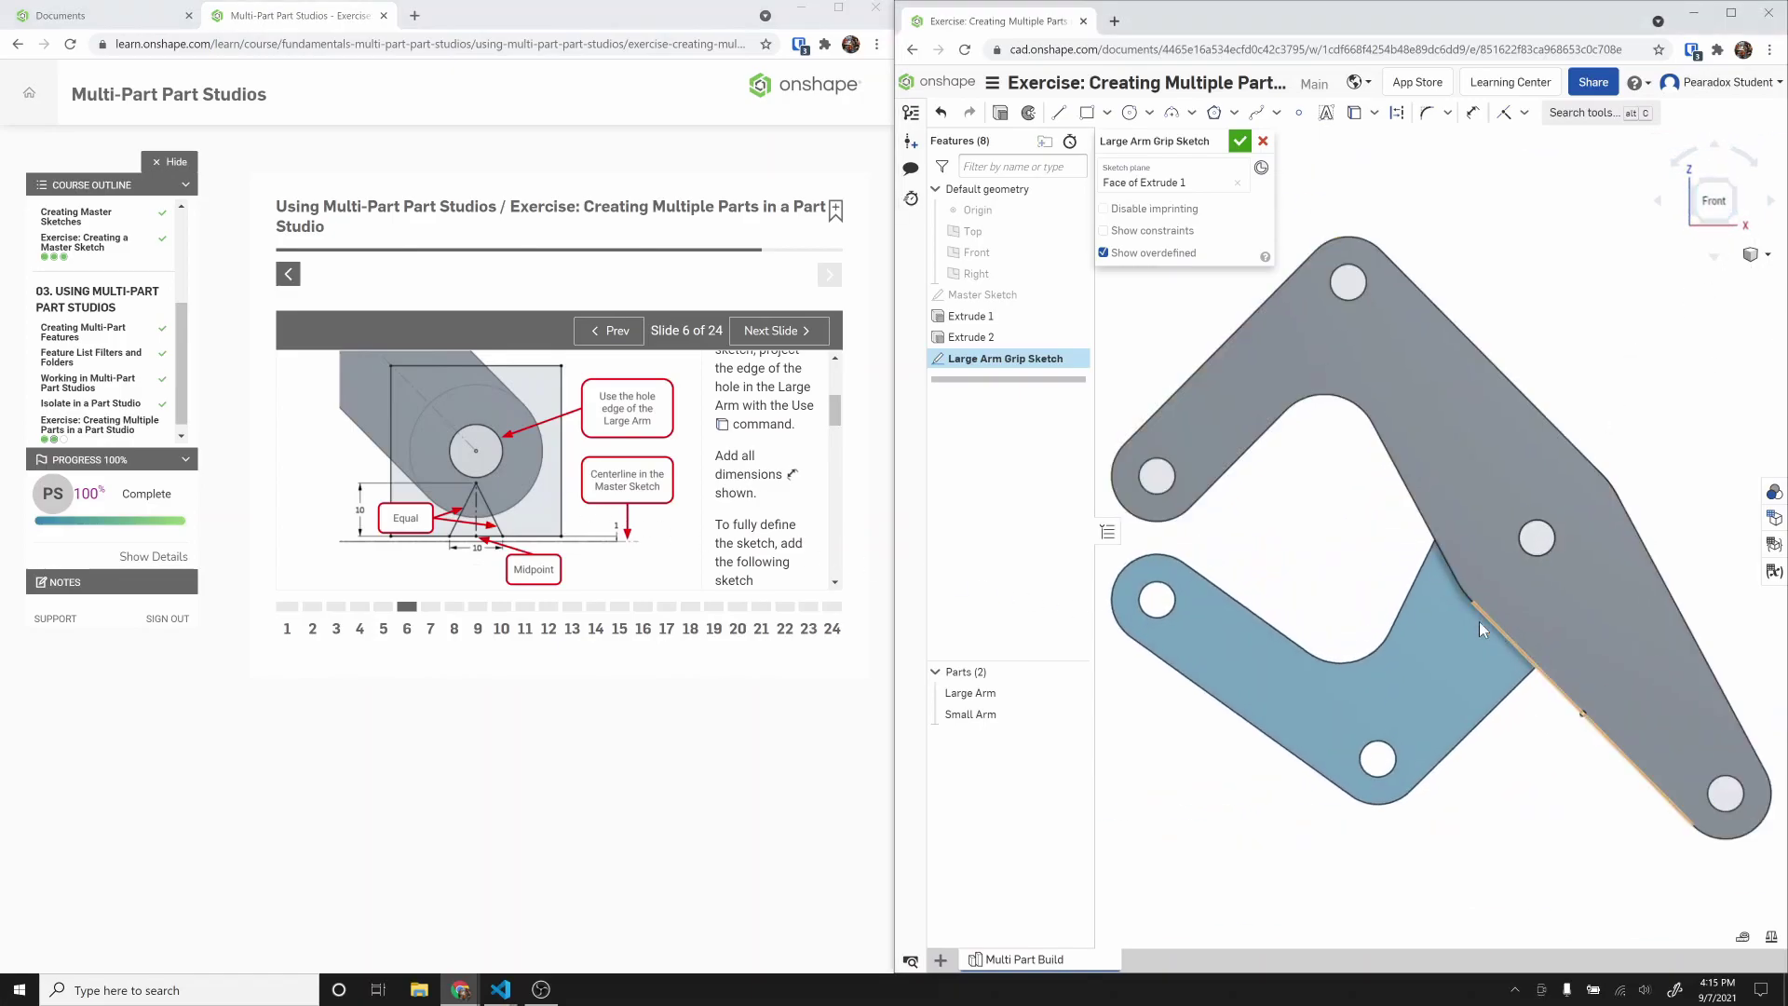
scroll(1336, 573, "down", 4)
scroll(1572, 733, "up", 2)
scroll(1573, 734, "up", 5)
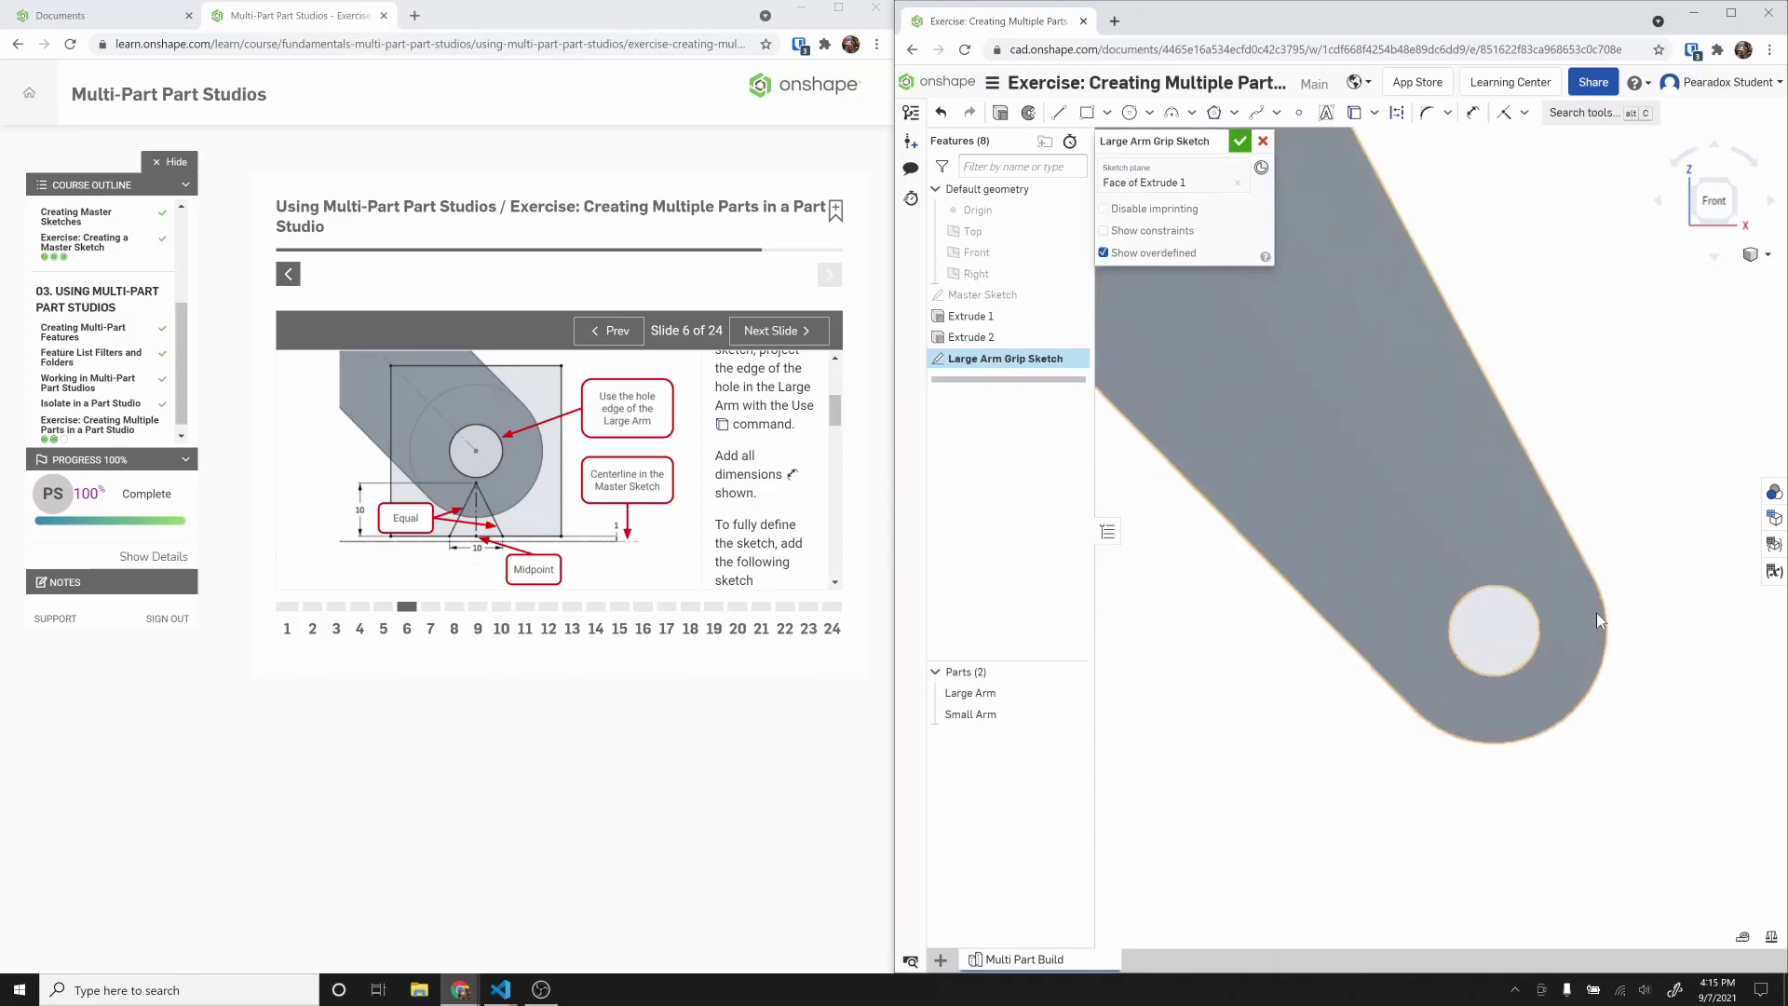
left_click(1086, 113)
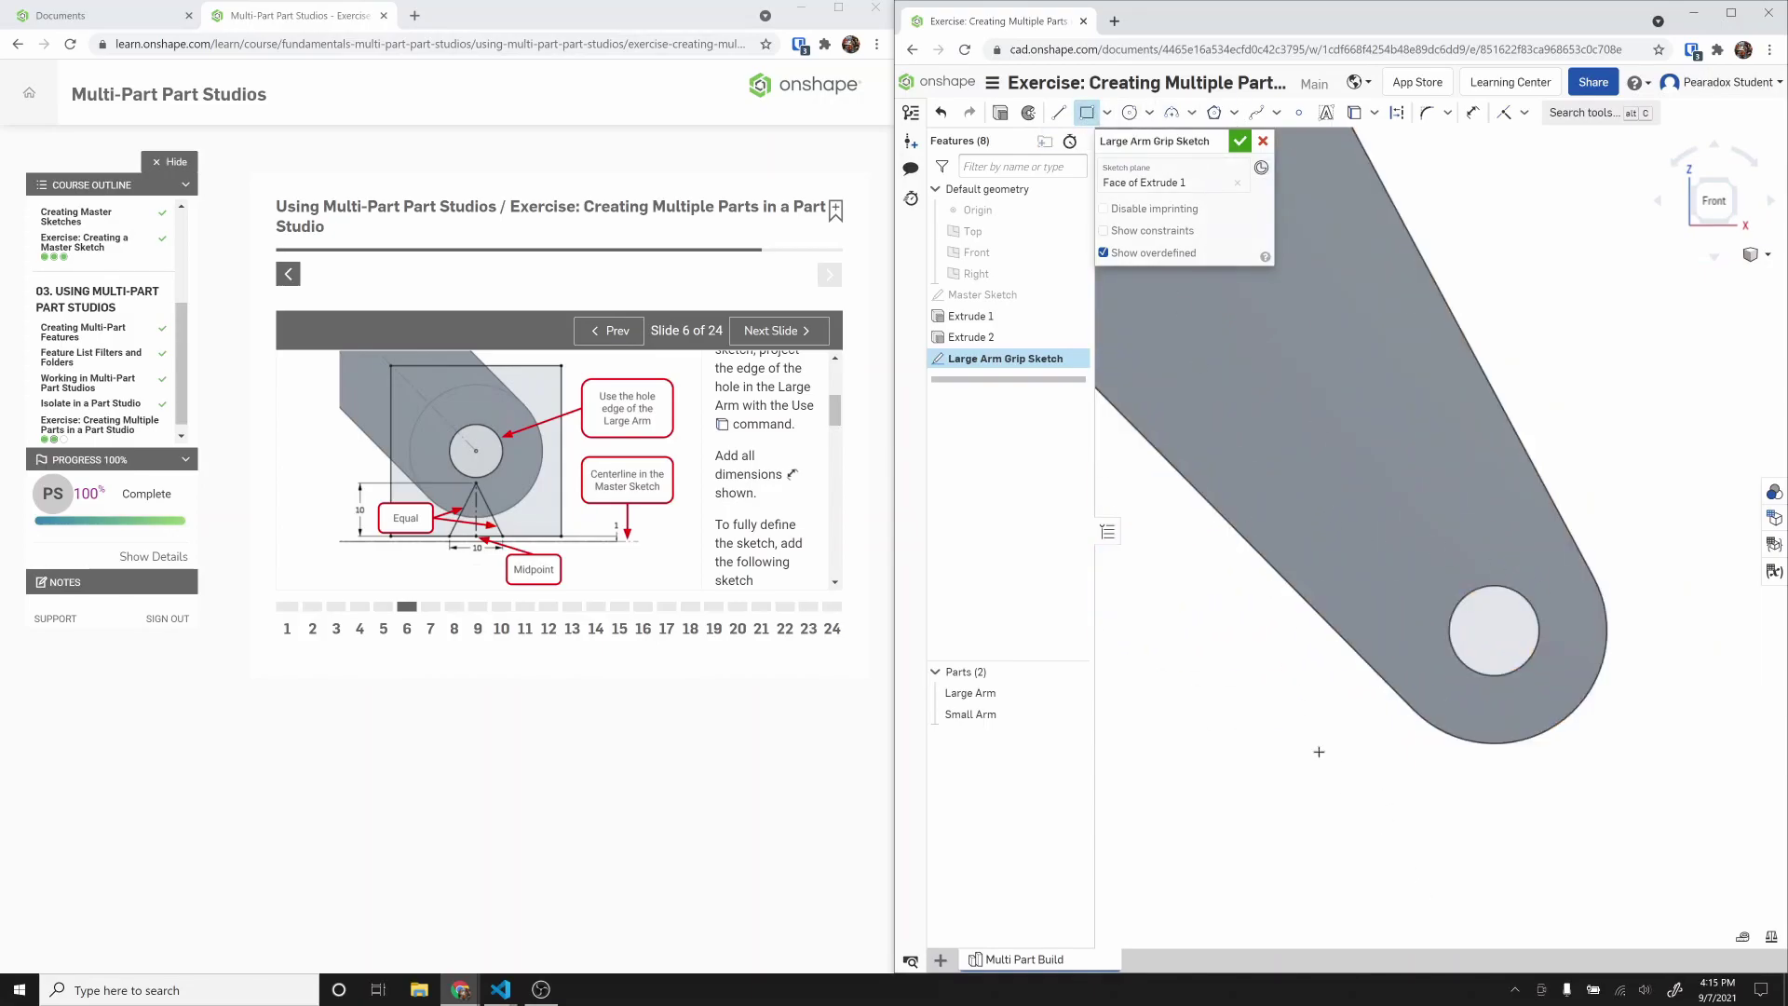
left_click(1325, 800)
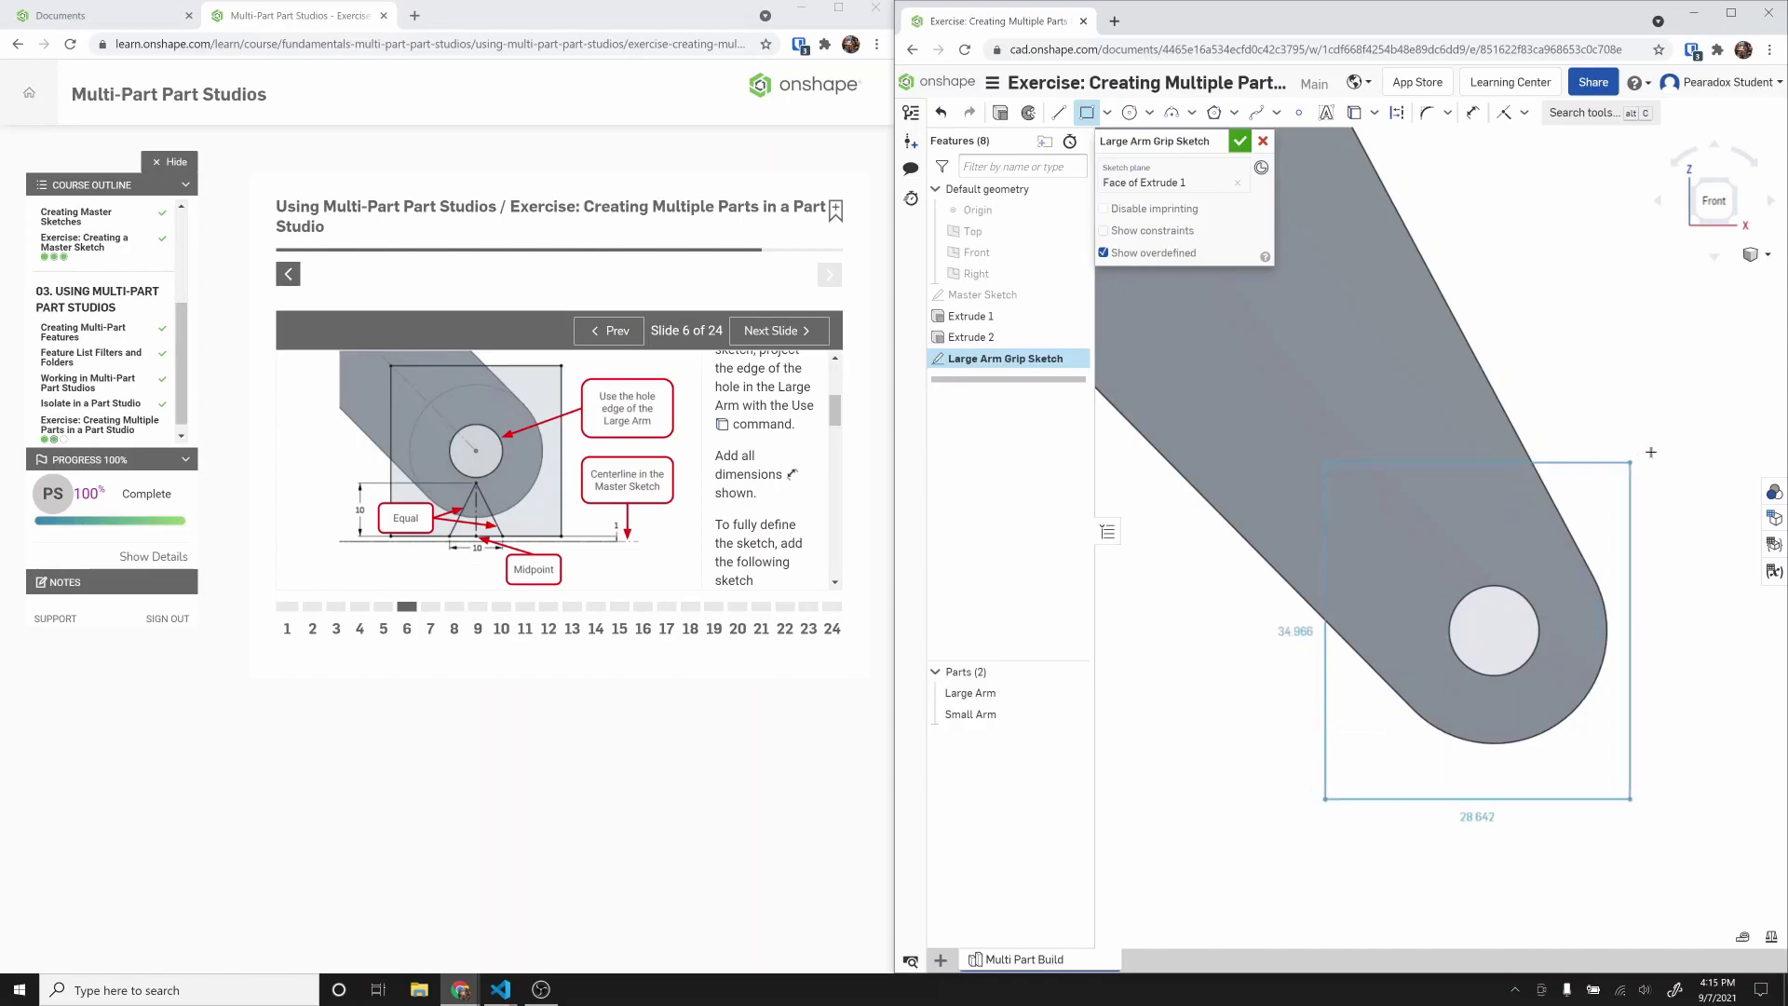
left_click(1681, 380)
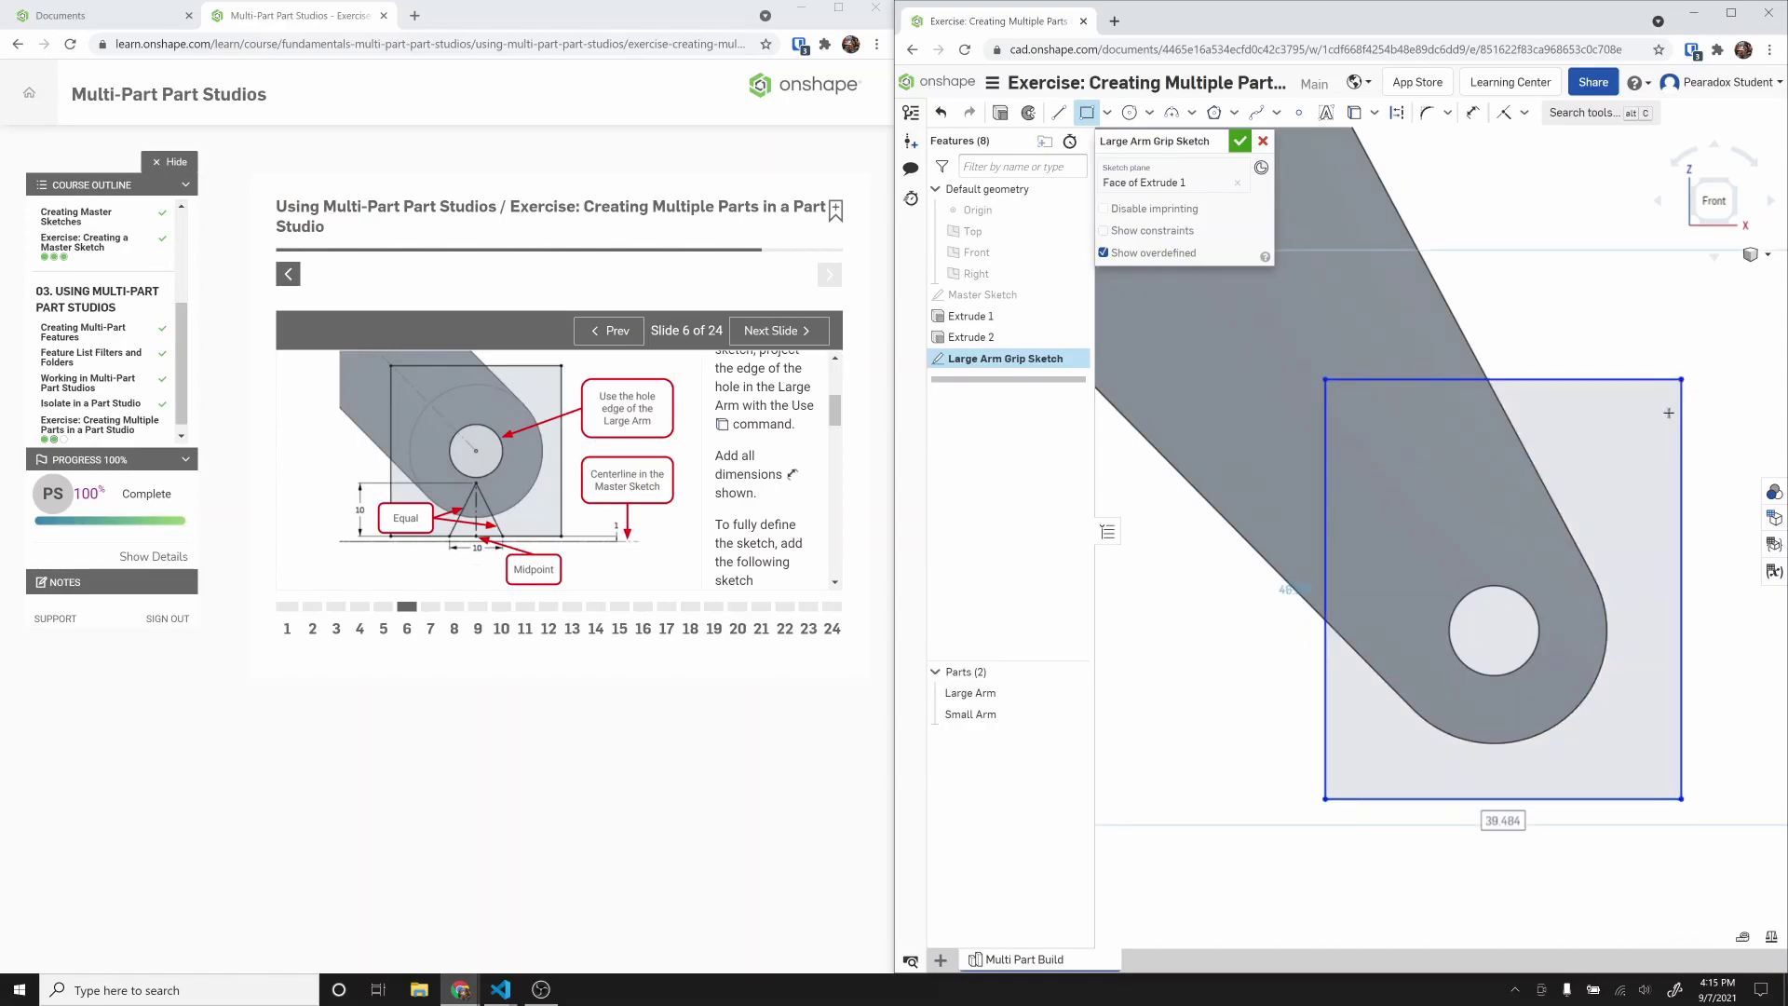
key("Escape")
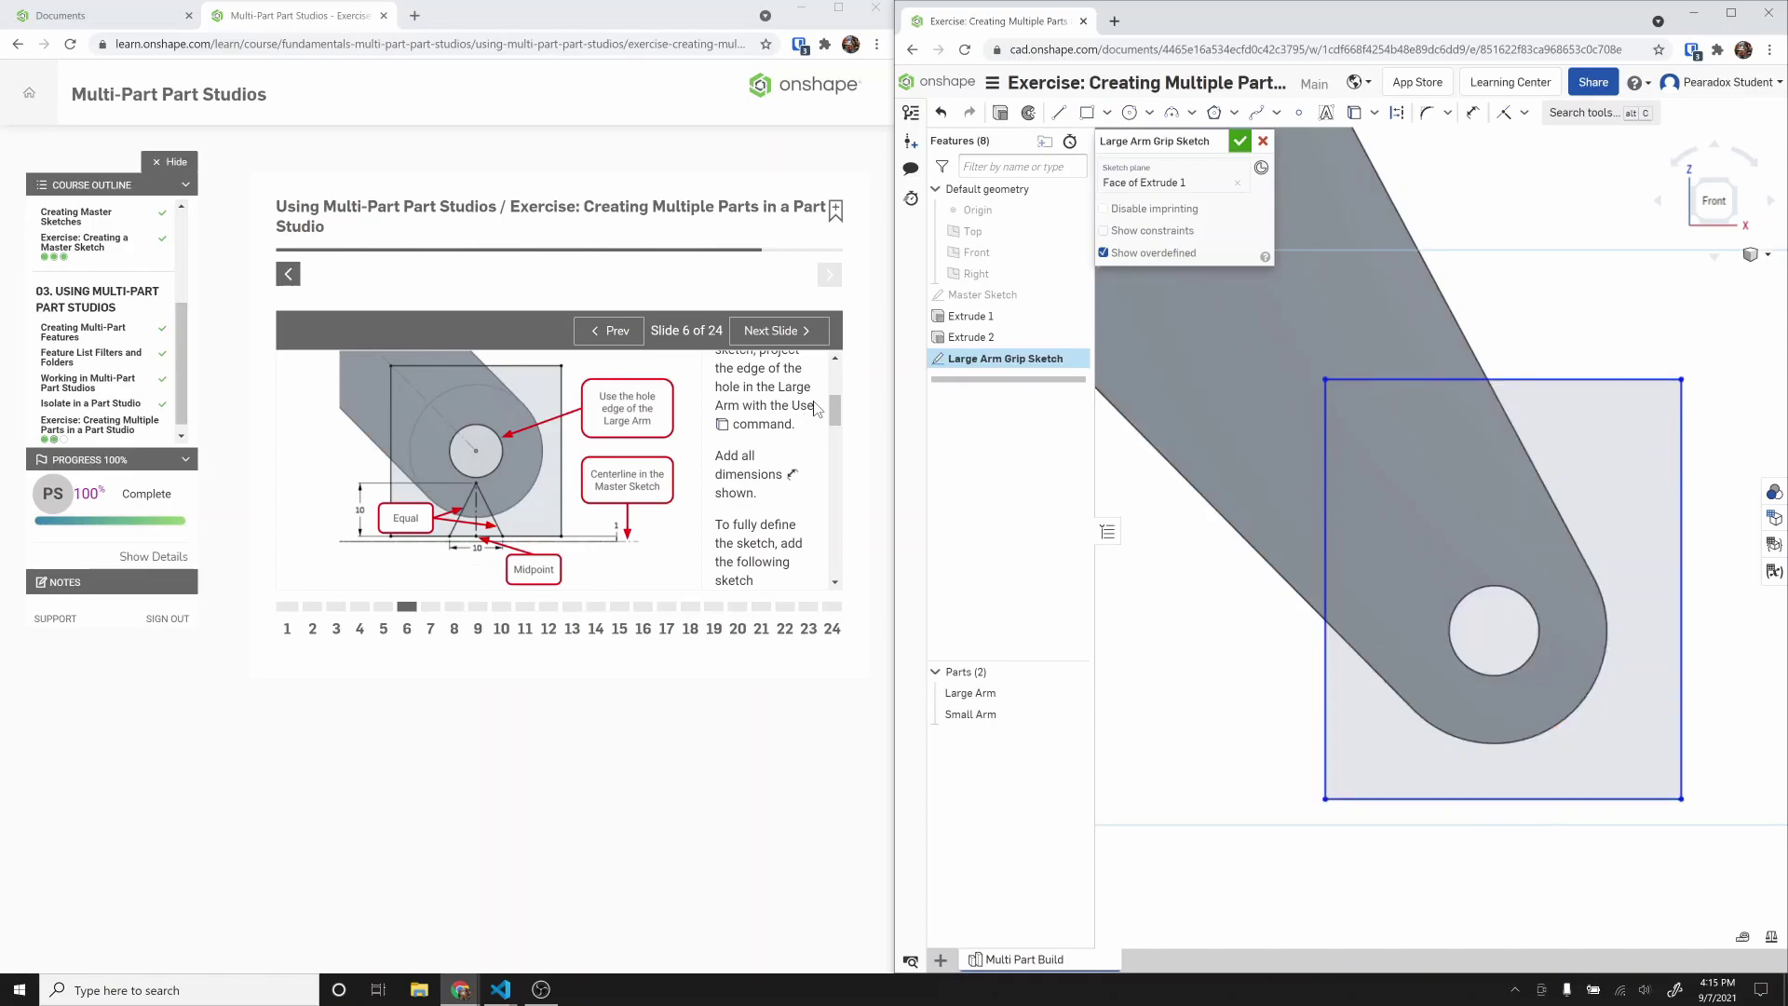
left_click_drag(835, 407, 837, 399)
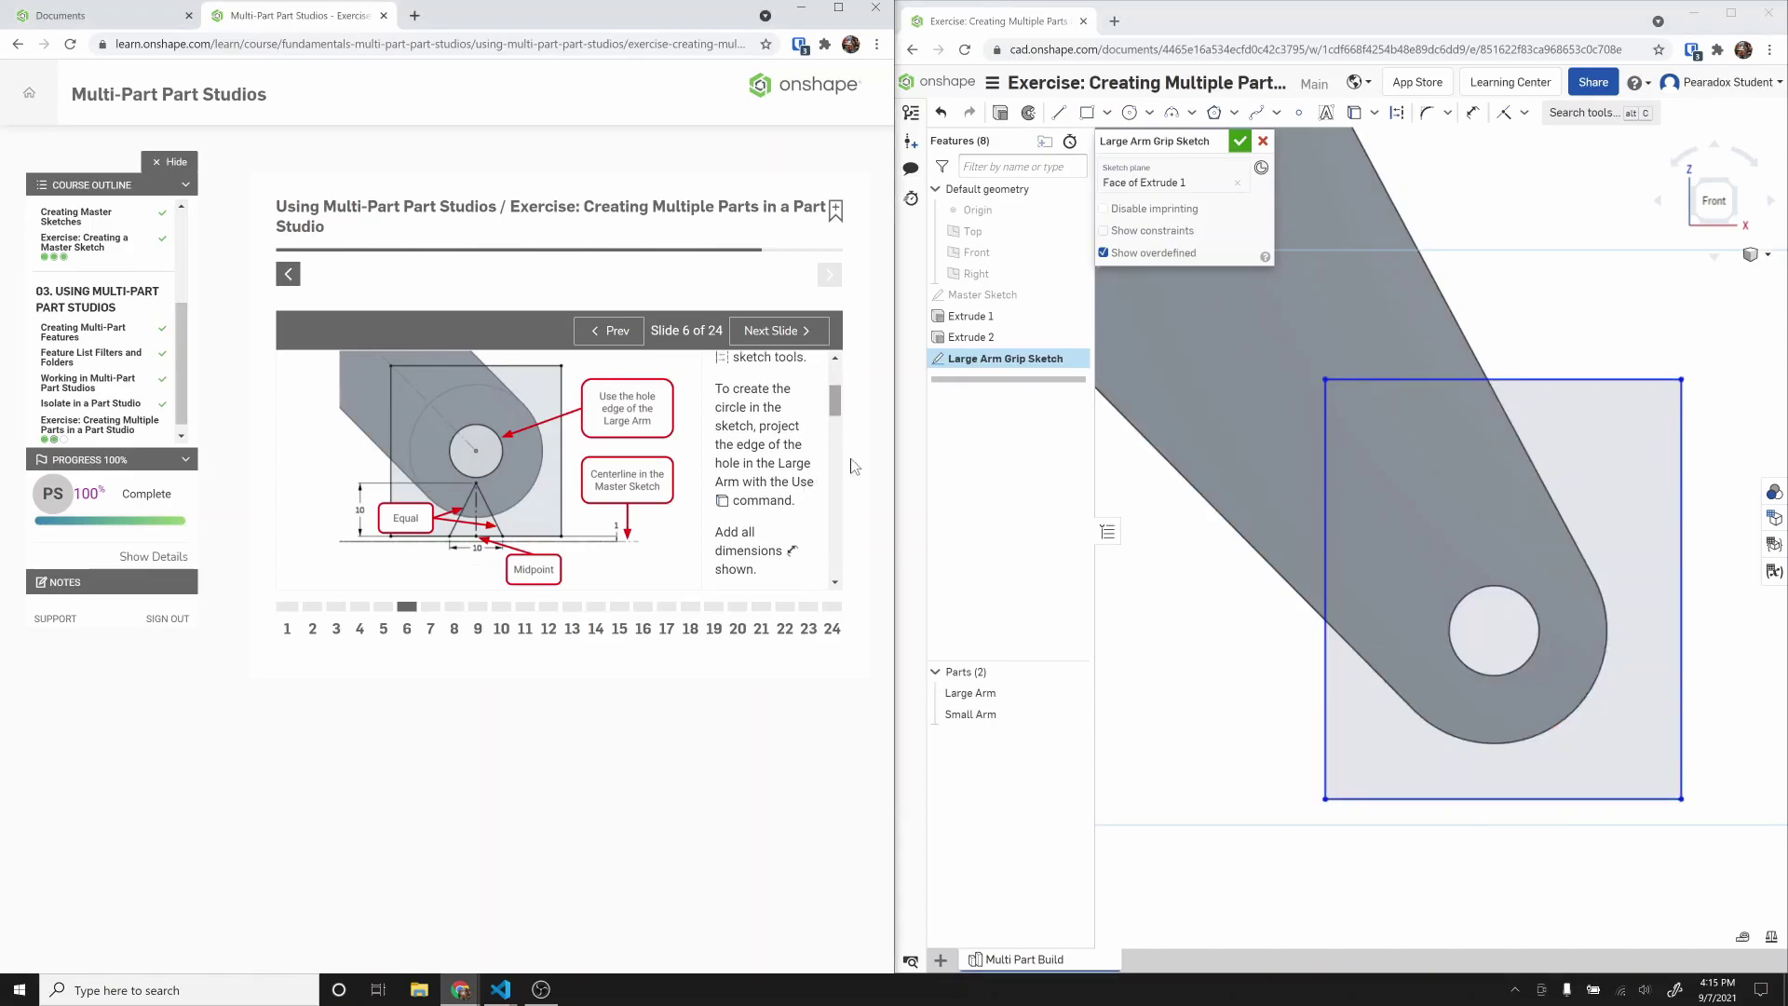
Step: Project the edge of the hole at the Large Arm's lower end into the grip sketch with the Use command
left_click(1534, 645)
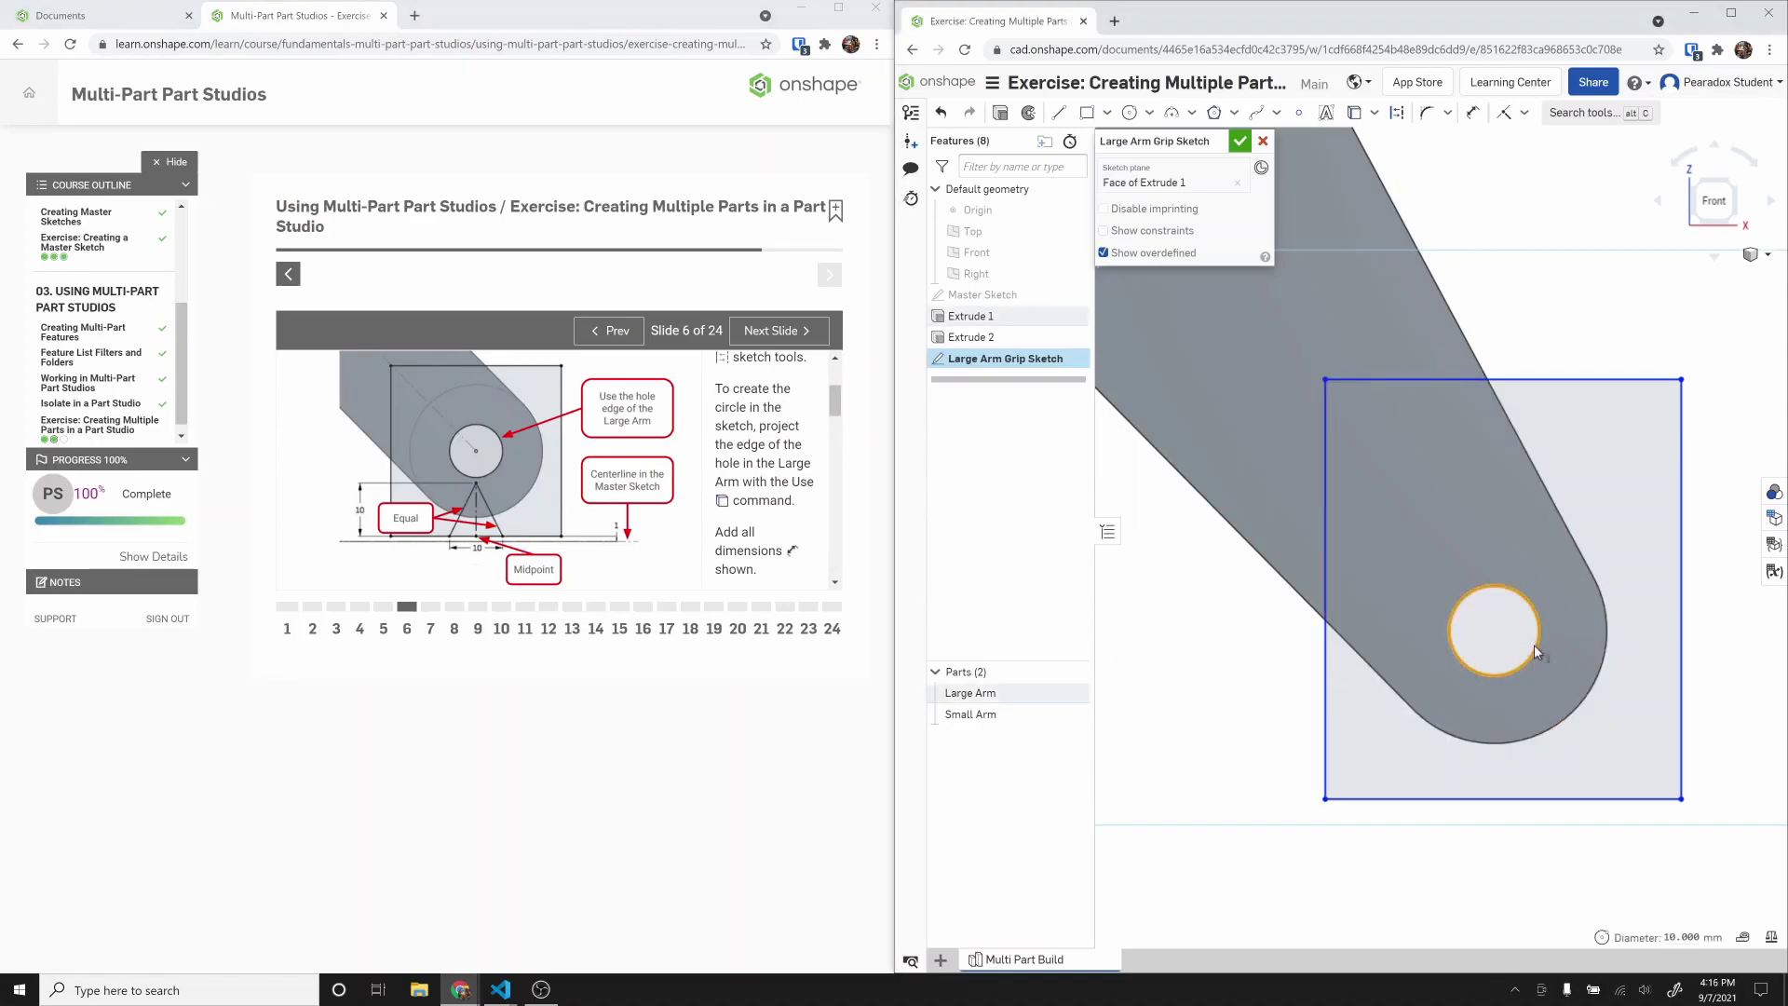
right_click(1534, 644)
left_click(1554, 677)
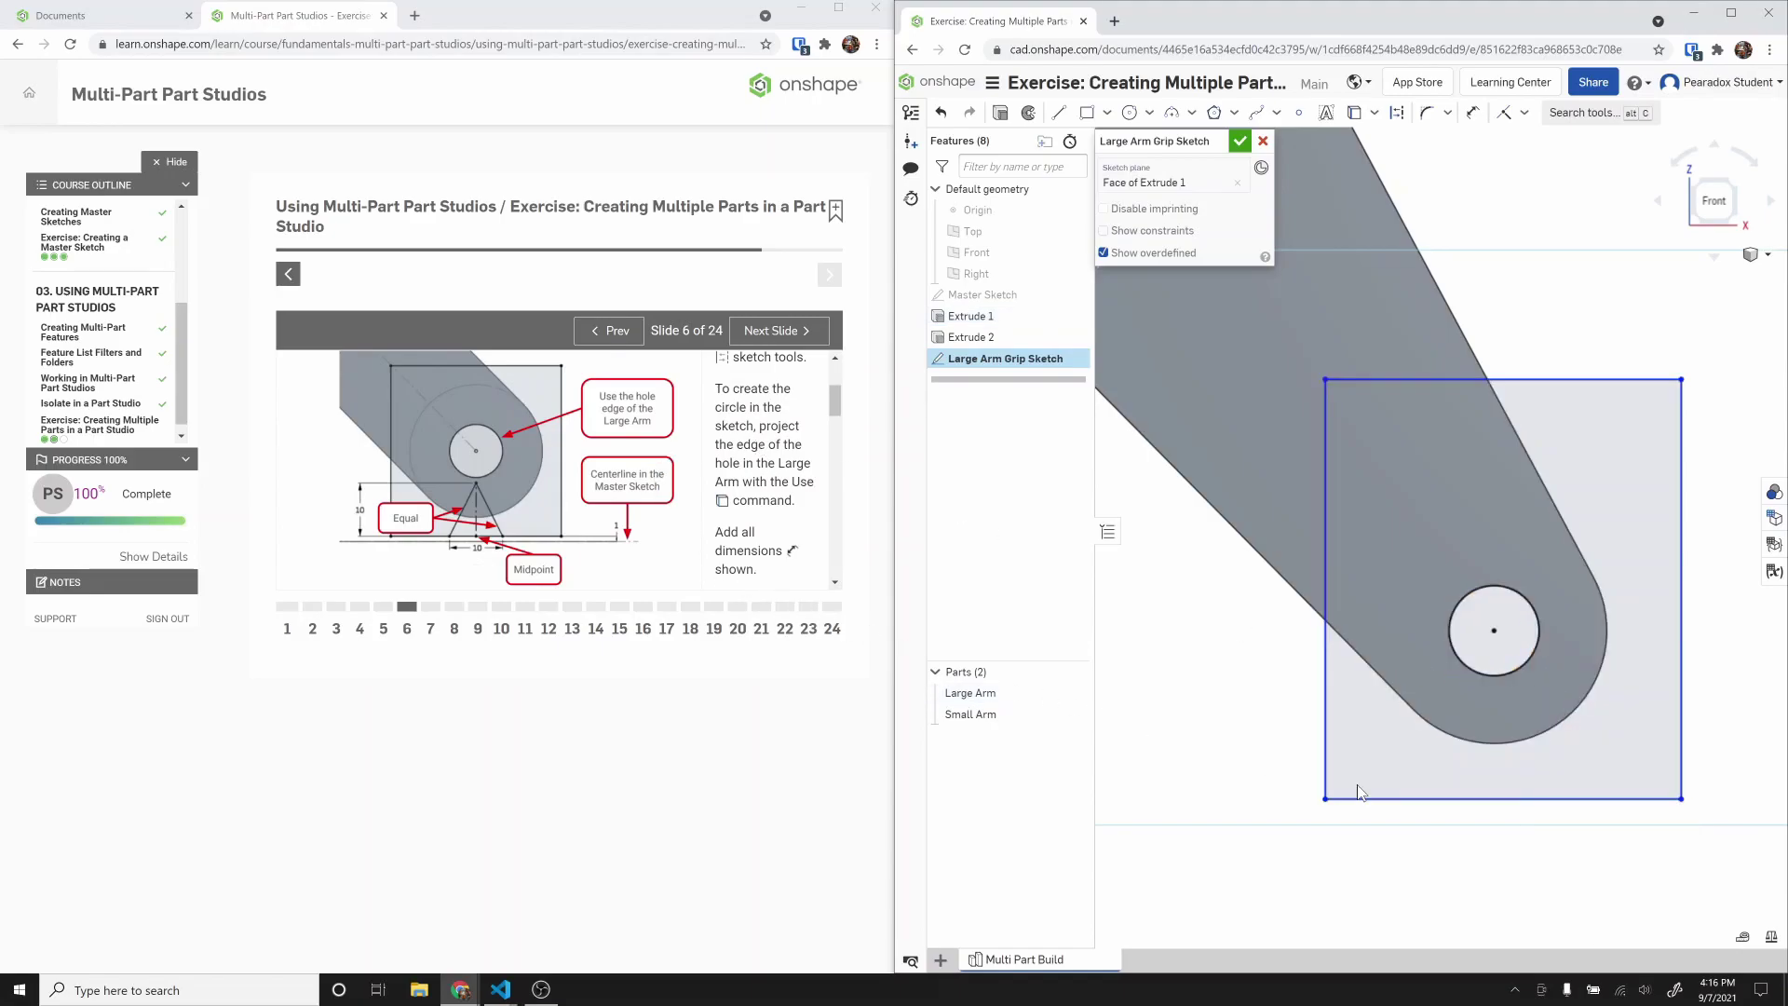
Step: Show the Master Sketch and try to dimension the lower edge of the grip rectangle
scroll(1448, 717, "down", 2)
key("d")
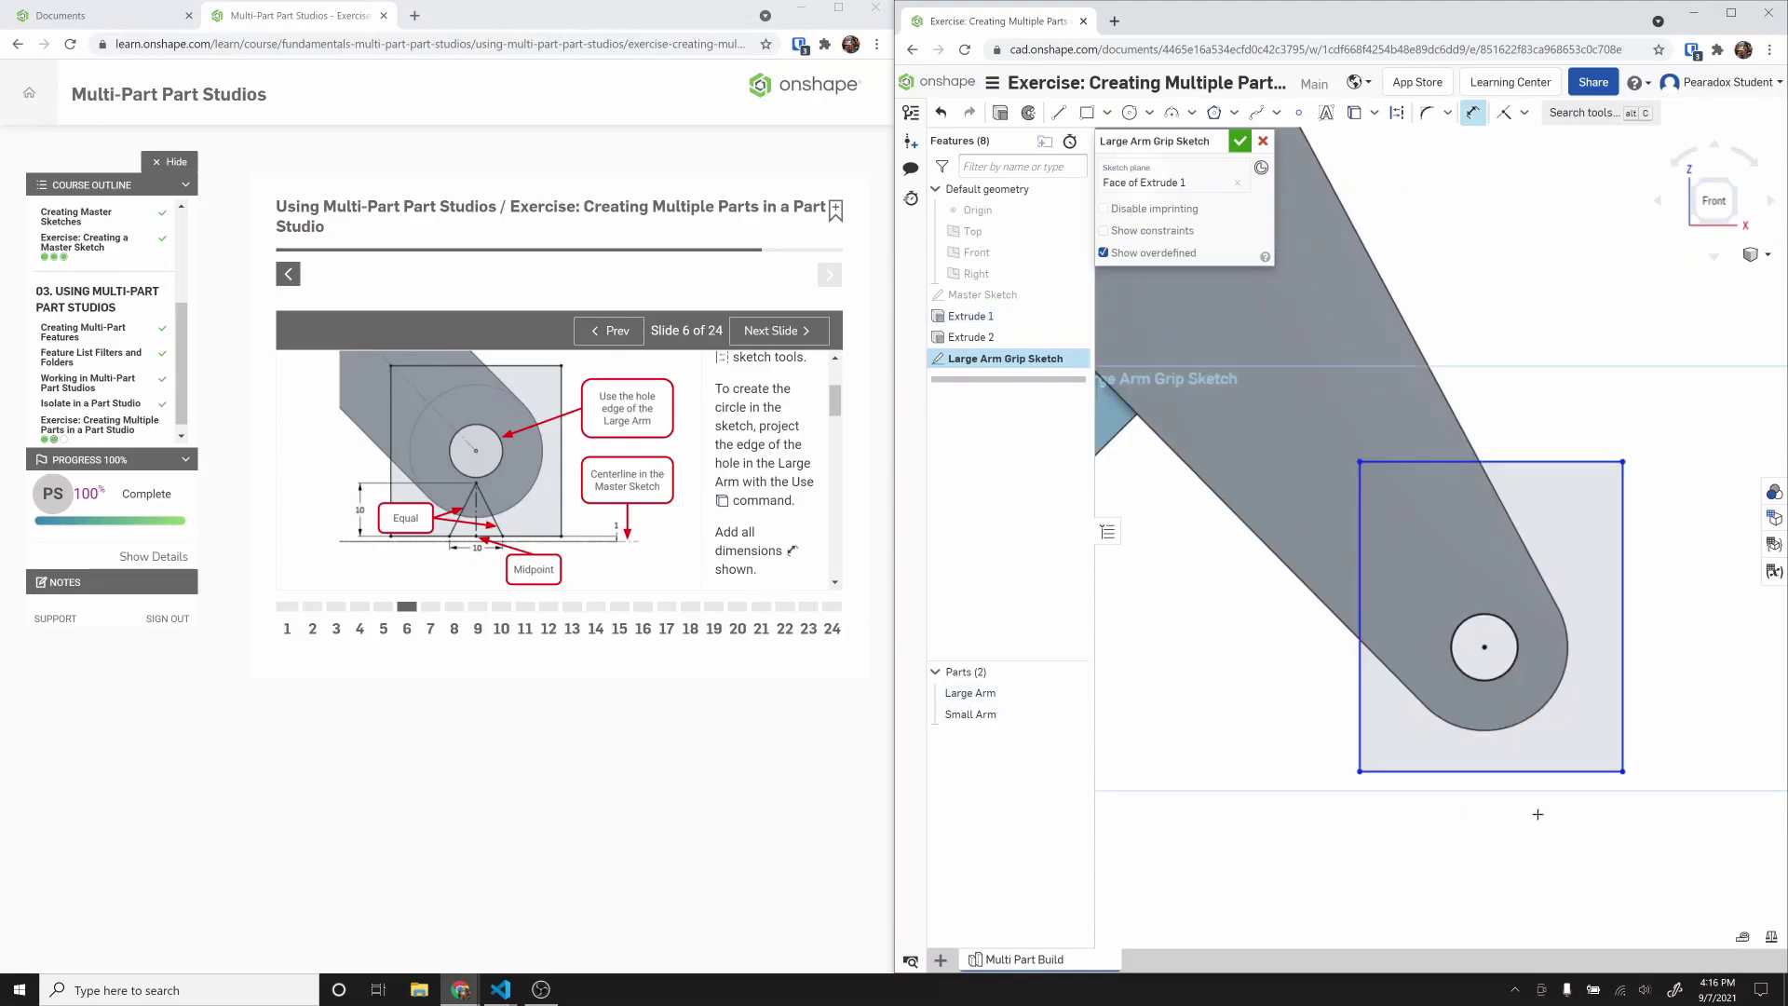
left_click(1564, 772)
key("Escape")
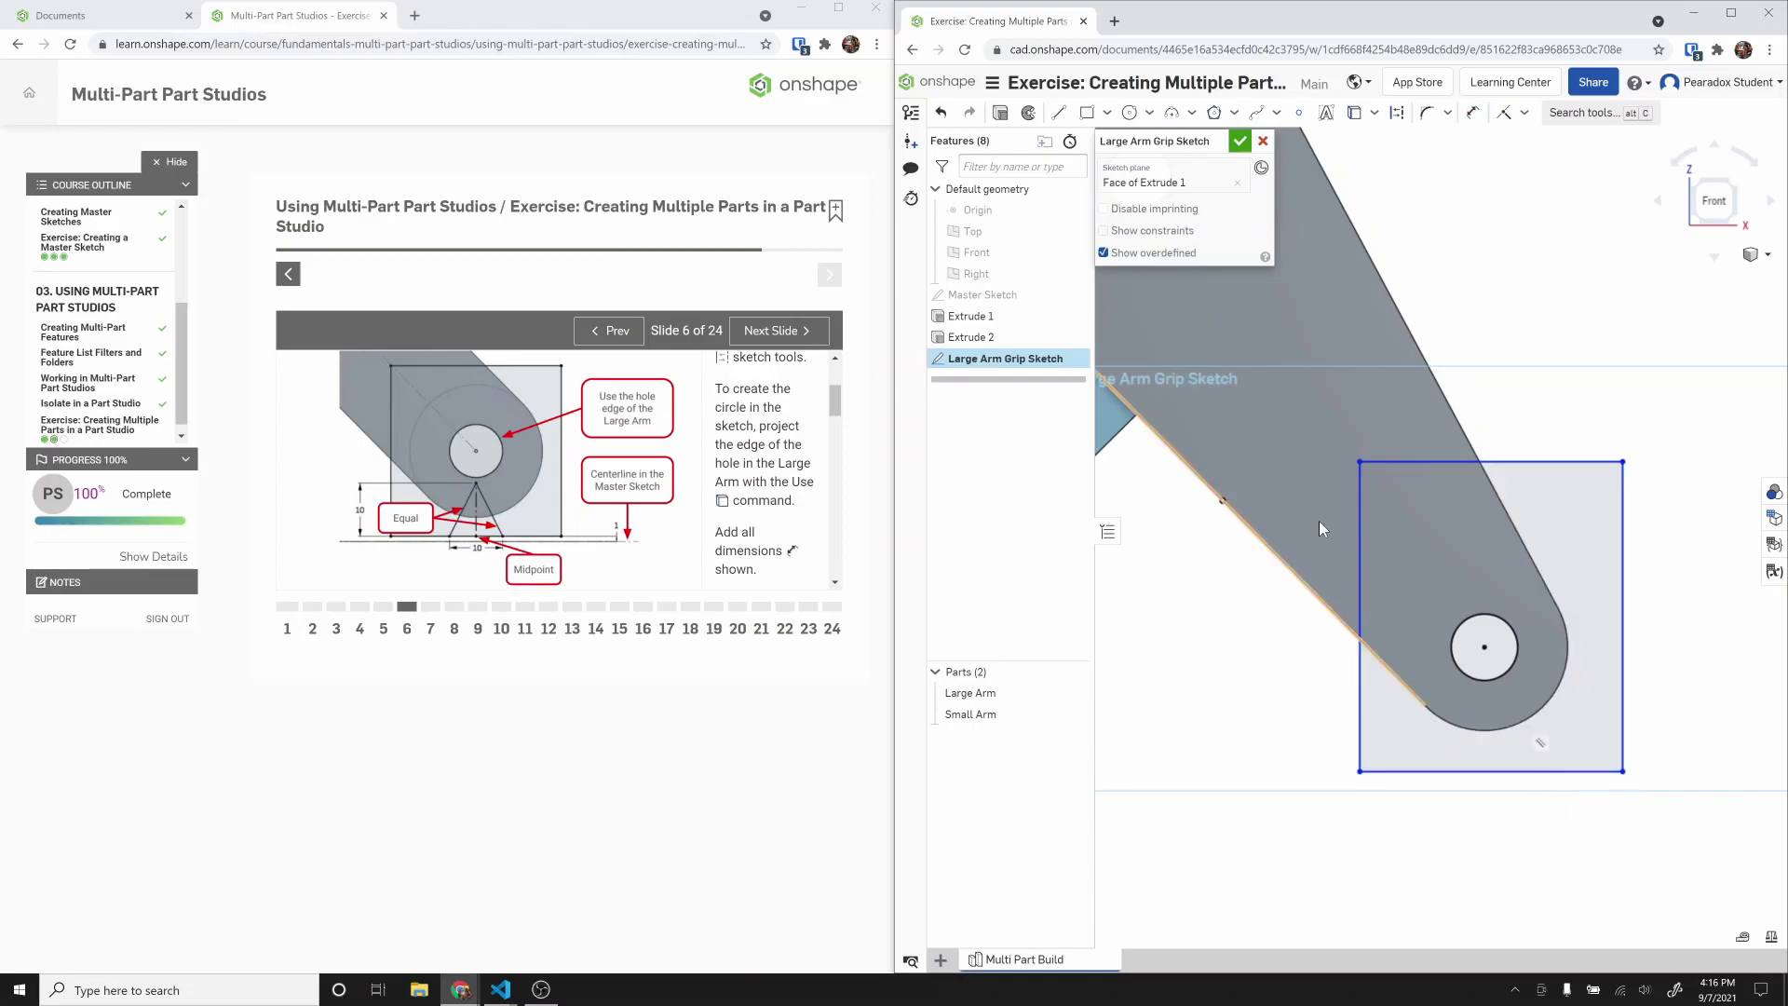
left_click(1074, 296)
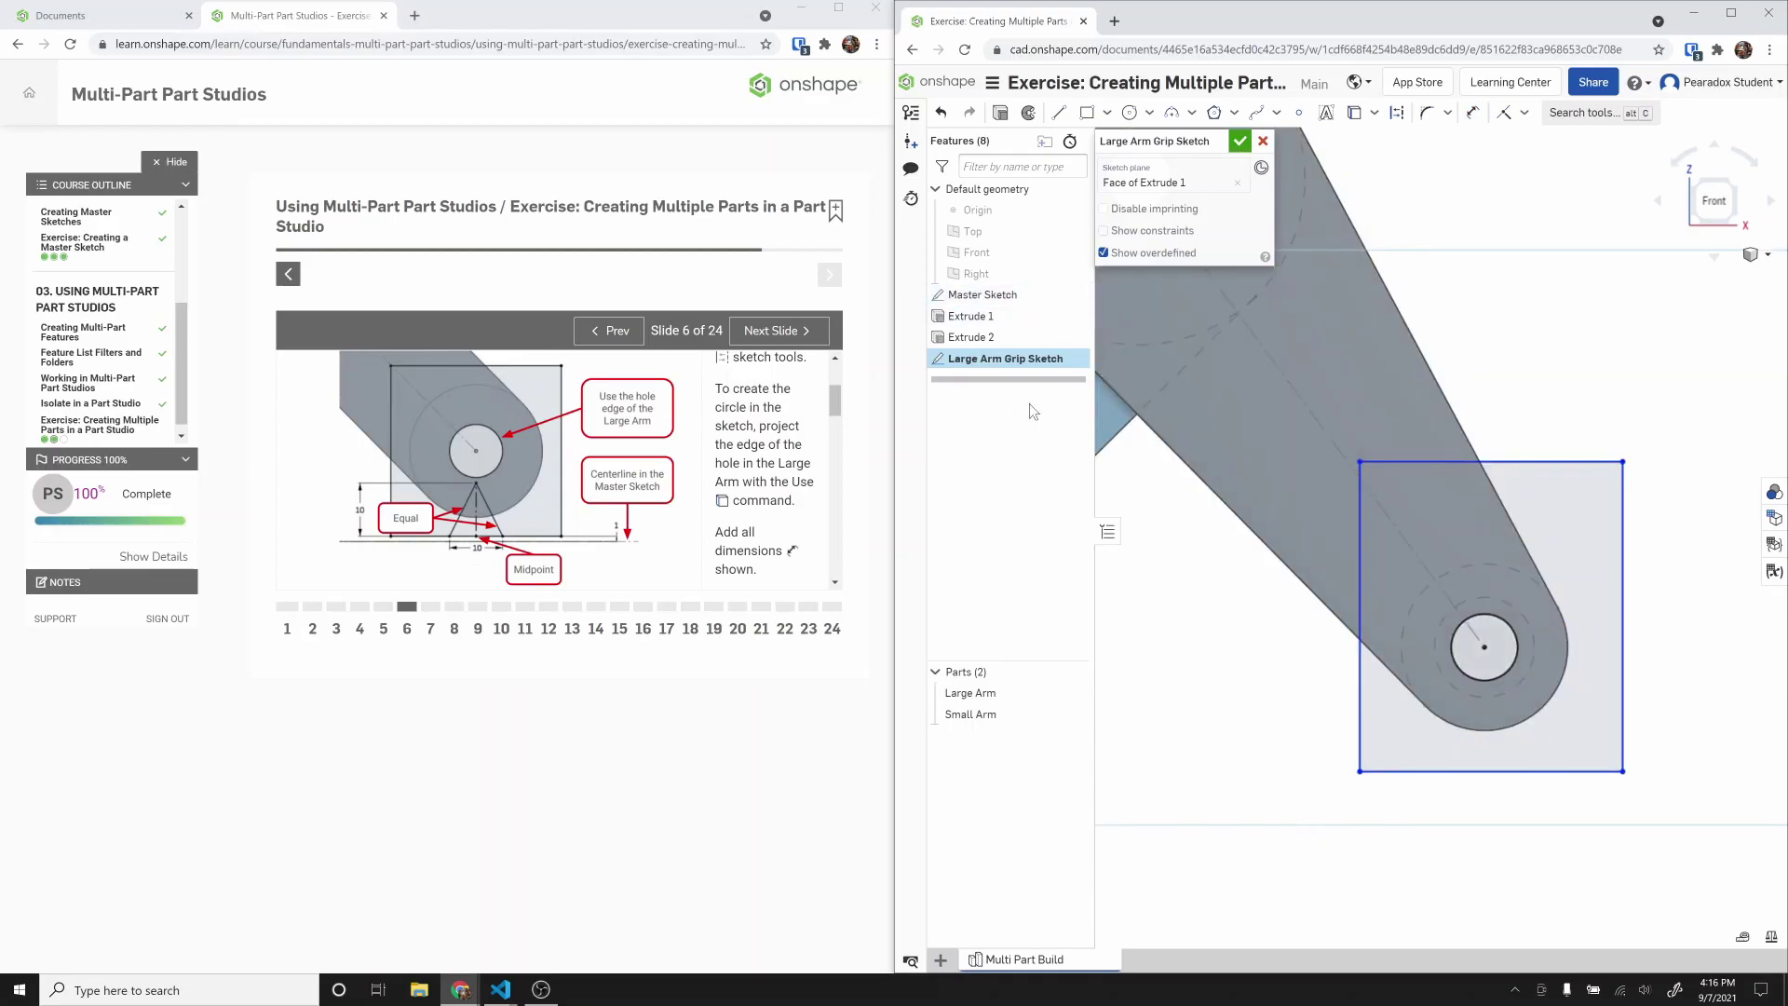
key("d")
left_click(1444, 771)
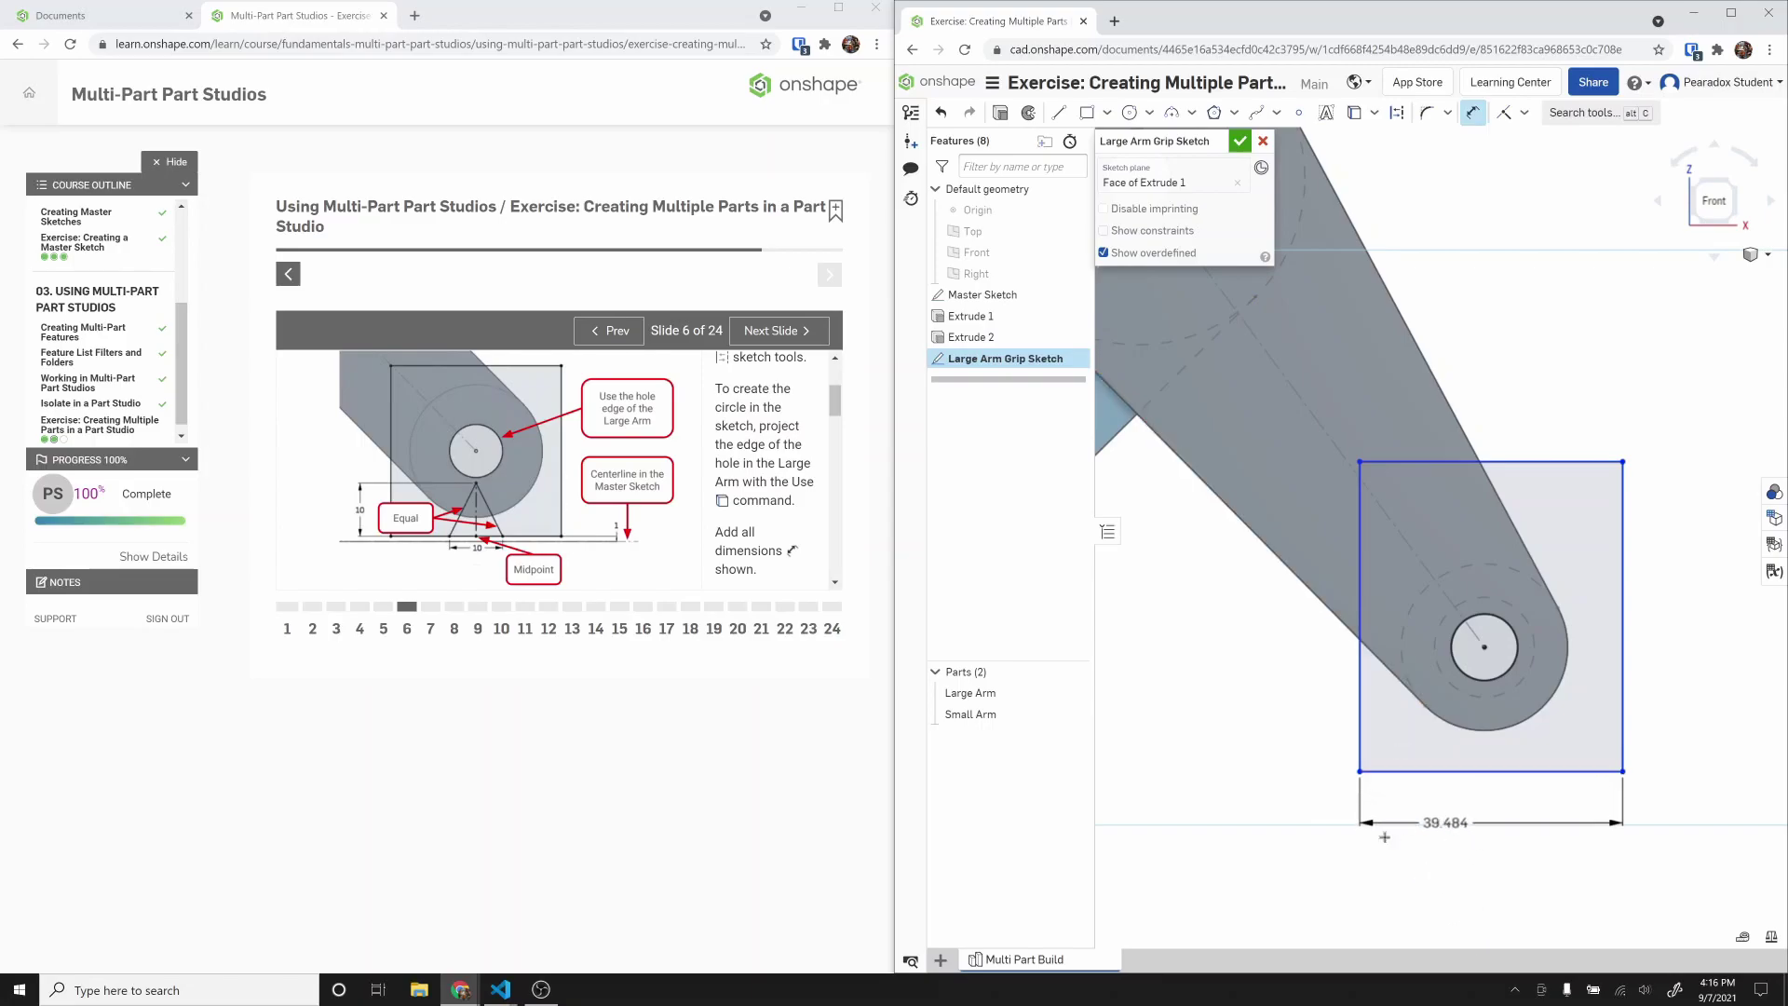
scroll(1385, 837, "down", 5)
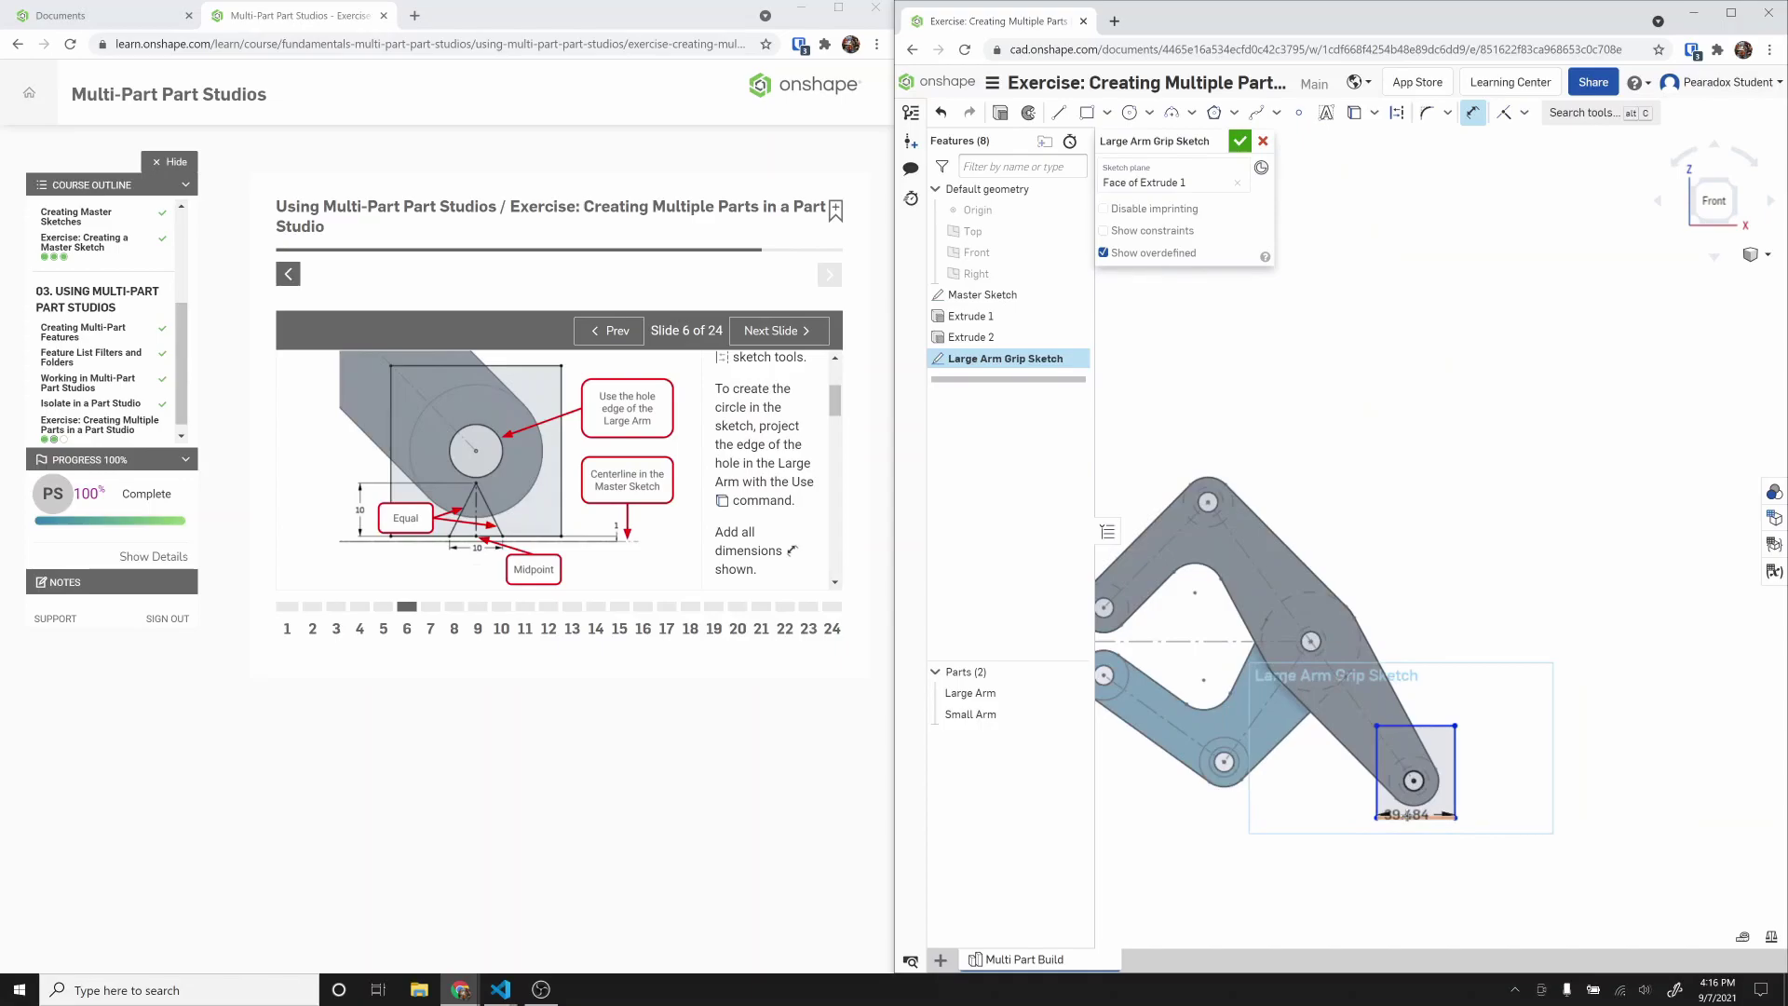
key("Escape")
Step: Discard the Large Arm Grip Sketch, return the exercise to slide 5 and turn the model to its back side
left_click(1262, 141)
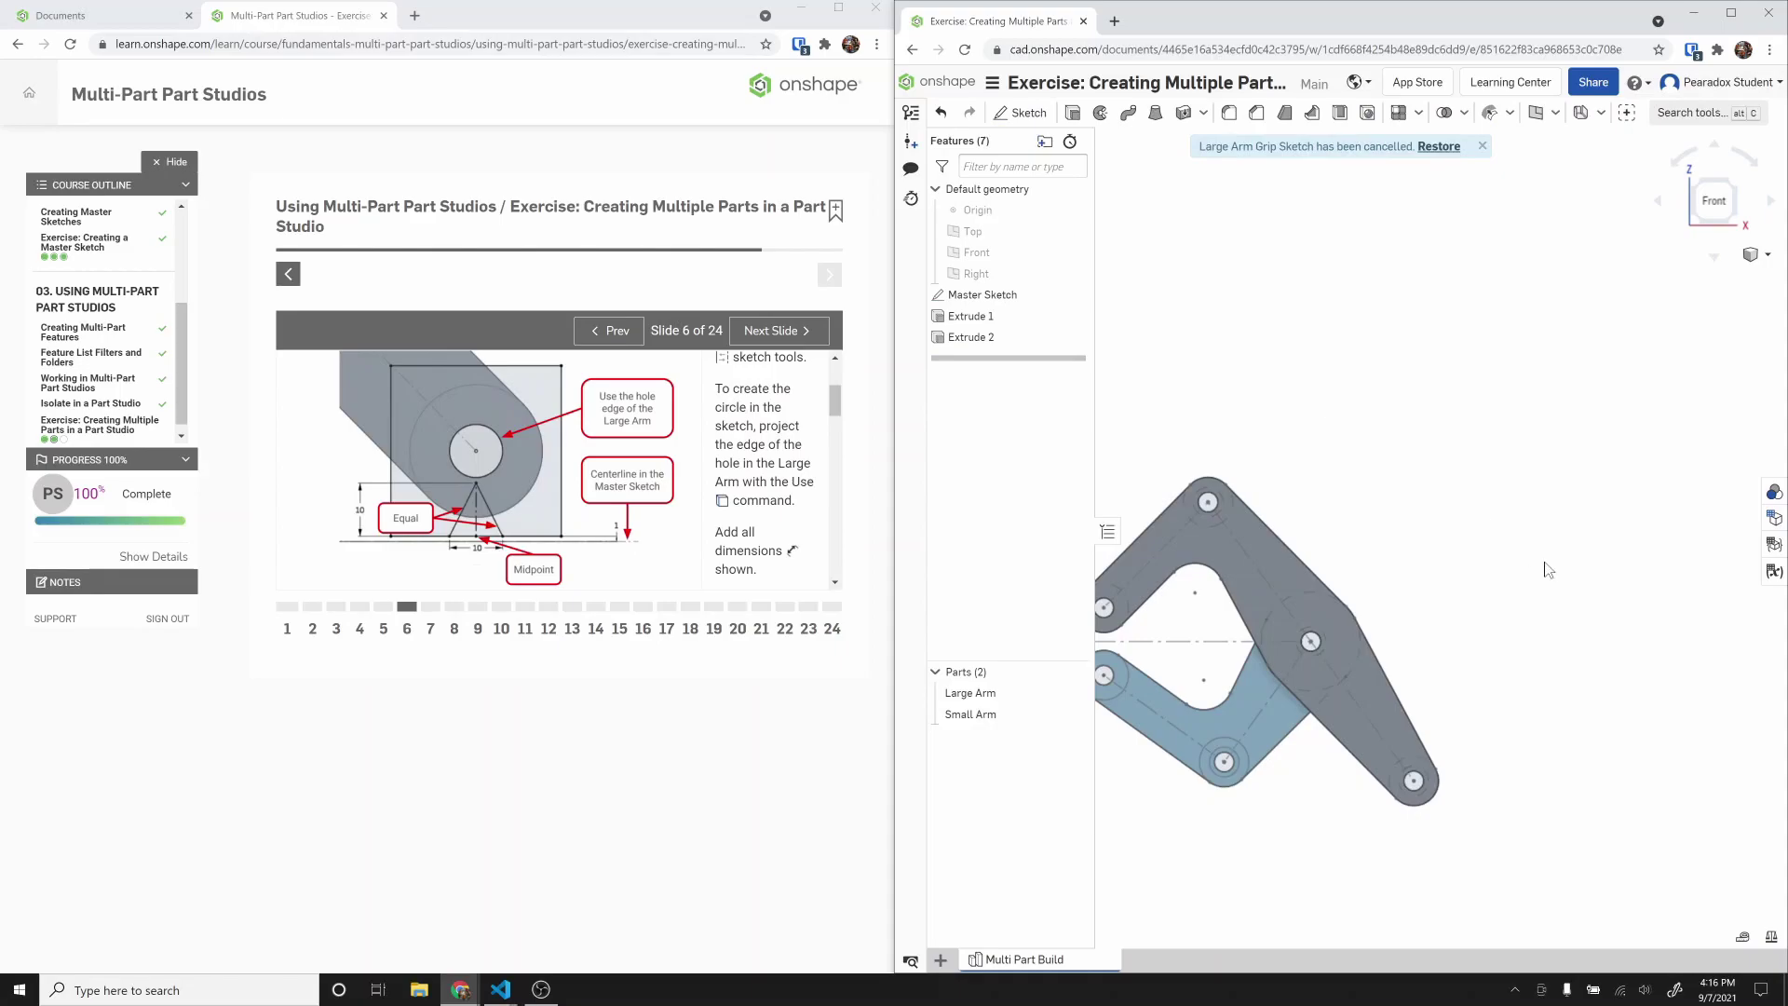
scroll(1551, 563, "down", 3)
scroll(762, 475, "up", 3)
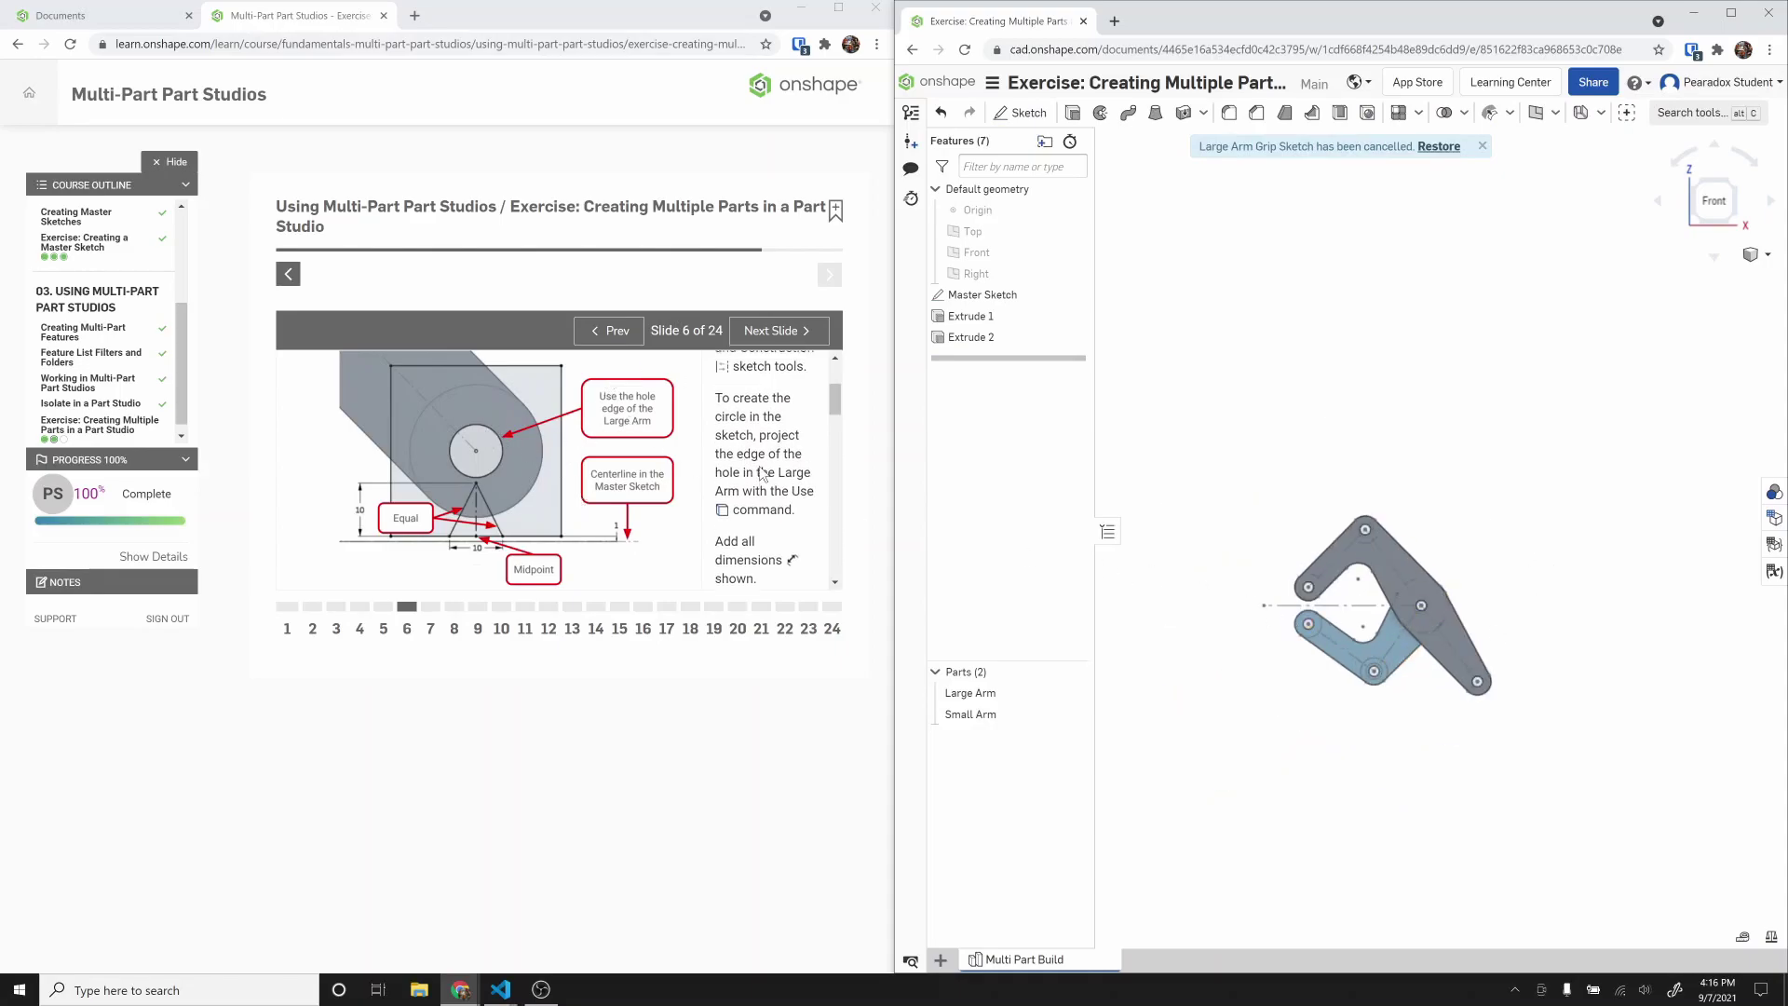
left_click(626, 333)
right_click_drag(1506, 658, 1473, 551)
scroll(1518, 551, "up", 5)
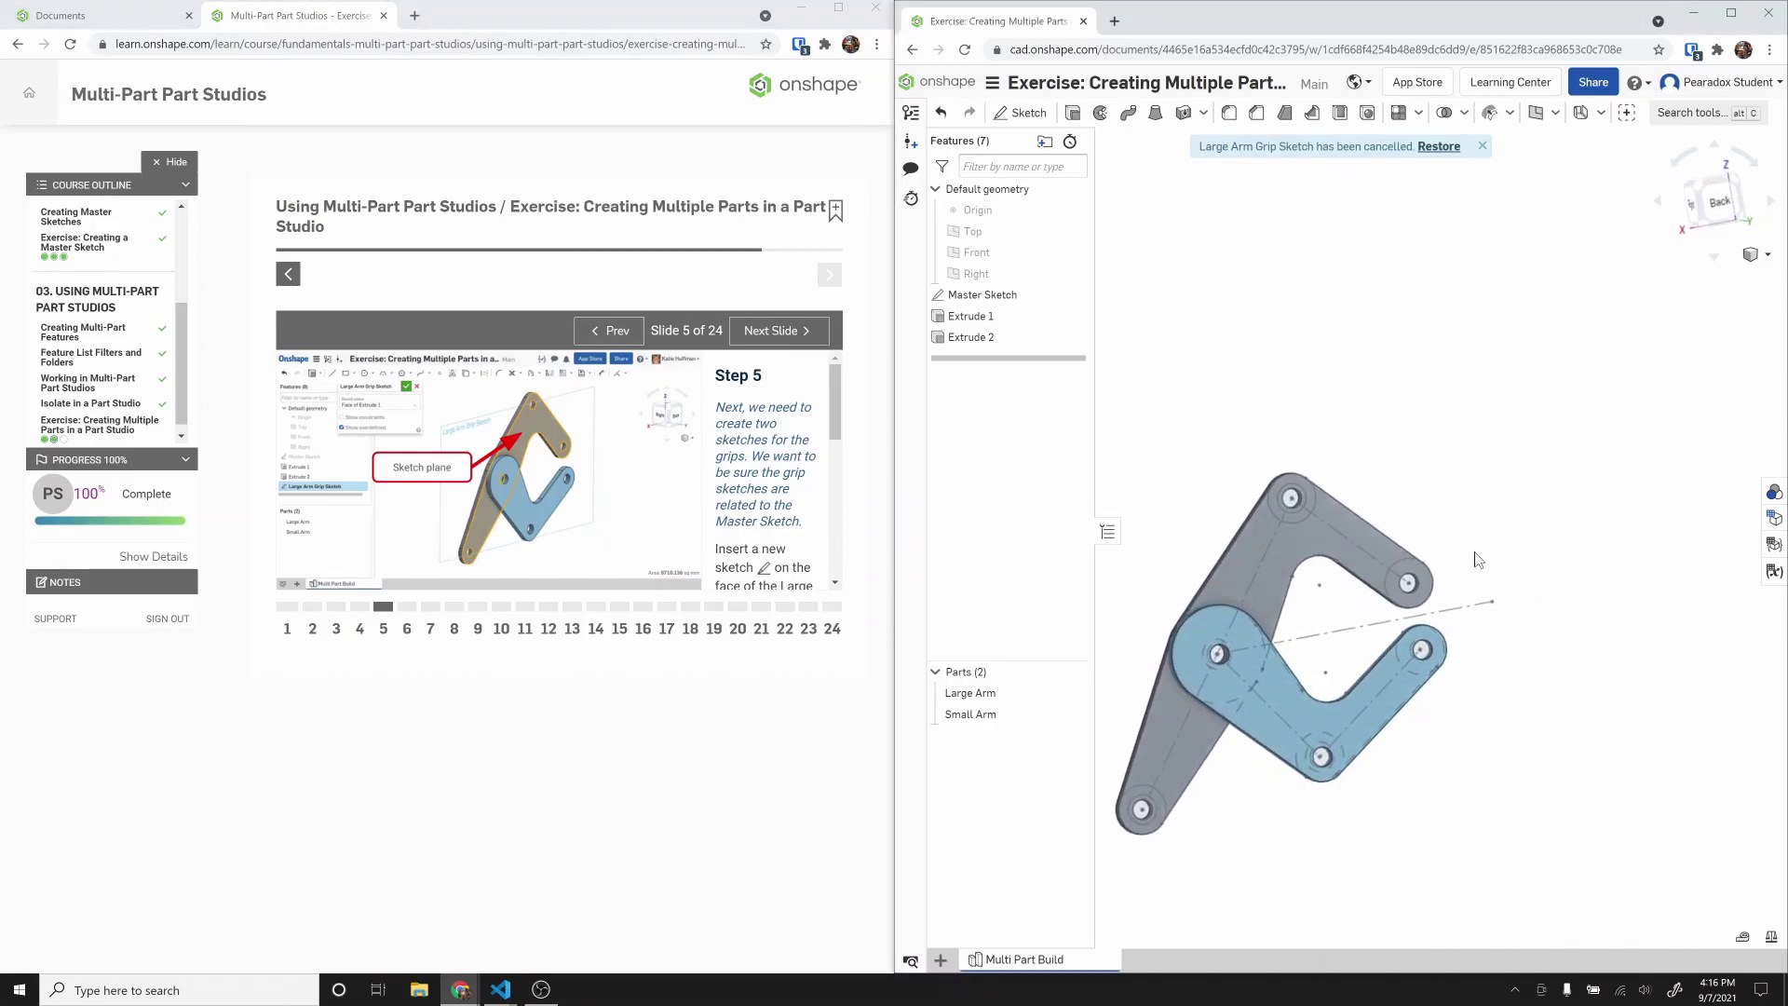
Step: Start a new sketch on the back face of the Large Arm, with the Master Sketch hidden and the view normal to the face
left_click(1021, 112)
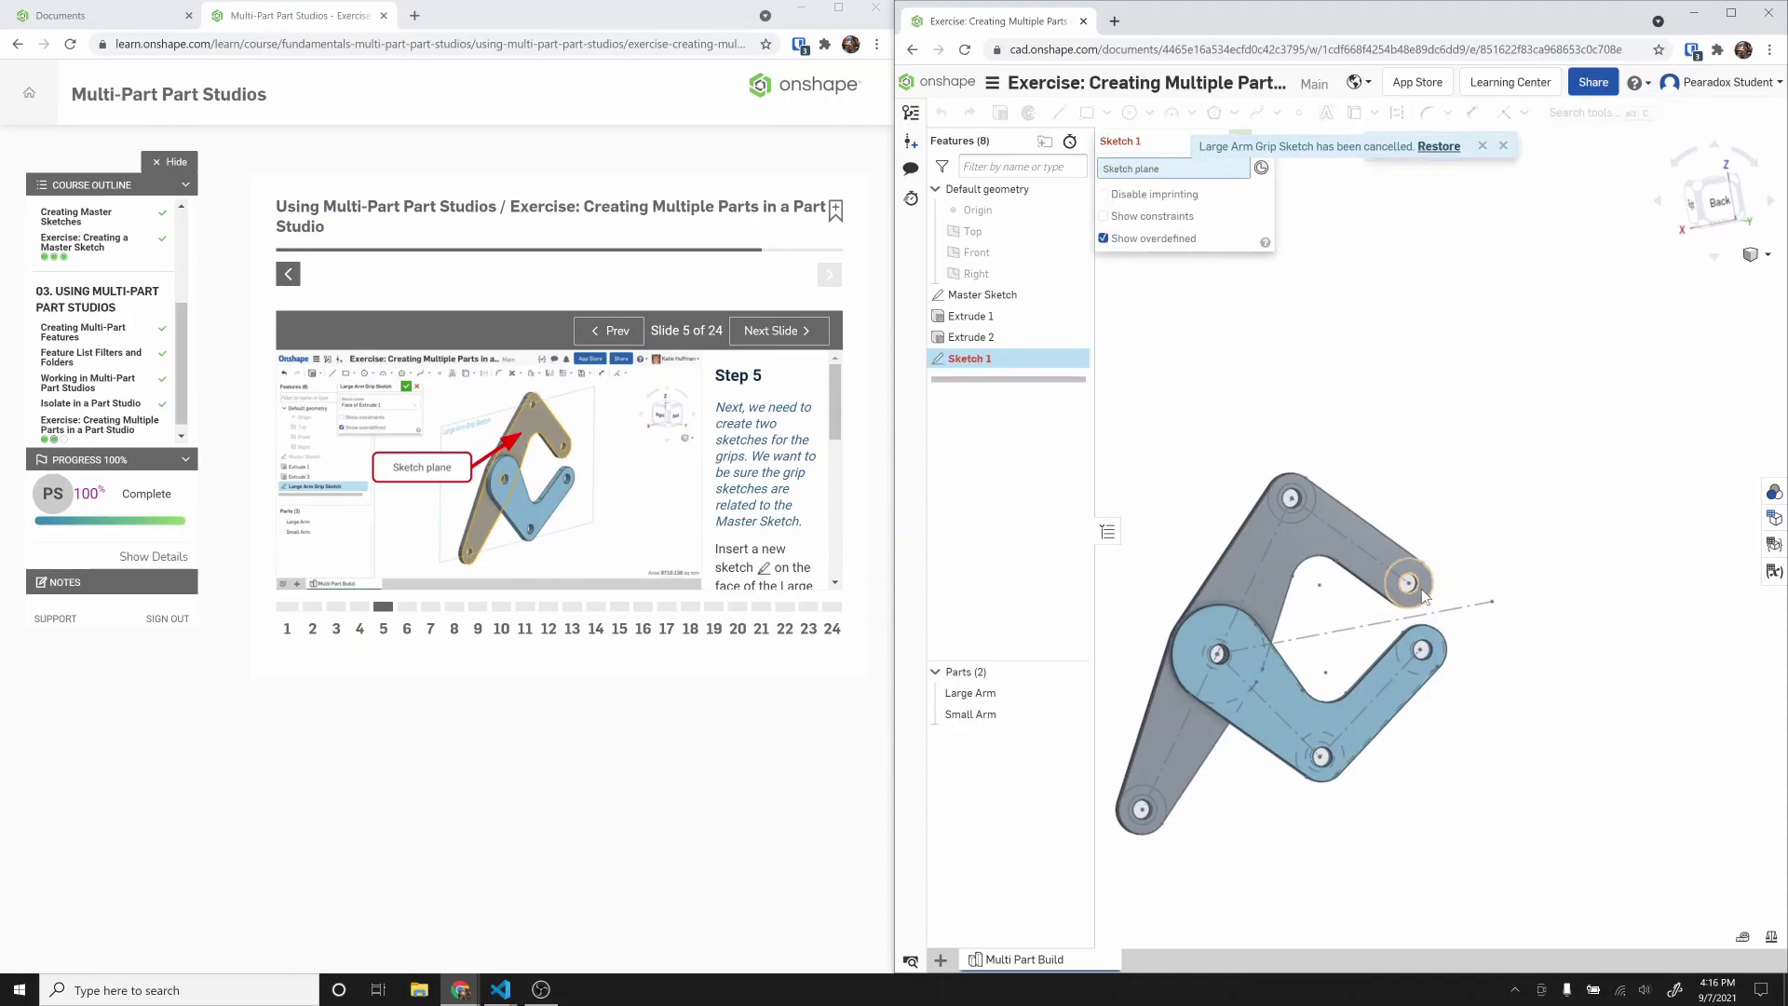
left_click(1421, 589)
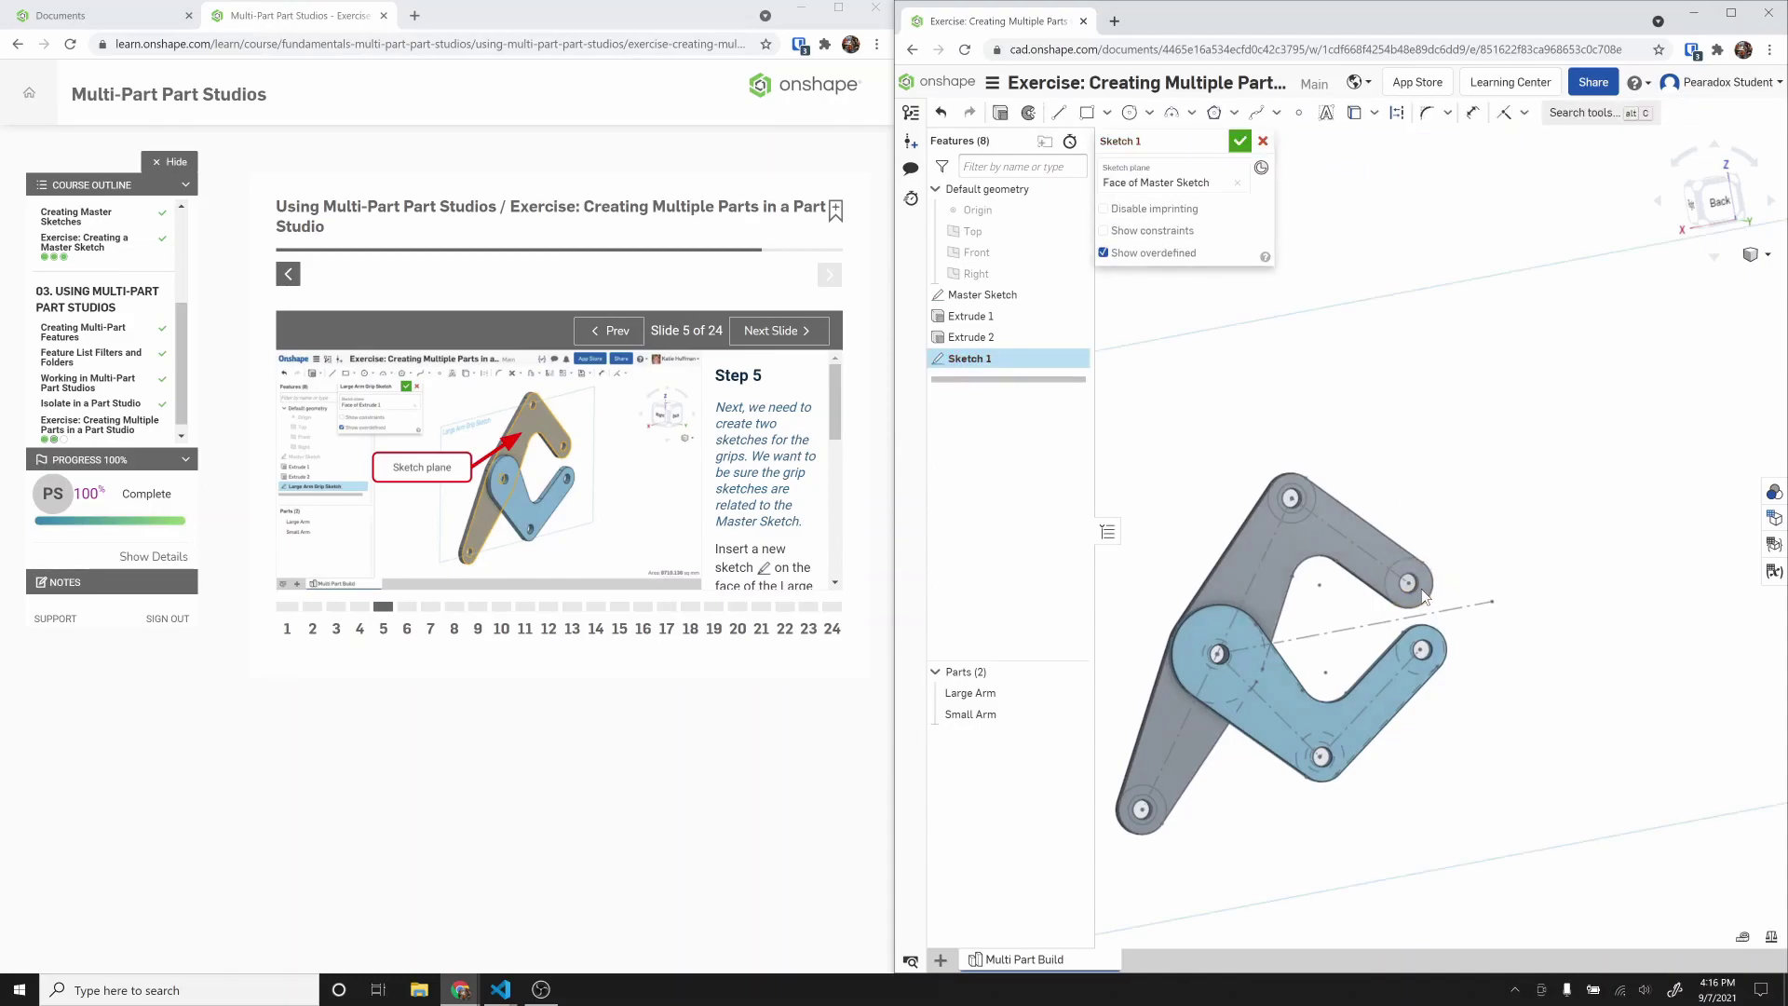
key("n")
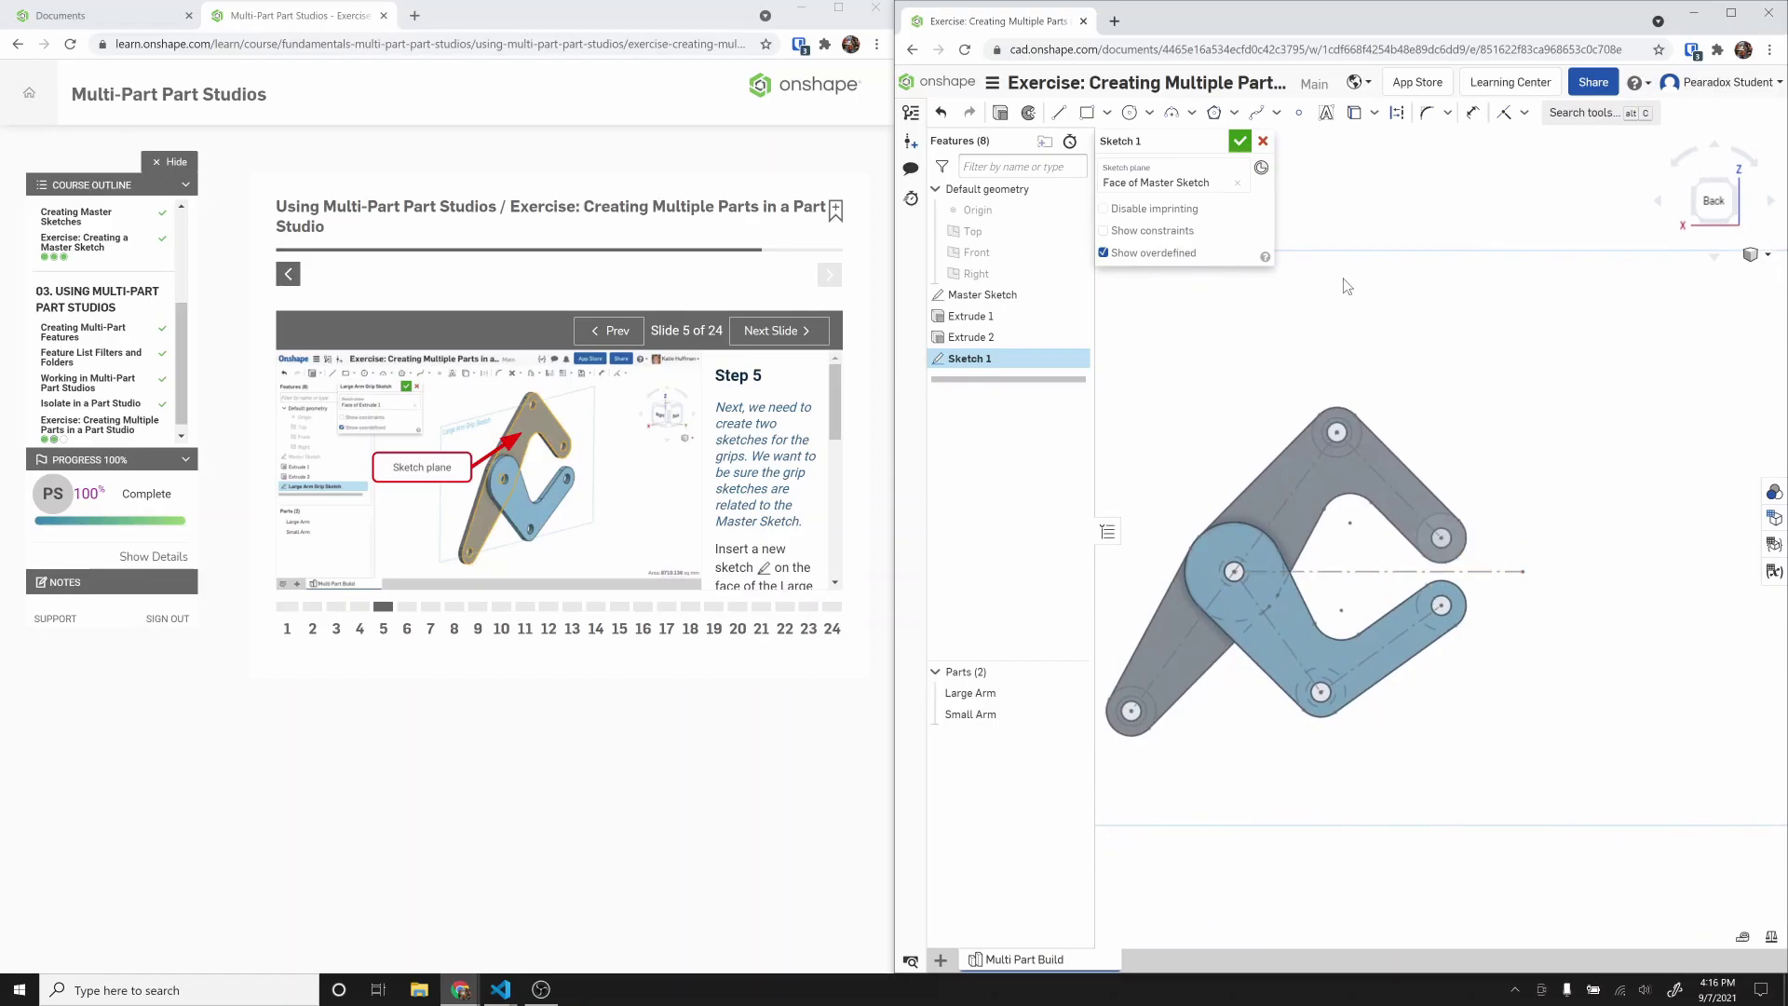
left_click(1236, 184)
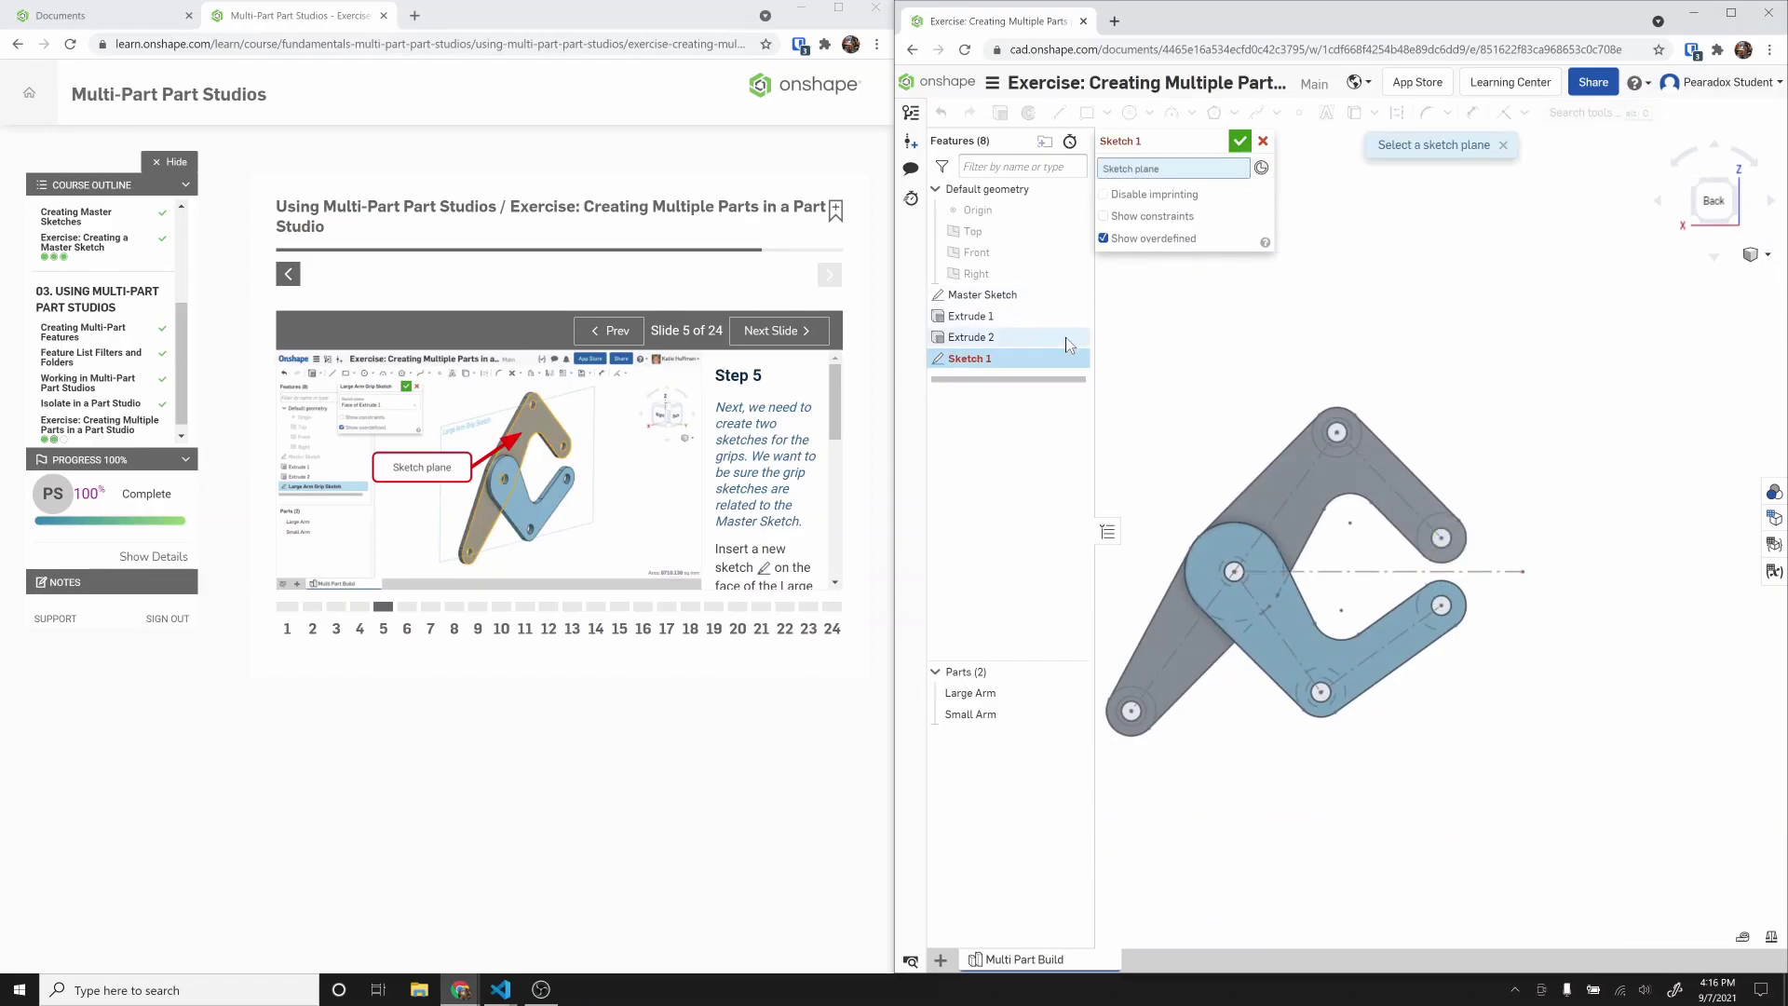
left_click(1074, 296)
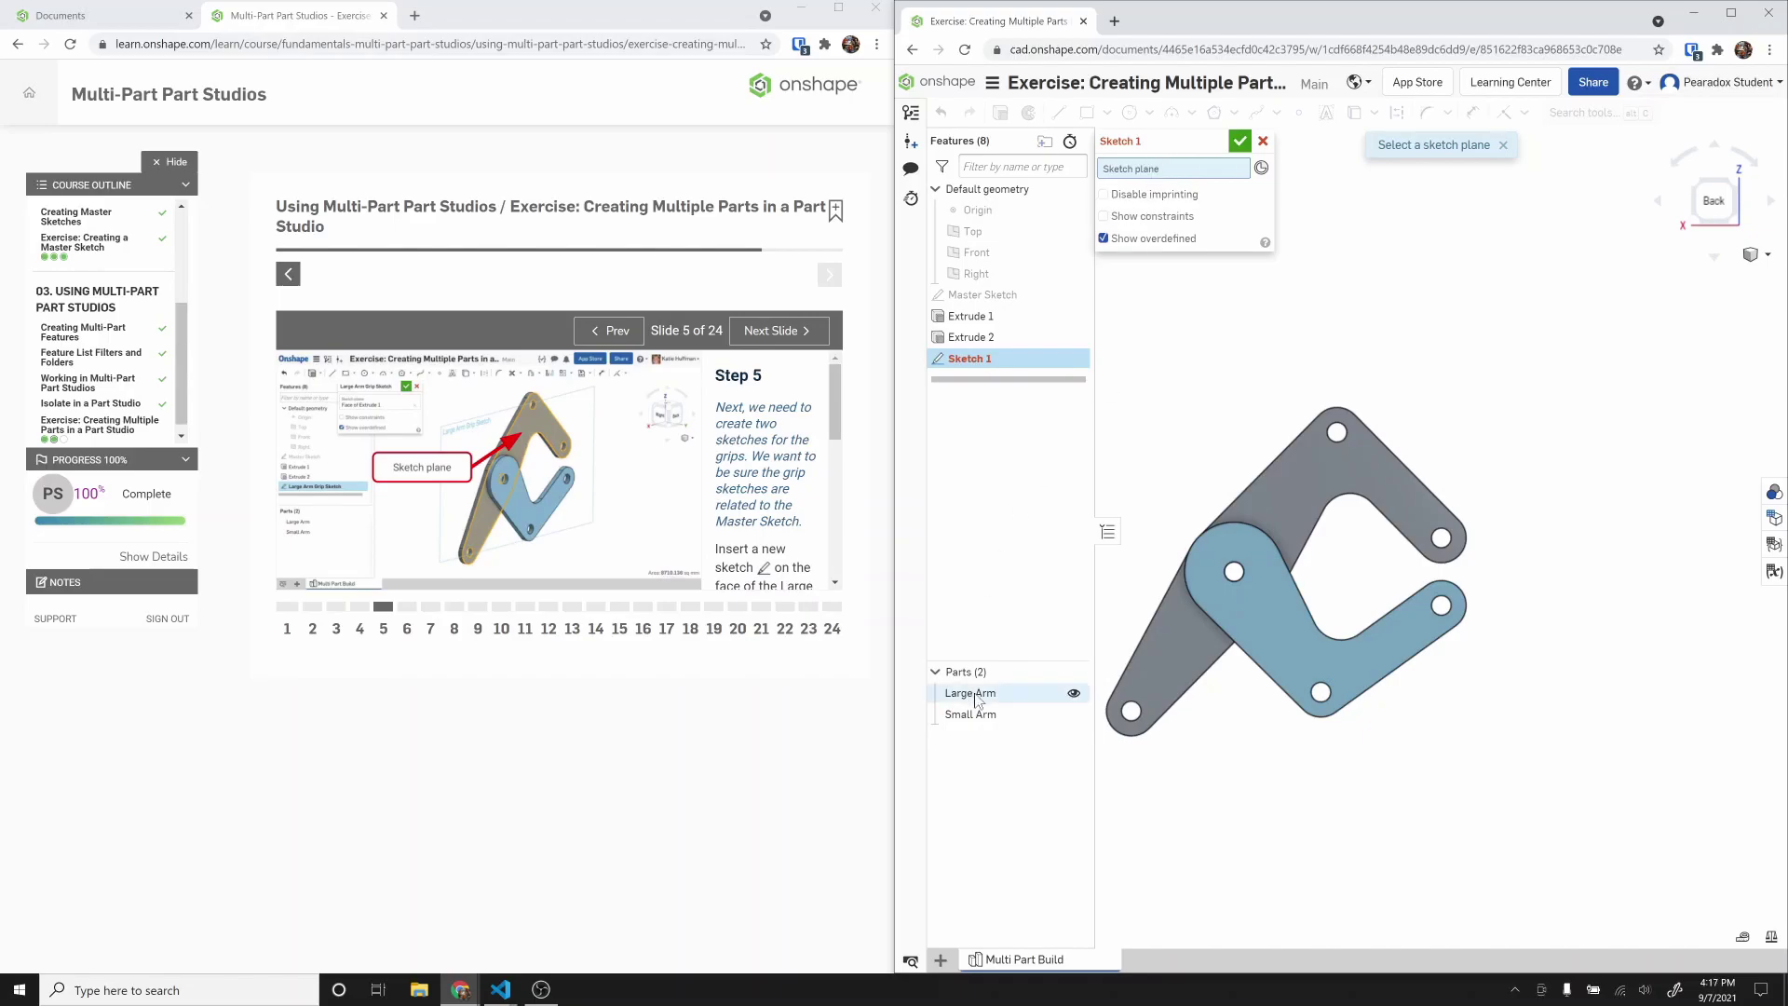
left_click(1419, 503)
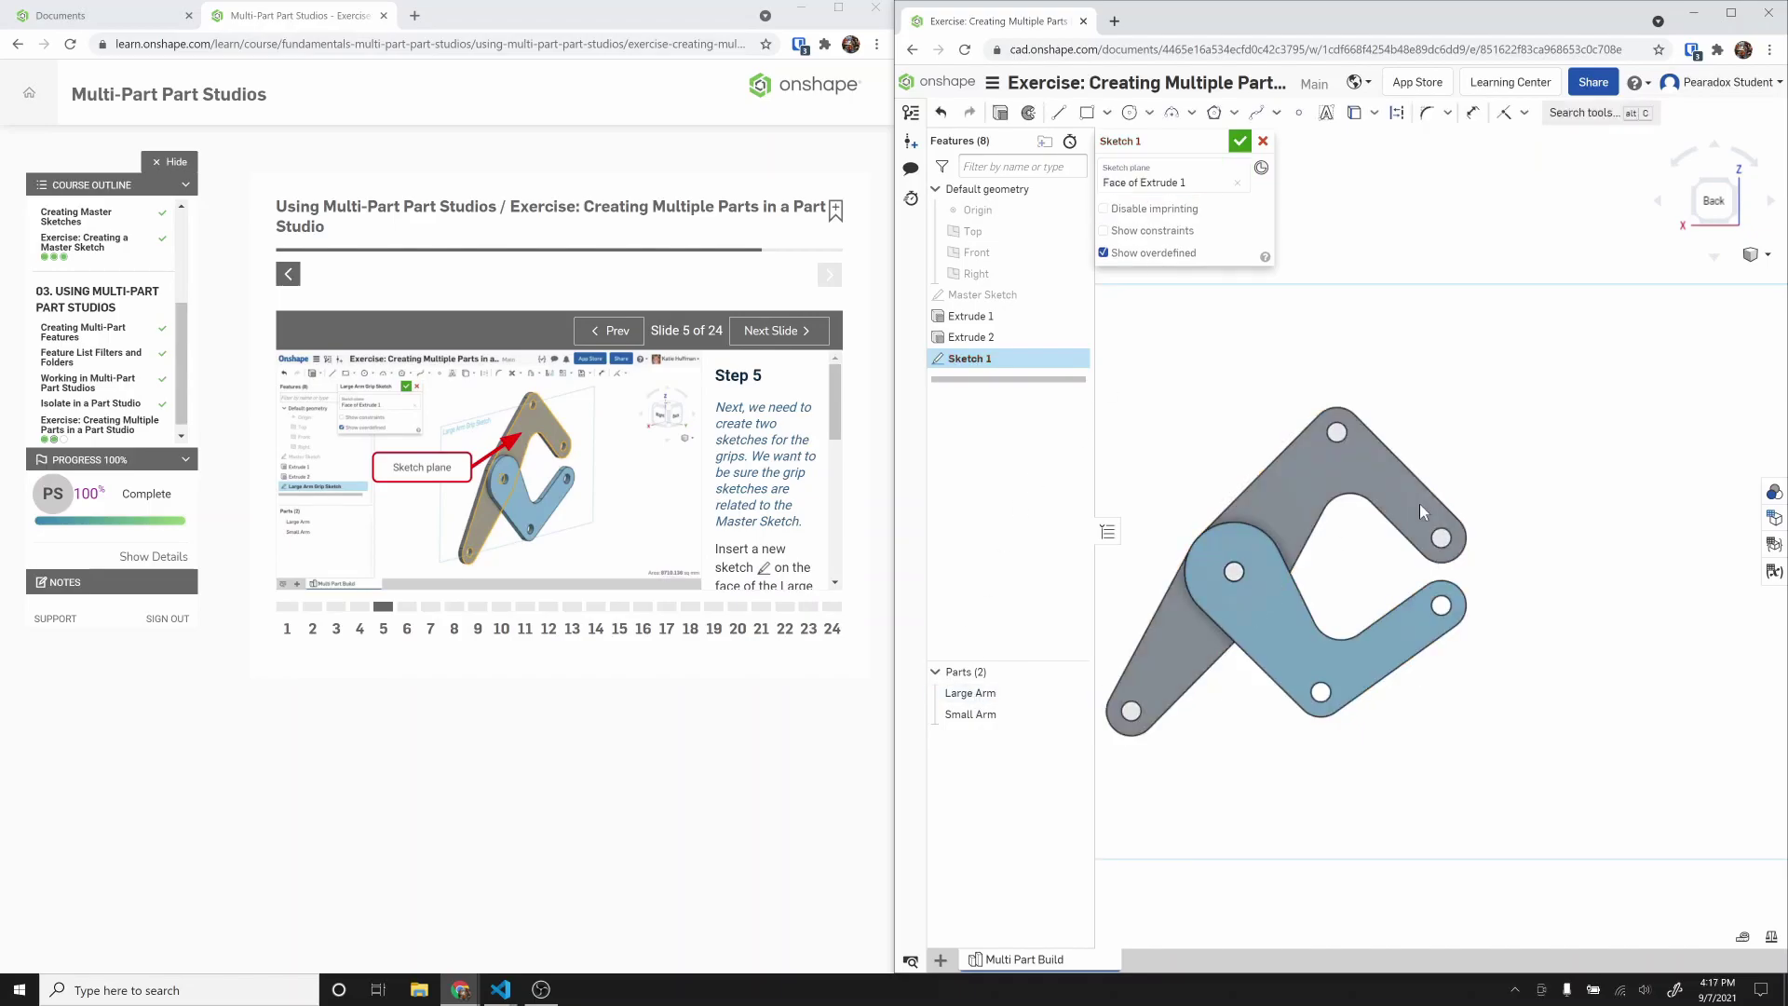
key("n")
Step: Show the Master Sketch and draw a corner rectangle about 33 mm wide around the hole at the Large Arm's jaw end, projecting the hole edge
scroll(1621, 493, "up", 2)
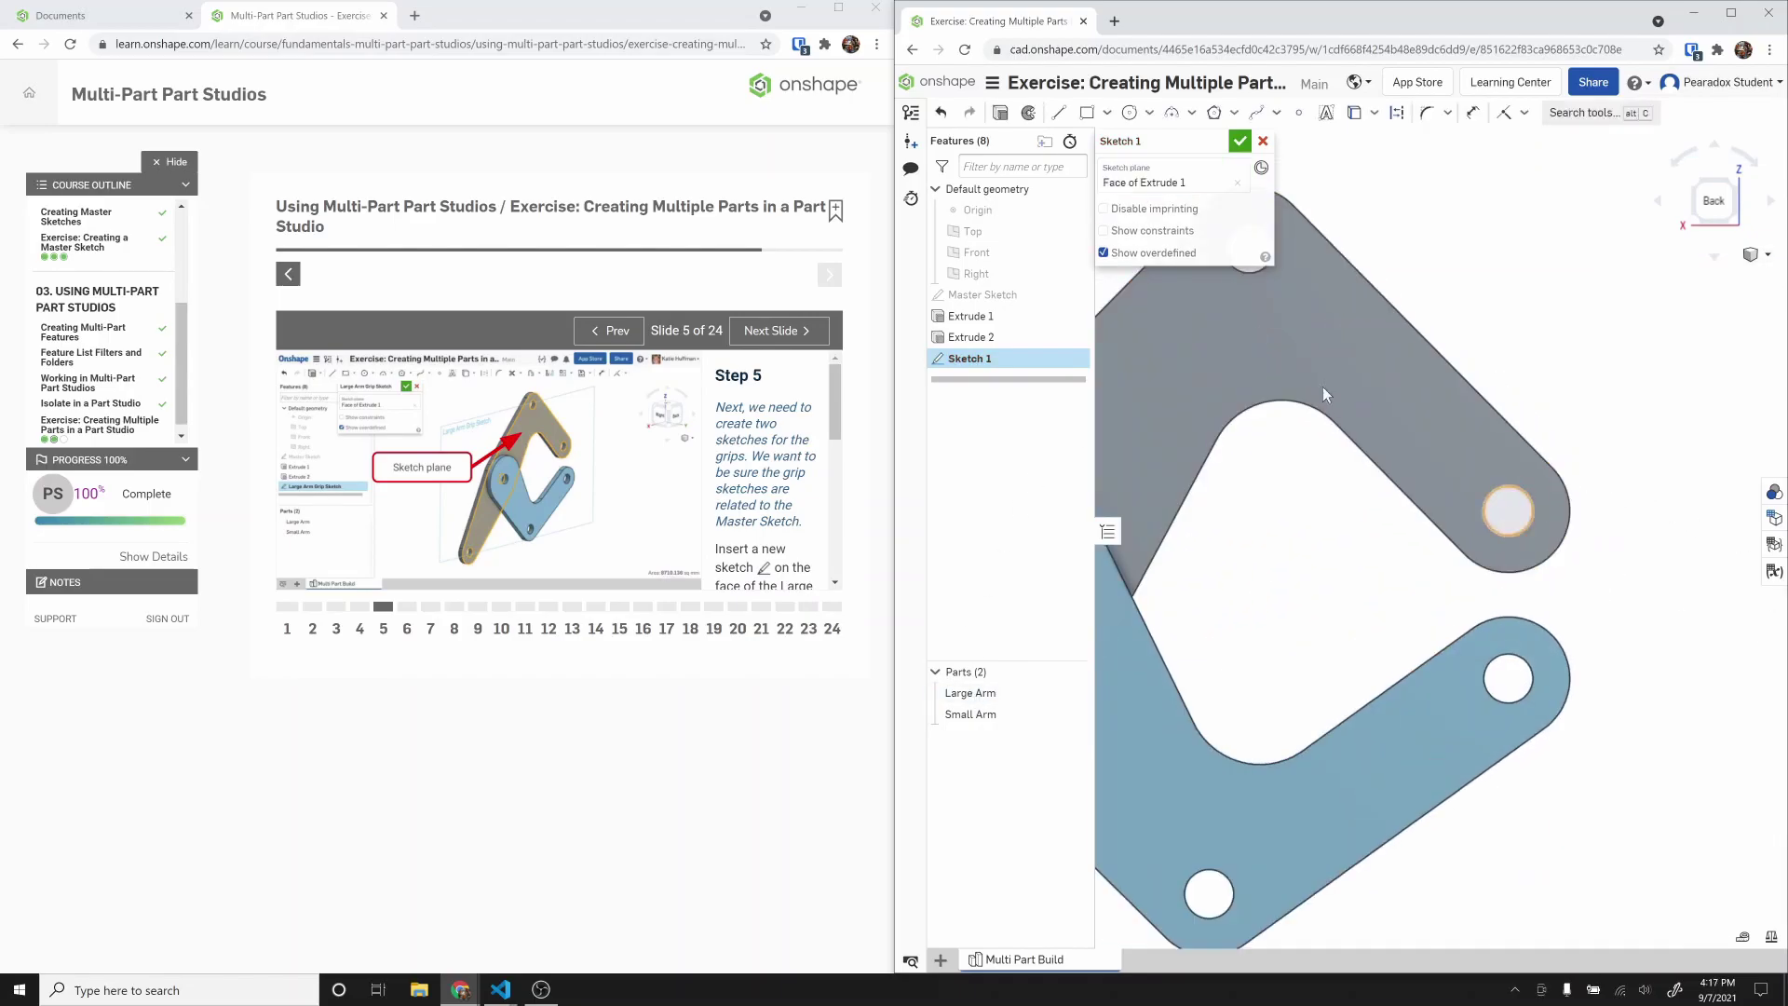
left_click(1074, 296)
key("g")
left_click(1431, 580)
left_click(1595, 410)
key("F1")
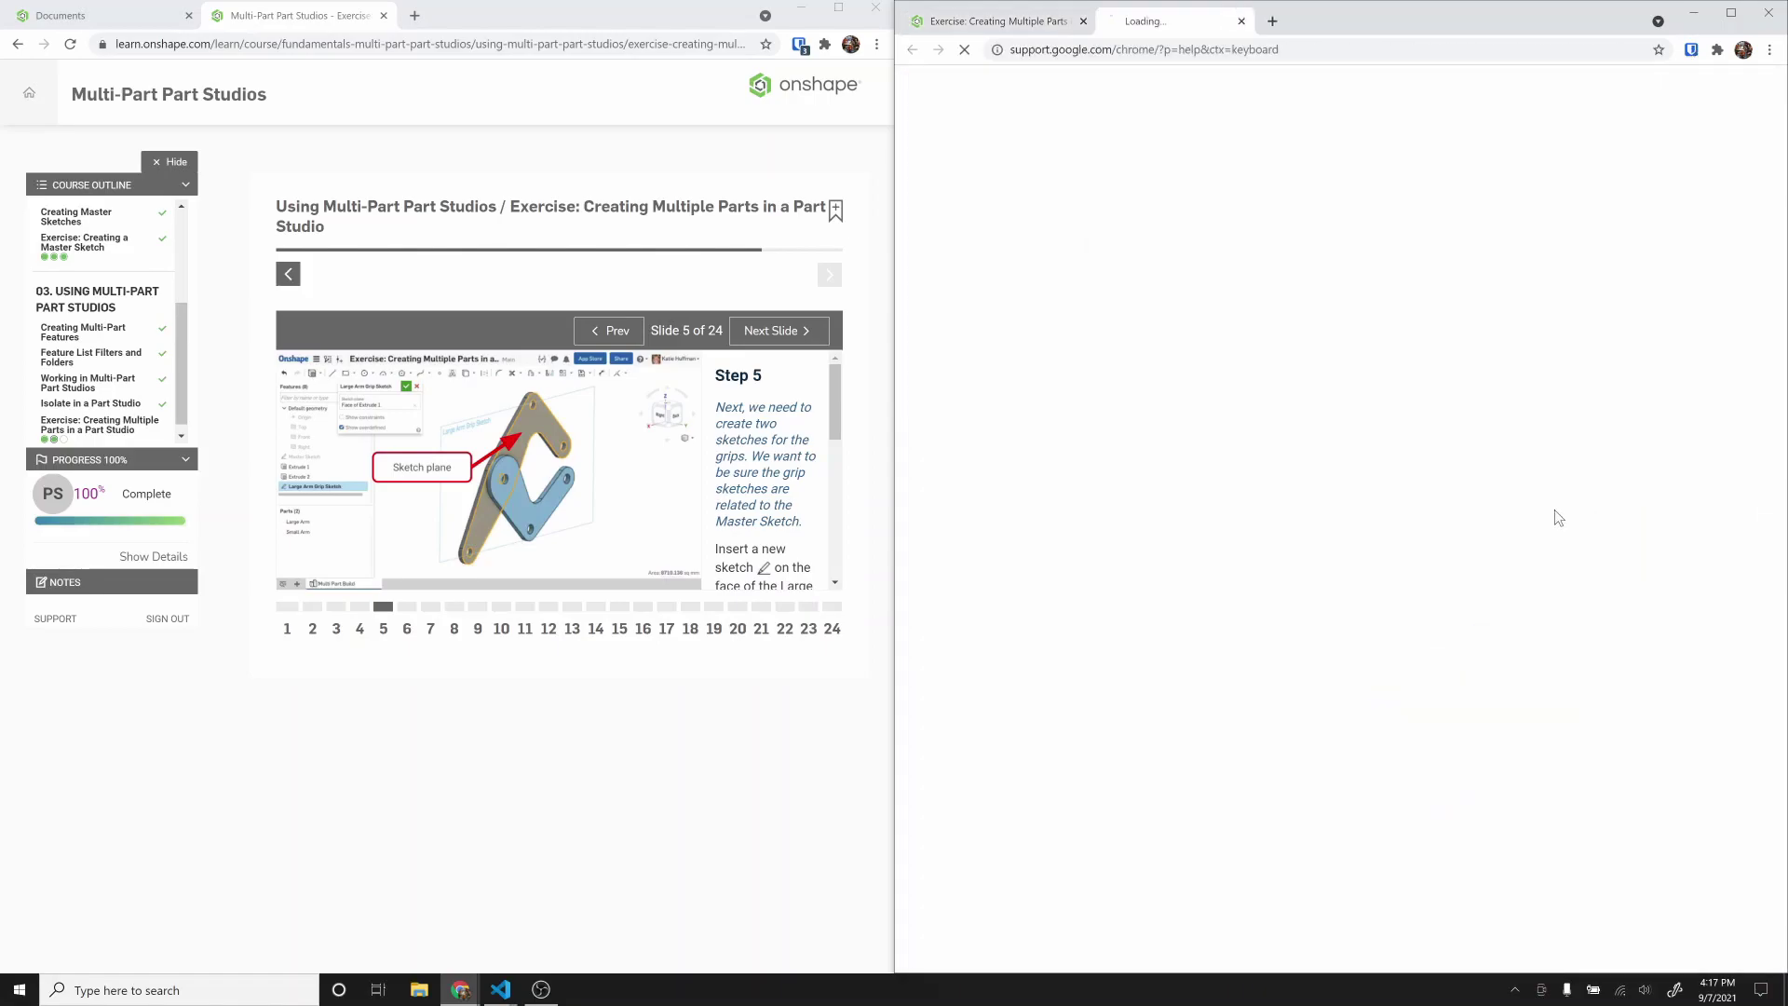
left_click(1278, 21)
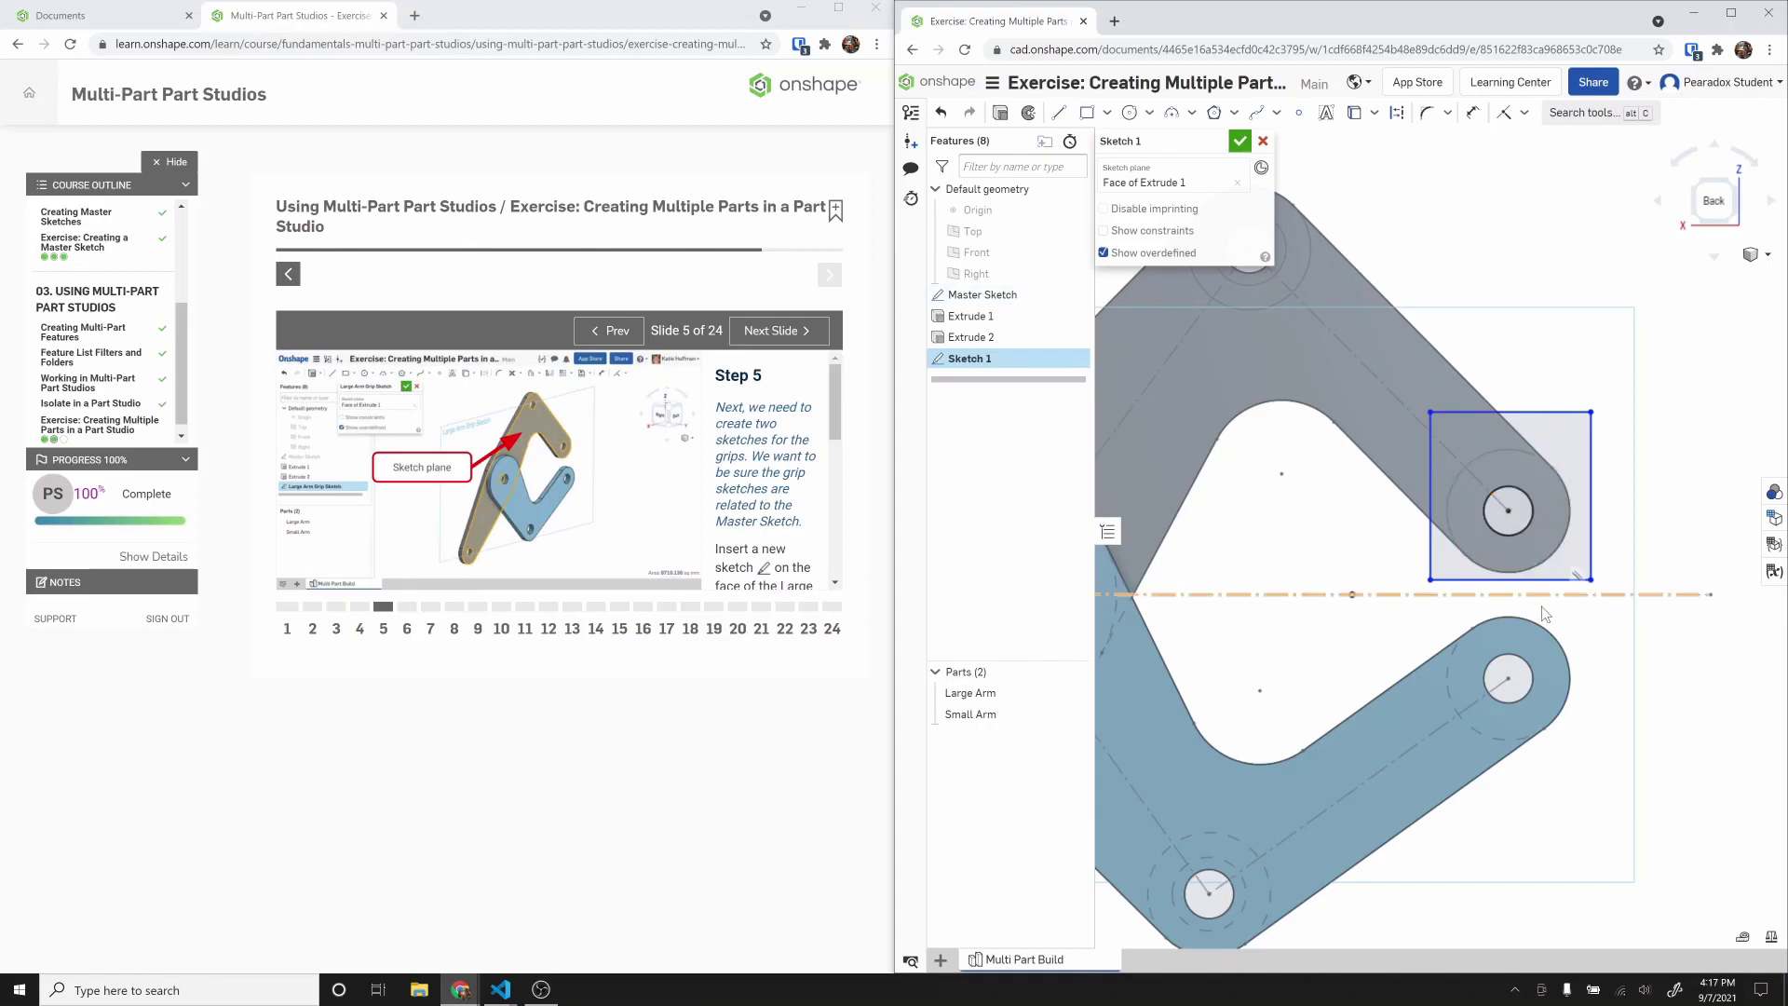
Step: Set the distance from the rectangle's lower edge to the Master Sketch centerline to 1 mm, and advance the exercise to slide 6
scroll(1544, 606, "up", 2)
key("d")
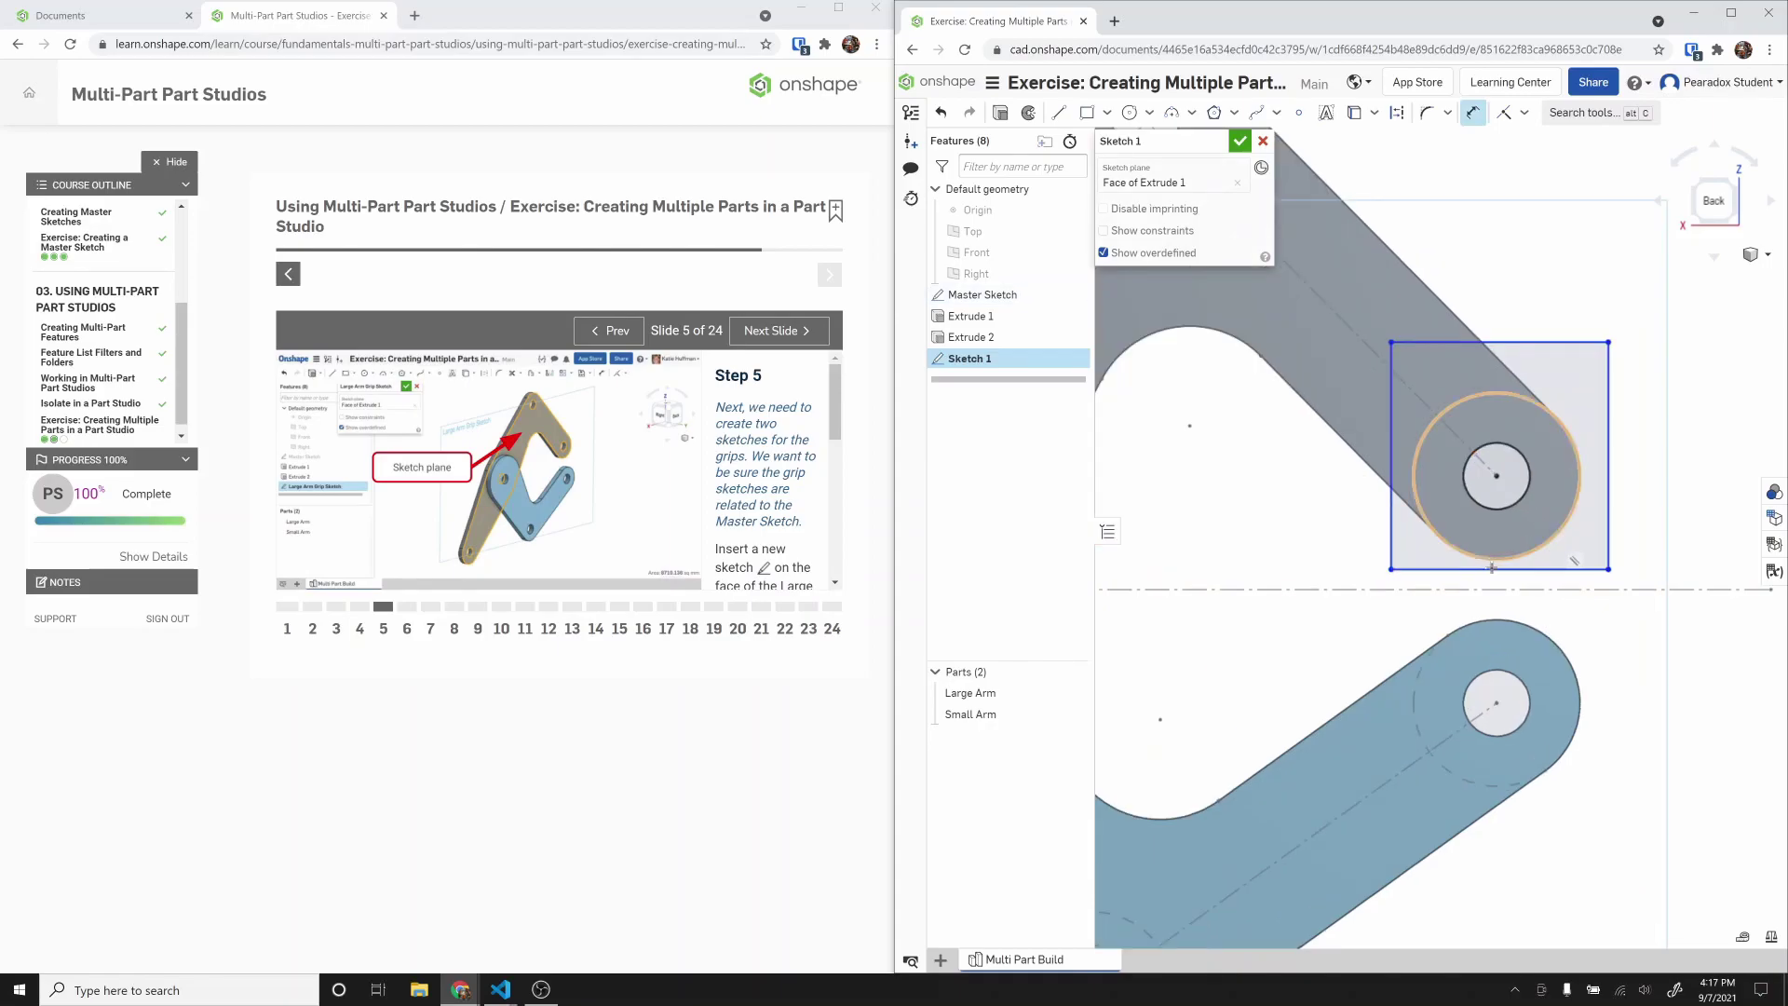
left_click(1495, 570)
left_click(1496, 588)
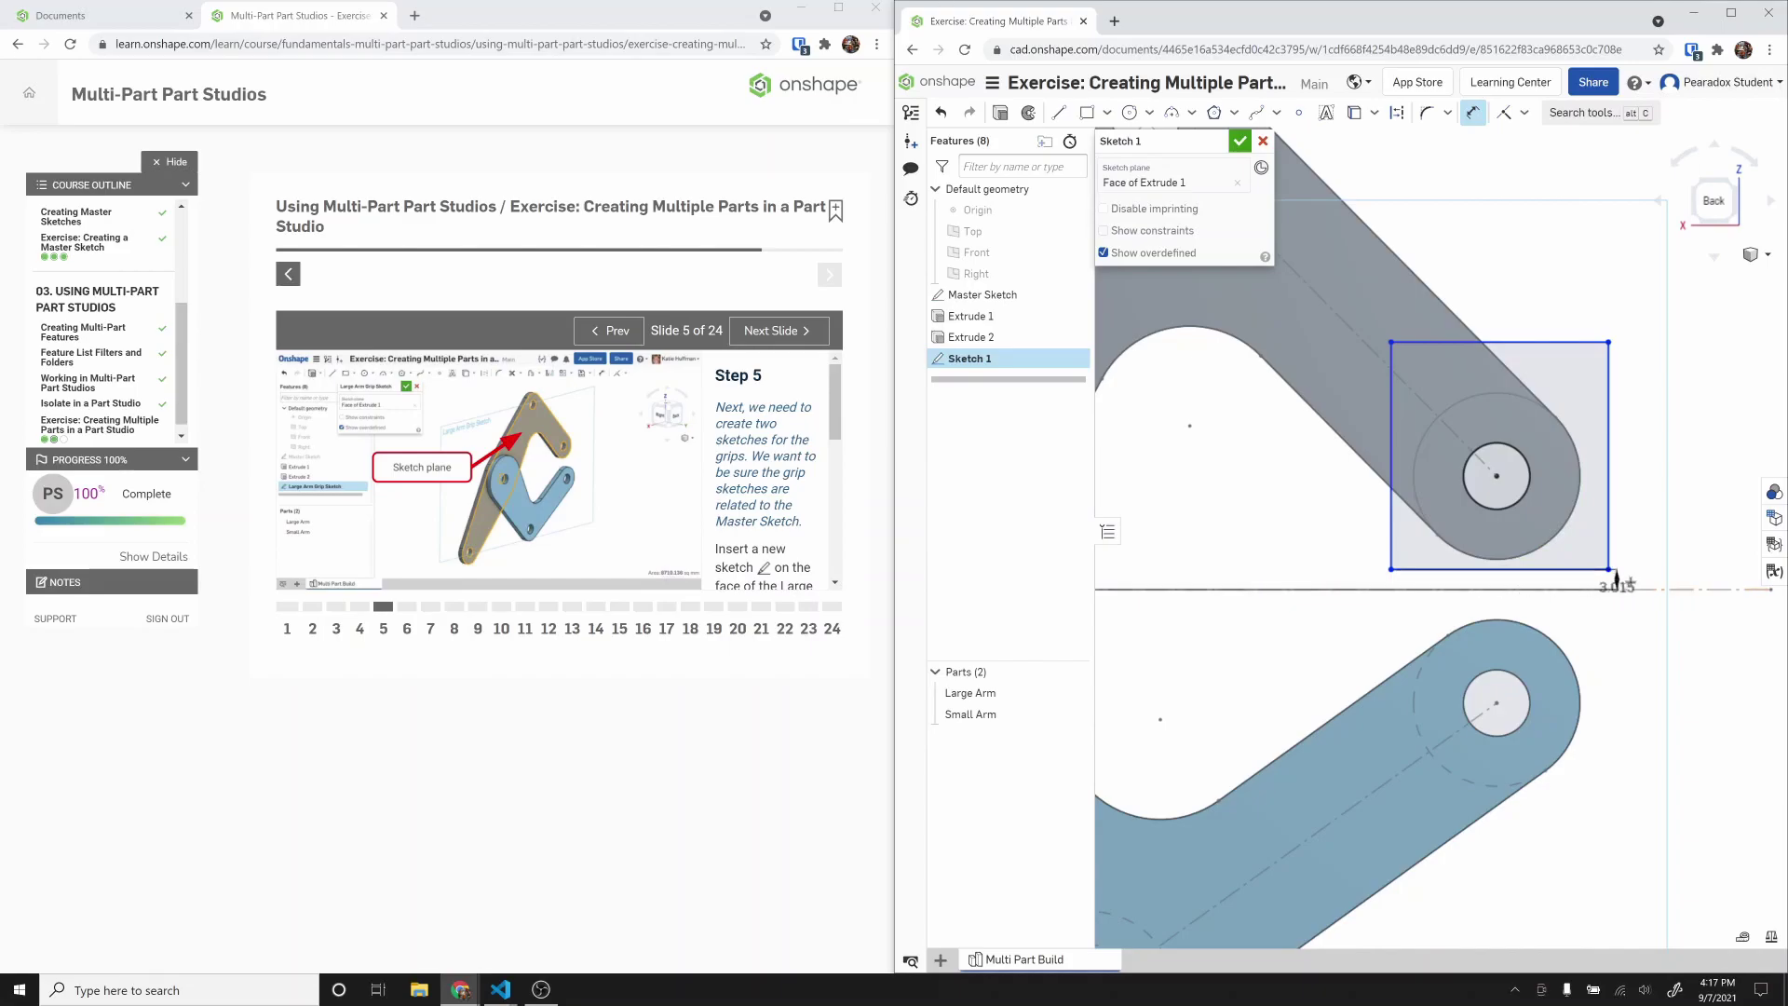
left_click(1651, 573)
type("1")
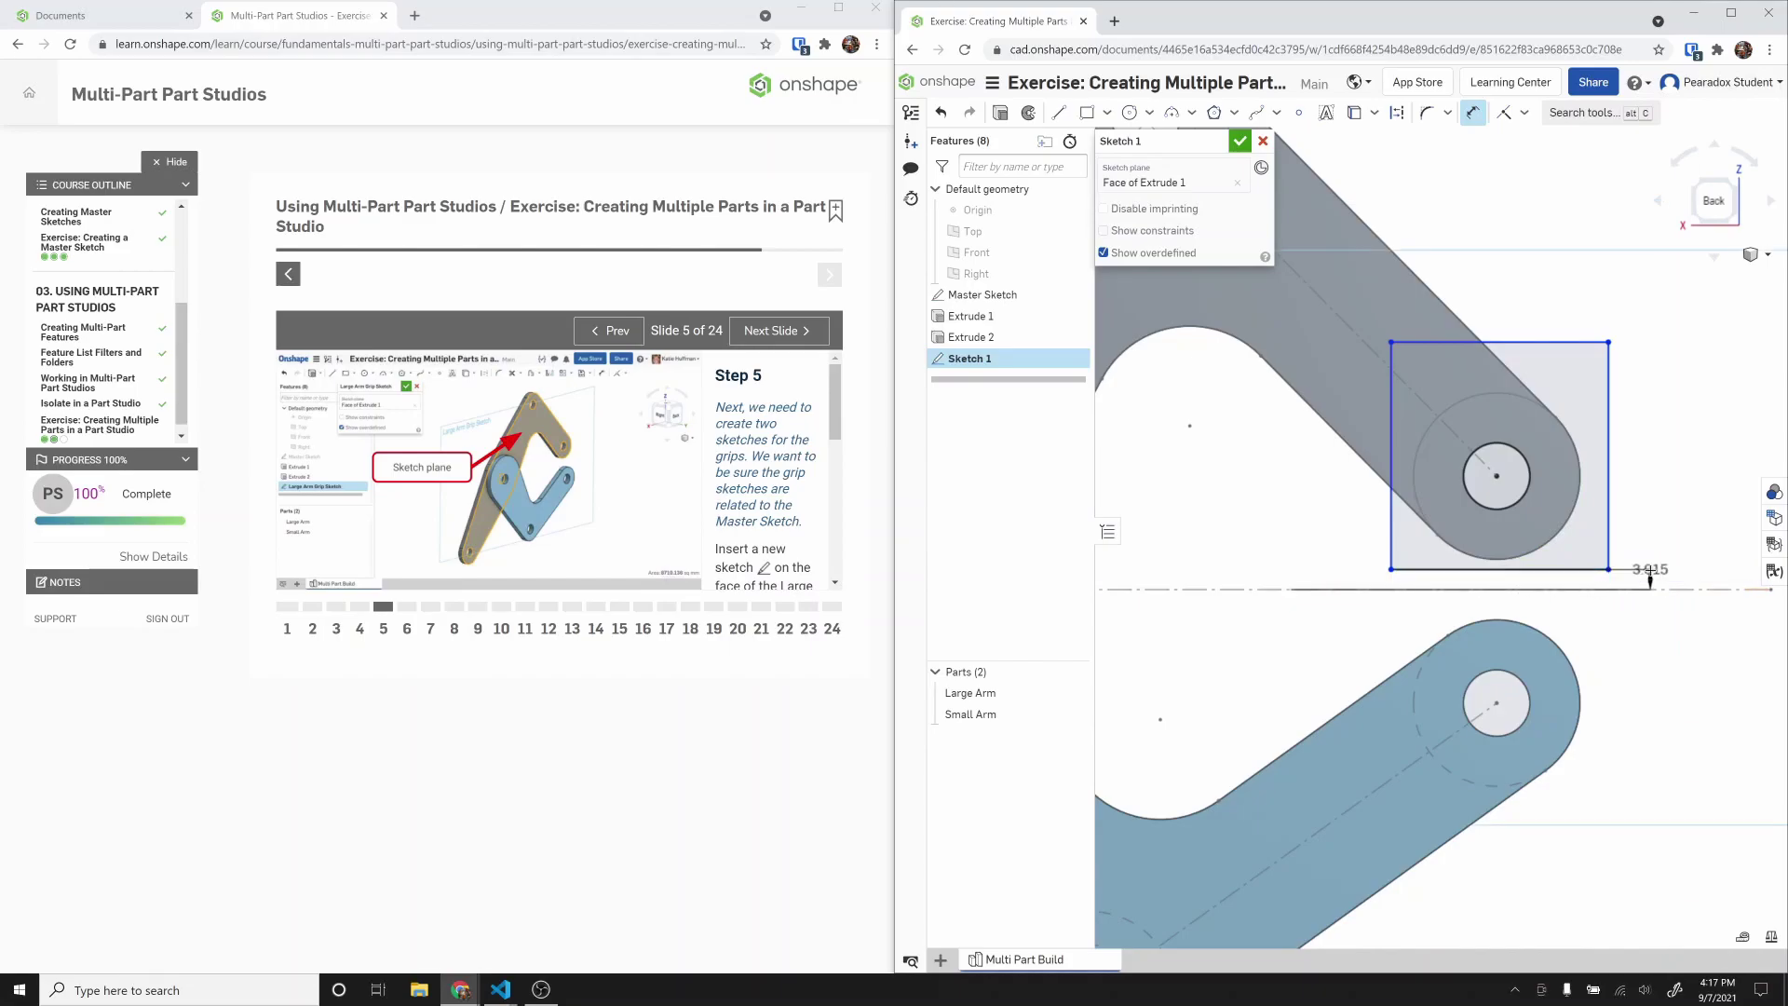
key("Return")
left_click(752, 341)
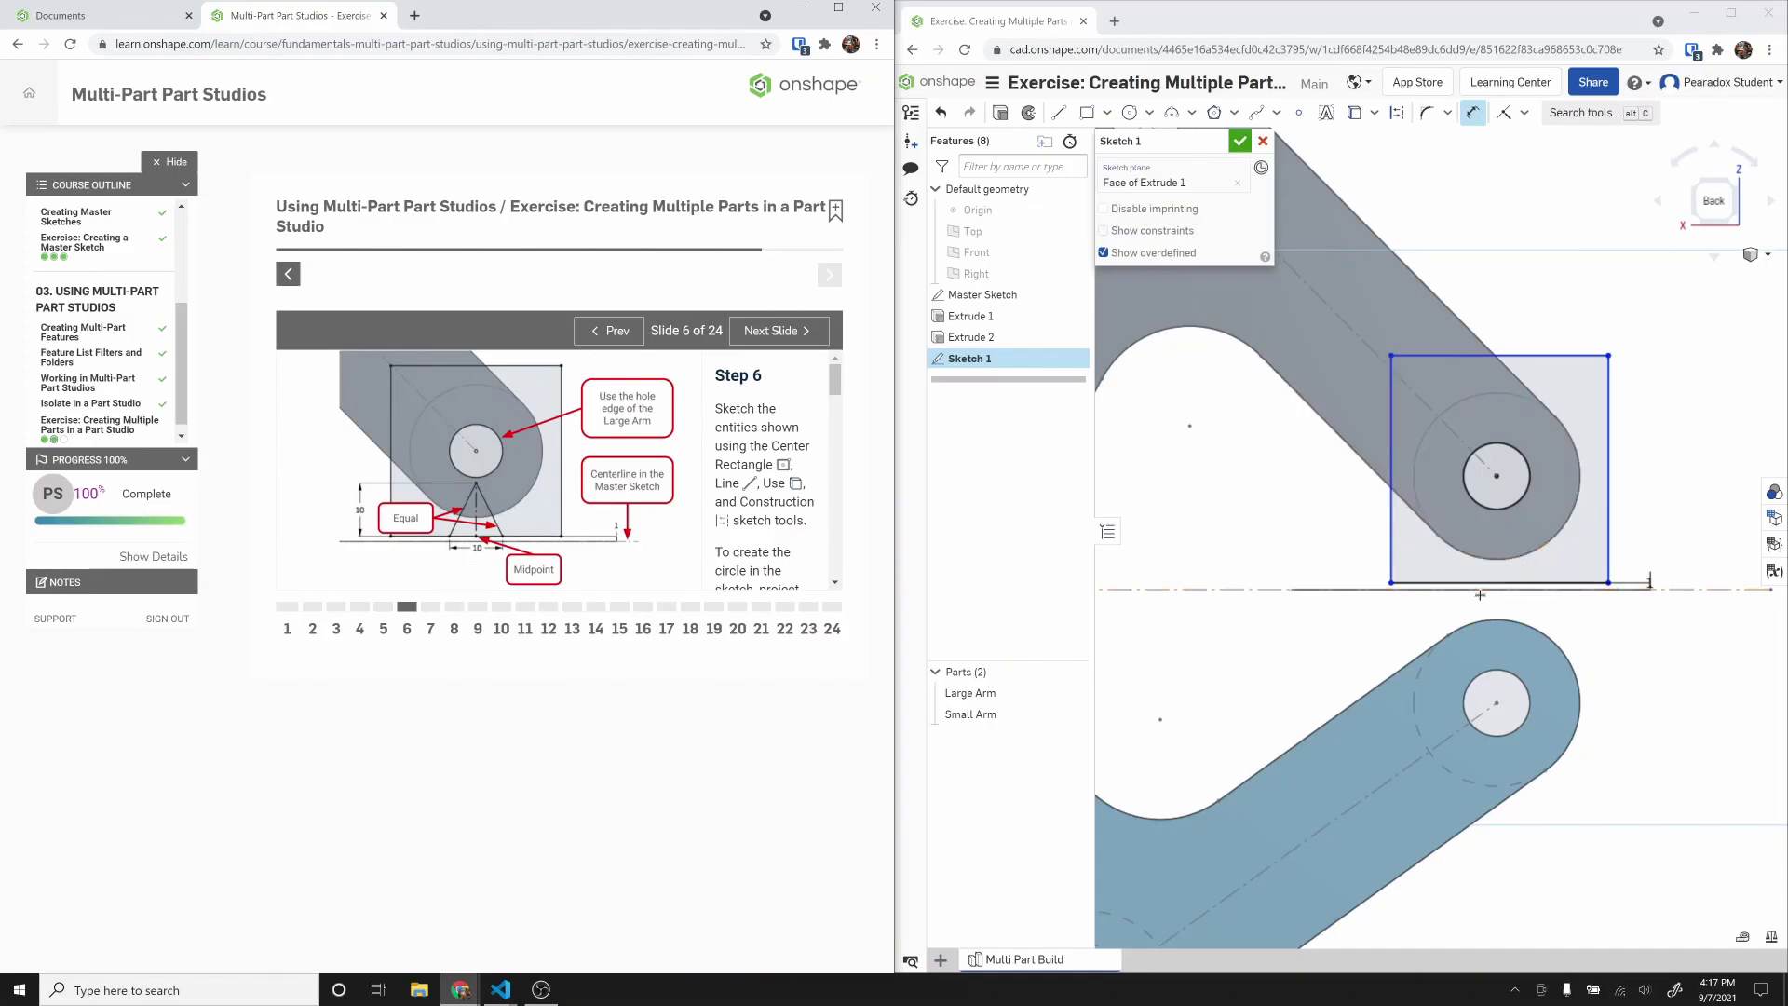
scroll(1484, 577, "up", 2)
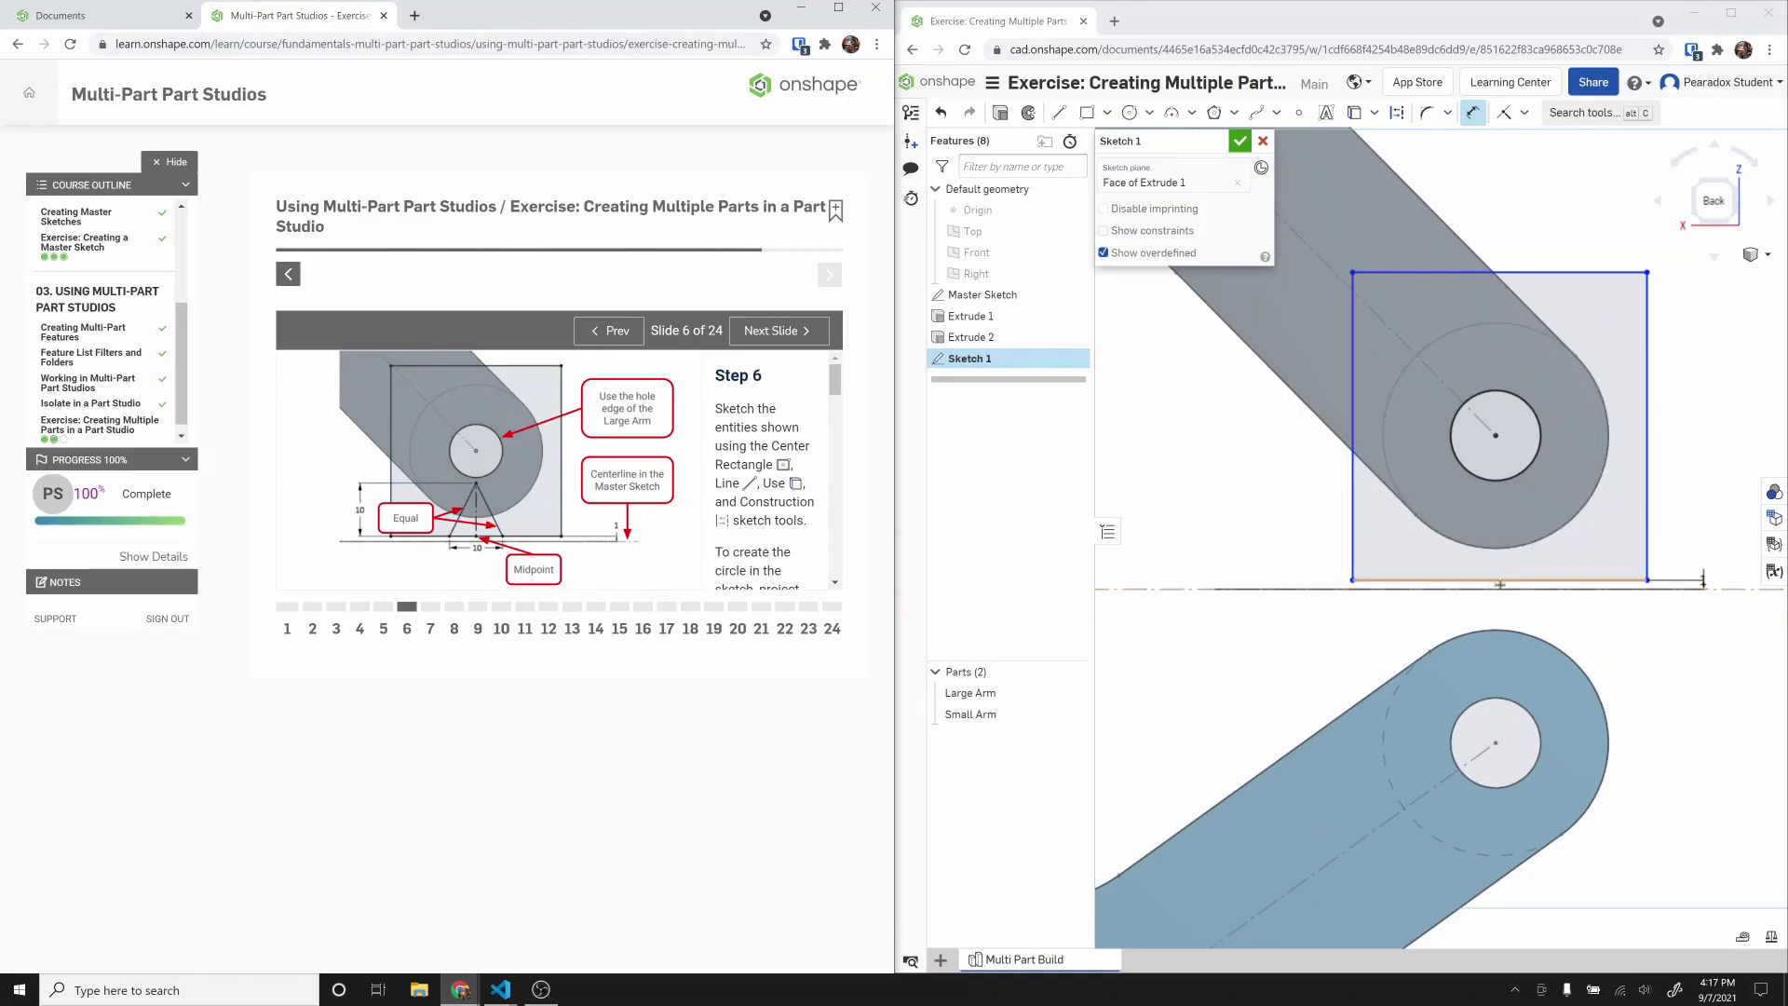
left_click(1498, 581)
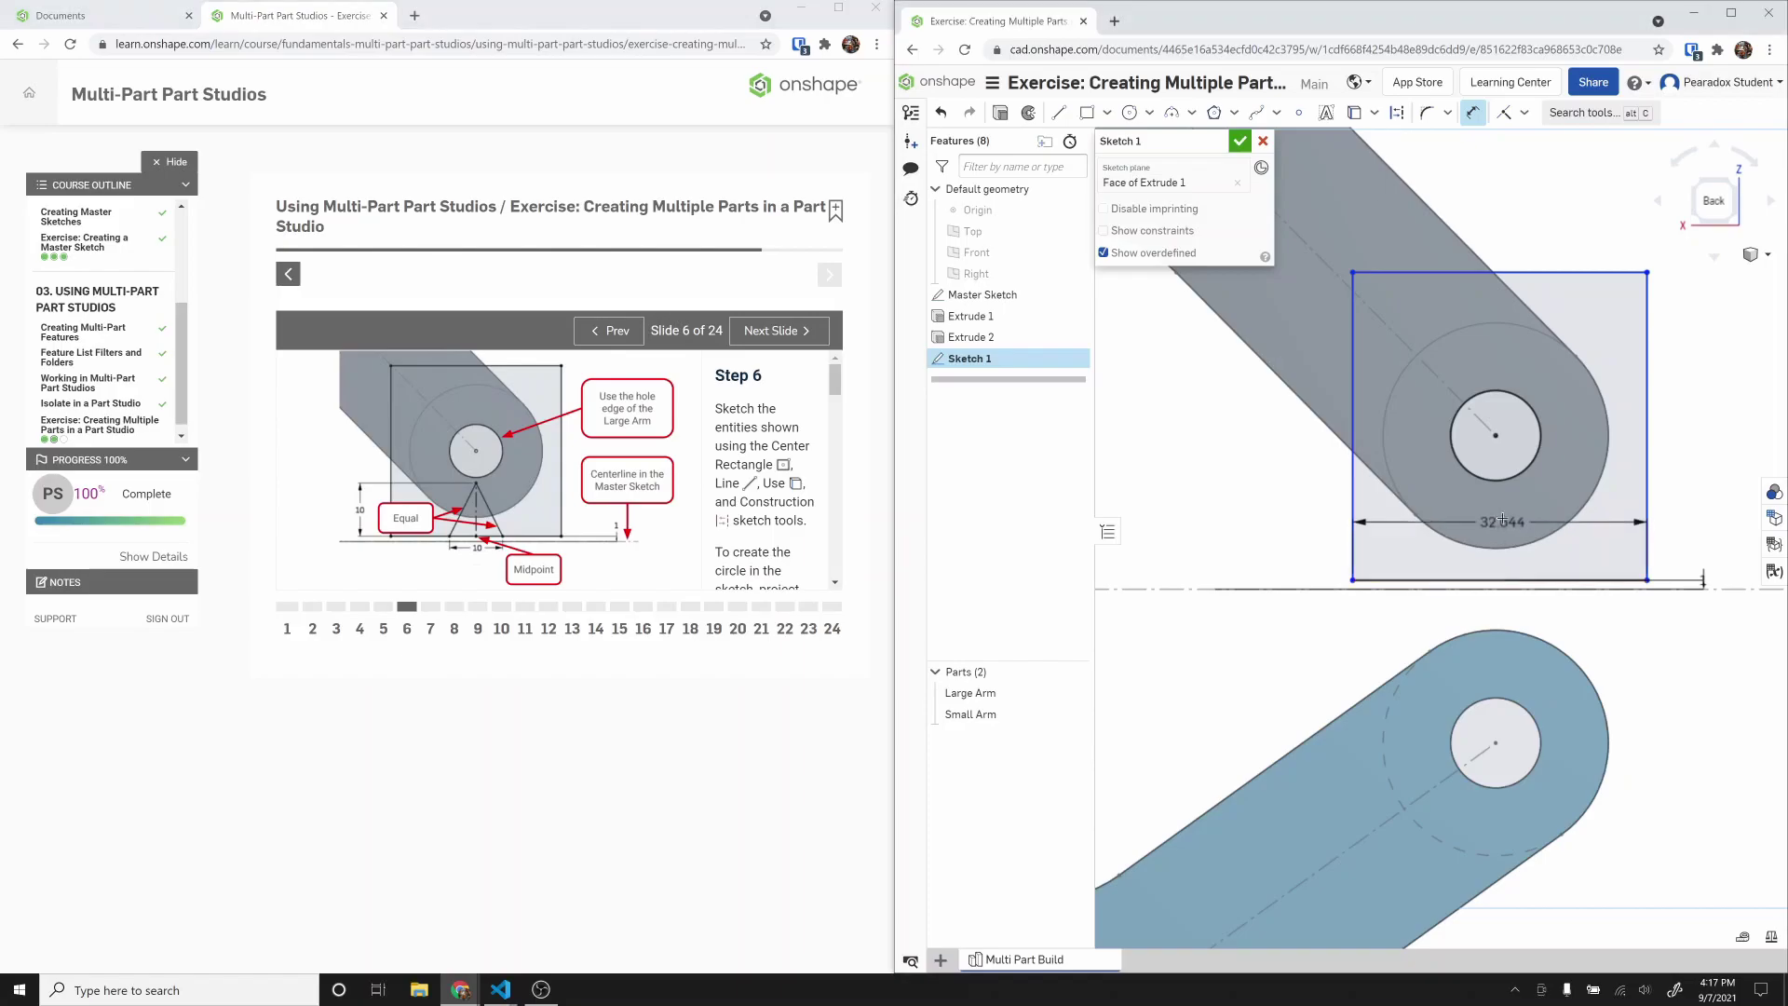
key("Escape")
Step: Draw a vertical construction line about 7.2 mm long upward from the midpoint of the rectangle's lower edge
key("l")
key("d")
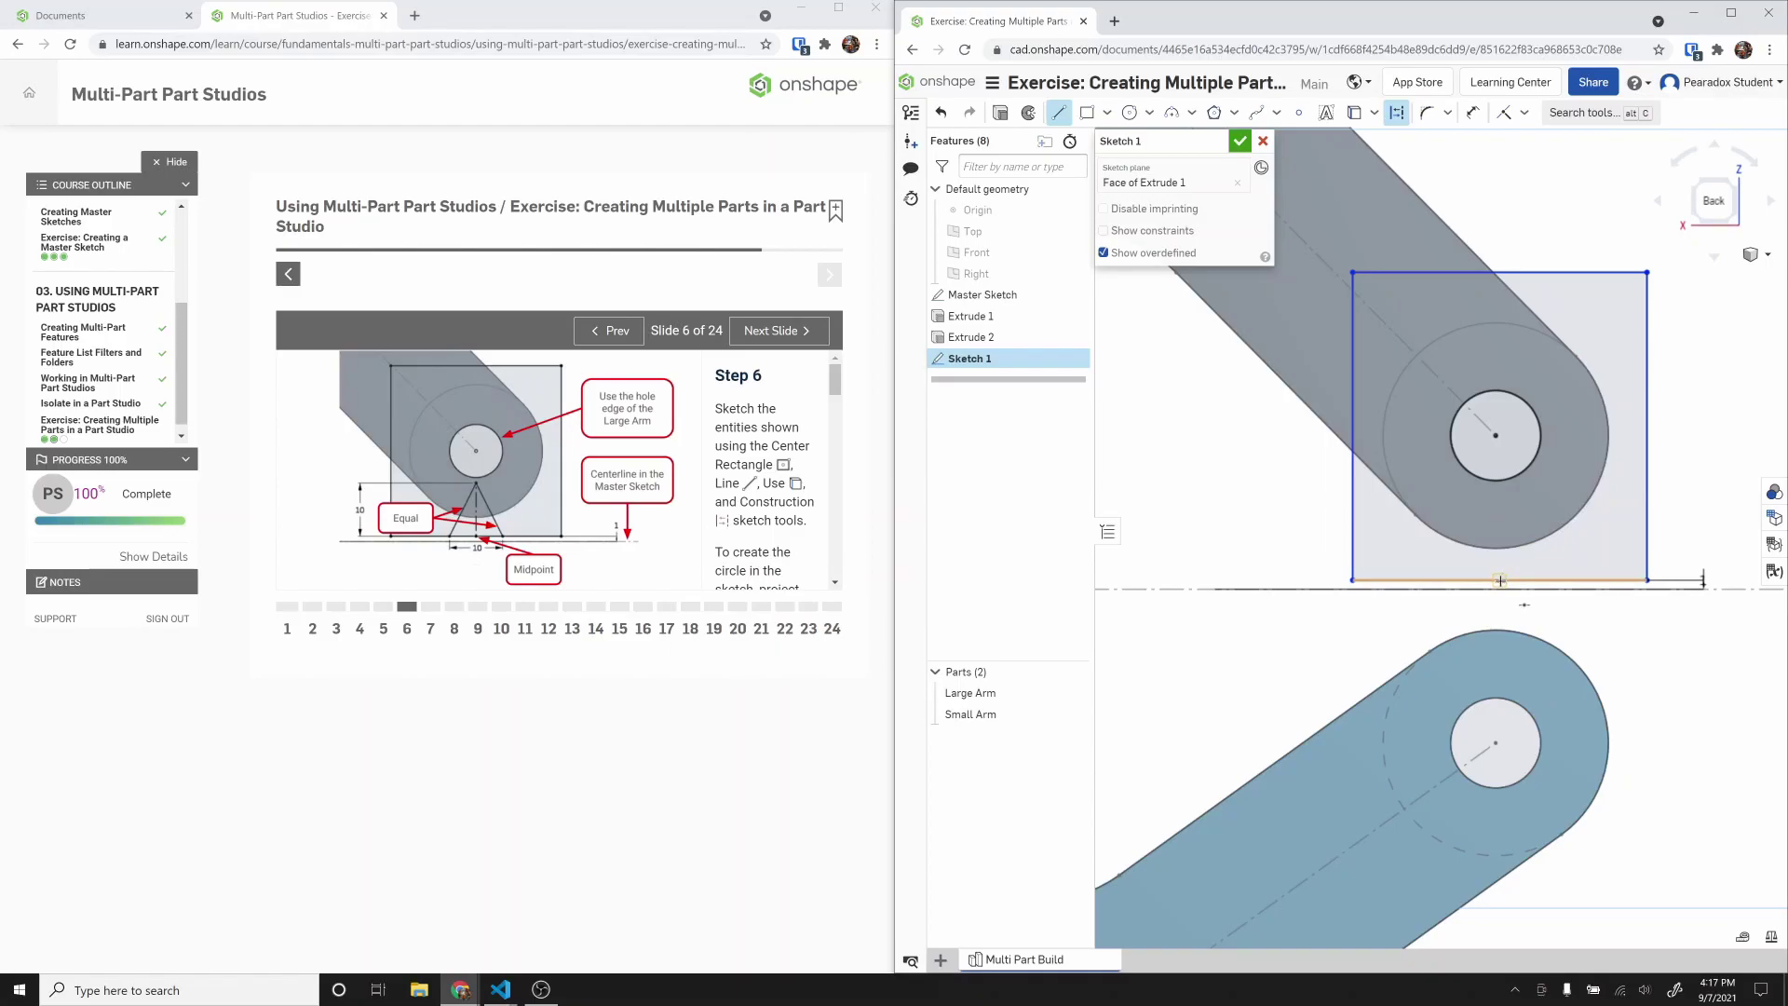
scroll(1498, 582, "up", 5)
left_click(1499, 581)
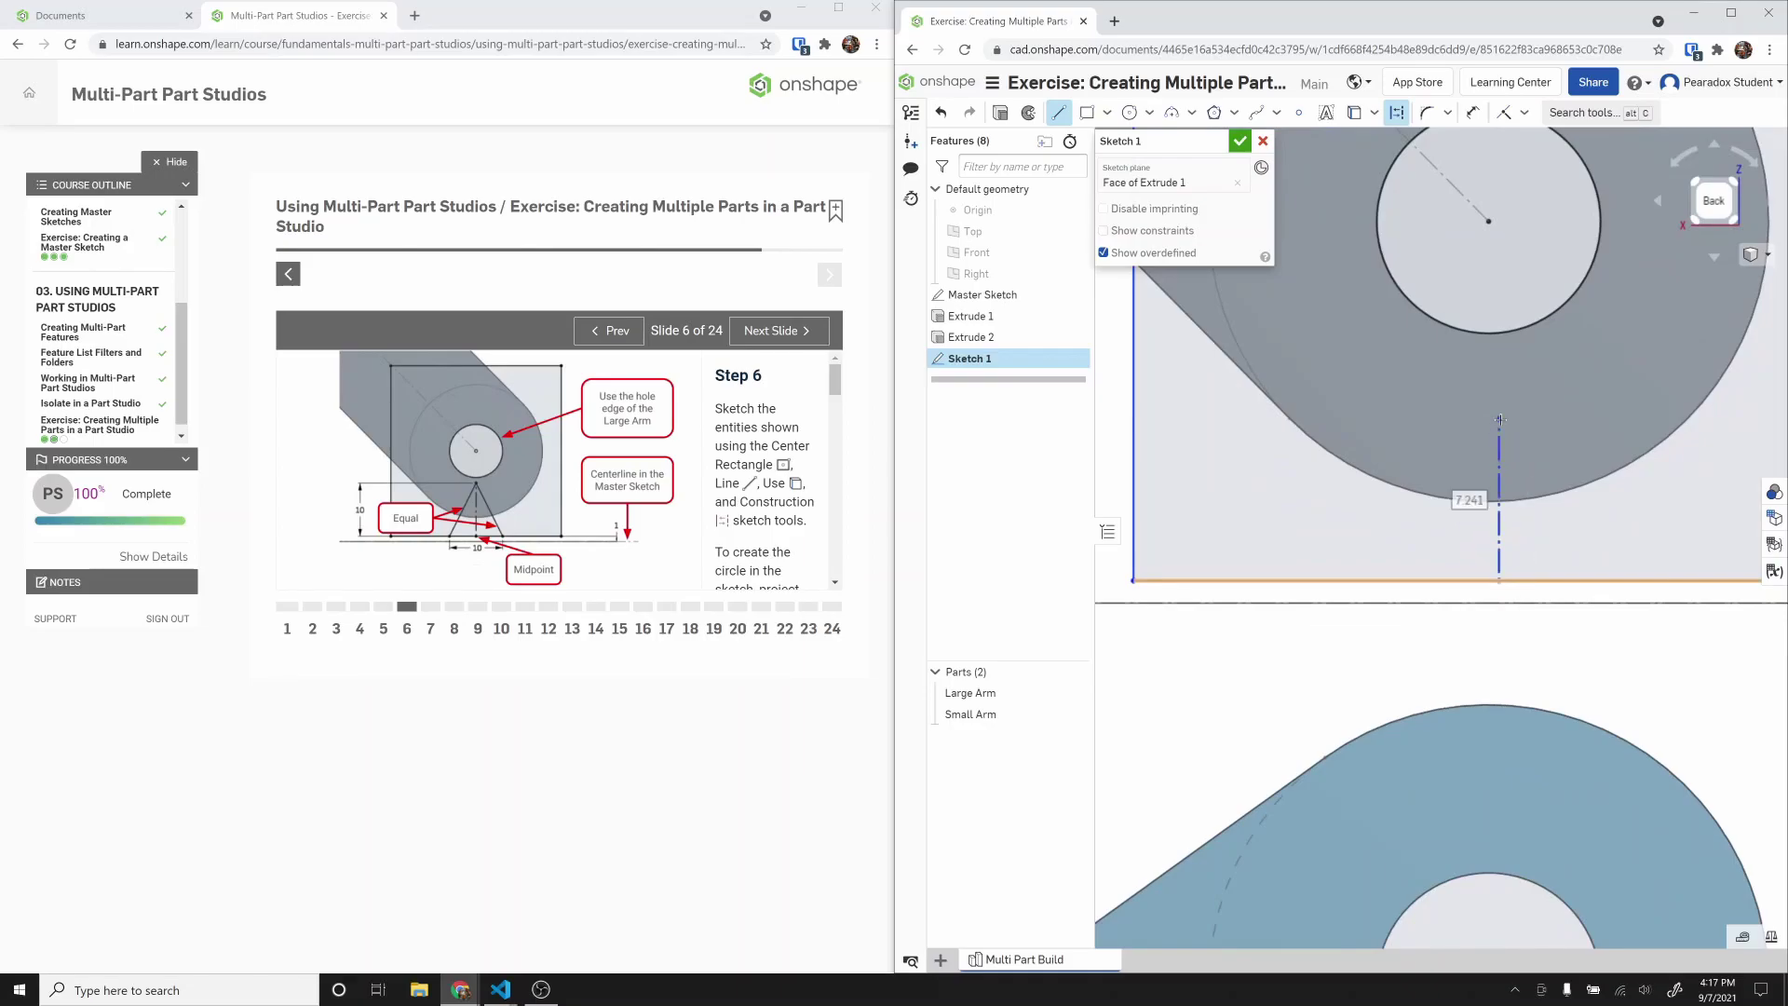
left_click(1500, 419)
Step: Draw two slanted lines about 9 mm long from the rectangle's lower edge to the construction line's upper end, forming a triangular notch
left_click(1618, 579)
left_click(1500, 418)
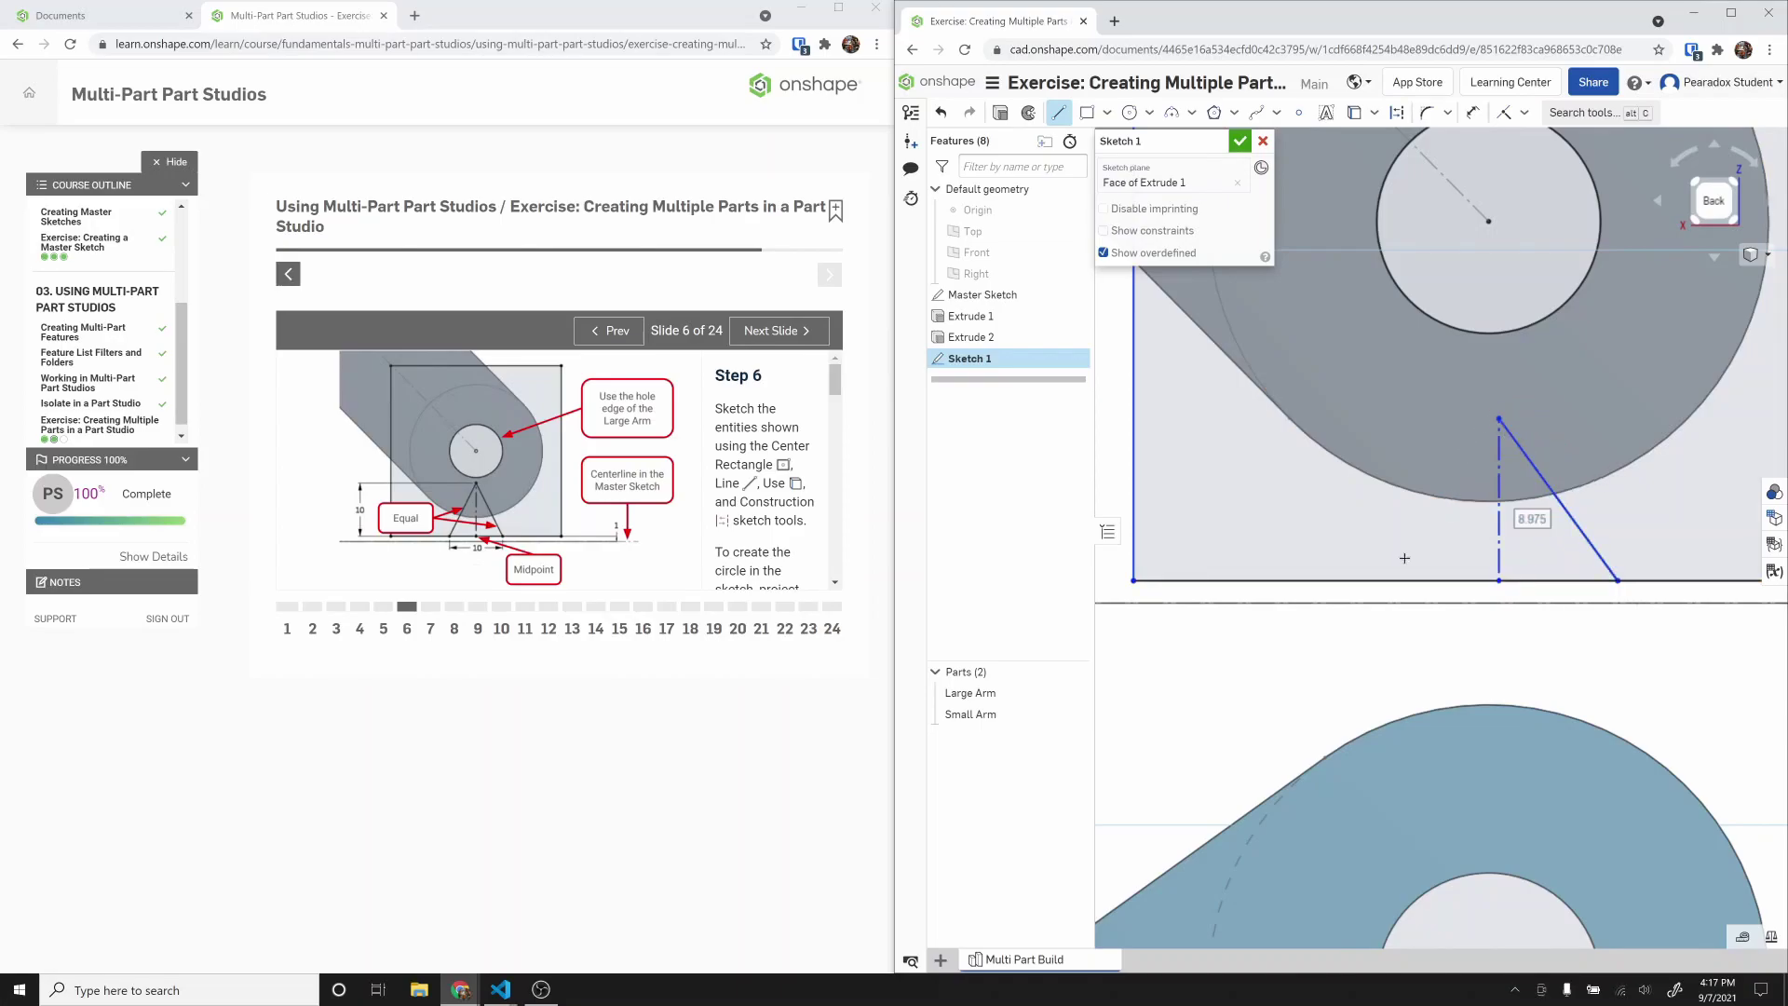
left_click(1375, 580)
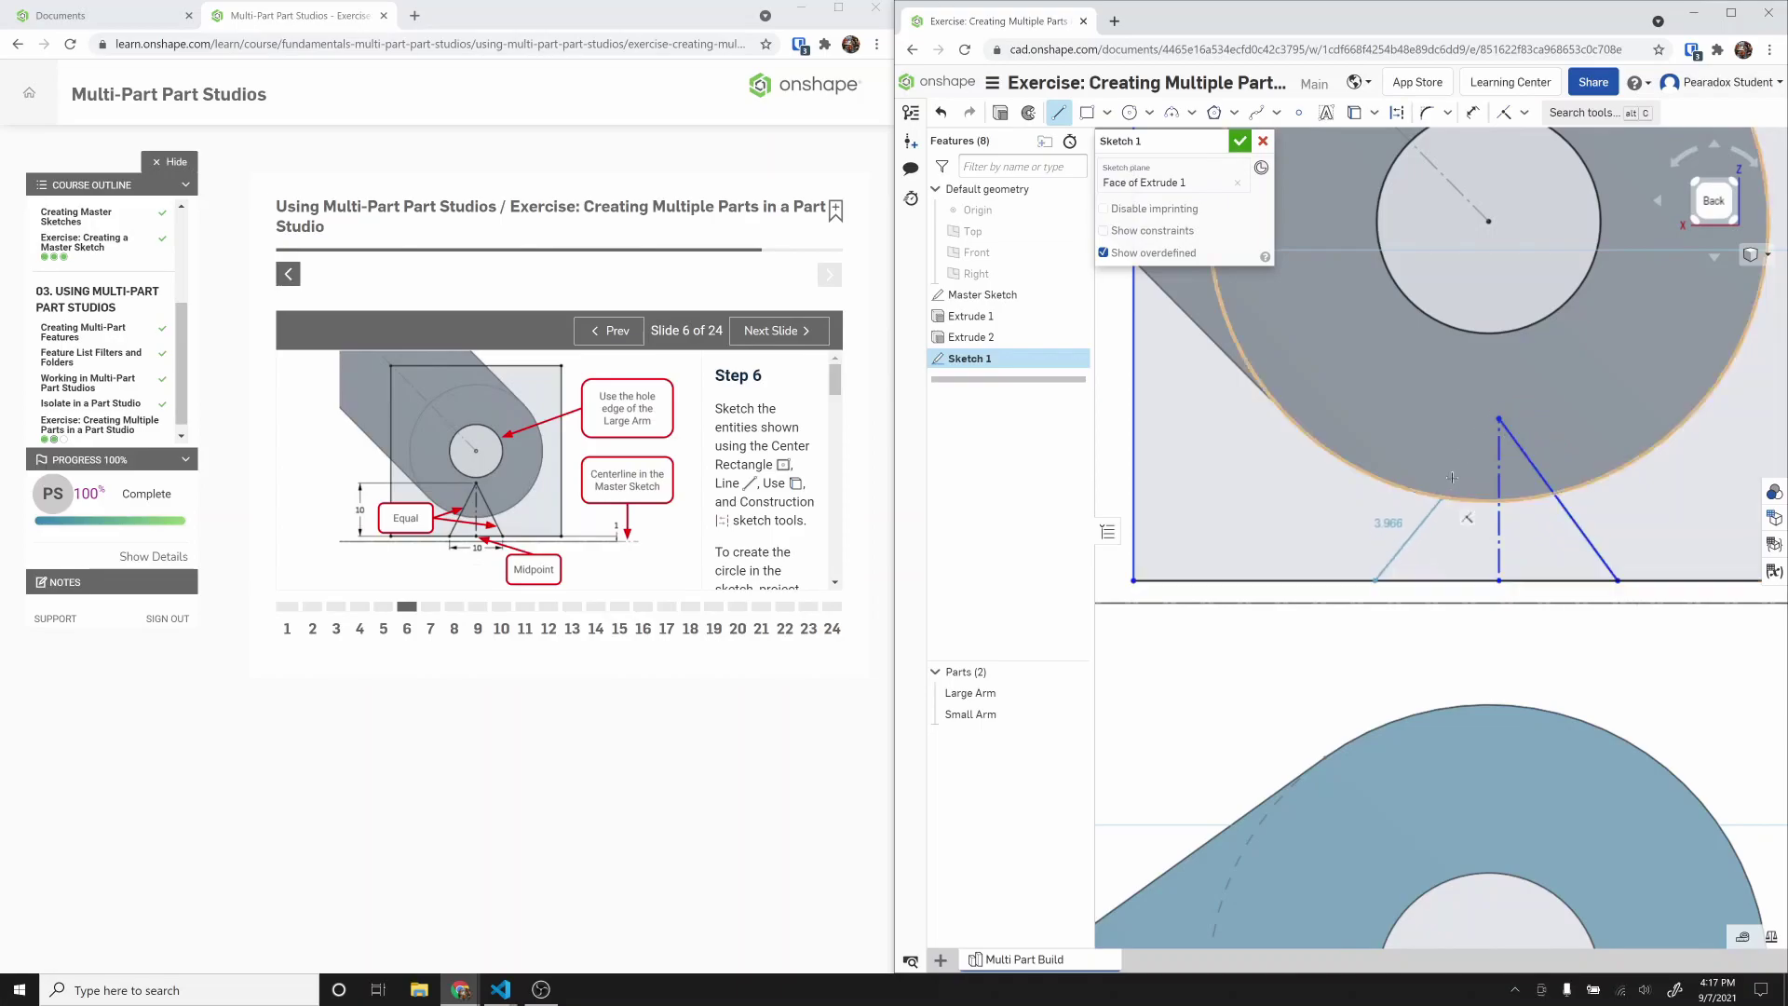
left_click(1499, 418)
key("Escape")
Step: Apply an Equal constraint to the two slanted sides of the triangle
scroll(1457, 524, "down", 2)
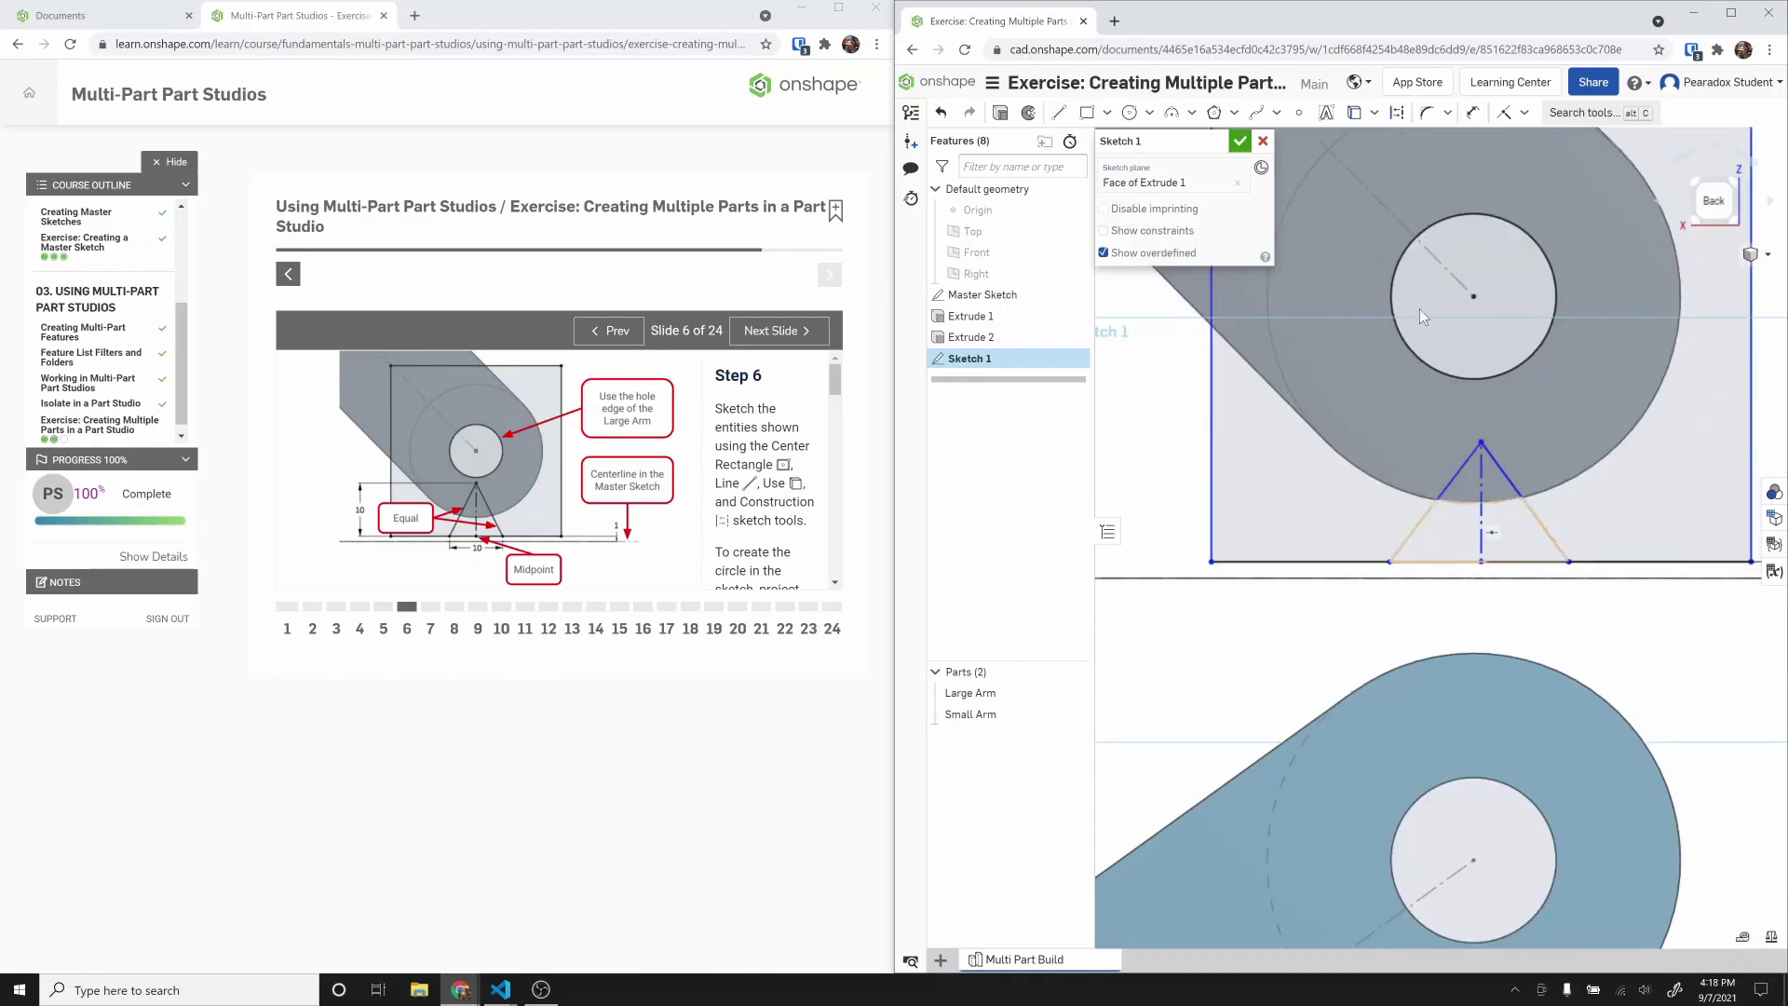
left_click(1525, 114)
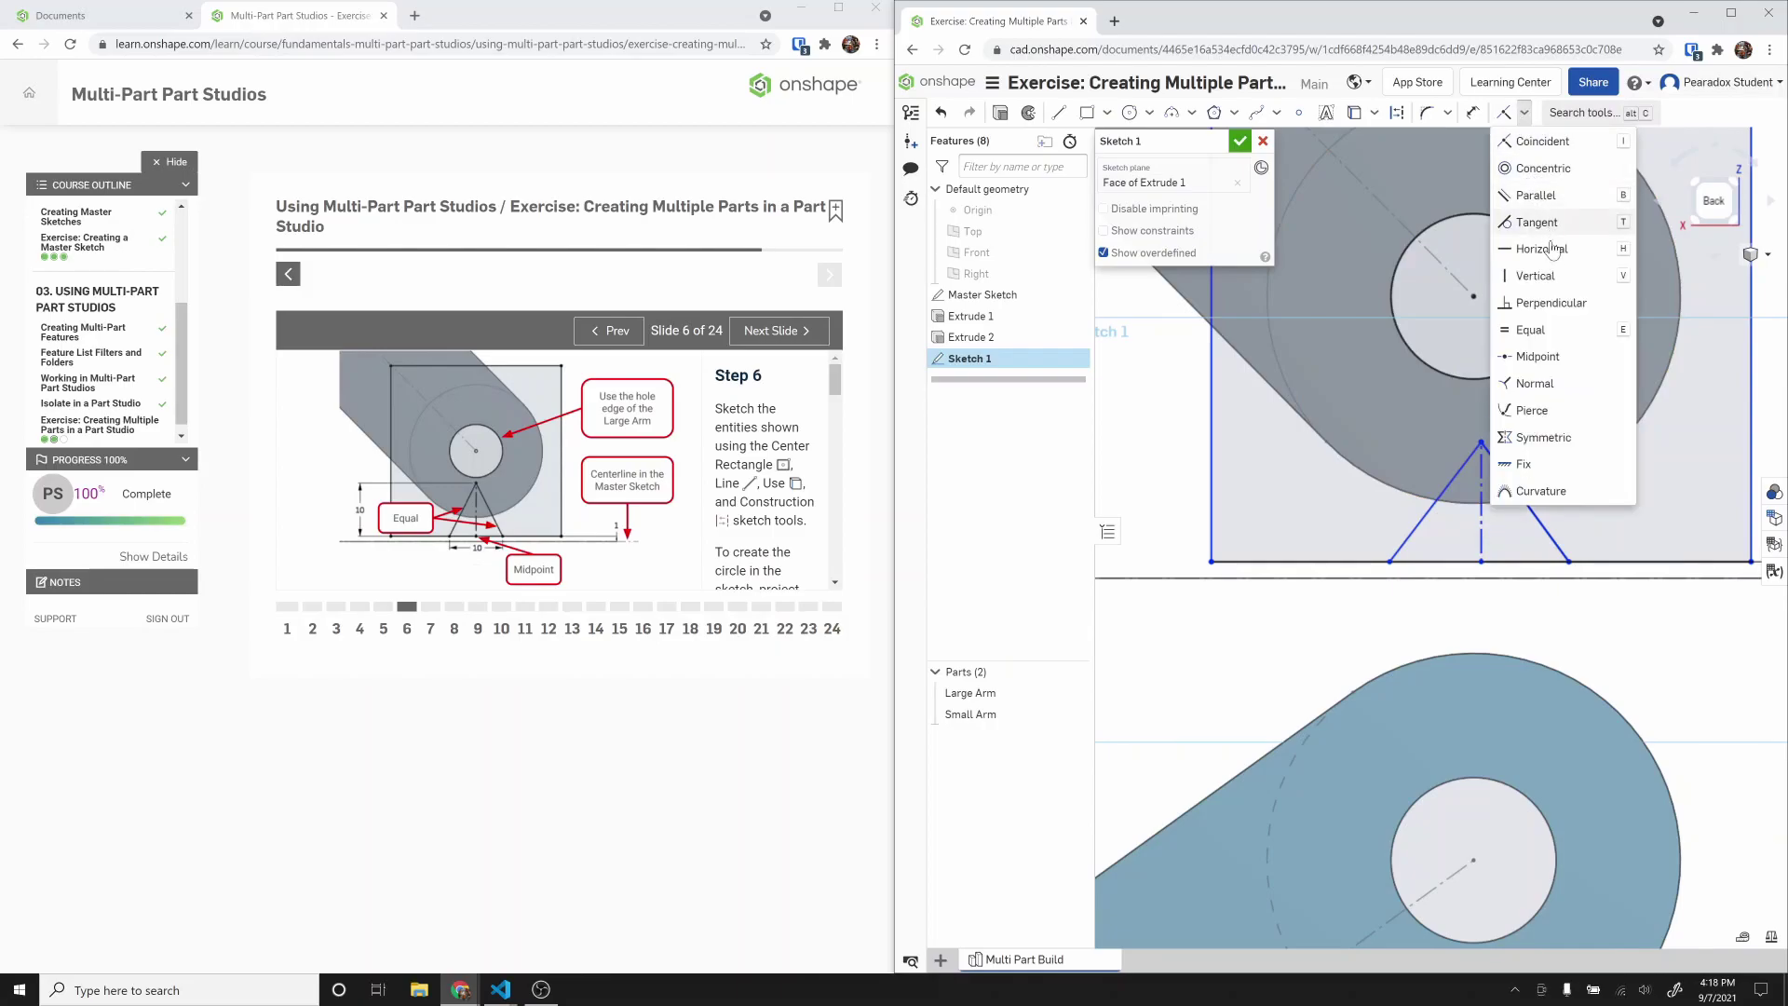
key("e")
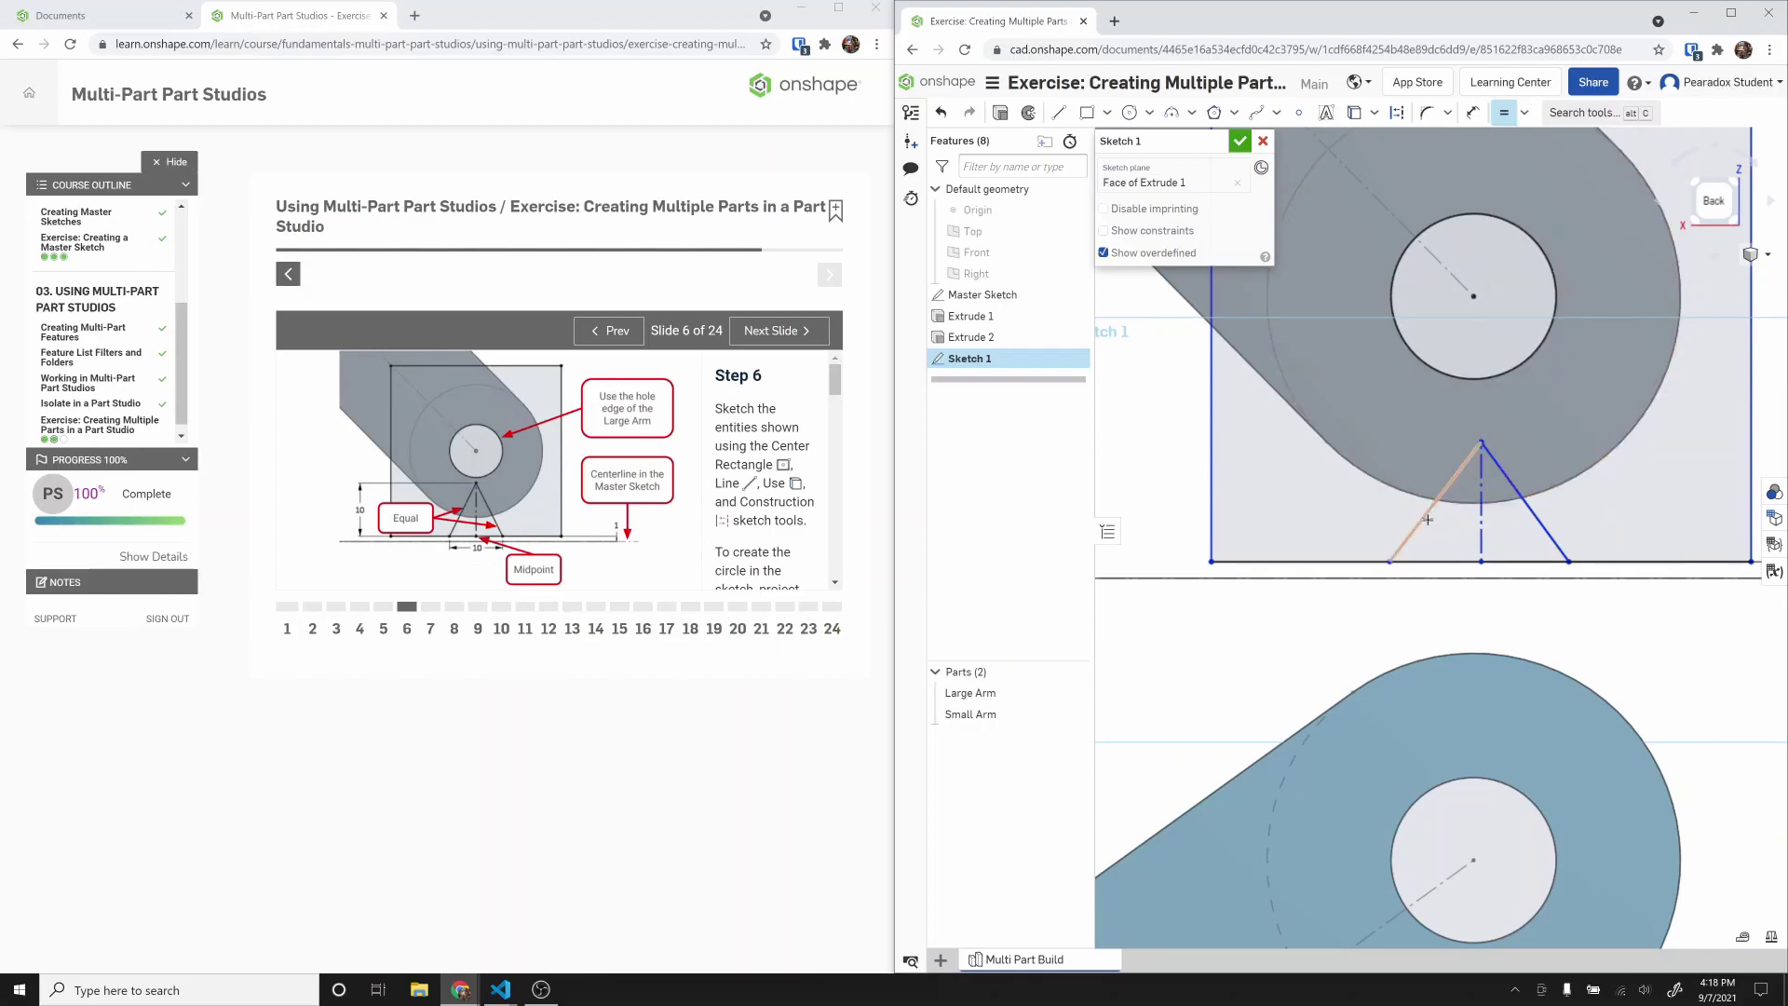
left_click(1549, 533)
key("Escape")
Step: Dimension the triangle's base width to 10 mm between its two lower corners
key("m")
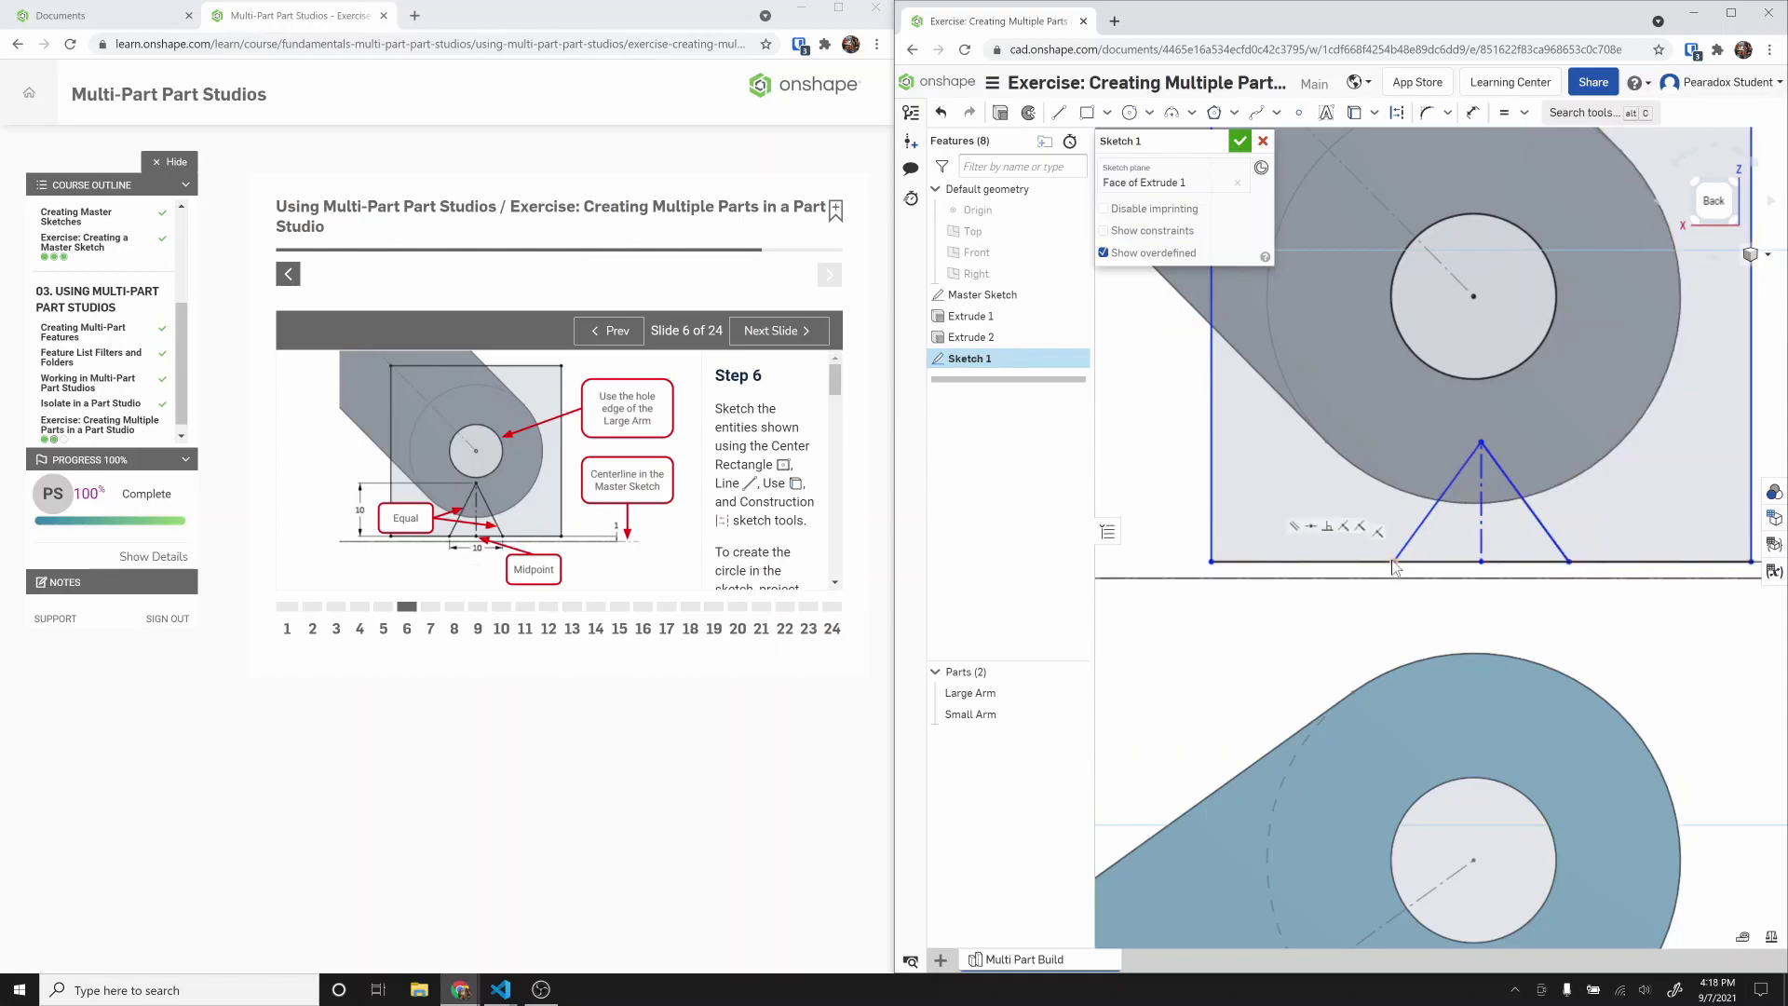
left_click(1568, 562)
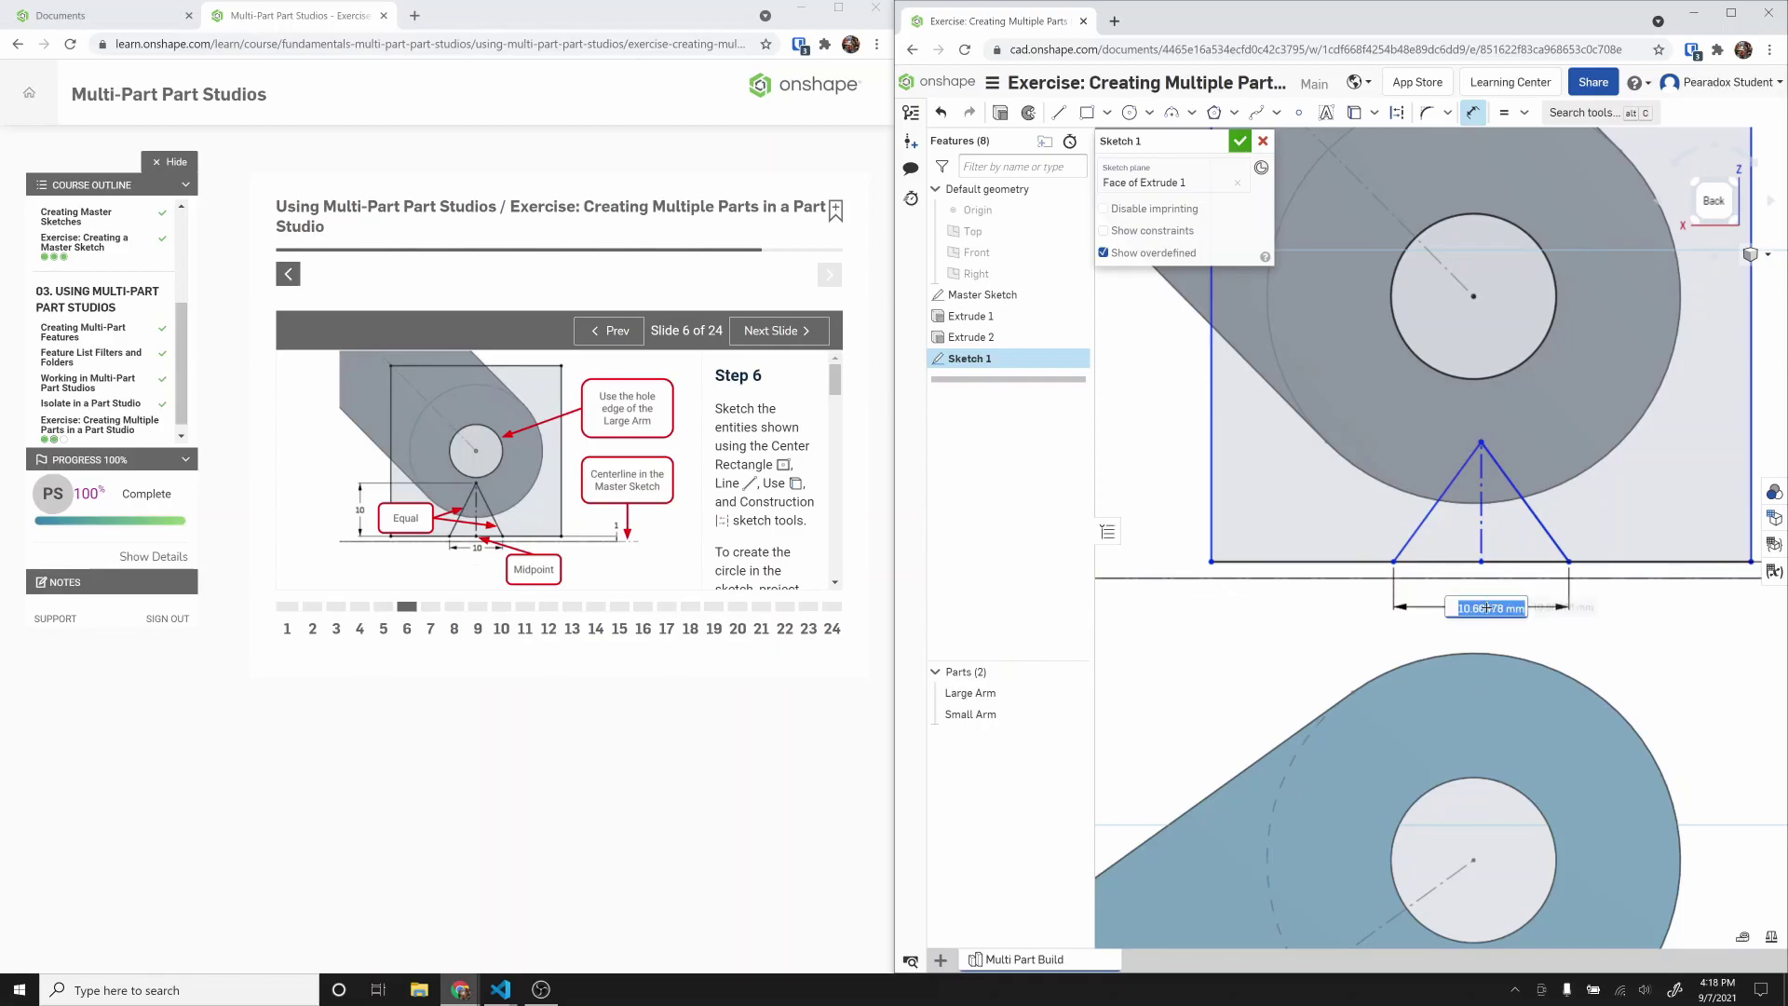
left_click(1487, 607)
type("10")
key("Return")
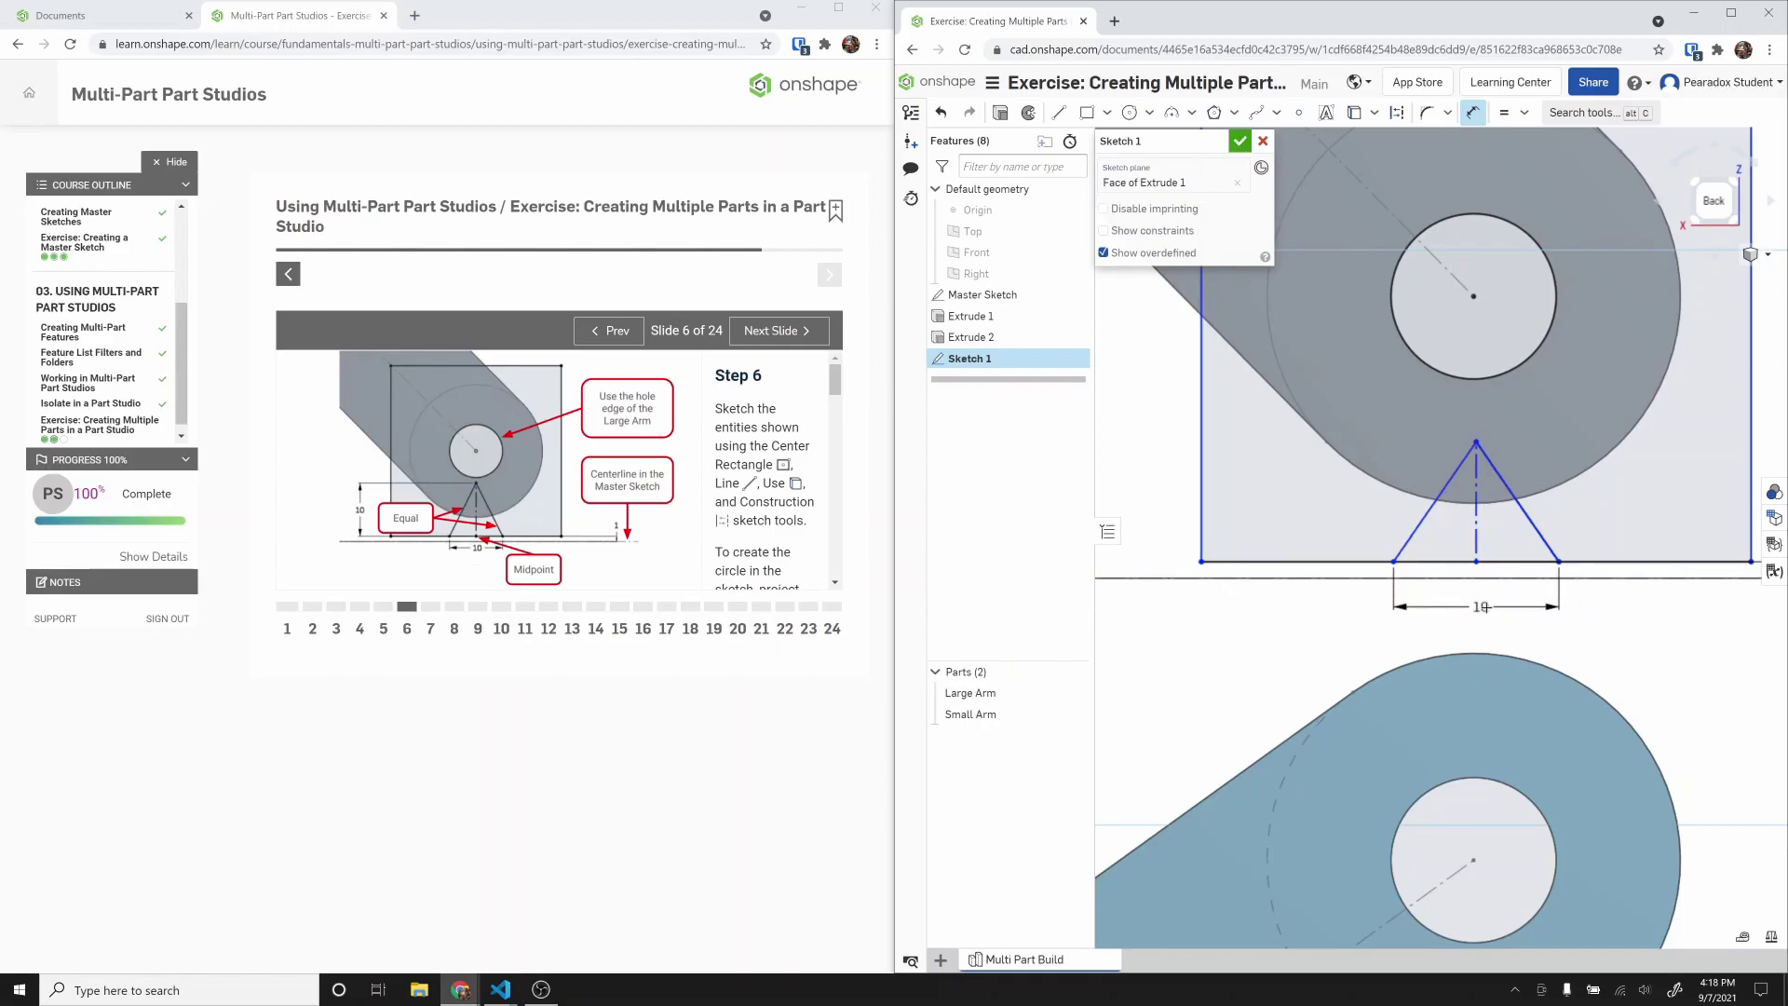
Step: Review the Step 6 instructions for the constraints required on the square, its center and the triangle
key("Escape")
mouse_move(1509, 564)
left_mouse_down()
mouse_move(1526, 570)
mouse_move(1470, 579)
left_mouse_up()
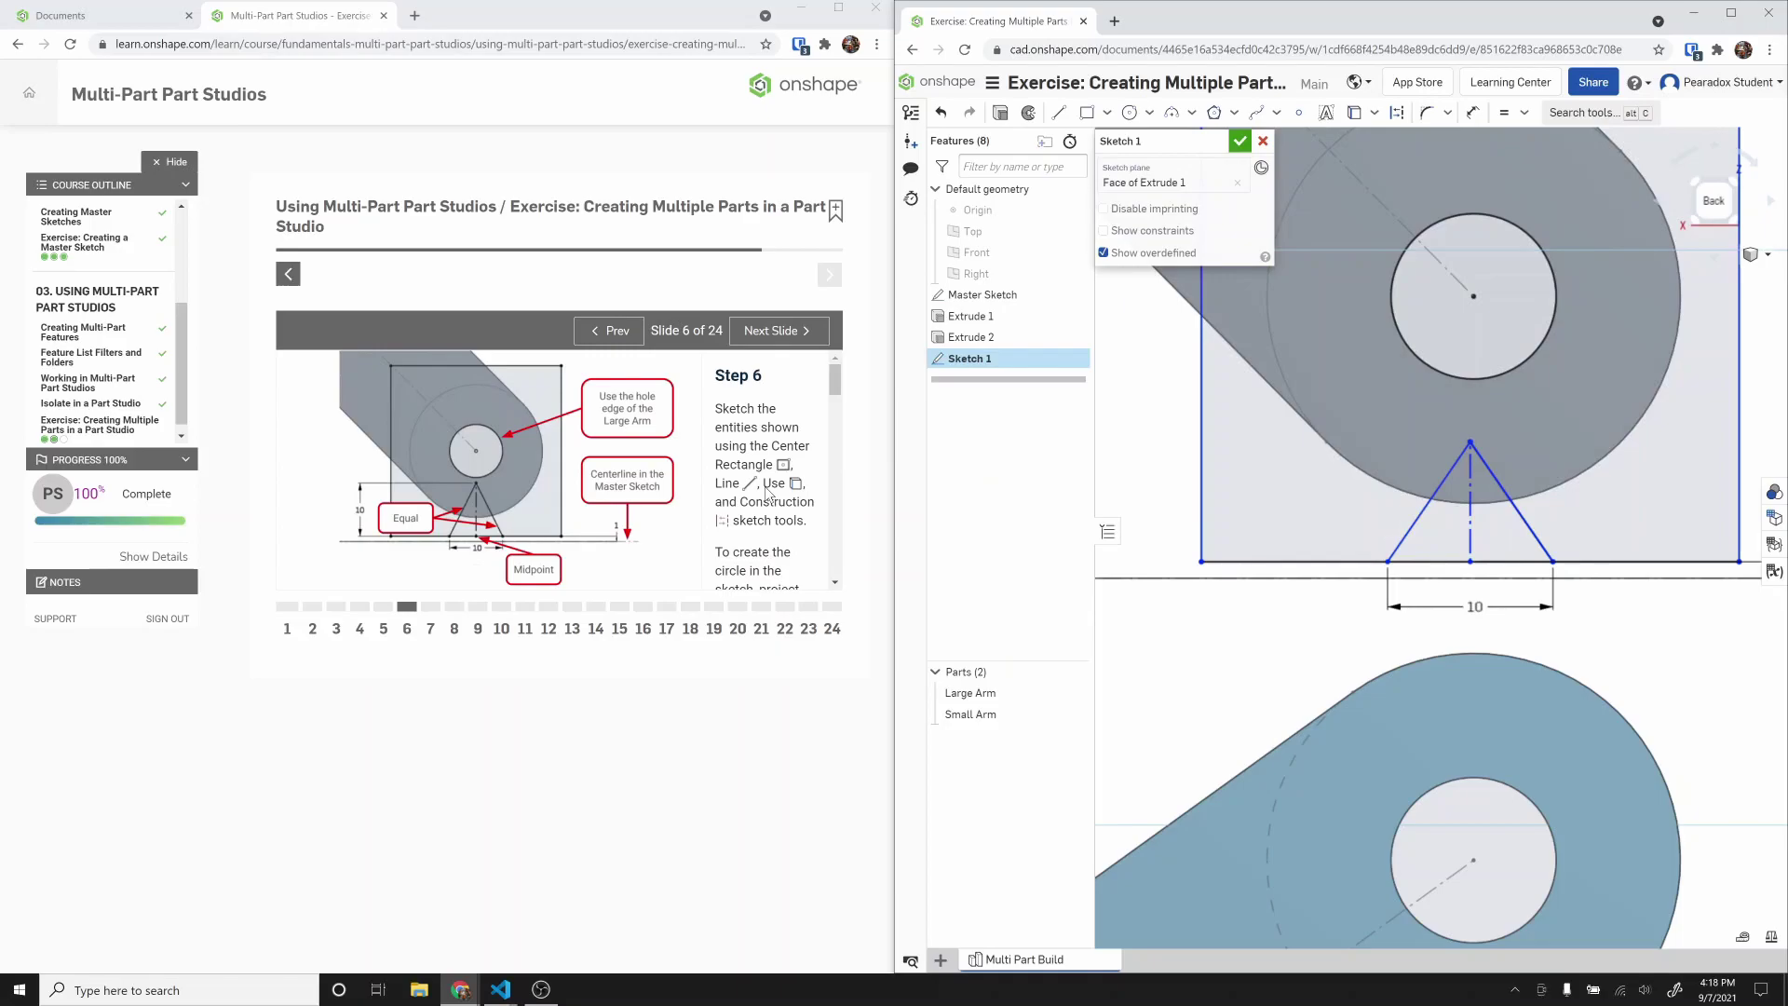
scroll(767, 493, "down", 3)
scroll(782, 559, "down", 3)
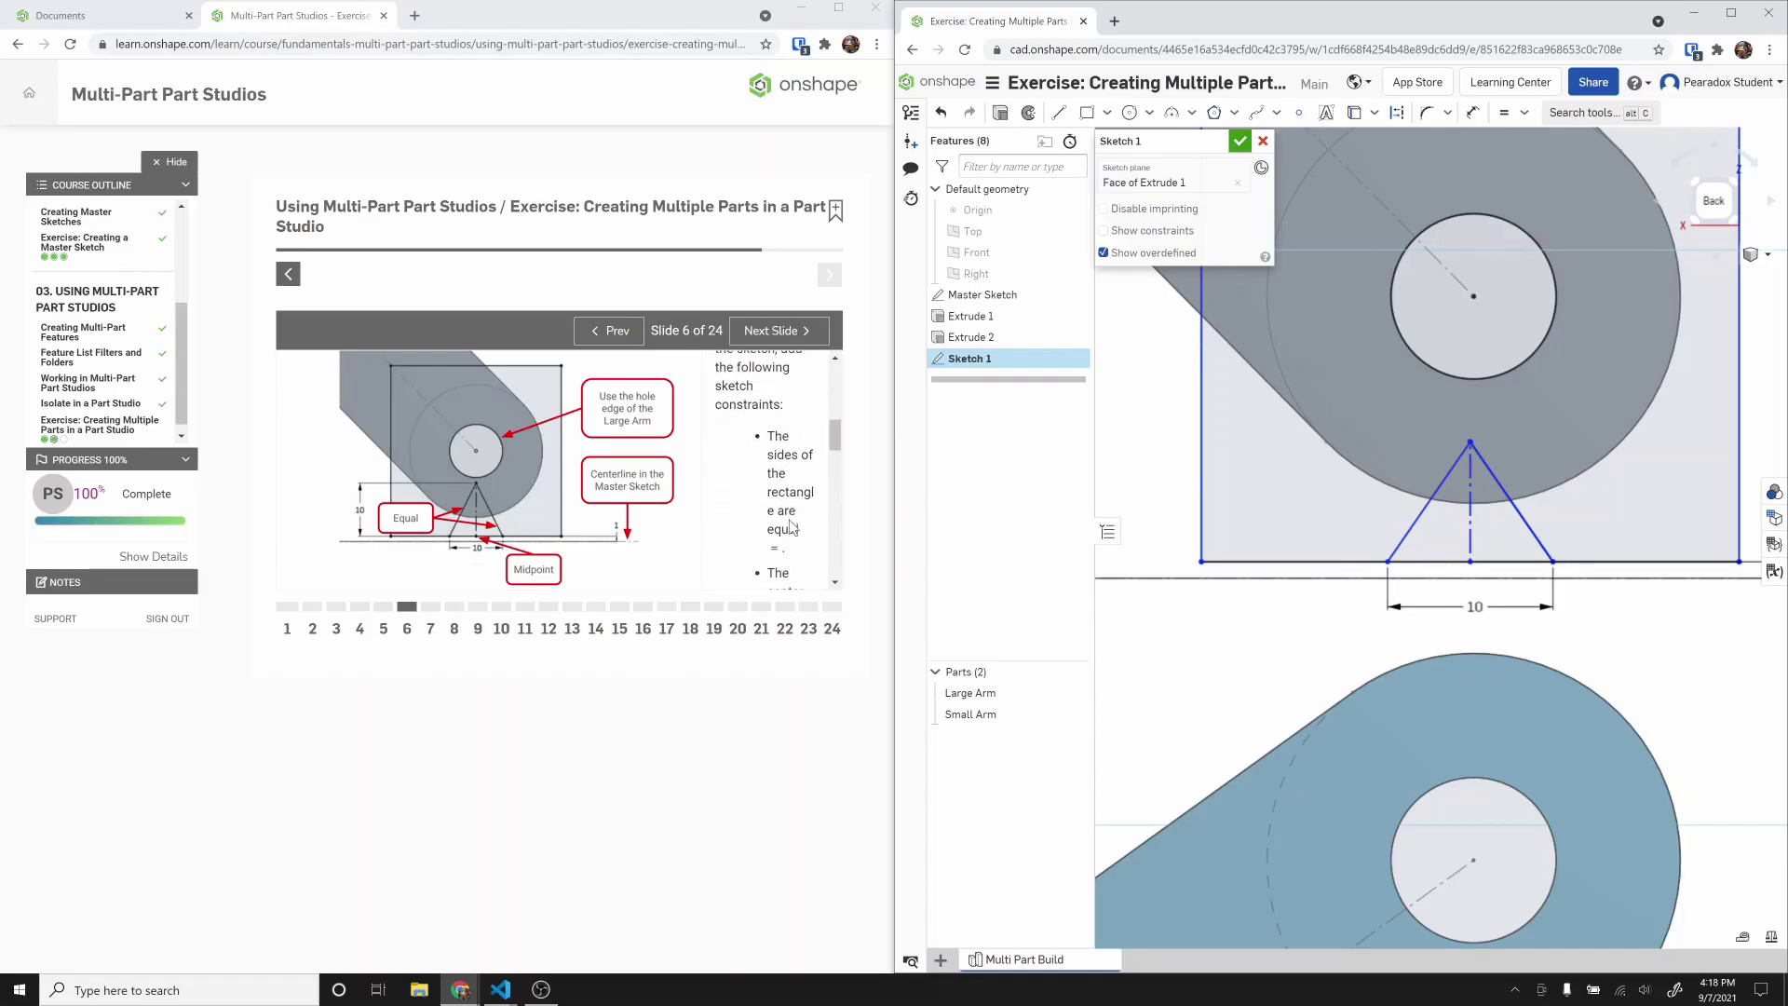
scroll(795, 421, "down", 2)
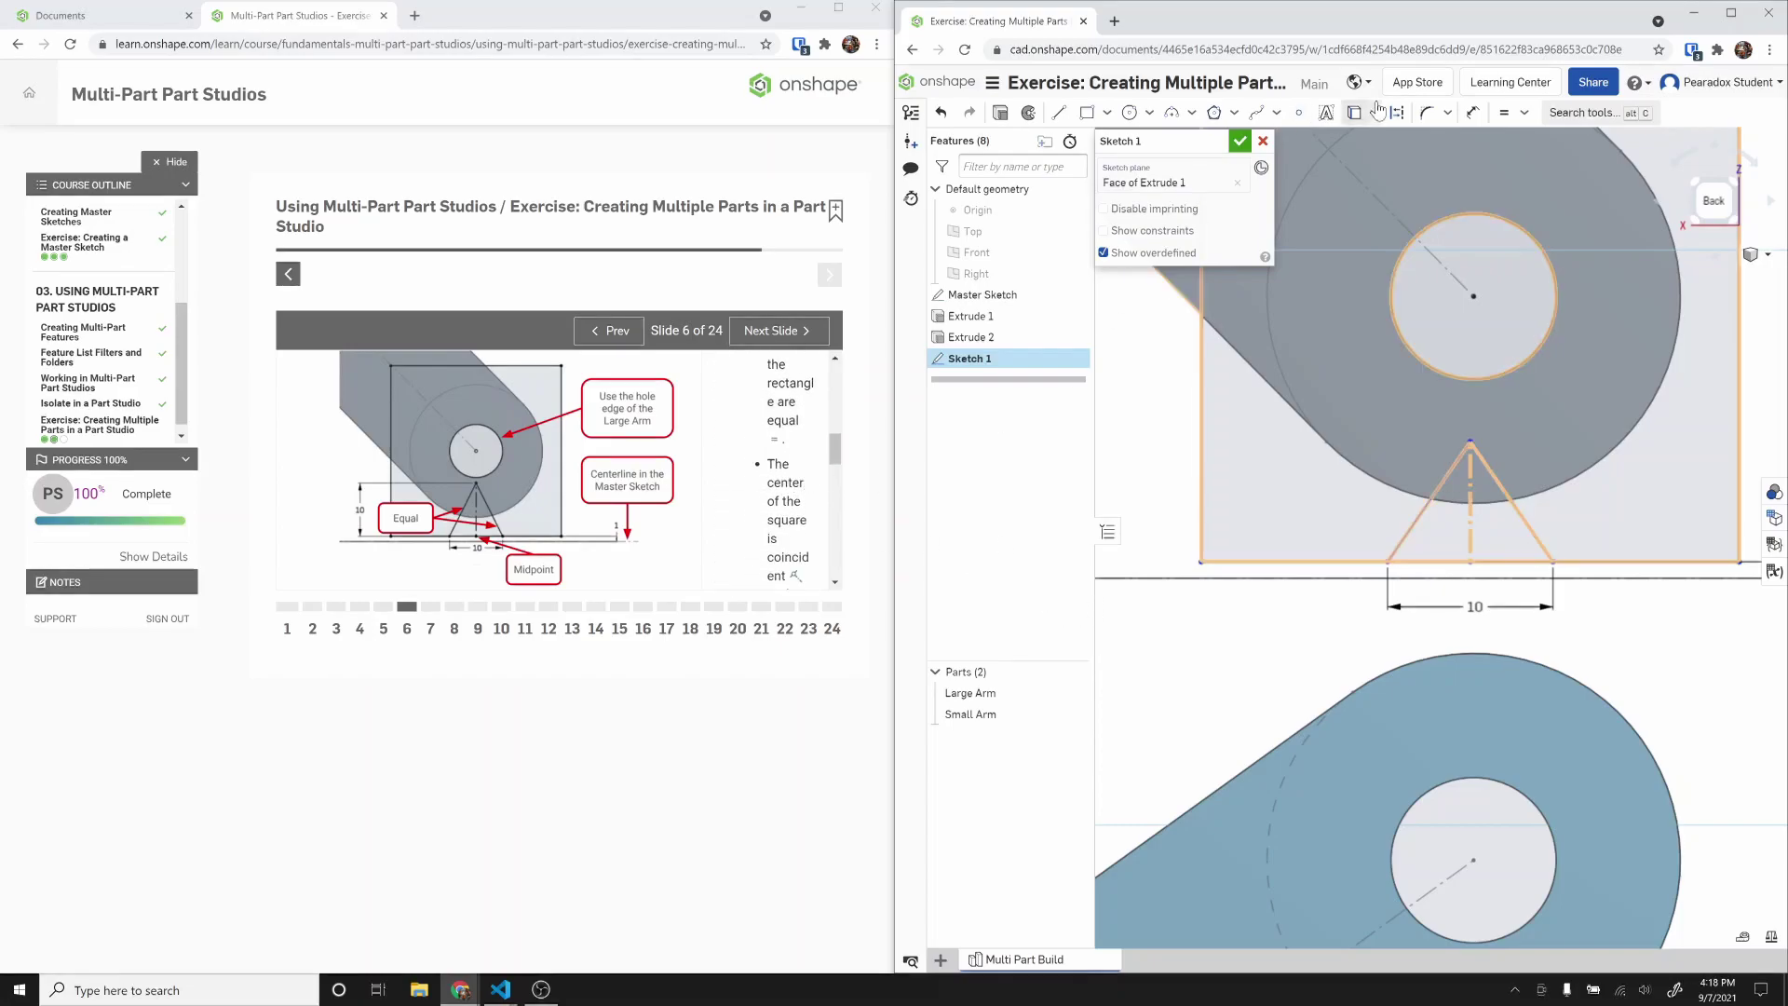
left_click(1506, 113)
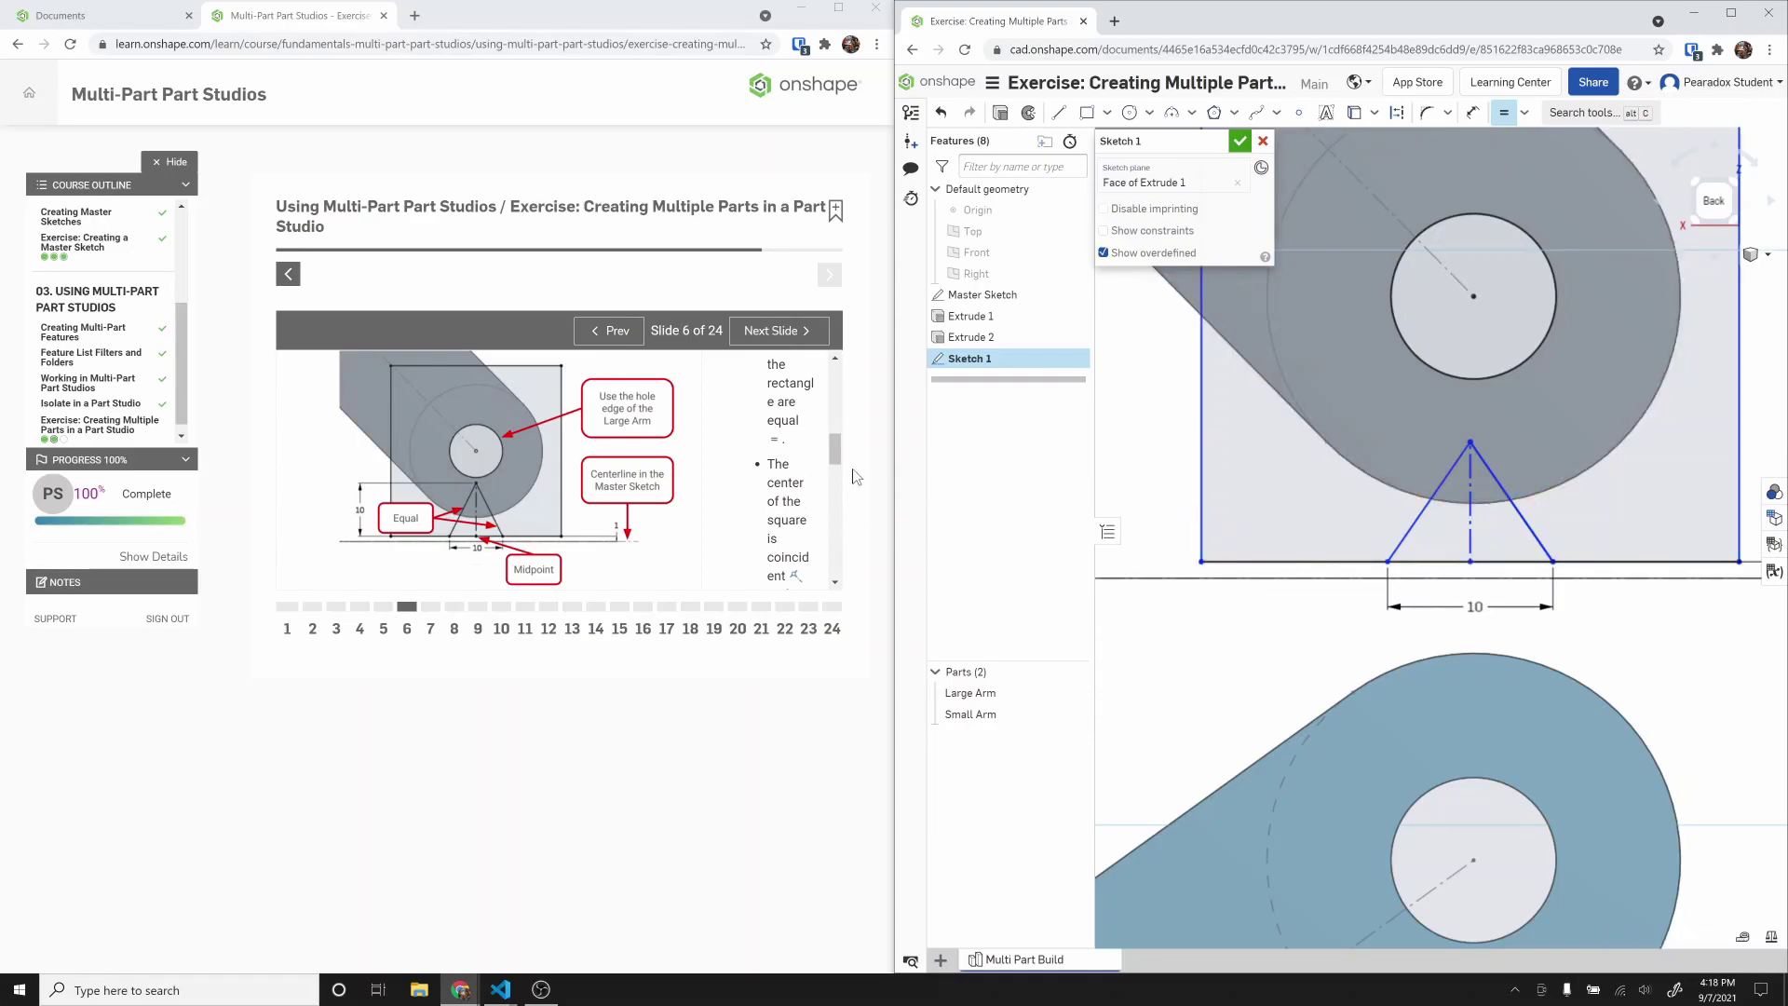
left_click_drag(894, 452, 944, 464)
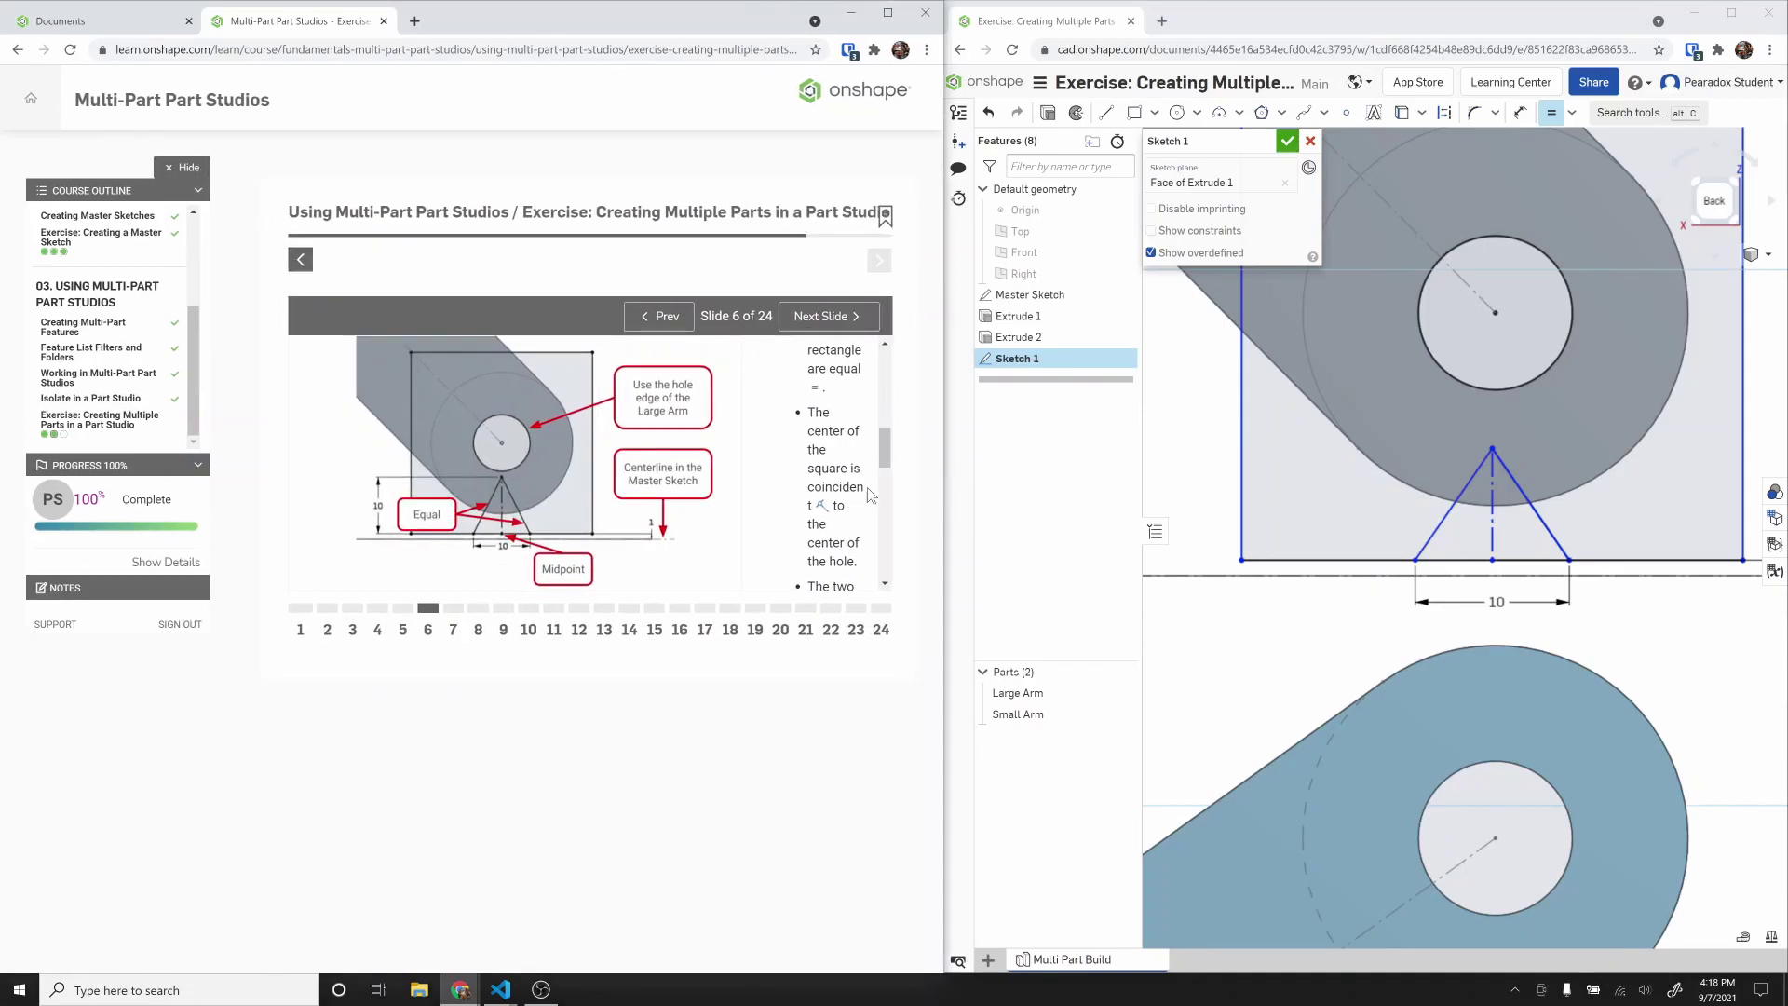
scroll(850, 529, "down", 1)
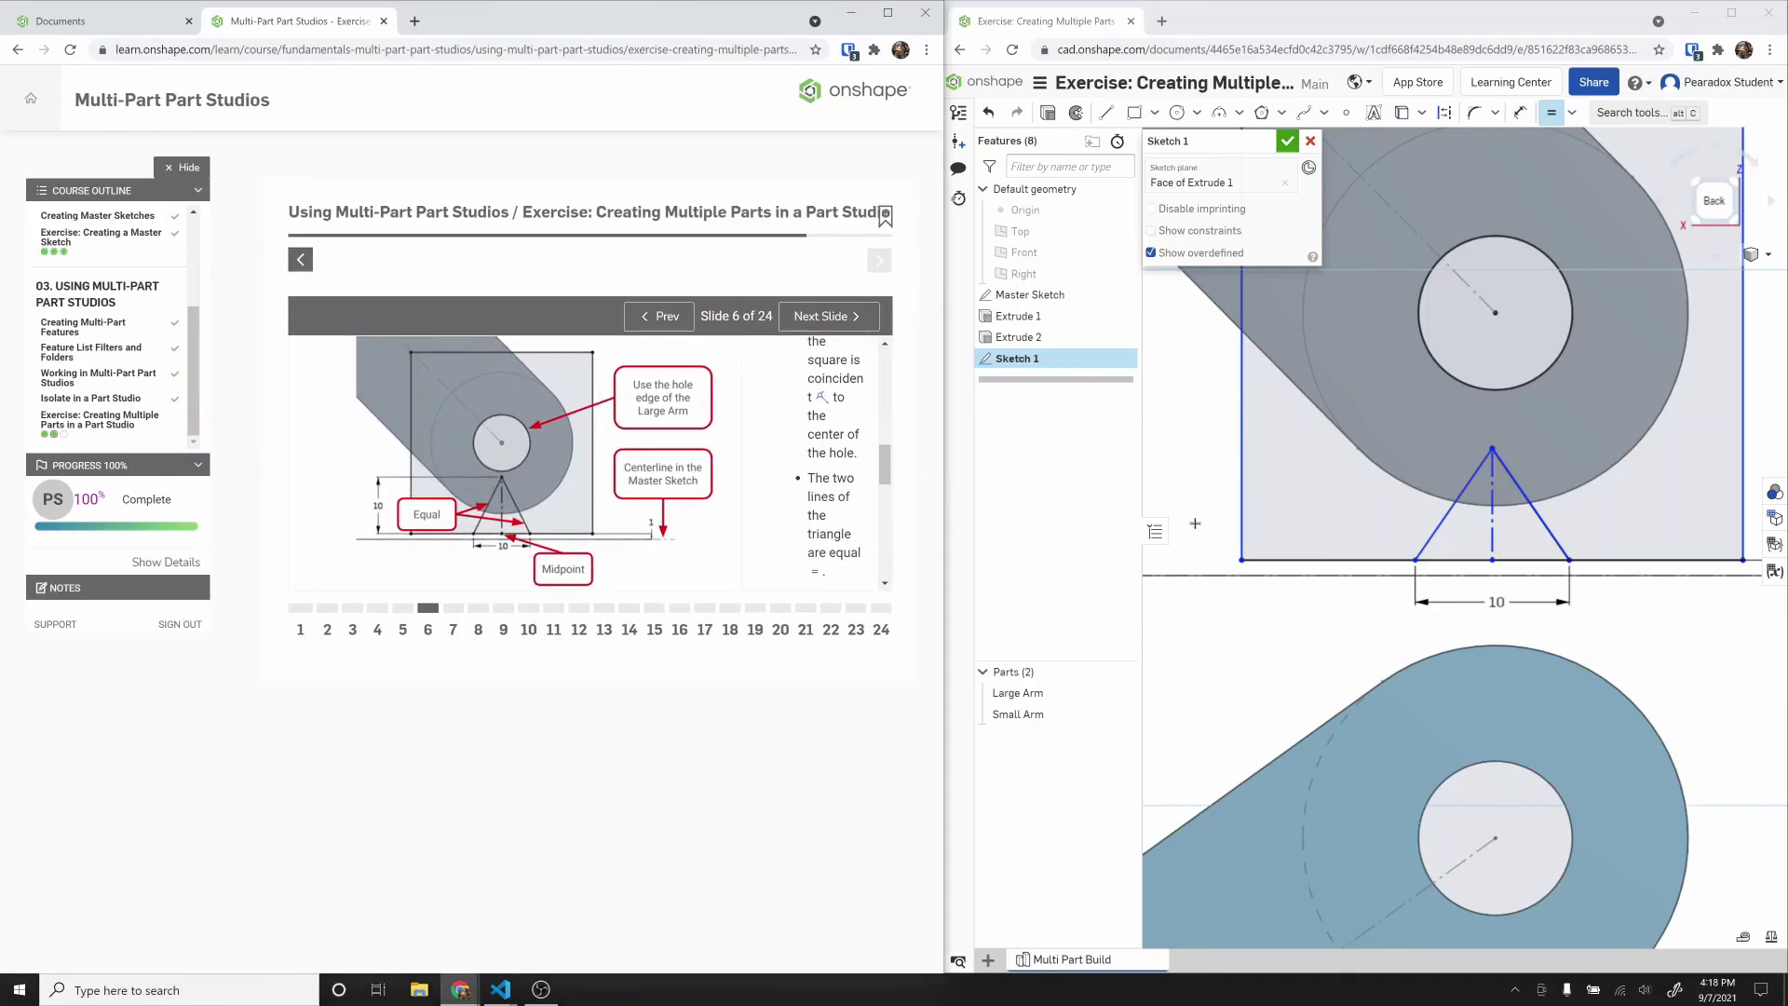
scroll(1203, 527, "up", 2)
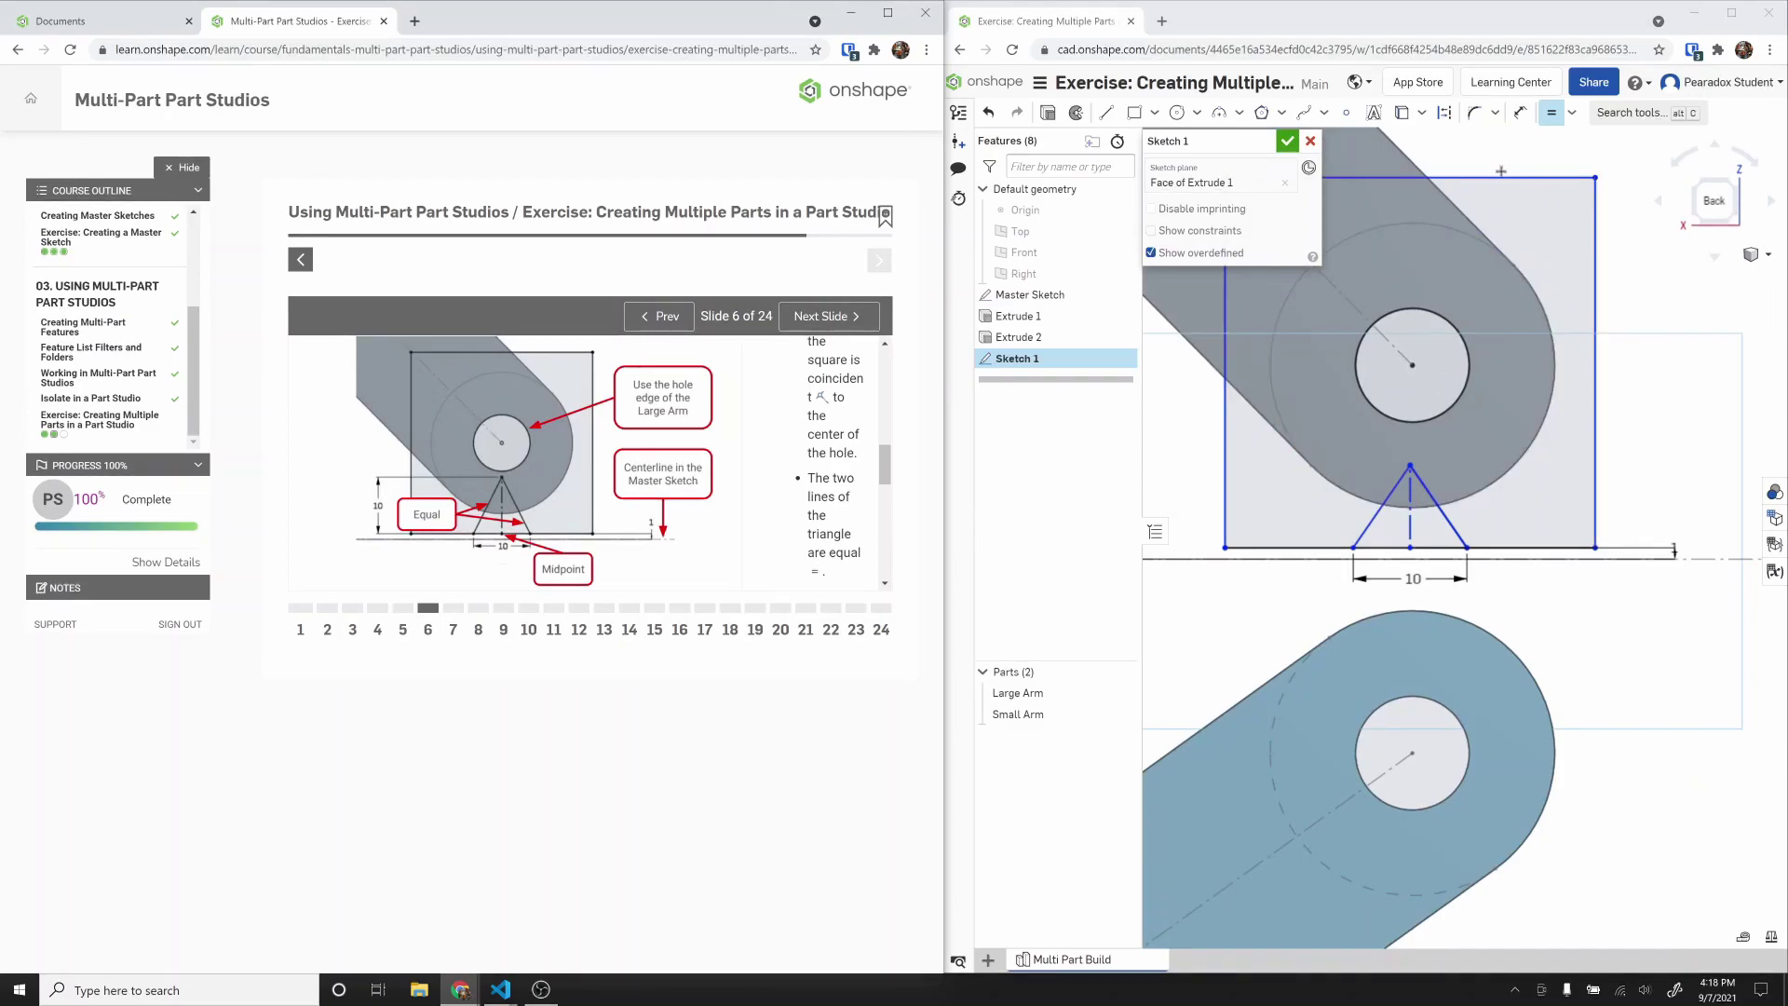
Step: Try making the rectangle's sides equal, and test how it moves by repositioning its upper corner
left_click(1546, 180)
key("Escape")
left_click_drag(1595, 177, 1679, 253)
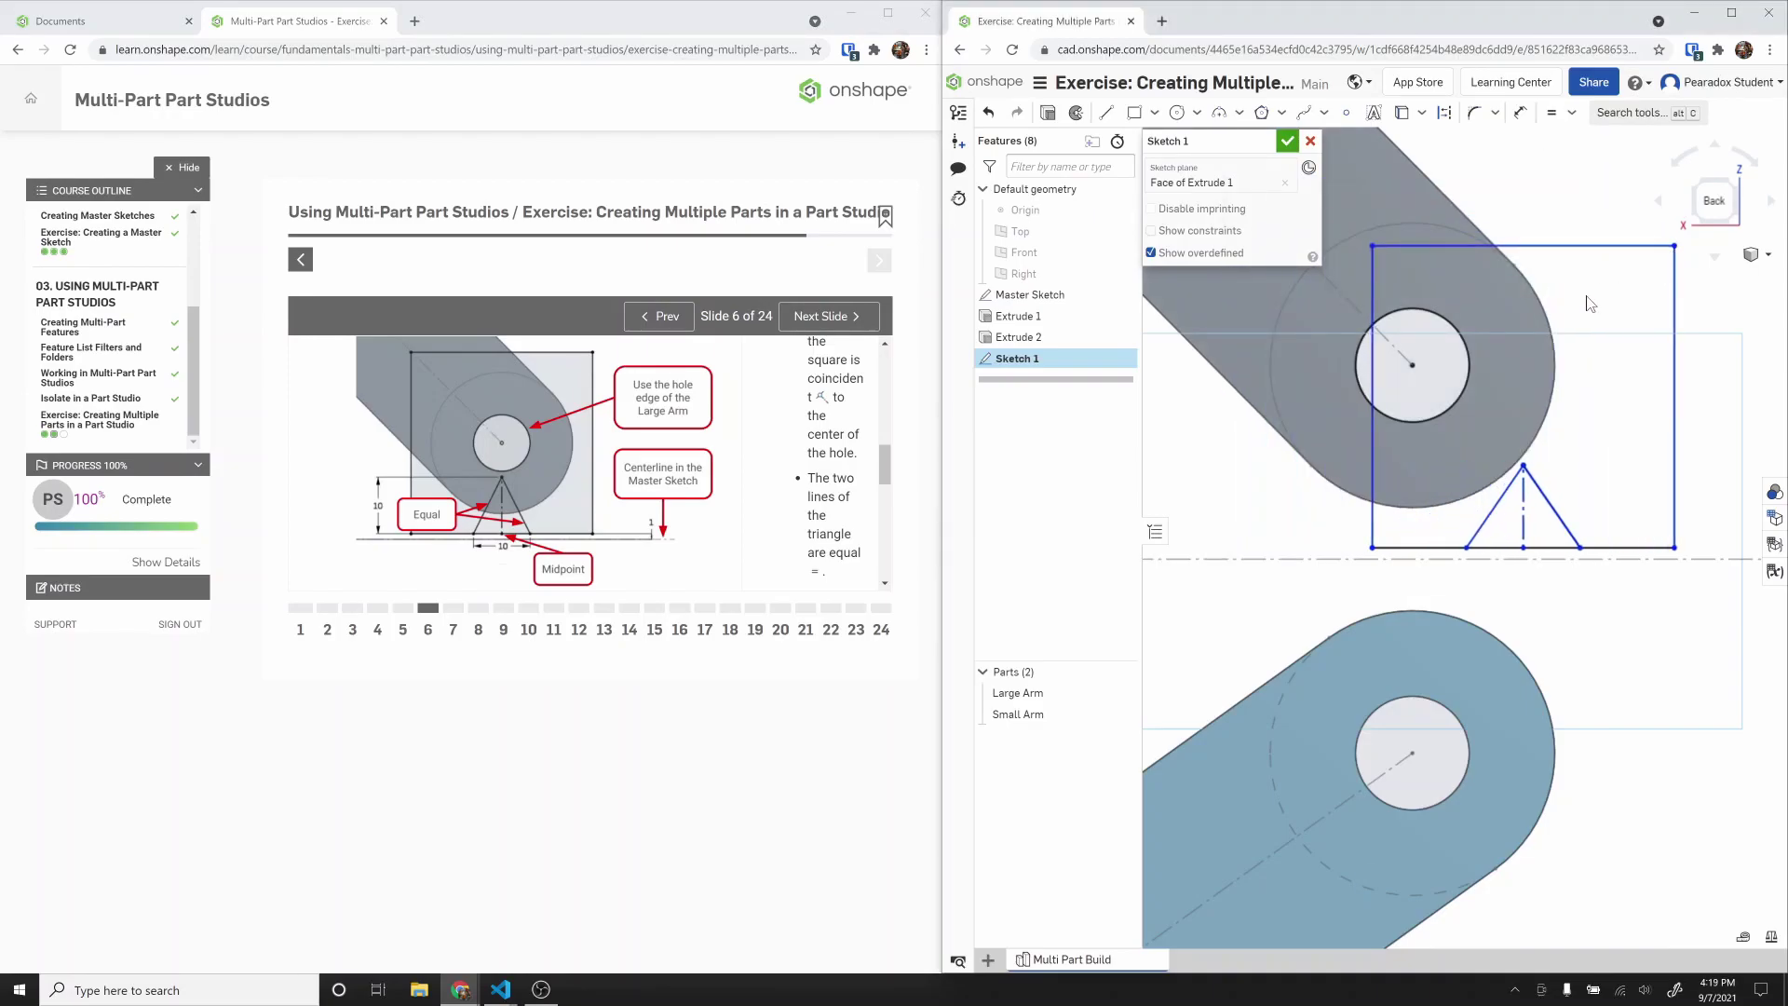
Step: Delete the rectangle, the construction line and the triangle's slanted lines from the sketch
left_click(1372, 527)
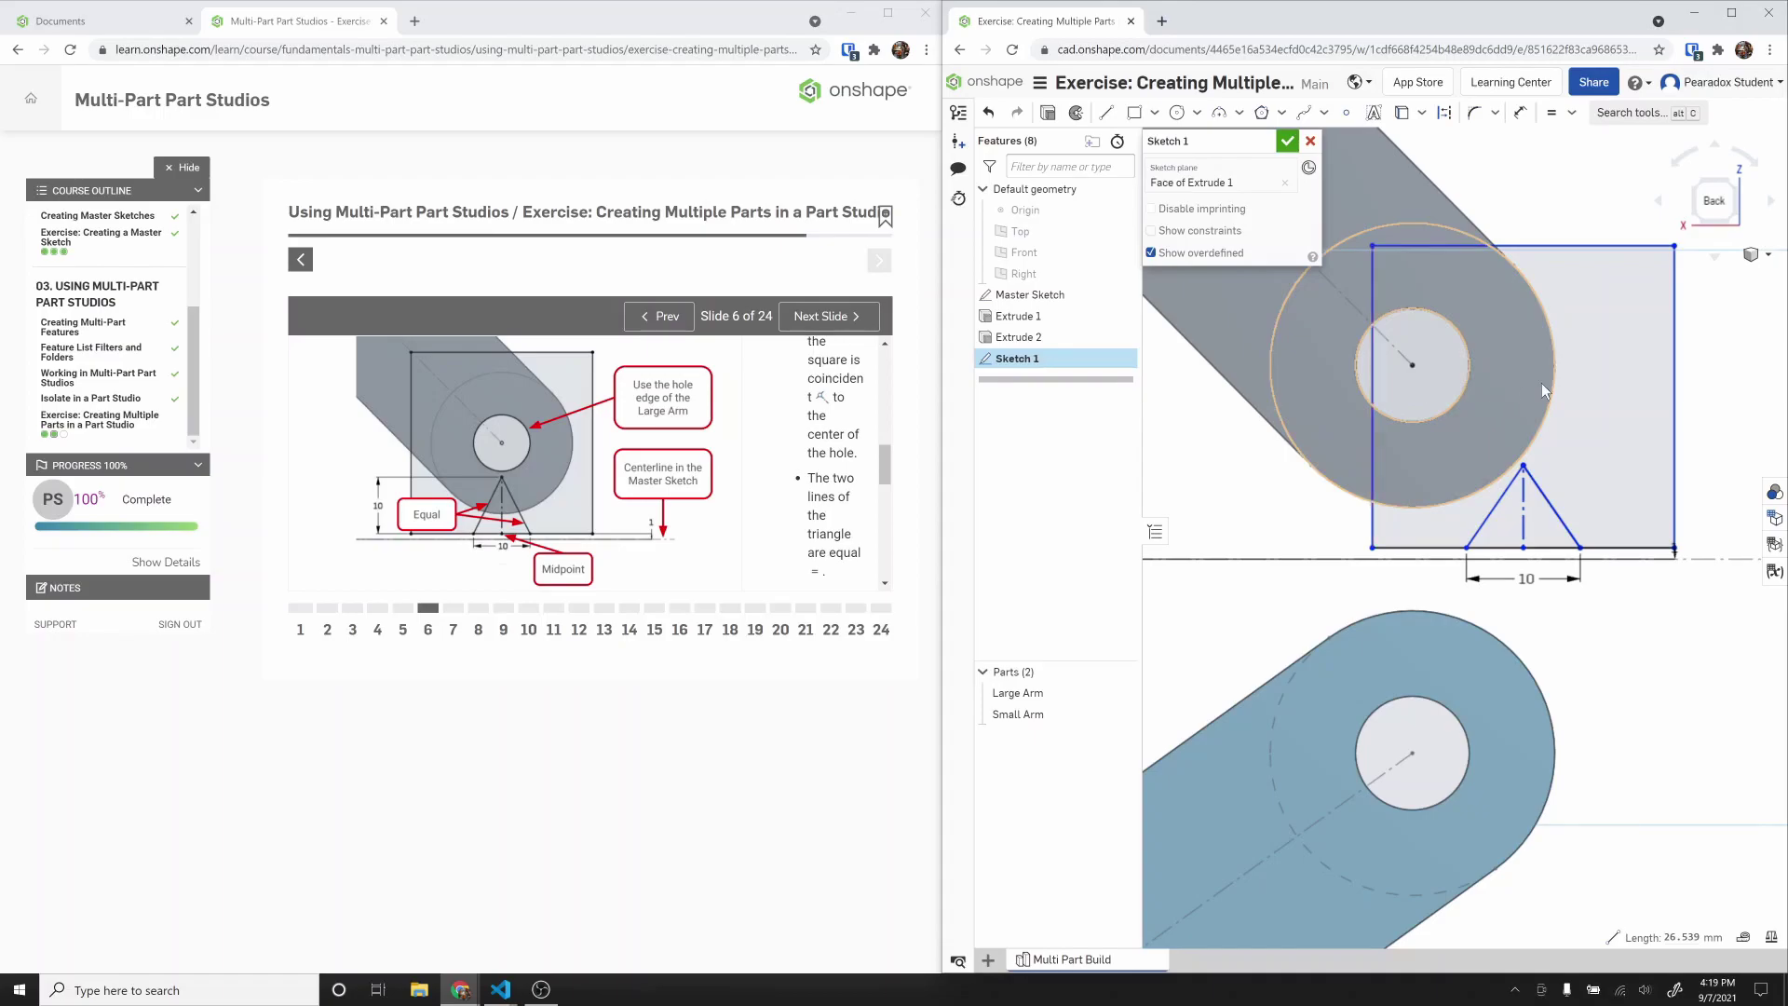
key("Delete")
left_click(1650, 553)
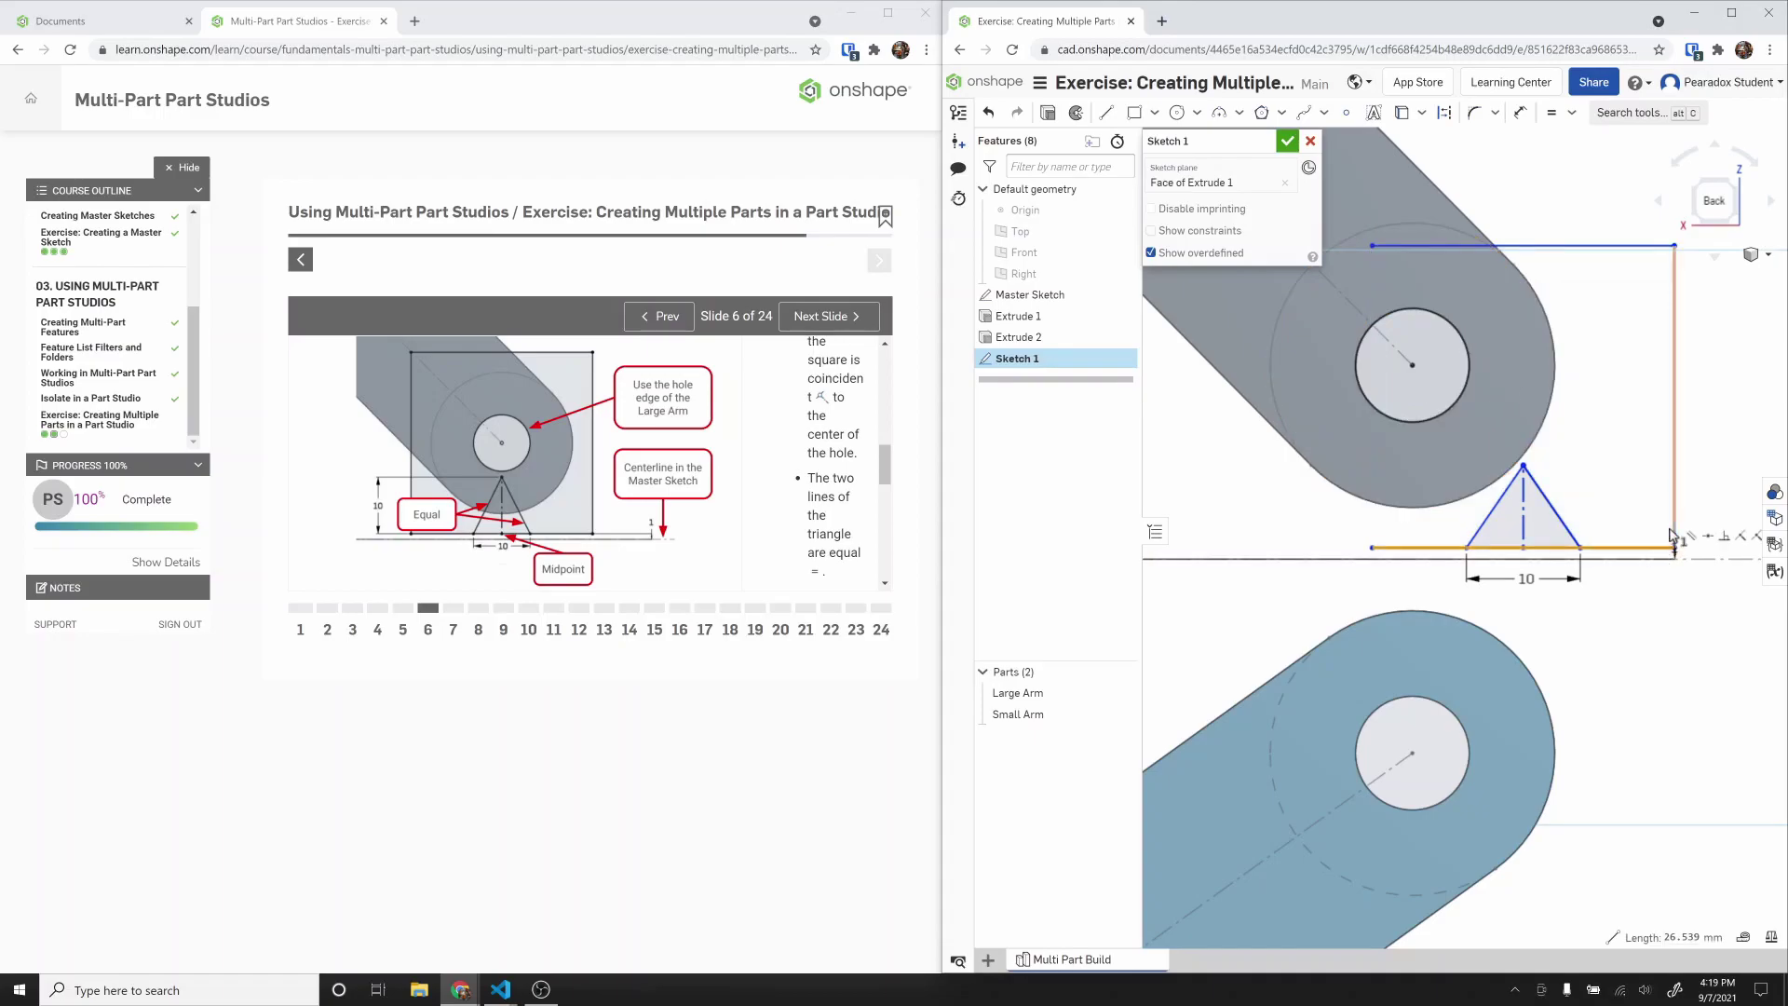
key("Delete")
left_click(1632, 246)
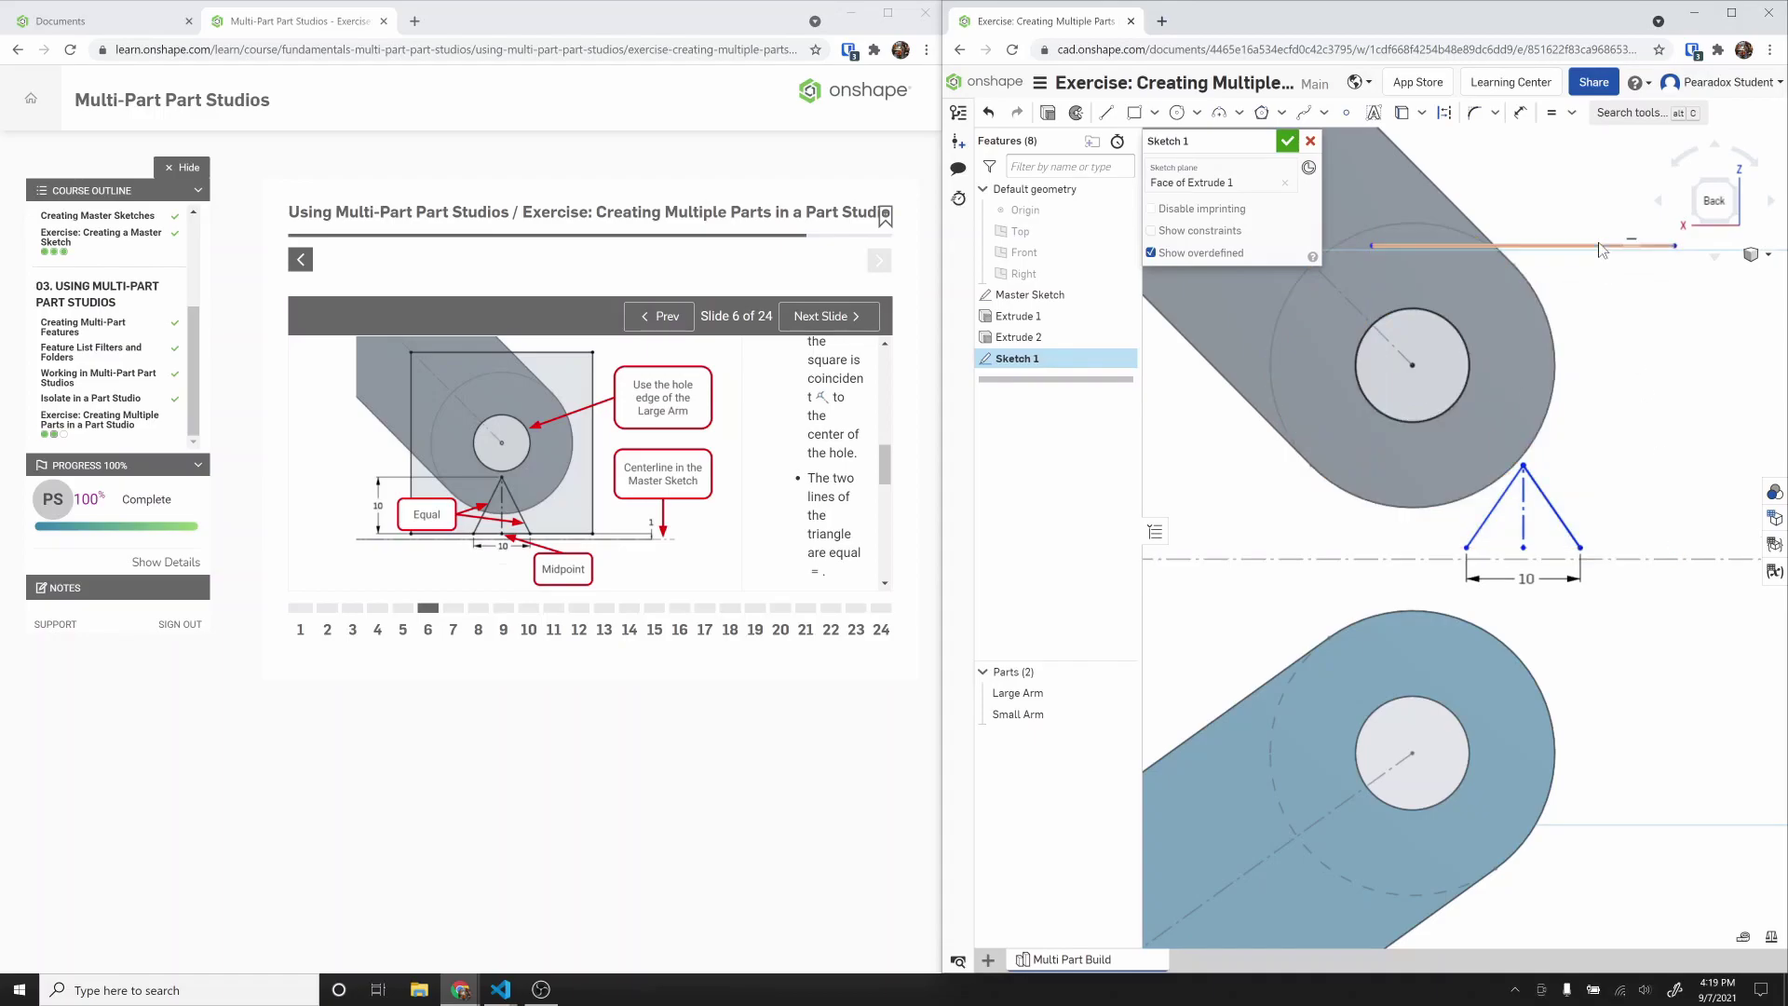
key("Delete")
left_click(1524, 521)
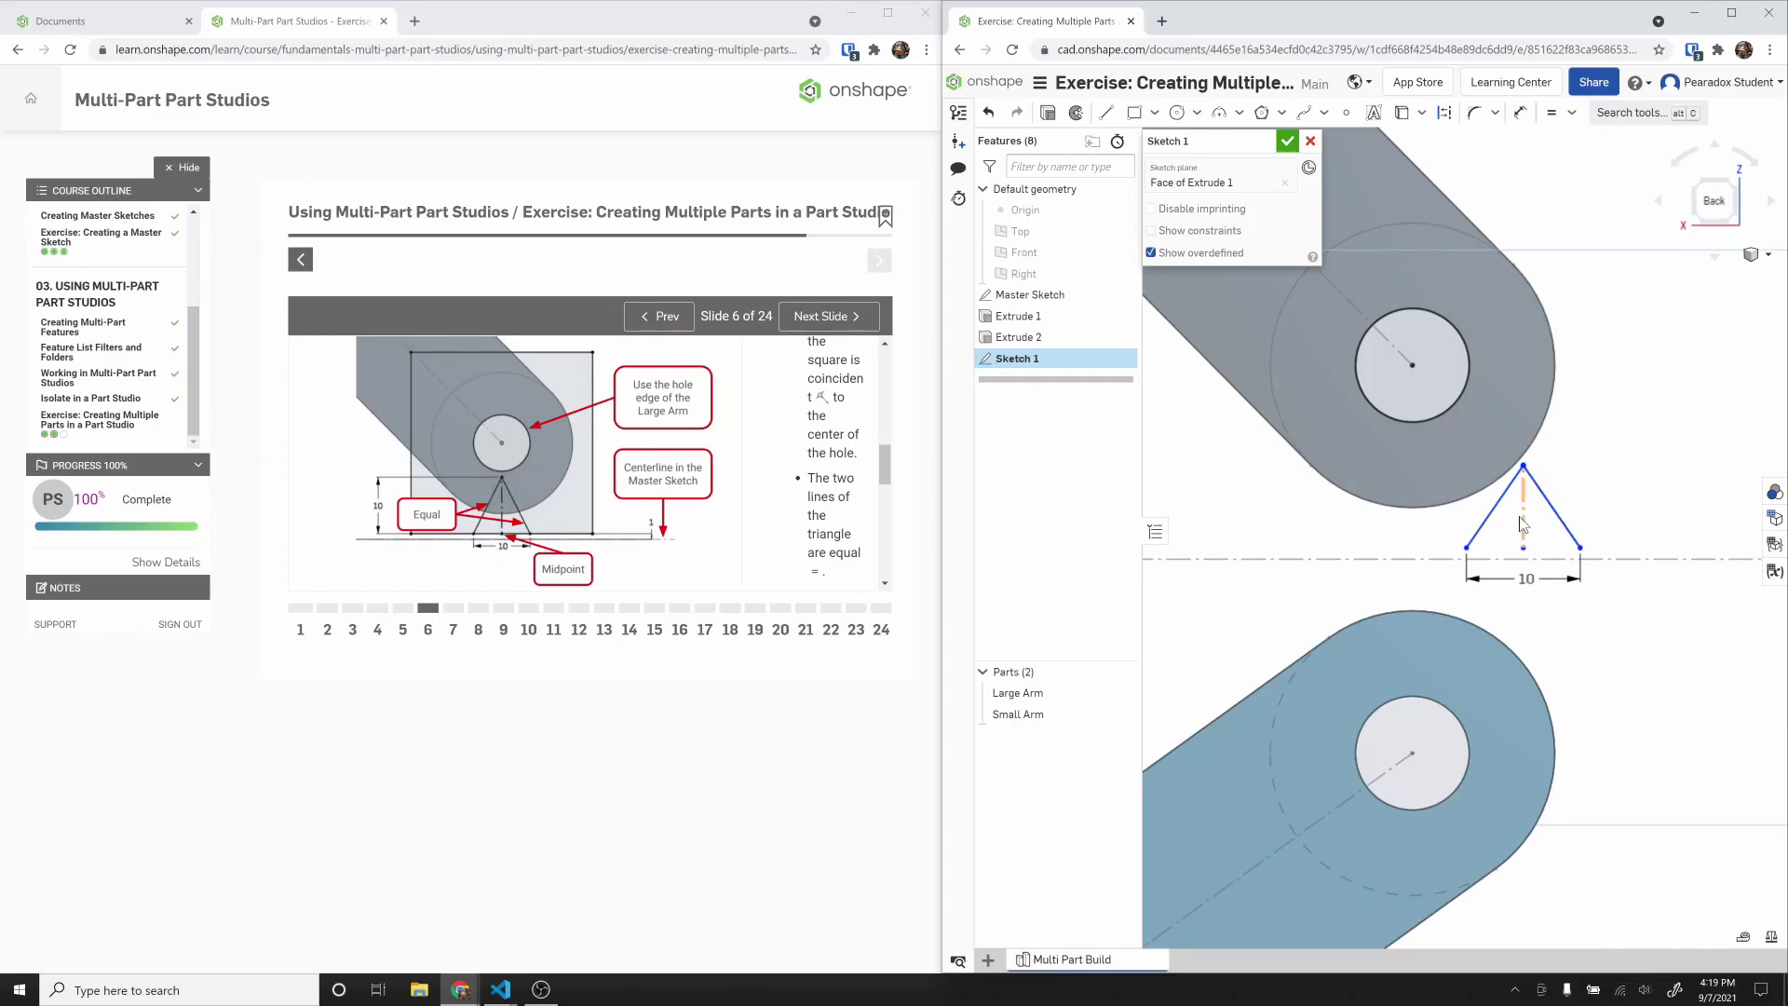
key("Delete")
key("Delete")
left_click(1553, 507)
key("Delete")
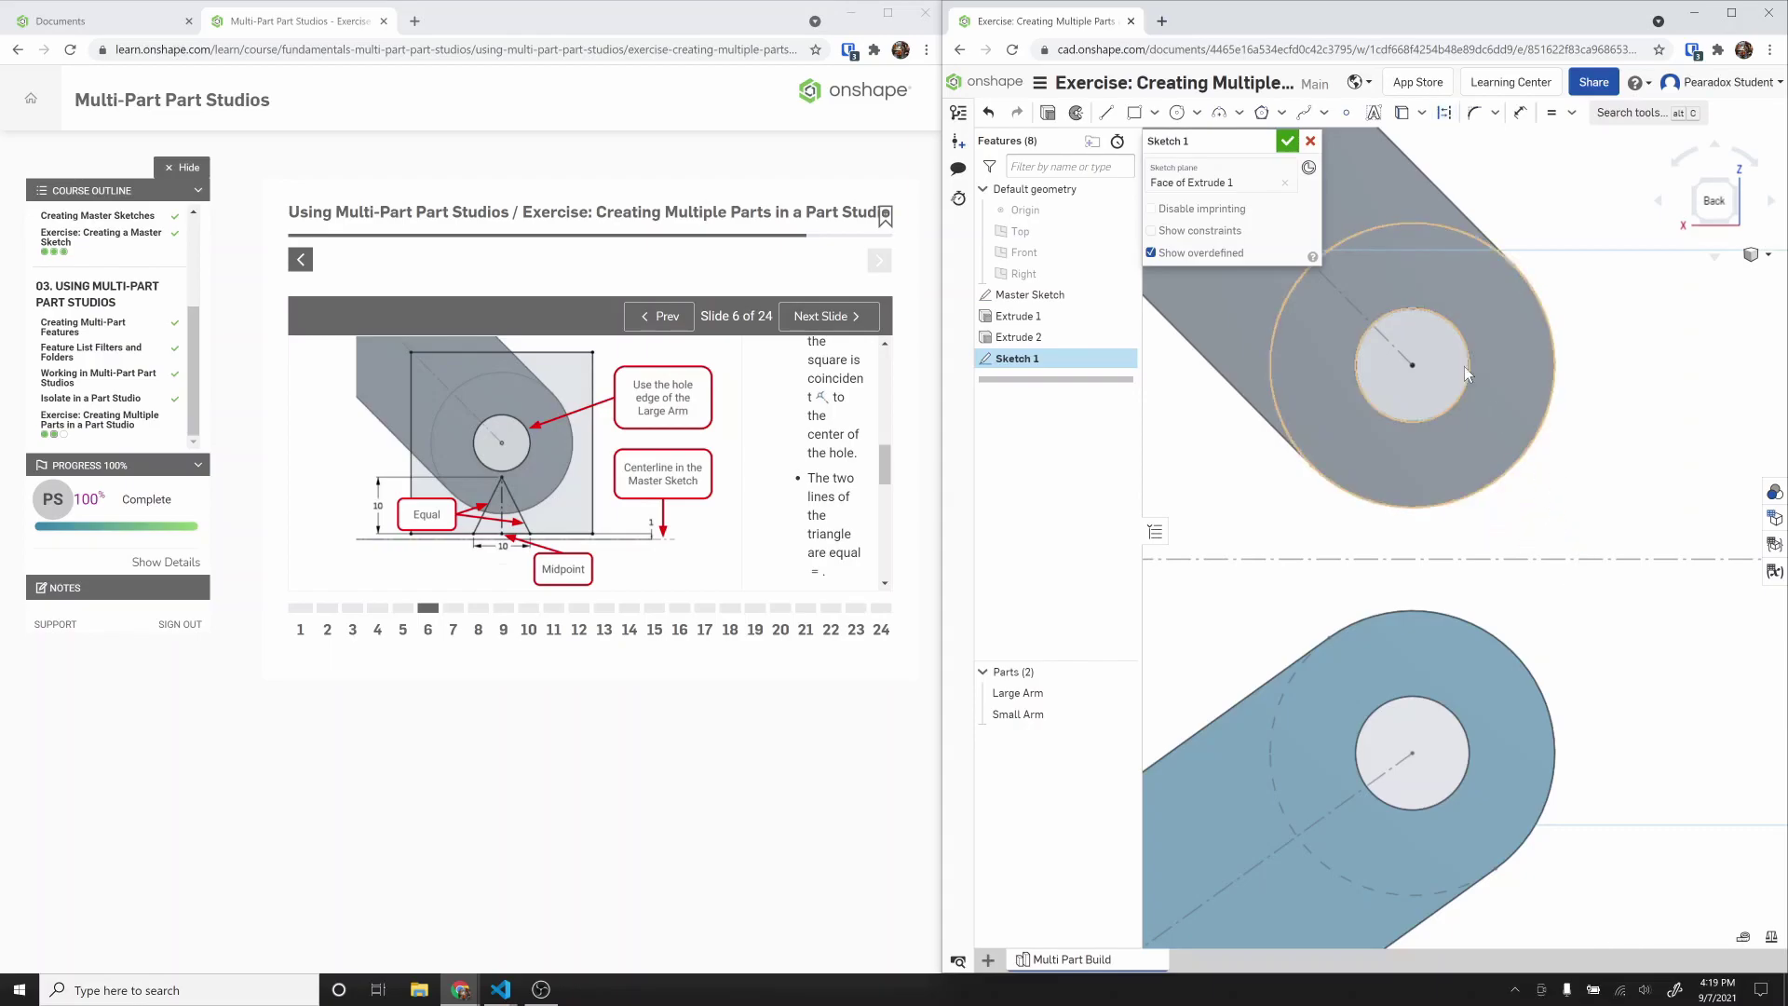
Step: Draw a center rectangle about 34.4 mm wide and 30 mm high, centered on the Large Arm's hole
left_click(1153, 113)
left_click(1188, 166)
left_click(1412, 366)
left_click(1609, 536)
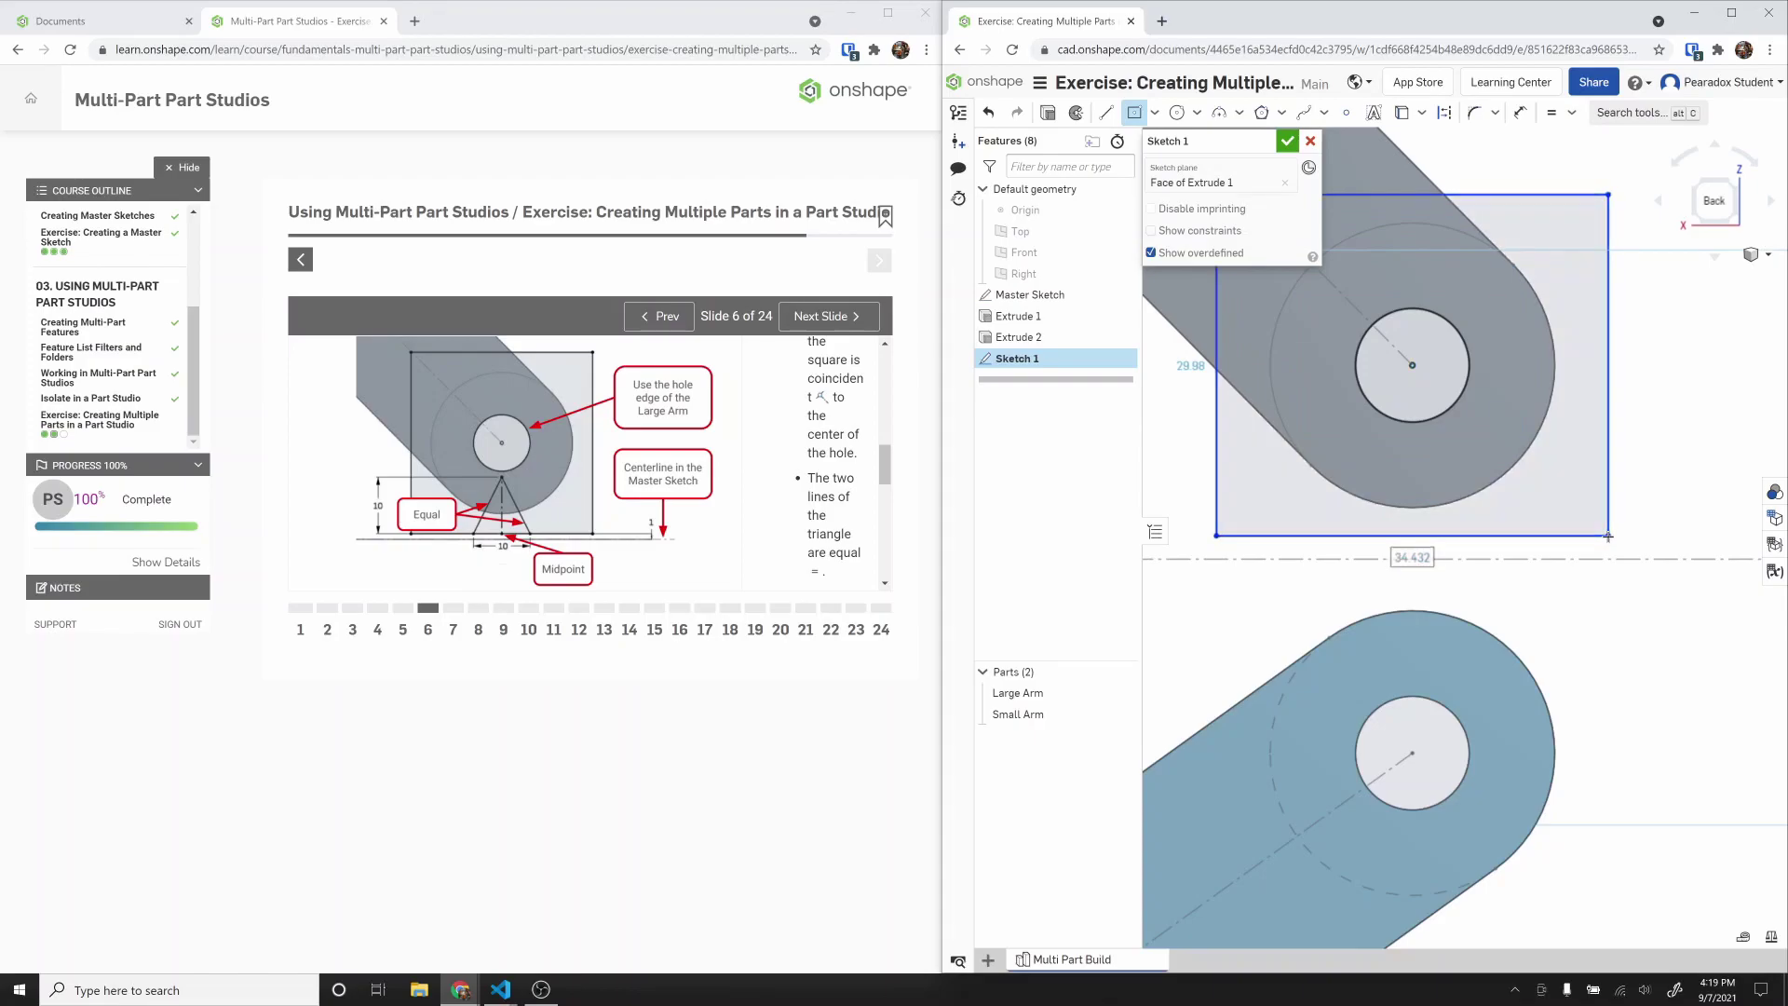
key("Escape")
Step: Dimension the rectangle's lower edge at 1 mm from the Master Sketch centerline
key("u")
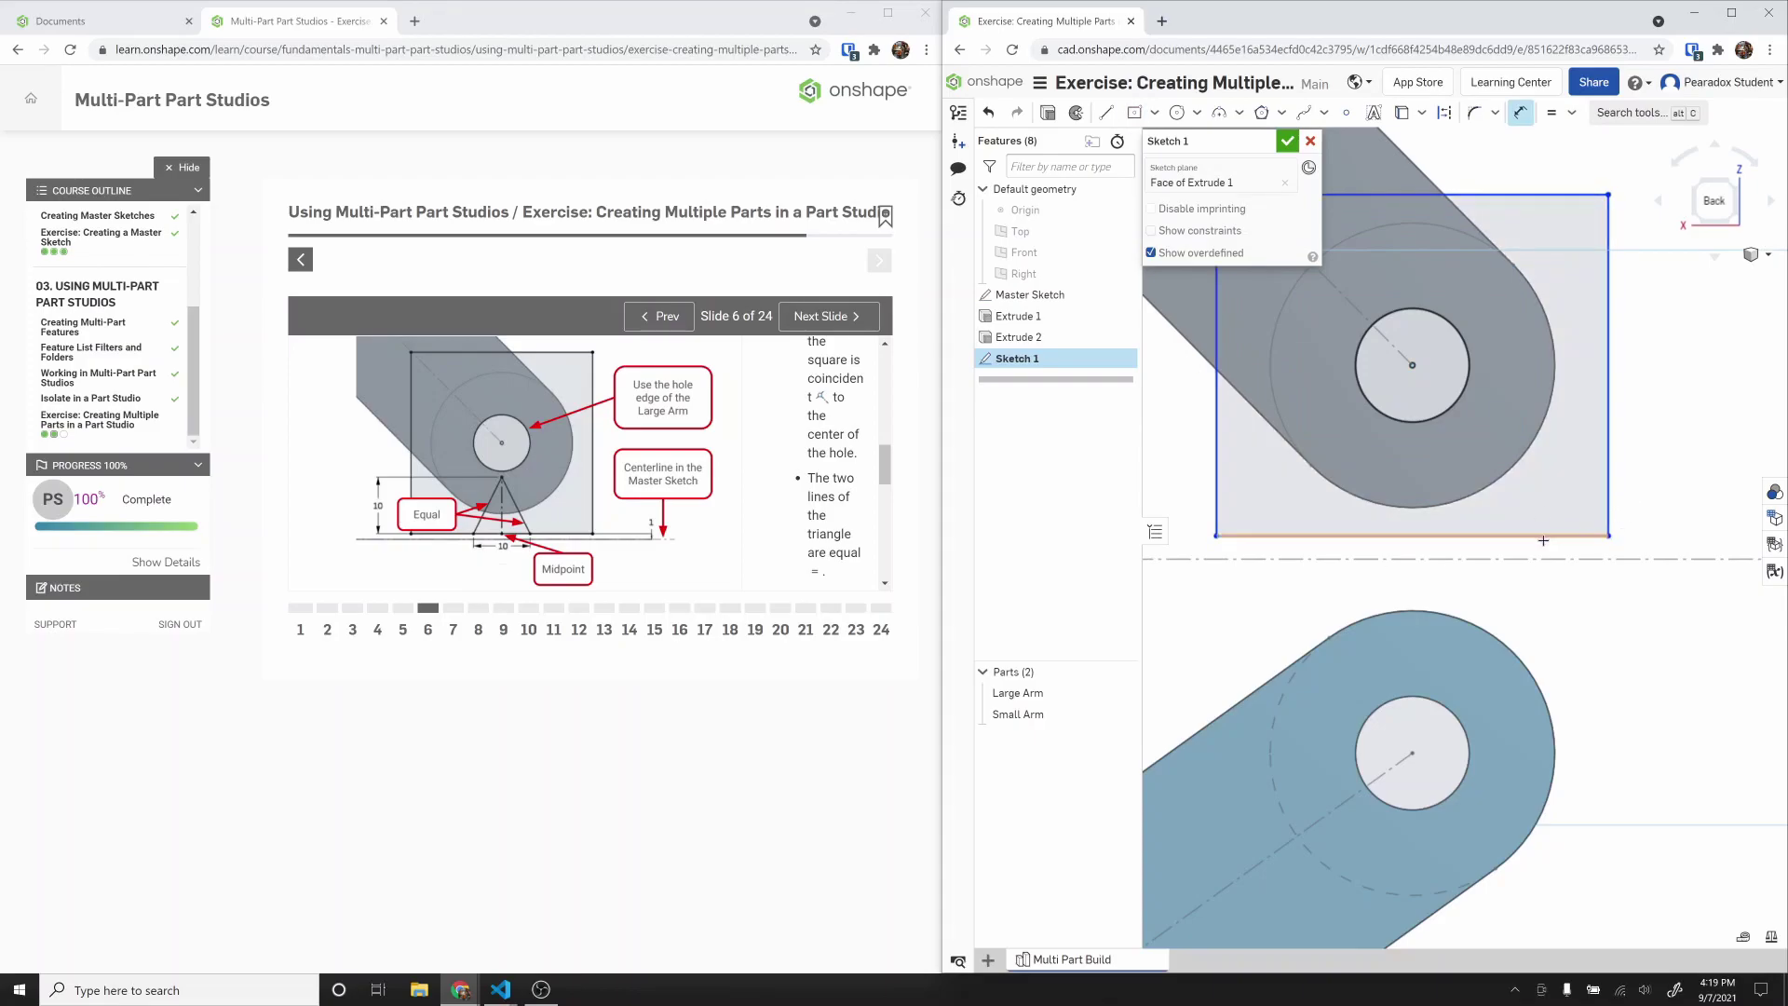
left_click(1540, 538)
left_click(1561, 559)
left_click(1665, 548)
type("1")
key("Return")
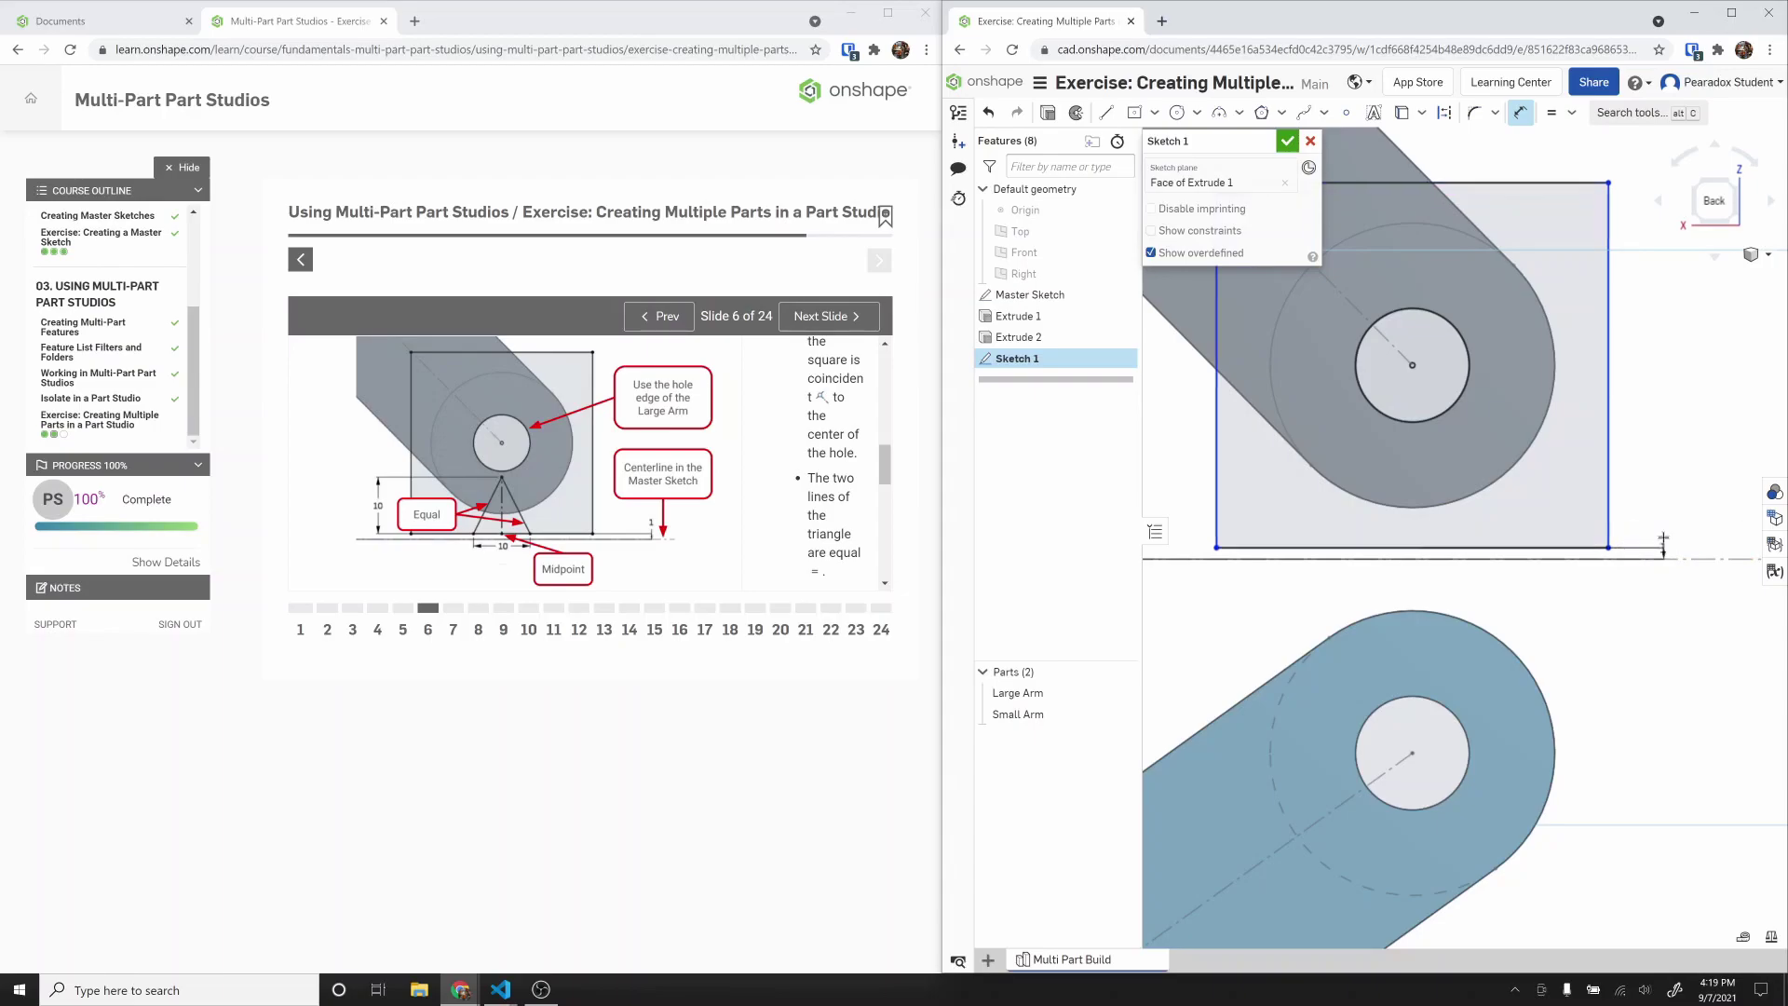
key("Escape")
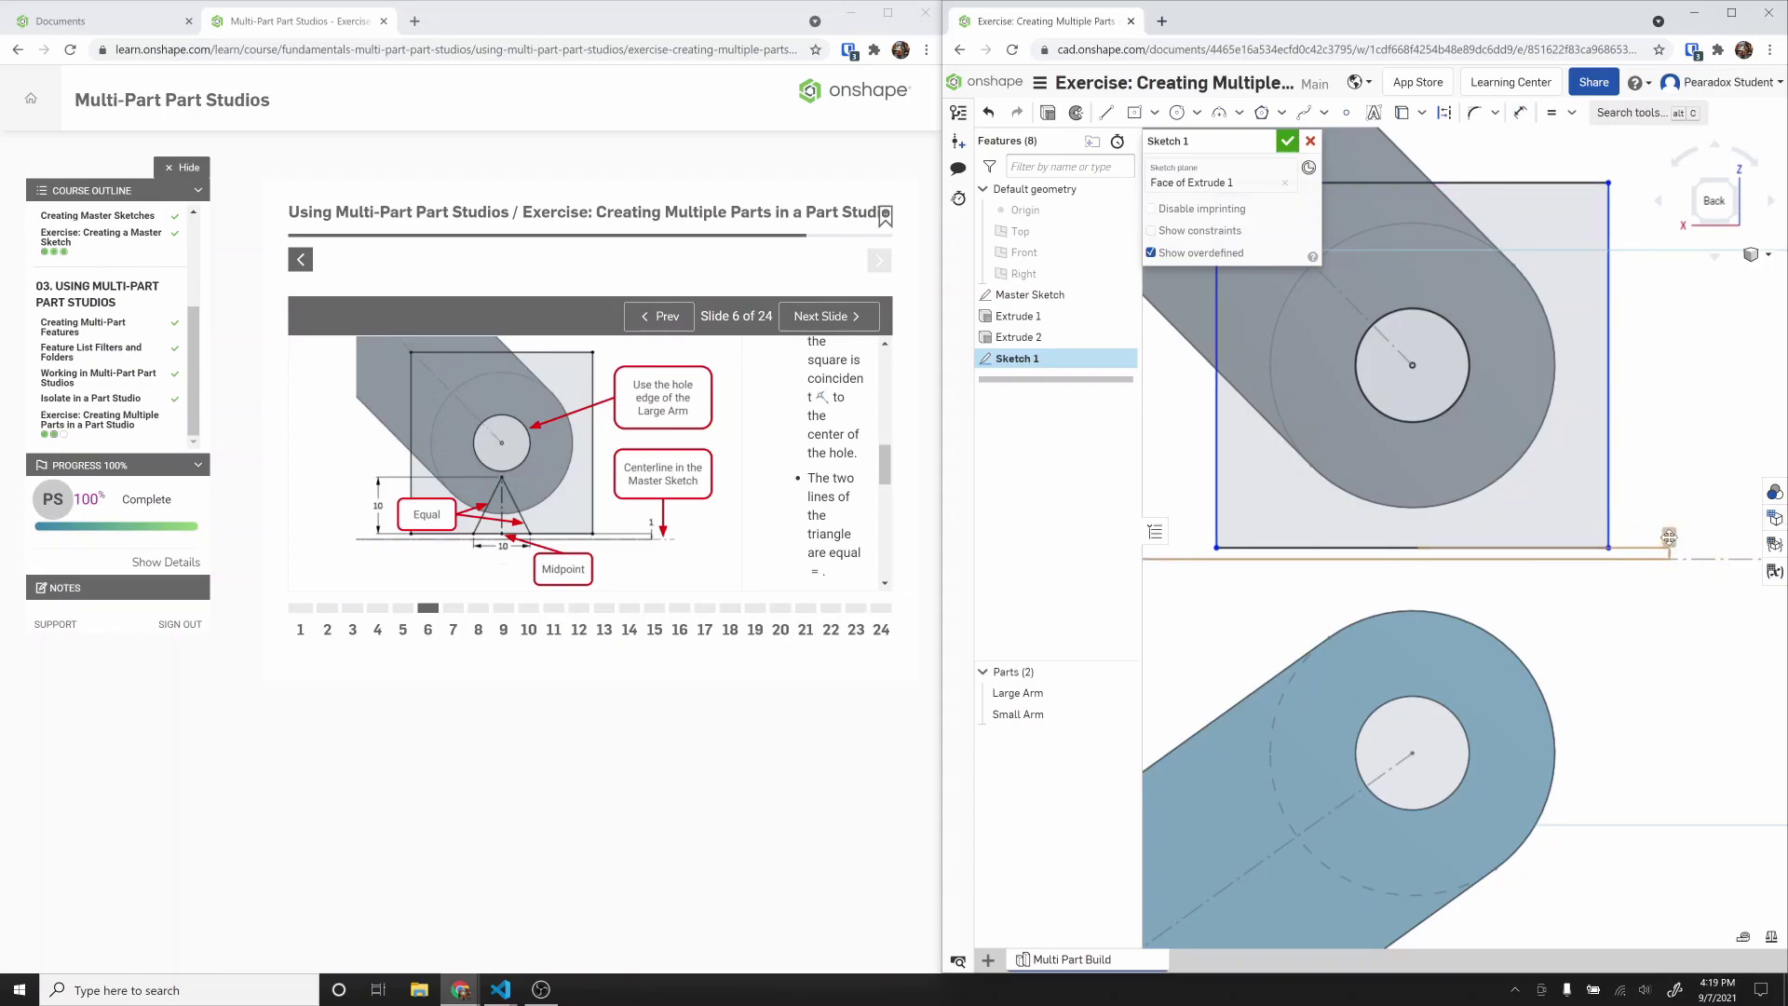
Step: Apply an Equal constraint to a vertical side and the lower edge of the rectangle
left_click(1552, 113)
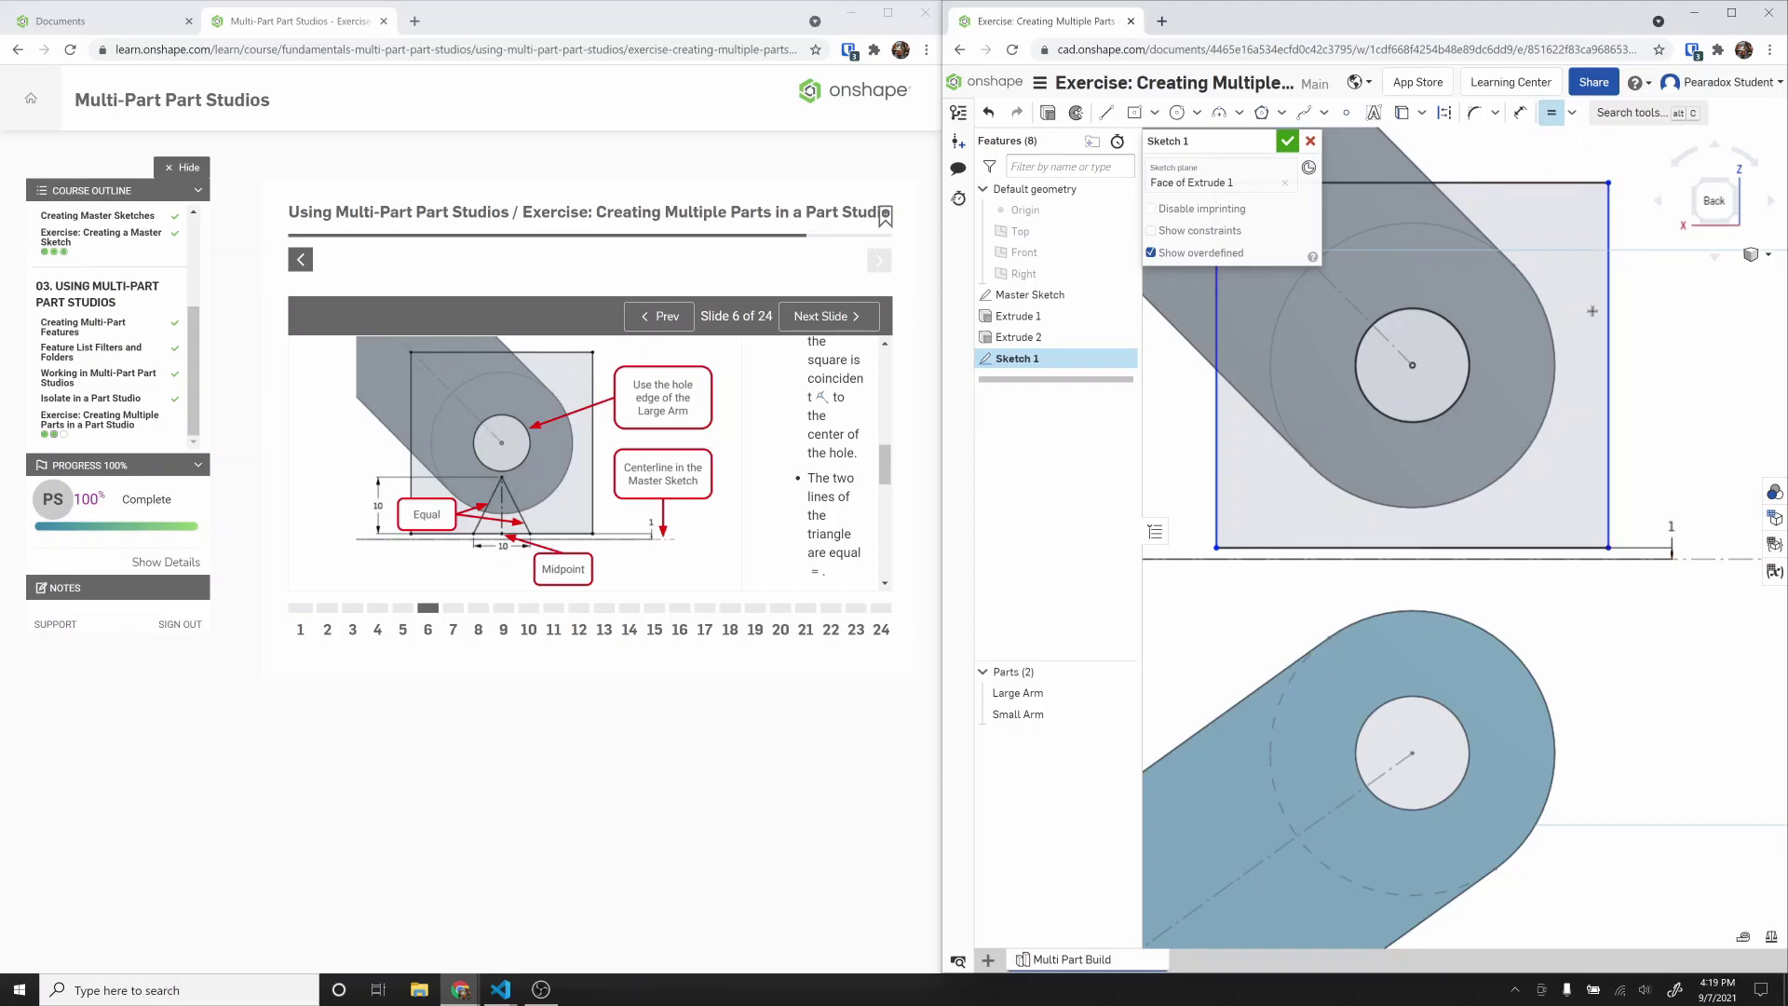
left_click(1609, 373)
left_click(1542, 548)
key("Escape")
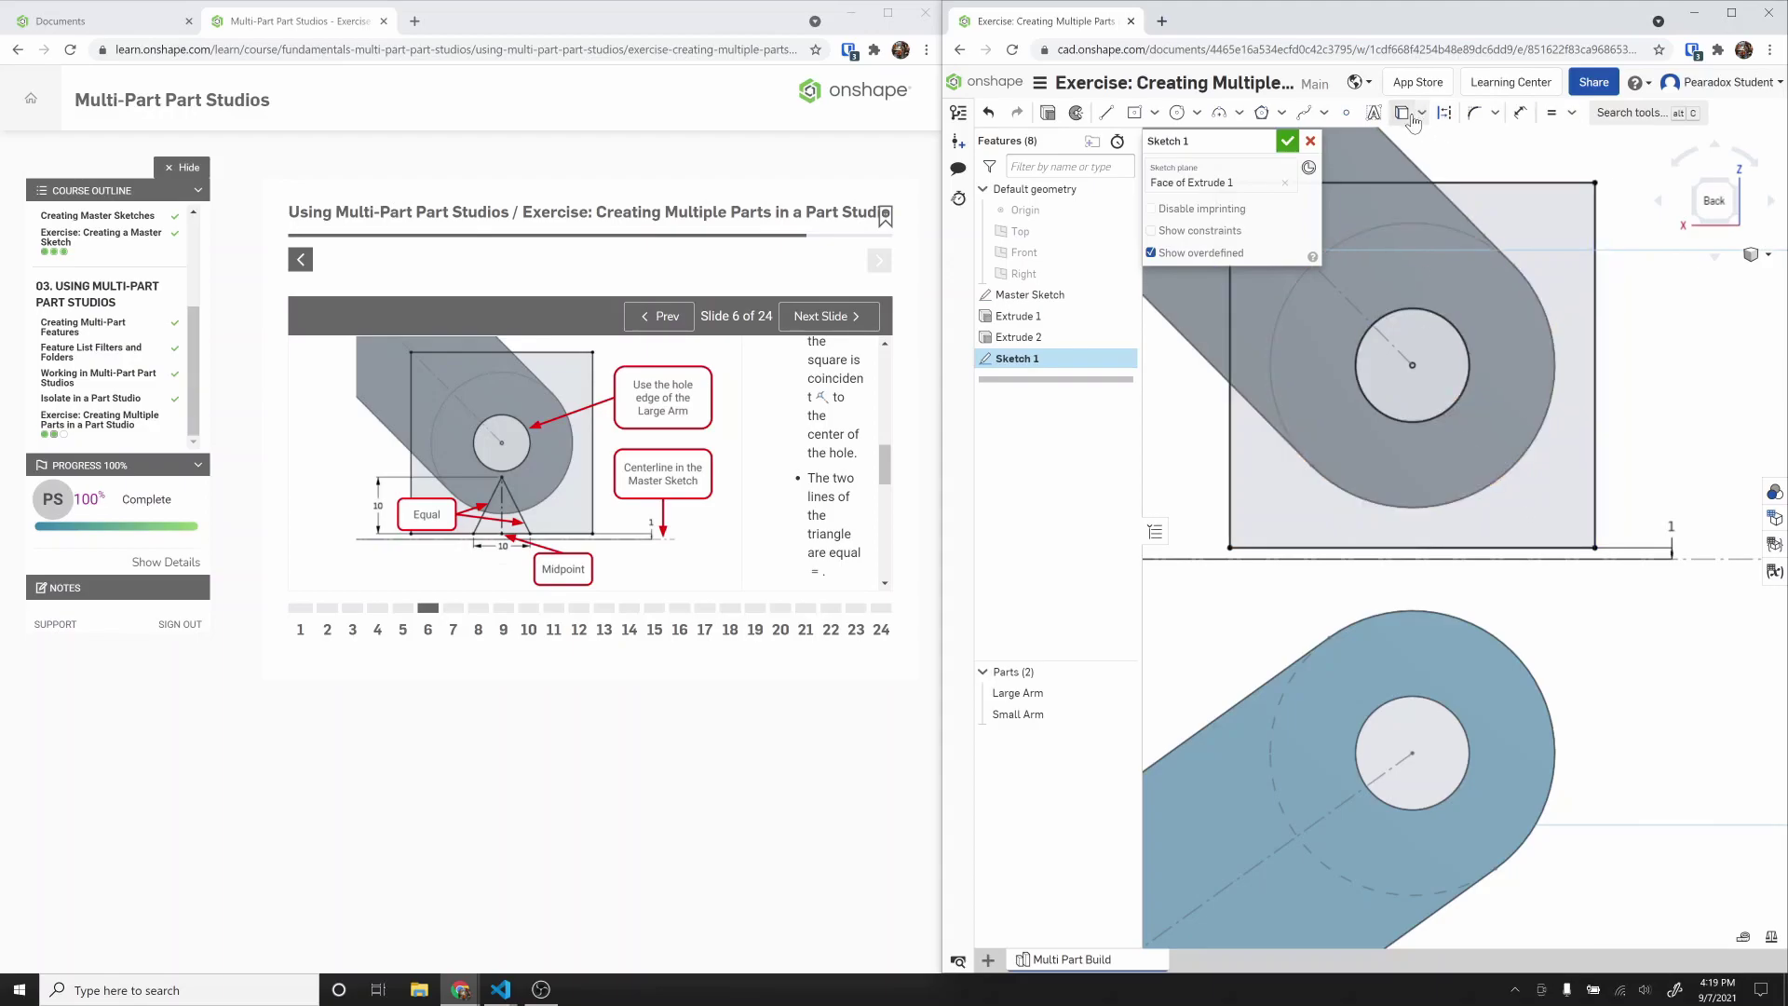
Step: Draw a vertical construction line about 7.4 mm long upward from the midpoint of the square's lower edge
left_click(1107, 115)
key("q")
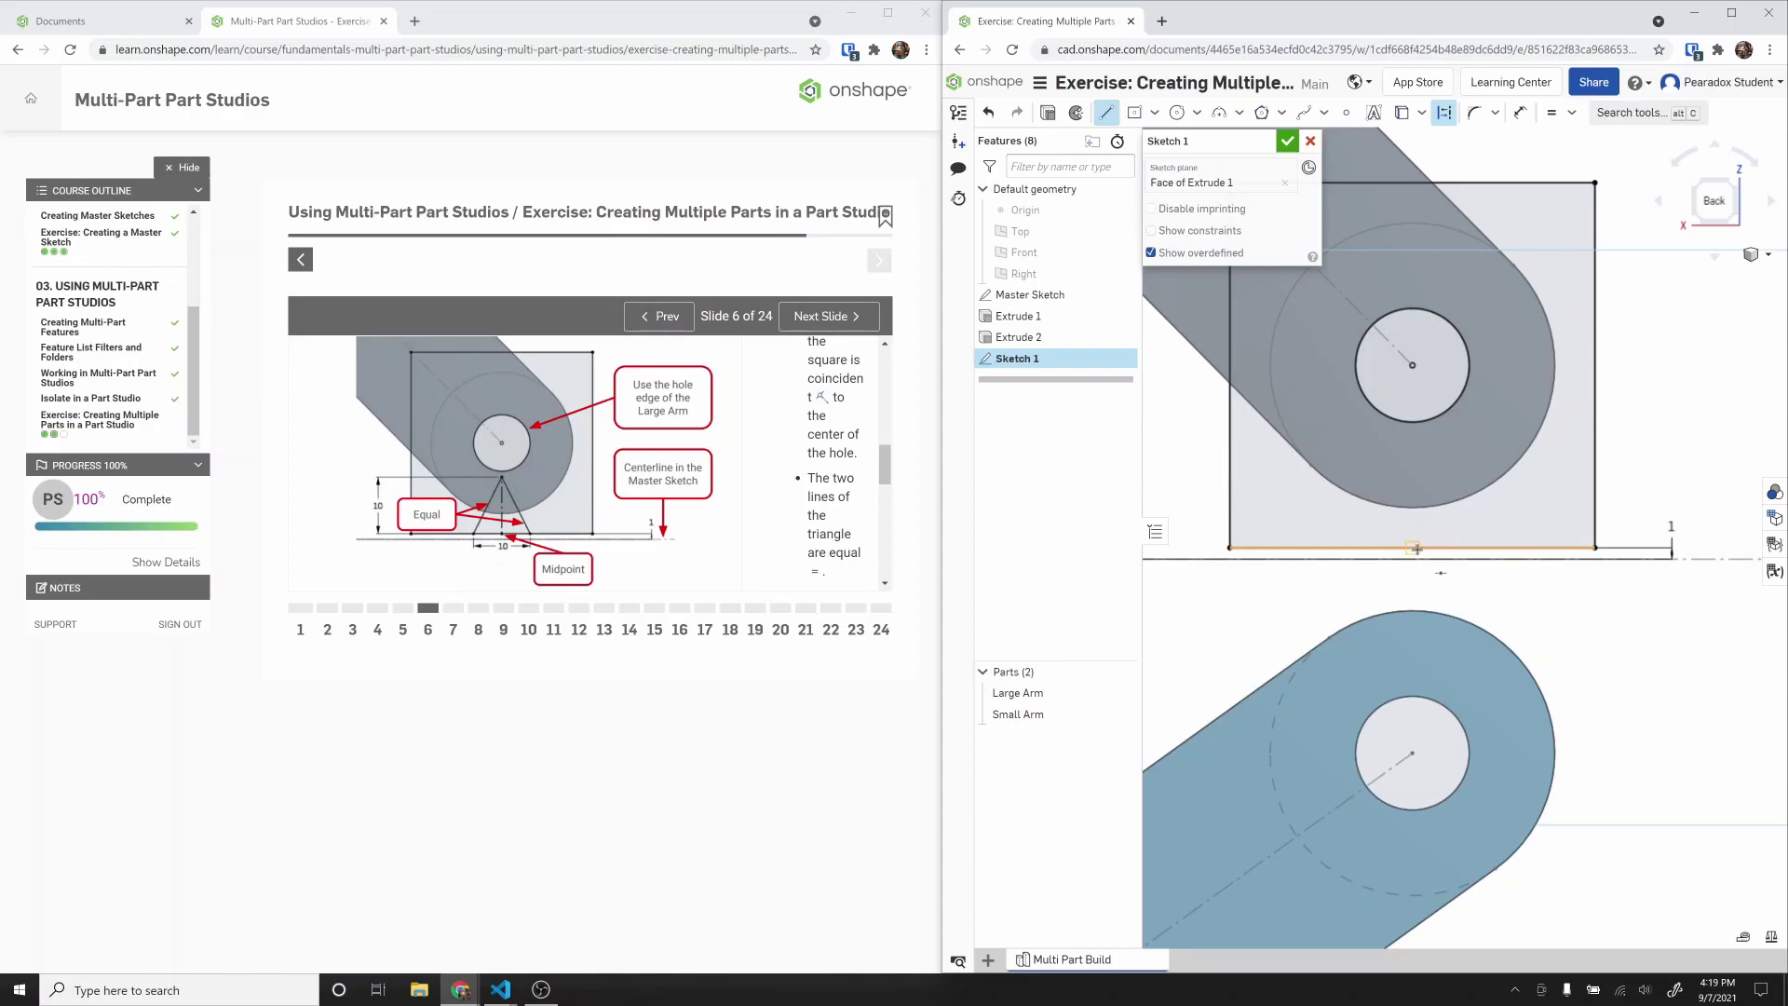
left_click(1412, 546)
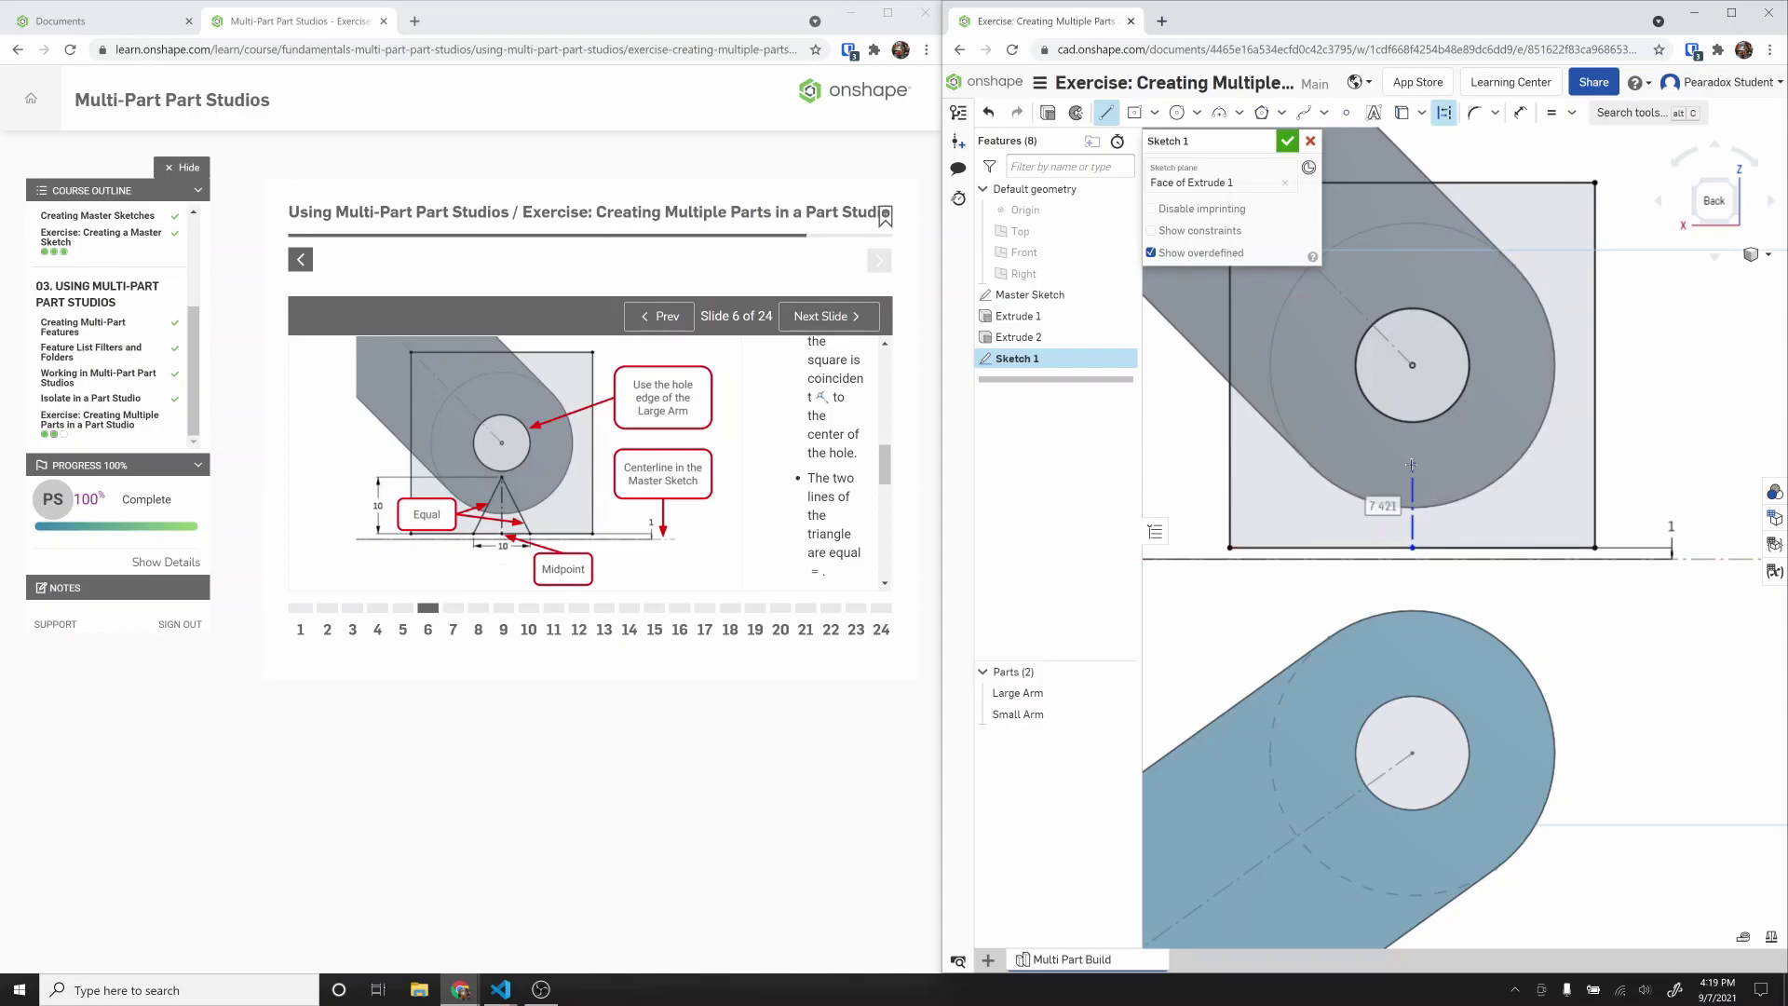
left_click(1413, 464)
Step: Draw two solid slanted lines about 9 mm long joining the square's lower edge to the construction line's upper end
key("q")
left_click(1473, 548)
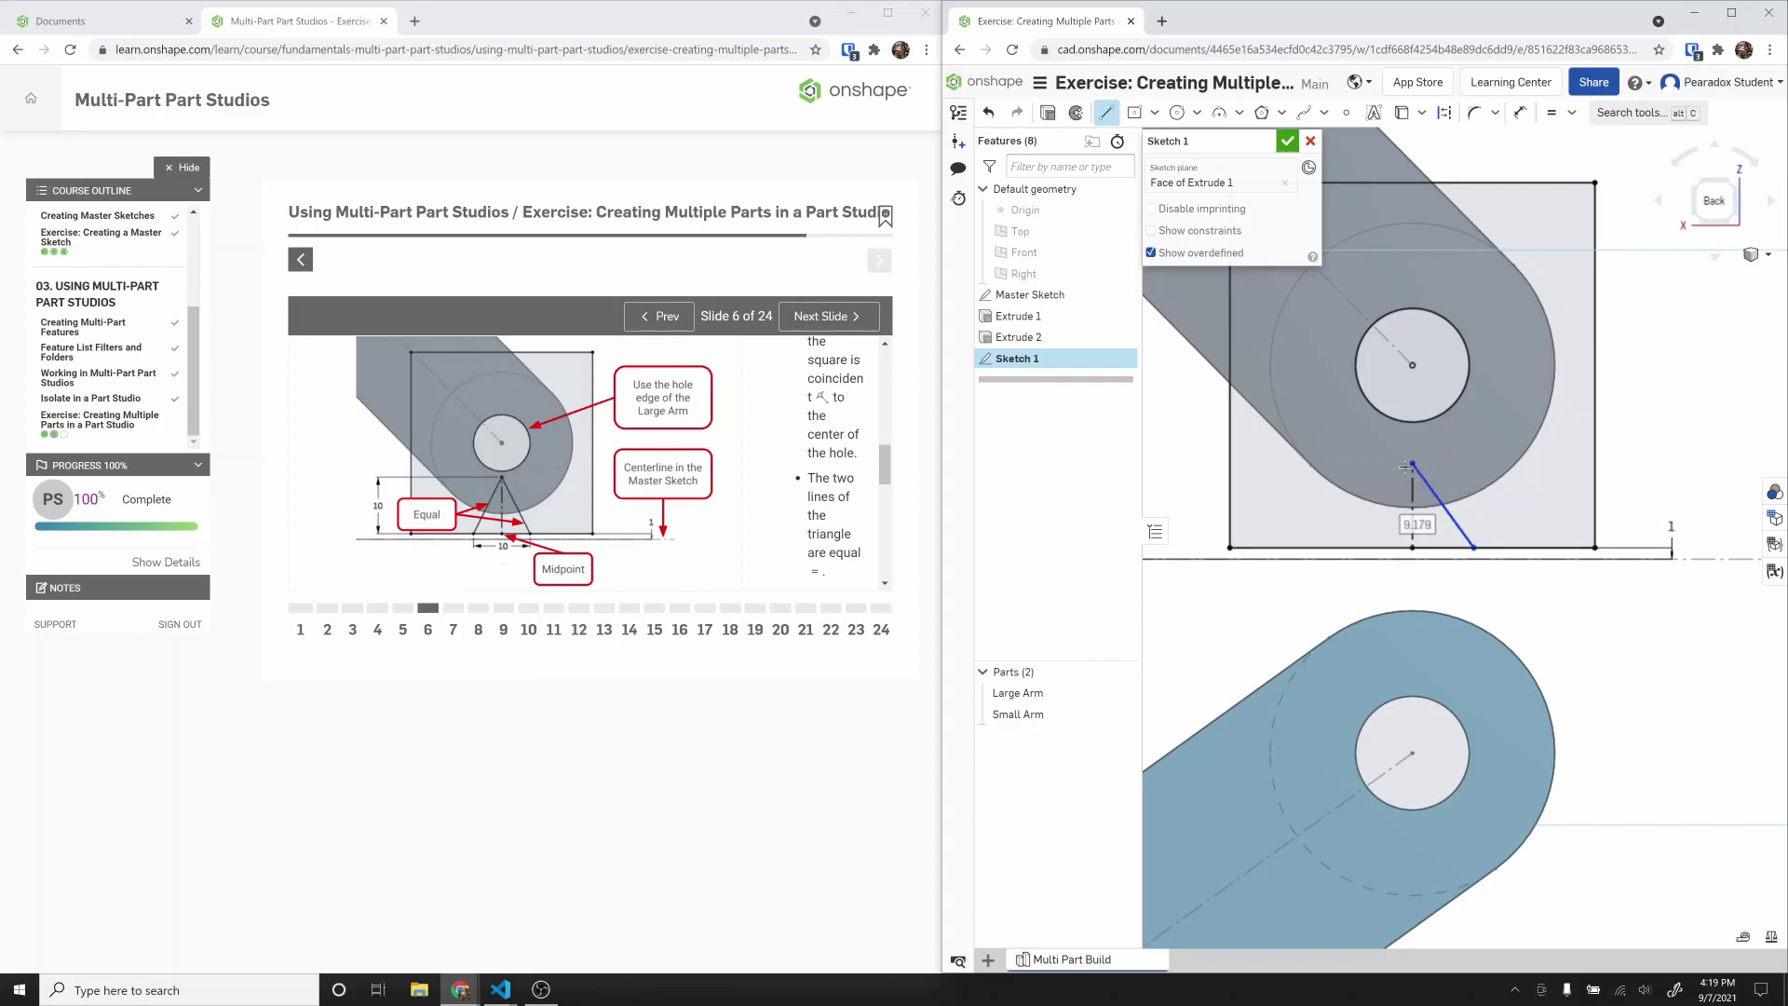
left_click(1412, 463)
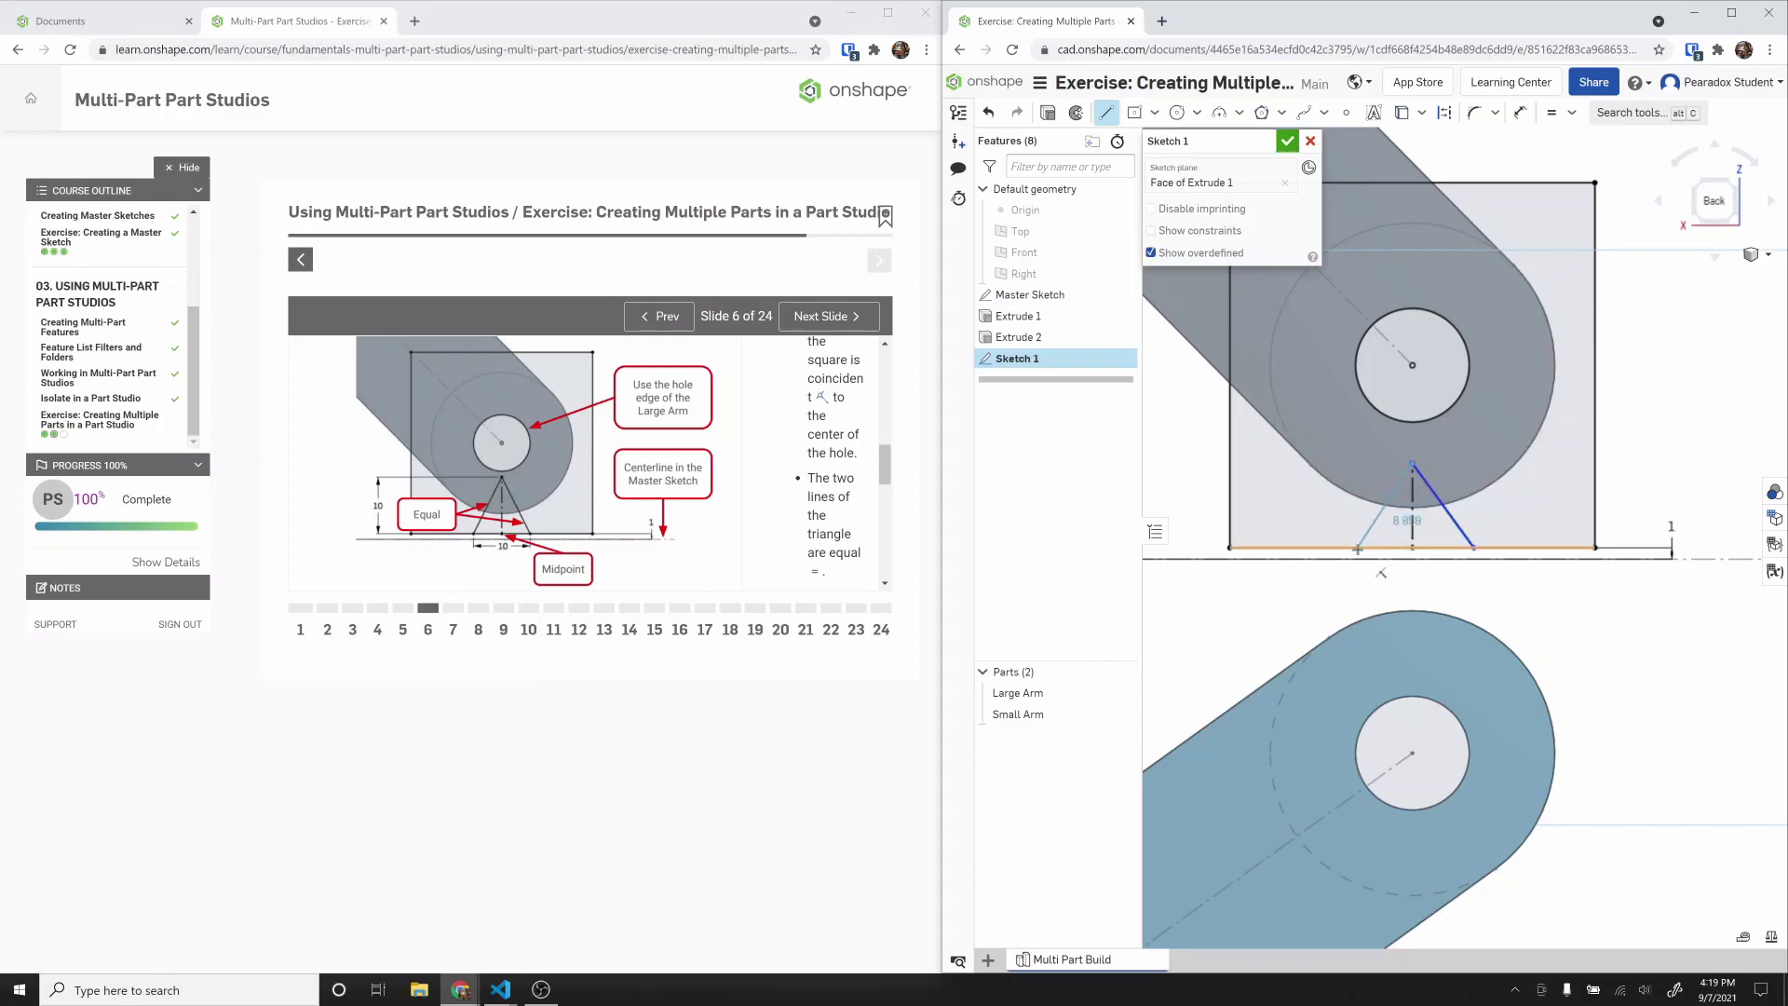
left_click(1357, 548)
key("Escape")
Step: Dimension the distance between the triangle's two lower corners to 10 mm
key("m")
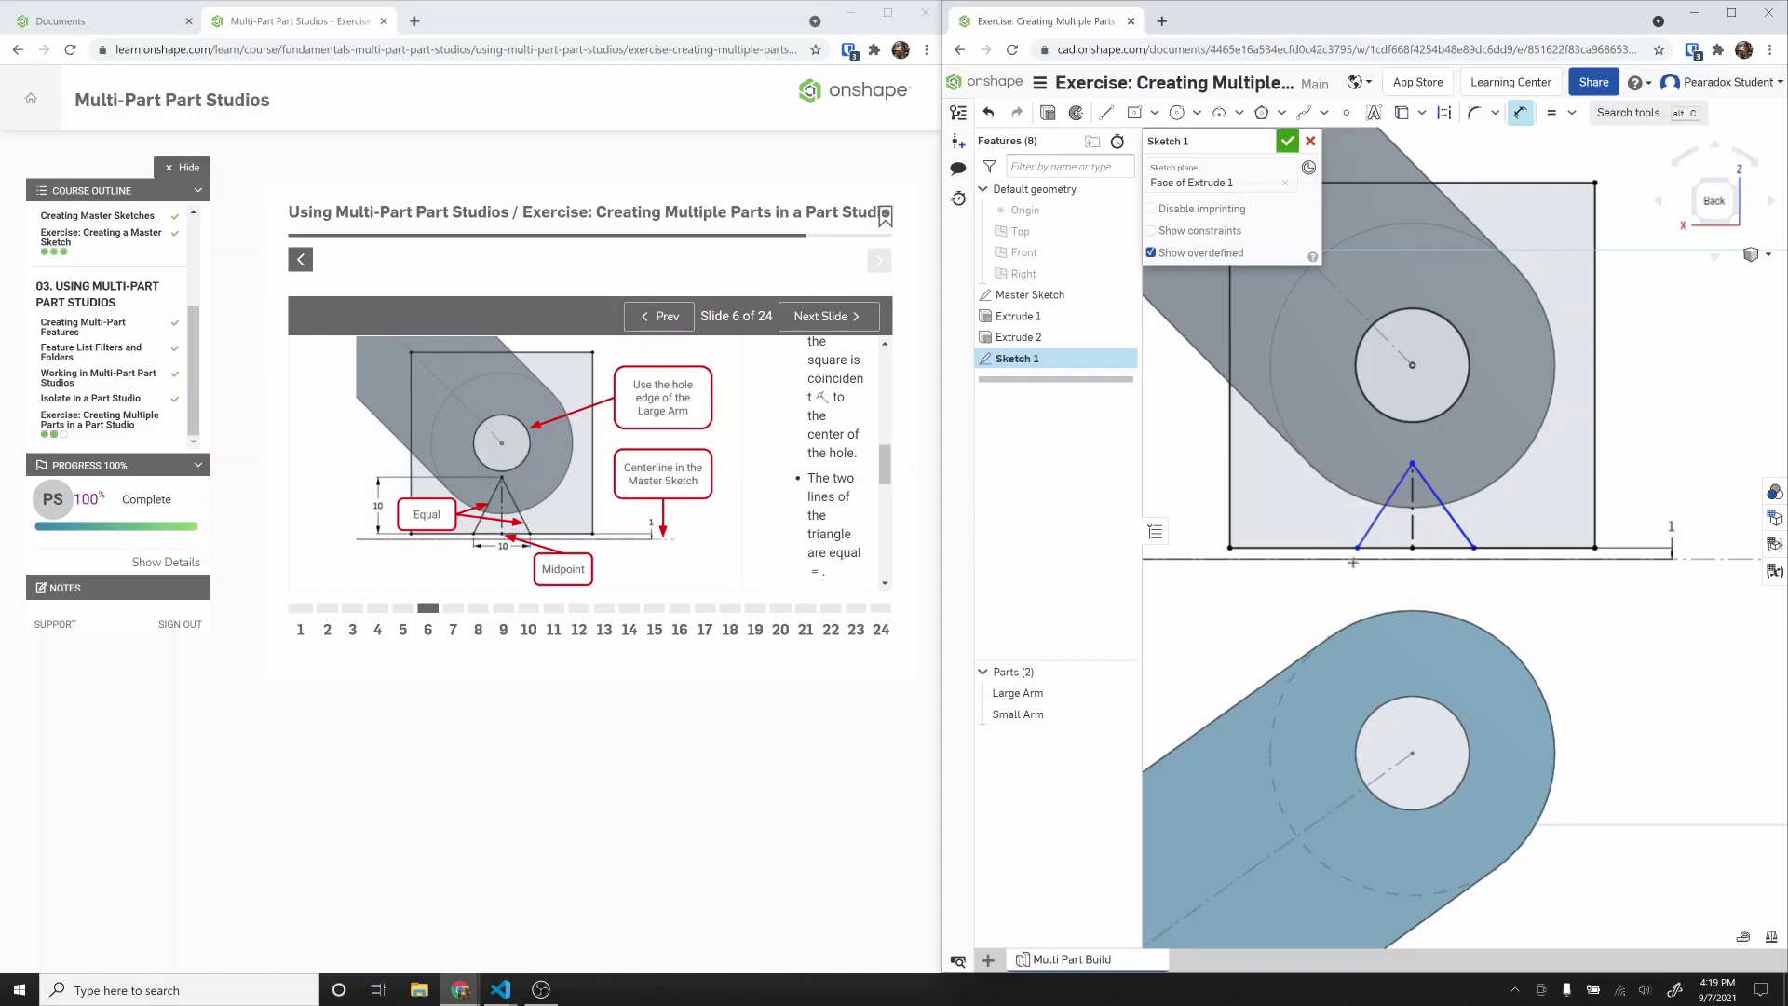
left_click(1474, 547)
left_click(1438, 580)
type("10")
key("Return")
key("Escape")
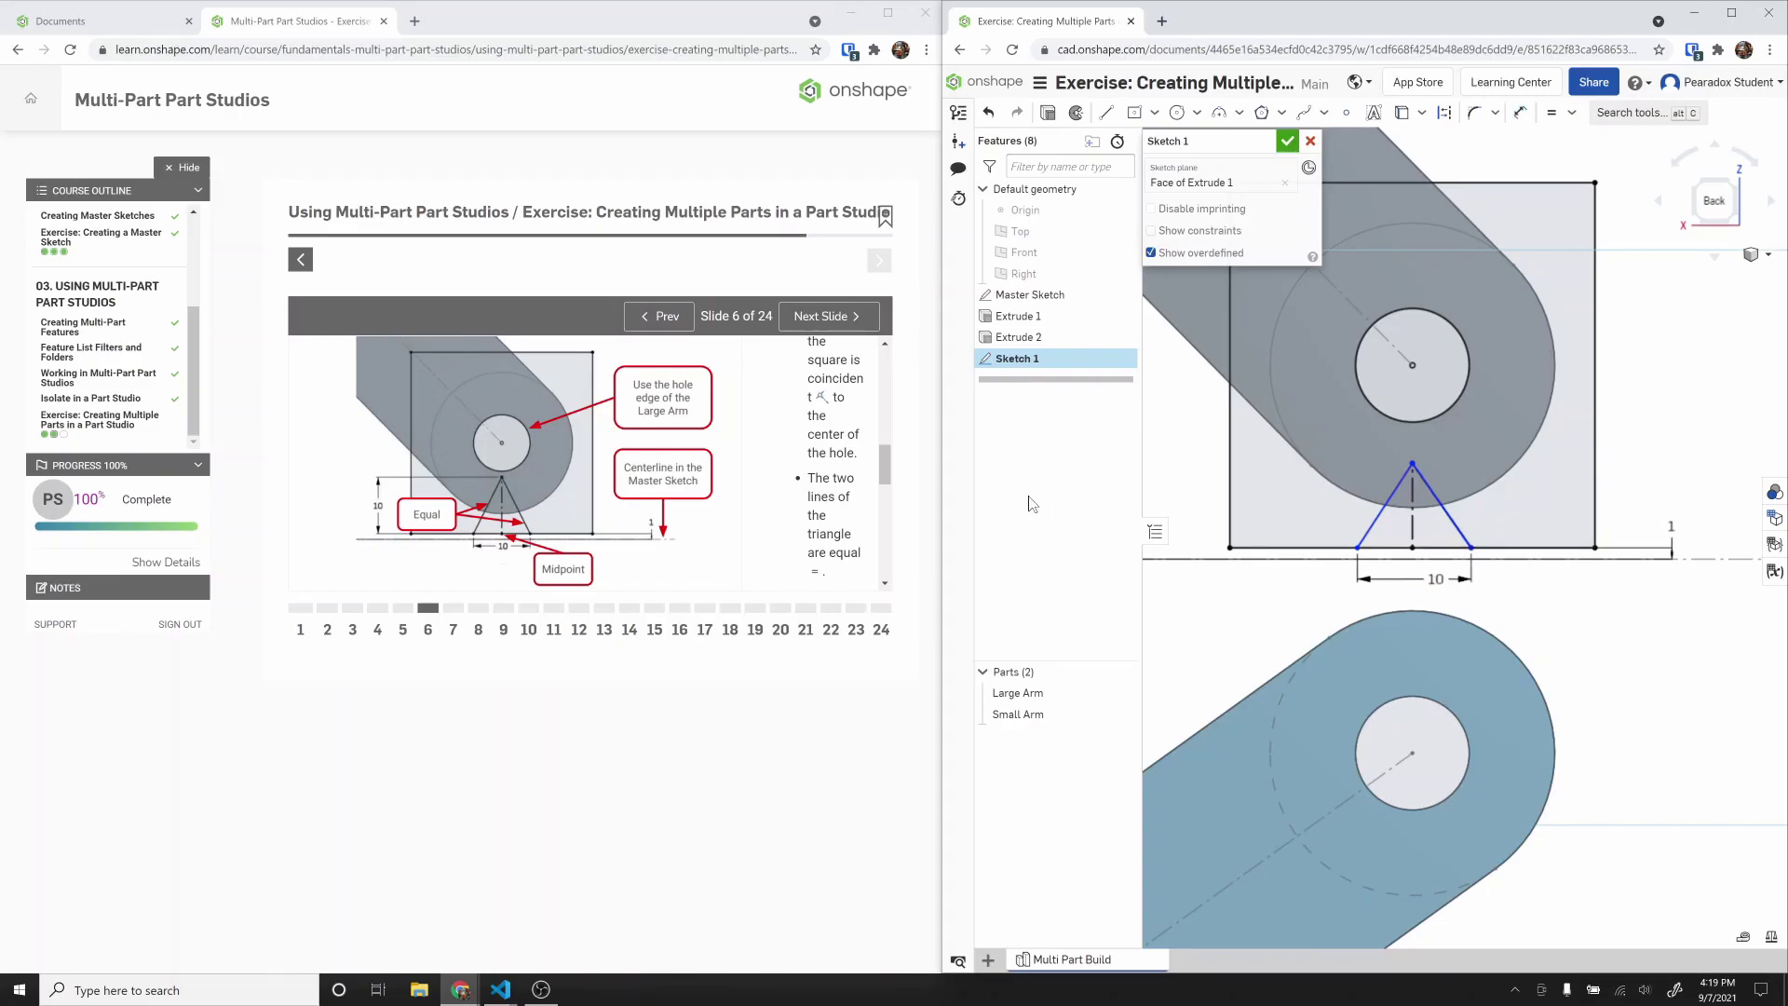
Step: Constrain the triangle's two slanted sides to equal length
left_click_drag(886, 470, 886, 478)
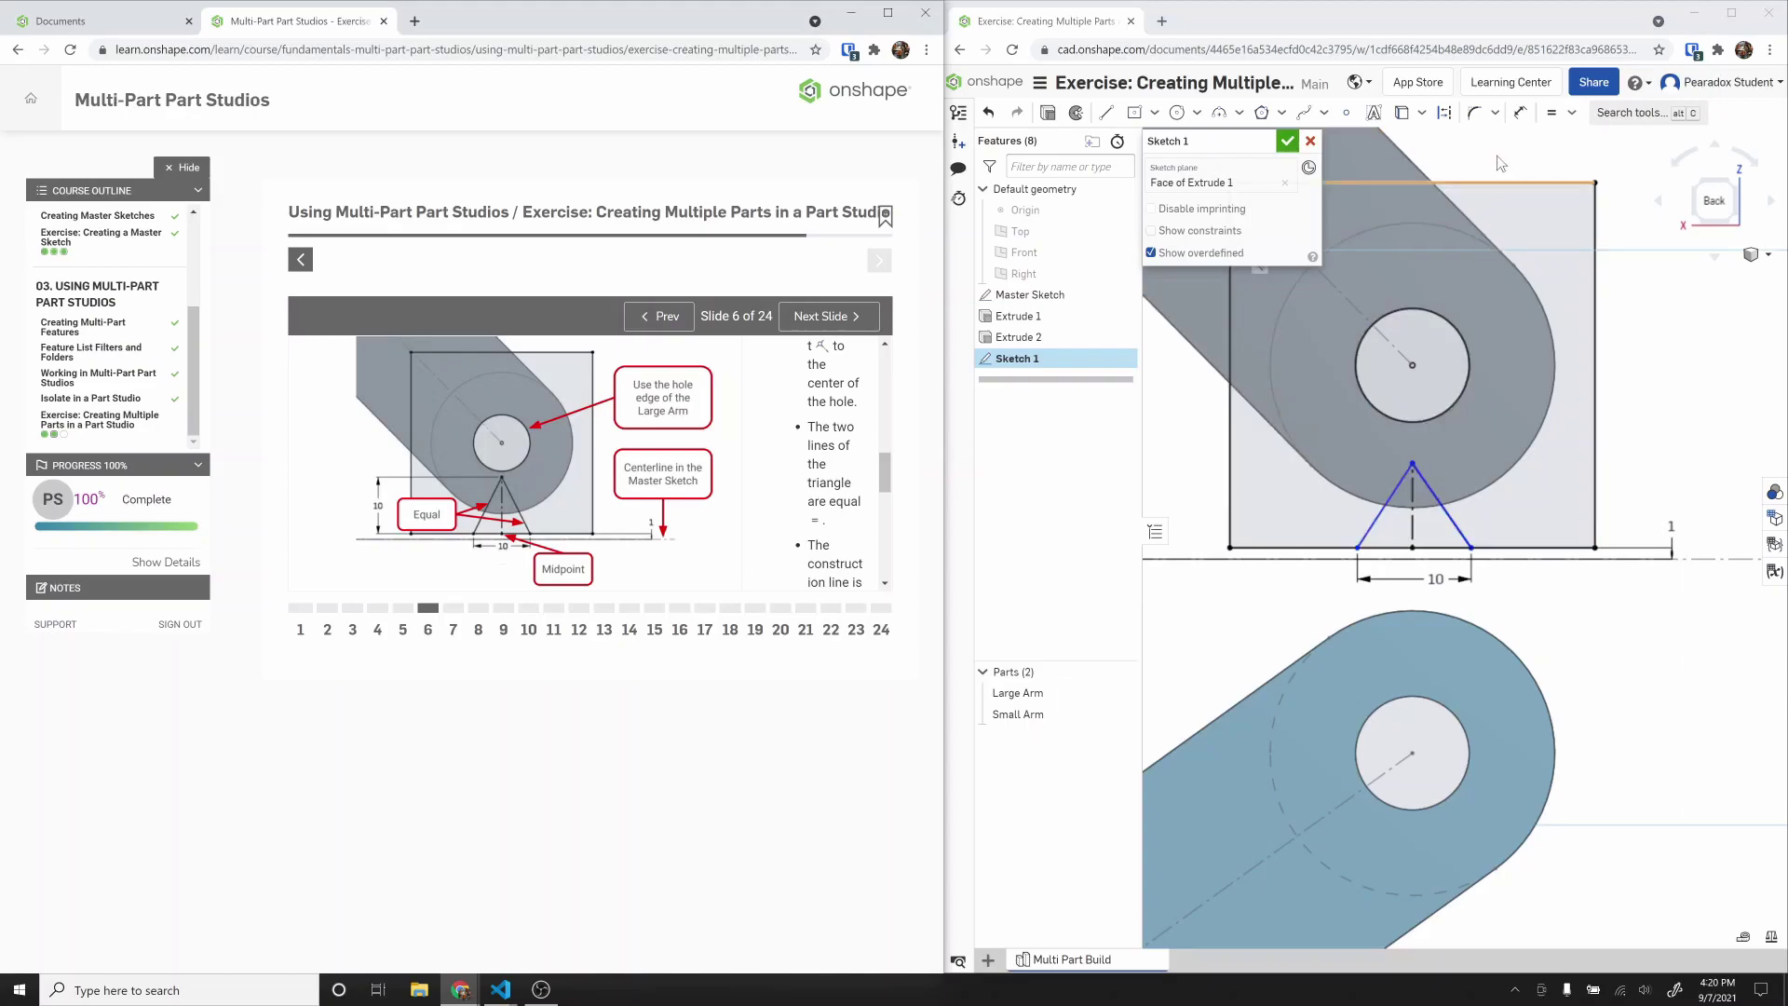
left_click(1551, 112)
left_click(1376, 523)
left_click(1446, 518)
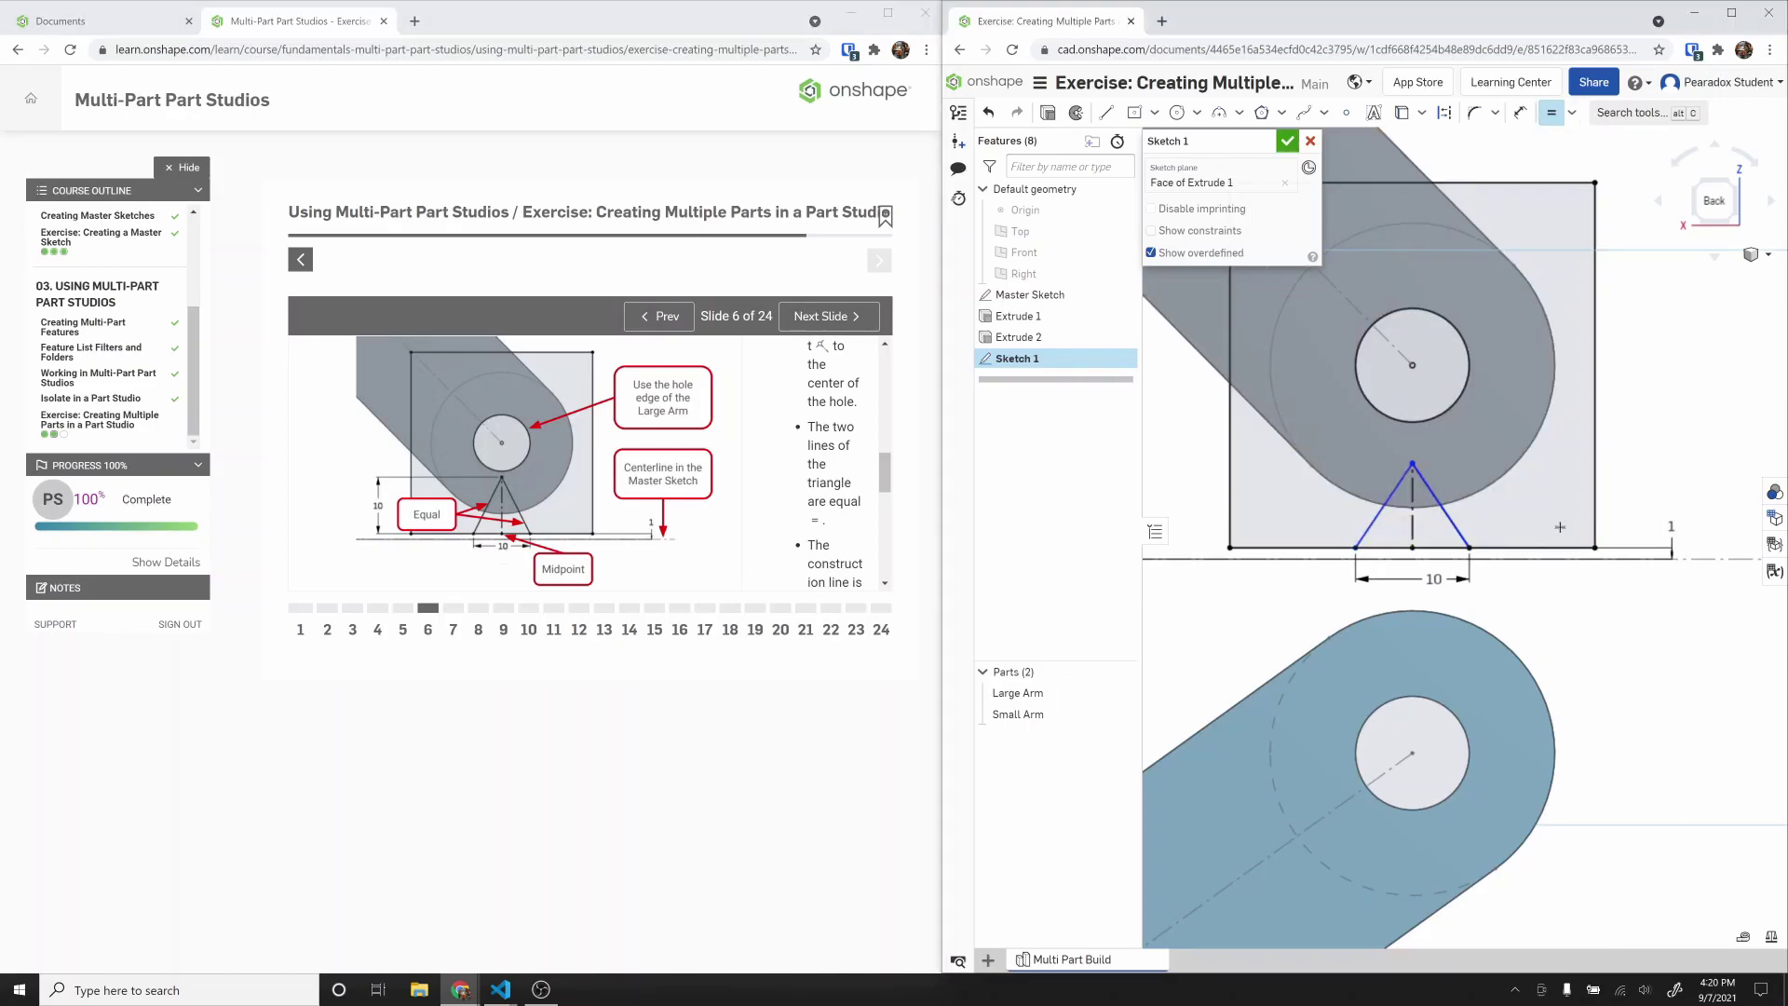
Step: Dimension the triangle's vertical construction line to 10 mm and accept the sketch
left_click_drag(885, 479, 888, 546)
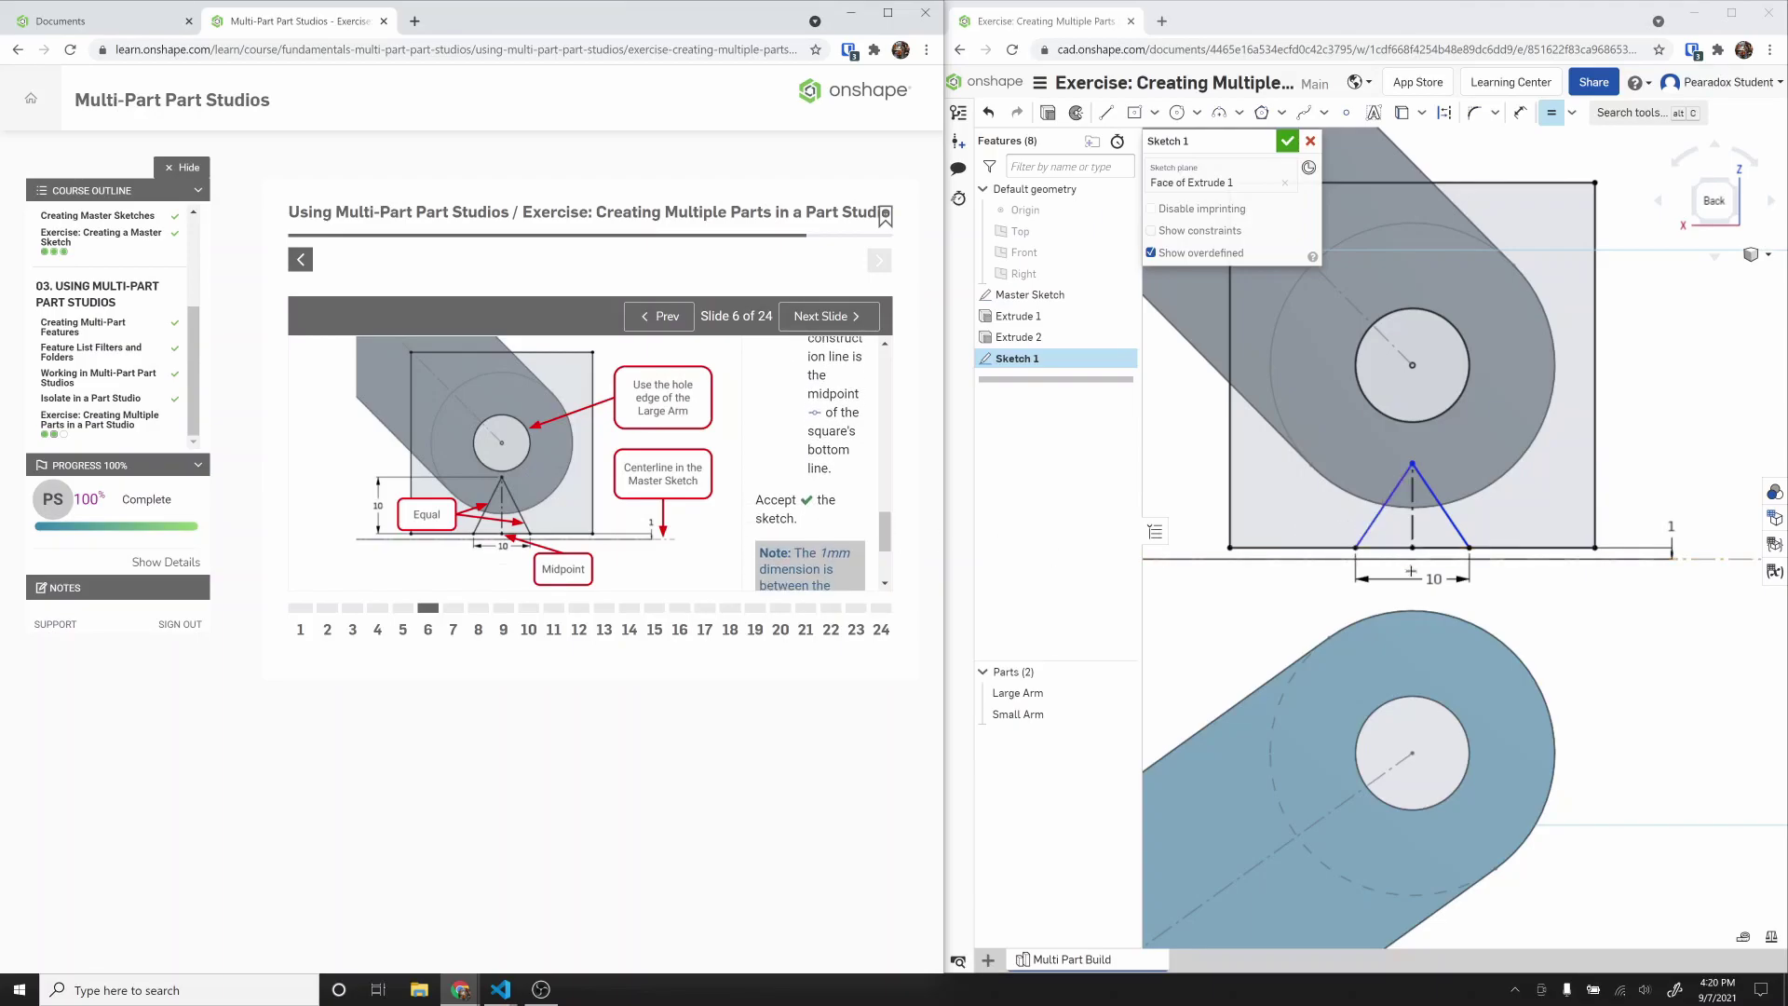
left_click(1413, 526)
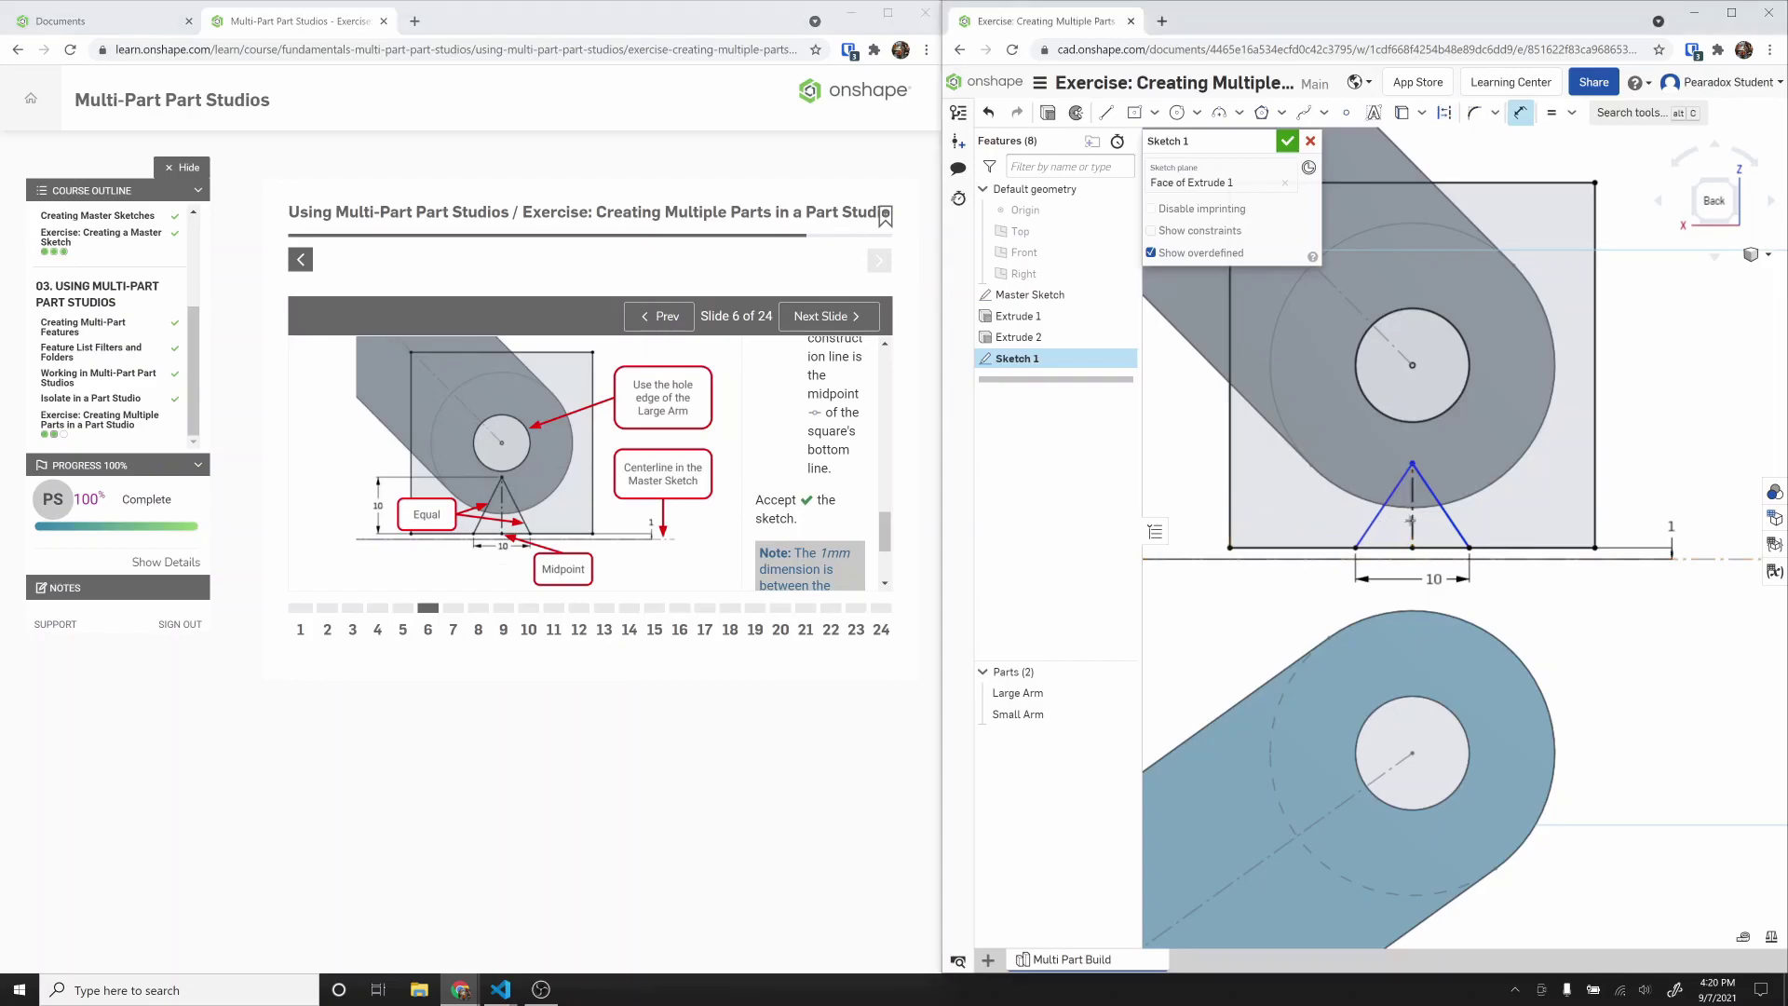
left_click(1413, 519)
left_click(1201, 505)
type("10")
key("Return")
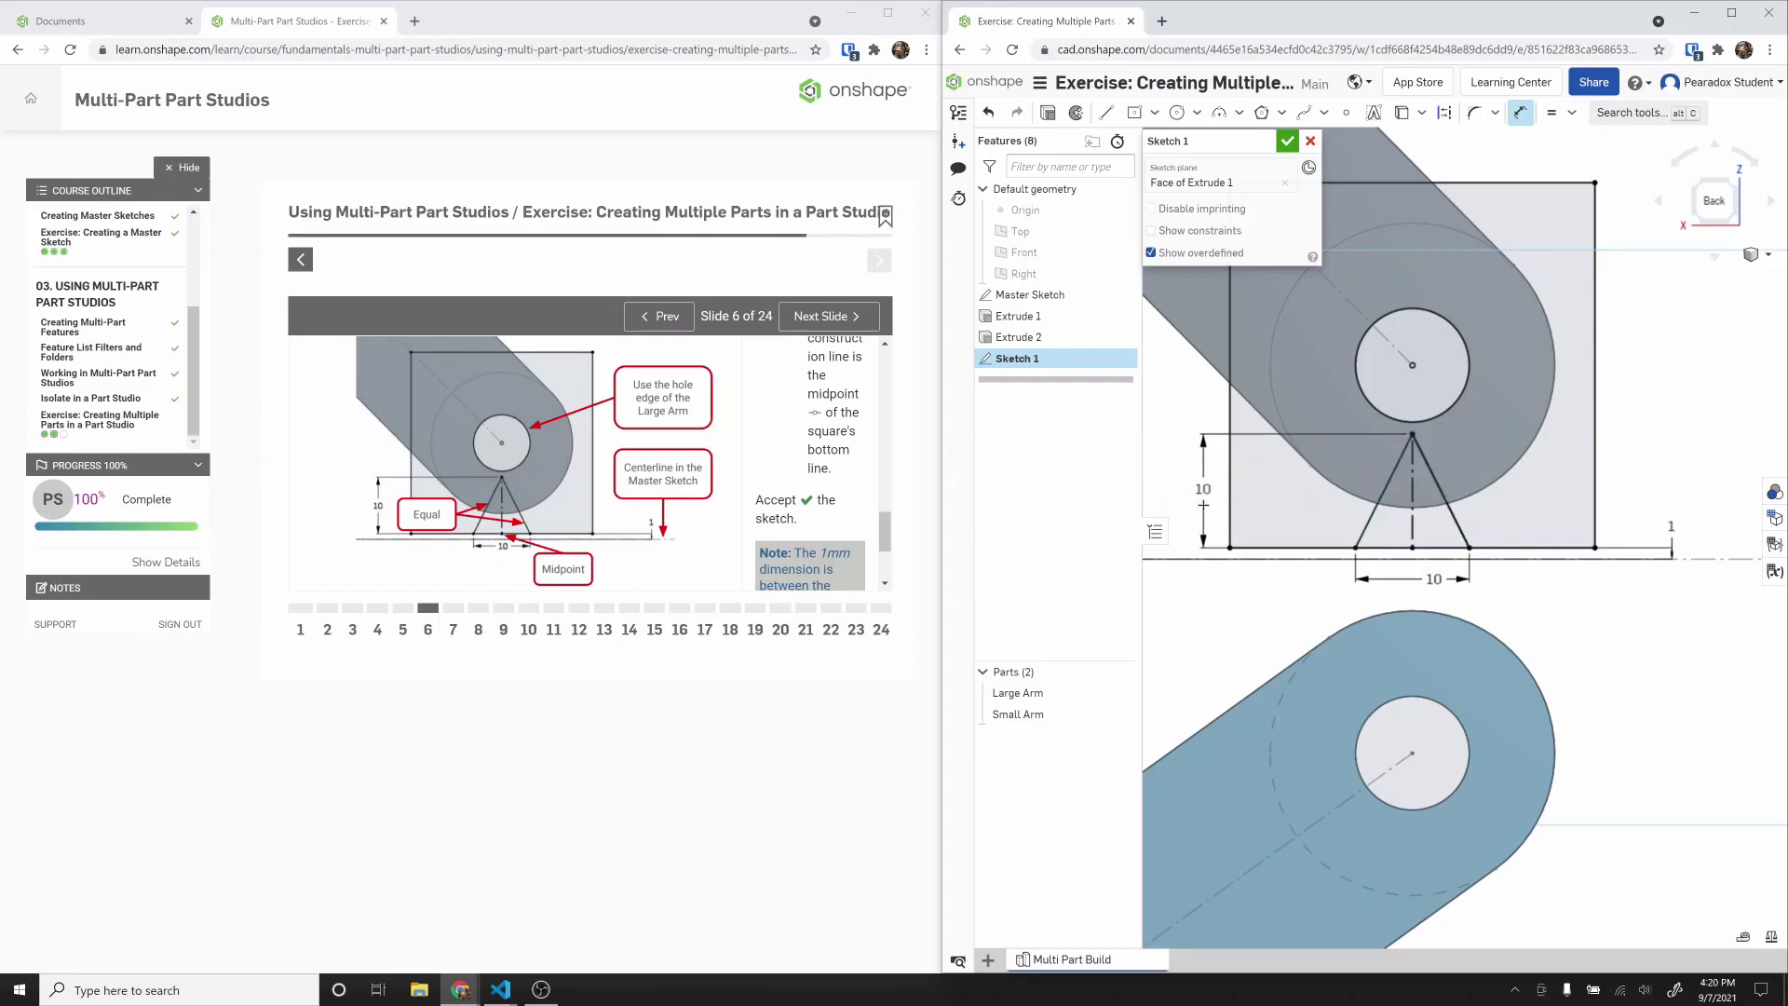
key("Escape")
left_click(1287, 141)
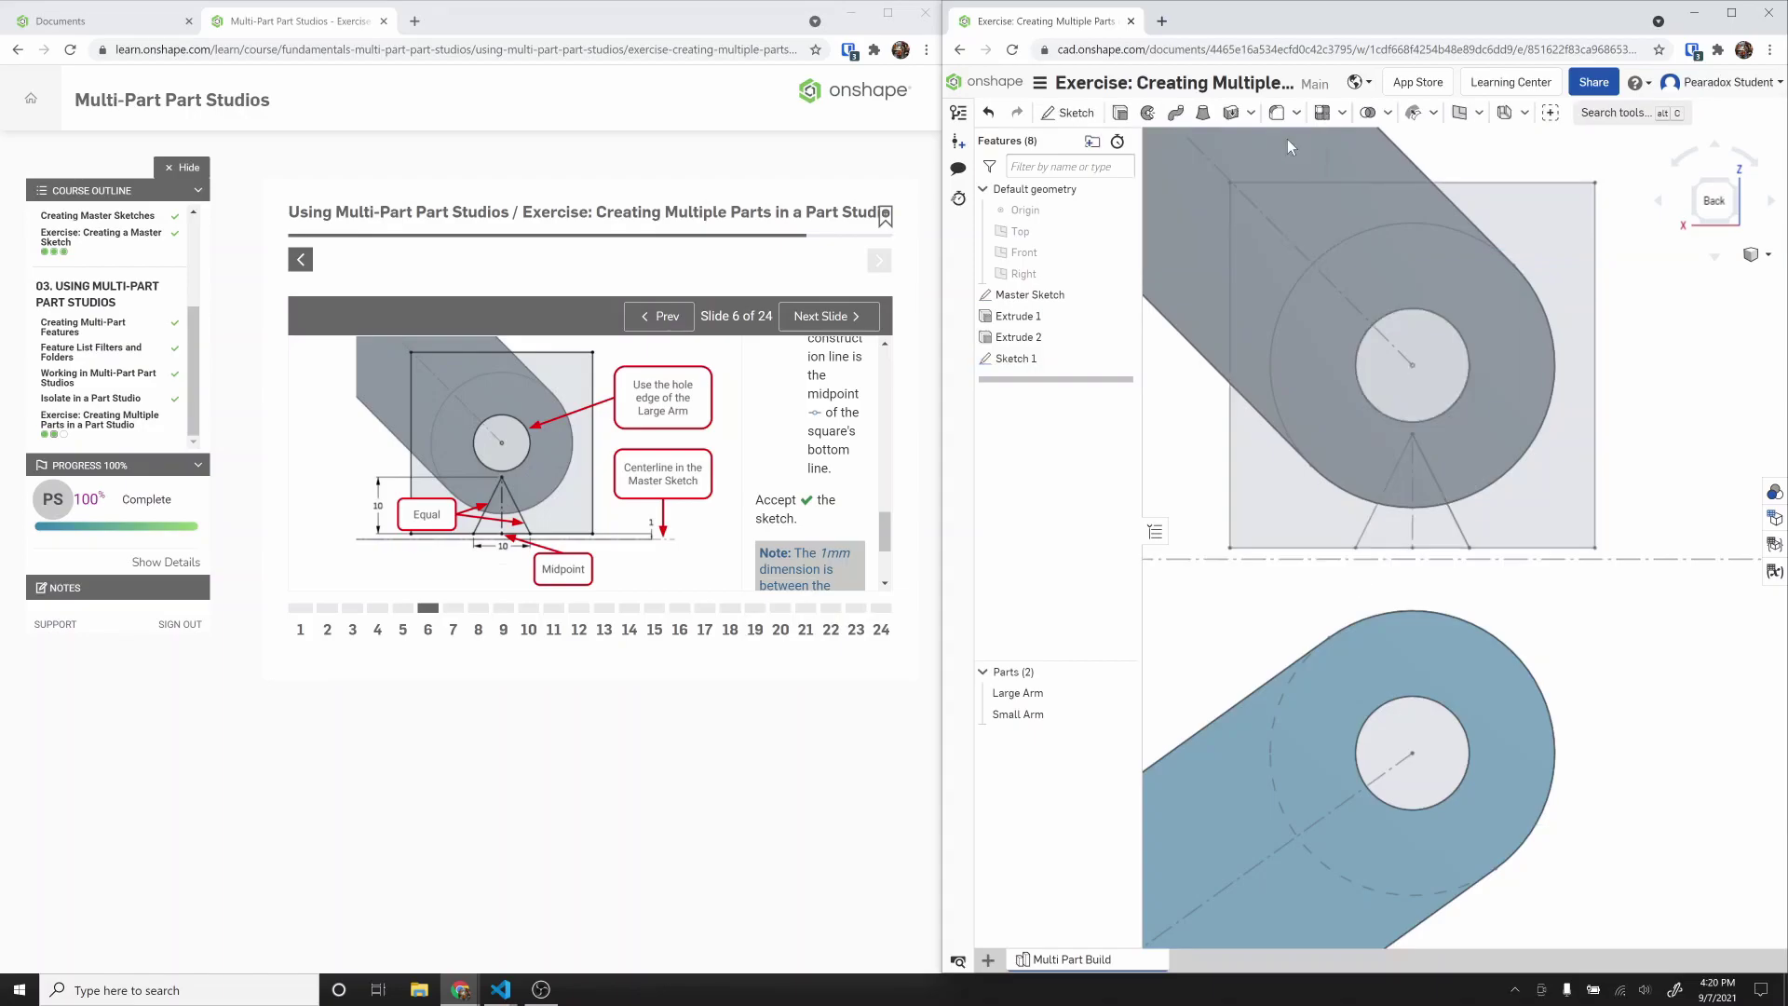
Step: Advance the exercise to slide 7, hide the Master Sketch and start a new sketch on the Small Arm's visible flat face
left_click(821, 316)
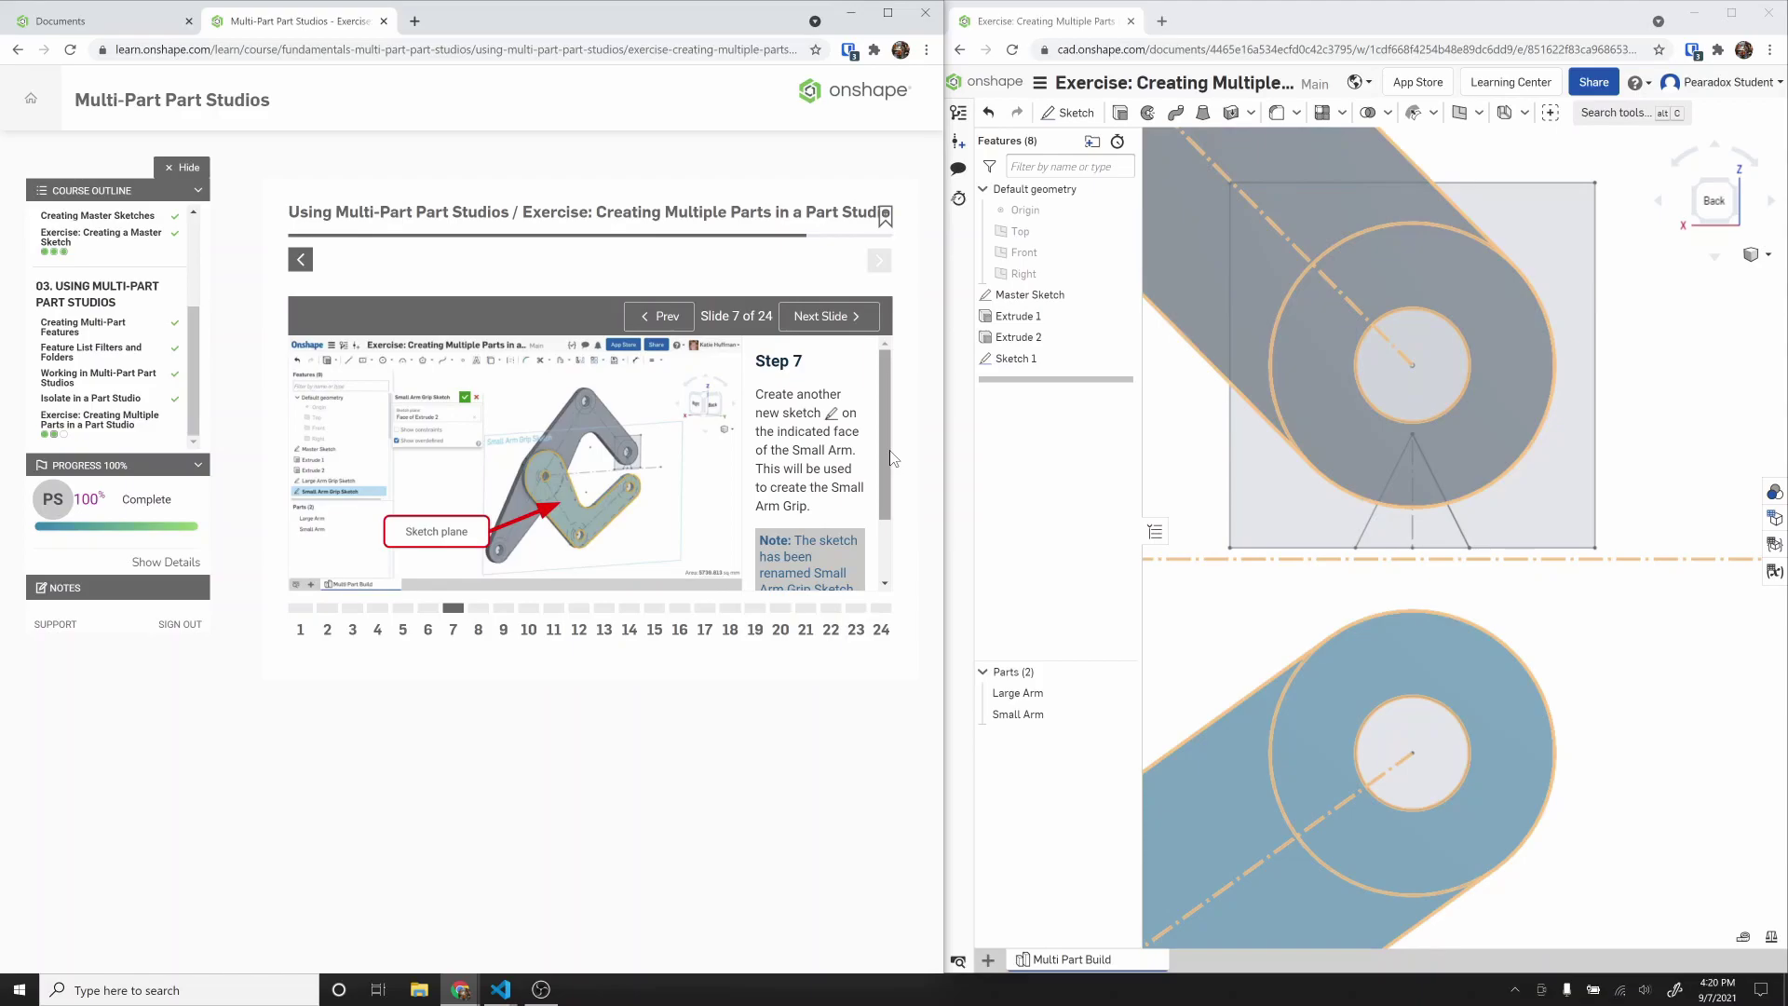
scroll(1490, 684, "down", 10)
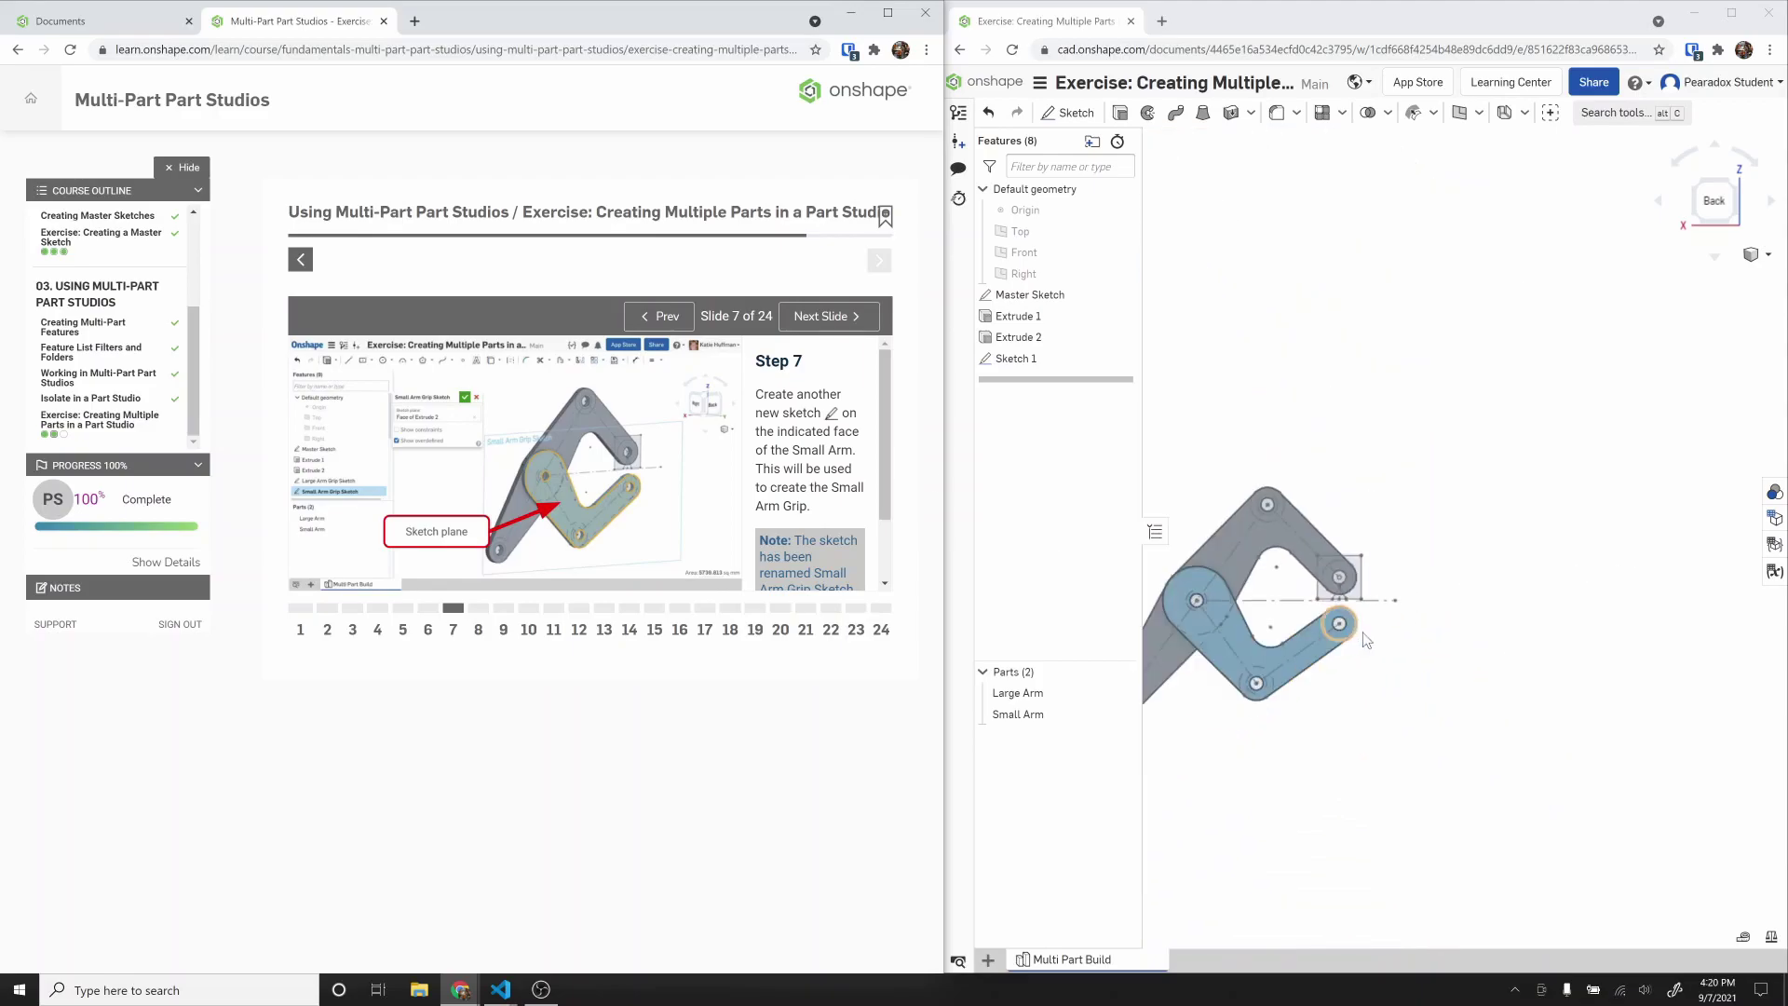
right_click_drag(1431, 702, 1457, 706)
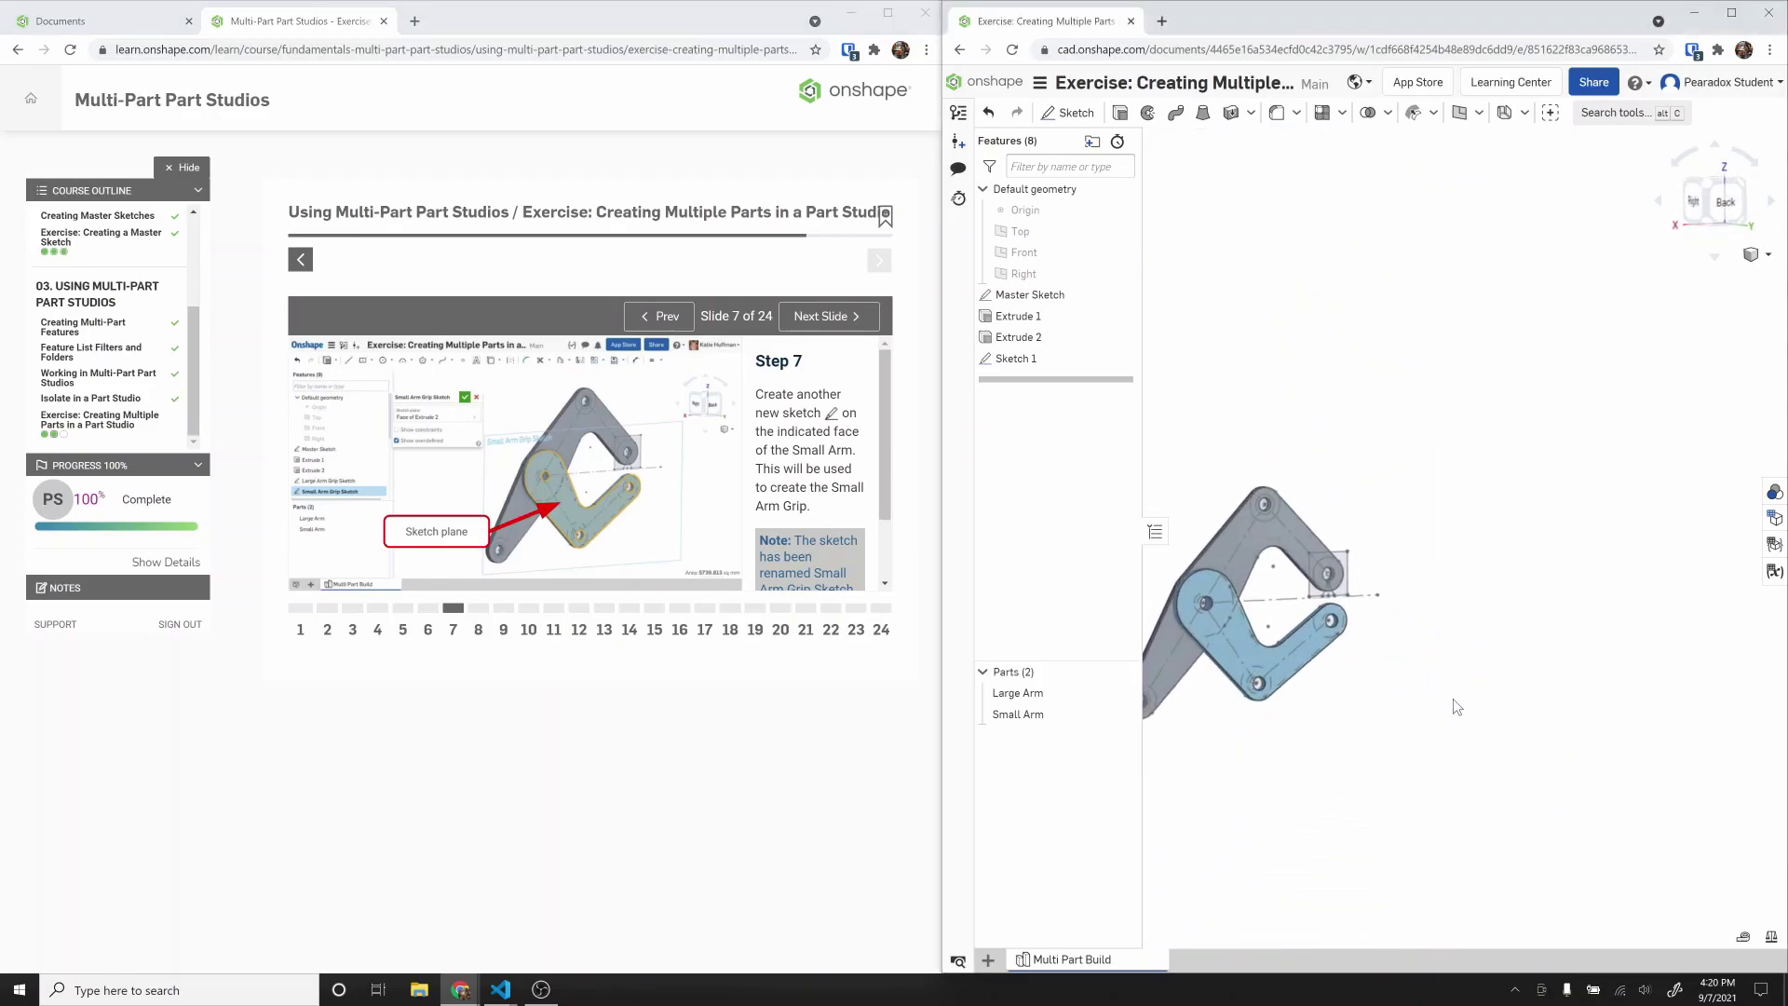
left_click(1070, 112)
scroll(1342, 681, "up", 4)
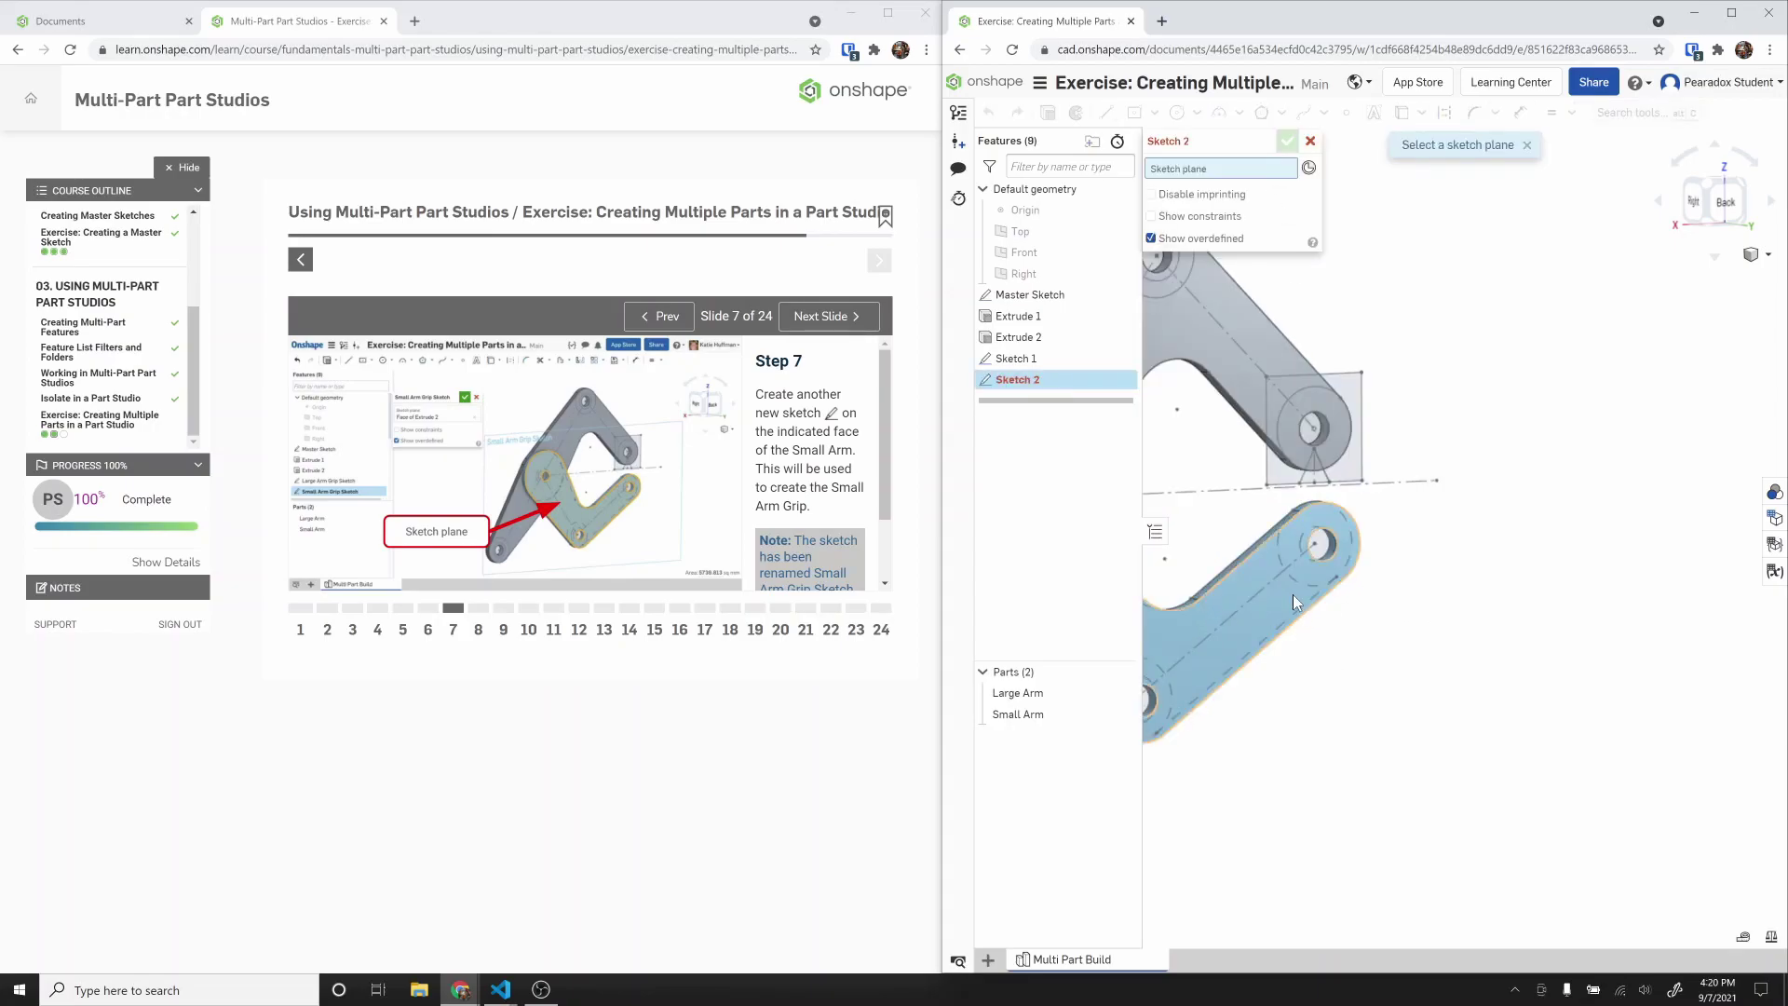
left_click(1123, 294)
left_click(1255, 608)
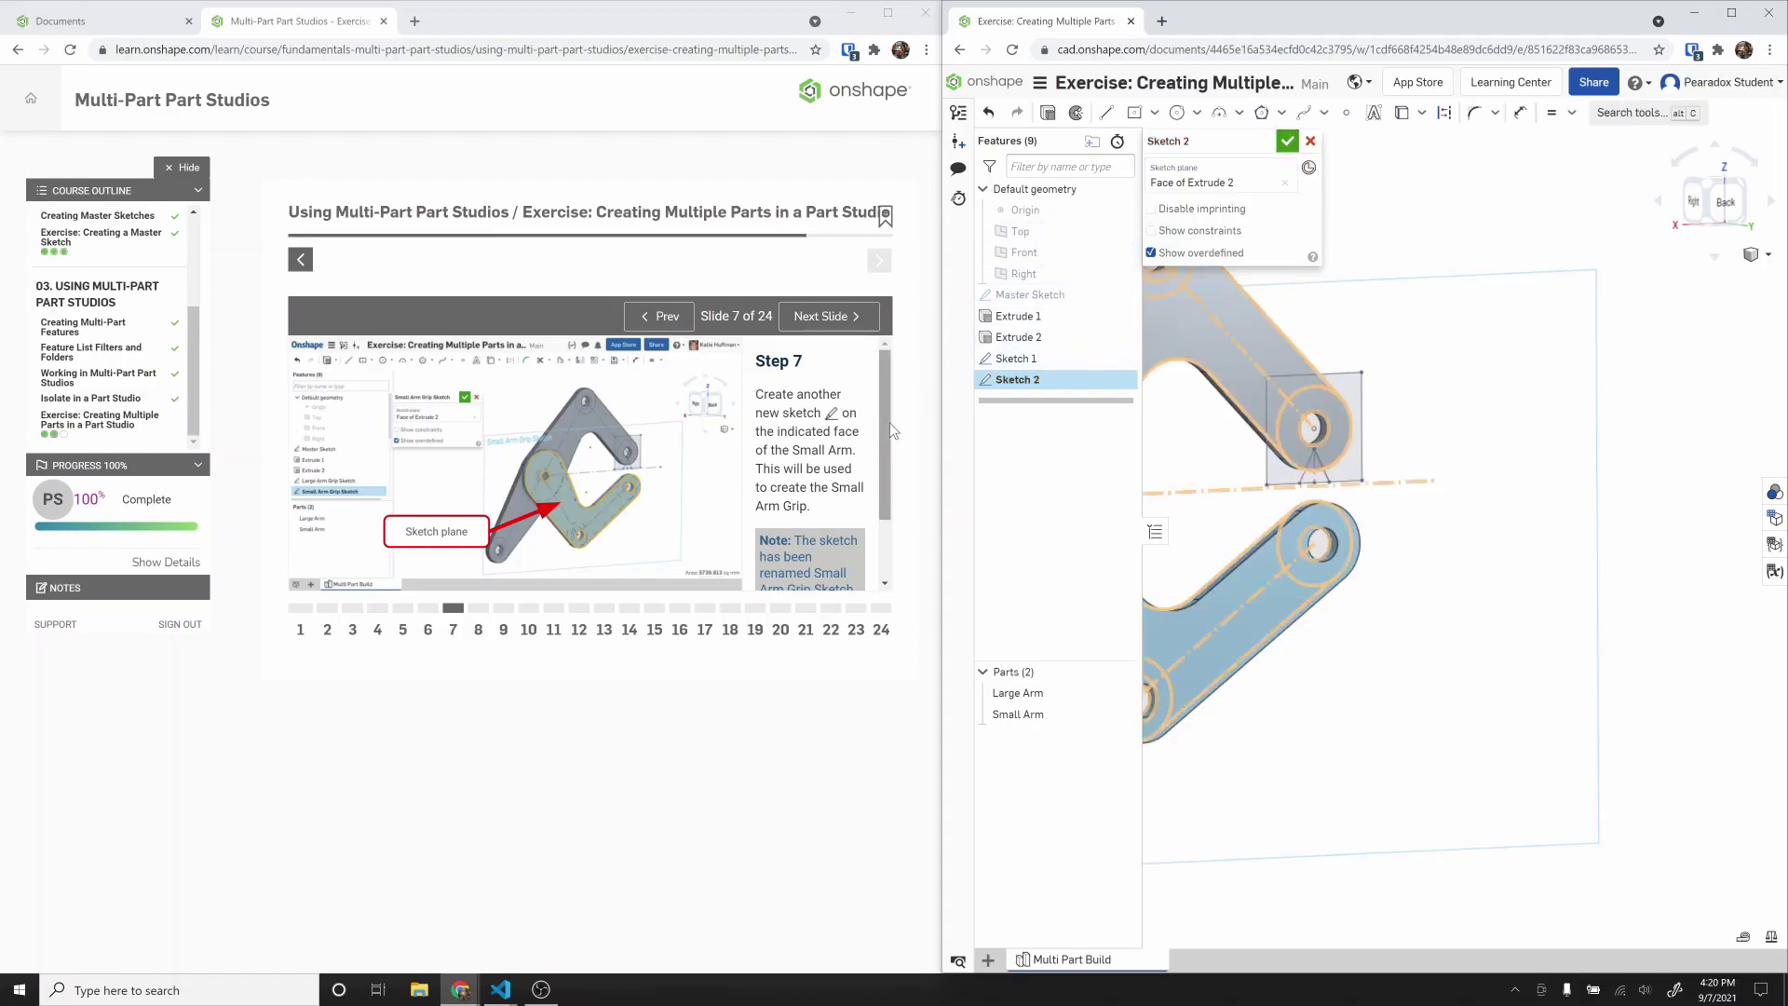
Step: Rename the new sketch as Small Arm Grip Sketch
scroll(892, 426, "down", 1)
left_click(1264, 142)
type("Small Arm Grip")
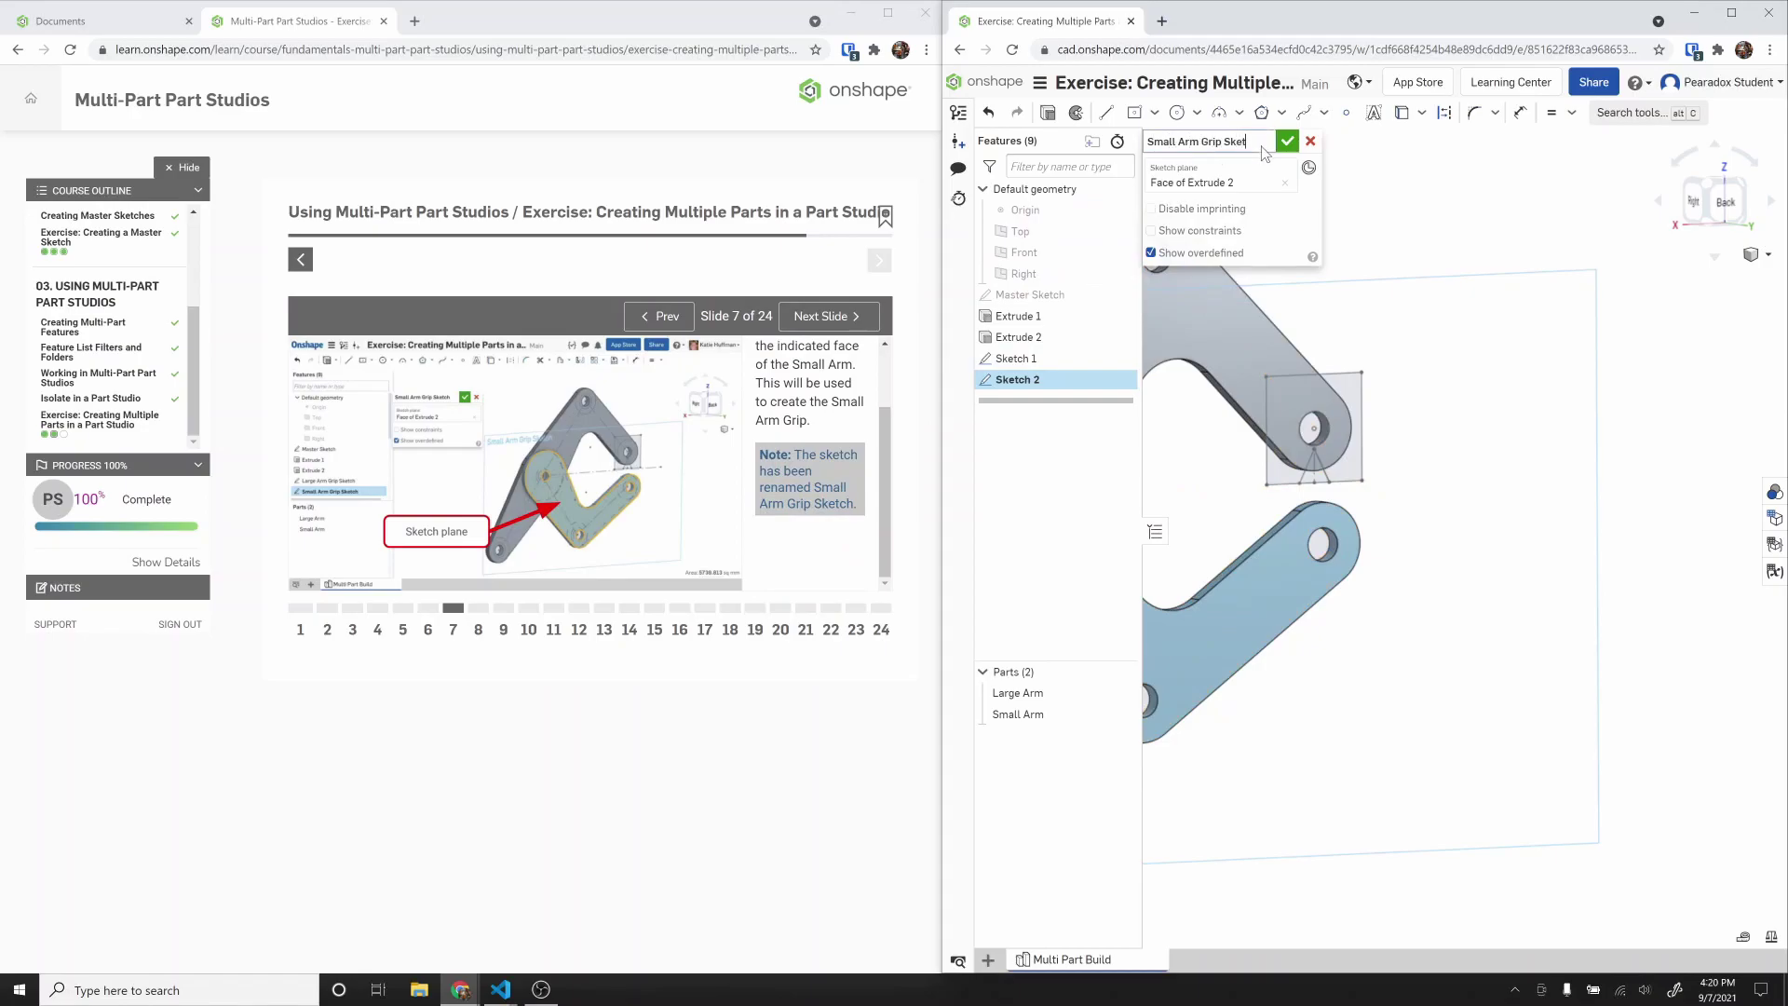
Step: Advance the exercise to slide 8 and turn the model view normal to the sketch plane
left_click(820, 316)
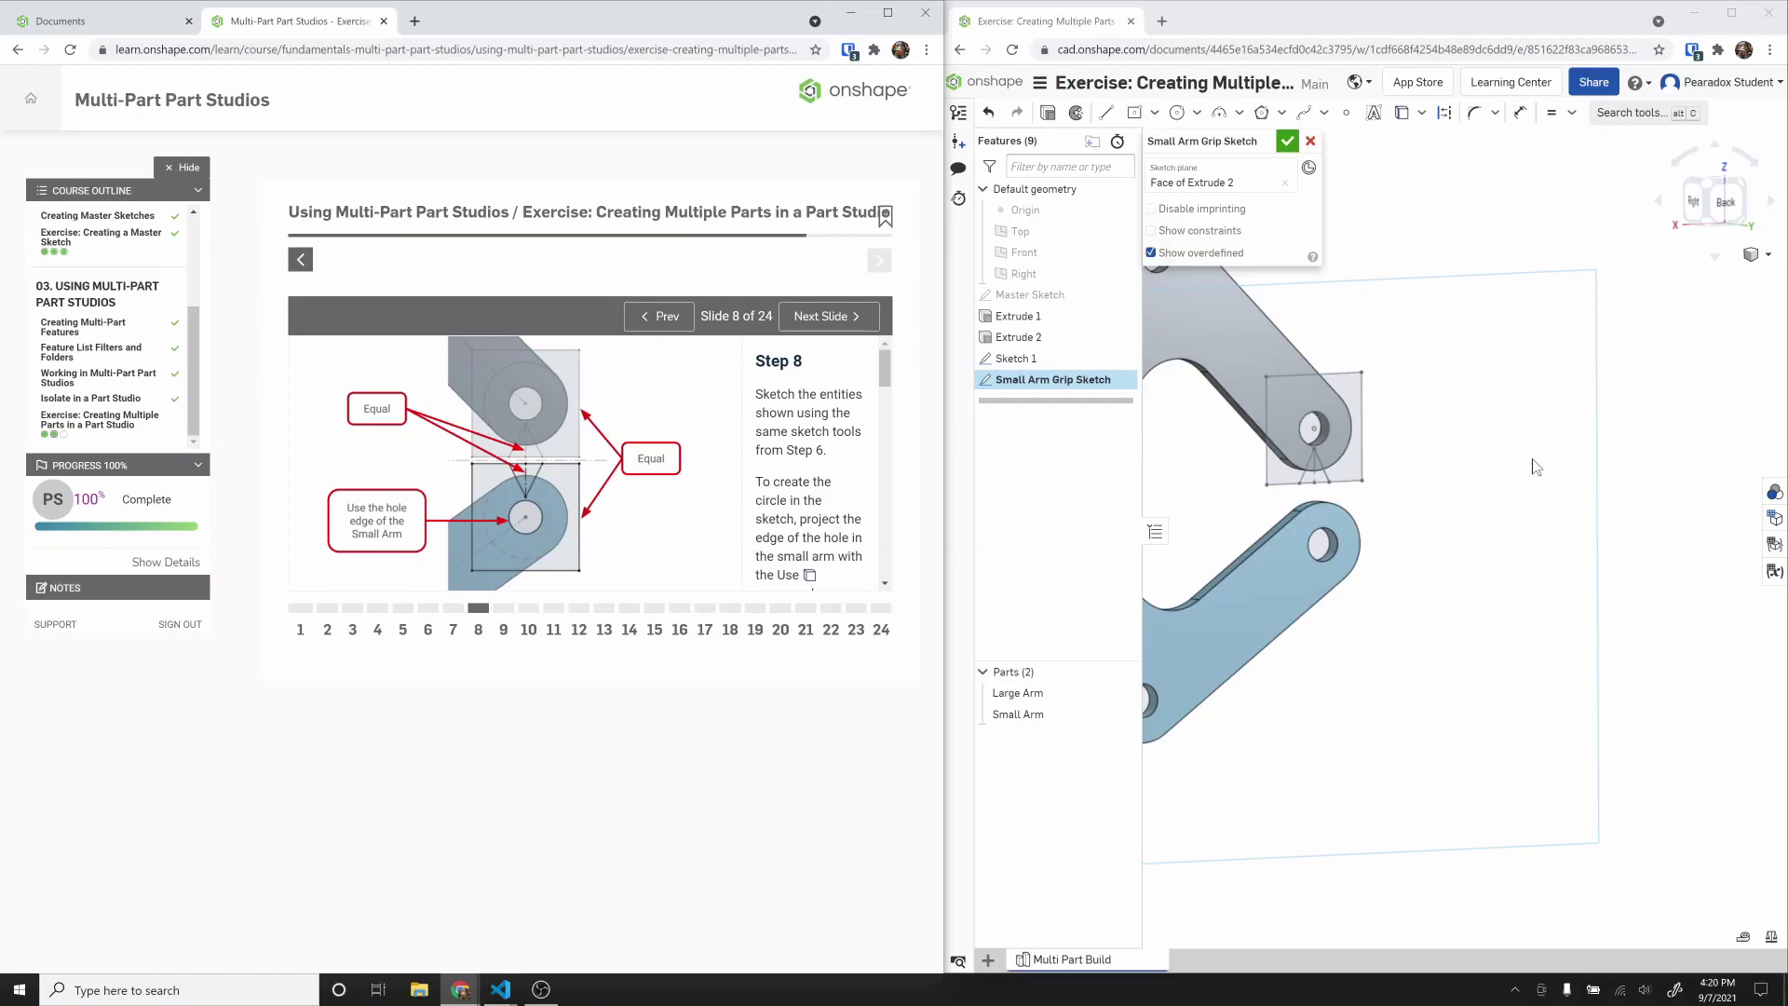
left_click(1392, 596)
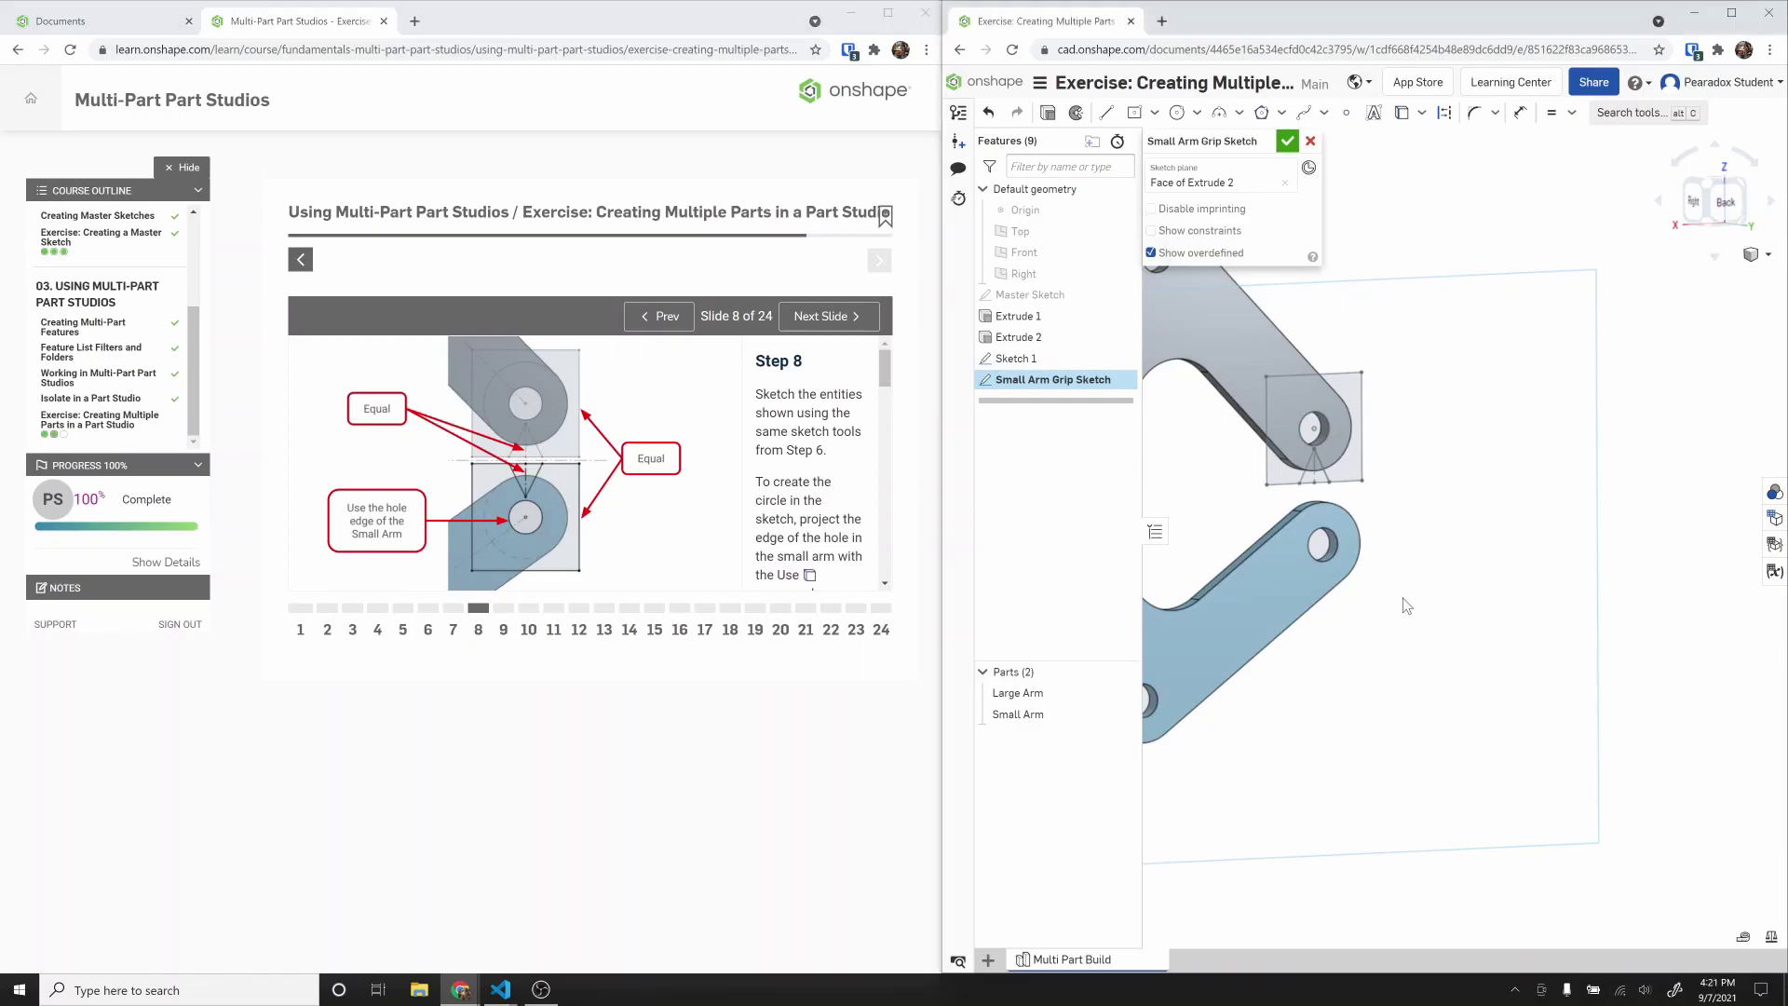
key("n")
scroll(1630, 517, "up", 5)
scroll(1350, 515, "down", 3)
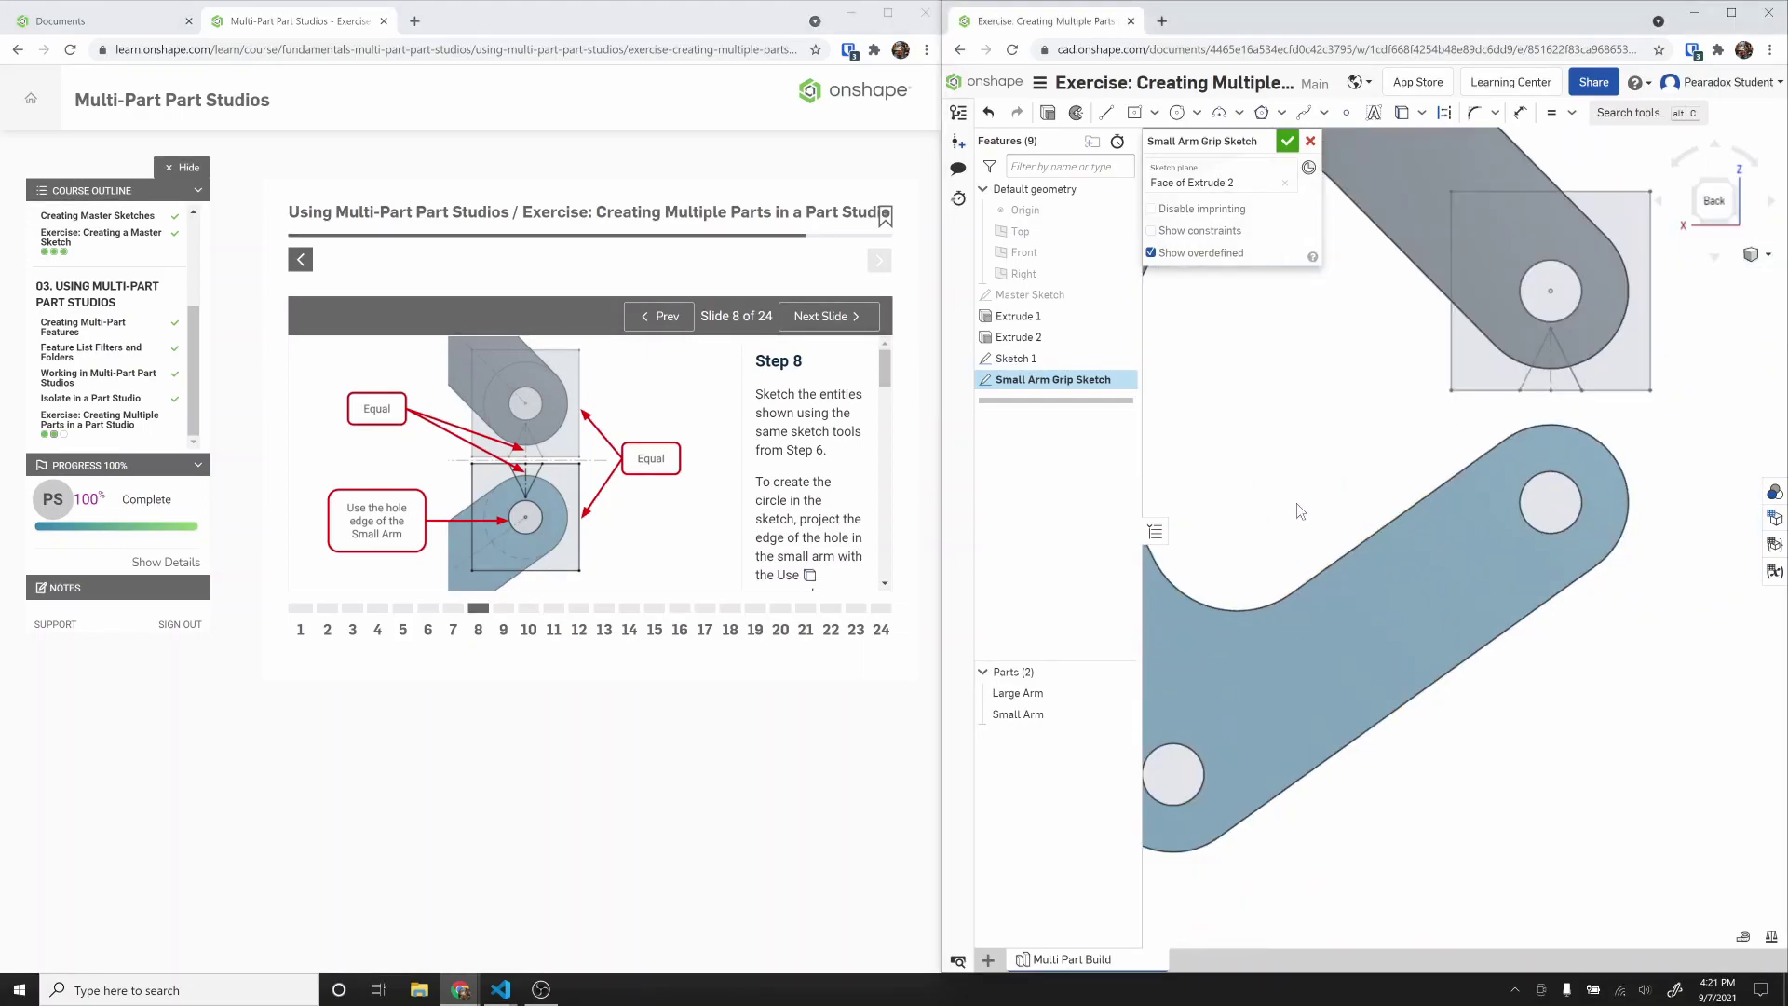
Step: Show the Master Sketch and project the edge of the Small Arm's upper end hole into the sketch with Use
scroll(1418, 480, "down", 3)
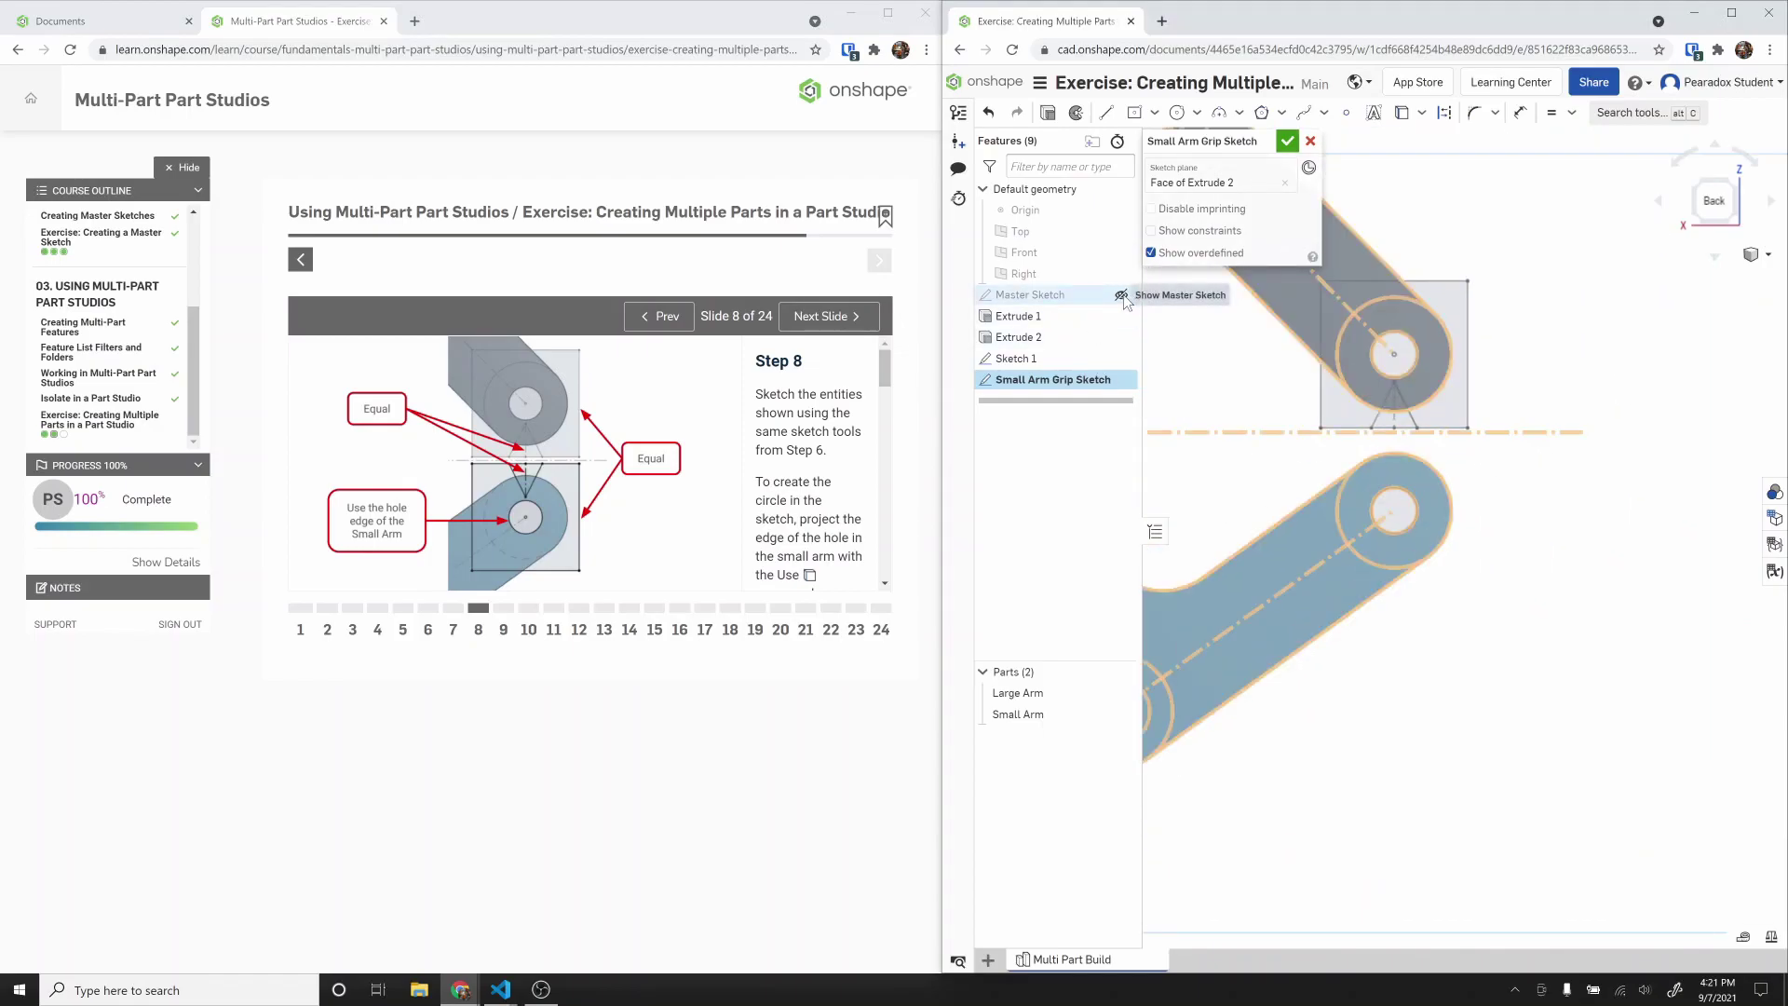
left_click(1121, 295)
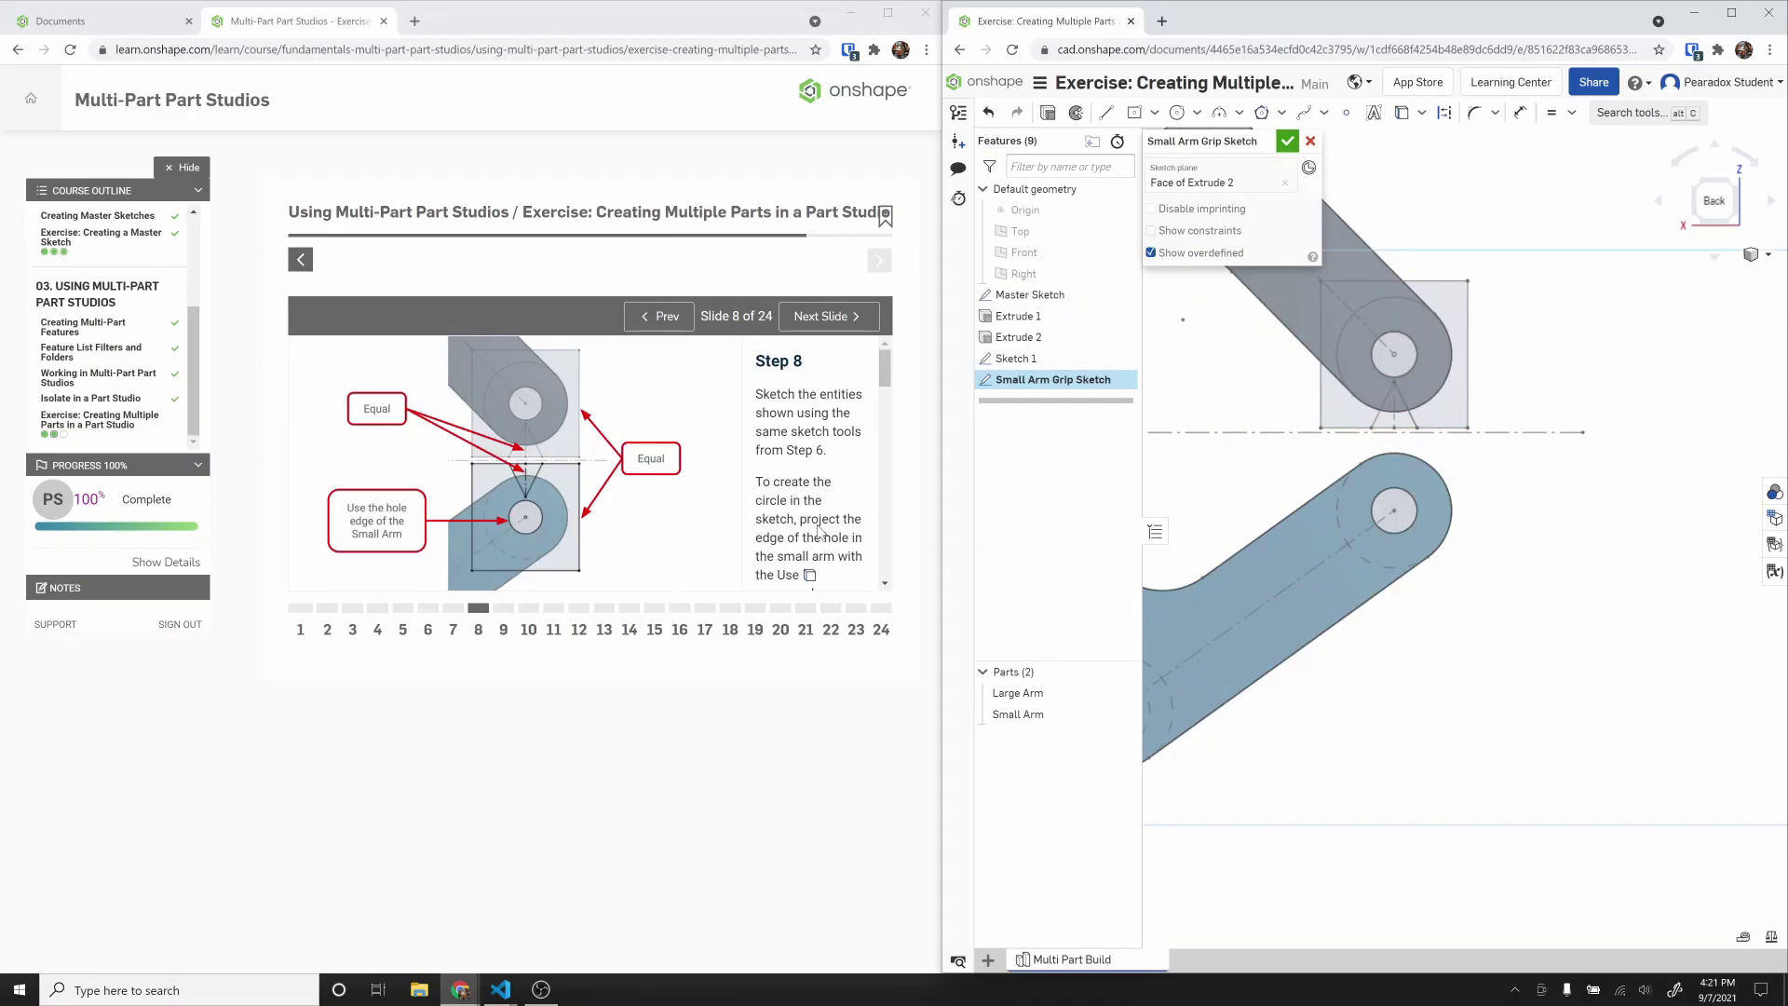
left_click(1399, 529)
key("u")
Step: Sketch a center point rectangle about 26 mm wide, centred on the projected hole of the Small Arm
scroll(810, 515, "down", 2)
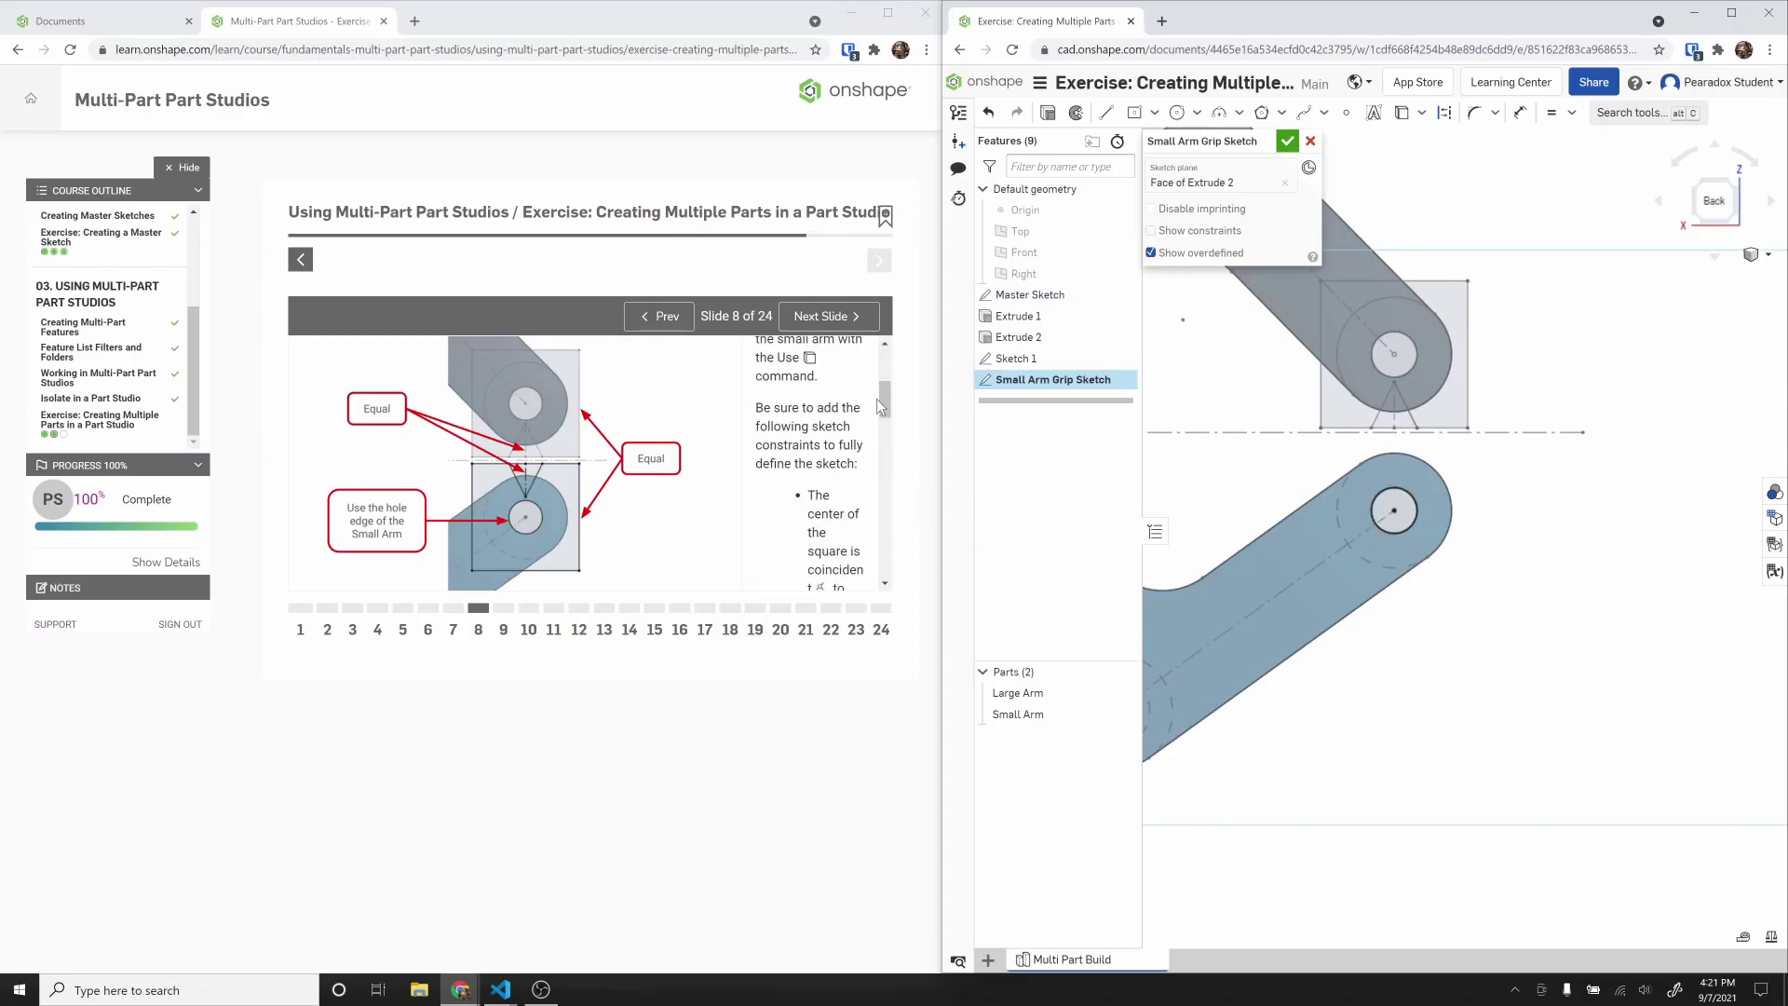
left_click_drag(887, 405, 897, 424)
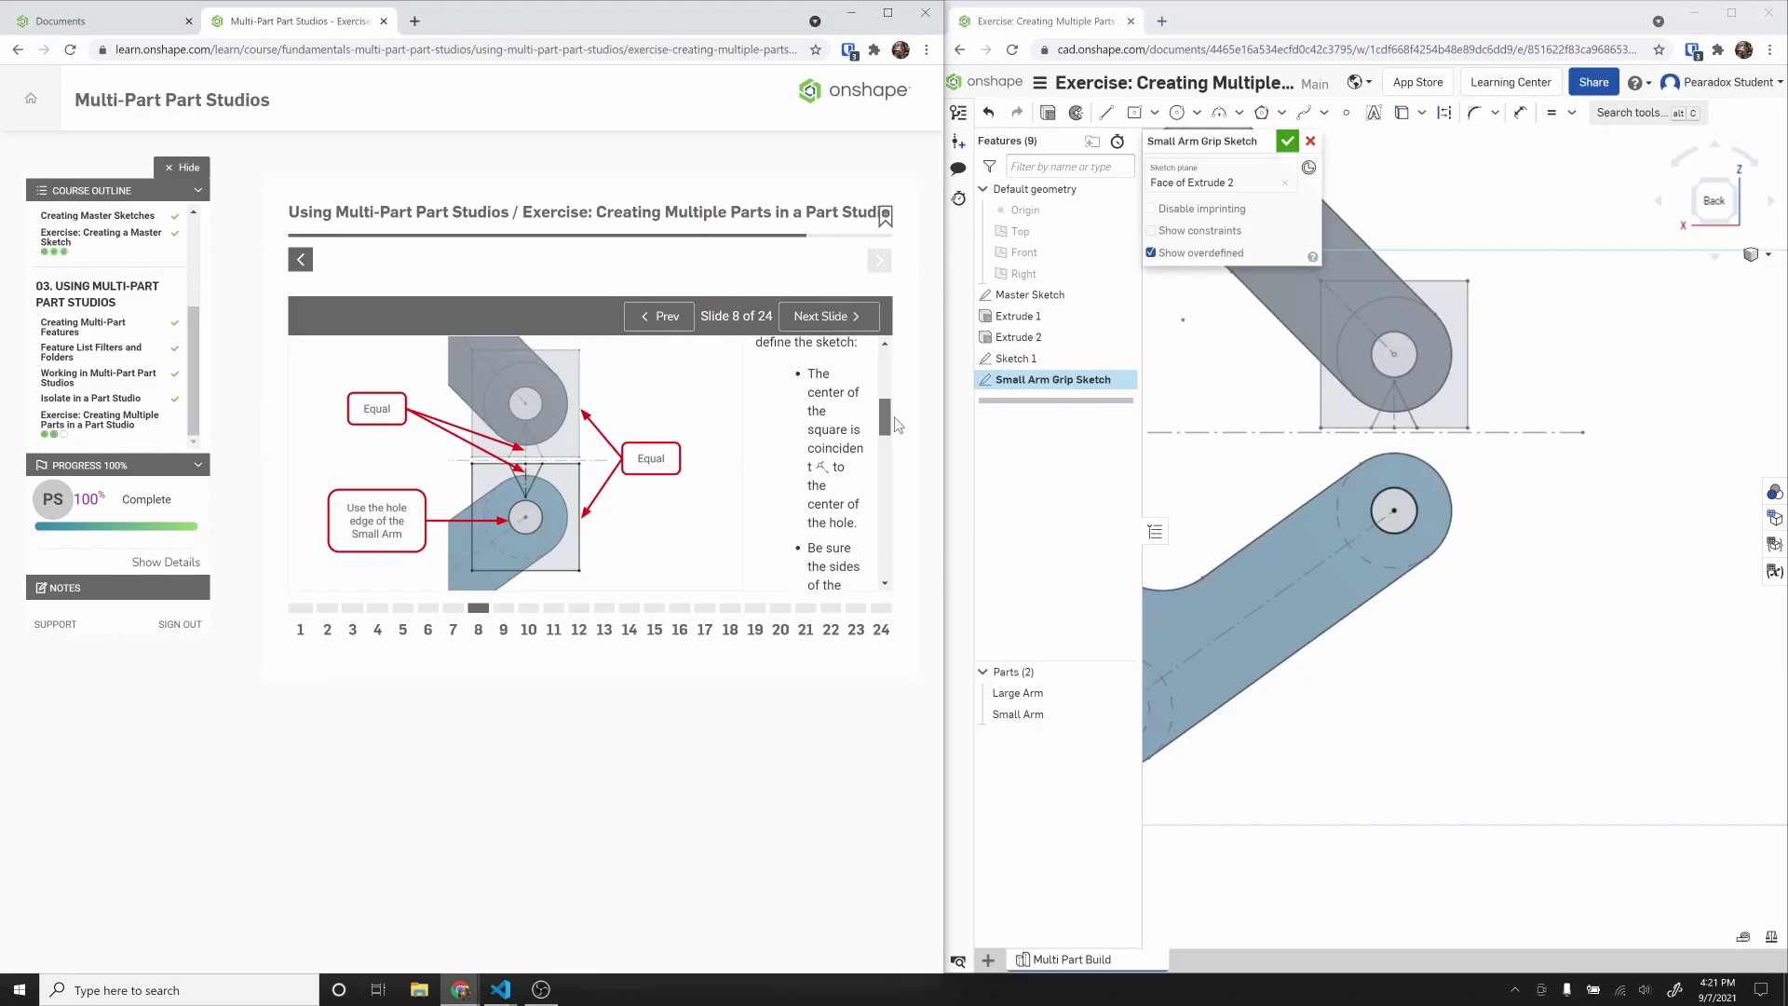
left_click(1137, 136)
left_click(1137, 128)
left_click(1395, 512)
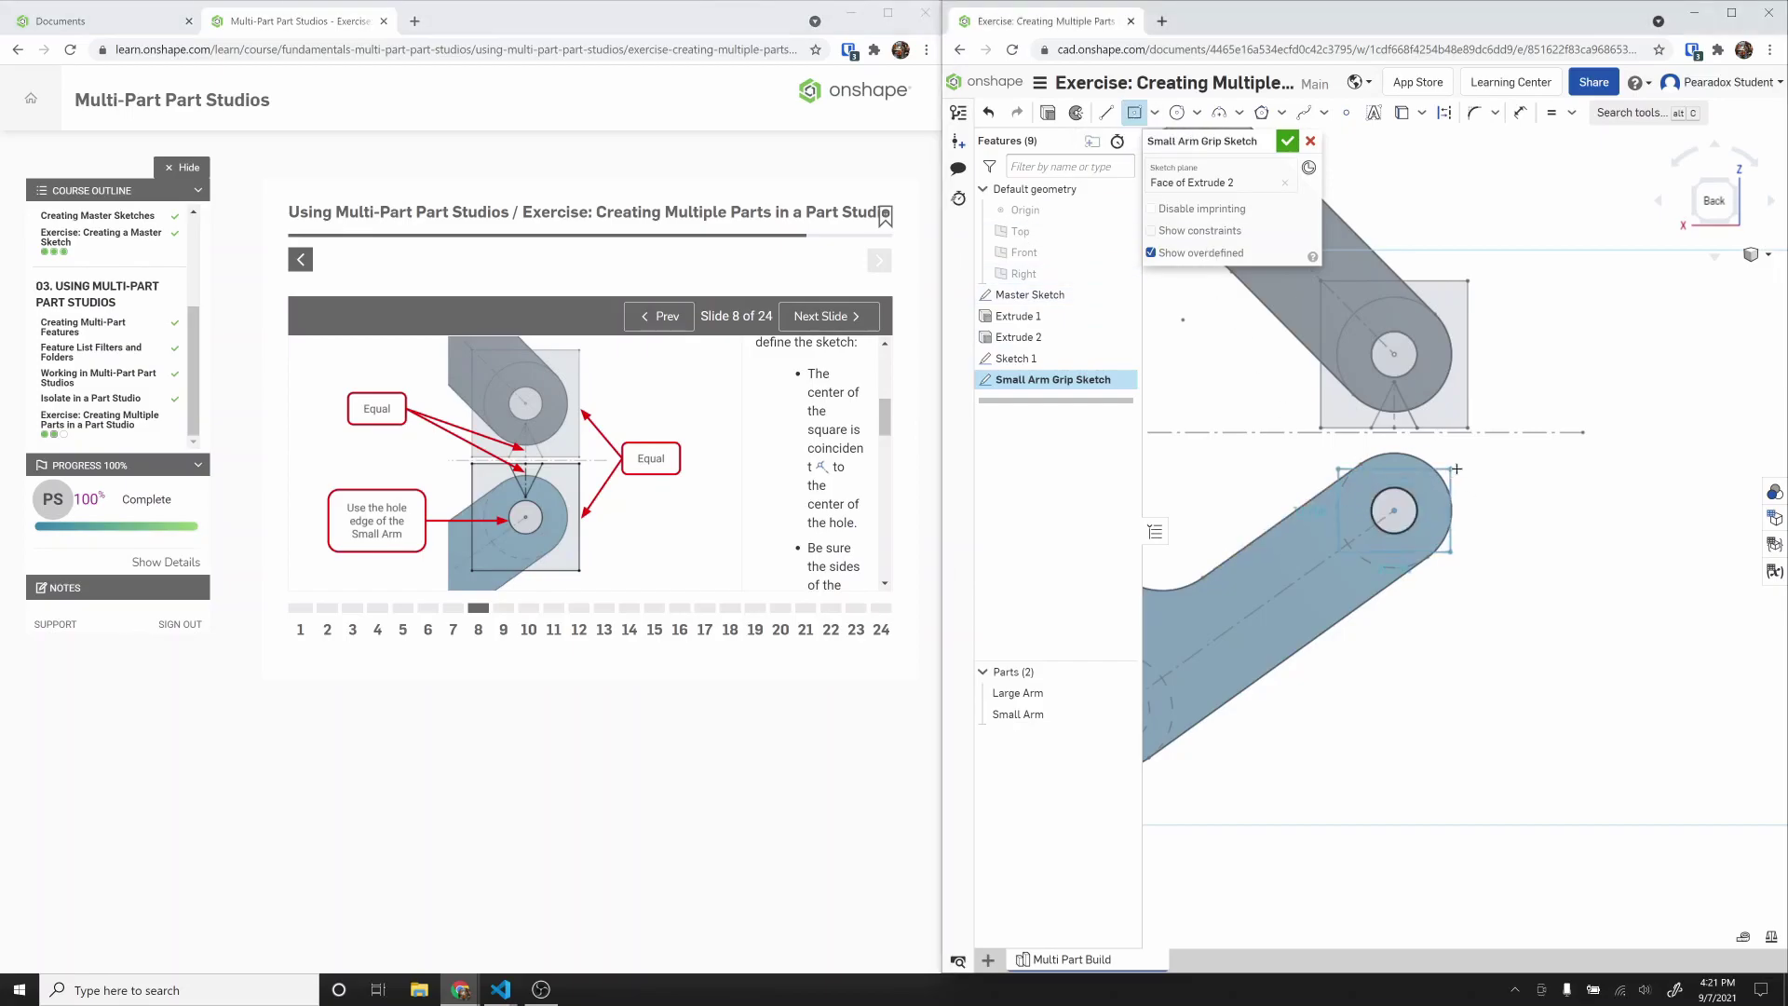
left_click(1453, 450)
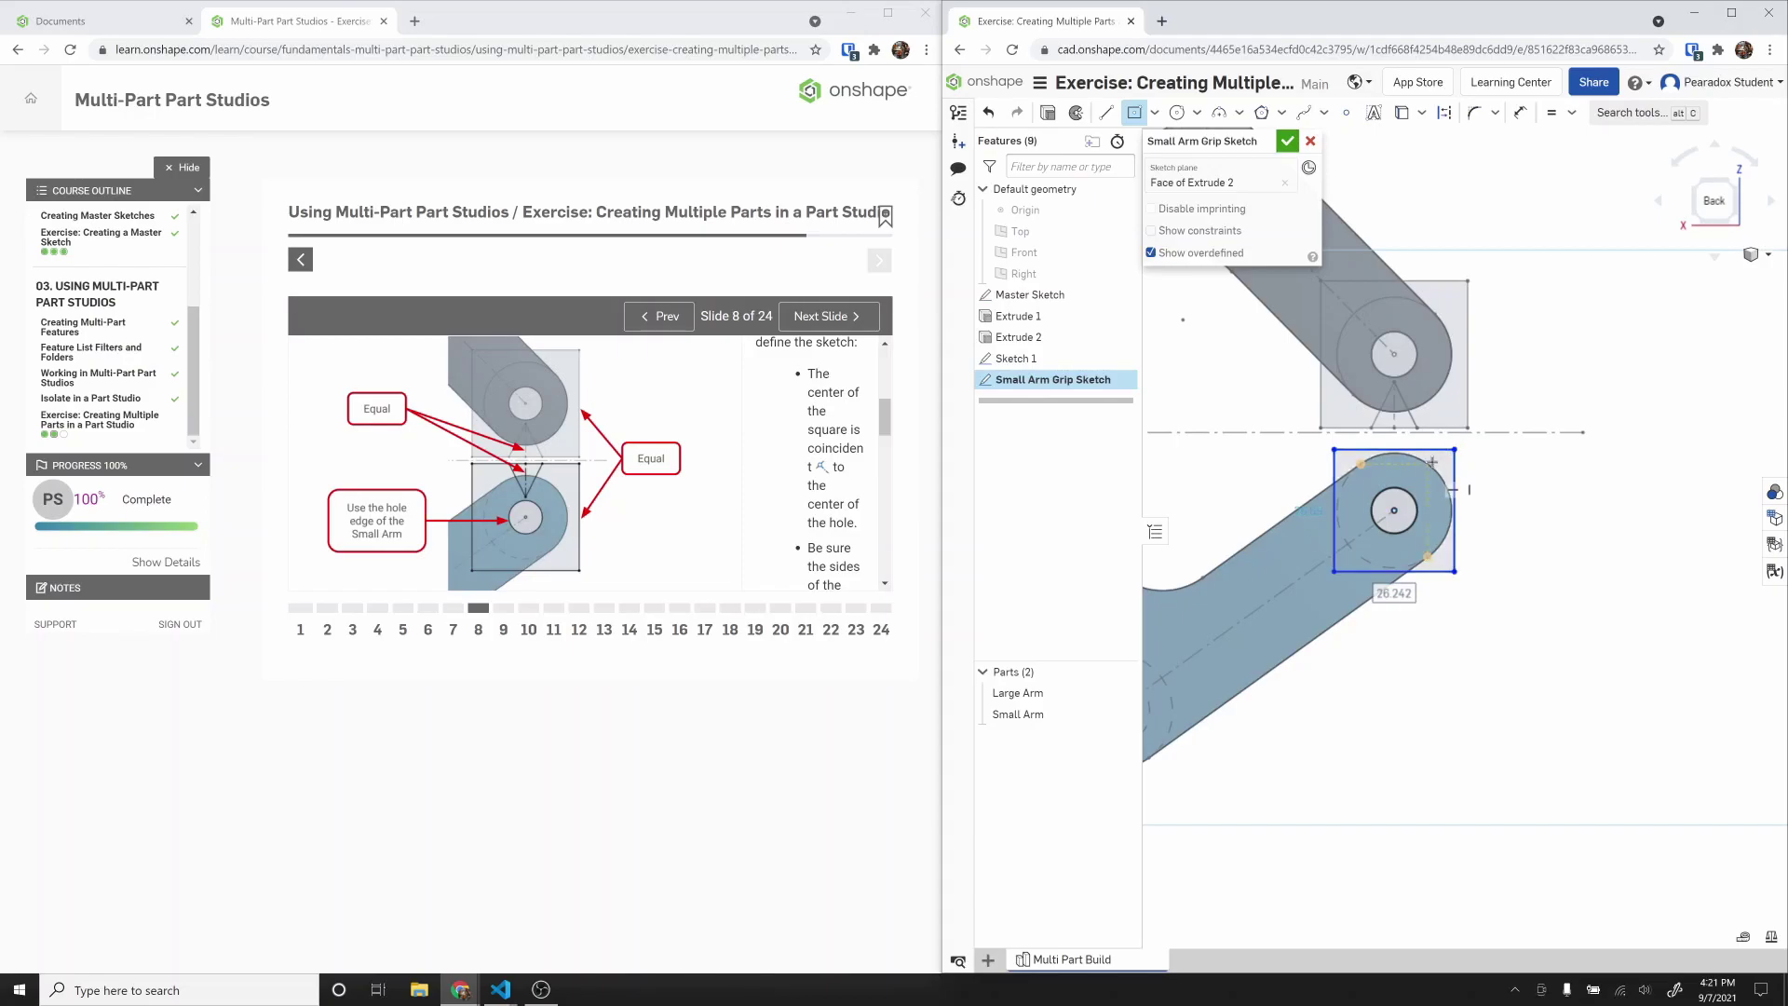
Step: Apply Equal constraints so the width and height of the small arm's square match the square around the large arm's hole
key("Escape")
left_click_drag(888, 417, 899, 445)
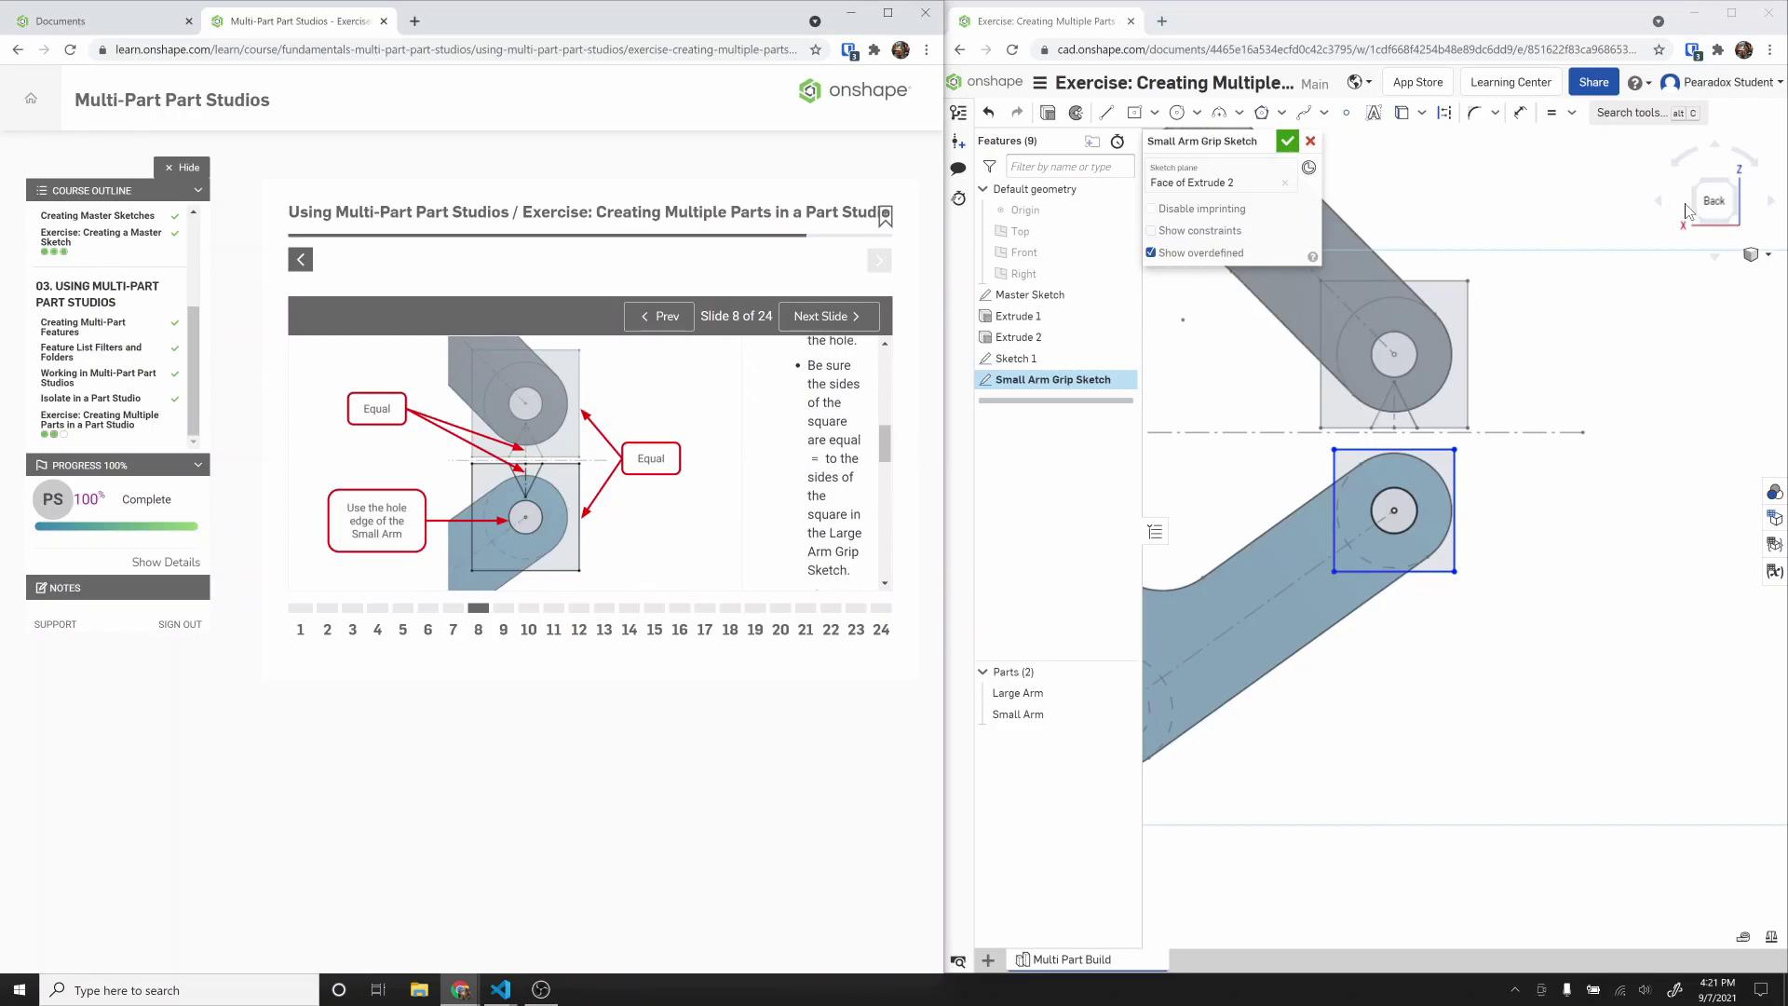
left_click(1552, 111)
left_click(1425, 448)
left_click(1449, 428)
left_click(1472, 473)
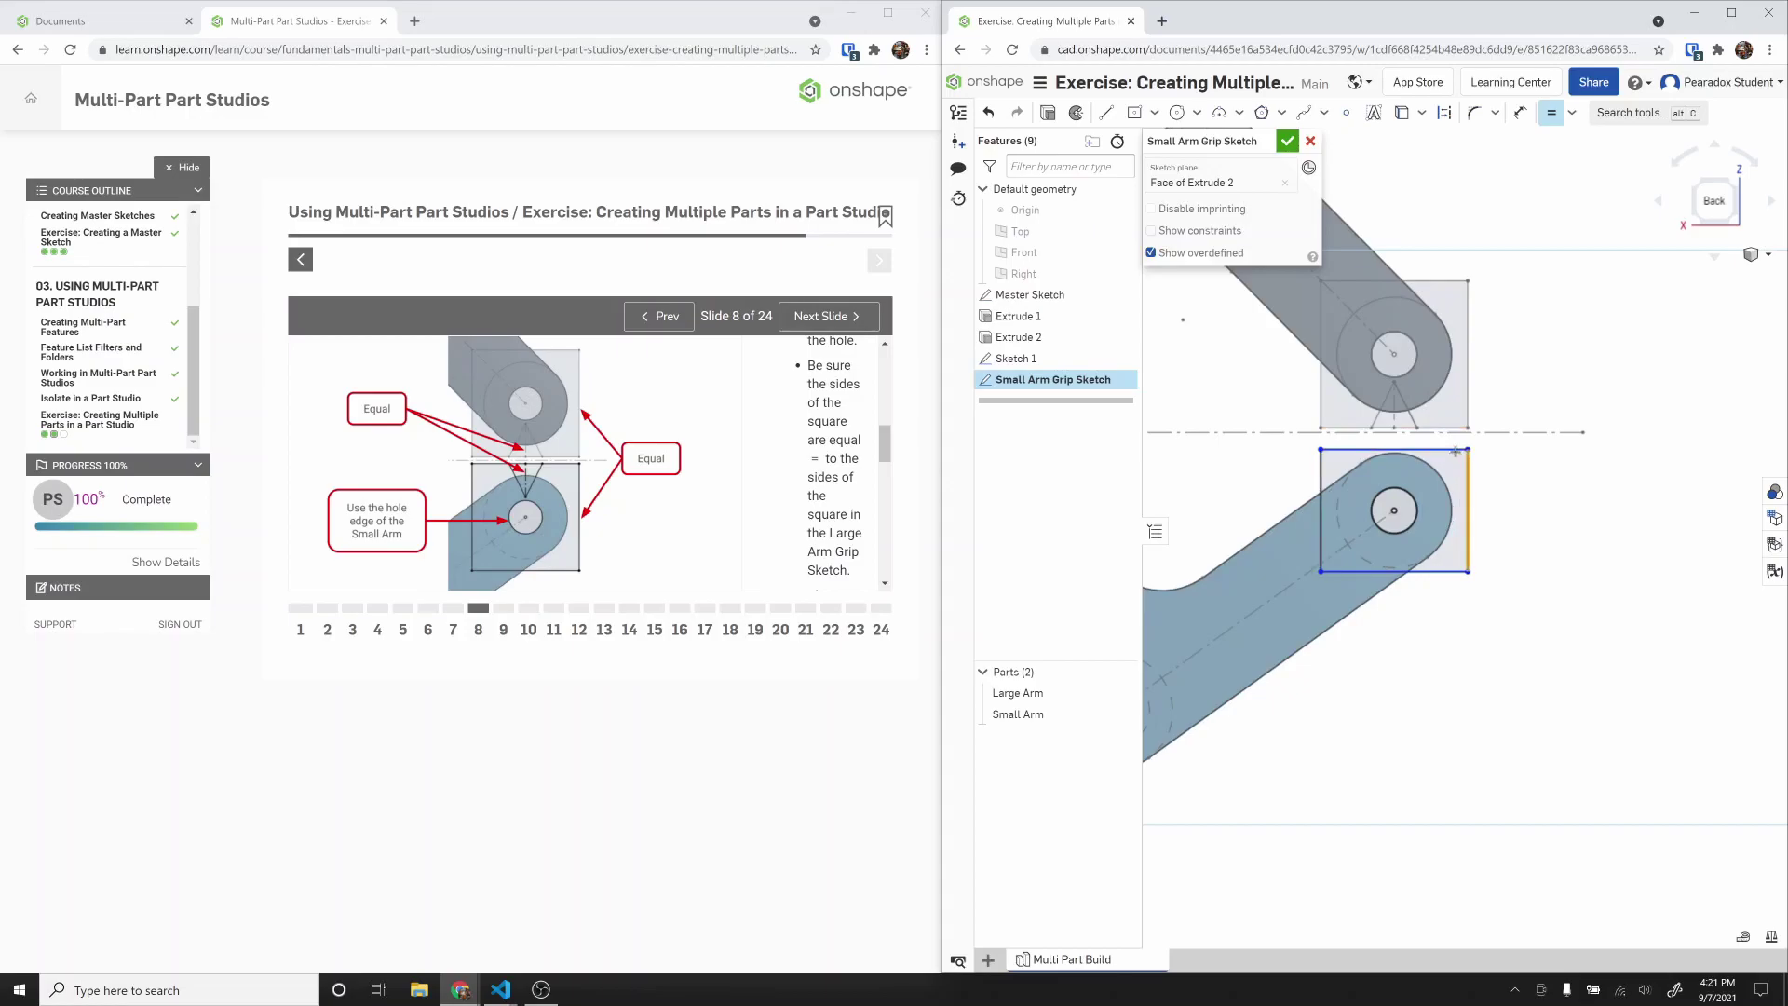
left_click(1441, 425)
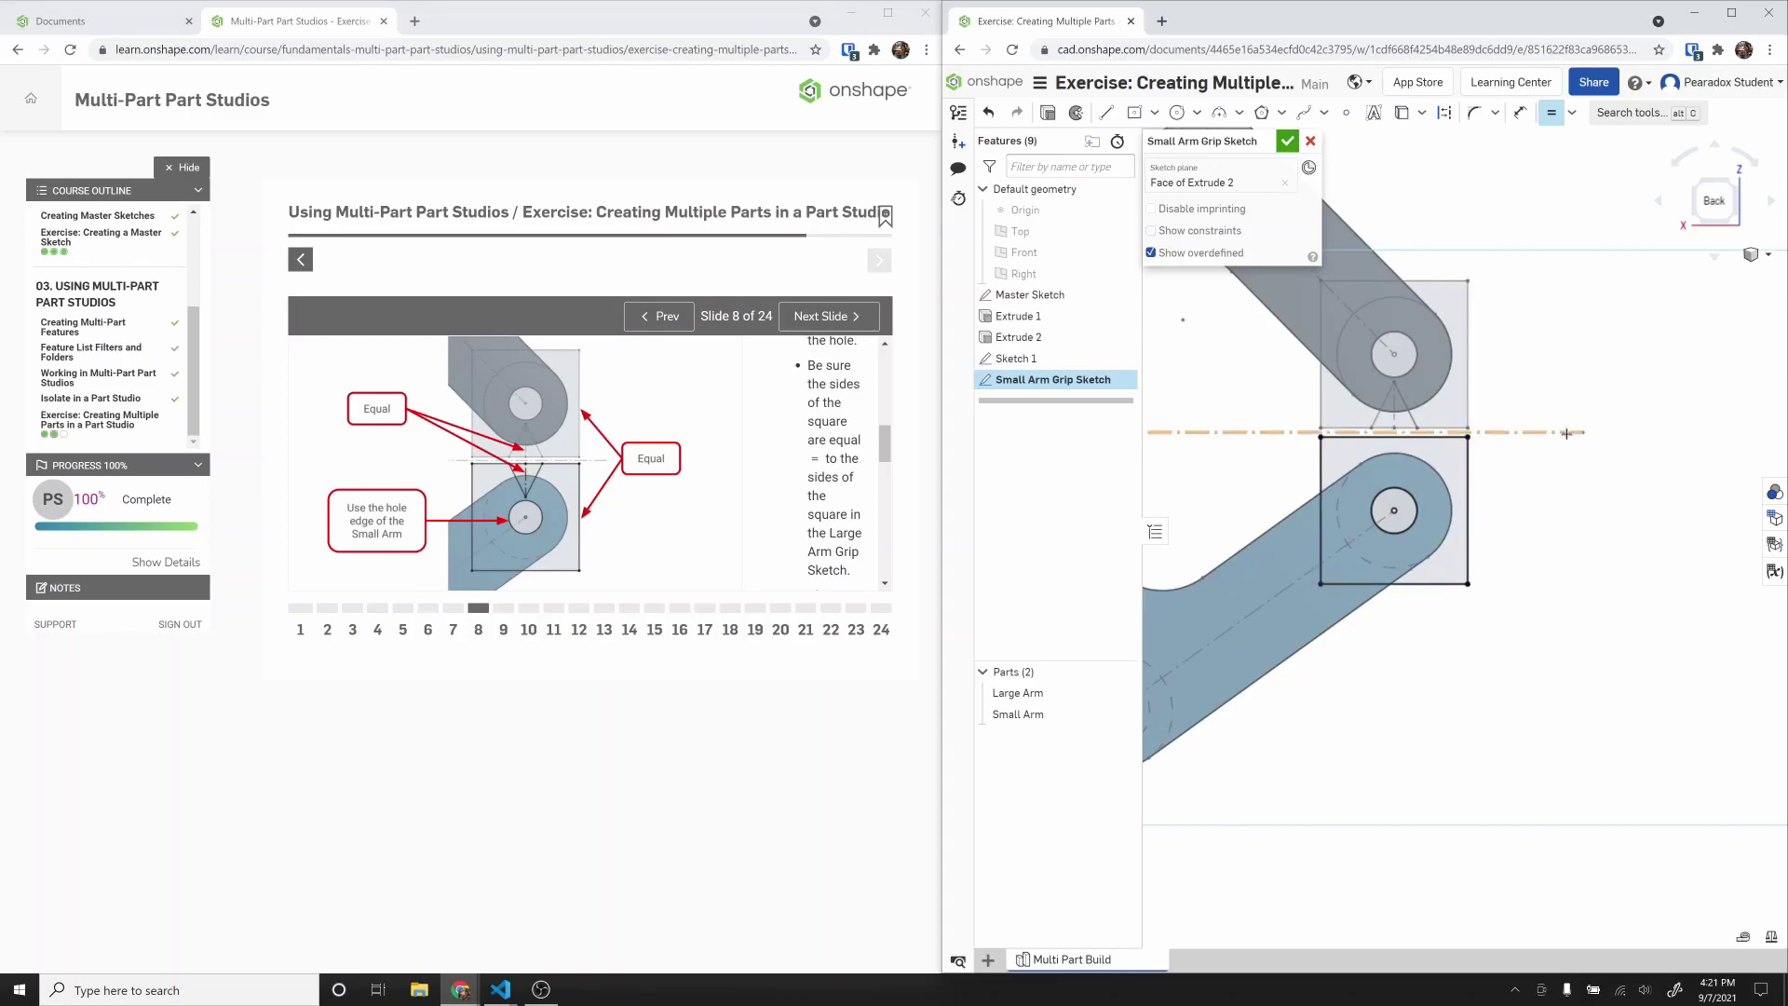
Step: Draw a vertical construction line downward from the midpoint of the small arm square's upper edge
scroll(853, 475, "down", 2)
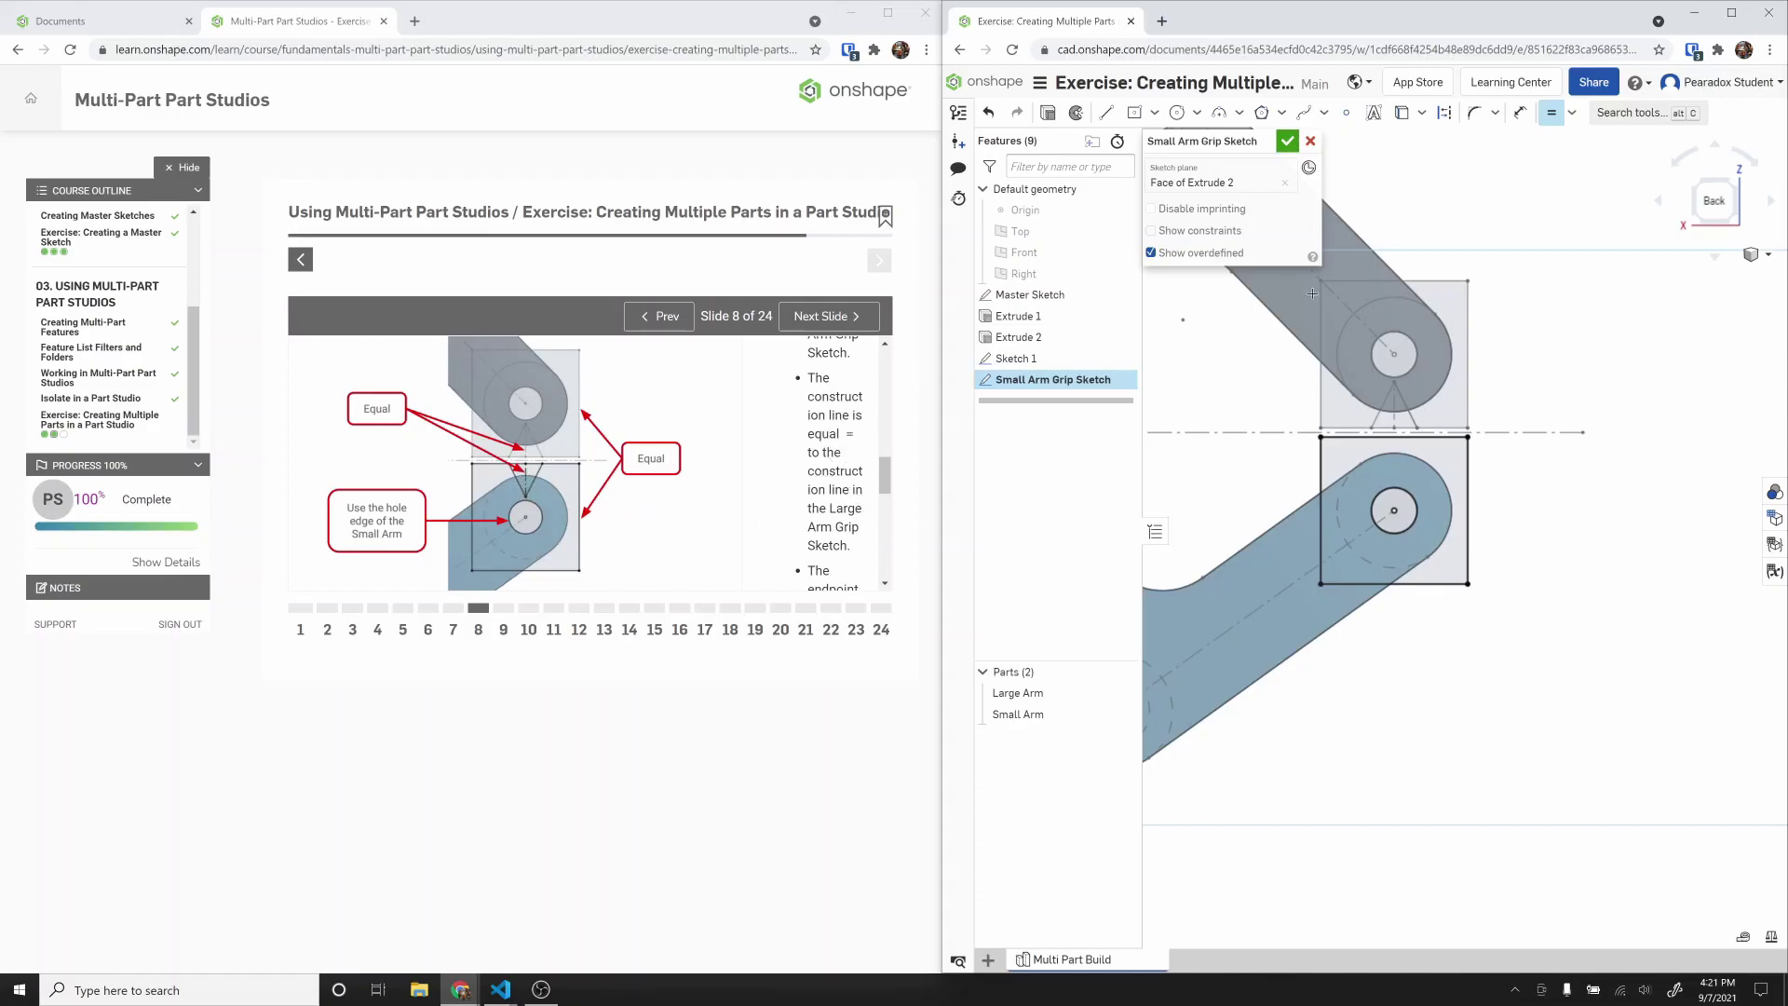
key("l")
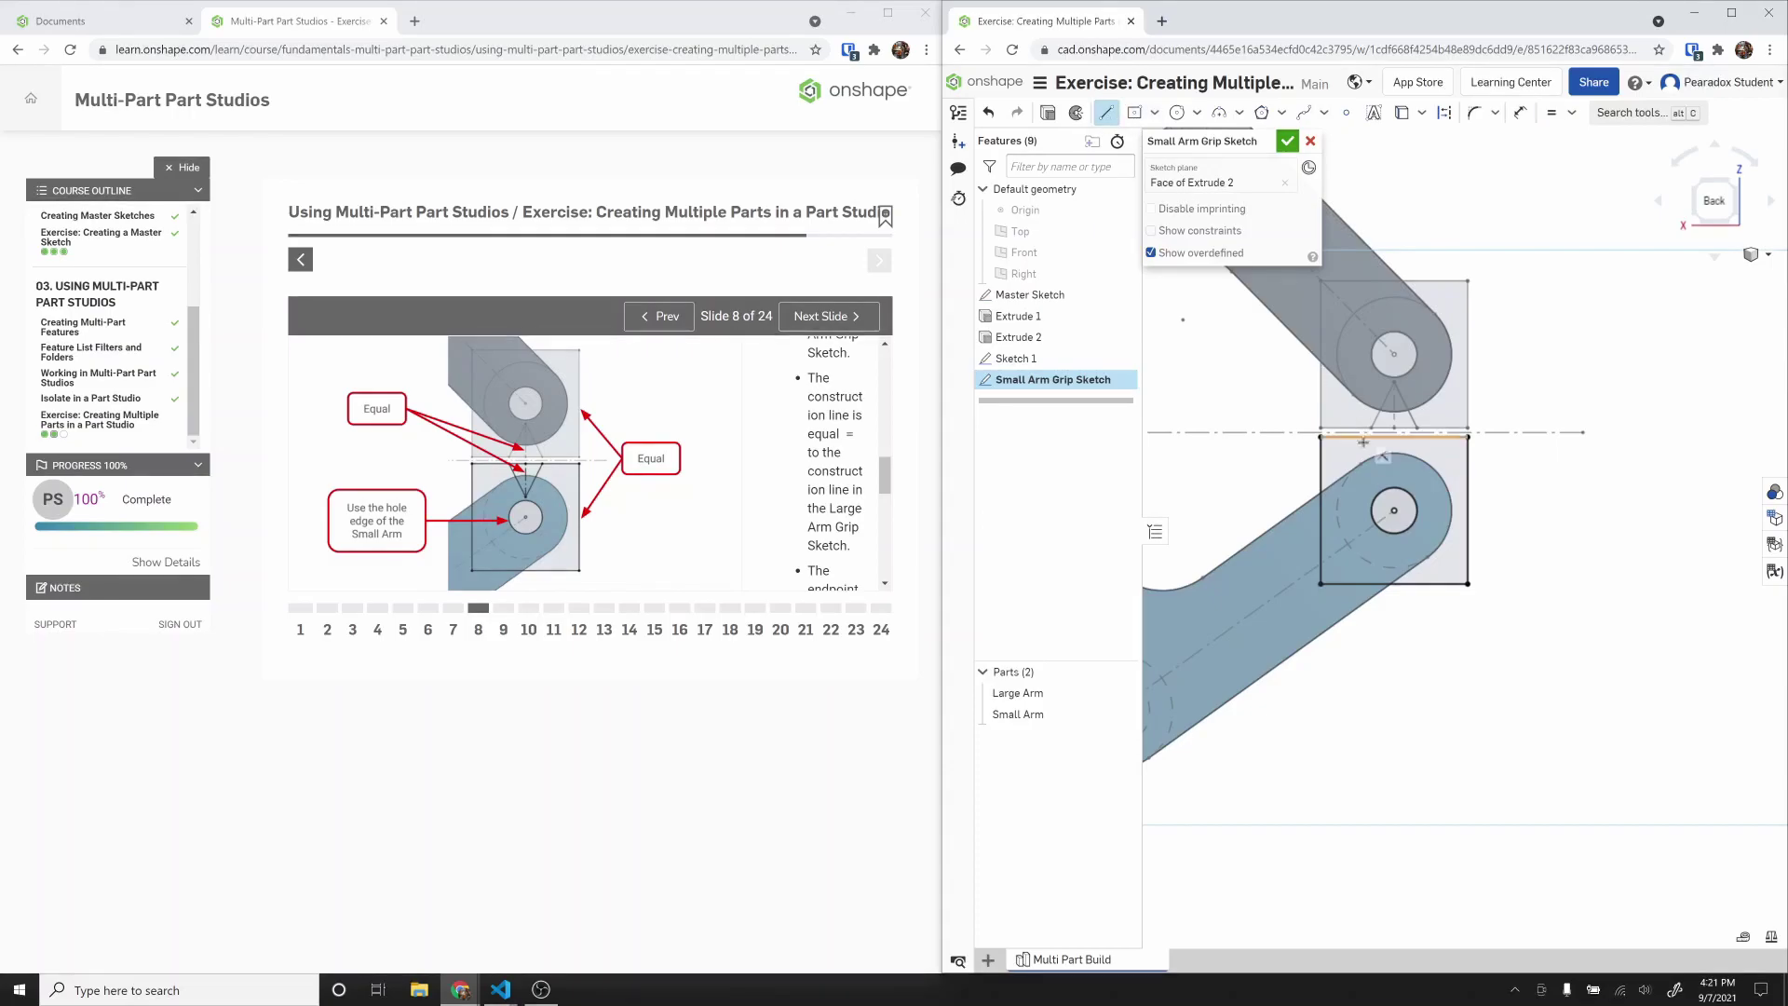
scroll(1369, 457, "up", 5)
key("q")
left_click(1432, 407)
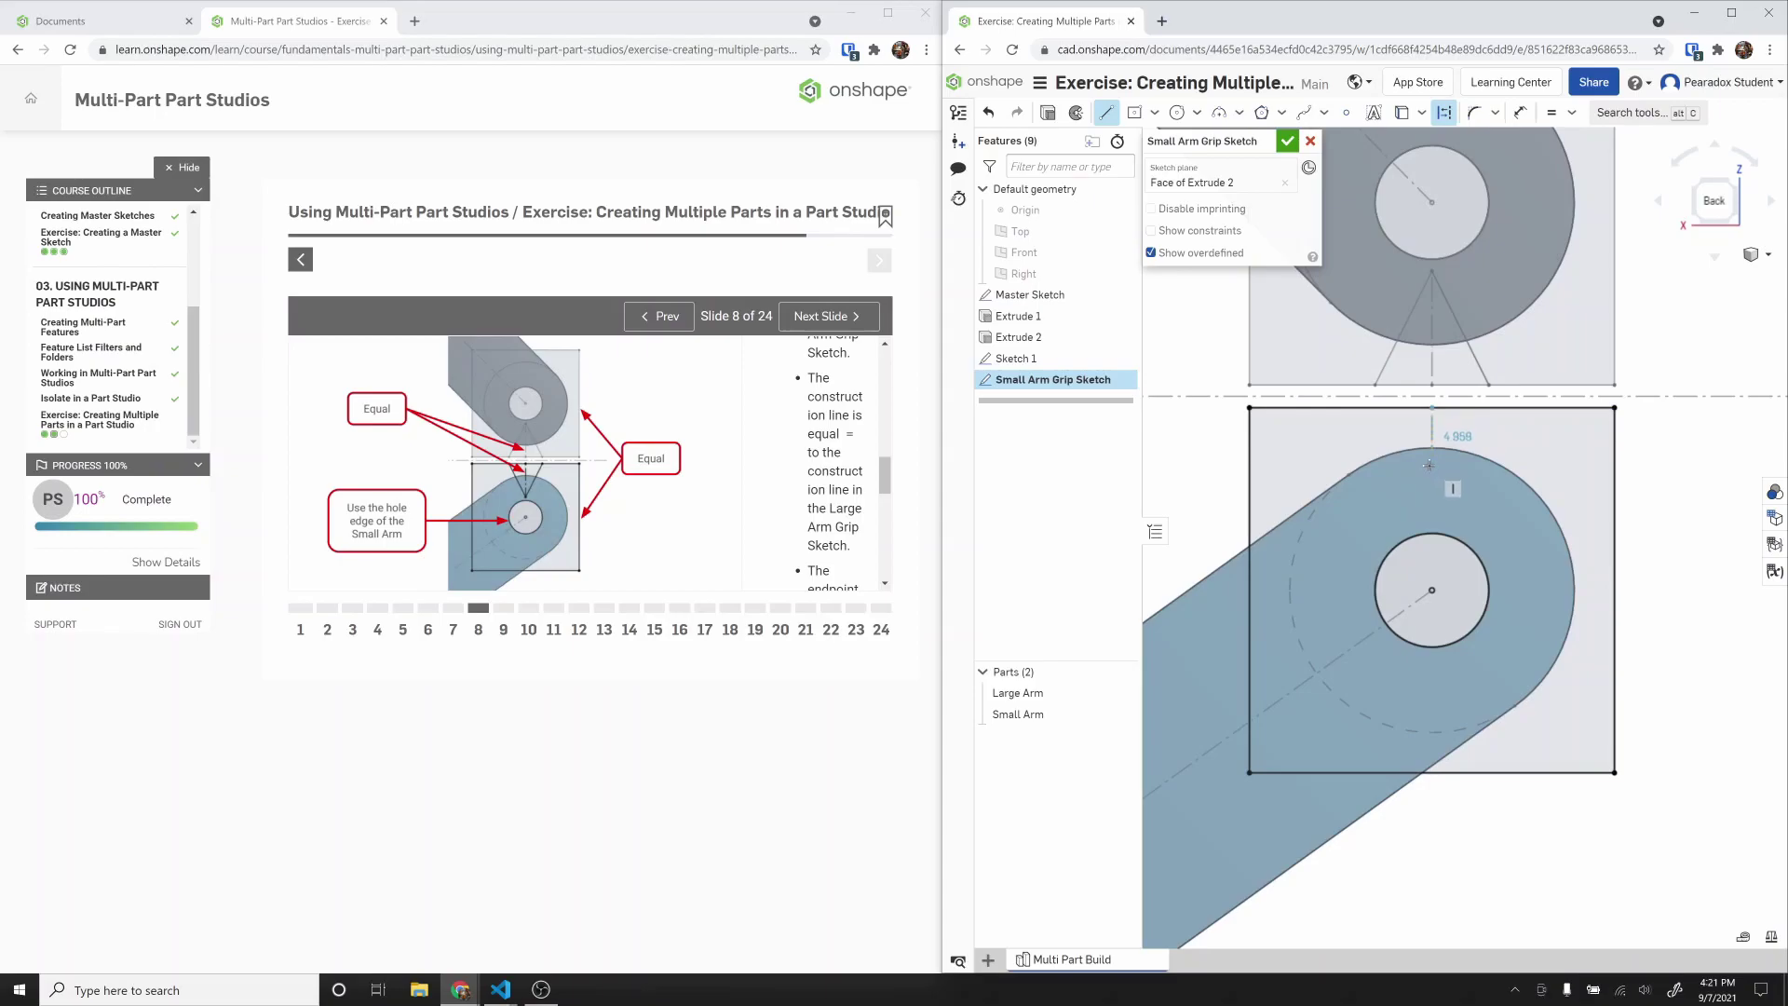
Step: Sketch the triangle's two solid sides from the square's upper edge to the construction line's lower end, about 8.4 and 8.75 mm long
key("q")
left_click(1488, 408)
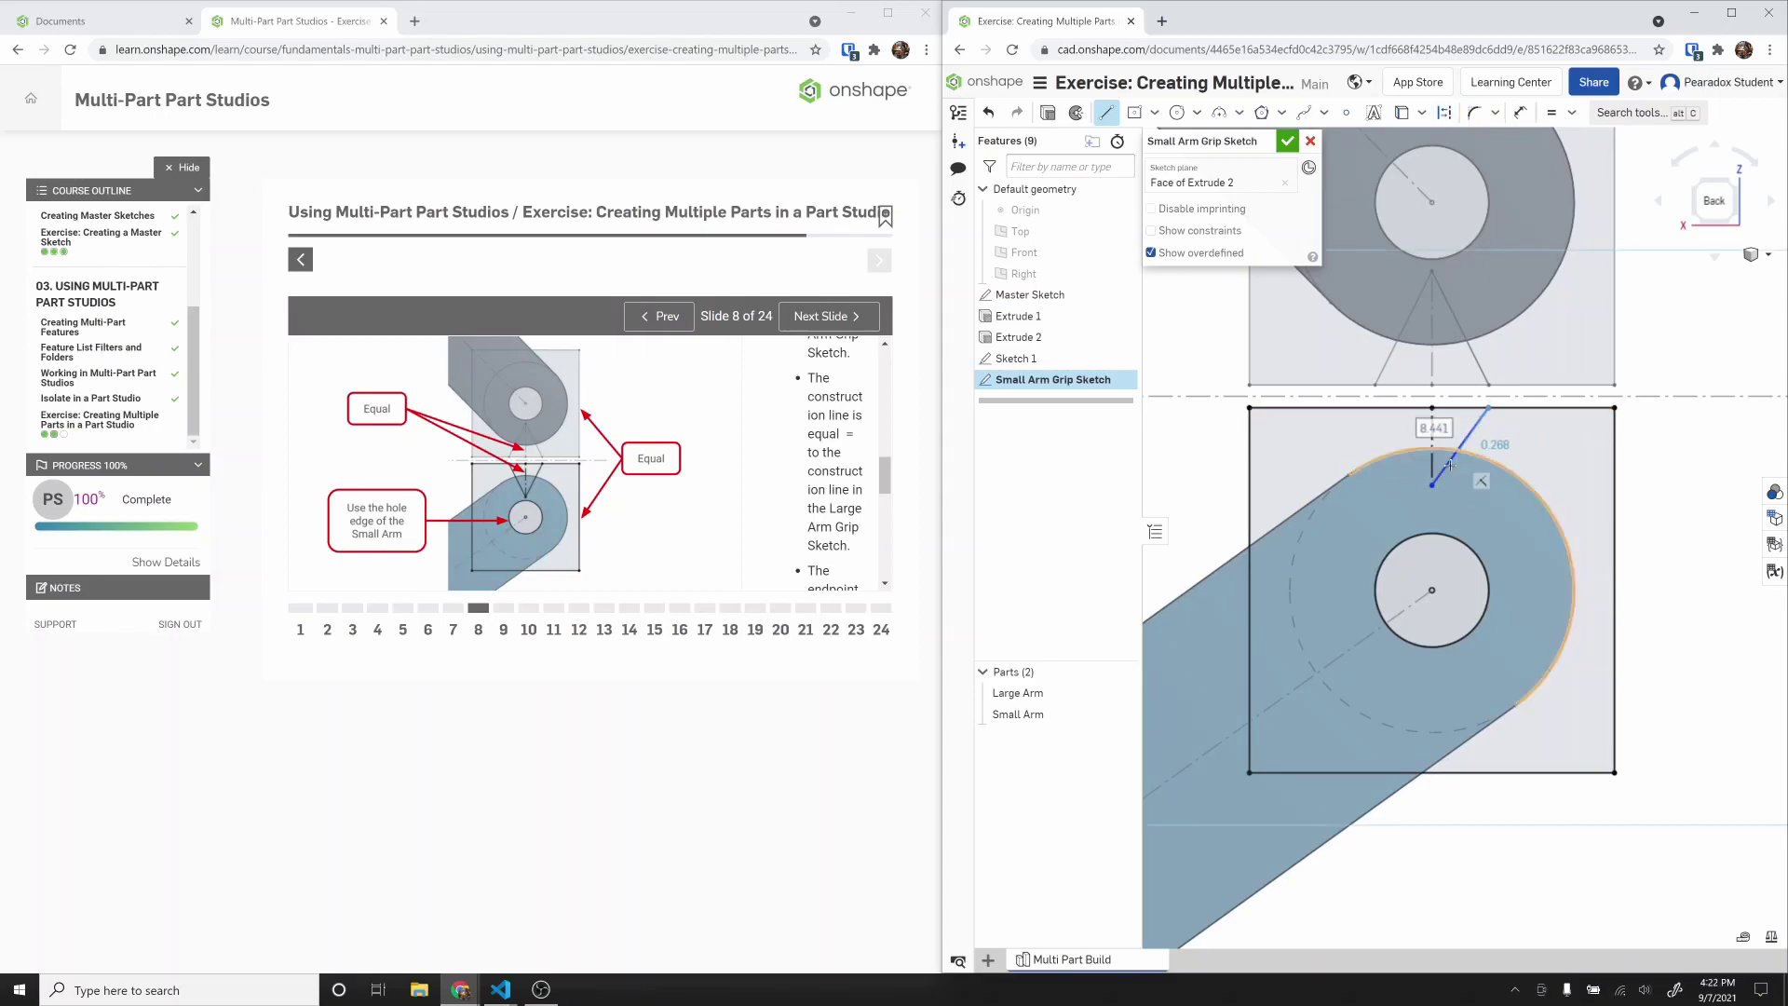
left_click(1434, 485)
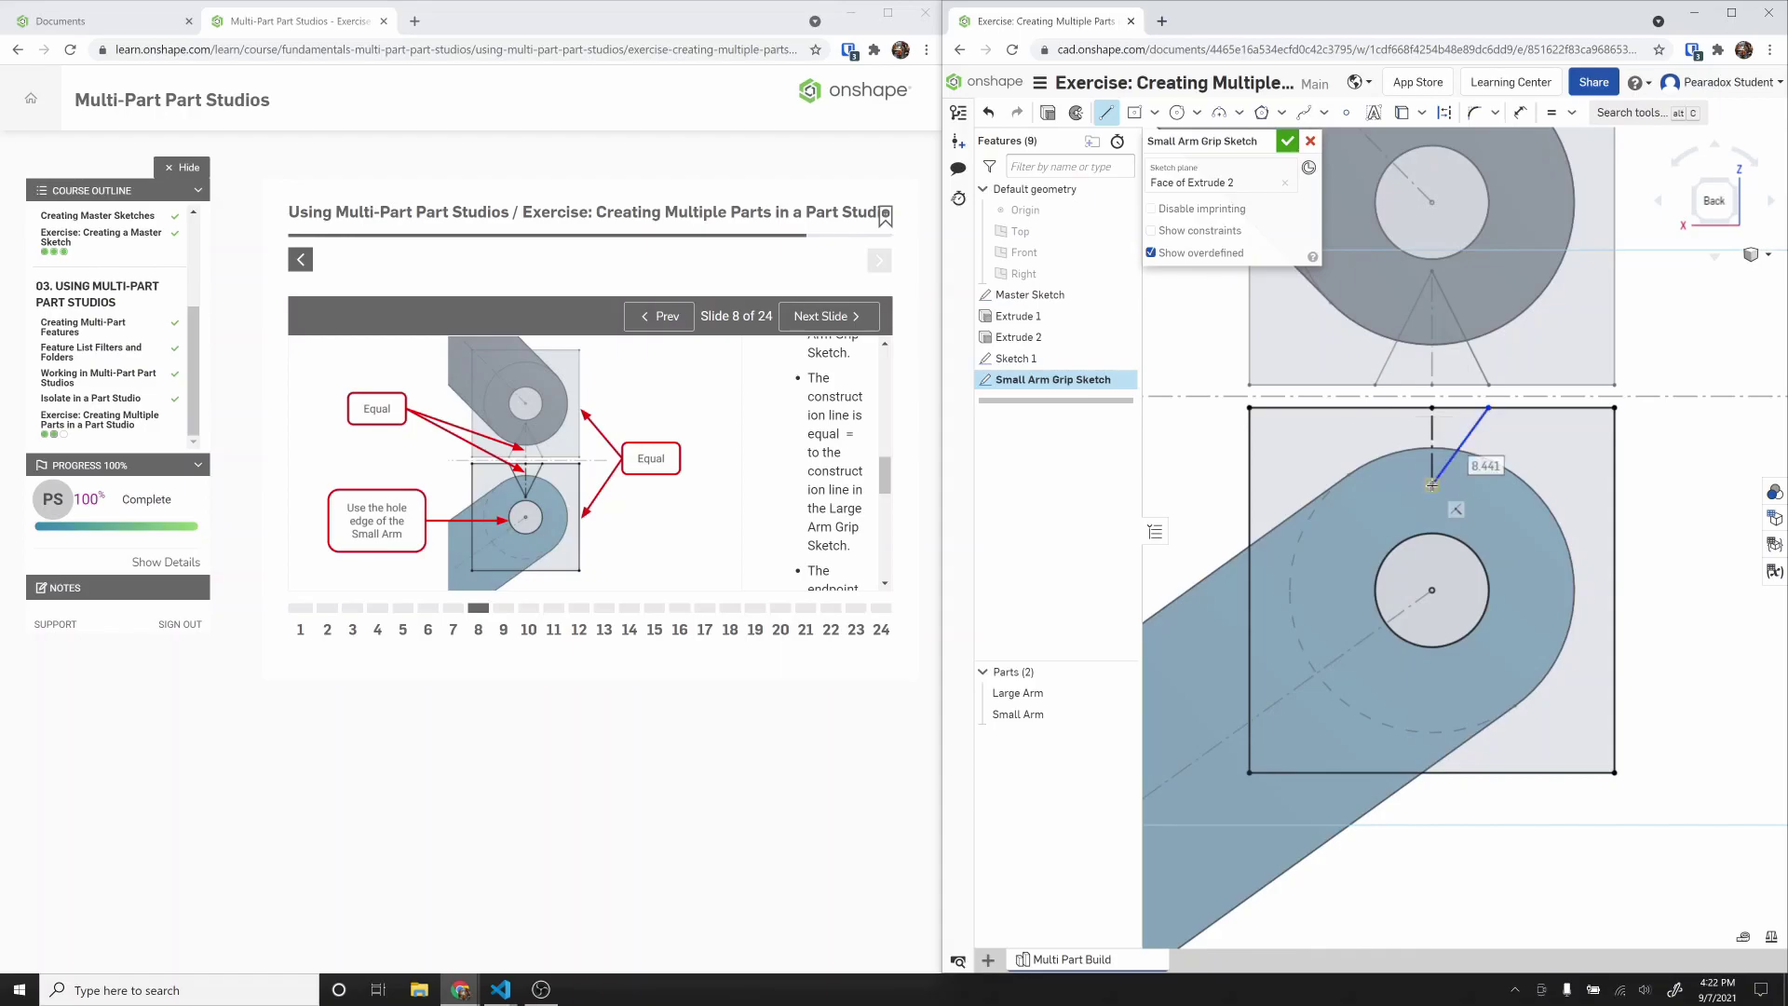
left_click(1369, 407)
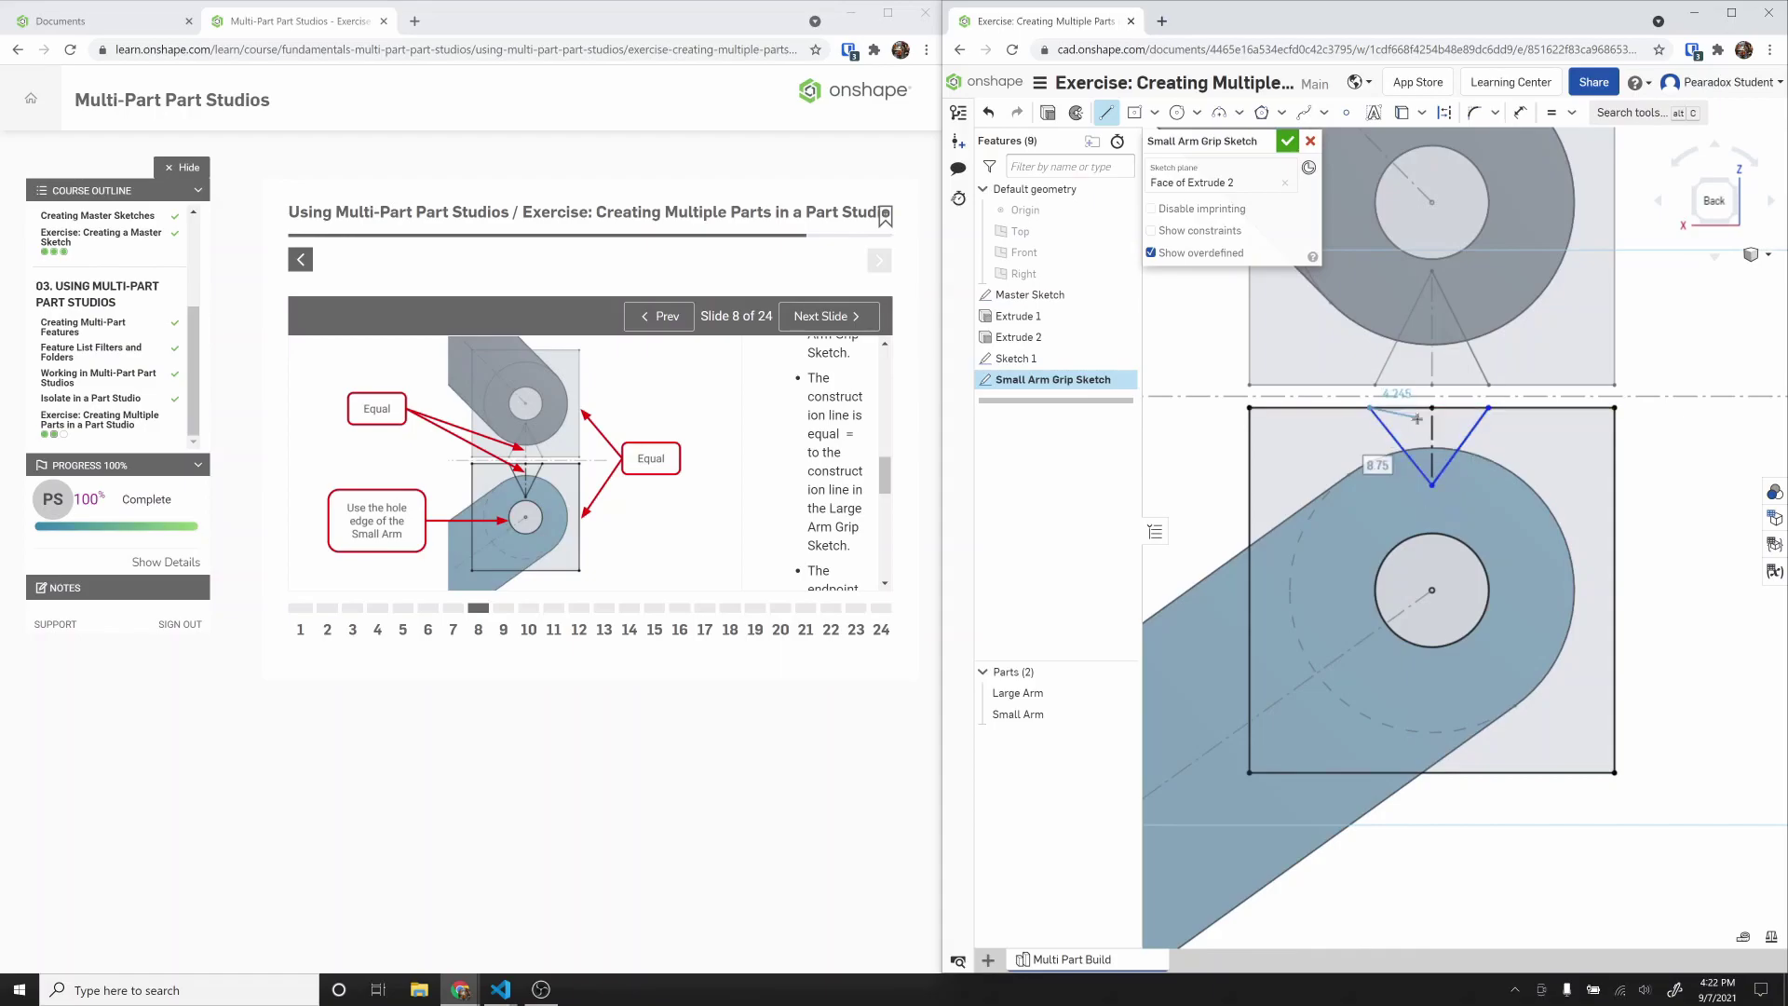
key("Escape")
Step: Make the vertical construction line equal to the construction line of the large arm's triangle
left_click(1551, 112)
left_click(1433, 433)
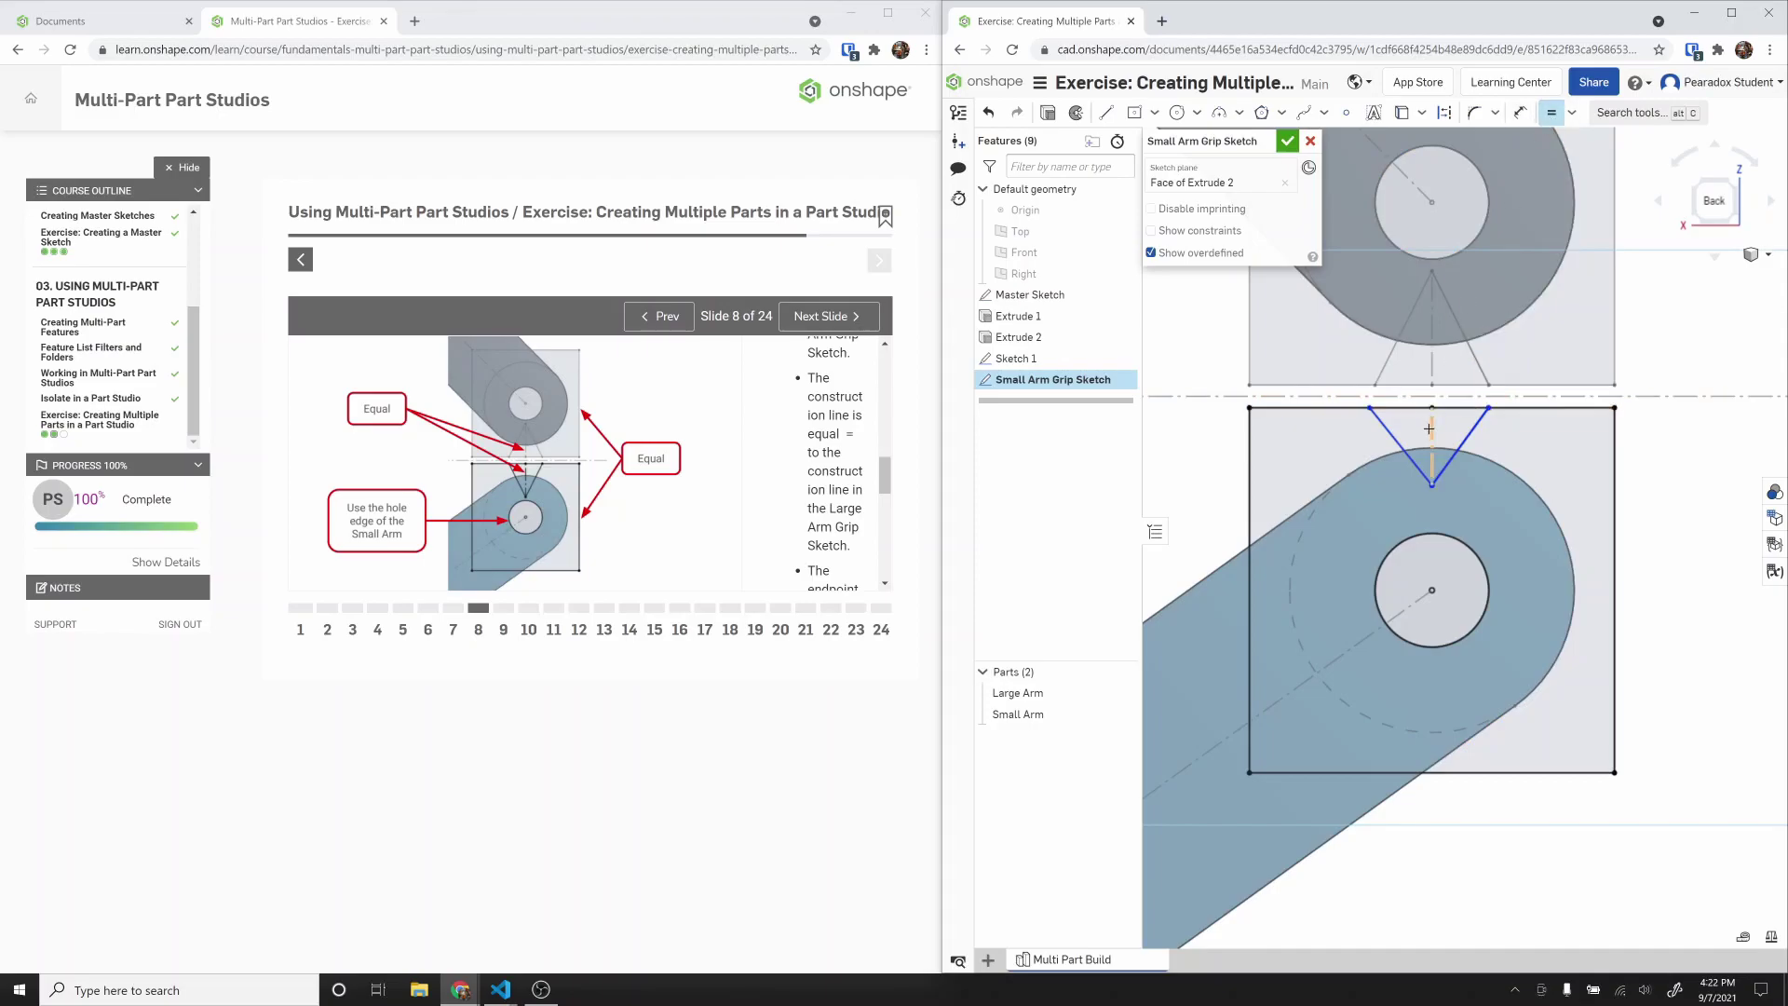
left_click(1432, 366)
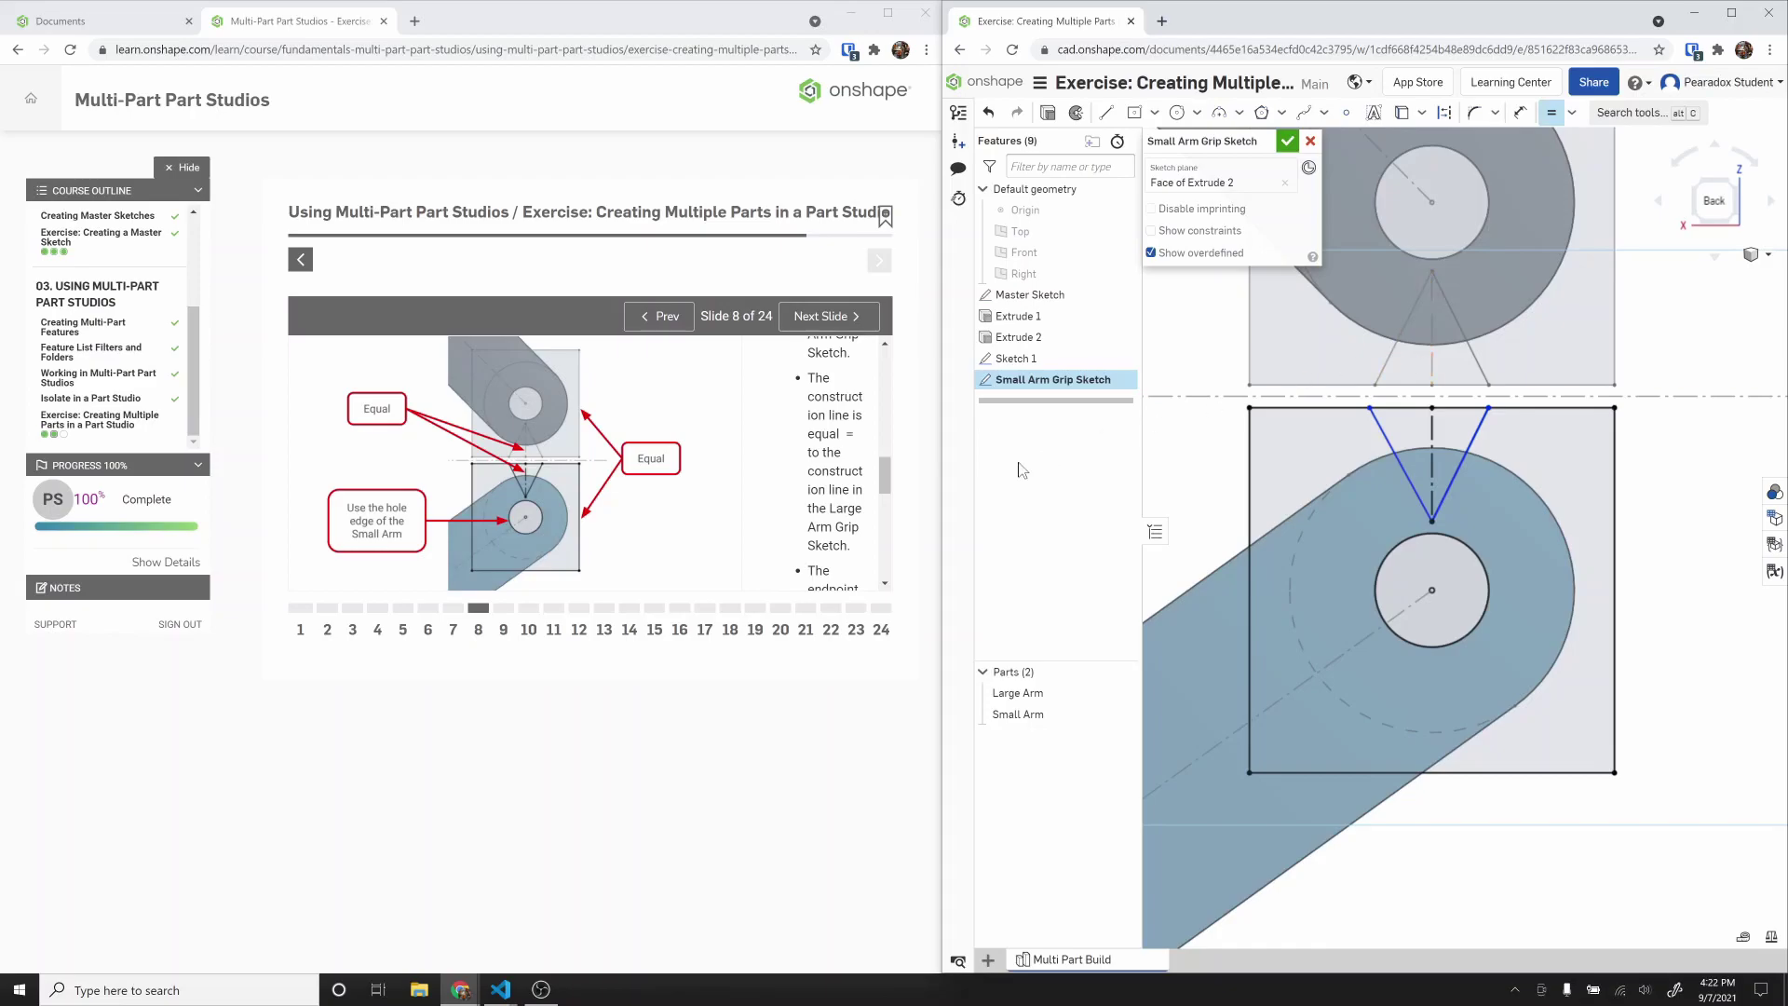
Step: Apply an Equal constraint between the two slanted sides of the small arm's triangle
left_click_drag(881, 466, 885, 529)
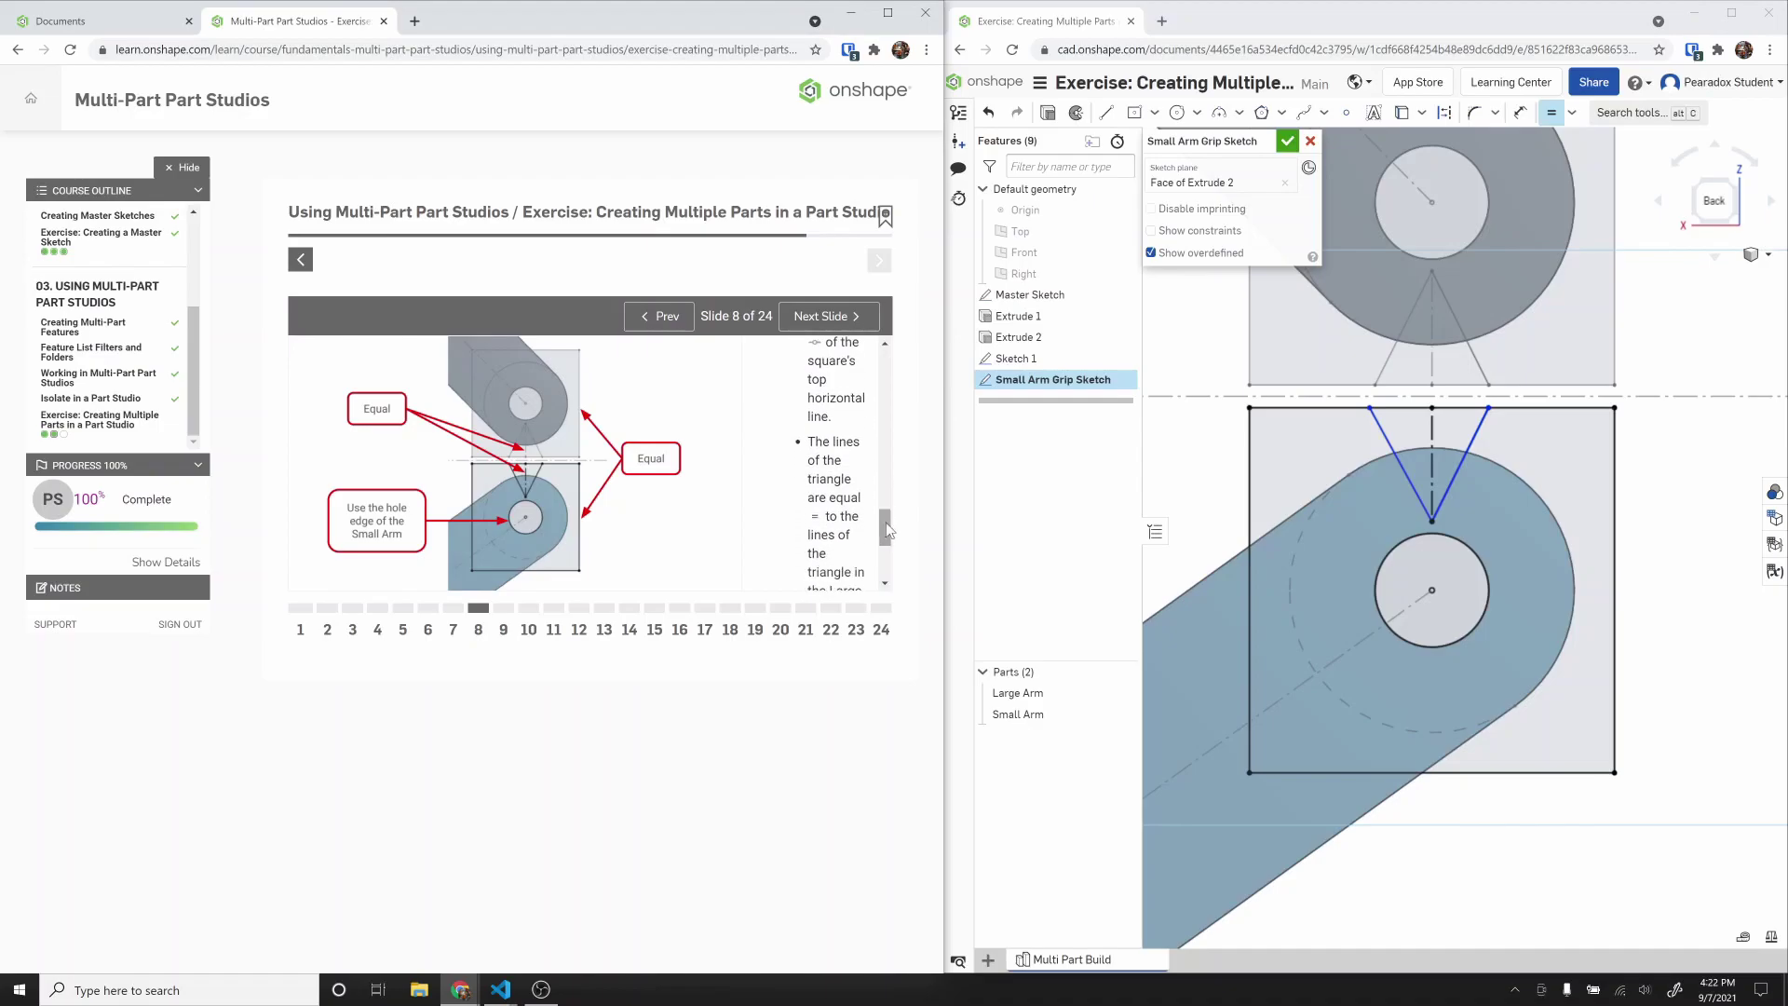
left_click(1466, 476)
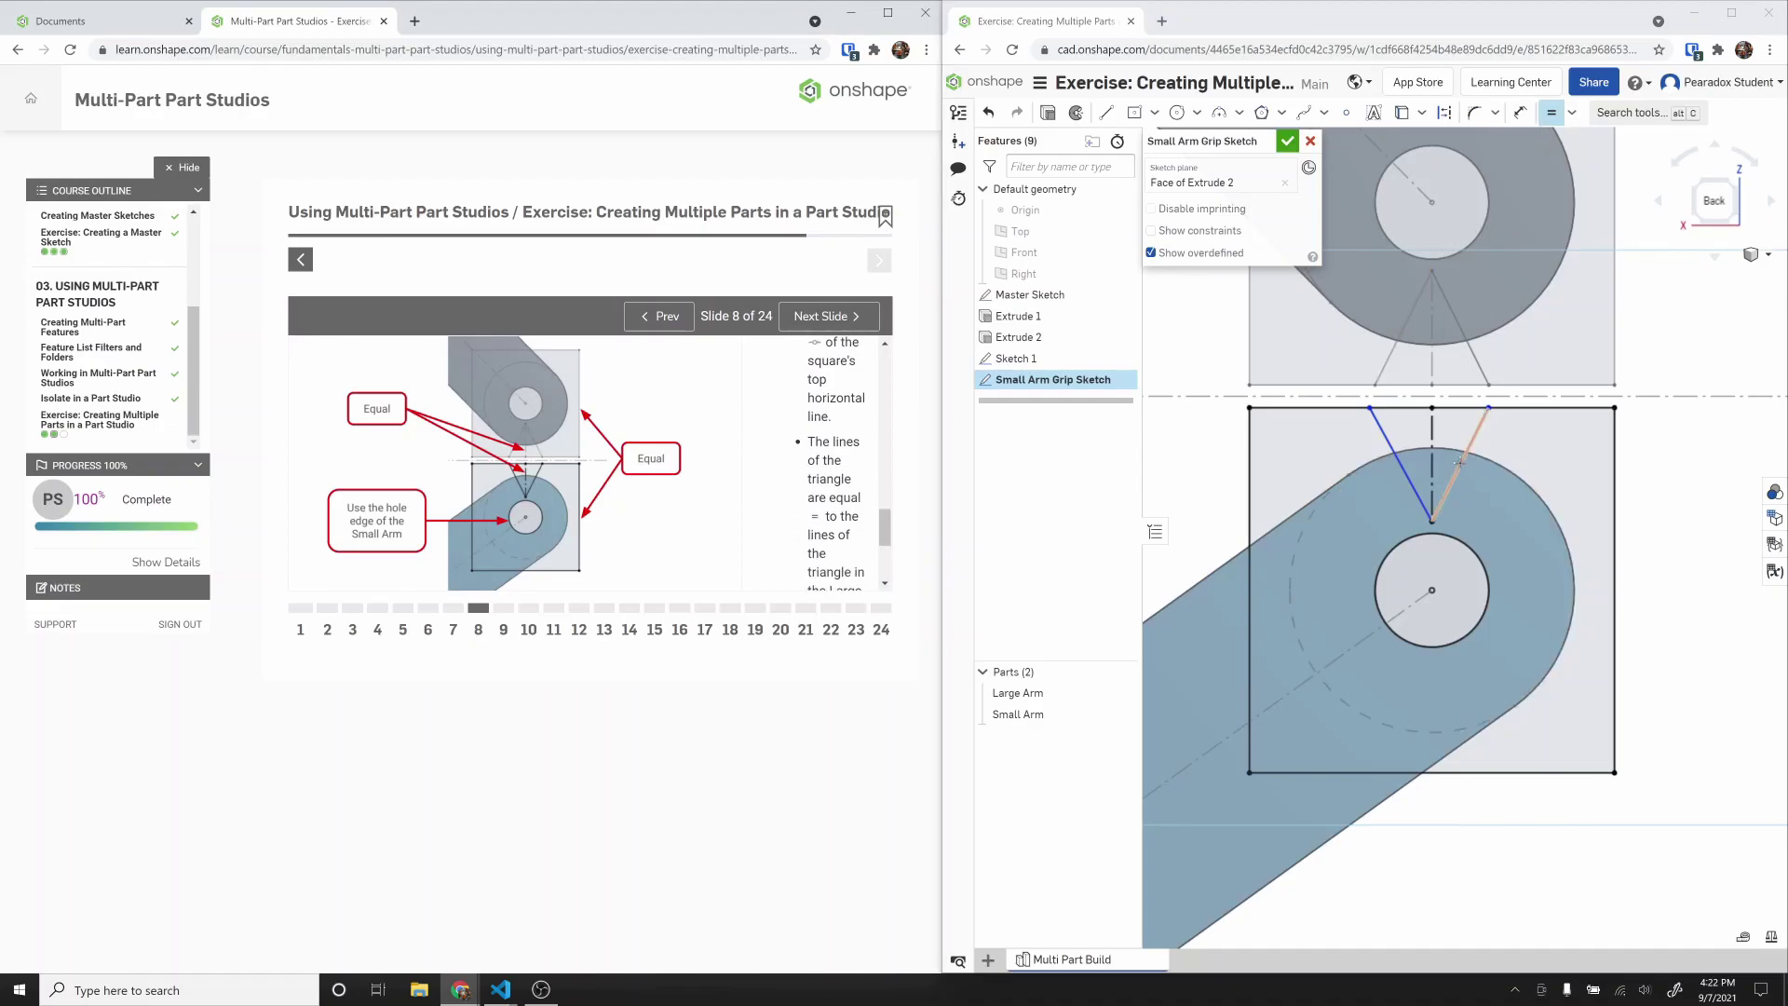
left_click(1388, 438)
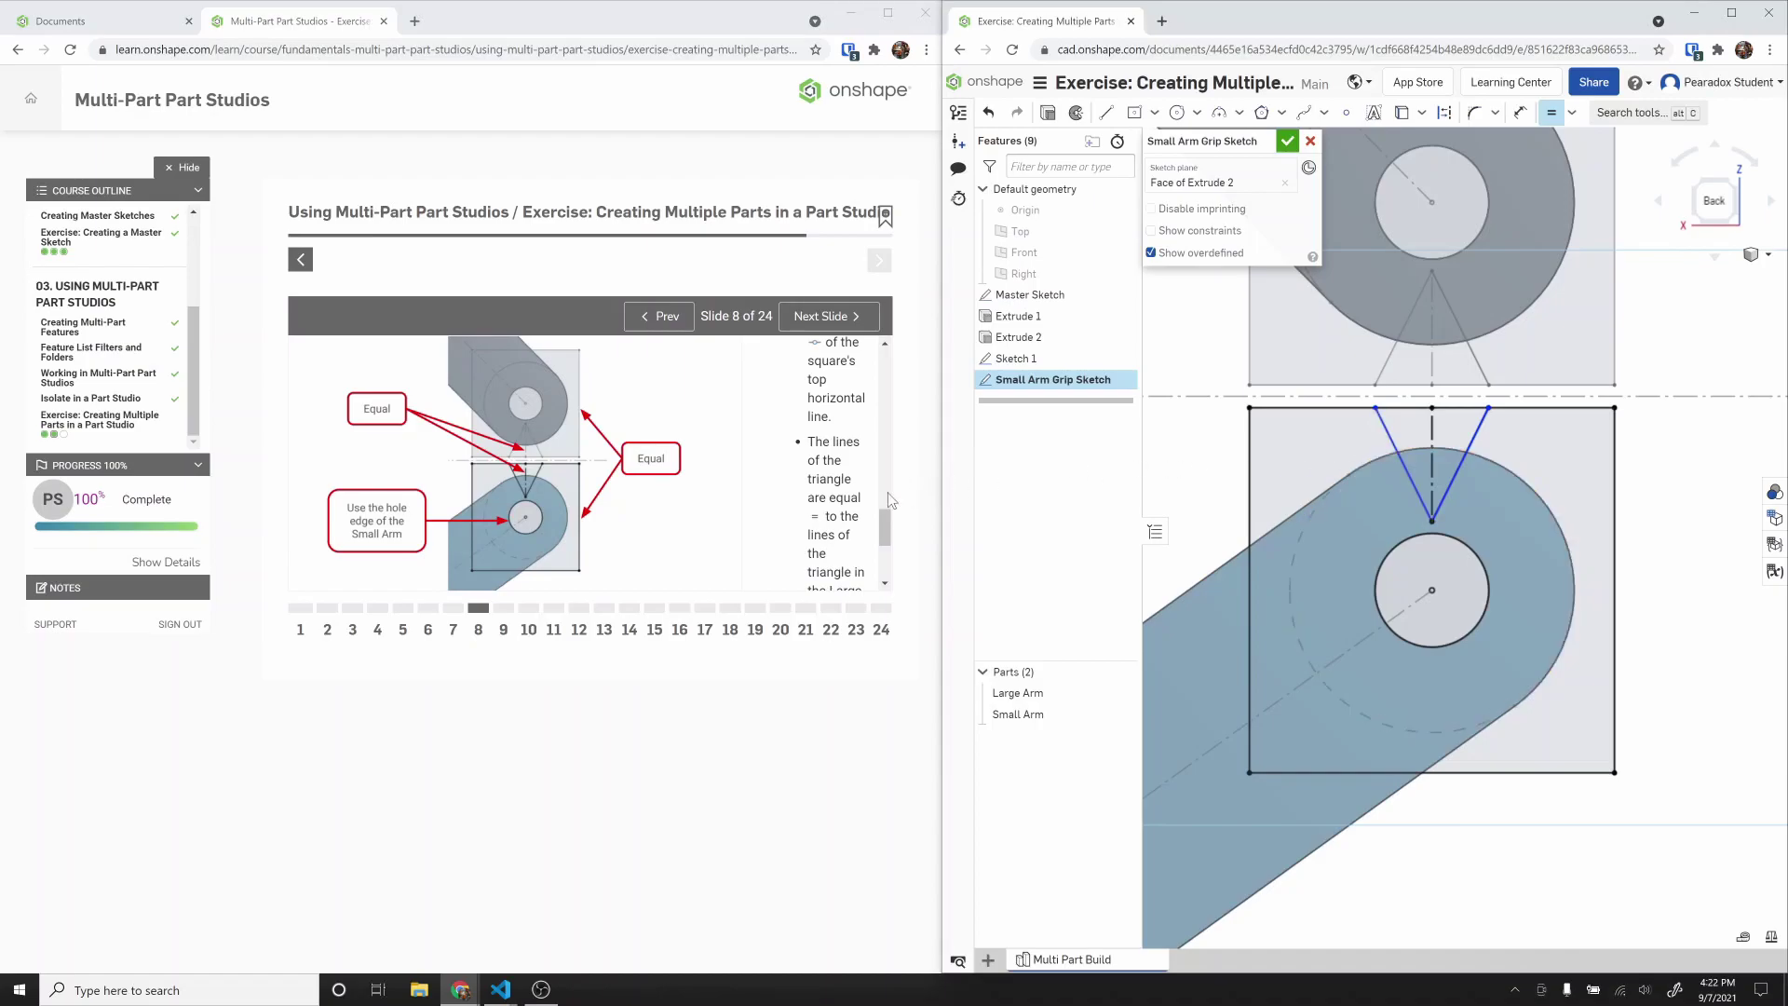
Step: Review the slide 8 instructions on the square and triangle constraints against the Small Arm Grip Sketch
left_click(886, 536)
scroll(886, 538, "down", 2)
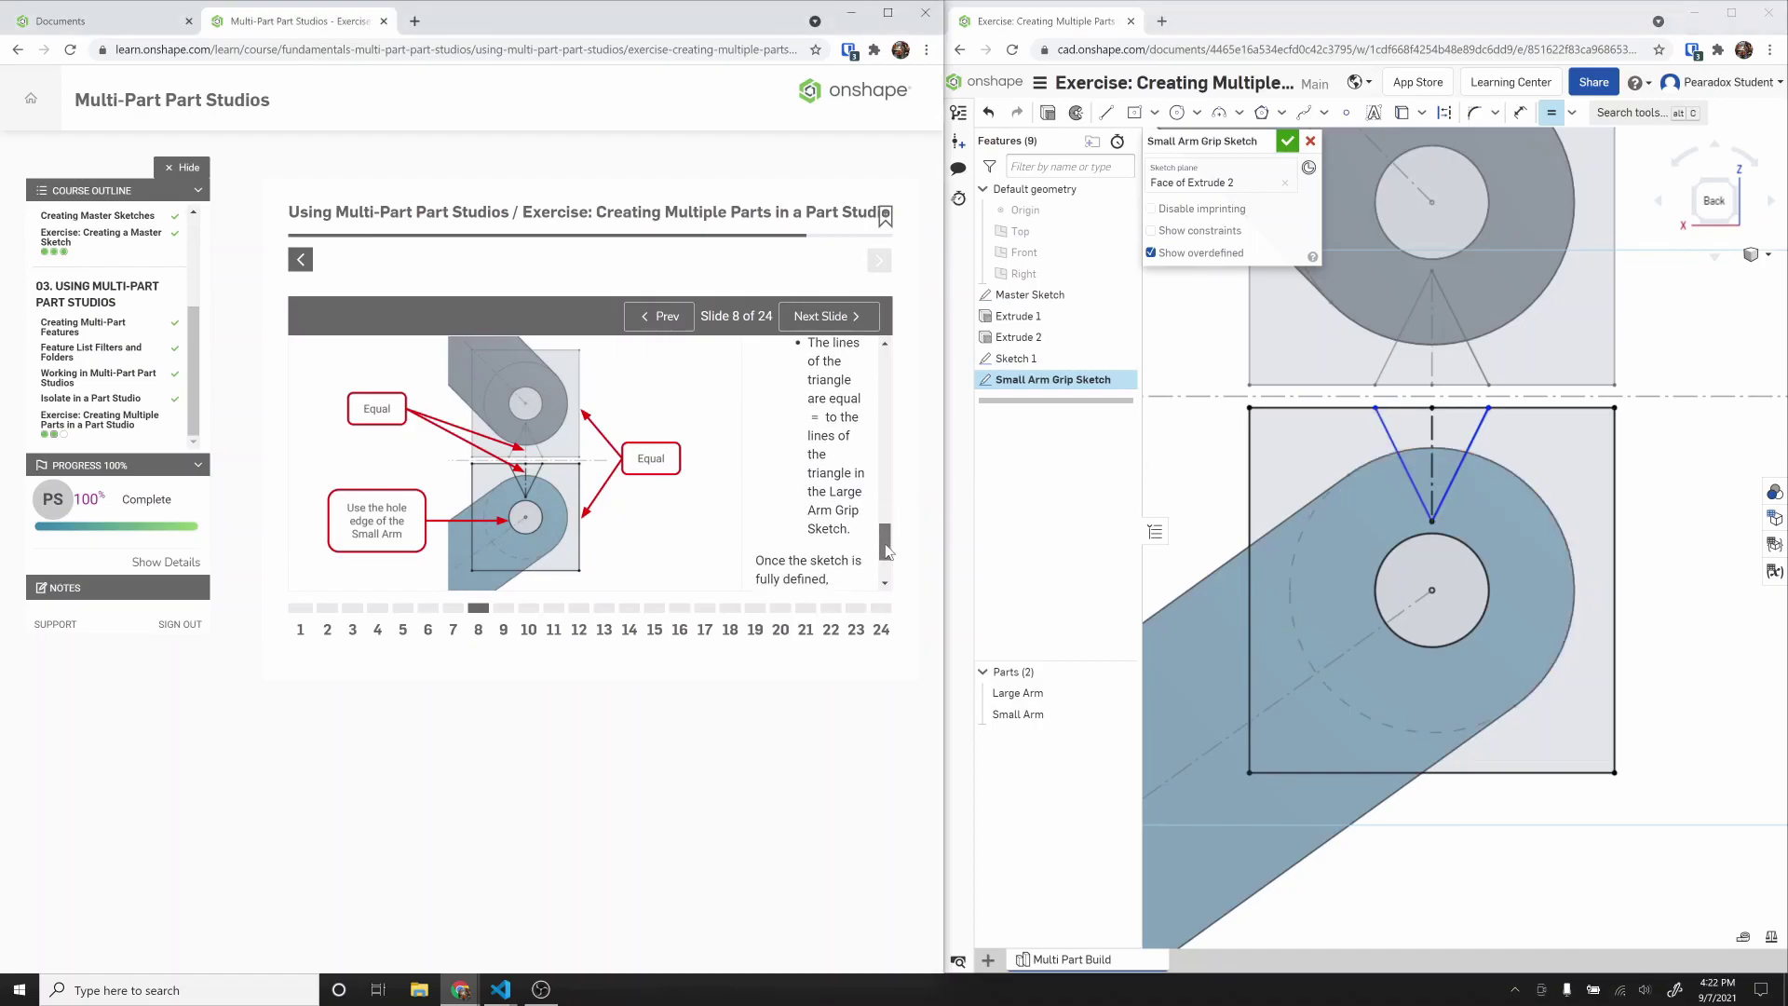
scroll(885, 540, "up", 1)
scroll(888, 533, "up", 3)
left_click_drag(902, 494, 898, 421)
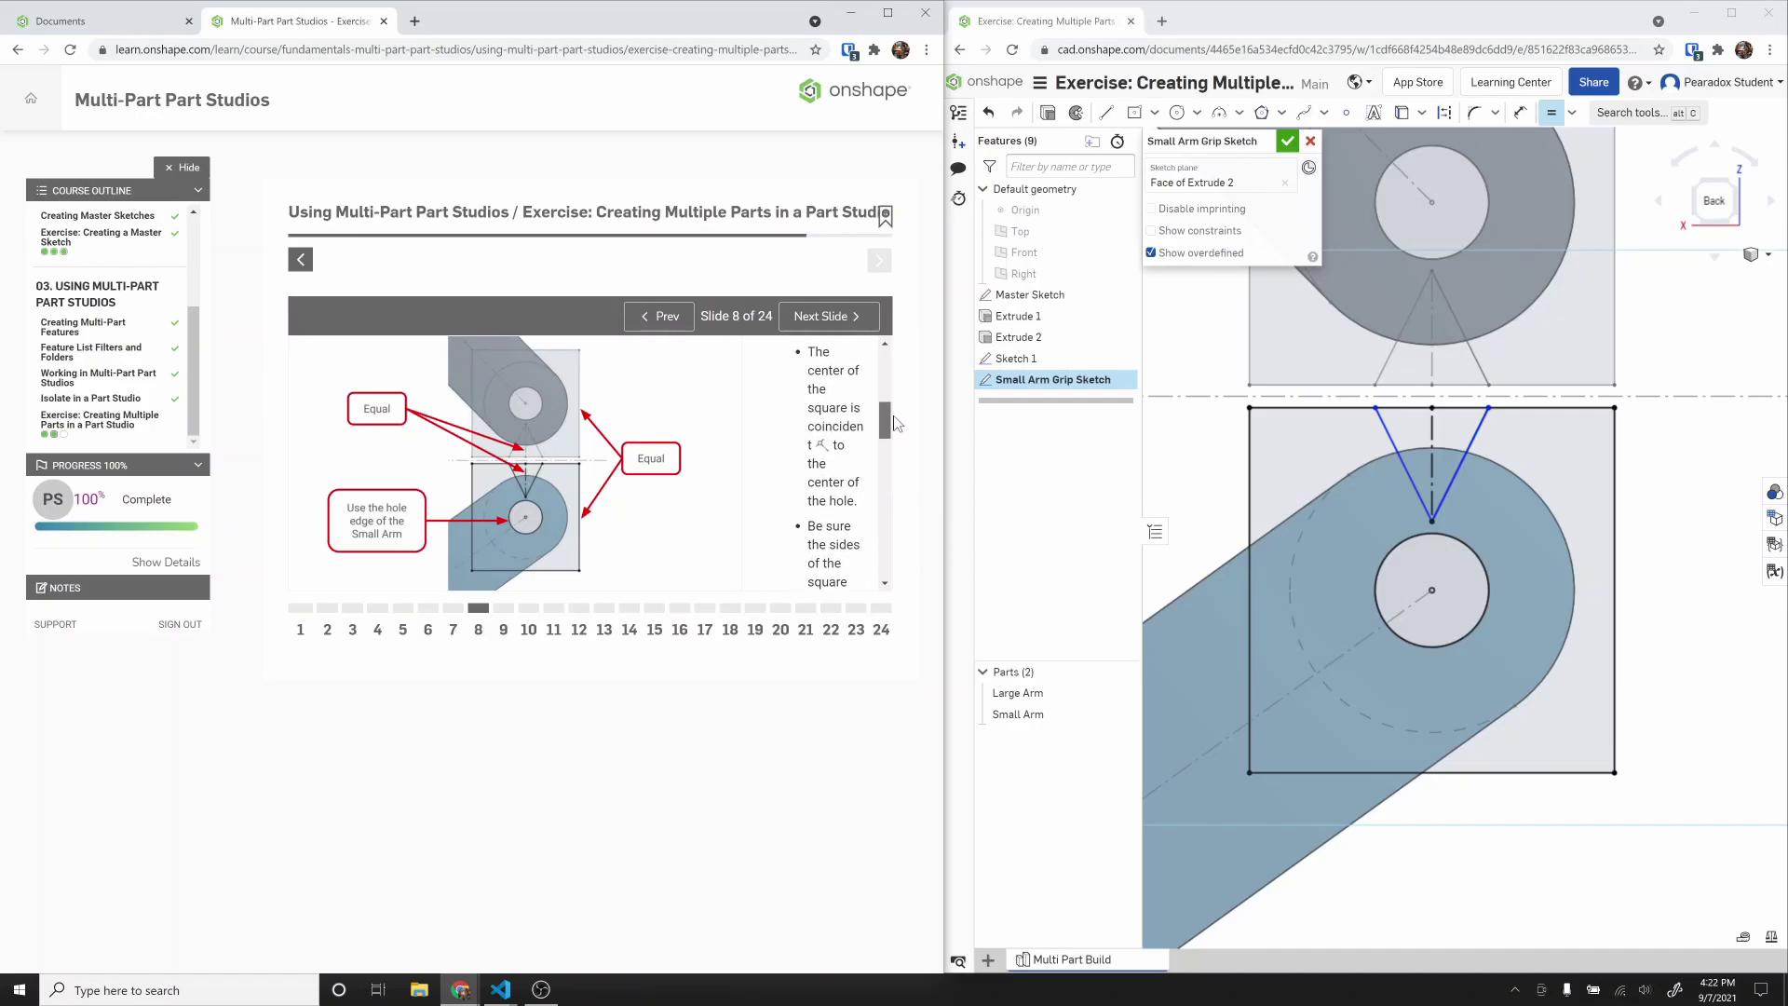
left_click(1356, 408)
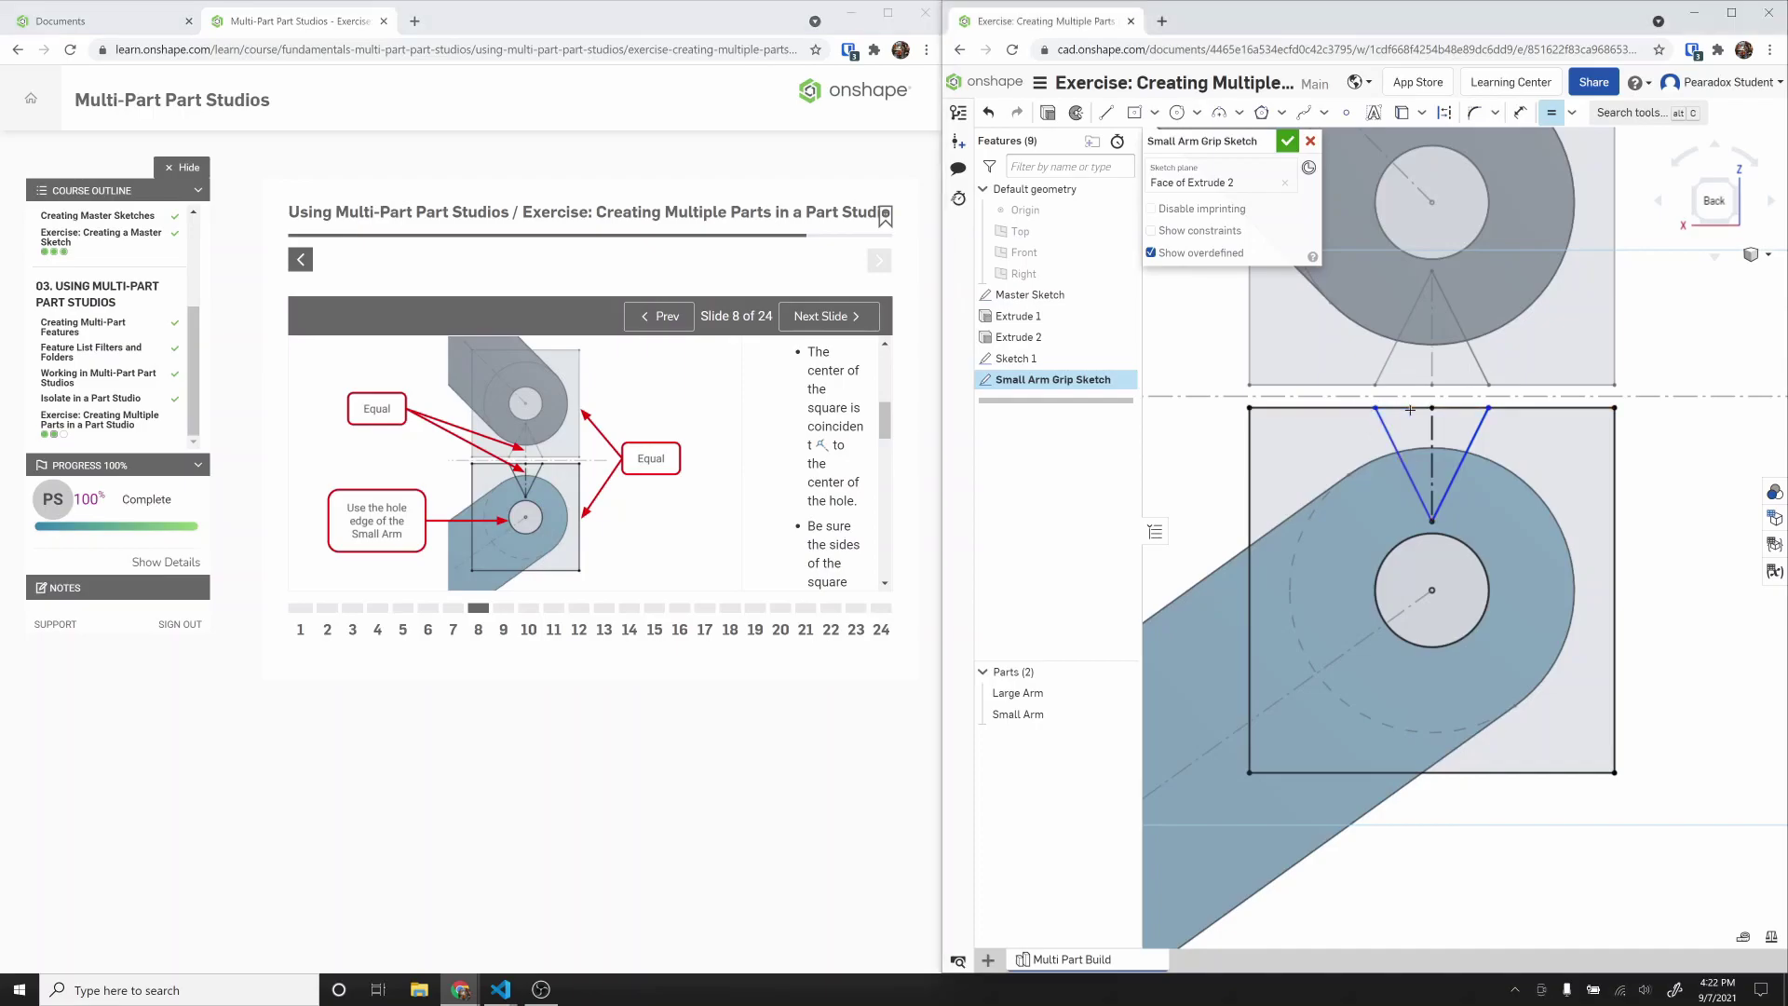
left_click(1391, 434)
mouse_move(890, 433)
left_mouse_down()
mouse_move(890, 418)
mouse_move(874, 559)
left_mouse_up()
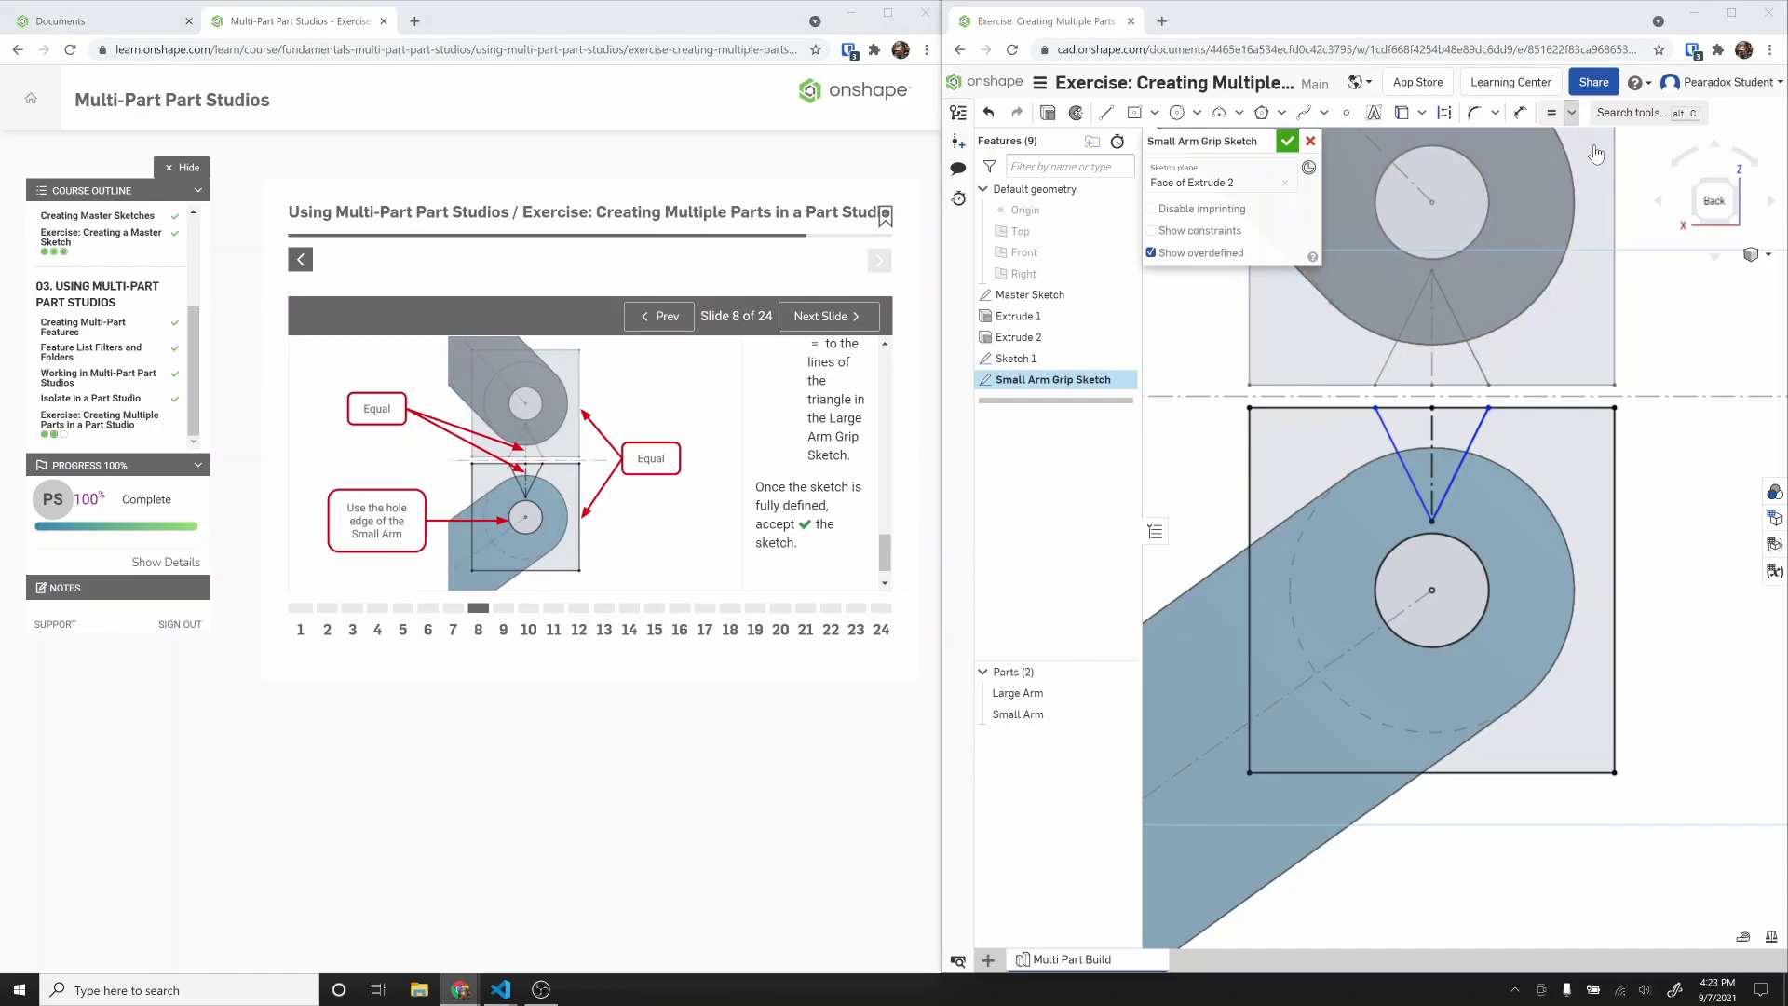
Step: Align the triangle's left corner vertically with the matching corner of the large arm's triangle and accept the sketch
left_click(1573, 113)
left_click(1591, 276)
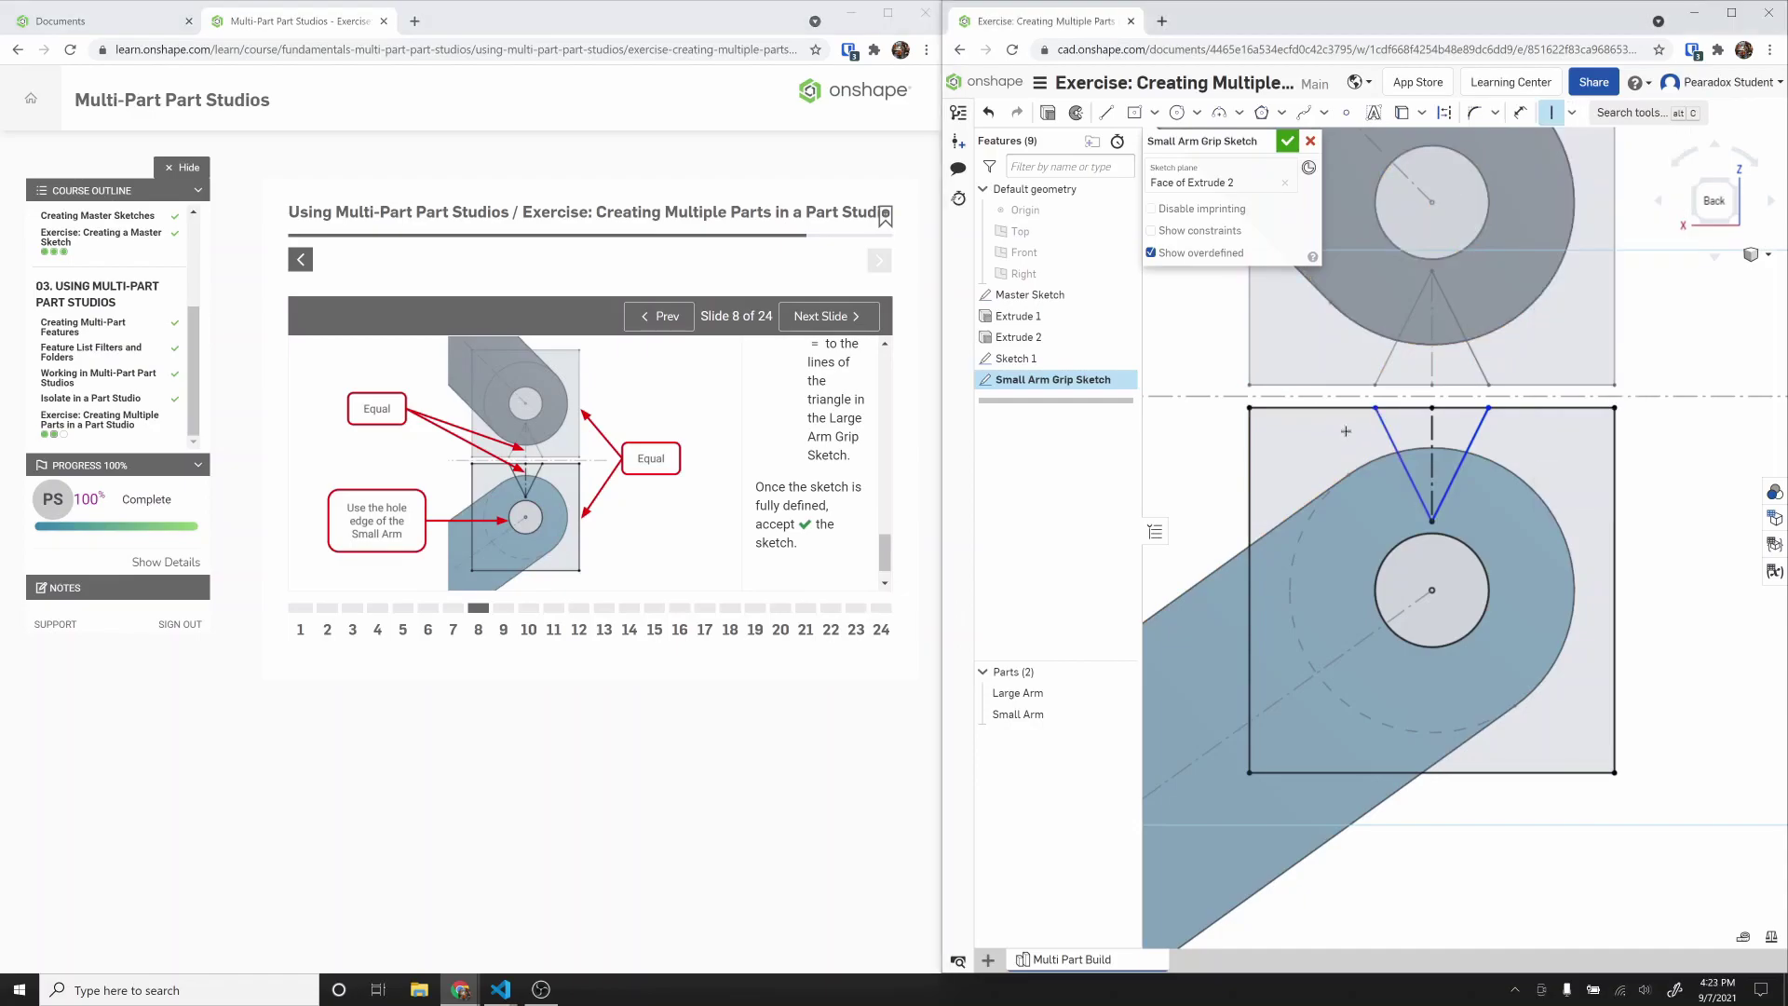
left_click(1377, 402)
left_click(1378, 383)
left_click(1287, 140)
Step: Rename Sketch 1 as Large Arm Grip Sketch and accept it
double_click(1087, 360)
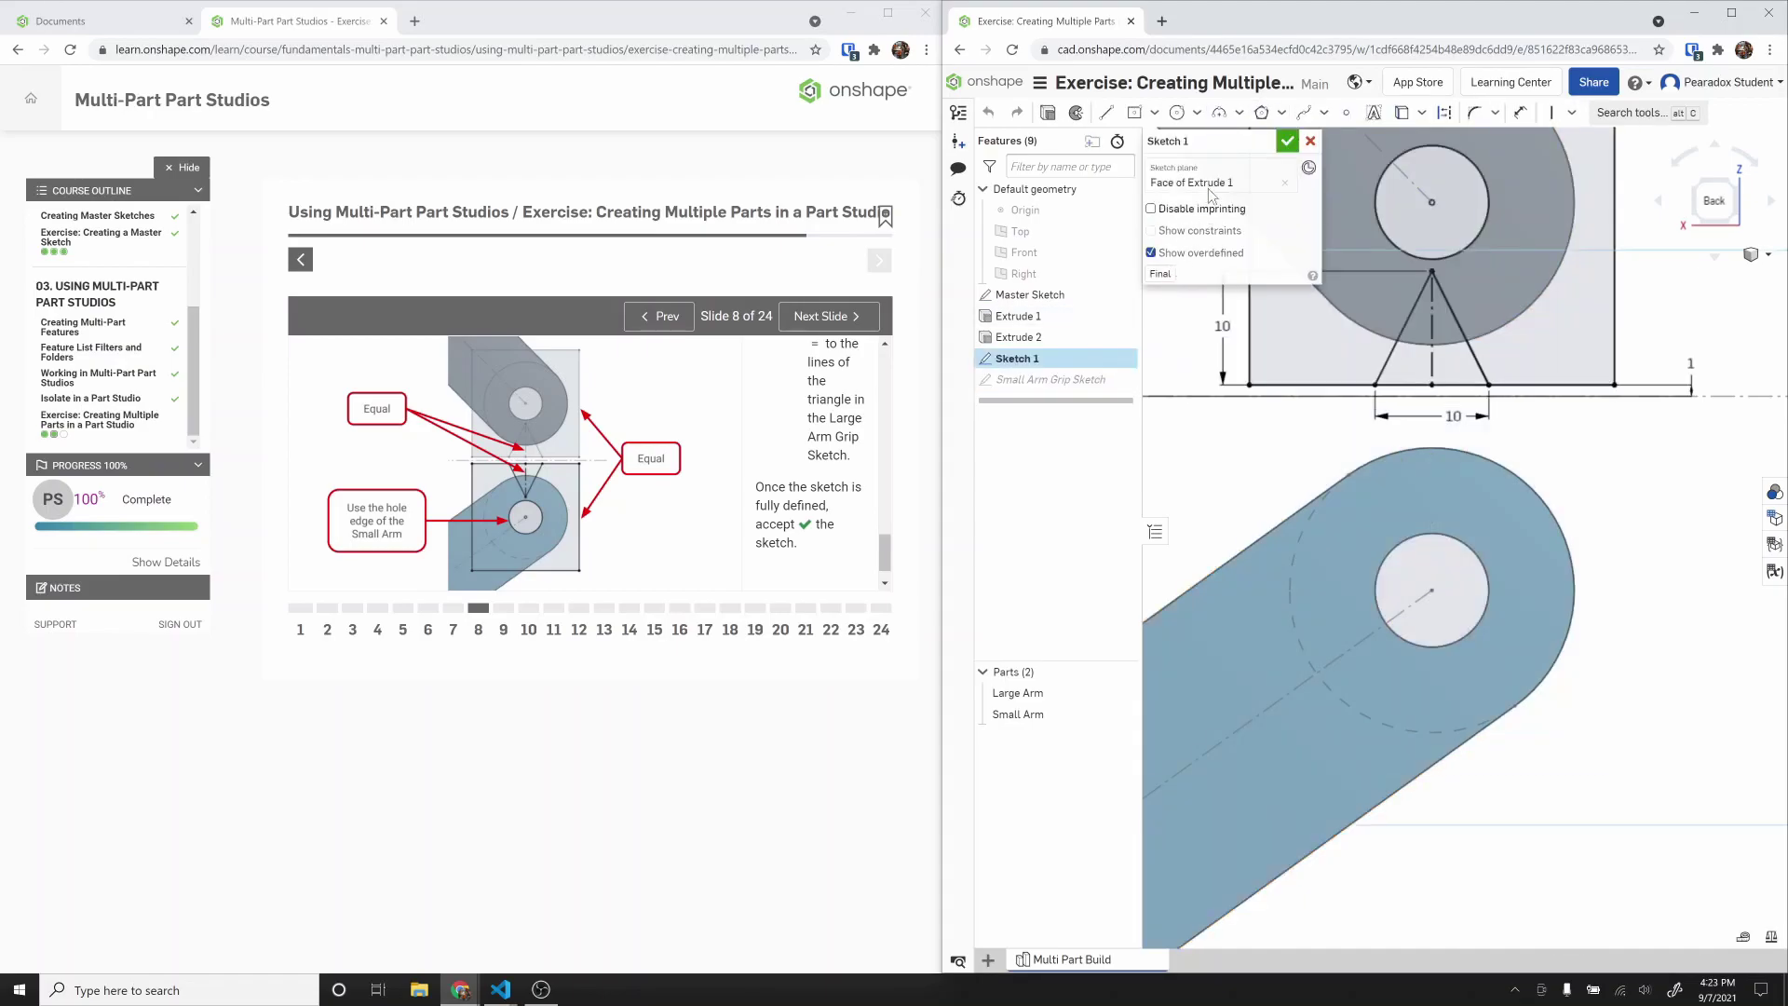
left_click(1264, 146)
type("Larg A")
key("BackSpace")
key("BackSpace")
type("e Arm Grip")
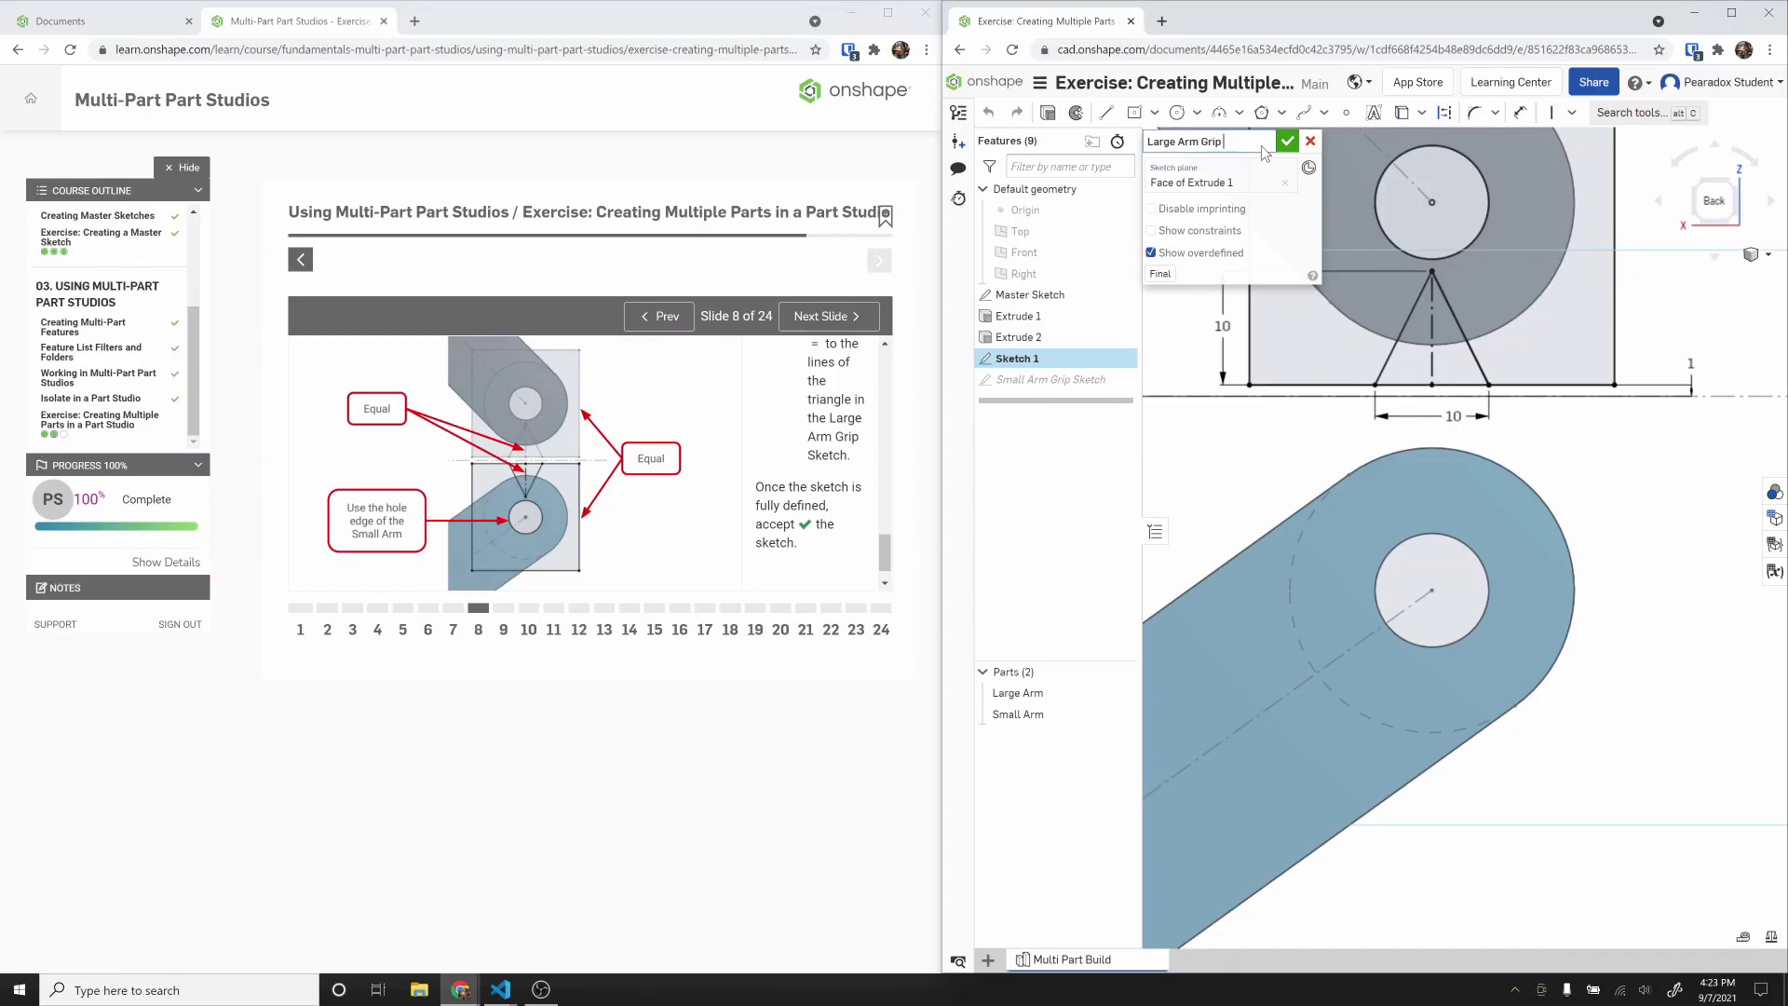
type(" Sketch")
left_click(1288, 141)
Step: Advance the exercise to slide 9 and read the Step 9 reference plane instructions
left_click(828, 326)
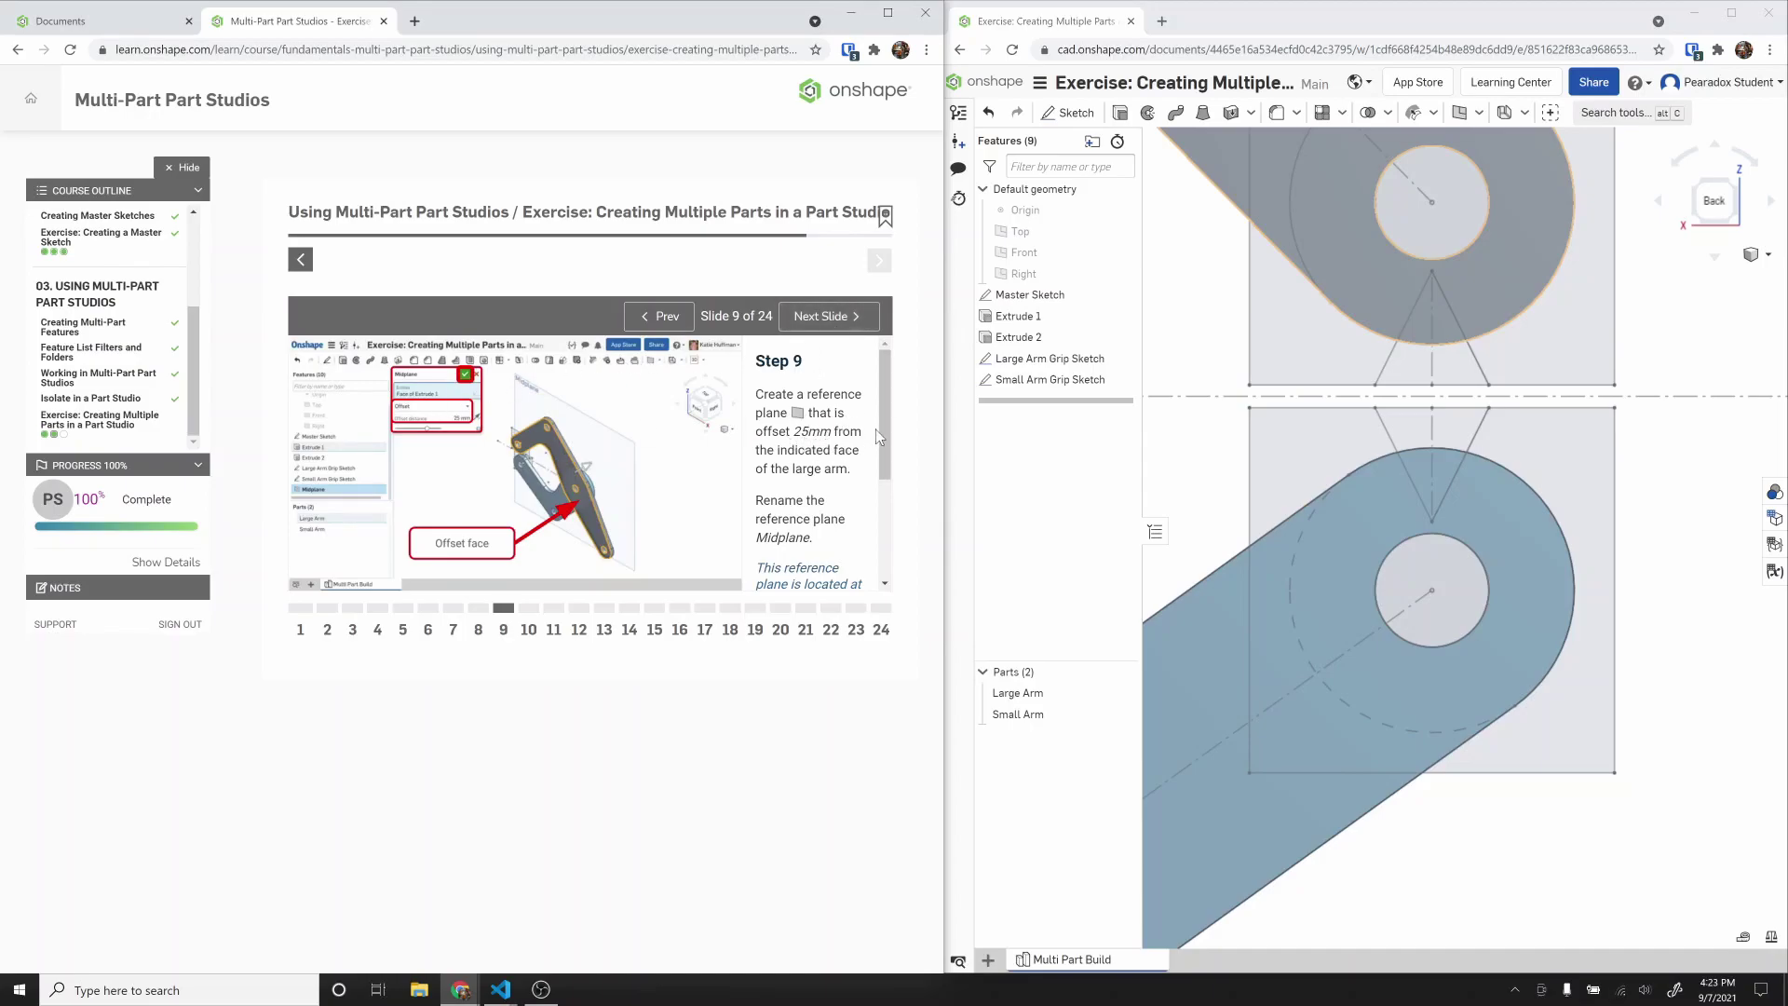
scroll(879, 427, "down", 2)
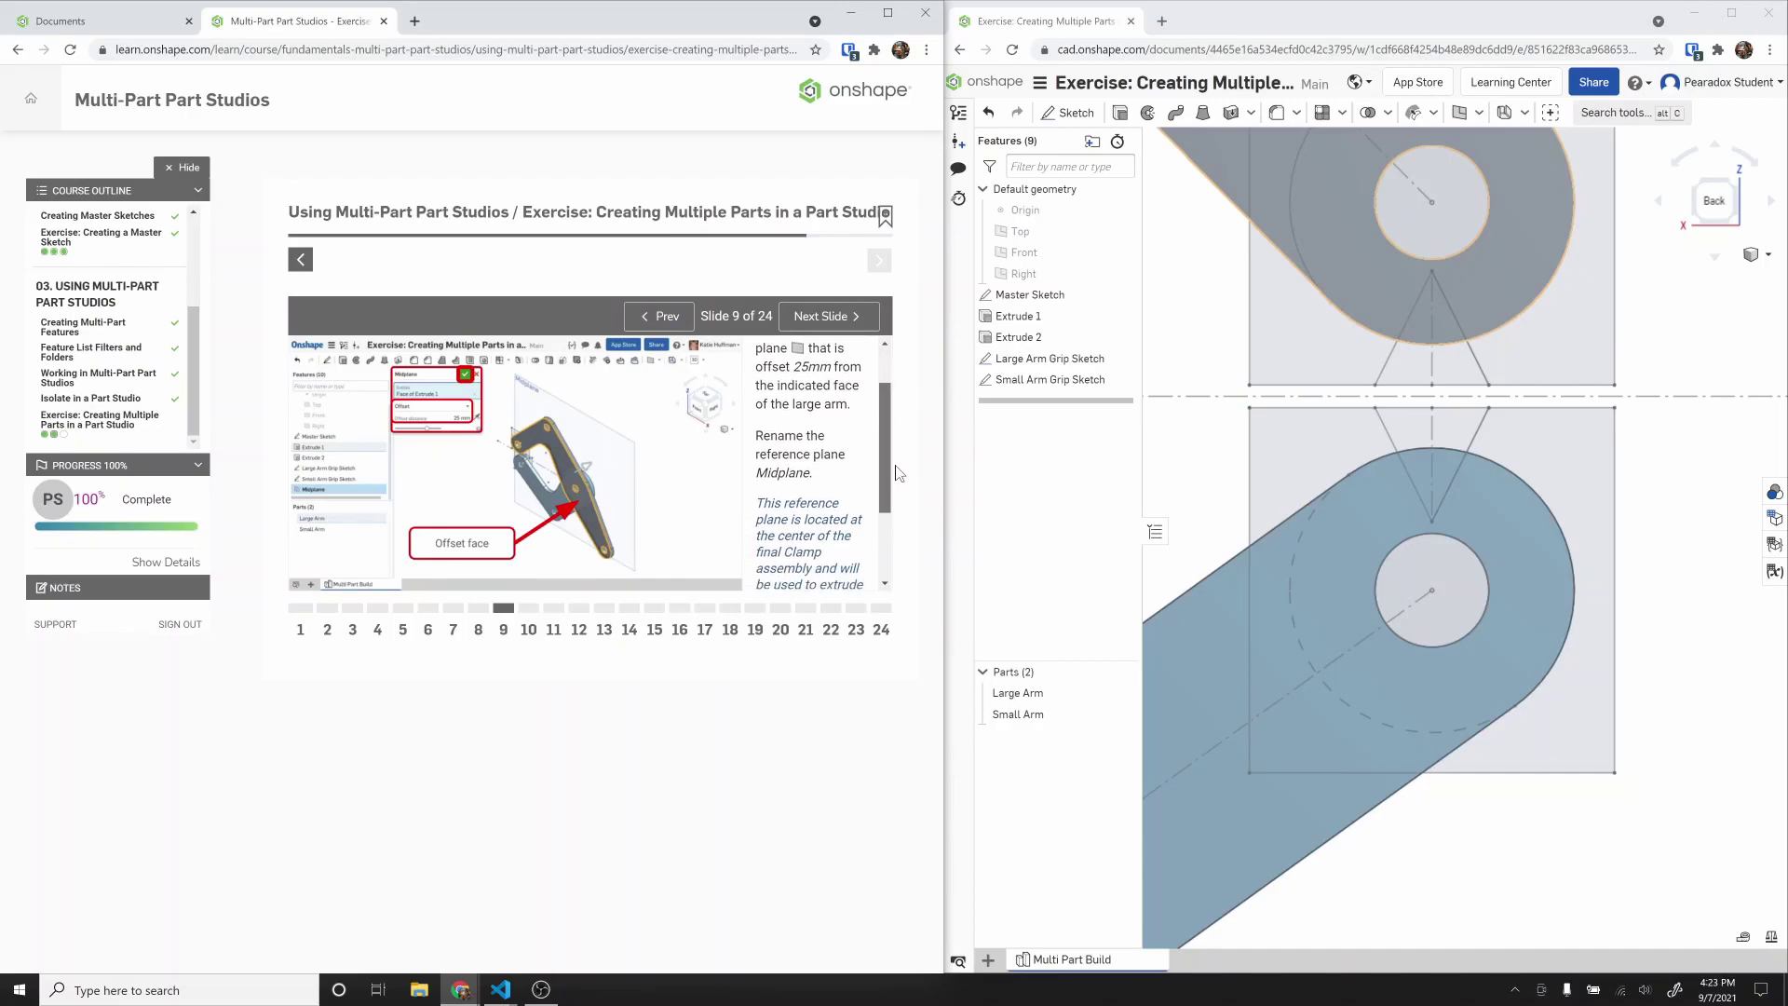
scroll(1202, 486, "down", 4)
Step: Start a reference plane feature and hide the Master Sketch
right_click_drag(1262, 463, 1183, 498)
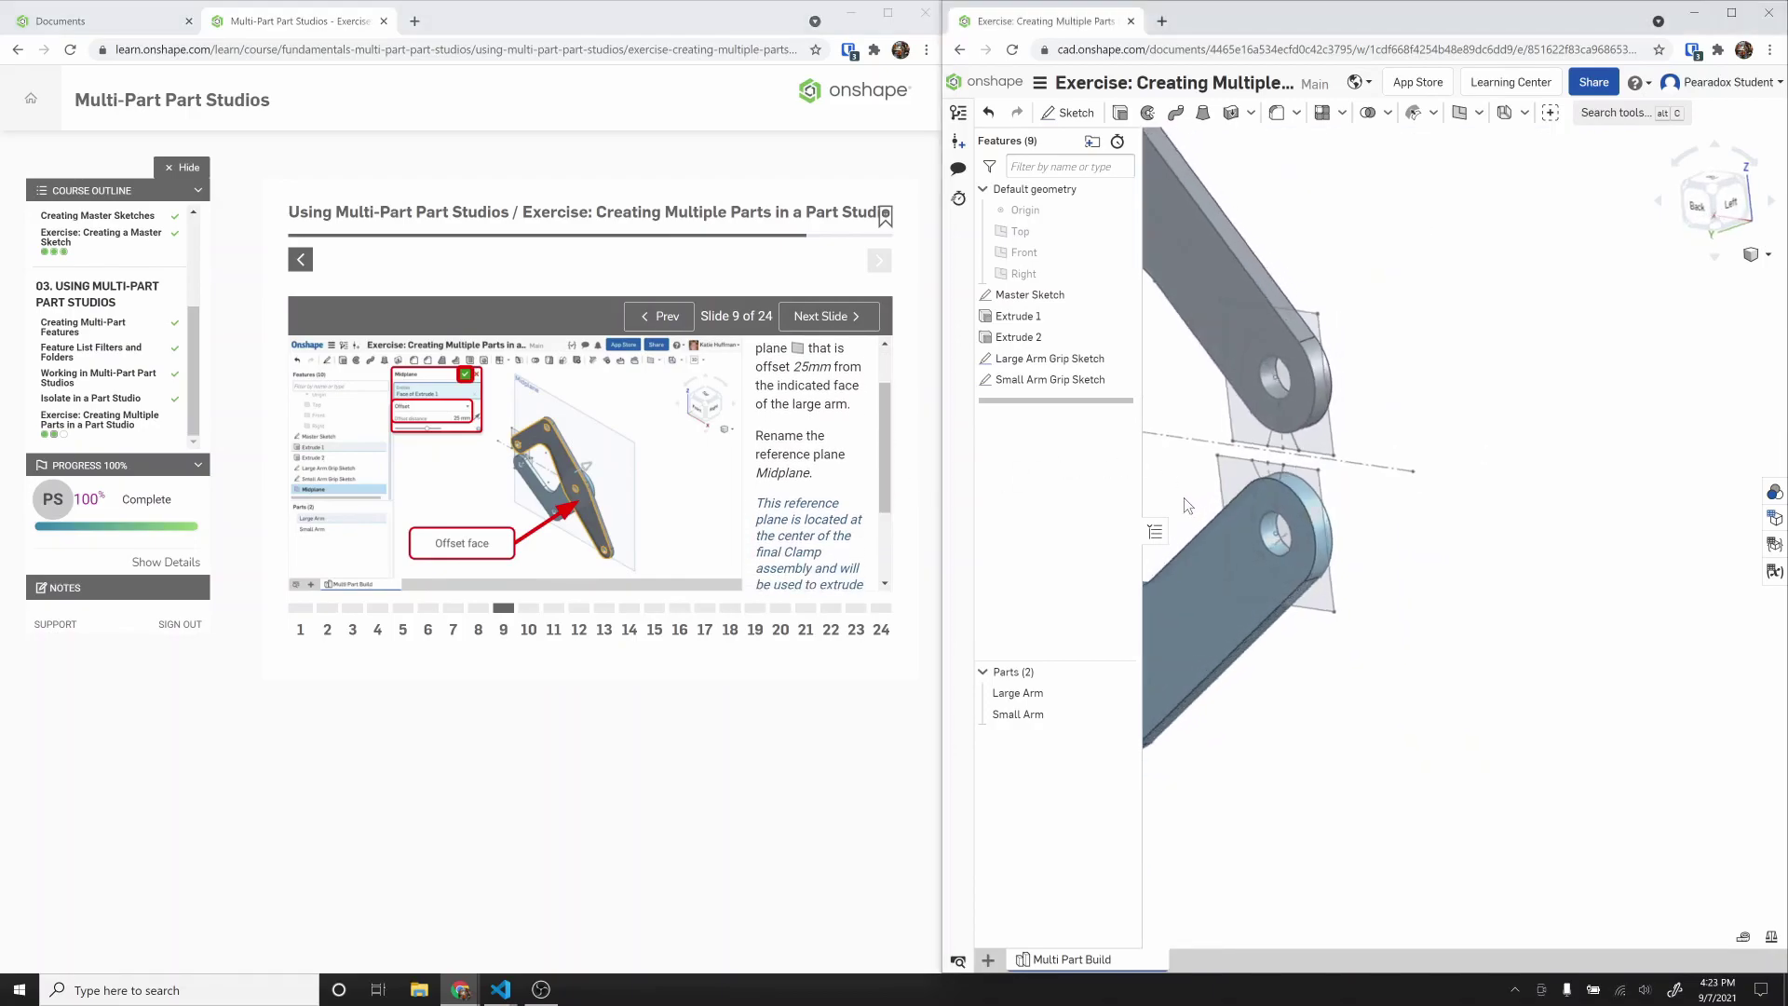
left_click(1481, 112)
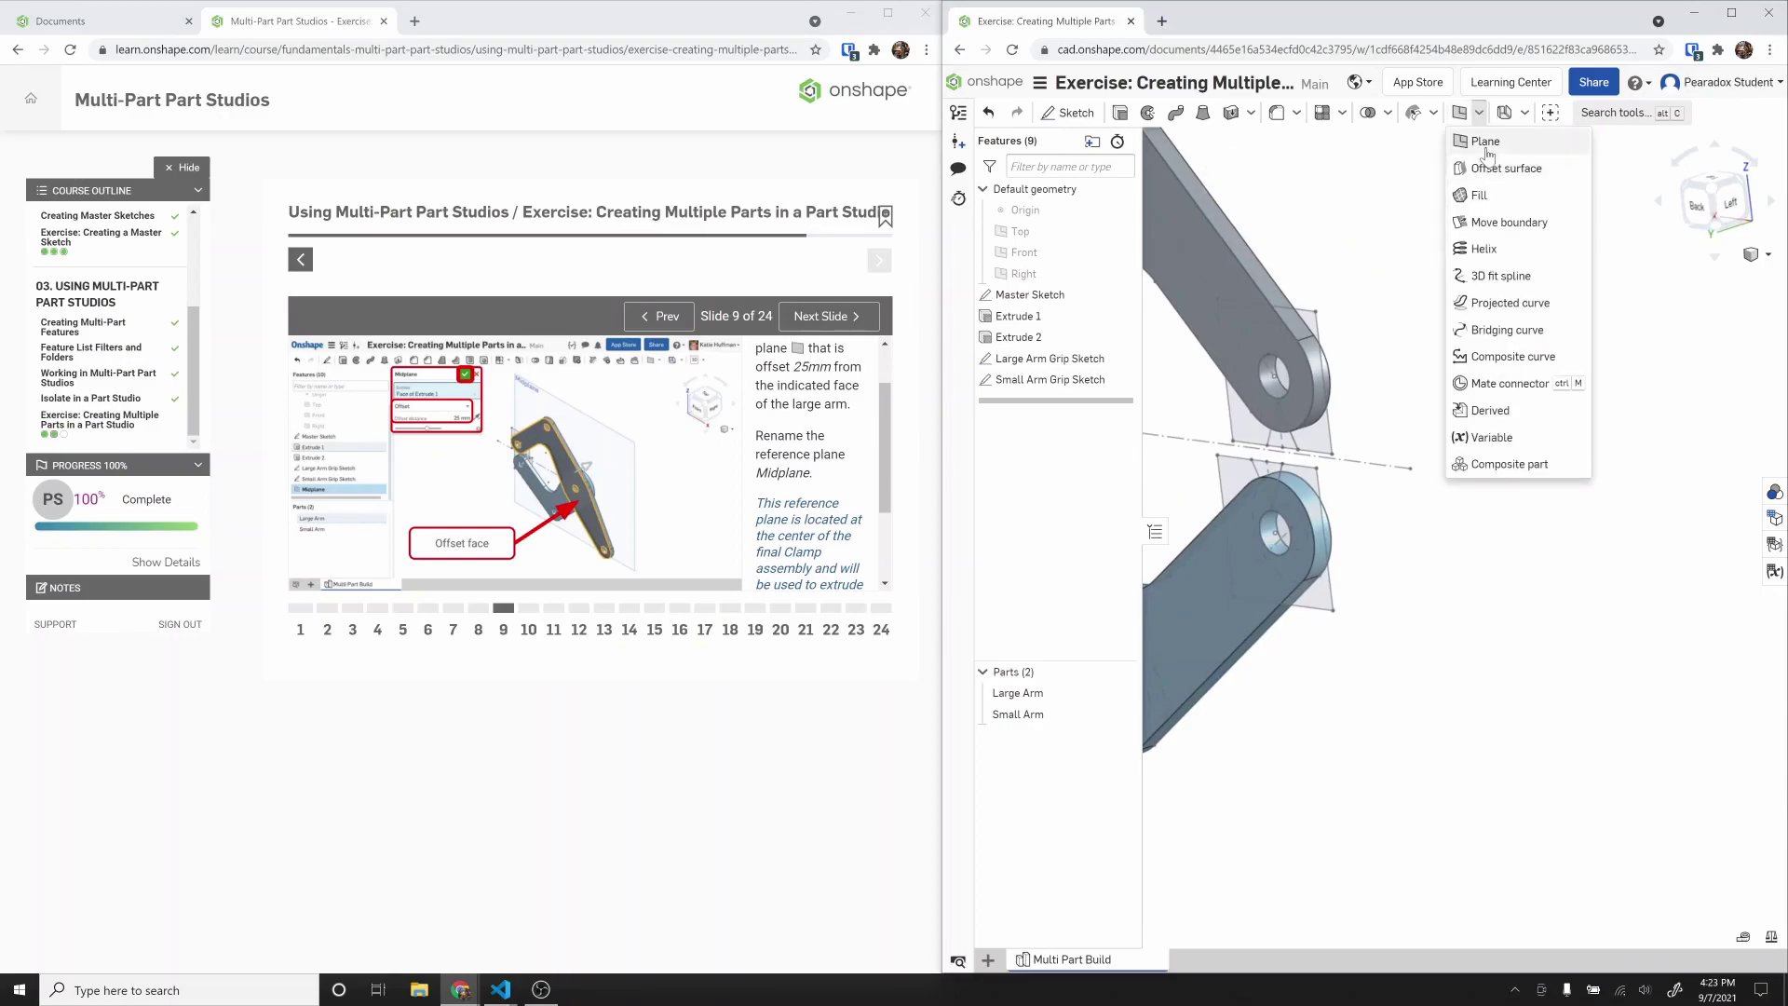
left_click(1485, 141)
key("f")
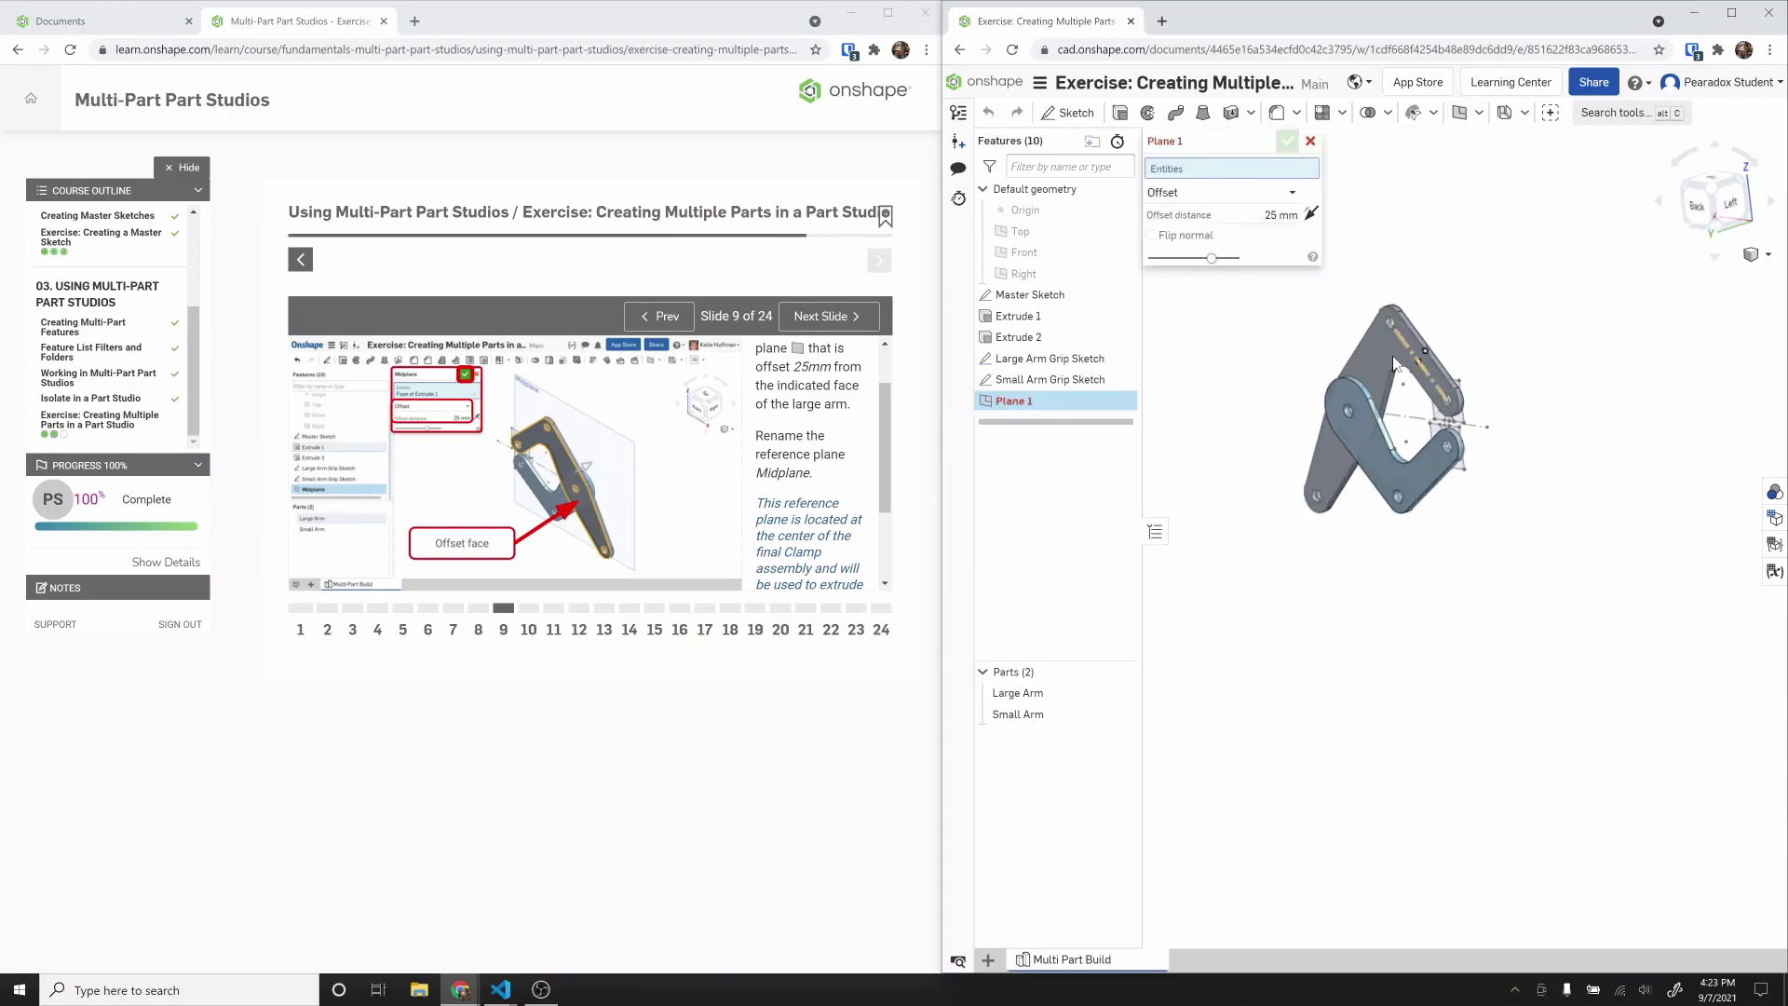
scroll(1400, 351, "up", 3)
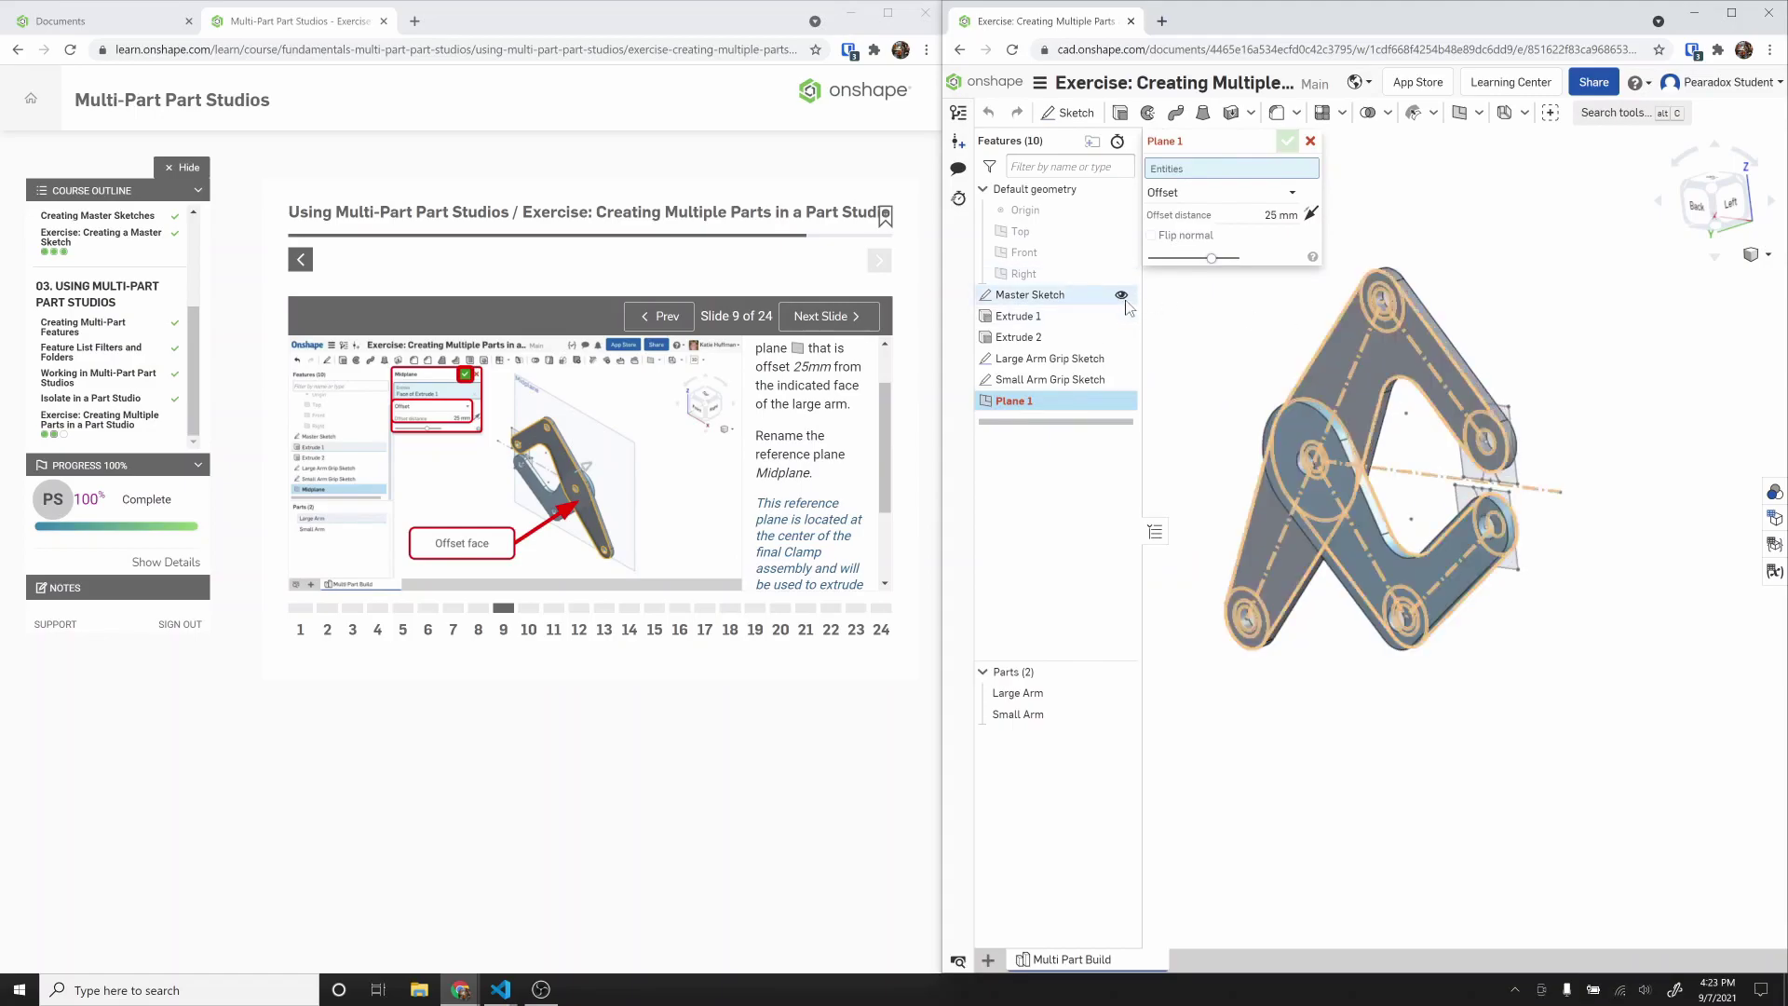
left_click(1121, 295)
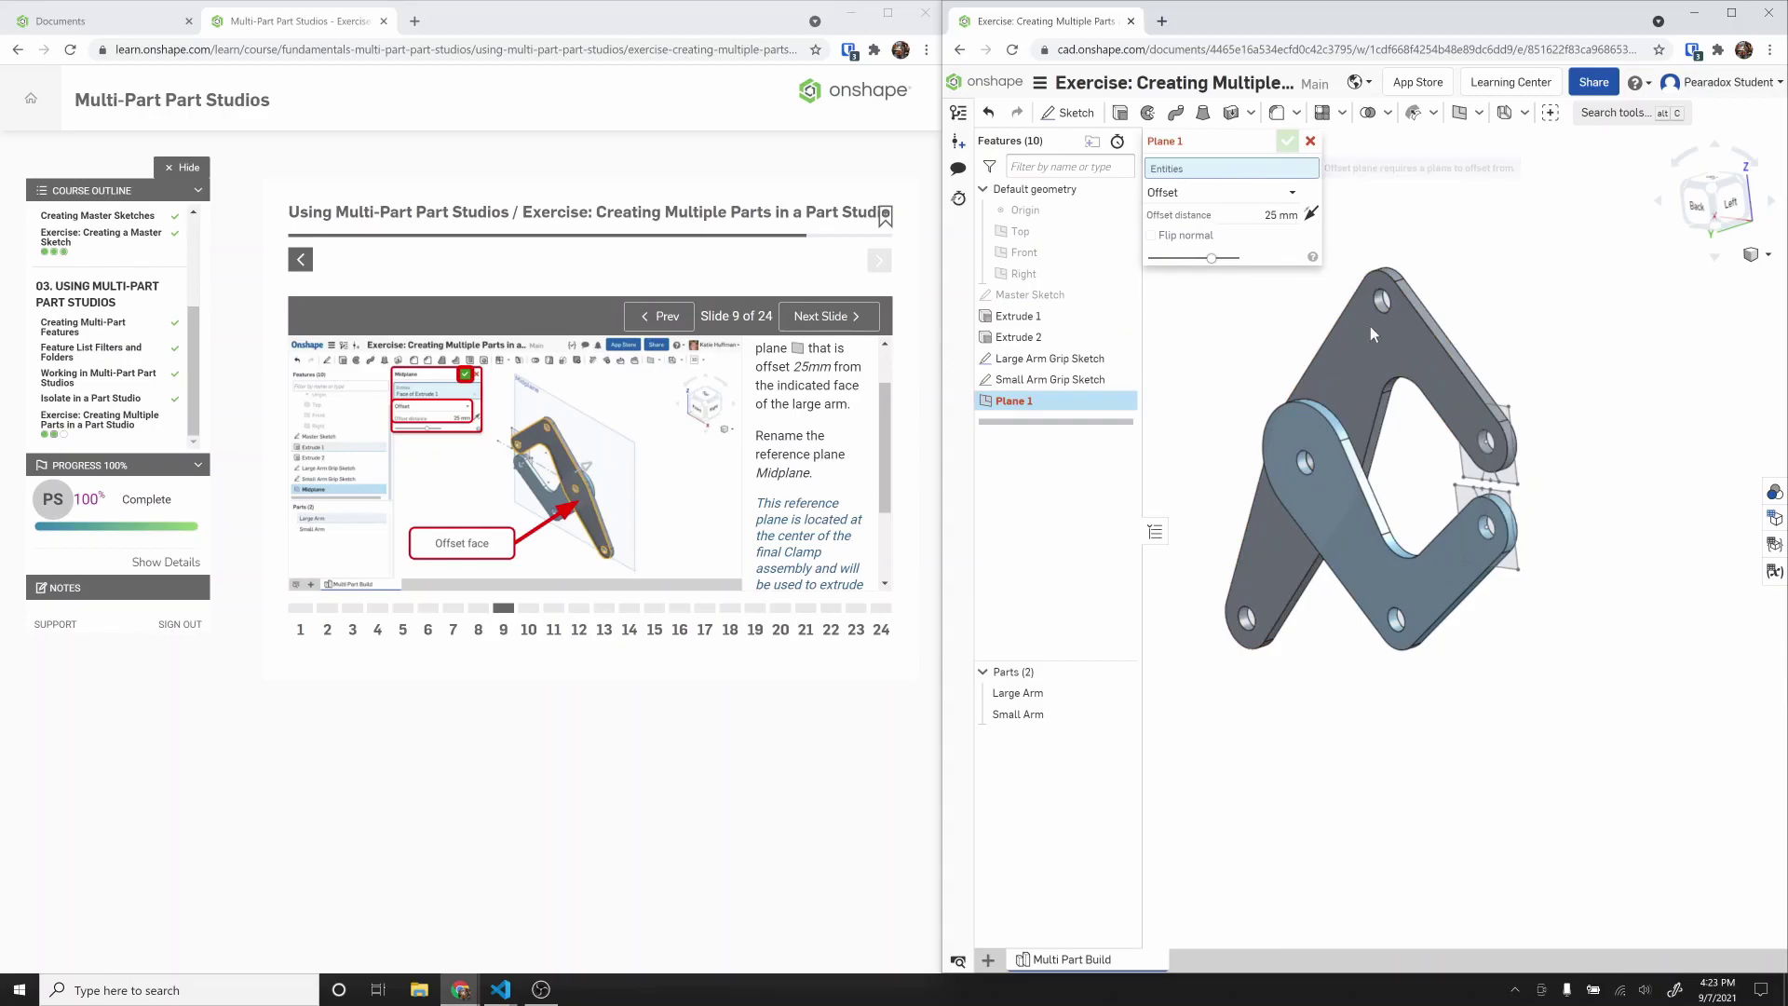
Step: Create a reference plane offset 25 mm from the large arm's face that carries the Large Arm Grip Sketch
left_click(1407, 352)
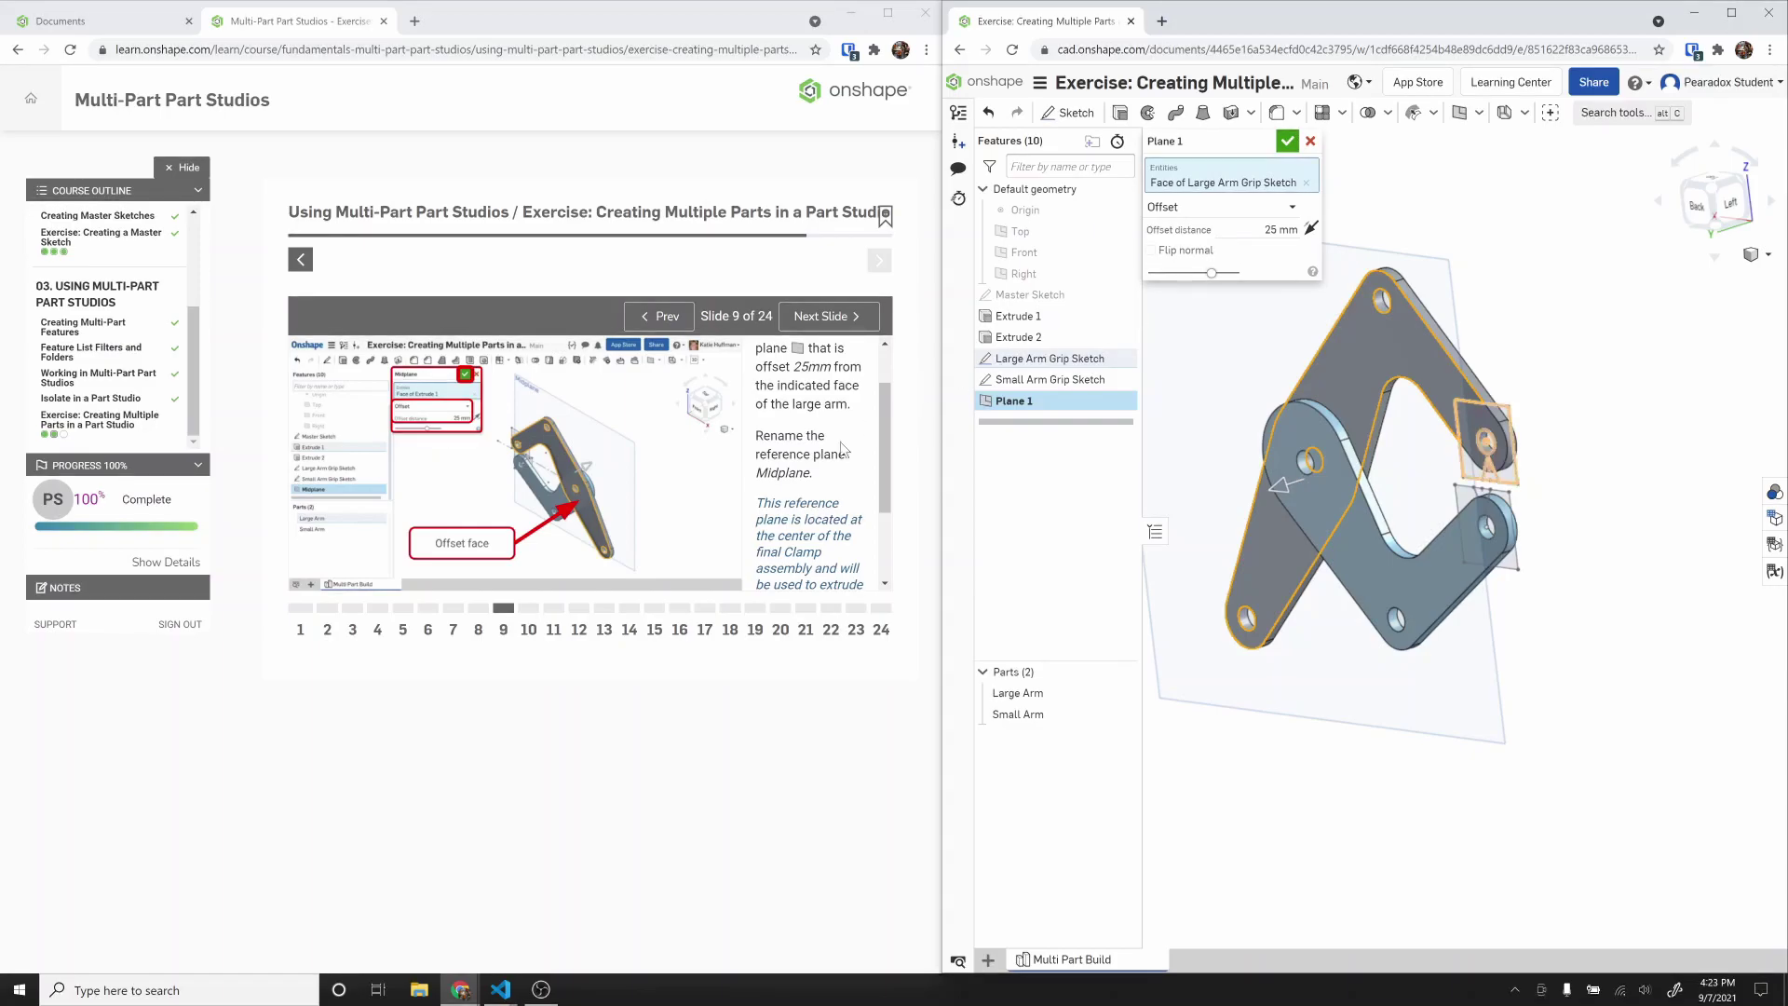
scroll(836, 499, "down", 3)
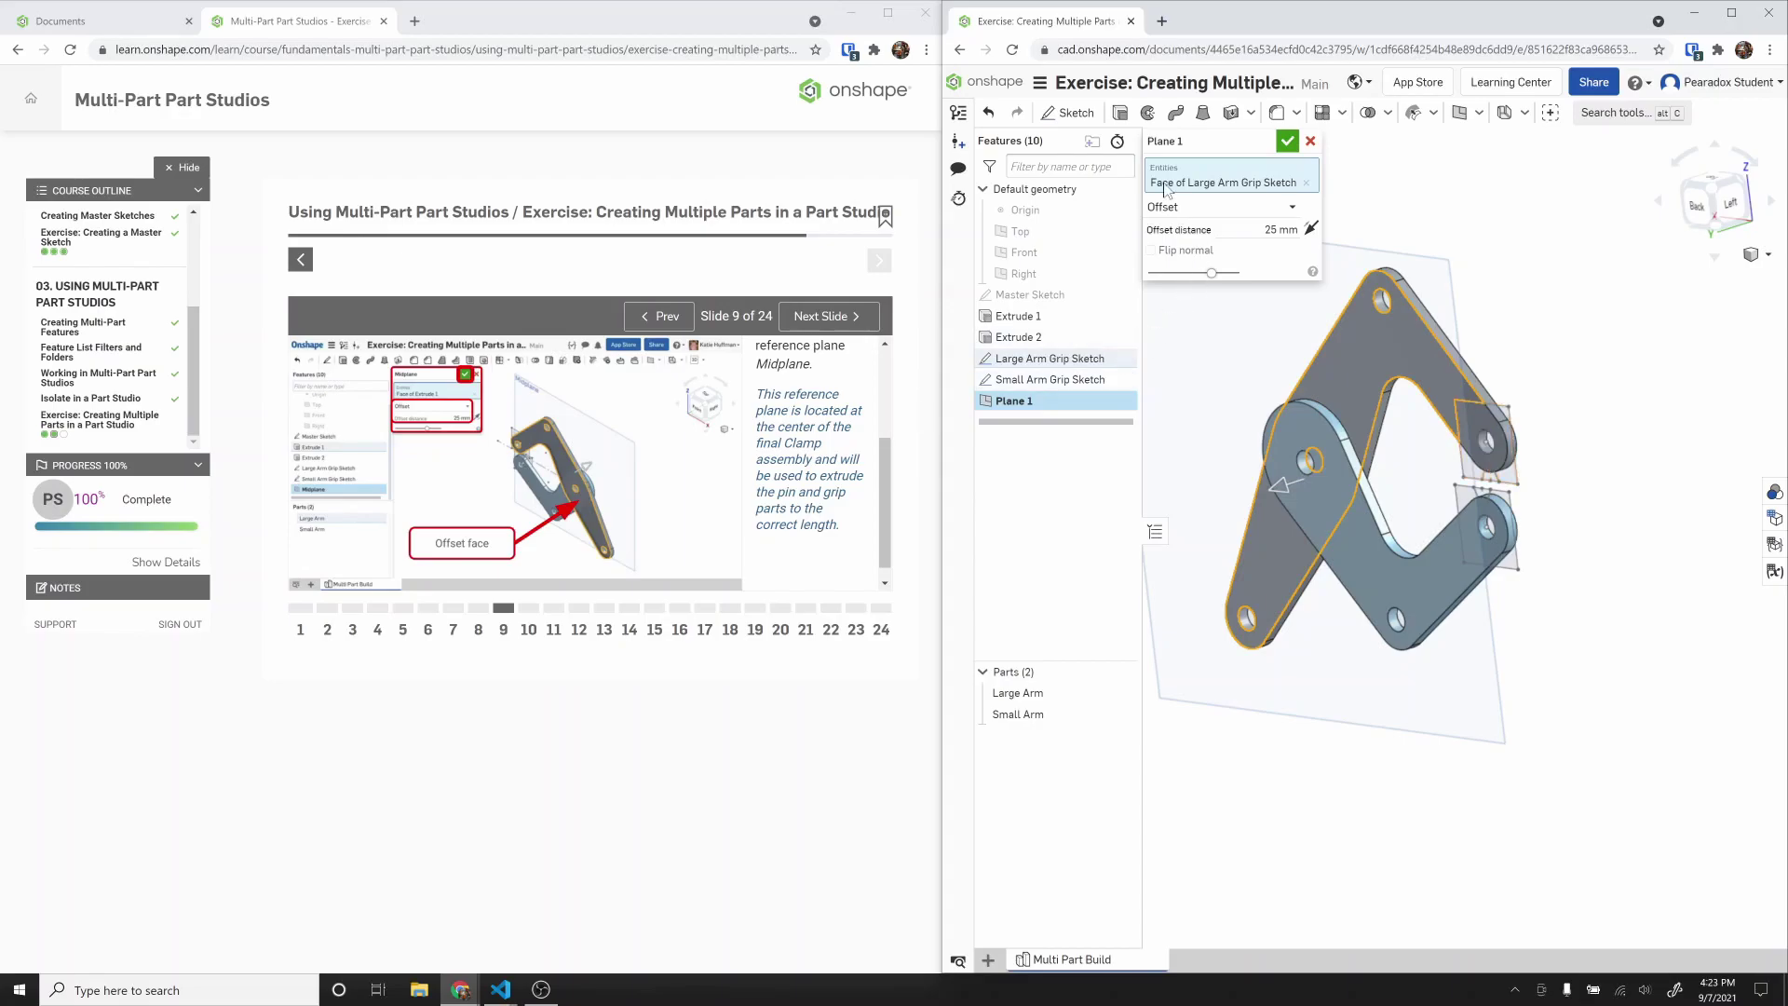
key("Return")
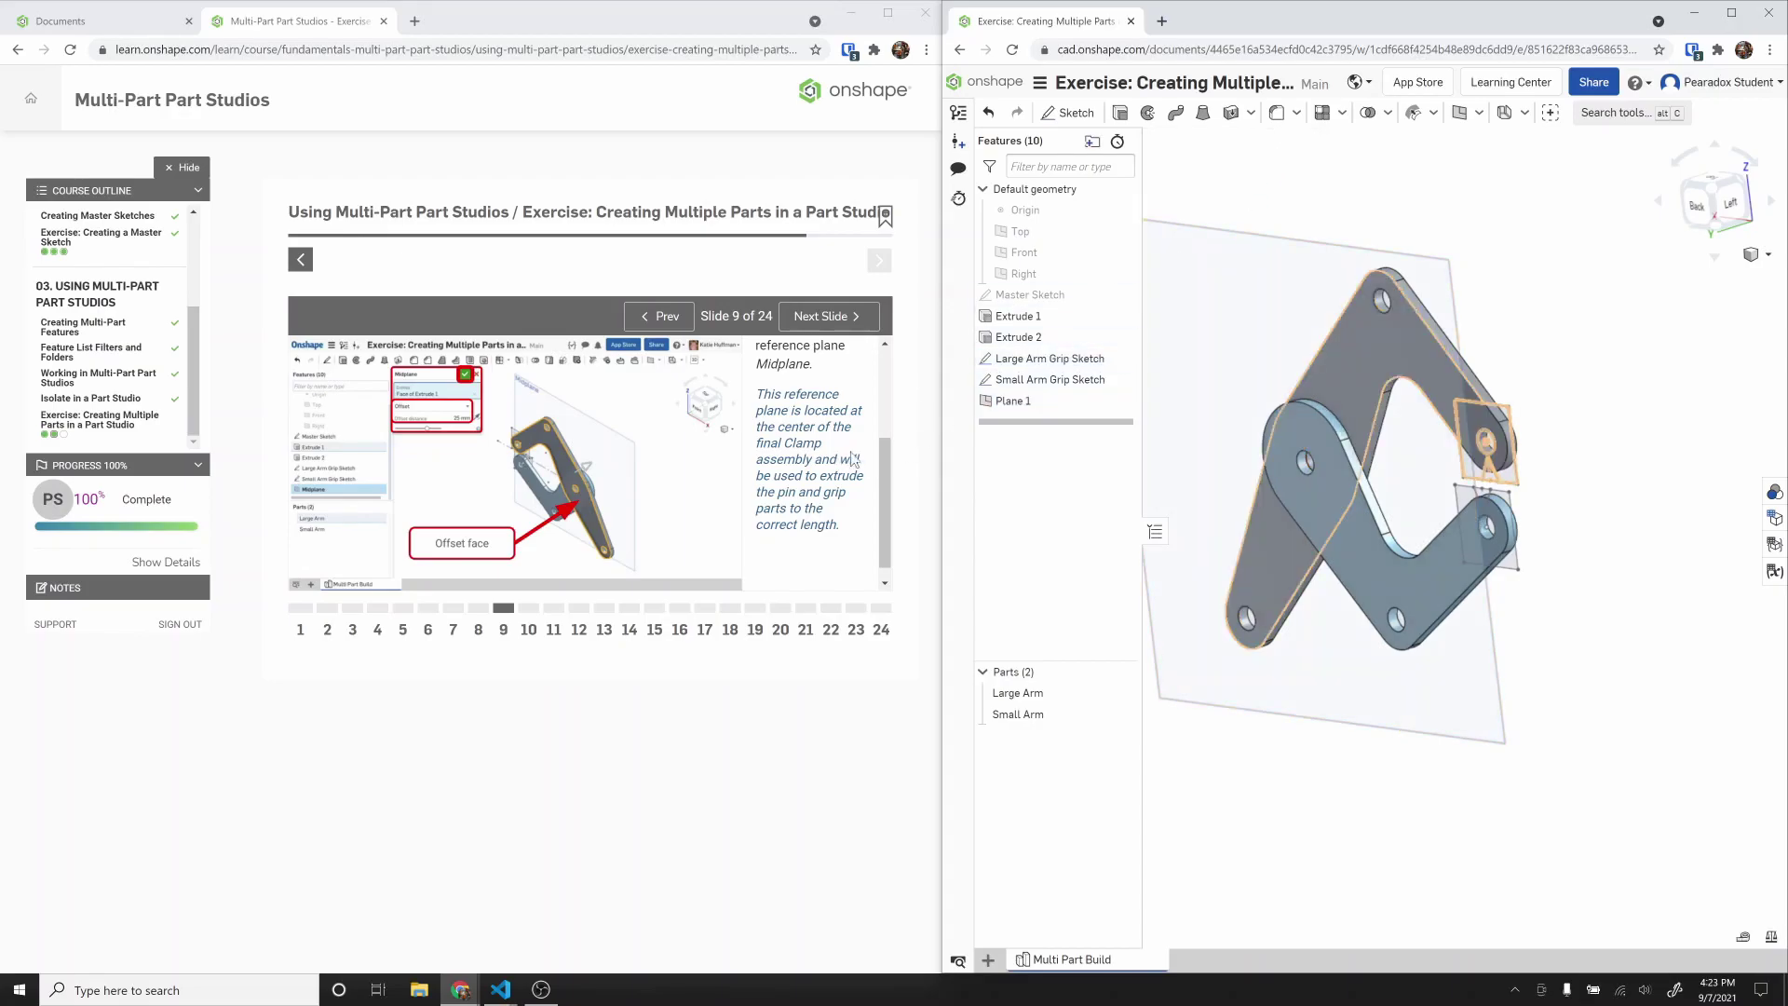
Step: Delete the Plane 1 feature and return to the Step 9 instructions
left_click(839, 319)
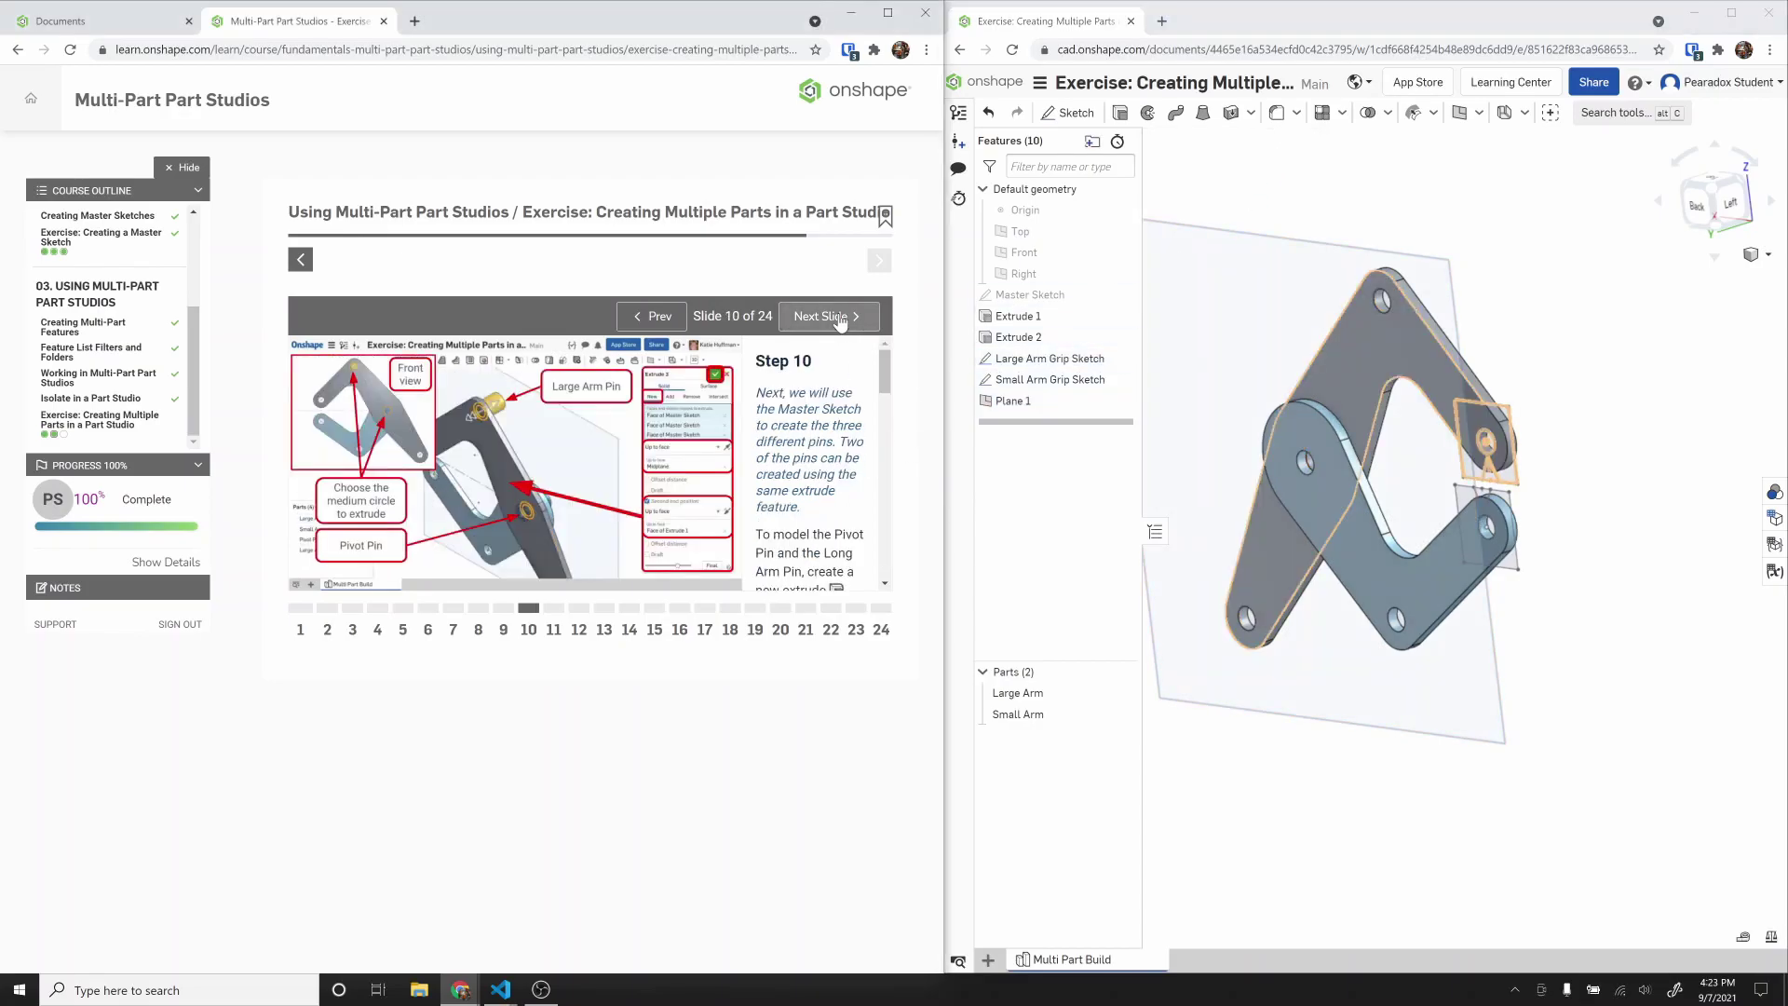
left_click(1060, 402)
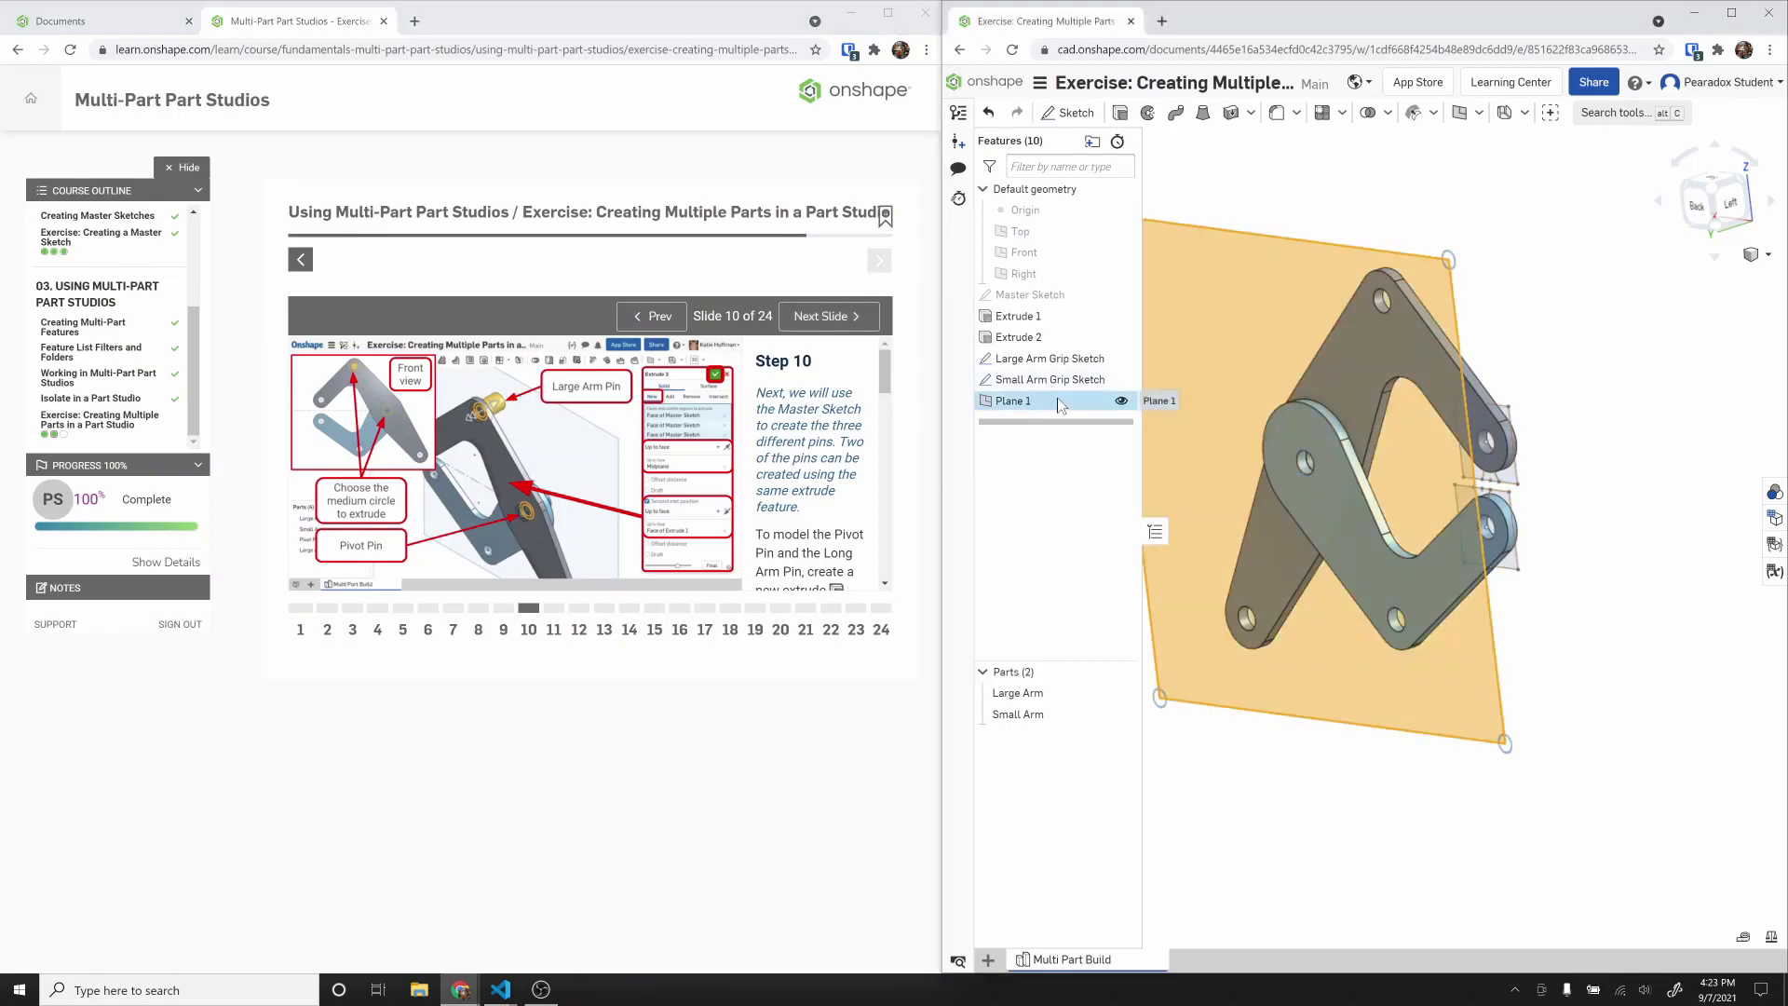
key("Delete")
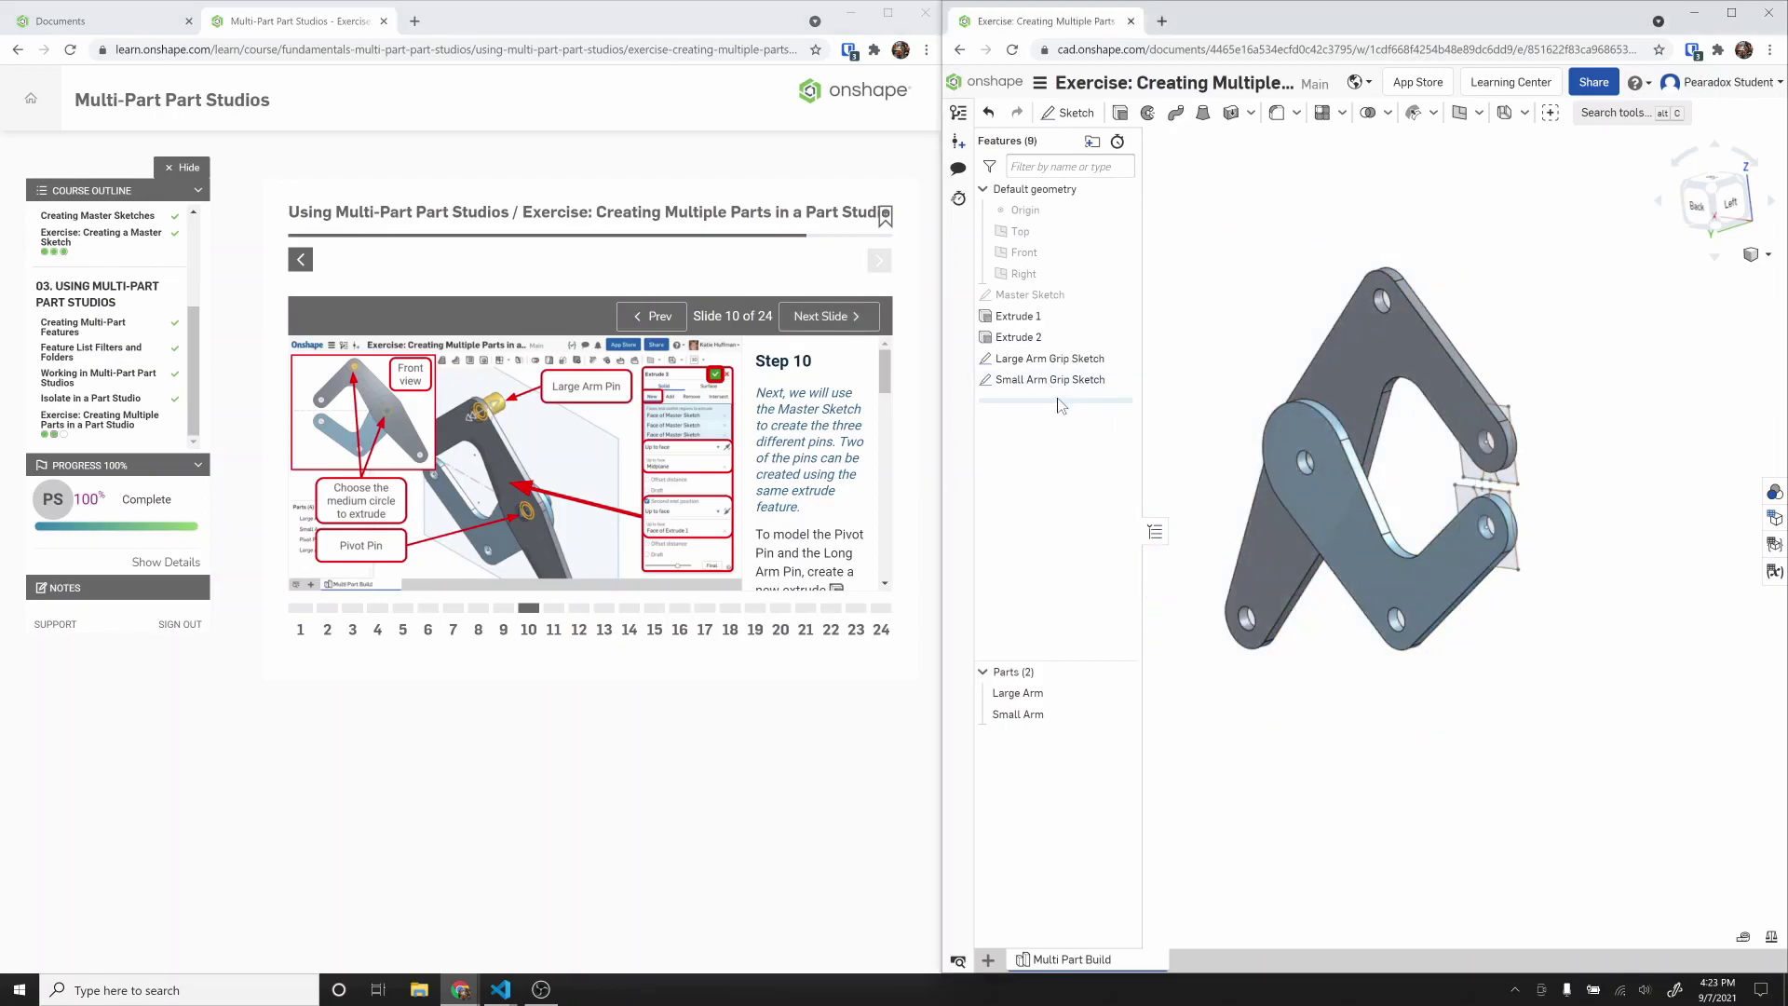
left_click(652, 317)
Step: Create a reference plane offset 25 mm from the large arm's front face
left_click(1422, 561)
key("shift+1")
scroll(1371, 573, "up", 3)
right_click_drag(1371, 573, 1405, 474)
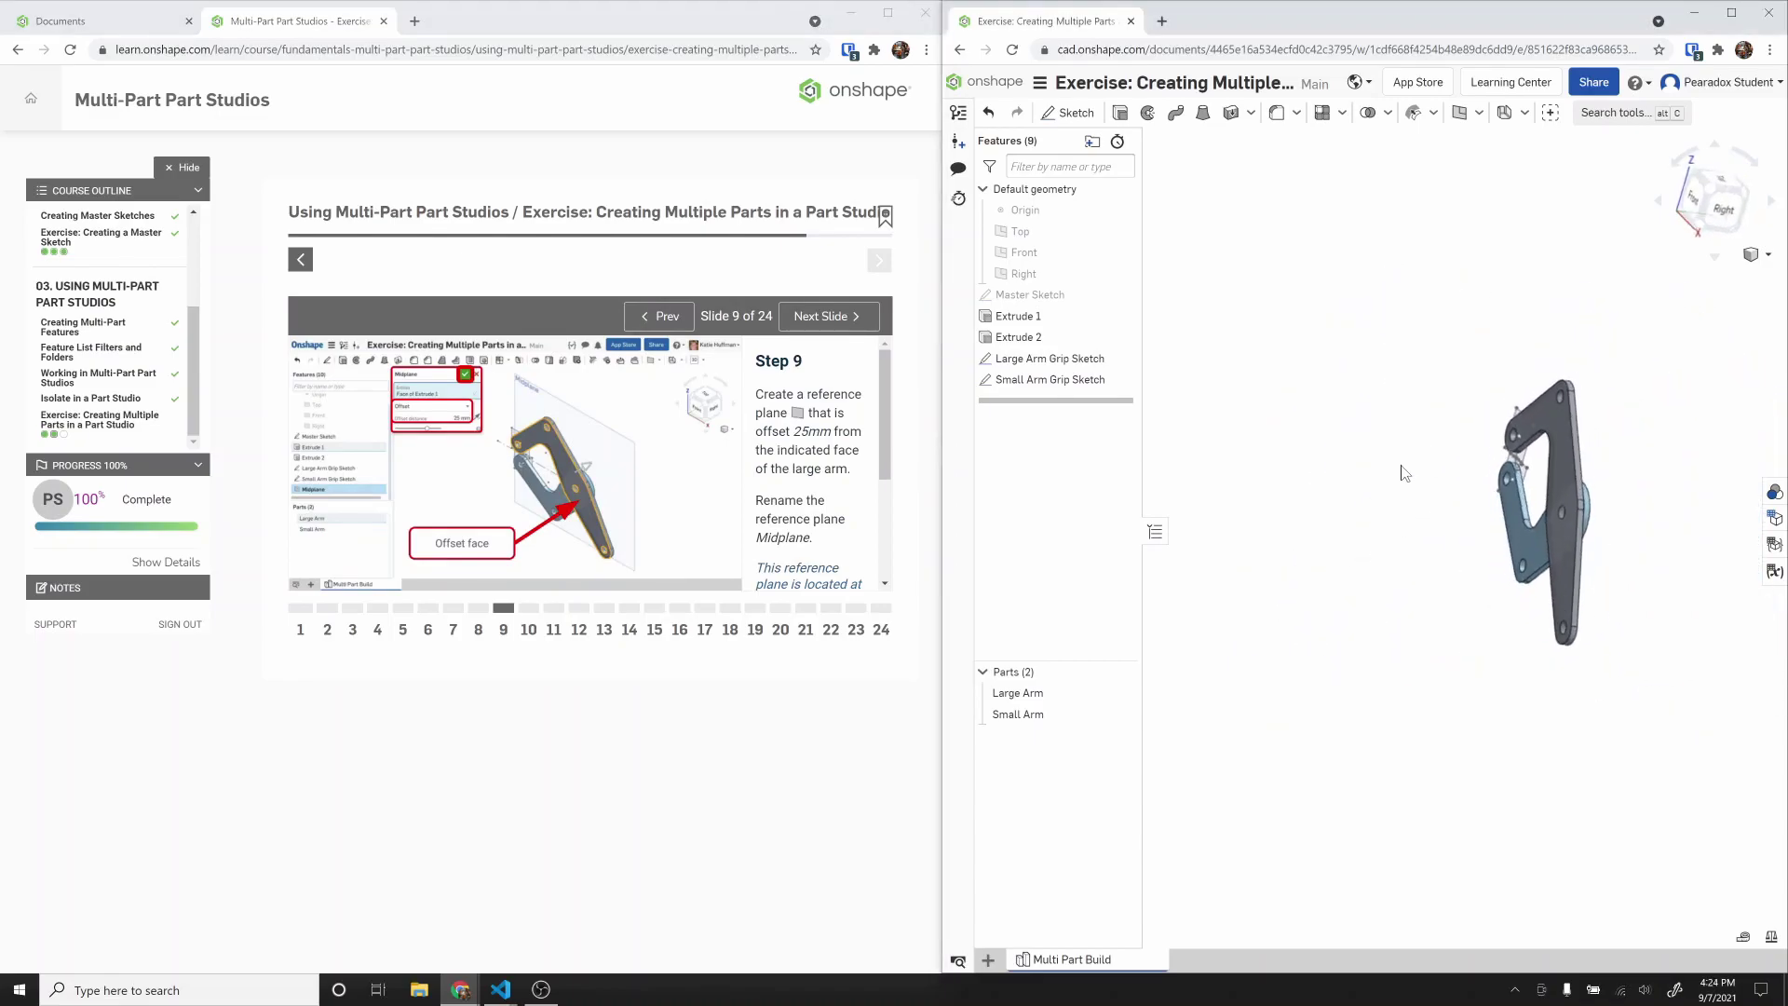
left_click(1704, 200)
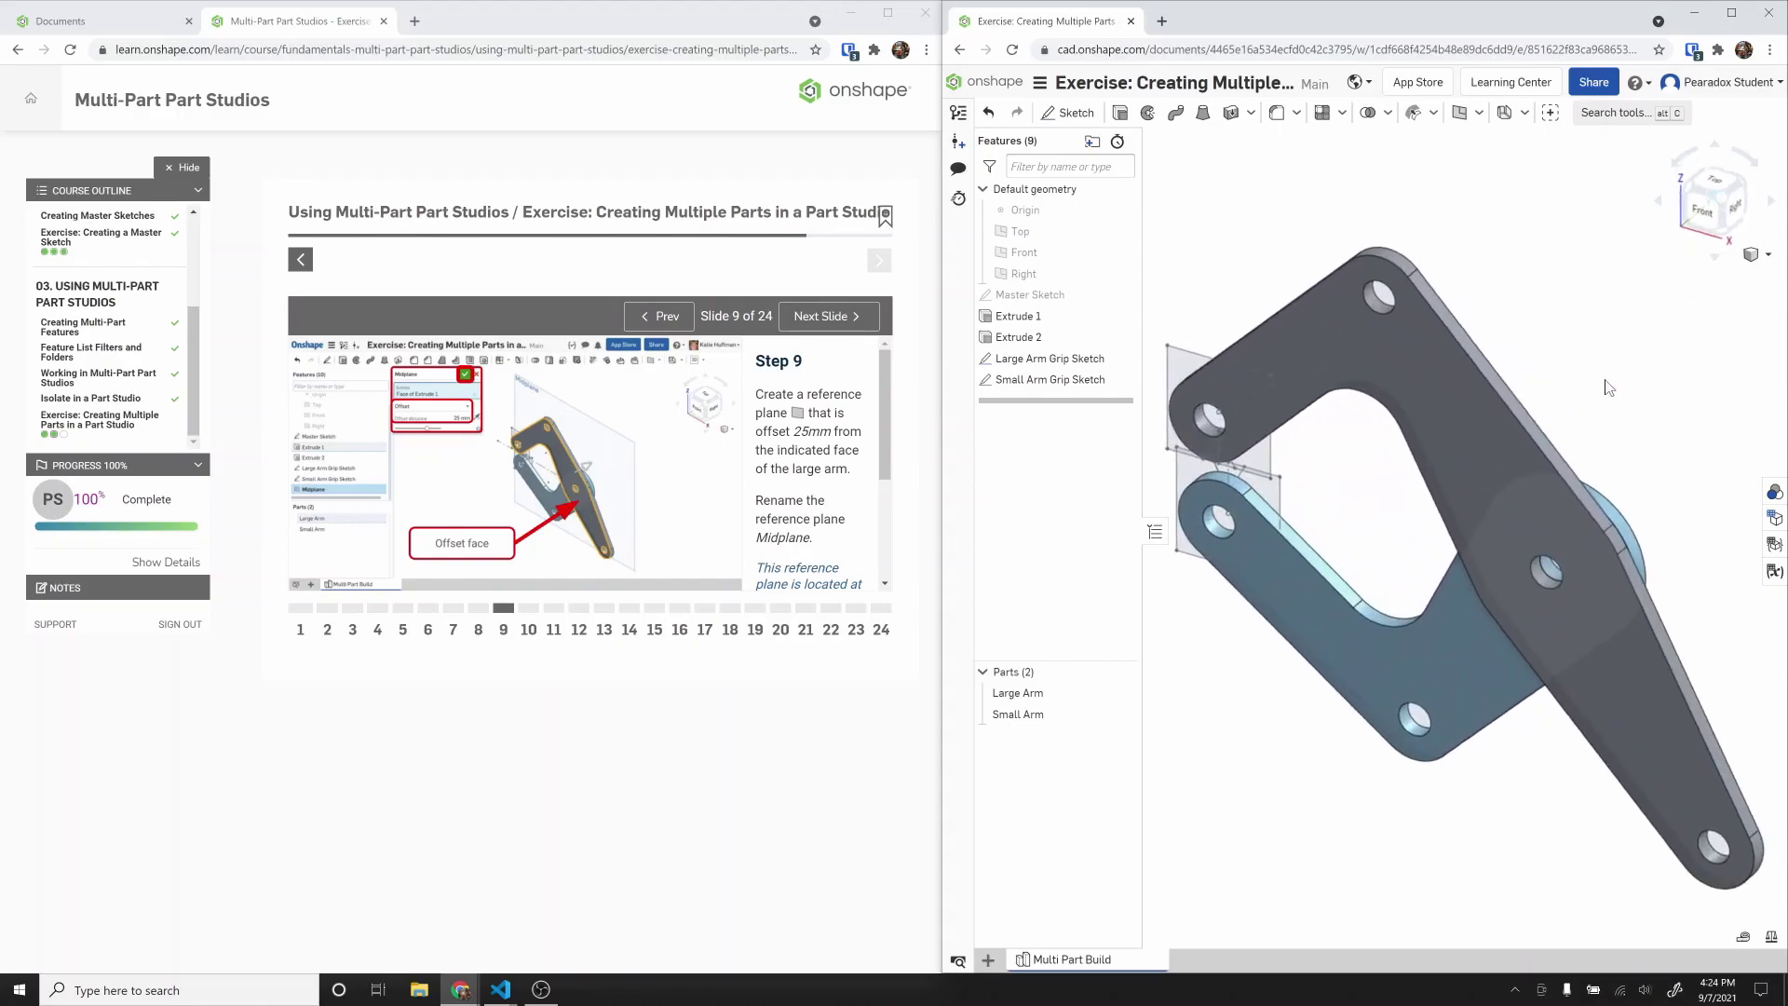
left_click(1459, 112)
left_click(1431, 400)
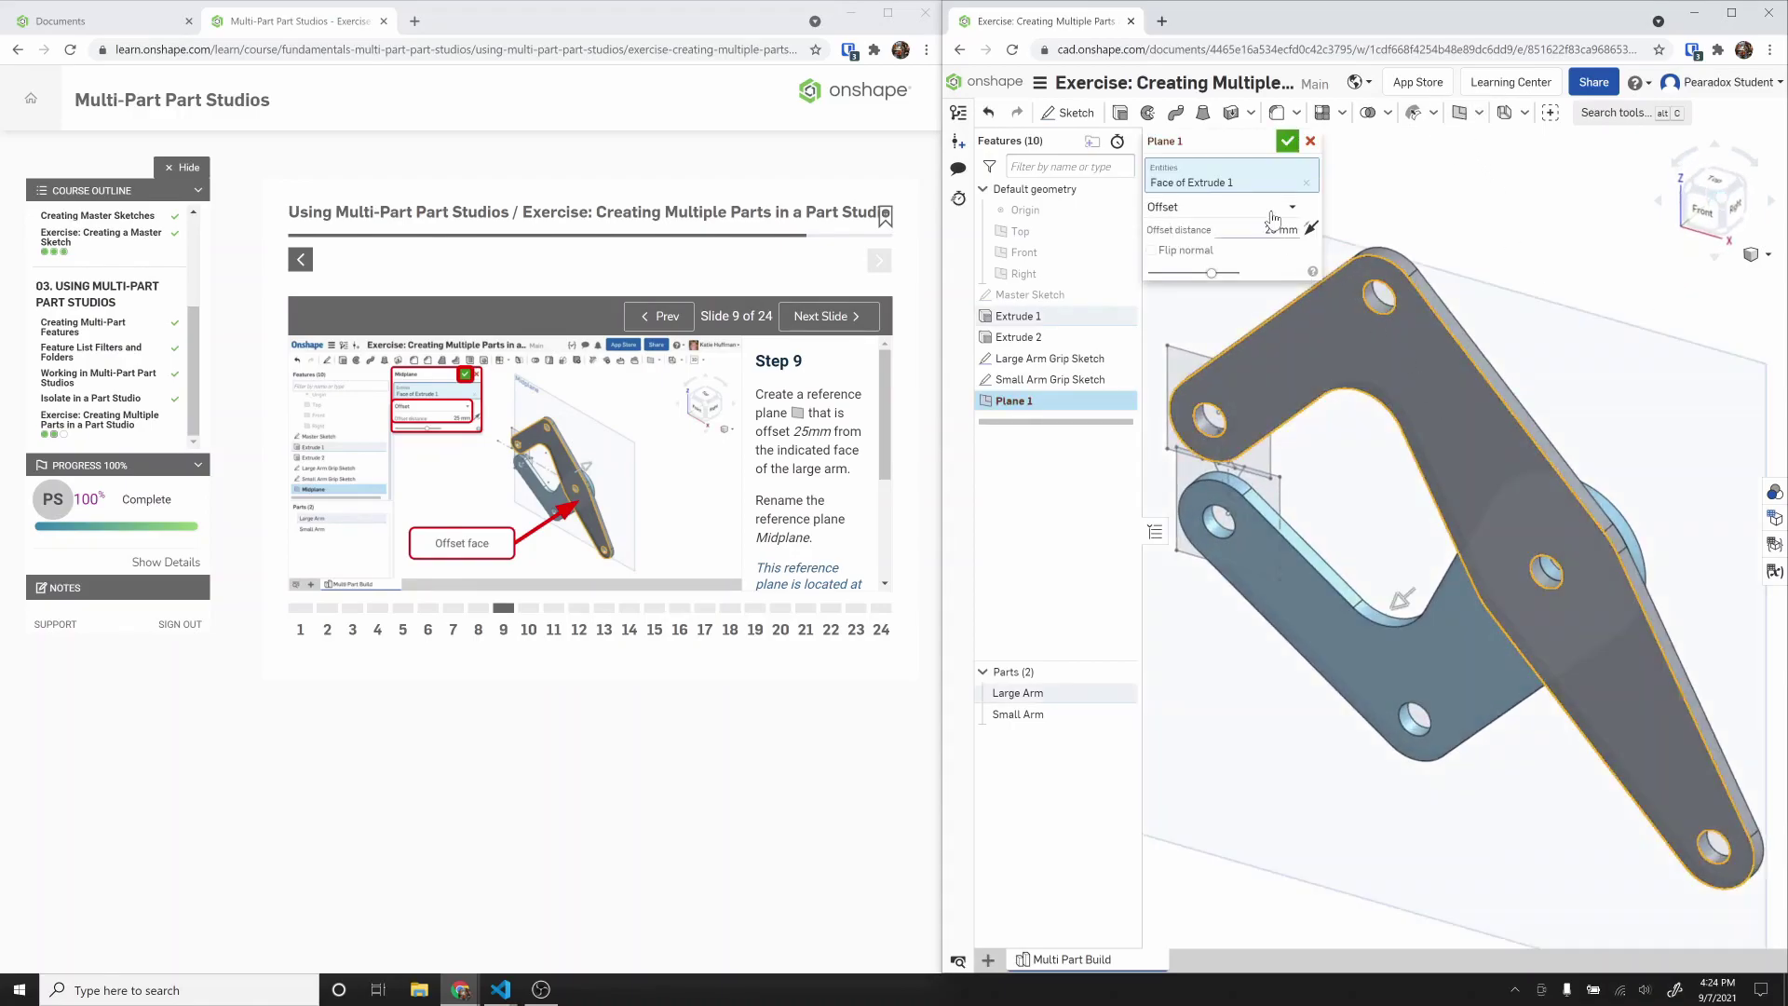
left_click(1287, 140)
Step: Rename the new reference plane to midplane
right_click_drag(1417, 294, 1430, 369)
right_click(1052, 401)
left_click(1076, 421)
type("midp")
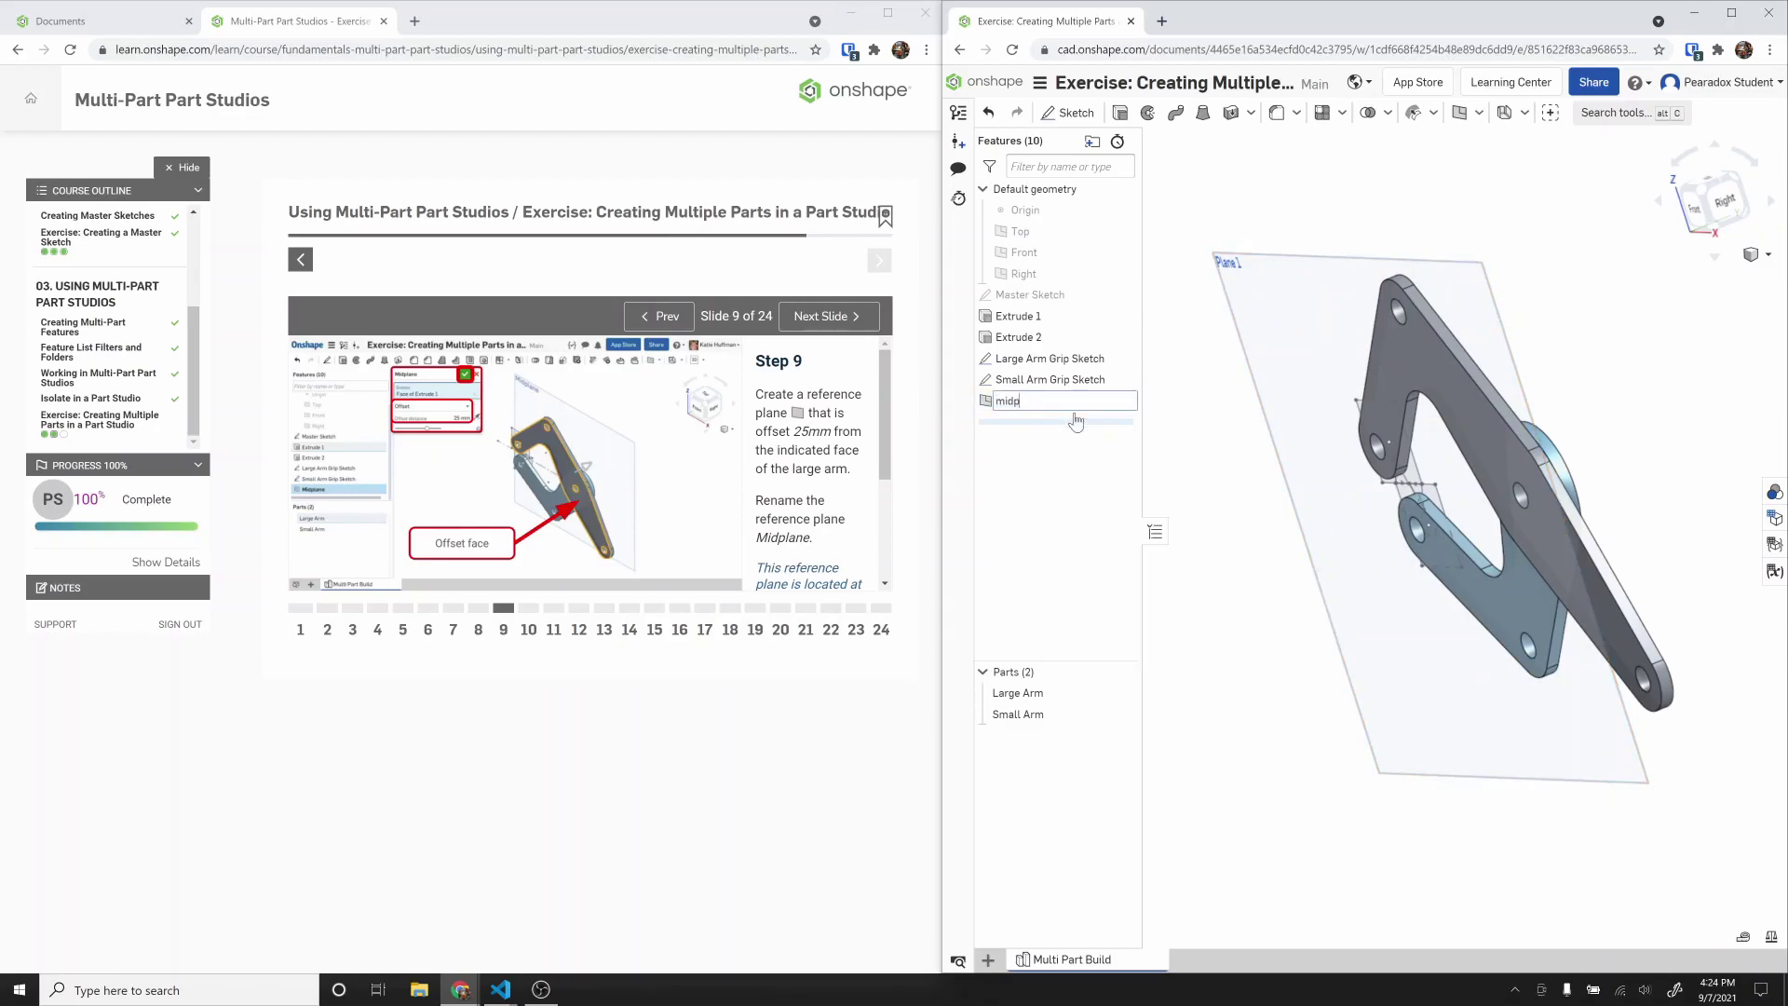
type("lane")
key("Return")
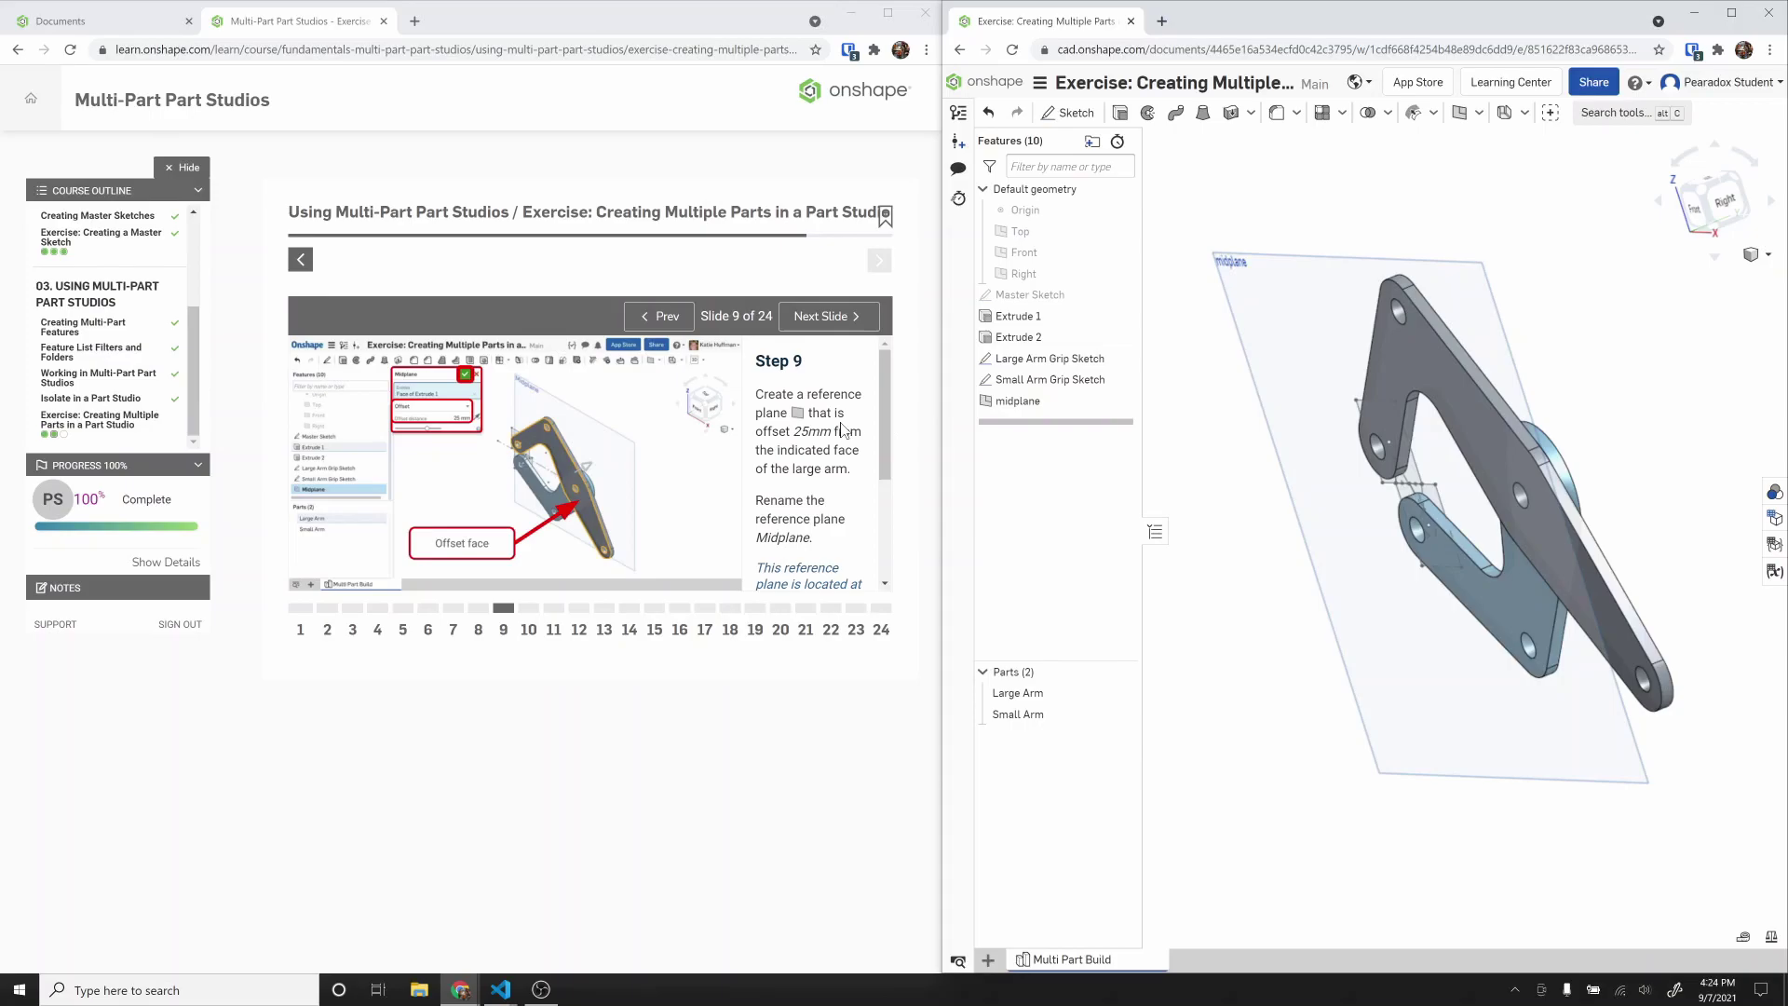
Step: Advance the exercise to slide 10 and read the Step 10 instructions for extruding the Pivot Pin and Large Arm Pin
scroll(842, 430, "down", 2)
left_click(841, 318)
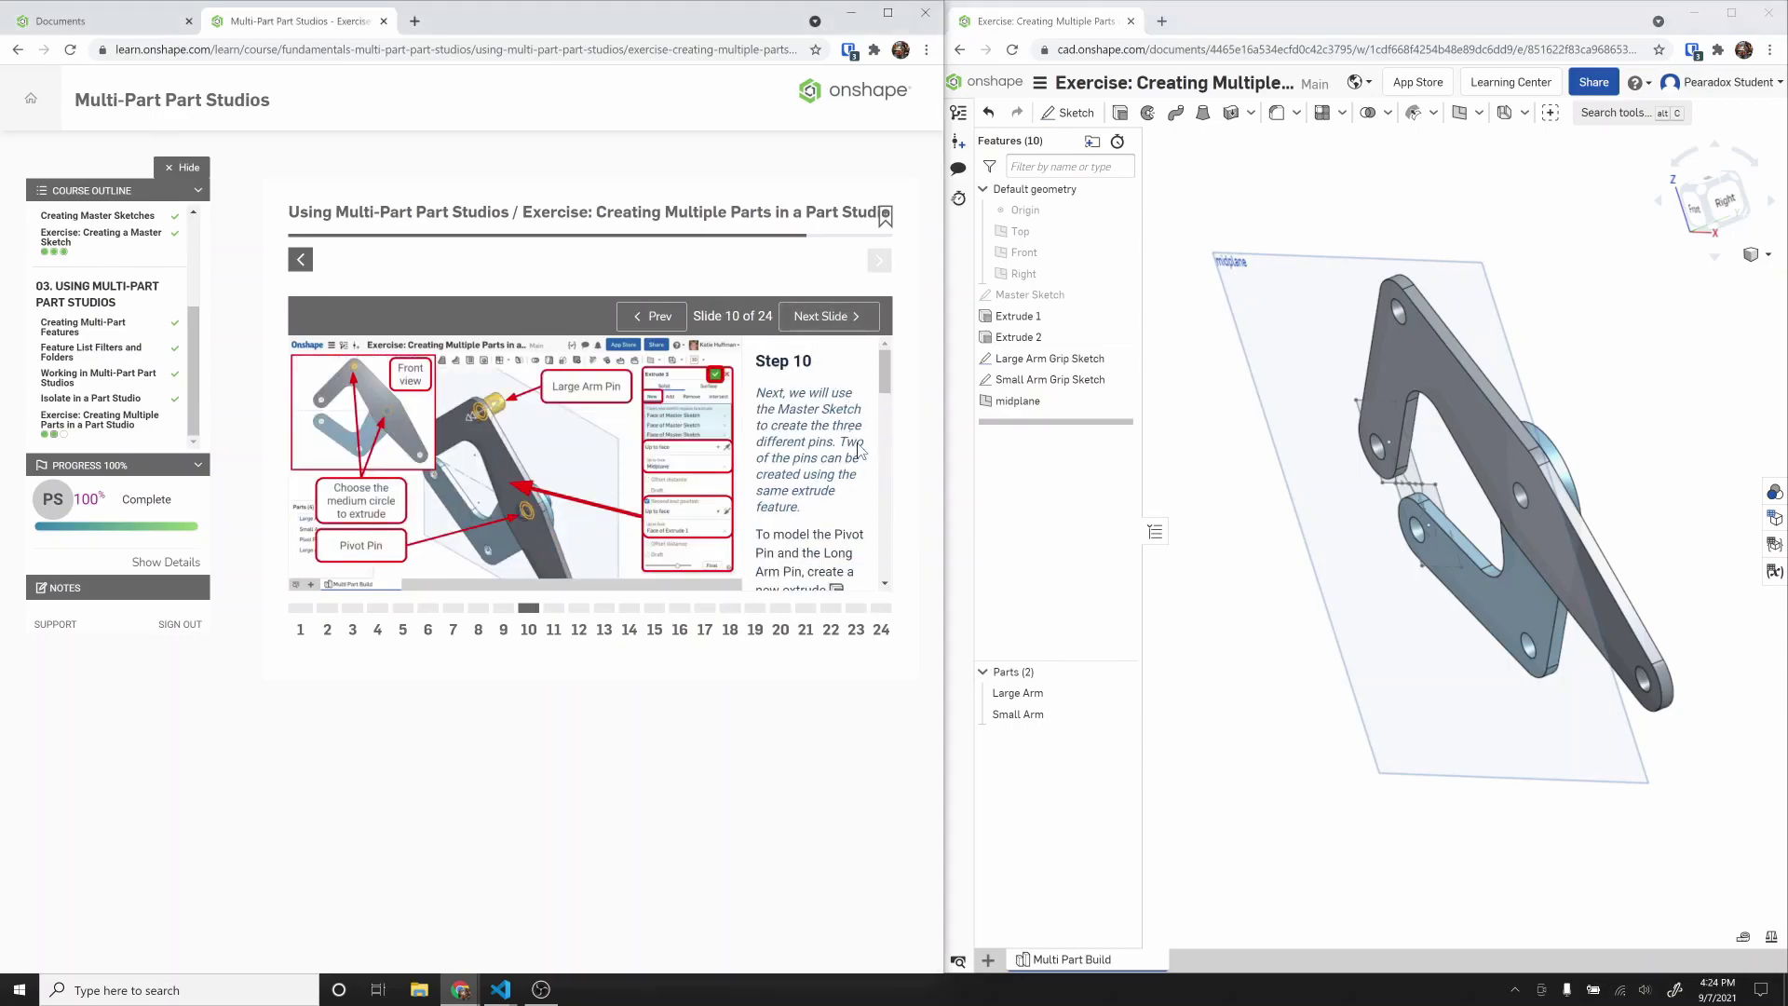
scroll(835, 504, "down", 2)
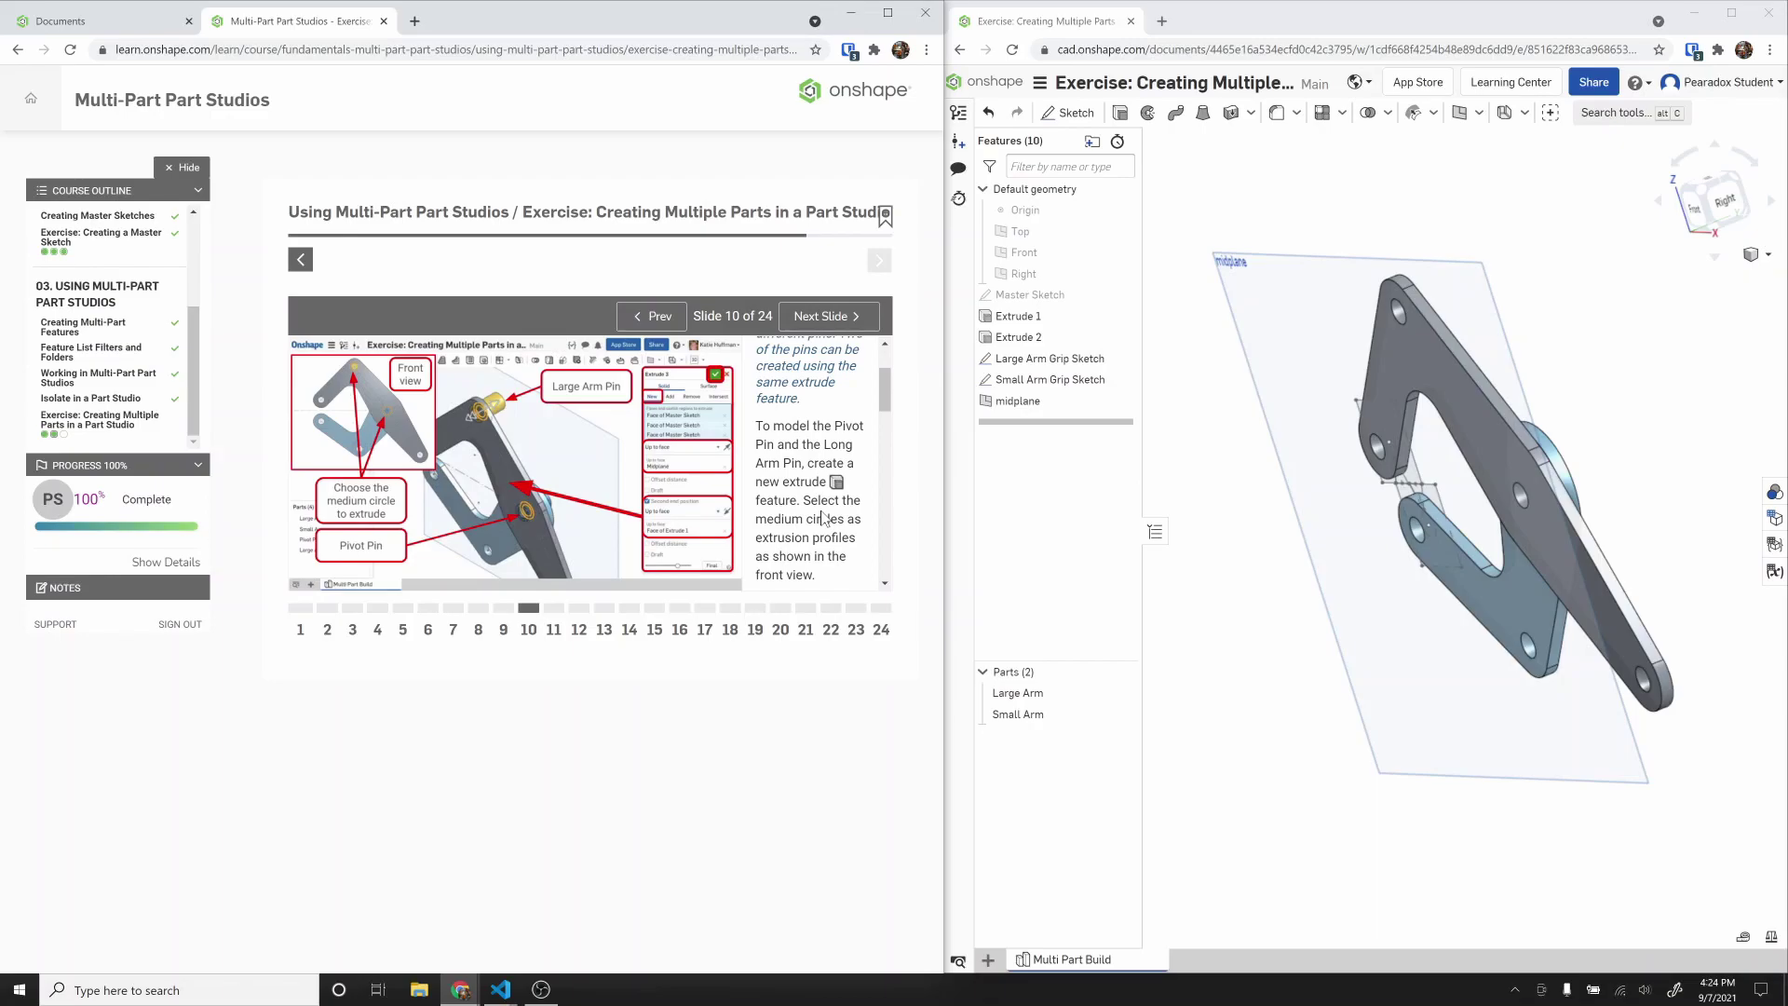
scroll(824, 518, "down", 2)
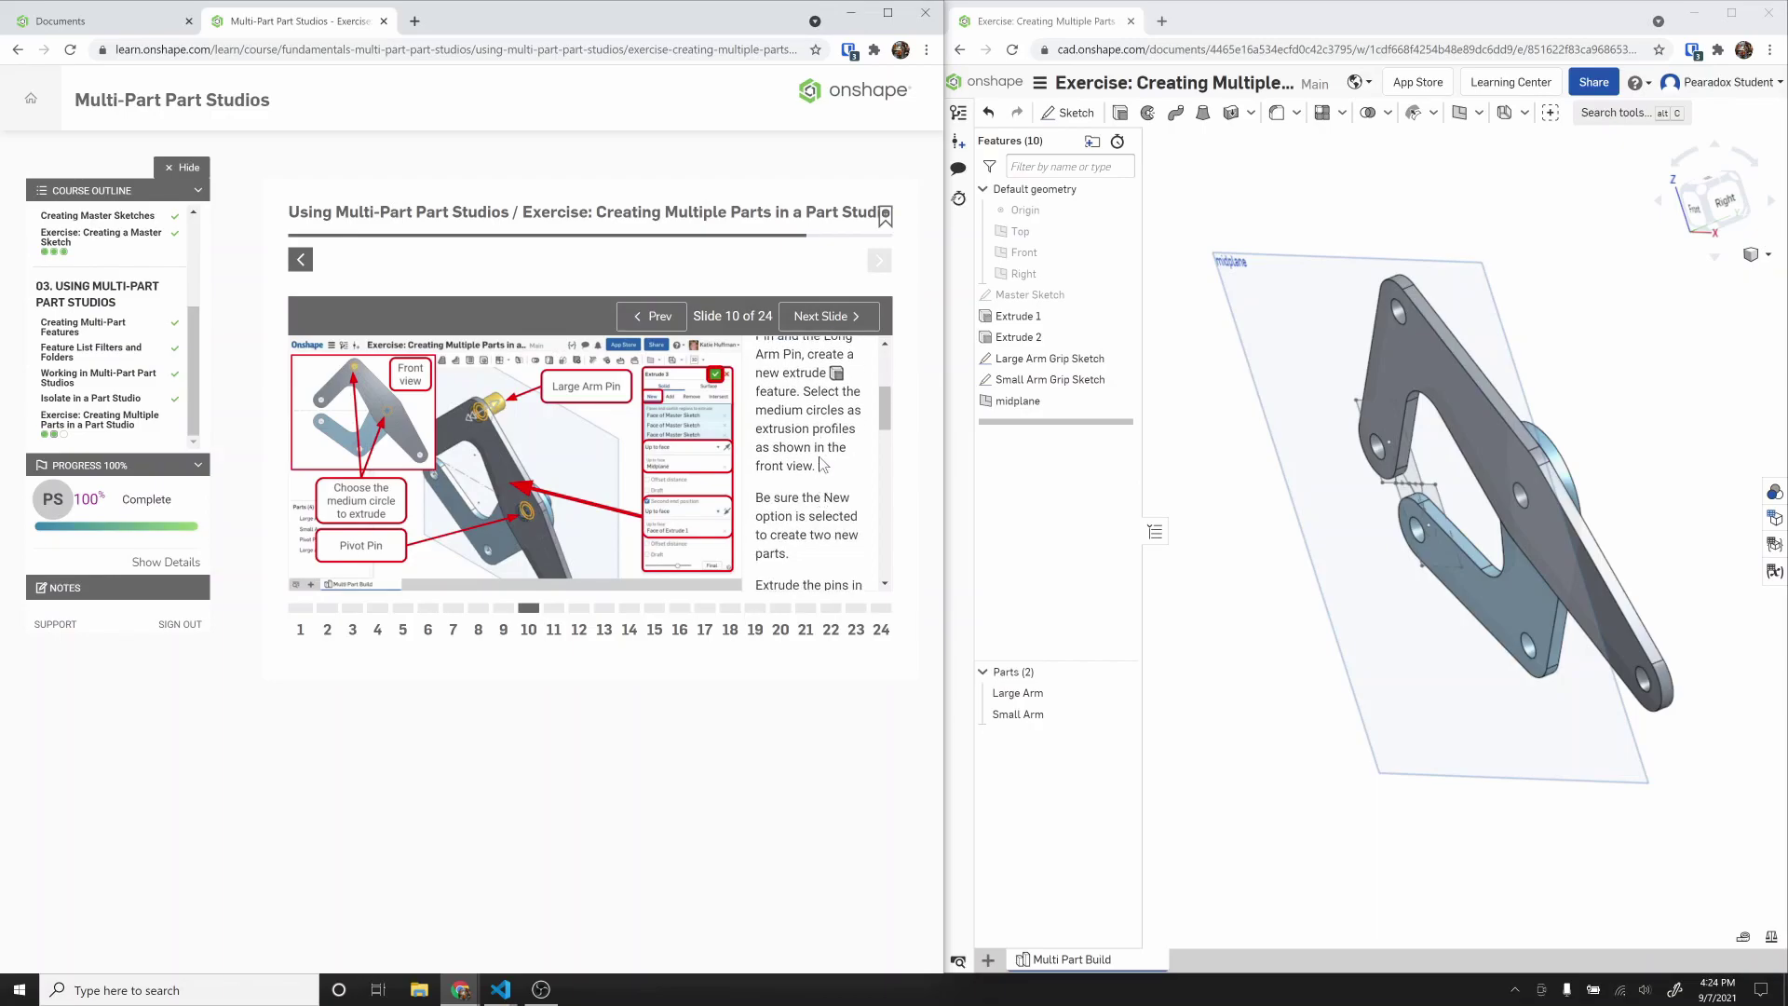
scroll(822, 464, "down", 2)
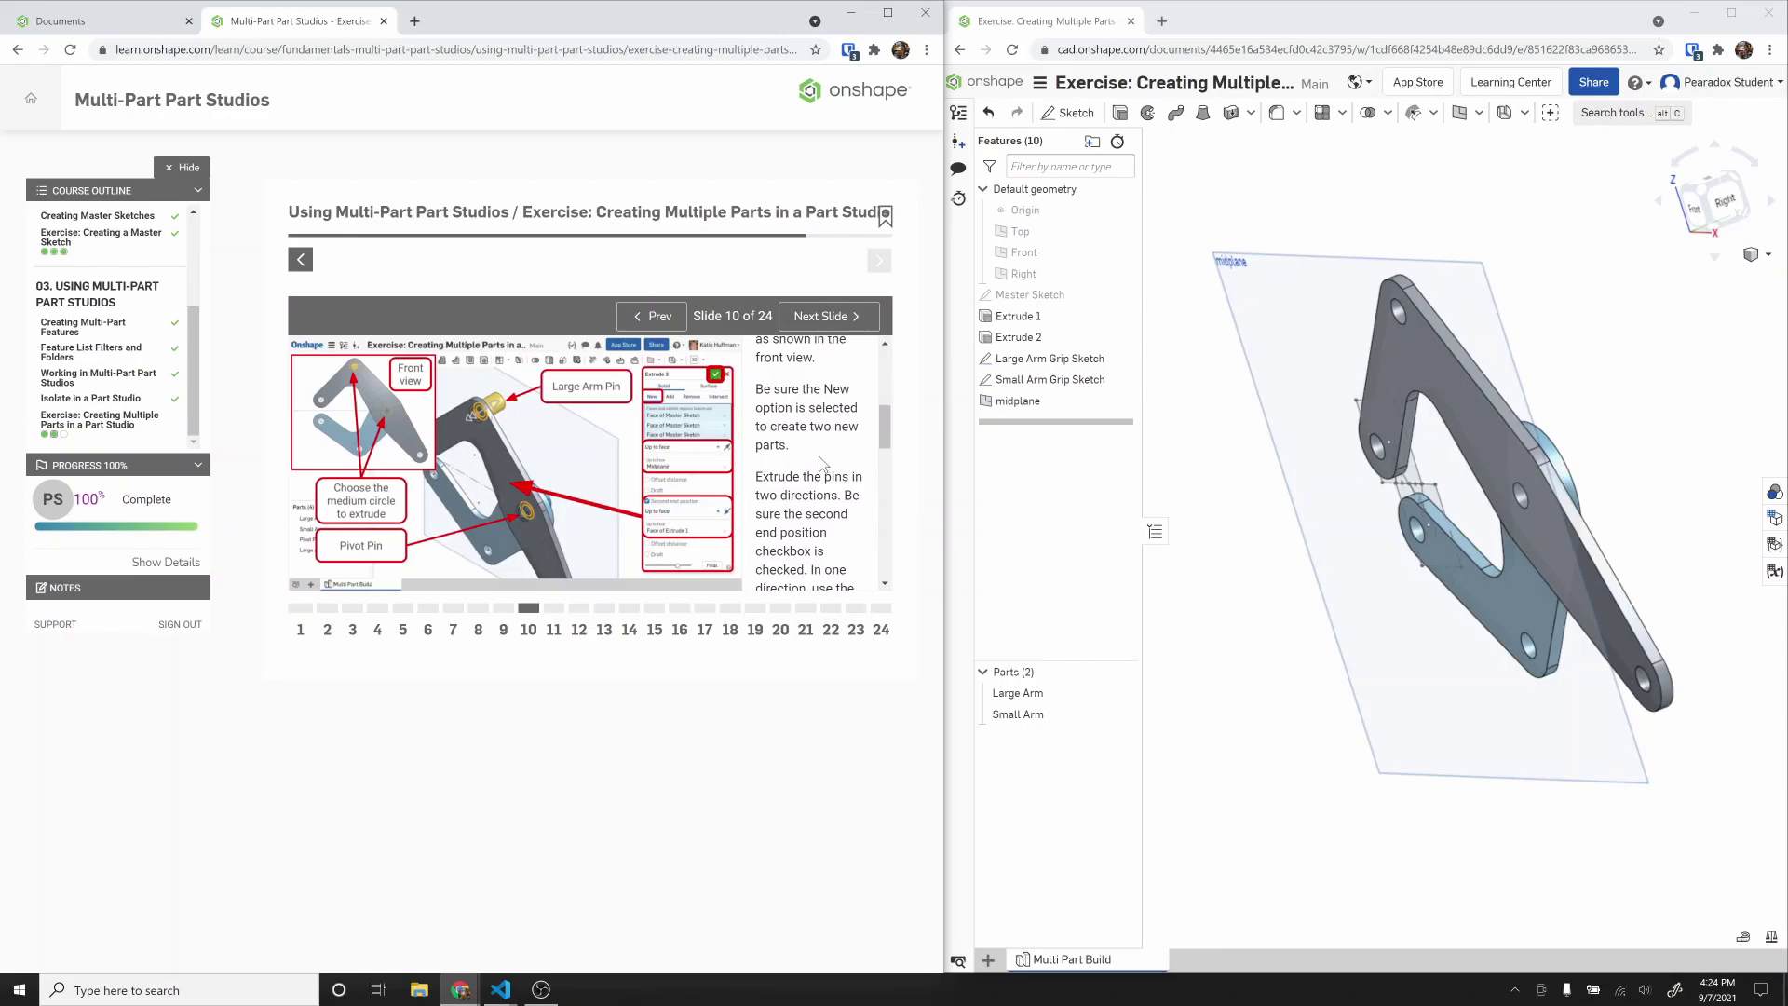
scroll(823, 464, "up", 2)
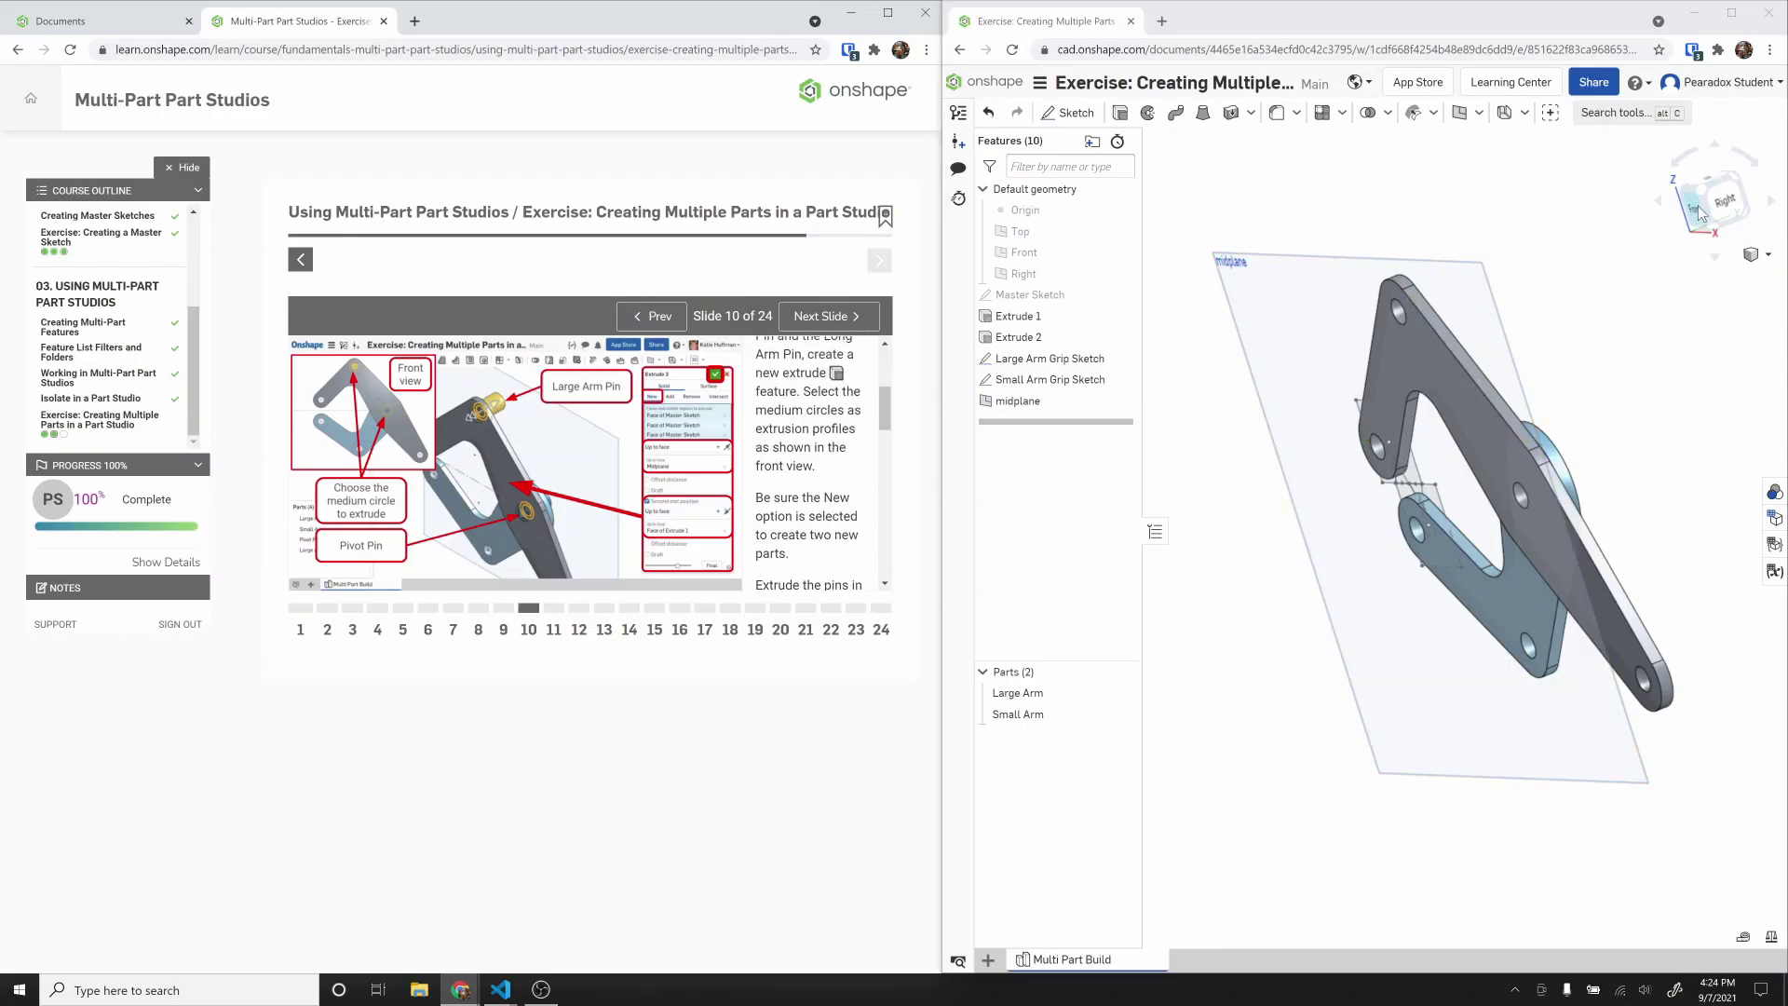
left_click(1697, 207)
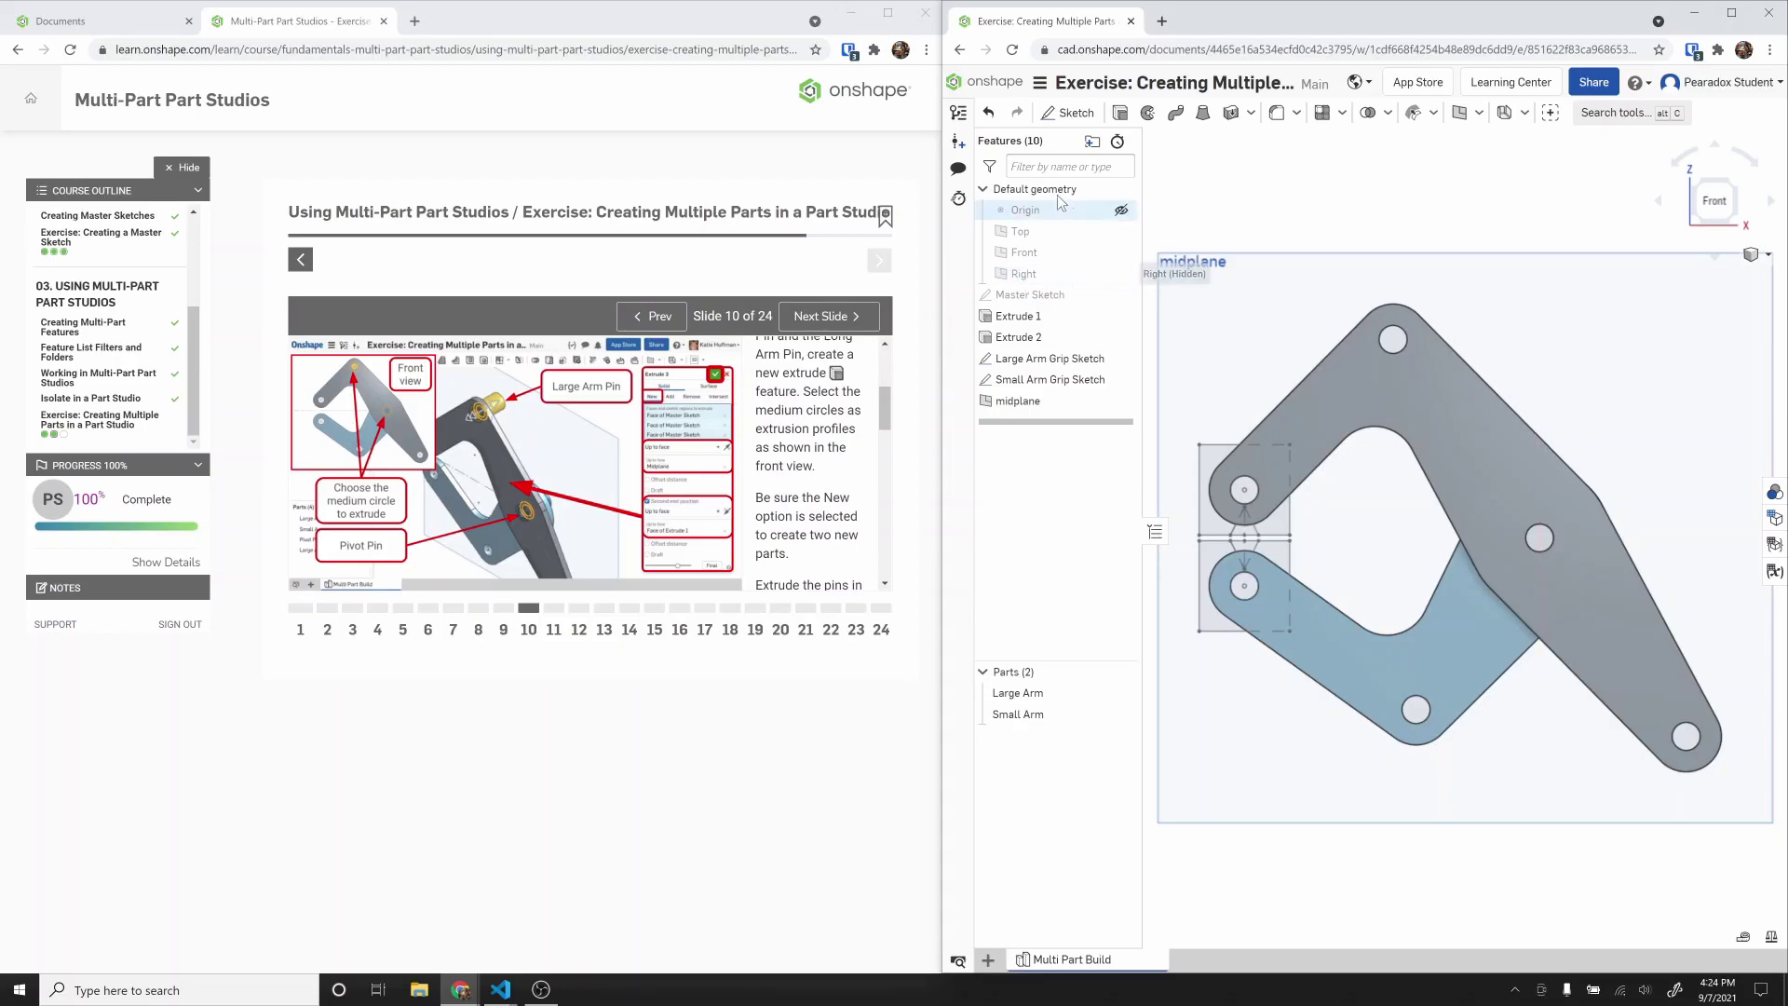
left_click(1119, 114)
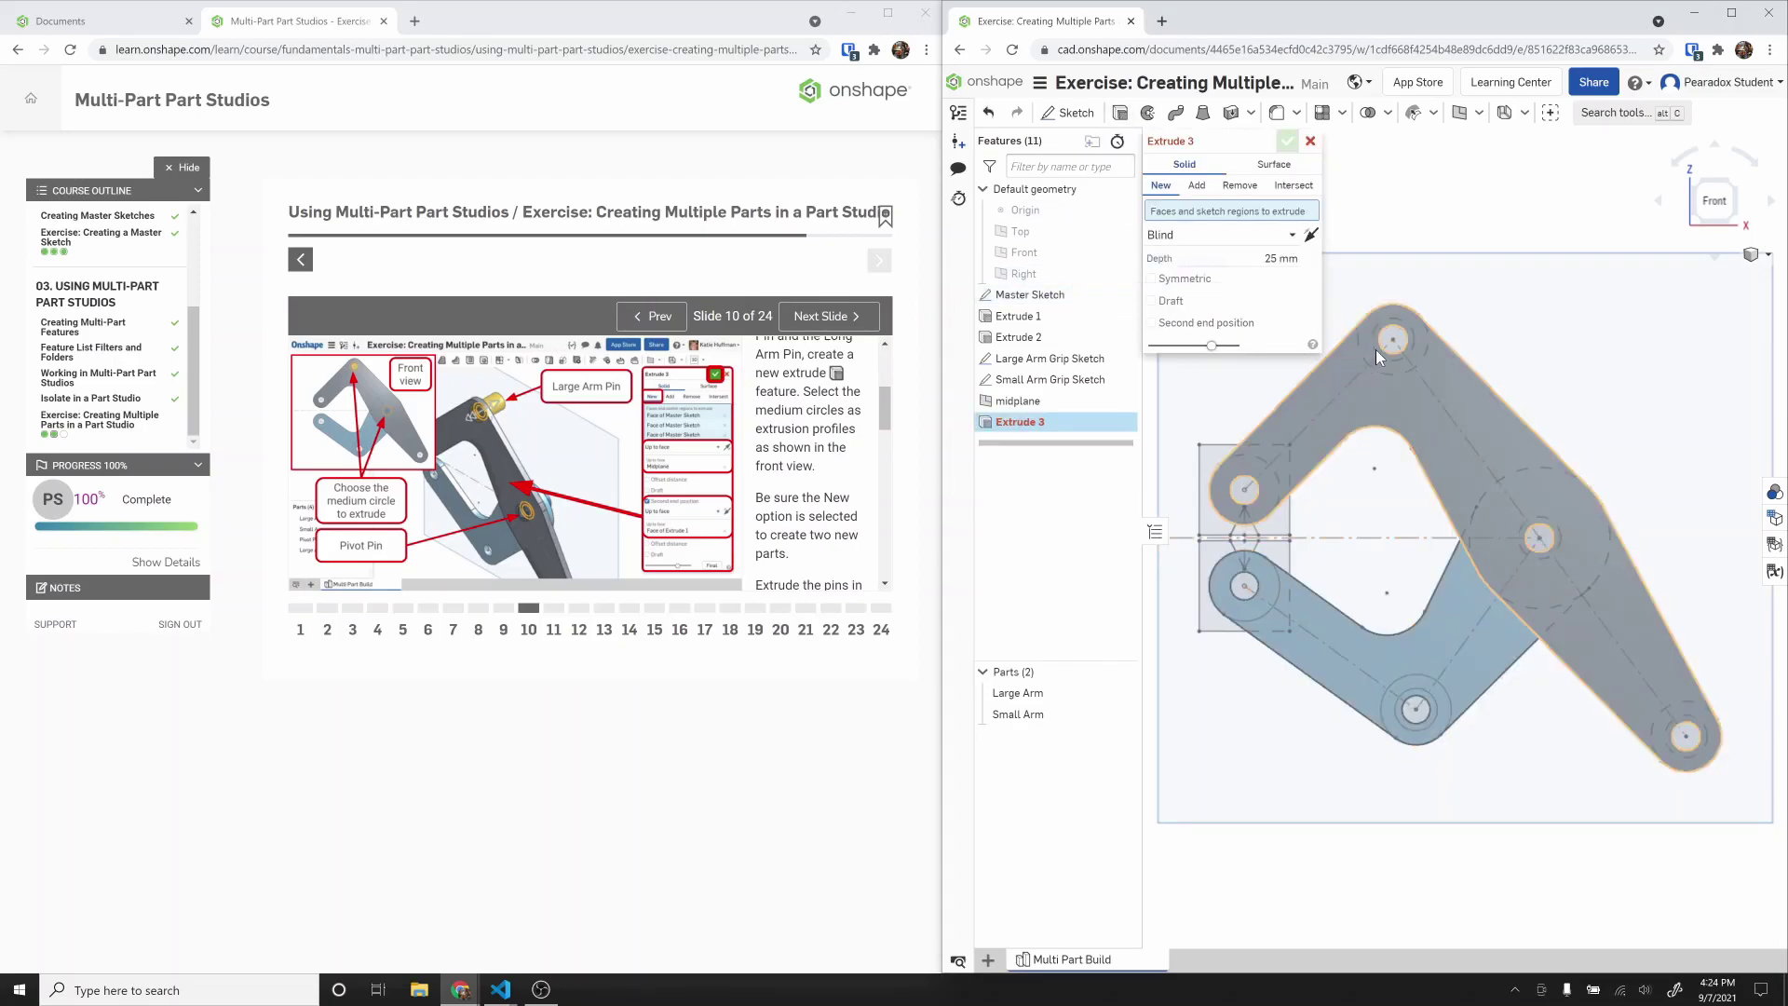
scroll(1376, 349, "up", 5)
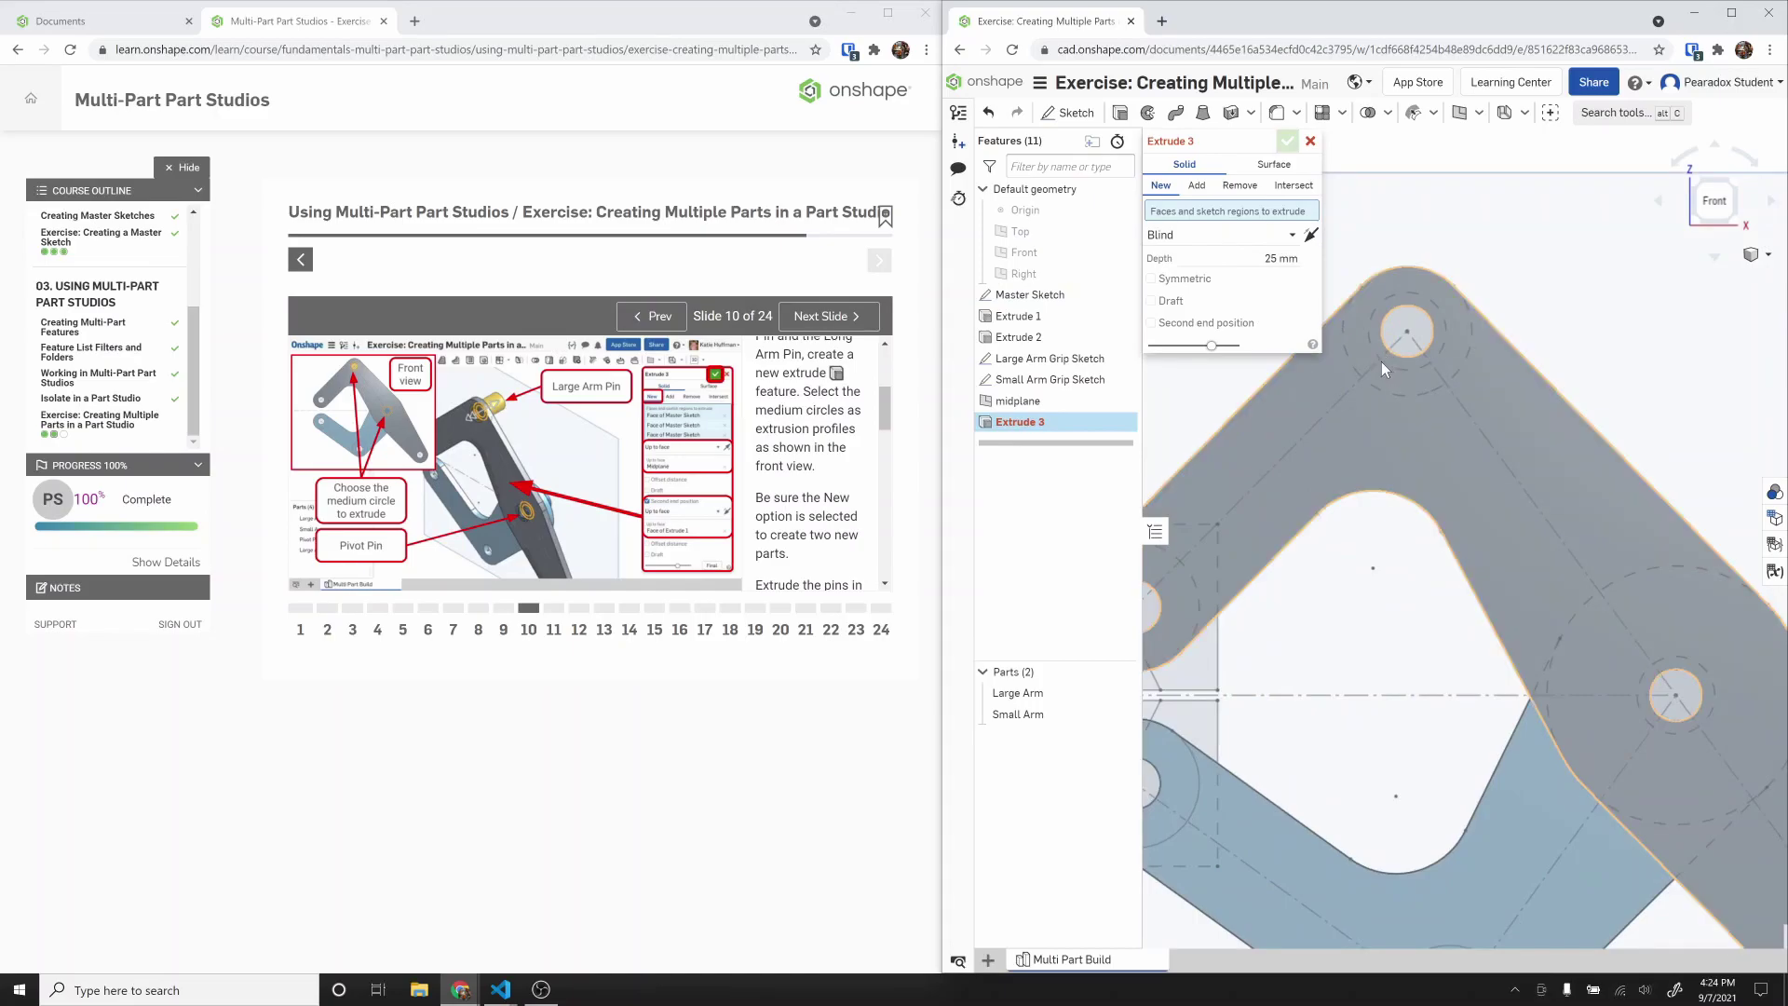
mouse_move(885, 411)
left_mouse_down()
mouse_move(886, 377)
mouse_move(888, 418)
left_mouse_up()
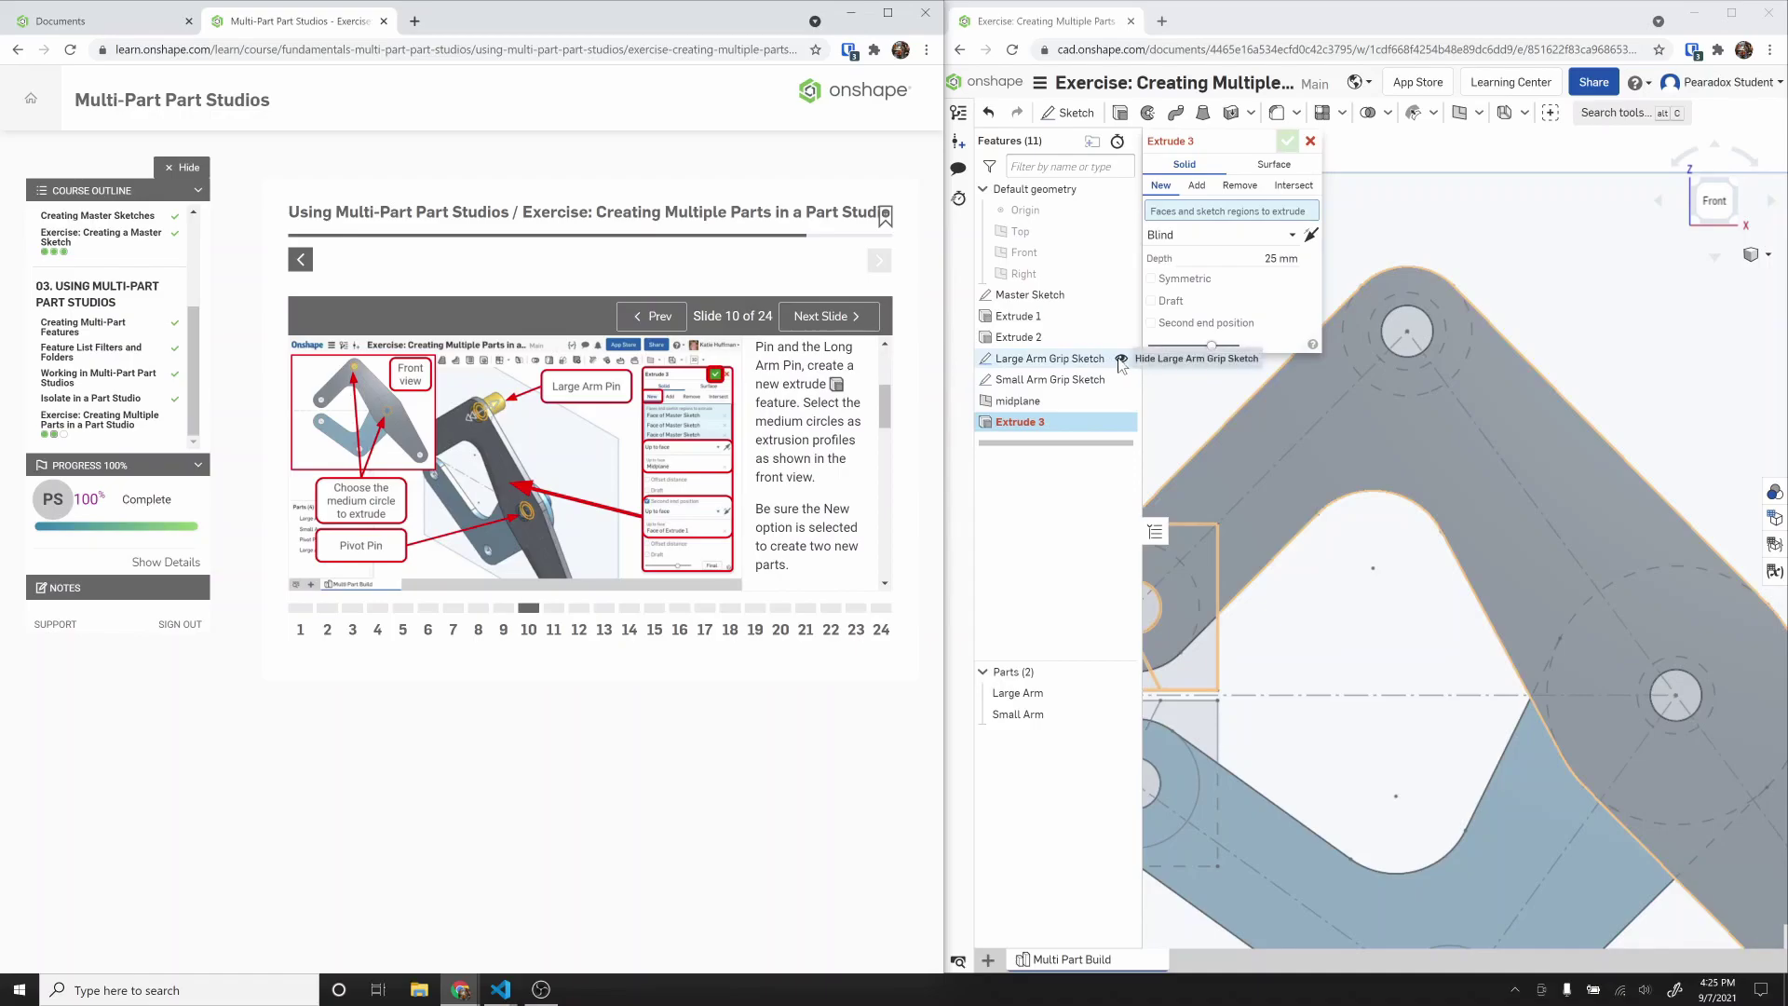
left_click(1121, 296)
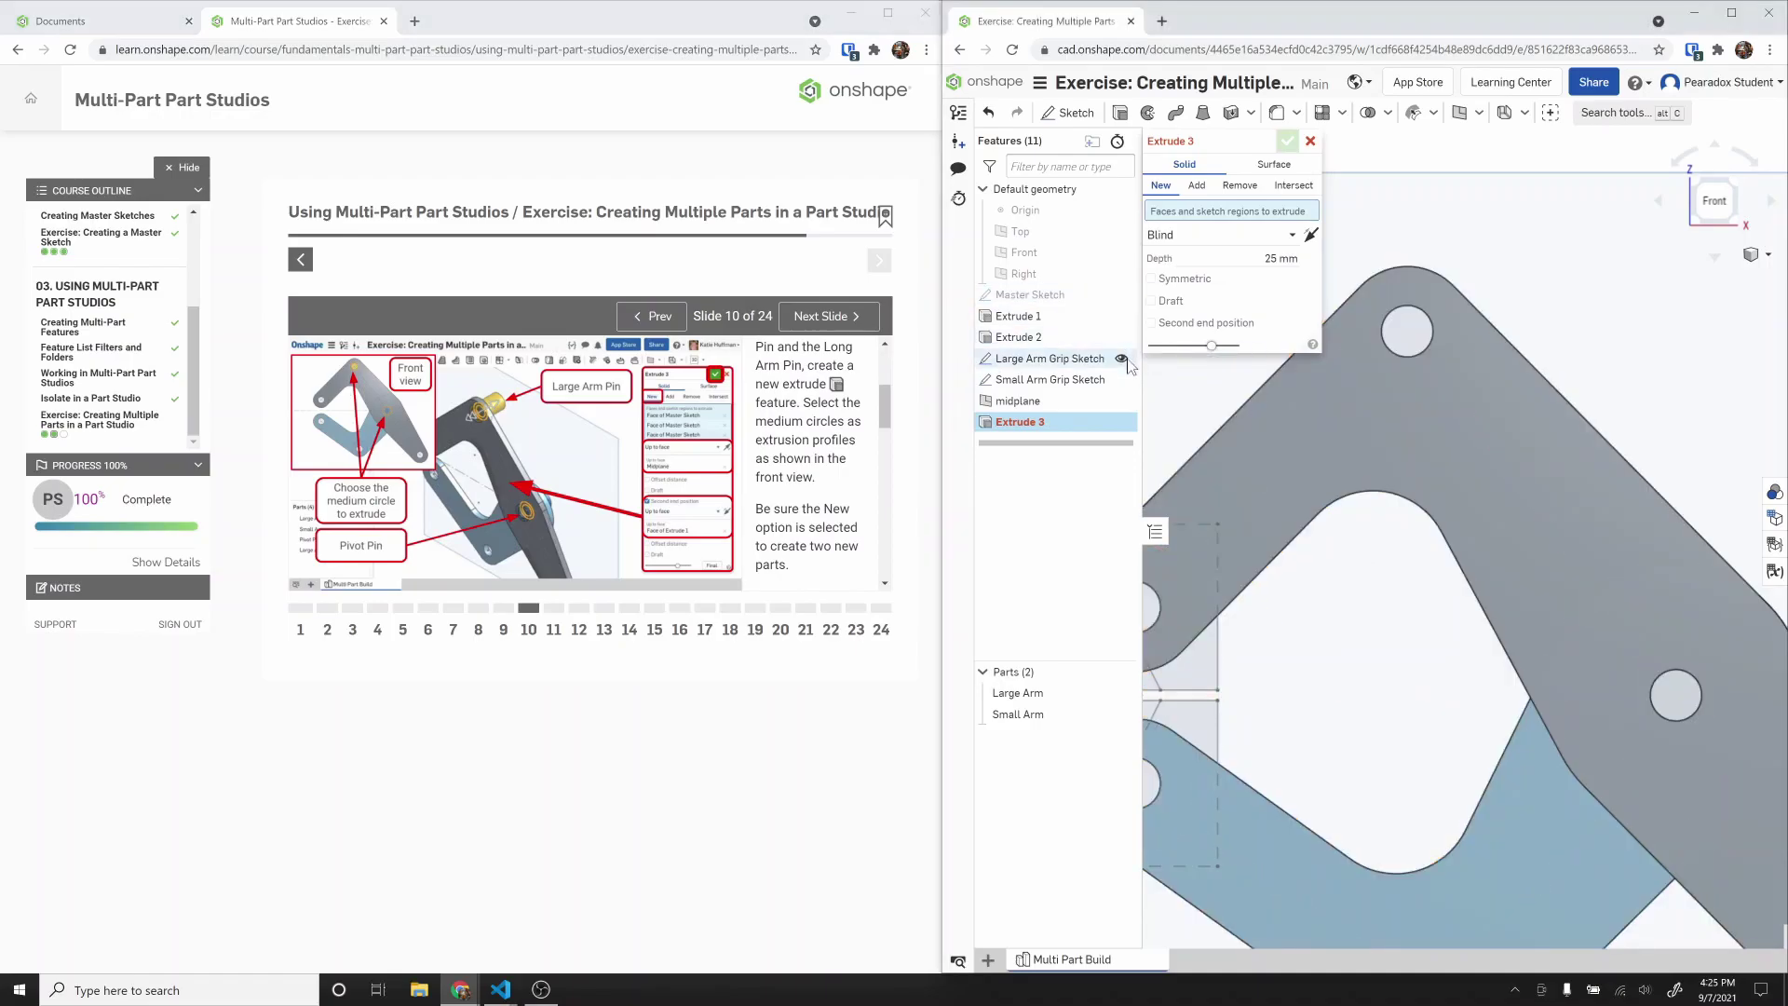
left_click(1123, 296)
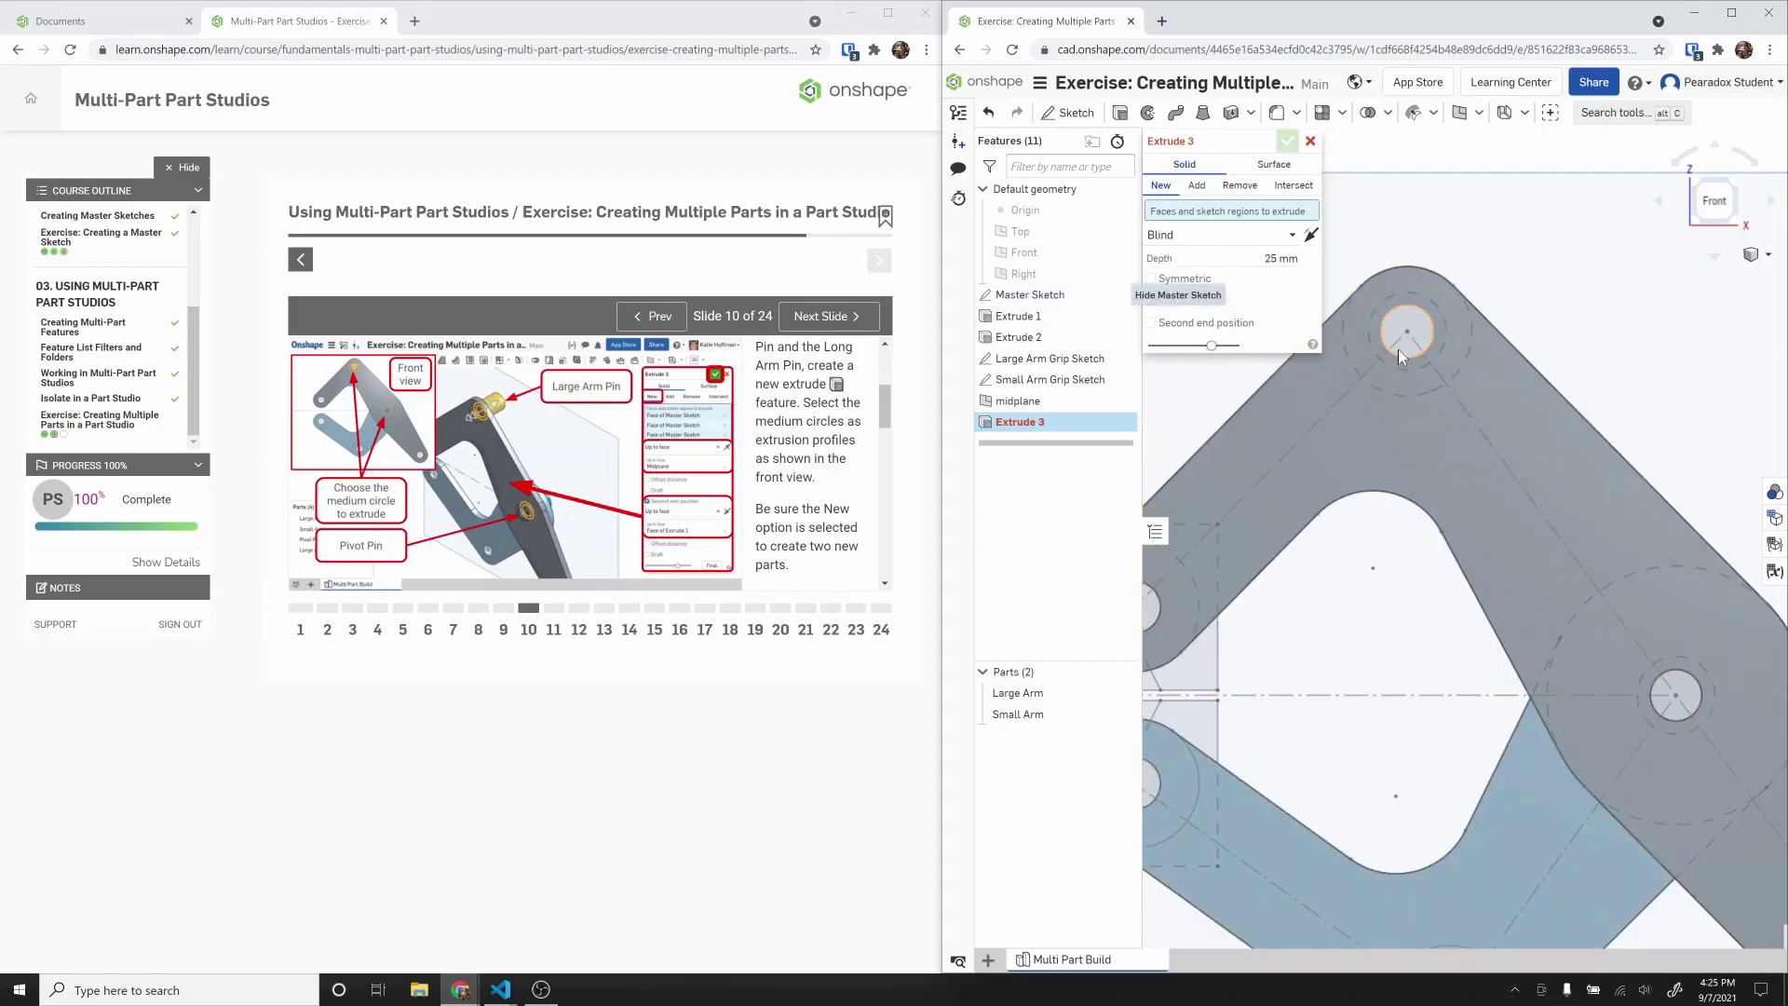
left_click(1399, 350)
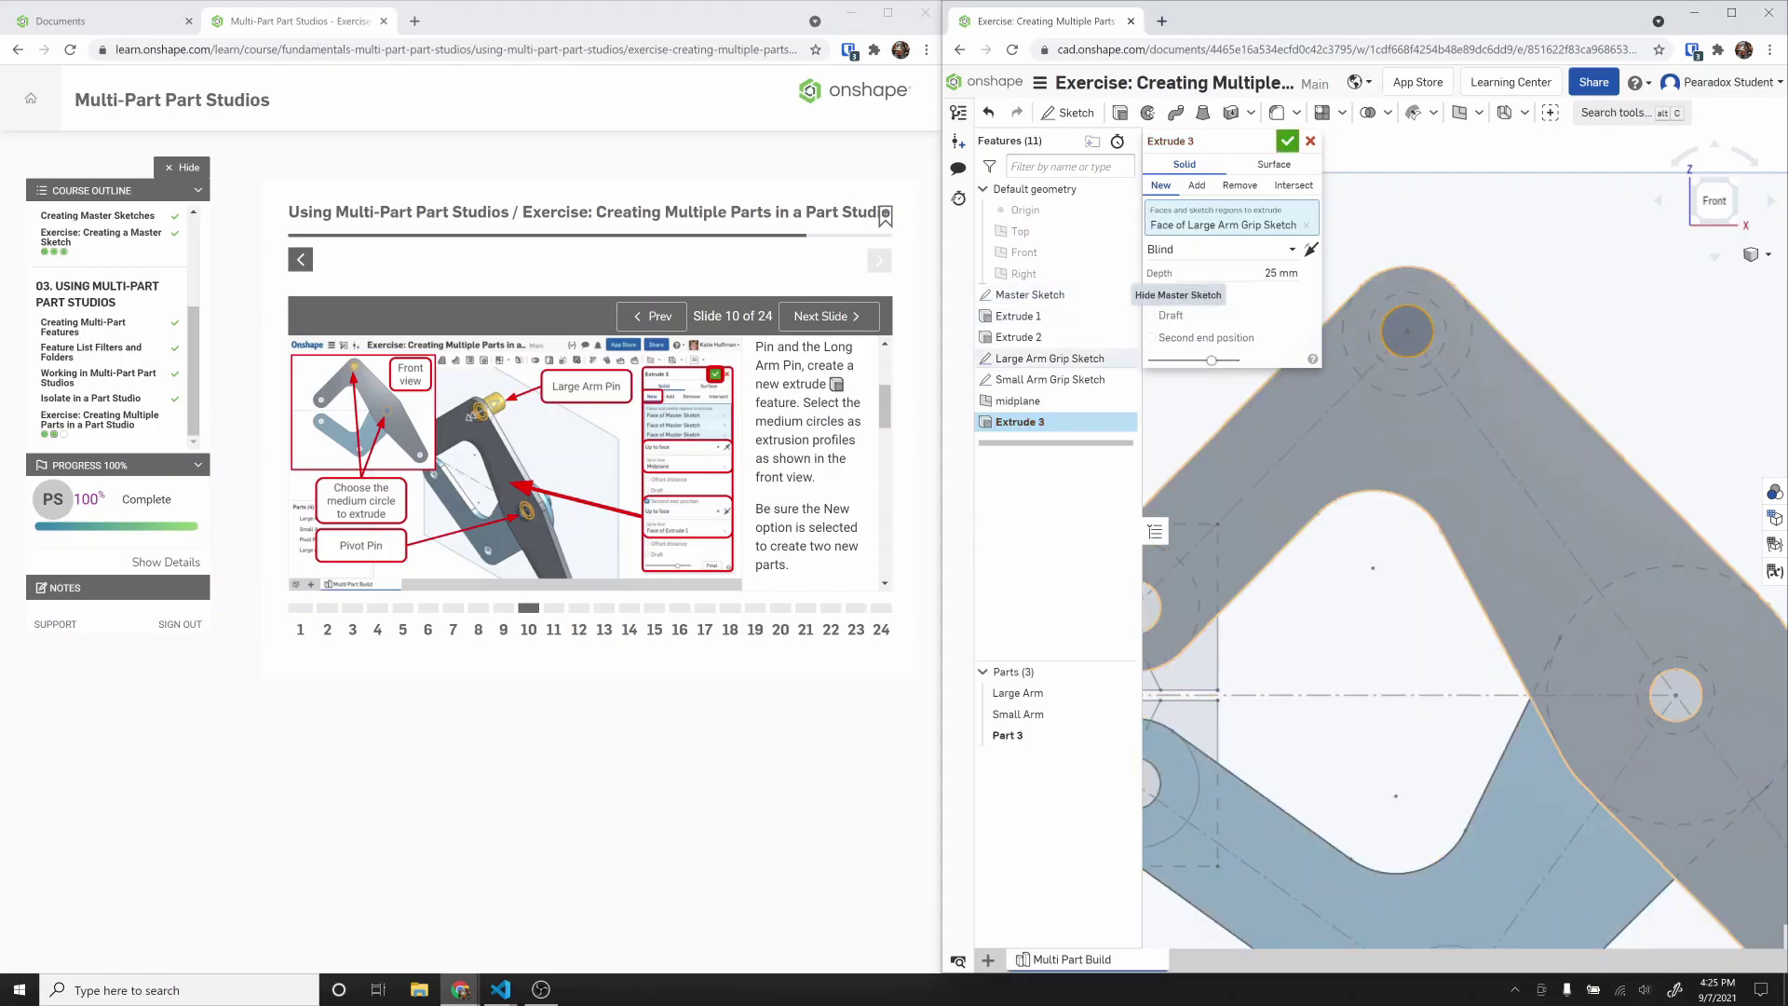
left_click(1429, 351)
scroll(1427, 352, "down", 3)
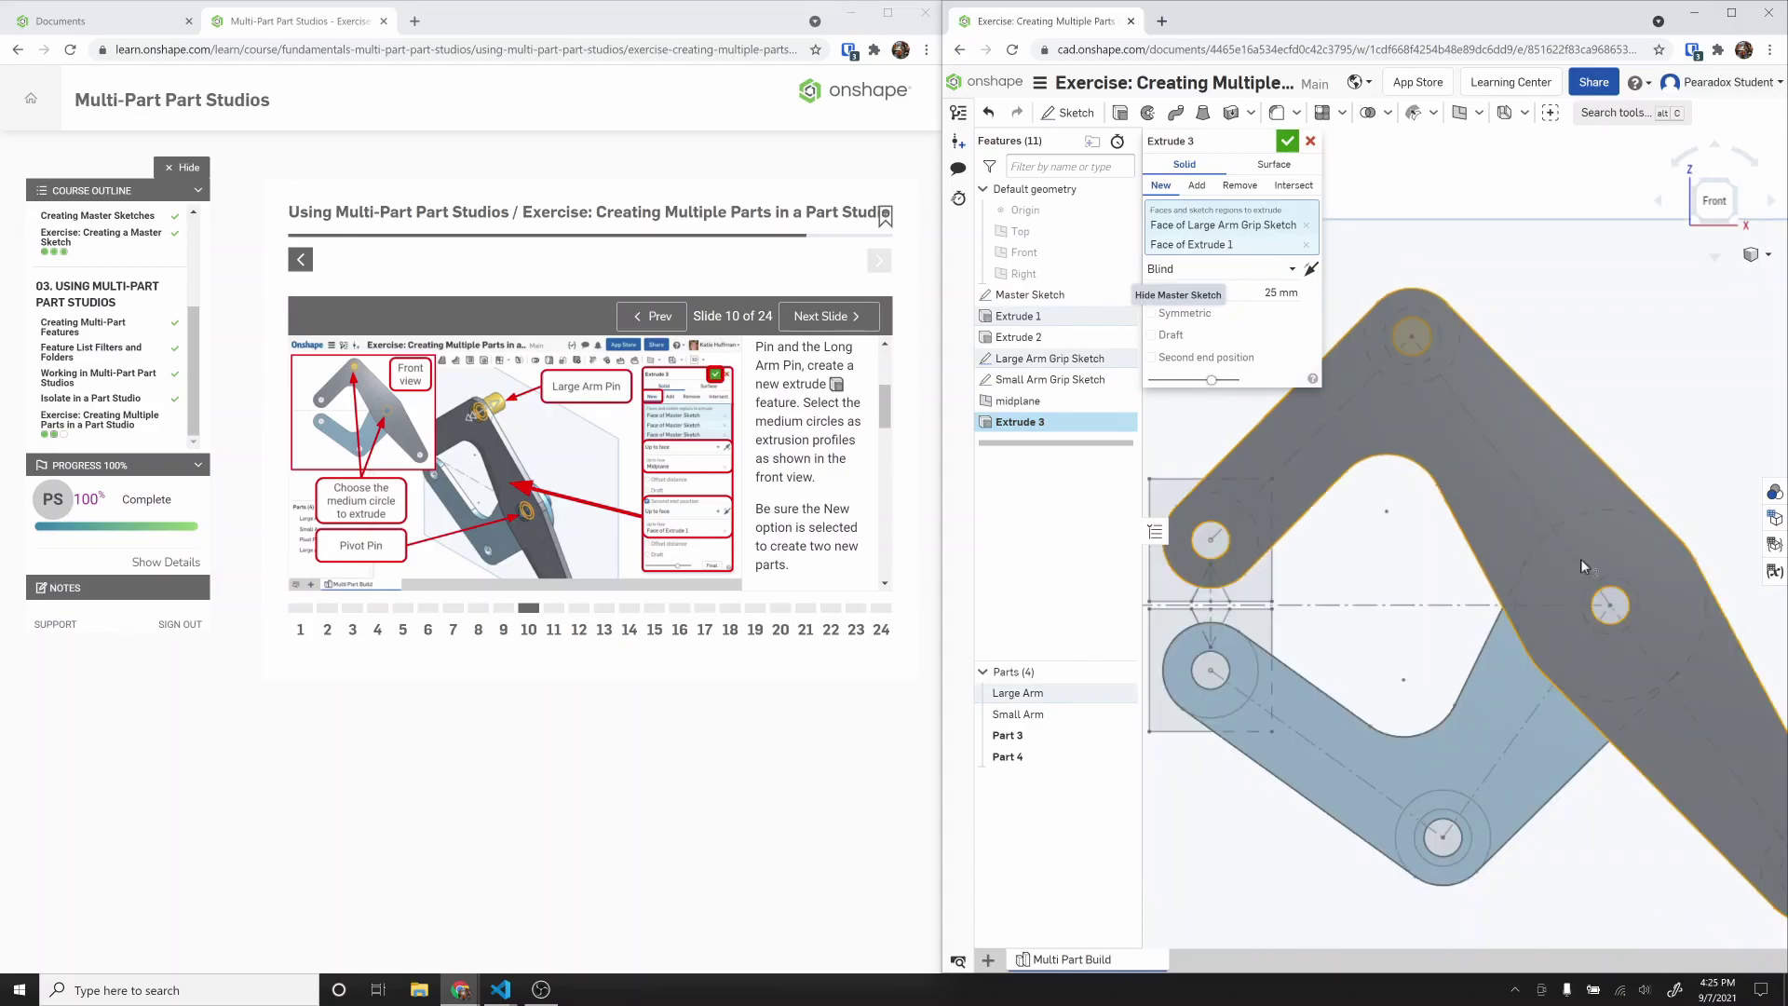
left_click(1635, 598)
scroll(1628, 610, "down", 2)
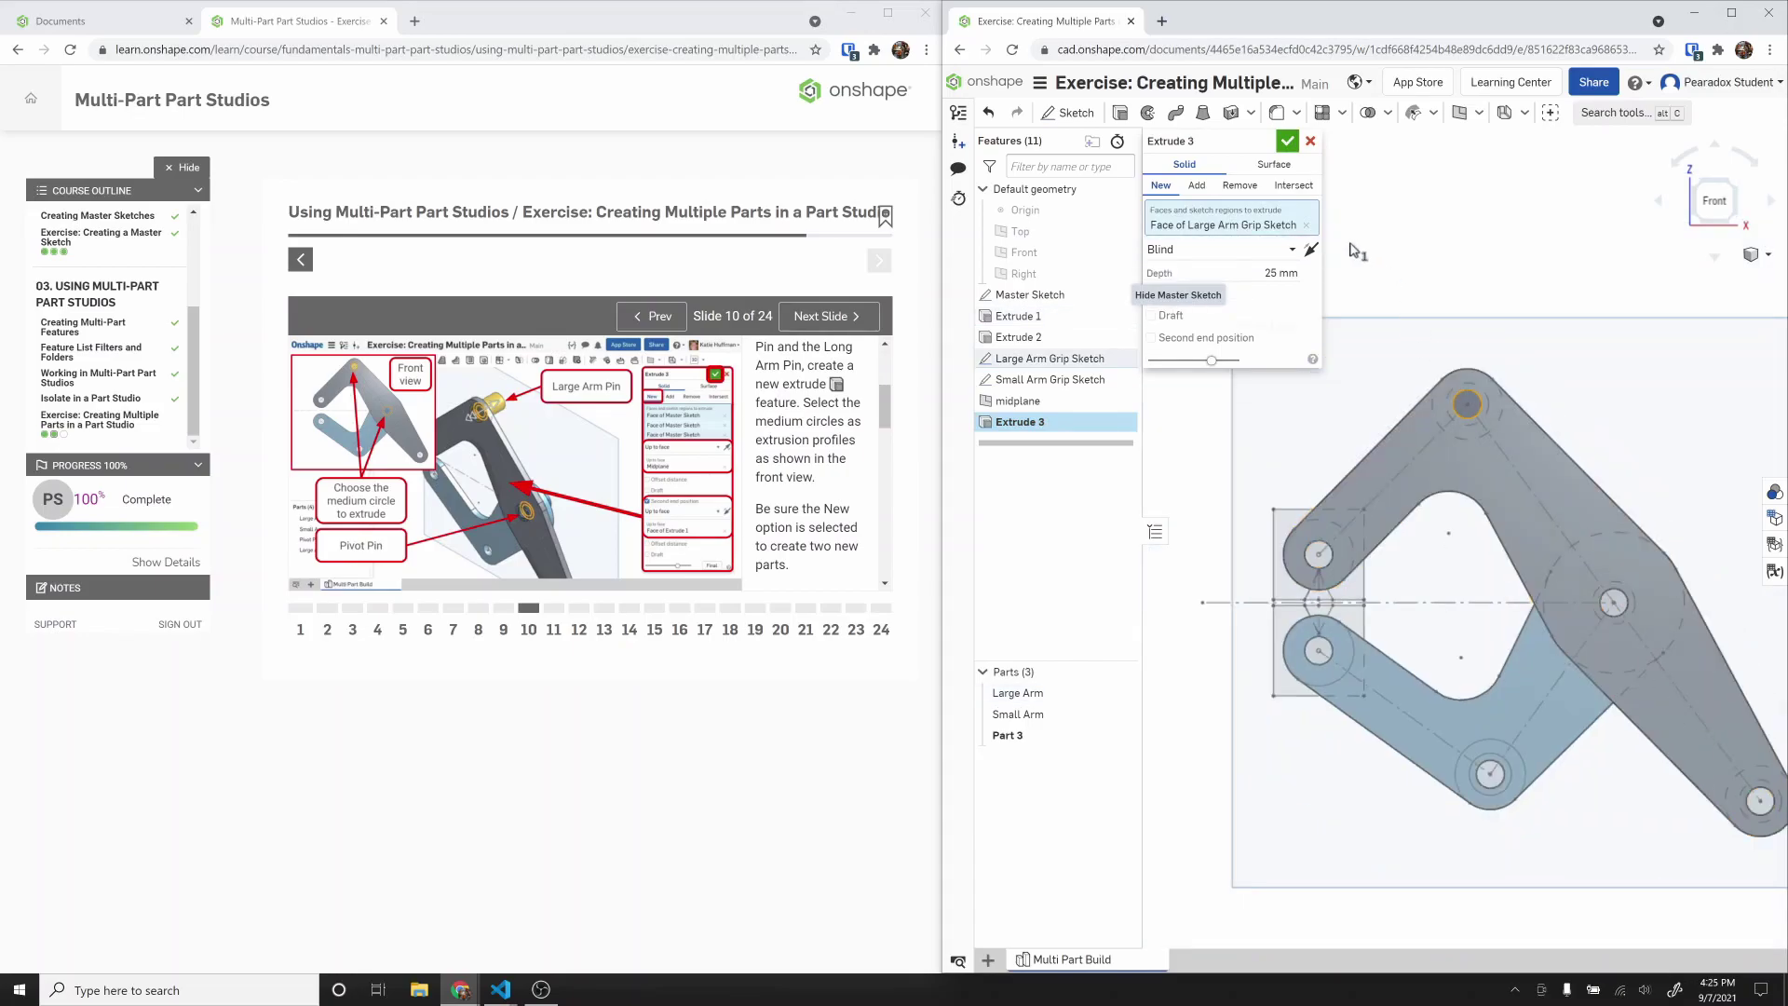
left_click(1307, 225)
left_click(1287, 143)
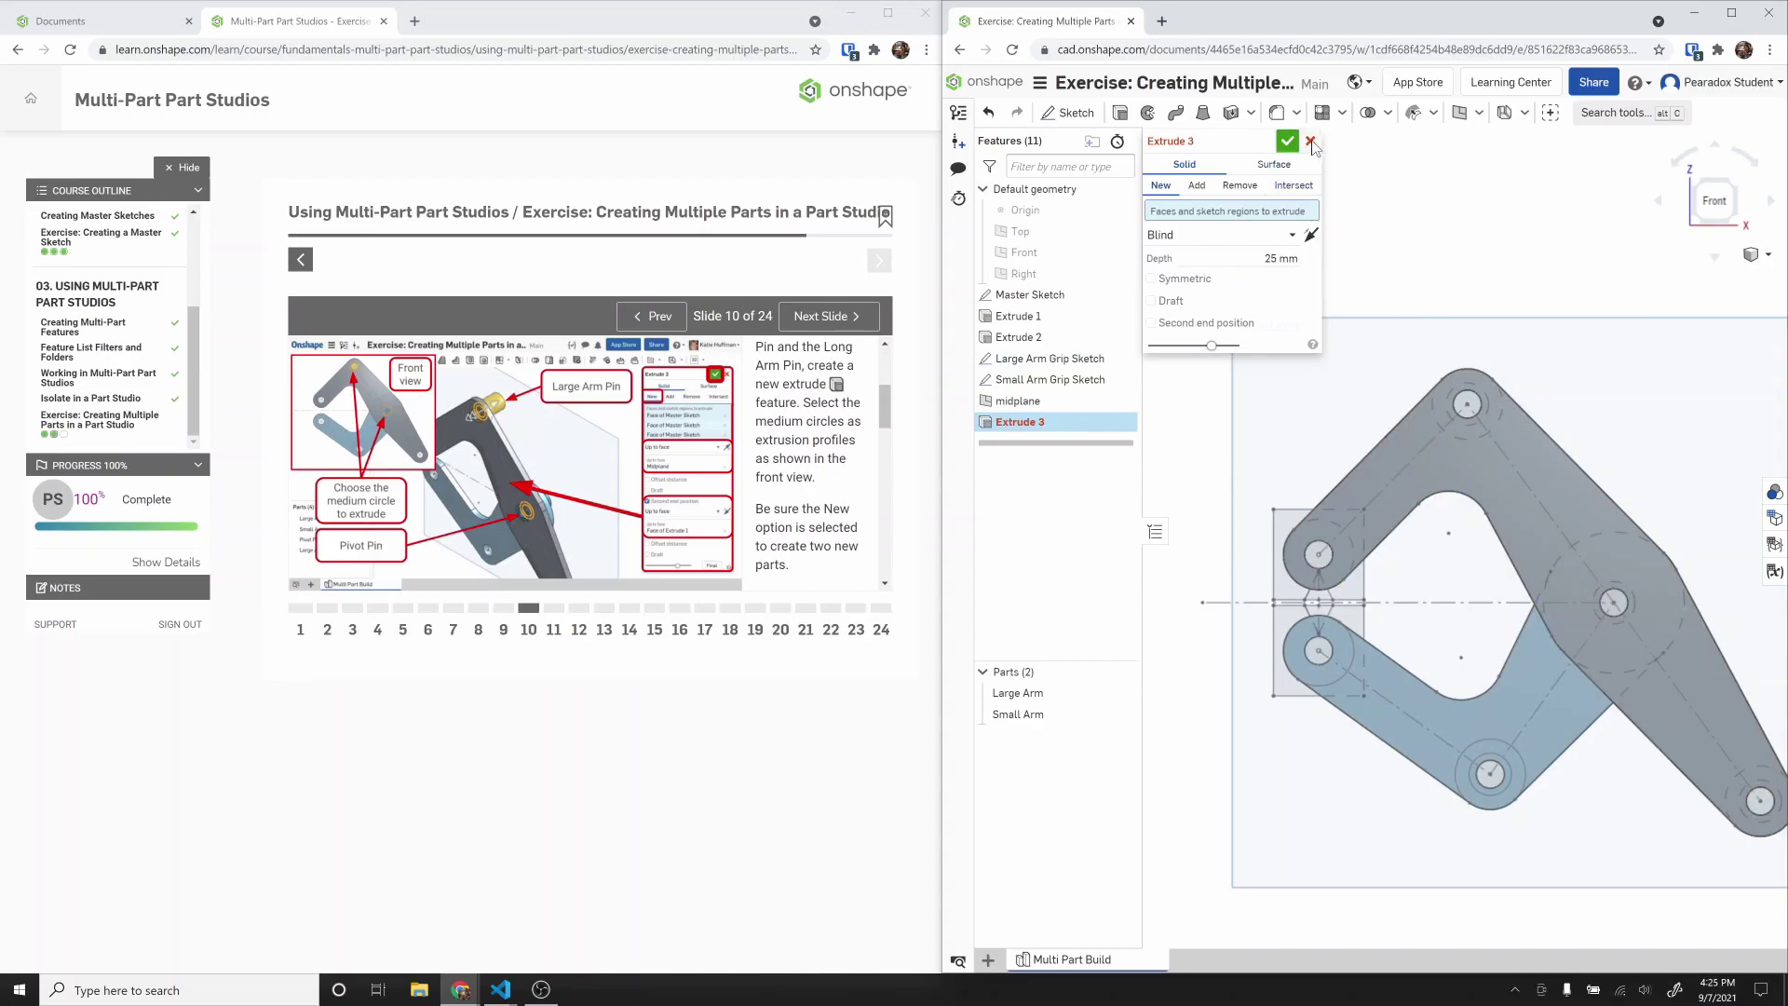
Step: Open the Master Sketch, examine the concentric circles at the large arm's upper hole, and close it without changes
double_click(1038, 296)
scroll(1387, 359, "up", 4)
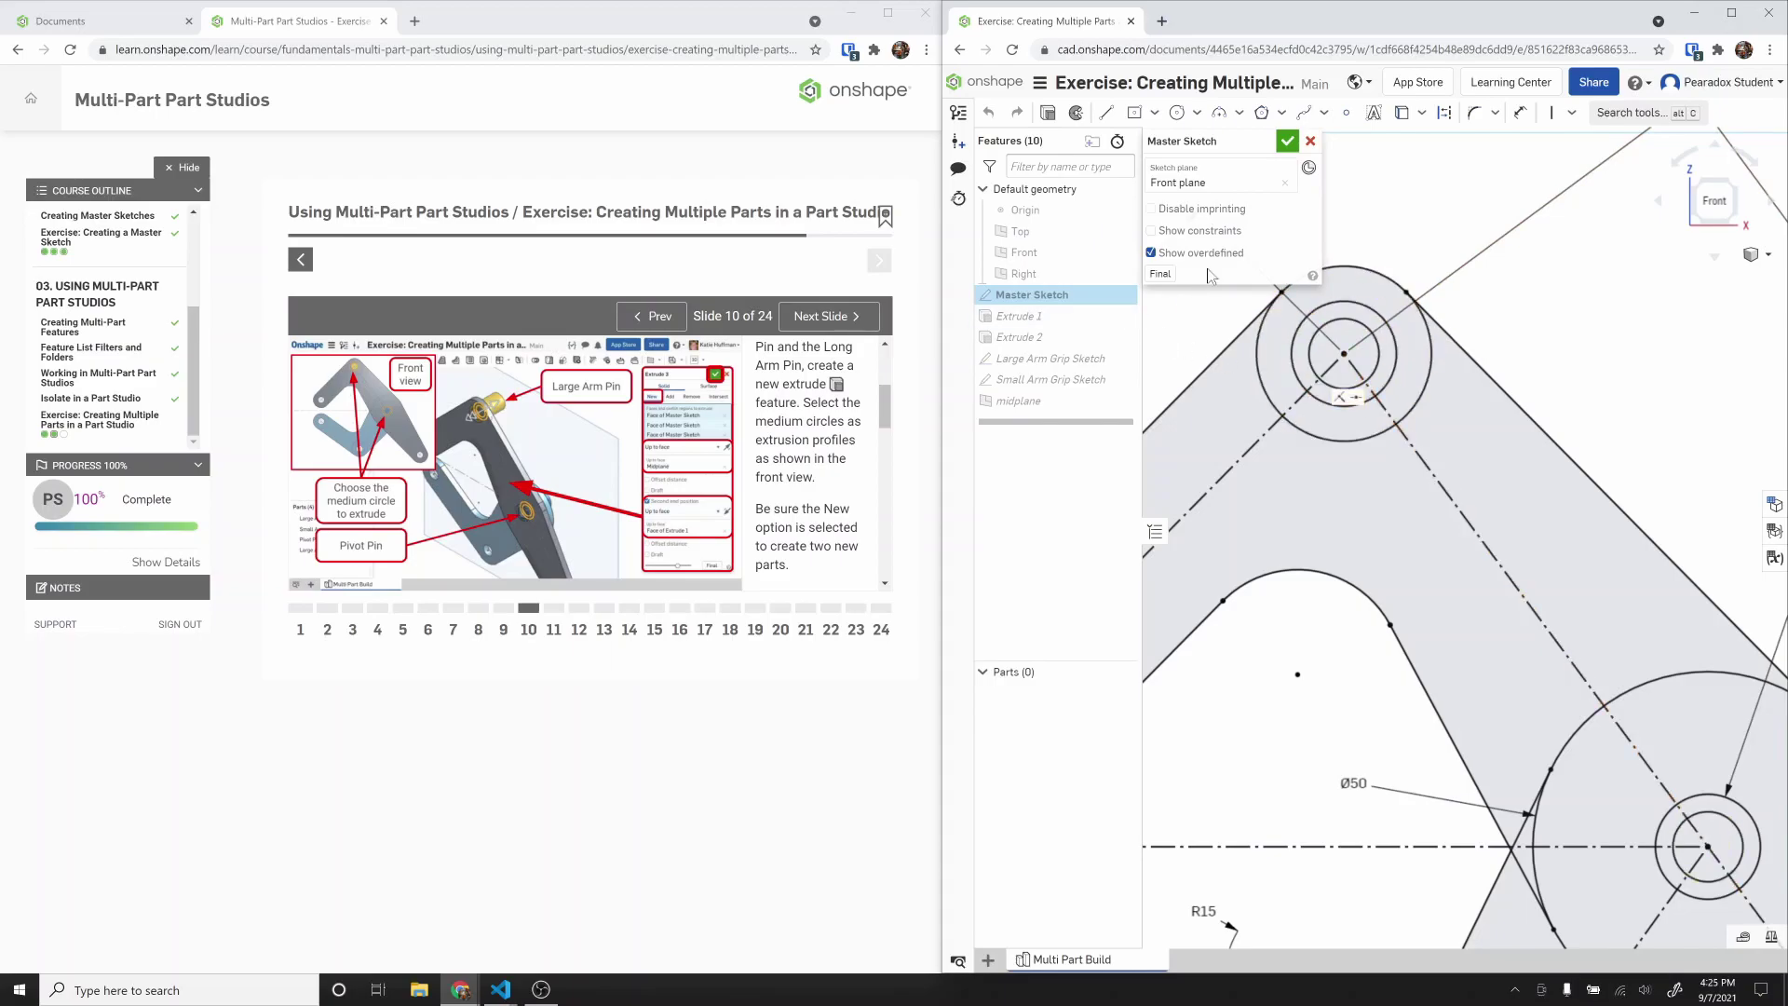
left_click(1309, 140)
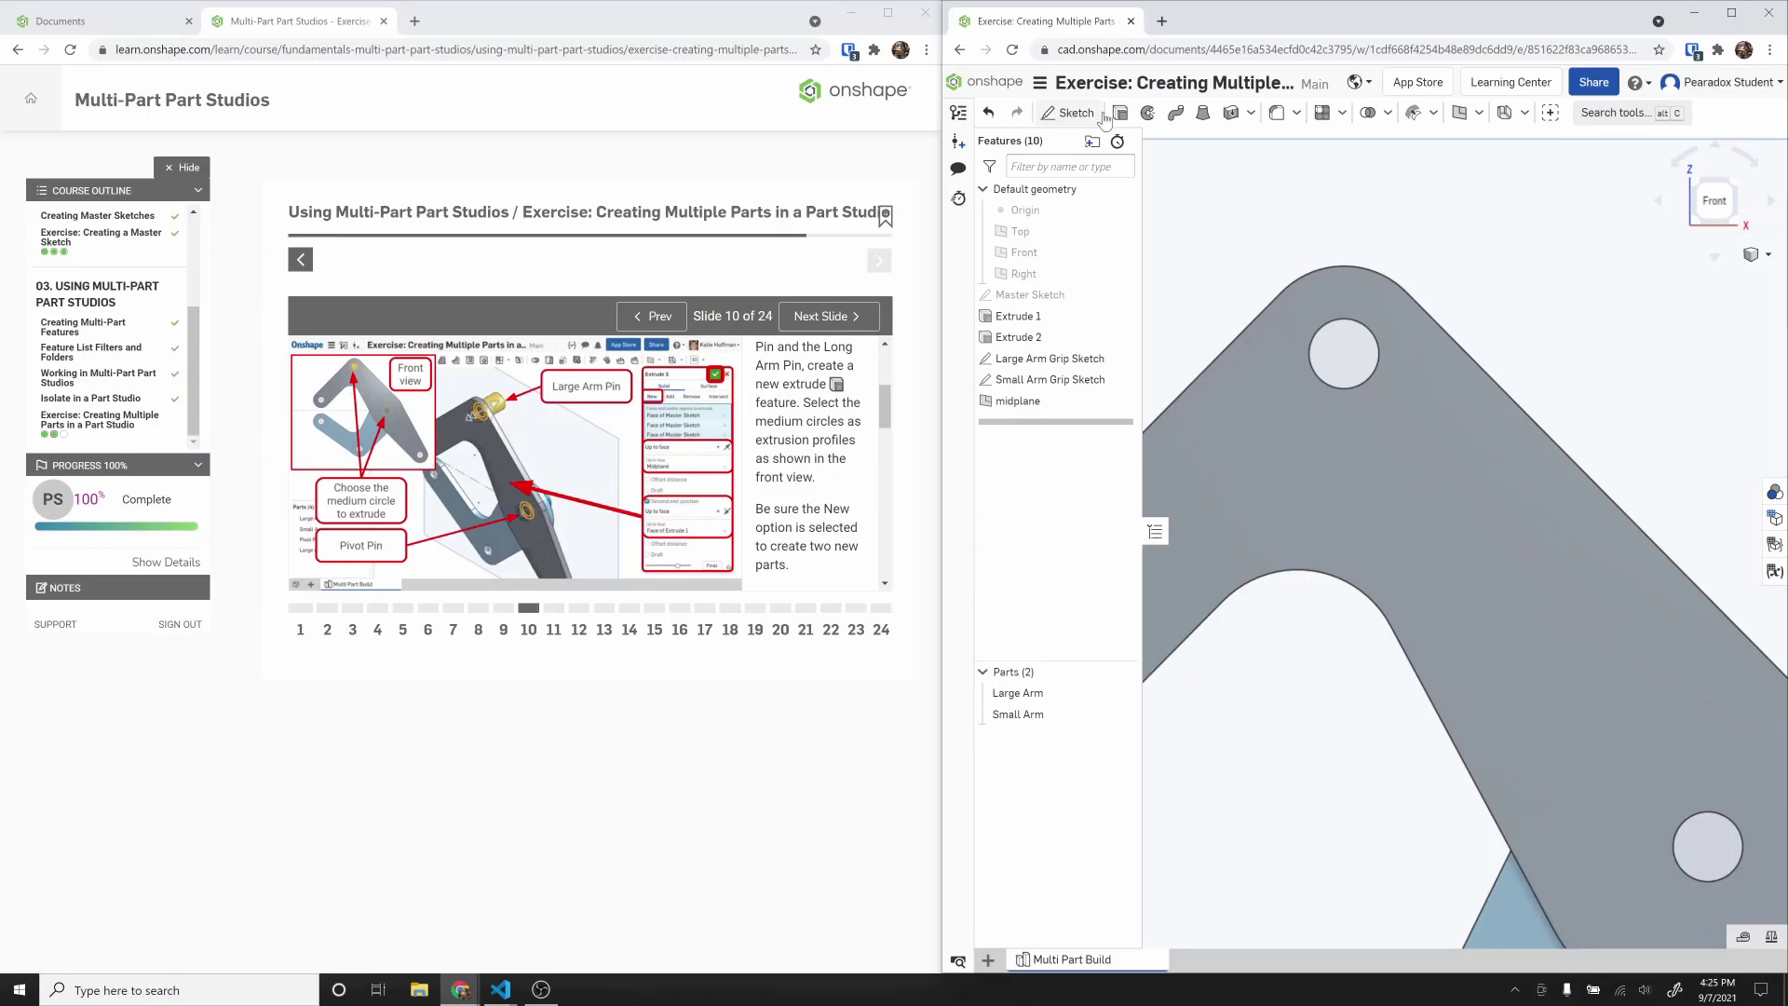
Step: Start a new extrude, show the Master Sketch, and hide the Large Arm Grip Sketch and Small Arm Grip Sketch
left_click(1121, 112)
scroll(1317, 397, "down", 3)
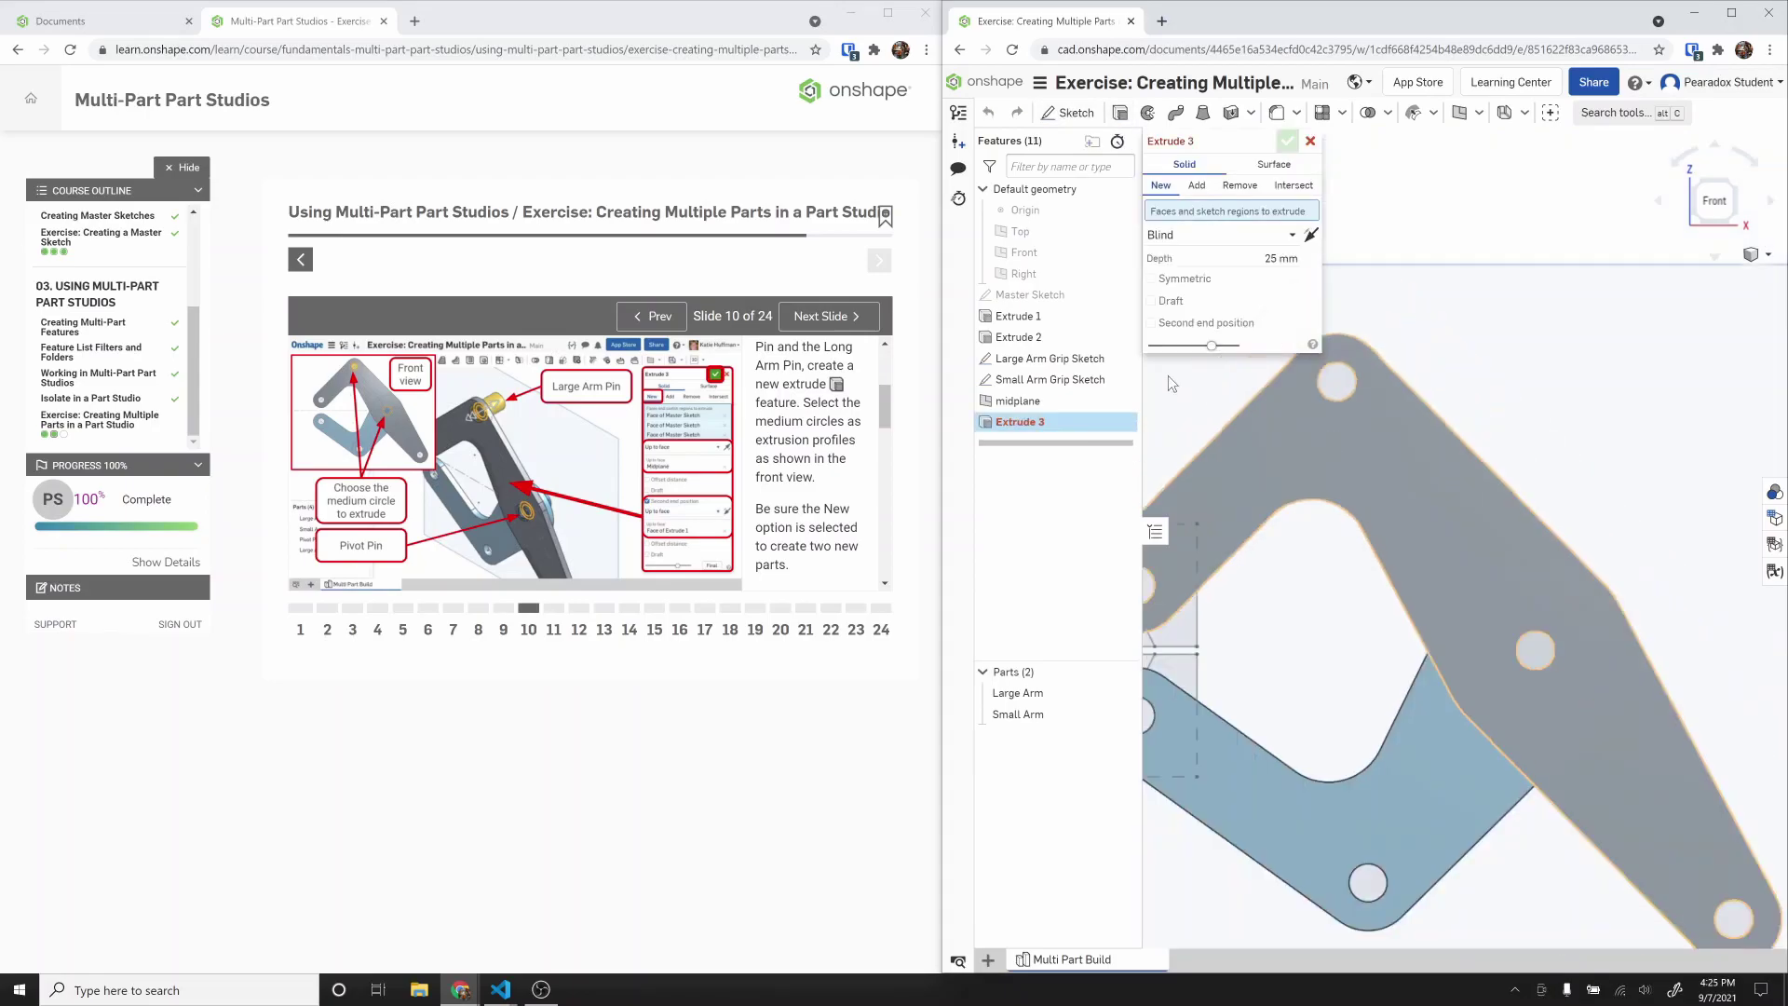
left_click(1120, 296)
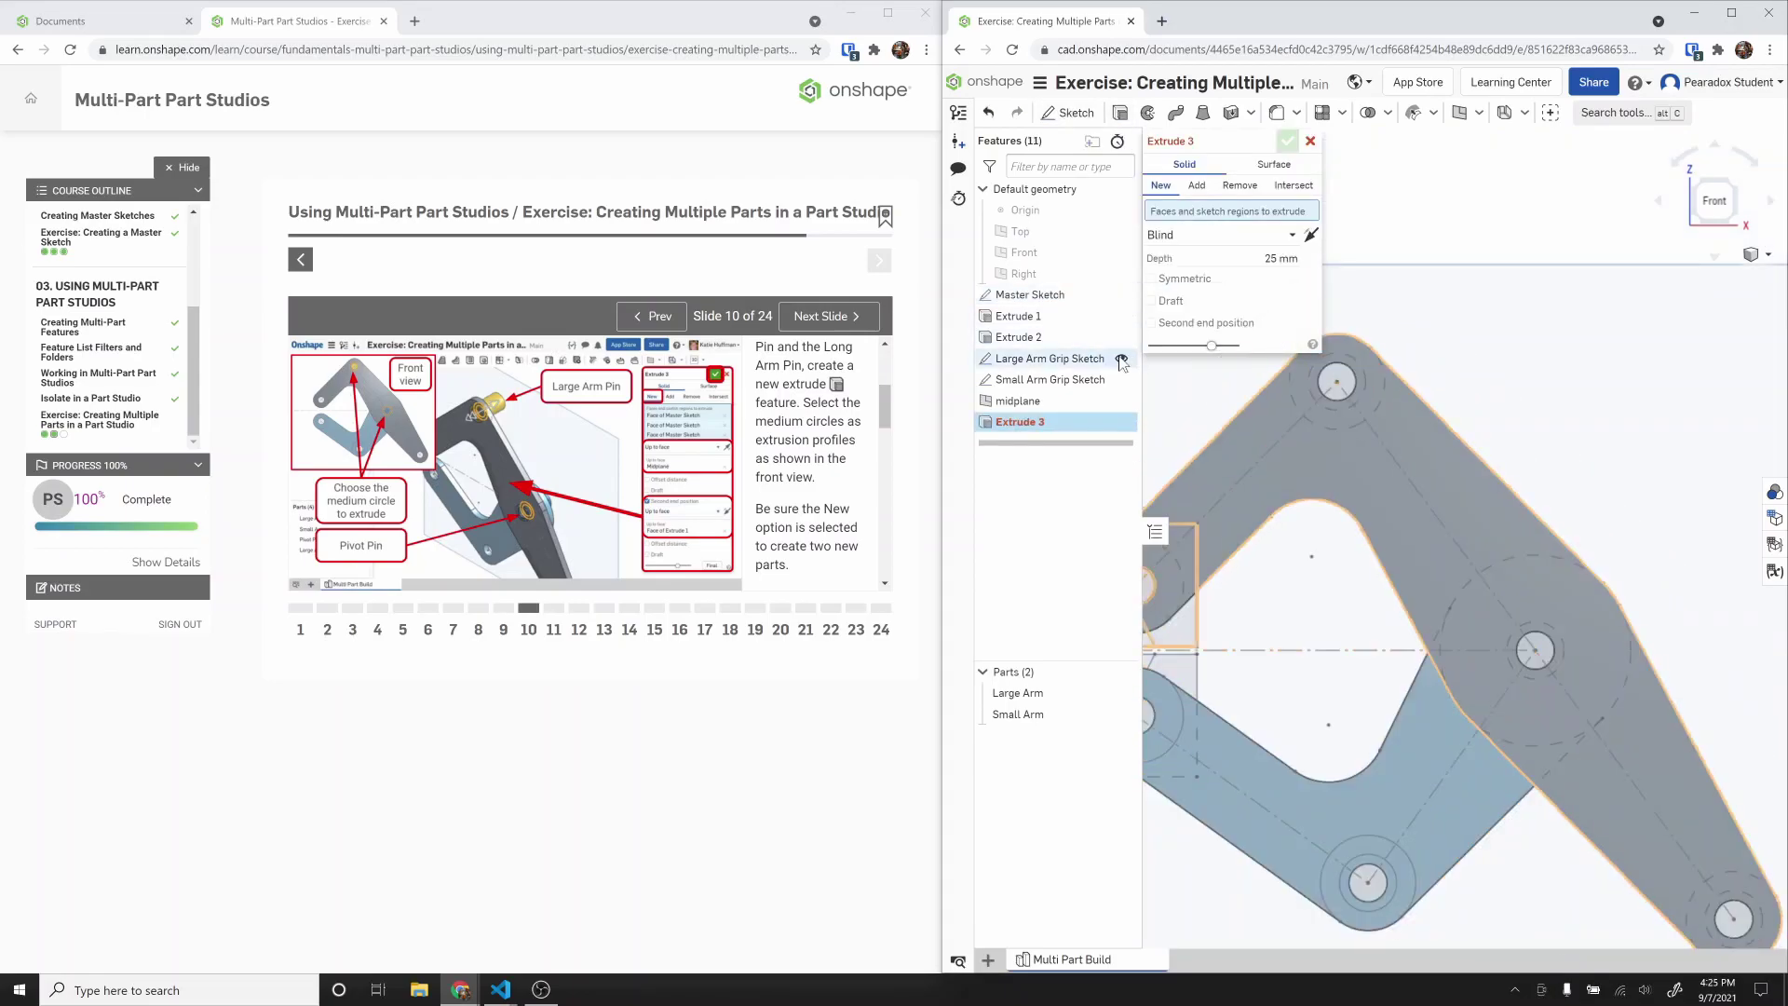
left_click(1121, 359)
left_click(1121, 380)
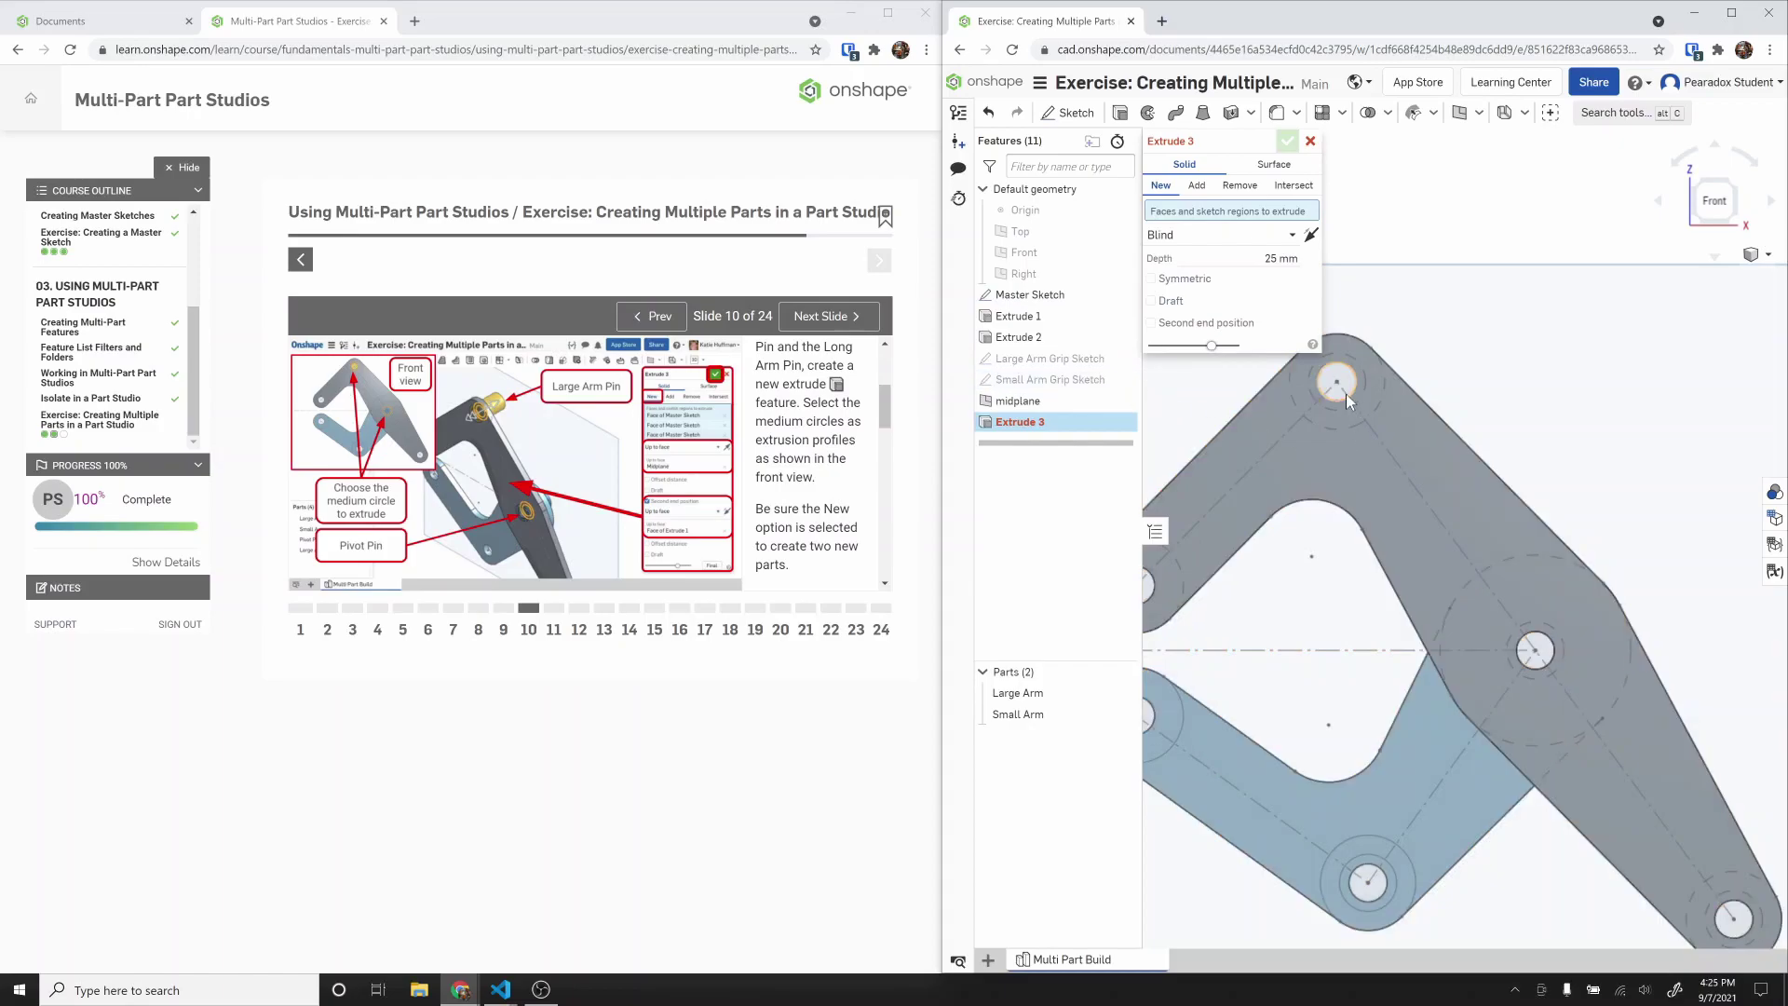
Step: Select the Master Sketch's inner circle and surrounding ring at the large arm's upper hole as extrude profiles, working from the back side
mouse_move(1391, 405)
right_mouse_down()
mouse_move(1286, 411)
mouse_move(1390, 421)
right_mouse_up()
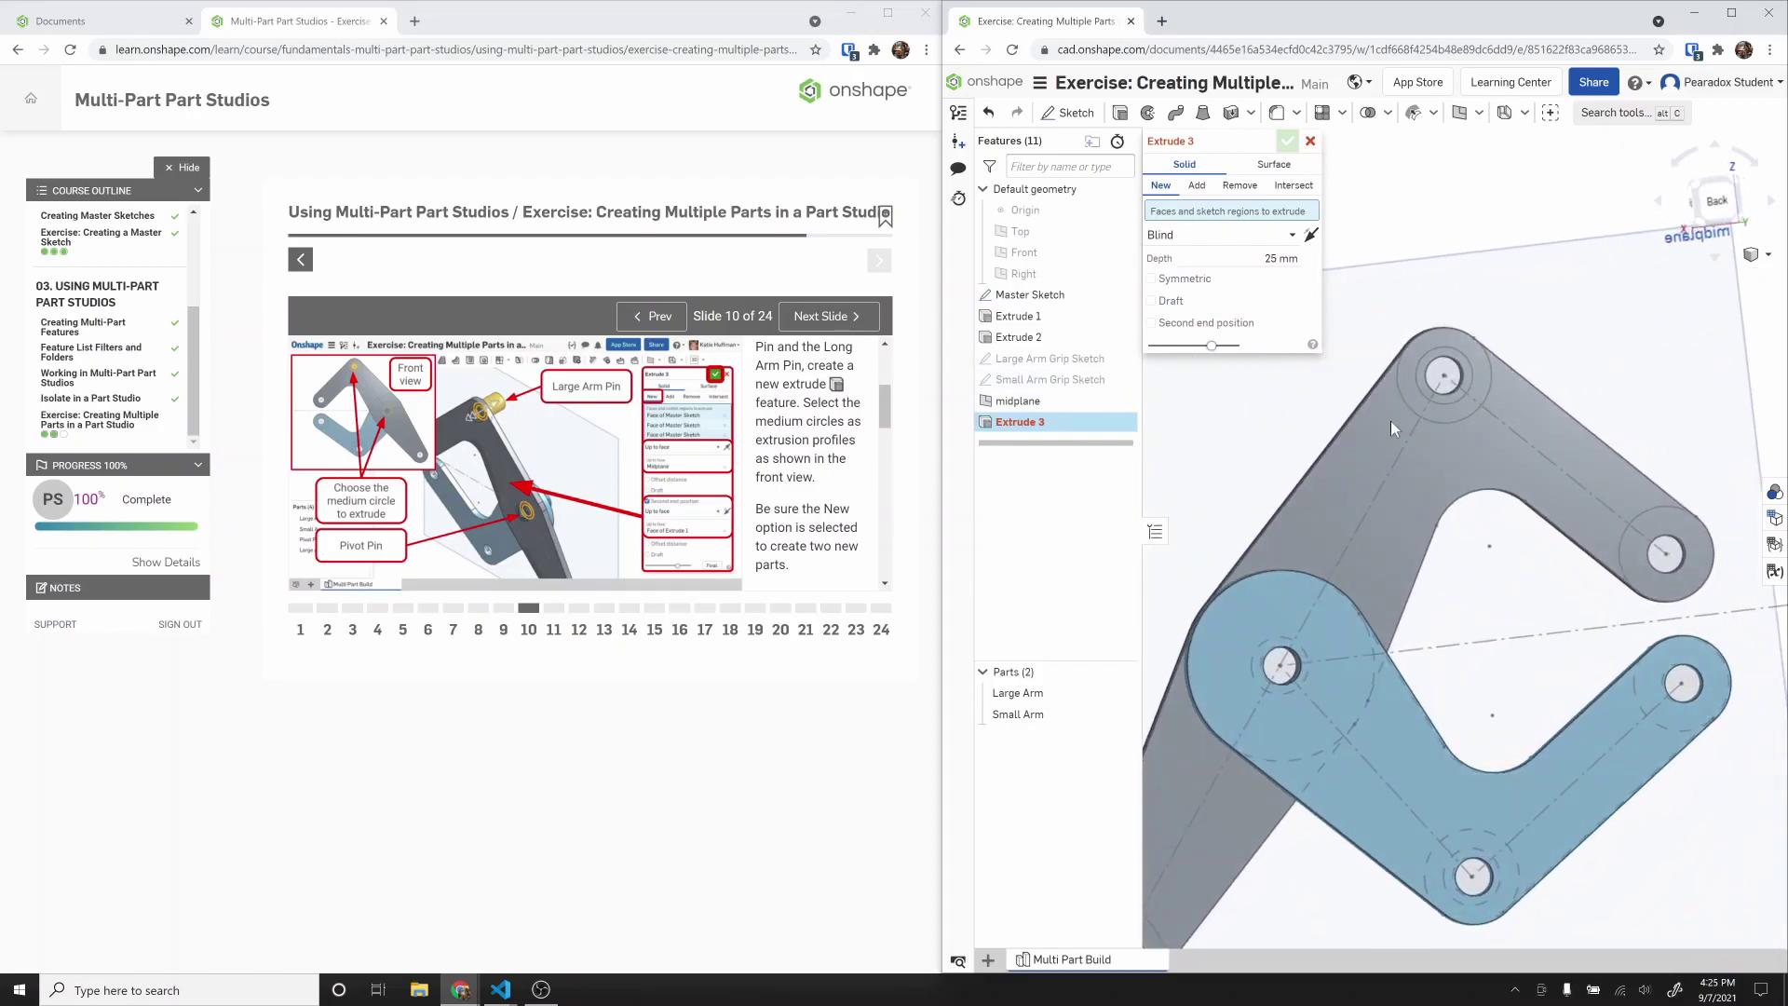
left_click(1444, 394)
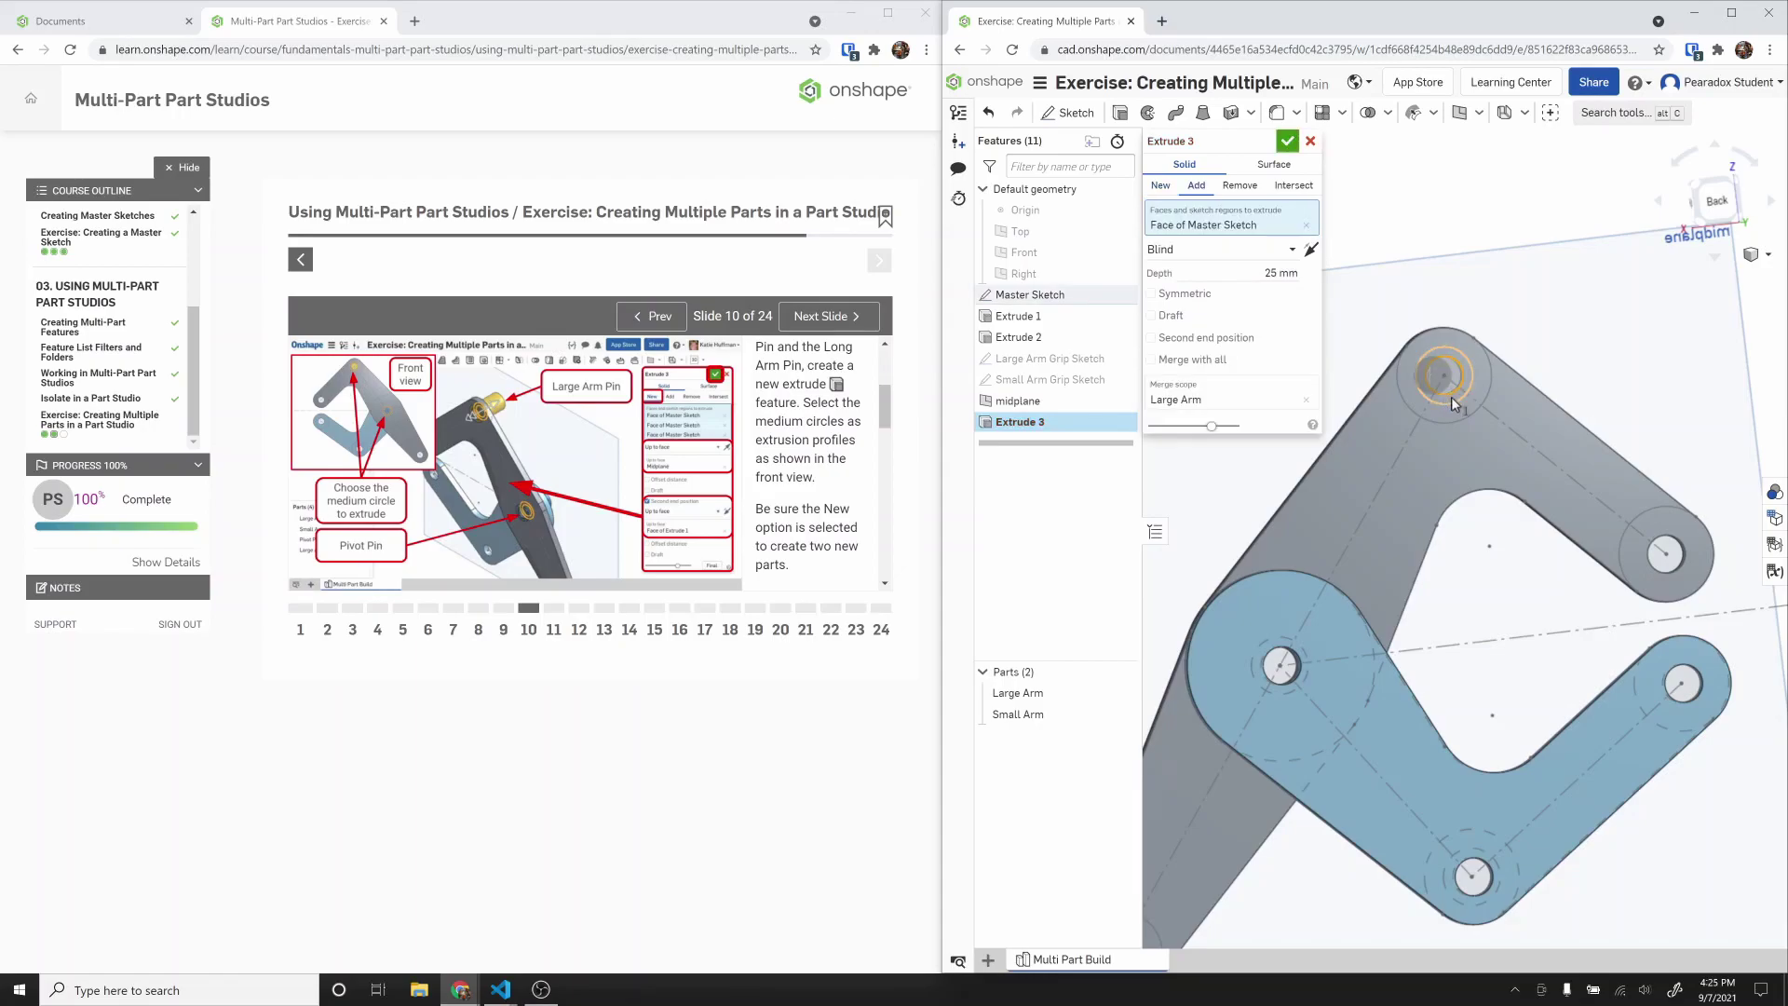
scroll(1452, 403, "up", 5)
mouse_move(1453, 403)
right_mouse_down()
mouse_move(1529, 416)
mouse_move(1449, 404)
right_mouse_up()
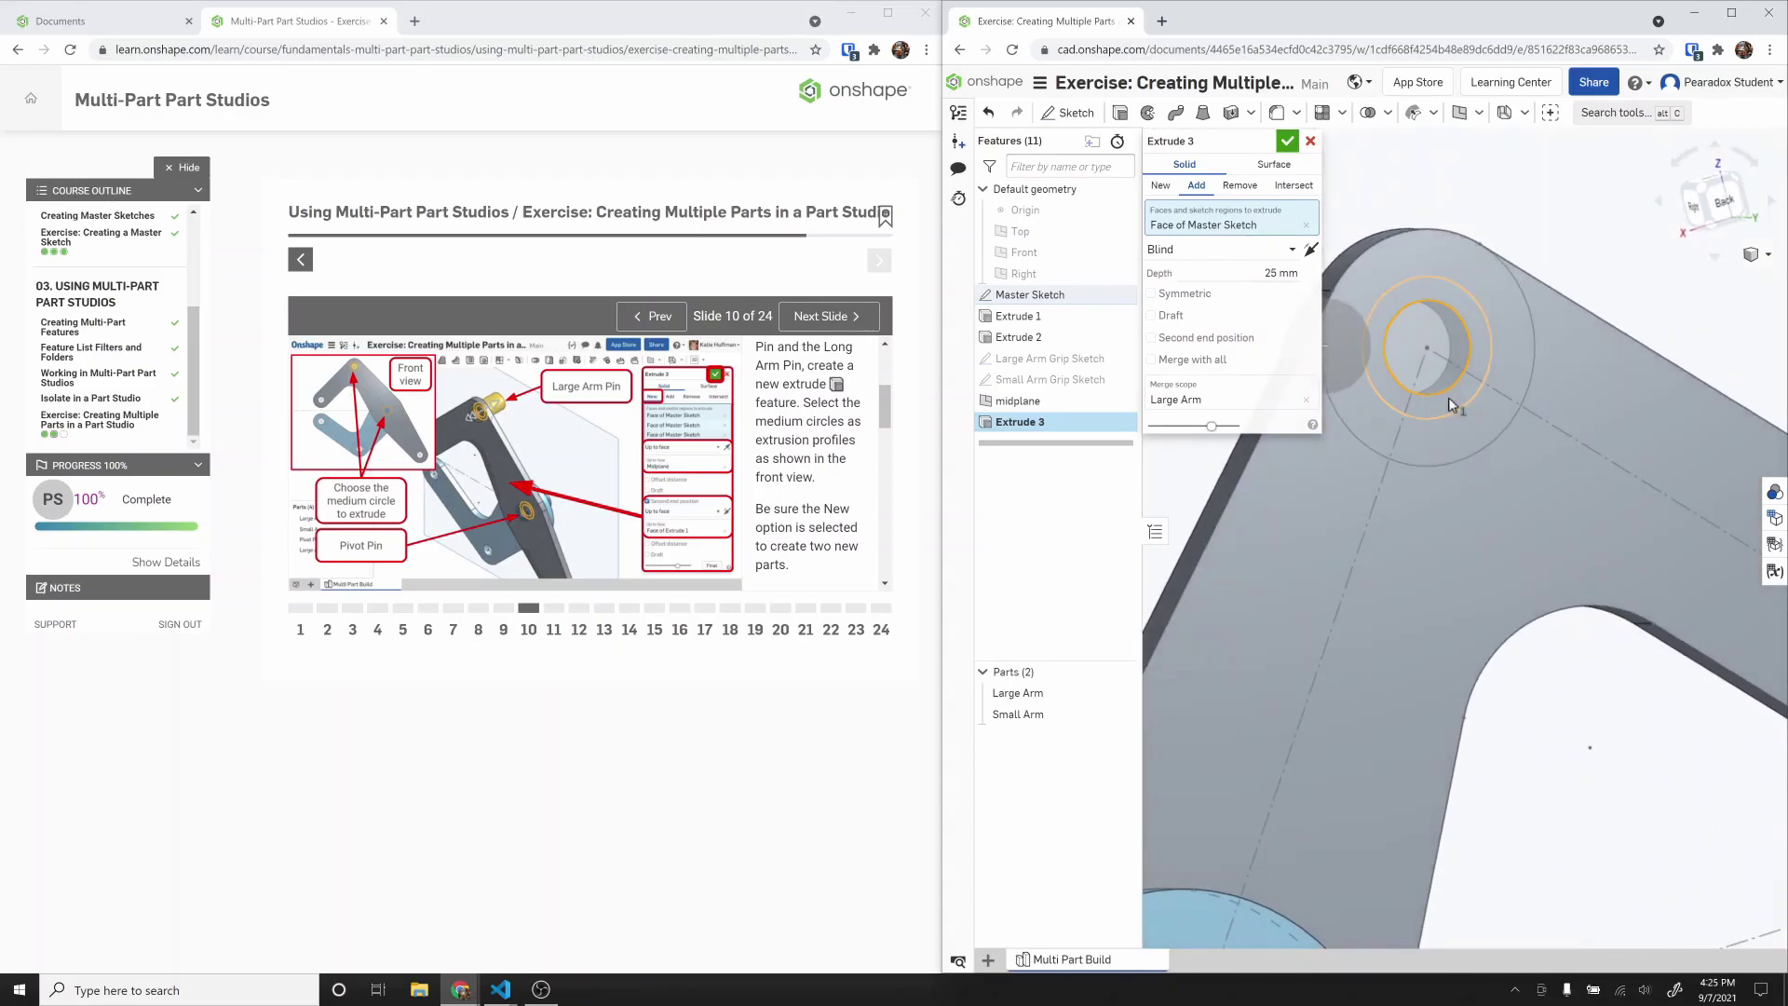
left_click(1450, 397)
Step: Try to add the medium circle around the pivot hole to the extrude profiles with the small arm in front
scroll(1450, 397, "down", 5)
scroll(1388, 570, "up", 5)
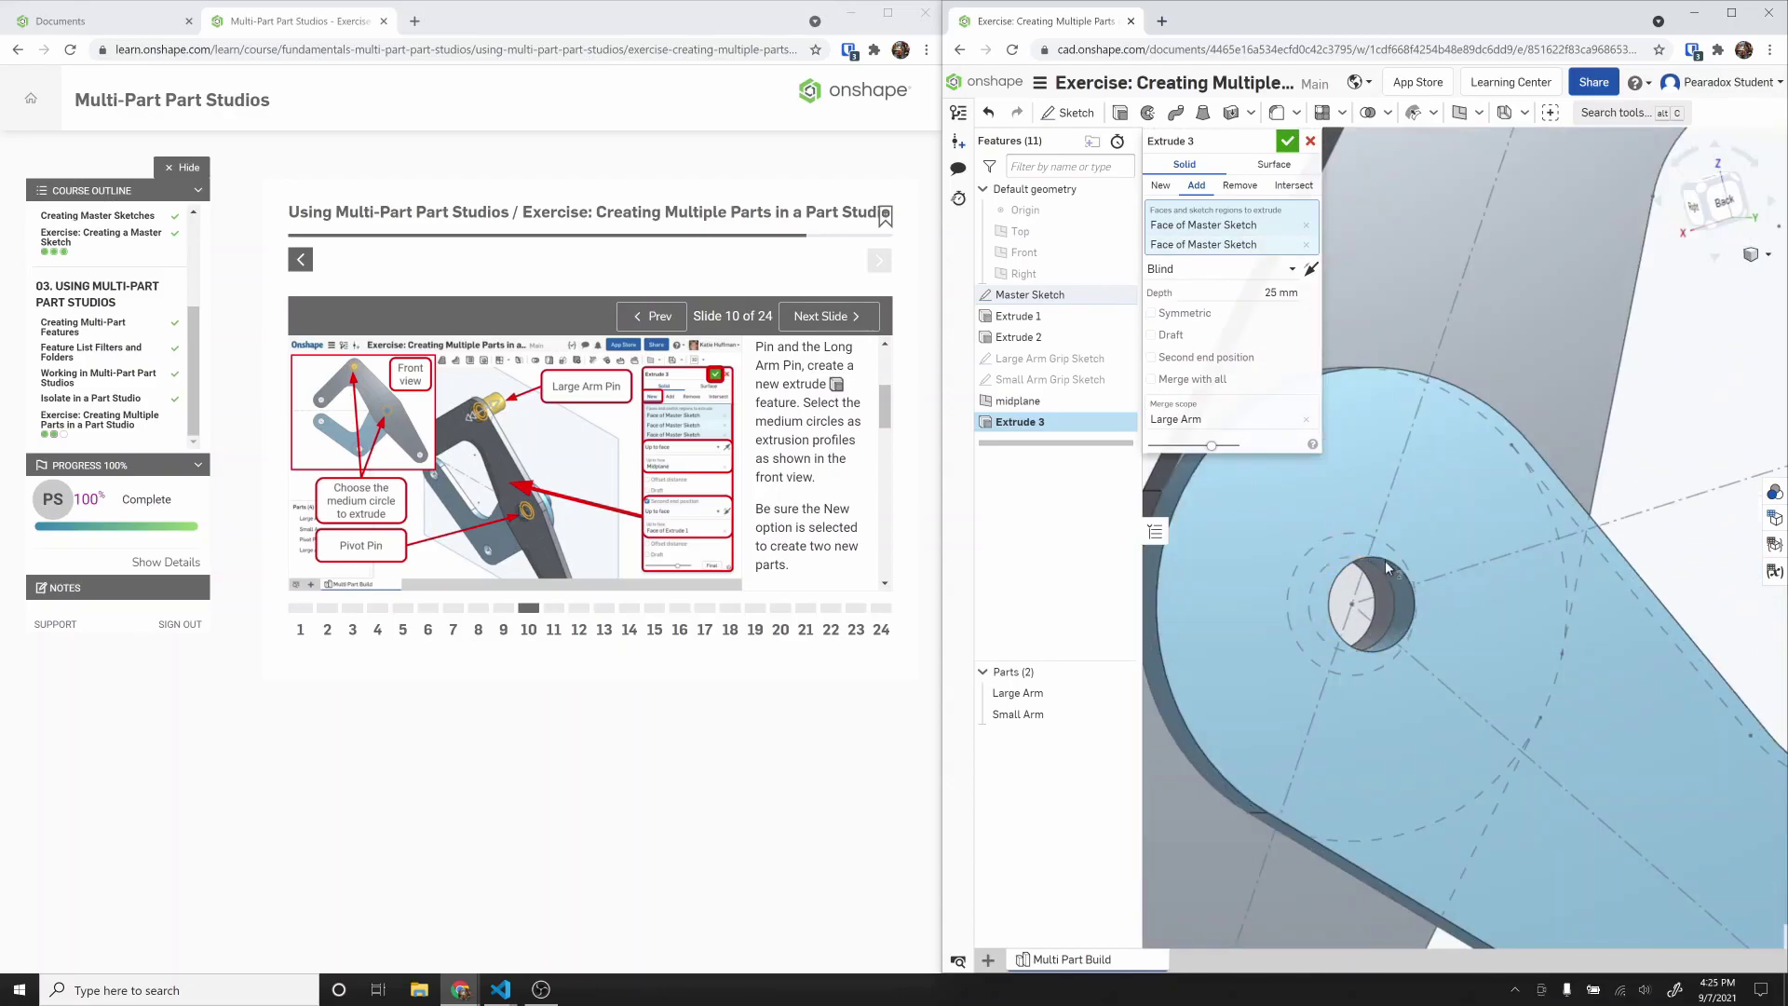
key("n")
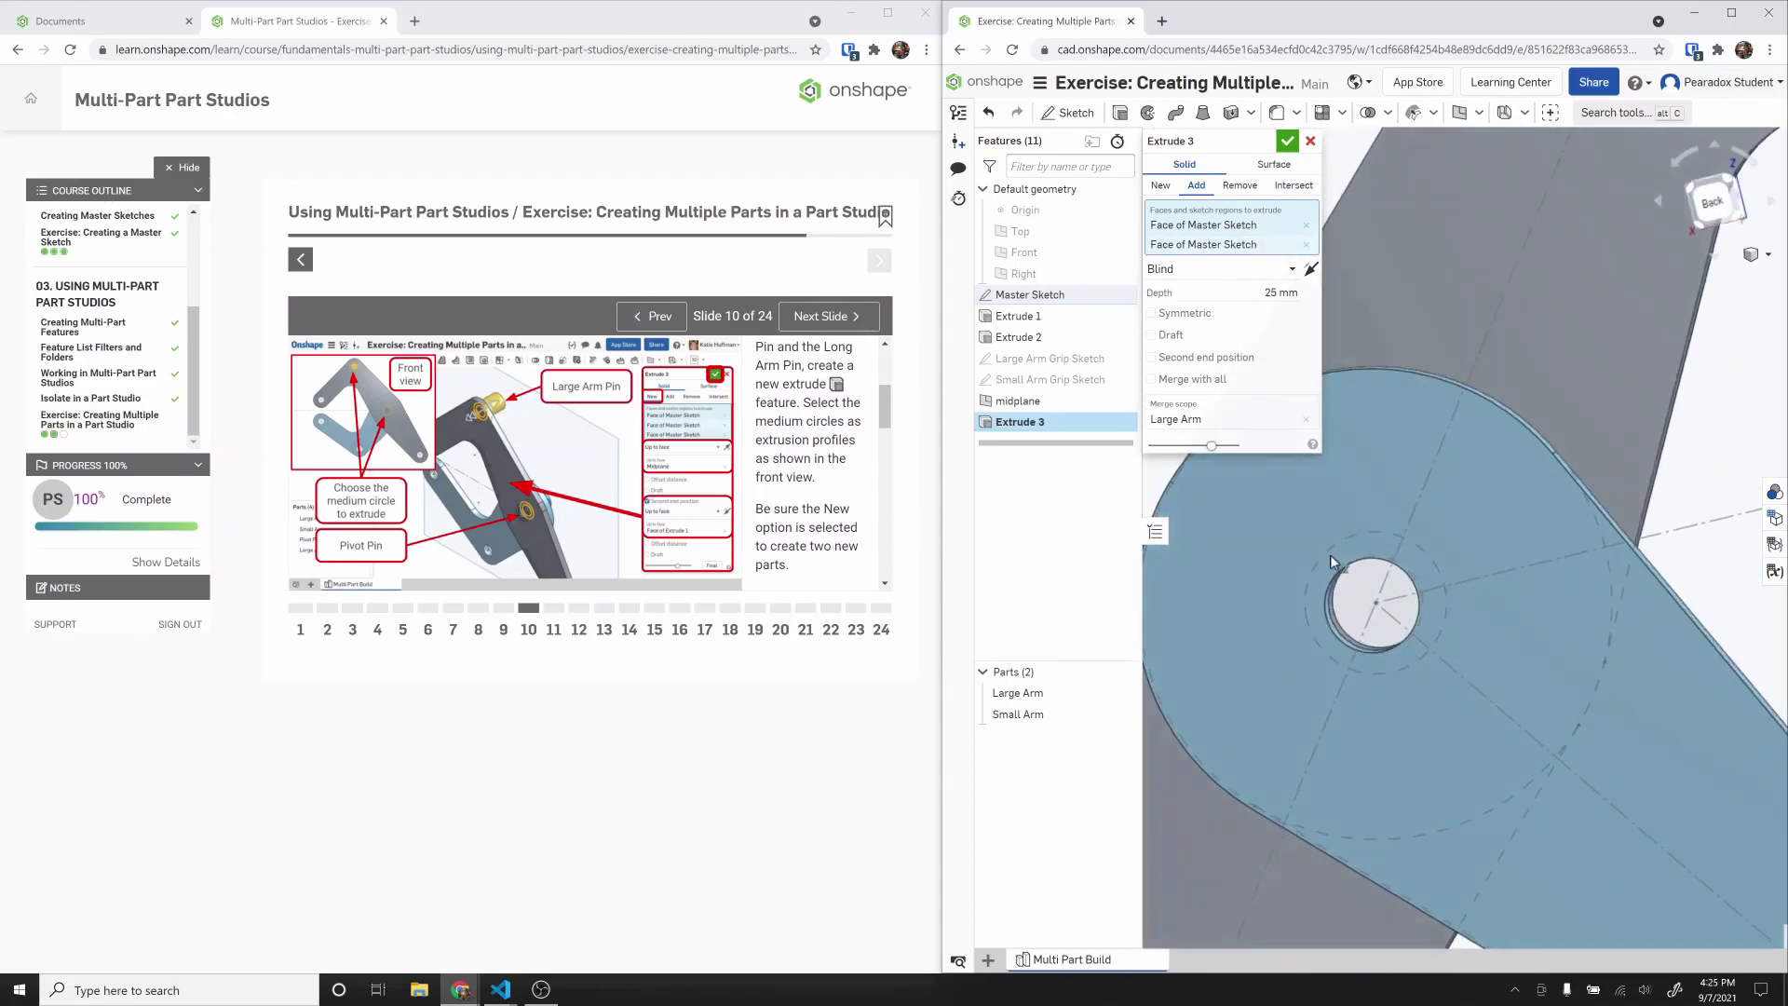
left_click(1334, 550)
scroll(1338, 551, "down", 3)
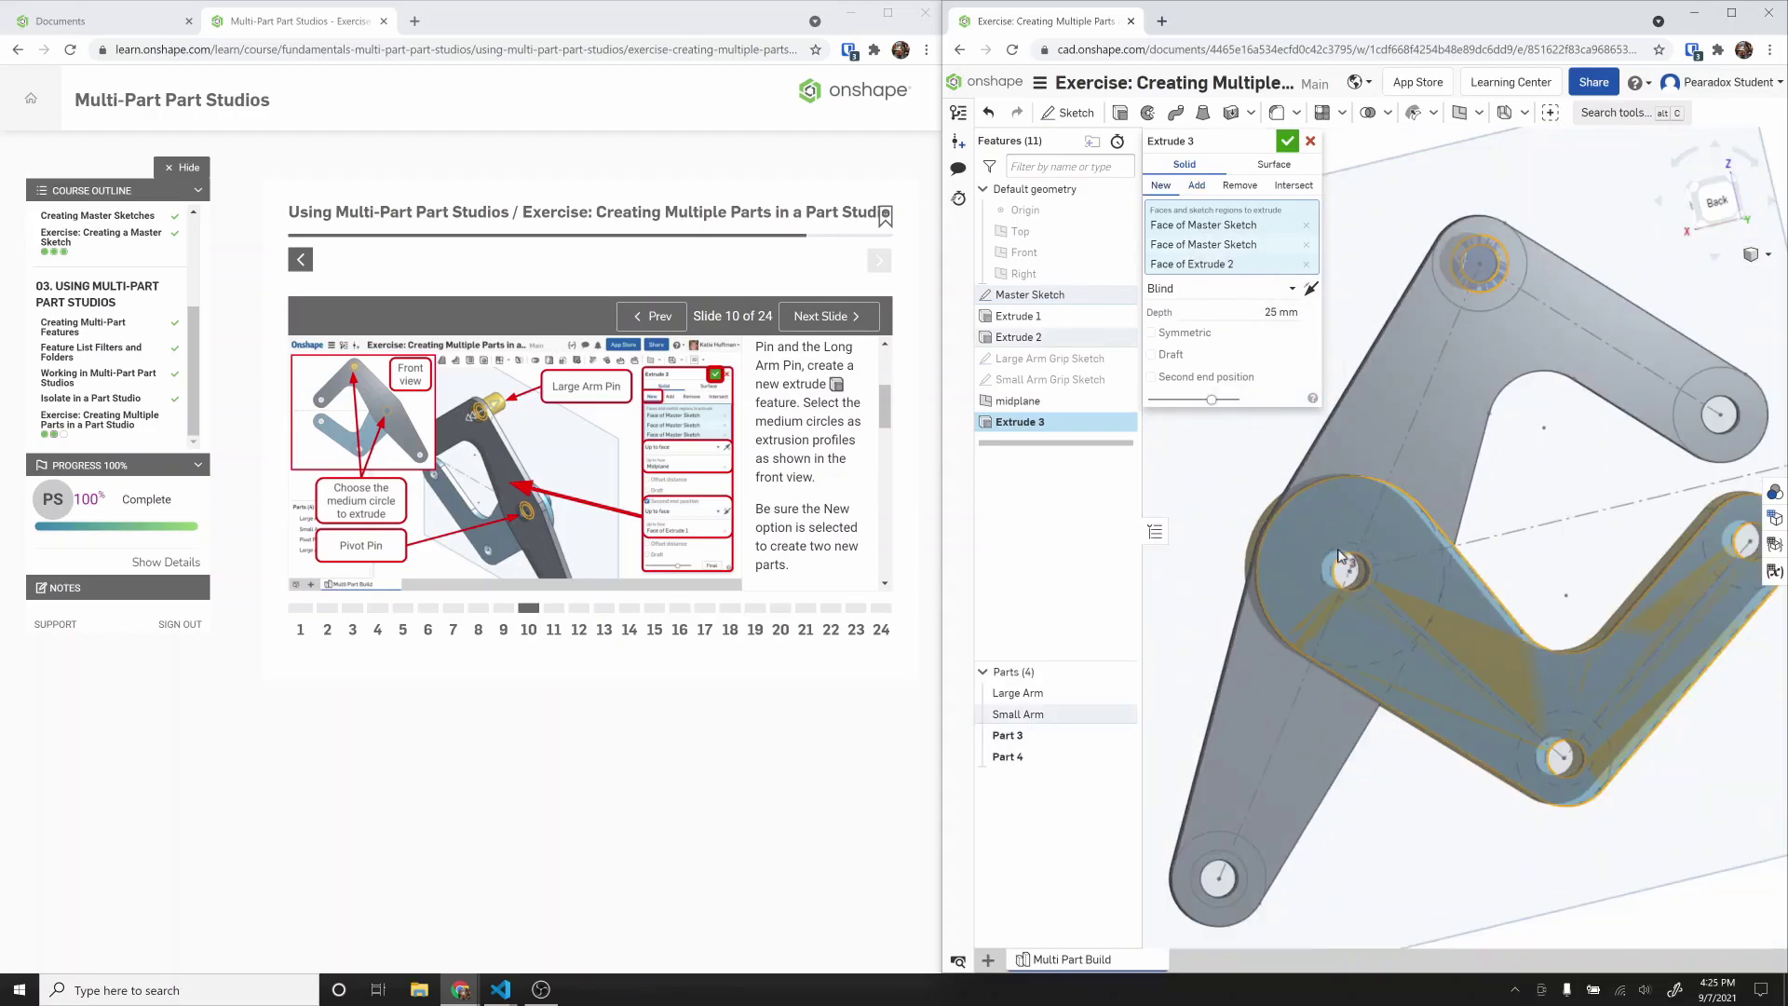
left_click(1339, 557)
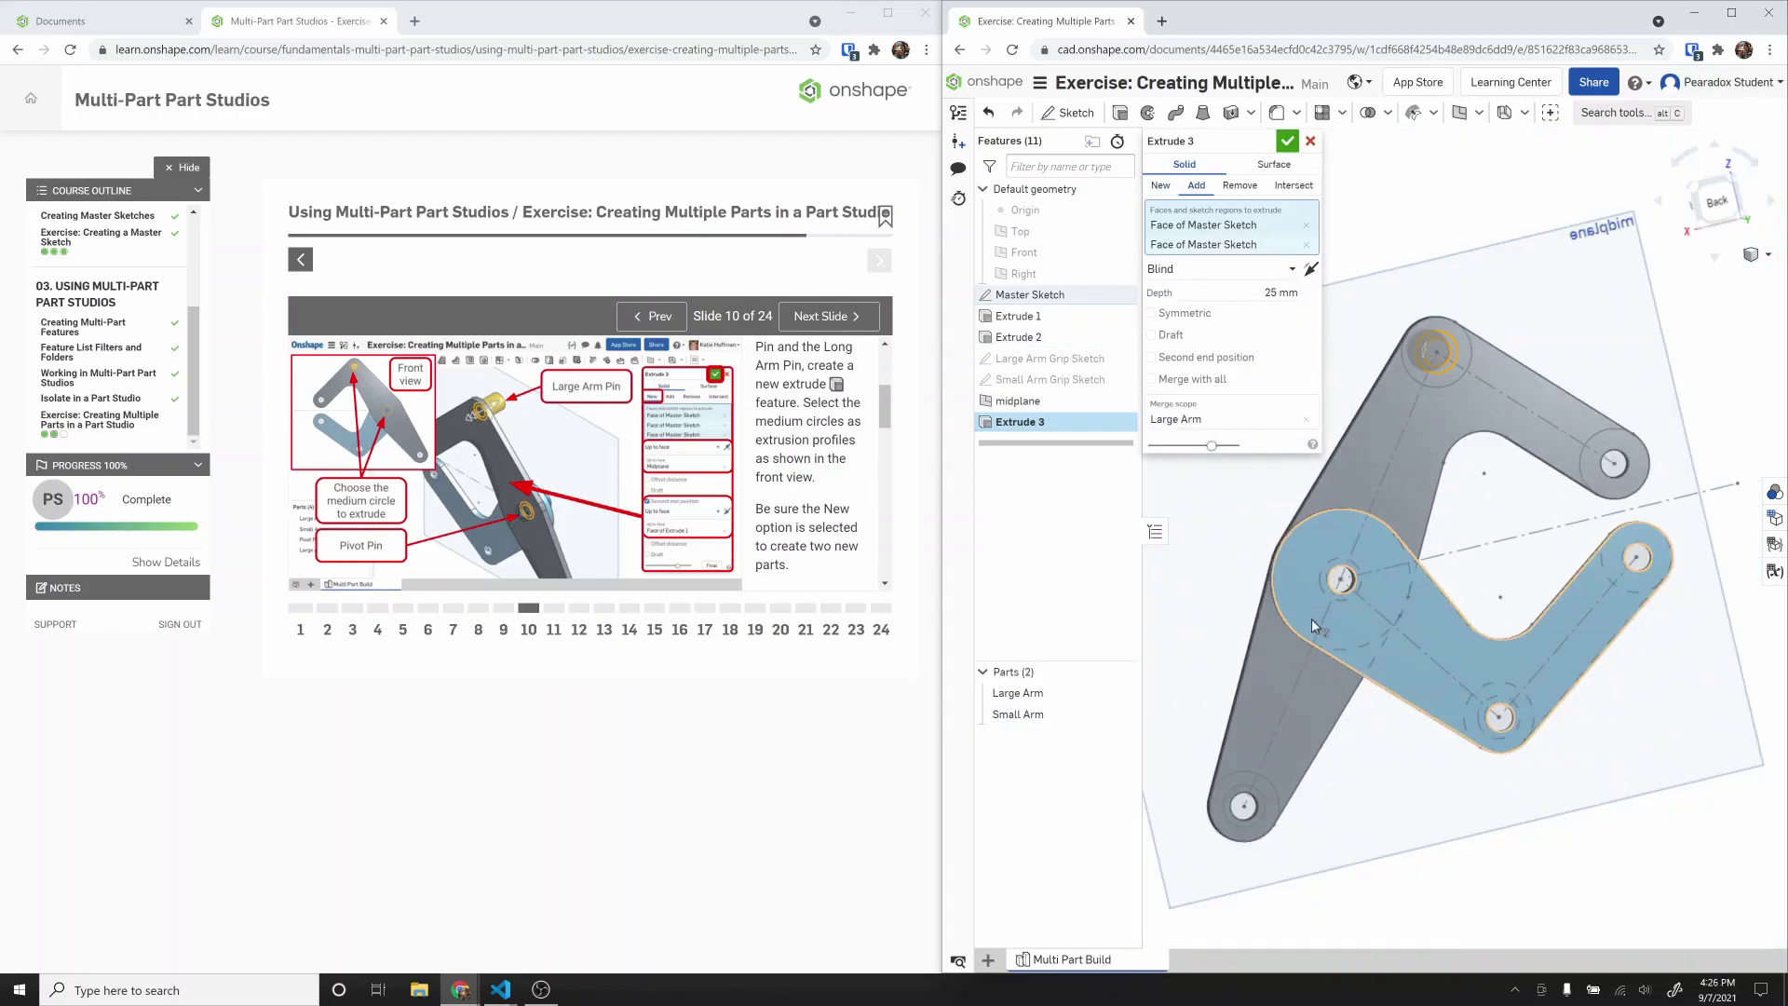
Step: Hide the Small Arm and add the Master Sketch rings around the pivot hole and the large arm's lower hole to the extrude profiles
key("shift+4")
key("shift+1")
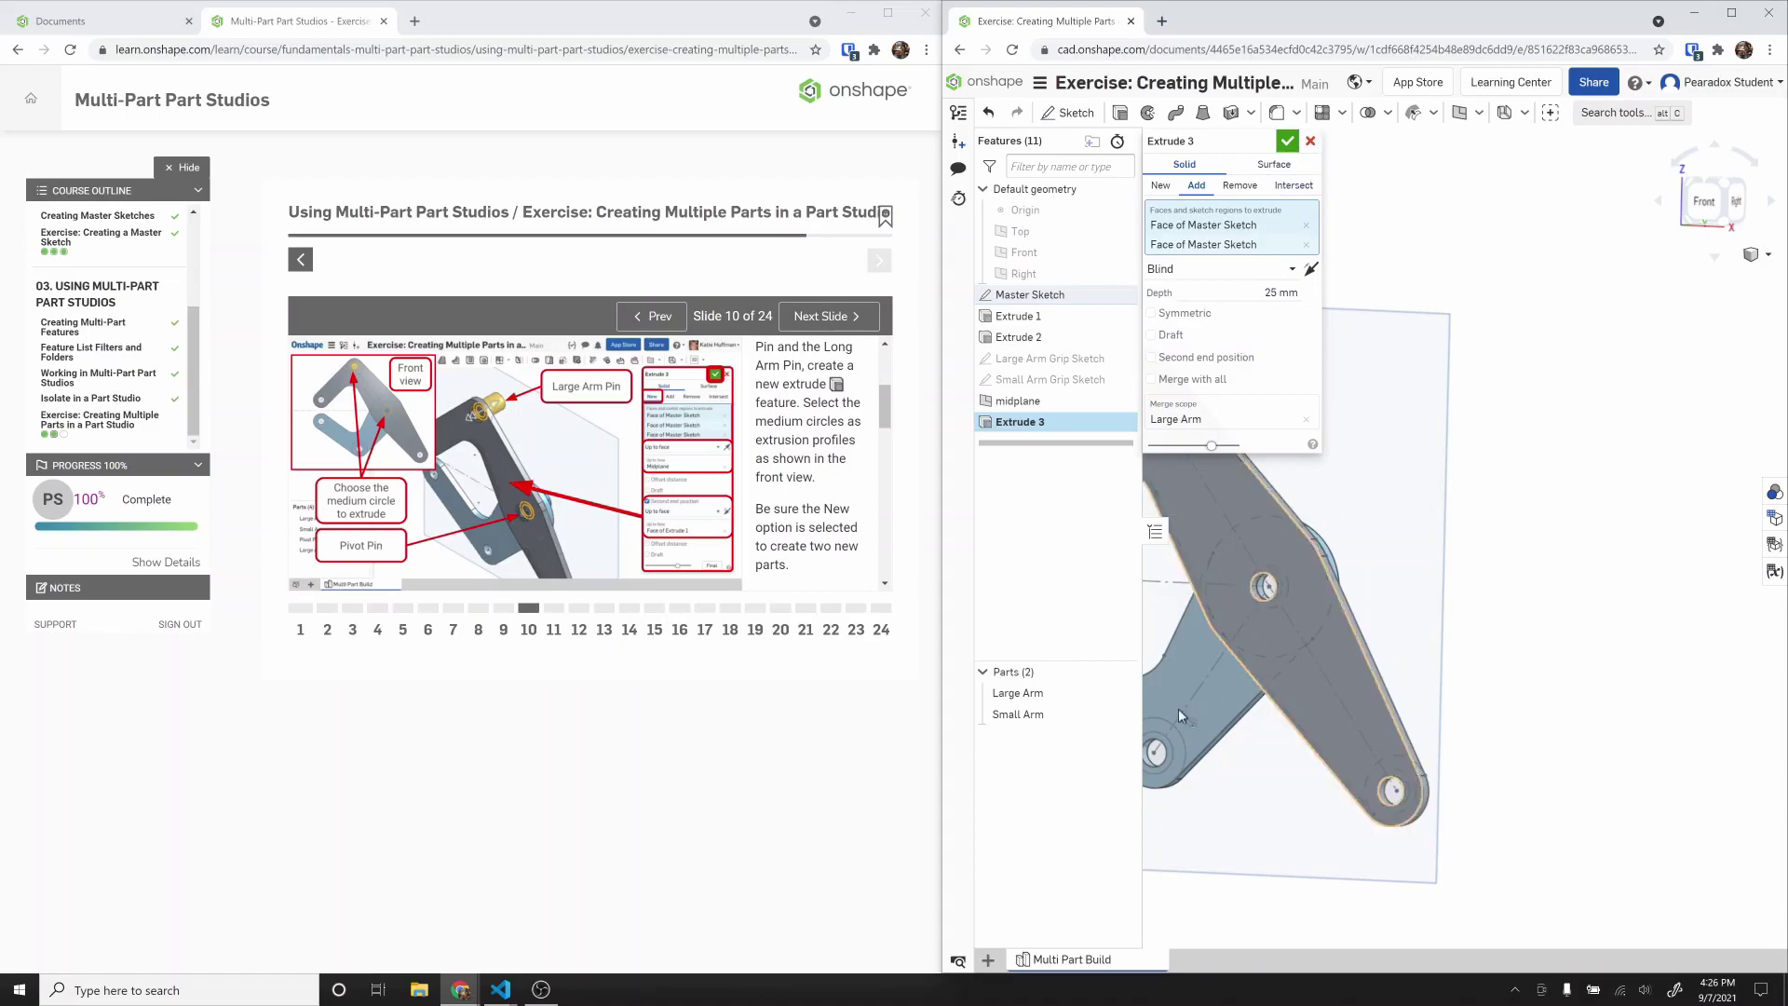
left_click(1121, 715)
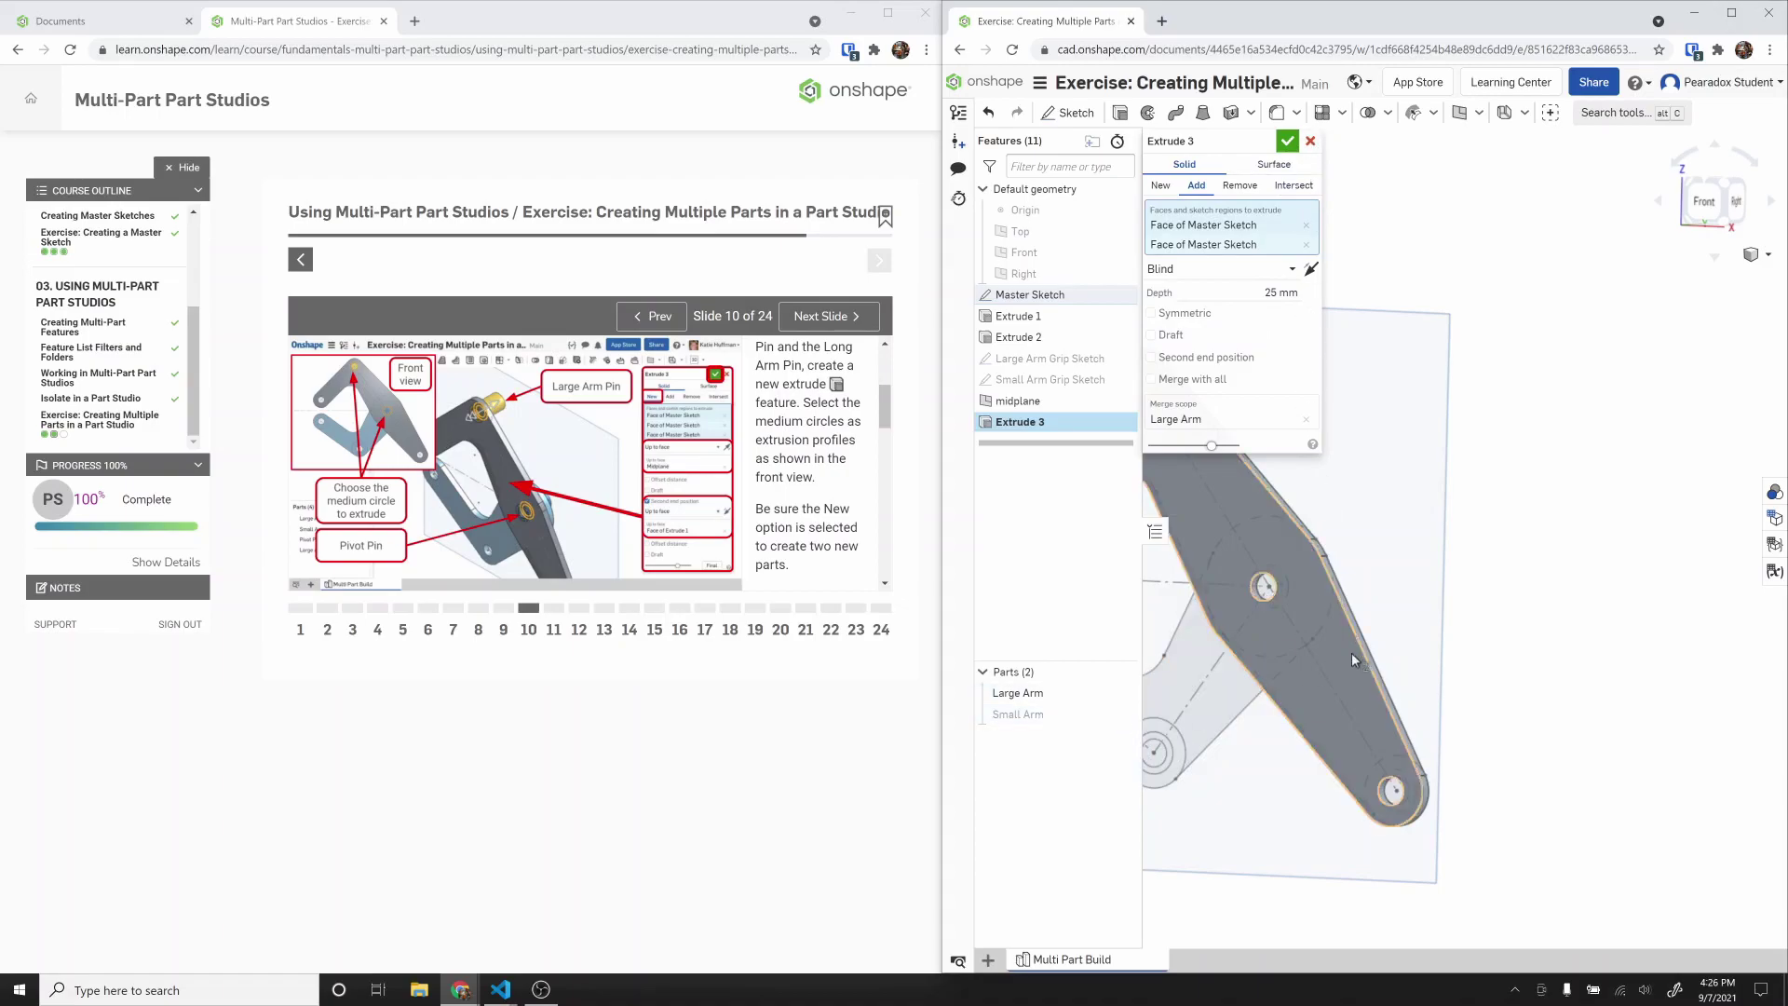
right_click_drag(1355, 652, 1236, 654)
scroll(1439, 628, "up", 3)
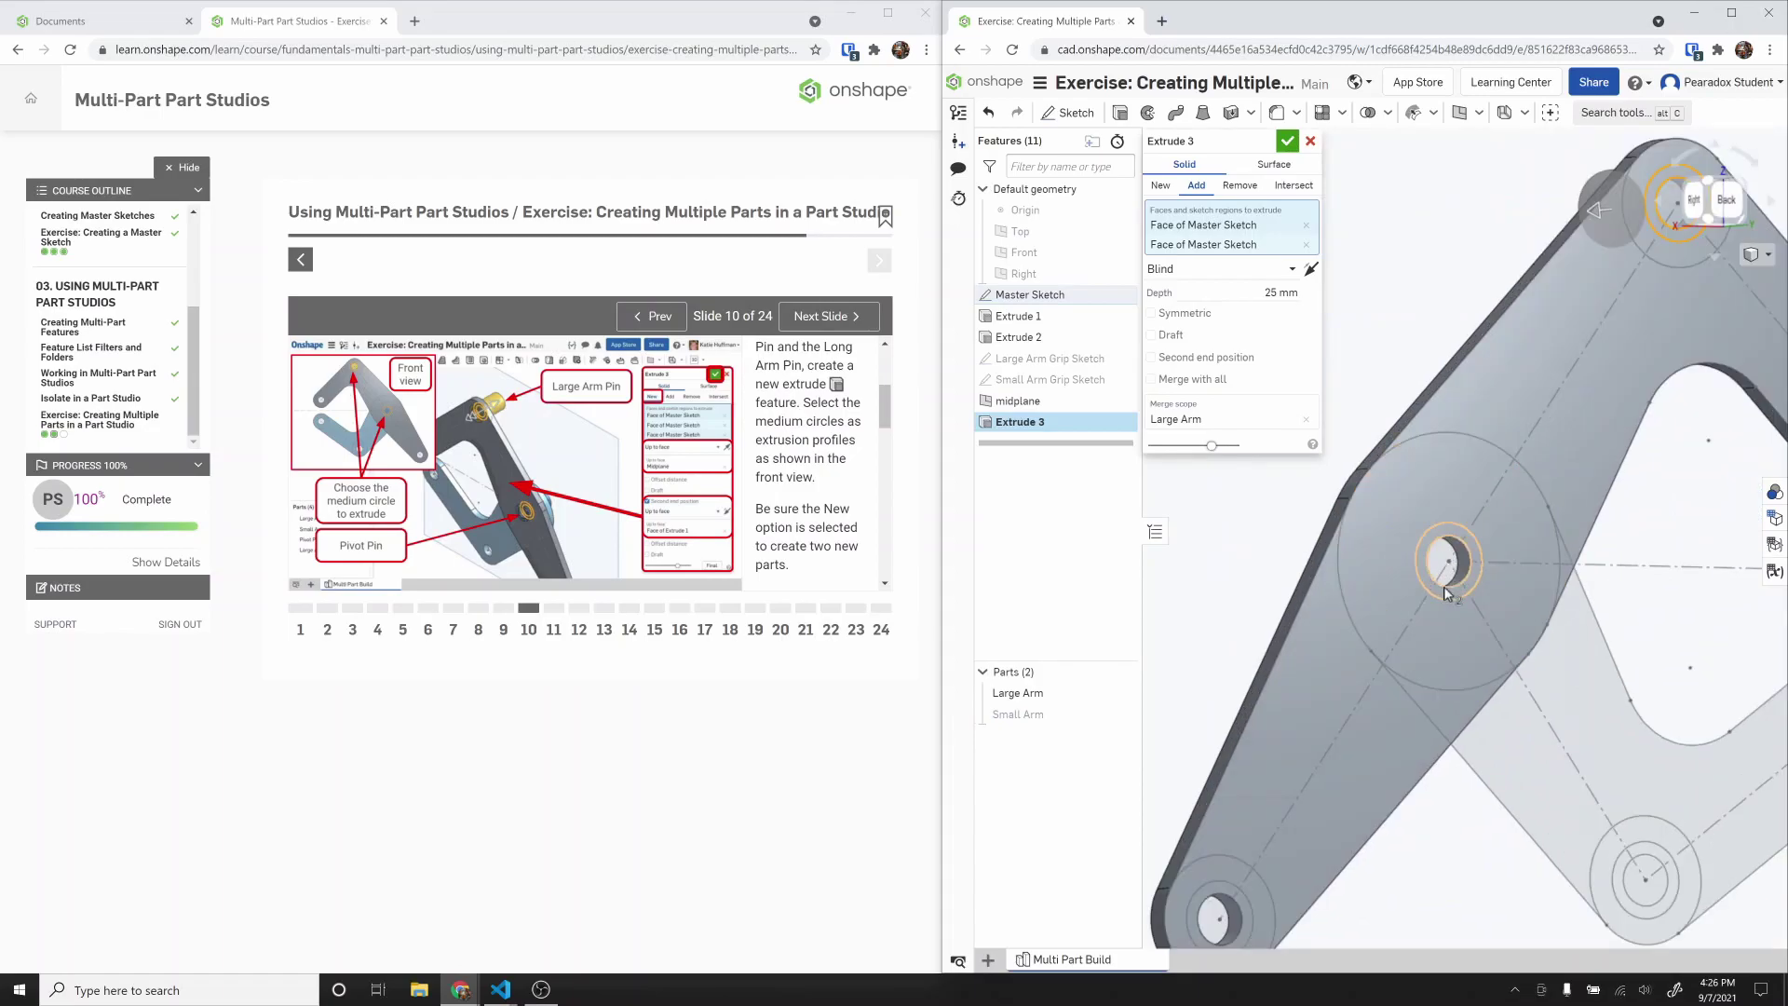
left_click(1444, 585)
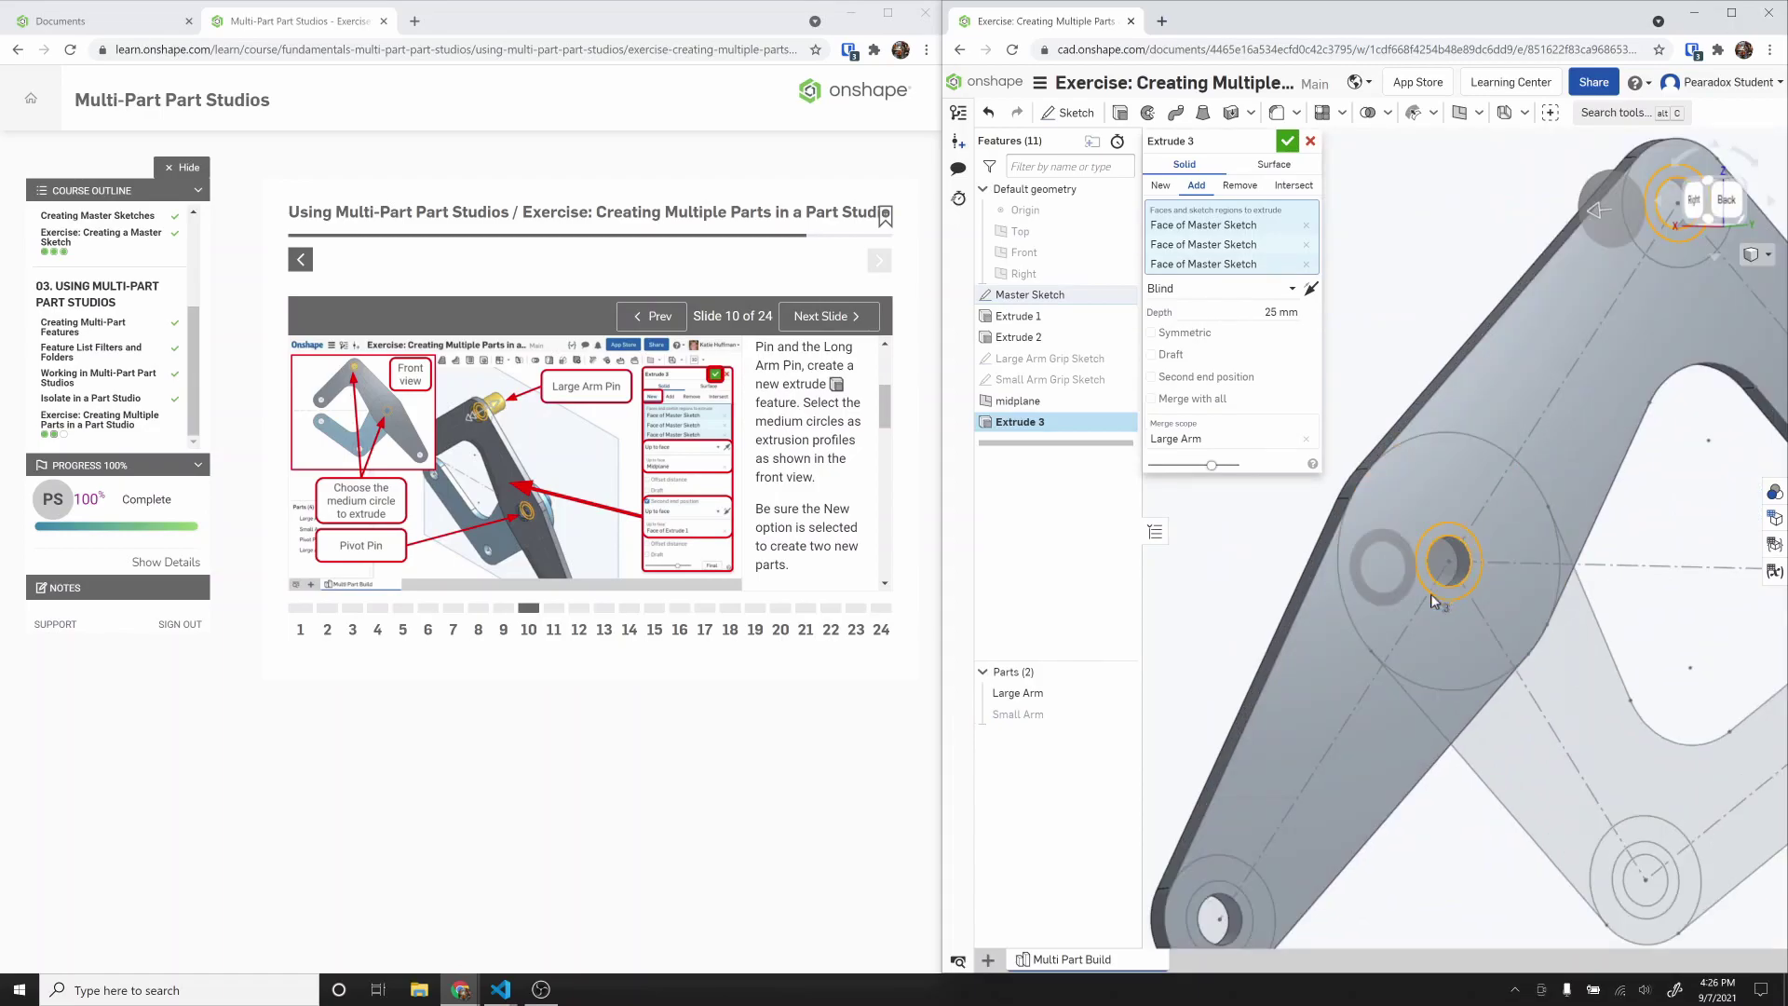
left_click(1233, 899)
right_click_drag(1240, 803, 1357, 784)
scroll(1357, 779, "down", 3)
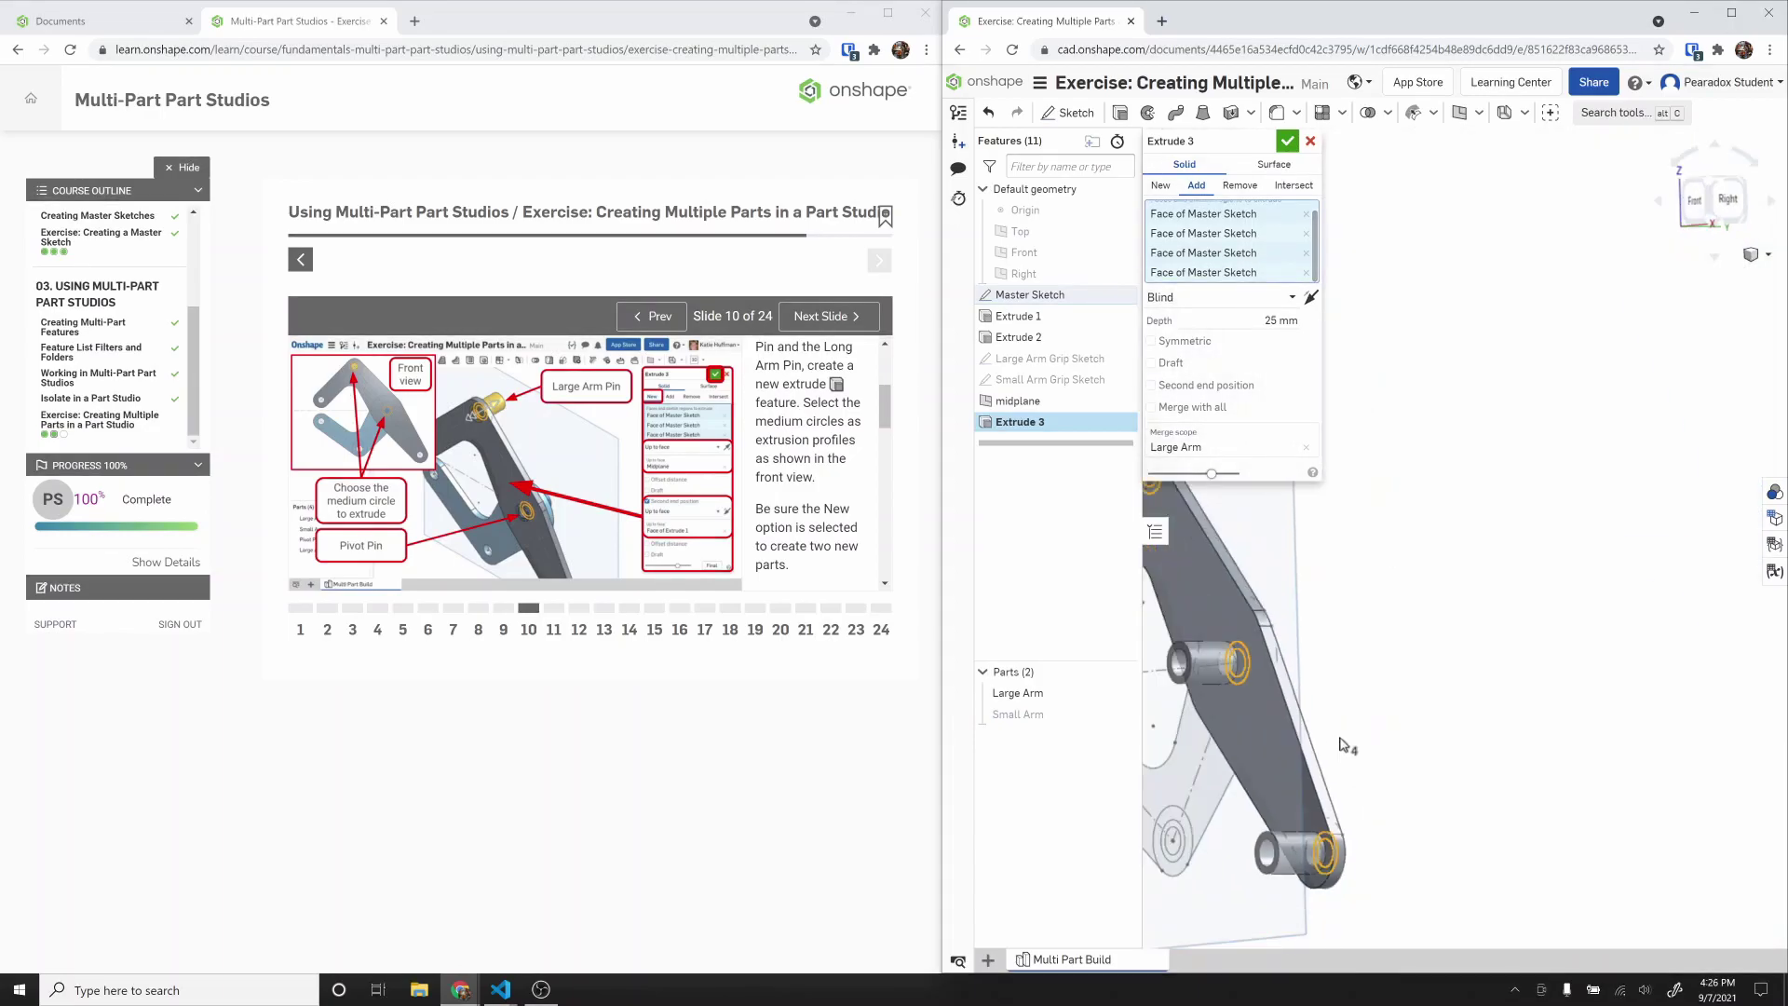
Step: Set the extrude to create new parts and end up to the midplane reference plane
left_click(1161, 185)
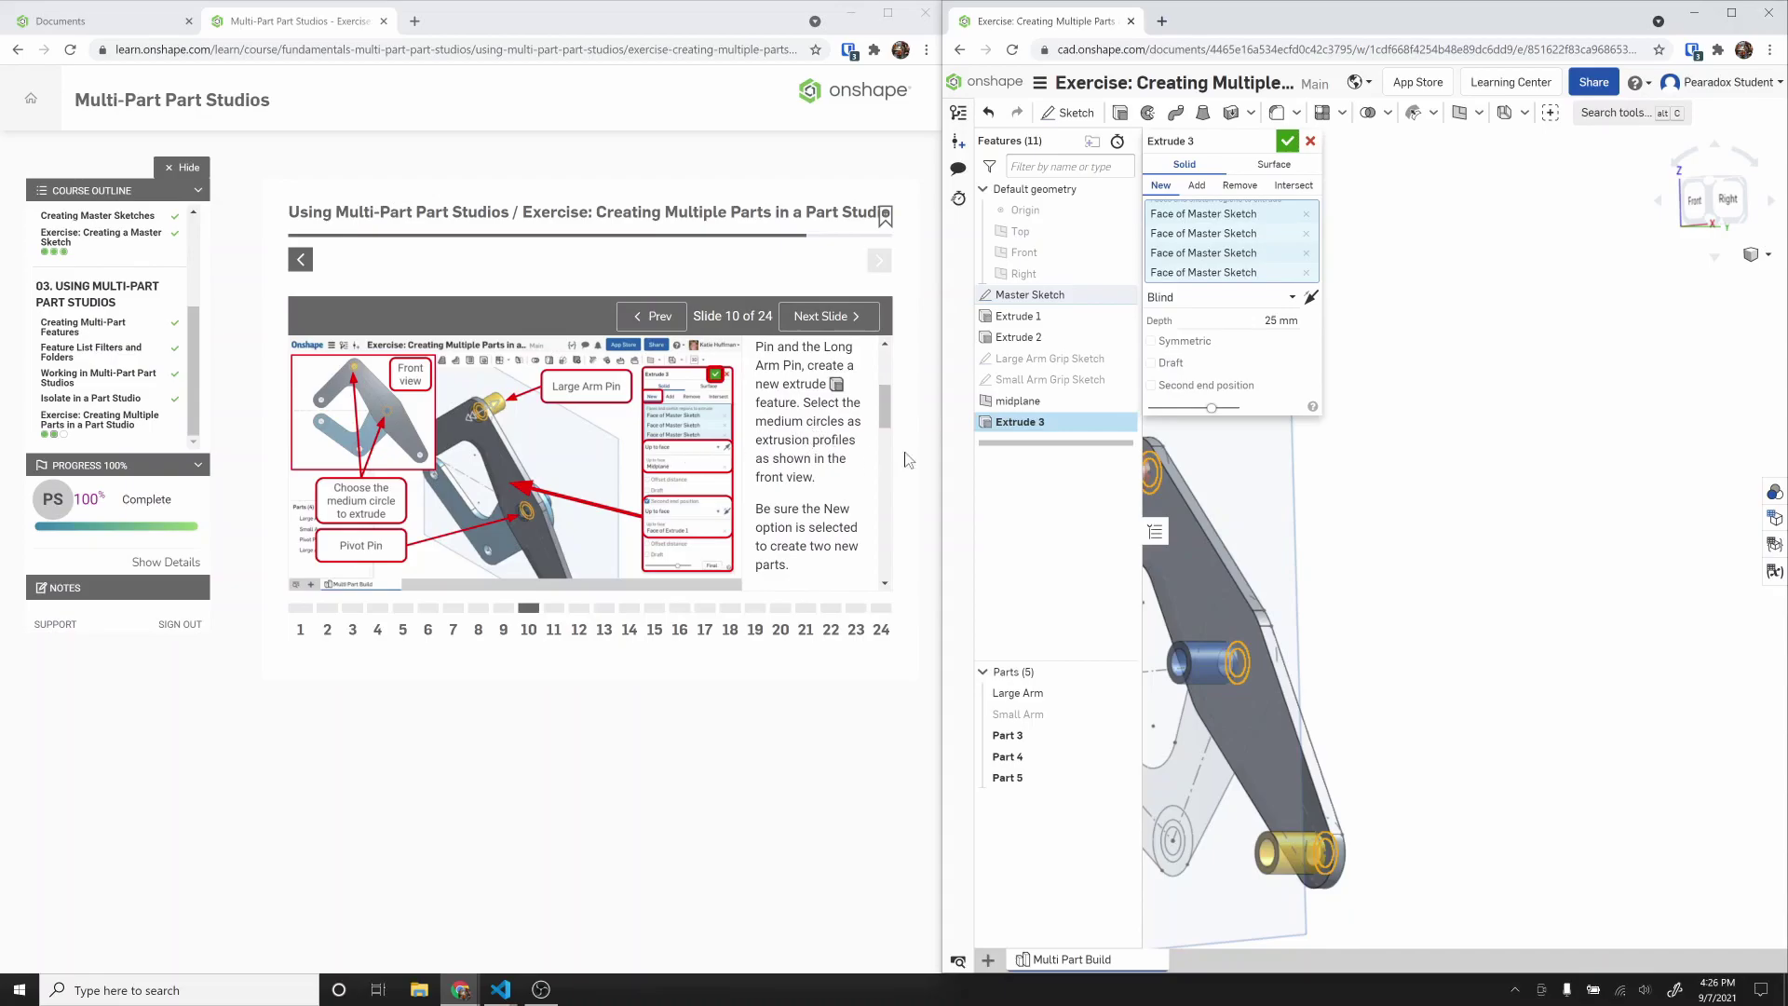
left_click(1206, 298)
left_click(1239, 369)
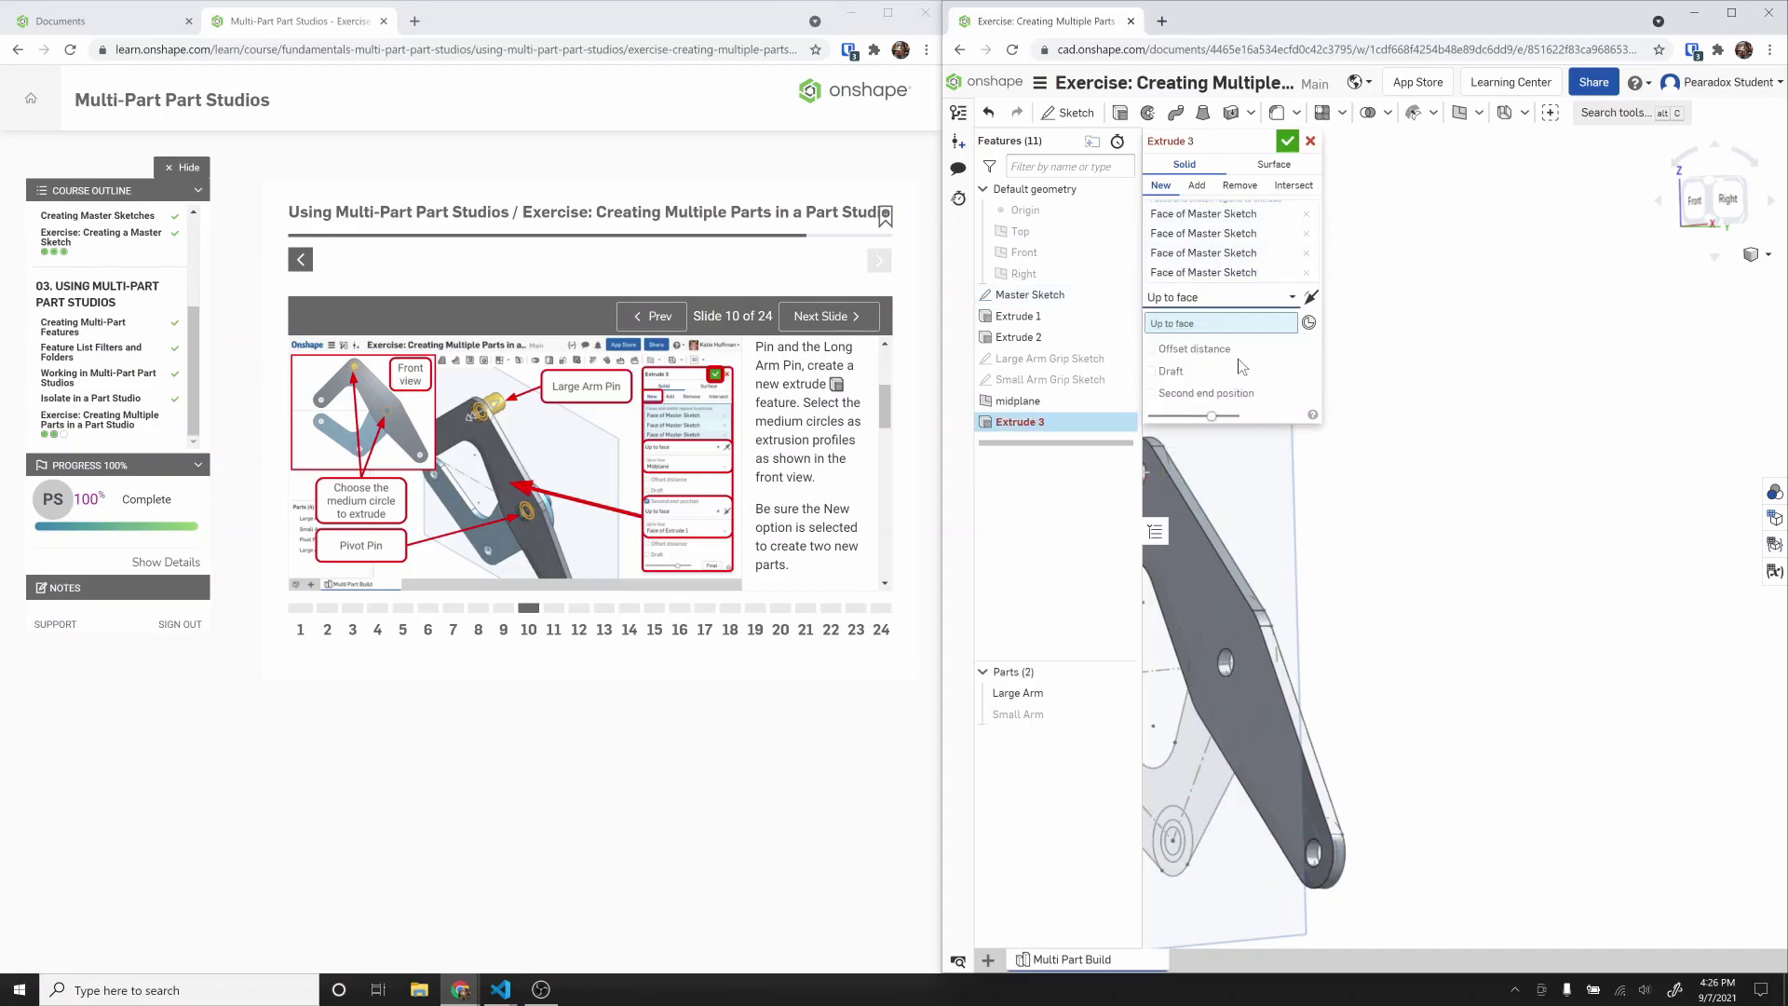
left_click(1039, 402)
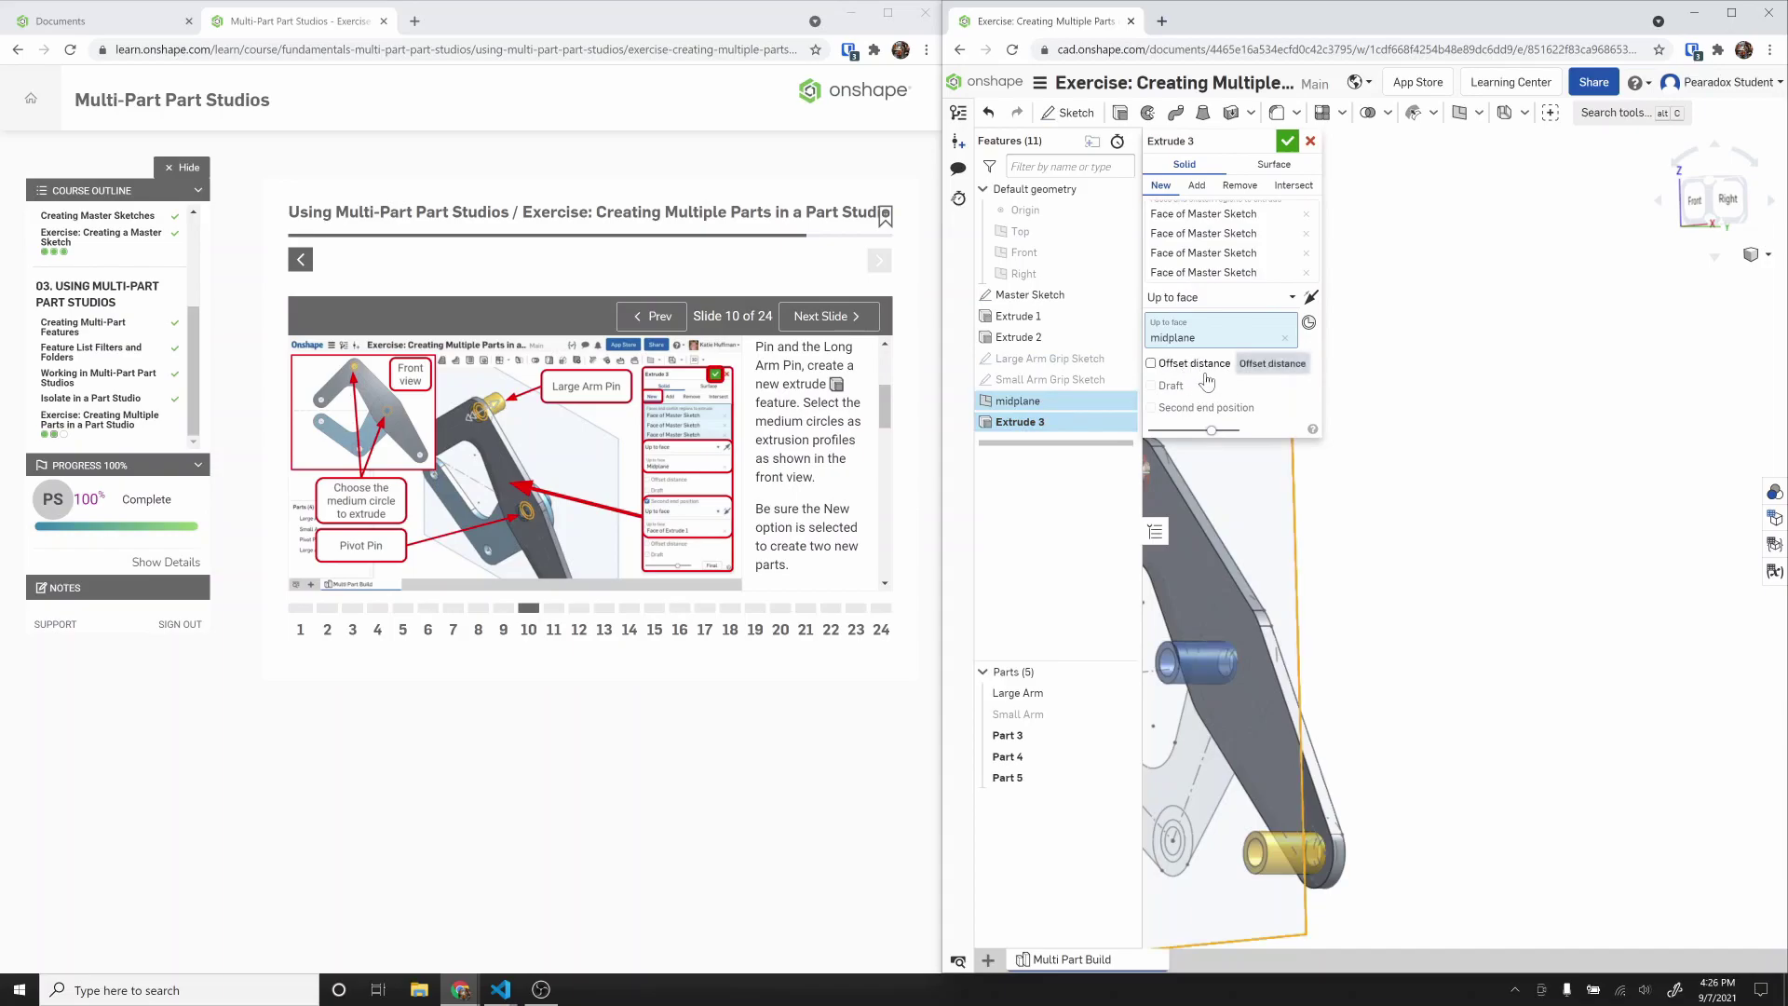
Step: Enable a second end position for the extrude, ending up to the face of the Large Arm
left_click(1208, 408)
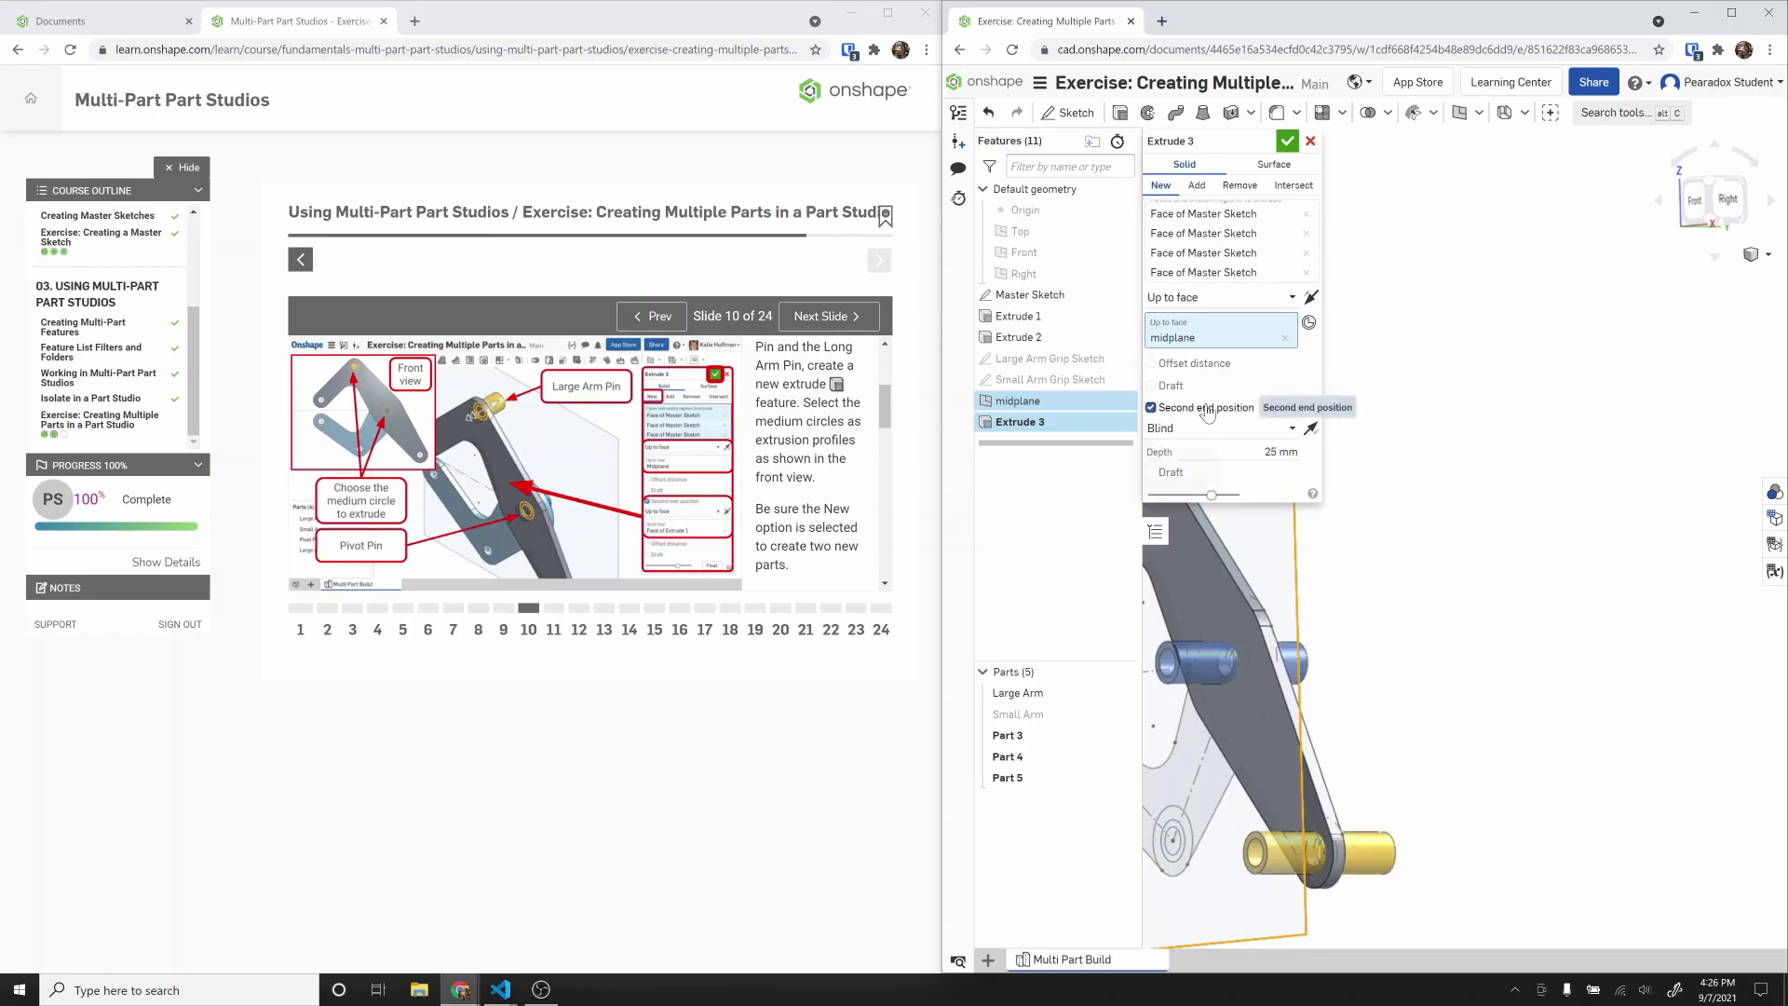
left_click(1211, 428)
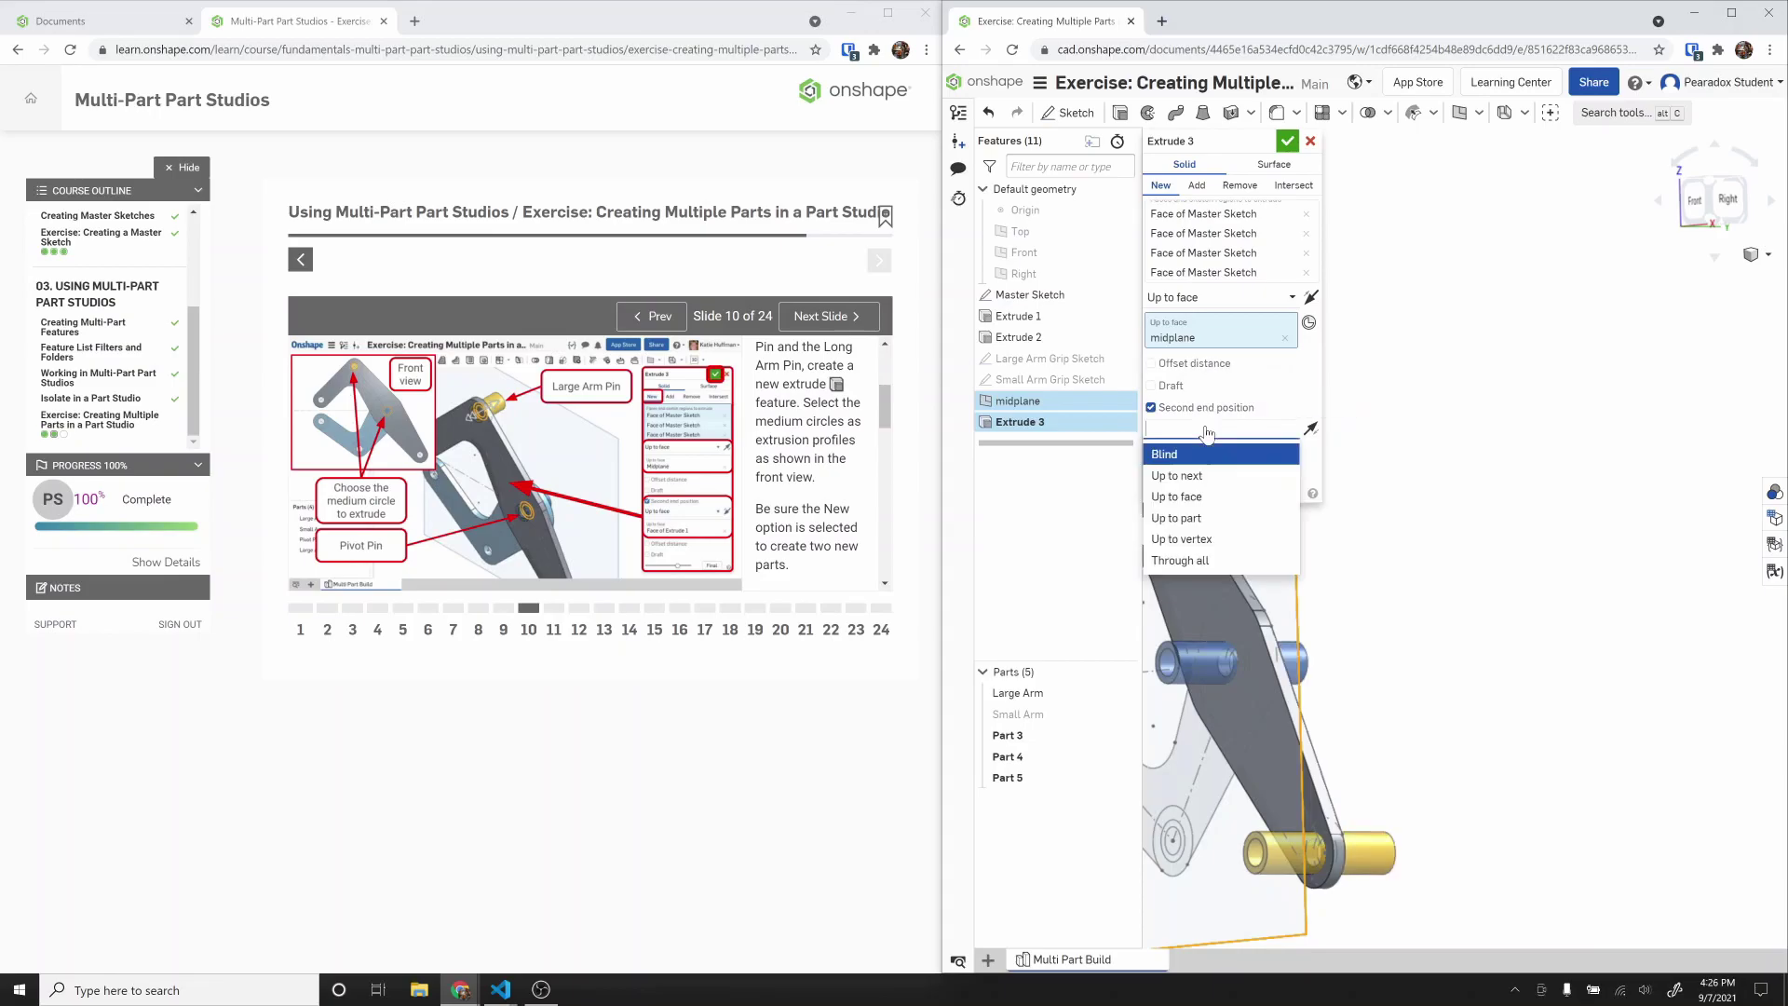
left_click(1204, 493)
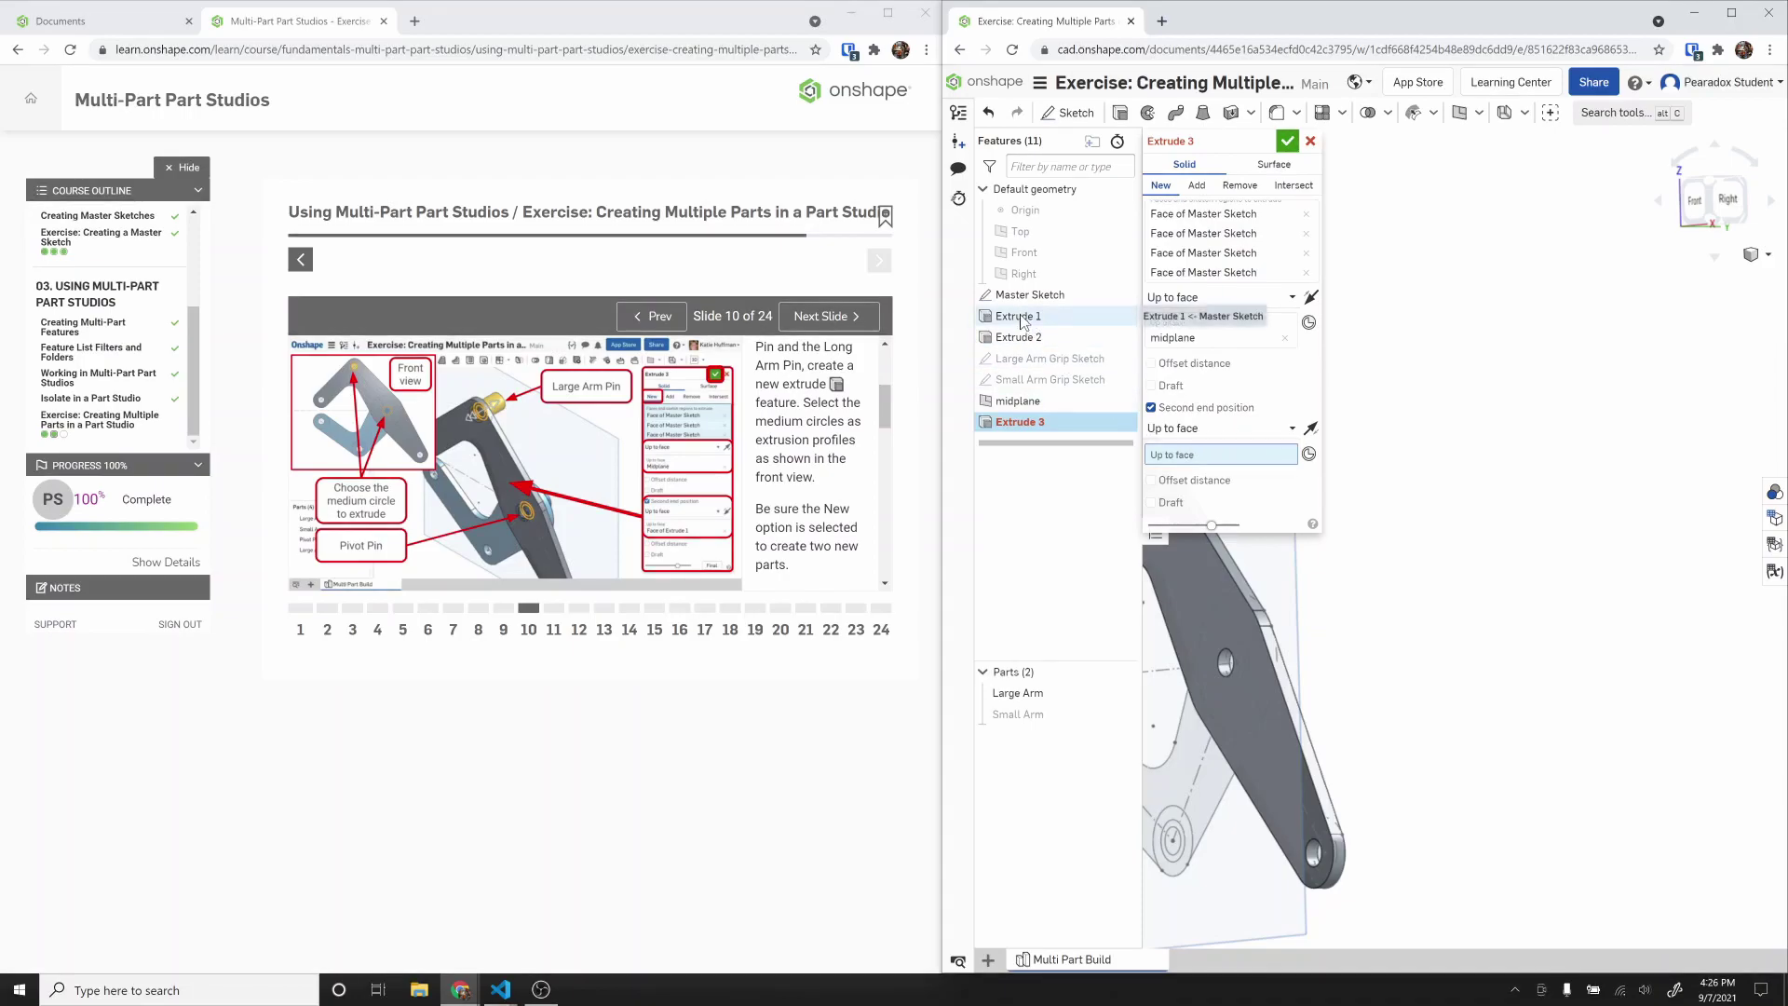
scroll(1455, 559, "down", 3)
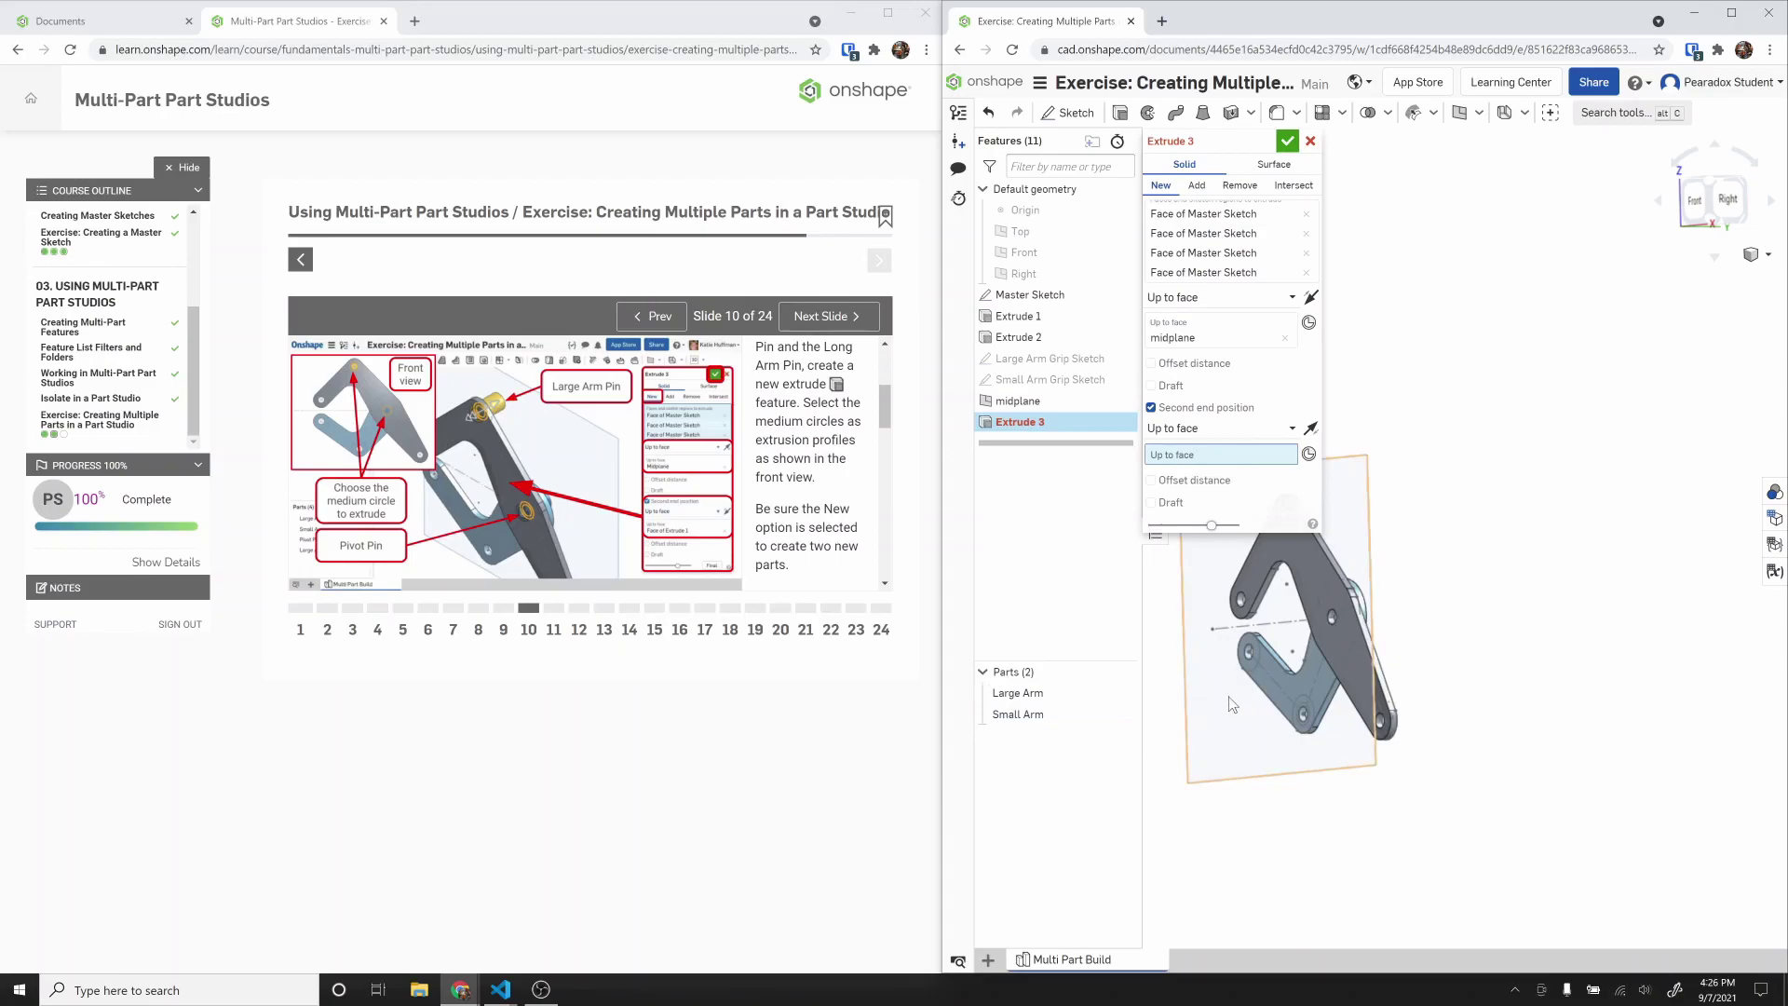
left_click(1330, 646)
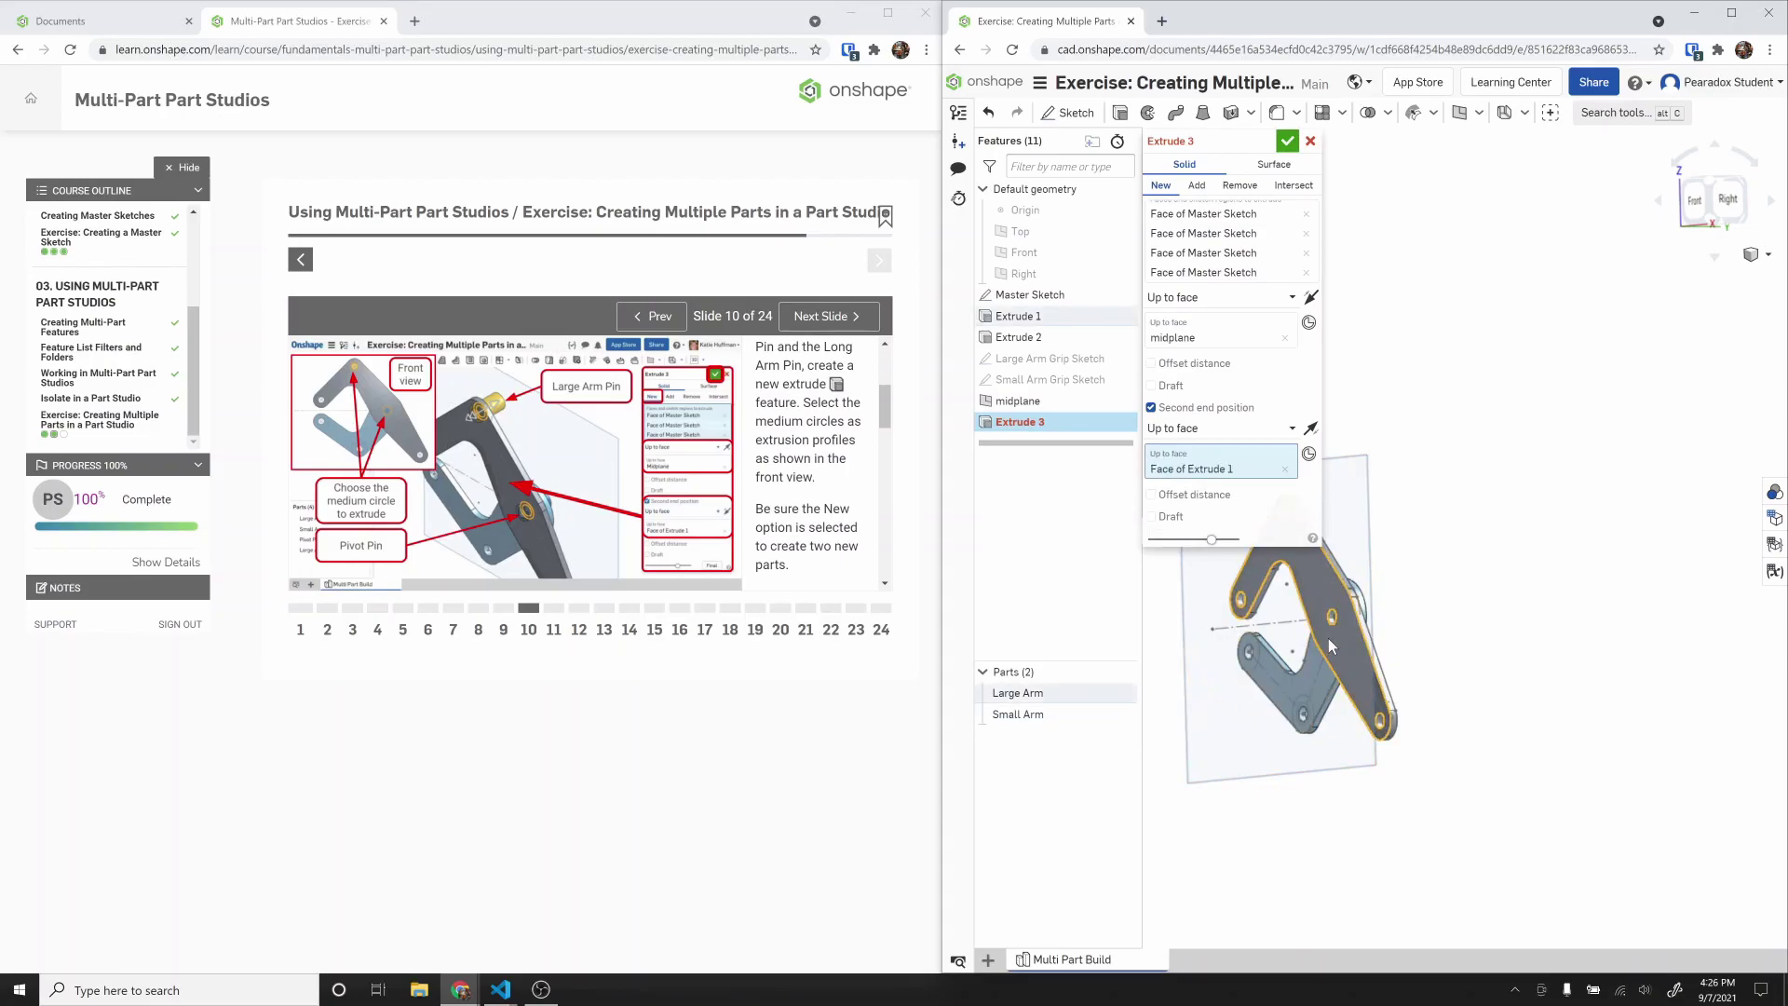
Step: Inspect the extrude setup from the back and side, and discard the extrude
right_click_drag(1394, 655, 1319, 659)
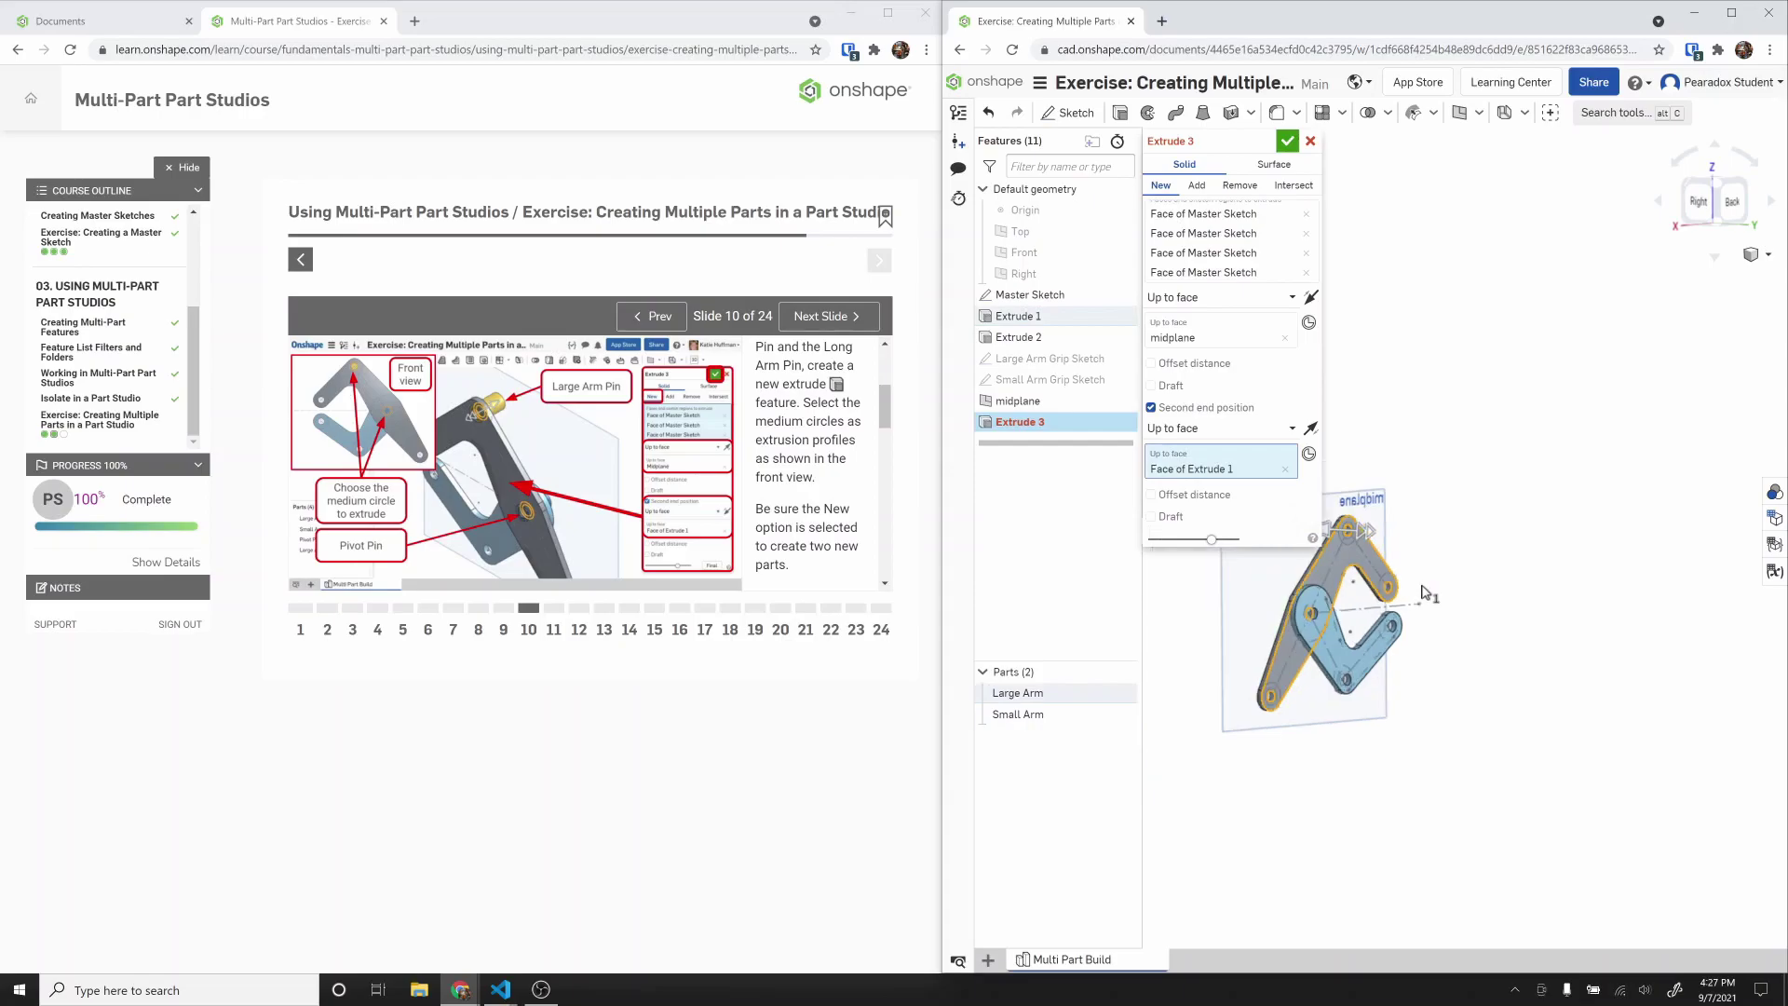
key("shift+4")
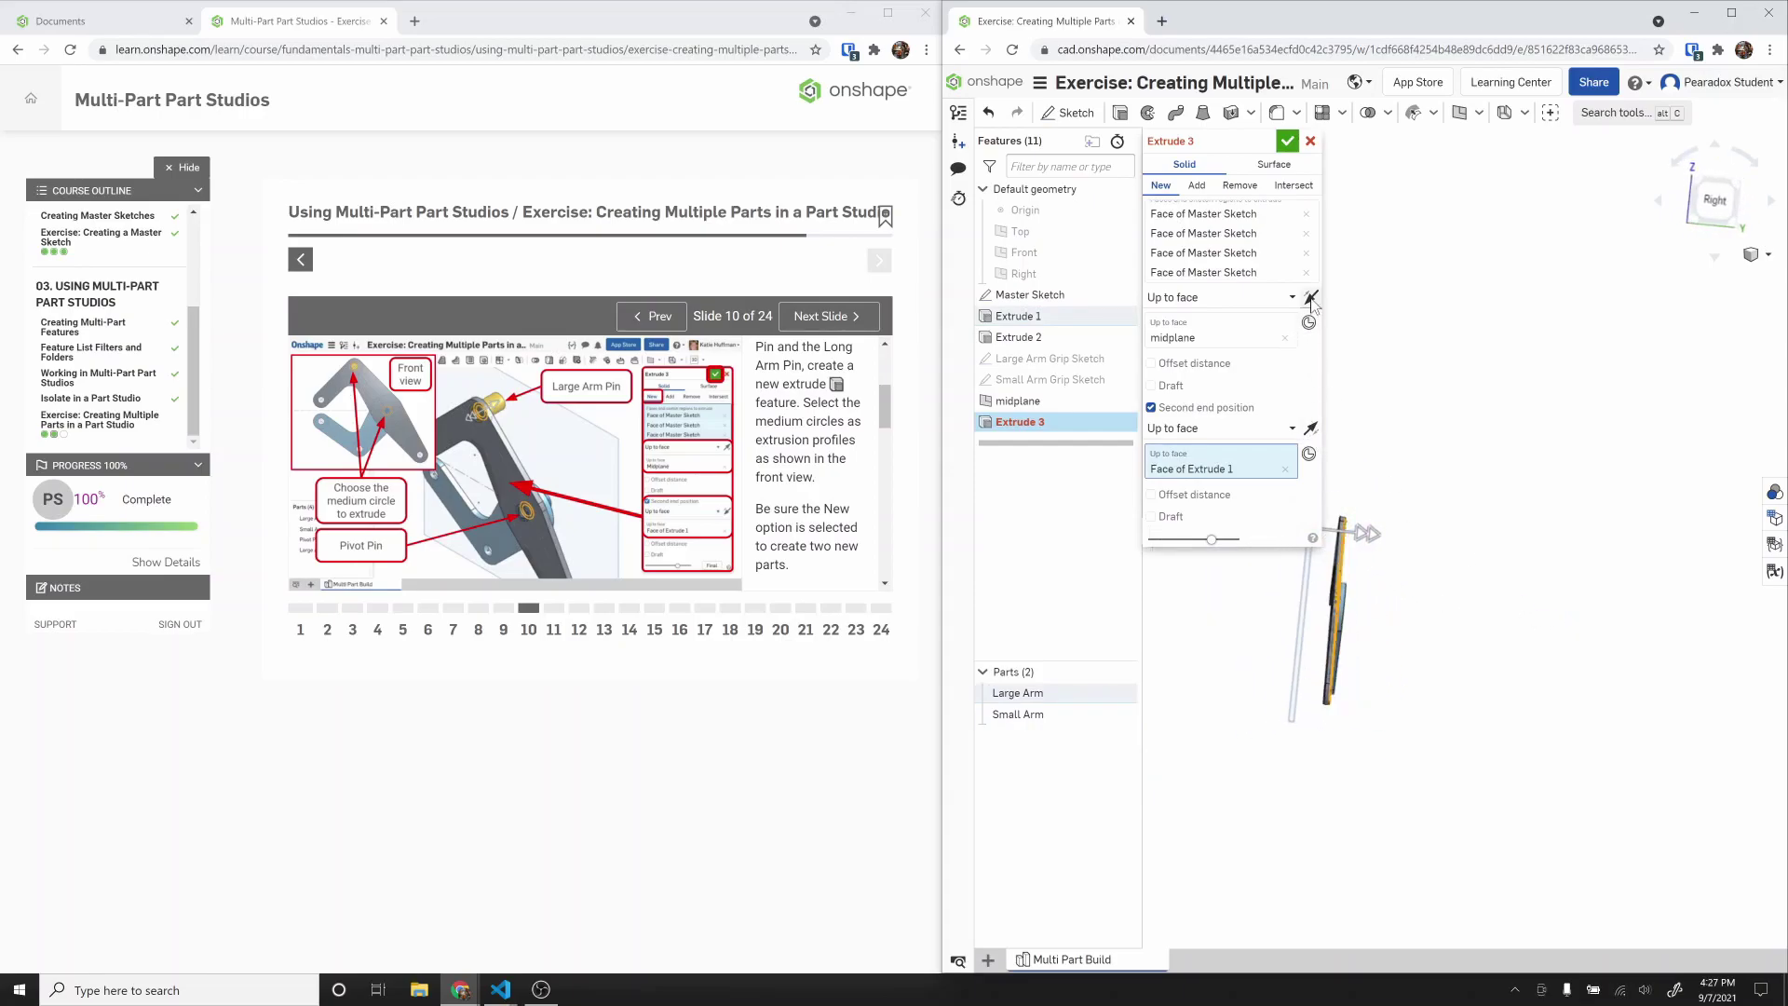
left_click(1310, 142)
right_click_drag(1359, 521, 1405, 527)
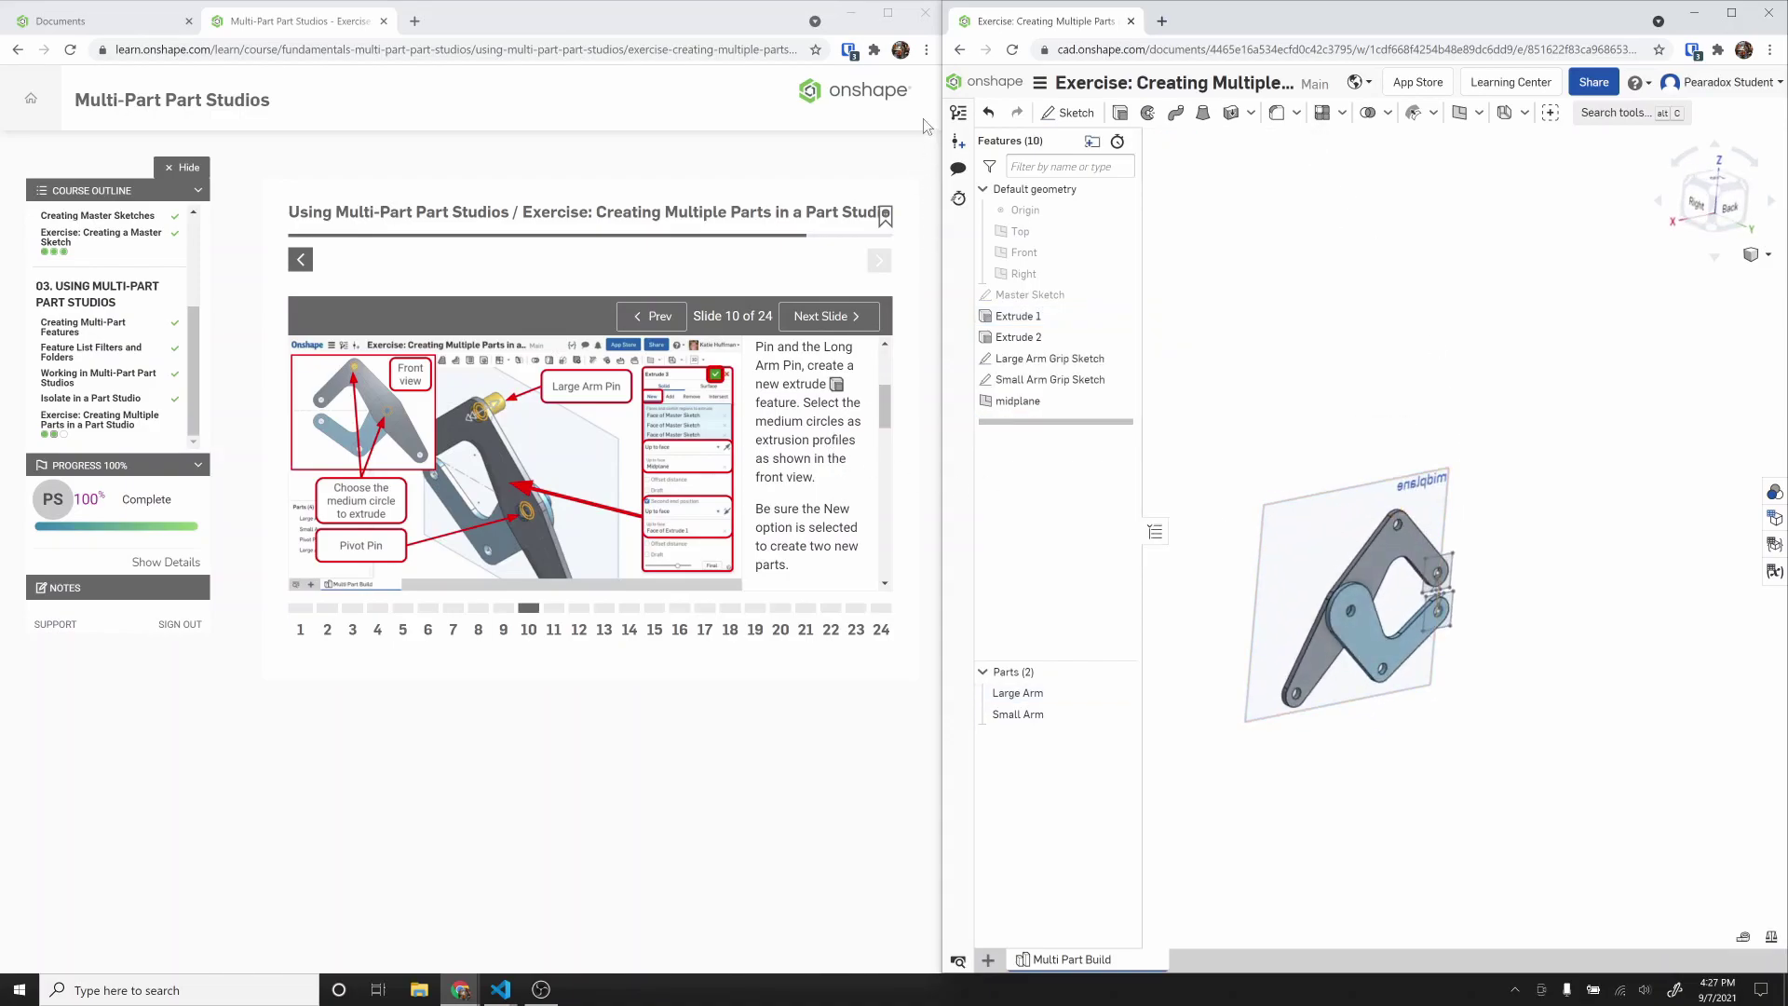
Step: Enlarge the course page, review the step 9 and 10 instructions for the midplane and pins, and restore the side-by-side window layout
double_click(880, 20)
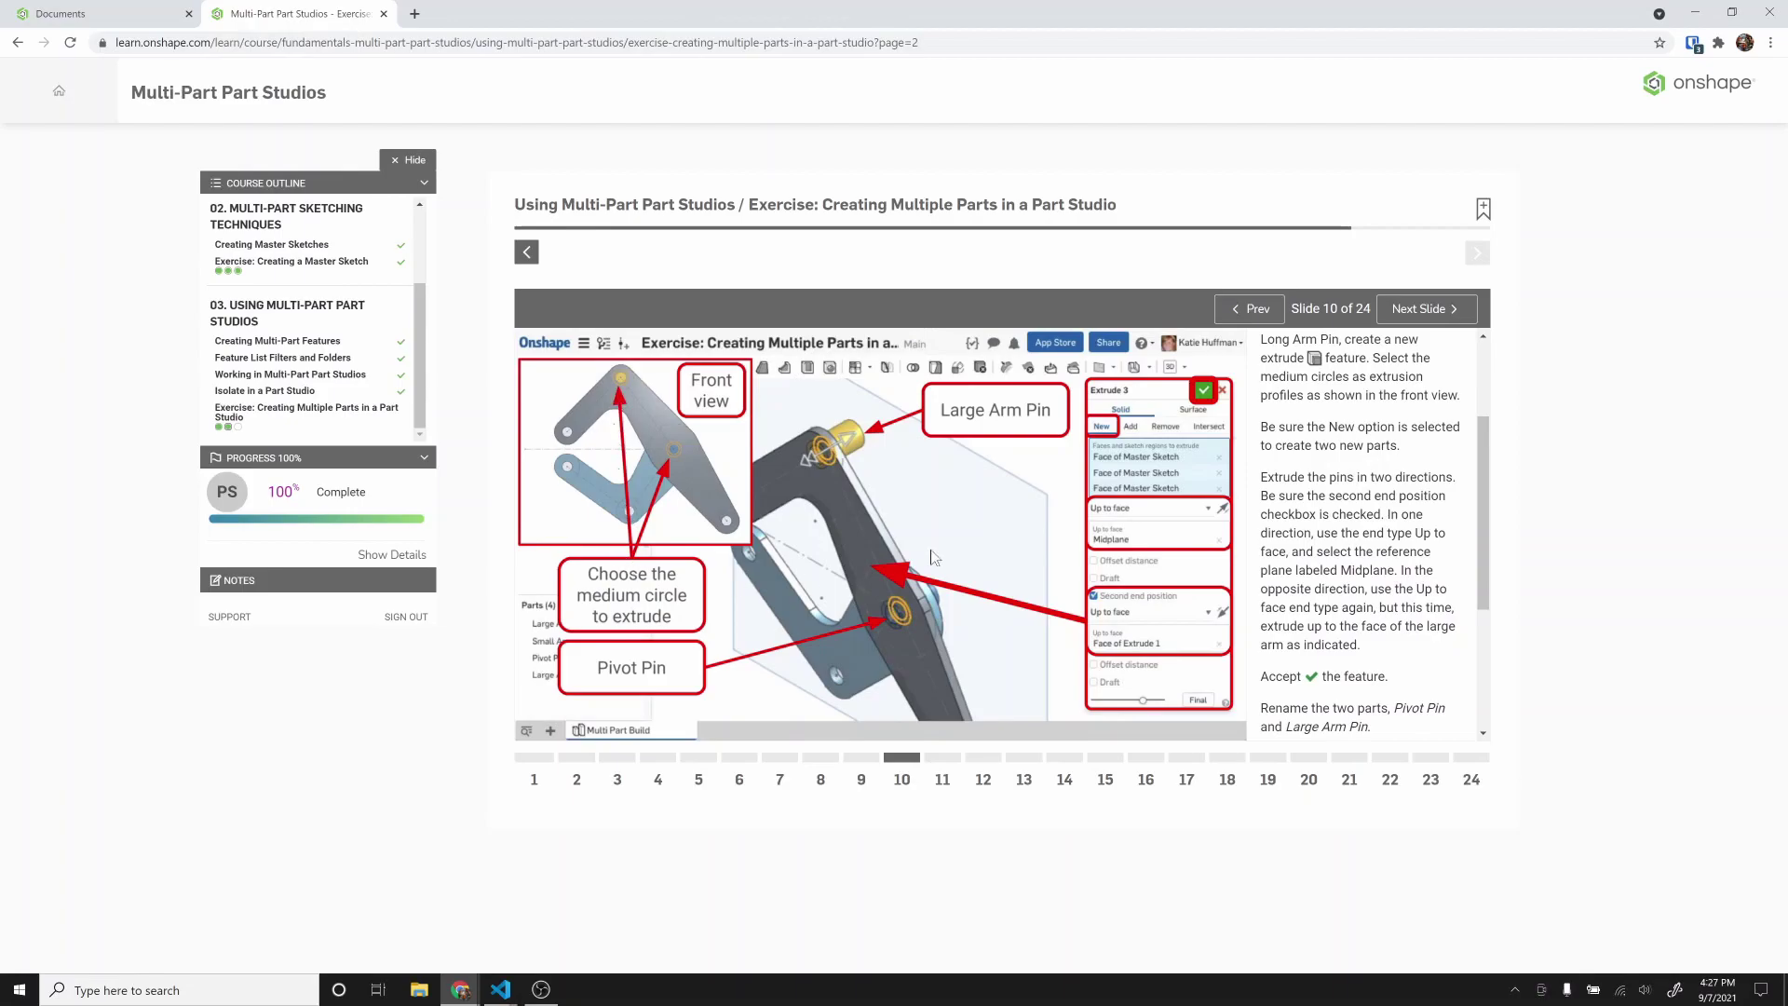
scroll(1309, 458, "up", 2)
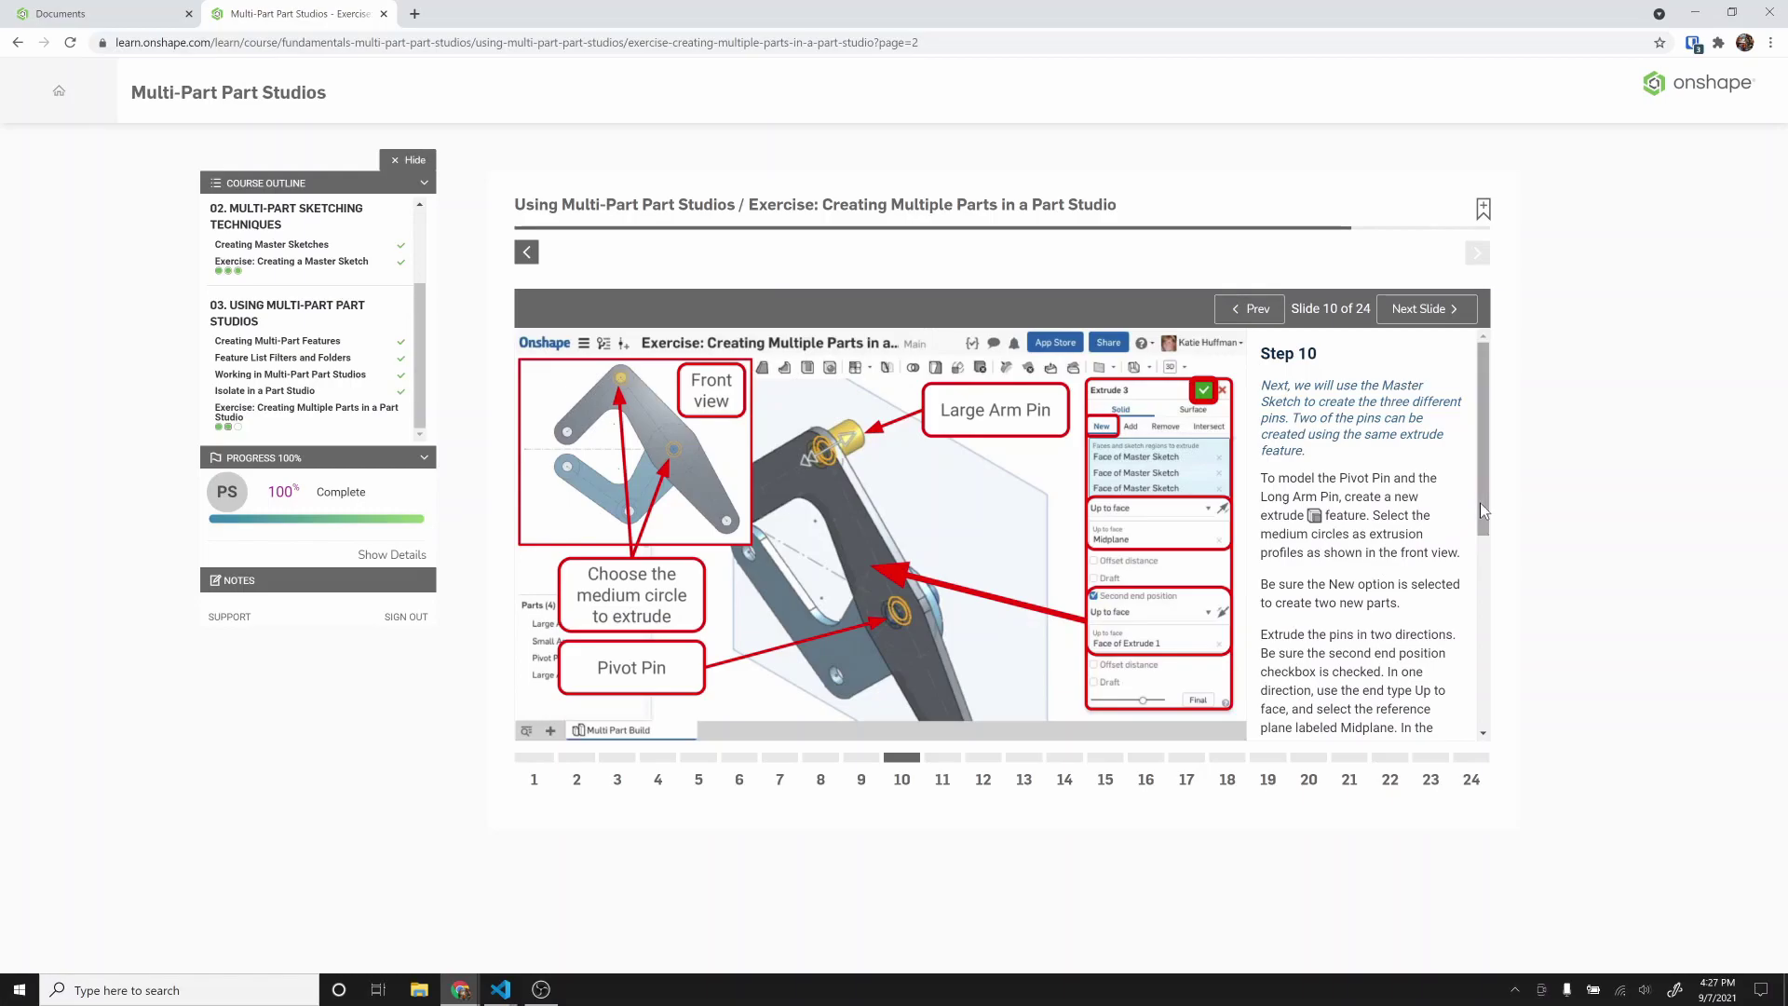
left_click_drag(1481, 510, 1480, 550)
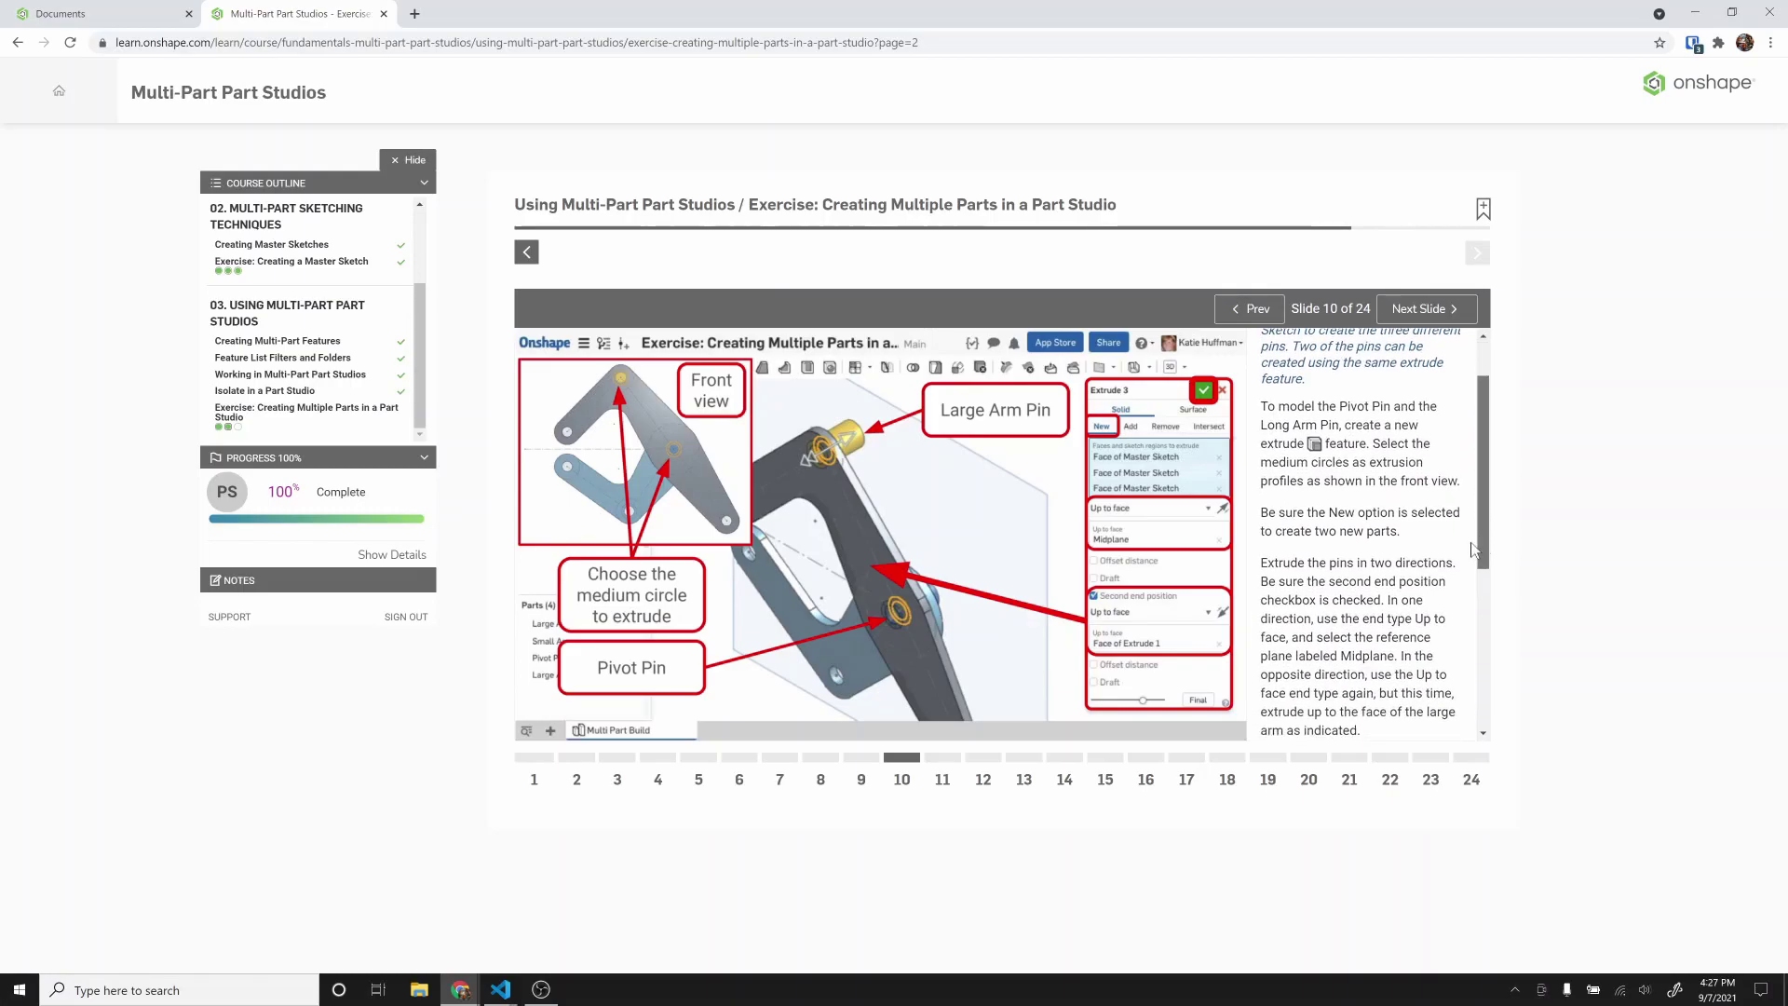
left_click(1246, 311)
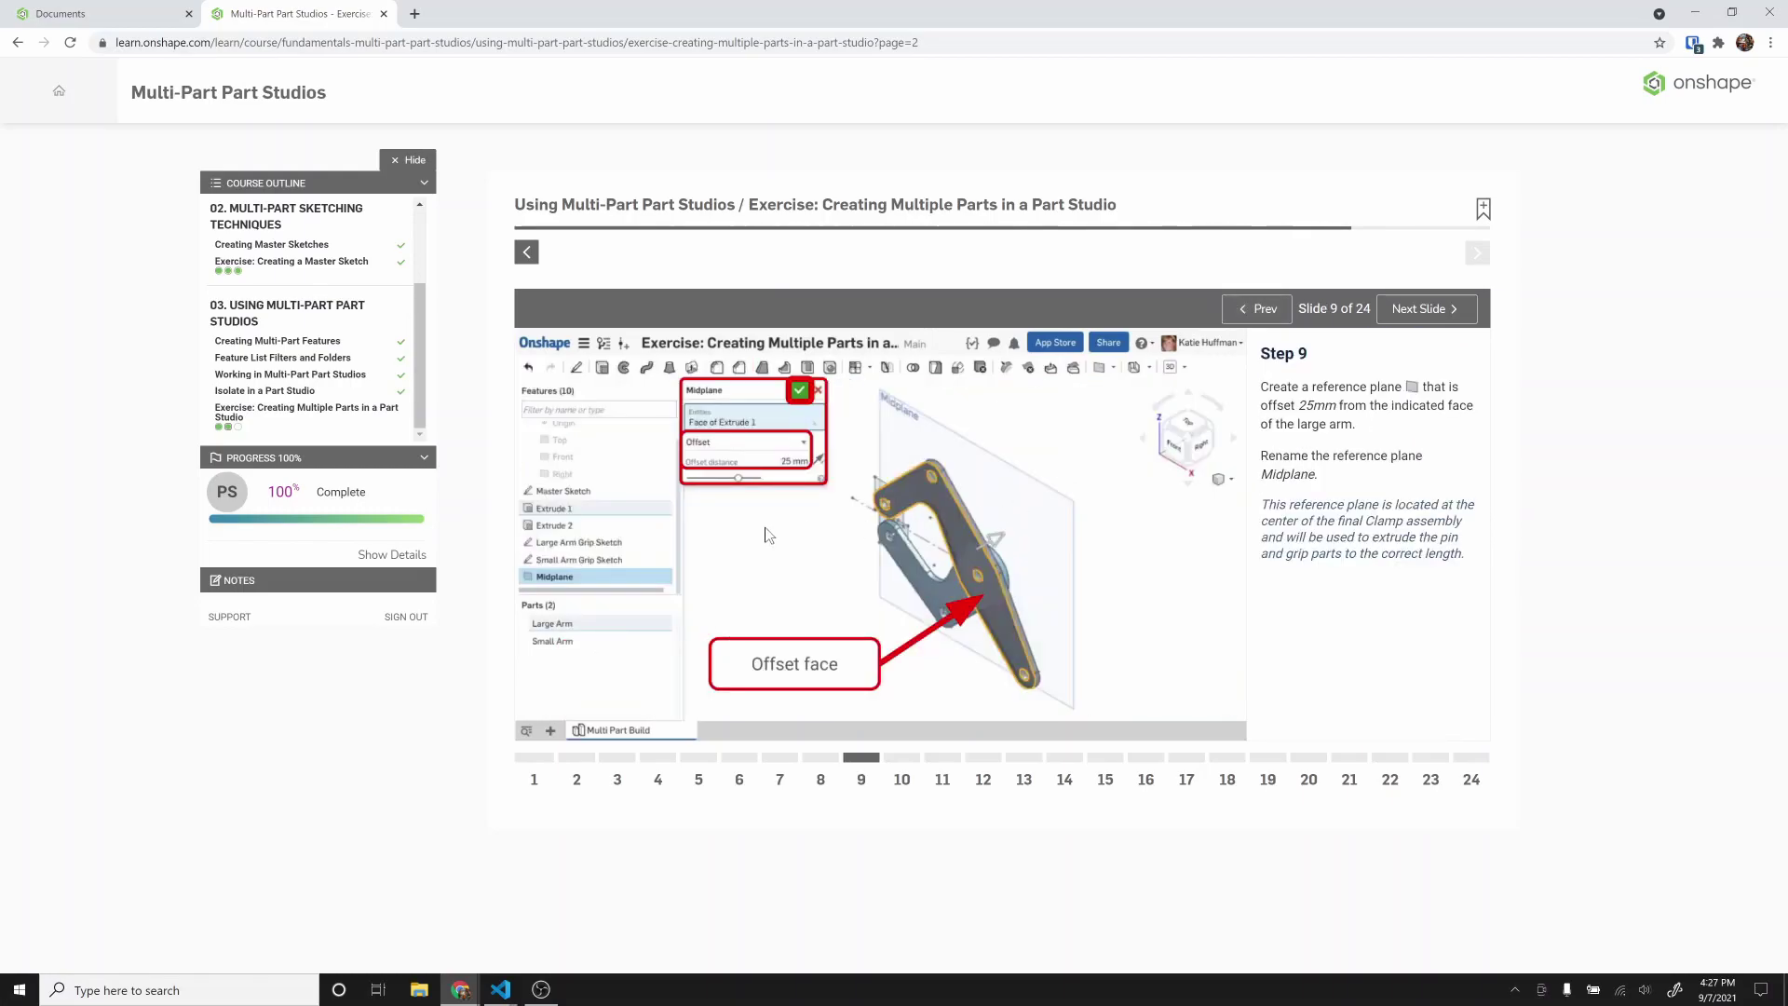
left_click(1413, 313)
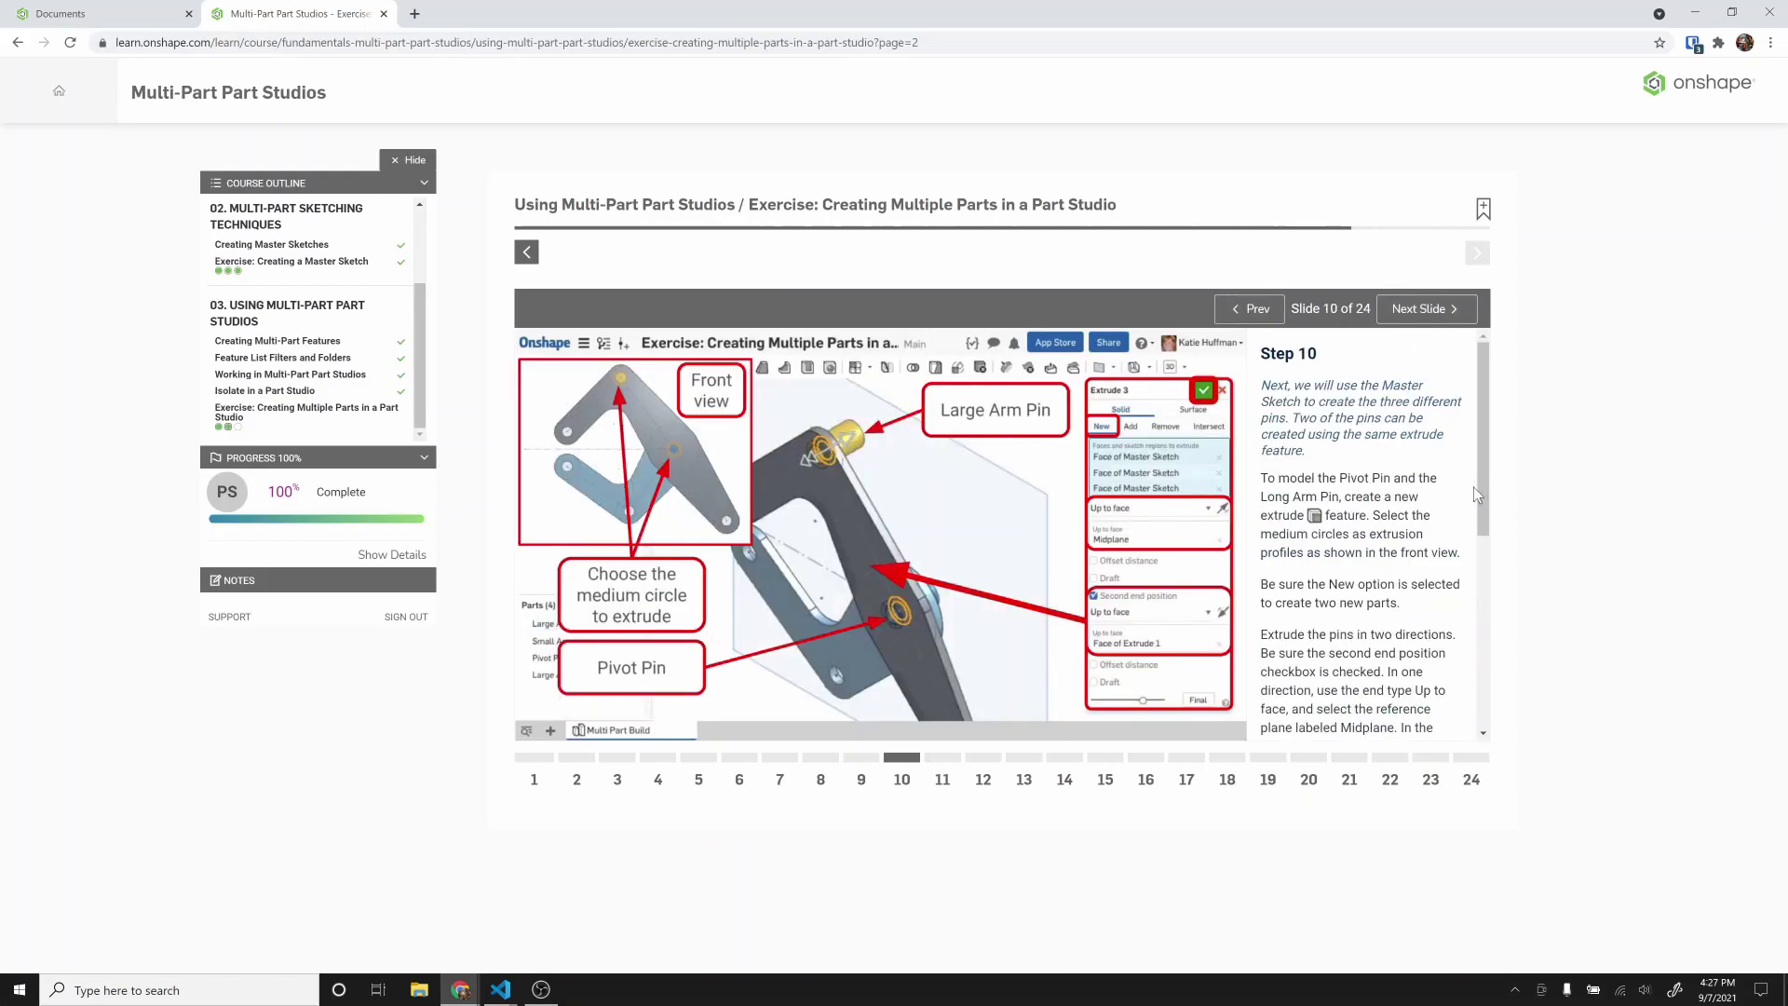
left_click_drag(1484, 497, 1488, 587)
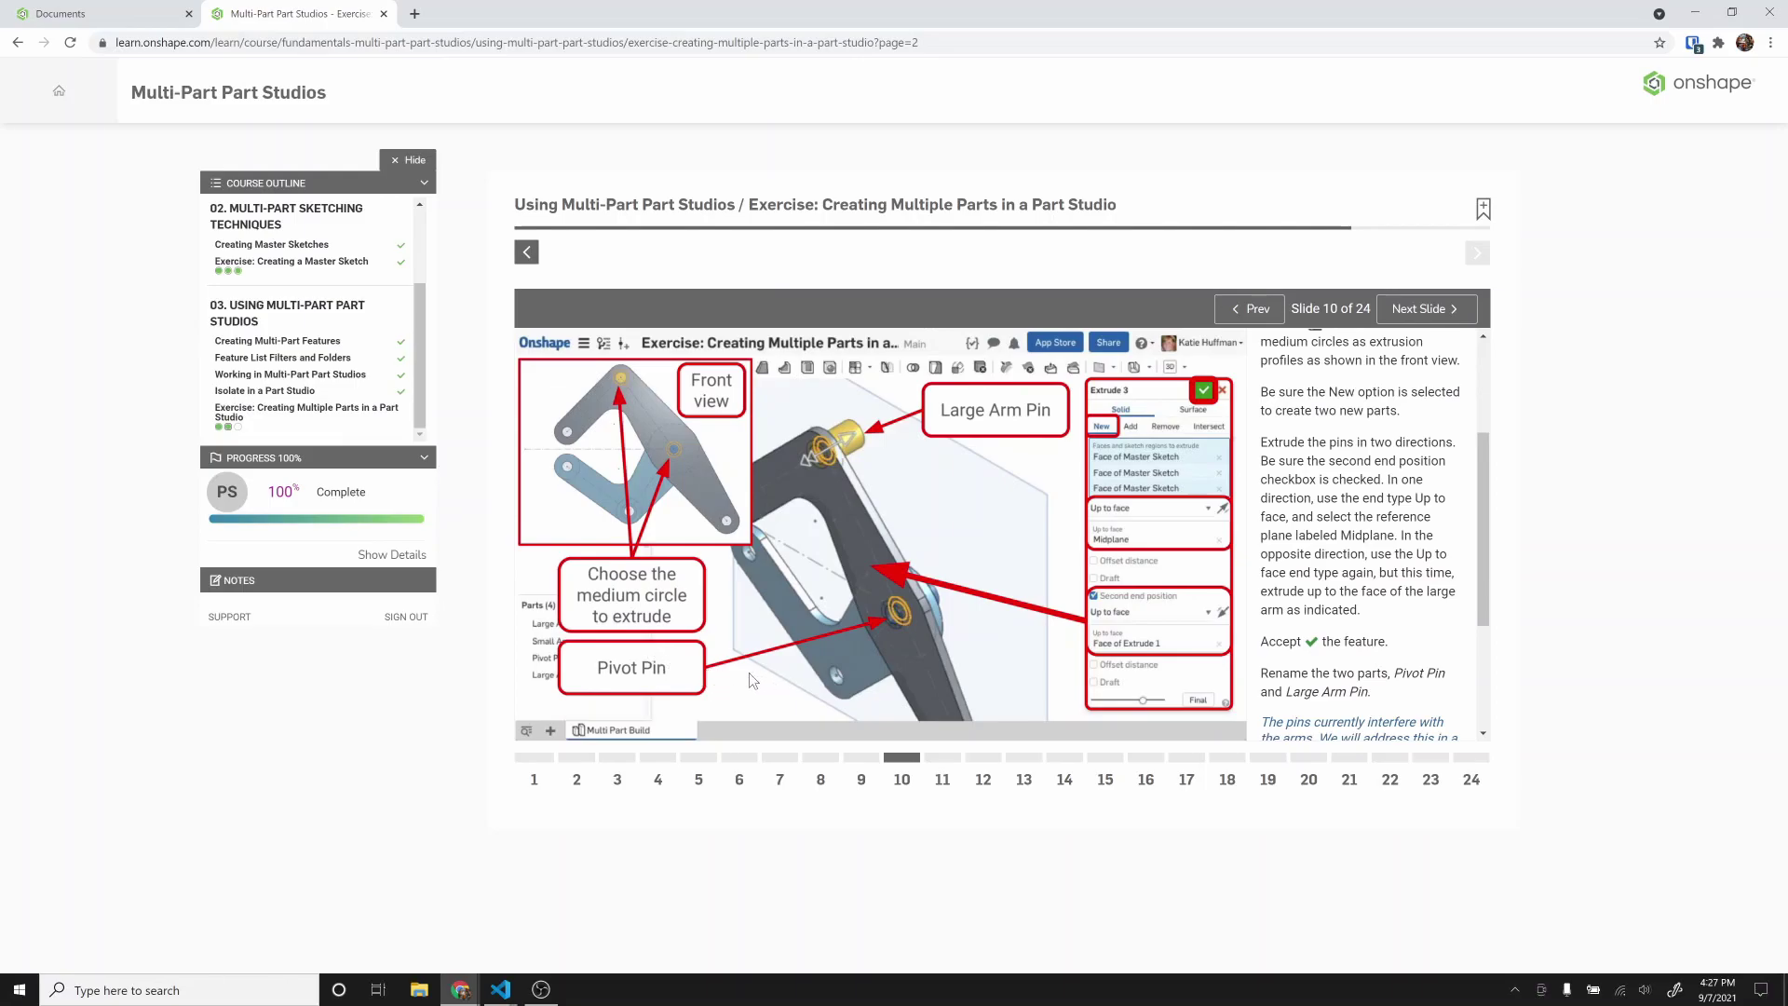
left_click_drag(1478, 481, 1500, 550)
left_click_drag(1126, 18, 0, 64)
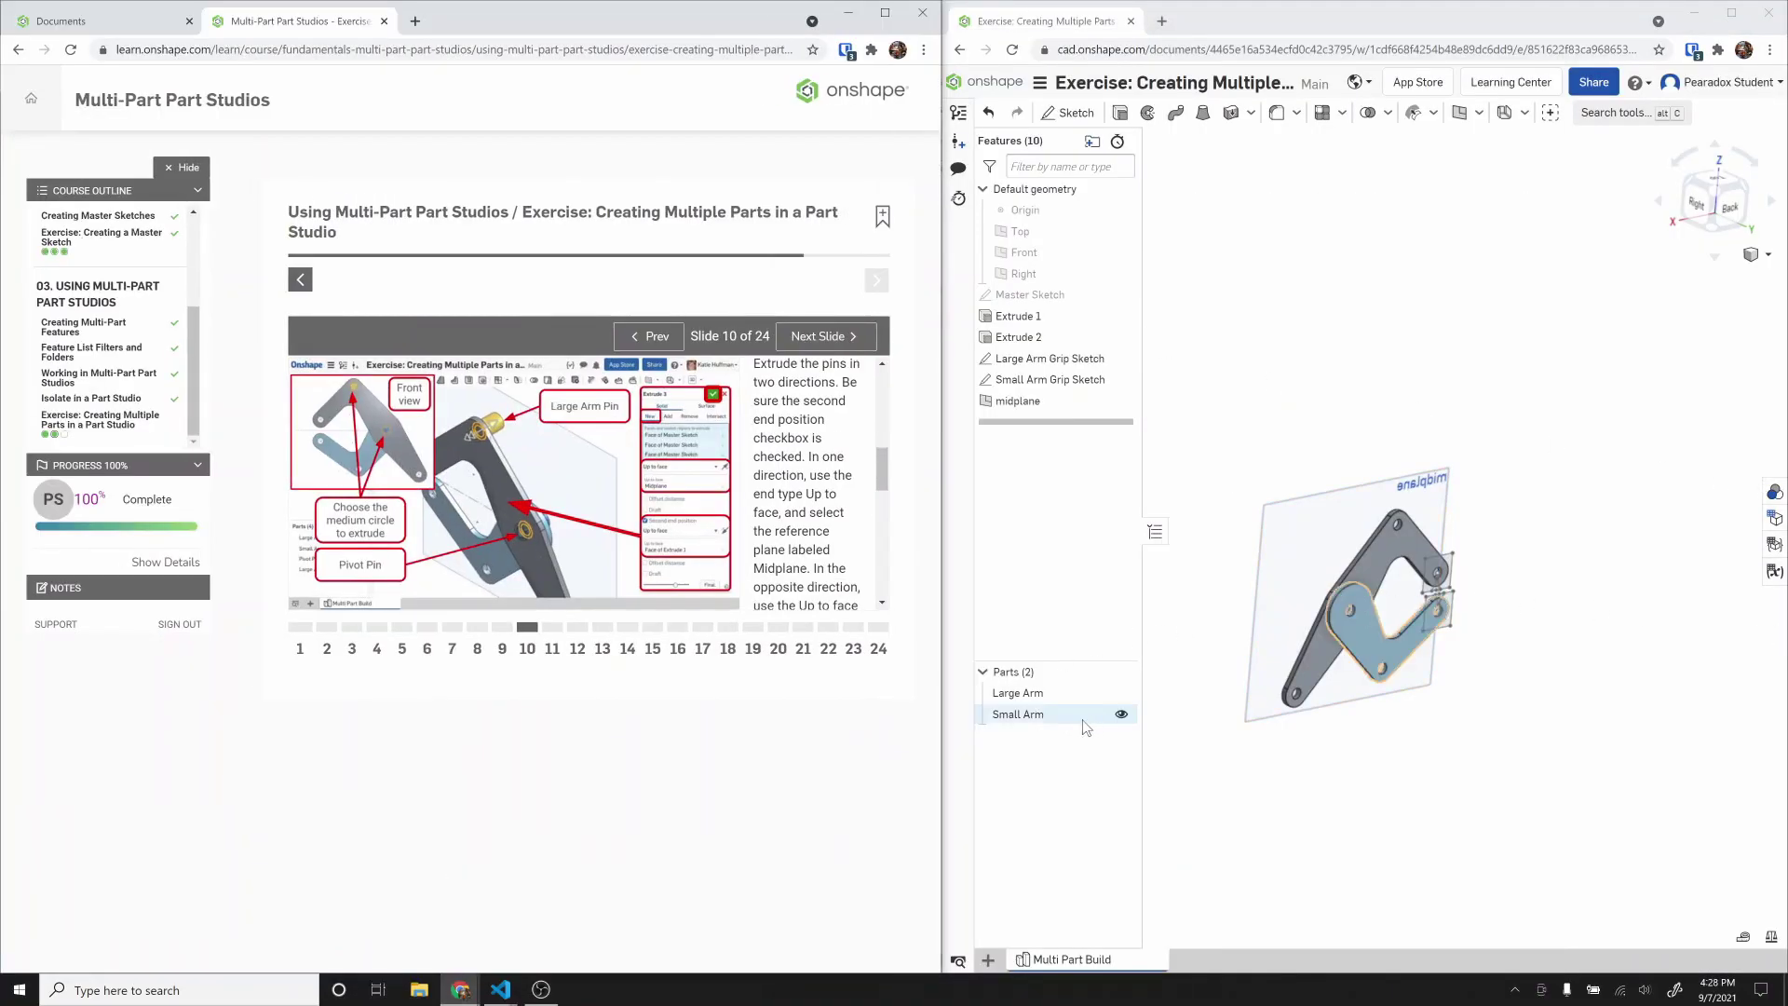
Step: Hide the Small Arm, start a new extrude, and show the Master Sketch
left_click(1121, 713)
scroll(1581, 663, "up", 3)
scroll(1560, 624, "down", 5)
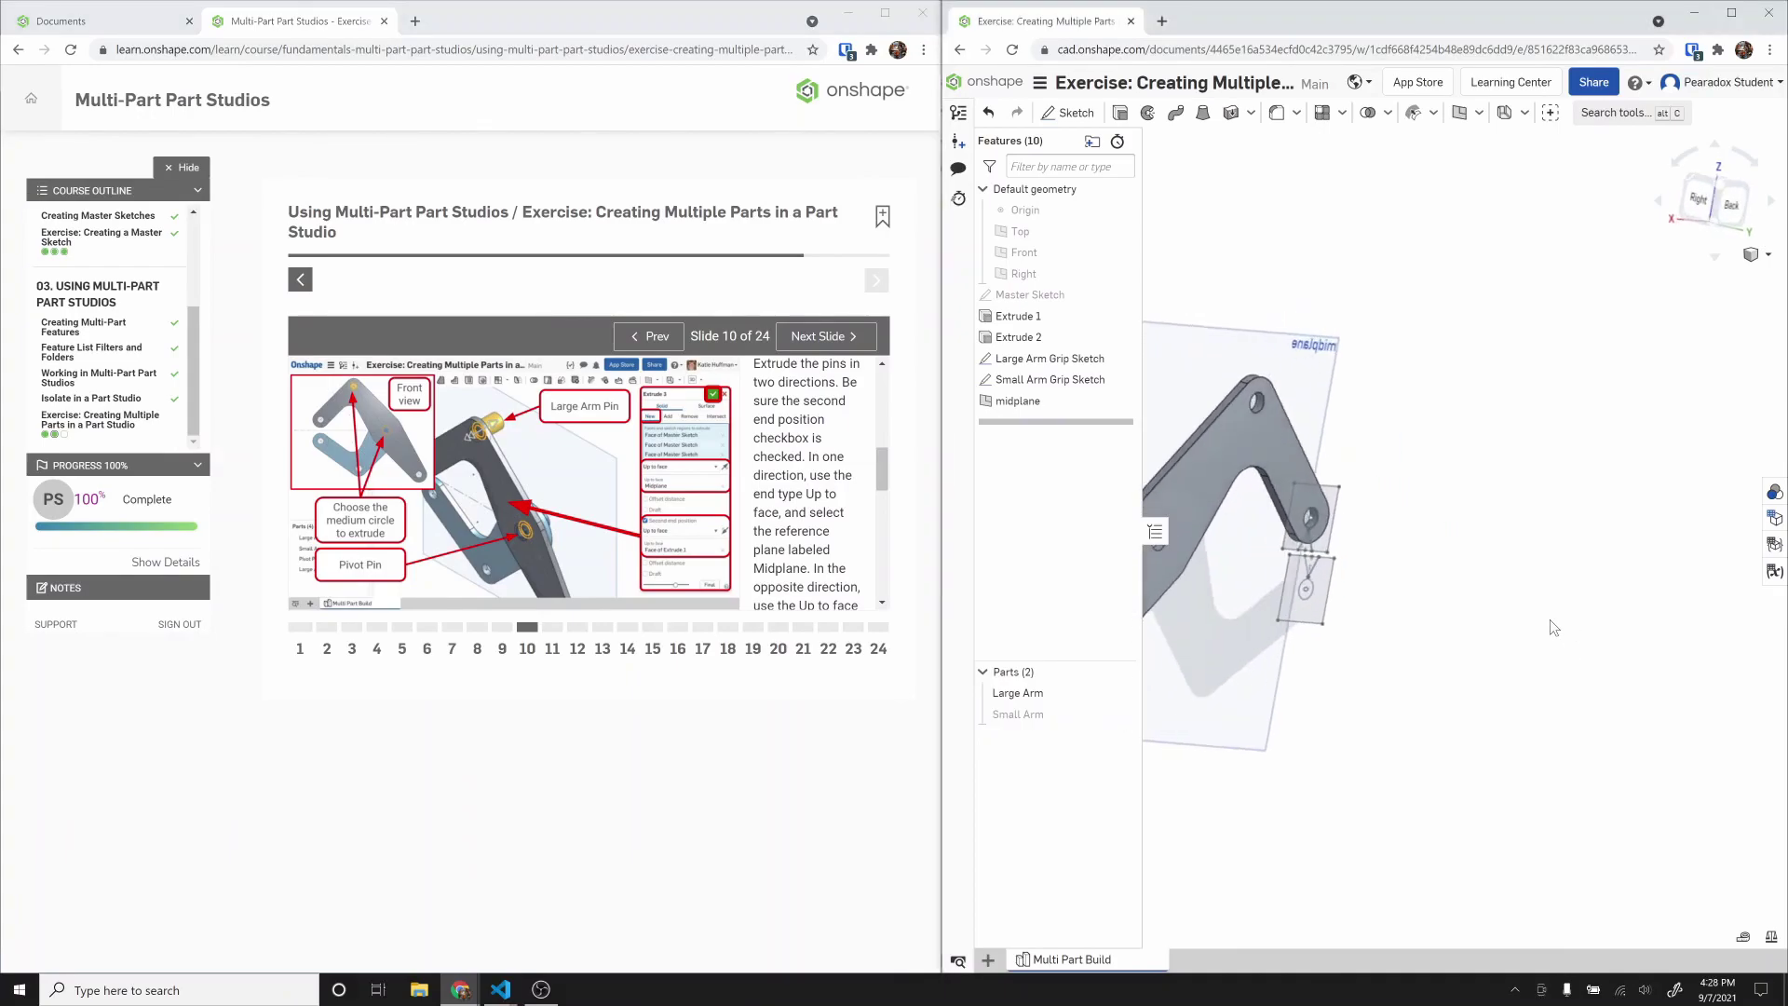
left_click(1120, 113)
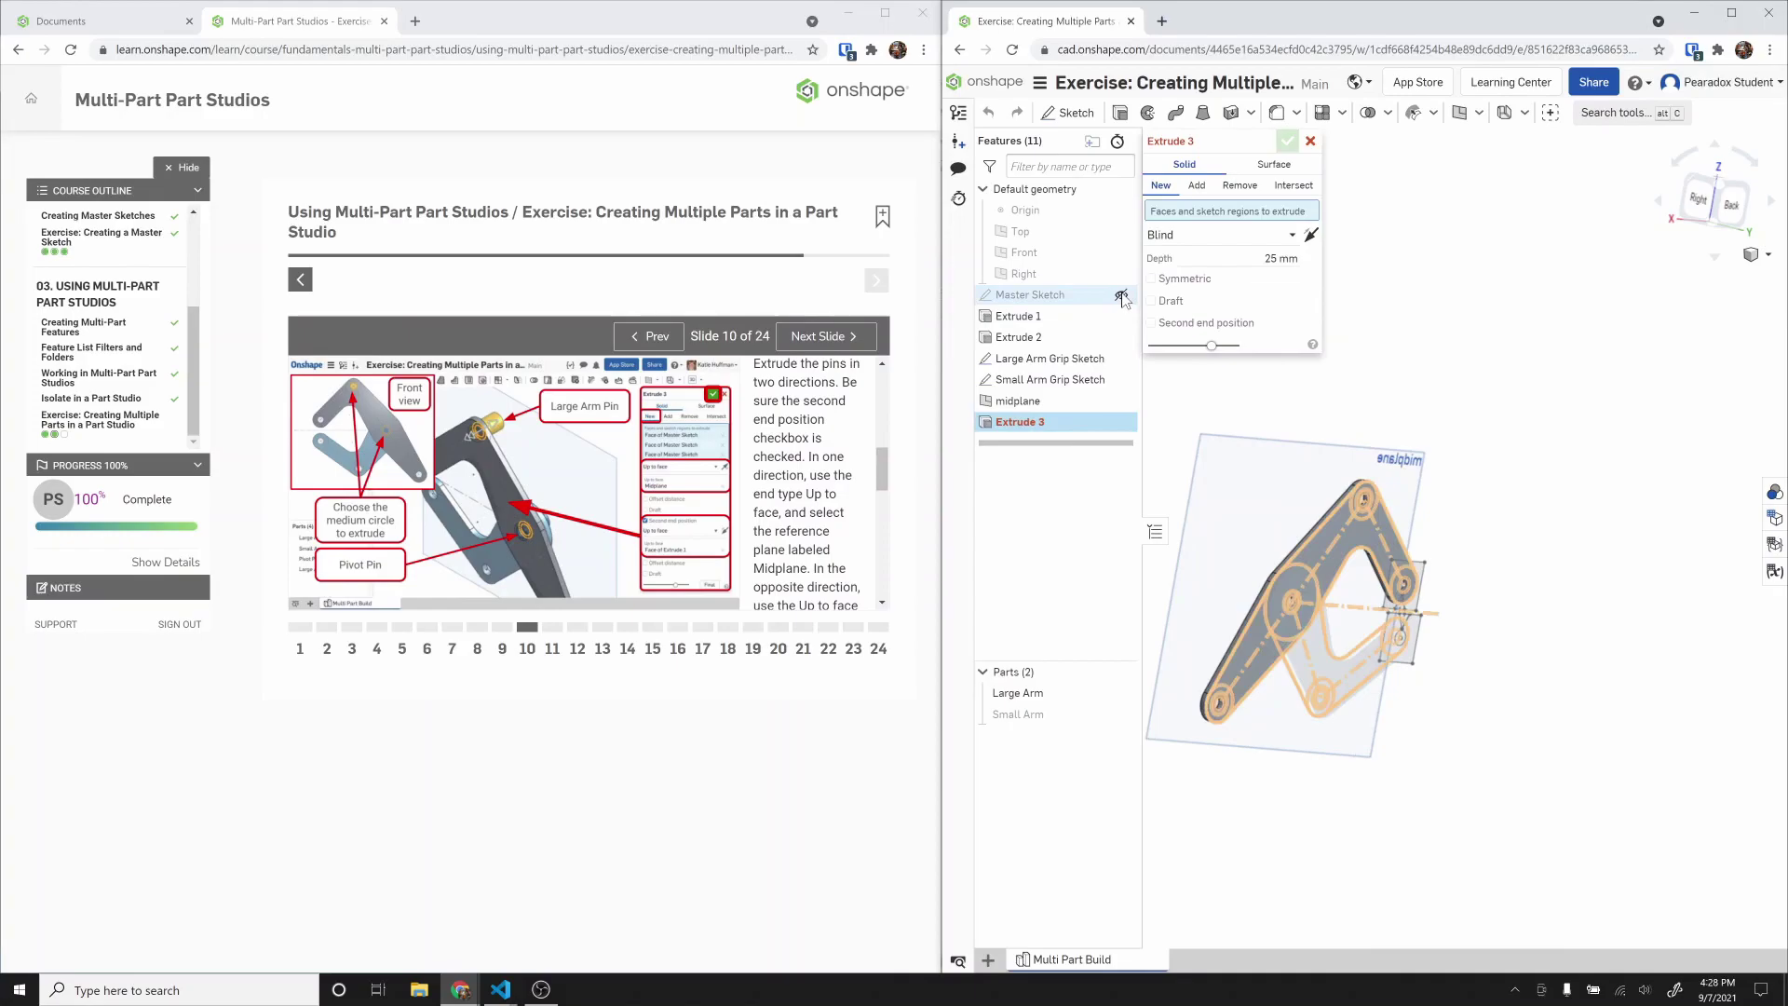
left_click(1122, 296)
Step: Select the Master Sketch ring around the large arm's upper hole as the first extrude profile
scroll(1277, 499, "up", 5)
scroll(1245, 483, "up", 2)
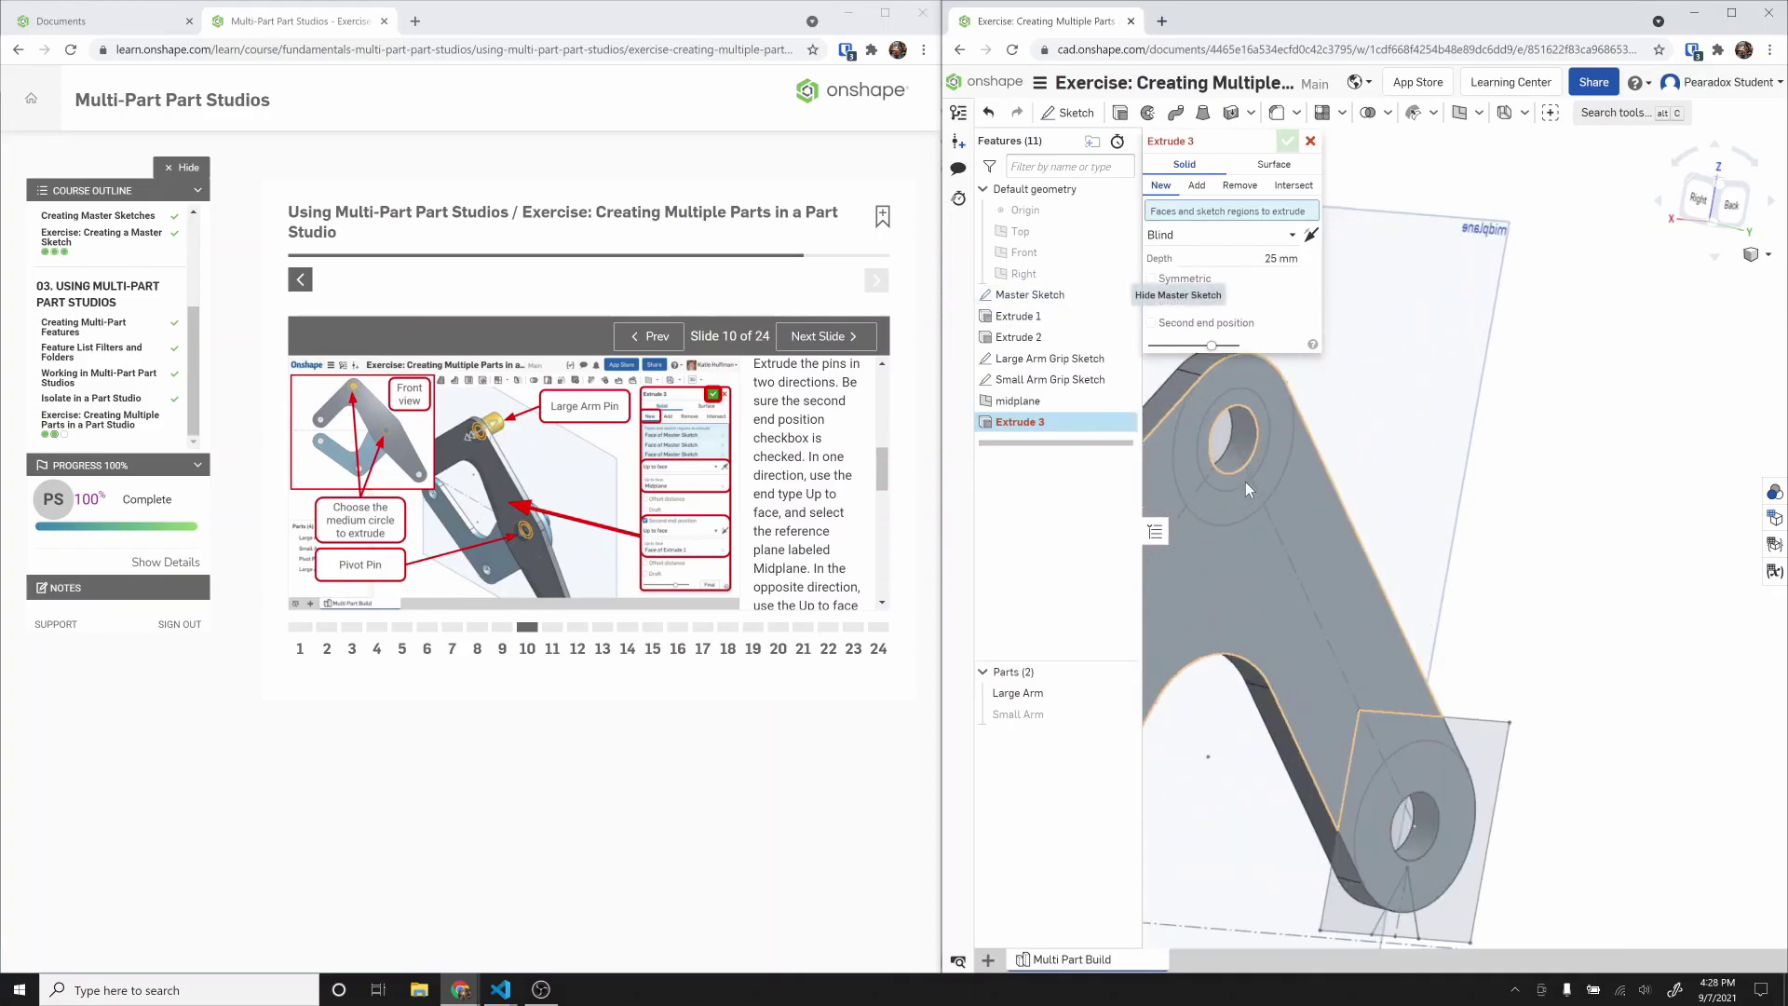
left_click(1240, 478)
scroll(1248, 492, "down", 4)
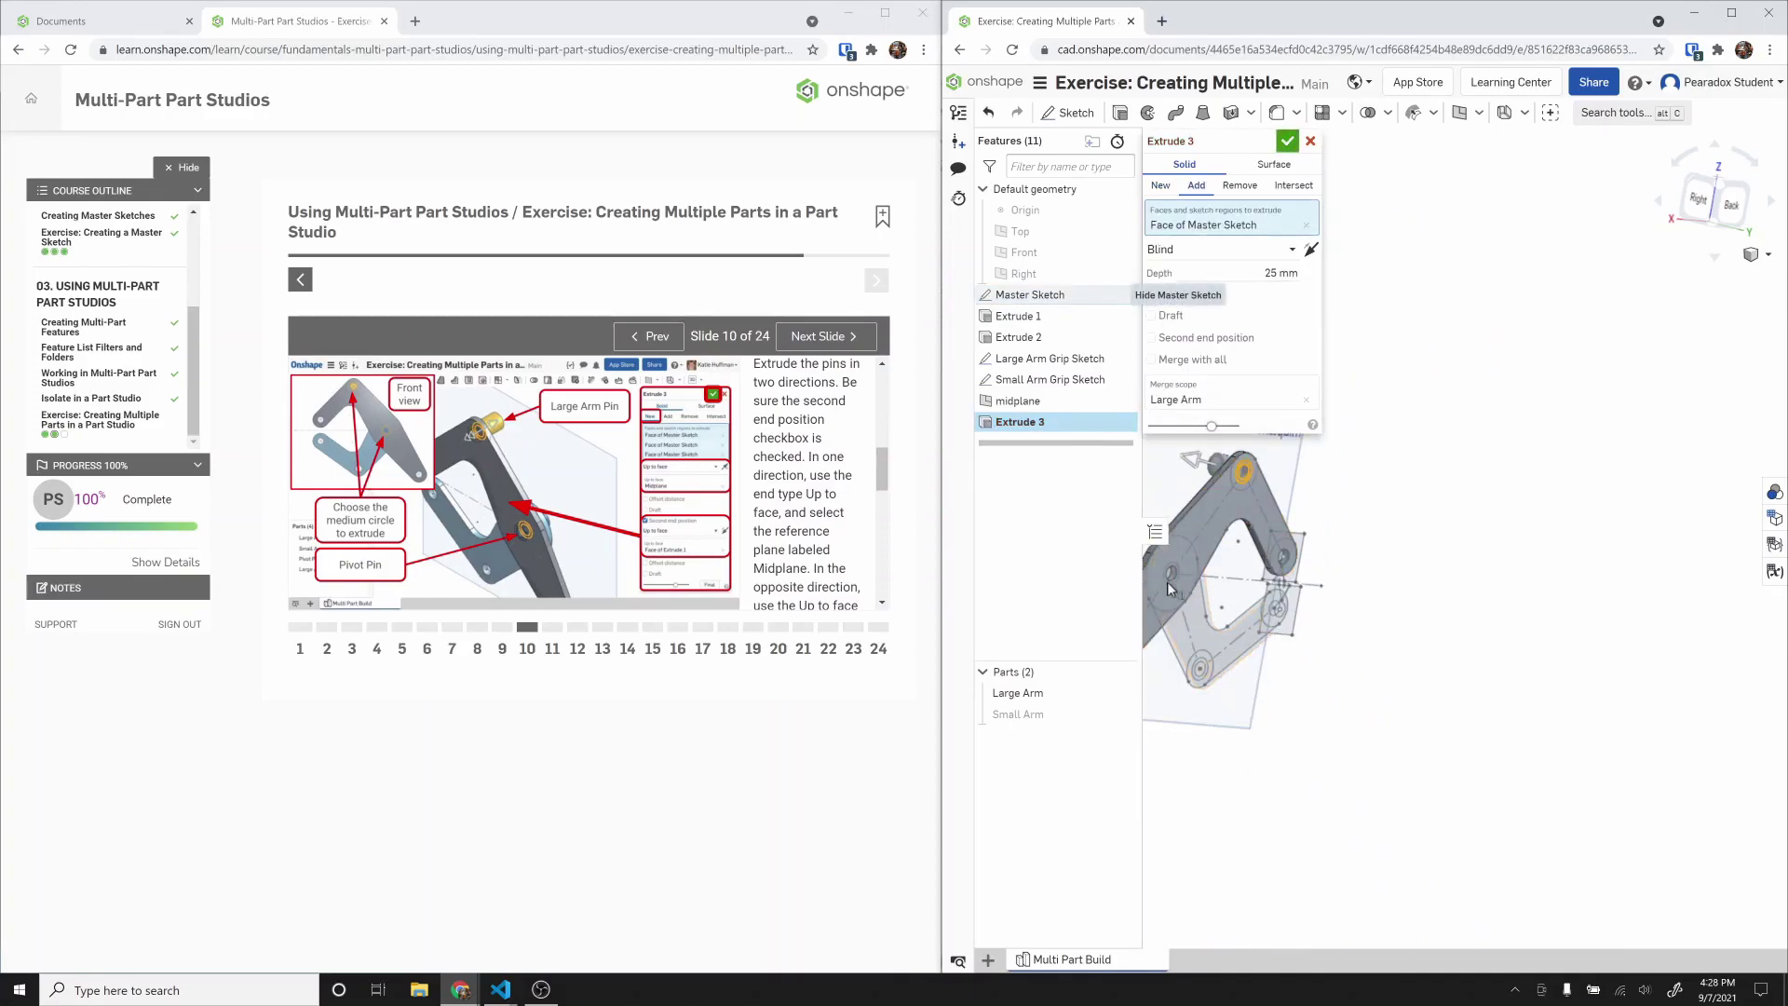
Step: Set the extrude to create a new part, and hide the Large Arm Grip Sketch and Small Arm Grip Sketch
scroll(1164, 576, "up", 3)
scroll(1304, 587, "down", 3)
scroll(1361, 590, "up", 5)
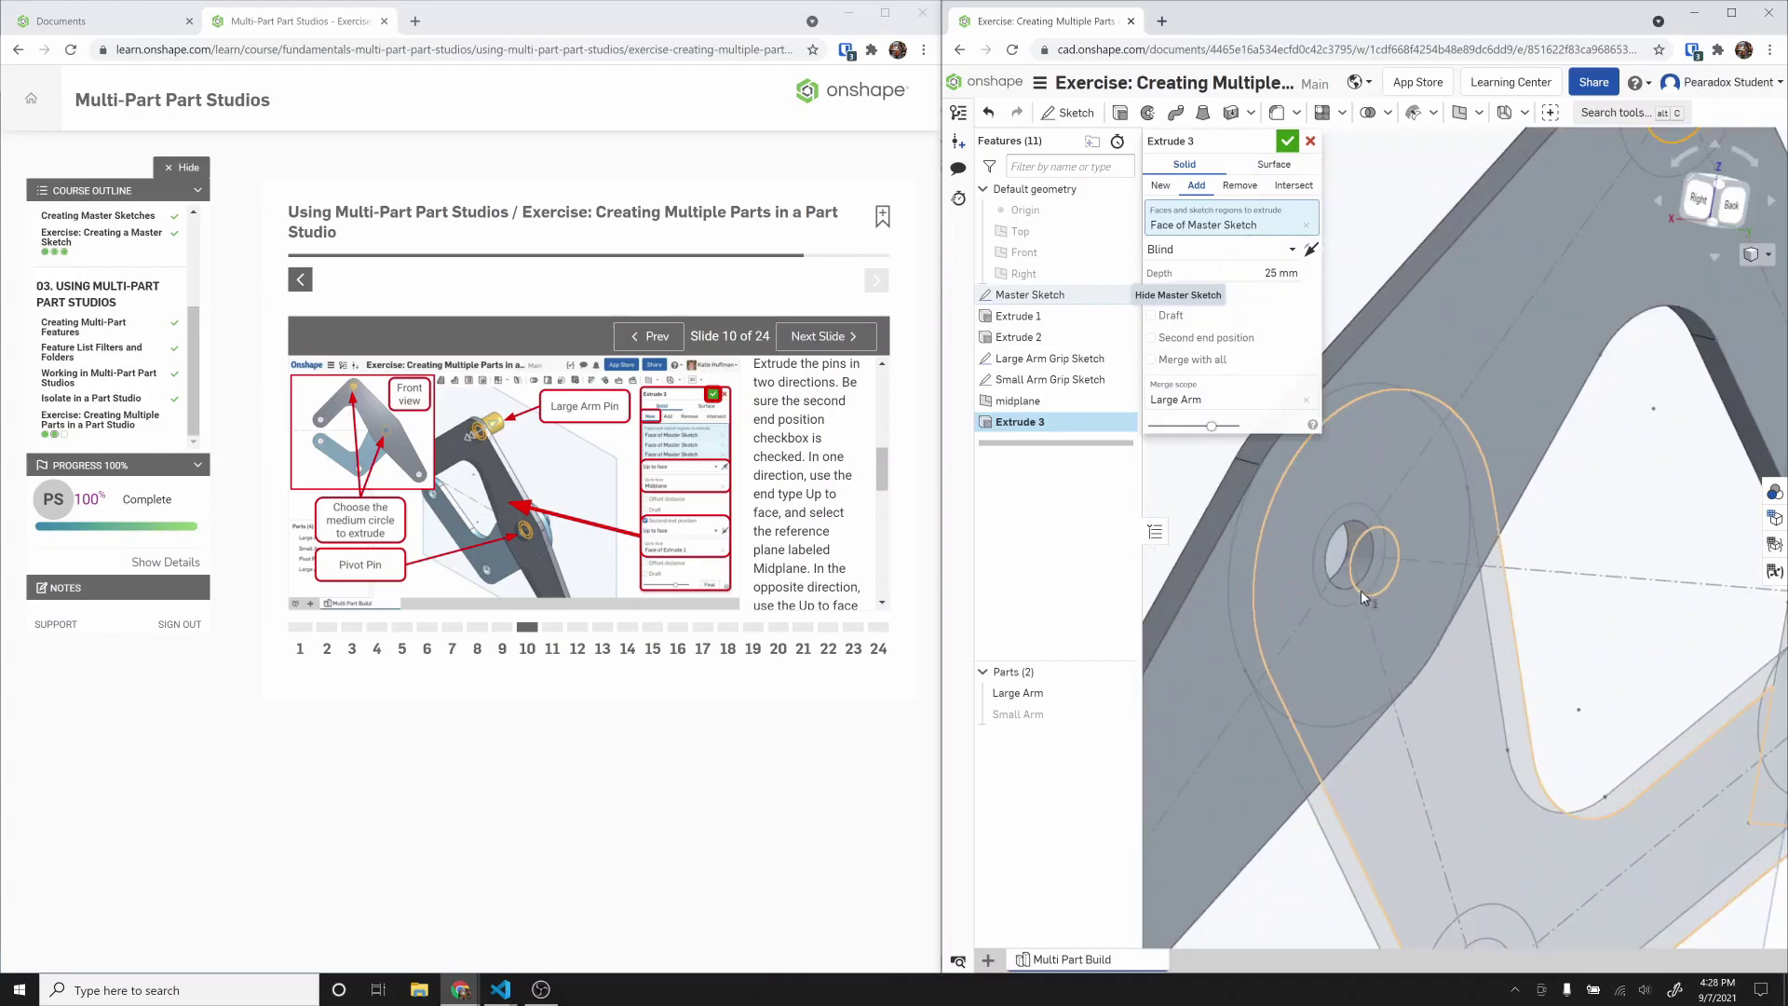
scroll(1341, 585, "up", 2)
right_click_drag(1322, 581, 1294, 553)
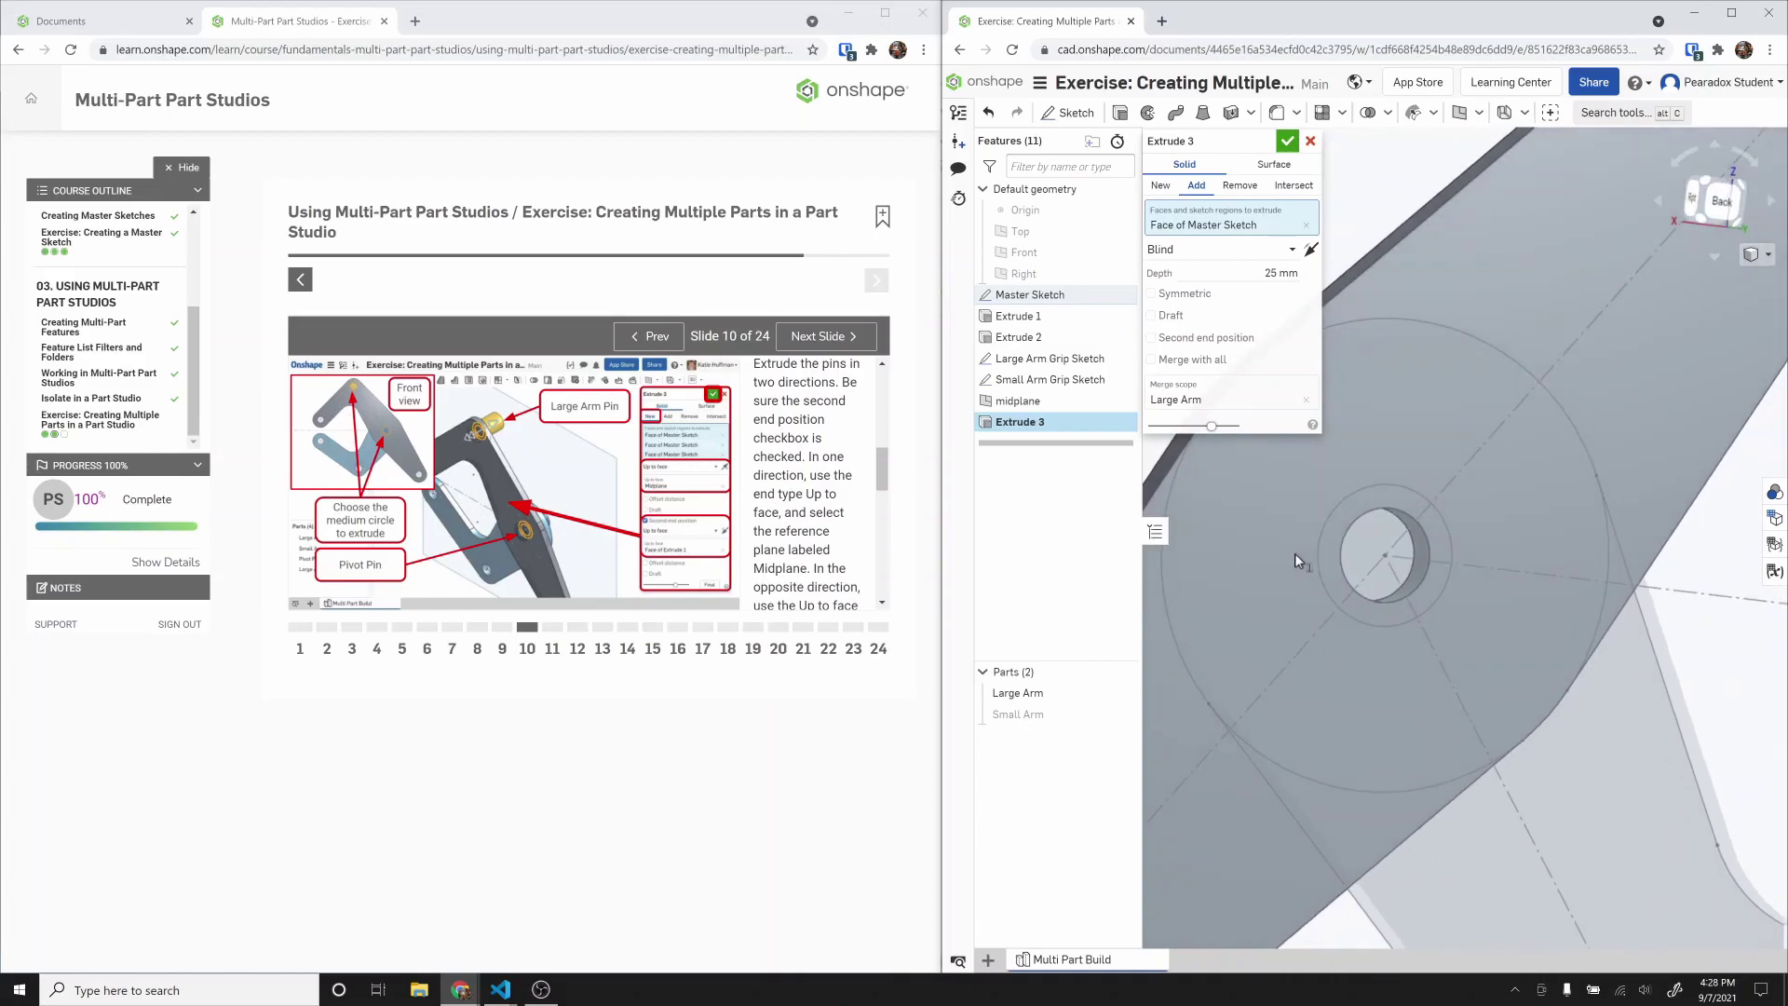
left_click(1159, 186)
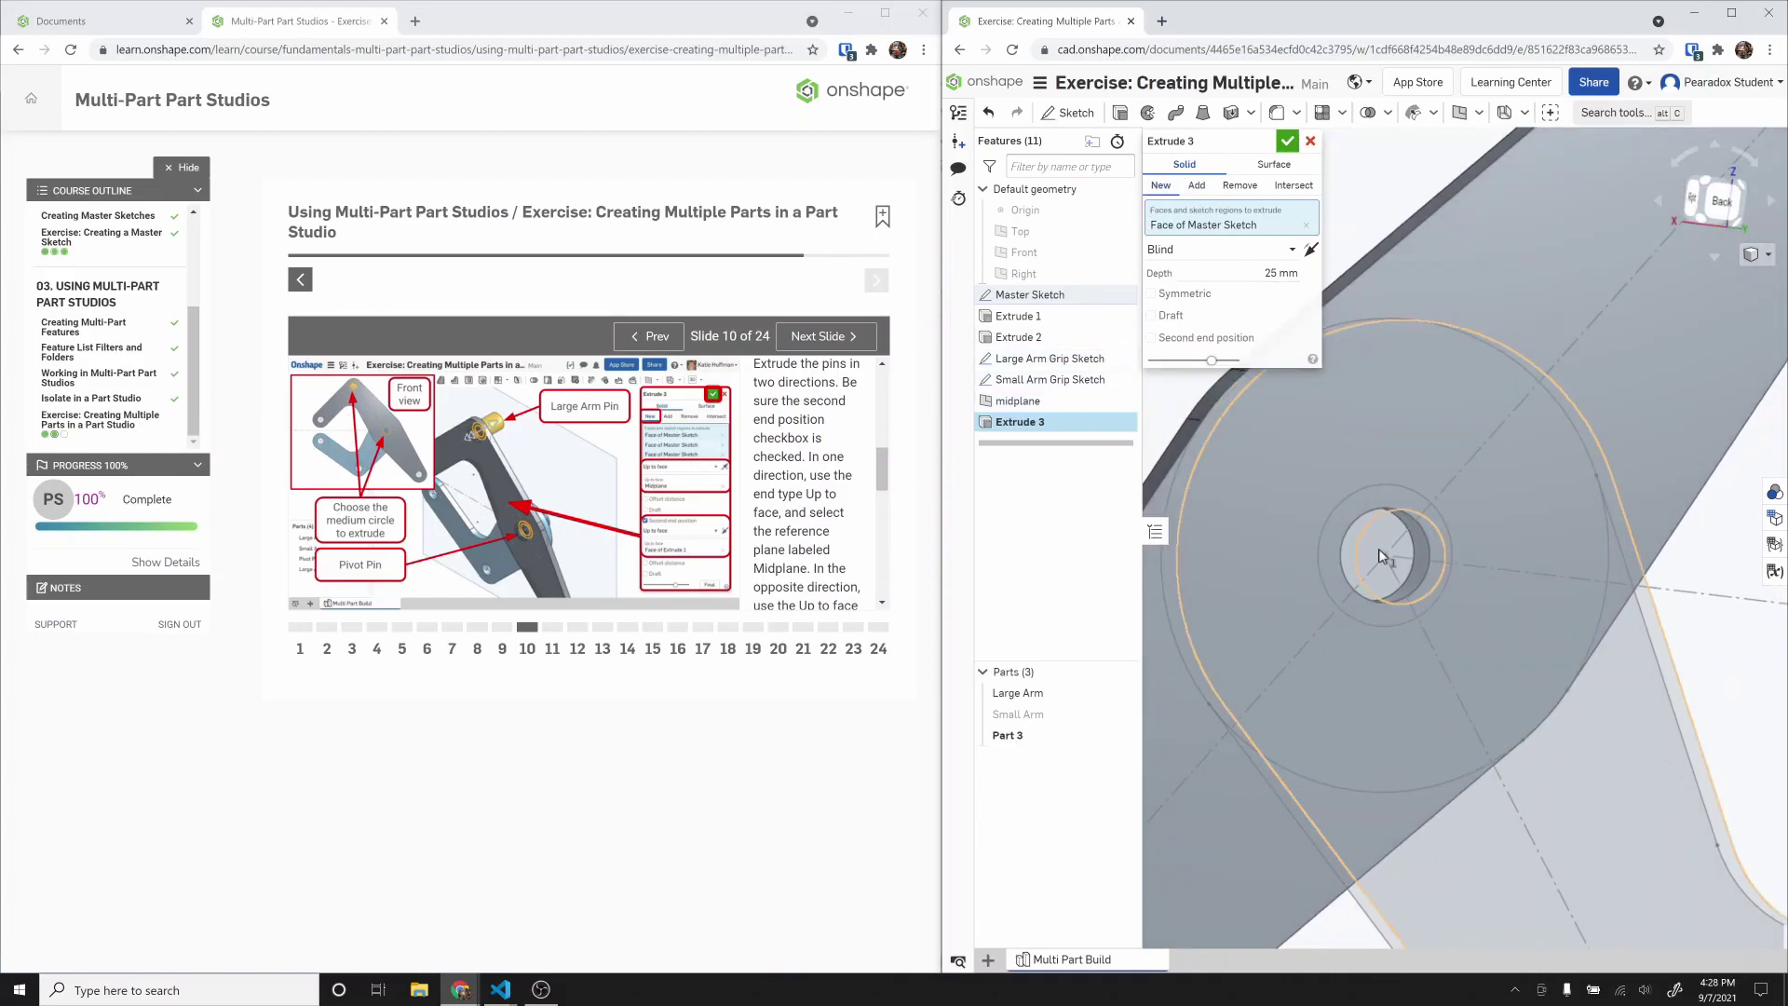
right_click_drag(1394, 583, 1360, 585)
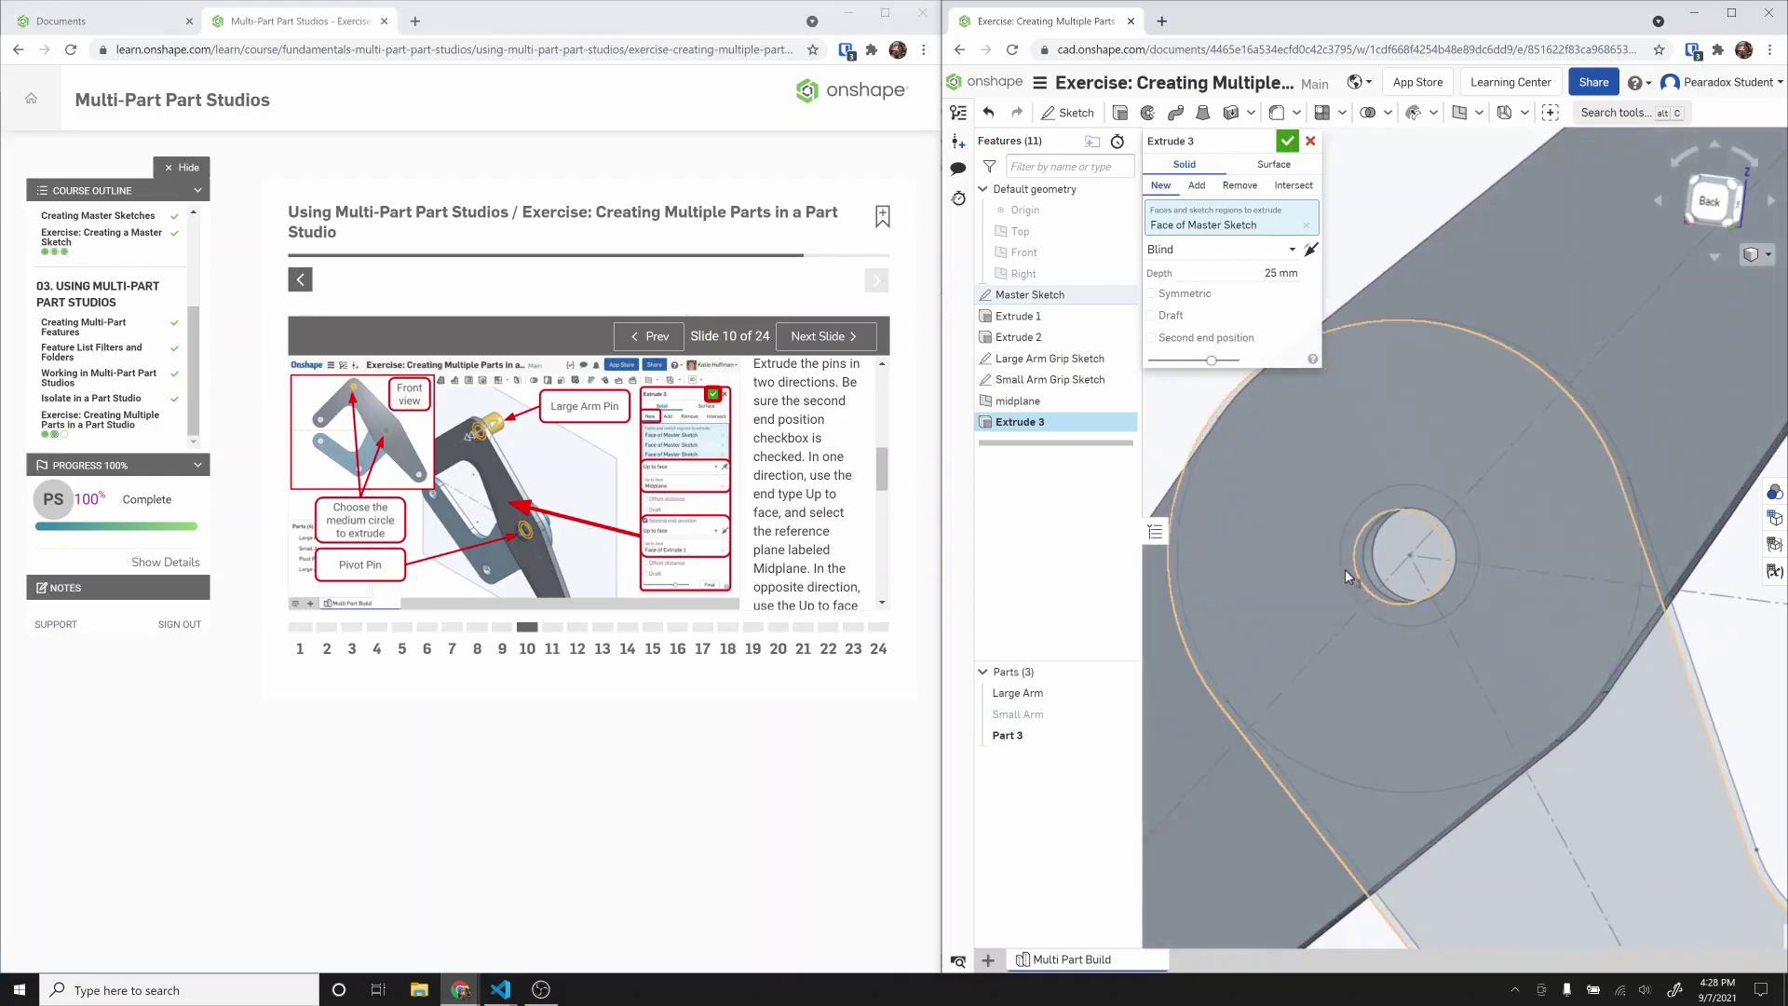
left_click(1122, 358)
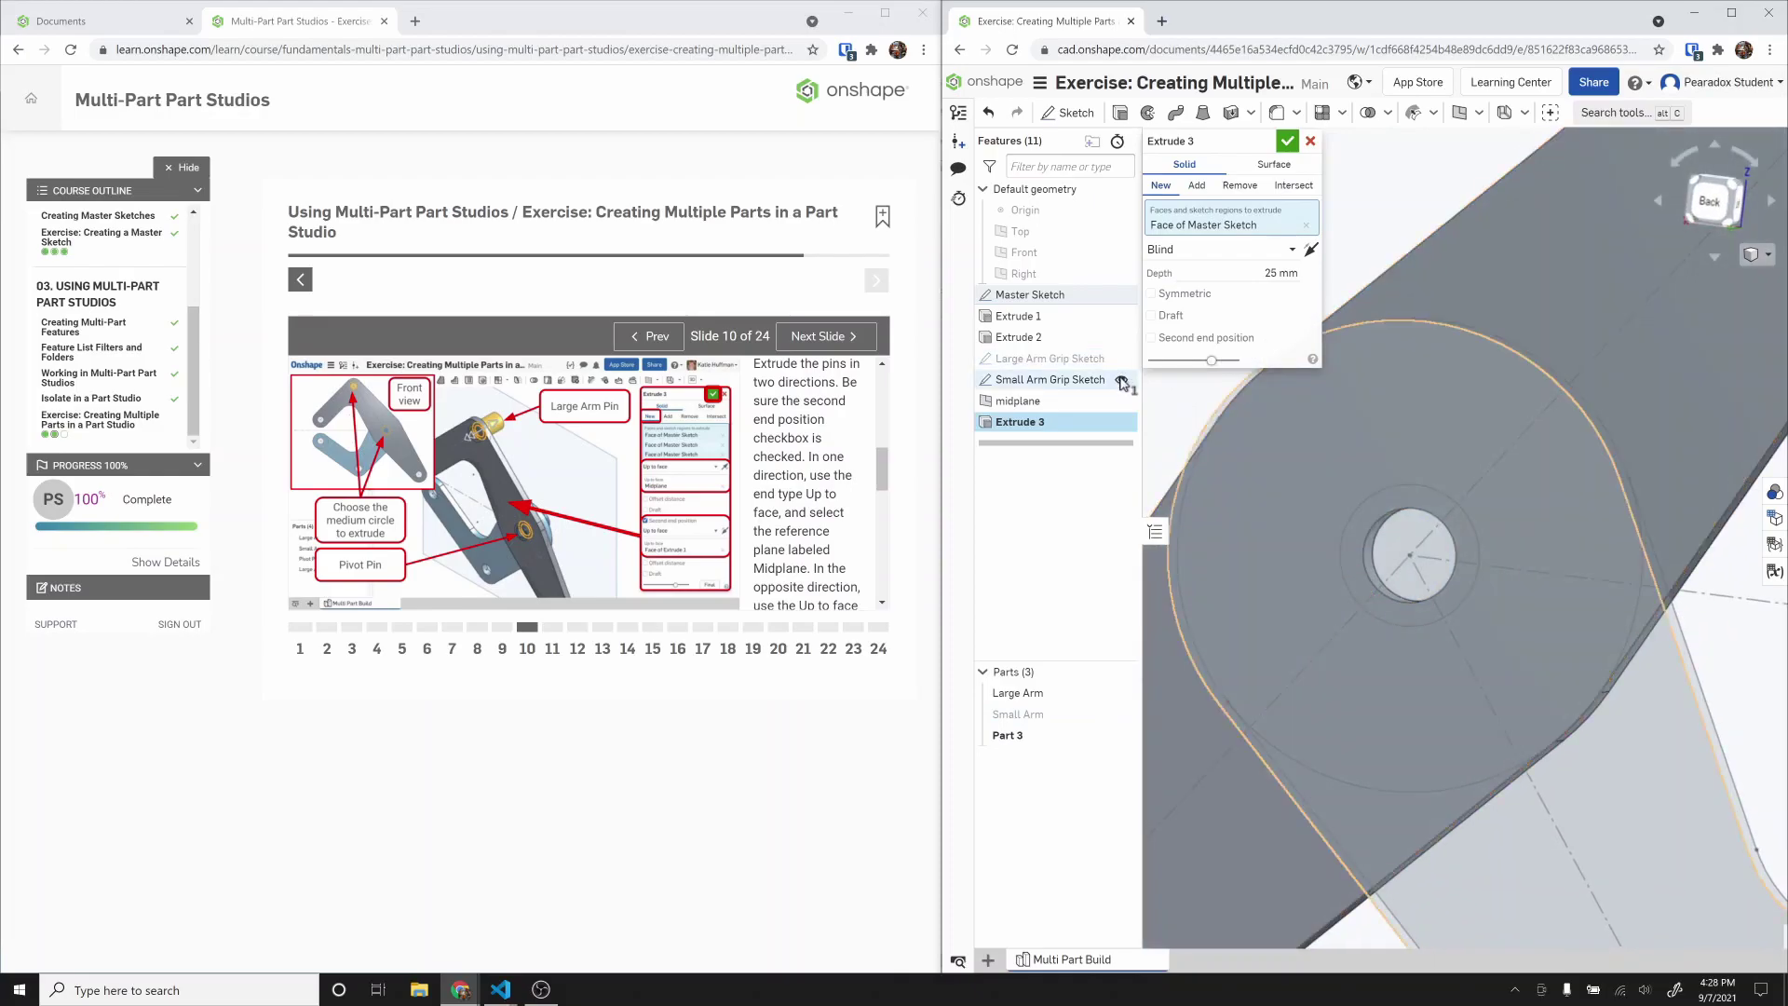
left_click(1121, 379)
Step: Add the Master Sketch ring around the pivot hole to the extrude profiles and flip the extrude direction
left_click(1365, 601)
right_click_drag(1365, 600, 1491, 596)
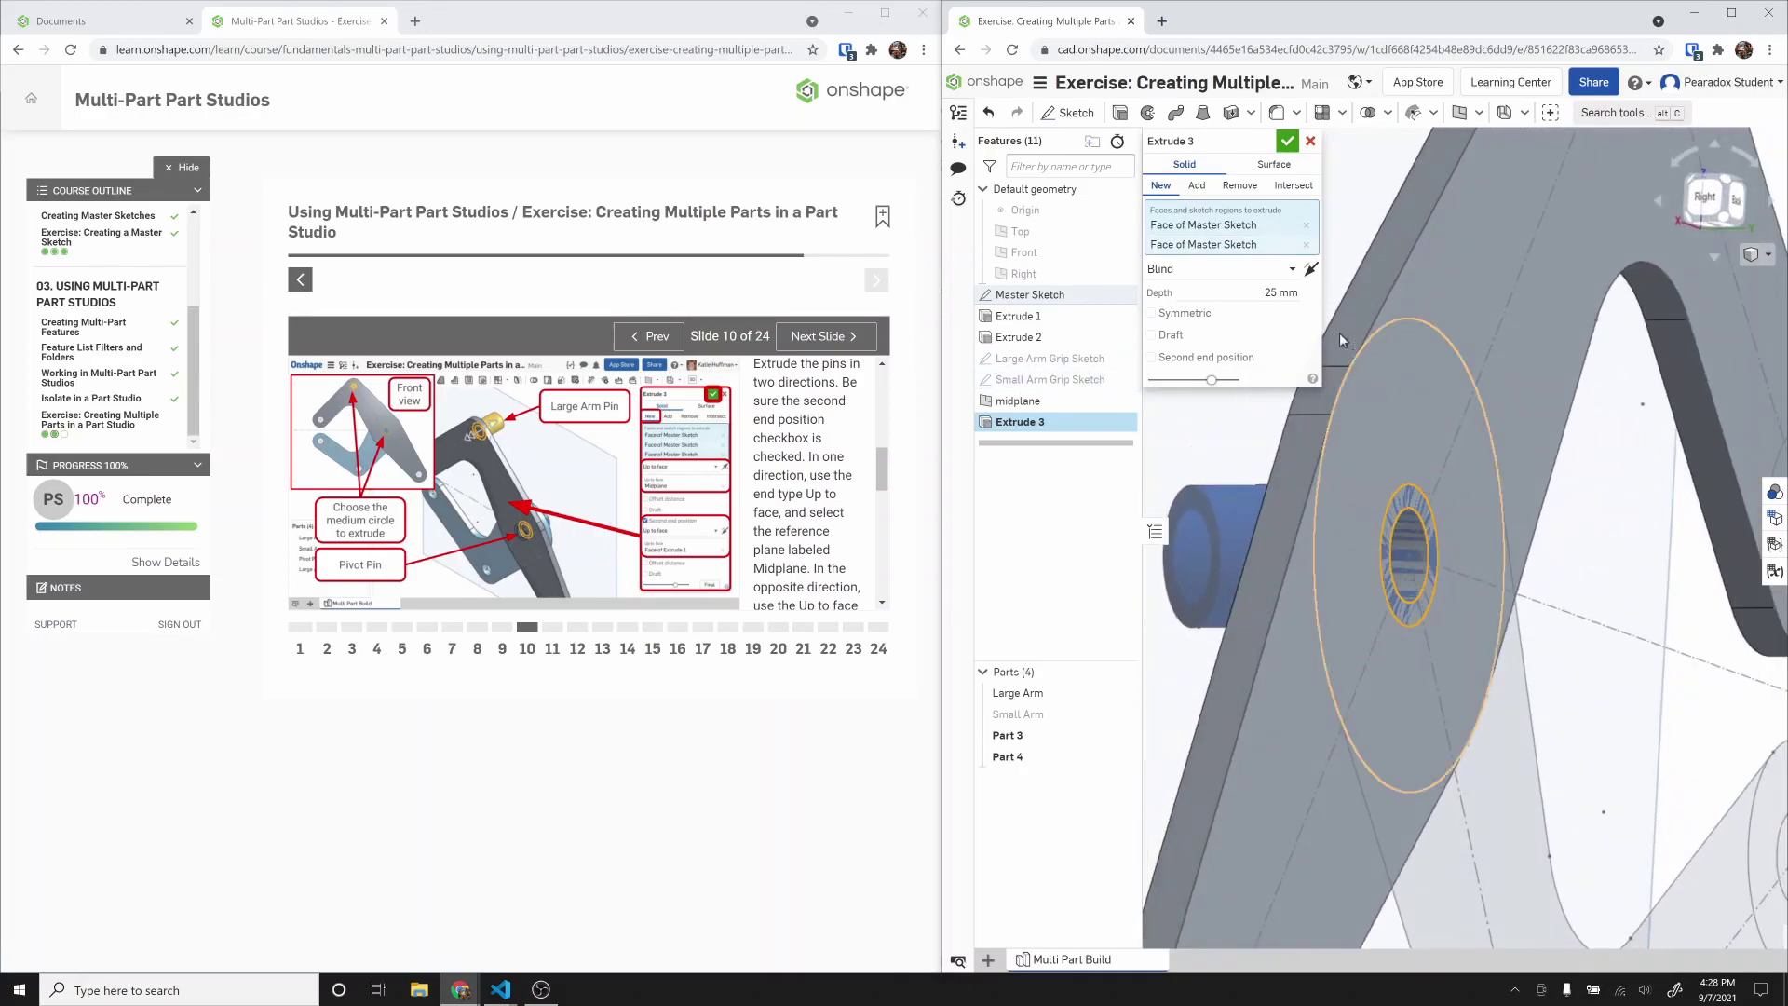
left_click(1310, 272)
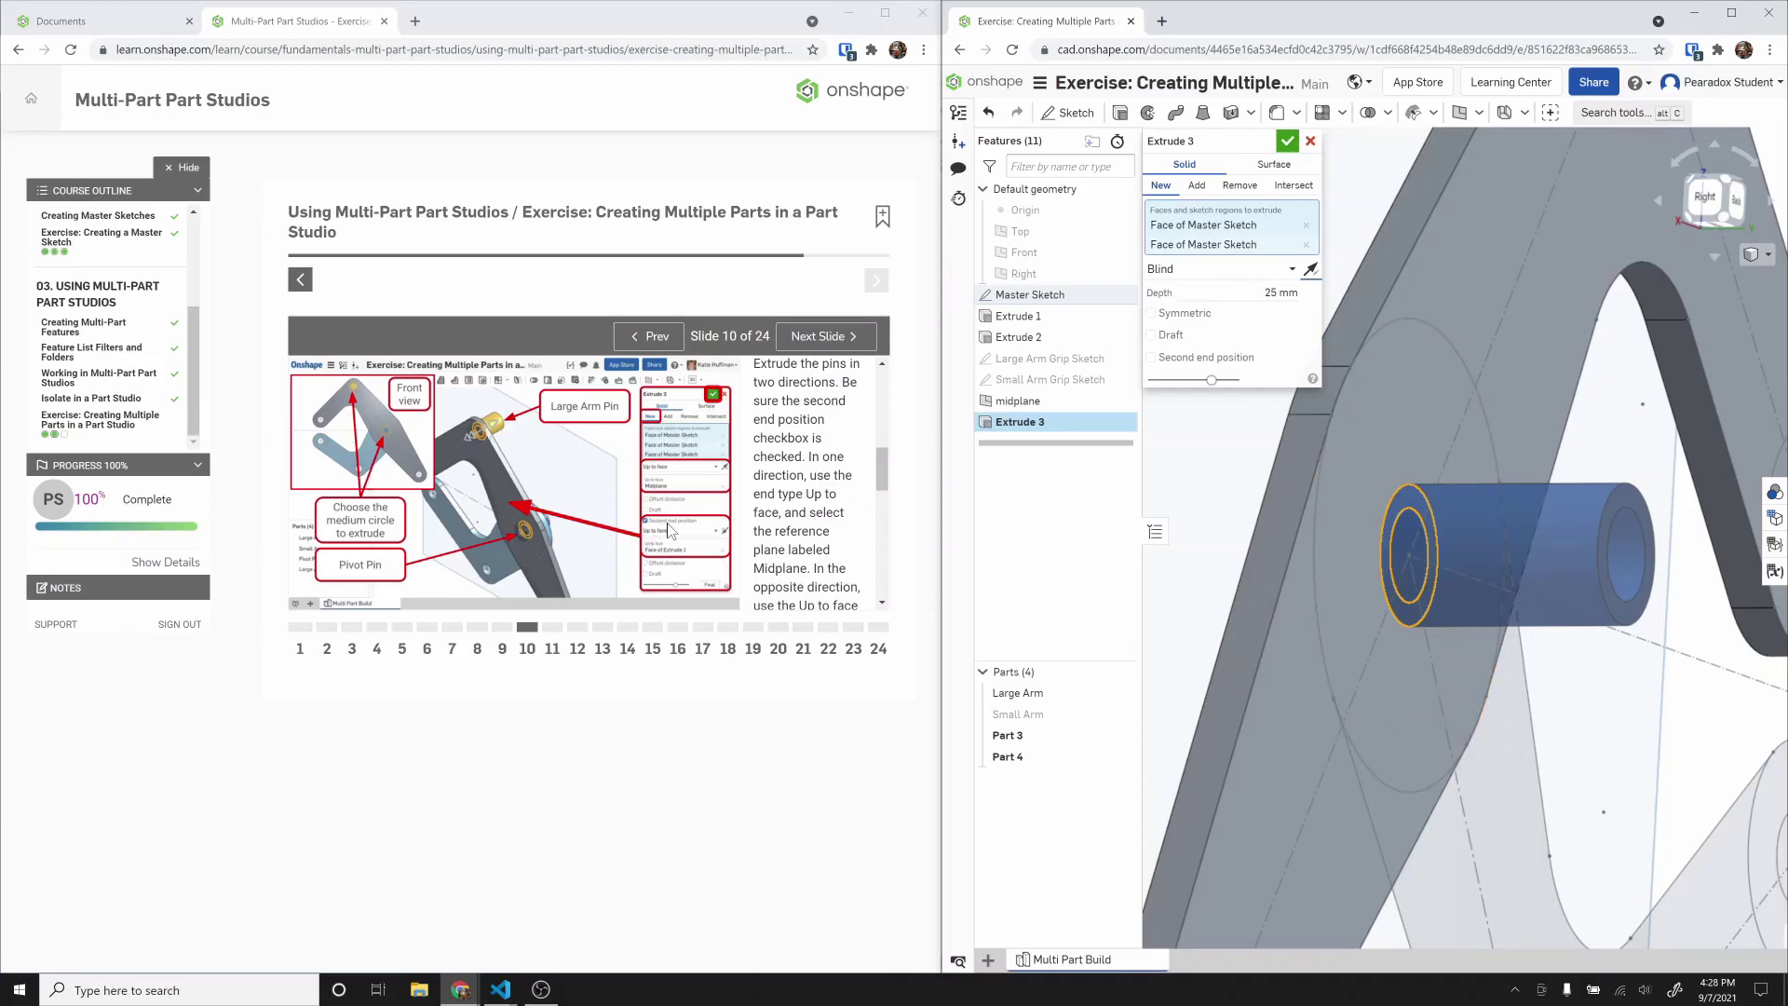
scroll(1468, 490, "down", 3)
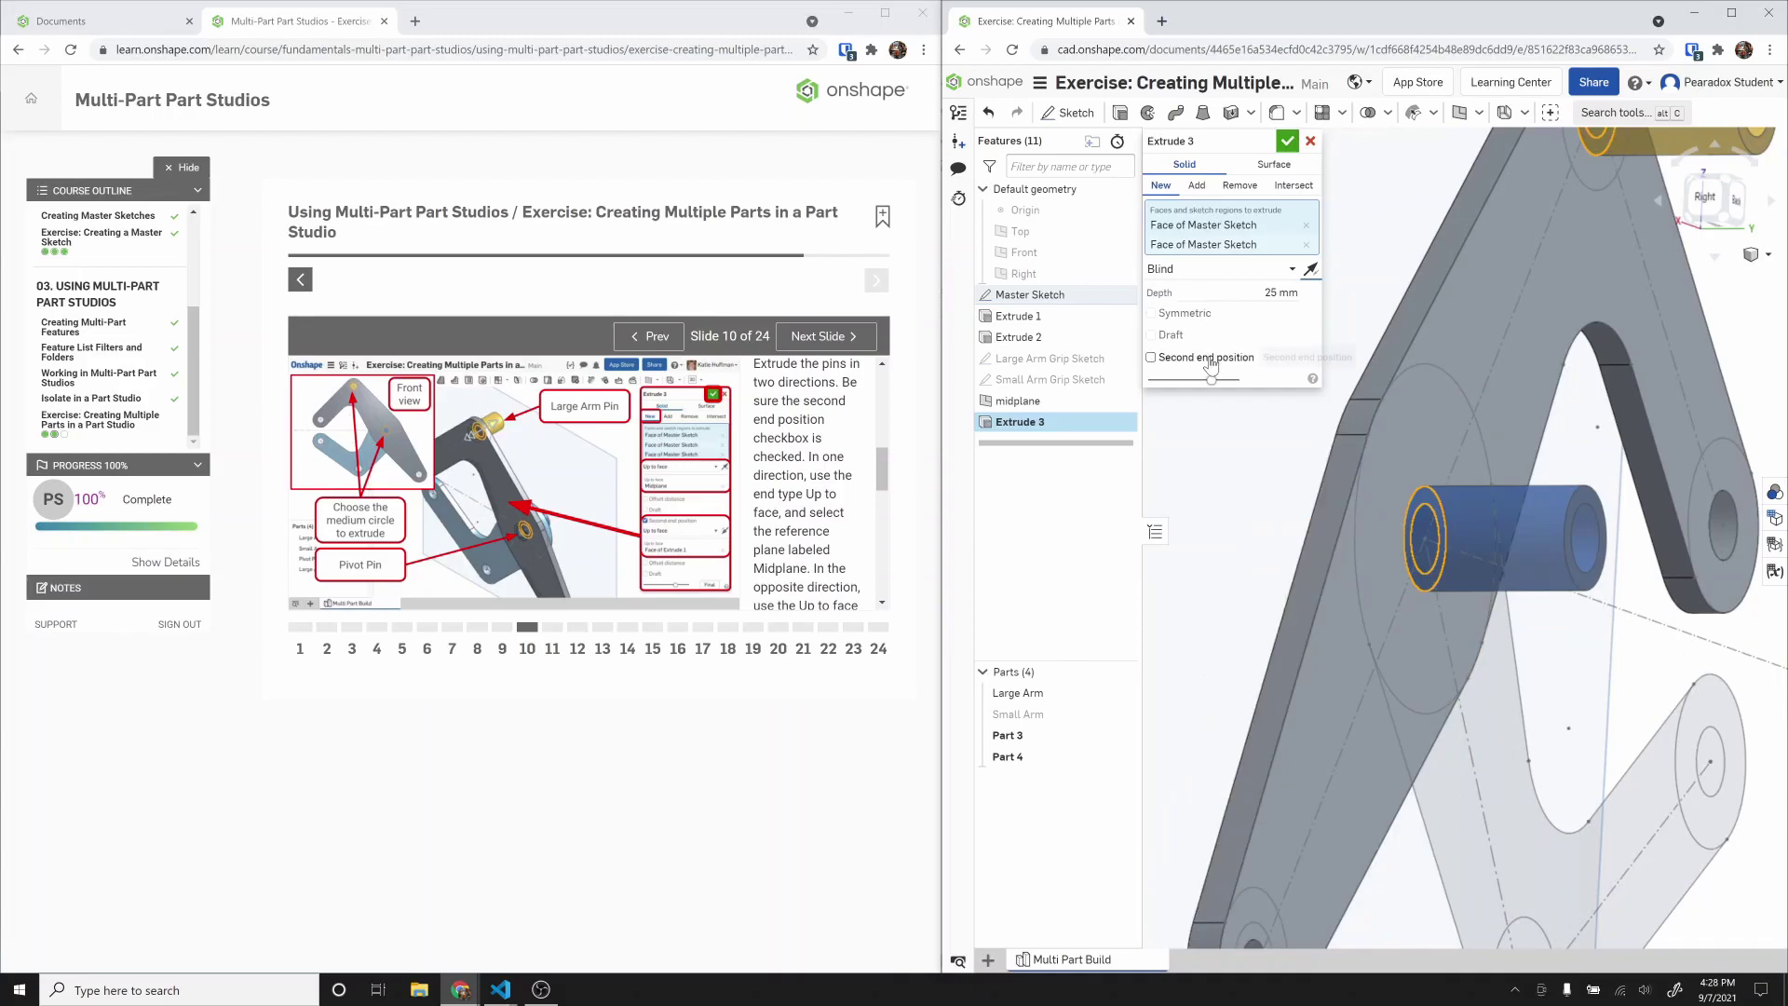
Step: Try to extrude both pin rings up to the midplane, with a second end position up to the Large Arm's face
left_click(1216, 271)
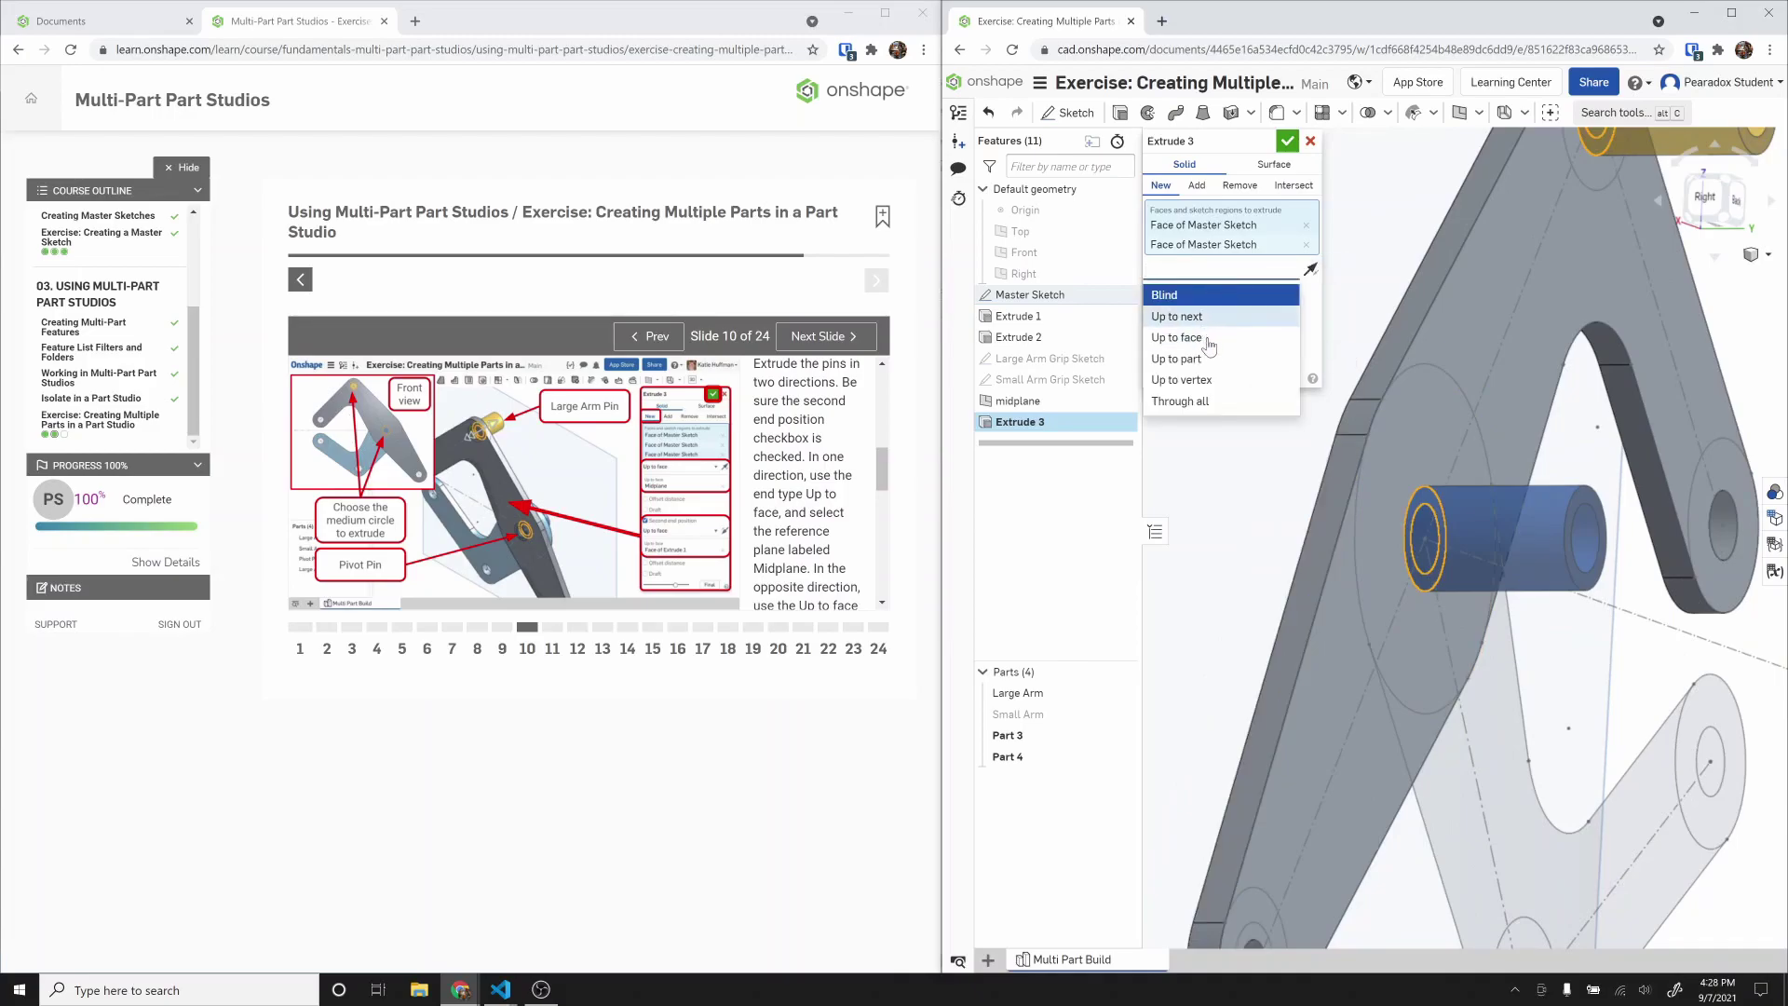
left_click(1207, 340)
left_click(1018, 401)
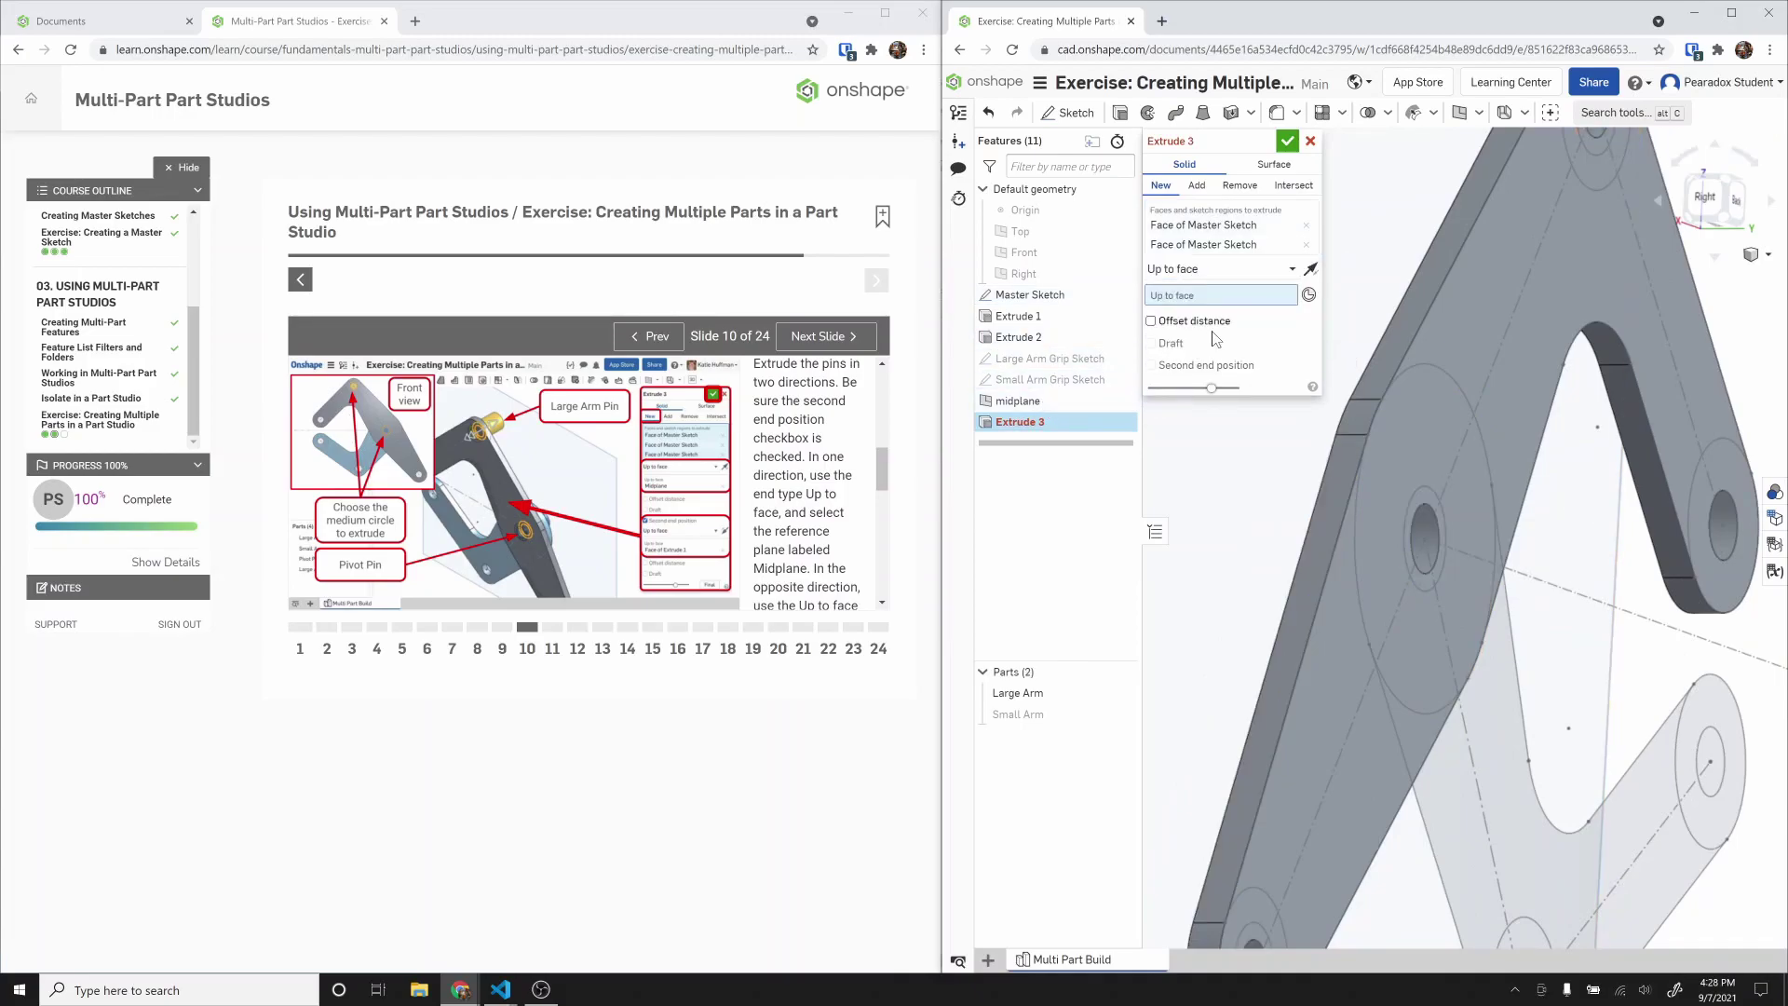
left_click(1207, 379)
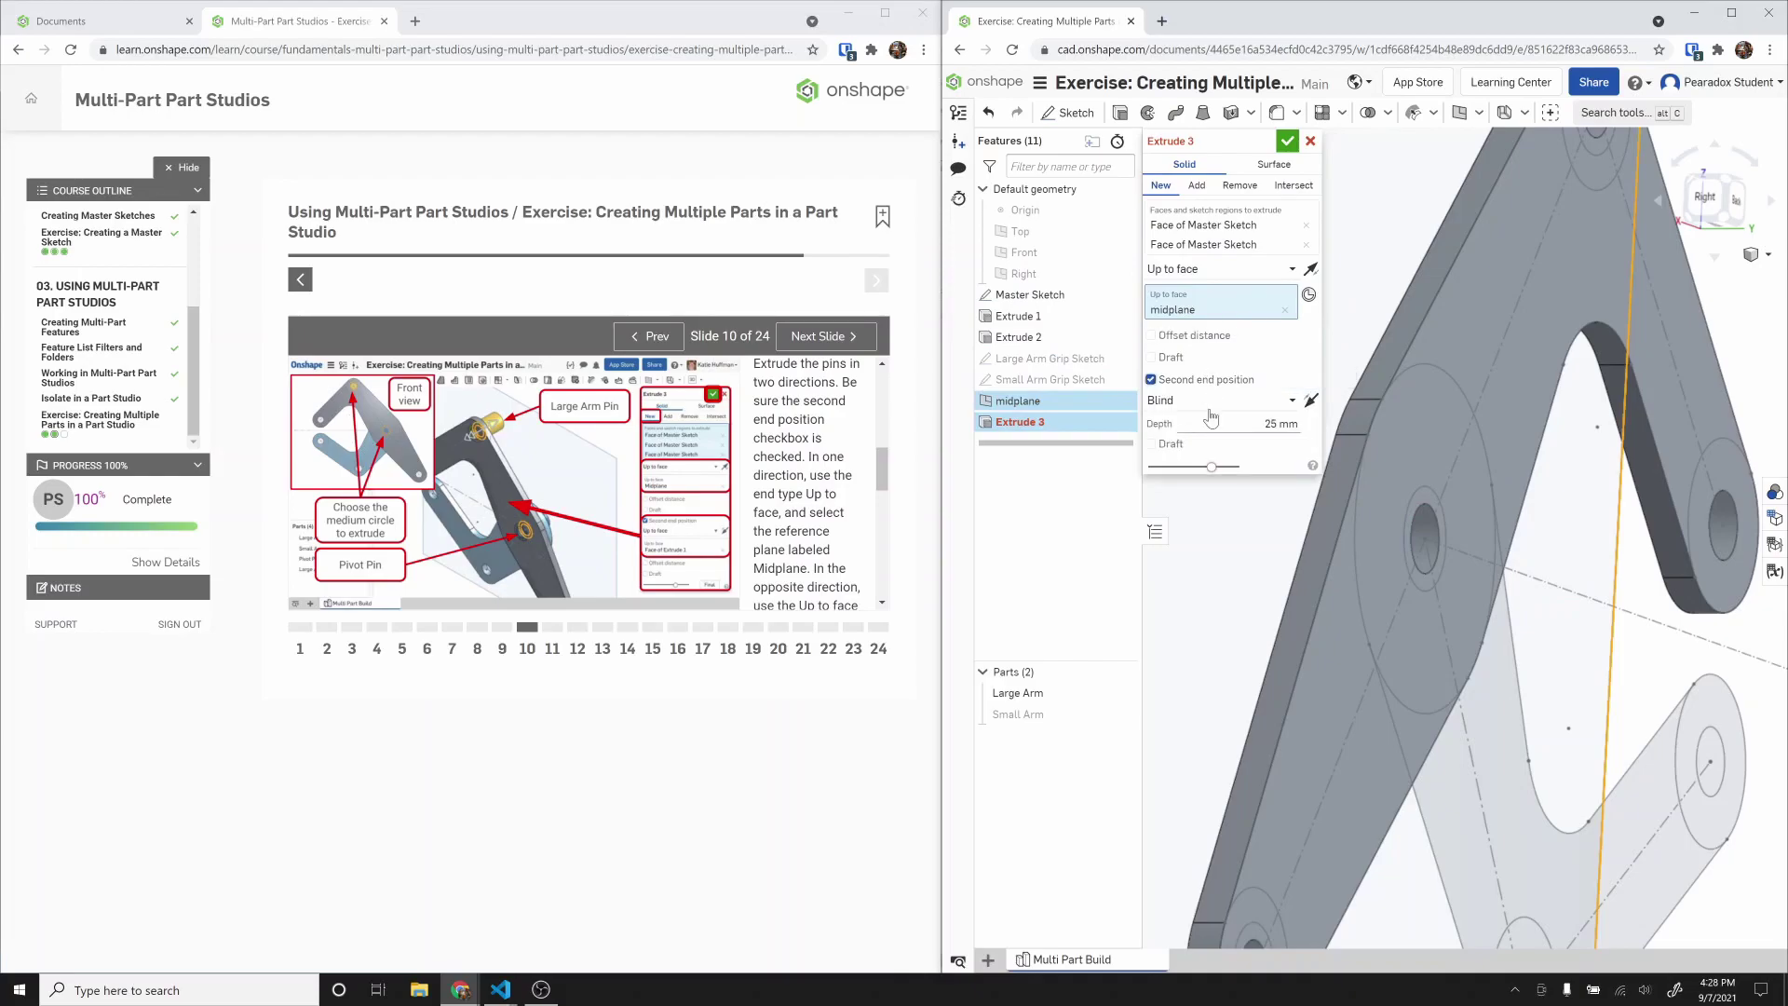
left_click(1211, 401)
left_click(1176, 468)
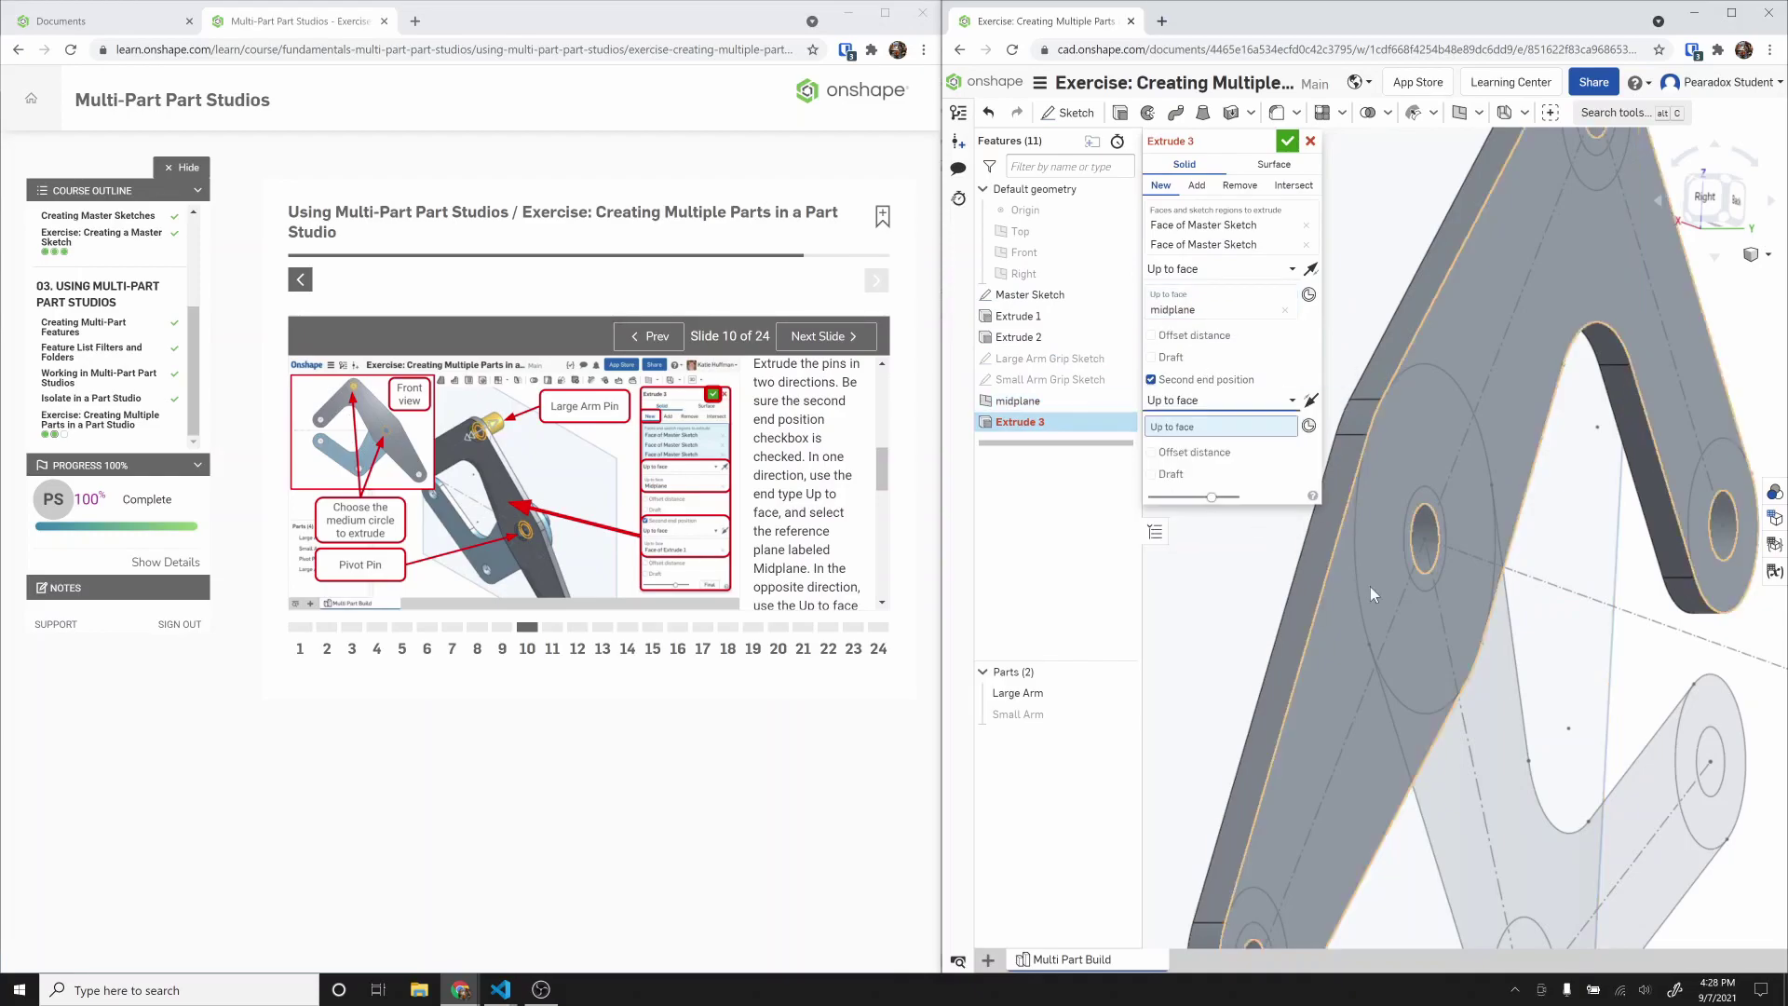
left_click(1358, 587)
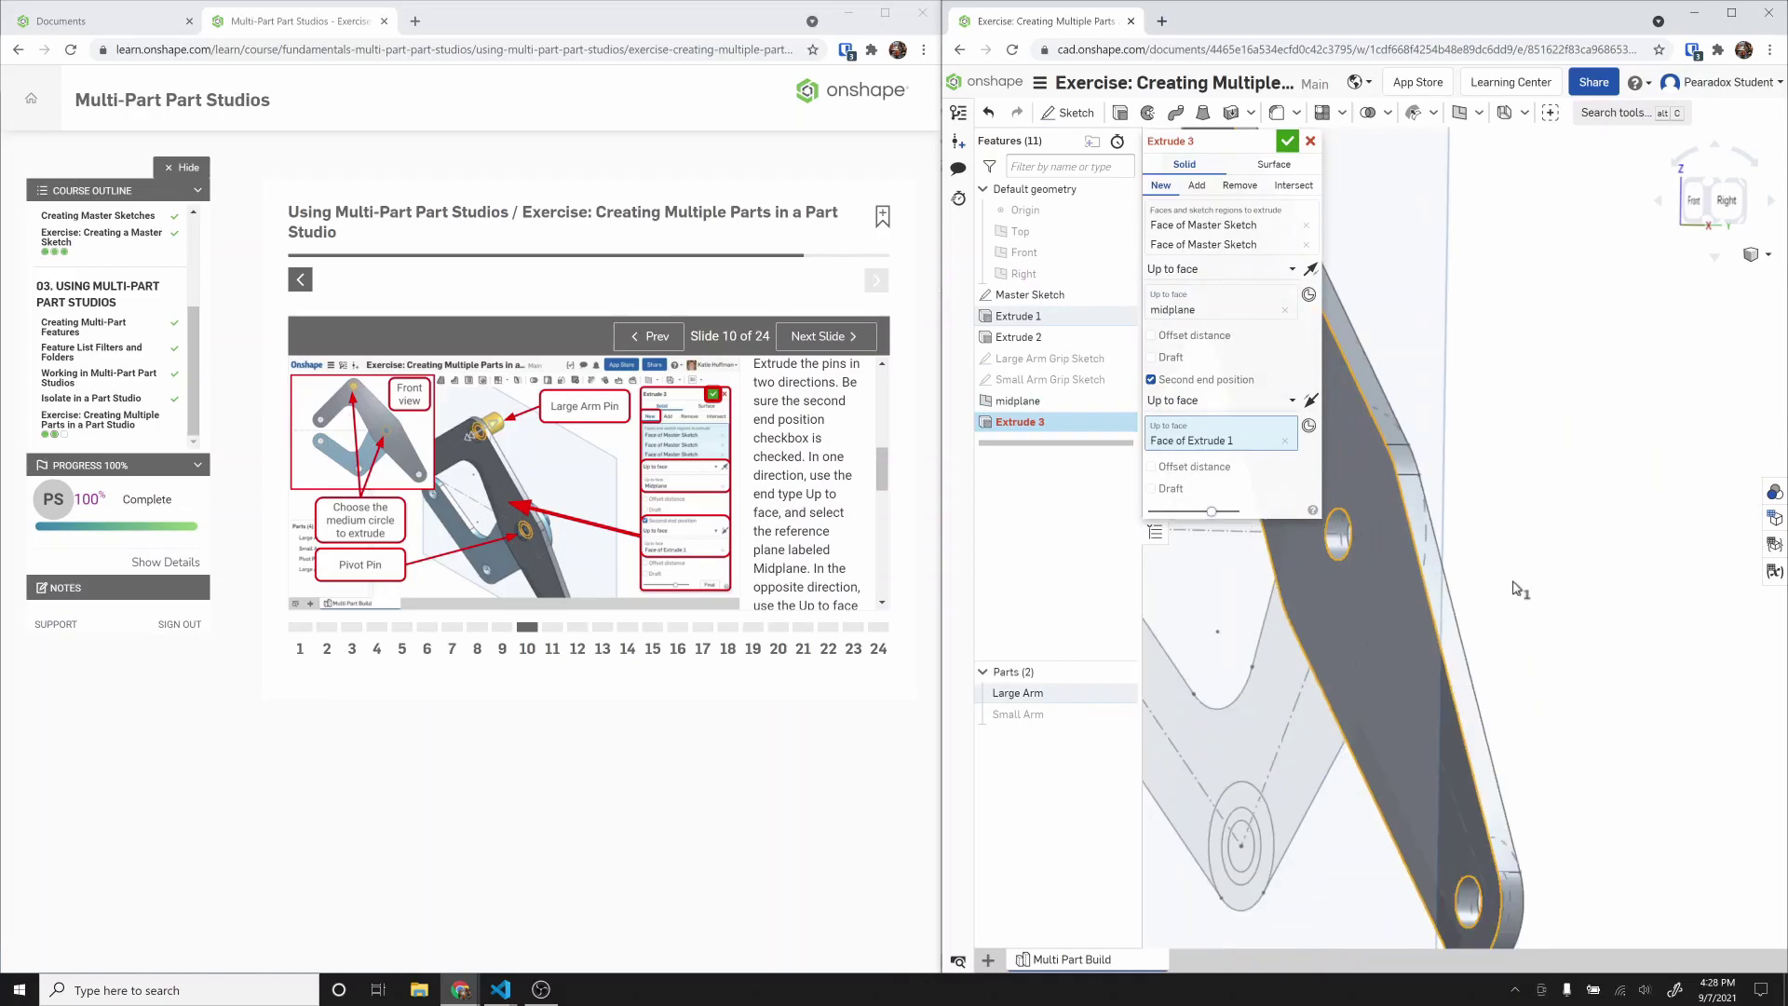
right_click_drag(1505, 584, 1350, 447)
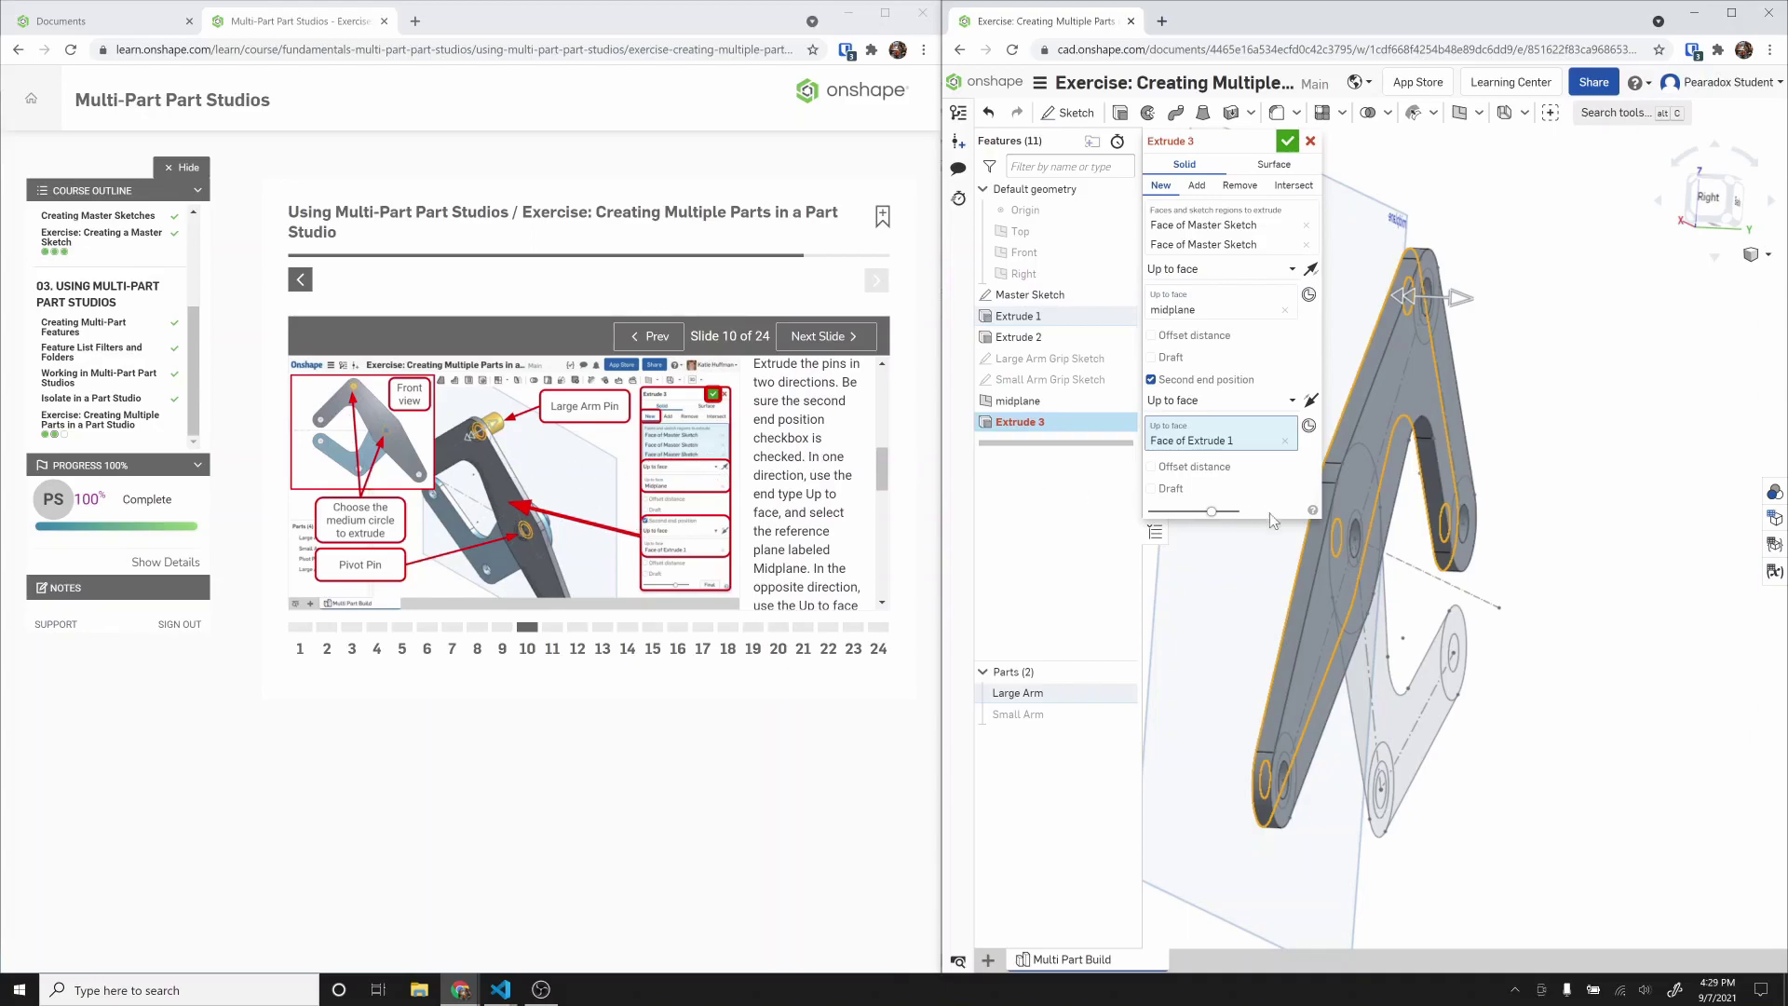
Step: Try the midplane and the pivot hole's inner wall as the extrude's second end face
right_click_drag(1444, 549, 1392, 551)
scroll(1447, 527, "down", 2)
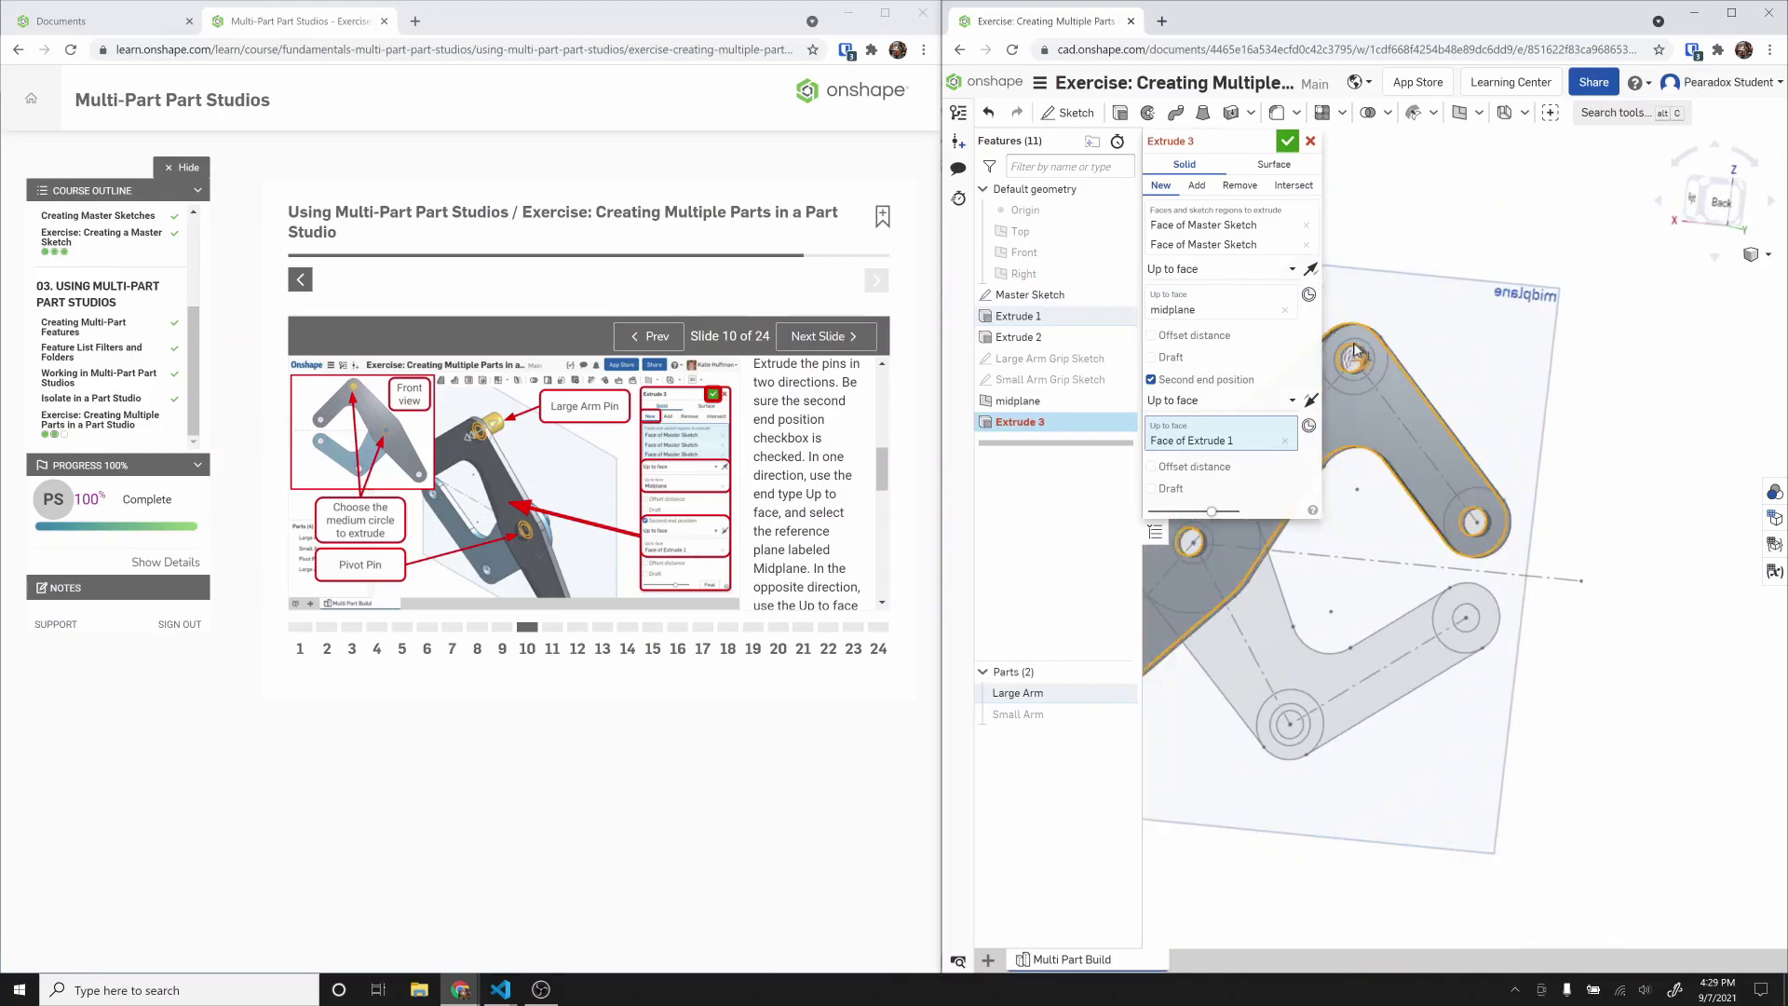
scroll(1353, 361, "up", 5)
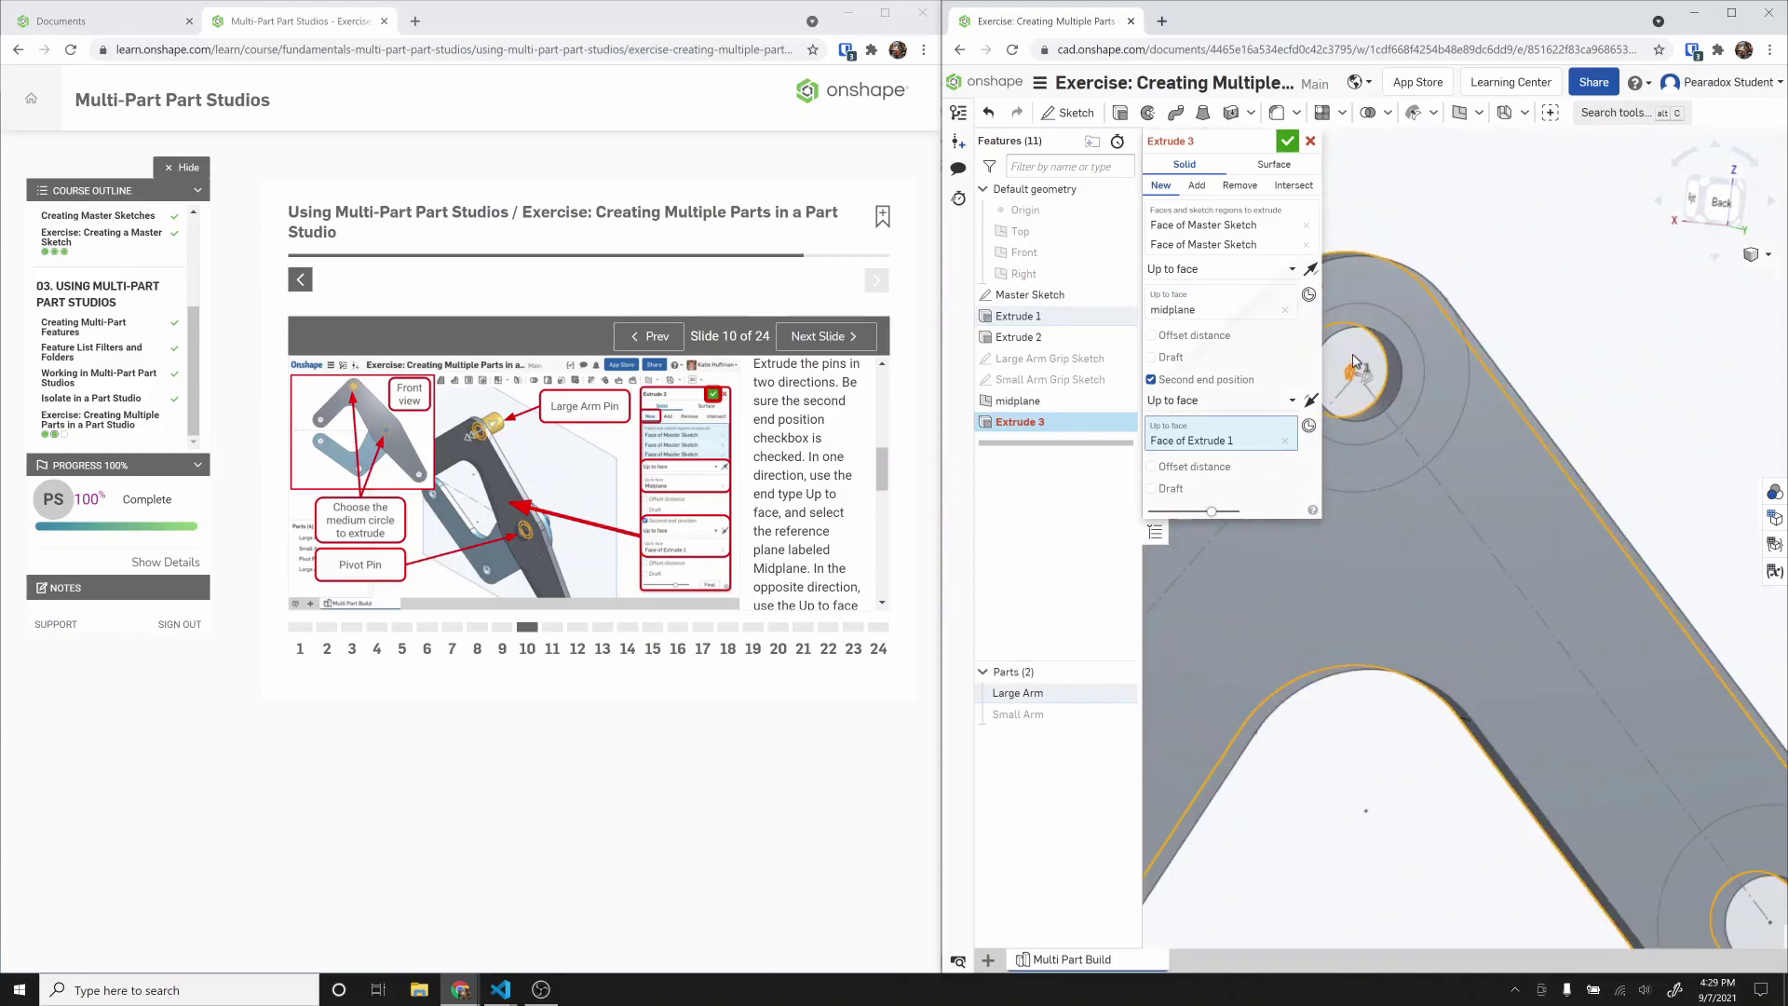
left_click(1354, 361)
scroll(1355, 366, "down", 5)
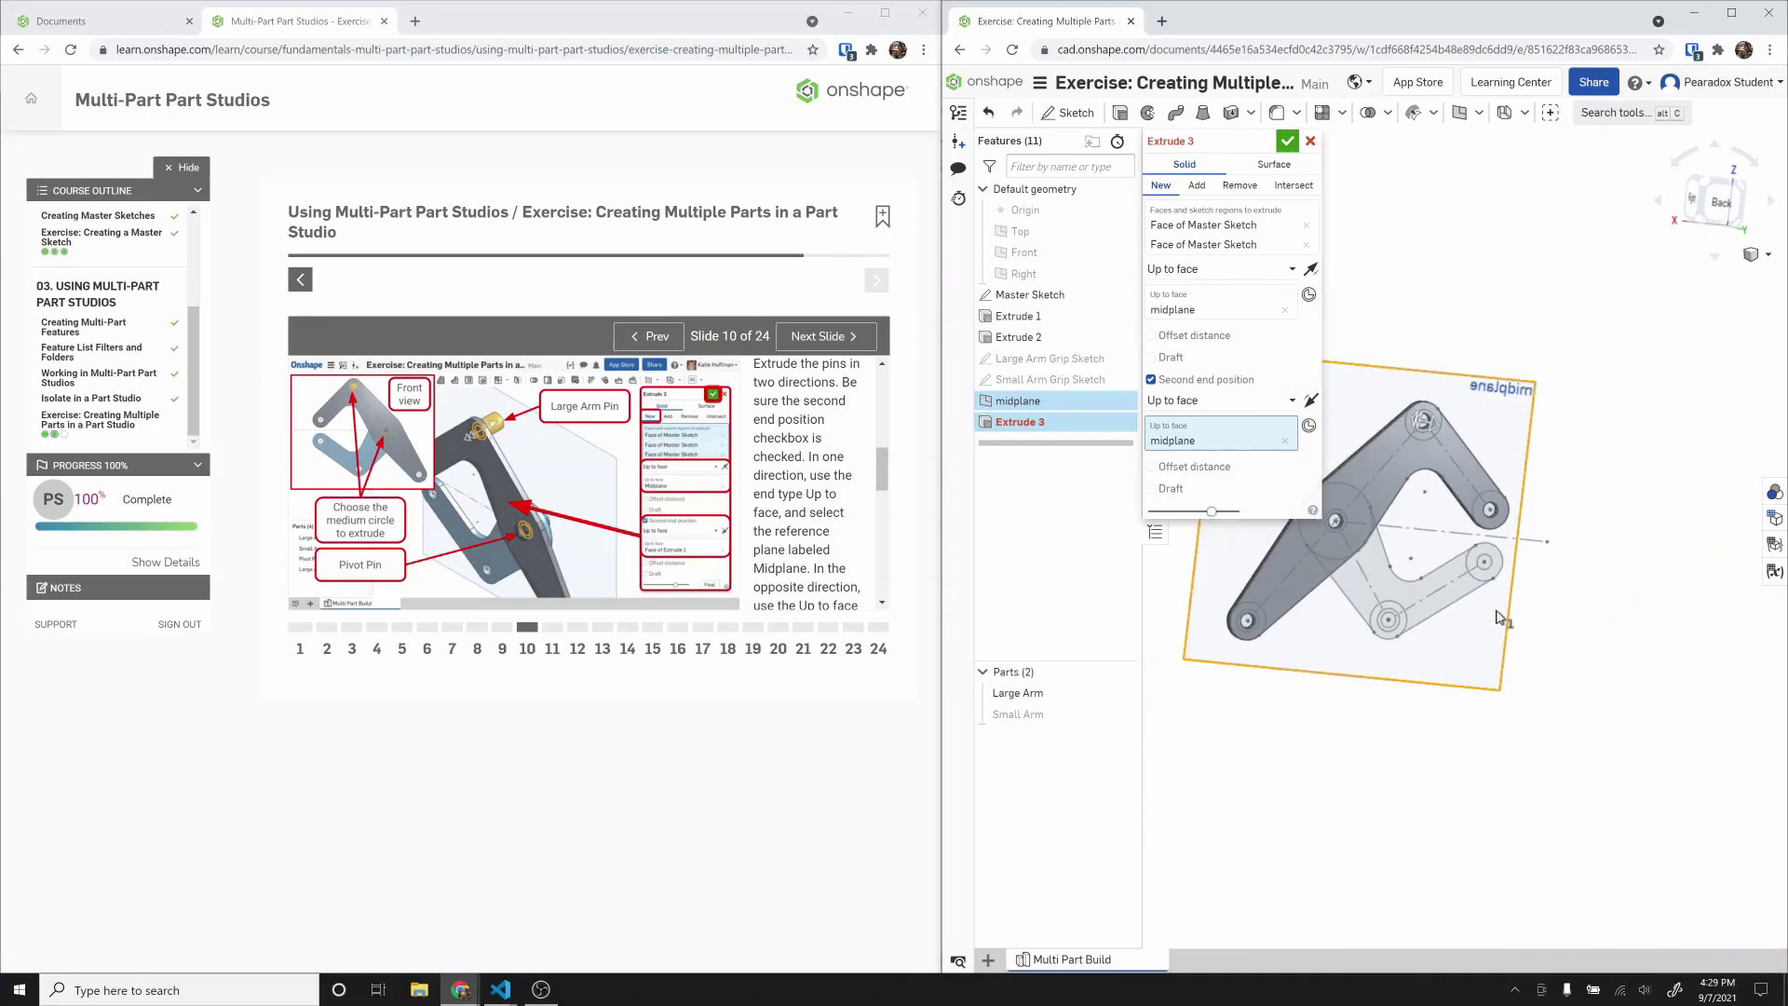
scroll(1349, 541, "up", 3)
scroll(1463, 555, "down", 2)
scroll(1459, 550, "up", 5)
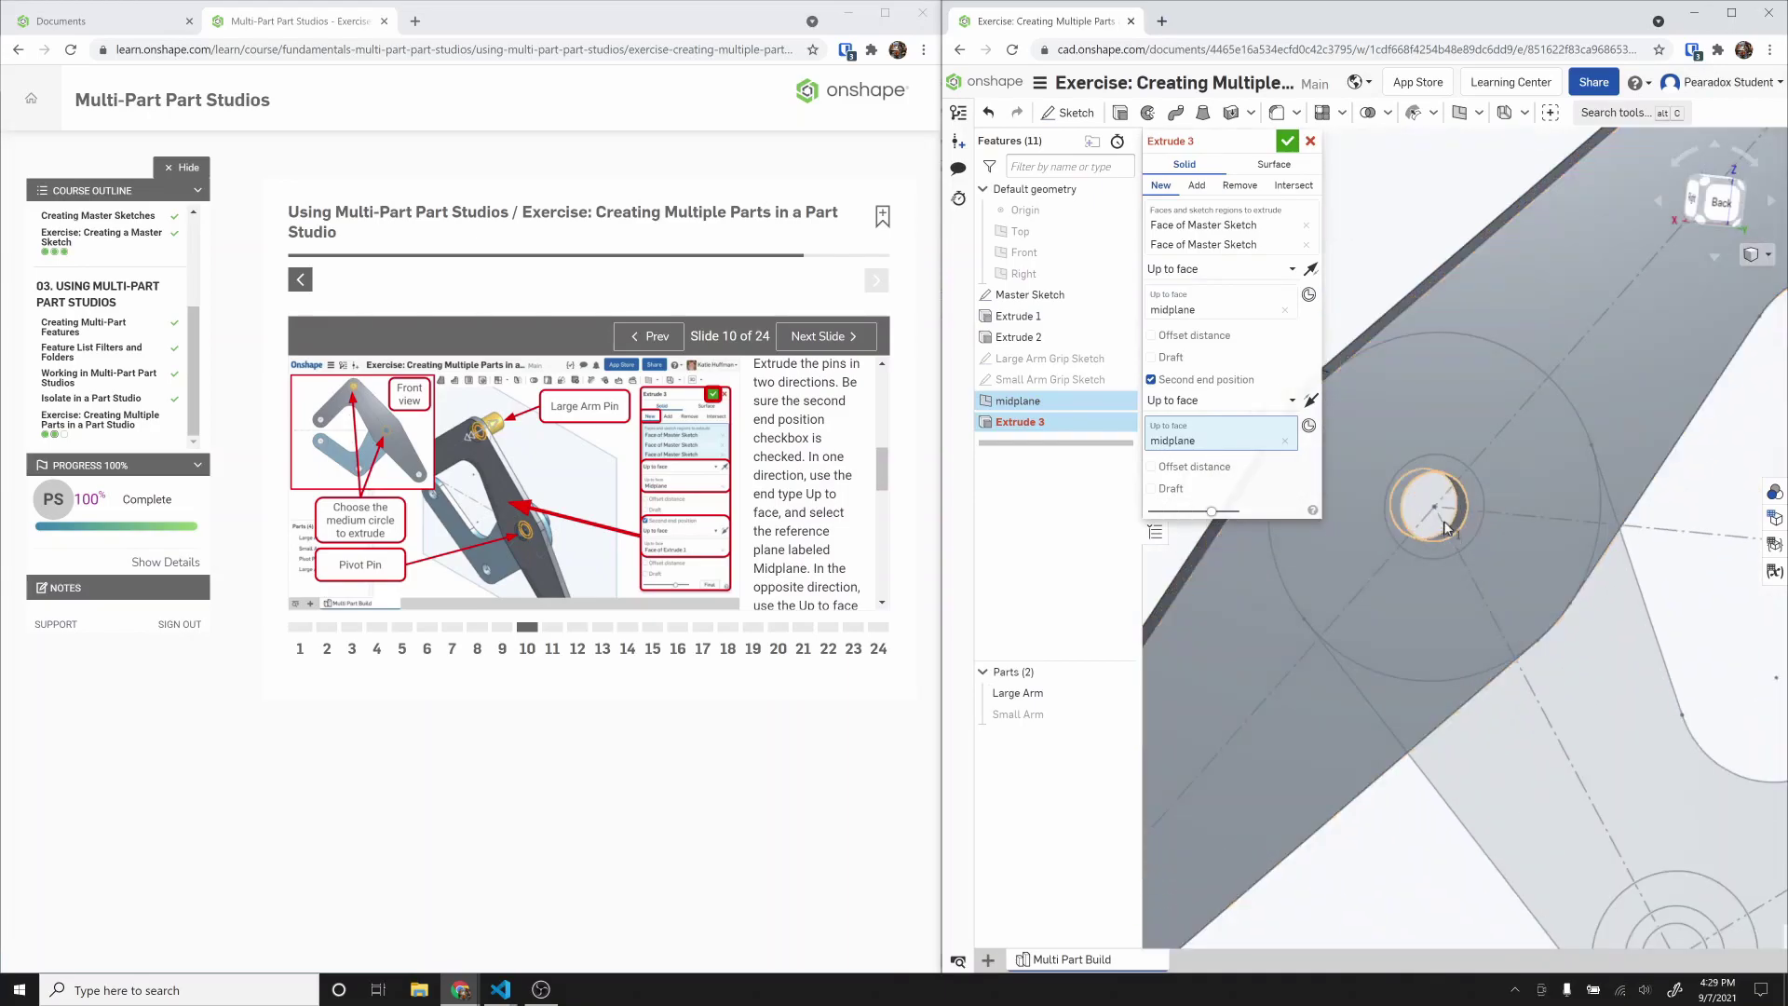
left_click(1446, 530)
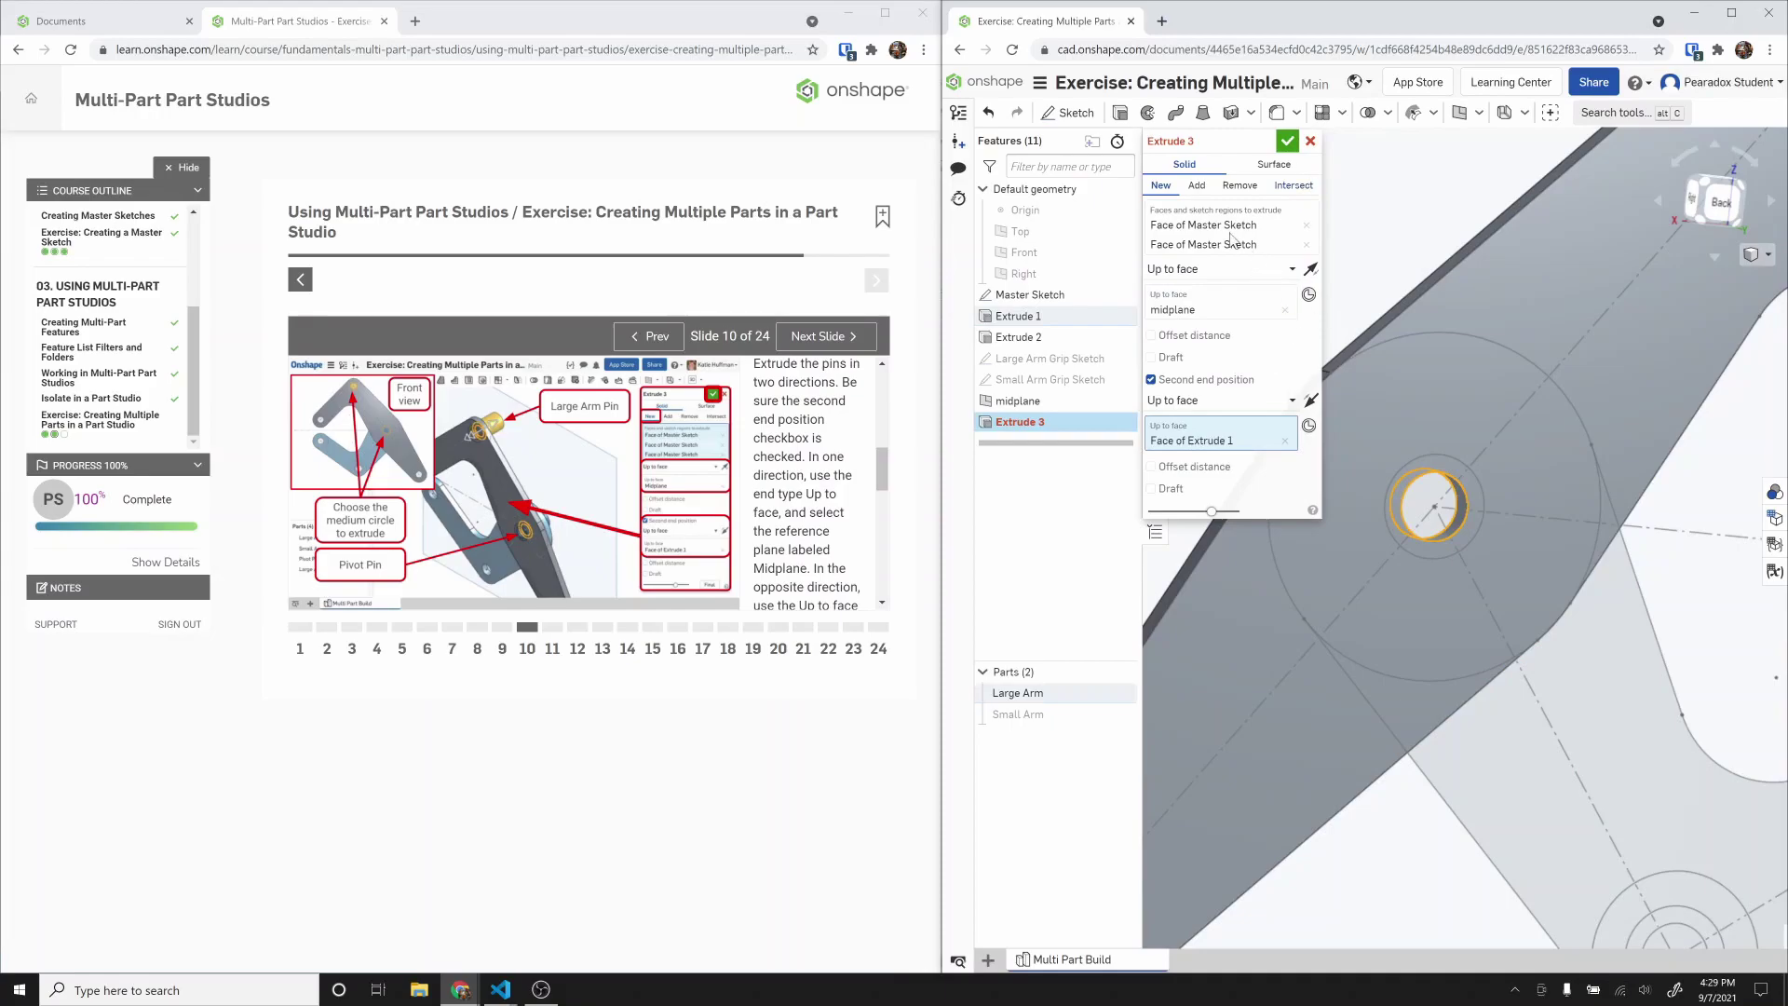
Step: Try adding another Master Sketch region at the pivot hole to the profiles, and discard the pin extrude
left_click(1231, 238)
left_click(1433, 519)
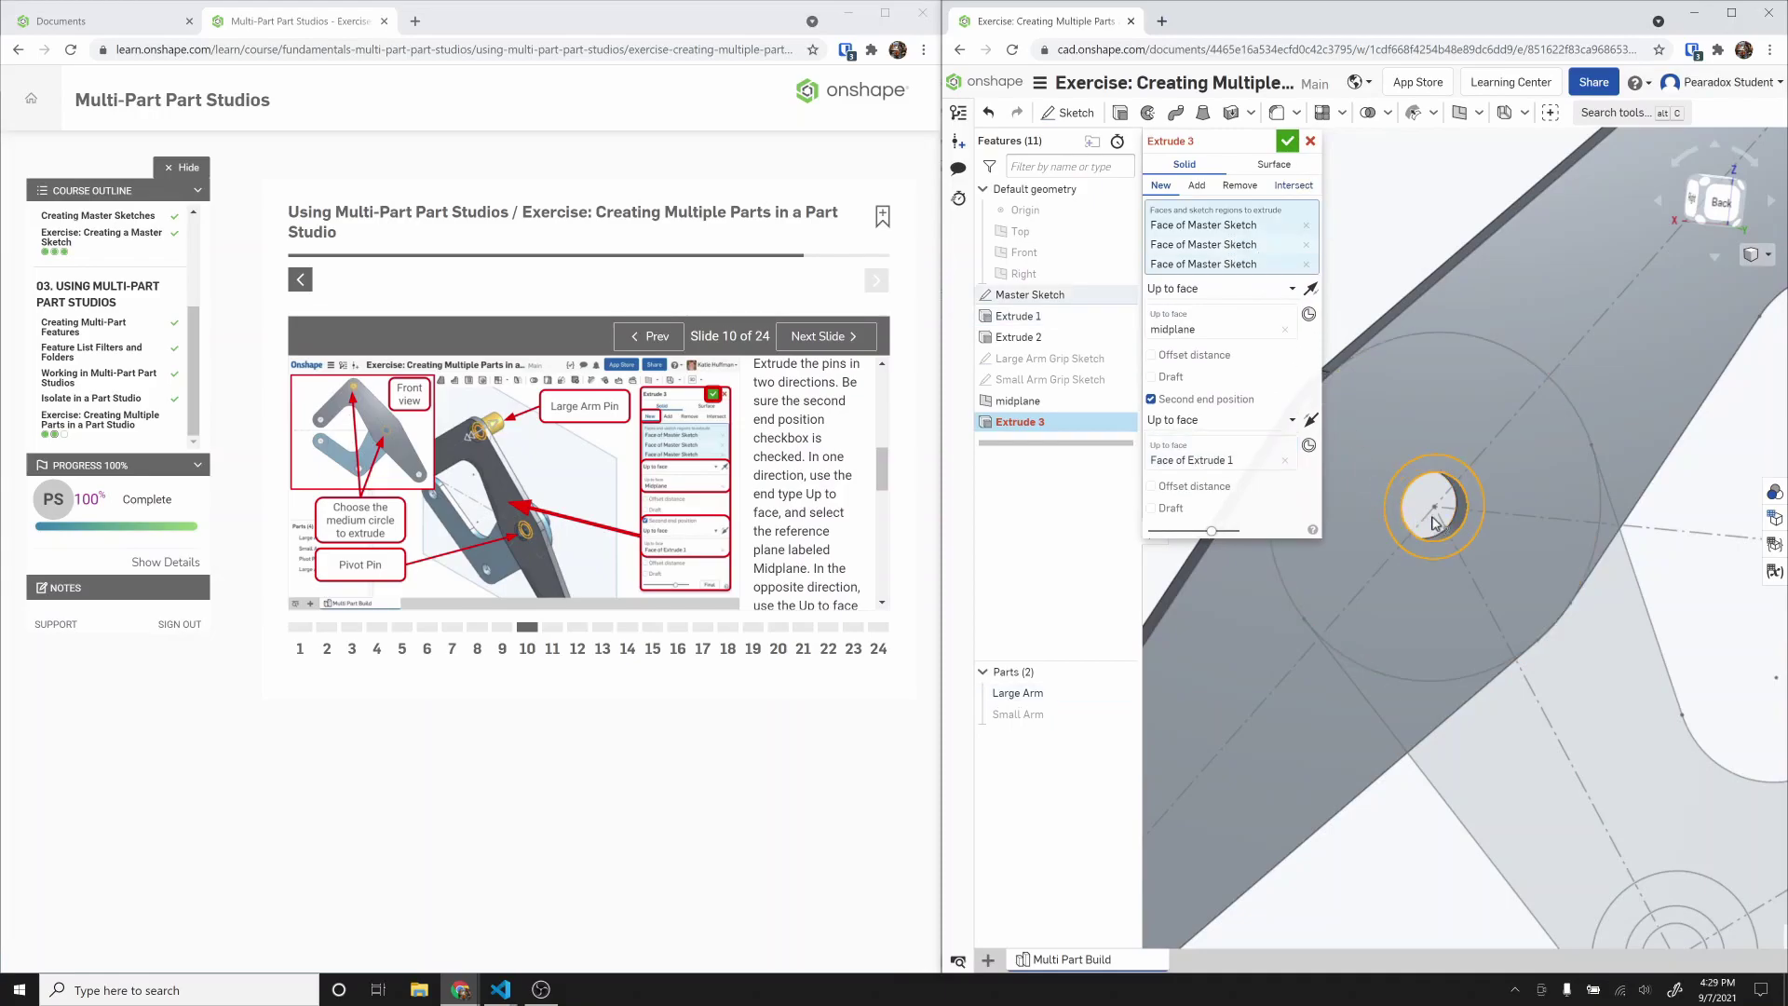
scroll(1433, 519, "down", 3)
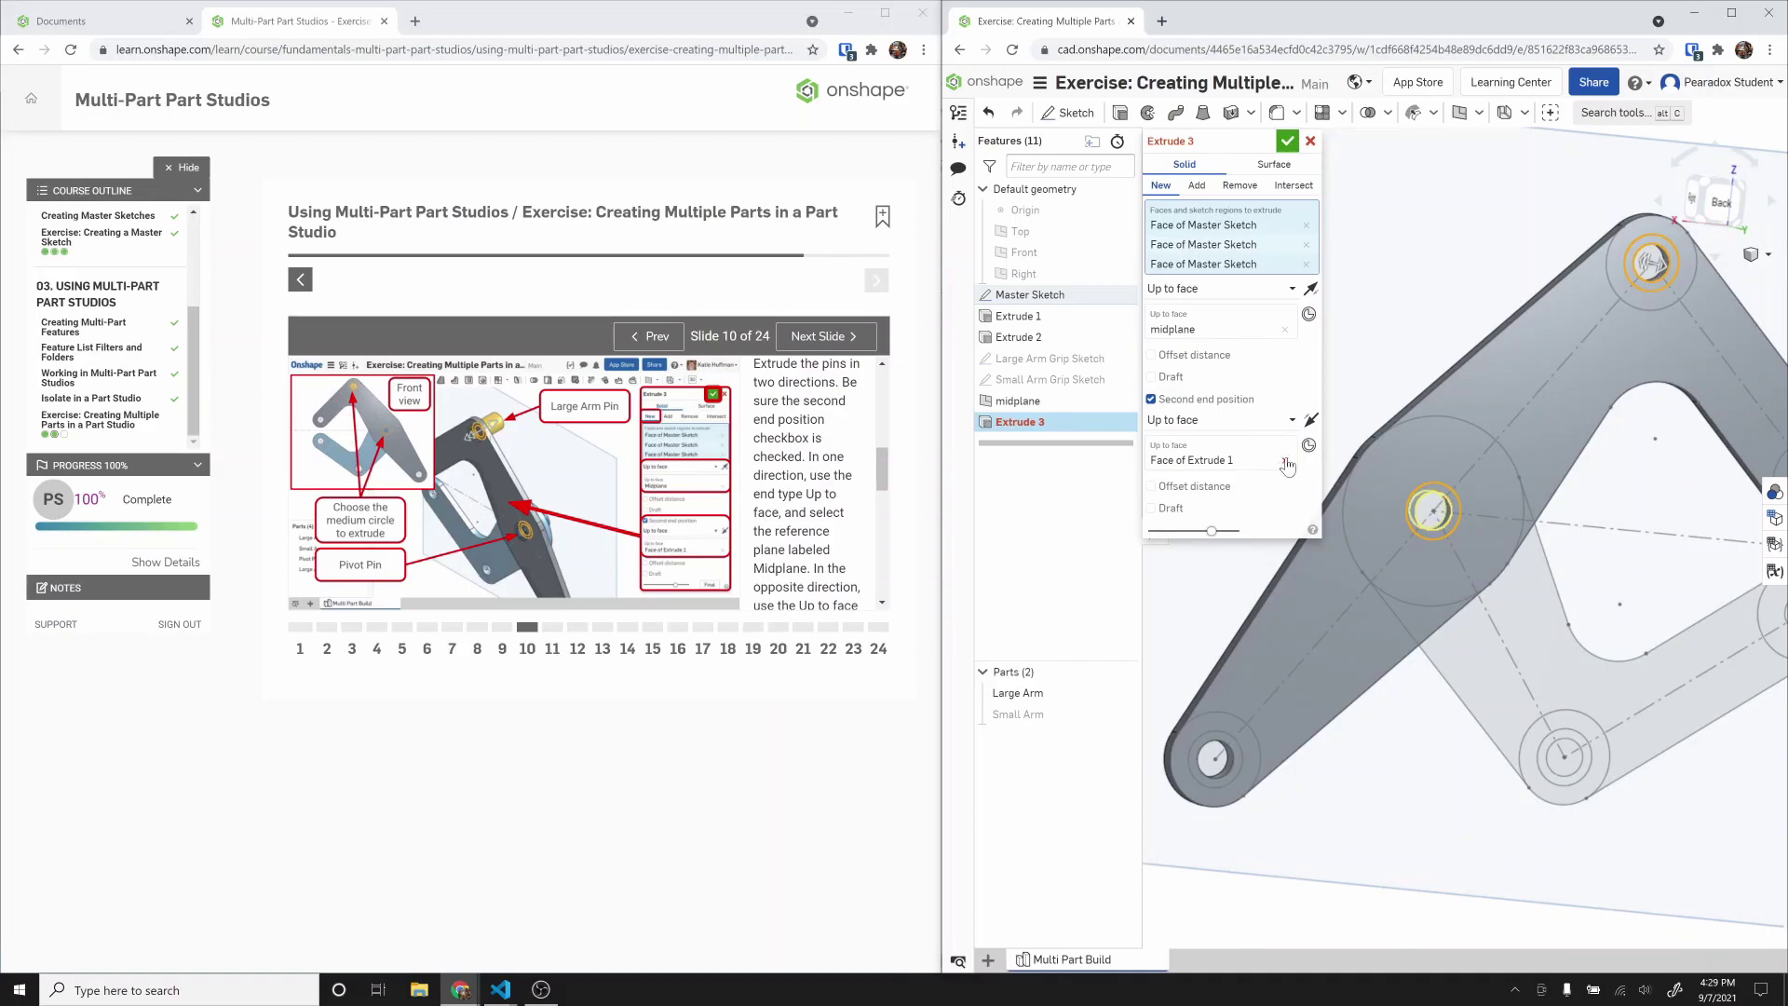
left_click(1206, 399)
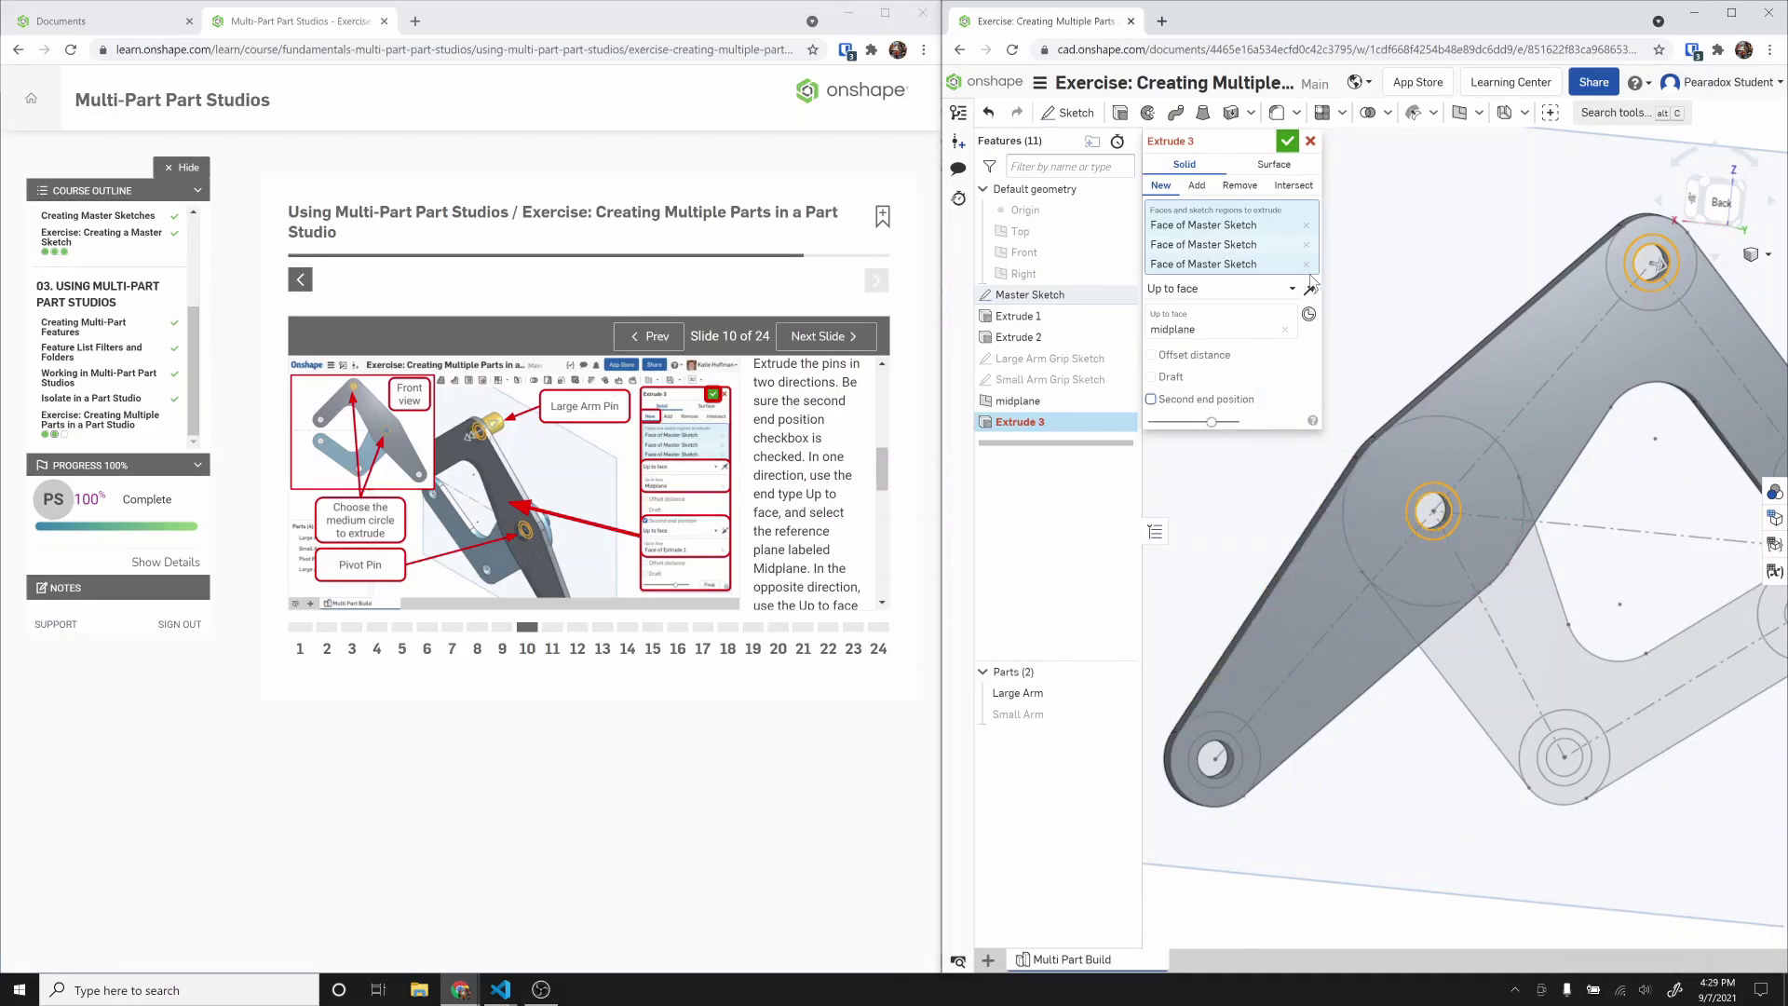
left_click(1306, 264)
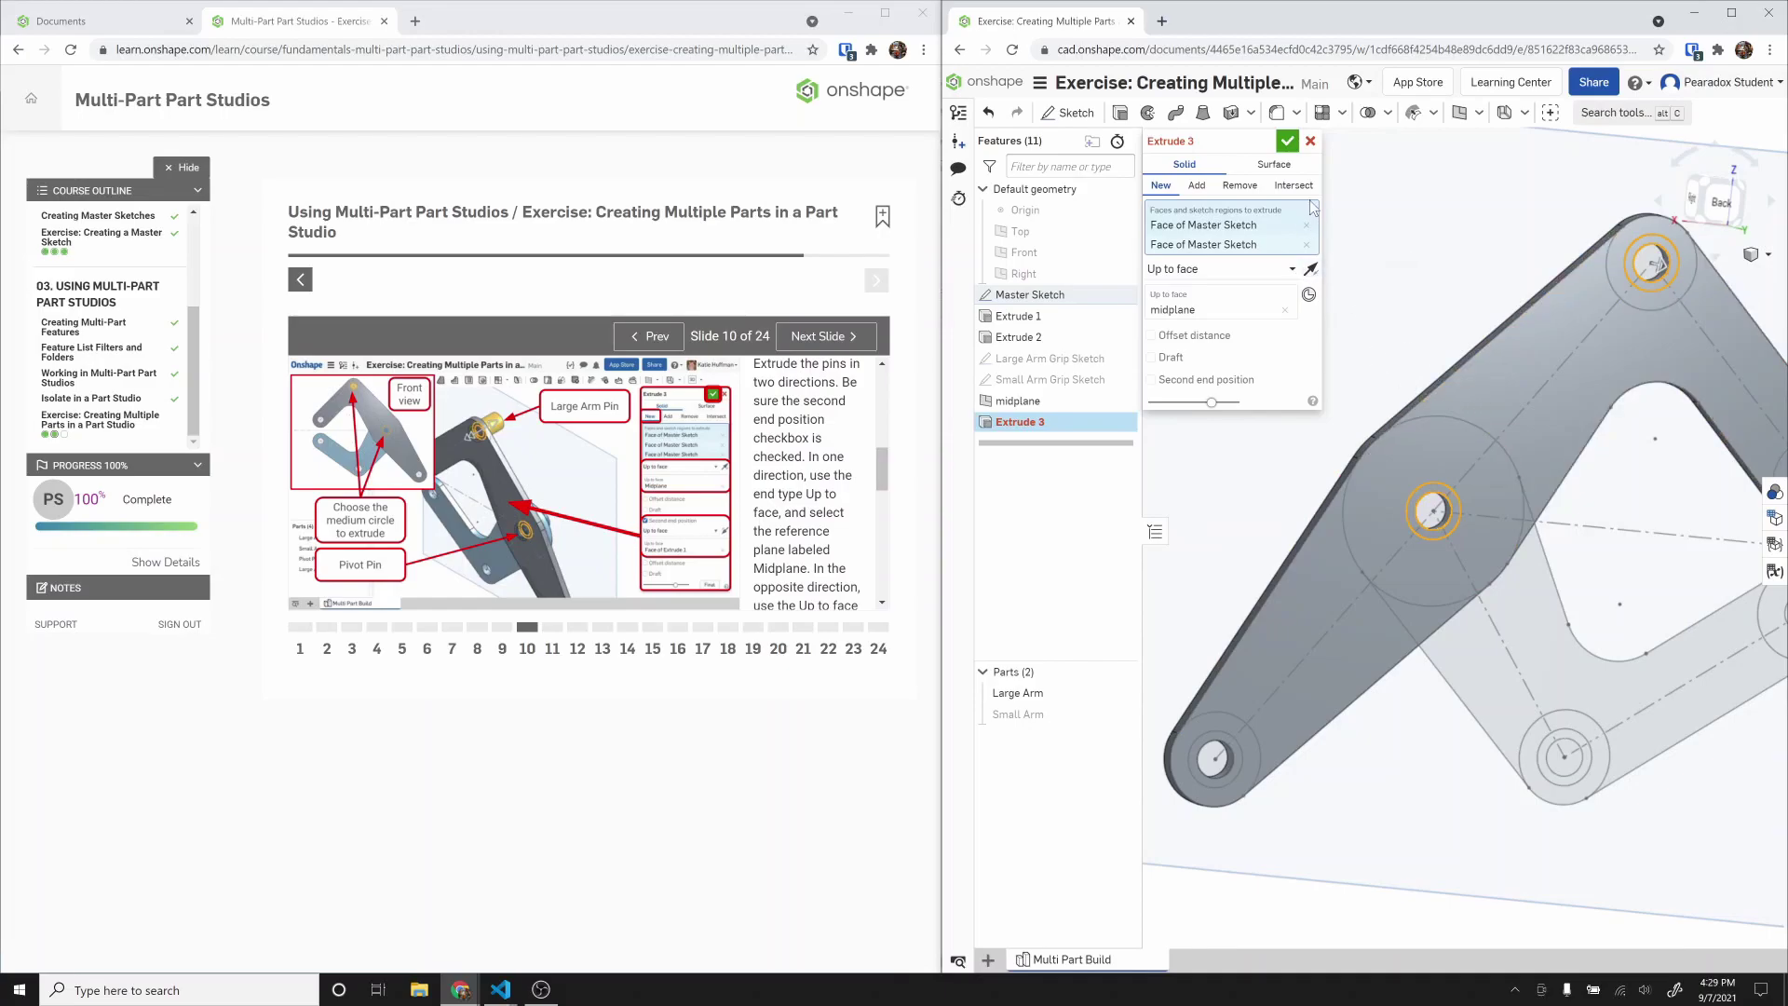
left_click(1311, 143)
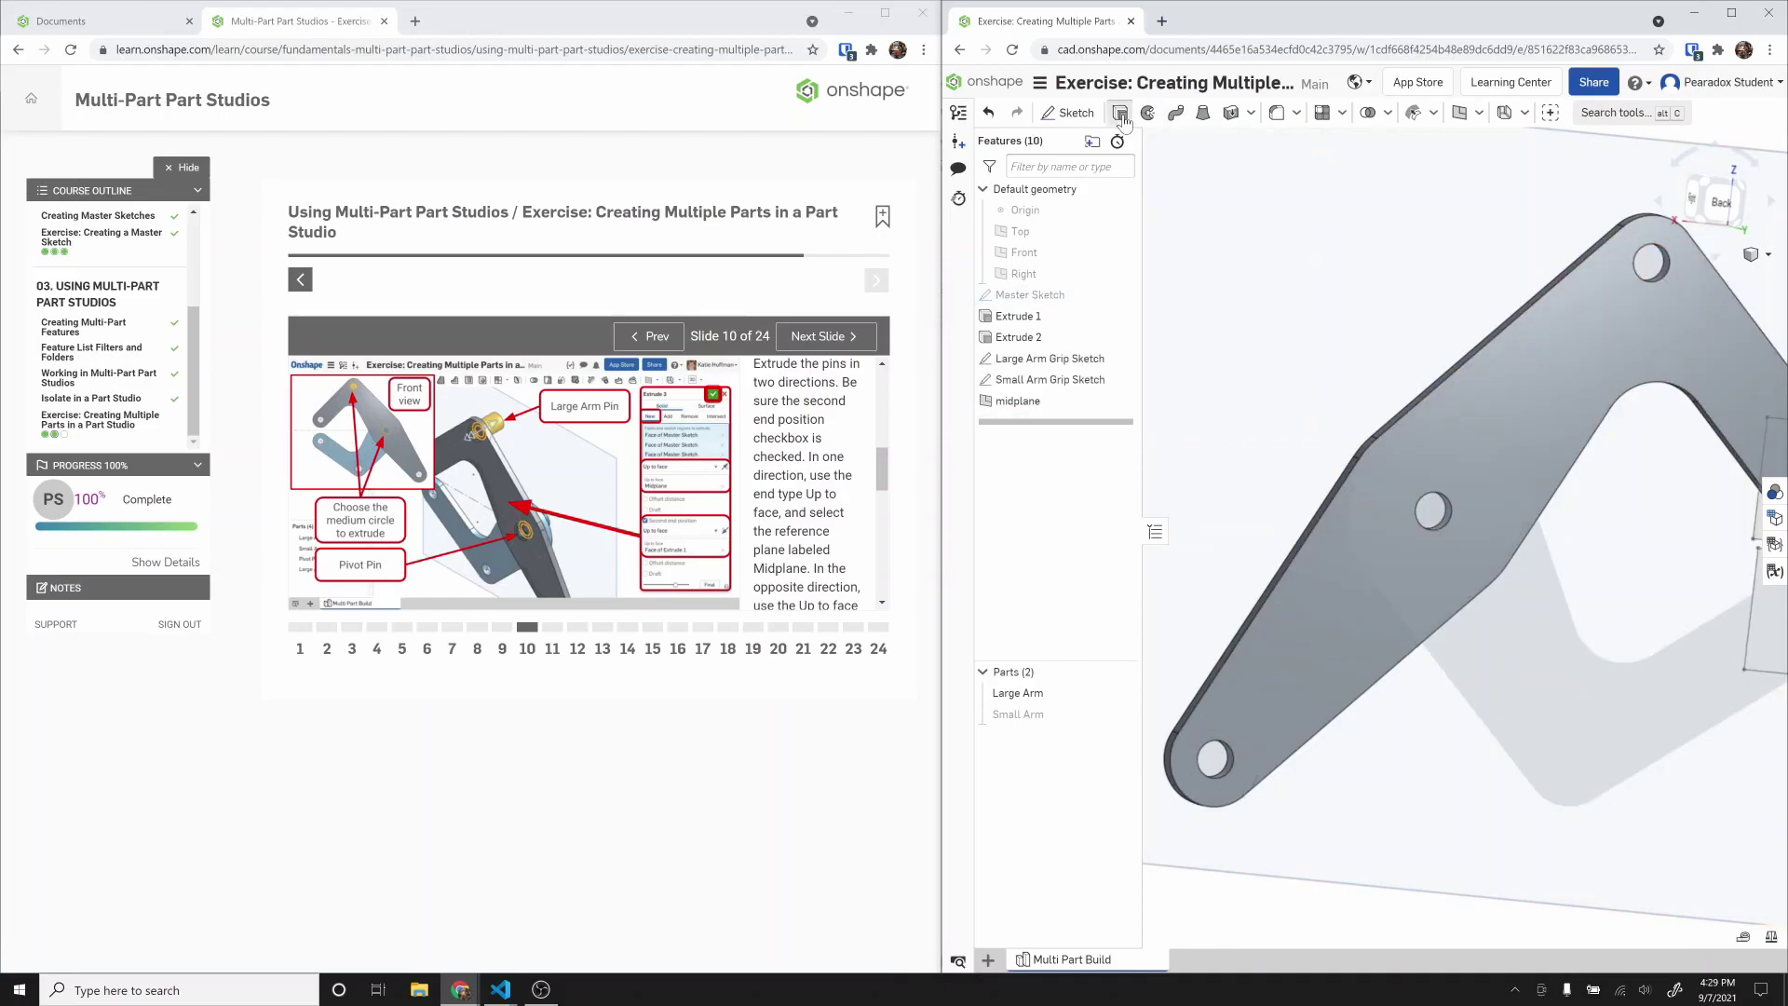
Step: Start a new extrude, hide the Large Arm Grip Sketch and Small Arm Grip Sketch, and show the Master Sketch
key("shift+e")
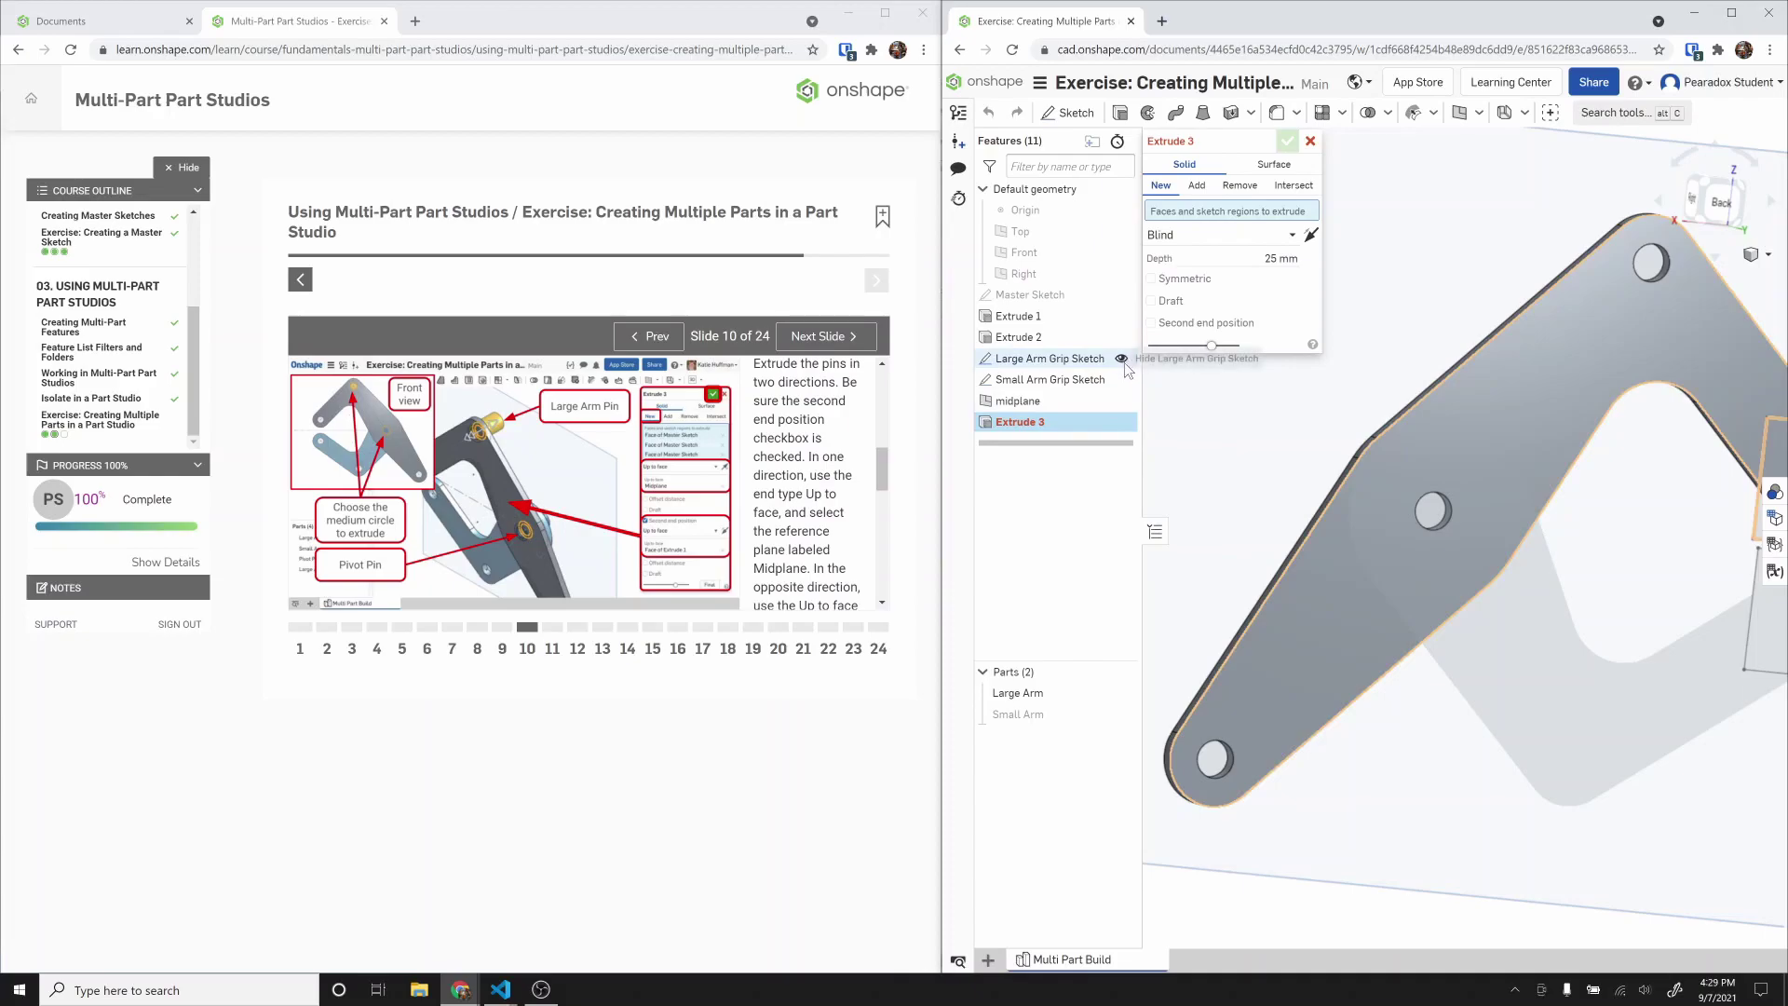
left_click(1121, 359)
left_click(1123, 380)
scroll(1425, 531, "up", 3)
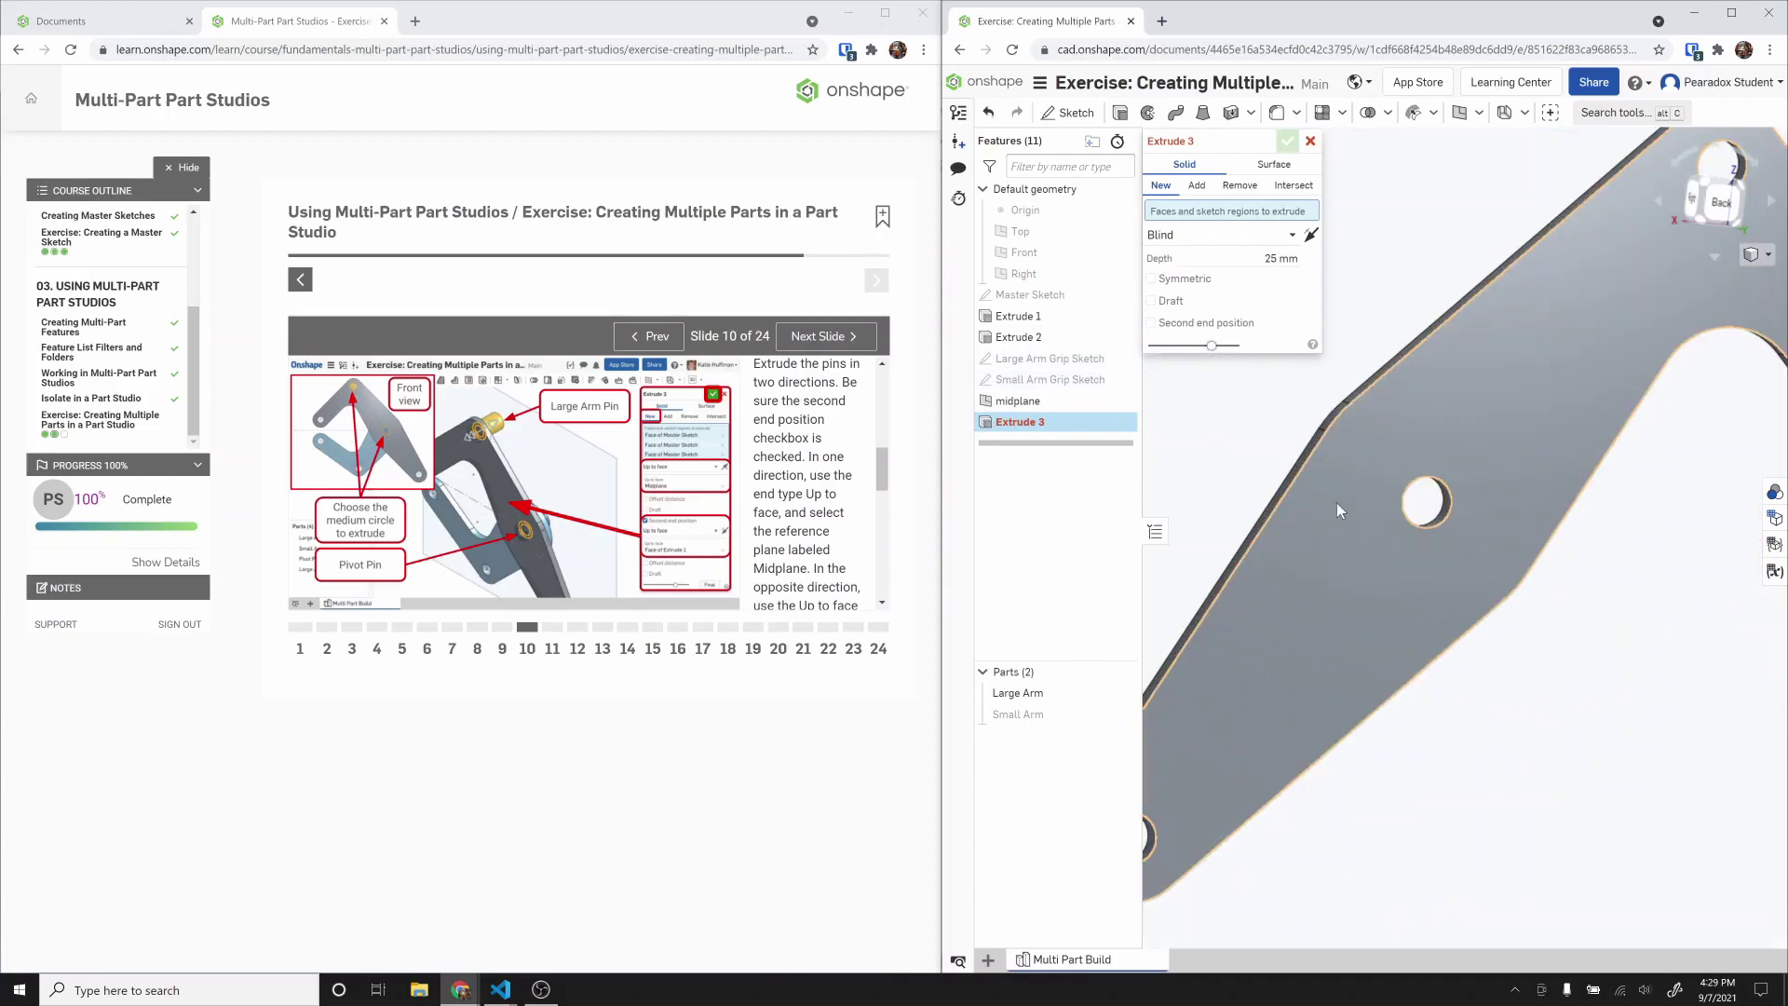
left_click(1122, 296)
Step: Select the Master Sketch rings around the pivot hole and the upper hole as profiles, and set the extrude to create new parts
scroll(1490, 489, "up", 5)
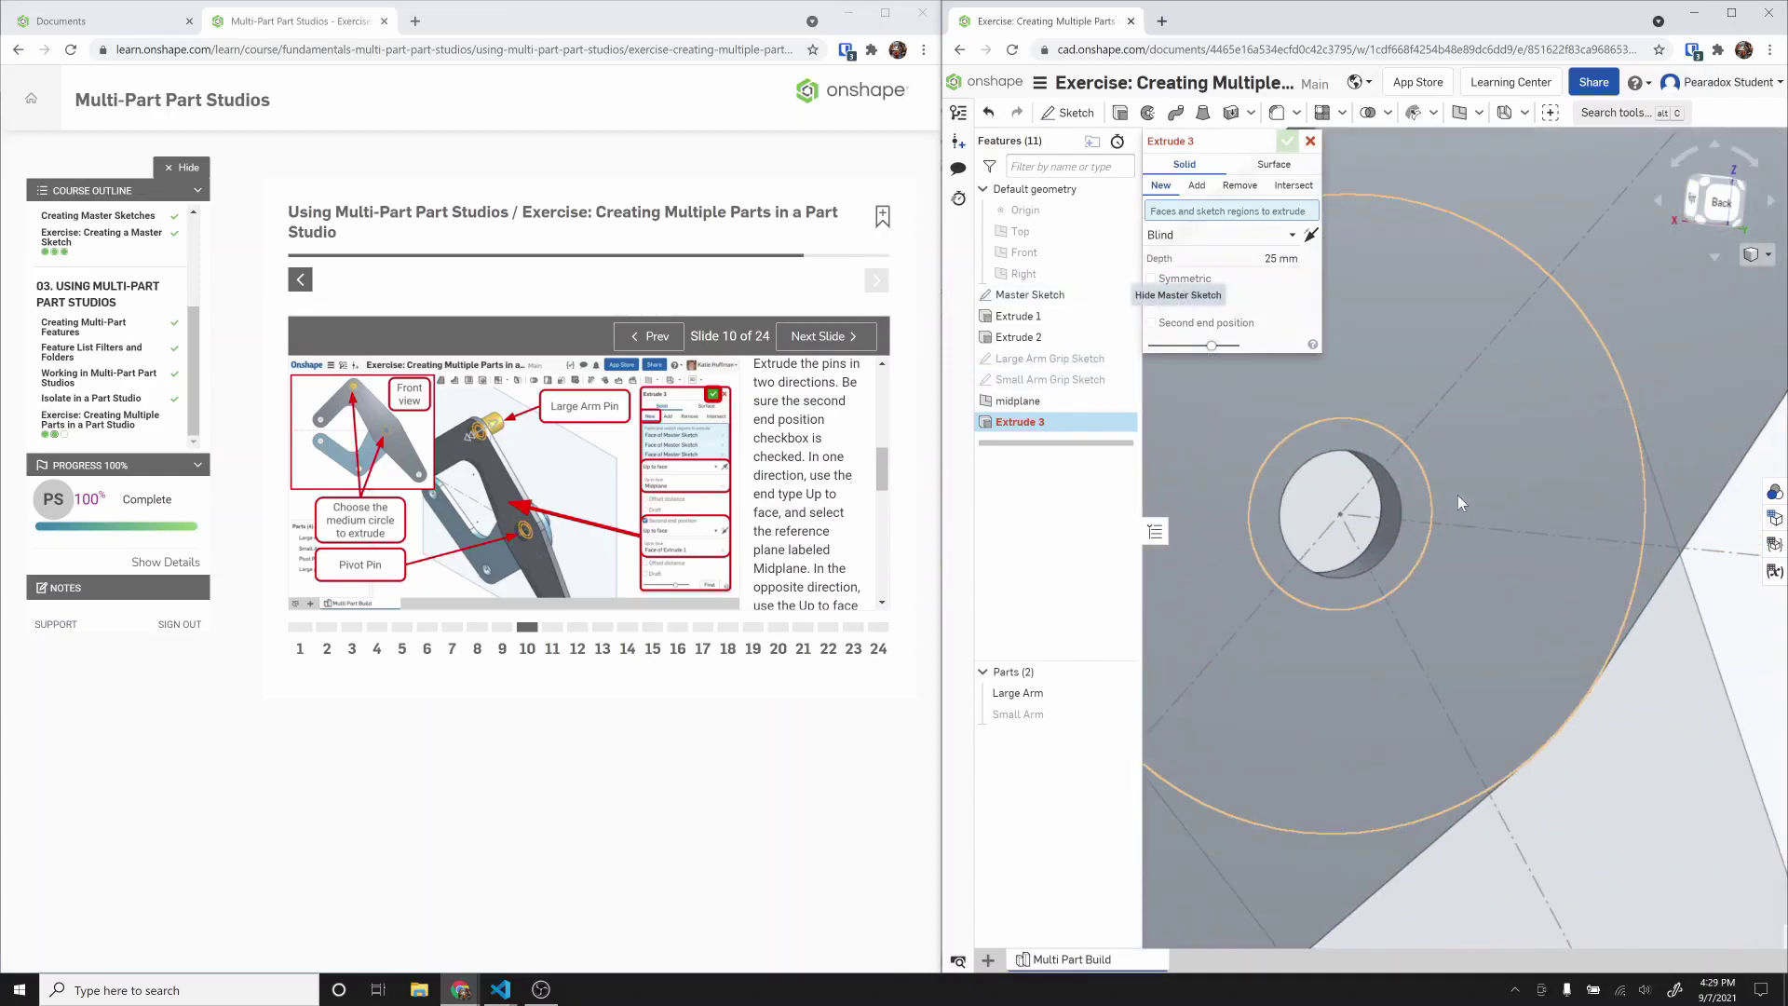
left_click(1417, 494)
scroll(1417, 488, "down", 5)
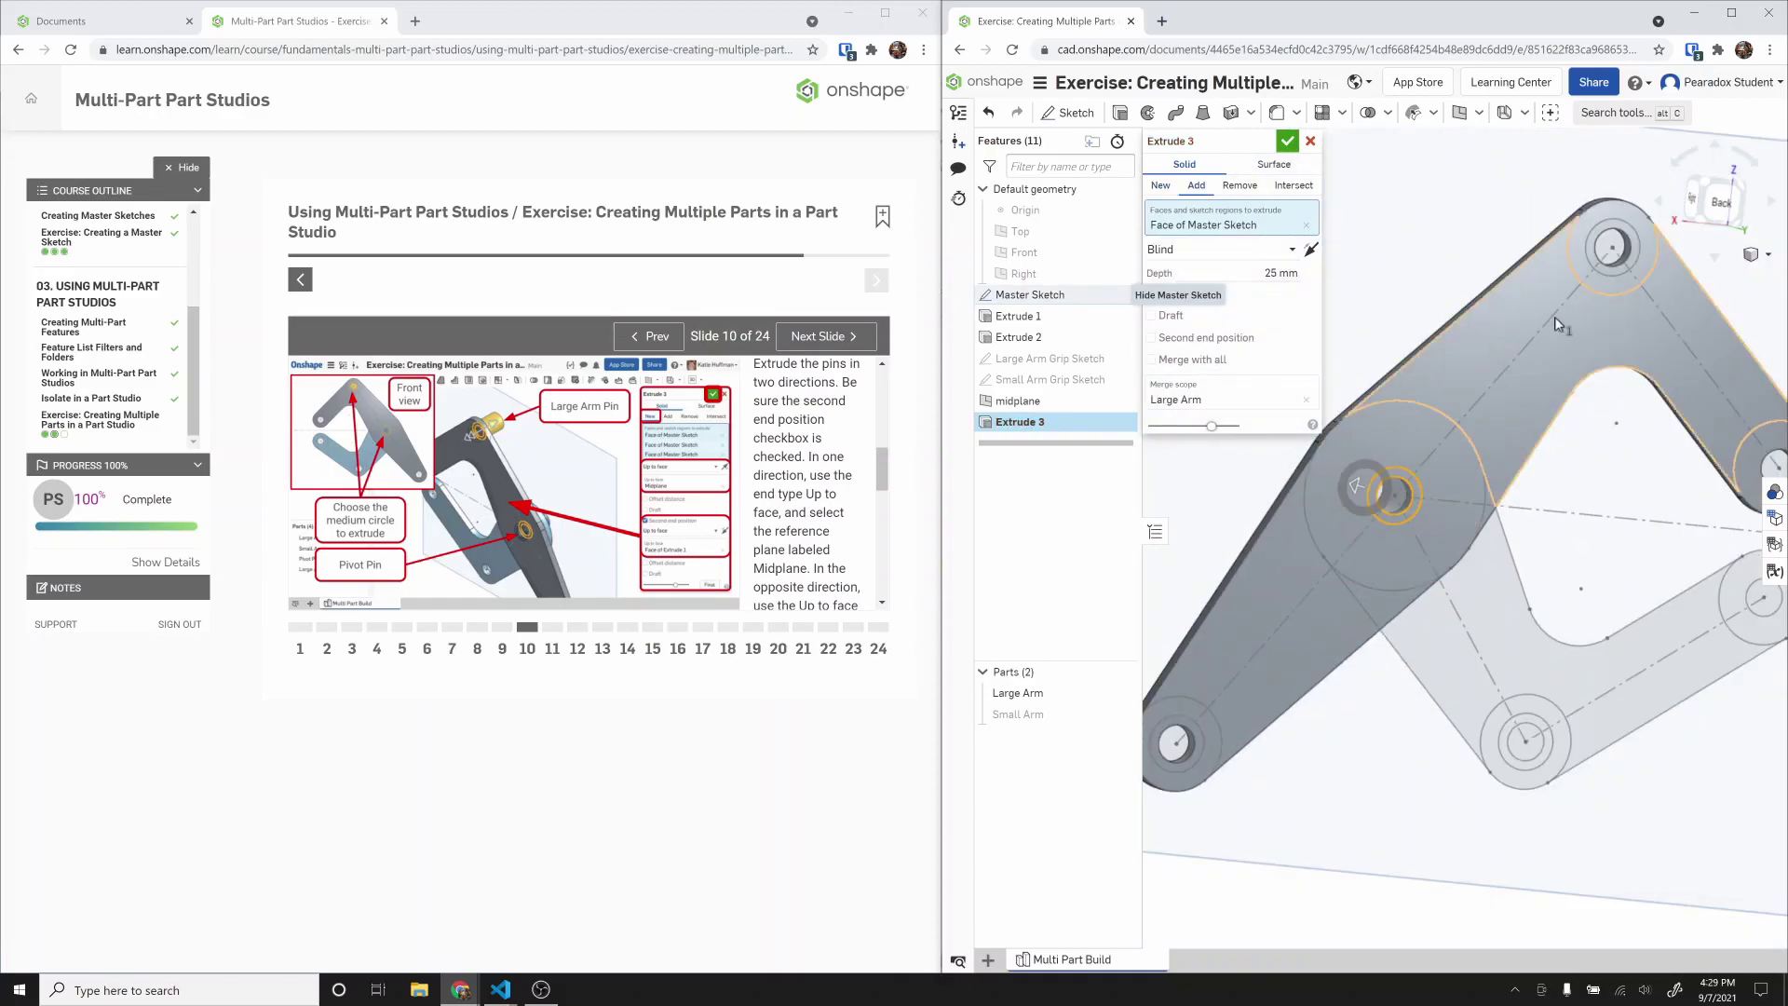
left_click(1624, 272)
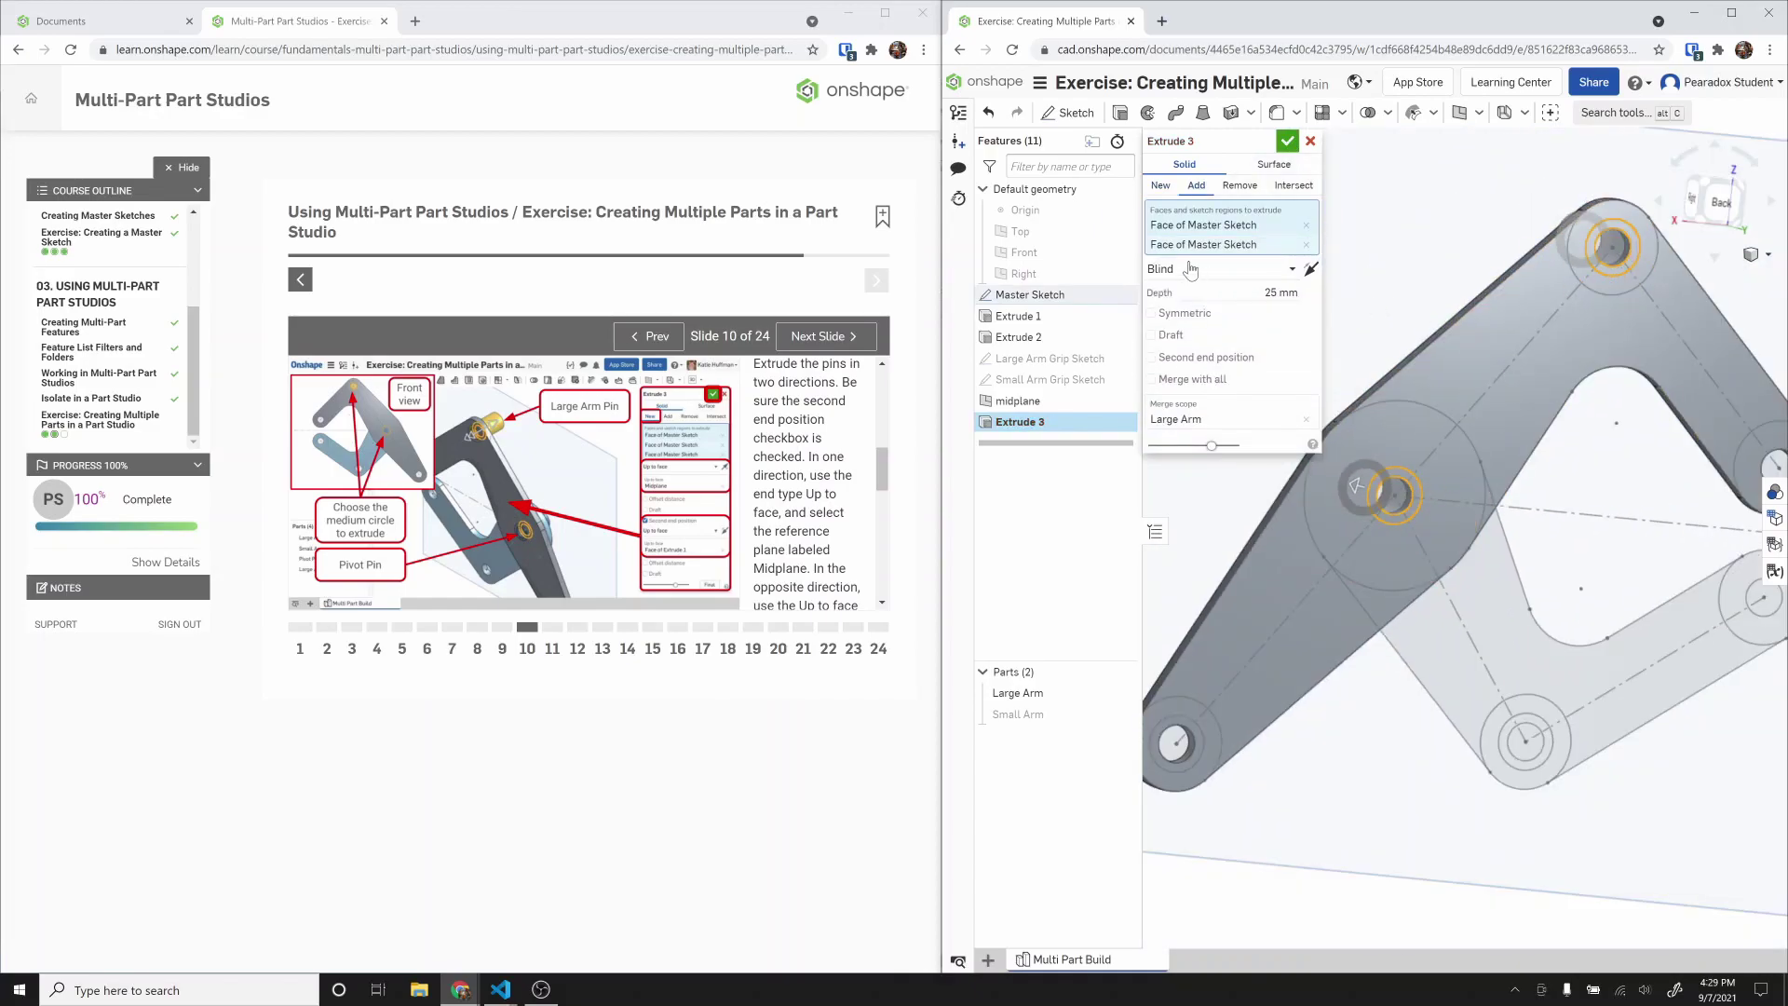
left_click(1311, 270)
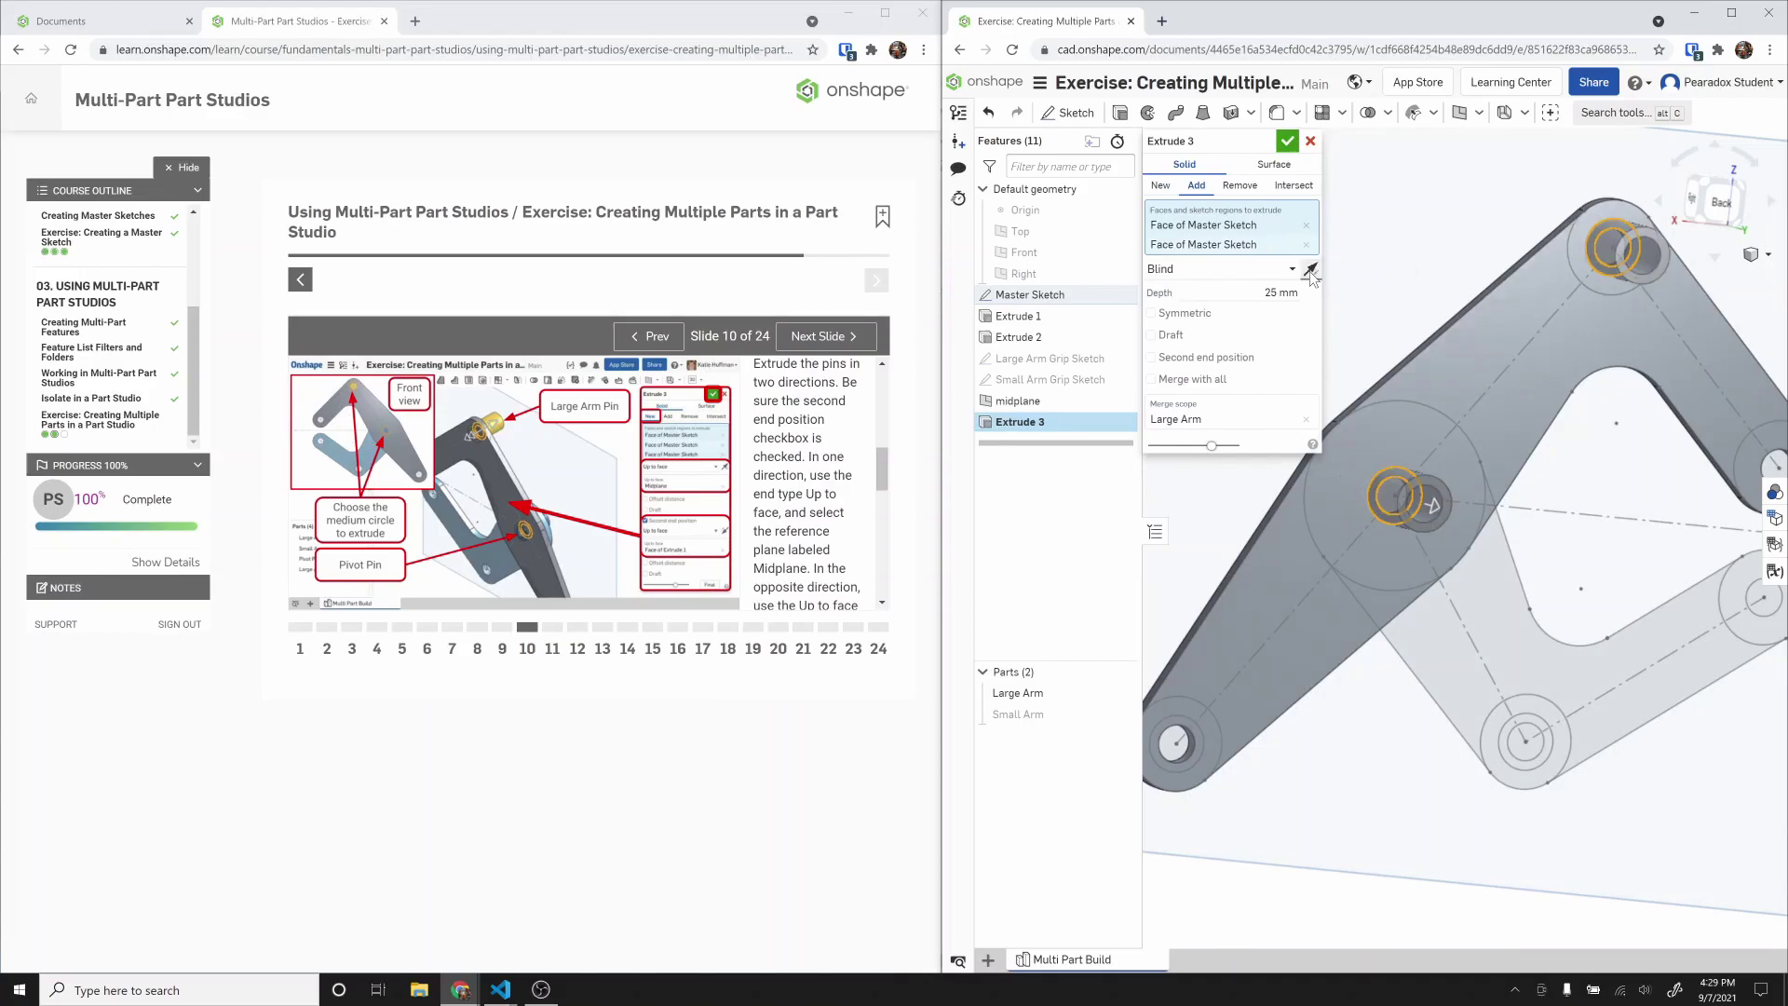
left_click(1161, 187)
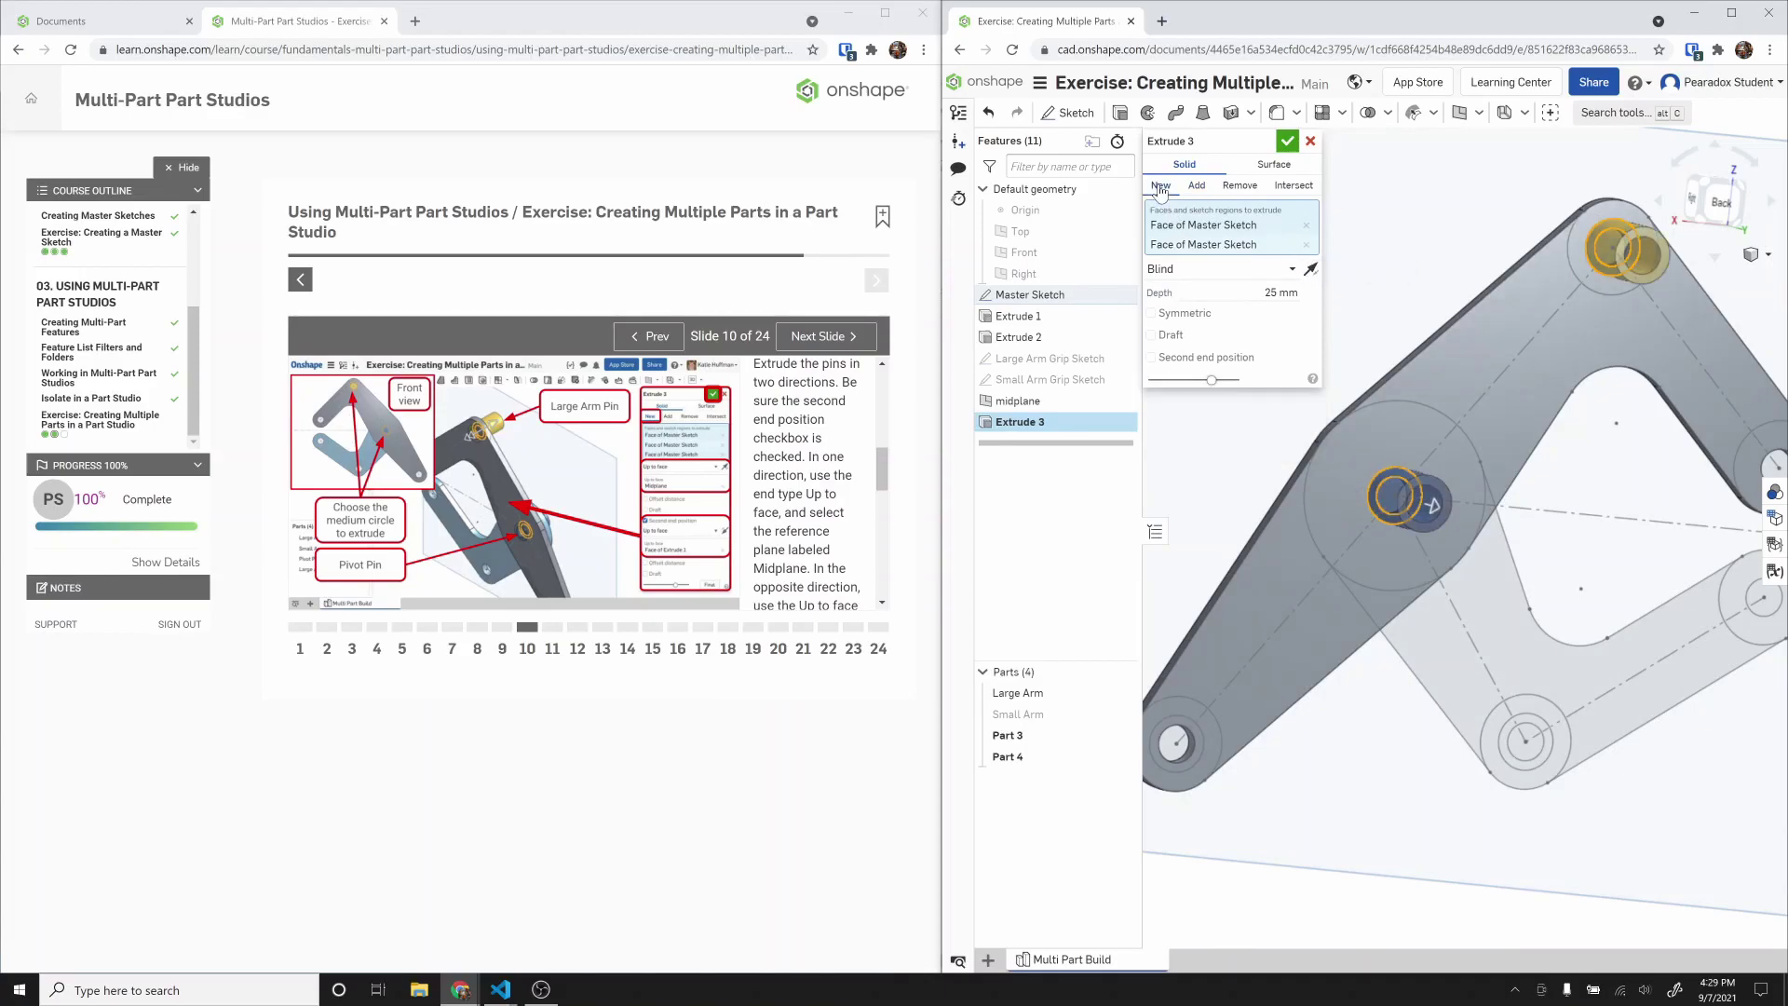
left_click(1312, 270)
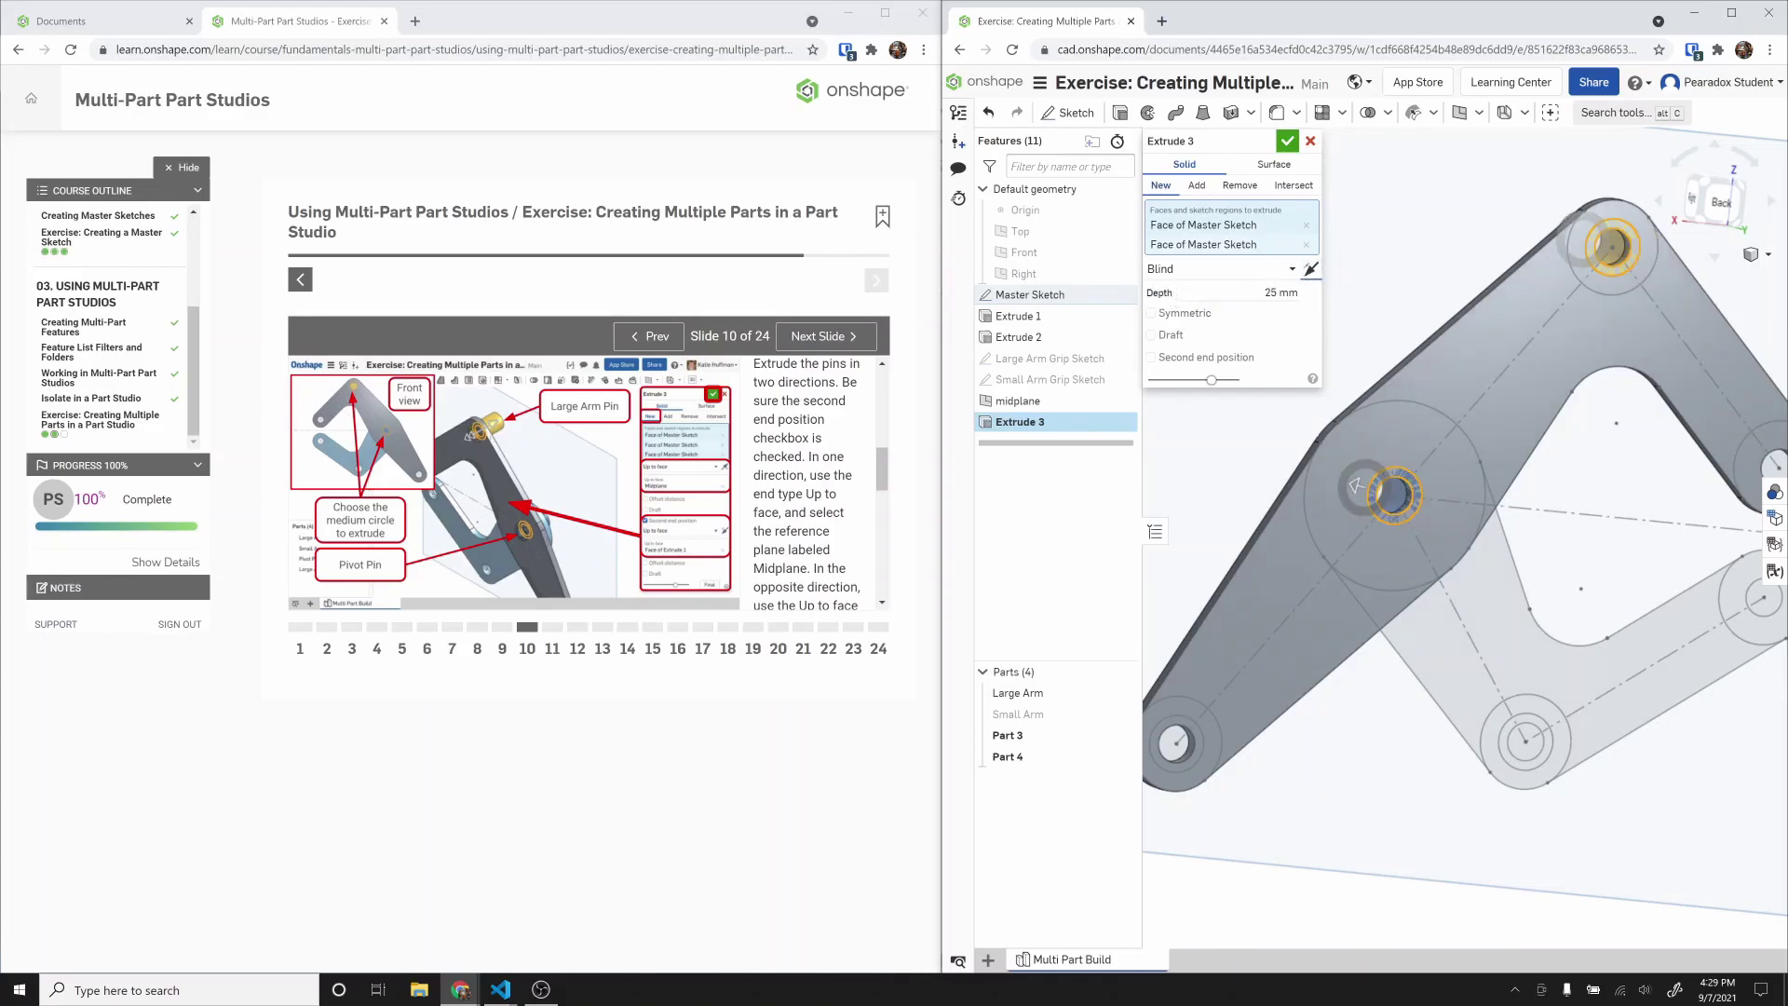
Step: Set the extrude's first end type to Up to face and pick the midplane
left_click(1175, 270)
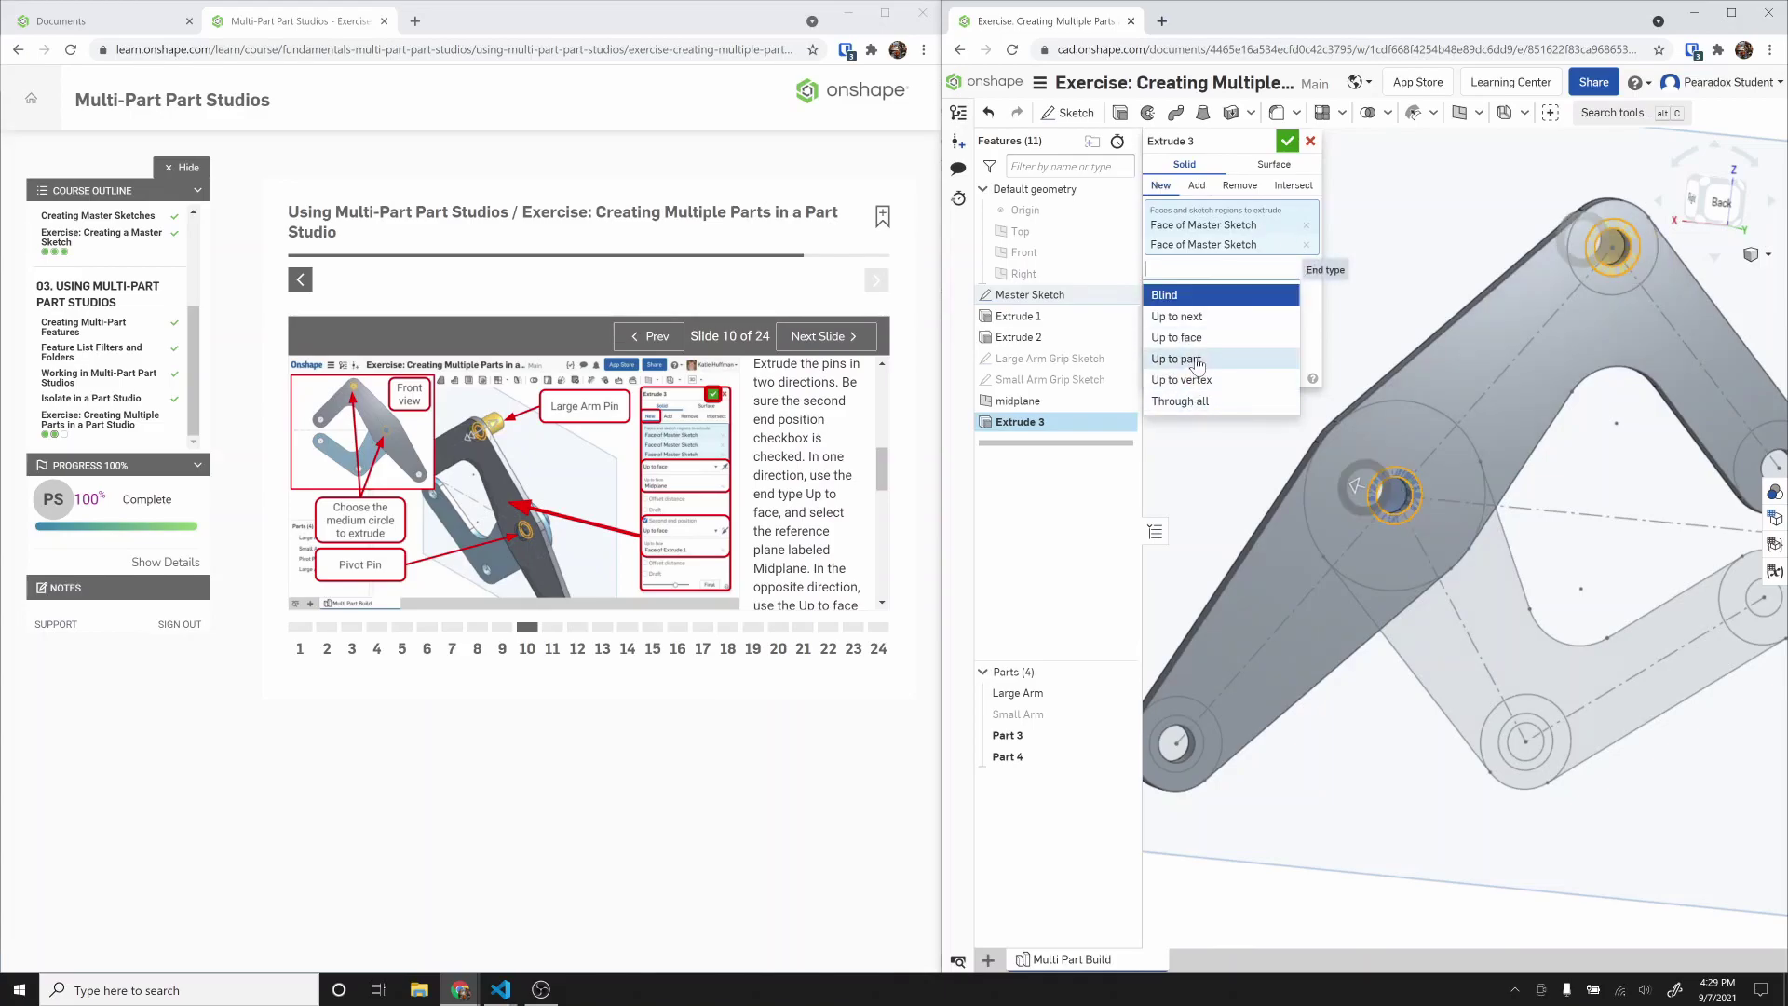
left_click(1192, 338)
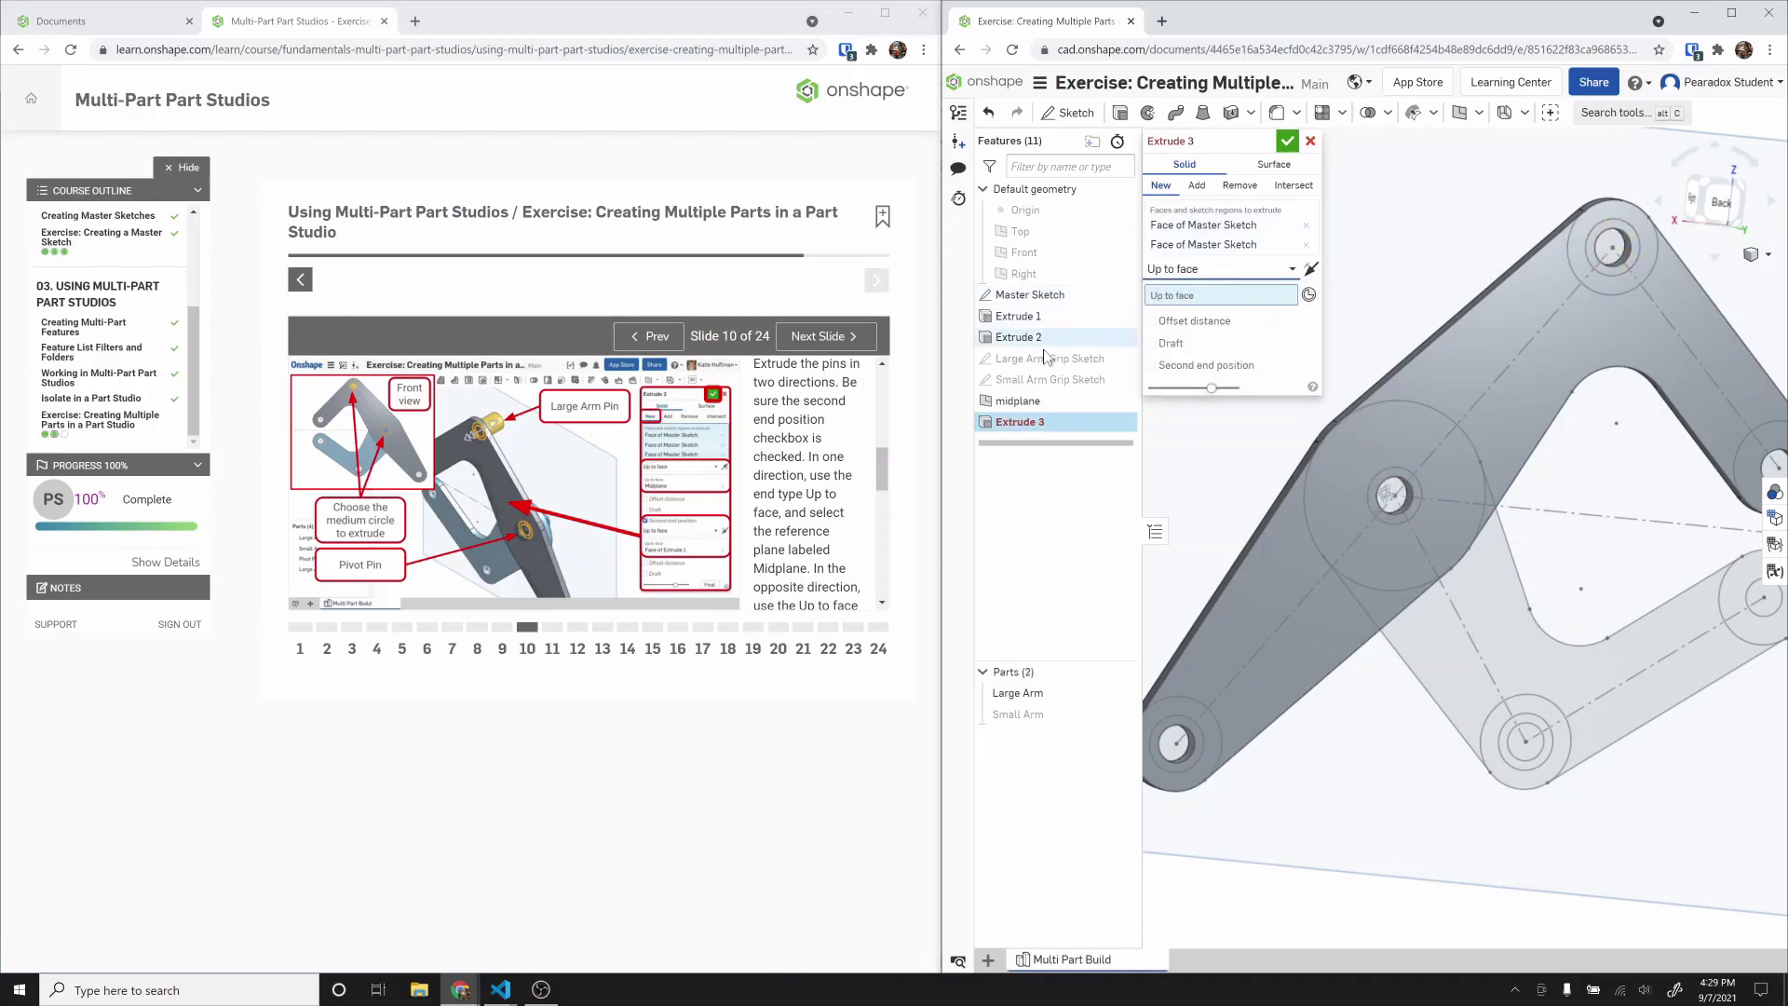
left_click(1018, 401)
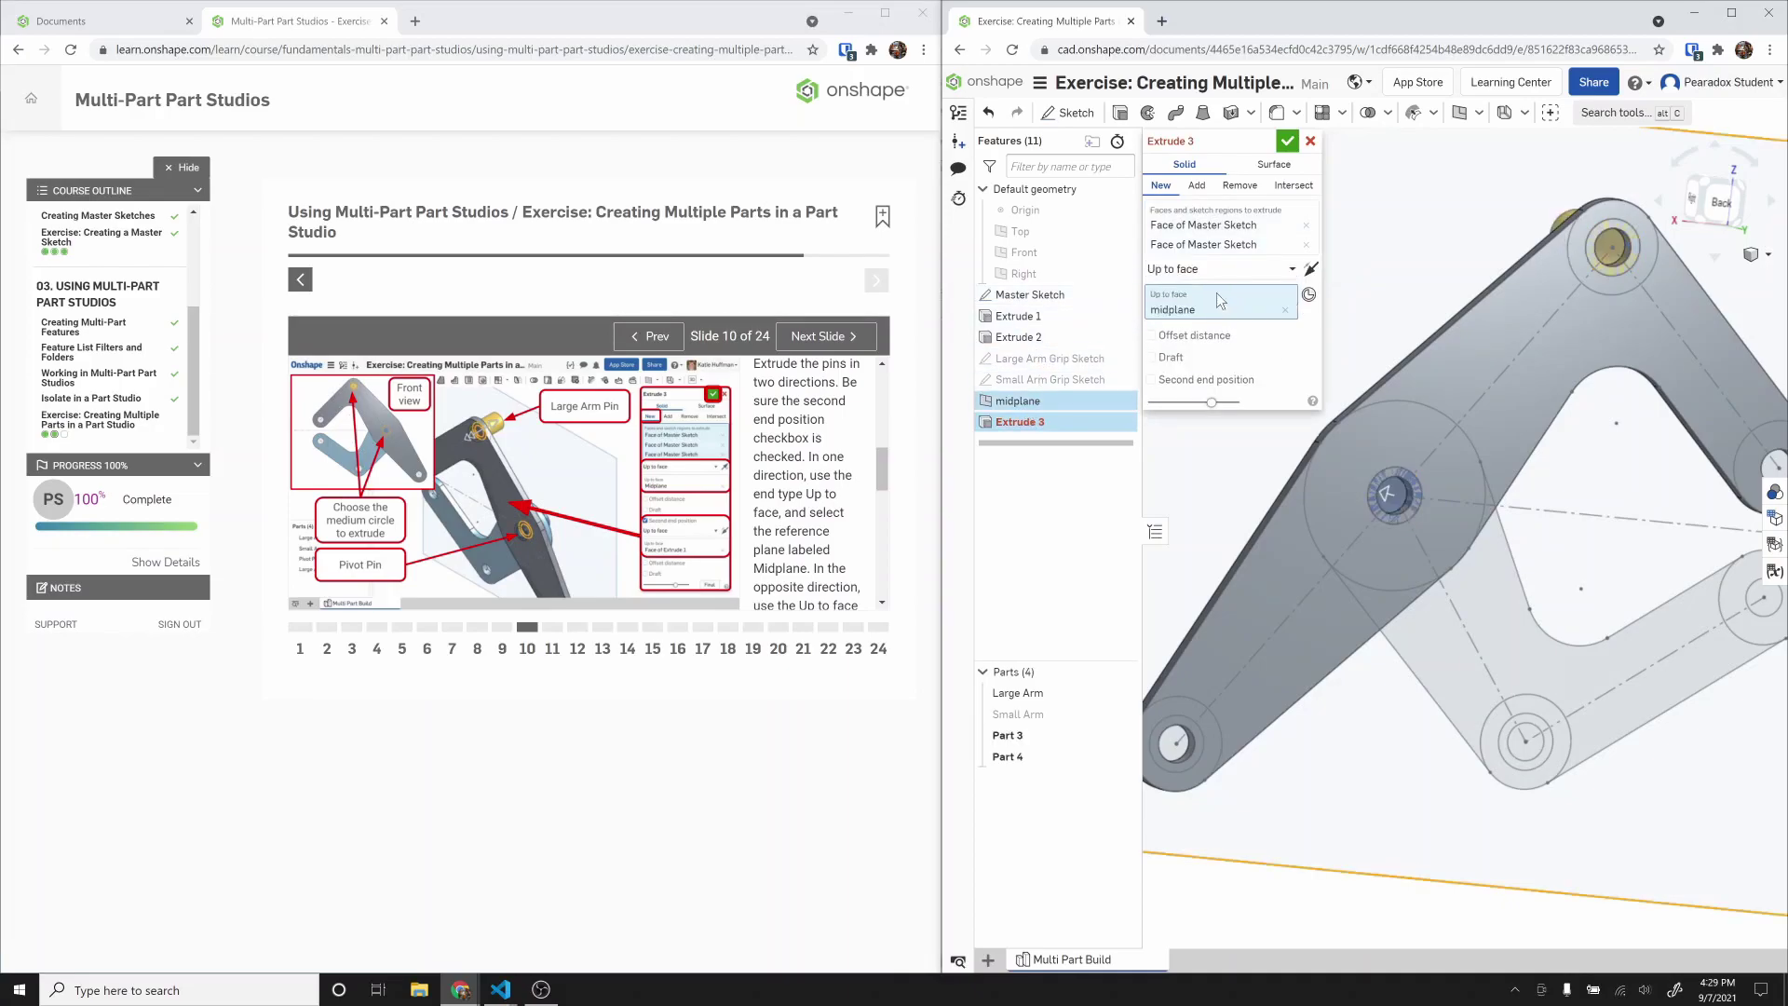
mouse_move(1503, 431)
right_mouse_down()
mouse_move(1542, 452)
mouse_move(1525, 447)
right_mouse_up()
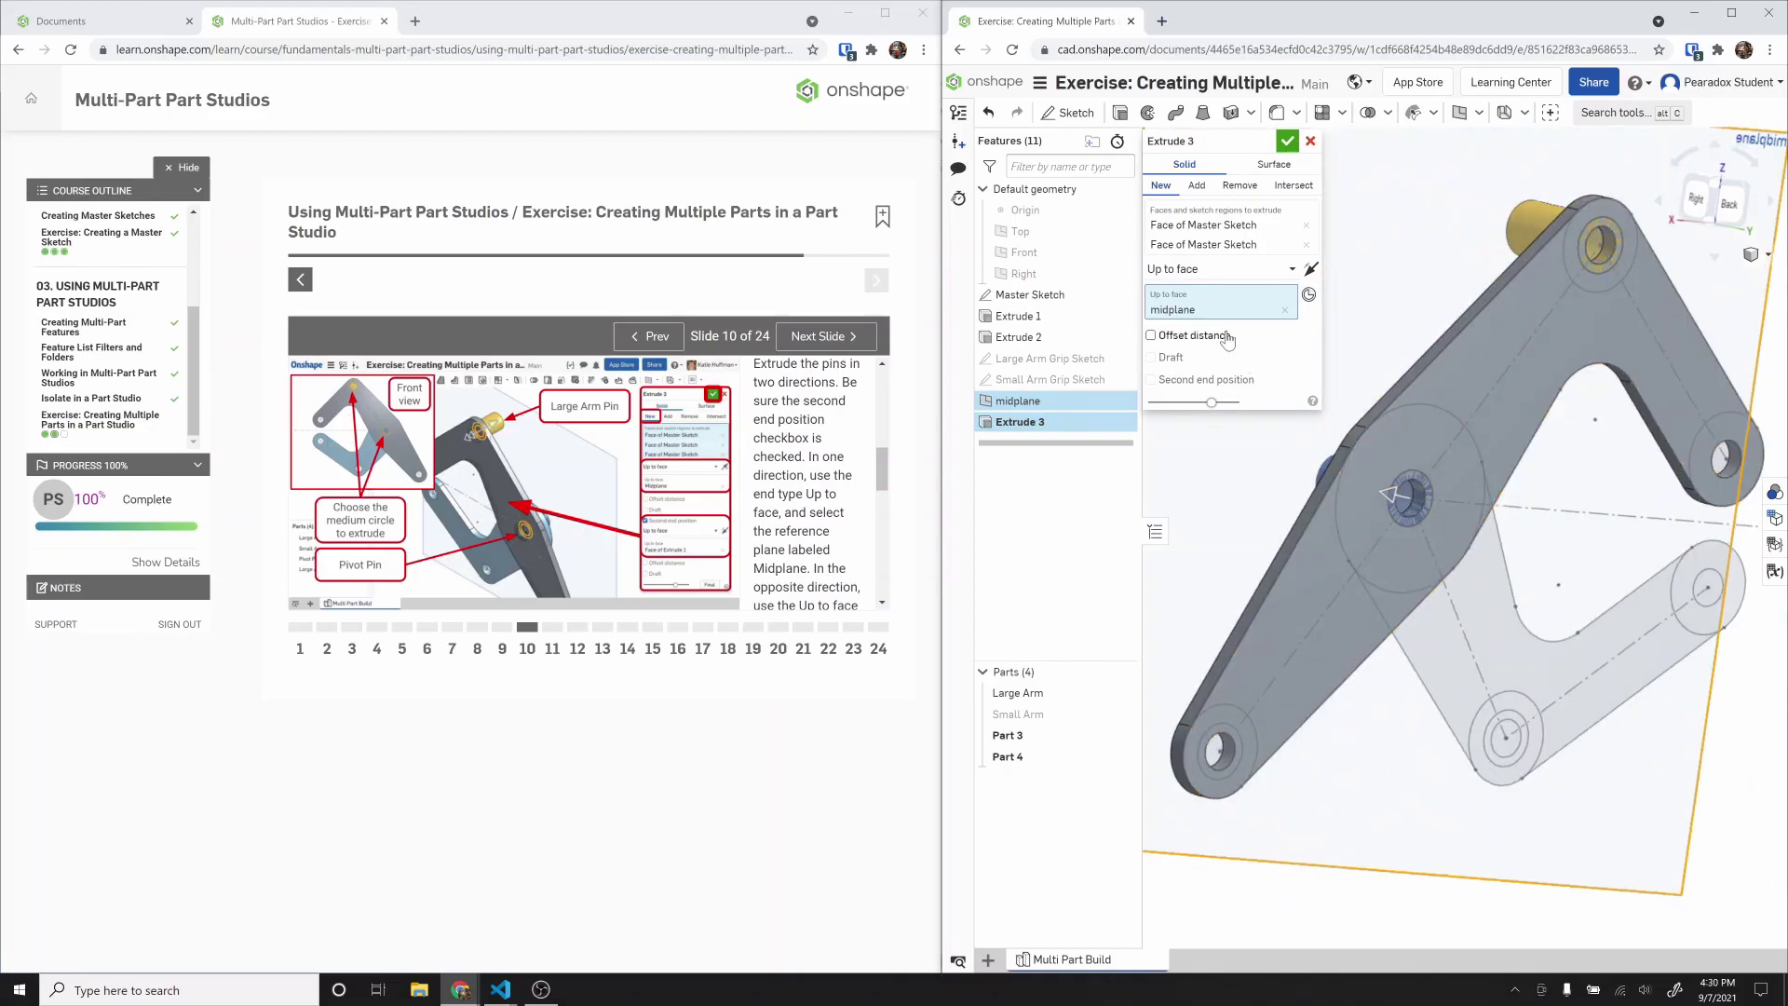
Step: Enable the second end position with end type Up to face and pick the Large Arm's broad face
left_click(1223, 387)
left_click(1202, 410)
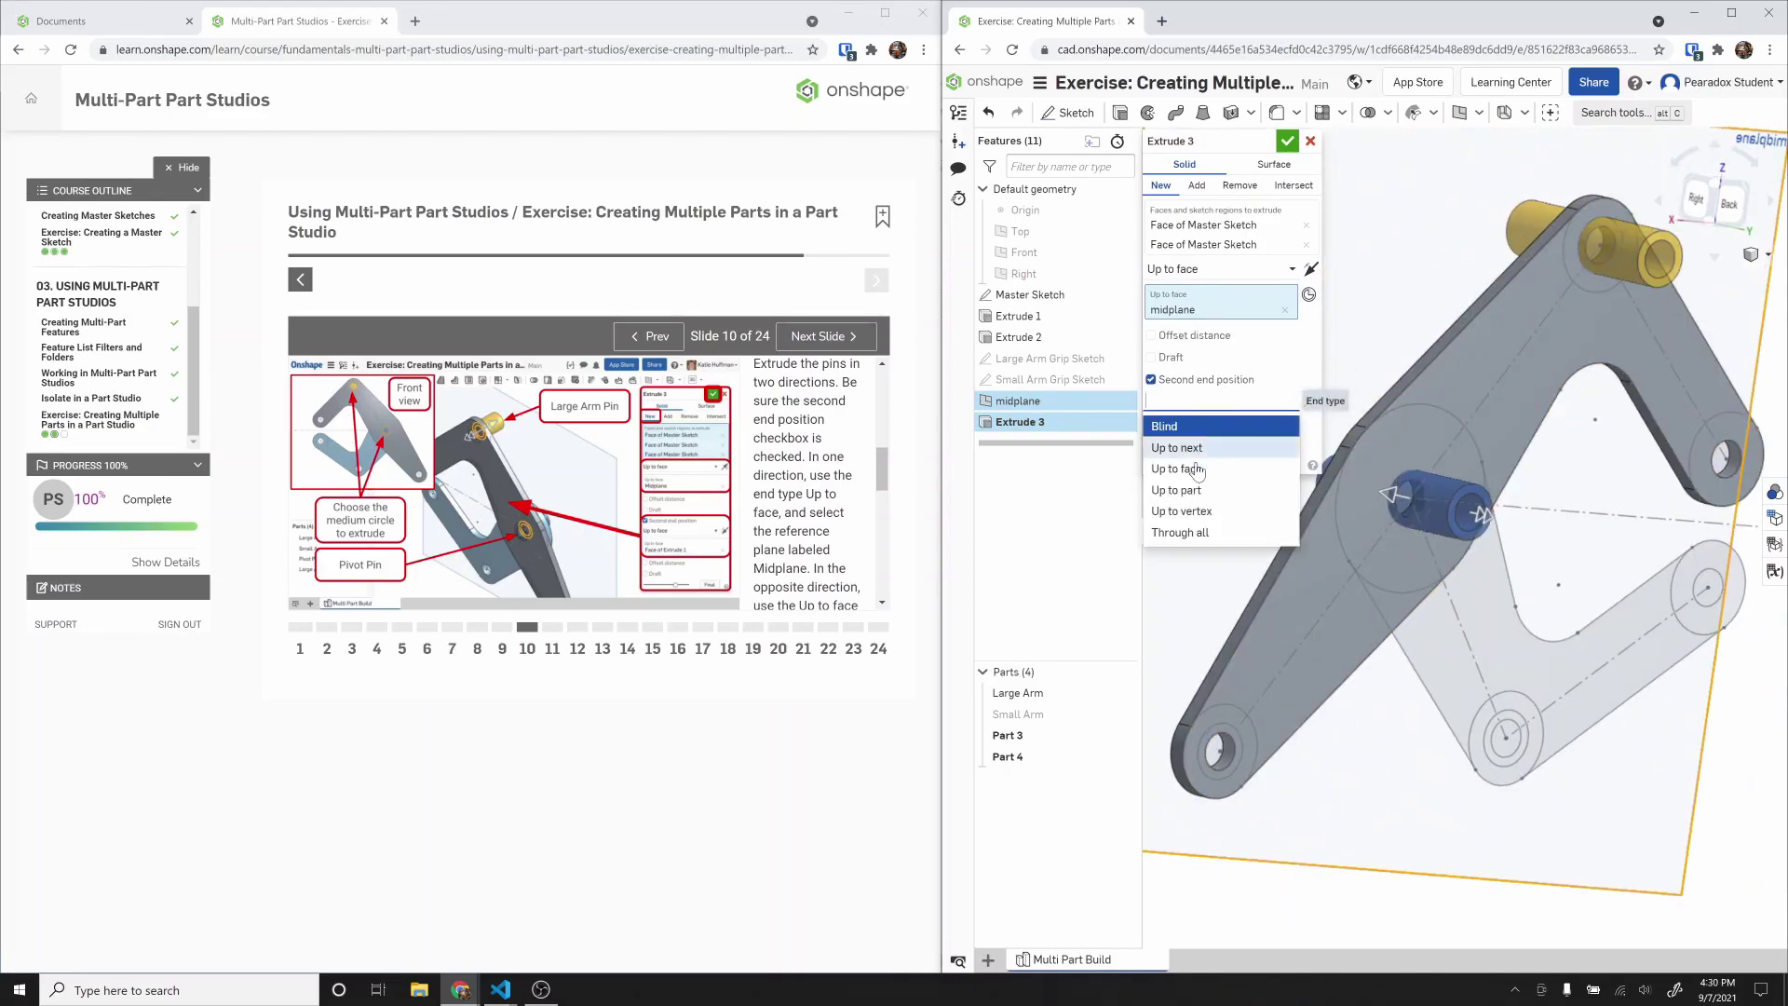
left_click(1197, 470)
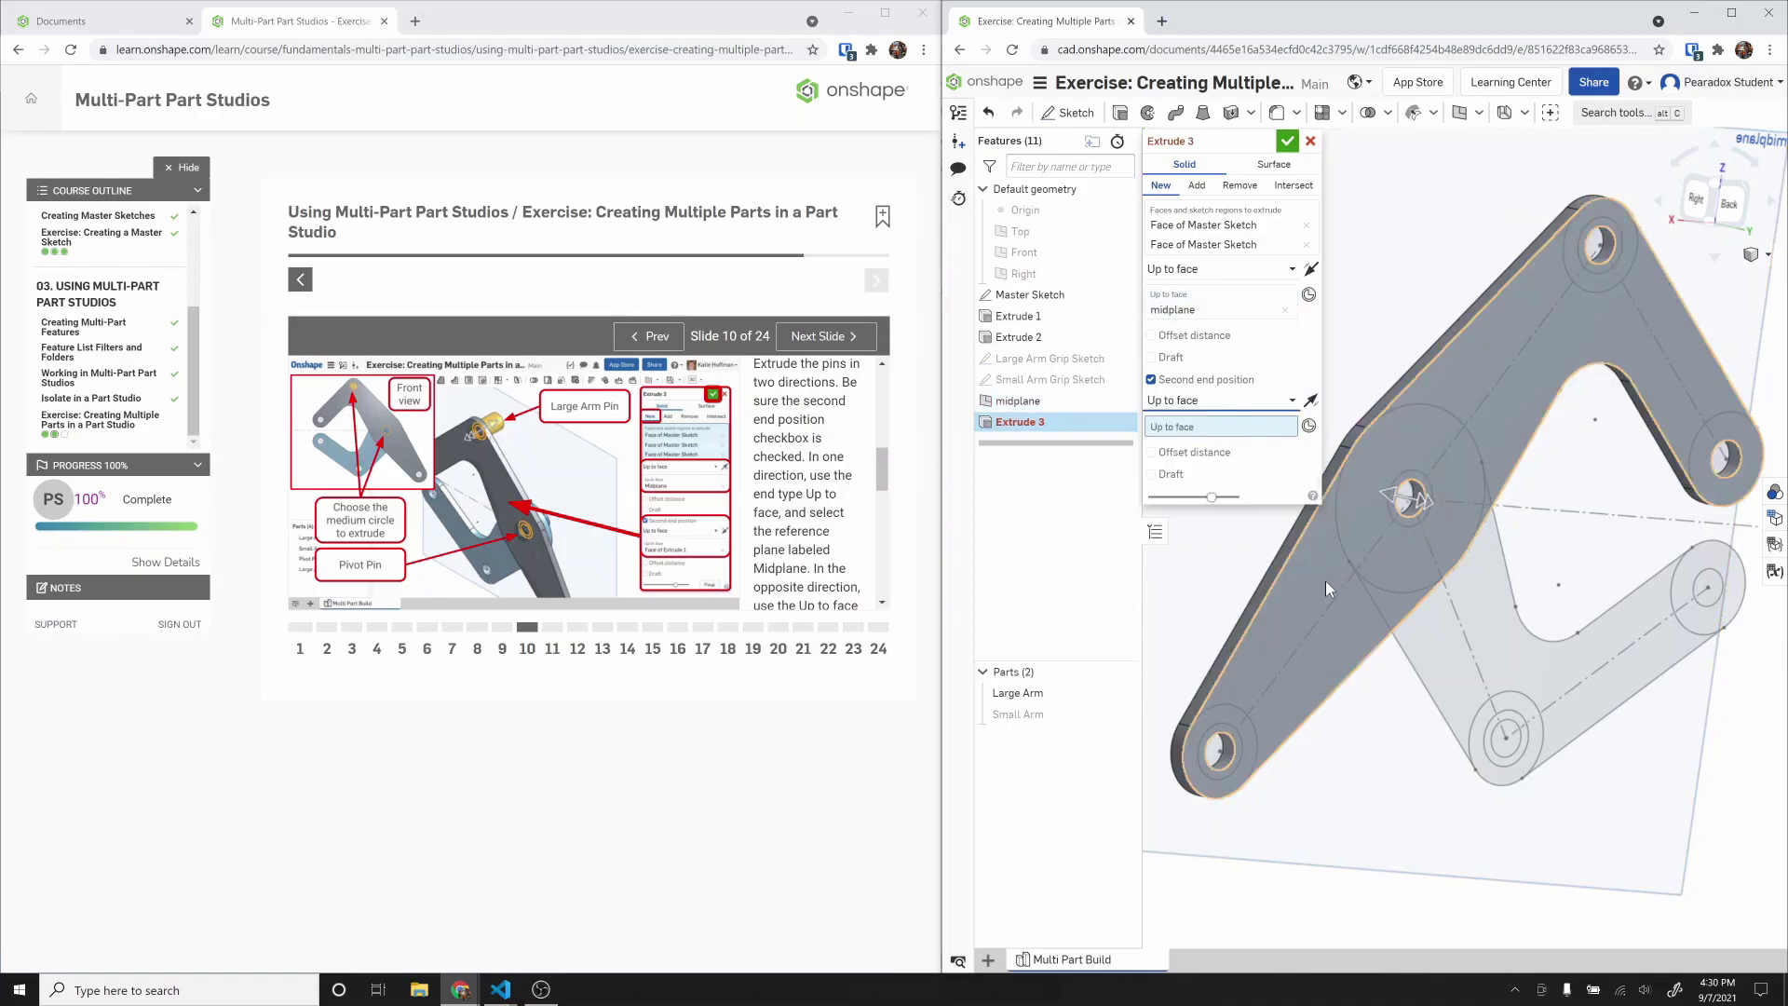
left_click(1327, 579)
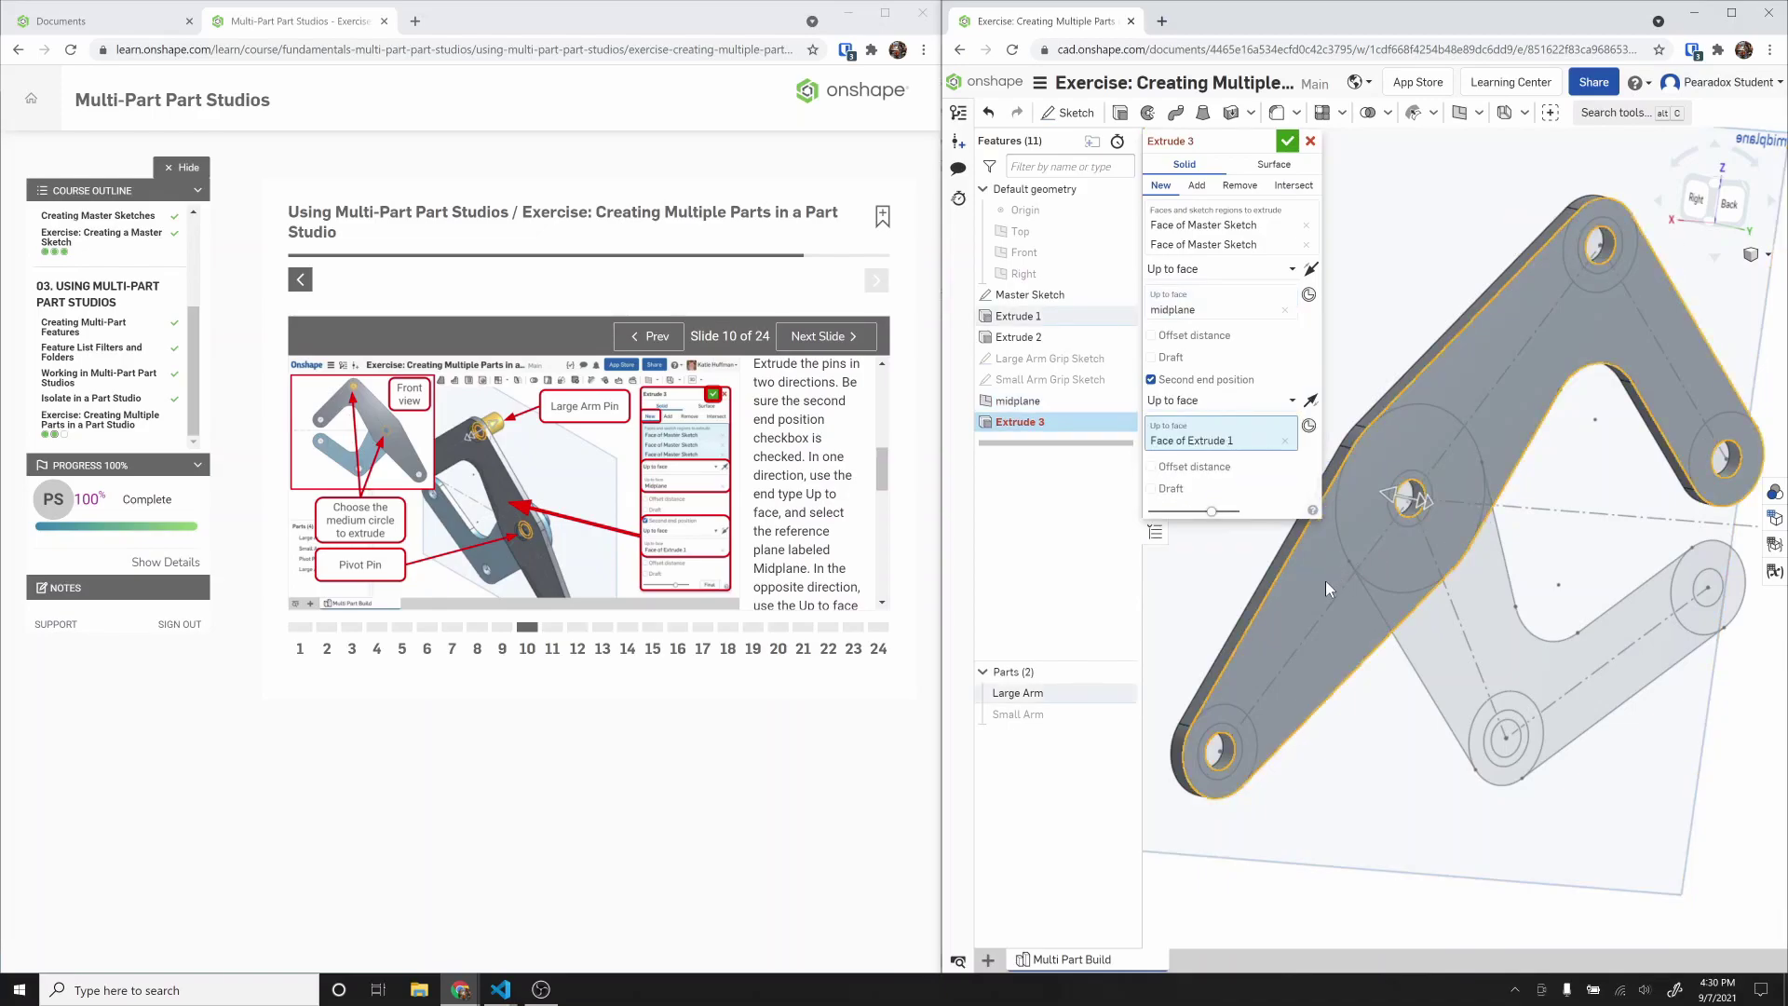
Step: Try flipping the second end direction back and forth, and discard the extrude
left_click(1311, 400)
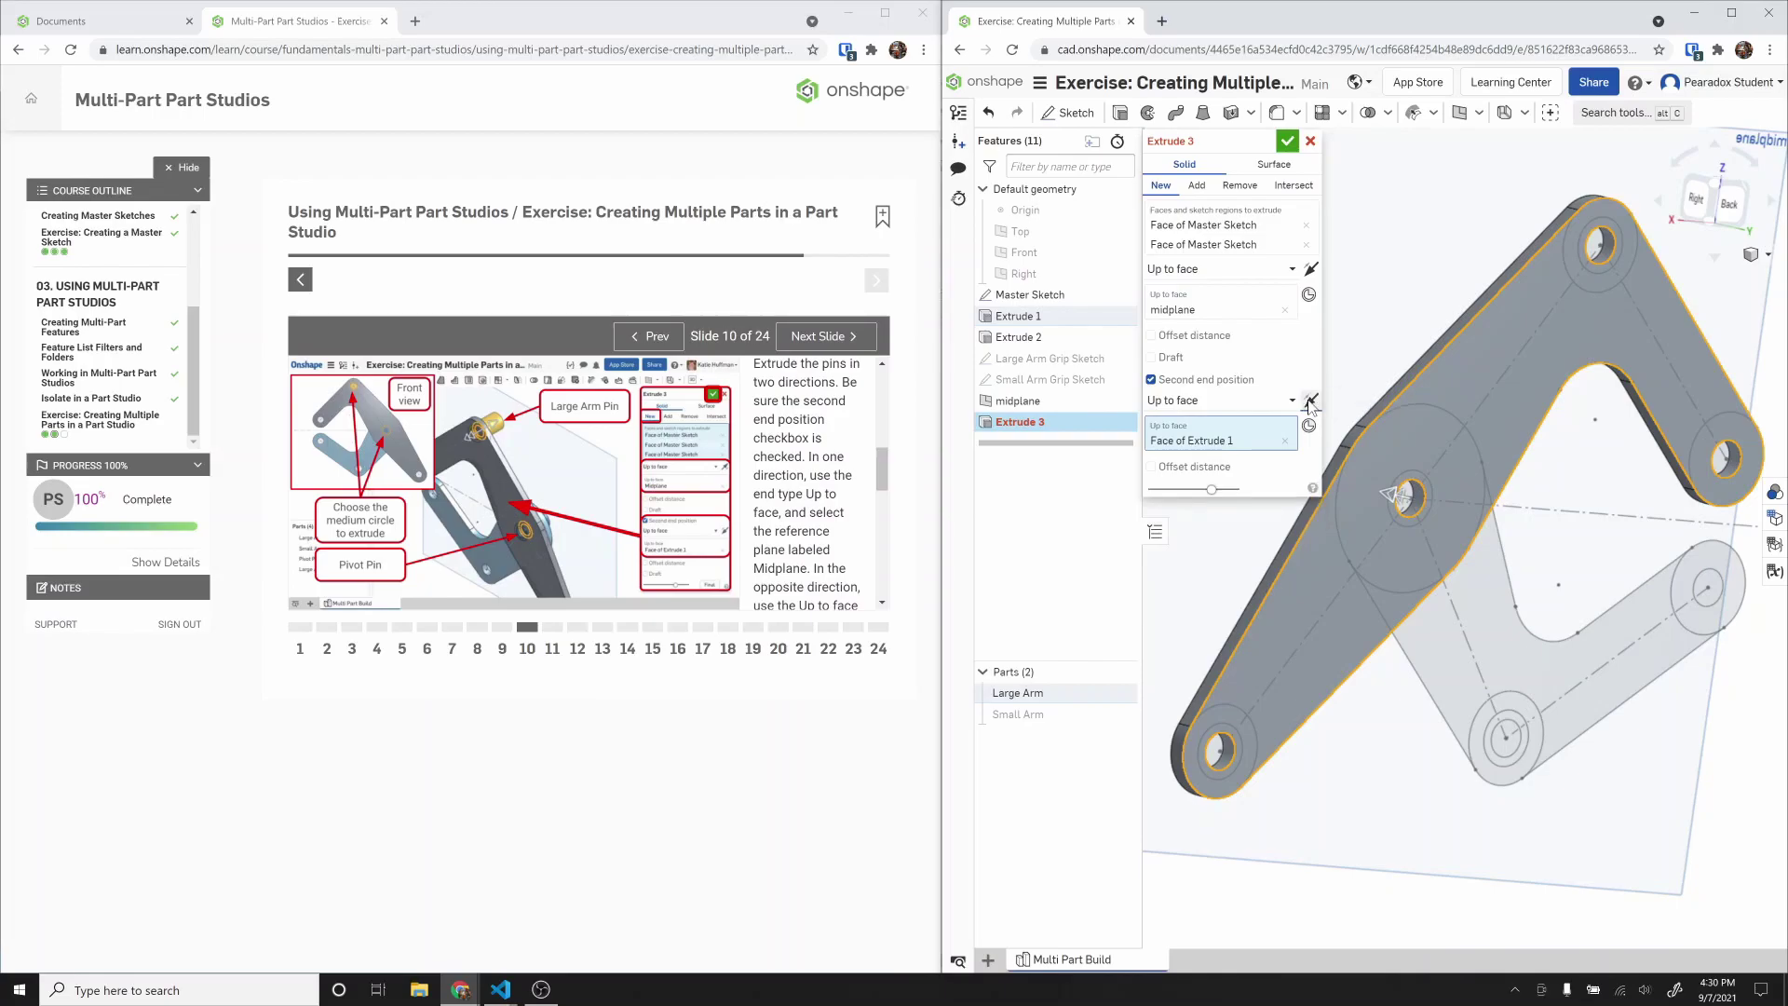
left_click(1309, 401)
right_click_drag(1446, 587, 1474, 591)
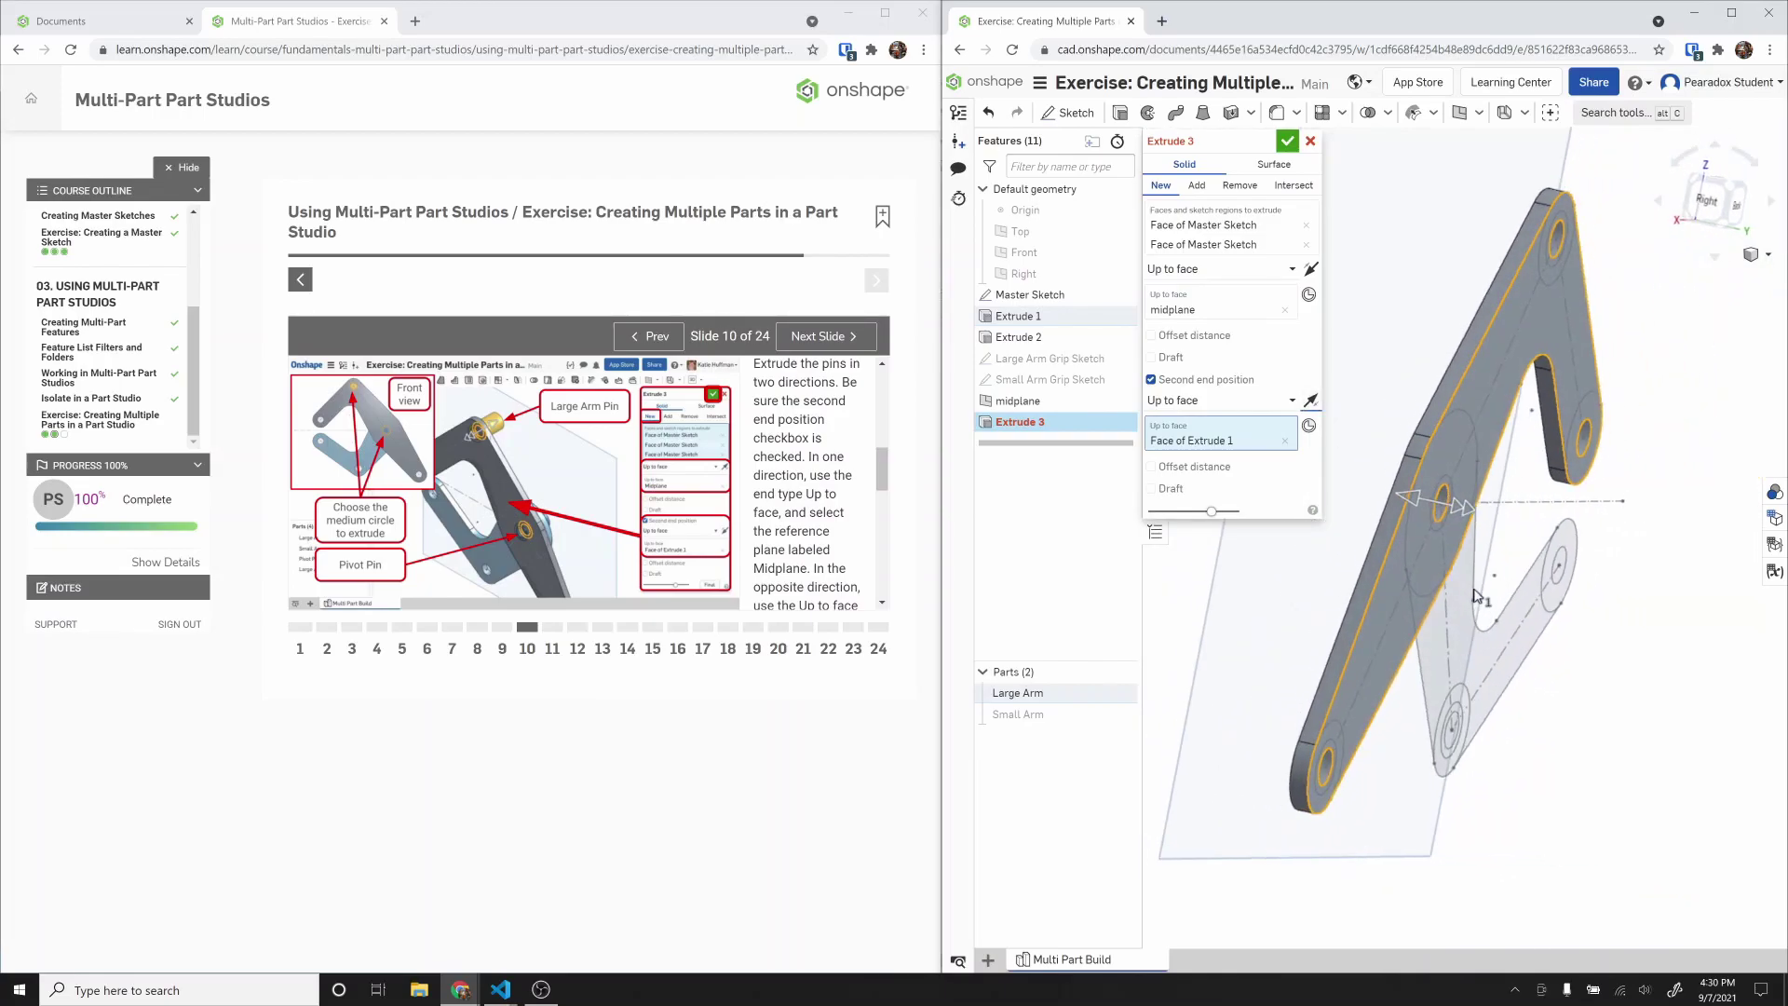
right_click_drag(1475, 590, 1529, 597)
left_click(1310, 140)
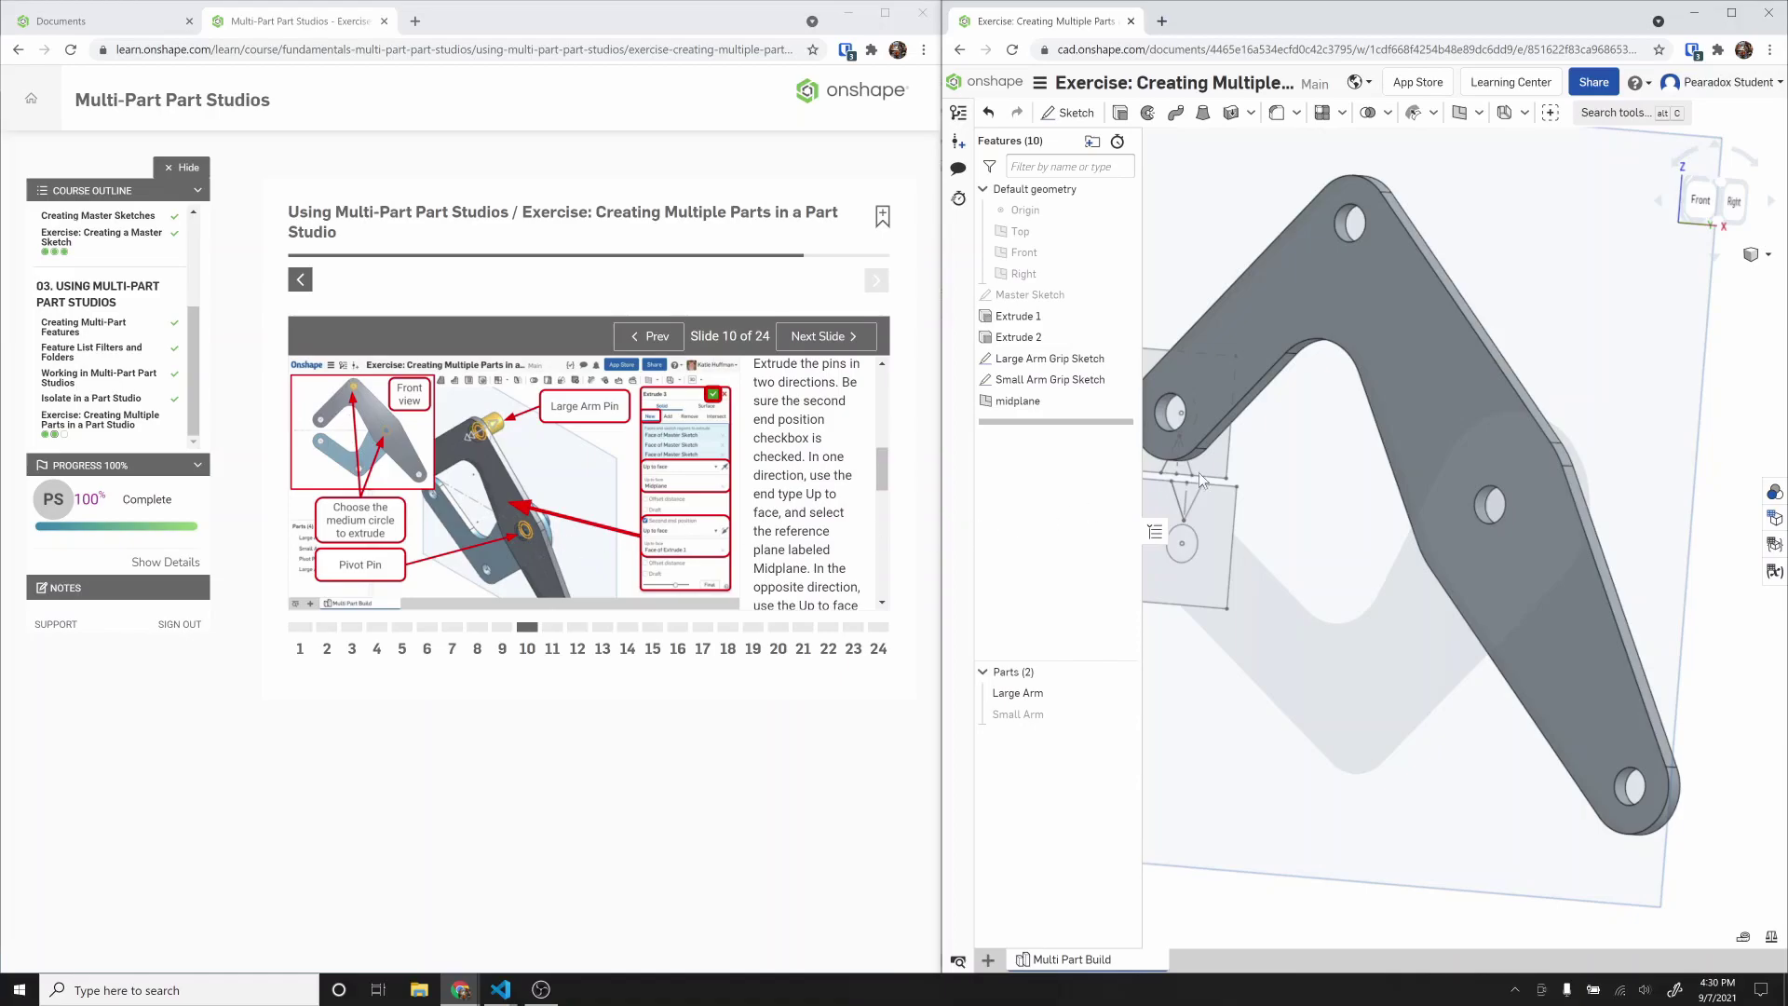
left_click(1122, 114)
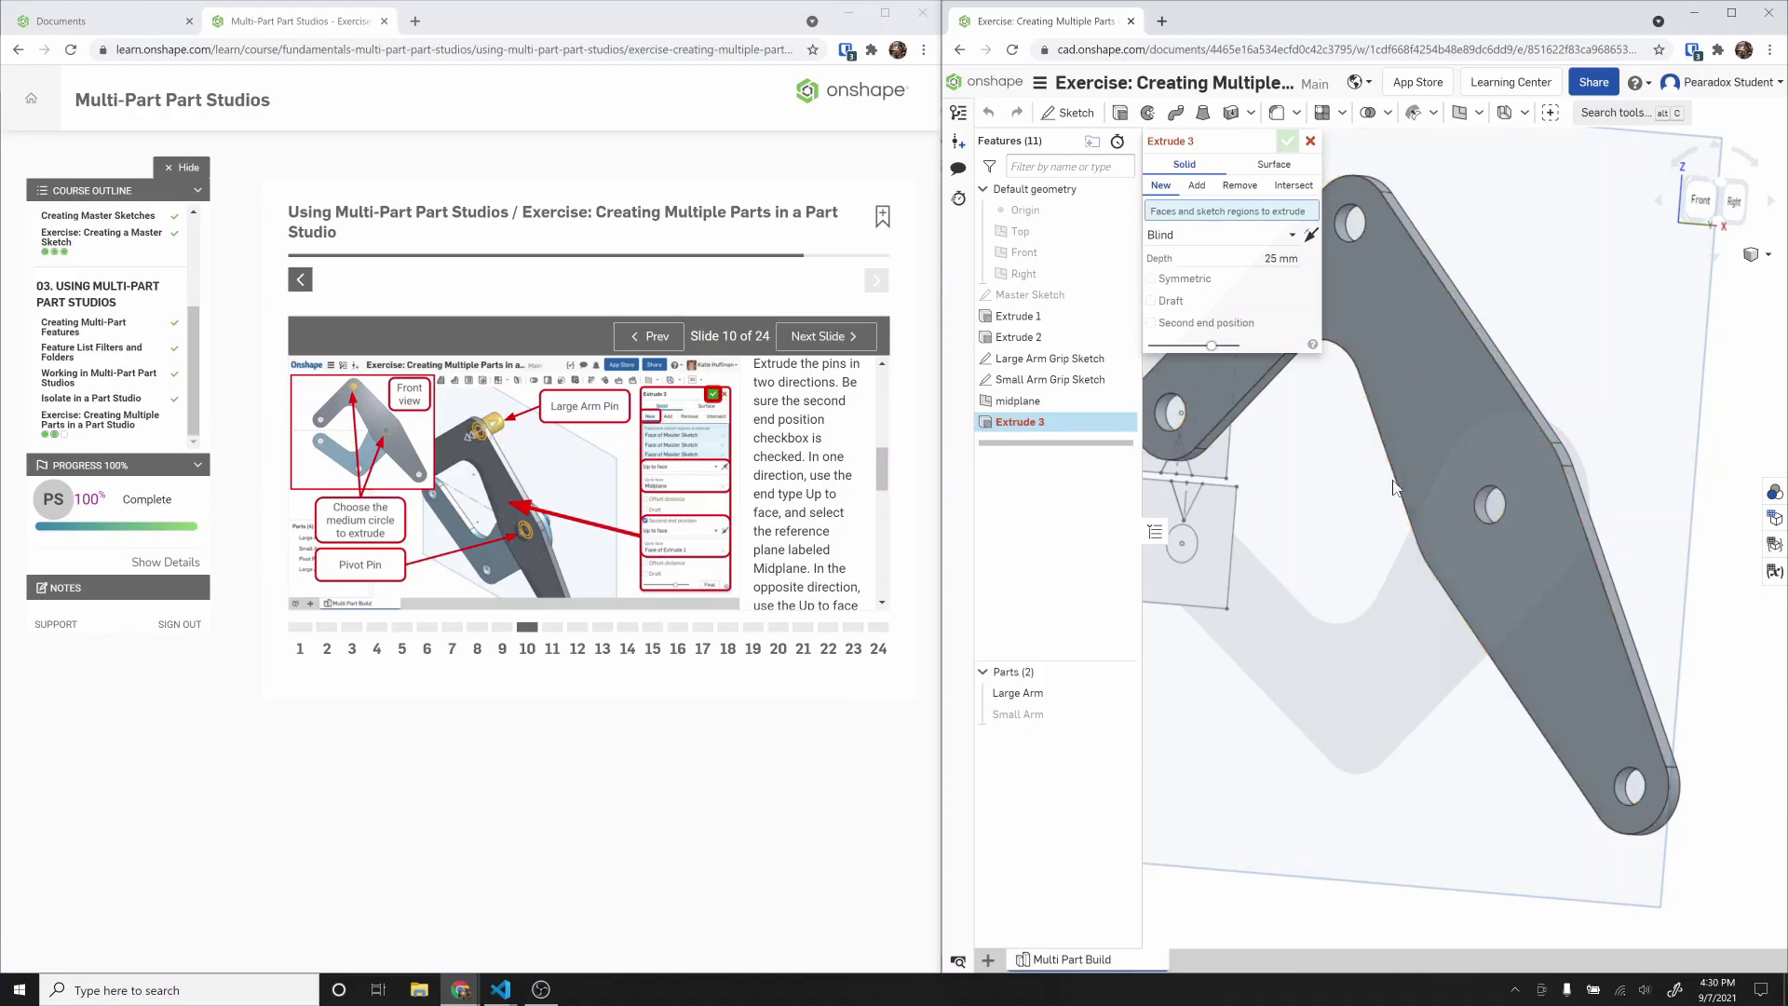
left_click(1310, 141)
right_click_drag(1369, 335, 1458, 358)
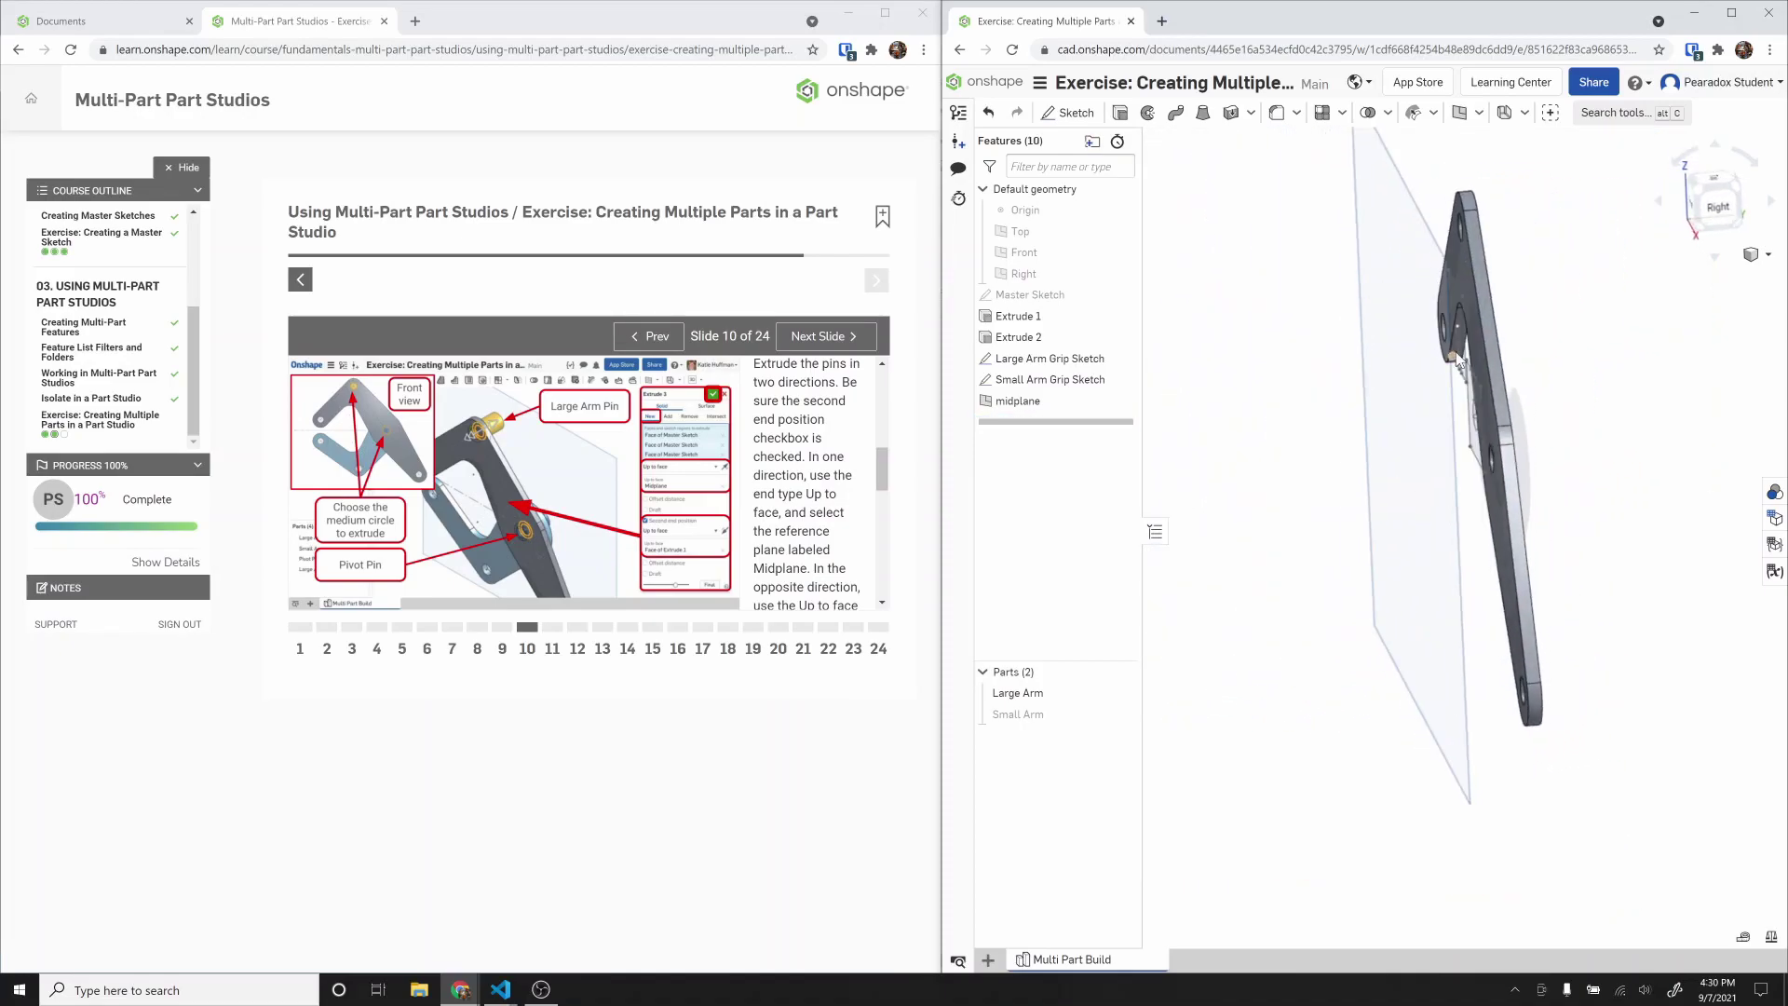
double_click(1019, 401)
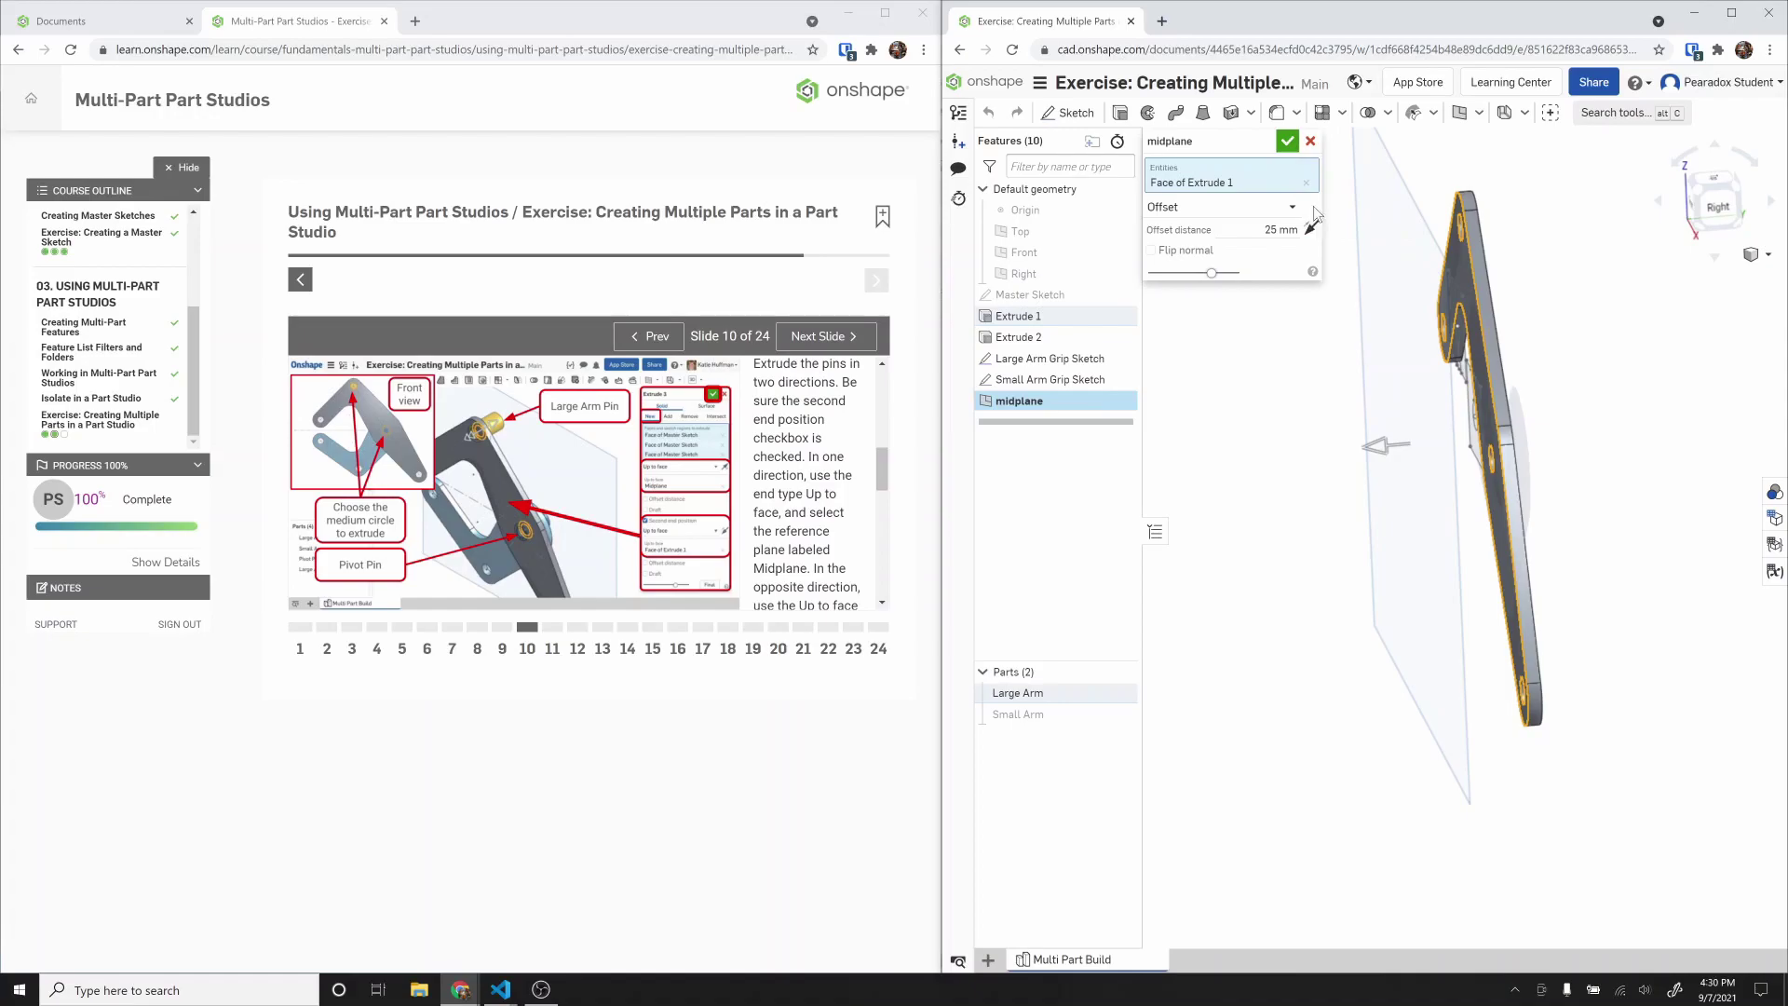
left_click(1310, 142)
right_click_drag(1453, 363, 1498, 354)
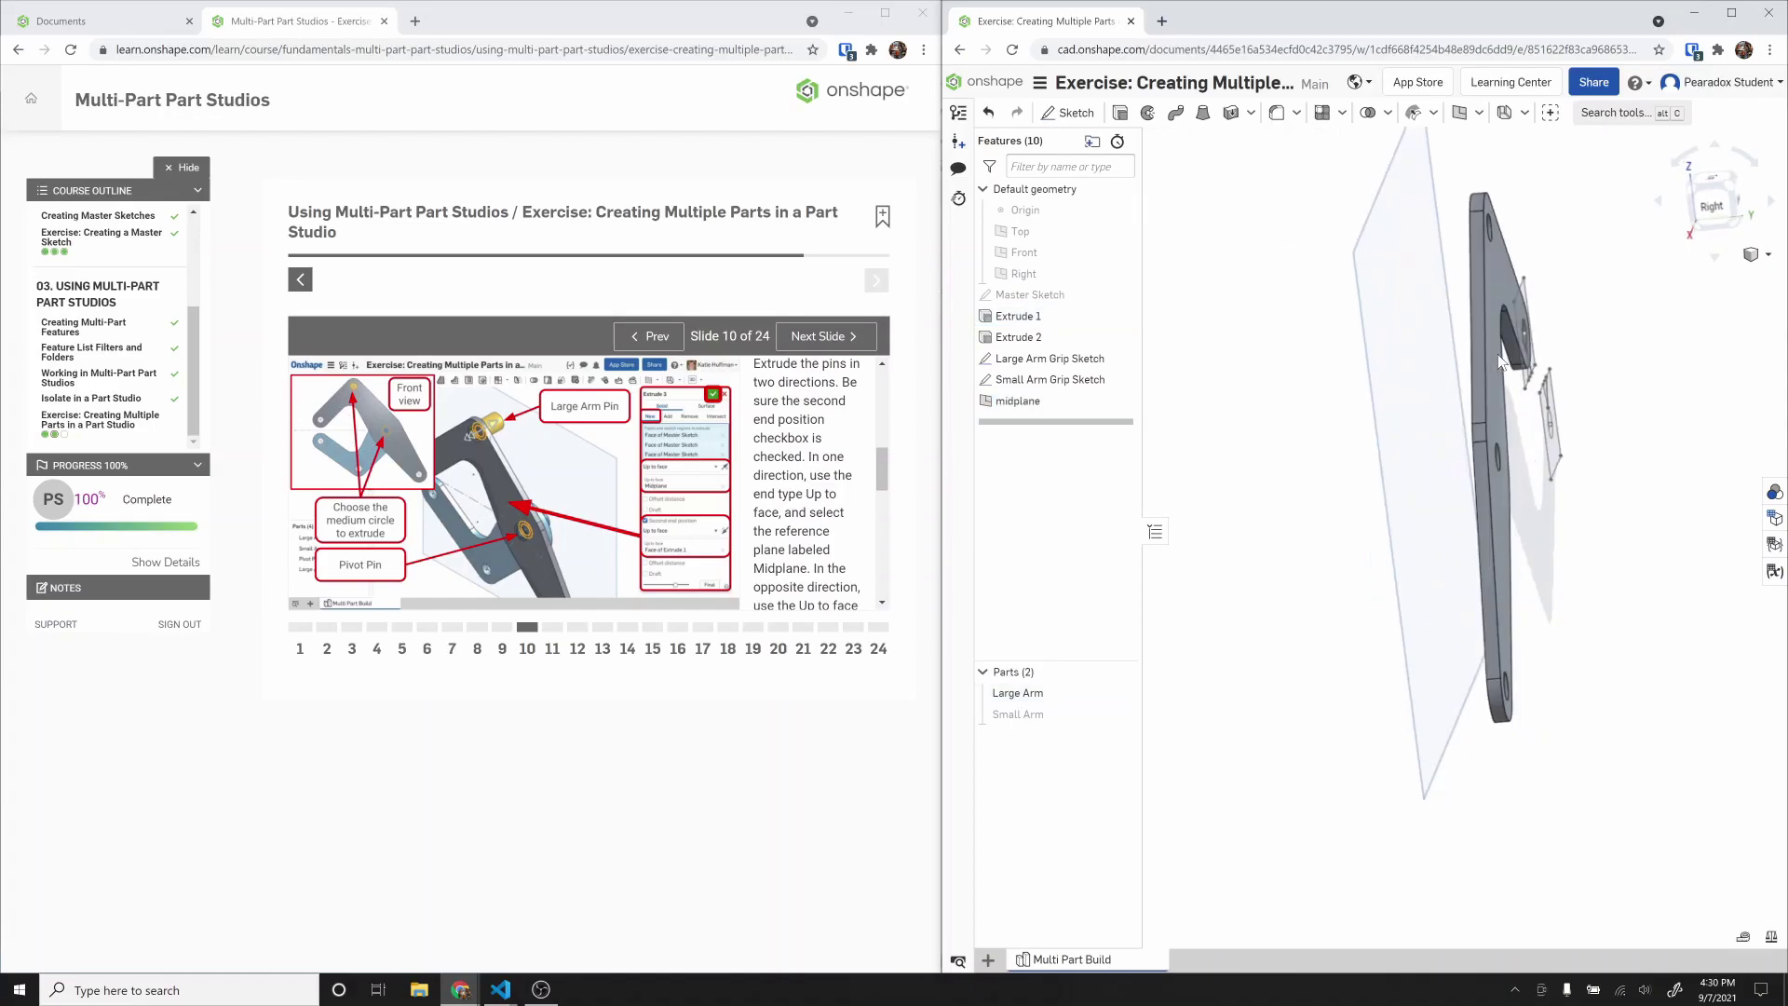
Step: Edit the midplane by replacing its reference face with the face of the Large Arm Grip Sketch
double_click(1103, 401)
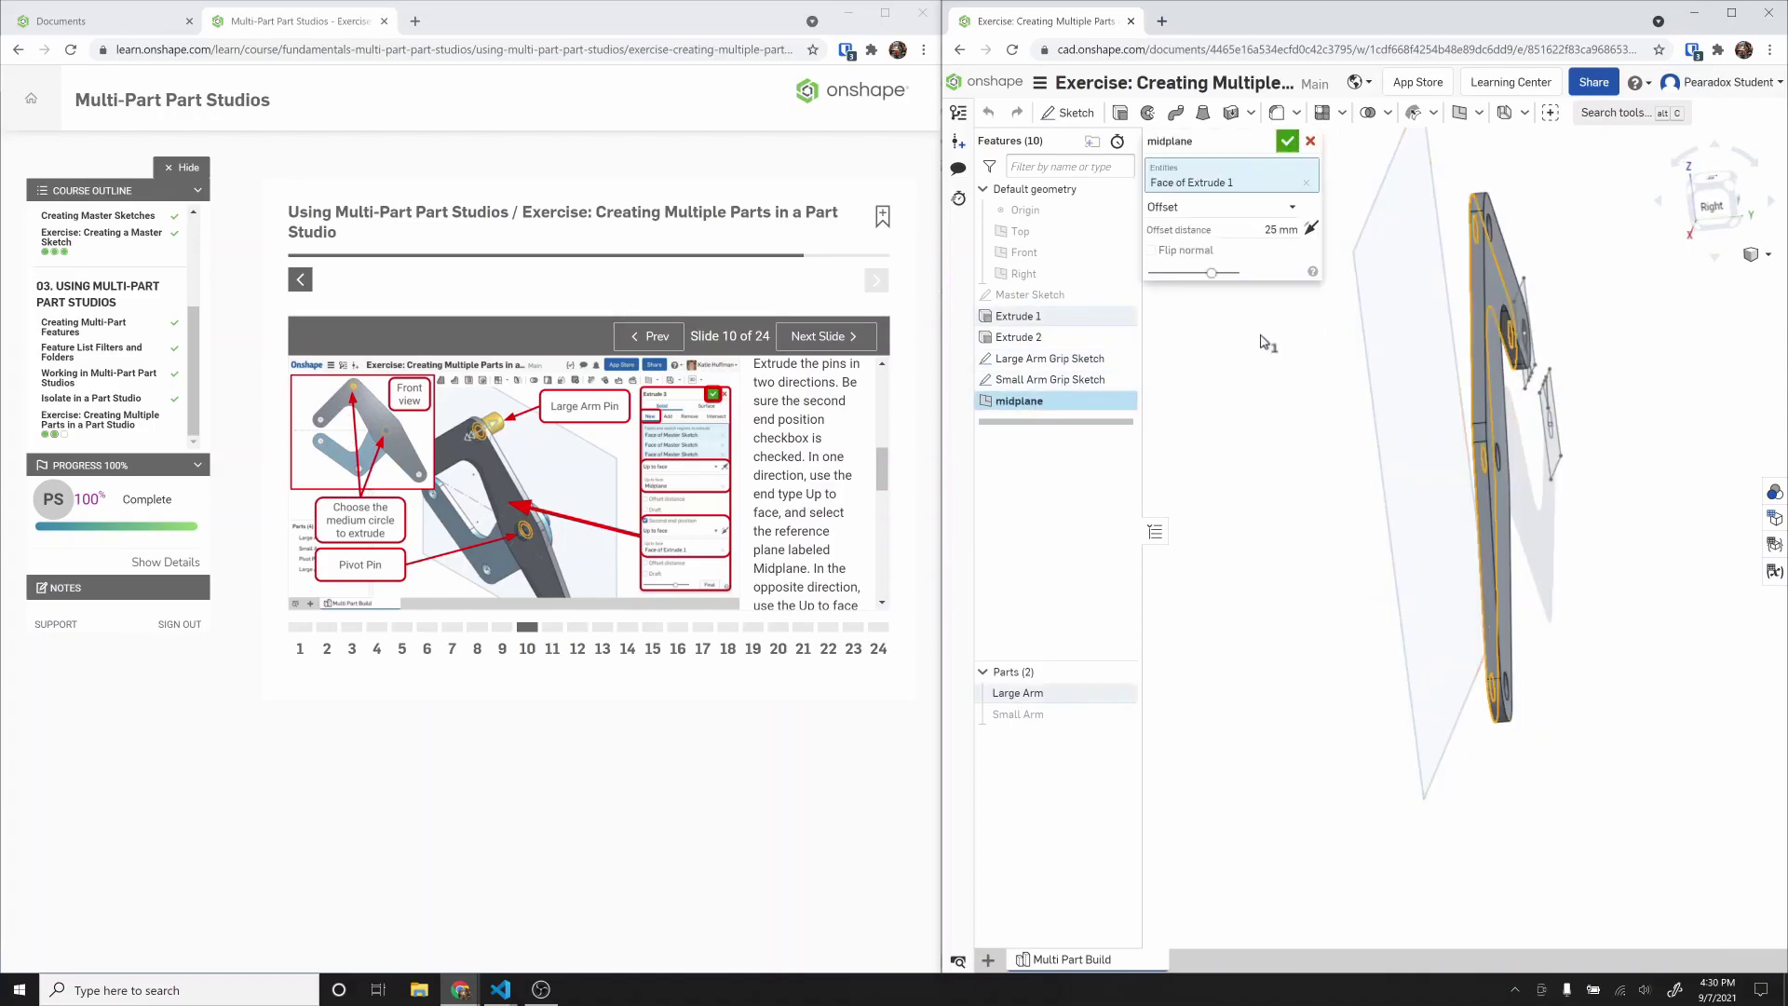
left_click(1306, 182)
mouse_move(1453, 312)
right_mouse_down()
mouse_move(1494, 304)
mouse_move(1451, 393)
right_mouse_up()
left_click(1485, 303)
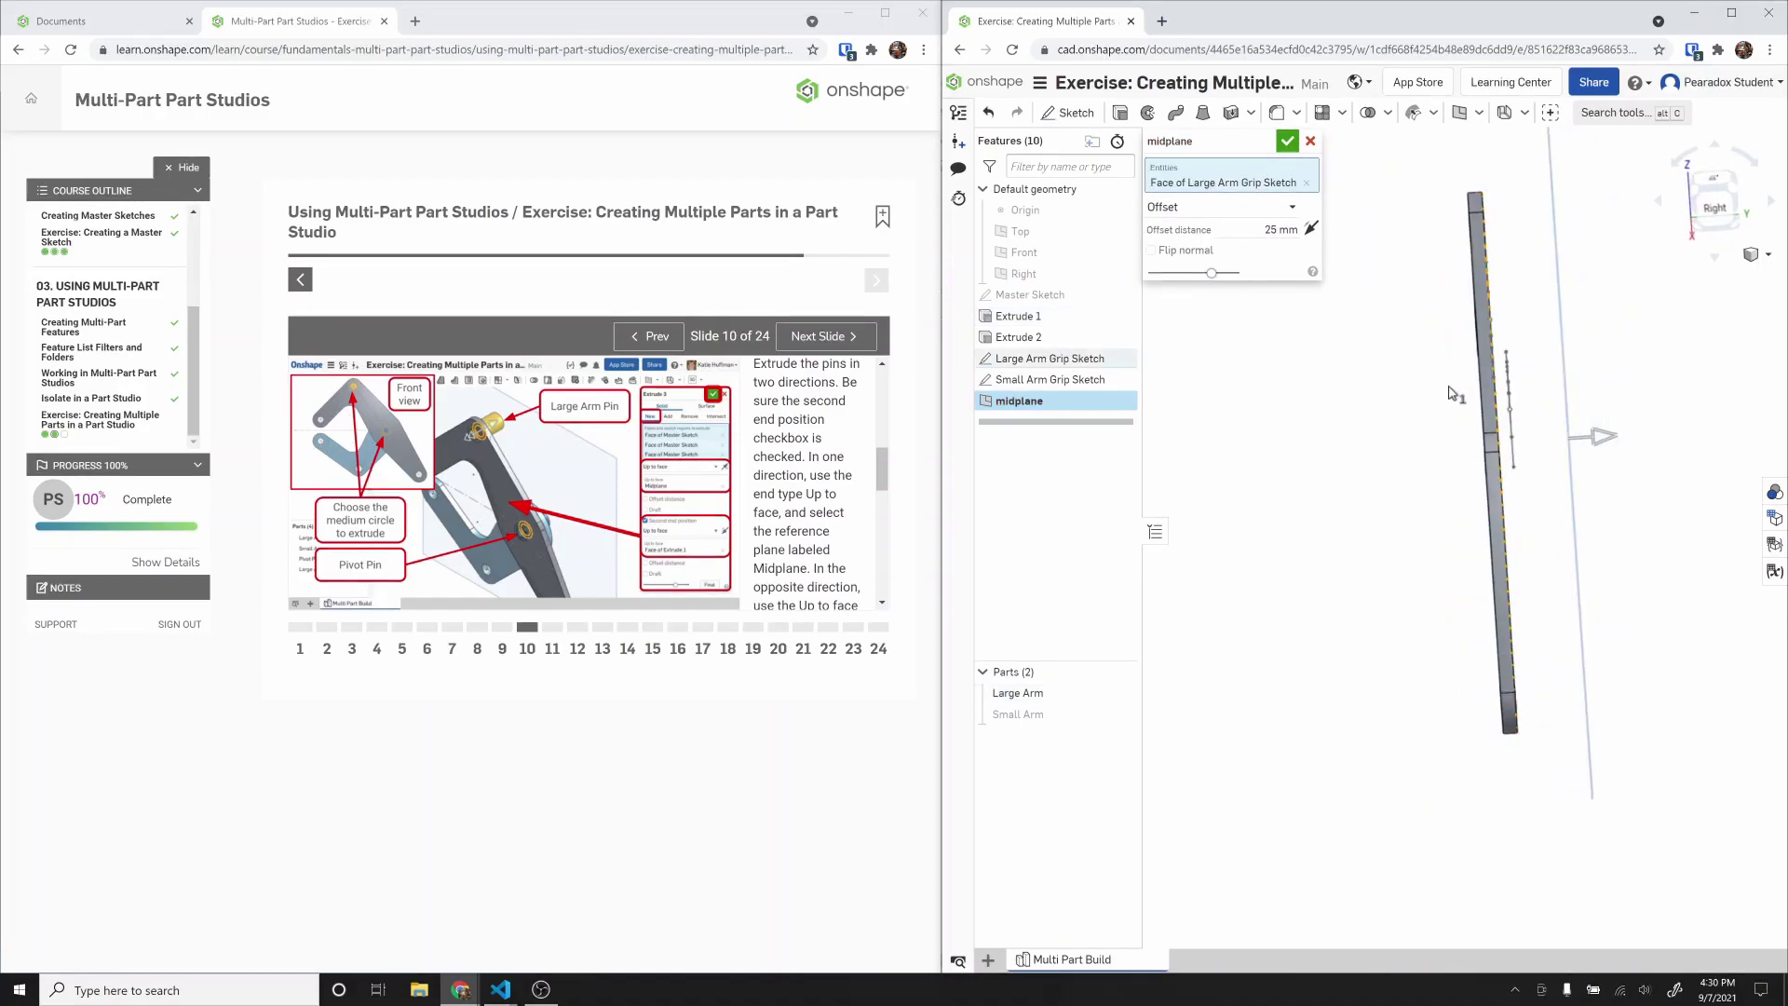
left_click(1288, 141)
Step: Start a new extrude, show the Master Sketch, and hide the midplane and both grip sketches
left_click(1120, 113)
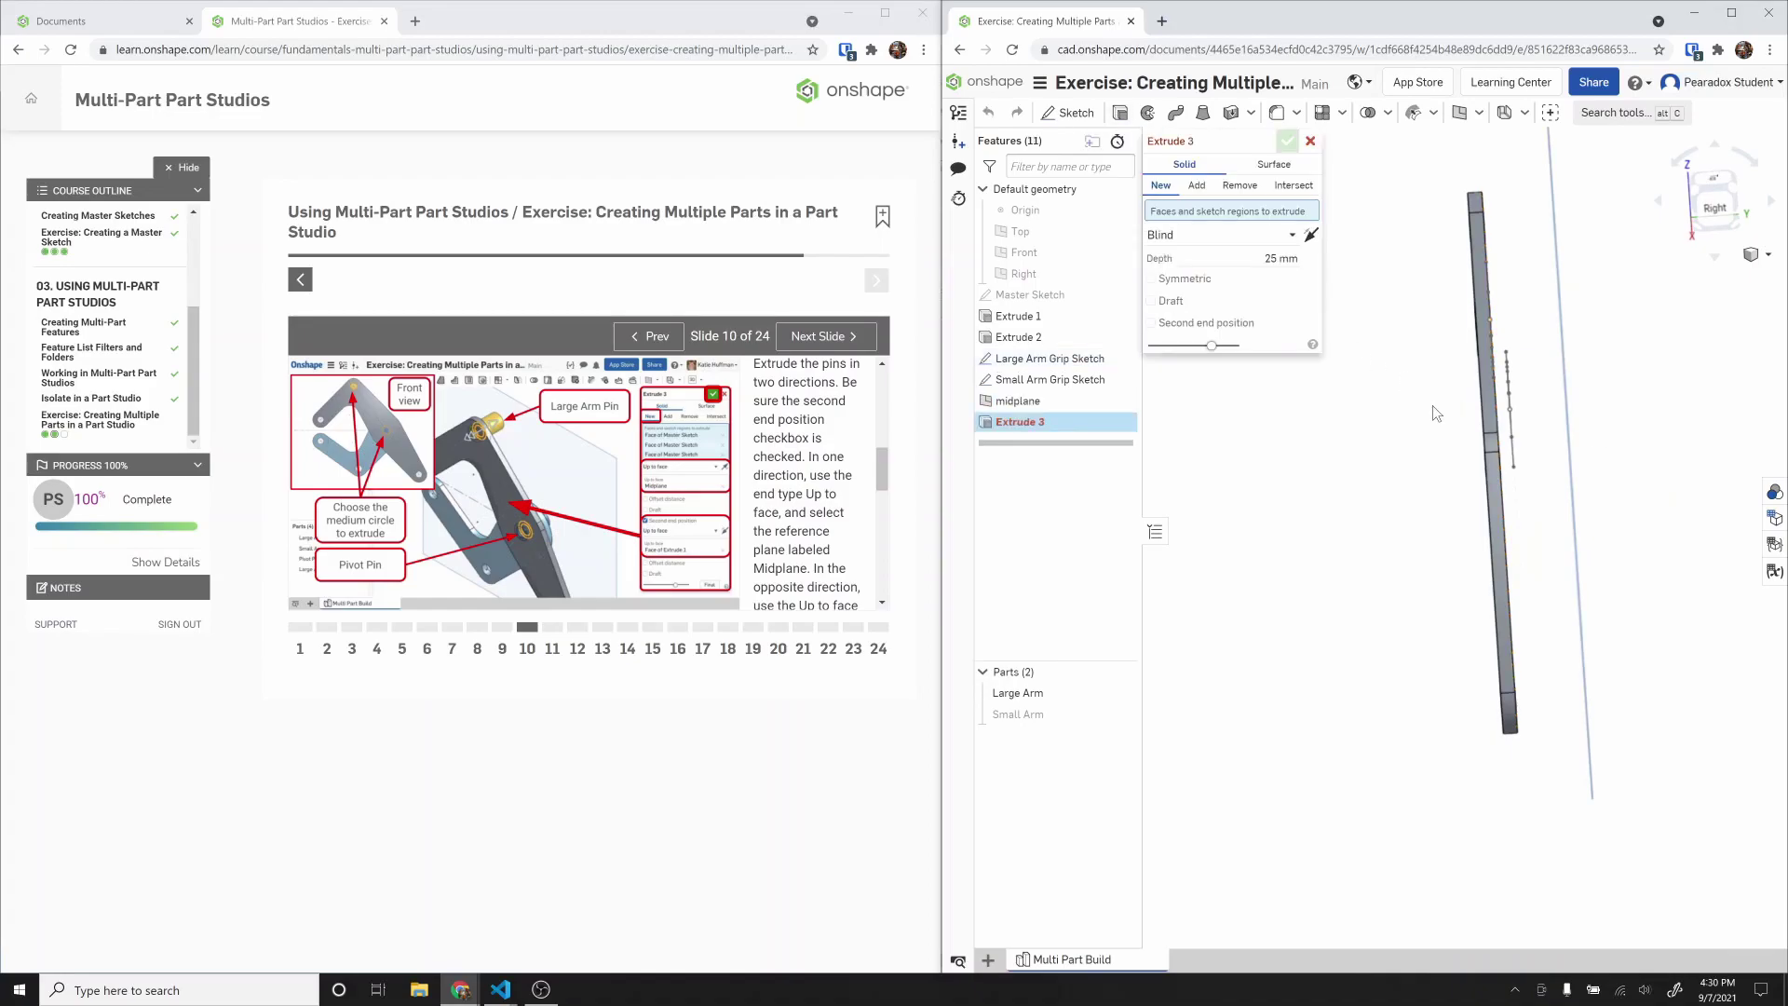
right_click_drag(1418, 408, 1146, 411)
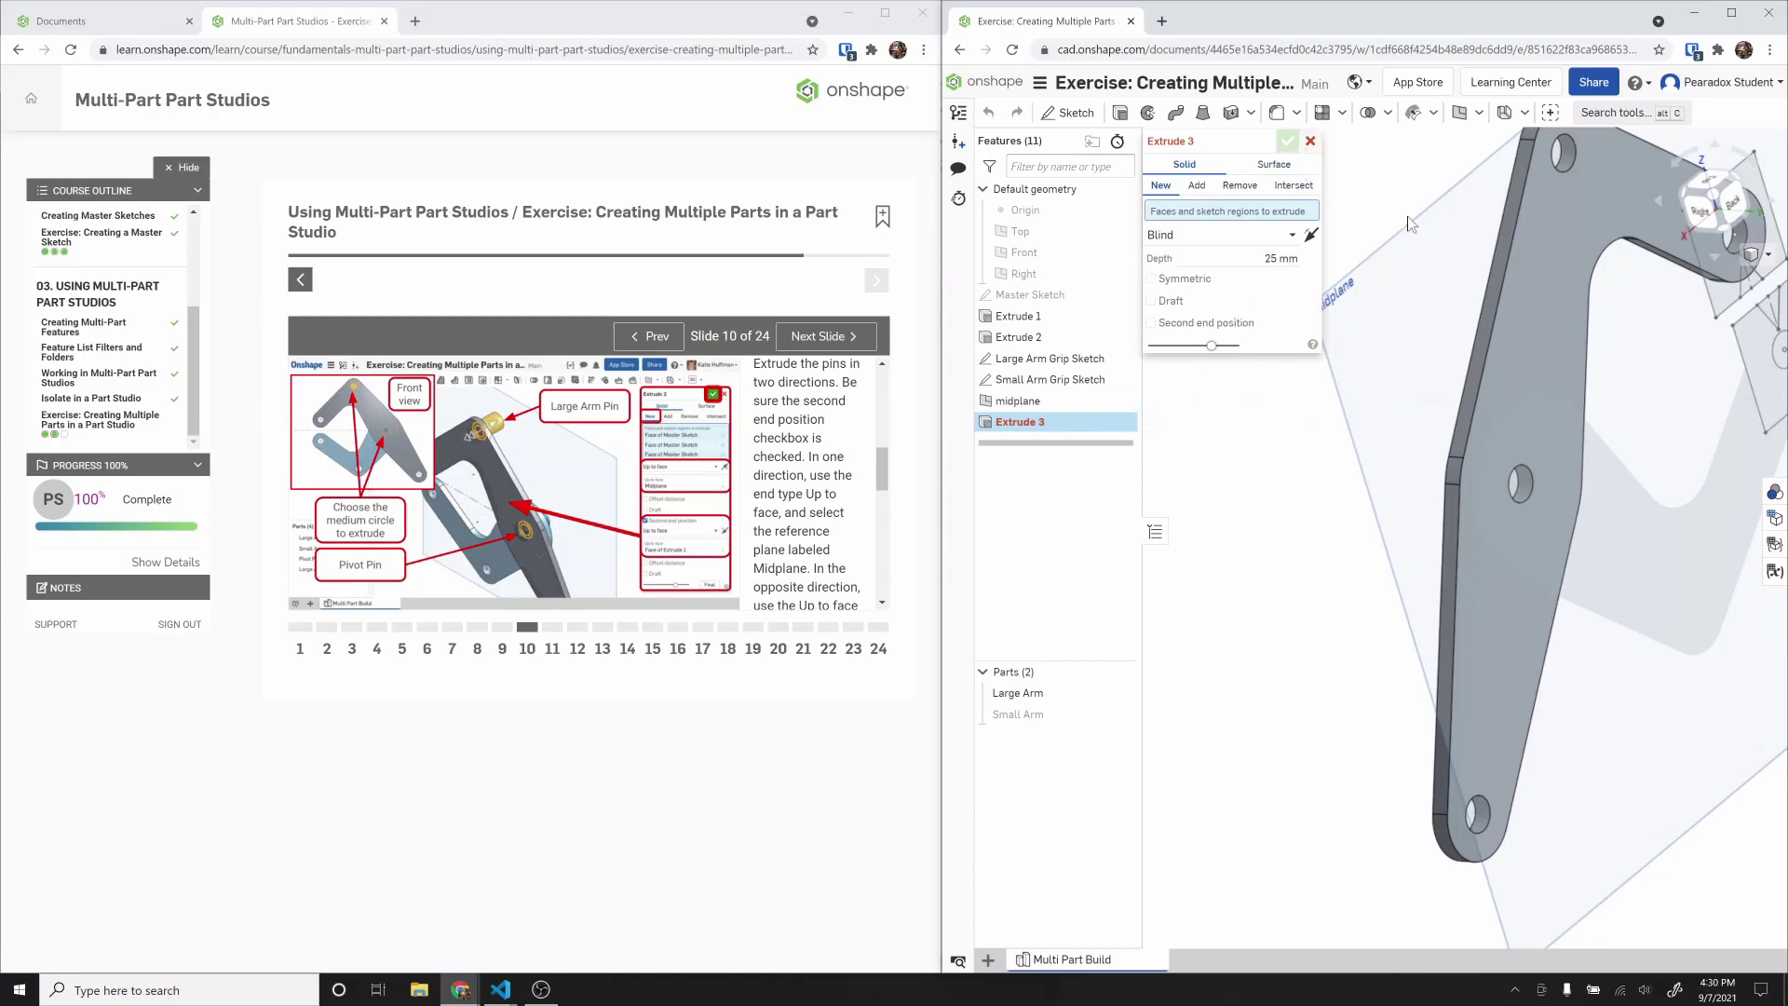
right_click_drag(1362, 196, 1303, 307)
left_click(1122, 295)
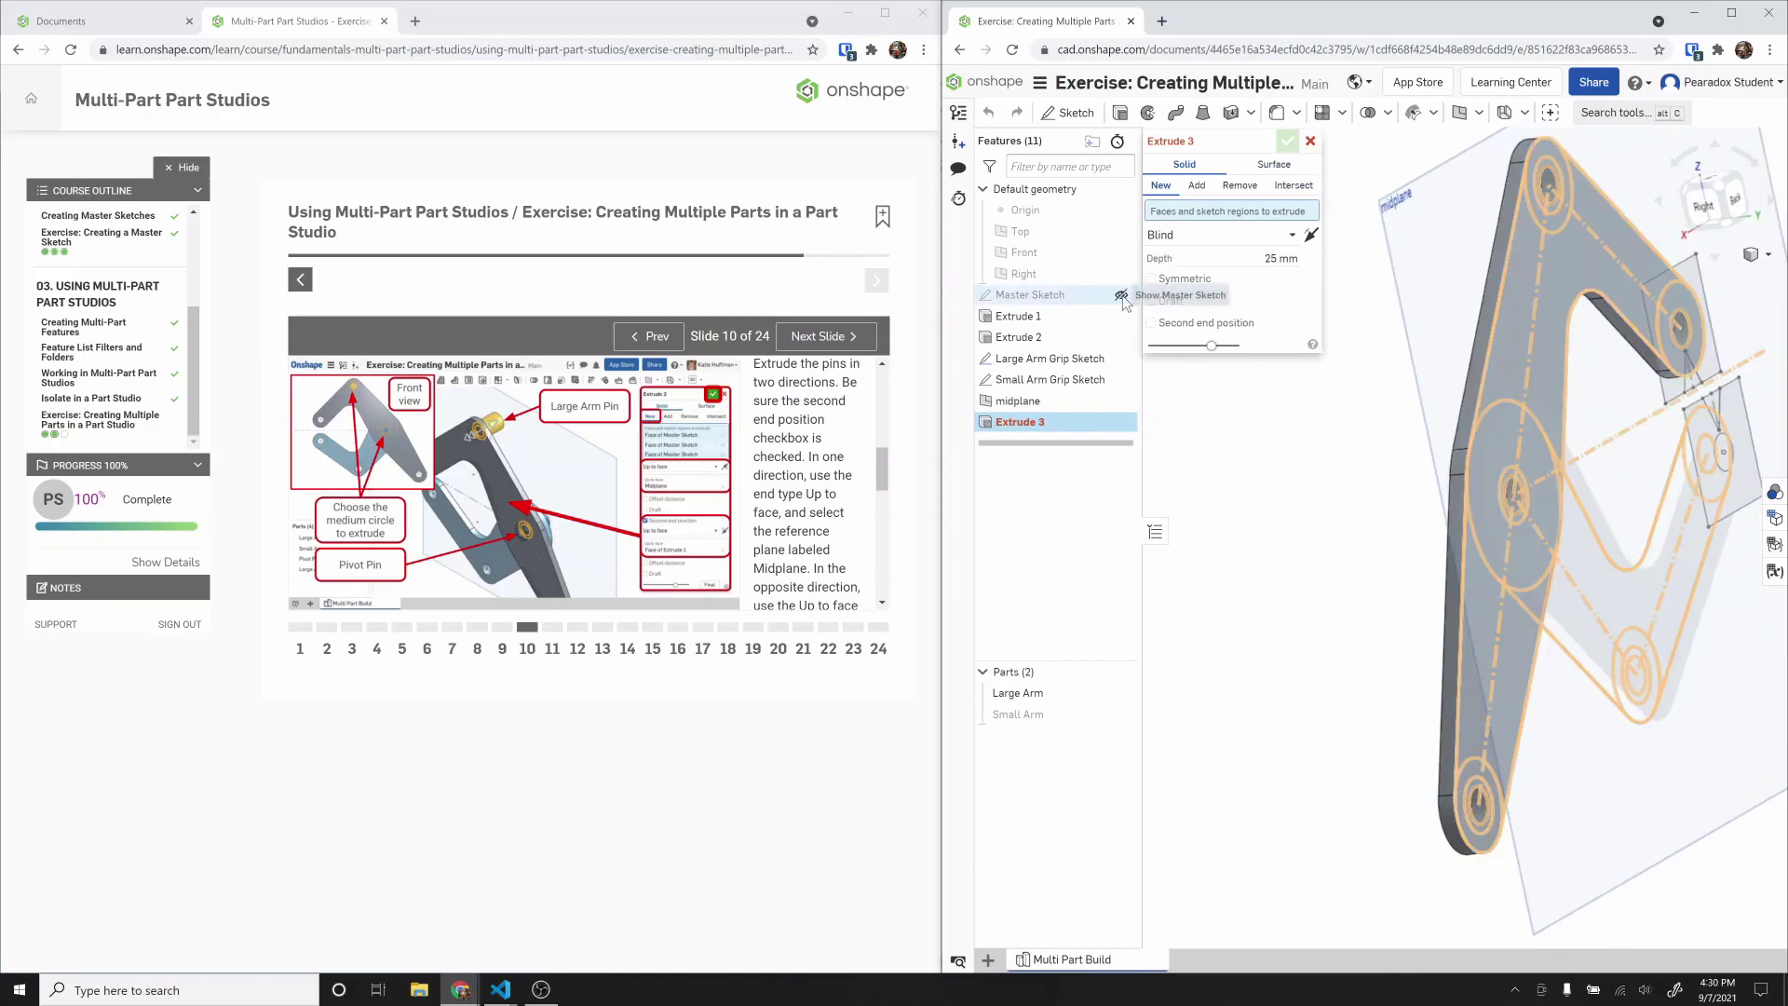
scroll(1481, 440, "up", 5)
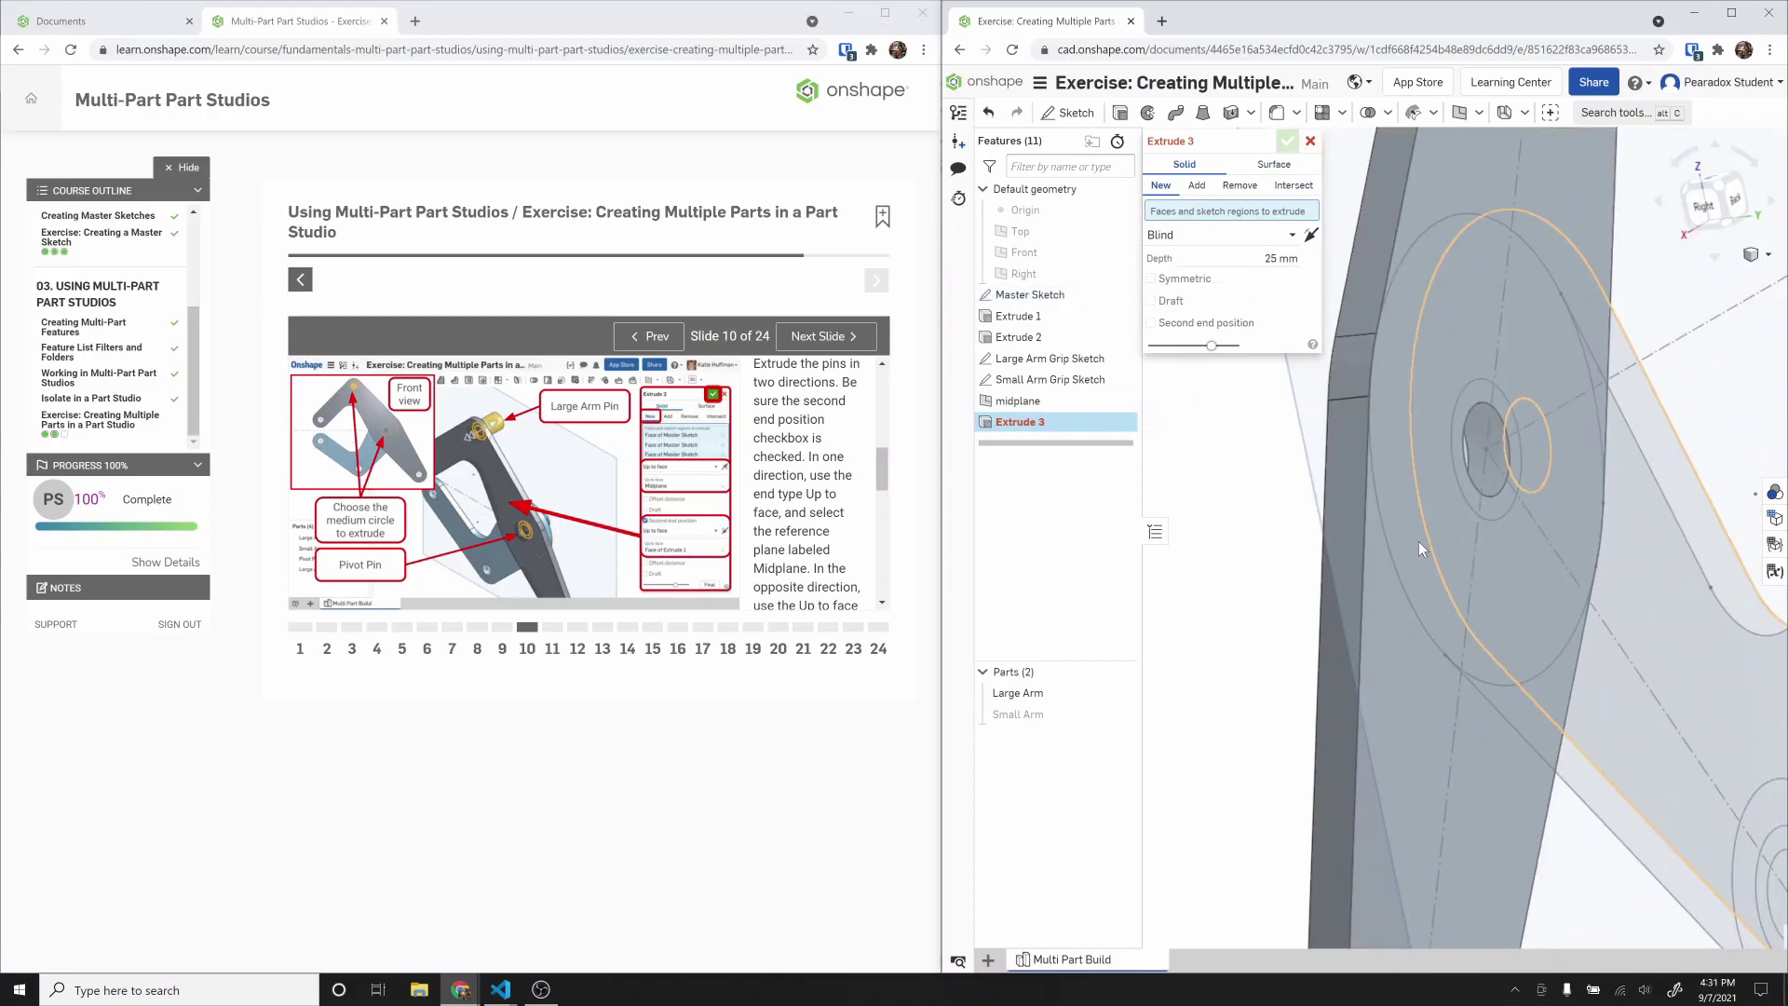
scroll(1418, 539, "down", 5)
left_click(1122, 400)
right_click_drag(1471, 444, 1422, 447)
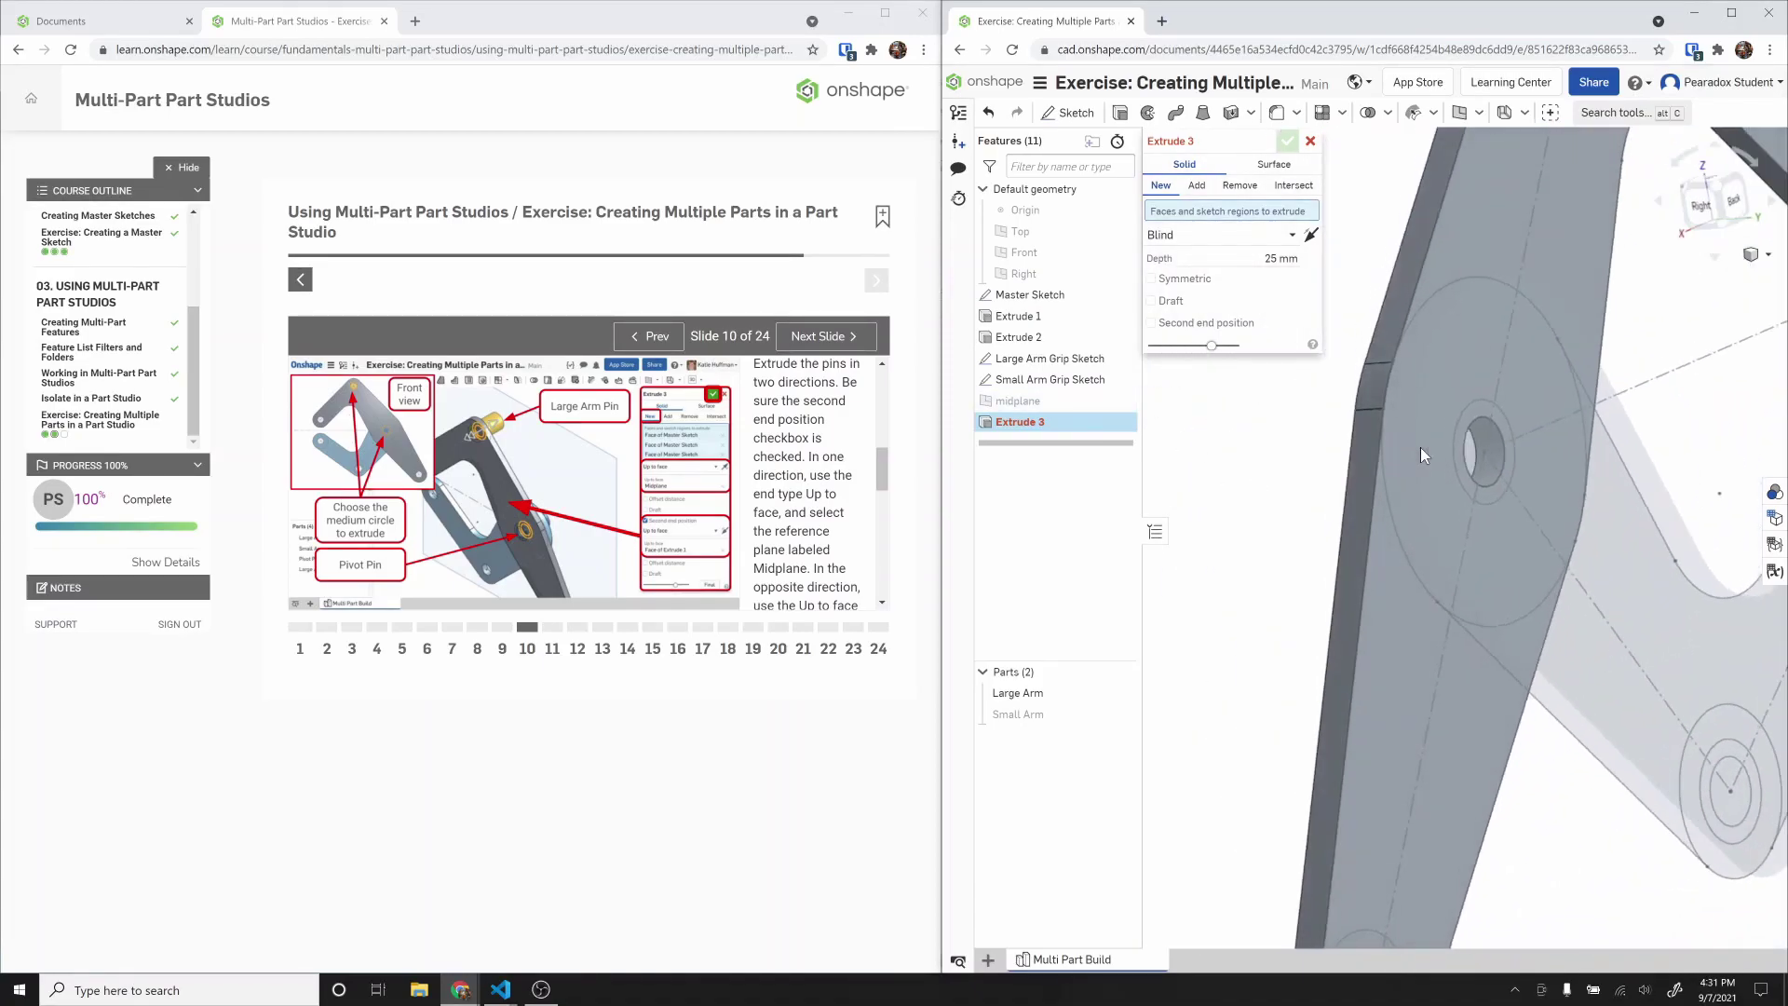
scroll(1489, 410, "up", 5)
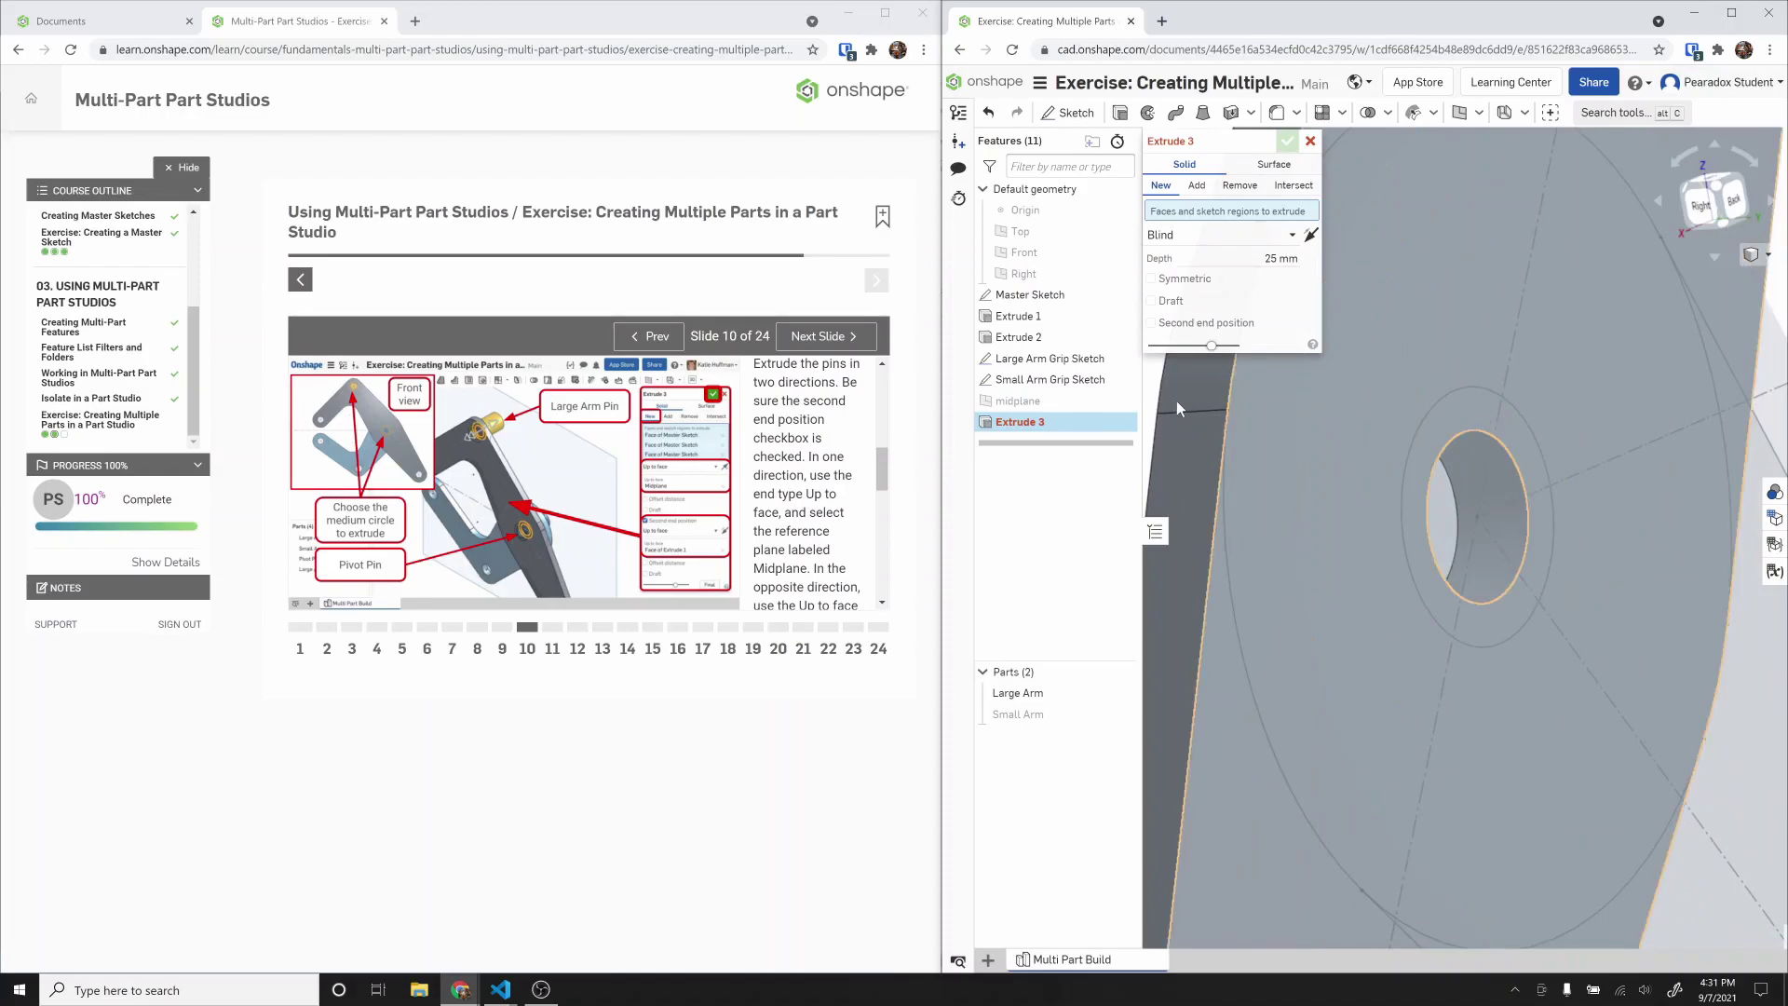
left_click(1121, 379)
left_click(1121, 358)
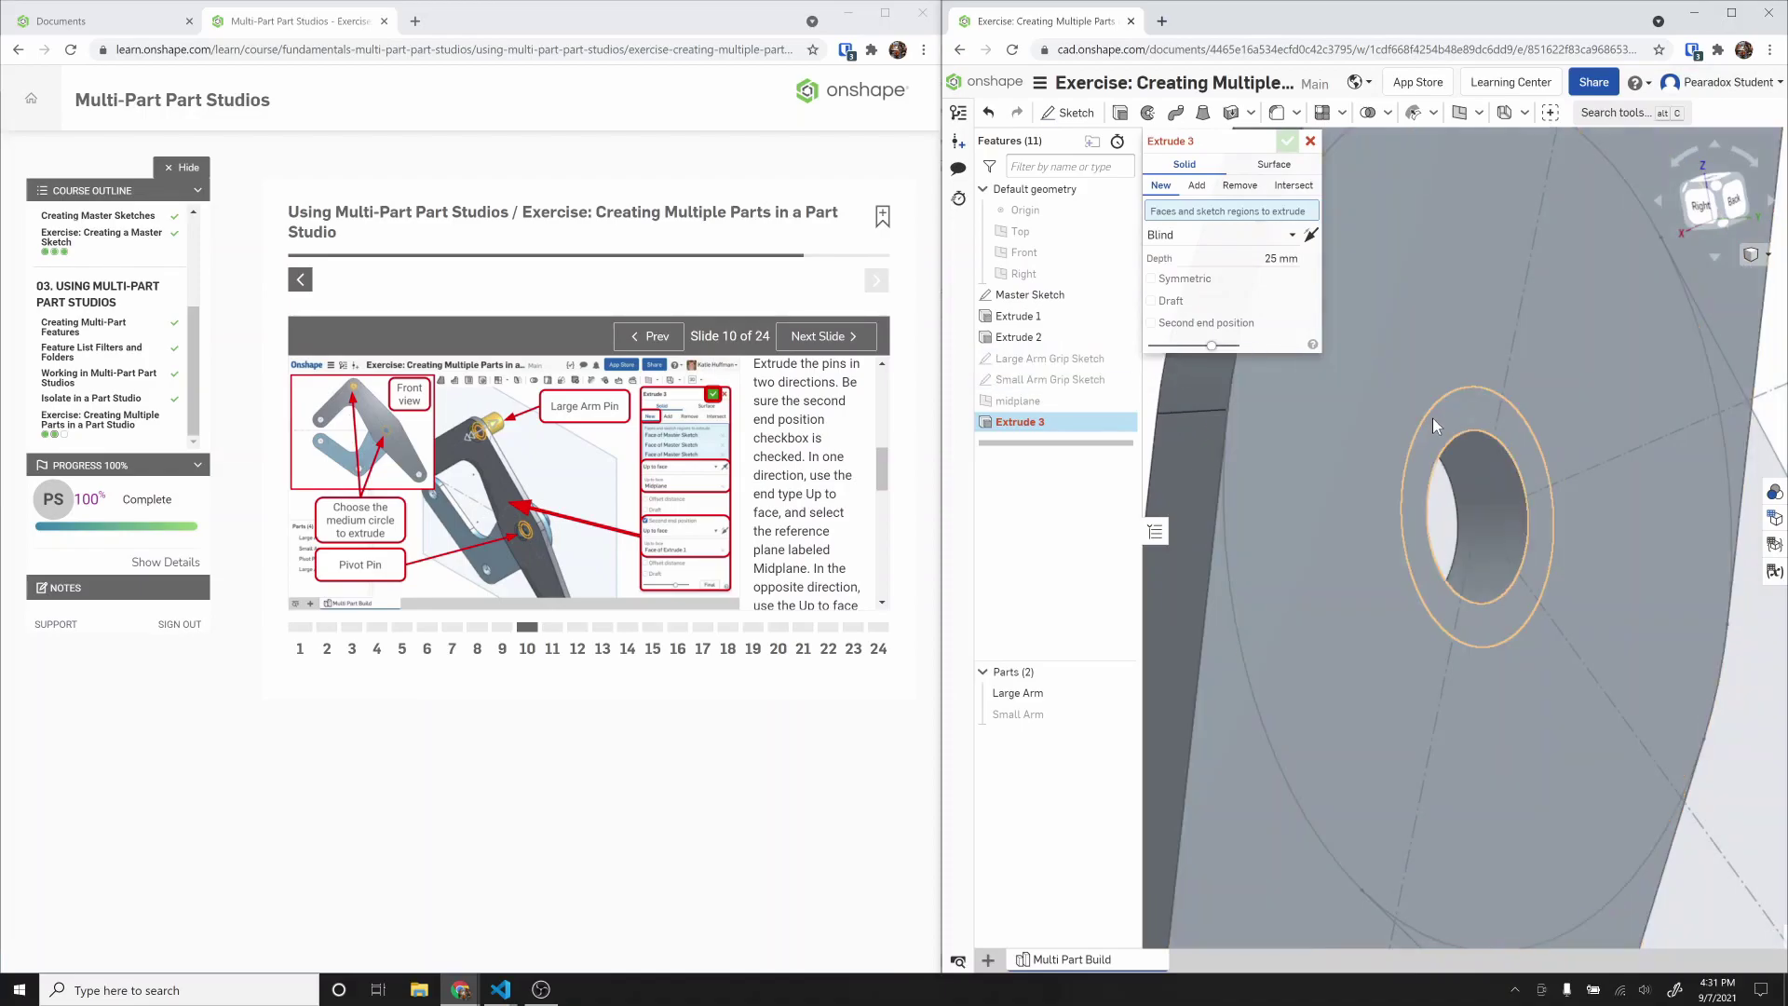
Step: Select the Master Sketch rings around the Large Arm's pivot hole and upper hole as extrude profiles
left_click(1441, 421)
scroll(1442, 421, "down", 8)
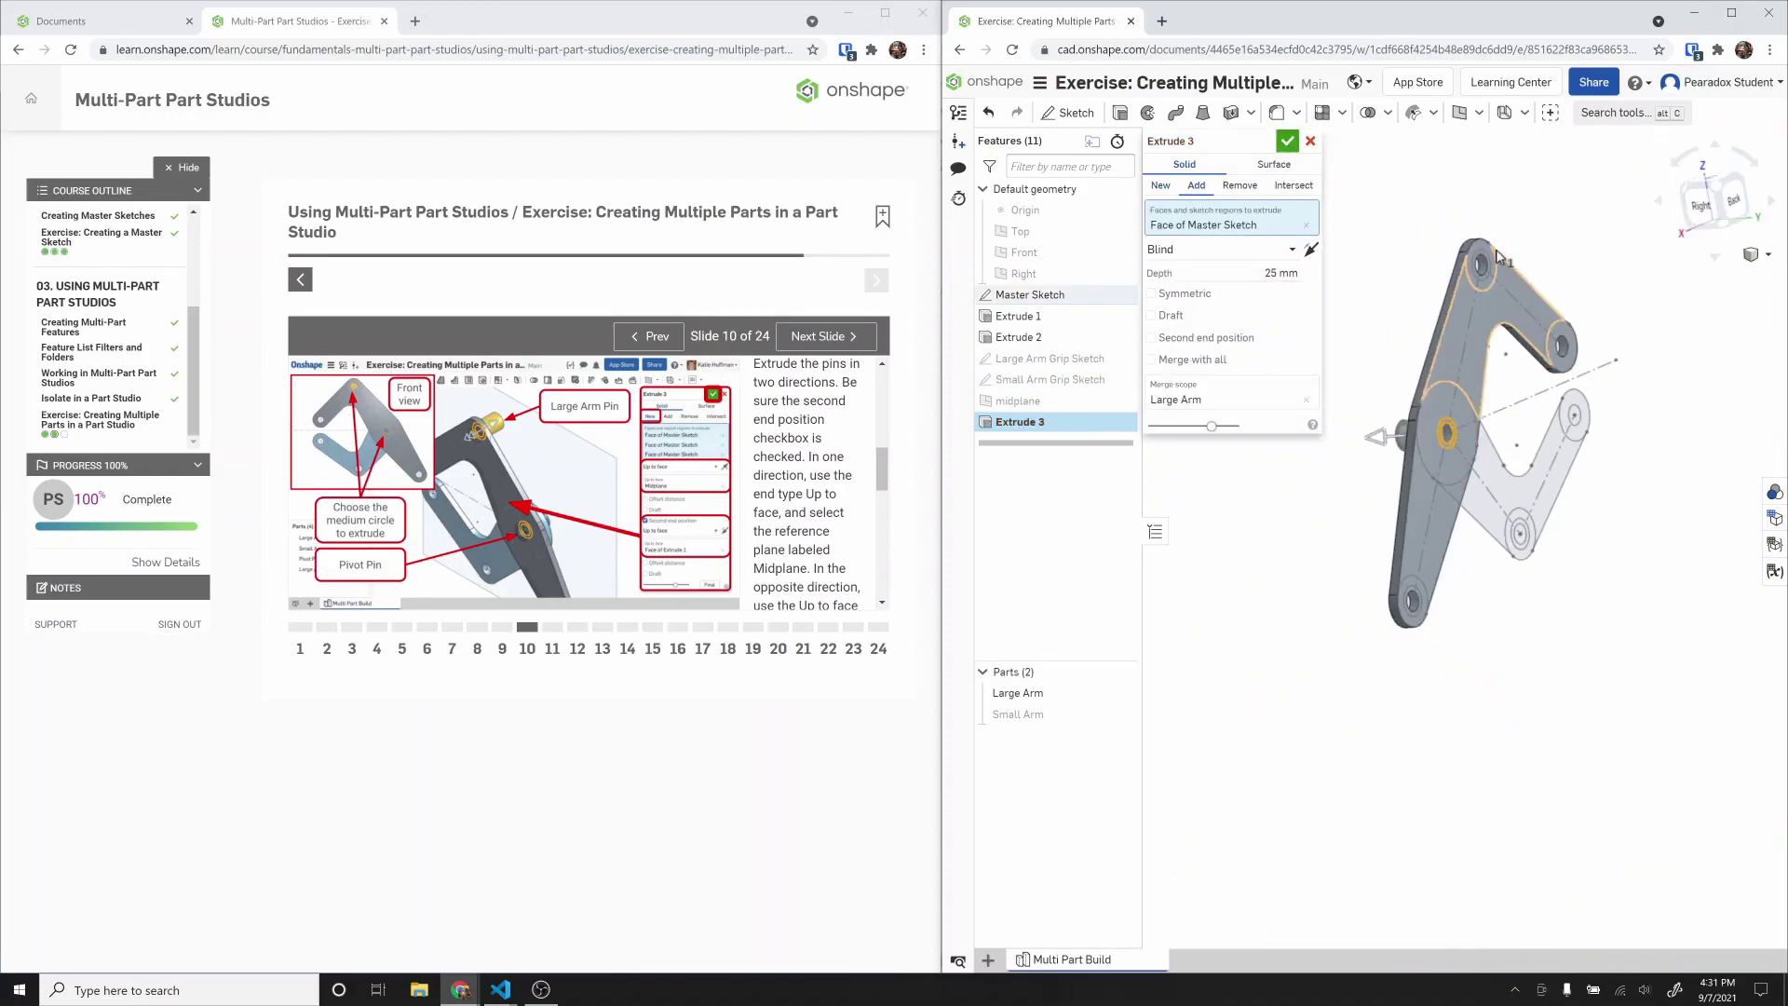
scroll(1490, 254, "up", 5)
left_click(1445, 271)
scroll(1445, 271, "down", 5)
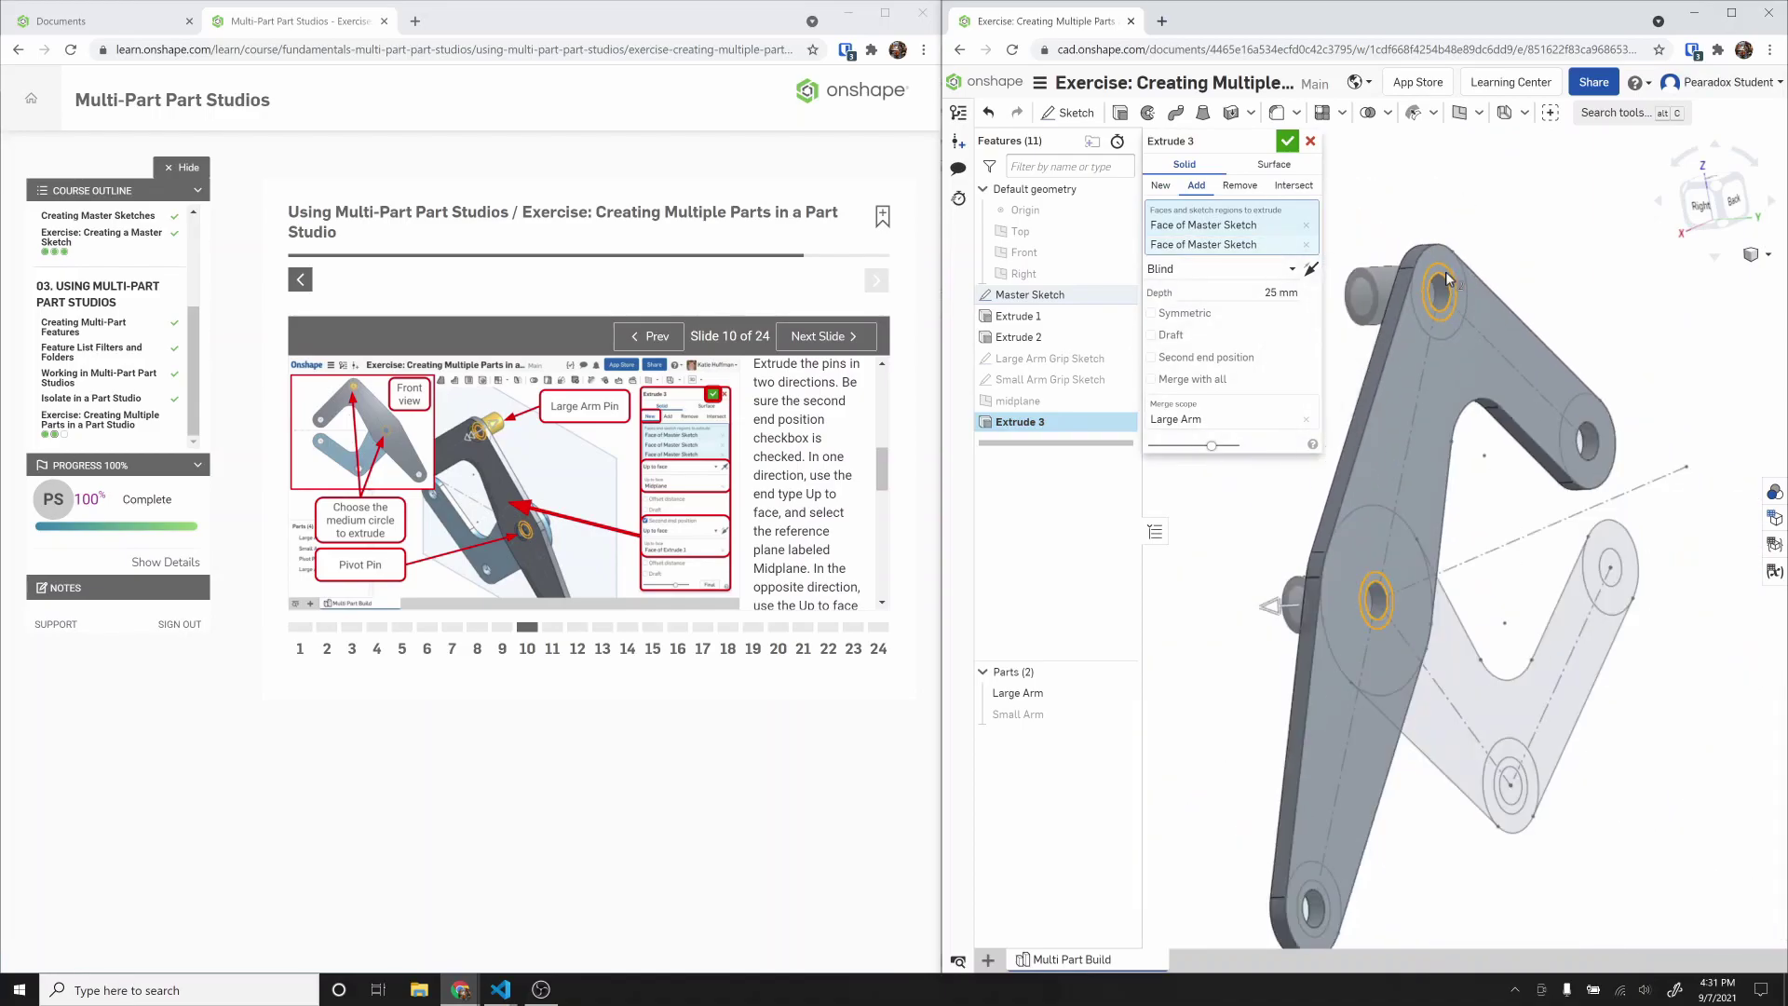
Step: Set the extrude's first end type to Up to face and choose the midplane as its limit
left_click(1178, 275)
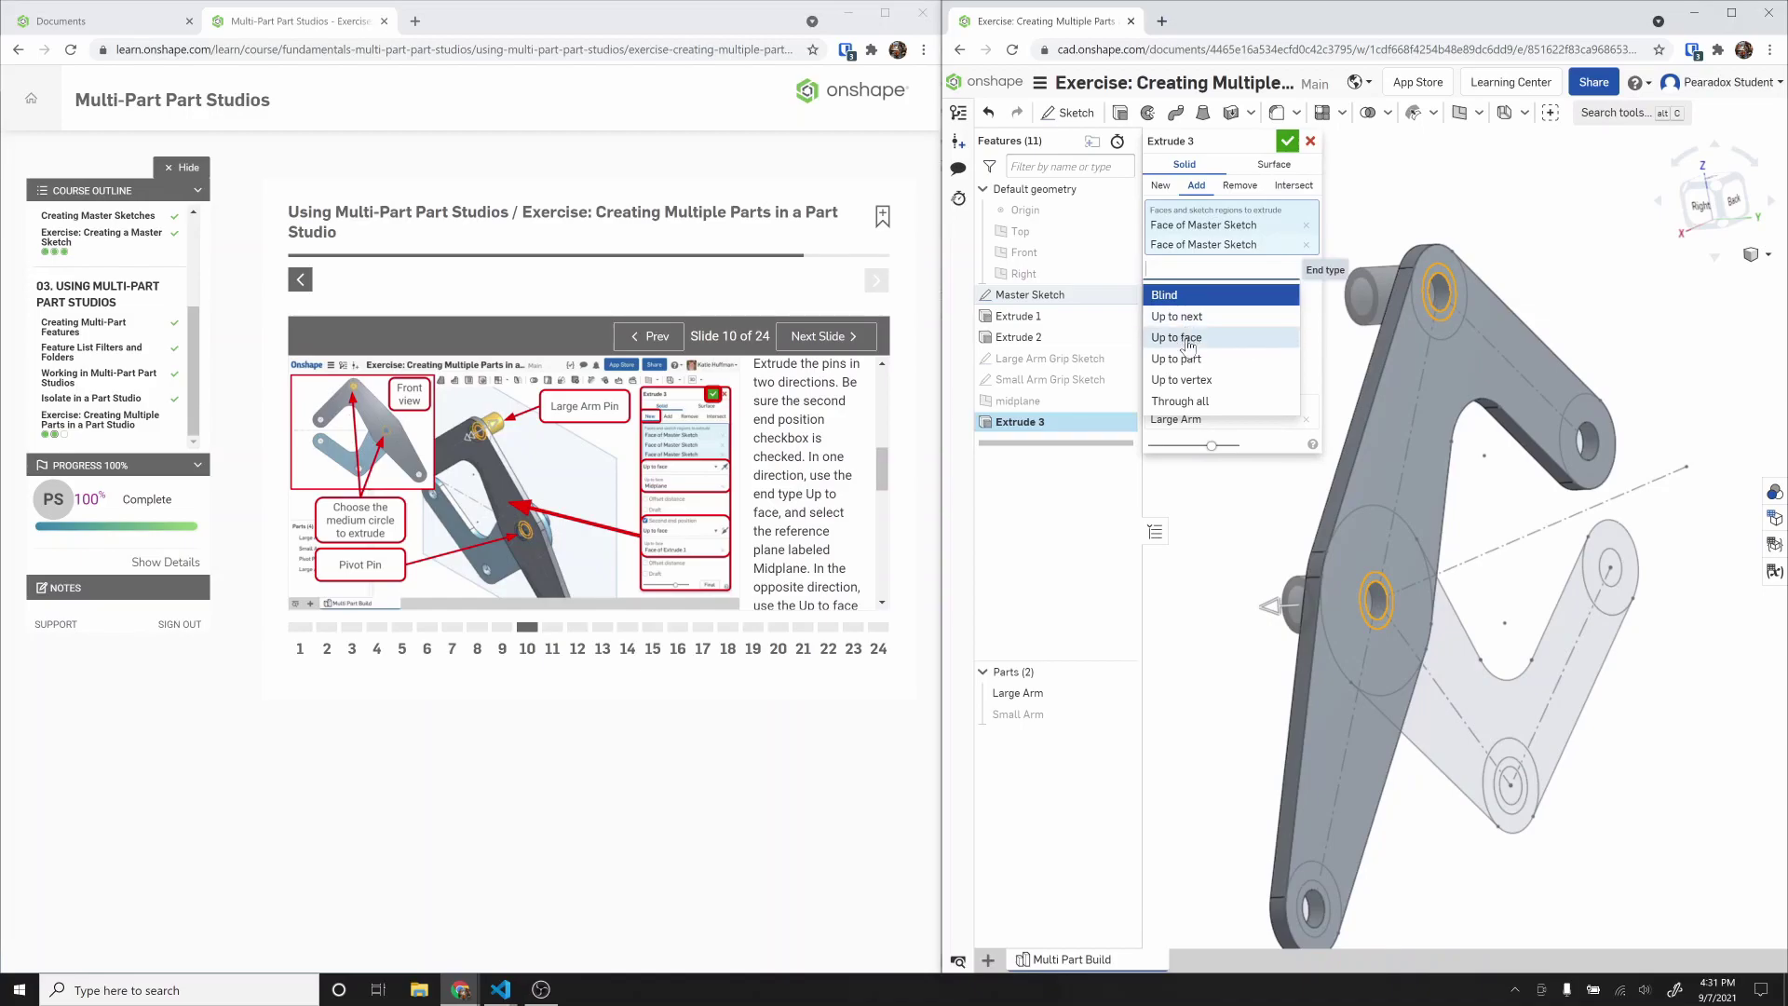
left_click(1185, 342)
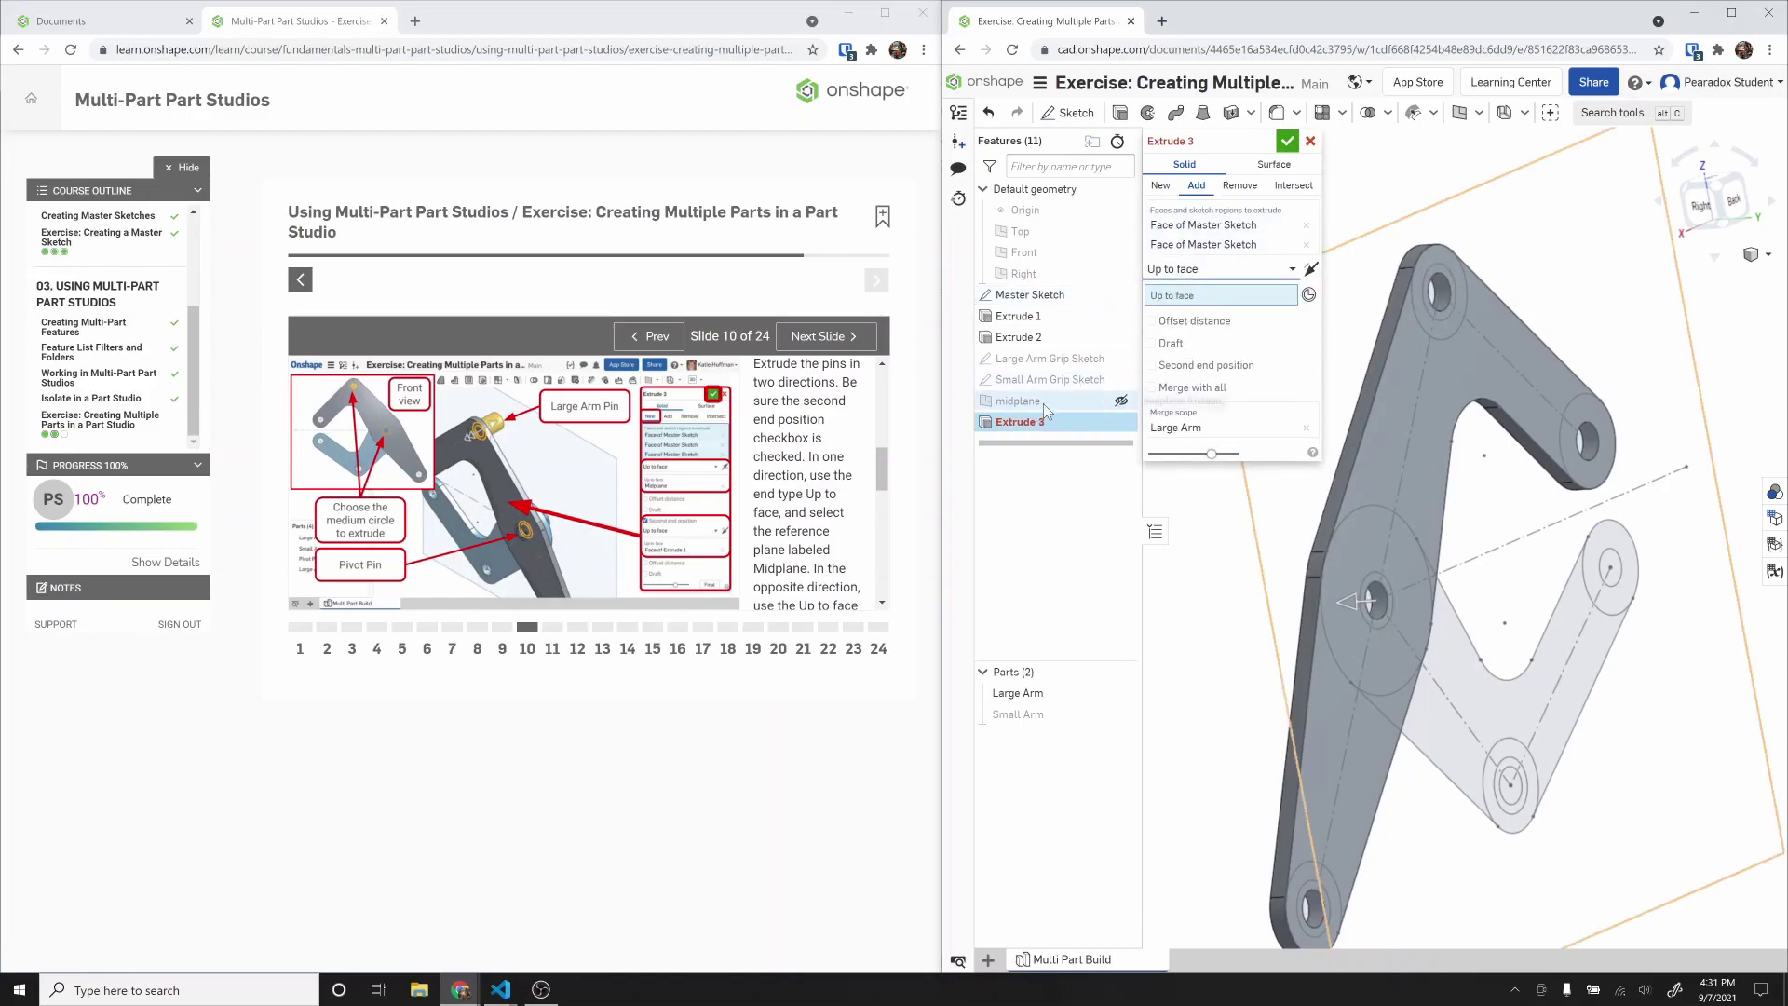
left_click(1050, 402)
Step: Enable the second end position with end type Up to face and select the Large Arm's outer broad face
left_click(1153, 380)
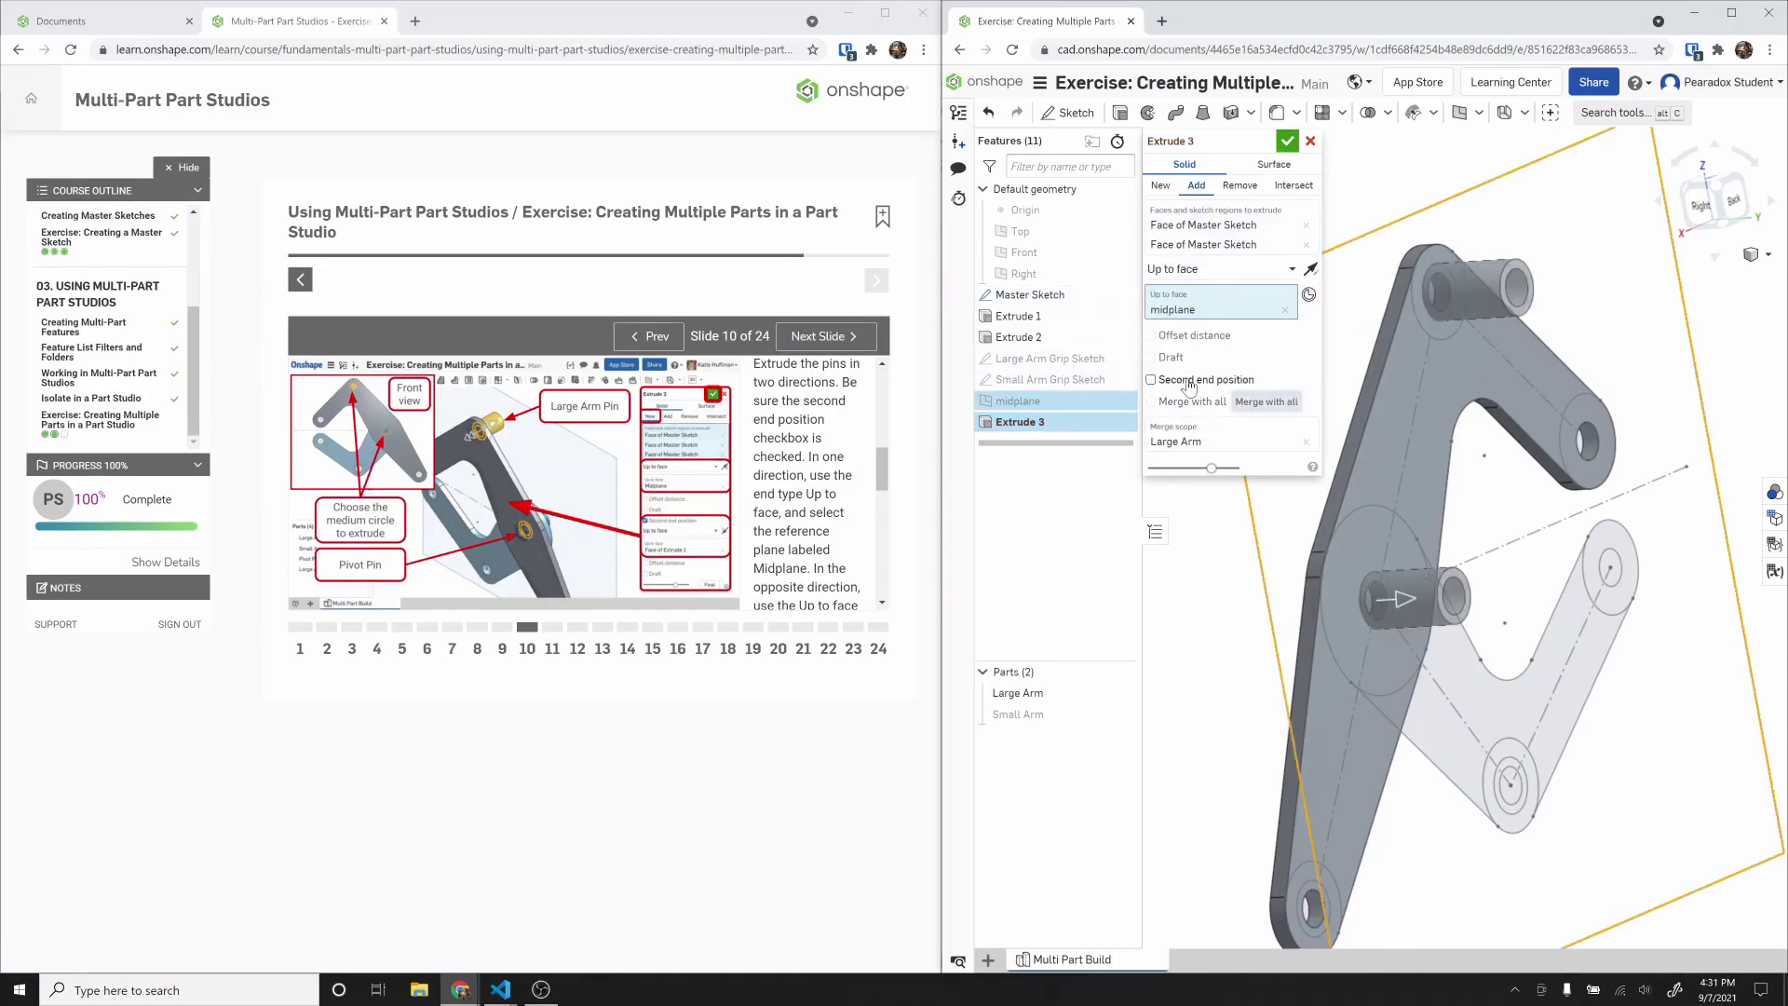
left_click(1208, 402)
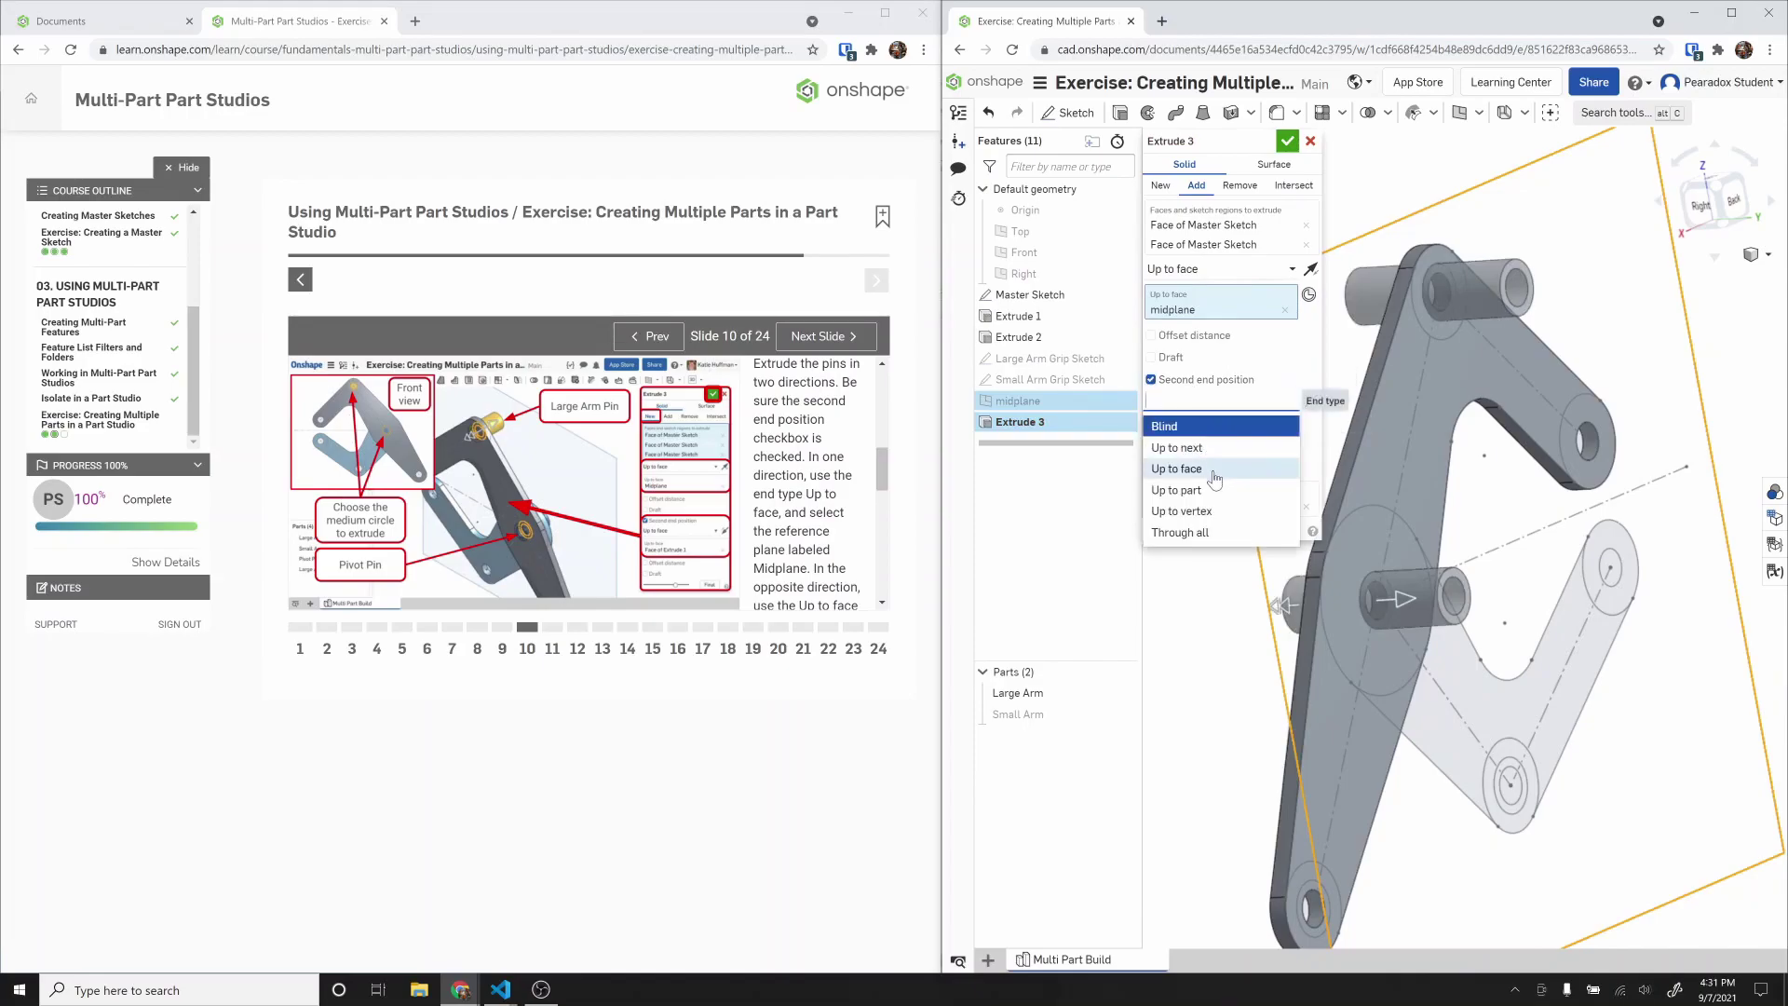
left_click(1211, 468)
right_click_drag(1239, 471, 1371, 527)
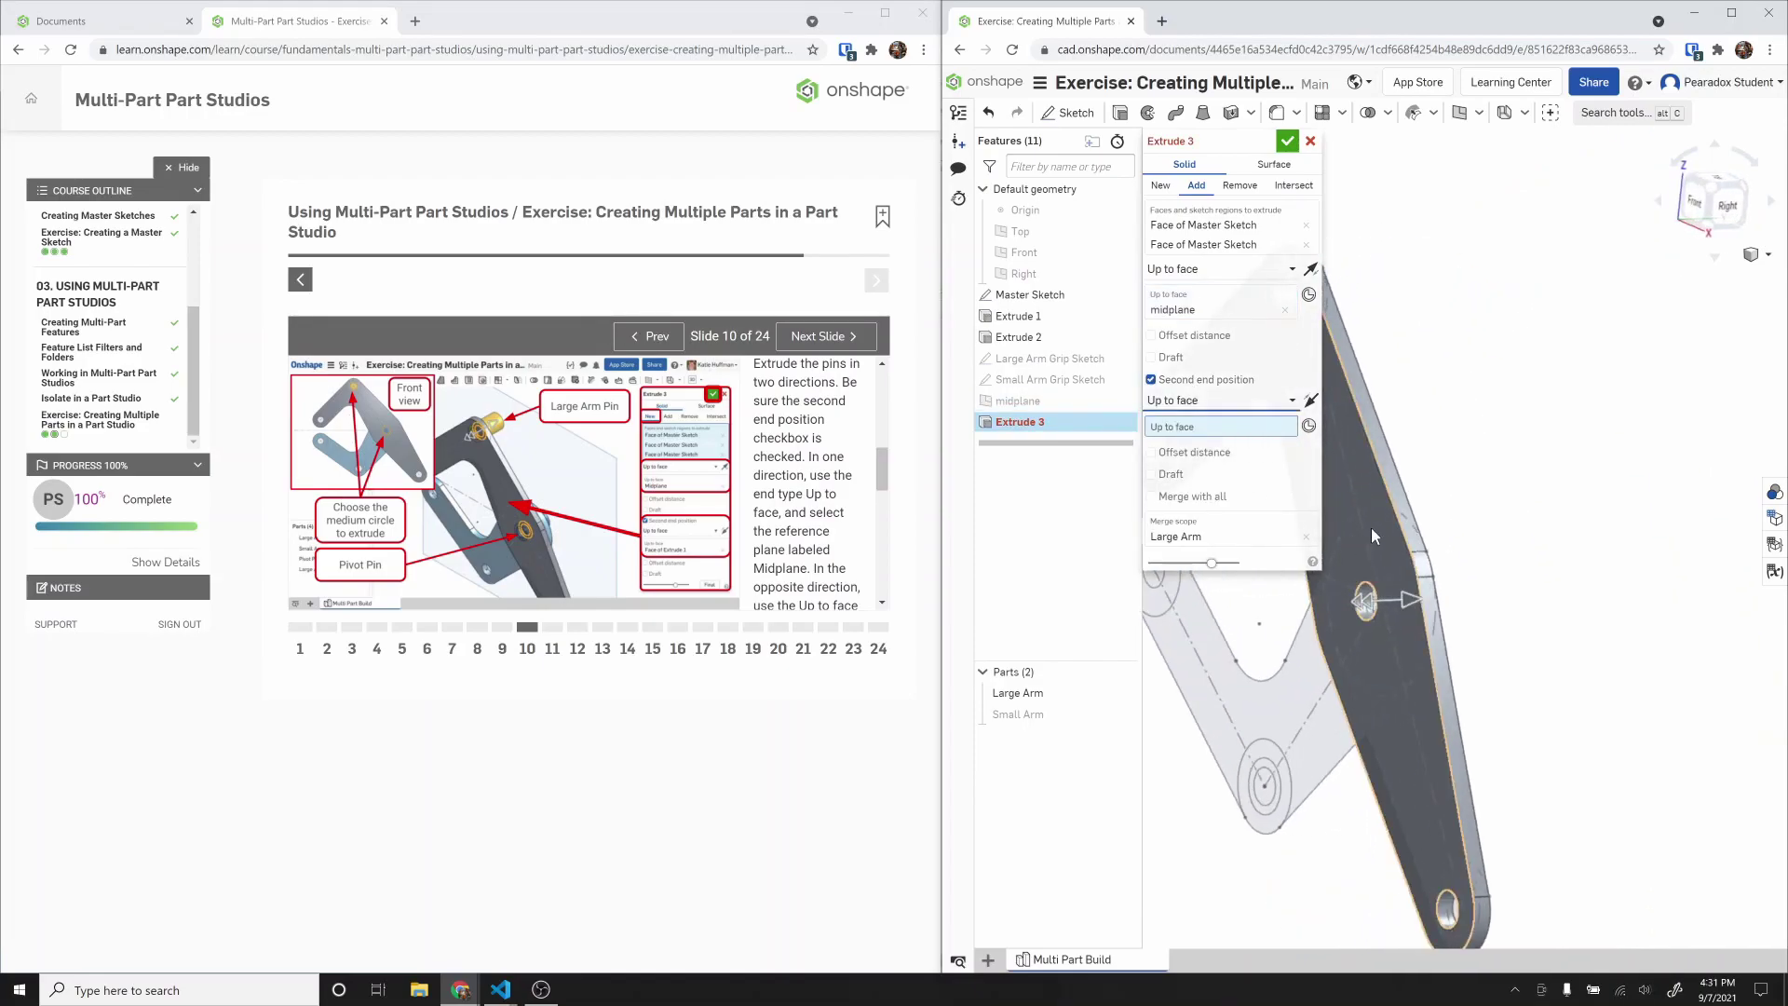
left_click(1371, 527)
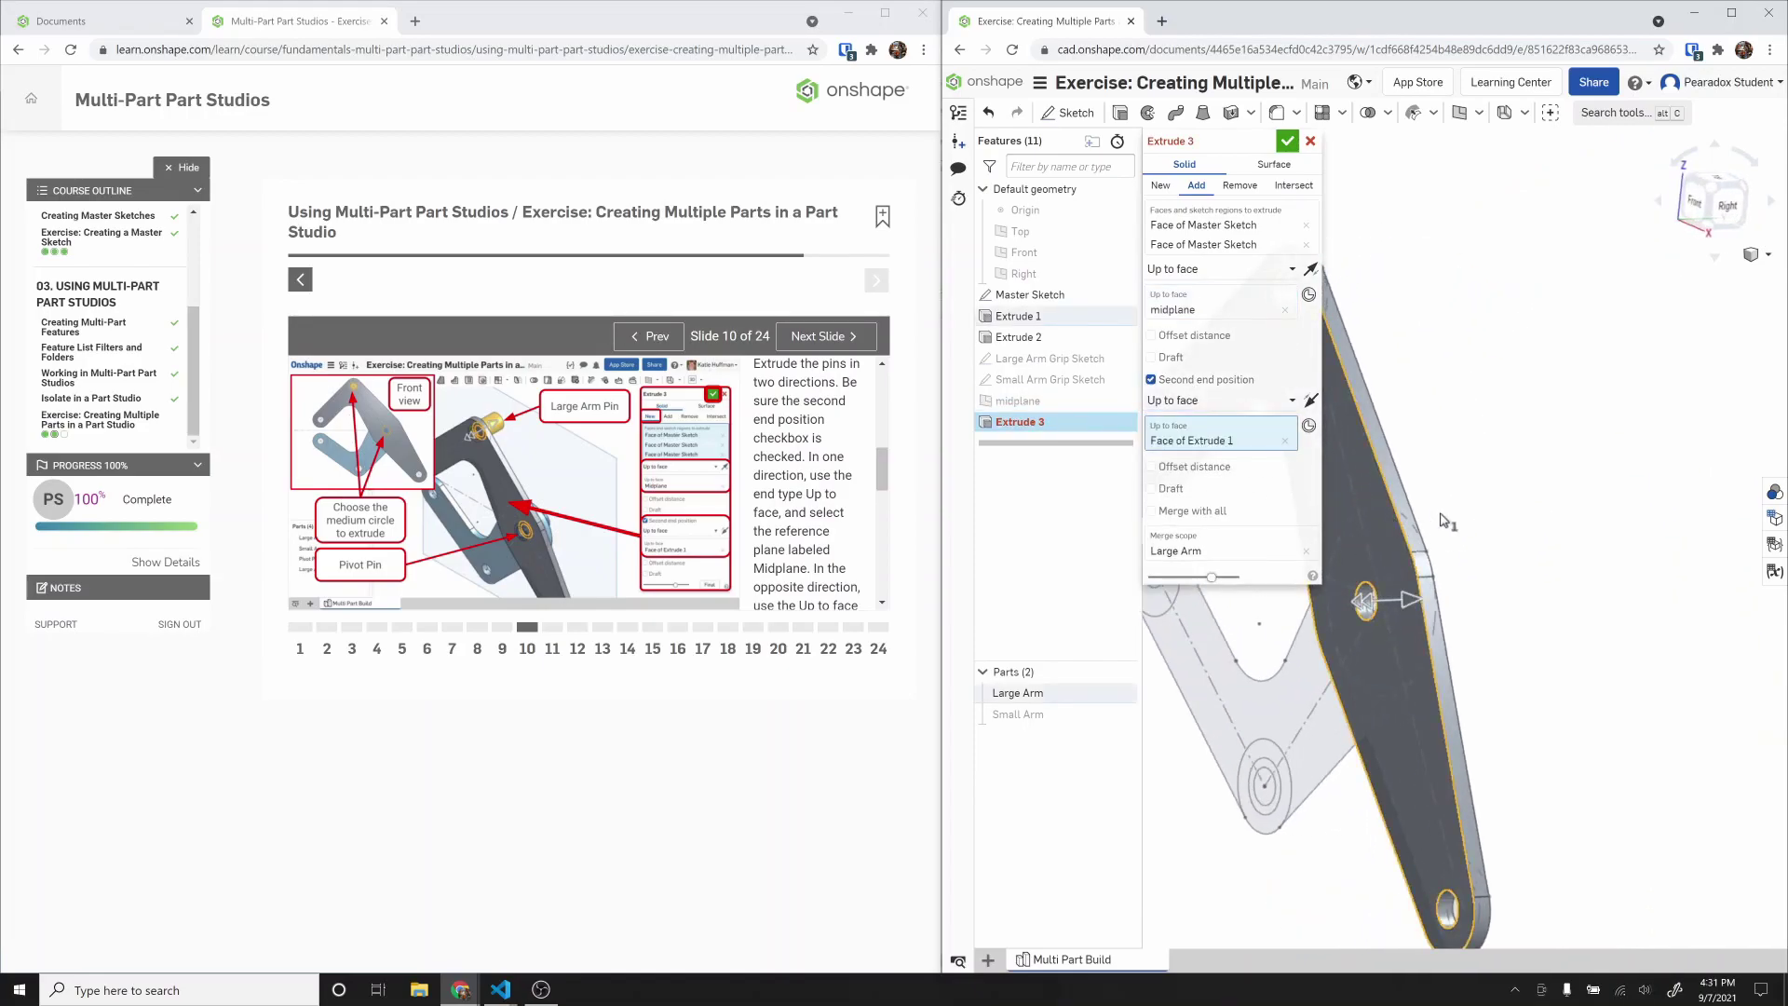
Step: Set the extrude to create new parts and accept the two pins
left_click(1159, 185)
right_click_drag(1504, 441, 1481, 476)
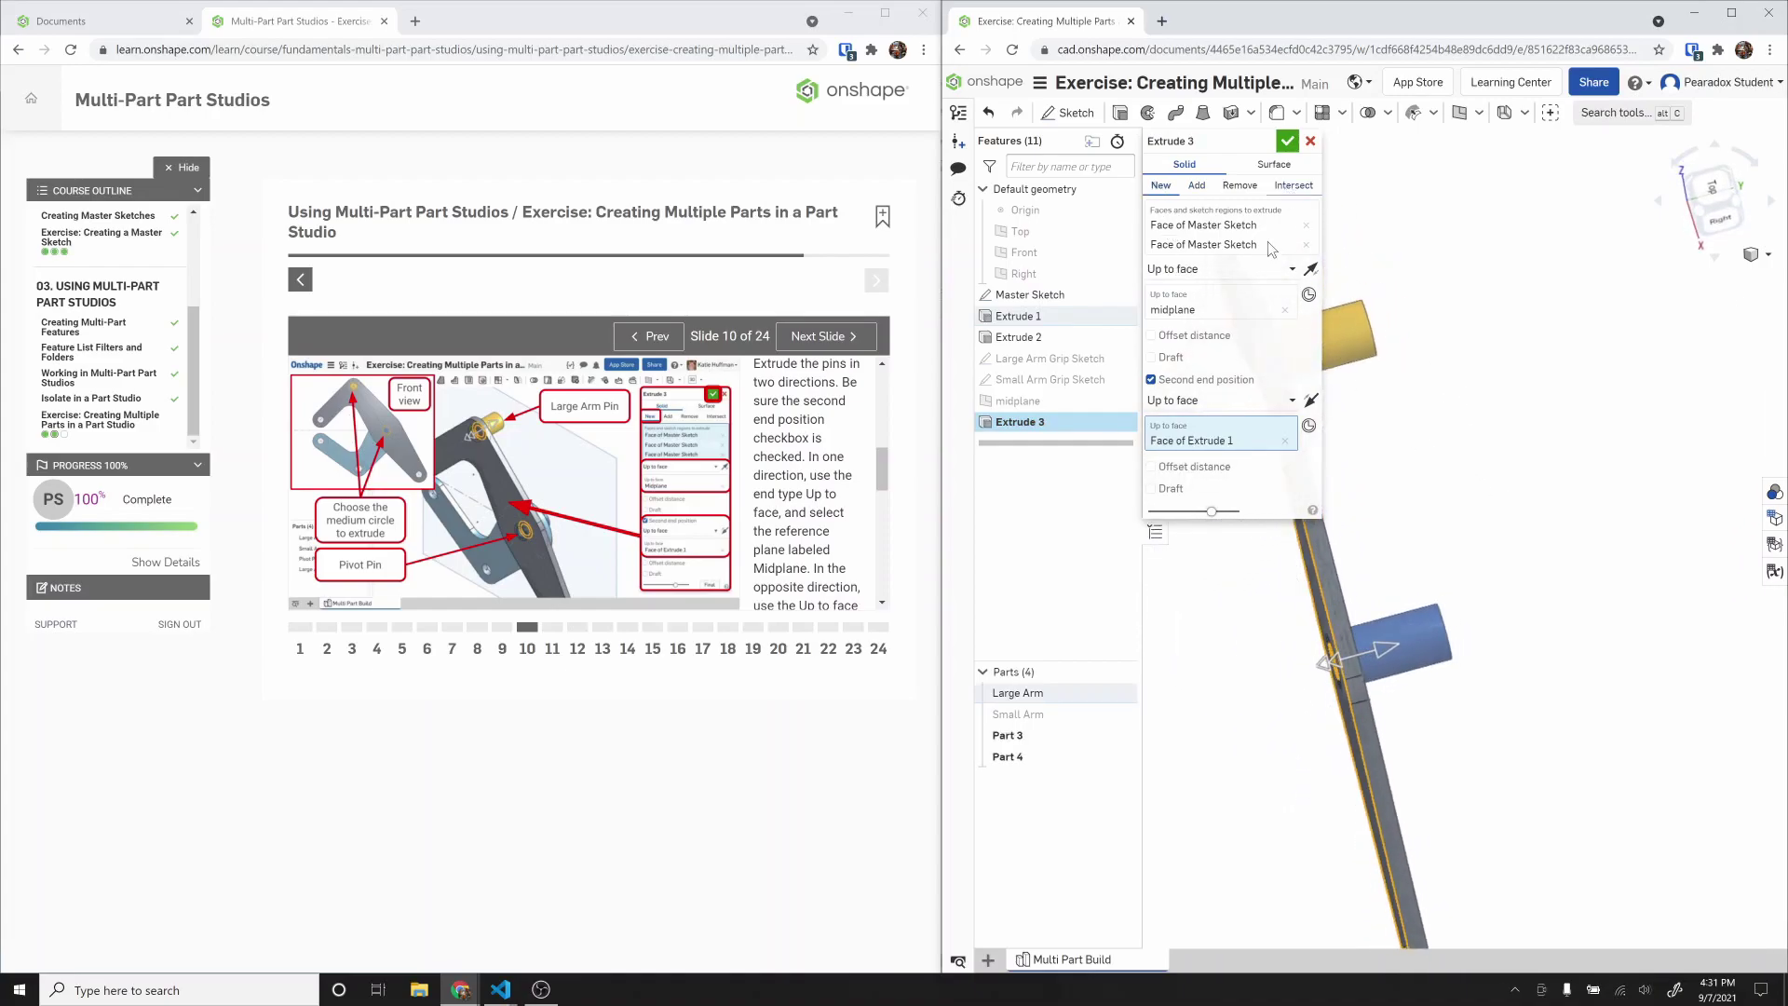
left_click(1287, 140)
right_click_drag(1514, 473, 1210, 438)
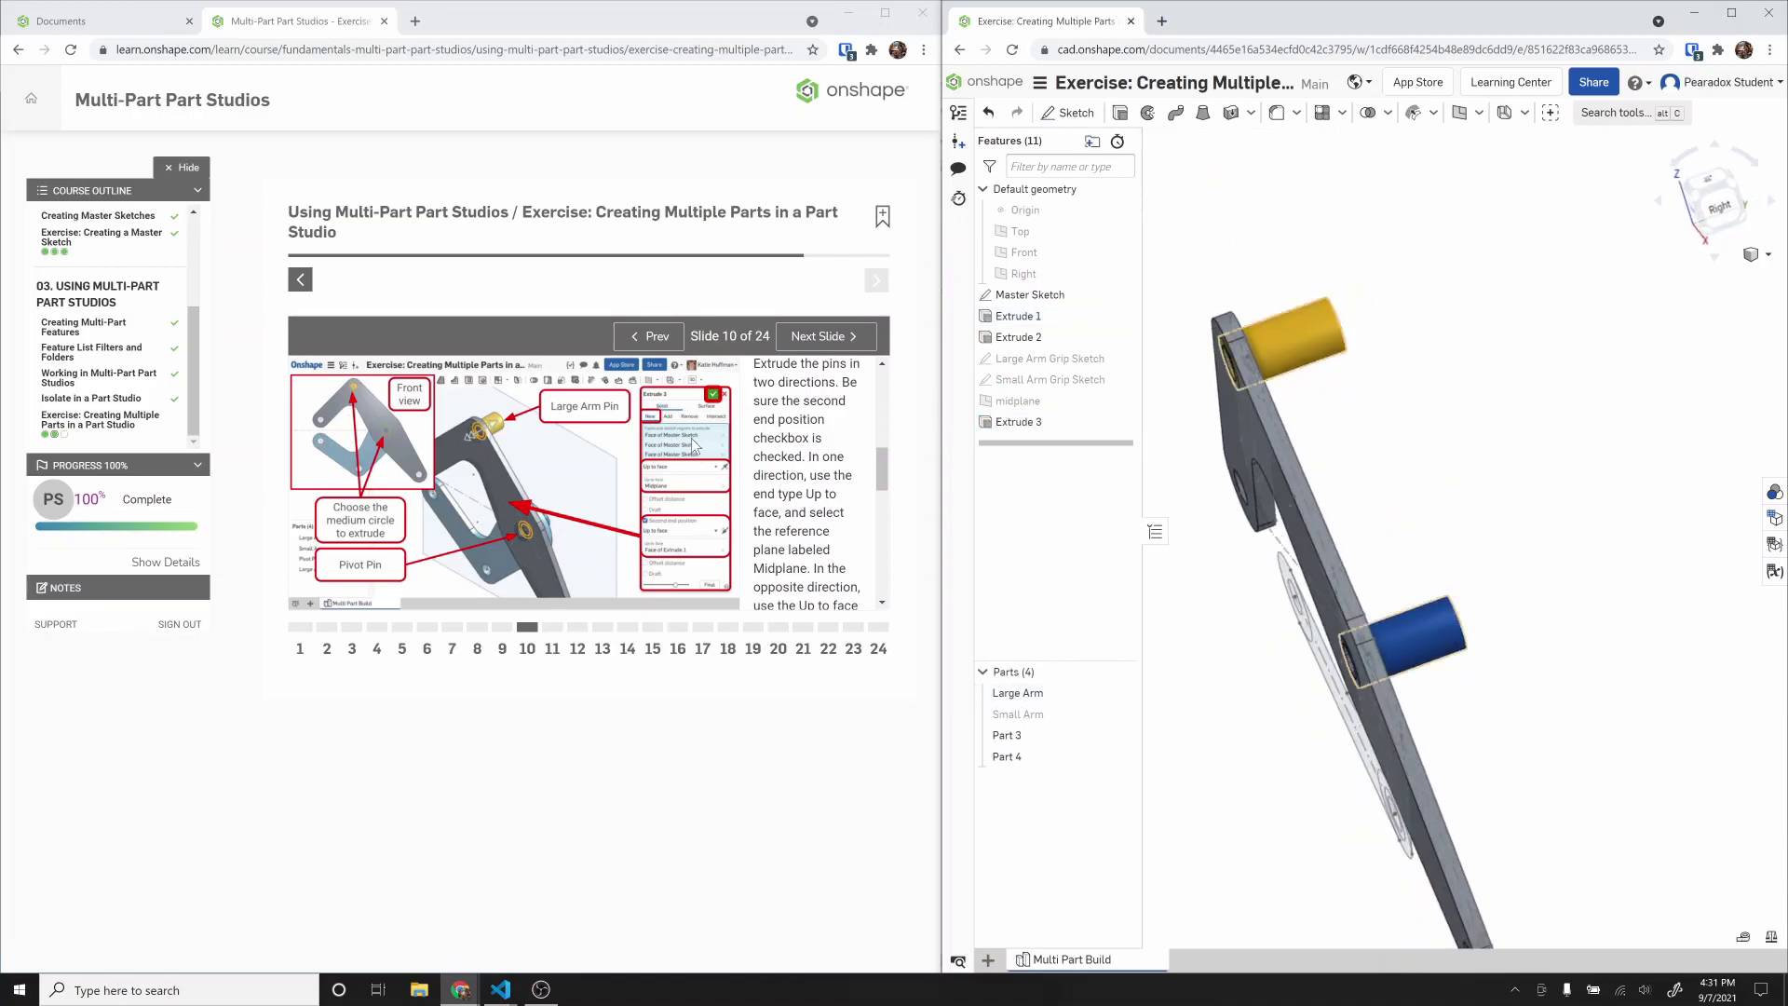
Step: Read the rest of the slide 10 instructions on the end types, pin names and profile selection hint
scroll(787, 513, "down", 1)
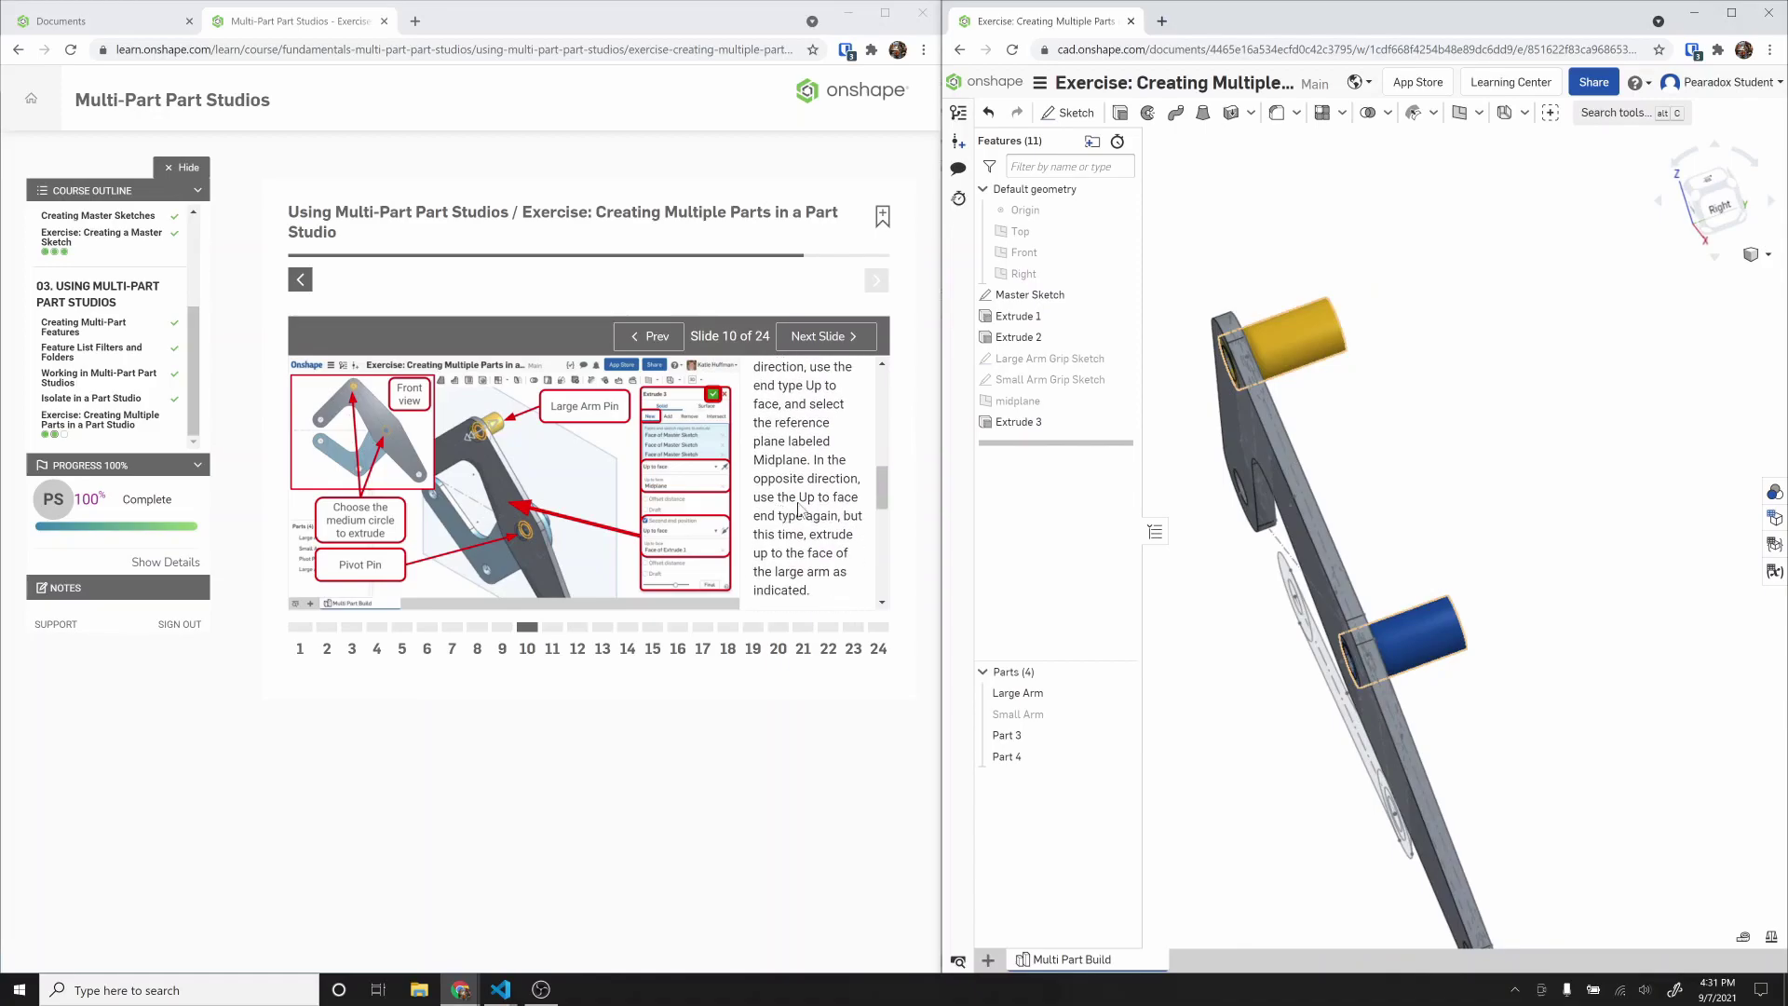
scroll(803, 518, "down", 1)
scroll(820, 512, "up", 1)
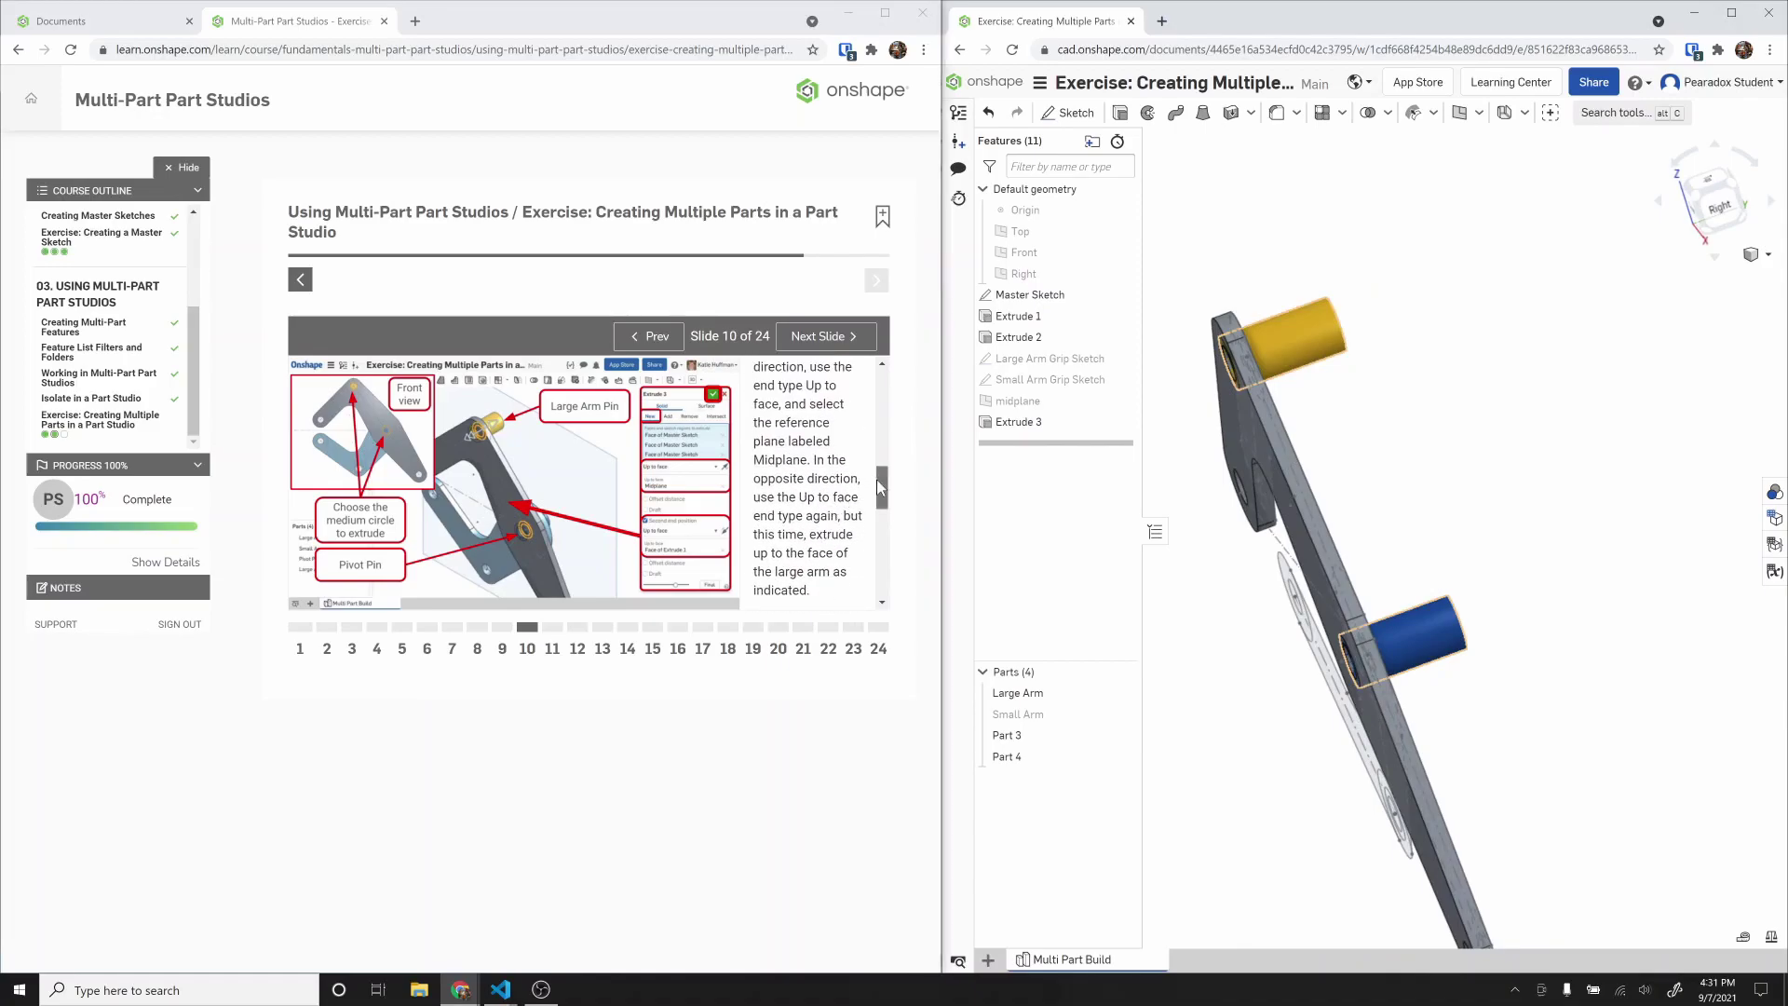
left_click_drag(879, 478, 881, 530)
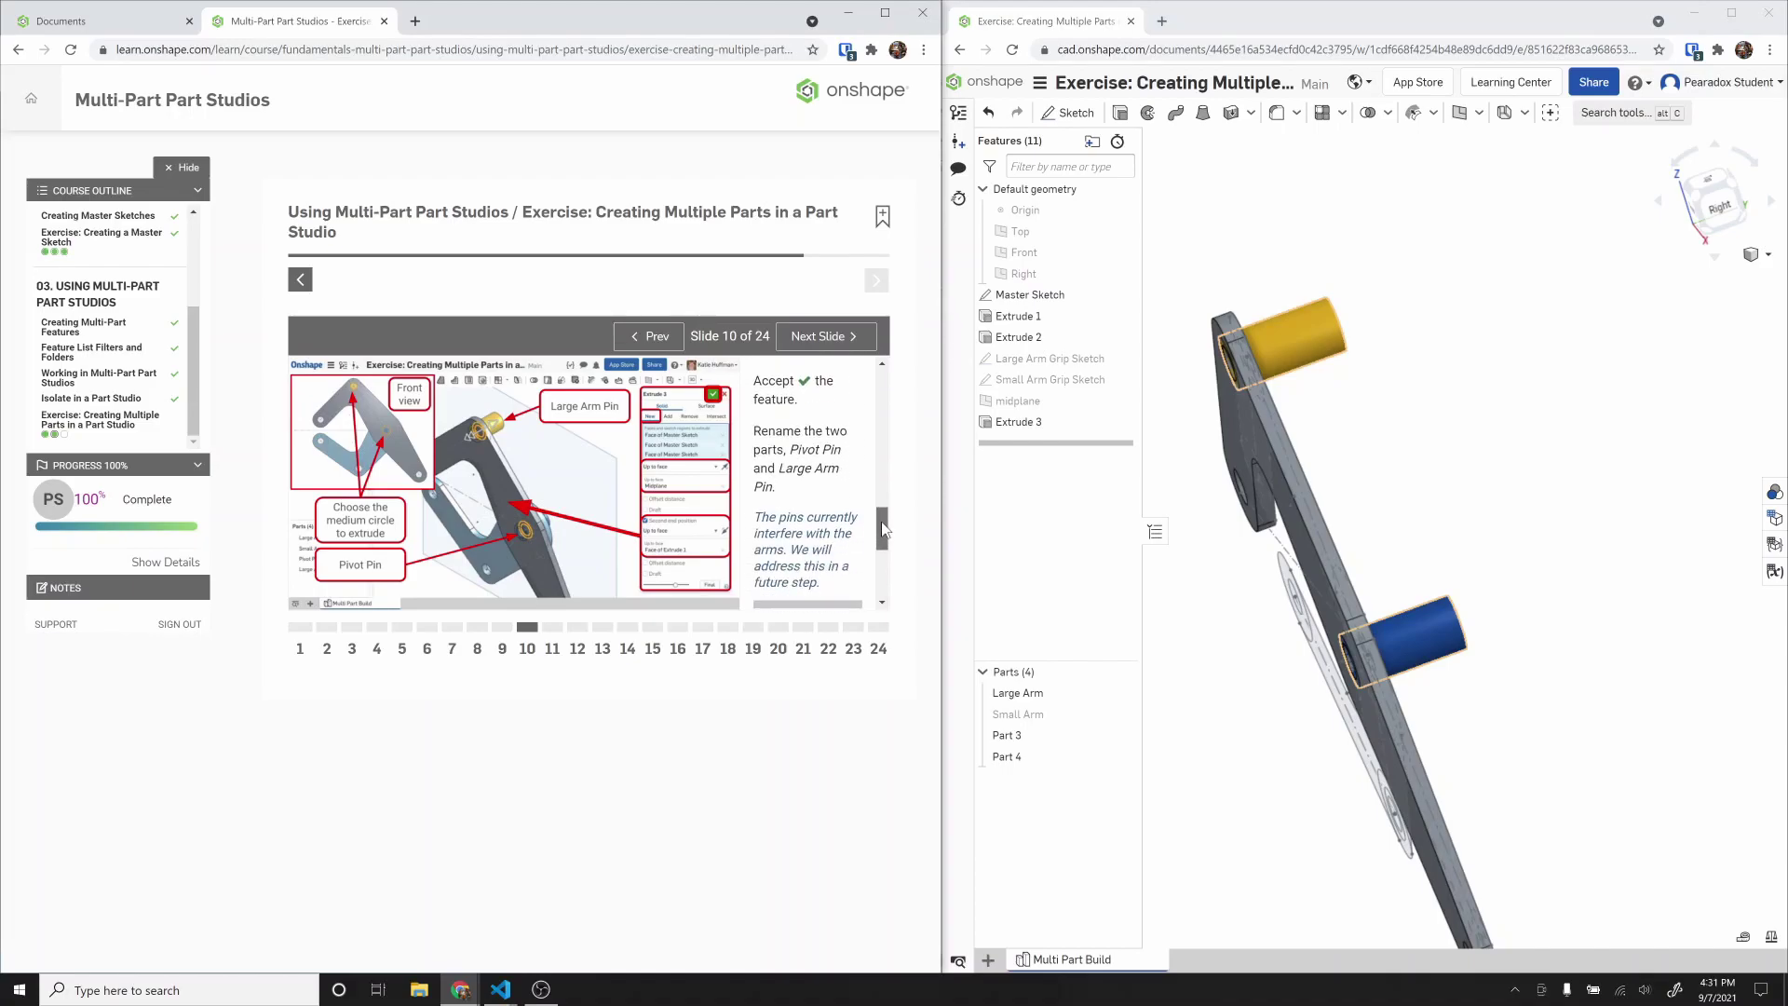
left_click(1013, 736)
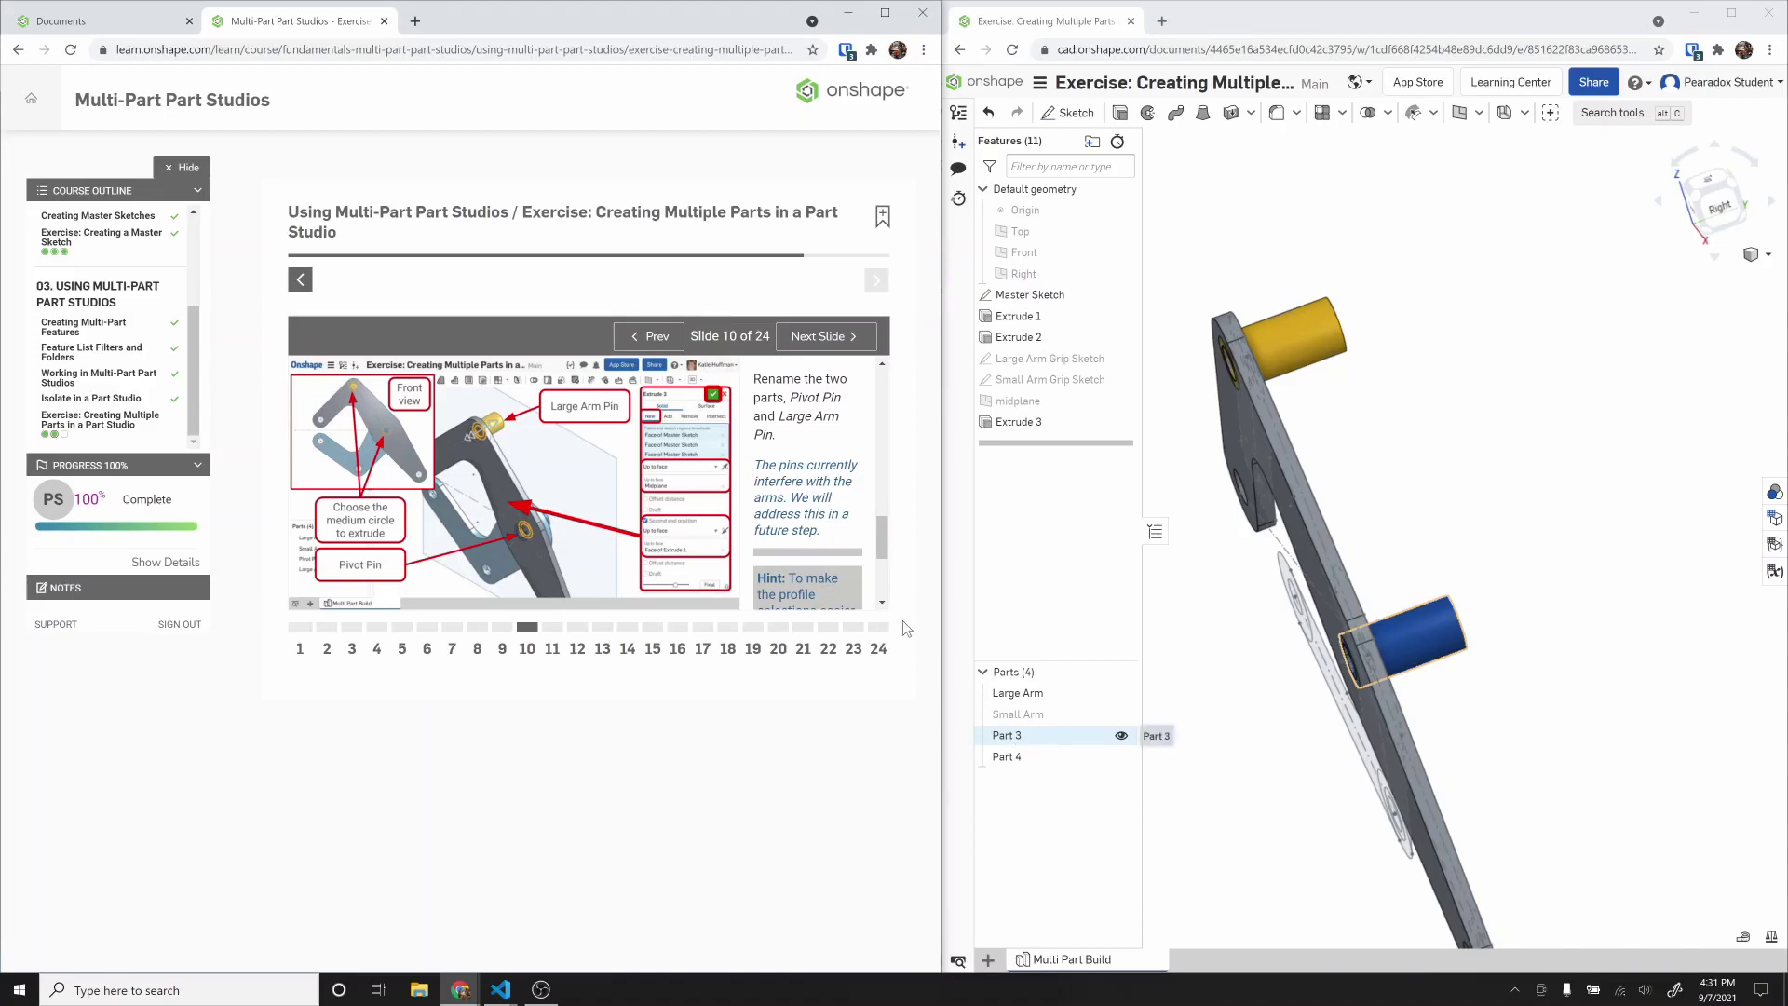
left_click_drag(885, 547, 886, 575)
scroll(813, 457, "down", 1)
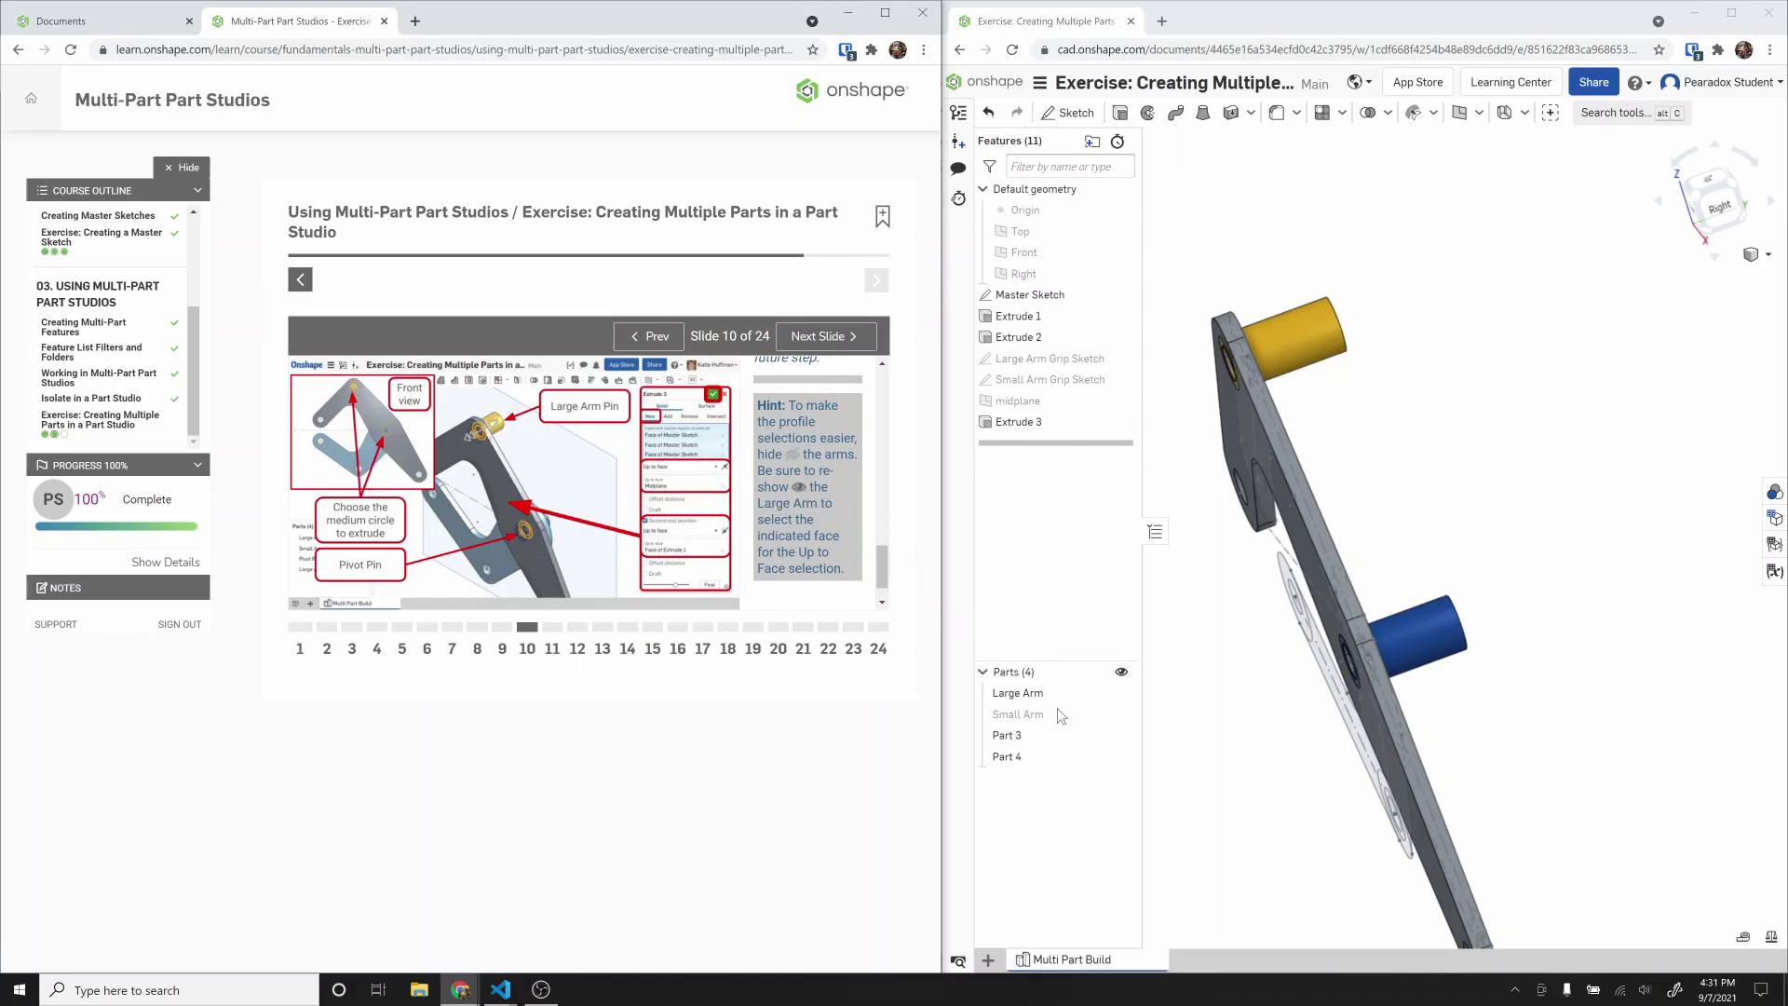
Step: Show the Small Arm and rename Part 3 as "pivot pin"
left_click(1122, 715)
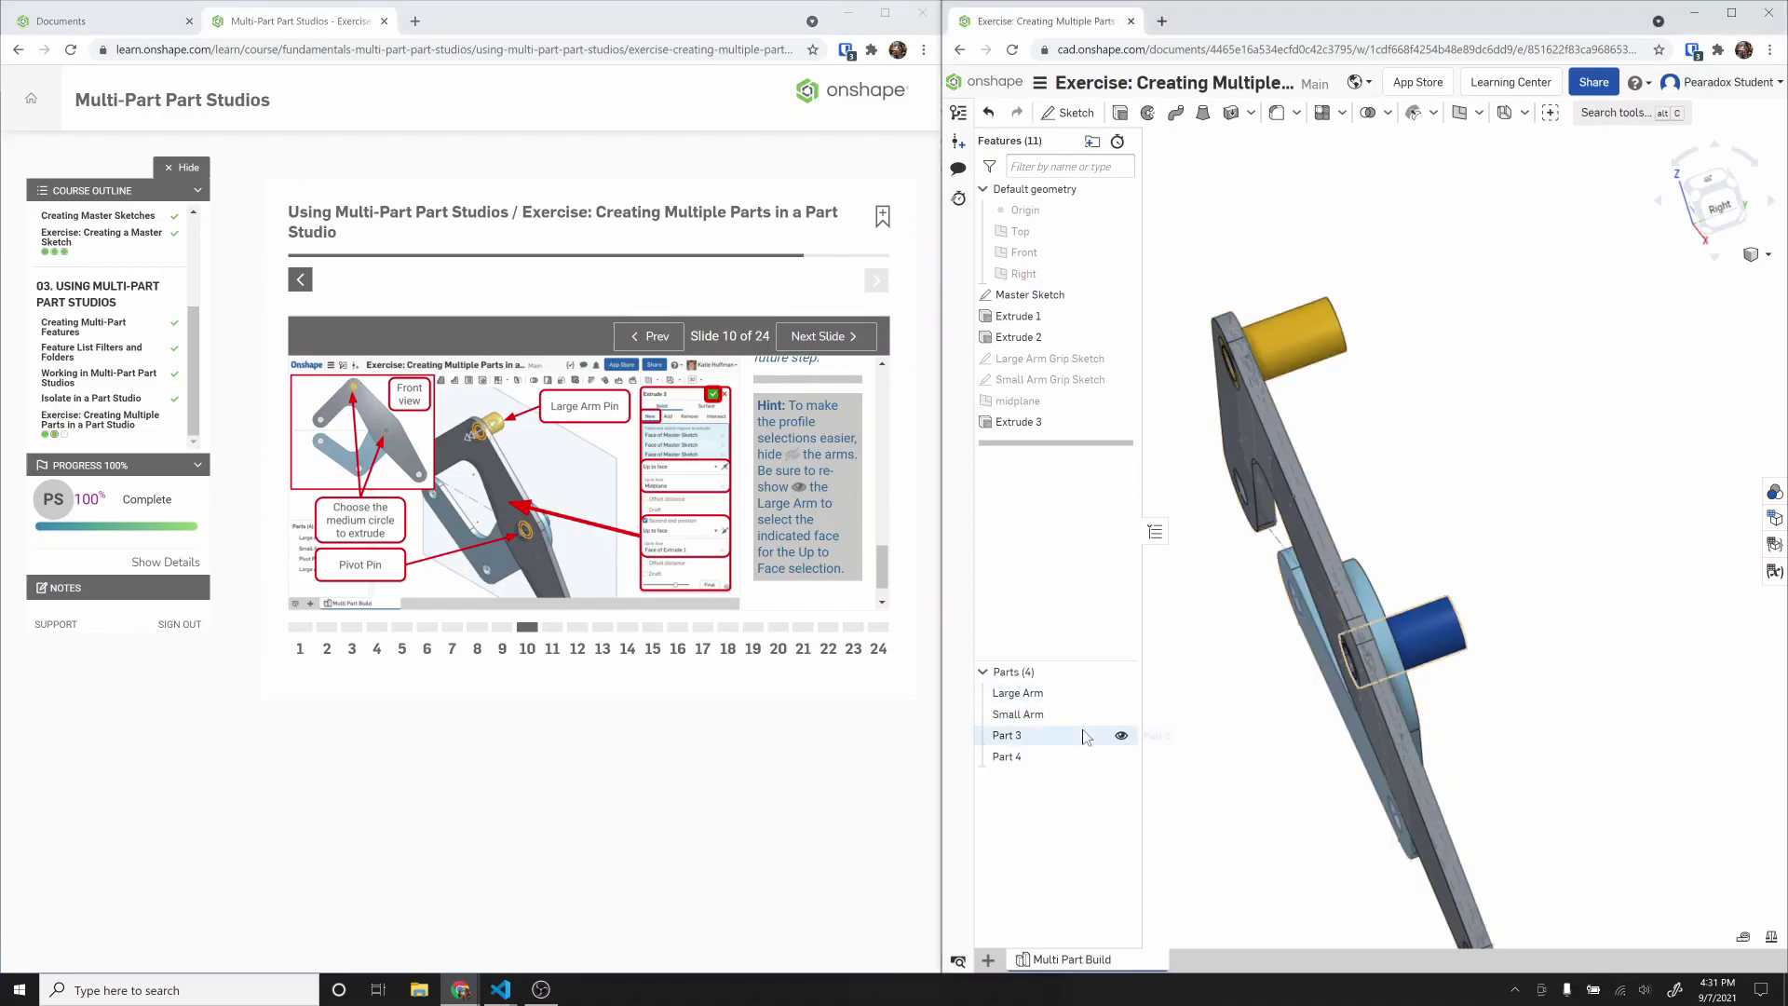
right_click_drag(1293, 740, 1340, 742)
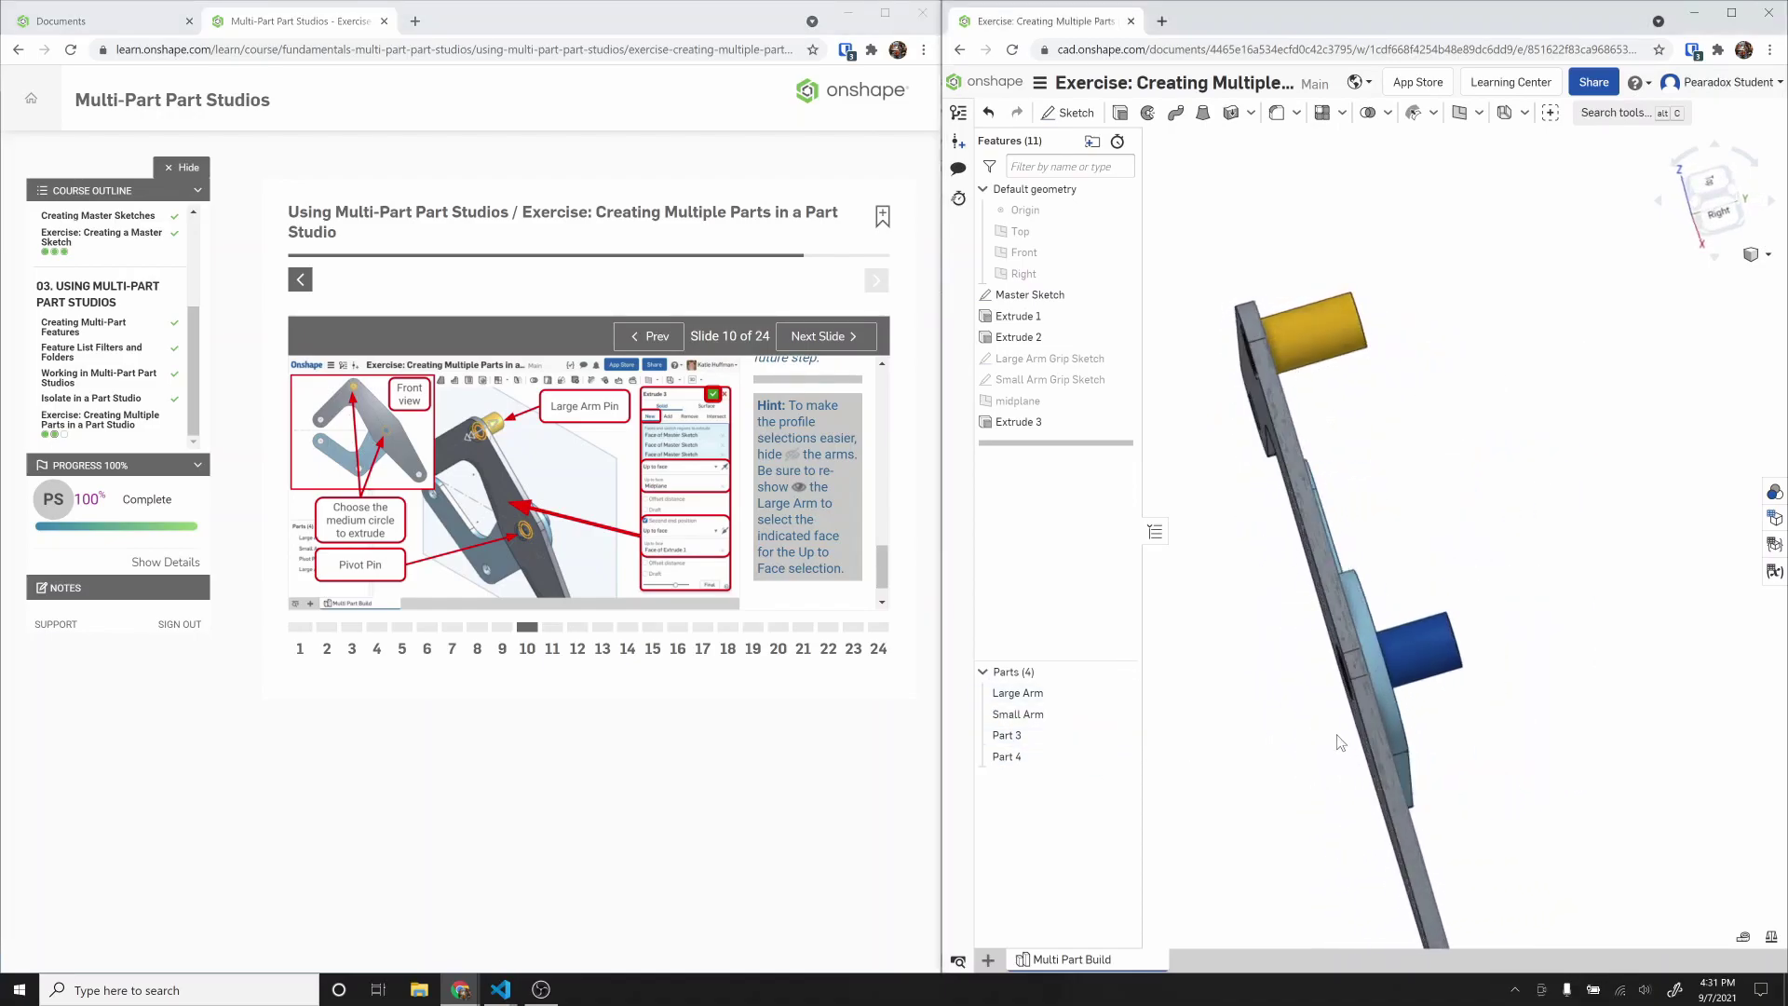
right_click(1070, 738)
right_click(1030, 734)
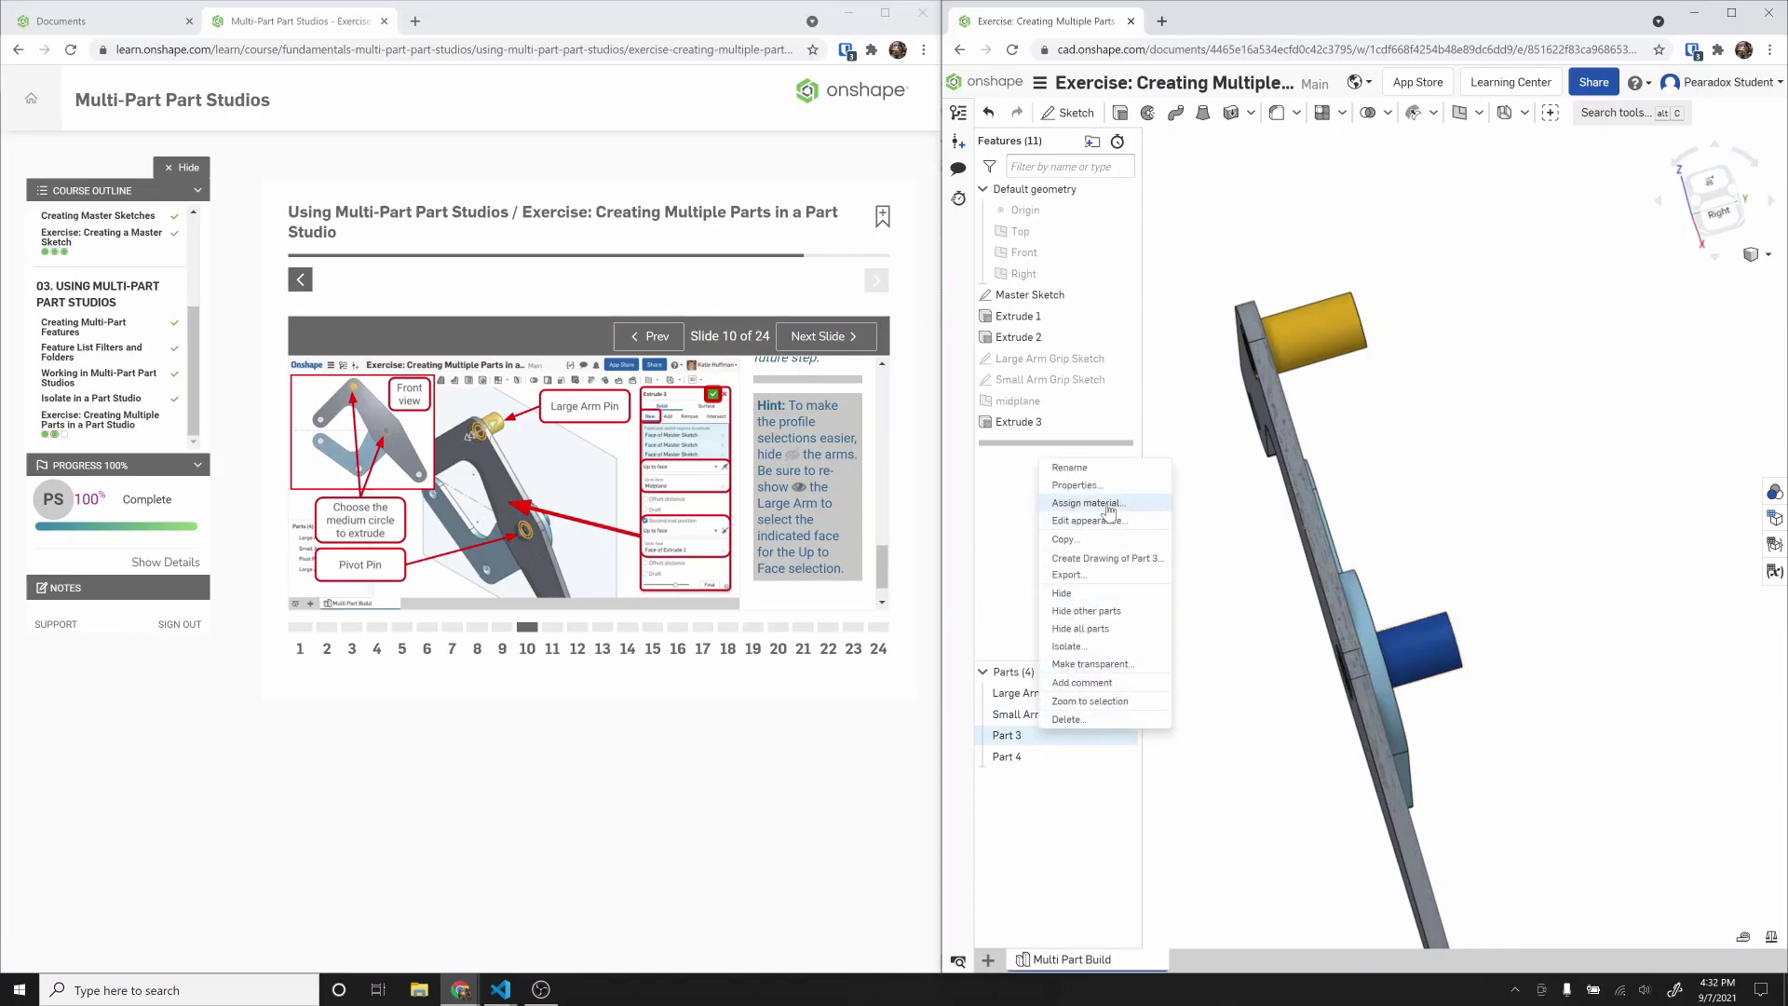
left_click(1085, 469)
scroll(822, 496, "up", 4)
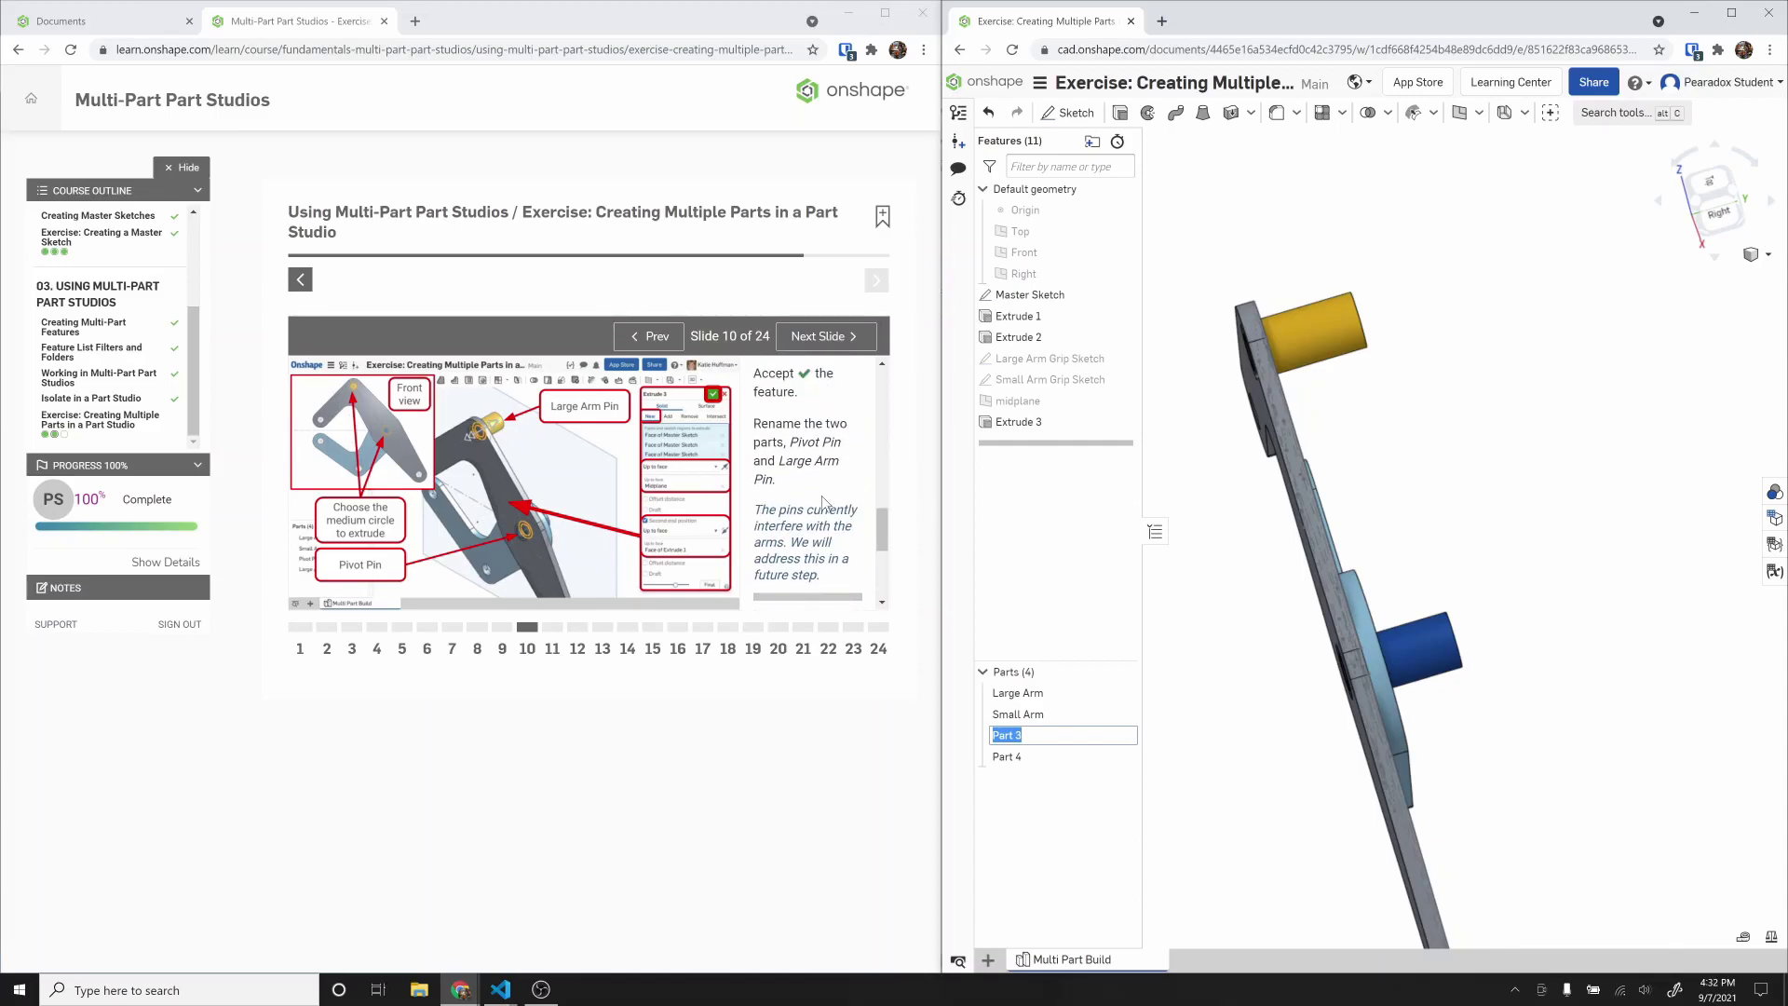
type("pivot pin")
key("Return")
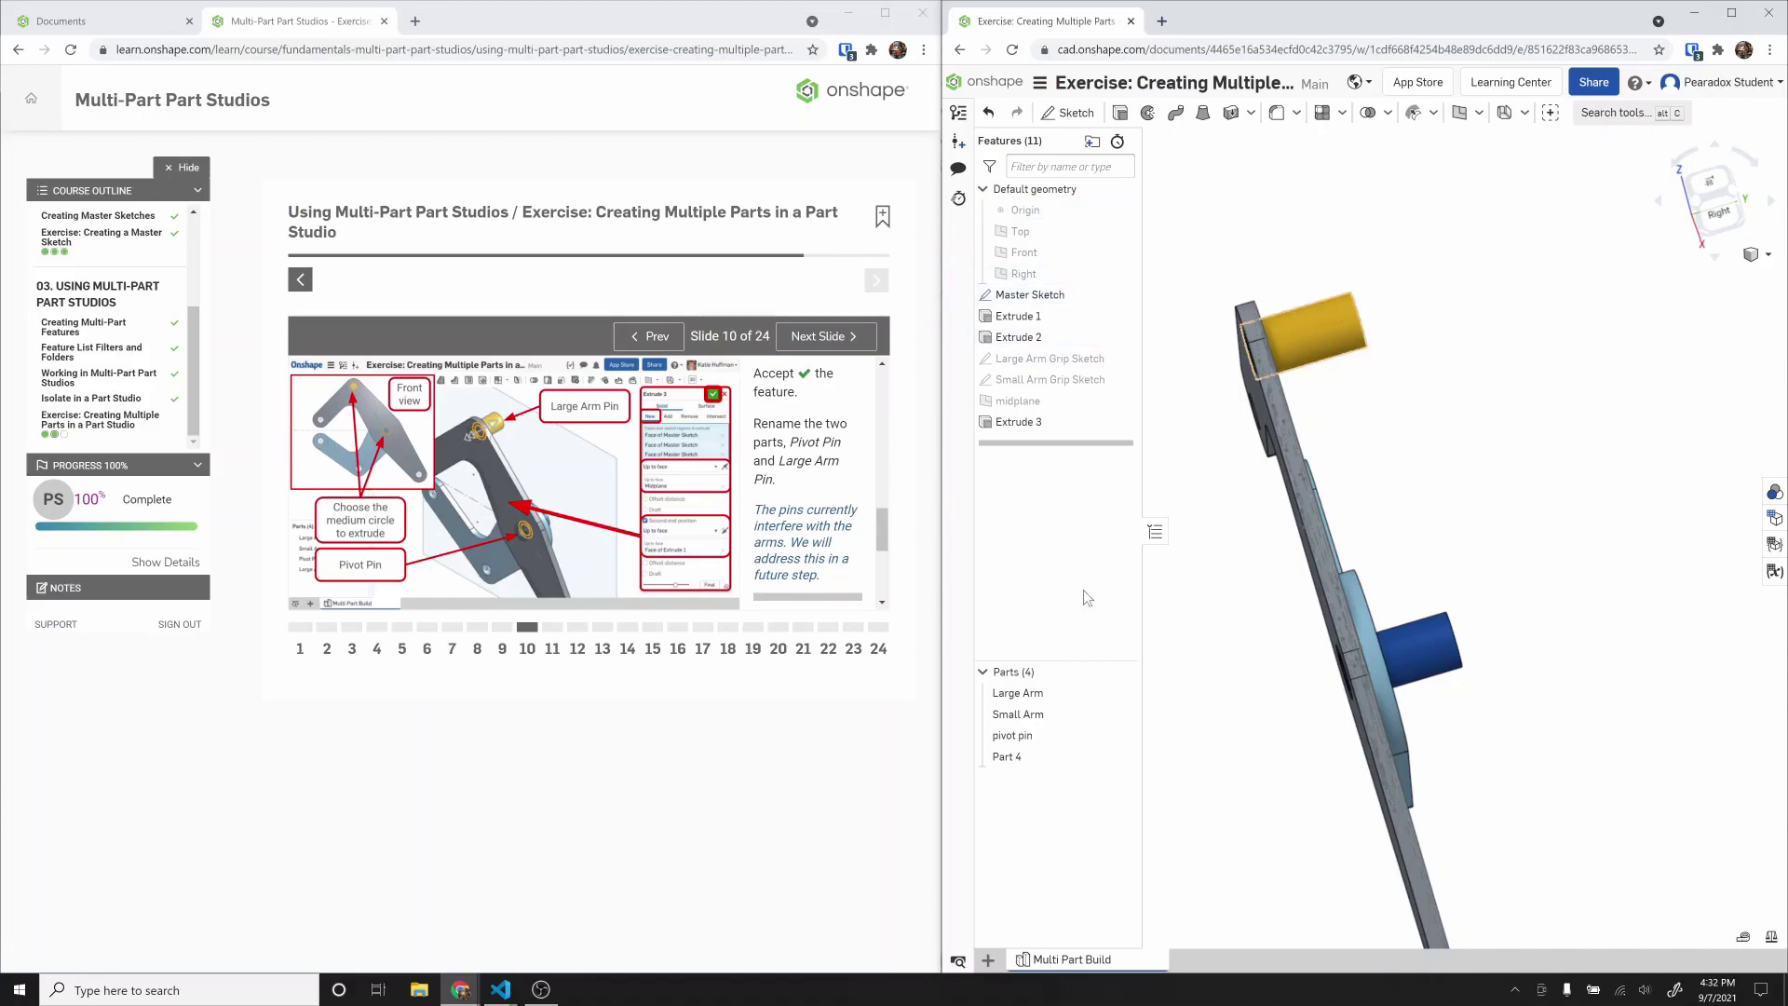
Step: Rename Part 4 as "Large Arm Pin"
right_click(1021, 756)
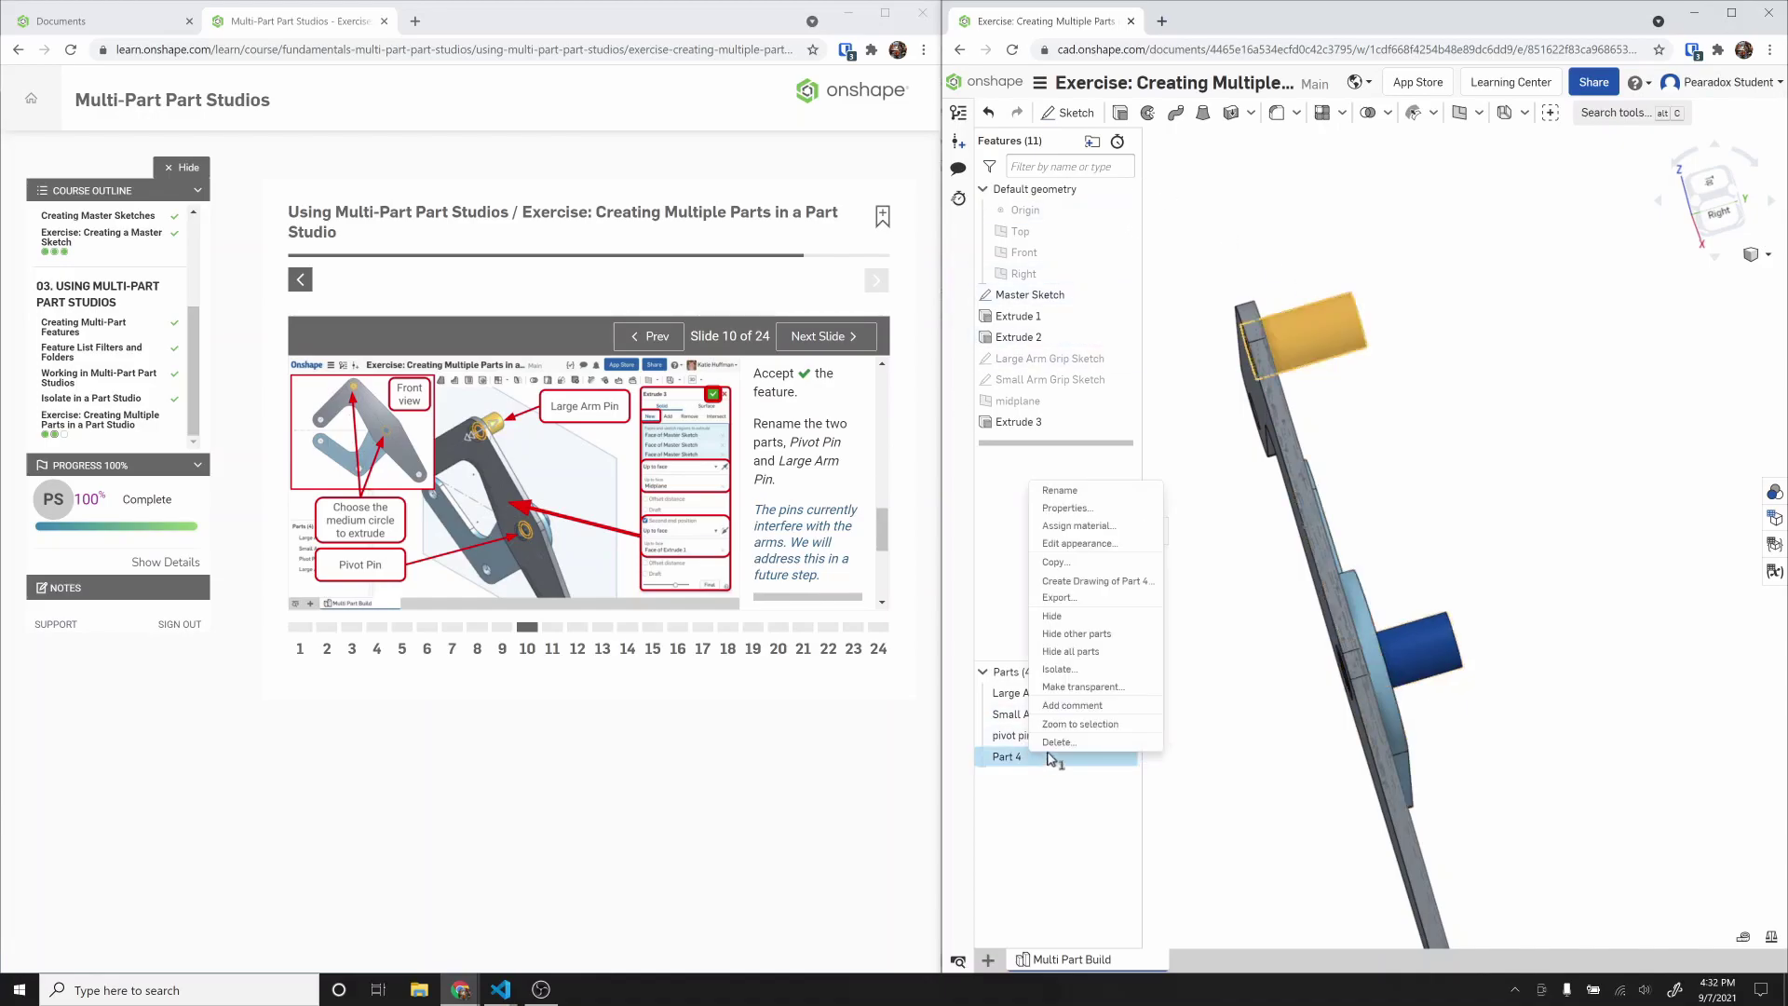
left_click(1079, 491)
type("L")
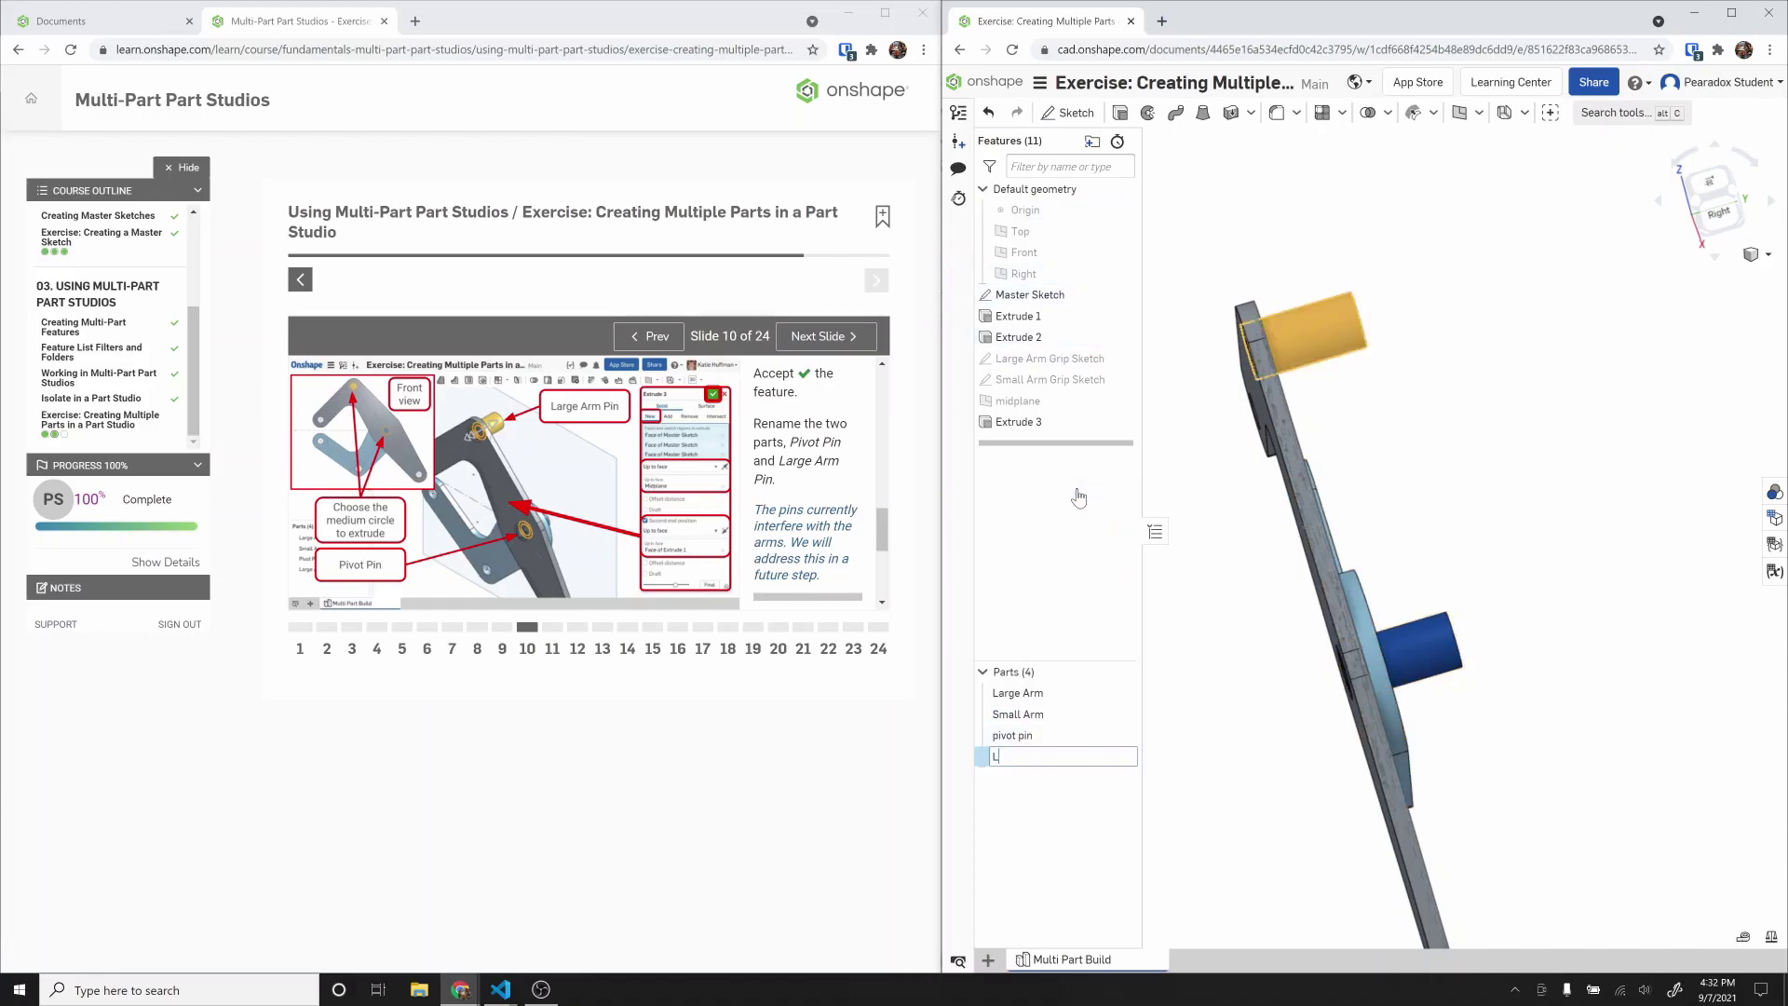
type("arge Arm Pin")
key("Return")
Step: Read the slide 11 instructions and start a new extrude using the Master Sketch ring around the Small Arm's corner hole
left_click(821, 354)
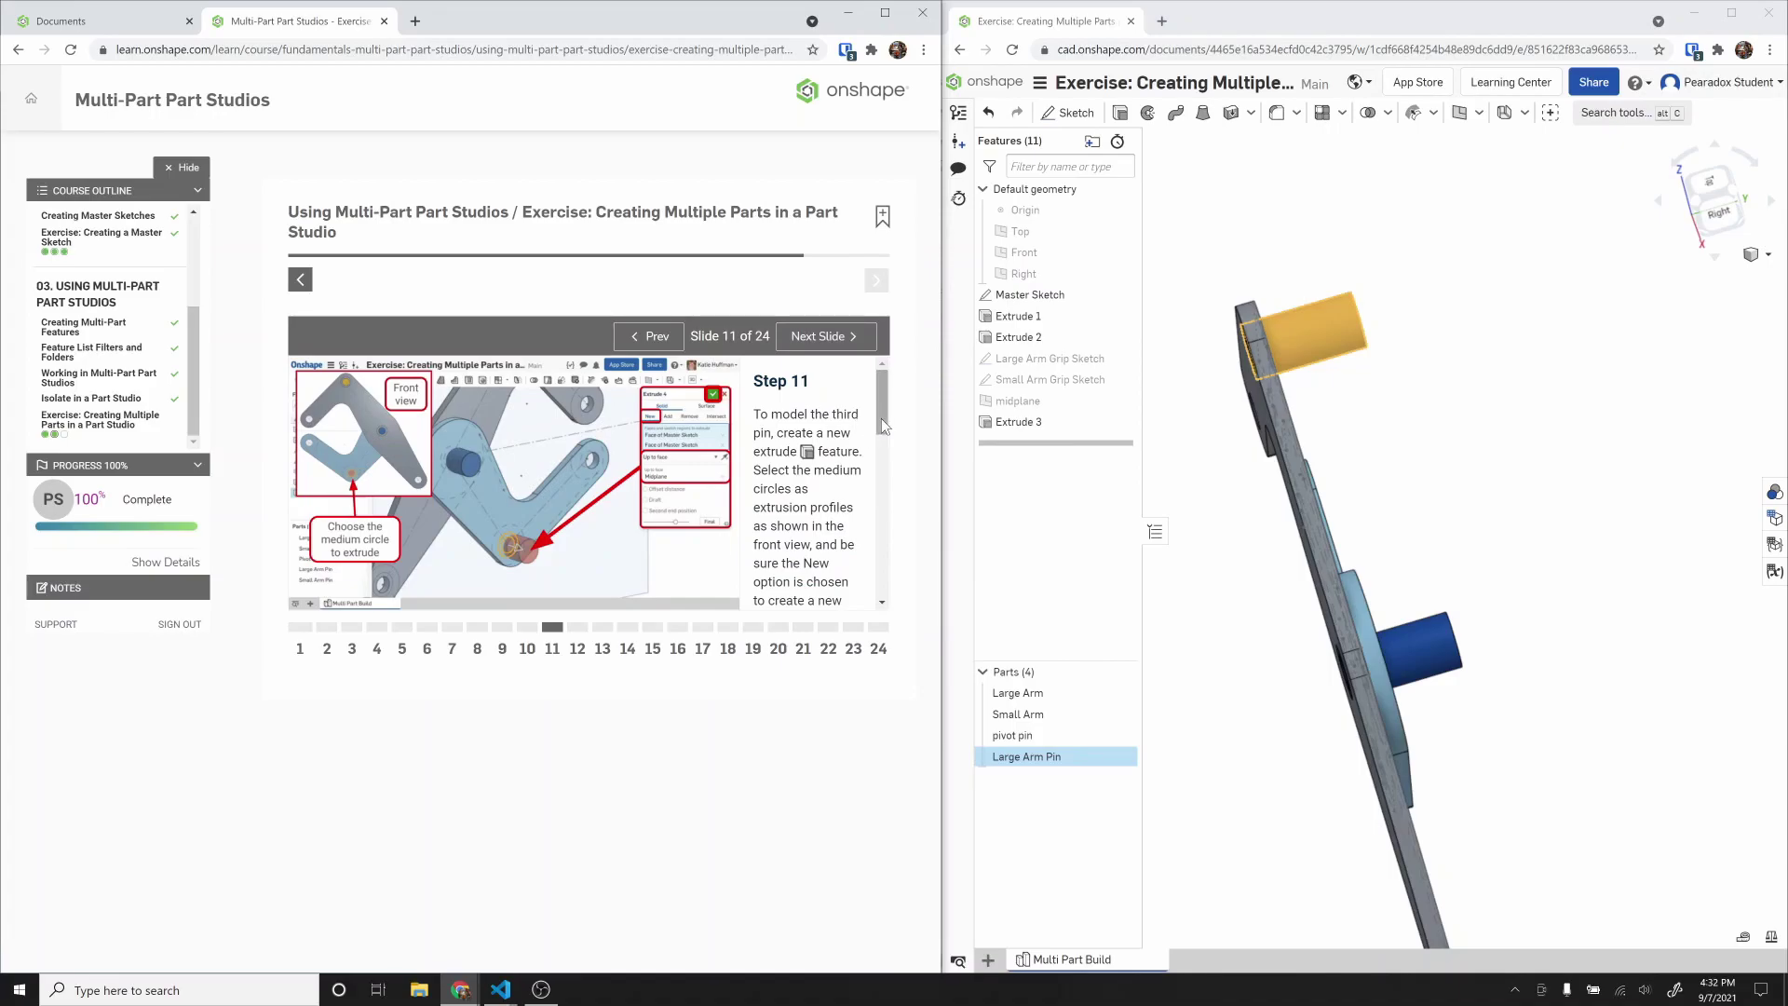
left_click_drag(882, 420, 880, 497)
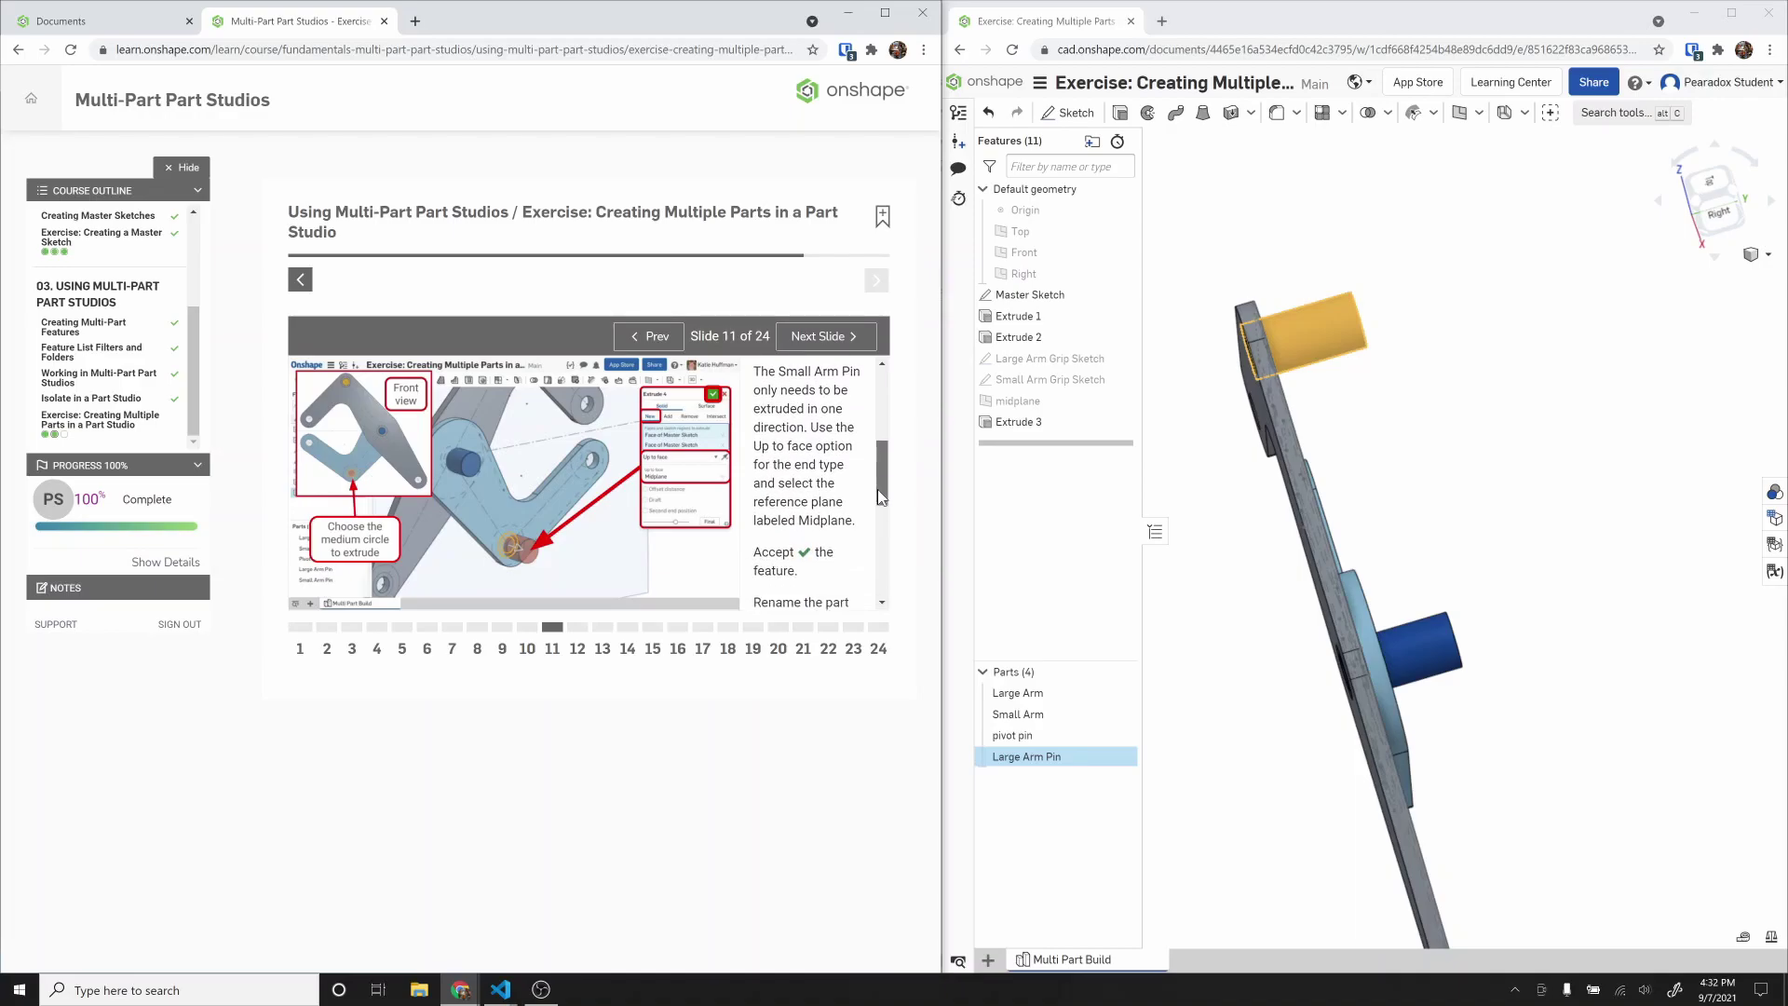
right_click_drag(1187, 631, 1136, 647)
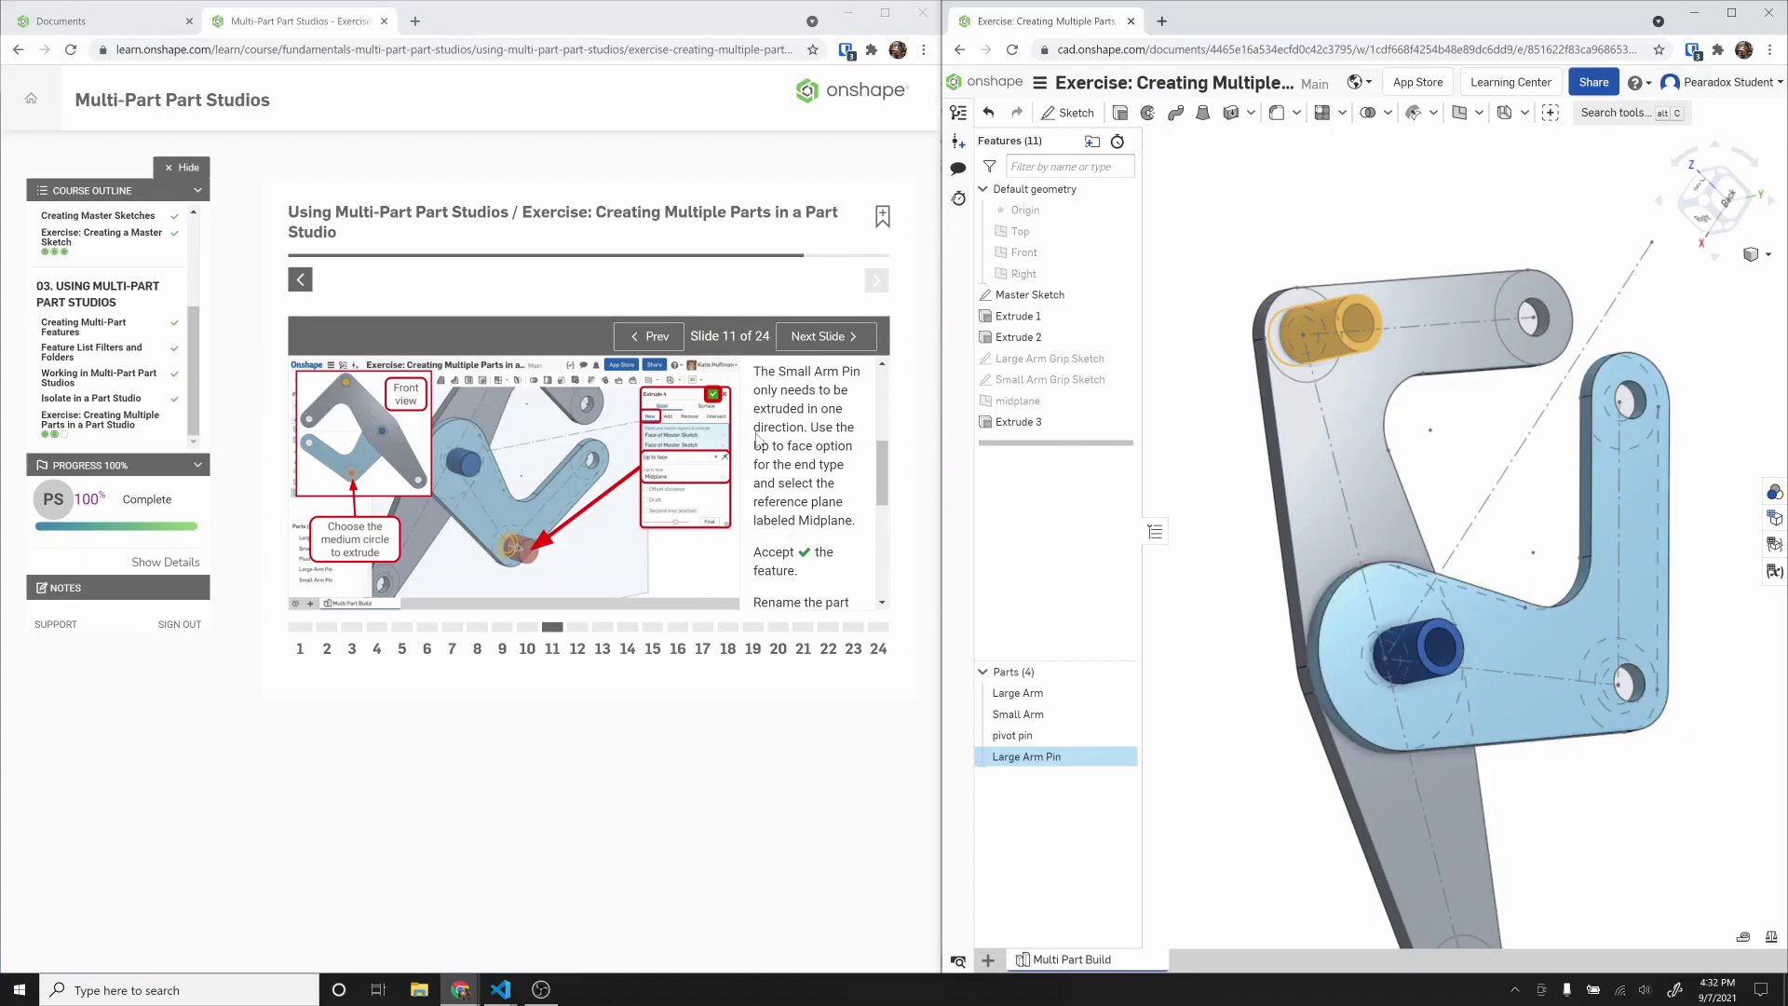
left_click(1118, 112)
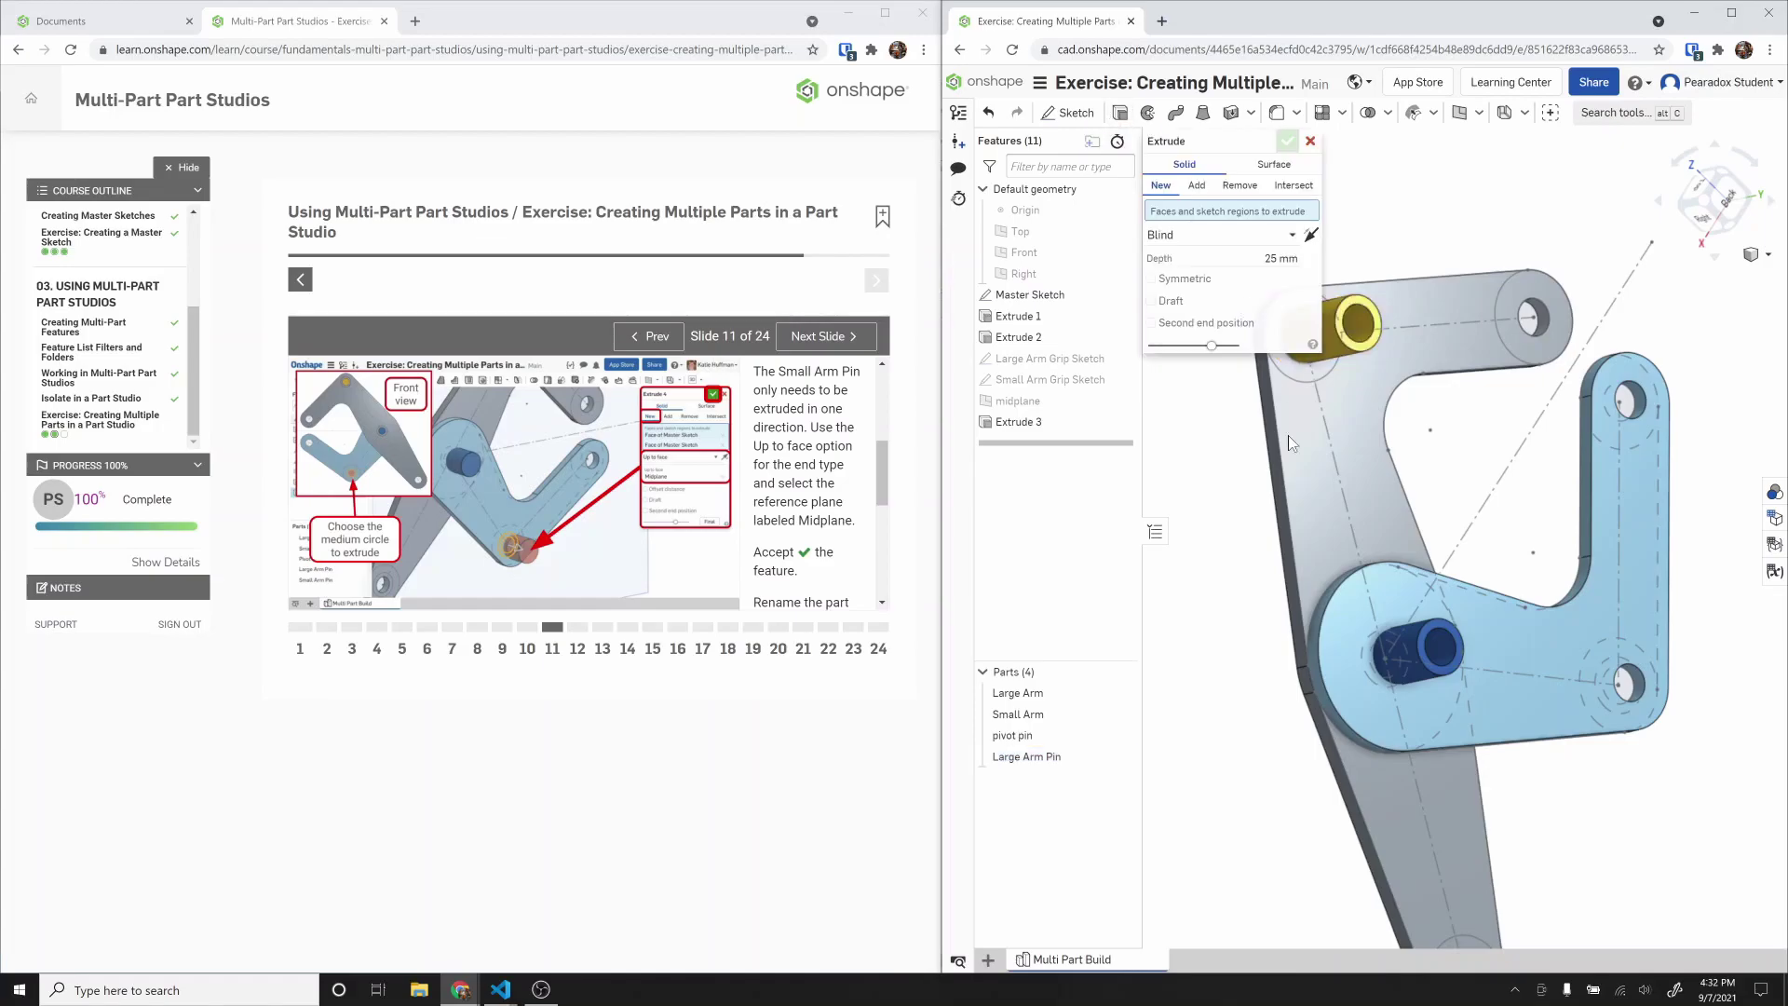
key("shift+1")
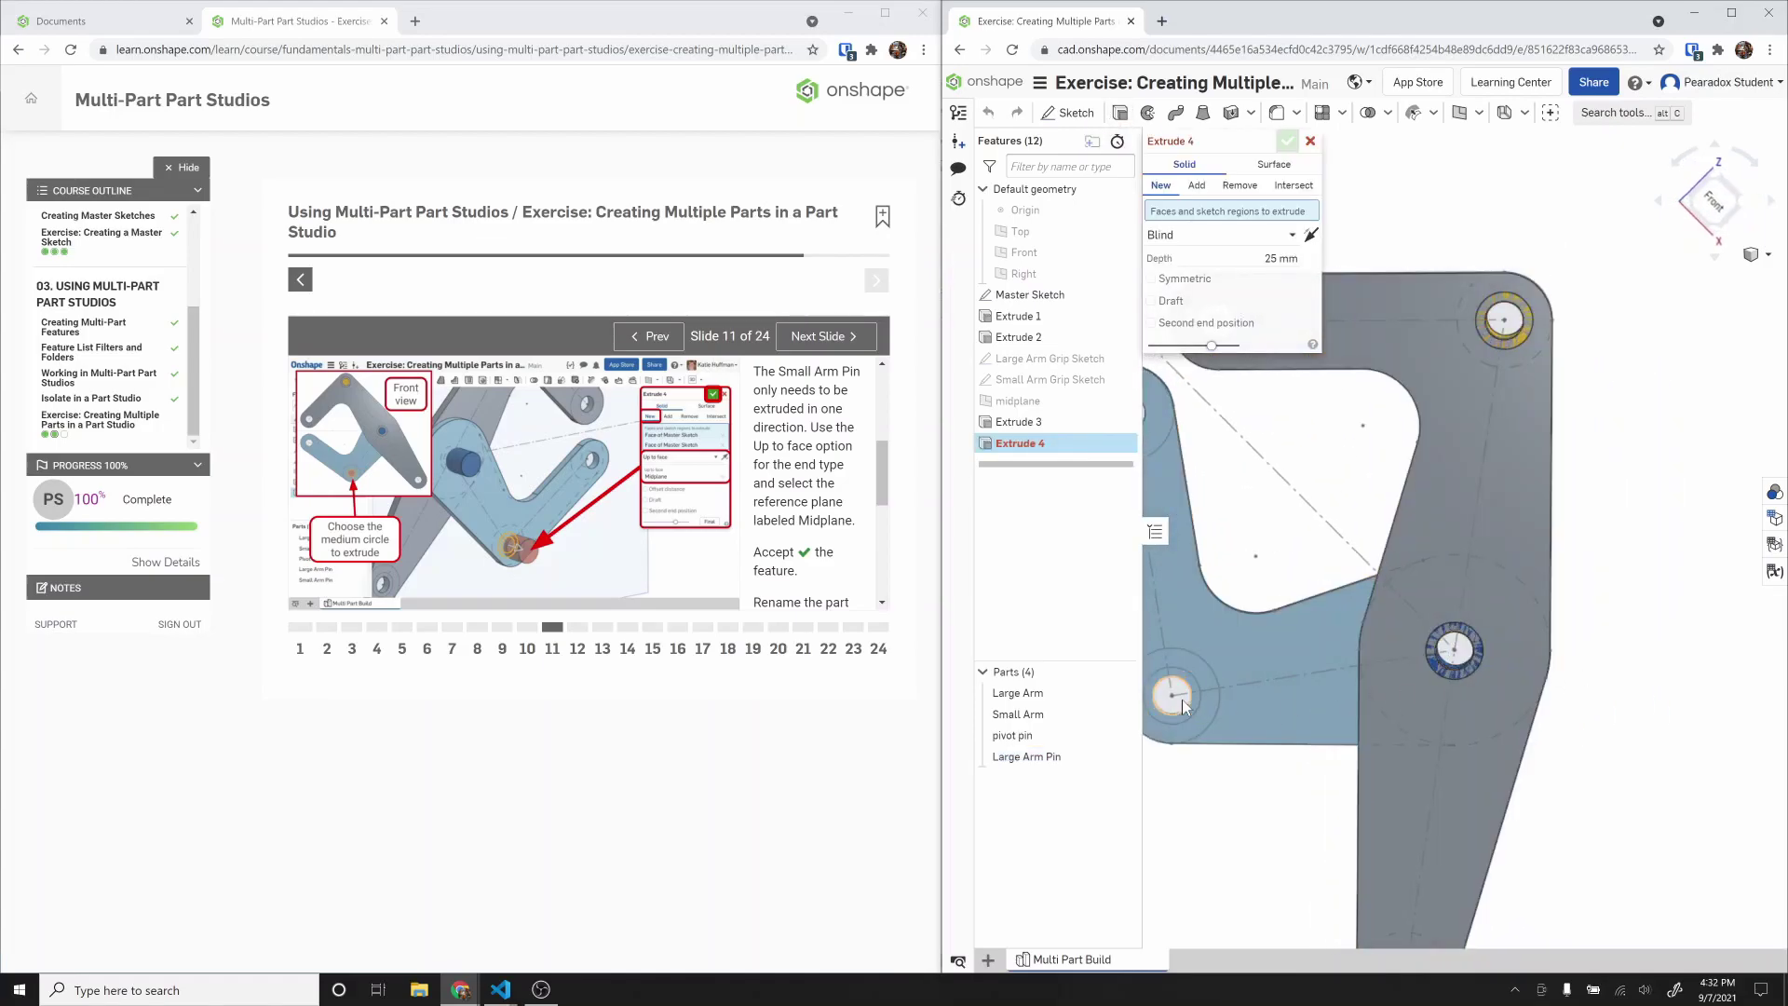
scroll(1192, 694, "up", 5)
left_click(1223, 686)
scroll(1287, 706, "down", 5)
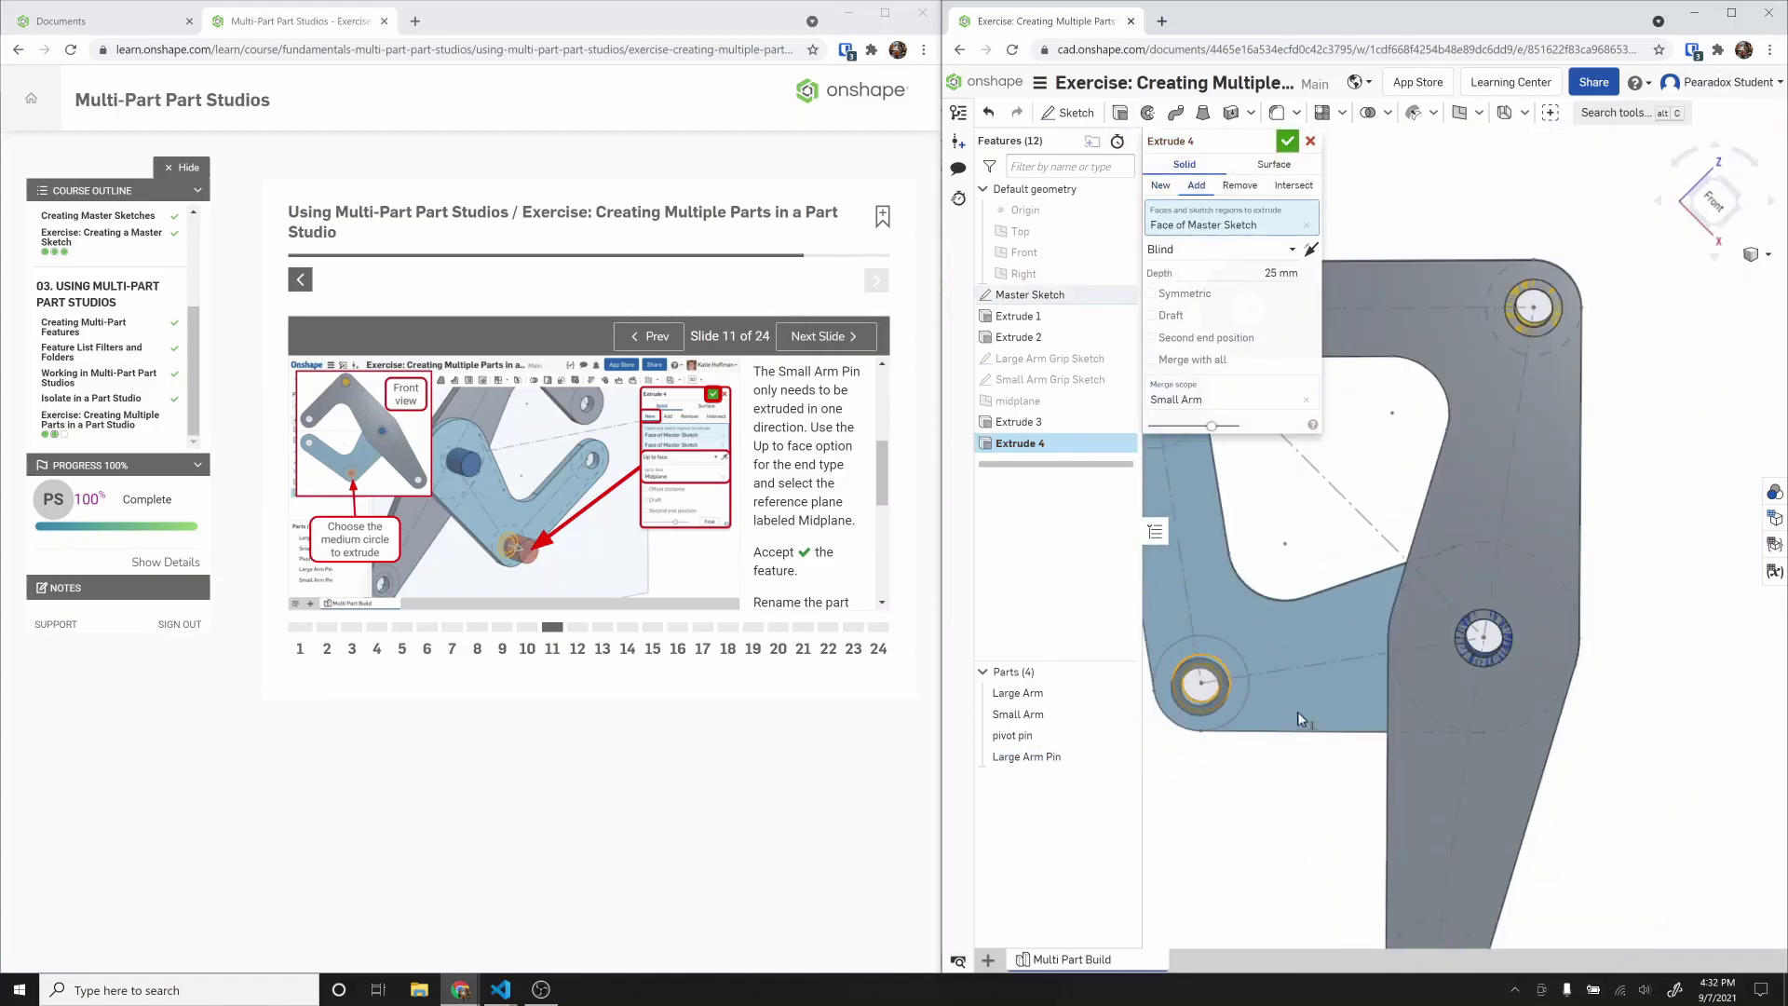
Step: Flip the extrude direction, set the end type to Up to face at the midplane, and accept it as a new part
right_click_drag(1256, 712, 1190, 673)
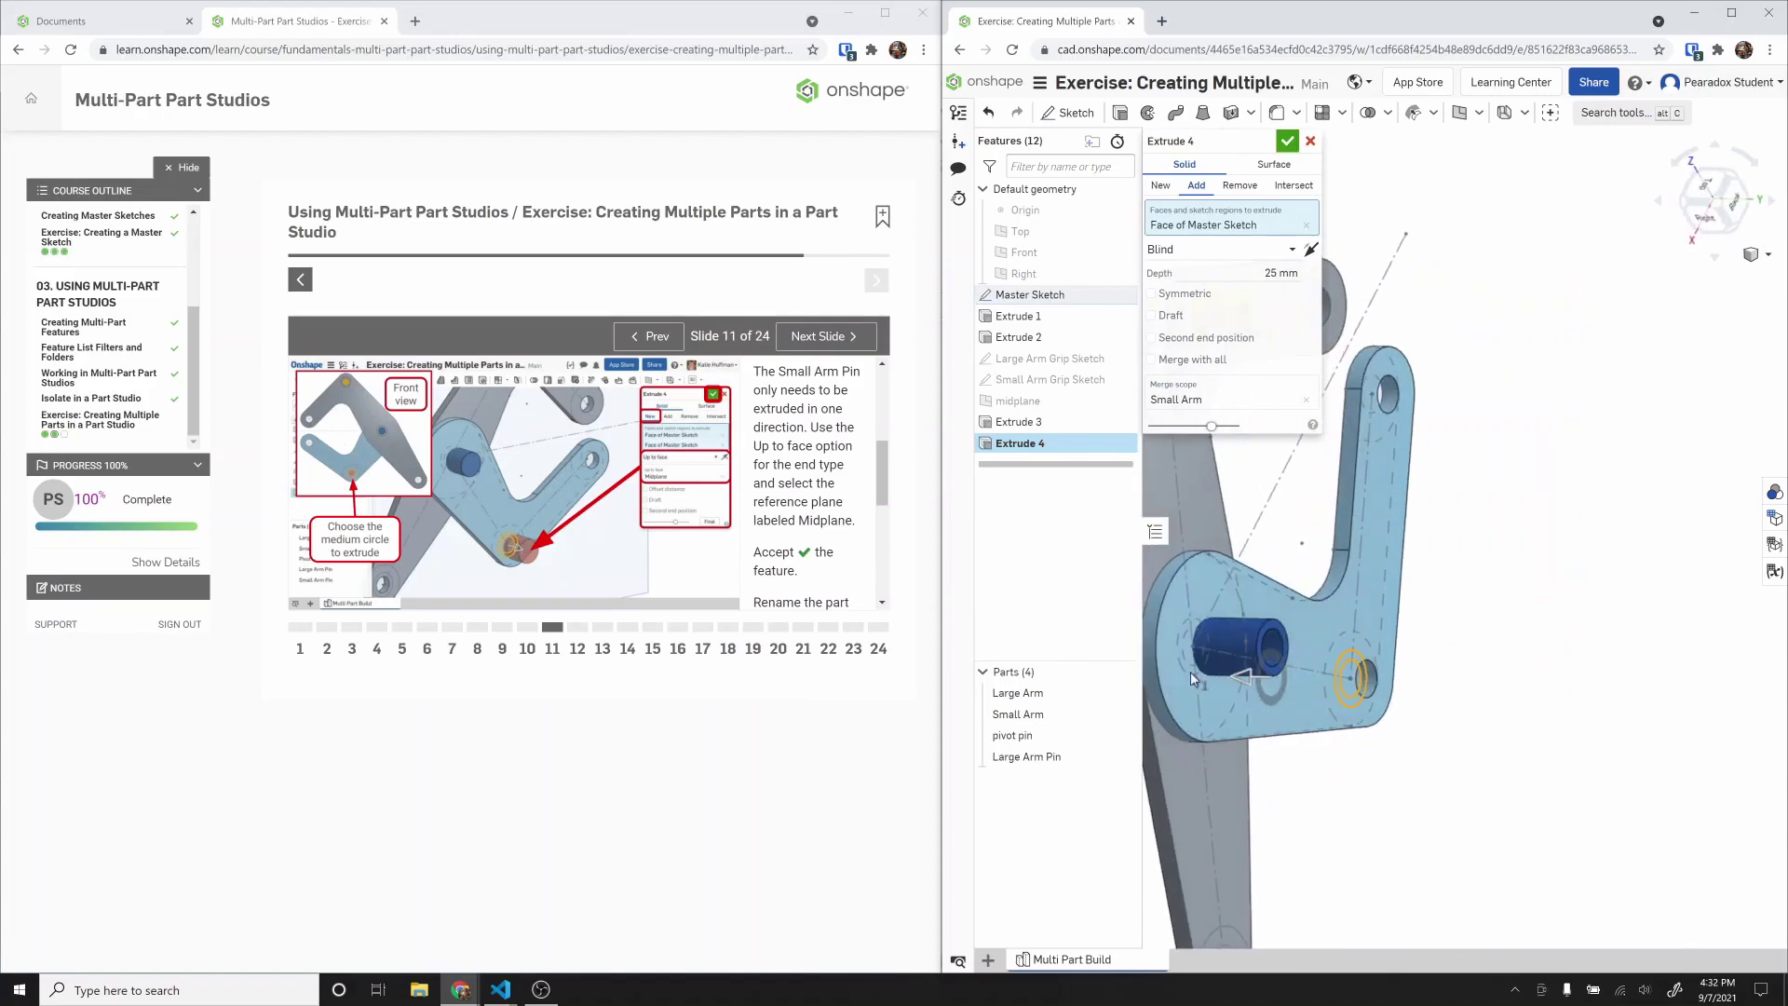
left_click(1310, 249)
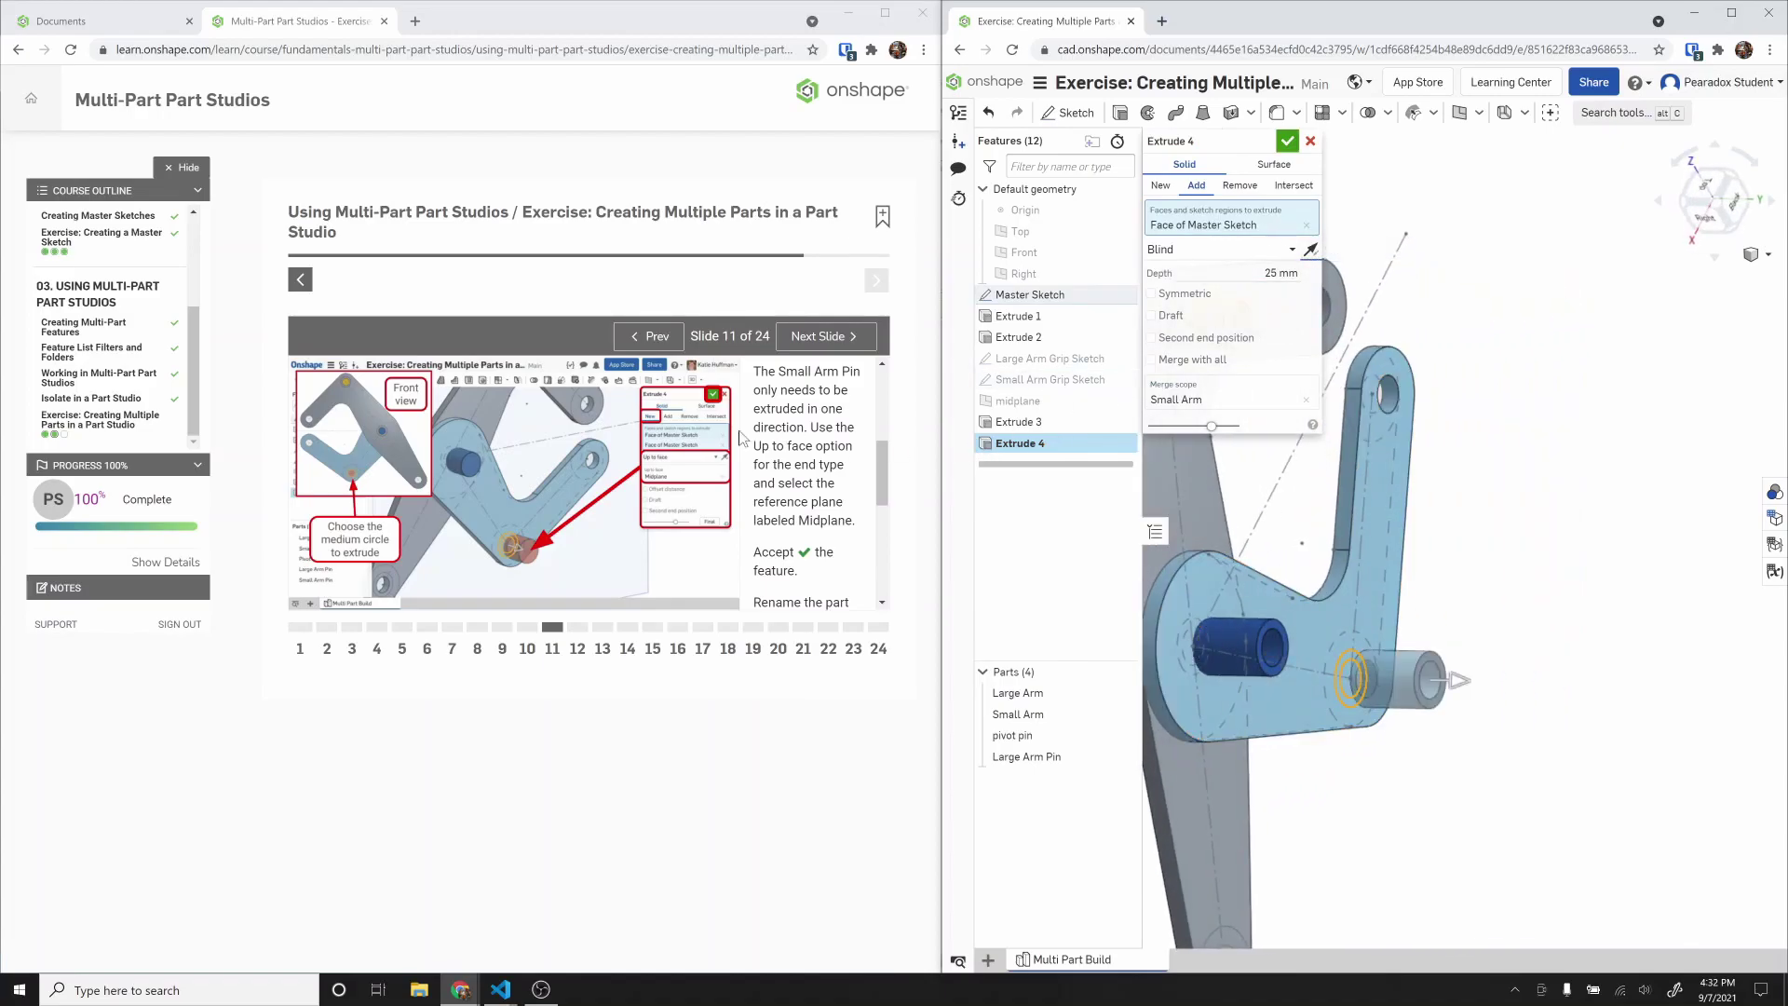
left_click(1219, 251)
left_click(1178, 318)
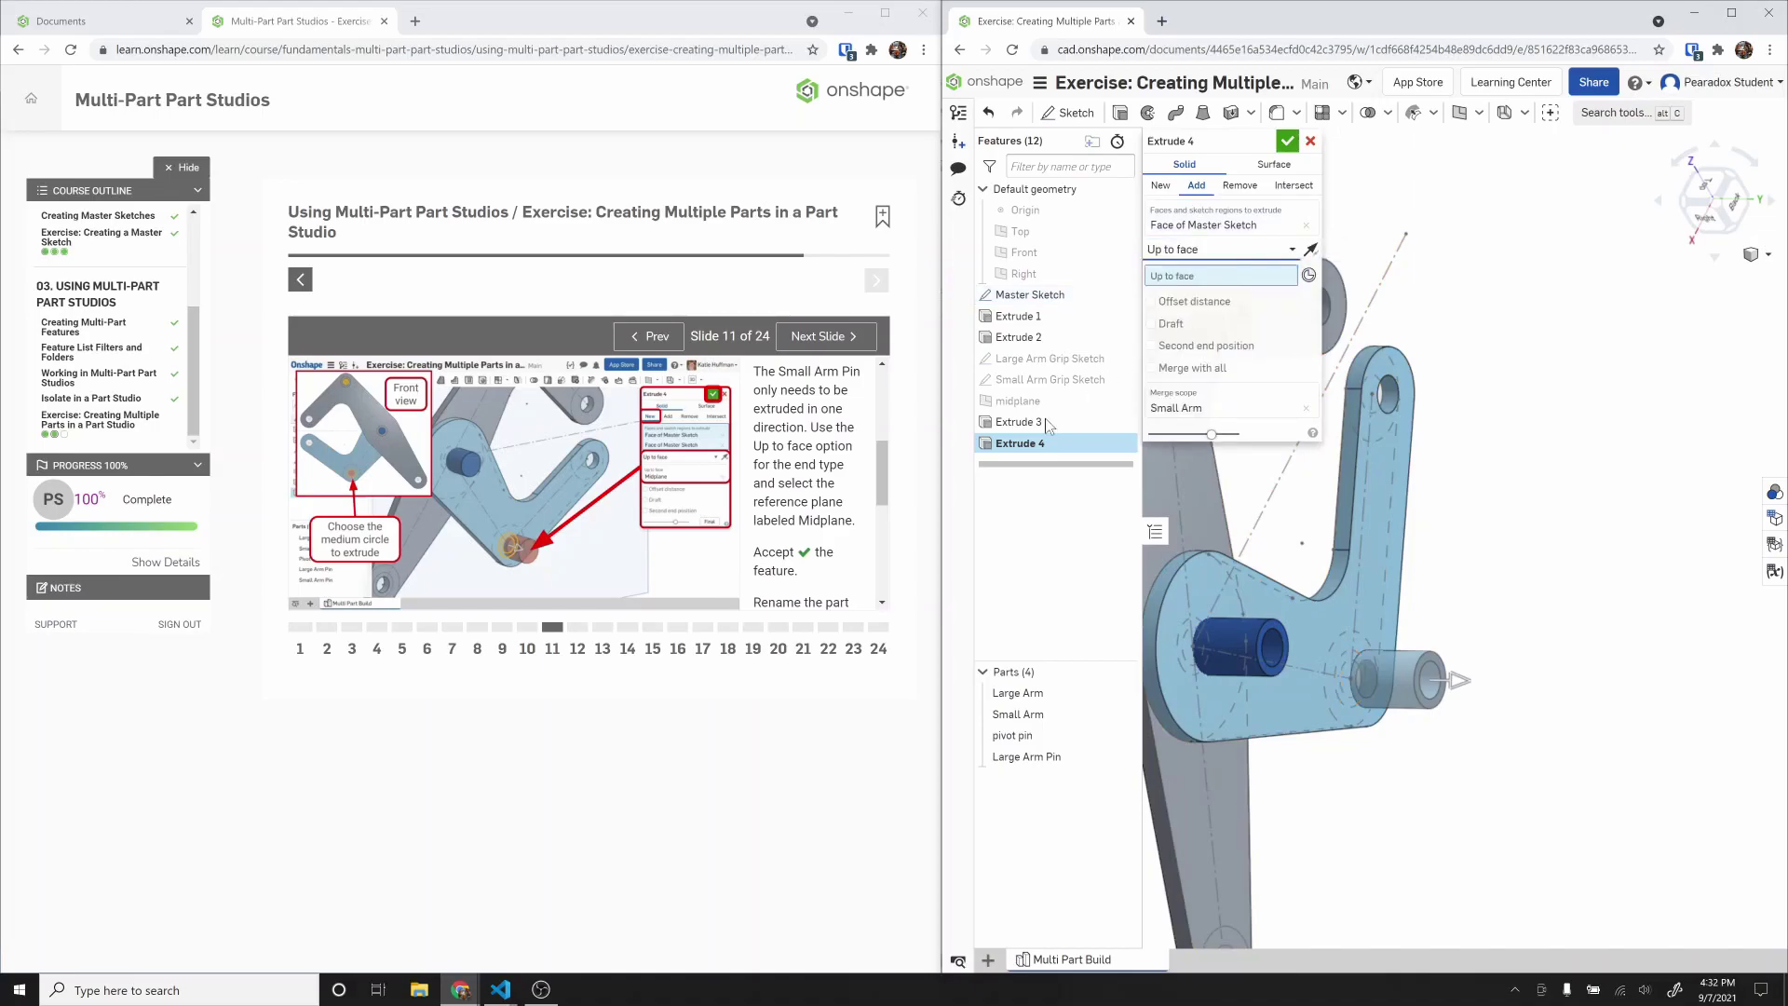
left_click(1044, 407)
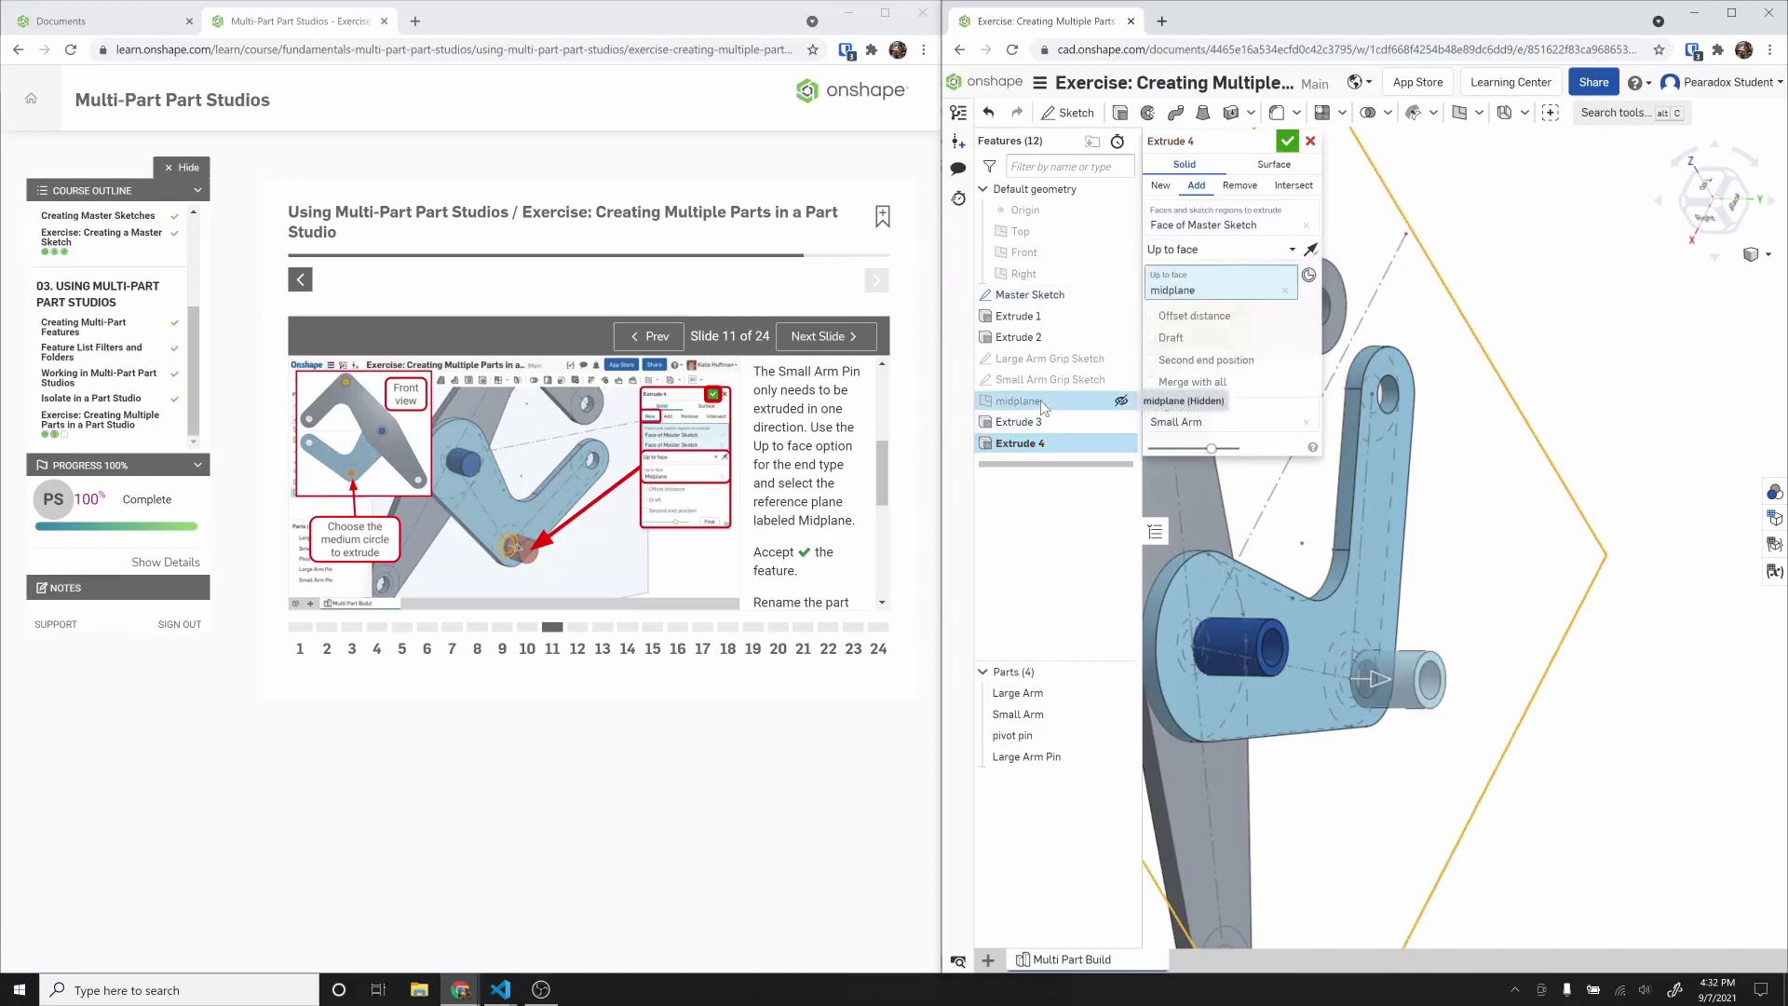
left_click(1160, 185)
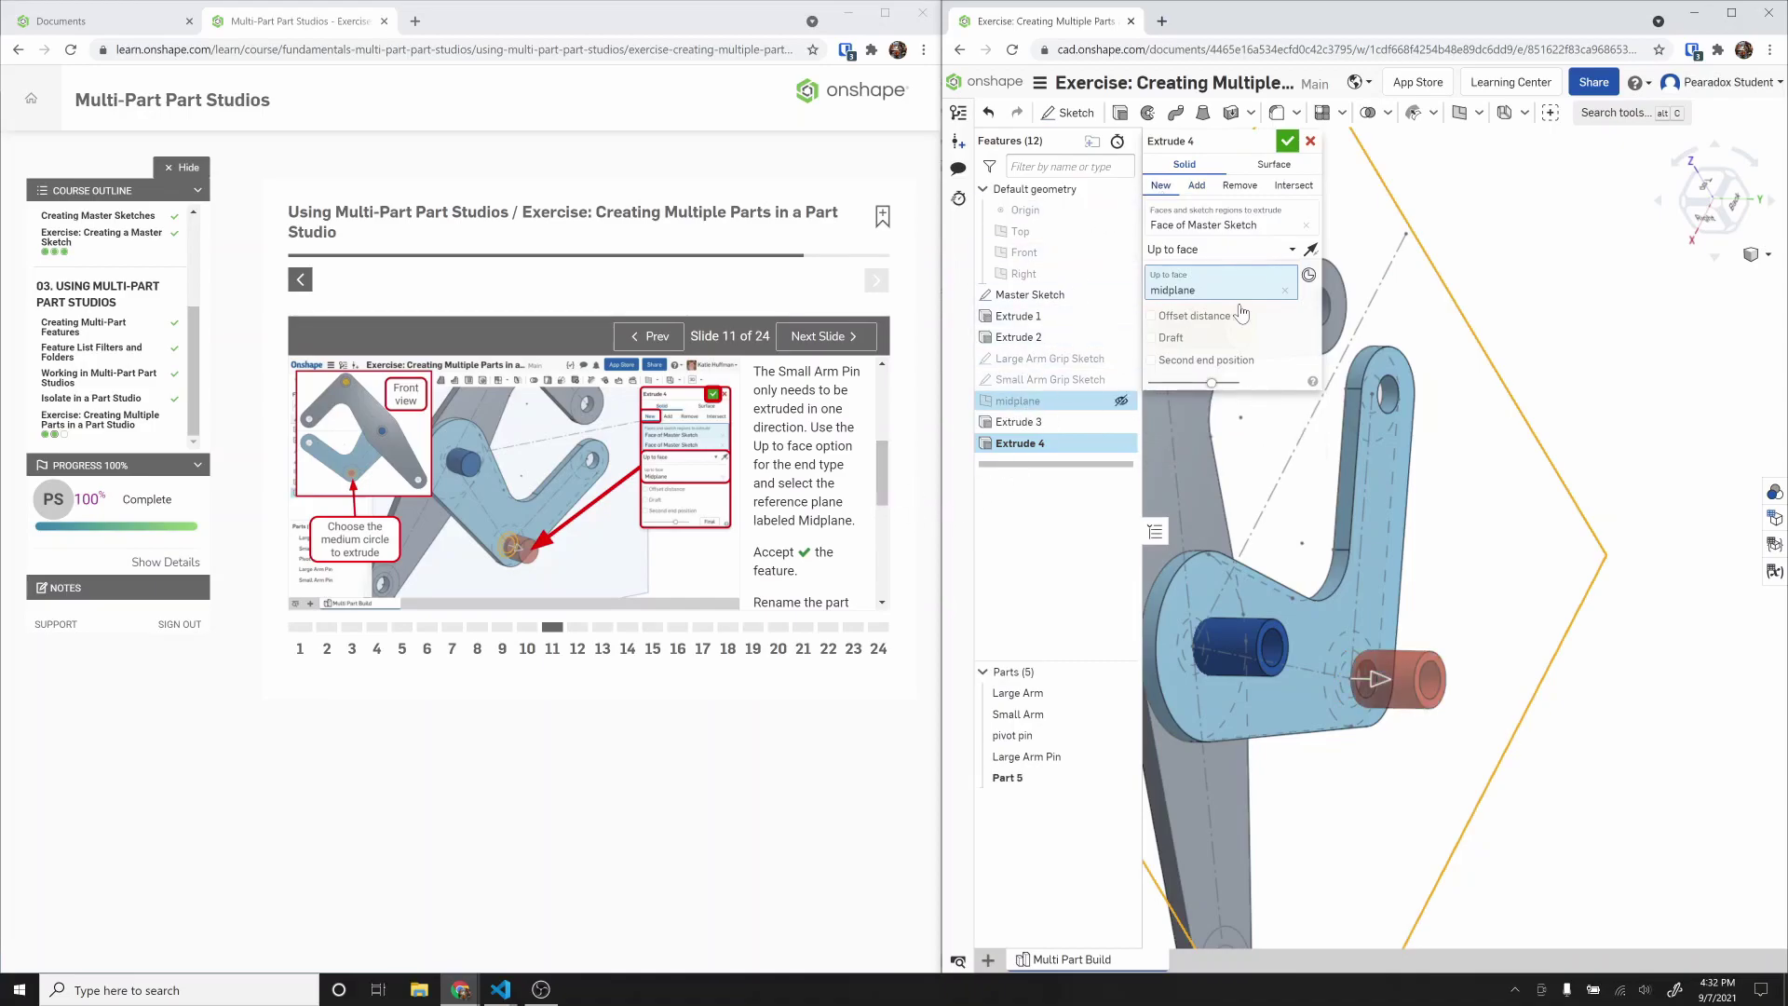
left_click(1289, 142)
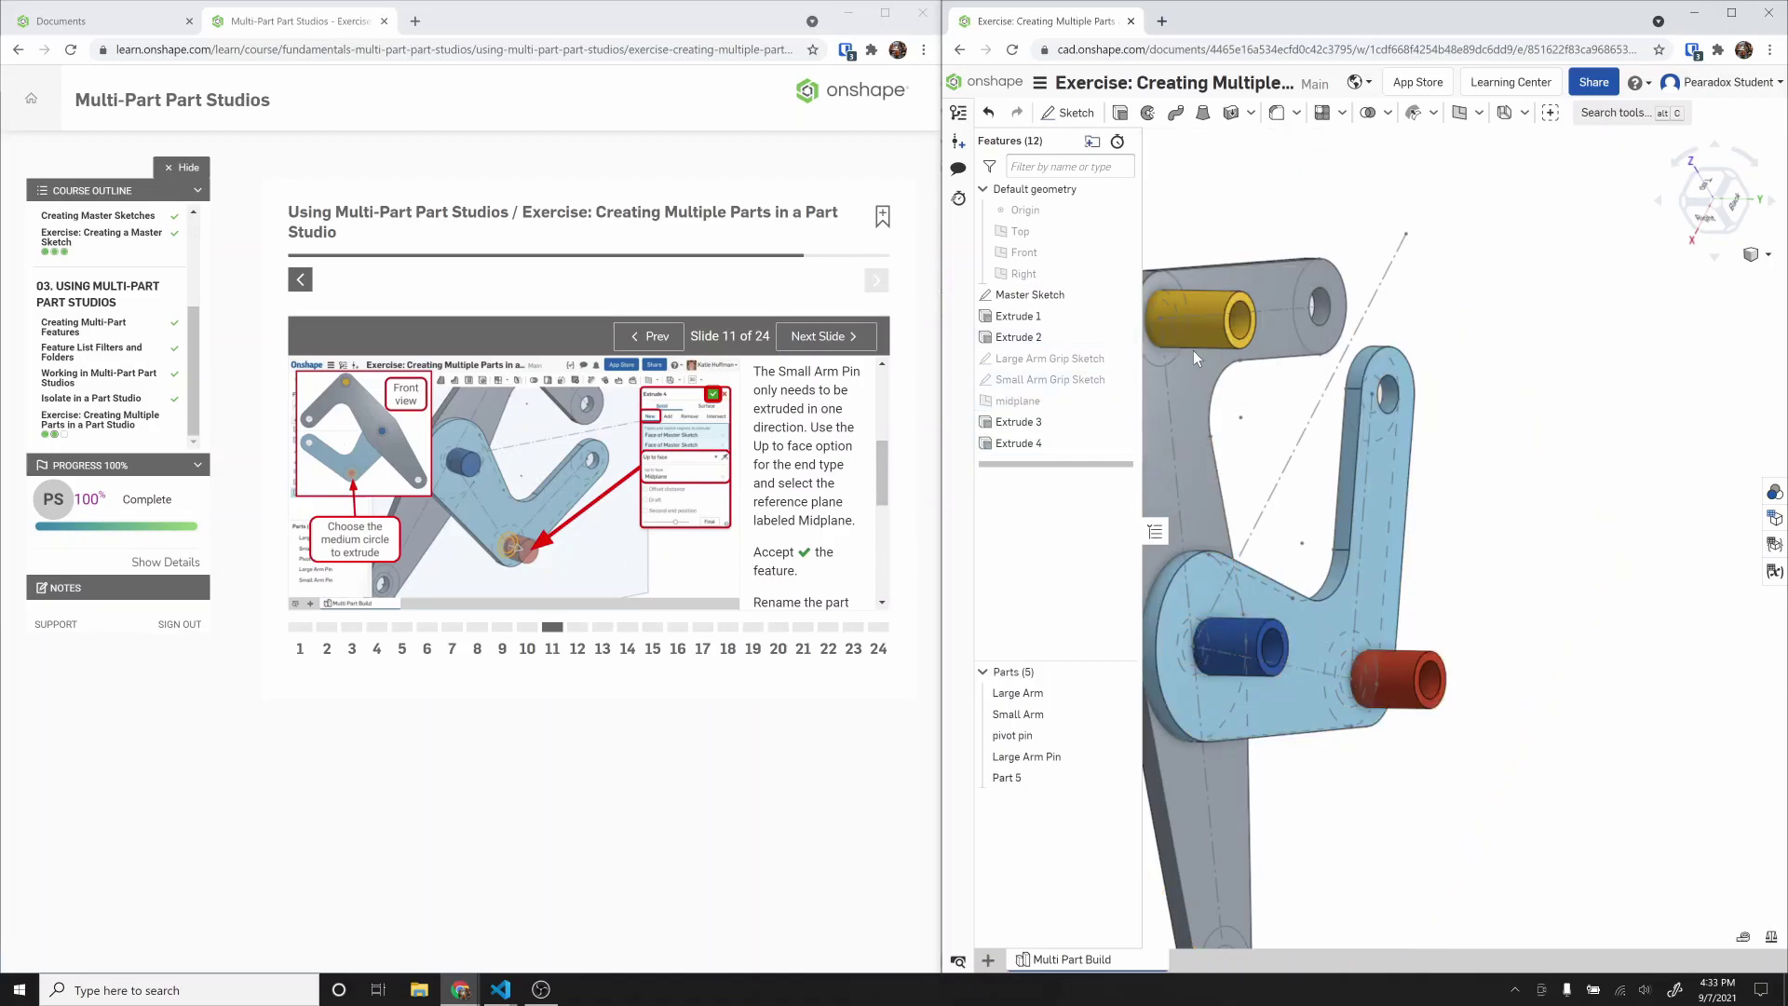
Step: Edit Extrude 3 to add the inner circle regions of the Large Arm Pin and pivot pin, making both pins solid
double_click(1036, 423)
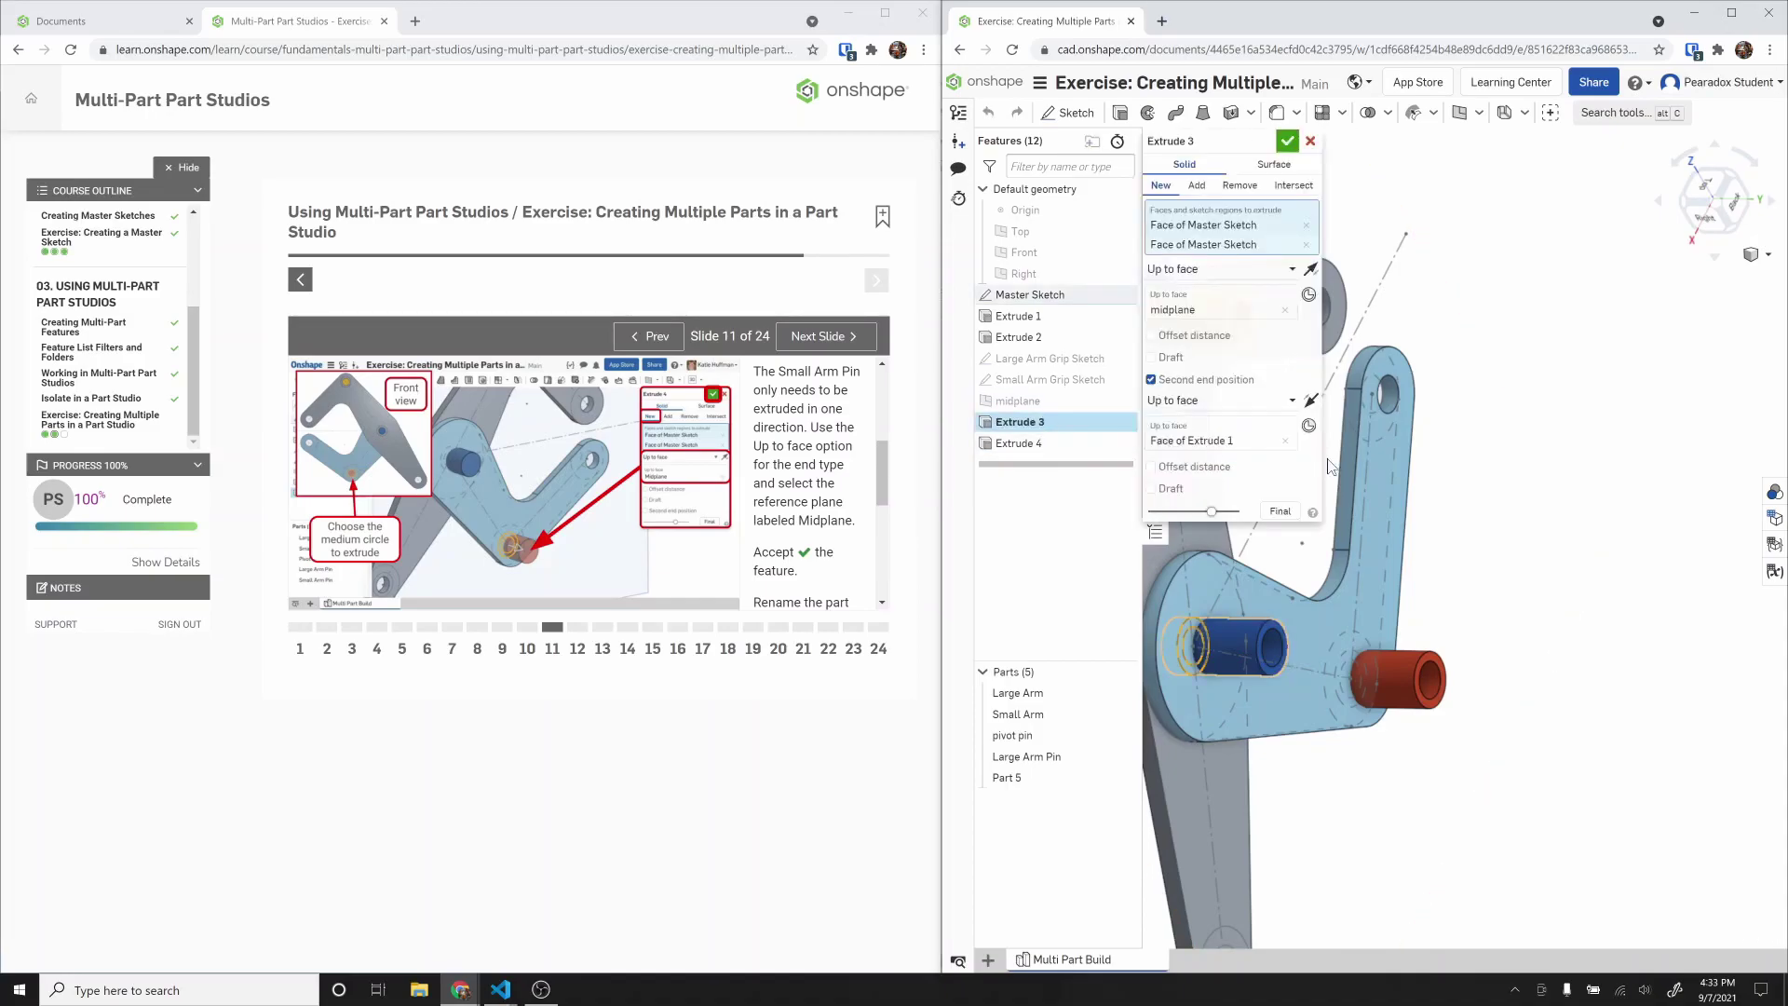
right_click_drag(1421, 471, 1564, 478)
scroll(1628, 495, "down", 5)
scroll(1462, 477, "up", 8)
right_click_drag(1408, 485, 1515, 480)
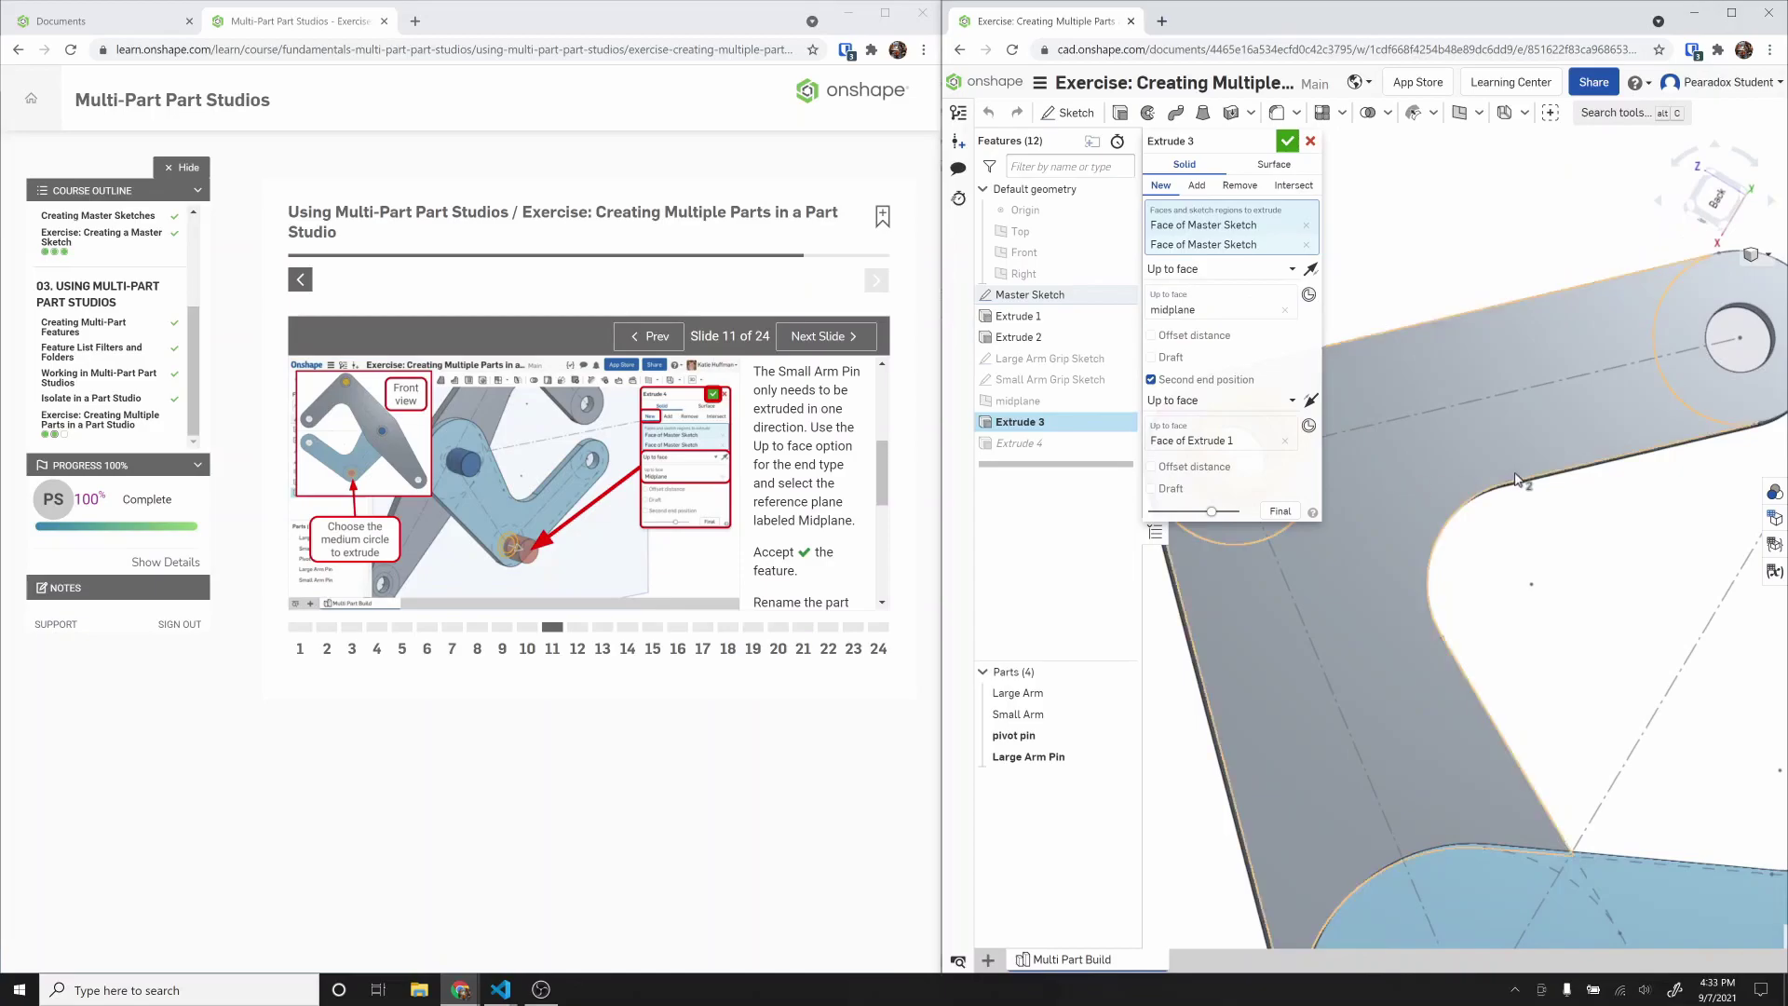
scroll(1513, 479, "down", 5)
scroll(1447, 470, "up", 8)
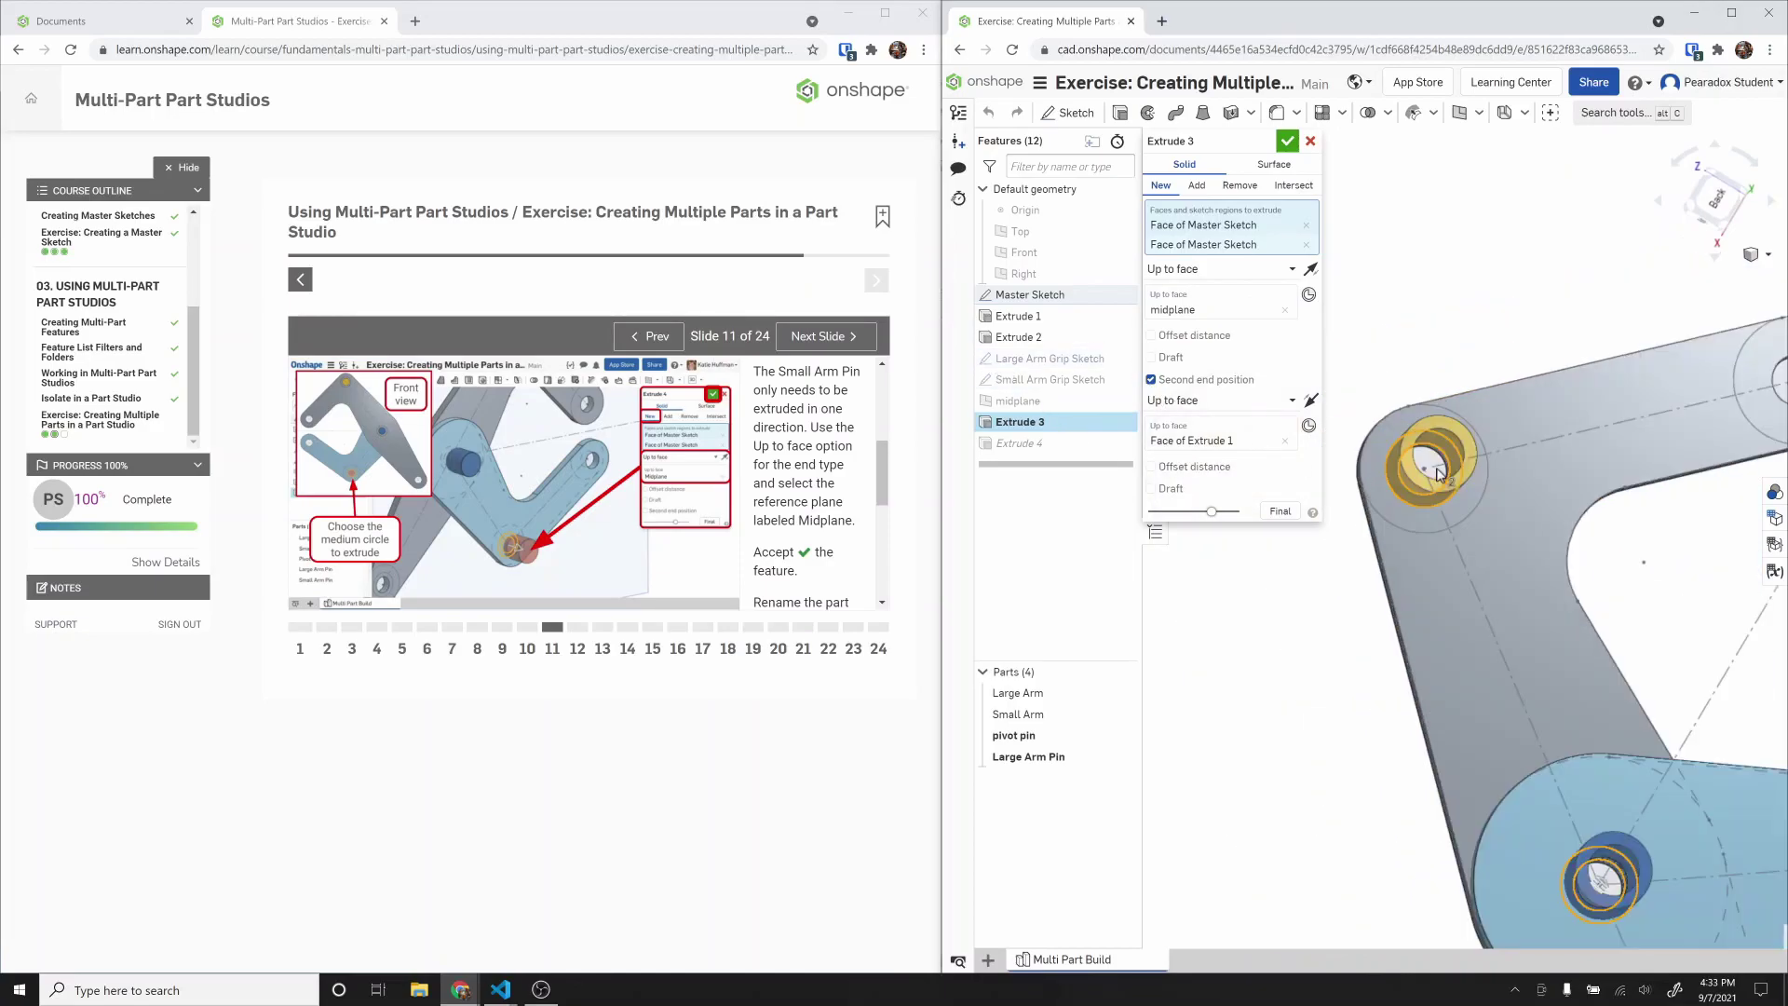
left_click(1450, 463)
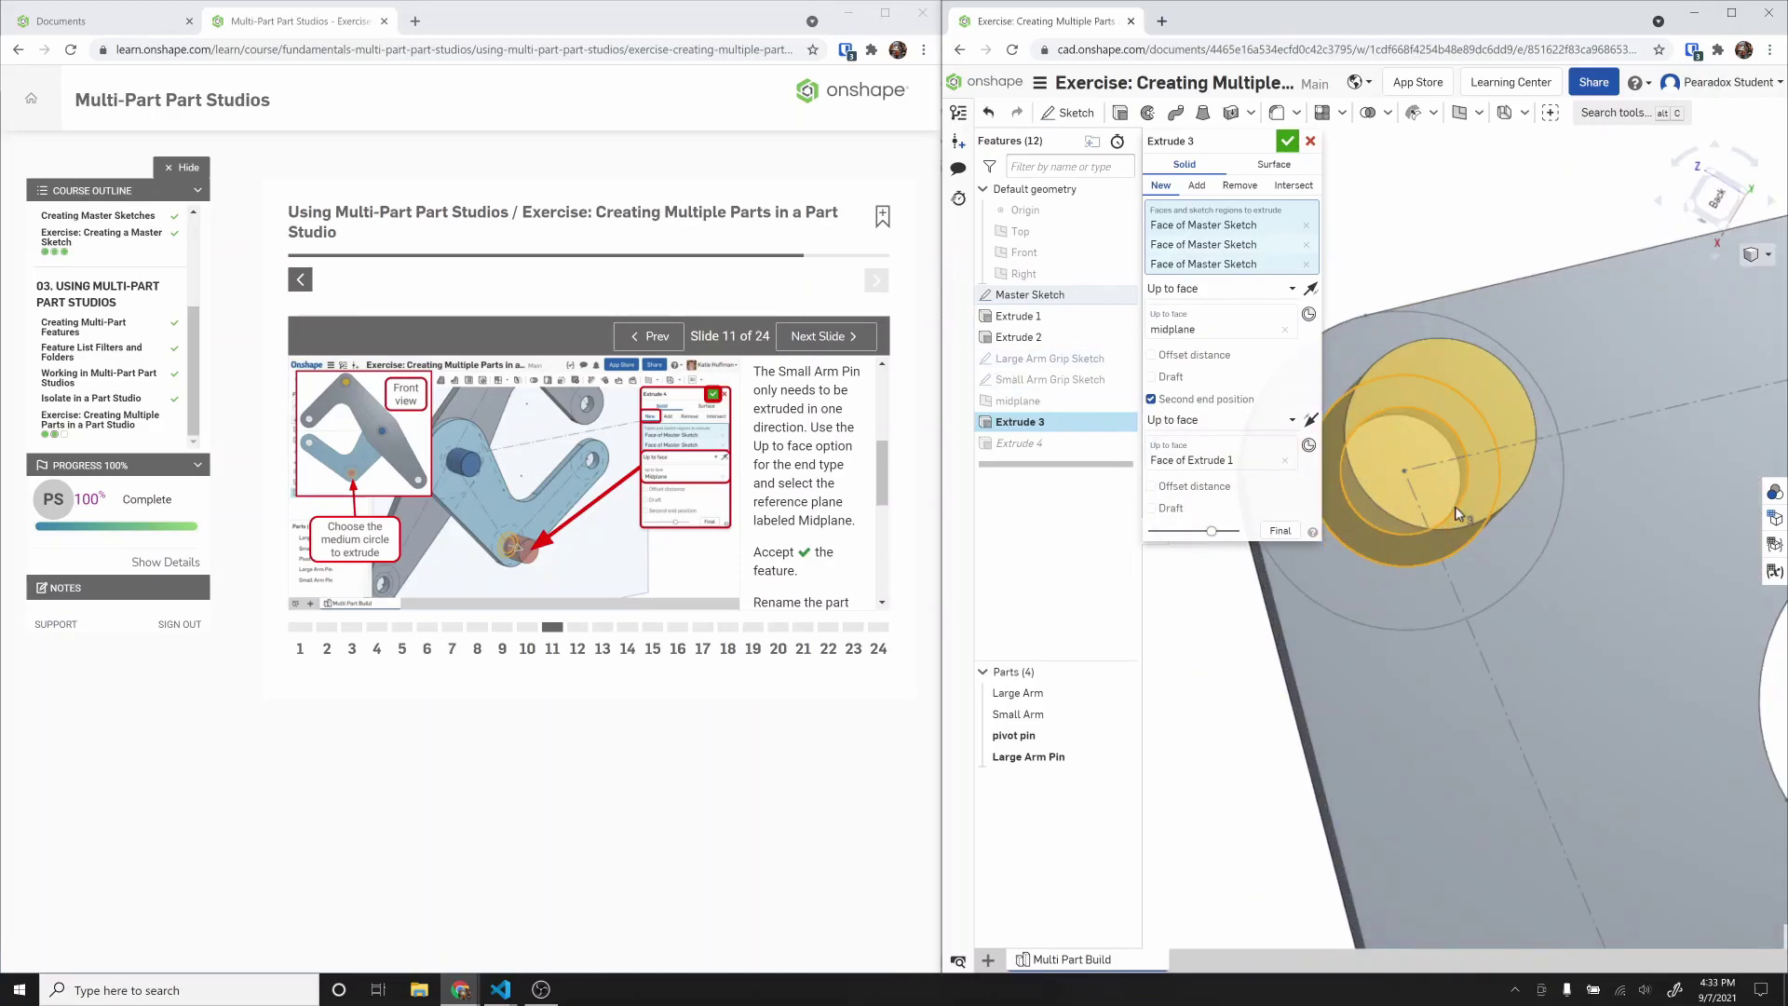
scroll(1458, 513, "down", 5)
scroll(1448, 601, "up", 6)
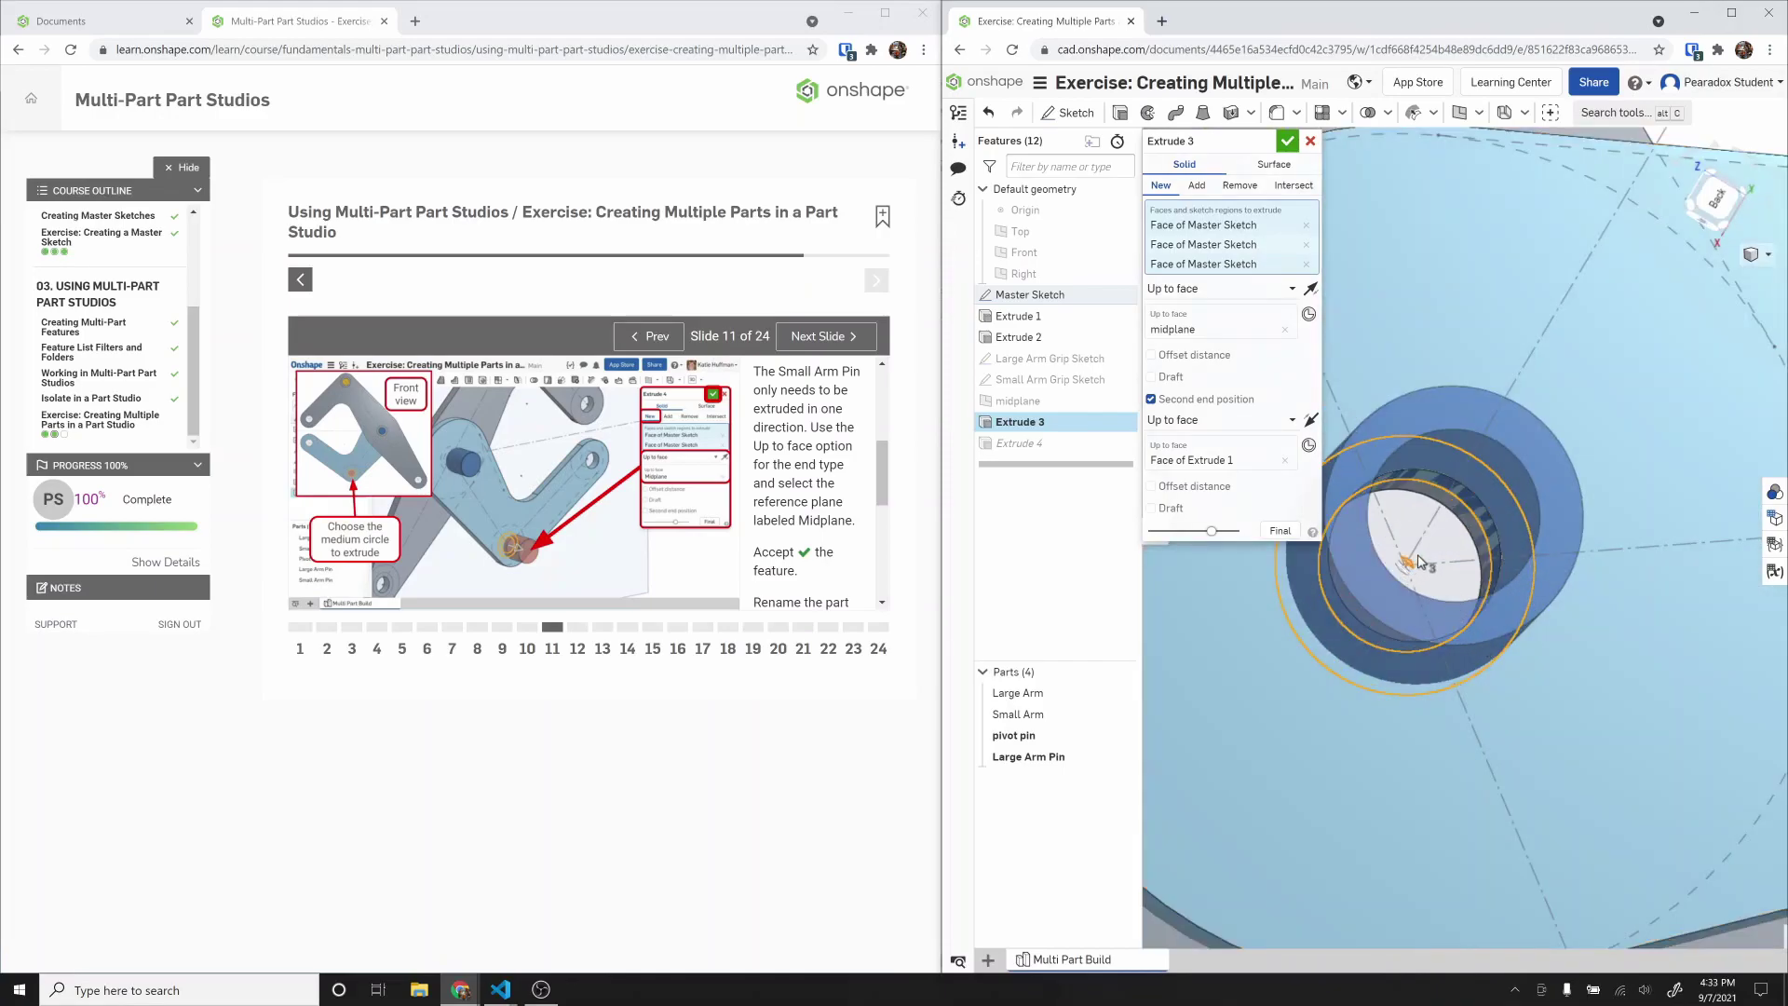
left_click(1439, 546)
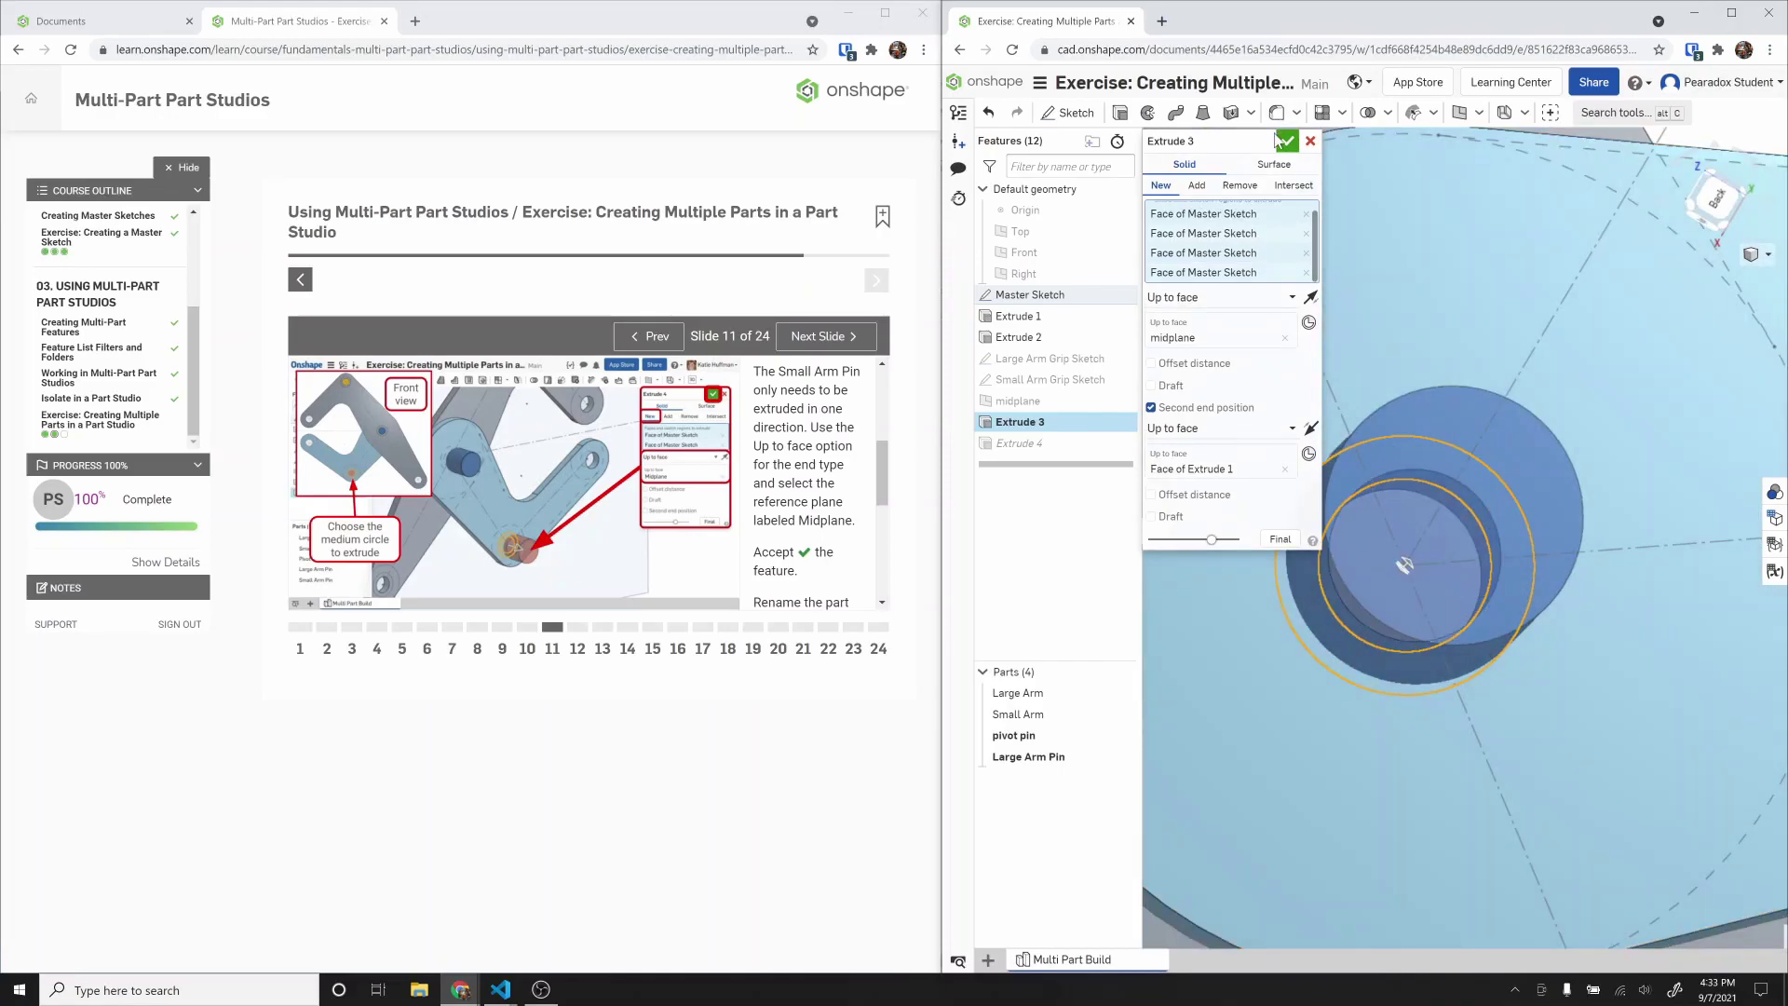
left_click(1287, 141)
Step: Edit Extrude 4 to add the inner circle region of the Small Arm's pin, making it solid
double_click(1020, 443)
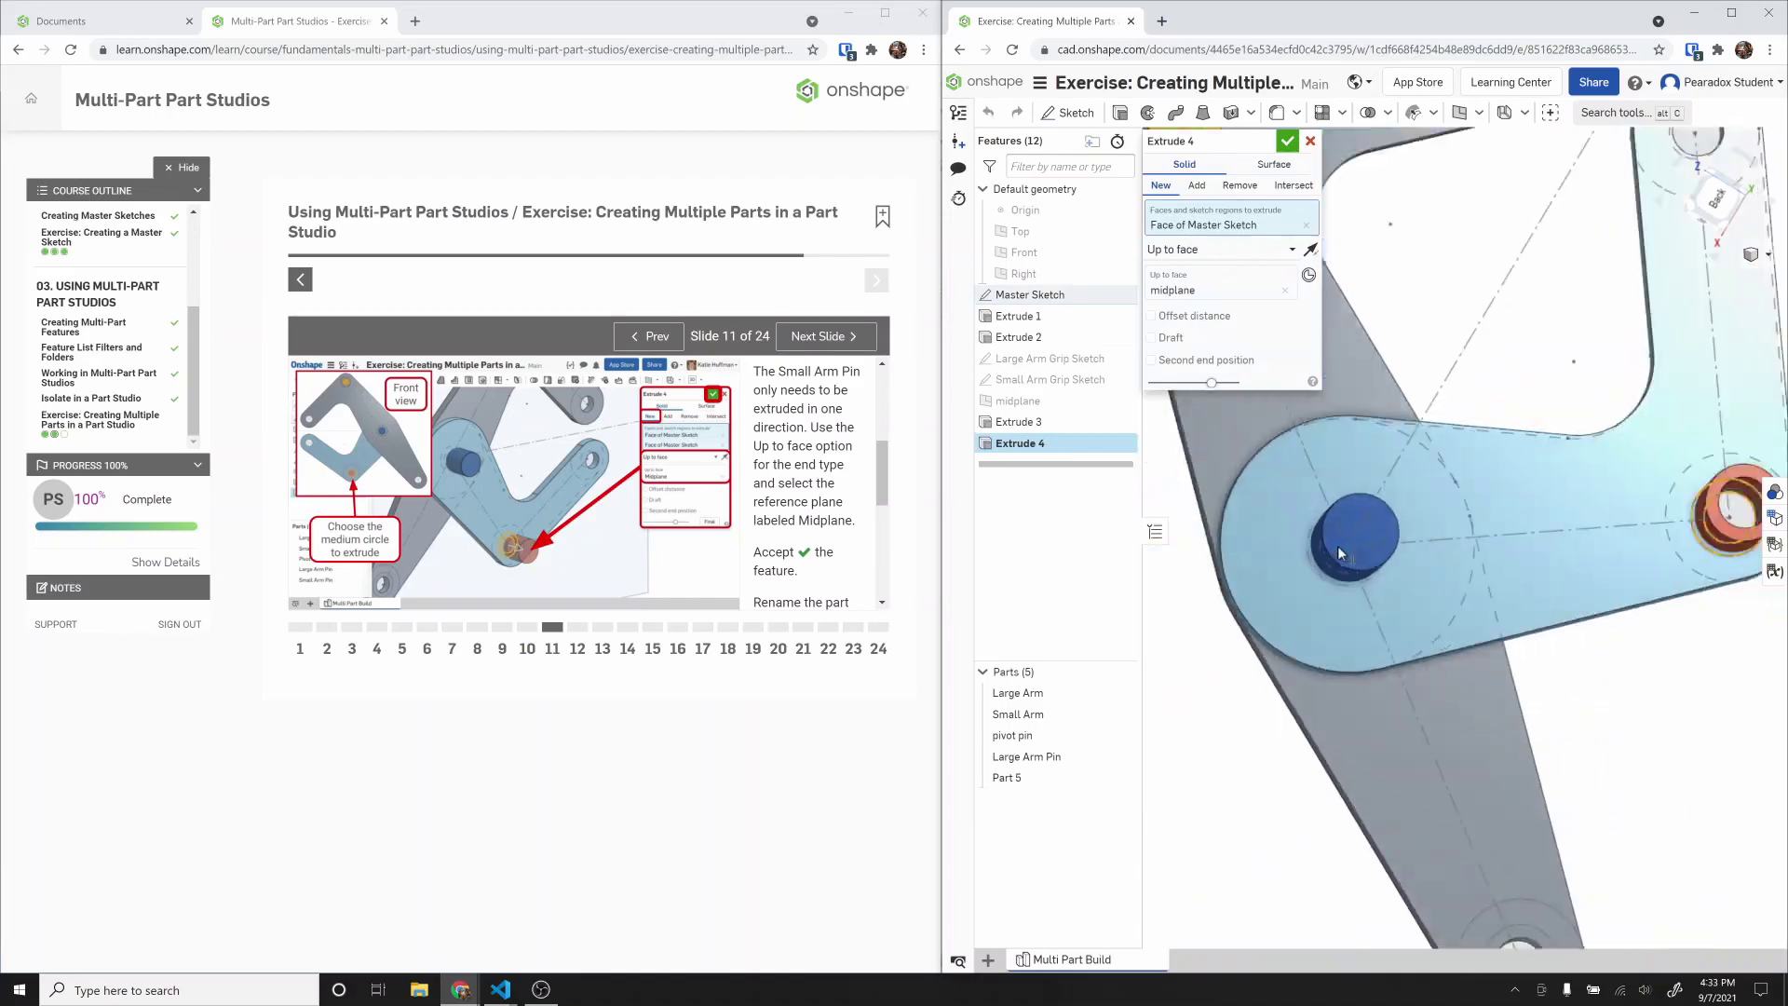
scroll(1651, 540, "up", 4)
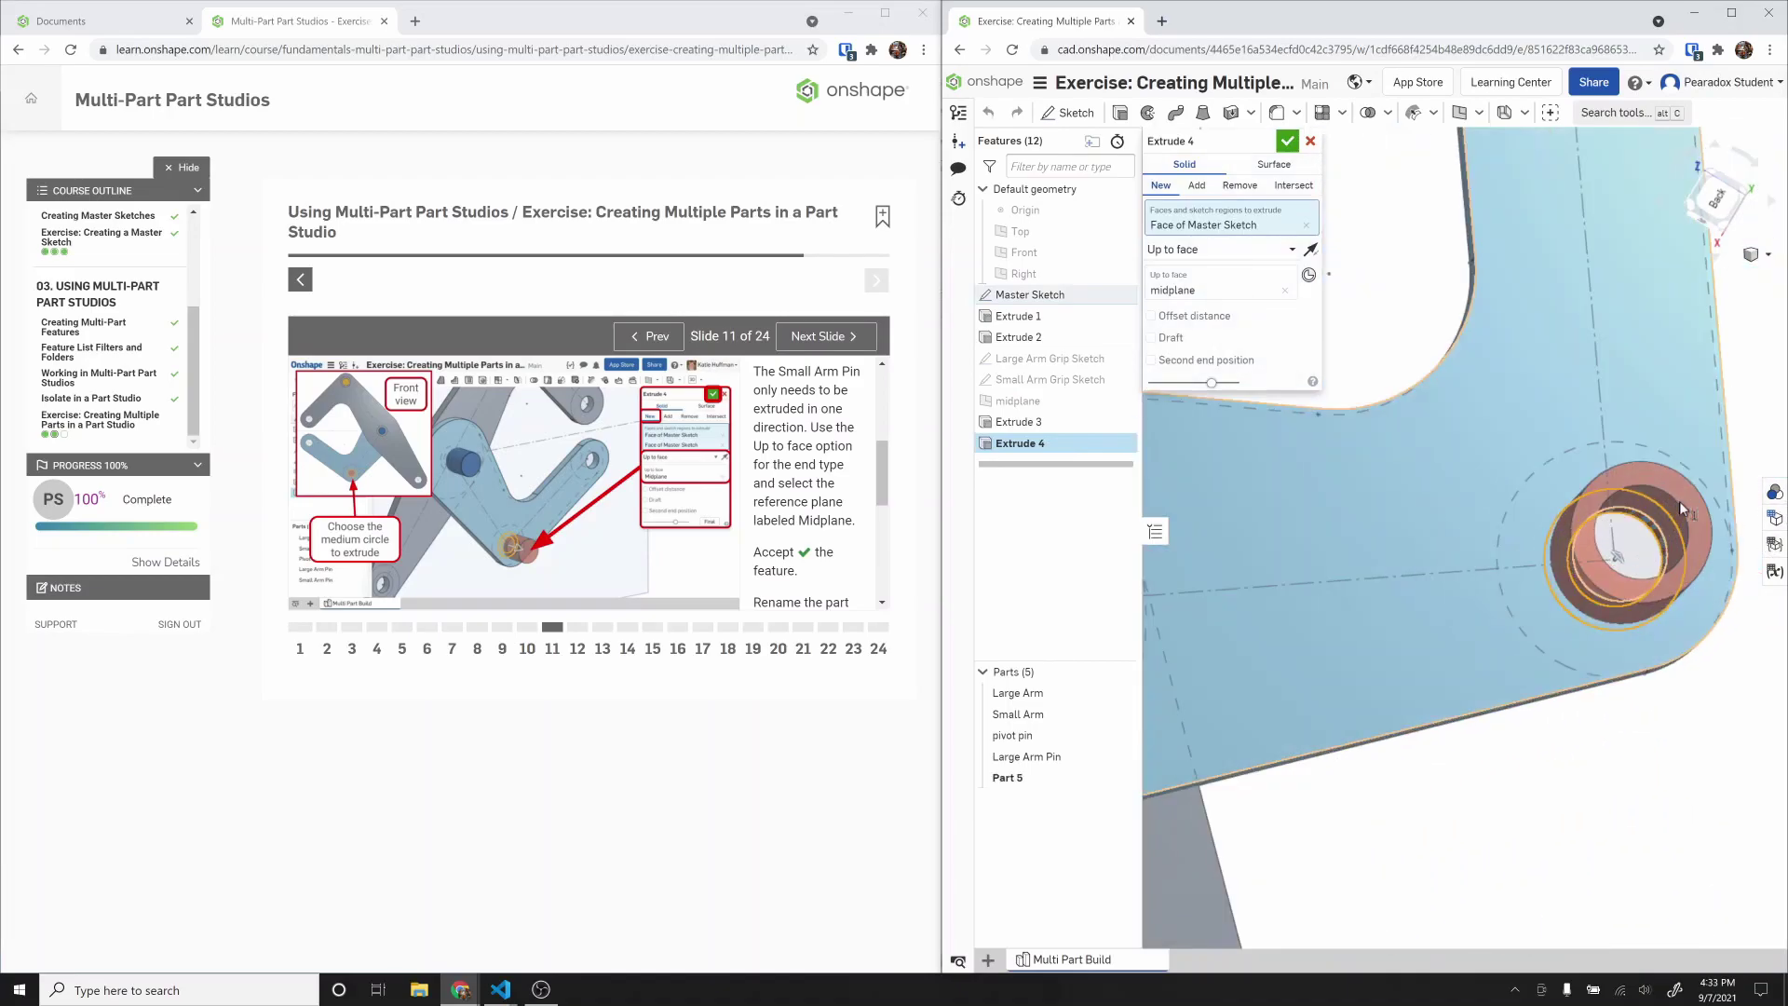
left_click(1638, 548)
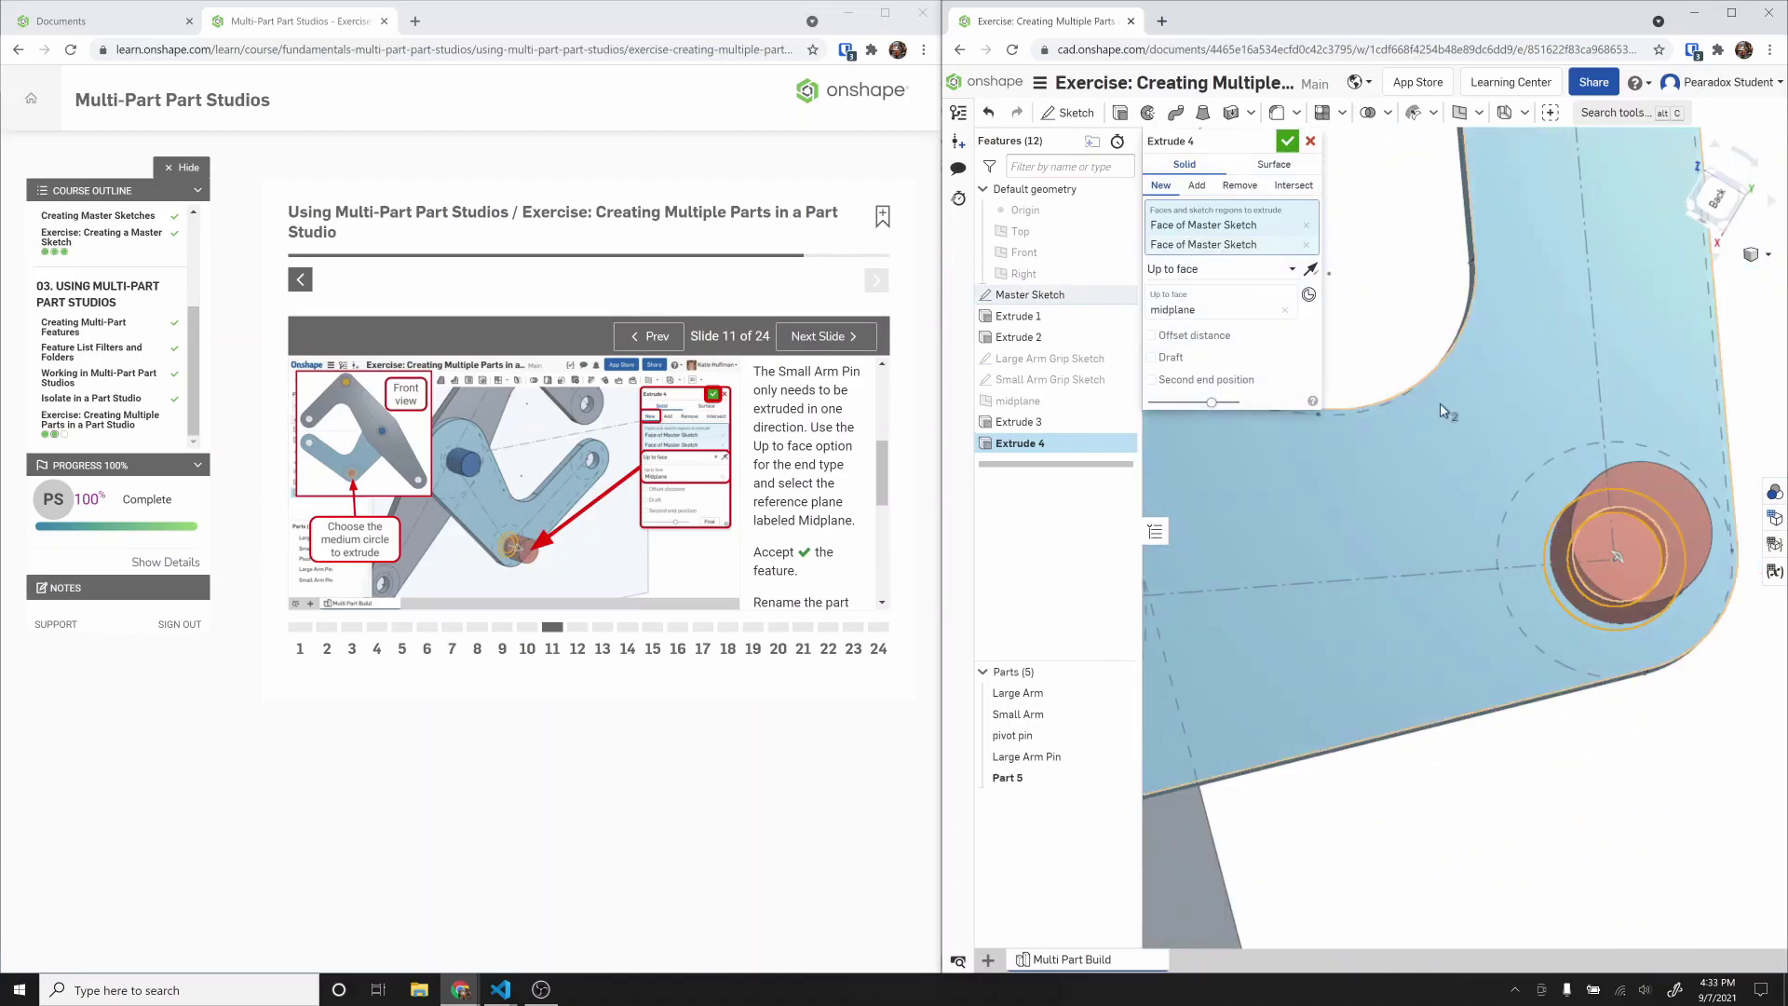
left_click(1287, 141)
scroll(1332, 410, "down", 5)
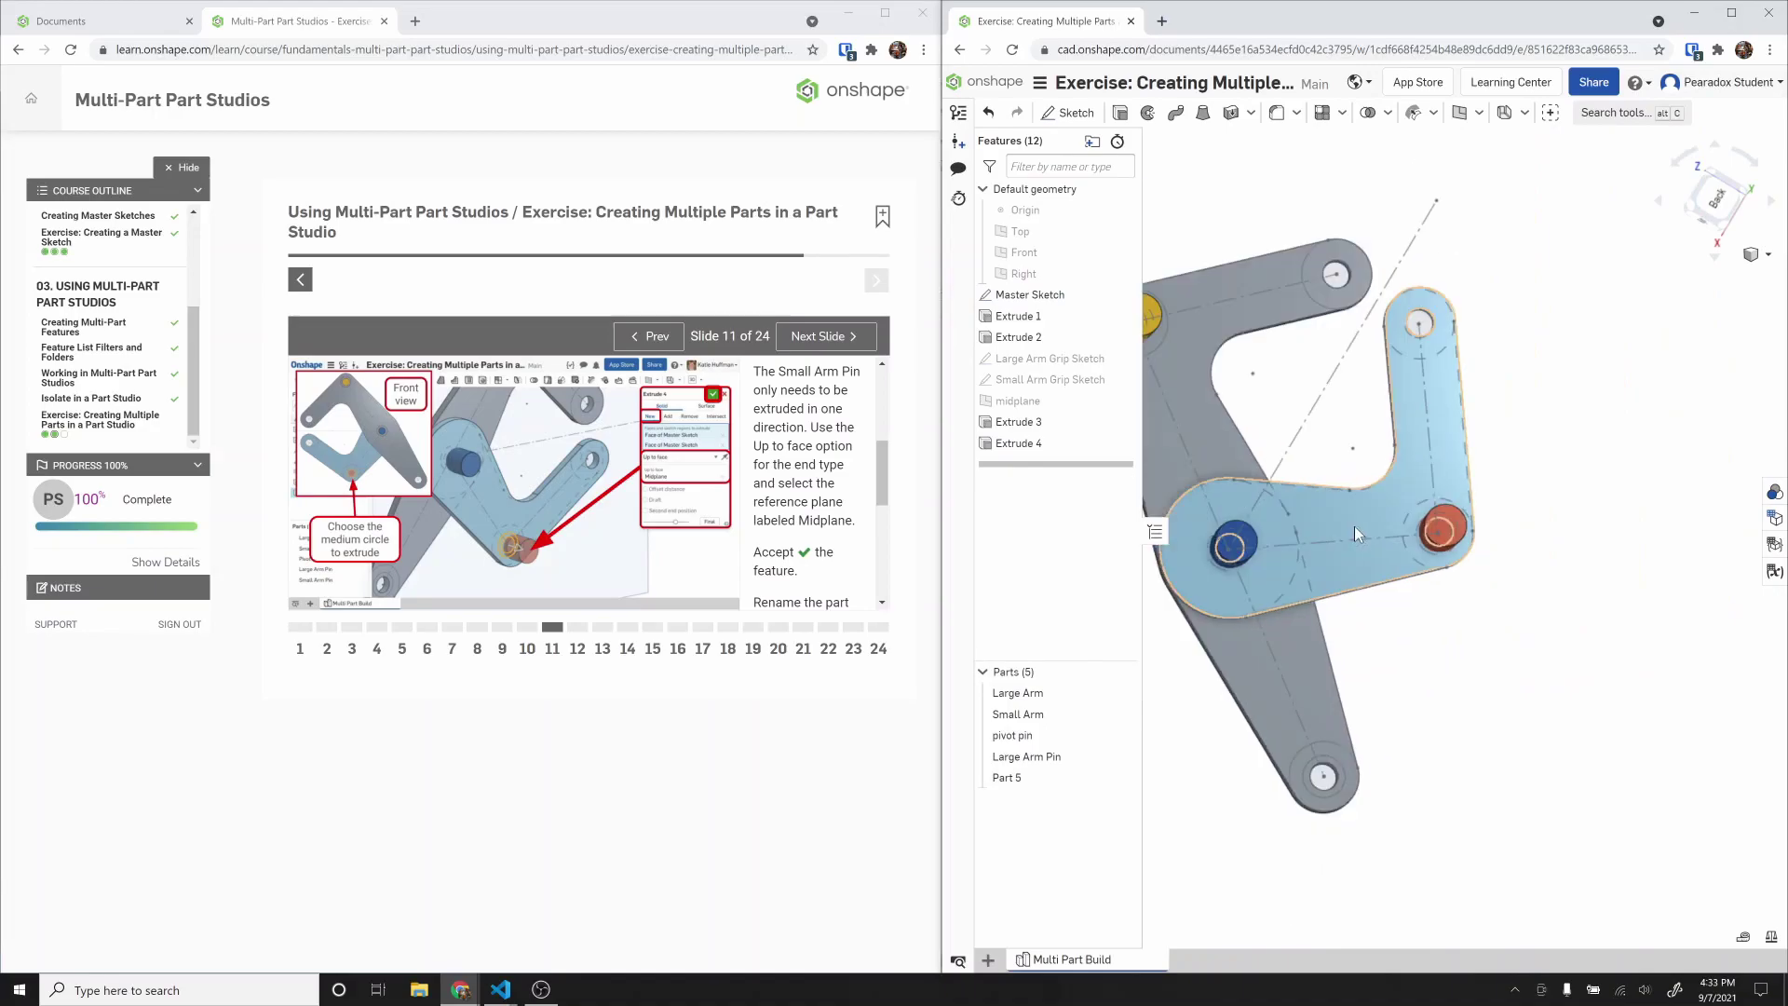
Step: Follow slide 12 to start a Boolean Subtract with the Large Arm and Small Arm as tools
left_click(818, 338)
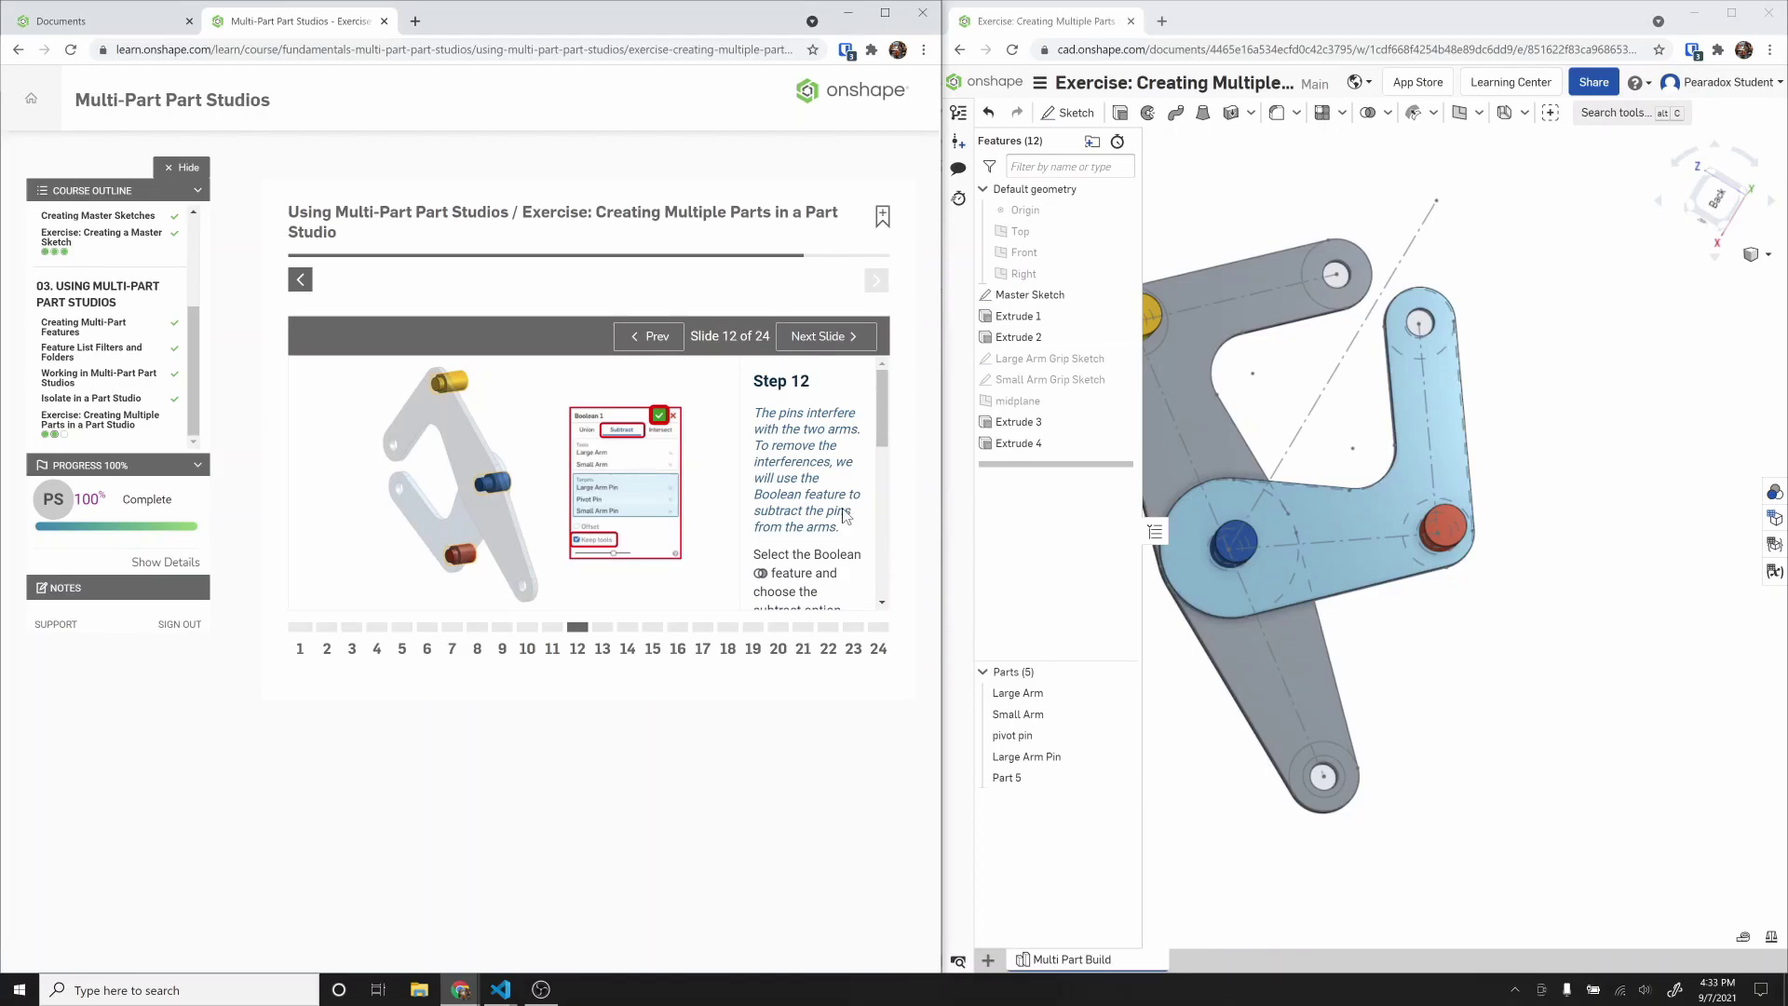
left_click_drag(881, 445, 885, 484)
left_click(1368, 114)
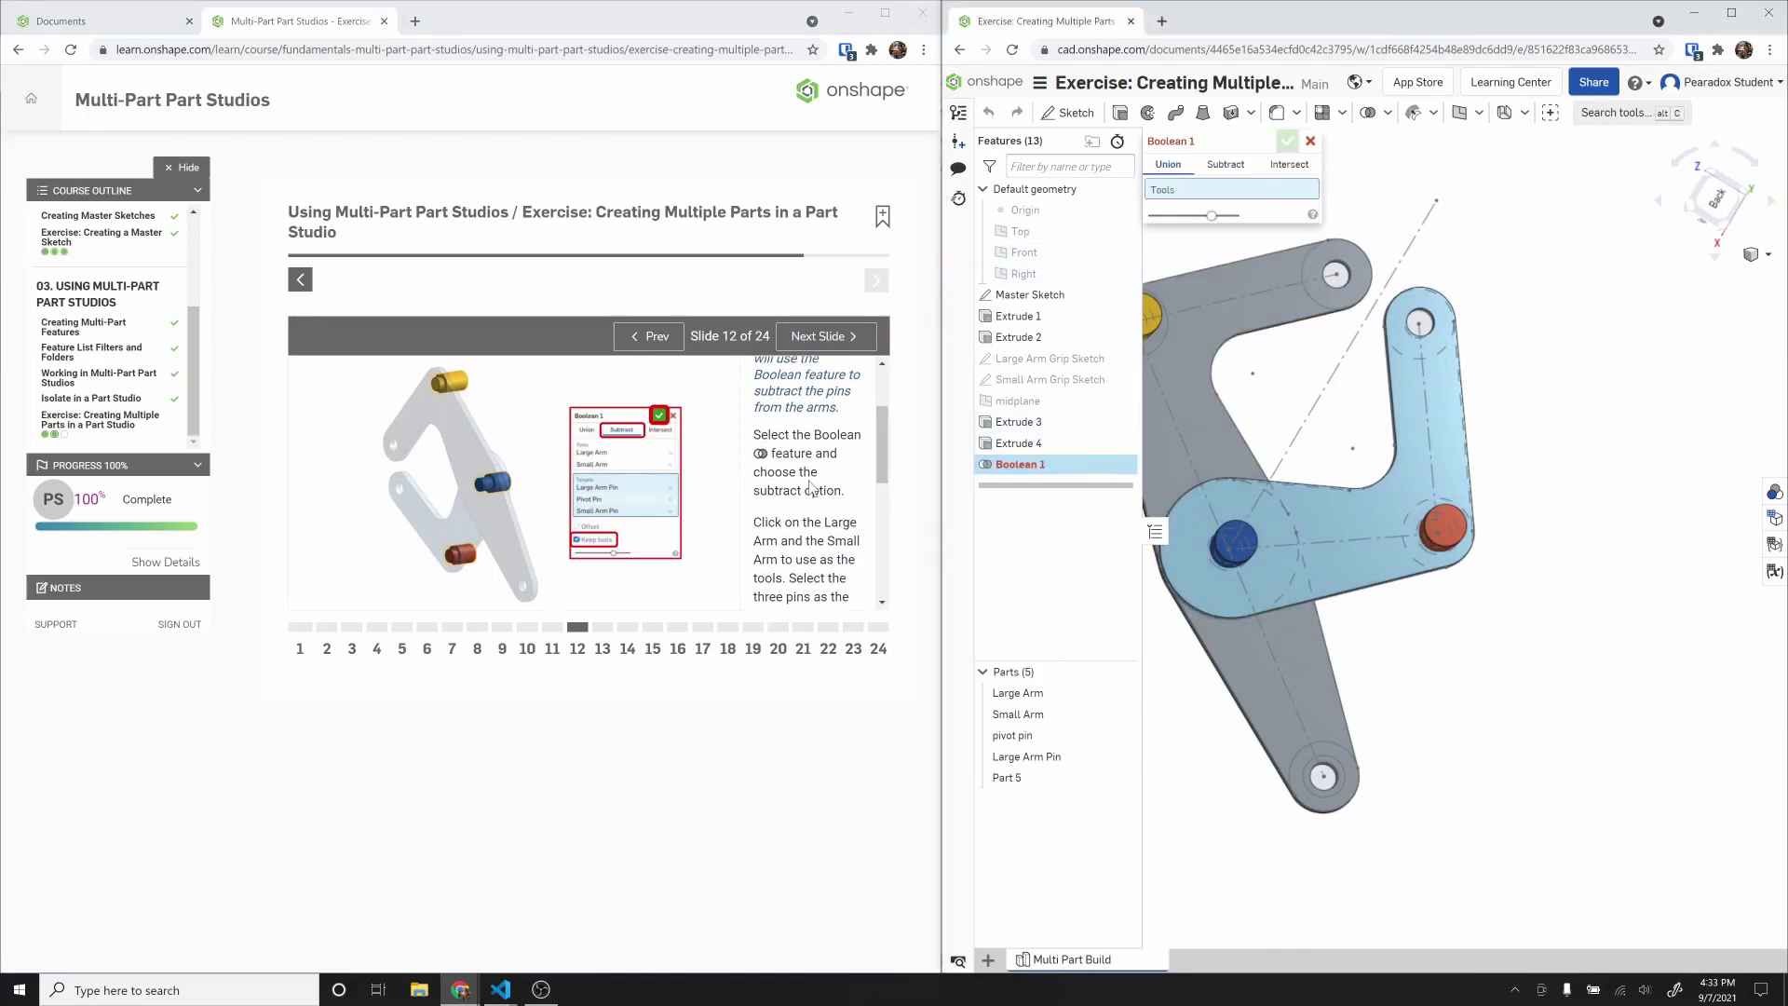
left_click(1226, 164)
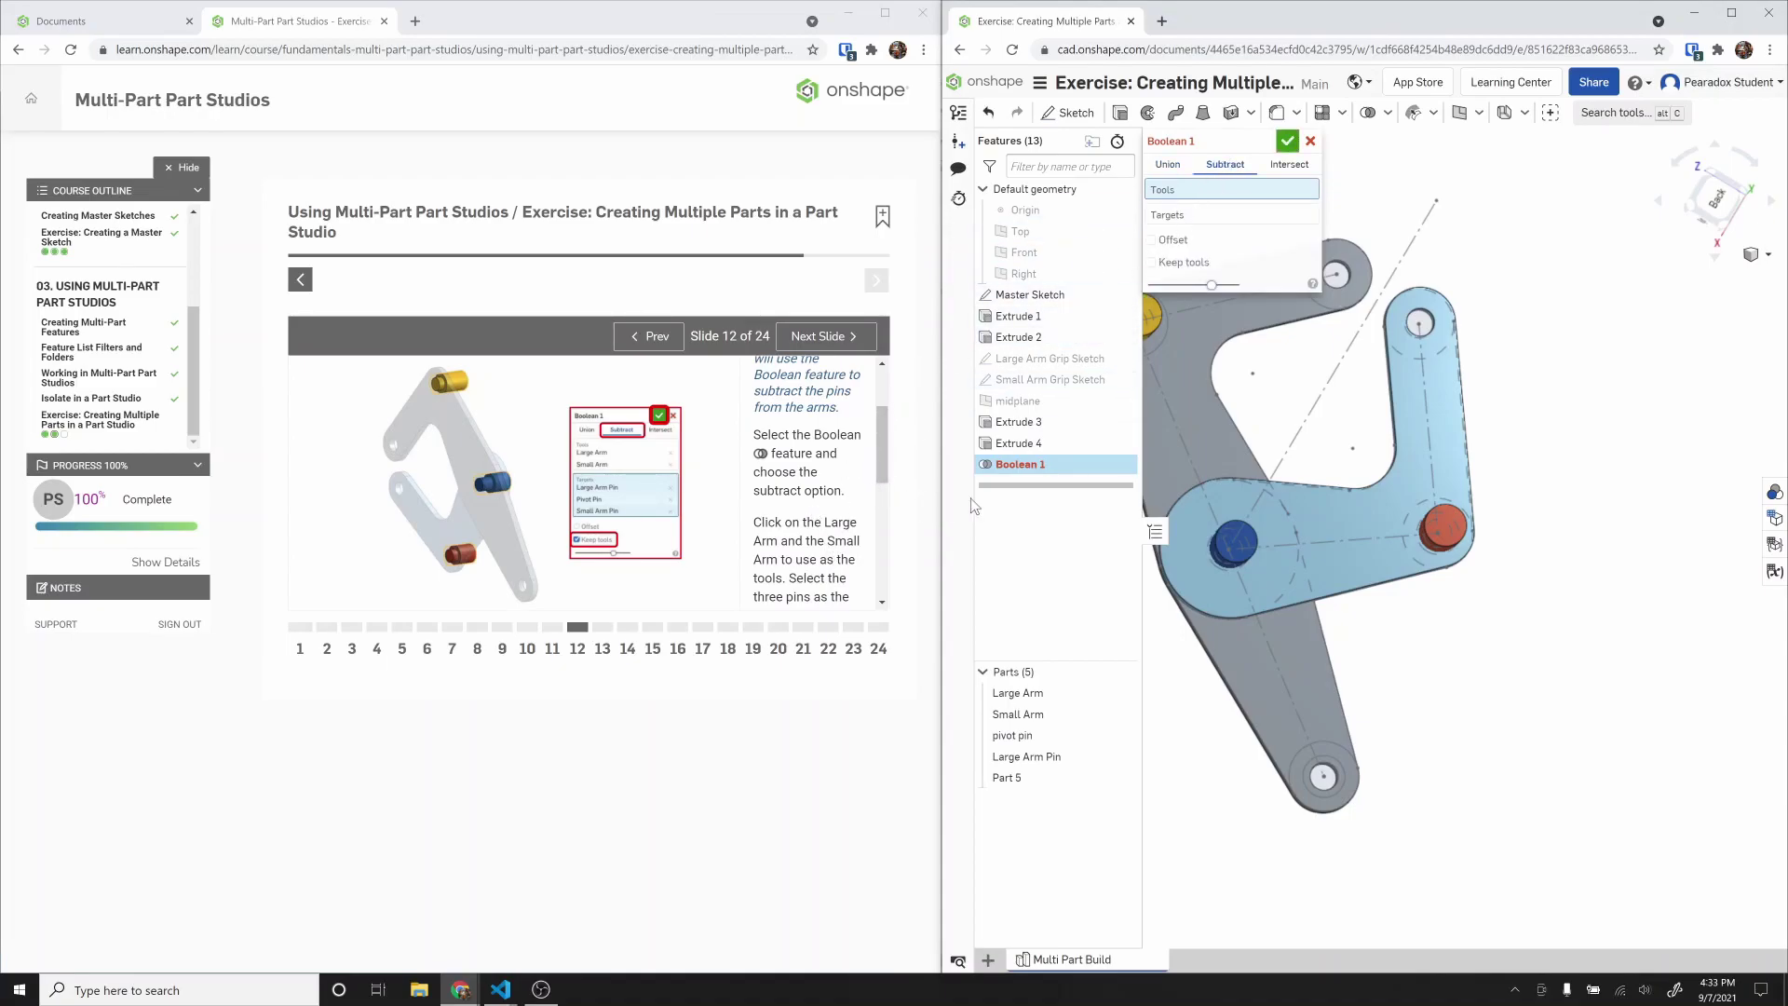
left_click(1199, 444)
left_click(1362, 517)
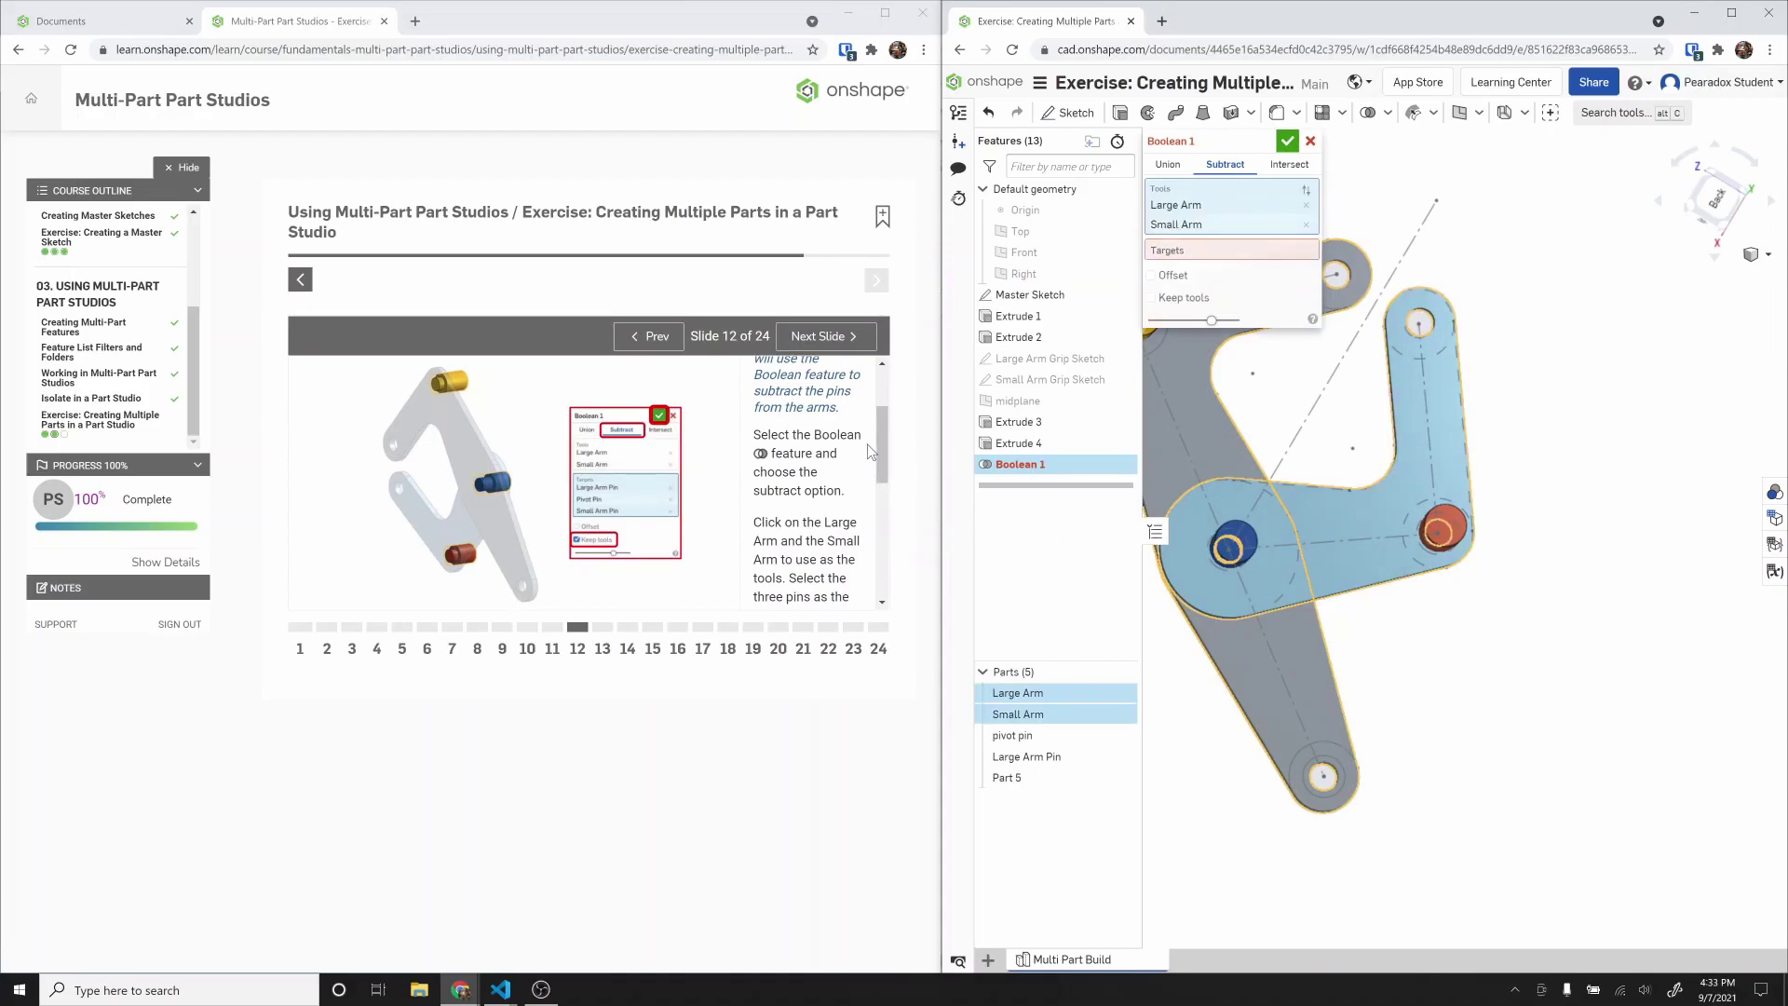
Step: Set the three pins, Part 5, pivot pin and Large Arm Pin, as the Boolean's targets
left_click(1179, 250)
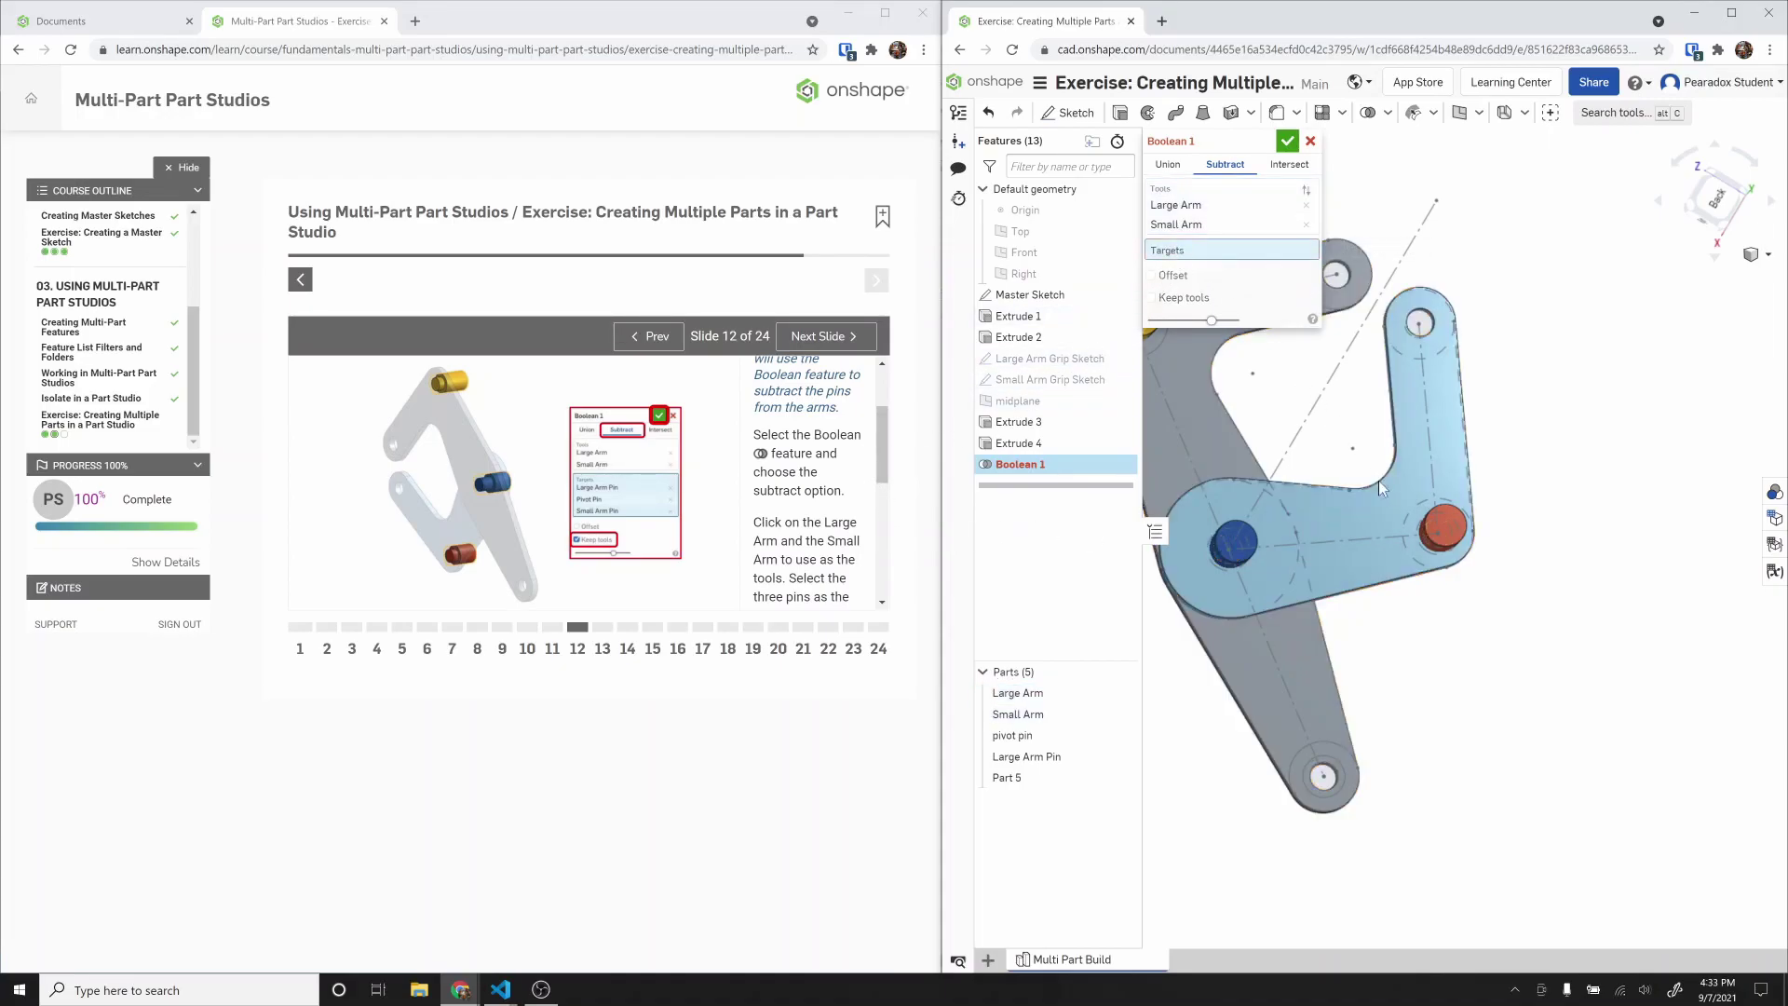
left_click(1435, 525)
left_click(1234, 543)
scroll(1245, 540, "down", 4)
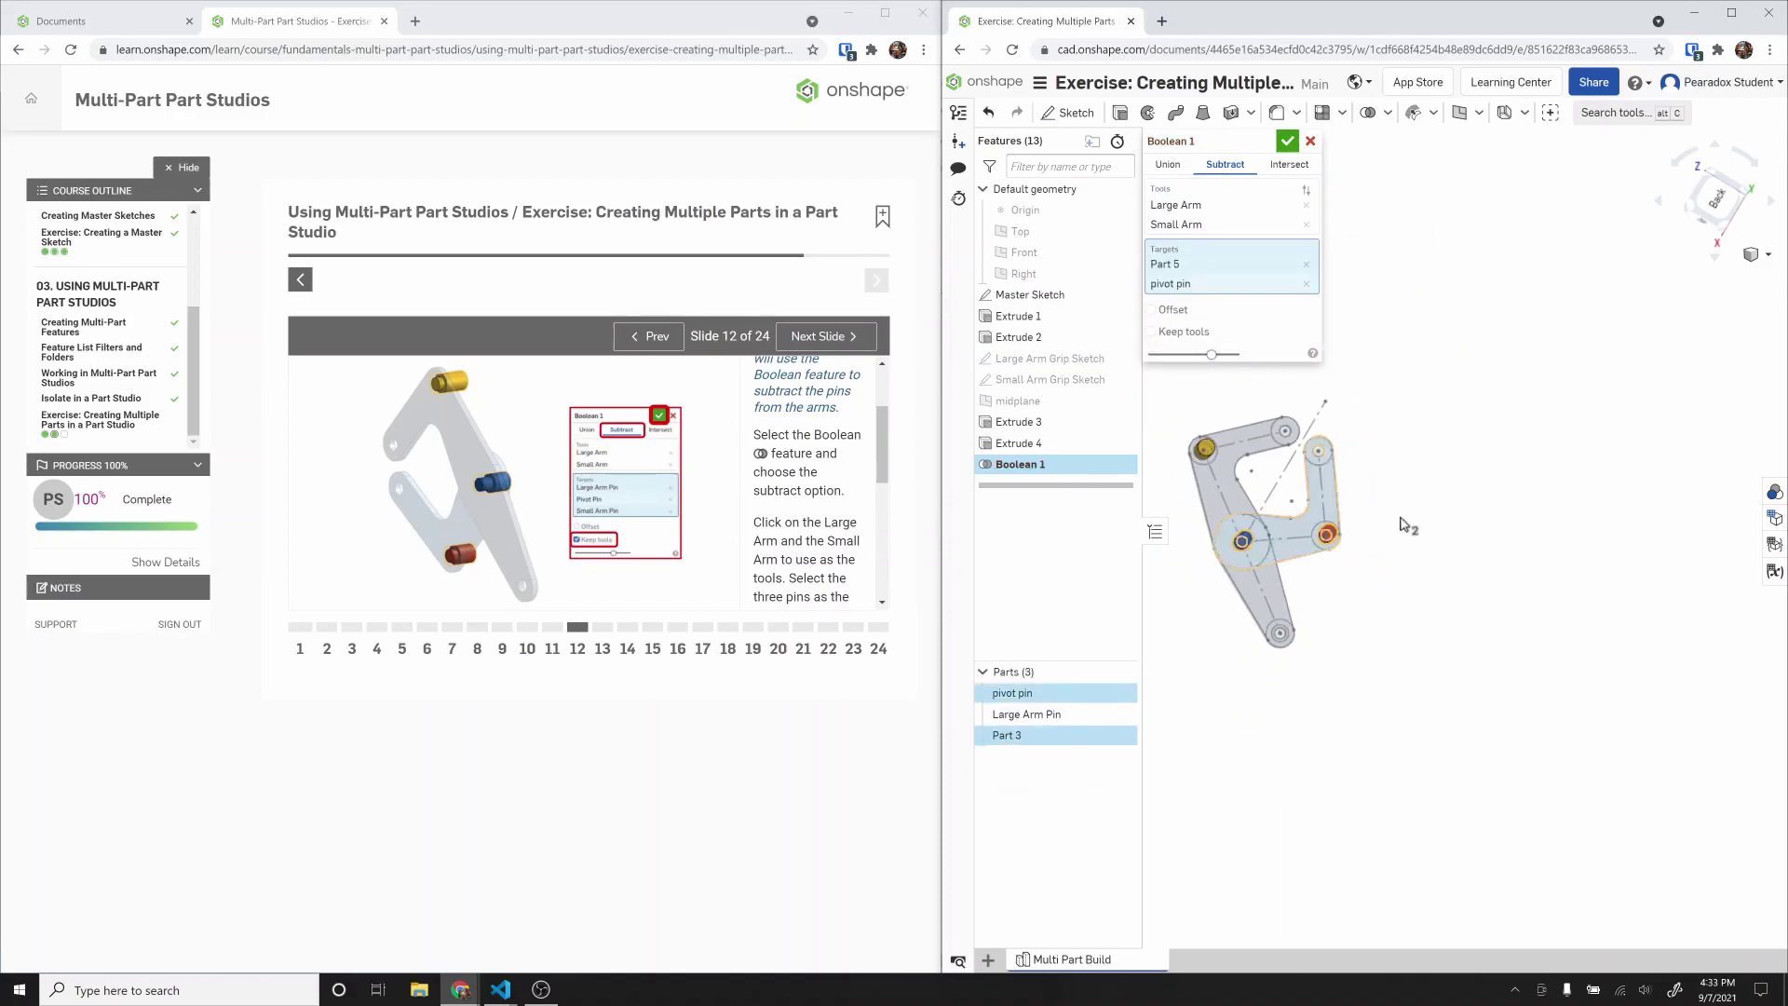
left_click(1216, 456)
Step: Check the remaining Boolean instructions, enable Keep tools and accept the subtraction
scroll(797, 517, "down", 1)
scroll(797, 514, "down", 4)
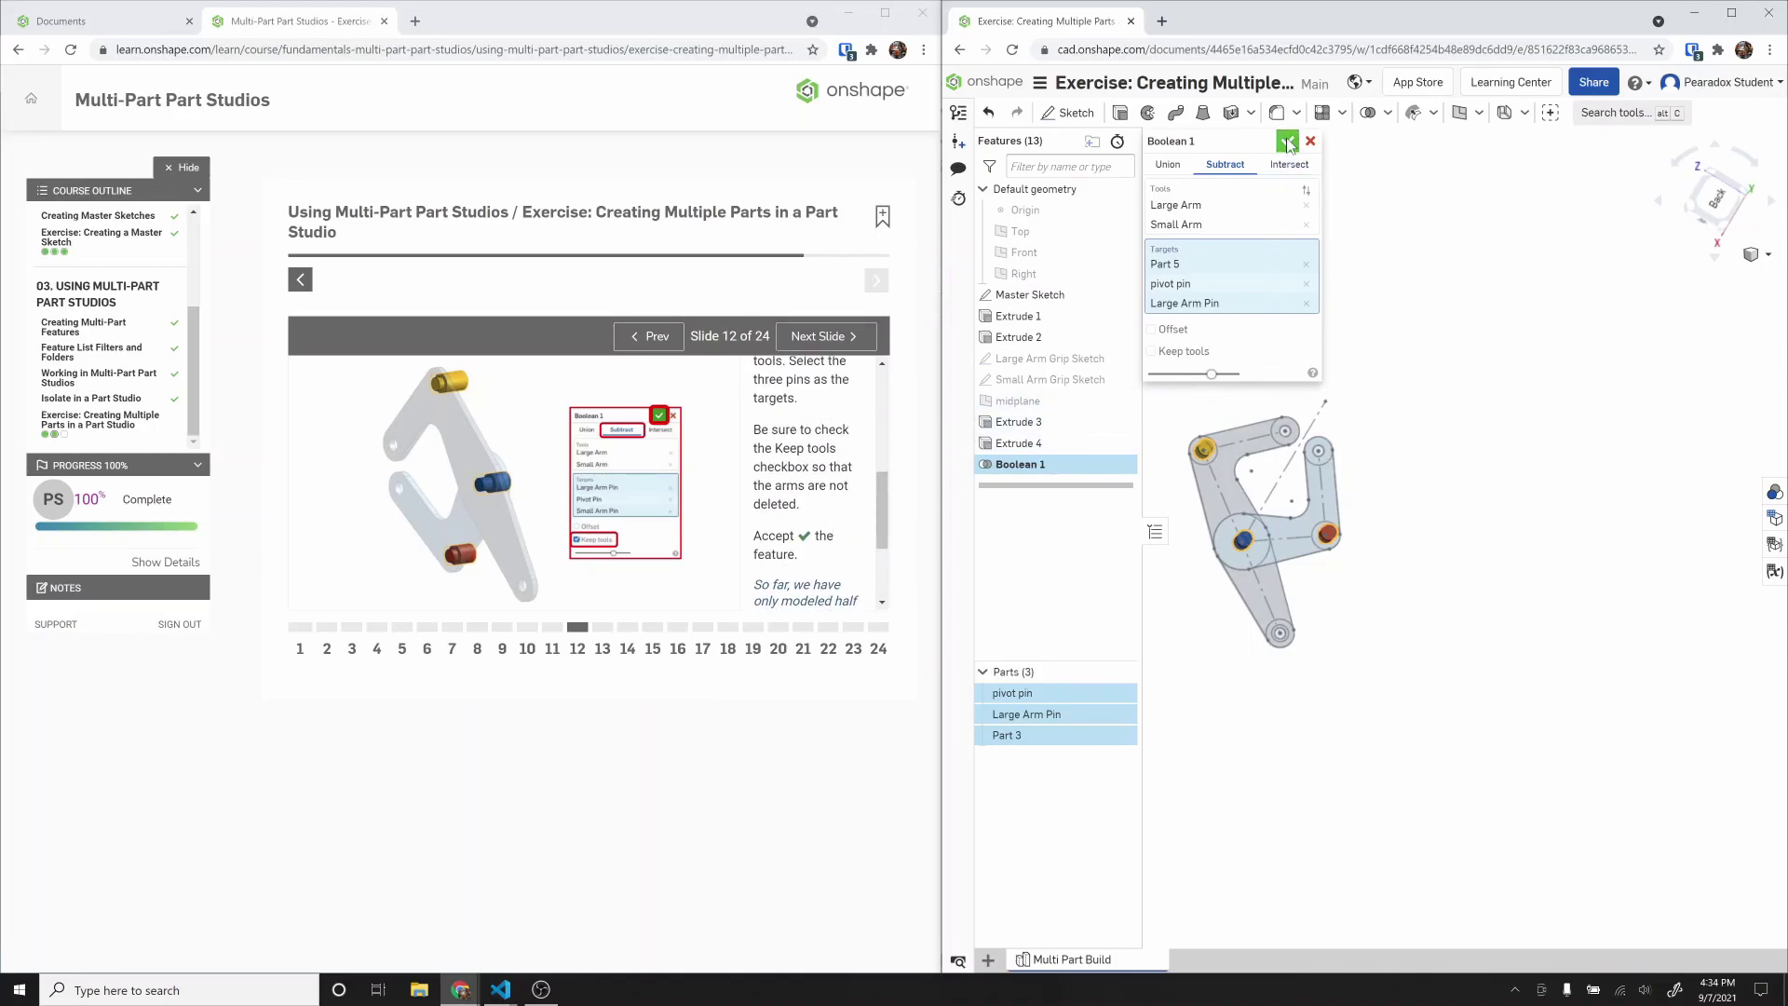
left_click(1183, 355)
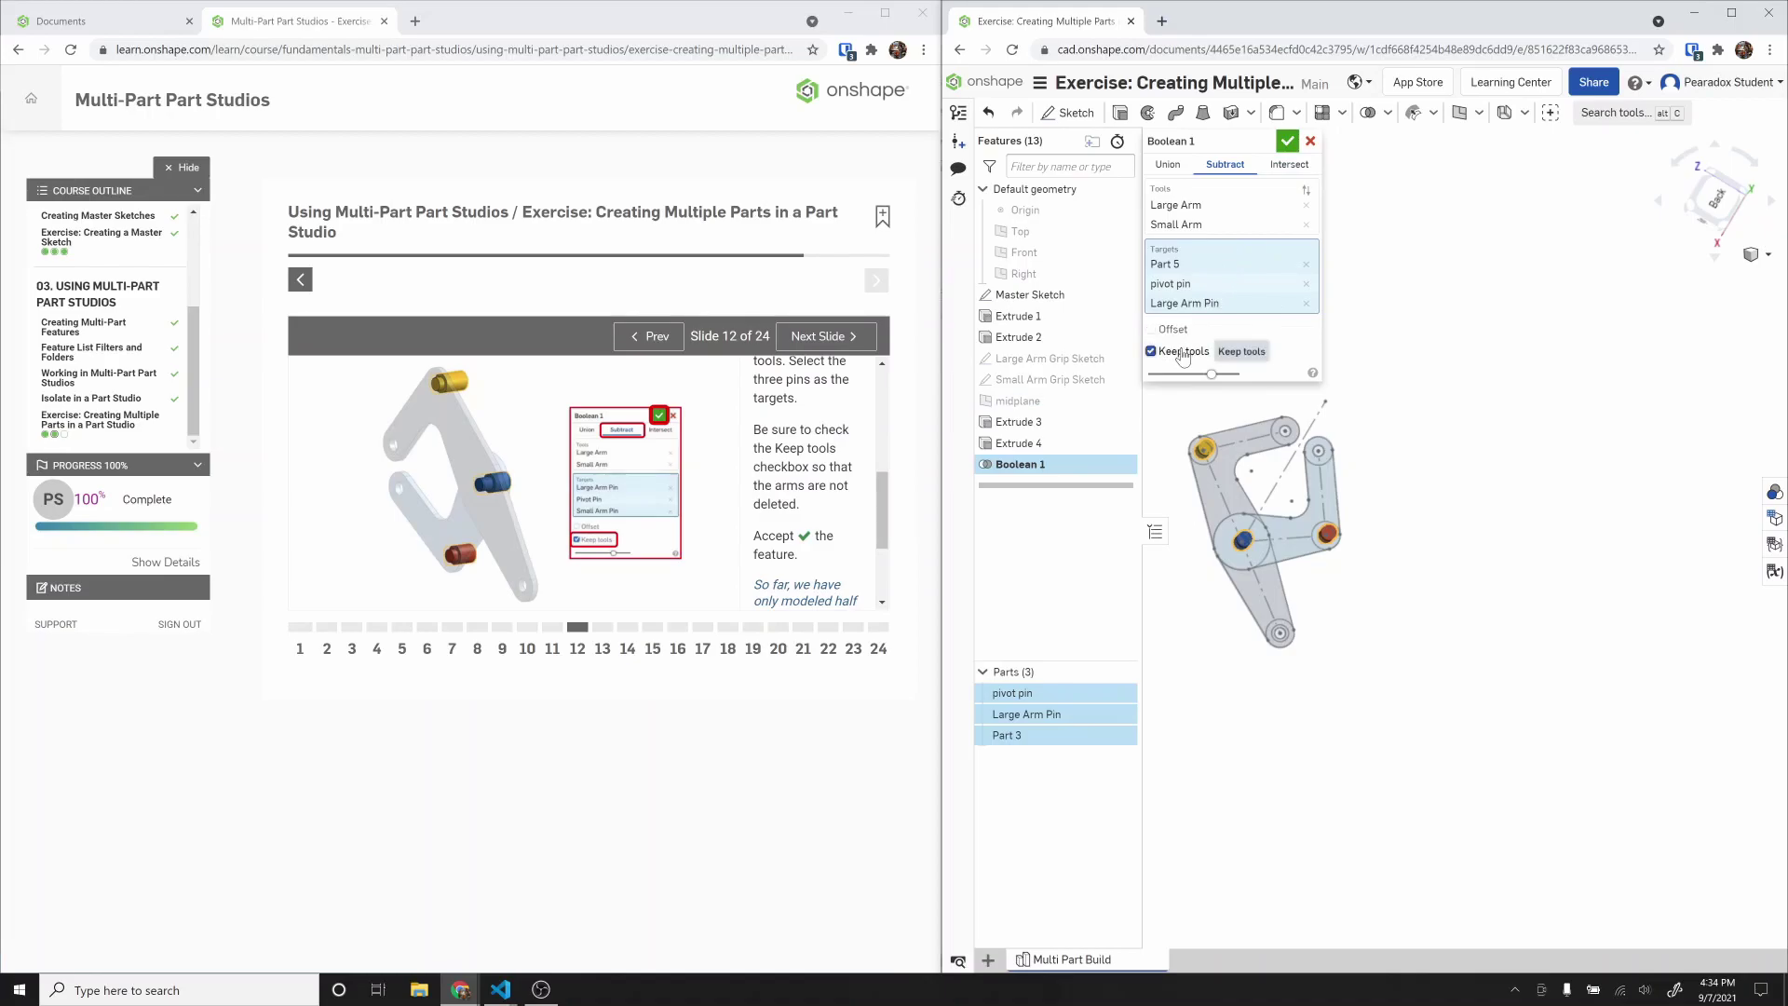
left_click(1288, 142)
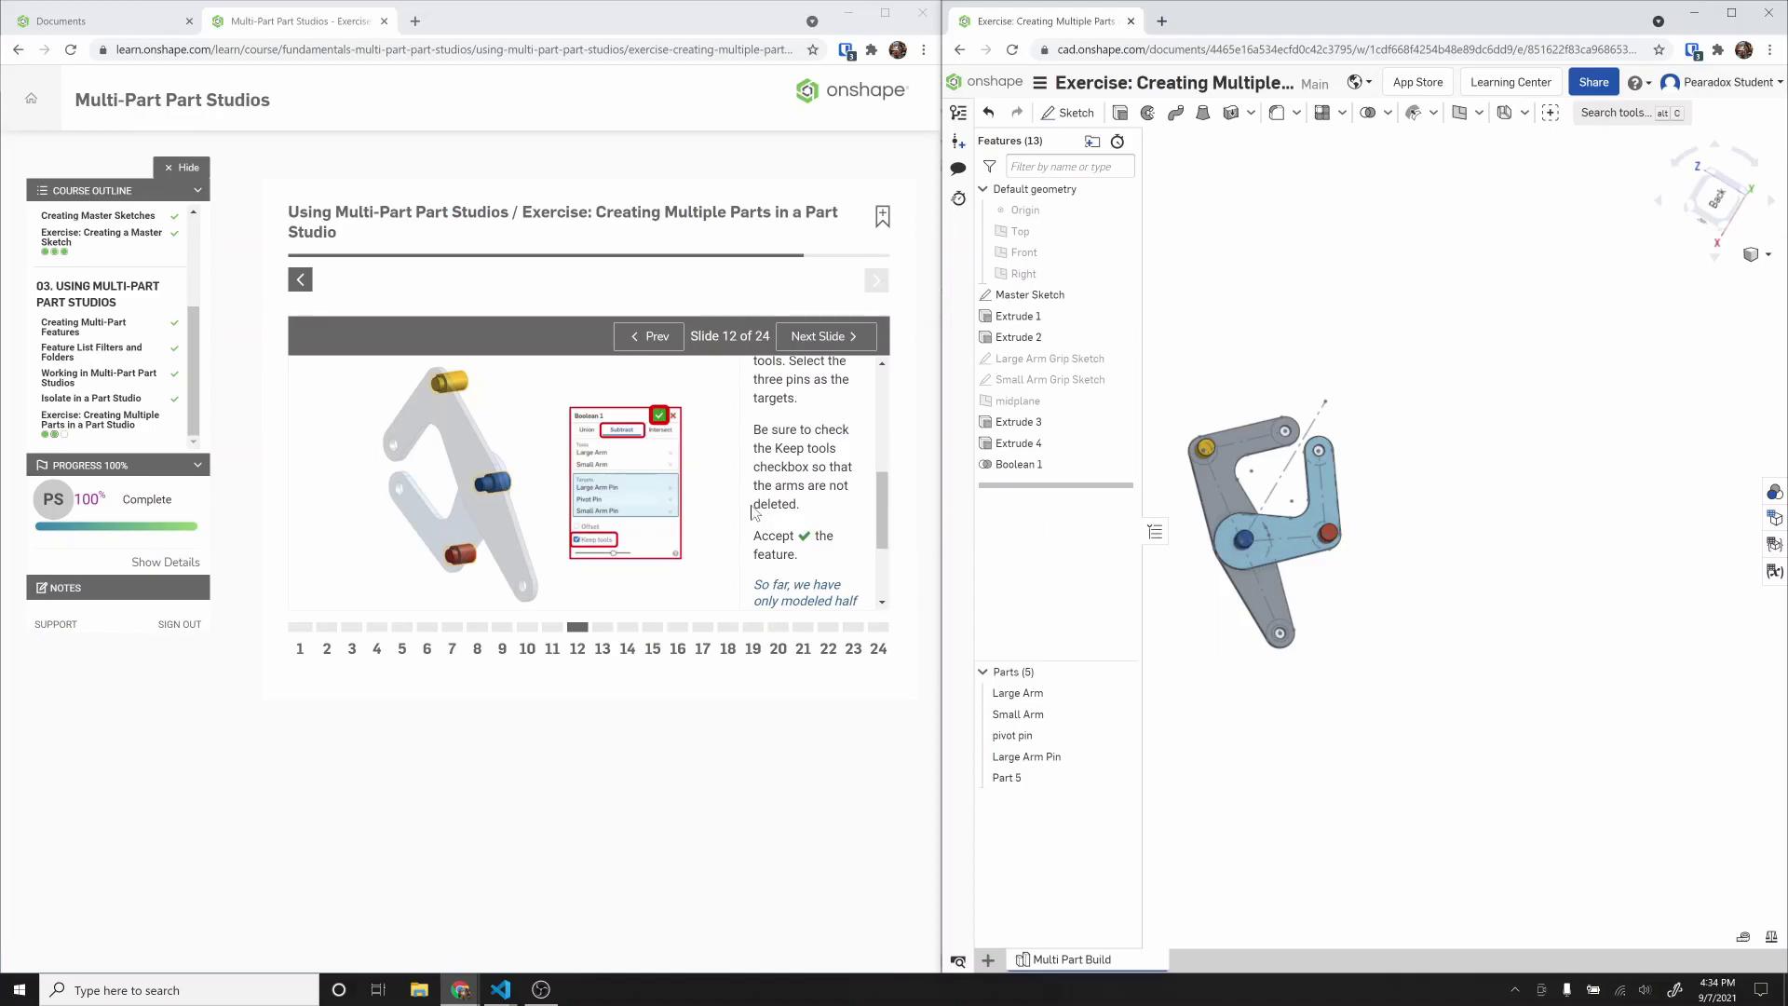
Step: Read the end of the slide 12 instructions and advance to slide 13 on creating the grips
scroll(810, 486, "down", 2)
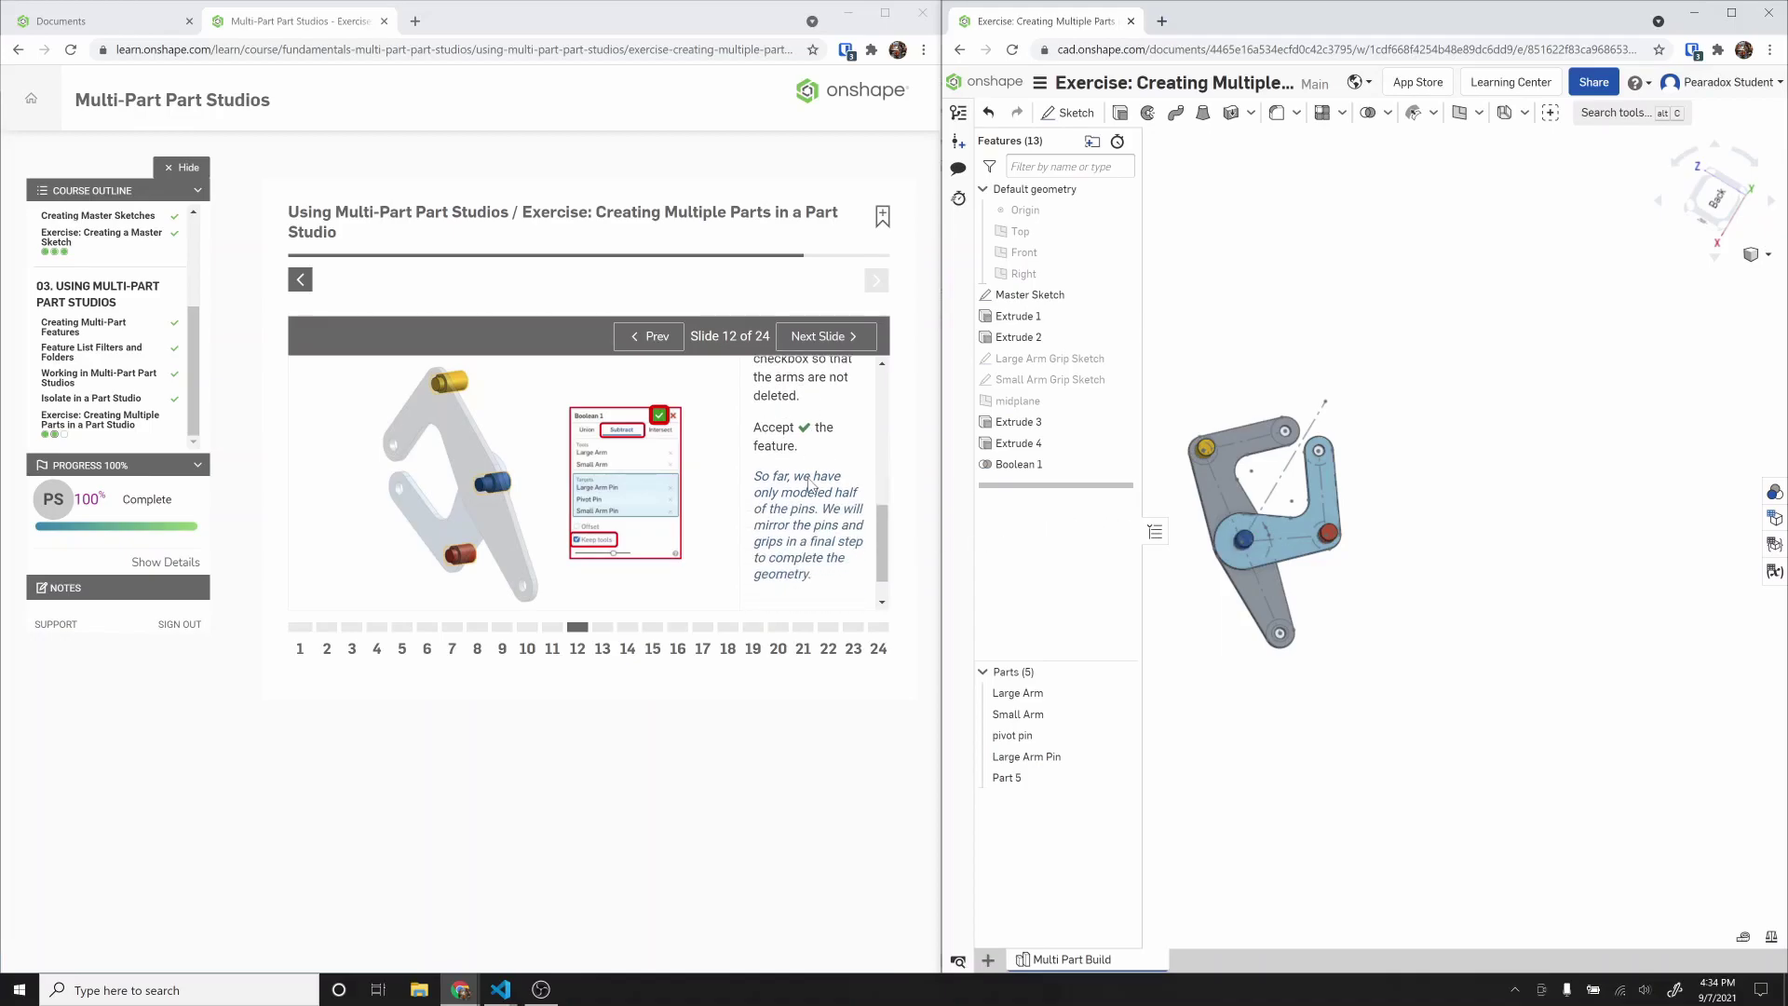
left_click(822, 336)
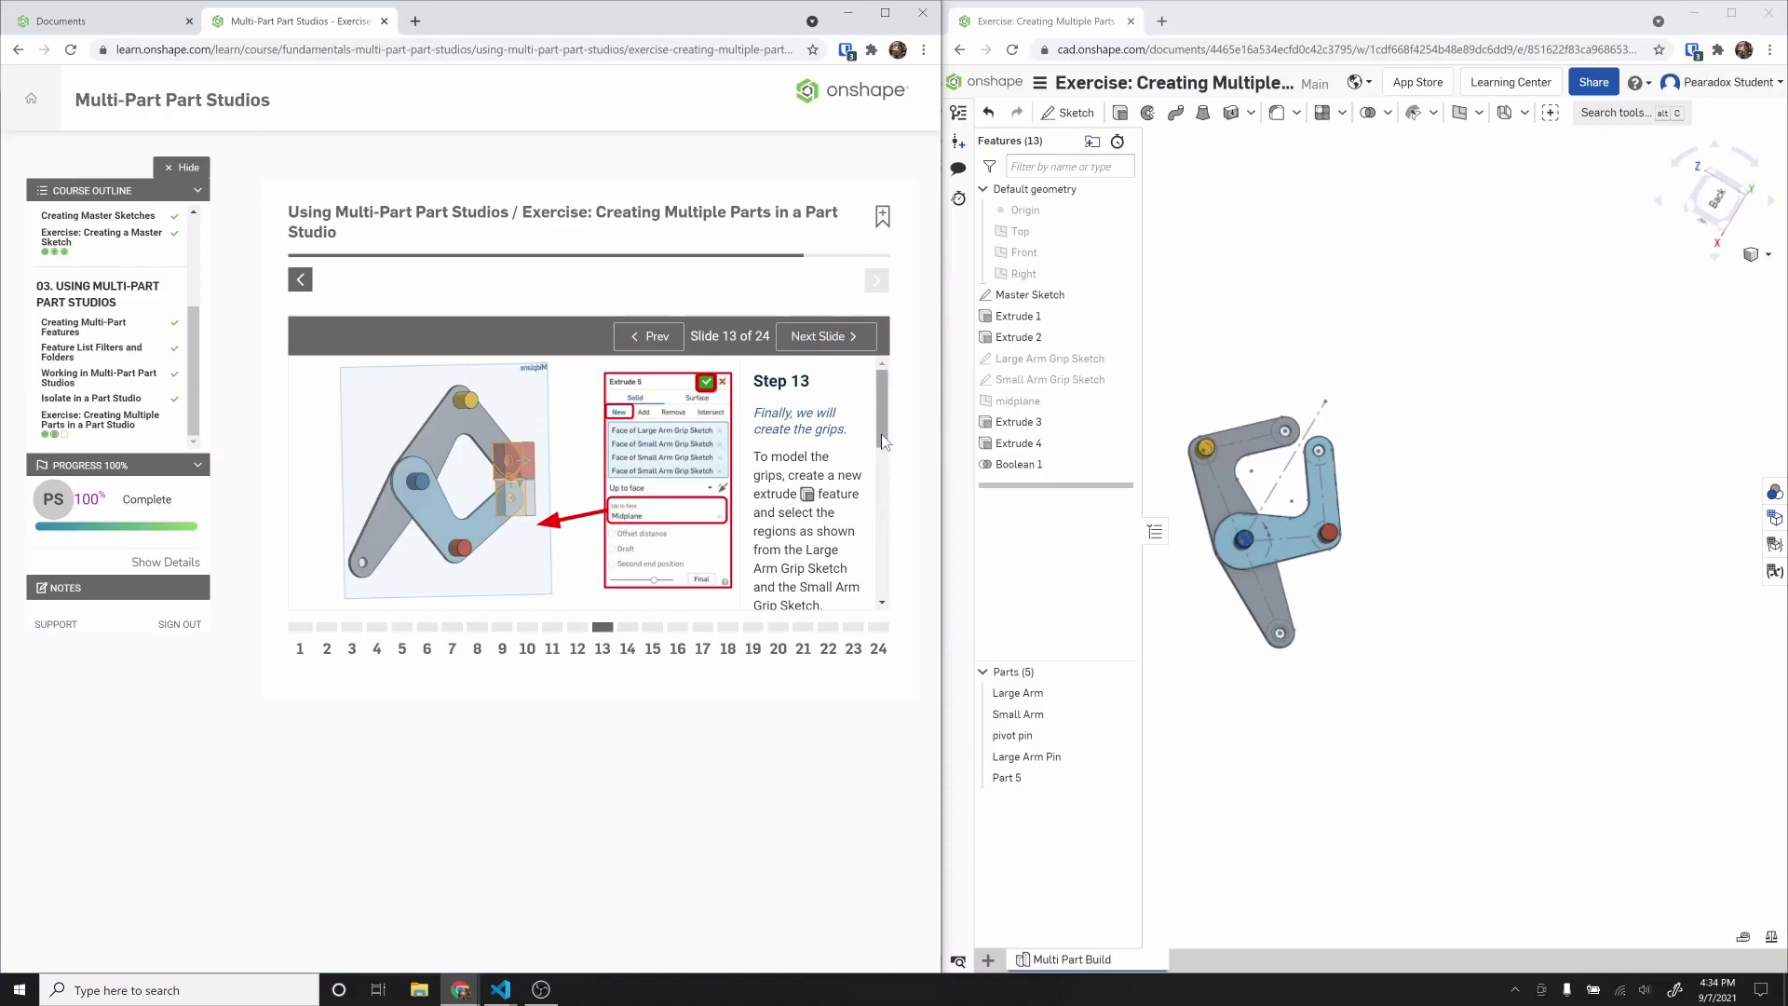
Step: Following slide 13, show the Large Arm Grip Sketch and start an extrude with its three grip regions selected
left_click_drag(880, 417, 885, 439)
left_click(1699, 197)
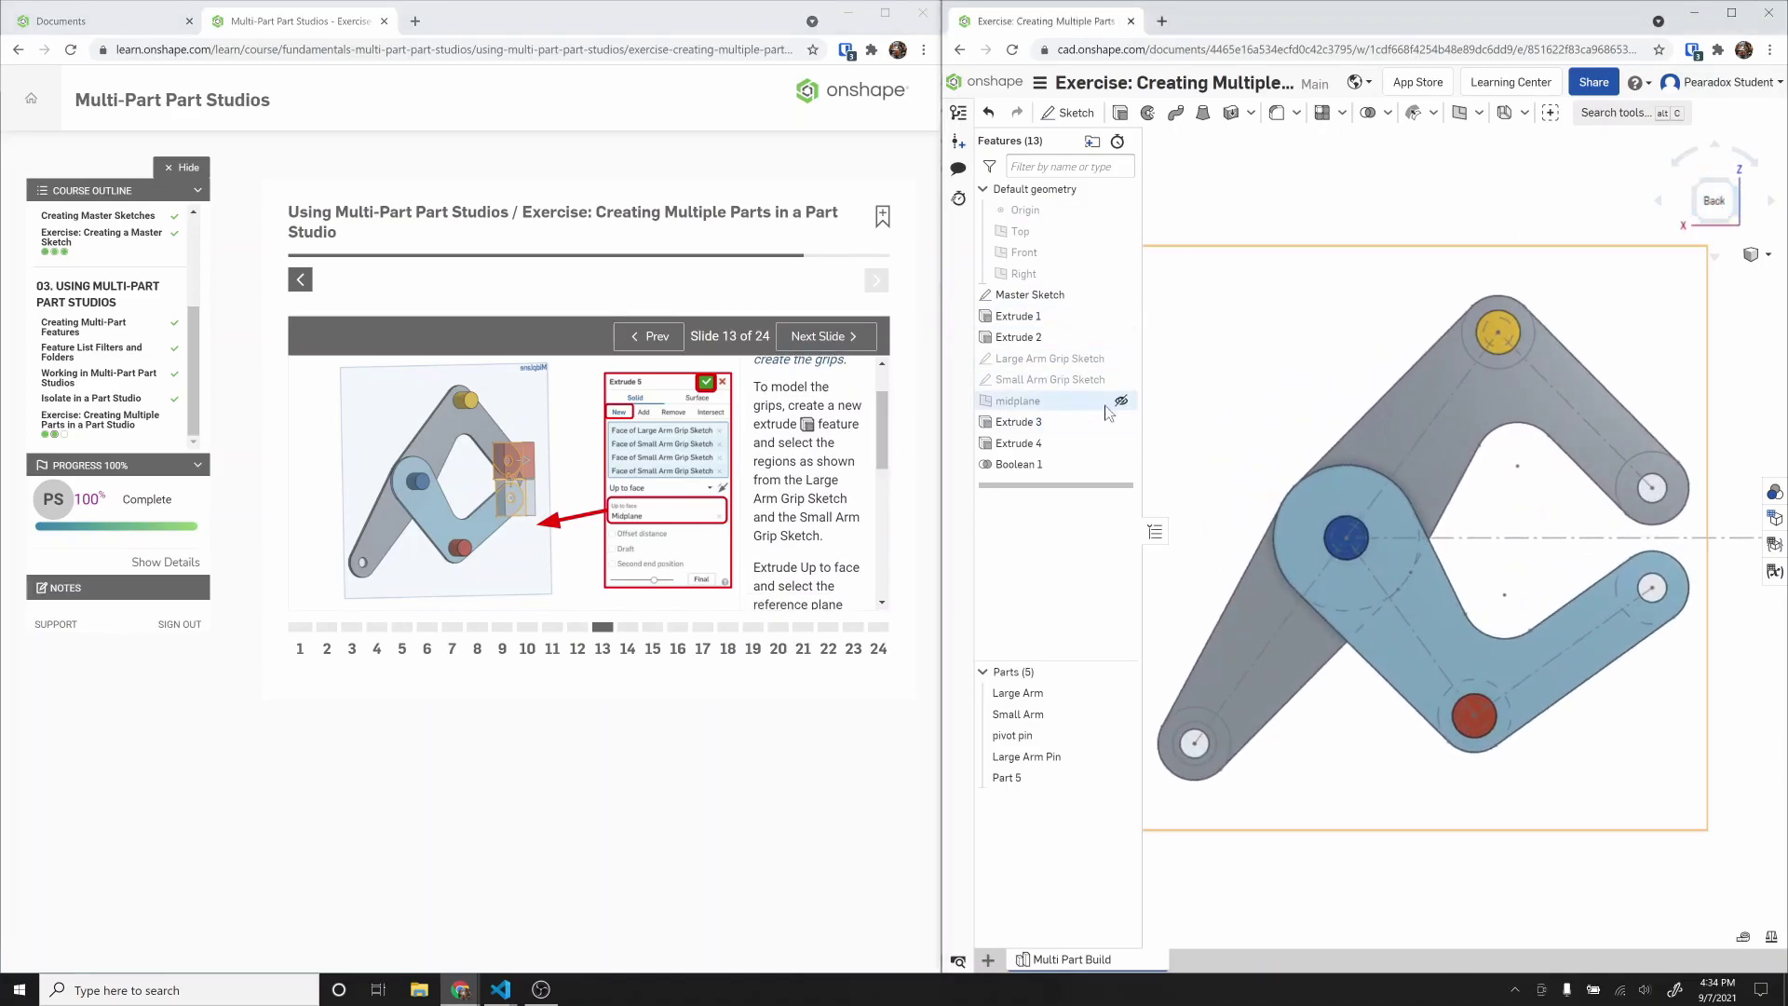
left_click(1122, 357)
left_click(1123, 114)
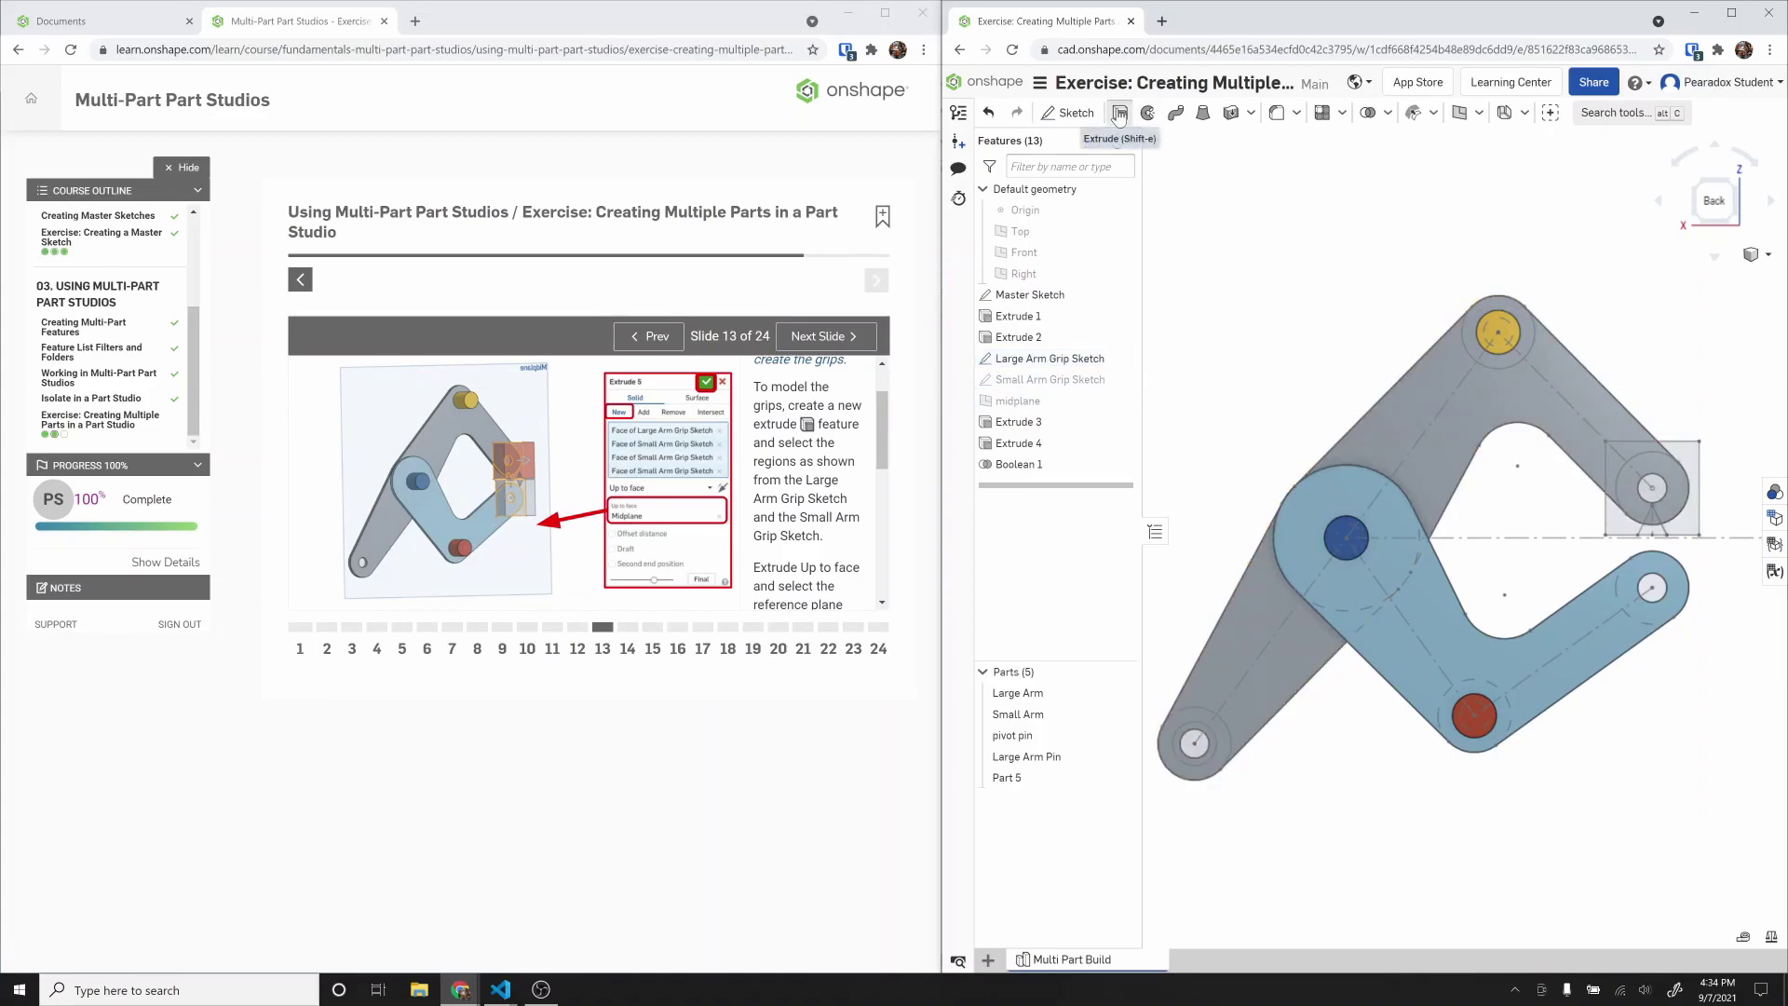
left_click(1652, 467)
left_click(1626, 454)
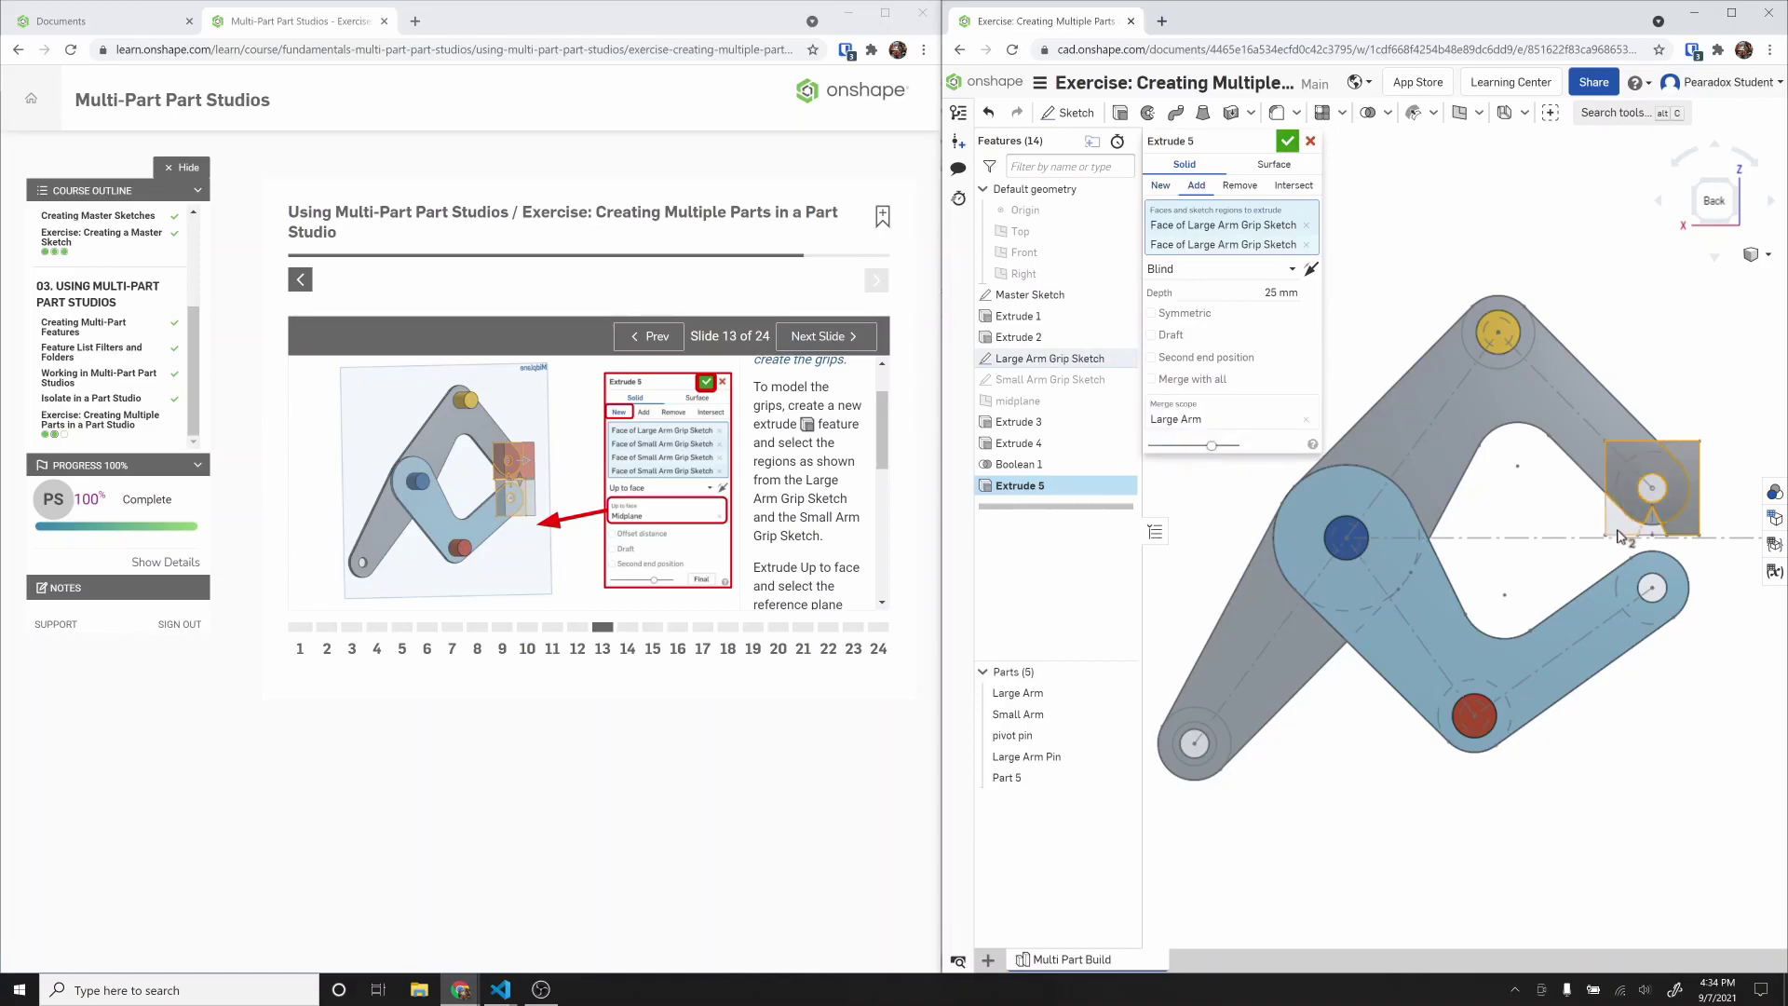
left_click(1637, 527)
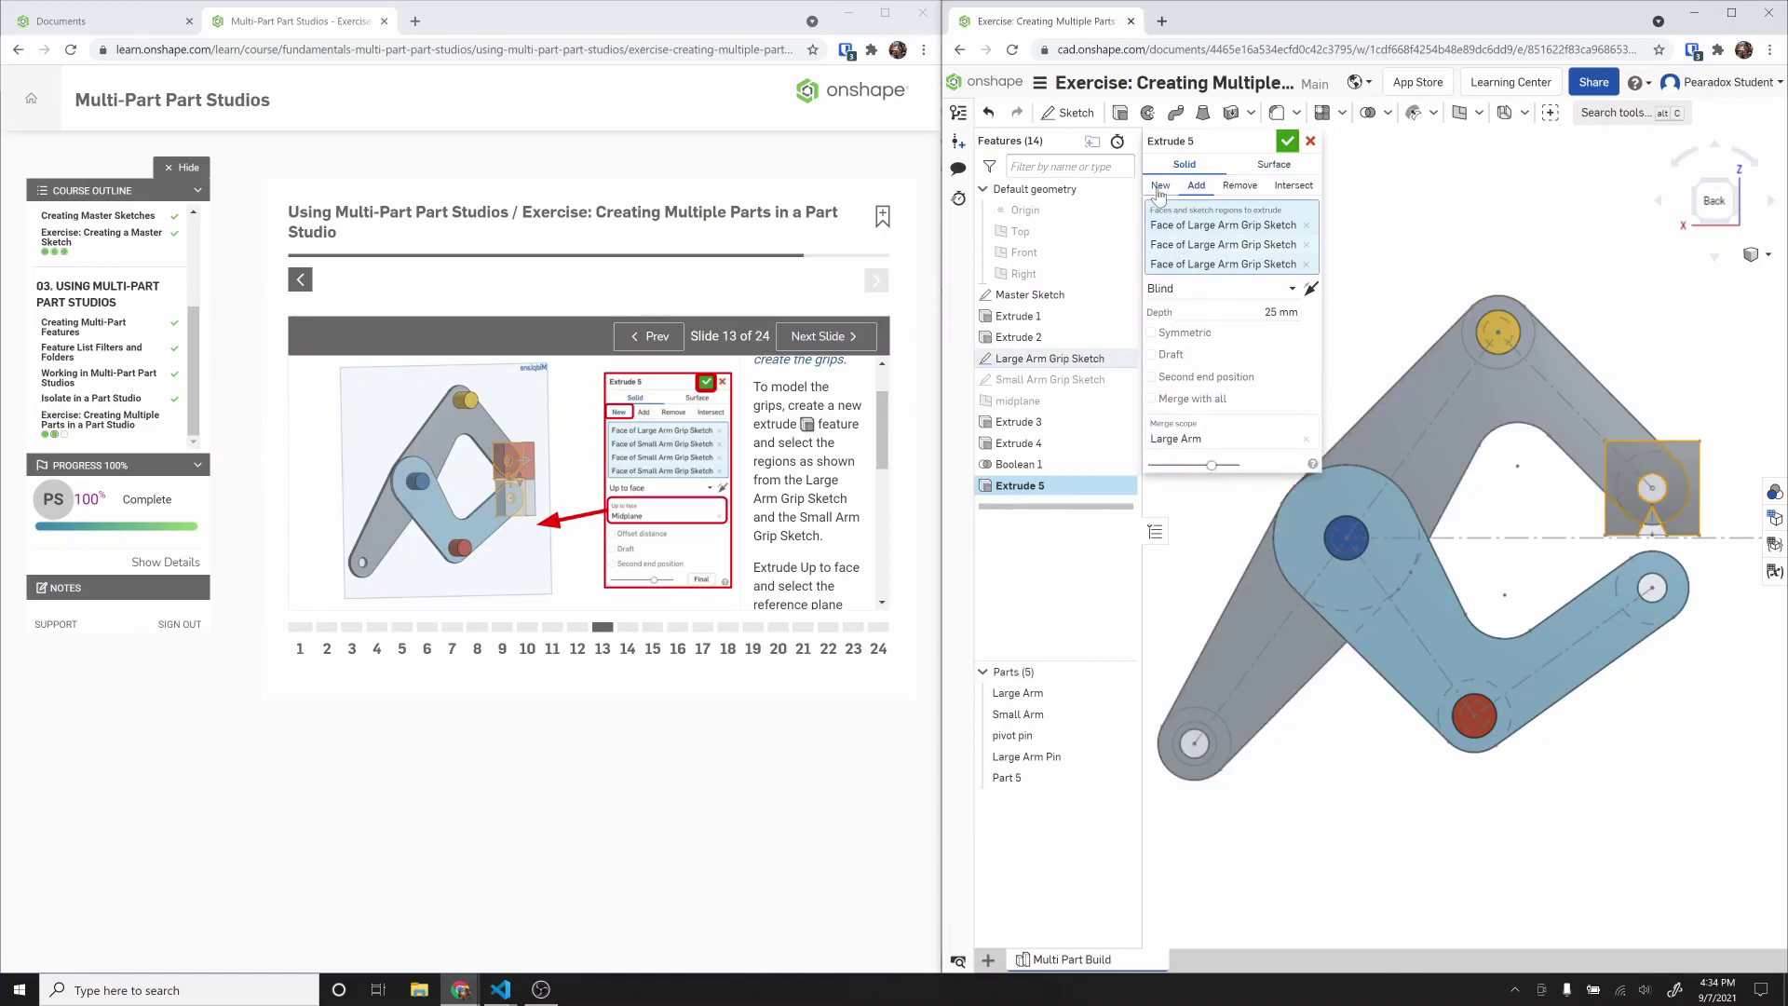
Step: Extrude the large arm grip regions as a new part, up to the midplane reference plane
left_click(1160, 186)
right_click_drag(1535, 523, 1591, 536)
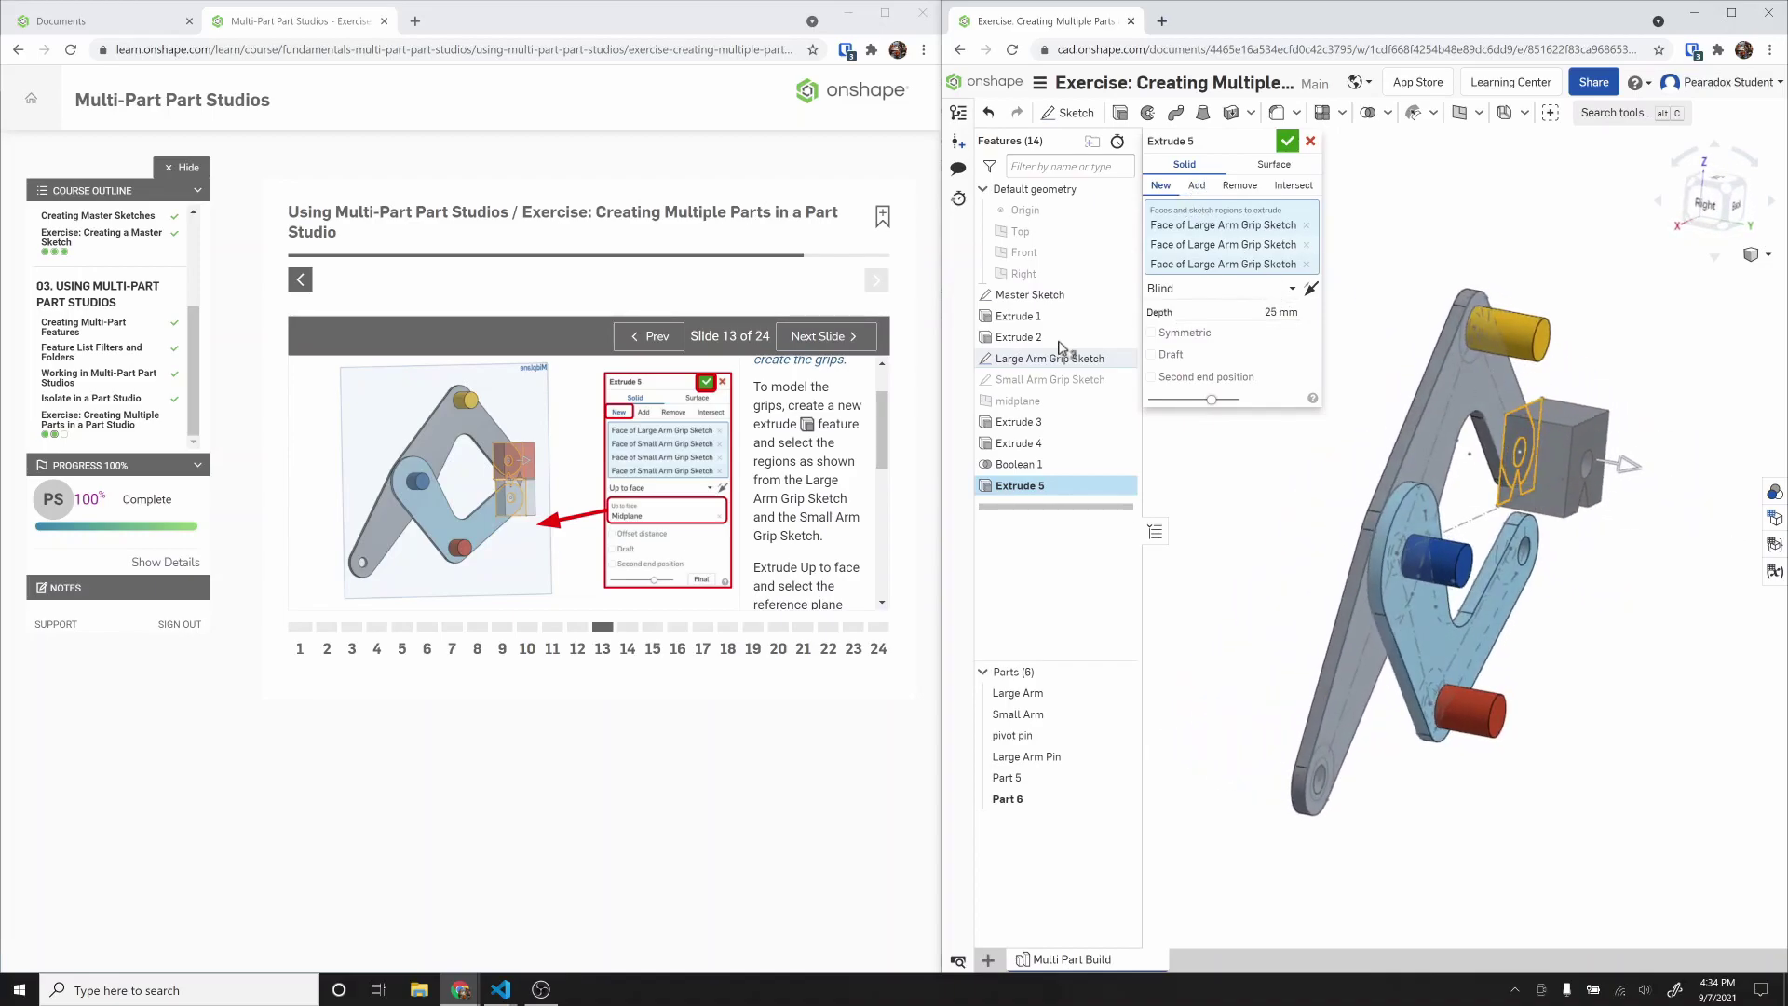
left_click(1174, 293)
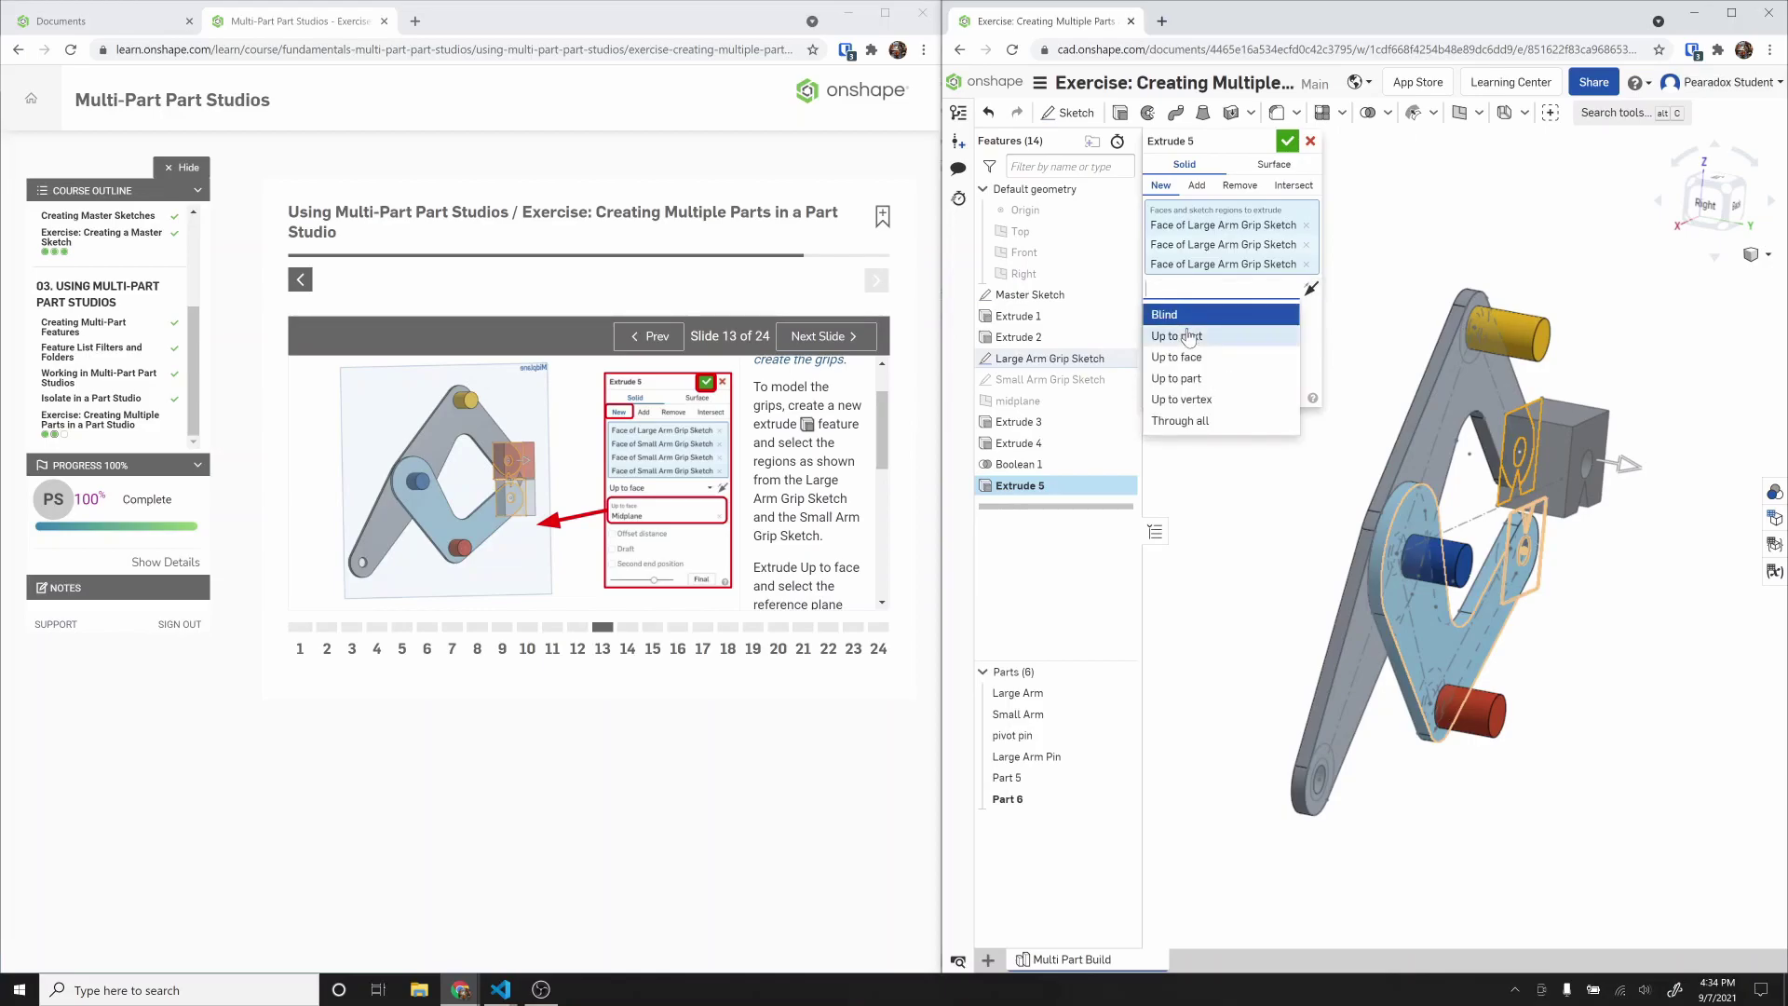
left_click(1182, 357)
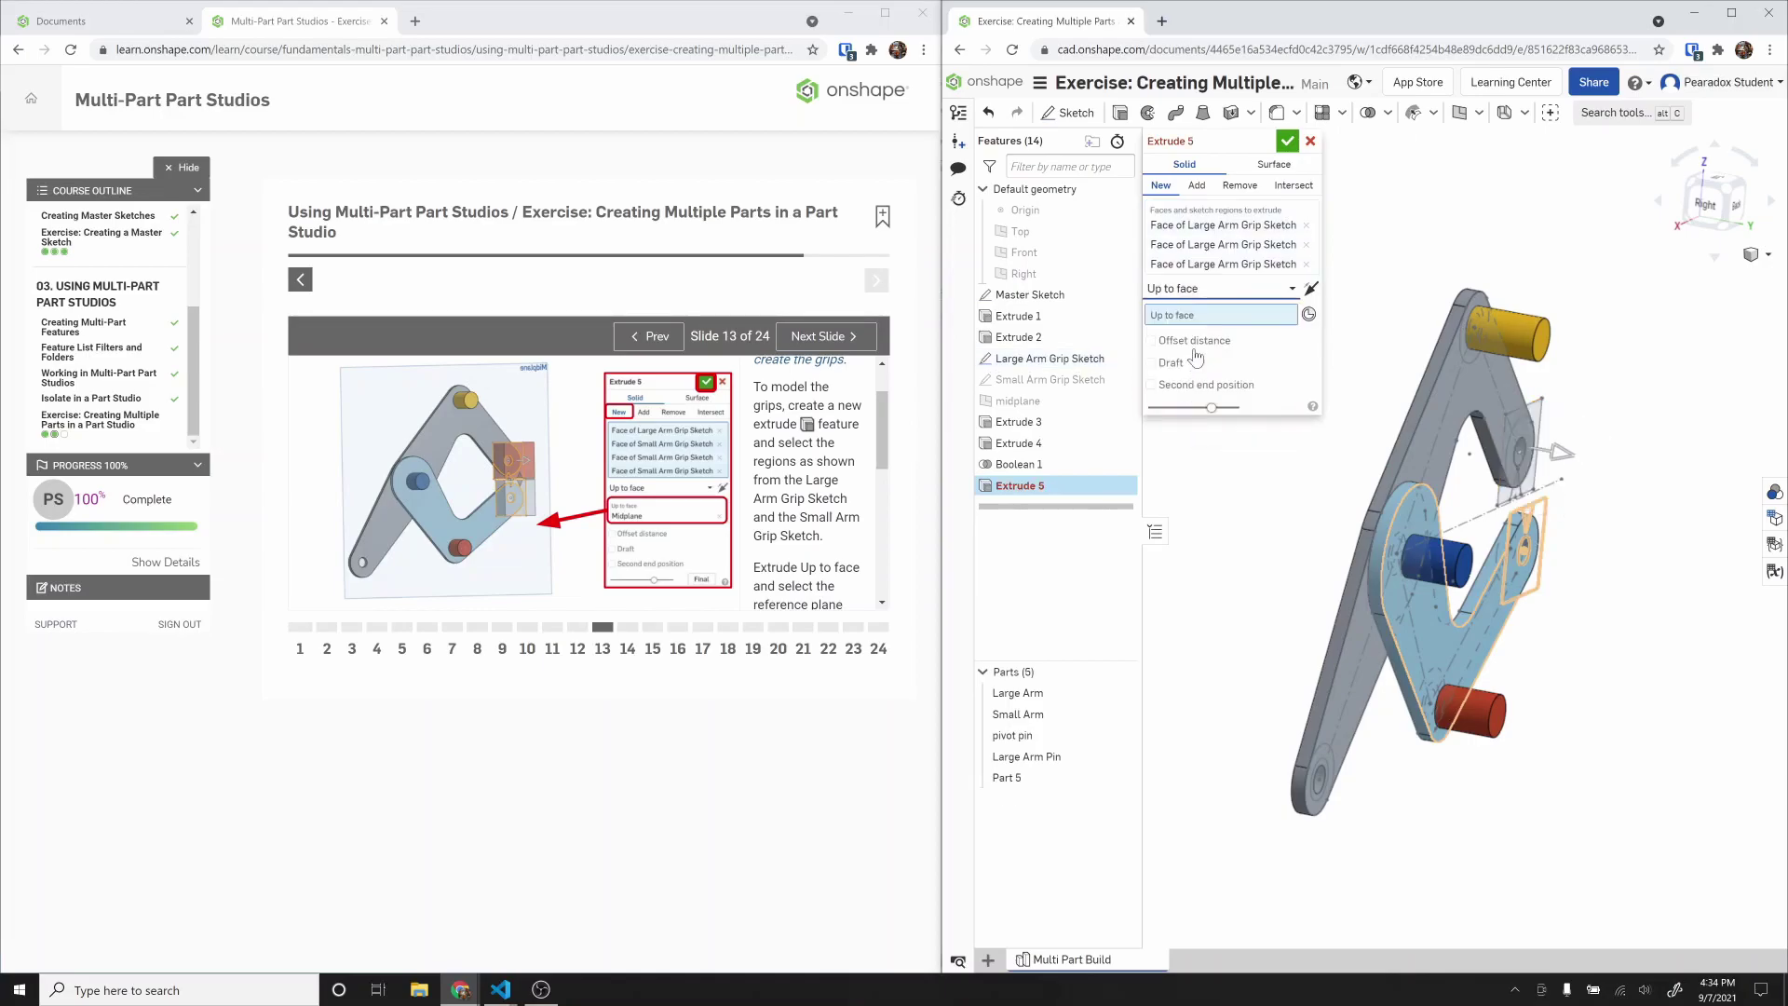
left_click(1034, 402)
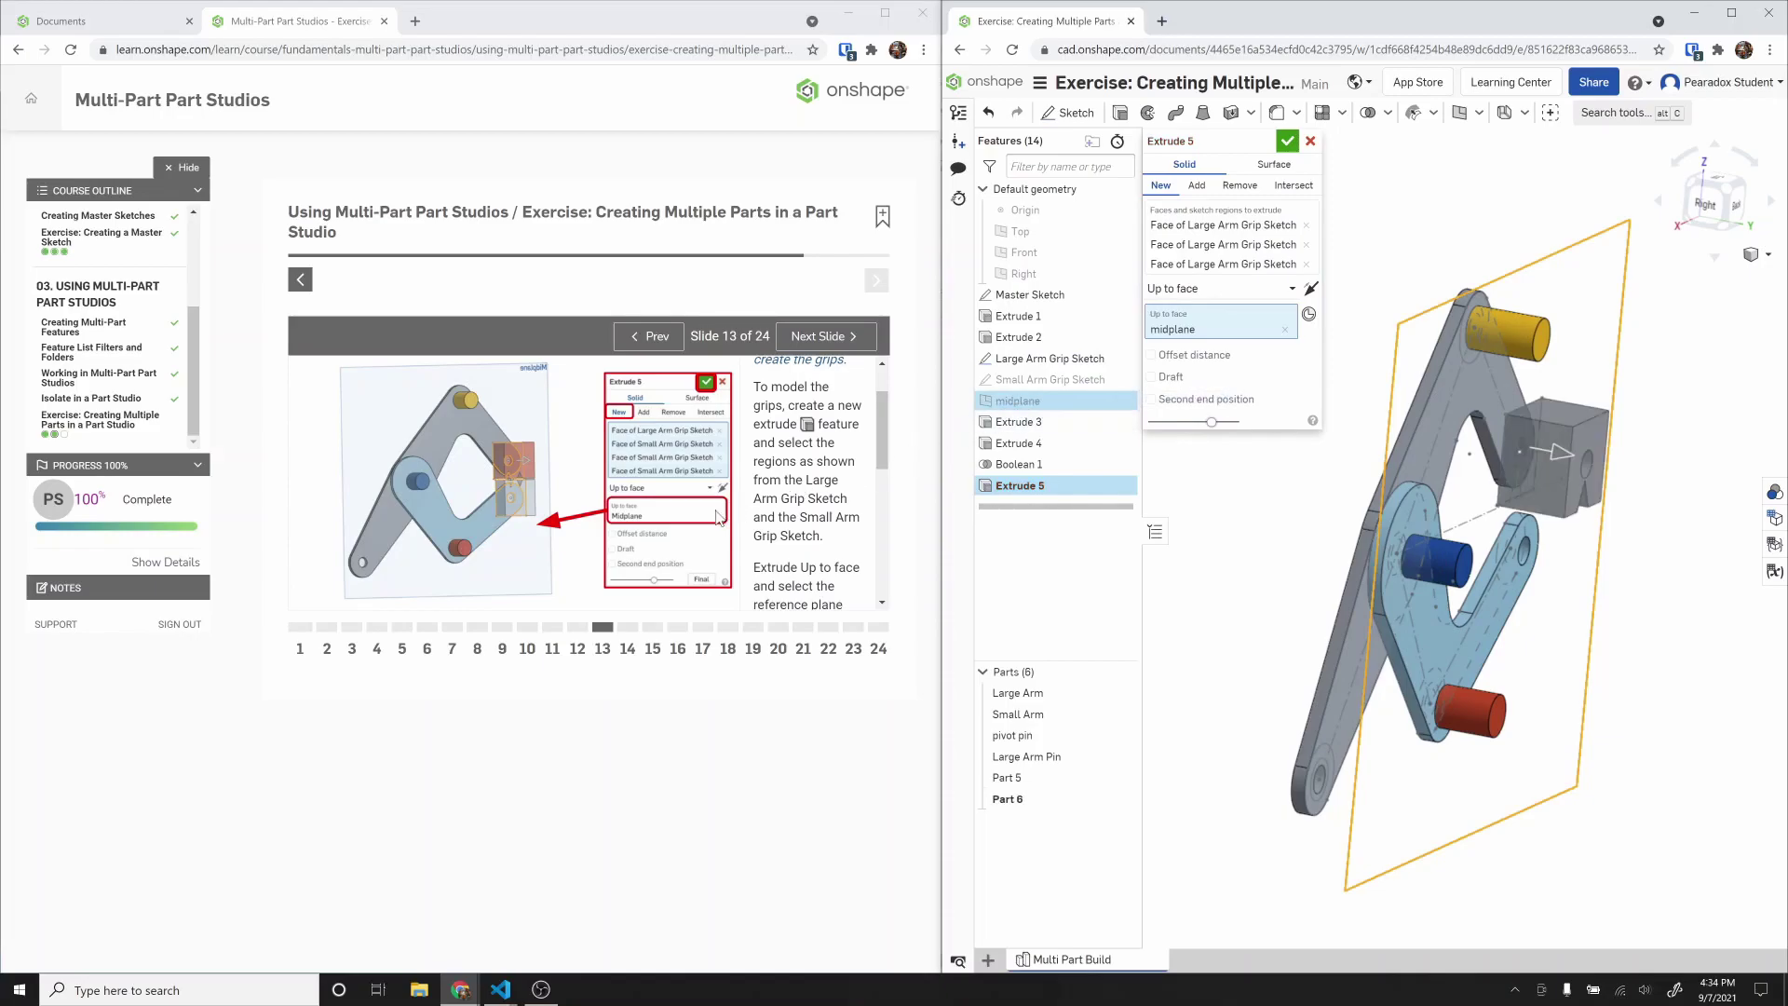
left_click(1286, 142)
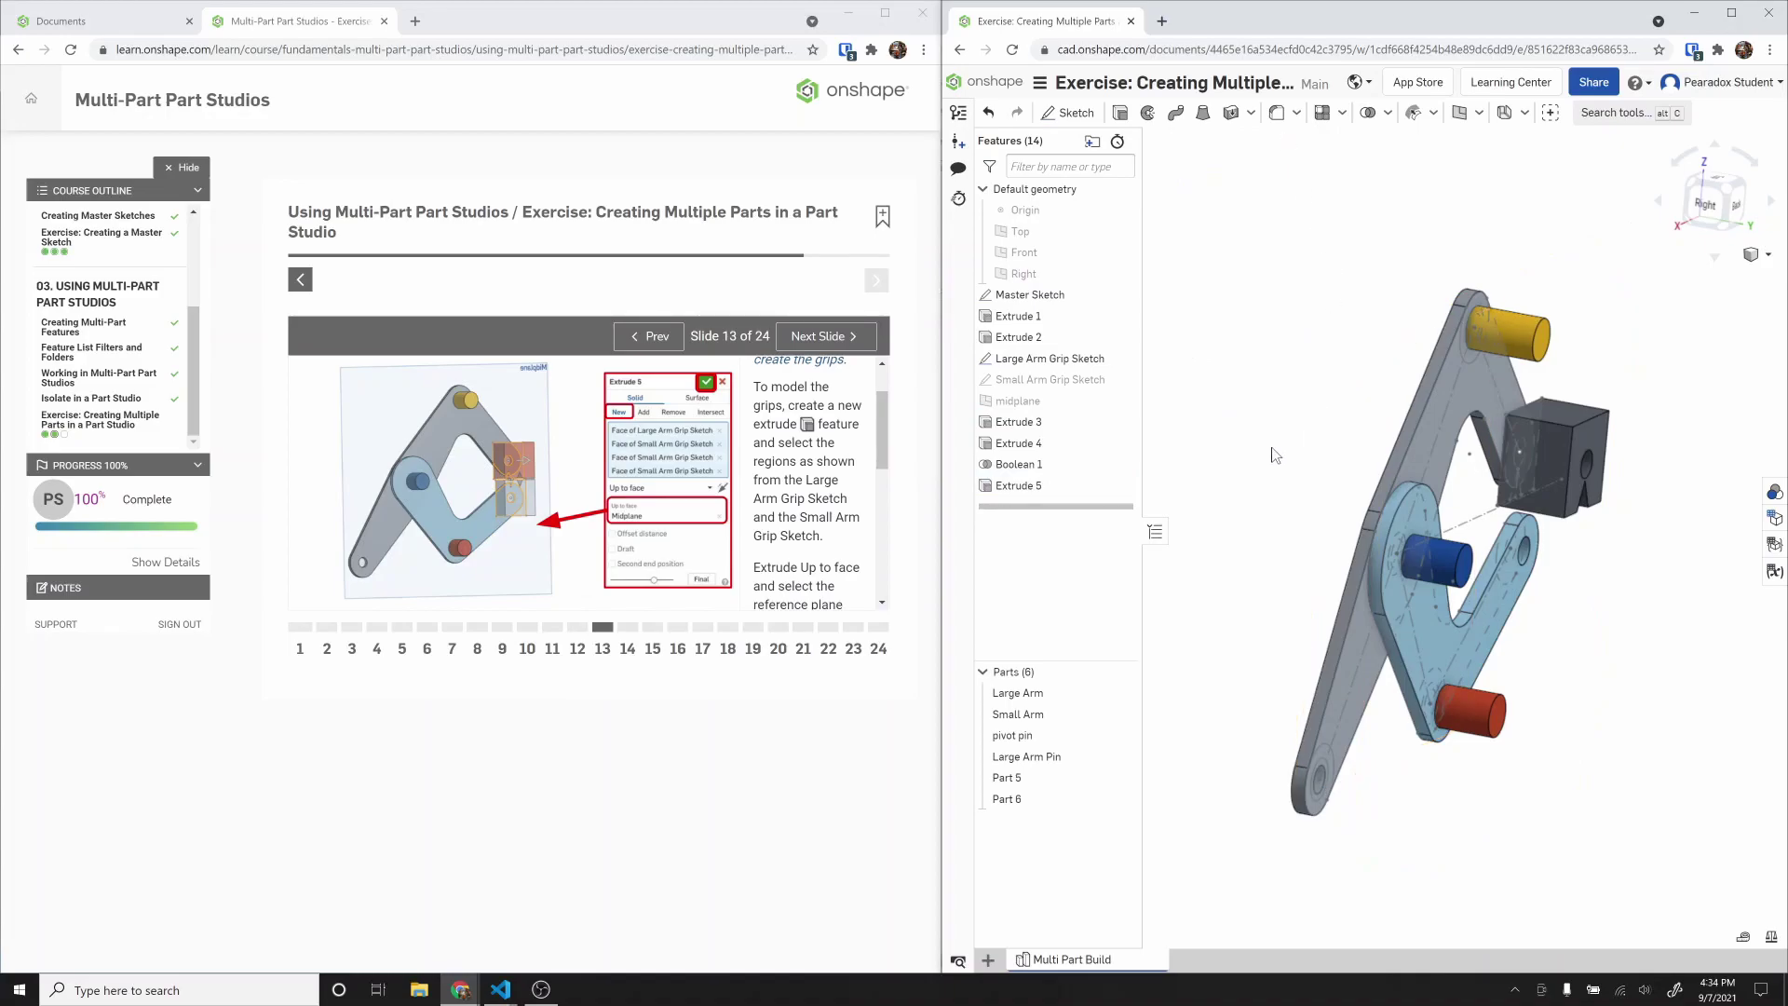
Step: Read the remaining slide 13 instructions and rename Part 5 as "small arm pin"
scroll(816, 504, "down", 3)
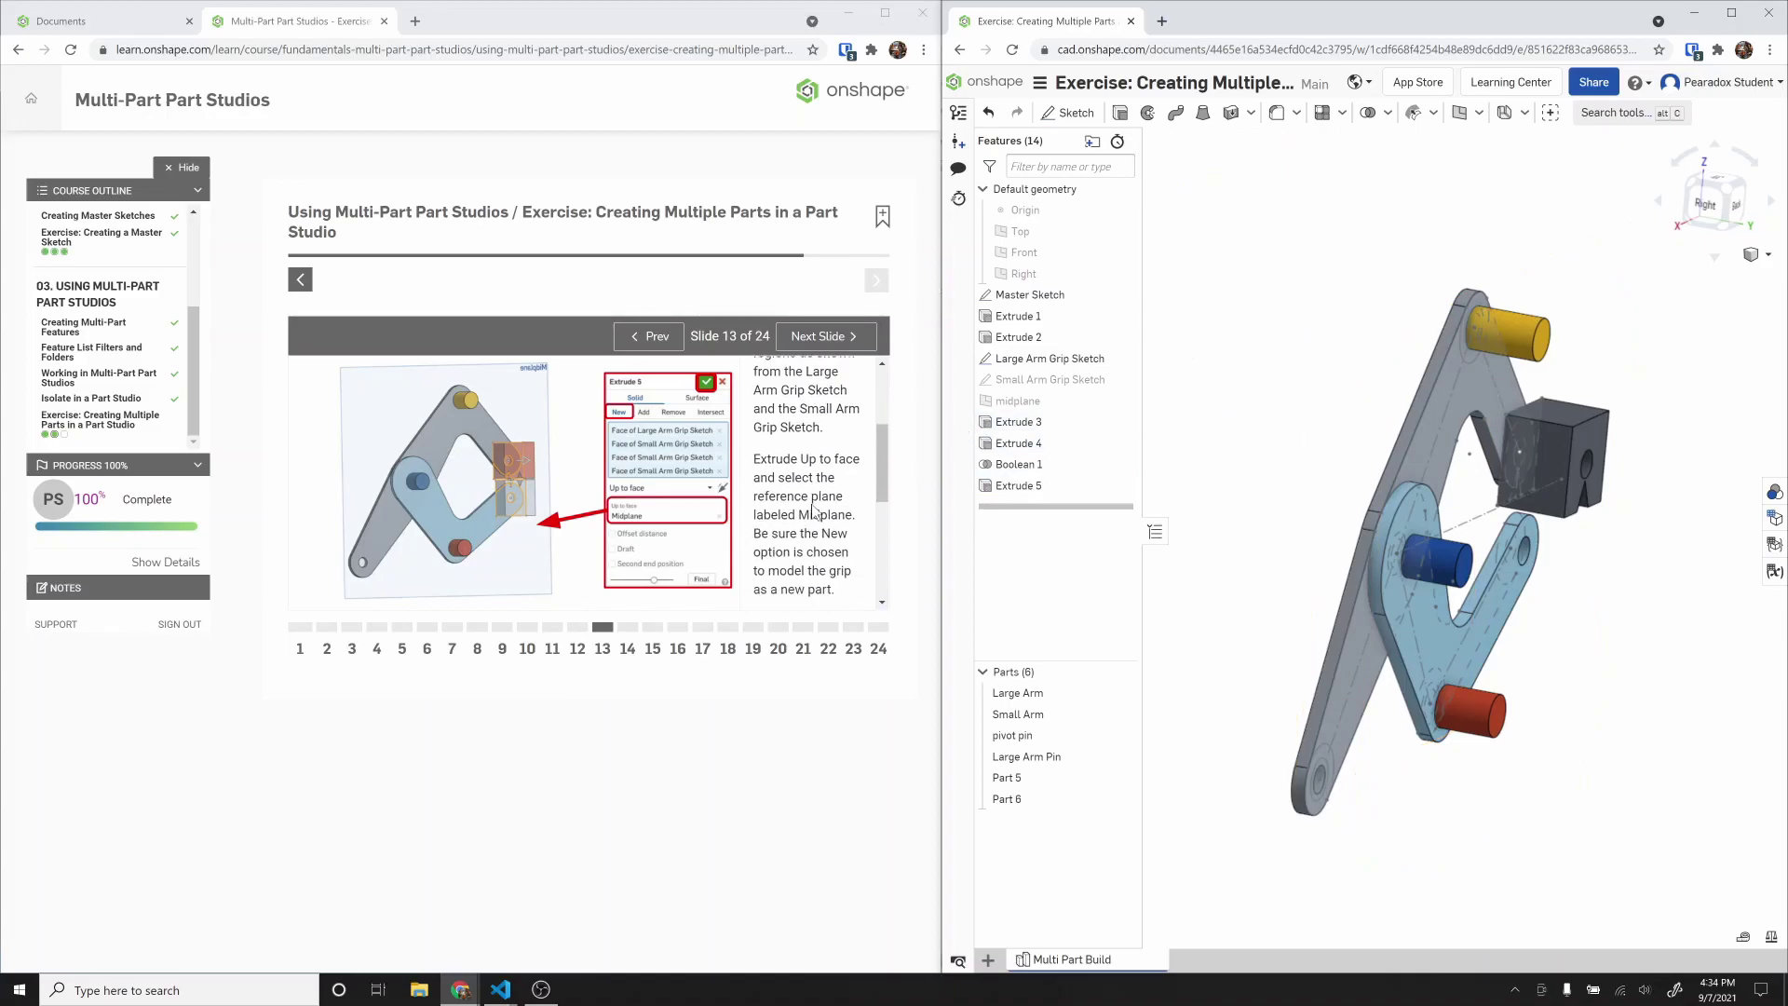
scroll(819, 515, "down", 2)
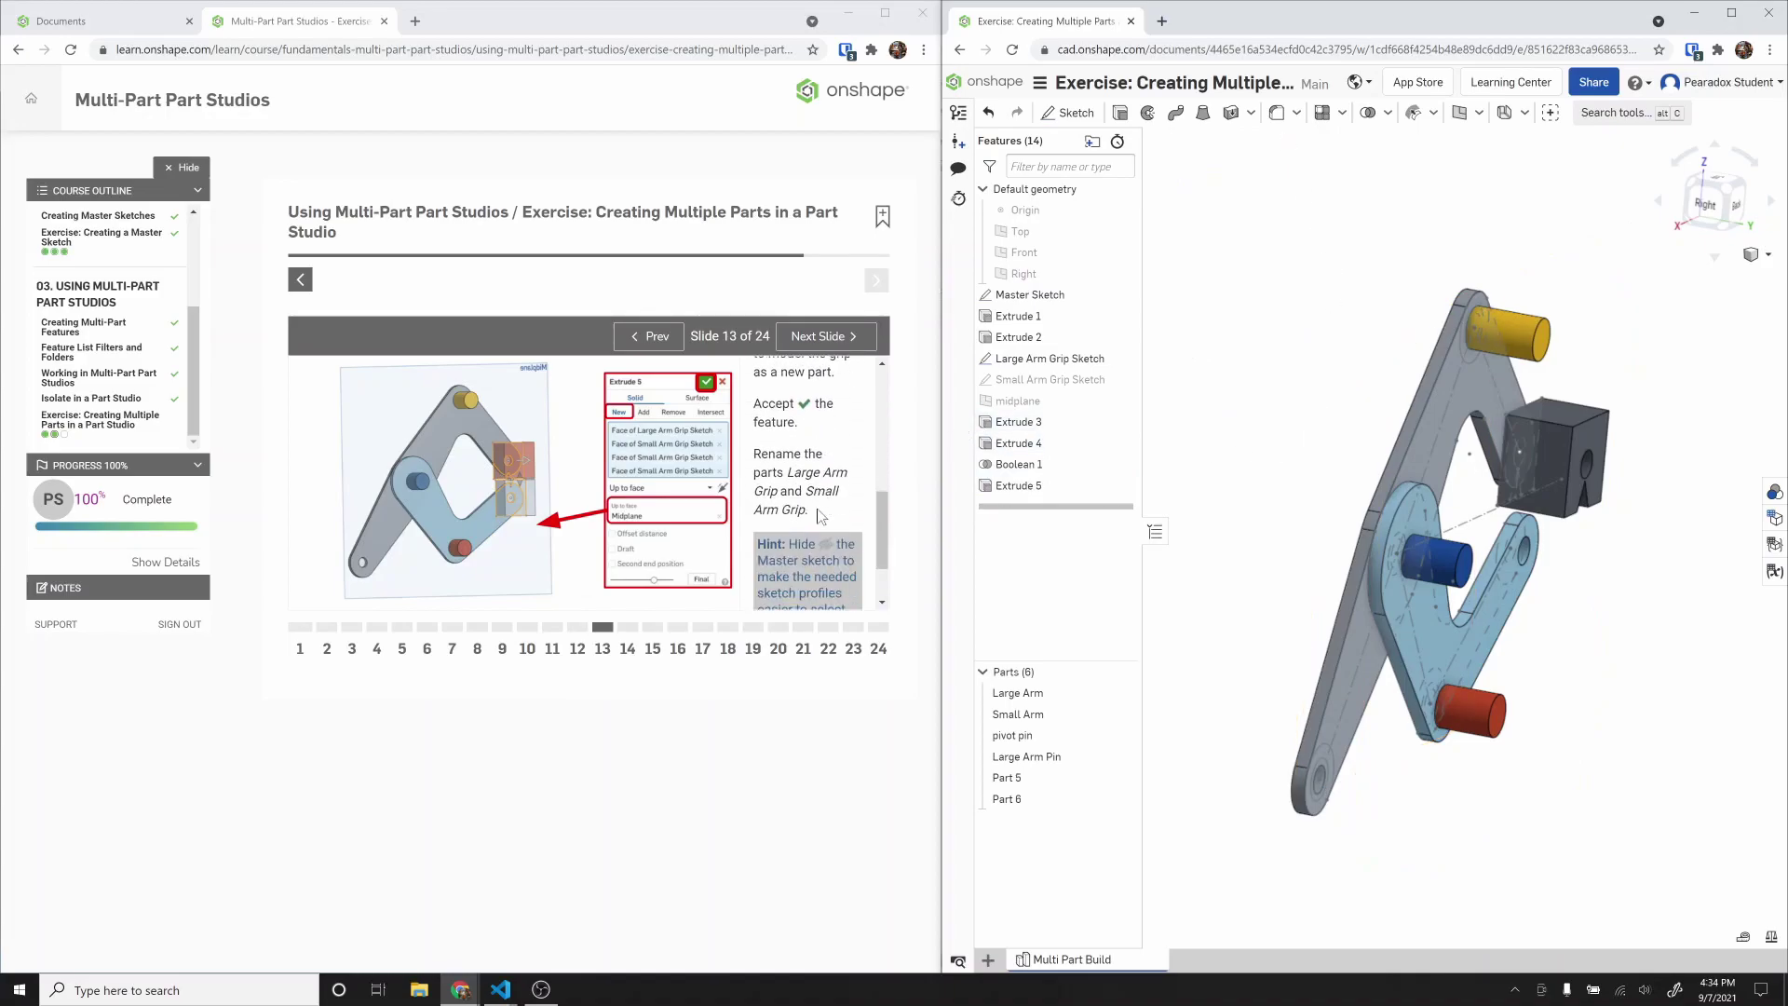
left_click(1027, 780)
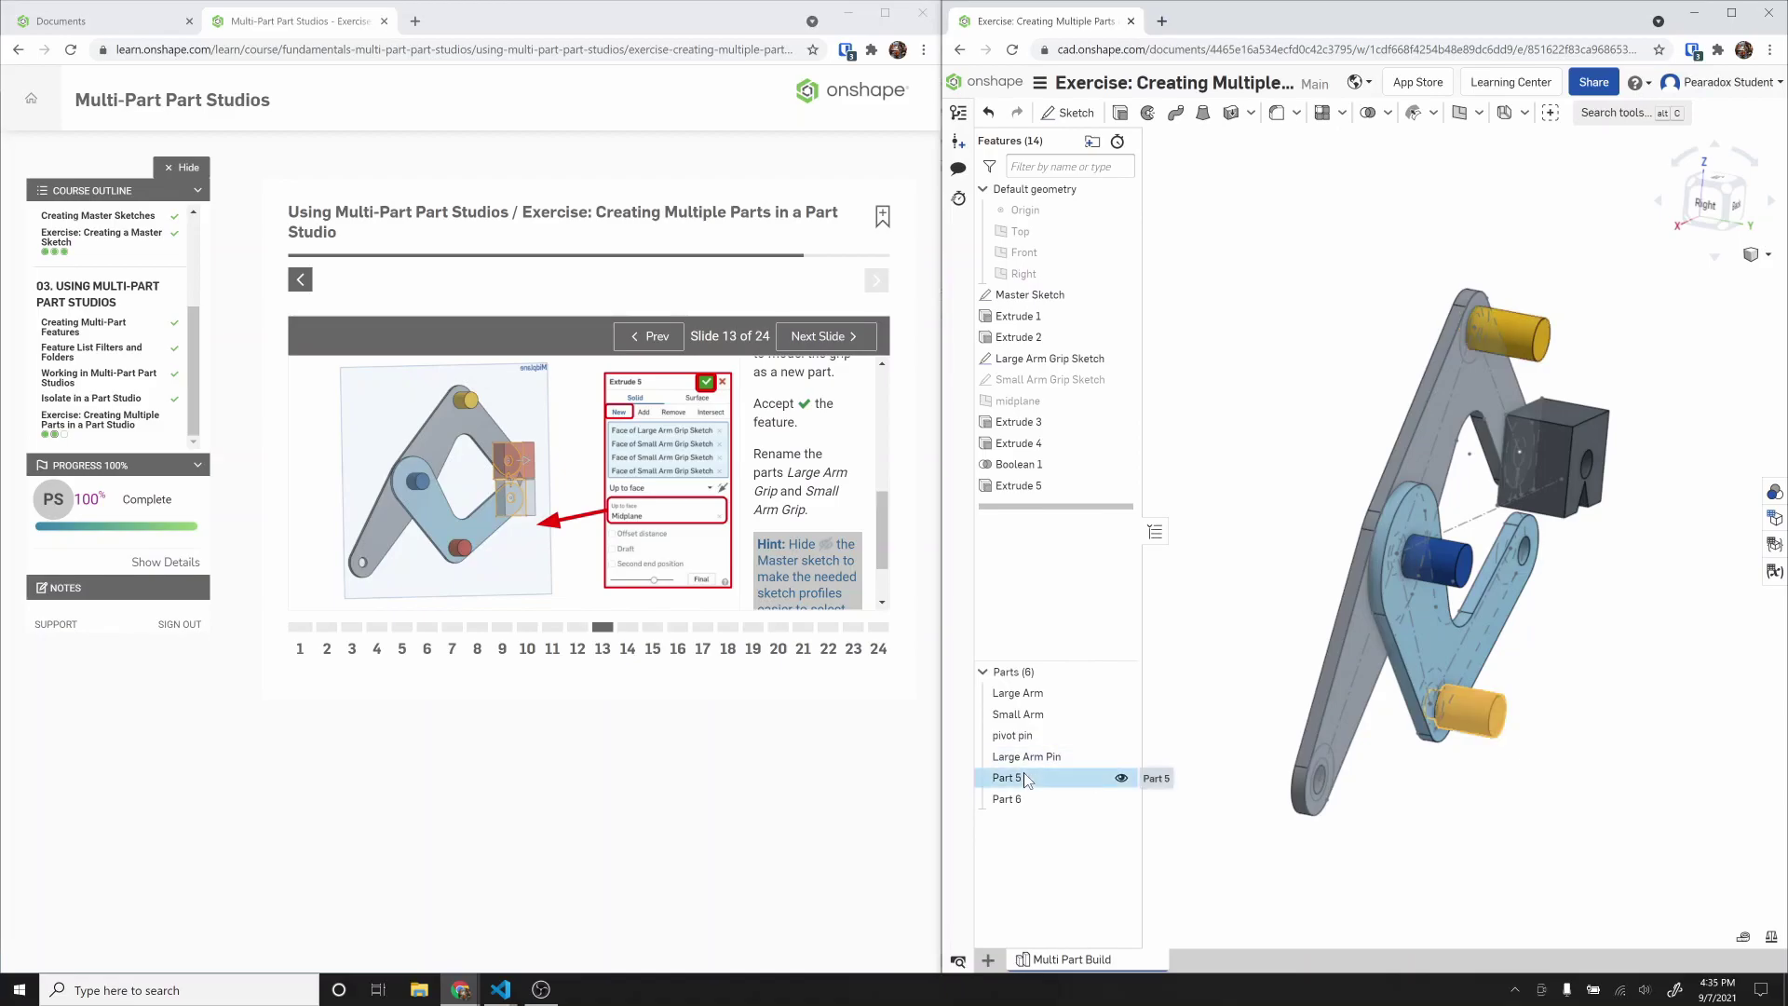
right_click(1028, 783)
left_click(1080, 514)
type("small arm pin")
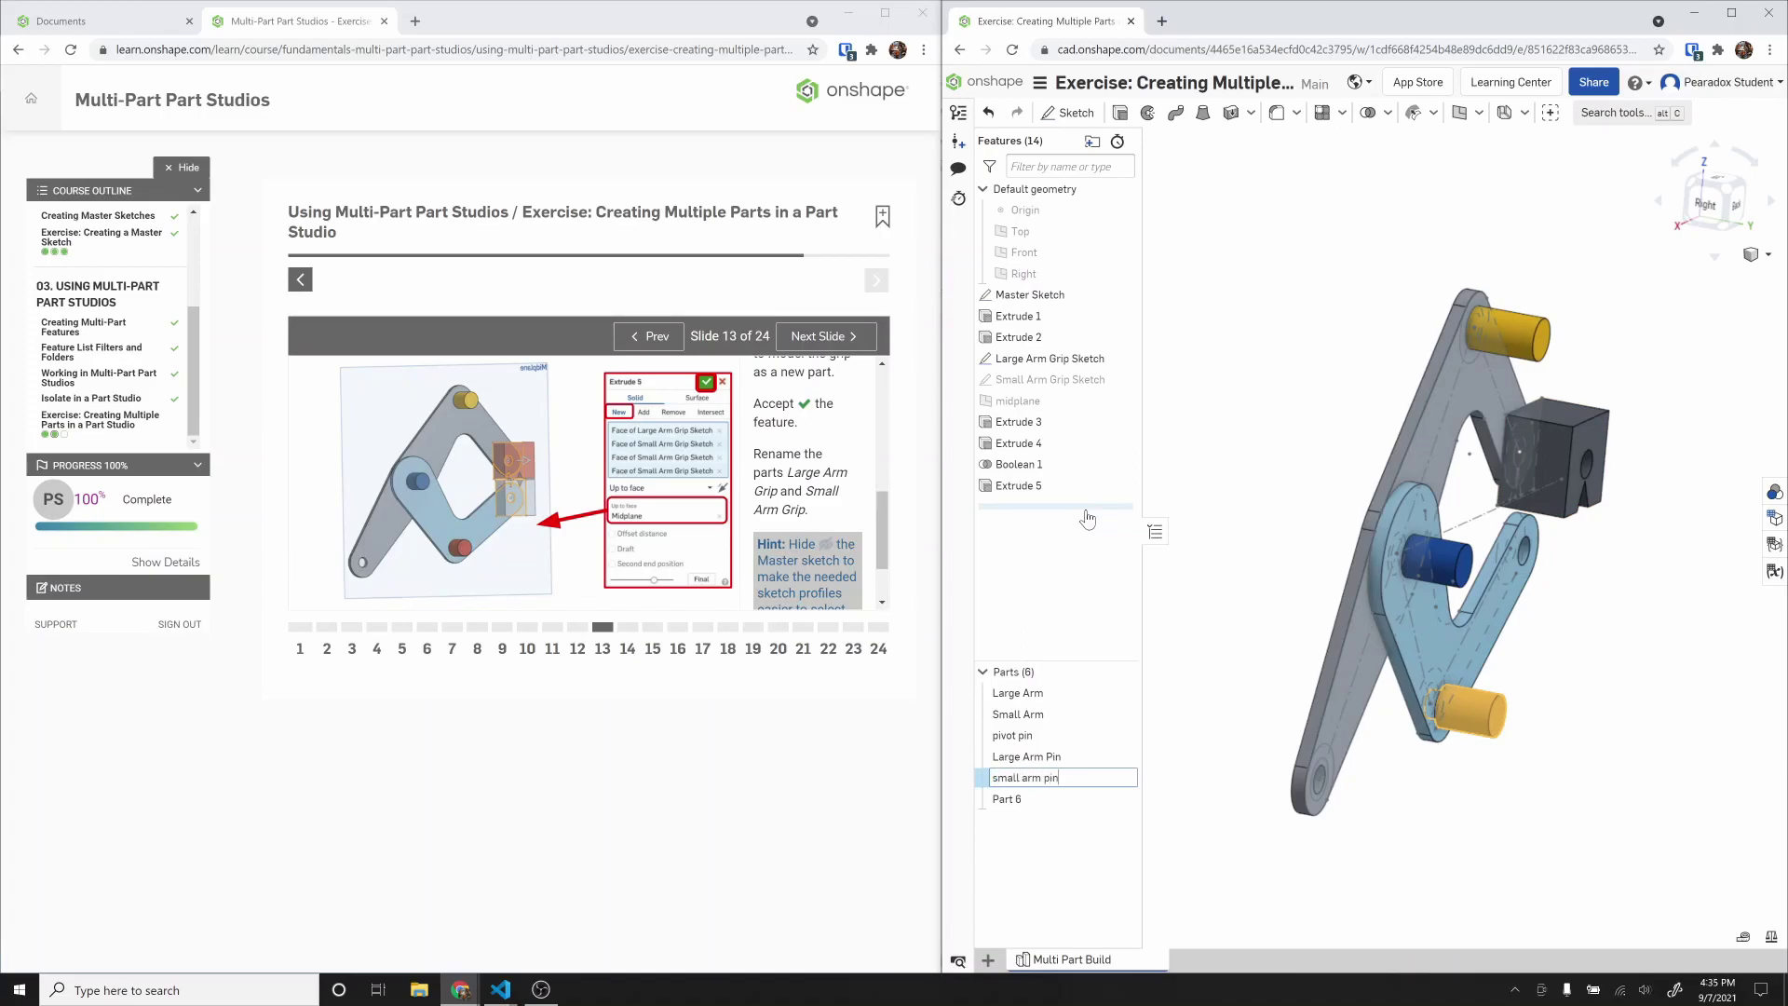
key("Return")
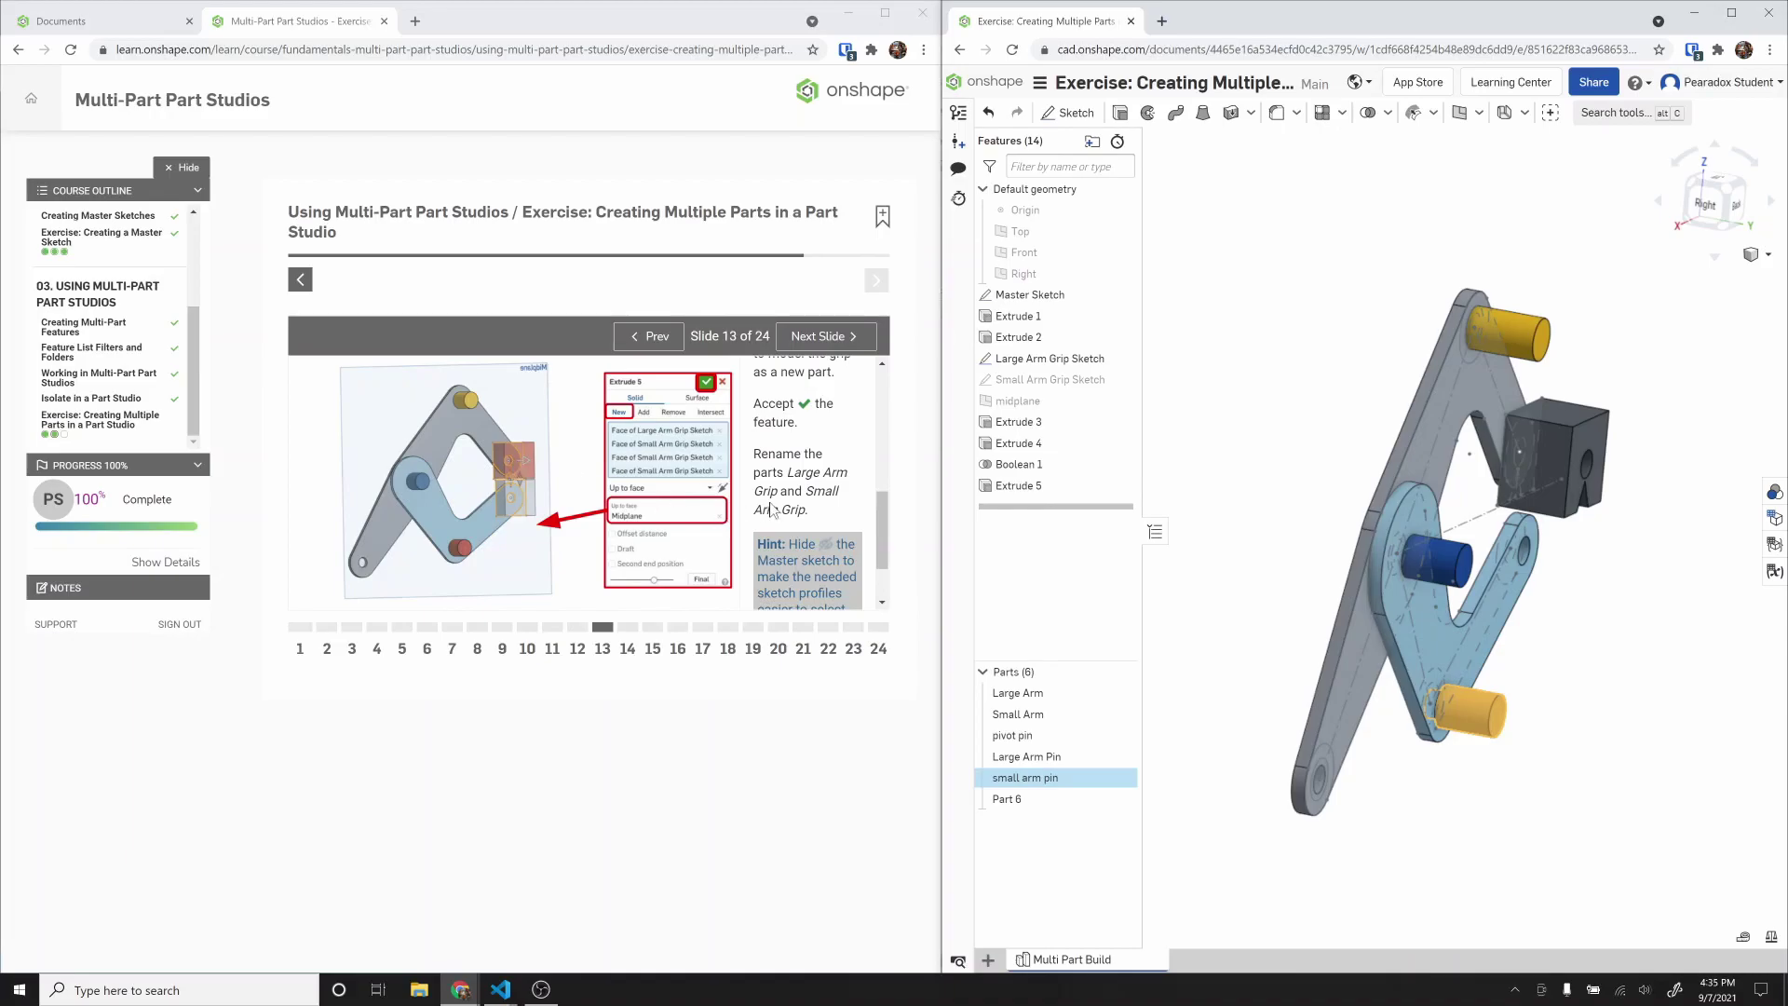
Step: Edit the grip extrude to include the grip regions of the Small Arm Grip Sketch, then accept it
double_click(1052, 485)
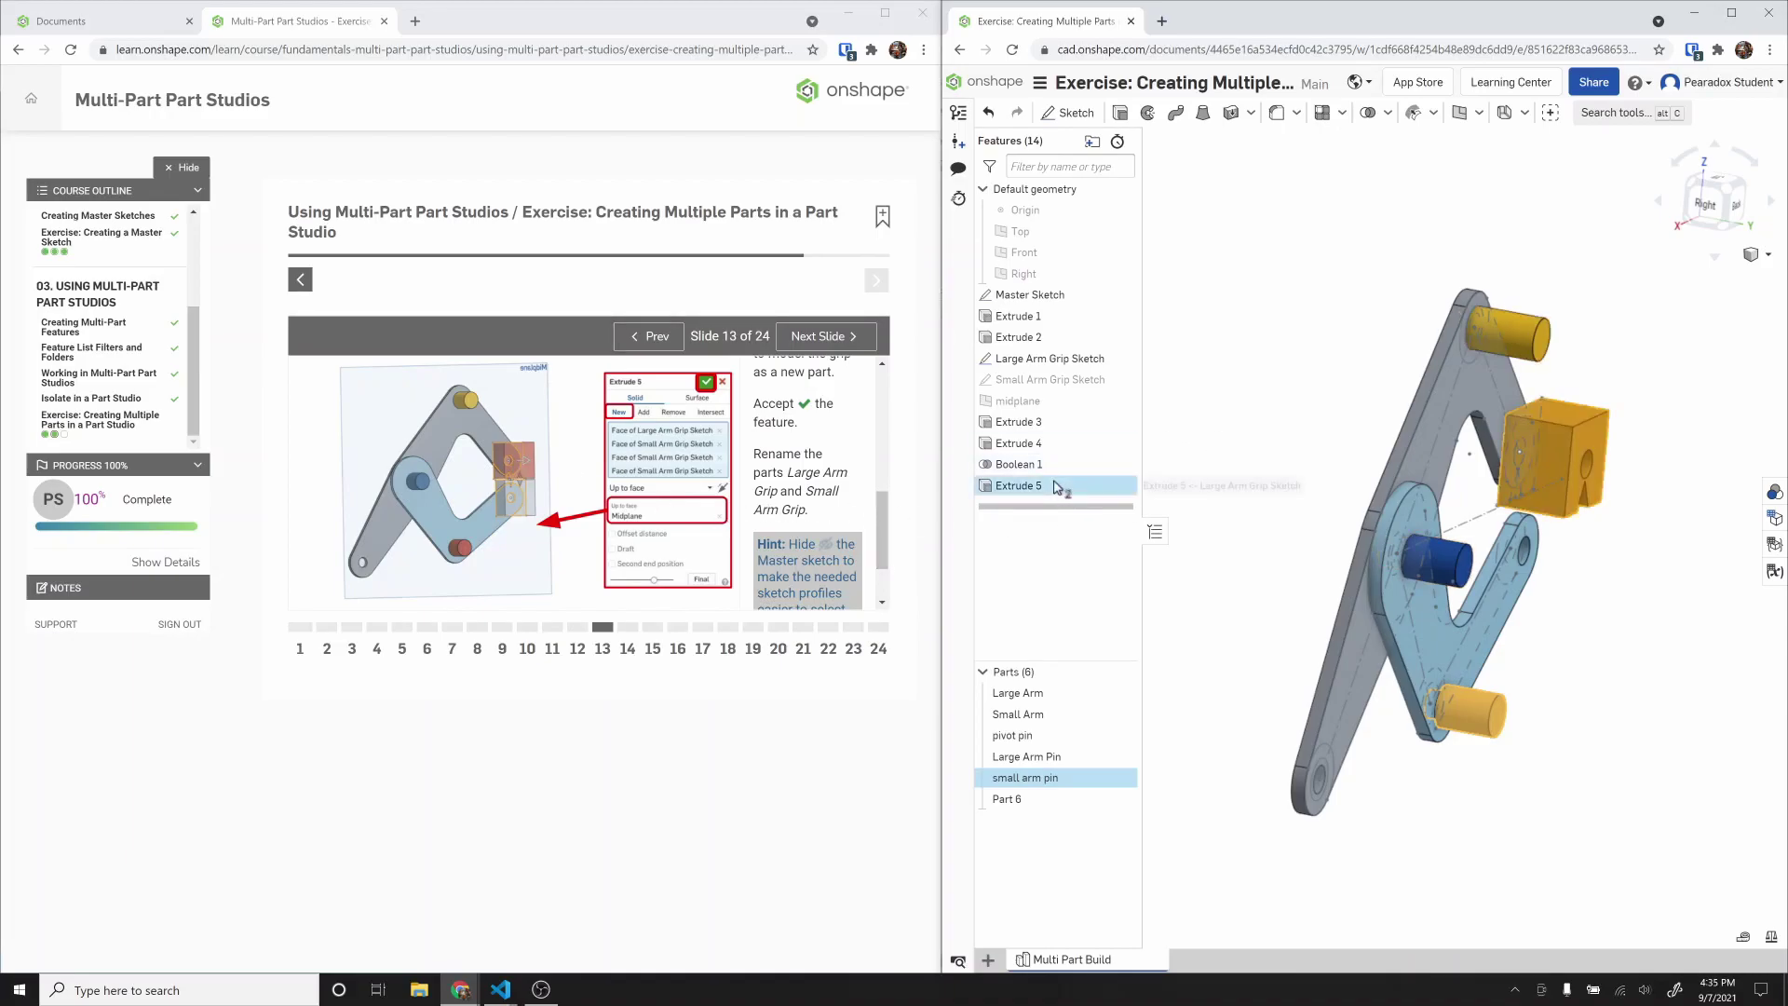
left_click(1128, 379)
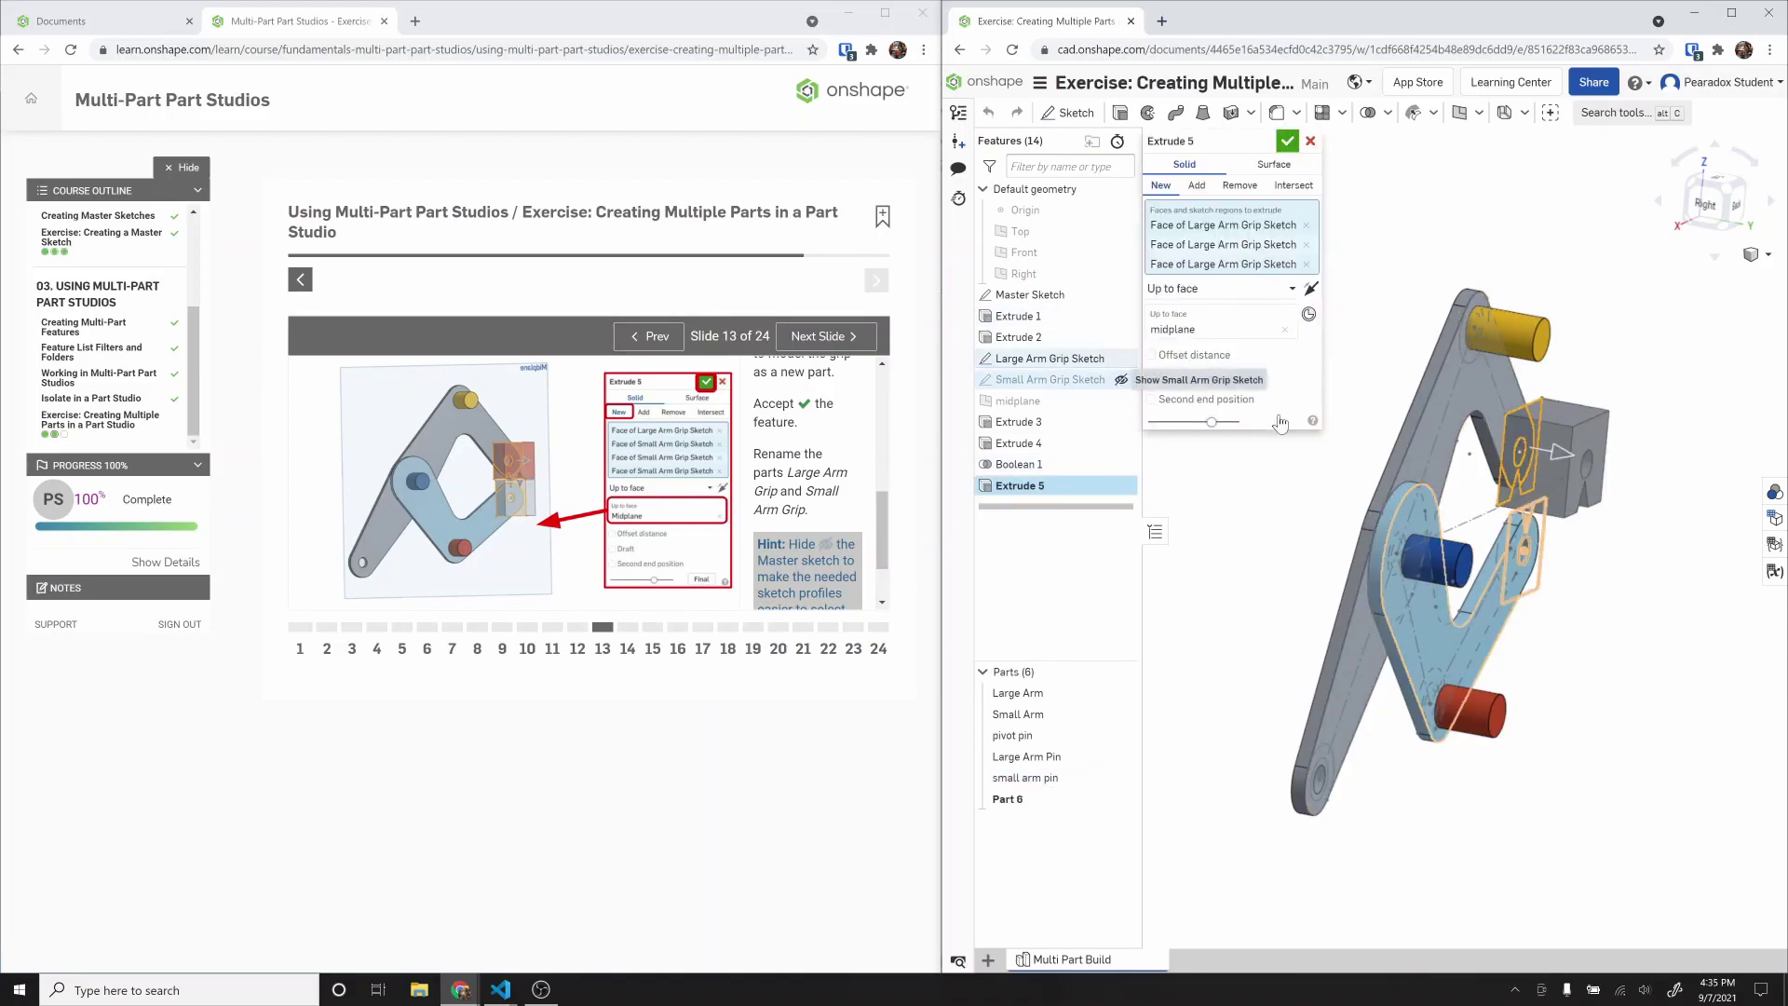
right_click_drag(1614, 592, 1633, 615)
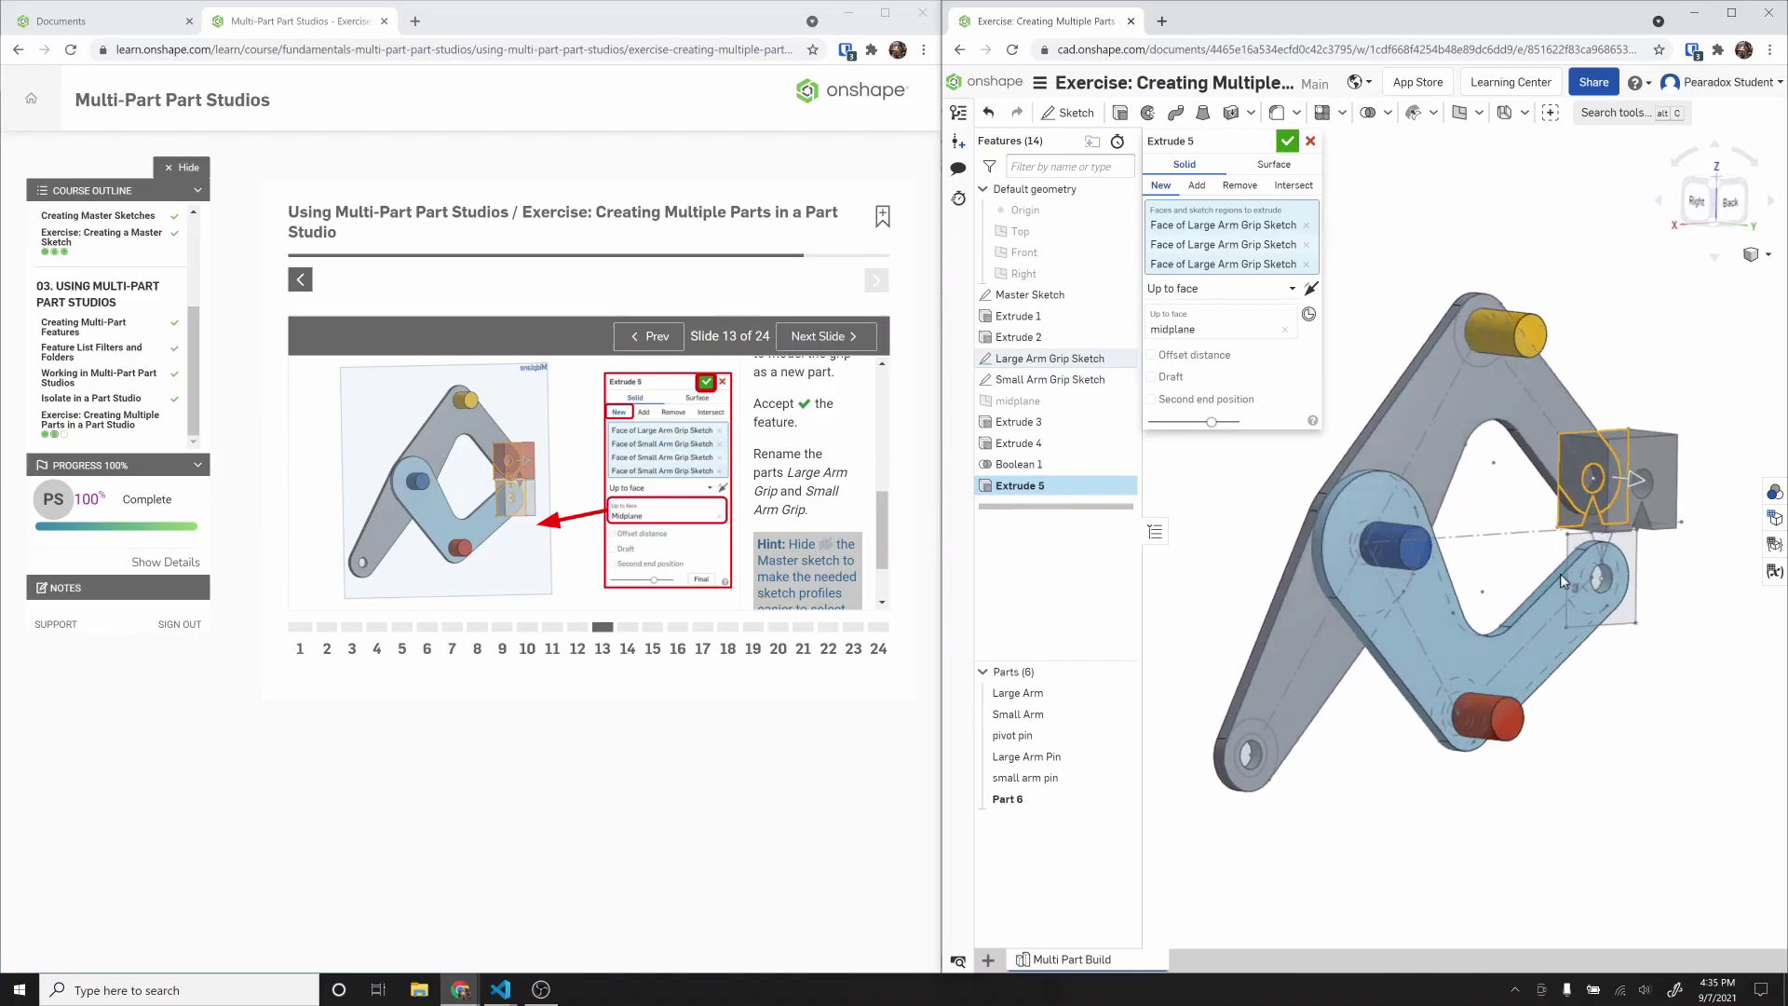
left_click(1632, 615)
left_click(1594, 610)
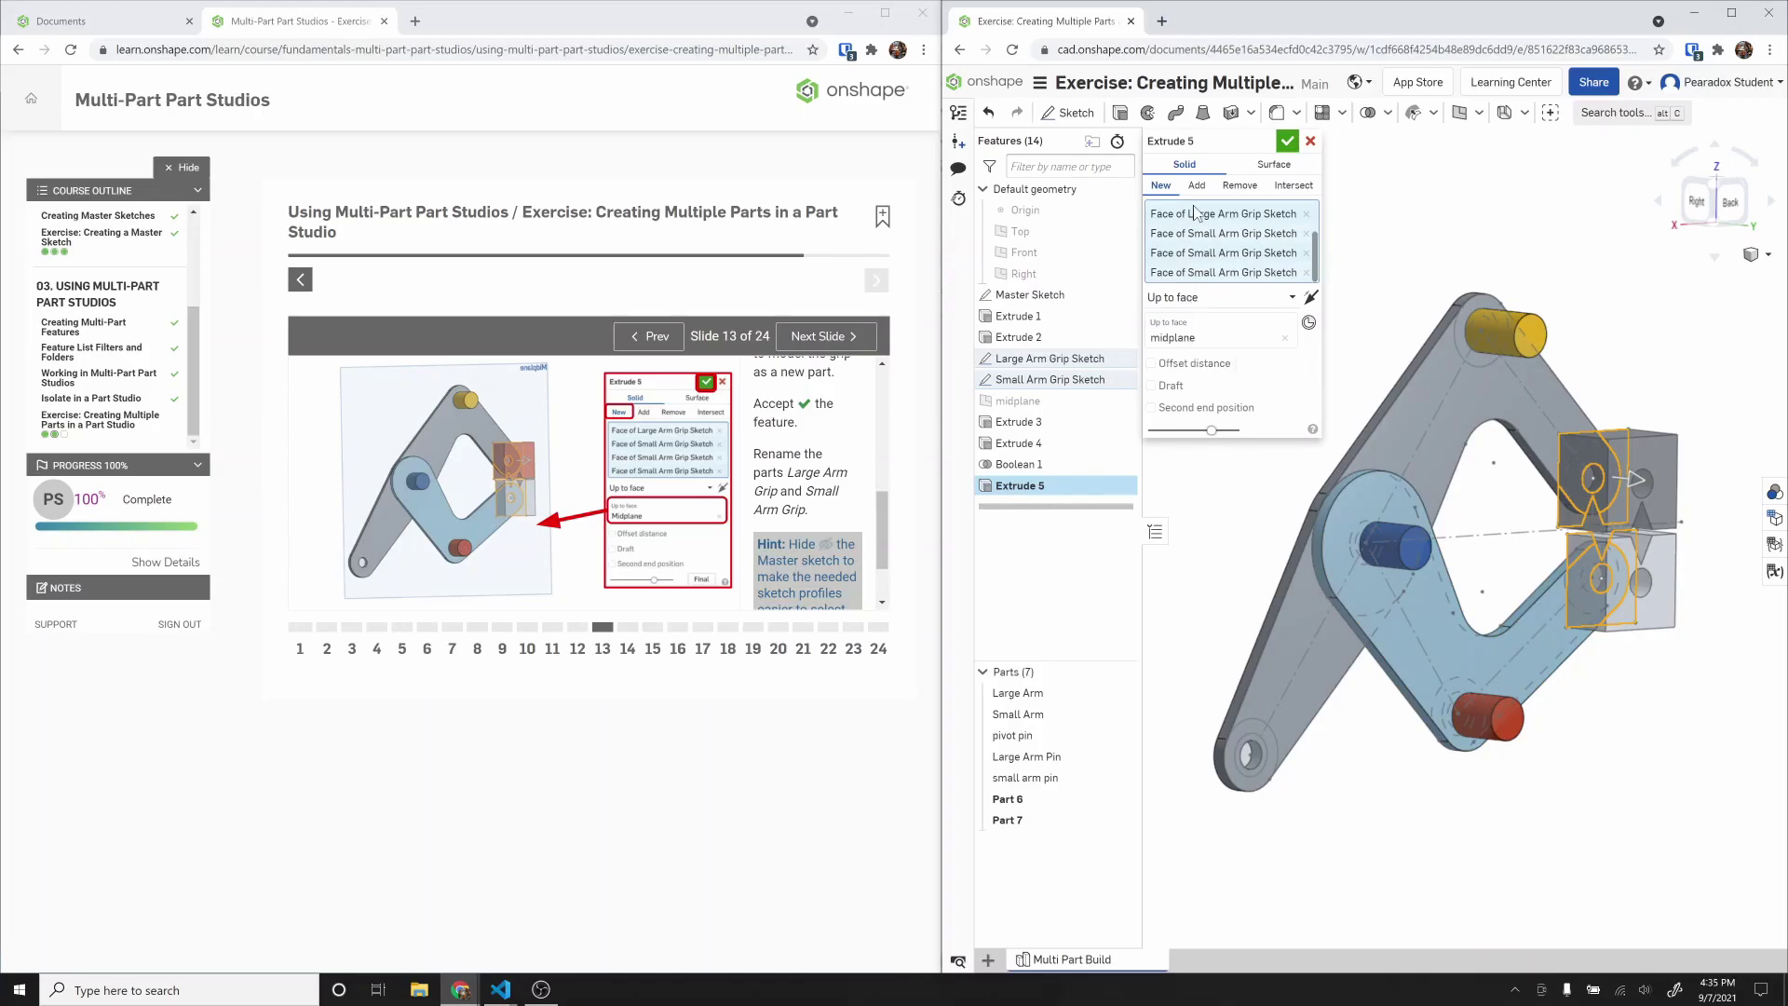
left_click(1288, 140)
right_click_drag(1397, 354, 1483, 410)
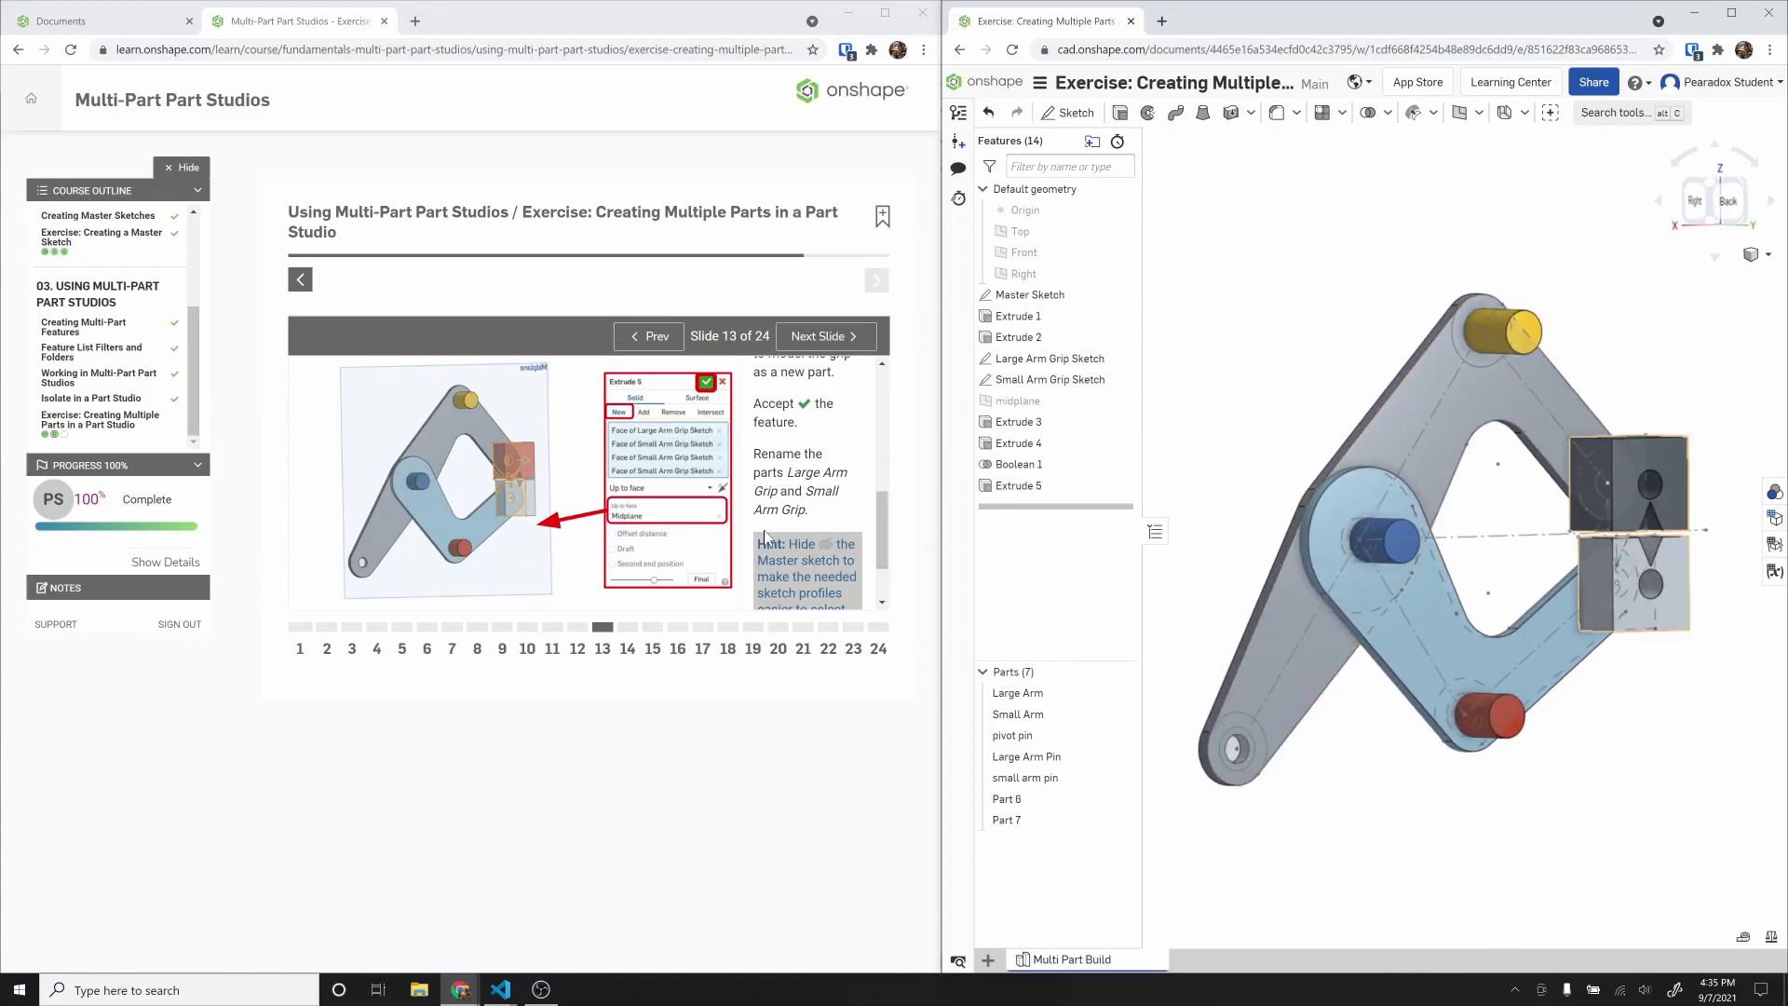
Step: Hide the Master Sketch as the slide hints and rename Part 6 as "Large Arm Girp"
scroll(857, 518, "down", 1)
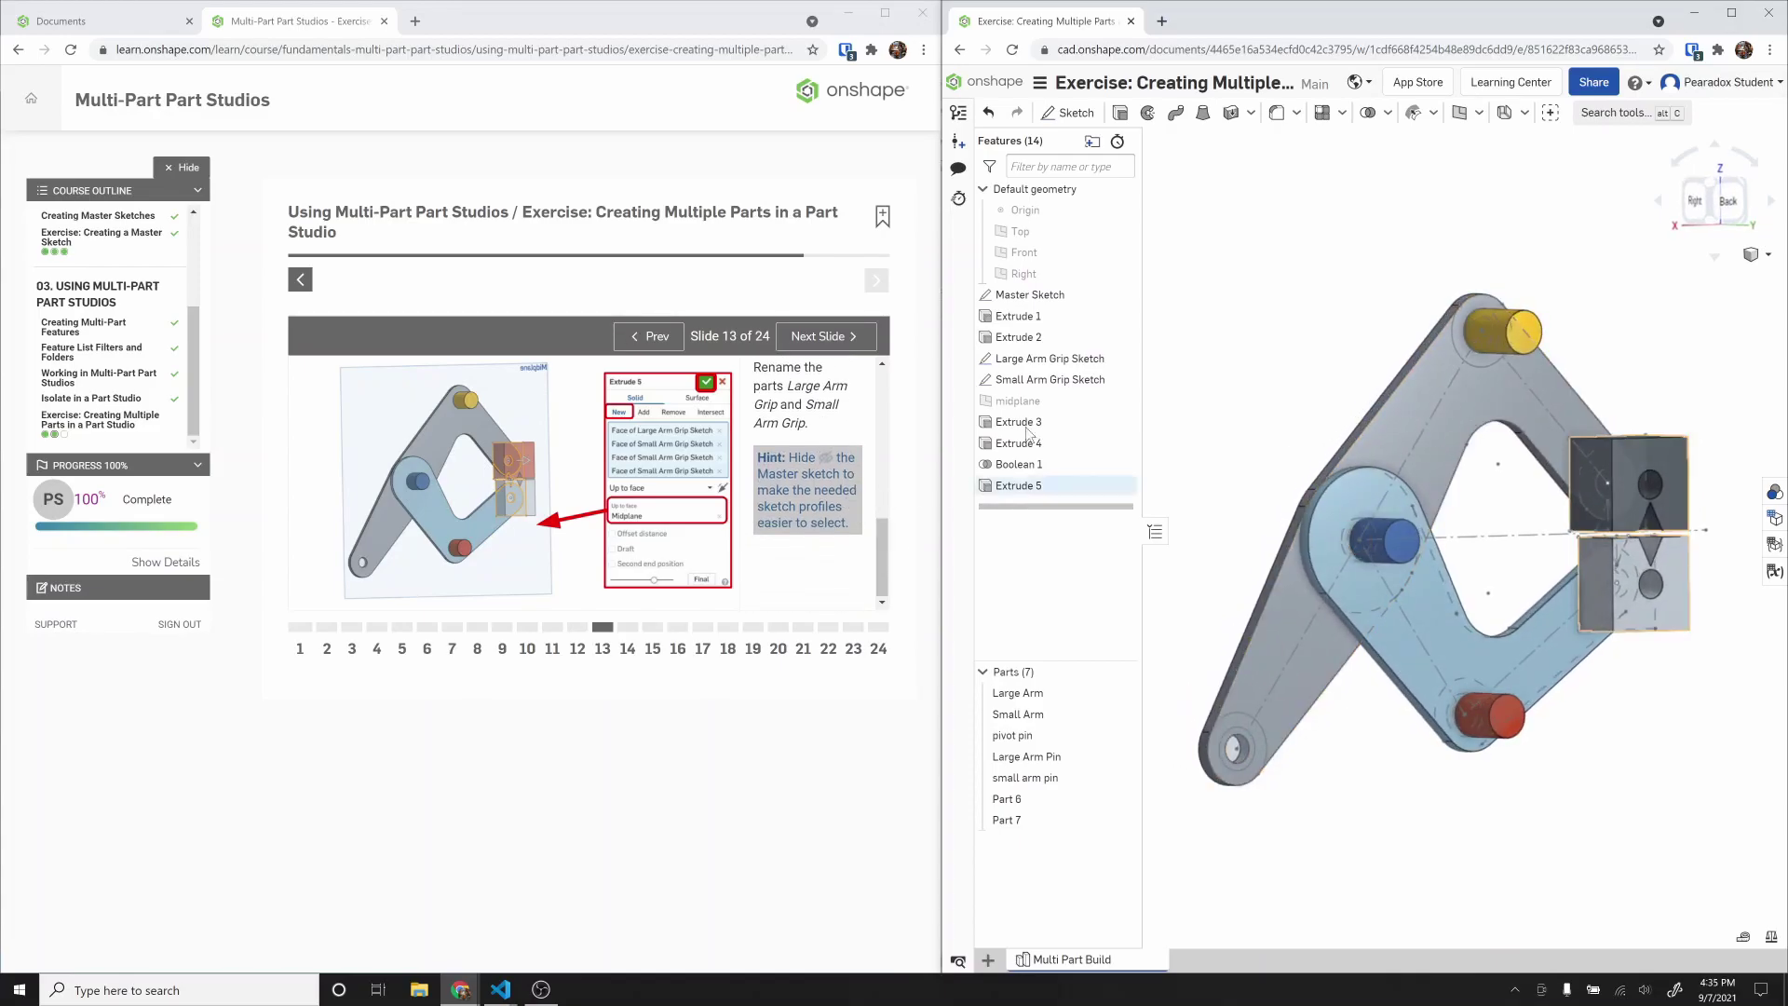
left_click(1121, 294)
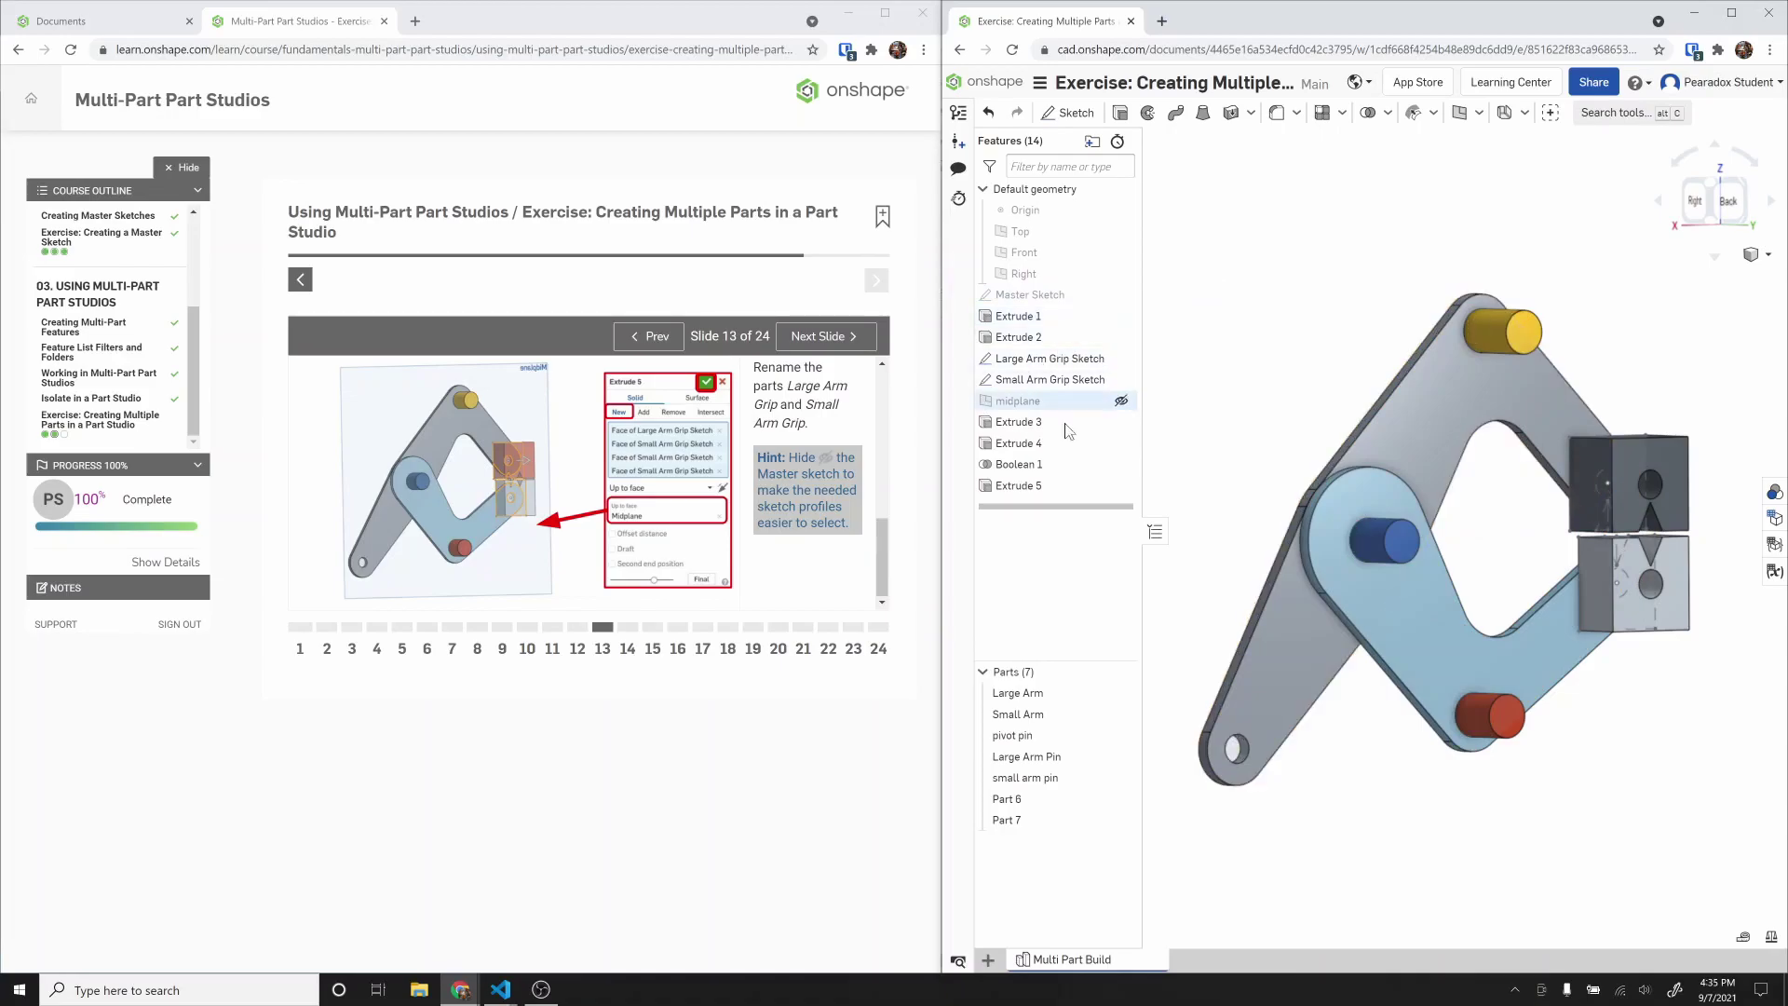
right_click(1033, 801)
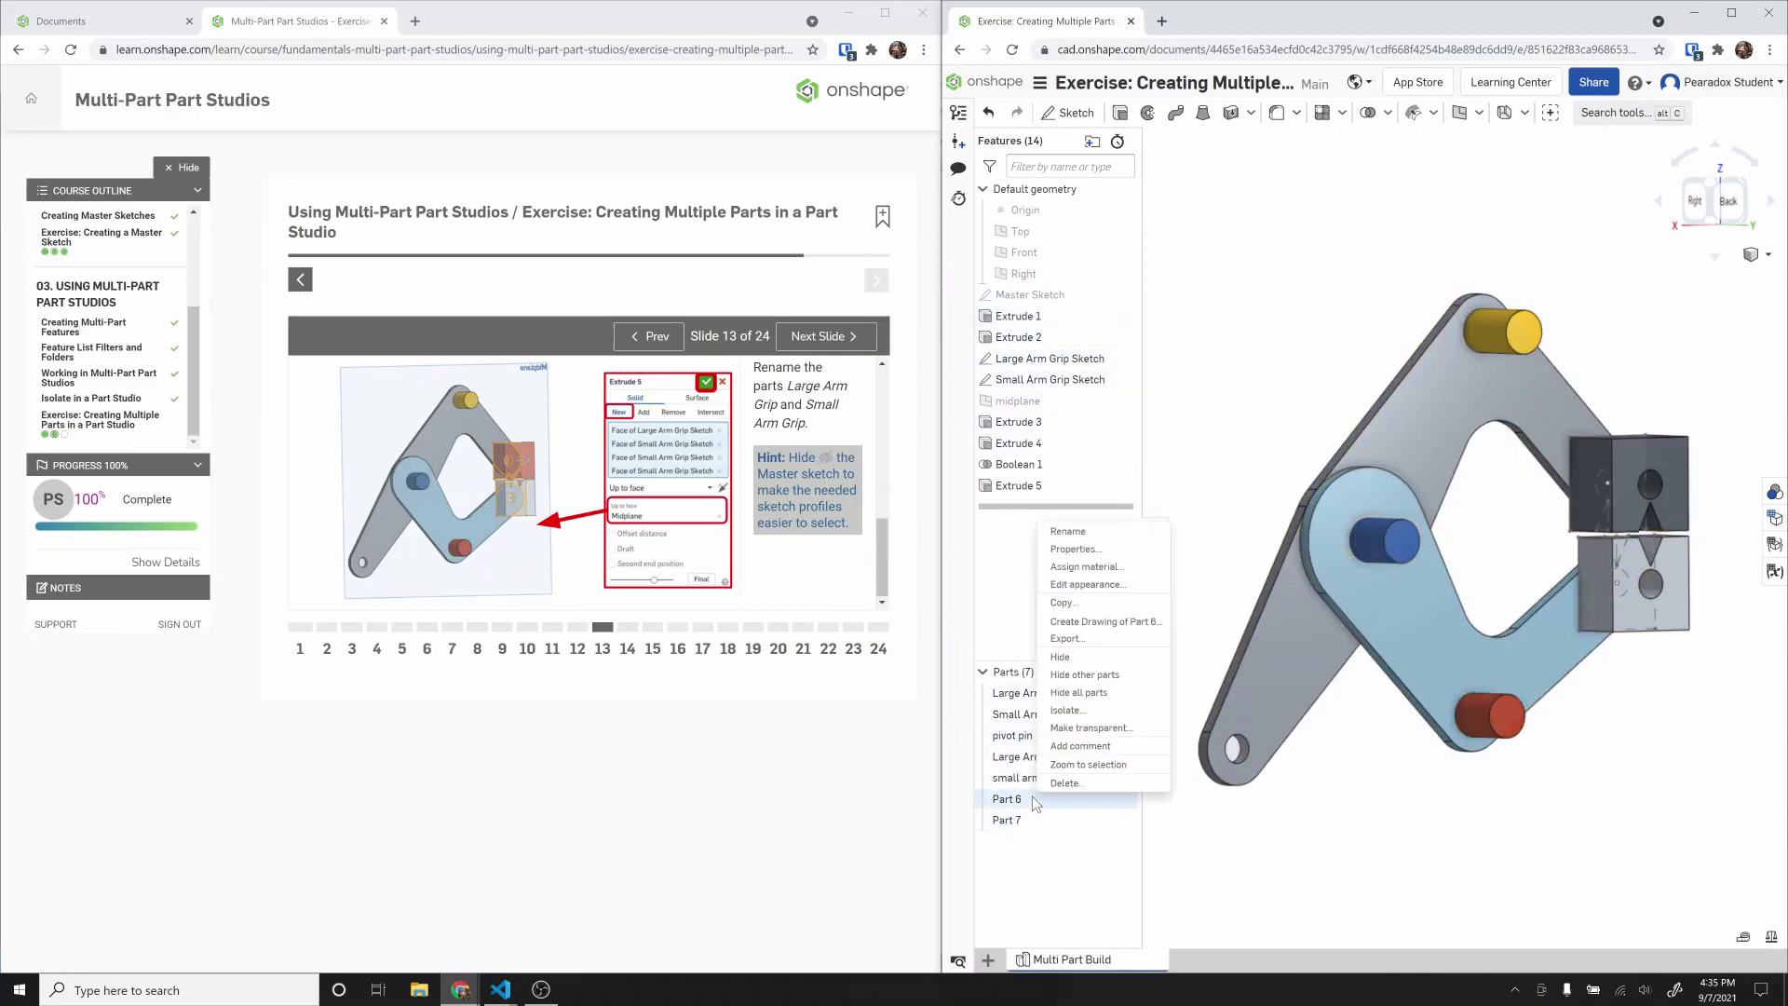
left_click(1099, 538)
type("La")
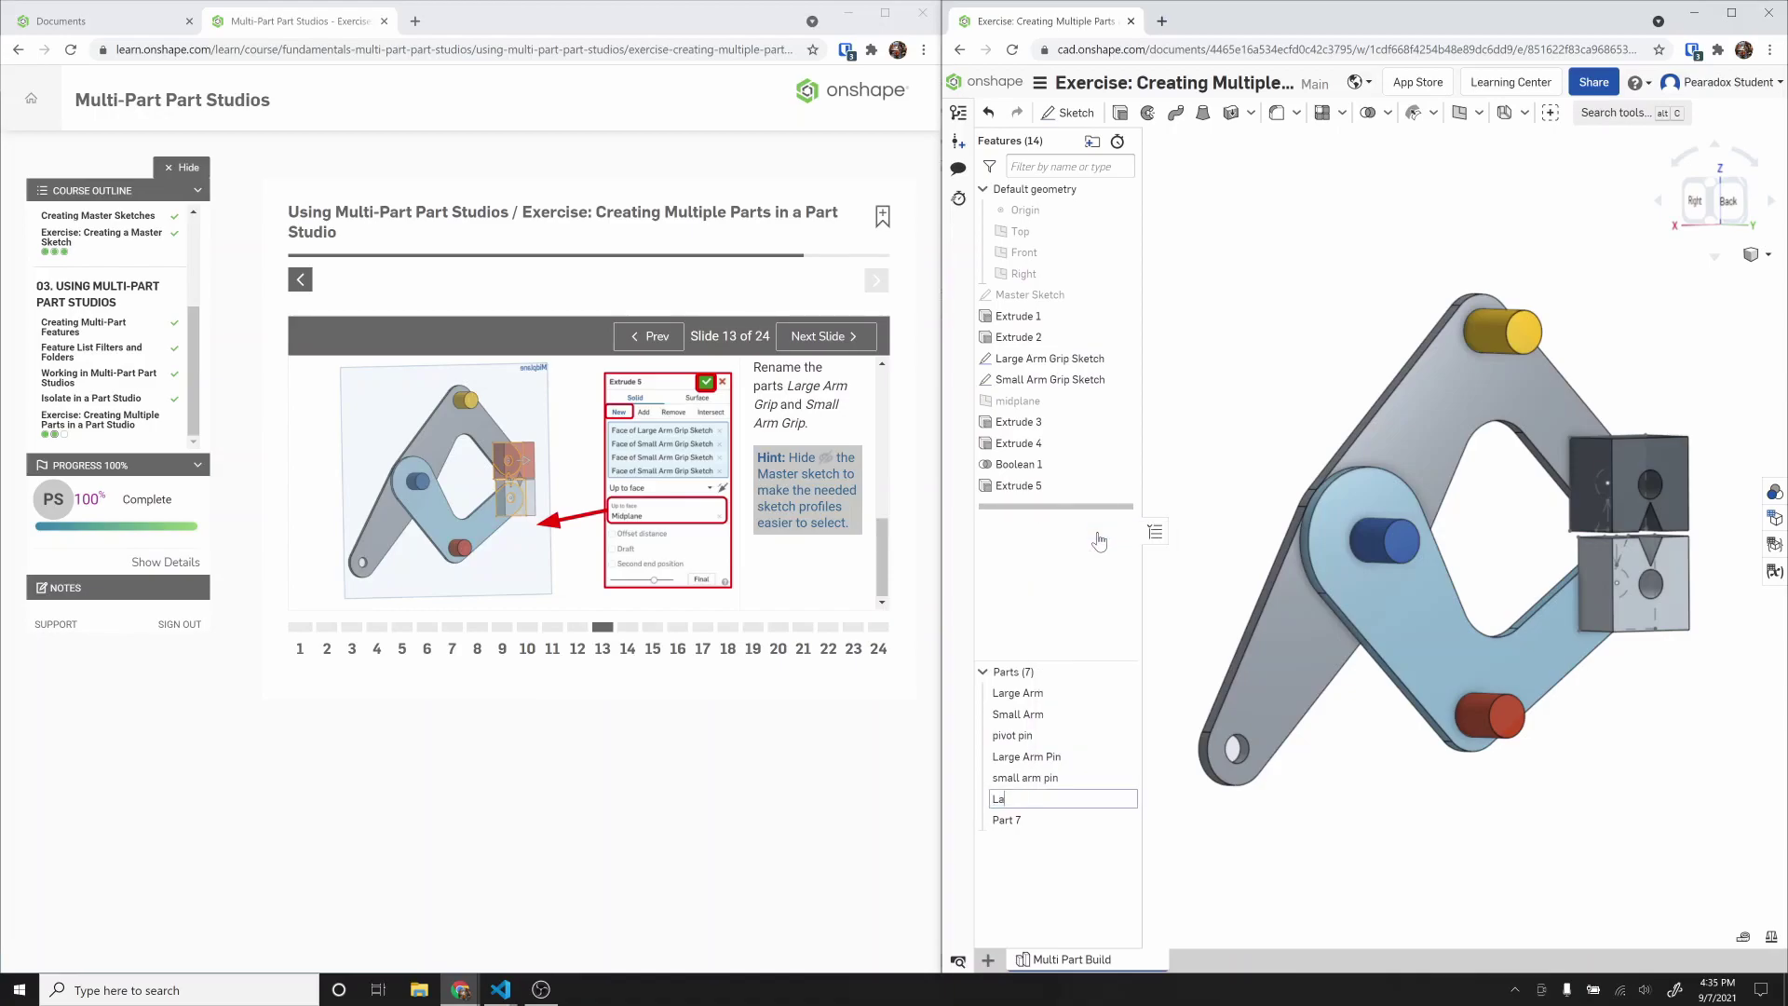
type("rge Arm Girp")
key("Return")
Step: Rename Part 7 as "Small Arm Grip"
right_click(1055, 812)
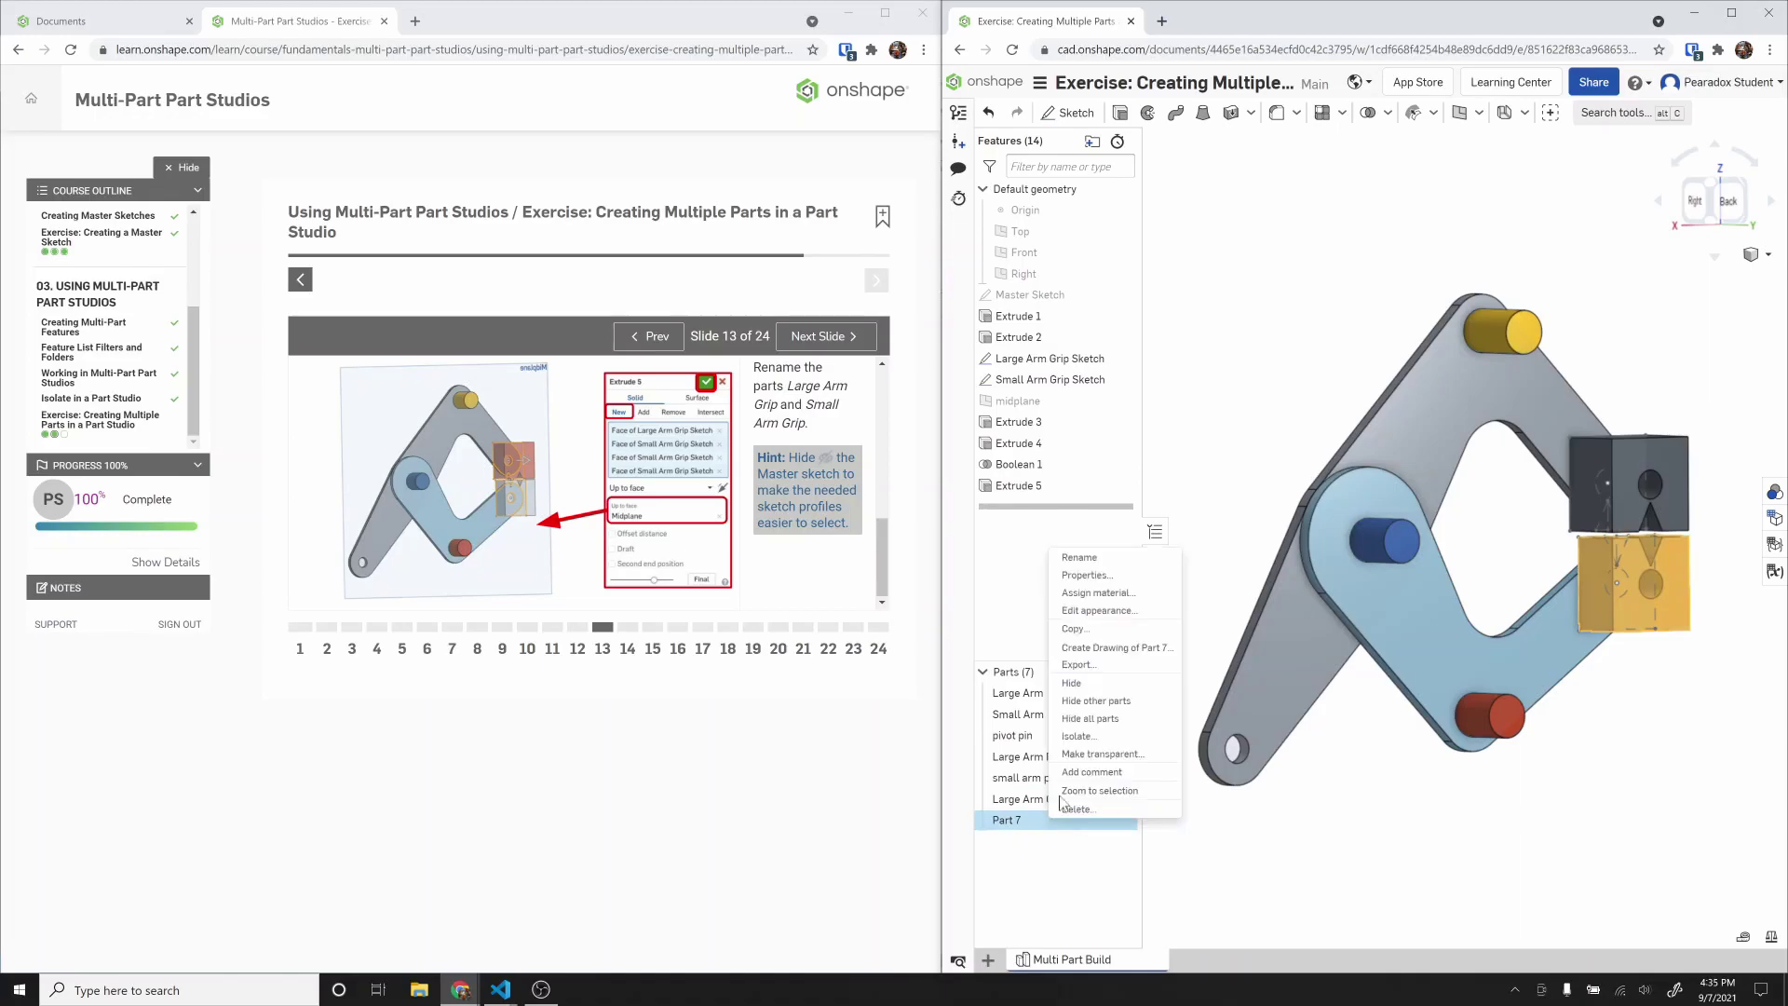
left_click(1090, 558)
type("Small")
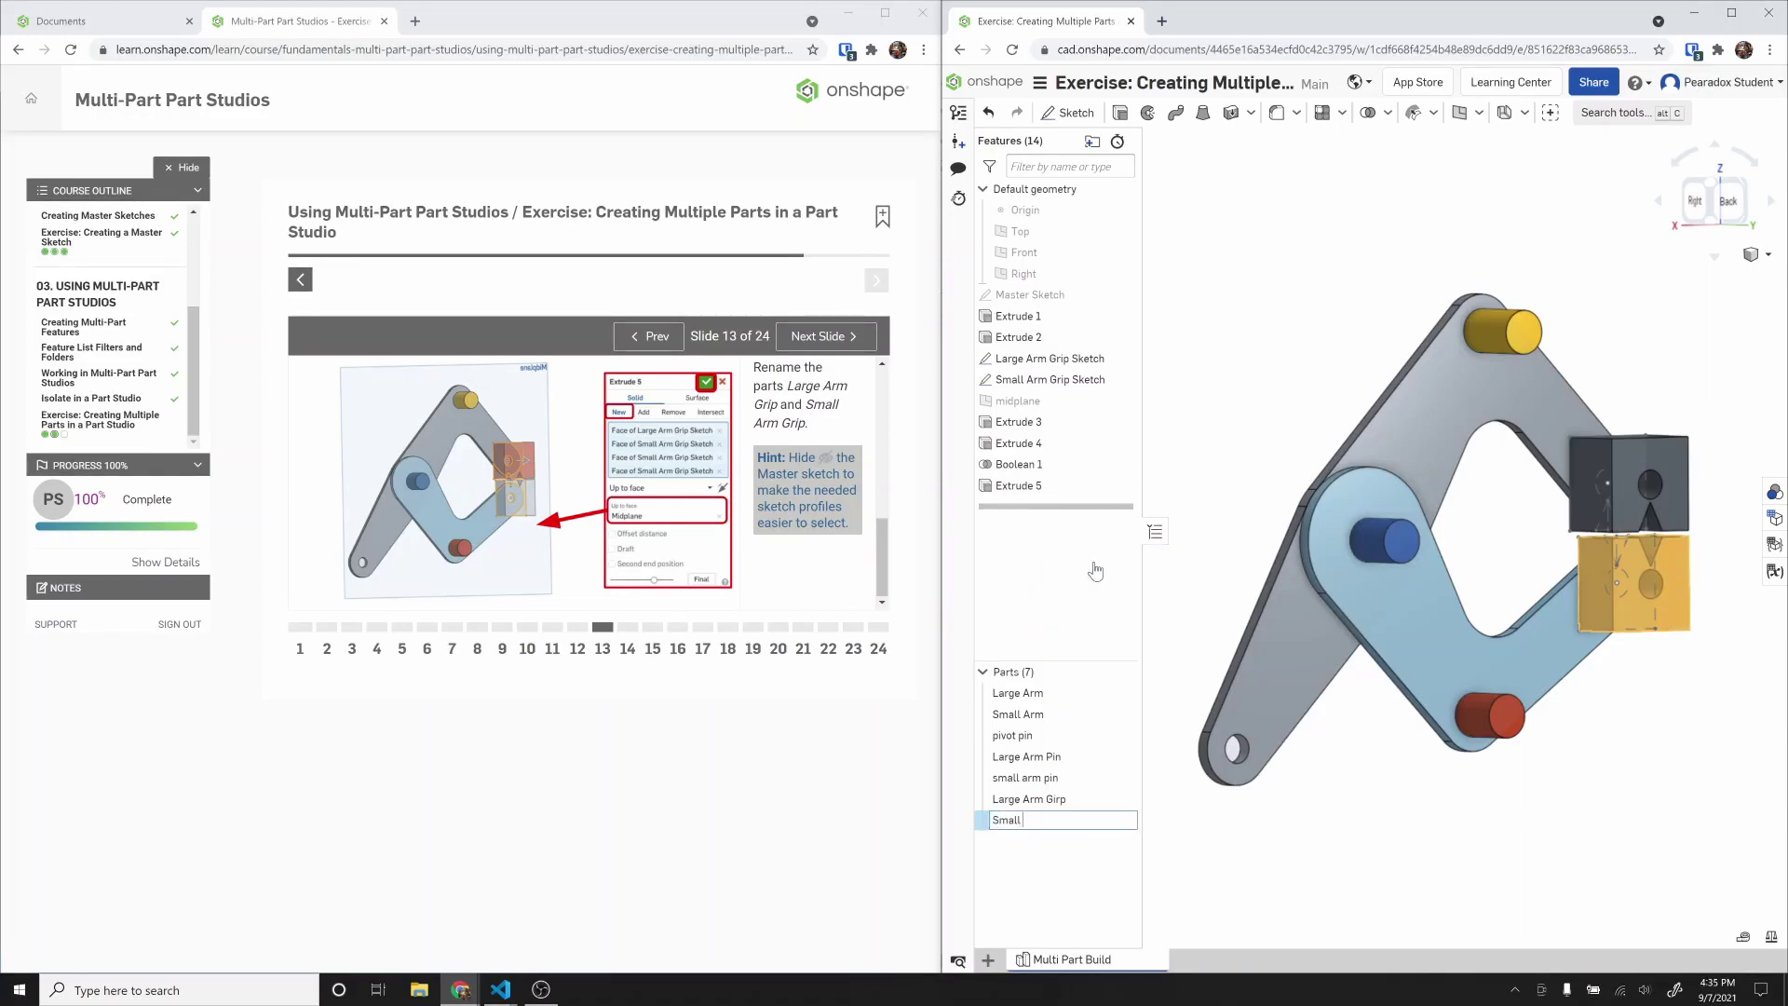
type(" Arm Grip")
key("Return")
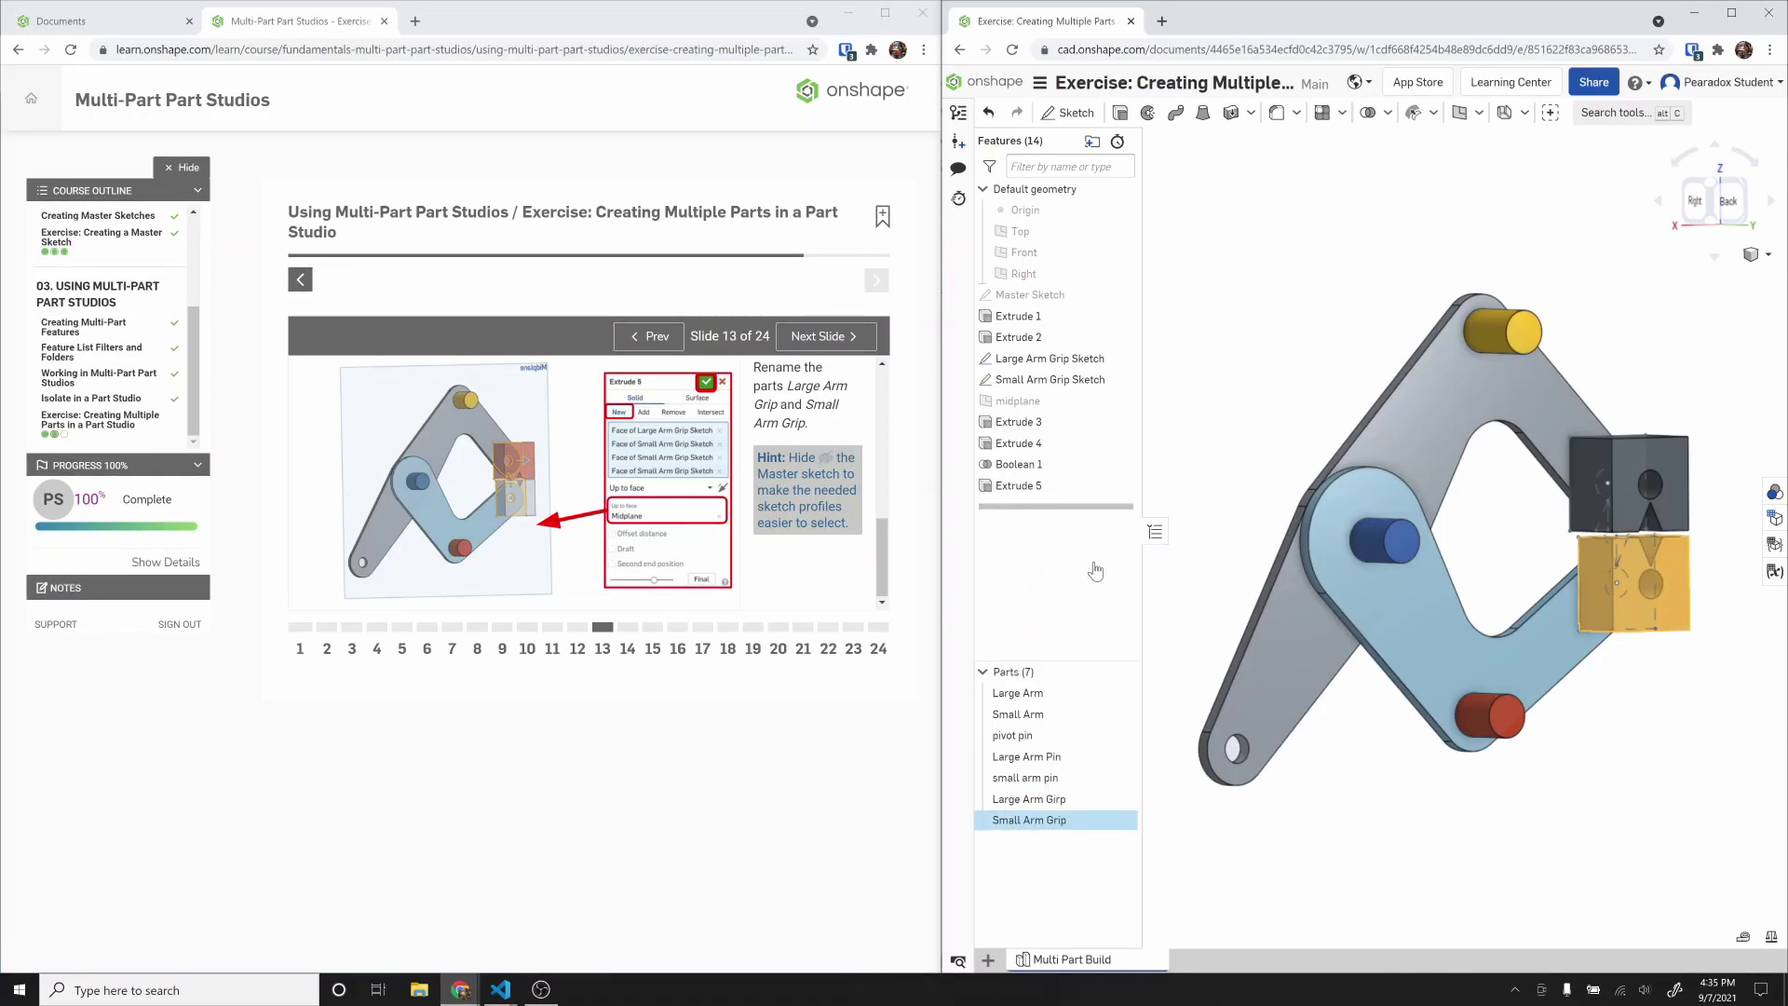
Step: Advance to slide 14, start another extrude for completing the large arm grip and hide the Small Arm Grip Sketch
left_click(832, 344)
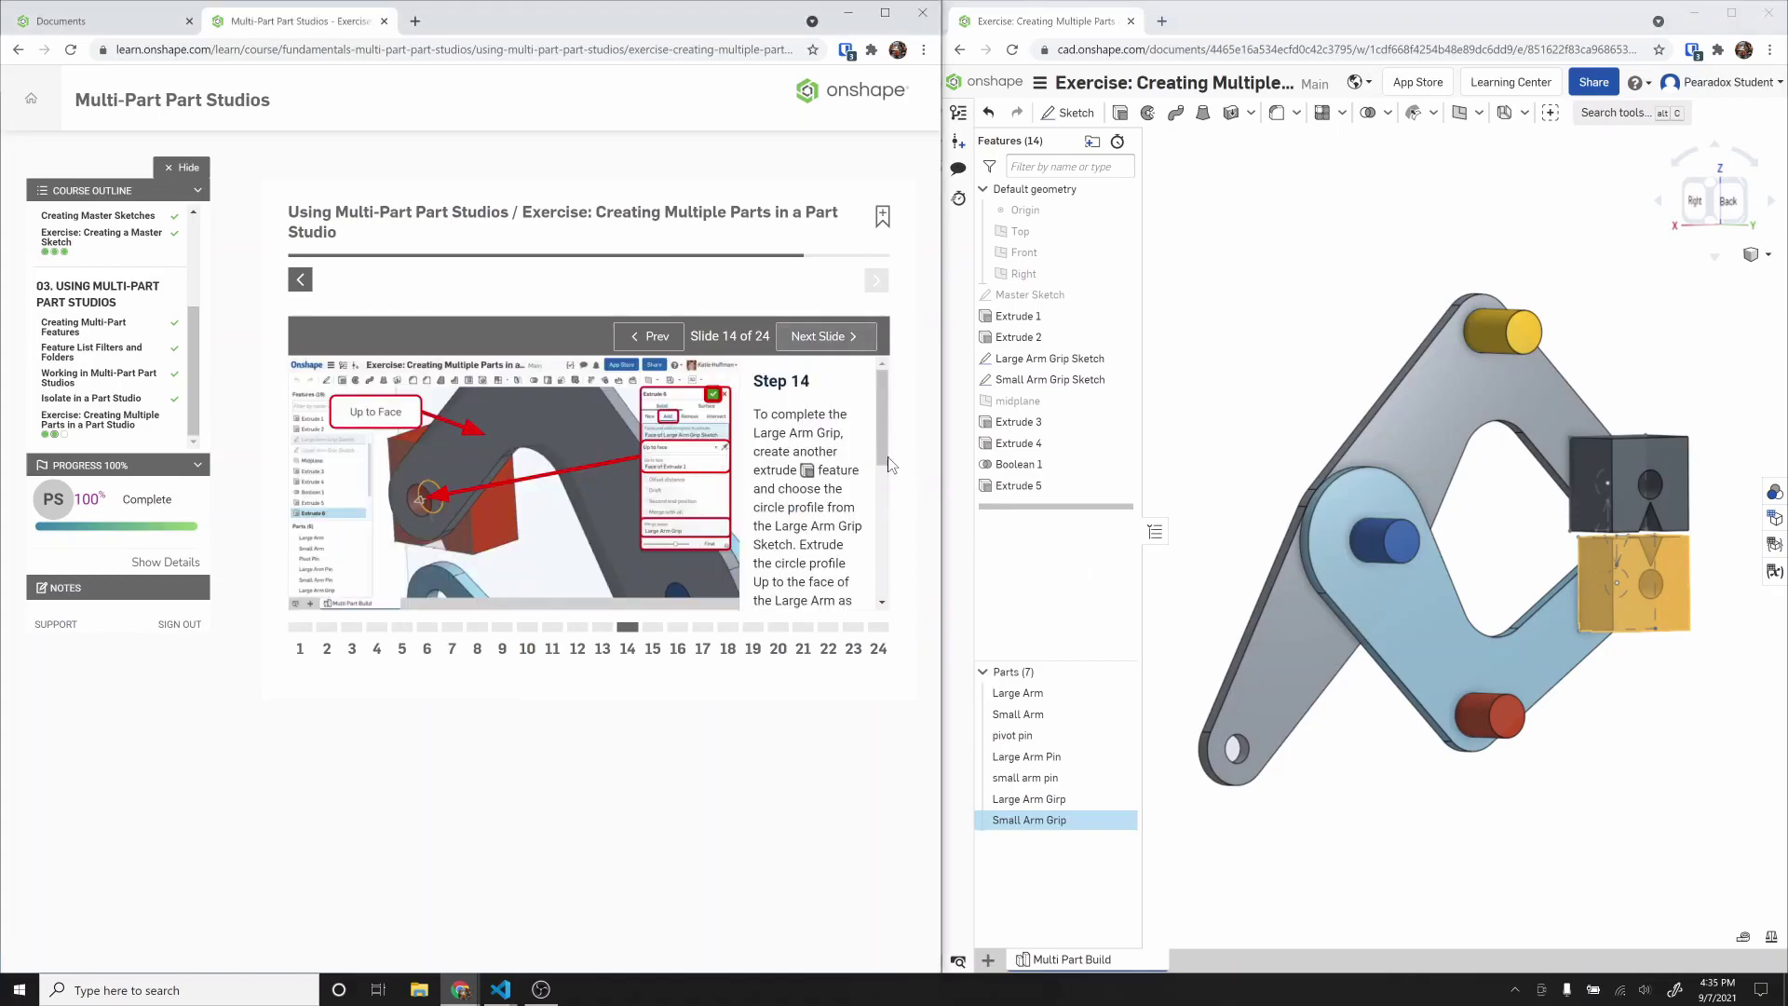
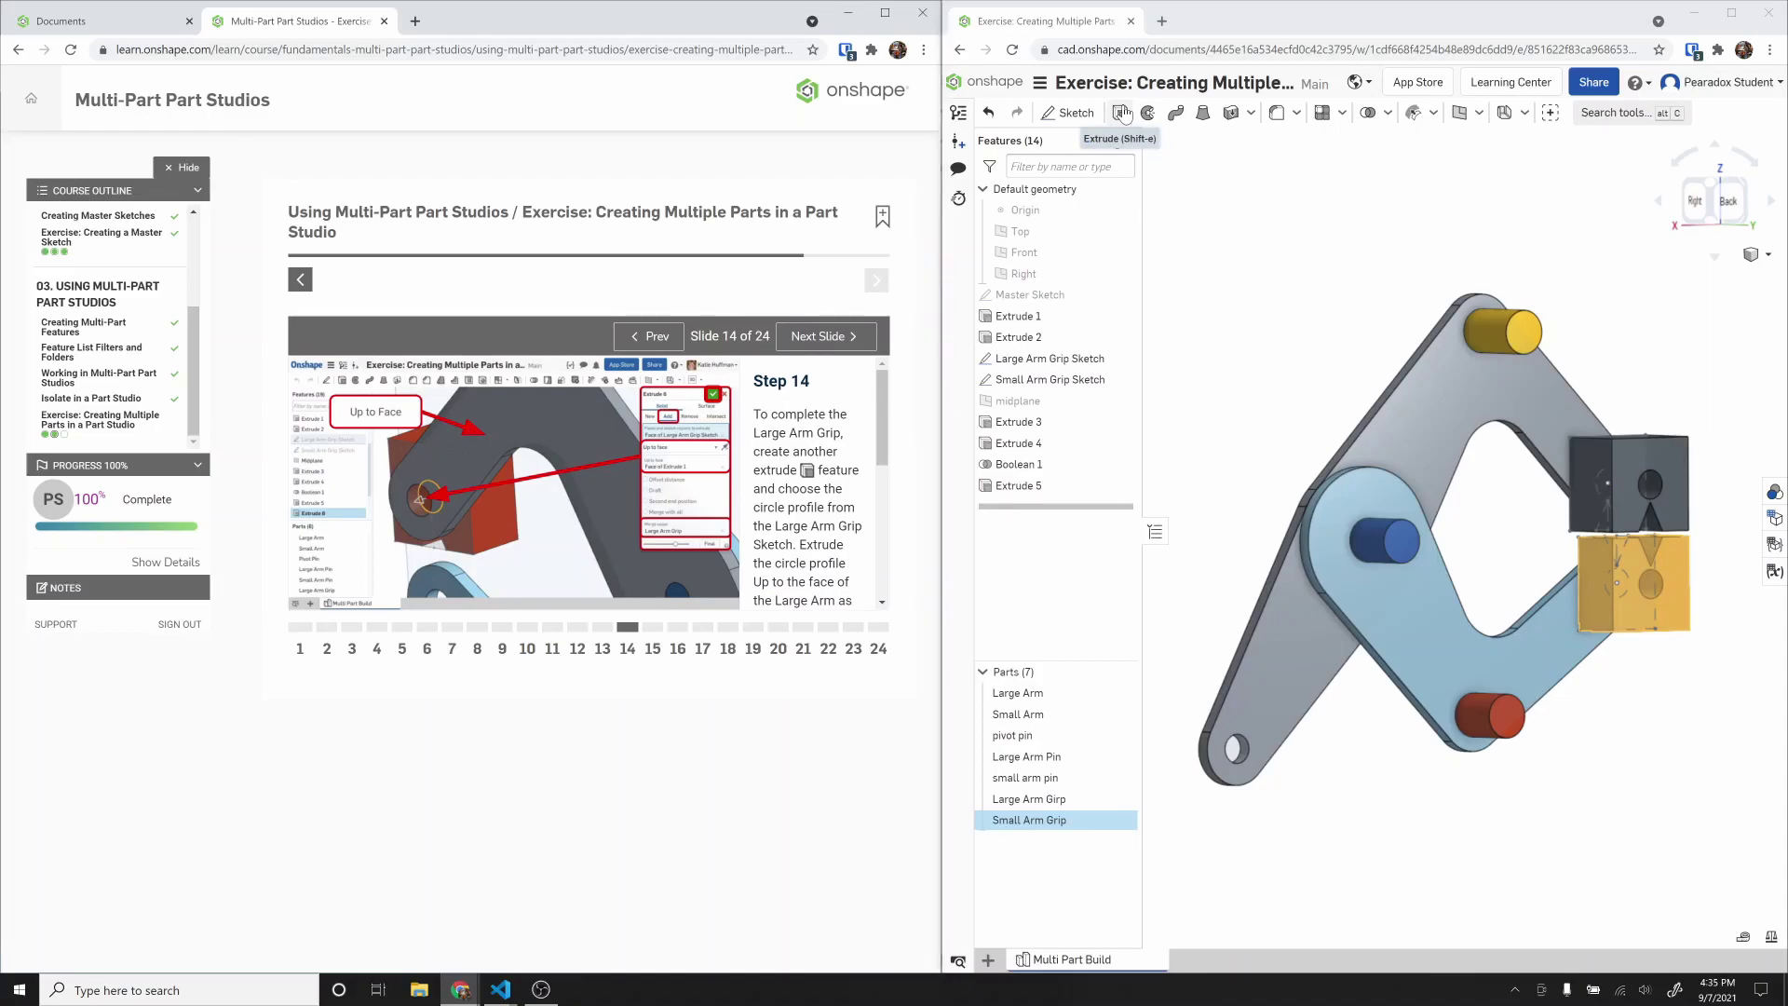
left_click(1123, 112)
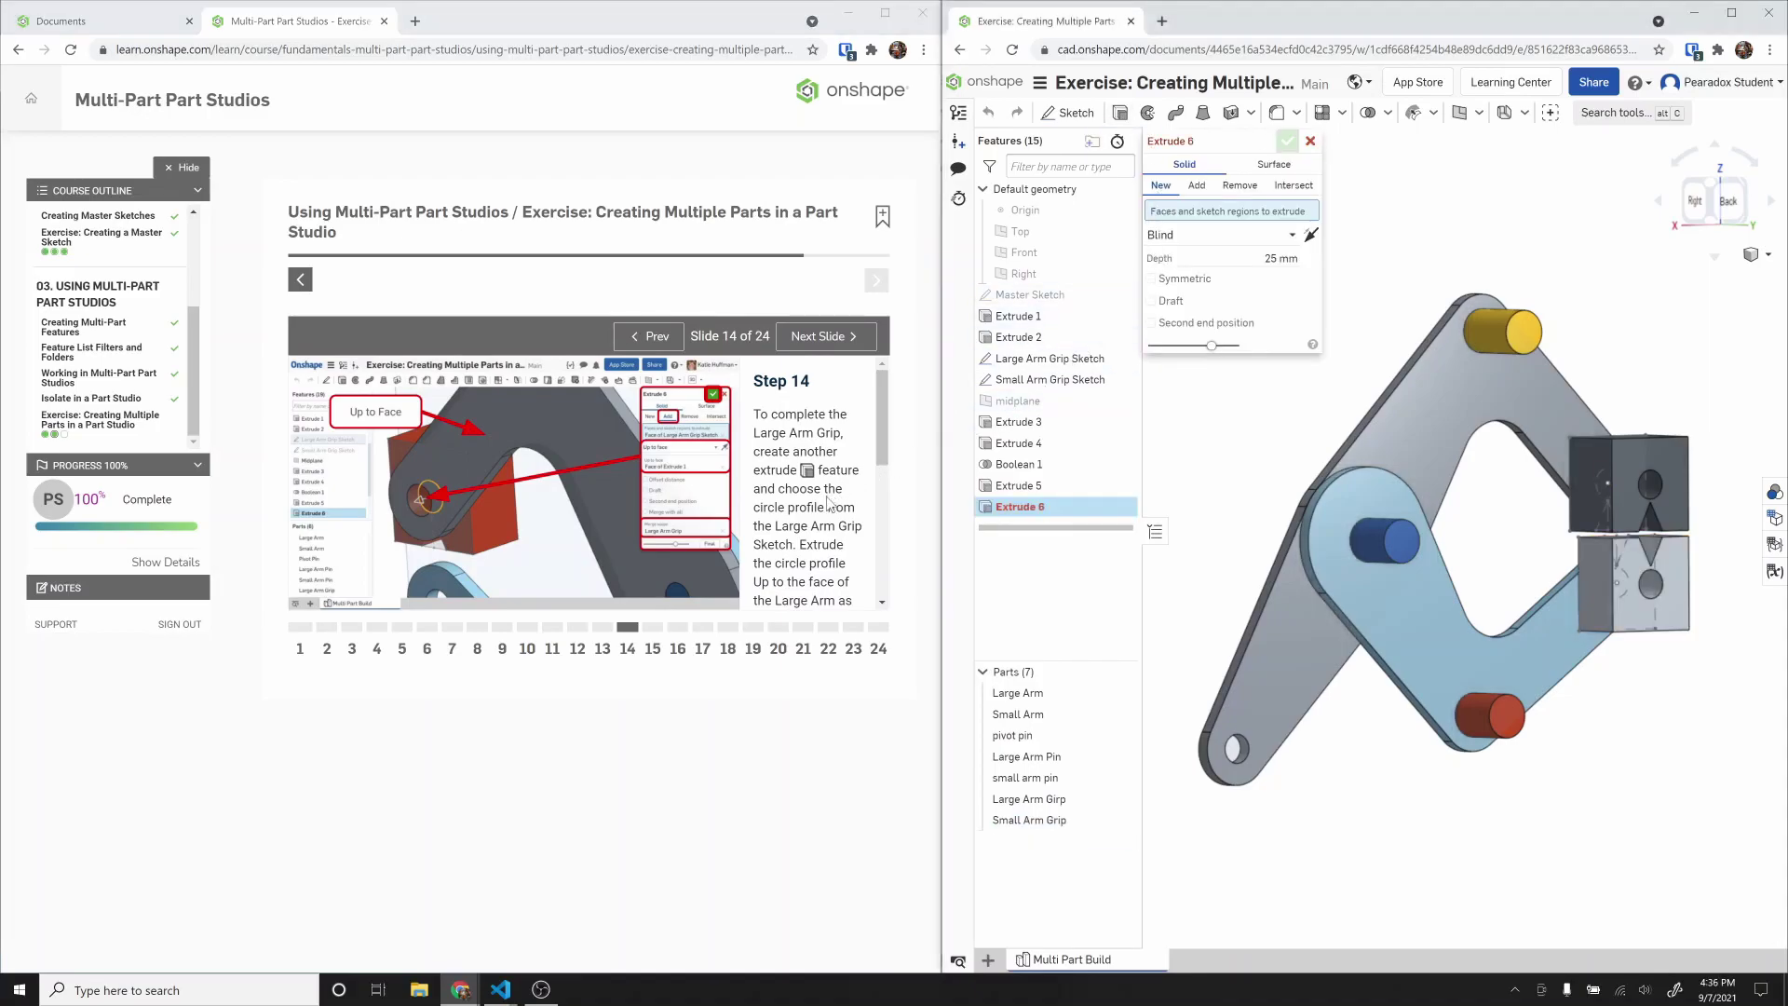
left_click(1122, 381)
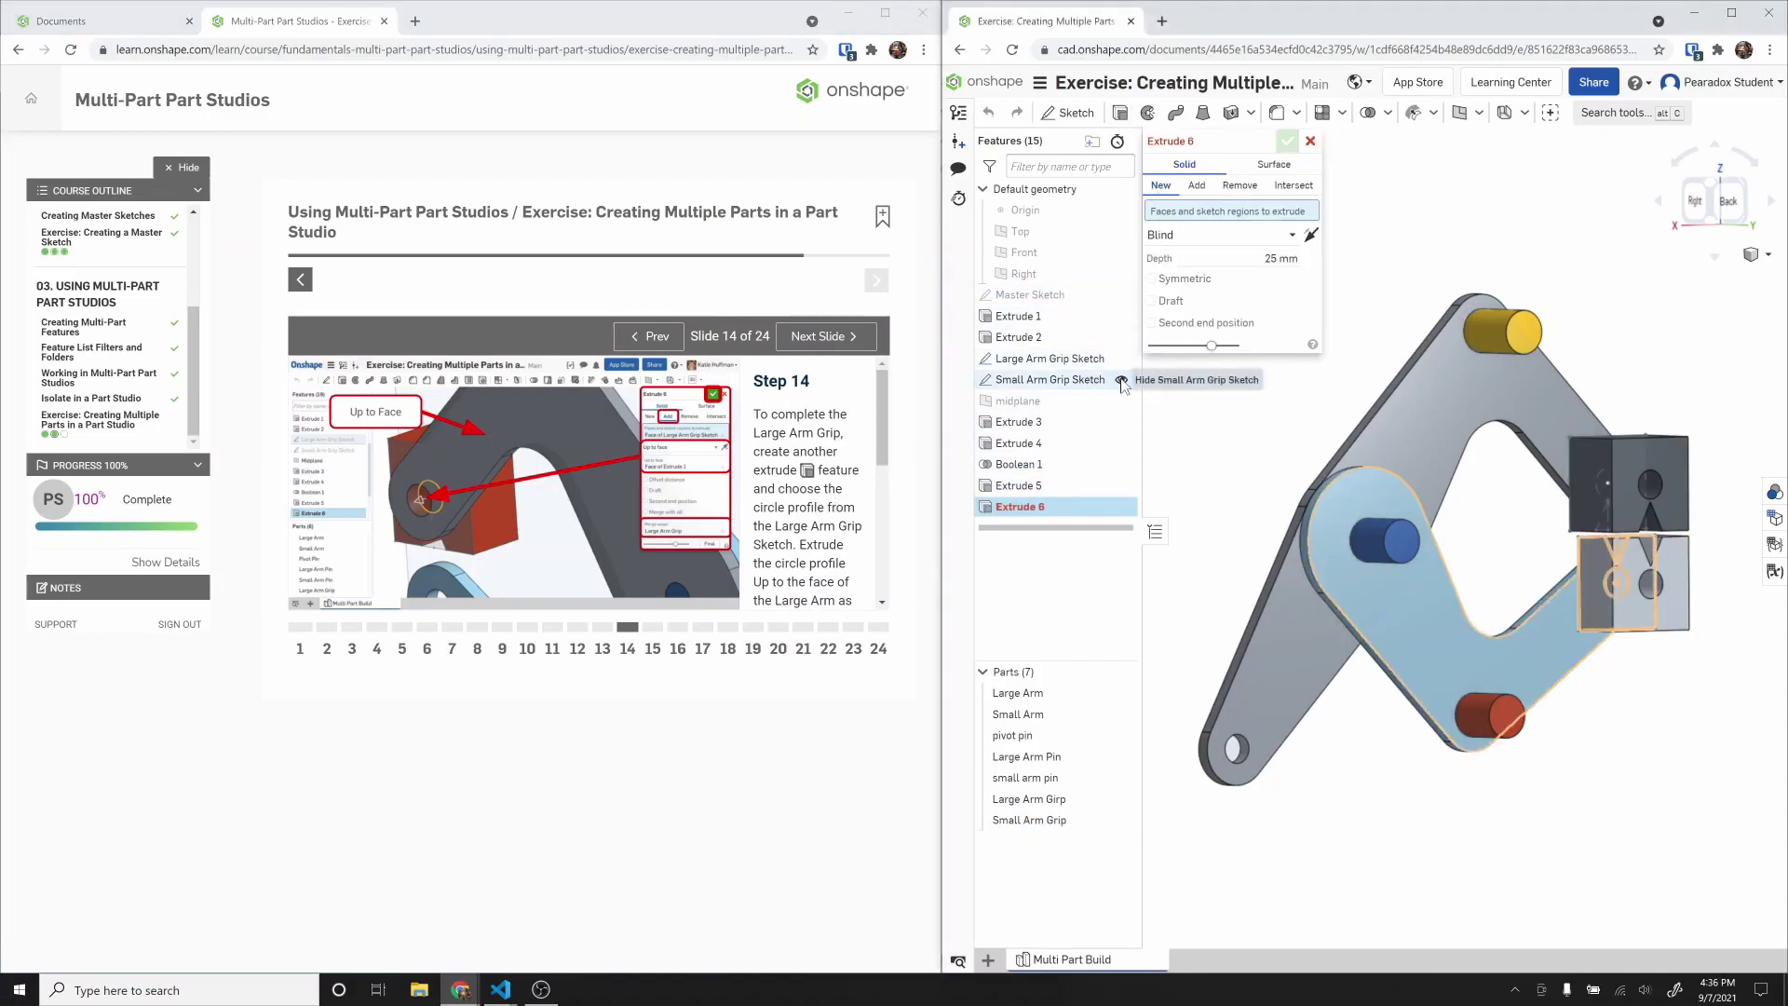
Step: Hide the Small Arm, all three pins and both grip parts so the Large Arm and its grip sketch are exposed
left_click(1122, 716)
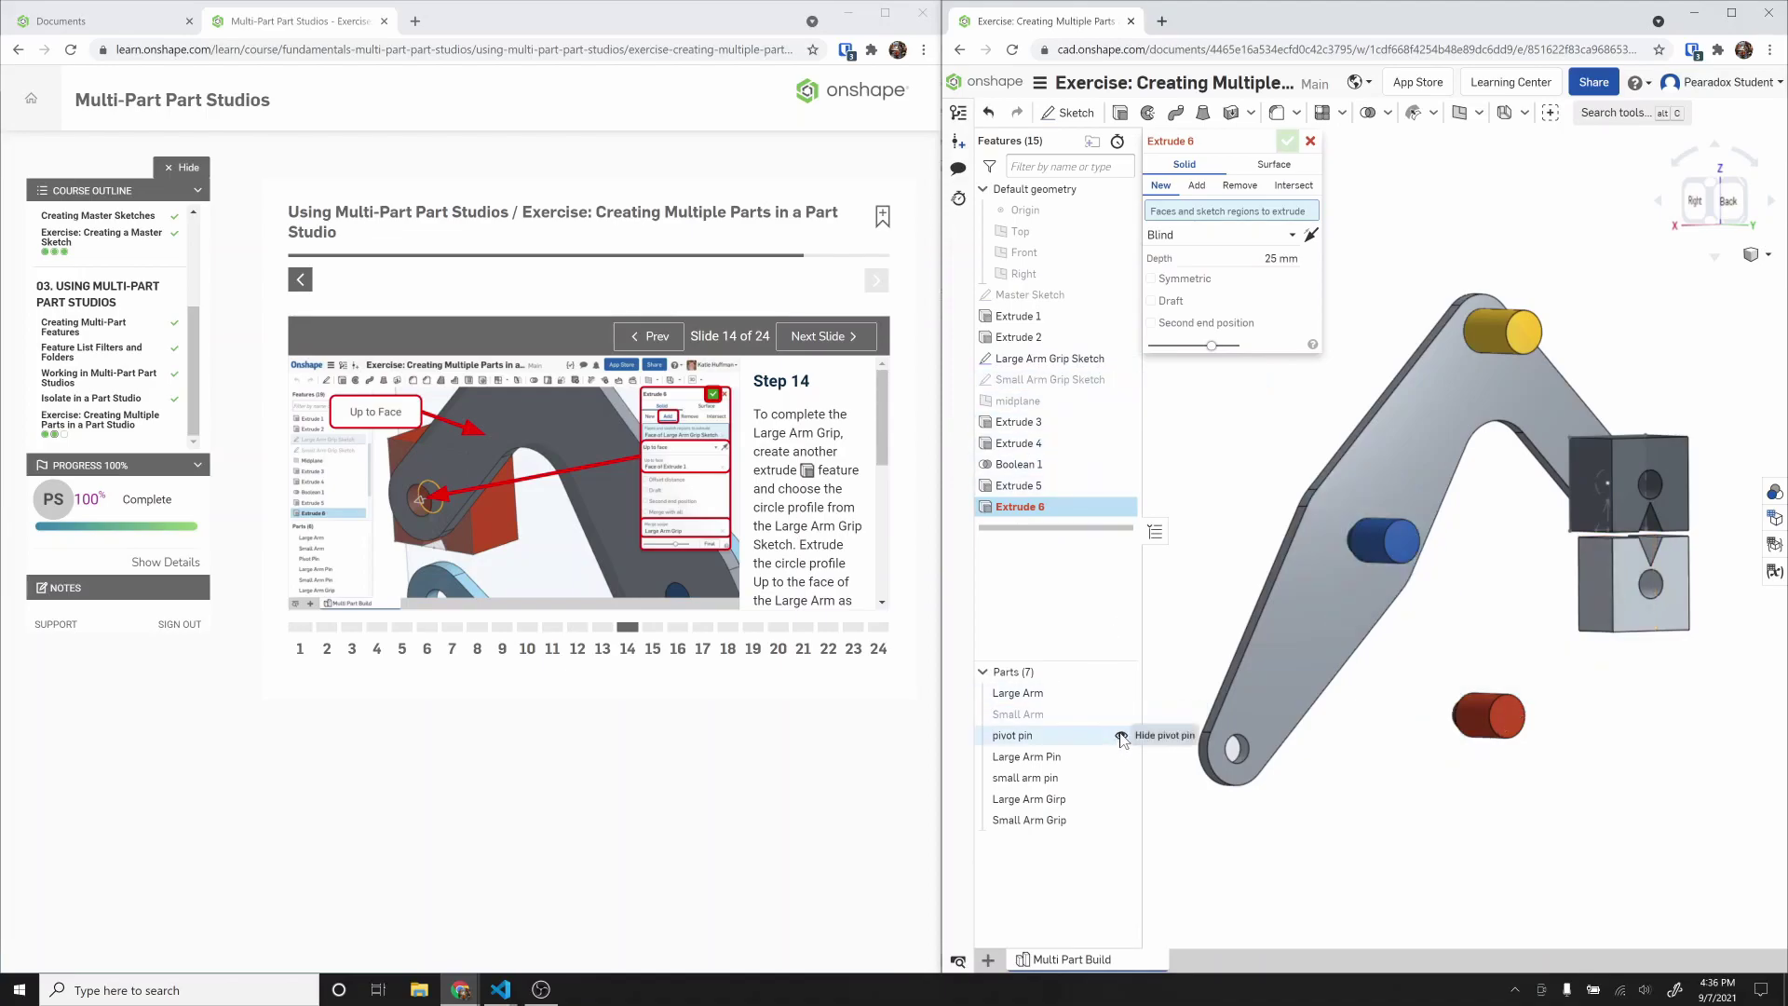
left_click(1122, 736)
left_click(1121, 757)
left_click(1121, 779)
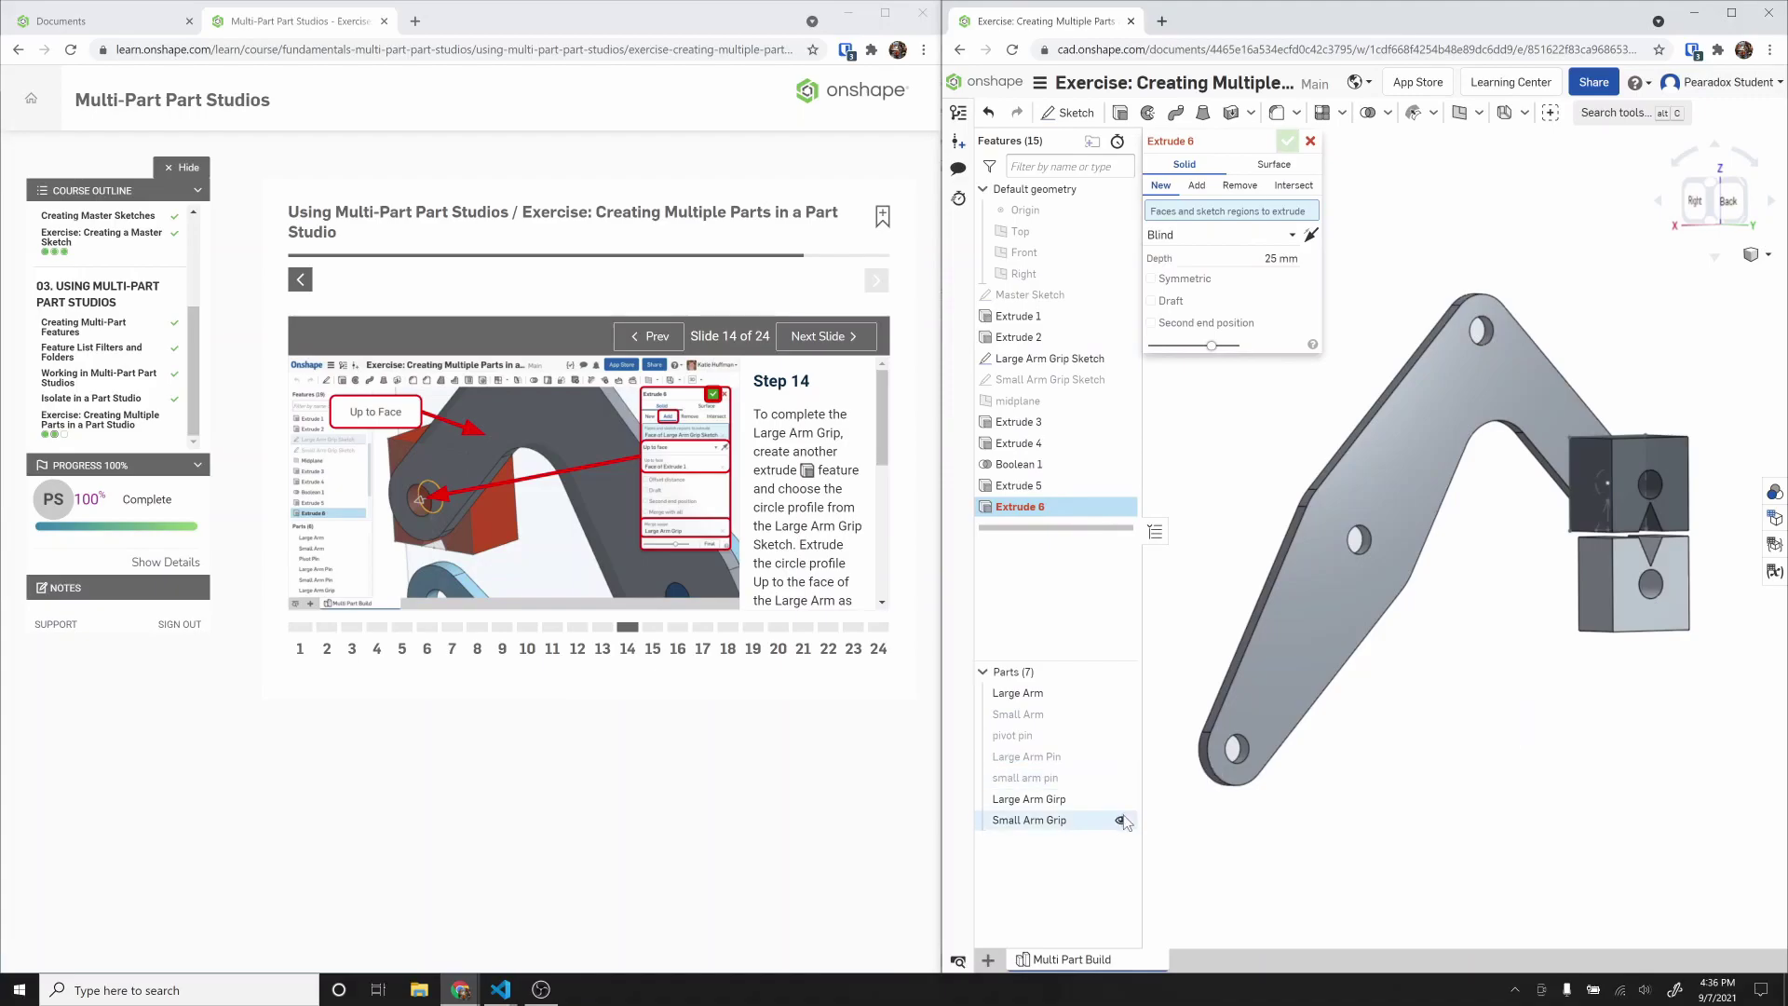
left_click(1121, 820)
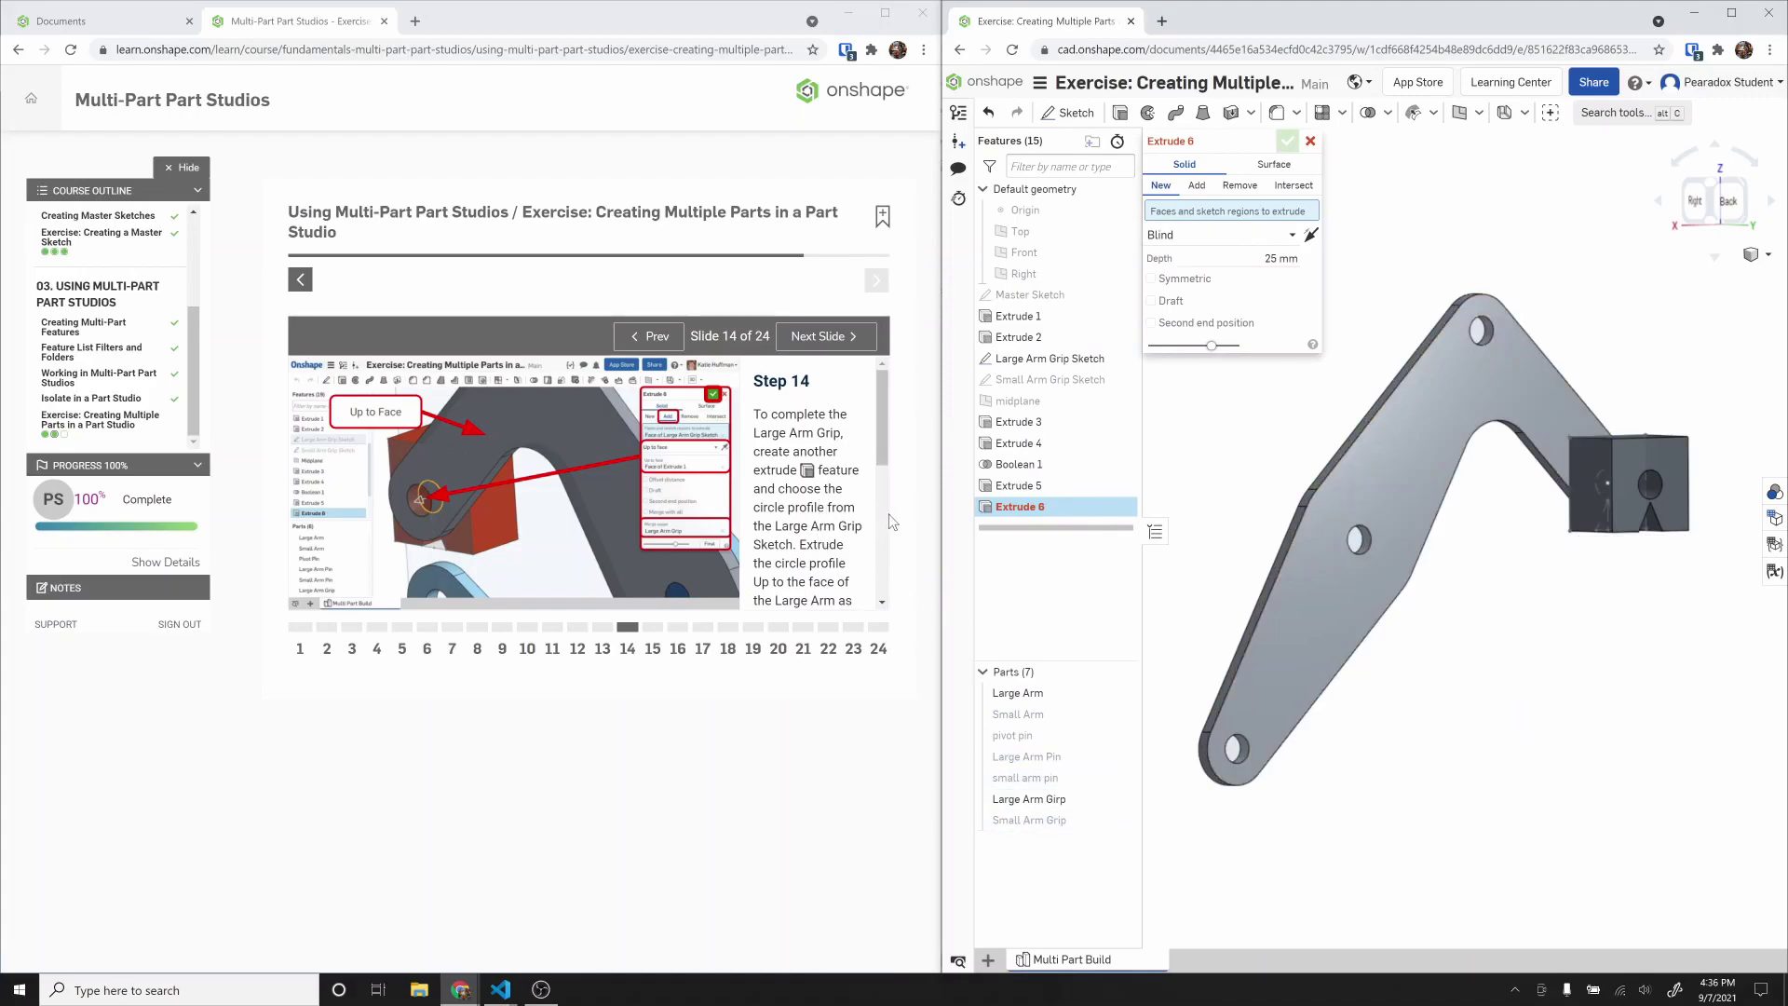
right_click_drag(1568, 521, 1467, 553)
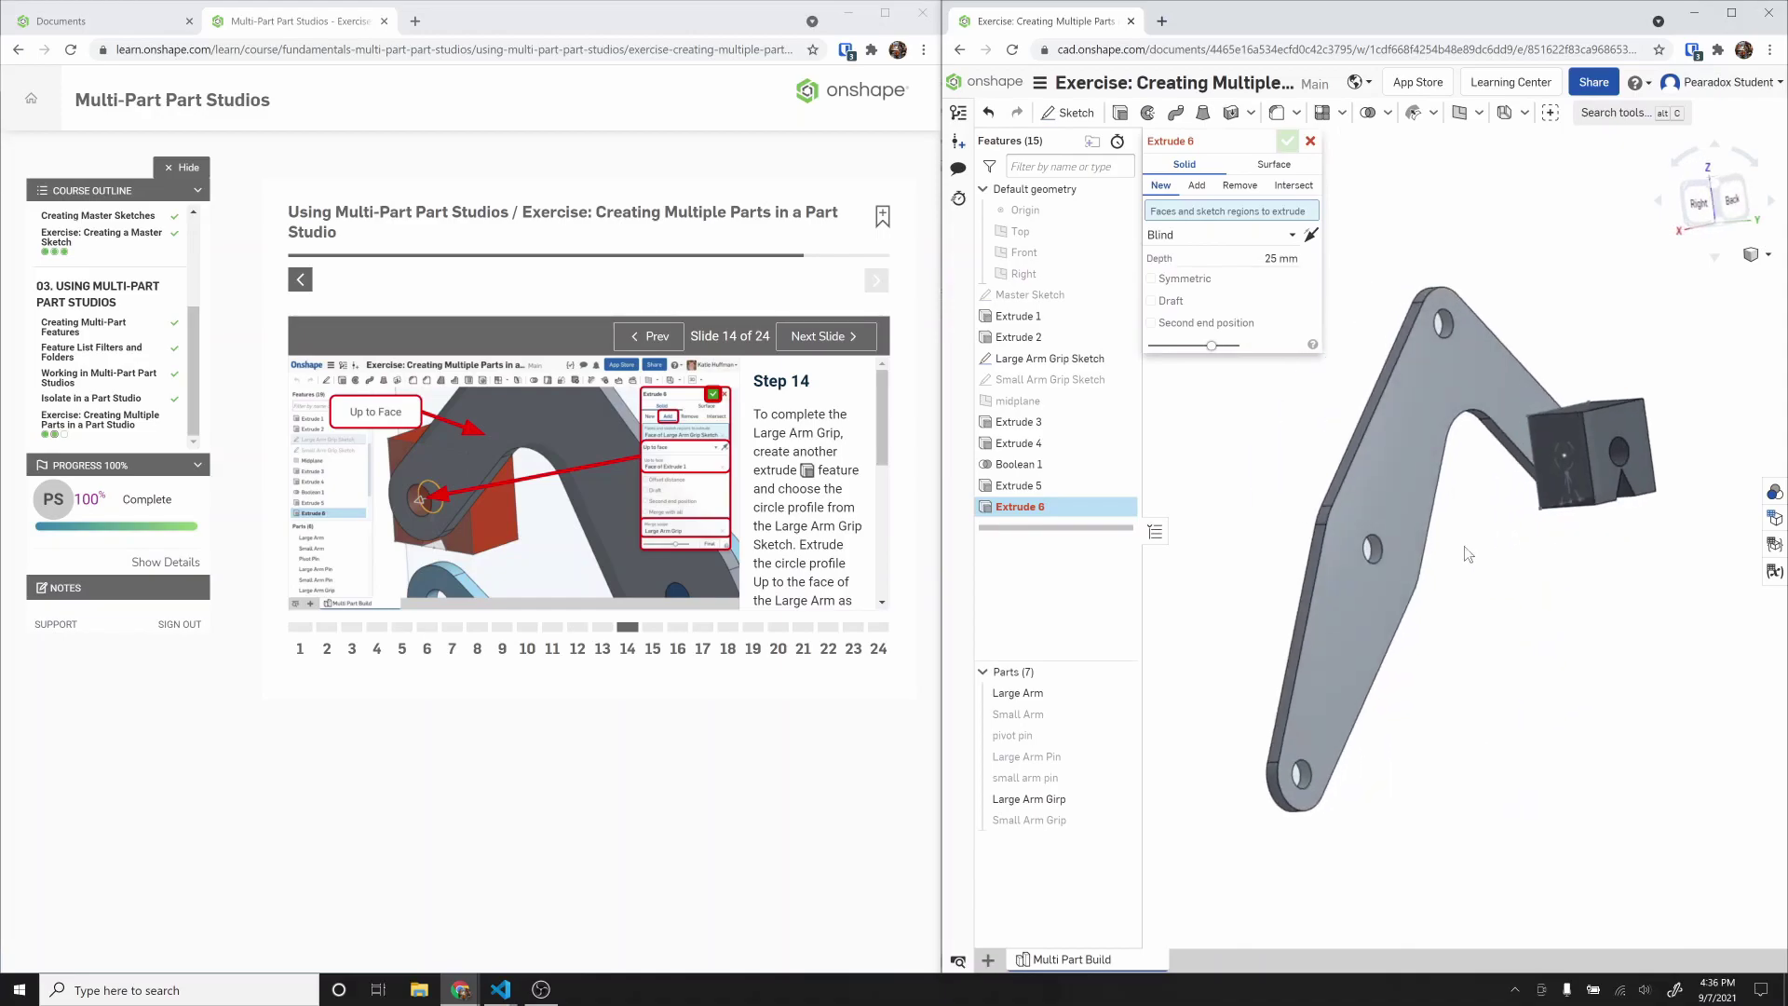
left_click(1121, 799)
scroll(1578, 494, "up", 3)
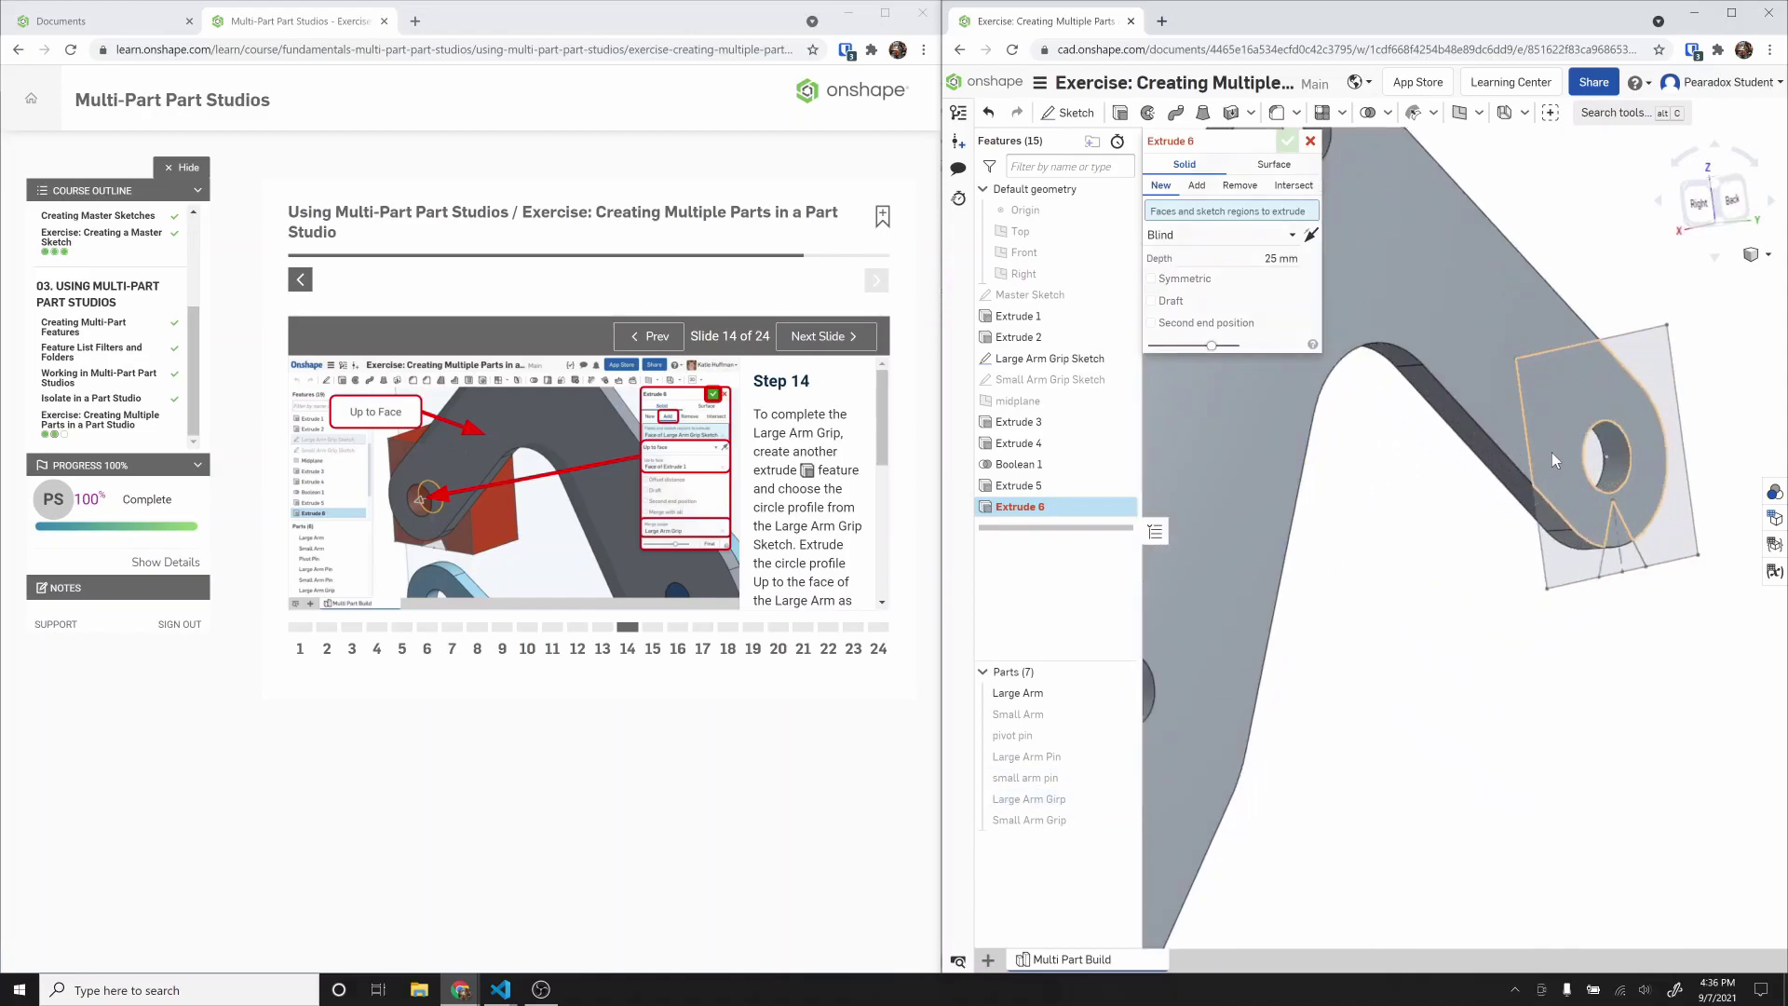
left_click(1602, 483)
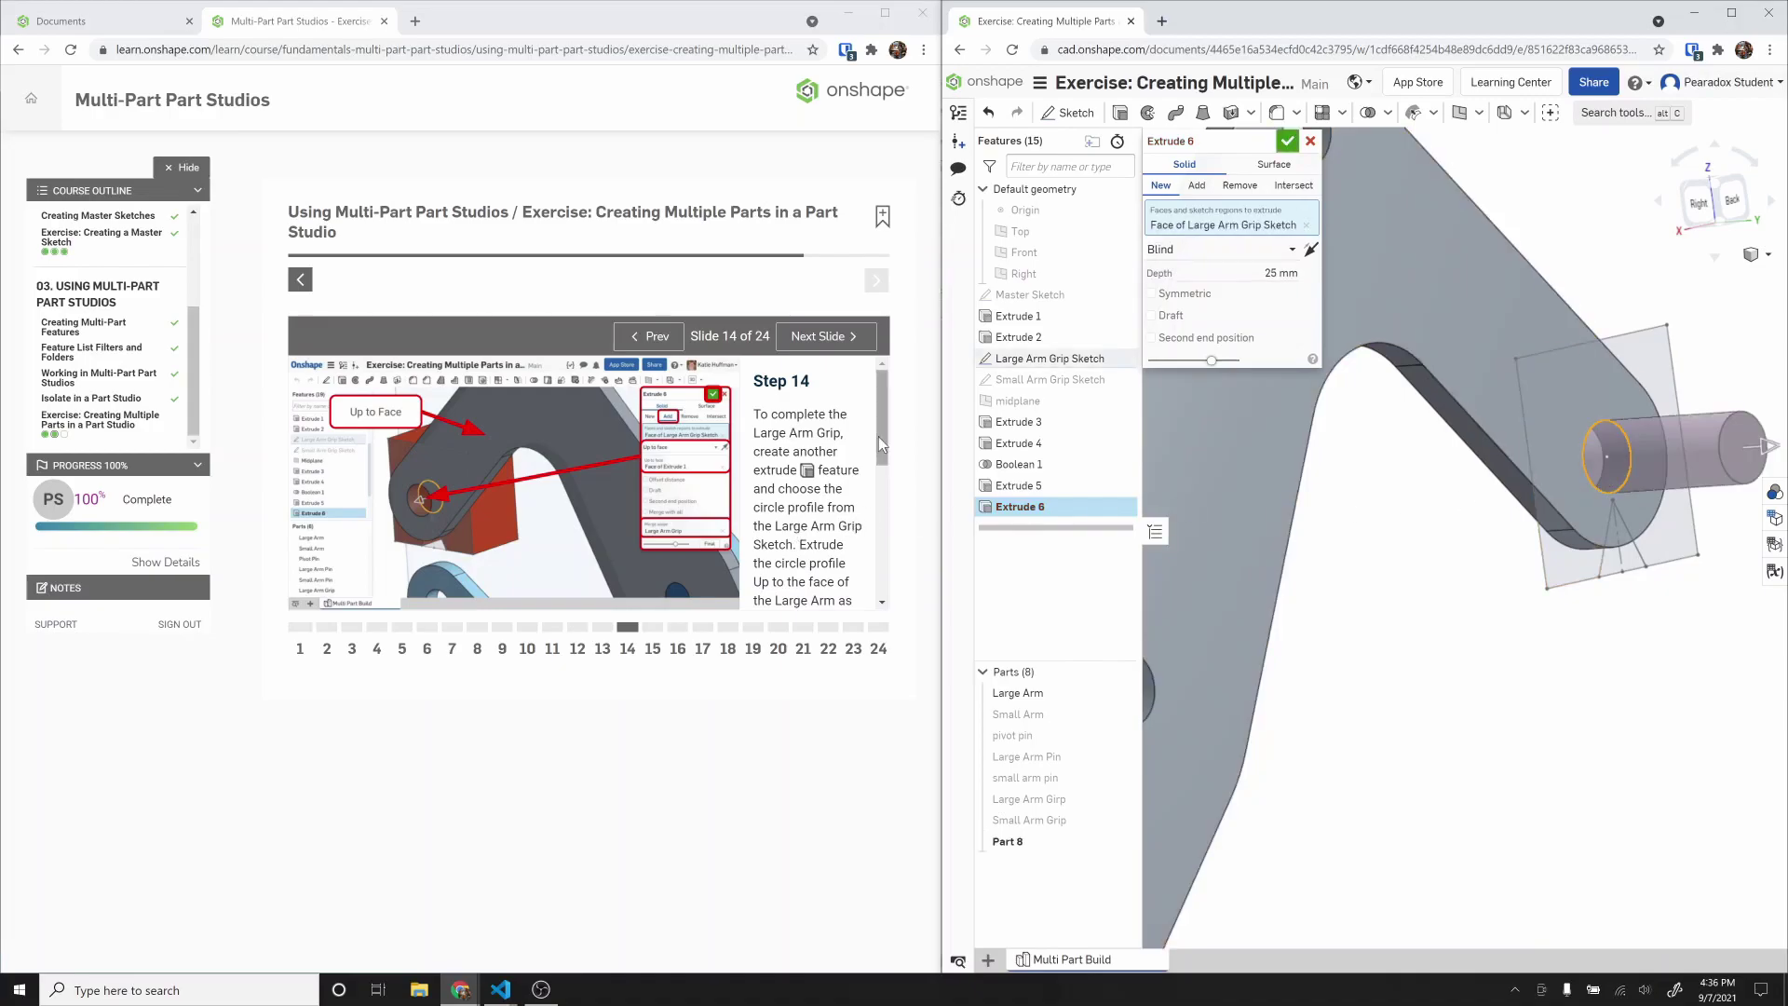
left_click_drag(880, 430, 887, 465)
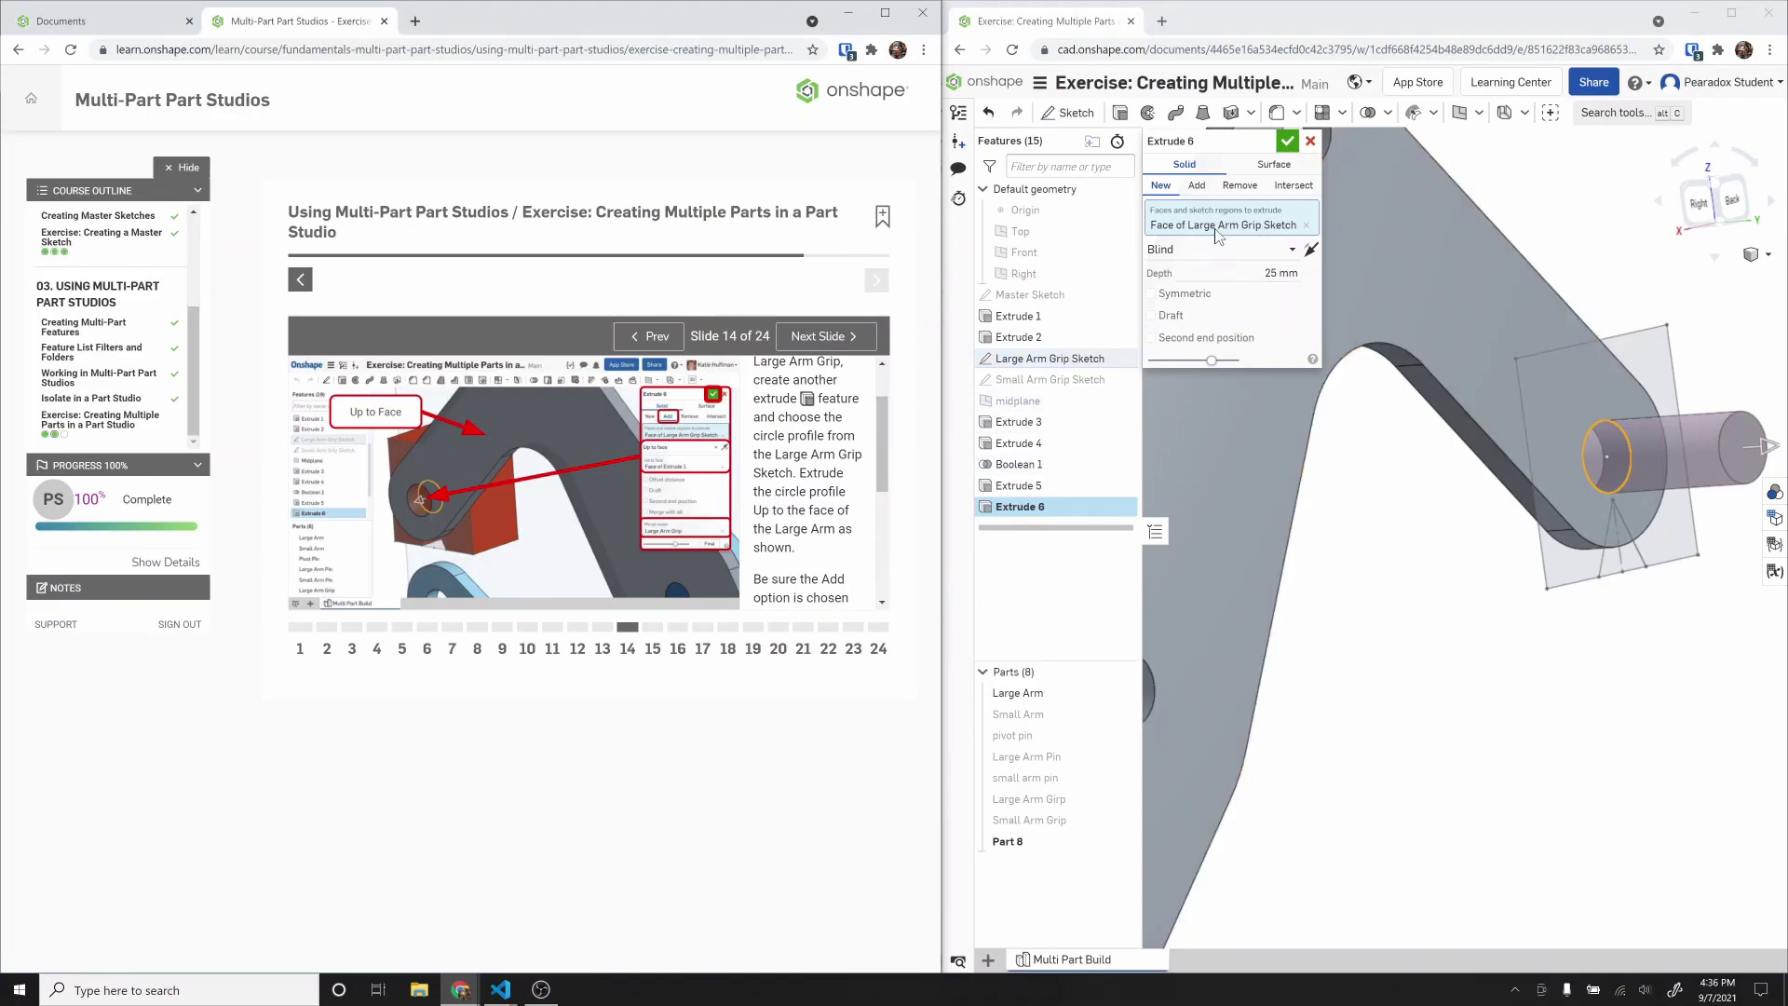
left_click(1198, 255)
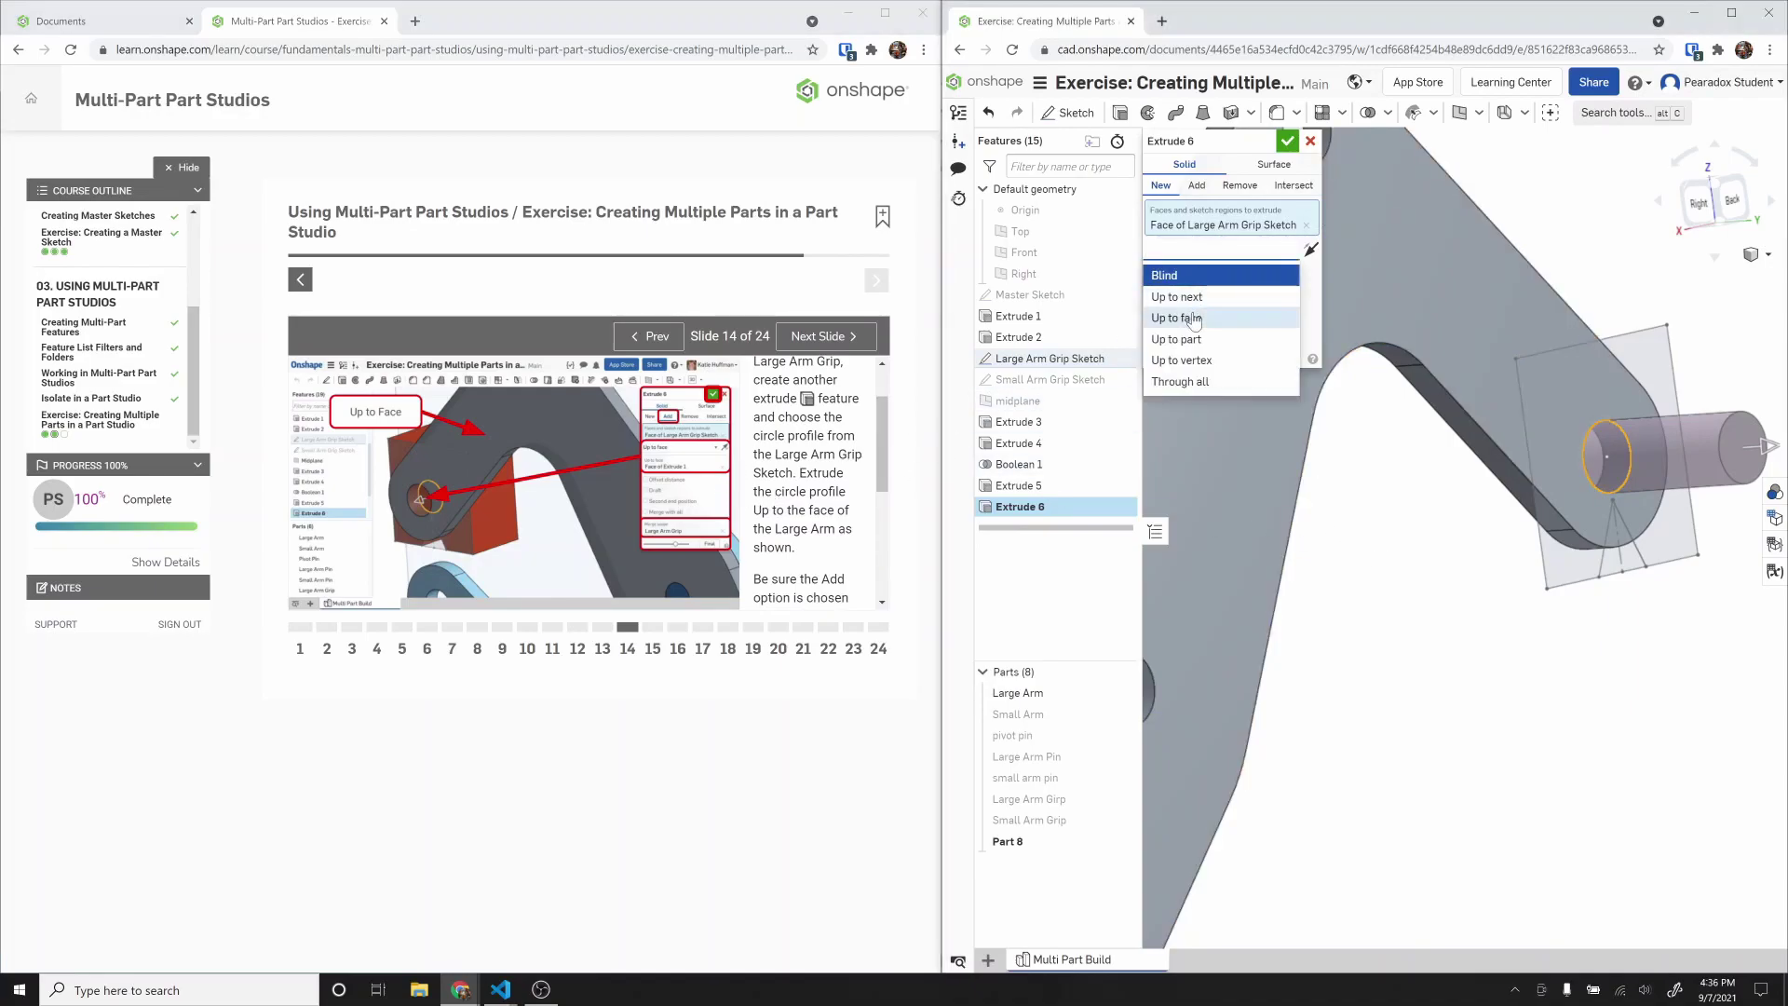
left_click(1194, 319)
mouse_move(1514, 568)
right_mouse_down()
mouse_move(1601, 563)
mouse_move(1499, 562)
right_mouse_up()
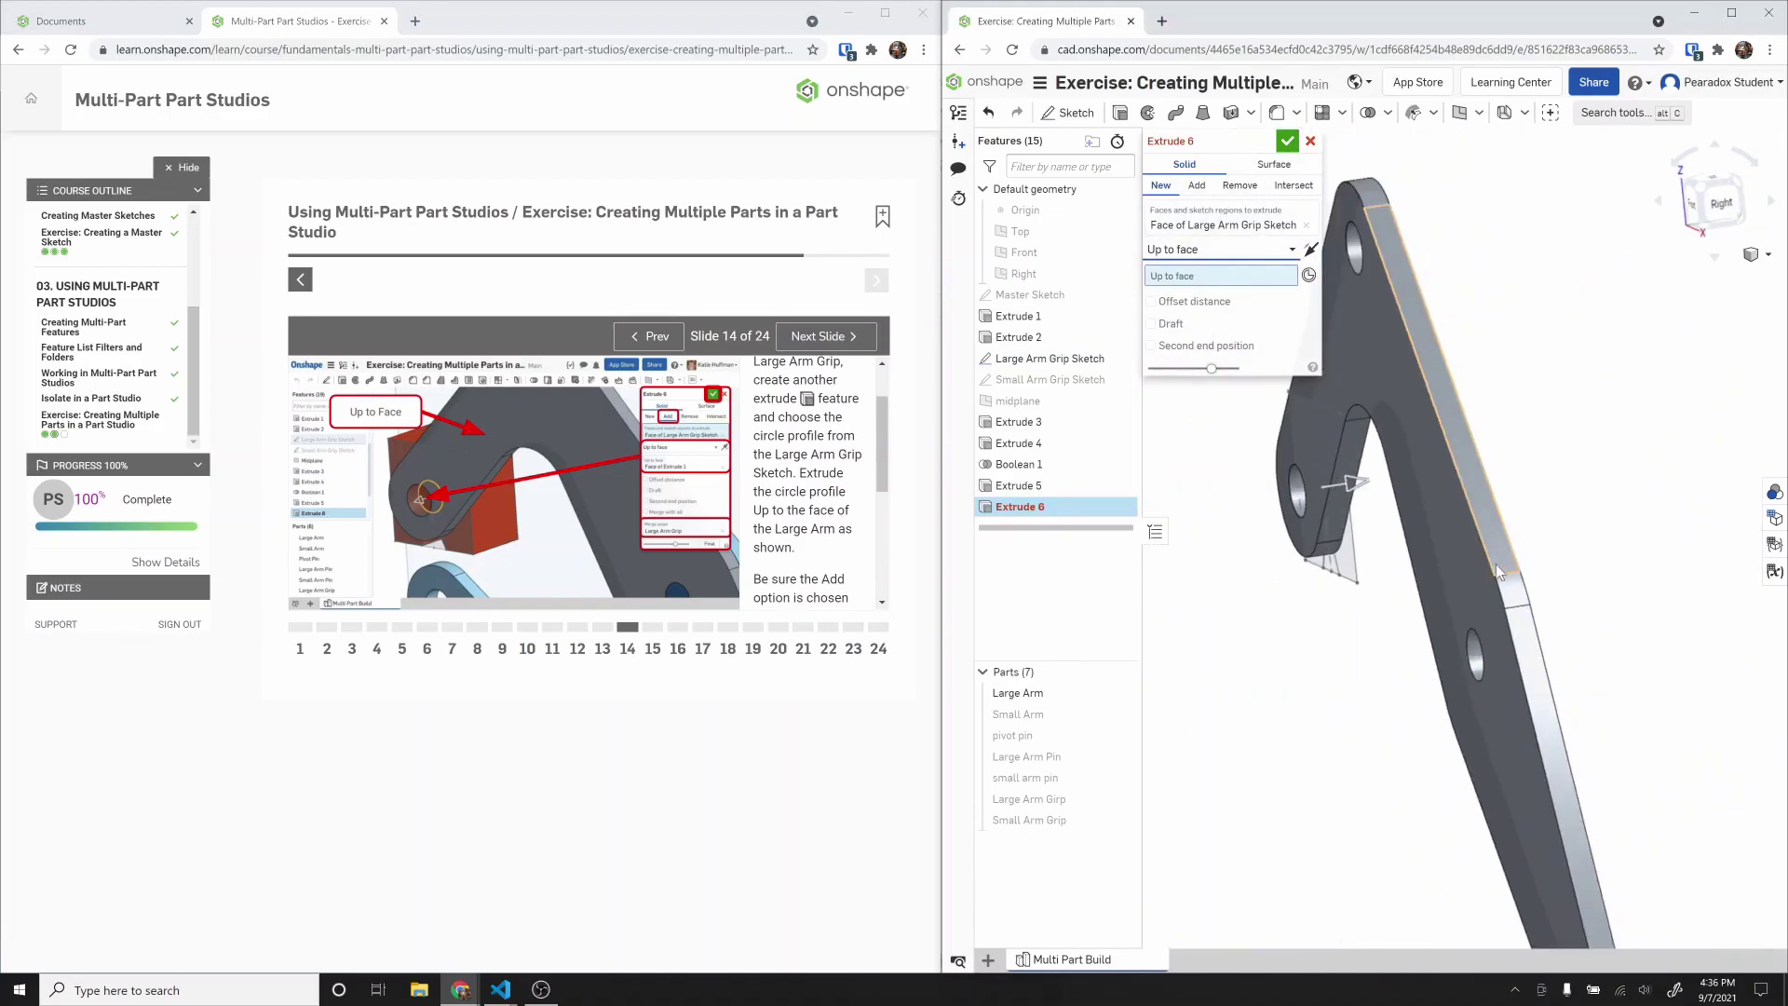
left_click(1309, 455)
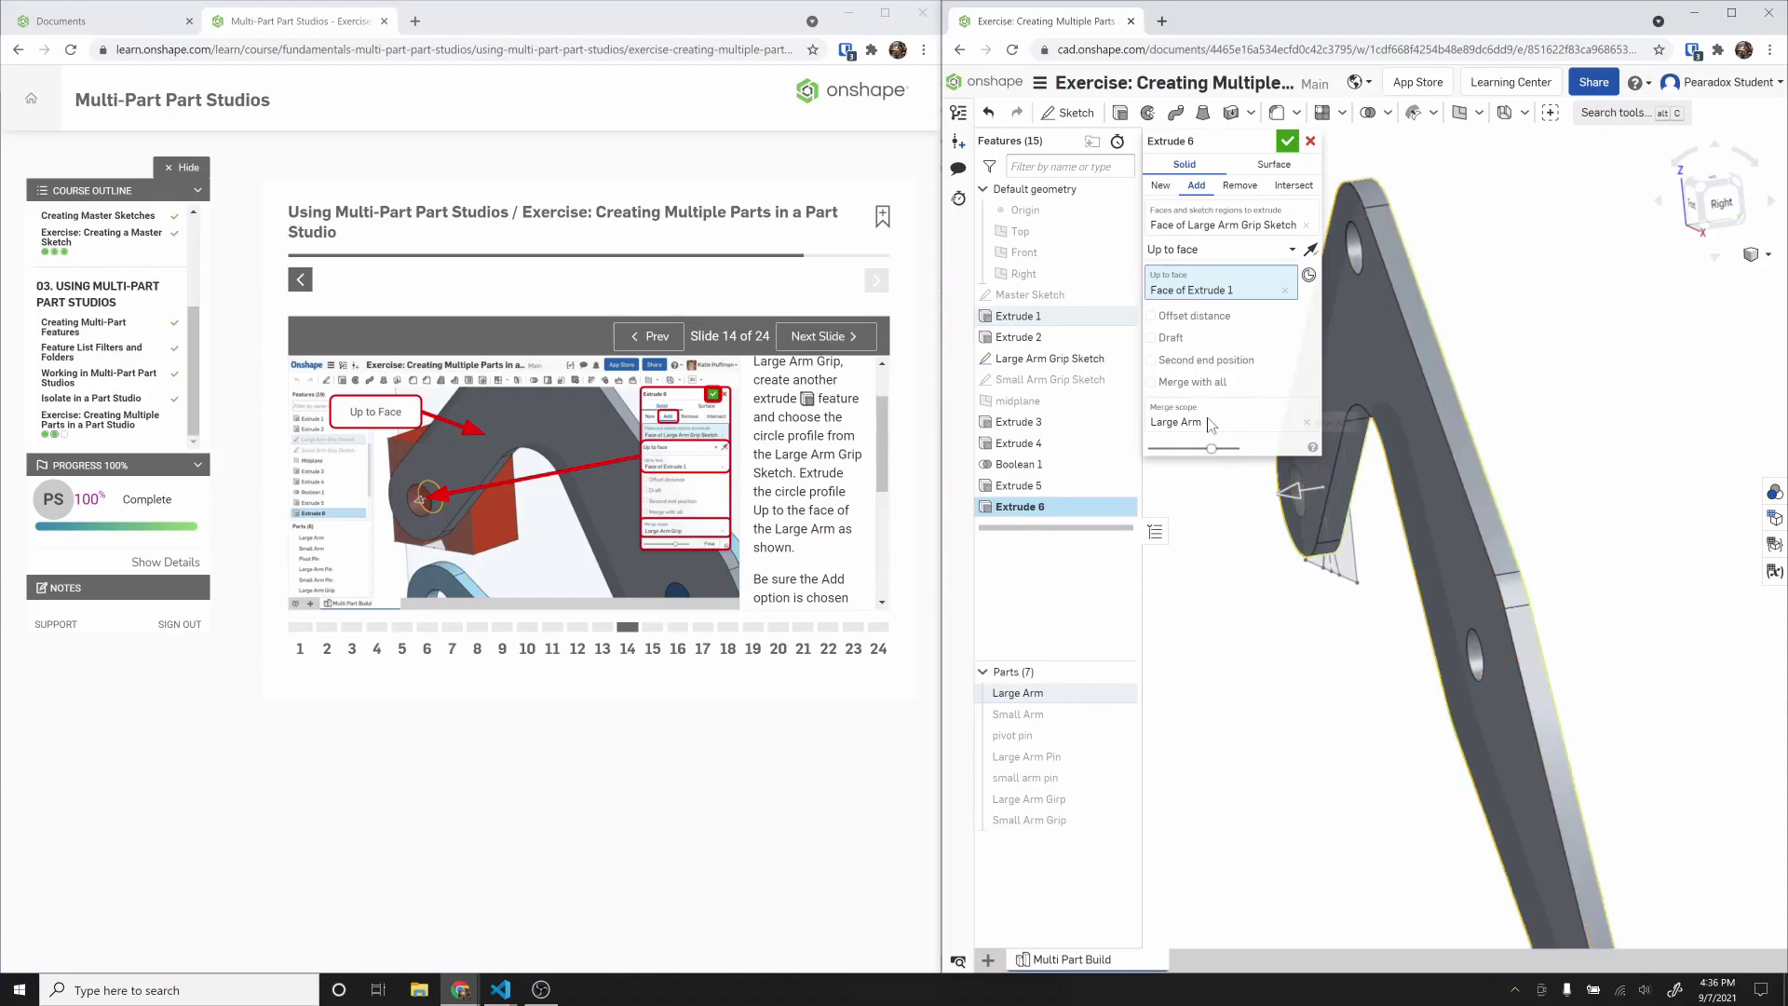
left_click(1285, 422)
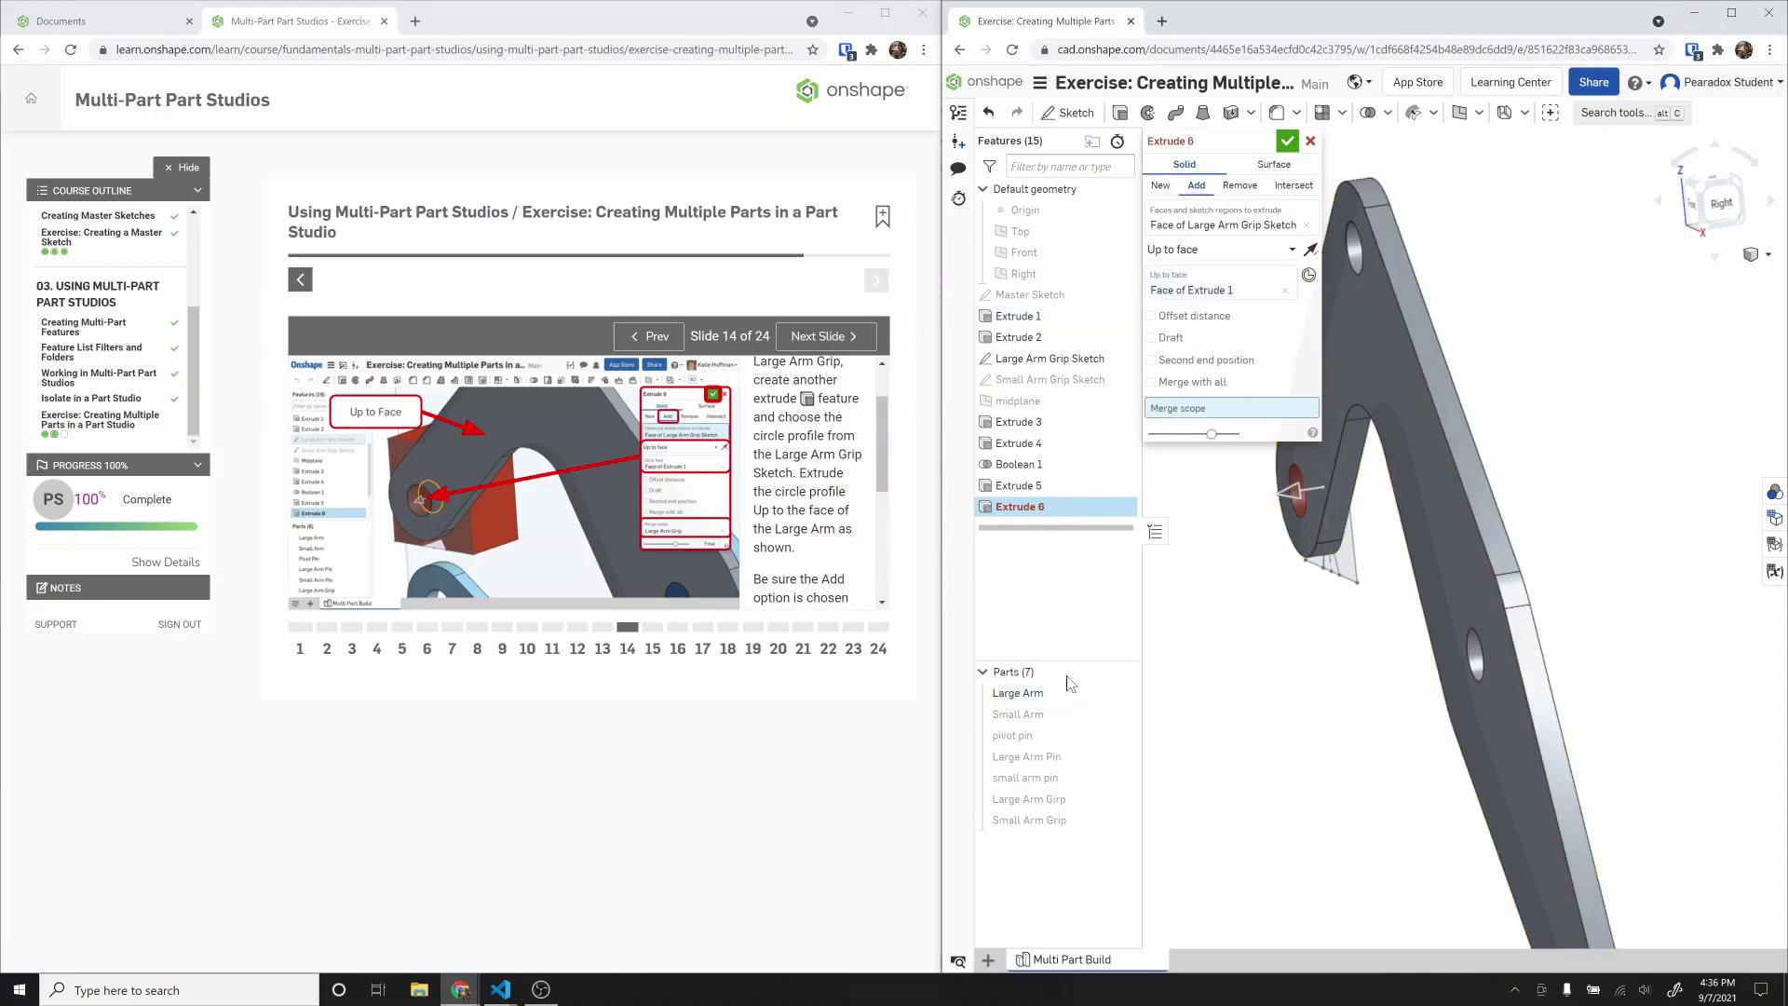
left_click(1064, 798)
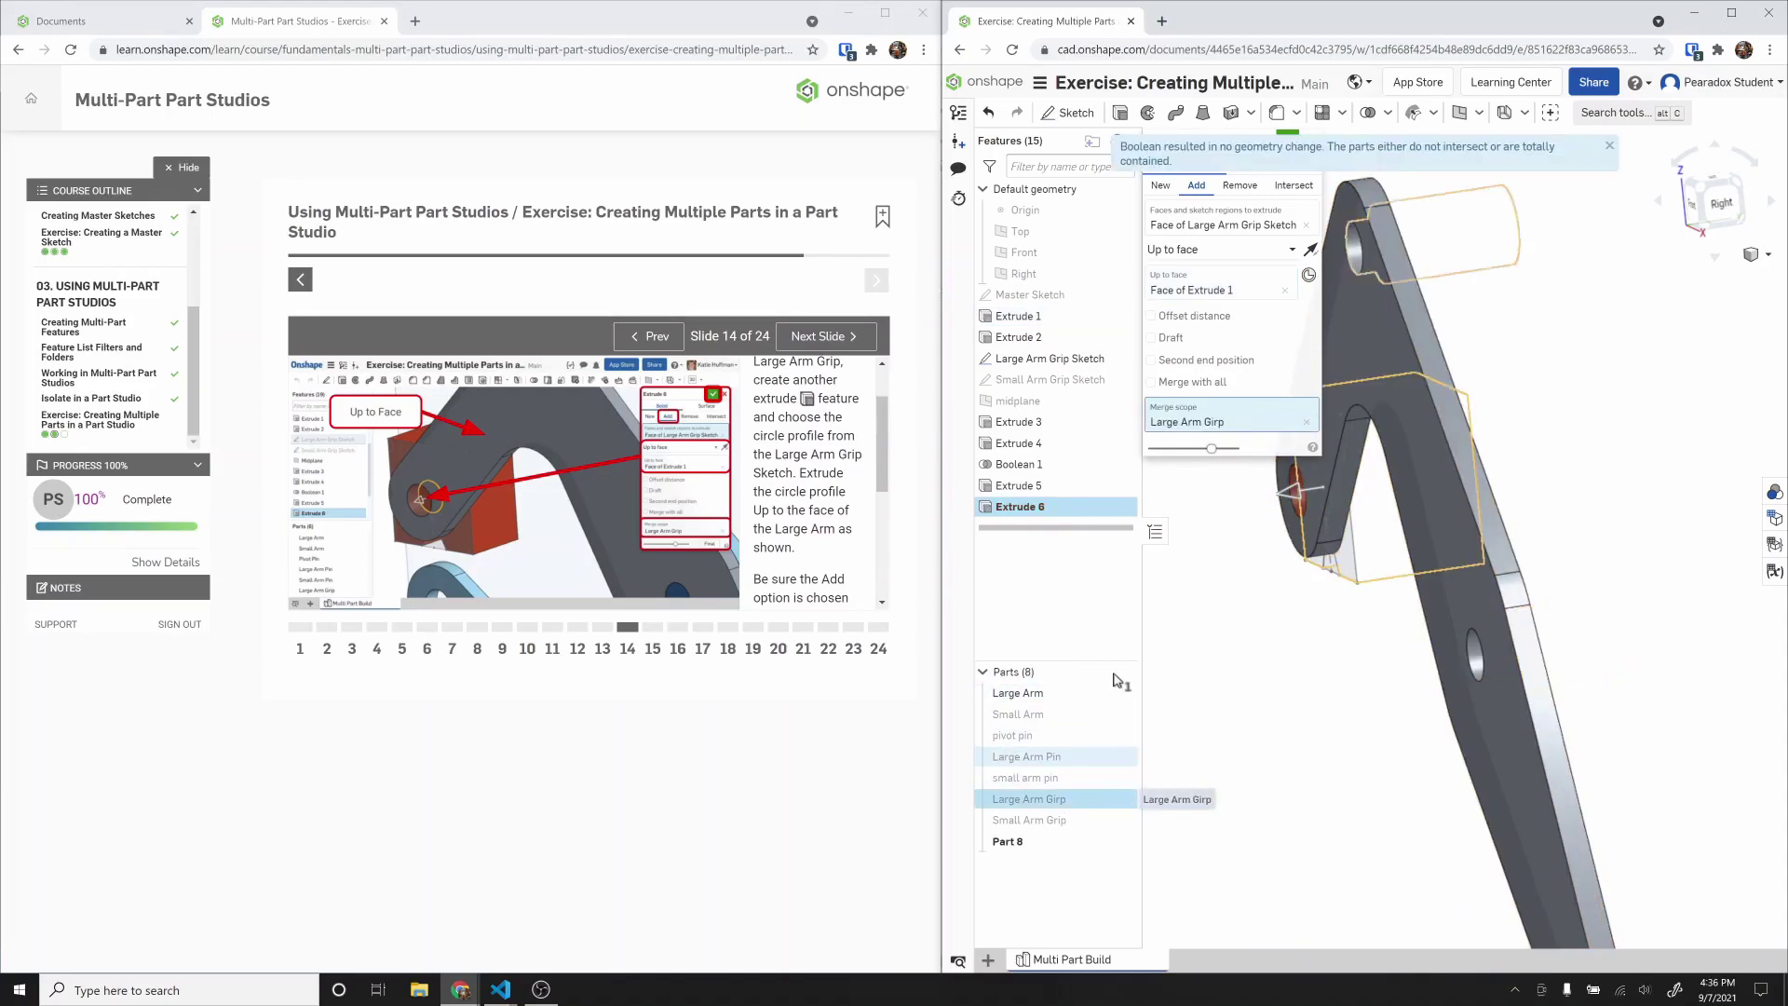
left_click(1609, 147)
left_click(1313, 143)
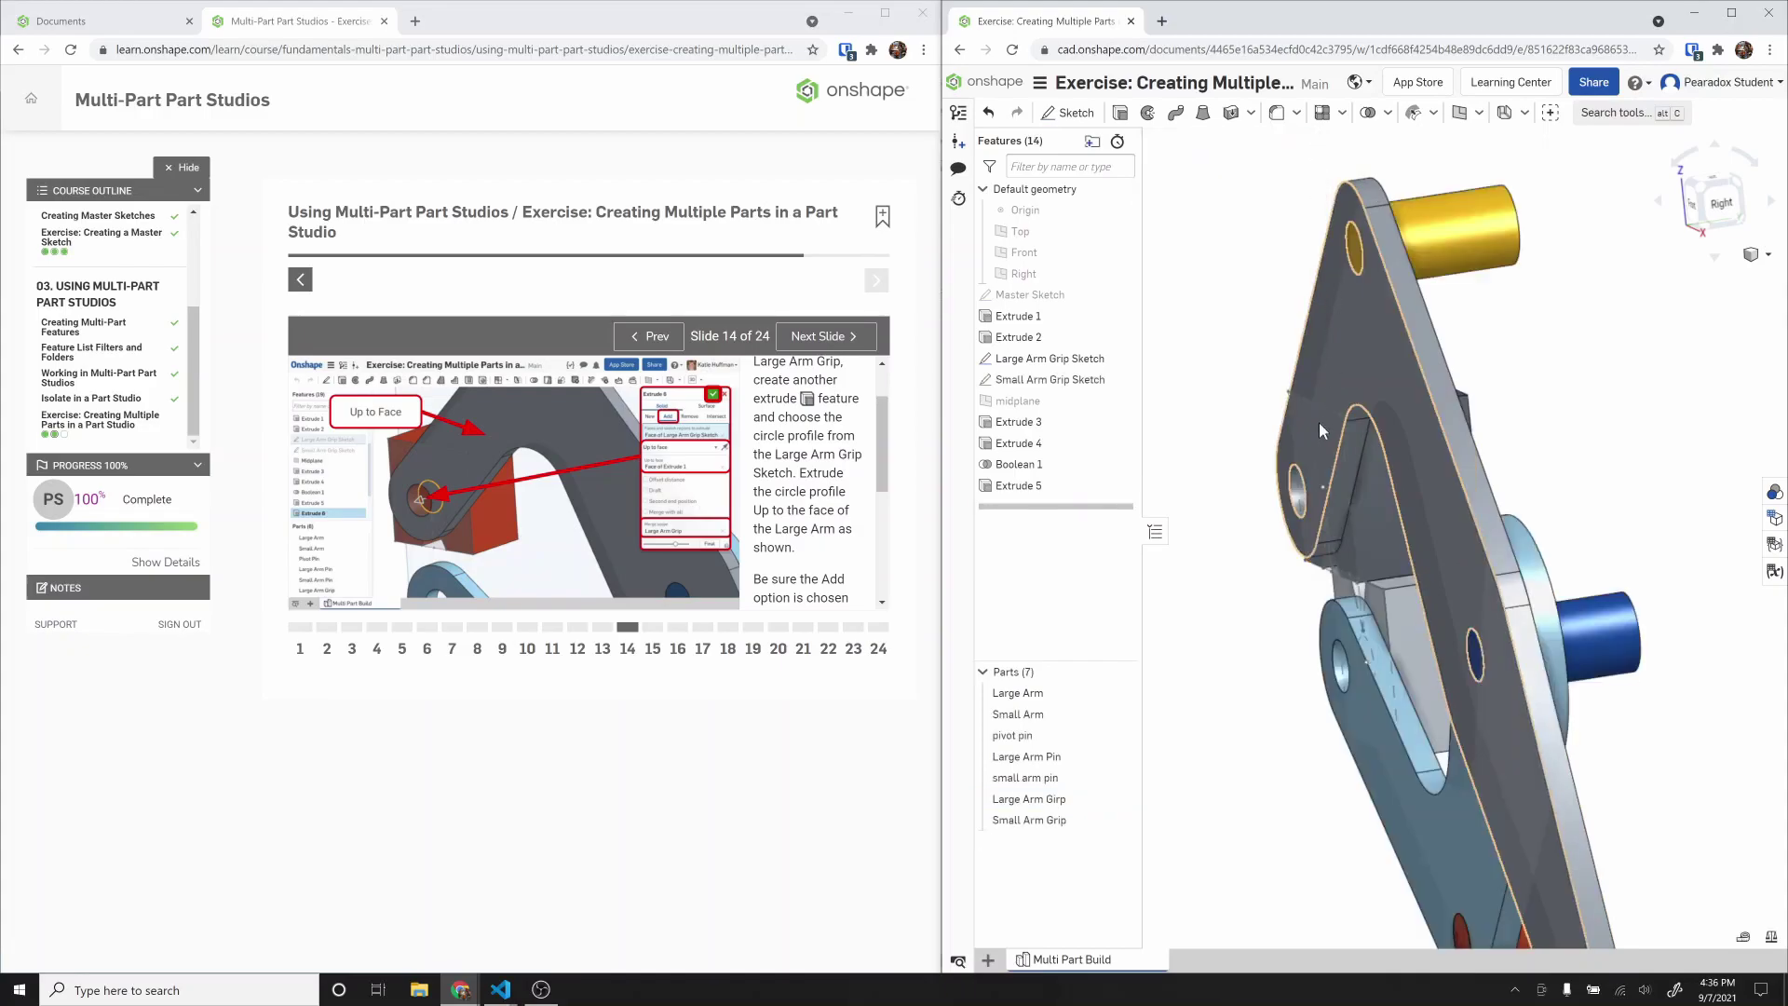
Step: Edit Extrude 5 to also include the circle regions of the Large Arm Grip Sketch and Small Arm Grip Sketch
right_click_drag(1205, 577, 1160, 585)
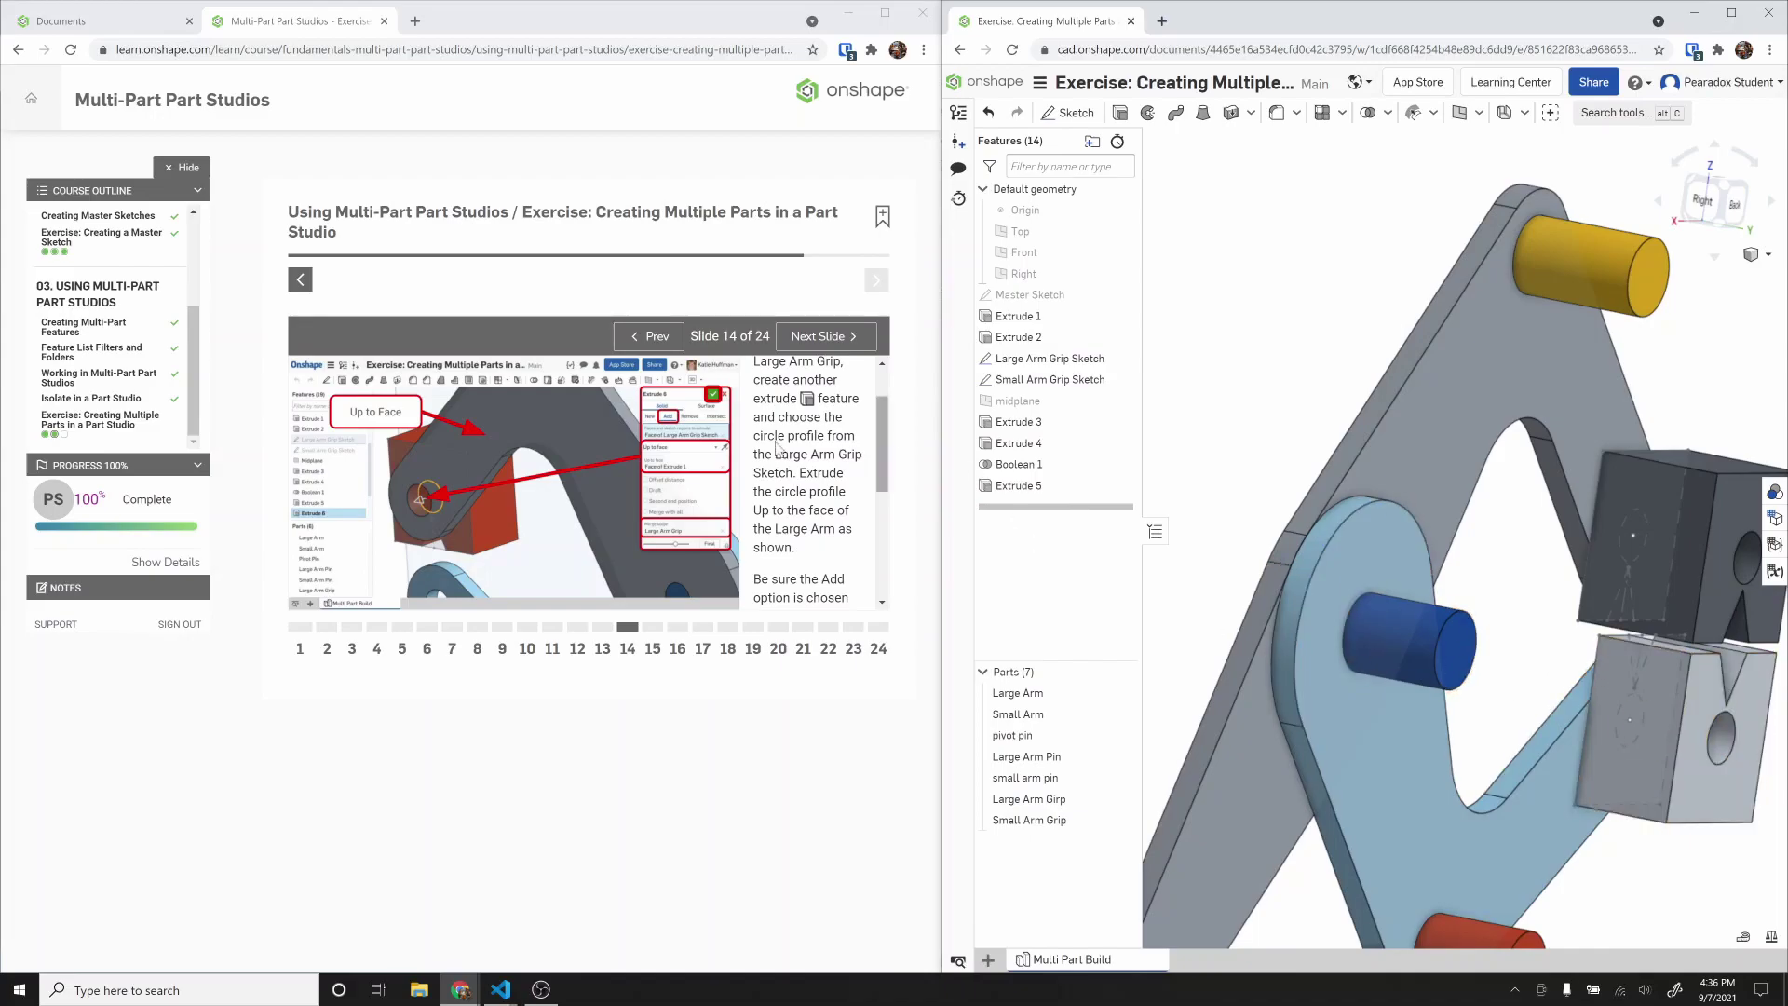
left_click(1024, 426)
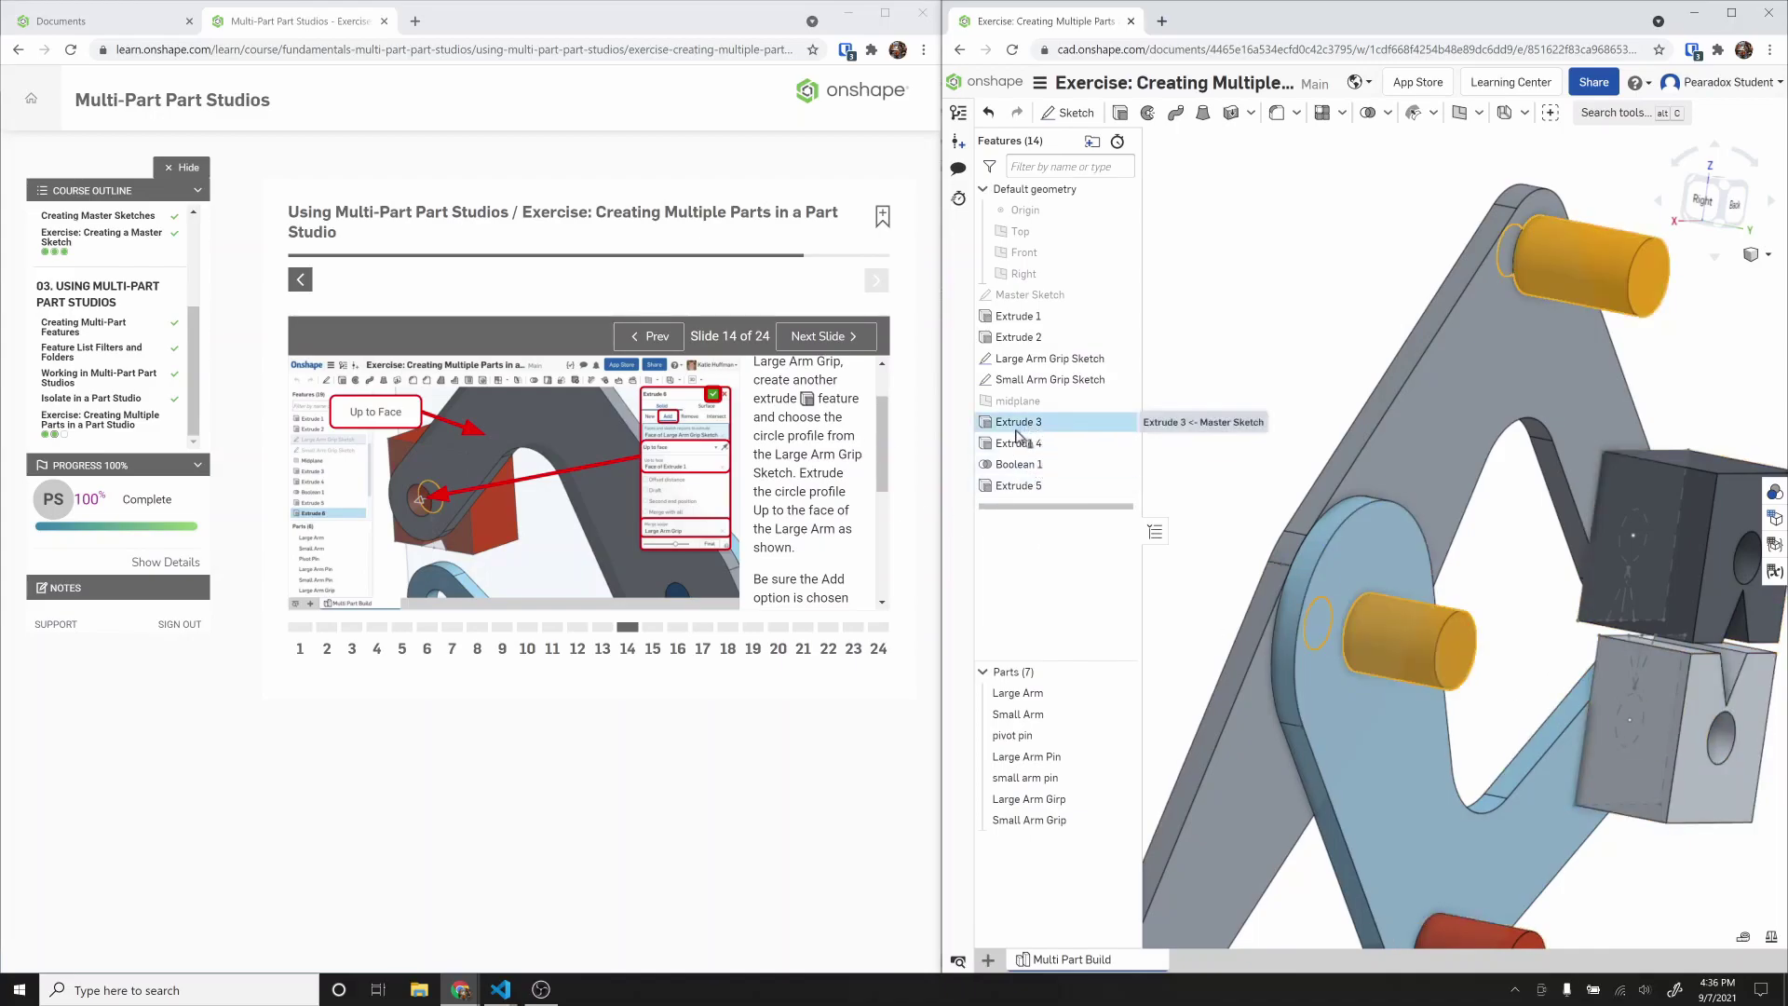
double_click(1018, 485)
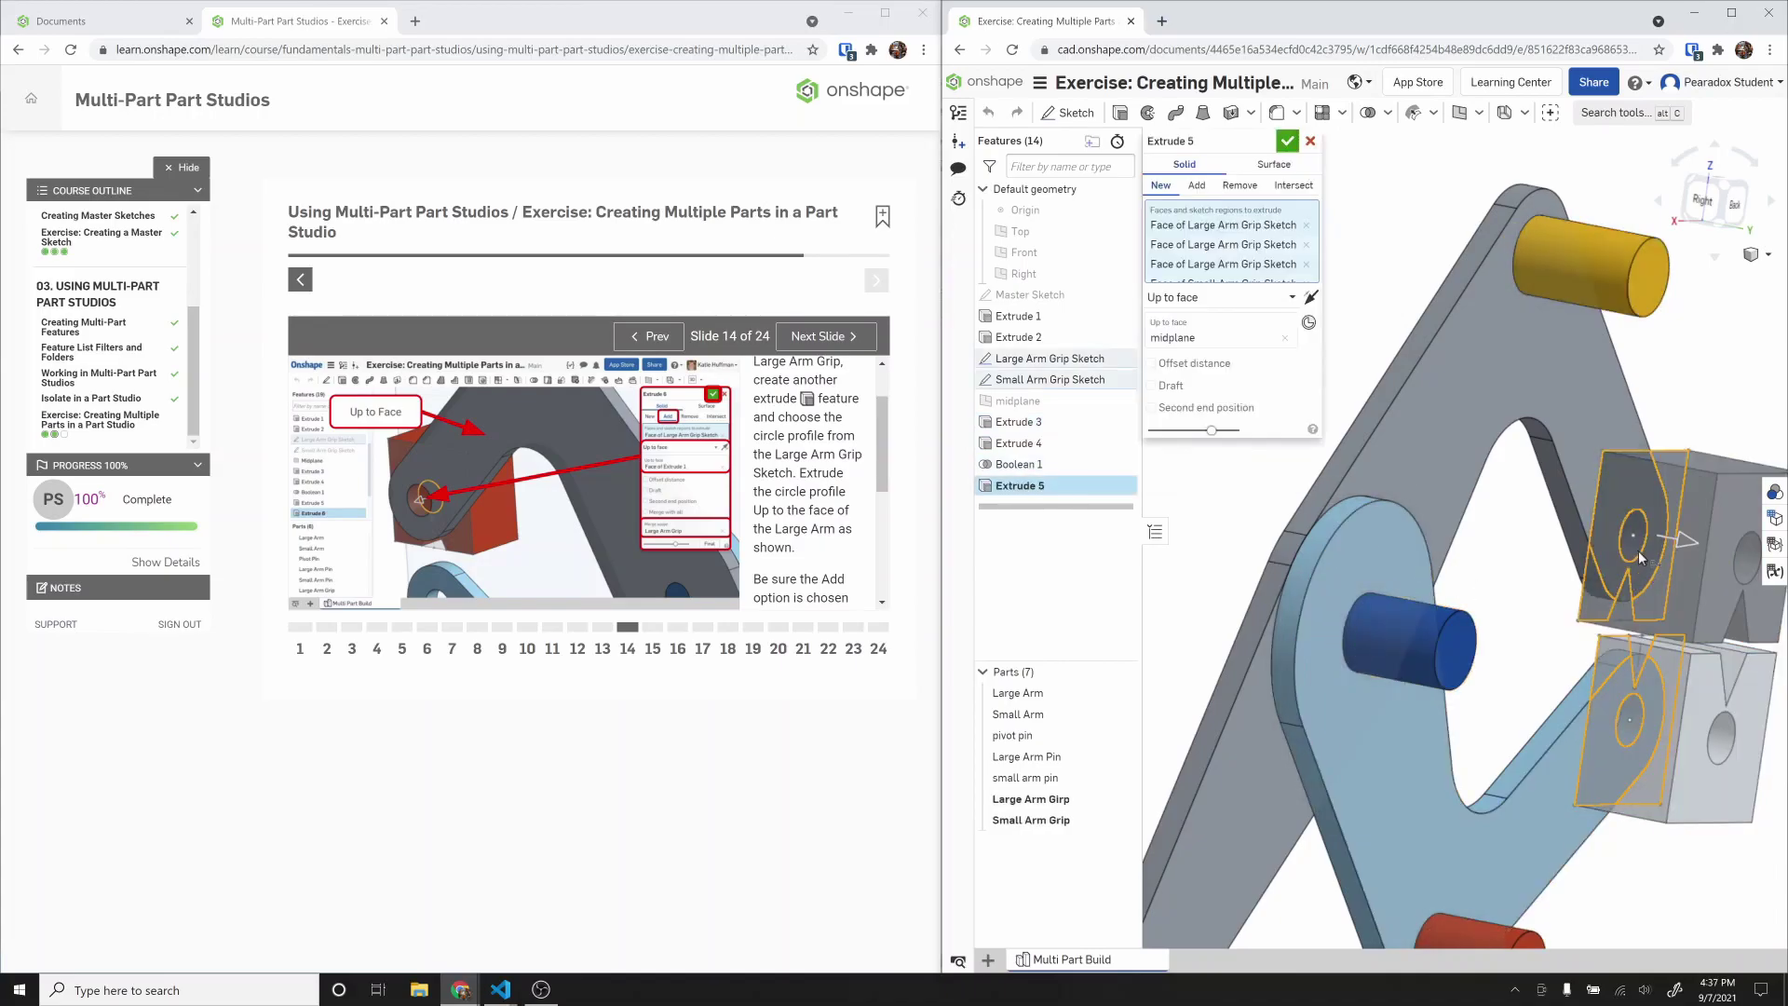
key("n")
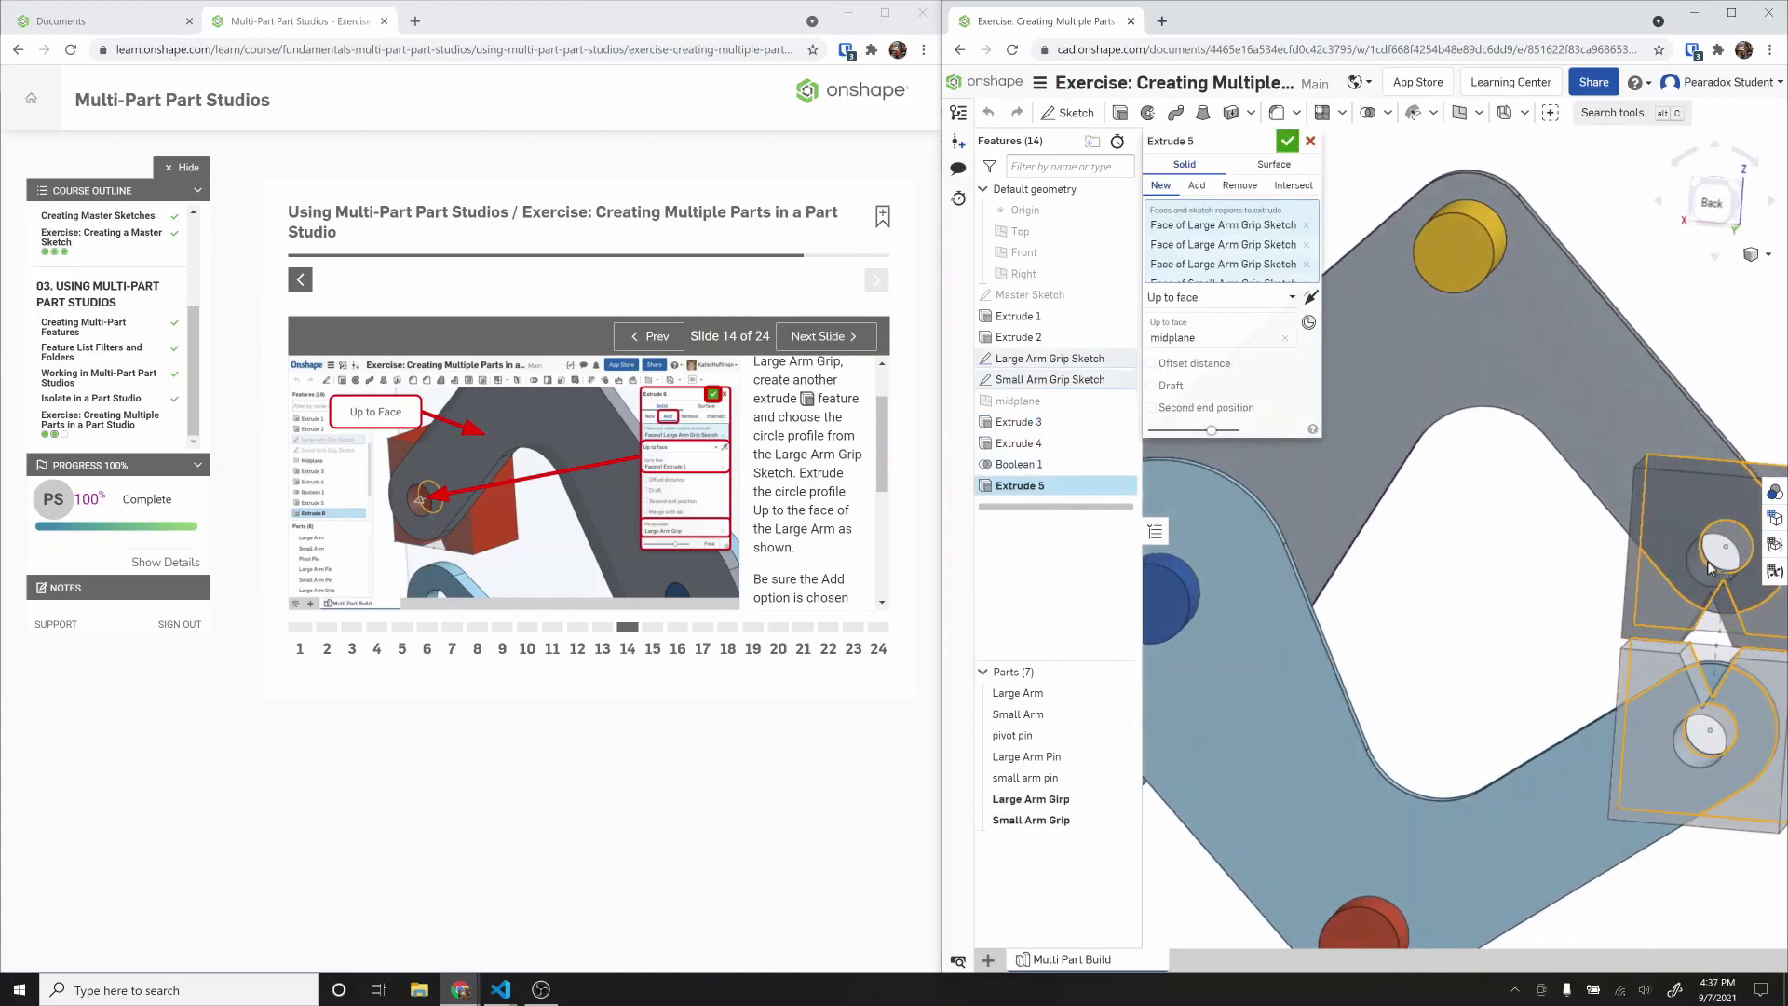
left_click(1722, 567)
left_click(1708, 743)
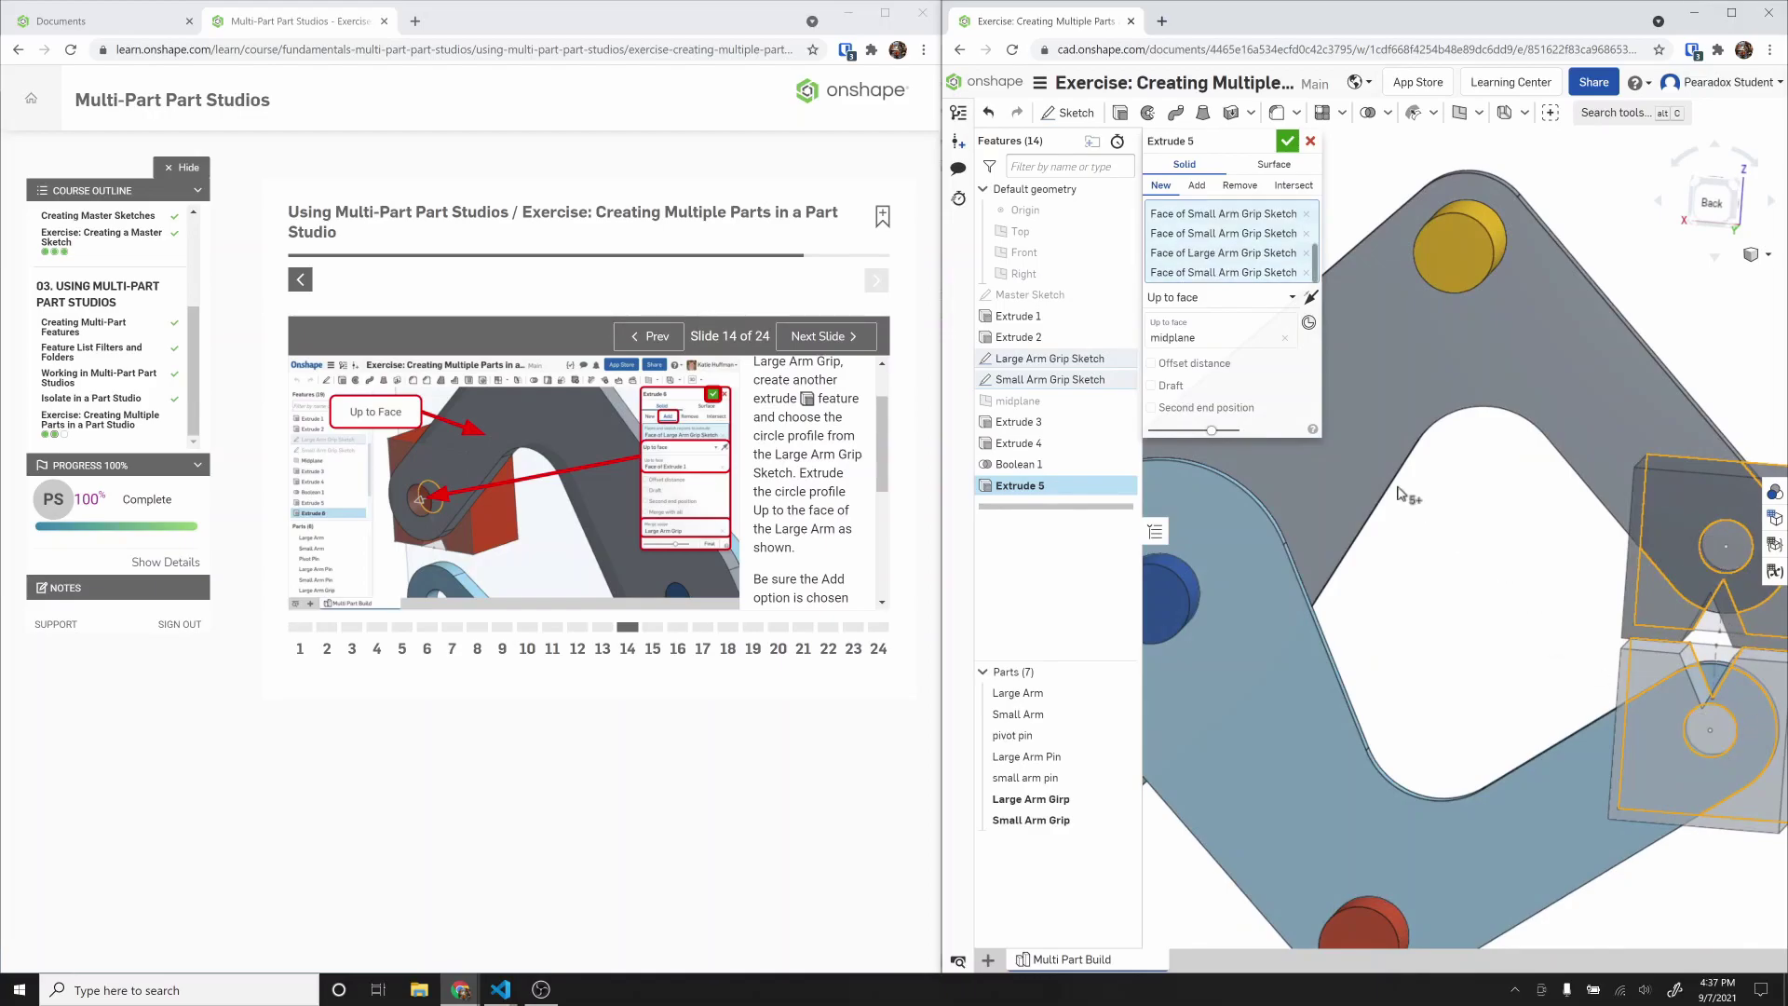
left_click(1287, 140)
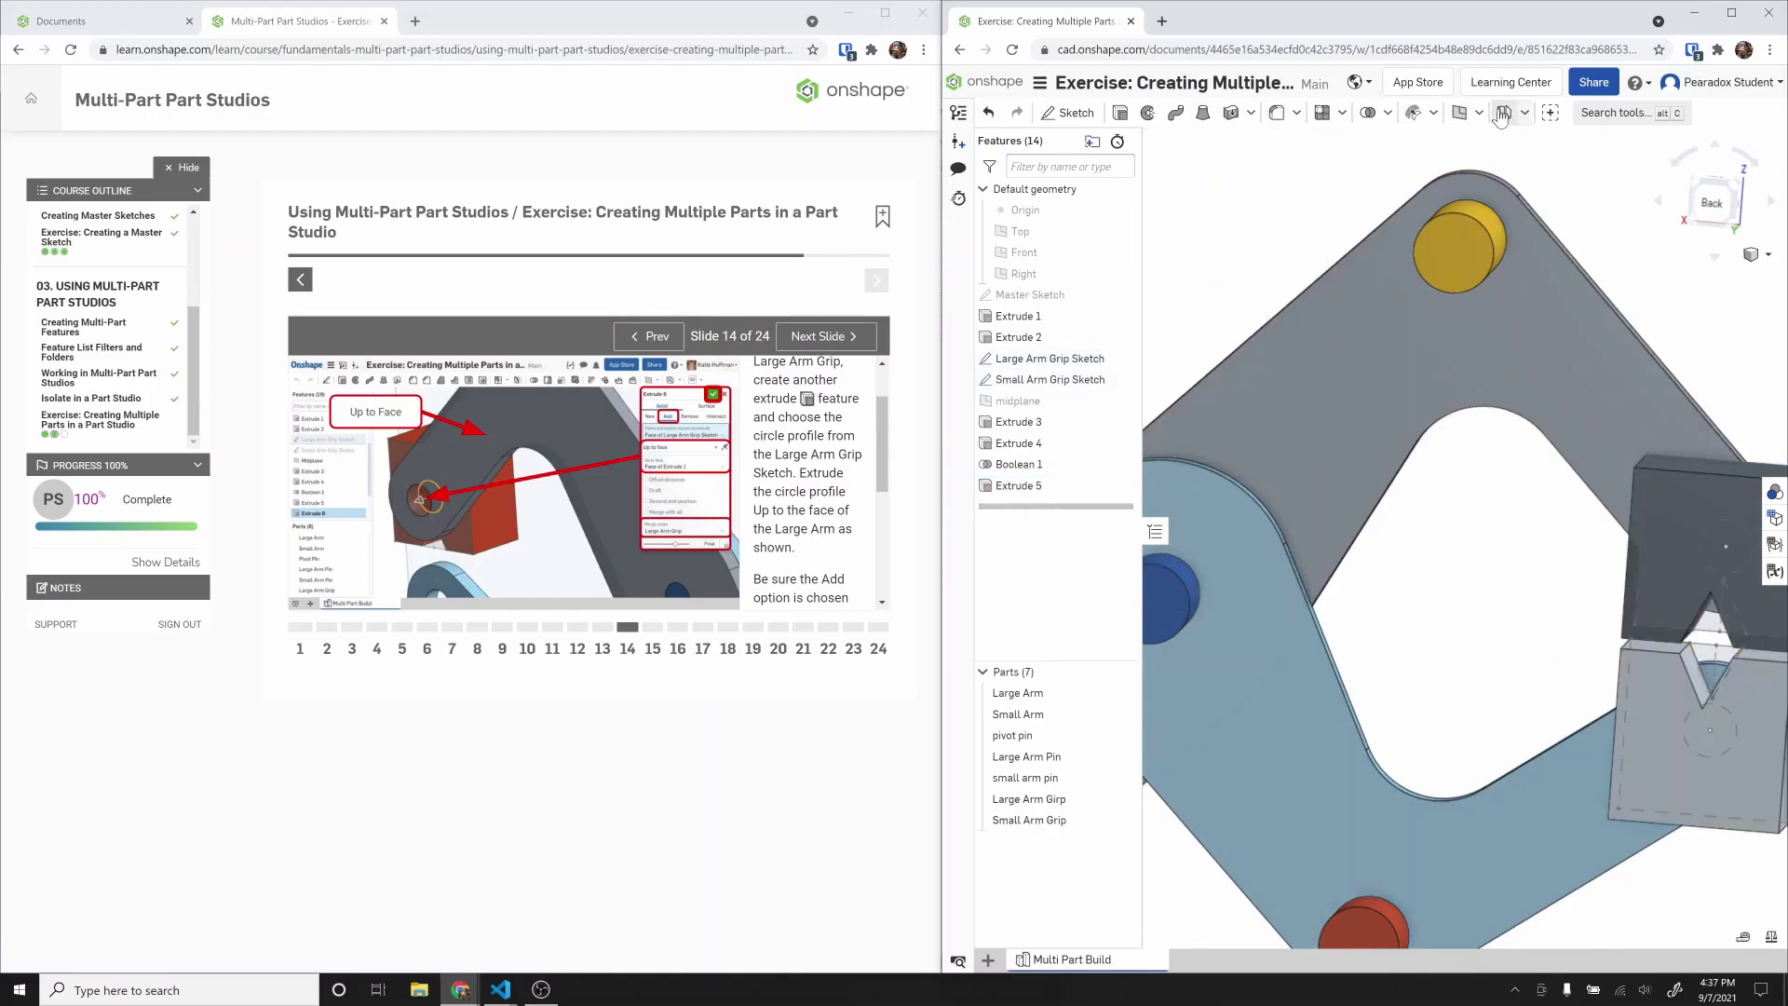
Step: Hide the Small Arm Grip Sketch and extrude the Large Arm Grip Sketch's circle up to the front face of the Large Arm
key("f")
right_click_drag(1360, 466, 1367, 579)
key("shift+1")
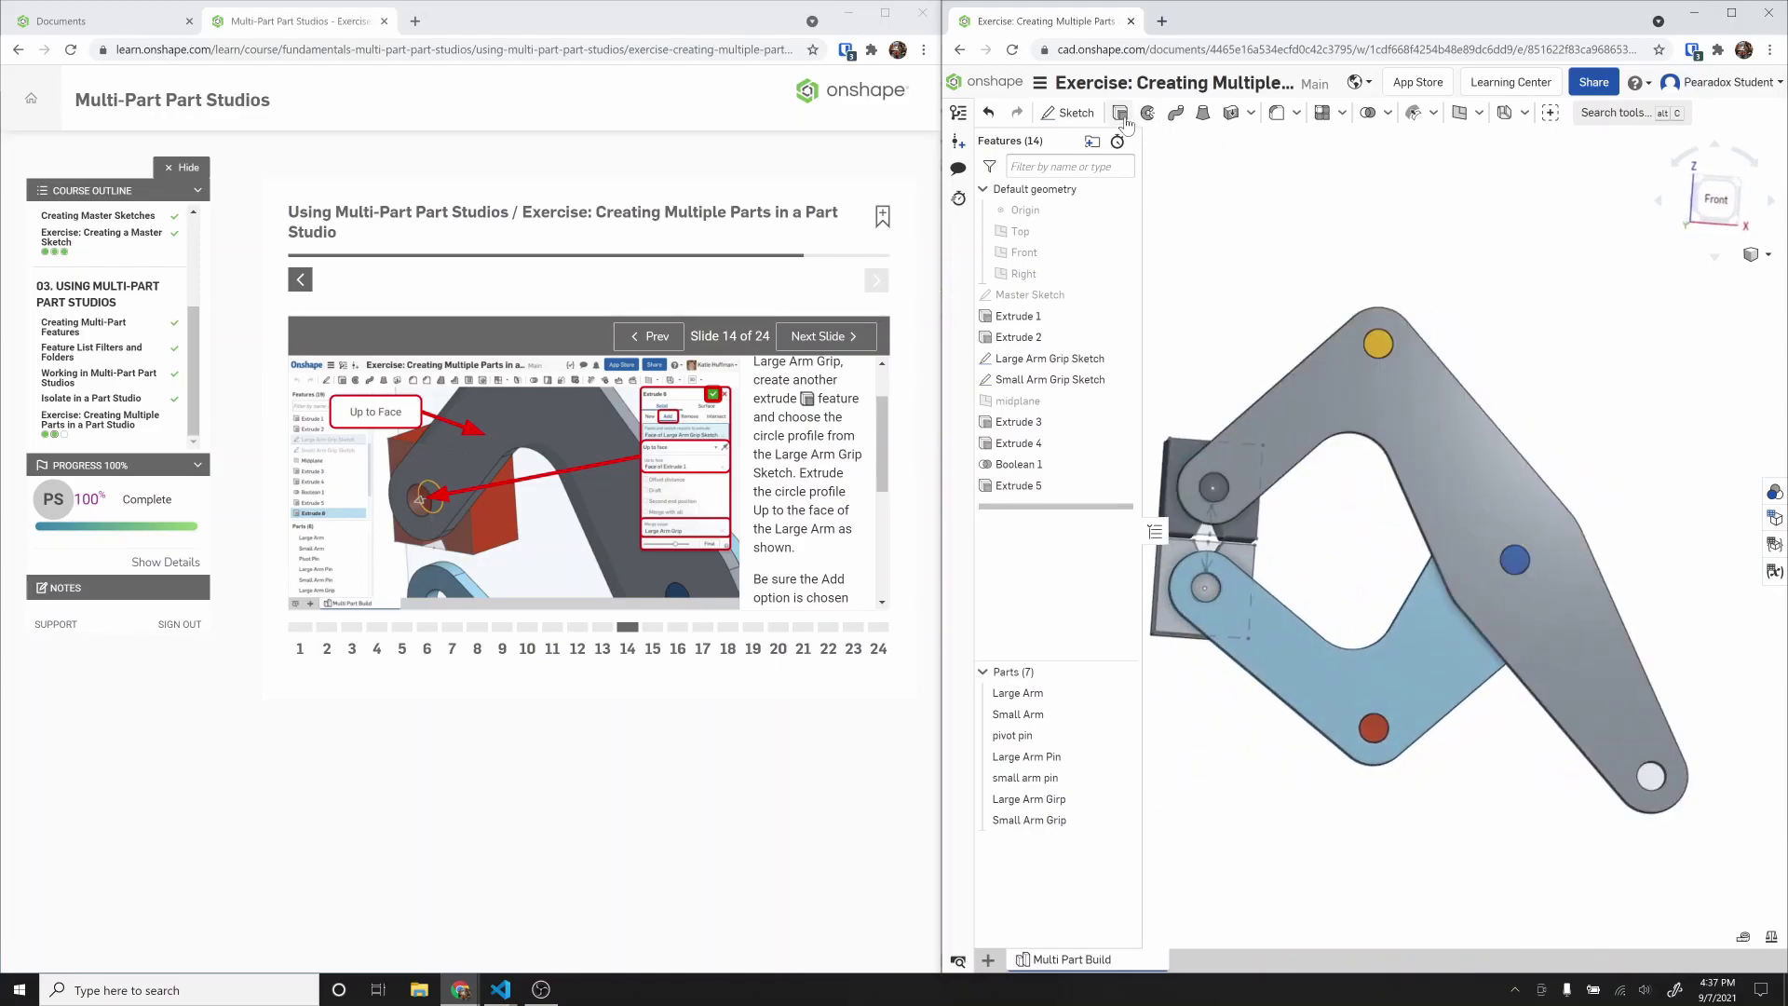
left_click(1120, 113)
scroll(1231, 467, "up", 3)
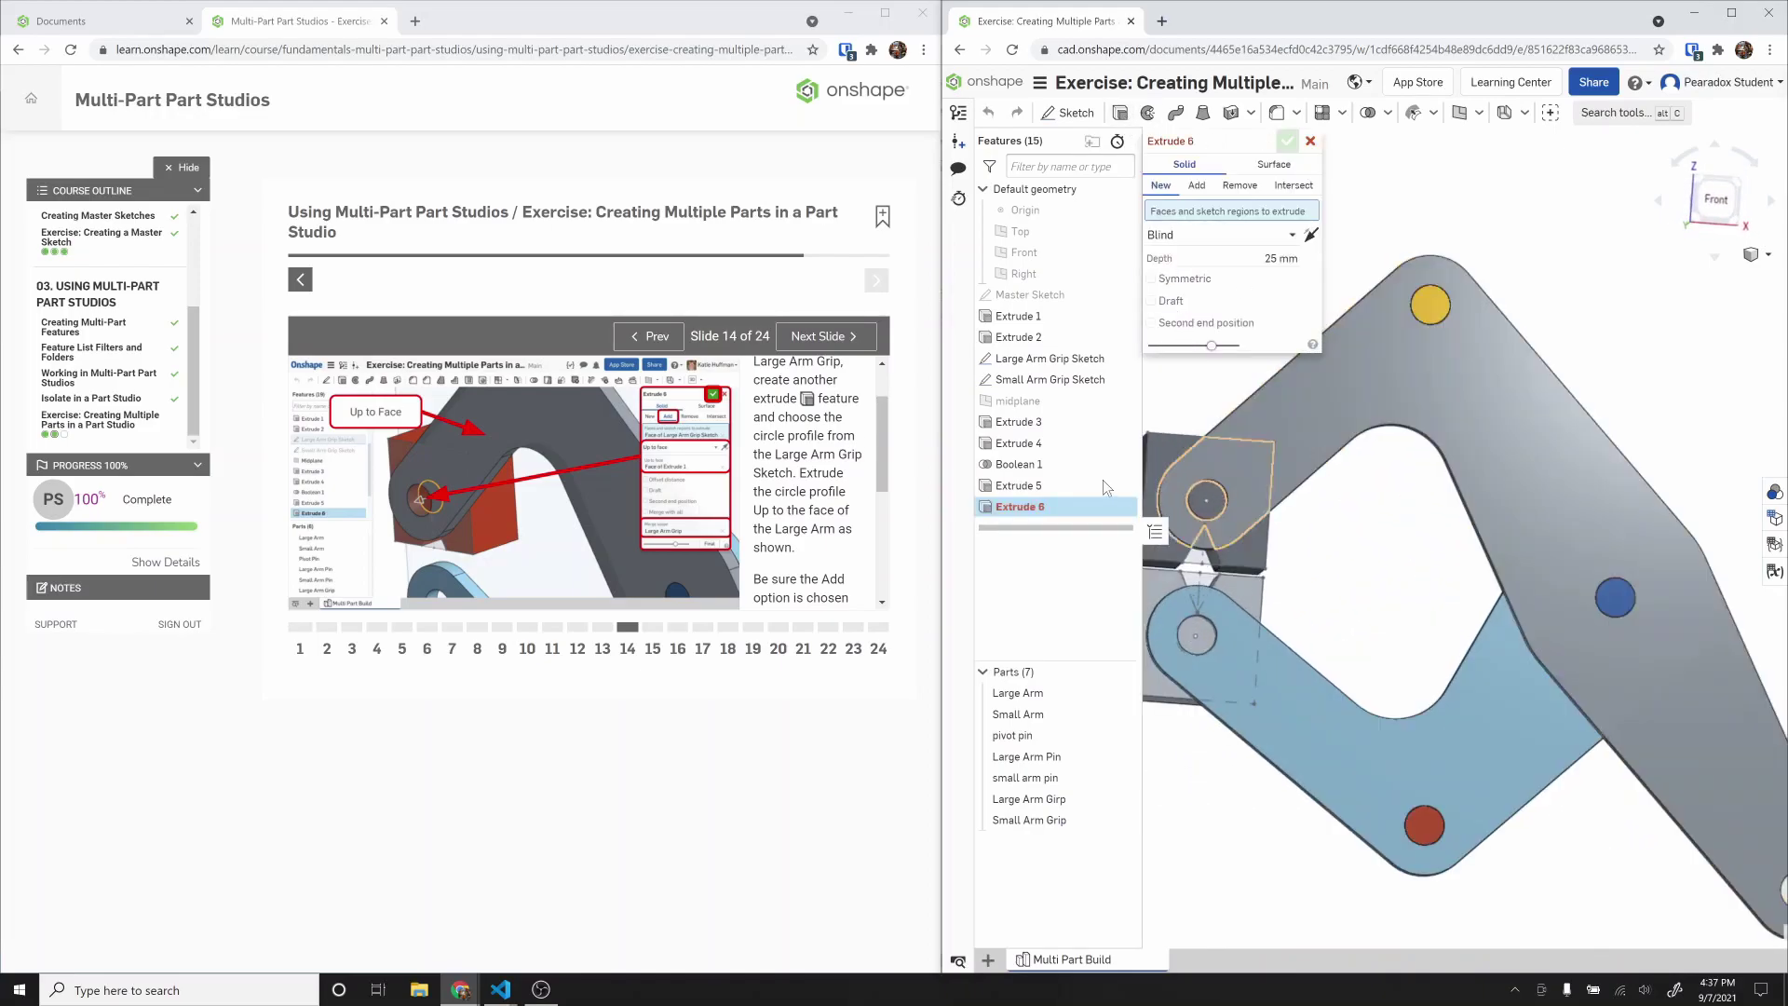
left_click(1126, 380)
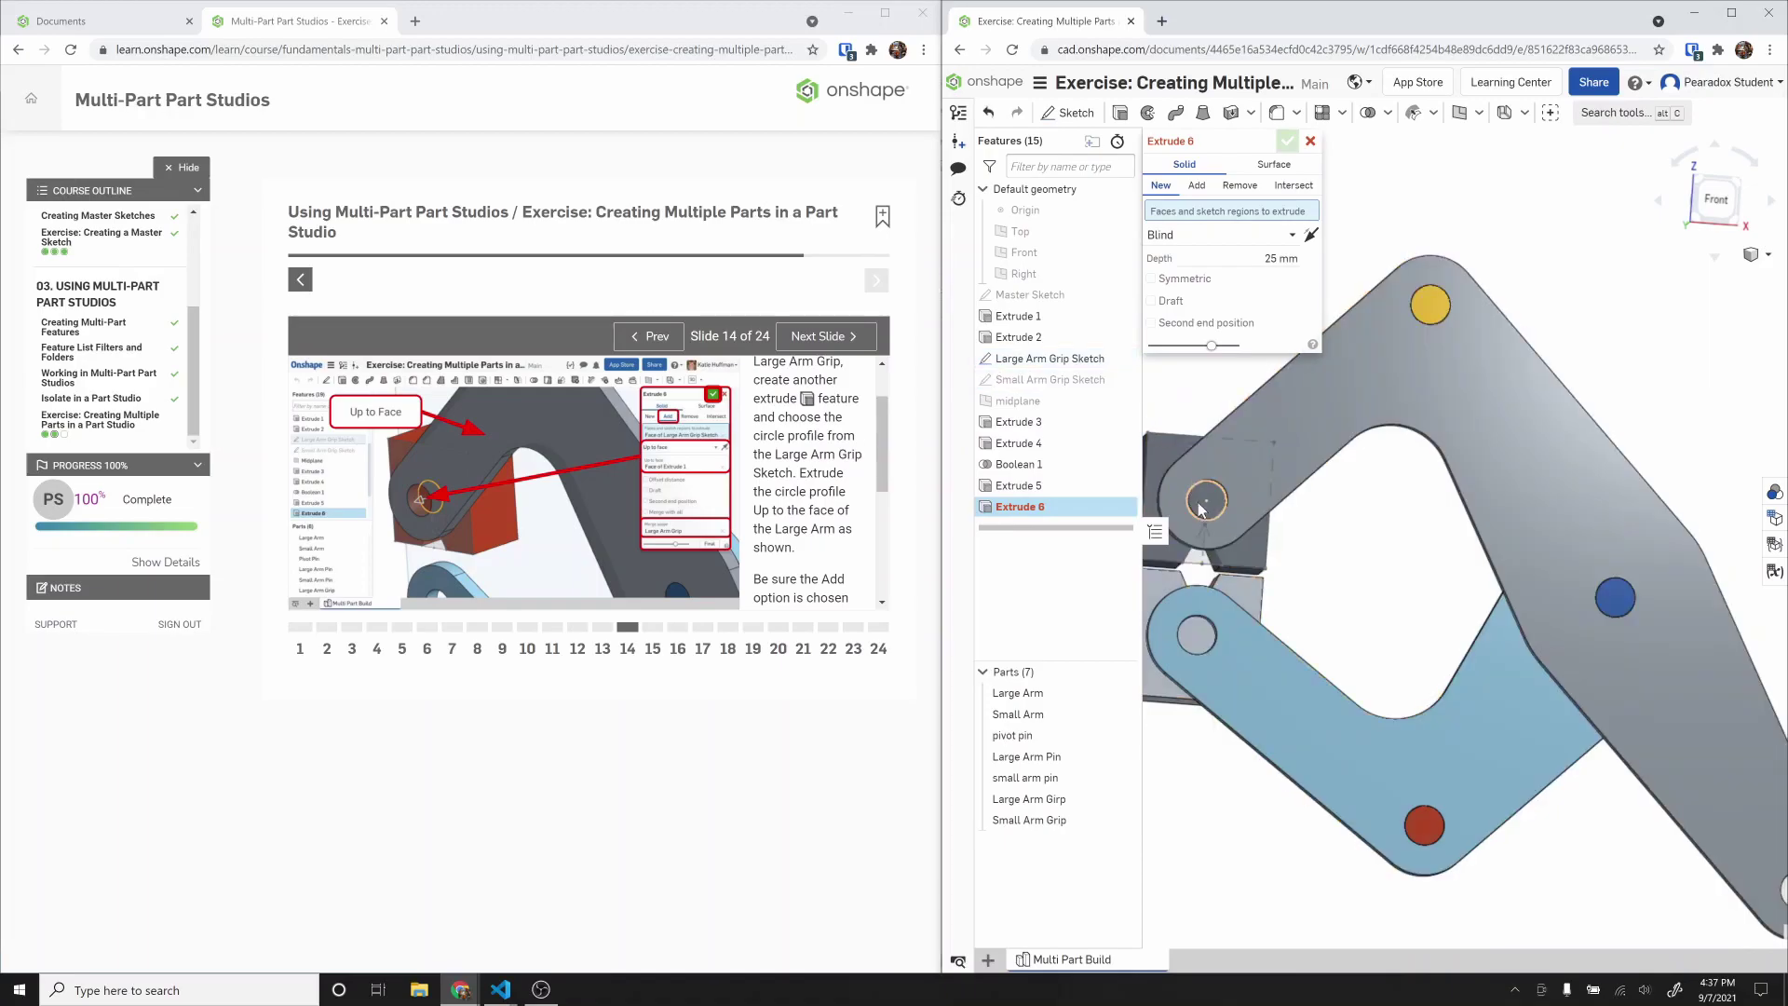
left_click(1223, 503)
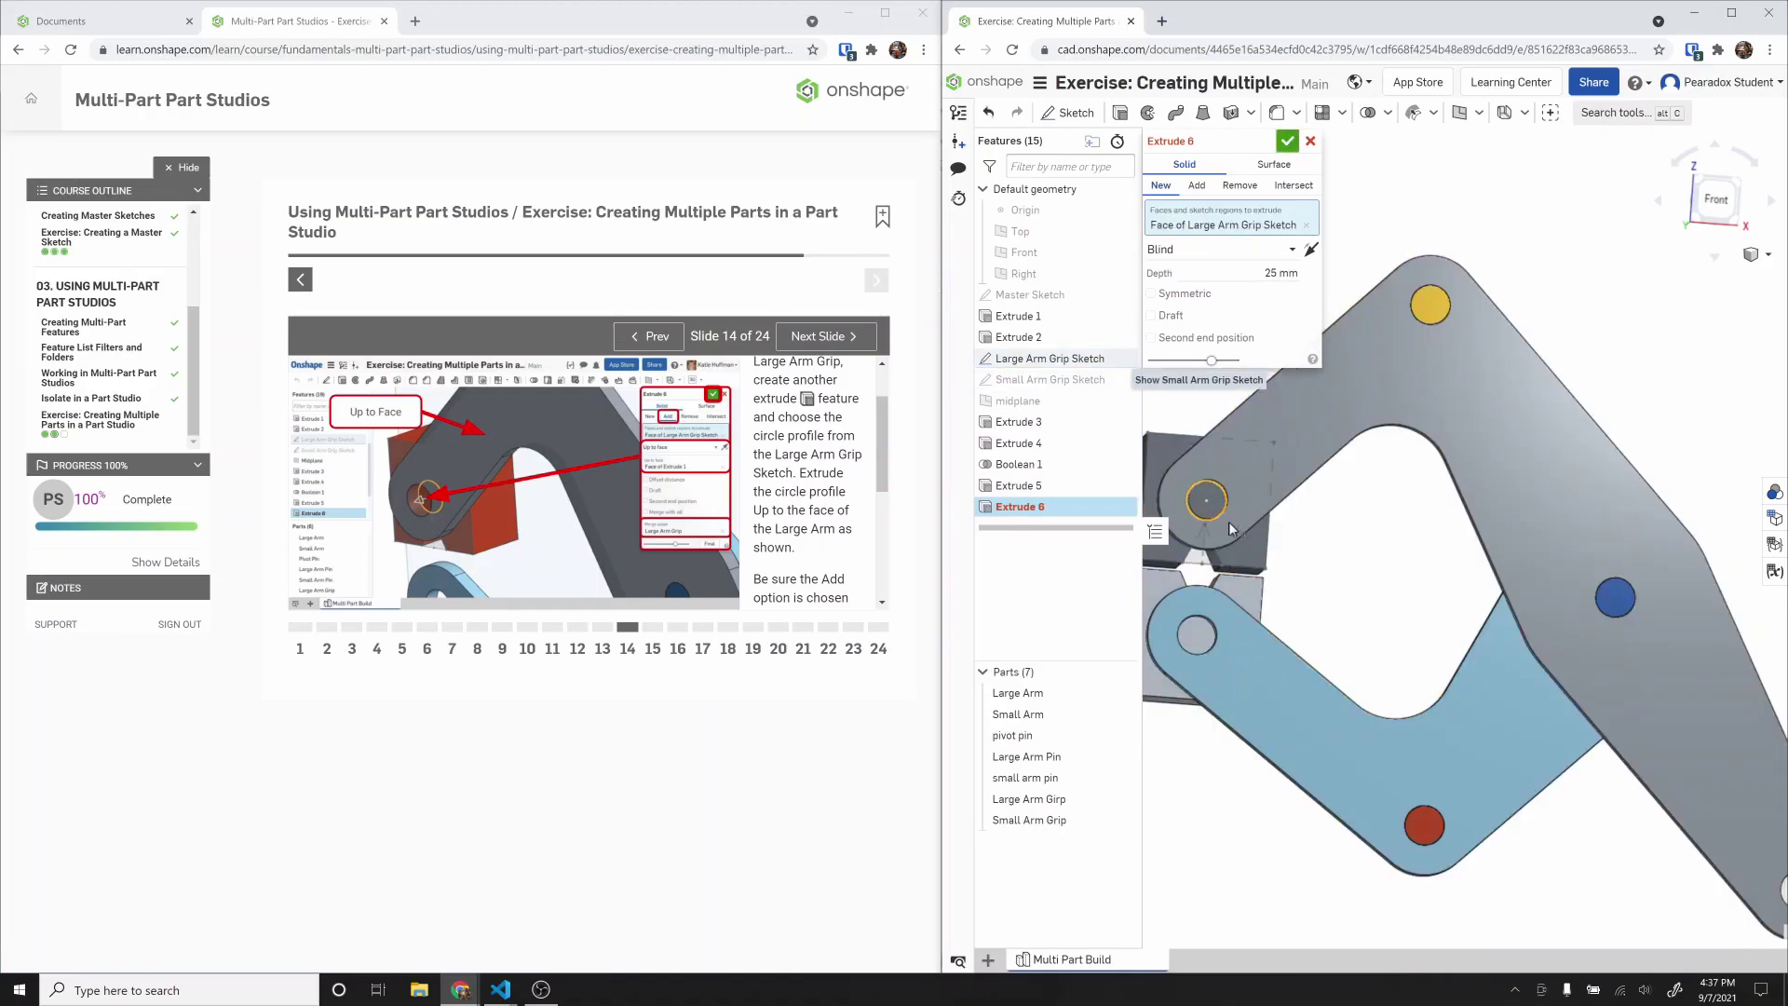
left_click(1214, 257)
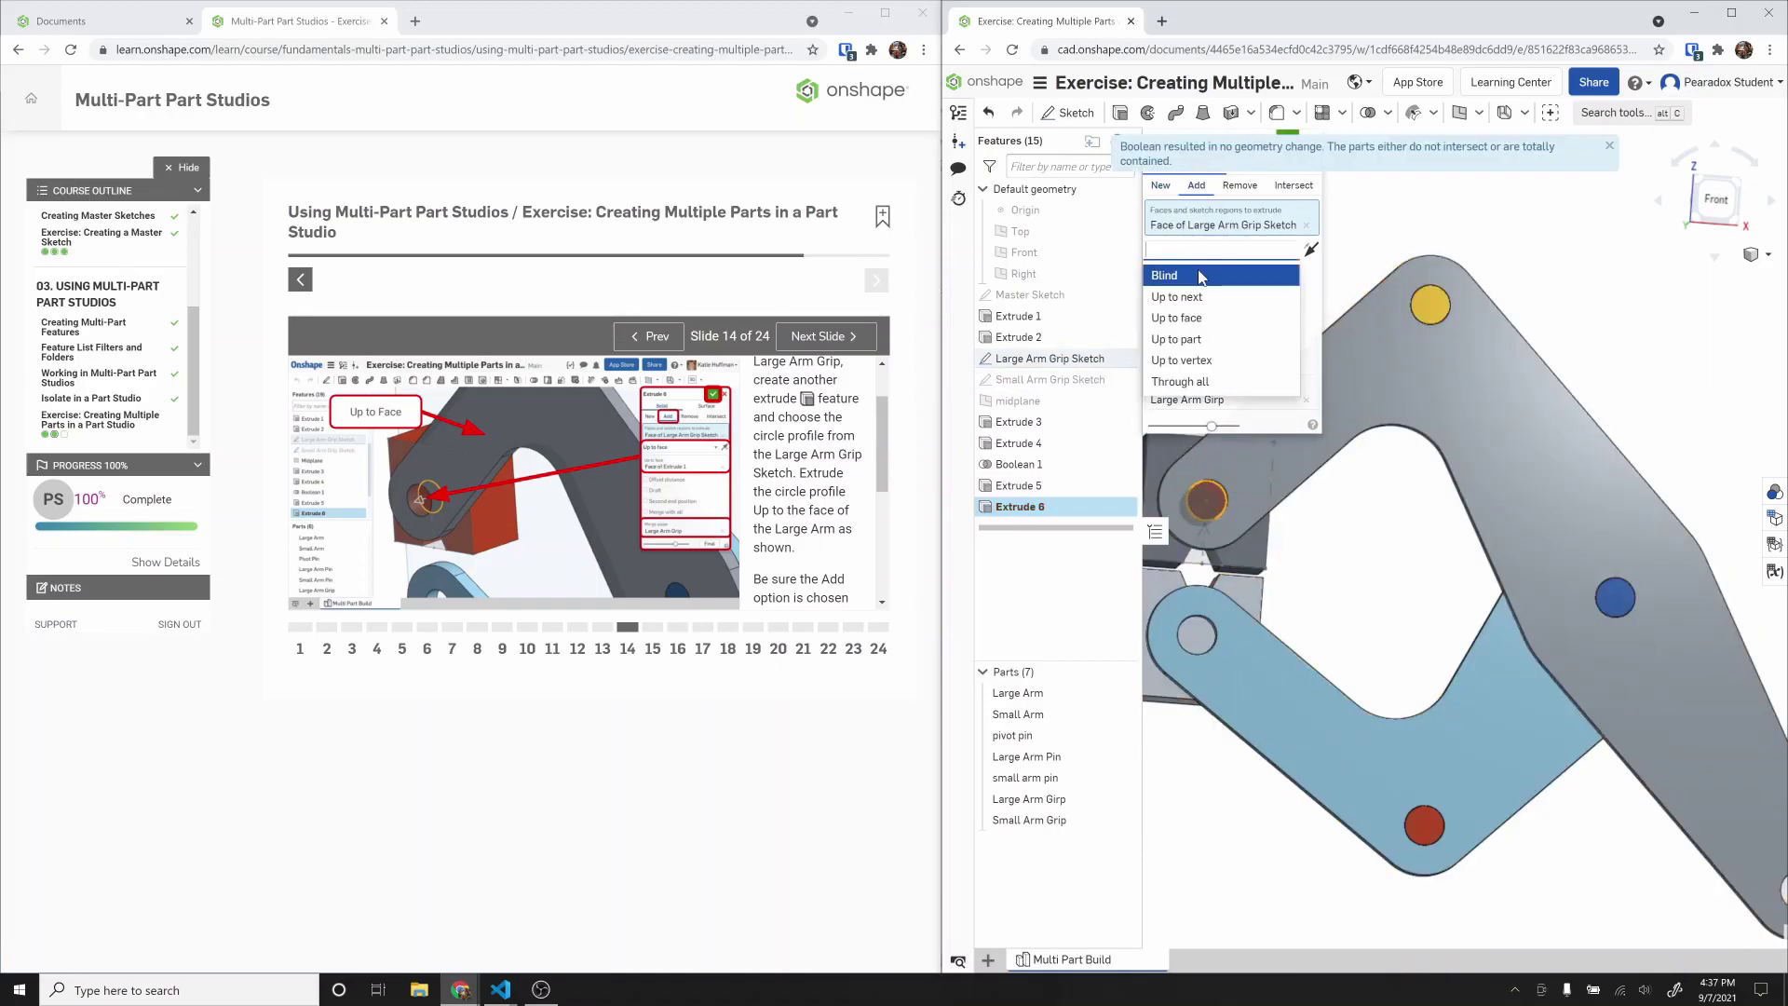
left_click(1209, 316)
left_click(1249, 491)
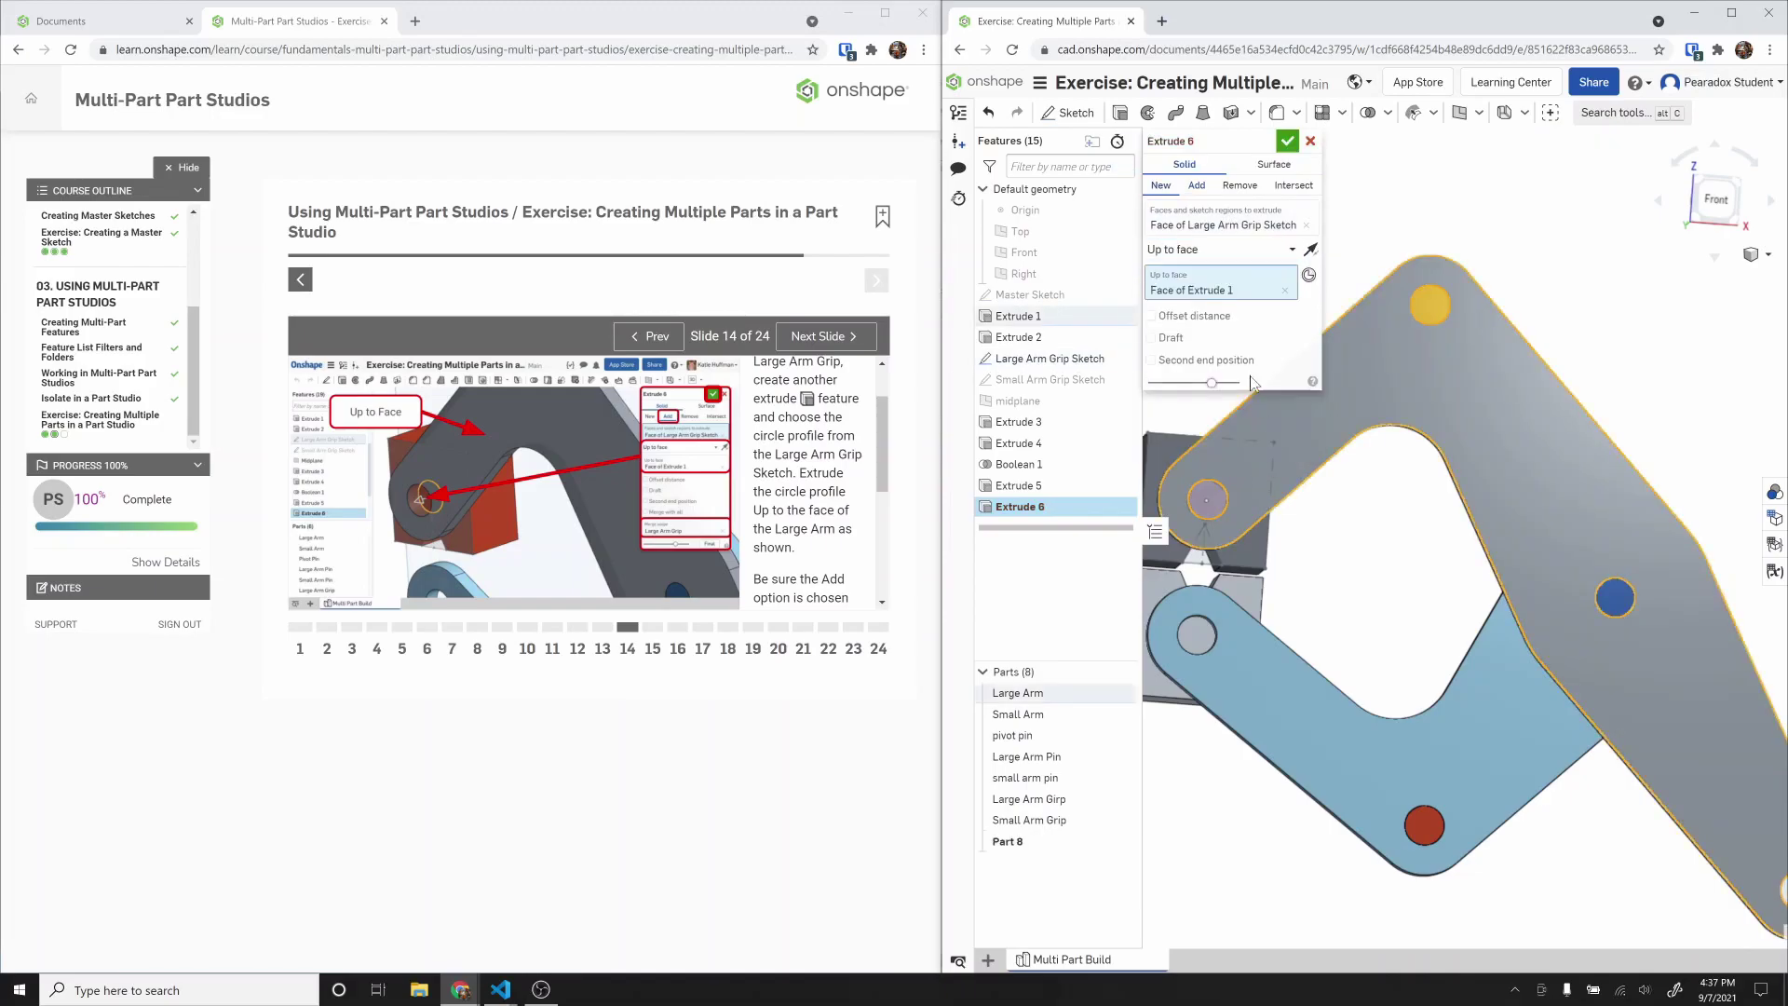
Step: Make the extrusion an Add operation with Large Arm Girp as its merge scope and accept it
left_click(1197, 185)
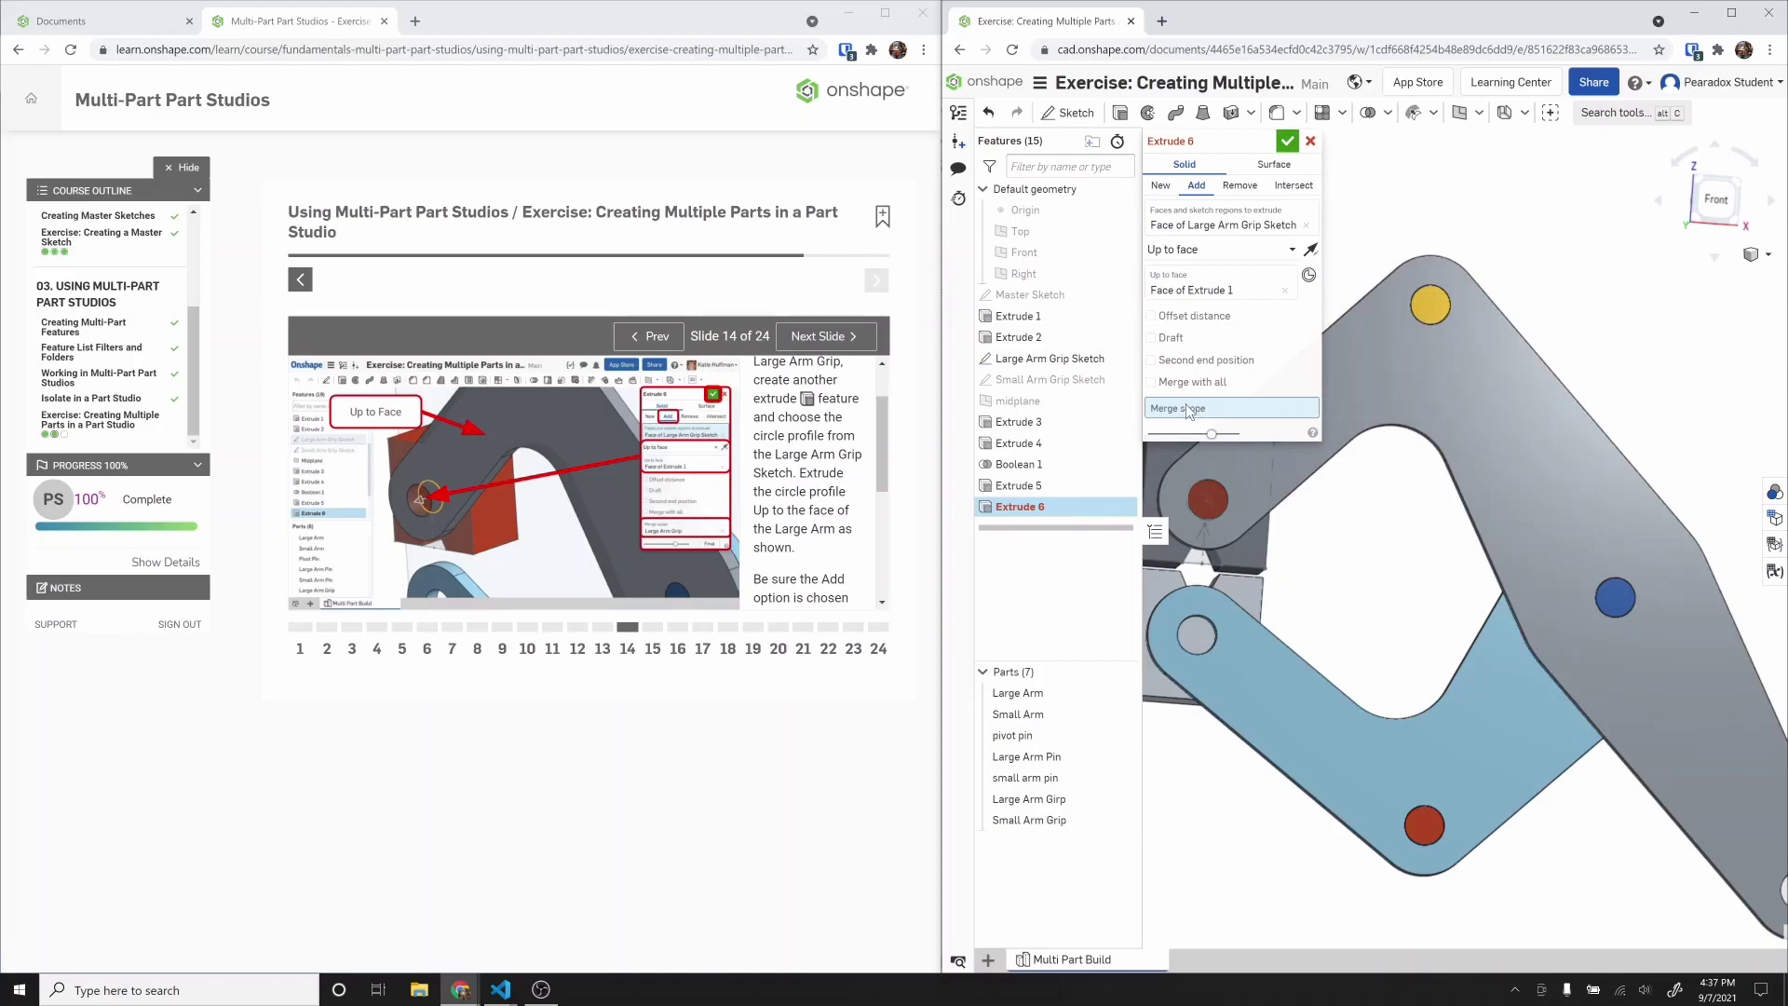
left_click(1048, 799)
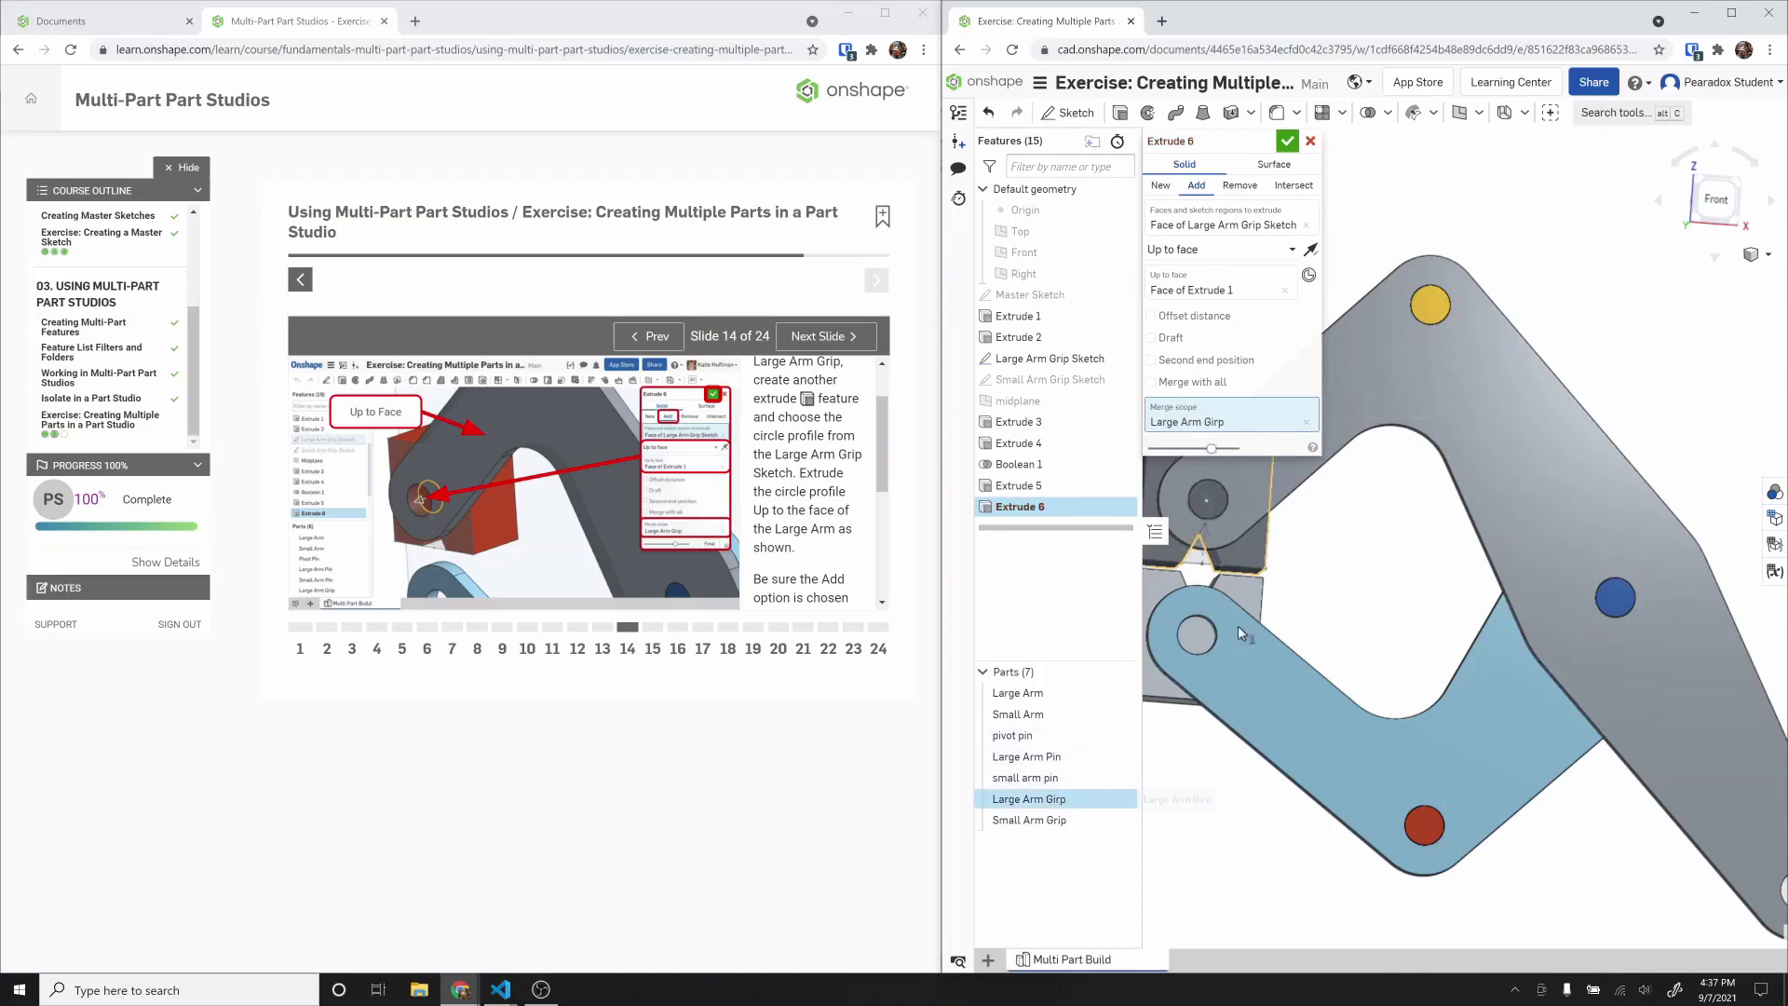
left_click(1286, 141)
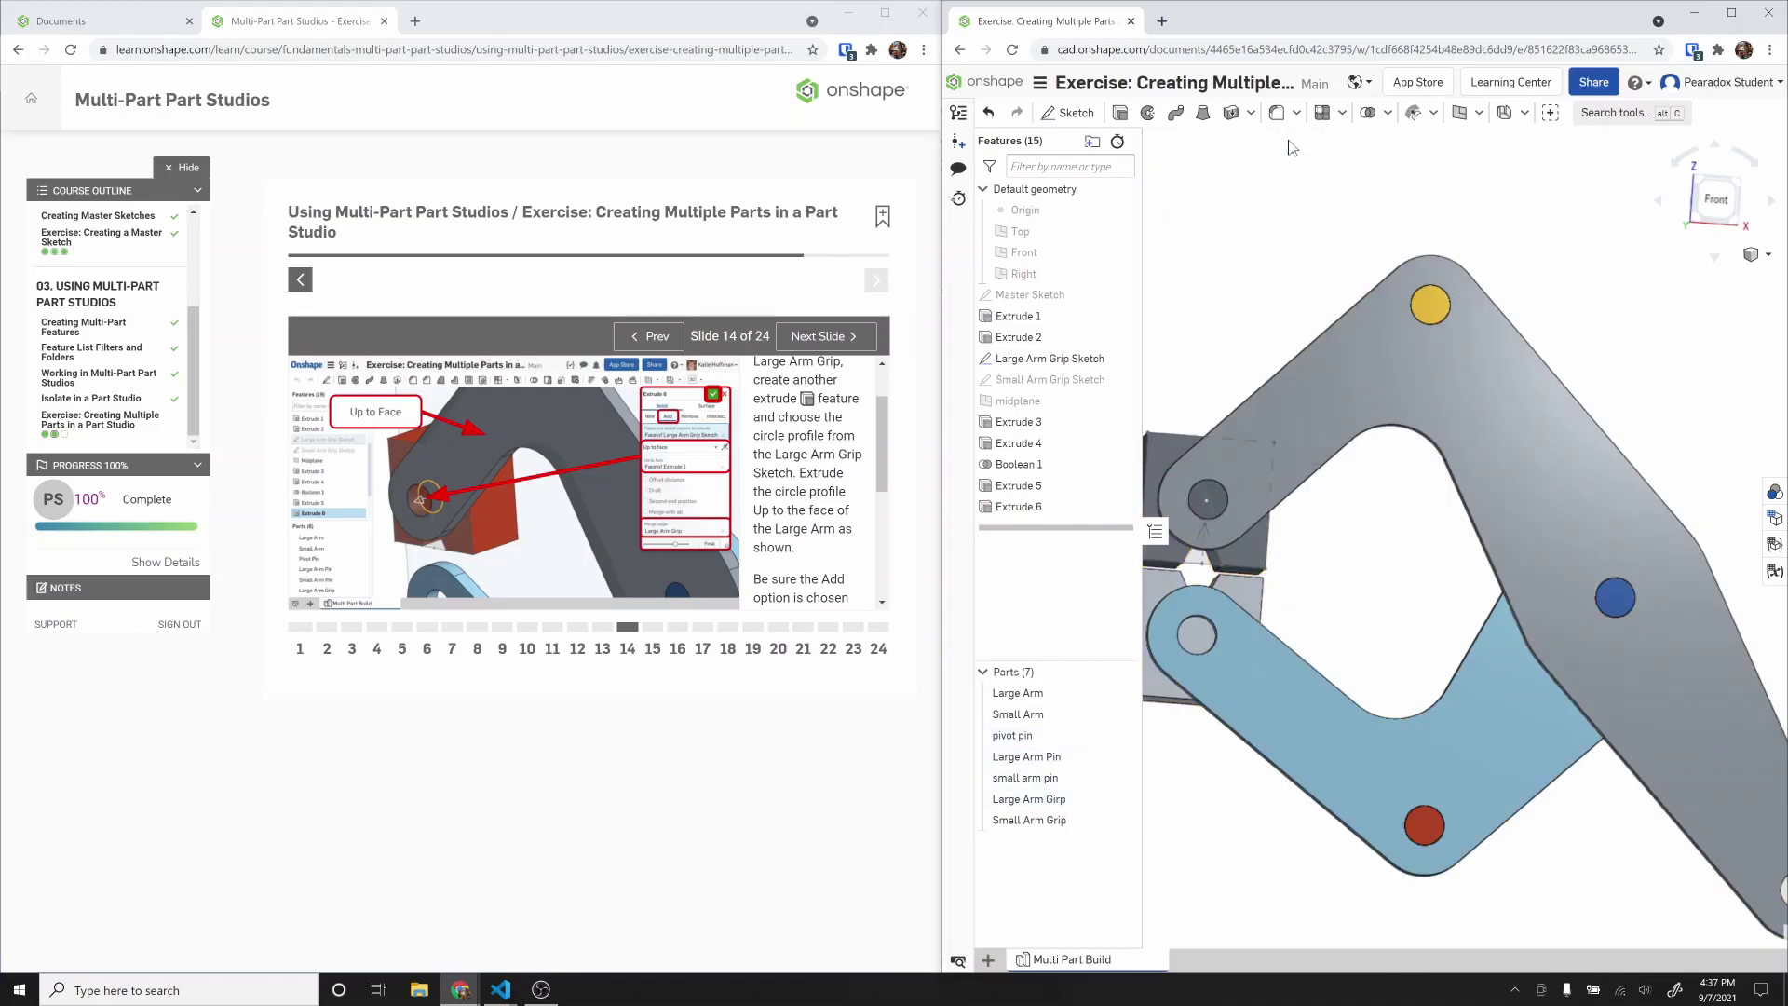
Step: Read the rest of step 14 and advance to the small arm grip instructions on slide 15
scroll(846, 524, "down", 3)
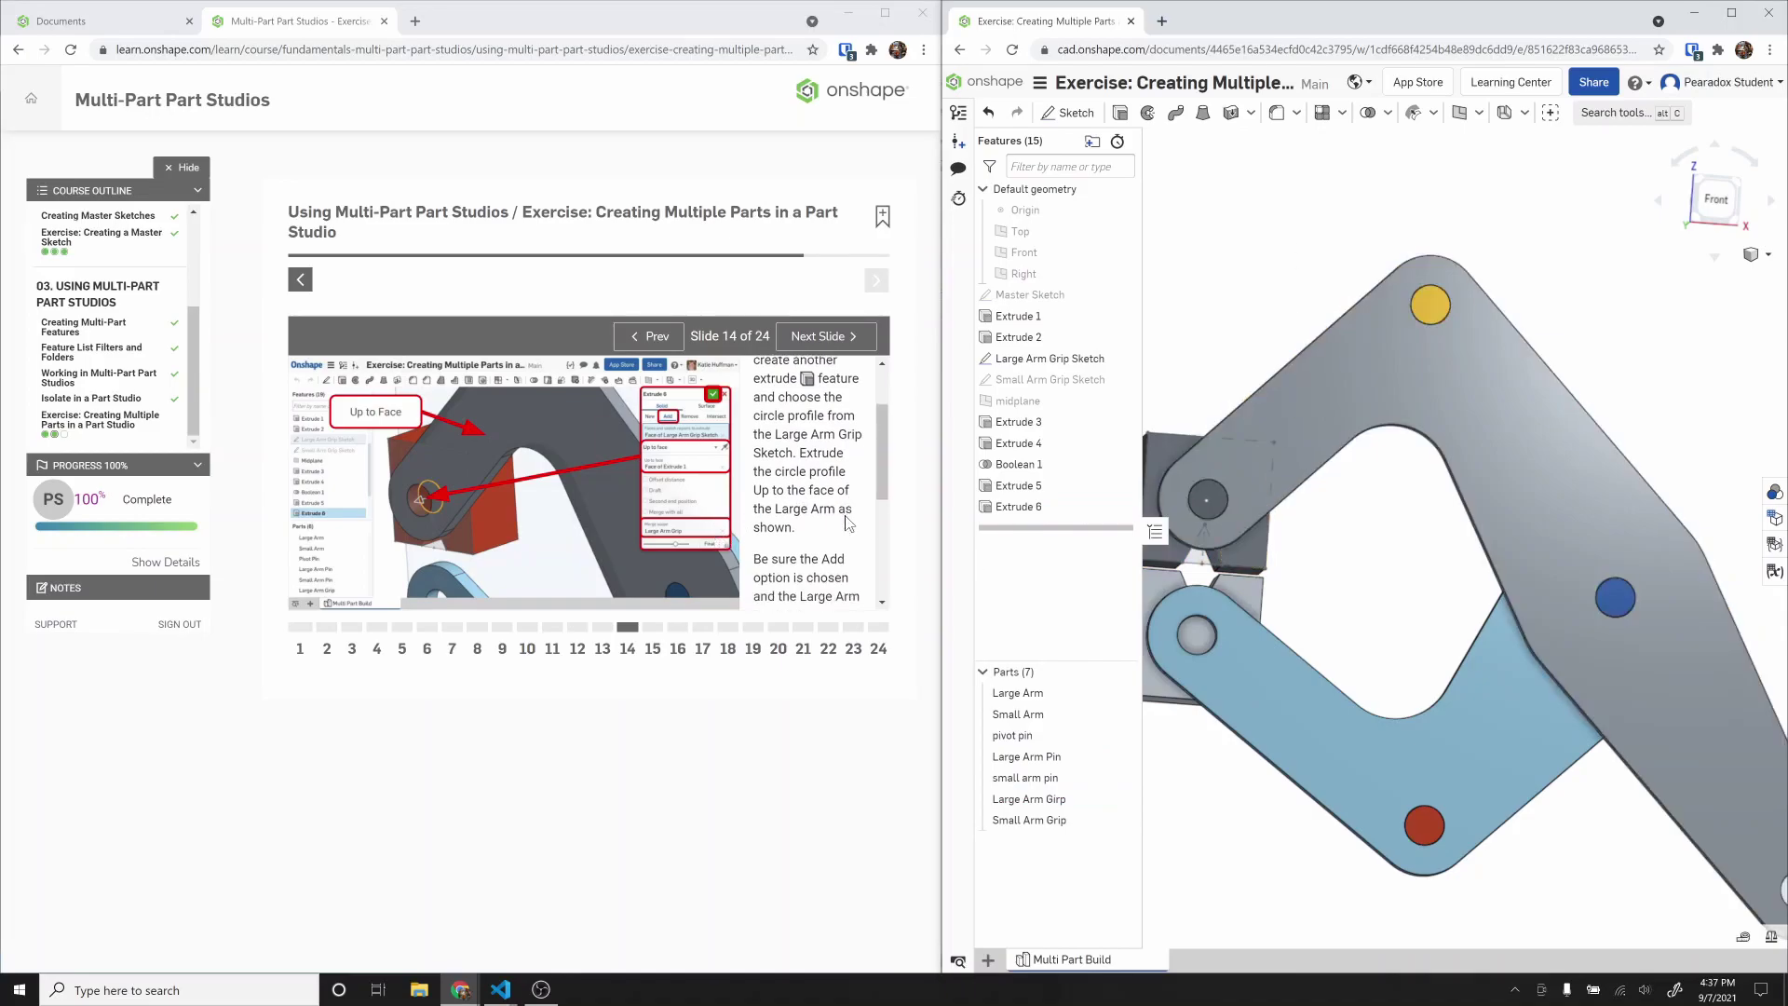
left_click(881, 518)
left_click_drag(881, 518, 878, 560)
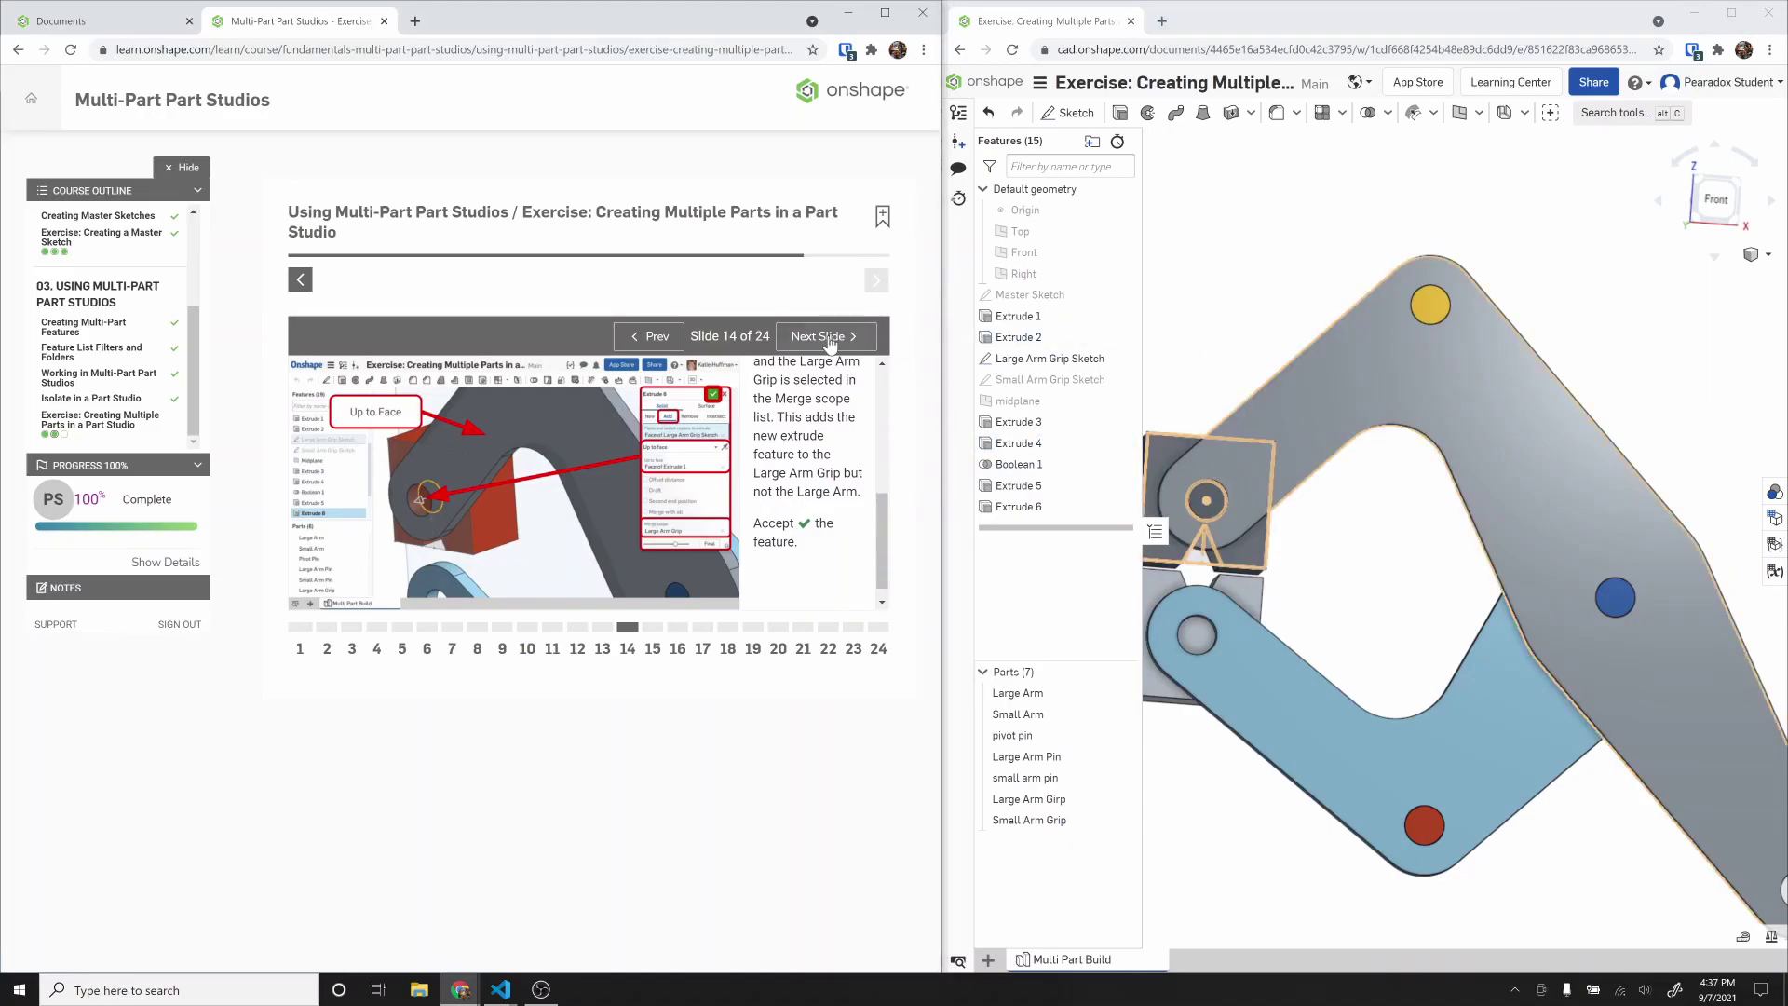
key("Right")
scroll(810, 524, "down", 2)
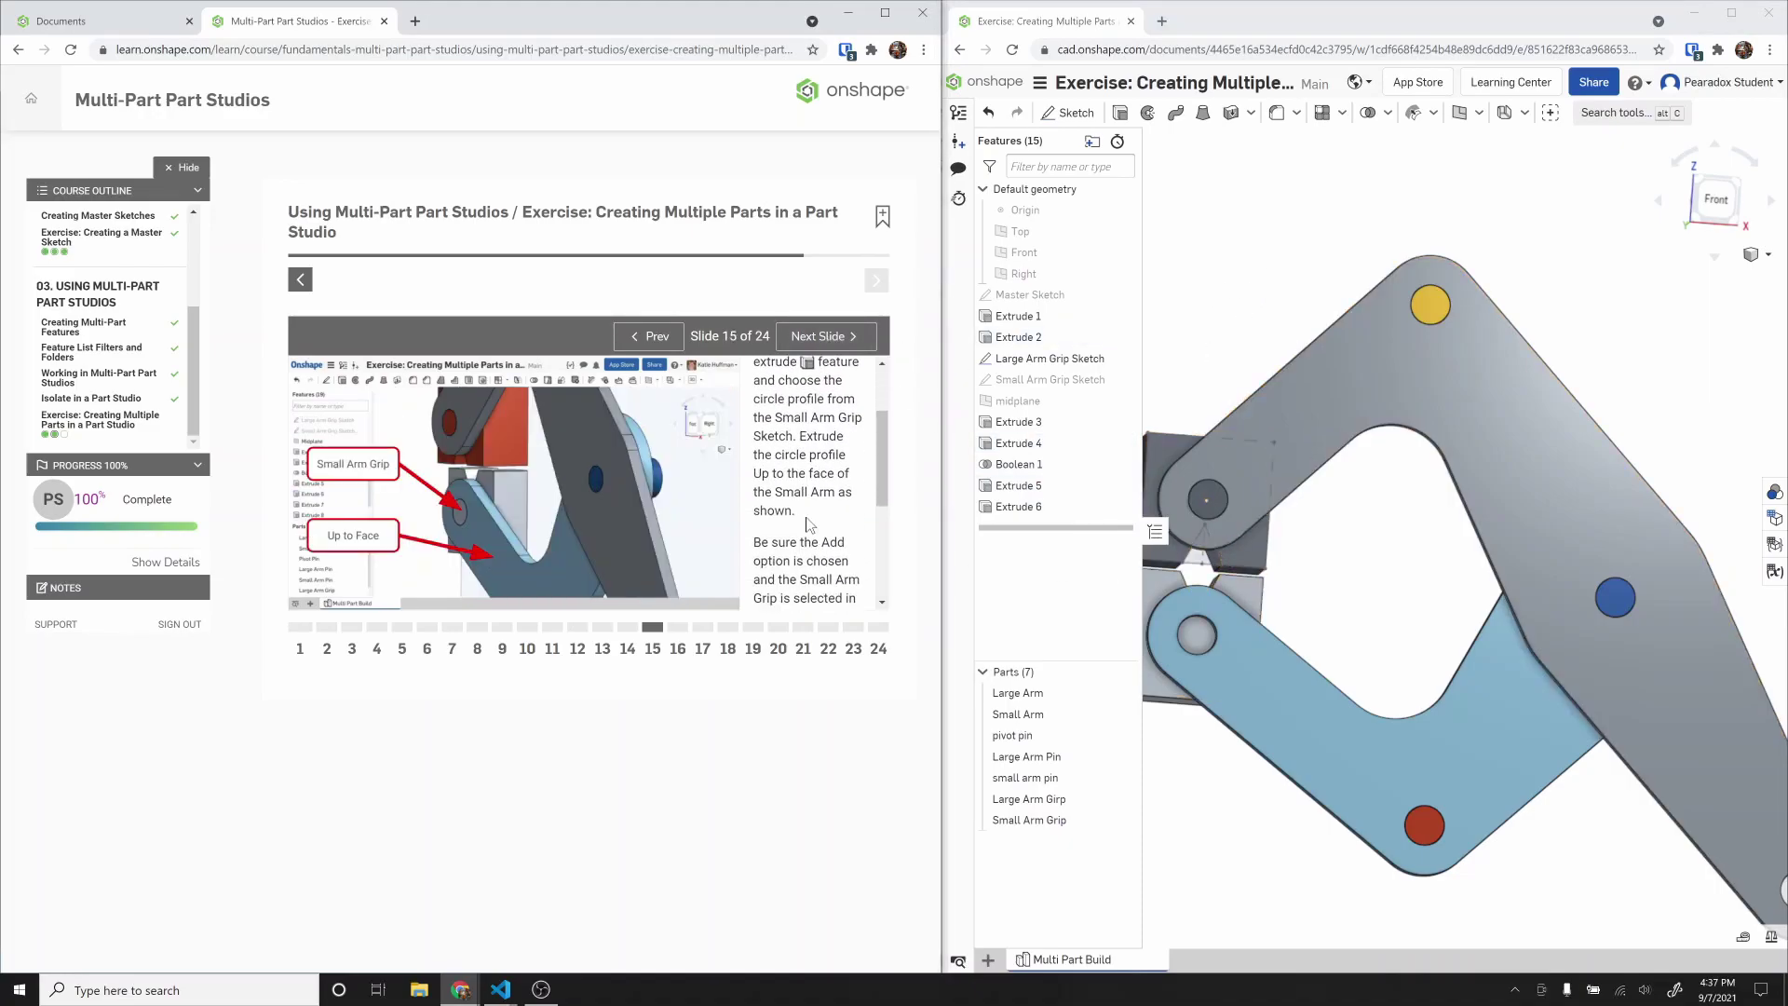
Step: Show the Small Arm Grip Sketch and extrude its circle up to the front face of the Small Arm
left_click(1120, 112)
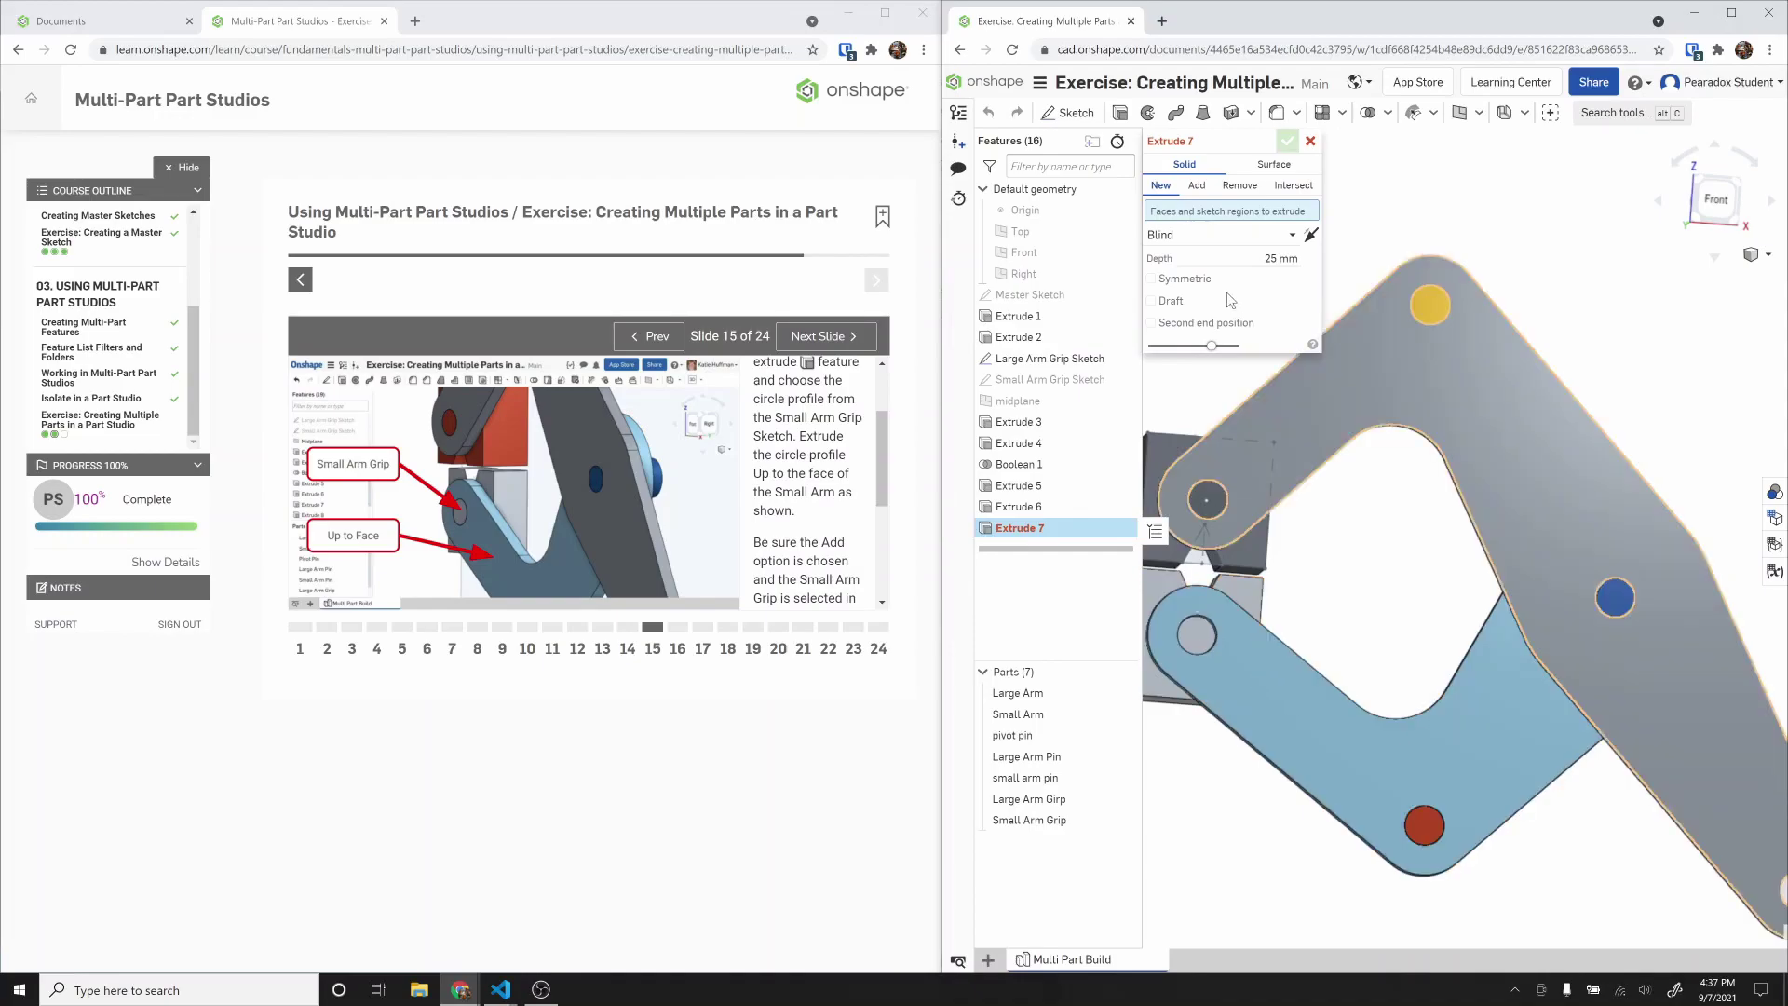
left_click(1121, 380)
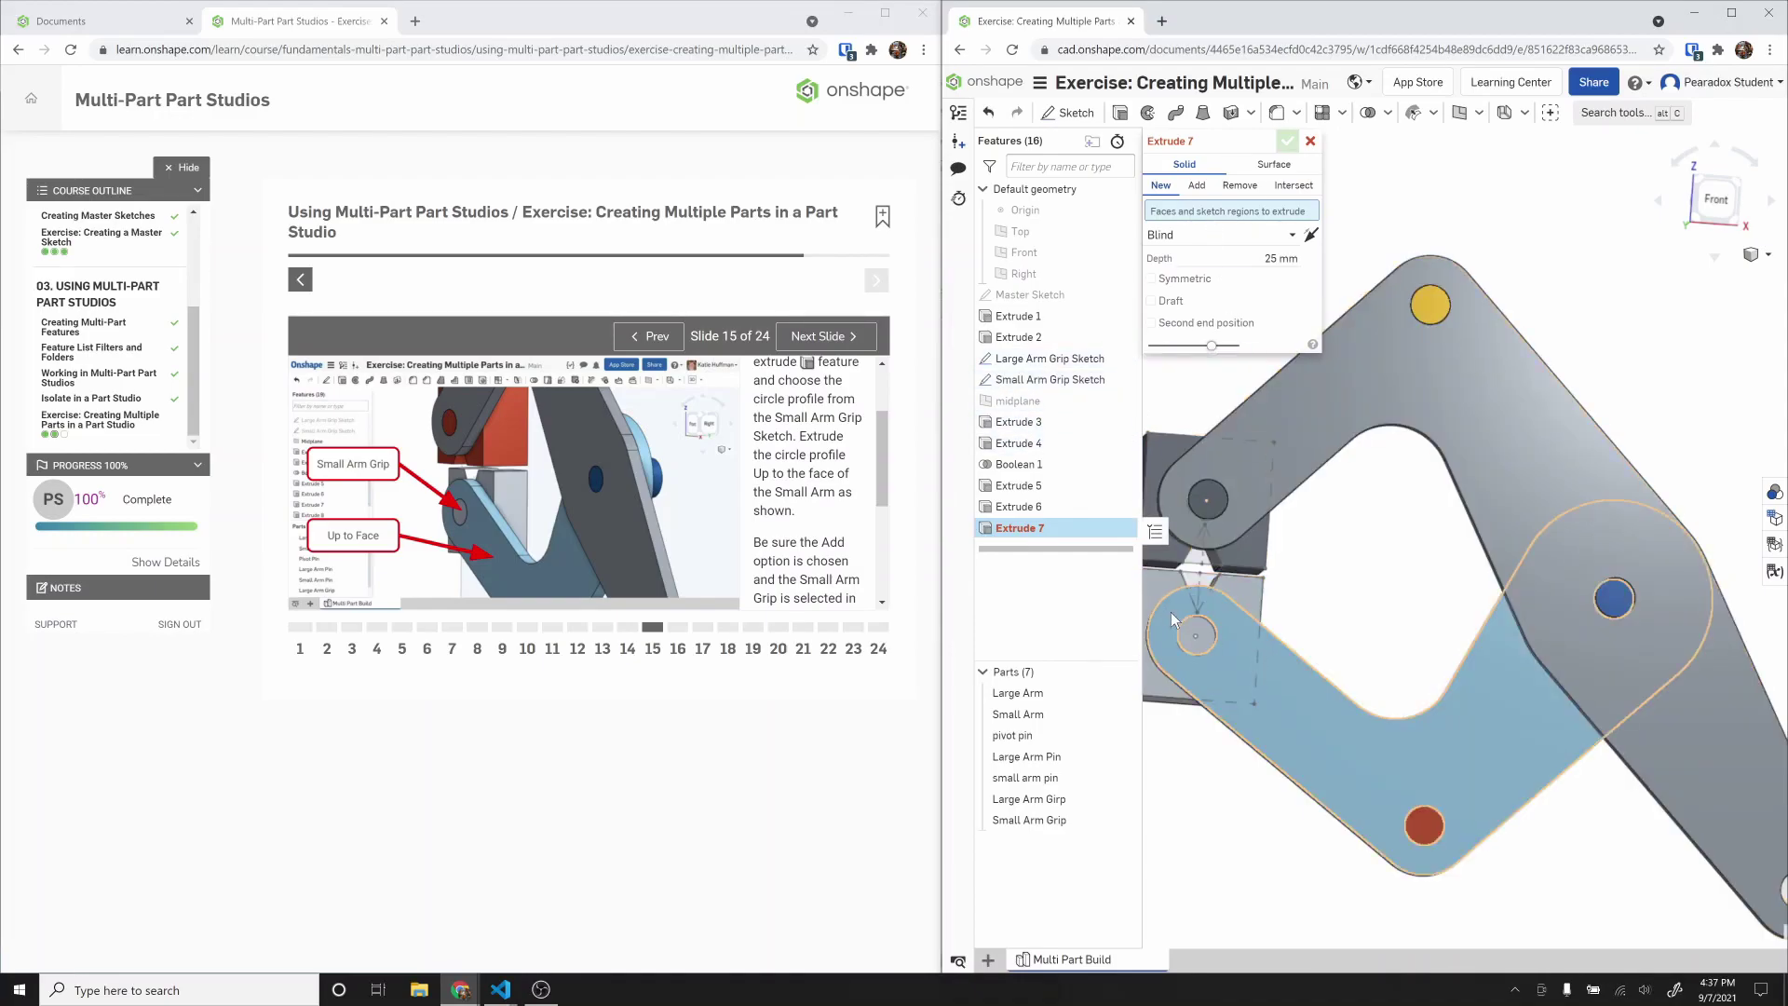
left_click(1199, 635)
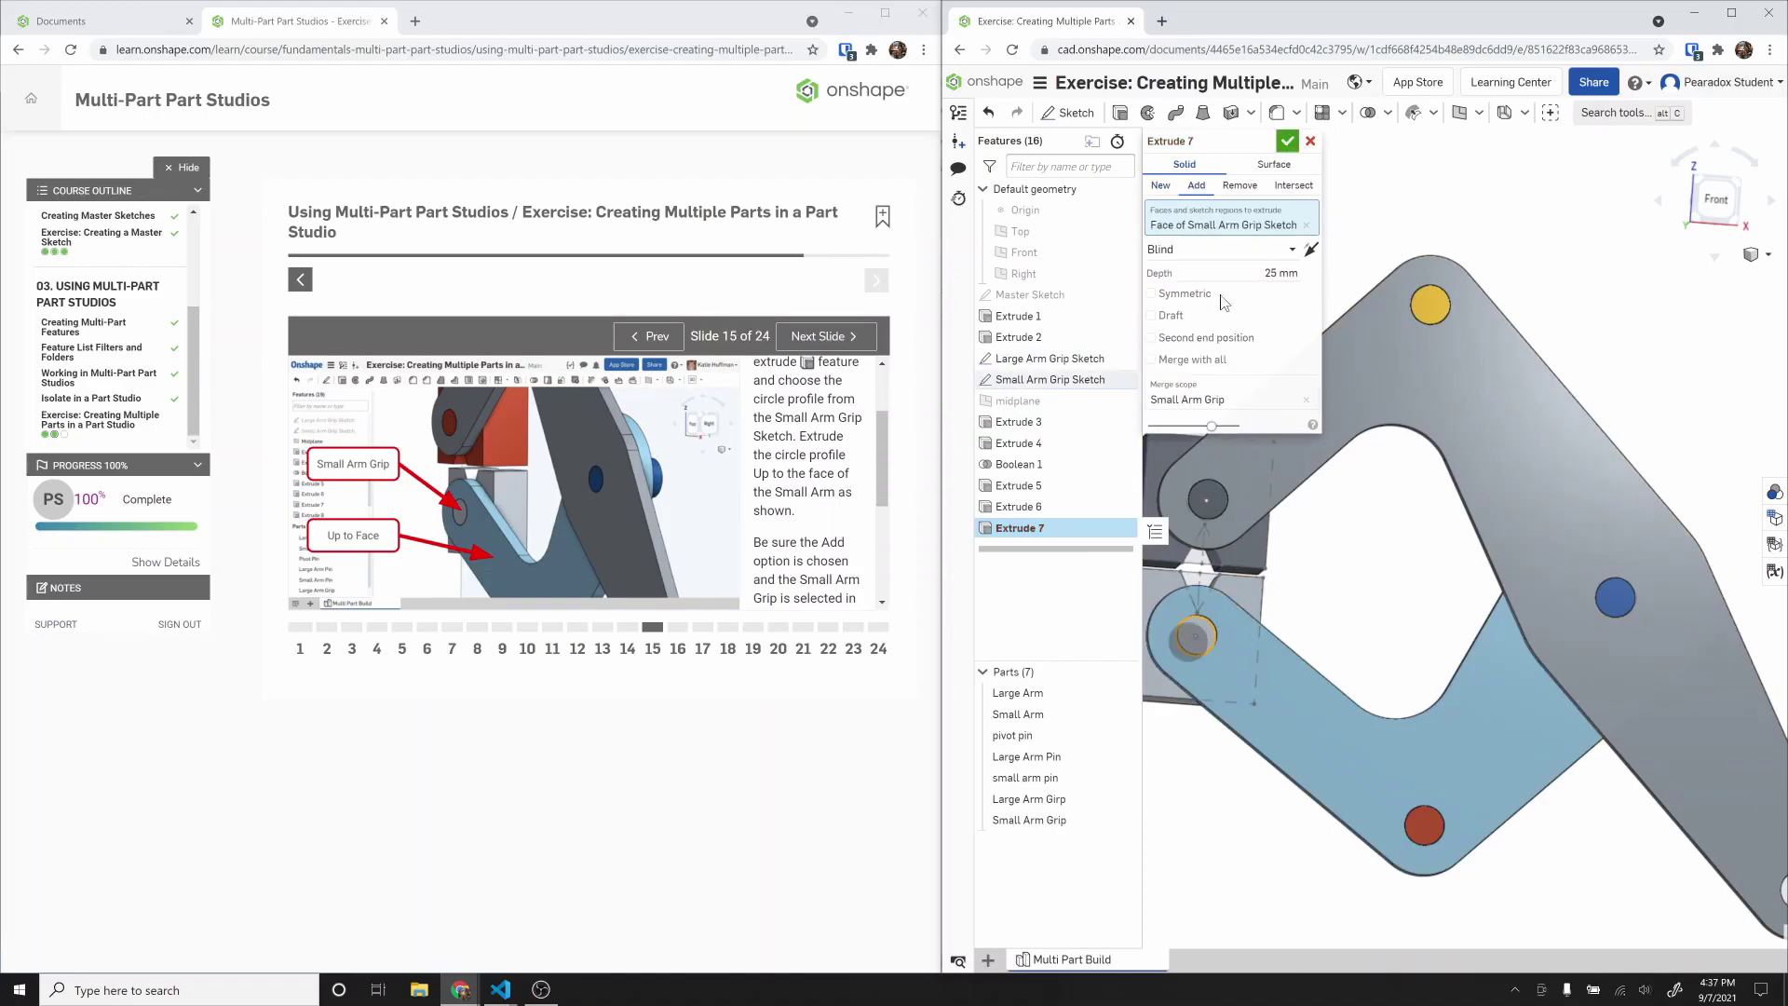
left_click(1211, 249)
left_click(1177, 318)
left_click(1303, 671)
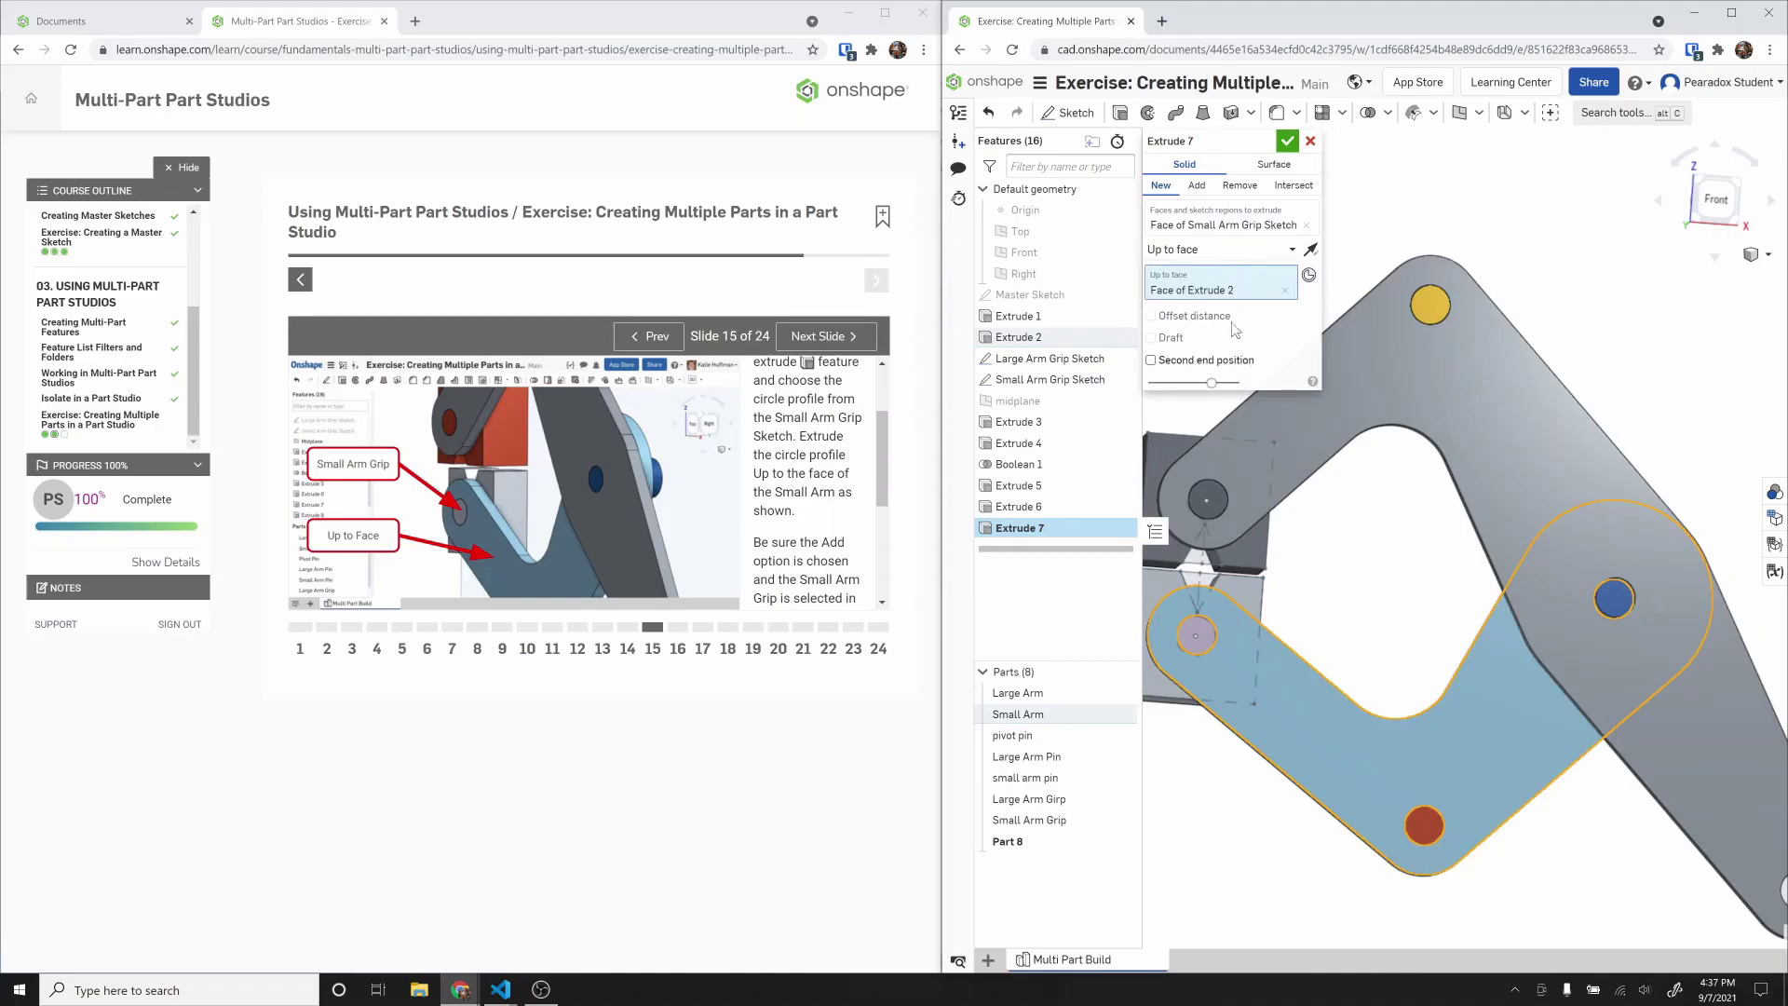
Step: Make the extrusion an Add operation with Small Arm Grip as its merge scope and accept it
left_click(1197, 185)
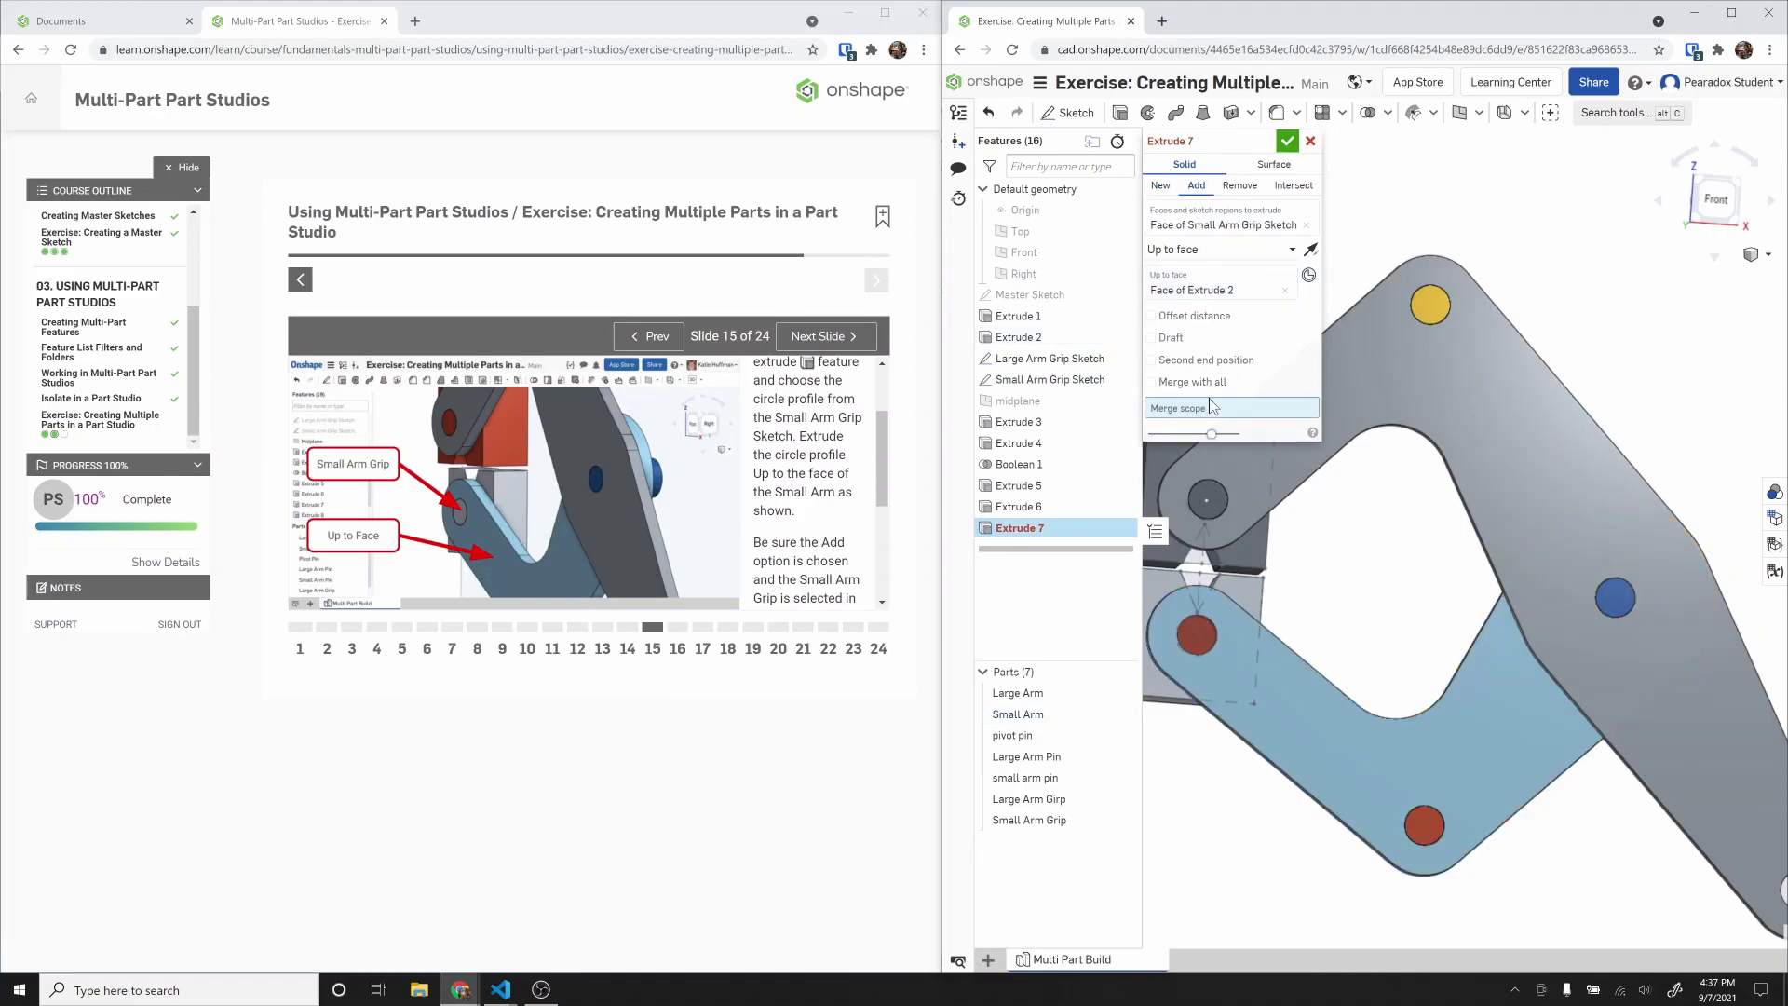
left_click(1034, 820)
left_click(1287, 142)
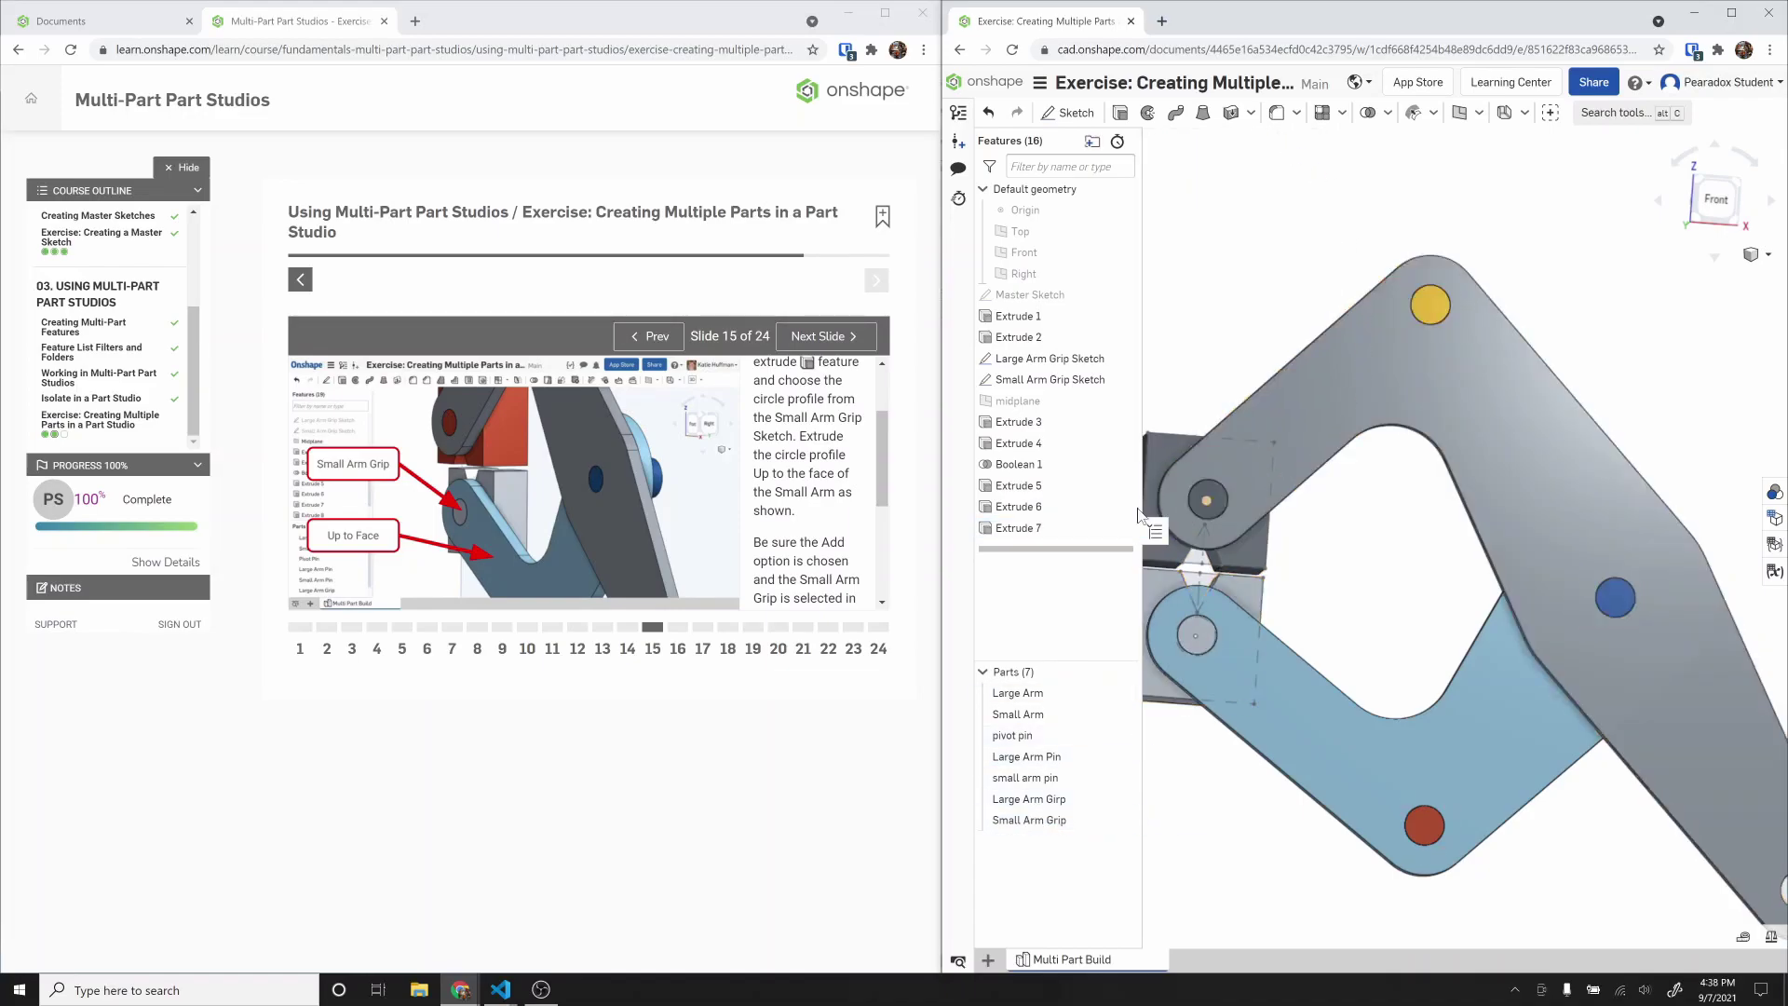
Step: Advance to slide 16 and read the instructions for mirroring the pins and grips
left_click(842, 342)
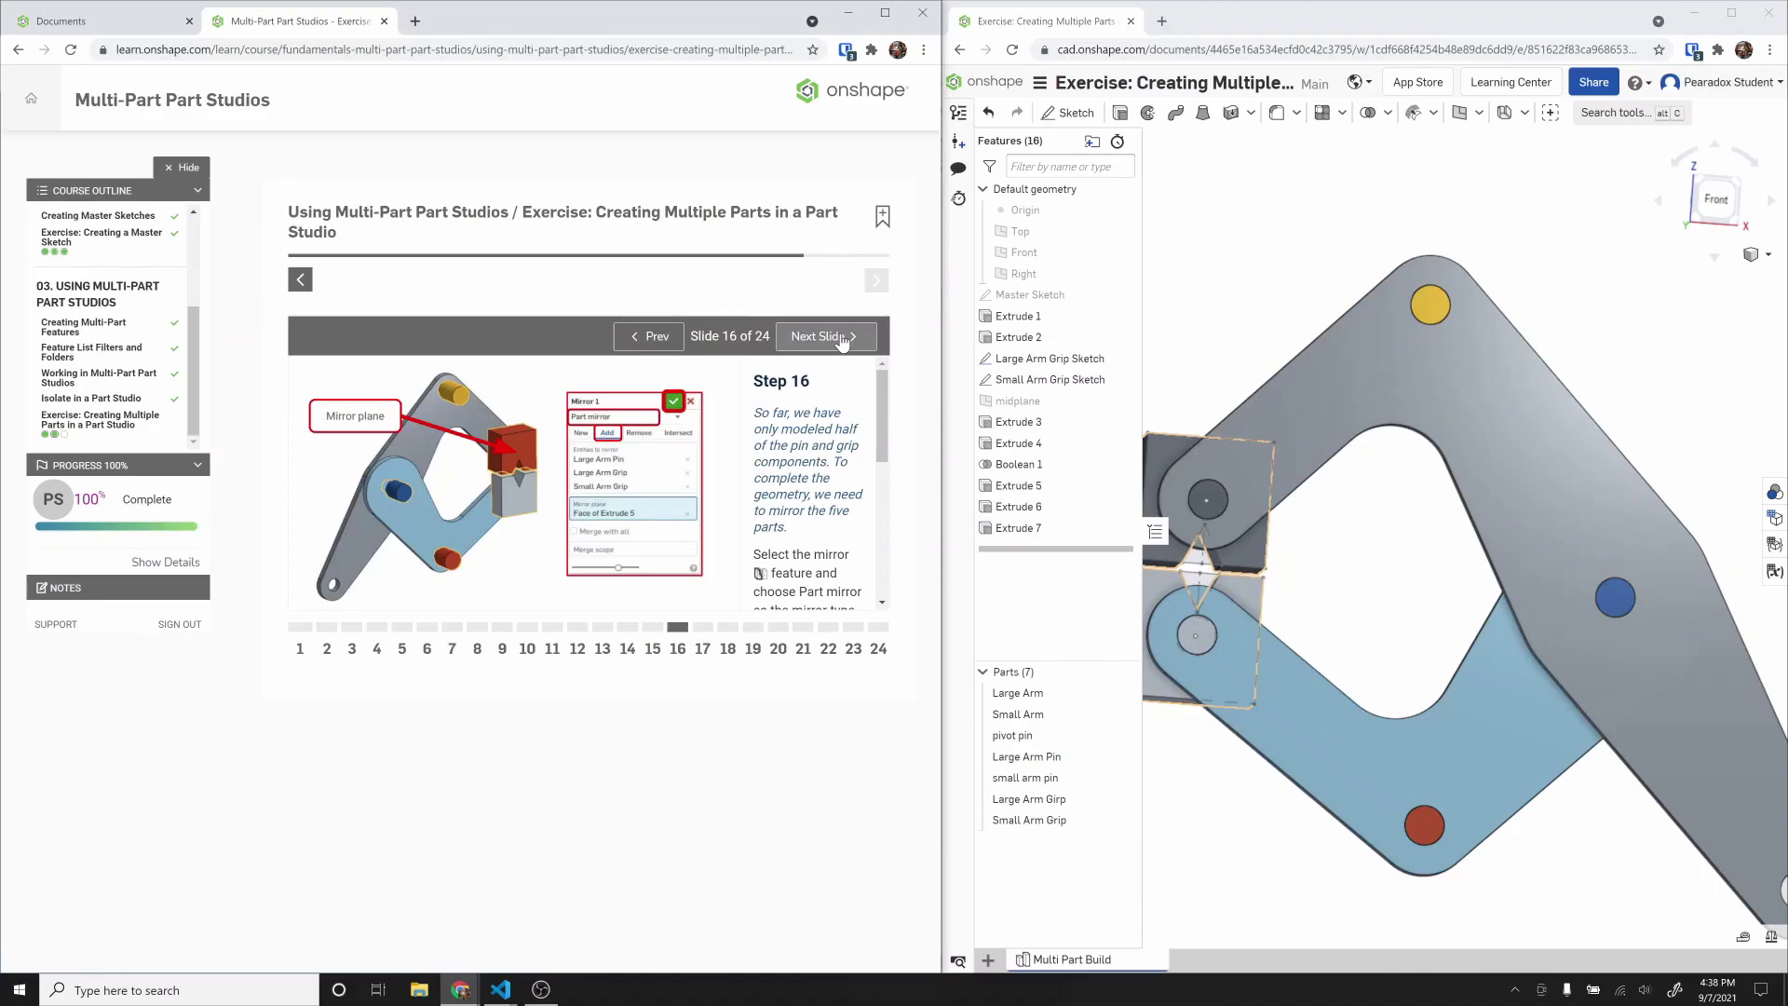
left_click_drag(884, 443, 896, 529)
scroll(1518, 371, "down", 3)
Step: Start a Part mirror set to Add, with both arm grips and all three pins as the entities to mirror
right_click_drag(1499, 504, 1295, 522)
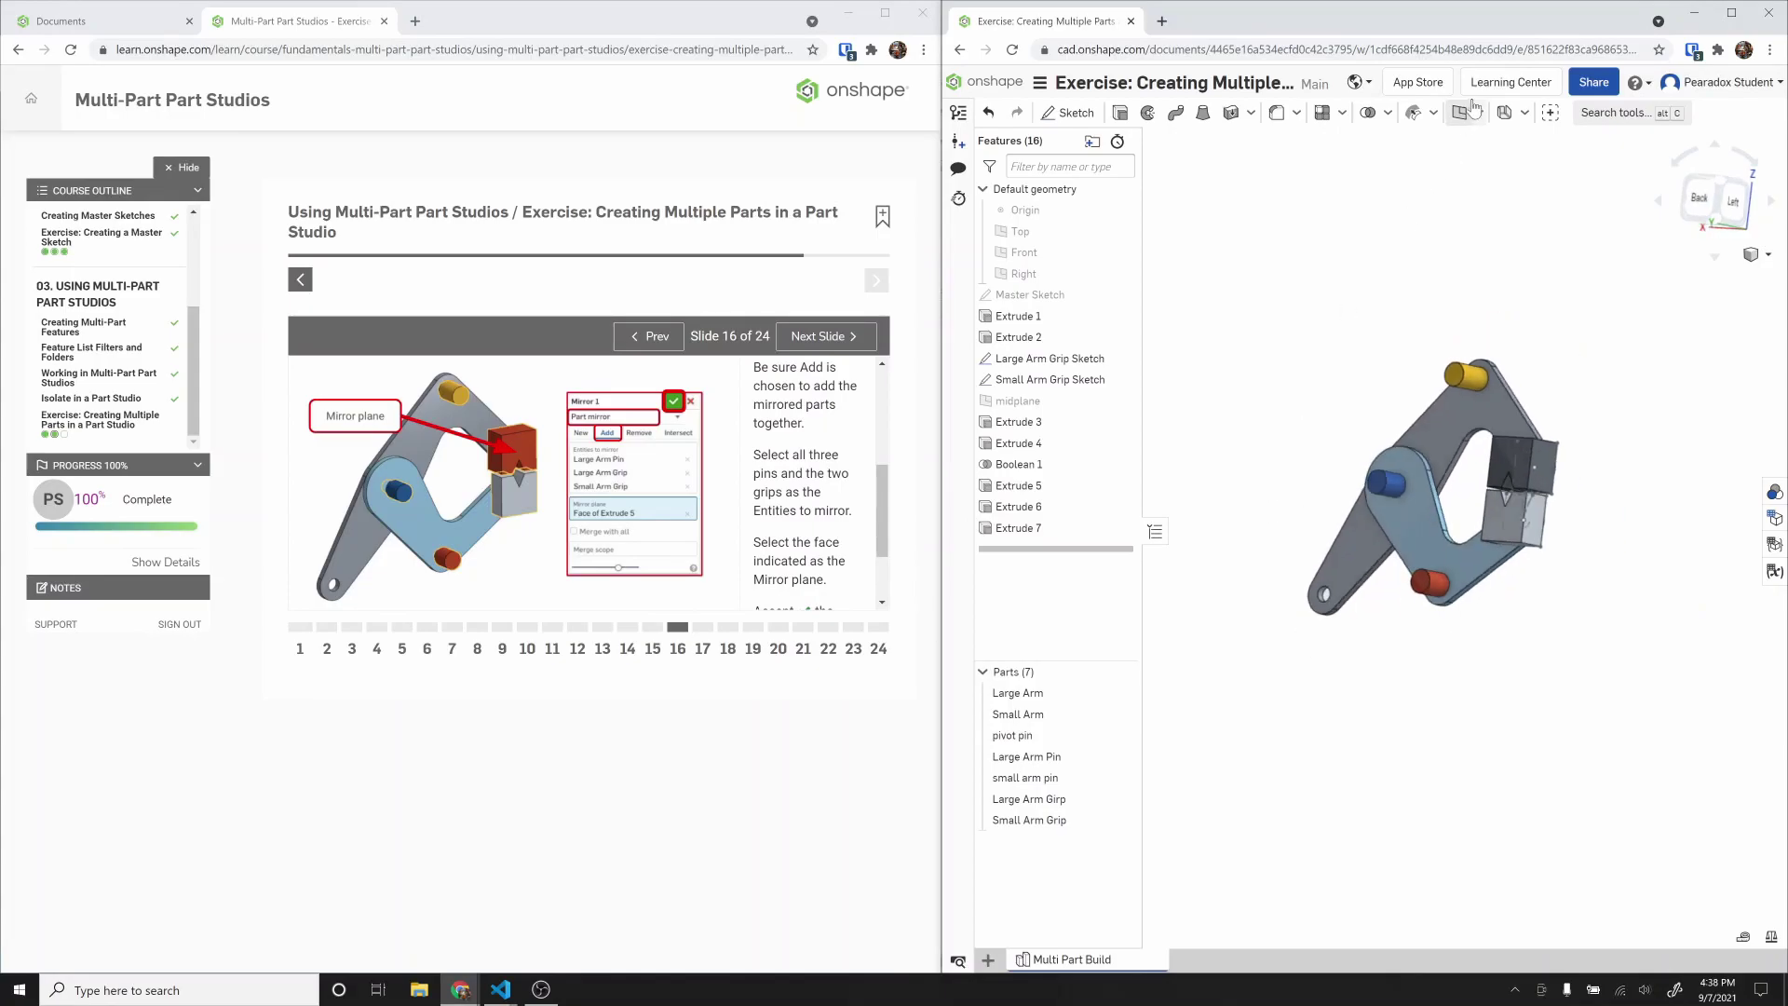
left_click(1525, 113)
left_click(1342, 114)
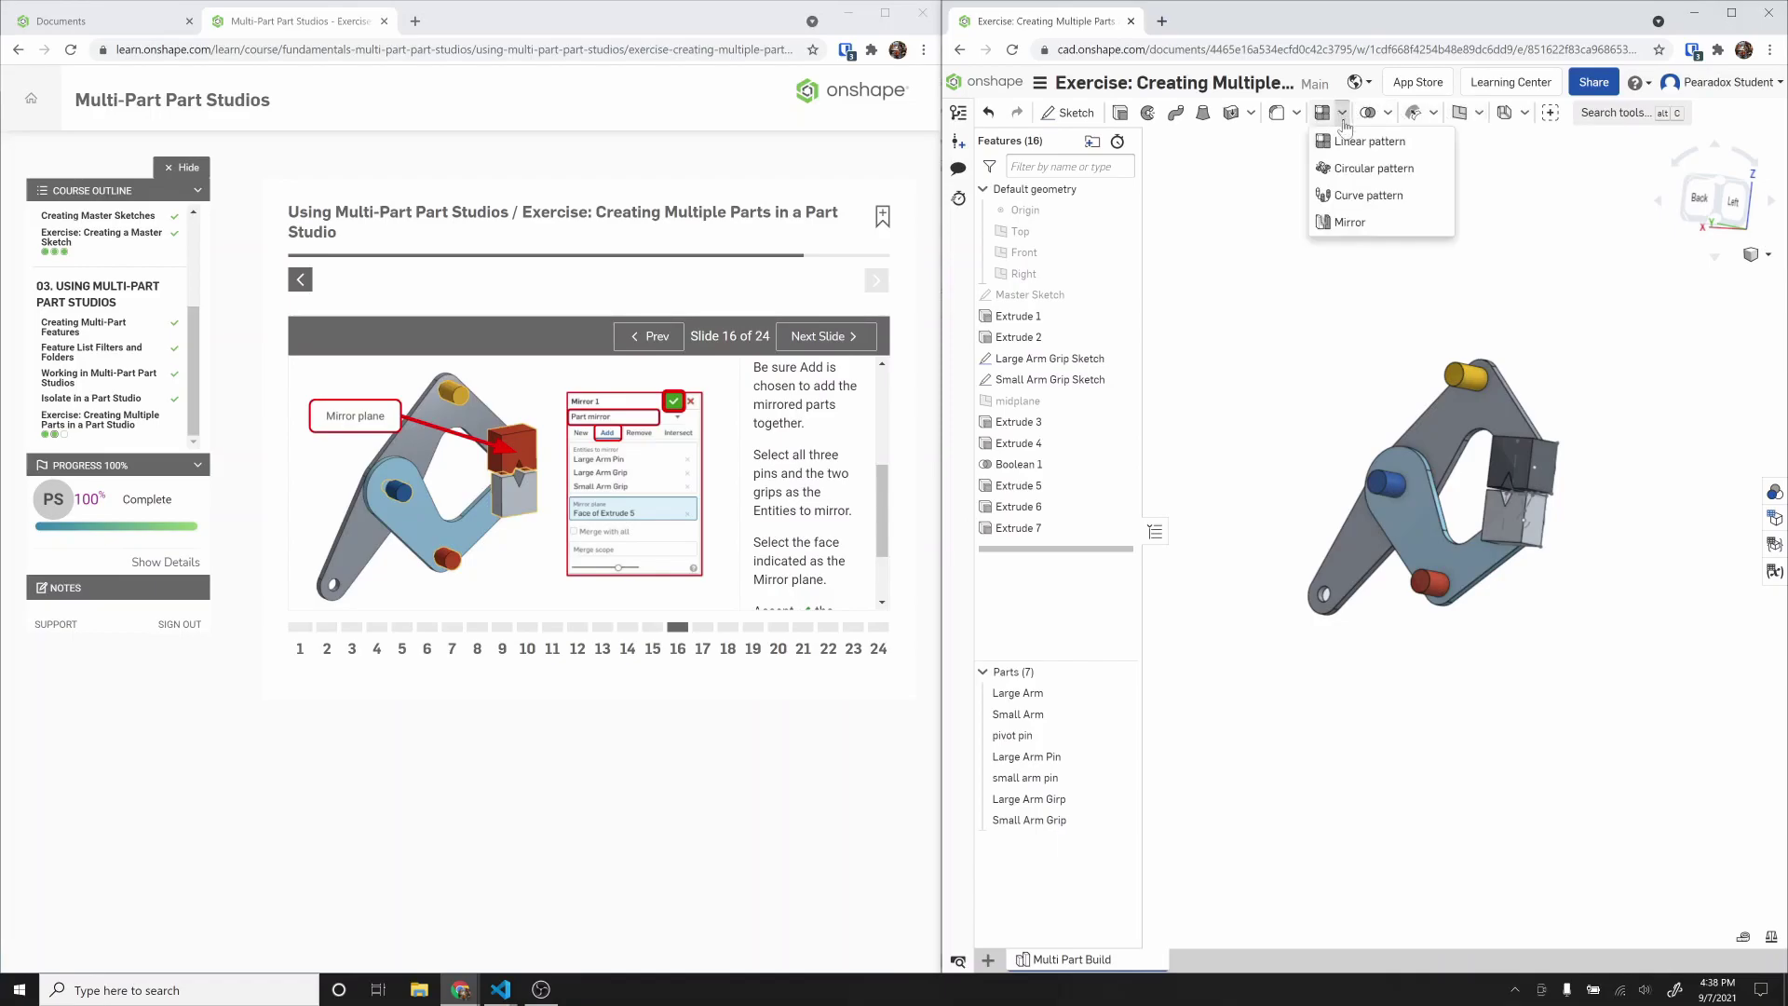
left_click(1352, 222)
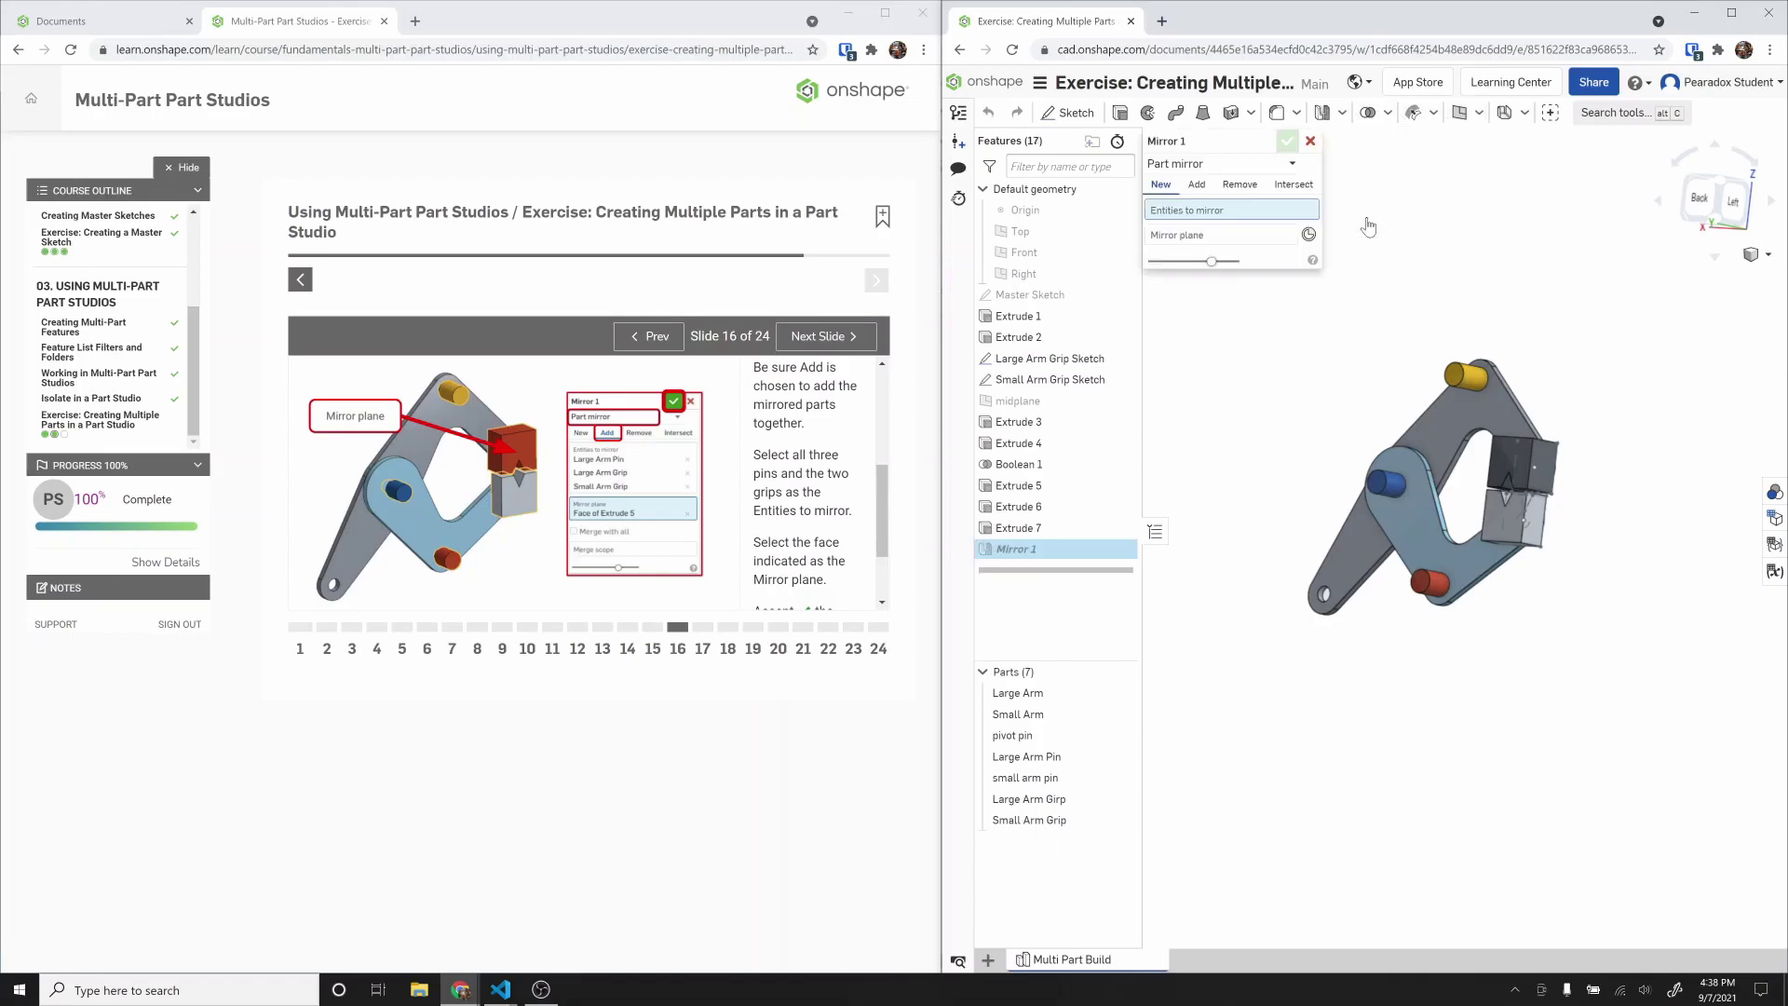
left_click(1196, 186)
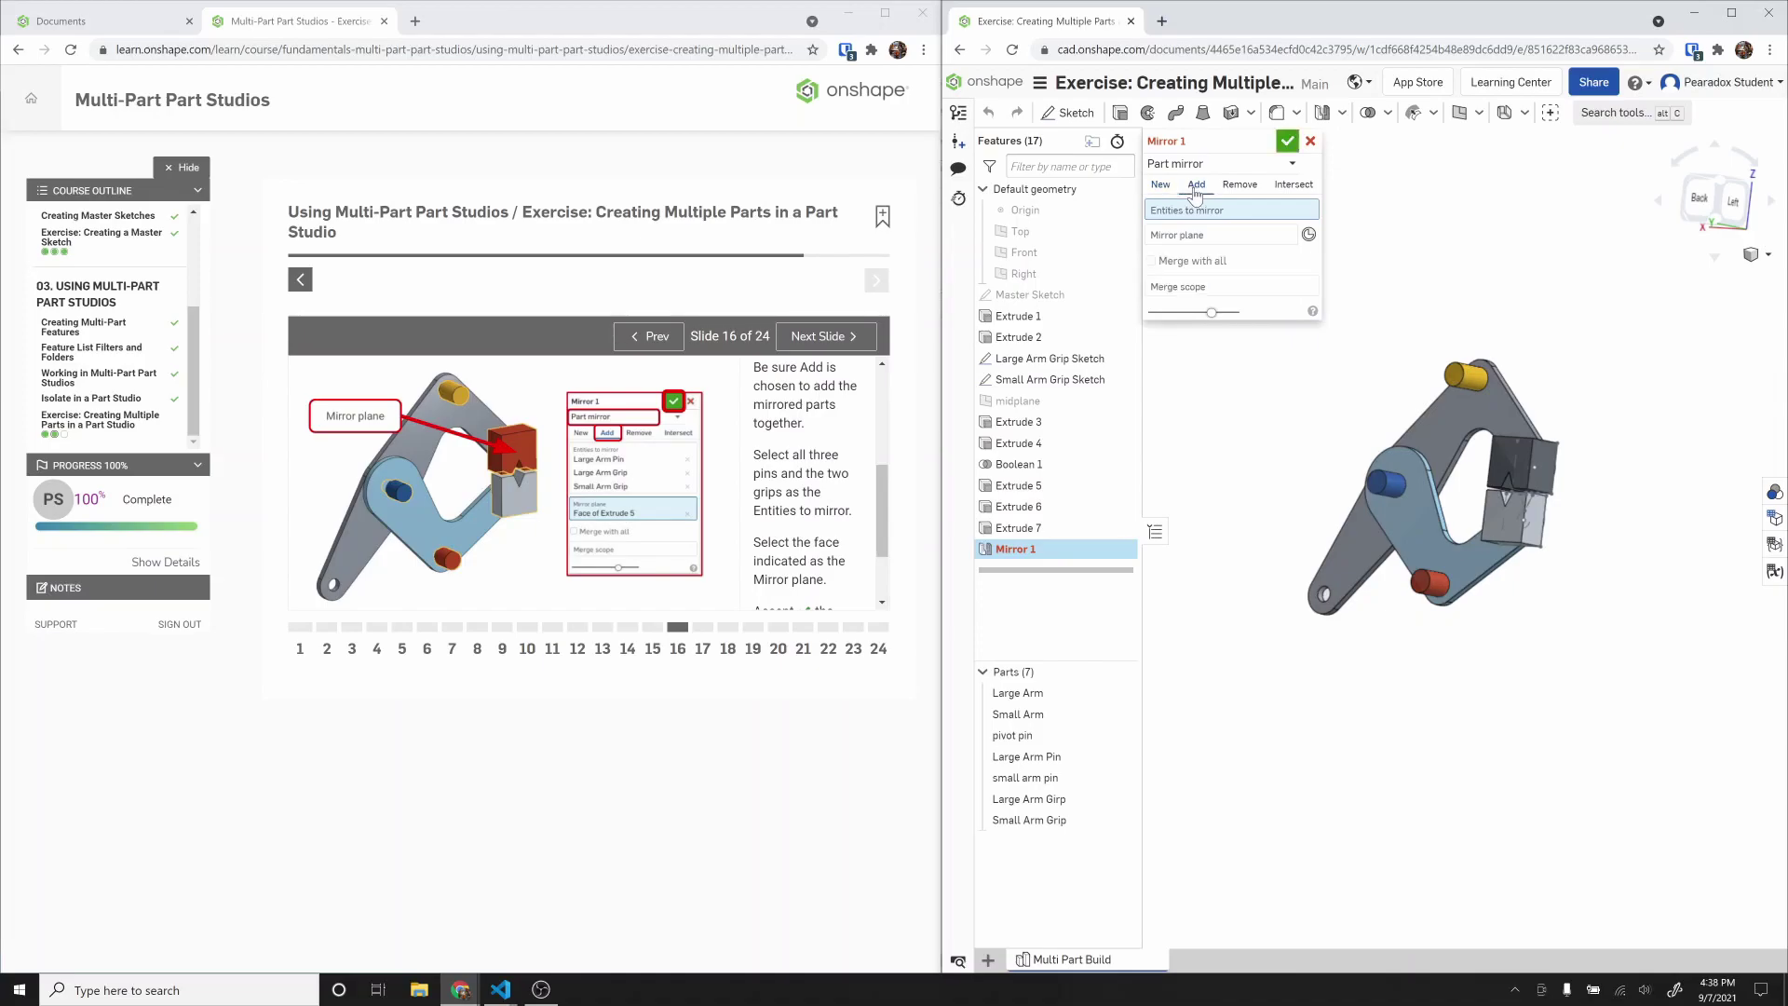
left_click(1516, 455)
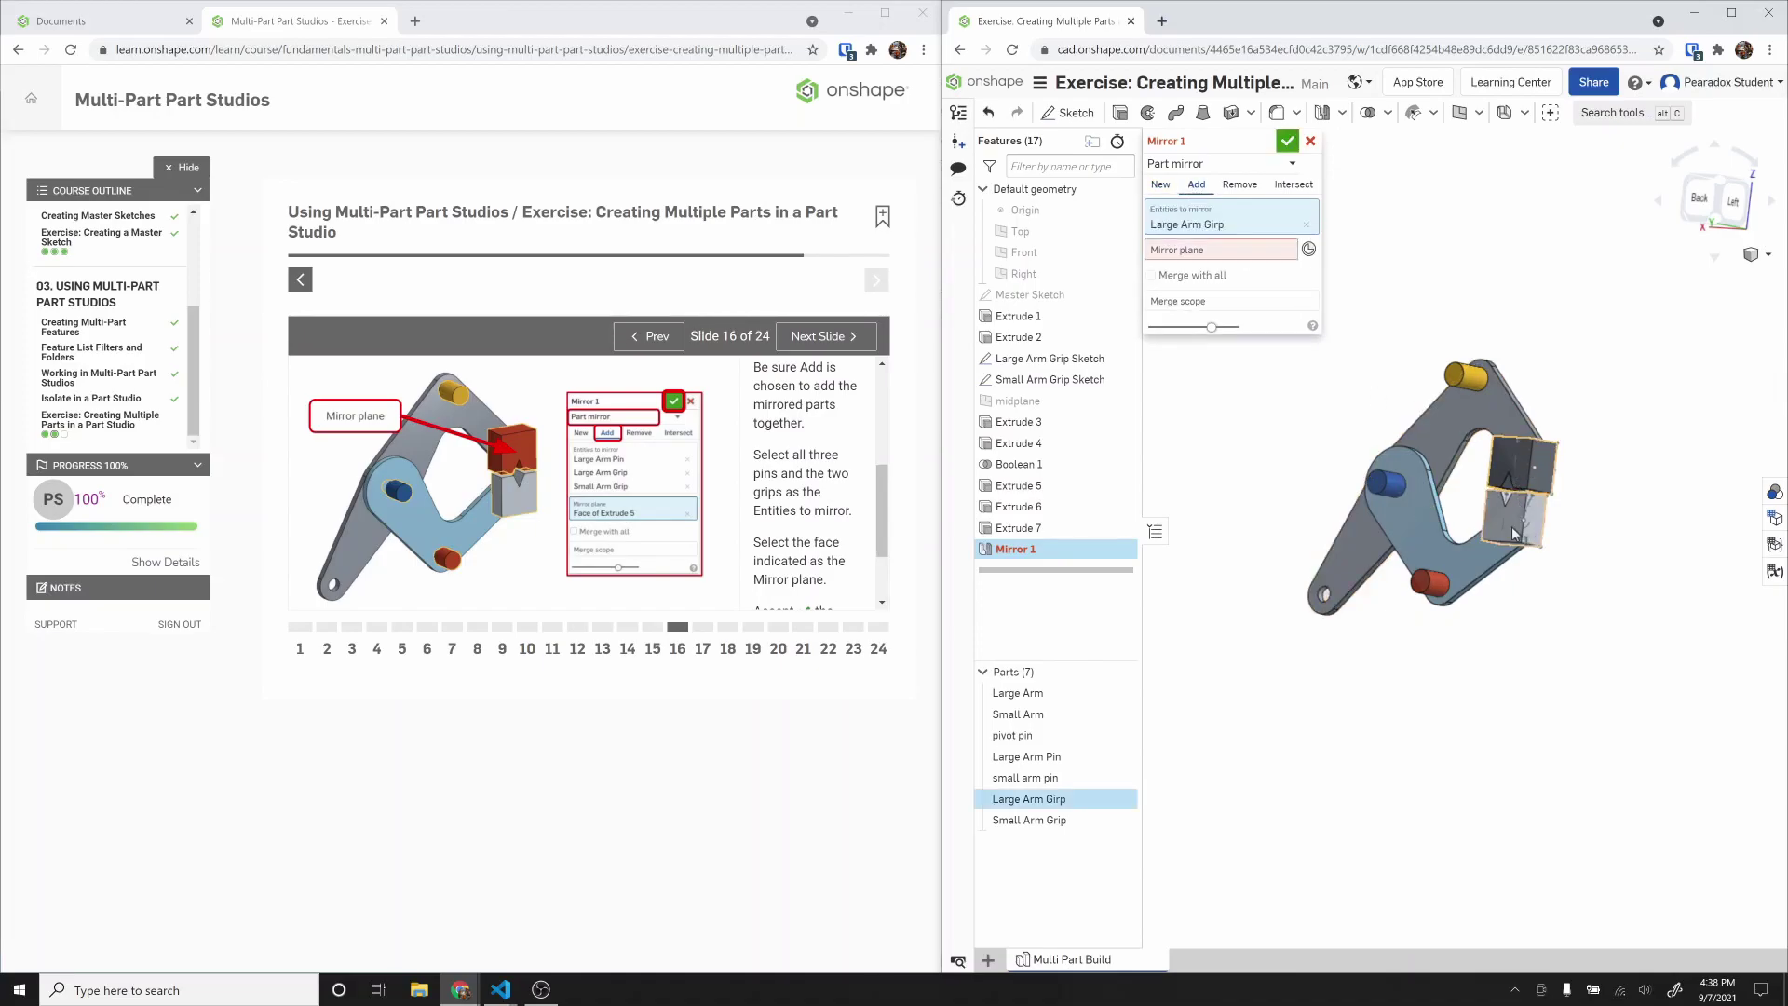
left_click(1513, 534)
left_click(1435, 589)
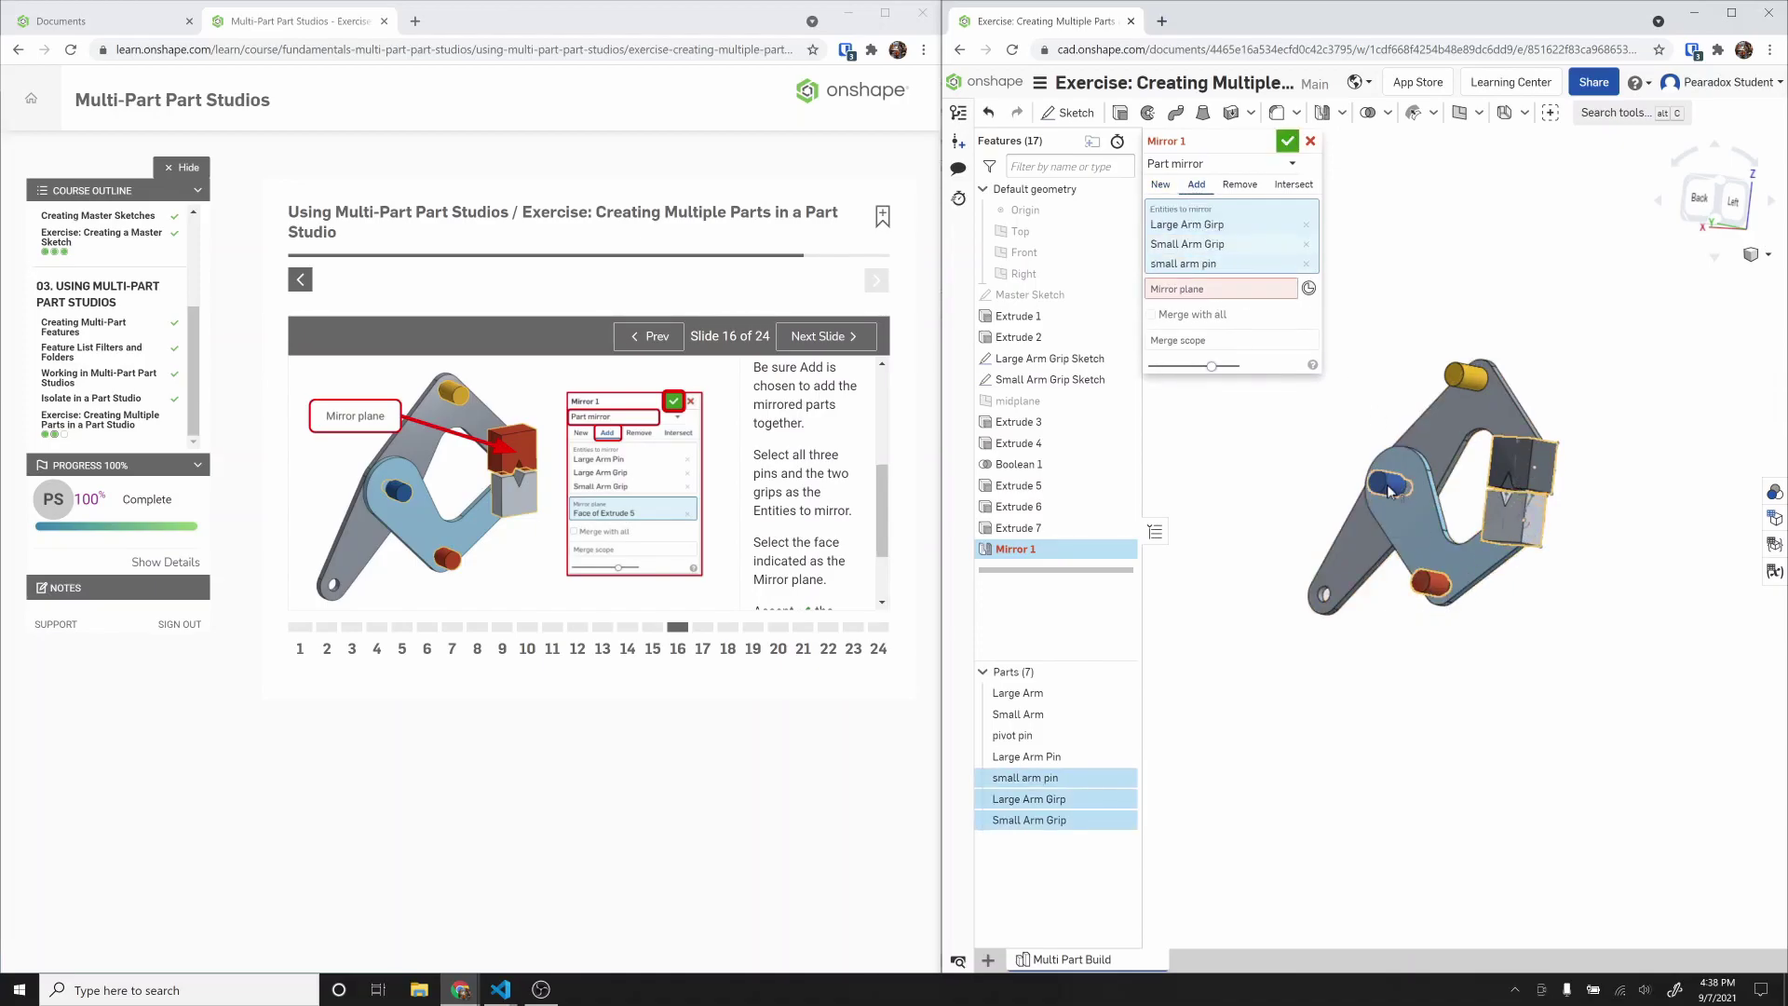
left_click(1391, 490)
left_click(1457, 378)
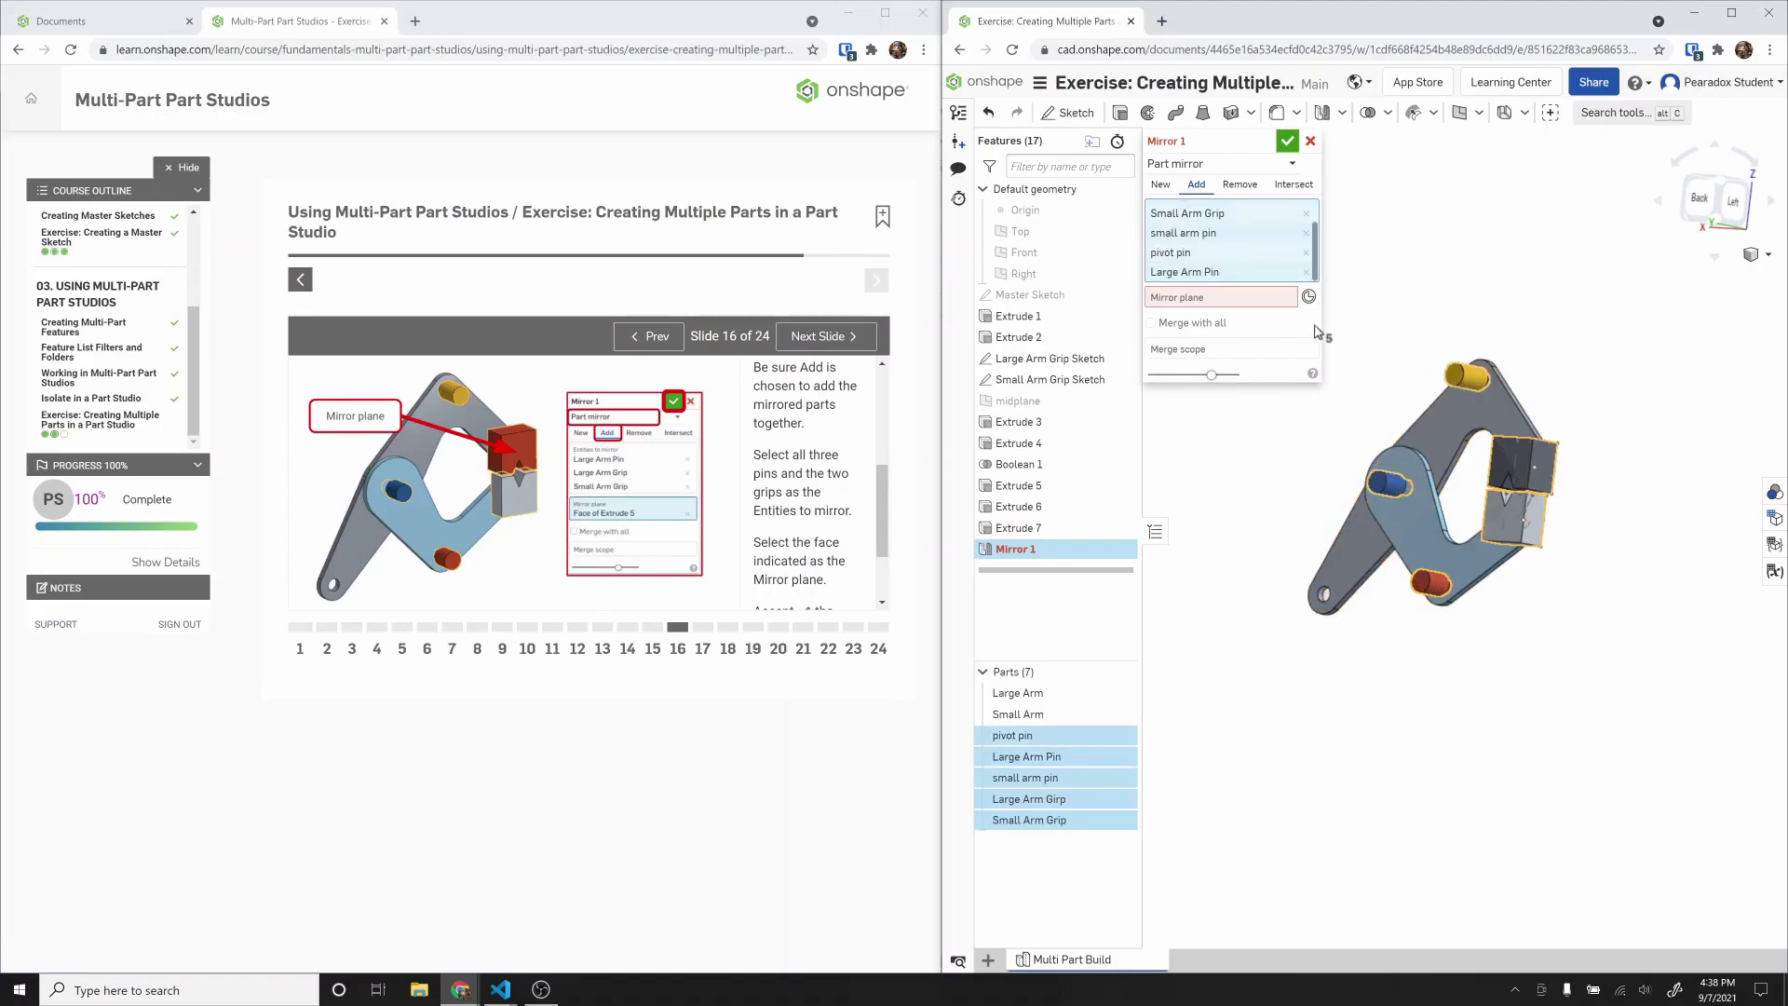
Step: Use the midplane as the mirror plane, check the remaining instructions for step 16, and accept the mirror
left_click(1213, 300)
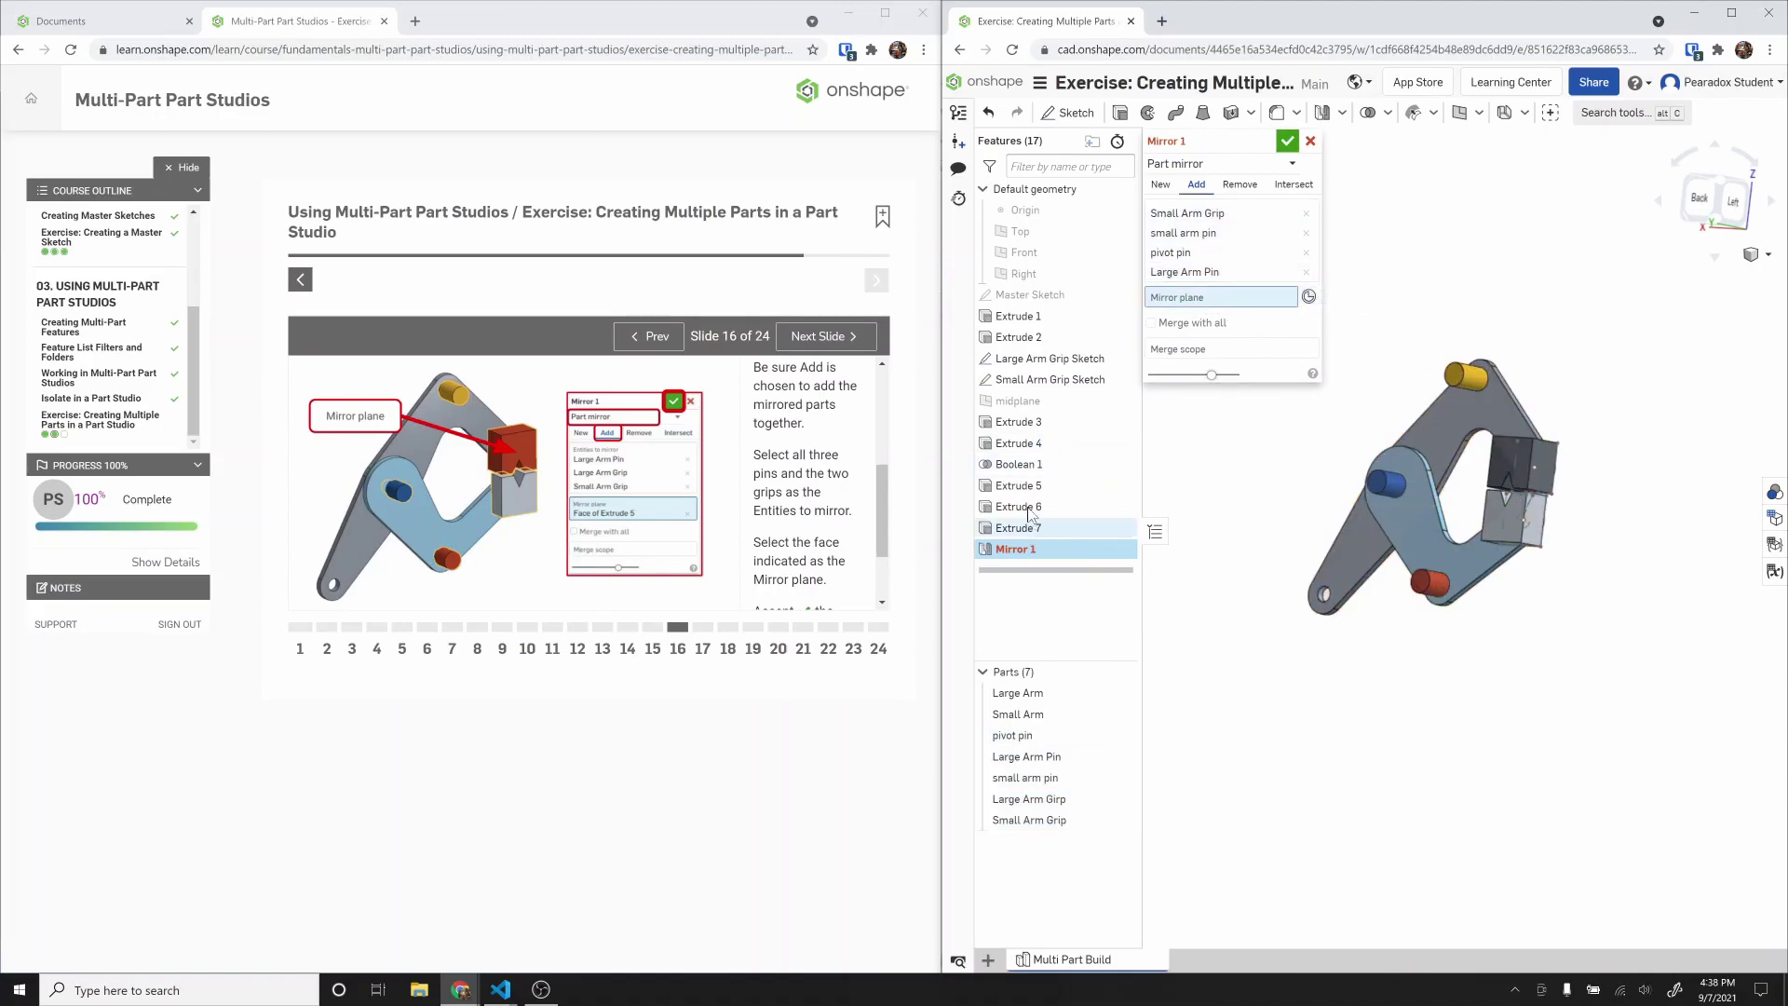
left_click(1022, 407)
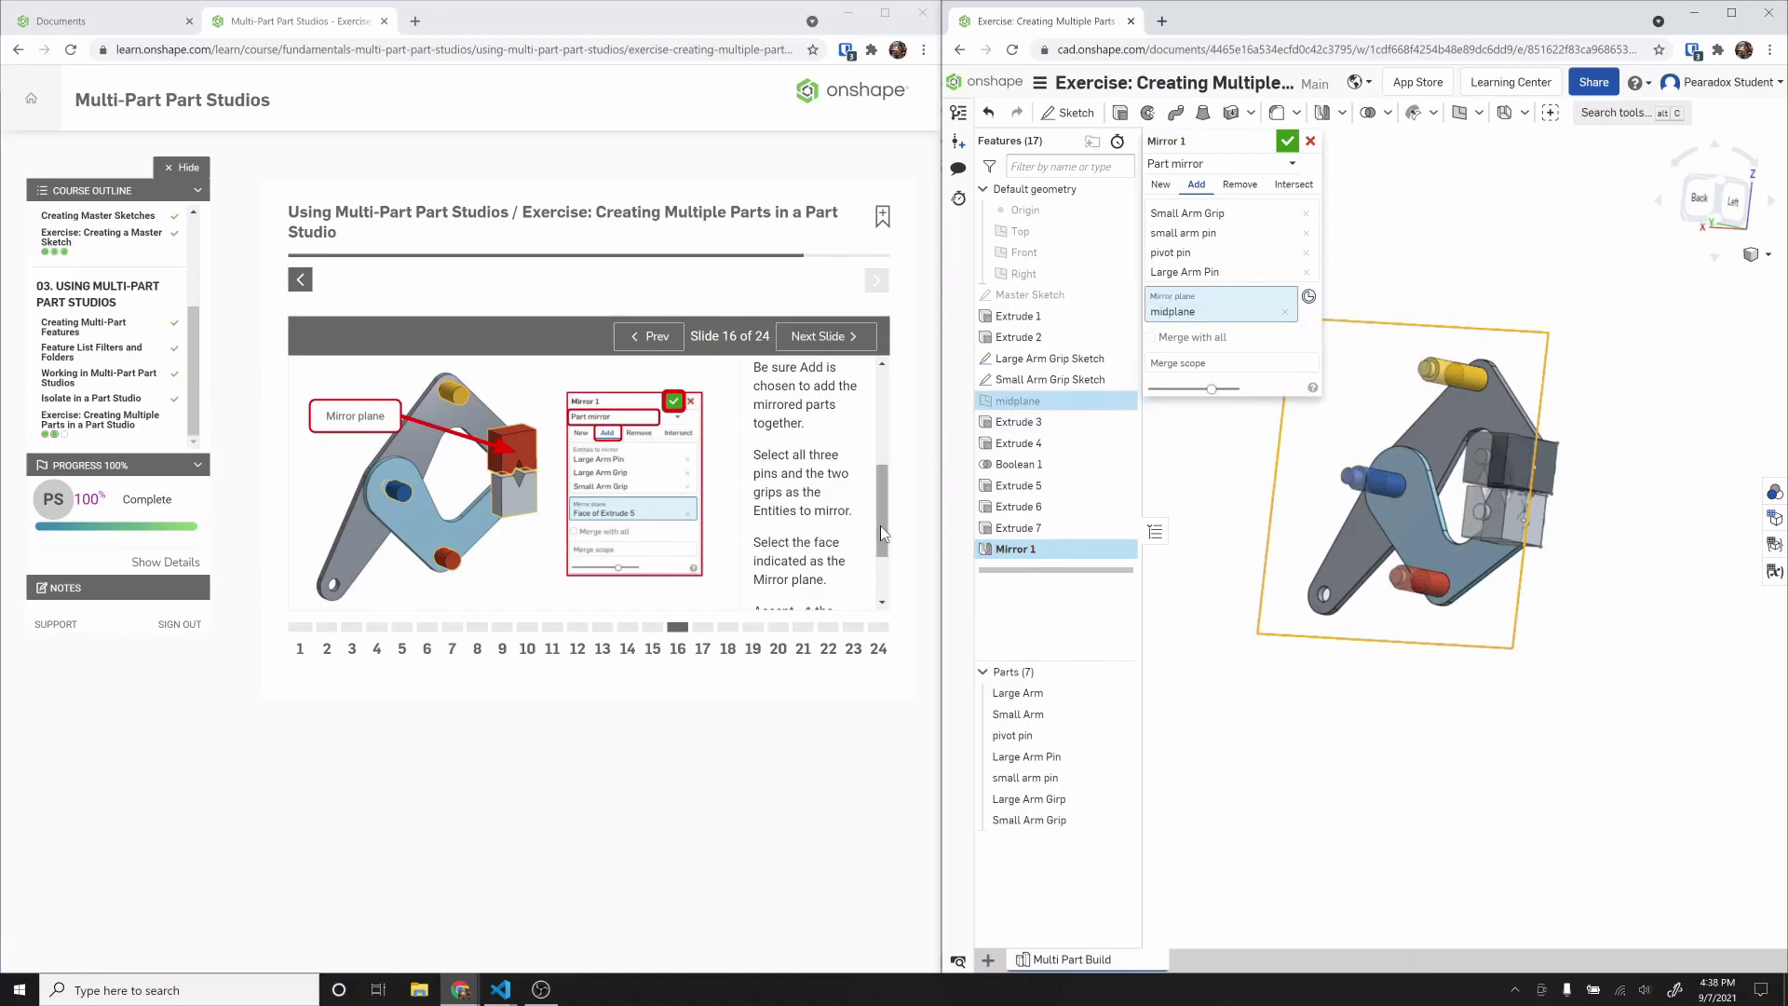
left_click_drag(881, 516, 880, 548)
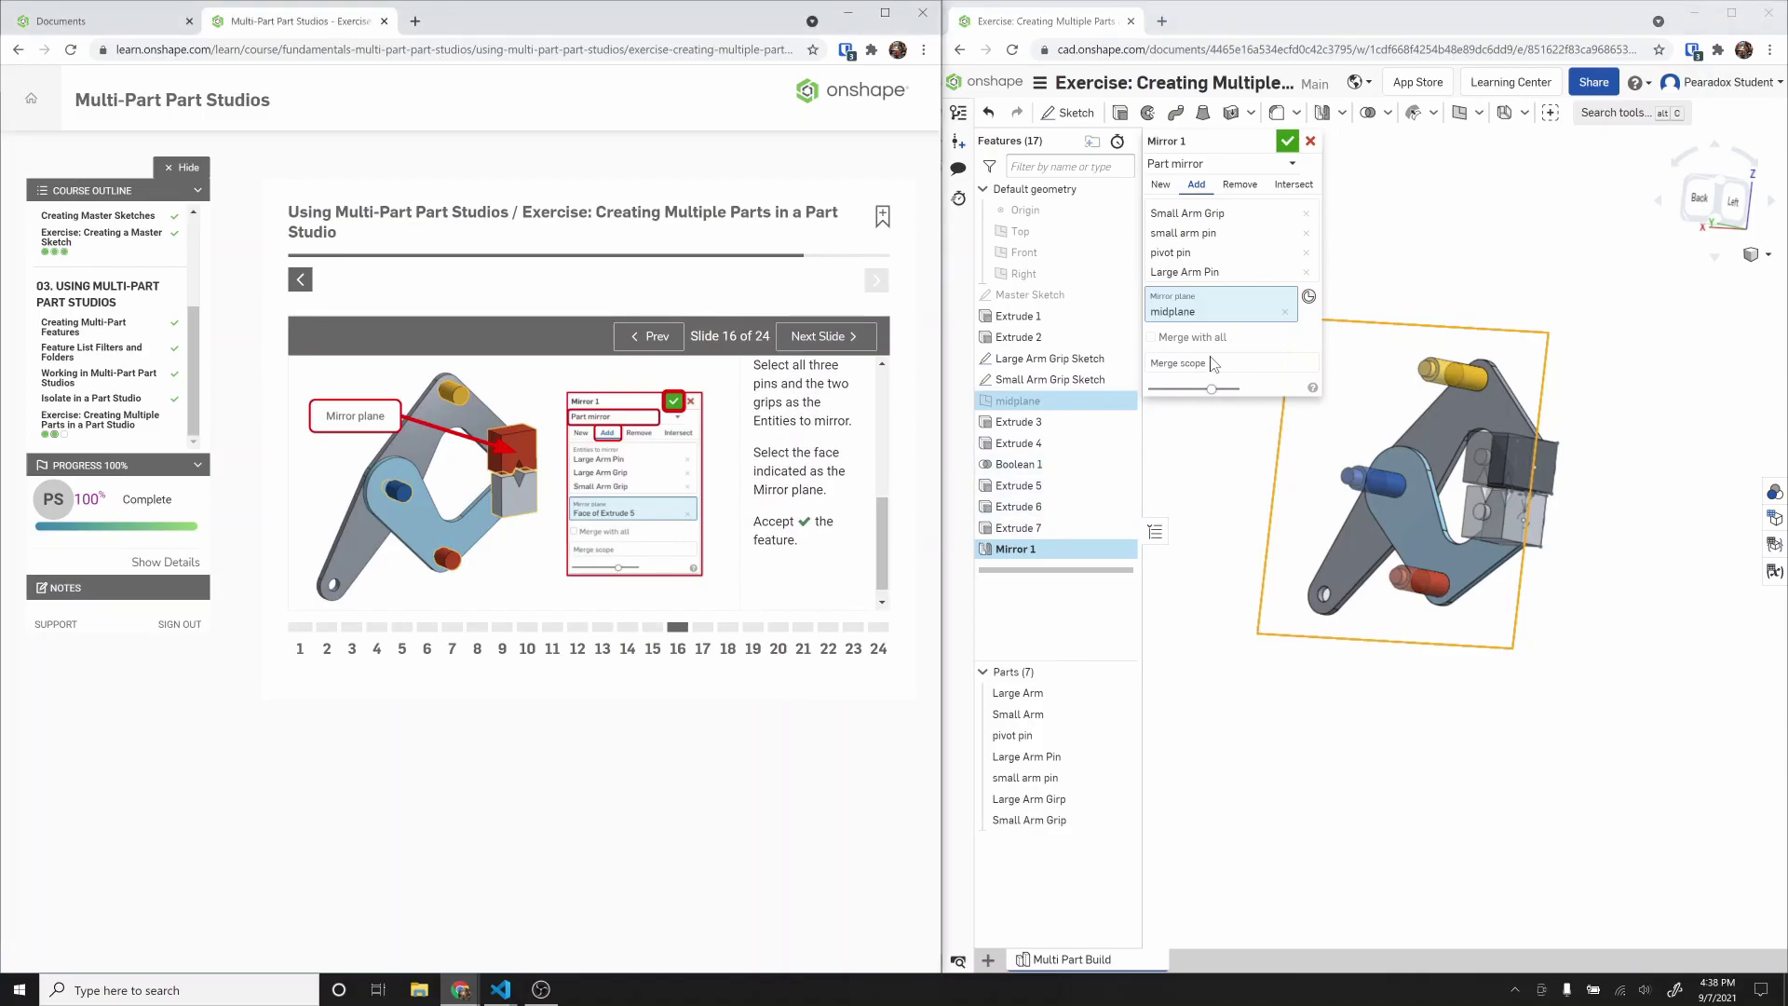
left_click(1287, 141)
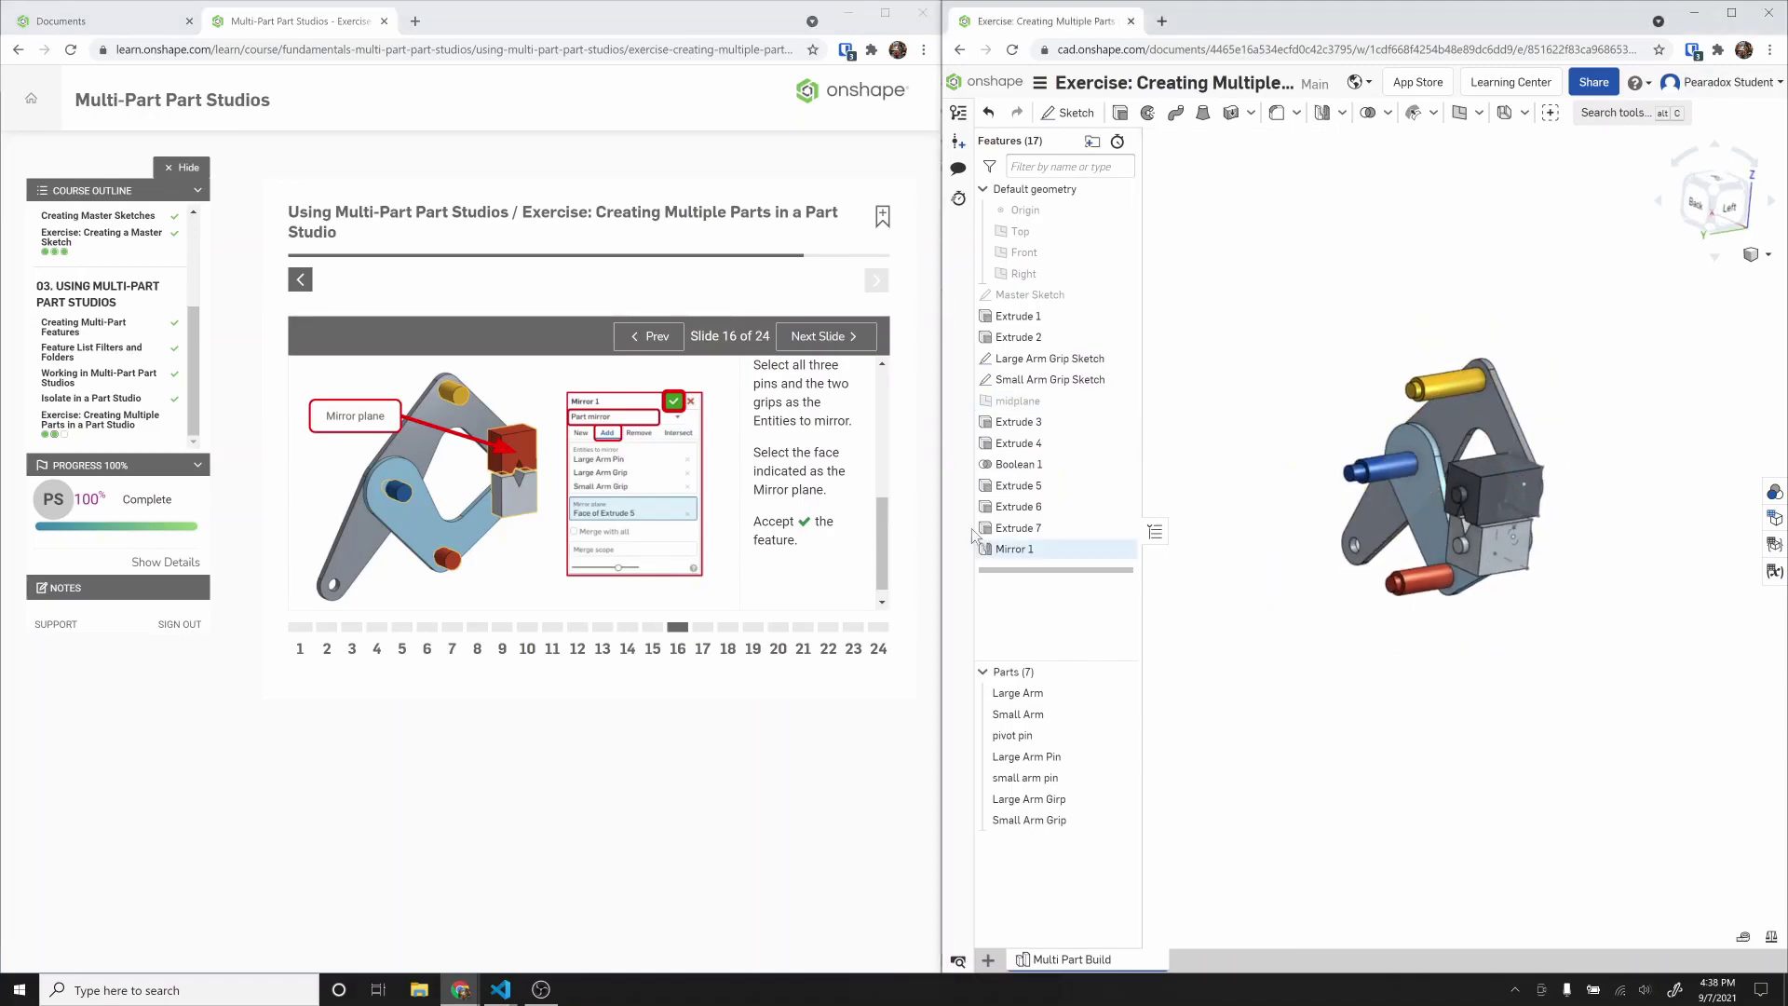
Step: Advance to slide 17 and read the notes on the mirrored model and the Add option
left_click(828, 340)
left_click(828, 340)
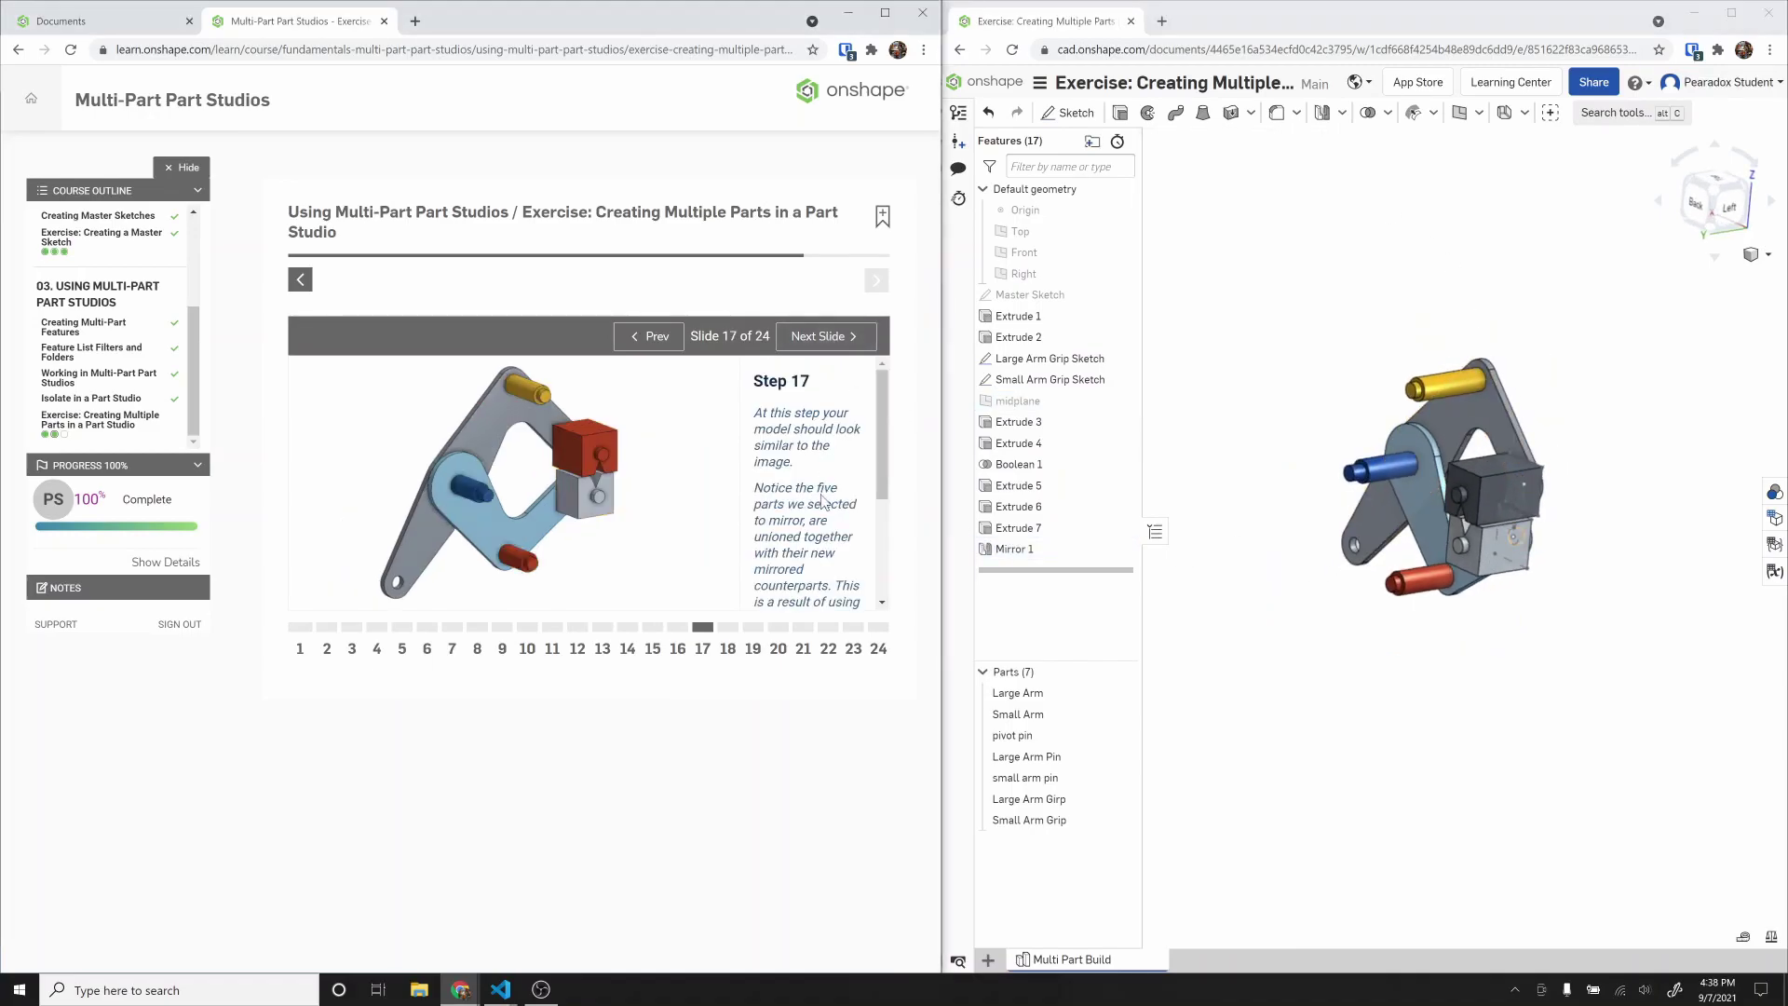
scroll(881, 457, "down", 2)
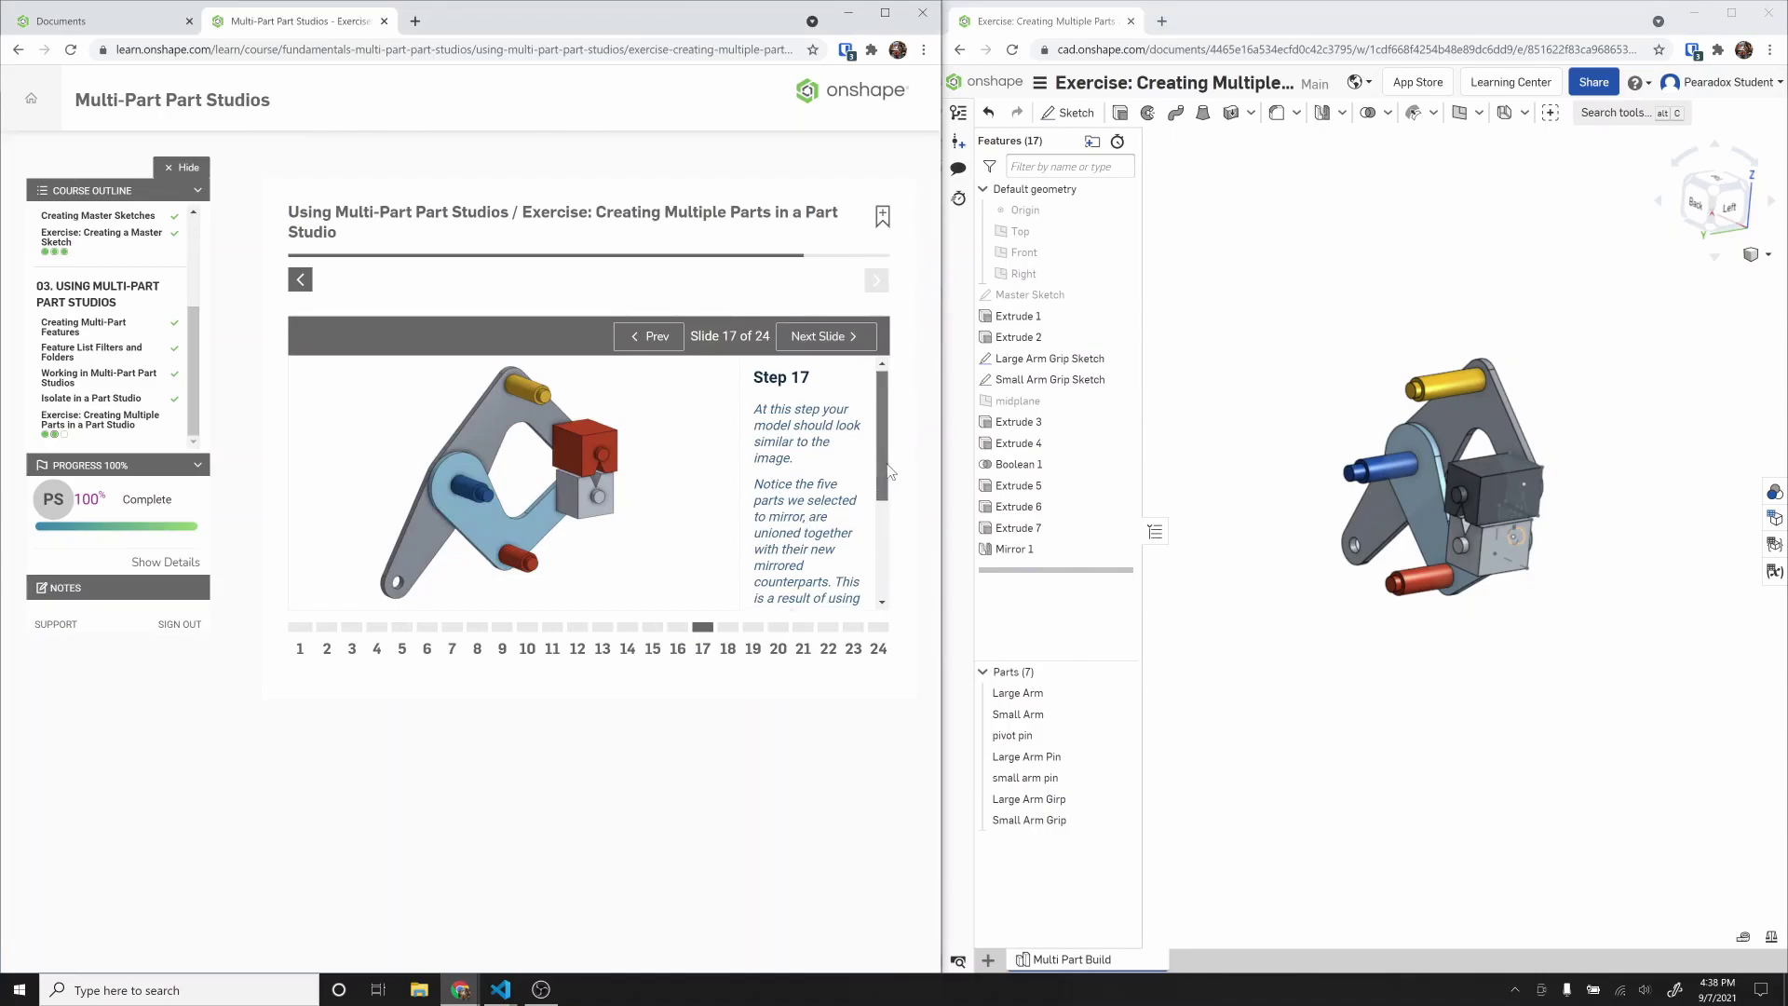
left_click_drag(897, 497, 892, 550)
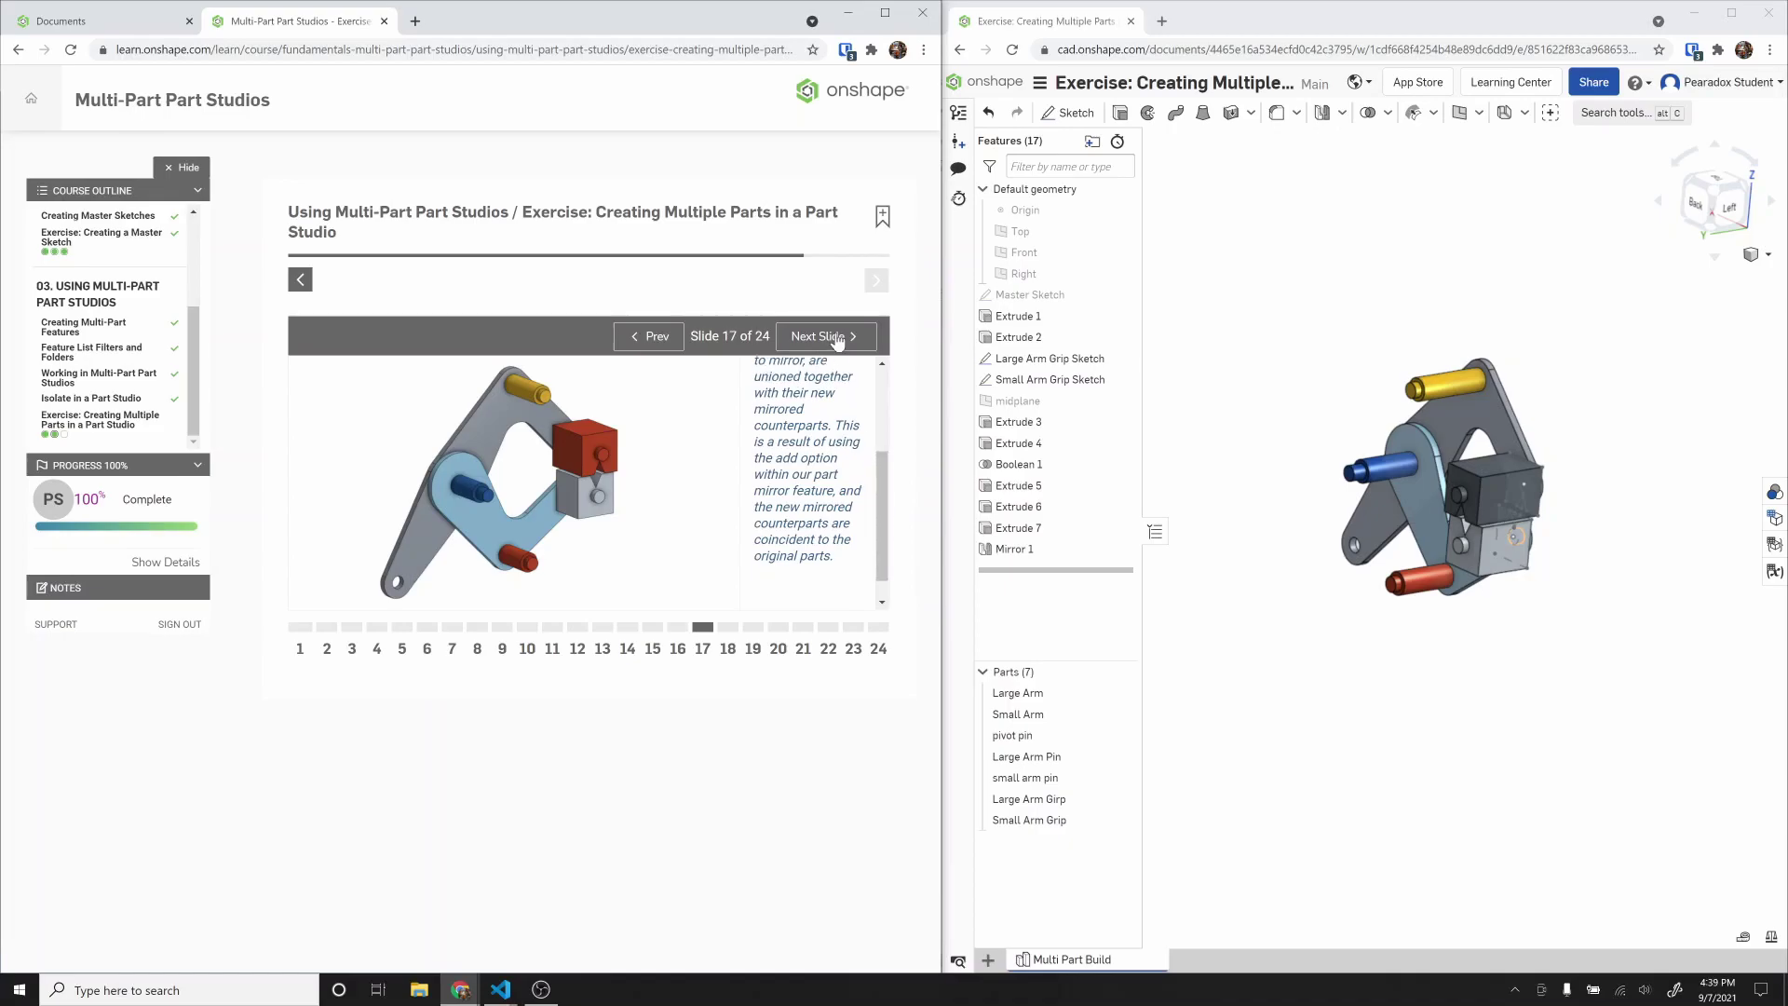
Step: Advance to slide 18 and read the instructions for filleting the grip edges
left_click(830, 339)
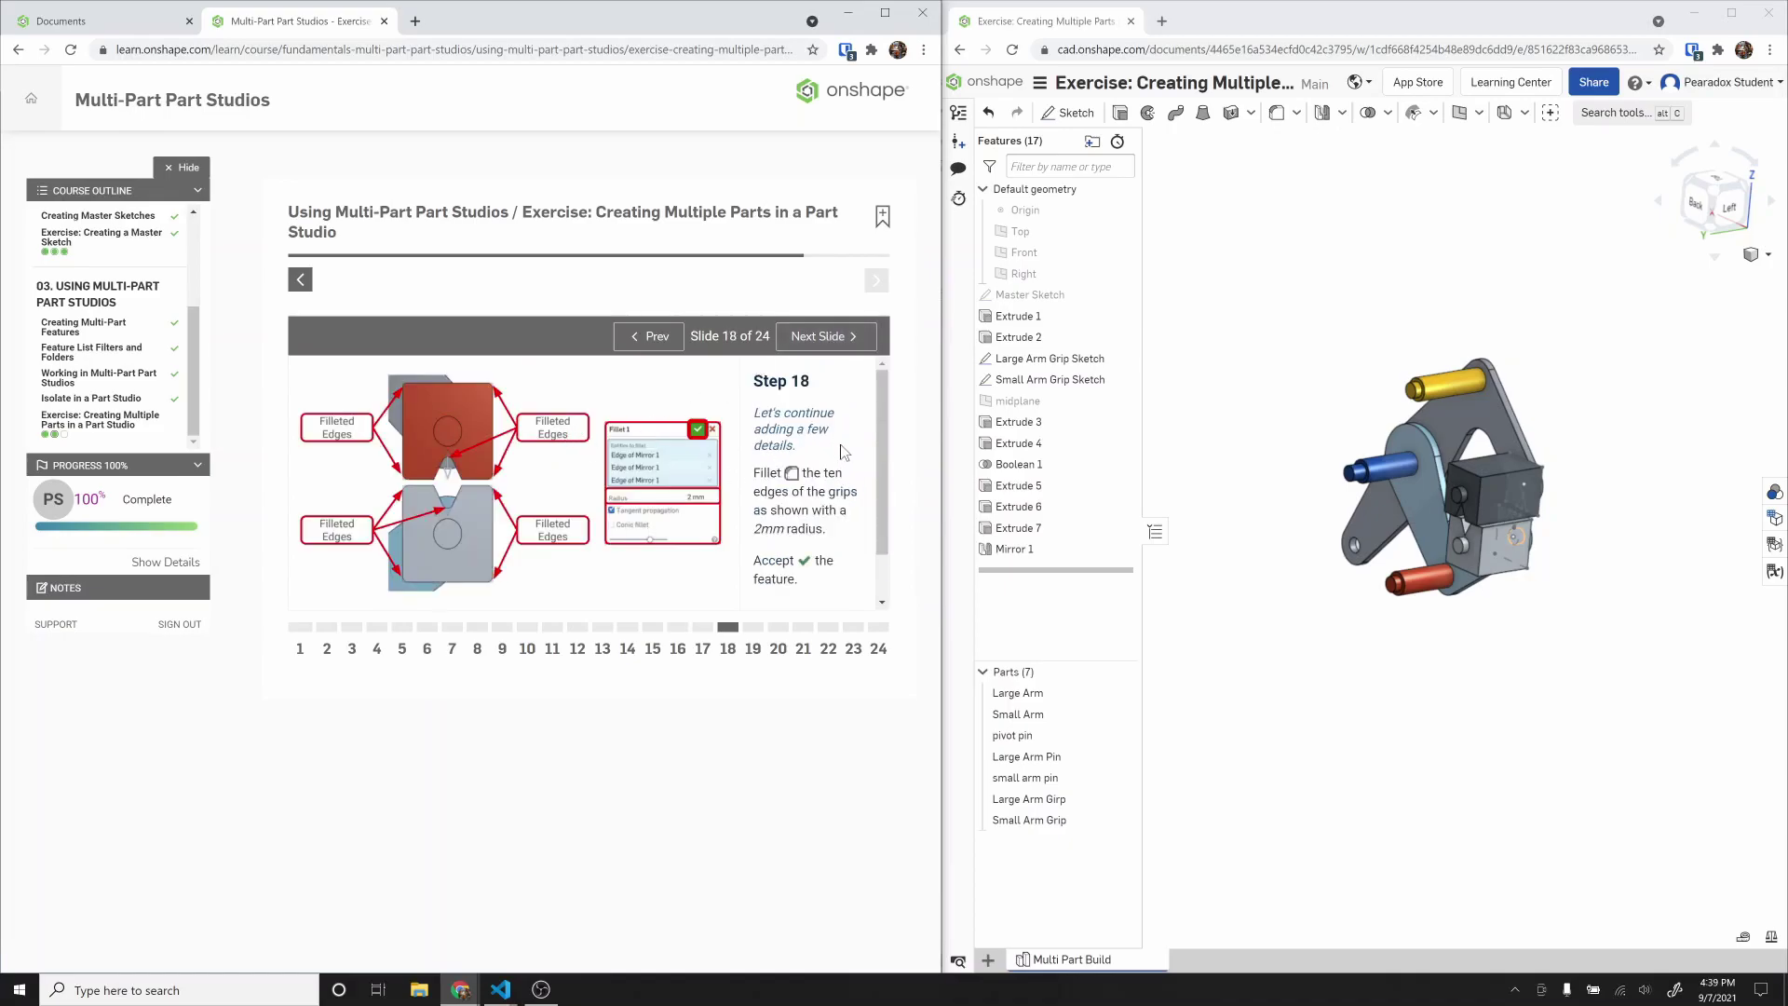
scroll(886, 453, "down", 1)
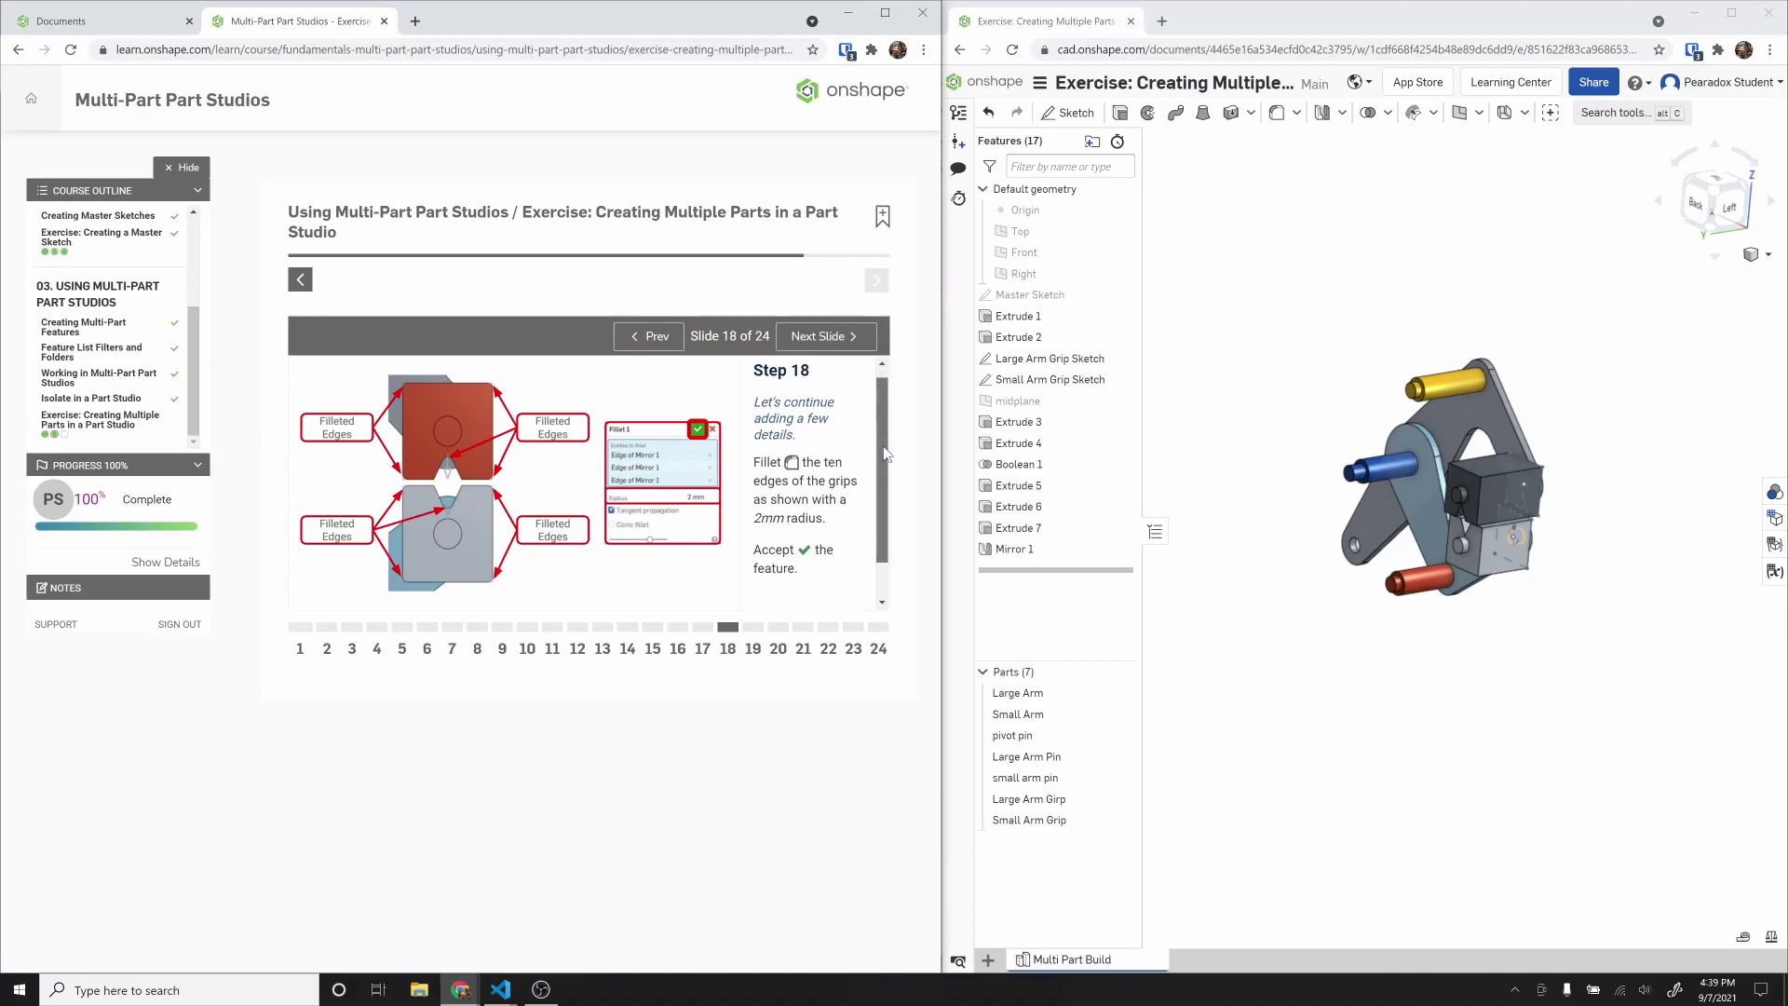
scroll(886, 453, "down", 1)
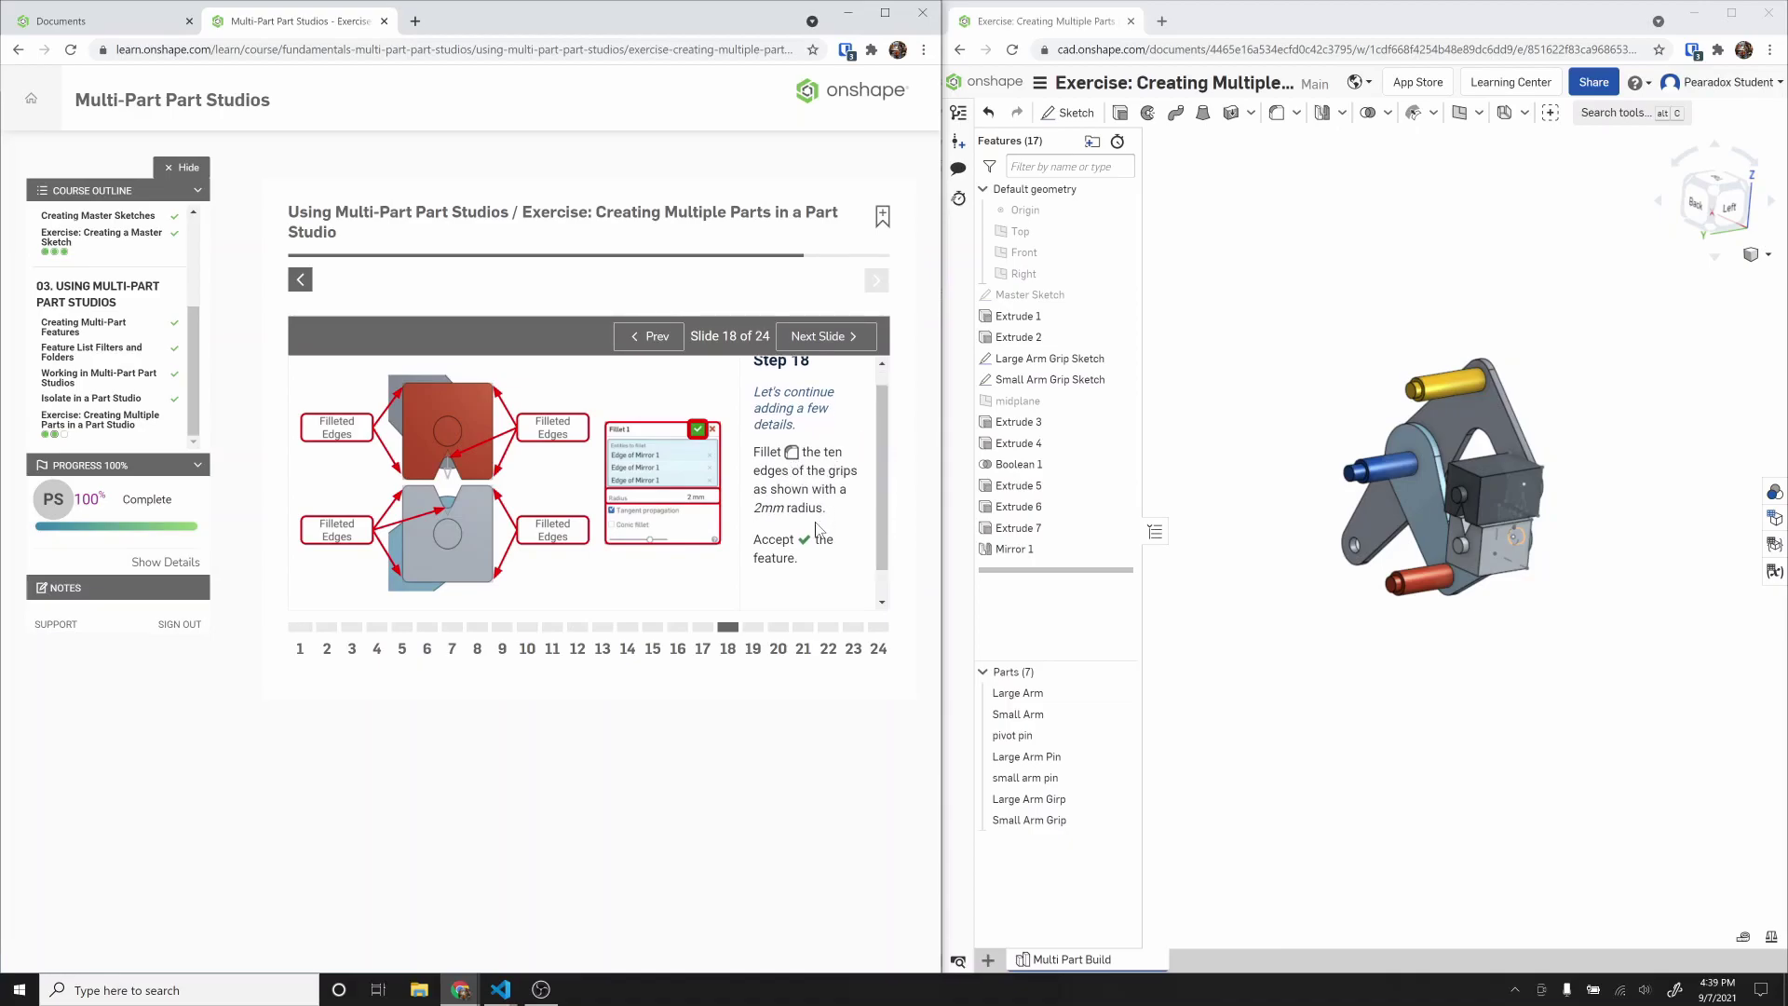
Step: Start an edge fillet and select the outer corner edges of both the large and small arm grips
left_click(1279, 115)
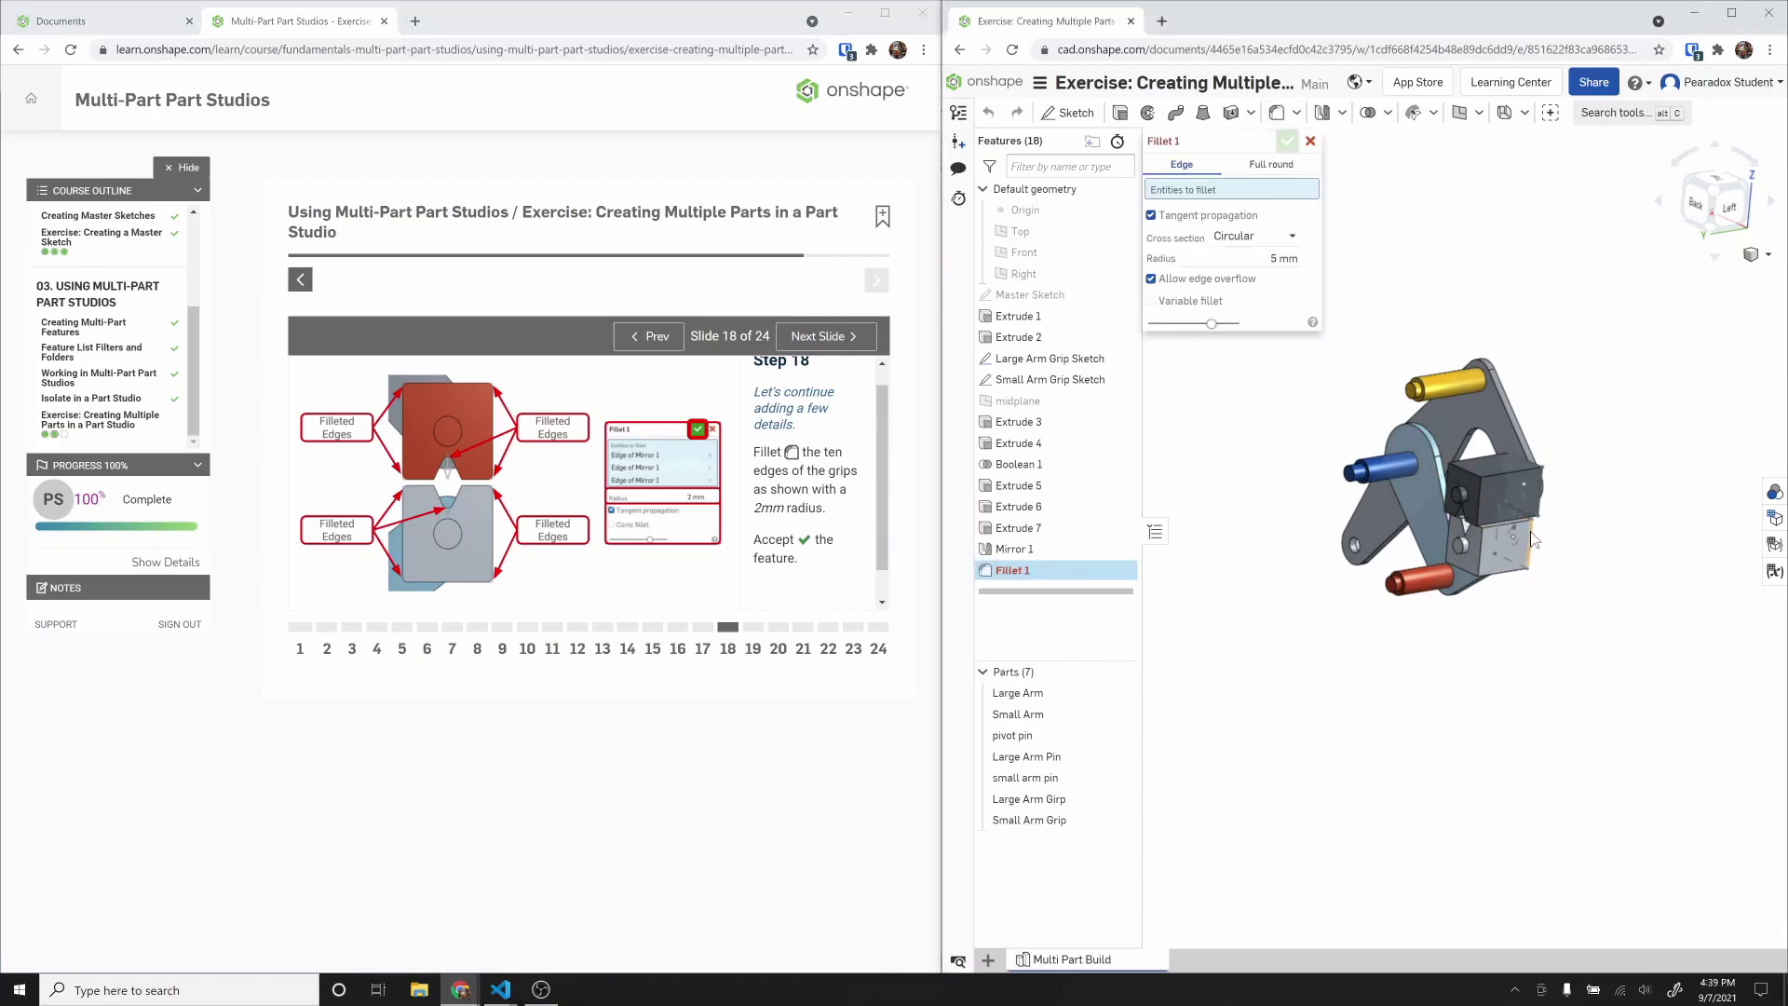
right_click_drag(1532, 538, 1581, 524)
scroll(1612, 504, "up", 5)
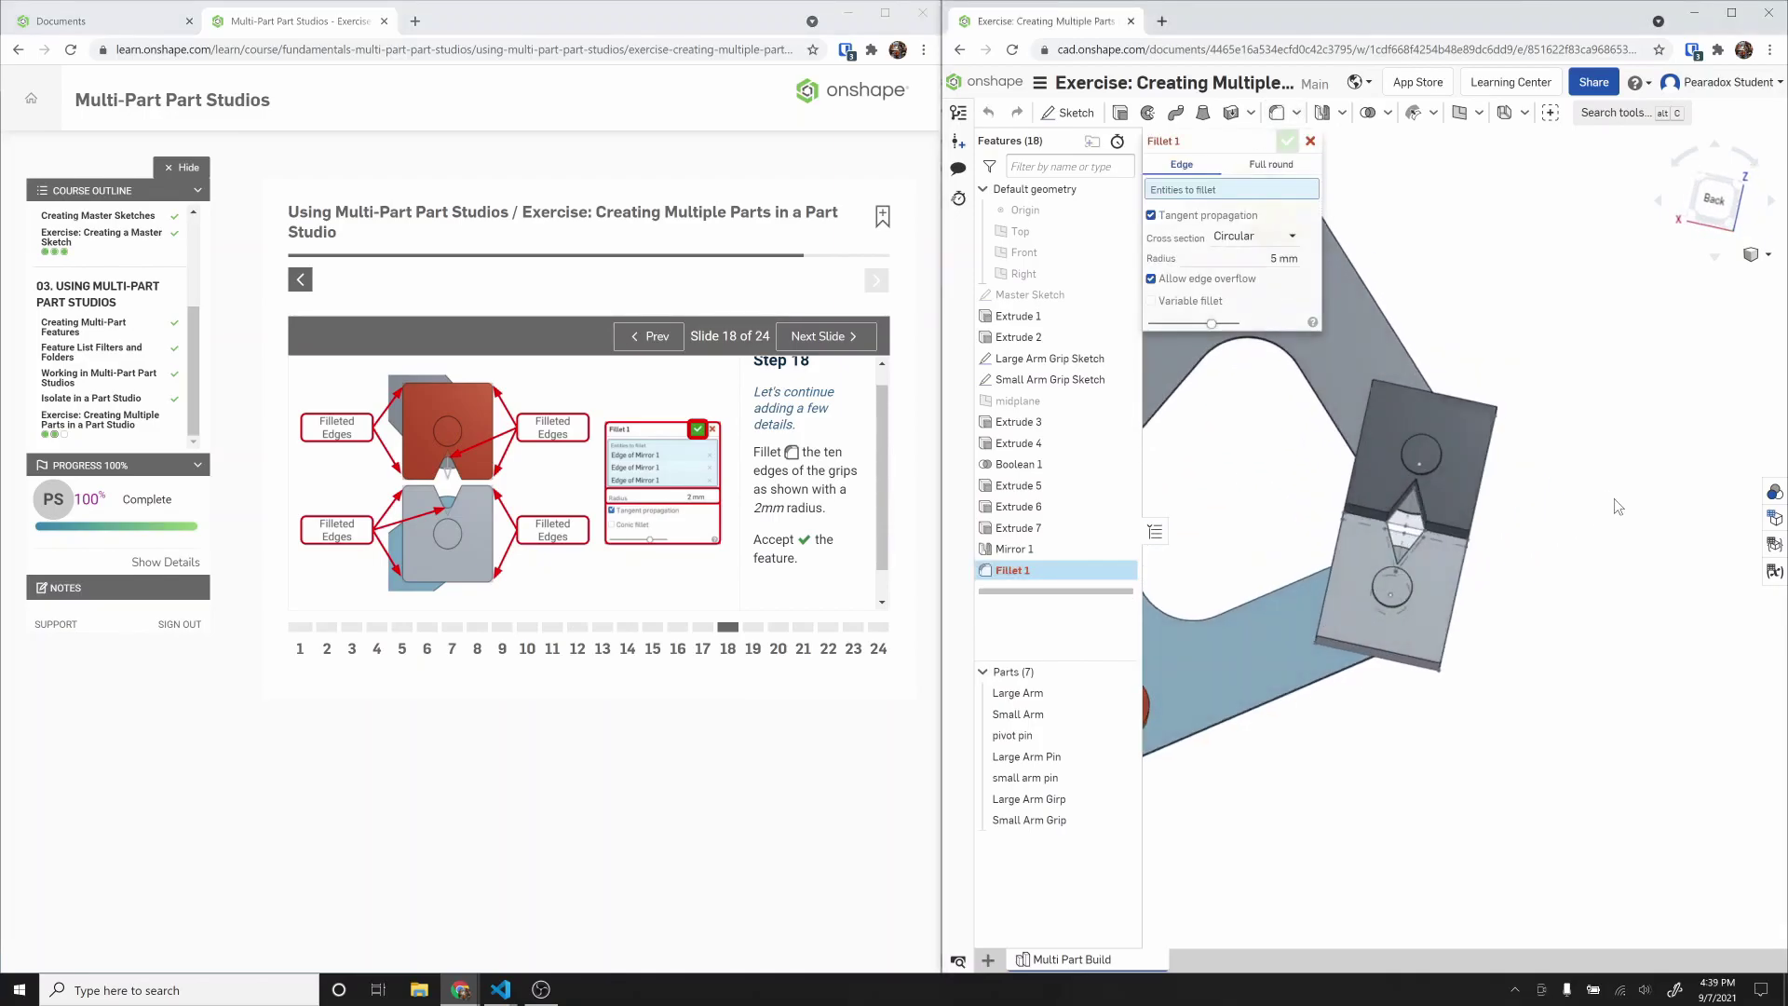
right_click_drag(1385, 397, 1399, 396)
left_click(1366, 378)
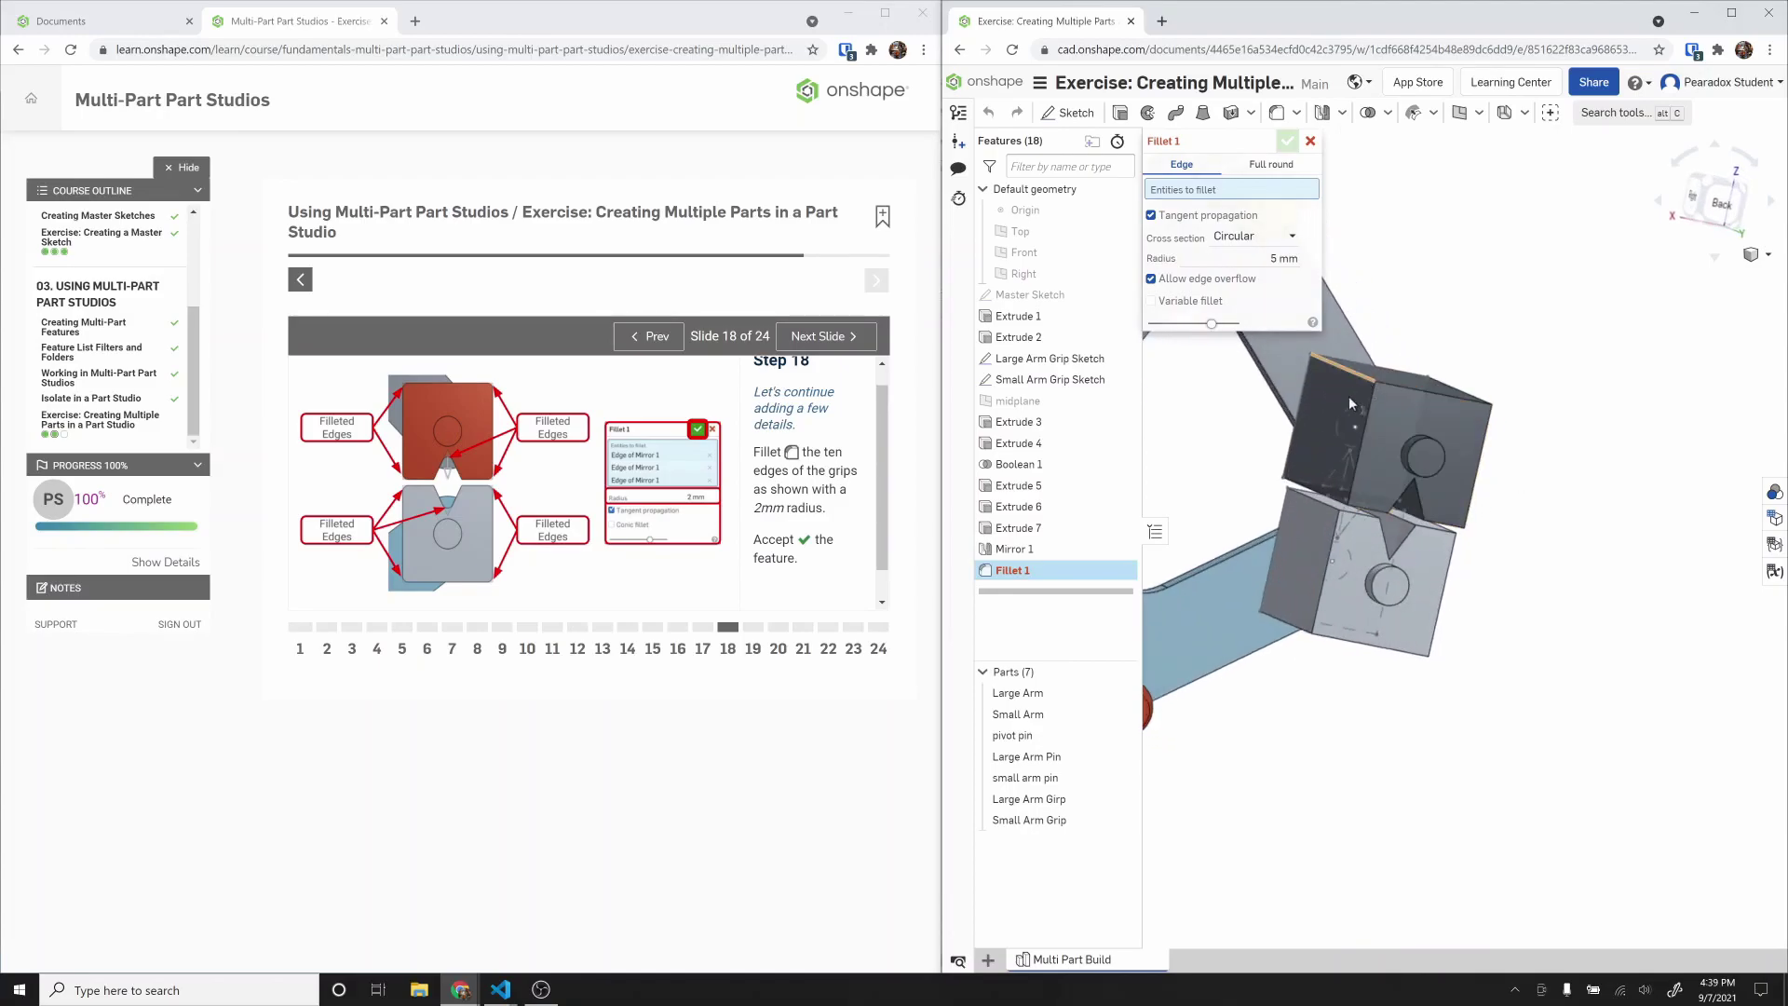
left_click(1318, 503)
left_click(1314, 496)
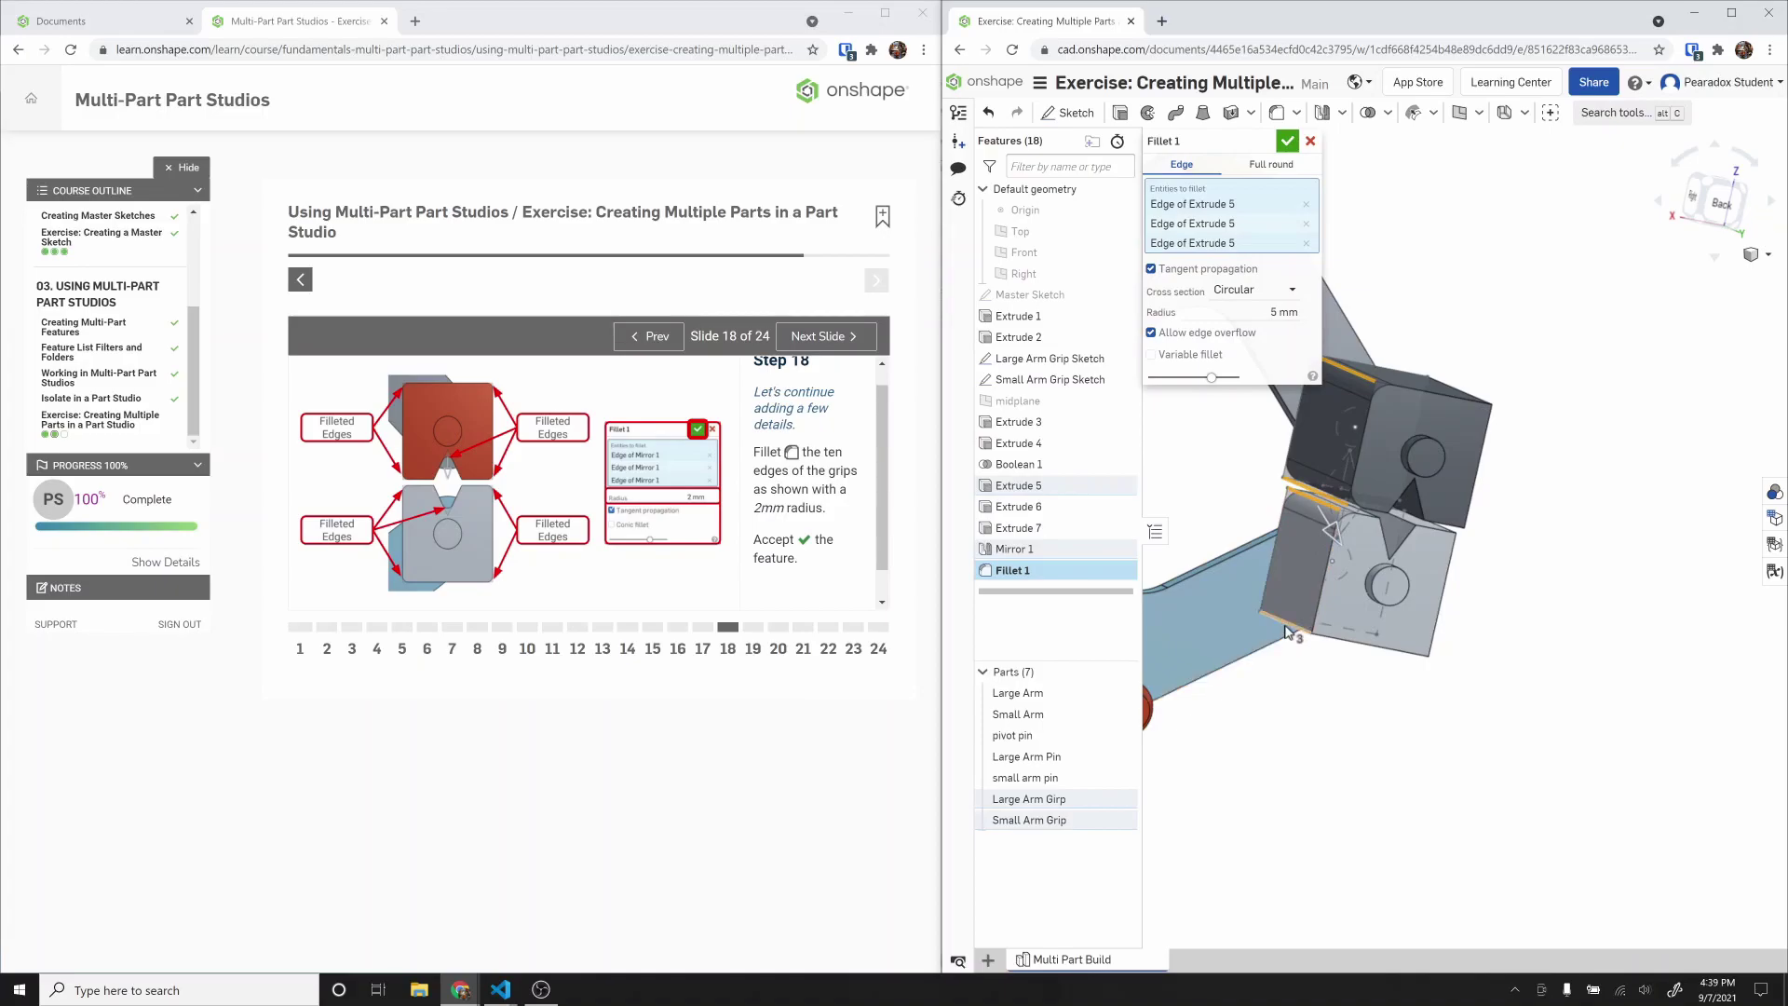
left_click(1345, 641)
right_click_drag(1346, 641, 1367, 624)
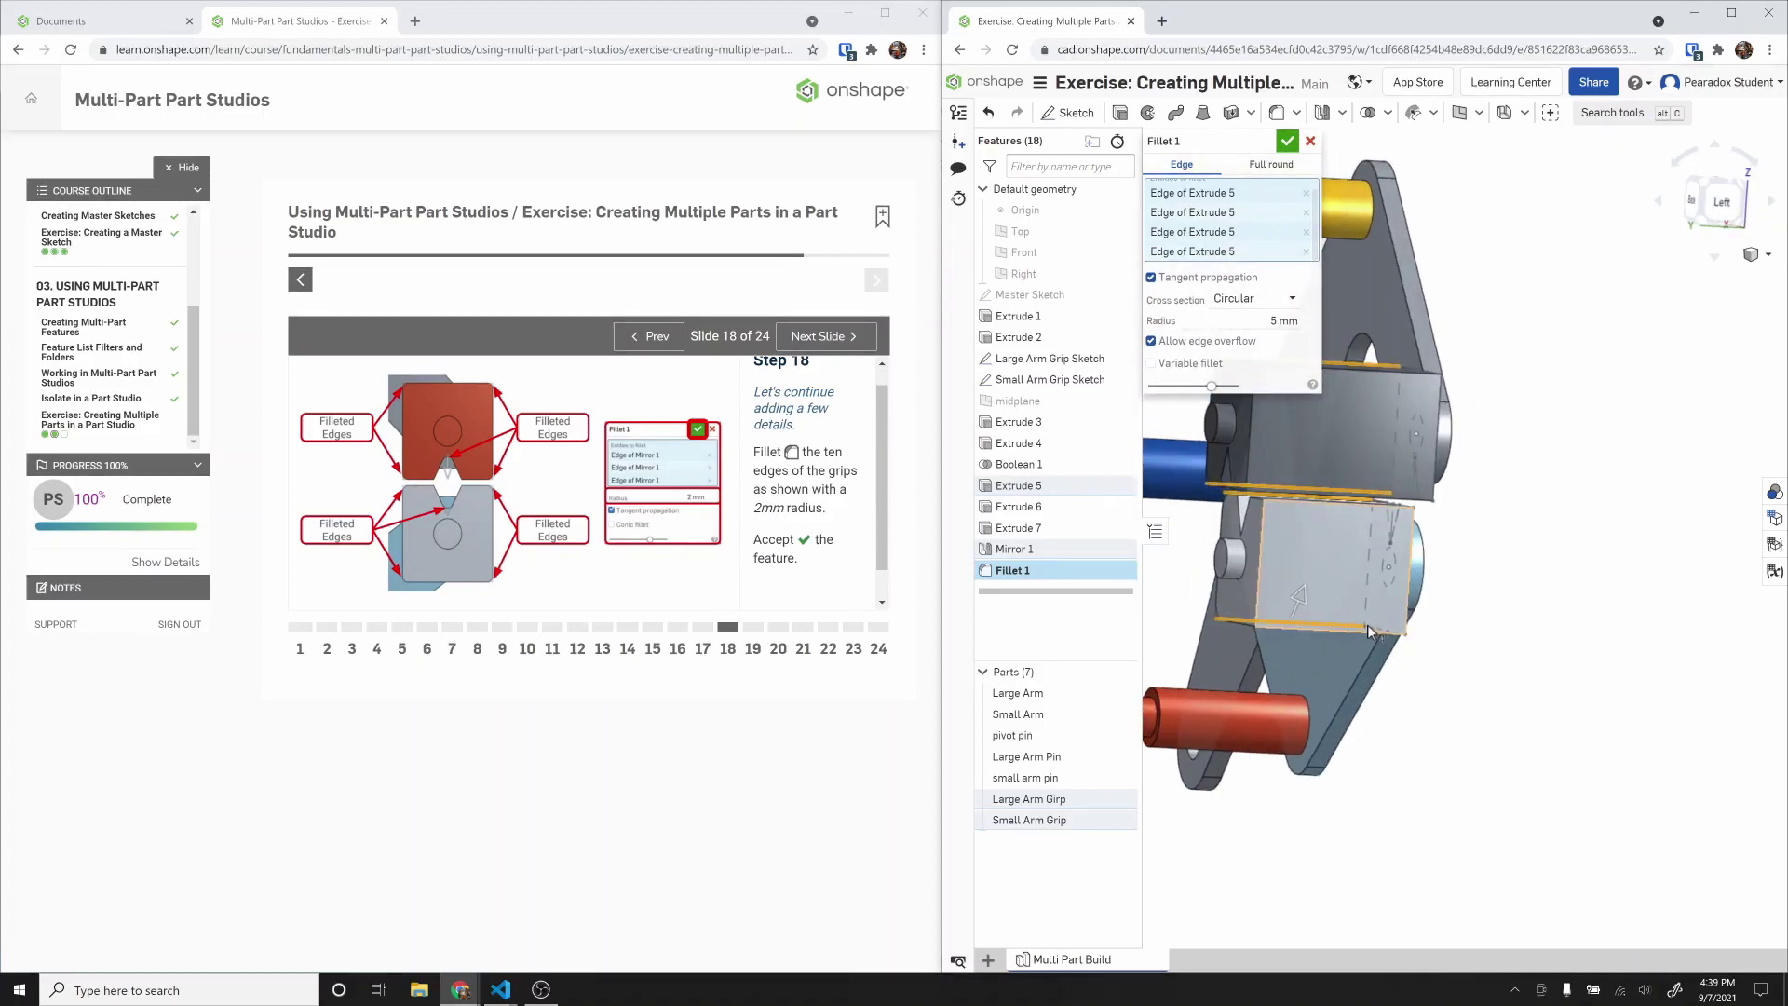
left_click(1360, 633)
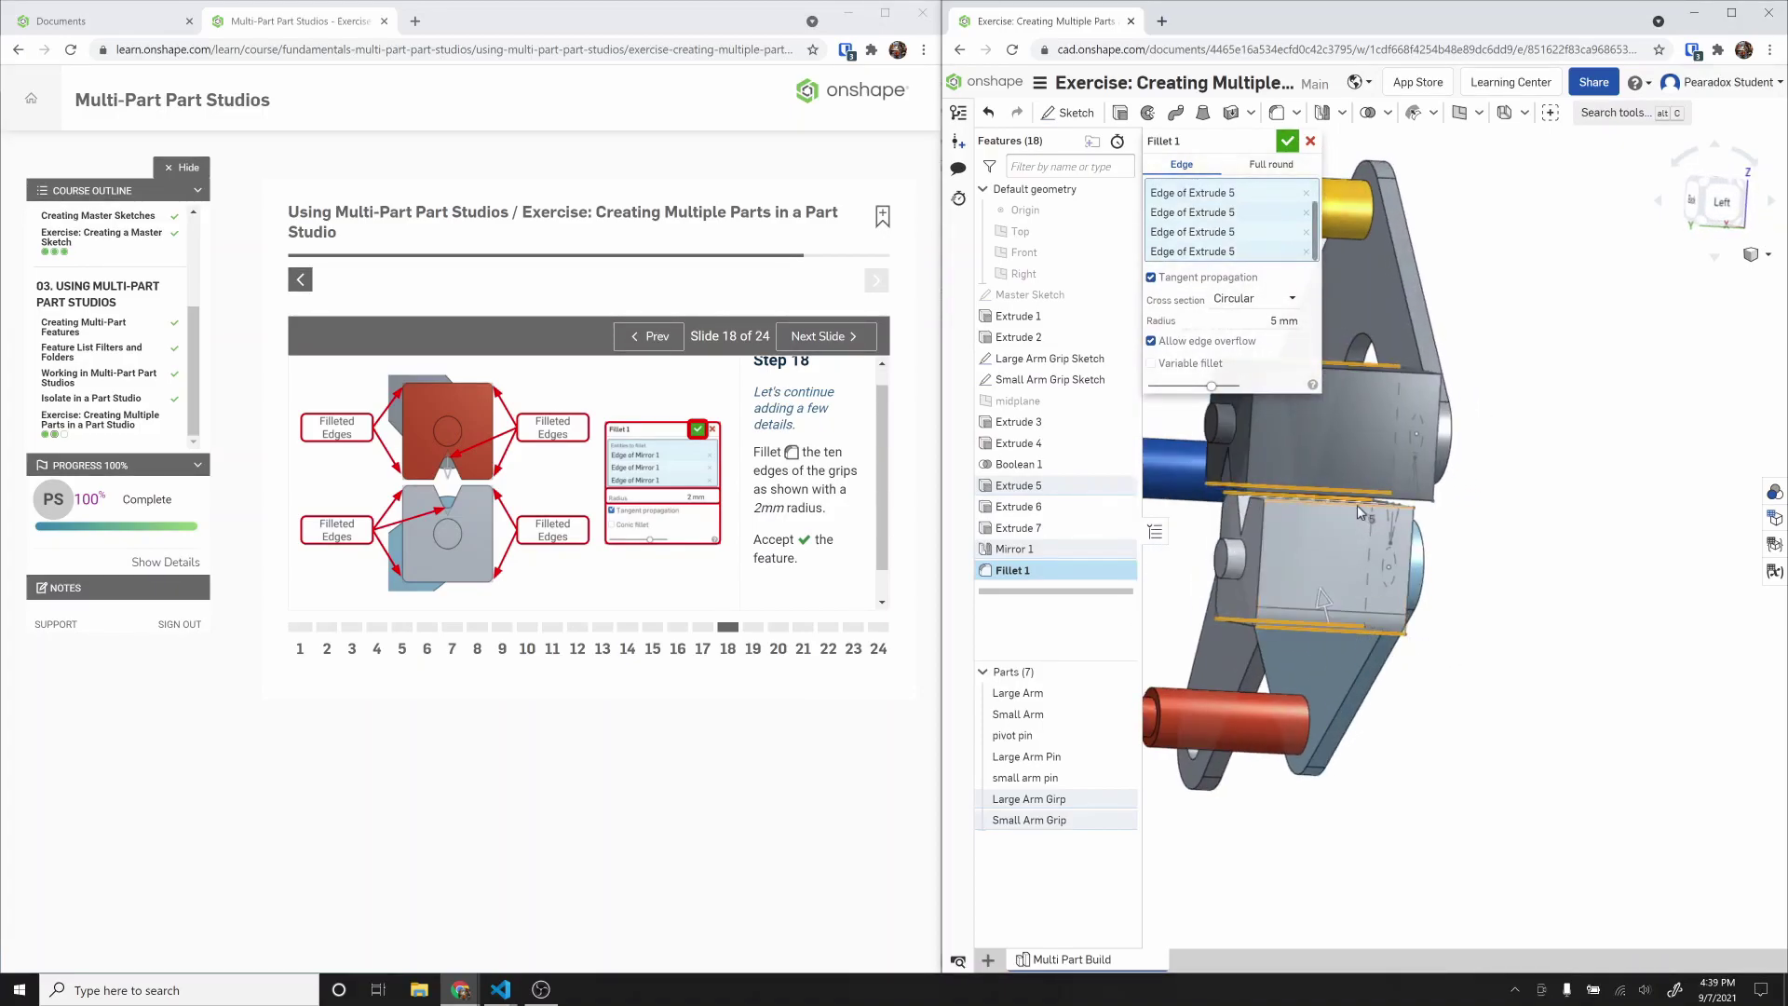
right_click_drag(1361, 490, 1395, 485)
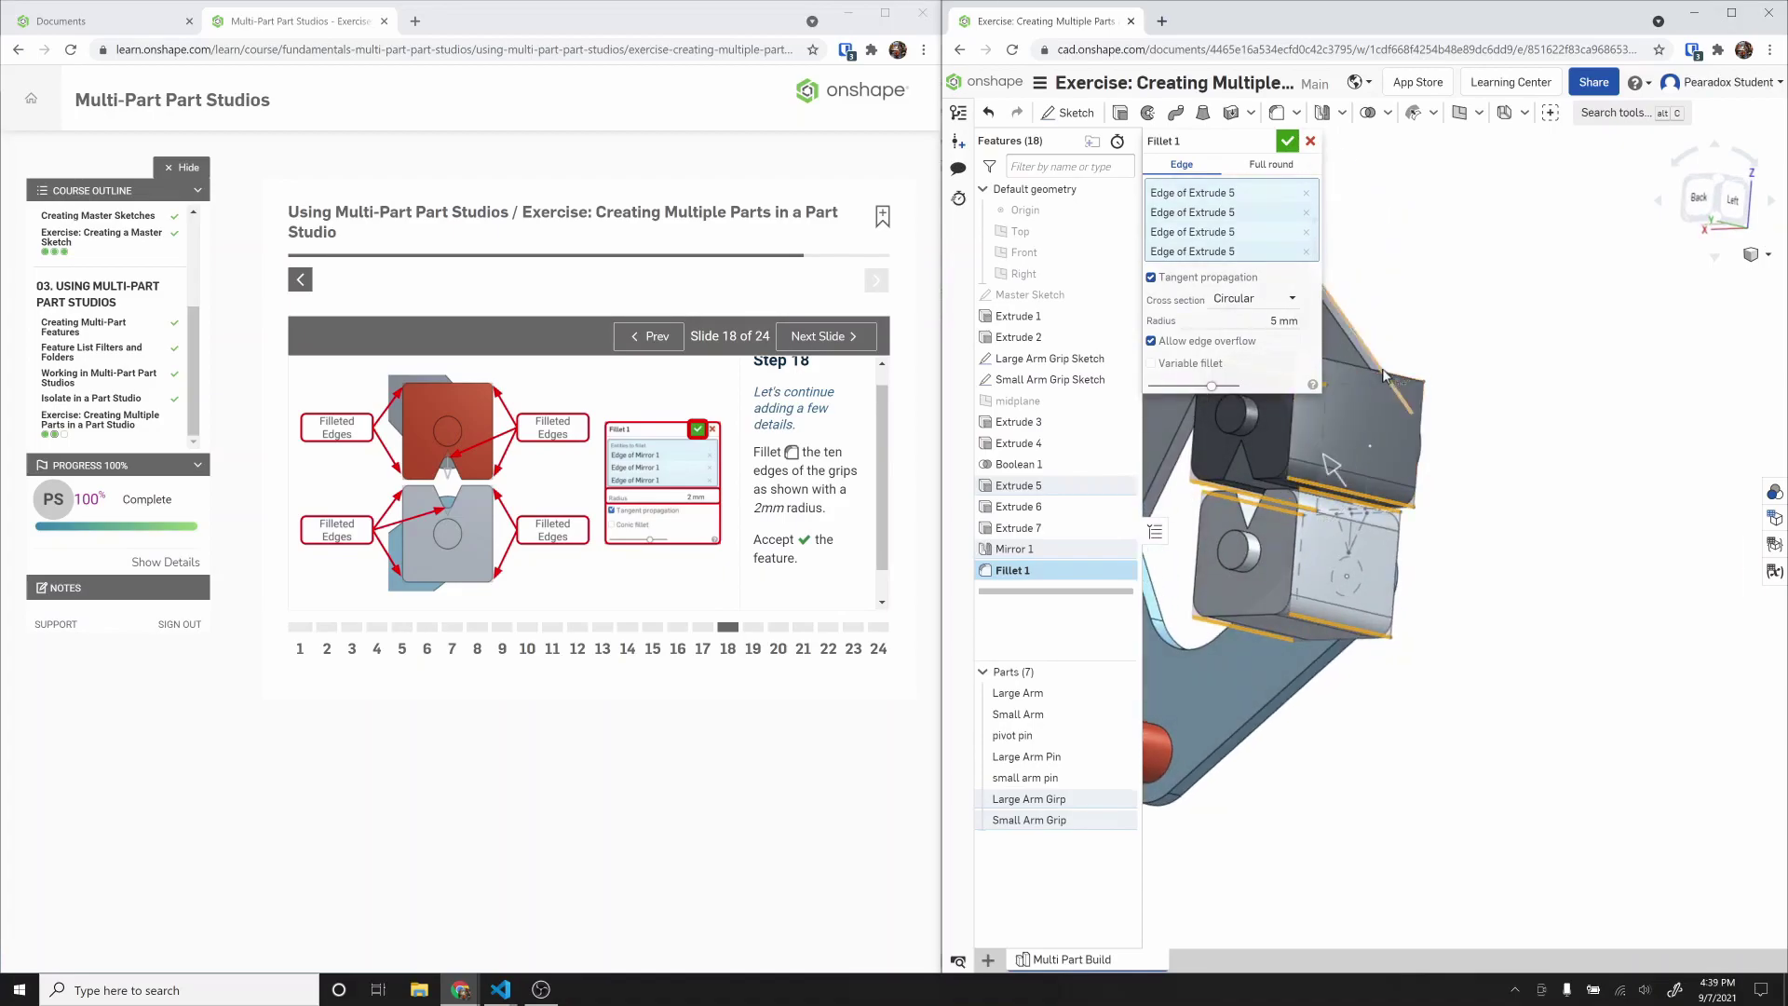
Step: Add the inner edges of the grips' V-shaped notches to the fillet selection
right_click_drag(1379, 373, 1548, 438)
scroll(1356, 451, "up", 4)
right_click_drag(1356, 451, 1356, 501)
left_click(1357, 494)
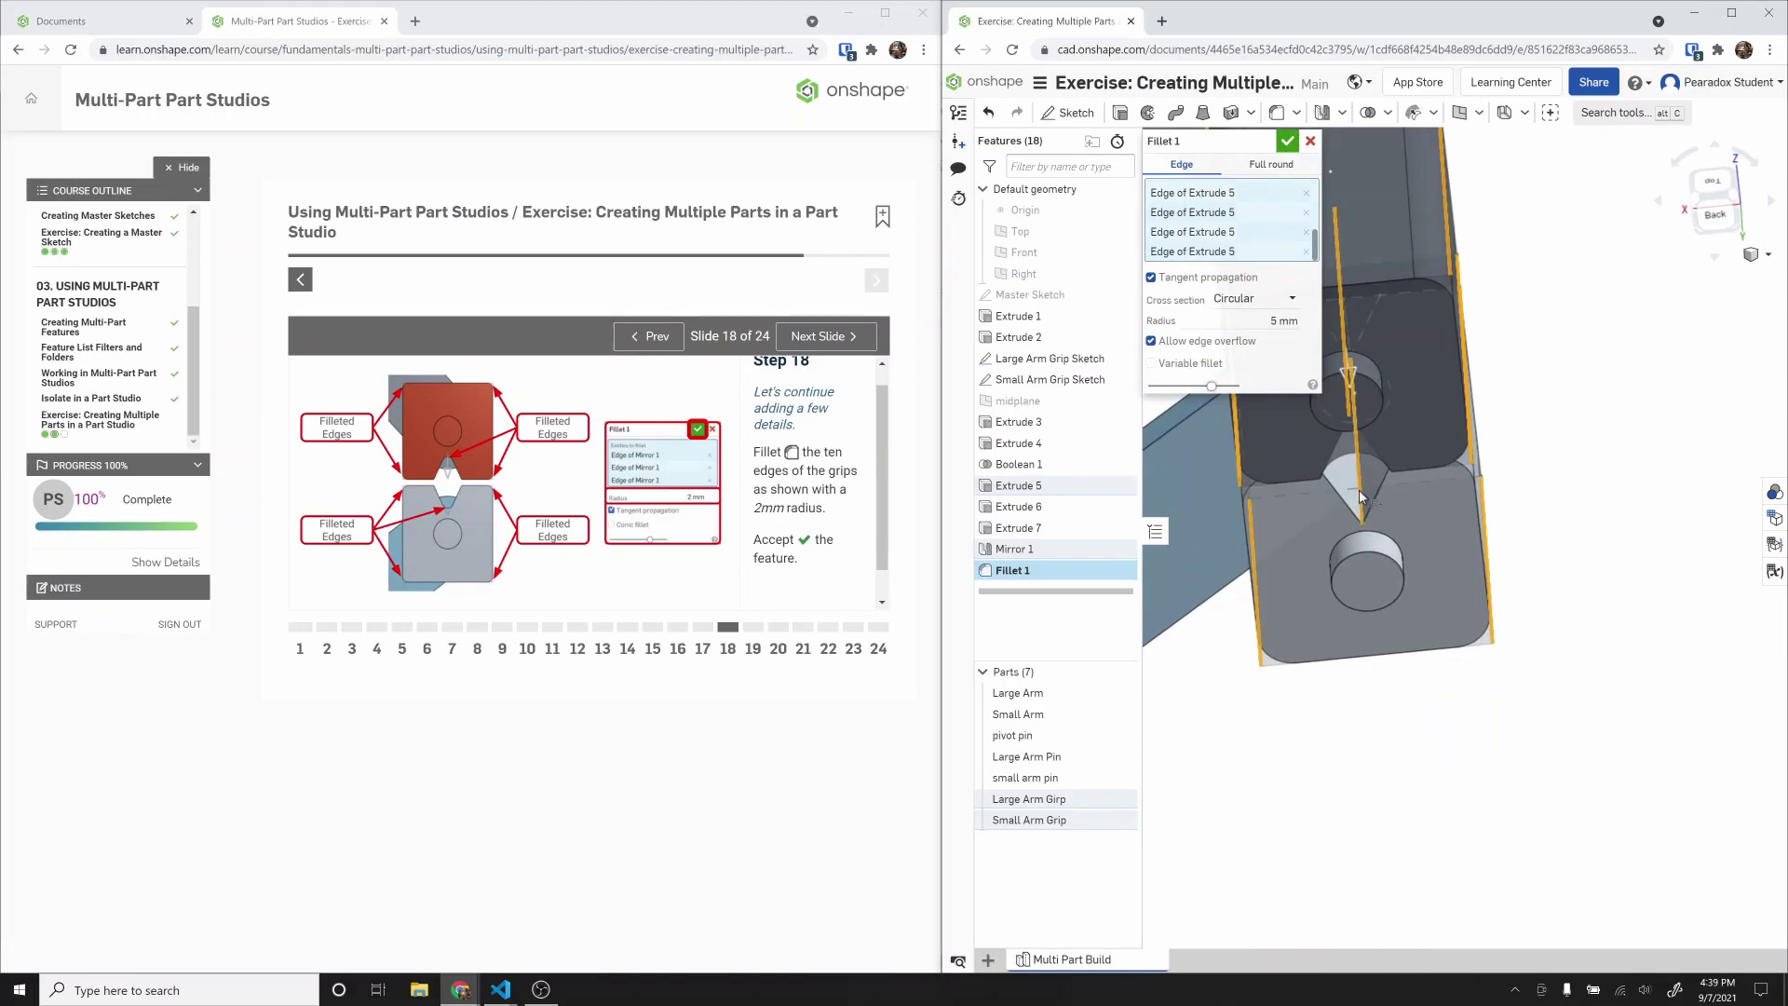
Step: Set the fillet radius to 2 mm, turn off Allow edge overflow, and accept the fillet
left_click(1281, 320)
key("Return")
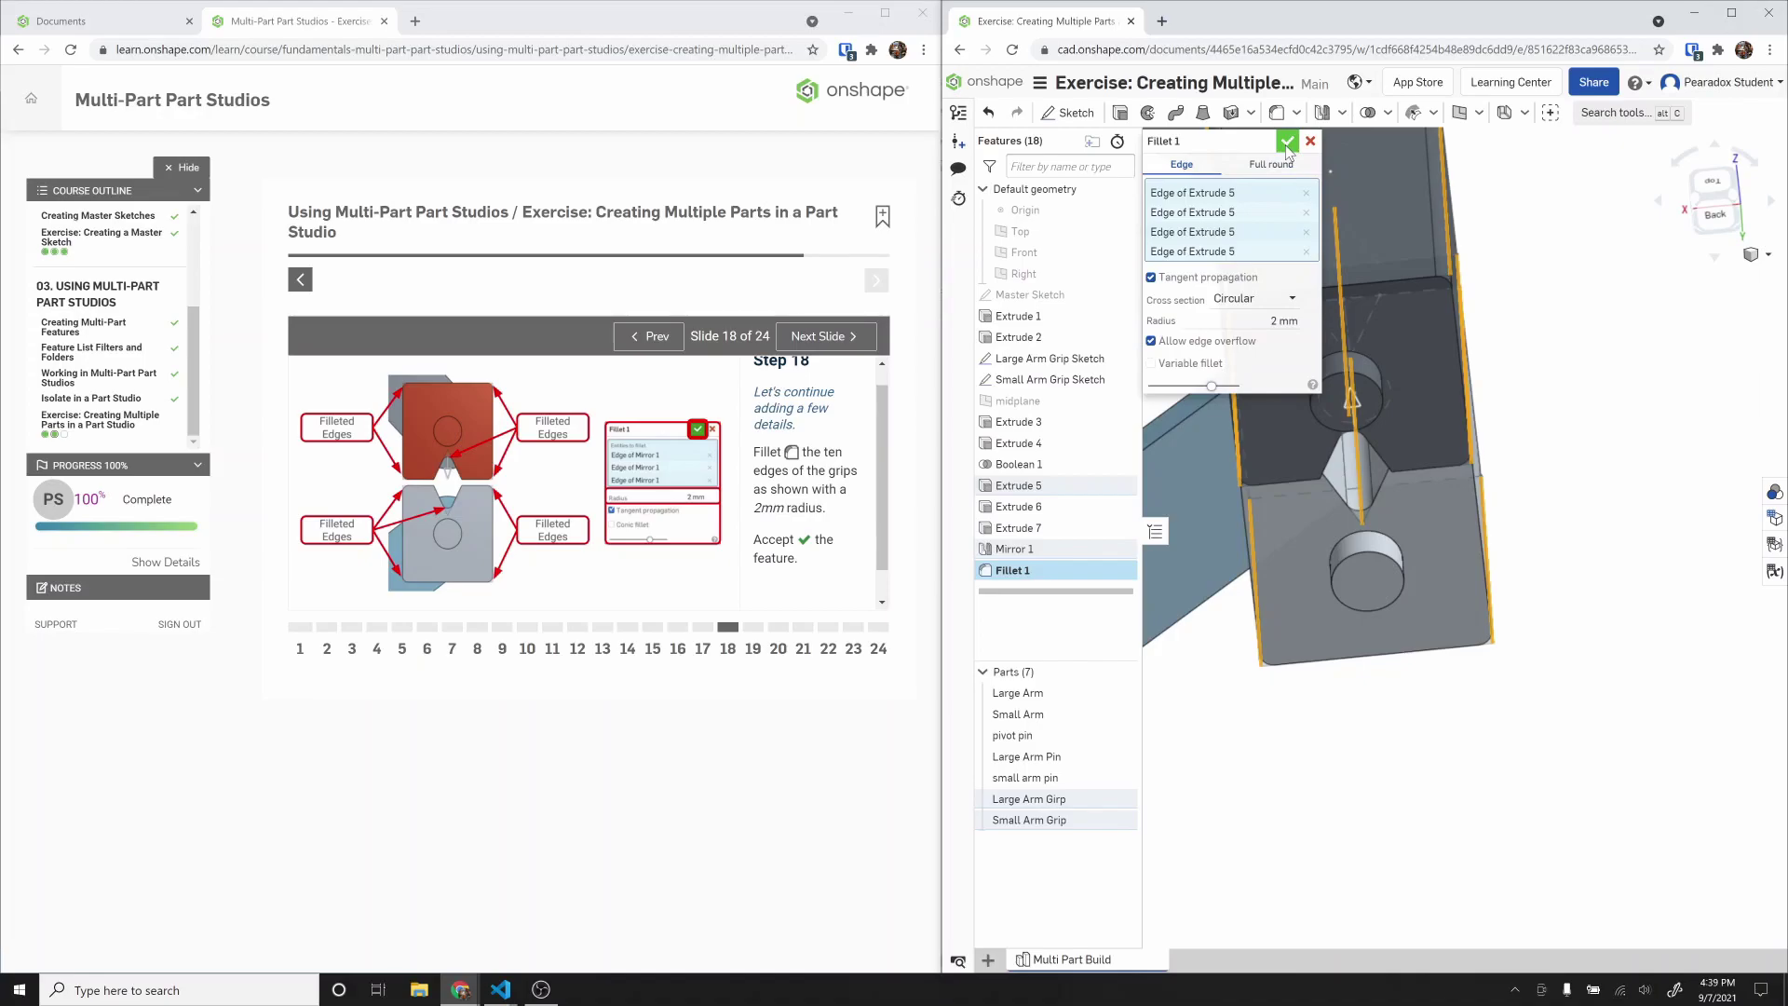
left_click(1219, 348)
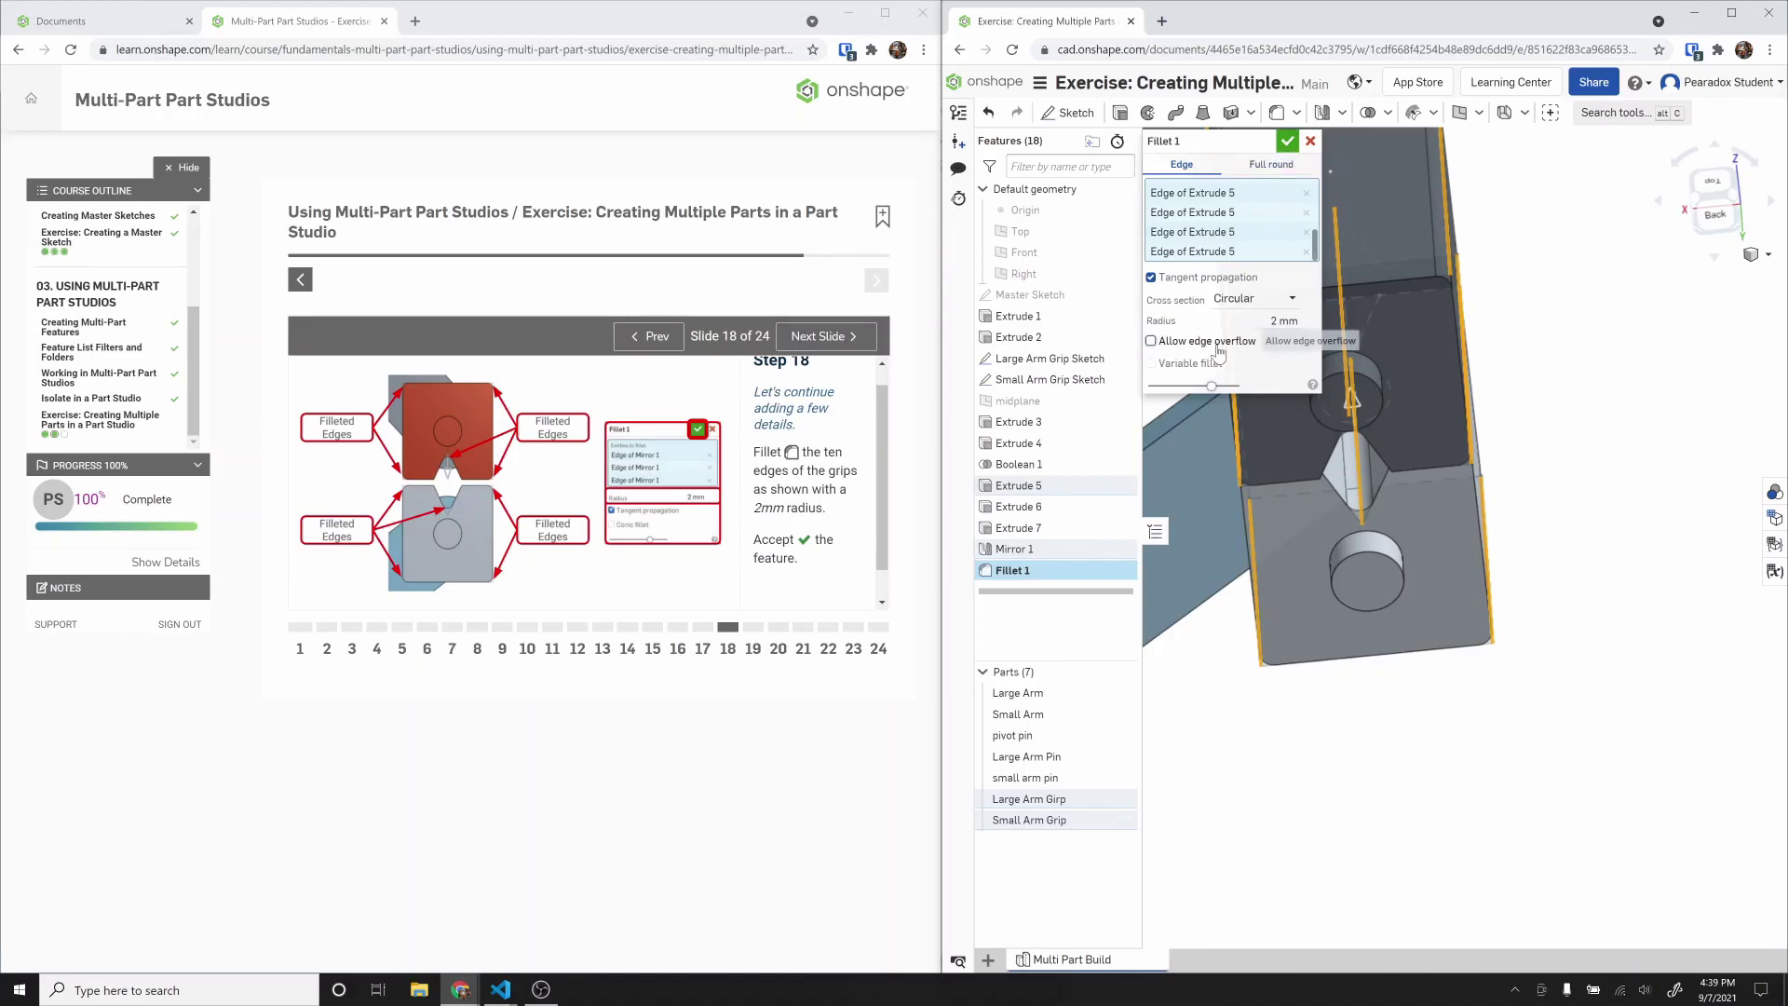
left_click(1287, 141)
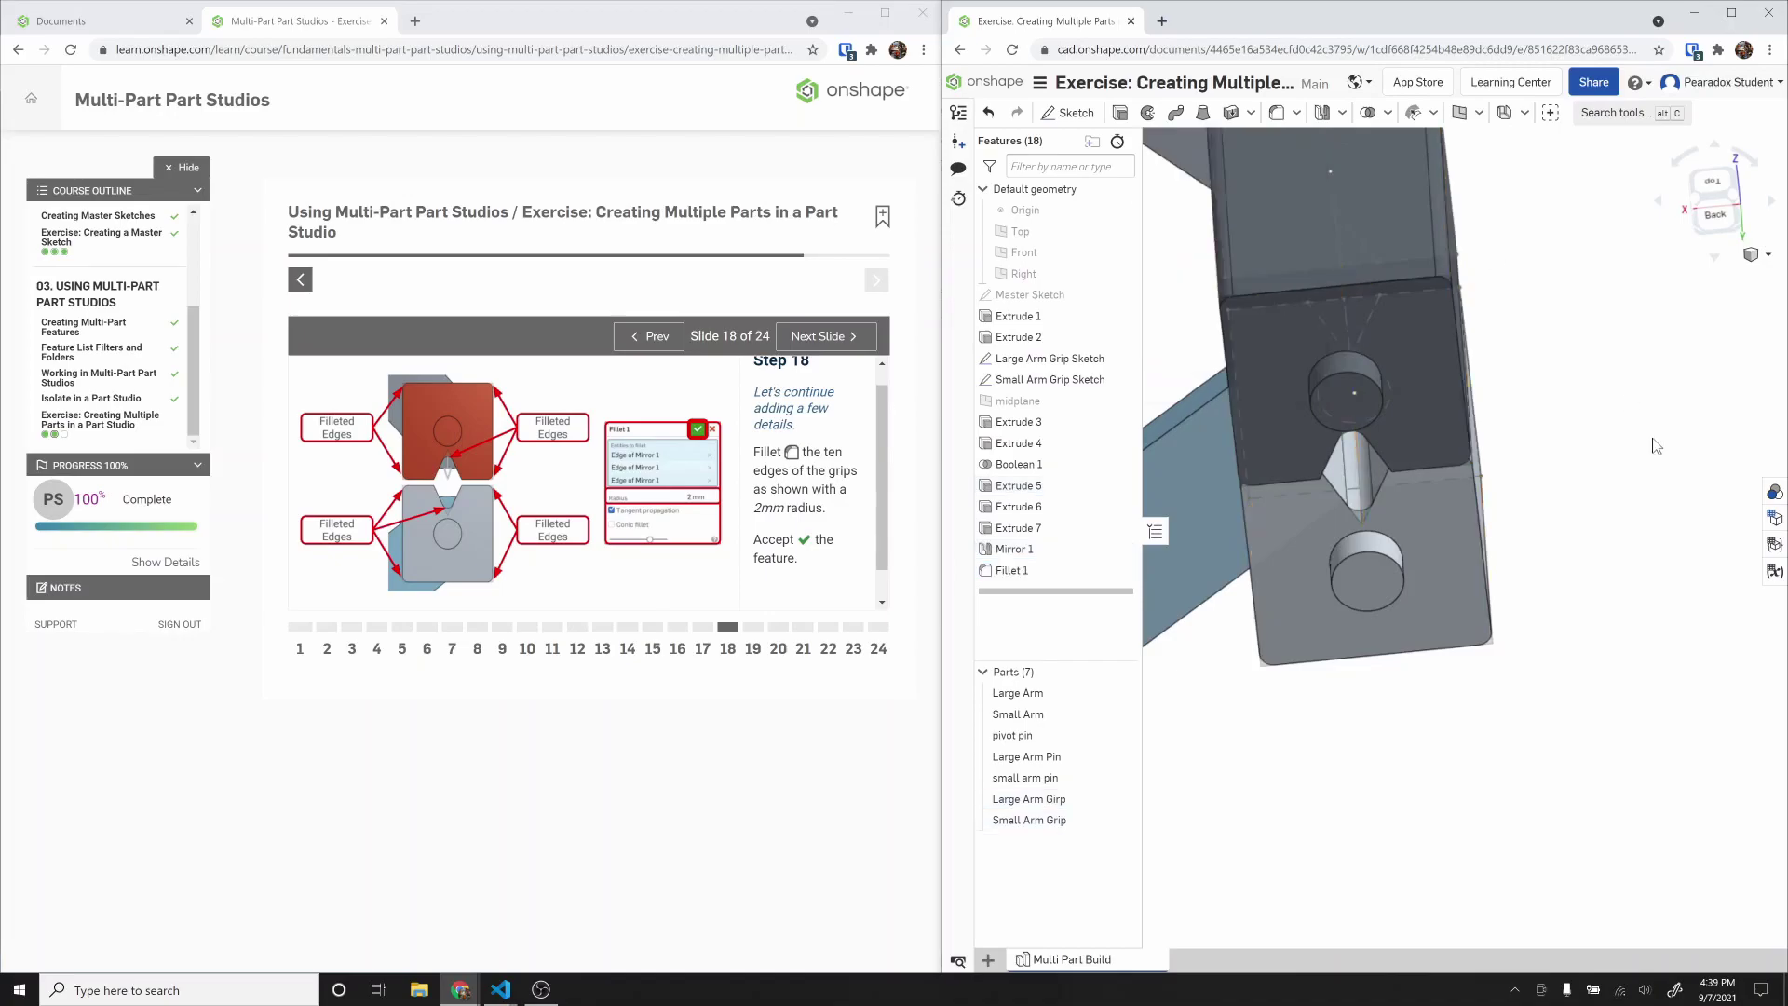
Step: Inspect the filleted grips, and advance to slide 19 for the material assignment instructions
right_click_drag(1564, 503, 1465, 517)
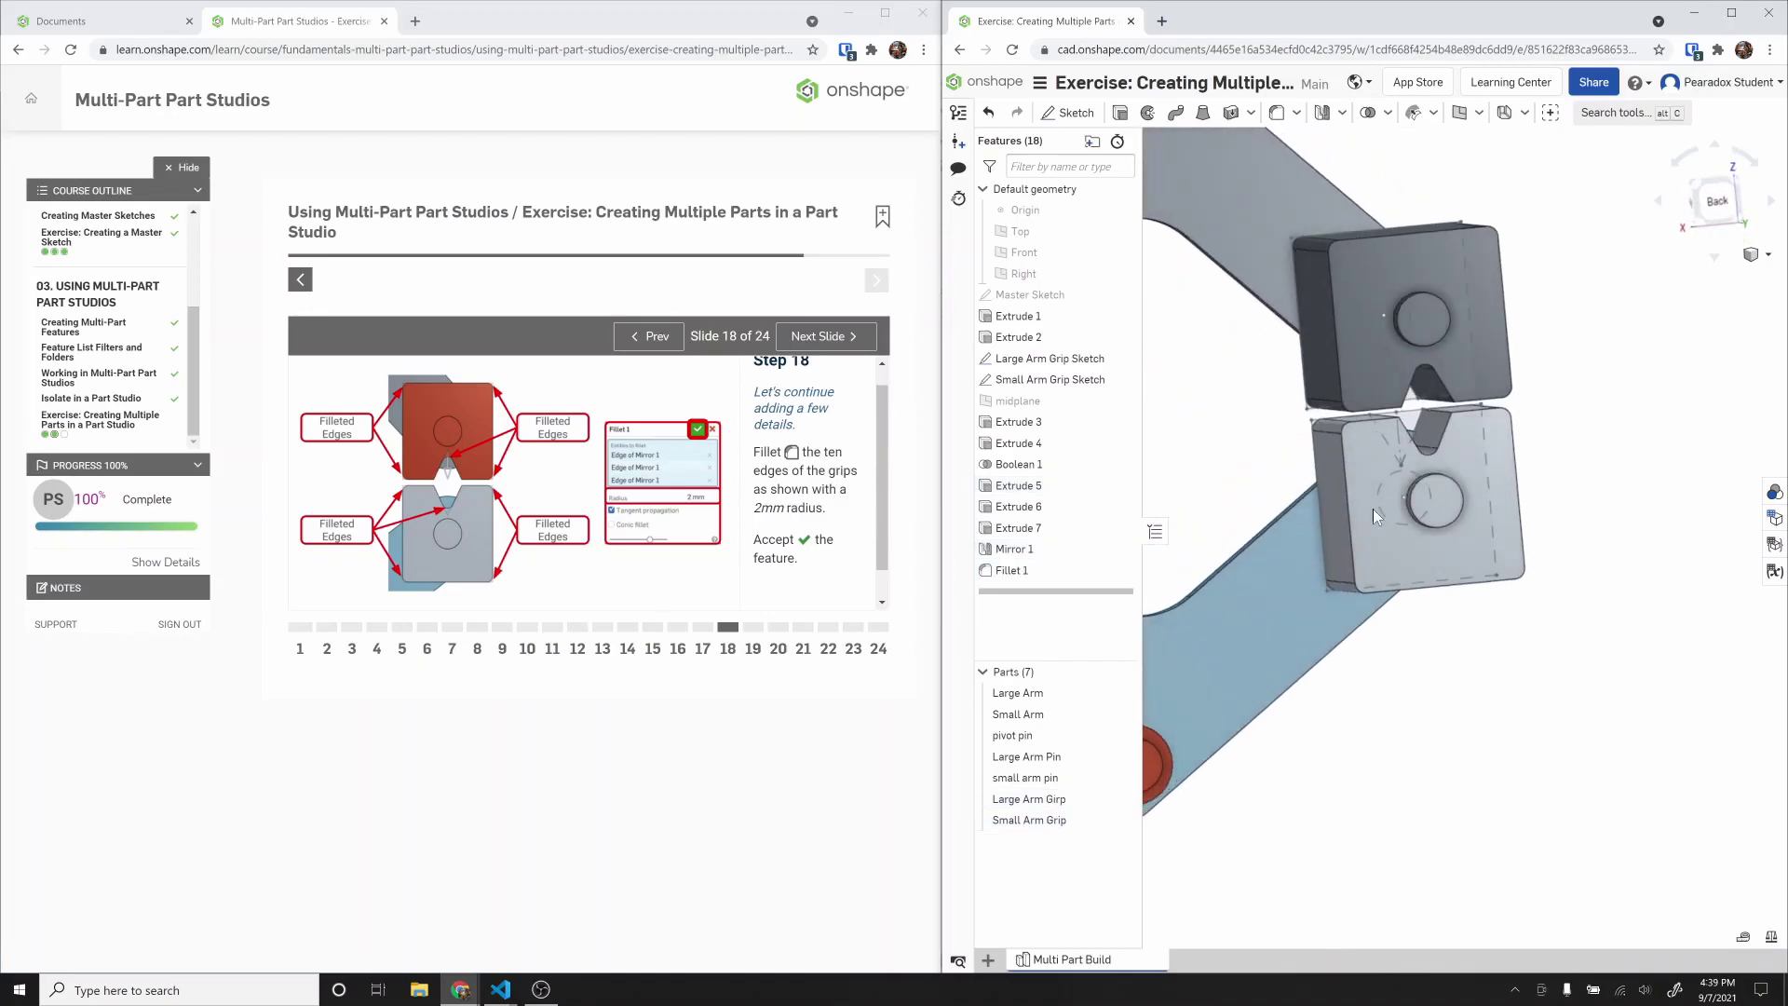
left_click(824, 336)
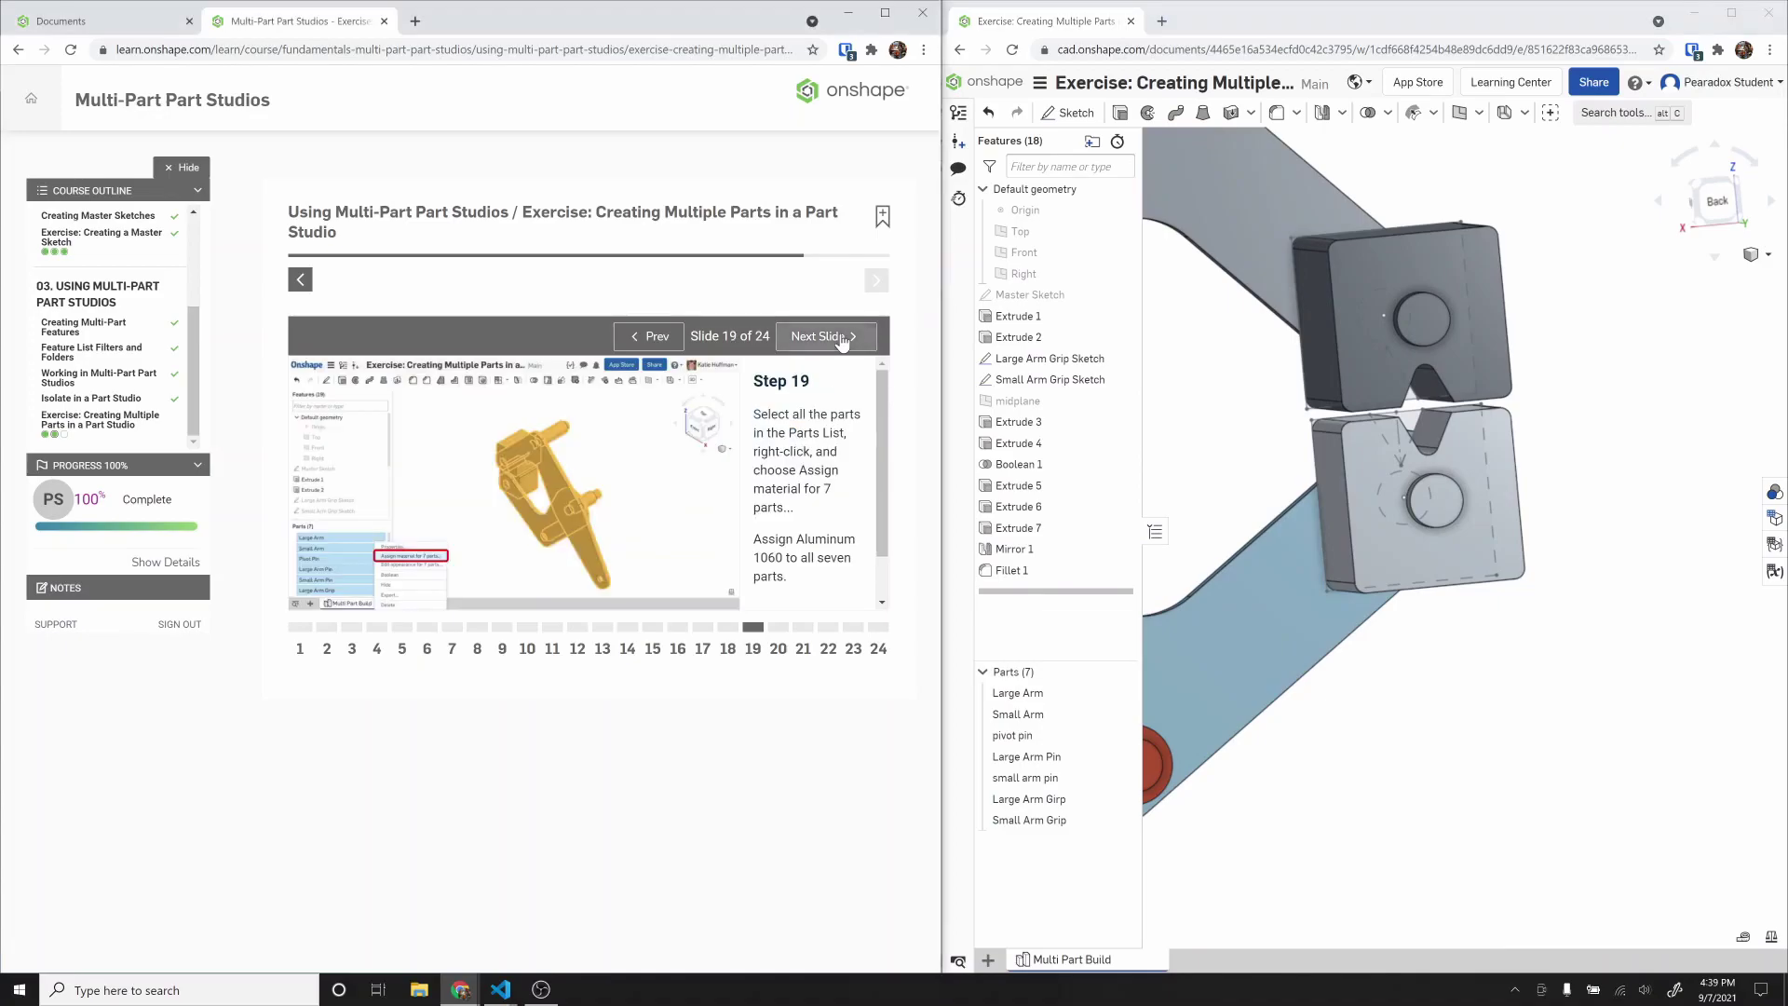
scroll(1416, 688, "down", 5)
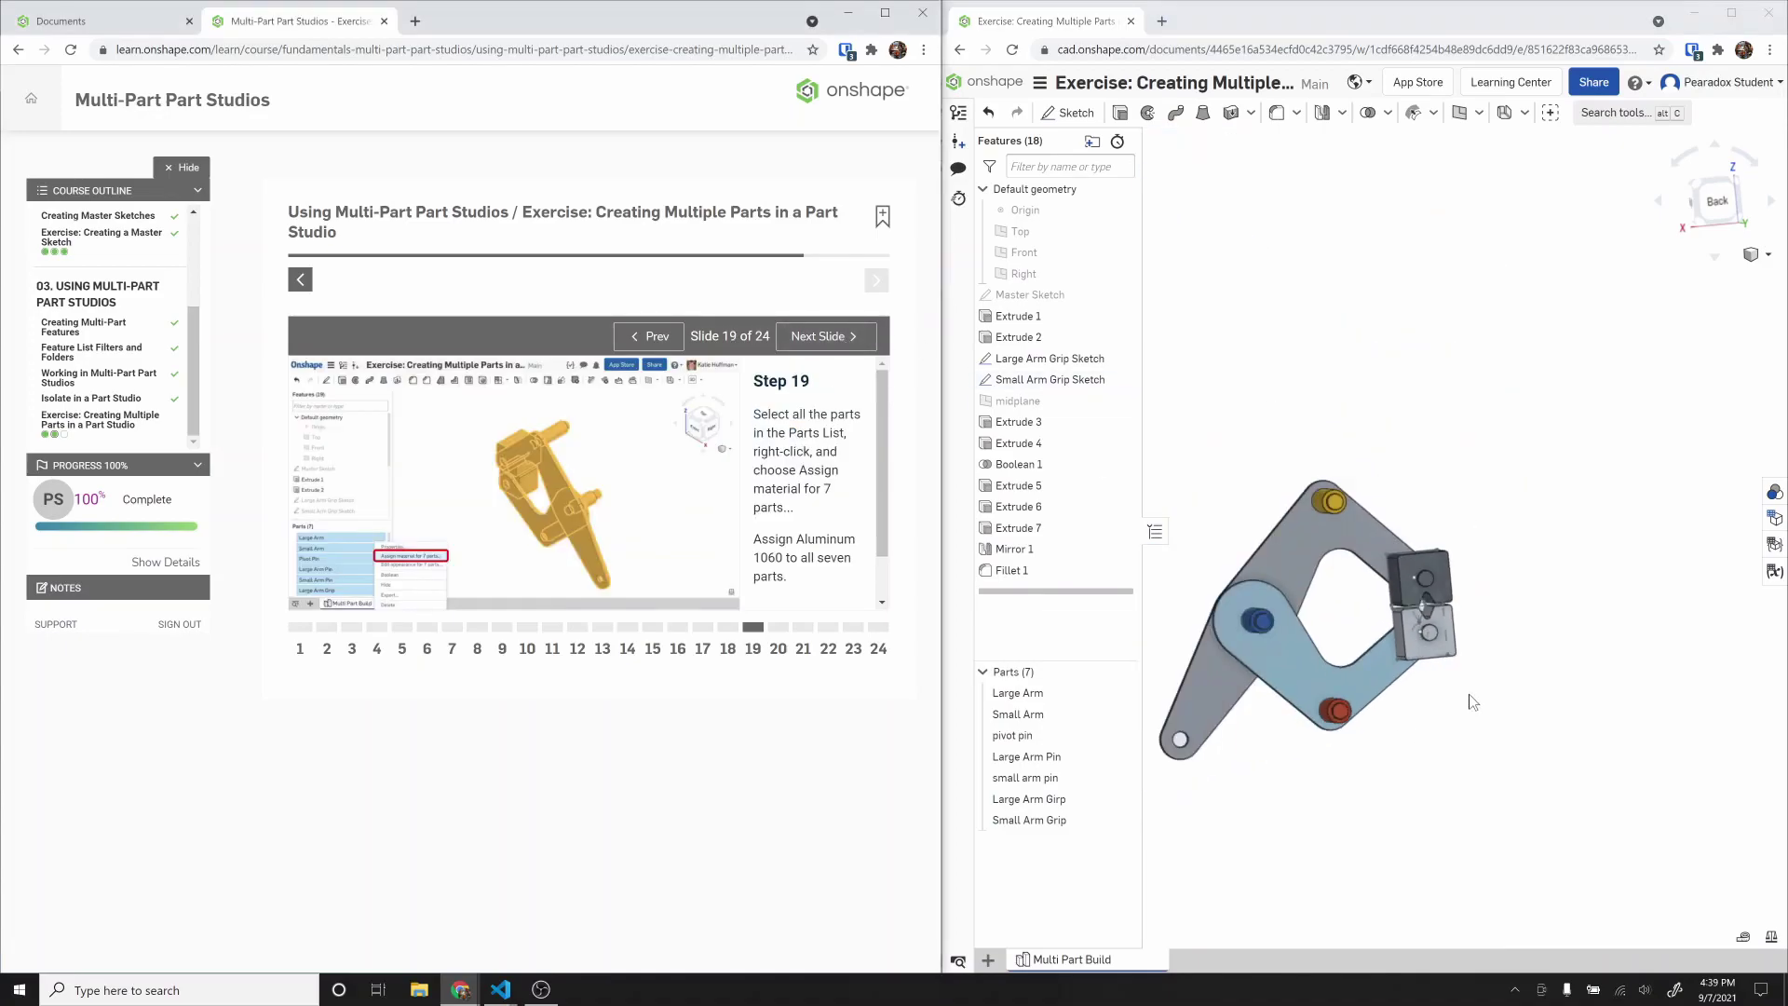
Step: Assign the Aluminum - 1060 material from the Onshape Material Library to all seven parts
left_click(1018, 693)
left_click(1040, 822, "shift")
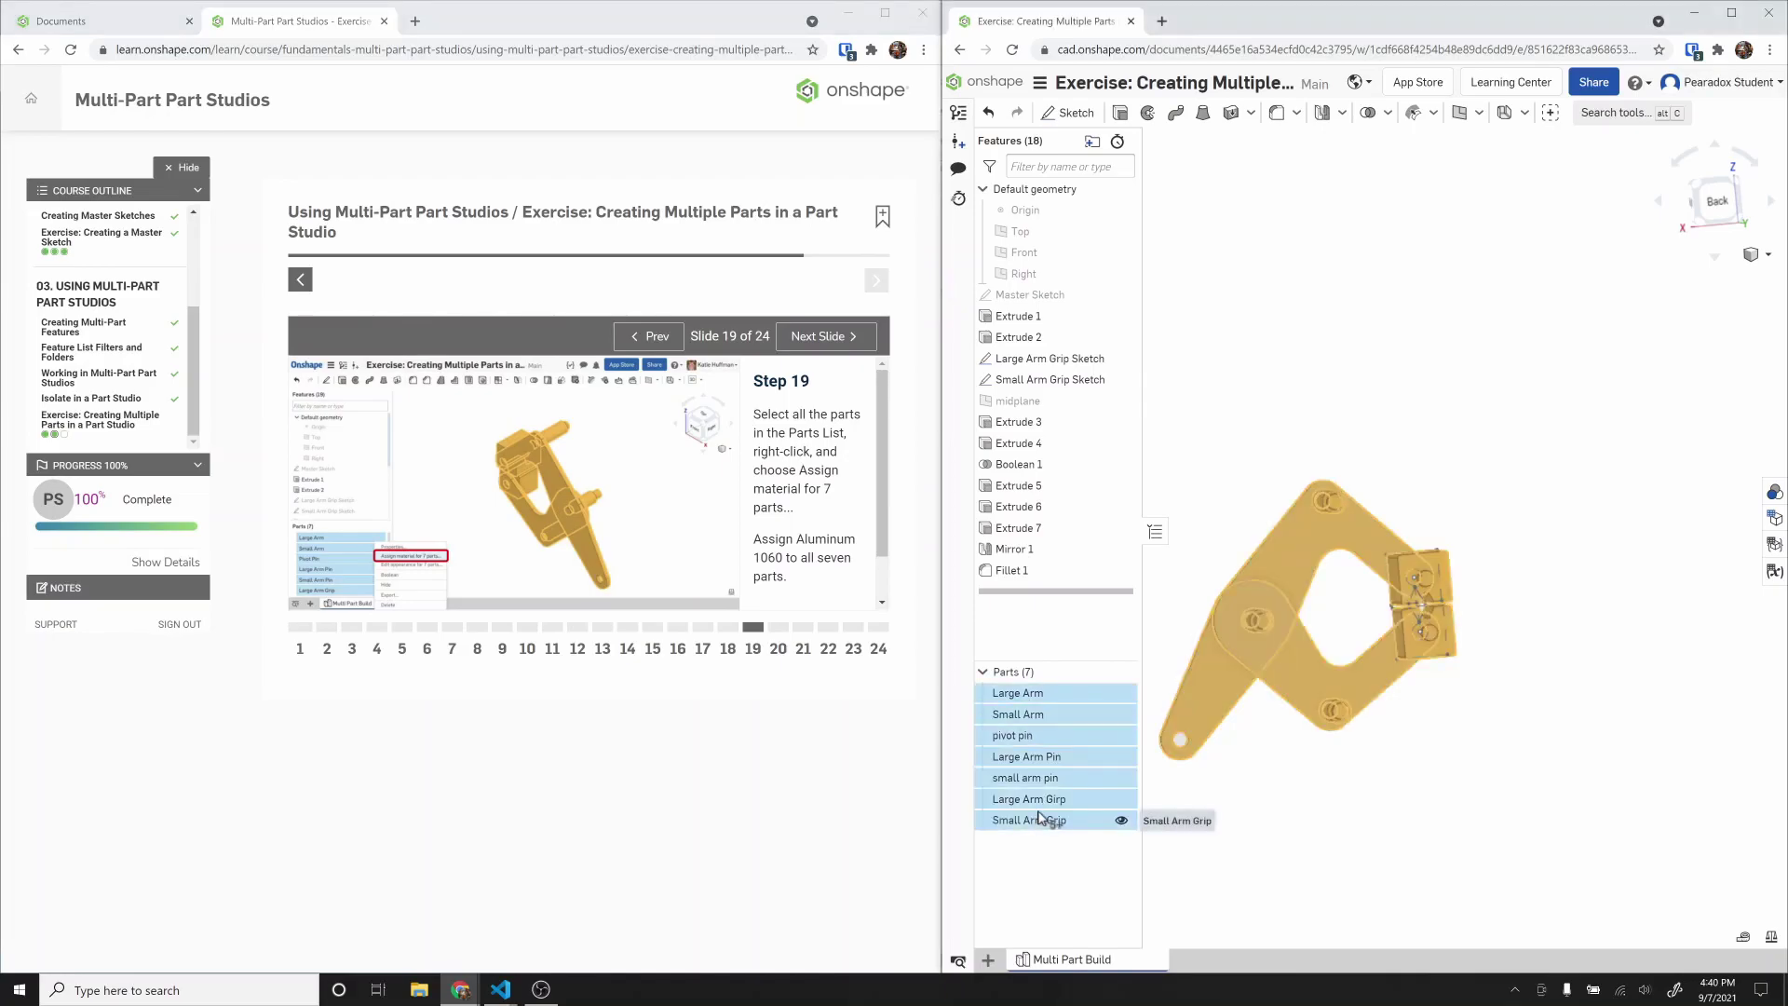
right_click(1040, 820)
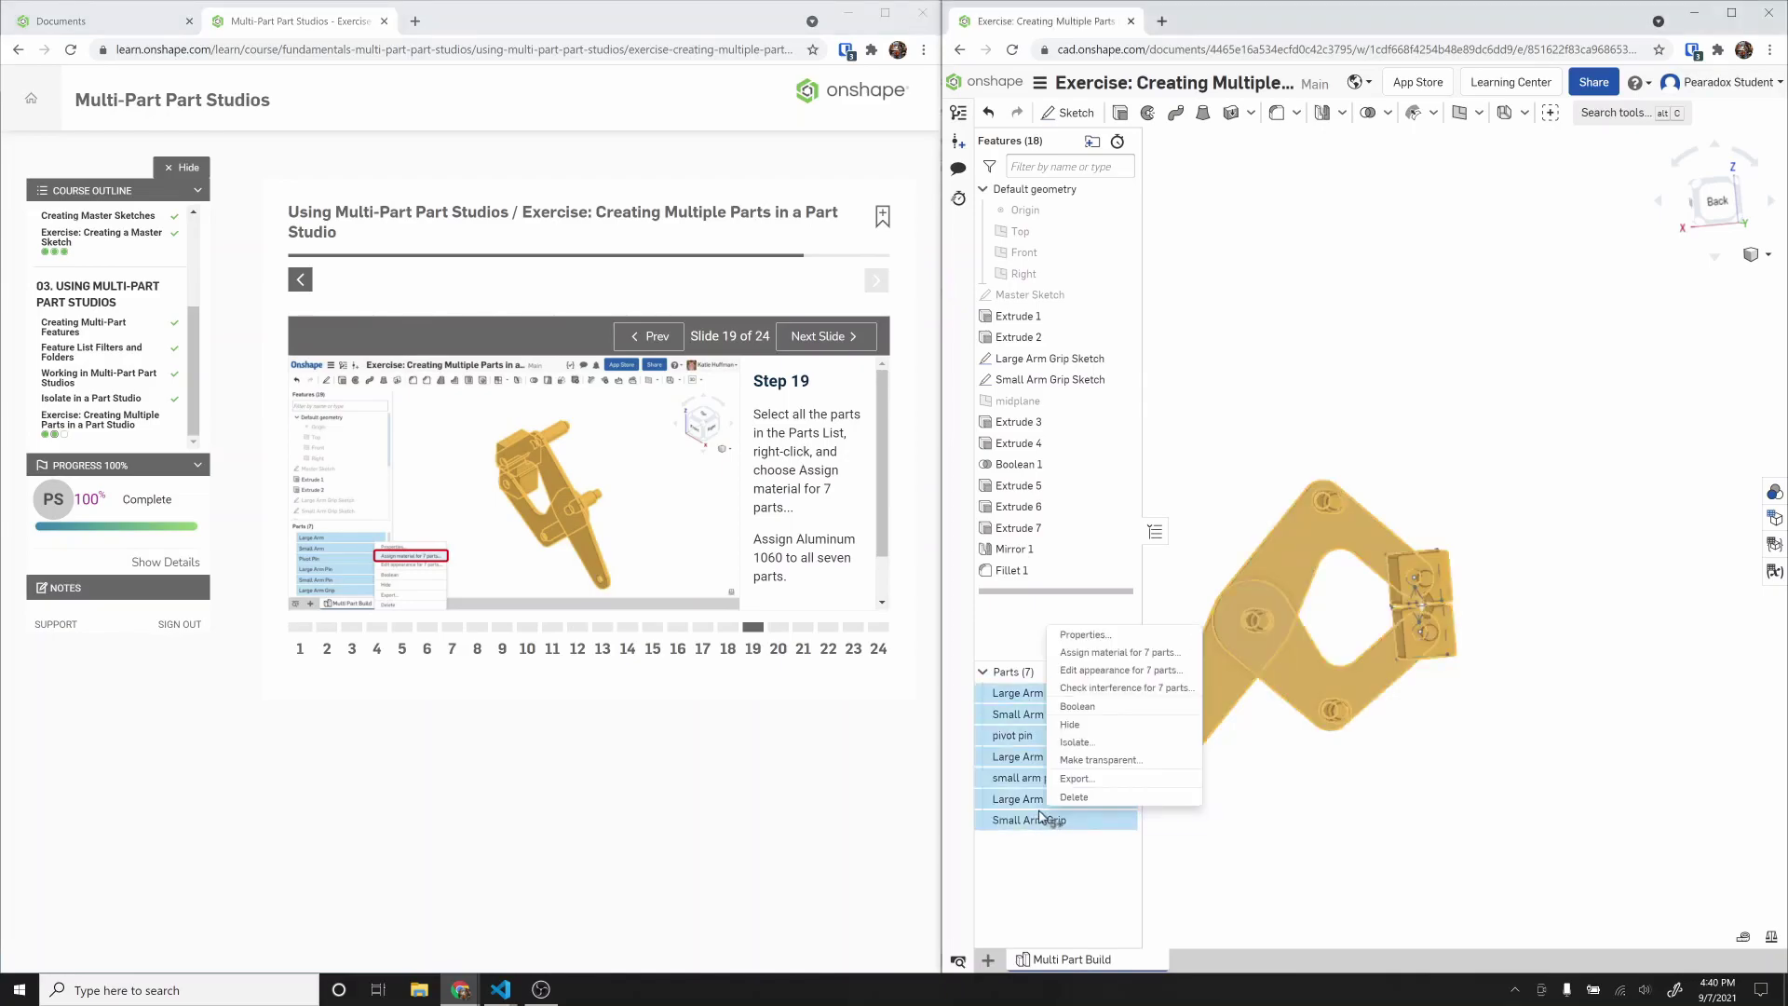
left_click(1107, 655)
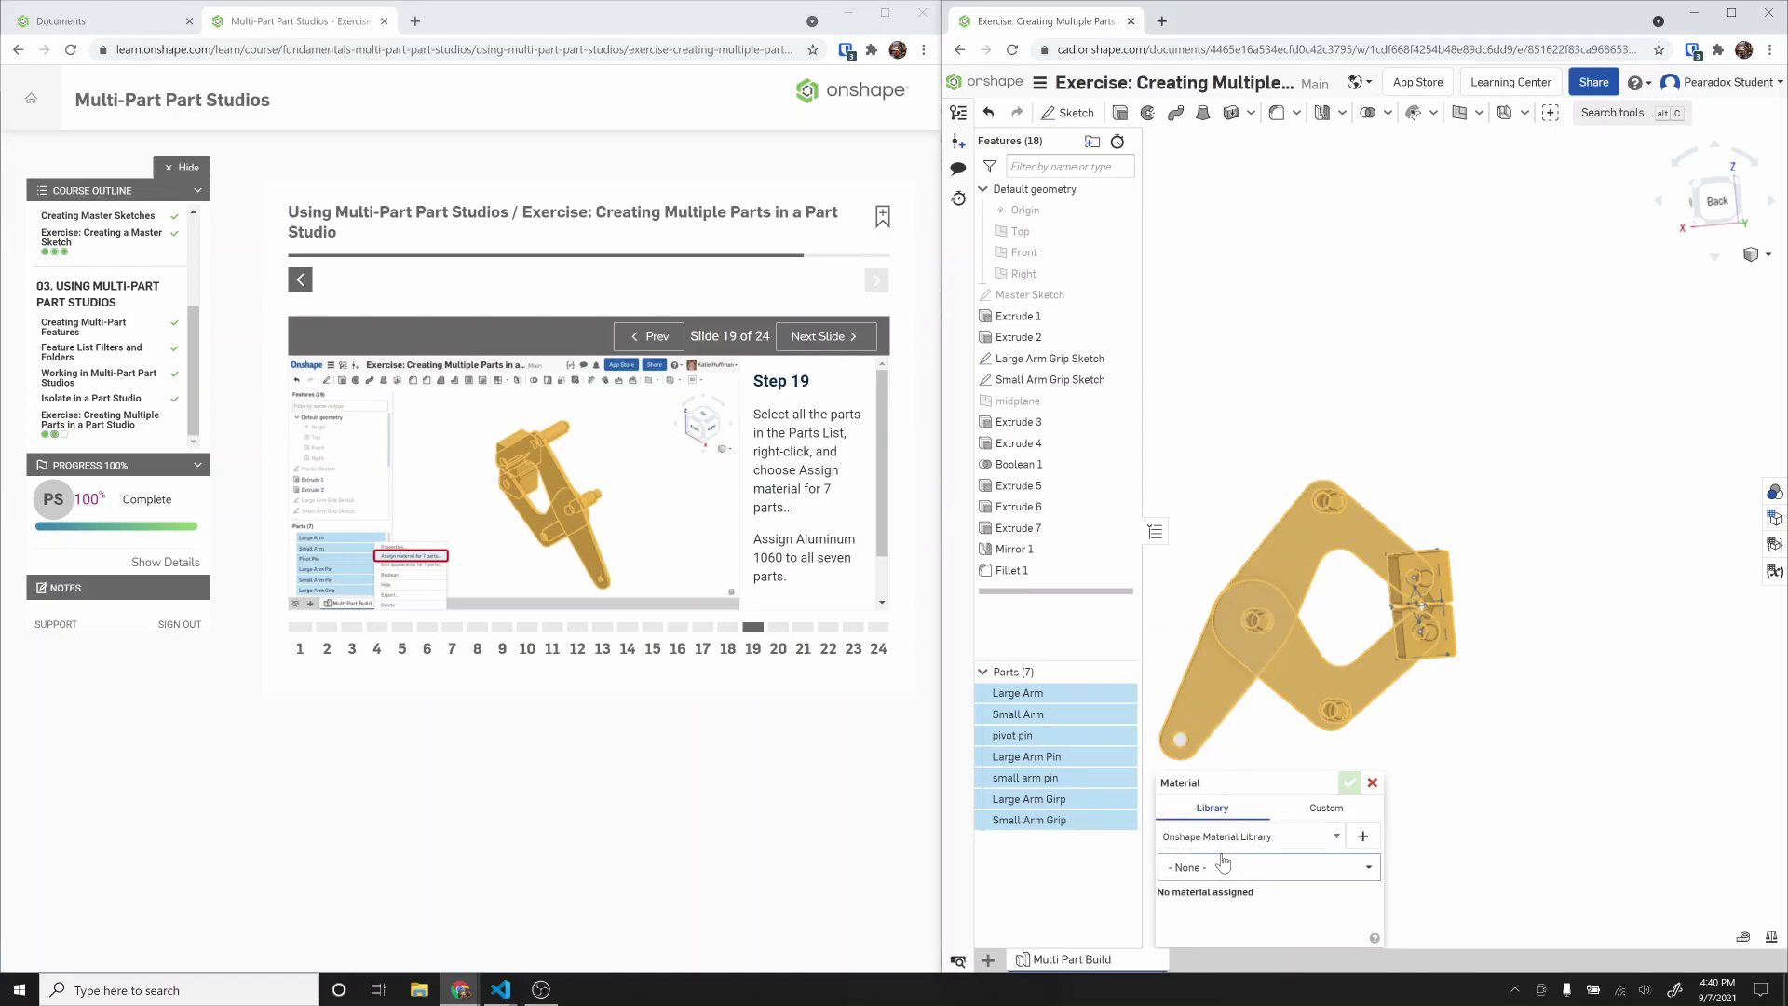
left_click(1223, 868)
type("aluminum")
left_click(1241, 751)
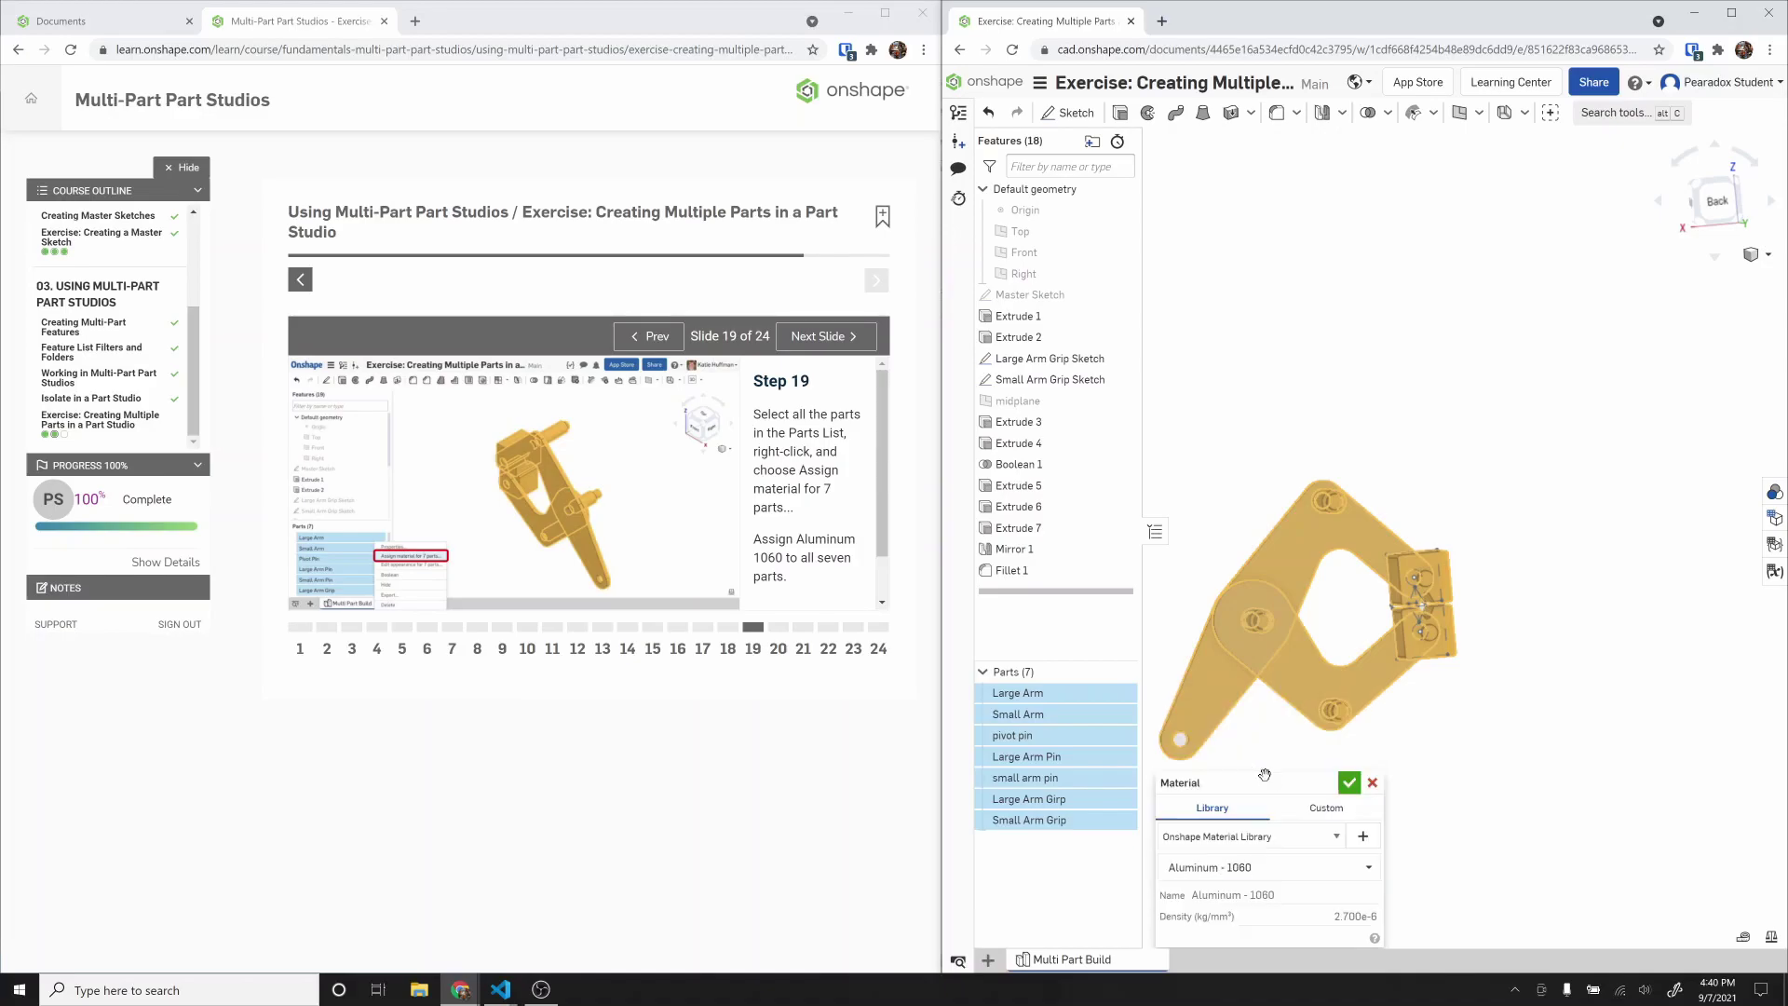
left_click(1350, 784)
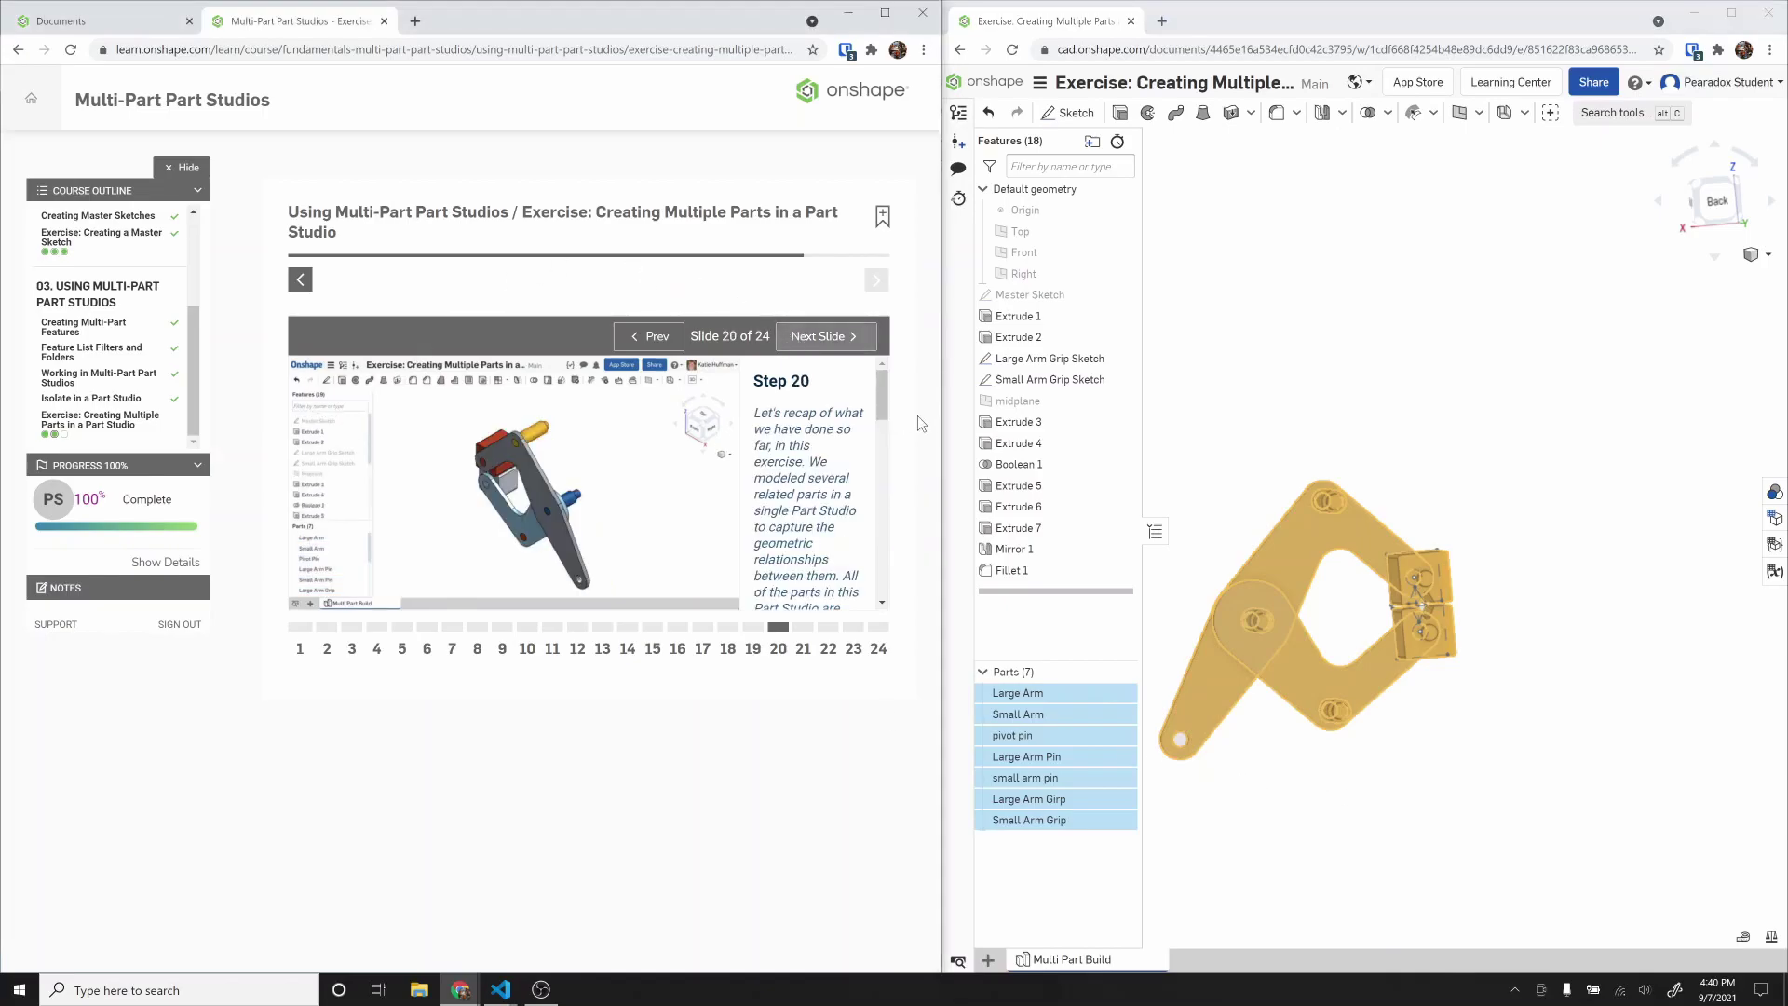
Step: Read the recap on slide 20 and the Master Sketch design change instructions on slide 21
left_click_drag(886, 395, 879, 538)
scroll(855, 473, "down", 3)
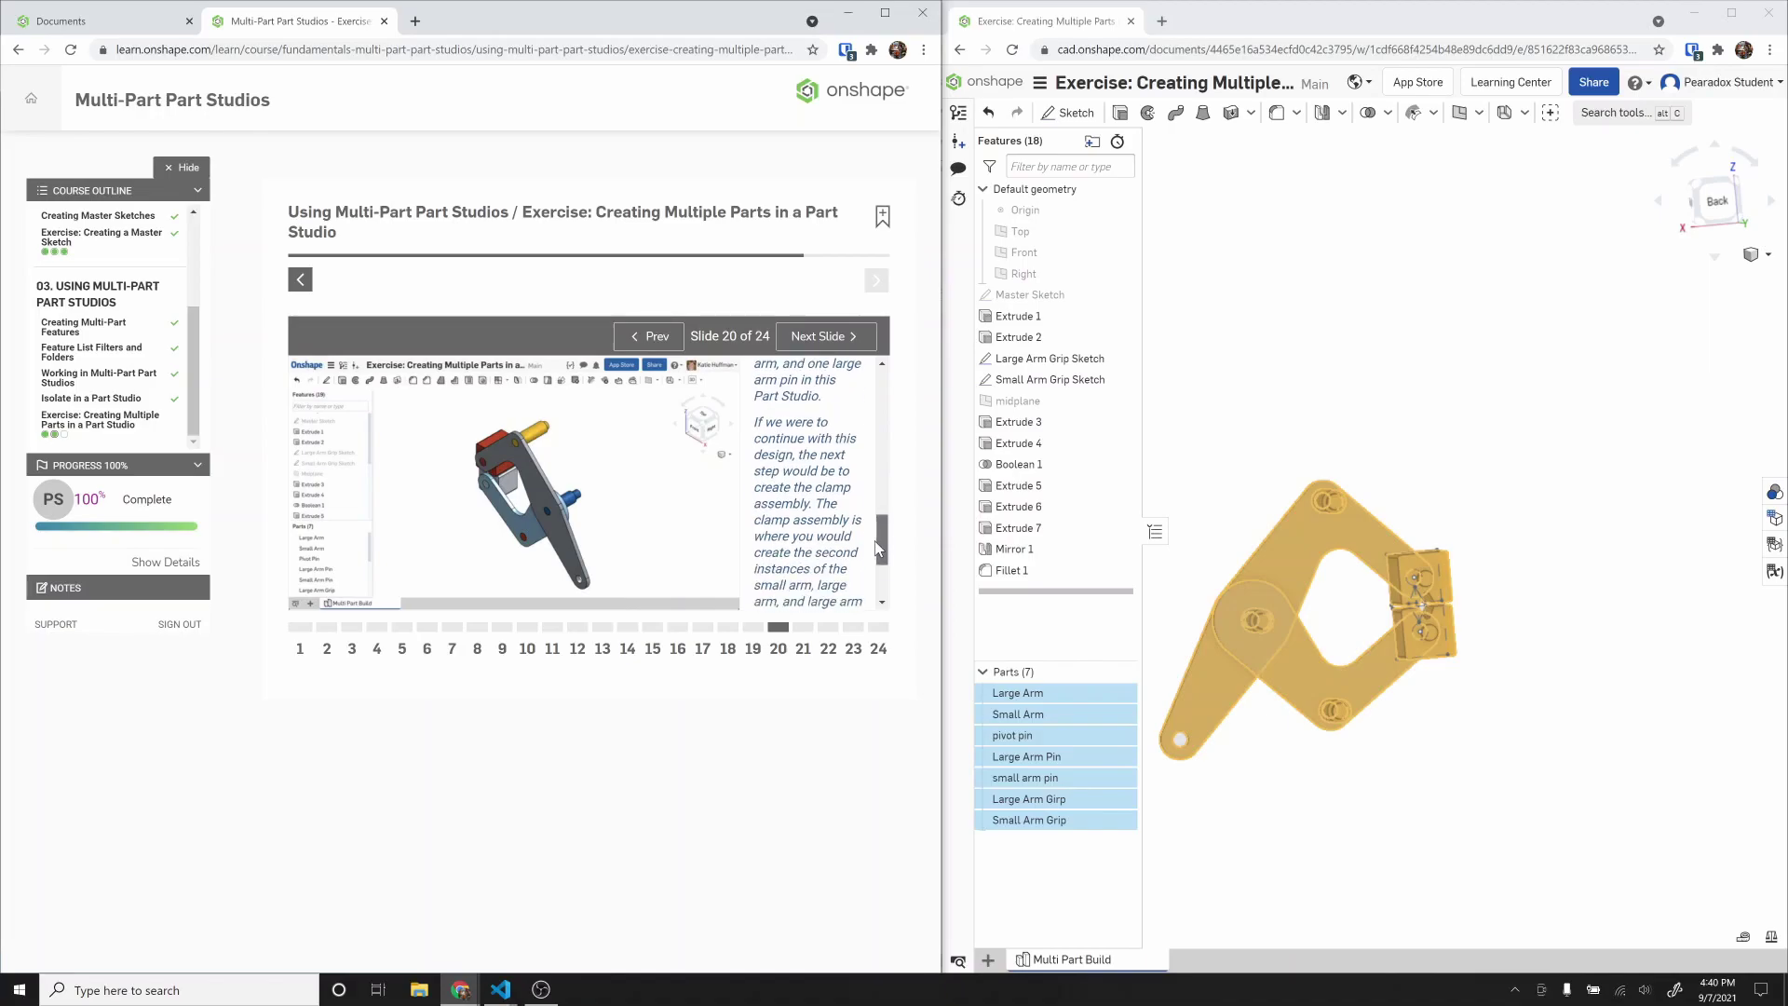
left_click(824, 337)
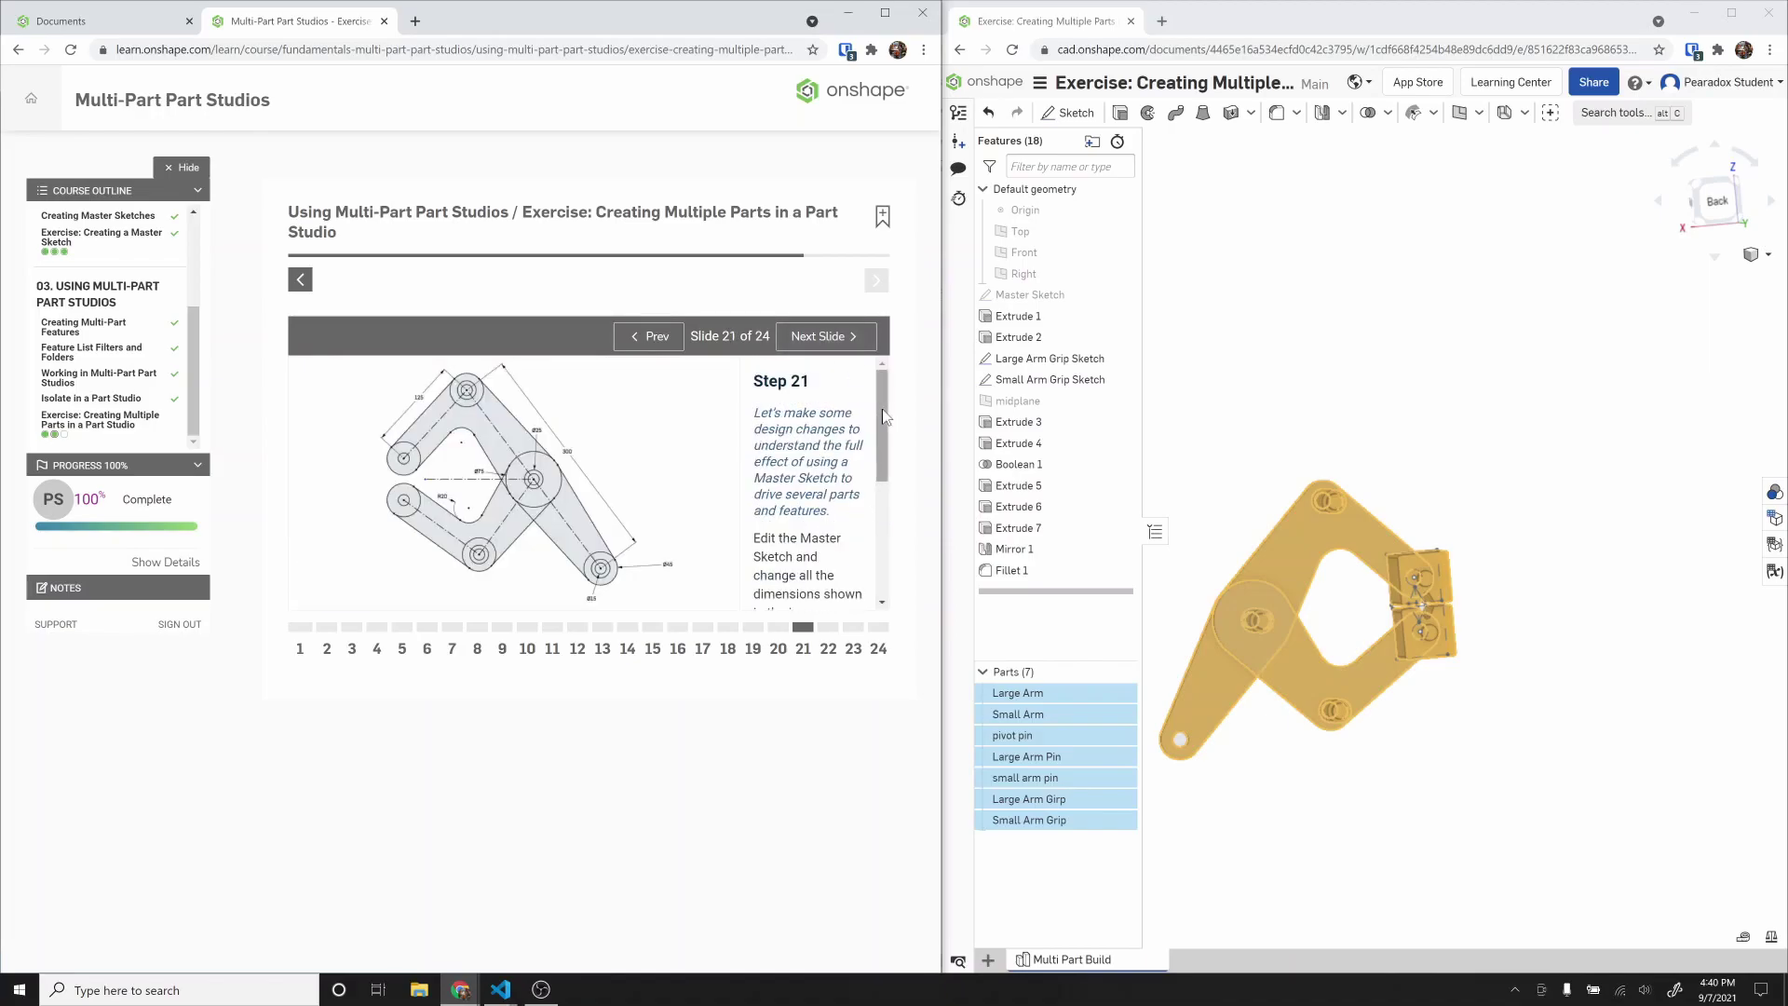
left_click(1537, 443)
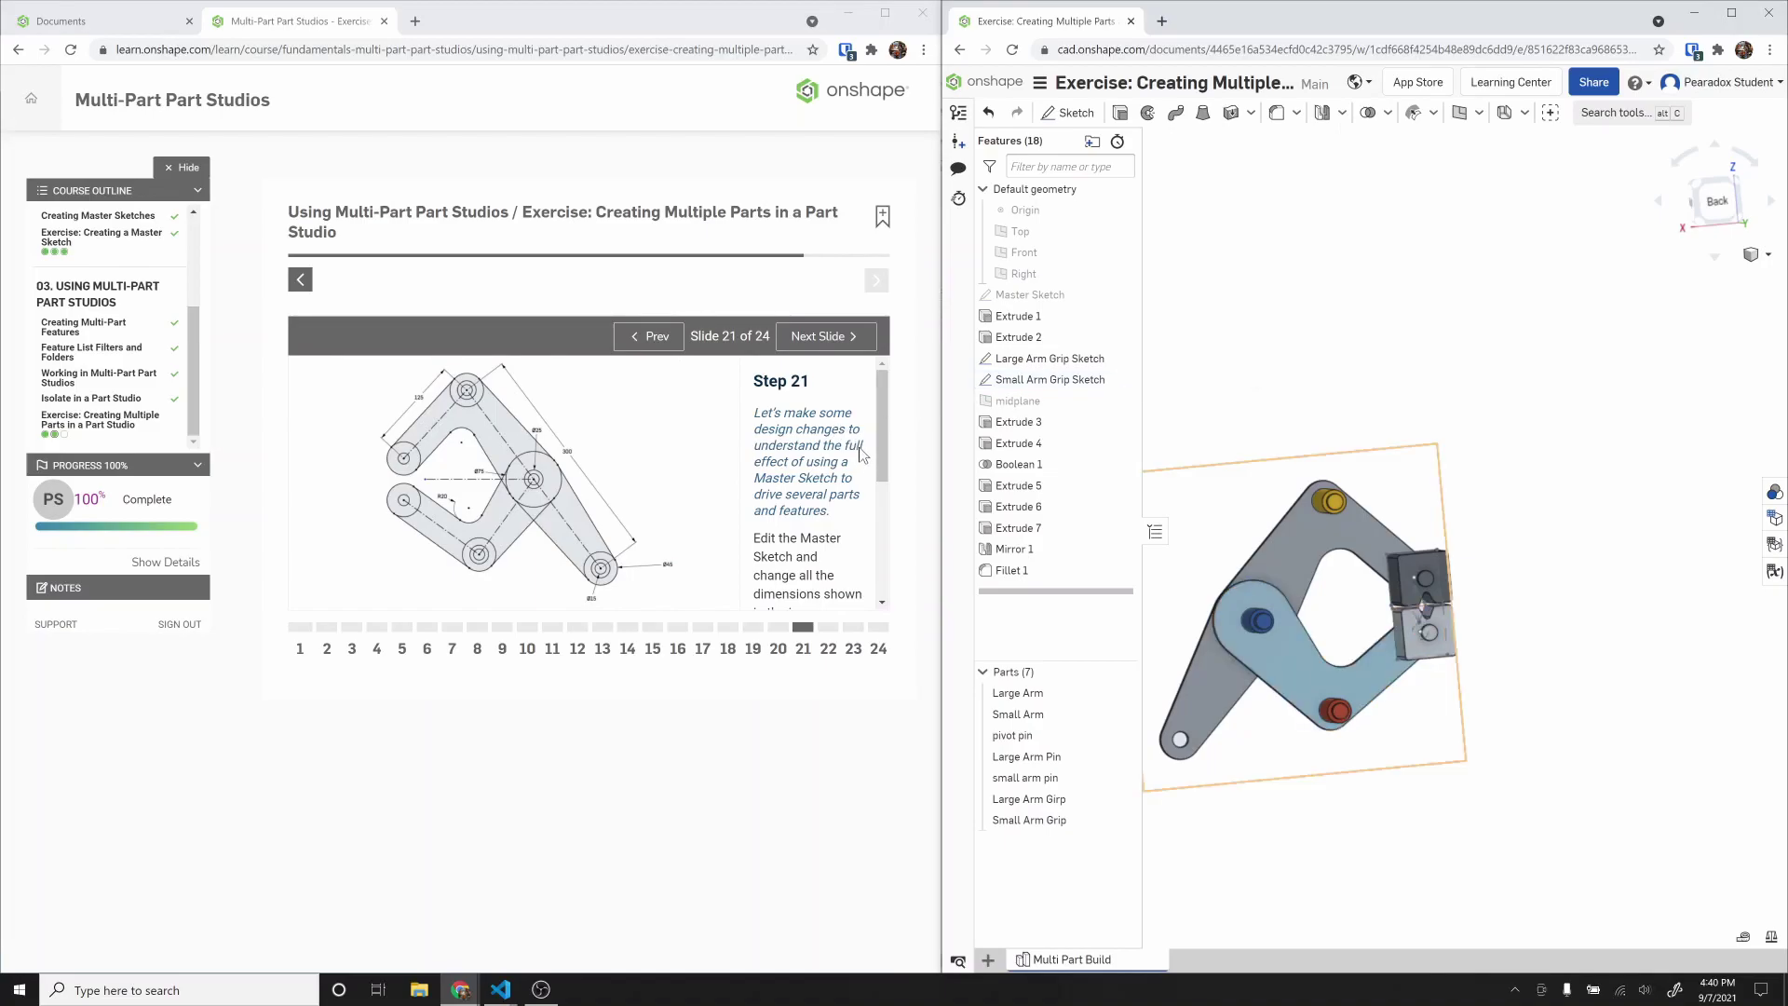
left_click_drag(874, 438, 890, 492)
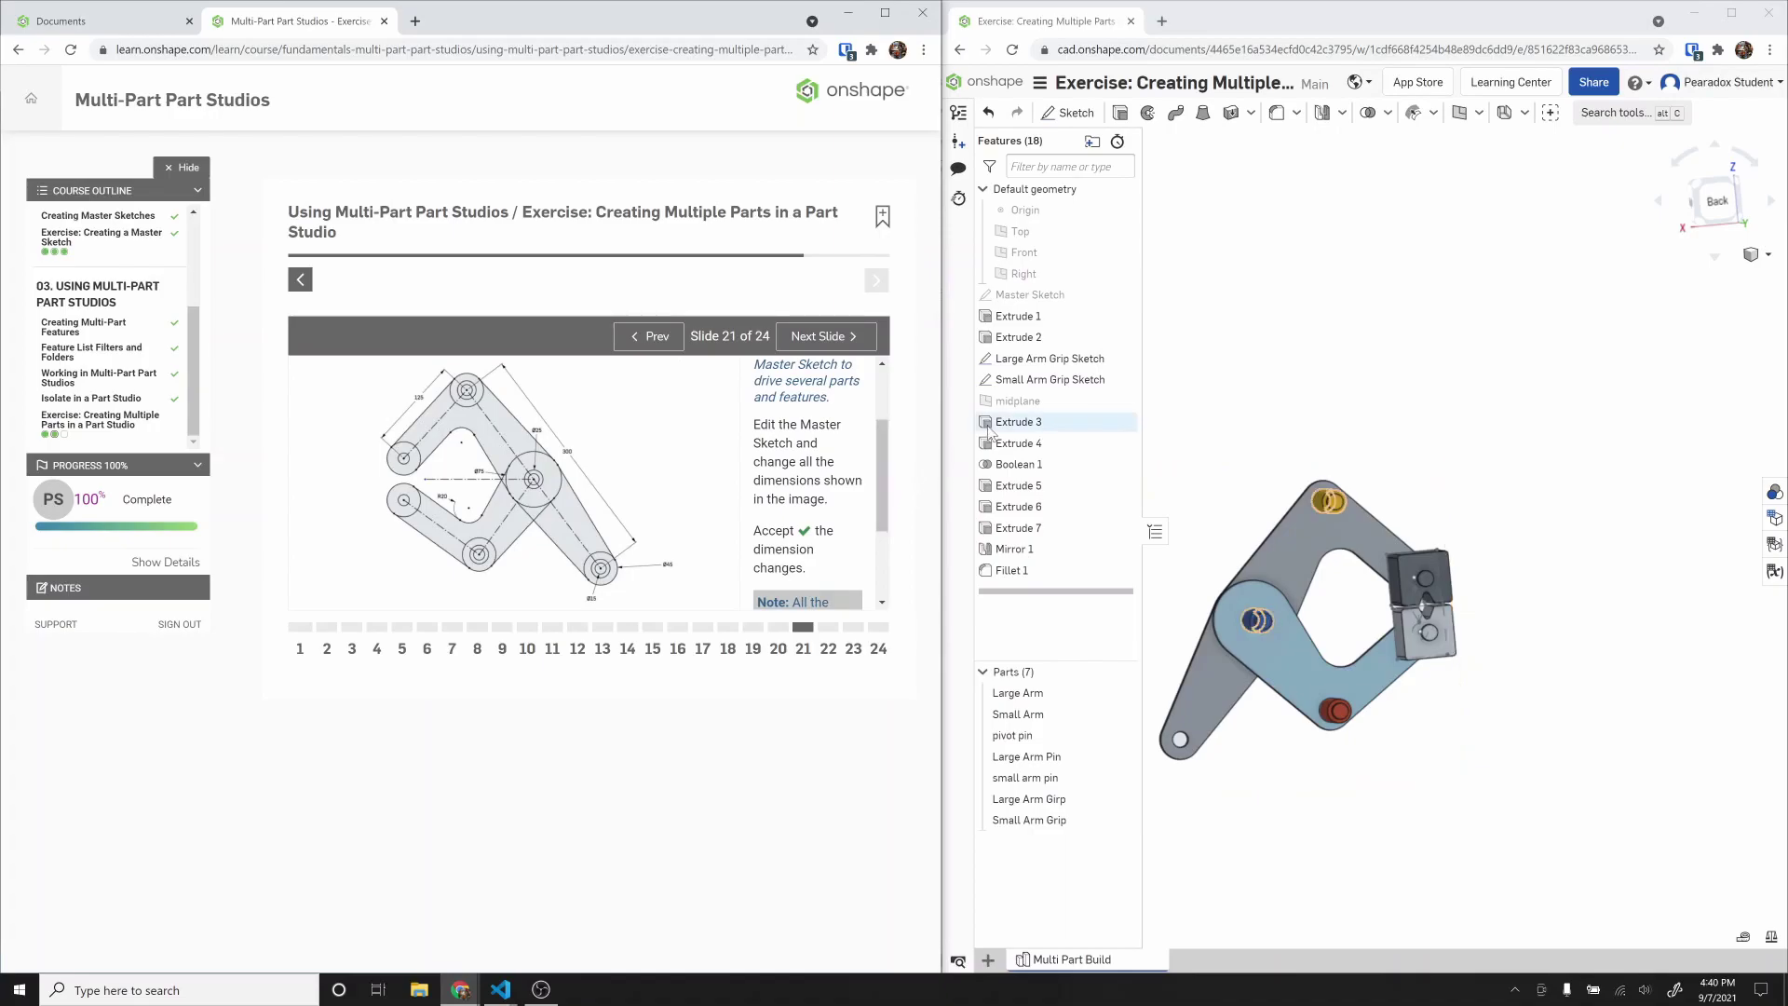
Step: Open the Master Sketch for editing in front view and set the large arm's long dimension to 300 mm
mouse_move(1265, 407)
right_mouse_down()
mouse_move(1430, 393)
mouse_move(1257, 391)
right_mouse_up()
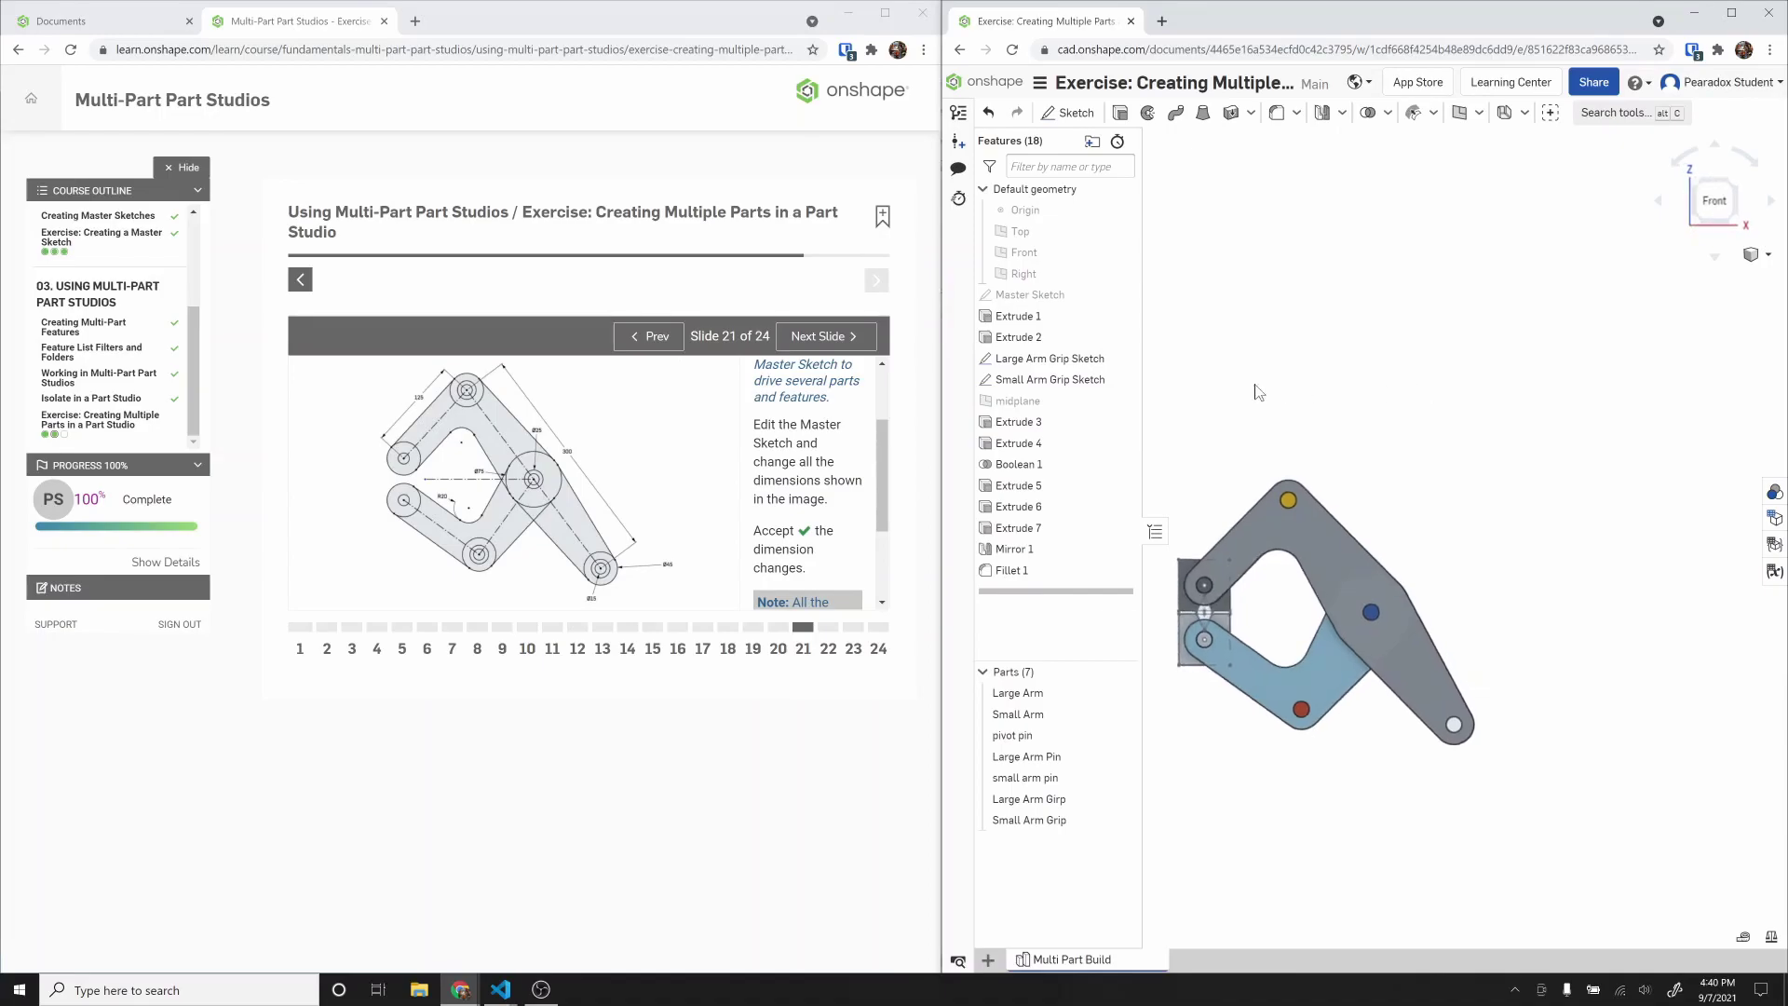
double_click(1080, 294)
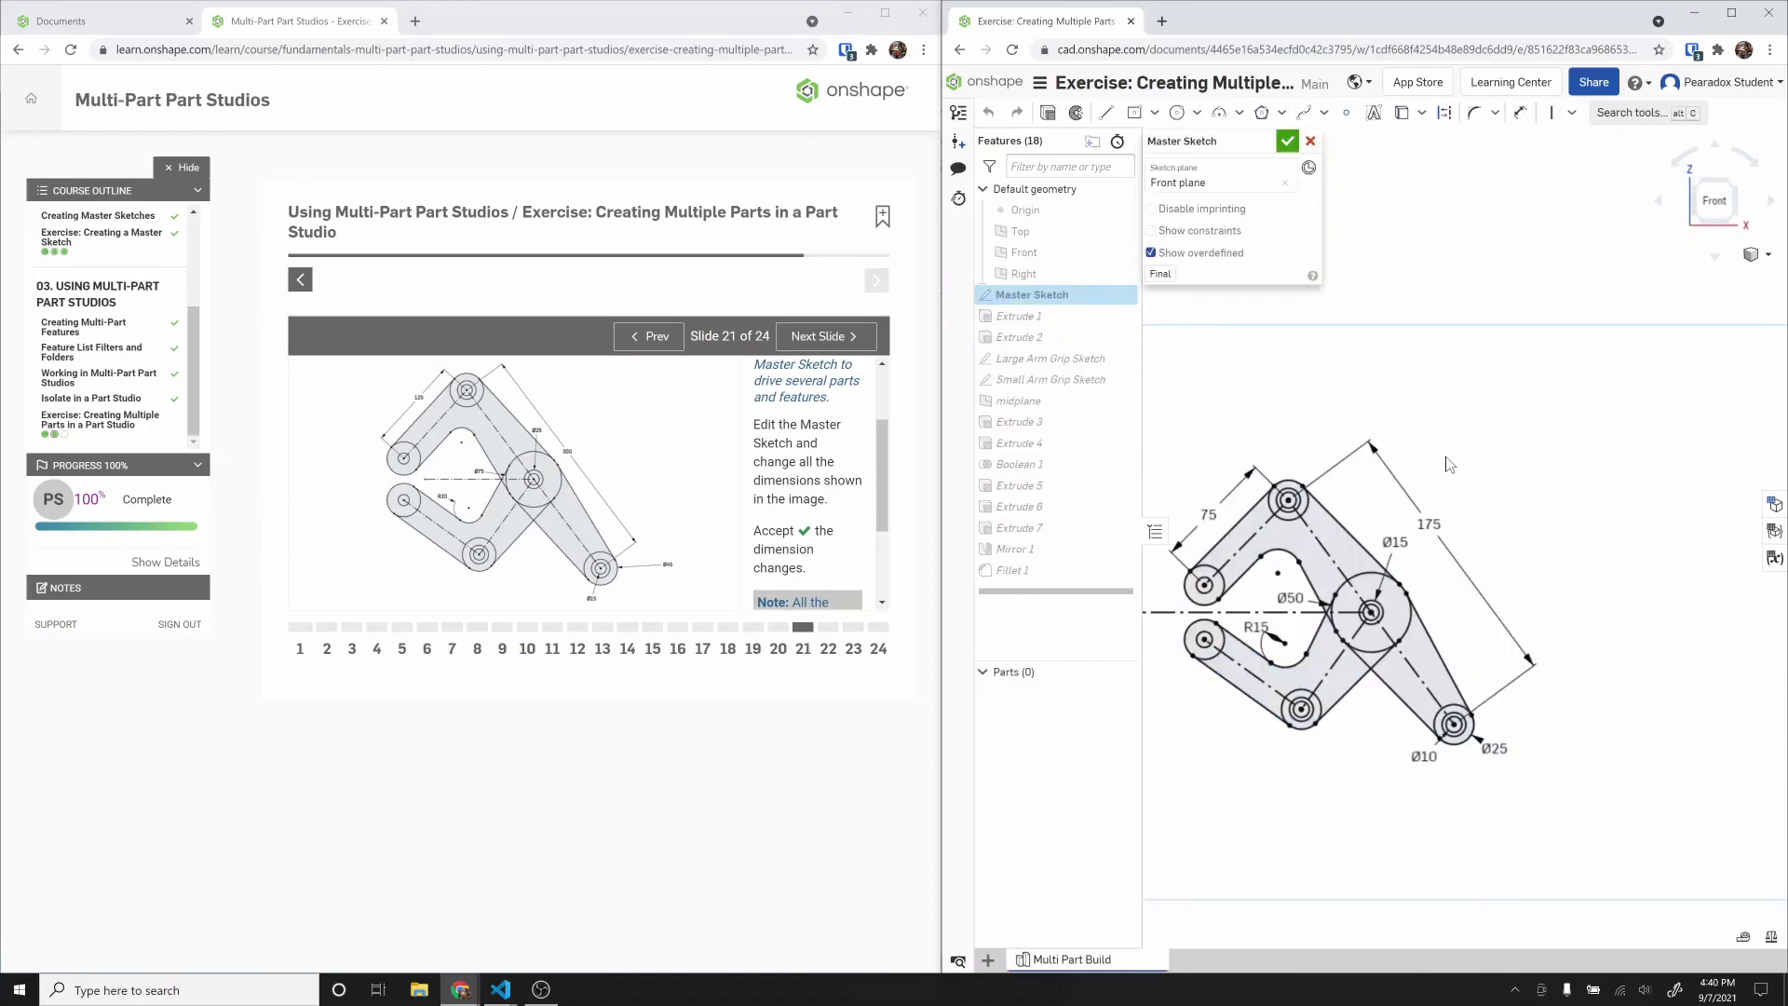
middle_click_drag(1450, 464, 1609, 389)
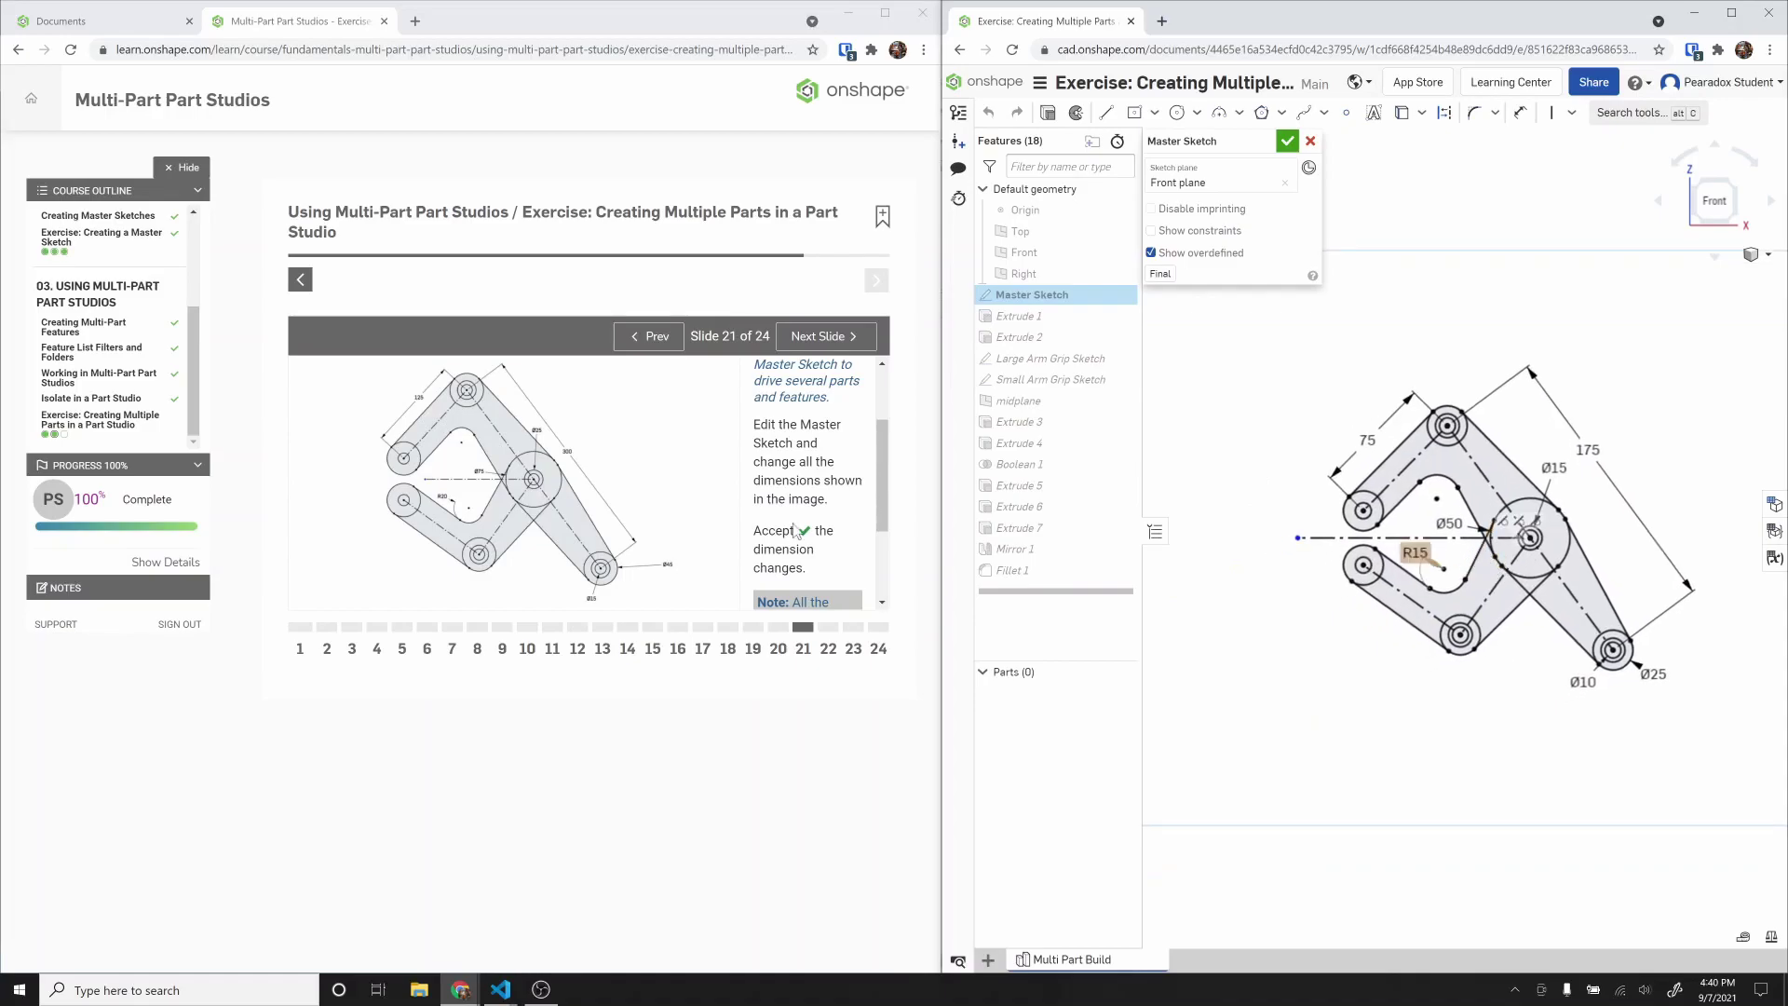
double_click(1588, 438)
type("300")
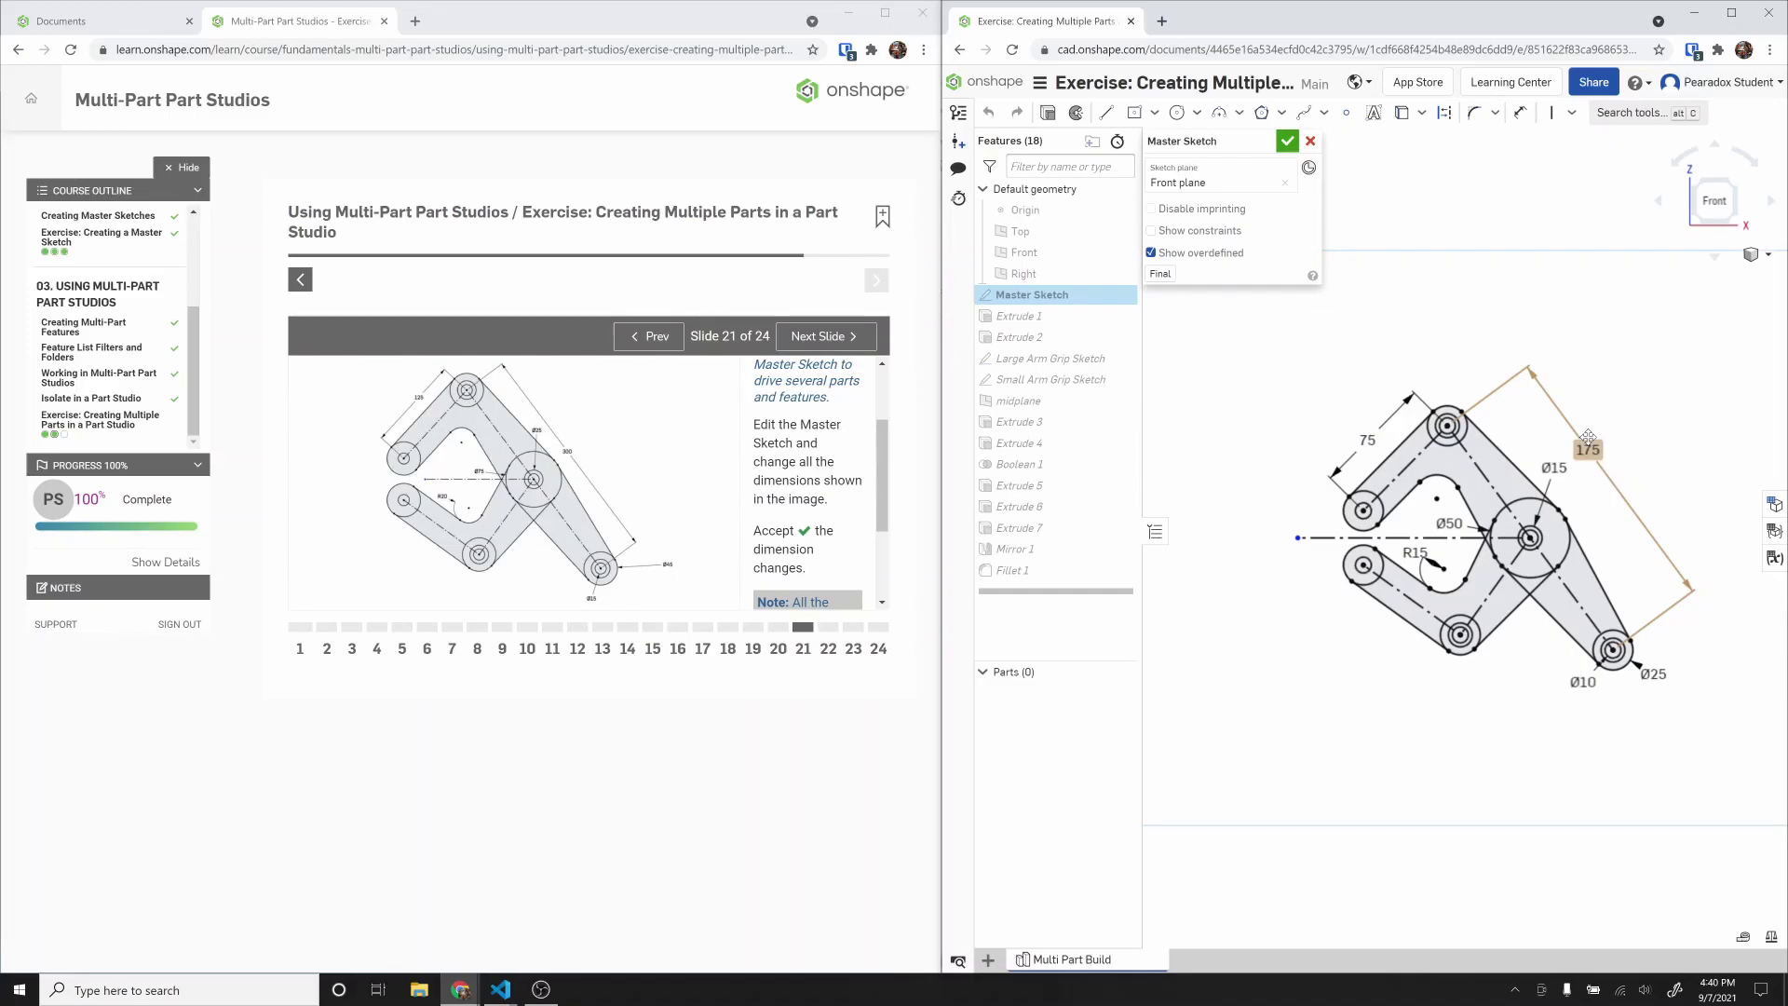
key("Return")
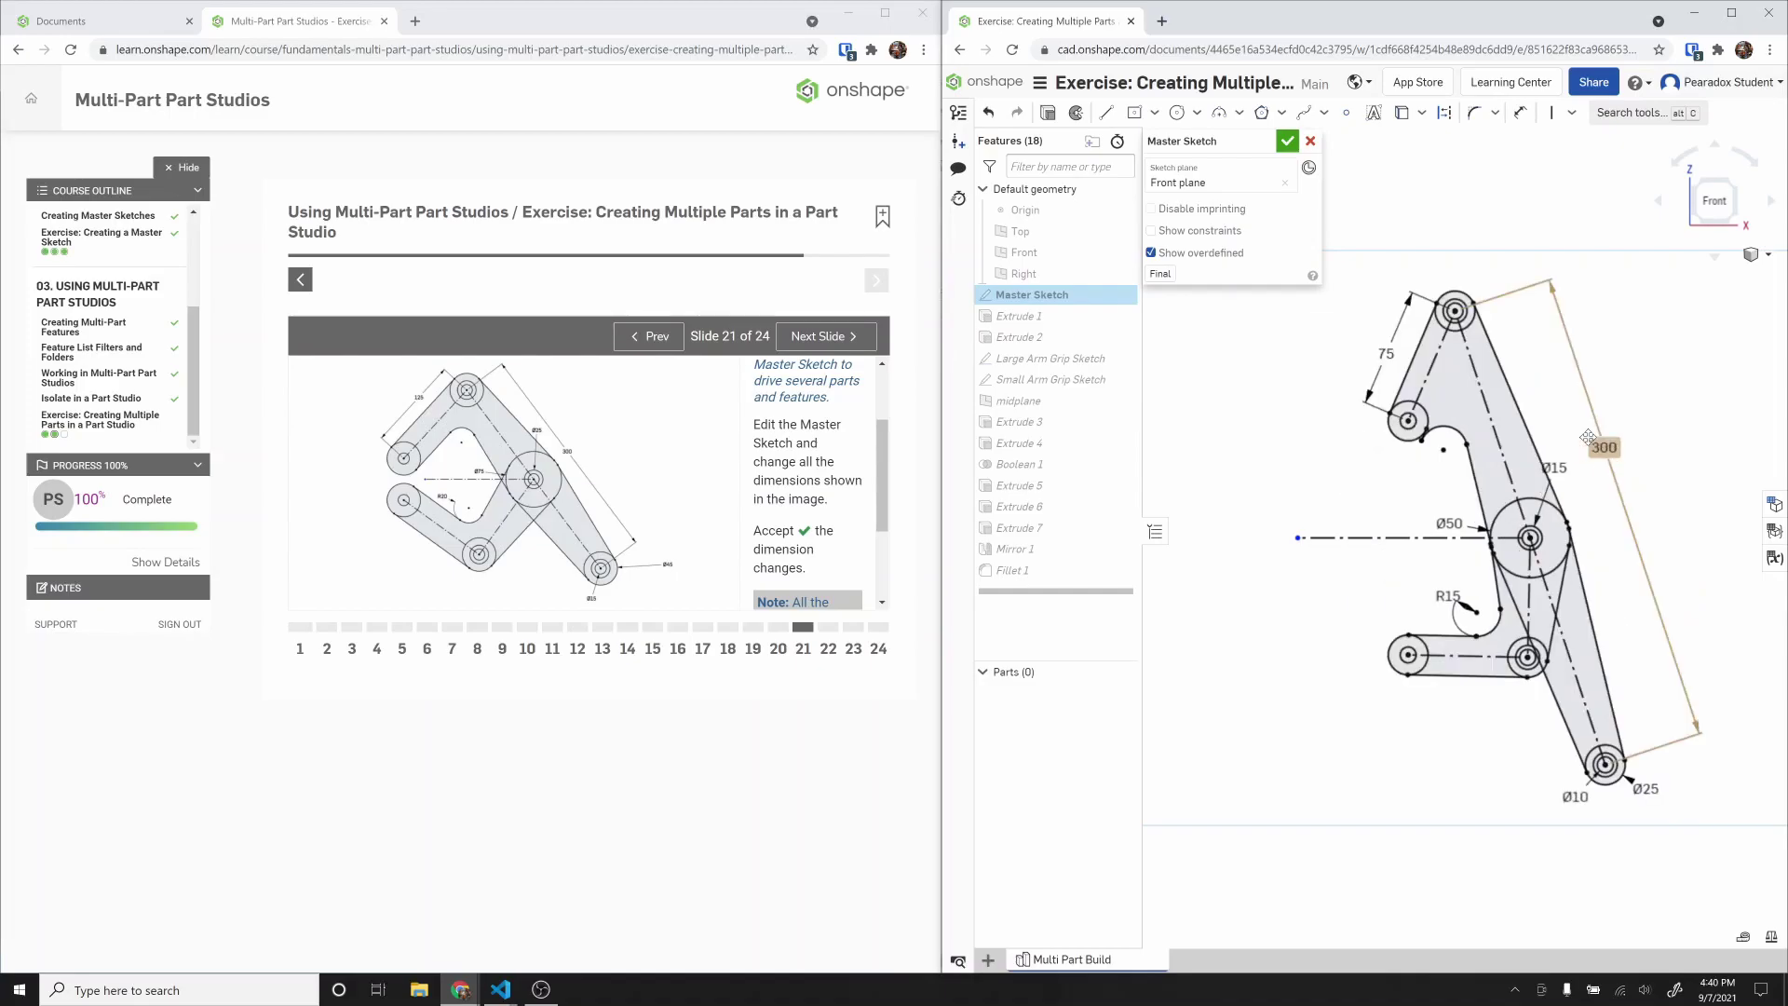
Step: Set the large arm's upper segment length to 125 mm and the large pivot circle's diameter to 75 mm
double_click(1387, 354)
type("125")
key("Return")
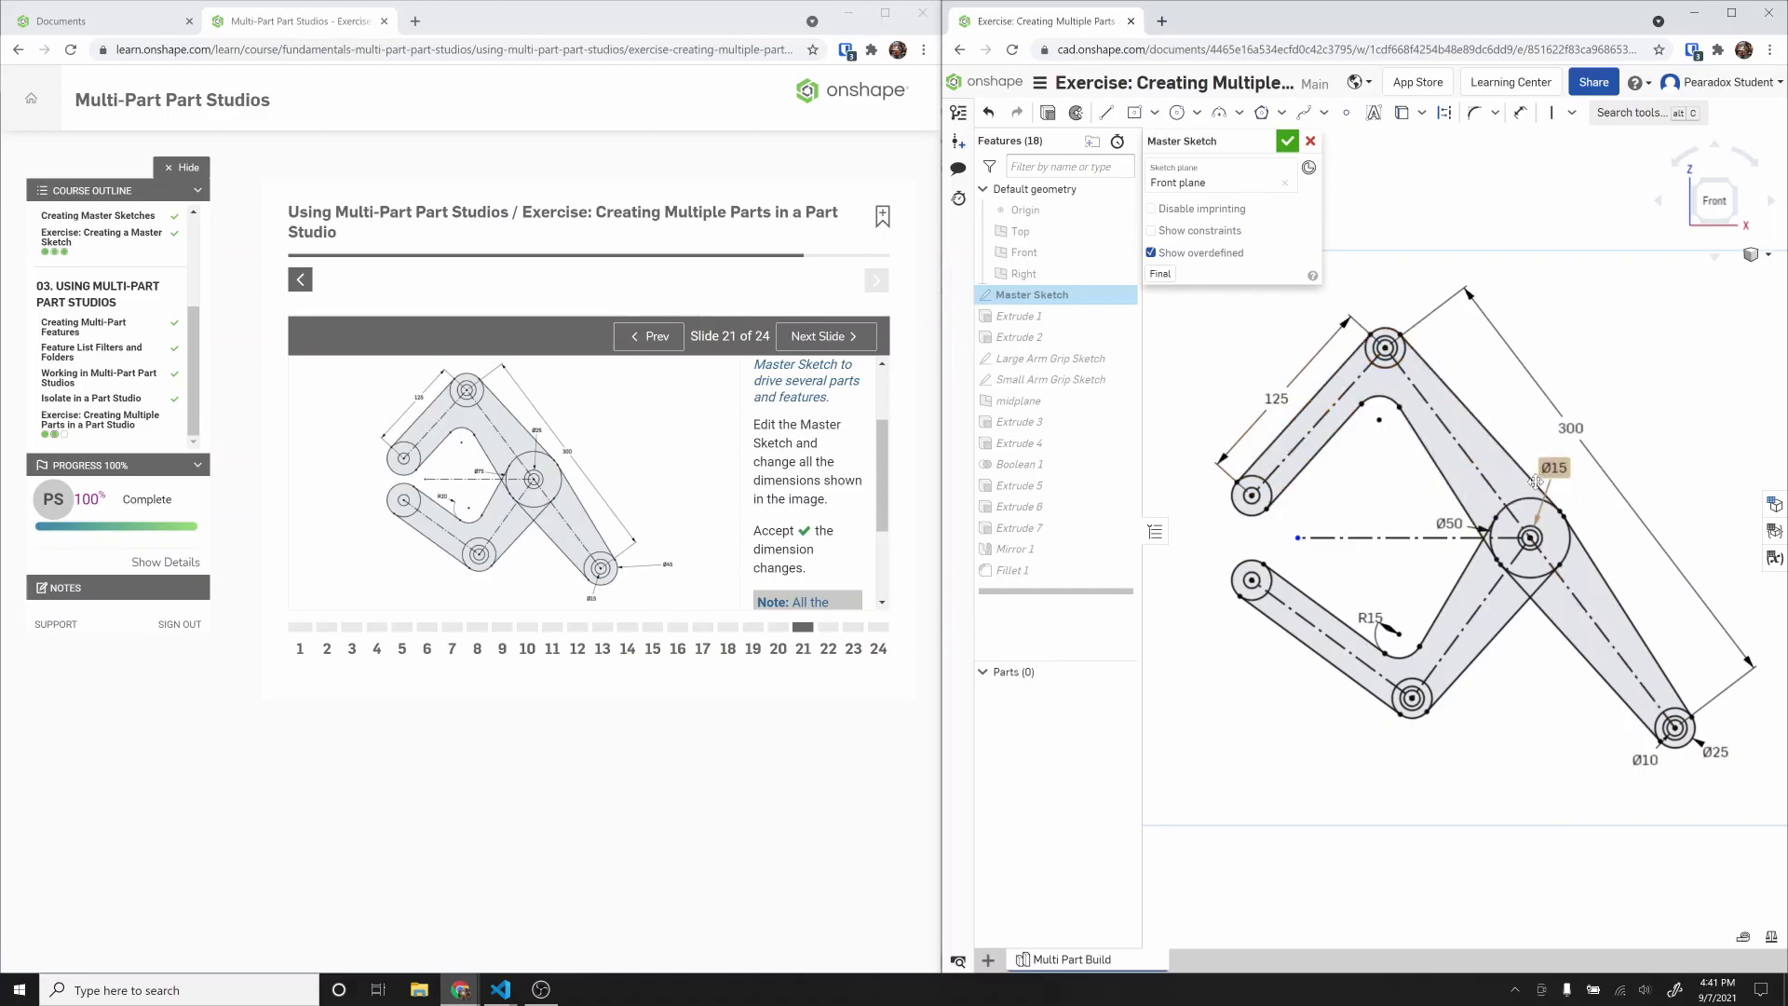
double_click(1444, 522)
type("75")
key("Return")
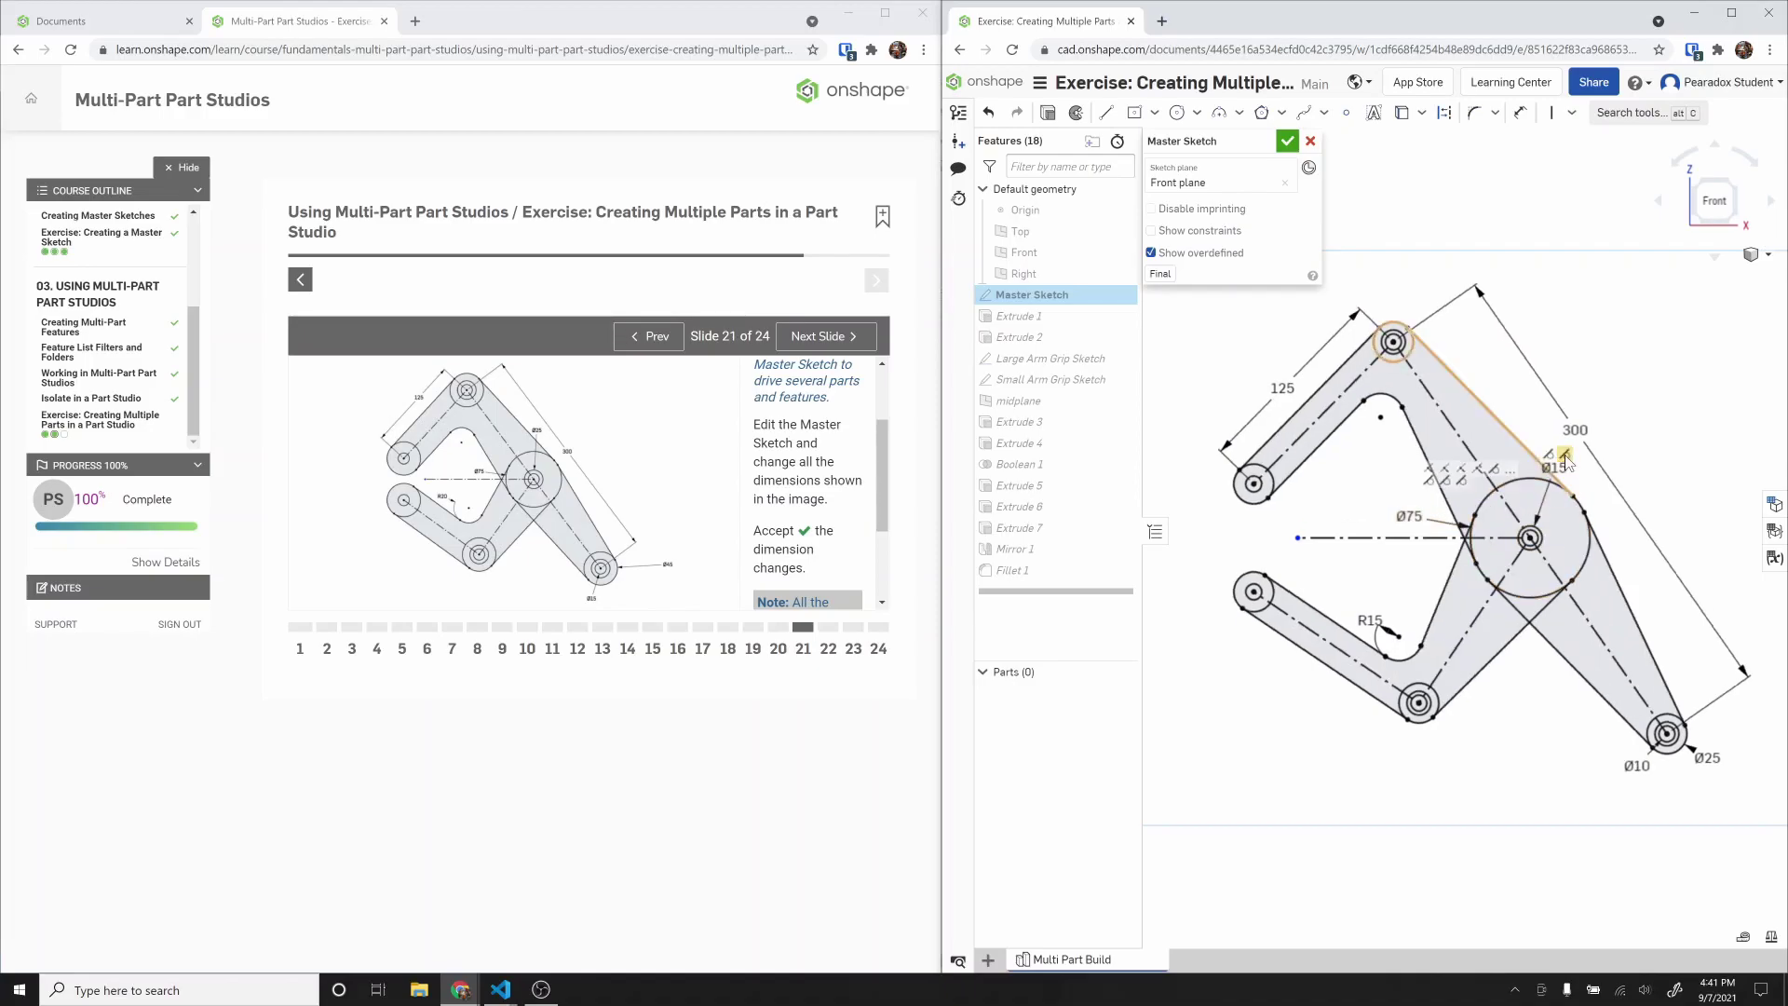
Step: Set the pivot hole's diameter to 25 mm and the radius of the arms' inner bend to 20 mm
left_click_drag(1561, 468, 1597, 410)
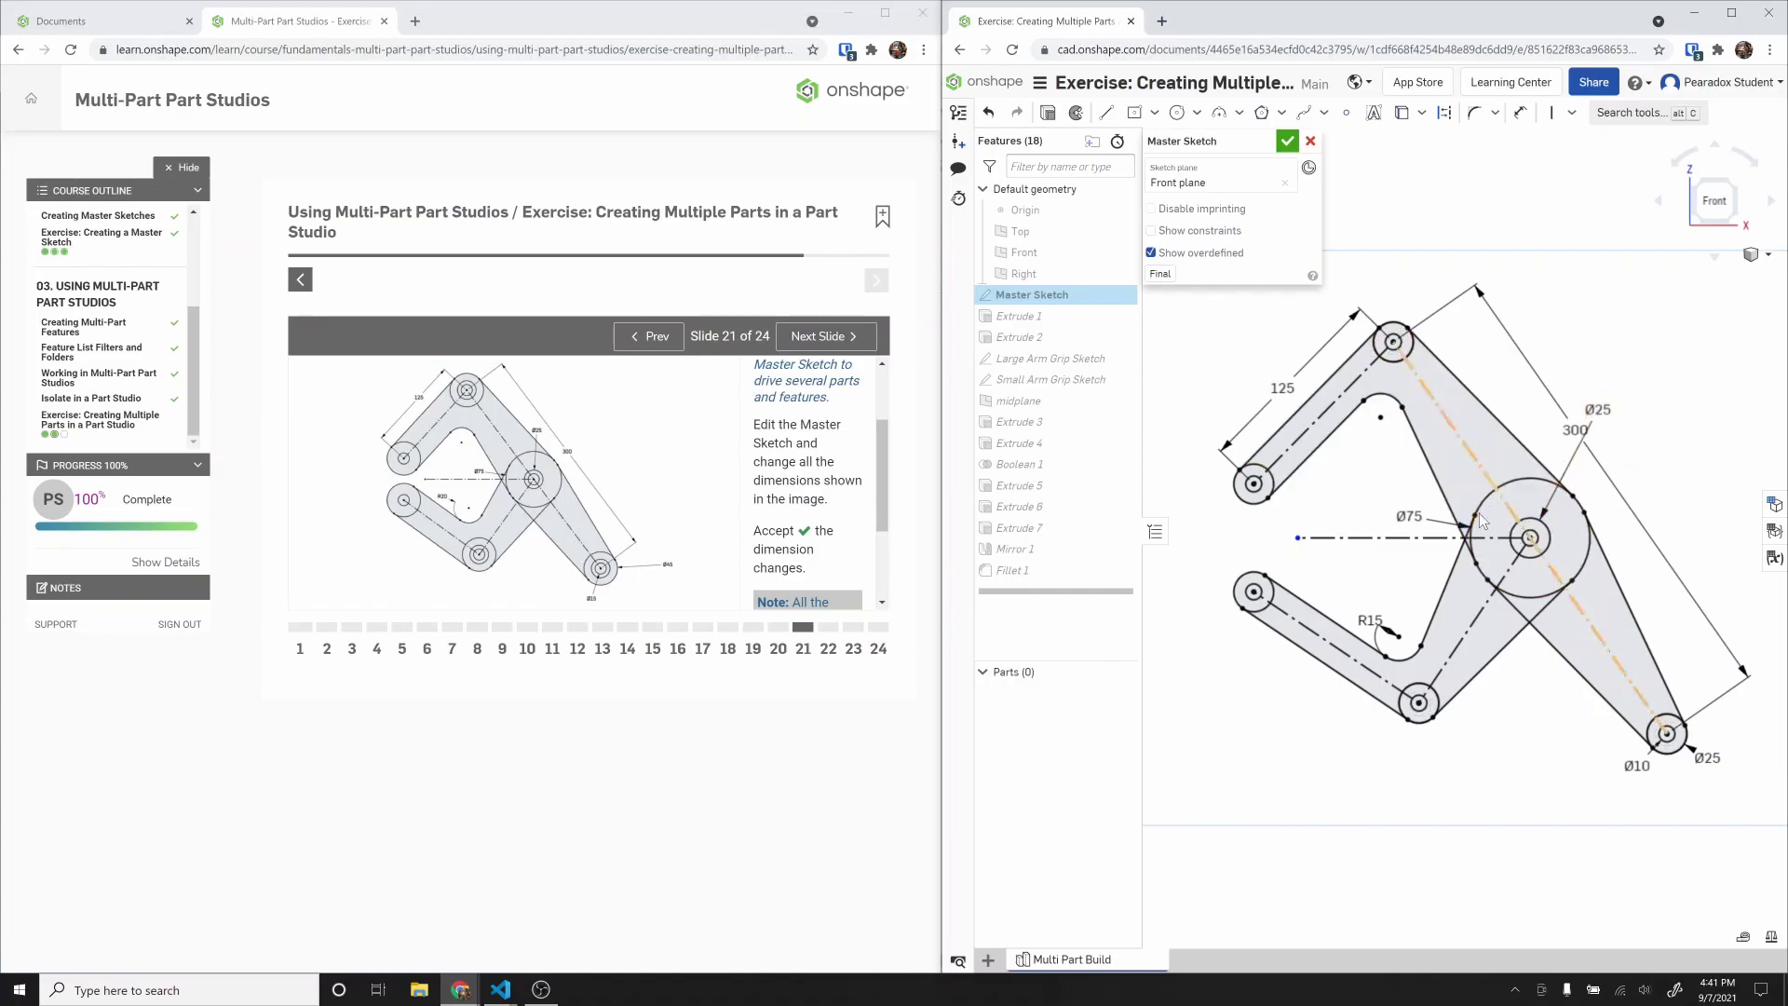
double_click(1369, 621)
type("20")
key("Return")
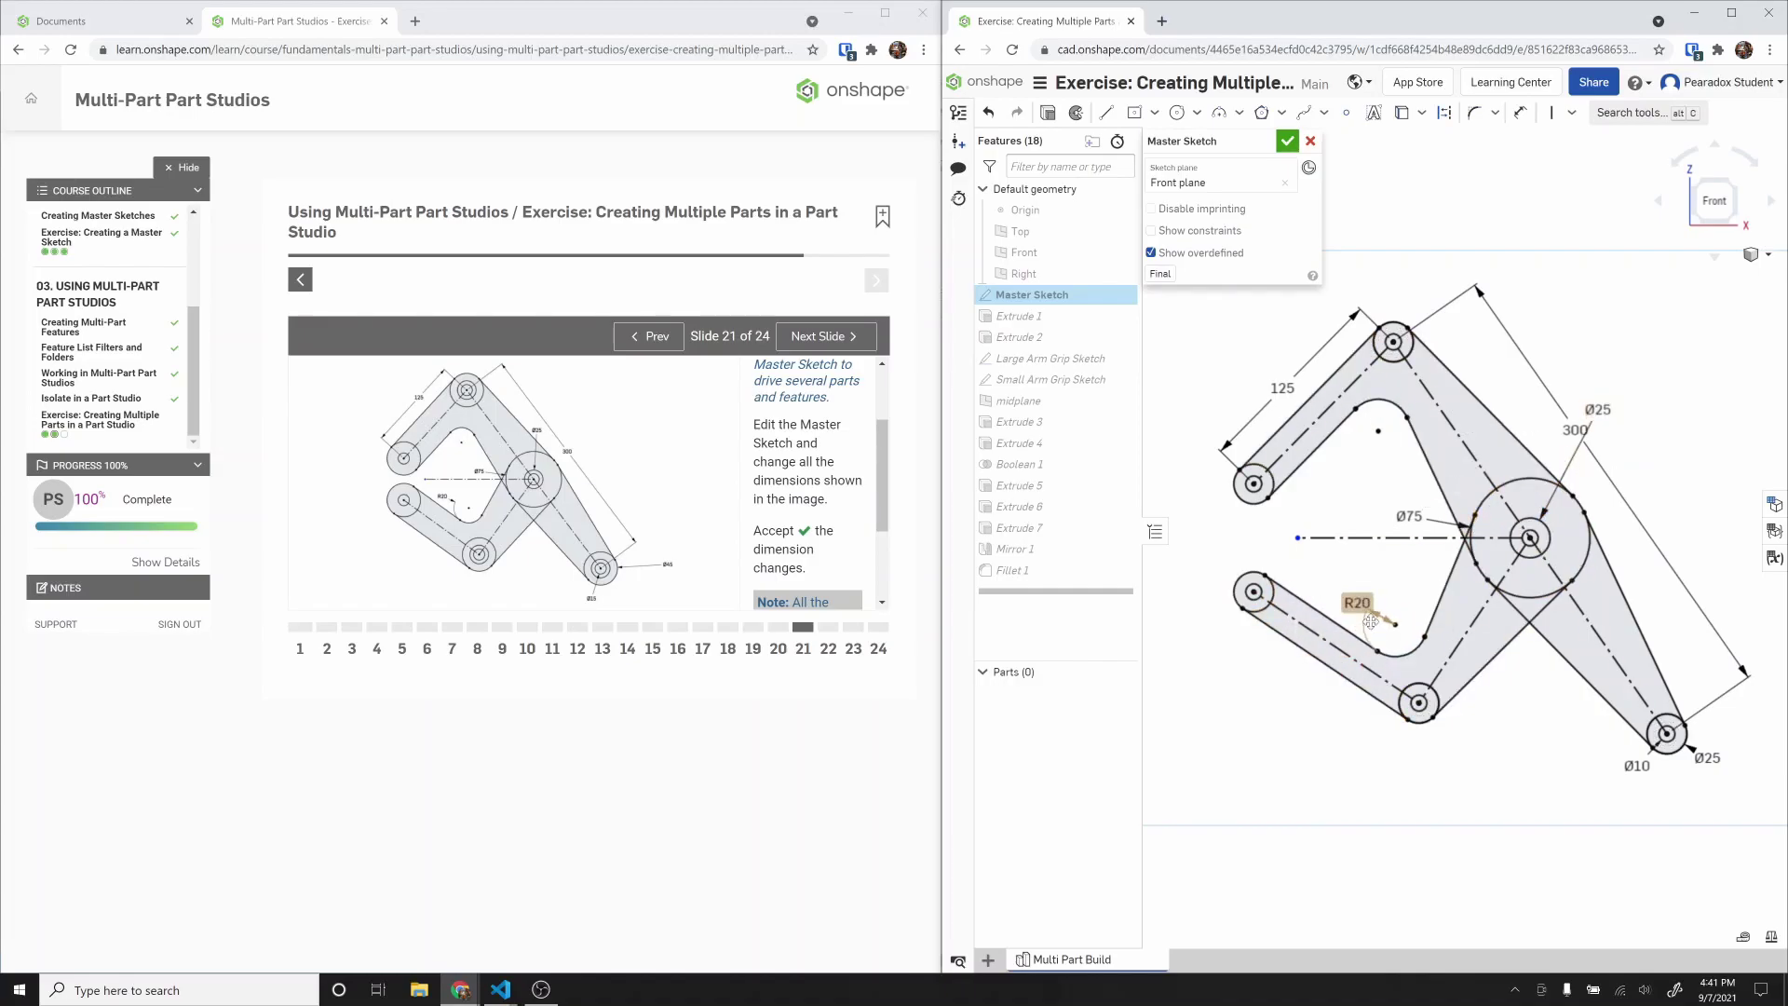
Step: Set the arm end's hole diameter to 15 mm and outer diameter to 45 mm, and accept the Master Sketch
double_click(1636, 763)
type("15")
key("Return")
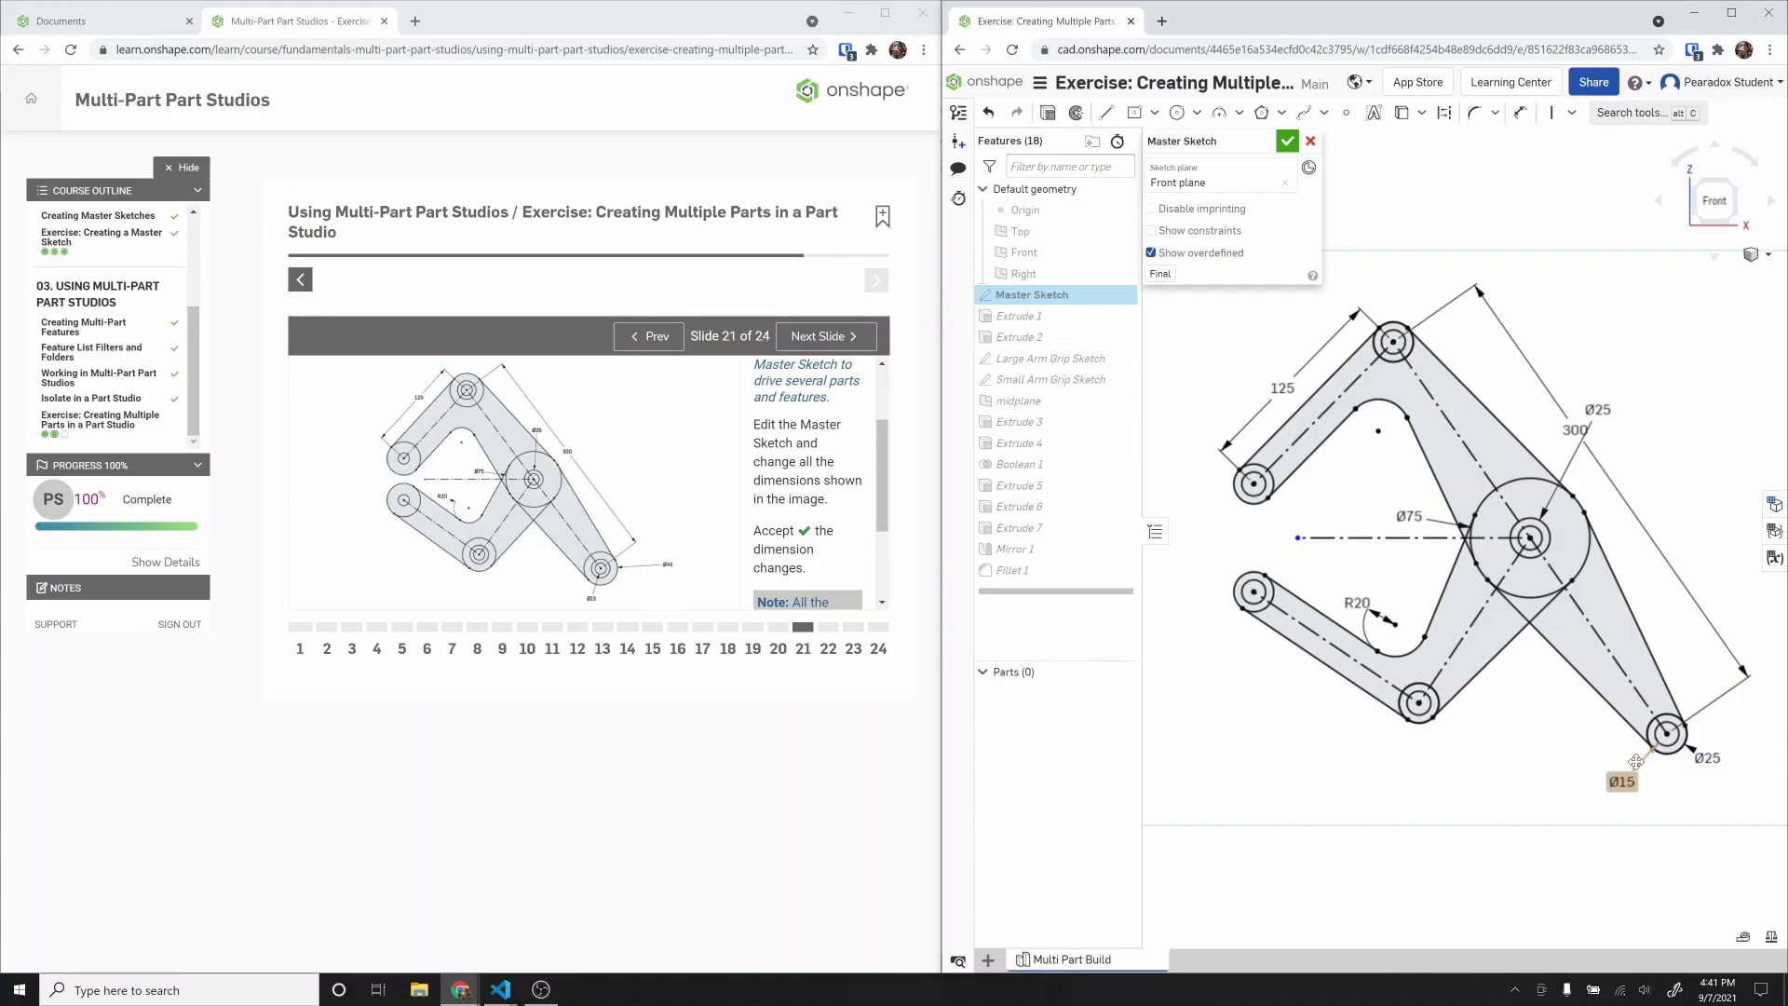
double_click(1719, 754)
type("45")
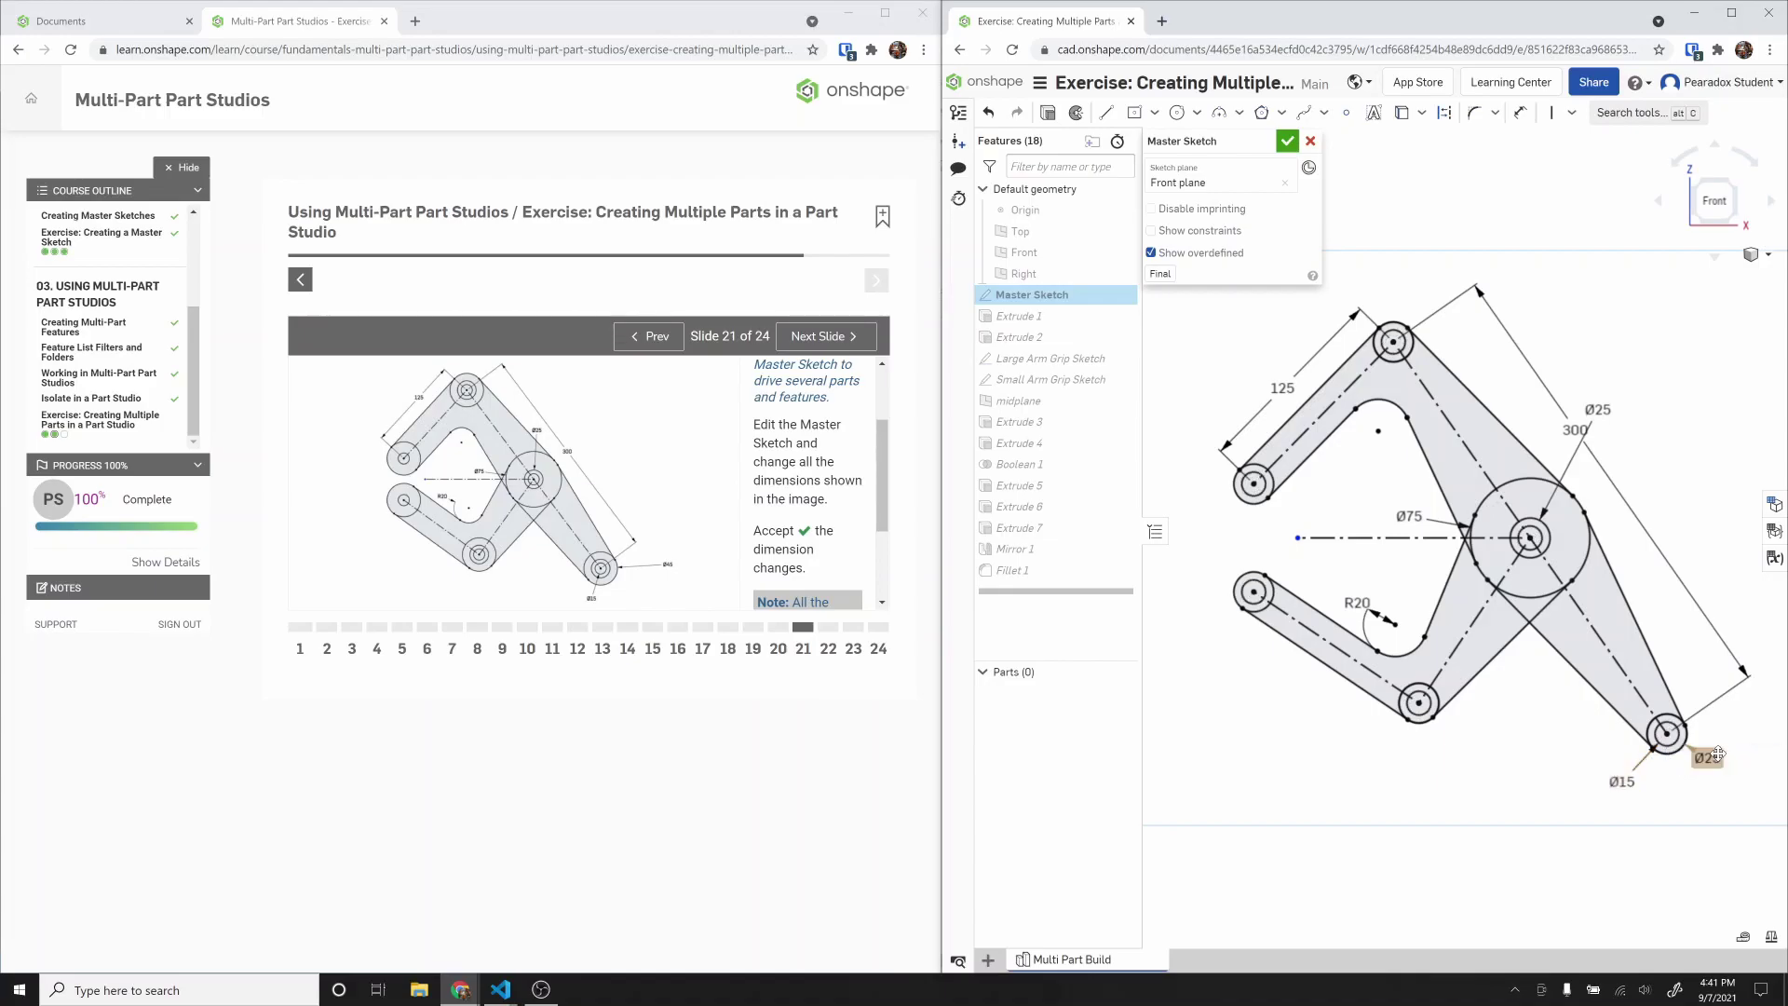
key("Return")
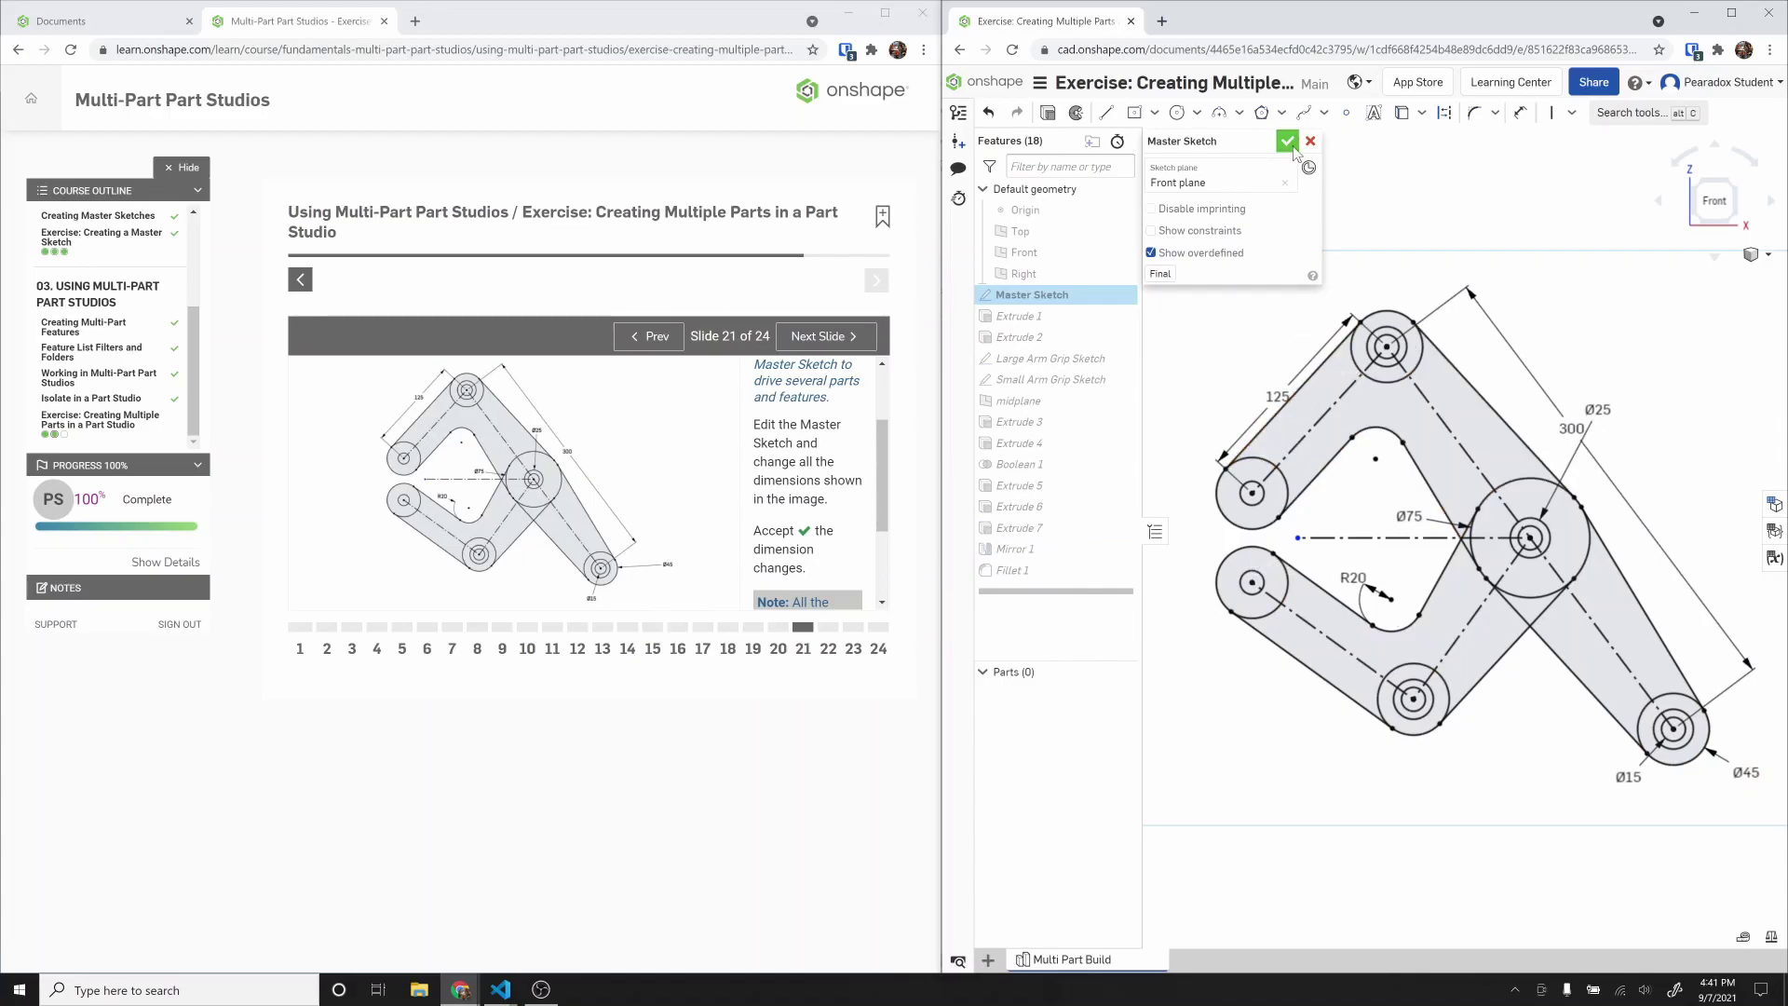
left_click(1289, 143)
Step: Advance to slide 22, set the midplane's offset distance to 35 mm, and accept the change
mouse_move(1422, 531)
right_mouse_down()
mouse_move(1565, 537)
mouse_move(1426, 533)
right_mouse_up()
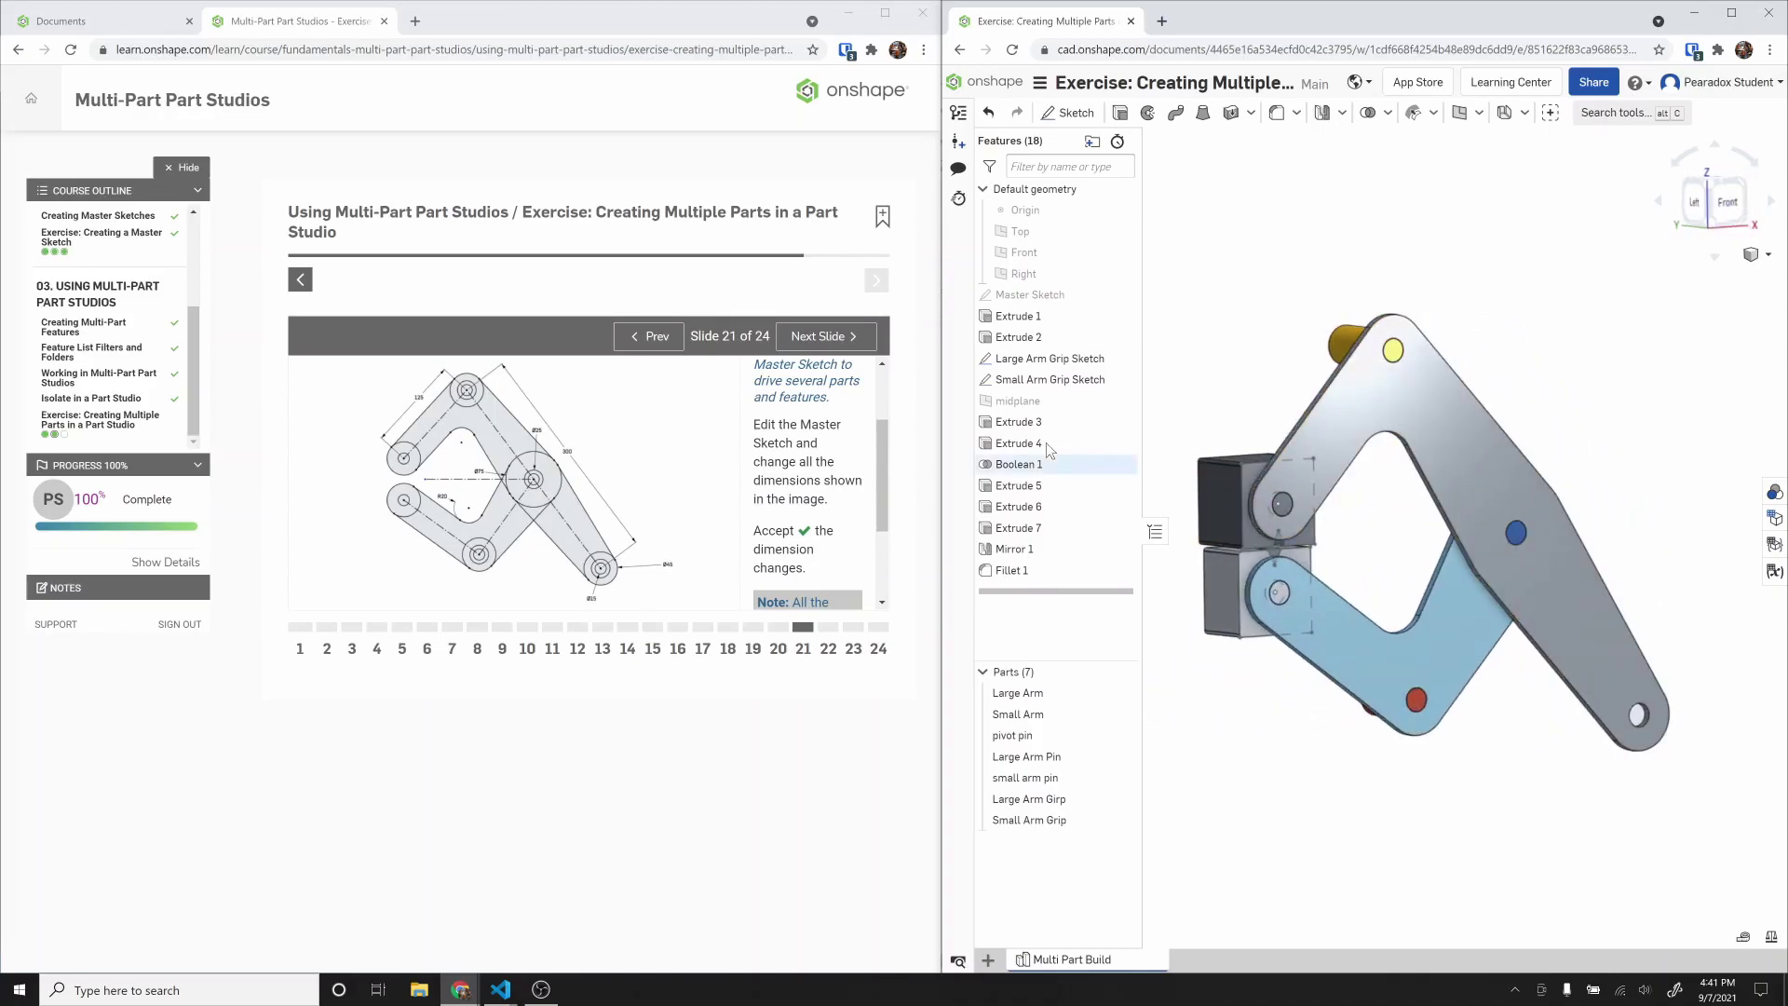
left_click(865, 339)
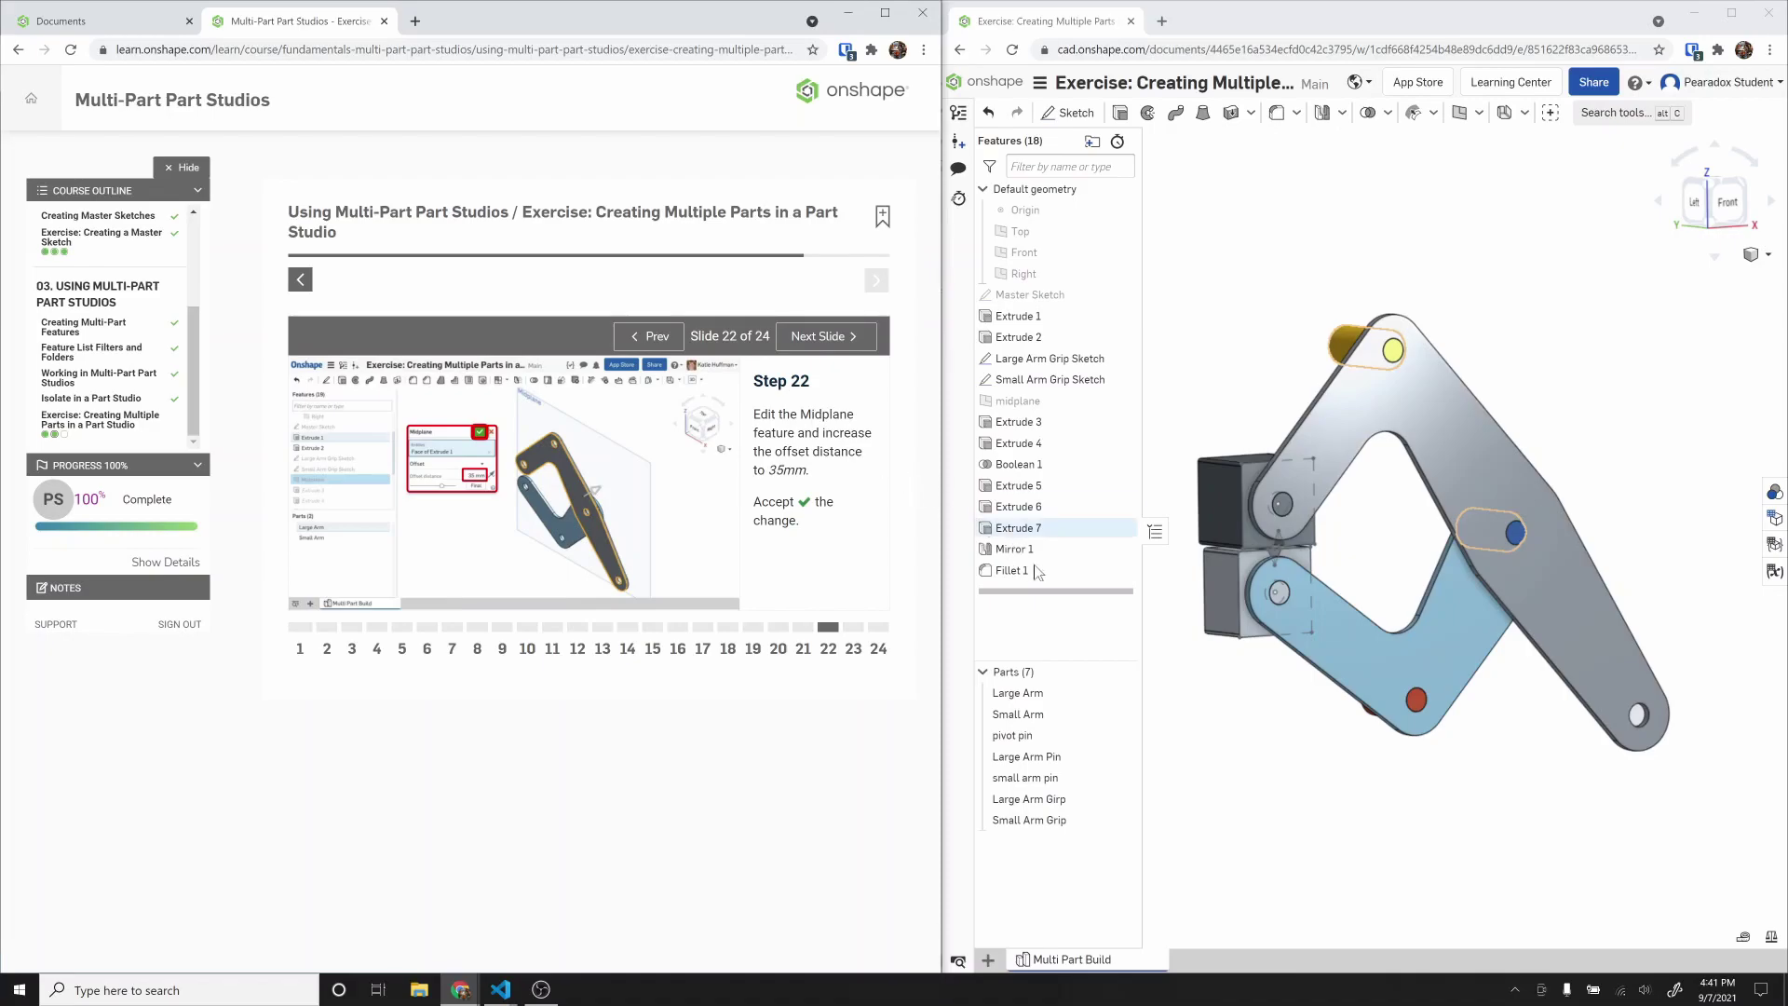
double_click(1032, 400)
left_click(1281, 229)
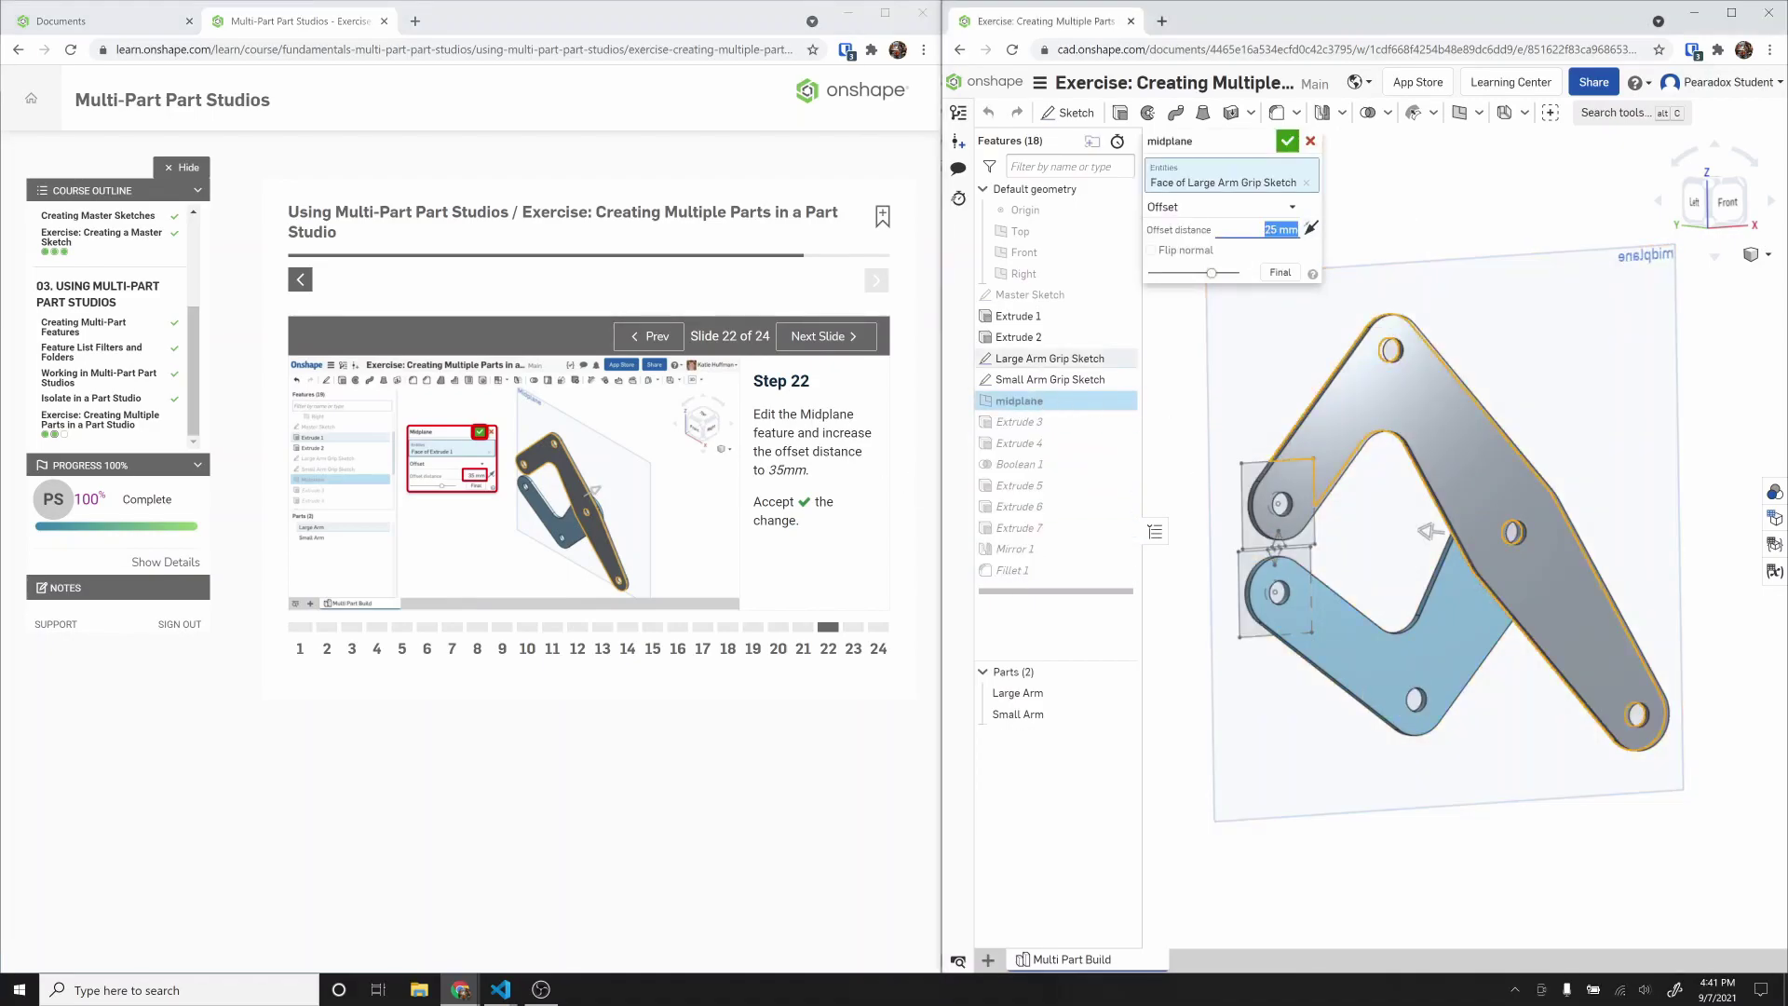
type("35")
key("Return")
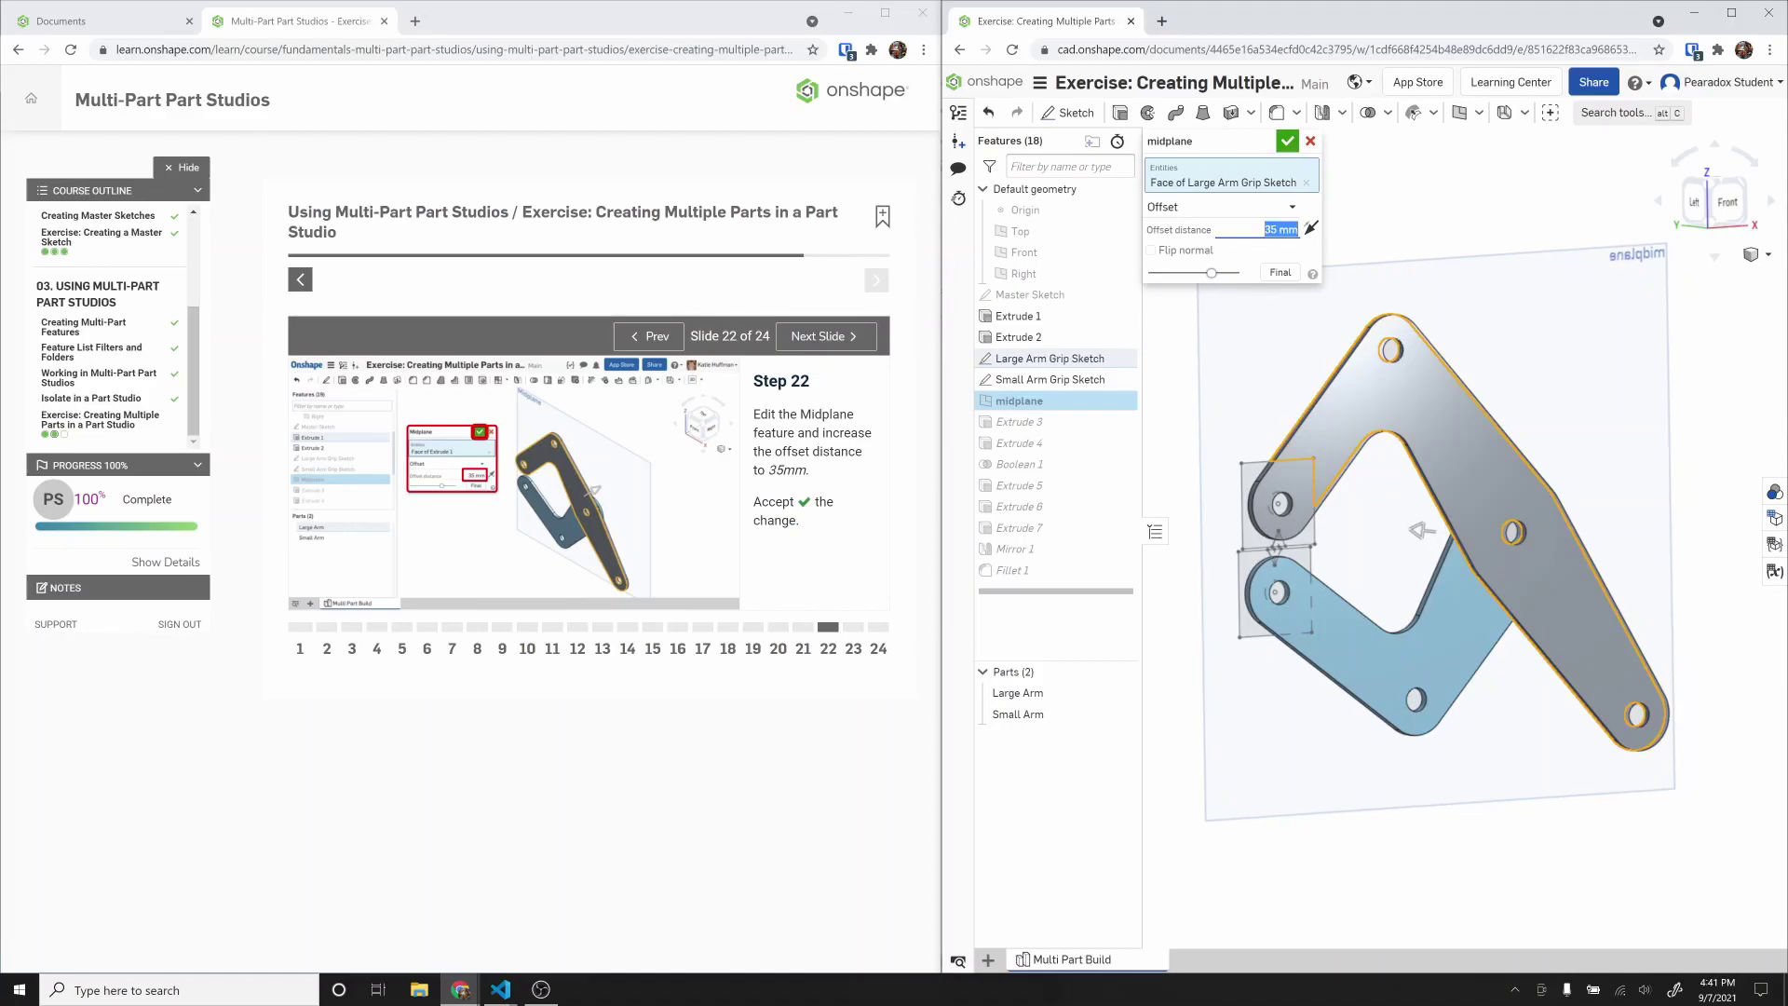
left_click(1290, 148)
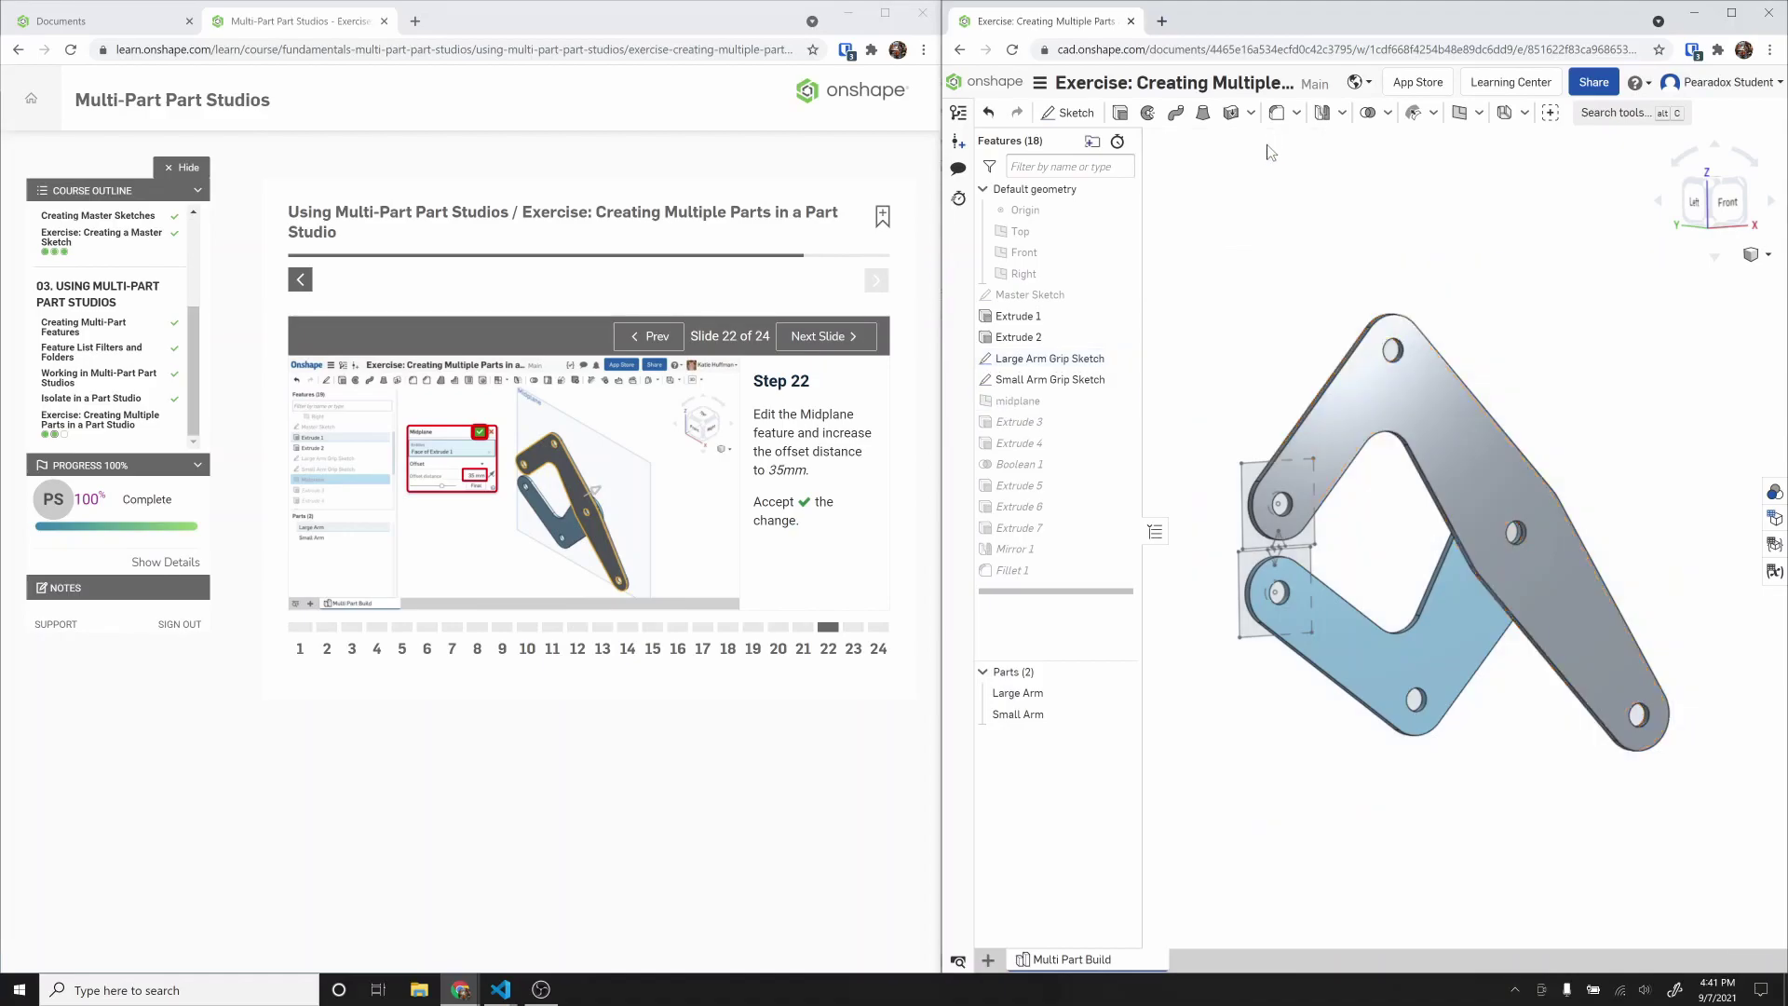
Step: Read the summary on slide 23 and advance to the validation instructions on slide 24
left_click(824, 339)
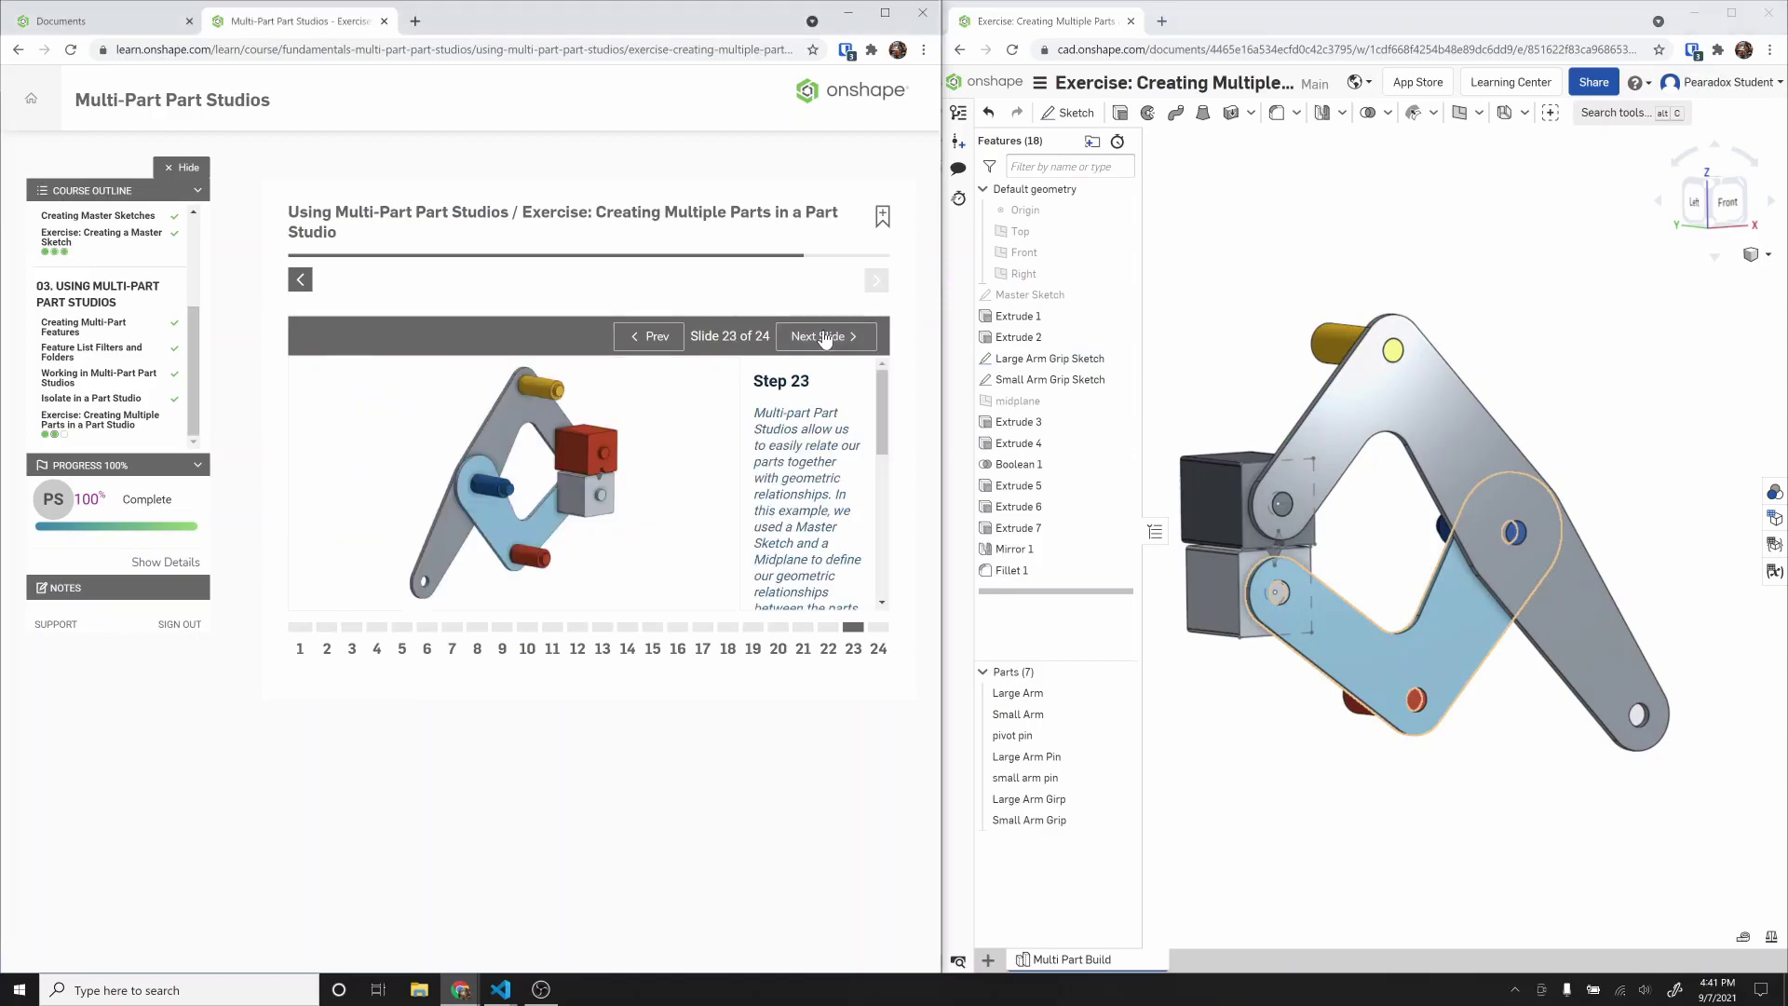
left_click_drag(889, 422, 884, 575)
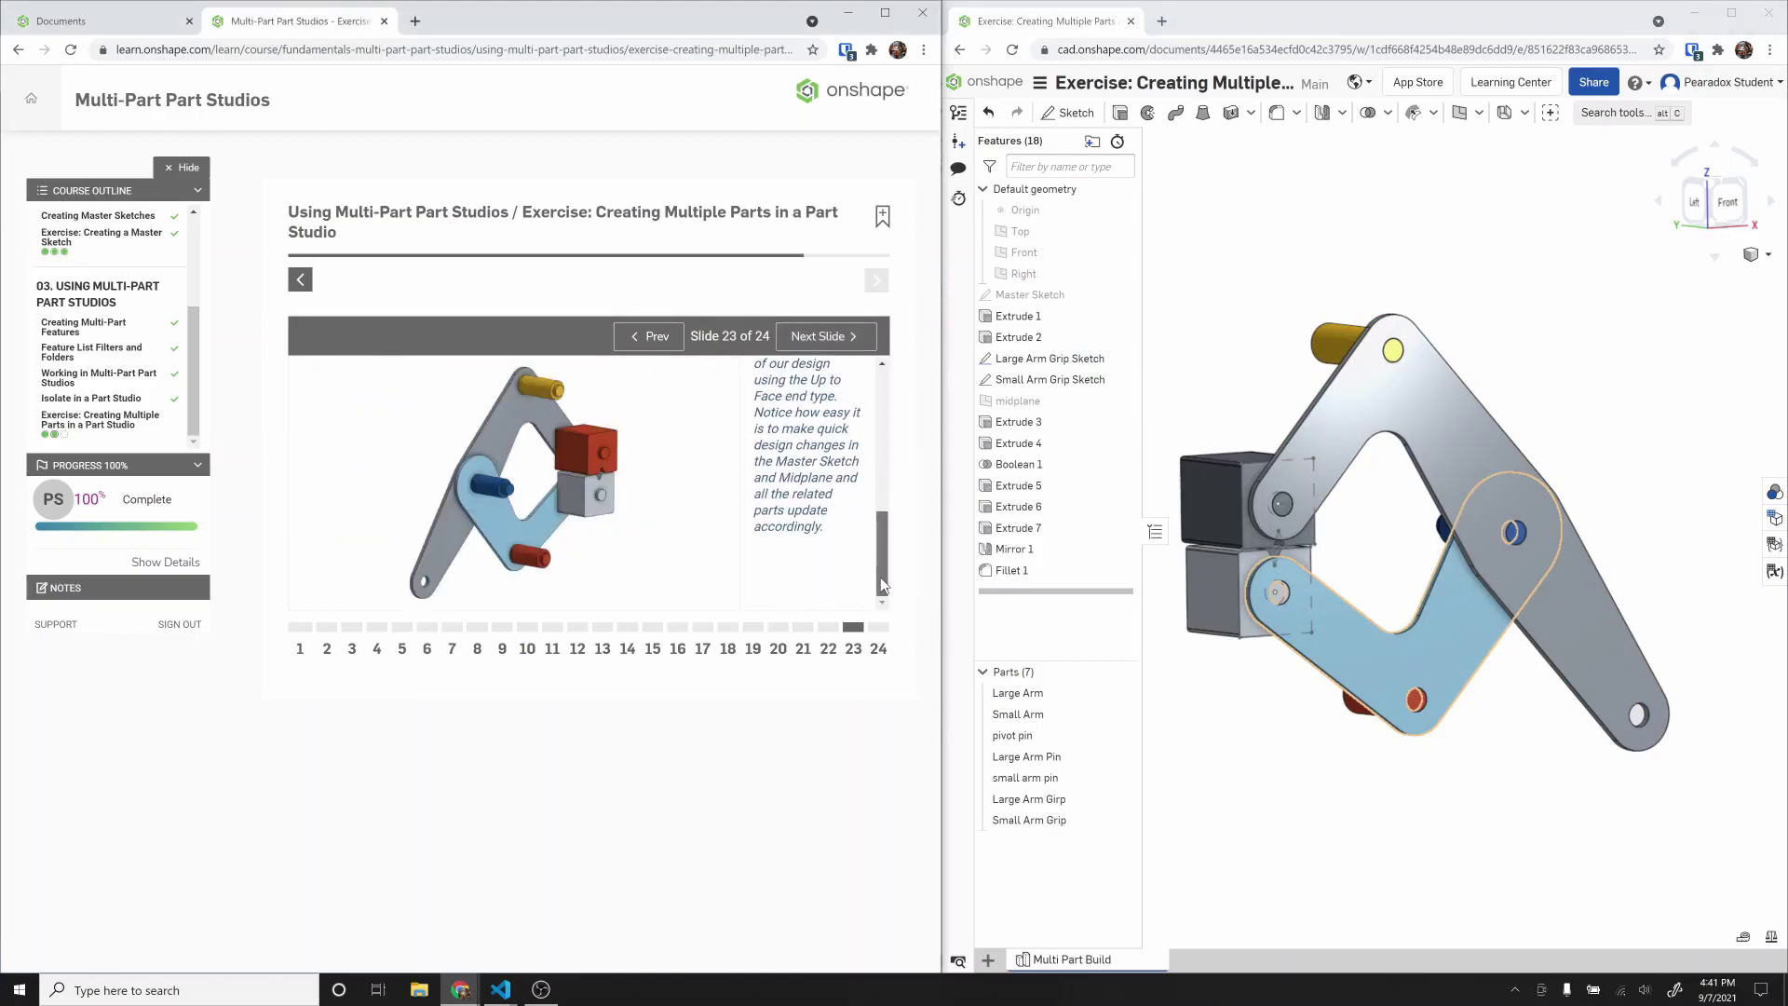
left_click(818, 339)
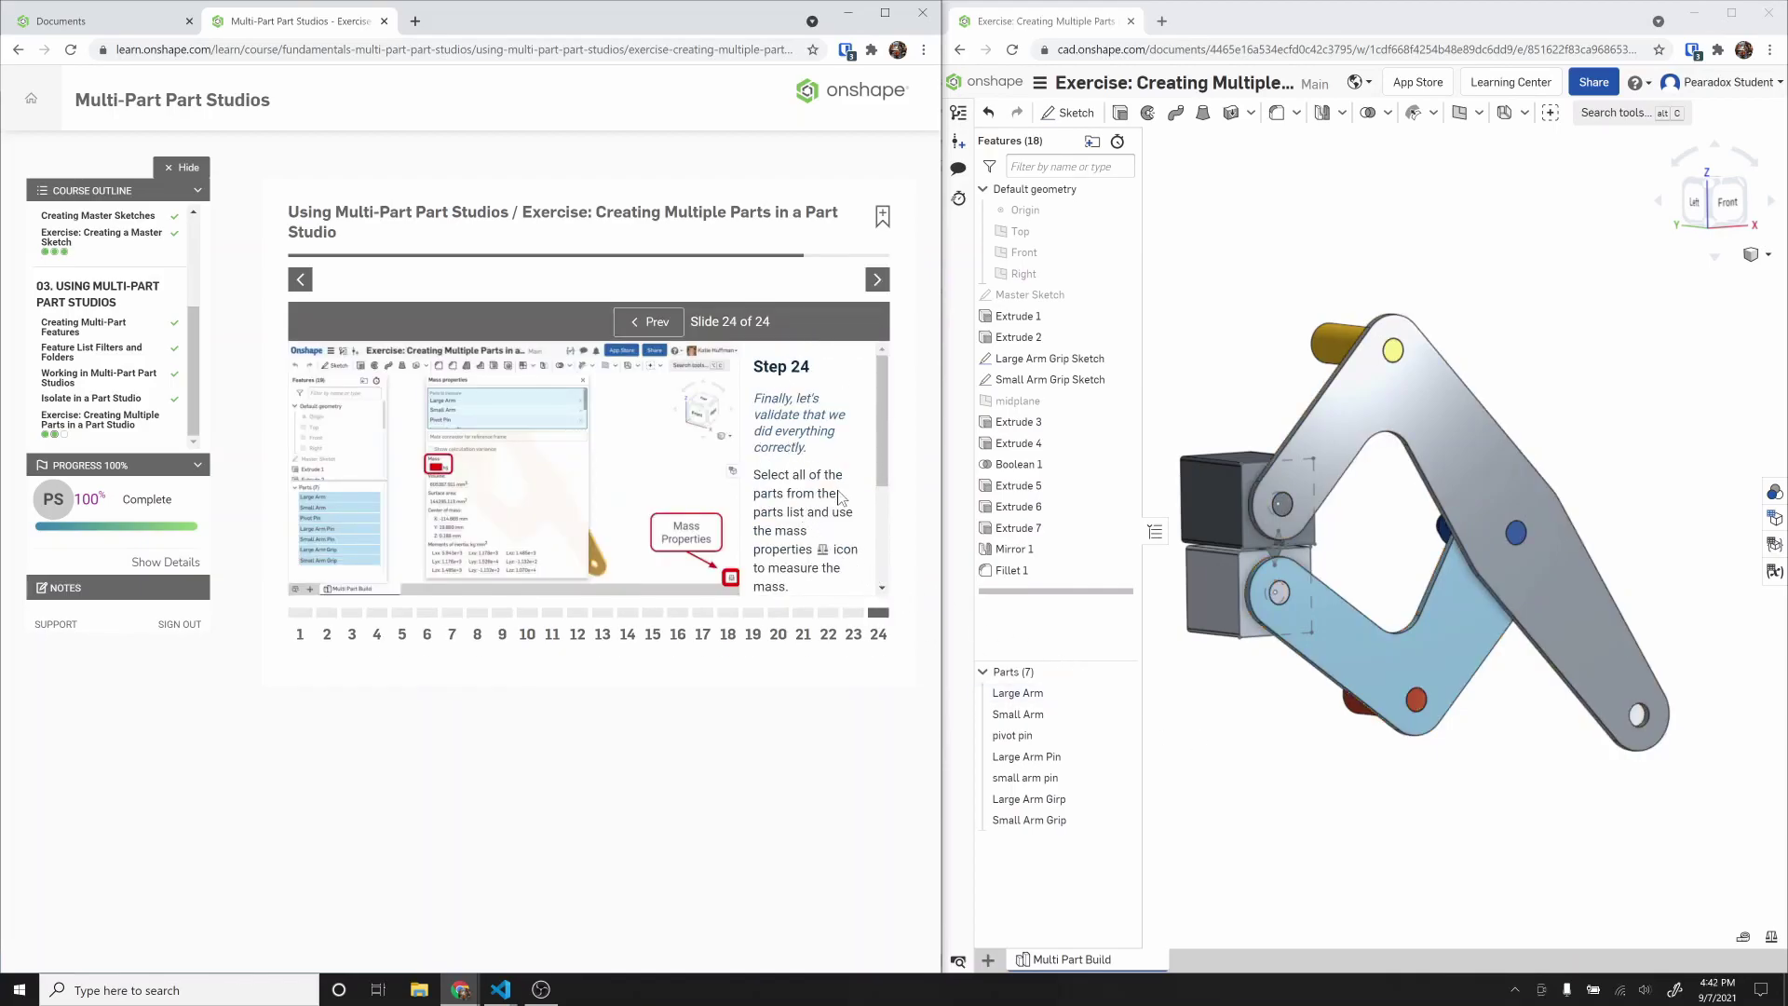
Step: Select all seven parts and display their combined mass properties
left_click(1018, 693)
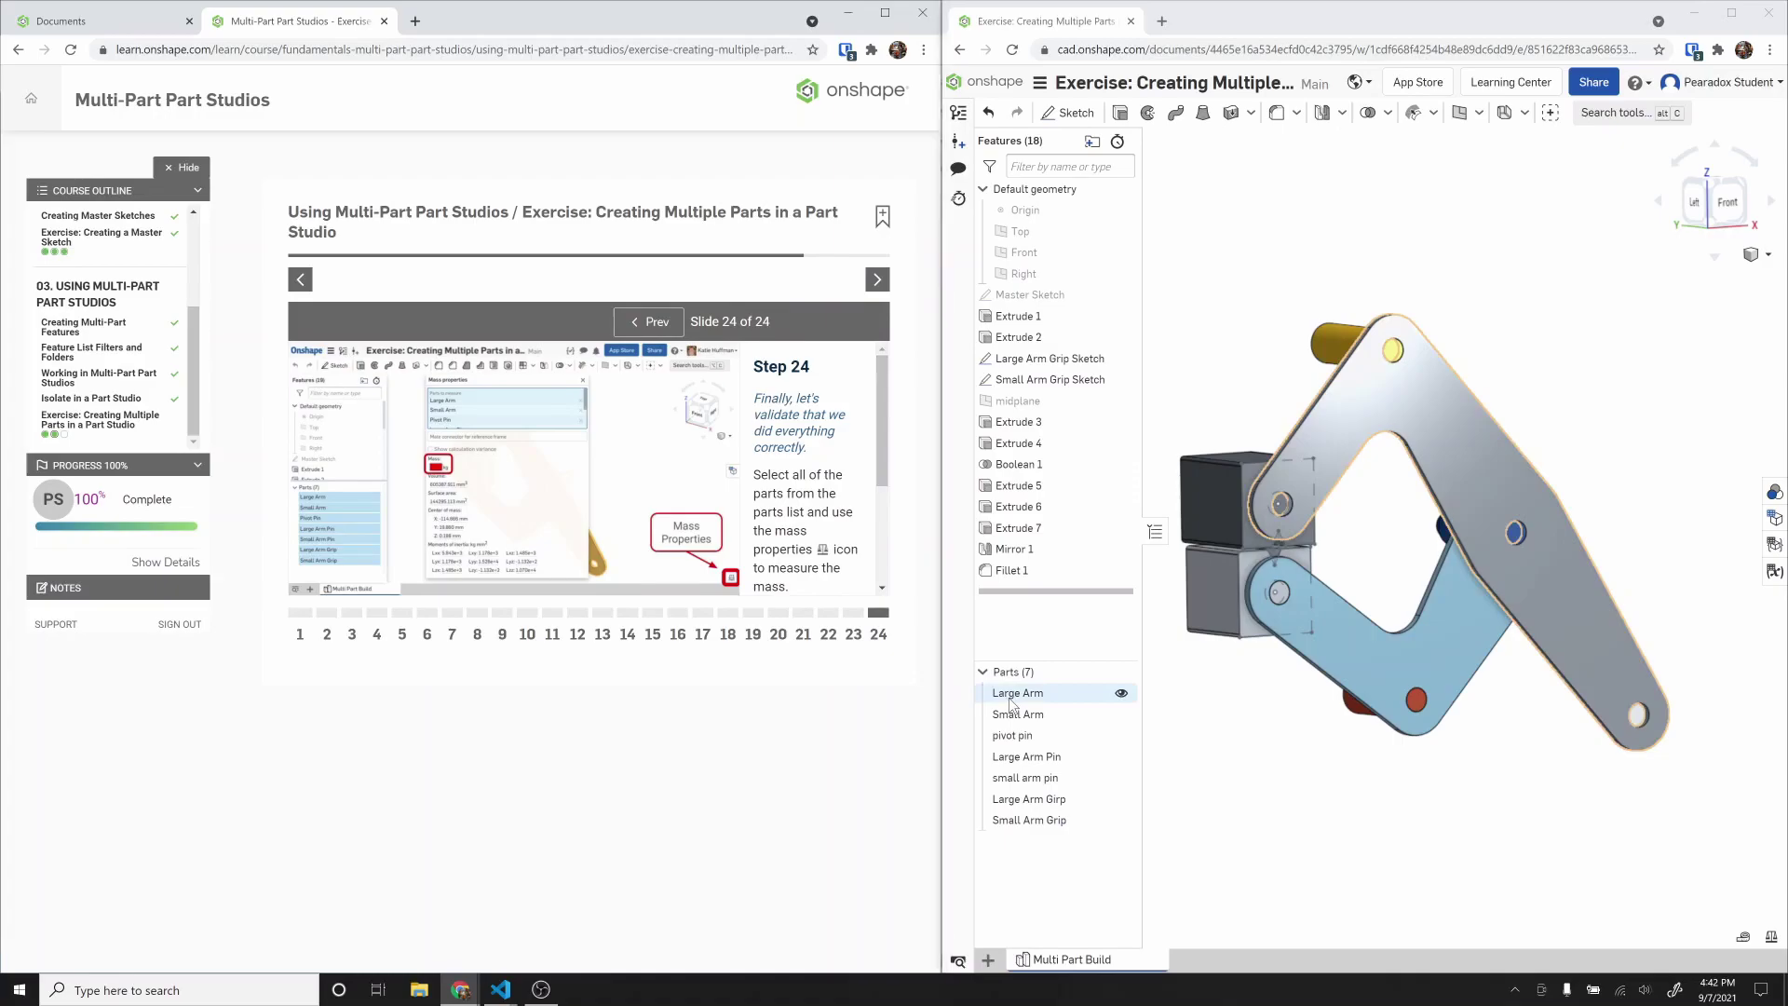
left_click(1058, 820, "shift")
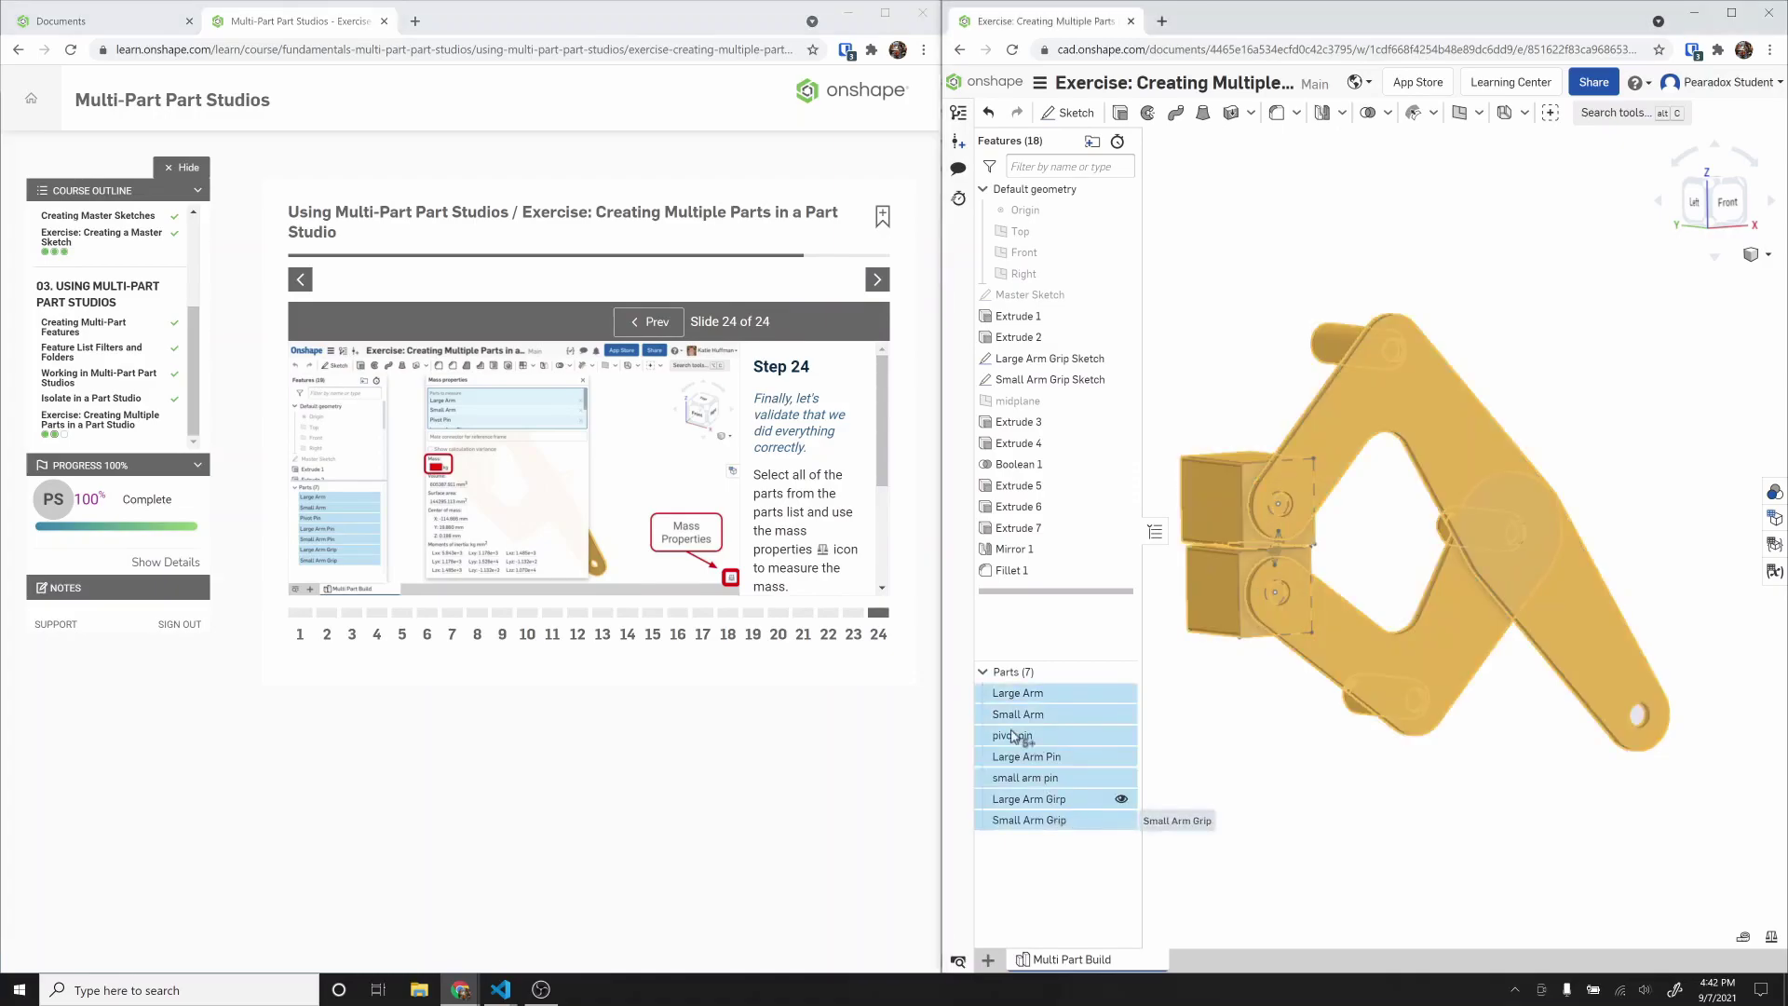
left_click(1771, 937)
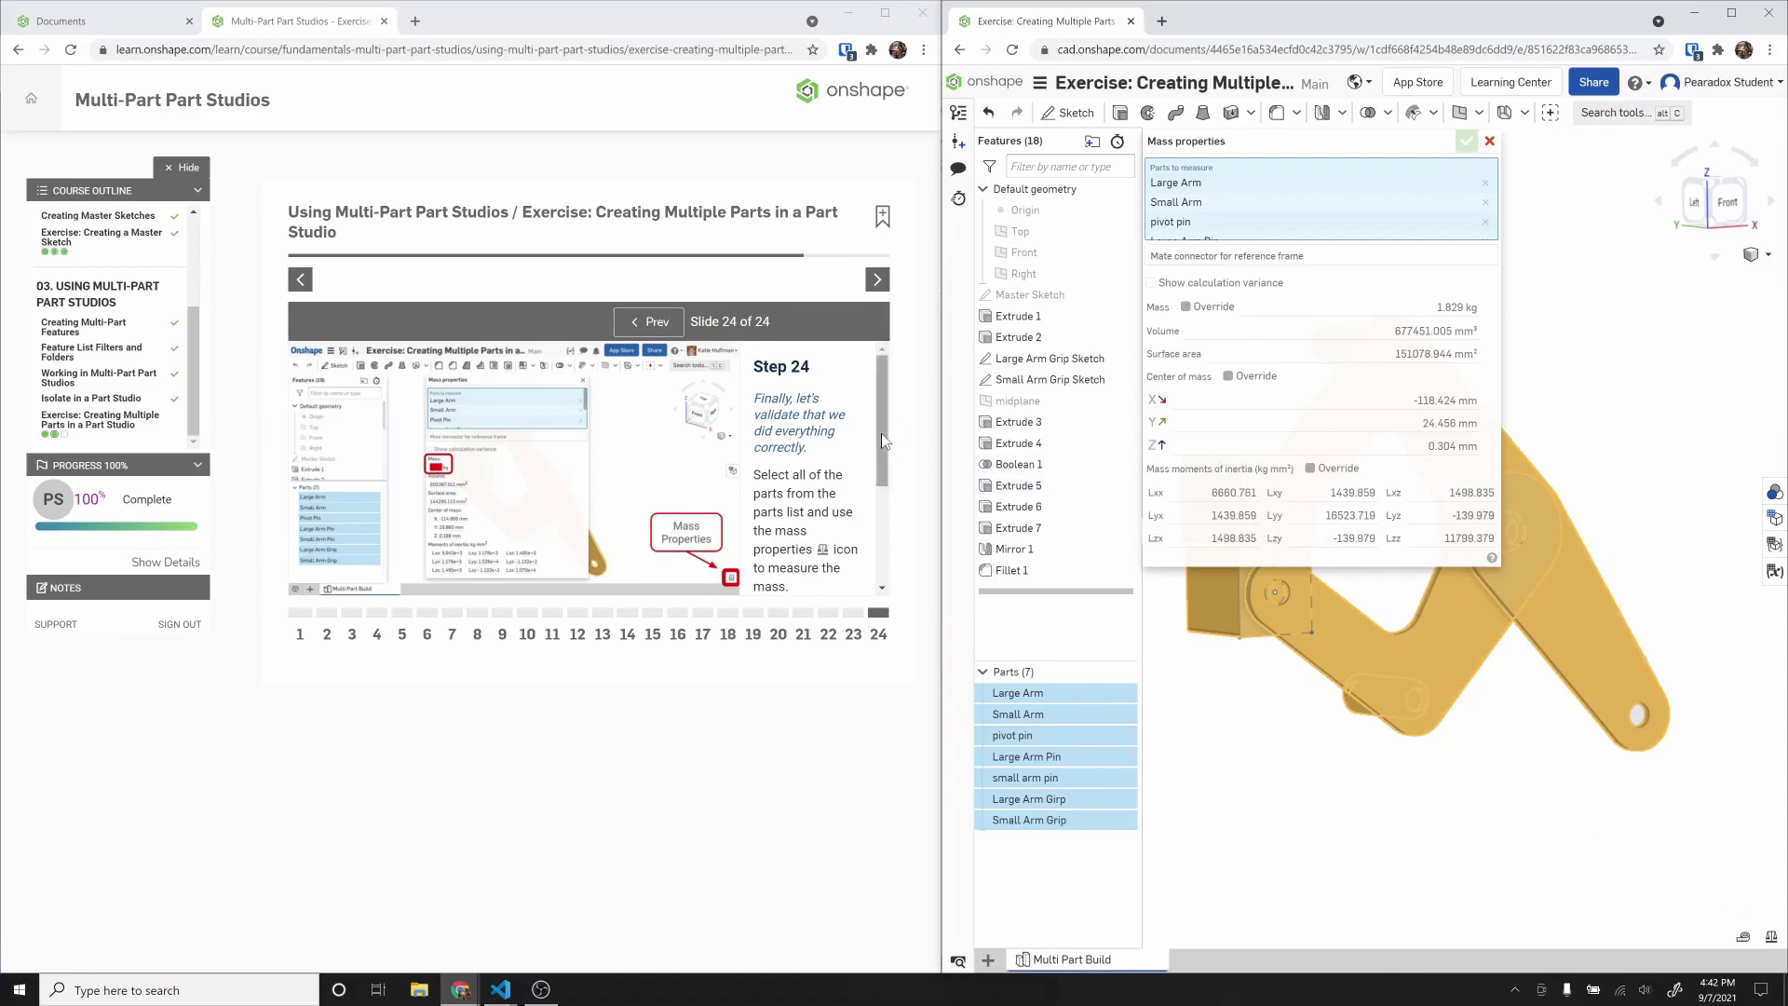
Step: Continue to the exercise quiz, start it, and choose answer C, 1.789 kg, for the mass of all parts
scroll(883, 442, "down", 2)
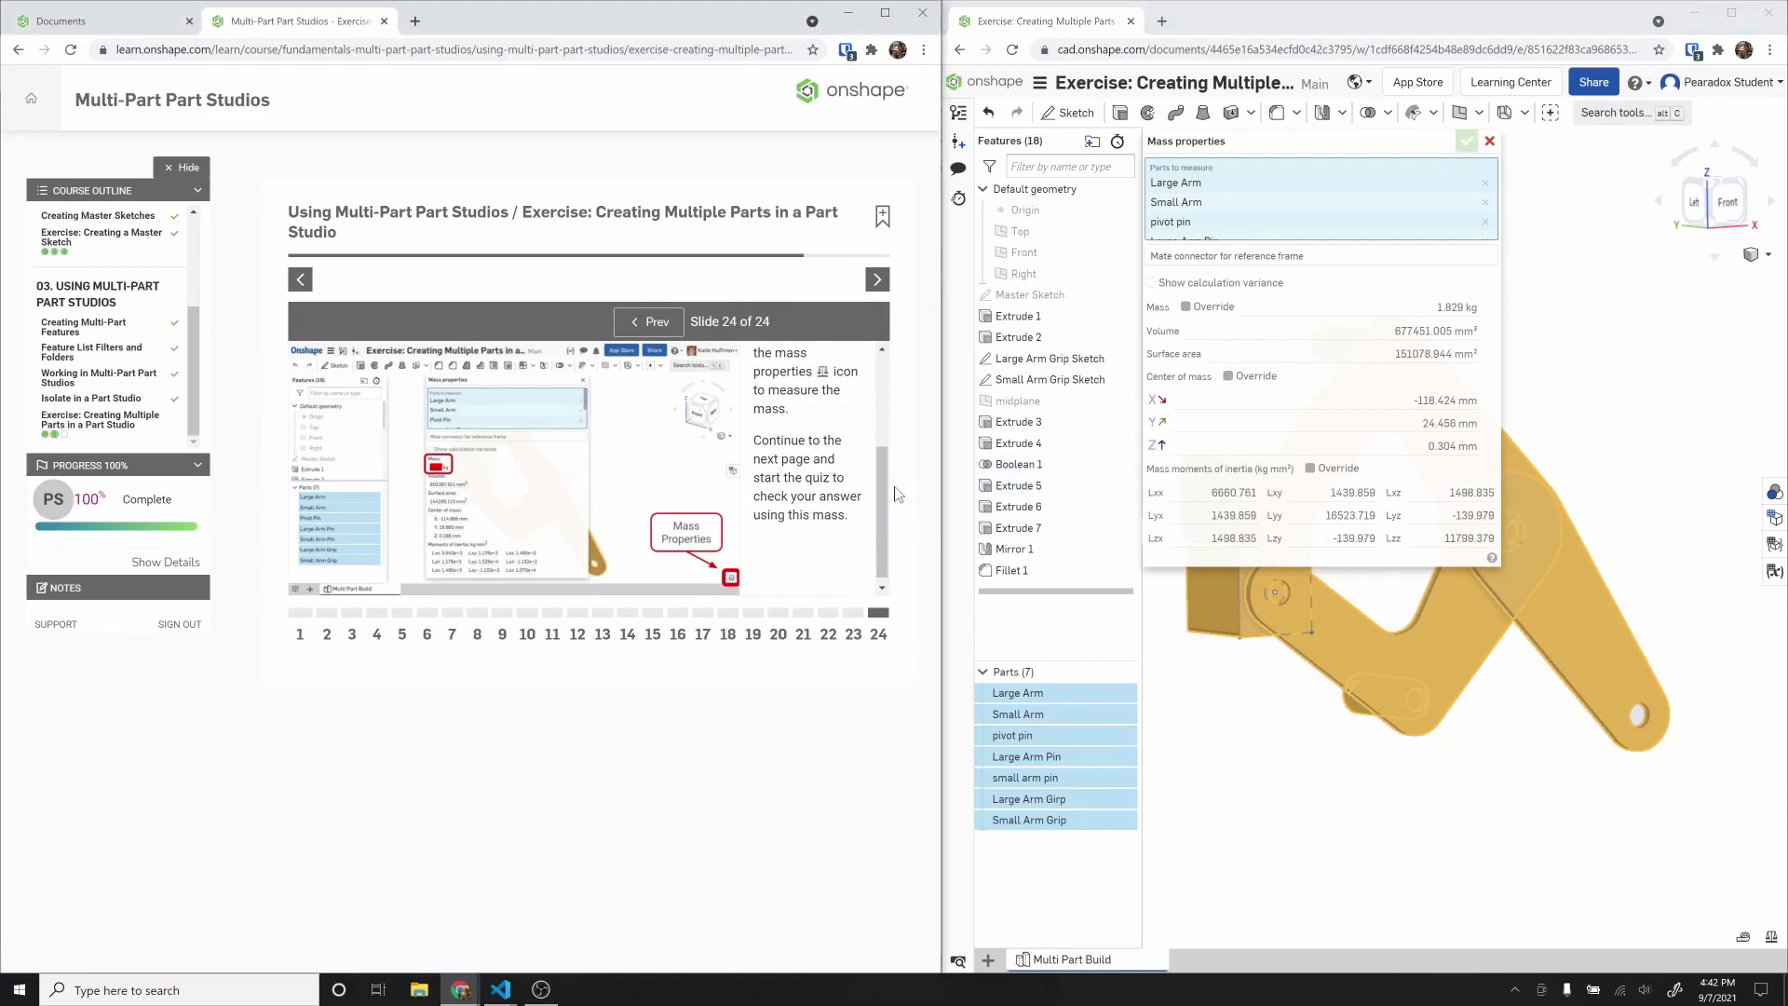
left_click(875, 279)
left_click(642, 478)
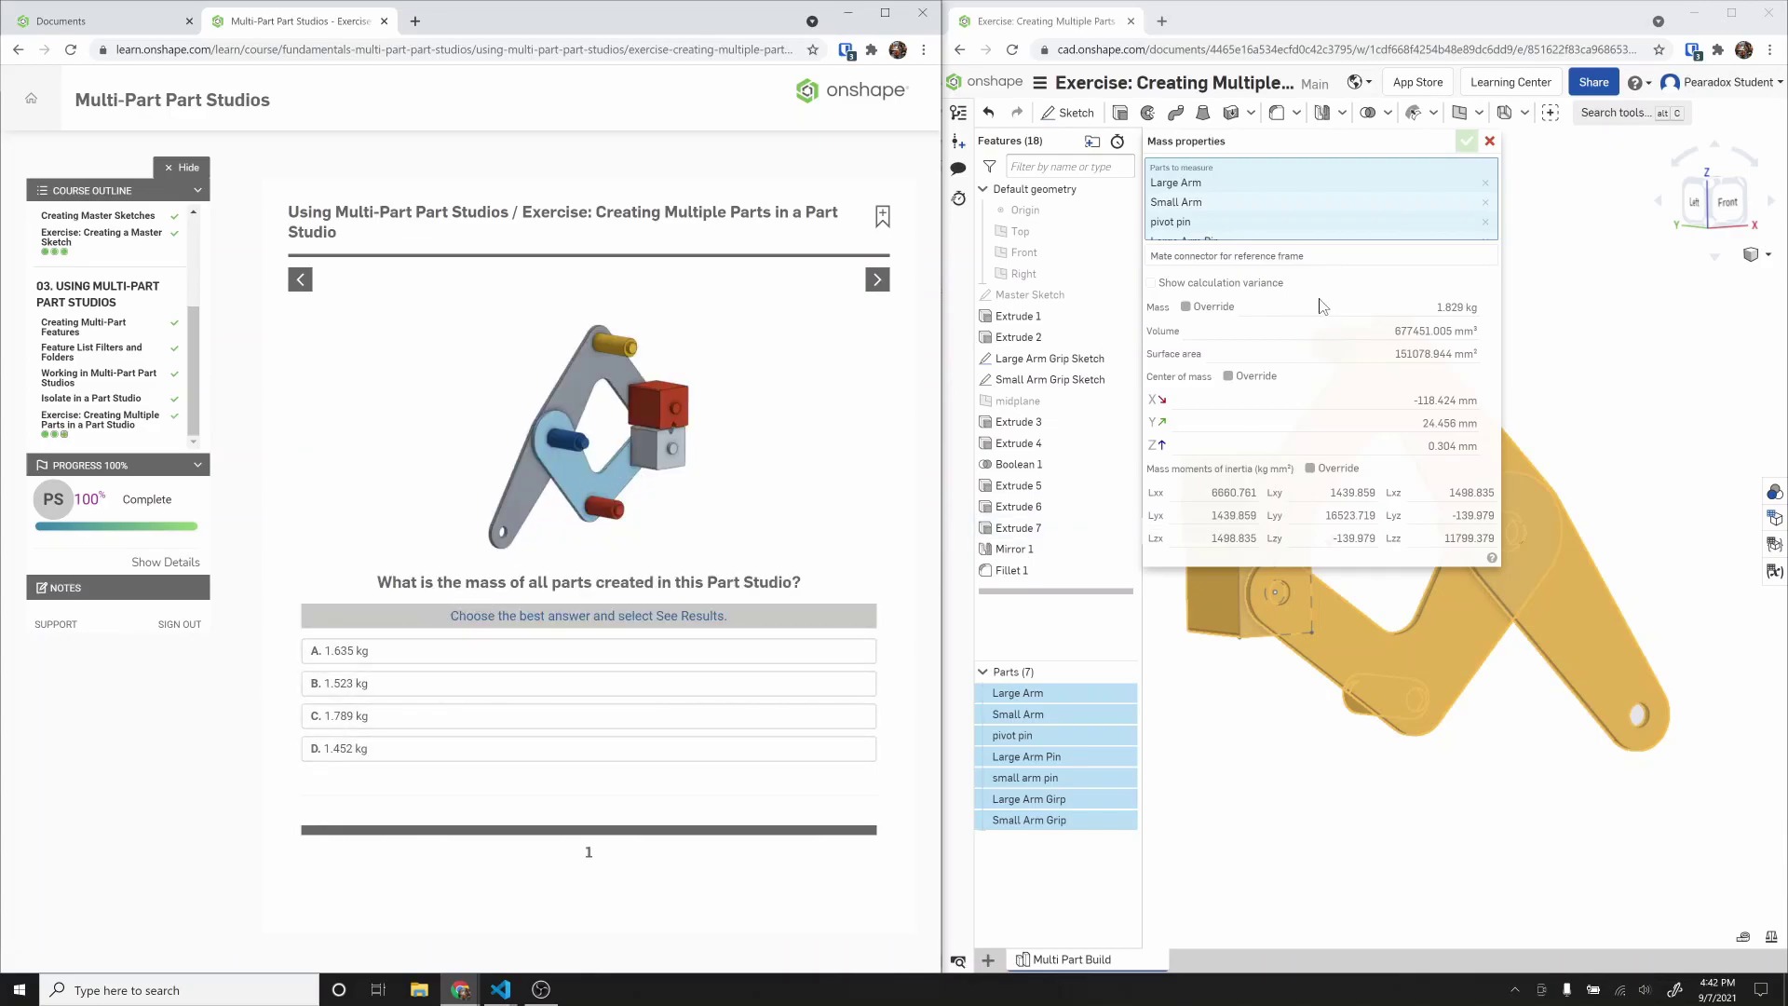
mouse_move(1436, 314)
left_click(393, 717)
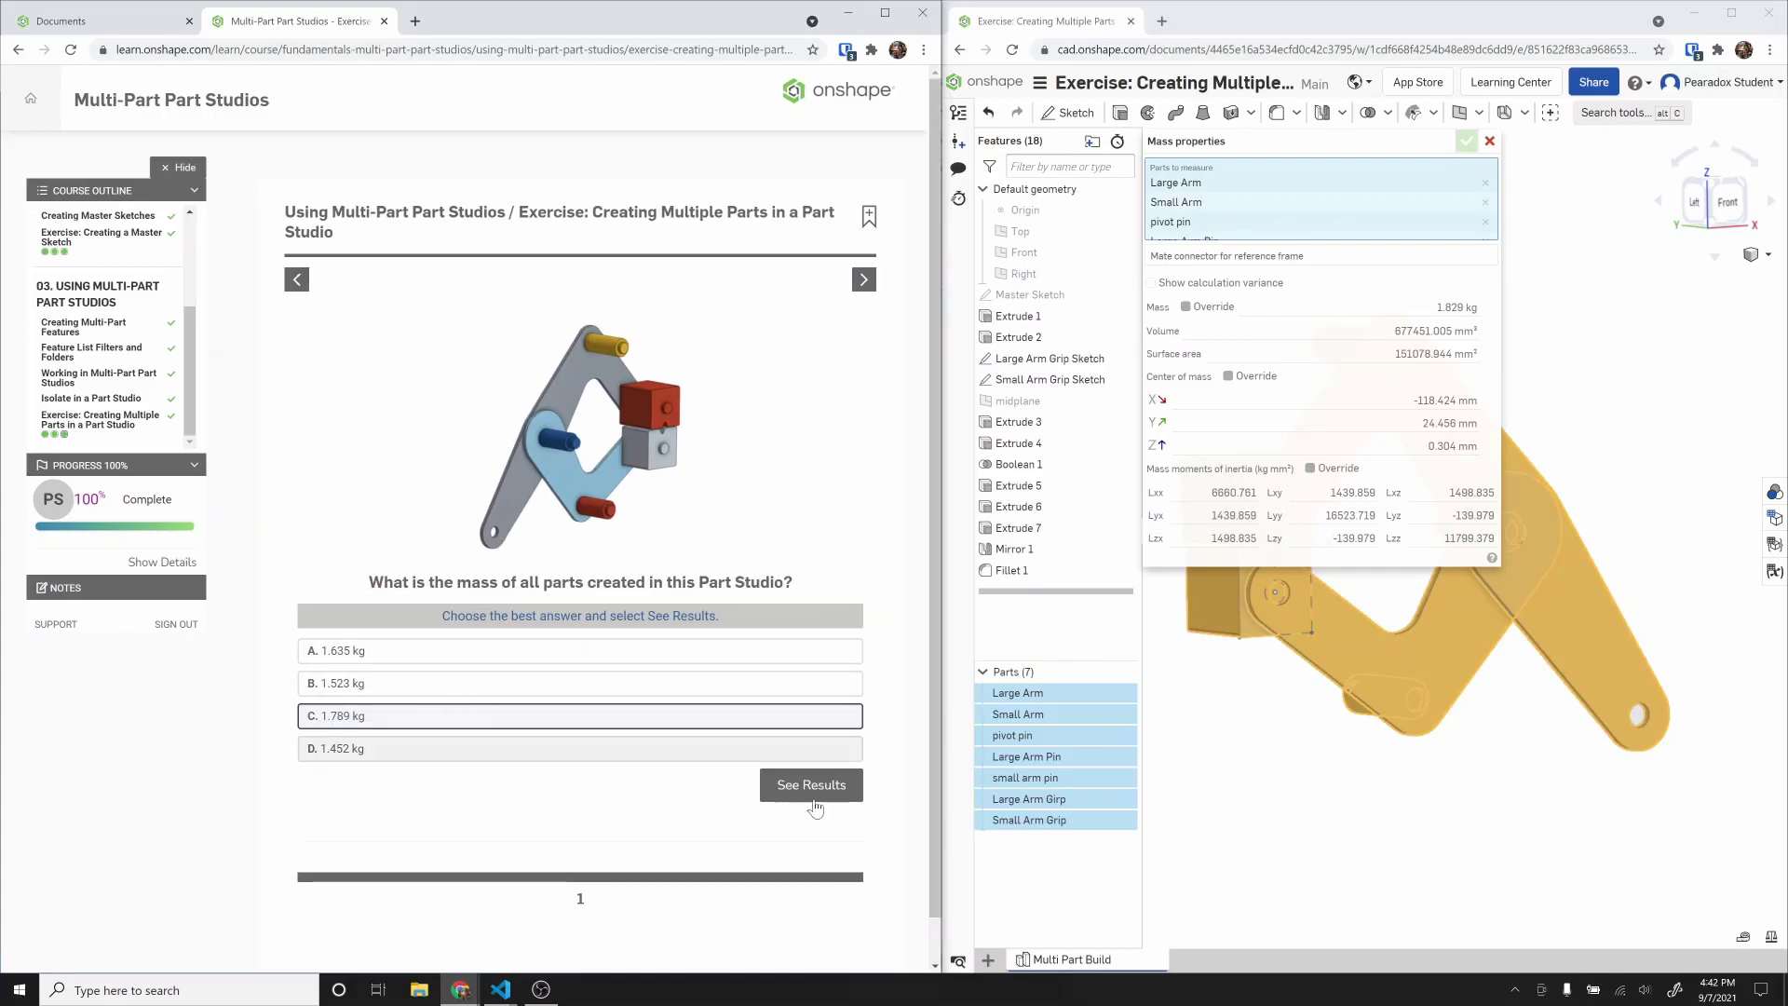
Step: Submit the quiz answer and return to the exercise's instruction slides
left_click(811, 785)
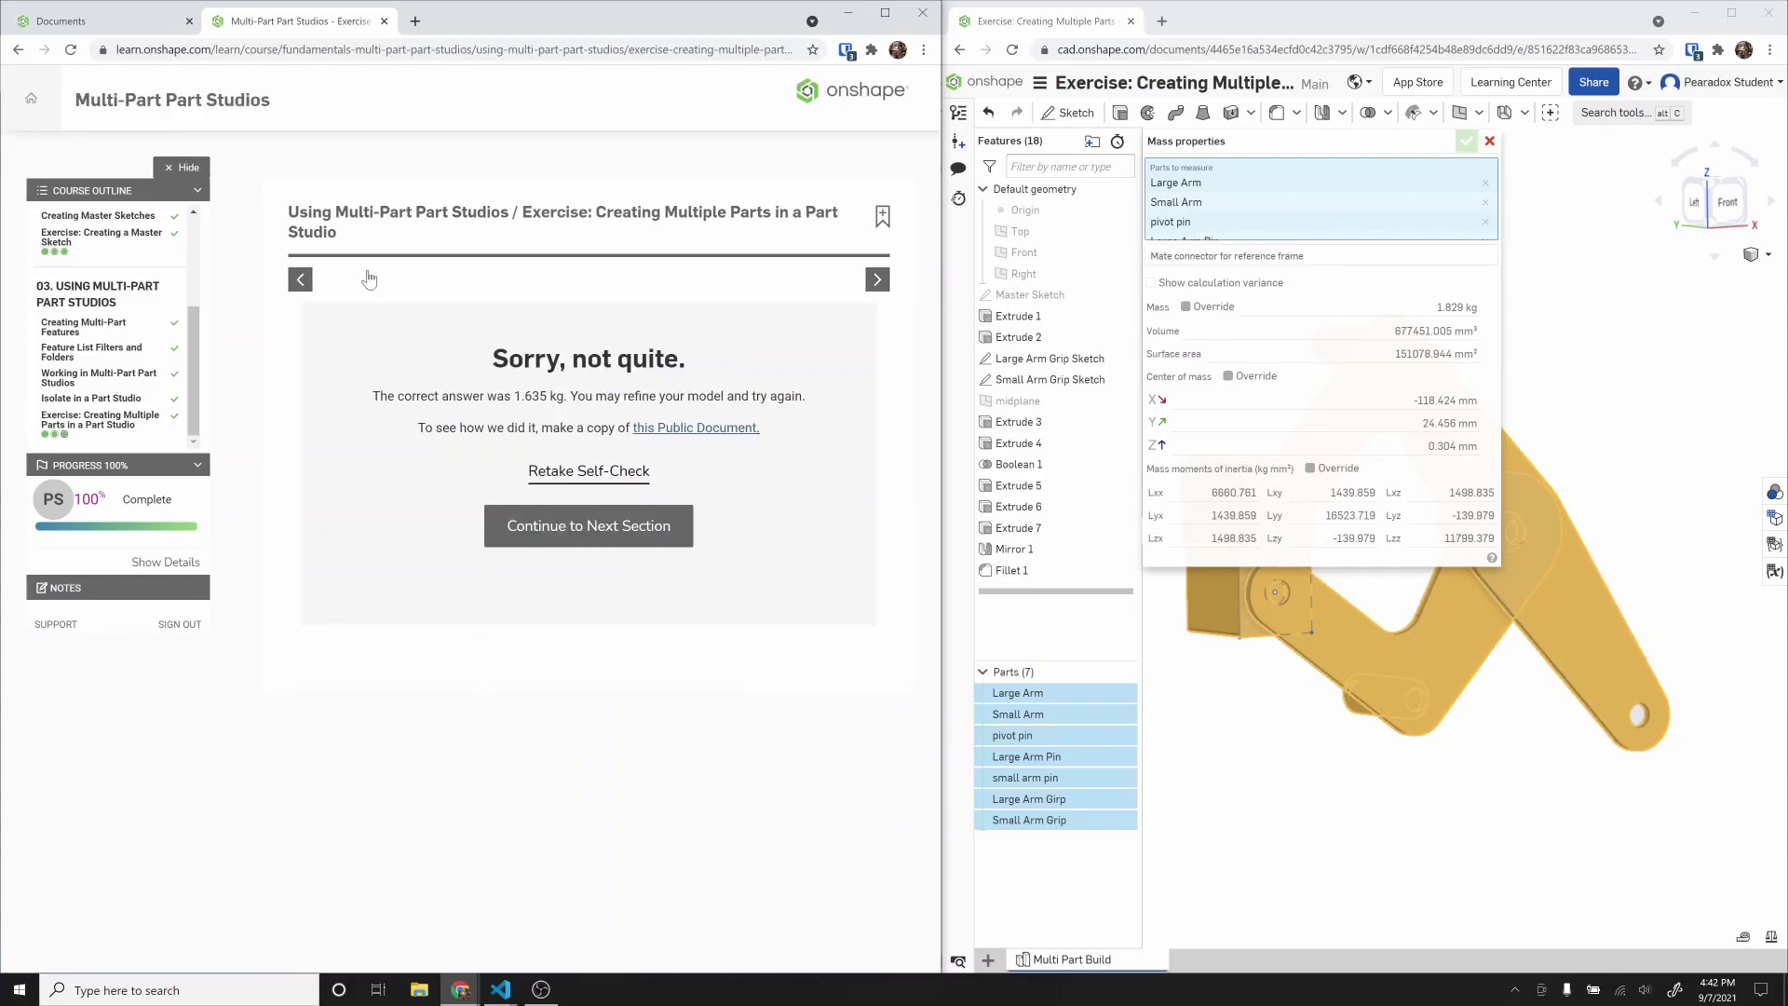
left_click(304, 280)
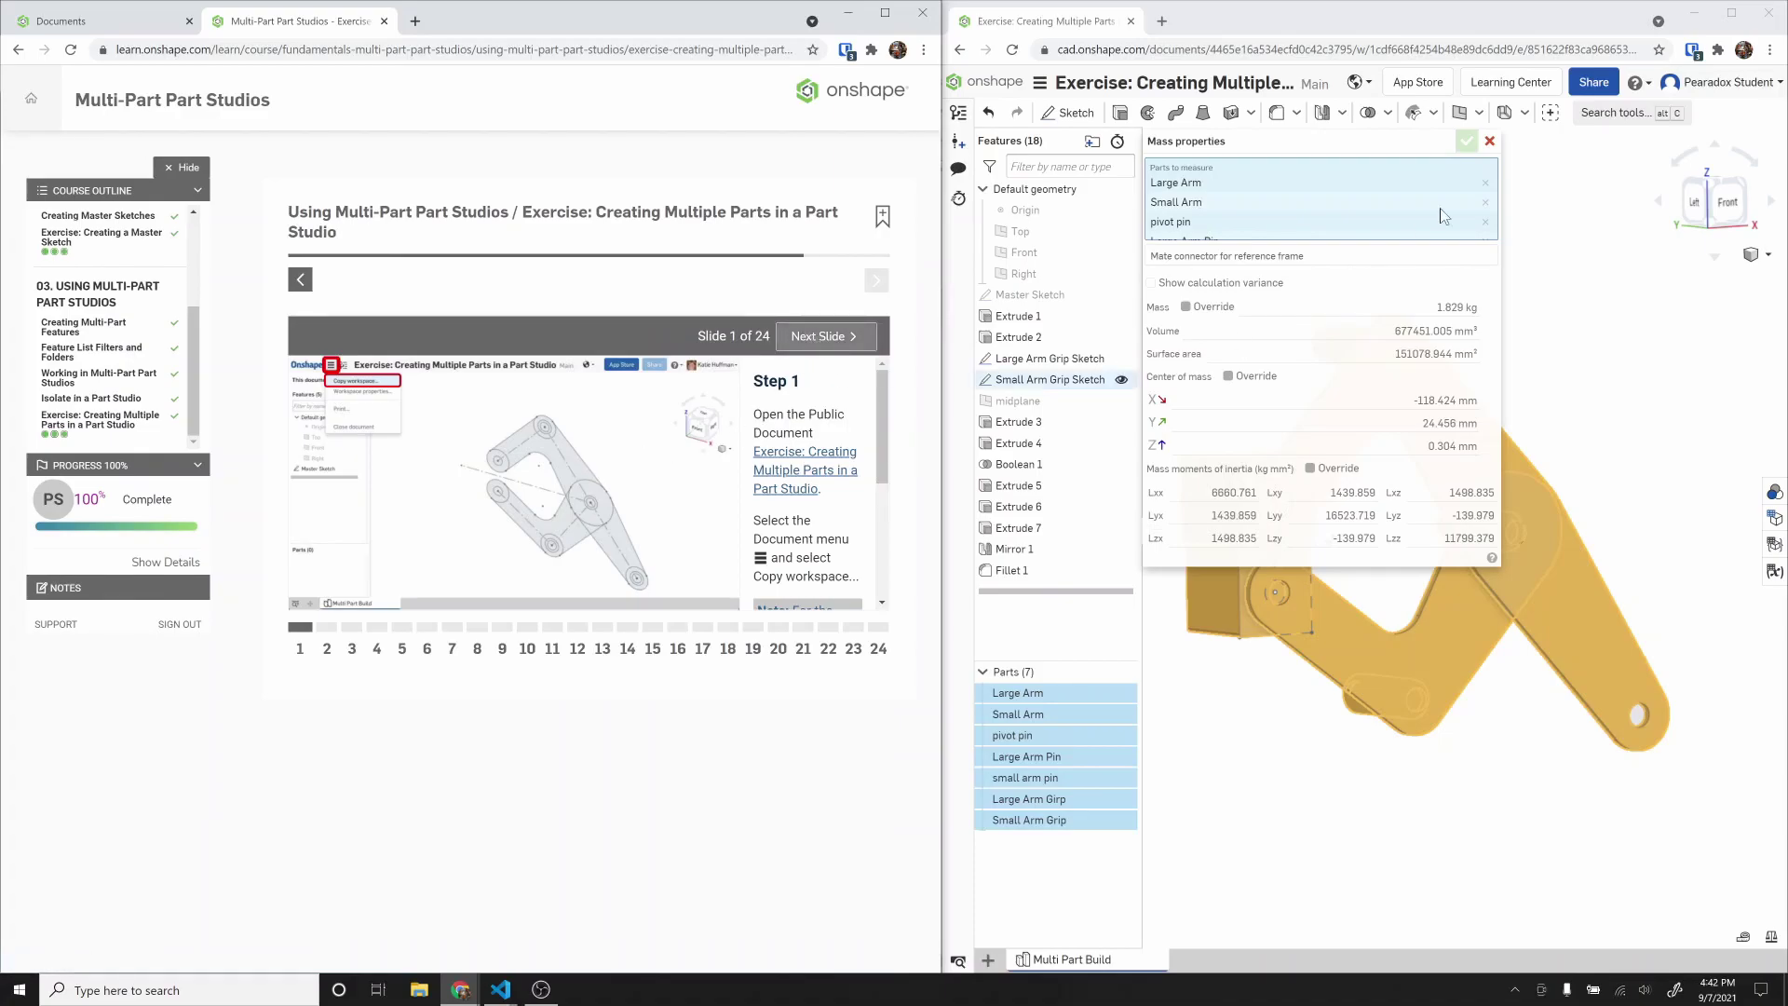
Step: Close the mass properties, clear the part selection, and inspect the large and small arm grips from the left side
left_click(1490, 141)
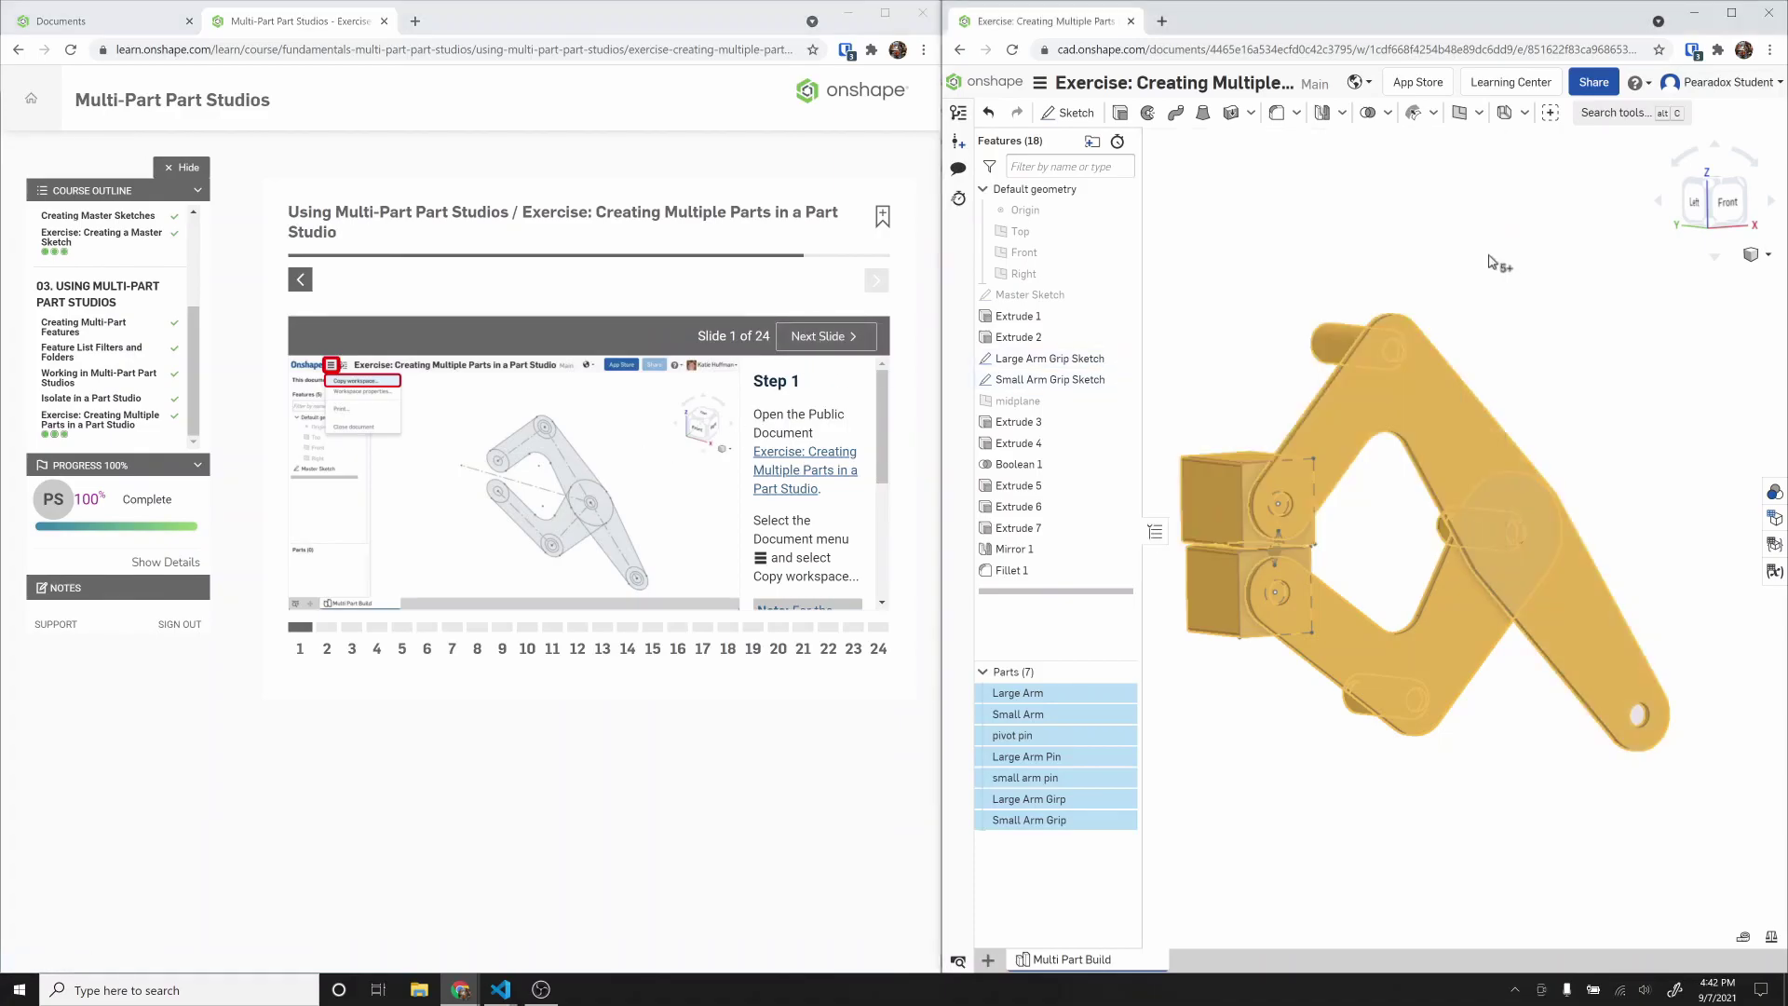
left_click(1412, 260)
right_click_drag(1445, 282, 1487, 317)
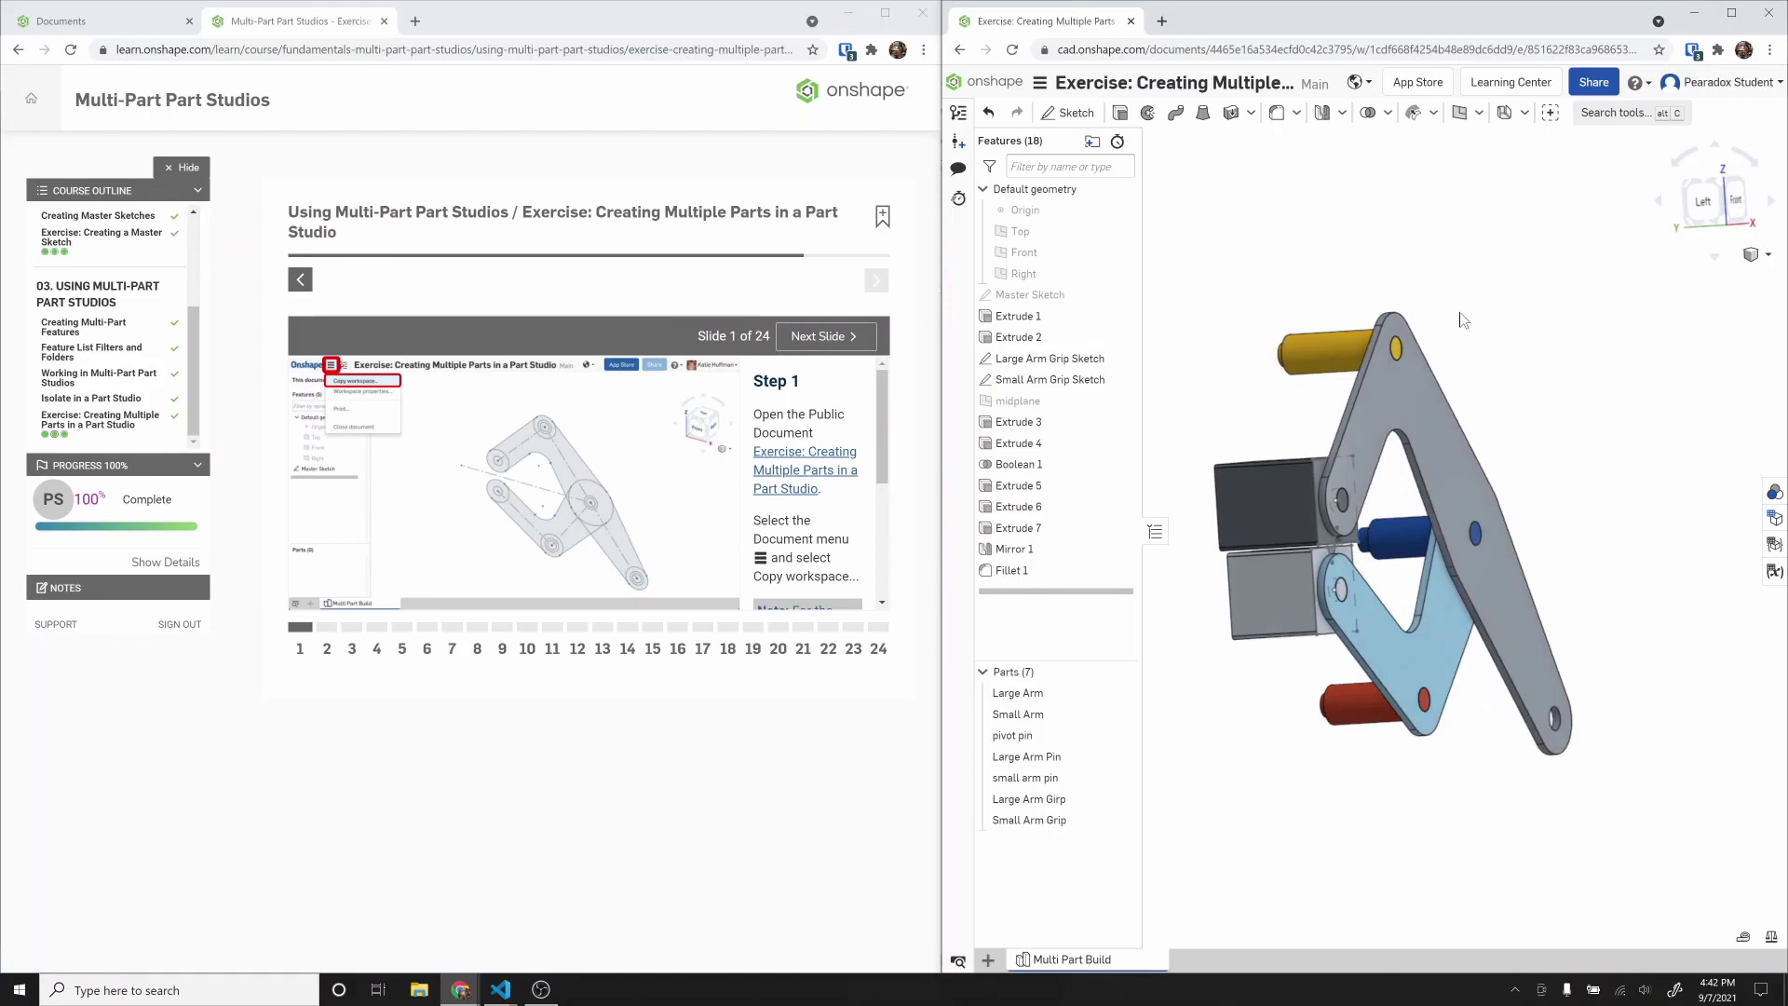
mouse_move(1289, 567)
right_mouse_down()
mouse_move(1334, 592)
mouse_move(1377, 578)
mouse_move(1310, 575)
right_mouse_up()
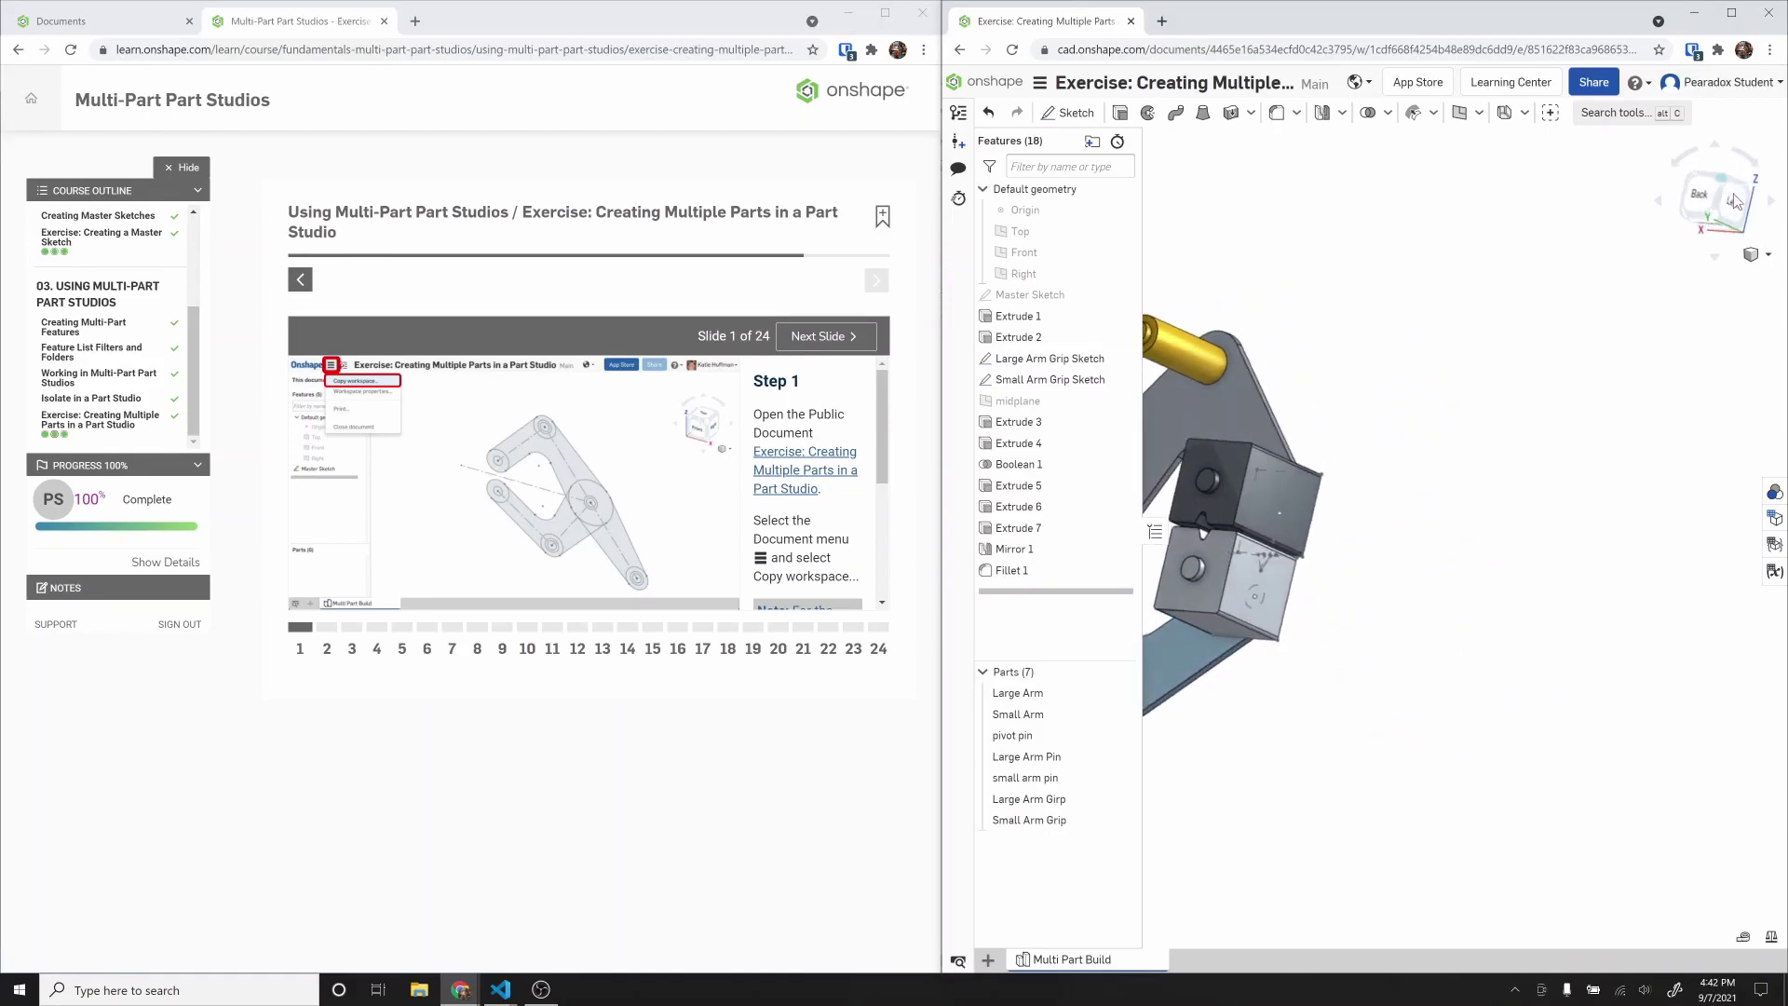
left_click(1734, 200)
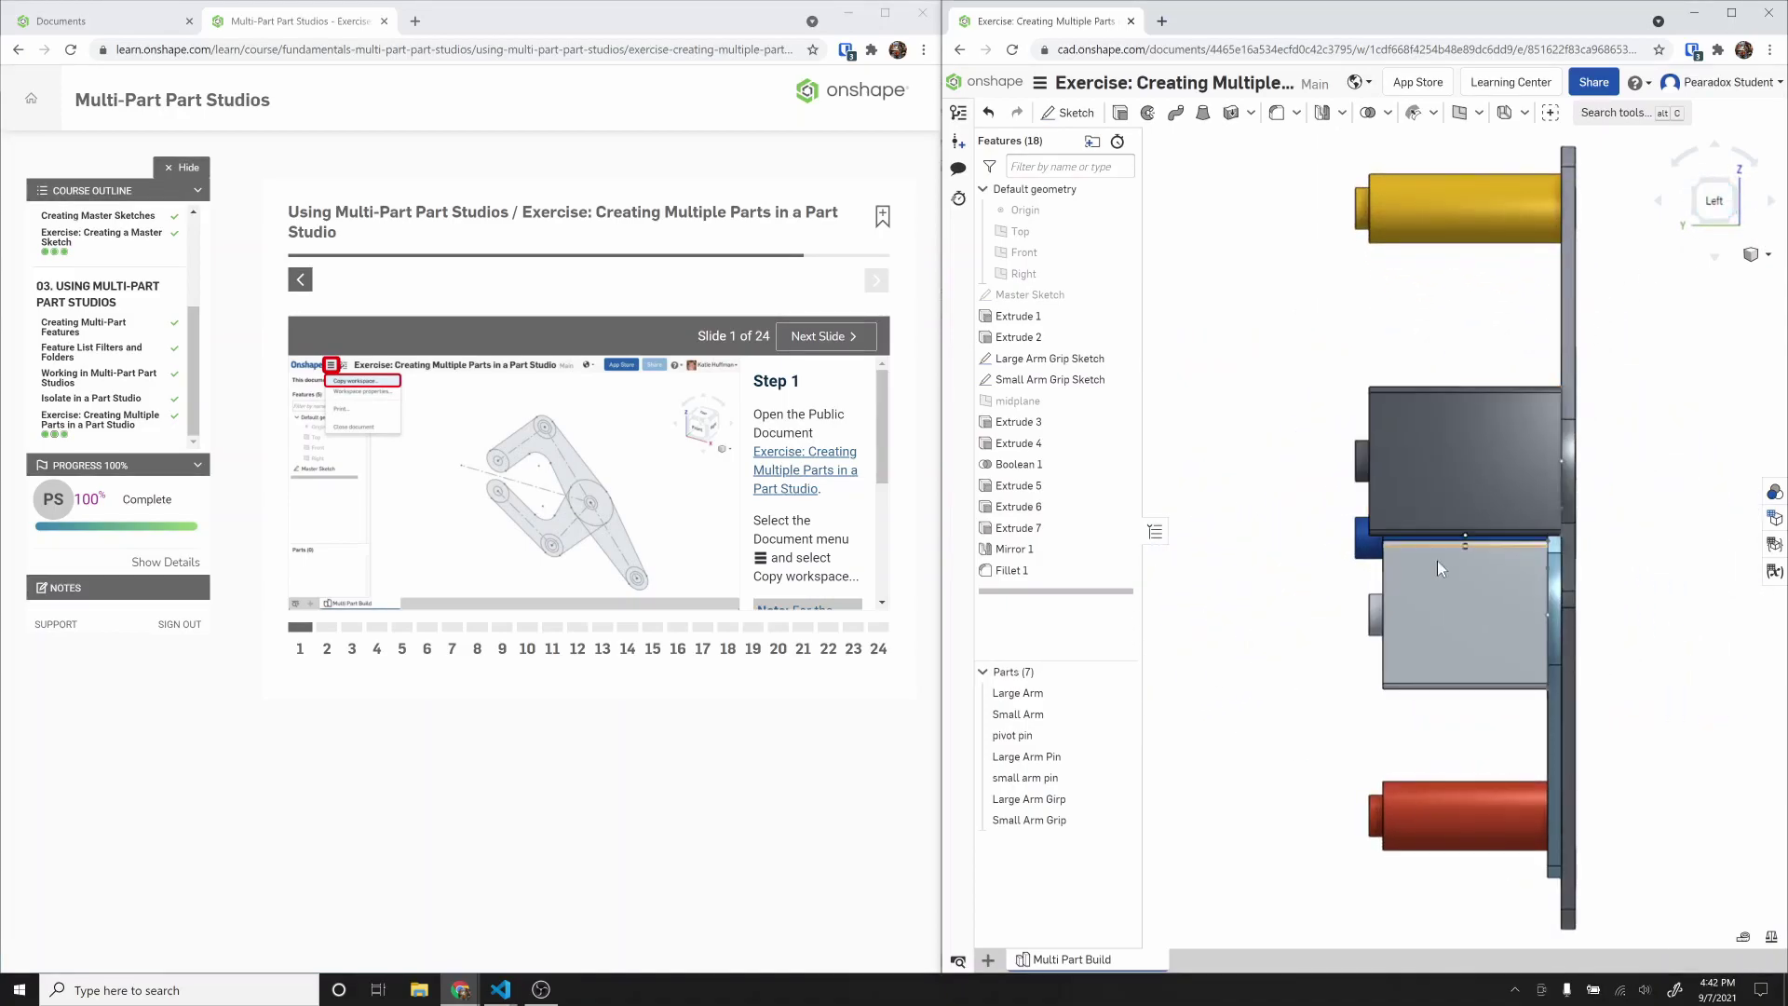
scroll(1472, 585, "up", 5)
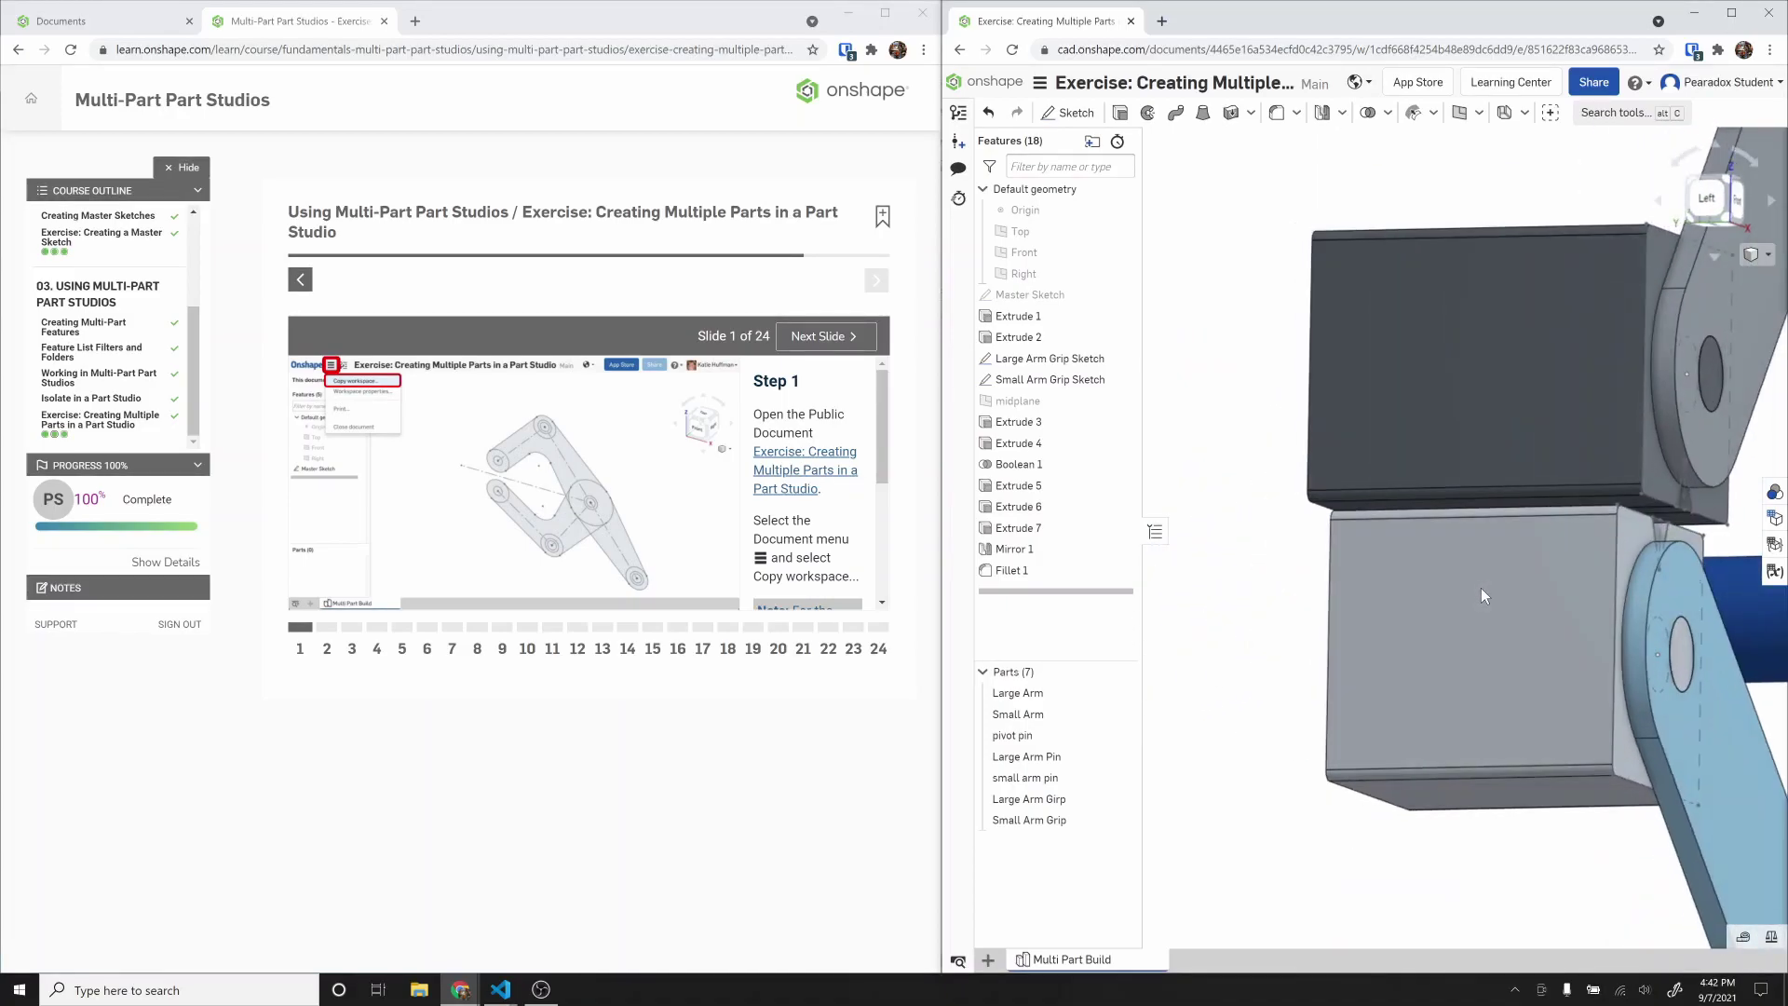
right_click_drag(1379, 496, 1379, 499)
mouse_move(1306, 596)
right_mouse_down()
mouse_move(1328, 608)
mouse_move(1311, 600)
right_mouse_up()
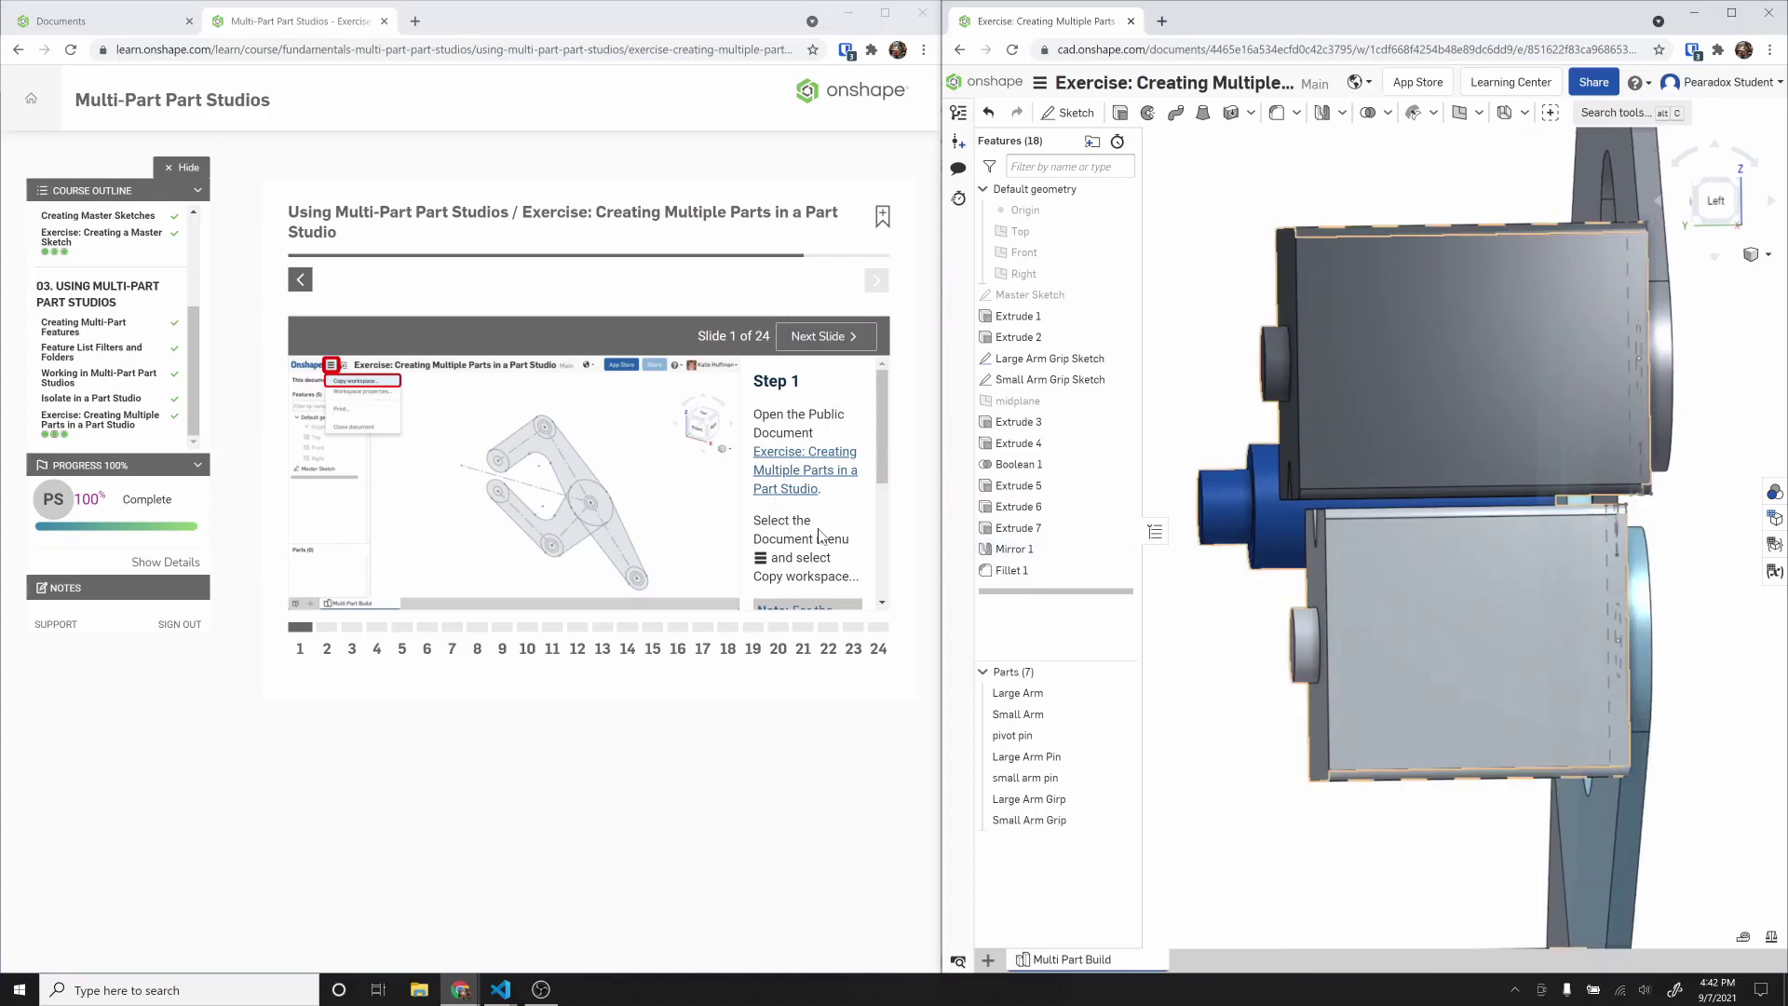
Step: Advance to slide 2 and roll the feature list back to just after Extrude 1
scroll(819, 535, "down", 2)
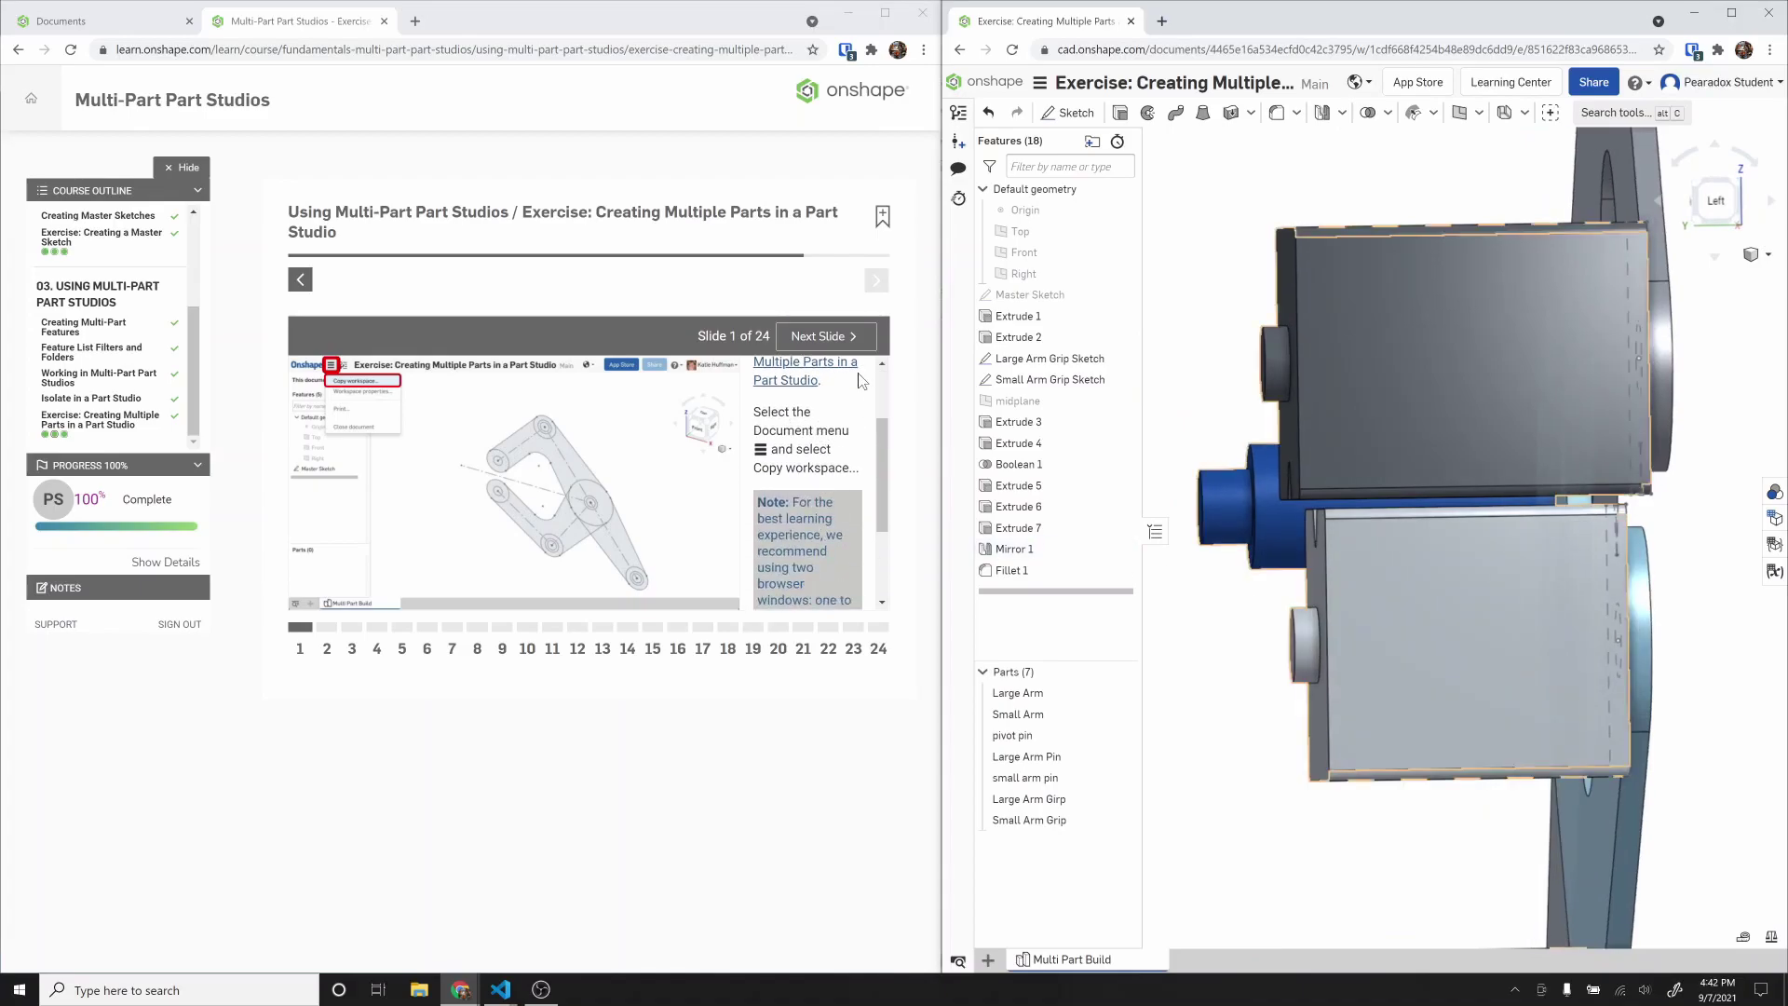
left_click(841, 339)
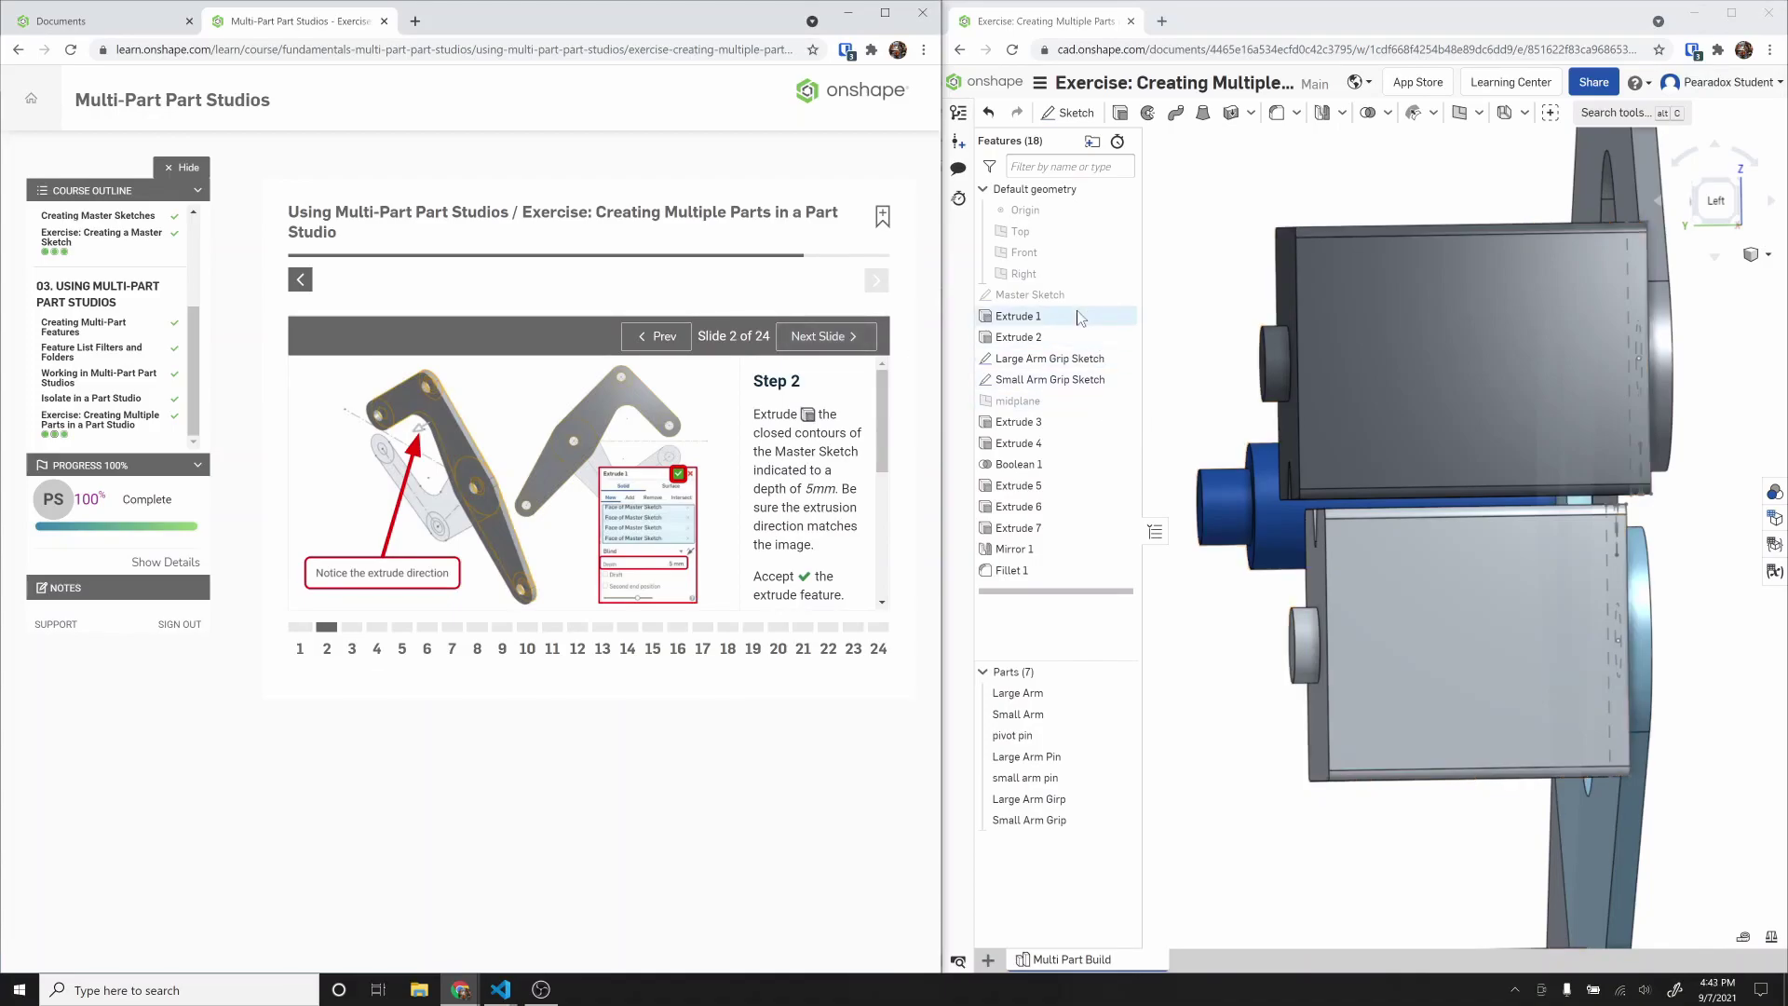
left_click_drag(1059, 594, 1046, 332)
right_click_drag(1537, 494, 1313, 410)
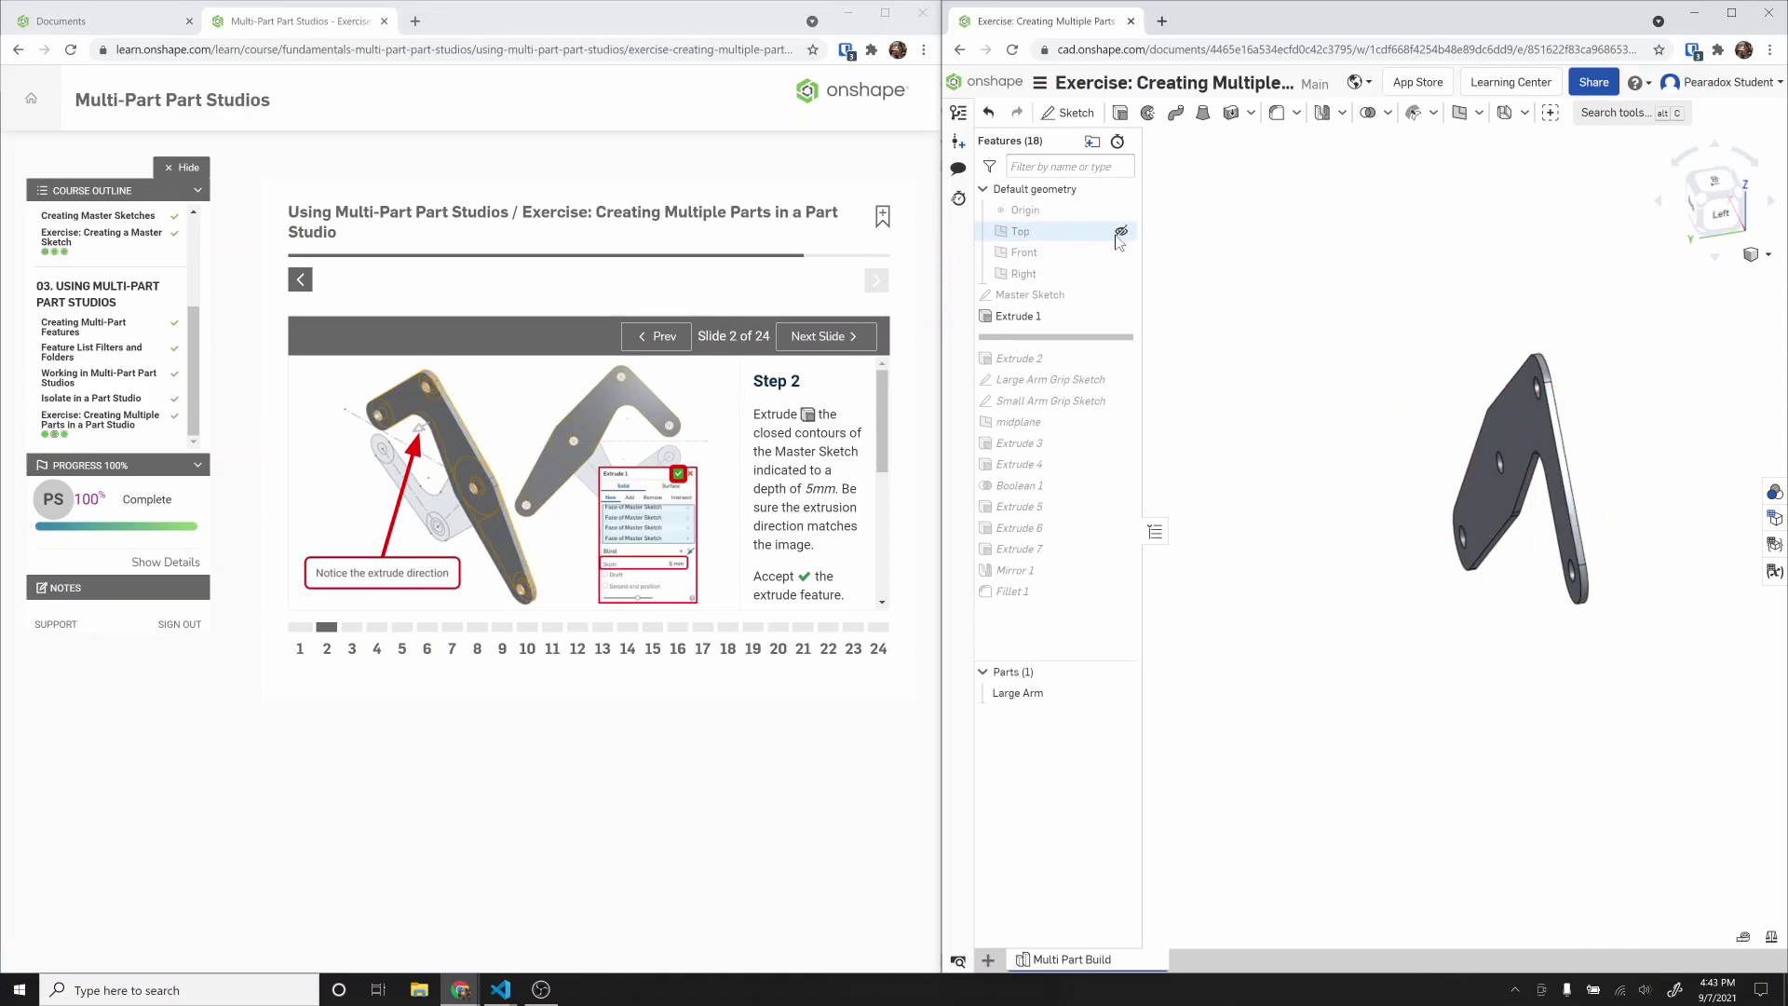
Step: Check Extrude 1's profile faces, depth and direction against the slide 2 instructions, and close the feature
left_click(1700, 207)
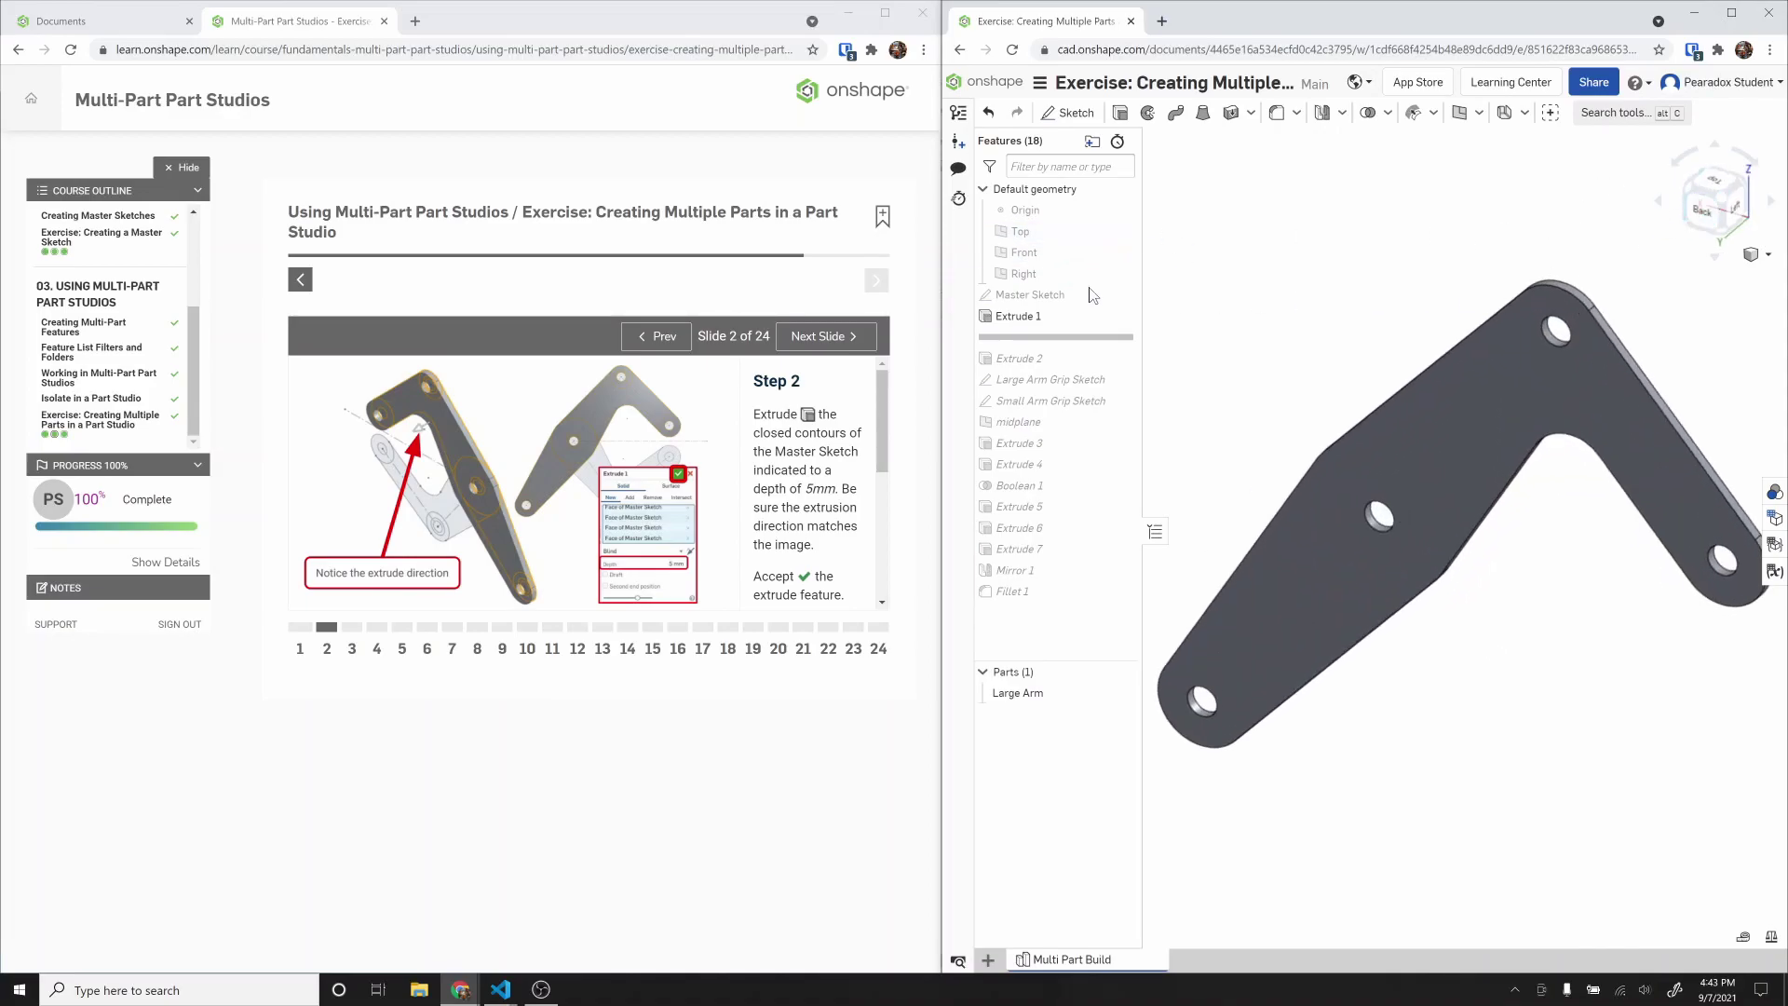
double_click(1050, 317)
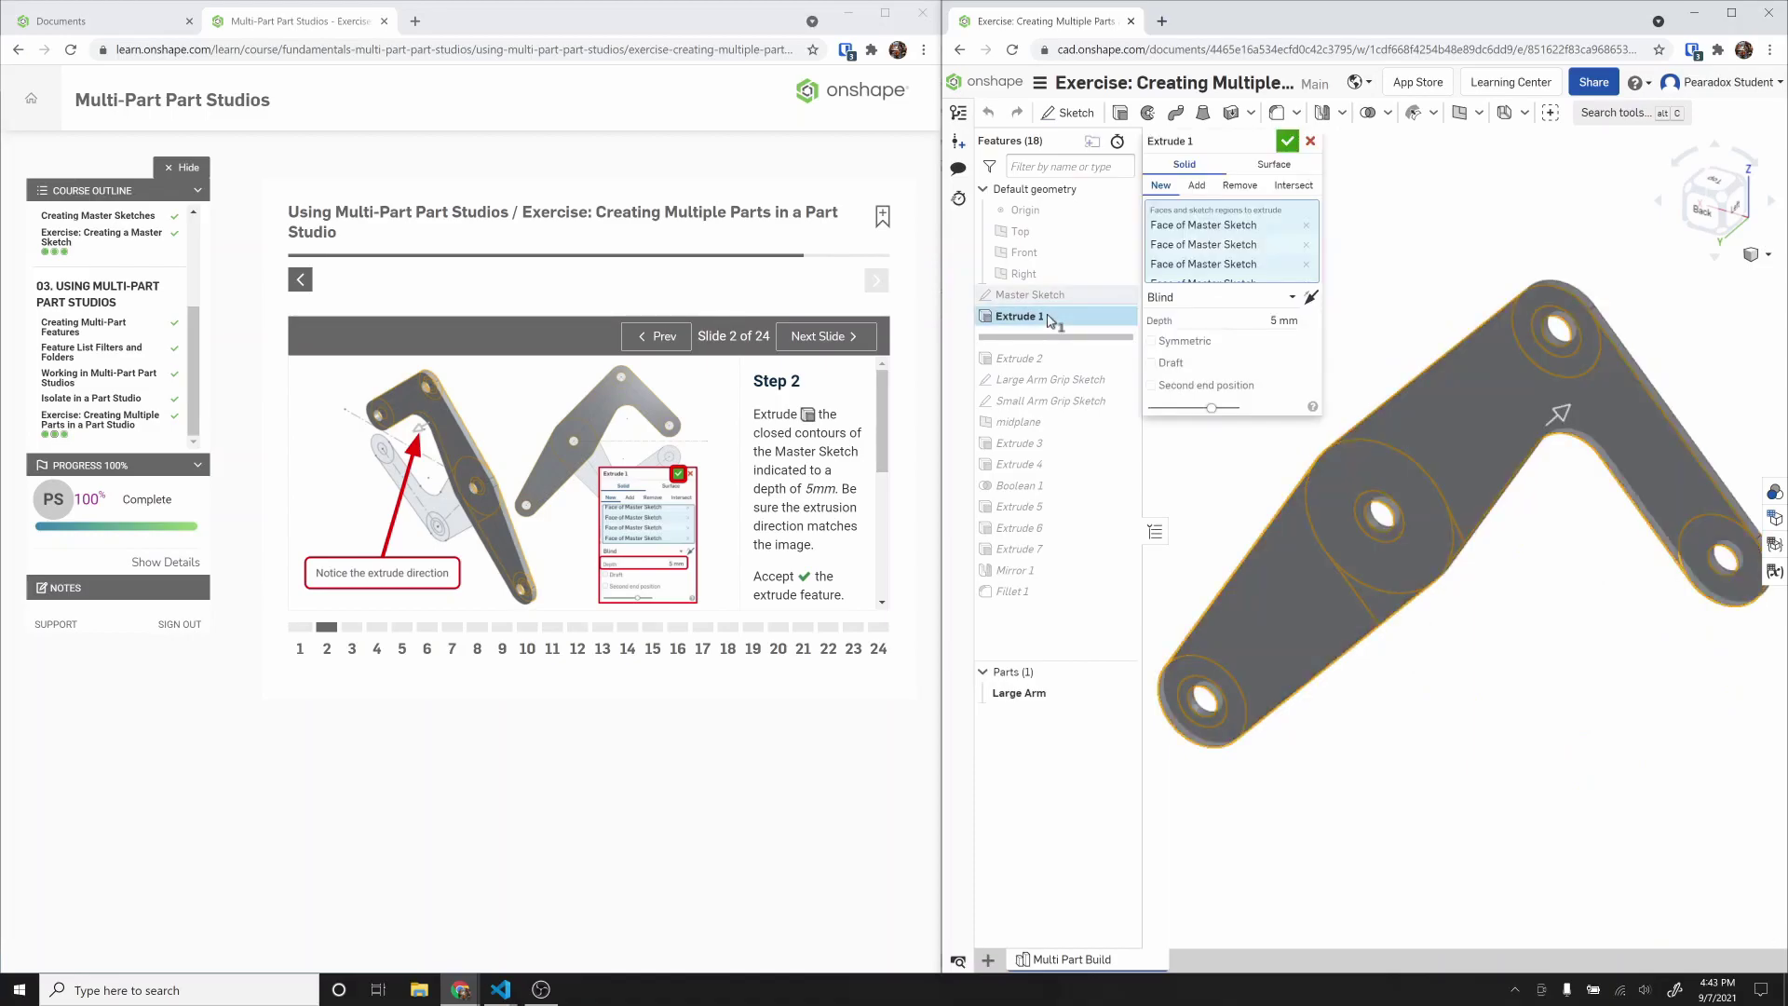
right_click_drag(1512, 507, 1538, 573)
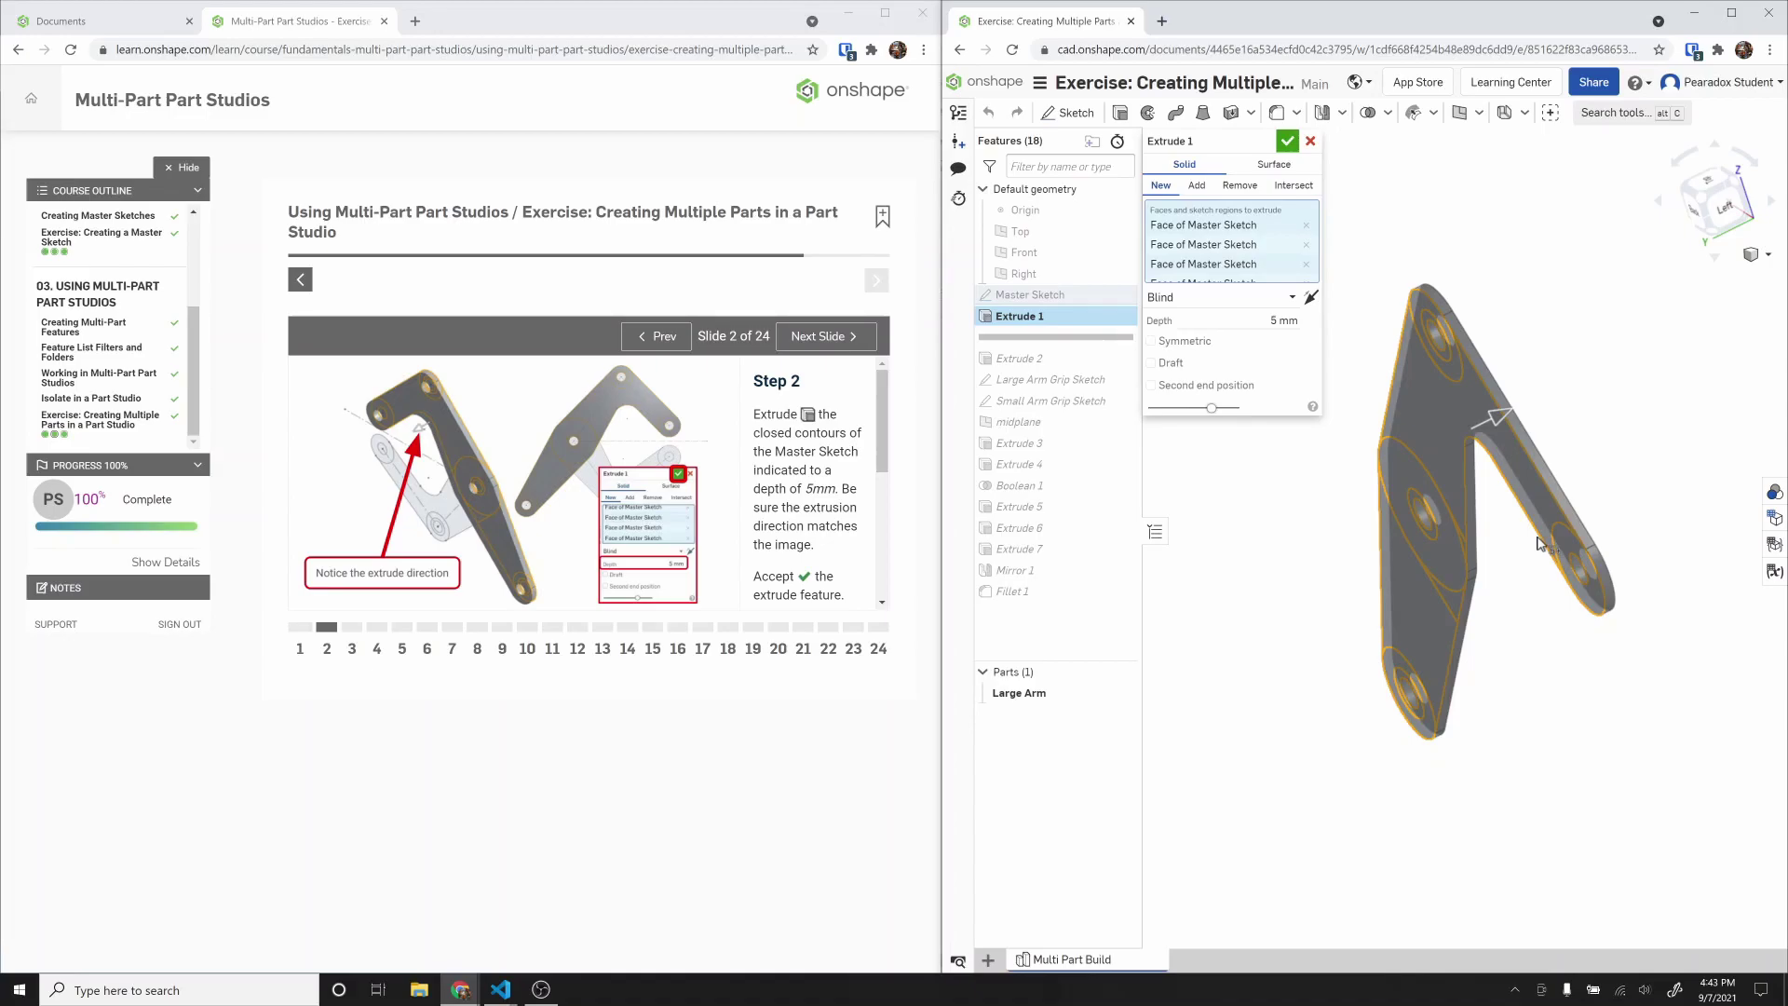
key("Return")
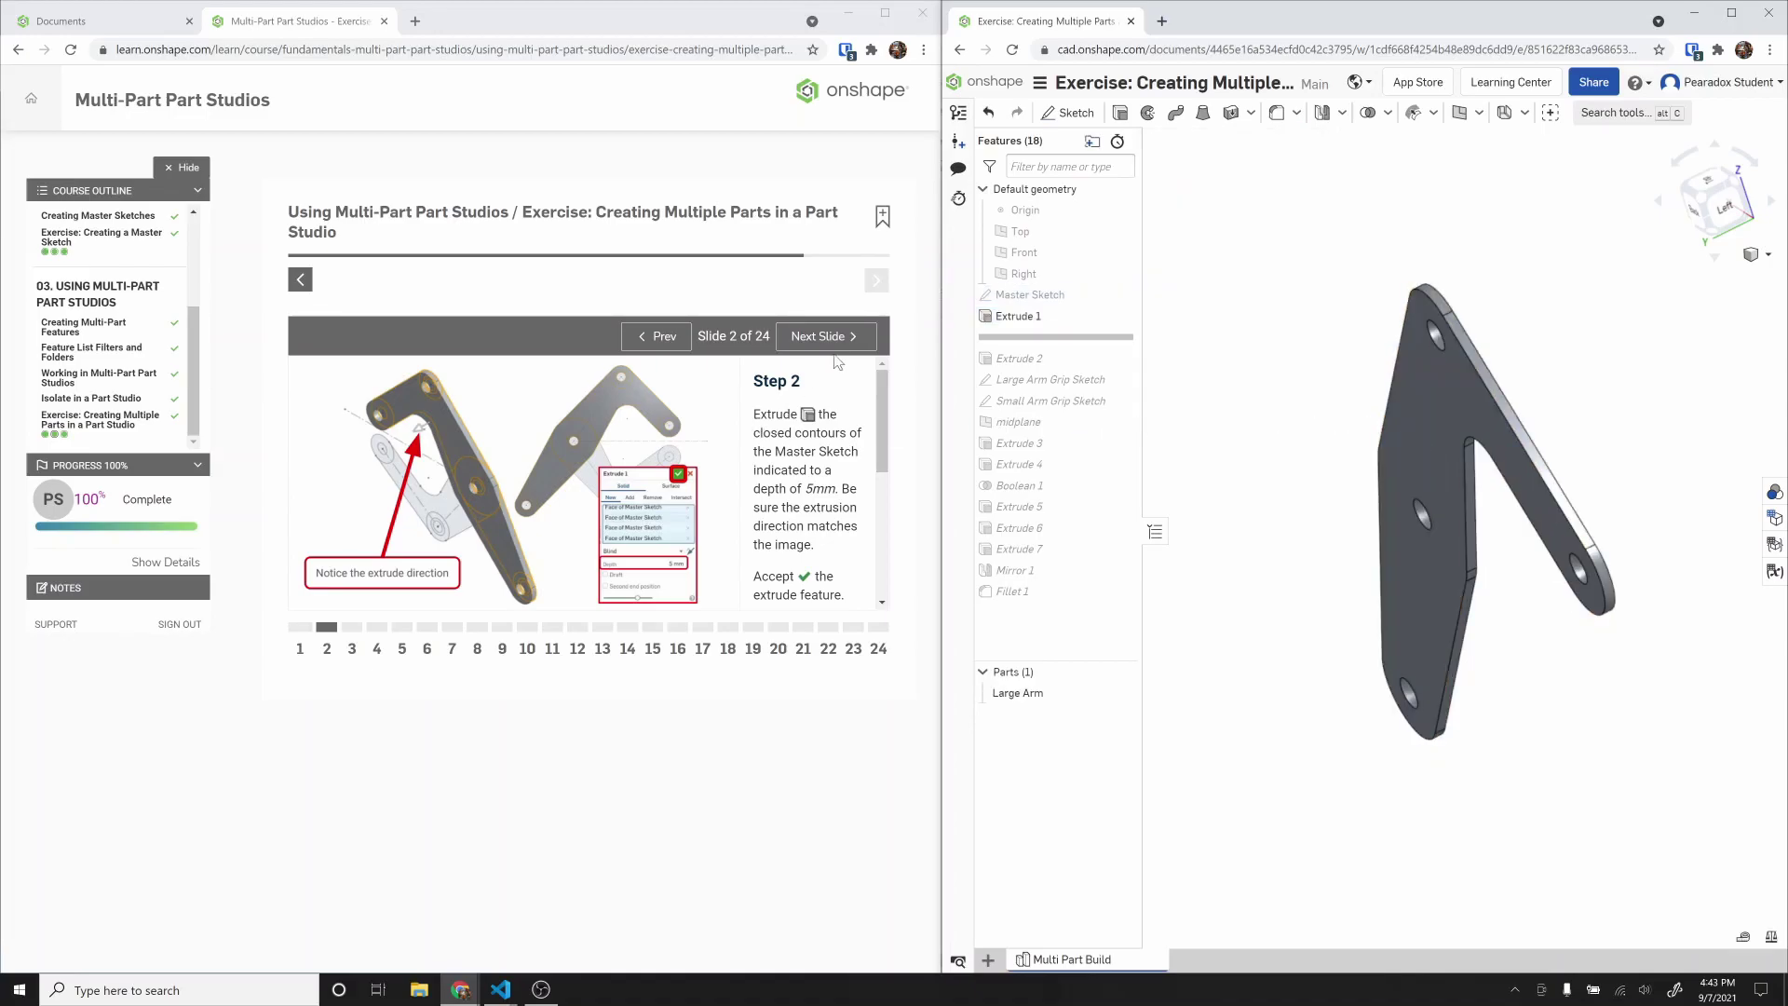
mouse_move(879, 393)
left_mouse_down()
mouse_move(874, 545)
mouse_move(870, 389)
left_mouse_up()
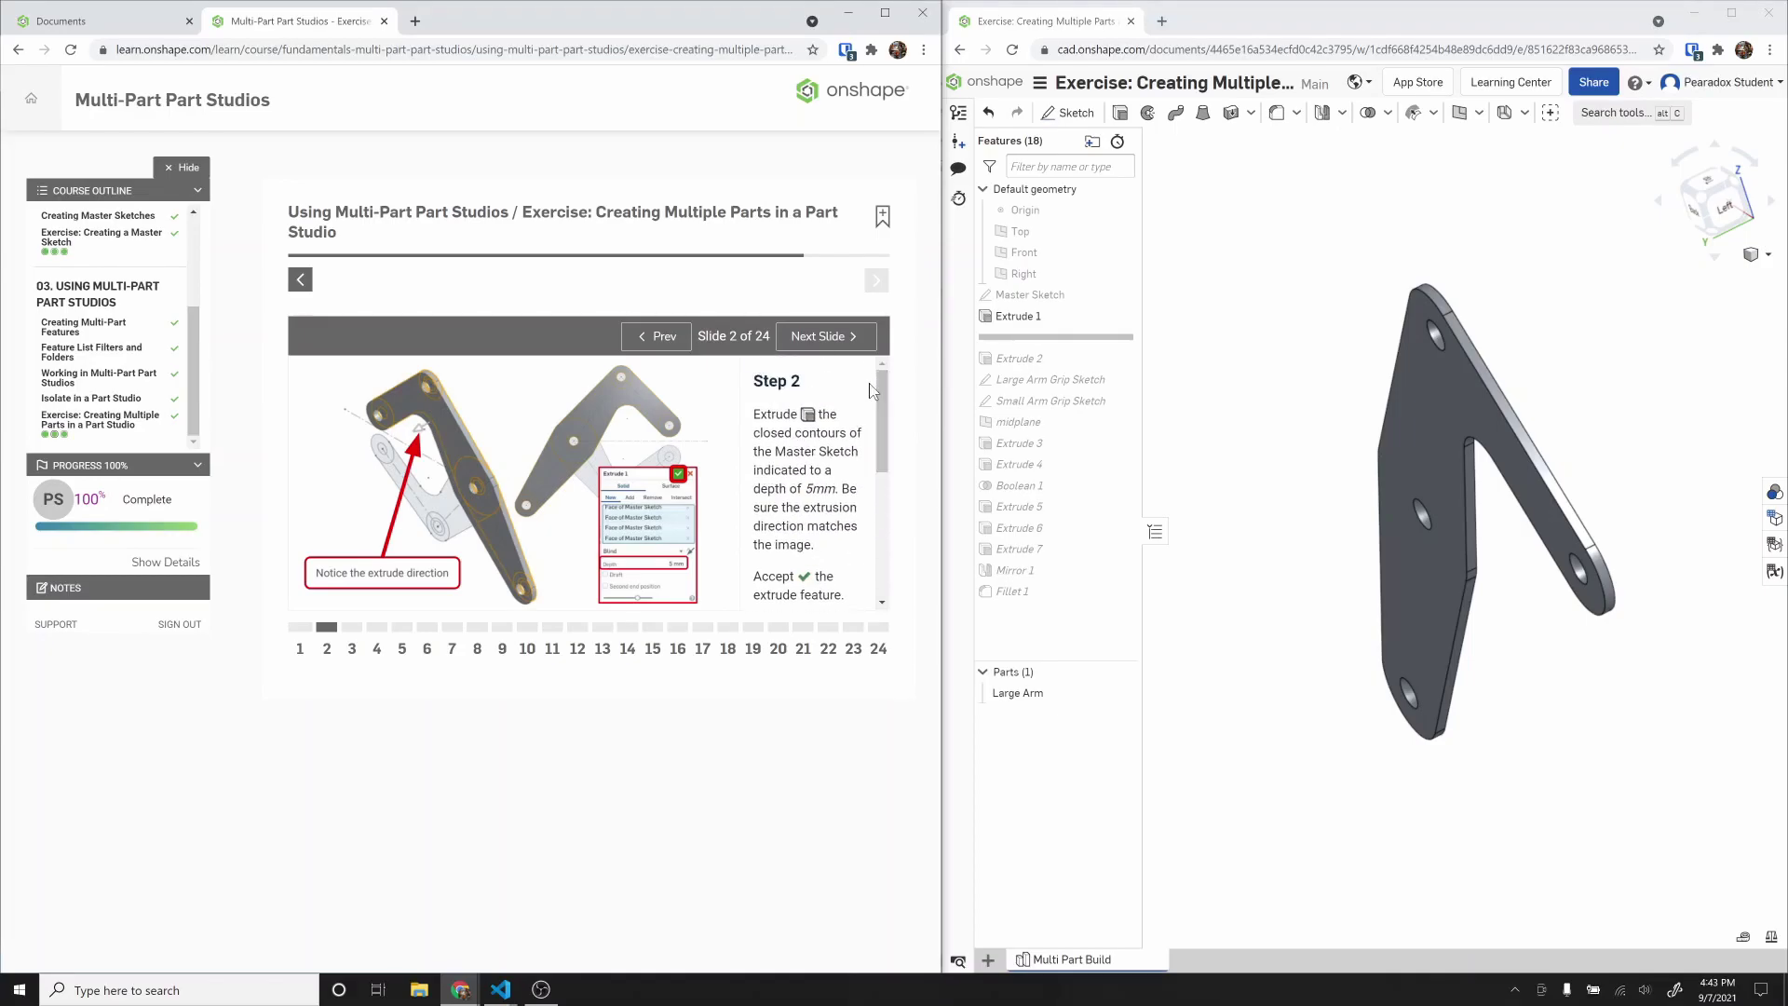